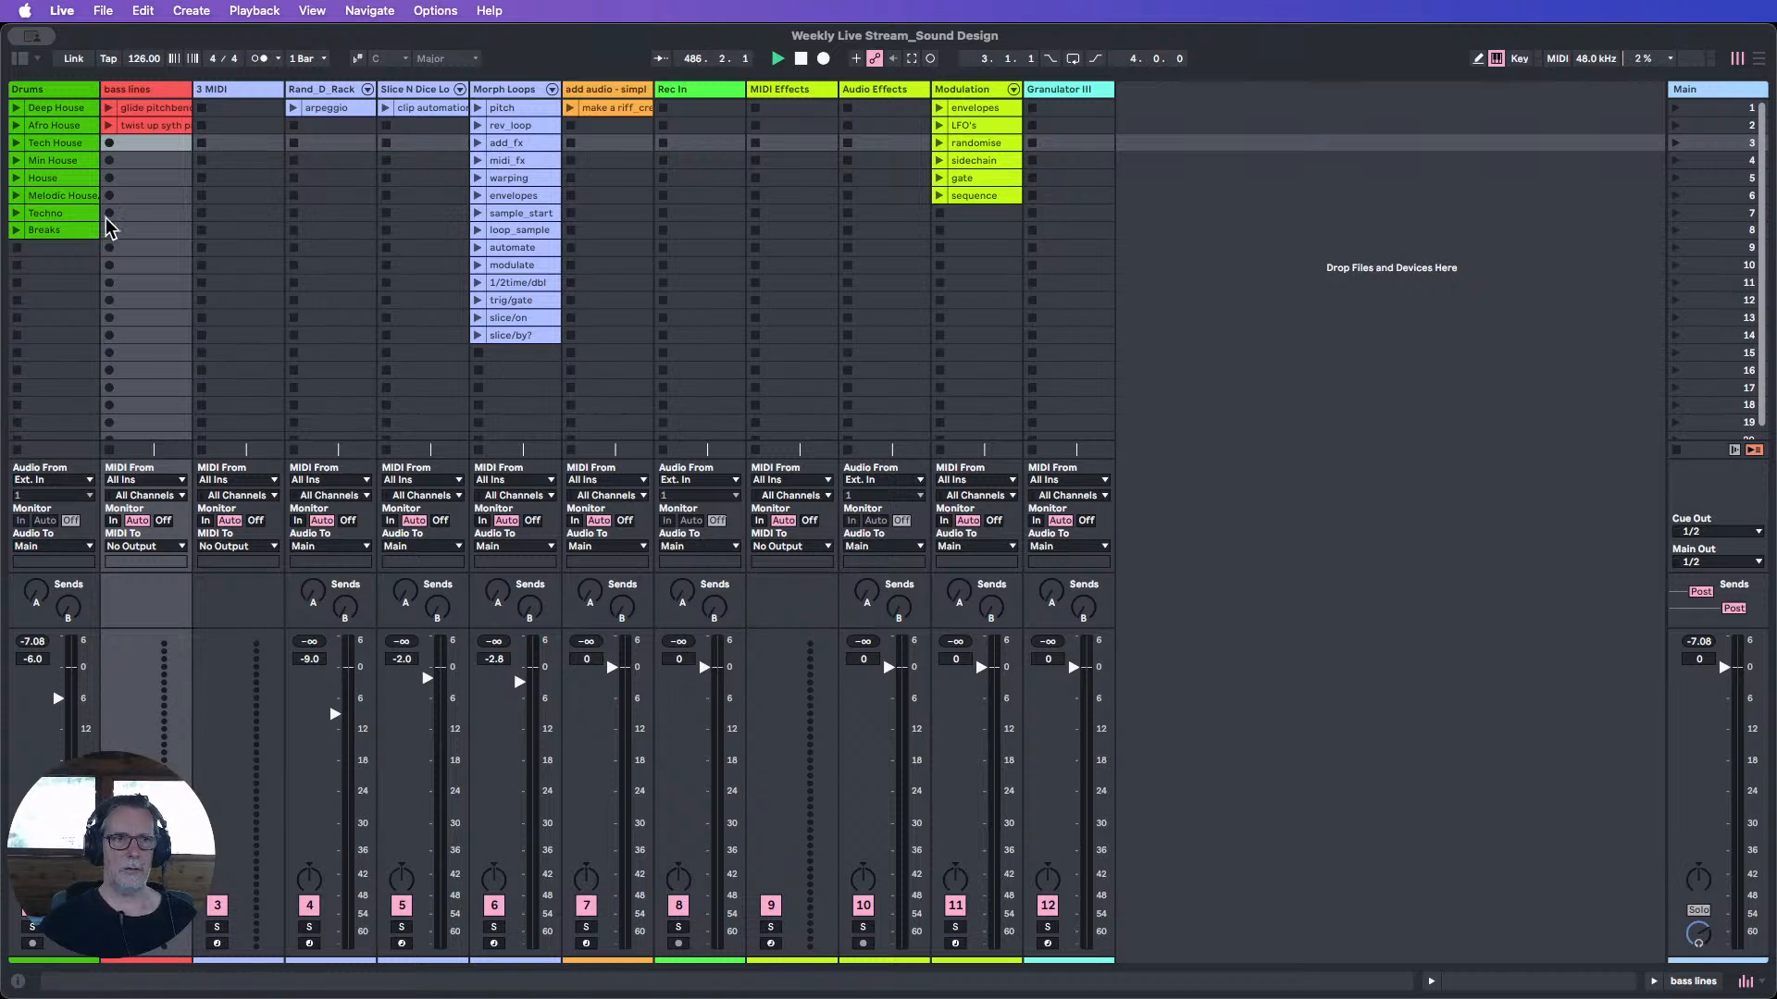
Audition the Tech House and Breaks clips on the Drums track.
{"action": "left_click", "coordinate": [17, 143]}
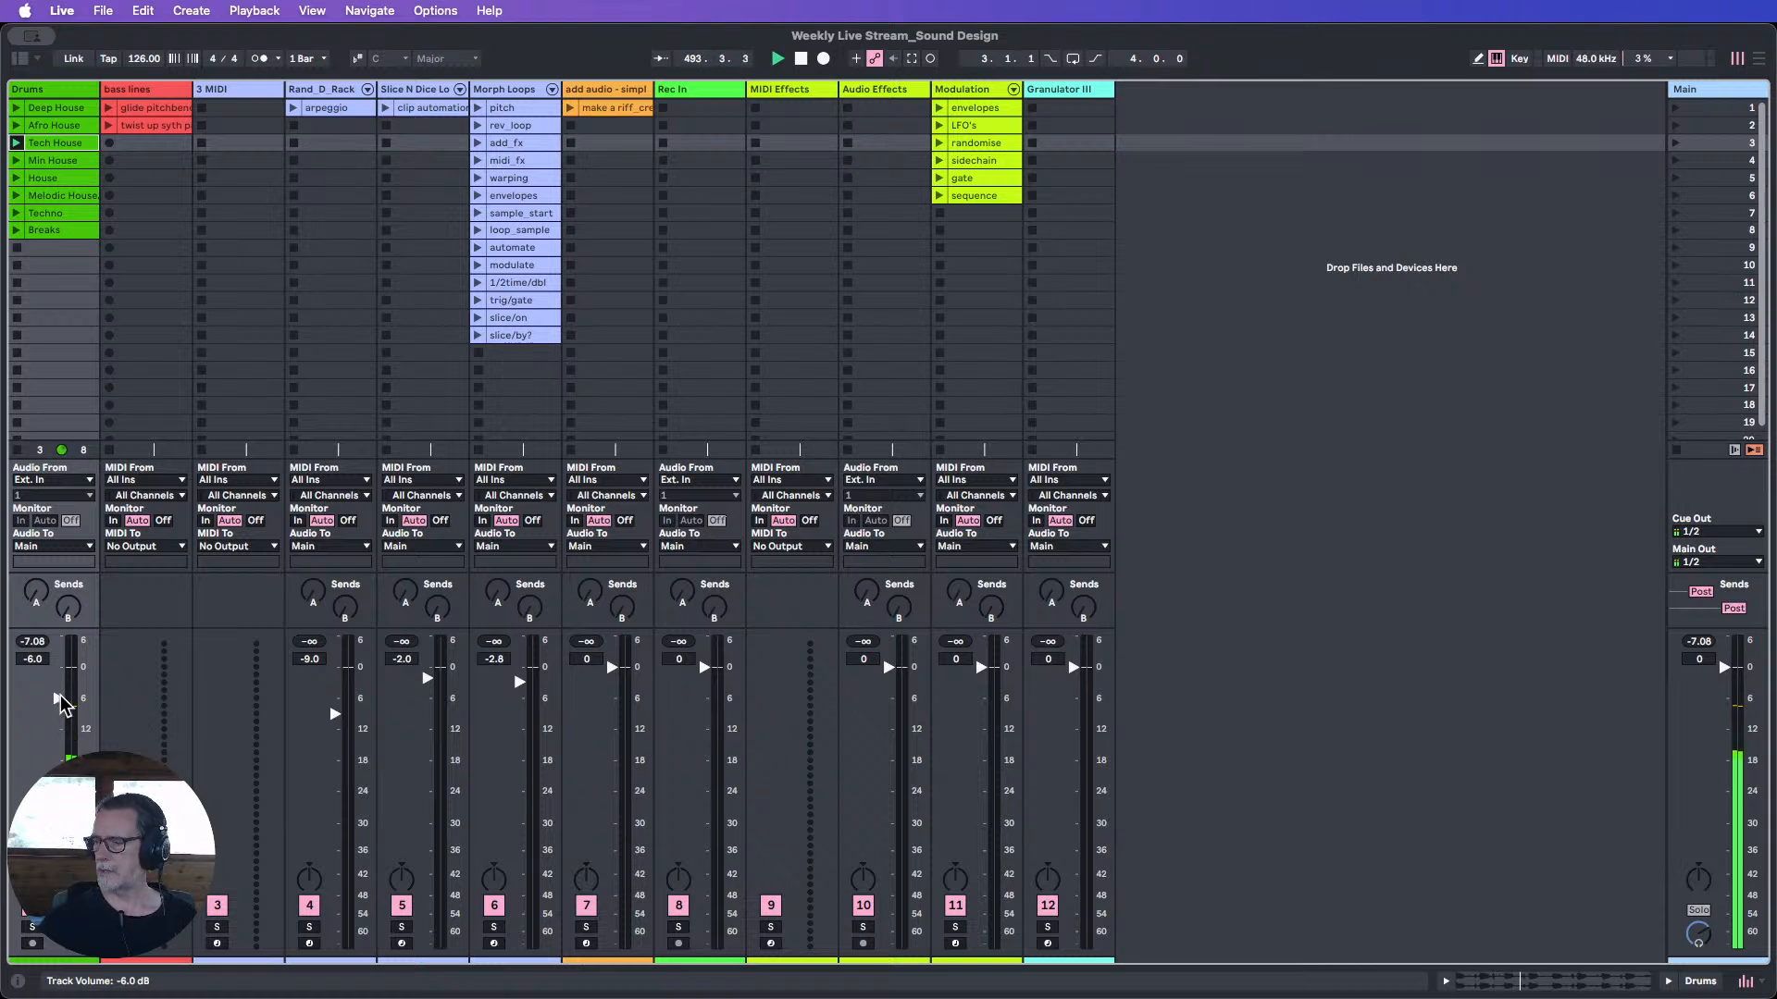
{"action": "left_click", "coordinate": [802, 57]}
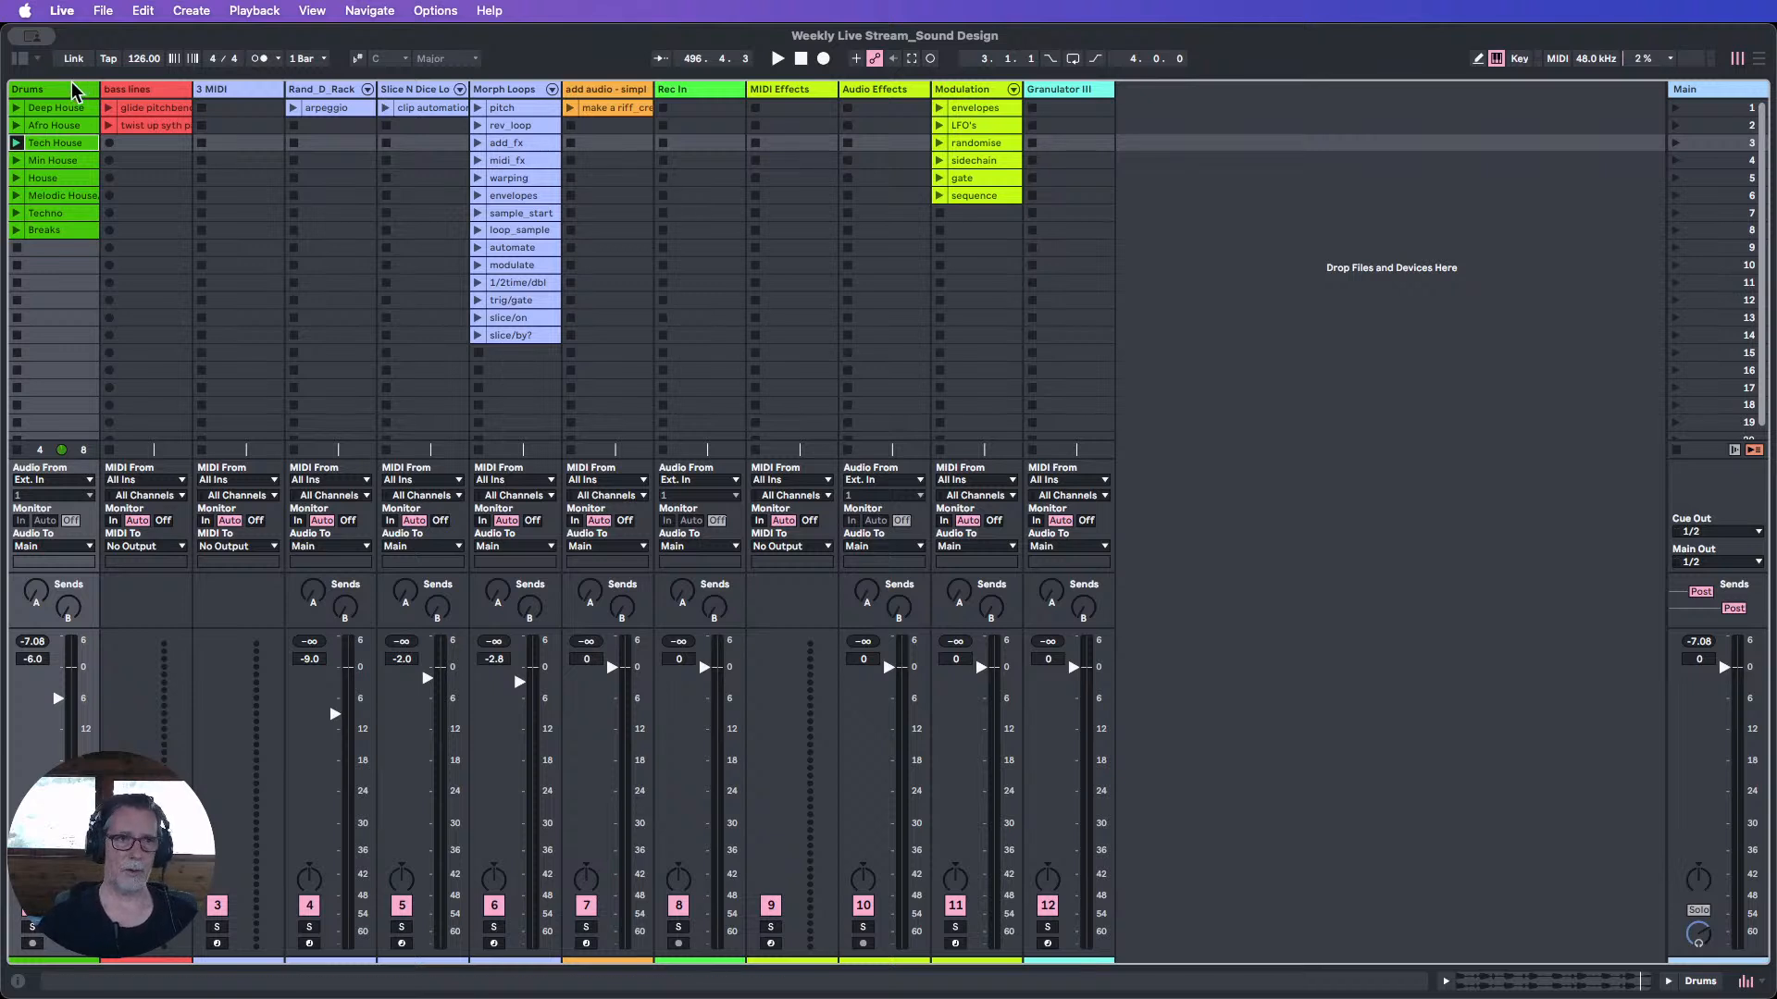
{"action": "left_click", "coordinate": [65, 106]}
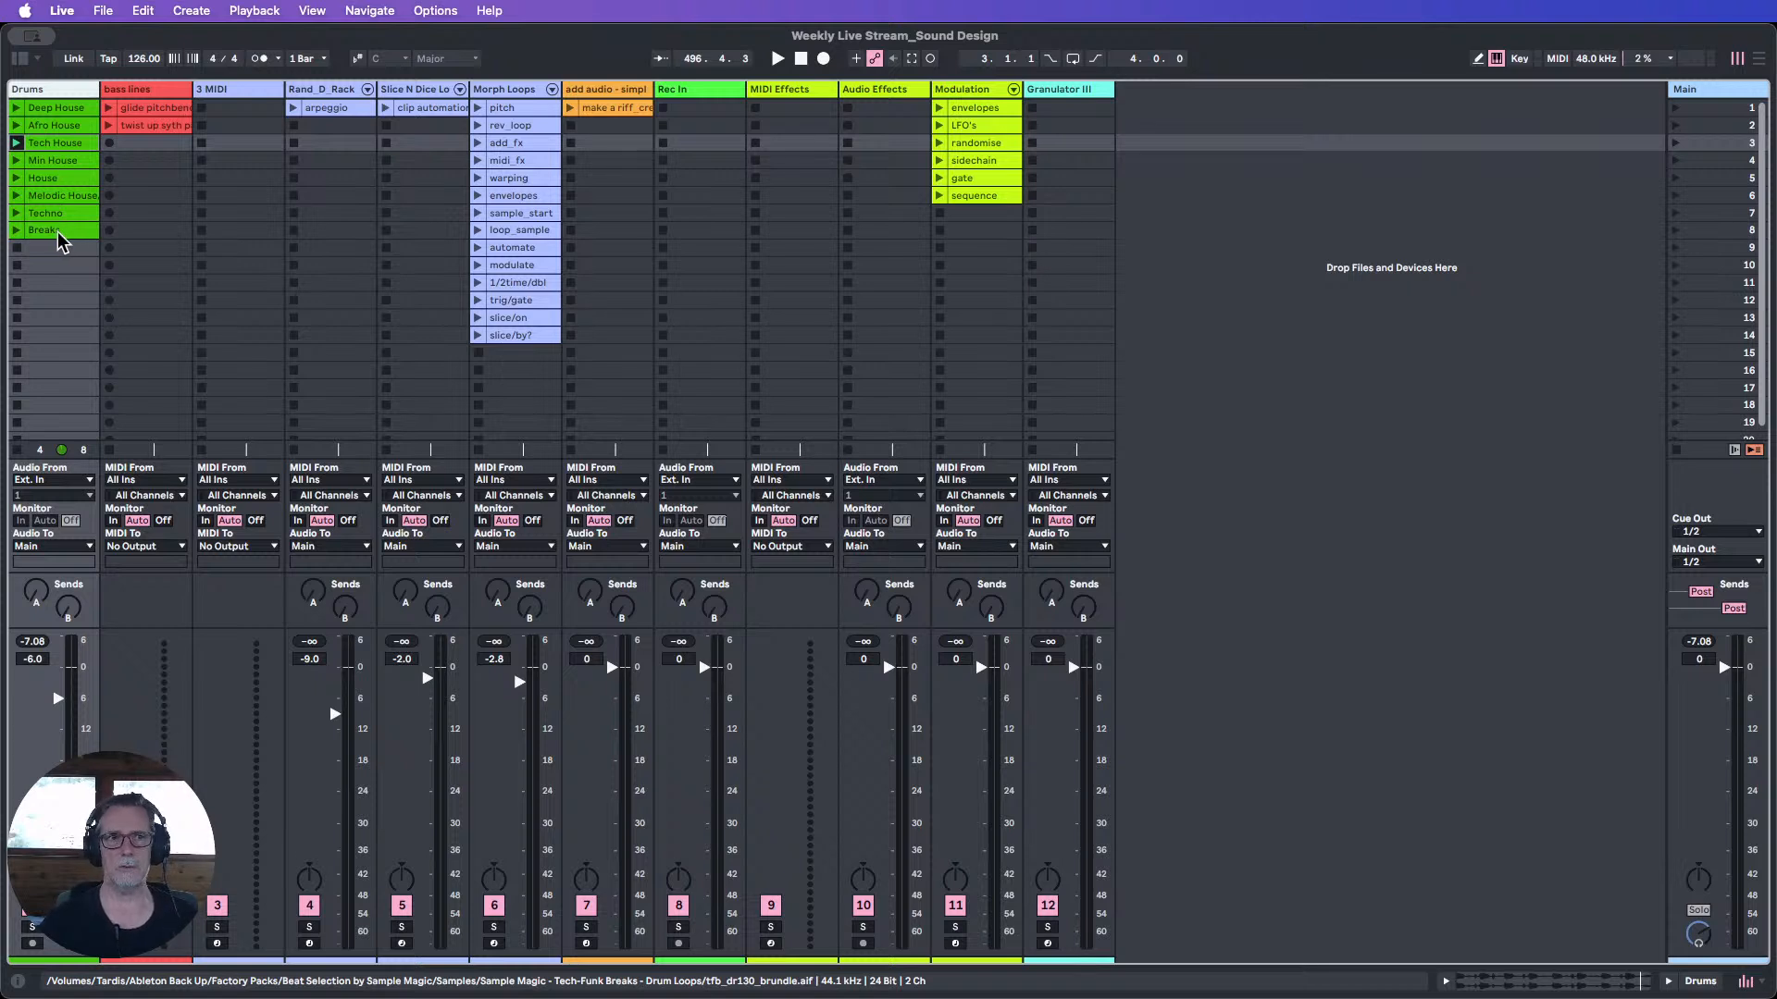
{"action": "left_click", "coordinate": [16, 230]}
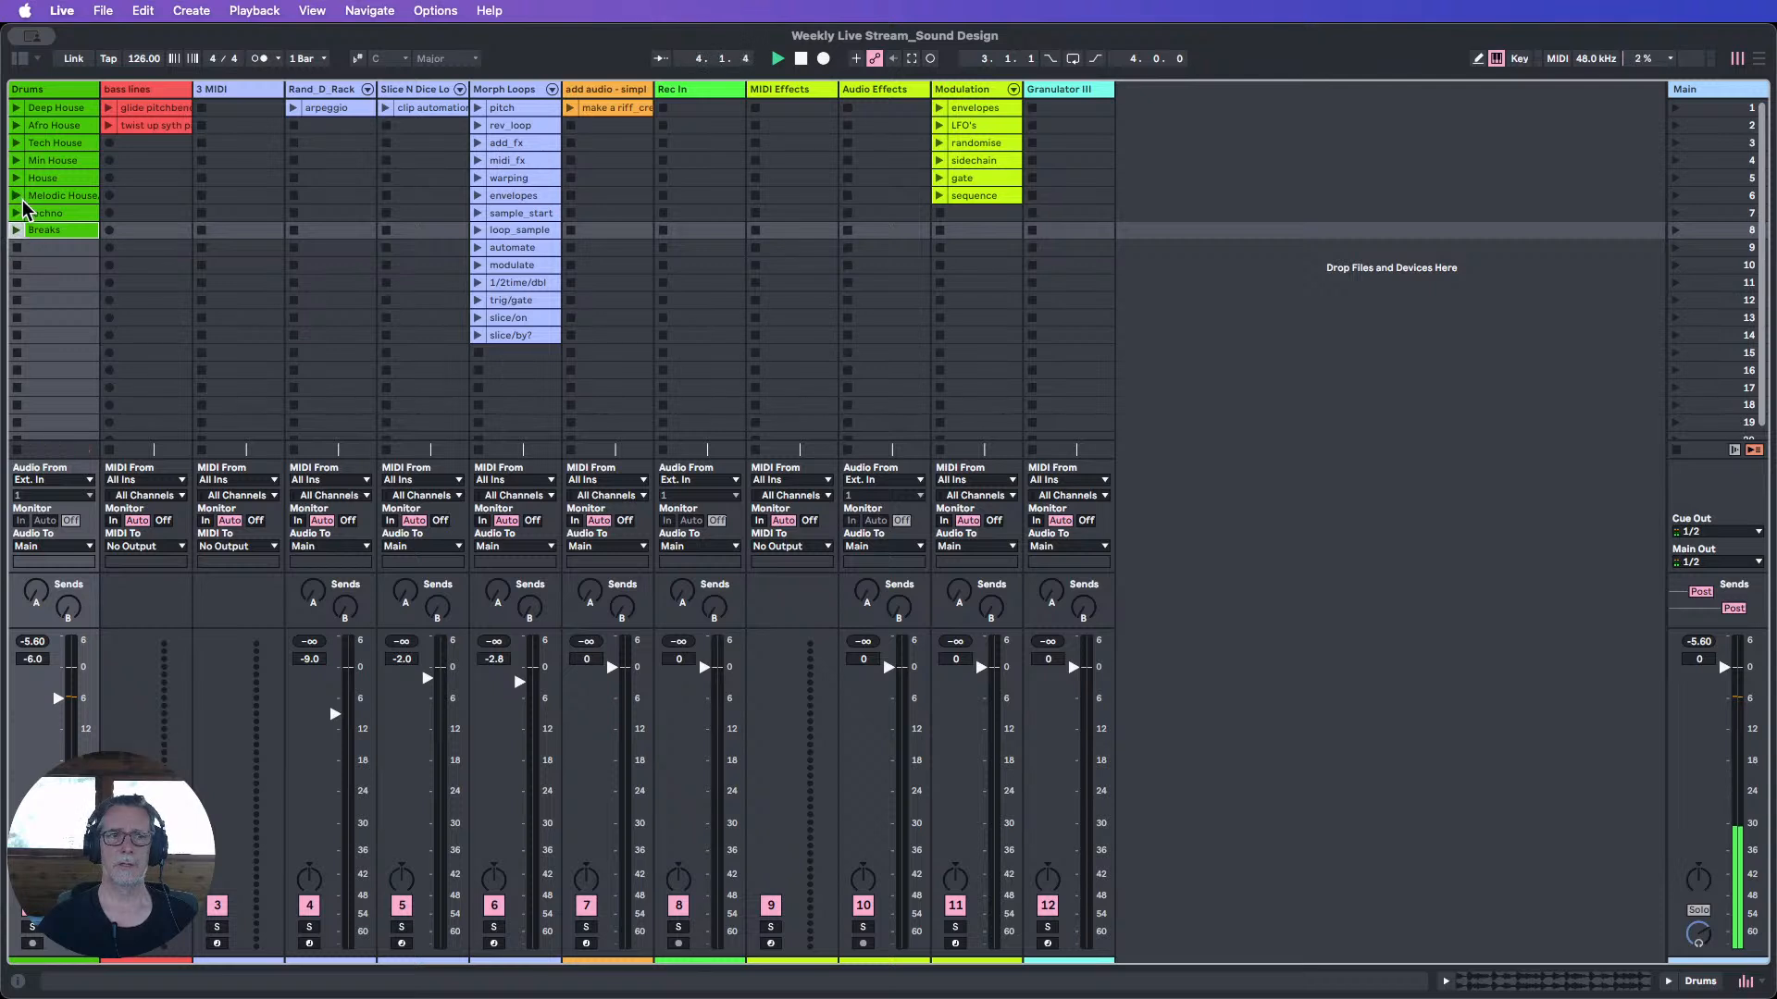
{"action": "left_click", "coordinate": [25, 146]}
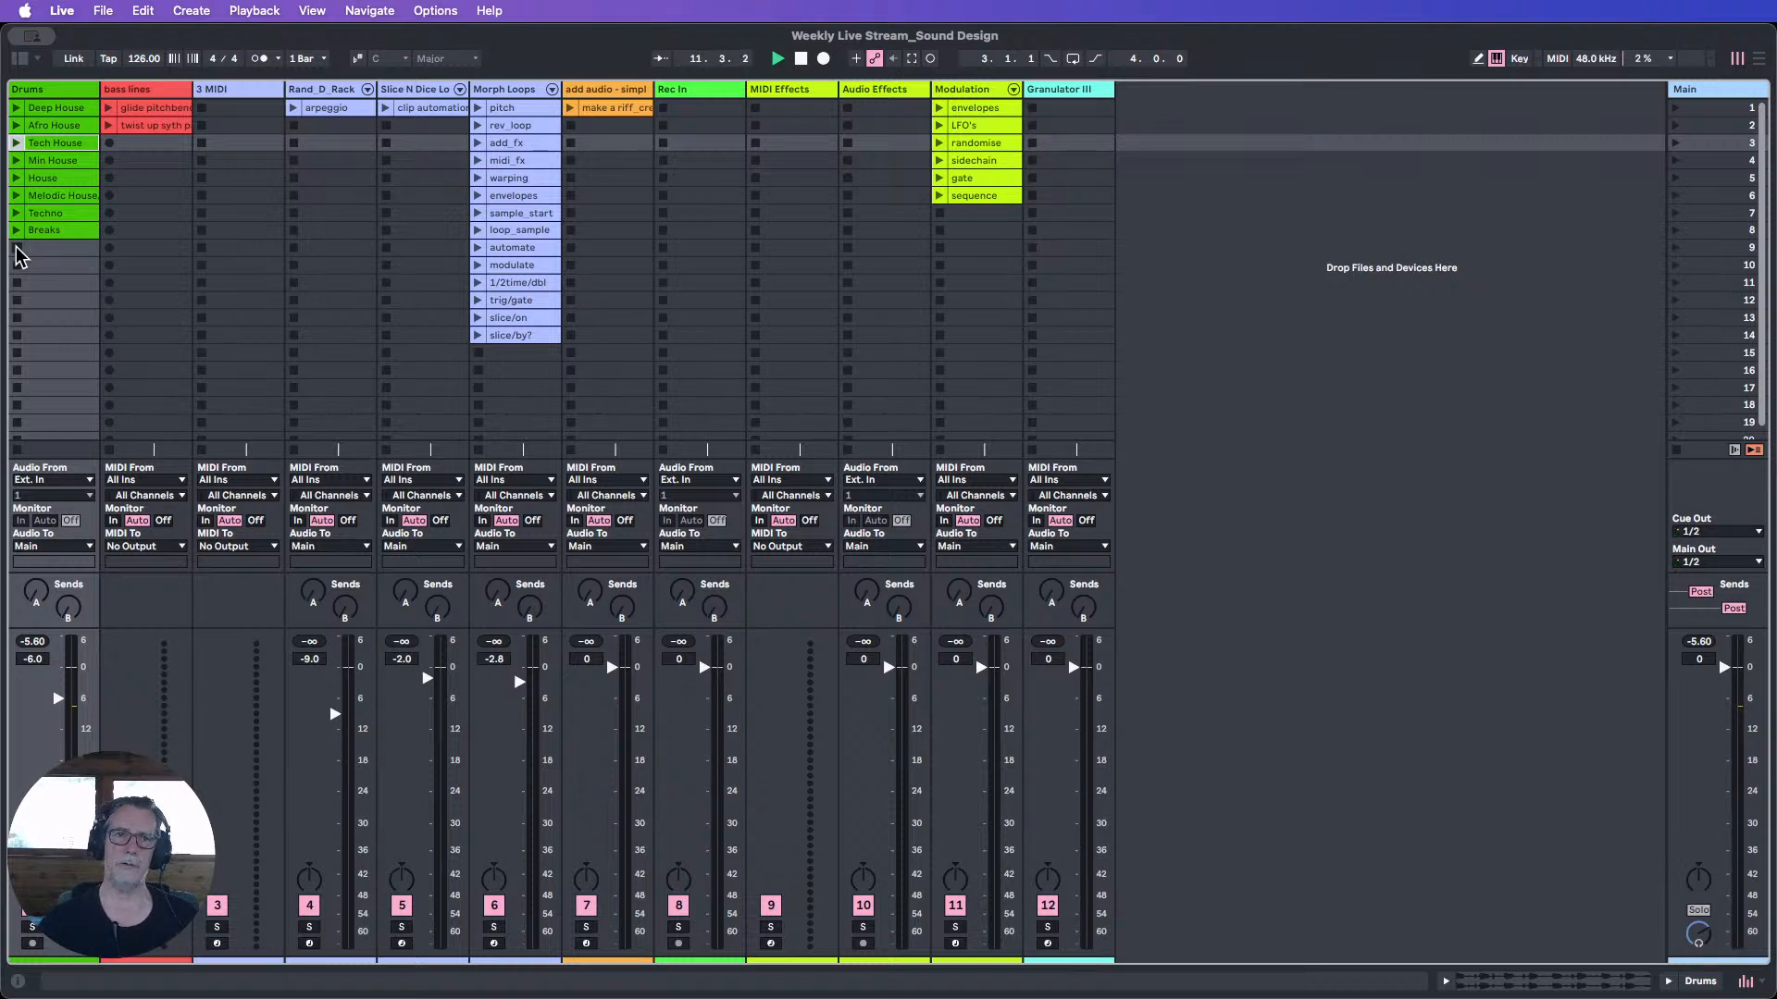
Select the bass lines track and filter the browser's Instruments to Bass sounds.
{"action": "left_click", "coordinate": [235, 88]}
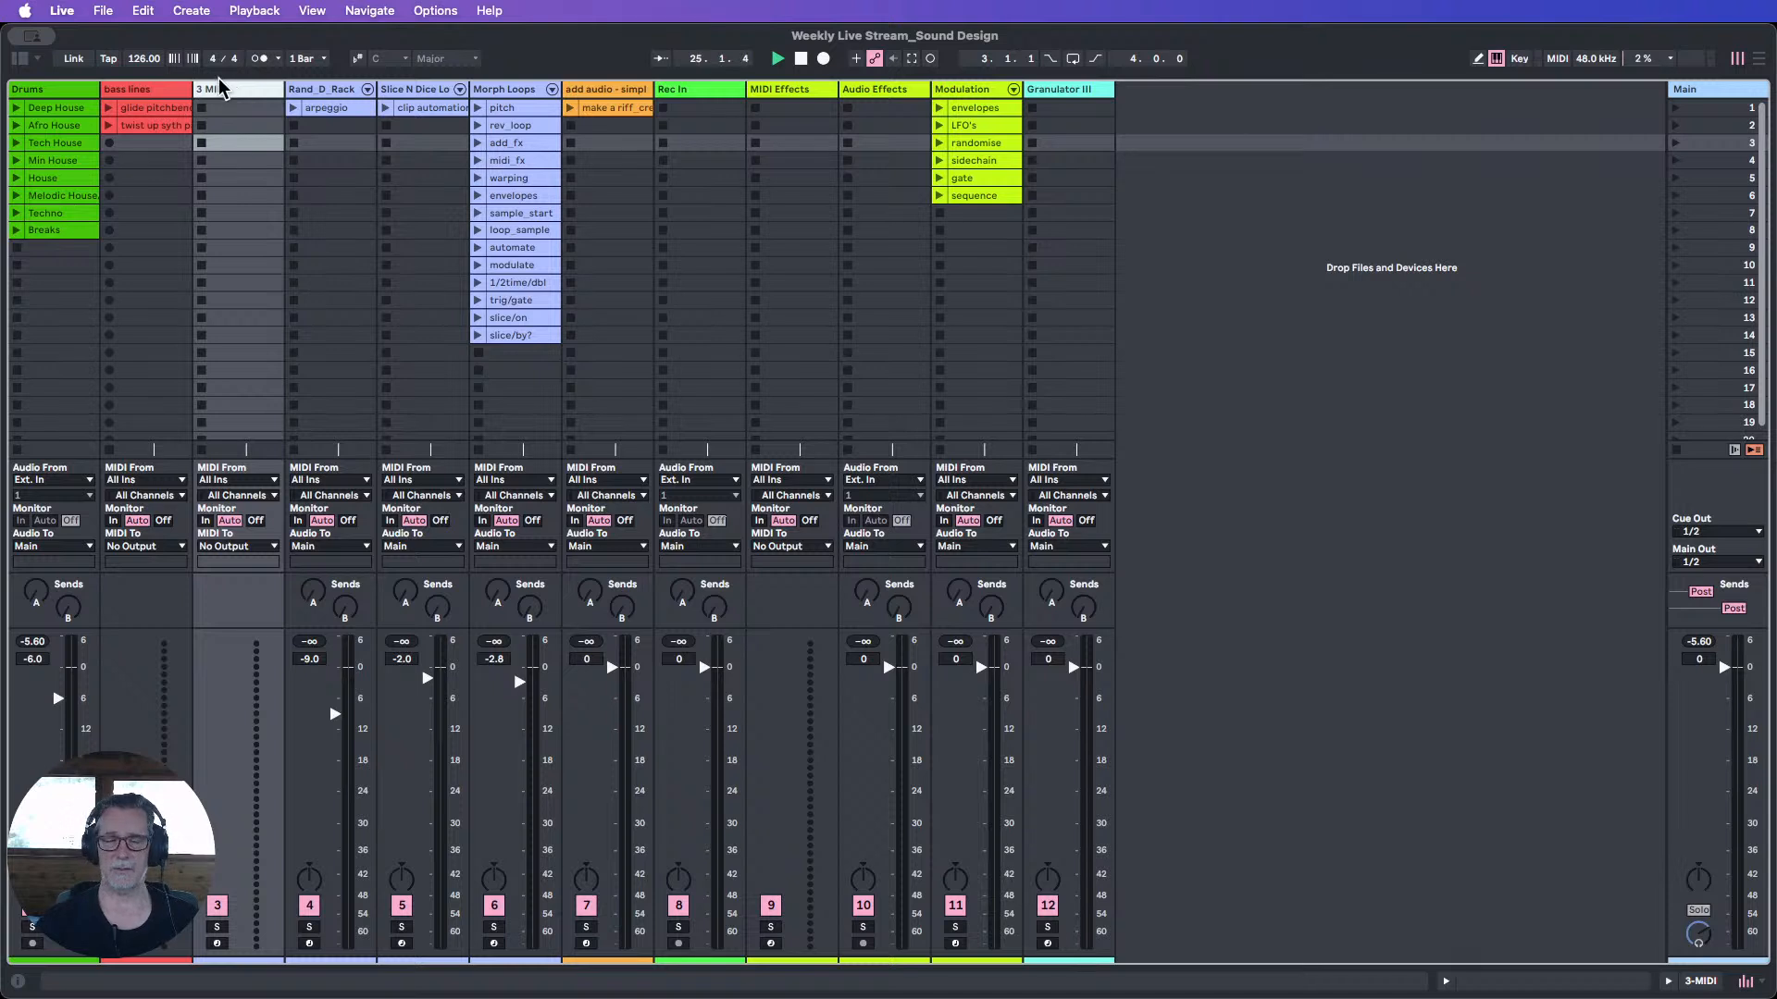
{"action": "left_click", "coordinate": [168, 91]}
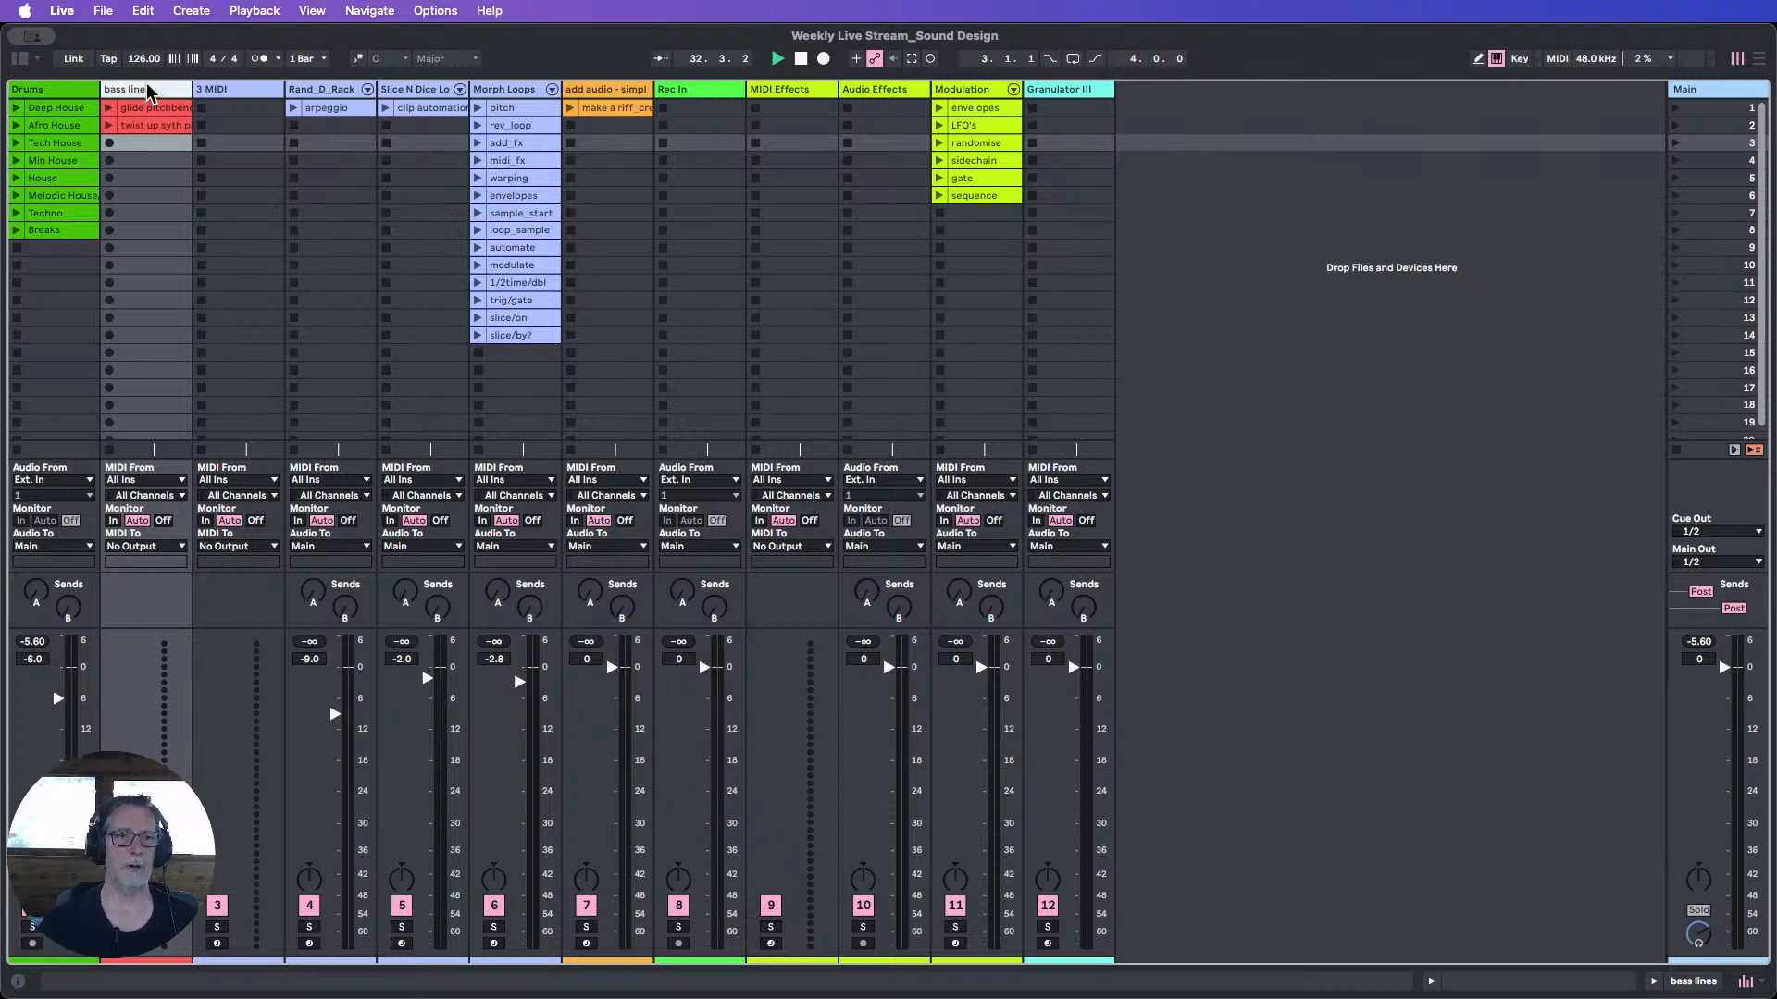
{"action": "left_click", "coordinate": [151, 143]}
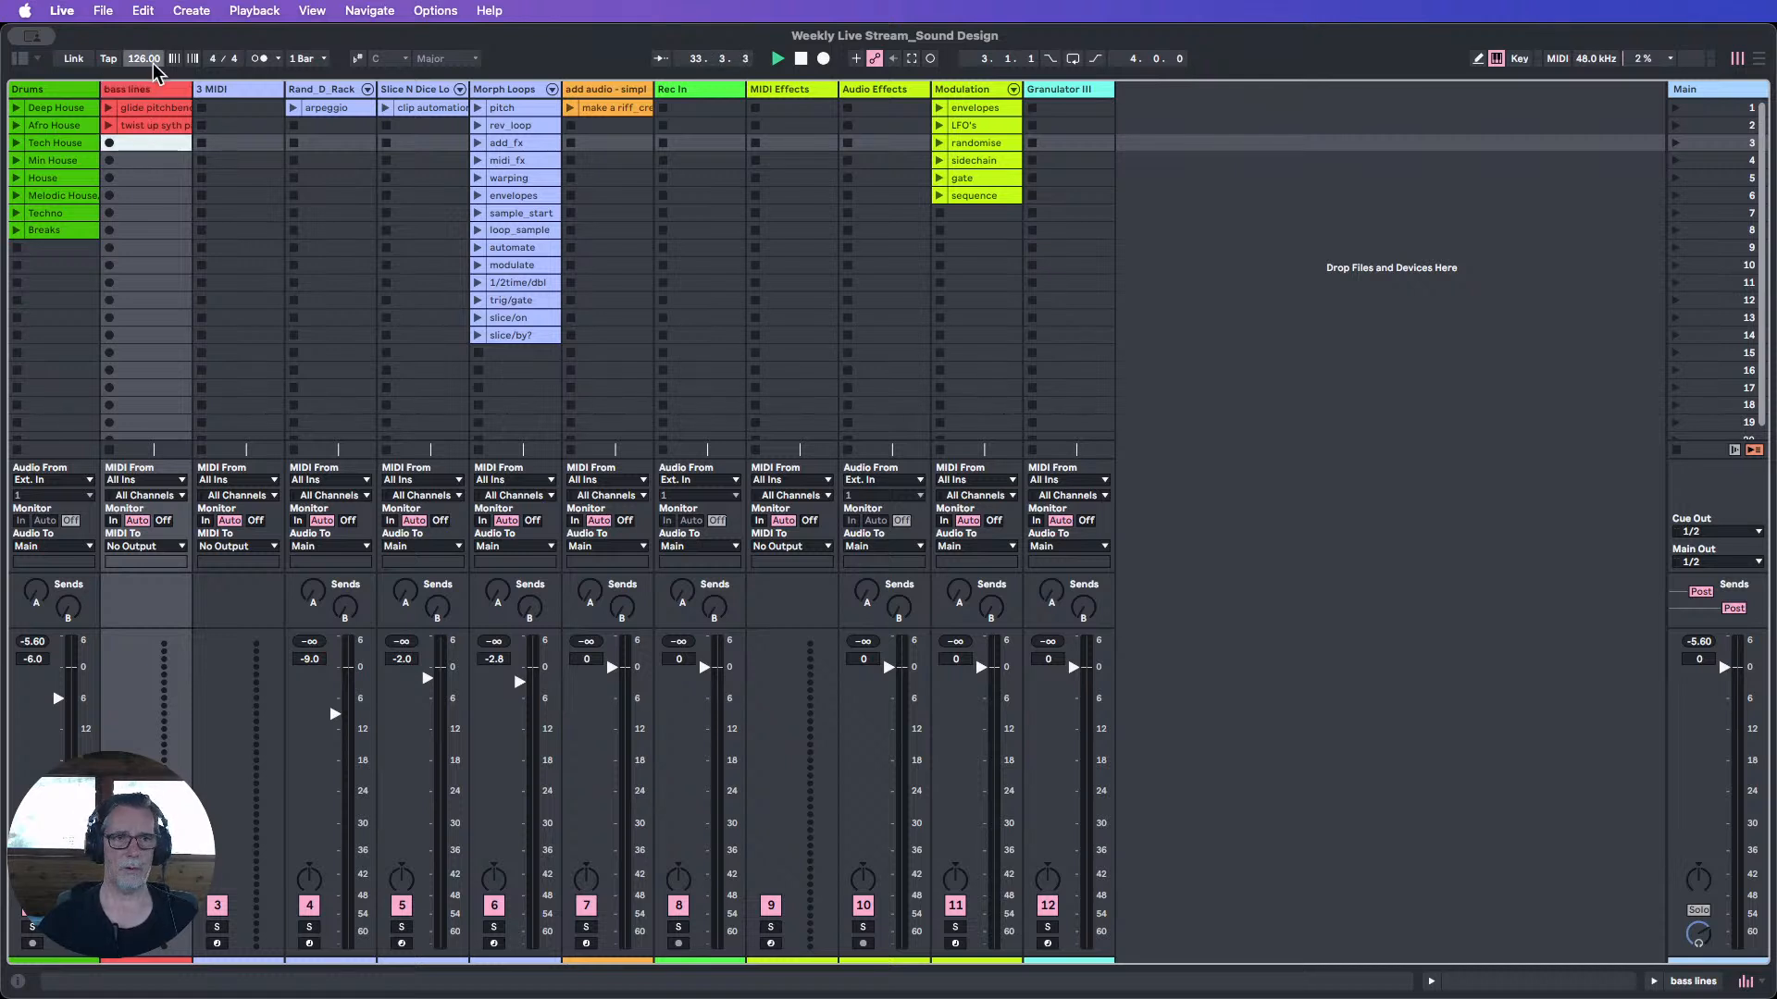
{"action": "left_click", "coordinate": [143, 90]}
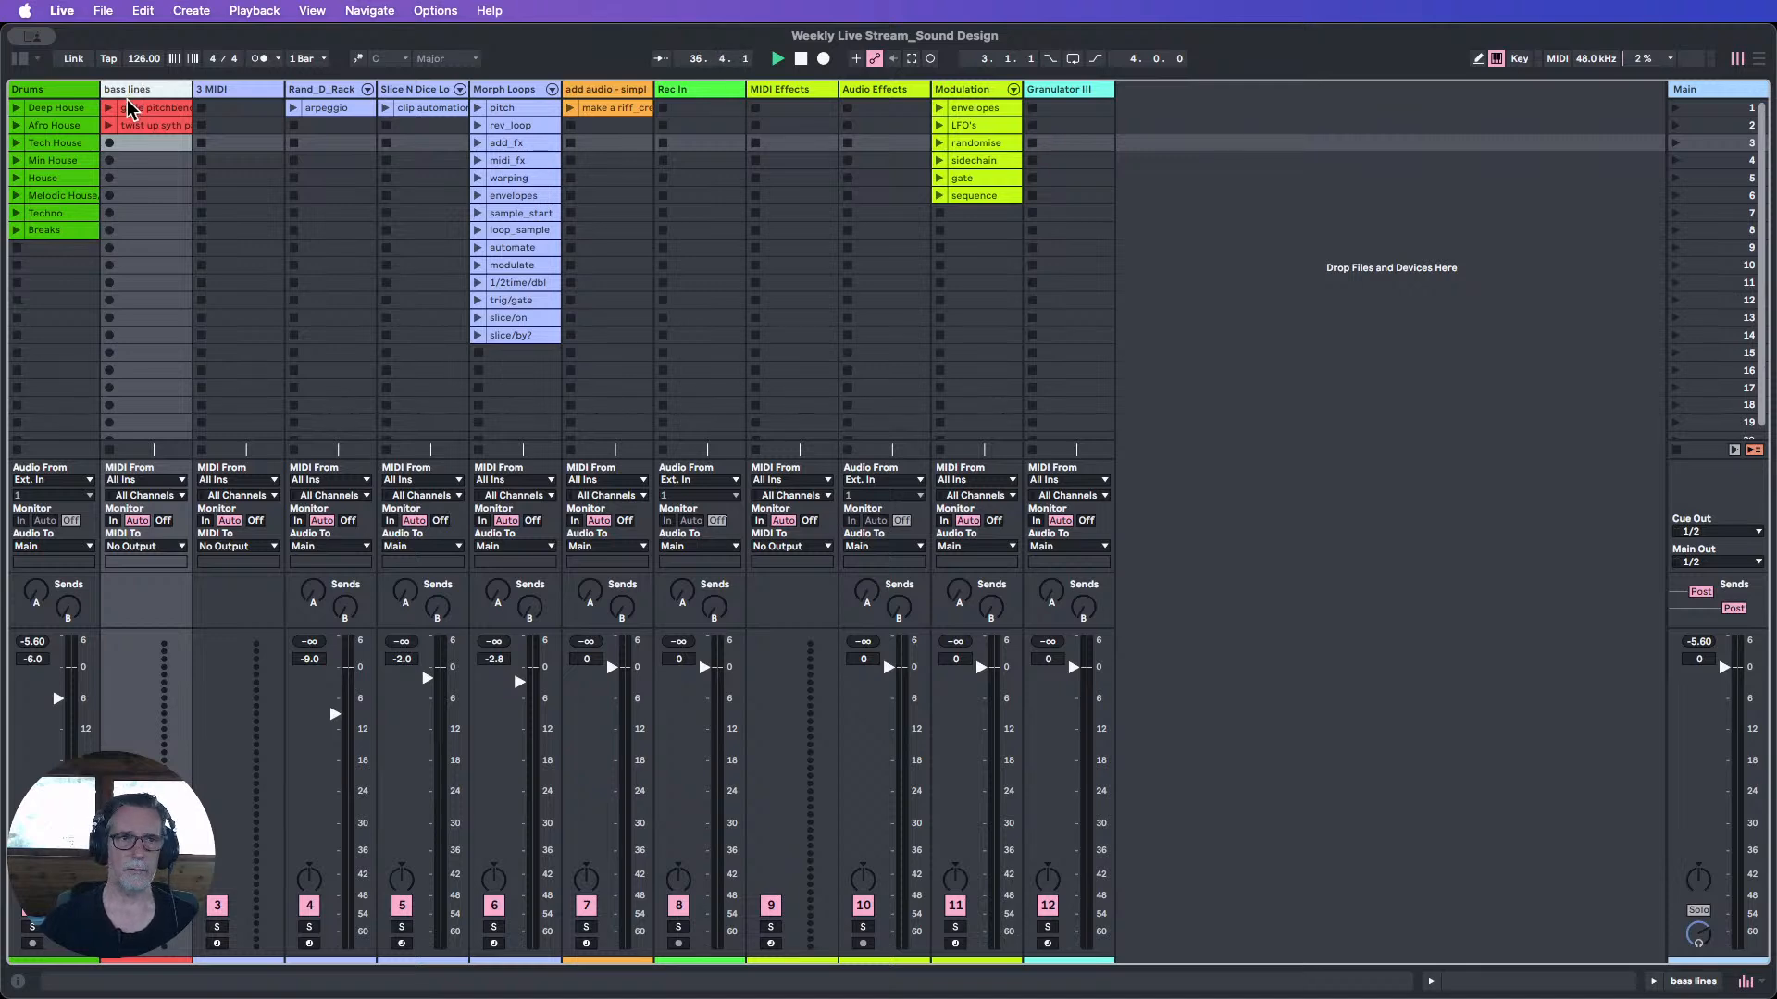
{"action": "left_click", "coordinate": [21, 58]}
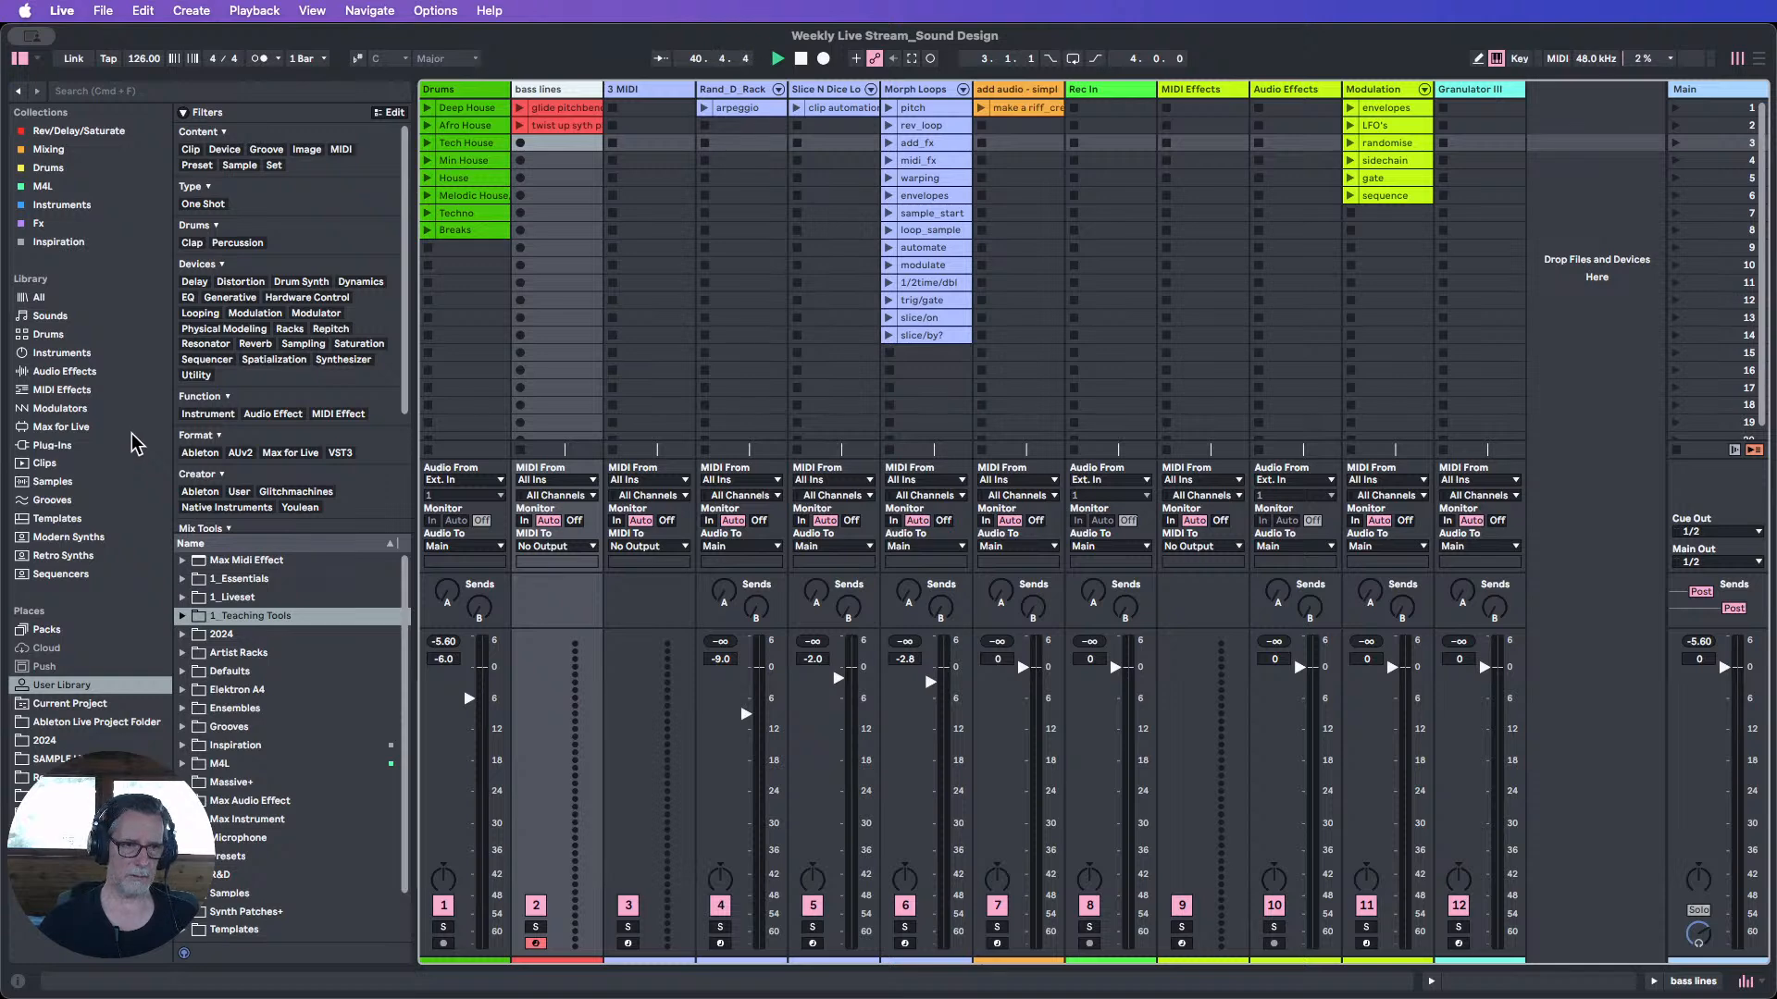
{"action": "left_click", "coordinate": [69, 354]}
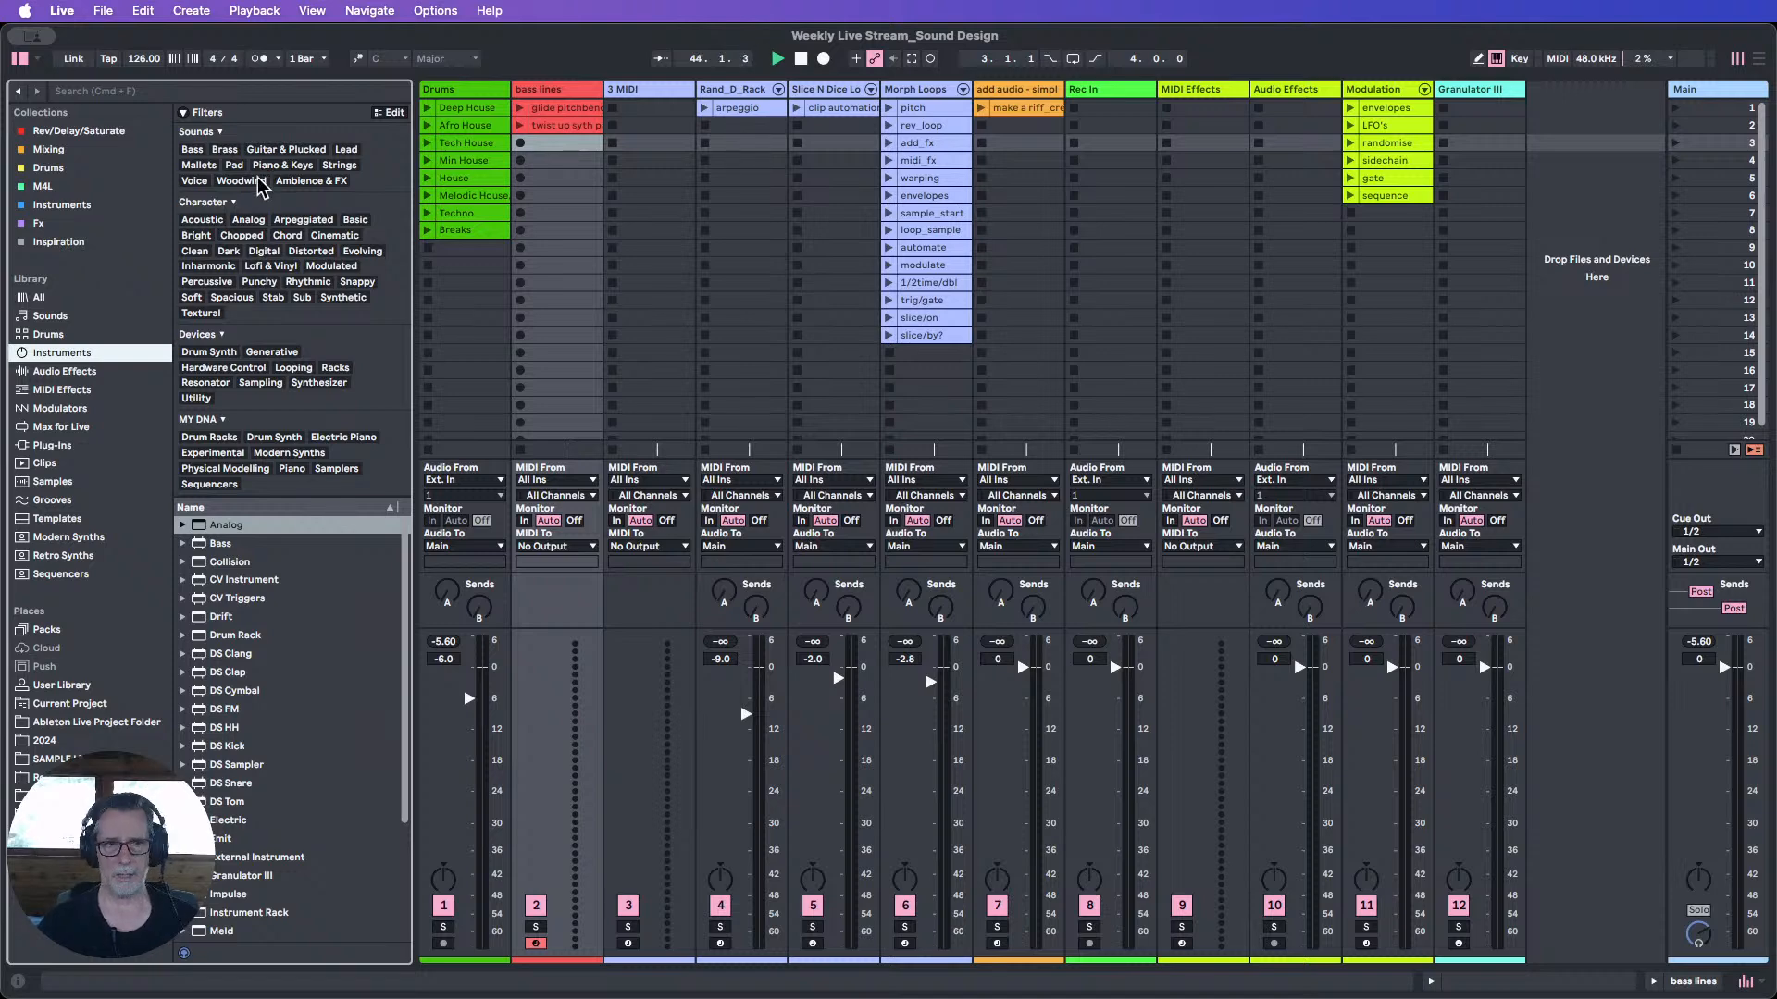
{"action": "left_click", "coordinate": [98, 91]}
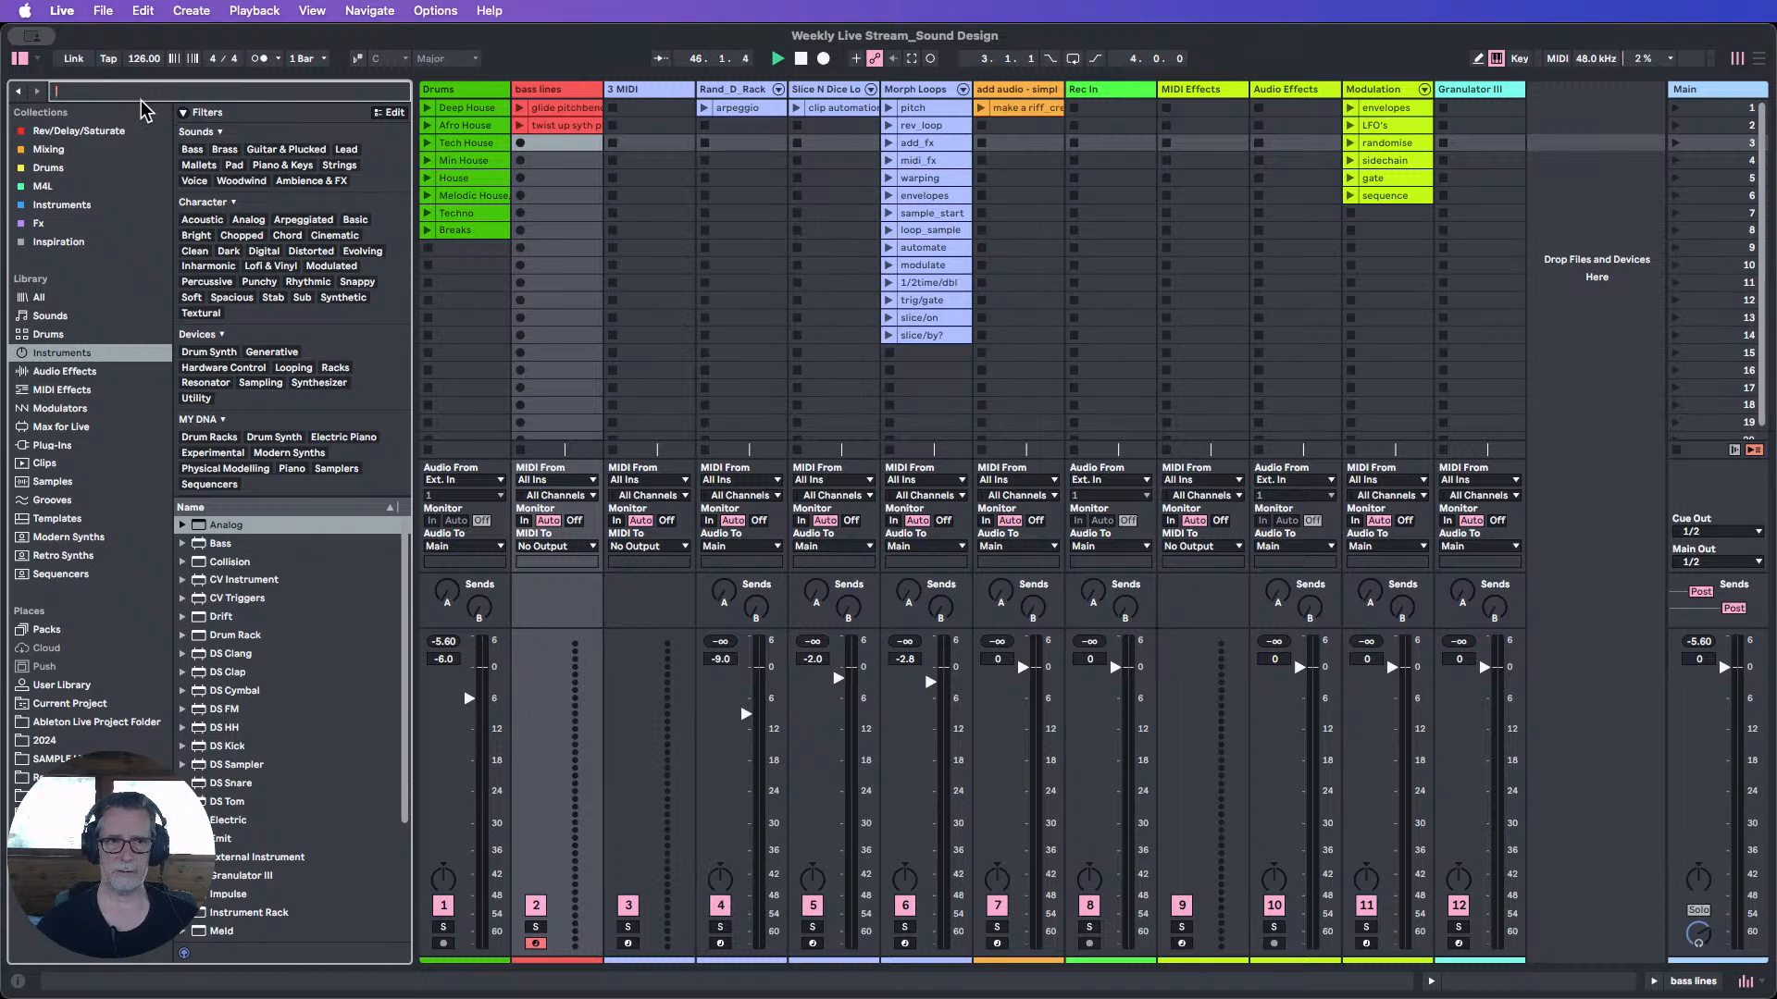
{"action": "left_click", "coordinate": [193, 150]}
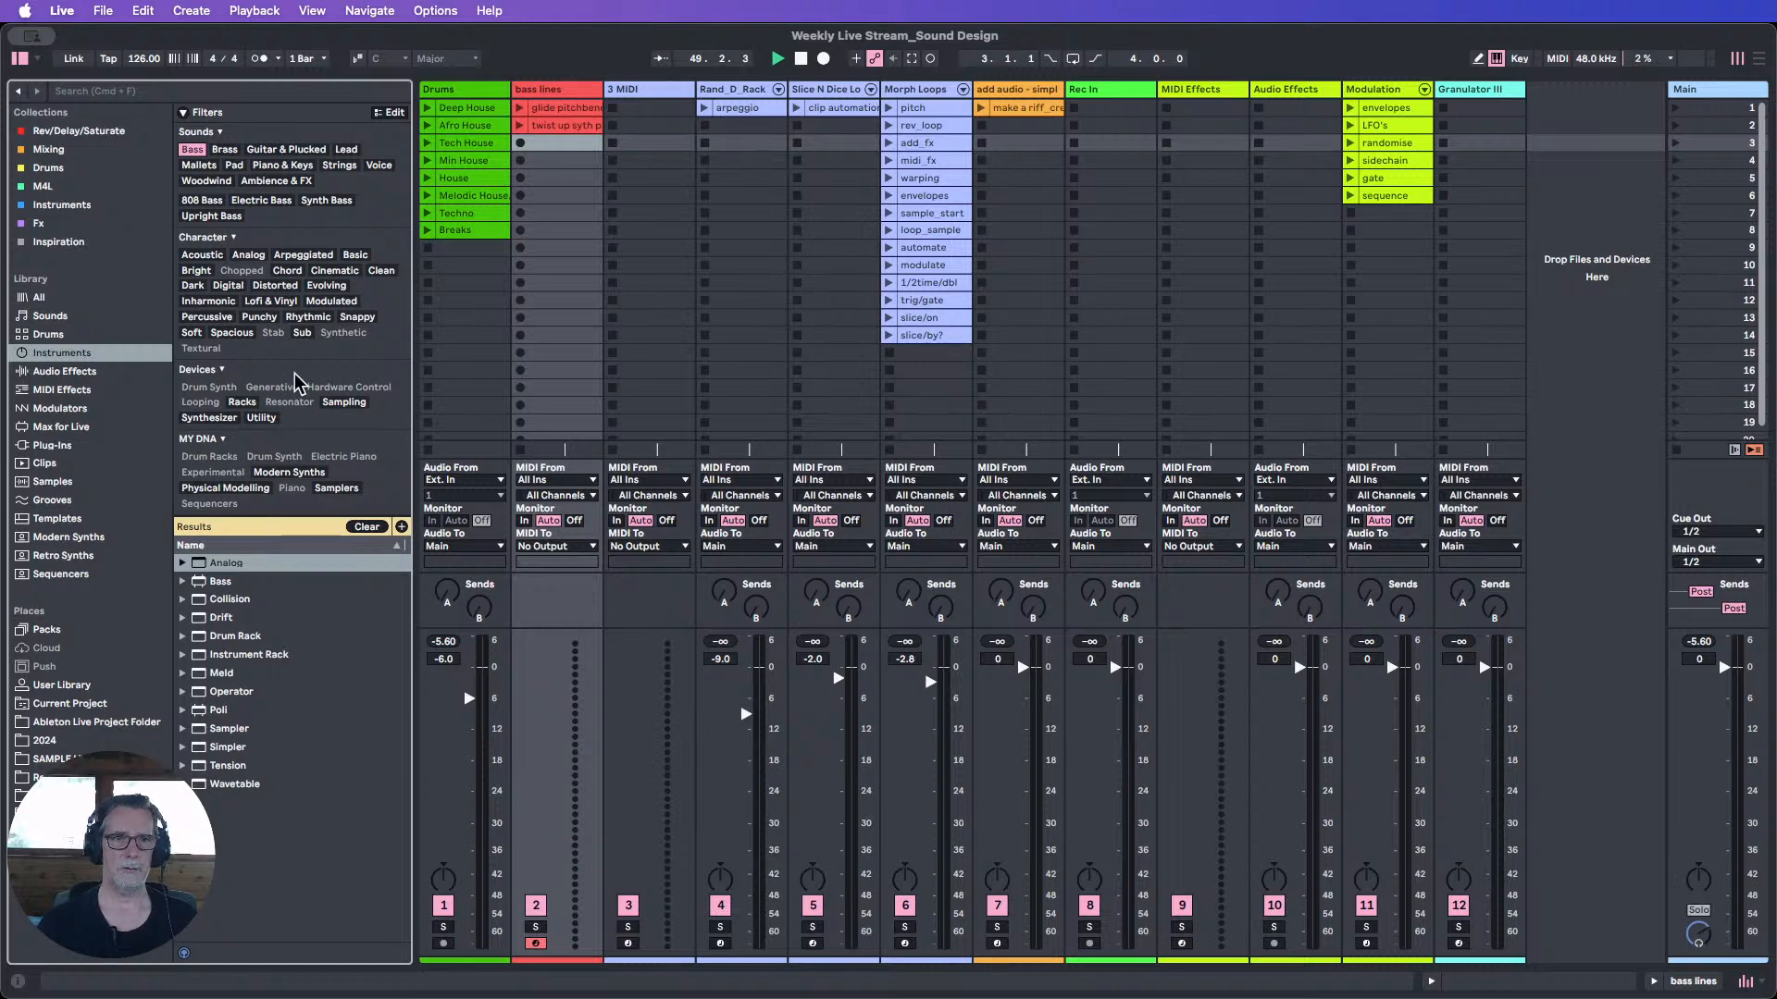
Preview the Analog presets 101 Bass Sidechain Fuzz and 106 Bass, and load 106 Bass onto the bass lines track.
{"action": "left_click", "coordinate": [182, 565]}
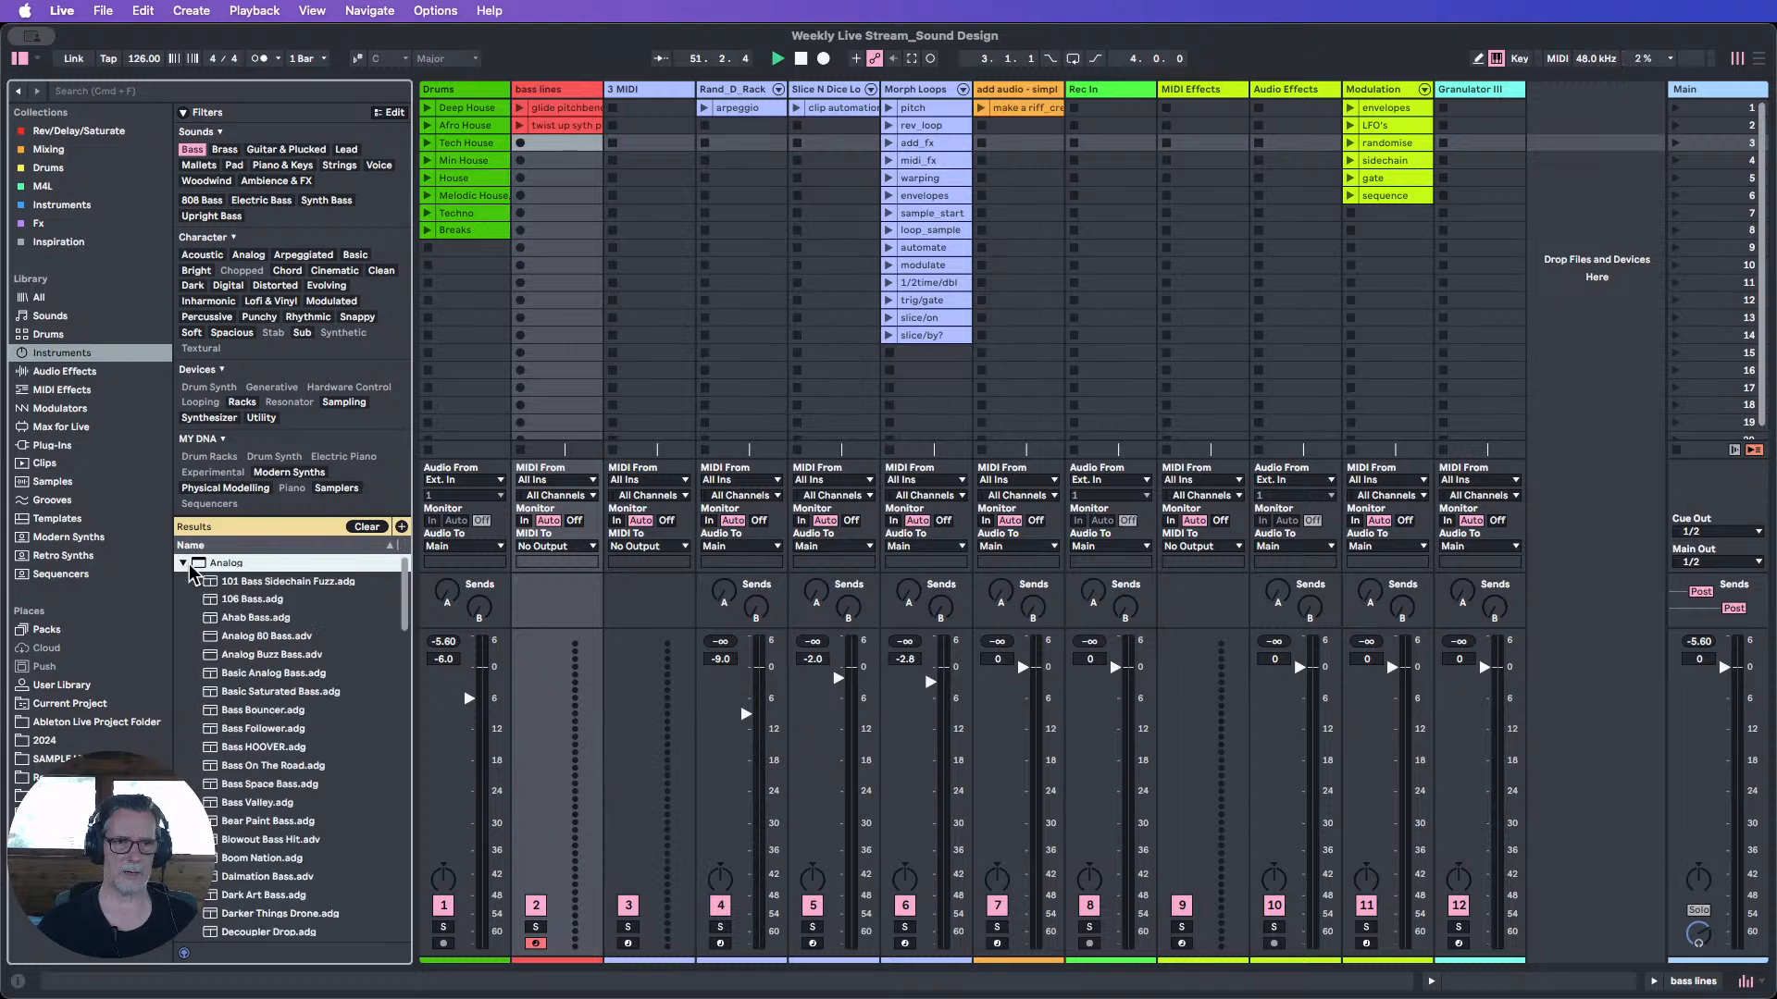
{"action": "left_click", "coordinate": [268, 583]}
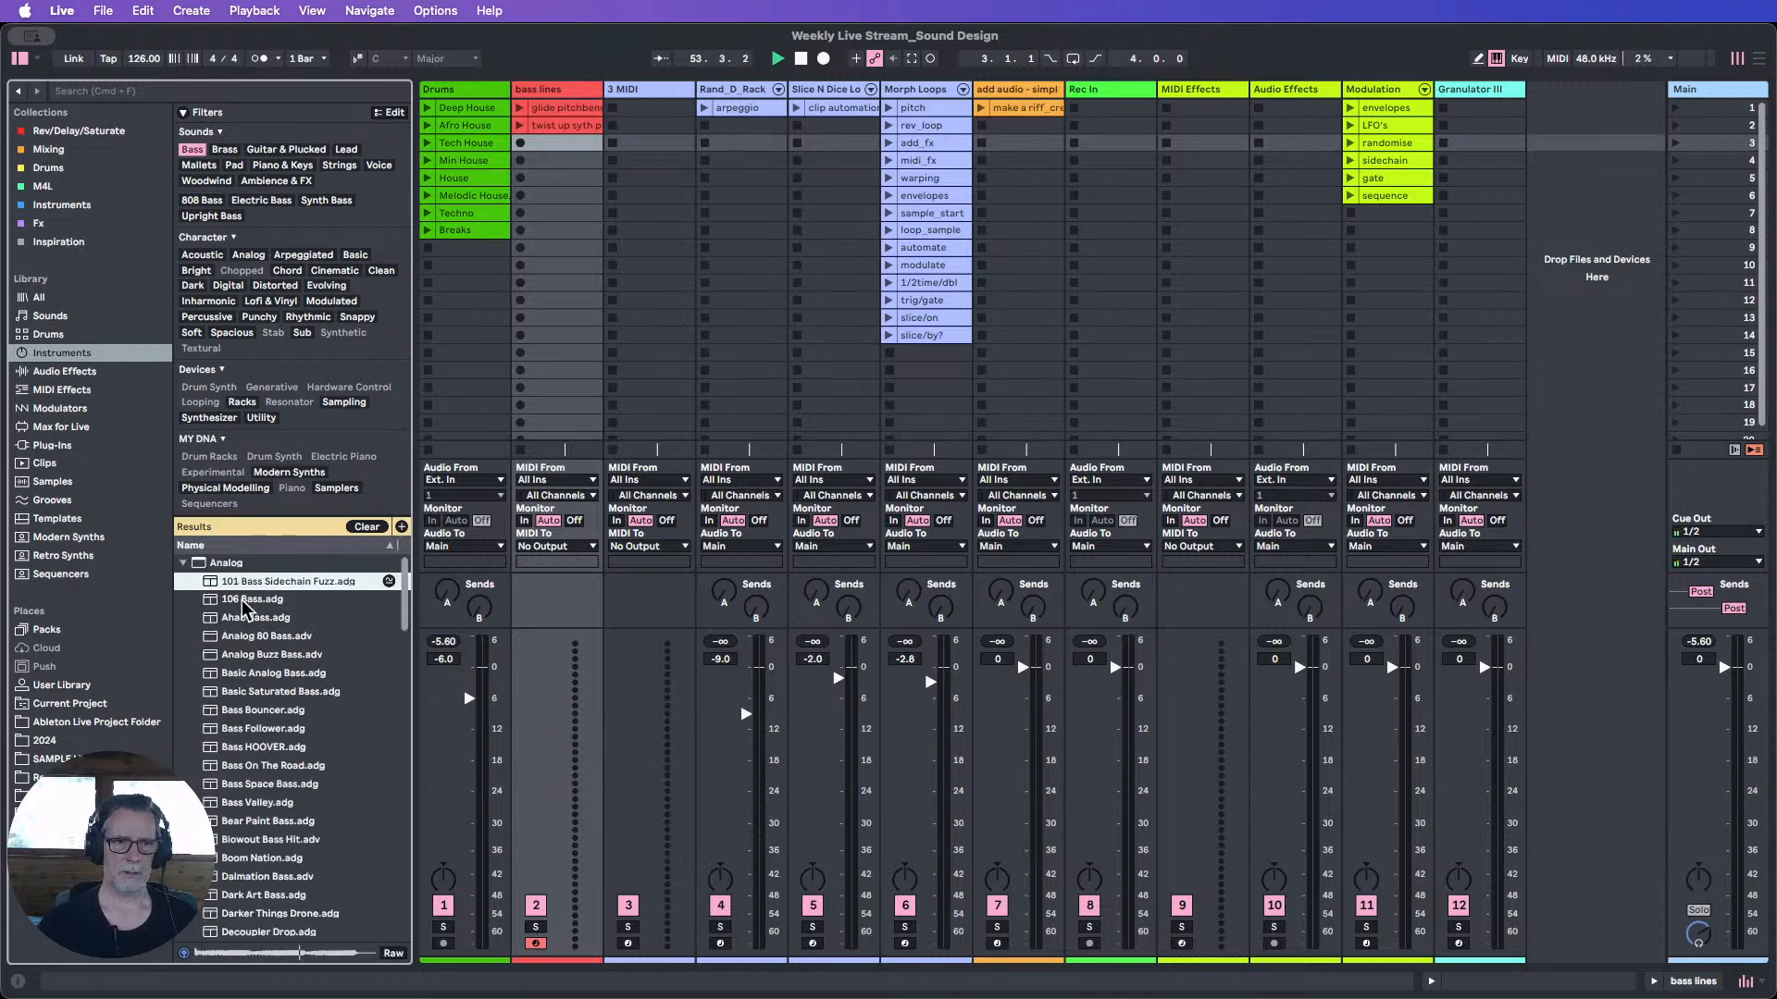
{"action": "left_click", "coordinate": [245, 602]}
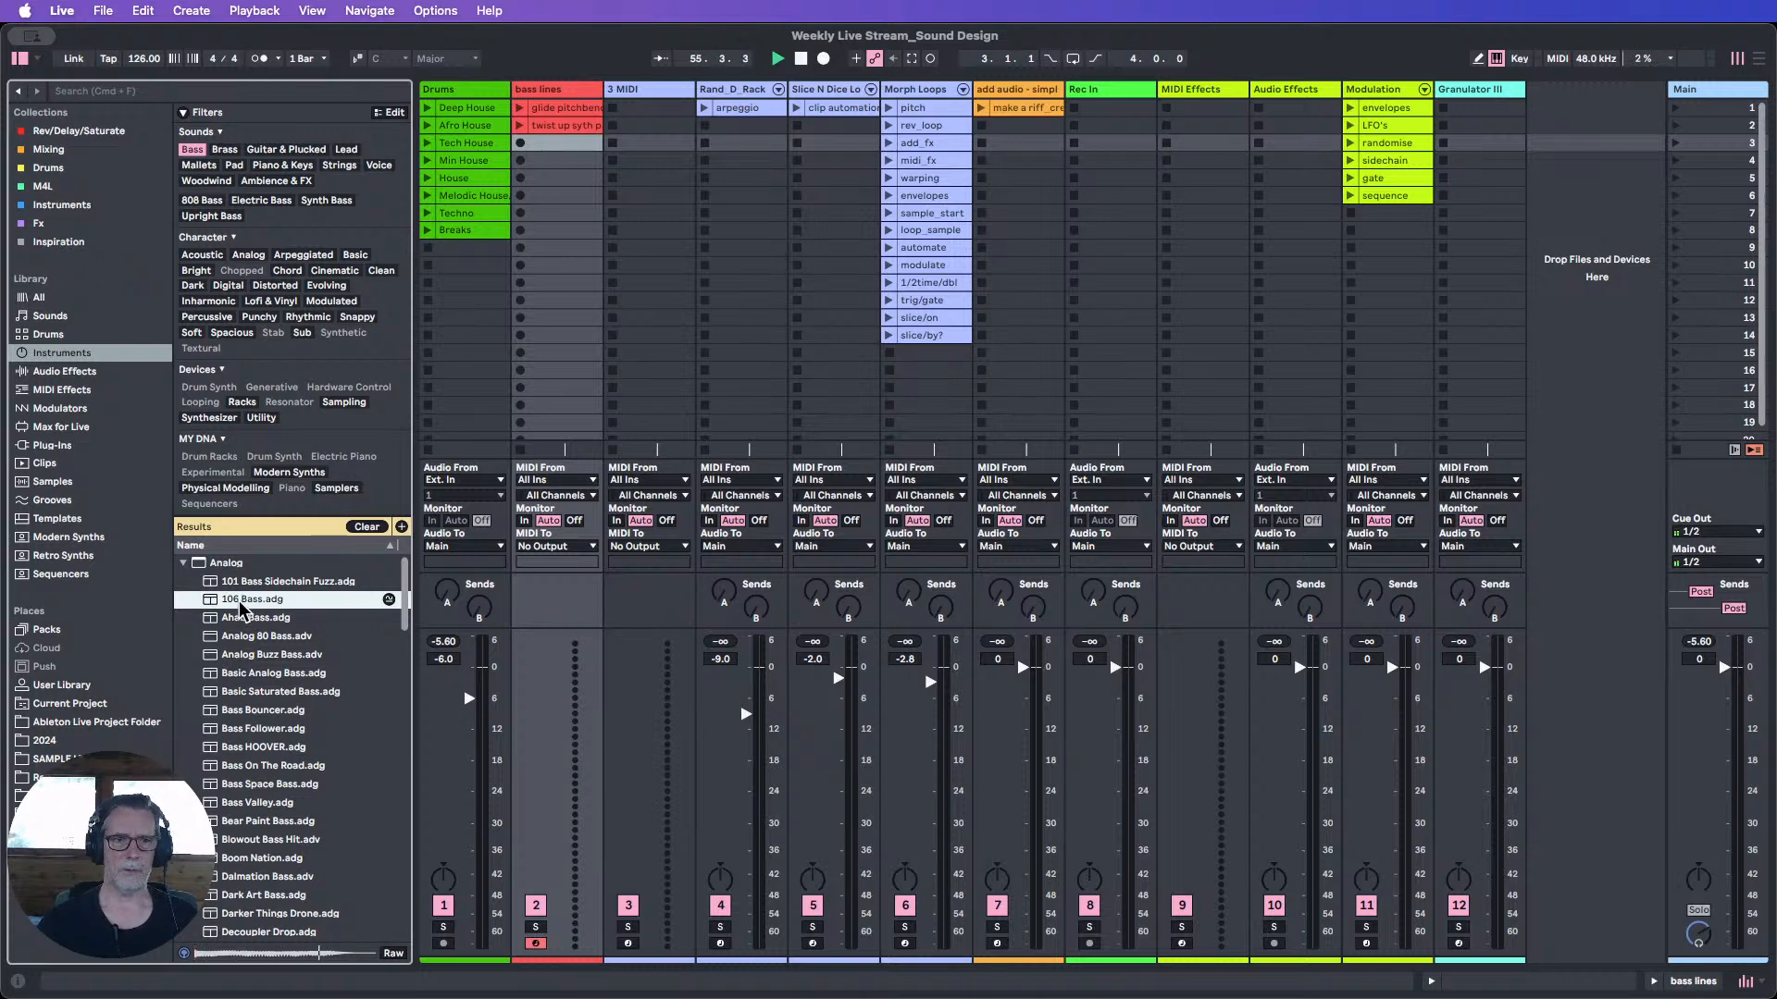
{"action": "double_click", "coordinate": [550, 93]}
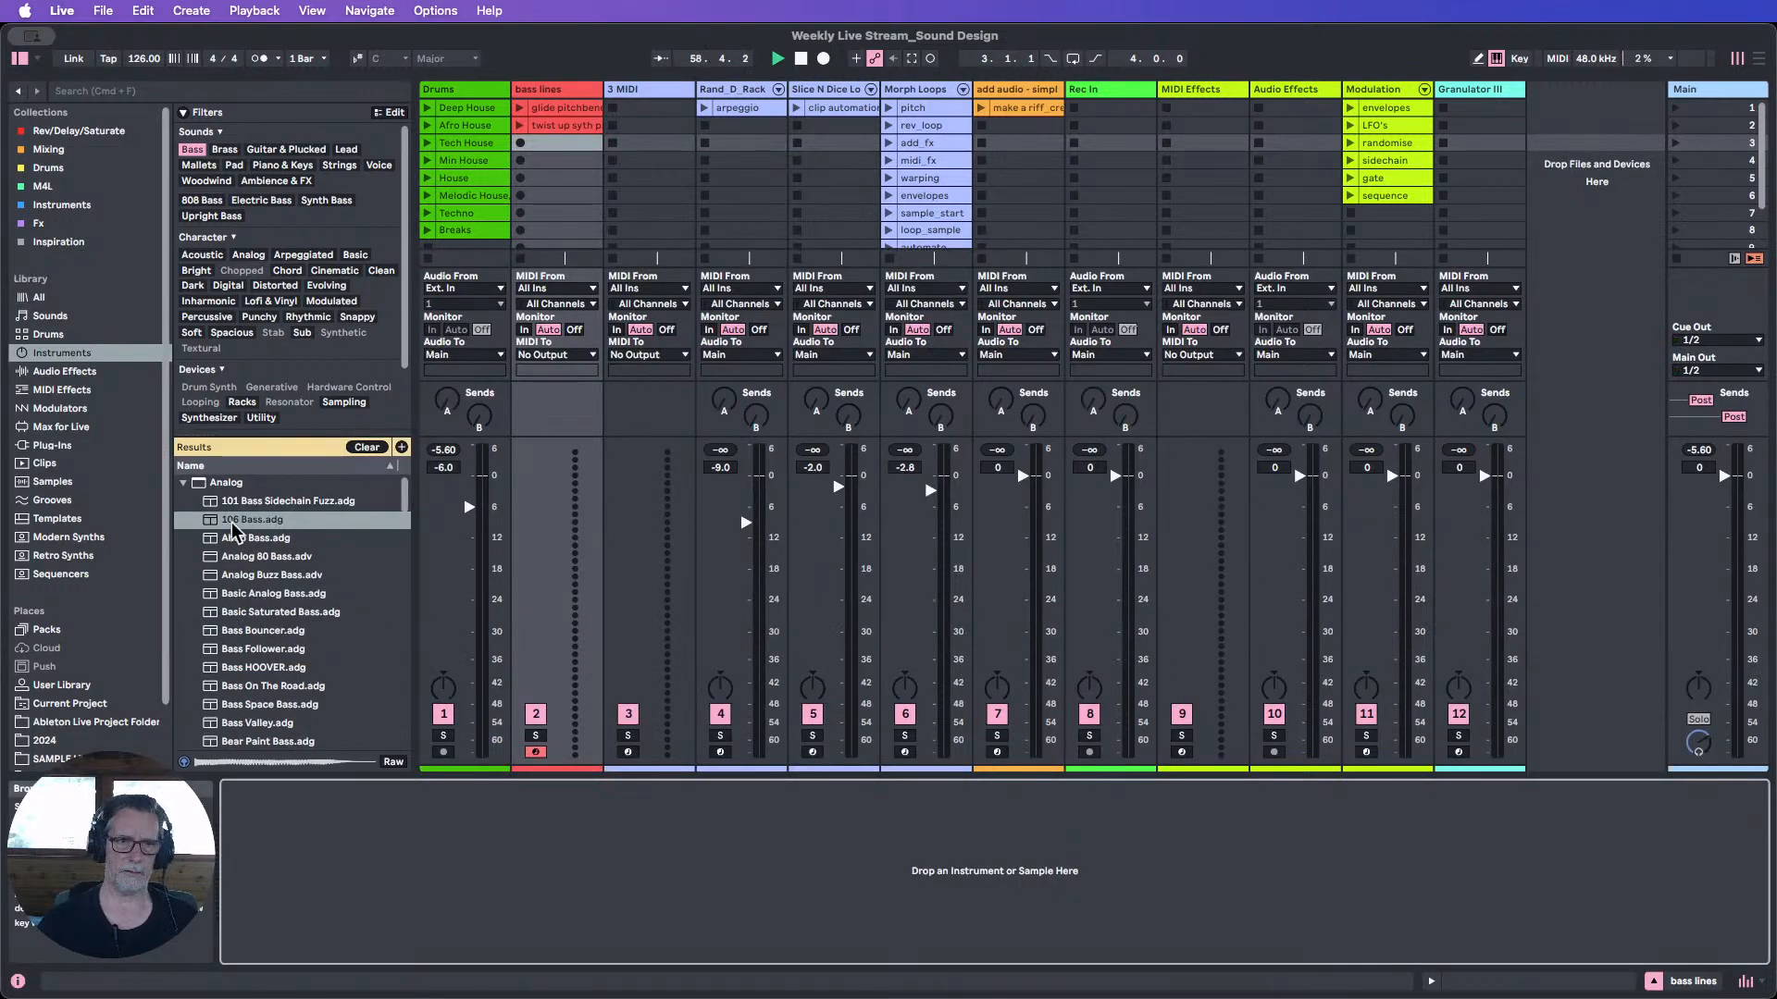
{"action": "left_click_drag", "start_coordinate": [236, 523], "coordinate": [348, 819]}
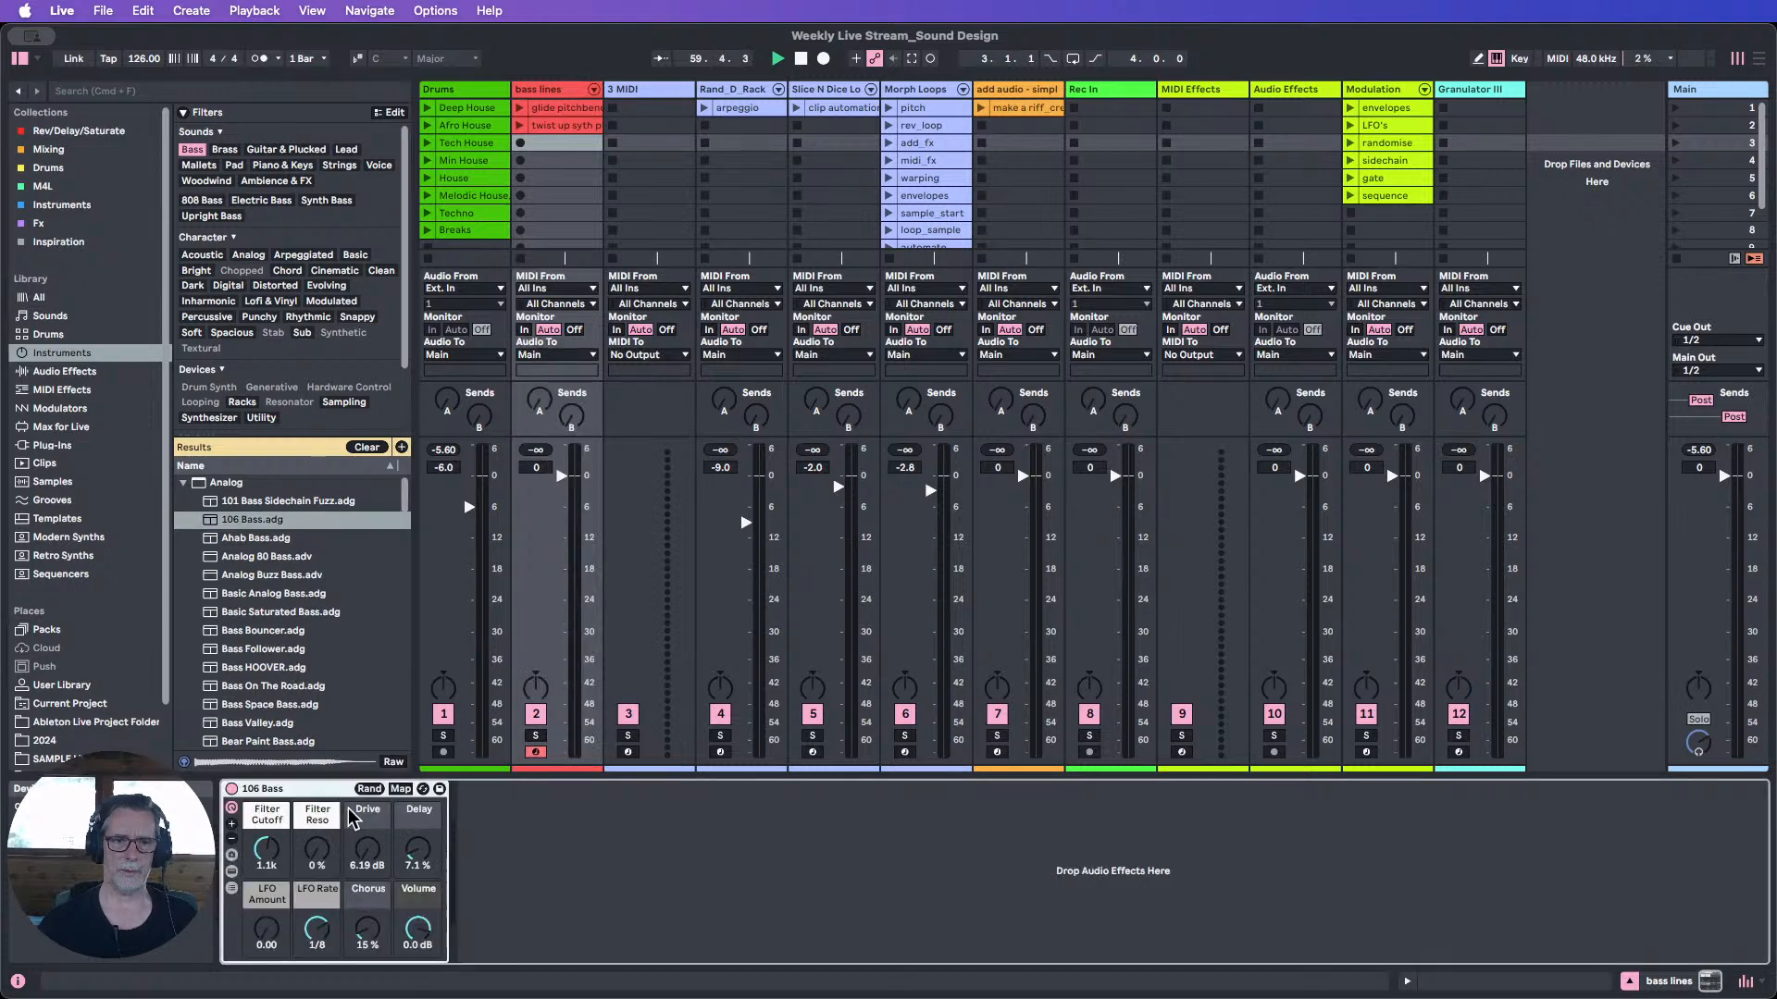
{"action": "left_click", "coordinate": [17, 59]}
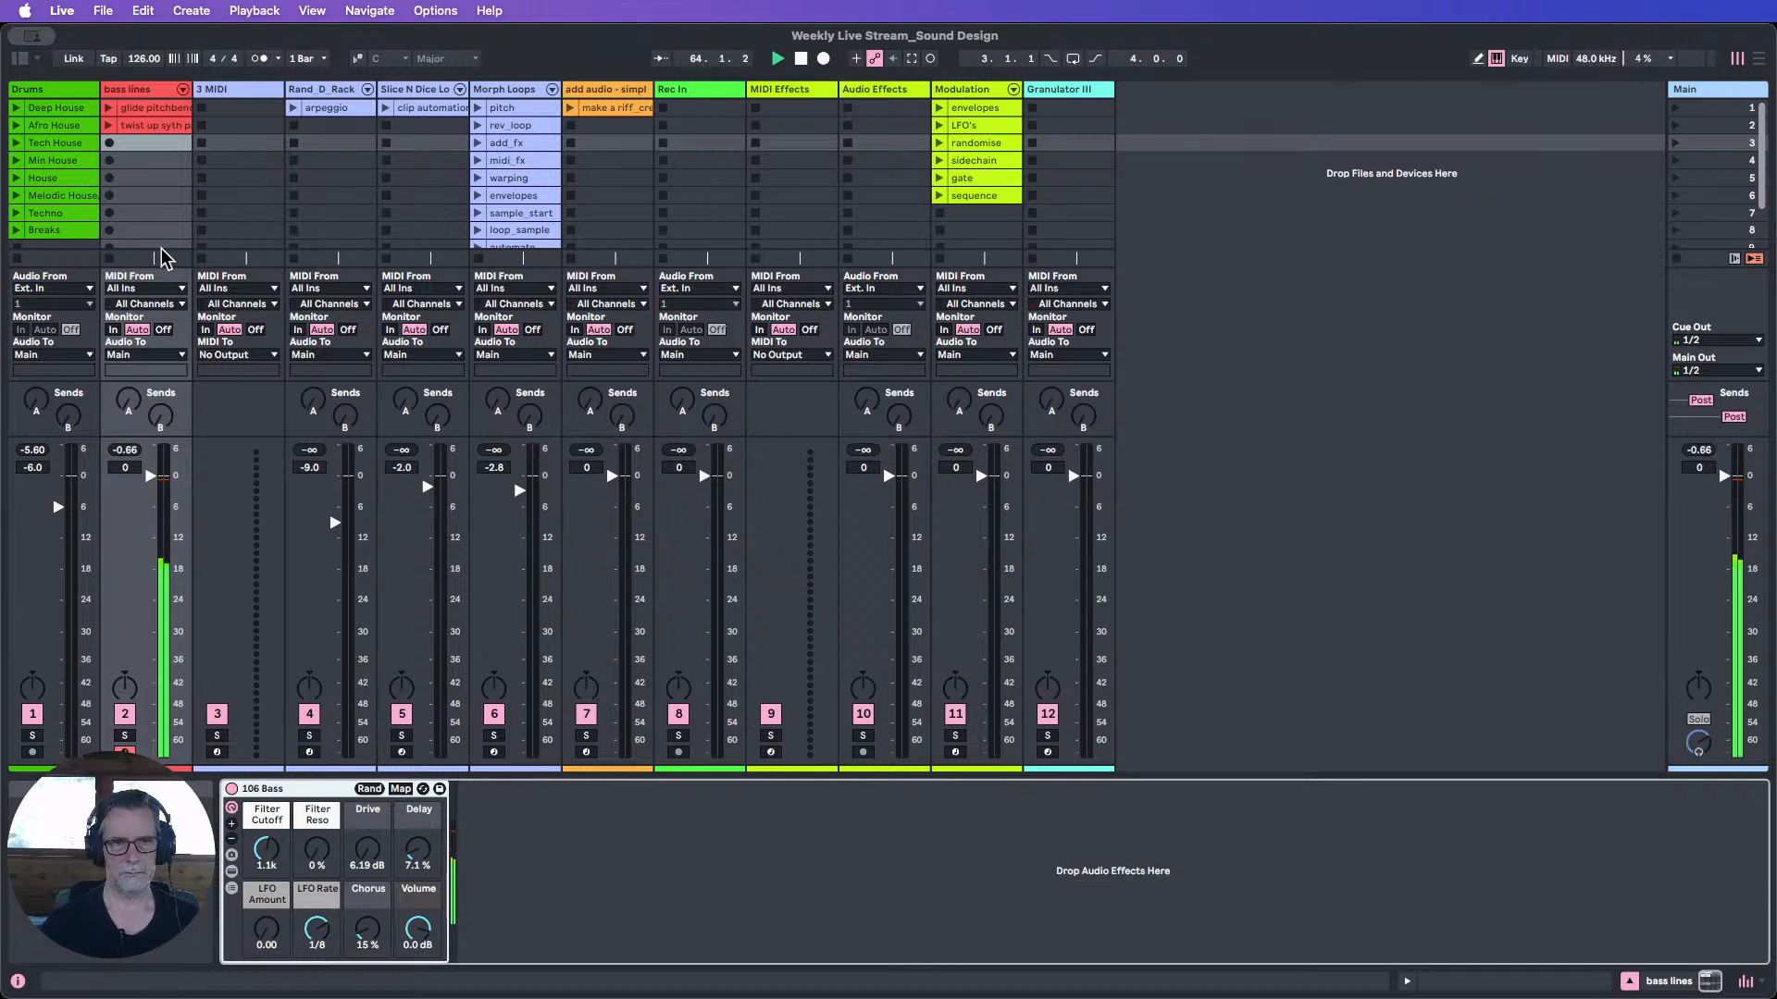
Add FPB_Pop_Up_Piano 1.6.4 from the User Library's 1_Teaching Tools folder to the bass lines track.
{"action": "left_click", "coordinate": [17, 60]}
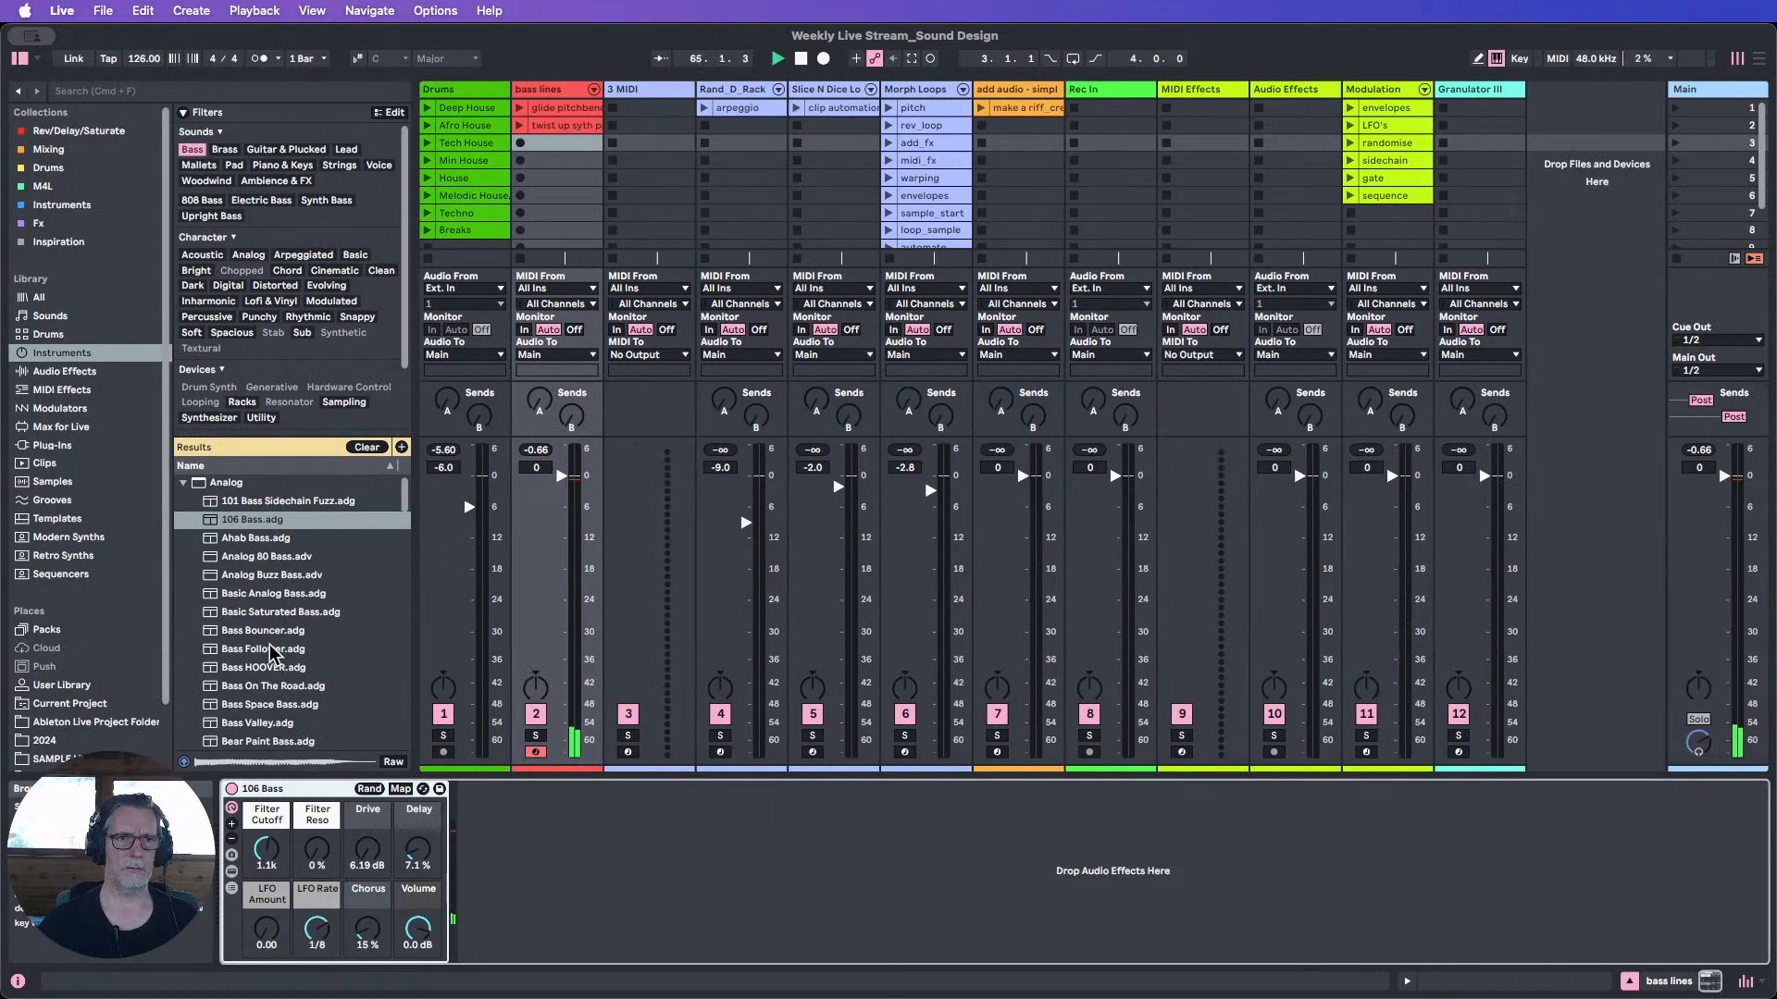
{"action": "scroll", "coordinate": [69, 529], "scroll_direction": "down", "scroll_amount": 2}
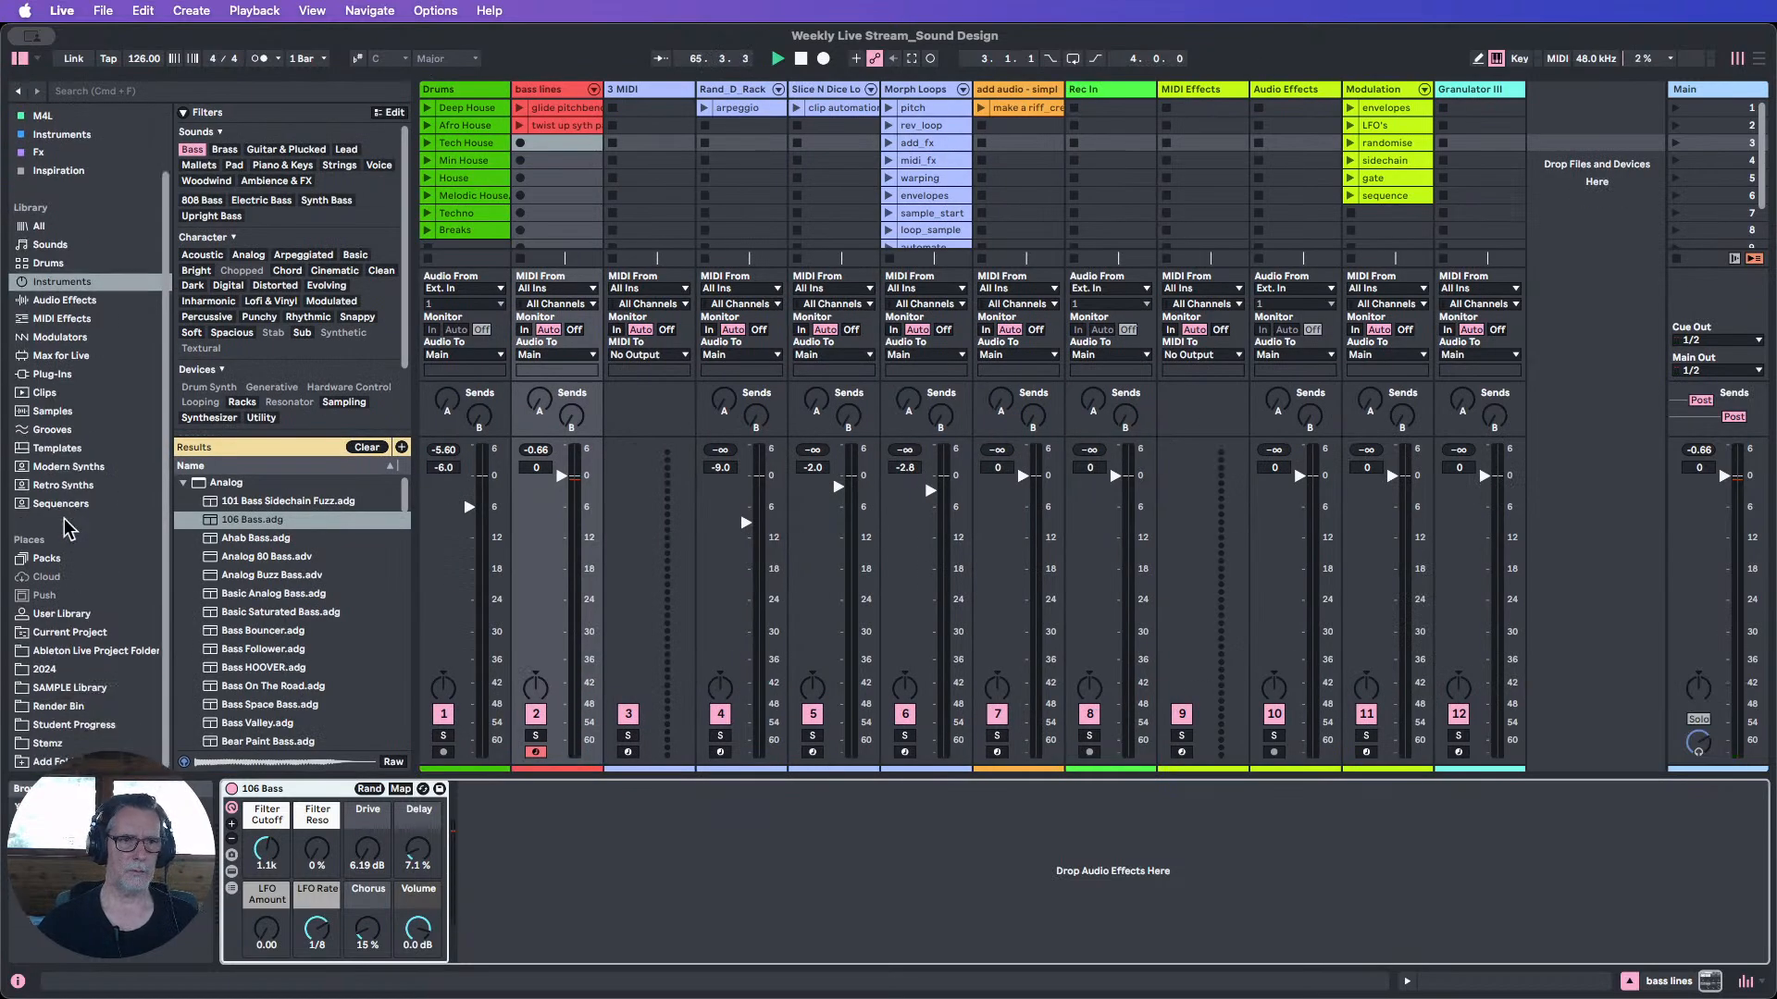
{"action": "left_click", "coordinate": [83, 652]}
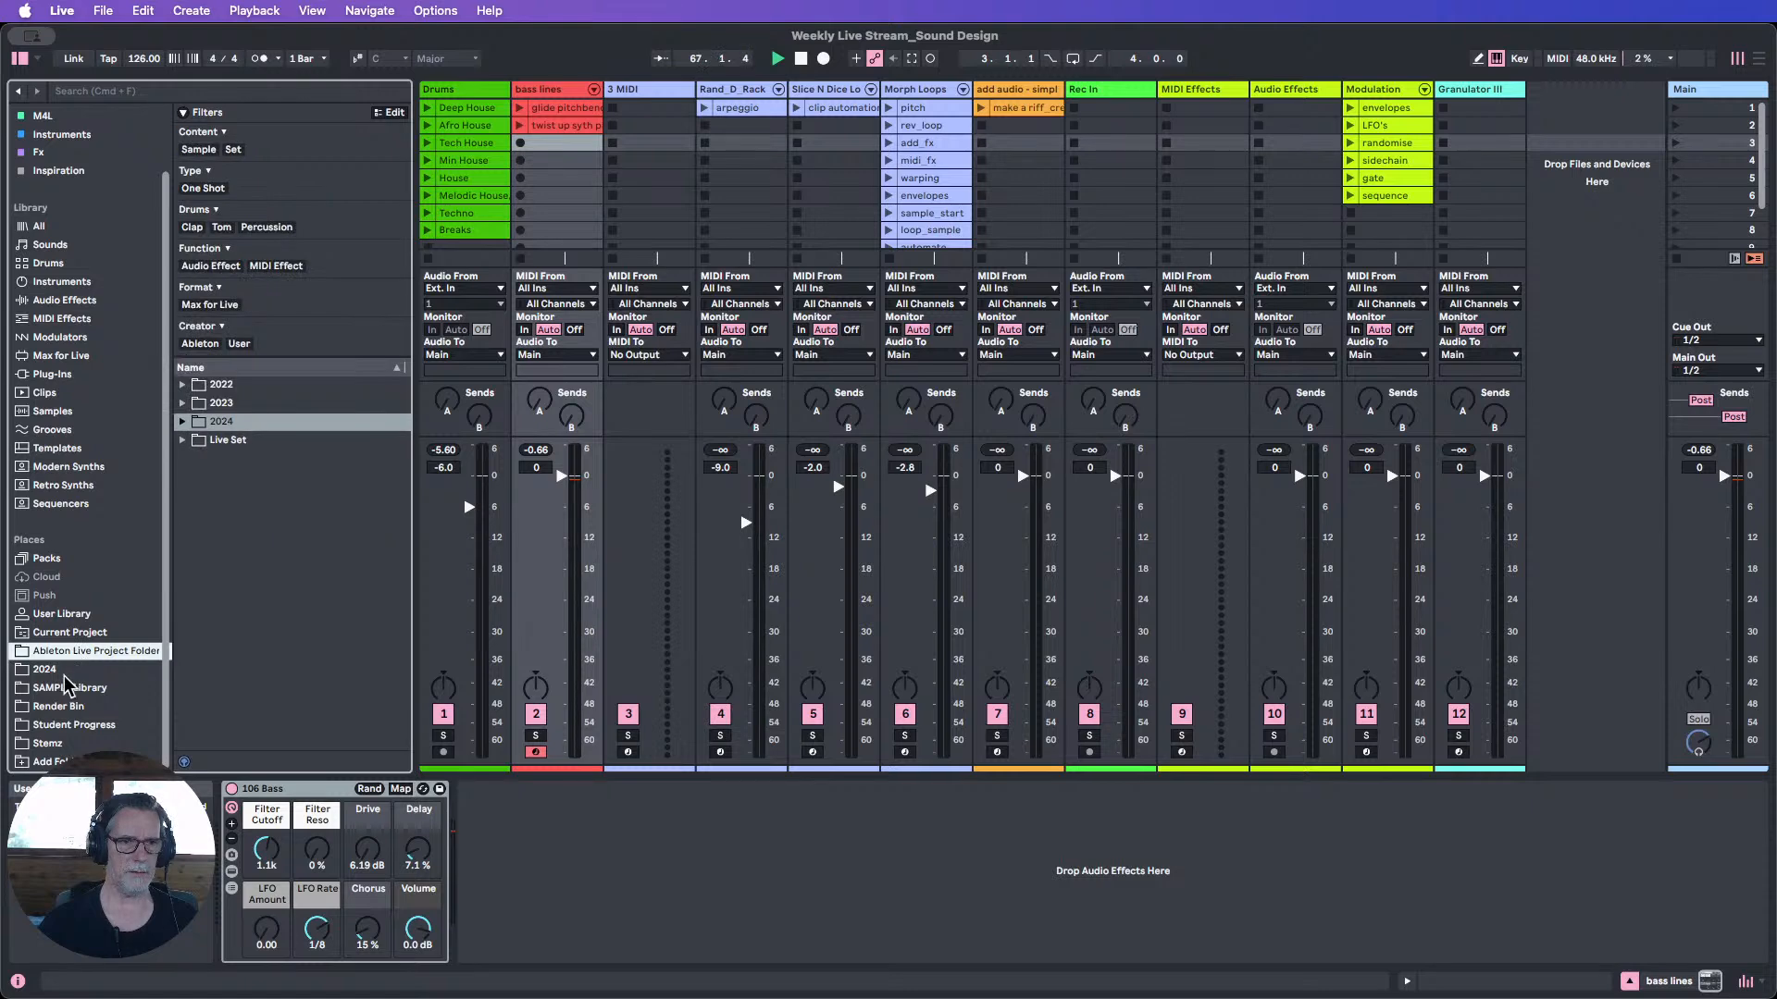
{"action": "left_click", "coordinate": [61, 613]}
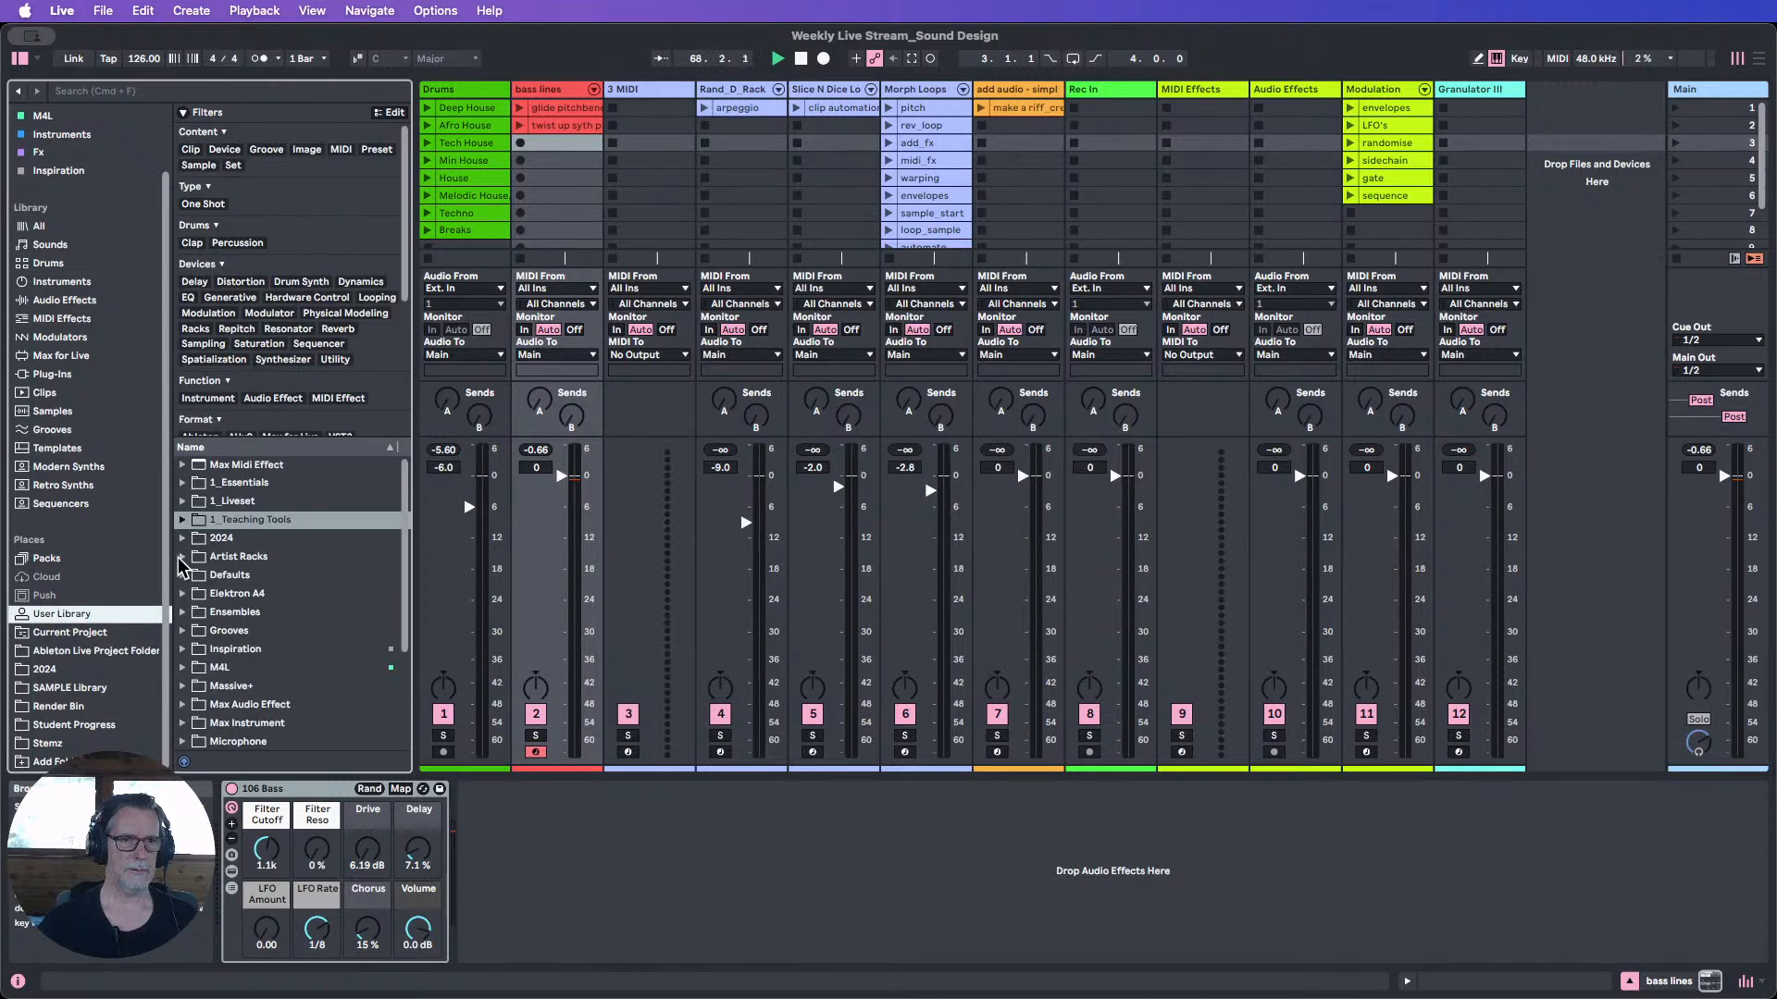
{"action": "left_click", "coordinate": [183, 520]}
{"action": "scroll", "coordinate": [227, 555], "scroll_direction": "down", "scroll_amount": 5}
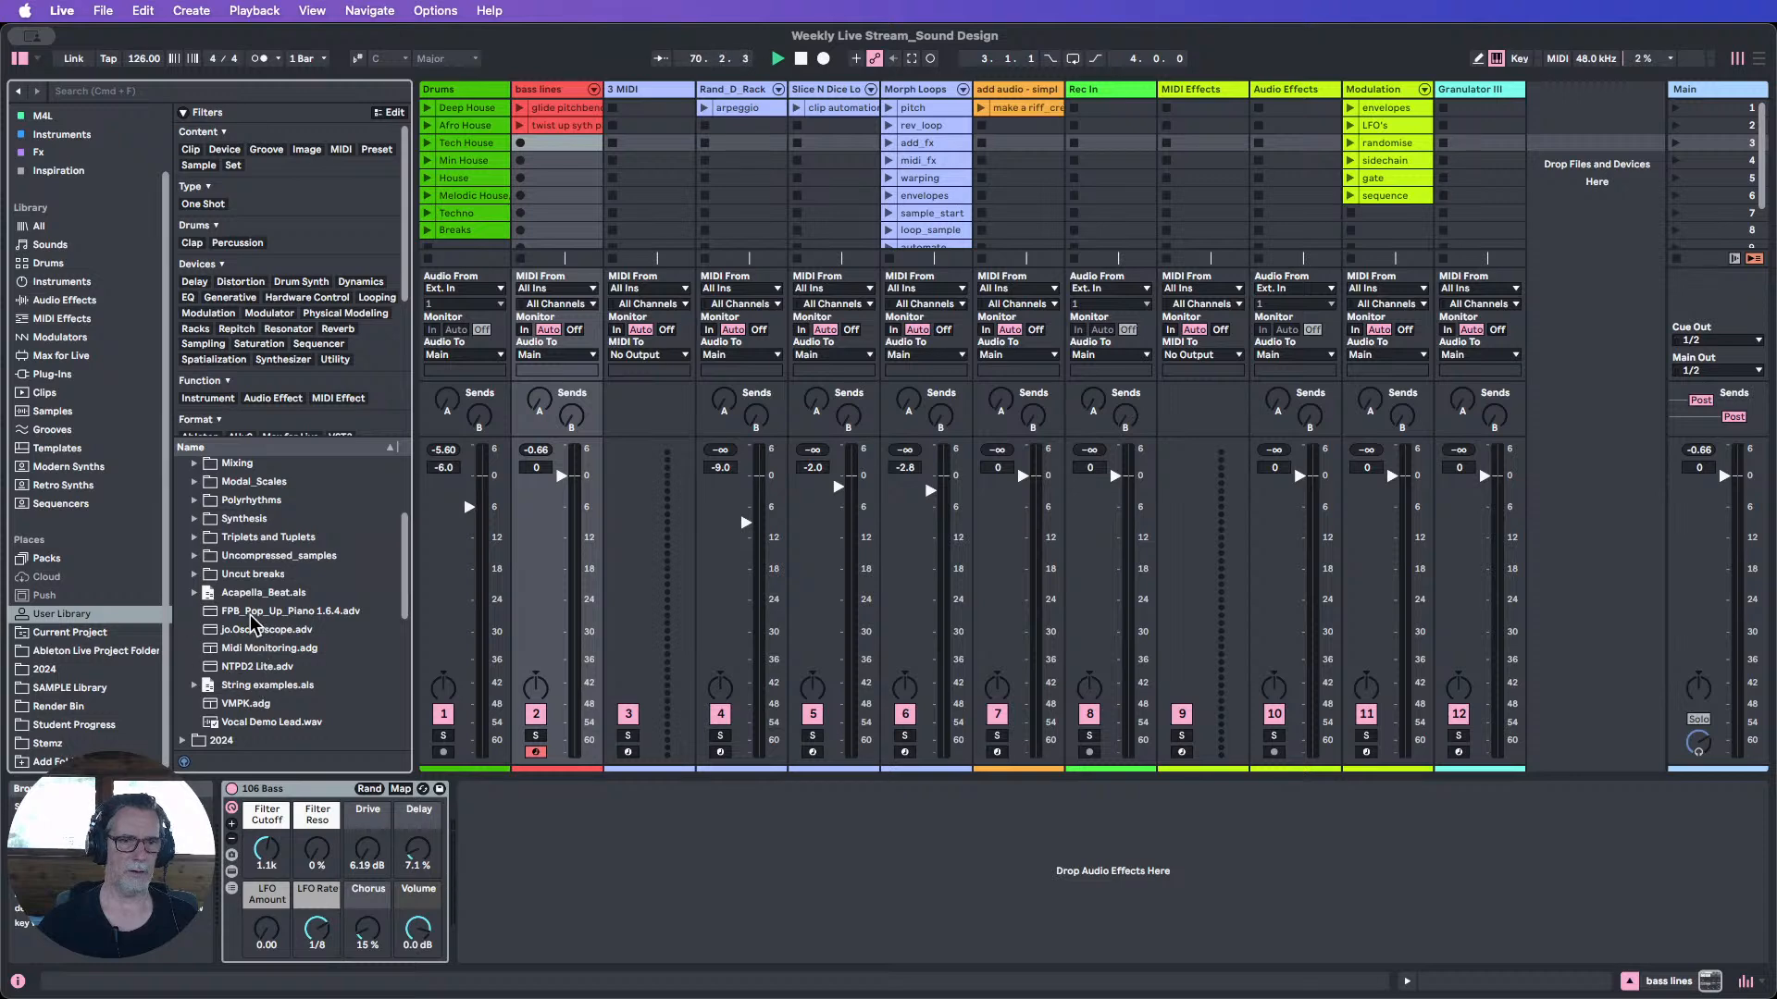
{"action": "left_click_drag", "start_coordinate": [258, 613], "coordinate": [532, 185]}
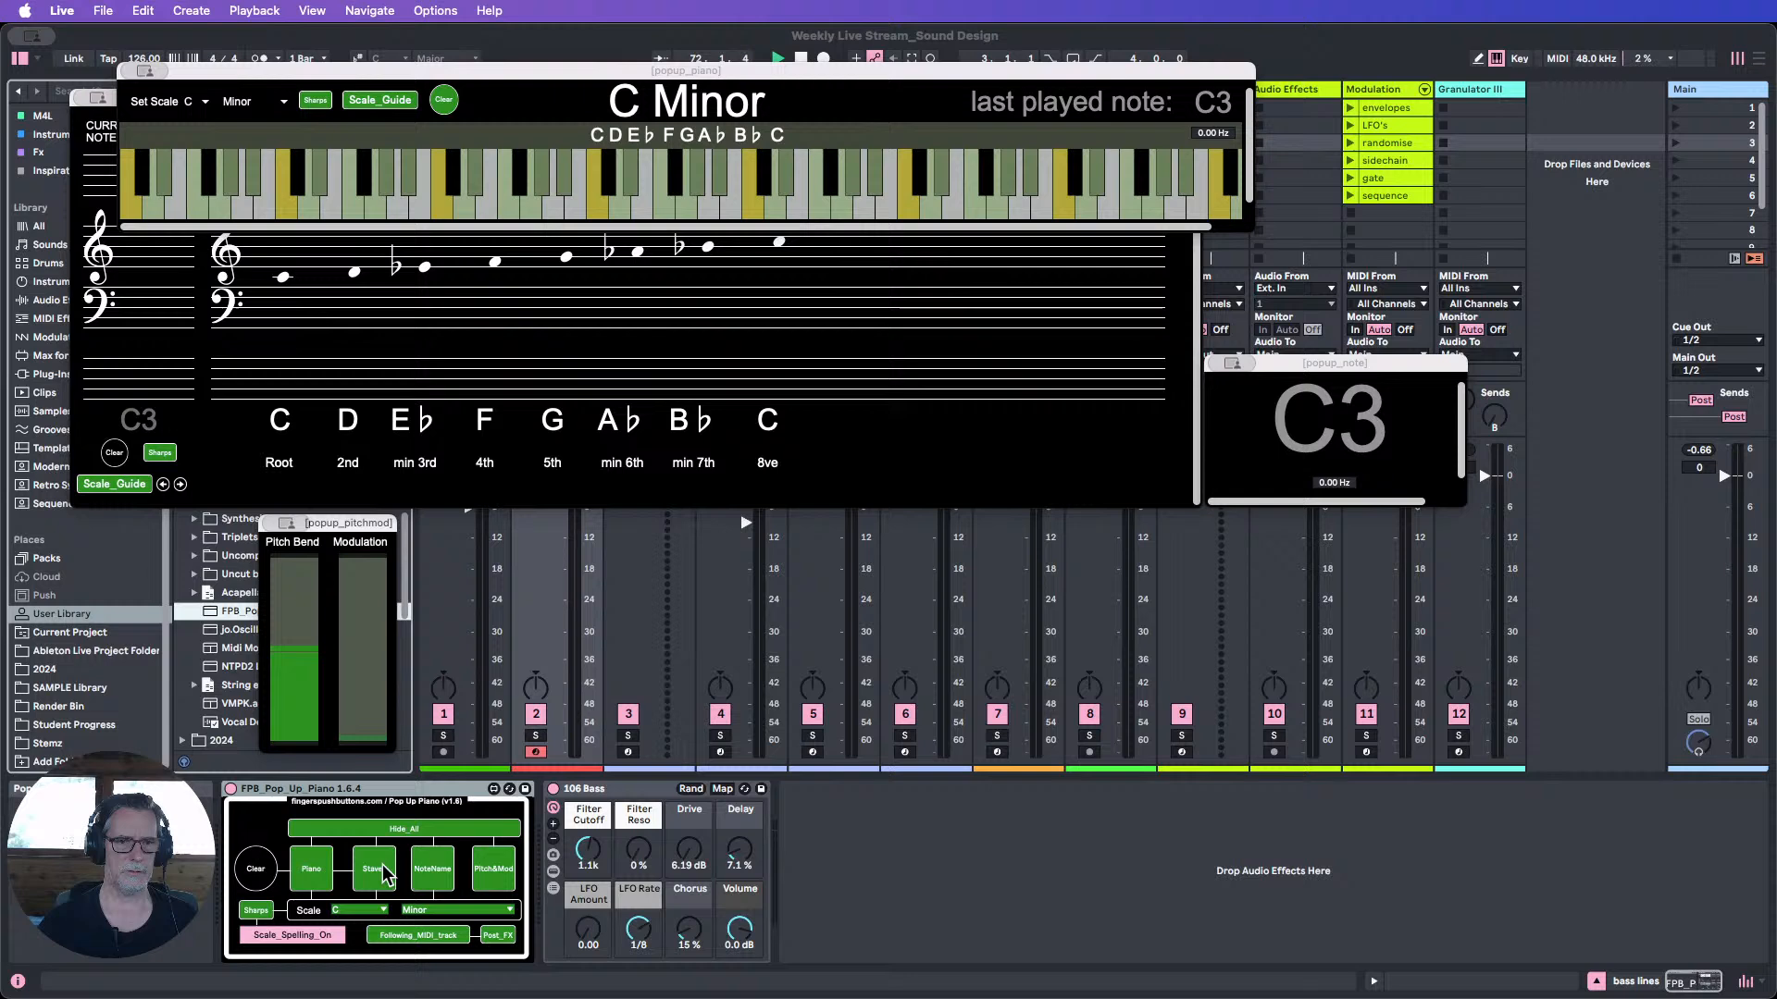
Hide the Staves, NoteName and Pitch&Mod pop-ups, and move the piano pop-up lower with its scale guide turned off.
{"action": "left_click", "coordinate": [381, 870]}
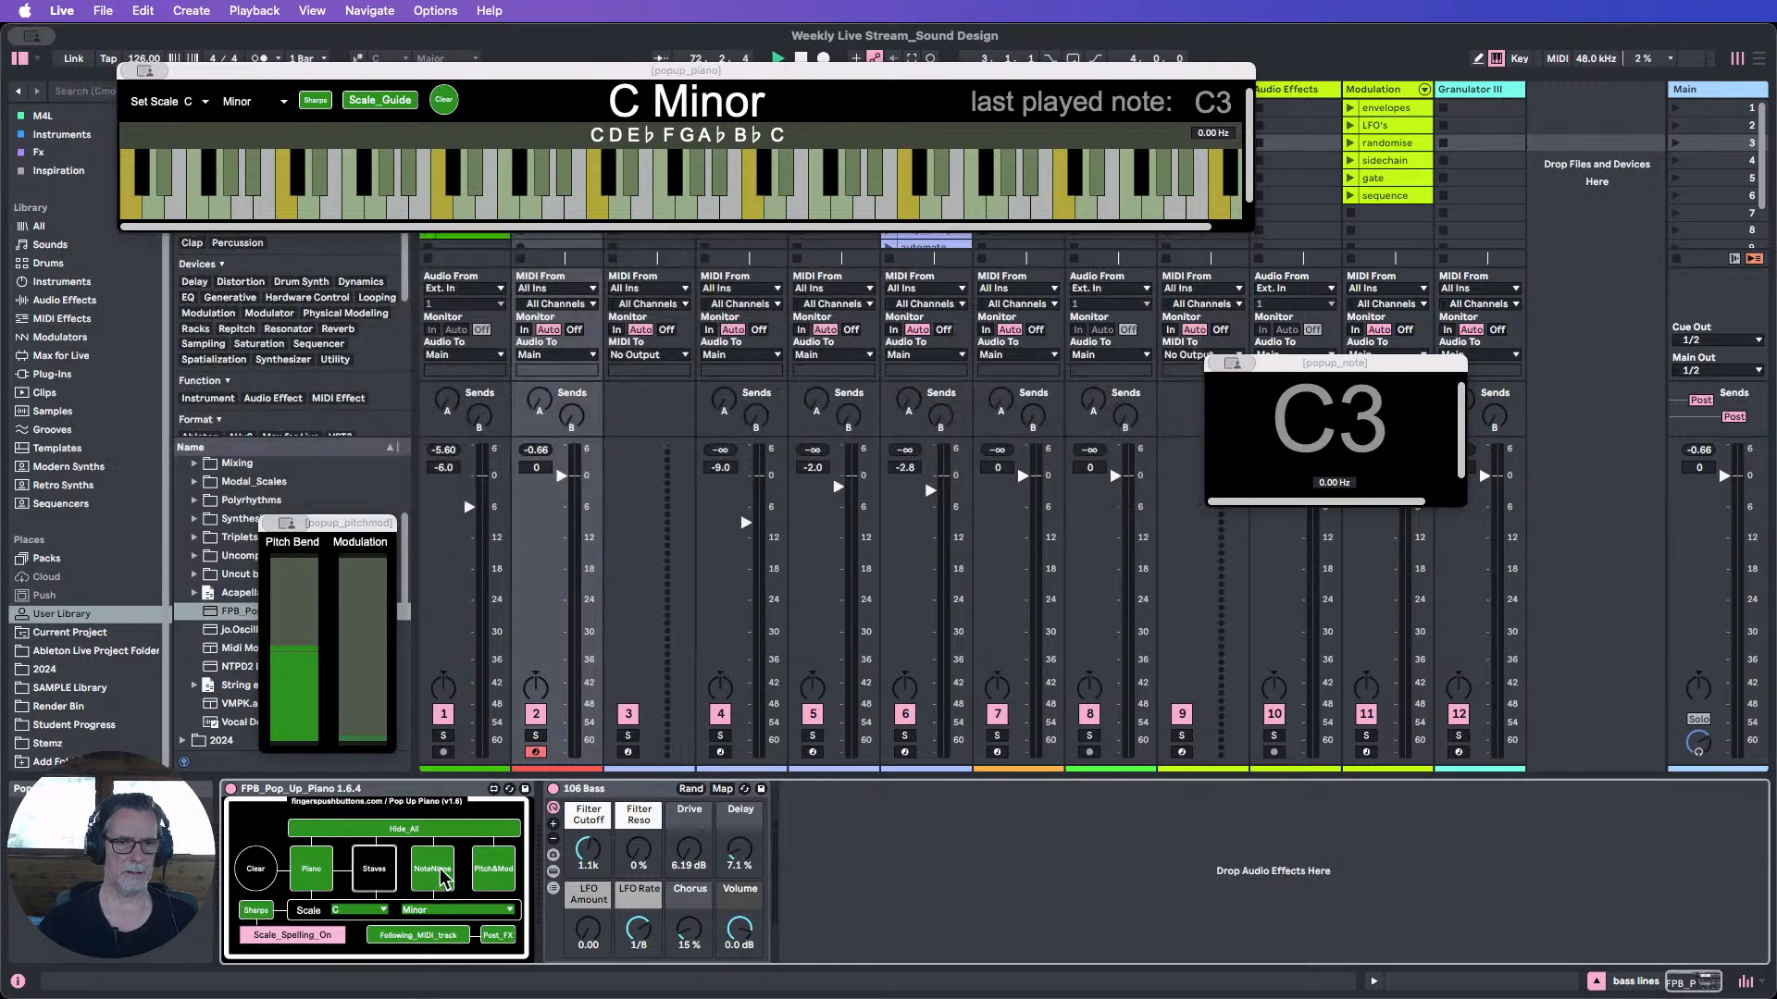
{"action": "left_click", "coordinate": [442, 878]}
{"action": "left_click", "coordinate": [493, 872]}
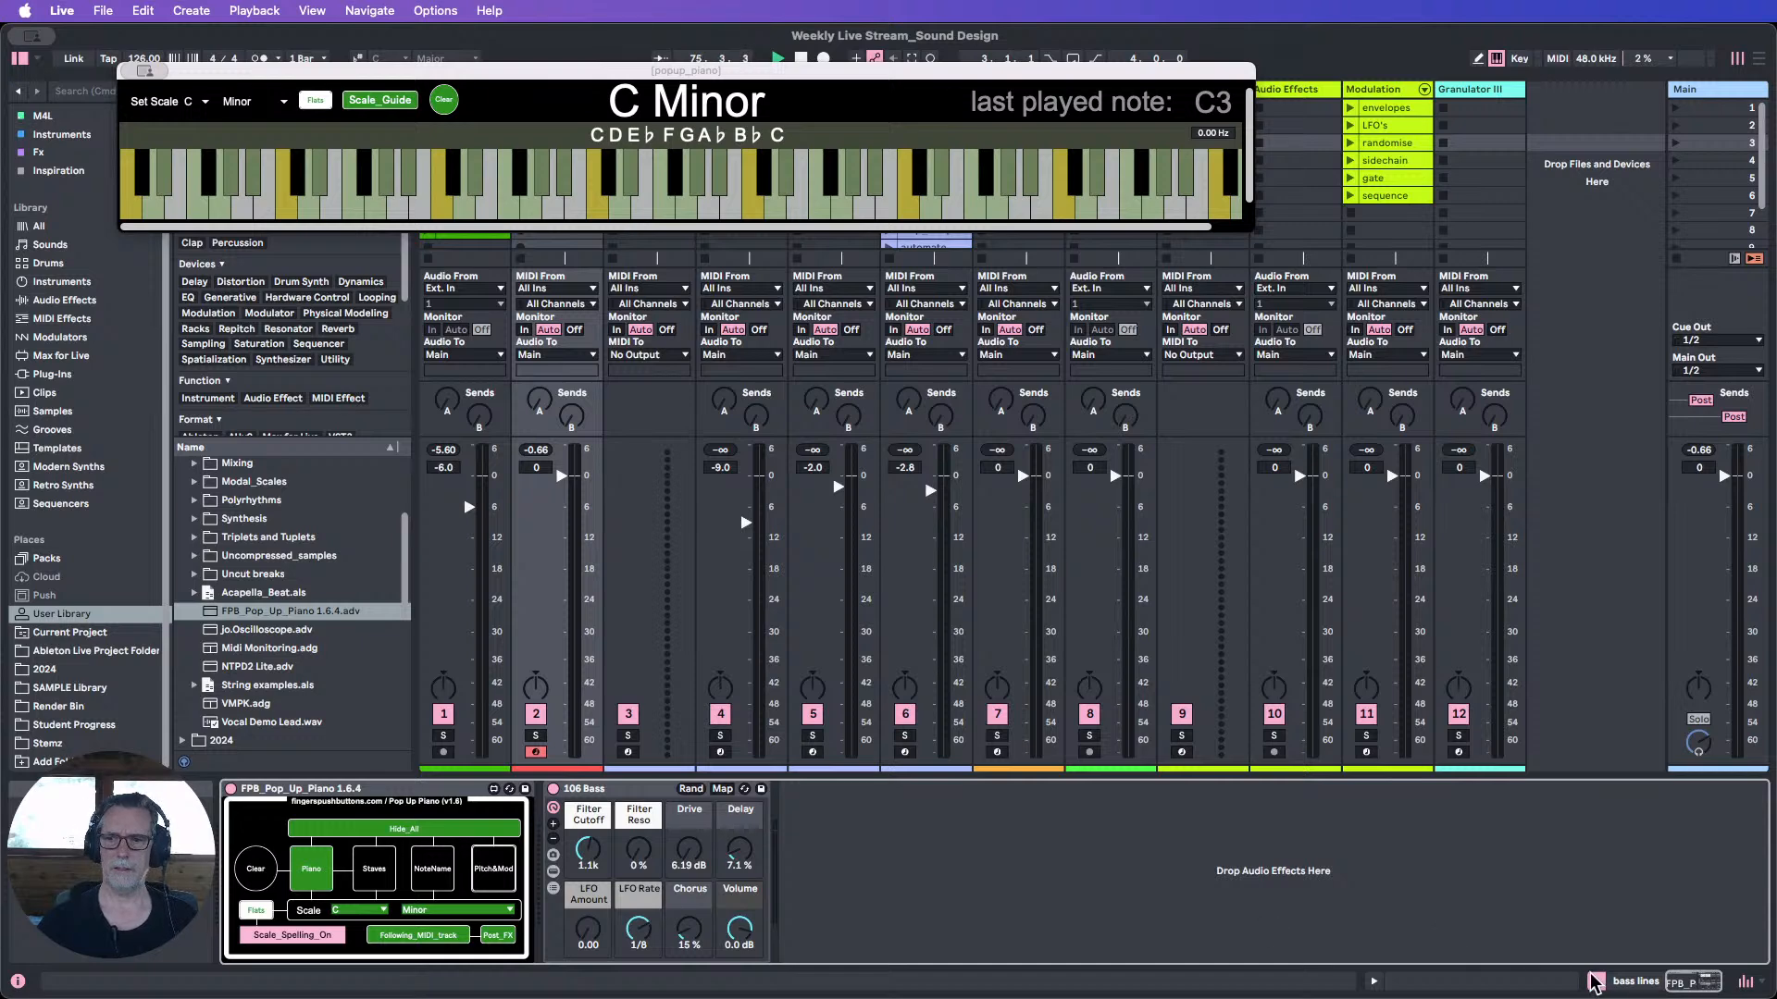
{"action": "left_click_drag", "start_coordinate": [320, 70], "coordinate": [447, 329]}
{"action": "left_click", "coordinate": [537, 105]}
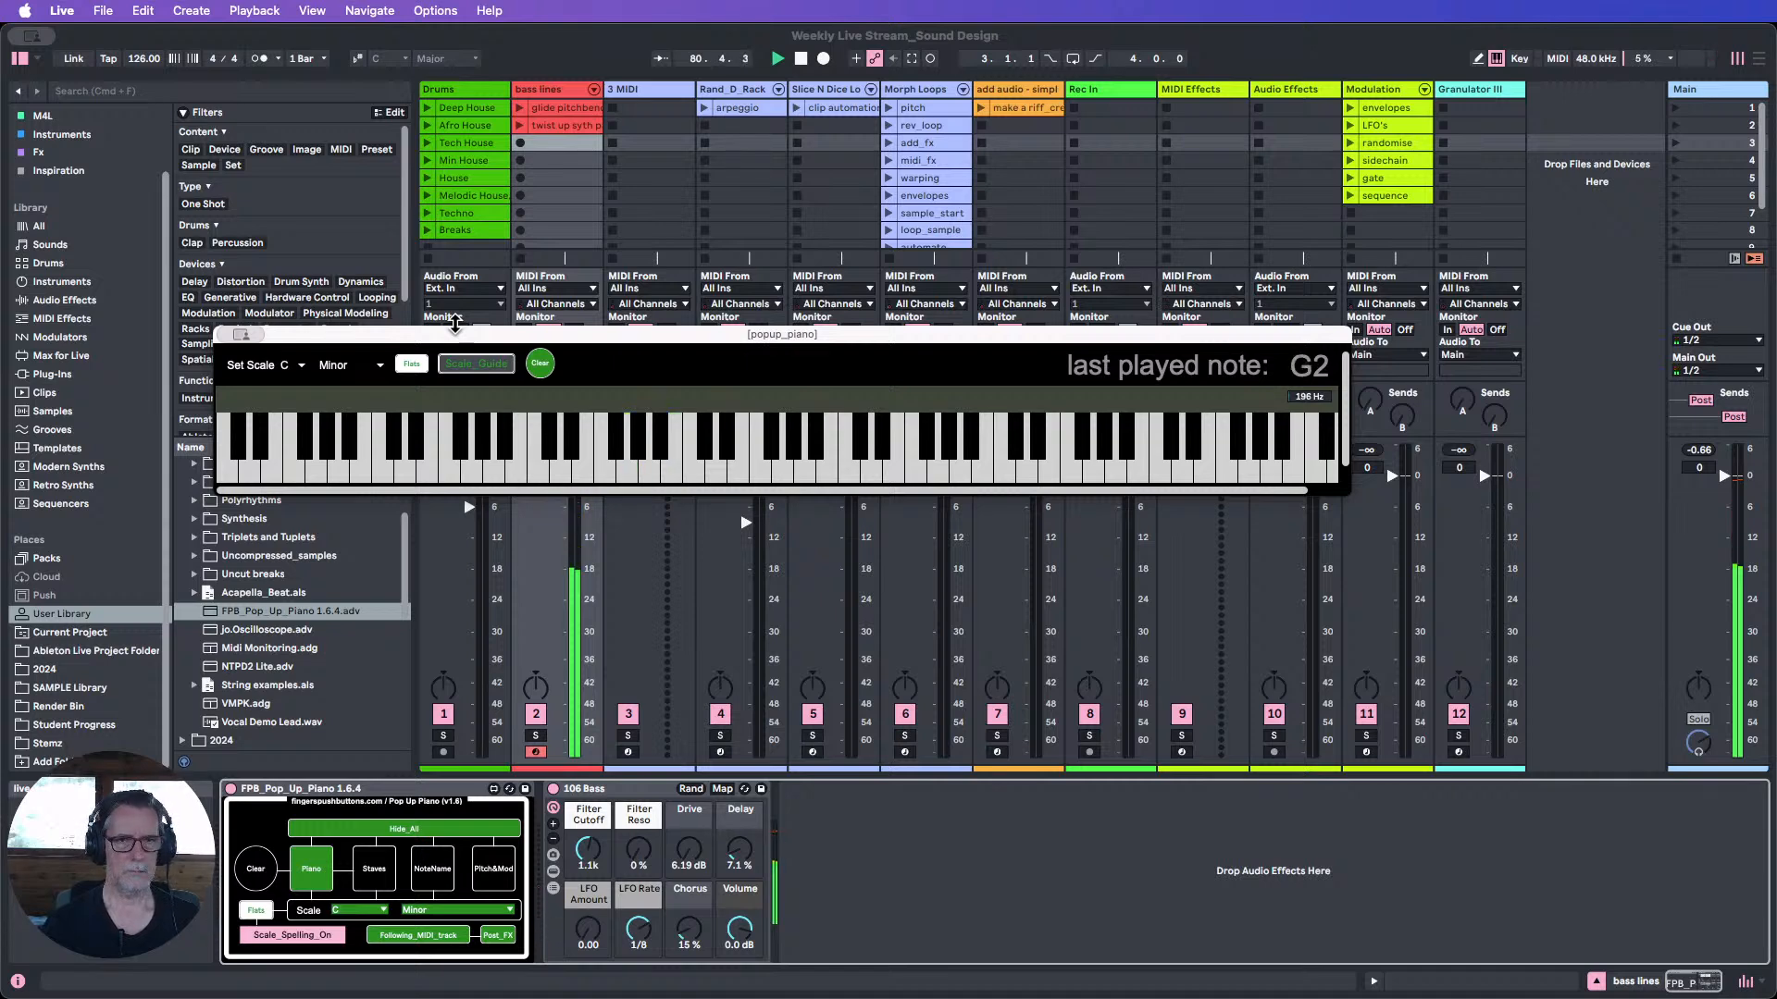
Launch the Tech House drum clip to try bass notes over it, and stop playback.
{"action": "left_click", "coordinate": [428, 143]}
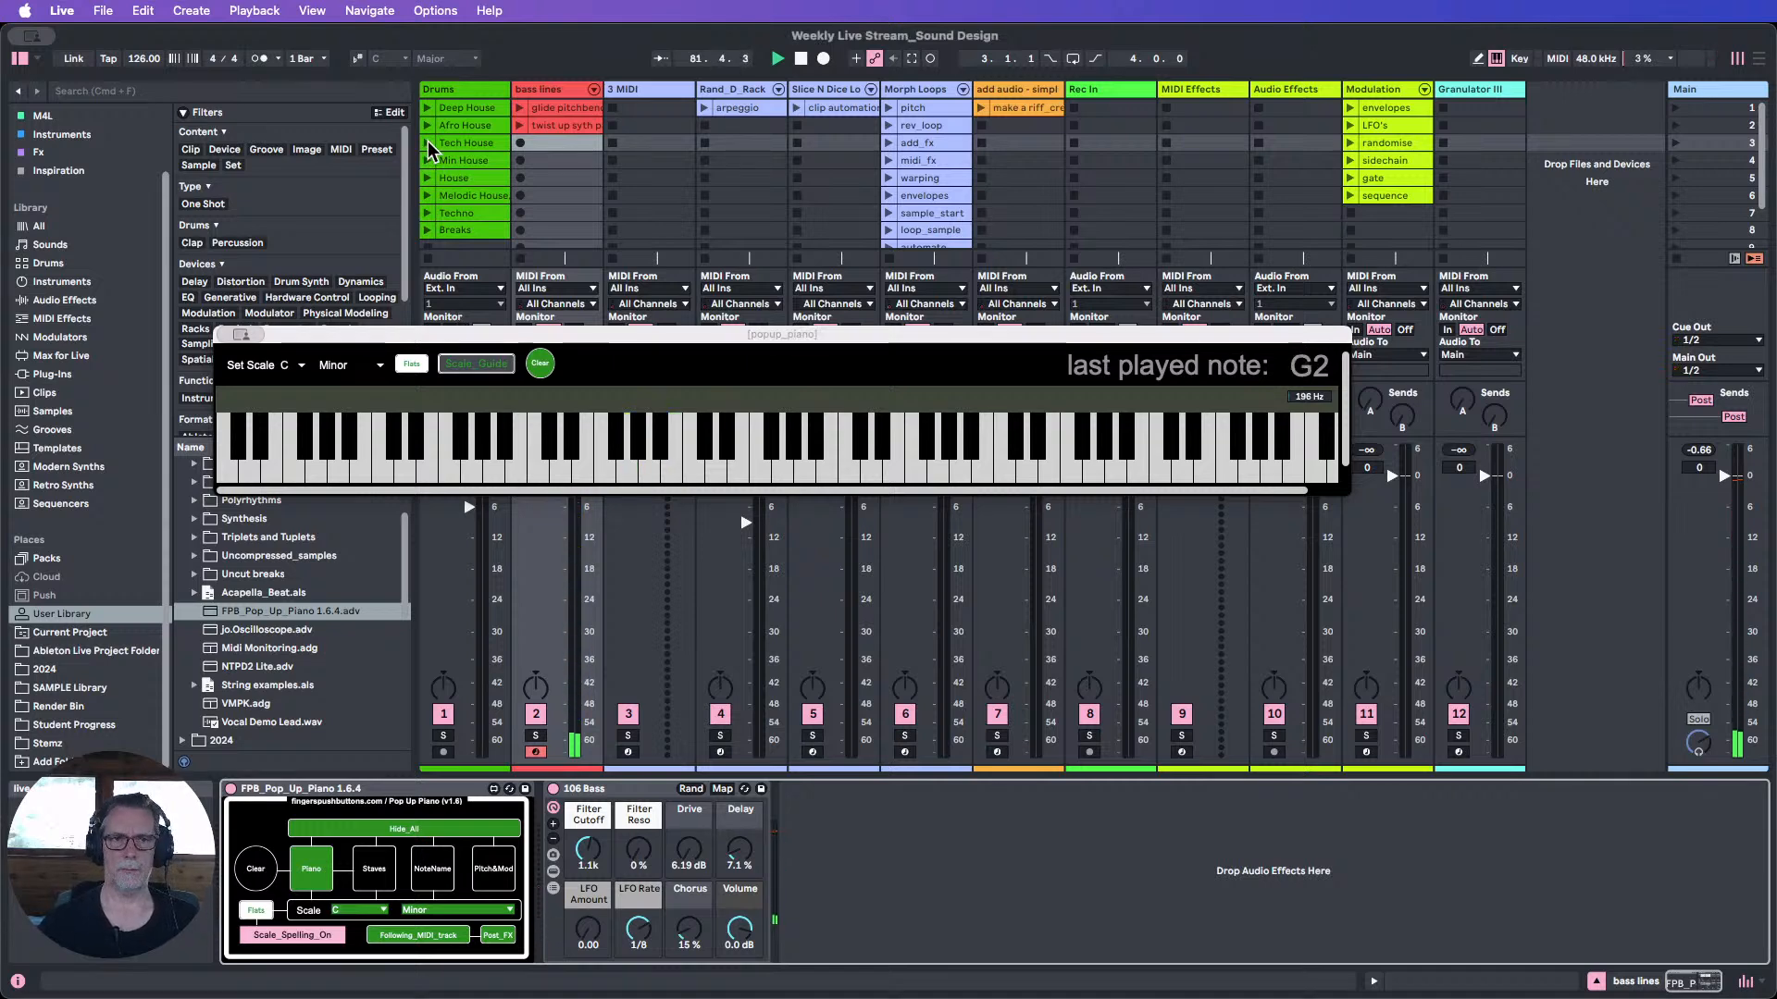
{"action": "left_click", "coordinate": [437, 145]}
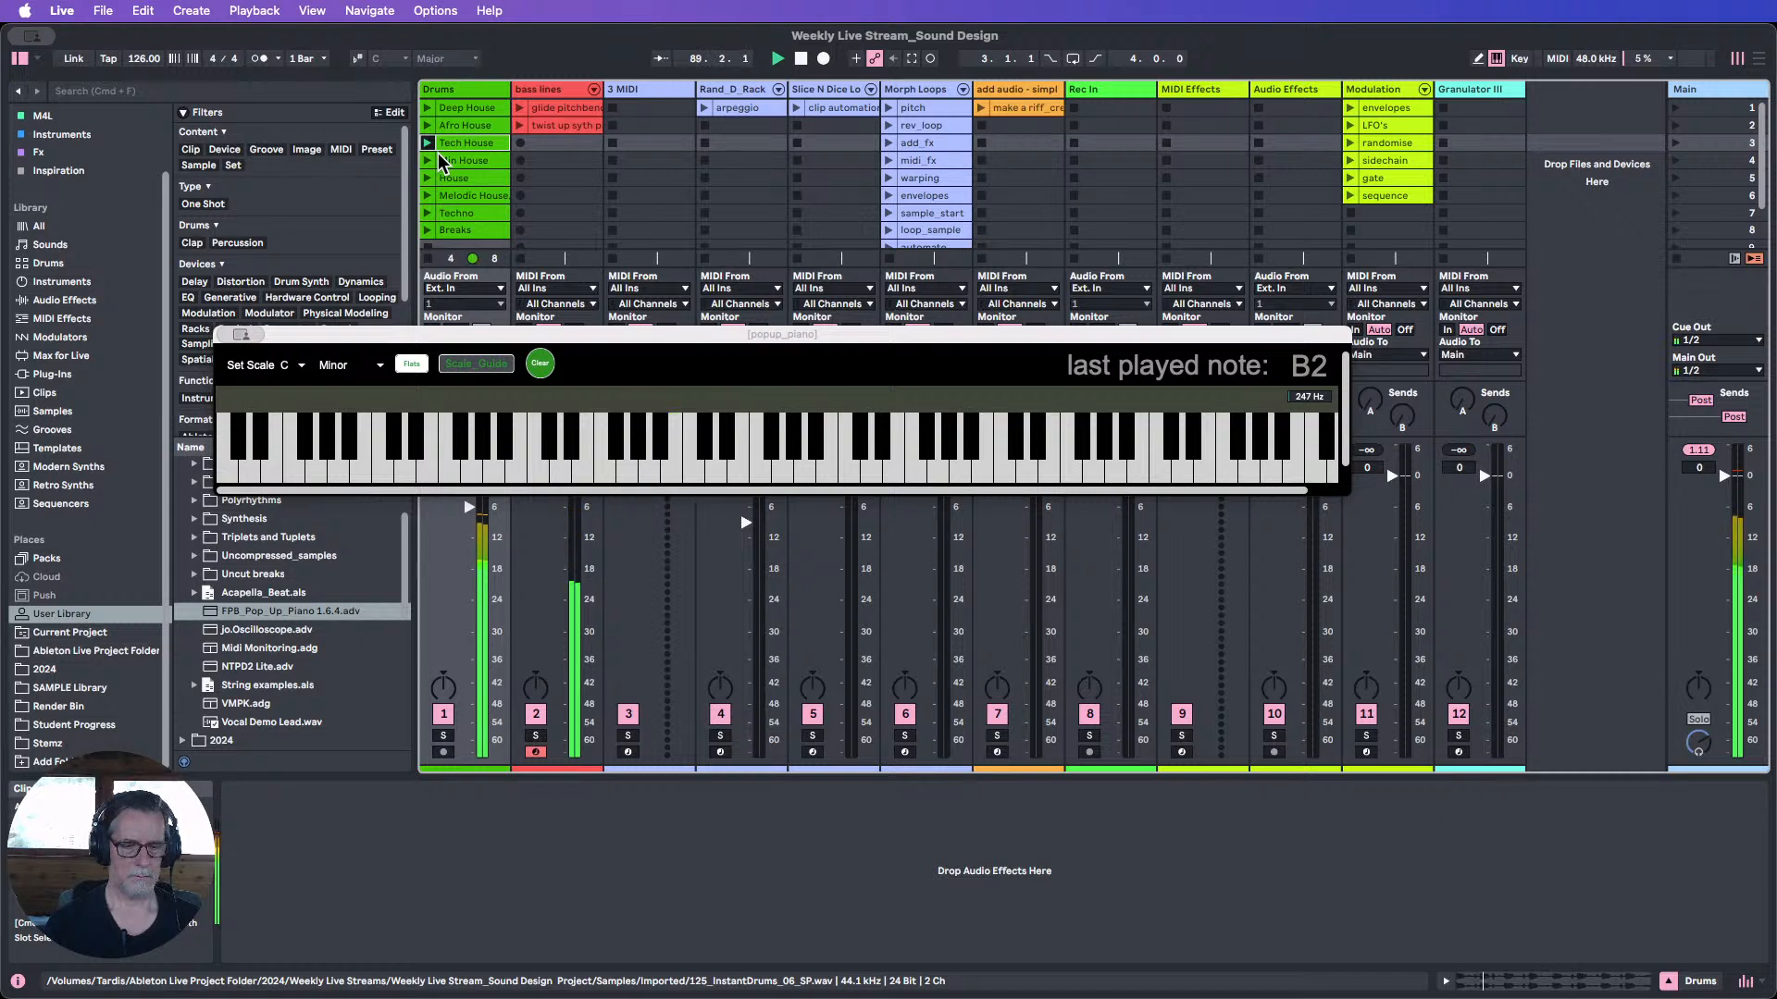
{"action": "left_click", "coordinate": [802, 58]}
Open the audio preferences, move the piano pop-up clear of the latency options, and set the buffer size to 128 samples.
{"action": "left_click", "coordinate": [61, 11]}
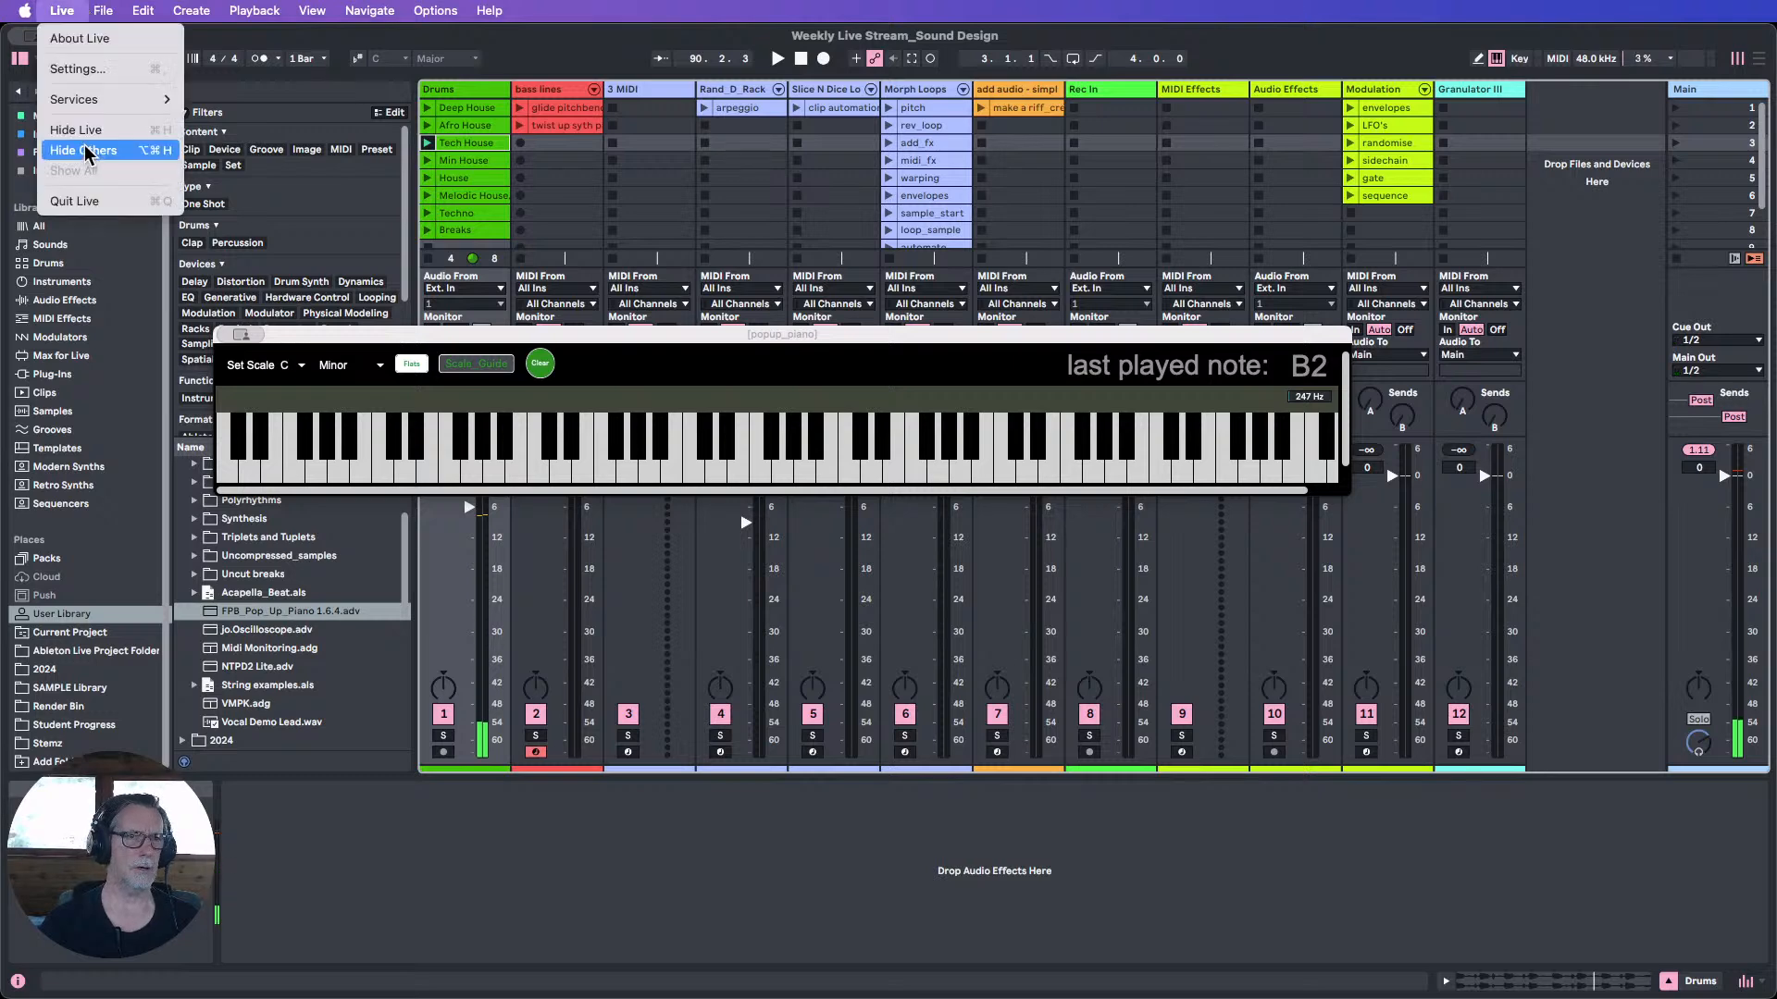
{"action": "left_click", "coordinate": [137, 151]}
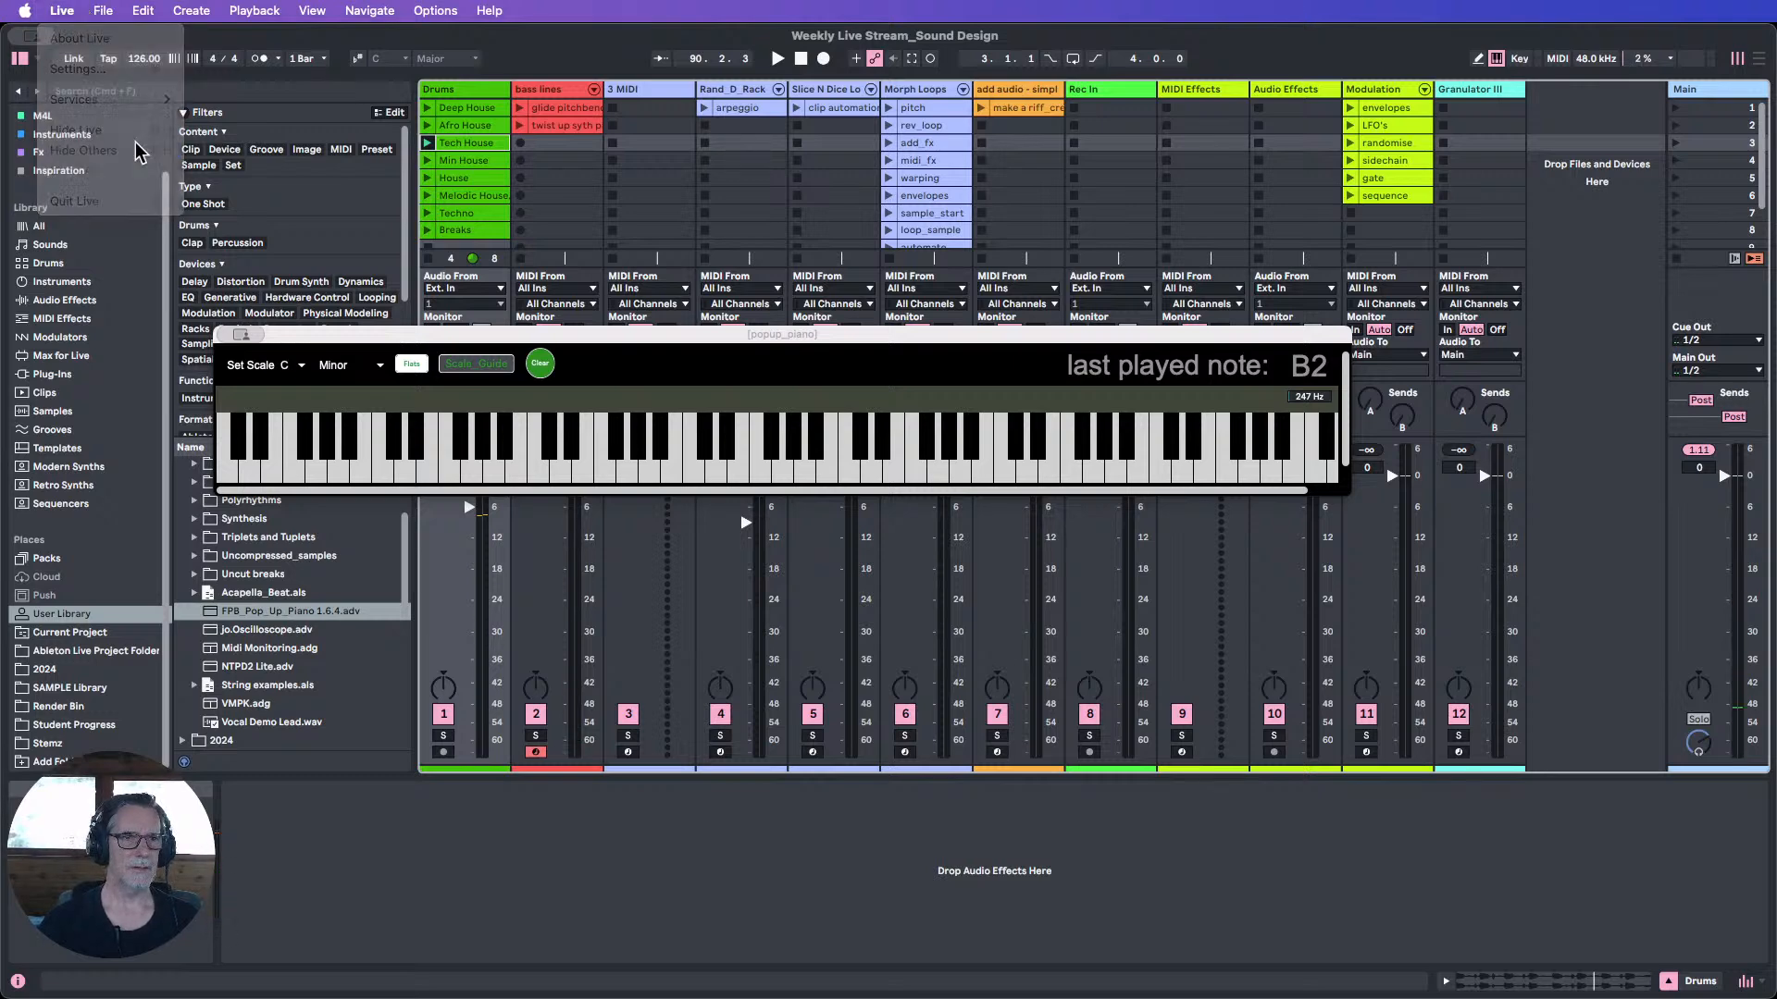
{"action": "left_click_drag", "start_coordinate": [735, 335], "coordinate": [829, 147]}
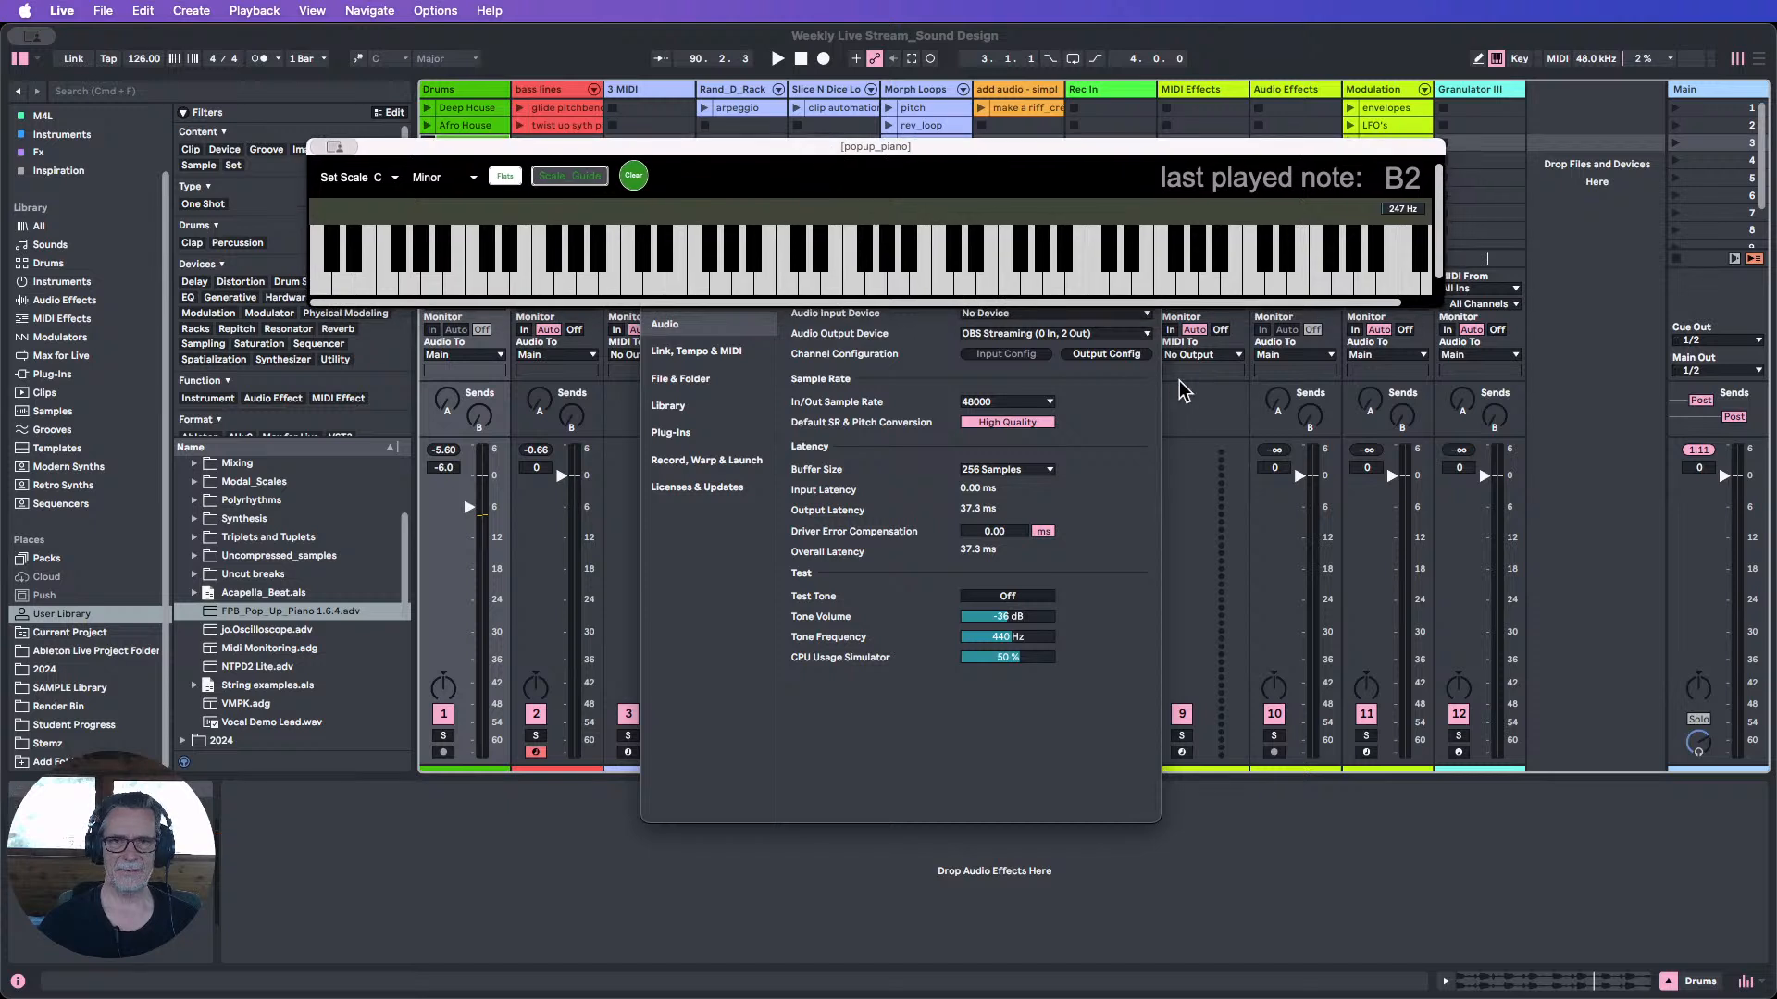
{"action": "left_click", "coordinate": [1043, 474]}
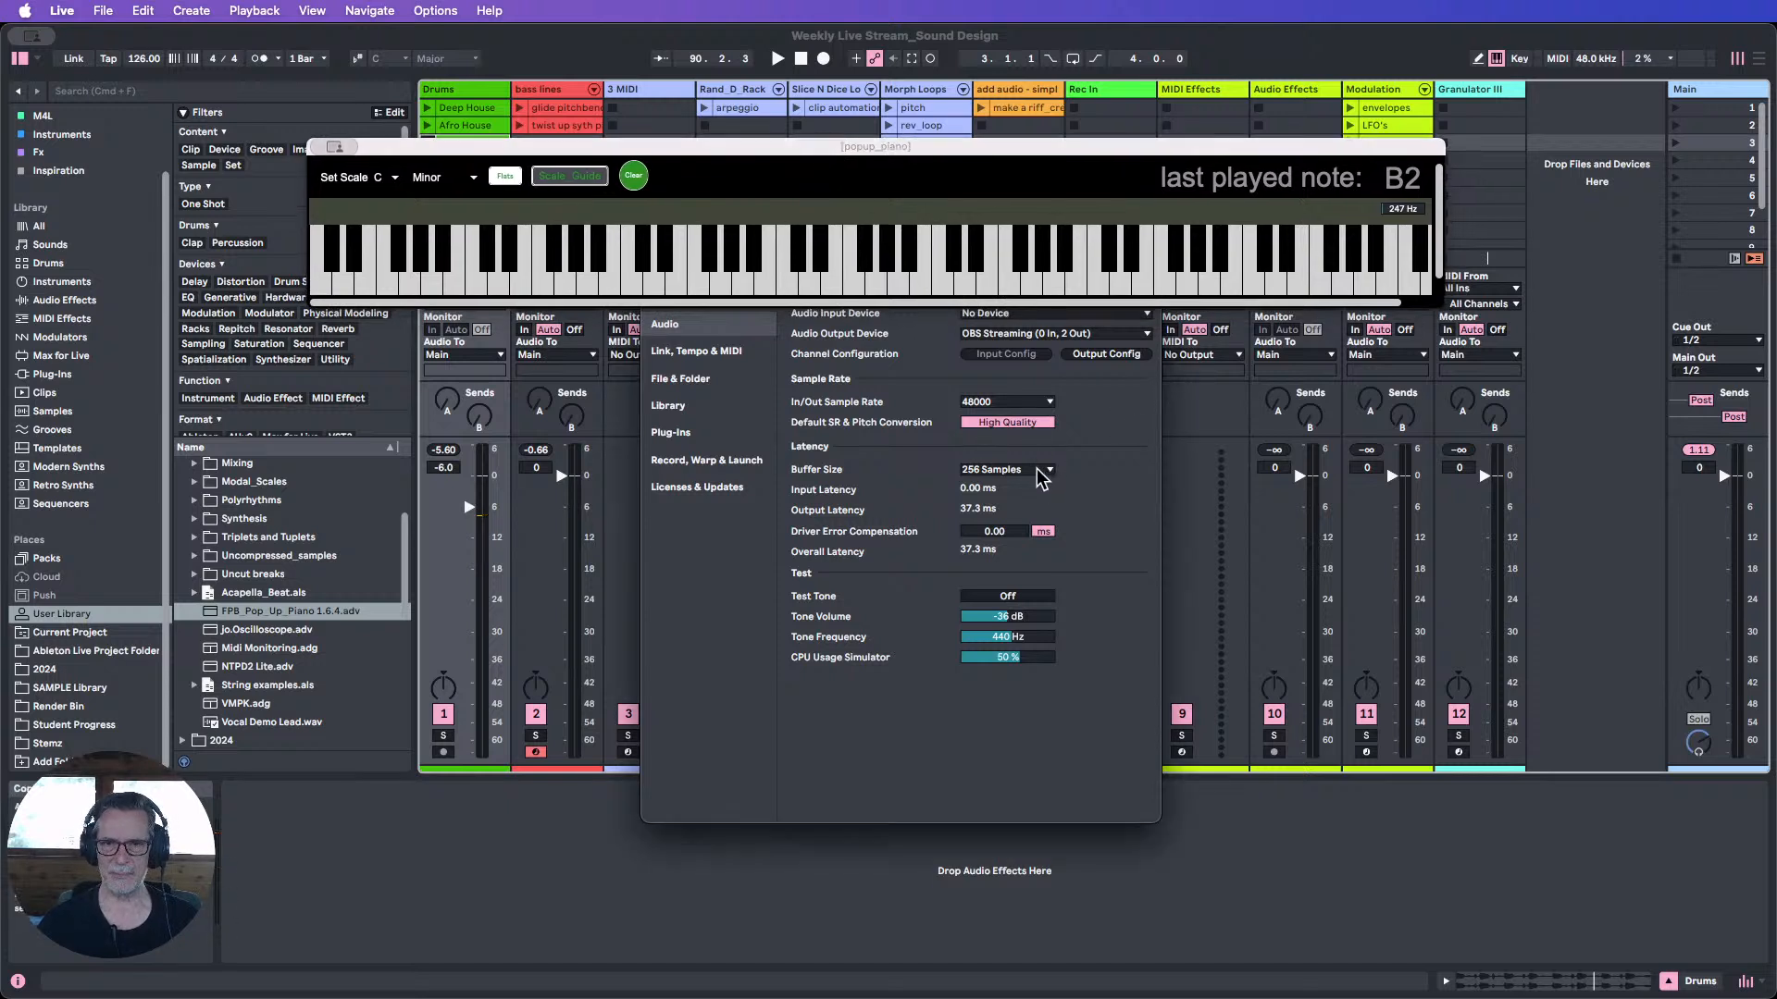
{"action": "left_click", "coordinate": [1041, 471]}
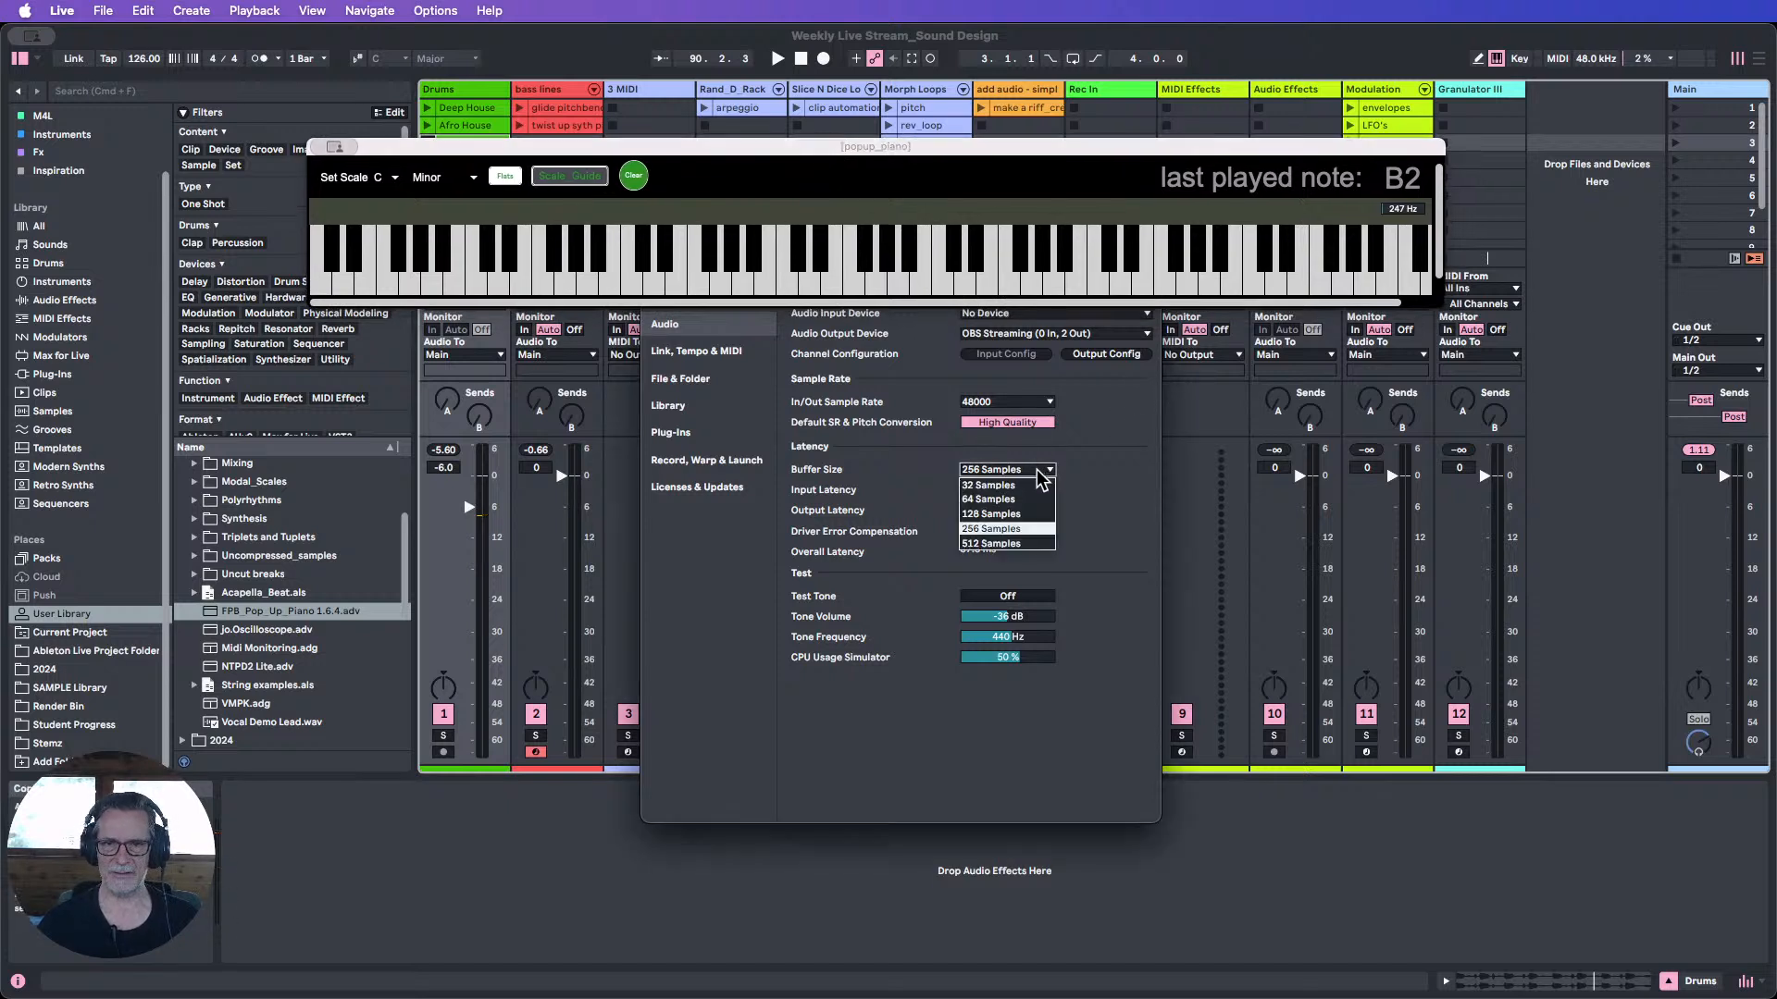
{"action": "left_click", "coordinate": [1015, 516]}
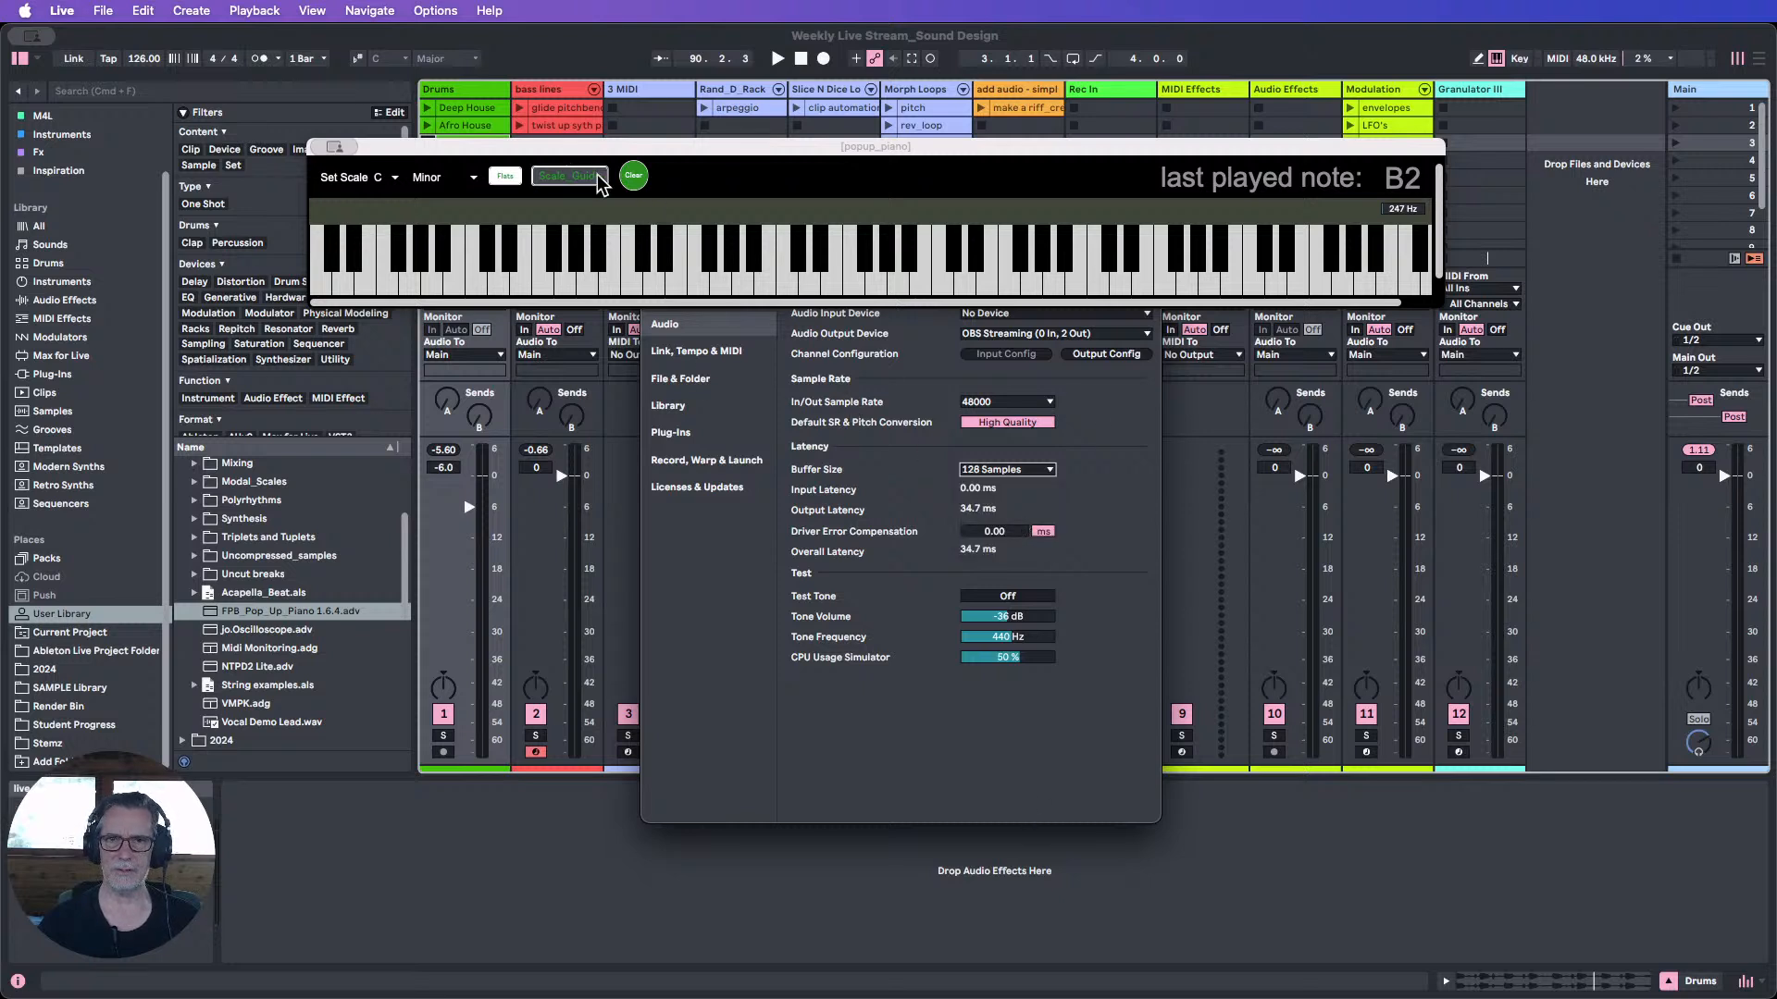
Move the piano pop-up off the preferences window's header and close the preferences.
{"action": "left_click_drag", "start_coordinate": [606, 148], "coordinate": [607, 77]}
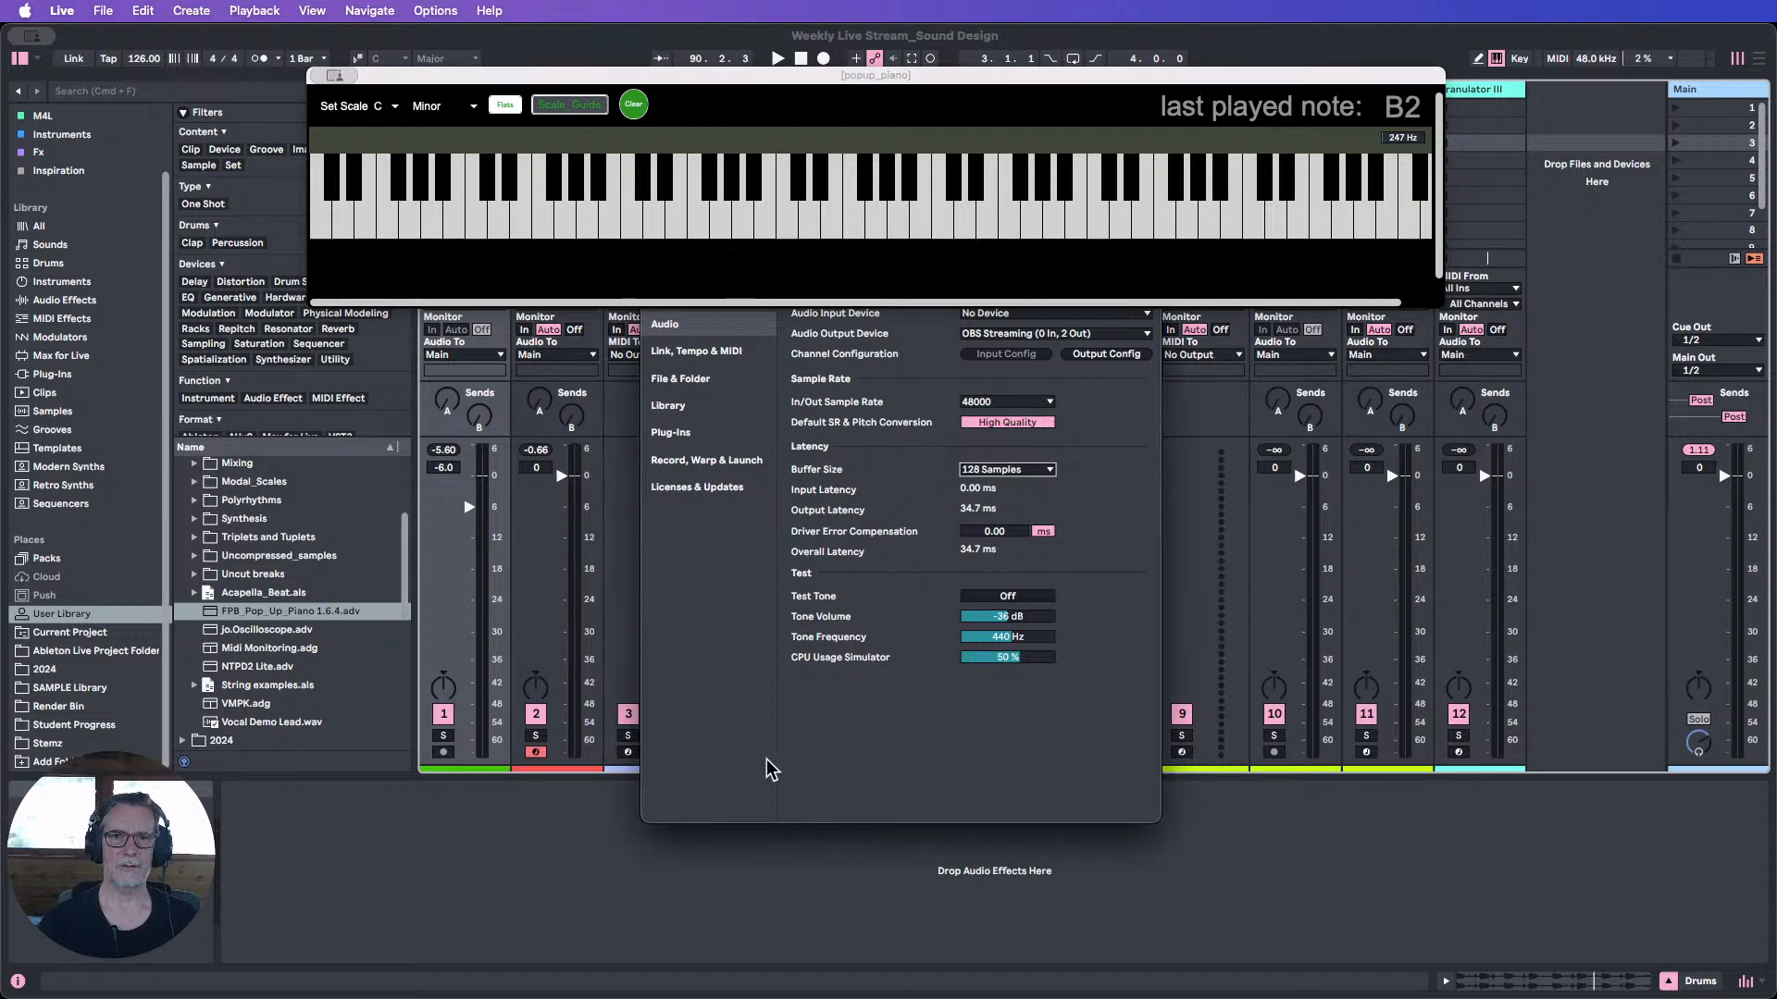
{"action": "left_click_drag", "start_coordinate": [429, 75], "coordinate": [288, 548]}
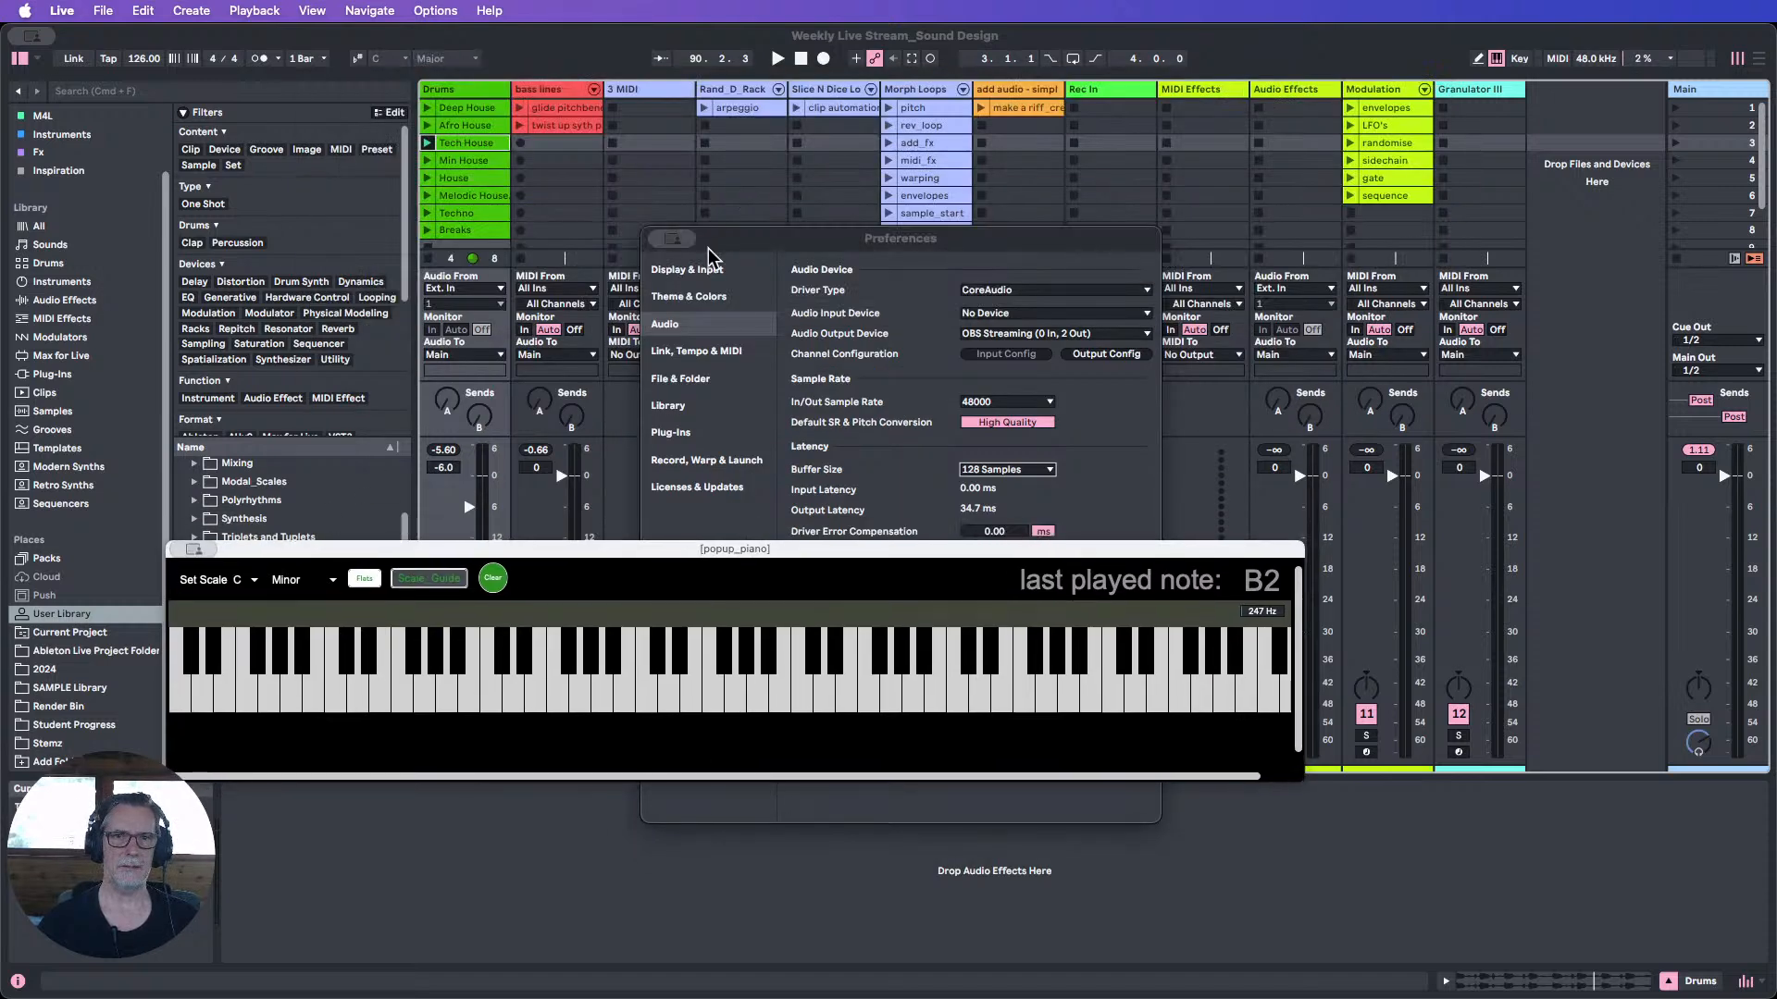
{"action": "left_click", "coordinate": [661, 241]}
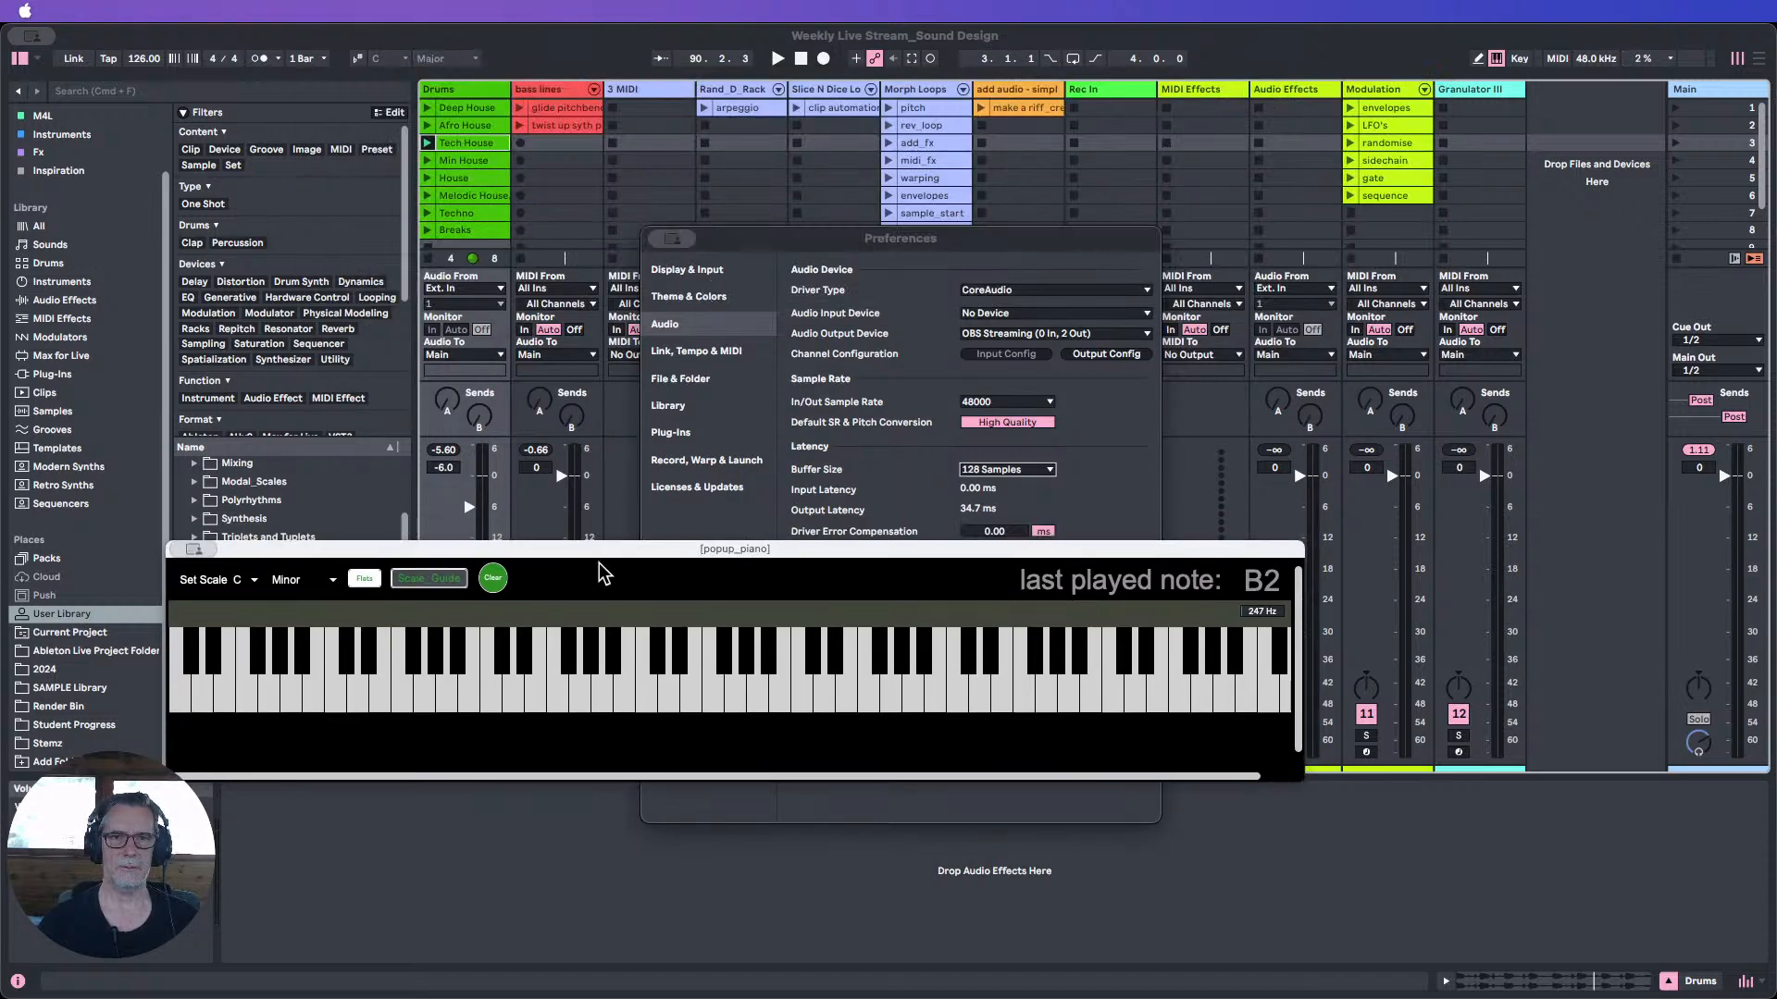
{"action": "left_click_drag", "start_coordinate": [597, 548], "coordinate": [771, 418]}
{"action": "left_click", "coordinate": [672, 239]}
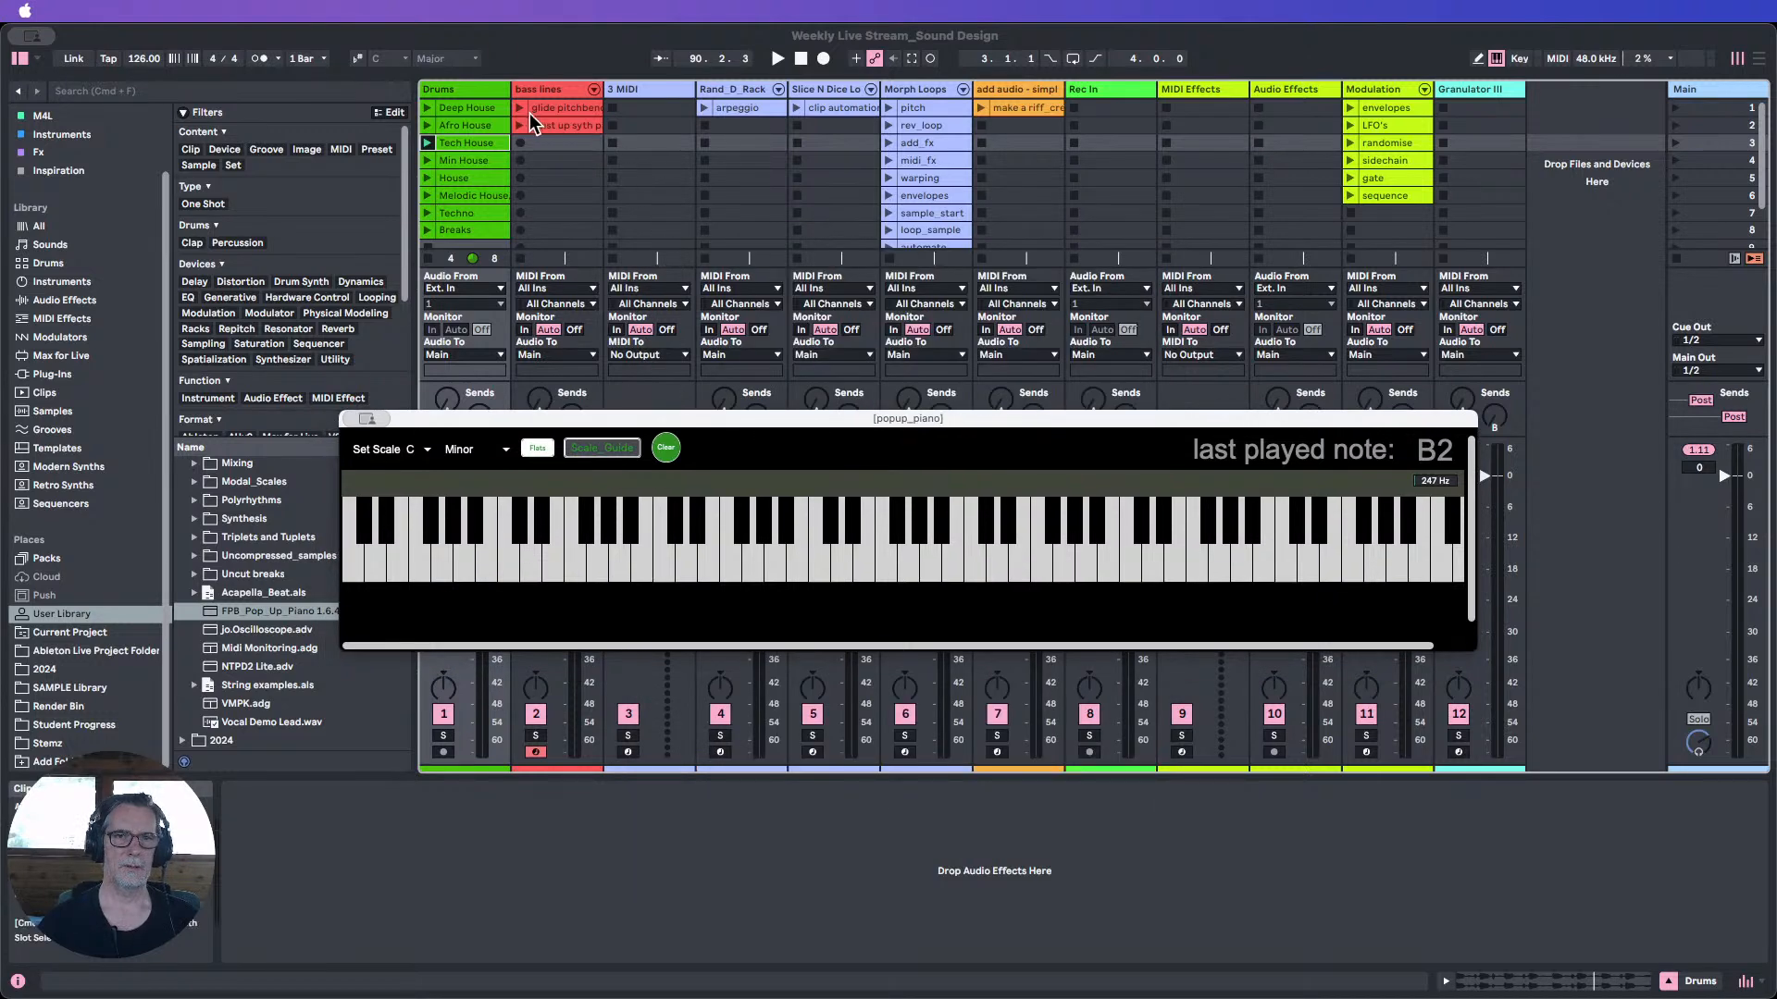
Launch the Tech House drum clip and close the piano pop-up.
{"action": "left_click", "coordinate": [428, 143]}
{"action": "left_click", "coordinate": [428, 142]}
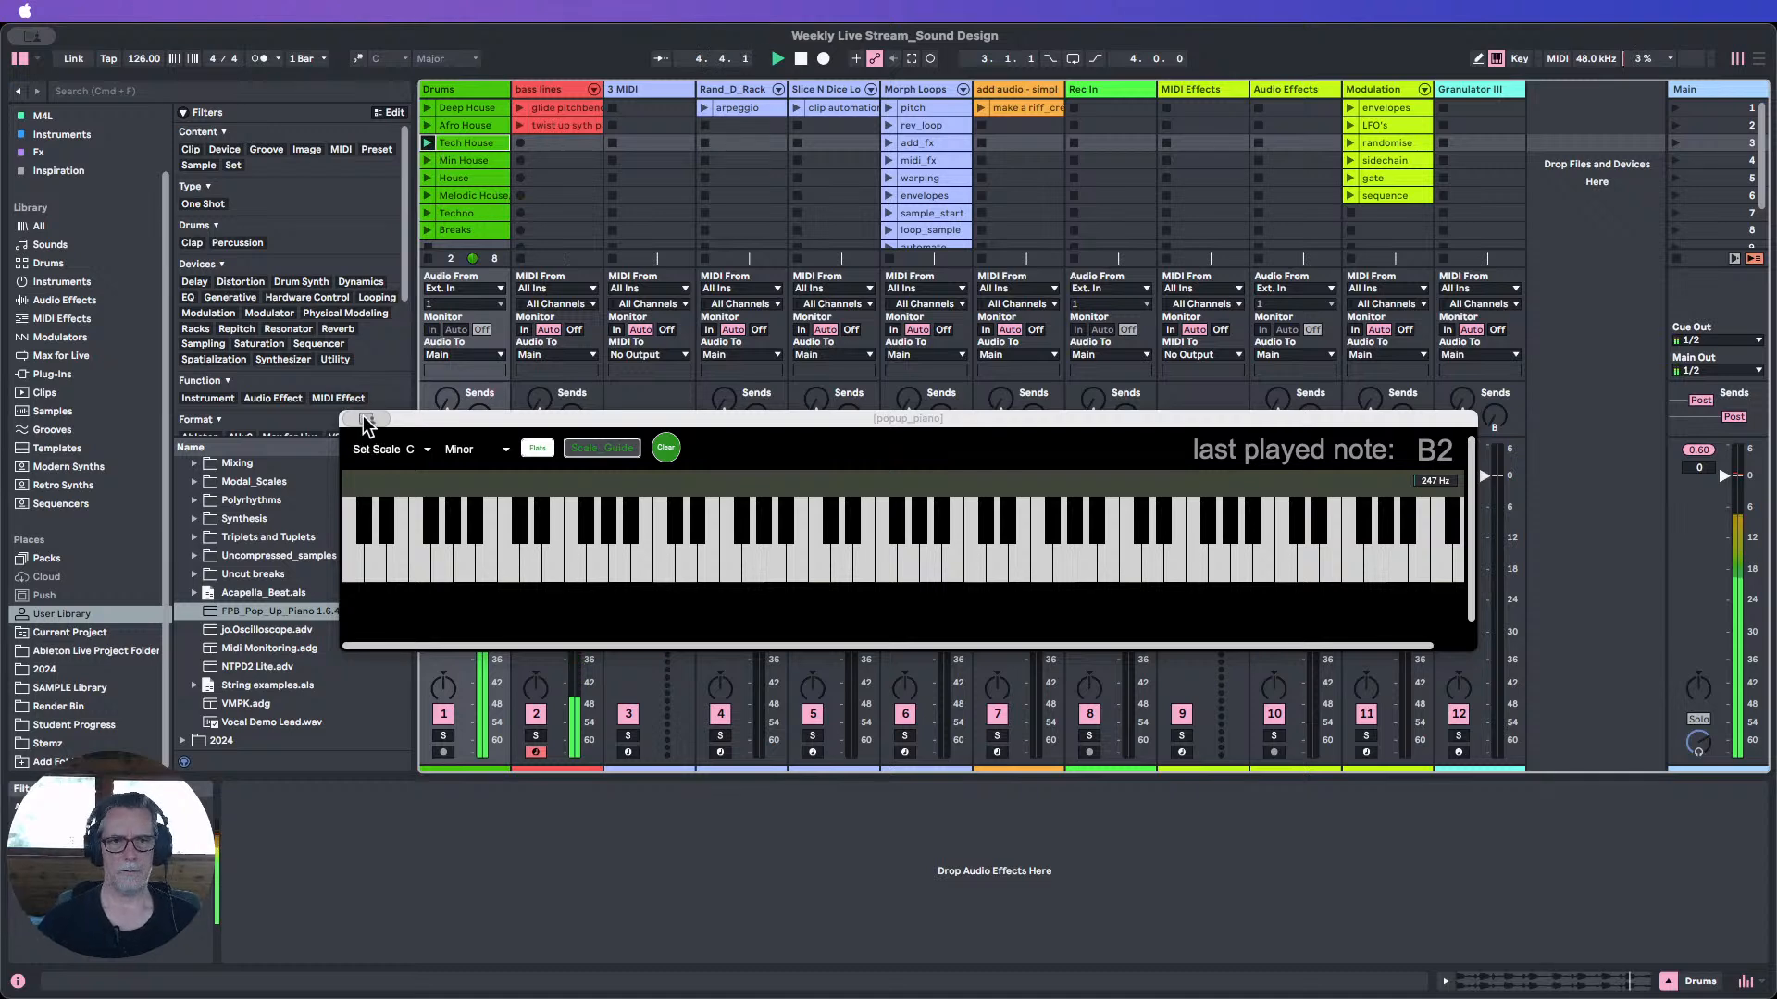
{"action": "left_click", "coordinate": [536, 167]}
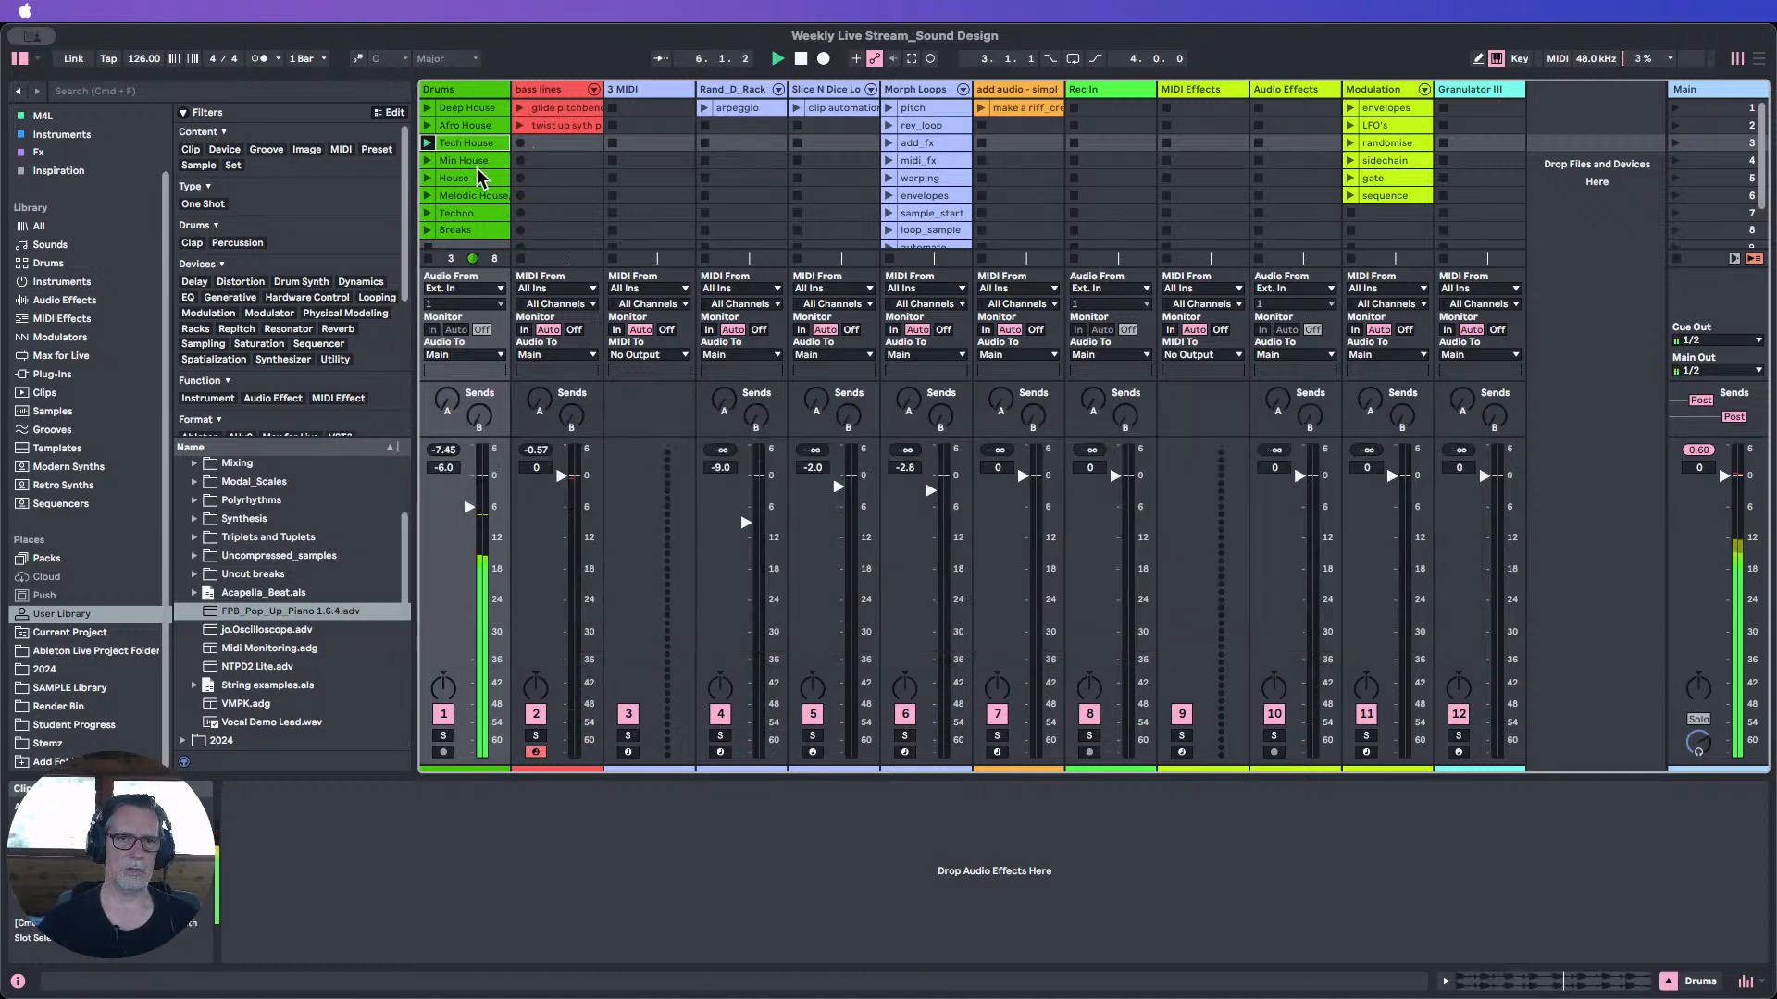
Create a one-bar MIDI clip beside Tech House on the bass lines track, with sixteenth-note A1s at 1.1.3, 1.2.3, 1.3.3 and 1.4.3.
{"action": "double_click", "coordinate": [552, 143]}
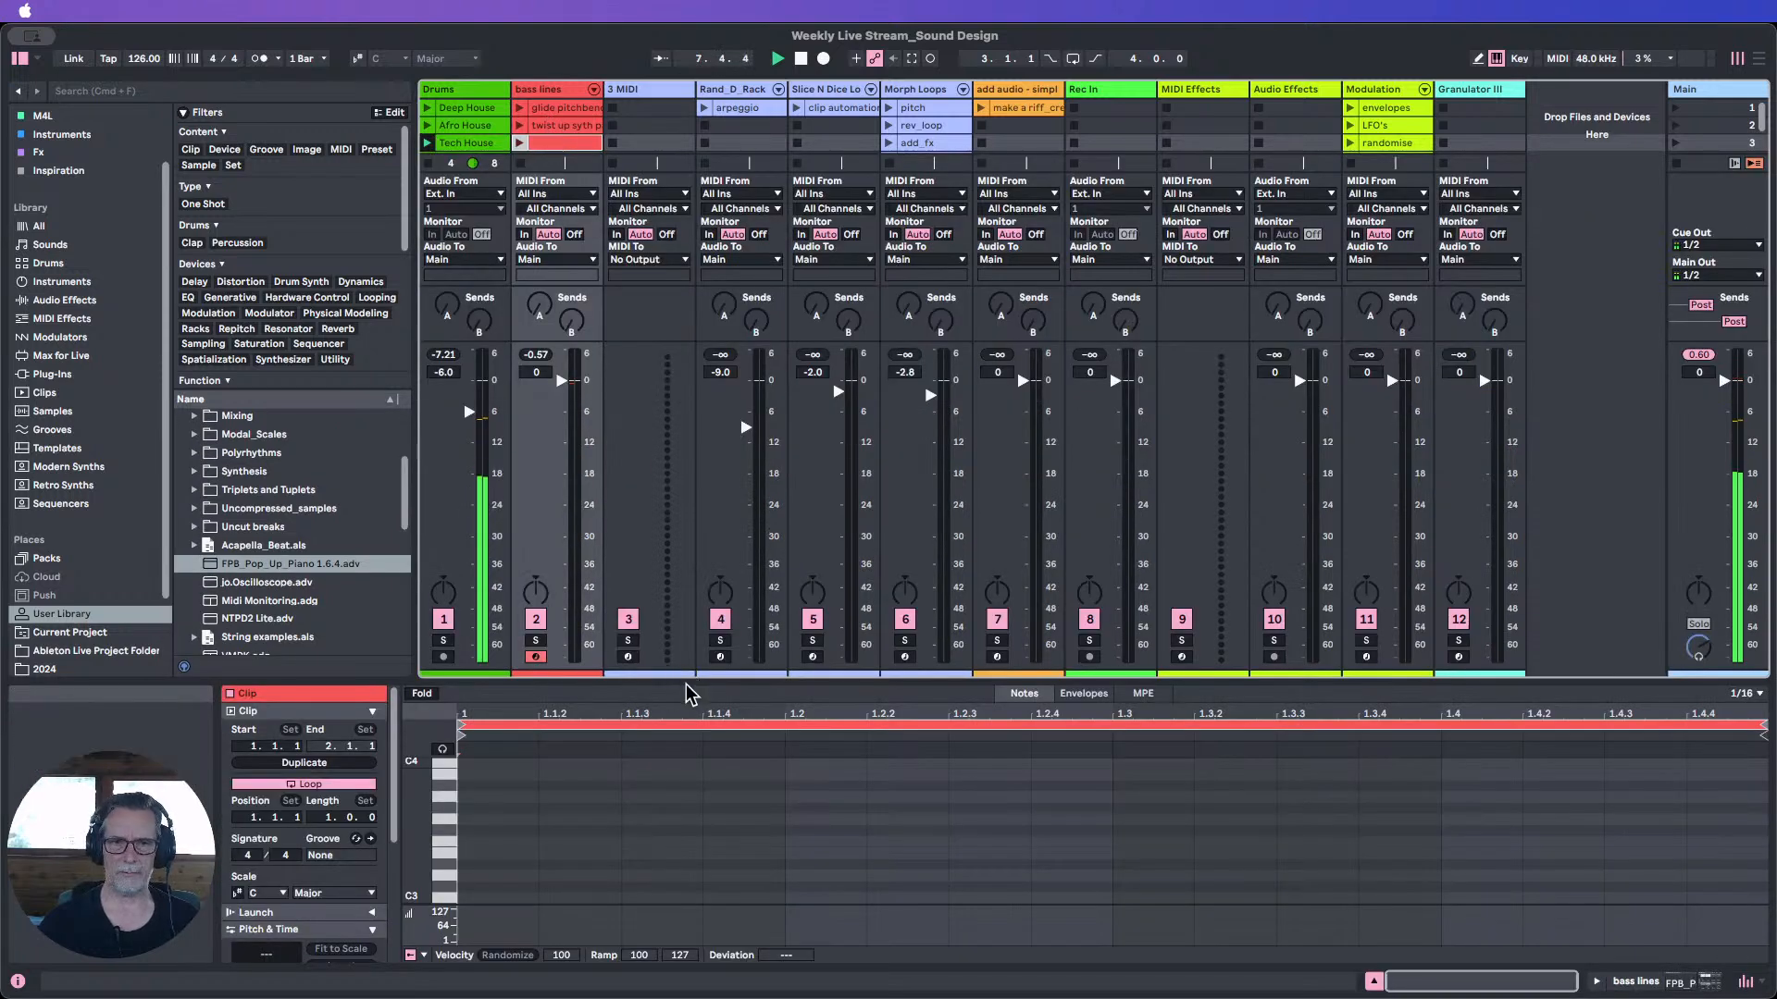
{"action": "left_click_drag", "start_coordinate": [684, 681], "coordinate": [663, 409]}
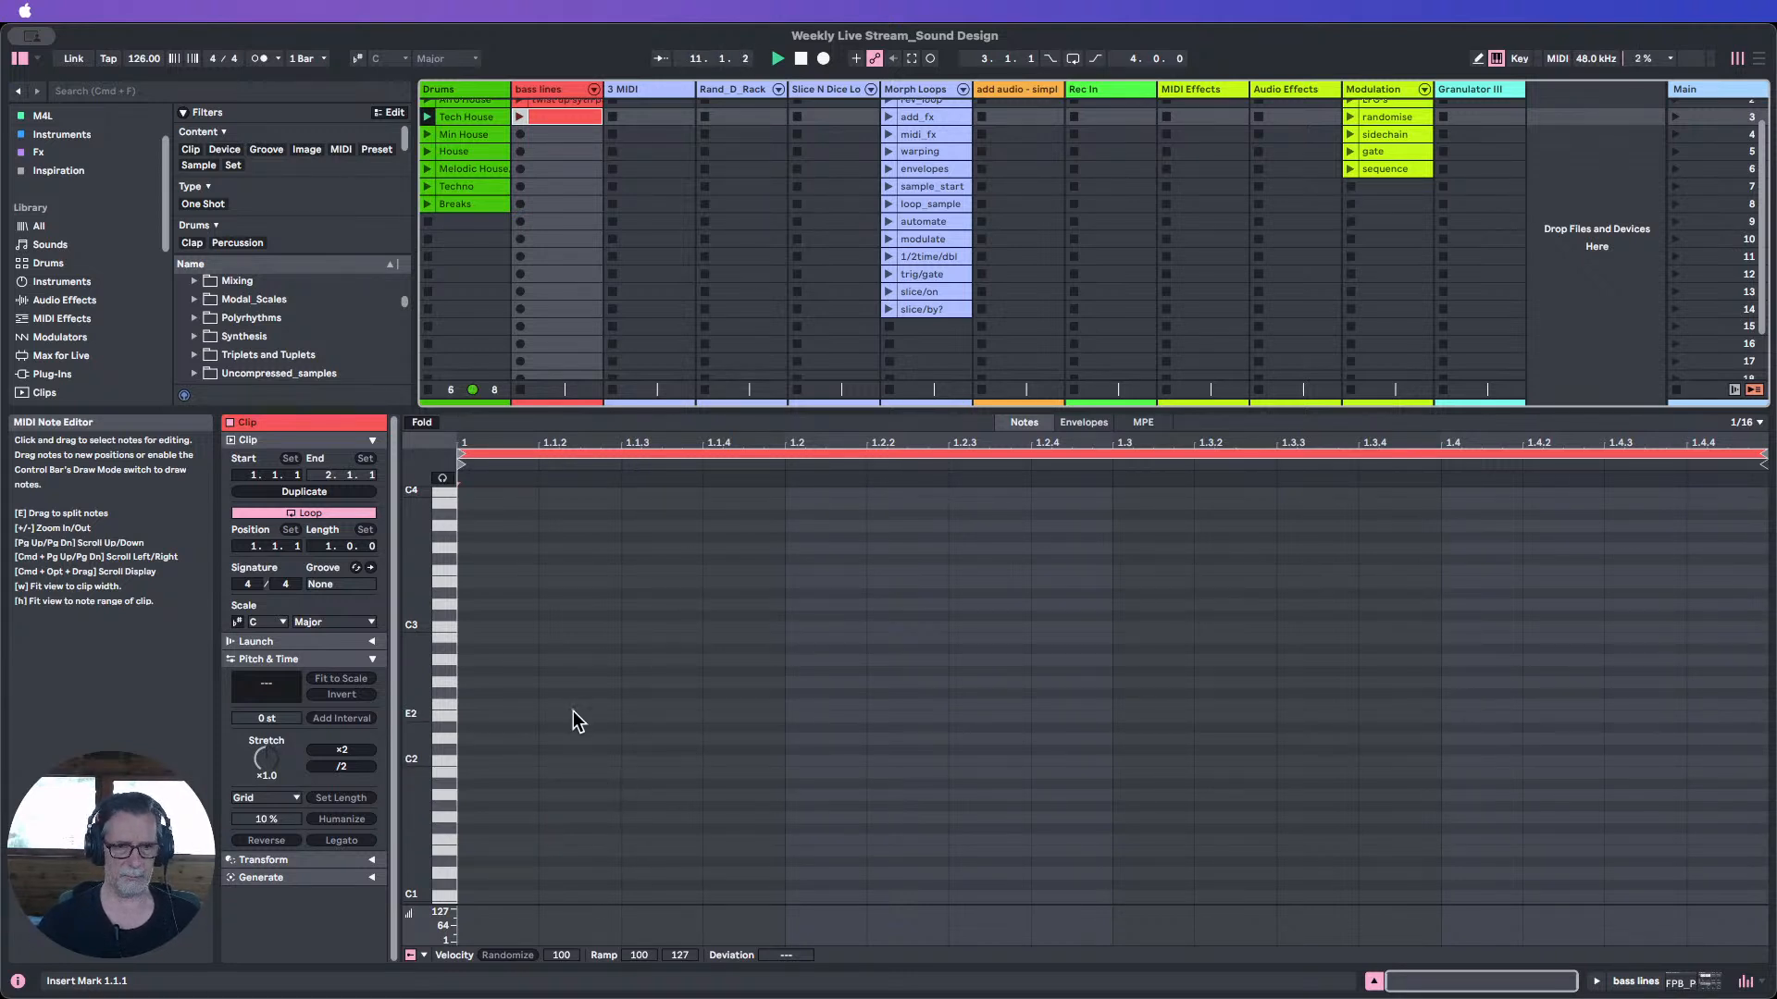
{"action": "key", "text": "b"}
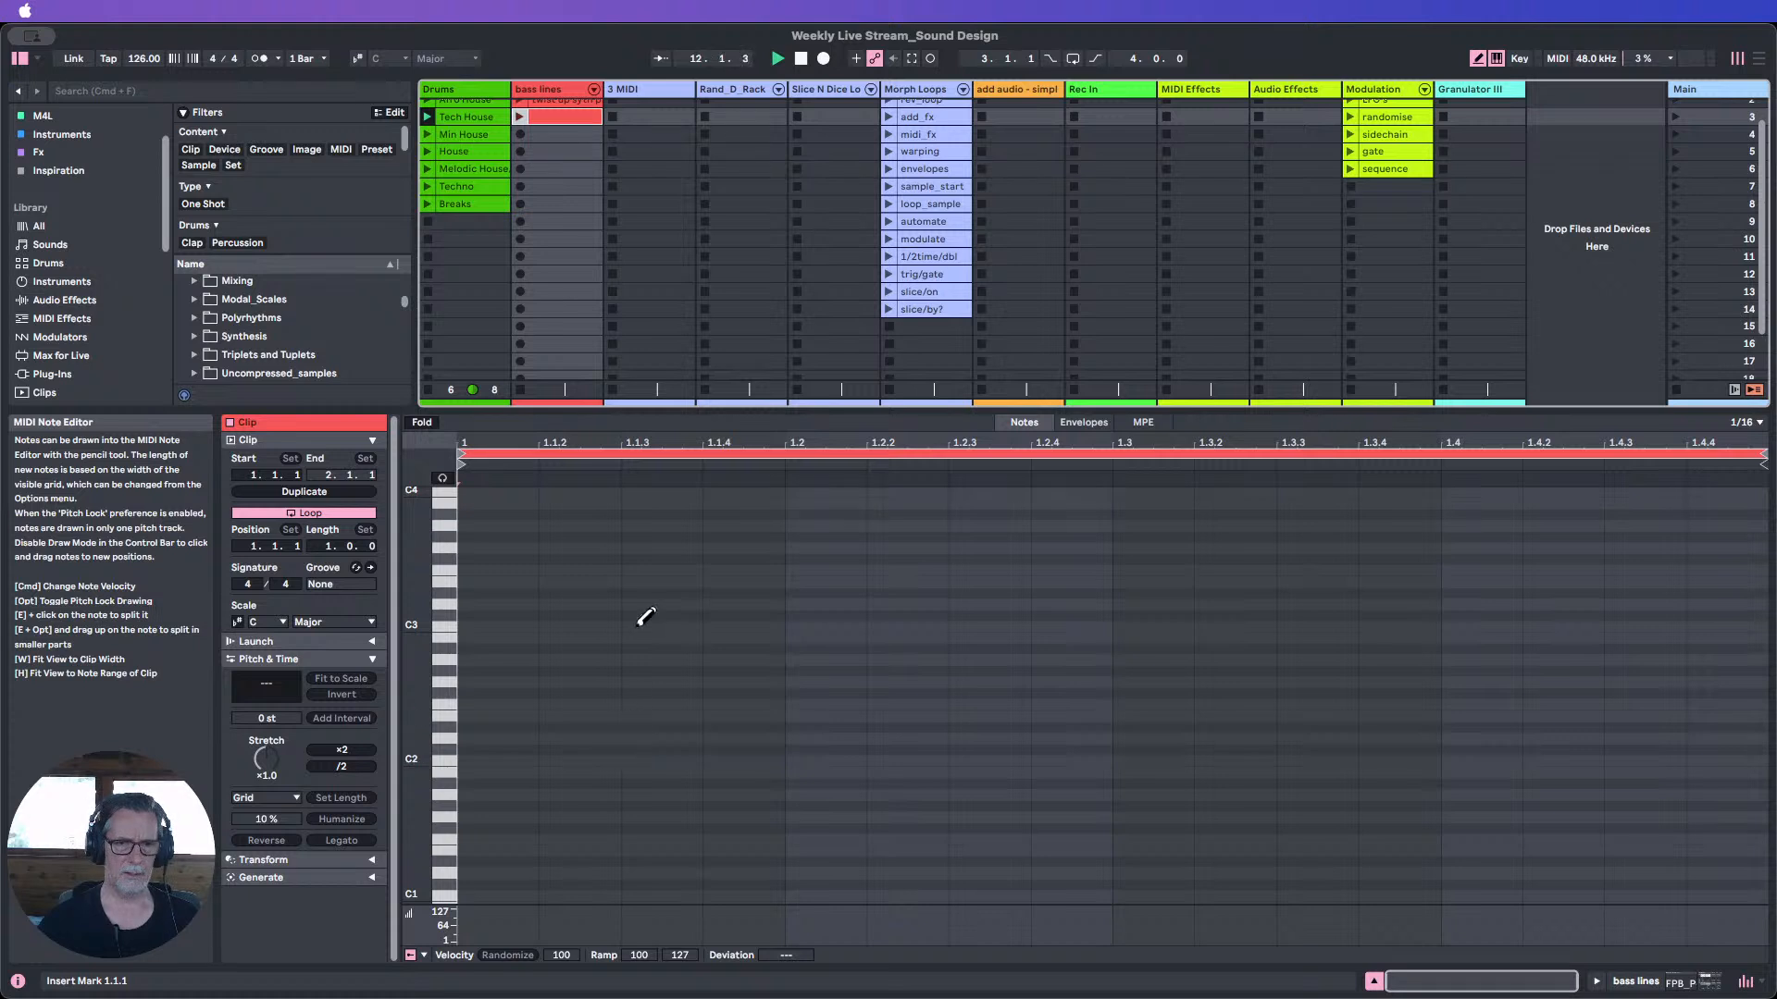
{"action": "scroll", "coordinate": [663, 754], "scroll_direction": "down", "scroll_amount": 3}
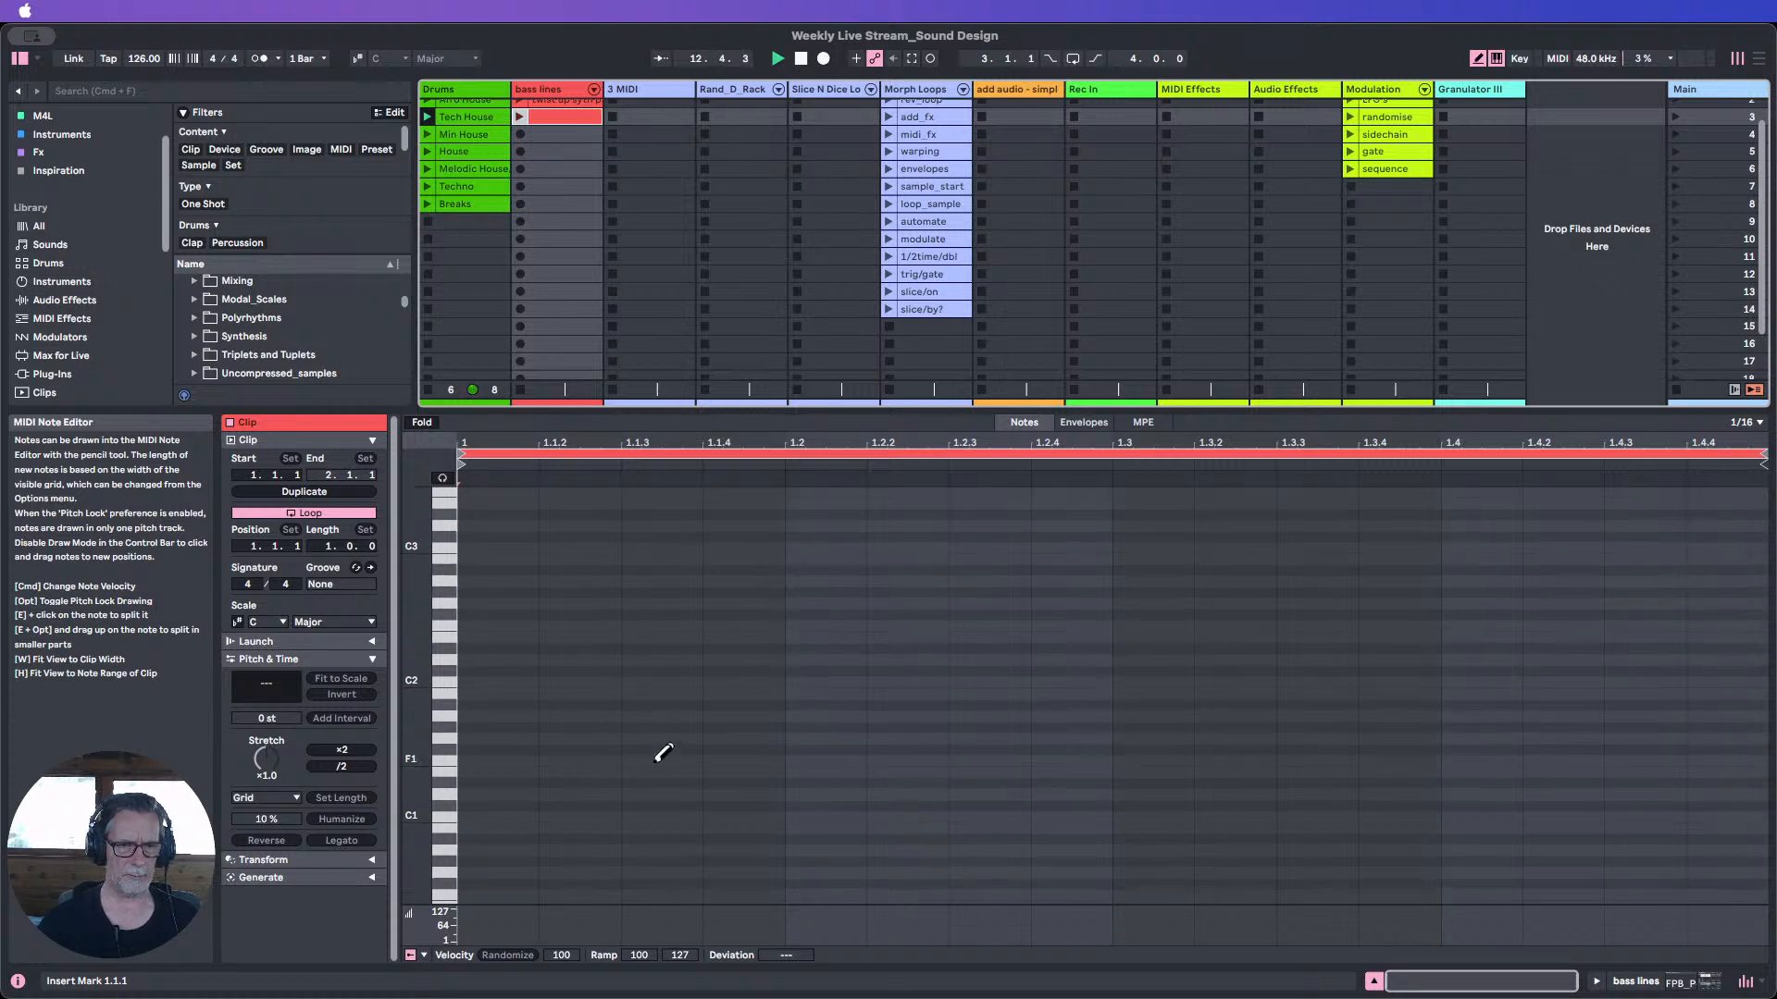
{"action": "left_click", "coordinate": [685, 713]}
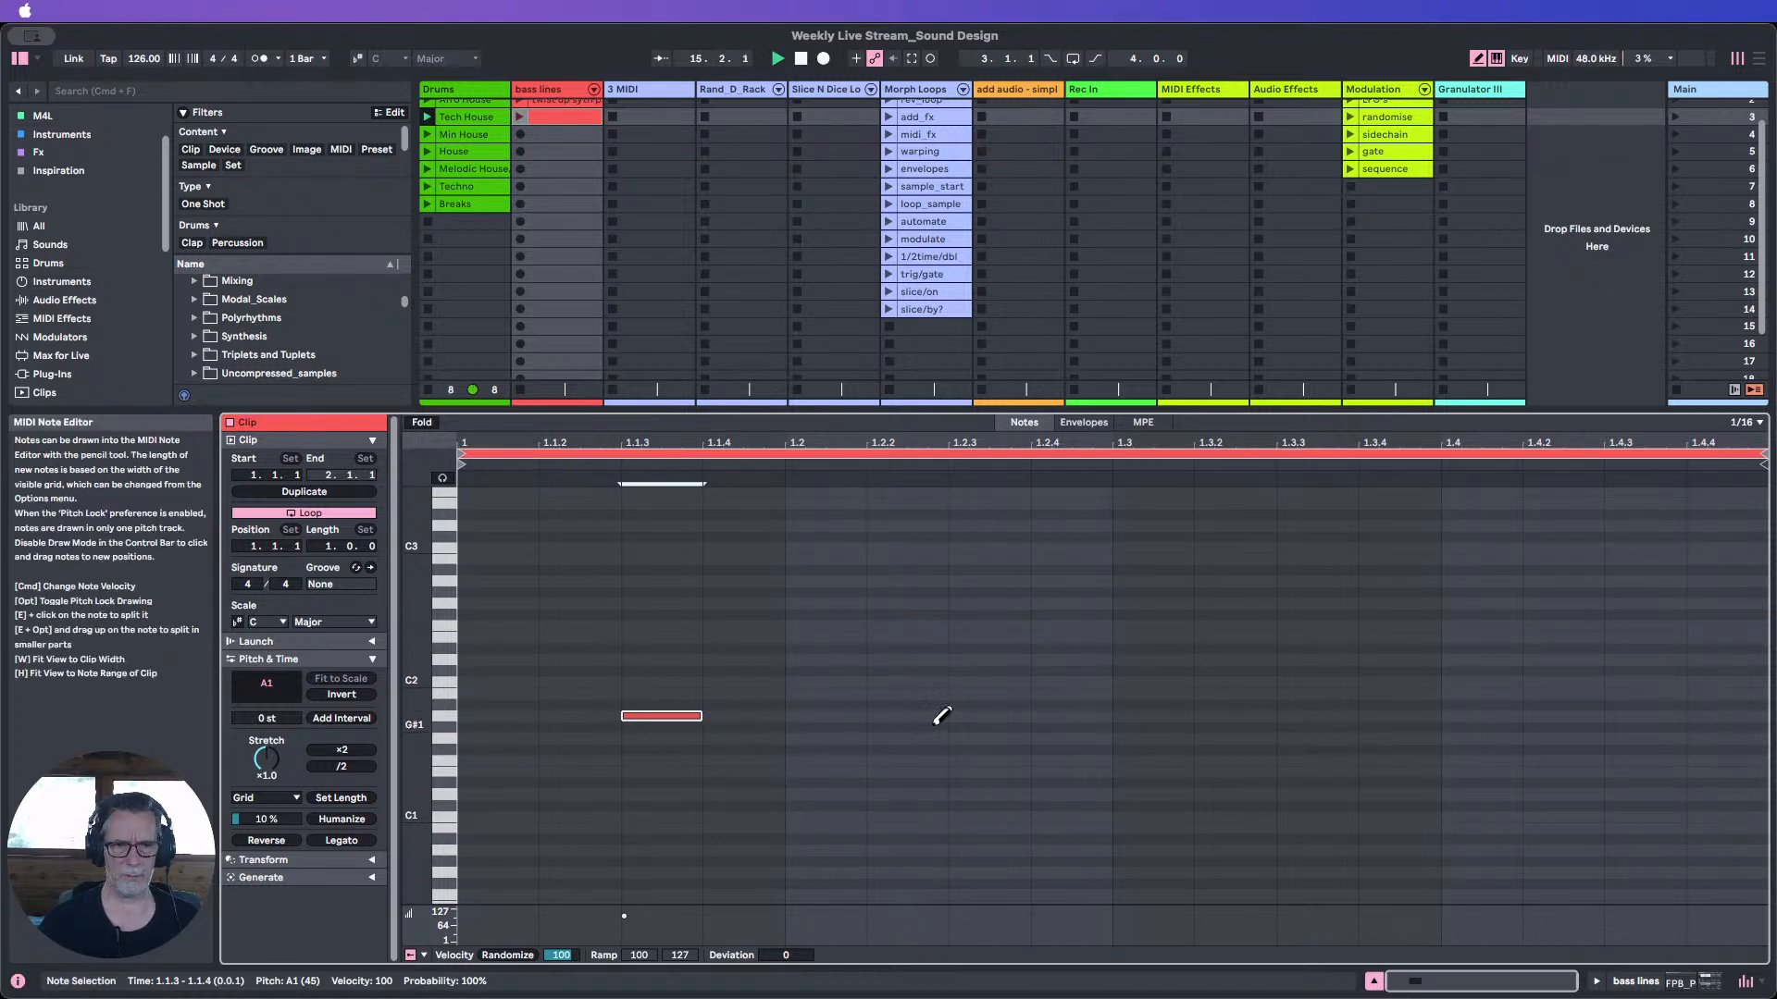
{"action": "left_click", "coordinate": [986, 715]}
{"action": "left_click", "coordinate": [1314, 714]}
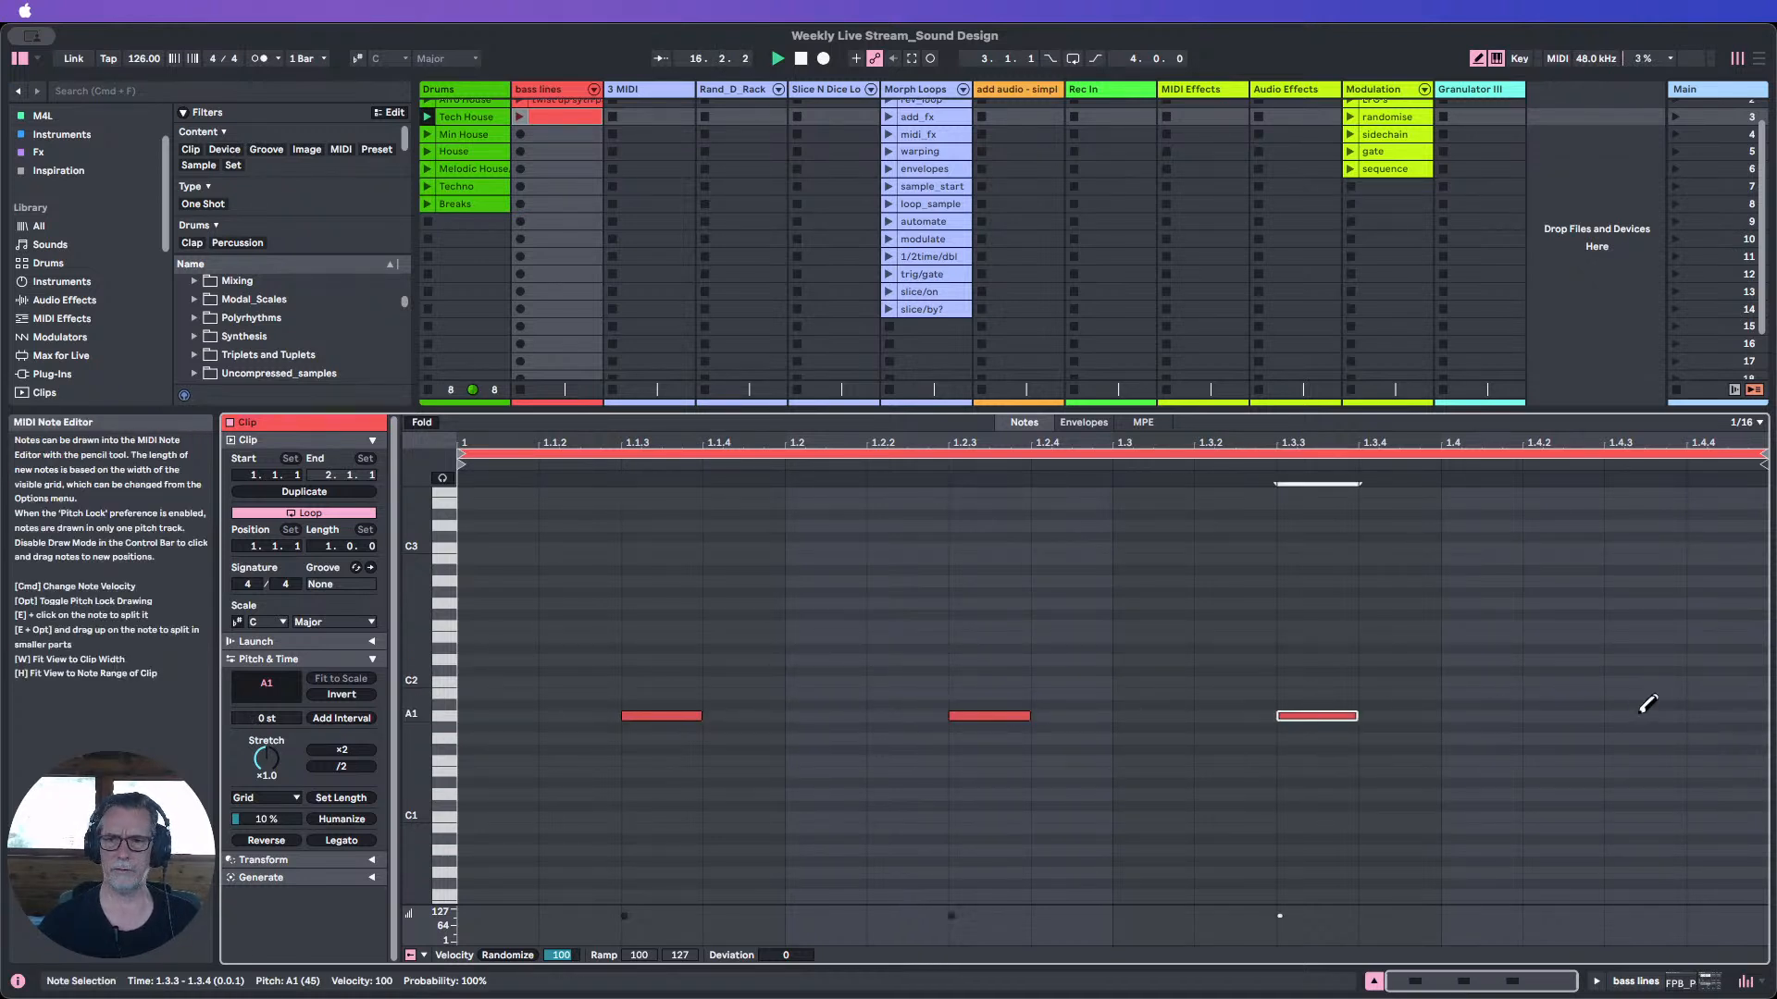
{"action": "left_click", "coordinate": [1646, 714]}
With the new bass clip playing, add a G1 note at 1.2.4 and duplicate the loop to two bars.
{"action": "left_click", "coordinate": [522, 118]}
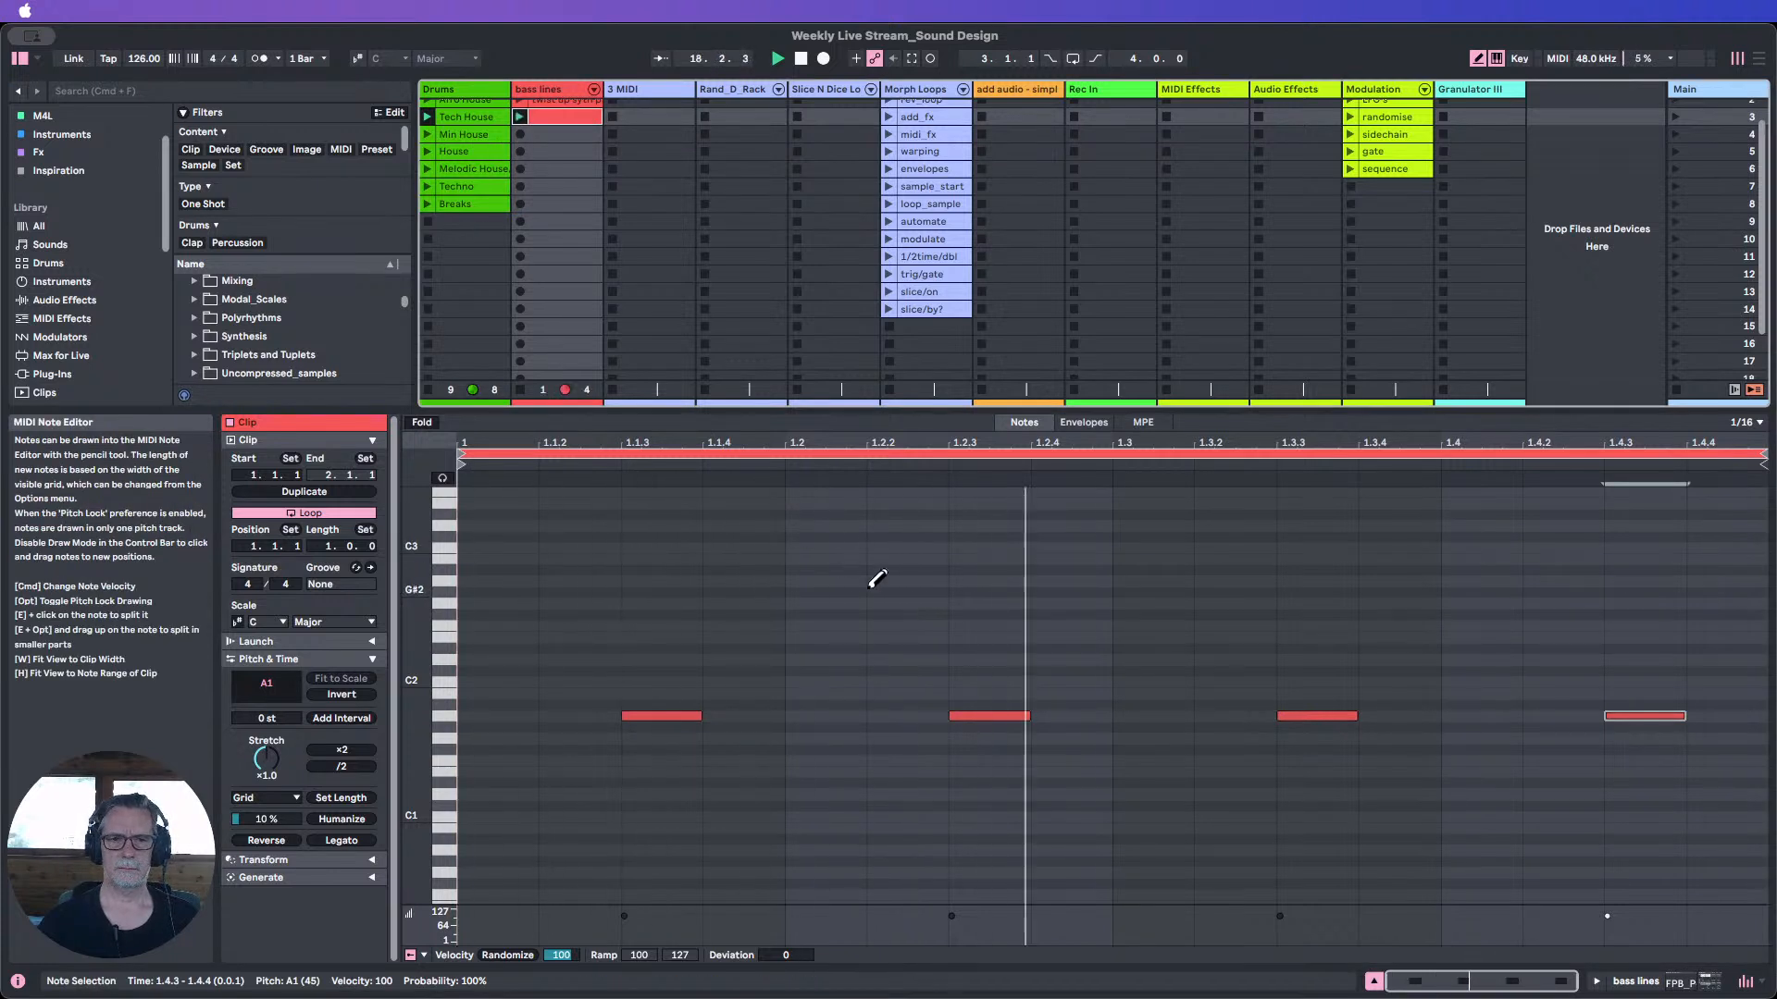
{"action": "left_click", "coordinate": [1071, 737]}
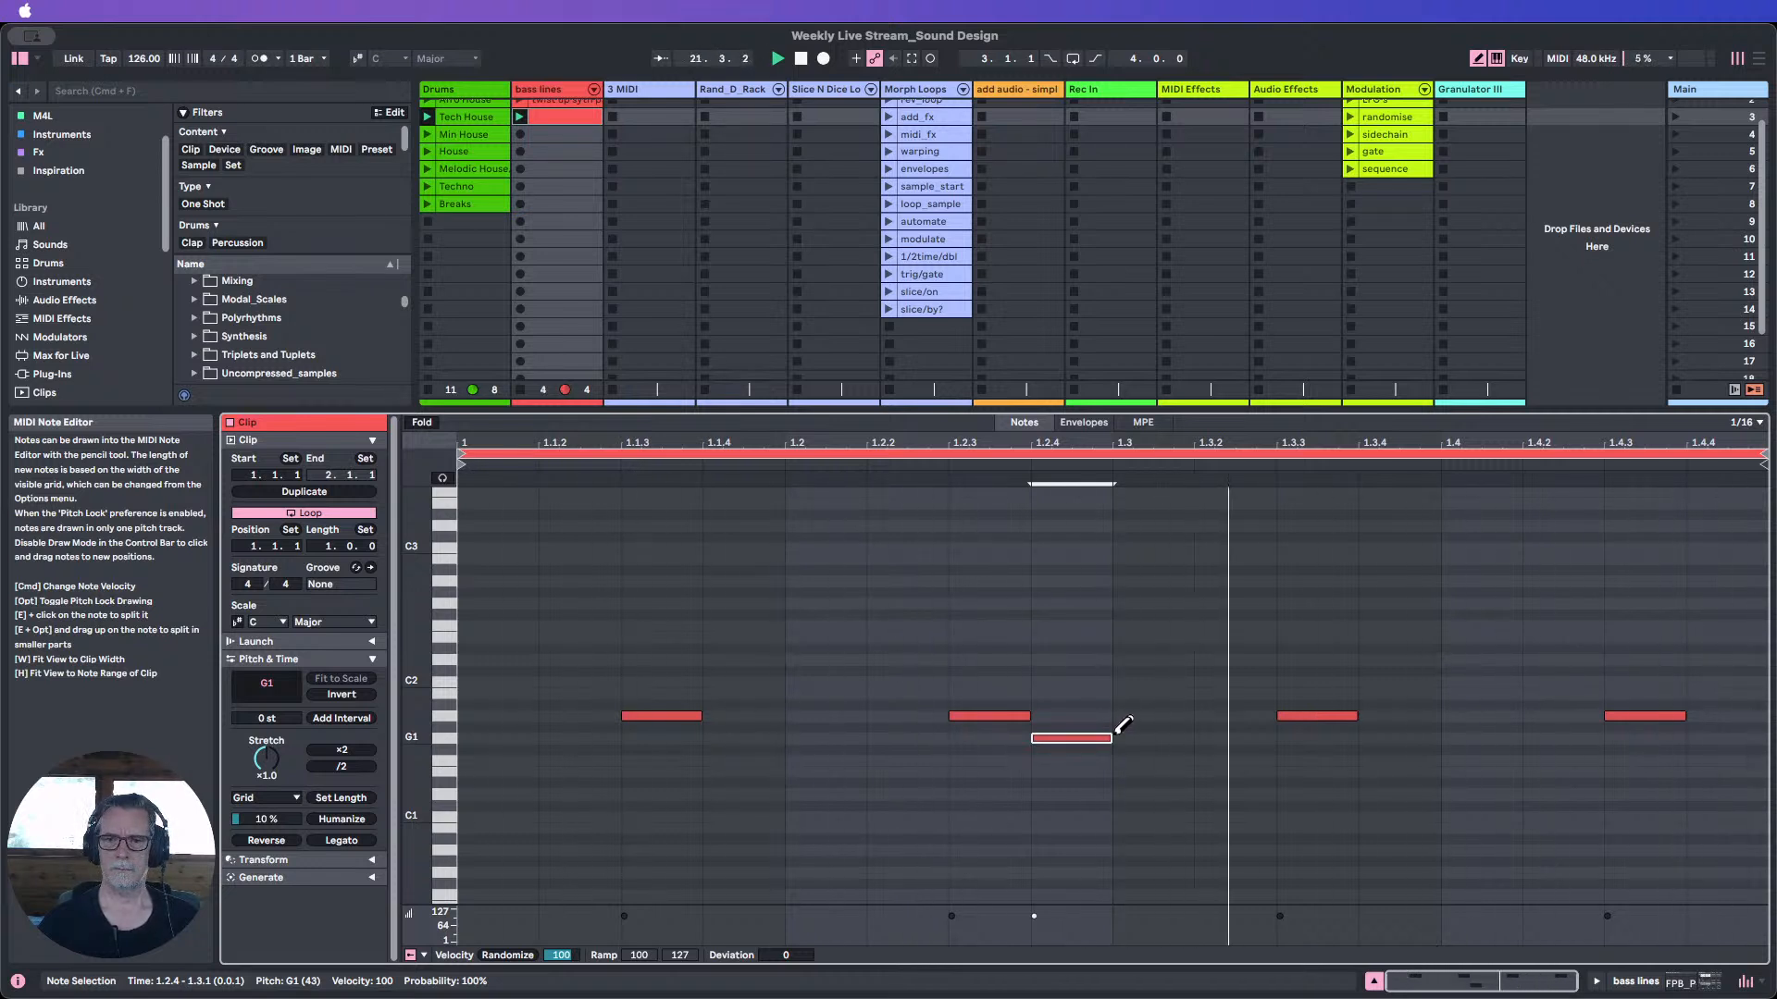
{"action": "left_click", "coordinate": [304, 491]}
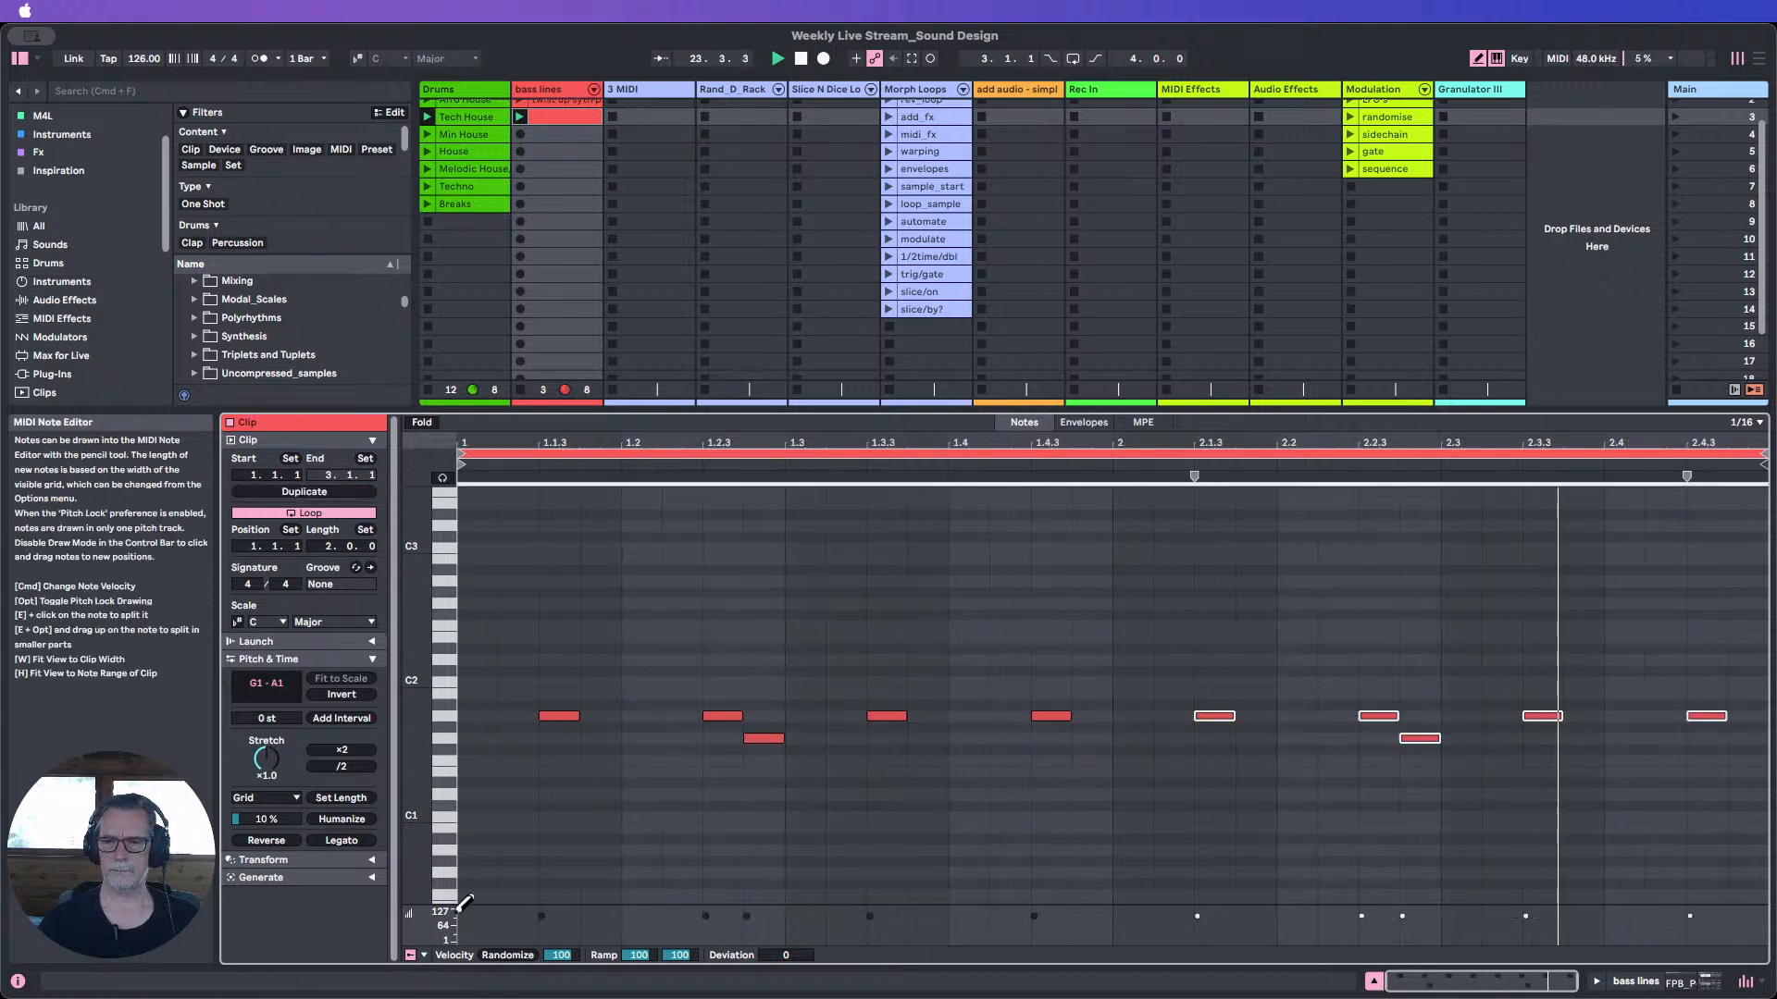
Randomize the velocities of all the bass notes by 29 and duplicate the loop to four bars.
{"action": "left_click_drag", "start_coordinate": [421, 907], "coordinate": [423, 789]}
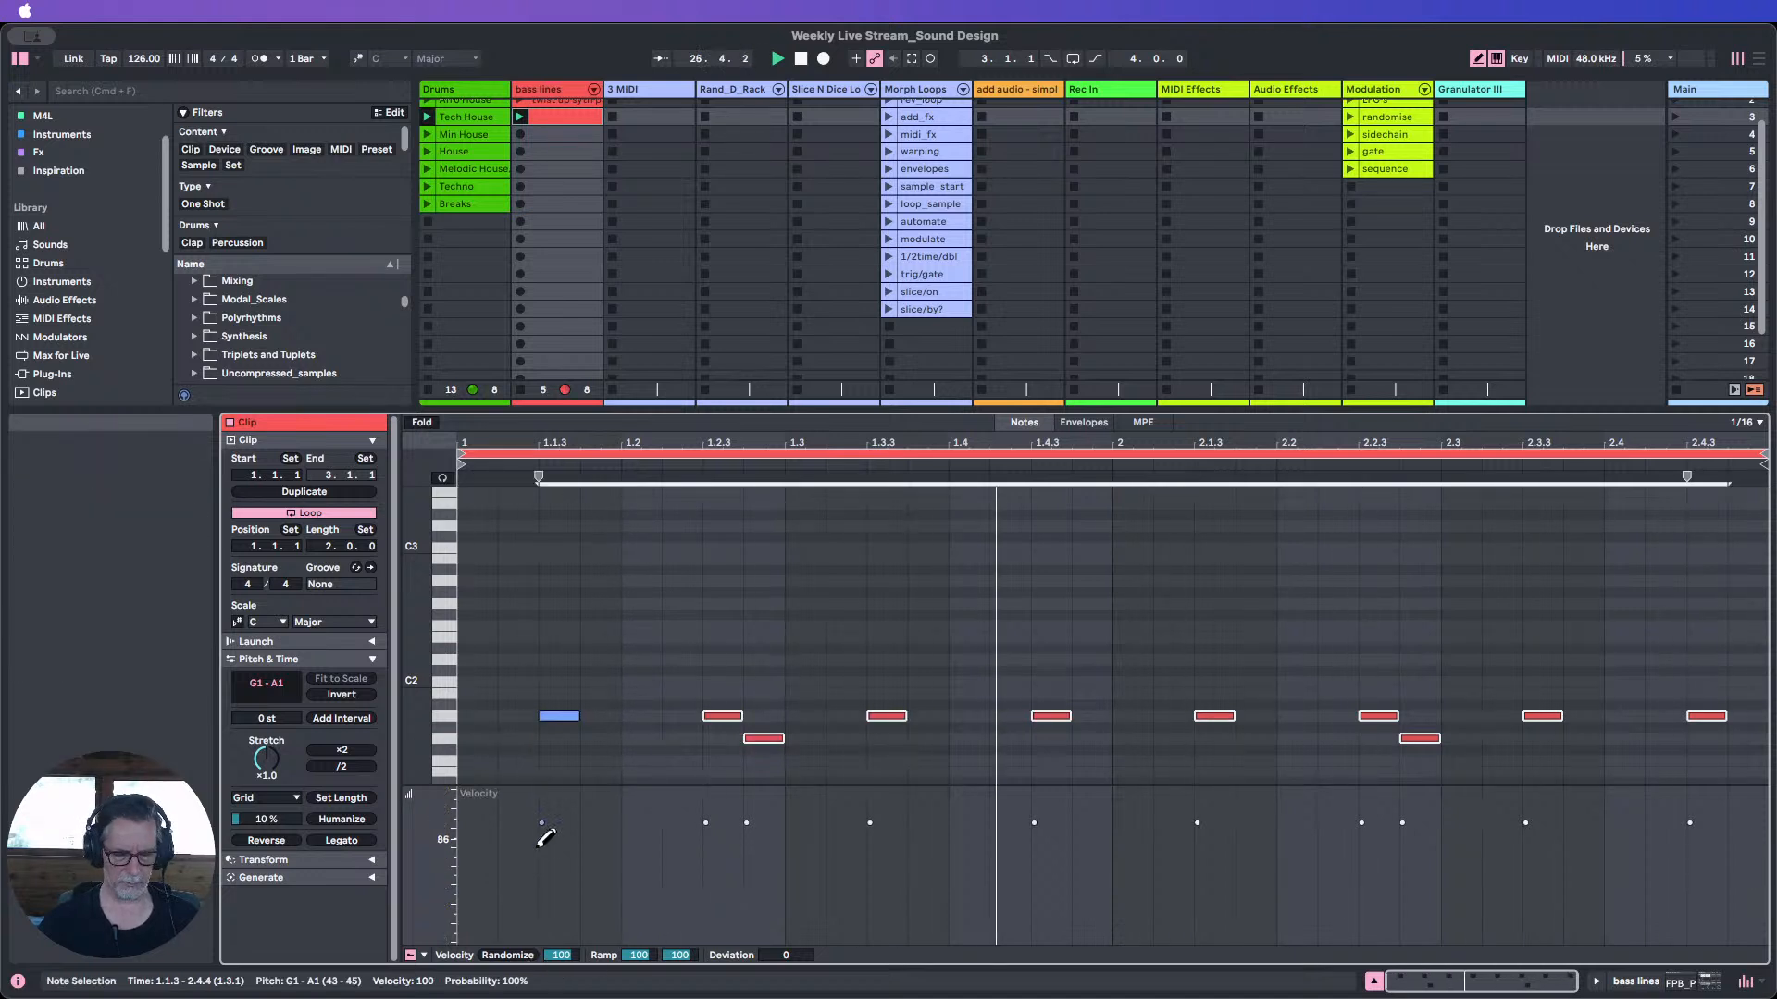
{"action": "left_click_drag", "start_coordinate": [556, 956], "coordinate": [556, 996]}
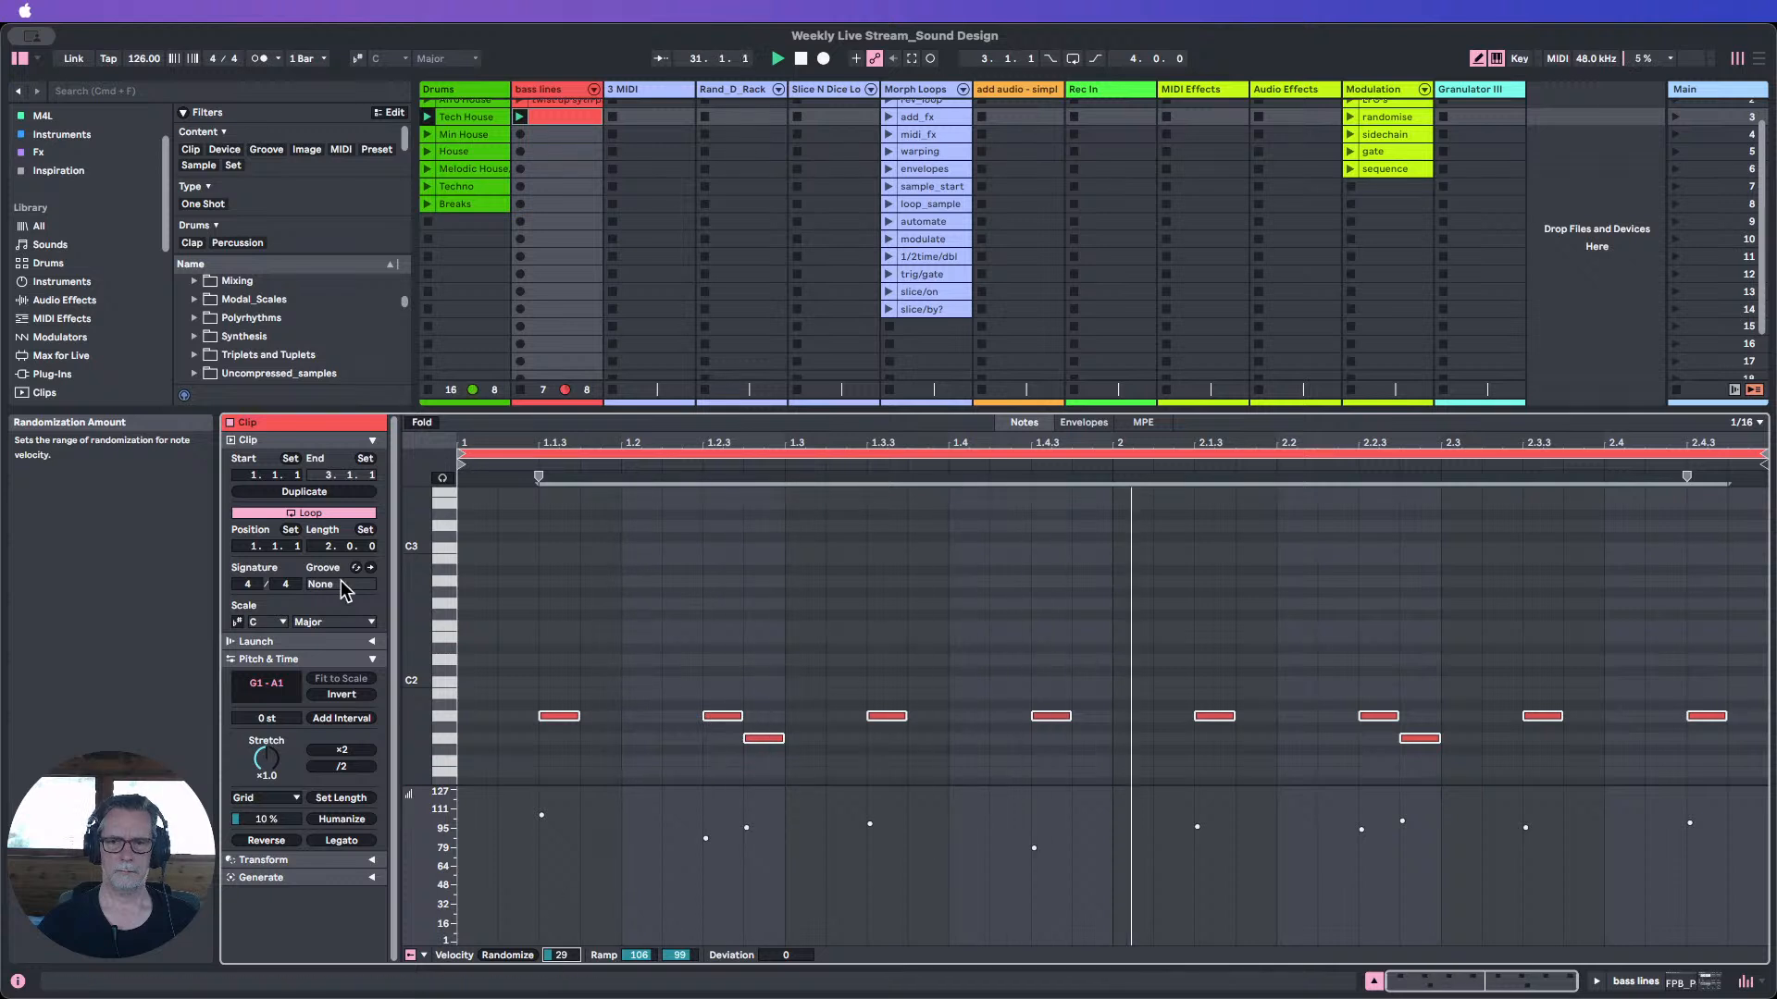
{"action": "left_click", "coordinate": [320, 492]}
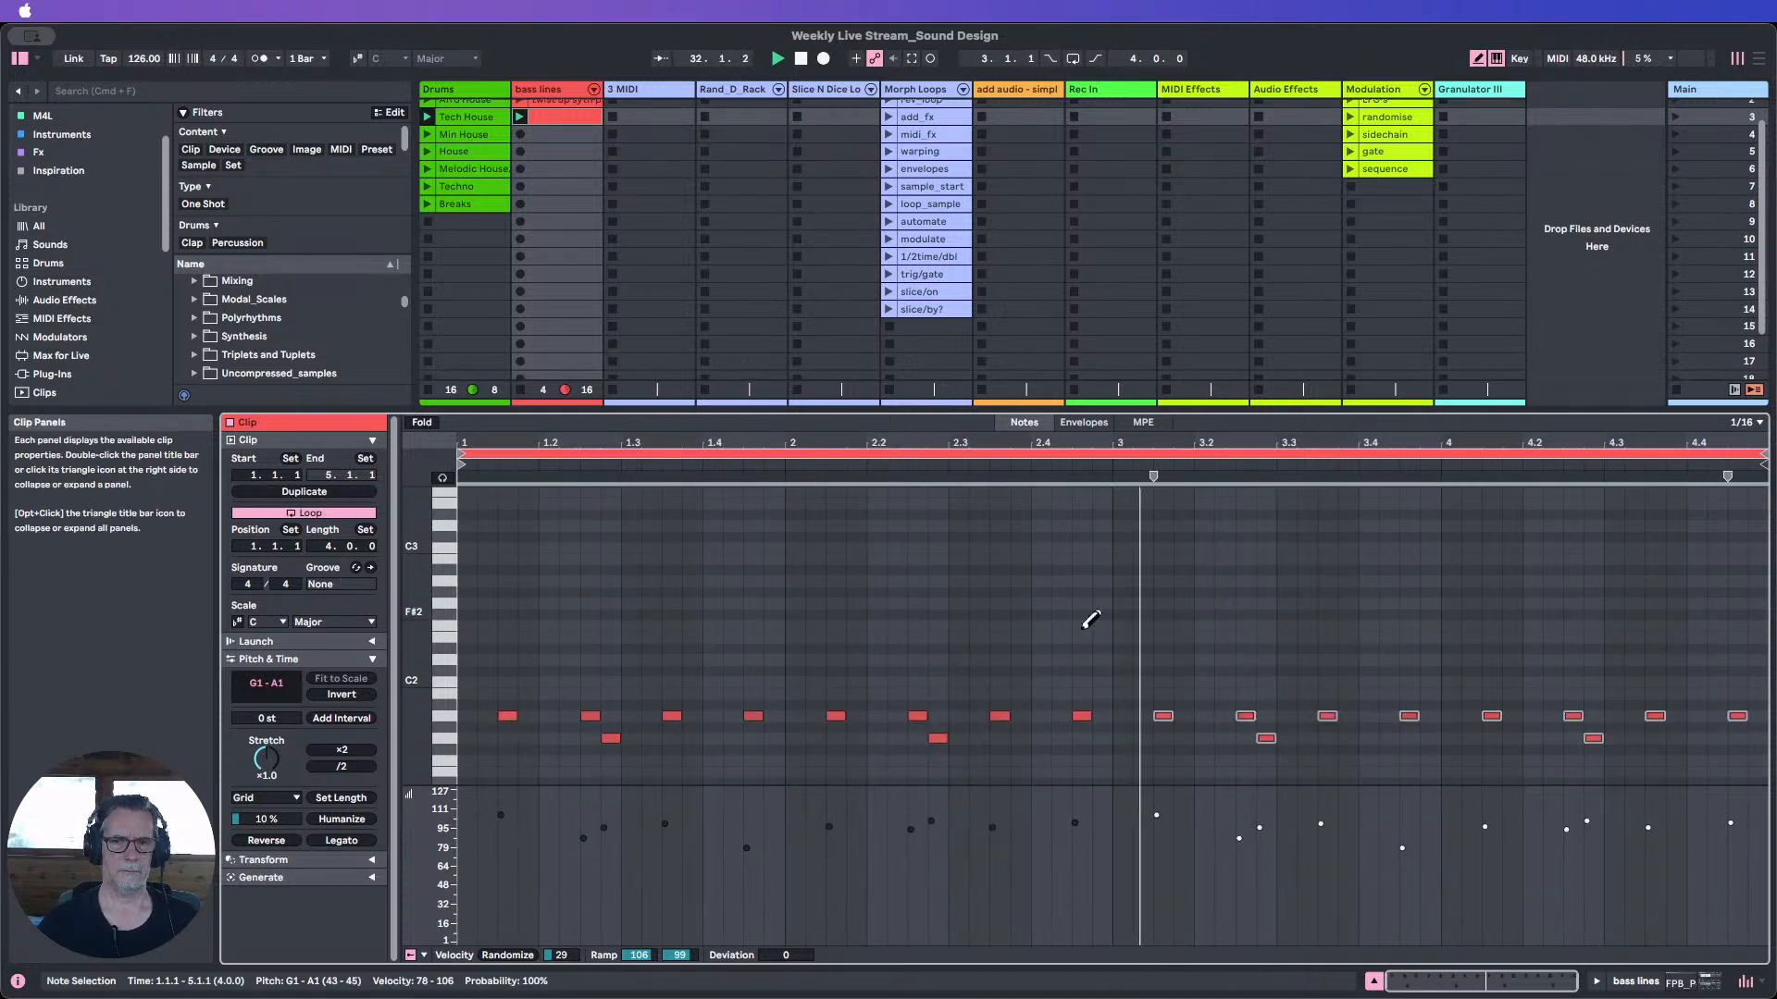
Turn off draw mode and raise the A1 note at 4.2.3 by one octave to A2.
{"action": "key", "text": "b"}
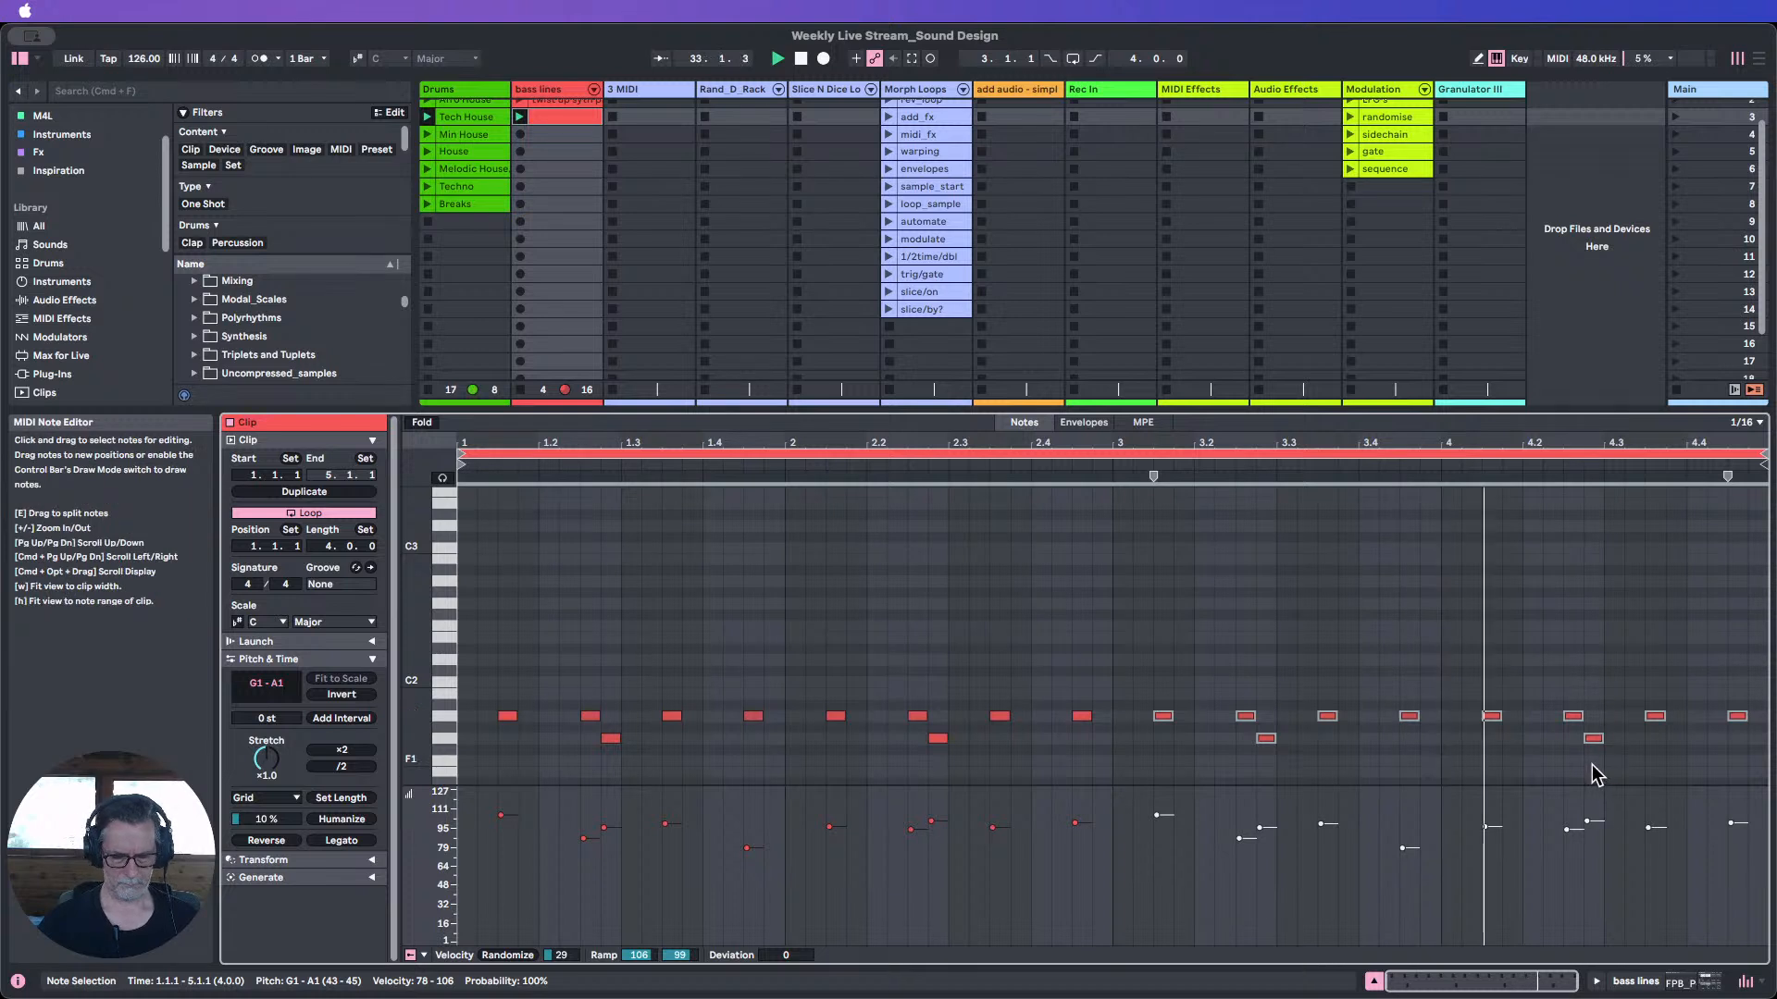
{"action": "left_click", "coordinate": [1572, 716]}
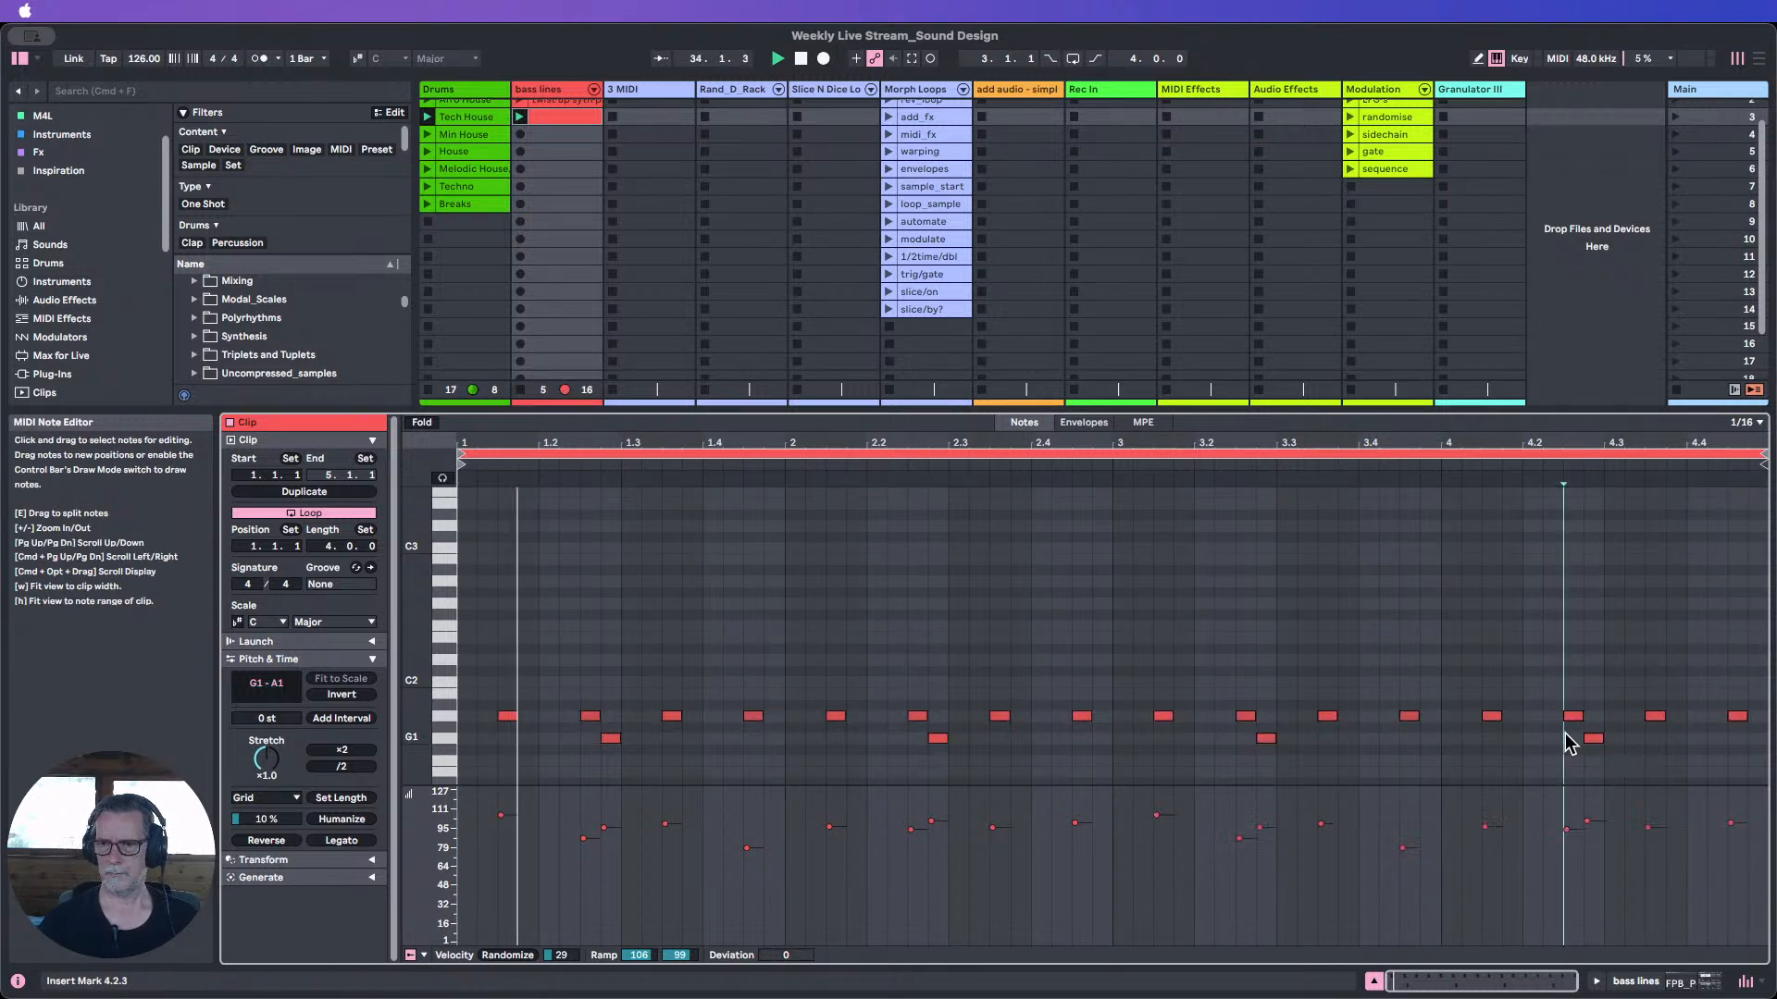
{"action": "key", "text": "shift+Up"}
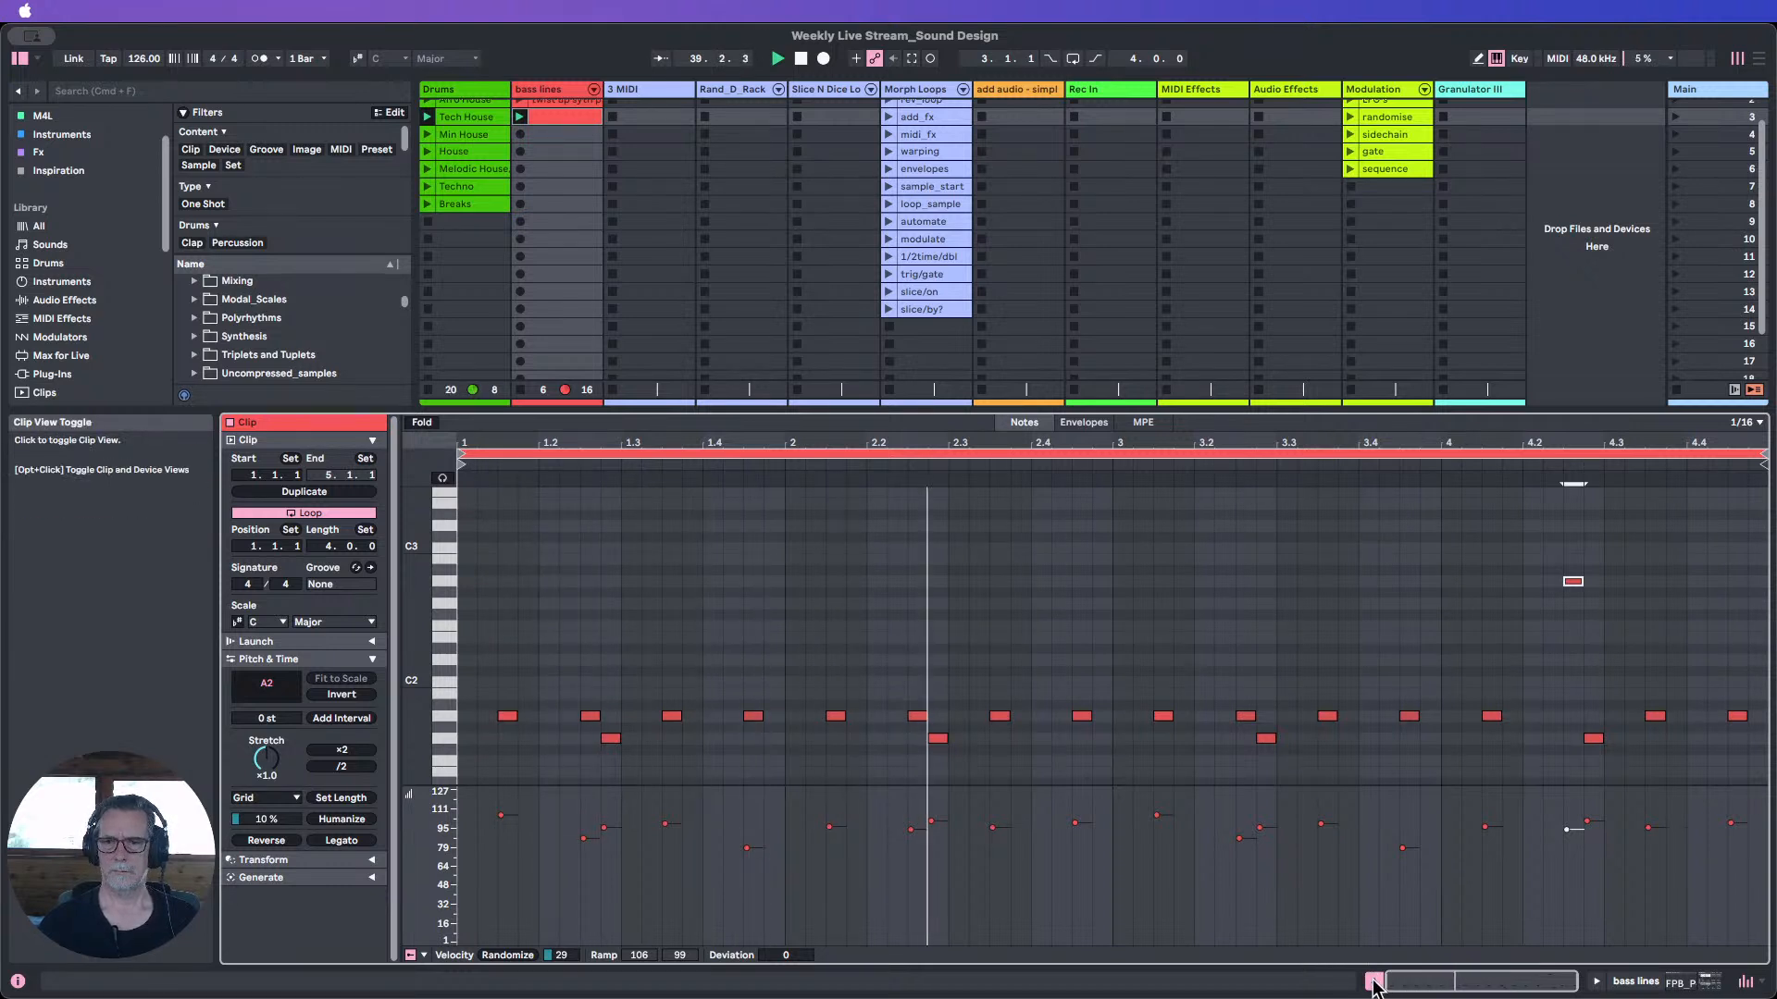
Lengthen the A1 note at 2.4.3 so it ends at the start of bar 3.
{"action": "left_click", "coordinate": [1084, 716]}
{"action": "left_click_drag", "start_coordinate": [1085, 716], "coordinate": [1111, 718]}
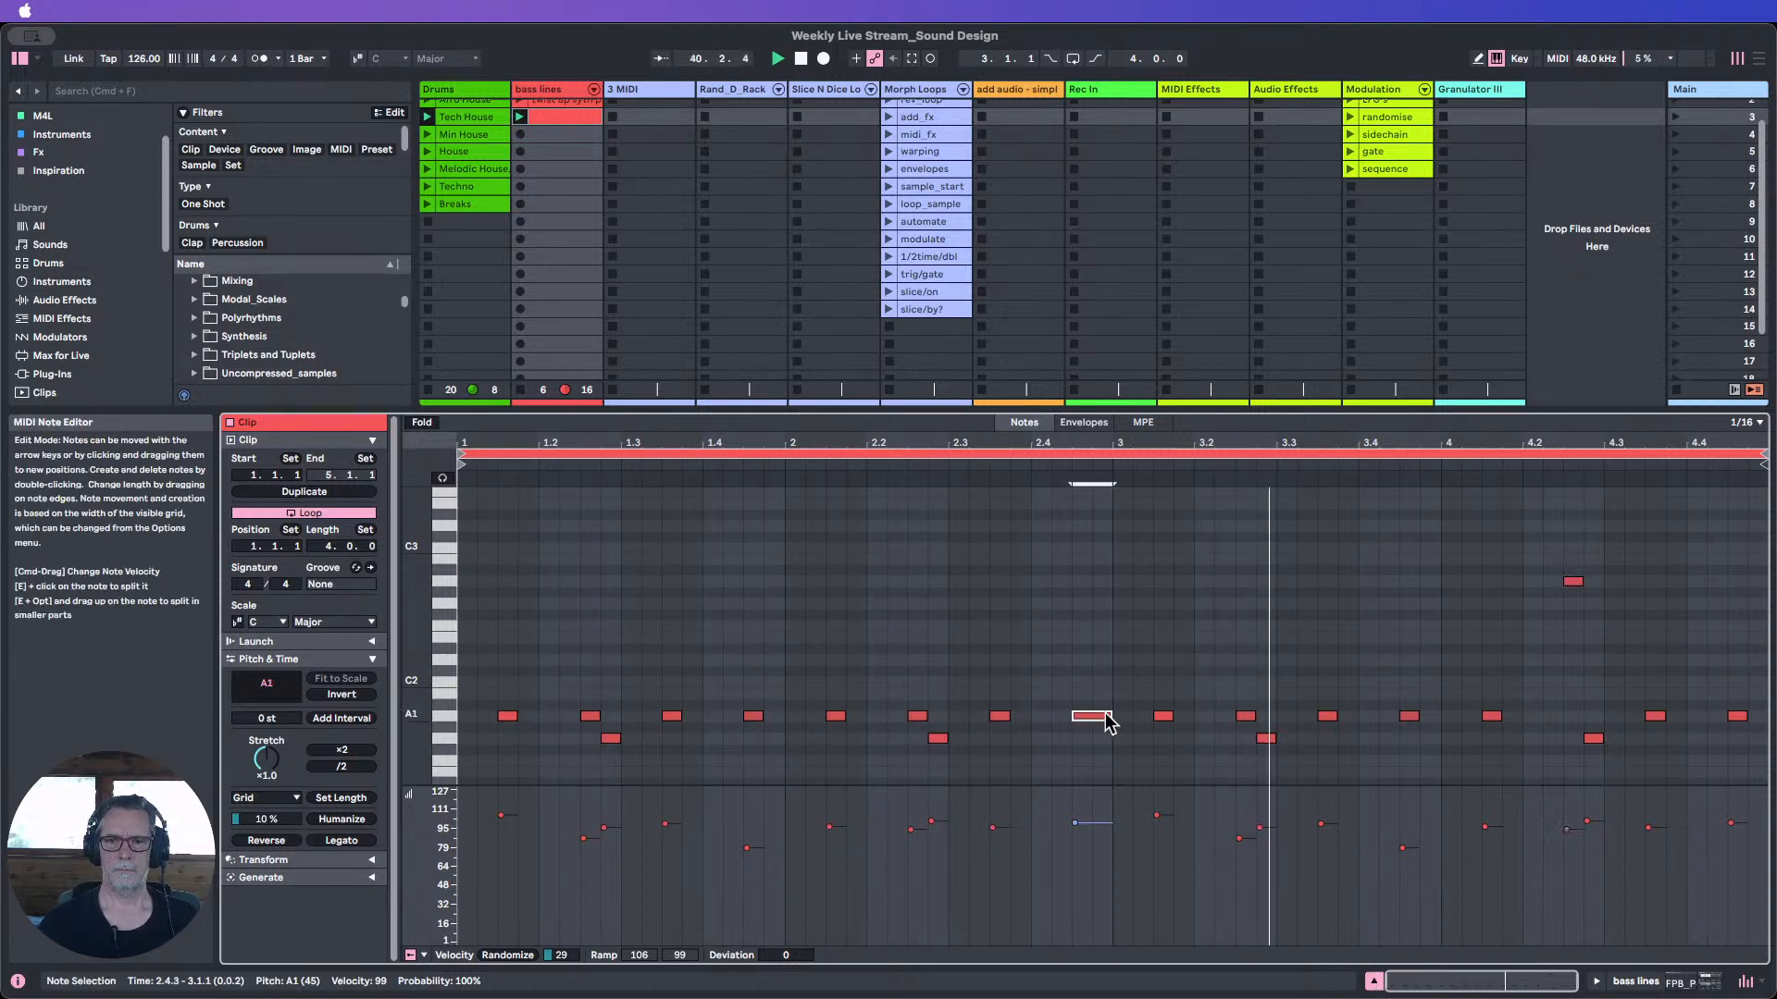
{"action": "left_click", "coordinate": [1111, 833]}
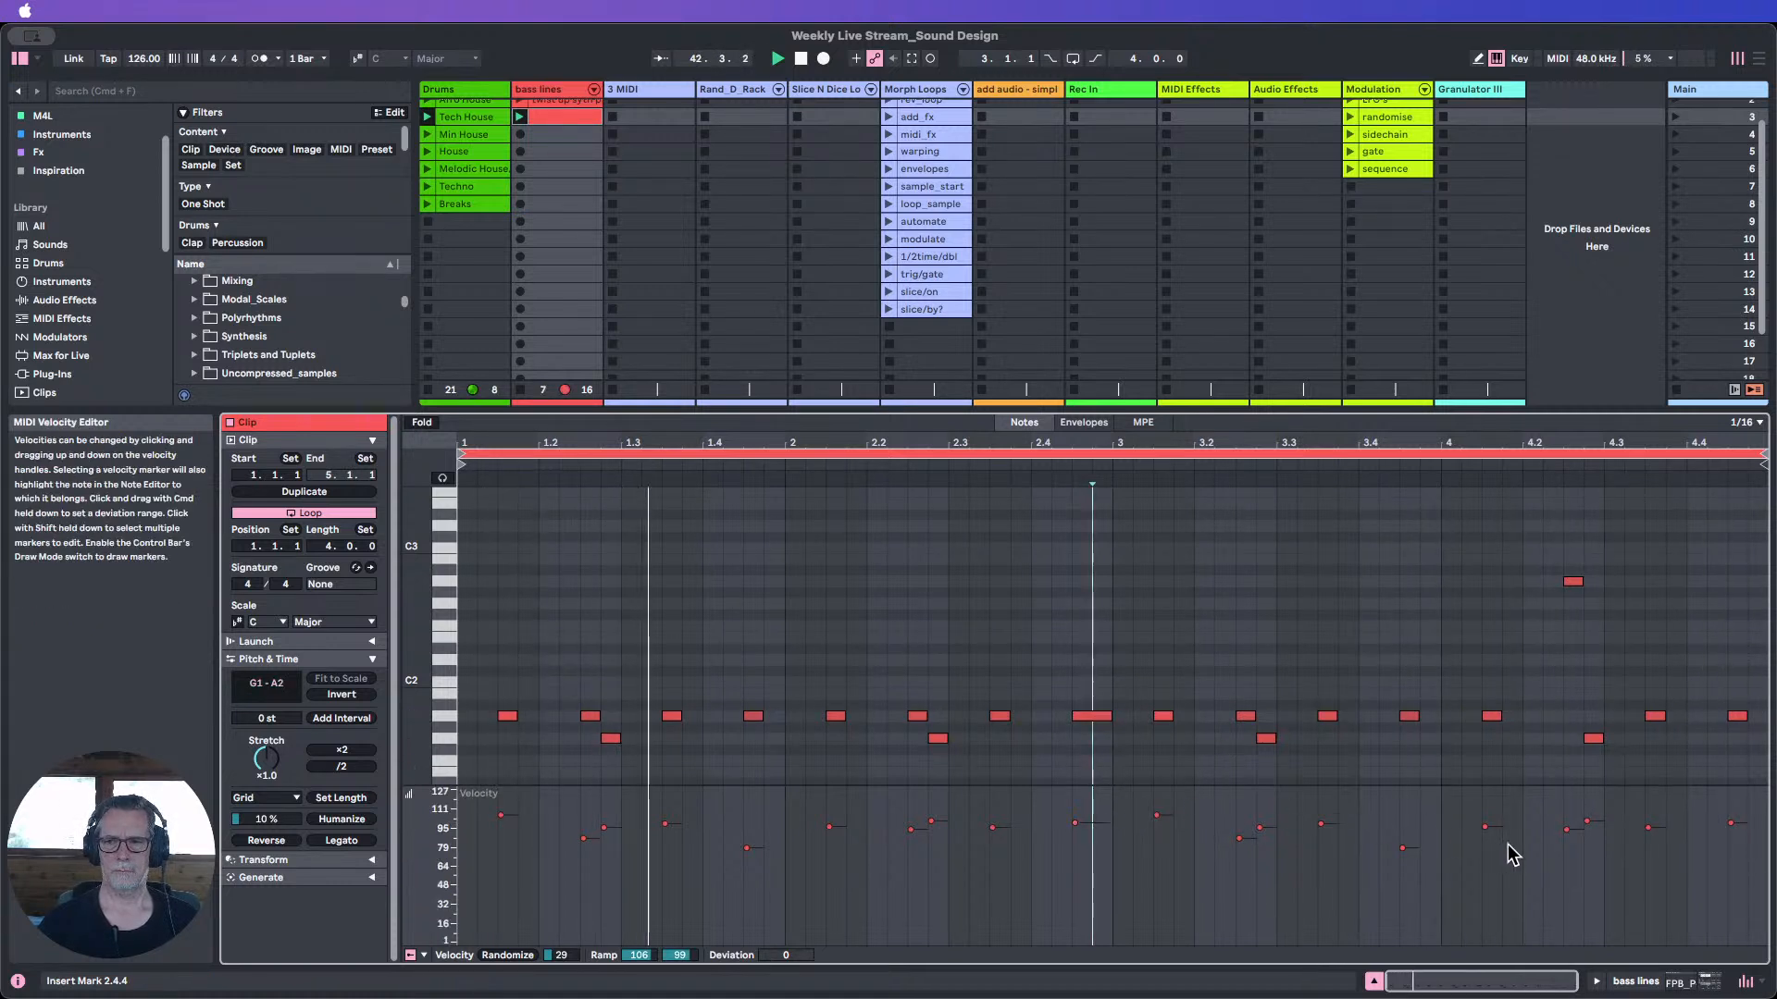
Slightly lower the velocity of the A2 note at 4.2.3, then stop playback and hide the clip editor.
{"action": "left_click", "coordinate": [1567, 831]}
{"action": "left_click_drag", "start_coordinate": [1567, 829], "coordinate": [1567, 841]}
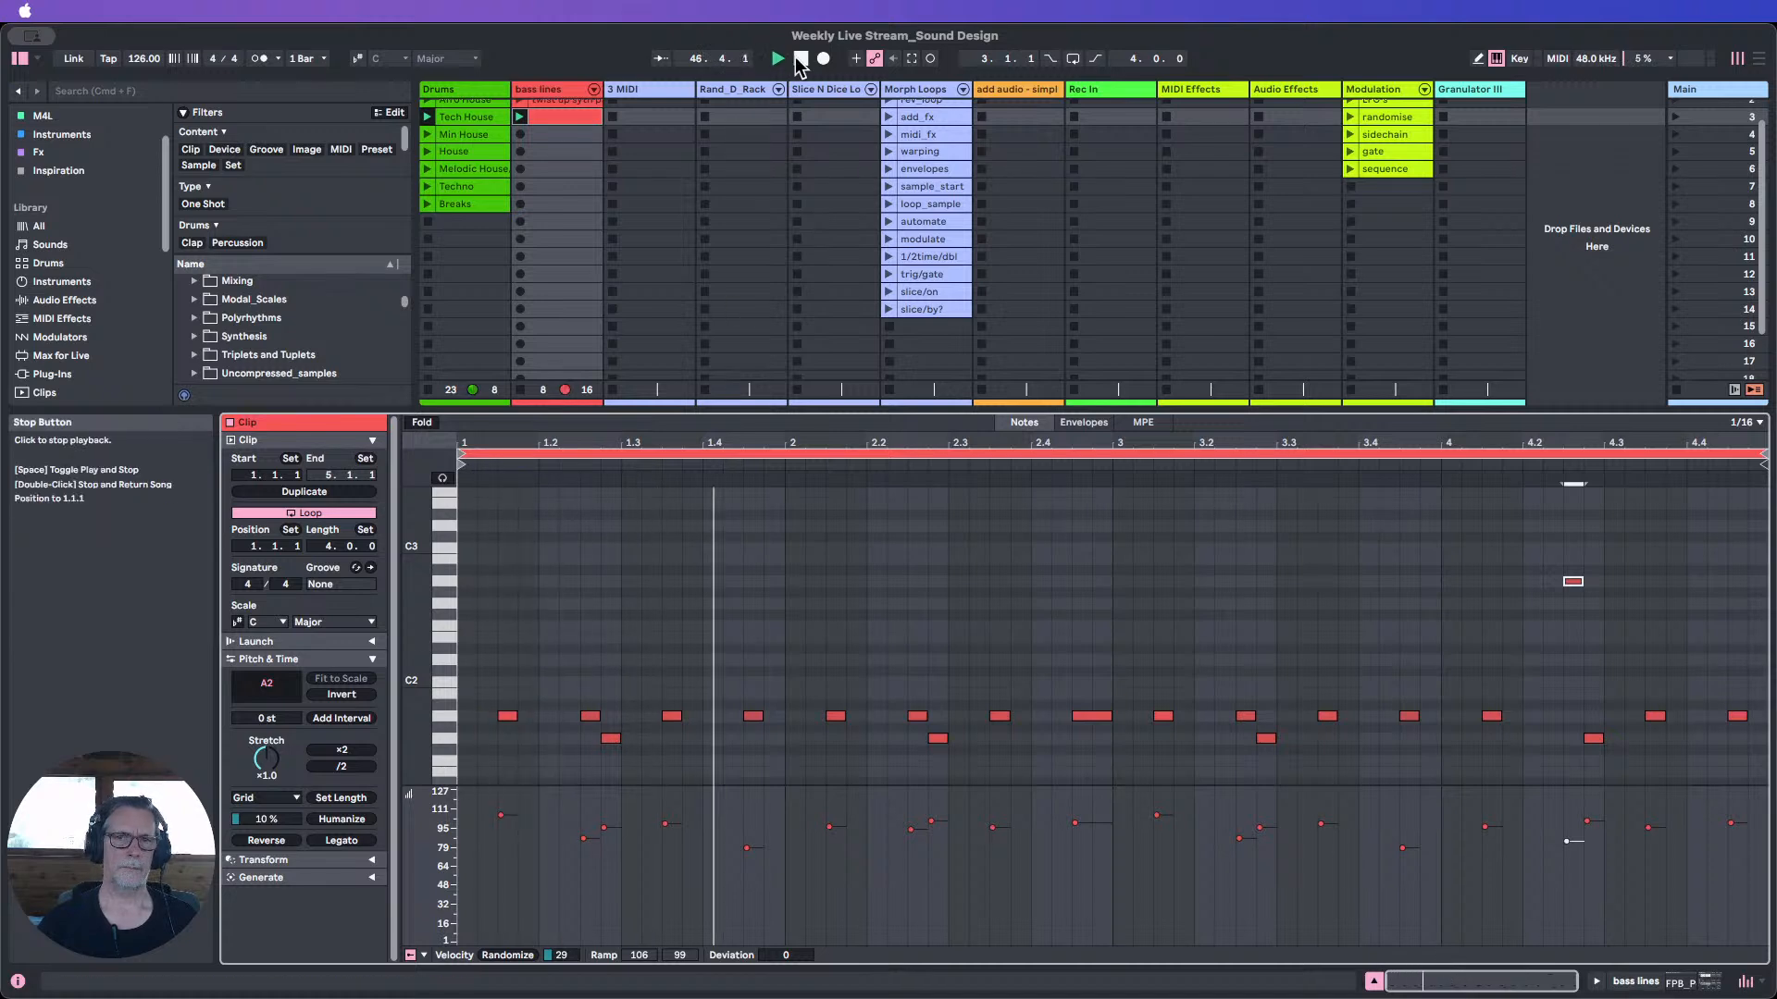
{"action": "left_click", "coordinate": [1375, 982]}
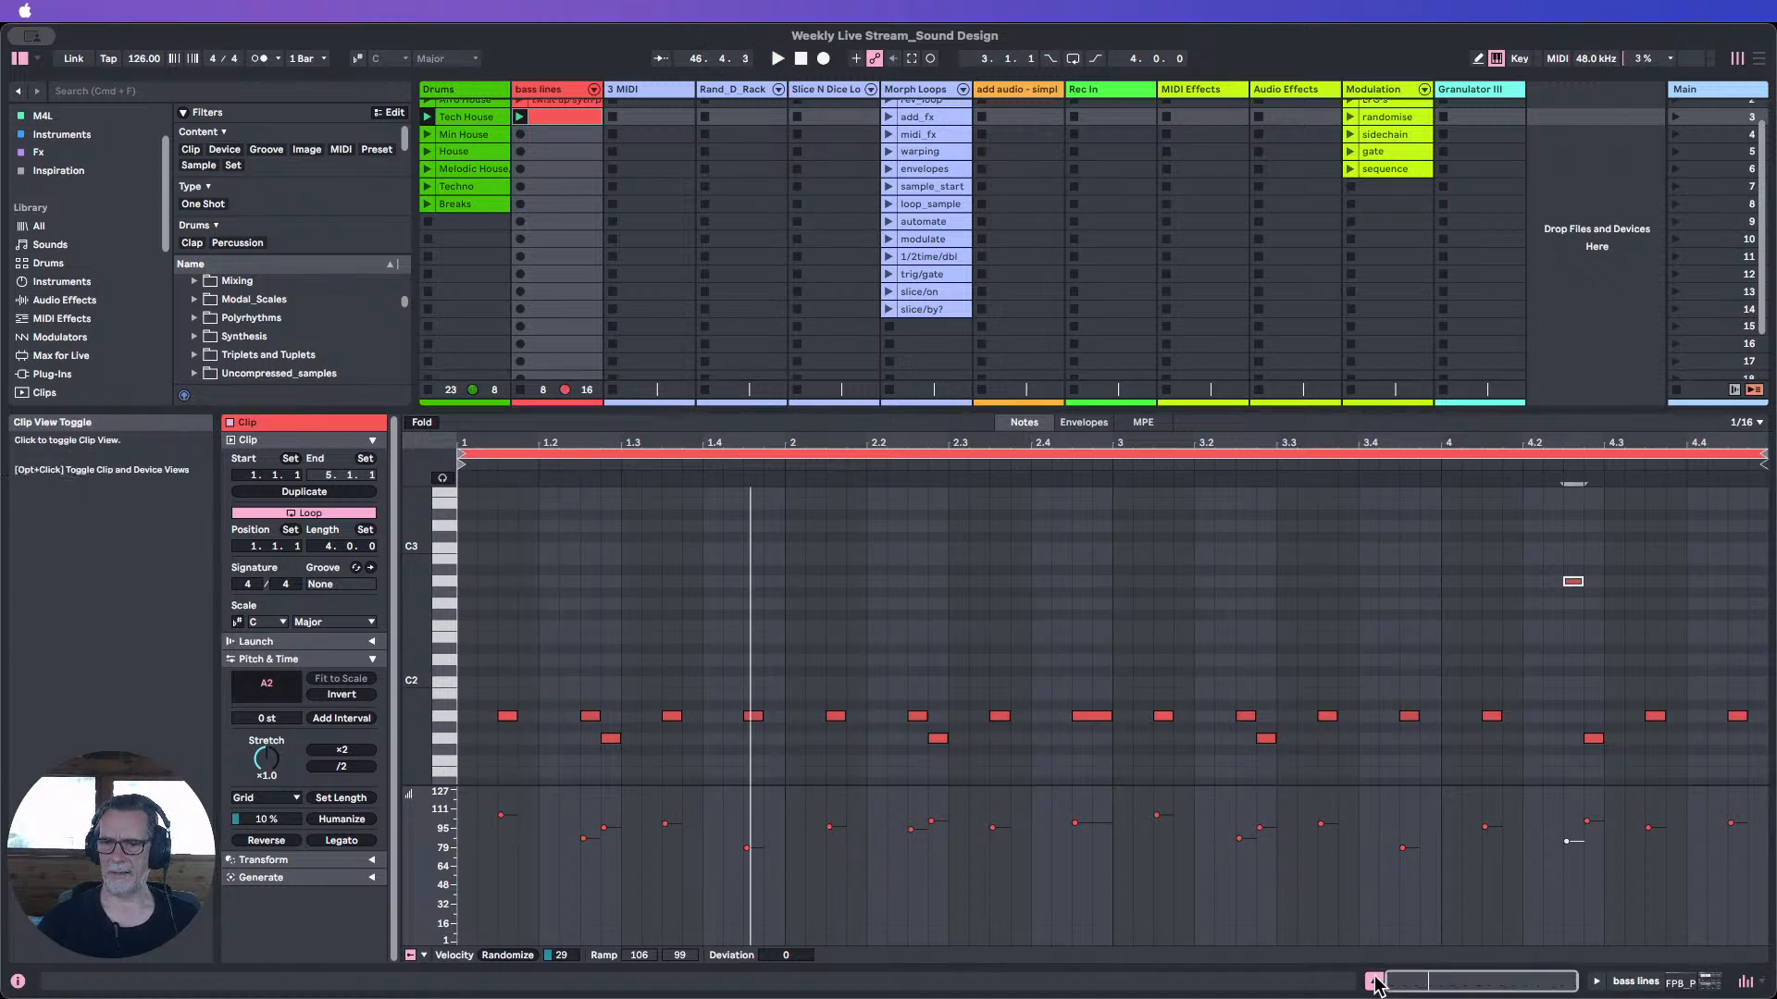
Place the new bass clip in the Arrangement on the bass lines track, starting at bar 5, and select it.
{"action": "left_click", "coordinate": [548, 160]}
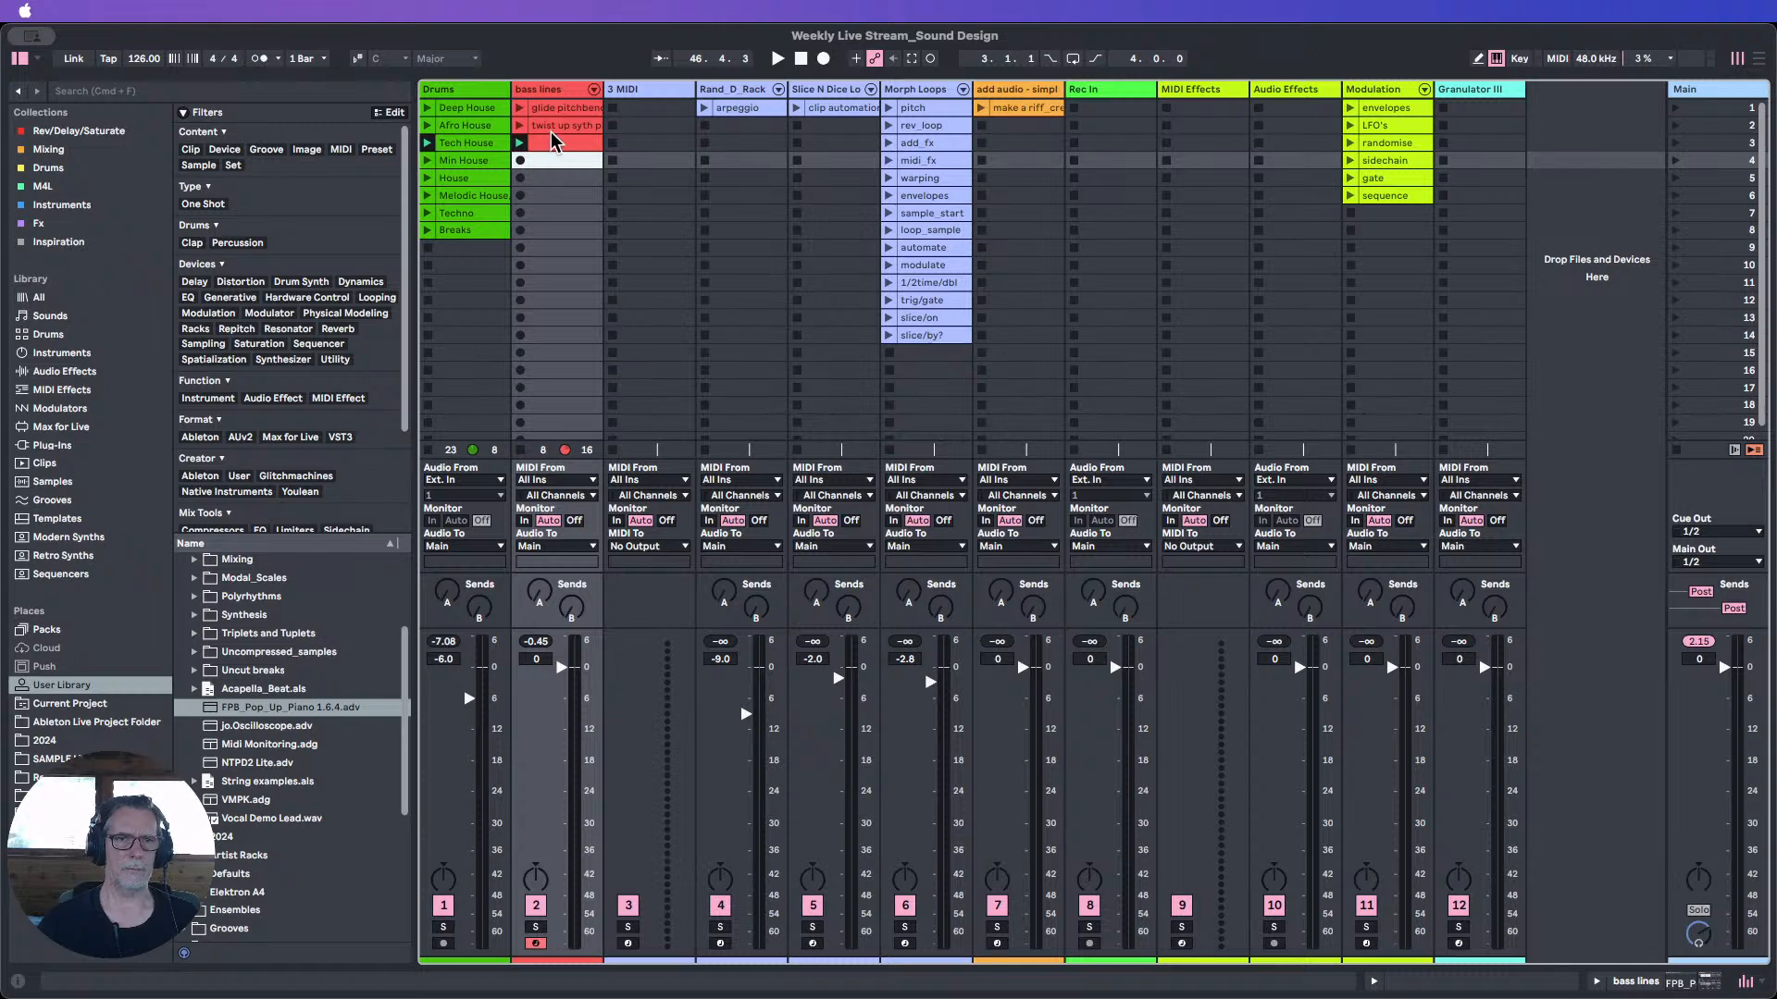
{"action": "left_click", "coordinate": [553, 142]}
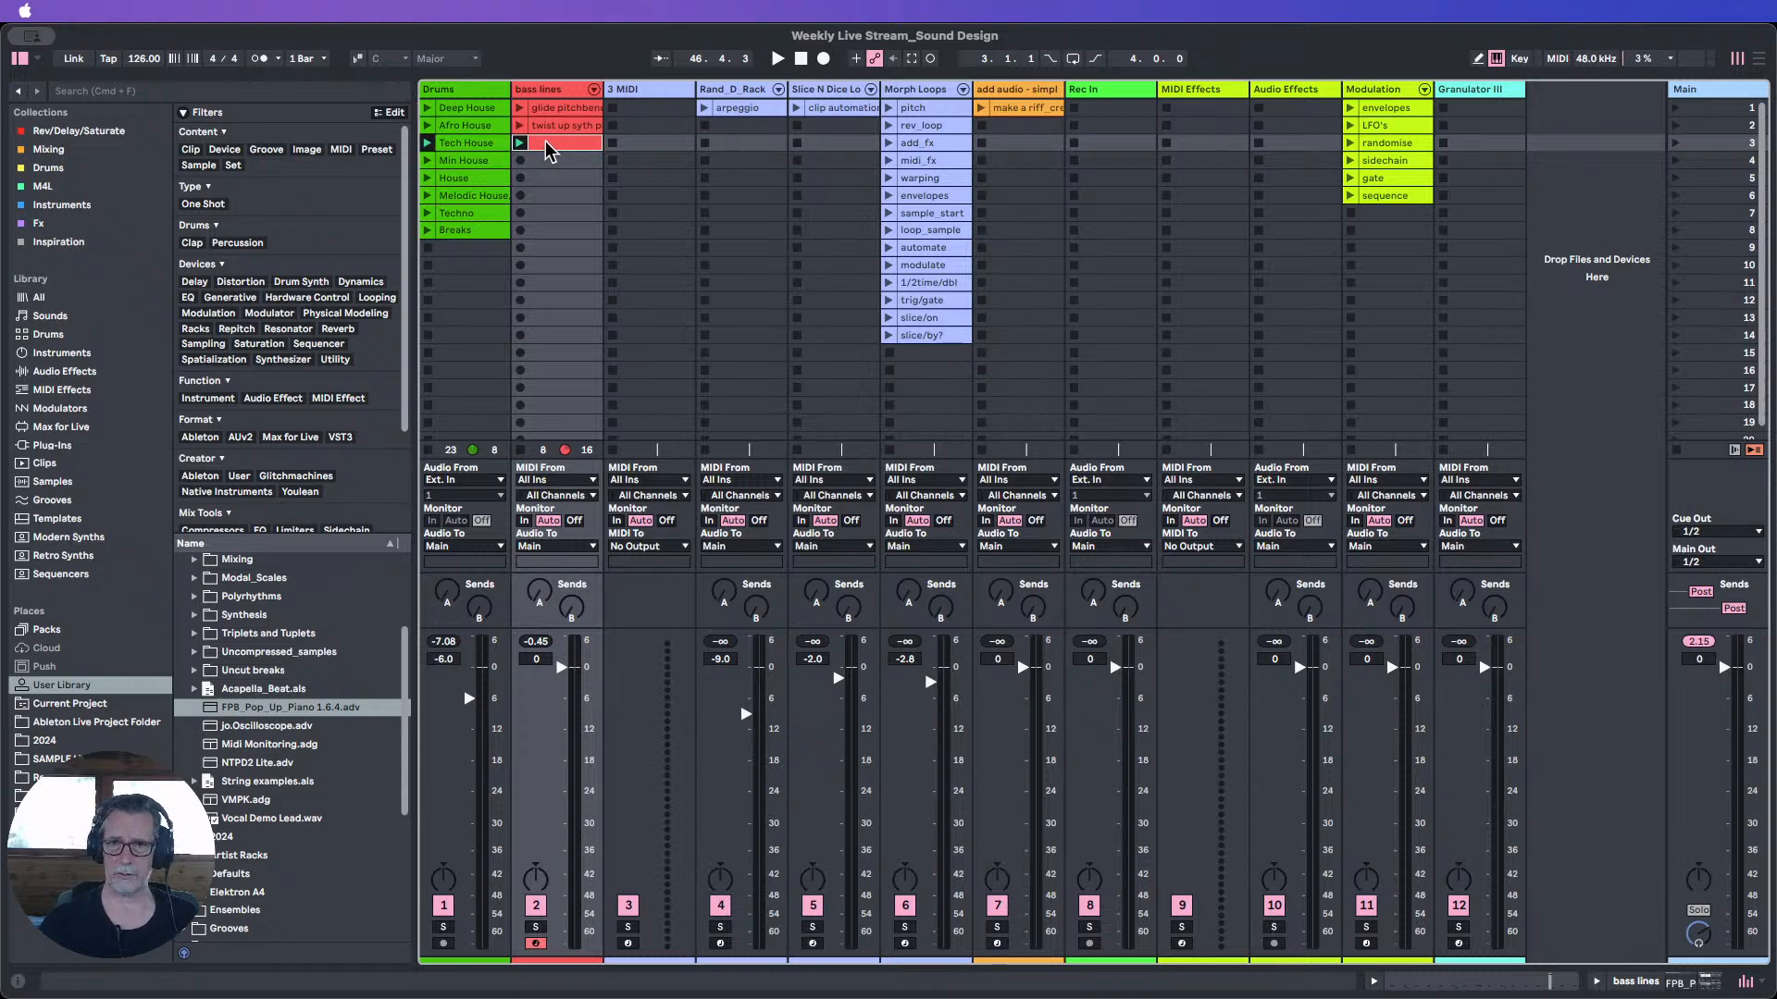
{"action": "mouse_move", "coordinate": [549, 151]}
{"action": "left_mouse_down"}
{"action": "mouse_move", "coordinate": [1221, 151]}
{"action": "mouse_move", "coordinate": [1763, 65]}
{"action": "mouse_move", "coordinate": [1043, 243]}
{"action": "mouse_move", "coordinate": [1635, 150]}
{"action": "mouse_move", "coordinate": [1761, 73]}
{"action": "mouse_move", "coordinate": [1728, 148]}
{"action": "mouse_move", "coordinate": [1074, 276]}
{"action": "mouse_move", "coordinate": [69, 270]}
{"action": "left_mouse_up"}
{"action": "left_click_drag", "start_coordinate": [79, 109], "coordinate": [401, 238]}
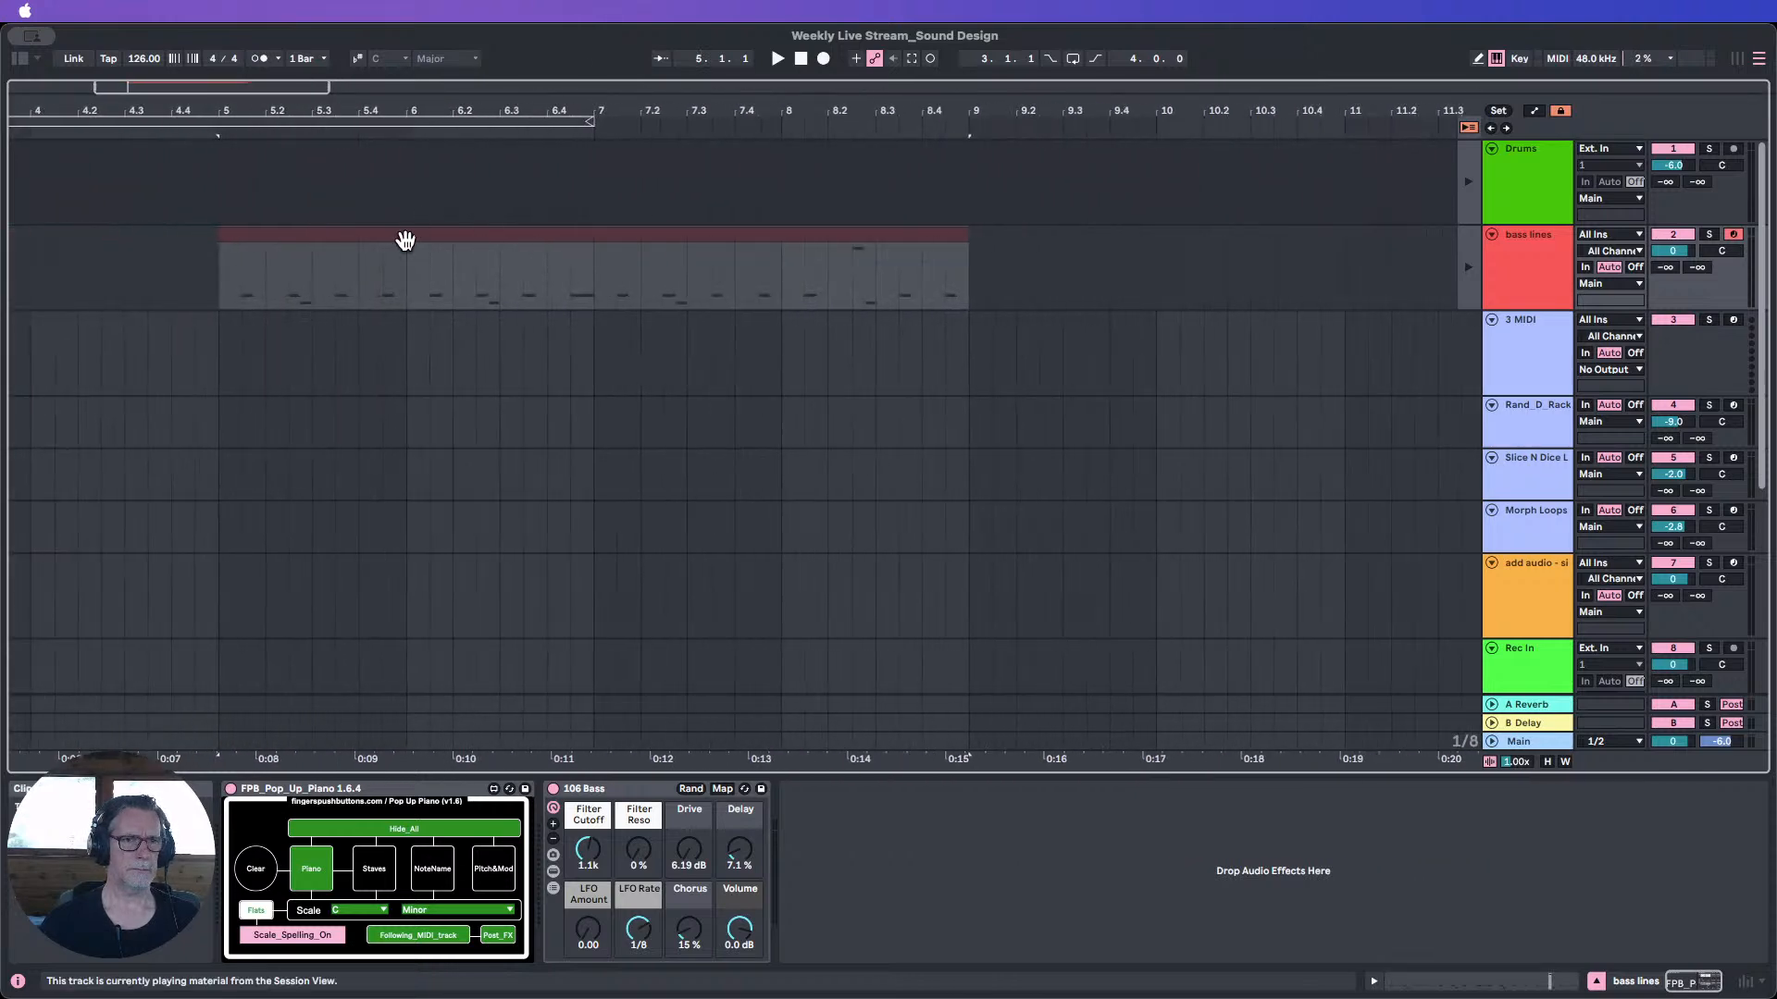
{"action": "left_click", "coordinate": [774, 250]}
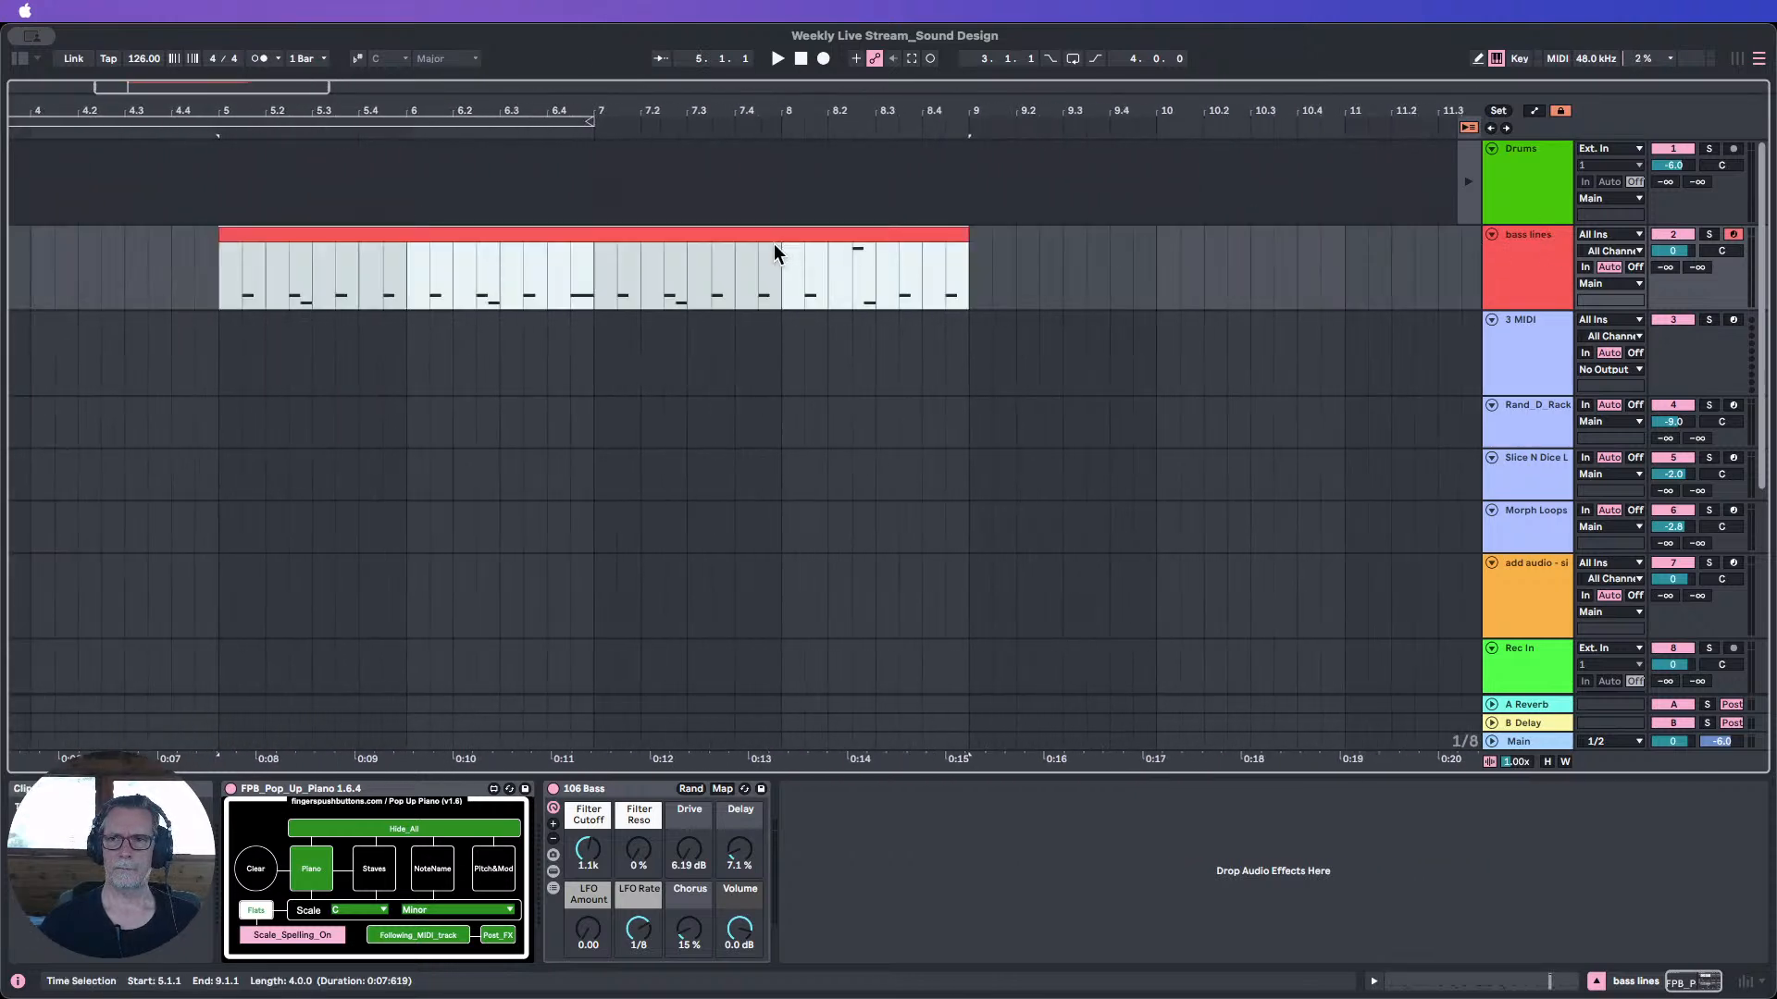
Loop the bass clip's range from bar 5 to bar 9 and start playback from bar 5.
{"action": "key", "text": "super+l"}
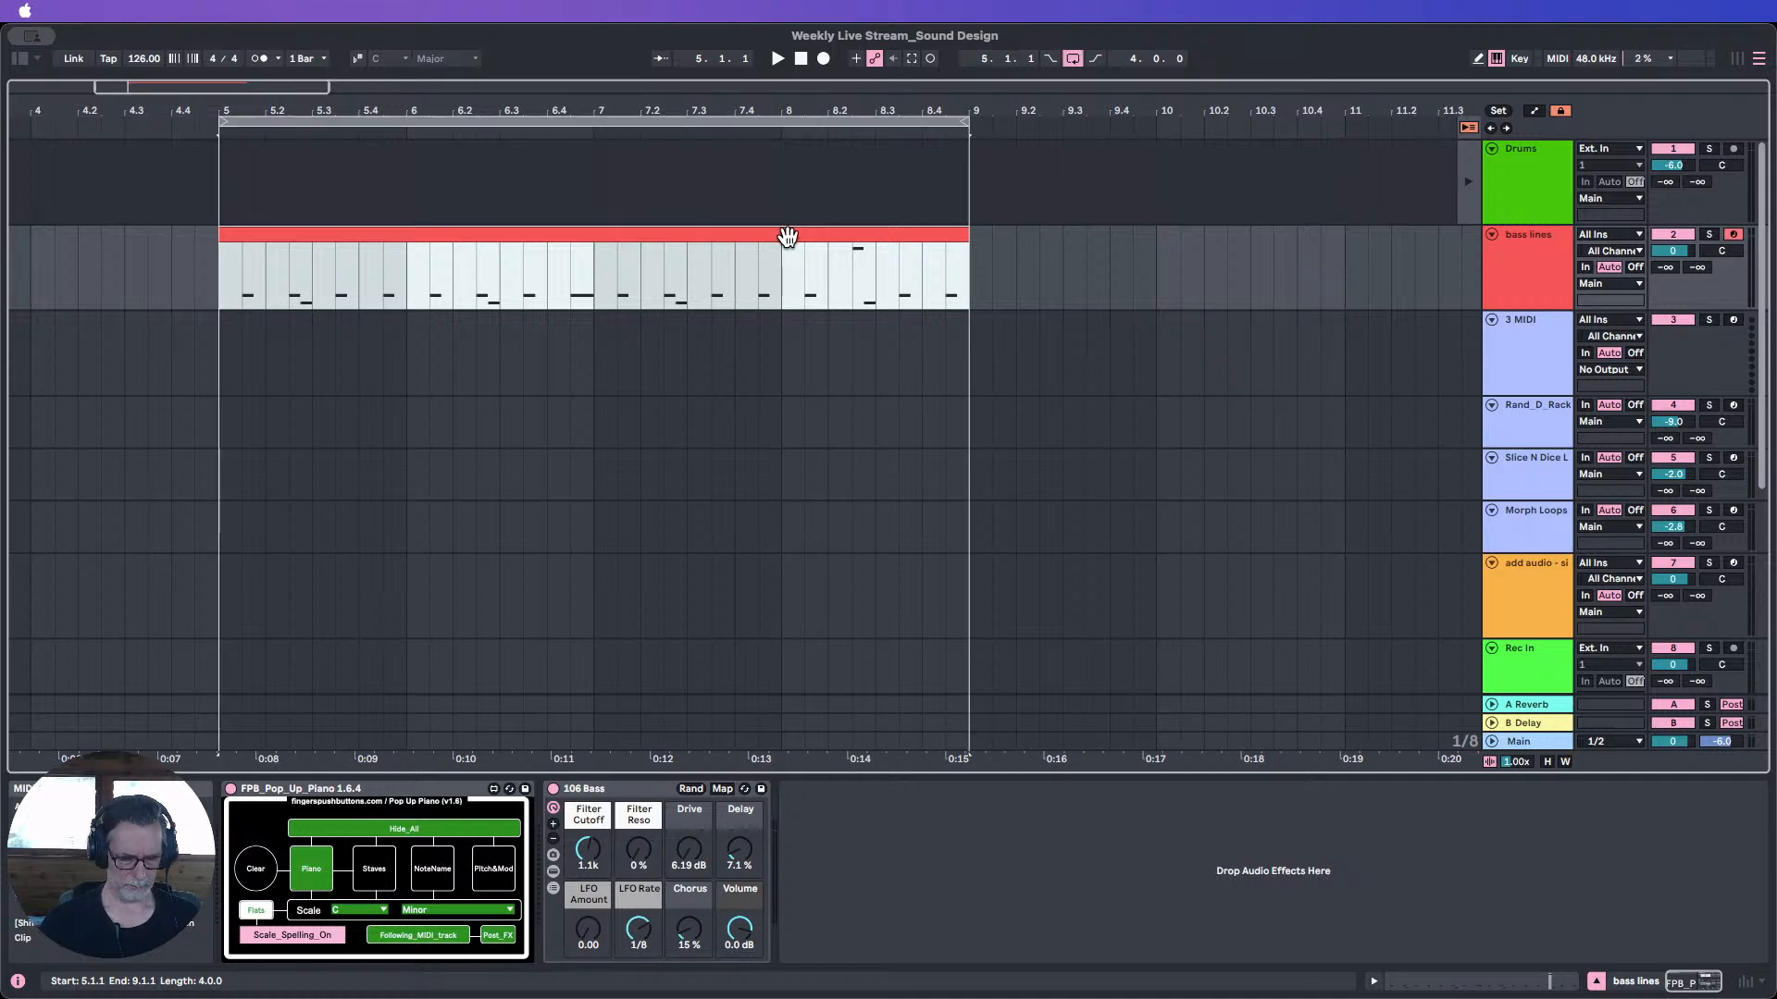
{"action": "left_click_drag", "start_coordinate": [743, 110], "coordinate": [418, 37]}
{"action": "left_click", "coordinate": [232, 132]}
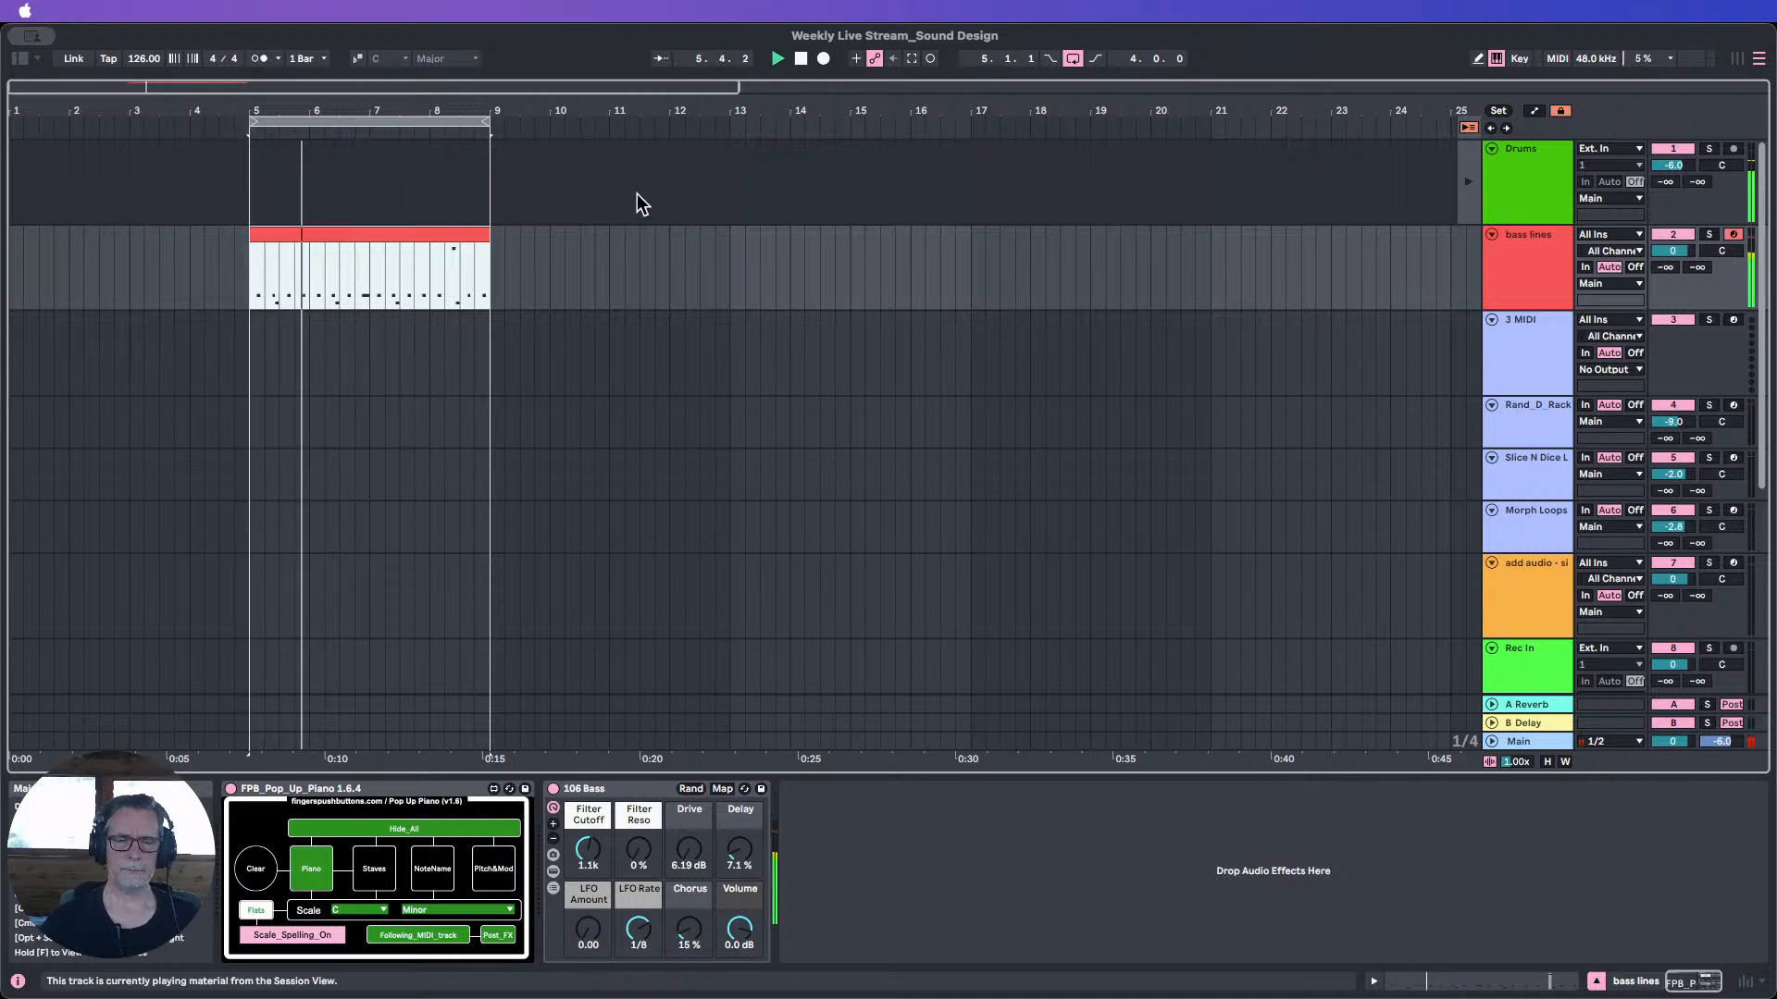
Turn off and collapse the FPB_Pop_Up_Piano device, stop playback, and select the 106 Bass rack.
{"action": "left_click", "coordinate": [231, 788]}
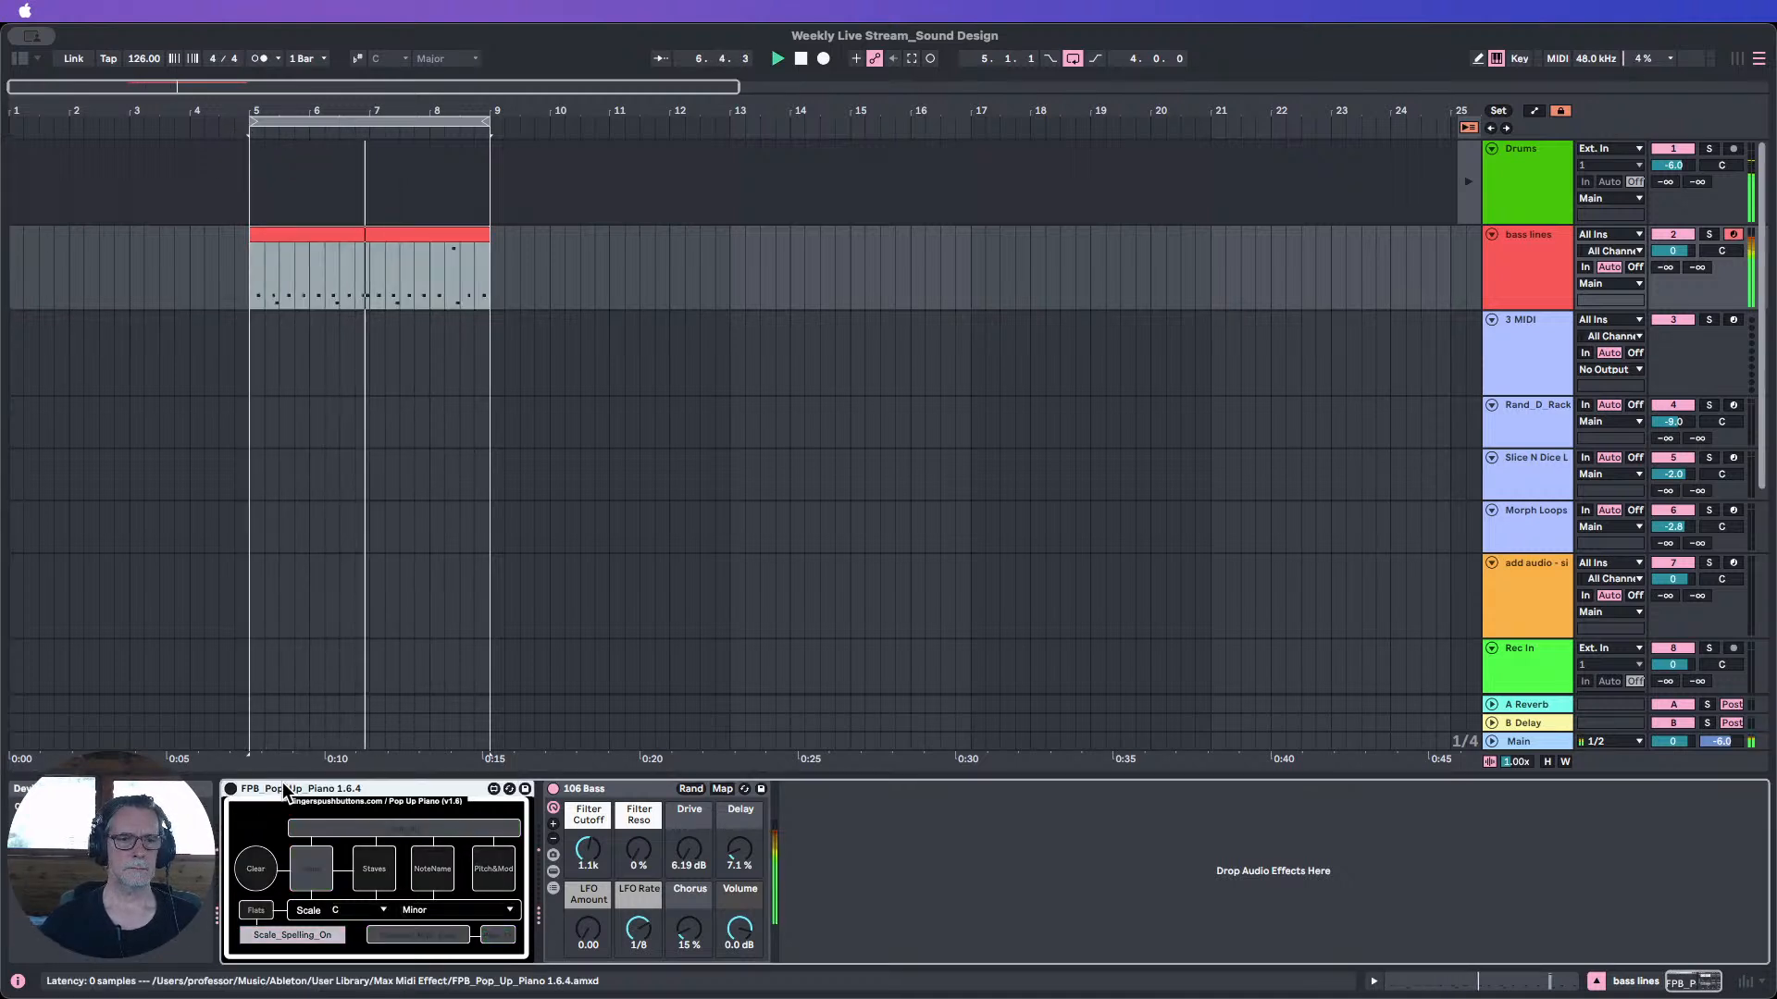
{"action": "double_click", "coordinate": [258, 794]}
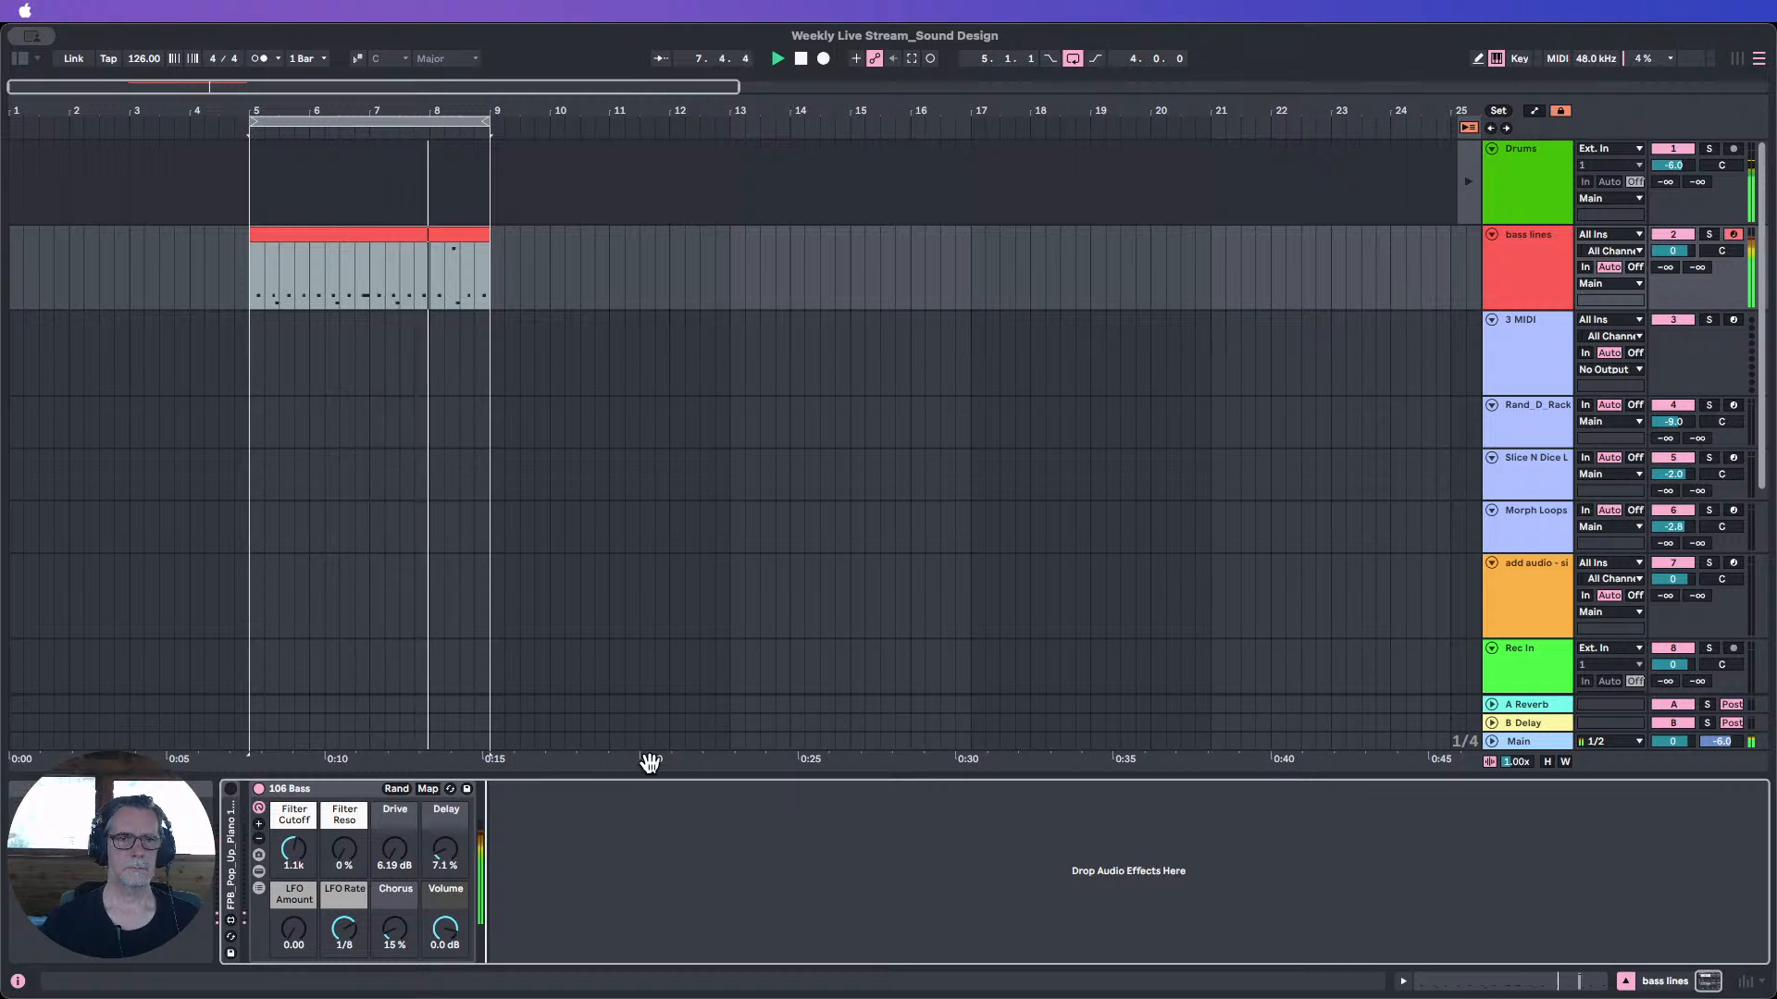
{"action": "left_click", "coordinate": [800, 59]}
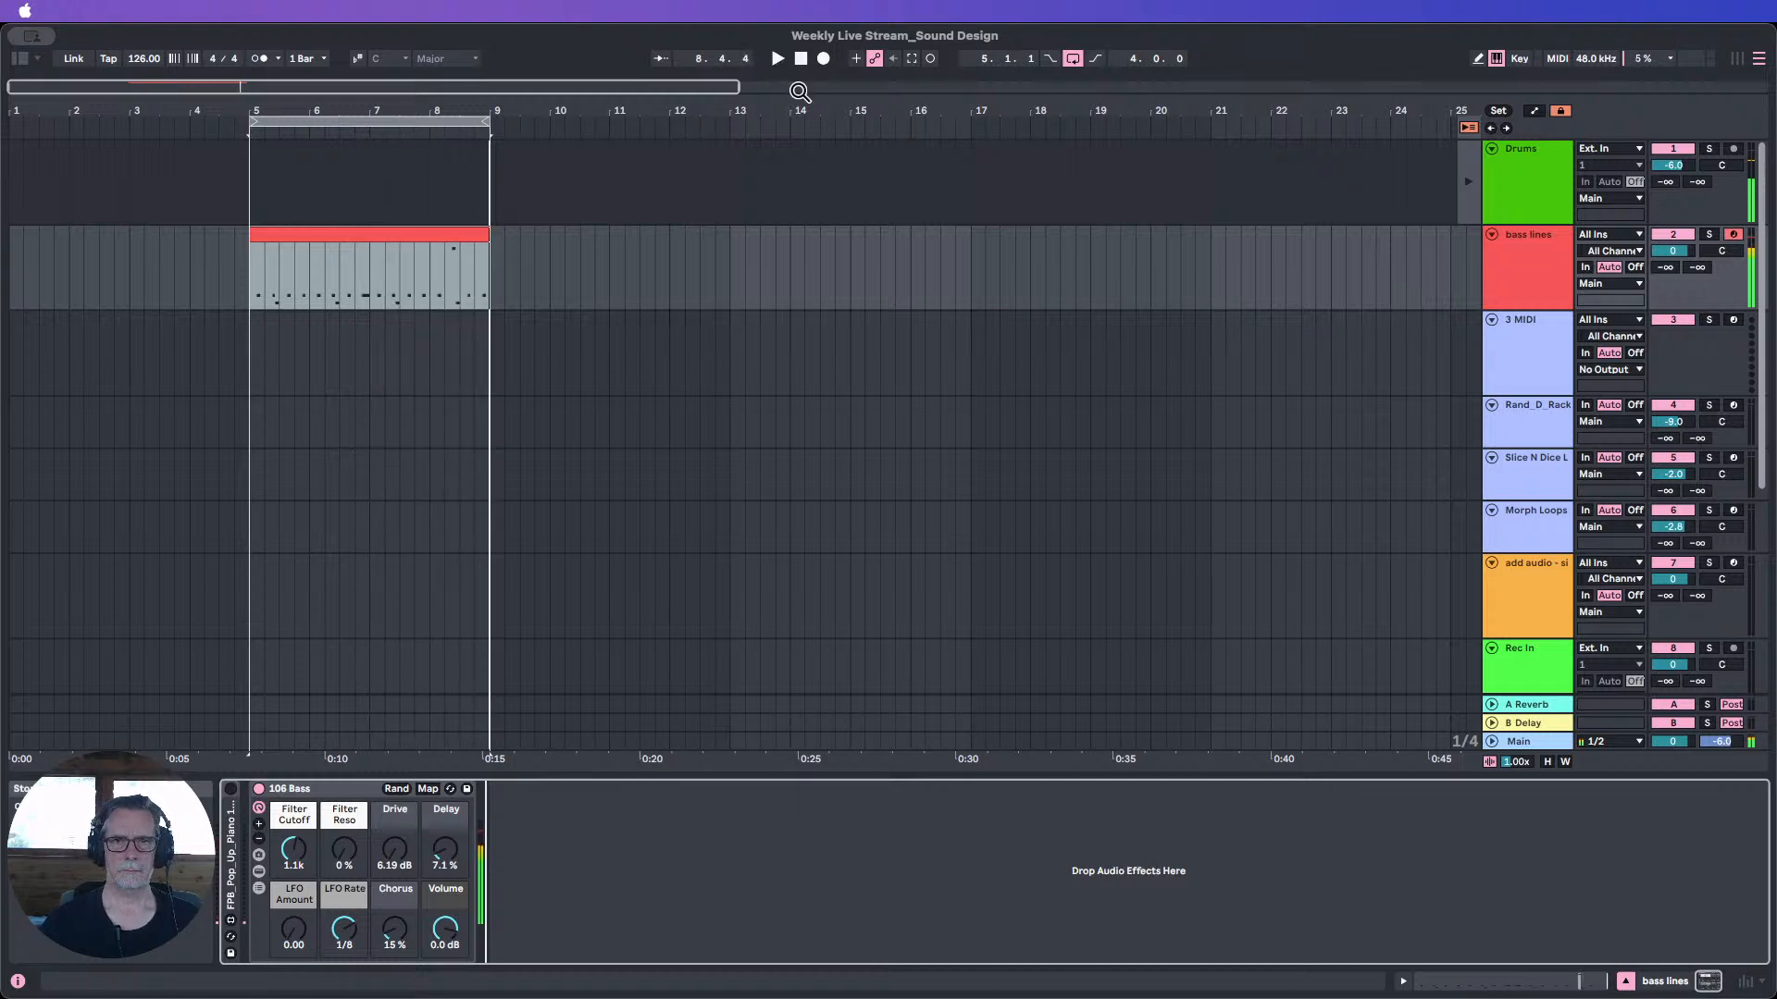
{"action": "left_click", "coordinate": [316, 805]}
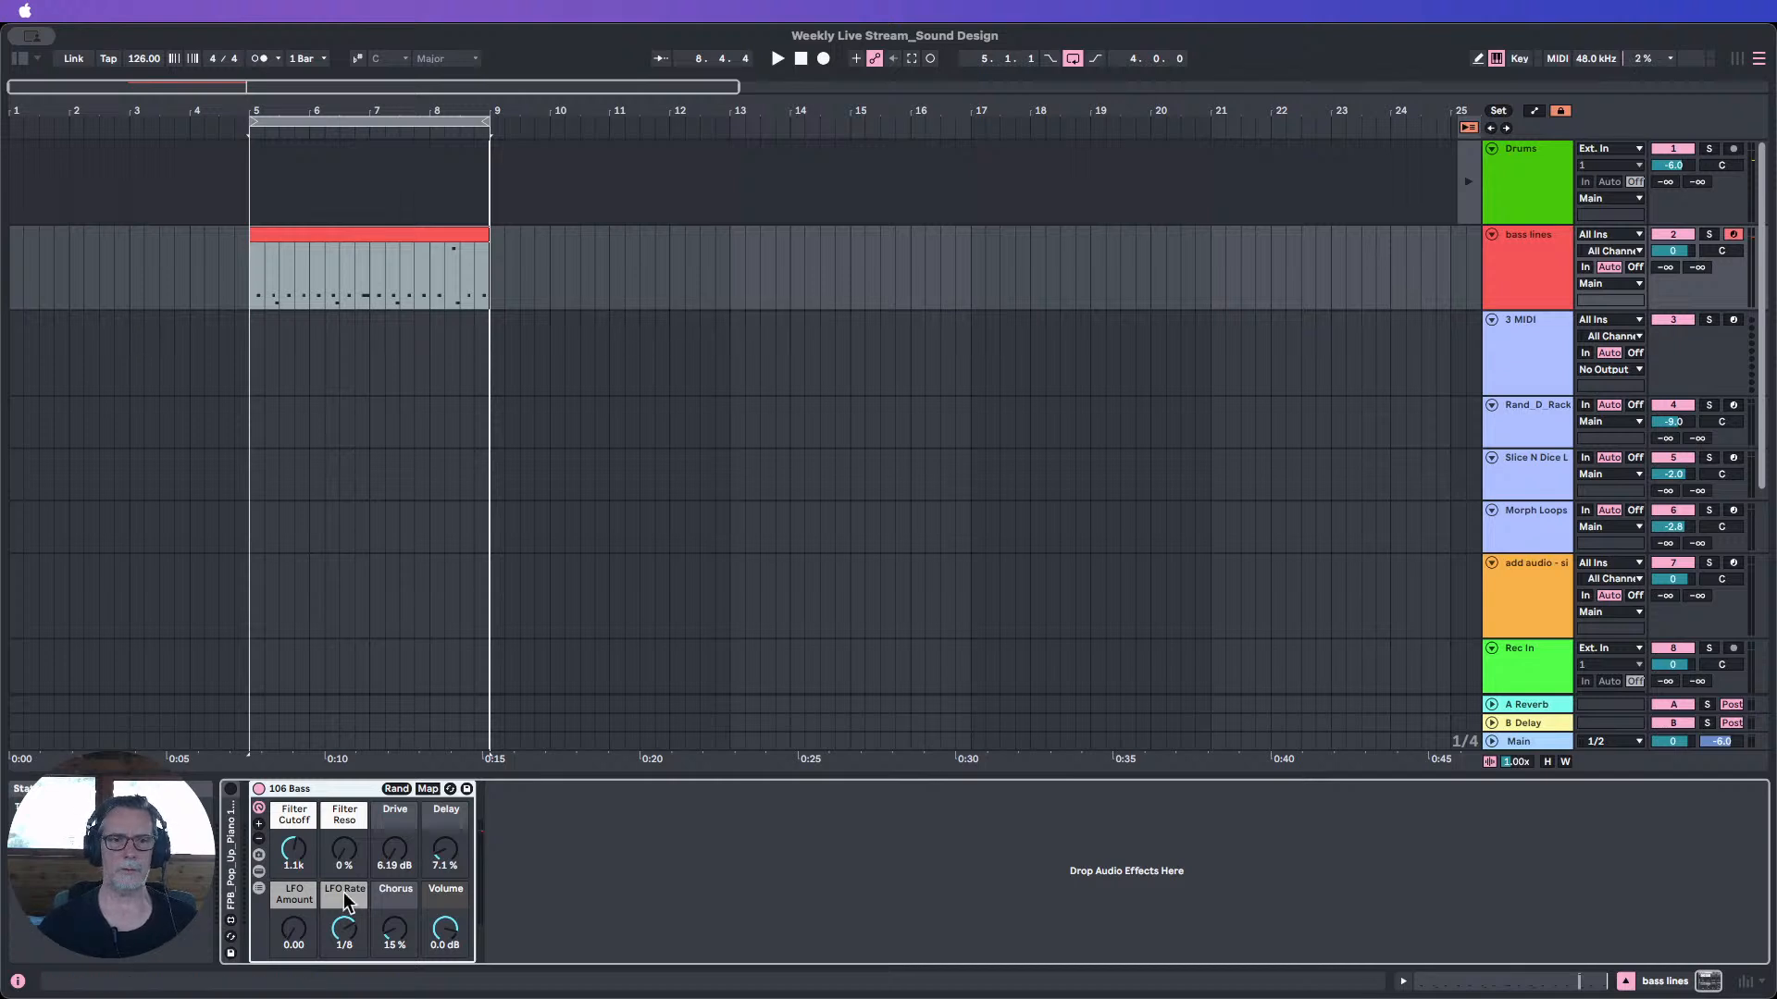
Show the browser and collapse the 1_Teaching Tools folder in the User Library.
{"action": "left_click", "coordinate": [21, 60]}
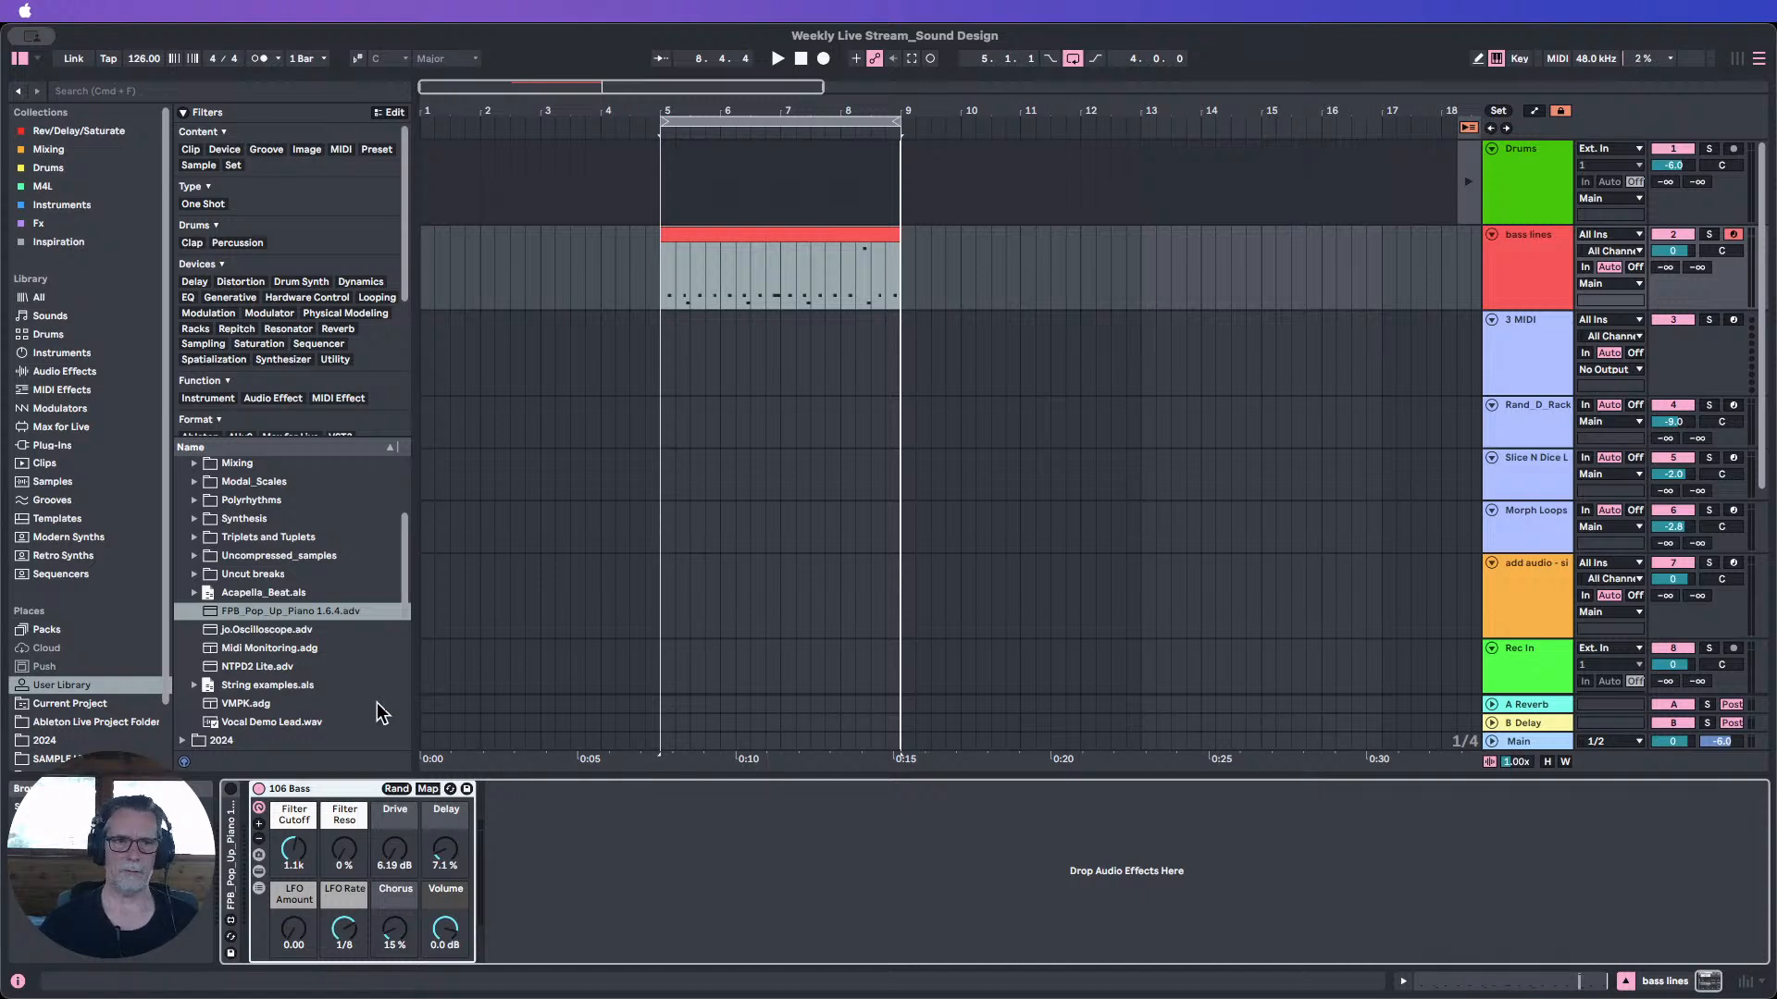
{"action": "scroll", "coordinate": [209, 581], "scroll_direction": "up", "scroll_amount": 4}
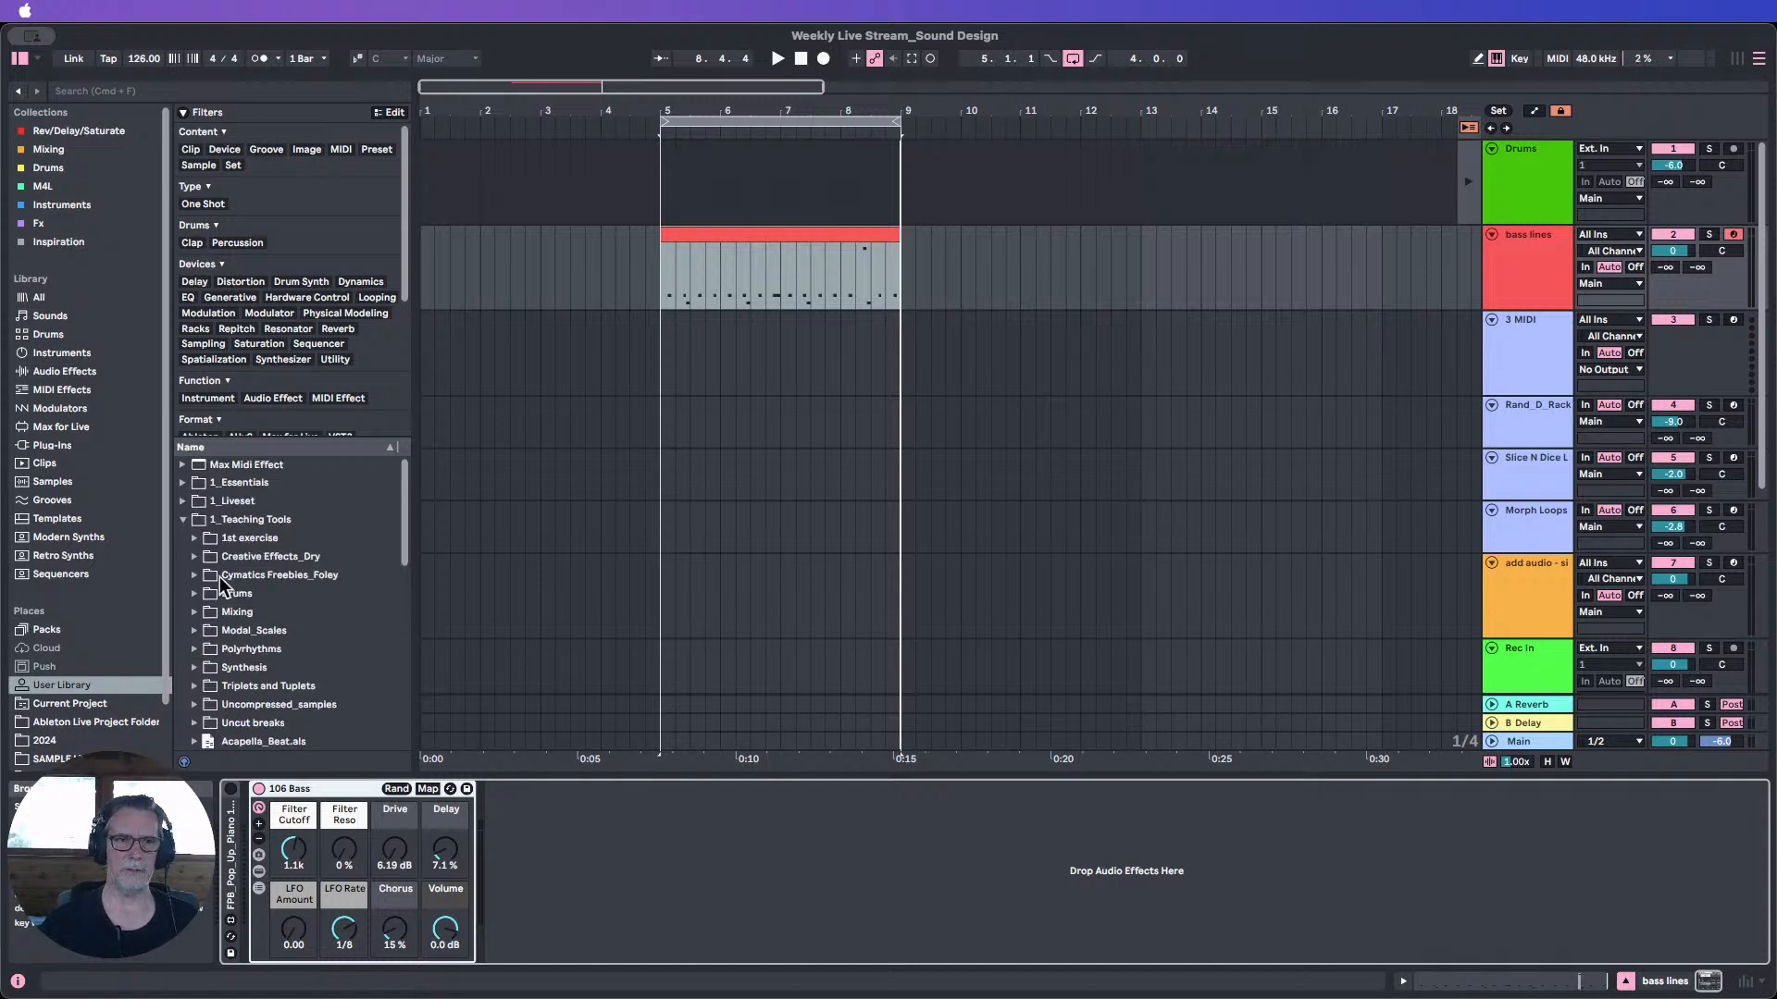
{"action": "left_click", "coordinate": [183, 520]}
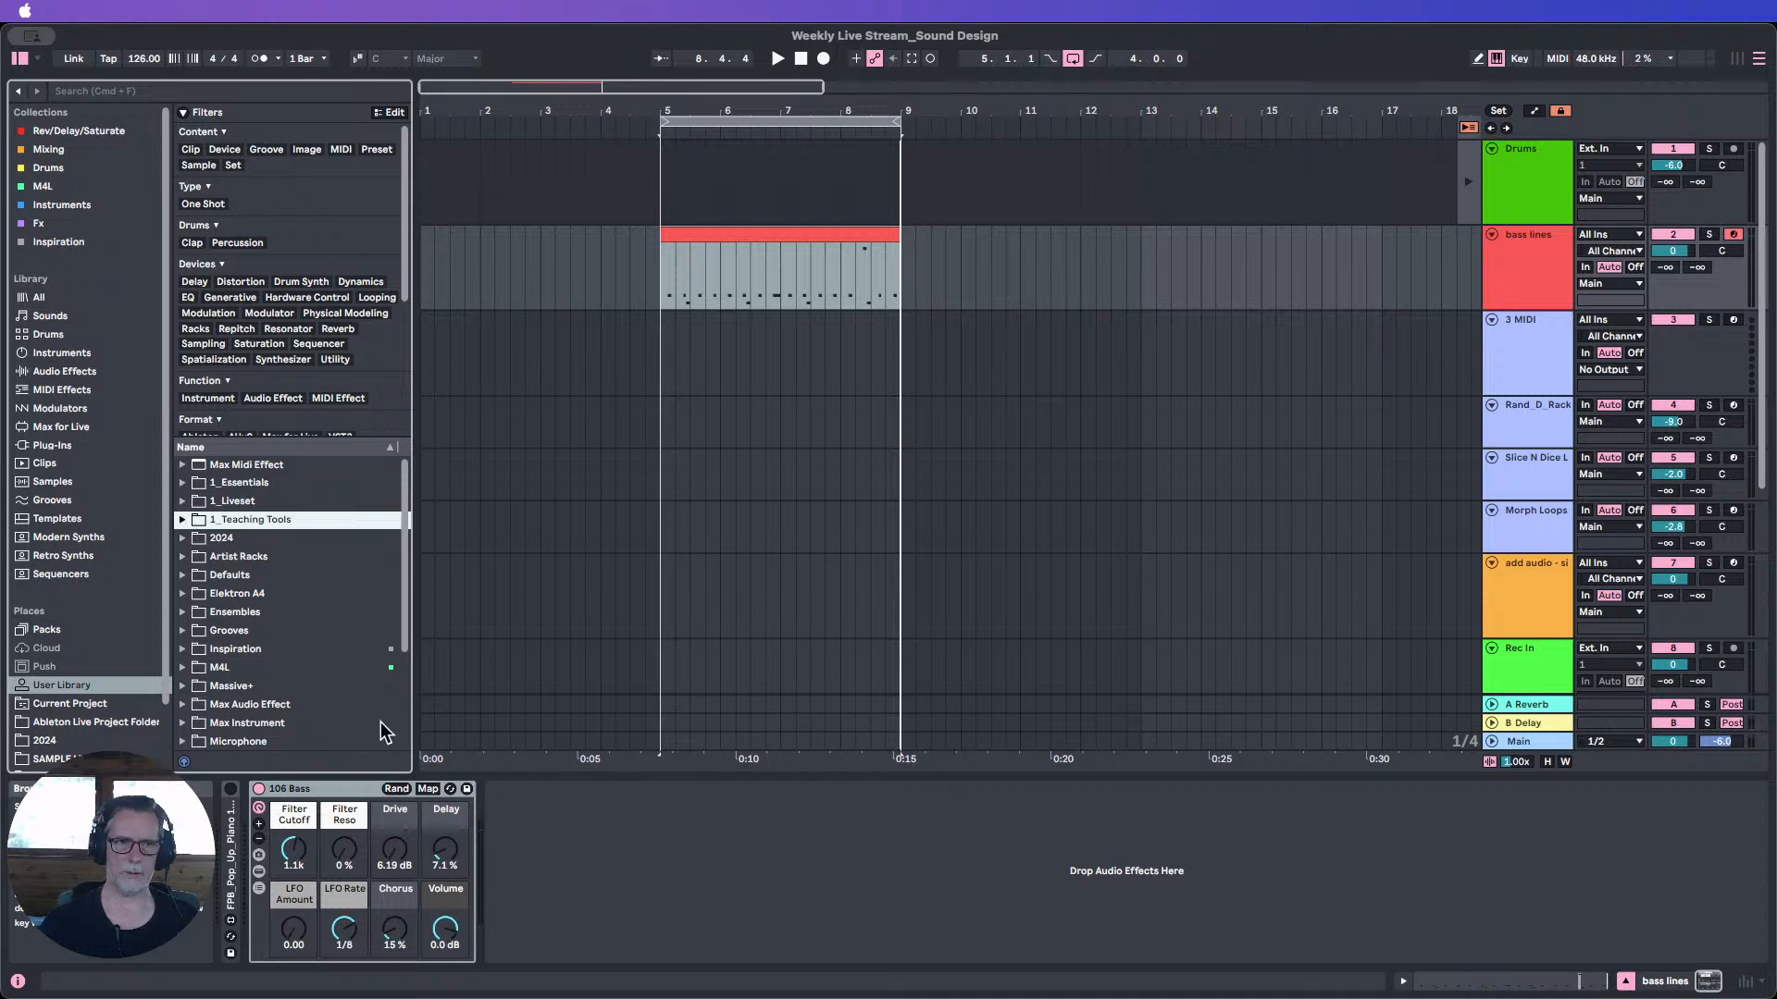
Group the 106 Bass device into a new Instrument Rack and show its chain list.
{"action": "left_click", "coordinate": [289, 788]}
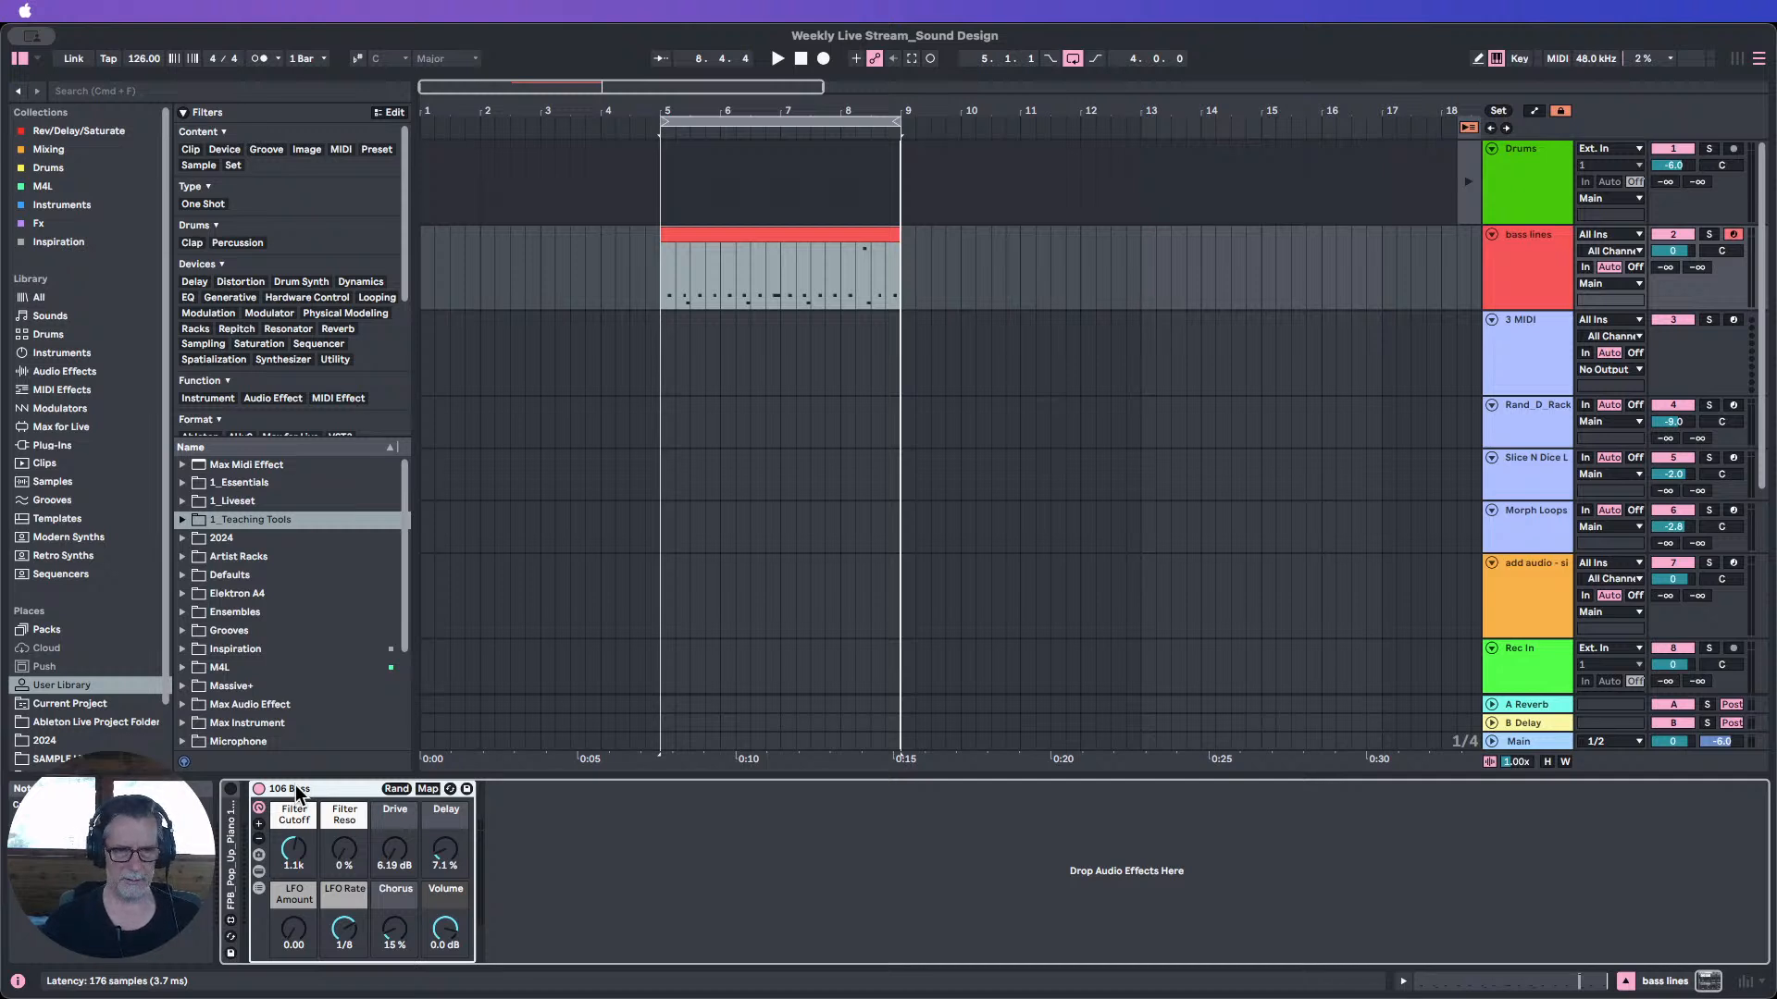
{"action": "key", "text": "super+g"}
{"action": "left_click", "coordinate": [259, 859]}
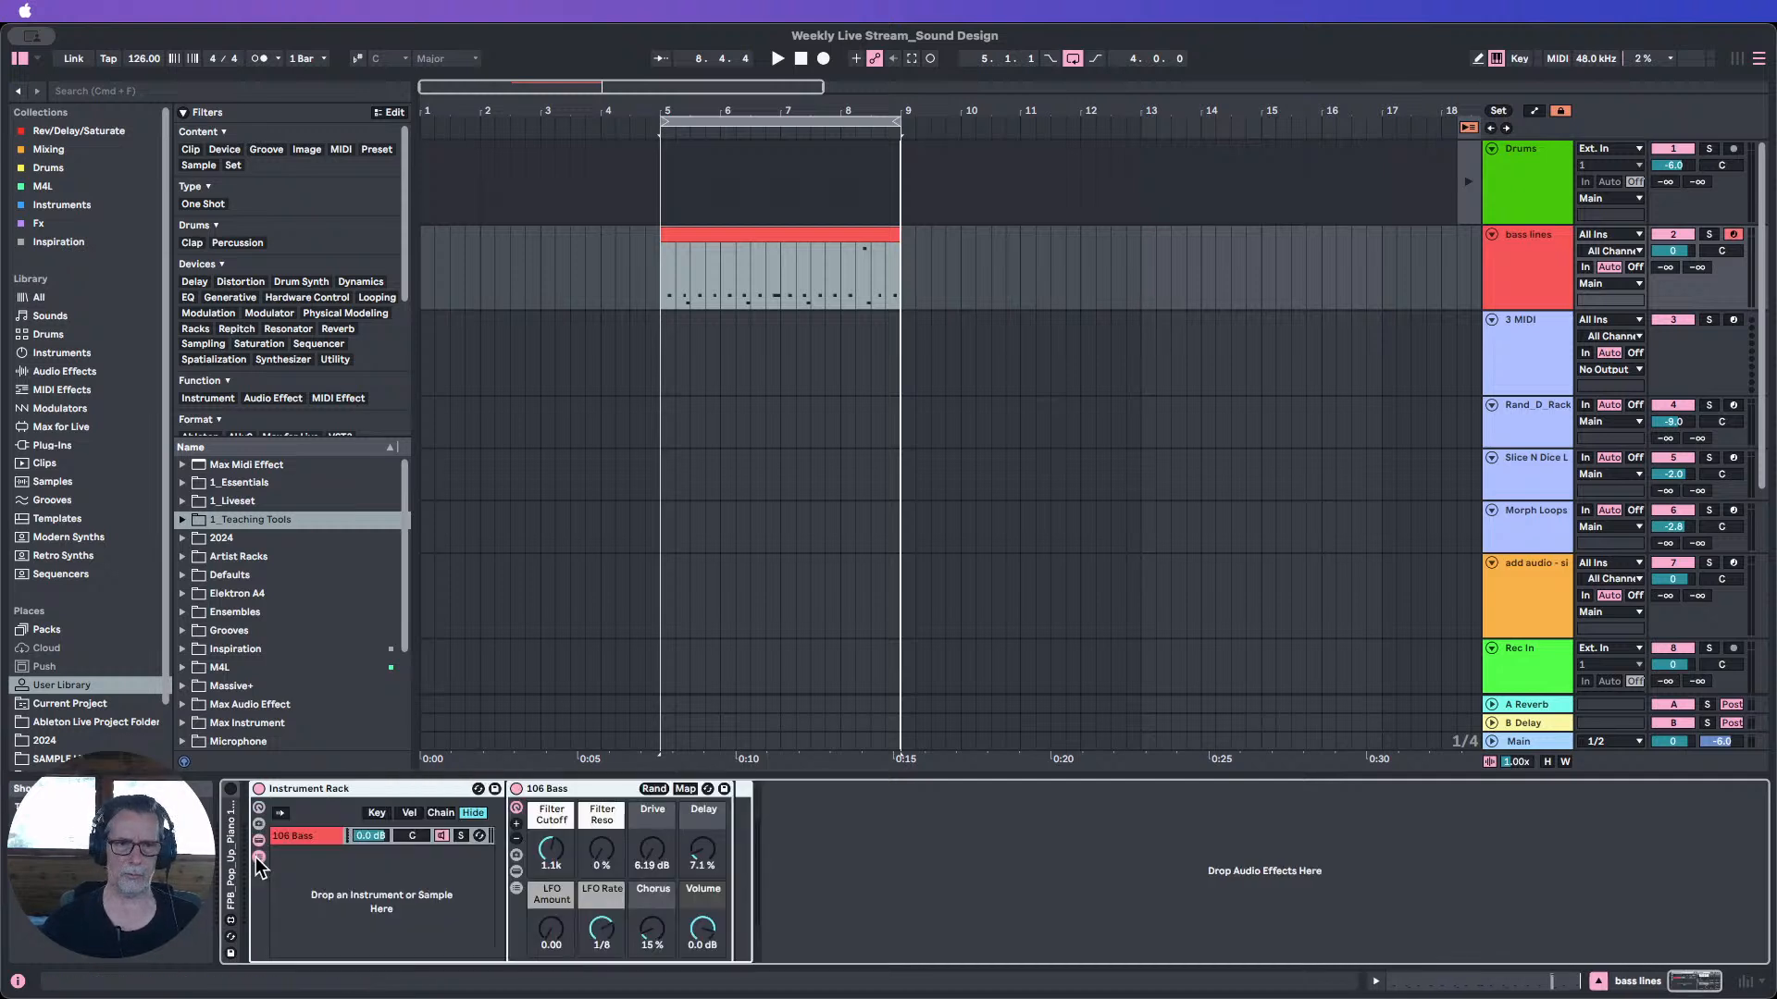
{"action": "left_click", "coordinate": [1017, 844]}
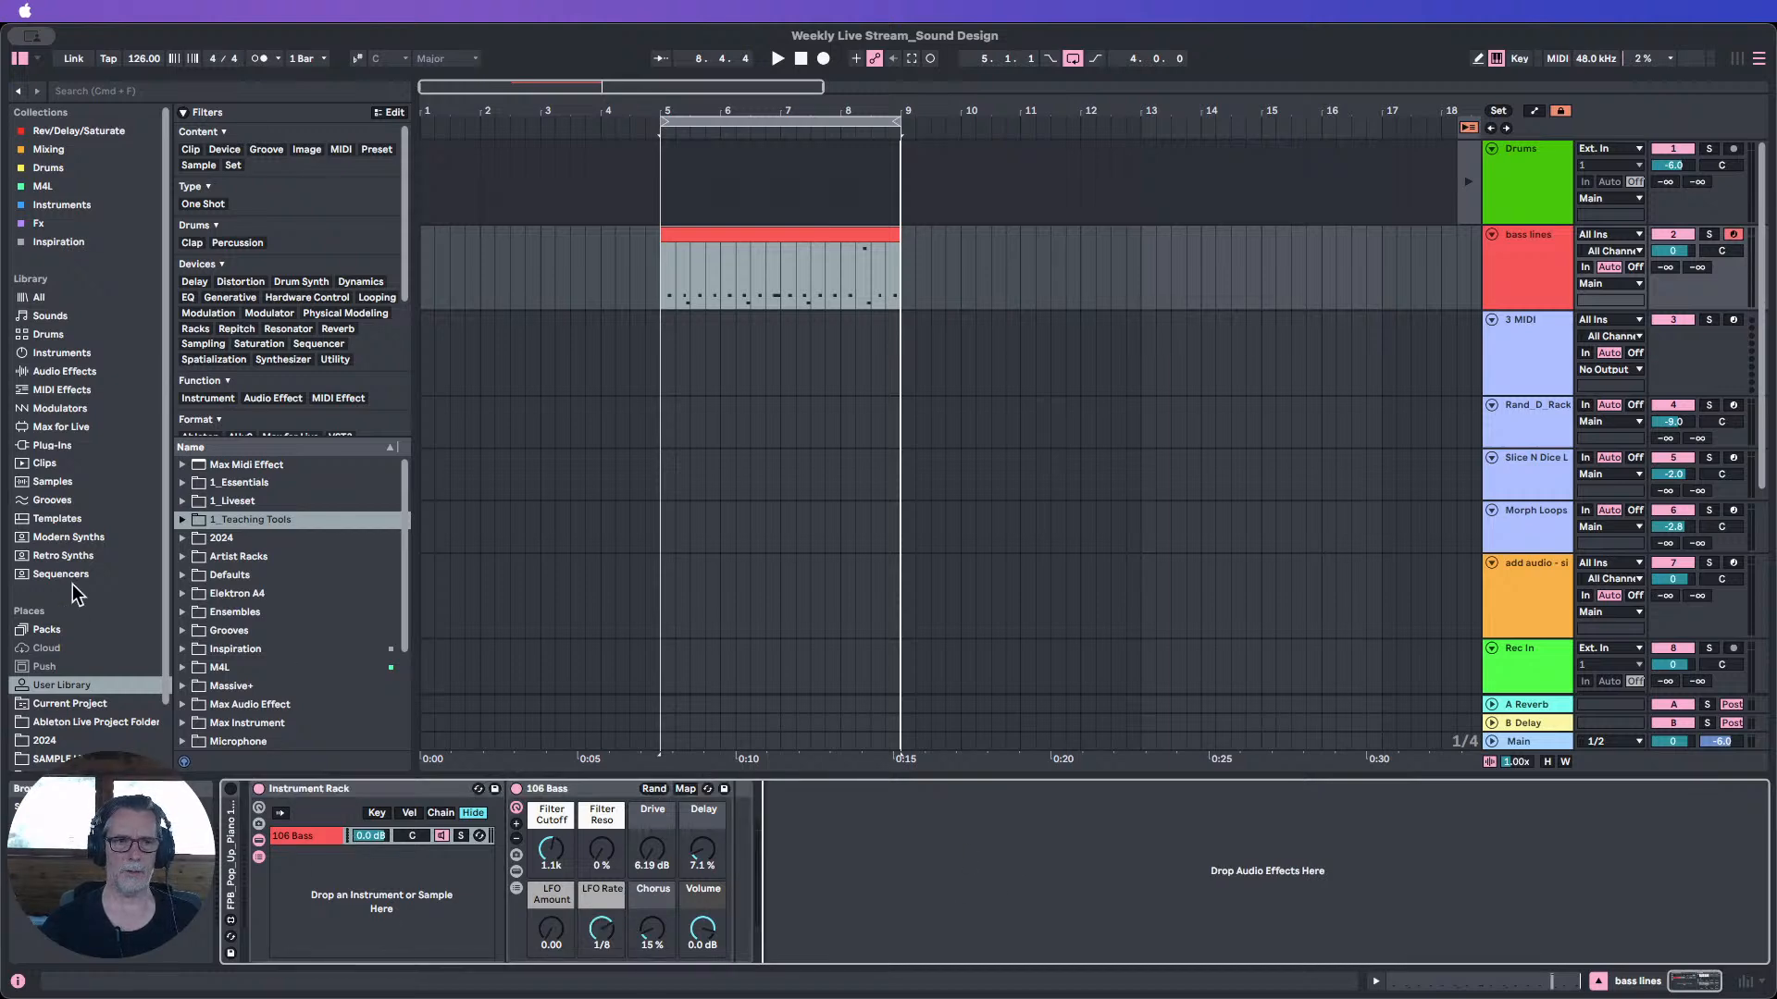
Browse the Analog bass instruments and audition the 101 Bass Sidechain Fuzz, 106 Bass and Basic Analog Bass presets.
{"action": "scroll", "coordinate": [75, 594], "scroll_direction": "down", "scroll_amount": 1}
{"action": "left_click", "coordinate": [62, 315]}
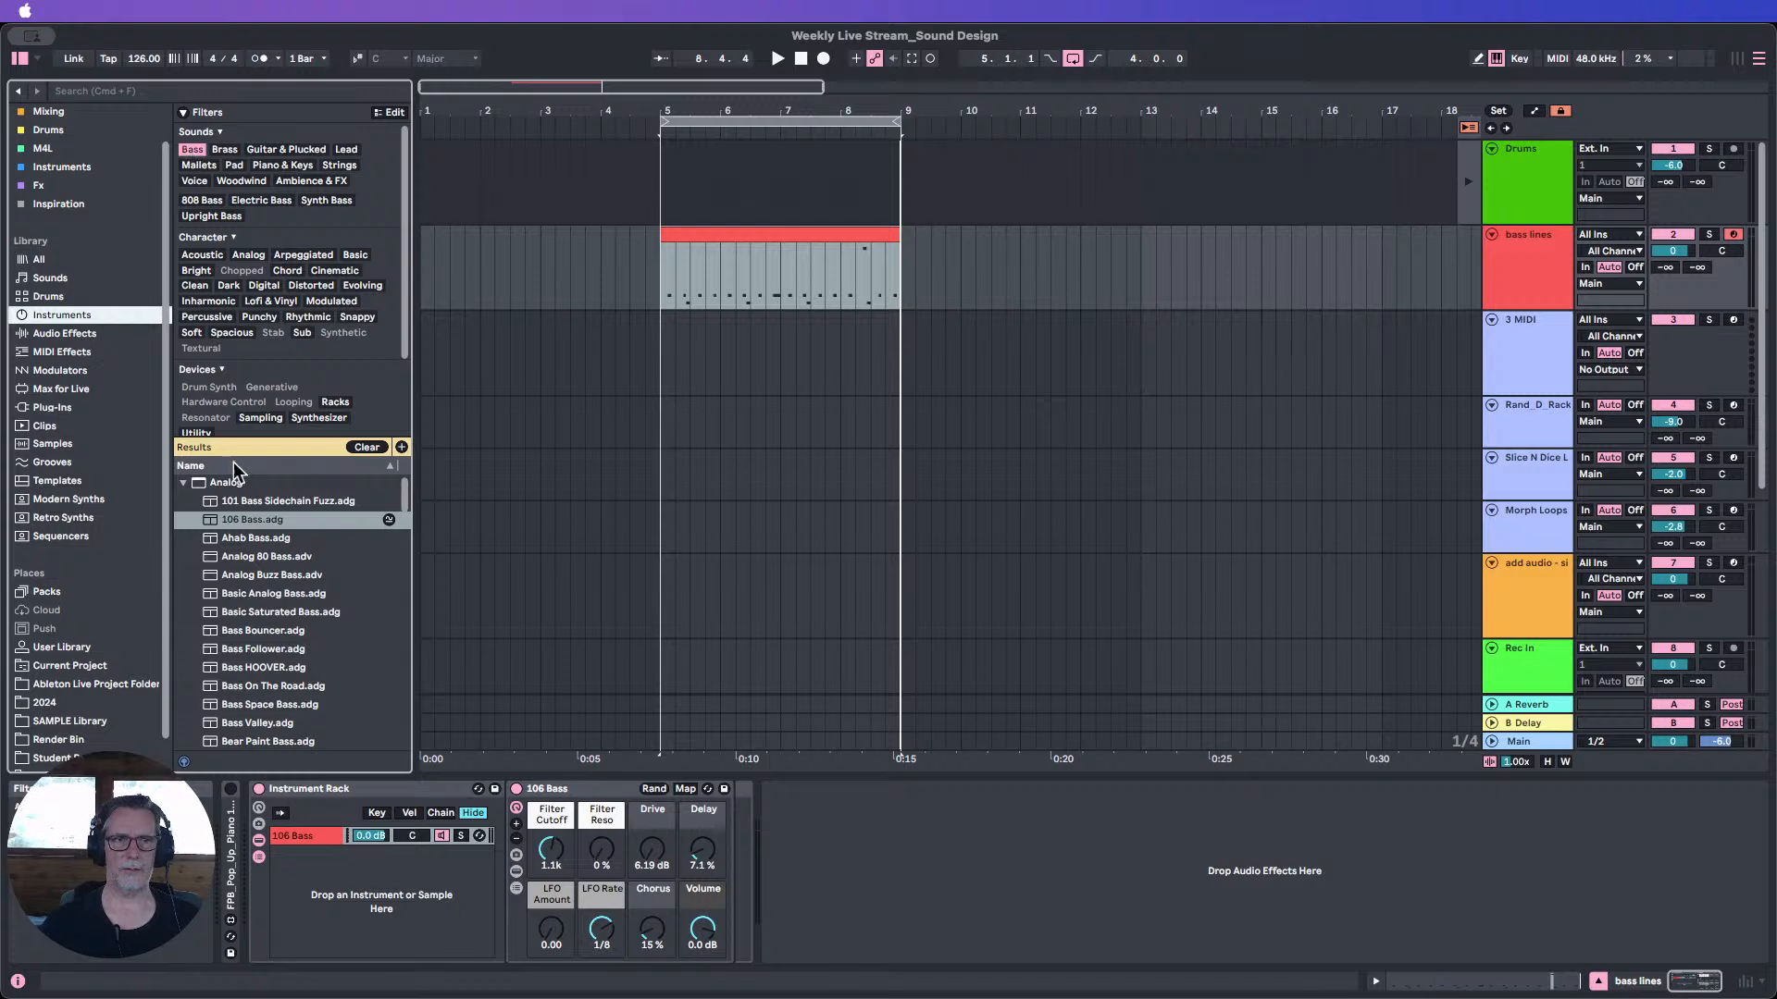
{"action": "left_click", "coordinate": [185, 485]}
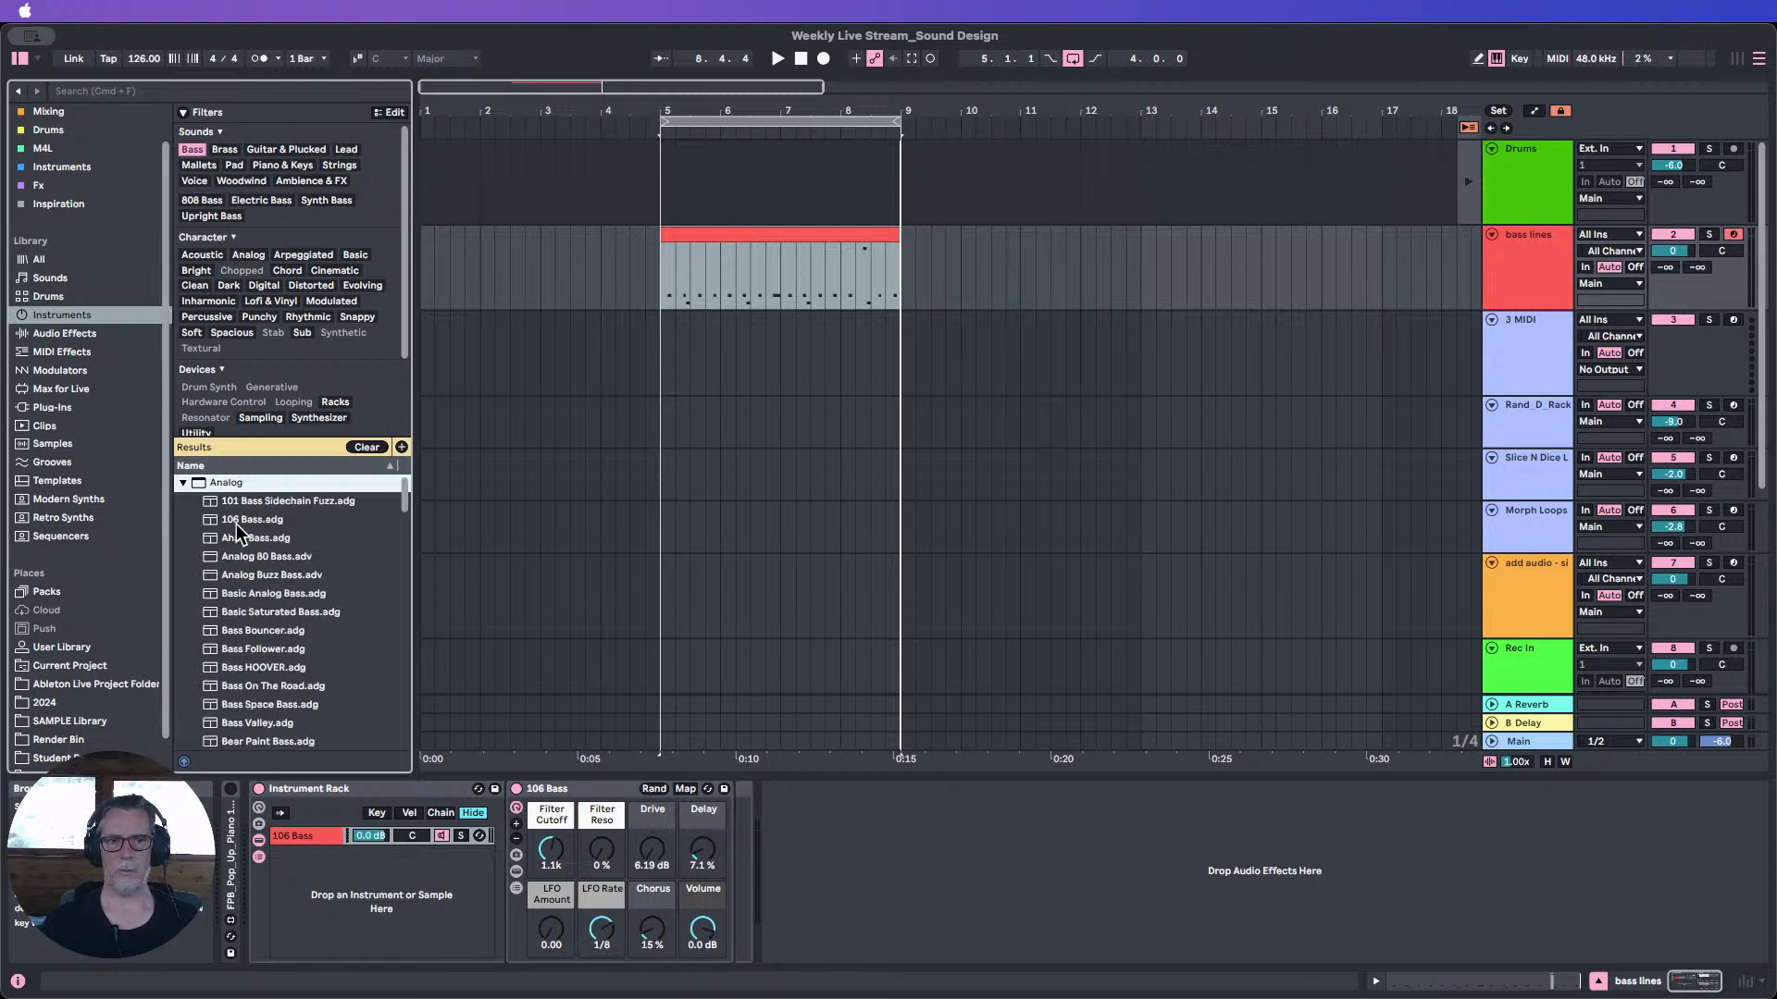
{"action": "left_click", "coordinate": [314, 500]}
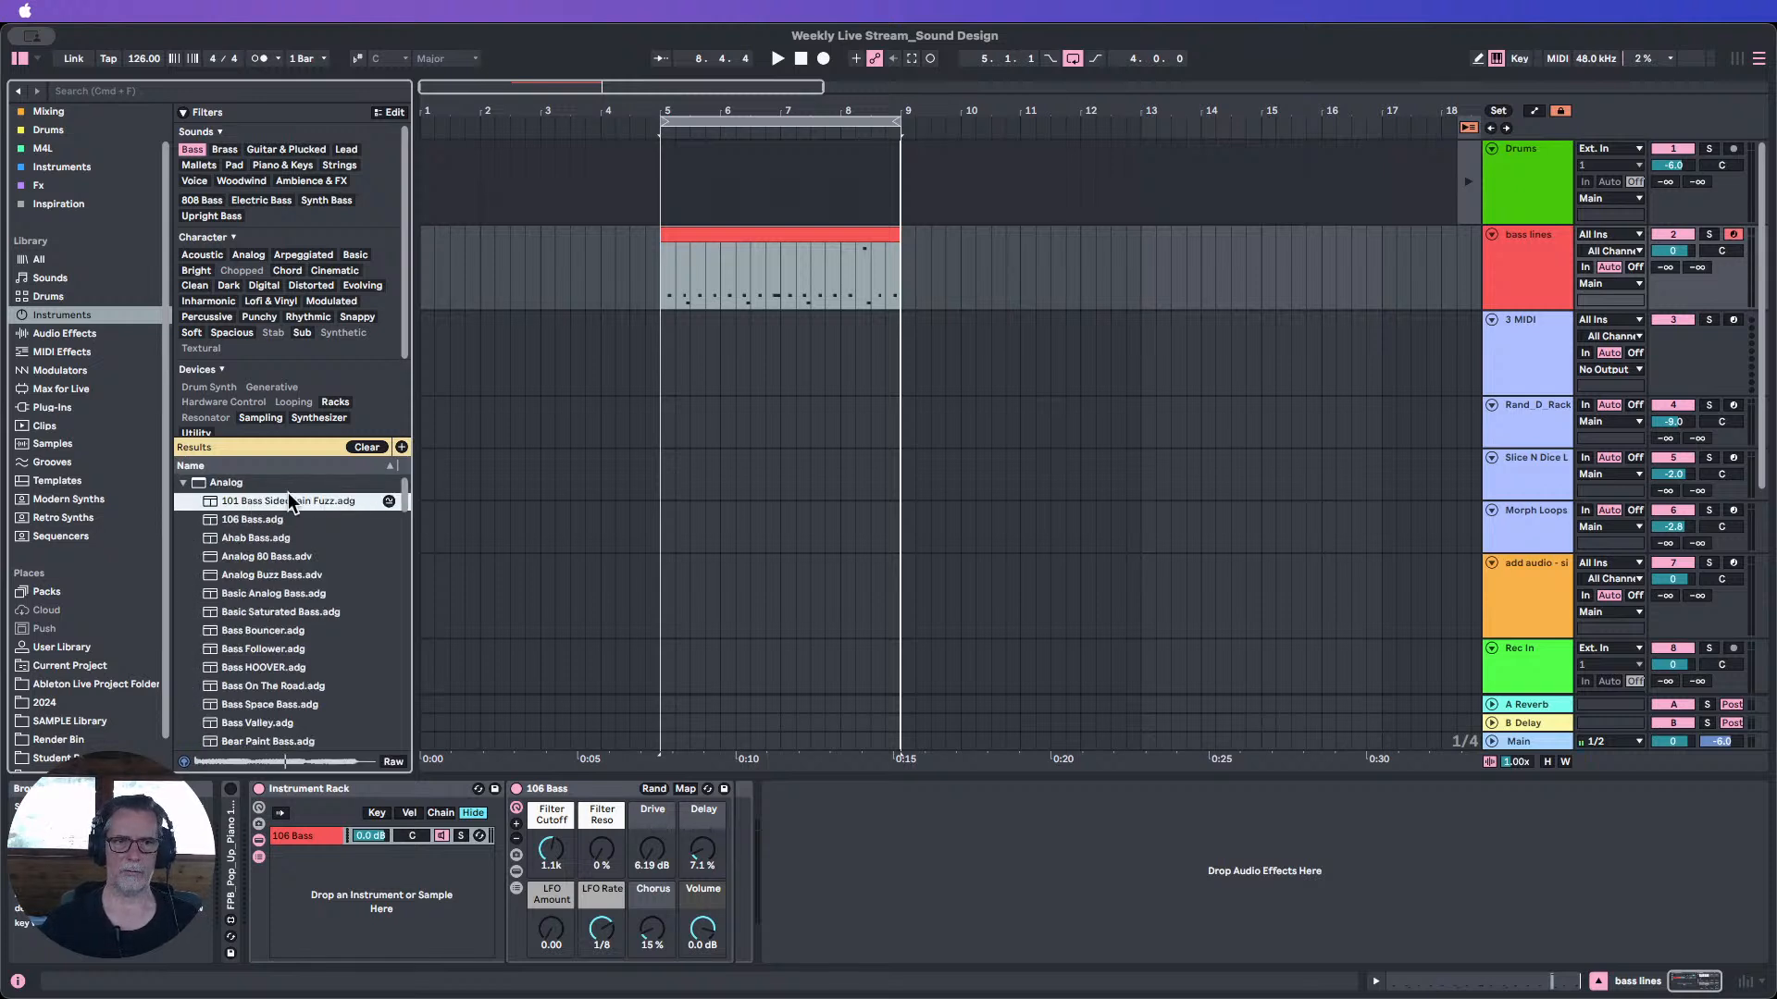
{"action": "left_click", "coordinate": [248, 520]}
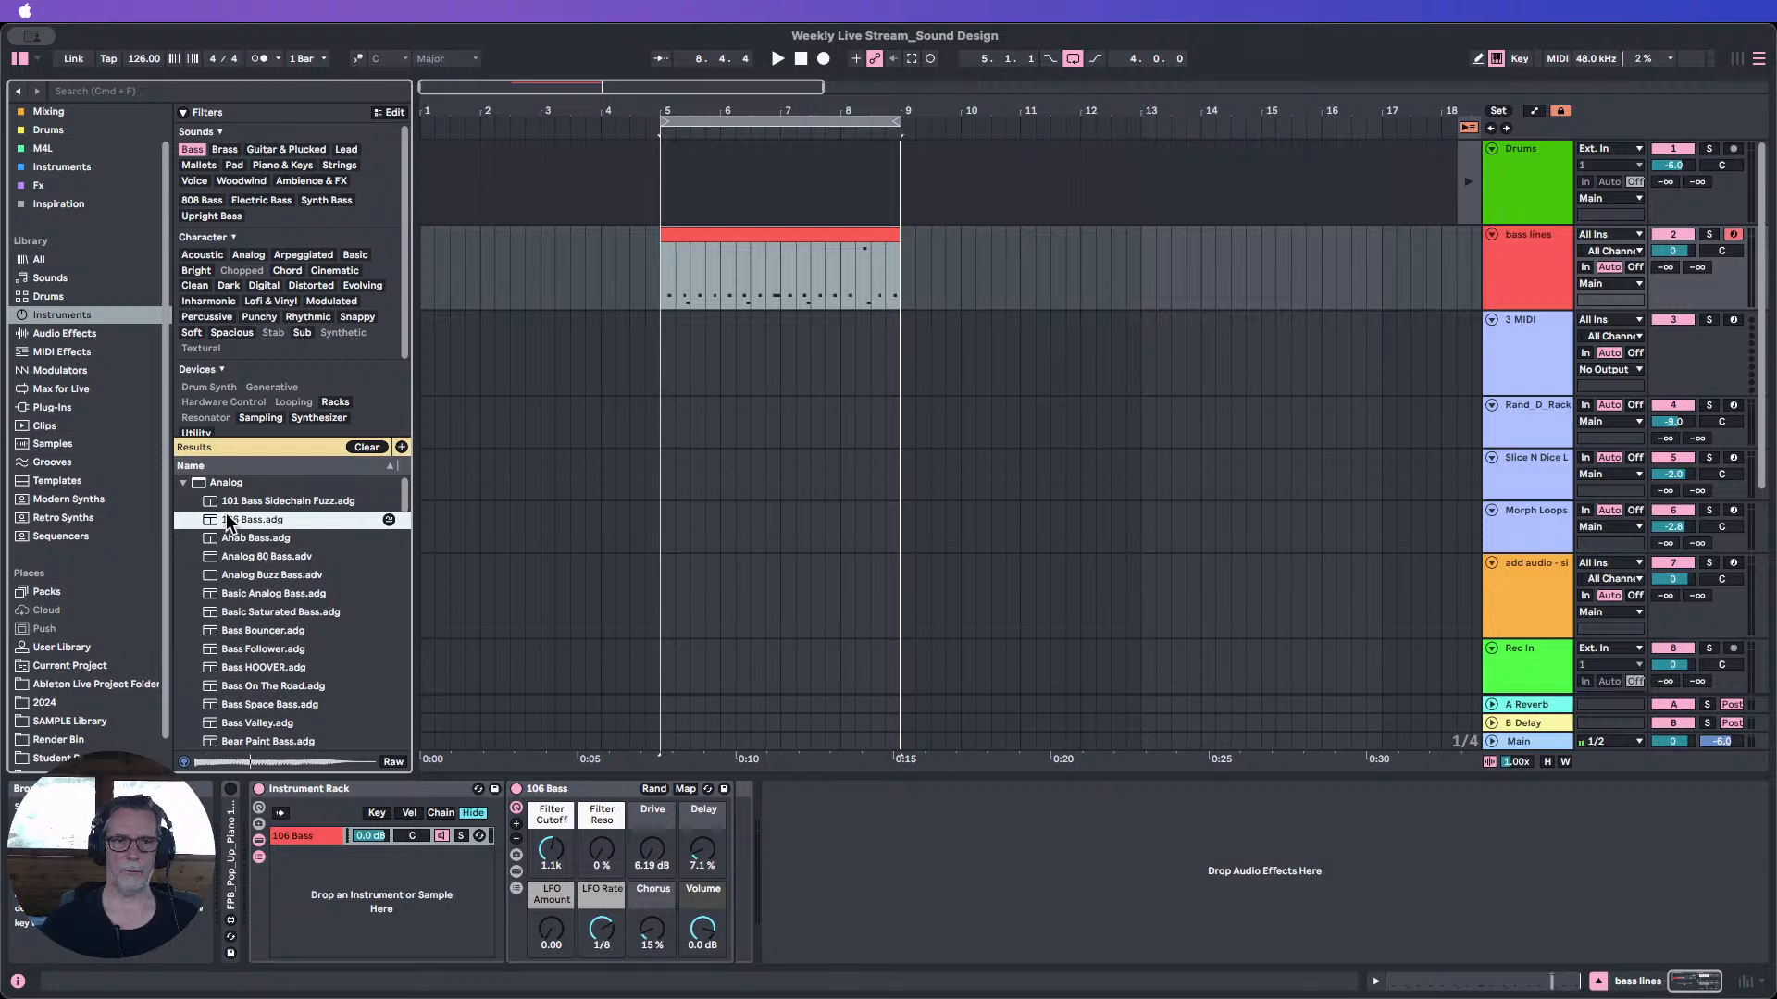
{"action": "left_click", "coordinate": [252, 595]}
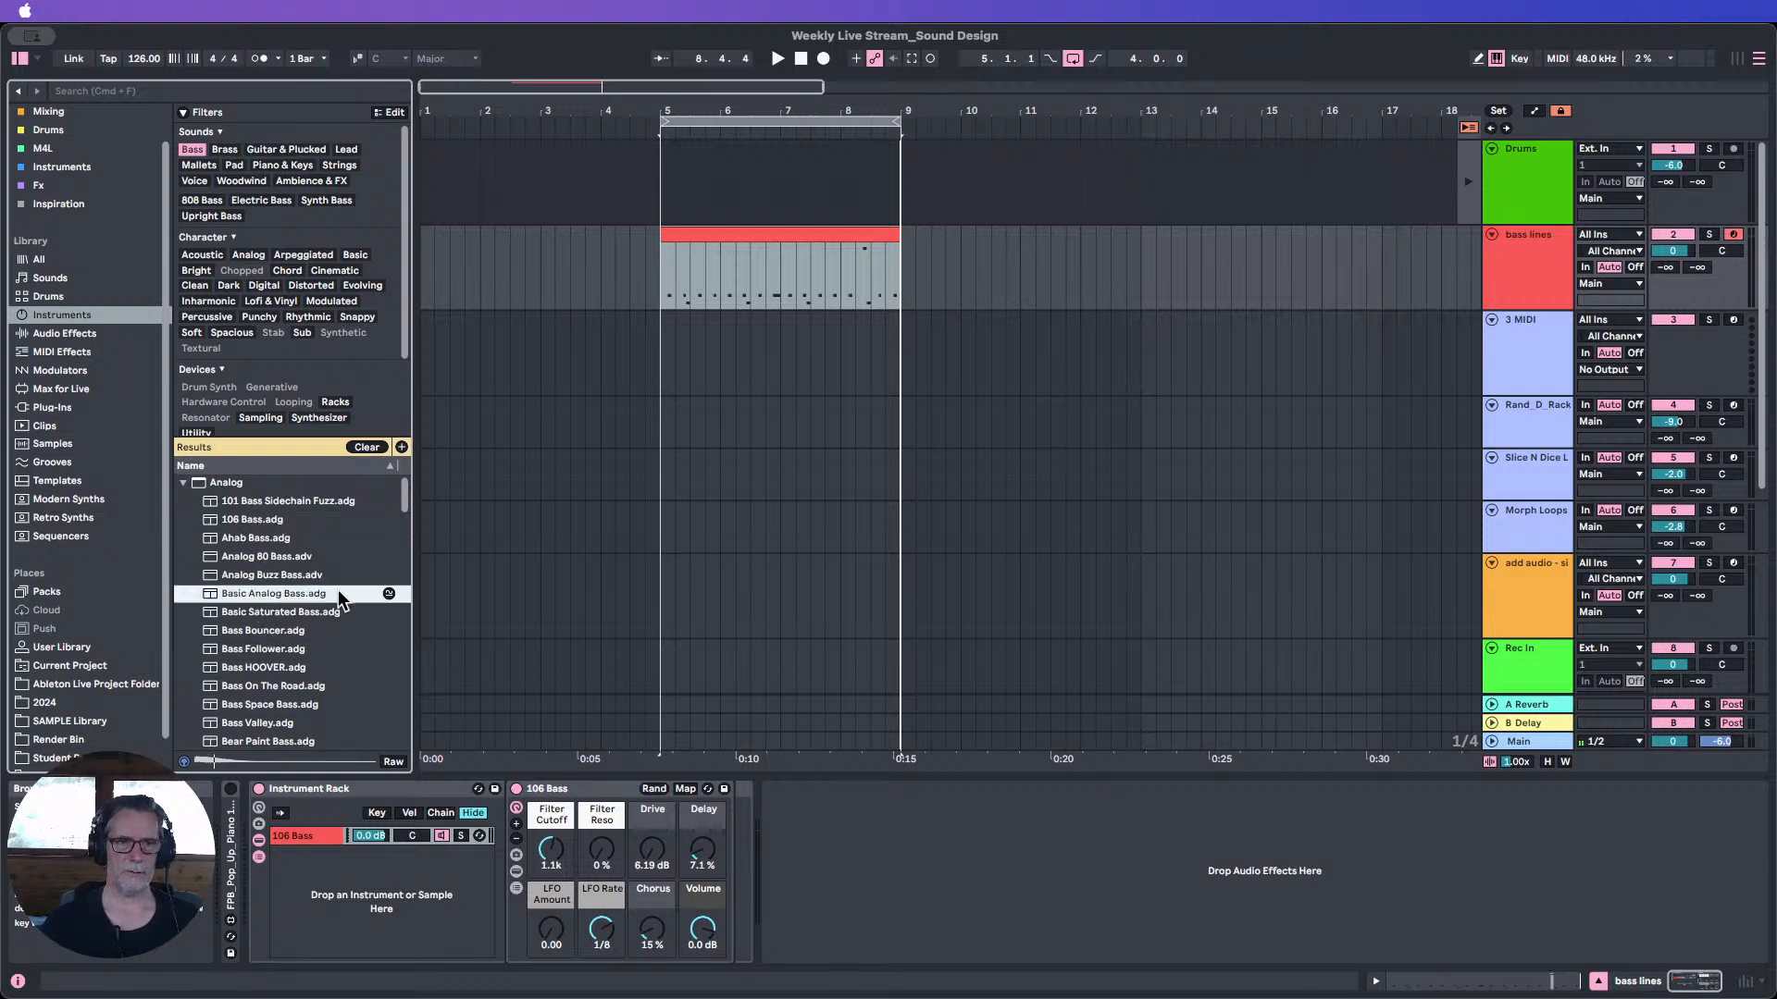
Search for sounds similar to Basic Analog Bass, widen the browser, and add Basic Analog Bass as a second chain in the Instrument Rack.
{"action": "left_click", "coordinate": [389, 594]}
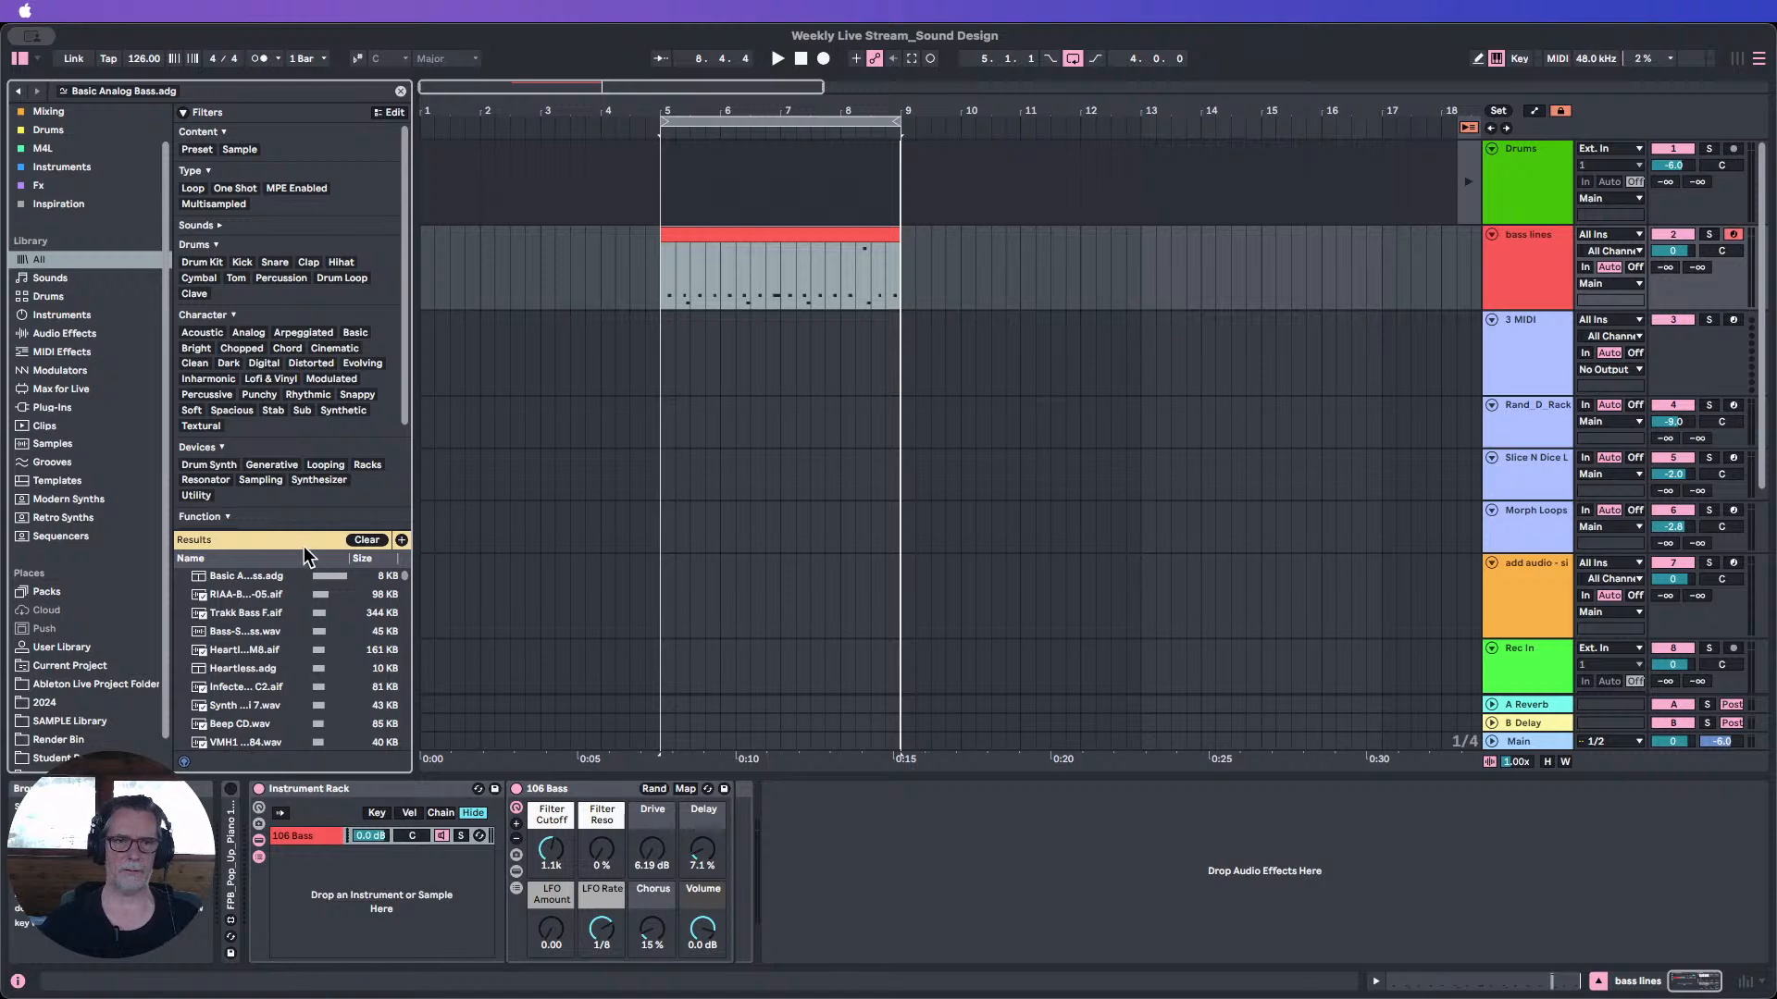
{"action": "scroll", "coordinate": [252, 593], "scroll_direction": "down", "scroll_amount": 2}
{"action": "scroll", "coordinate": [252, 599], "scroll_direction": "up", "scroll_amount": 2}
{"action": "left_click_drag", "start_coordinate": [413, 603], "coordinate": [514, 603]}
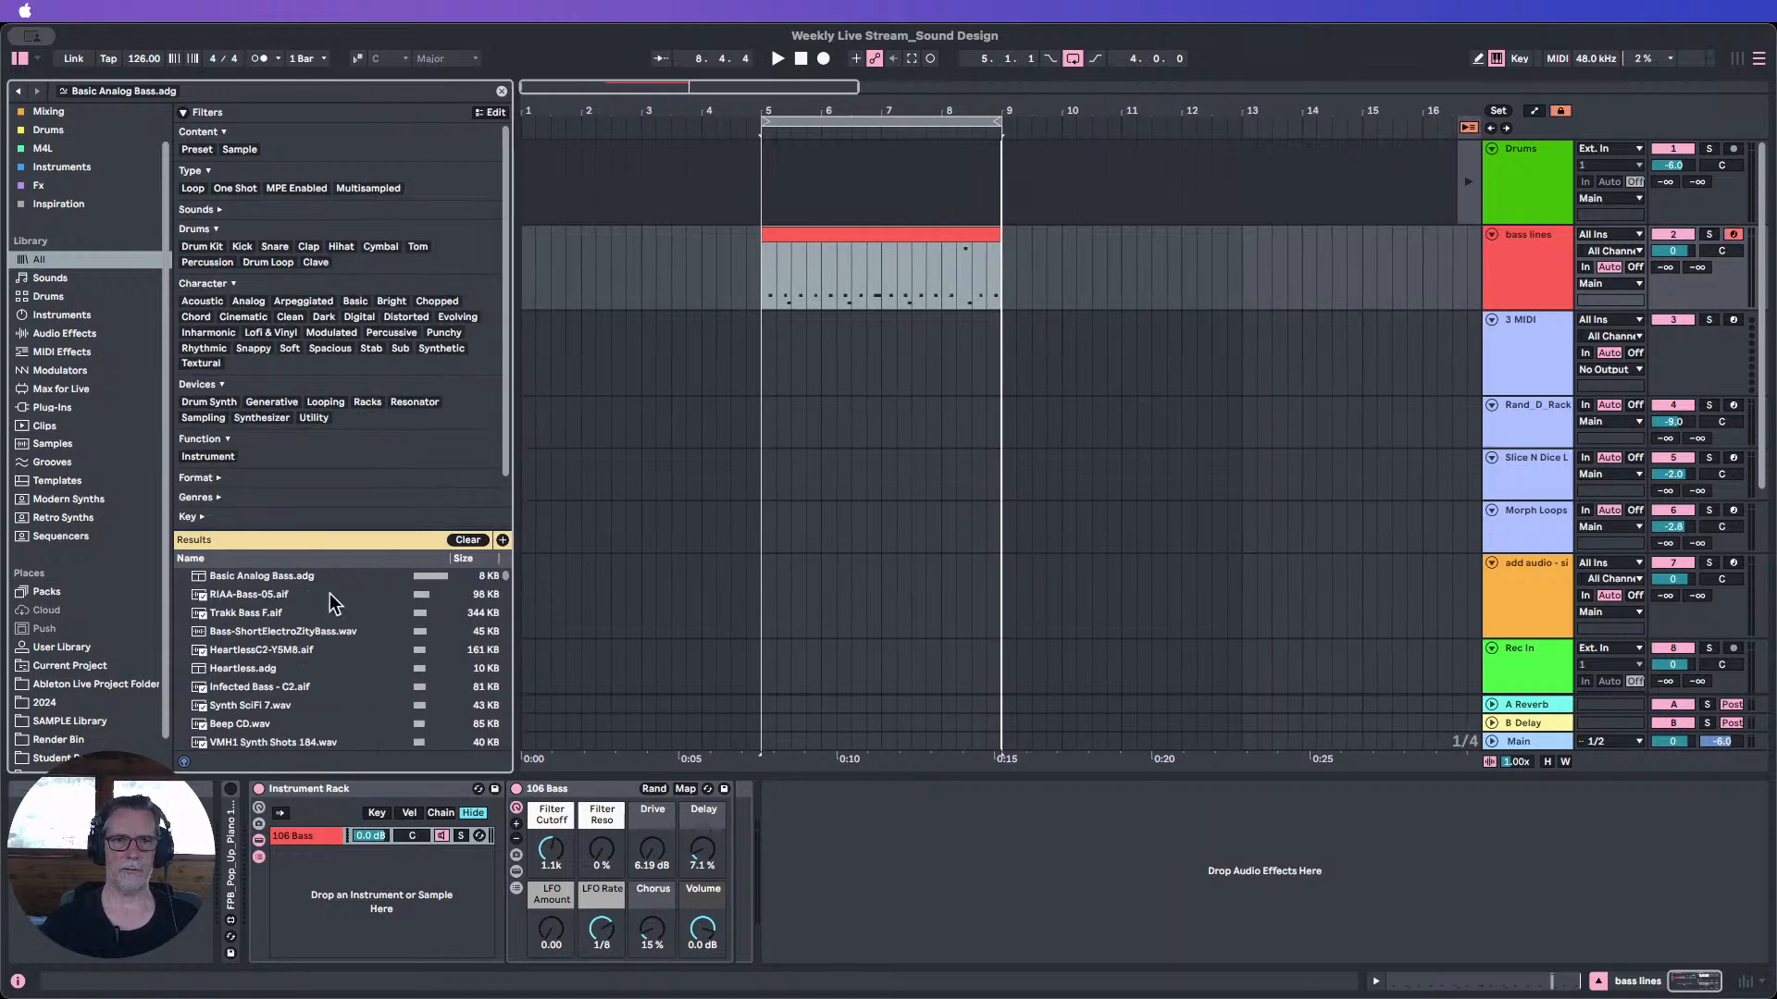
{"action": "left_click", "coordinate": [239, 575]}
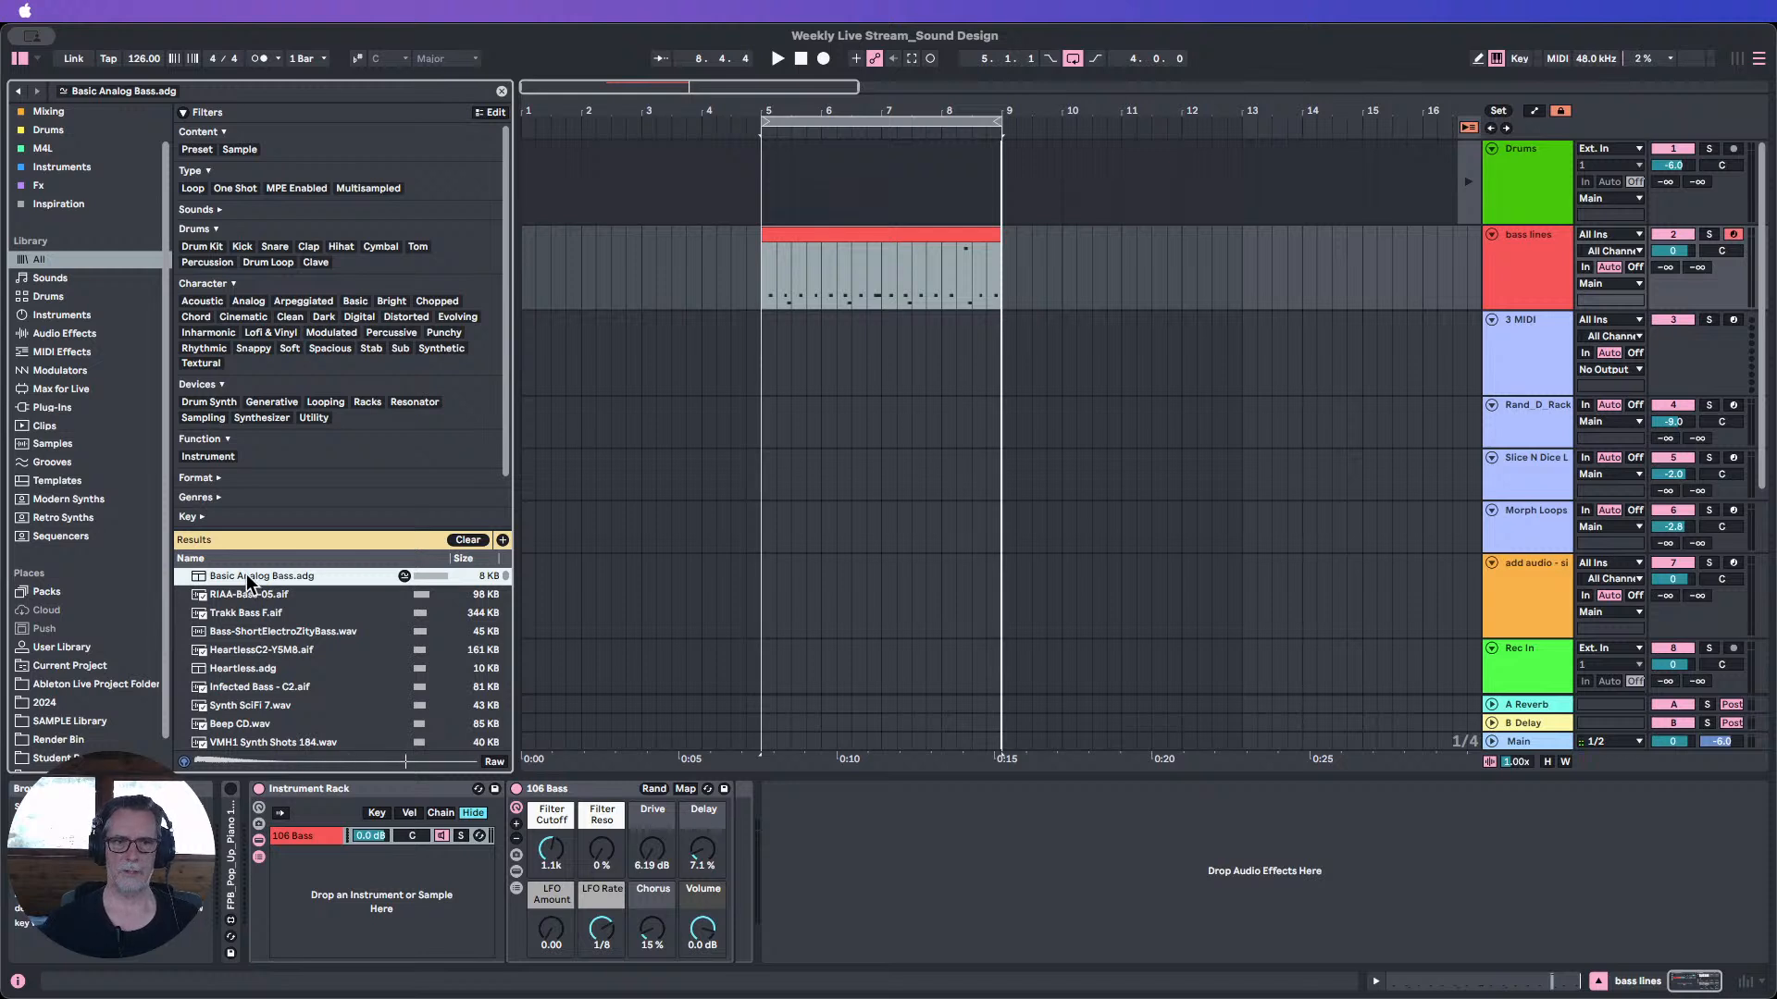
{"action": "left_click_drag", "start_coordinate": [241, 575], "coordinate": [305, 860]}
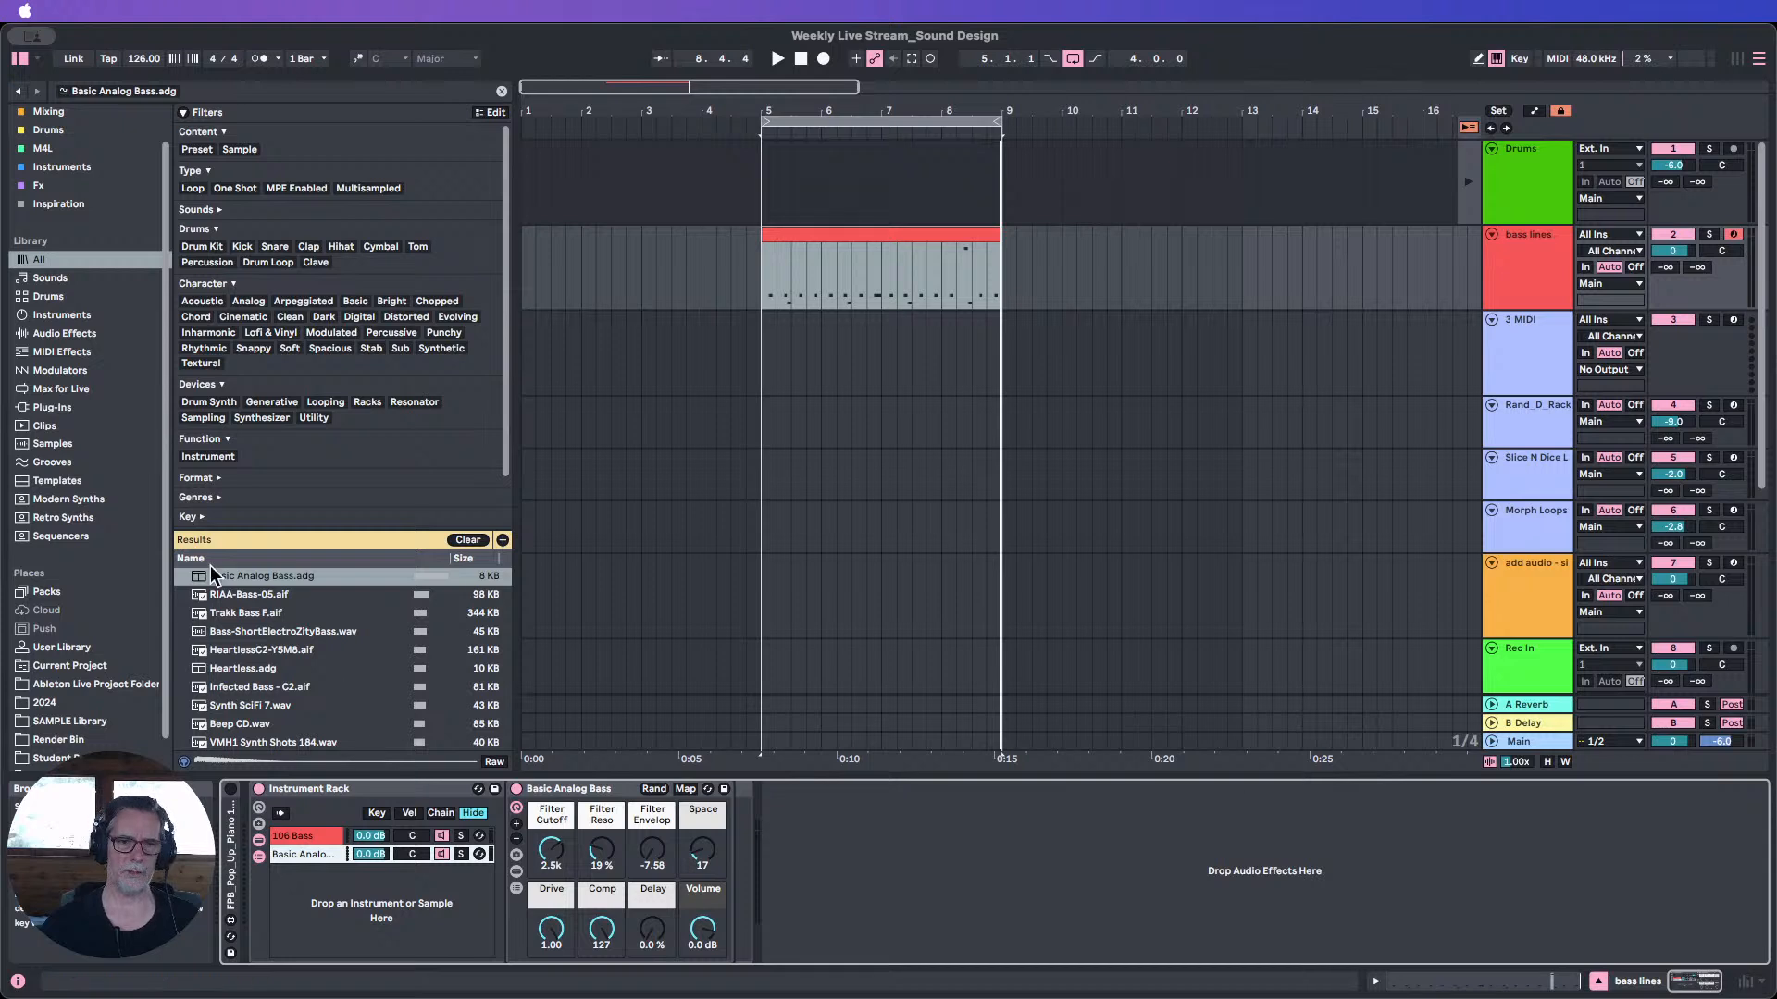
Audition RIAA-Bass-05 and Trakk Bass F, and add Trakk Bass F as a third chain in the Instrument Rack.
{"action": "left_click", "coordinate": [236, 596]}
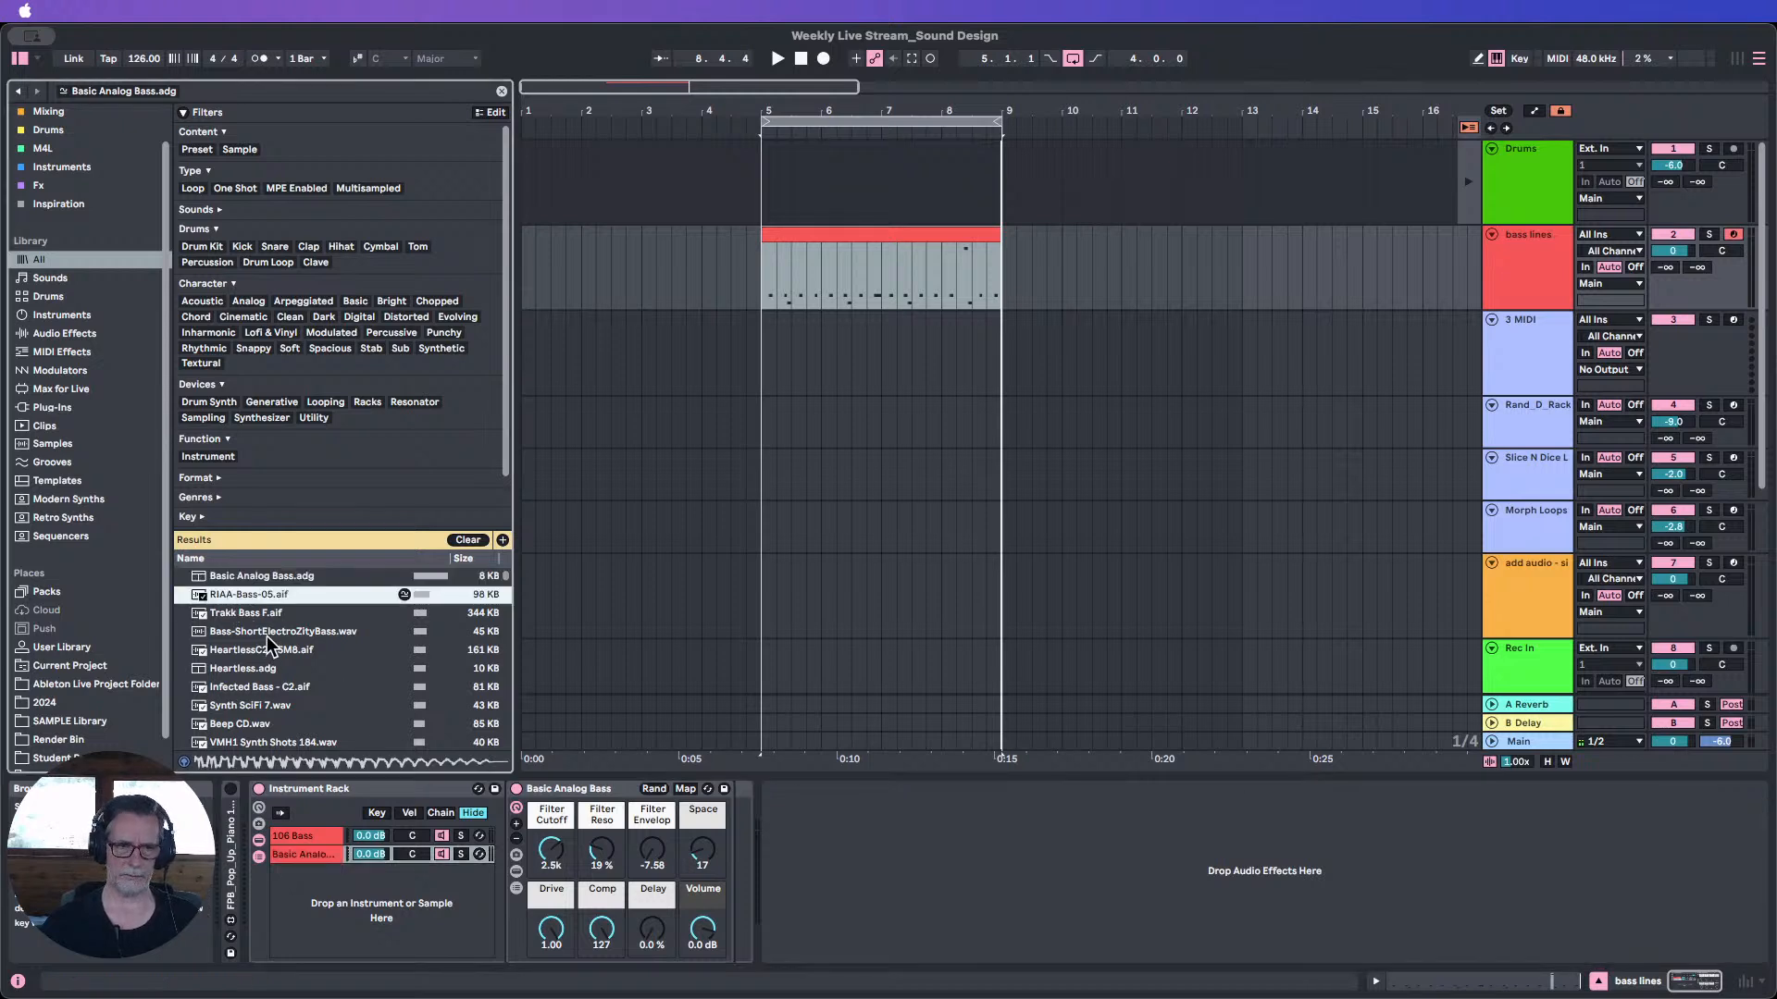
{"action": "scroll", "coordinate": [266, 635], "scroll_direction": "down", "scroll_amount": 1}
{"action": "left_click", "coordinate": [245, 611]}
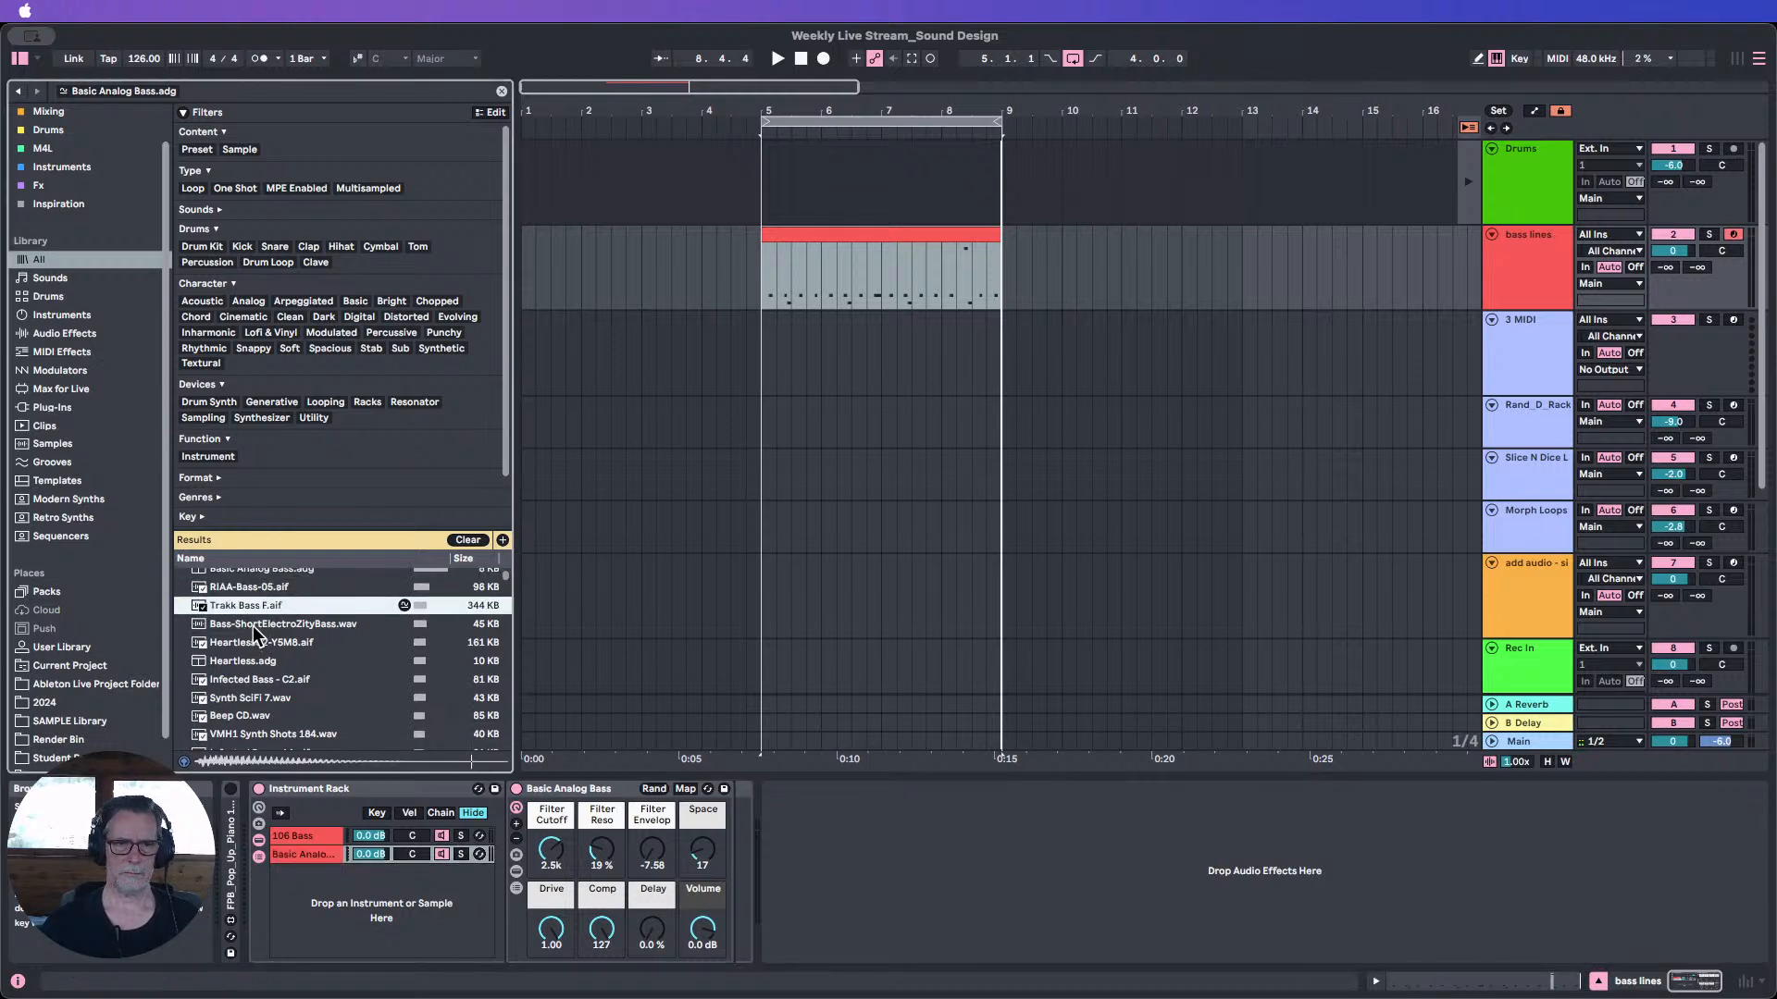
{"action": "left_click_drag", "start_coordinate": [235, 609], "coordinate": [323, 877]}
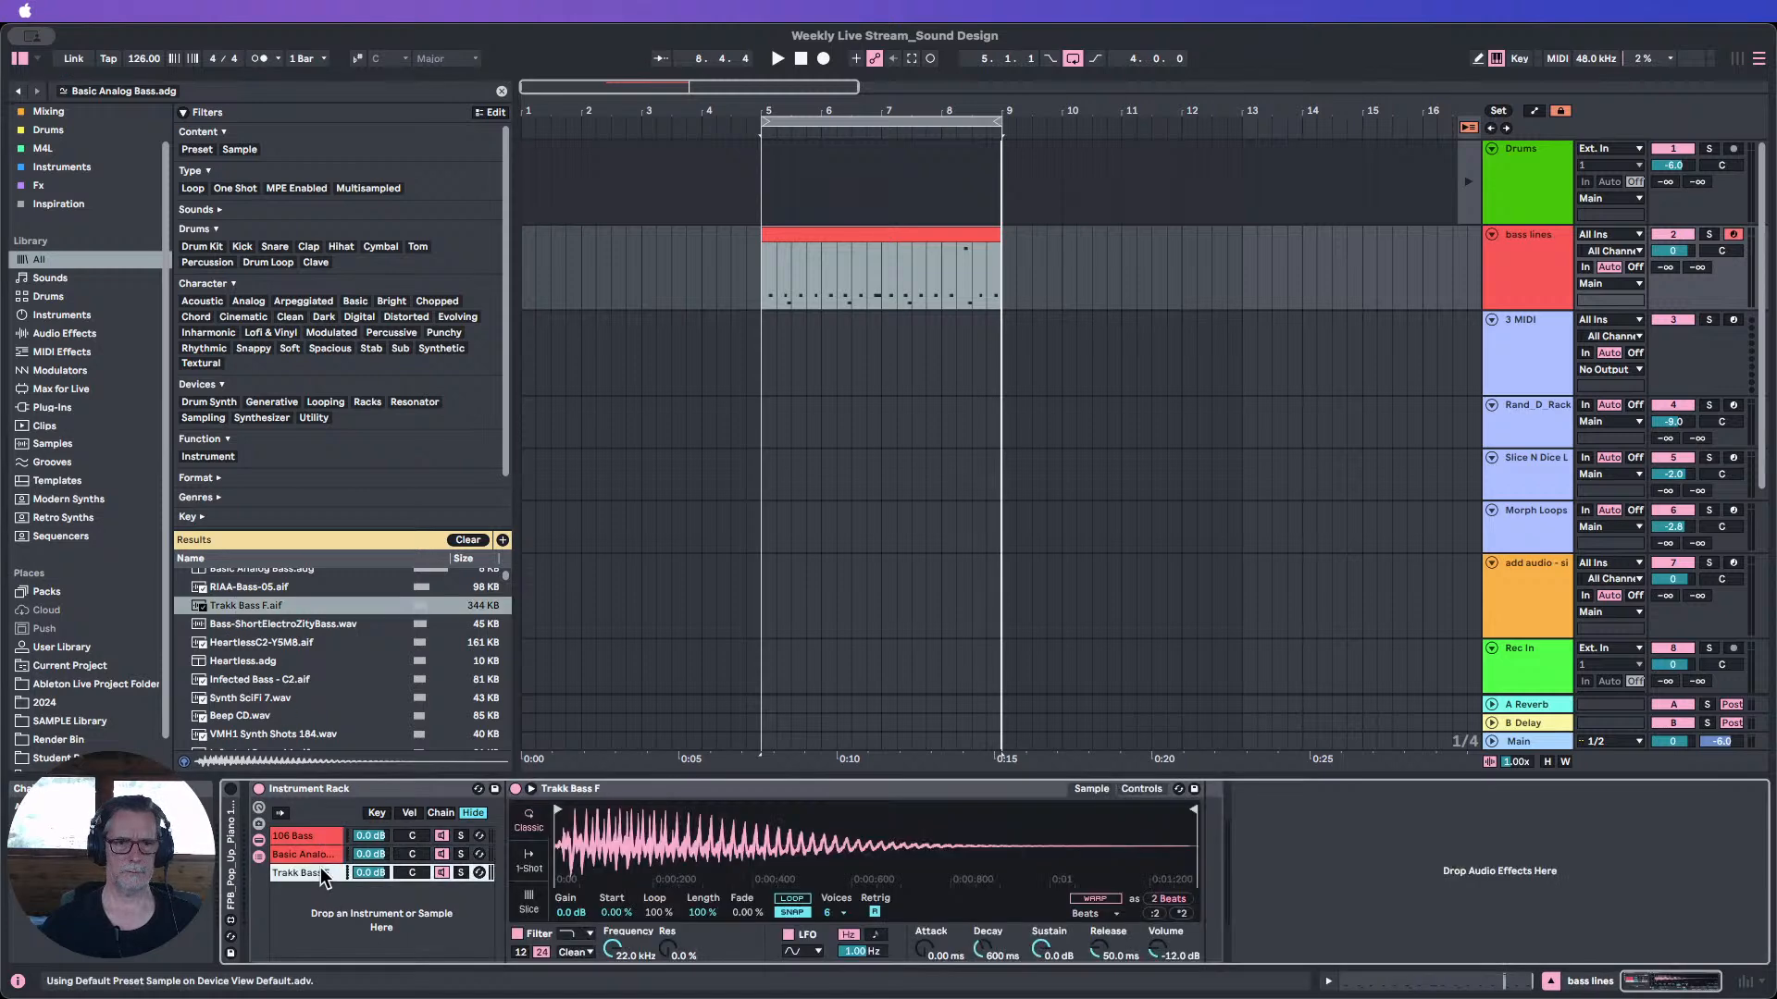
Audition more similar sounds, from Bass-ShortElectroZityBass to Freqmodder, and add Freqmodder as the fourth chain in the Instrument Rack.
{"action": "left_click", "coordinate": [236, 621]}
{"action": "scroll", "coordinate": [235, 648], "scroll_direction": "down", "scroll_amount": 1}
{"action": "left_click", "coordinate": [229, 635]}
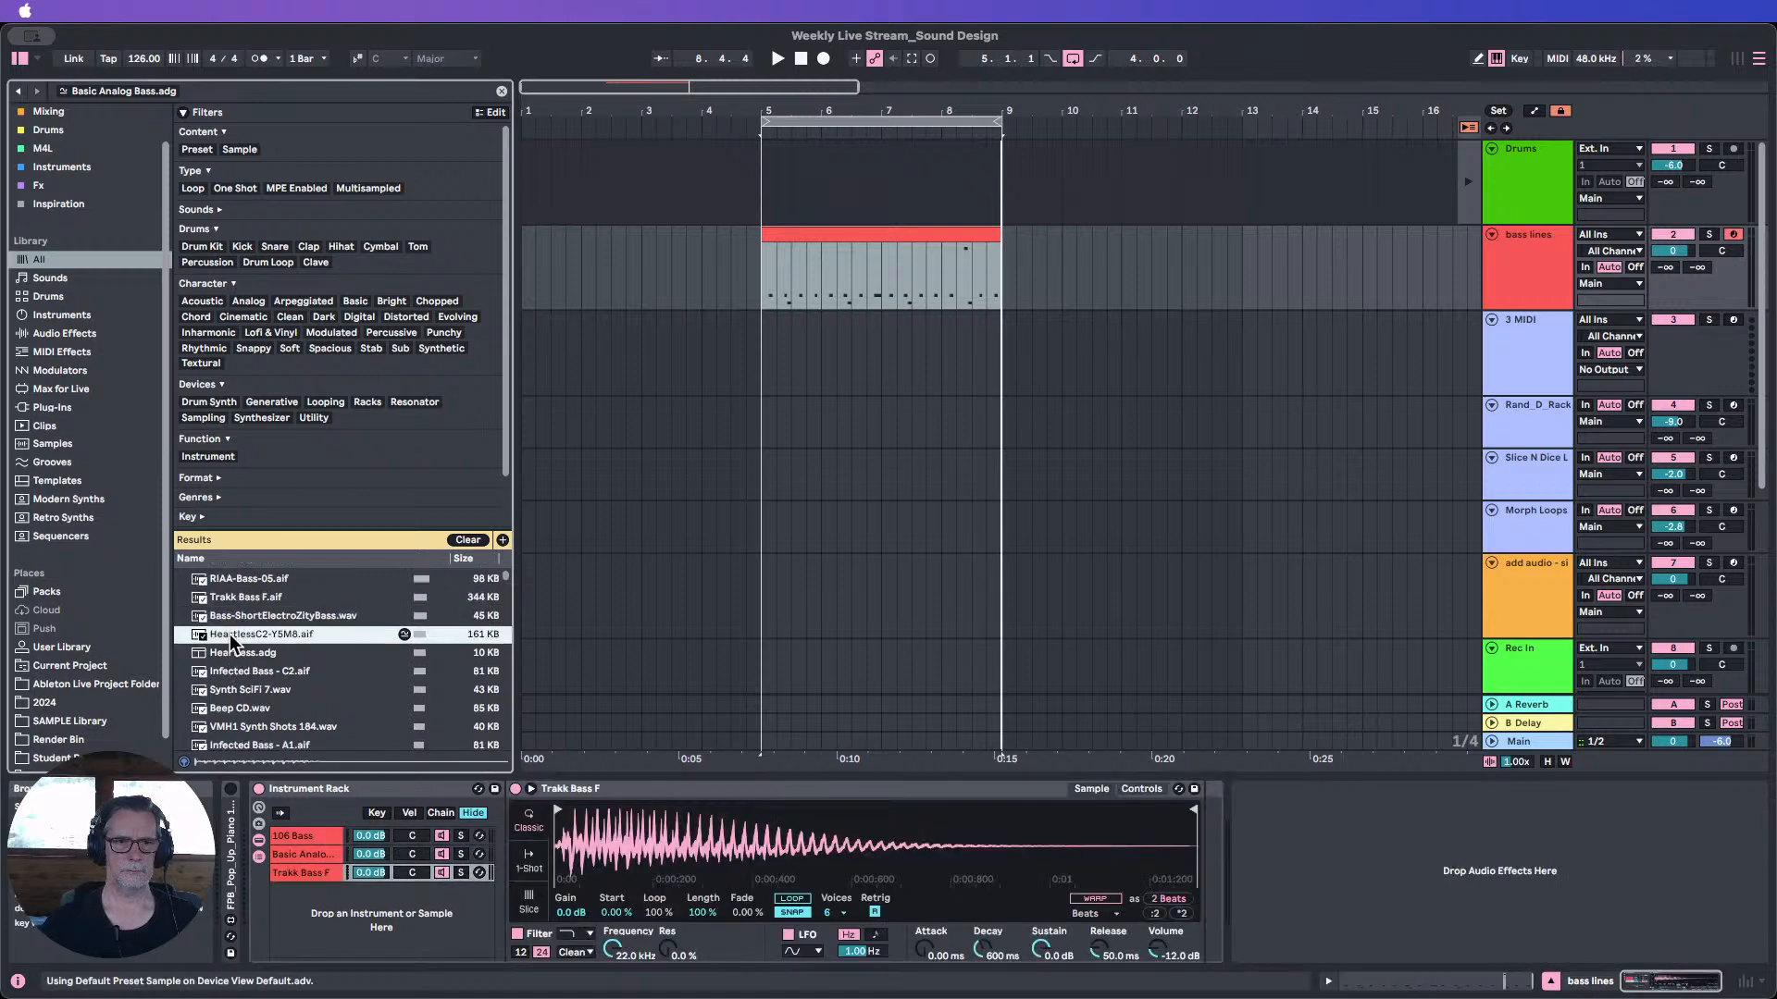
{"action": "left_click", "coordinate": [235, 654]}
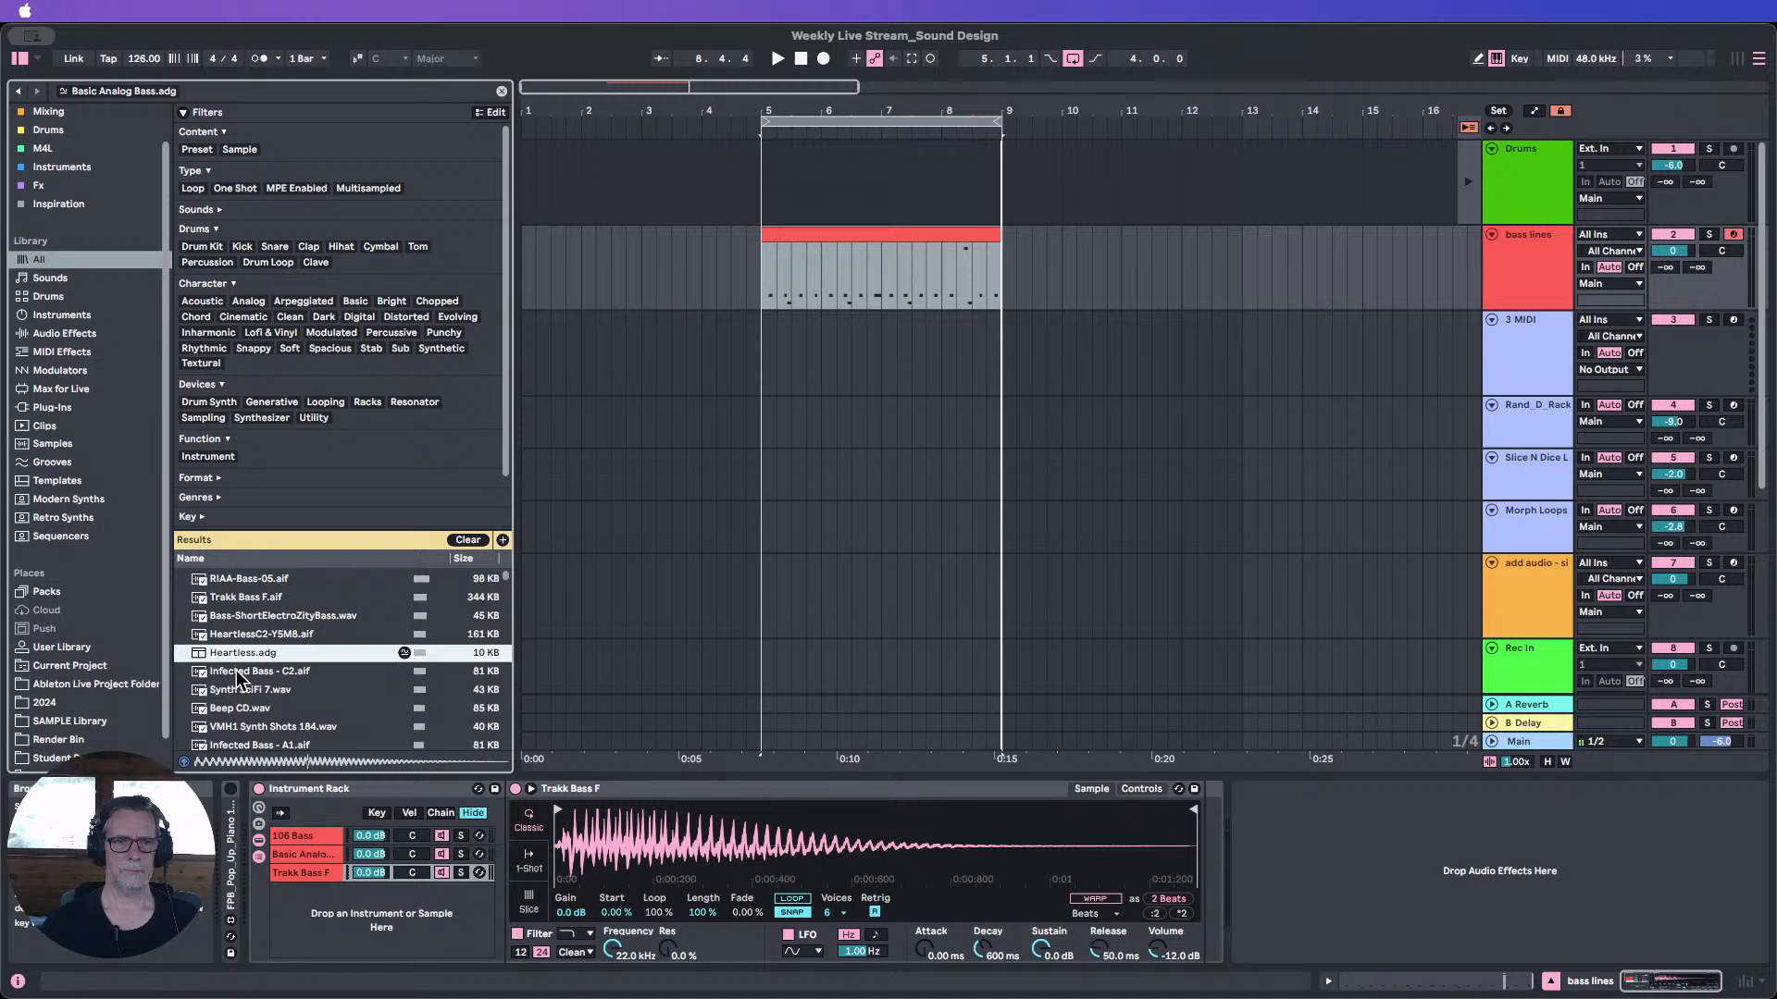
{"action": "left_click", "coordinate": [241, 672]}
{"action": "left_click", "coordinate": [242, 689]}
{"action": "left_click", "coordinate": [239, 708]}
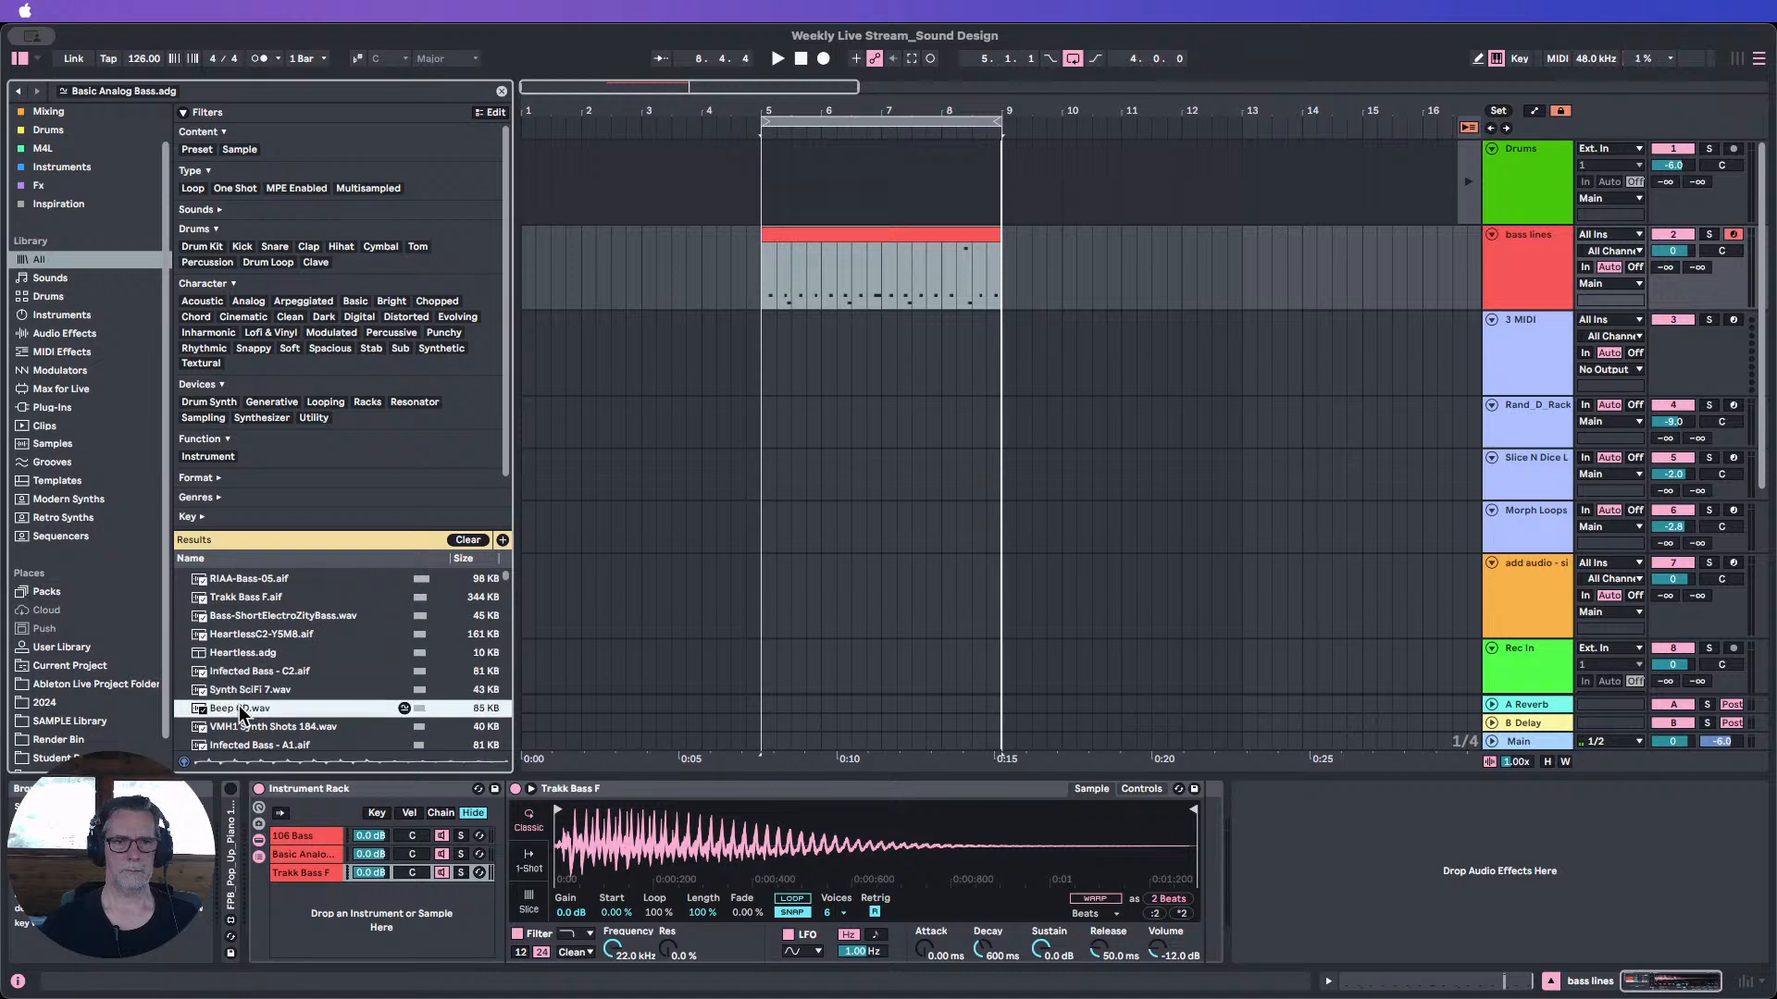
{"action": "left_click", "coordinate": [248, 742]}
{"action": "scroll", "coordinate": [248, 726], "scroll_direction": "down", "scroll_amount": 3}
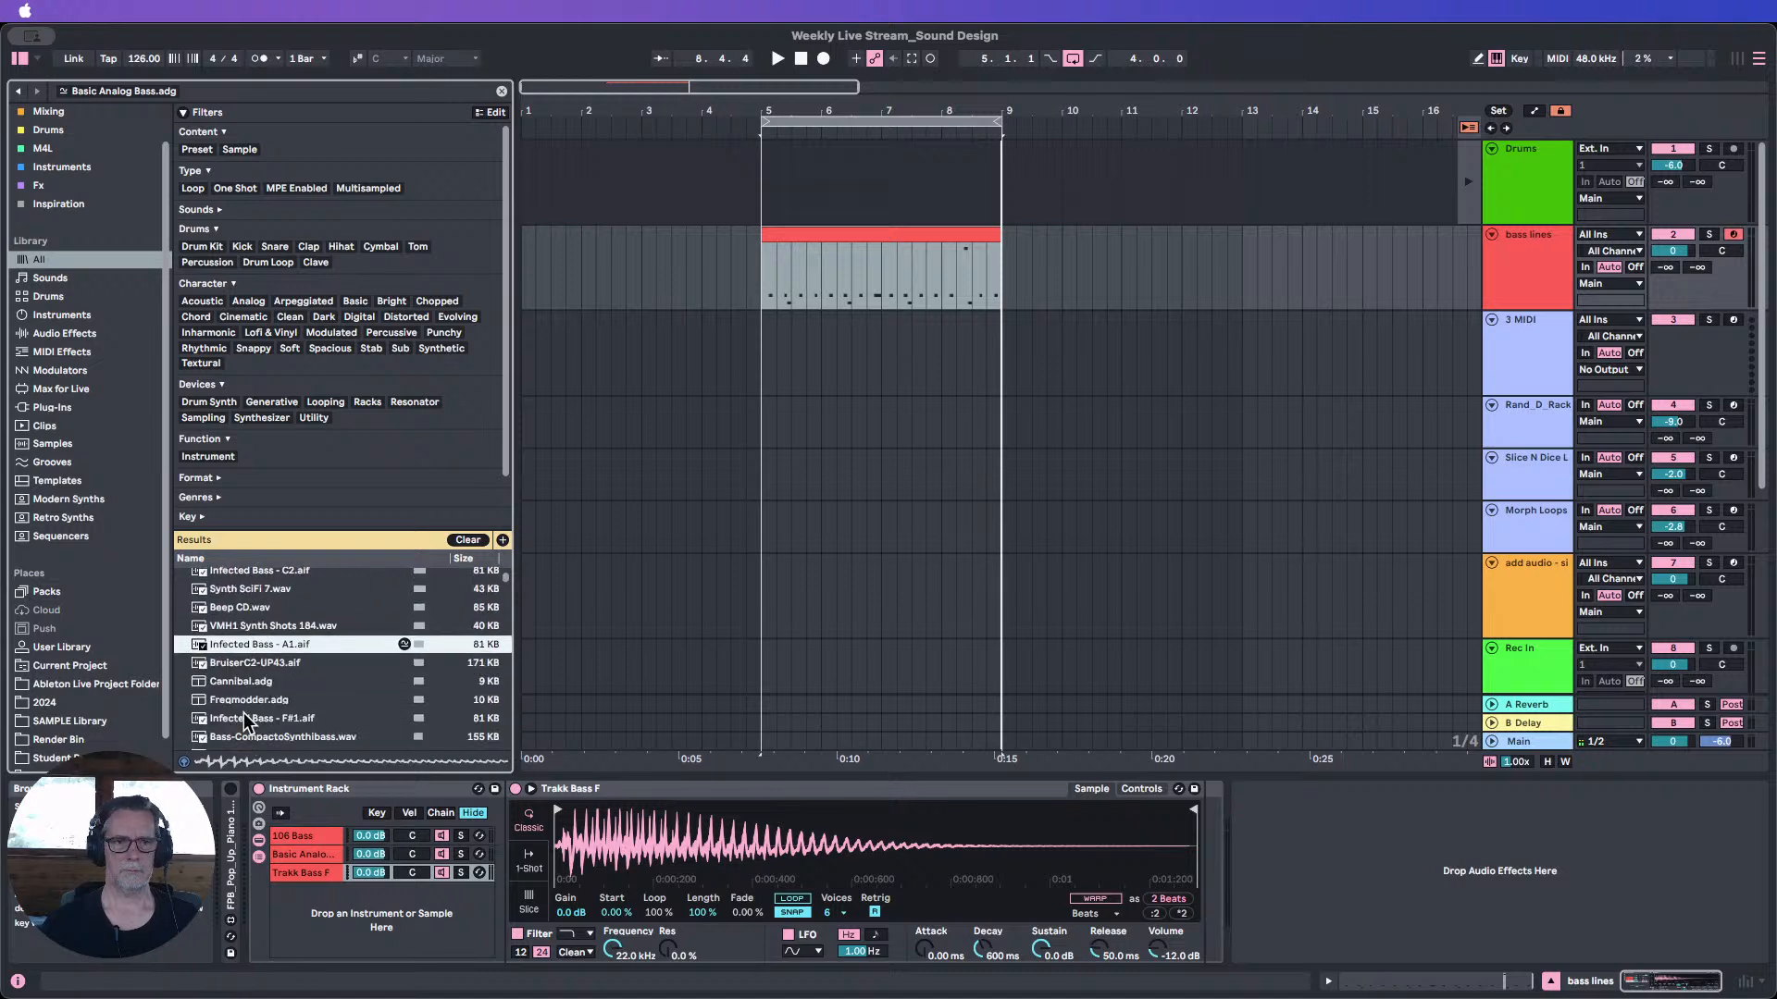
{"action": "left_click", "coordinate": [240, 664]}
{"action": "left_click", "coordinate": [241, 700]}
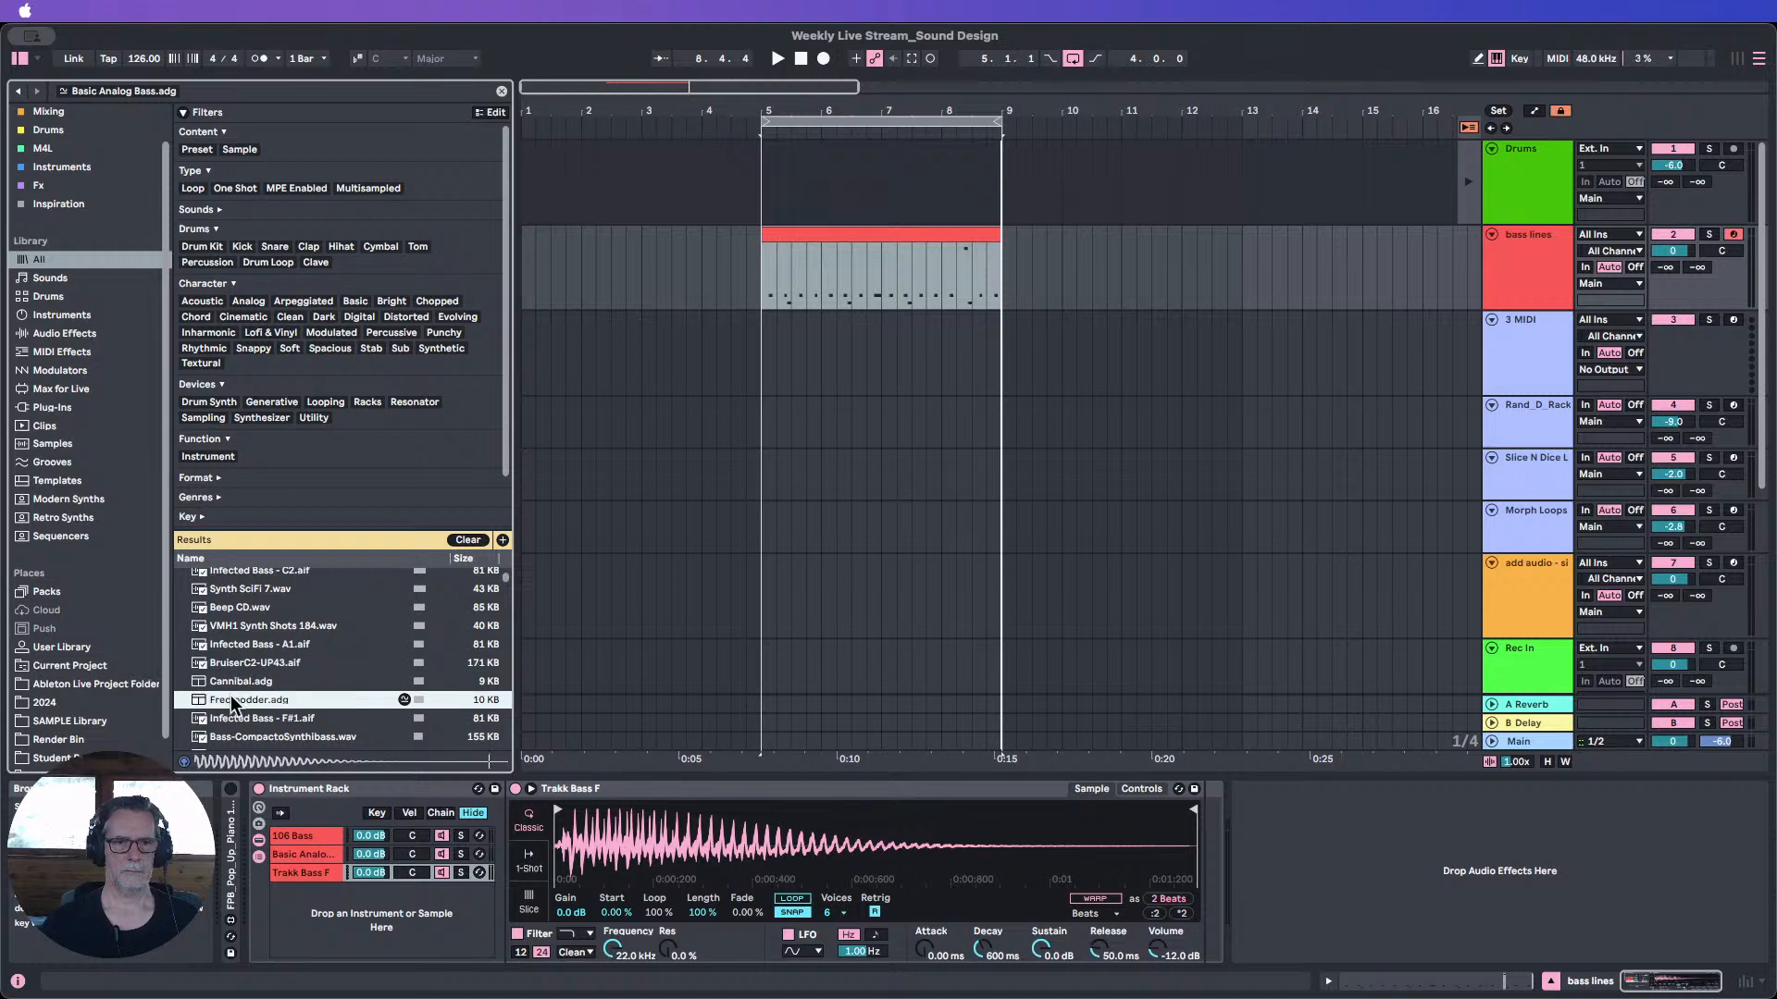
{"action": "left_click_drag", "start_coordinate": [243, 703], "coordinate": [310, 895]}
Compare Bass-CompactoSynthibass with Bass Thud 2 and add Bass-CompactoSynthibass as the fifth chain in the Instrument Rack.
{"action": "scroll", "coordinate": [254, 700], "scroll_direction": "down", "scroll_amount": 3}
{"action": "left_click", "coordinate": [237, 662]}
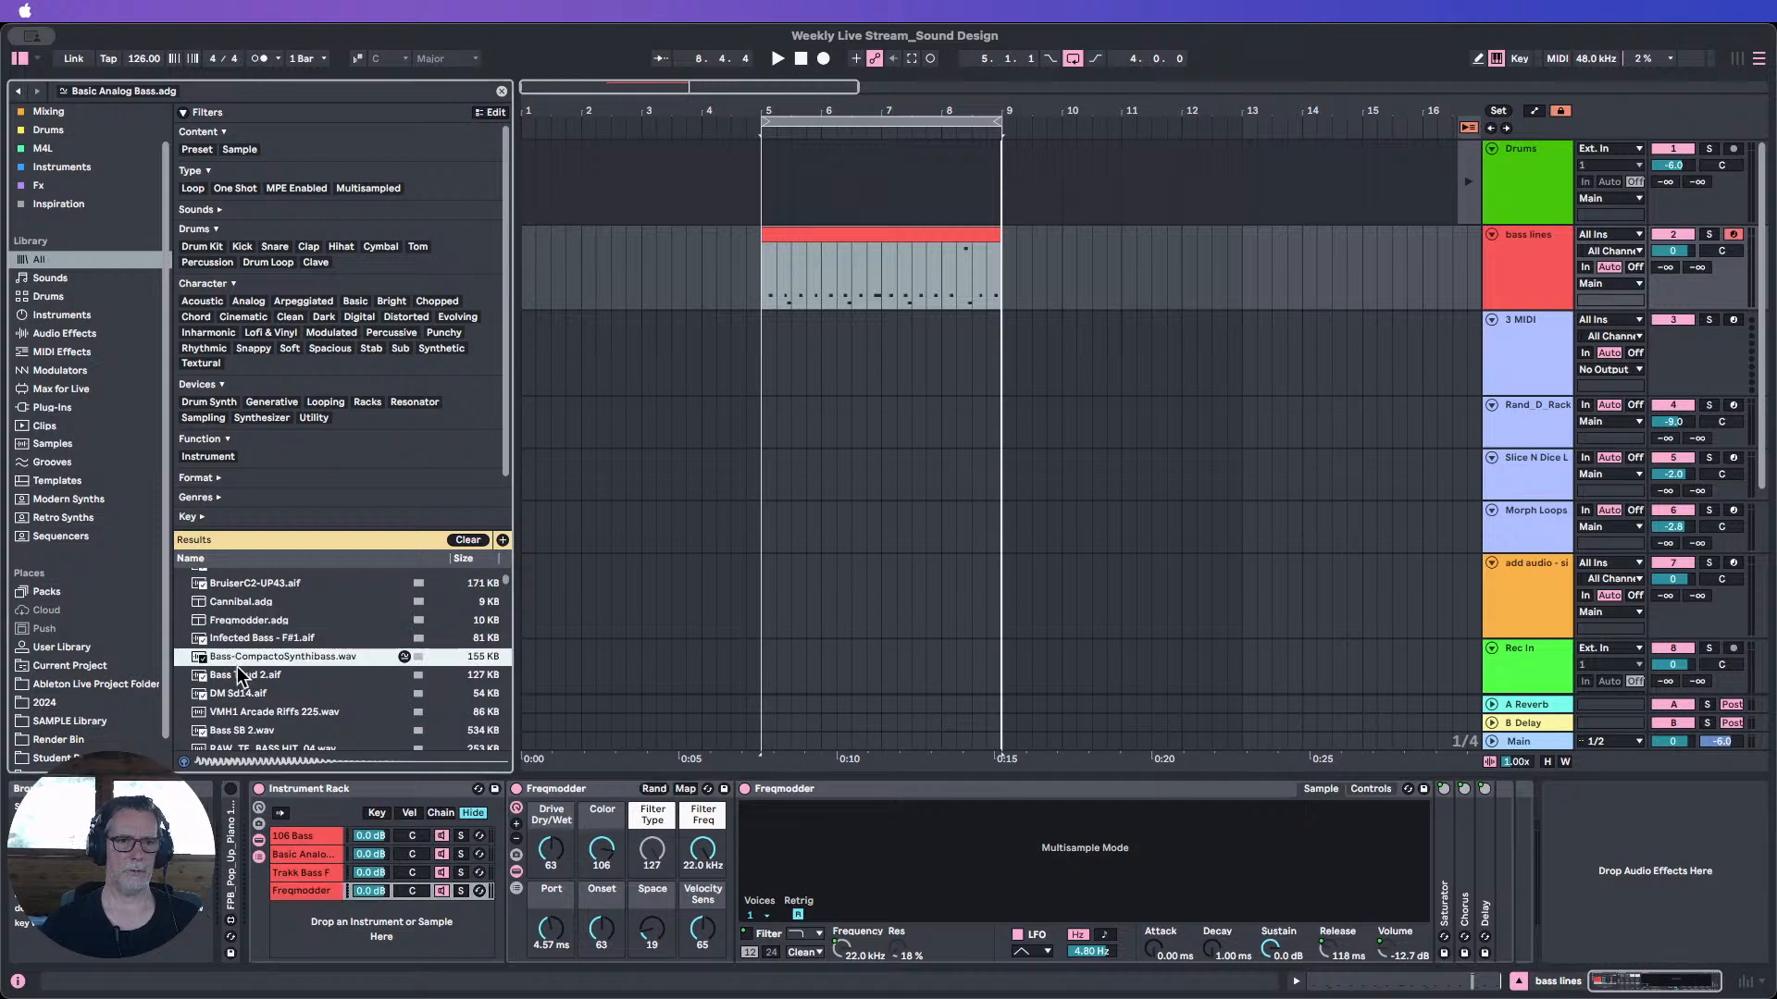
{"action": "left_click", "coordinate": [236, 679]}
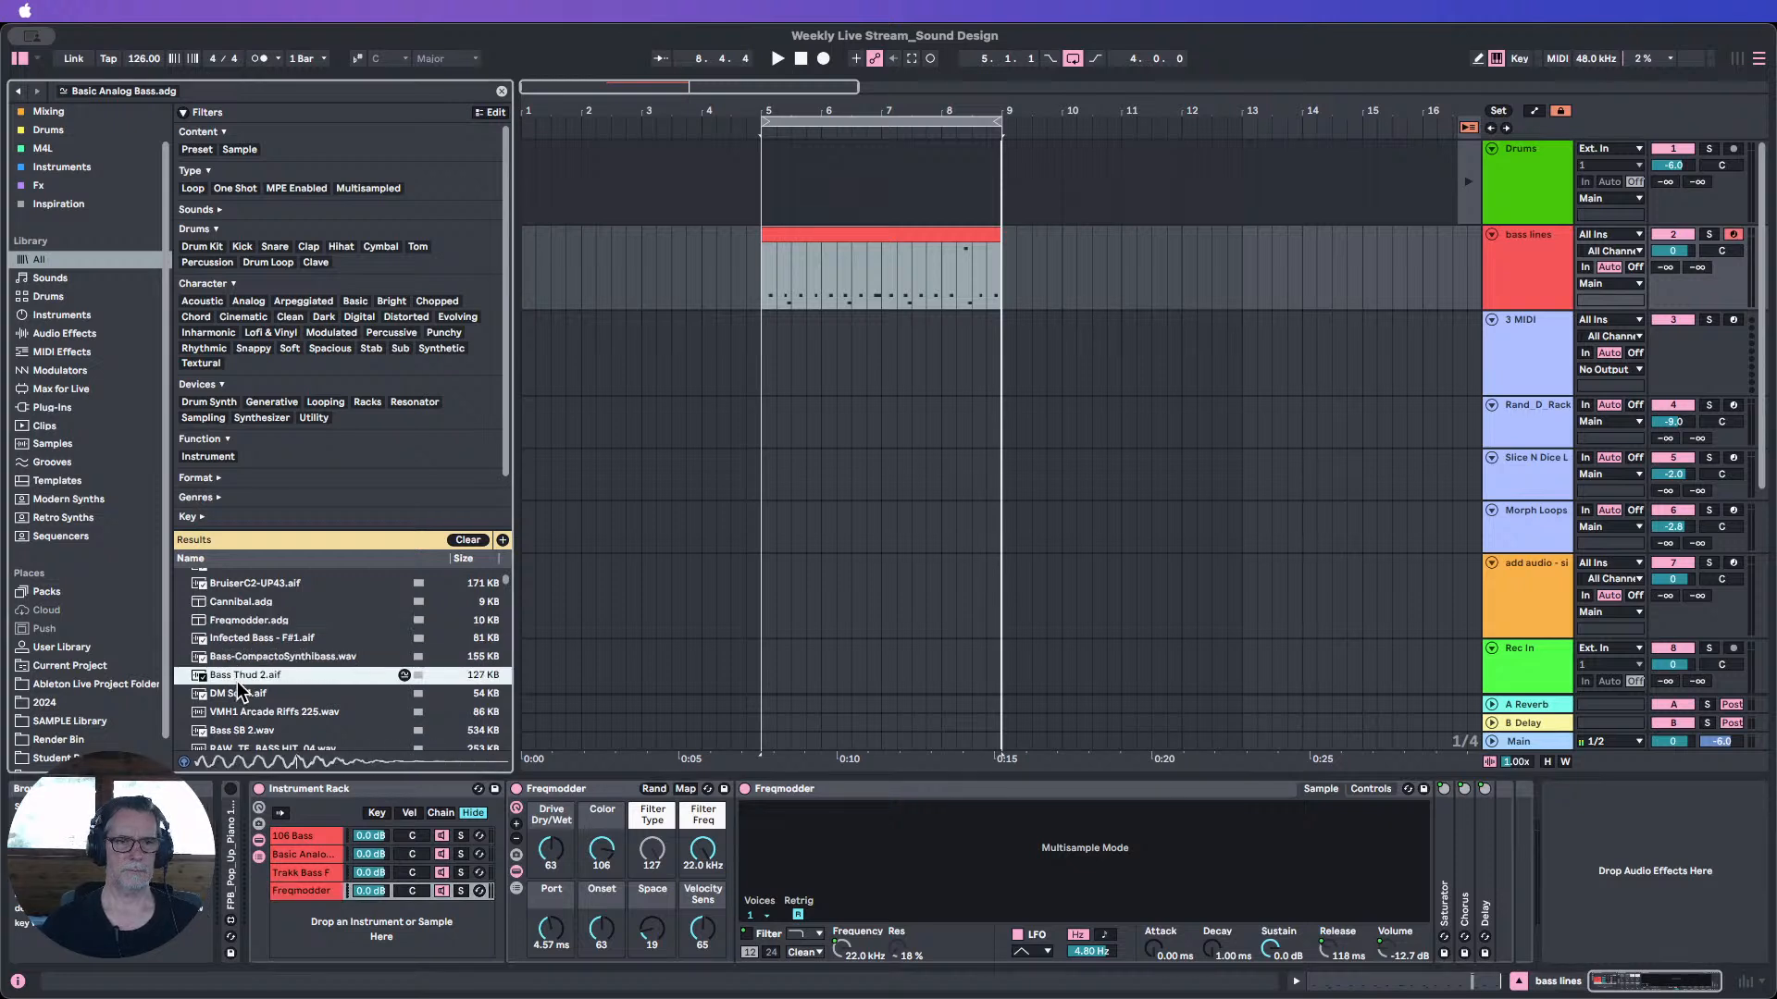
{"action": "left_click", "coordinate": [239, 663]}
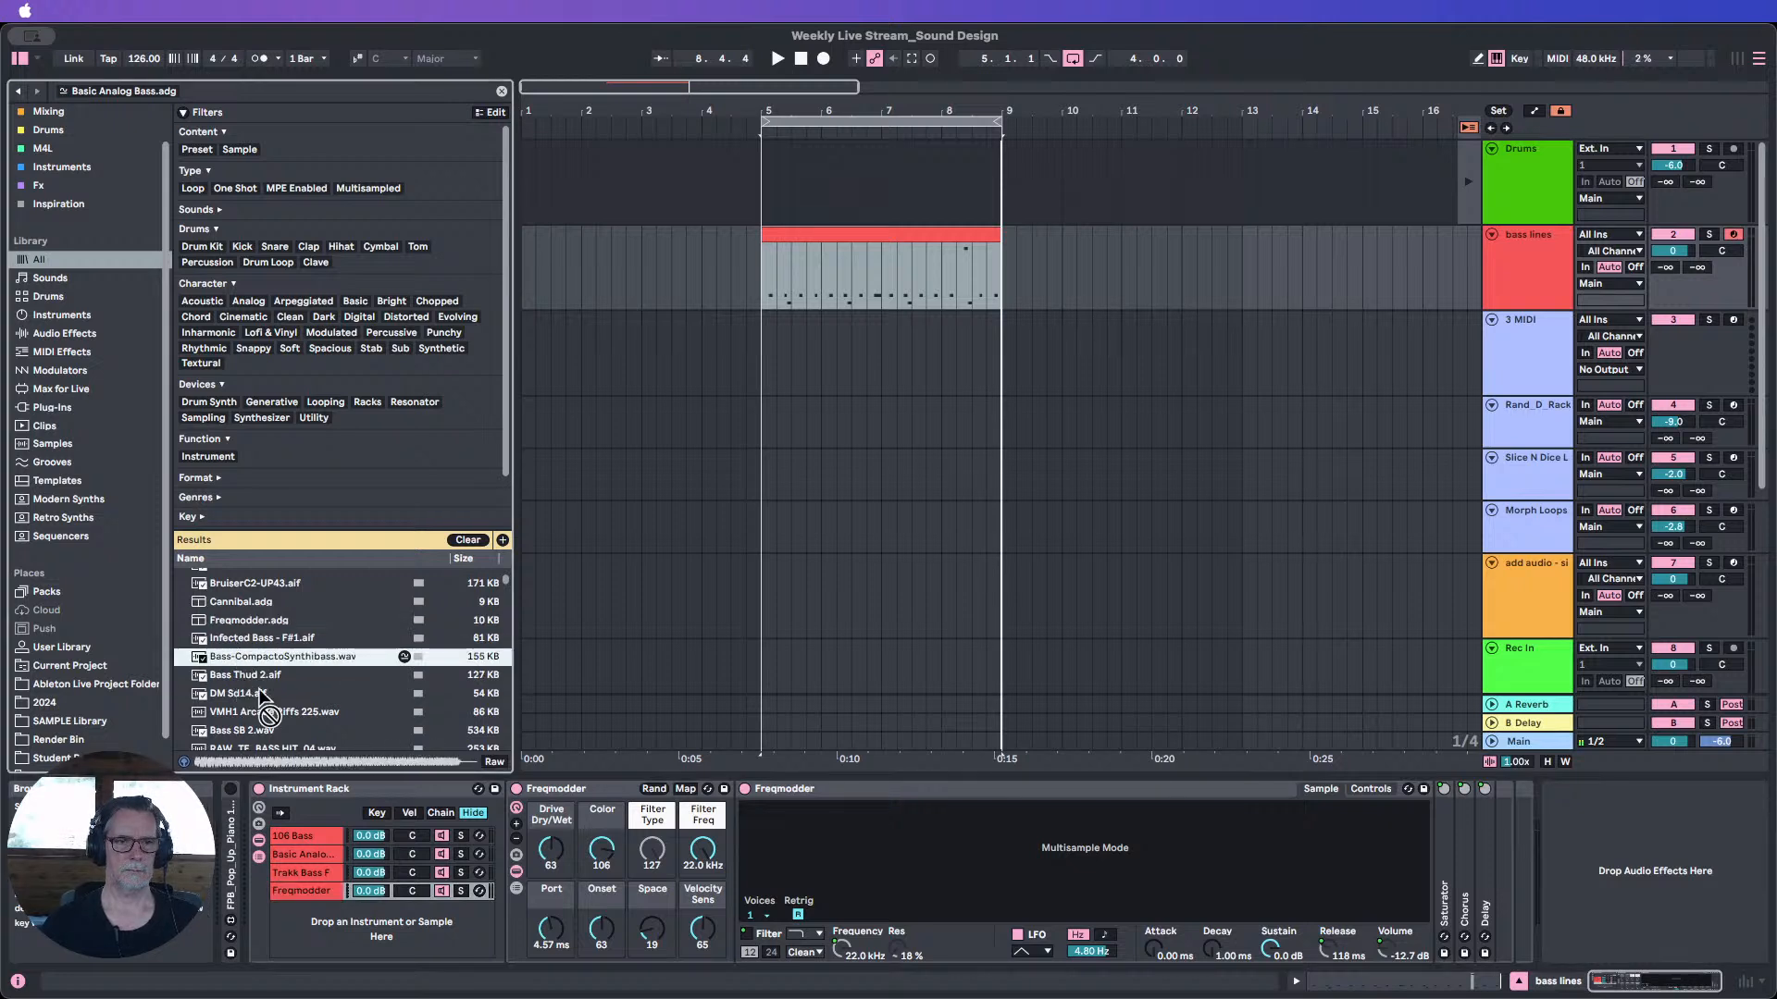
{"action": "left_click_drag", "start_coordinate": [262, 694], "coordinate": [320, 923]}
Audition Bass SB 2 and RAW_TE_BASS HIT_04, and add RAW_TE_BASS HIT_04 as the sixth chain in the Instrument Rack.
{"action": "scroll", "coordinate": [282, 684], "scroll_direction": "down", "scroll_amount": 1}
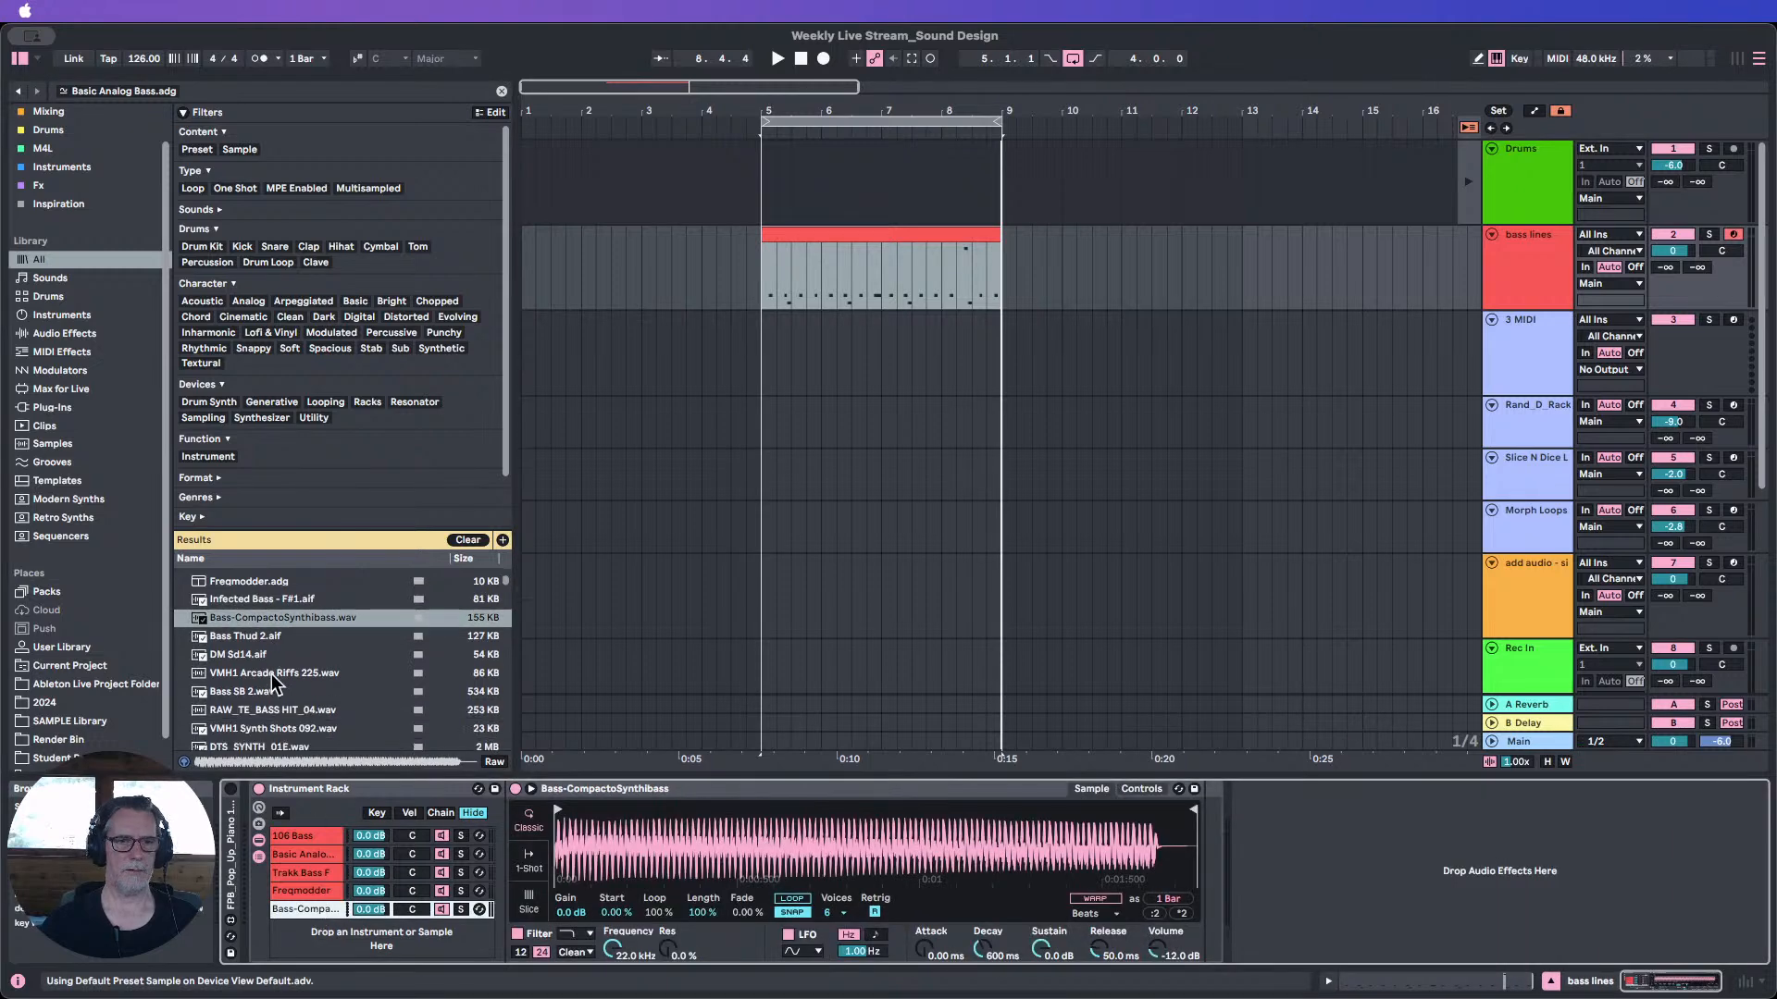
{"action": "left_click", "coordinate": [247, 695]}
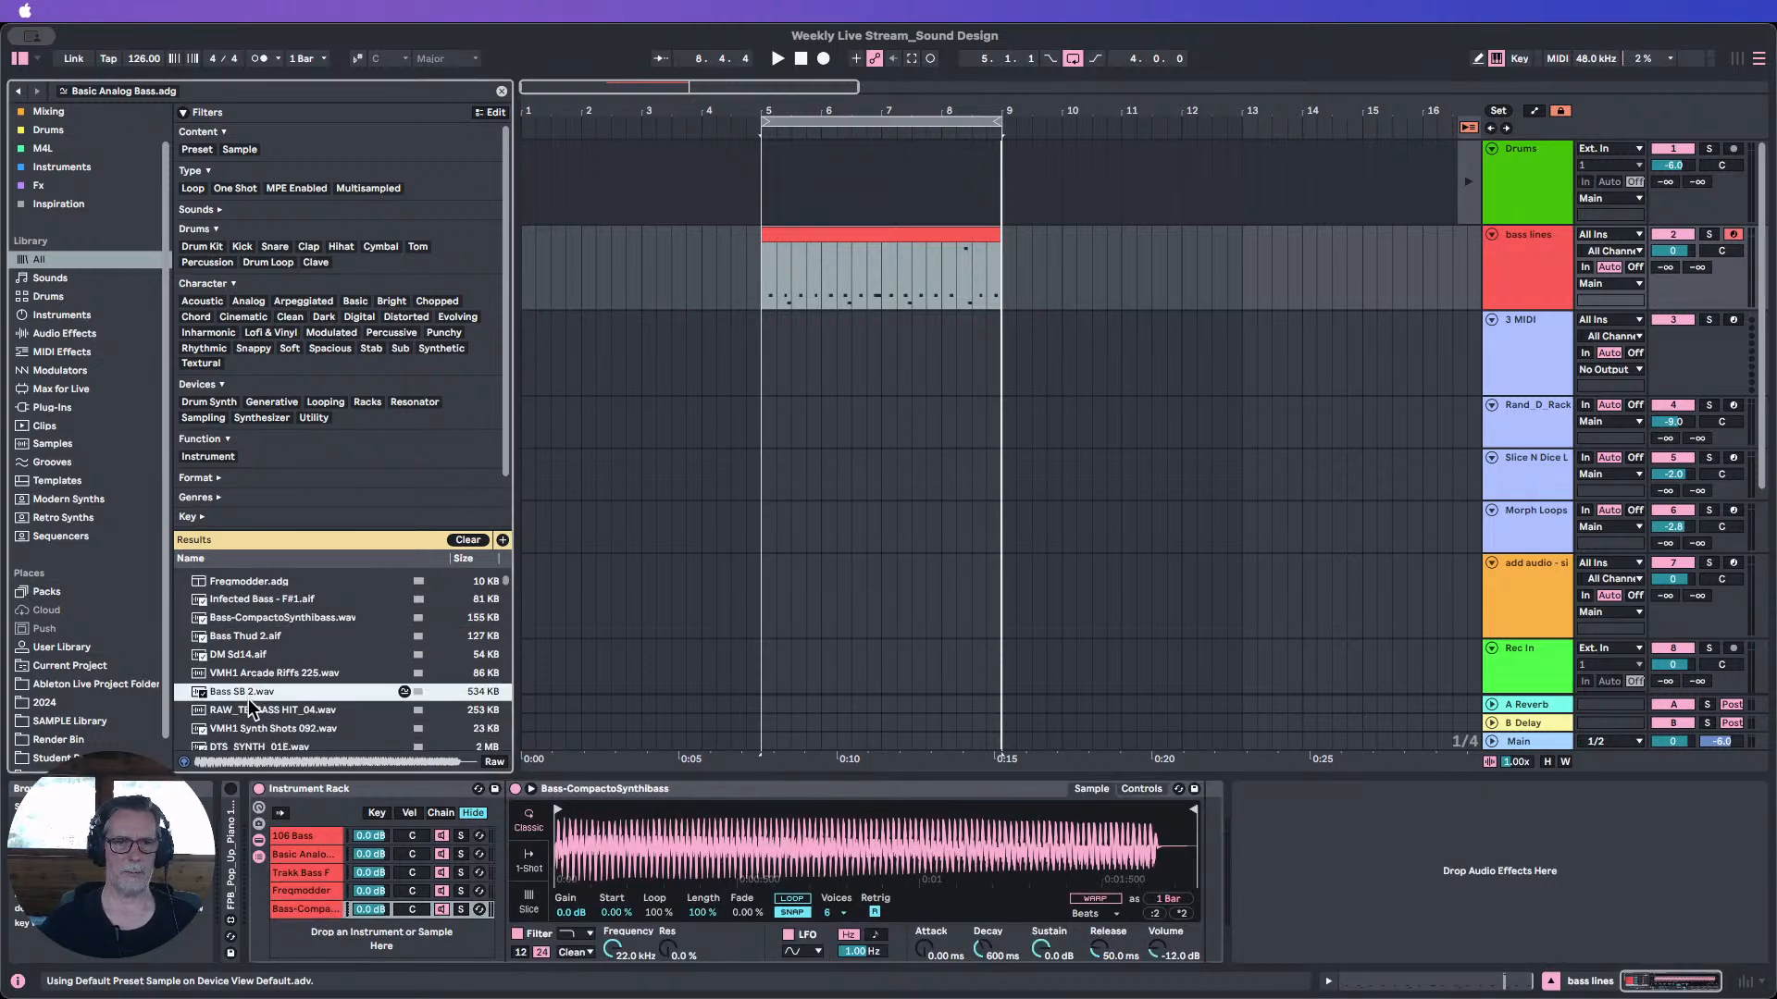
{"action": "left_click", "coordinate": [240, 707]}
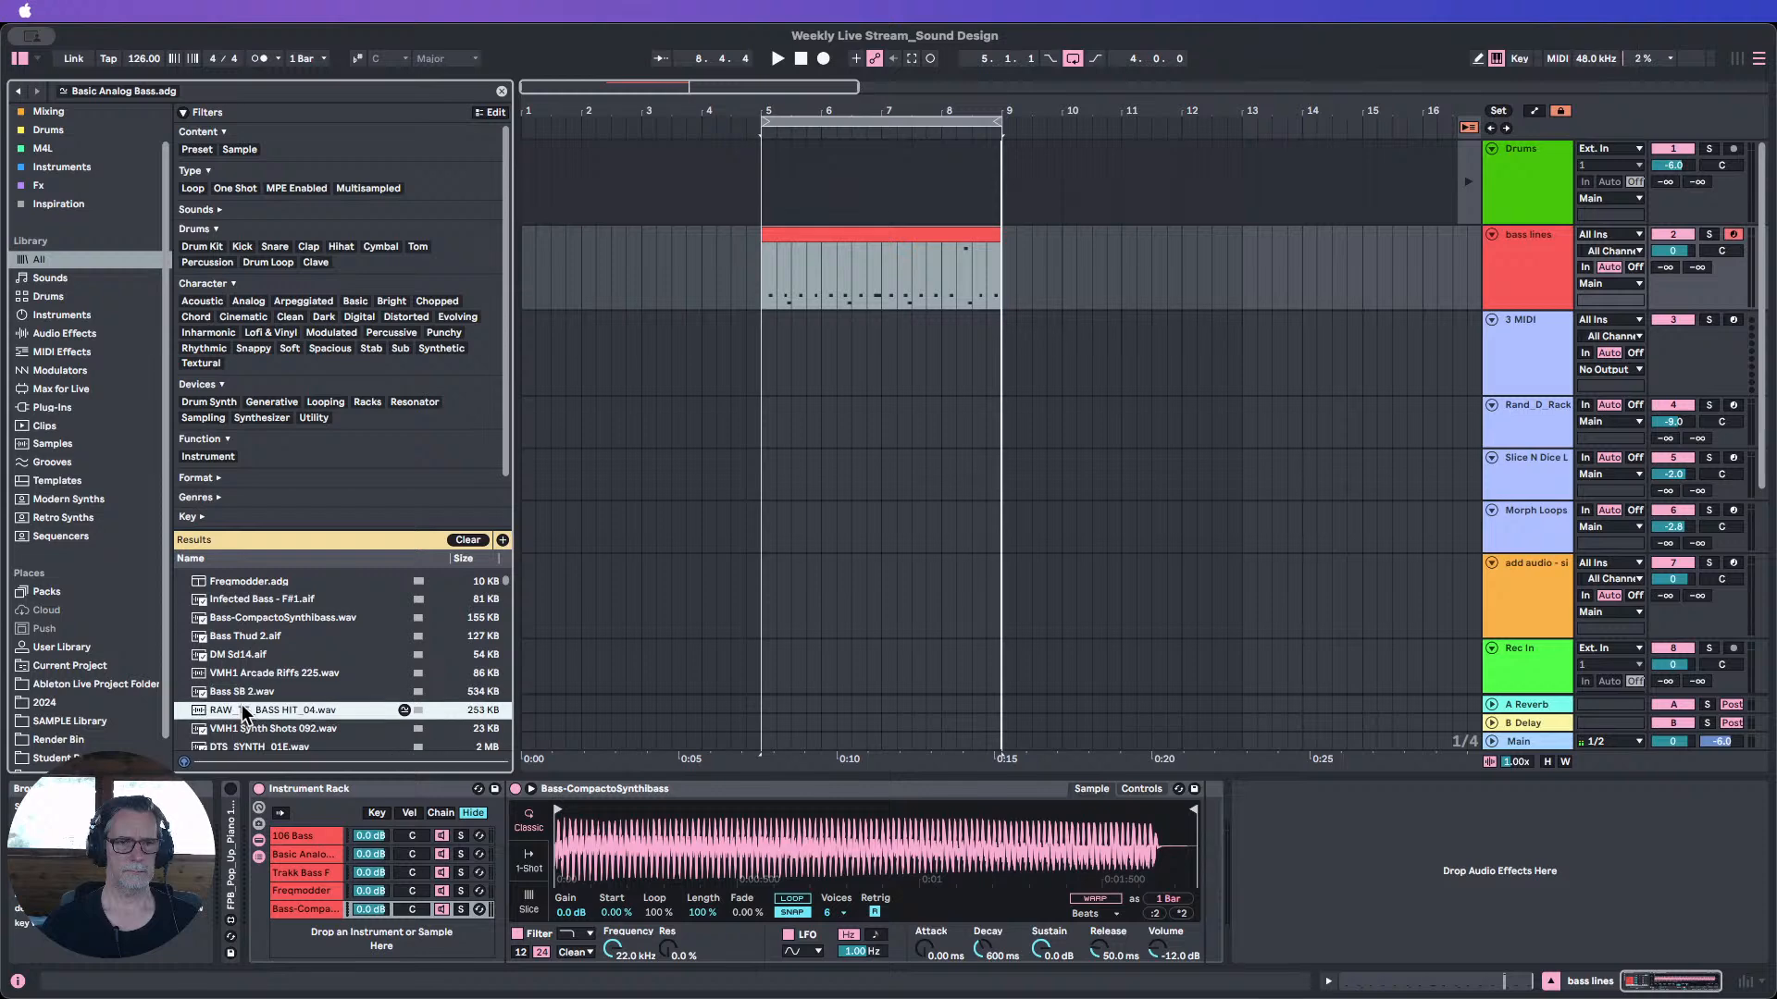
{"action": "scroll", "coordinate": [246, 698], "scroll_direction": "down", "scroll_amount": 1}
{"action": "left_click_drag", "start_coordinate": [237, 694], "coordinate": [324, 934]}
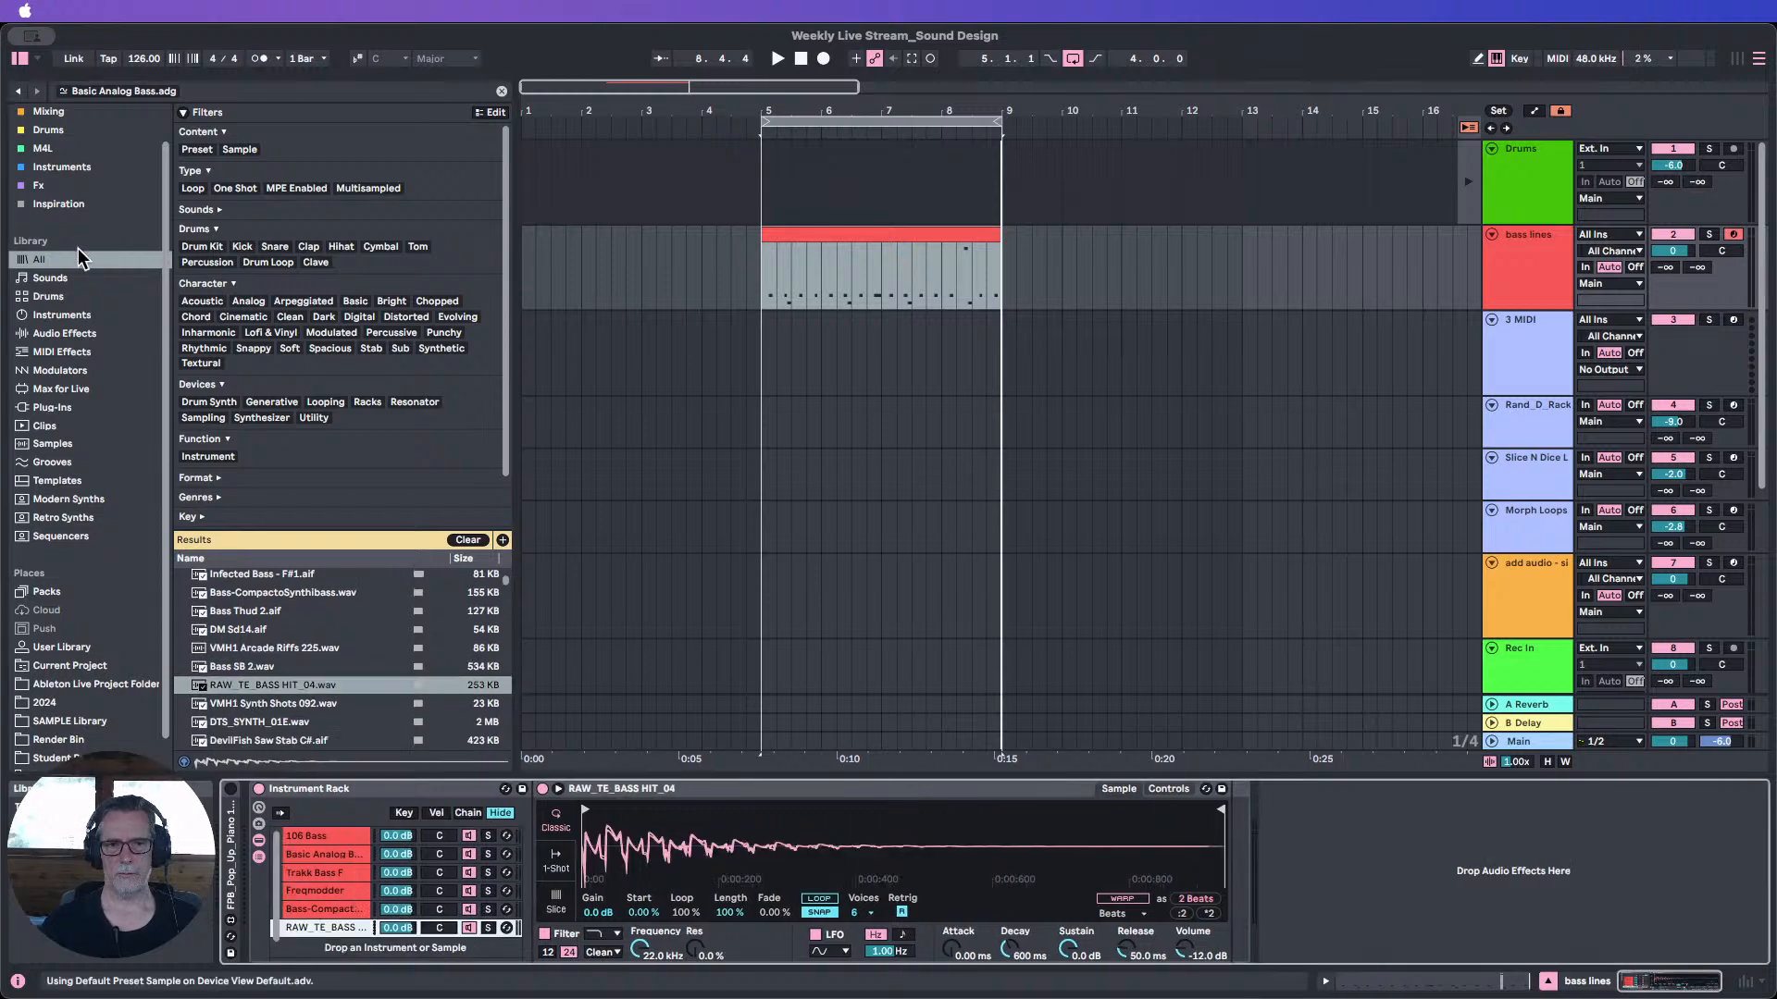
Hide the browser and look through the devices of all six chains, ending on the 106 Bass chain.
{"action": "left_click", "coordinate": [19, 59]}
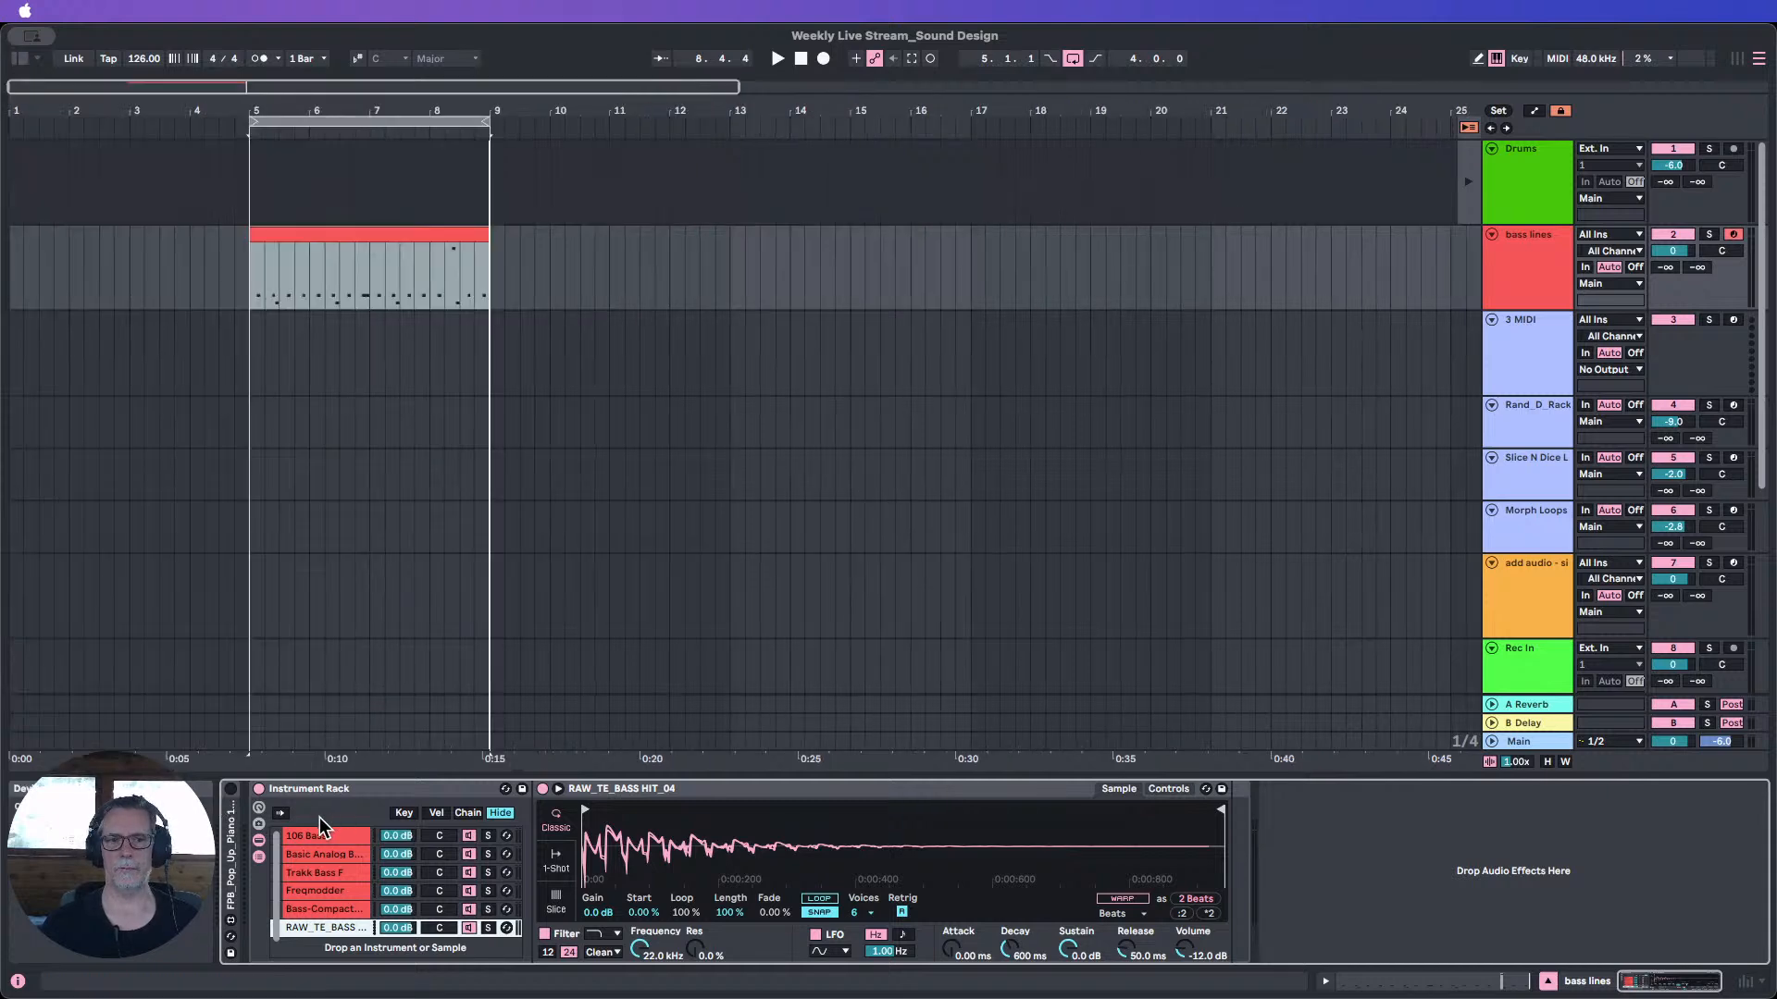
{"action": "left_click", "coordinate": [337, 851]}
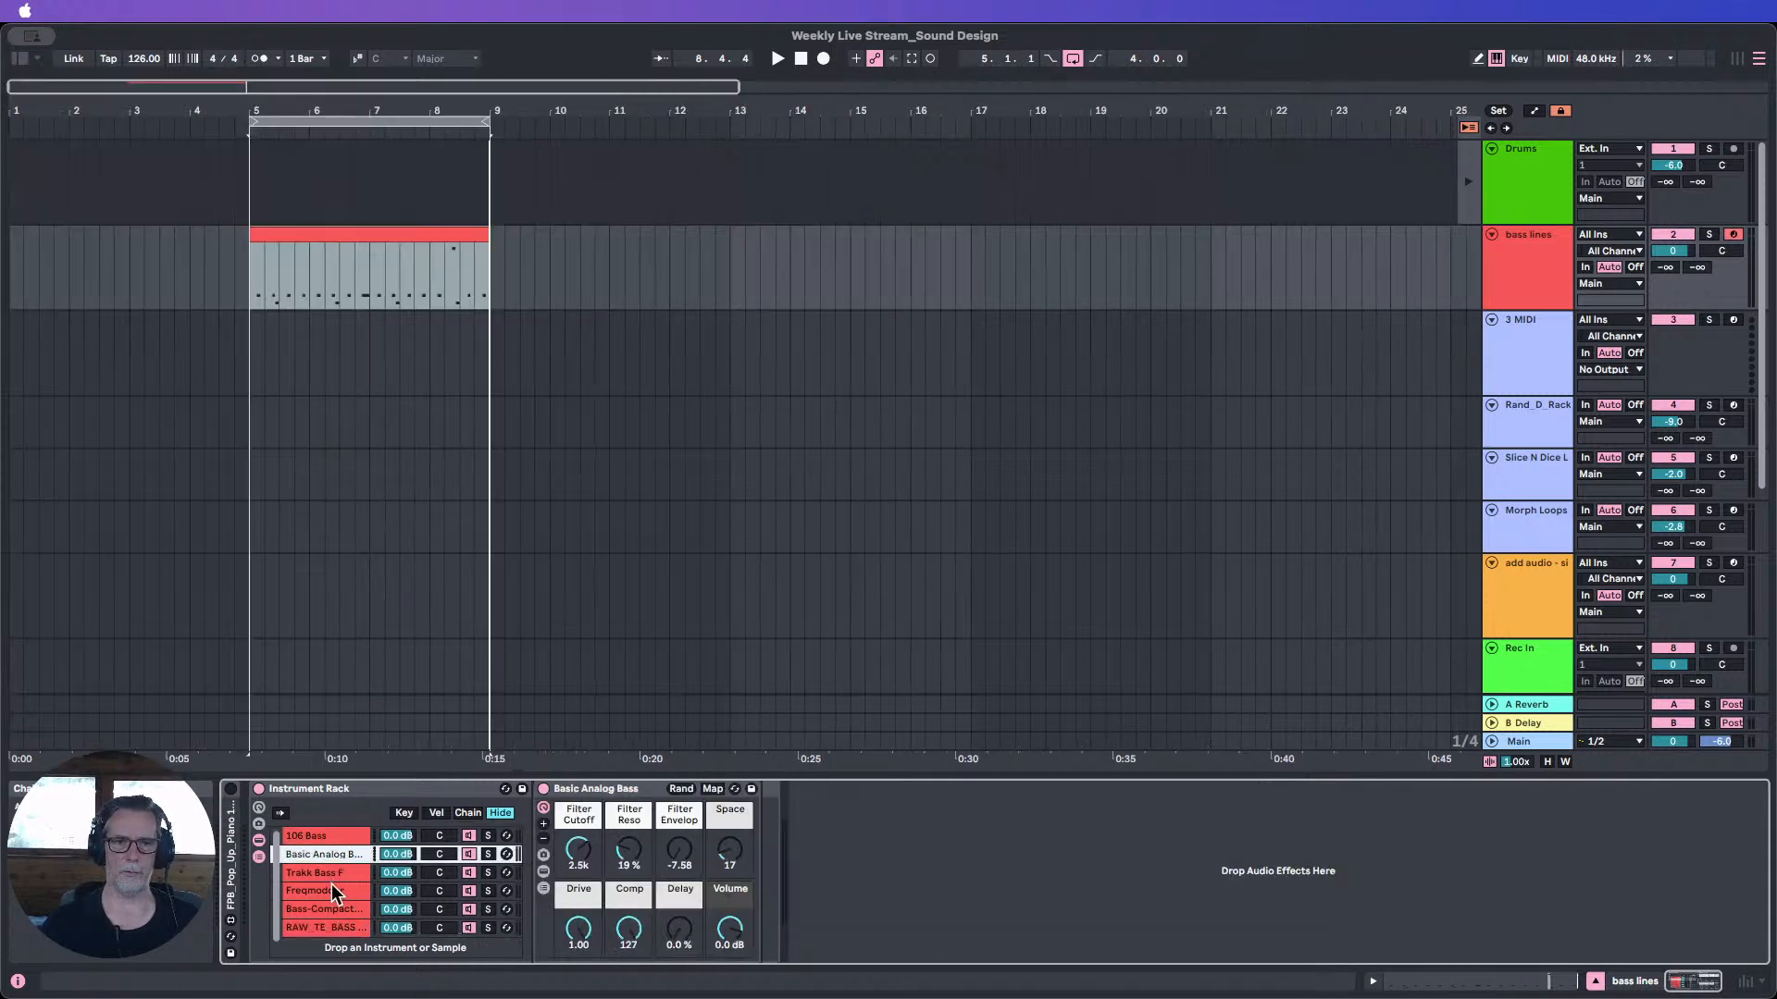
{"action": "left_click", "coordinate": [333, 873]}
{"action": "left_click", "coordinate": [330, 891]}
{"action": "left_click", "coordinate": [331, 910]}
{"action": "left_click", "coordinate": [331, 928]}
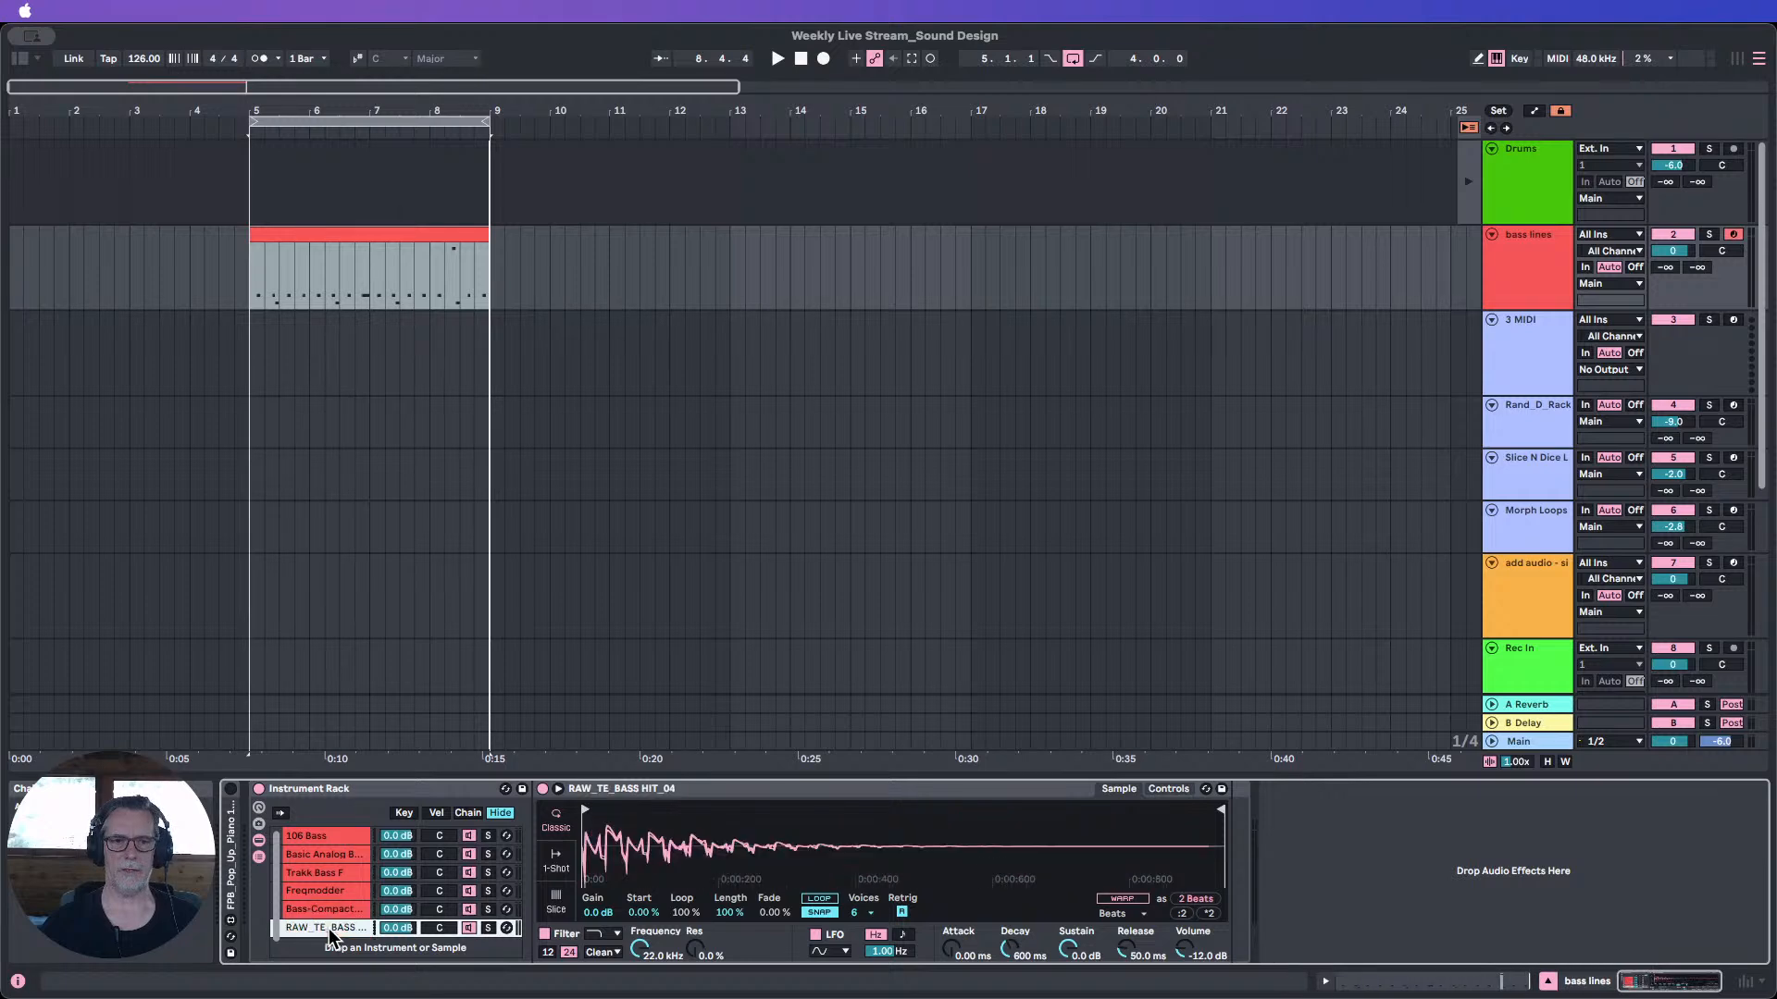
{"action": "left_click", "coordinate": [322, 838]}
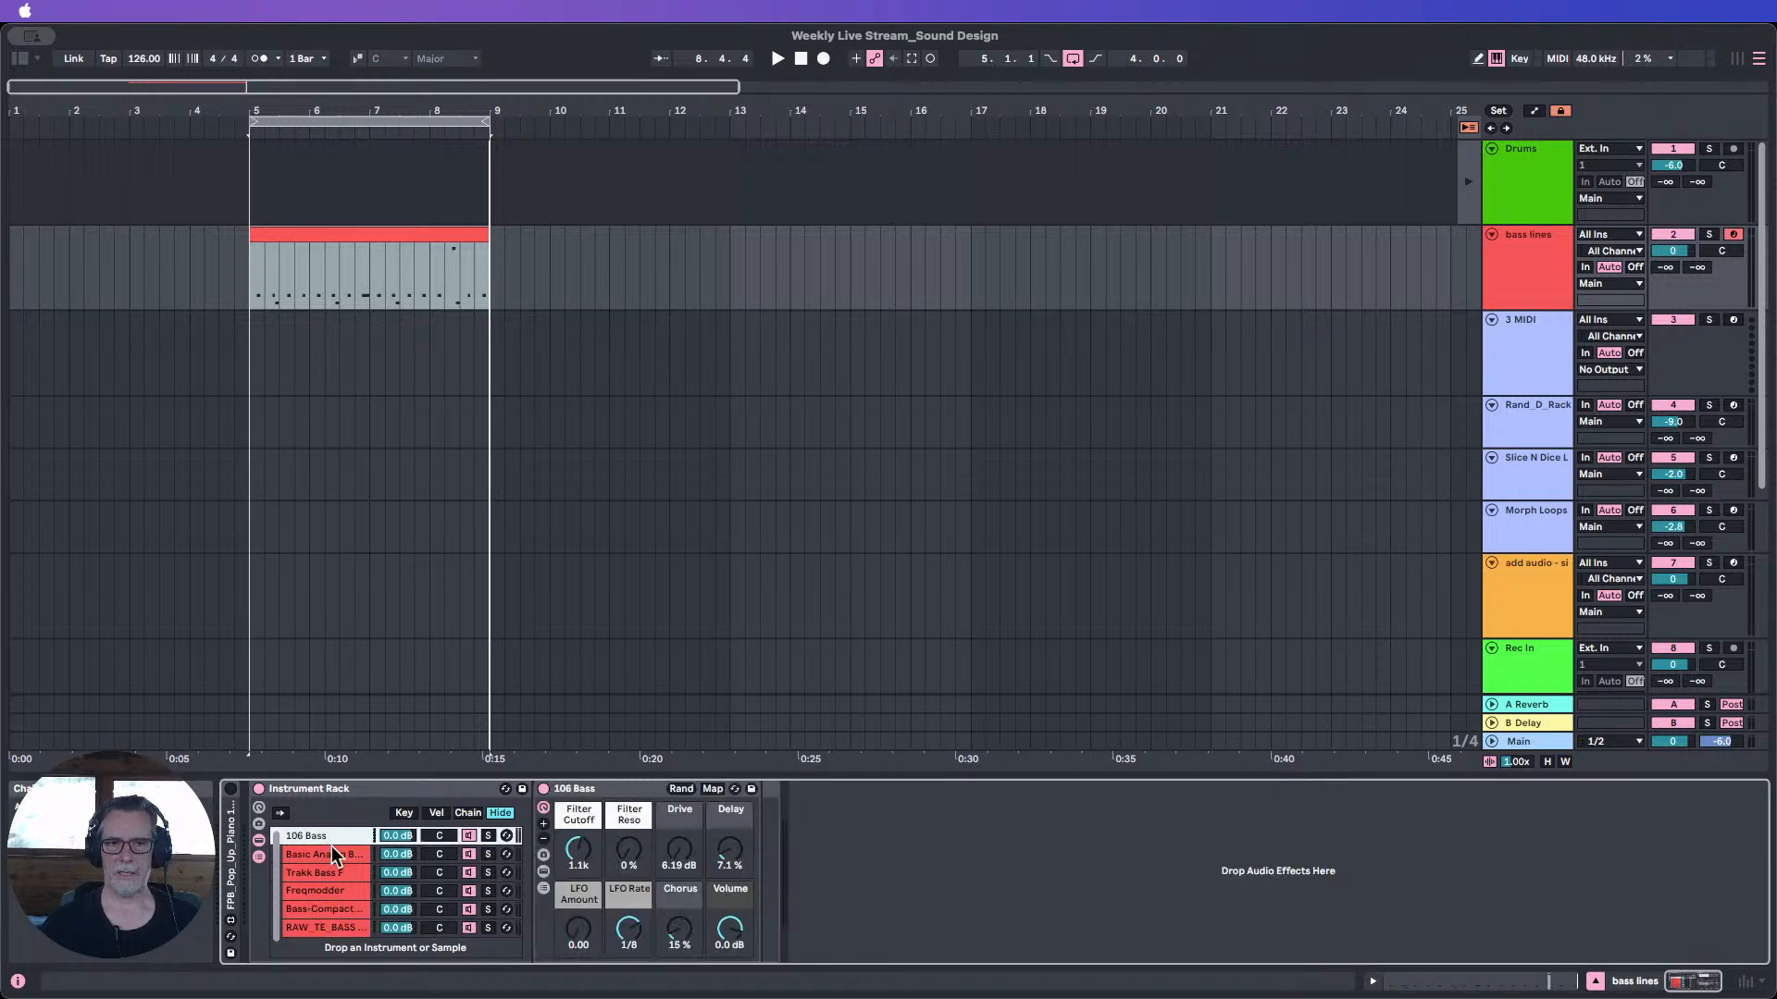
Show the browser again, clear the similarity search, and look through the Instruments library's bass presets, including the Wavetable ones.
{"action": "left_click", "coordinate": [20, 58]}
{"action": "left_click", "coordinate": [457, 541]}
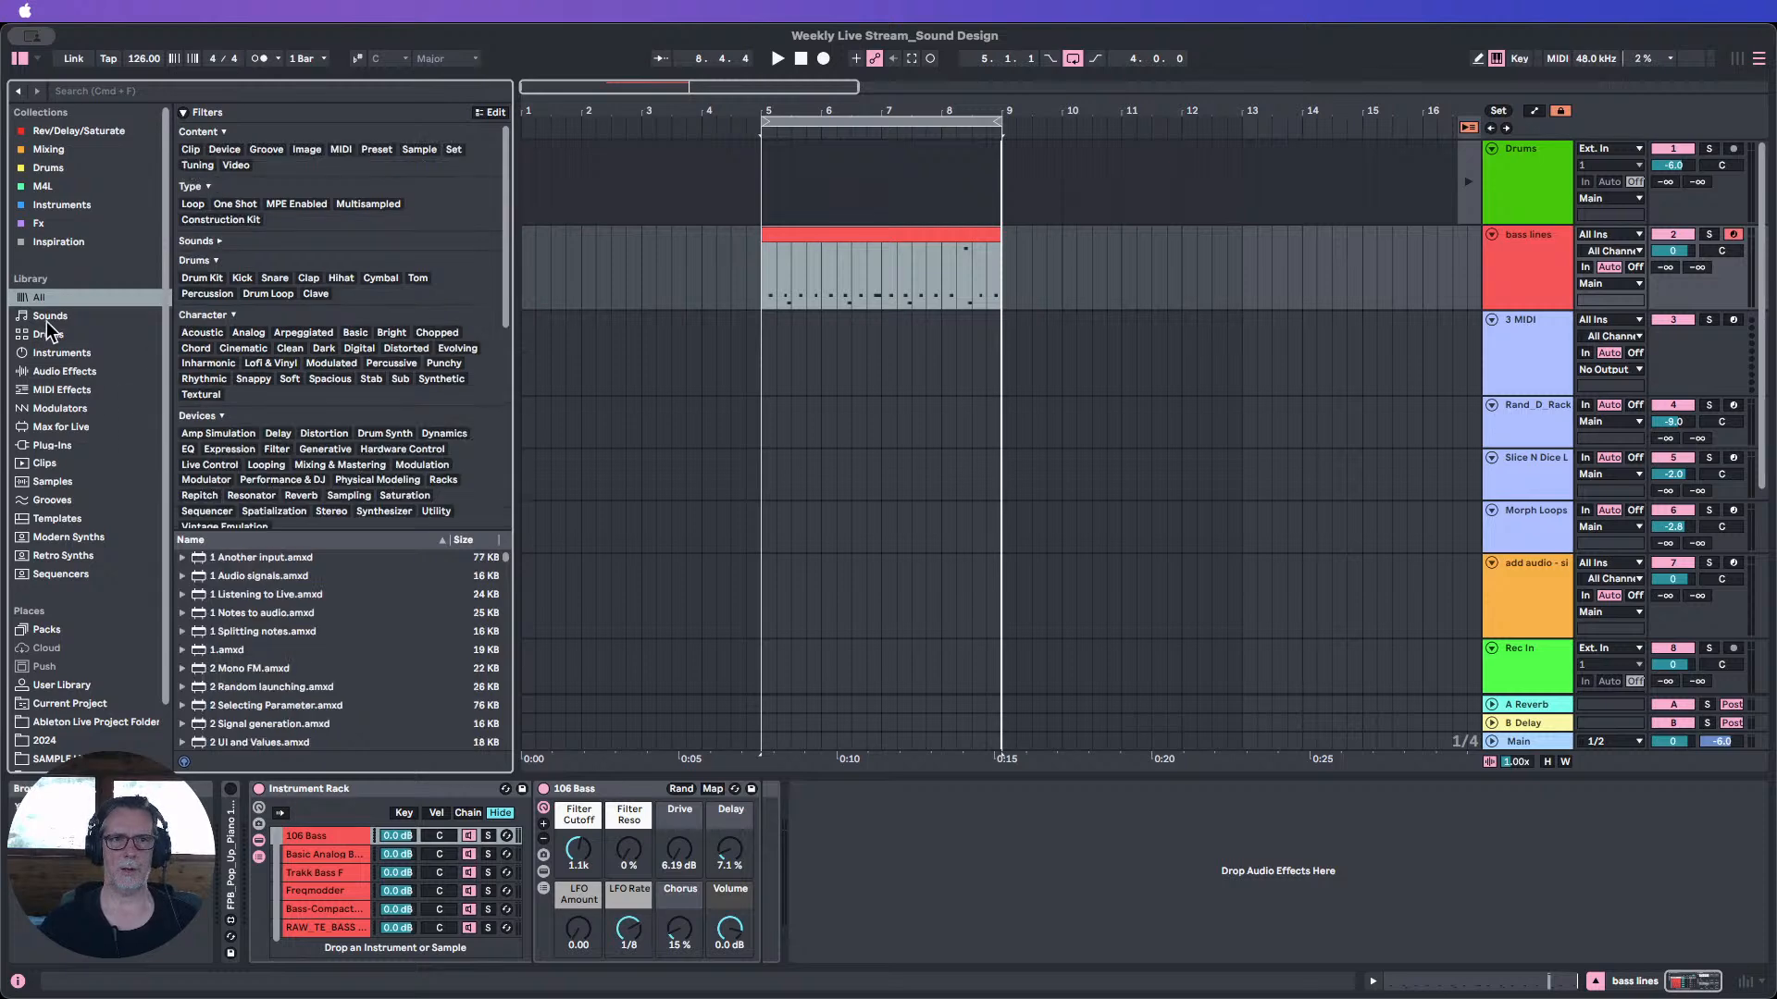
{"action": "left_click", "coordinate": [56, 353]}
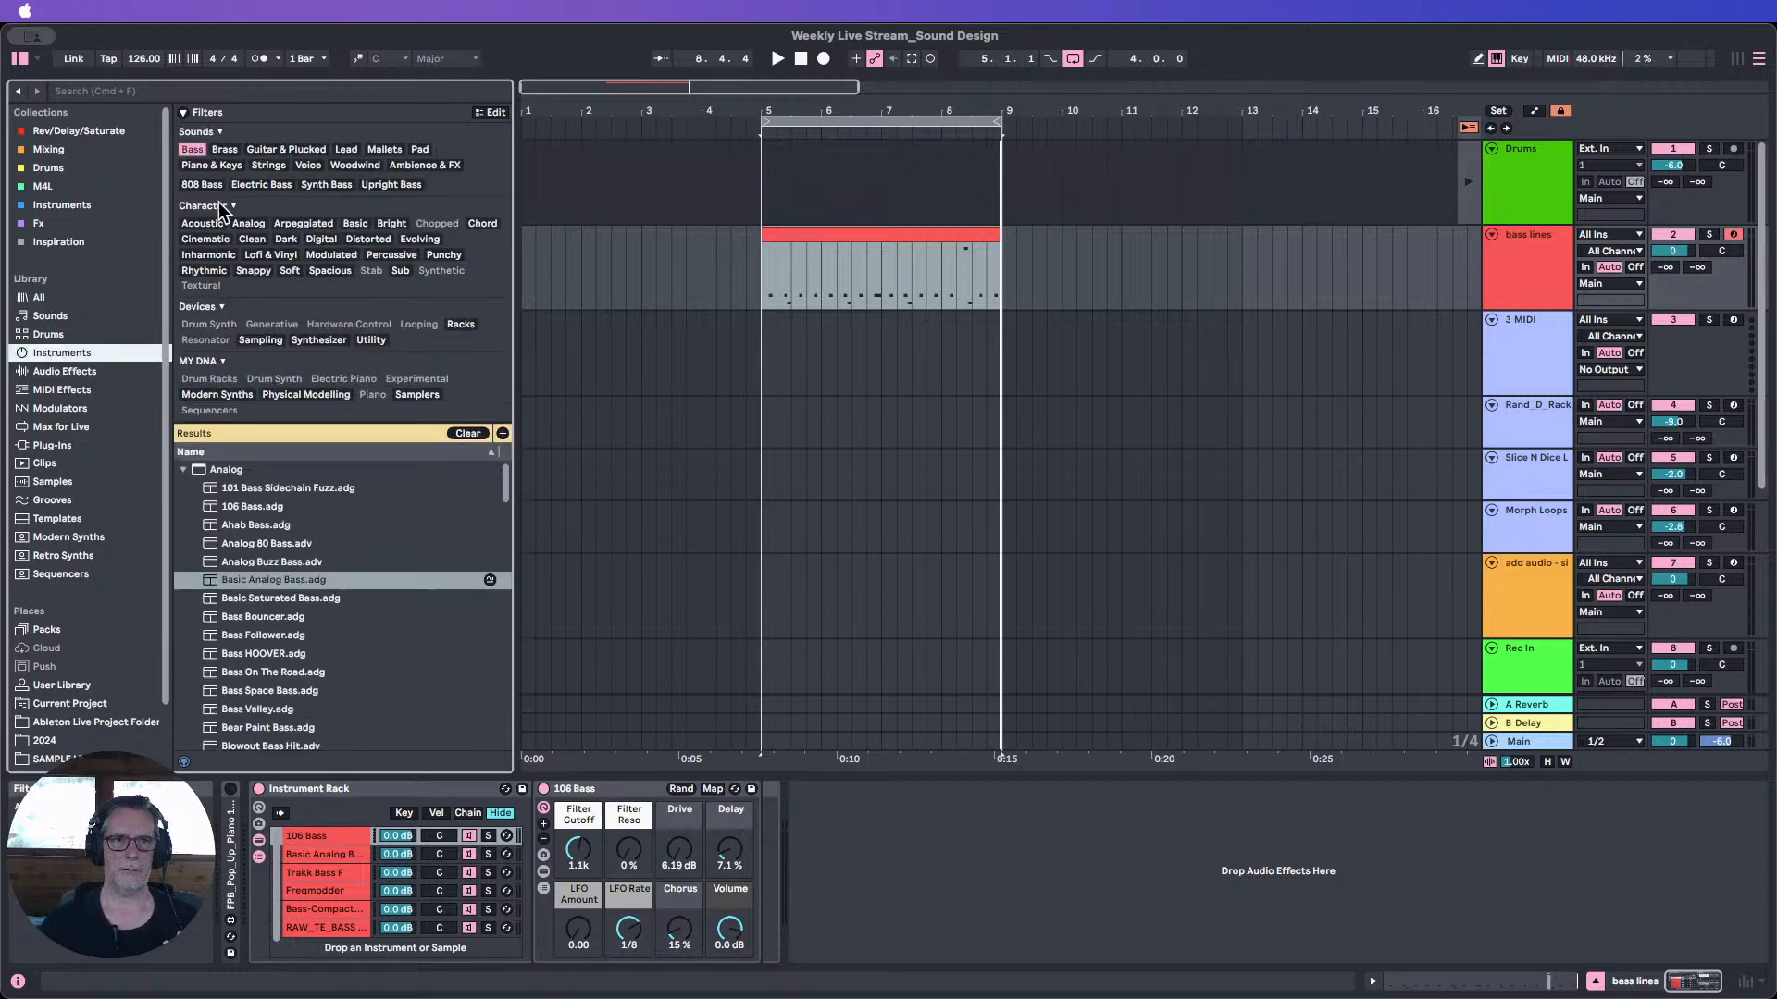
{"action": "left_click", "coordinate": [183, 469]}
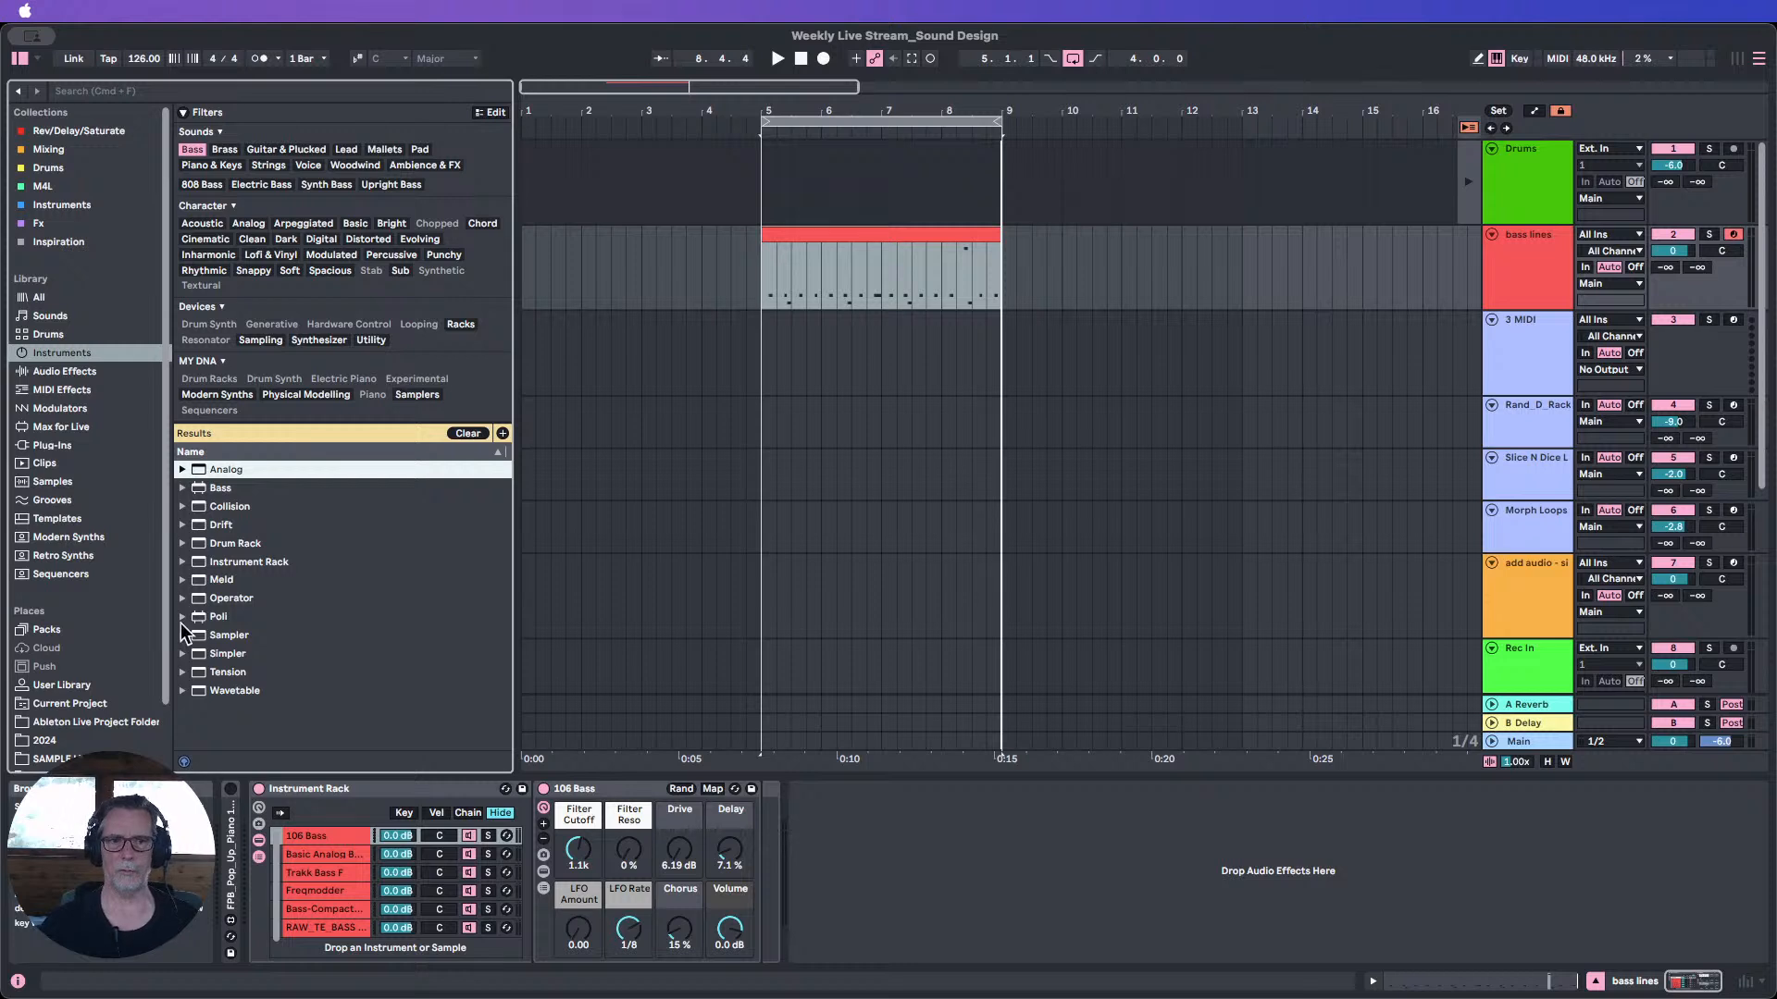
{"action": "left_click", "coordinate": [182, 690]}
{"action": "scroll", "coordinate": [233, 708], "scroll_direction": "down", "scroll_amount": 2}
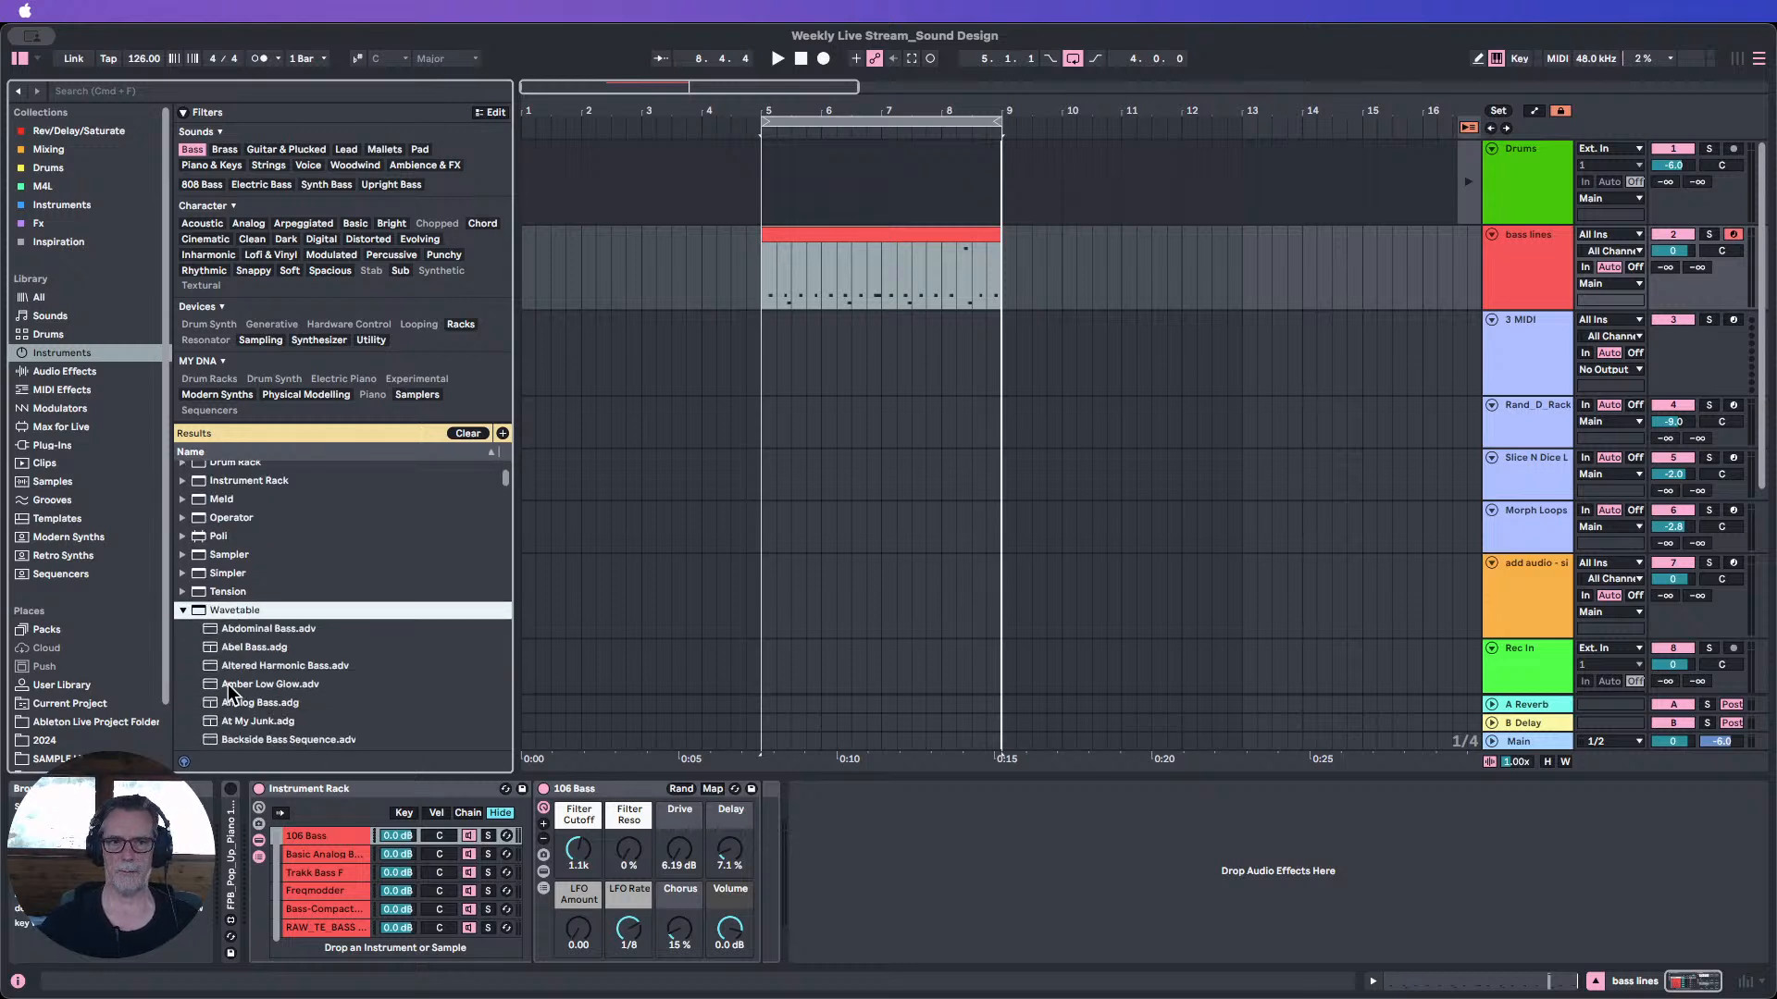
{"action": "left_click", "coordinate": [183, 617]}
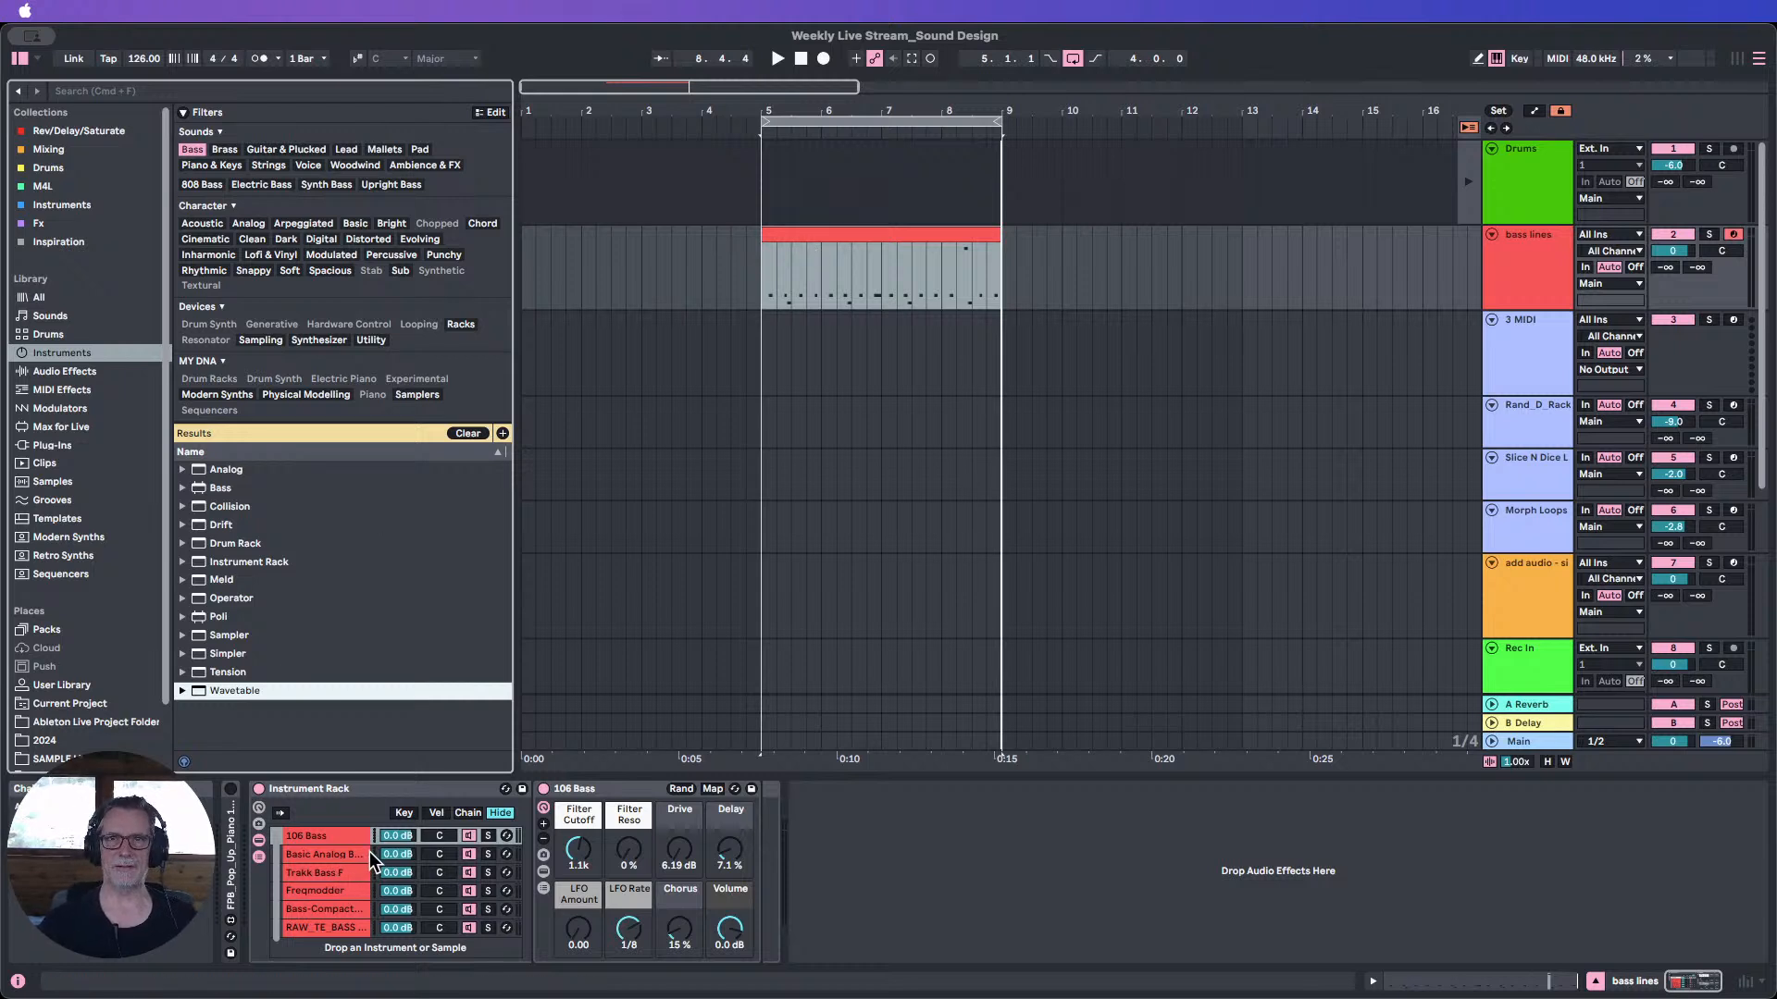
Select all six chains in the Instrument Rack and deactivate them together, leaving only the RAW_TE_BASS HIT_04 chain selected.
{"action": "left_click", "coordinate": [326, 836]}
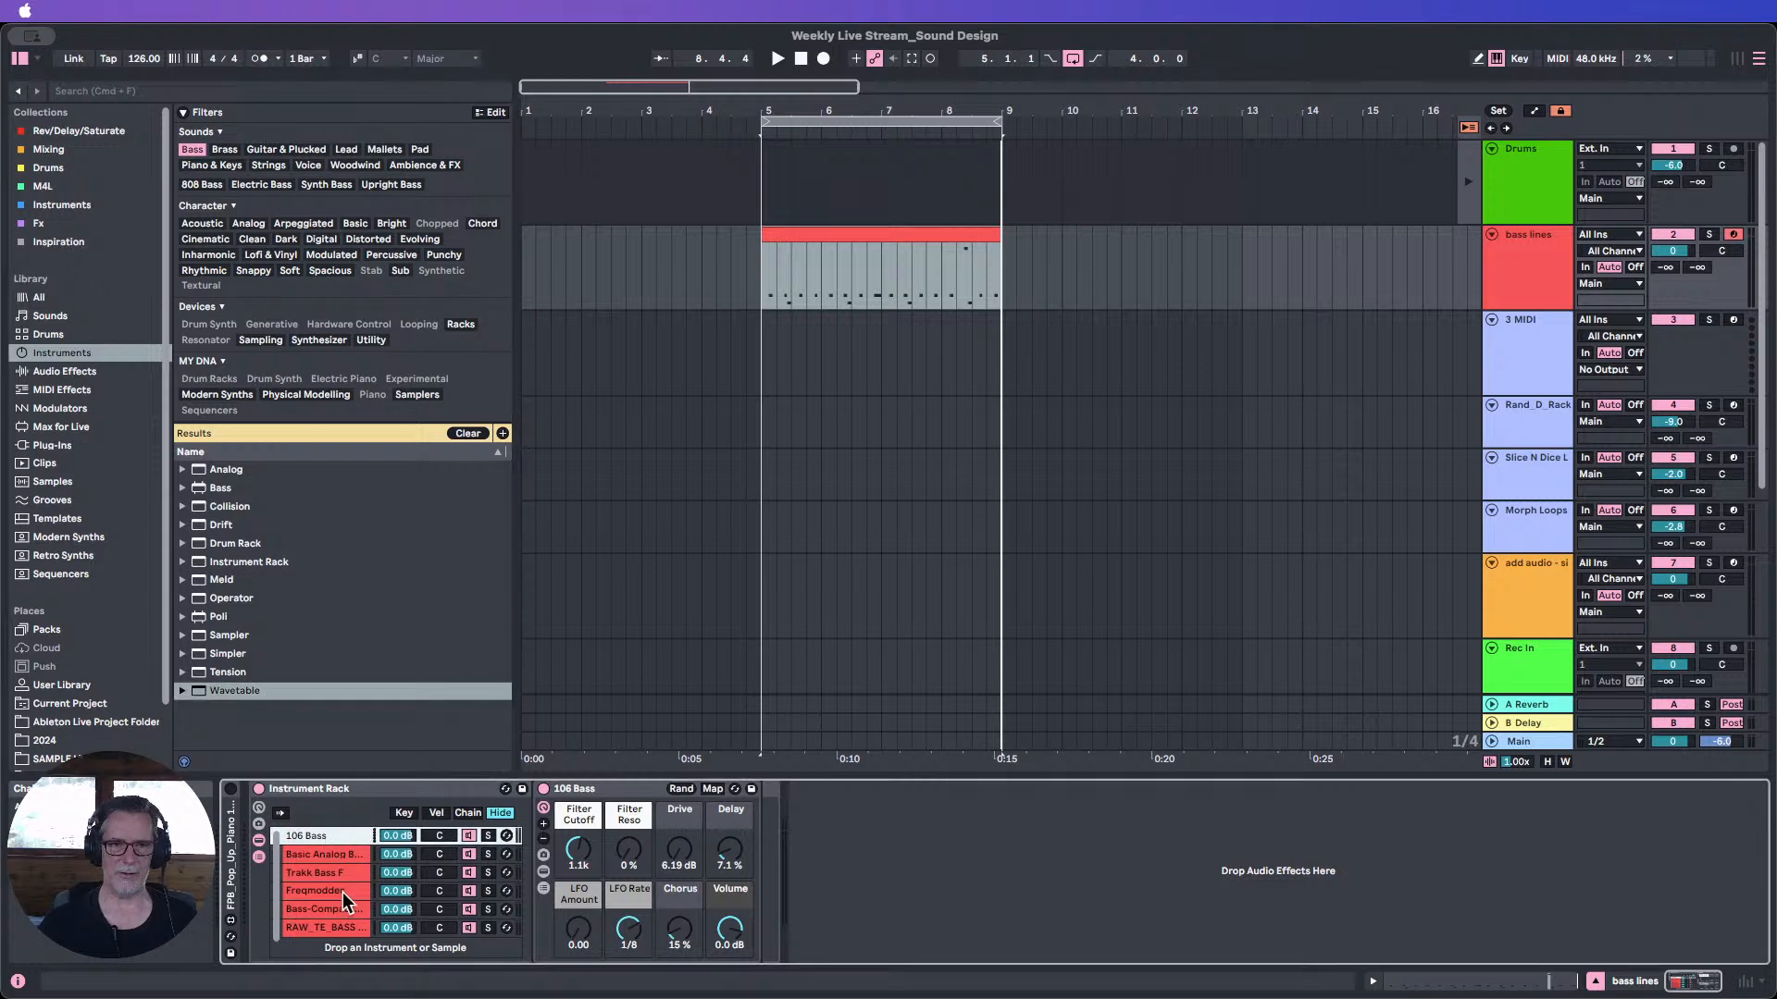
{"action": "scroll", "coordinate": [337, 909], "scroll_direction": "down", "scroll_amount": 2}
{"action": "scroll", "coordinate": [324, 893], "scroll_direction": "up", "scroll_amount": 2}
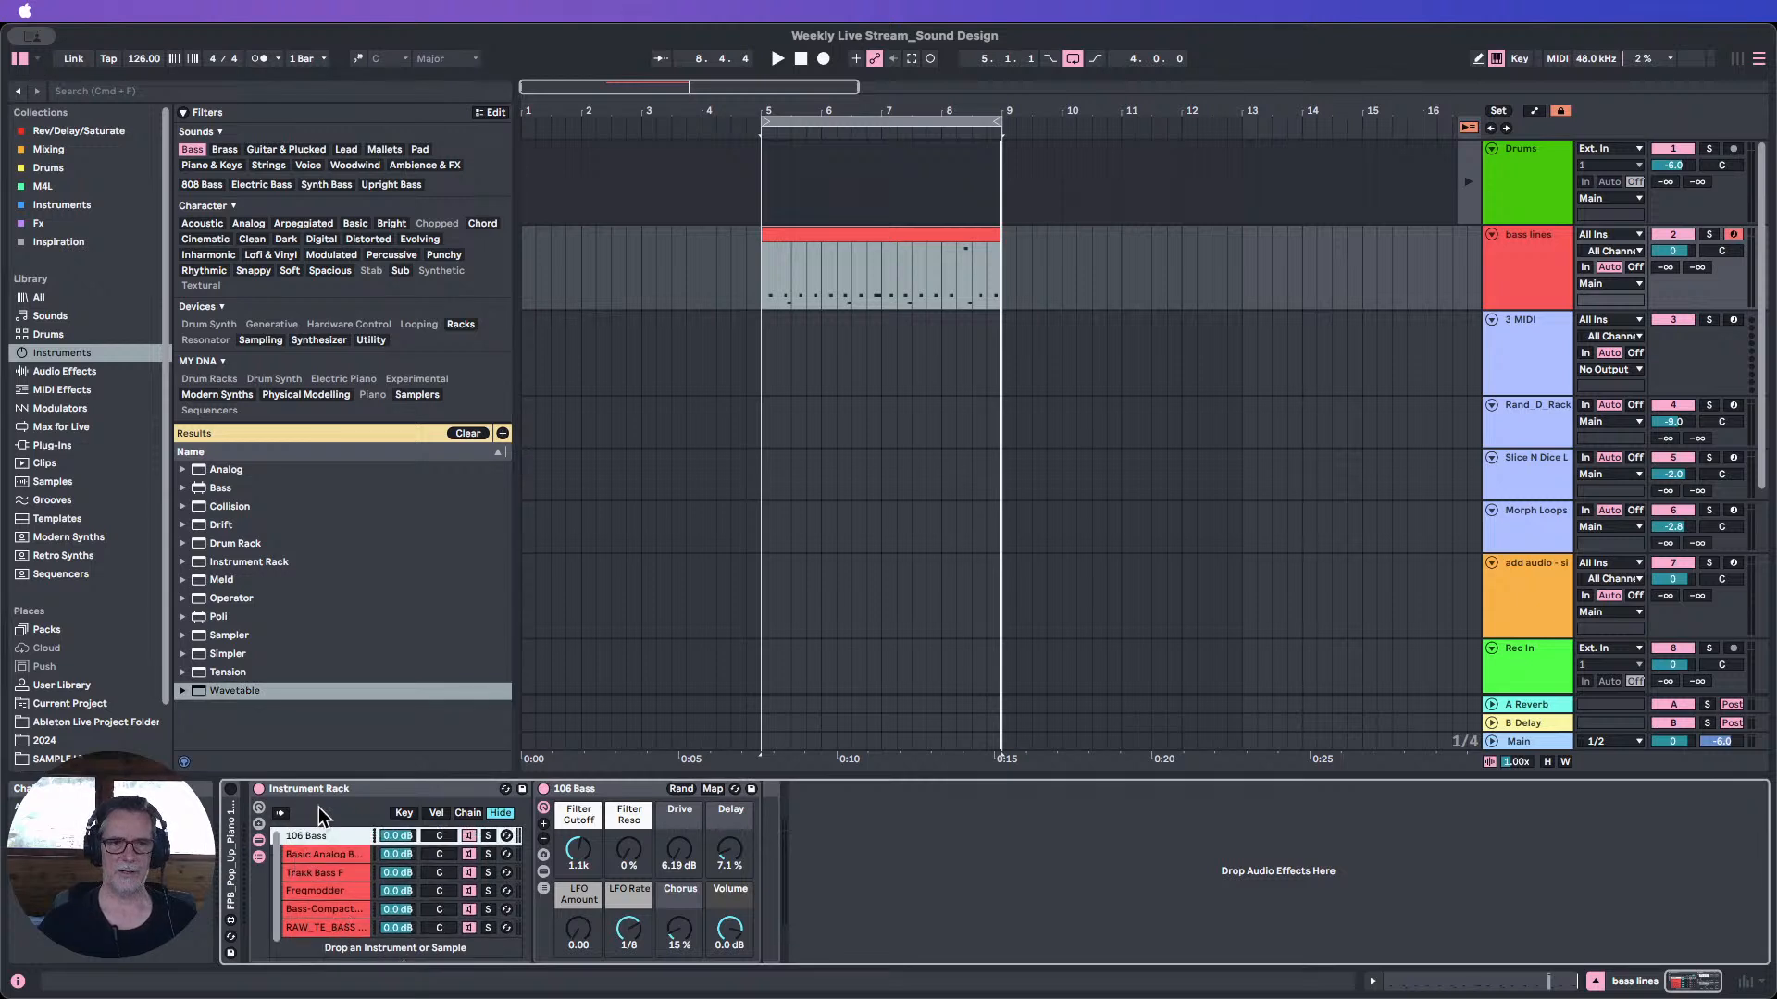
{"action": "scroll", "coordinate": [356, 919], "scroll_direction": "down", "scroll_amount": 2}
{"action": "left_click", "coordinate": [335, 916], "text": "shift"}
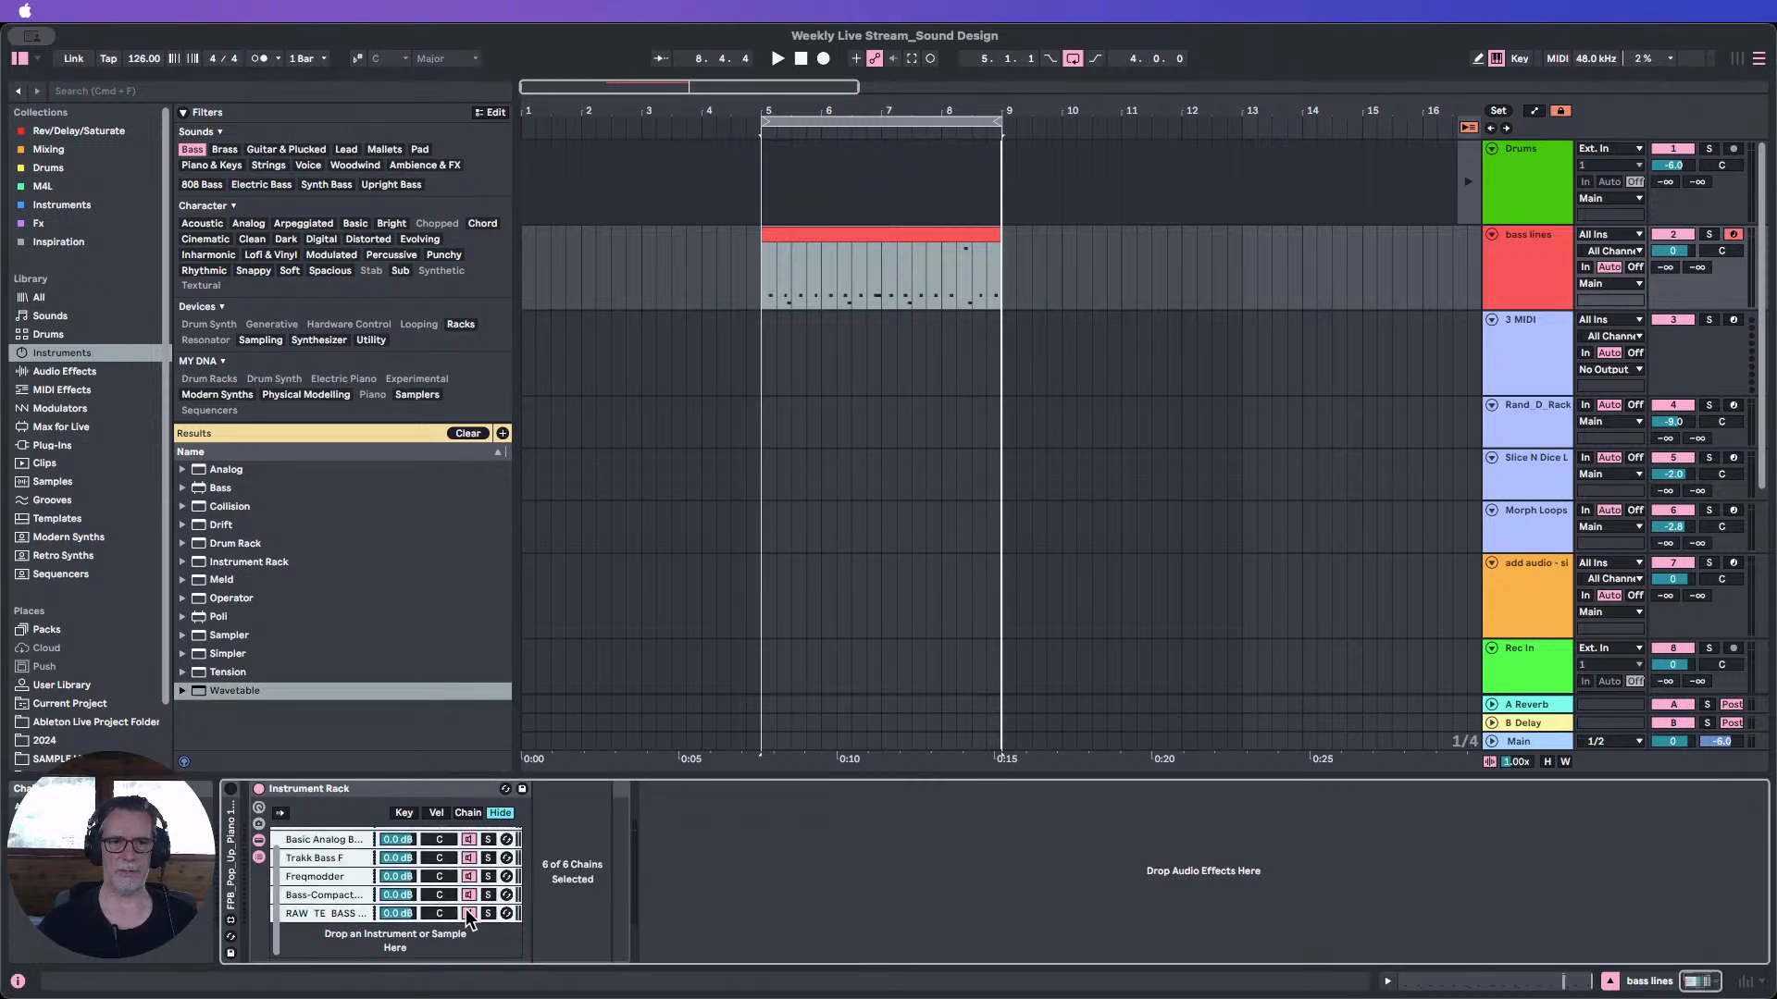
{"action": "left_click", "coordinate": [469, 913]}
{"action": "left_click", "coordinate": [335, 914]}
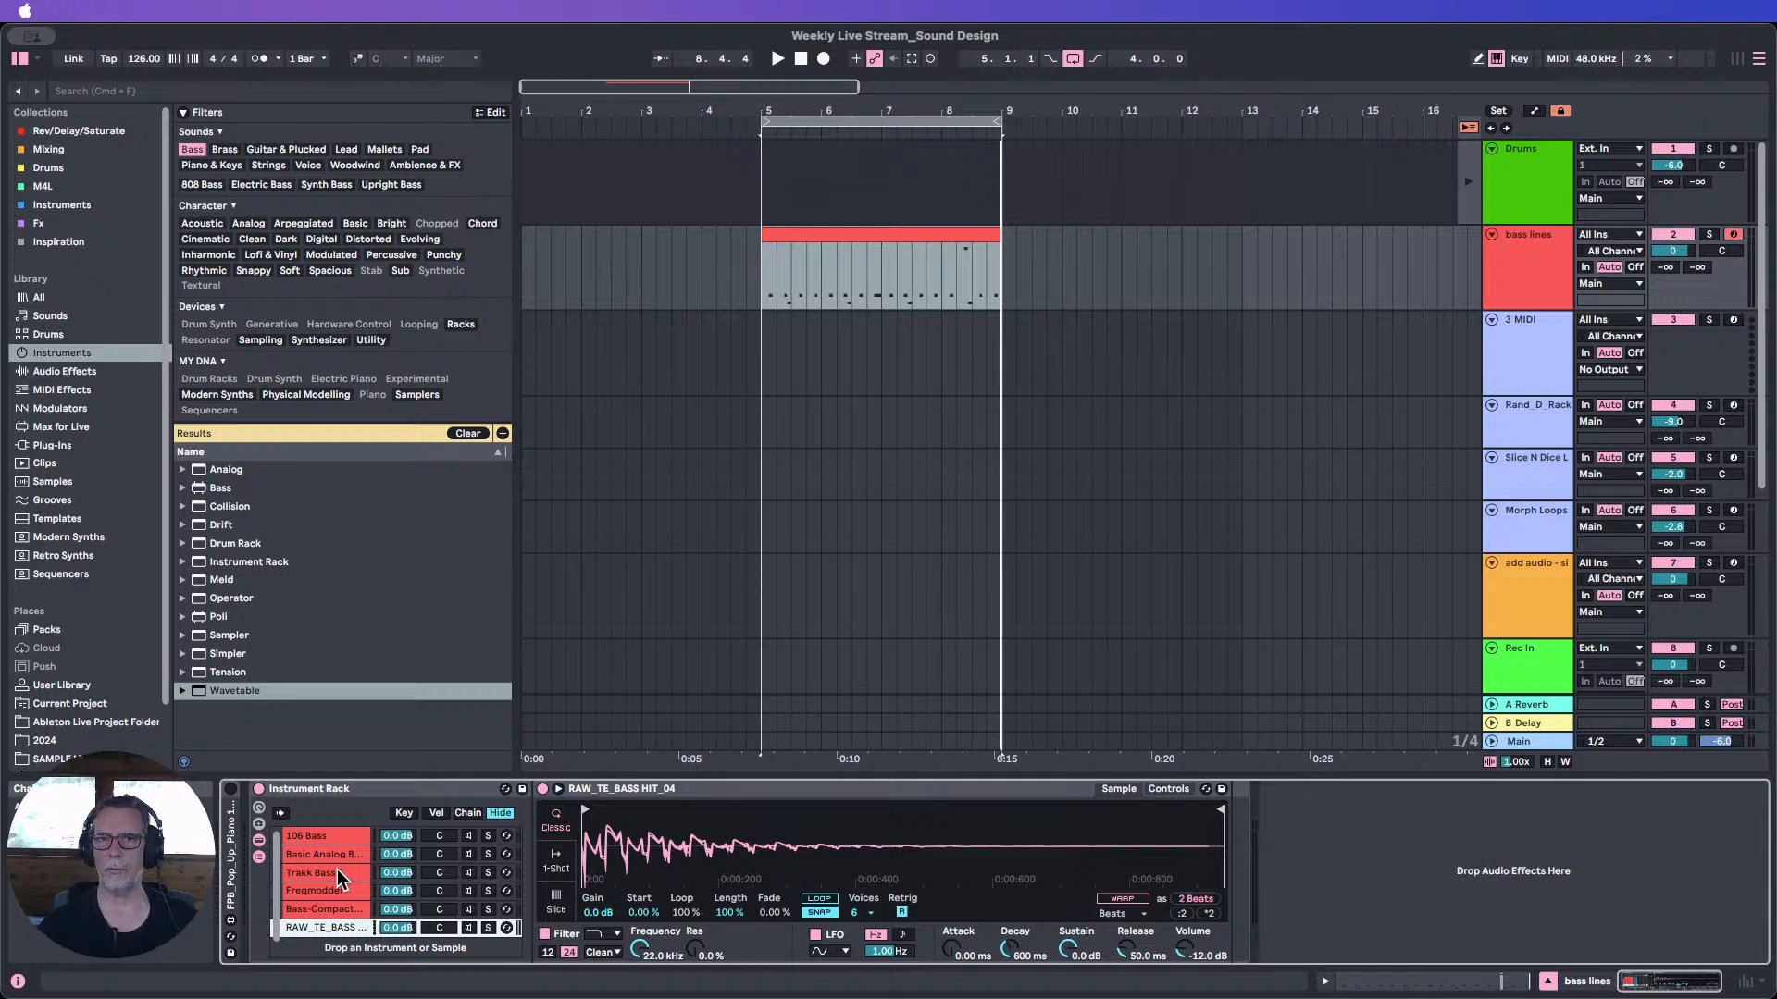
Hide the browser and rename the Instrument Rack as Bass preset Rack.
{"action": "left_click", "coordinate": [19, 60]}
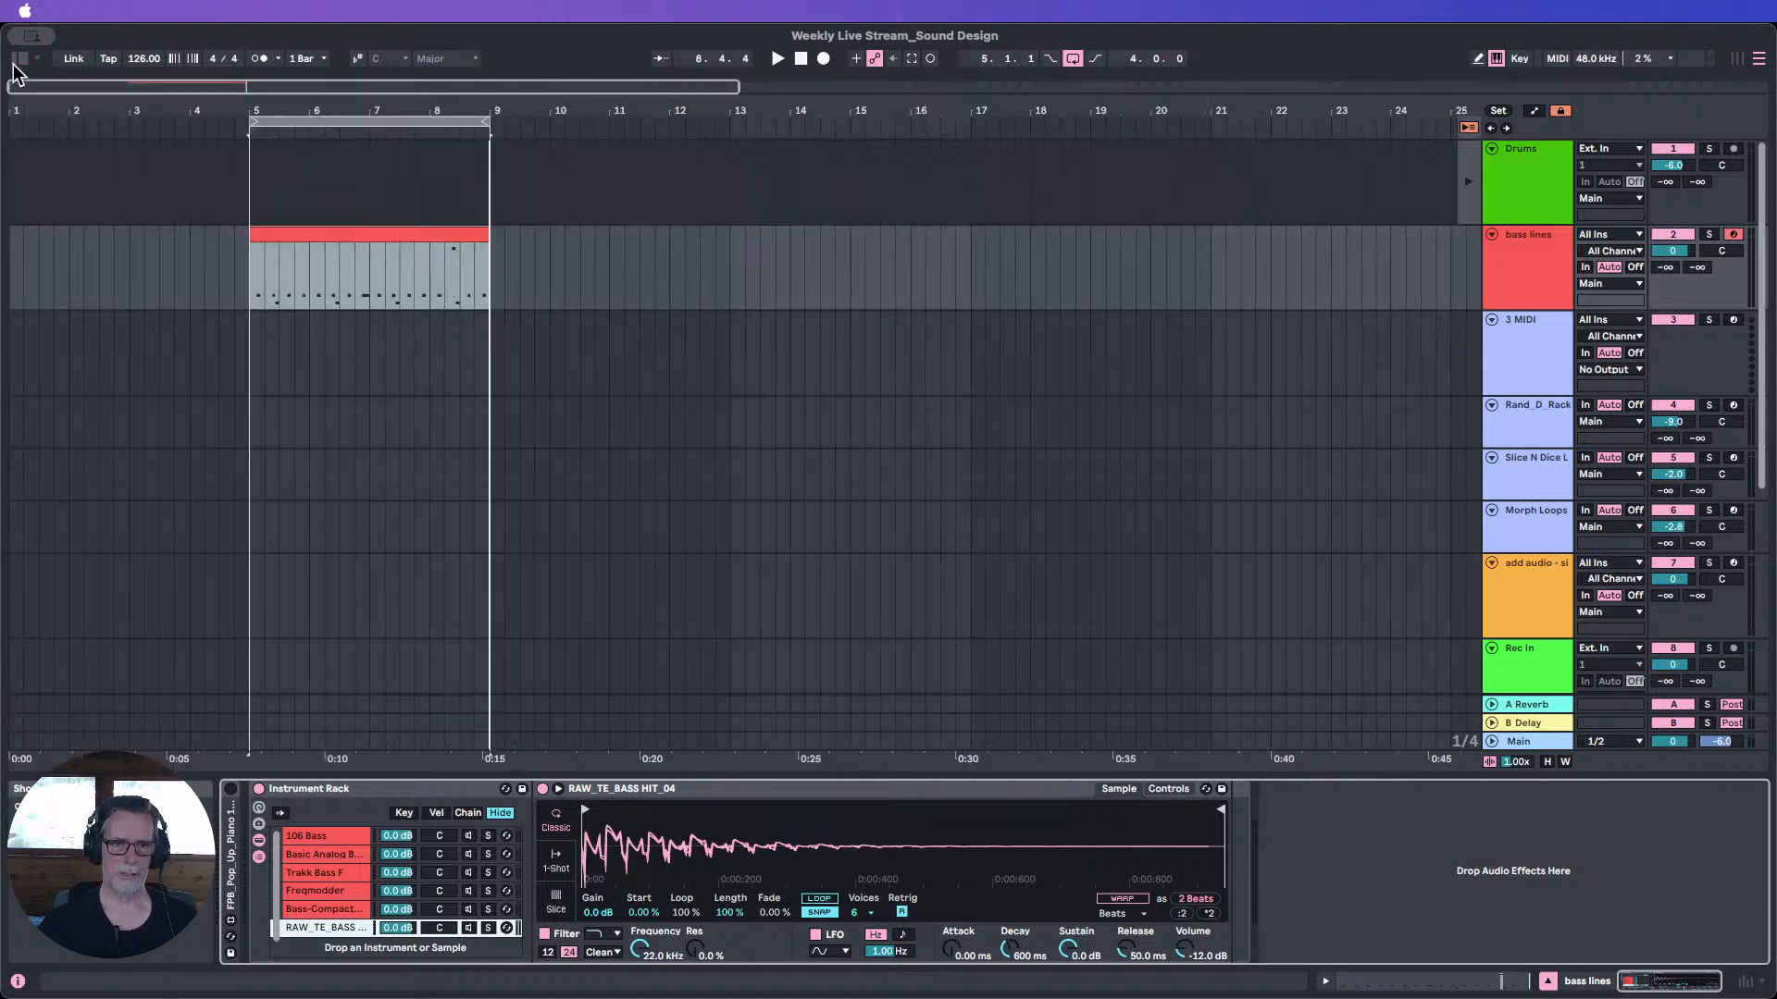
{"action": "left_click", "coordinate": [301, 798]}
{"action": "key", "text": "super+r"}
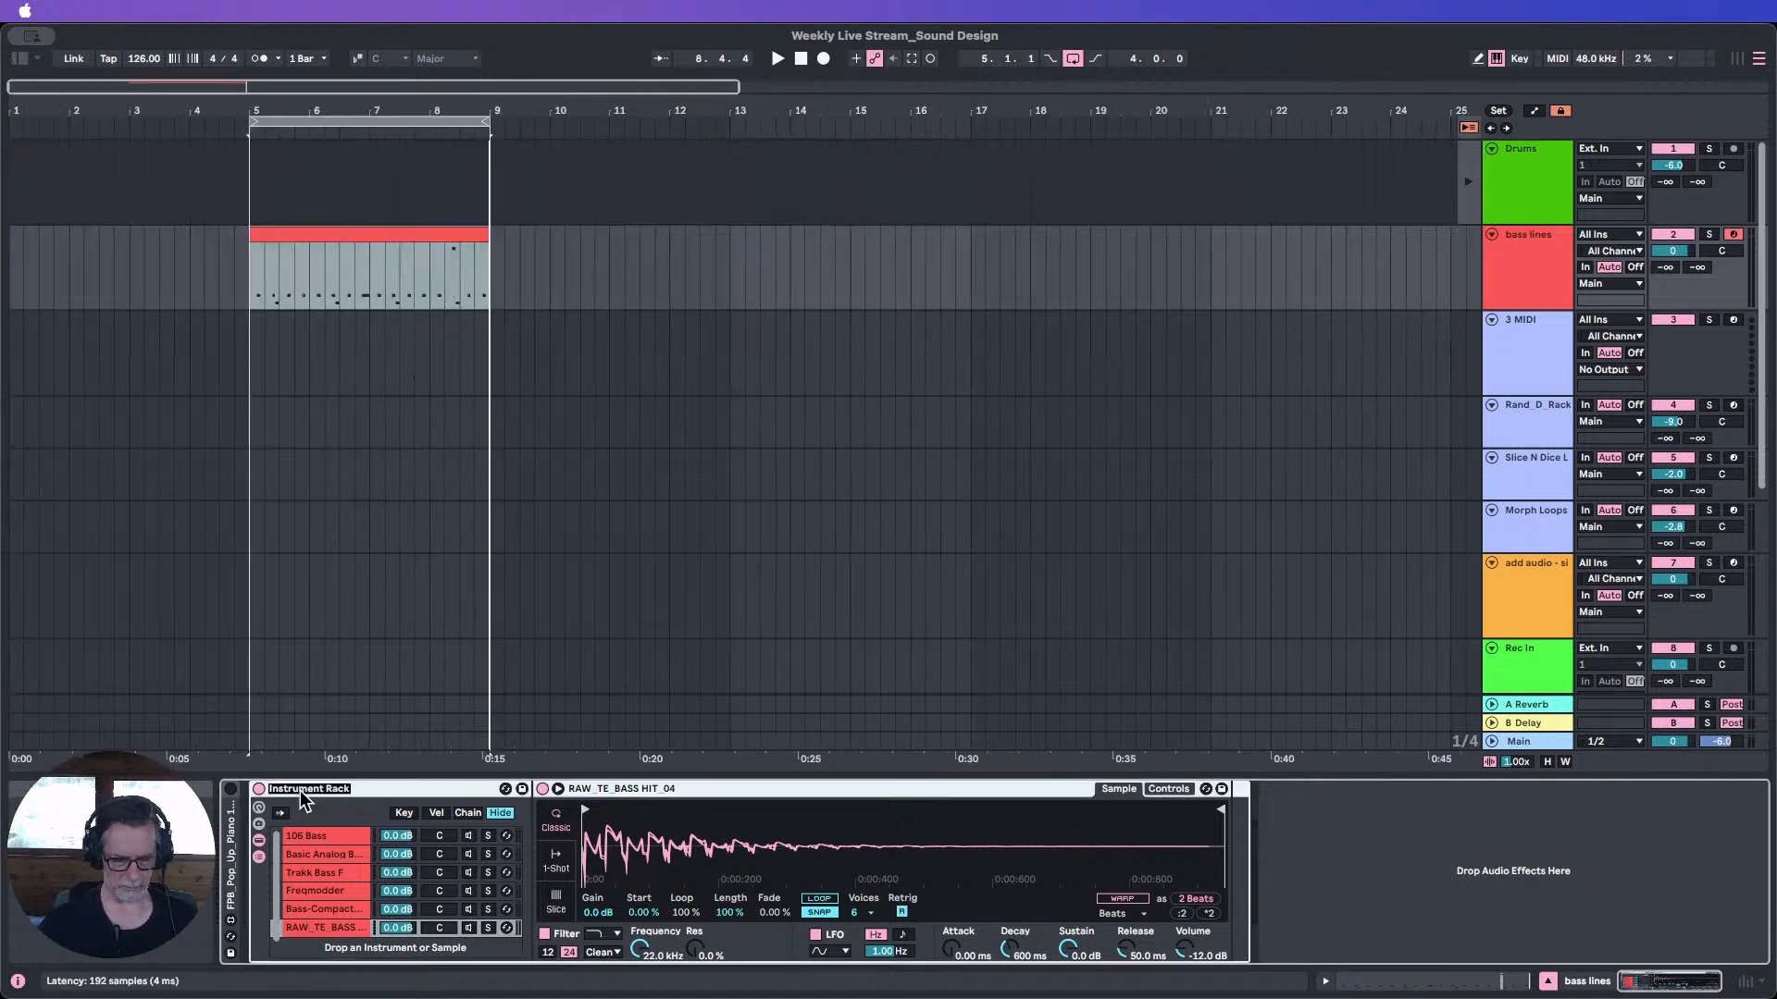
{"action": "type", "text": "Bass preset Ra"}
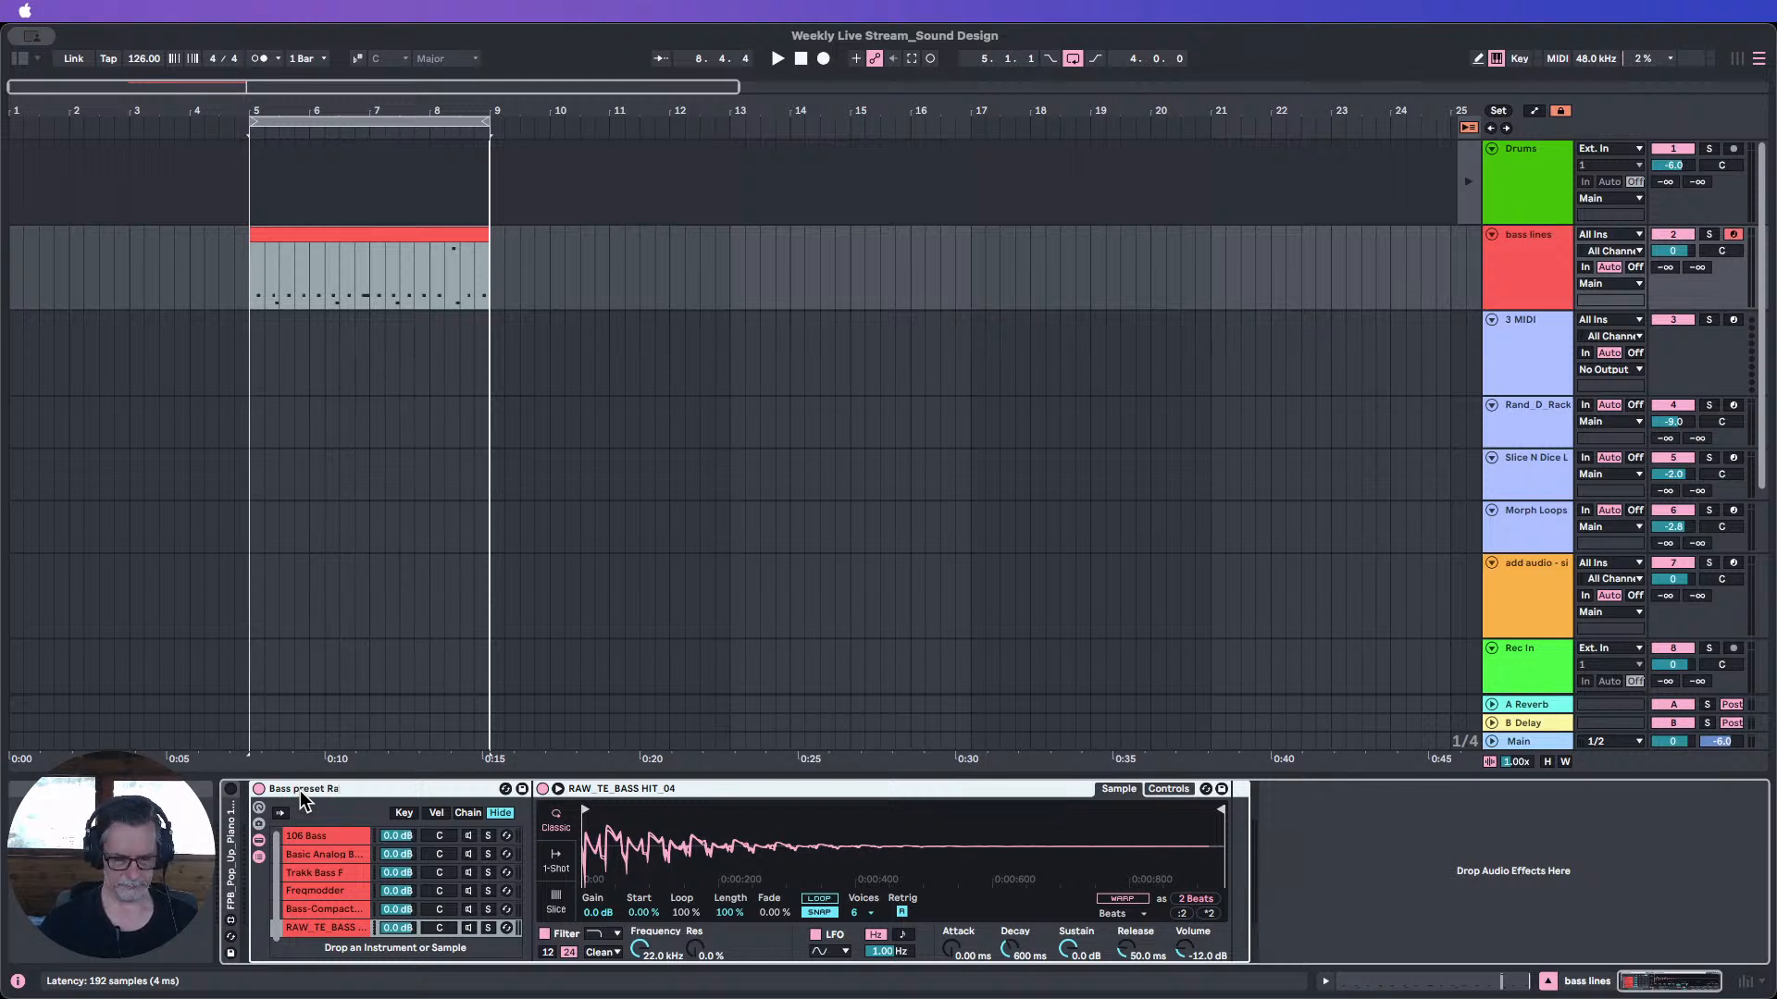
{"action": "type", "text": "ck"}
{"action": "left_click", "coordinate": [1409, 902]}
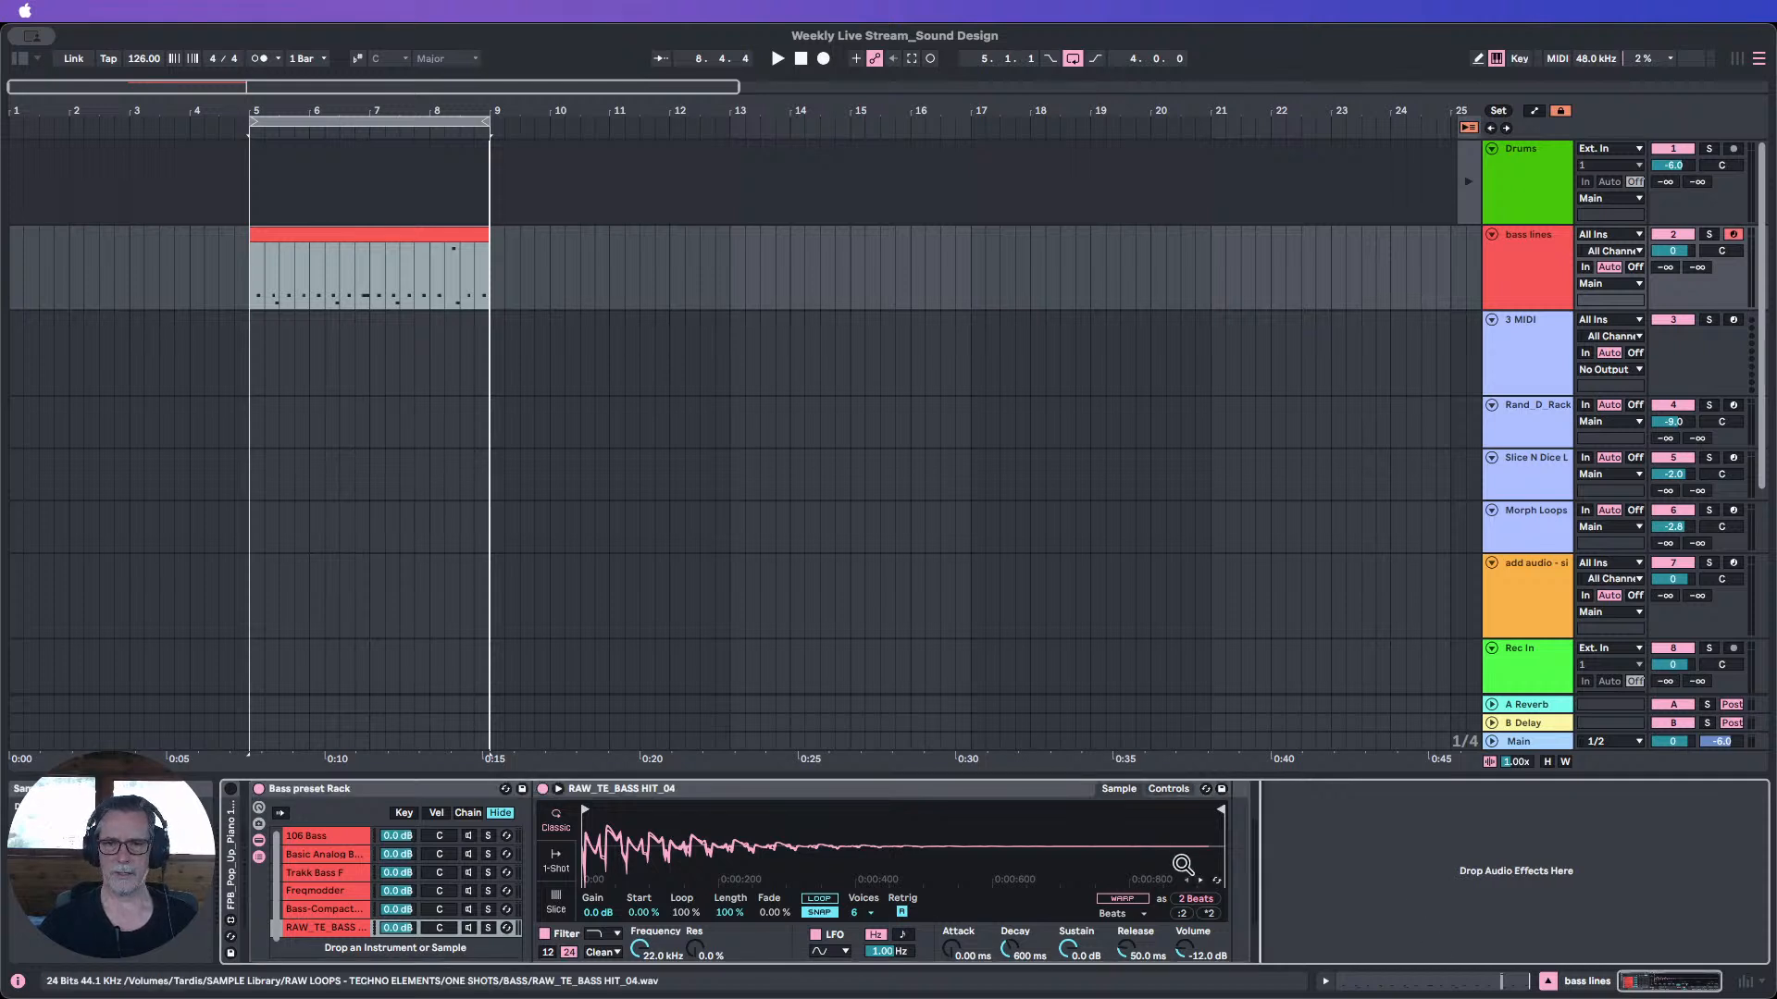
Insert an audio track directly below the bass lines track and name it Recin.
{"action": "left_click", "coordinate": [413, 243]}
{"action": "left_click", "coordinate": [1525, 253]}
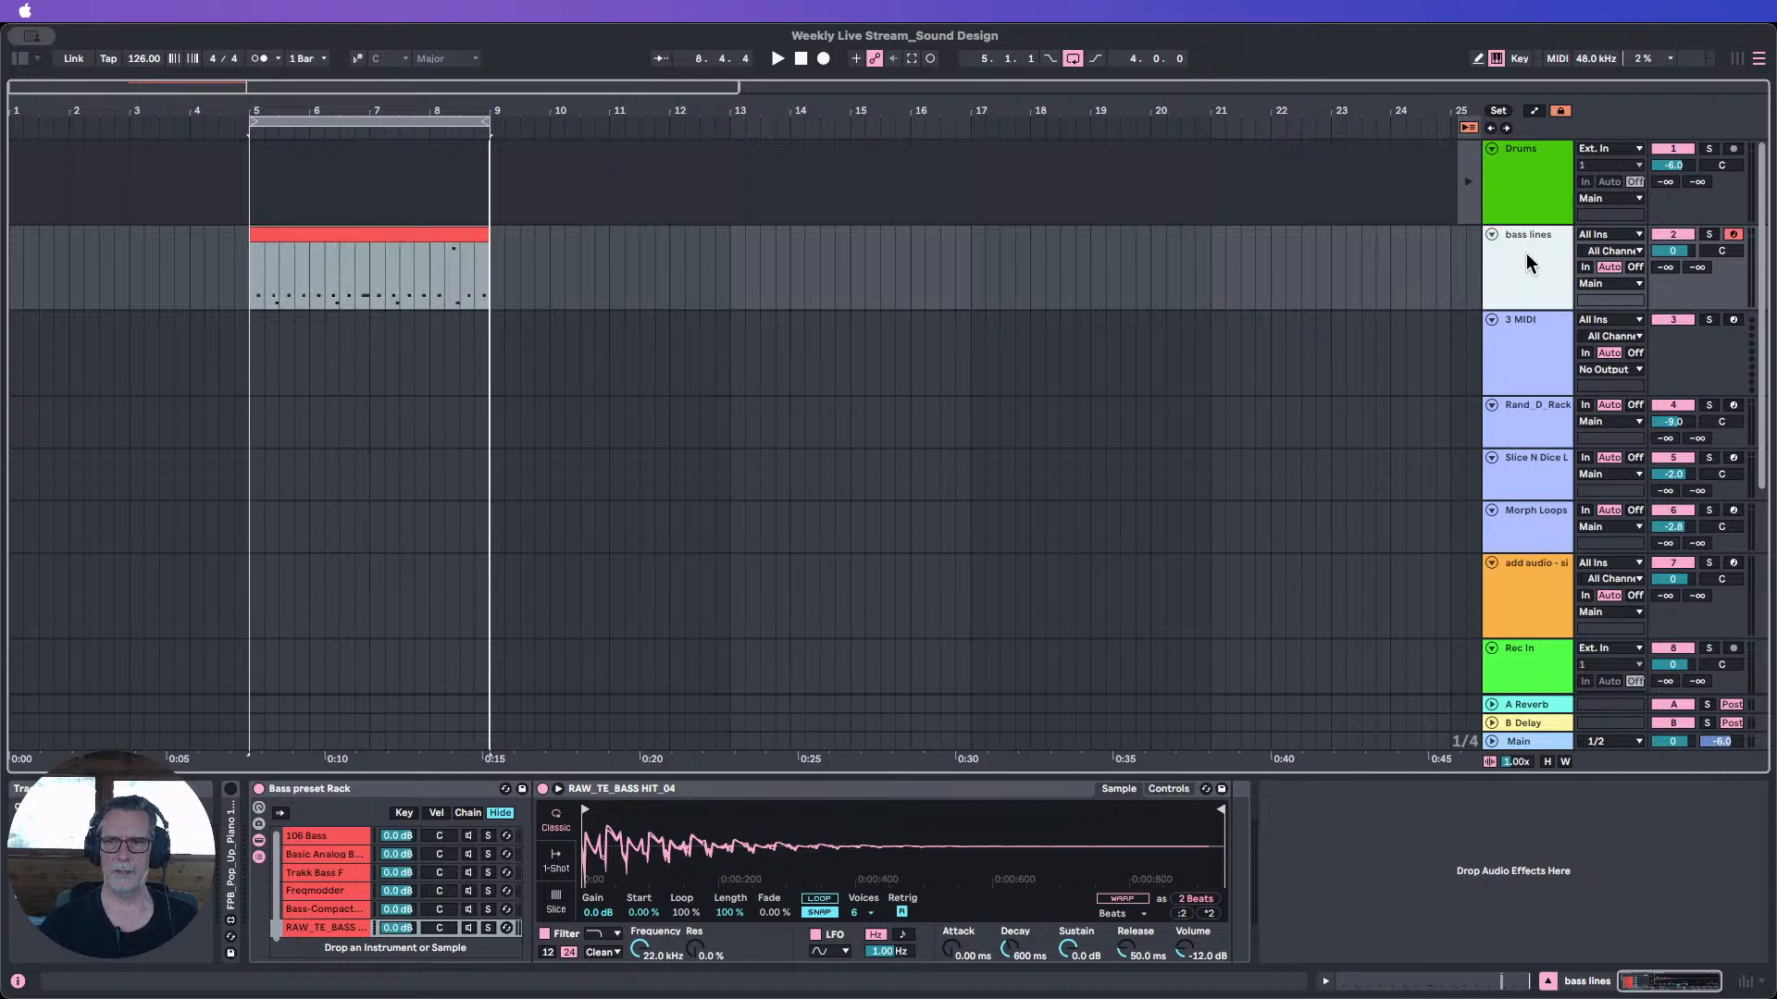
{"action": "key", "text": "super+t"}
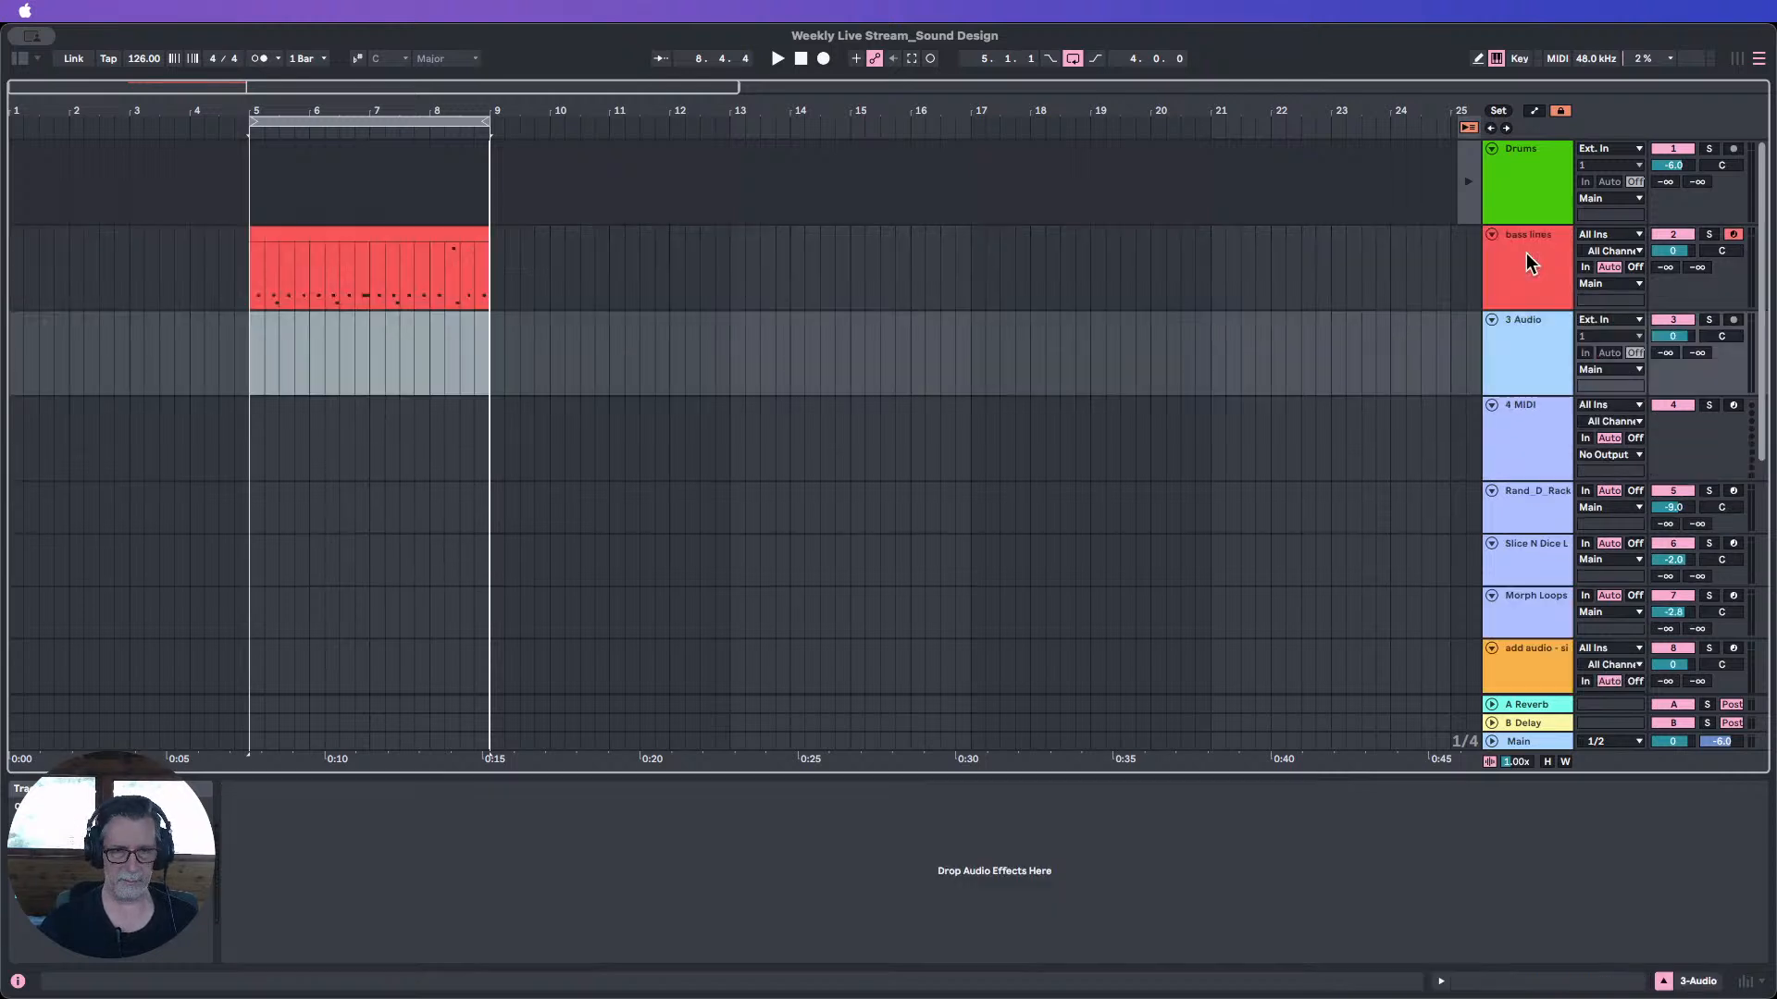
{"action": "left_click", "coordinate": [1511, 338]}
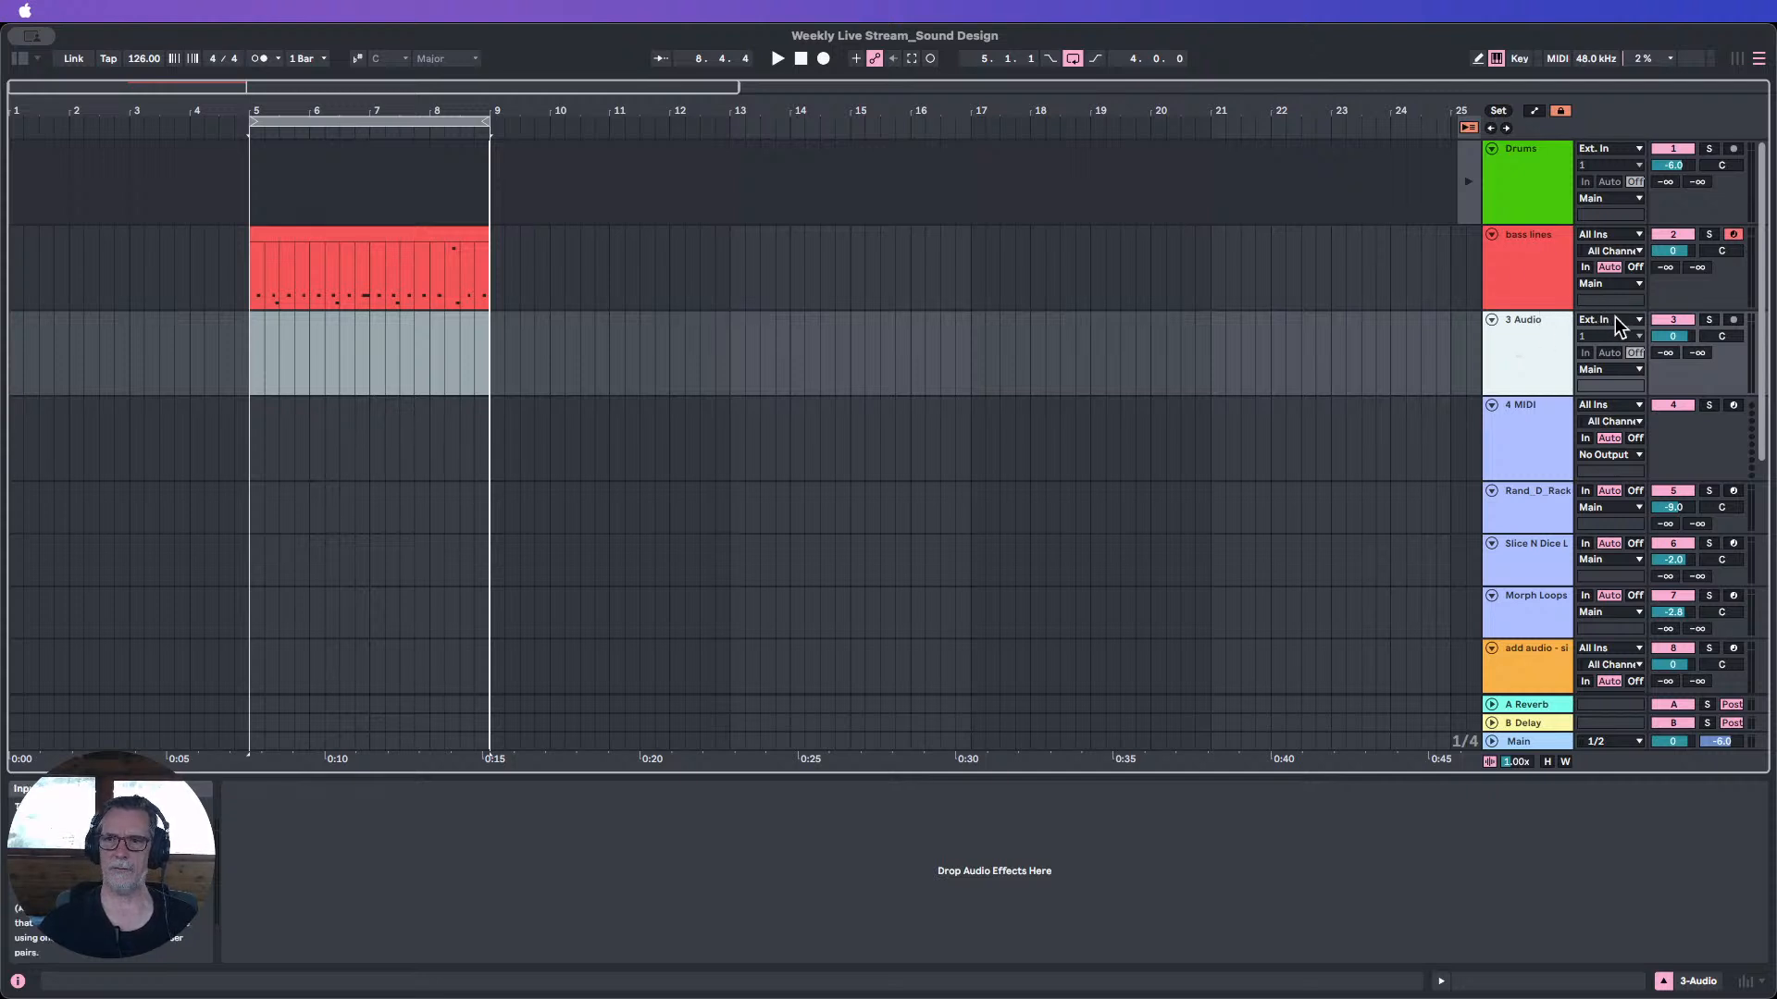
{"action": "left_click", "coordinate": [1529, 268]}
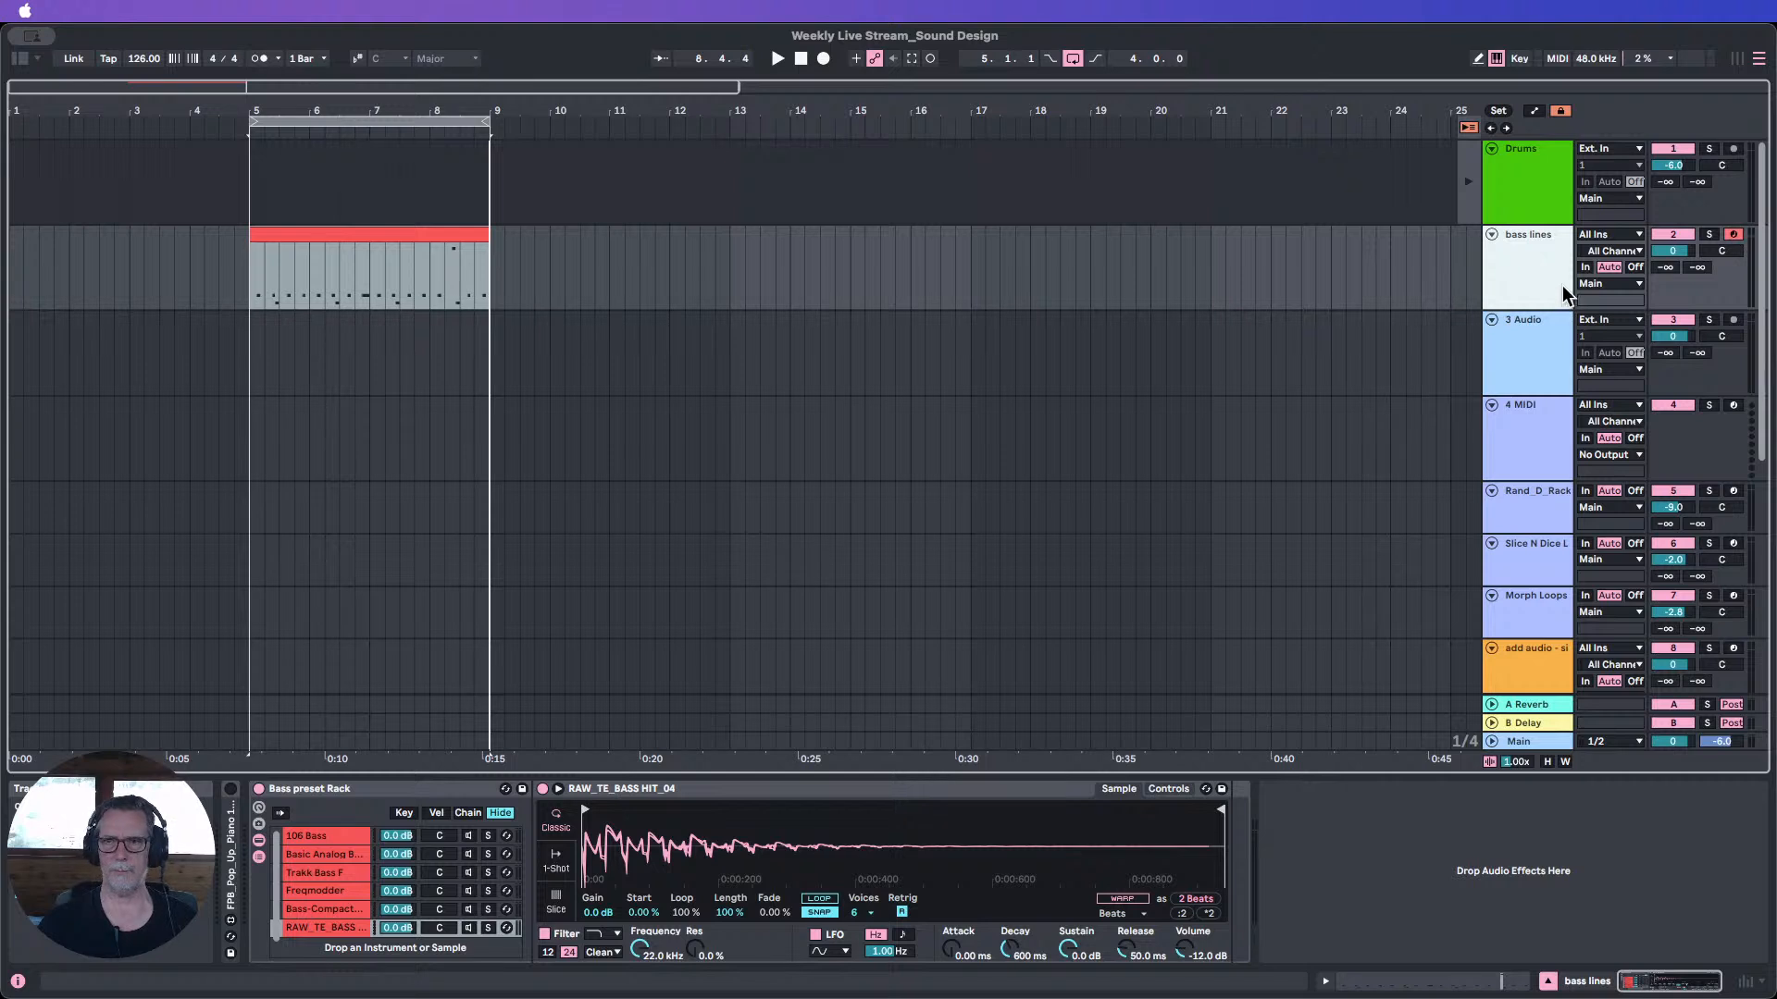
{"action": "left_click", "coordinate": [1538, 315]}
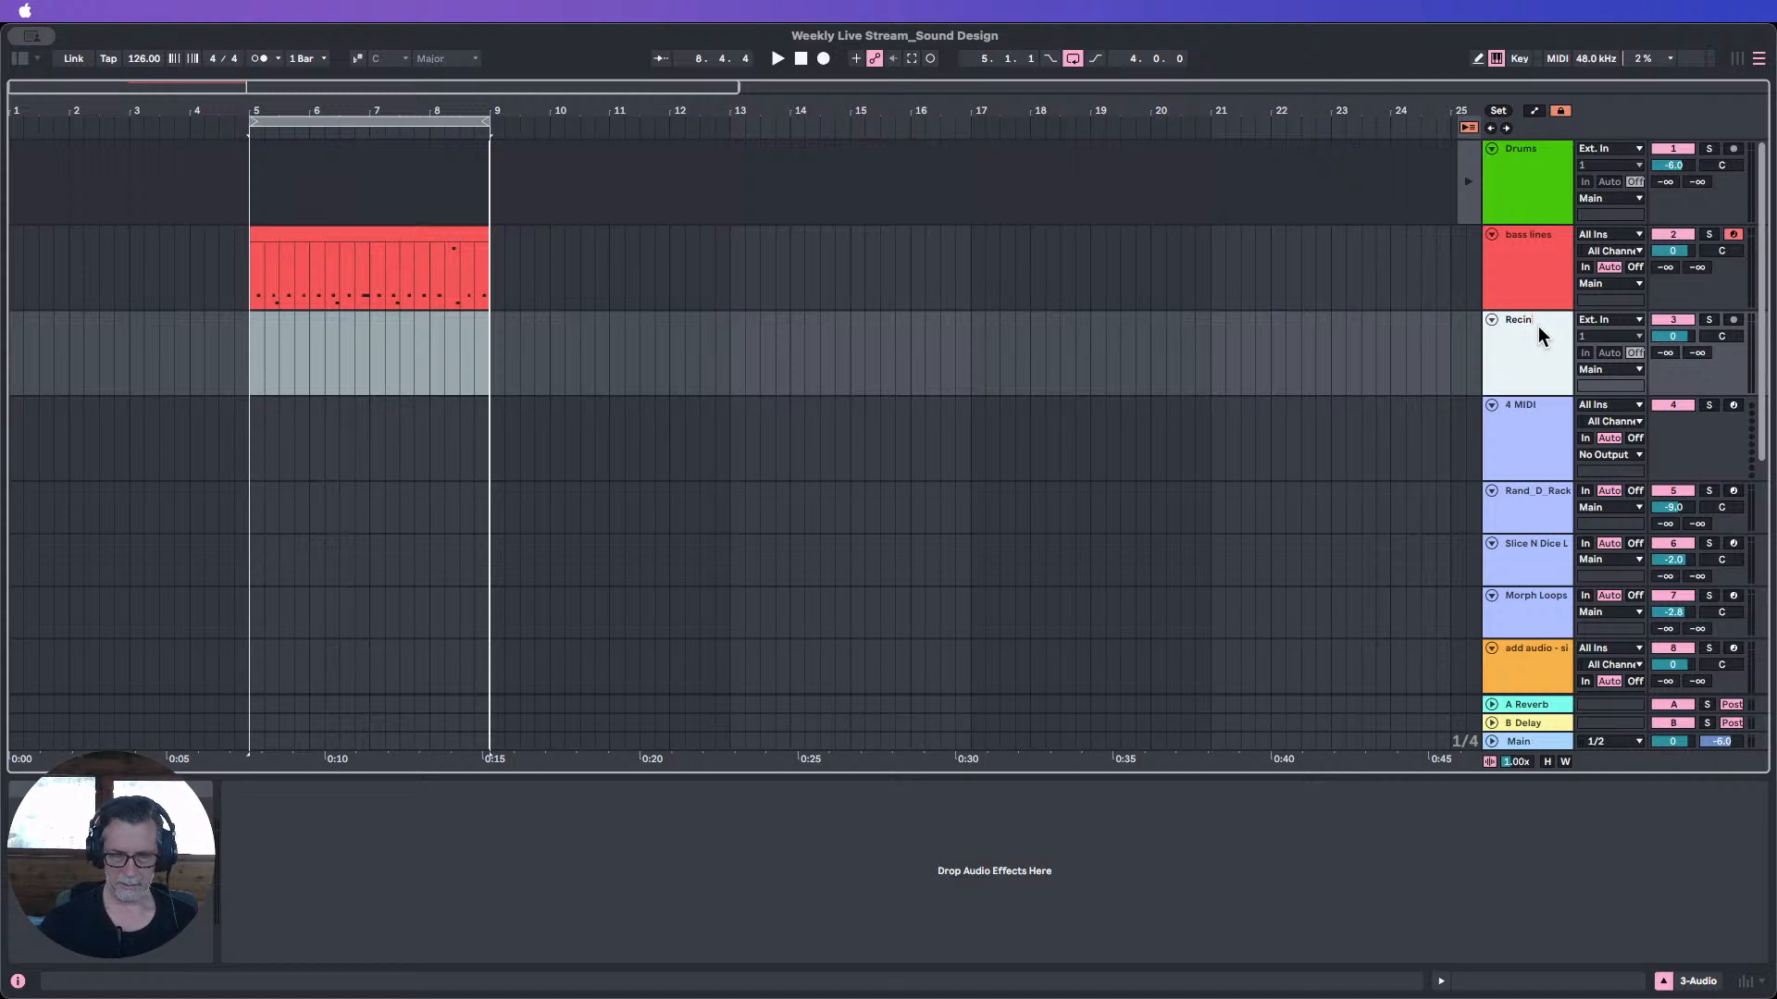
{"action": "left_click", "coordinate": [1331, 351]}
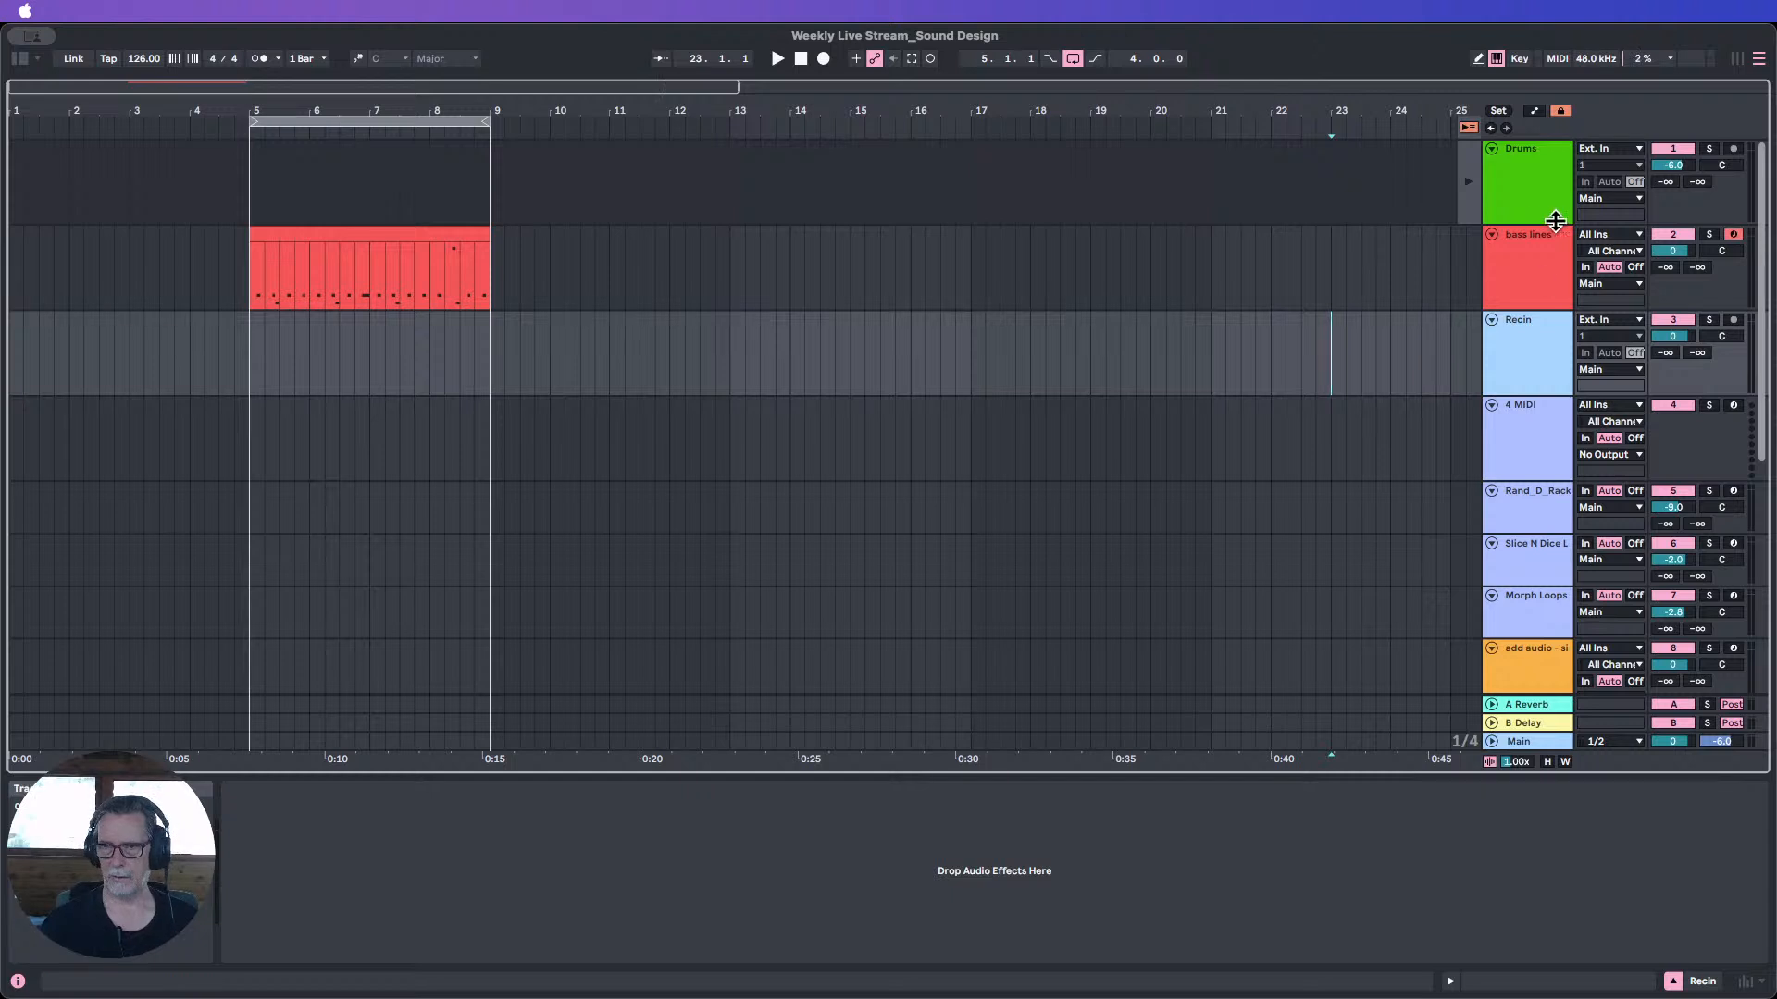
Set the Recin track's audio input to the bass lines track and arm it for recording.
{"action": "left_click", "coordinate": [1616, 319]}
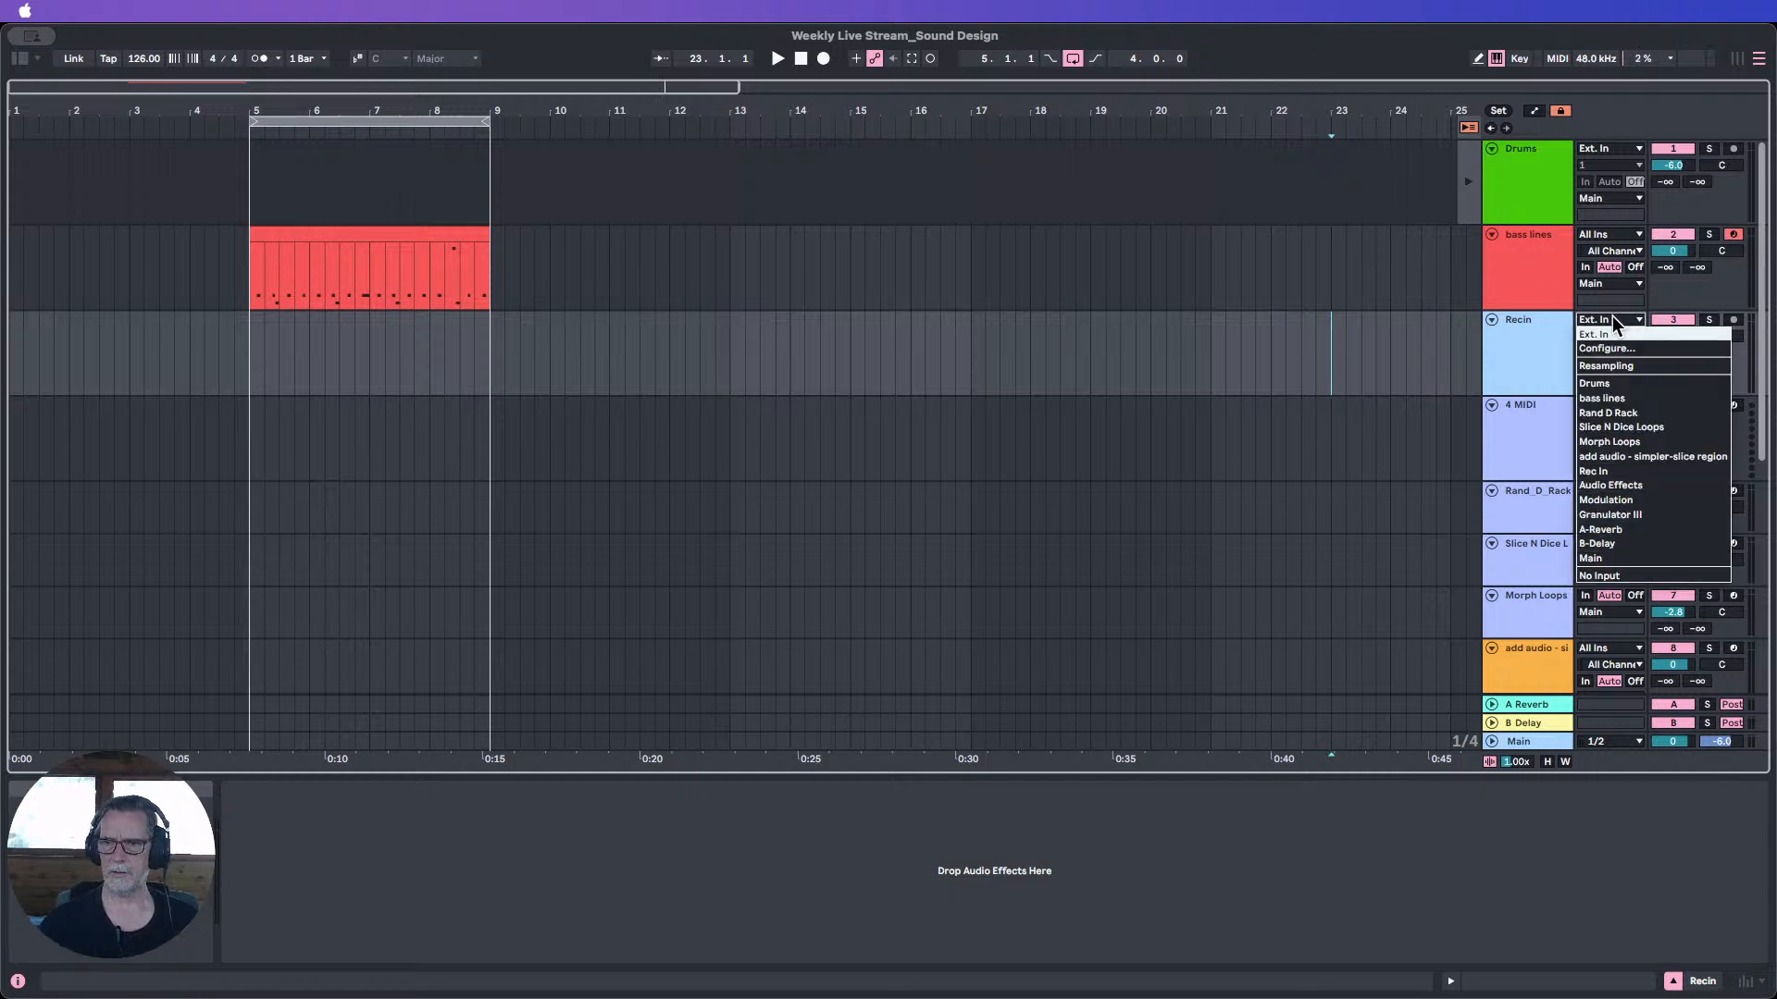
{"action": "left_click", "coordinate": [1612, 316]}
{"action": "left_click", "coordinate": [1631, 318]}
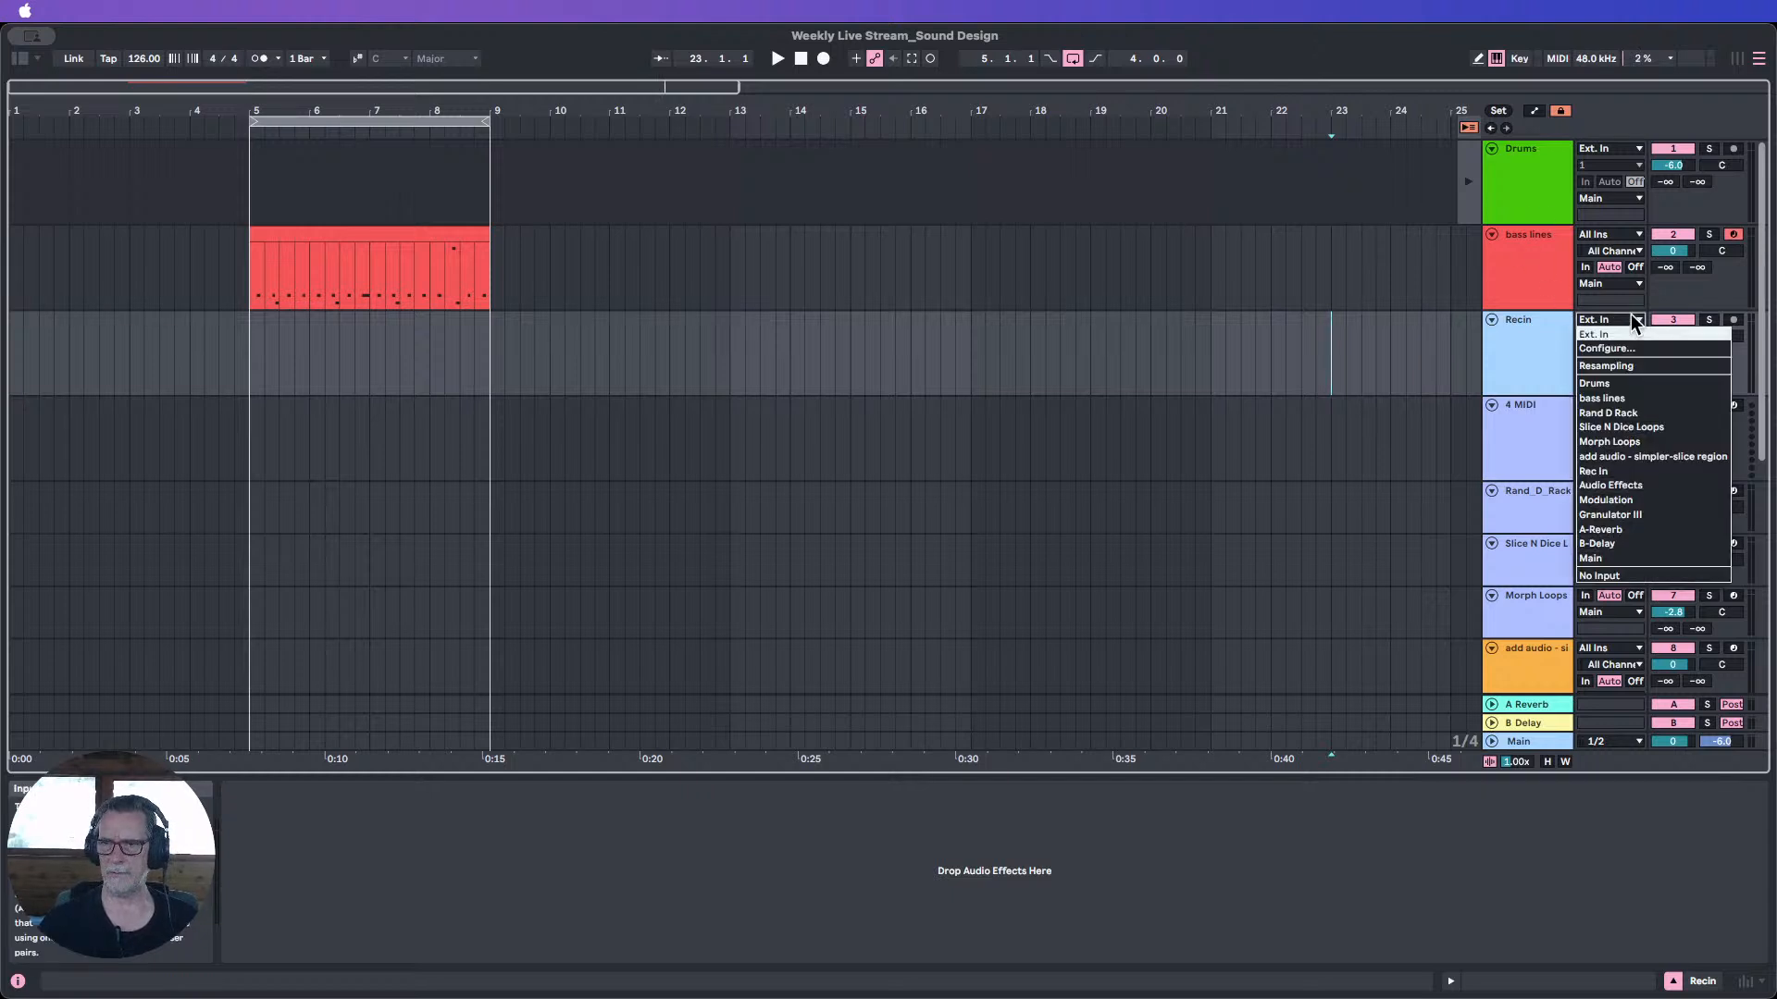
{"action": "left_click", "coordinate": [1618, 398]}
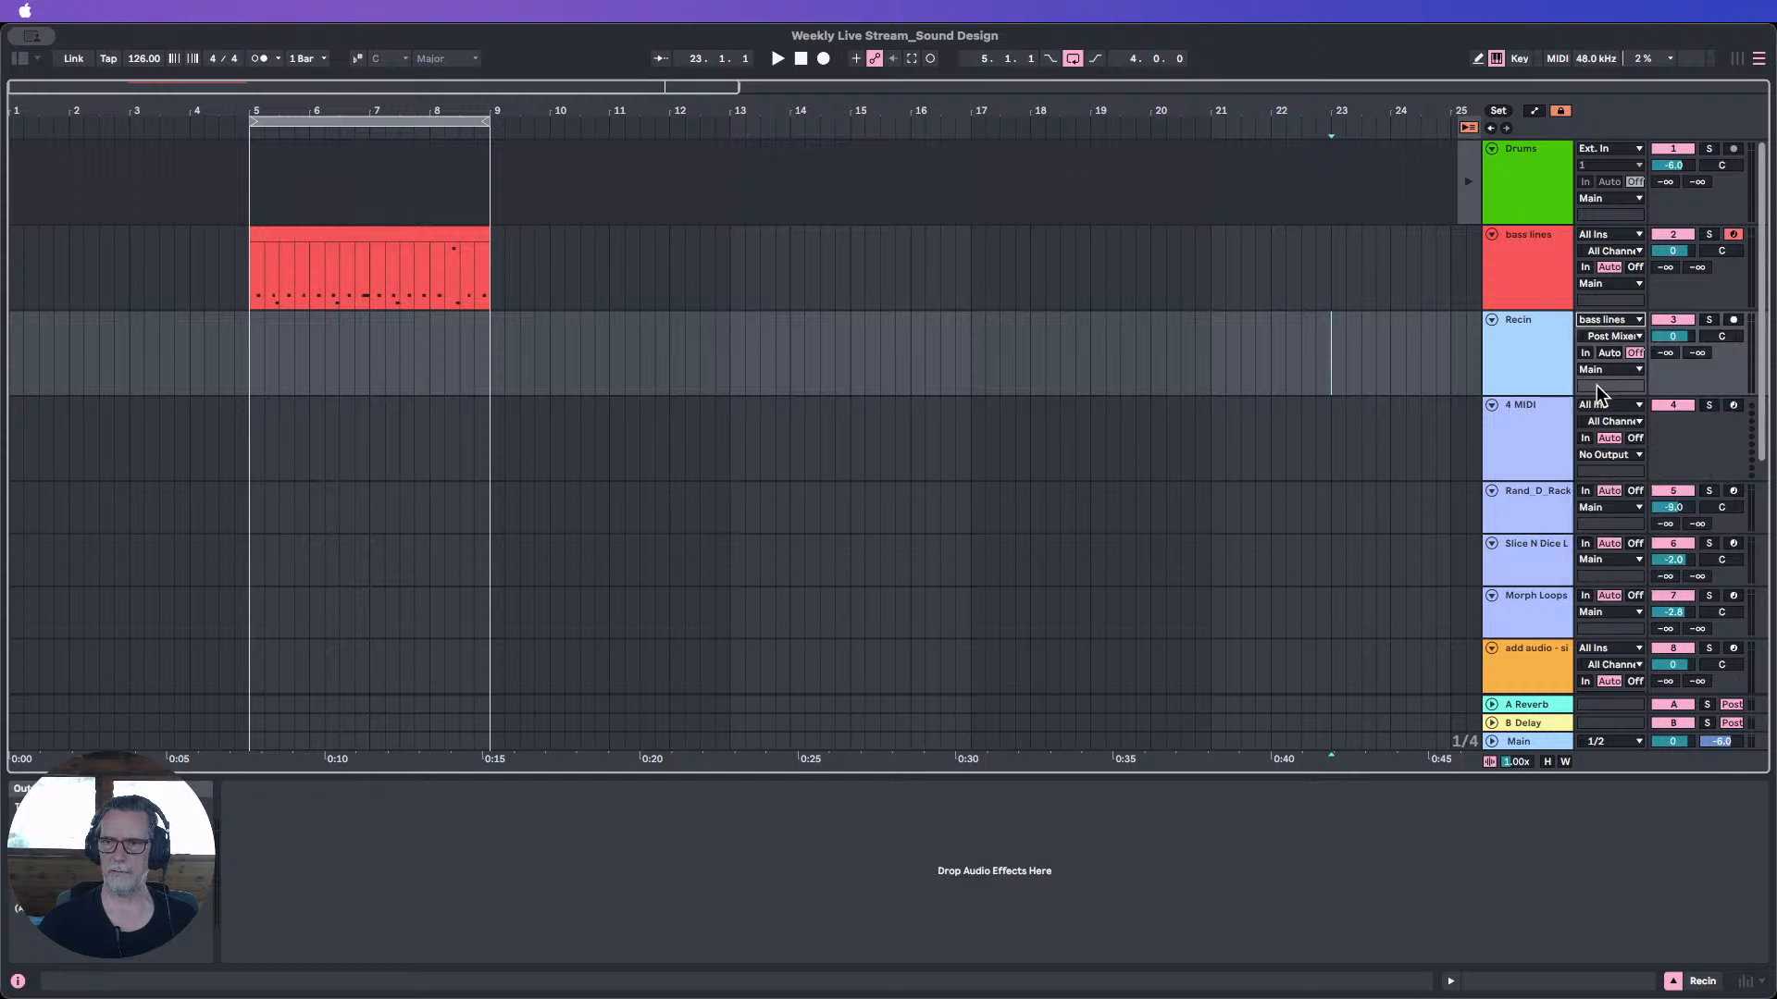
{"action": "left_click", "coordinate": [1733, 319]}
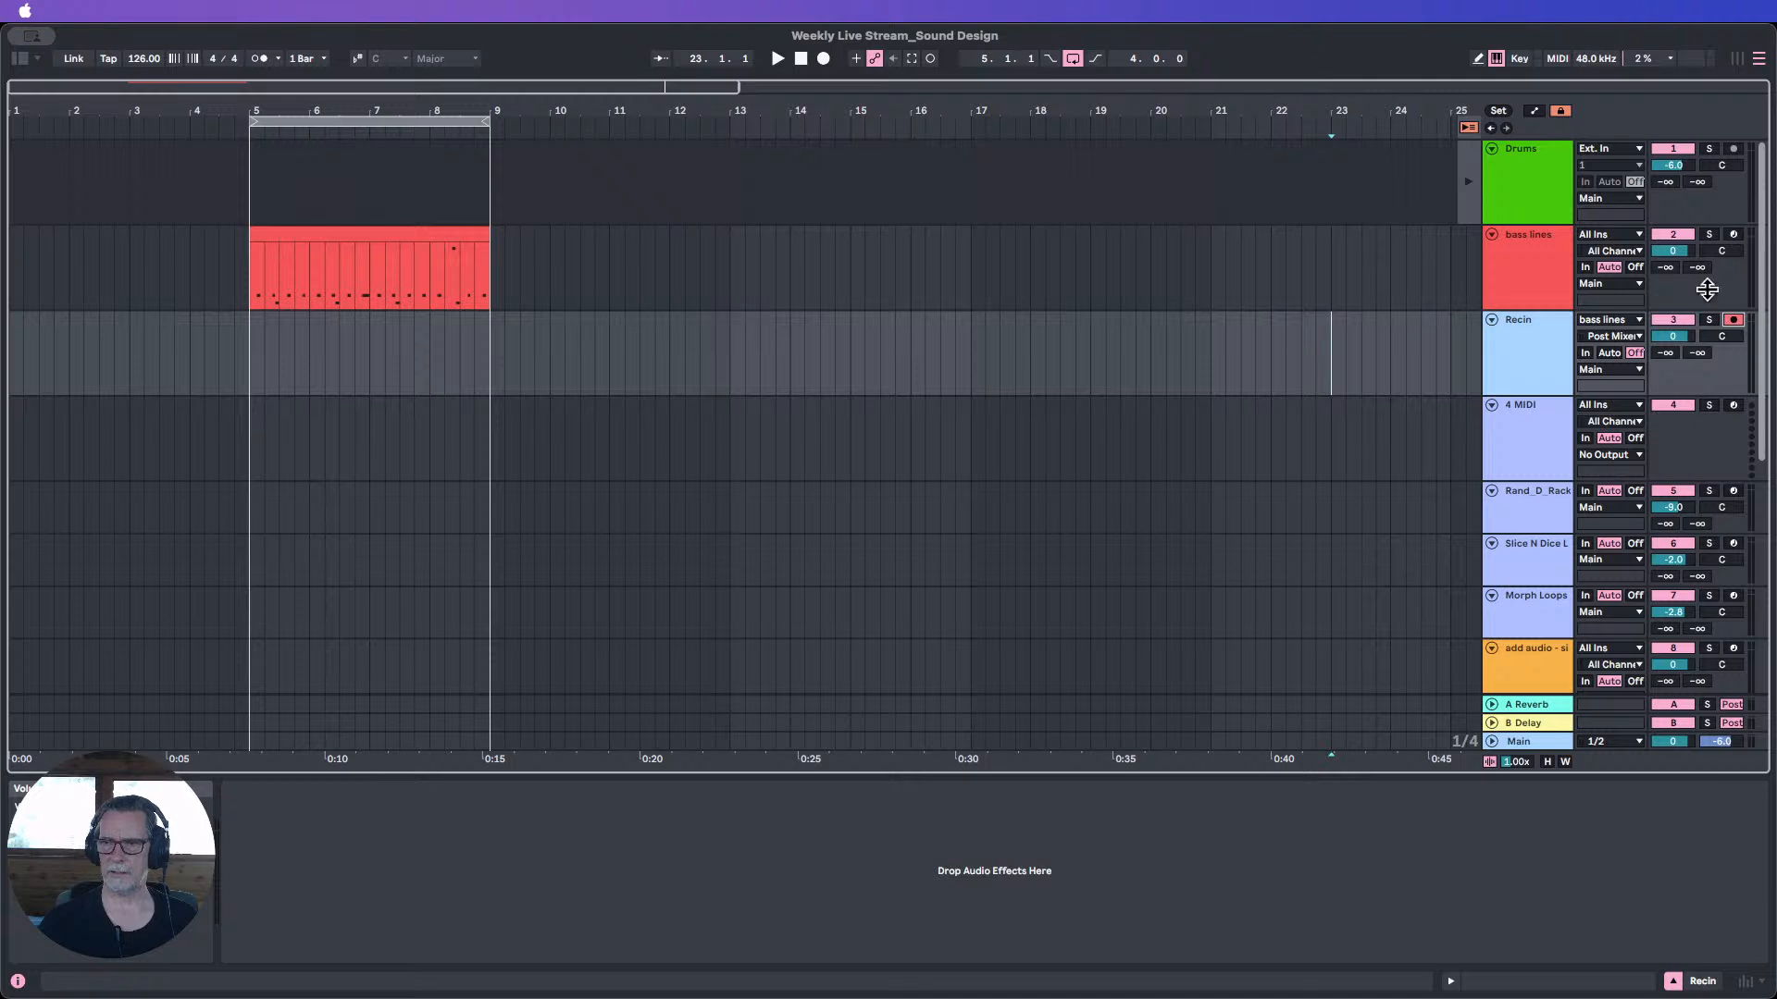
Activate the RAW_TE_BASS HIT_04 chain, play the loop from bar 5, and switch the active chain to Bass-CompactoSynthibass.
{"action": "left_click", "coordinate": [1436, 265]}
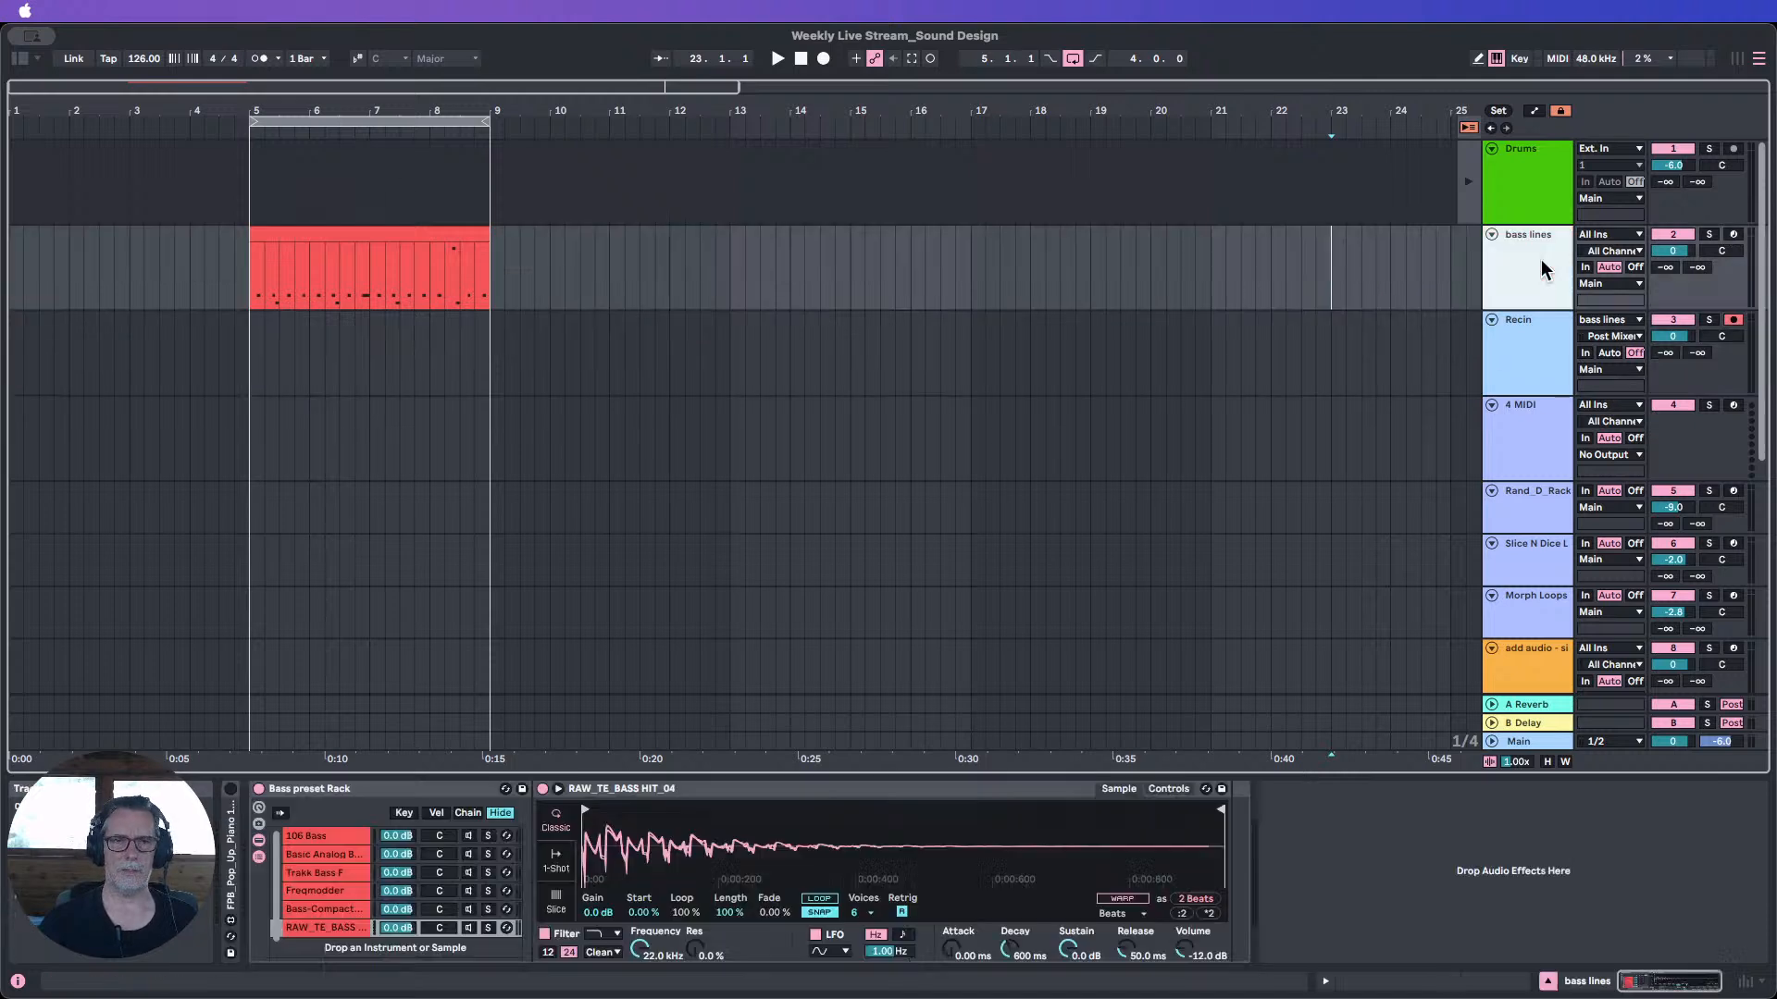
{"action": "left_click", "coordinate": [468, 929]}
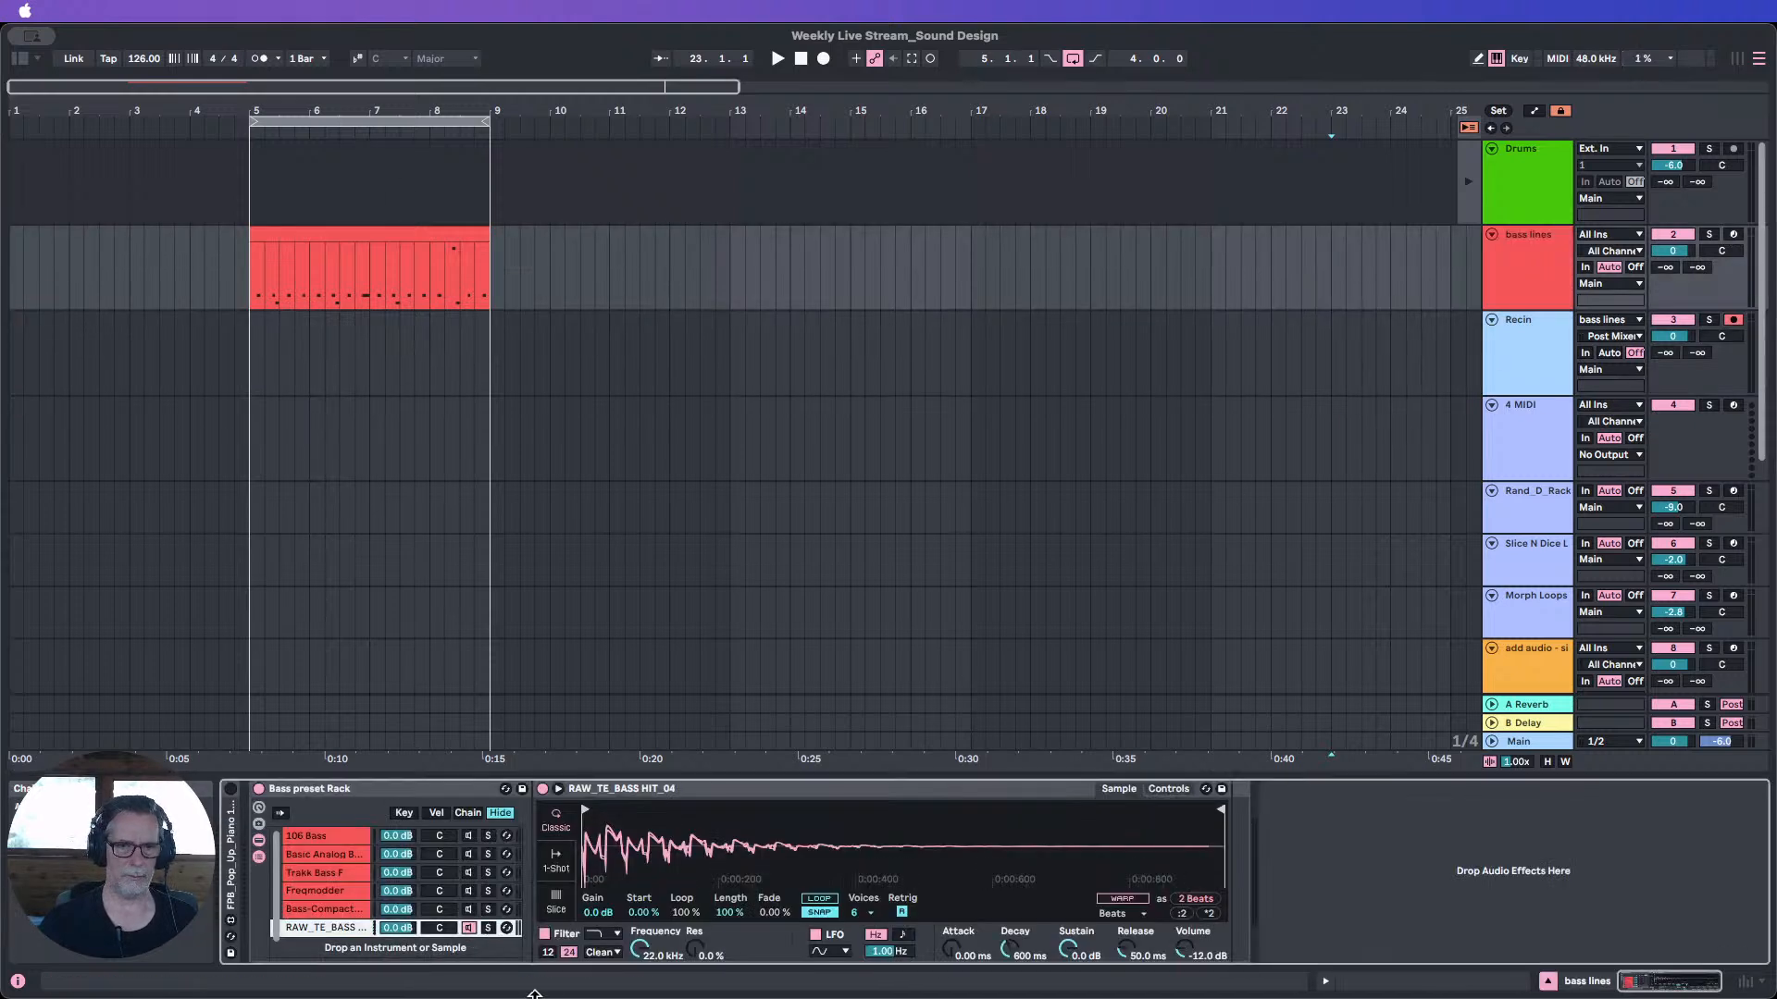
{"action": "left_click", "coordinate": [234, 135]}
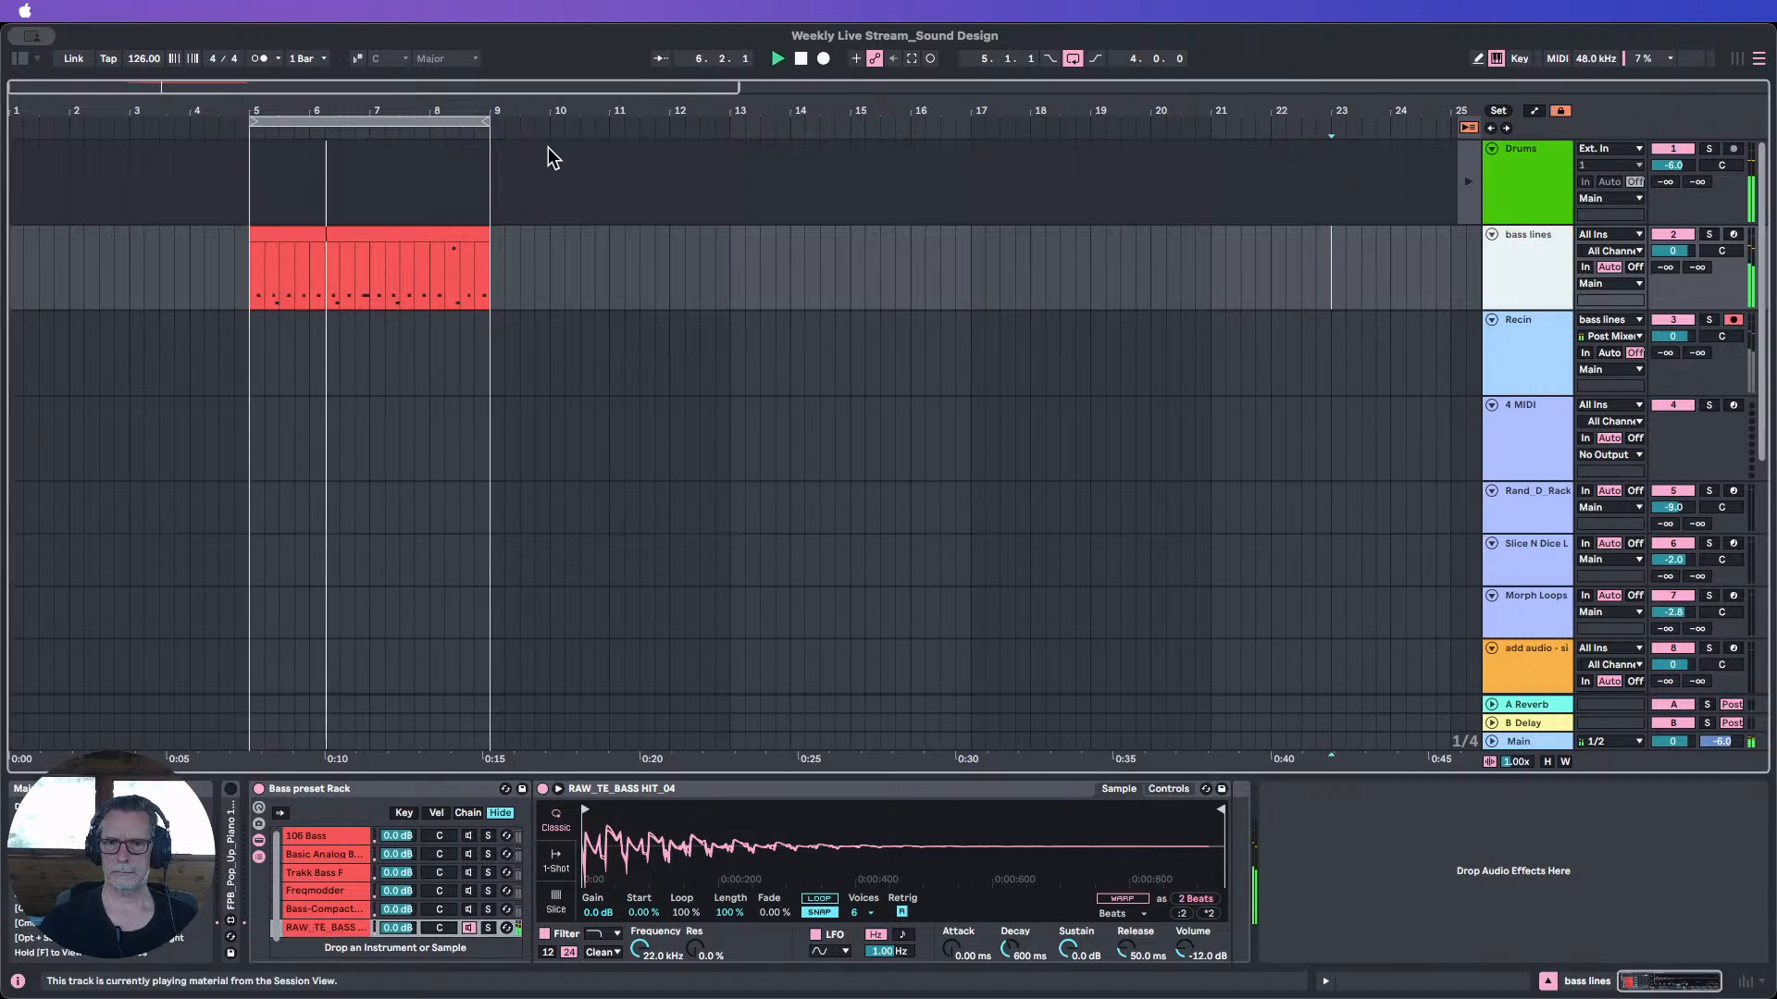
{"action": "left_click", "coordinate": [467, 926]}
{"action": "left_click", "coordinate": [467, 911]}
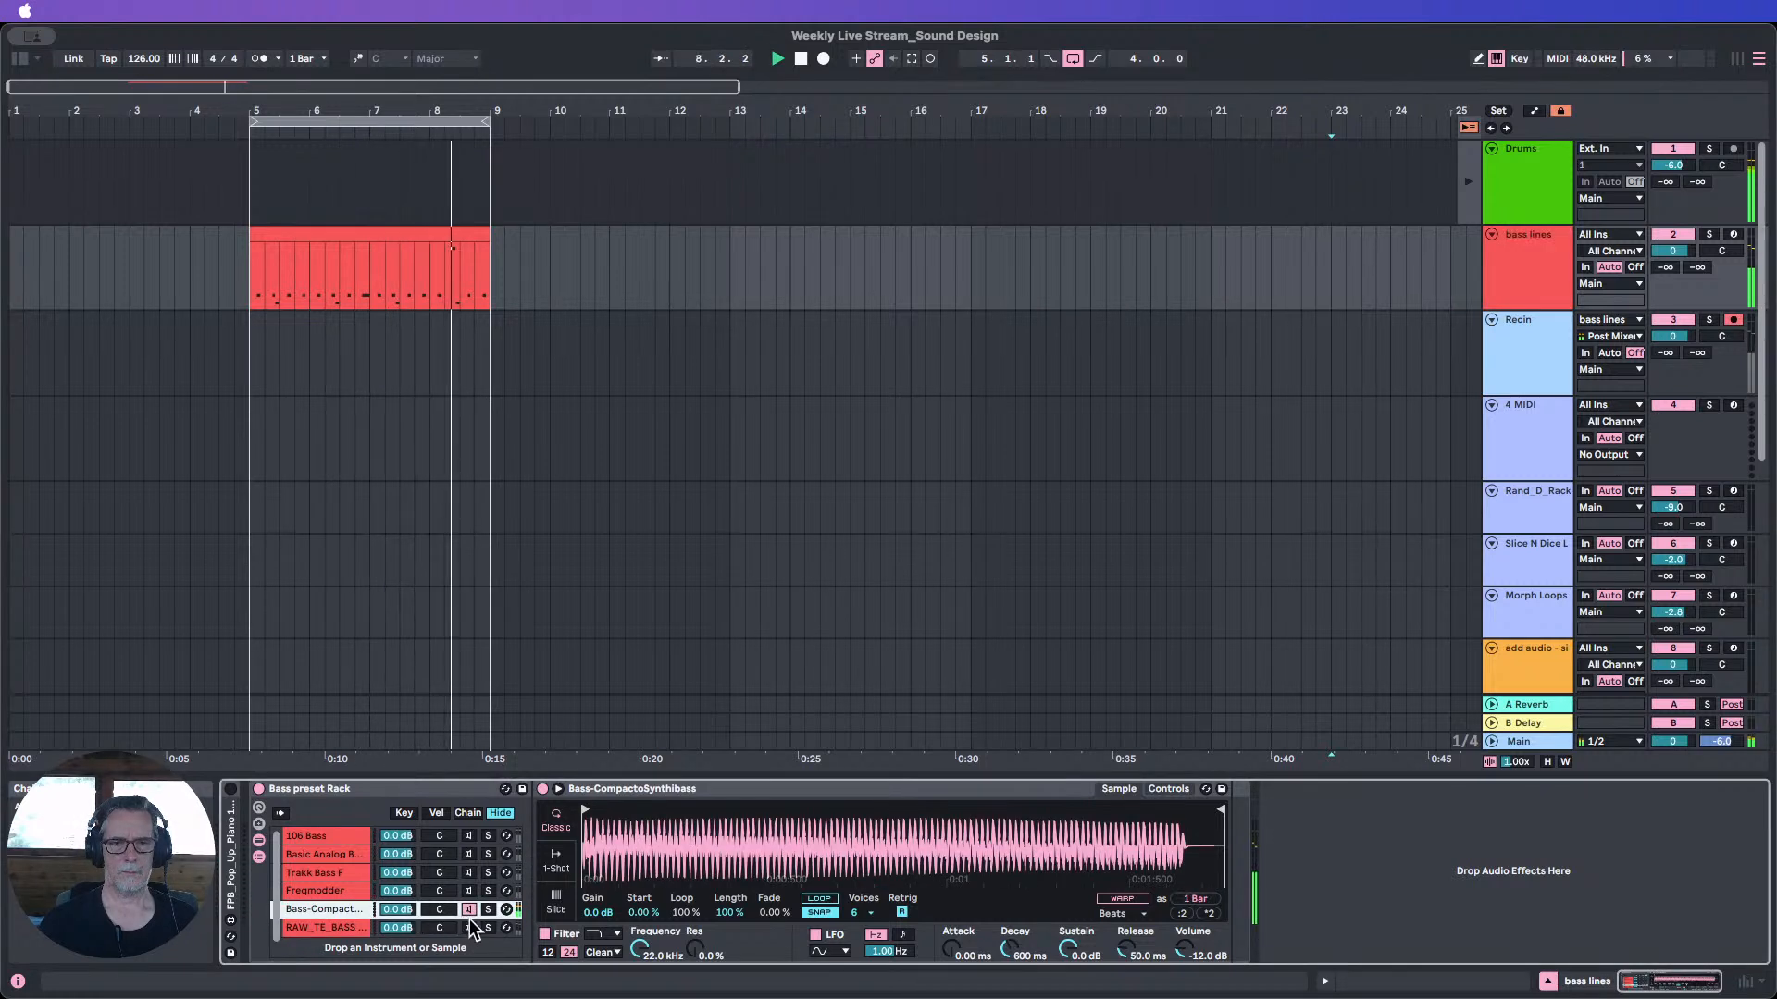
Audition the Freqmodder, Trakk Bass F, Basic Analog Bass and 106 Bass chains in the rack against the playing loop.
{"action": "left_click", "coordinate": [469, 890]}
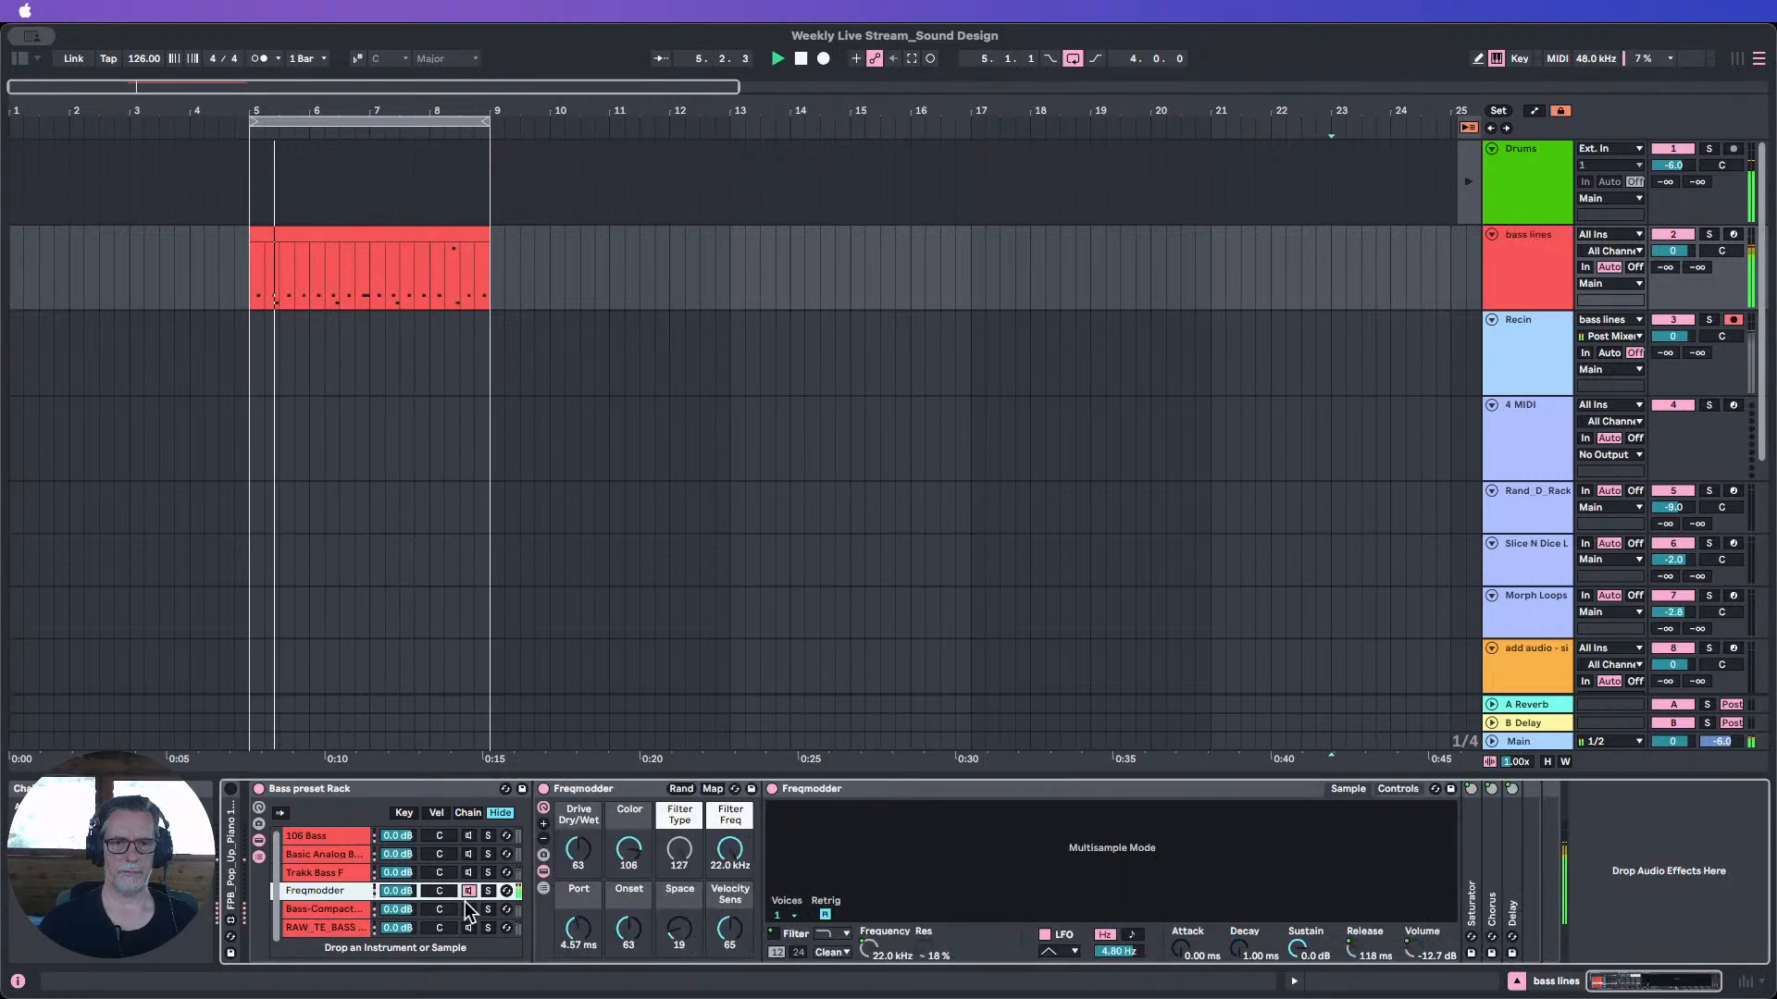
{"action": "left_click", "coordinate": [469, 873]}
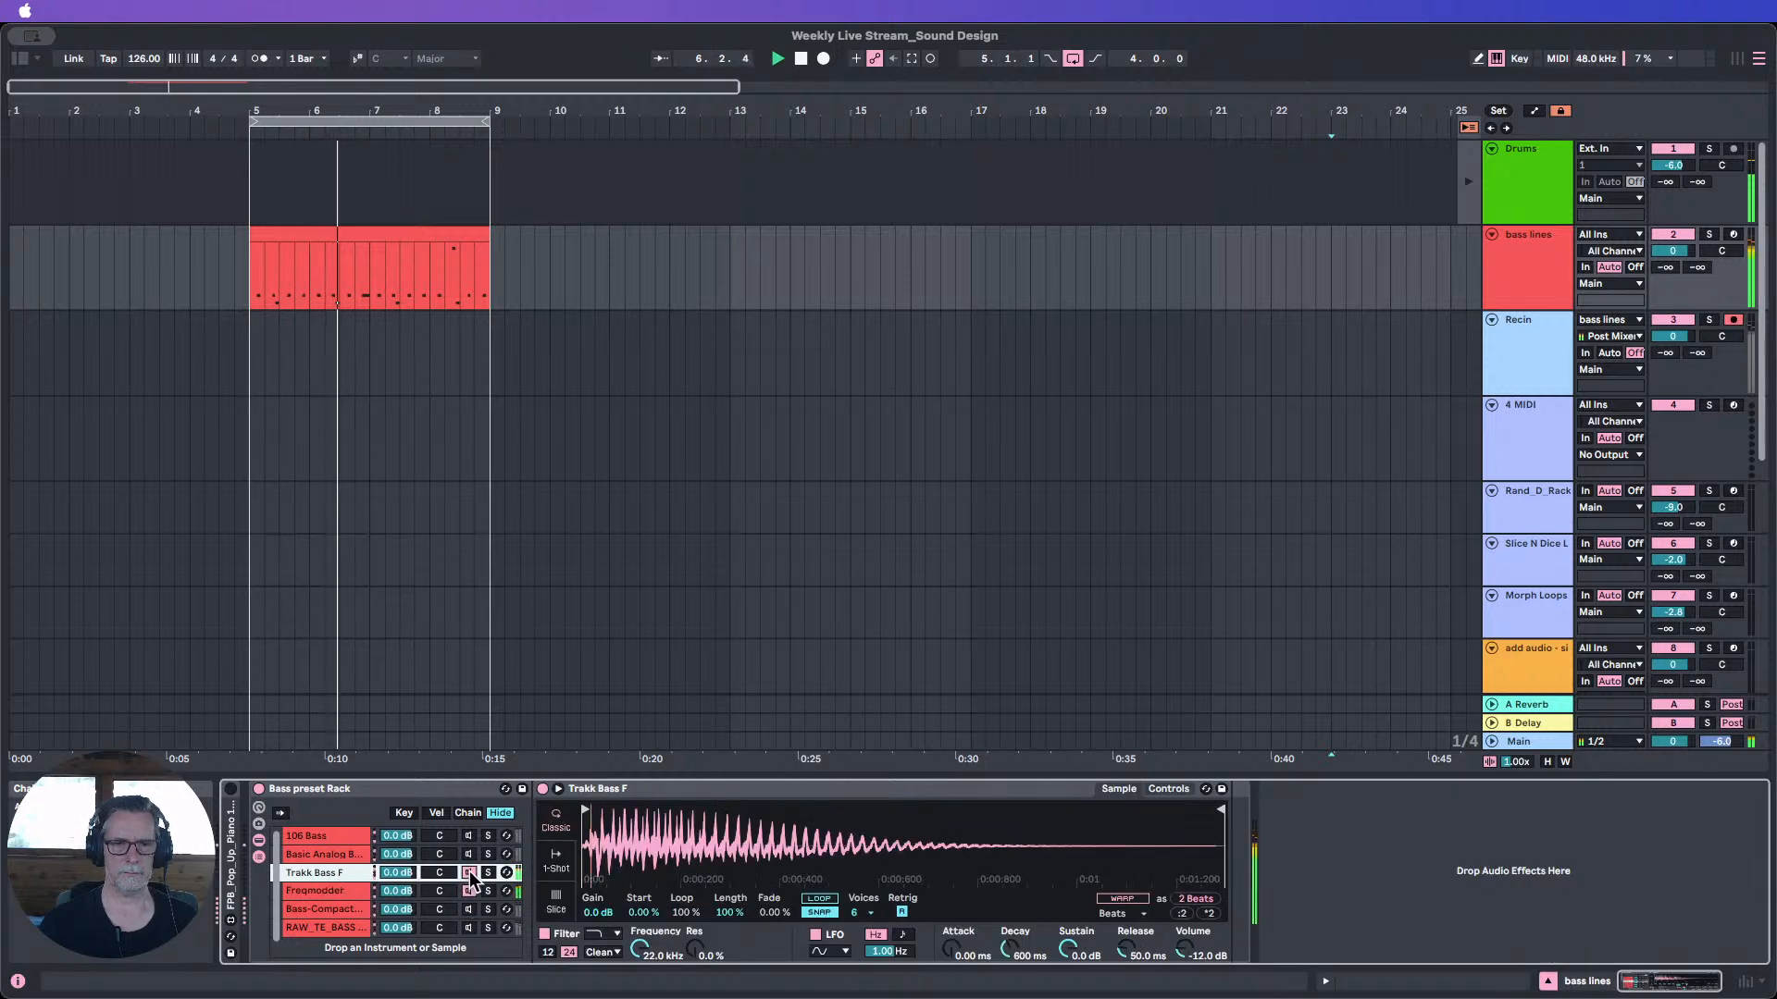
{"action": "left_click", "coordinate": [468, 891]}
{"action": "left_click", "coordinate": [469, 853]}
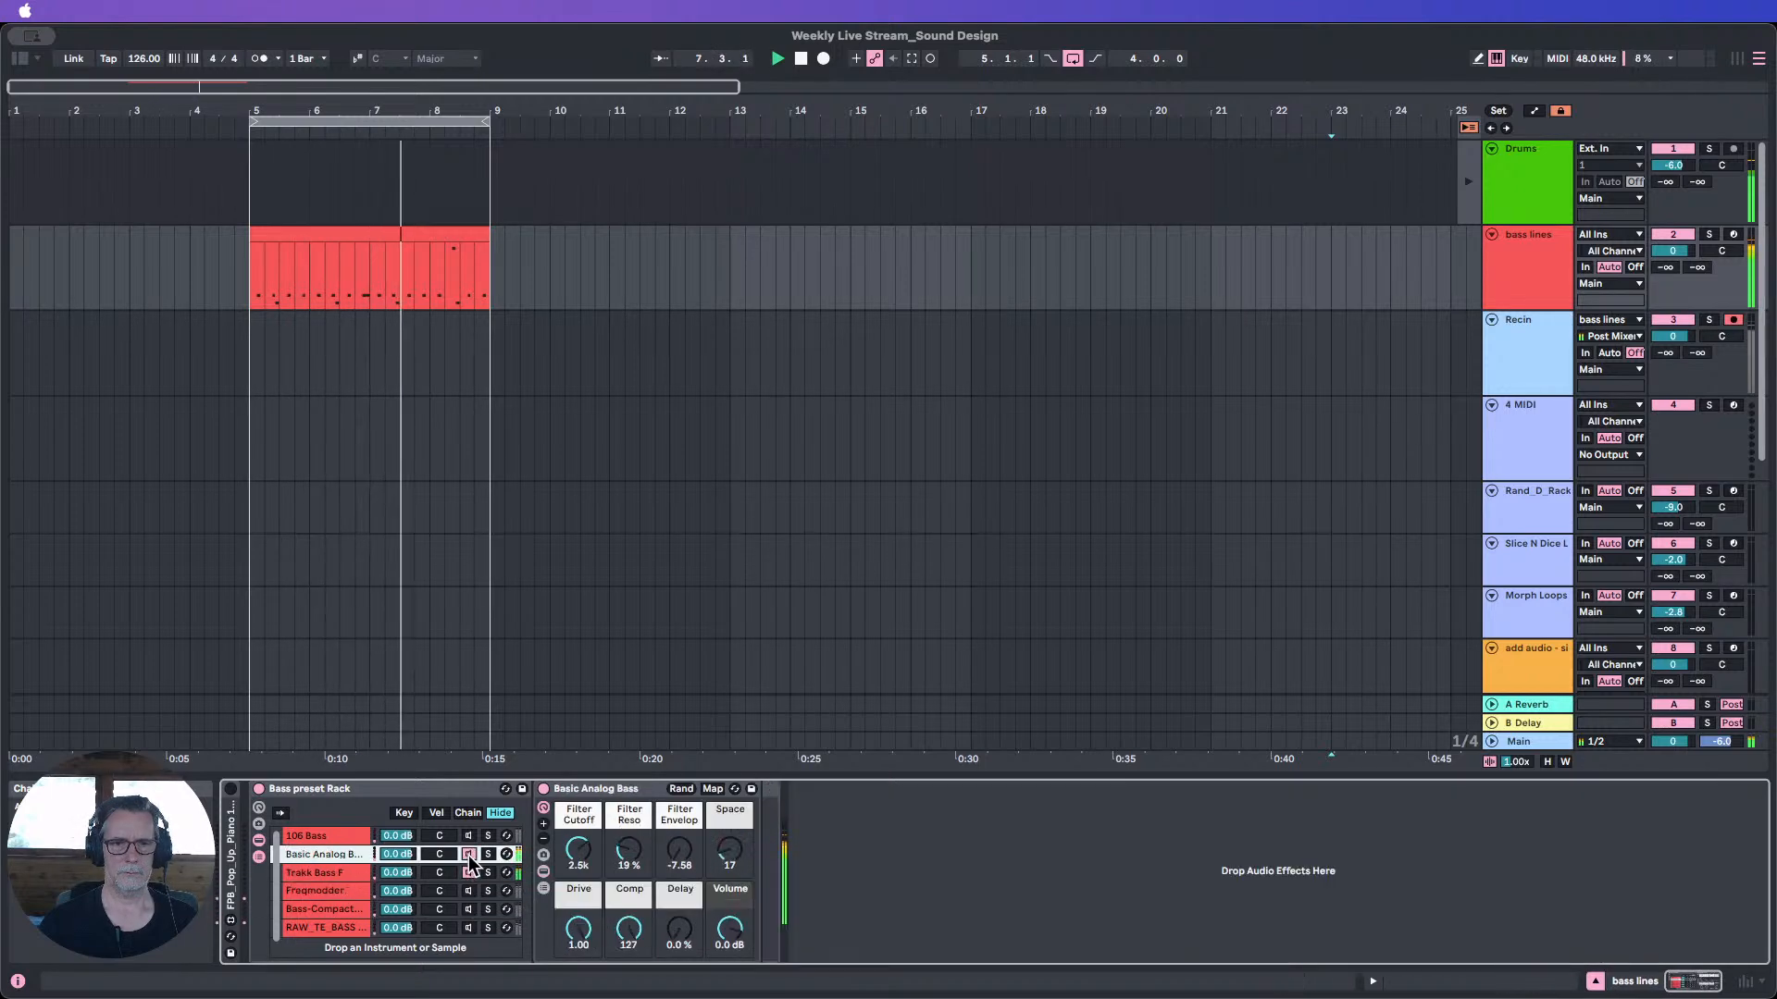
{"action": "left_click", "coordinate": [465, 872]}
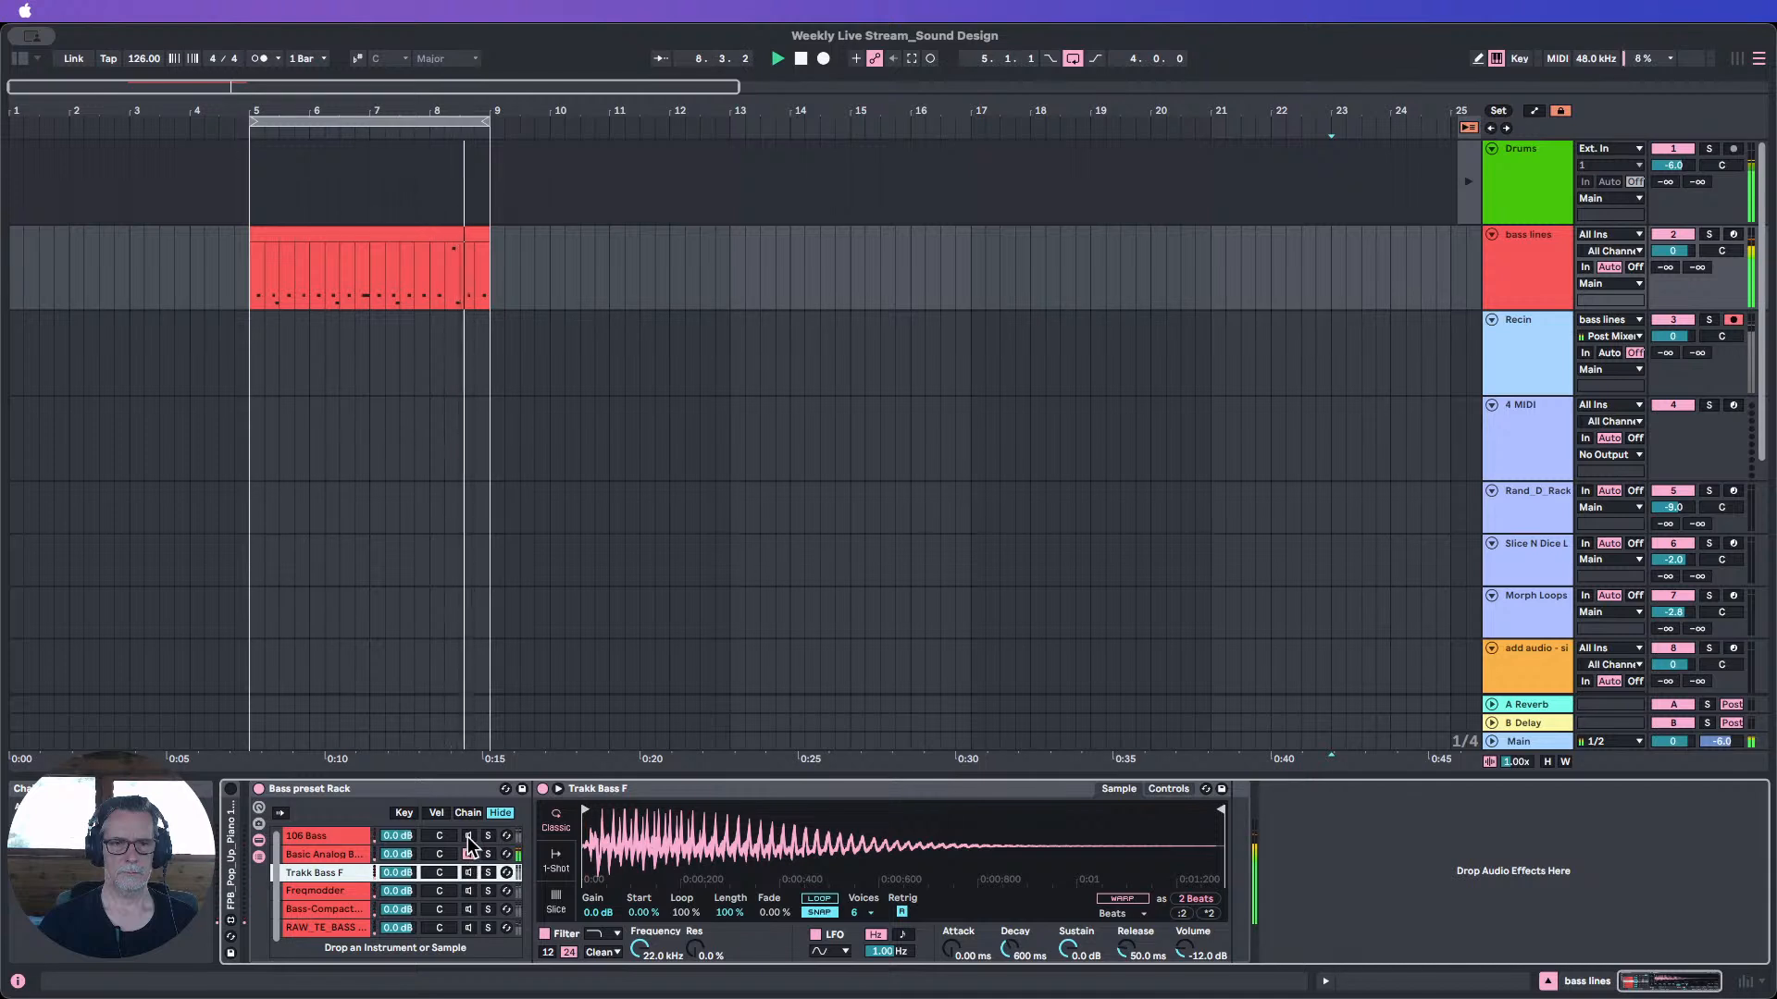
{"action": "left_click", "coordinate": [468, 837]}
{"action": "left_click", "coordinate": [468, 853]}
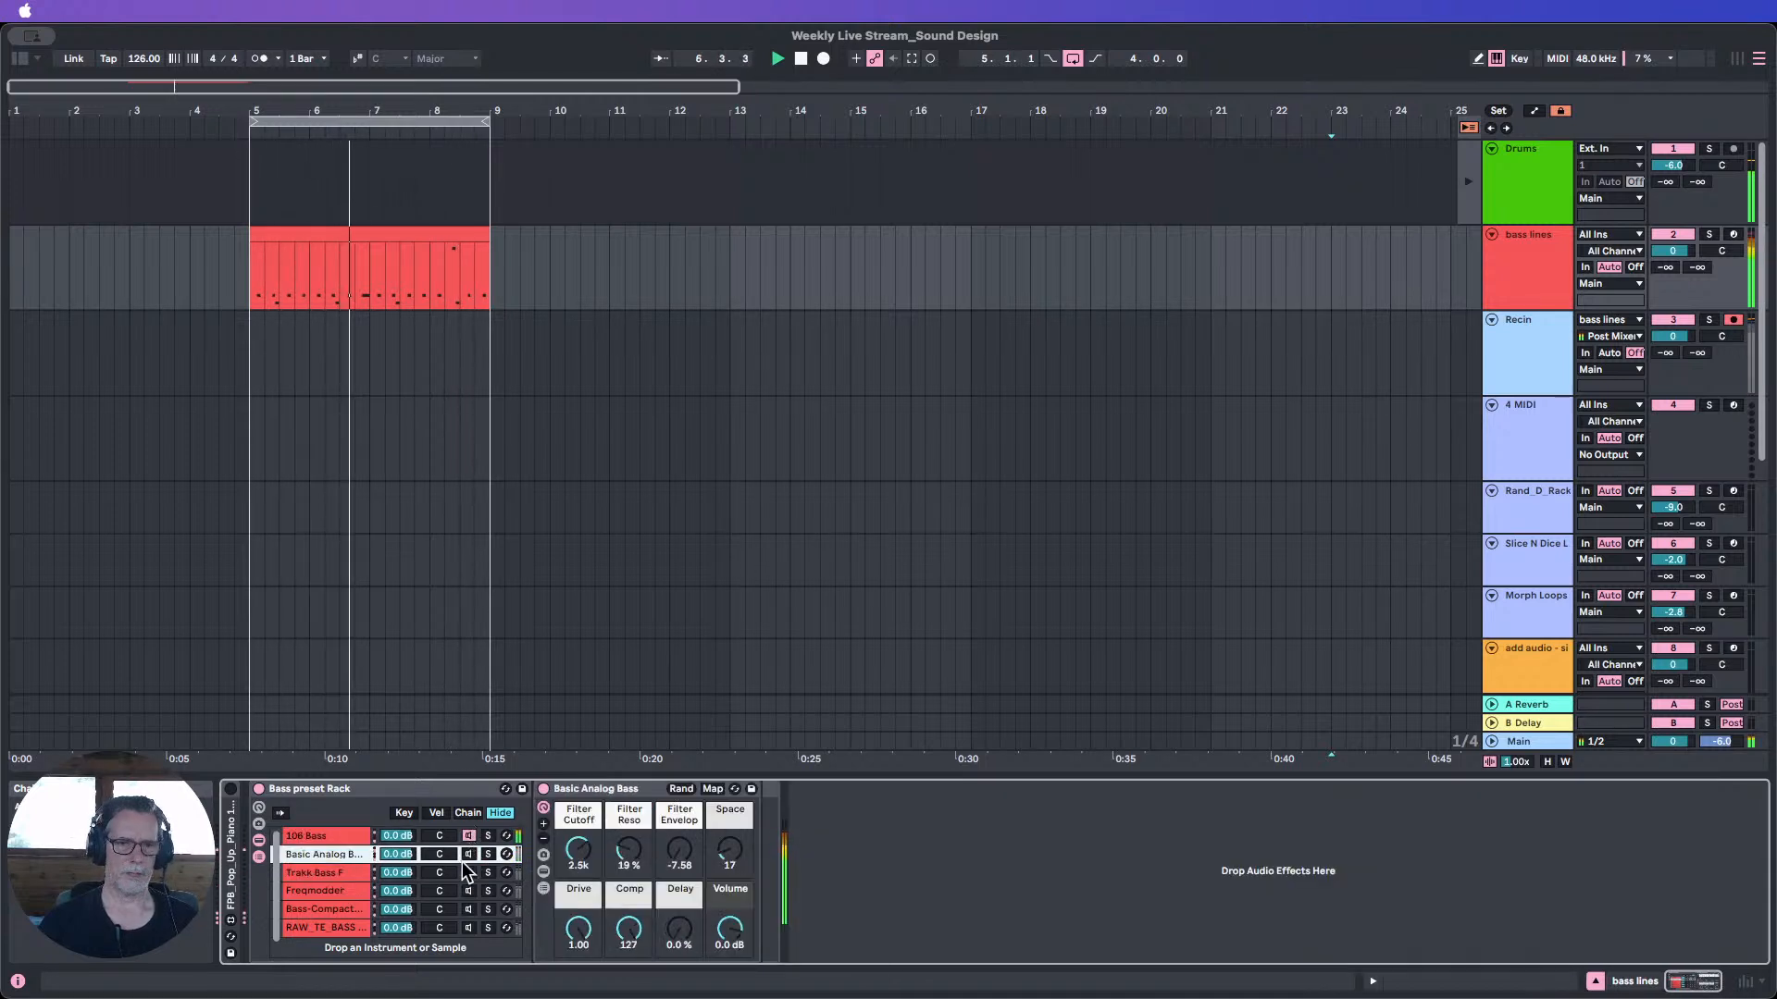
{"action": "left_click", "coordinate": [466, 835]}
{"action": "left_click", "coordinate": [470, 857]}
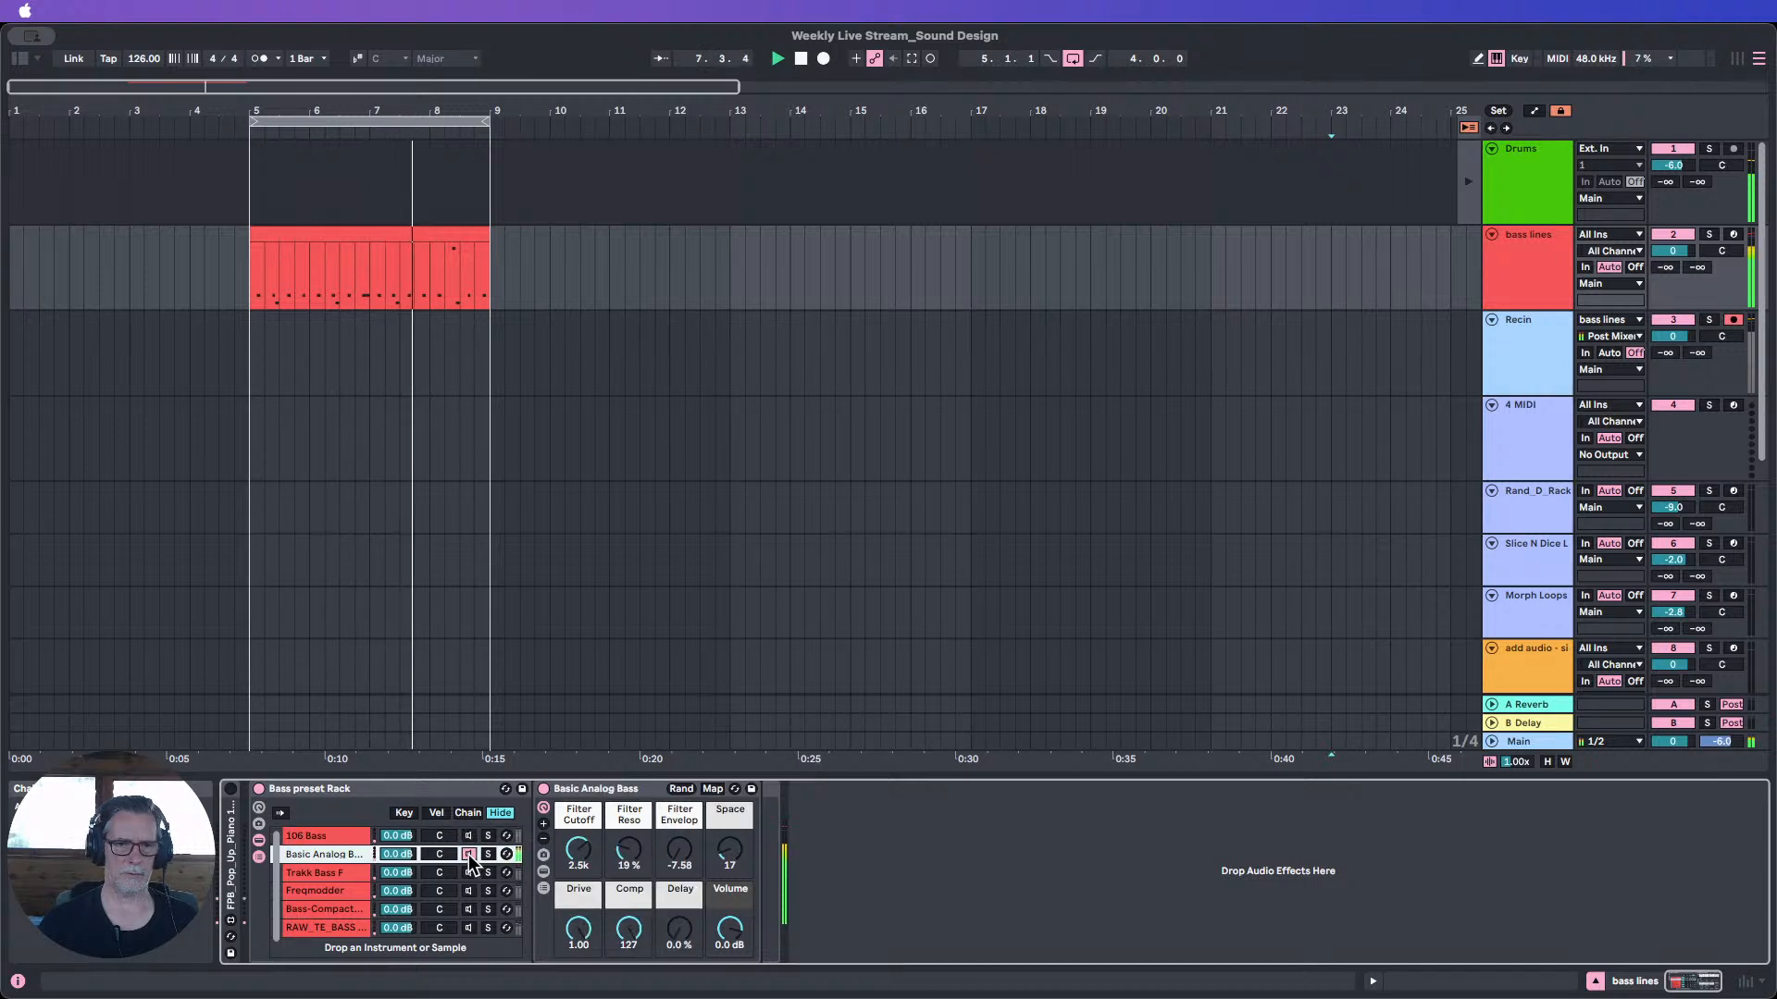
Delete the Trakk Bass F, Bass-CompactoSynthibass and RAW_TE_BASS HIT_04 chains from the Bass preset Rack.
{"action": "left_click", "coordinate": [466, 871]}
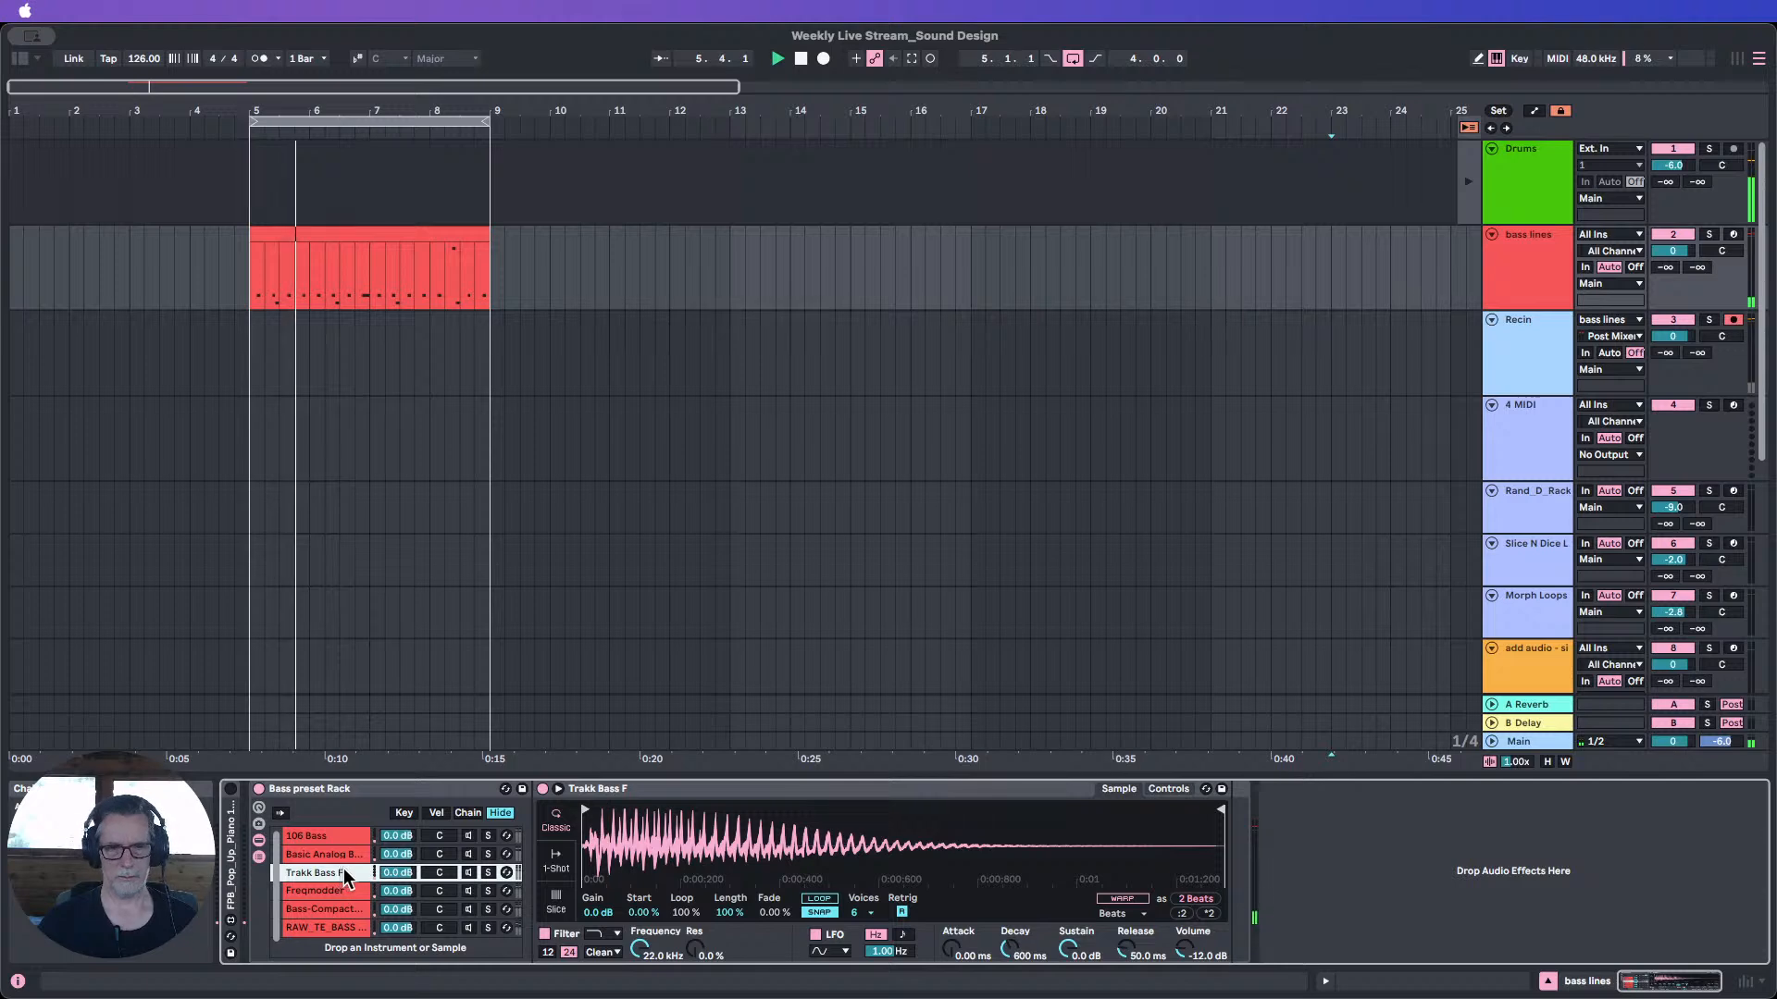
{"action": "key", "text": "Delete"}
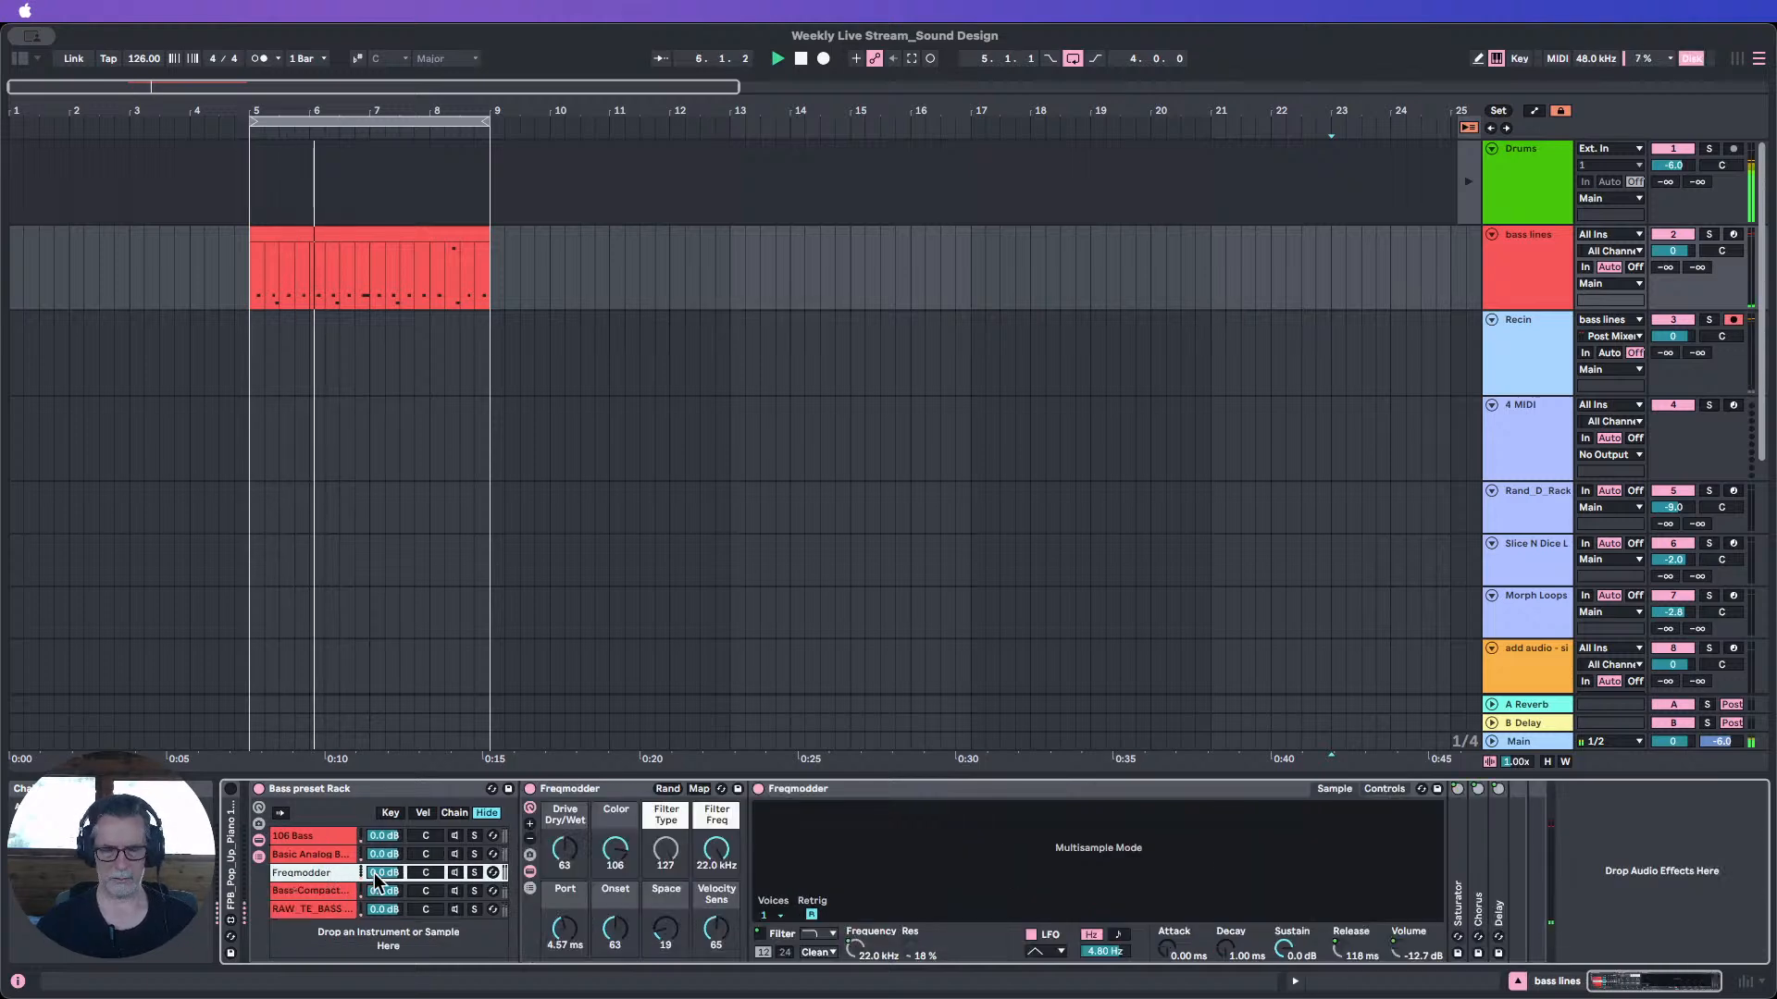
{"action": "left_click", "coordinate": [453, 888]}
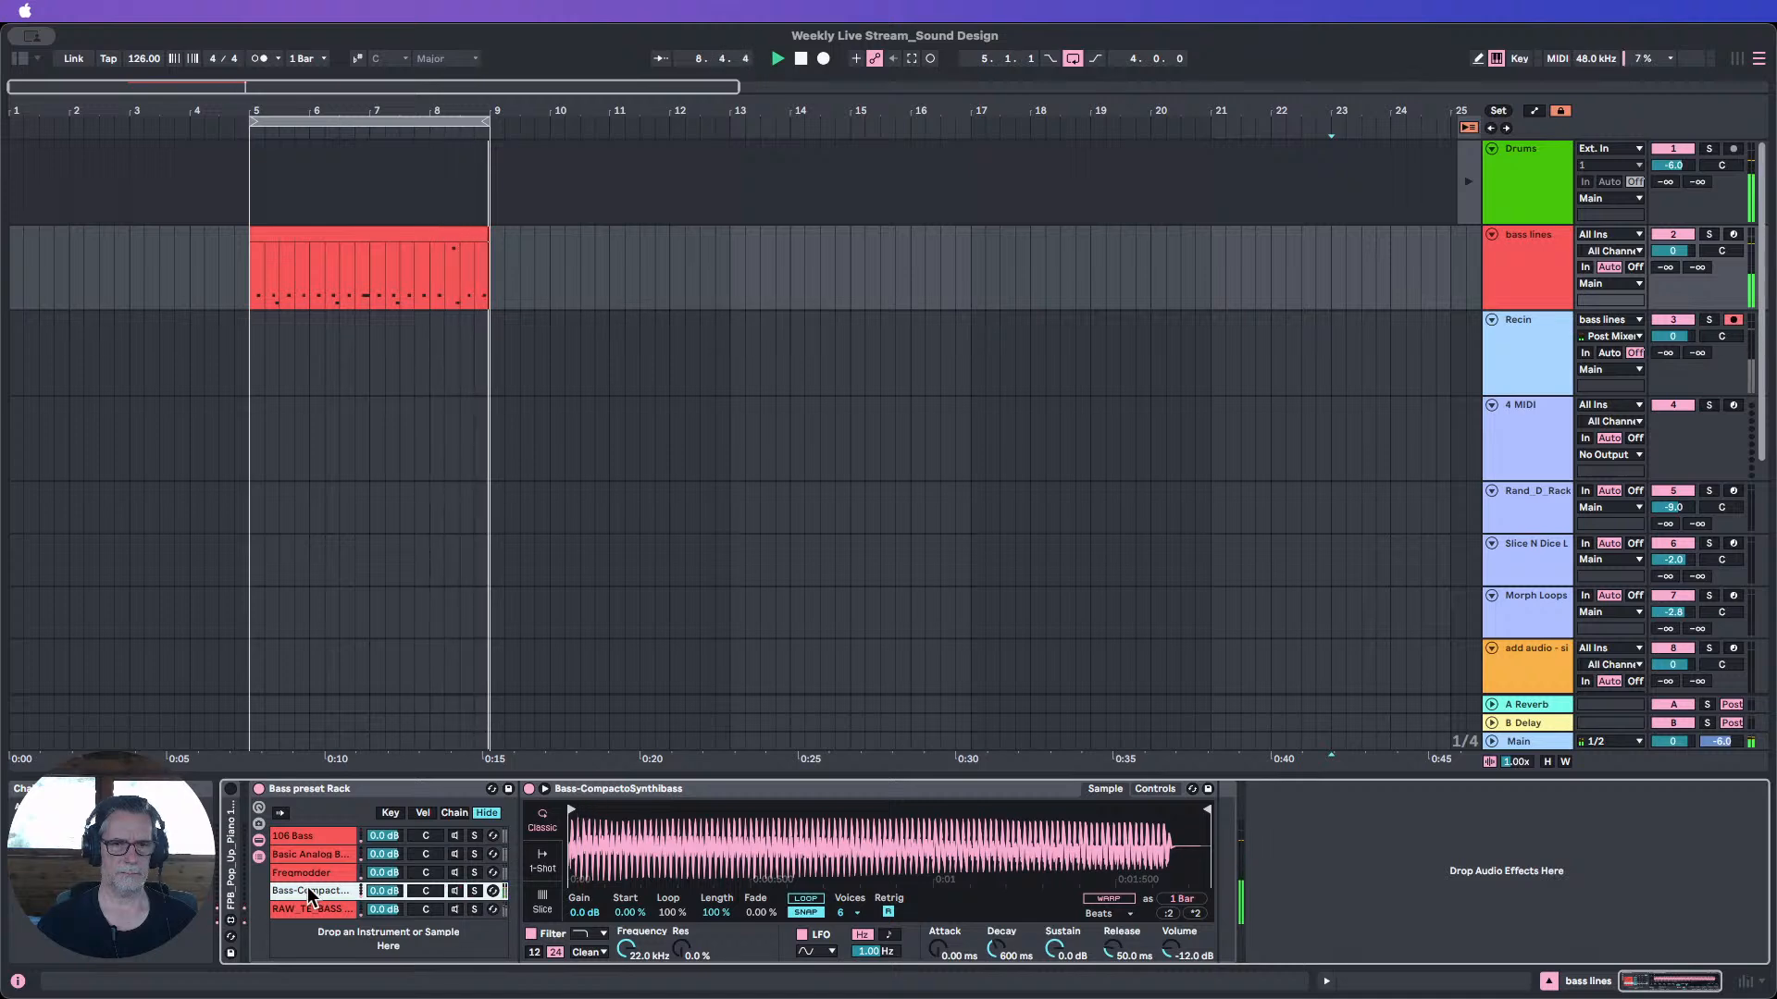
{"action": "key", "text": "Delete"}
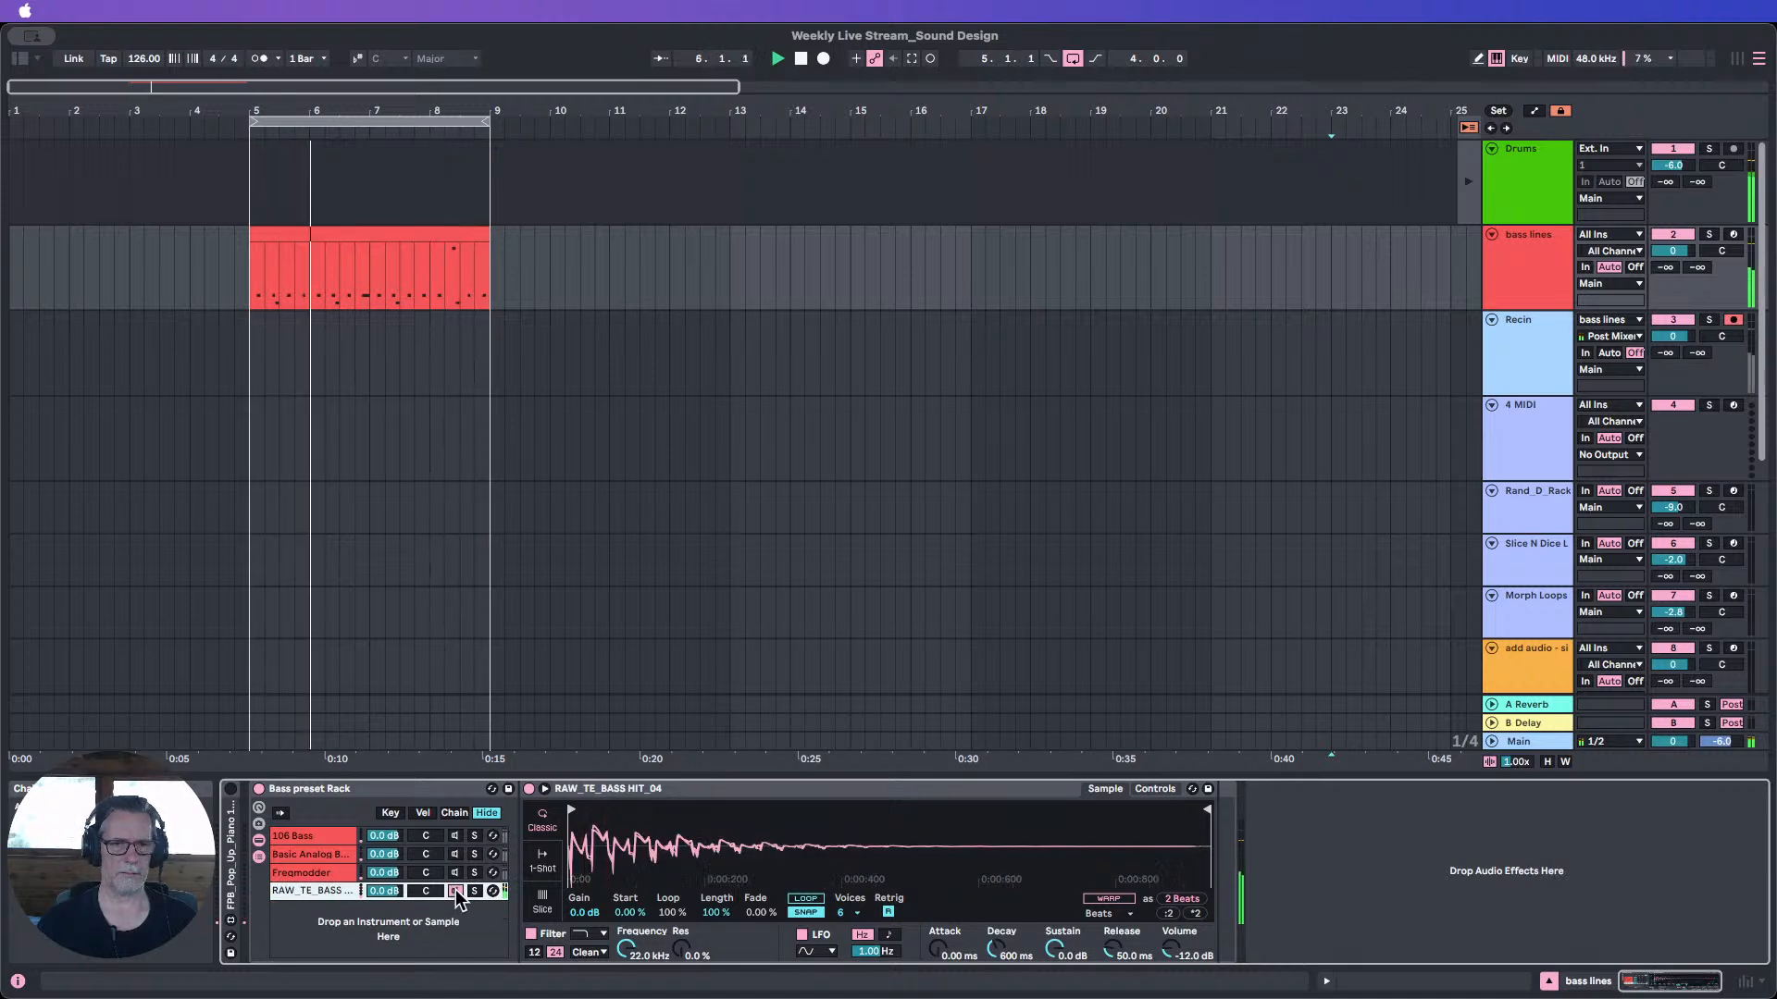
{"action": "key", "text": "Delete"}
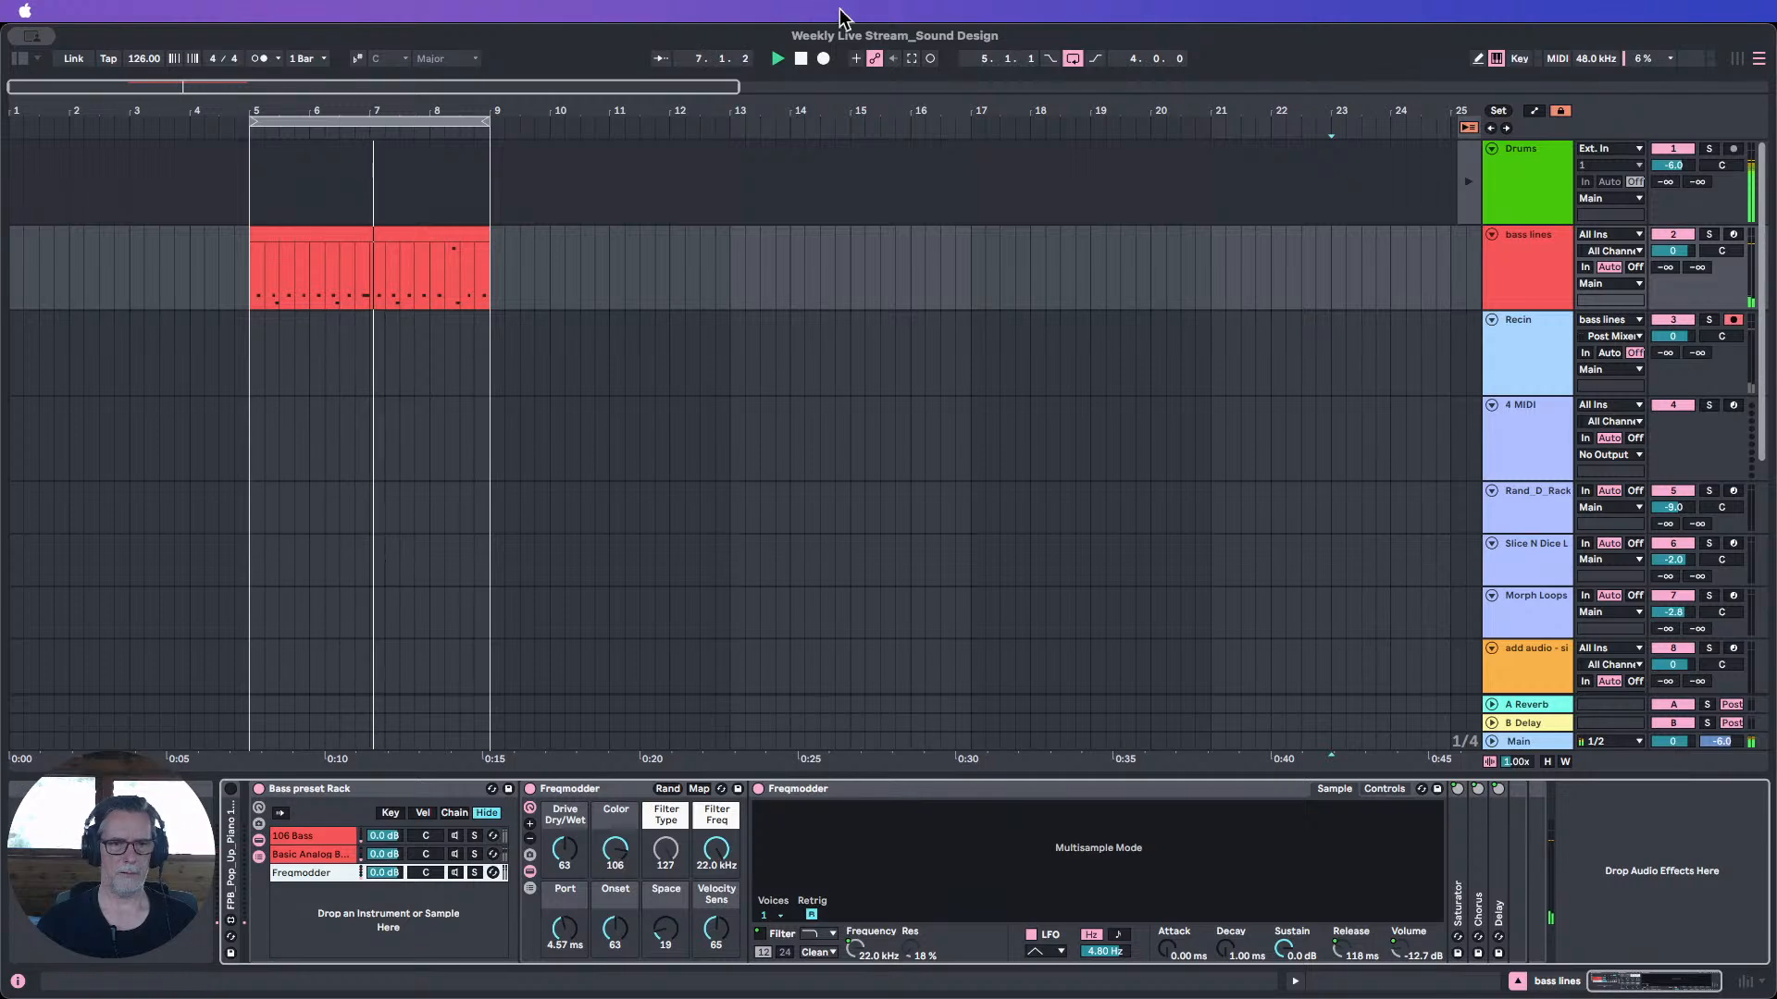
Preview the Wavetable bass presets Abdominal Bass and Abel Bass in the browser and add Abel Bass to the rack as a new chain.
{"action": "left_click", "coordinate": [20, 58]}
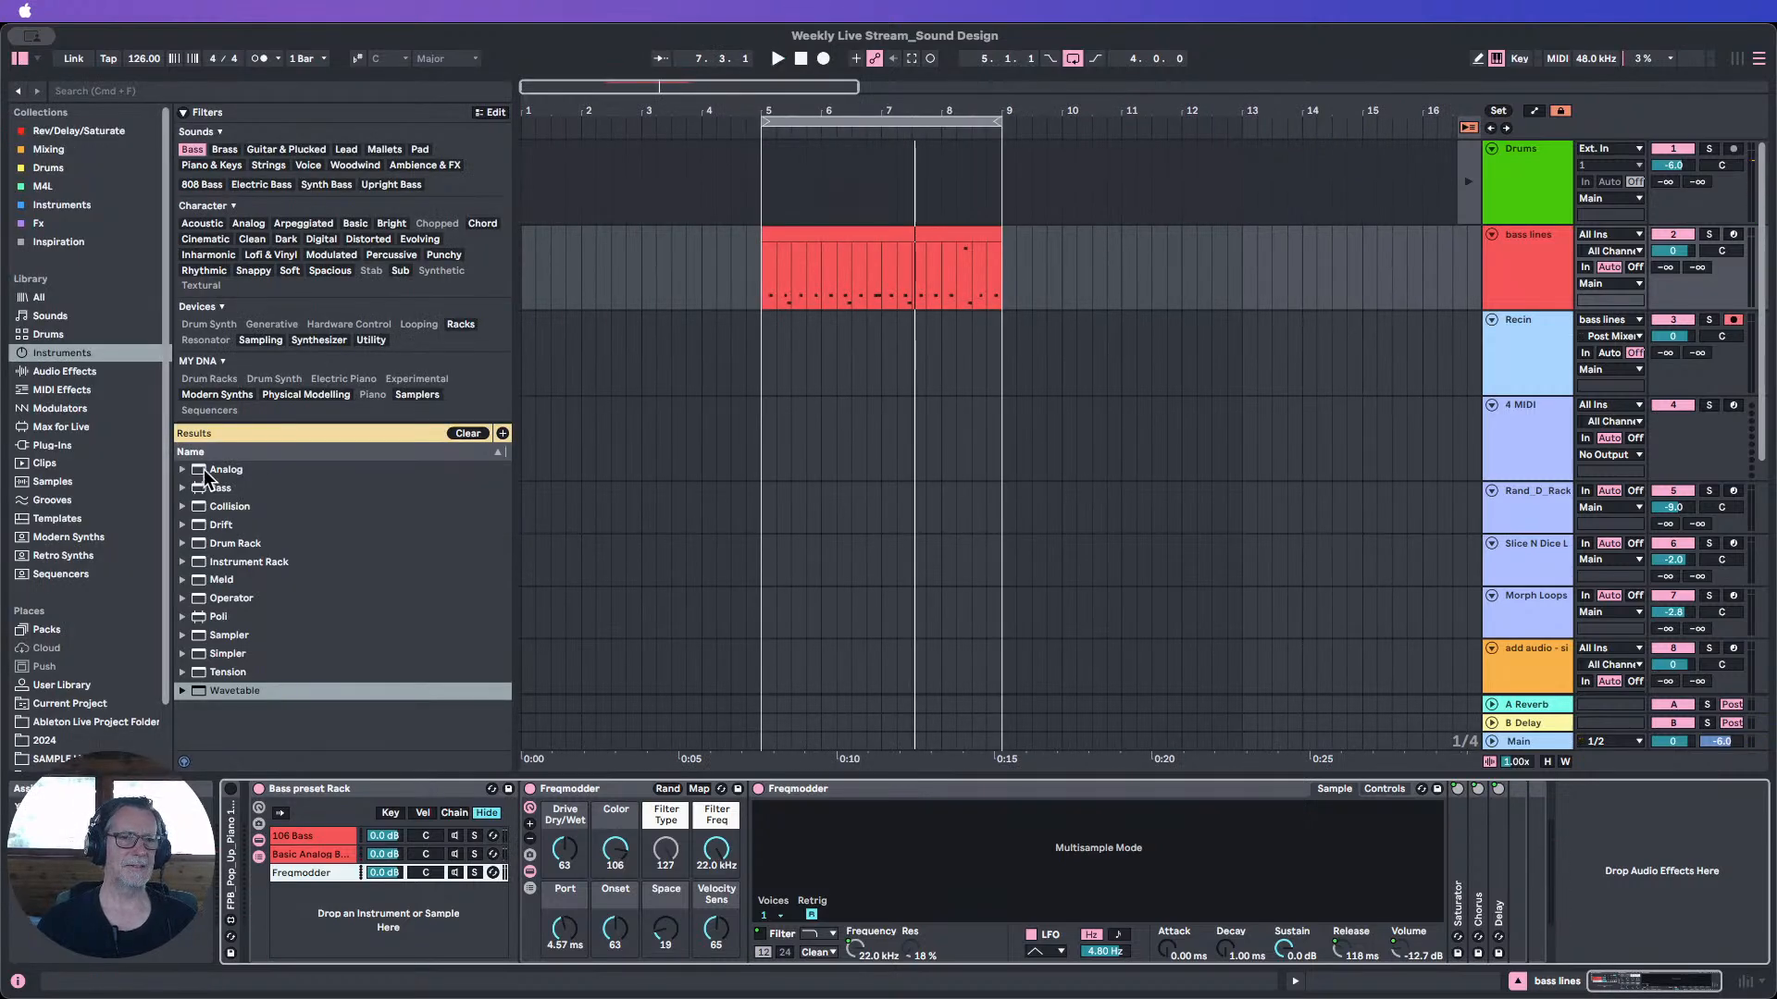
{"action": "left_click", "coordinate": [182, 690]}
{"action": "scroll", "coordinate": [241, 641], "scroll_direction": "down", "scroll_amount": 3}
{"action": "left_click", "coordinate": [245, 610]}
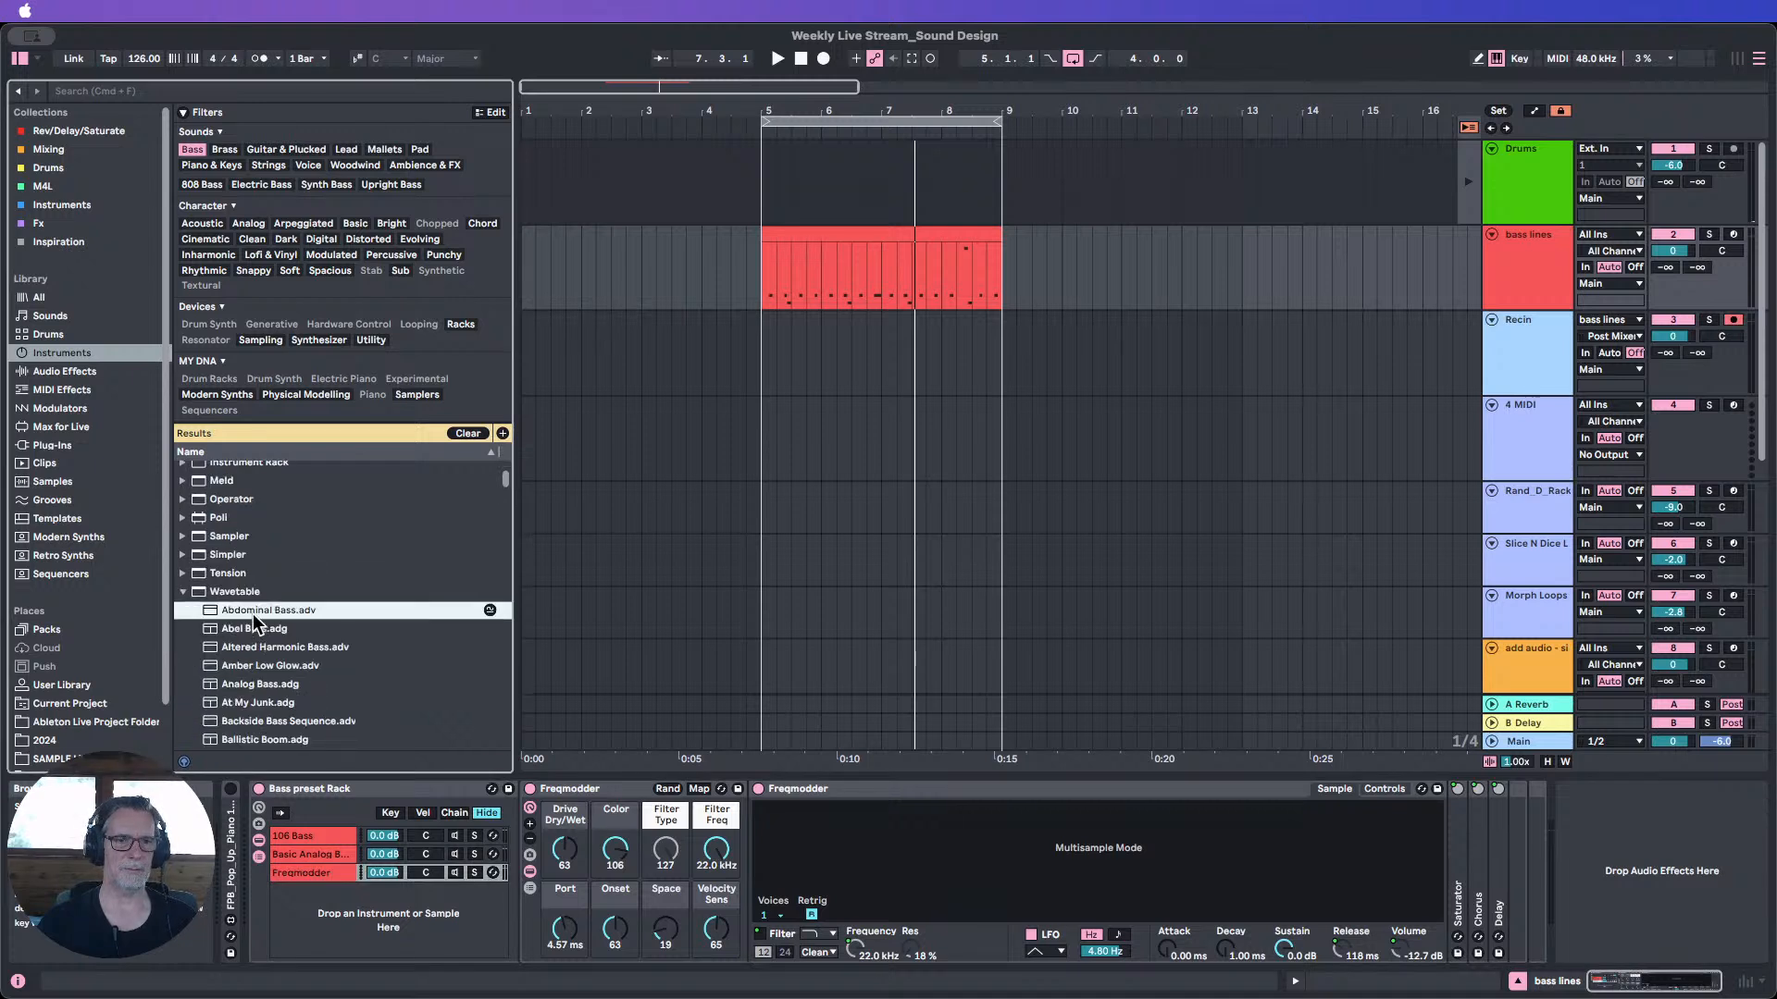
{"action": "scroll", "coordinate": [246, 610], "scroll_direction": "down", "scroll_amount": 1}
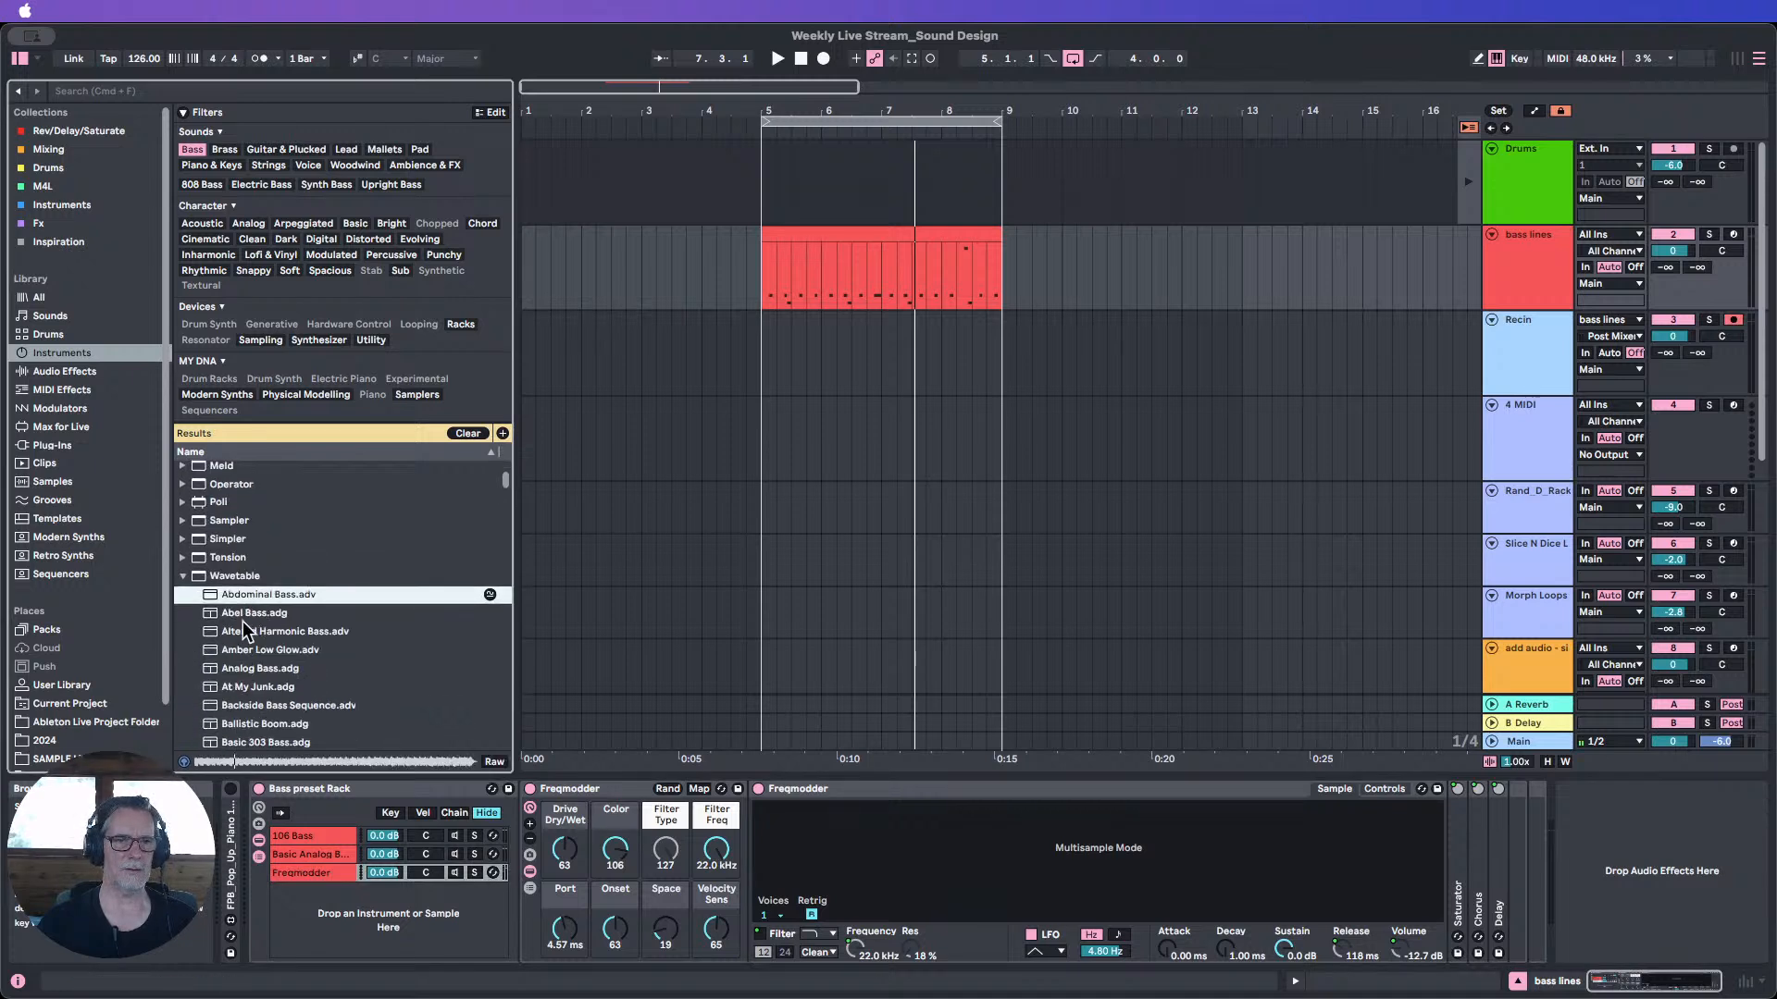
{"action": "left_click", "coordinate": [242, 615]}
{"action": "scroll", "coordinate": [247, 611], "scroll_direction": "down", "scroll_amount": 4}
{"action": "double_click", "coordinate": [231, 532]}
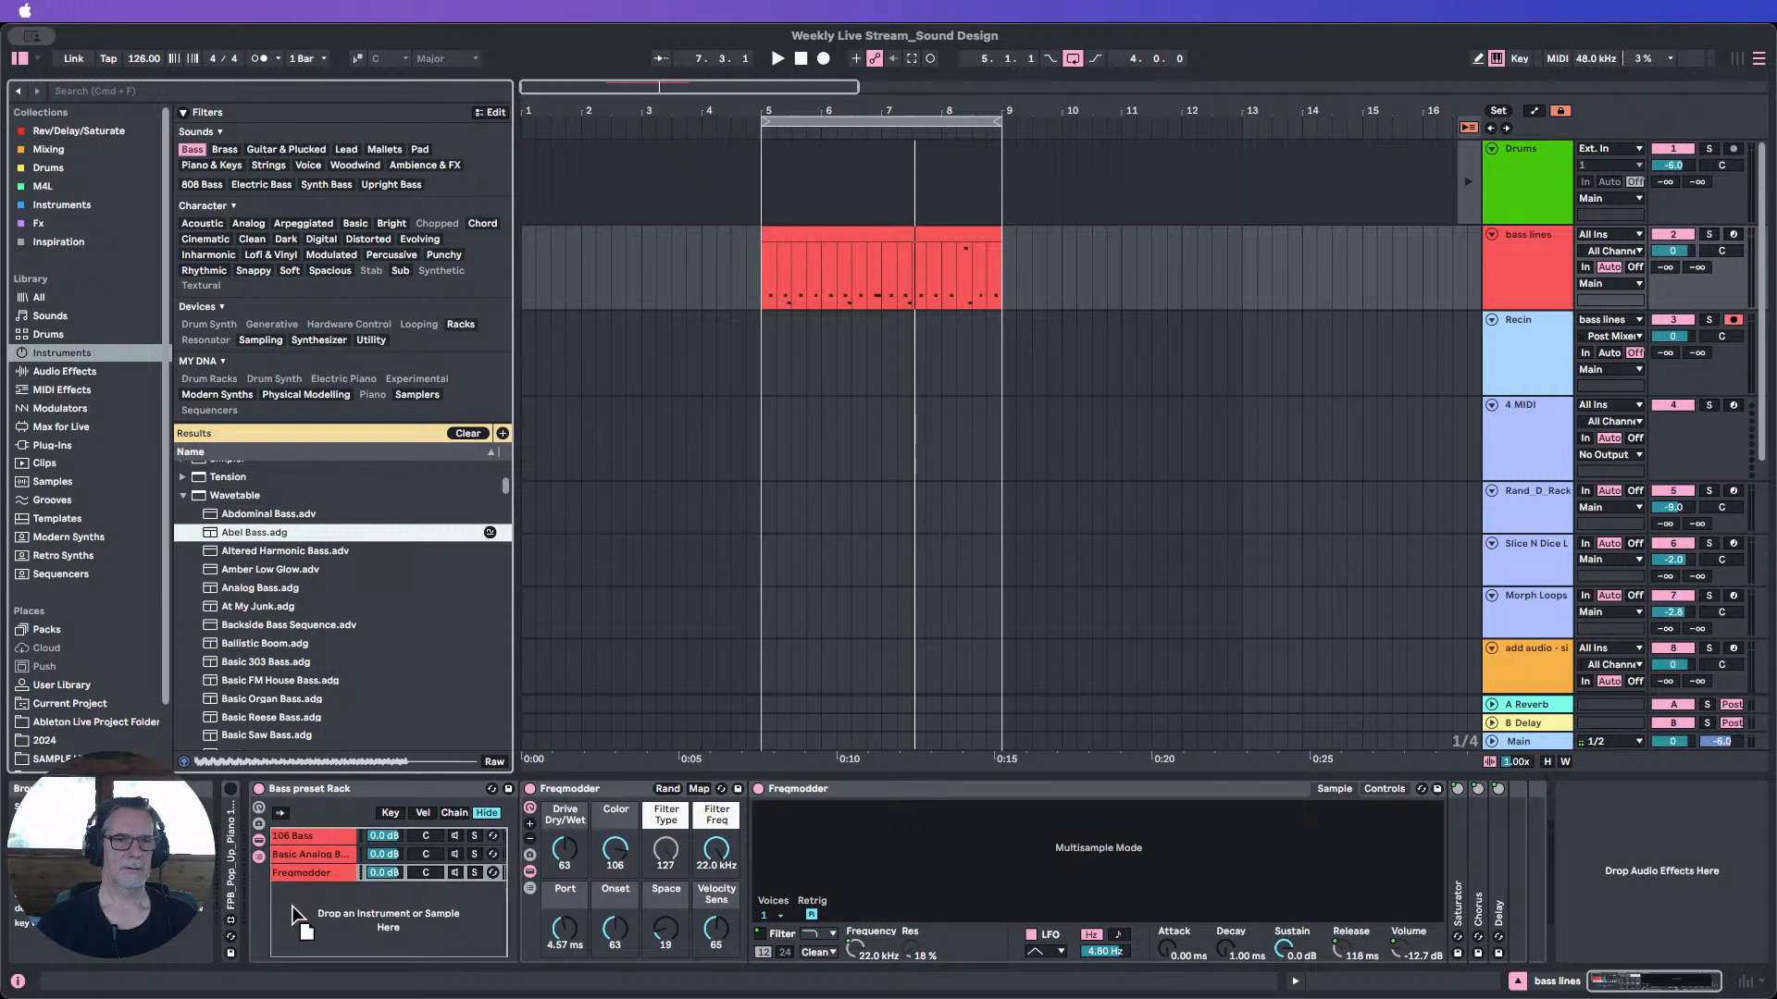
Preview the Ballistic Boom and Basic 303 Bass presets and add Basic 303 Bass to the rack as a new chain.
{"action": "scroll", "coordinate": [227, 615], "scroll_direction": "down", "scroll_amount": 2}
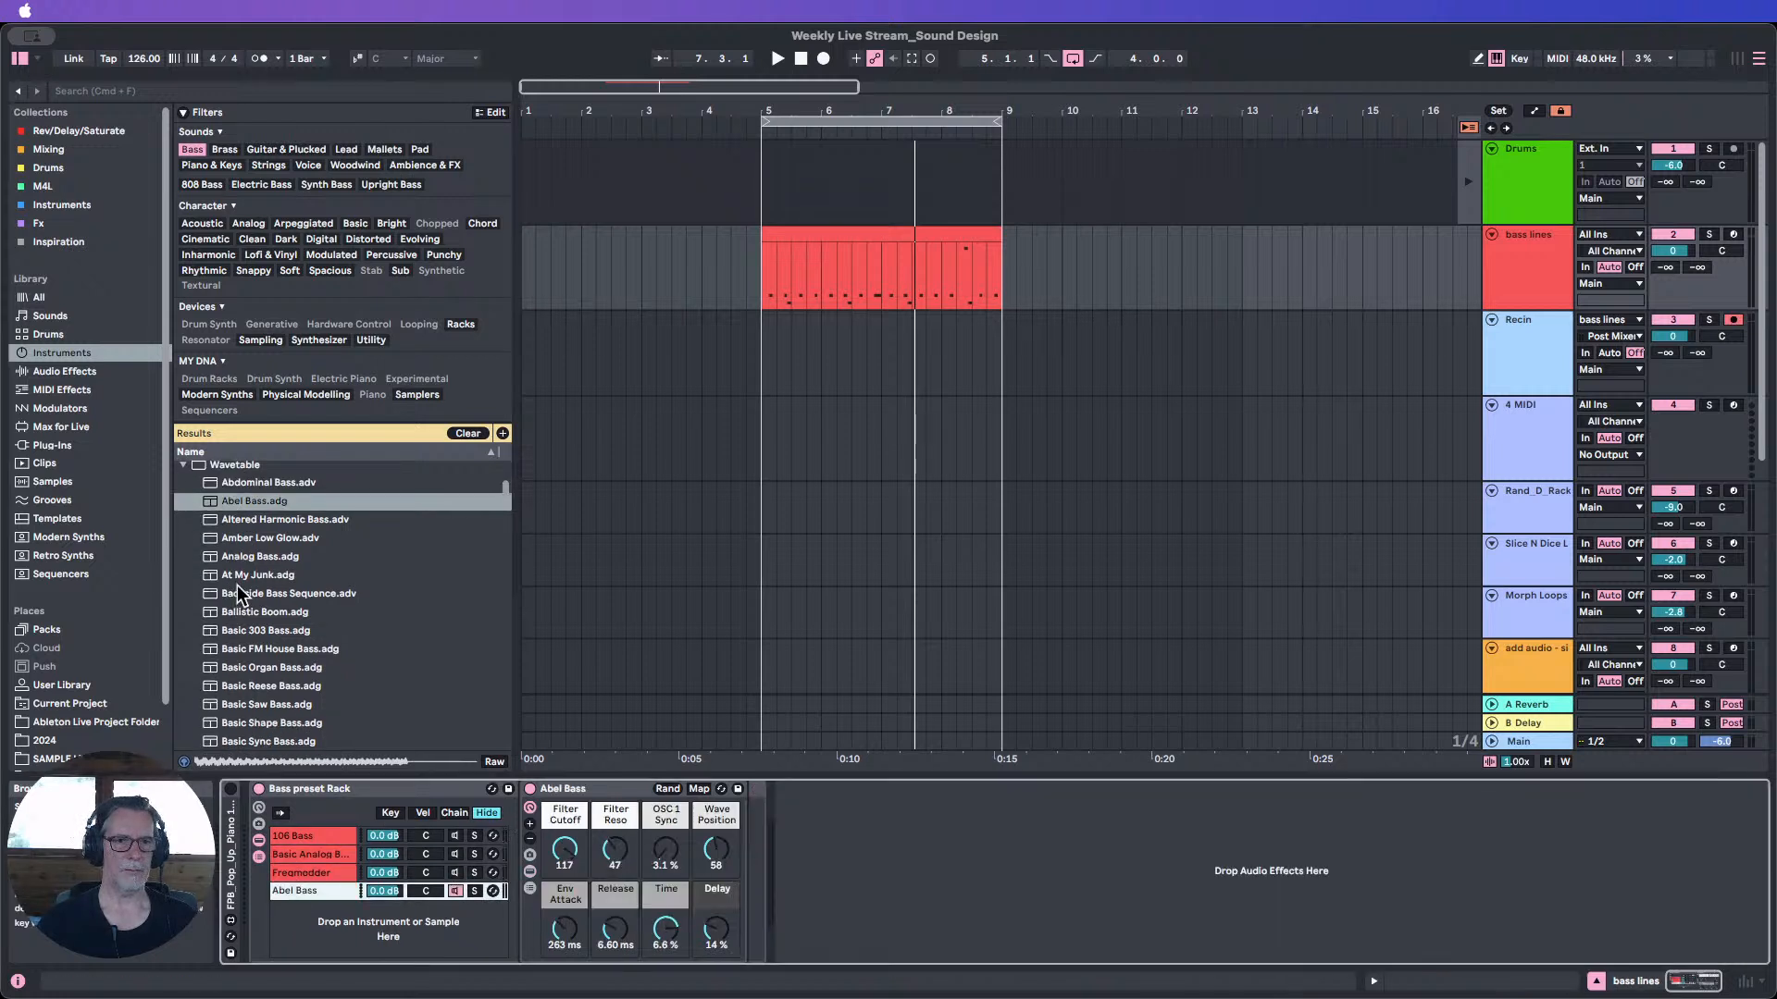
{"action": "left_click", "coordinate": [248, 611]}
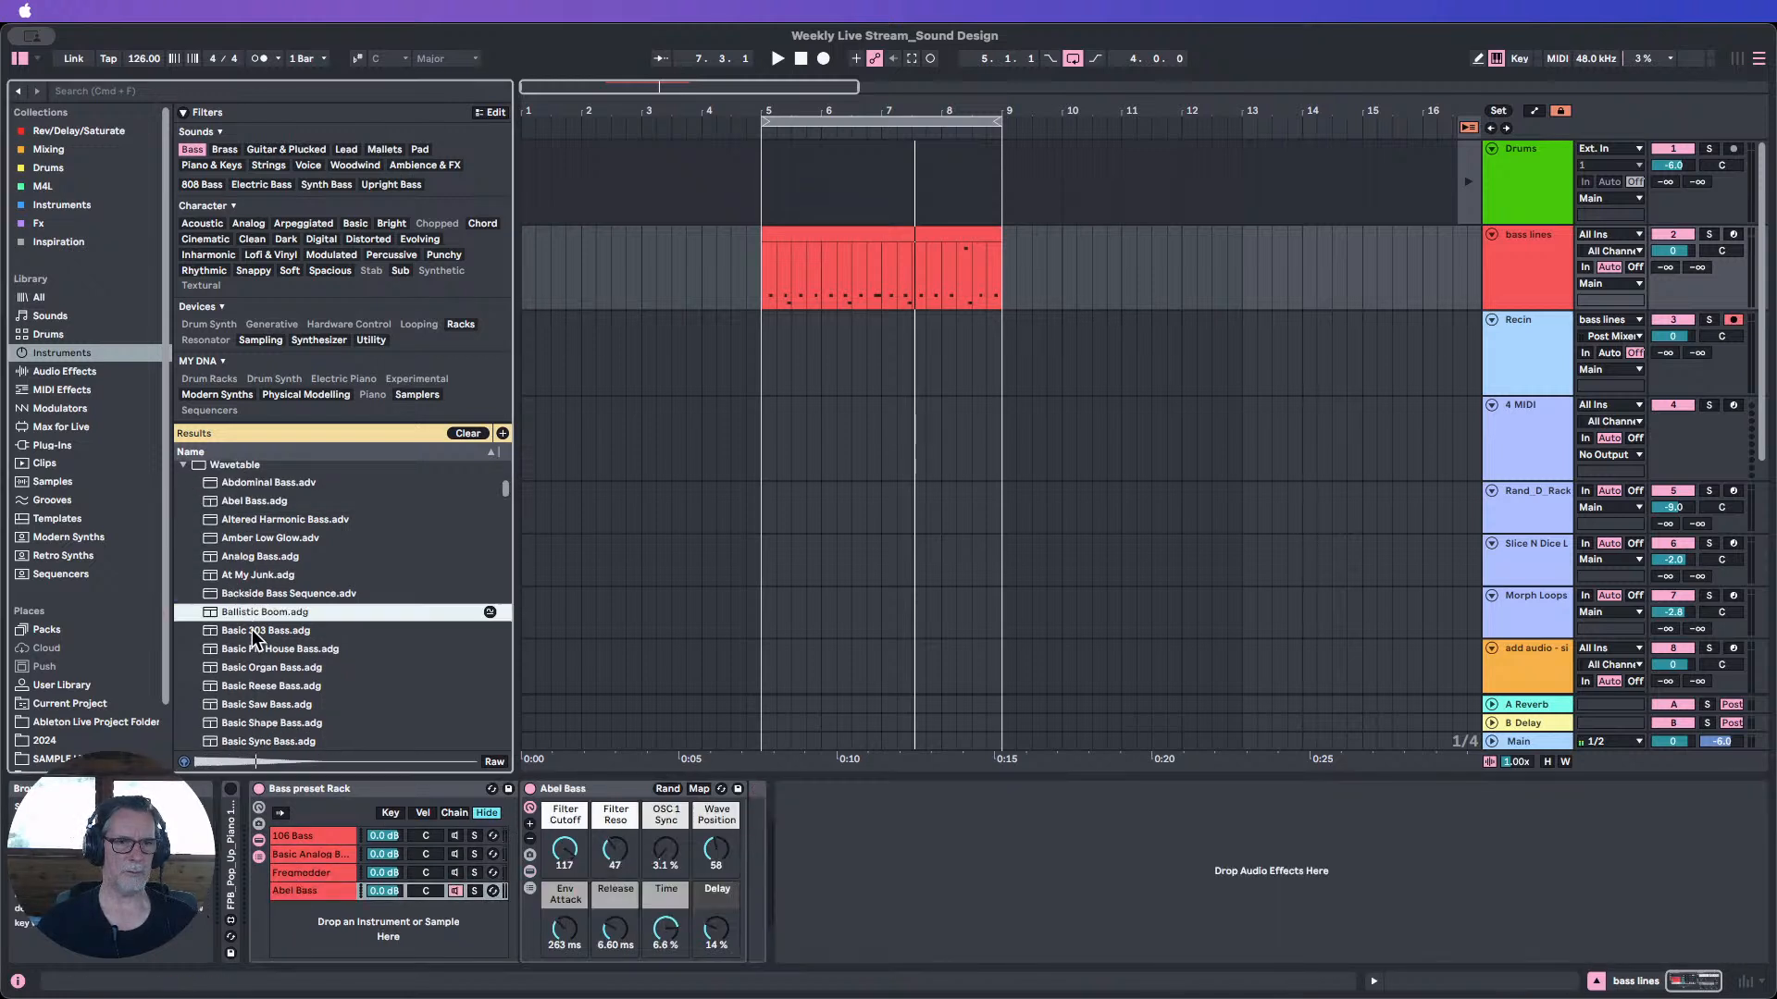
{"action": "left_click", "coordinate": [253, 633]}
{"action": "scroll", "coordinate": [259, 636], "scroll_direction": "down", "scroll_amount": 2}
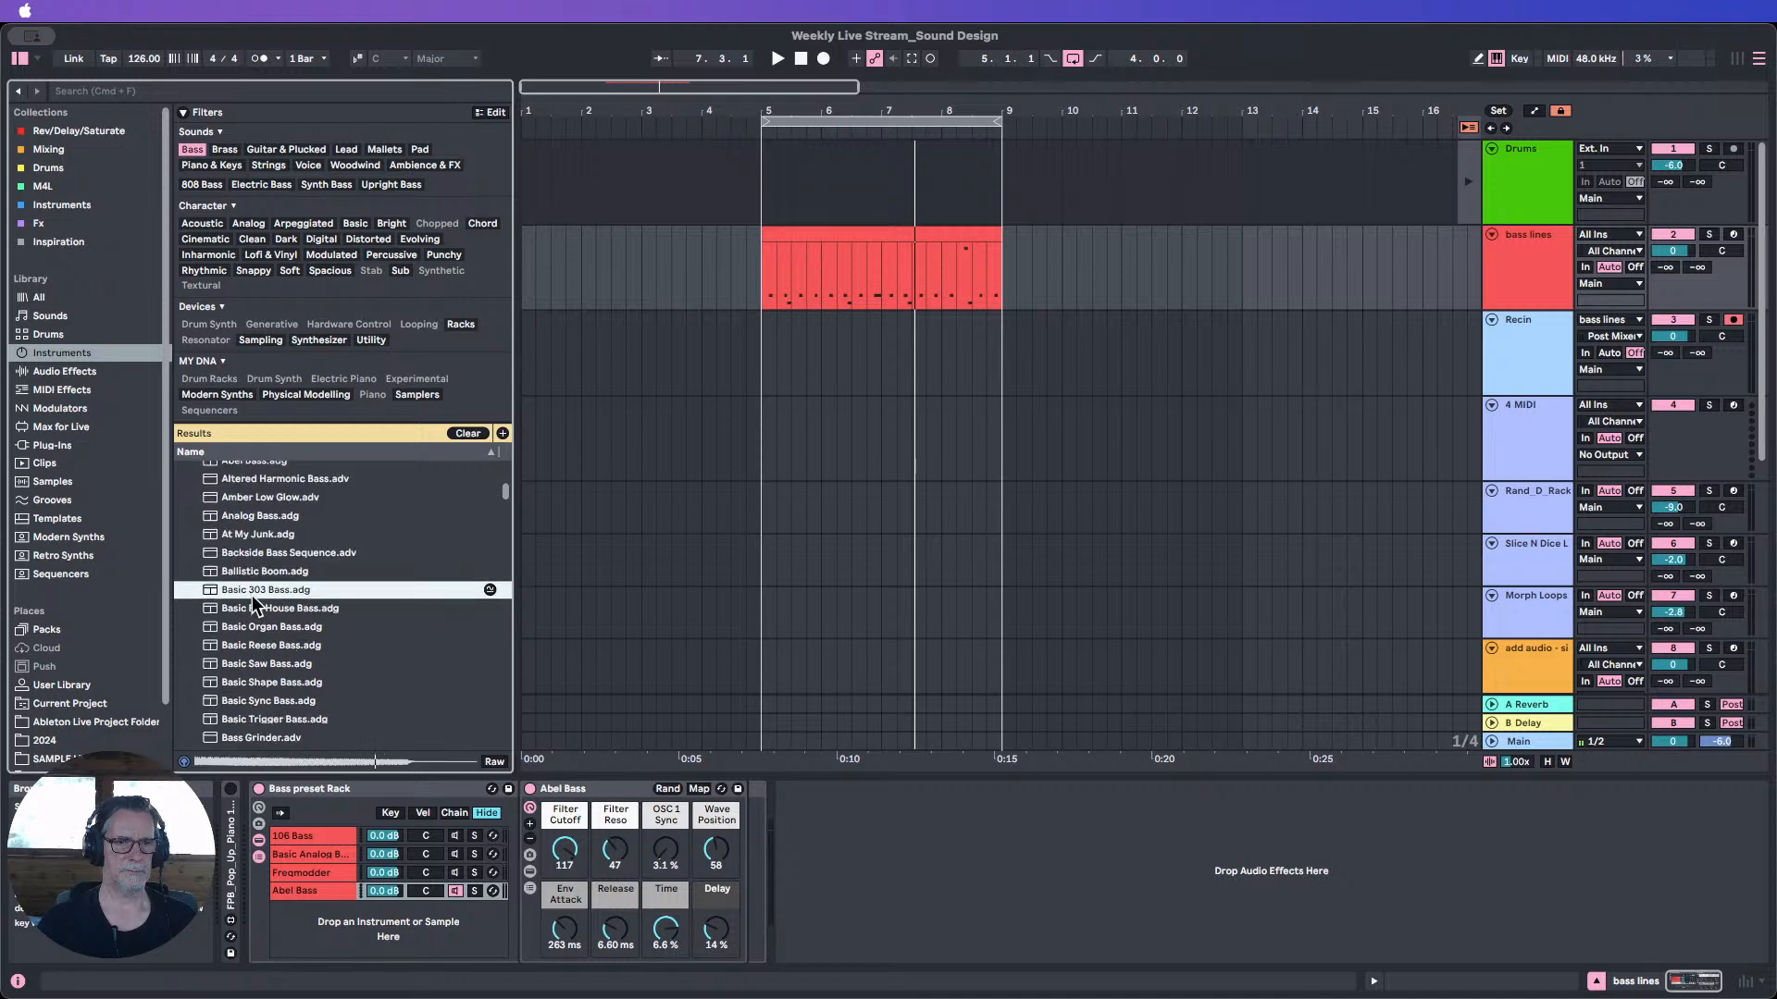
{"action": "left_click_drag", "start_coordinate": [251, 596], "coordinate": [308, 911]}
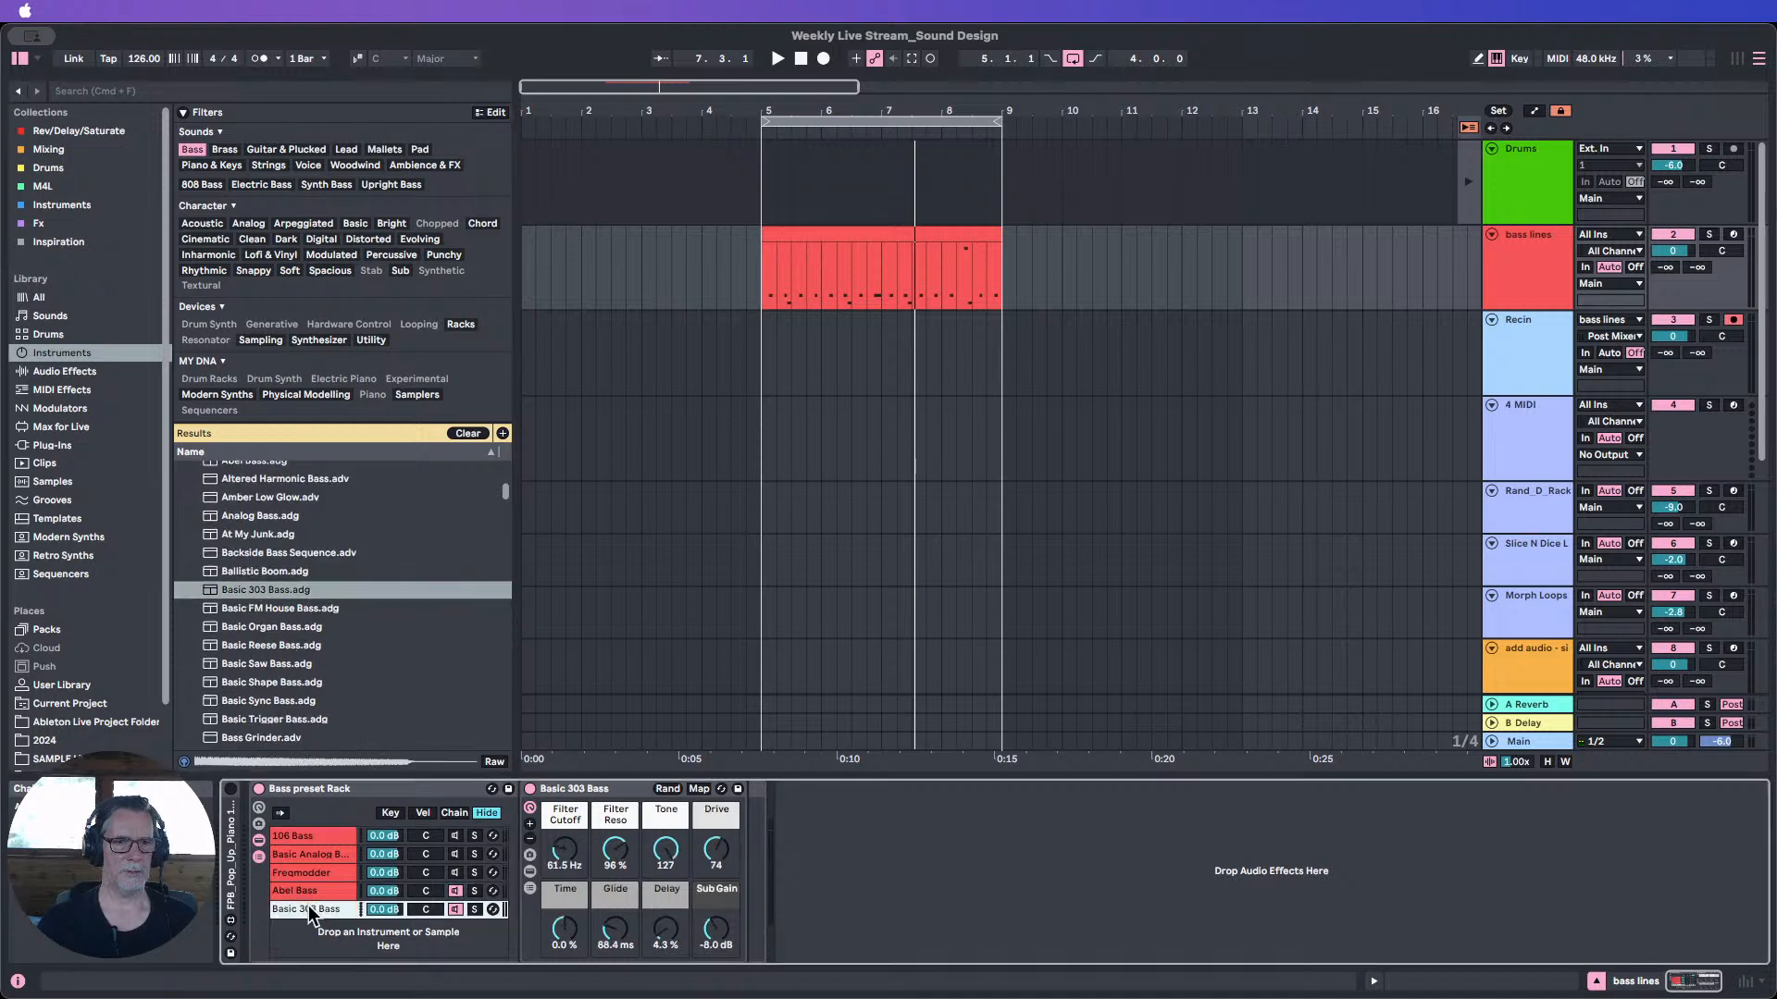
Add the Basic Organ Bass preset to the rack as a new chain and deactivate the Basic 303 Bass and Abel Bass chains.
{"action": "left_click", "coordinate": [245, 645]}
{"action": "scroll", "coordinate": [248, 638], "scroll_direction": "down", "scroll_amount": 3}
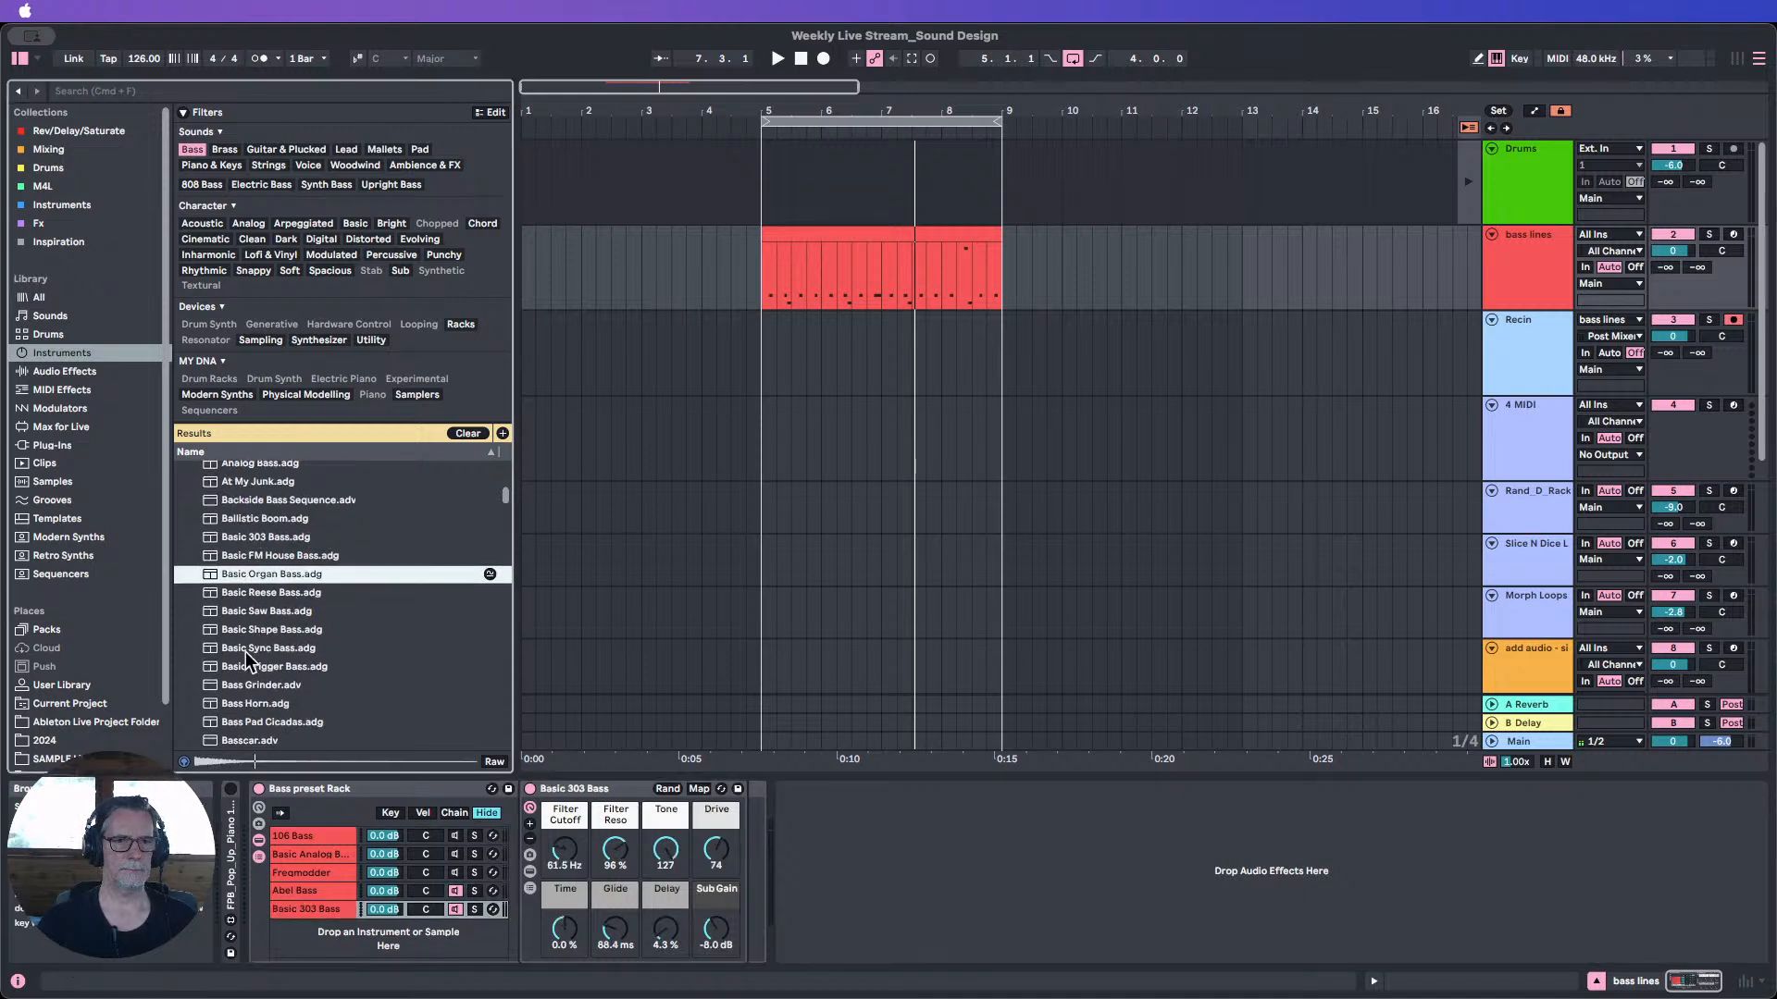
{"action": "left_click", "coordinate": [249, 582]}
{"action": "left_click_drag", "start_coordinate": [249, 581], "coordinate": [312, 894]}
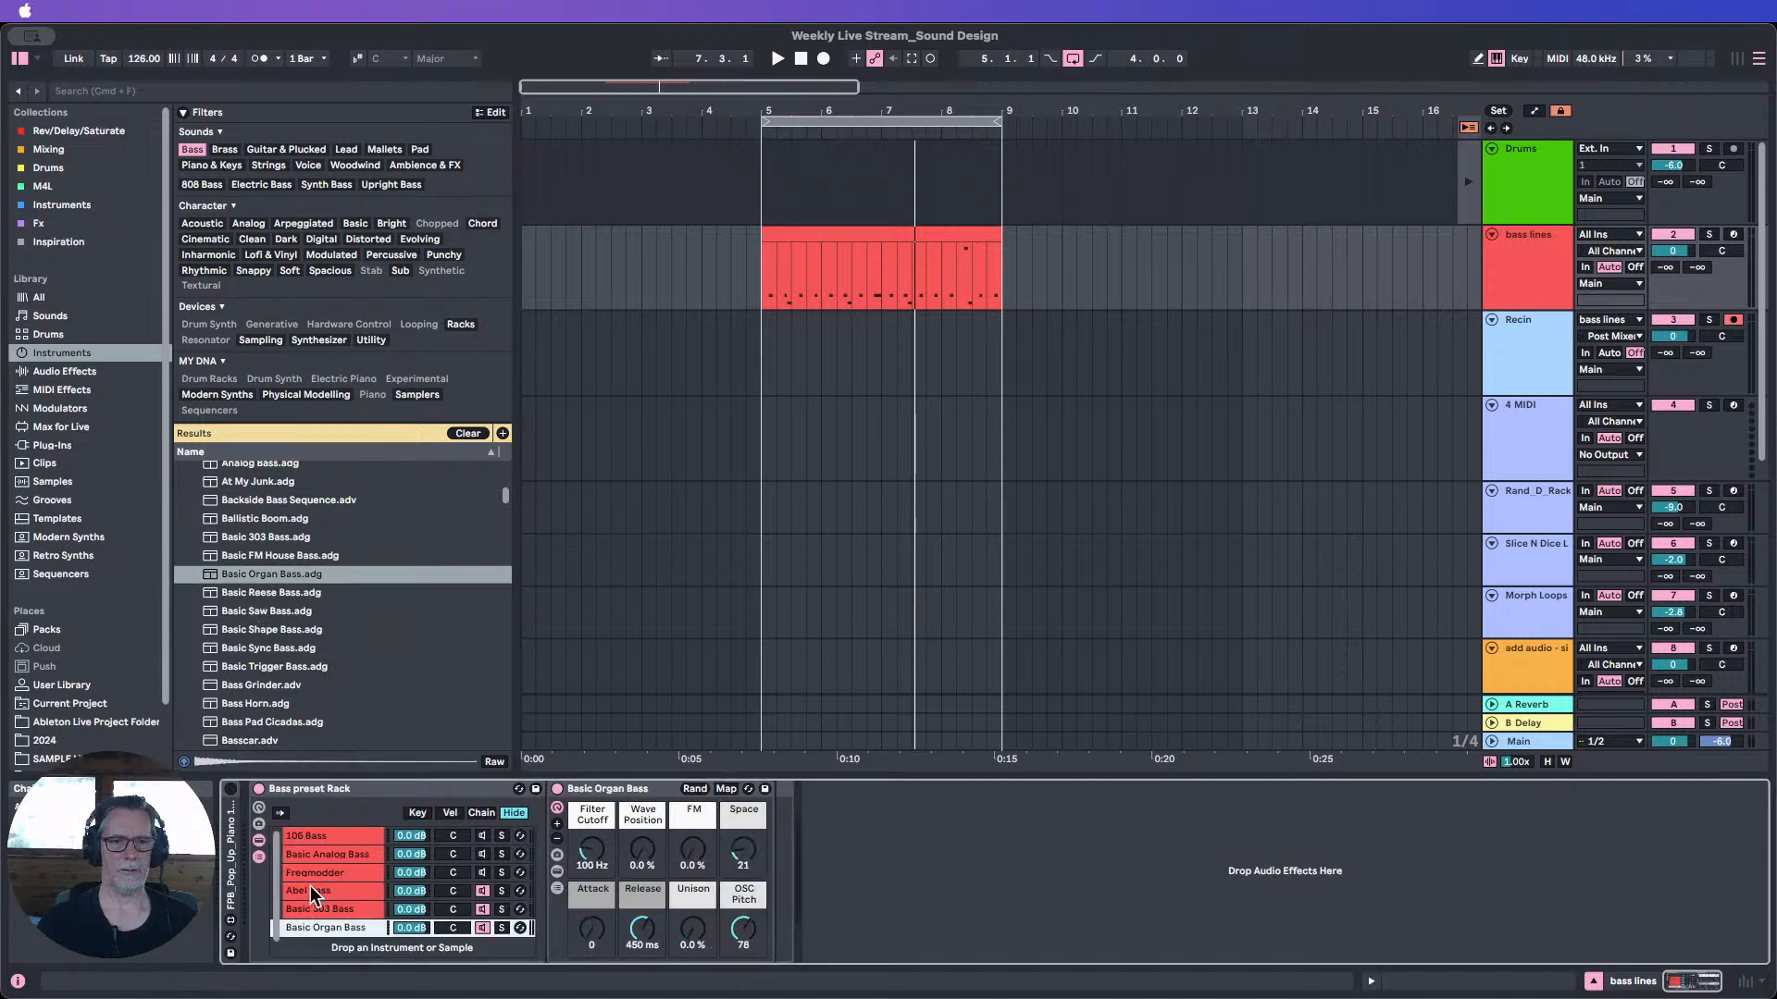
{"action": "left_click", "coordinate": [482, 909]}
{"action": "left_click", "coordinate": [482, 890]}
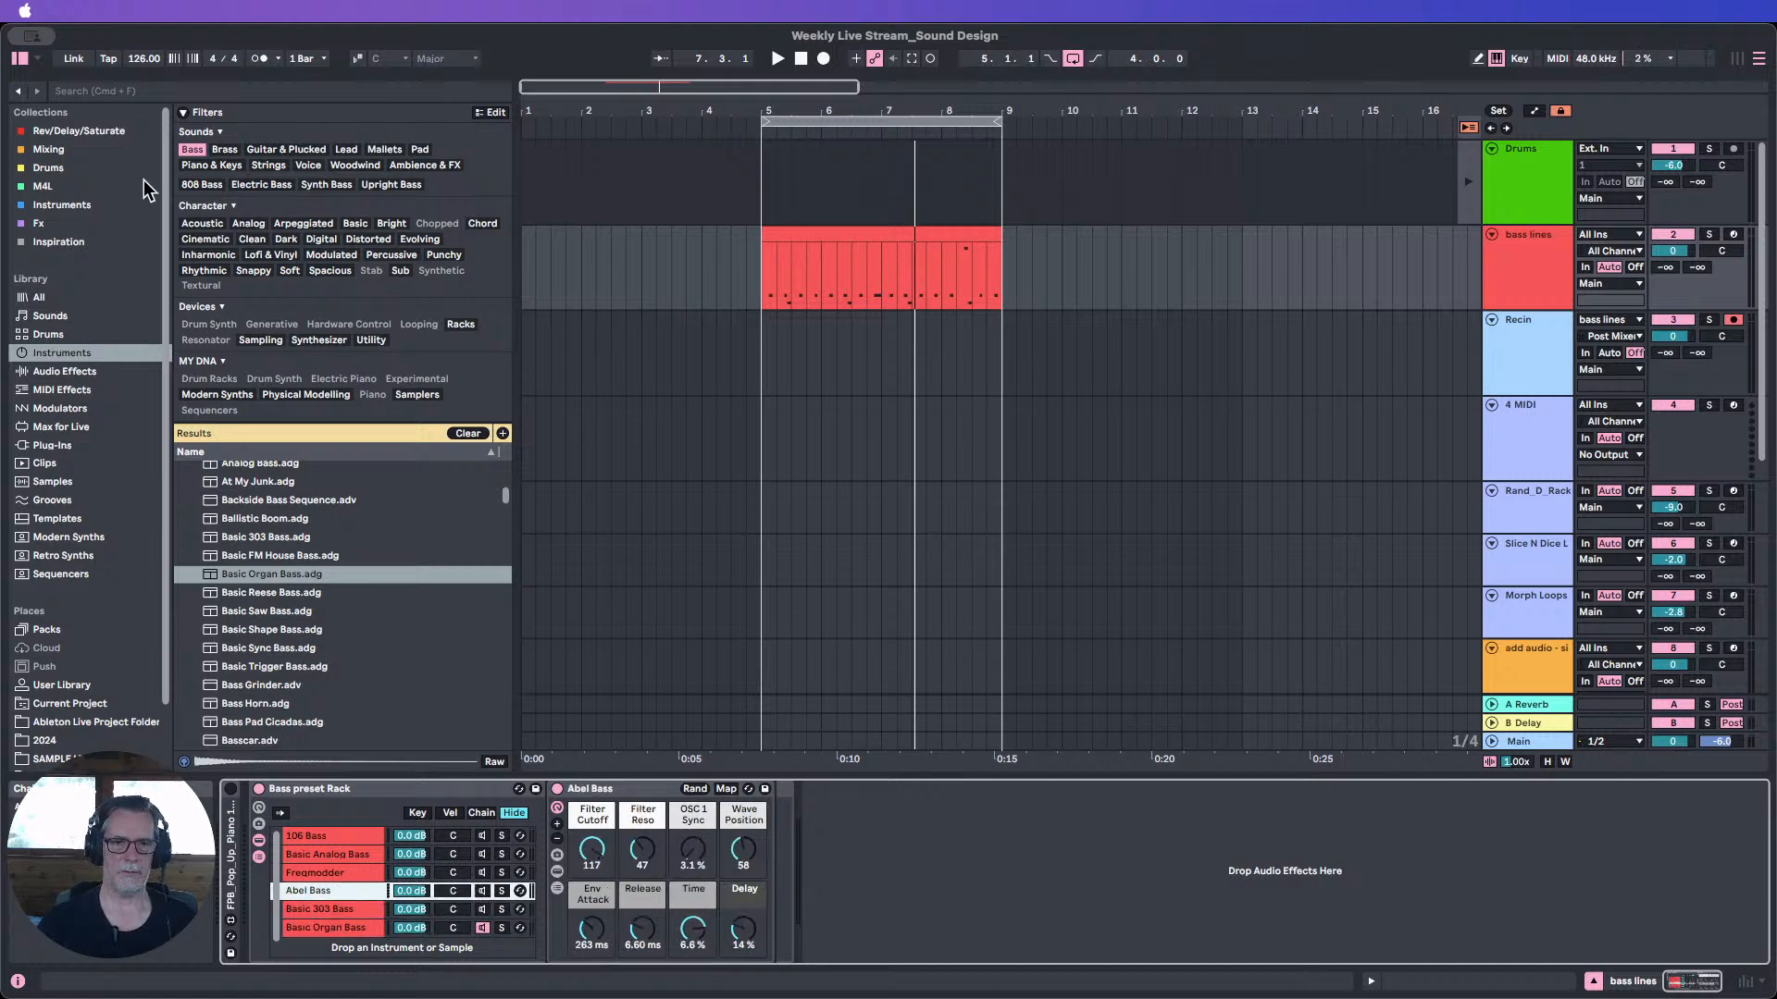
Hide the browser and play the loop from bar 5 to audition the Basic Organ Bass chain.
{"action": "left_click", "coordinate": [21, 59]}
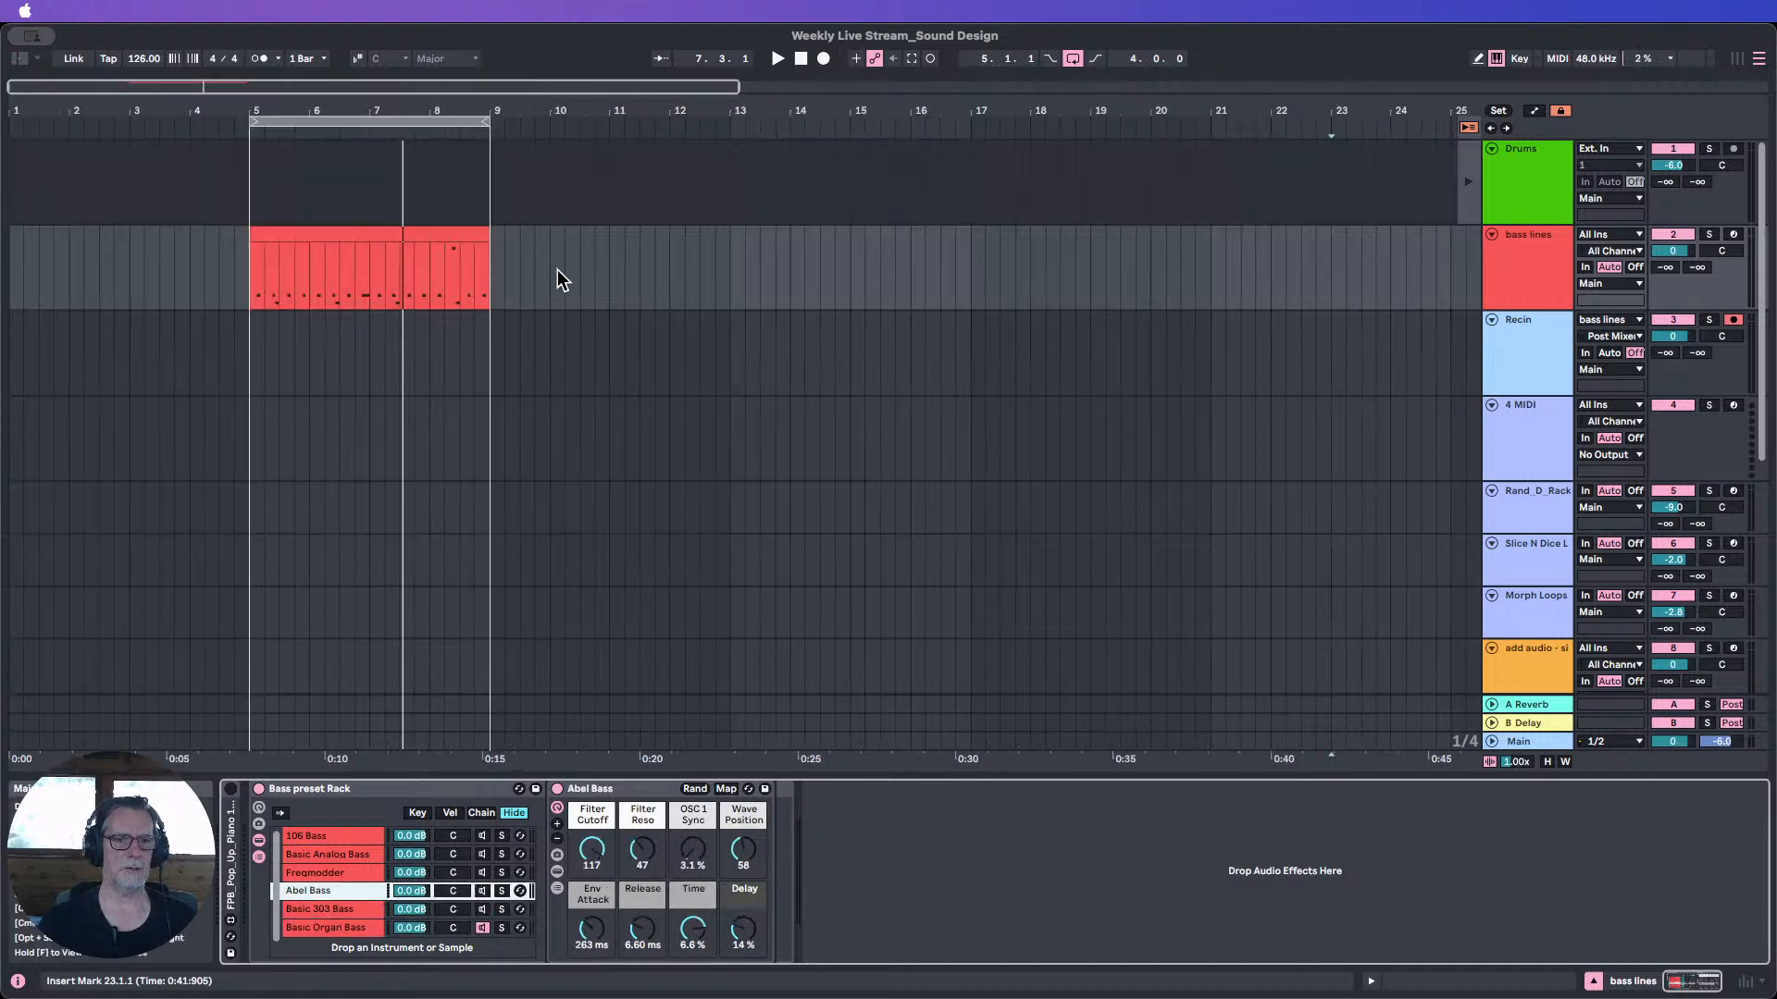
{"action": "left_click", "coordinate": [245, 135]}
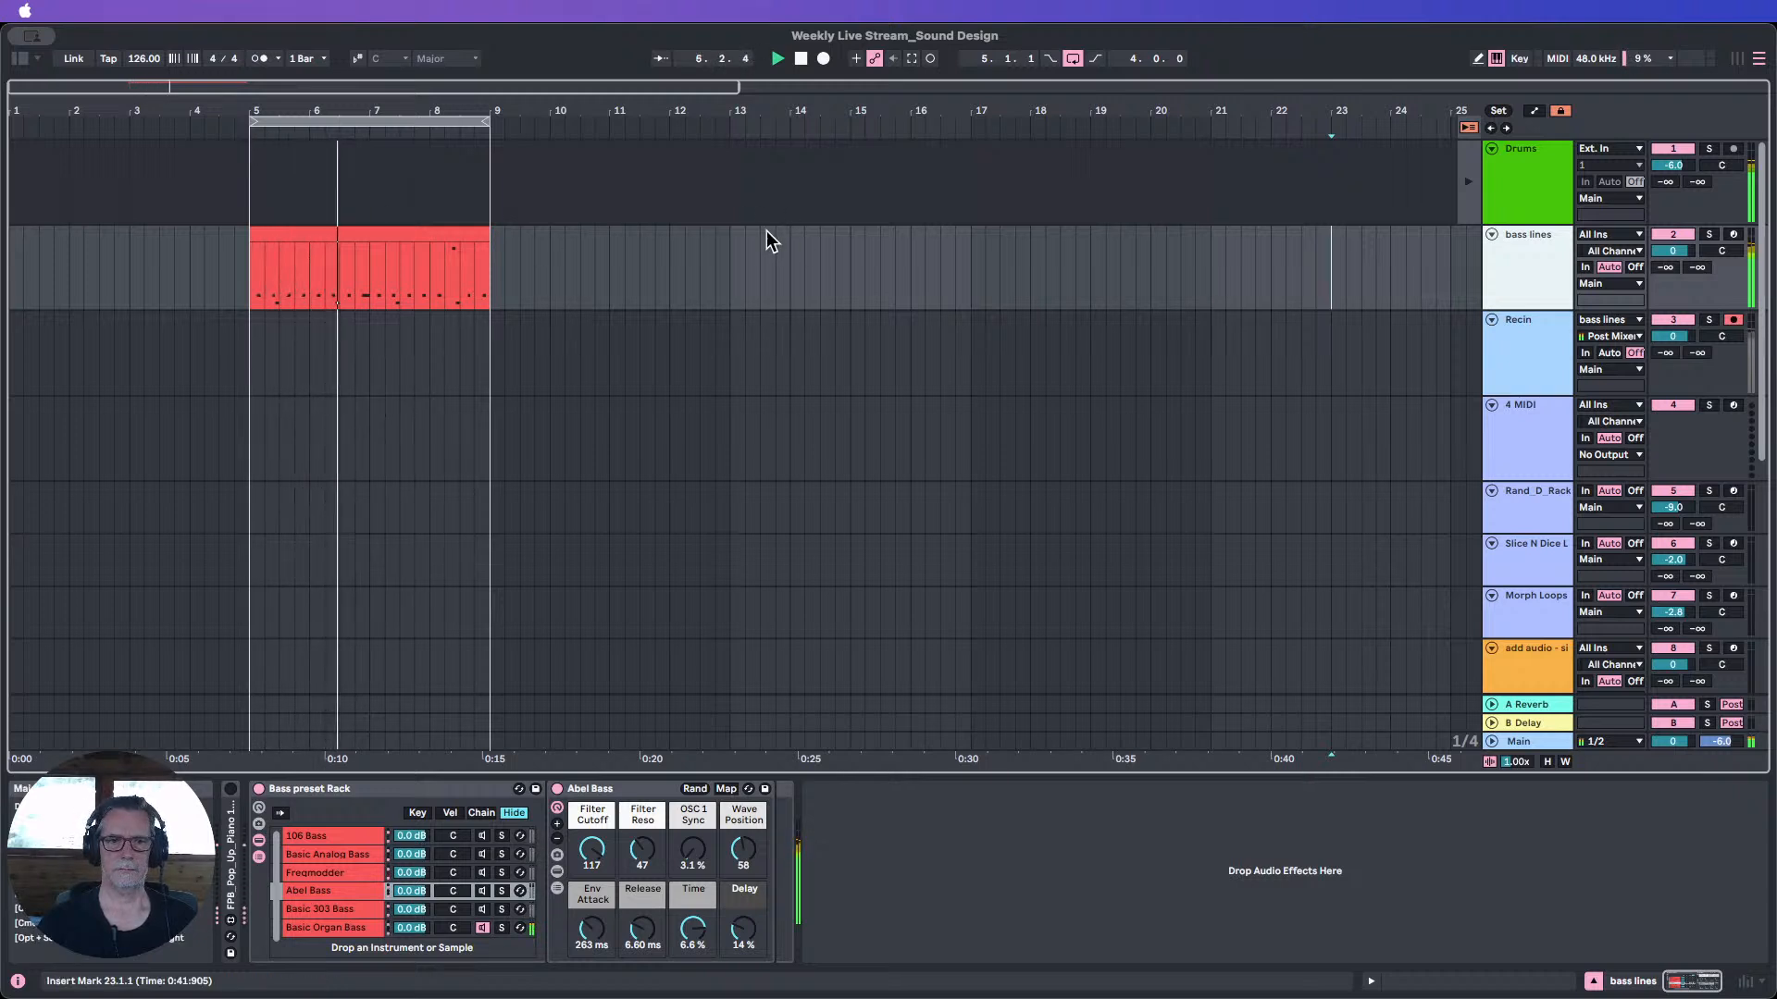
{"action": "left_click", "coordinate": [801, 59]}
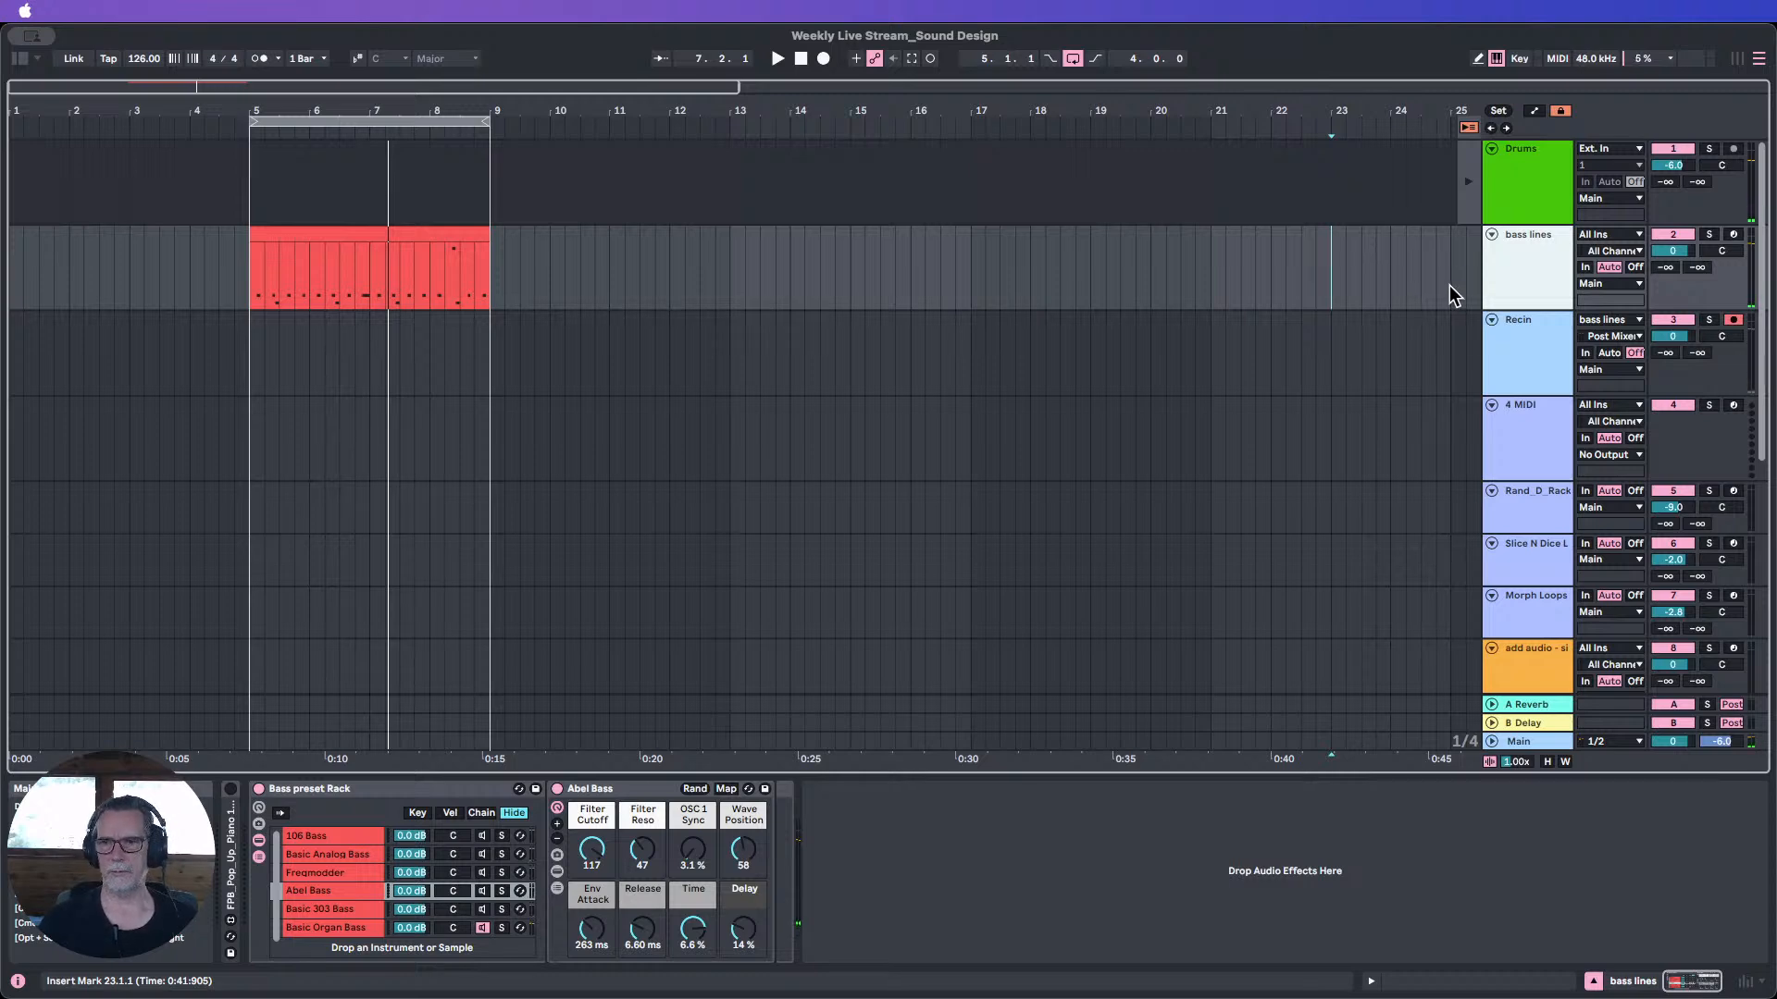
Extend the end of the arrangement loop past the bass clip to a loop length of 4.2.0.
{"action": "left_click_drag", "start_coordinate": [293, 106], "coordinate": [361, 149]}
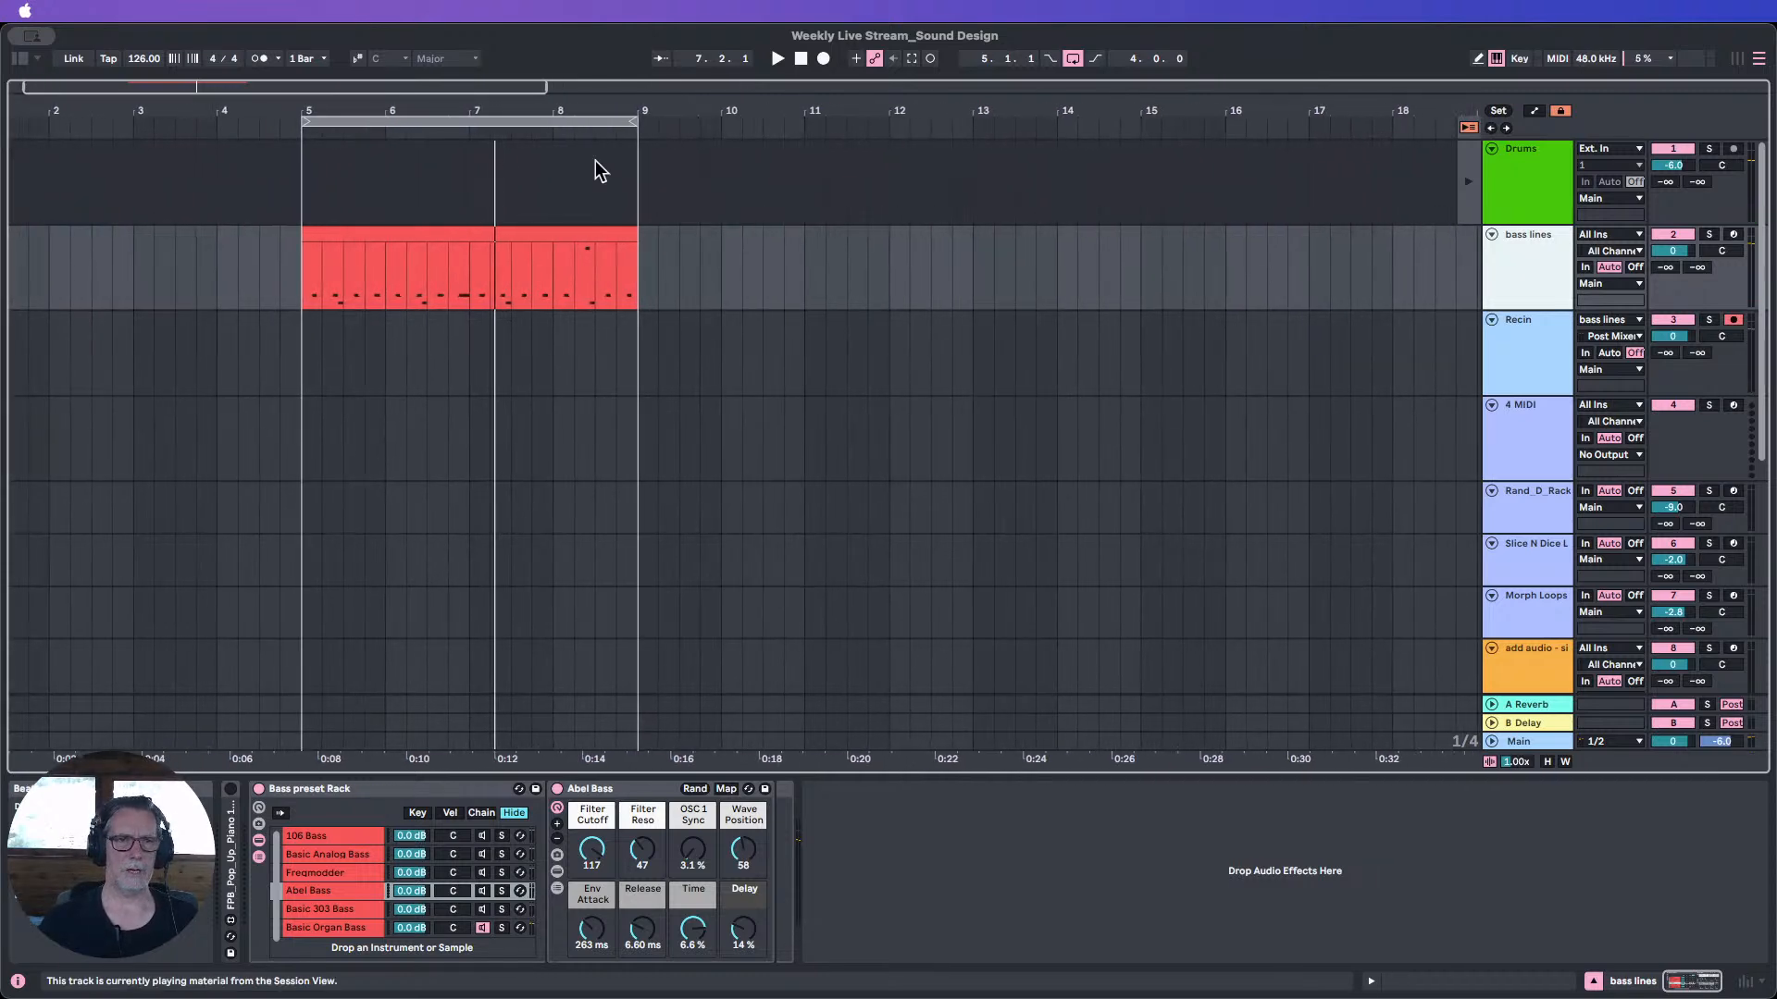
{"action": "mouse_move", "coordinate": [634, 121]}
{"action": "left_mouse_down"}
{"action": "mouse_move", "coordinate": [724, 121]}
{"action": "mouse_move", "coordinate": [666, 121]}
{"action": "left_mouse_up"}
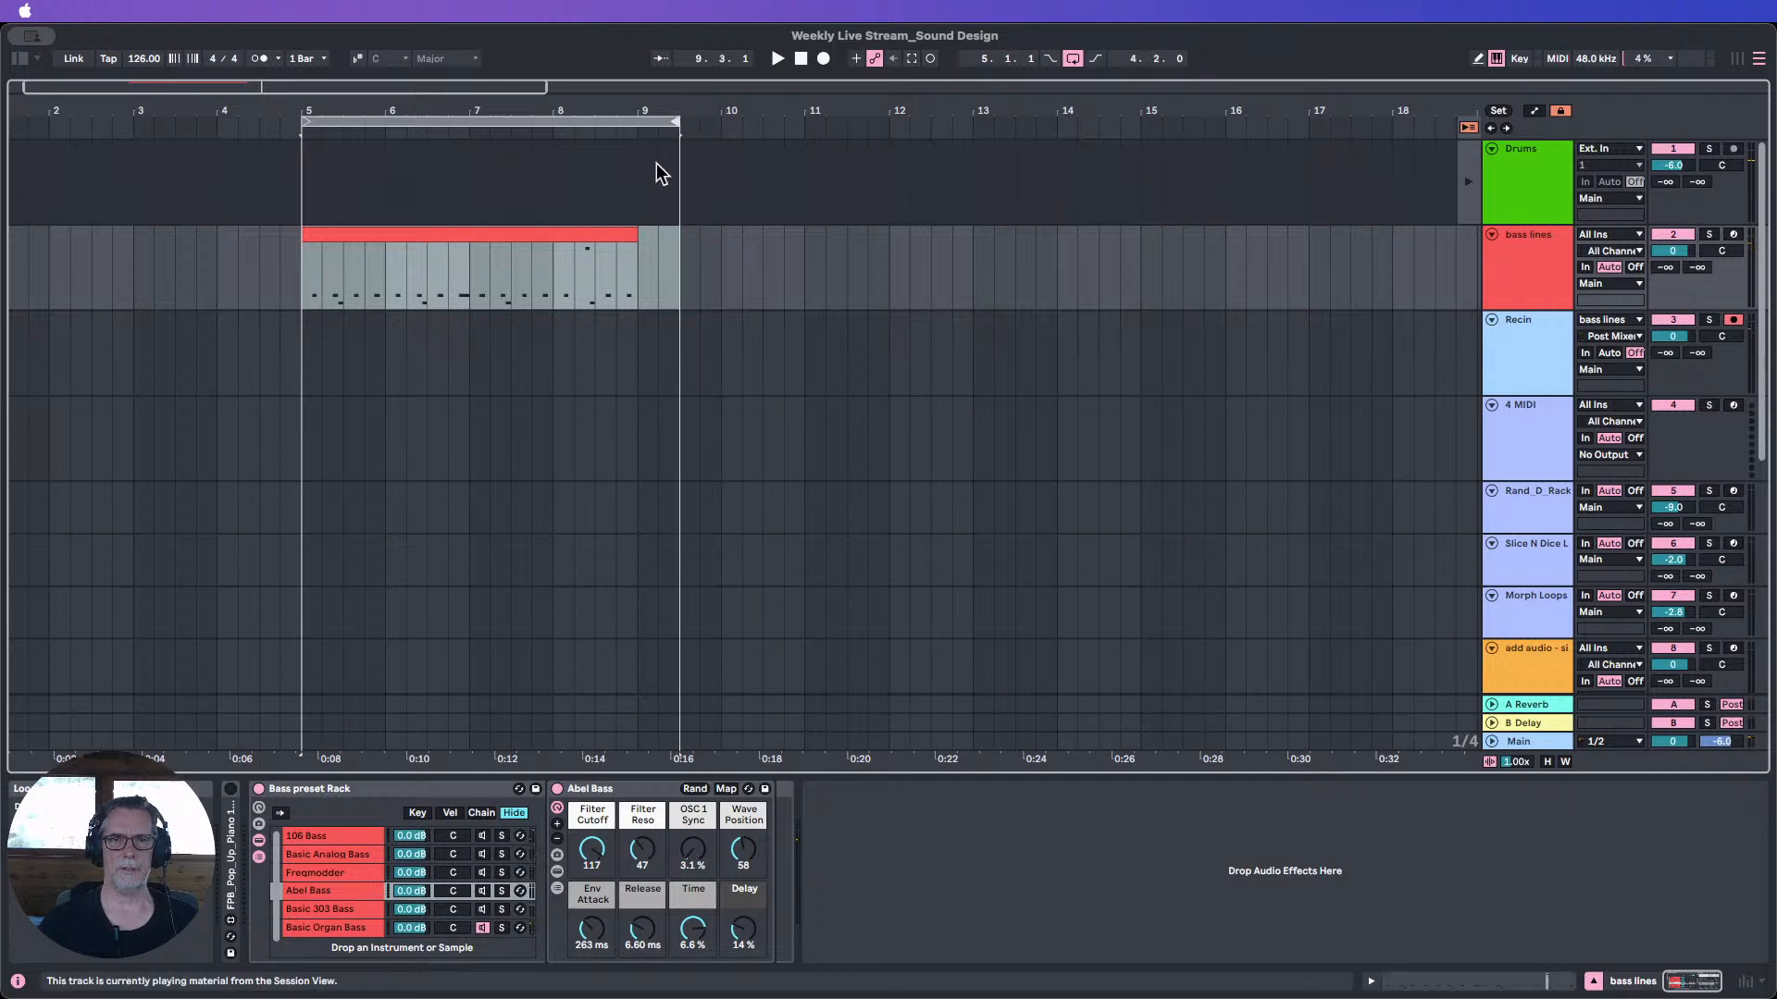
Try to show the take lanes of the Recin track.
{"action": "left_click", "coordinate": [322, 350]}
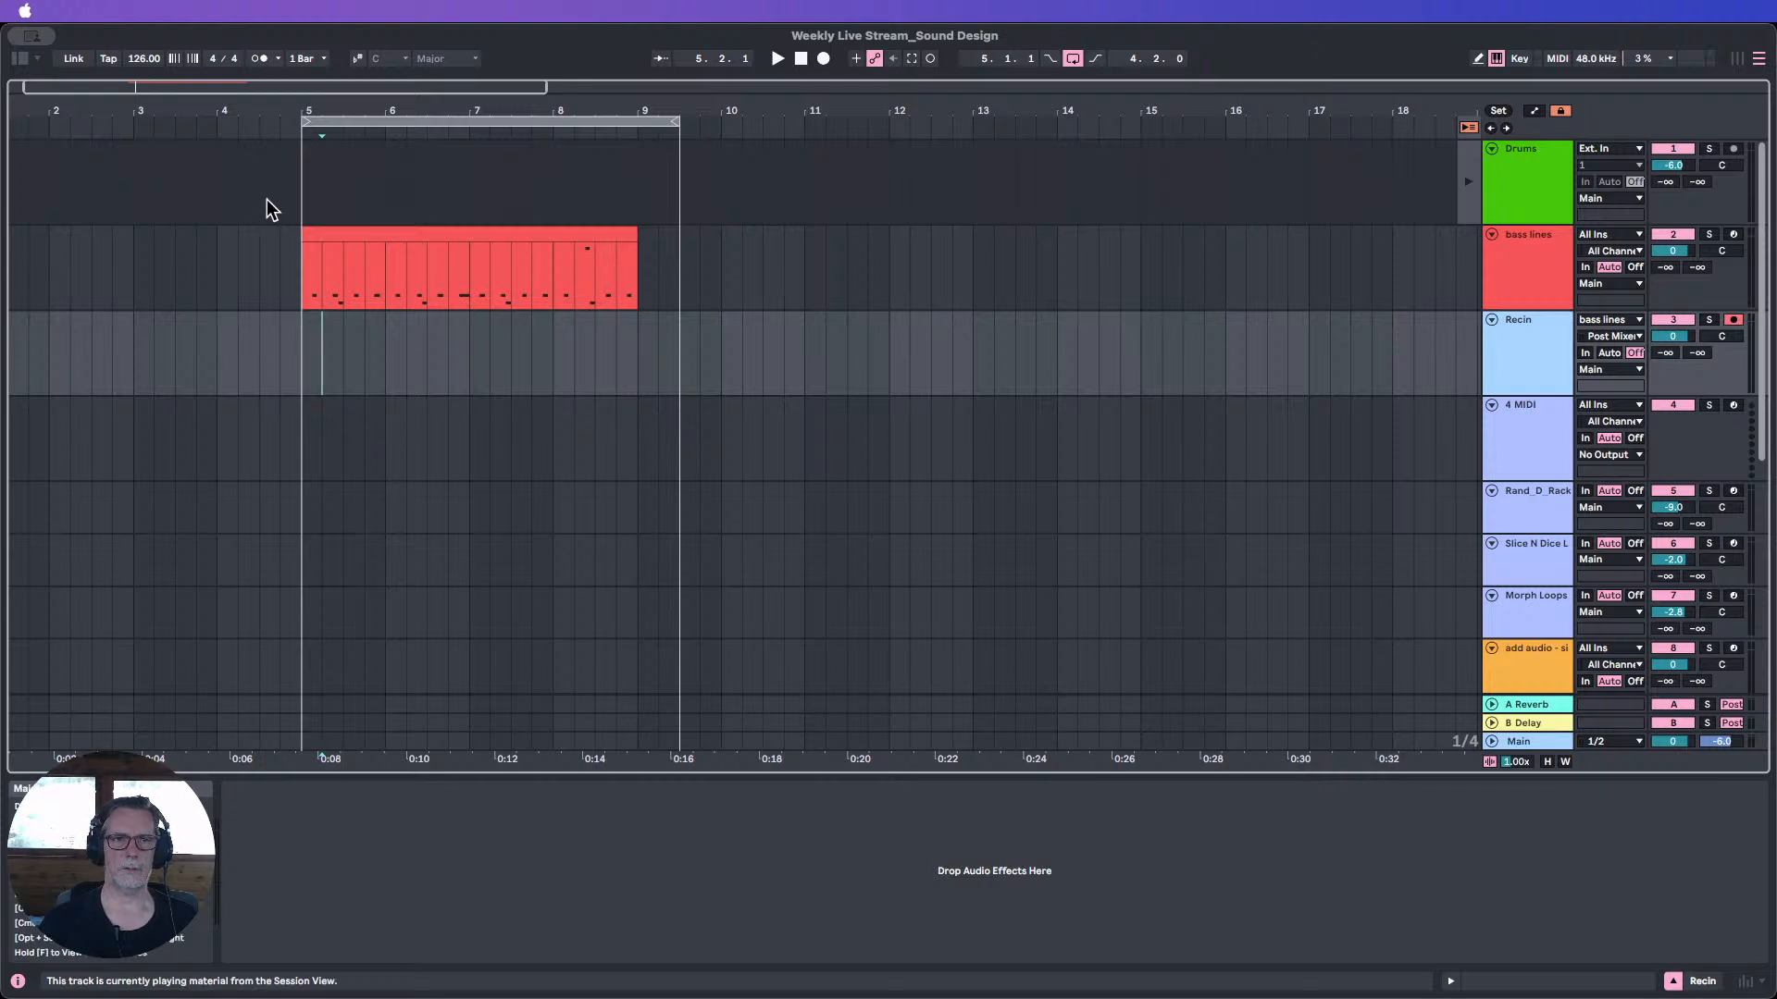
{"action": "left_click", "coordinate": [1484, 343]}
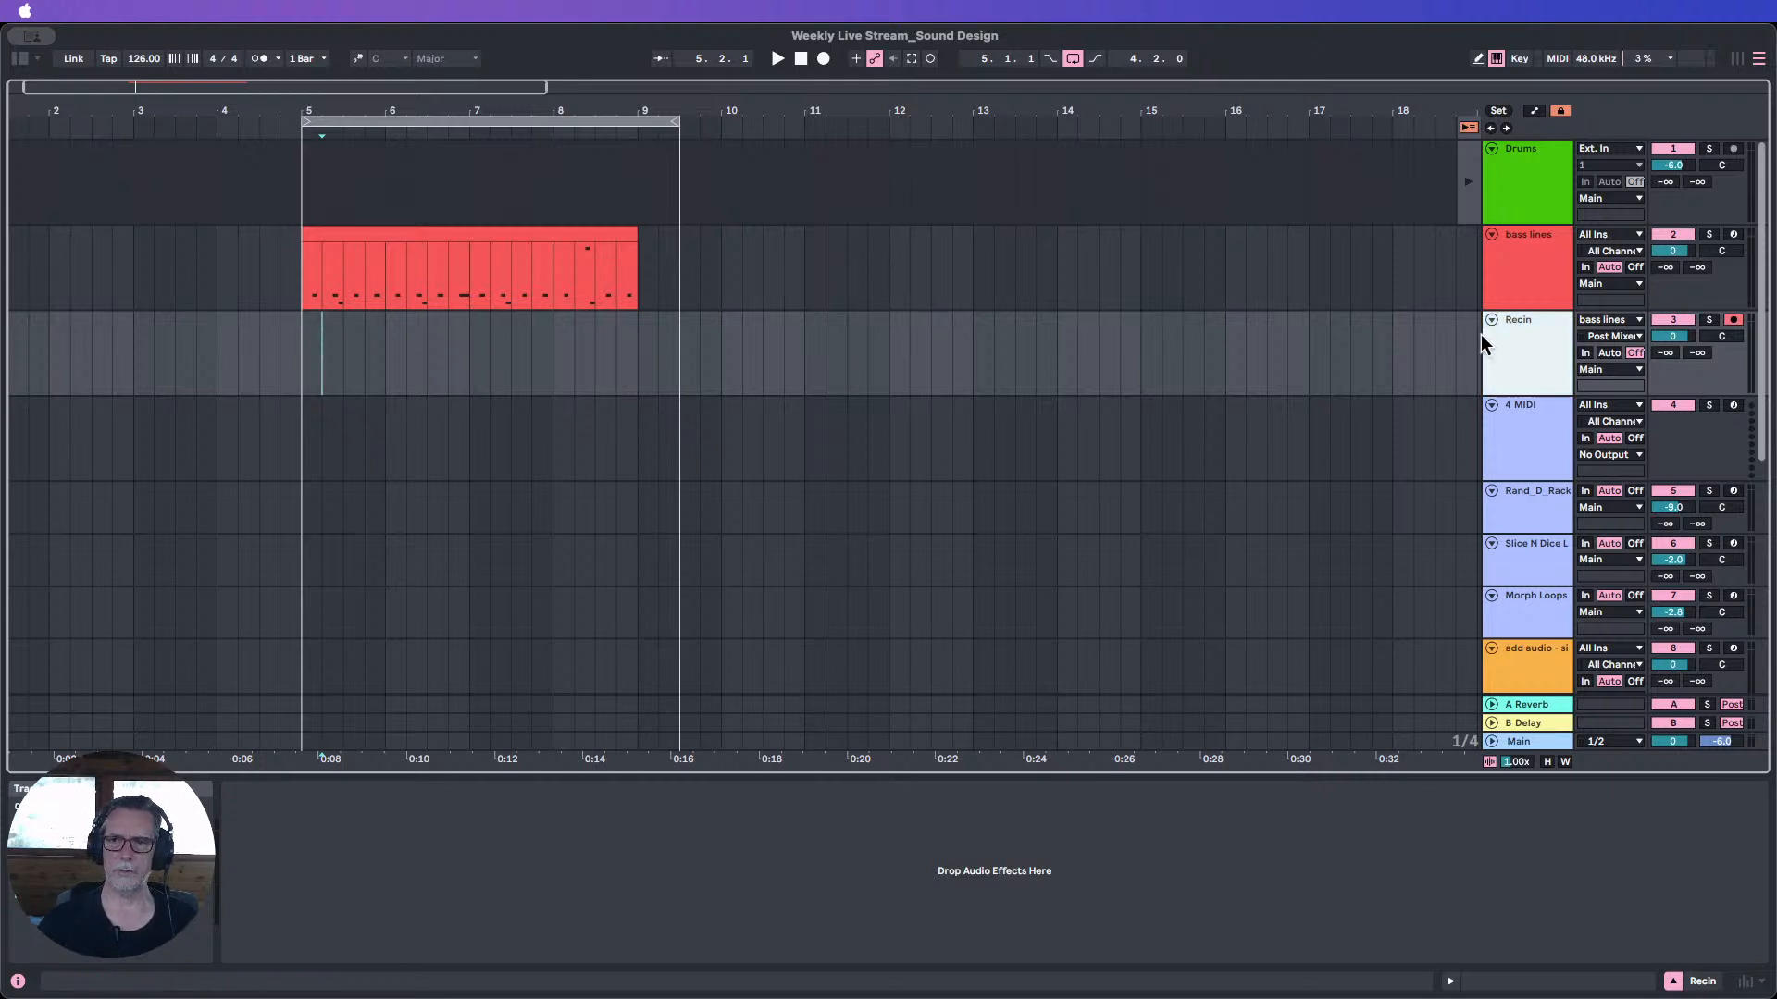
{"action": "right_click", "coordinate": [1529, 352]}
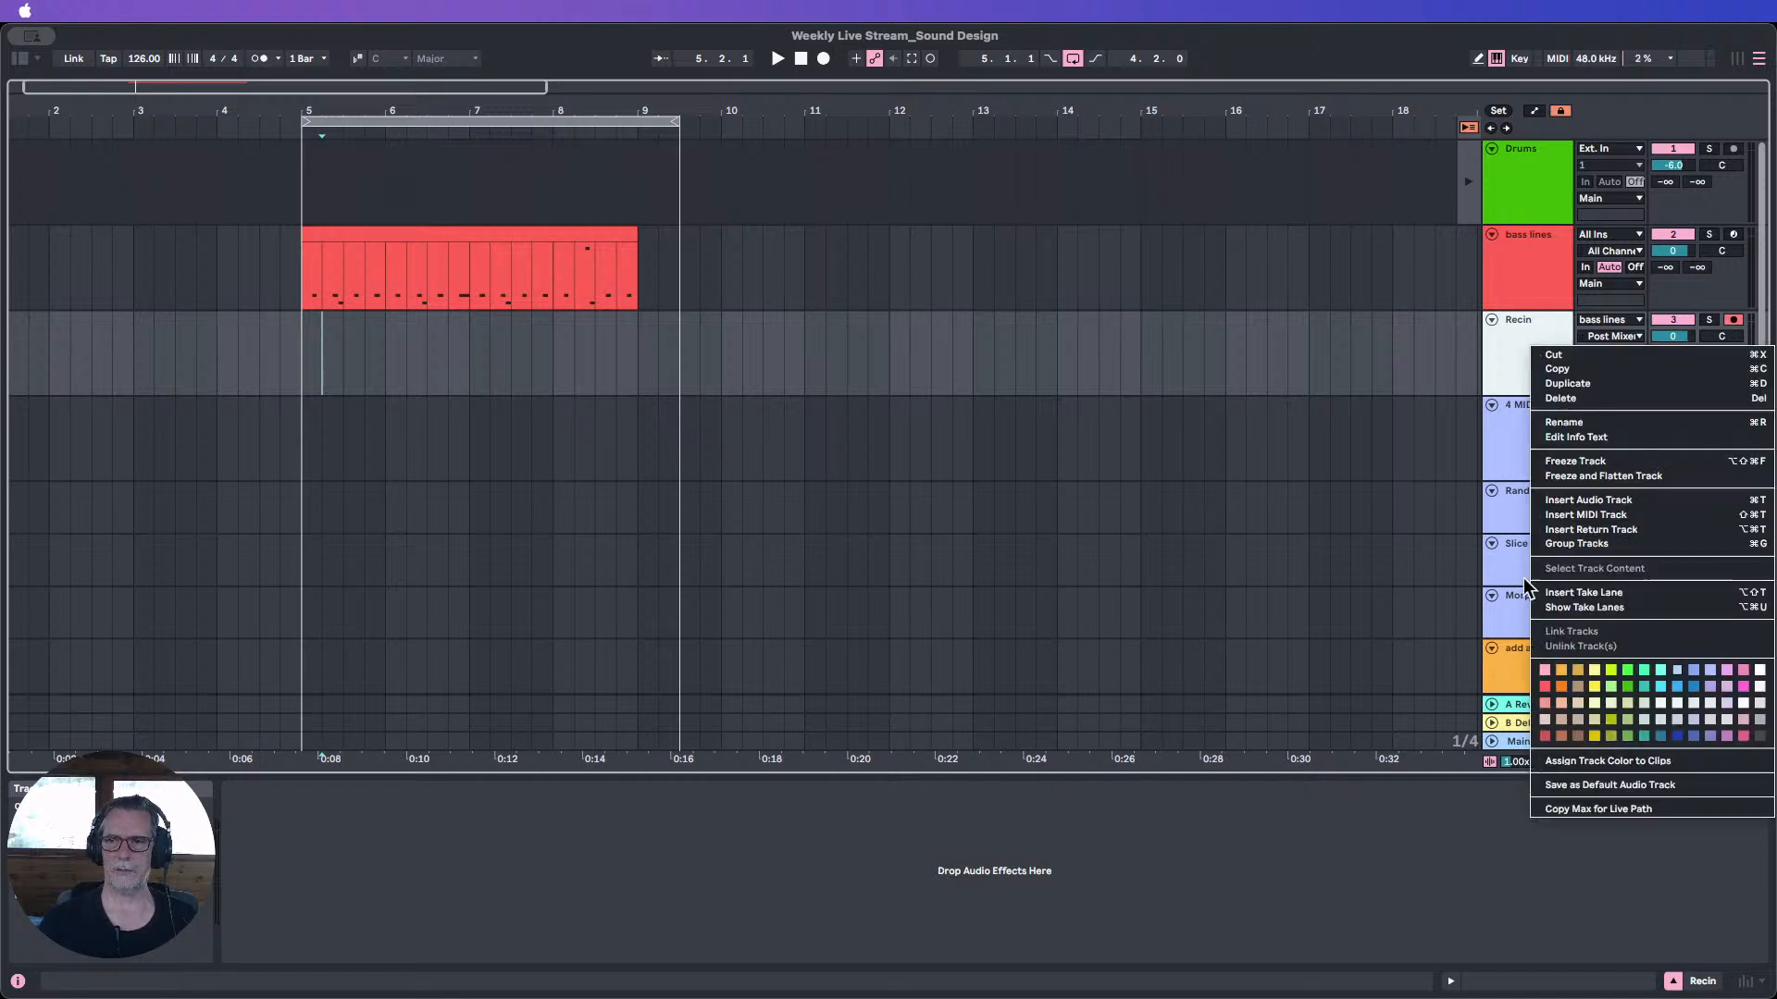
{"action": "left_click", "coordinate": [1563, 607]}
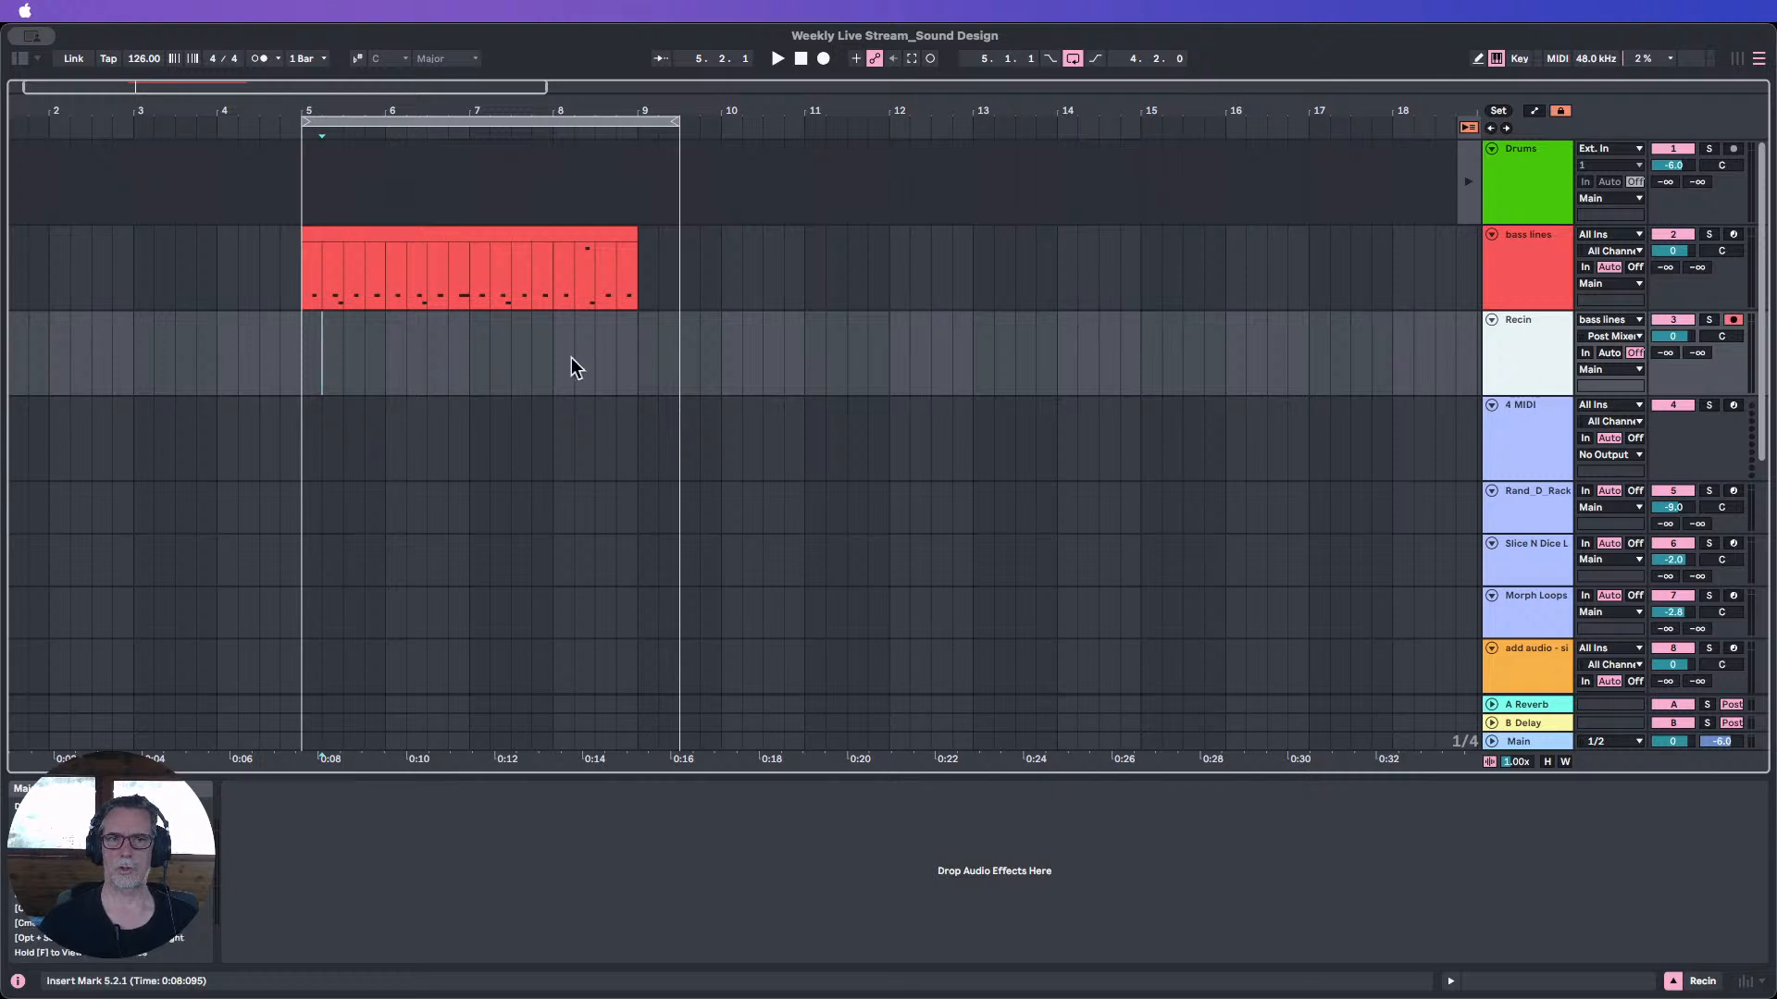
Inspect the Basic Organ Bass chain in the bass lines track's rack and reselect the Recin track.
{"action": "left_click", "coordinate": [1525, 270]}
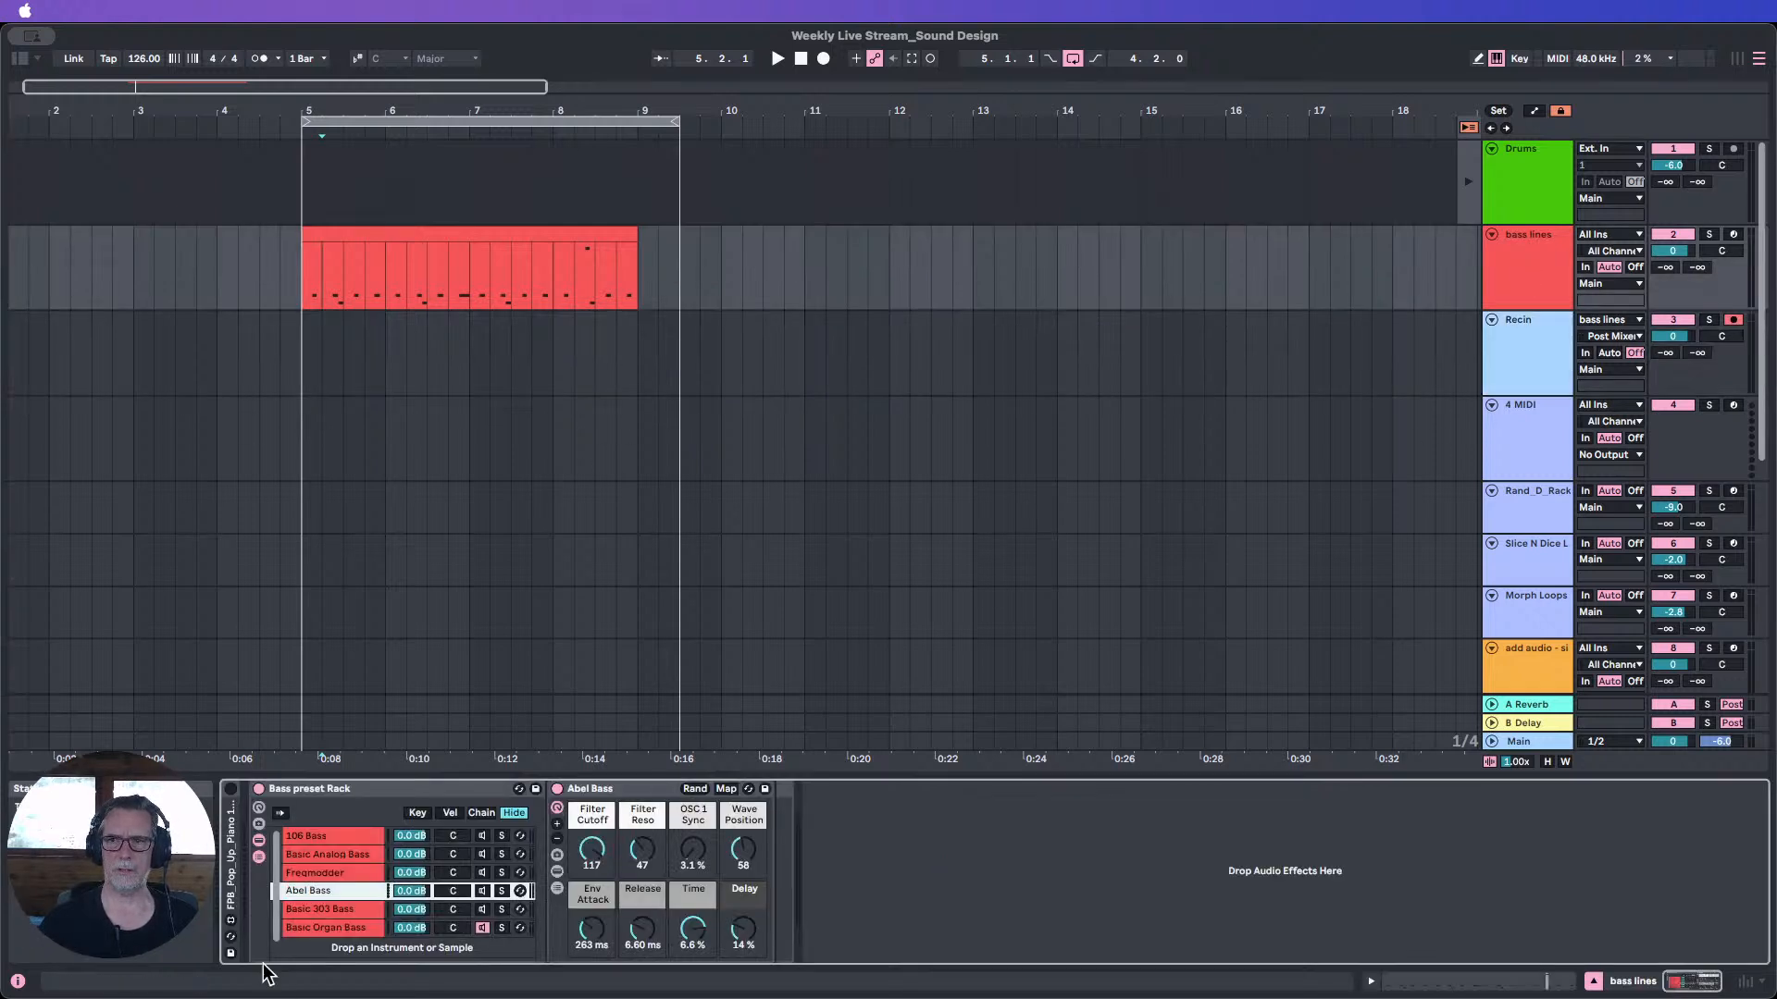
{"action": "left_click", "coordinate": [329, 927]}
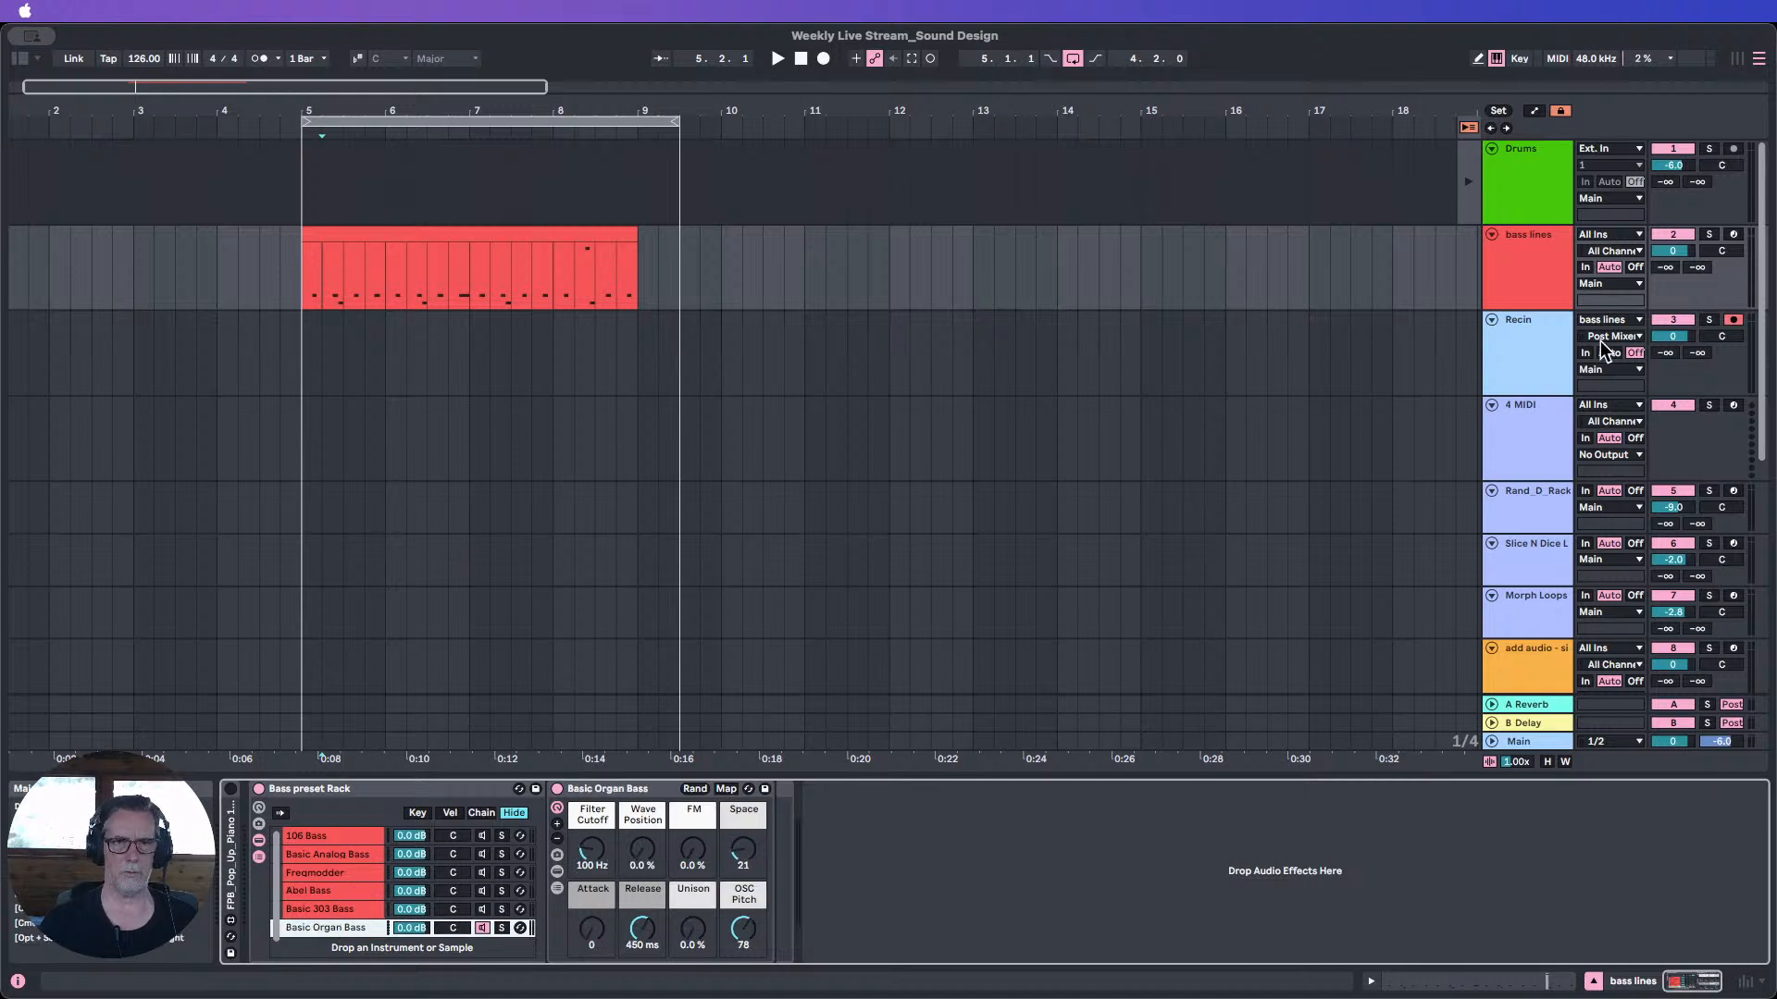
{"action": "left_click", "coordinate": [1527, 349]}
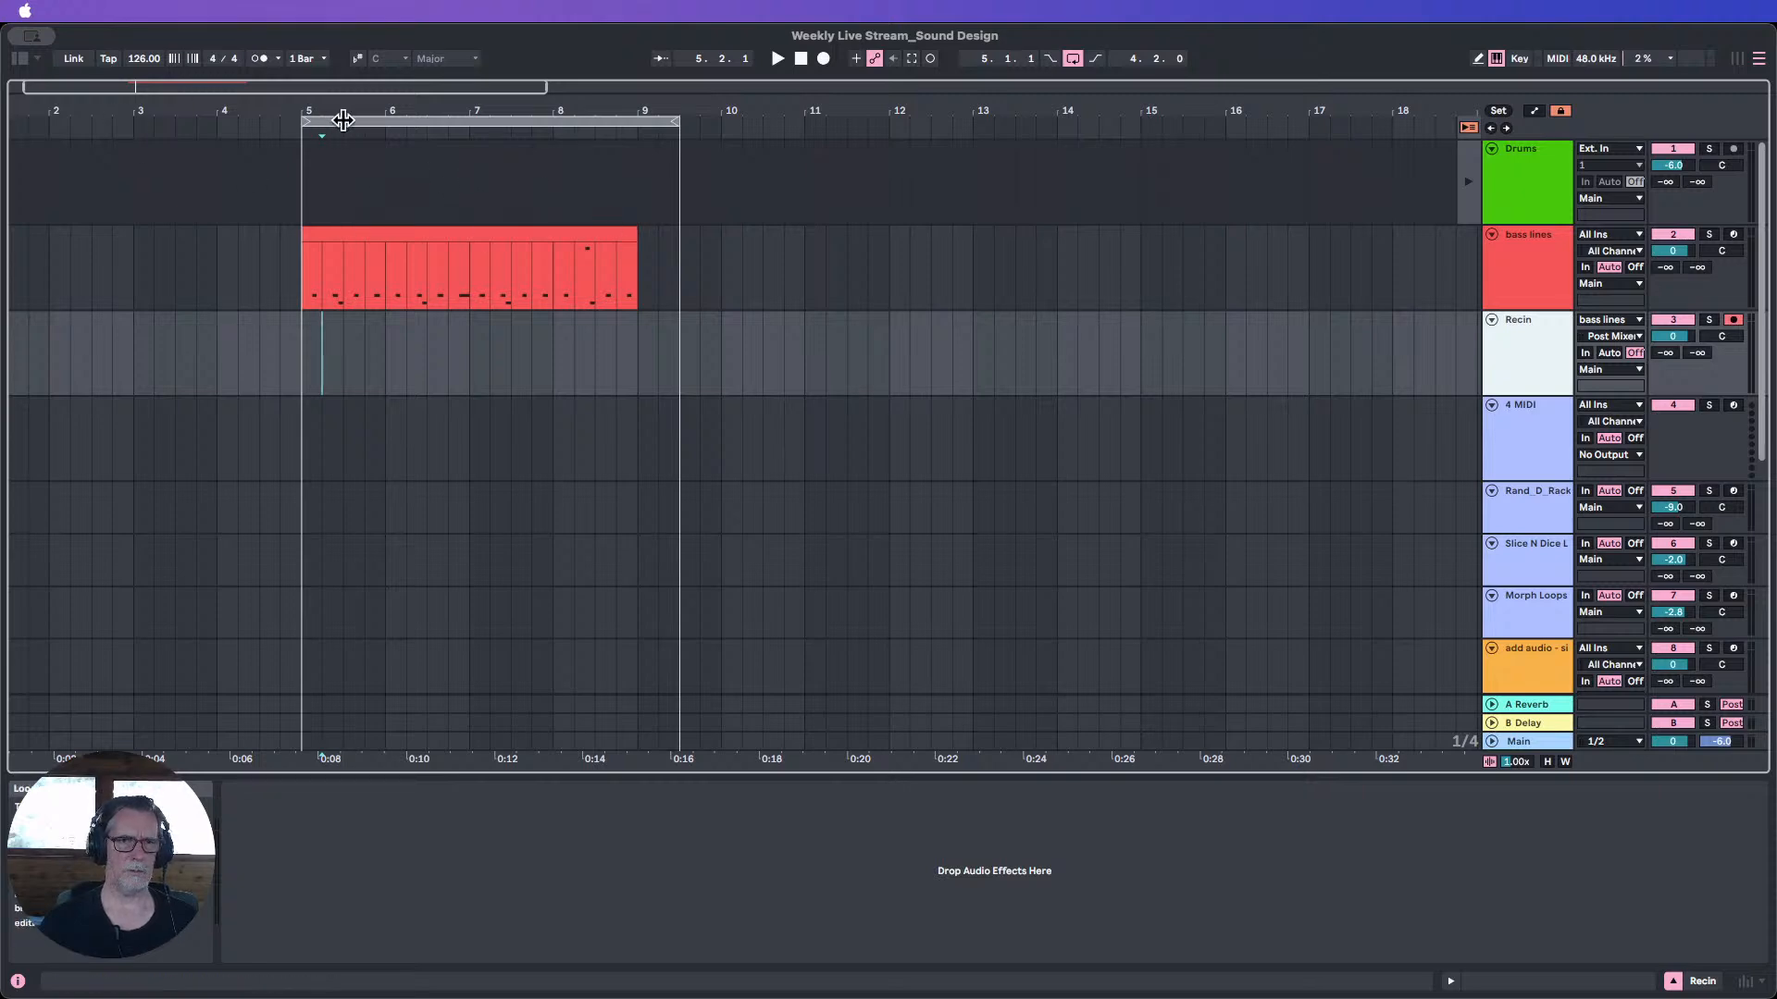
{"action": "mouse_move", "coordinate": [345, 114]}
{"action": "left_mouse_down"}
{"action": "mouse_move", "coordinate": [345, 204]}
{"action": "mouse_move", "coordinate": [329, 102]}
{"action": "left_mouse_up"}
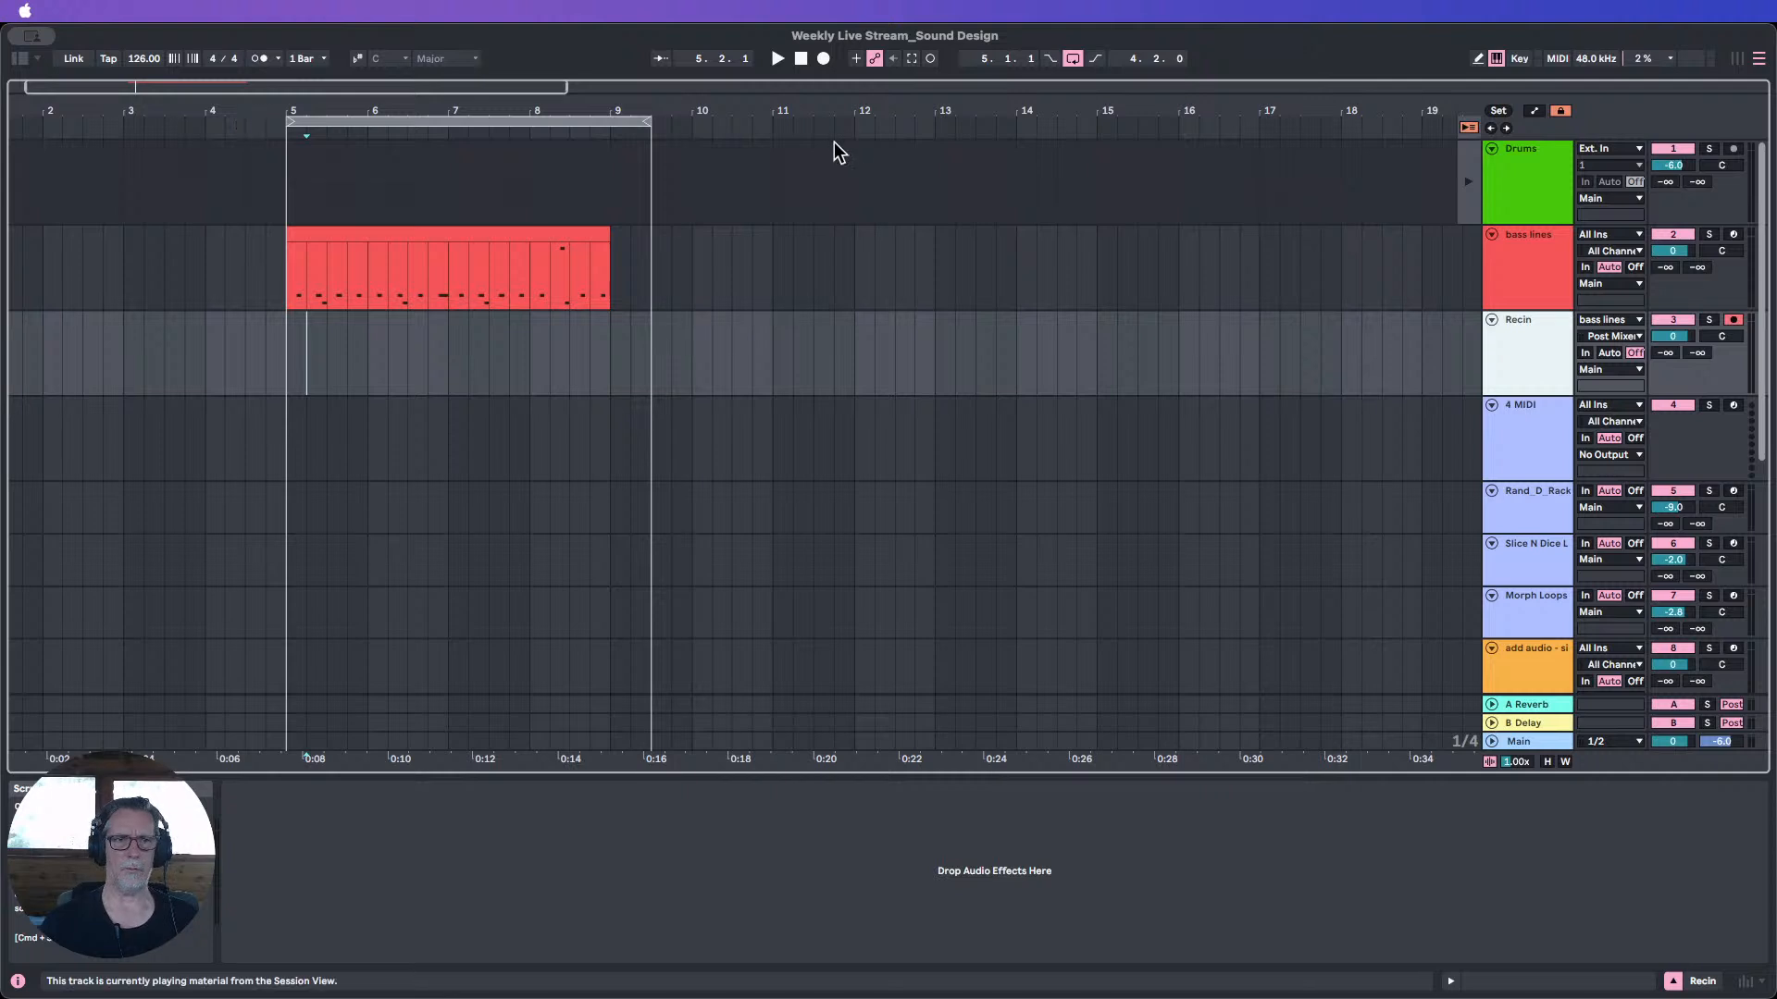
Enable MIDI arrangement overdub, select the bass lines clip from 5.1.1 to 9.1.1, and record the Basic Organ Bass take onto the Recin track.
{"action": "left_click", "coordinate": [854, 59]}
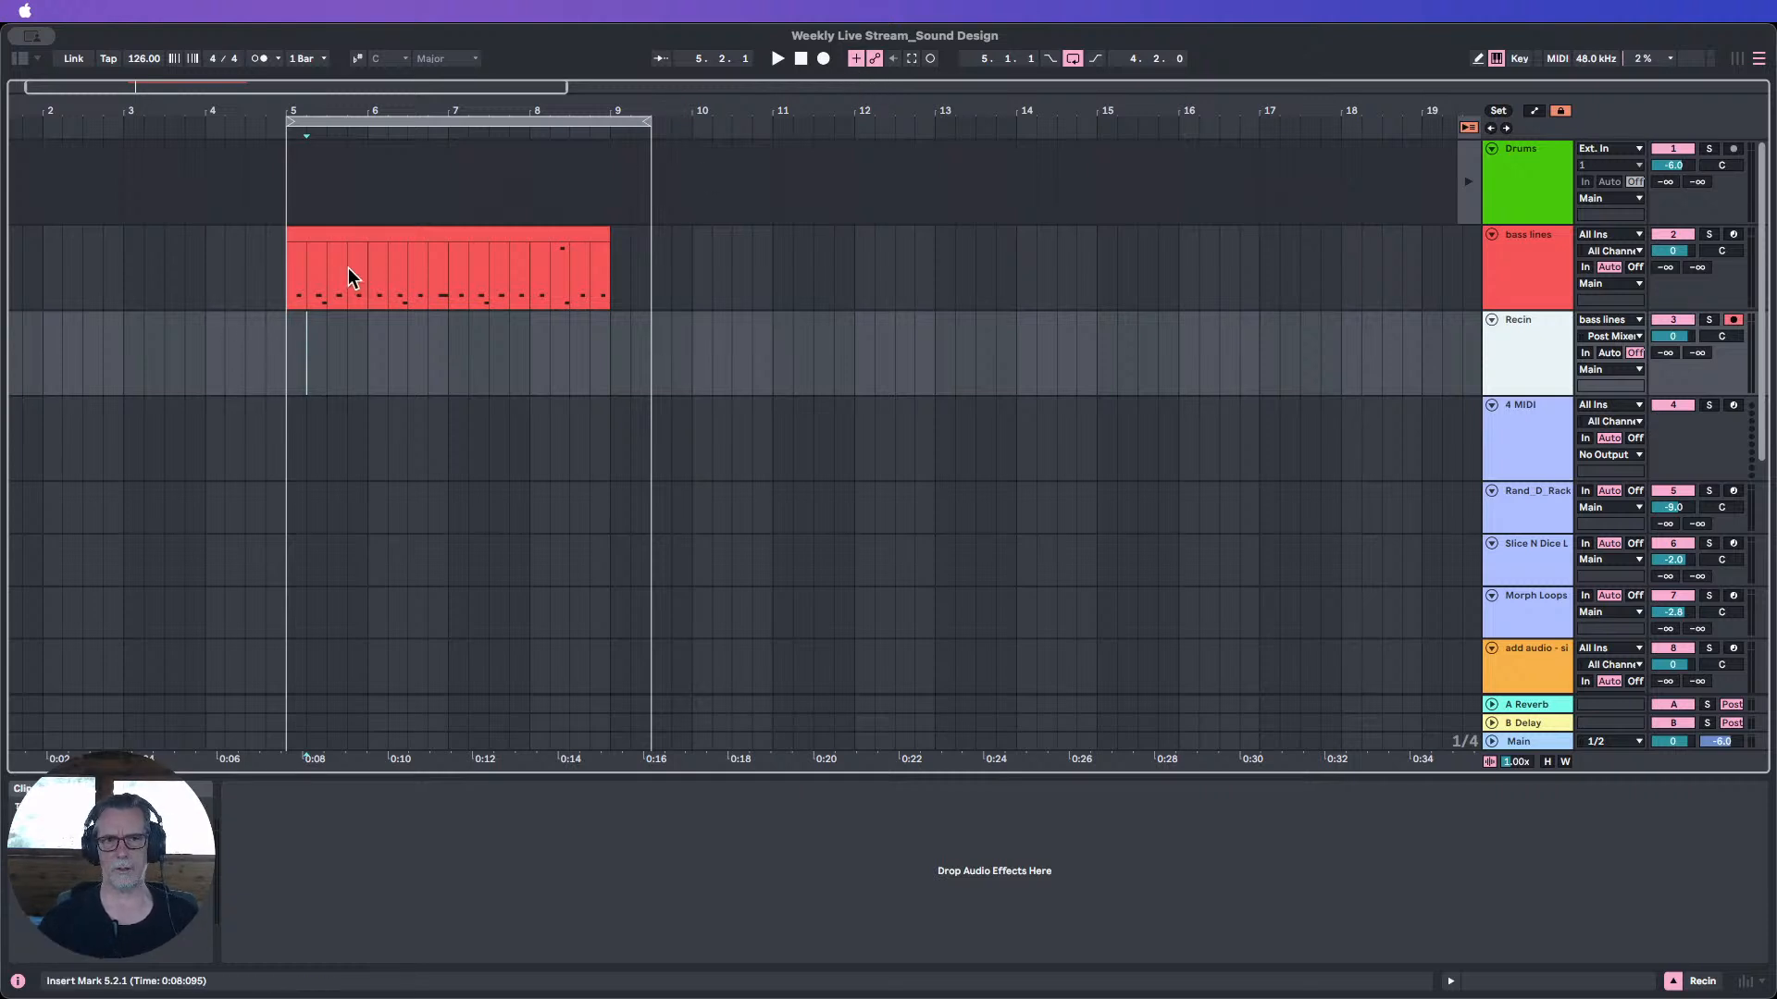
{"action": "left_click", "coordinate": [301, 278]}
{"action": "left_click_drag", "start_coordinate": [288, 266], "coordinate": [606, 268]}
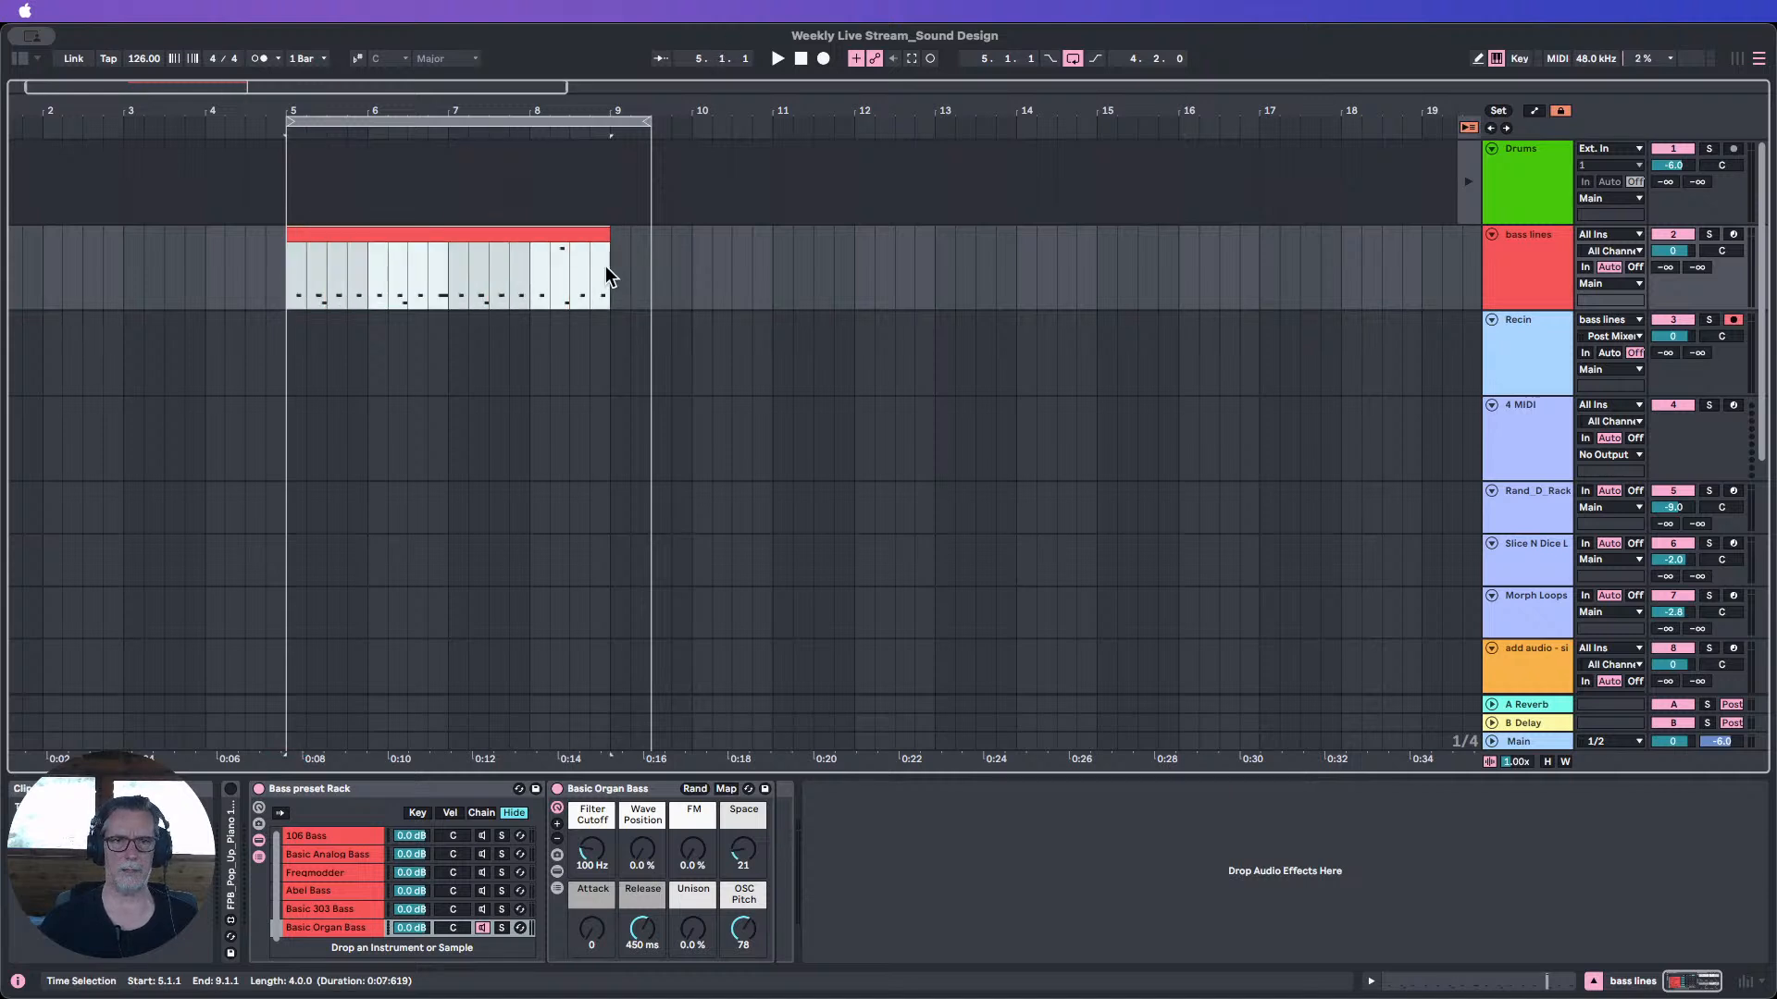
{"action": "left_click", "coordinate": [821, 58]}
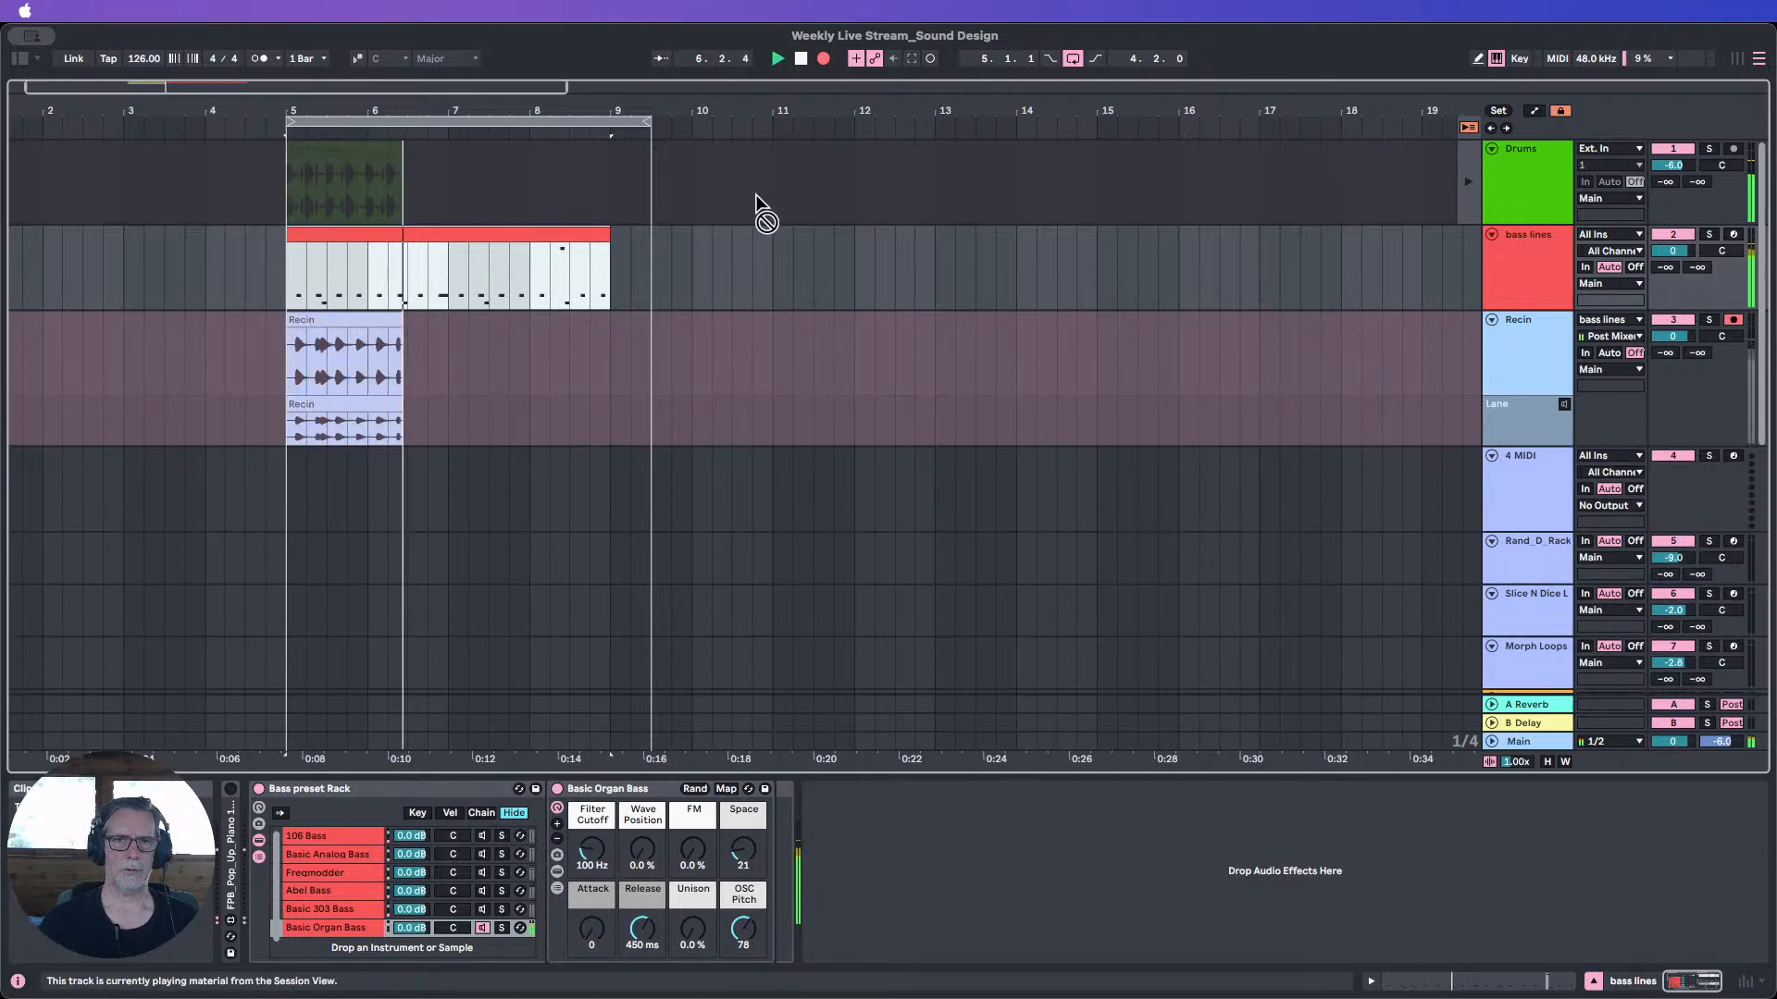
{"action": "left_click", "coordinate": [822, 58]}
{"action": "left_click", "coordinate": [798, 59]}
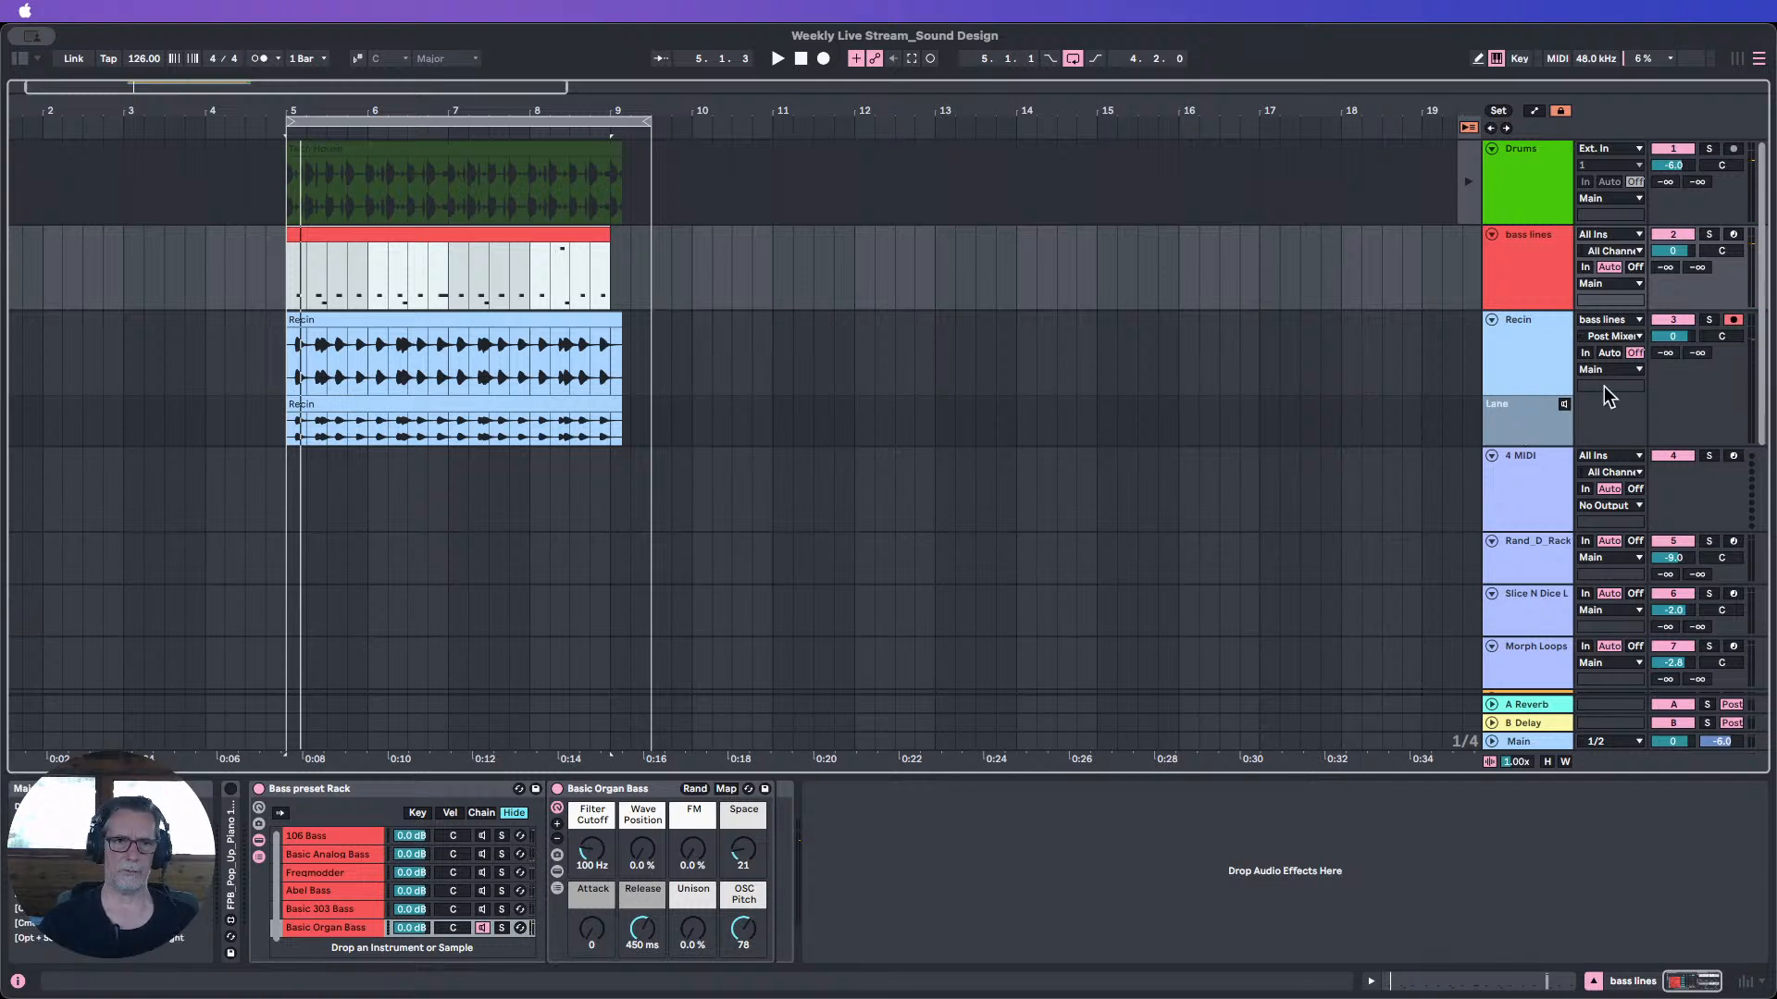
Switch the bass lines rack to the Basic 303 Bass chain and record it as a second take on the Recin track.
{"action": "left_click", "coordinate": [1525, 253]}
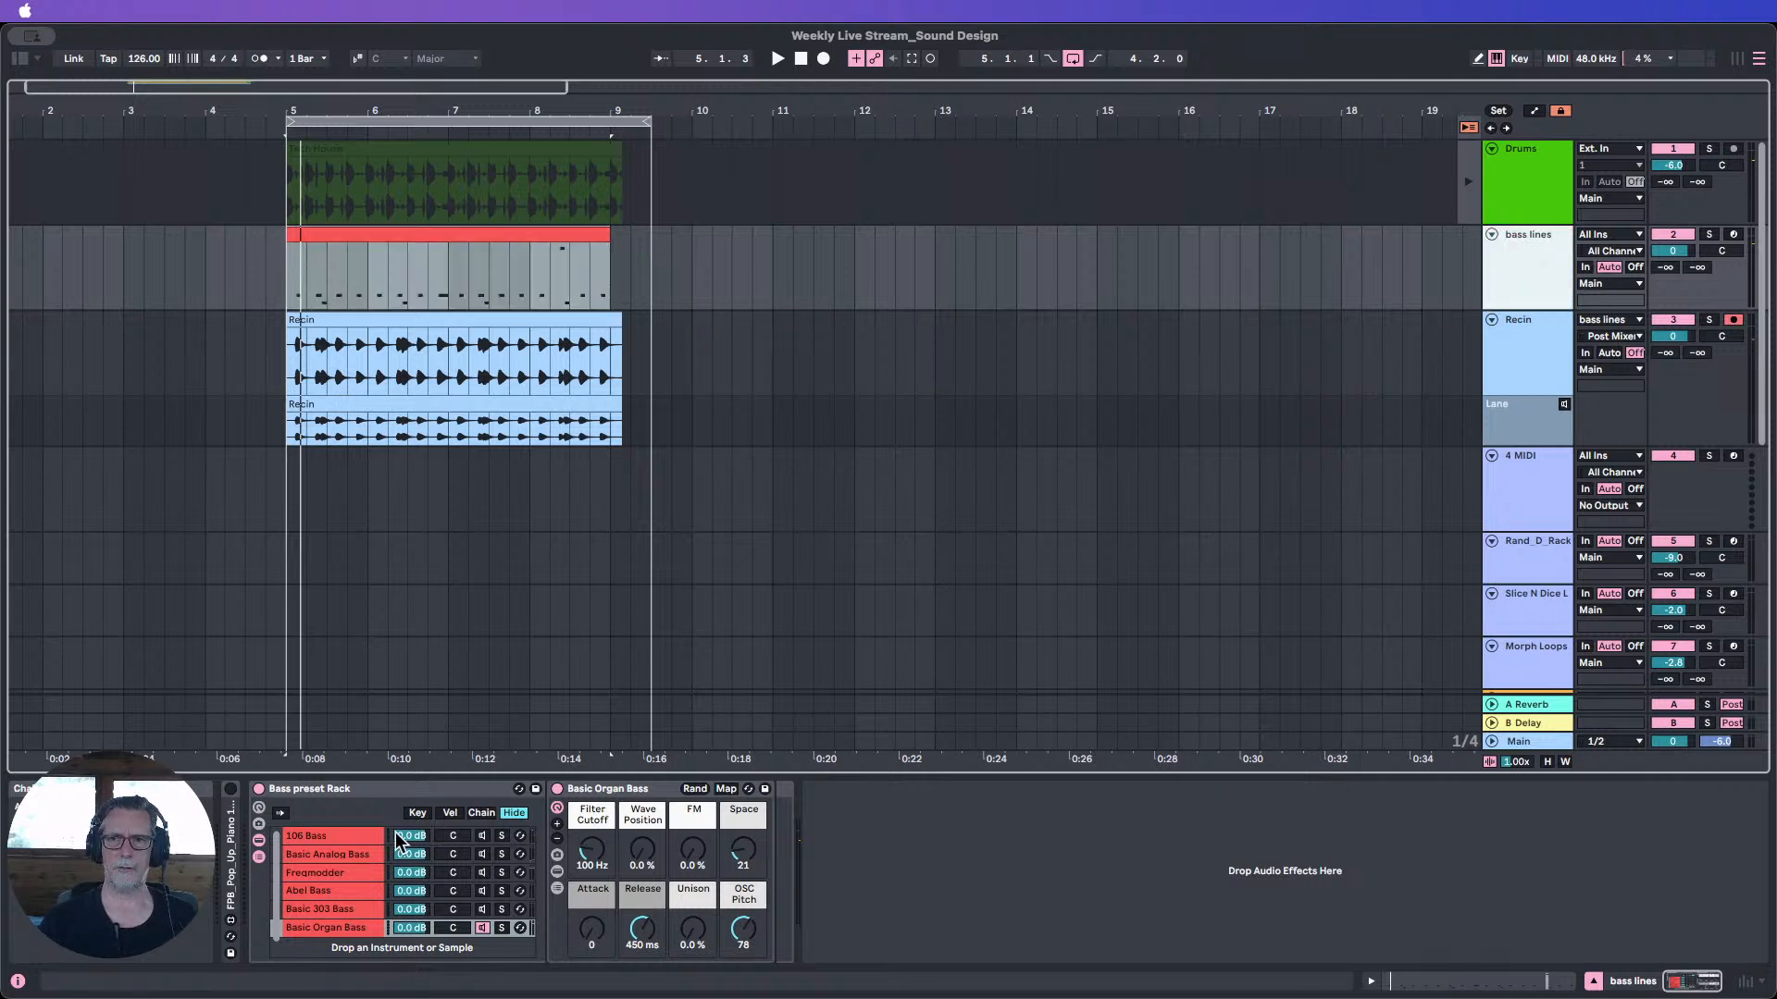
{"action": "left_click", "coordinate": [480, 909]}
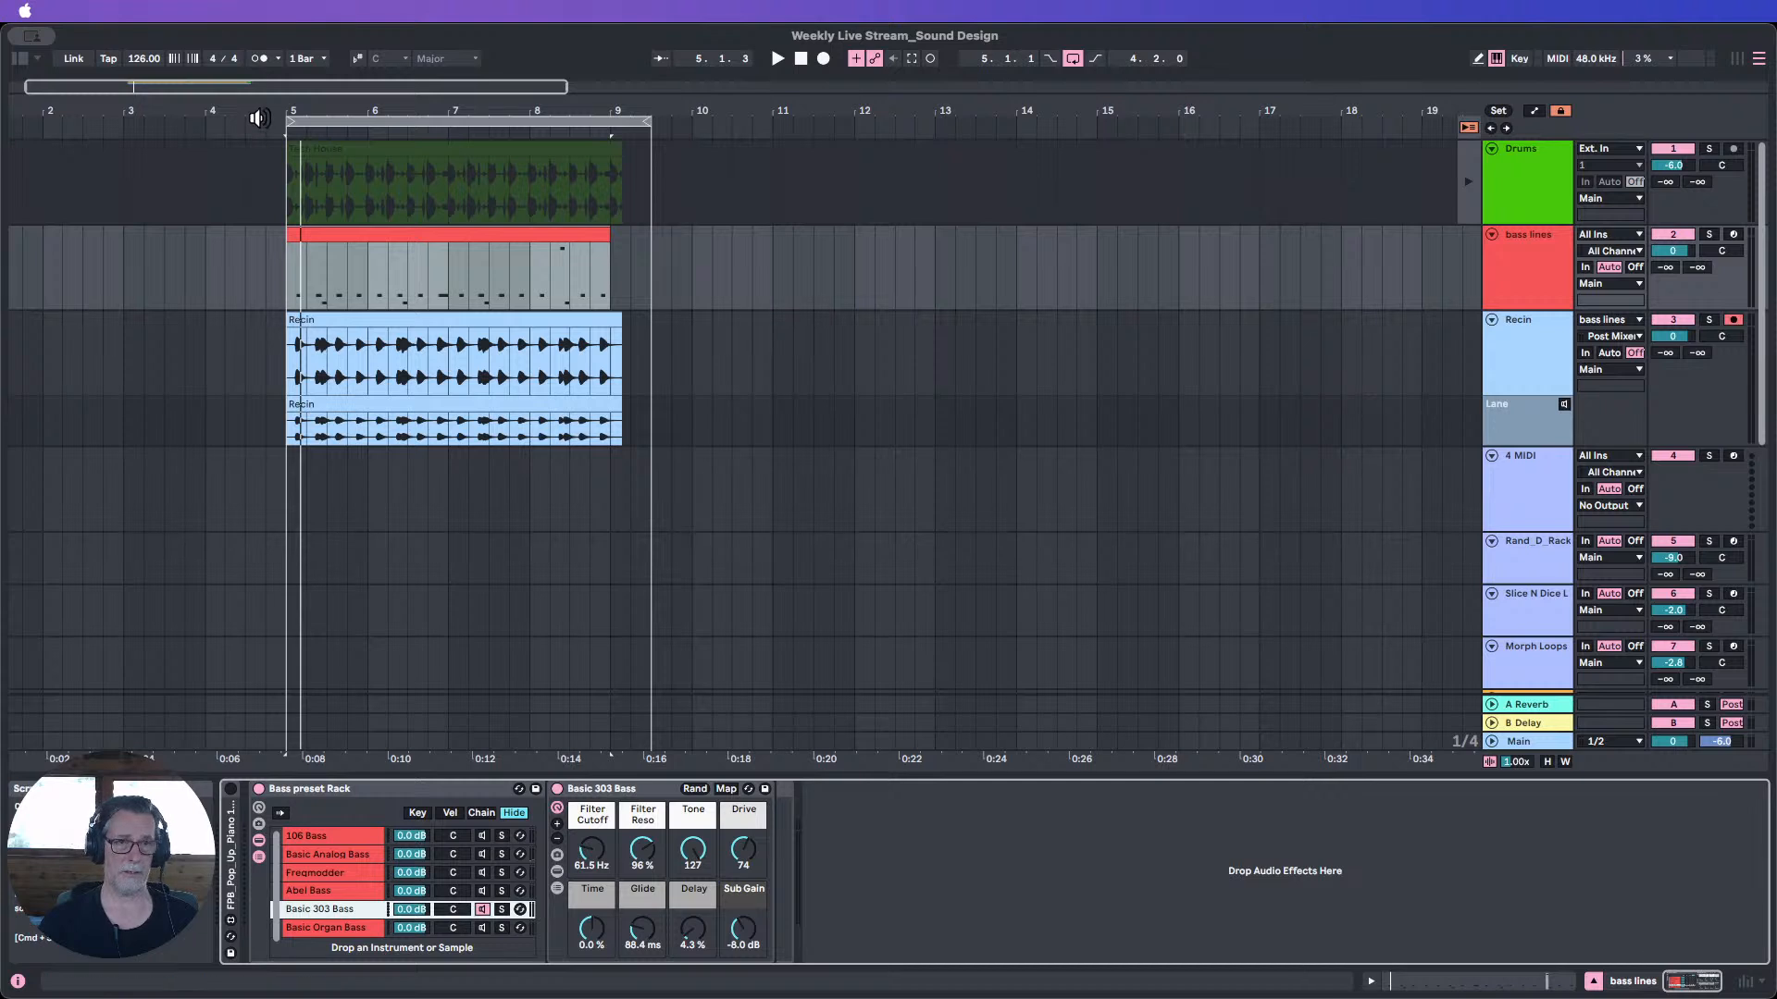
{"action": "left_click", "coordinate": [823, 58]}
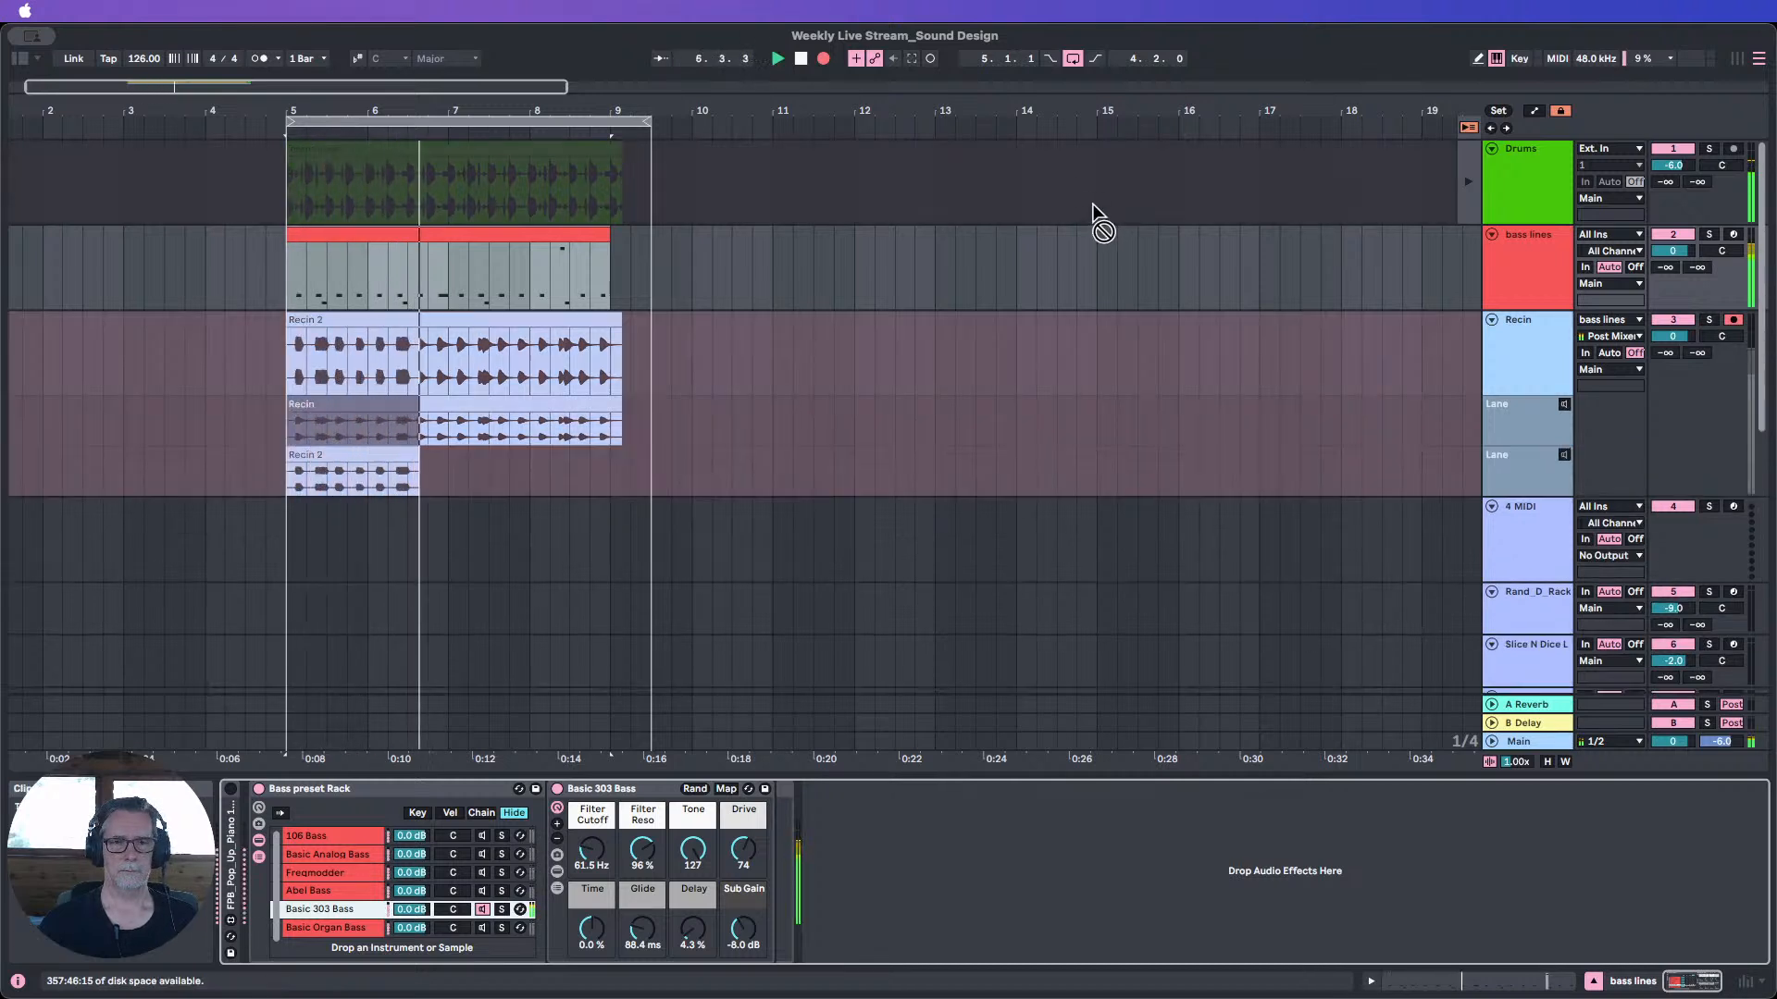
{"action": "left_click", "coordinate": [824, 59]}
{"action": "left_click", "coordinate": [801, 61]}
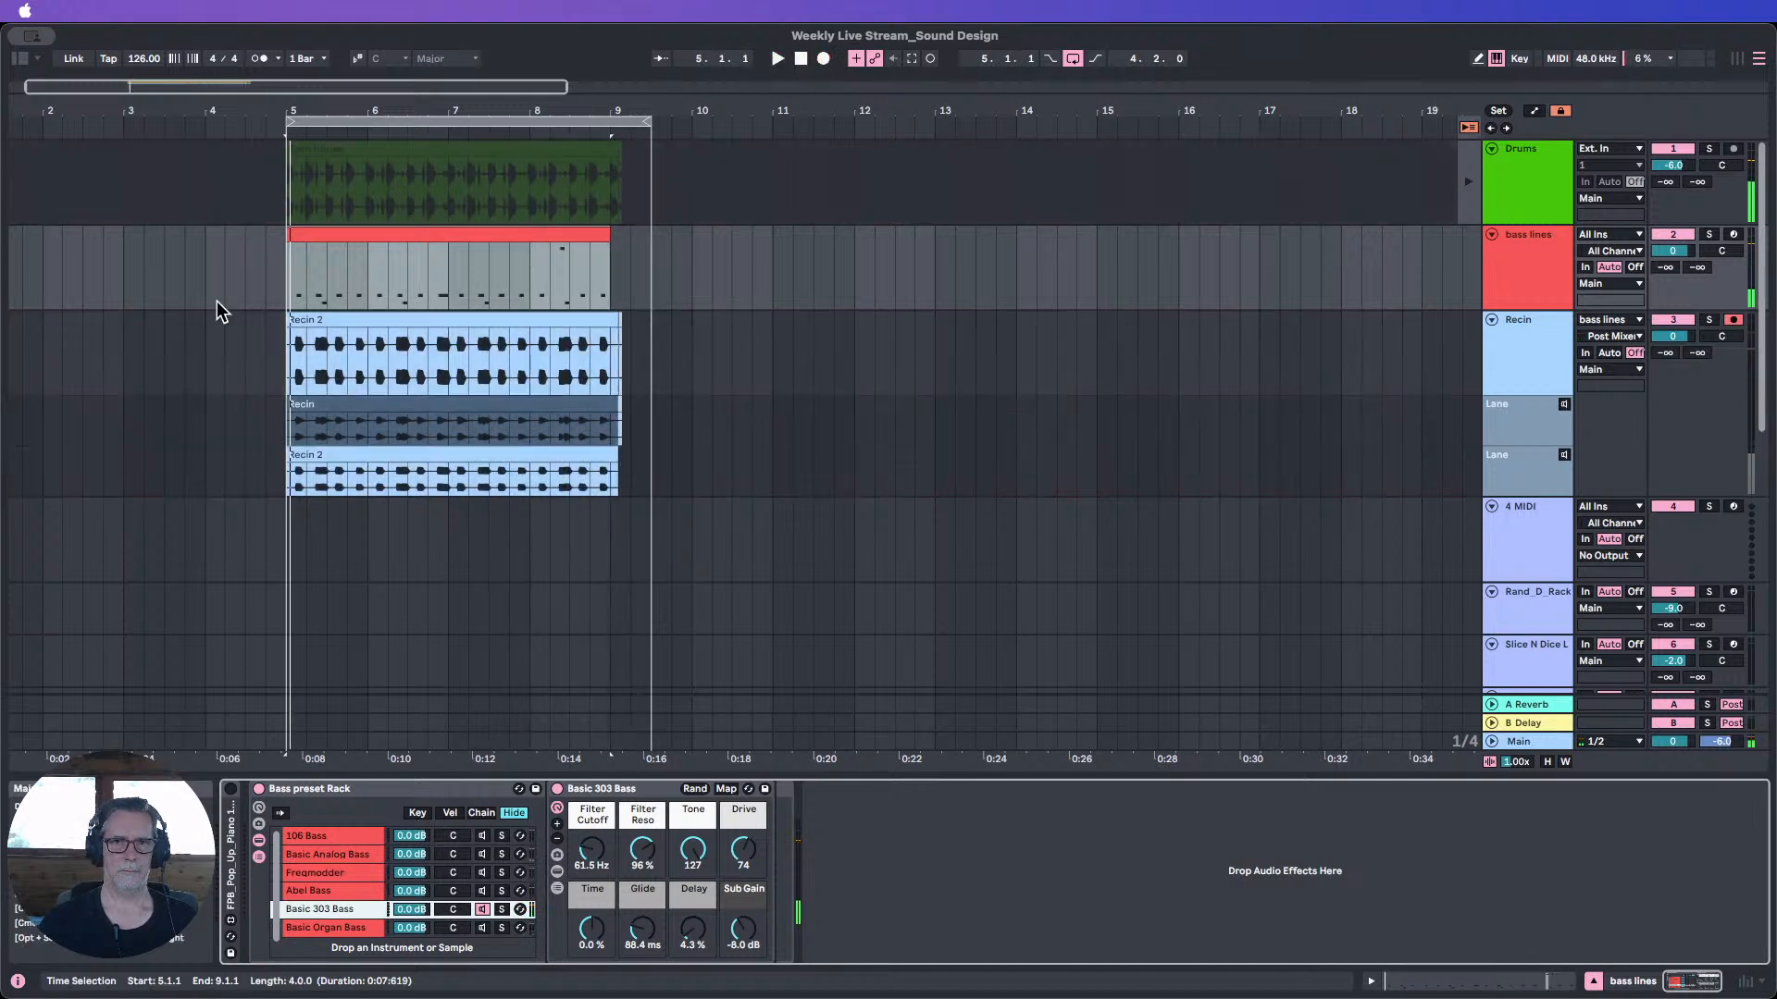
Switch the rack to the Abel Bass chain and record it as a third take on the Recin track.
{"action": "left_click", "coordinate": [480, 891]}
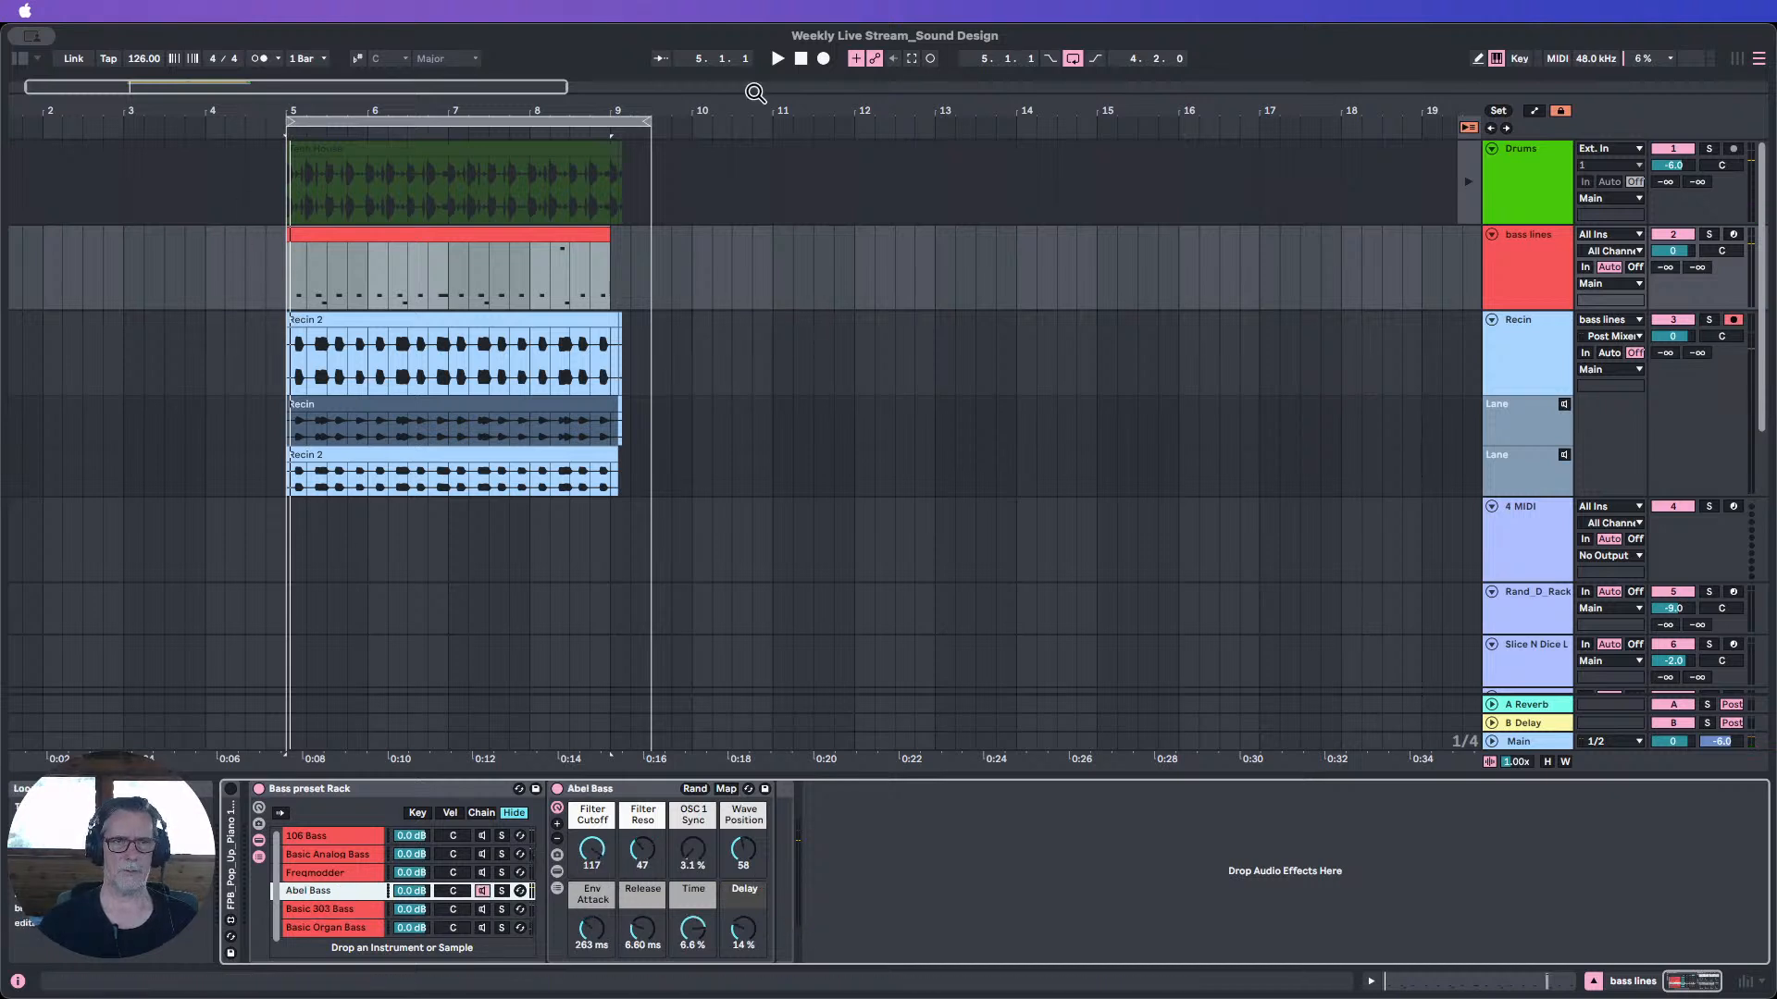
{"action": "left_click", "coordinate": [822, 59]}
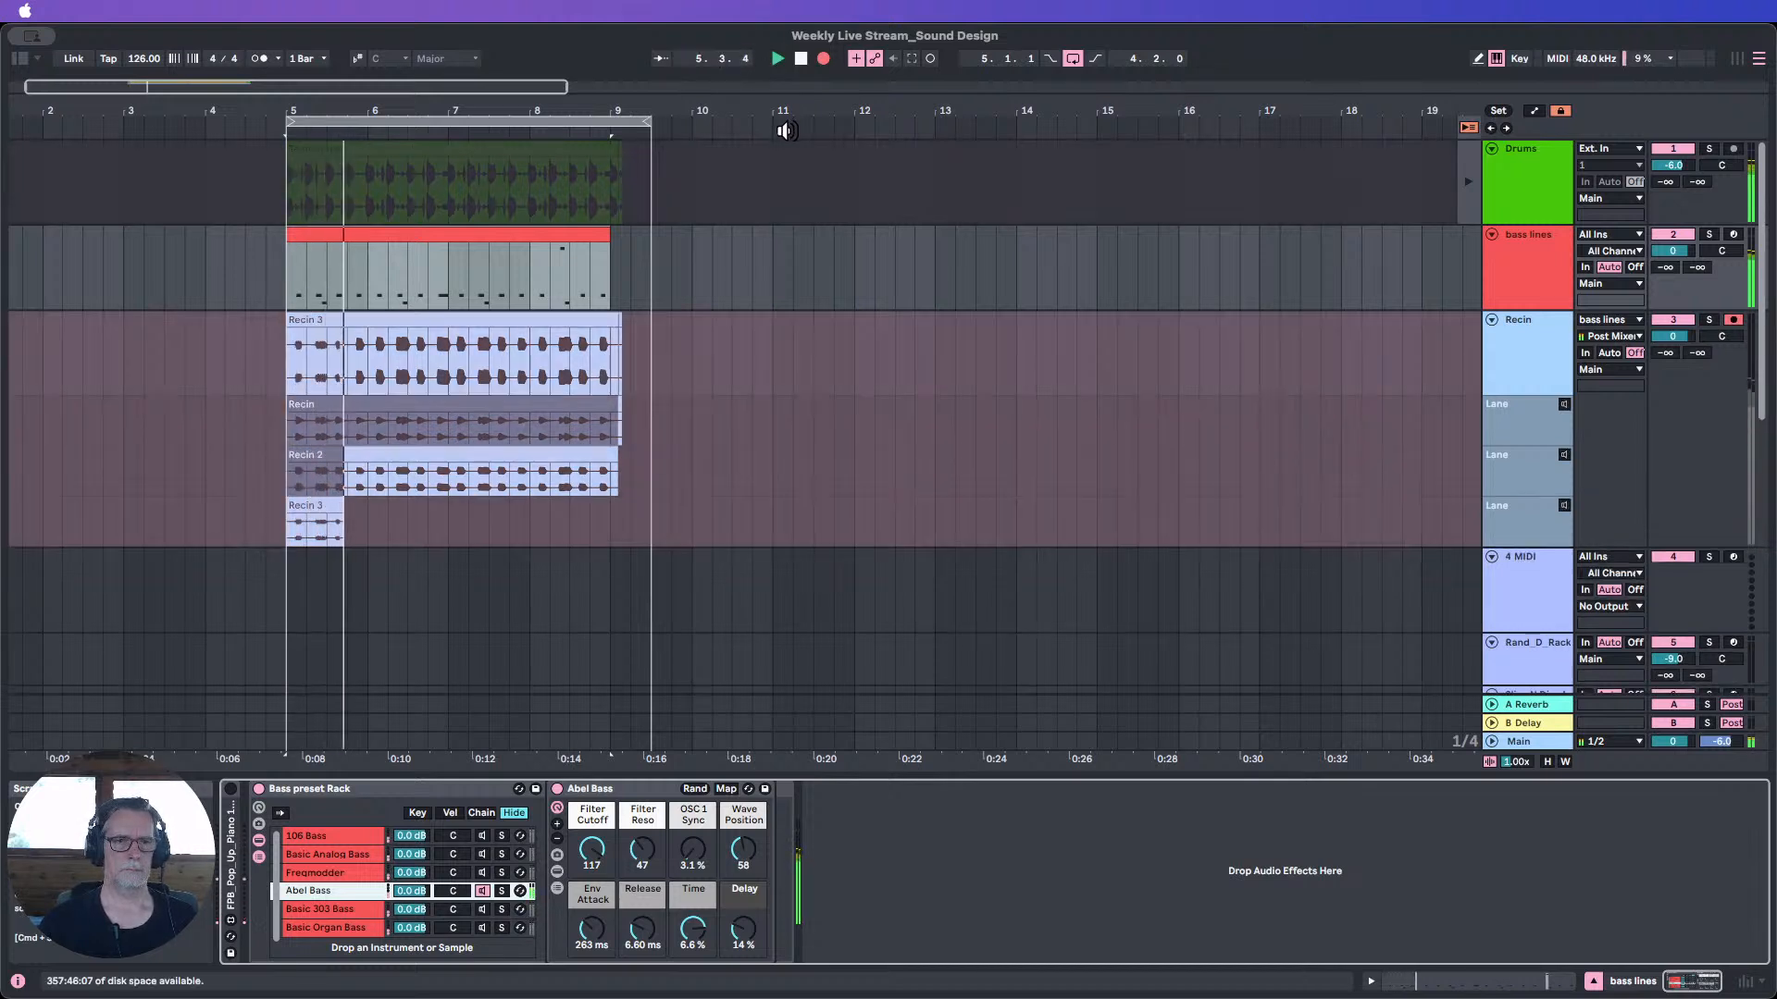
{"action": "left_click", "coordinate": [825, 62]}
{"action": "left_click", "coordinate": [801, 58]}
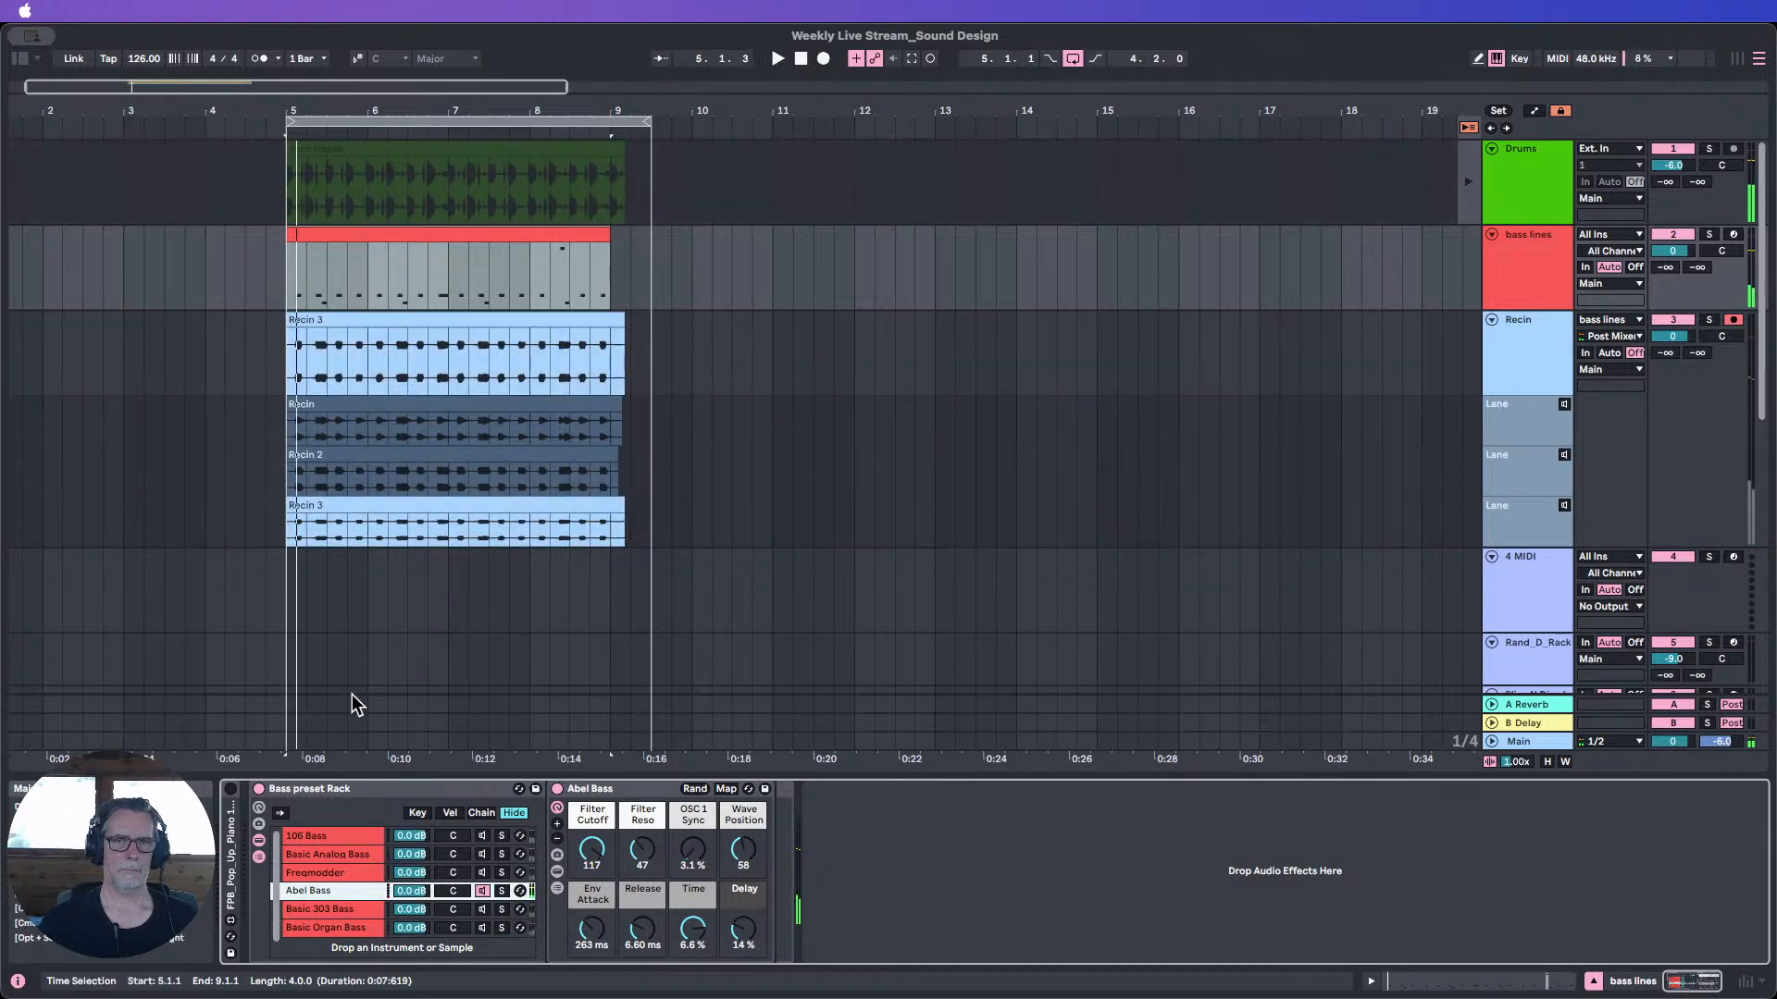
Switch the bass lines rack to the Freqmodder chain.
{"action": "left_click", "coordinate": [481, 876]}
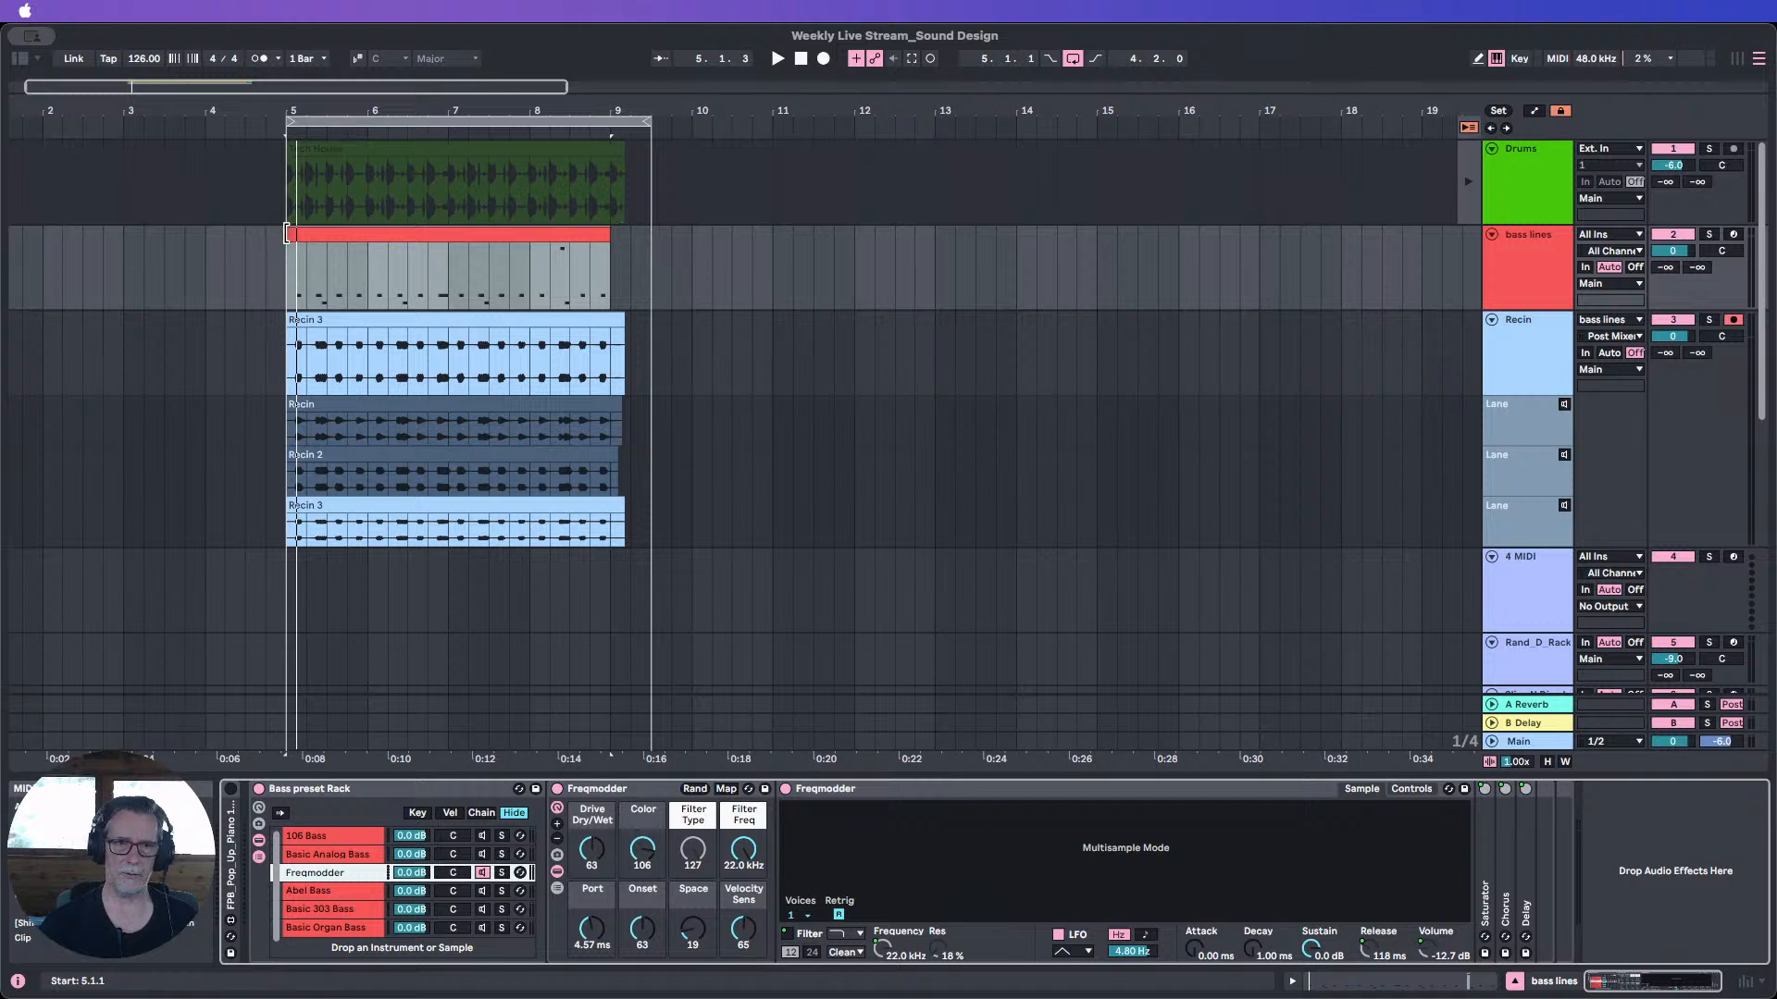
{"action": "left_click", "coordinate": [795, 59]}
{"action": "left_click", "coordinate": [823, 58]}
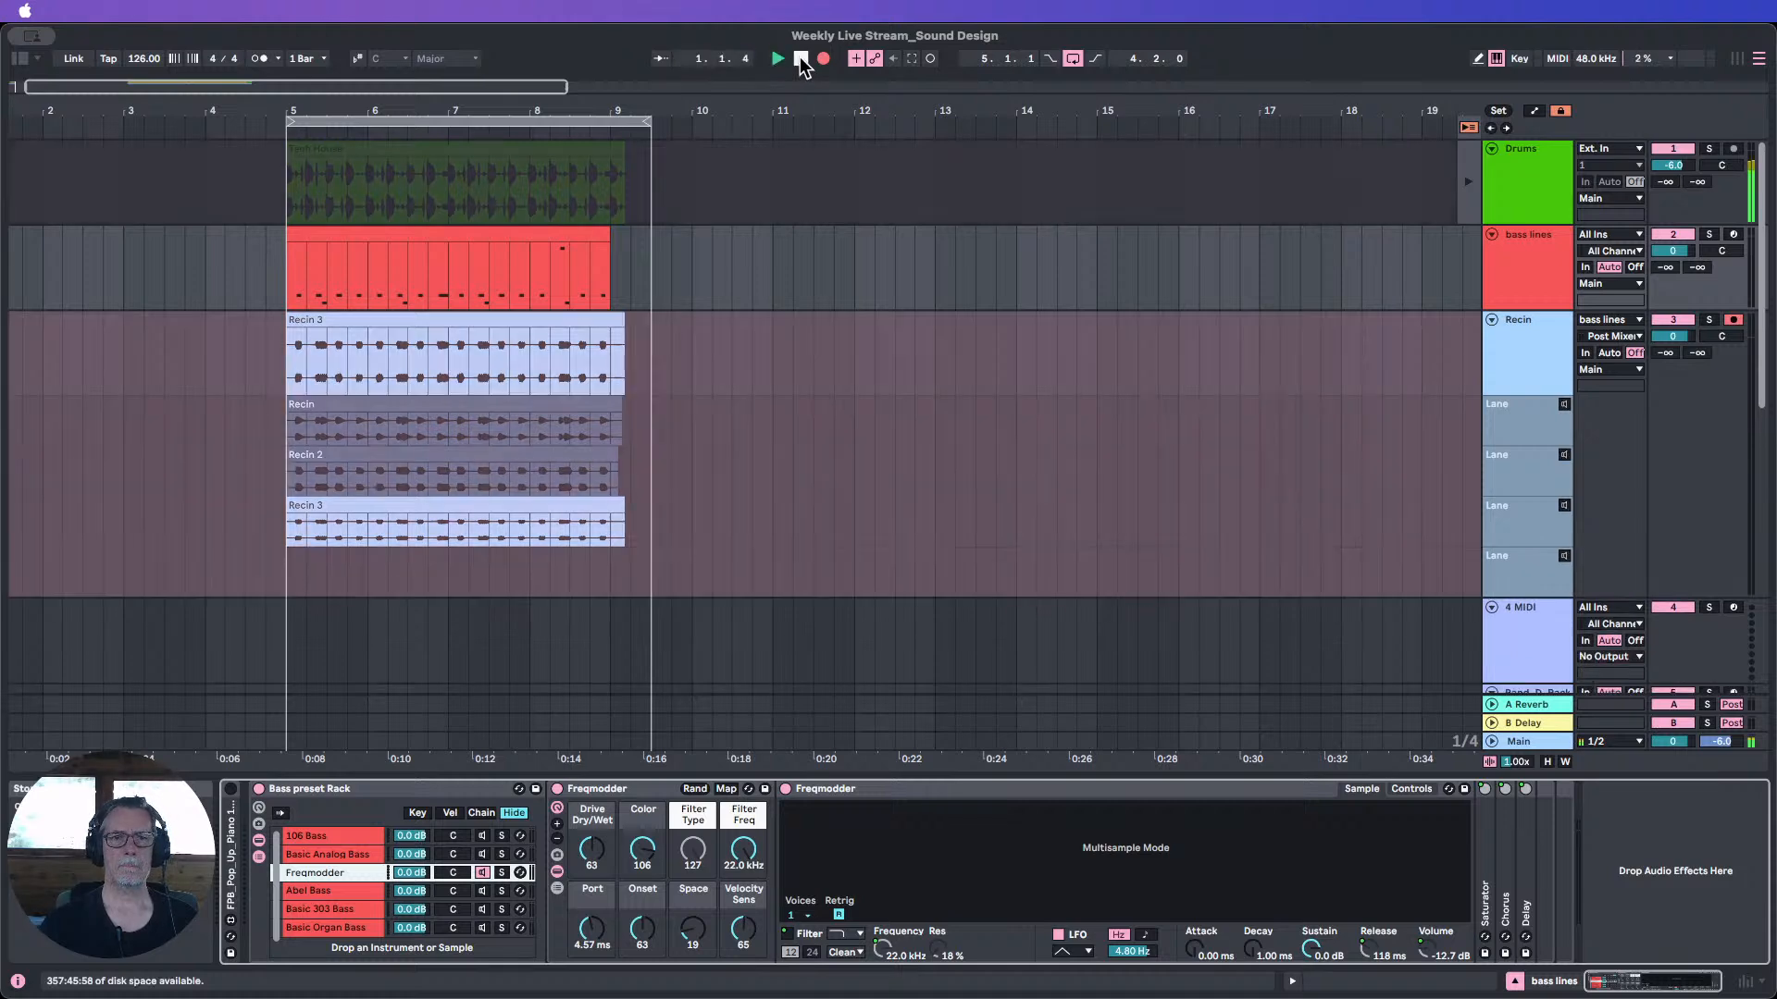
{"action": "left_click", "coordinate": [801, 59]}
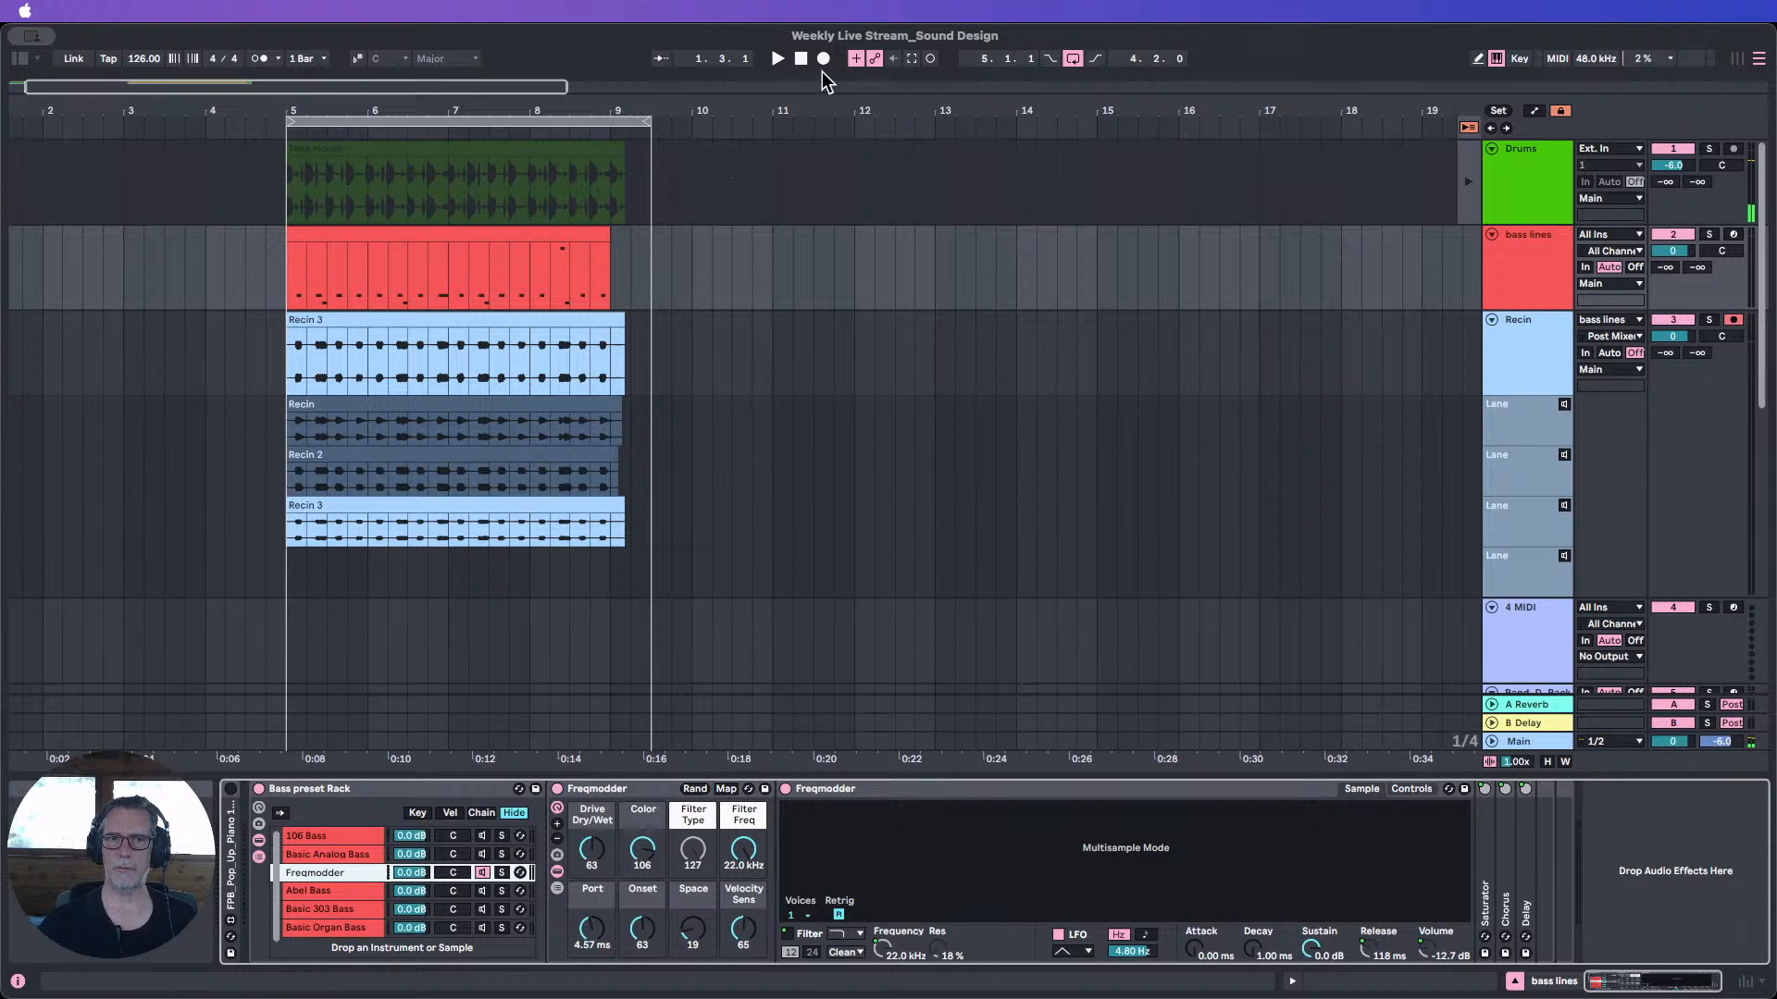
{"action": "left_click", "coordinate": [804, 62]}
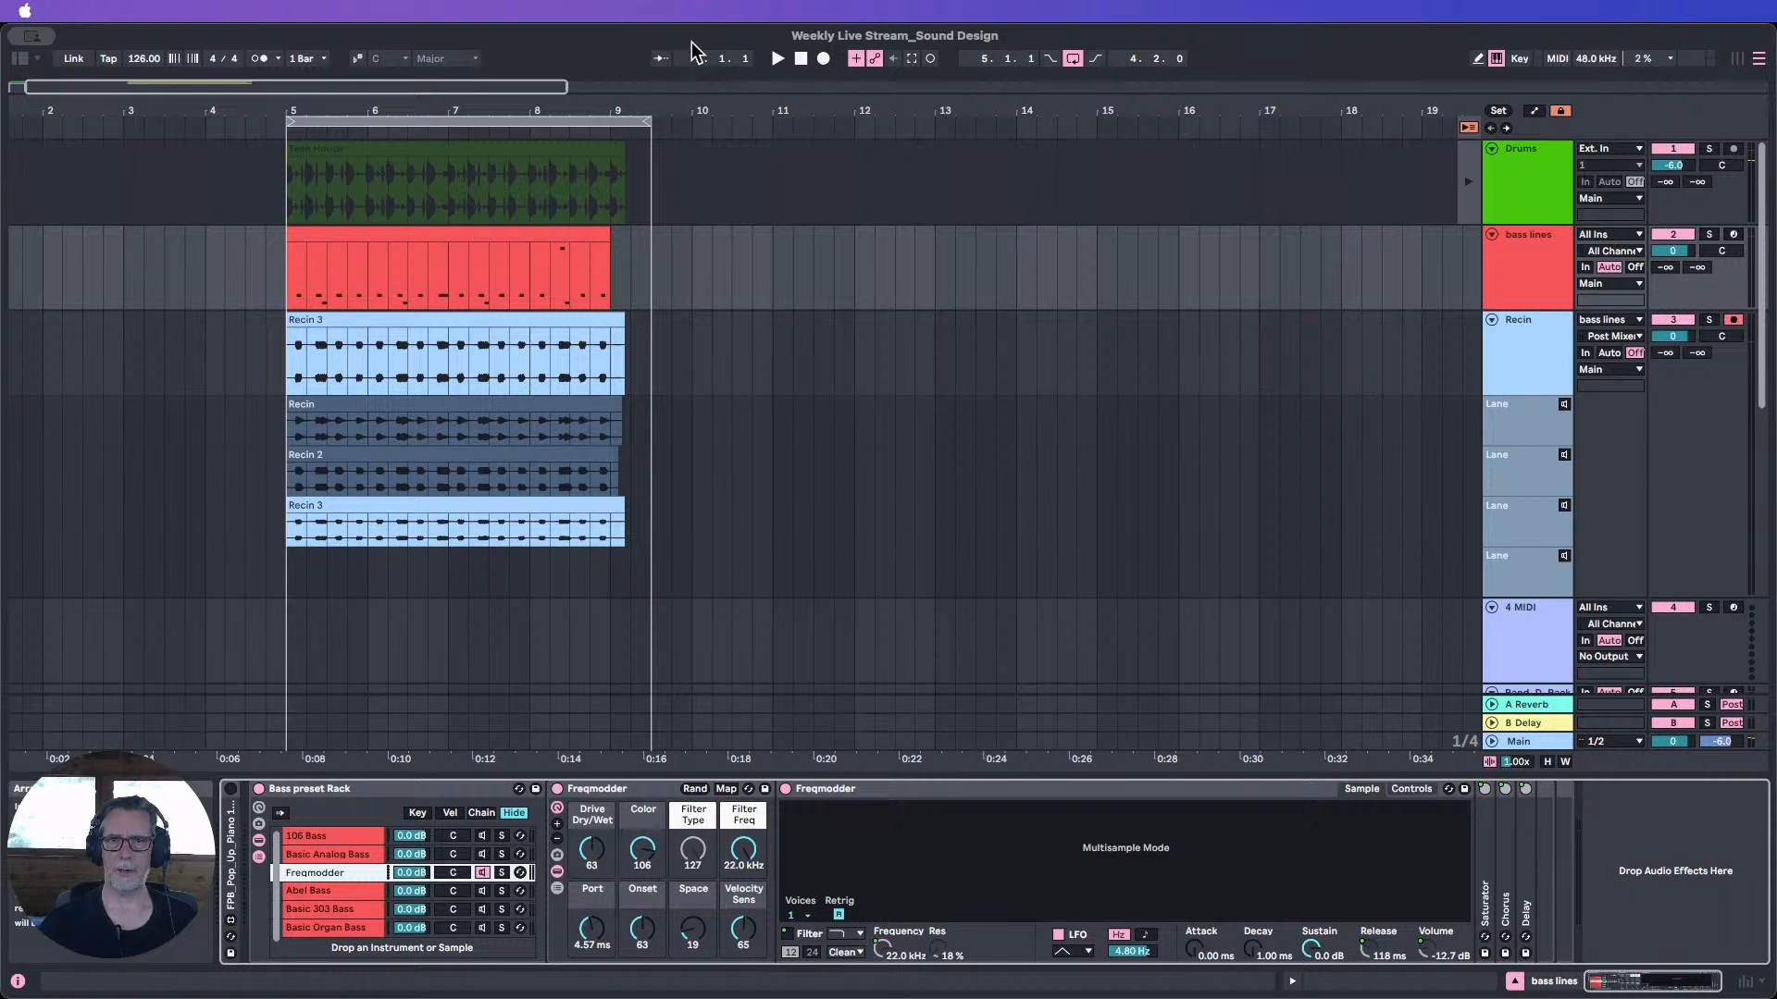
Add a locator at 4.3.1 in the arrangement, just ahead of the bass clip.
{"action": "left_click", "coordinate": [245, 181]}
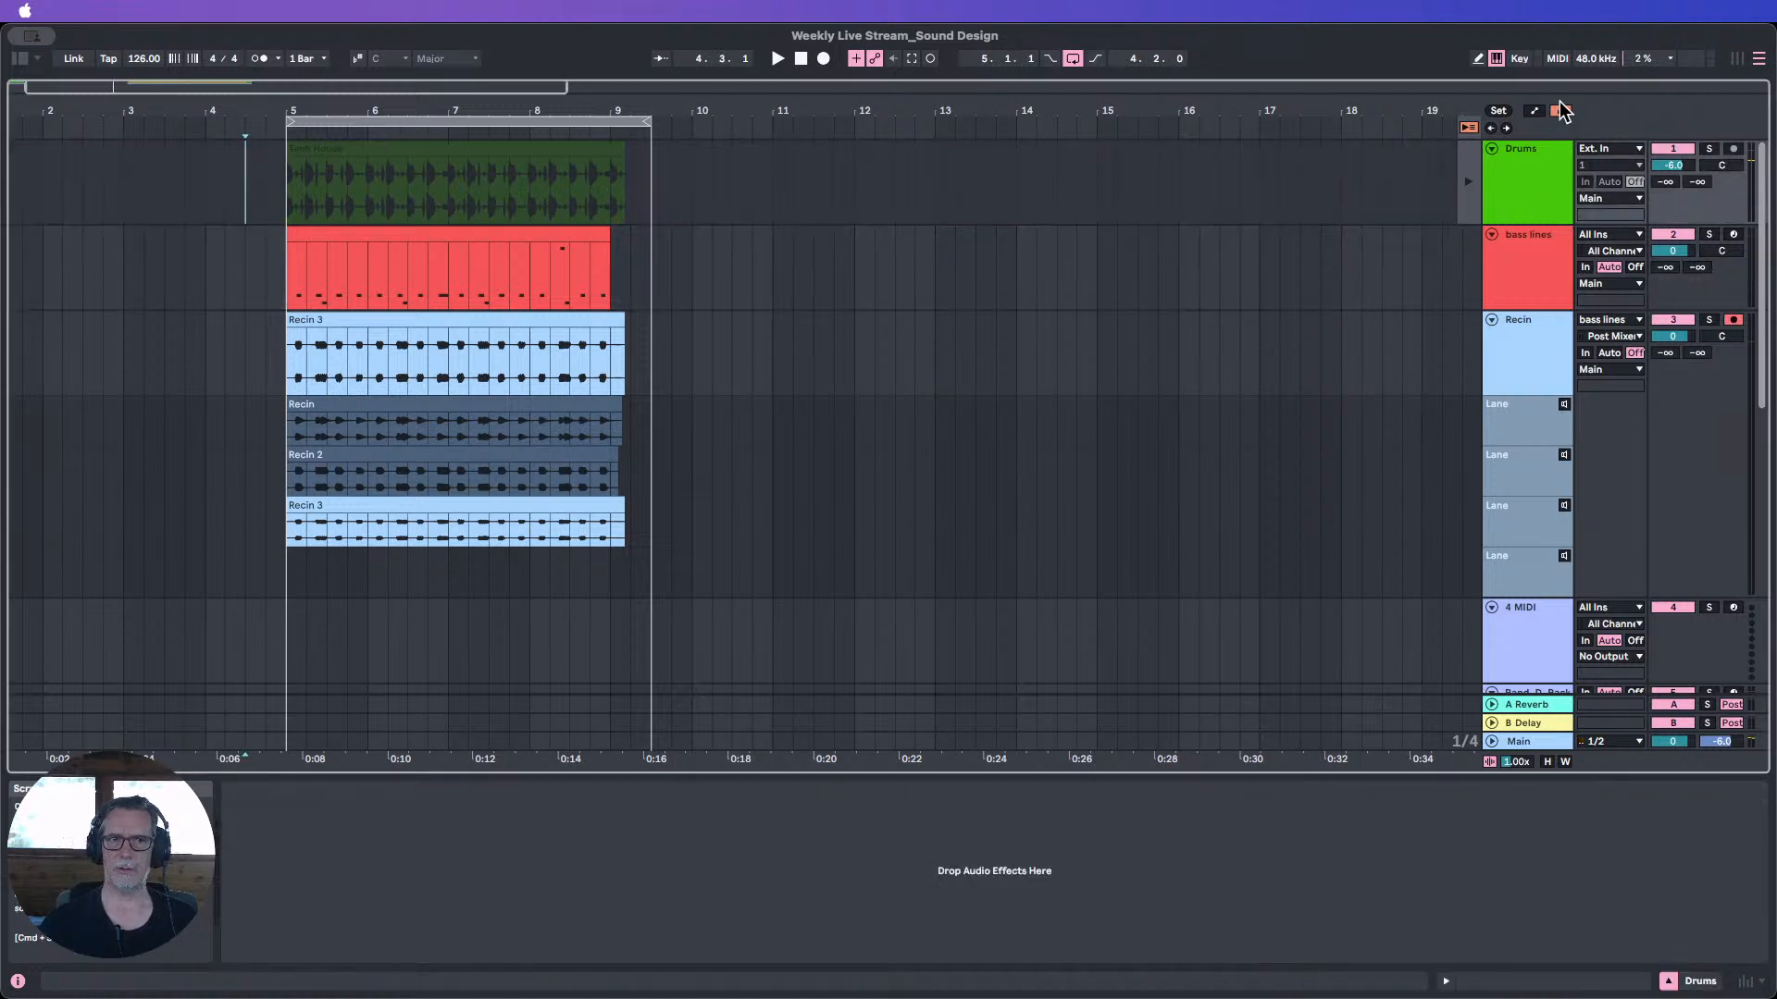
{"action": "left_click", "coordinate": [1498, 117]}
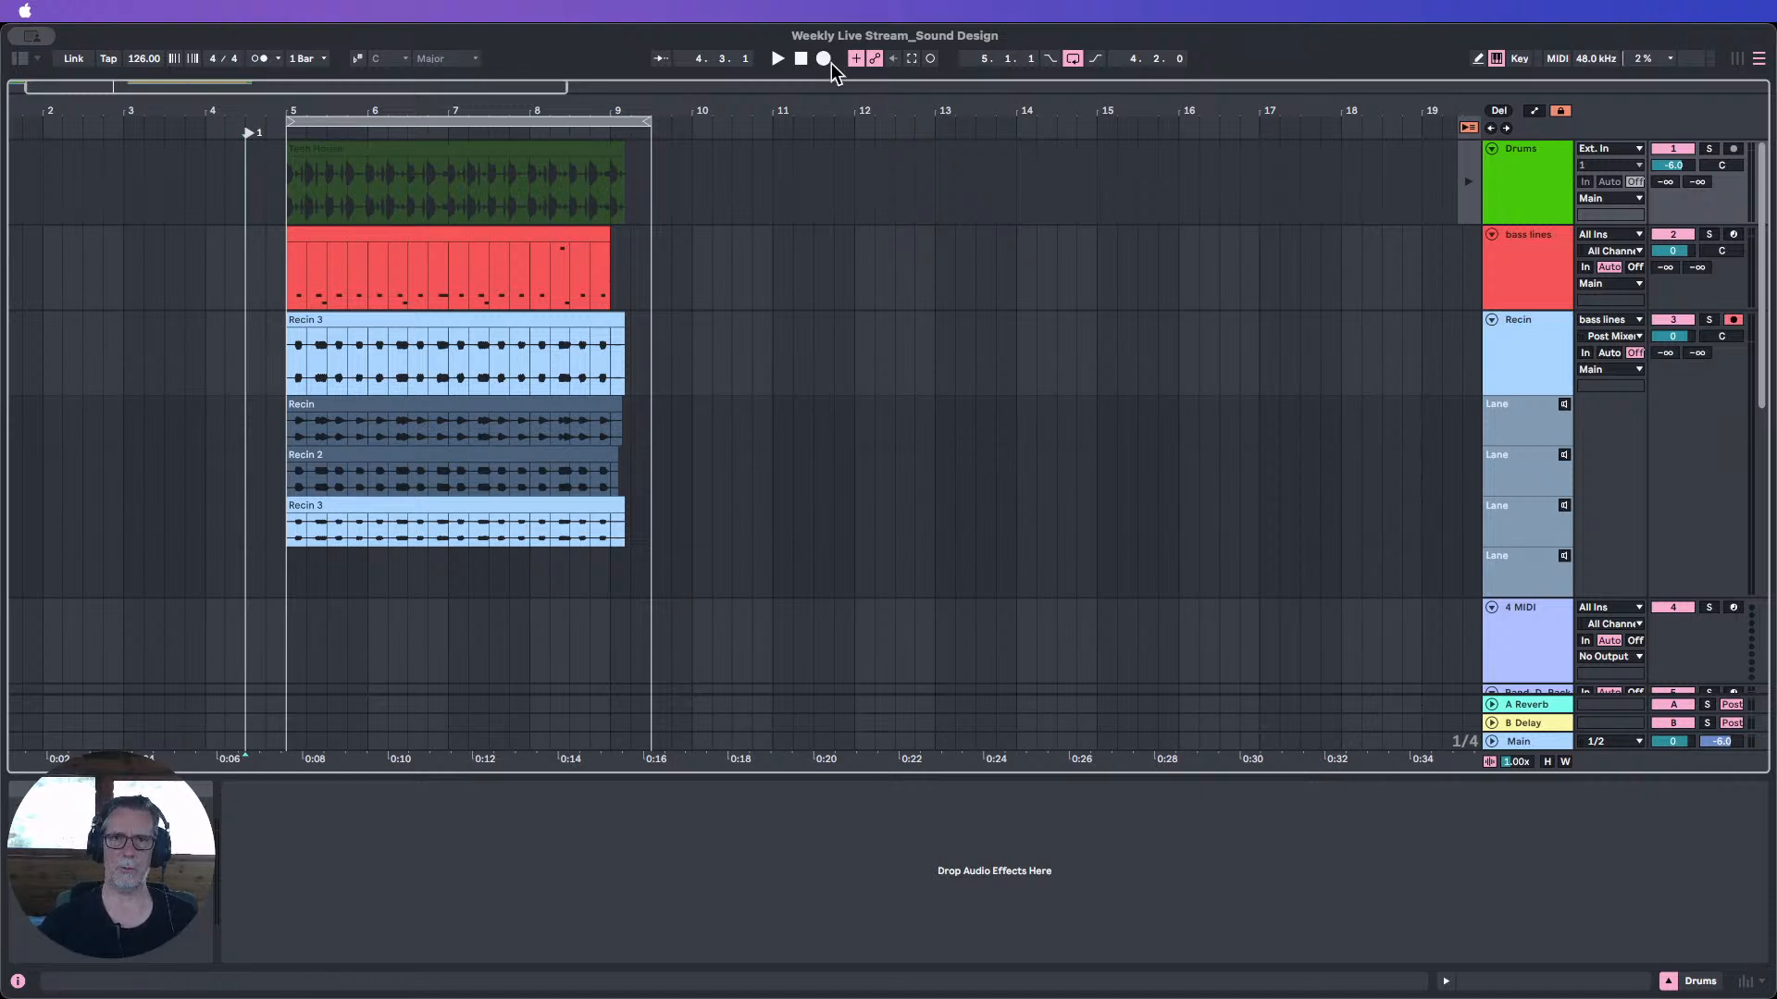
Delete the short stray recordings at bar 1 on the Drums and Recin tracks, including the take lane.
{"action": "left_click_drag", "start_coordinate": [408, 105], "coordinate": [402, 90]}
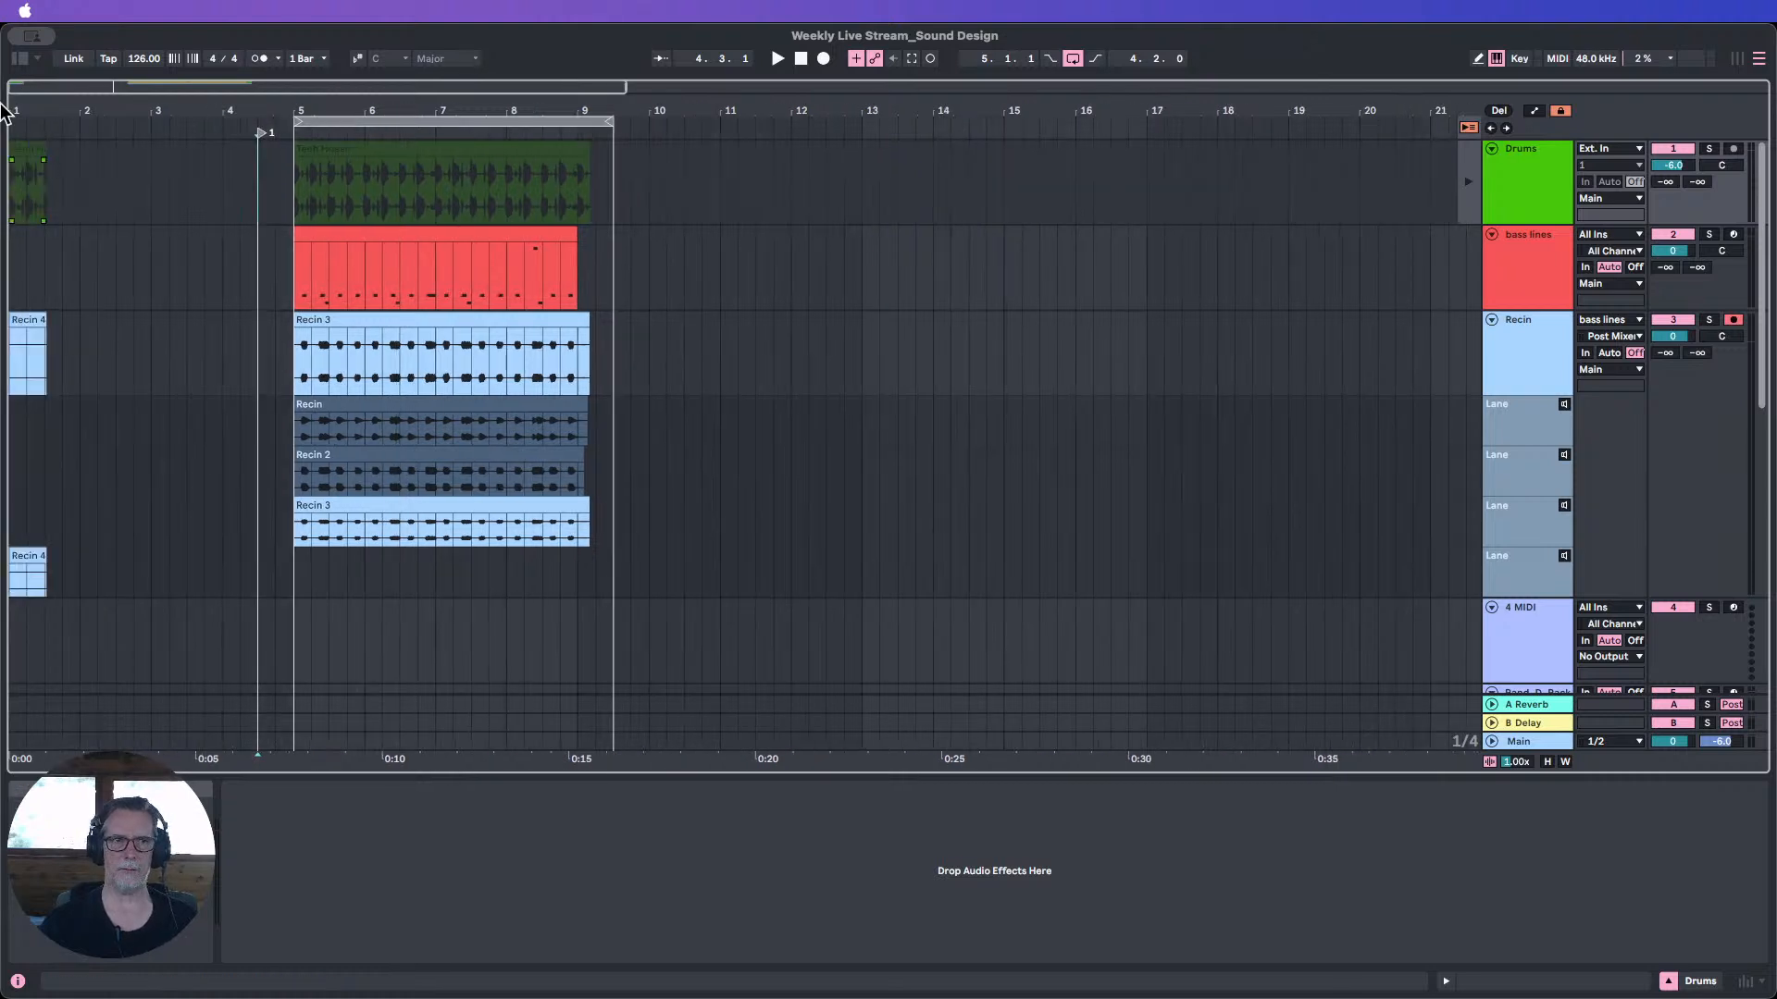
{"action": "left_click_drag", "start_coordinate": [109, 597], "coordinate": [14, 92]}
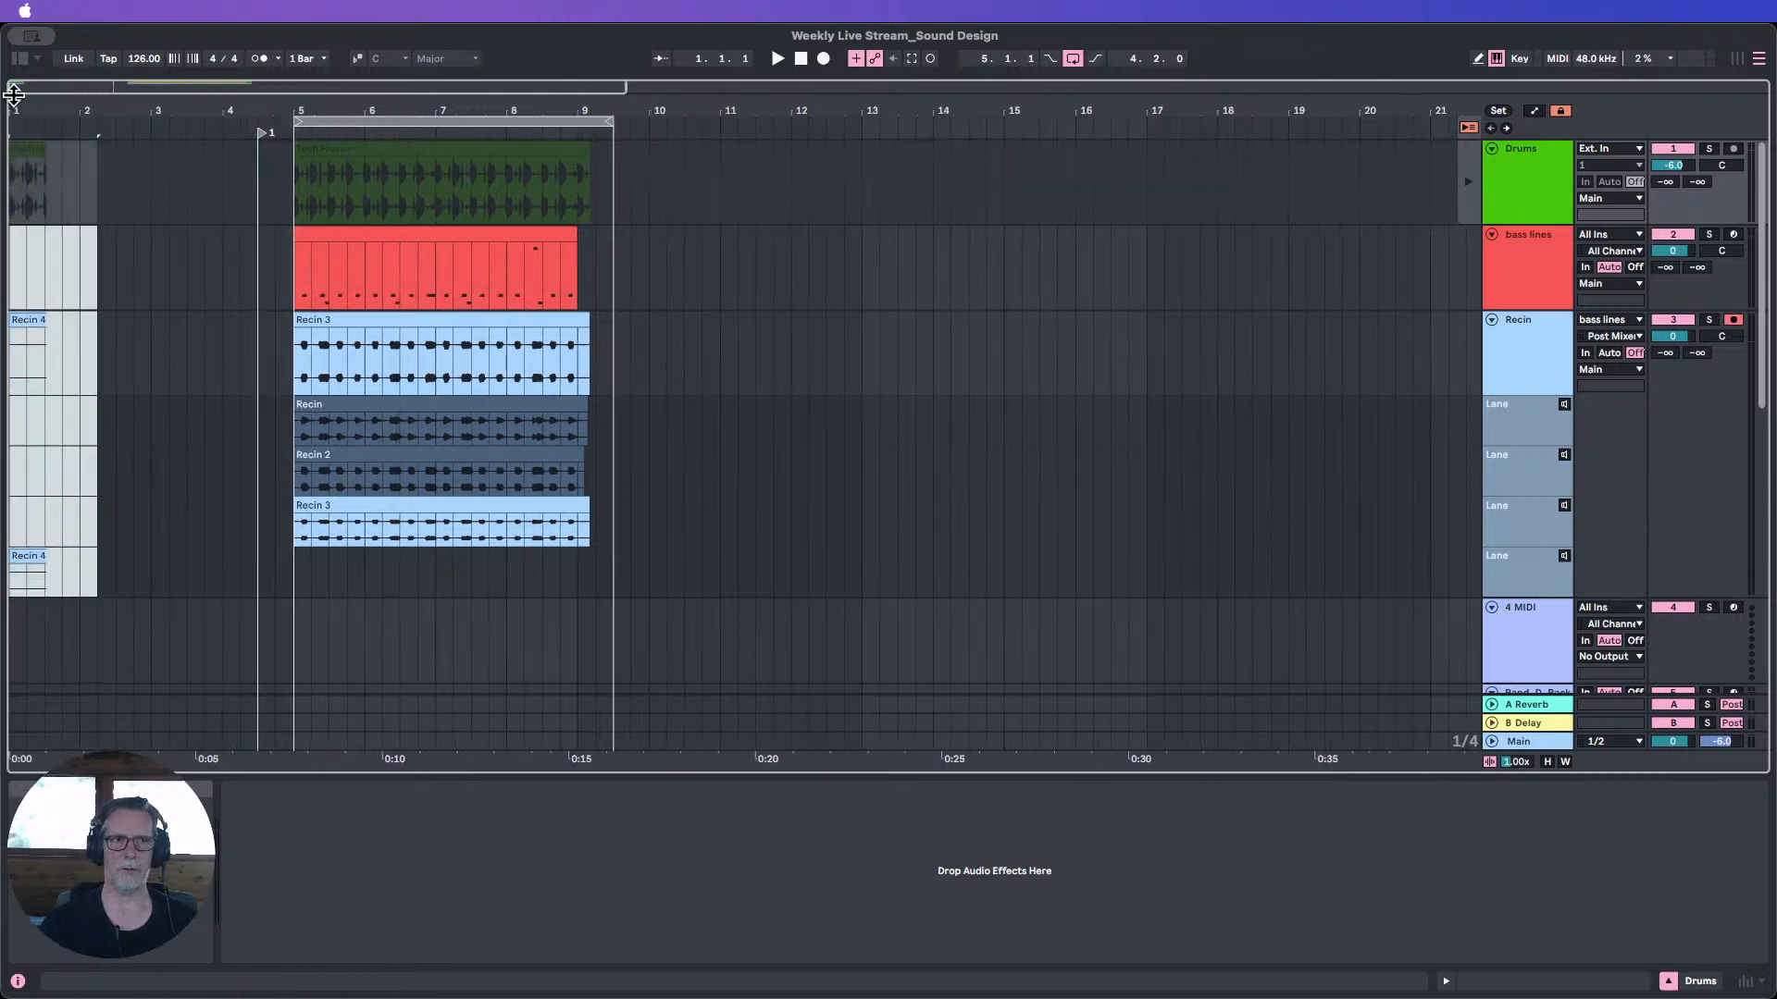
{"action": "key", "text": "Delete"}
Record the Freqmodder bass take onto the Recin track starting from the locator at 4.3.1, and stop after bar 9.
{"action": "left_click", "coordinate": [263, 135]}
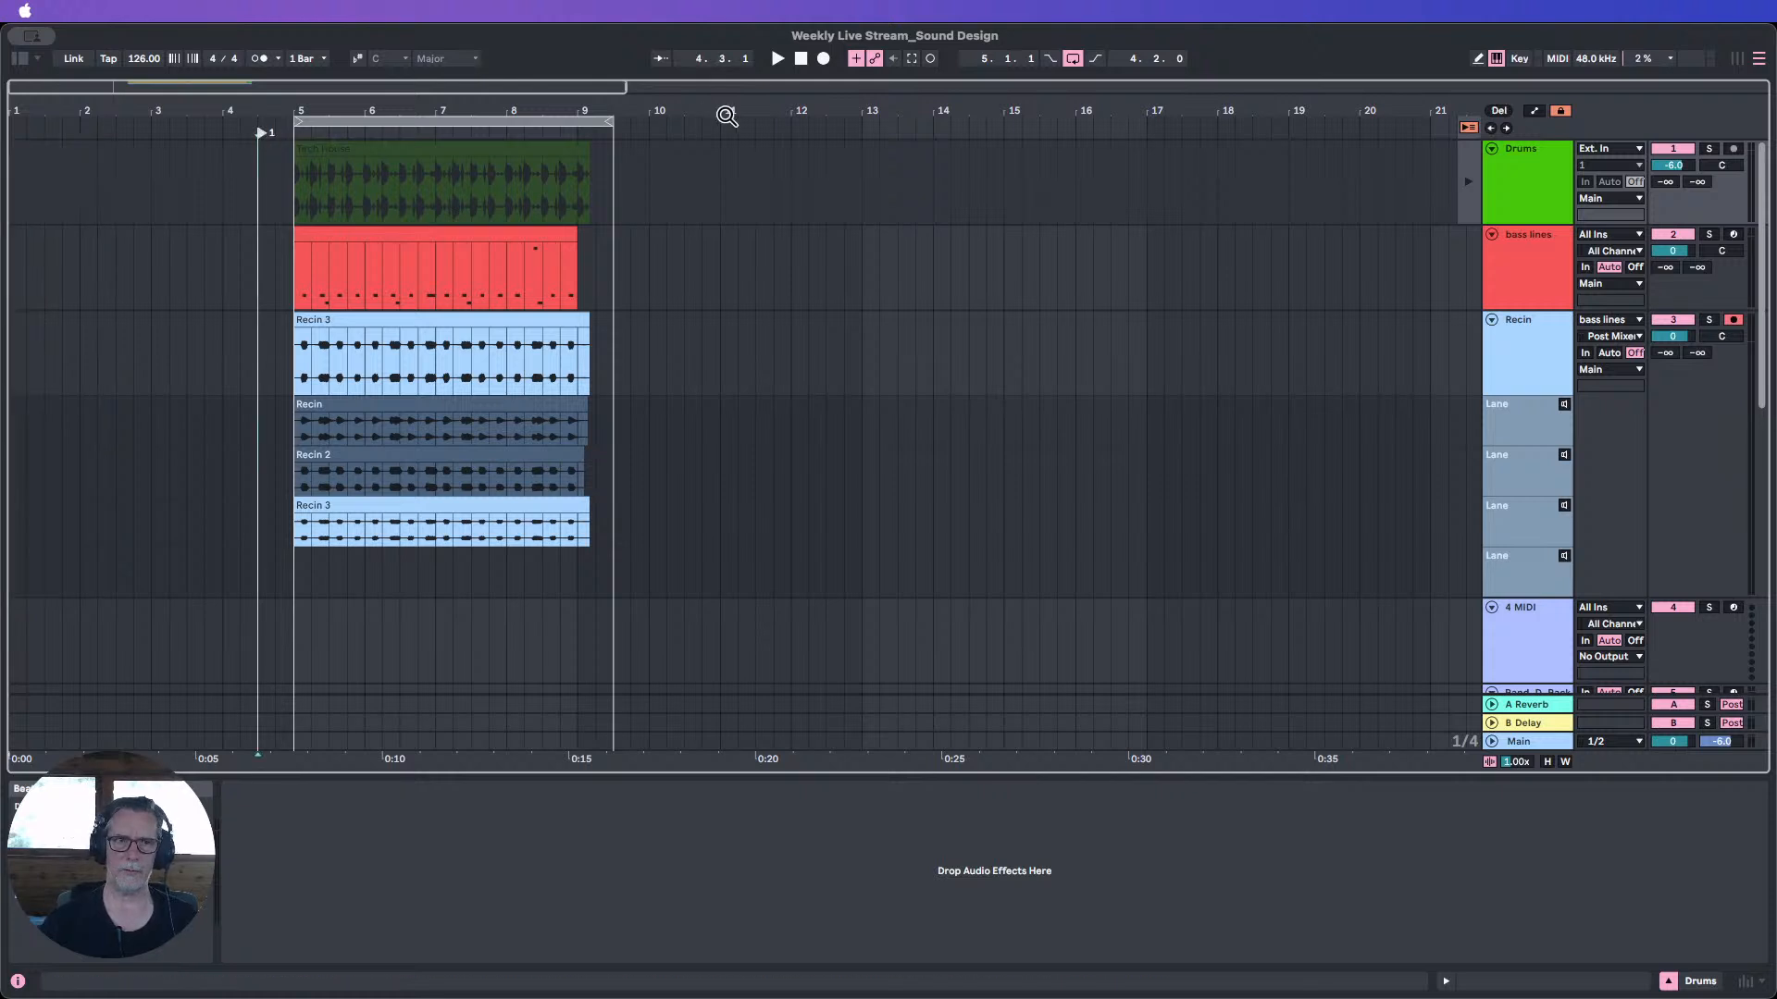
{"action": "left_click", "coordinate": [823, 59]}
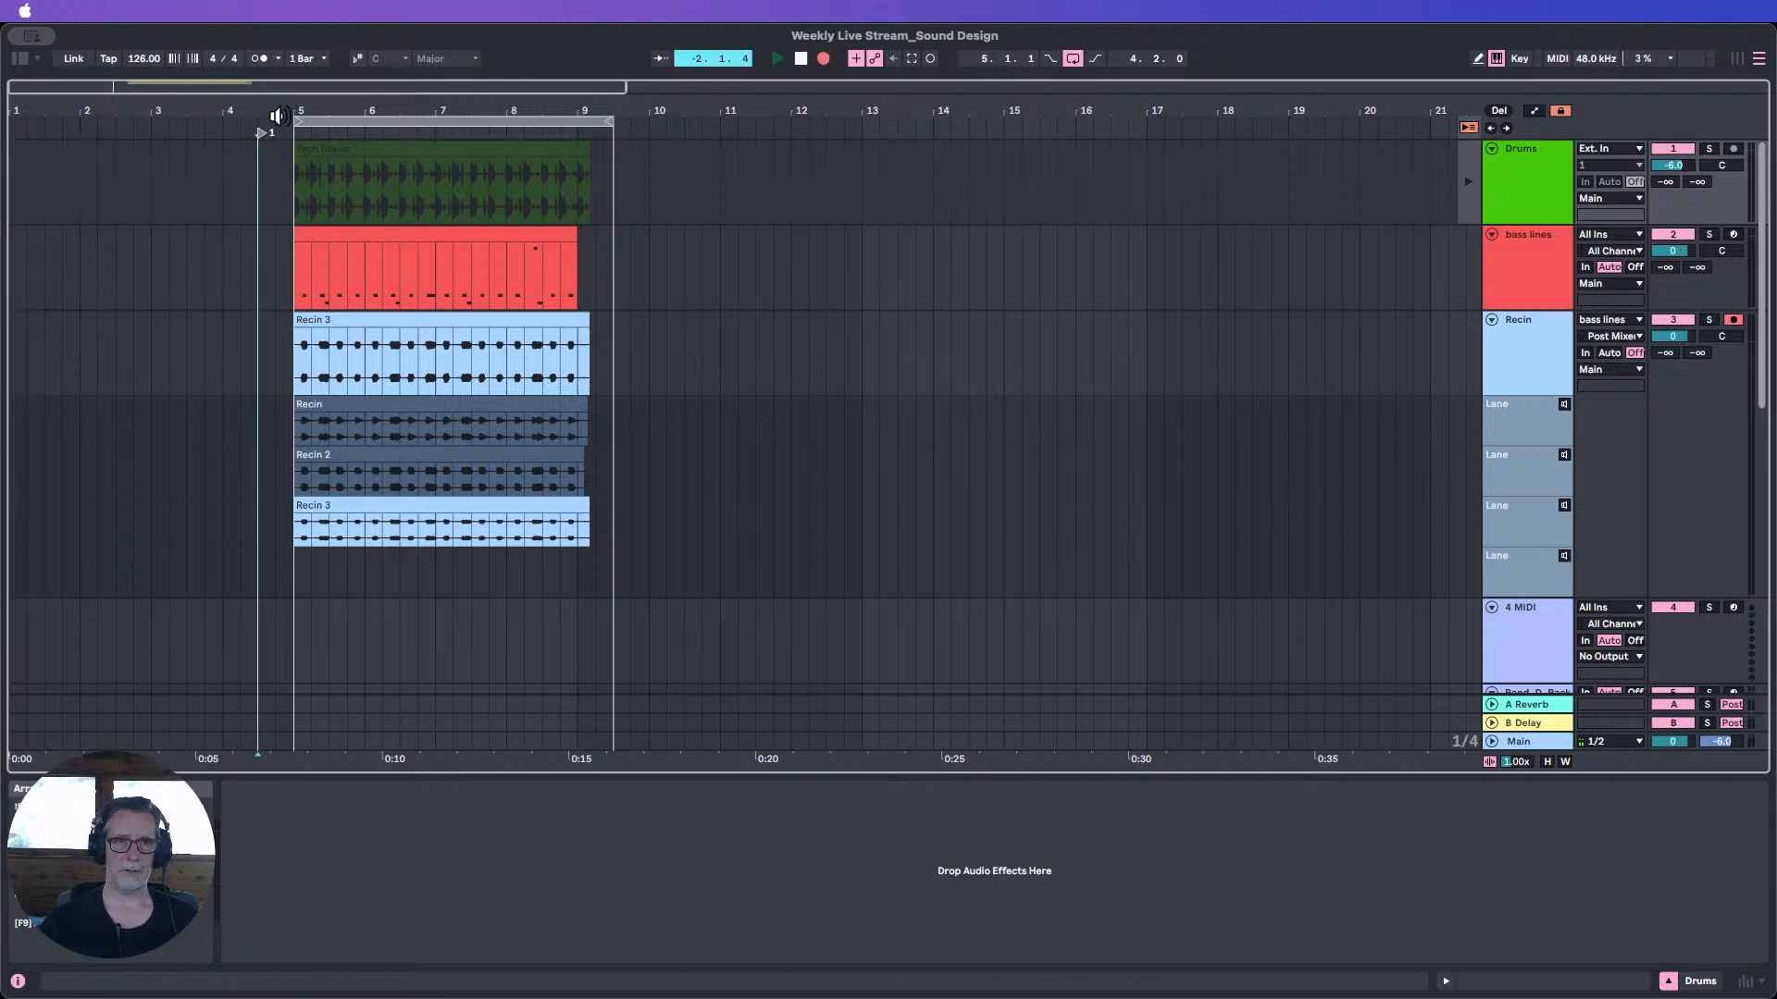
{"action": "left_click_drag", "start_coordinate": [345, 111], "coordinate": [344, 134]}
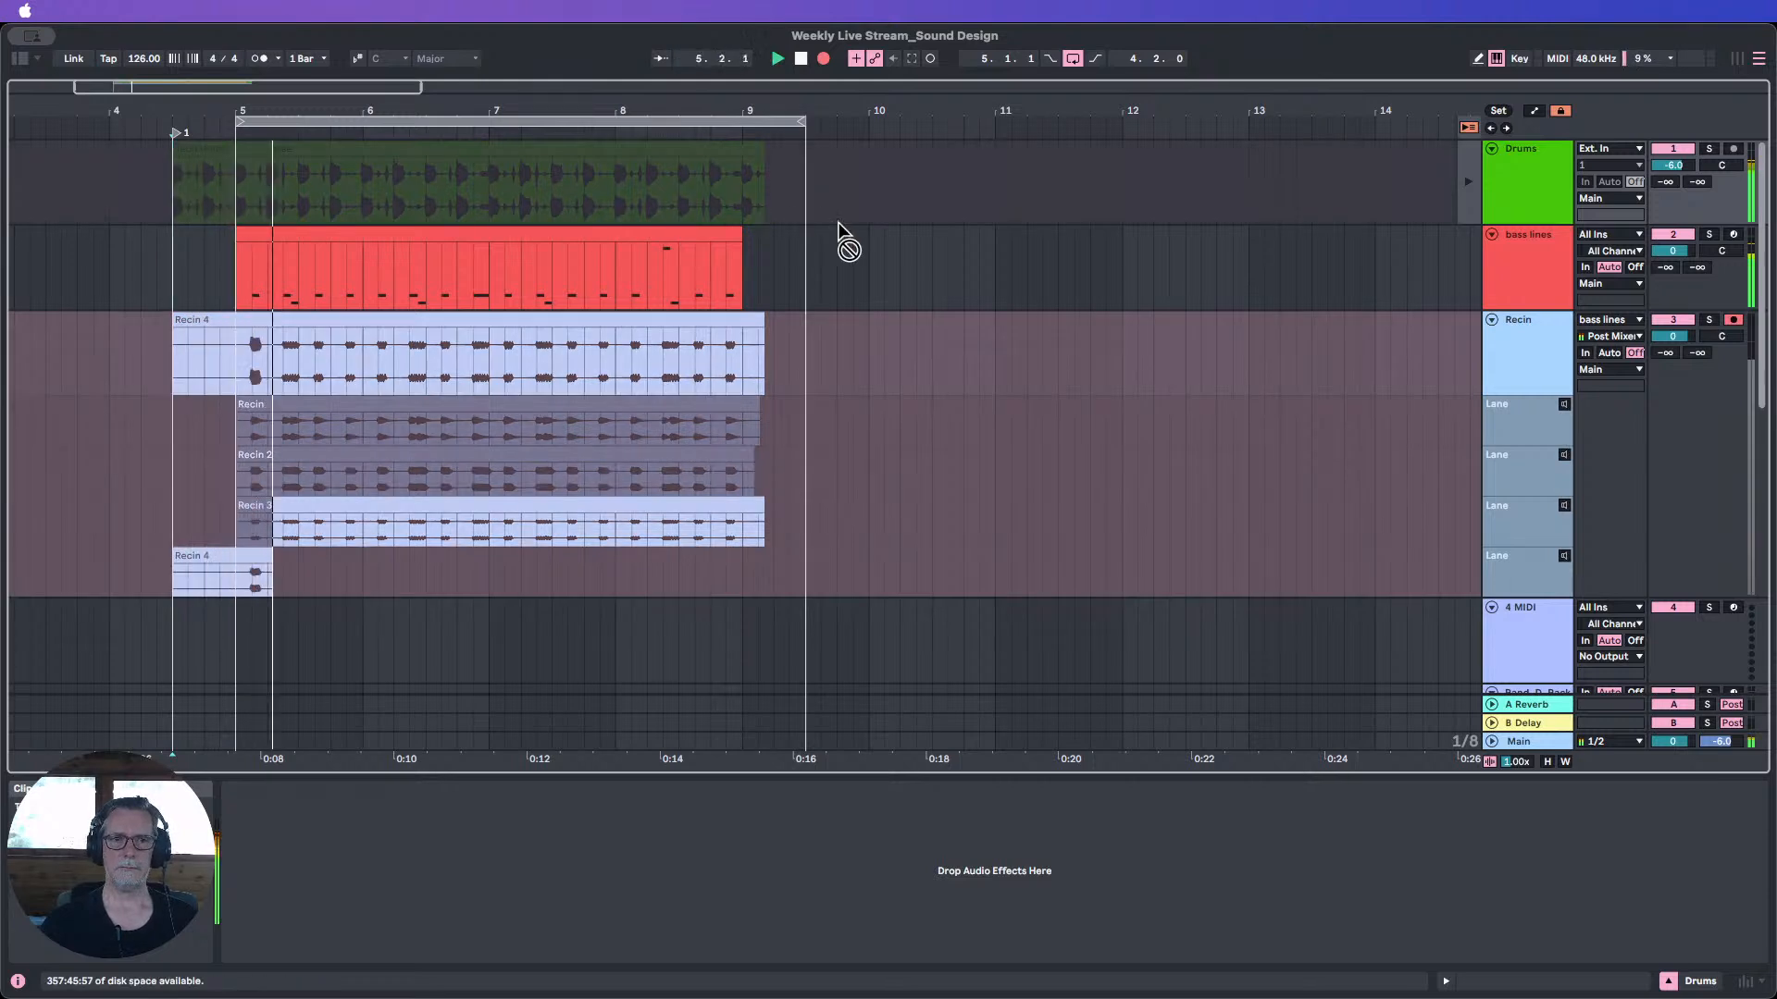
{"action": "left_click", "coordinate": [824, 59]}
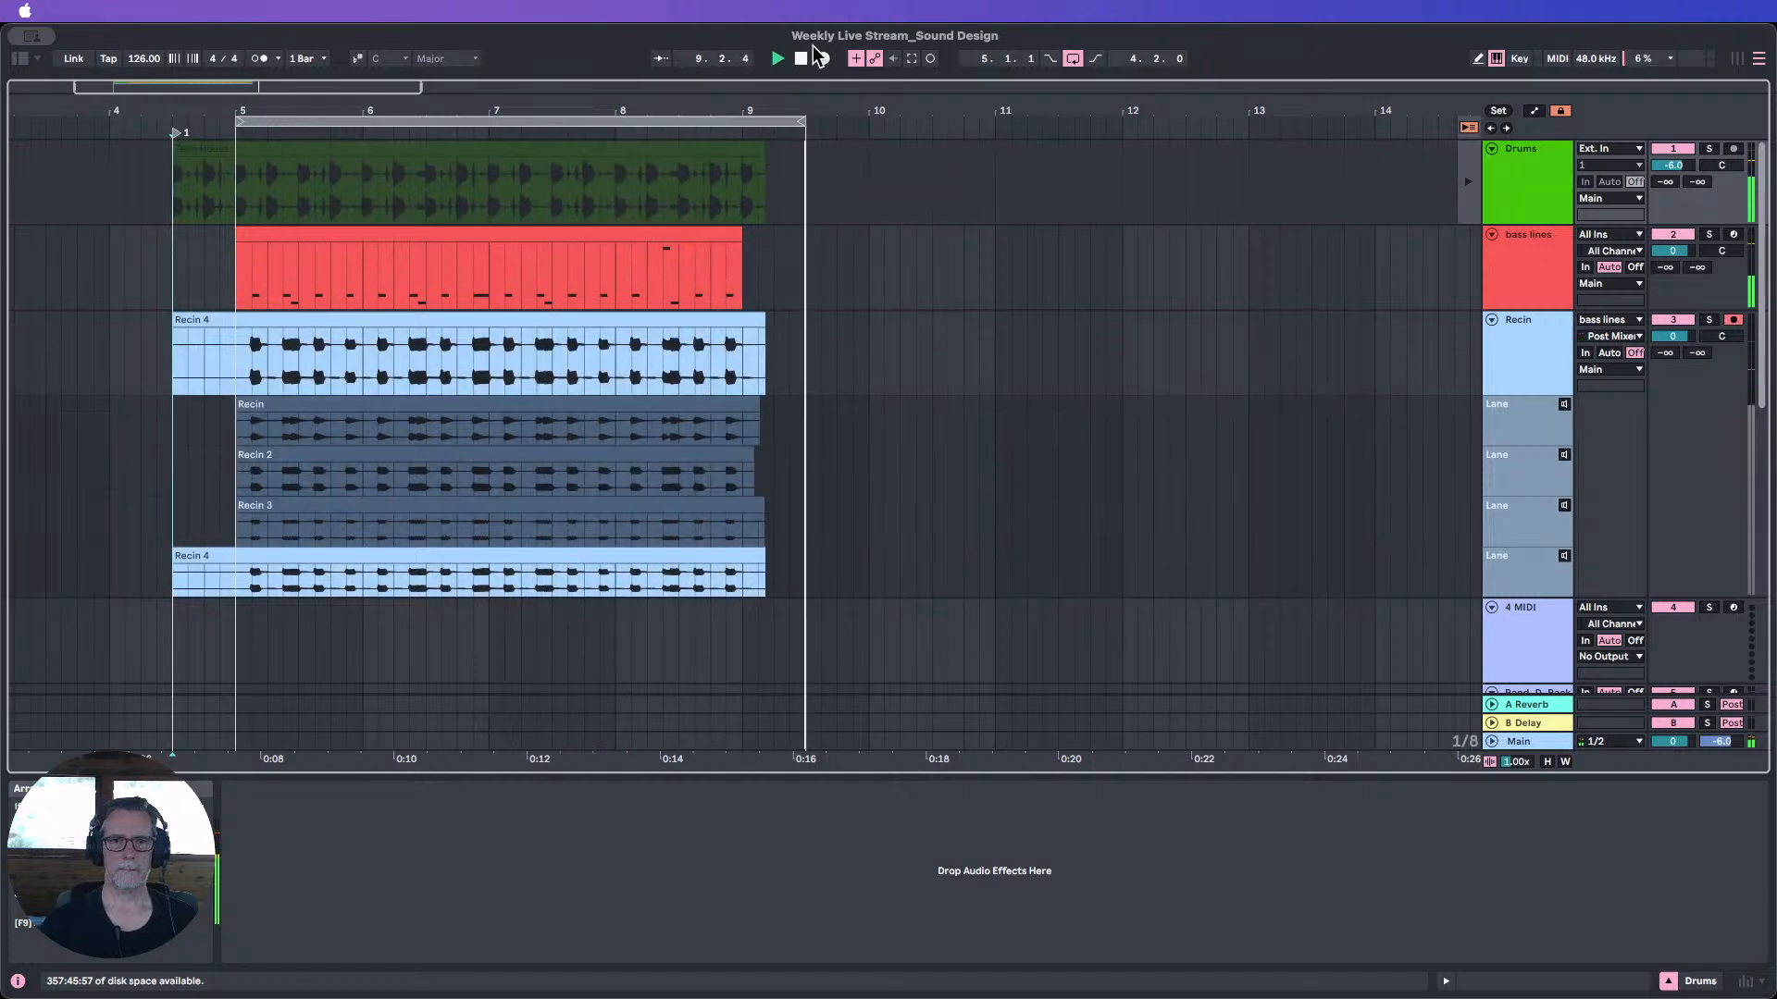
{"action": "key", "text": "space"}
Switch the rack from Freqmodder to the Basic Analog Bass chain and record it as a fifth take on the Recin track.
{"action": "left_click", "coordinate": [1536, 267]}
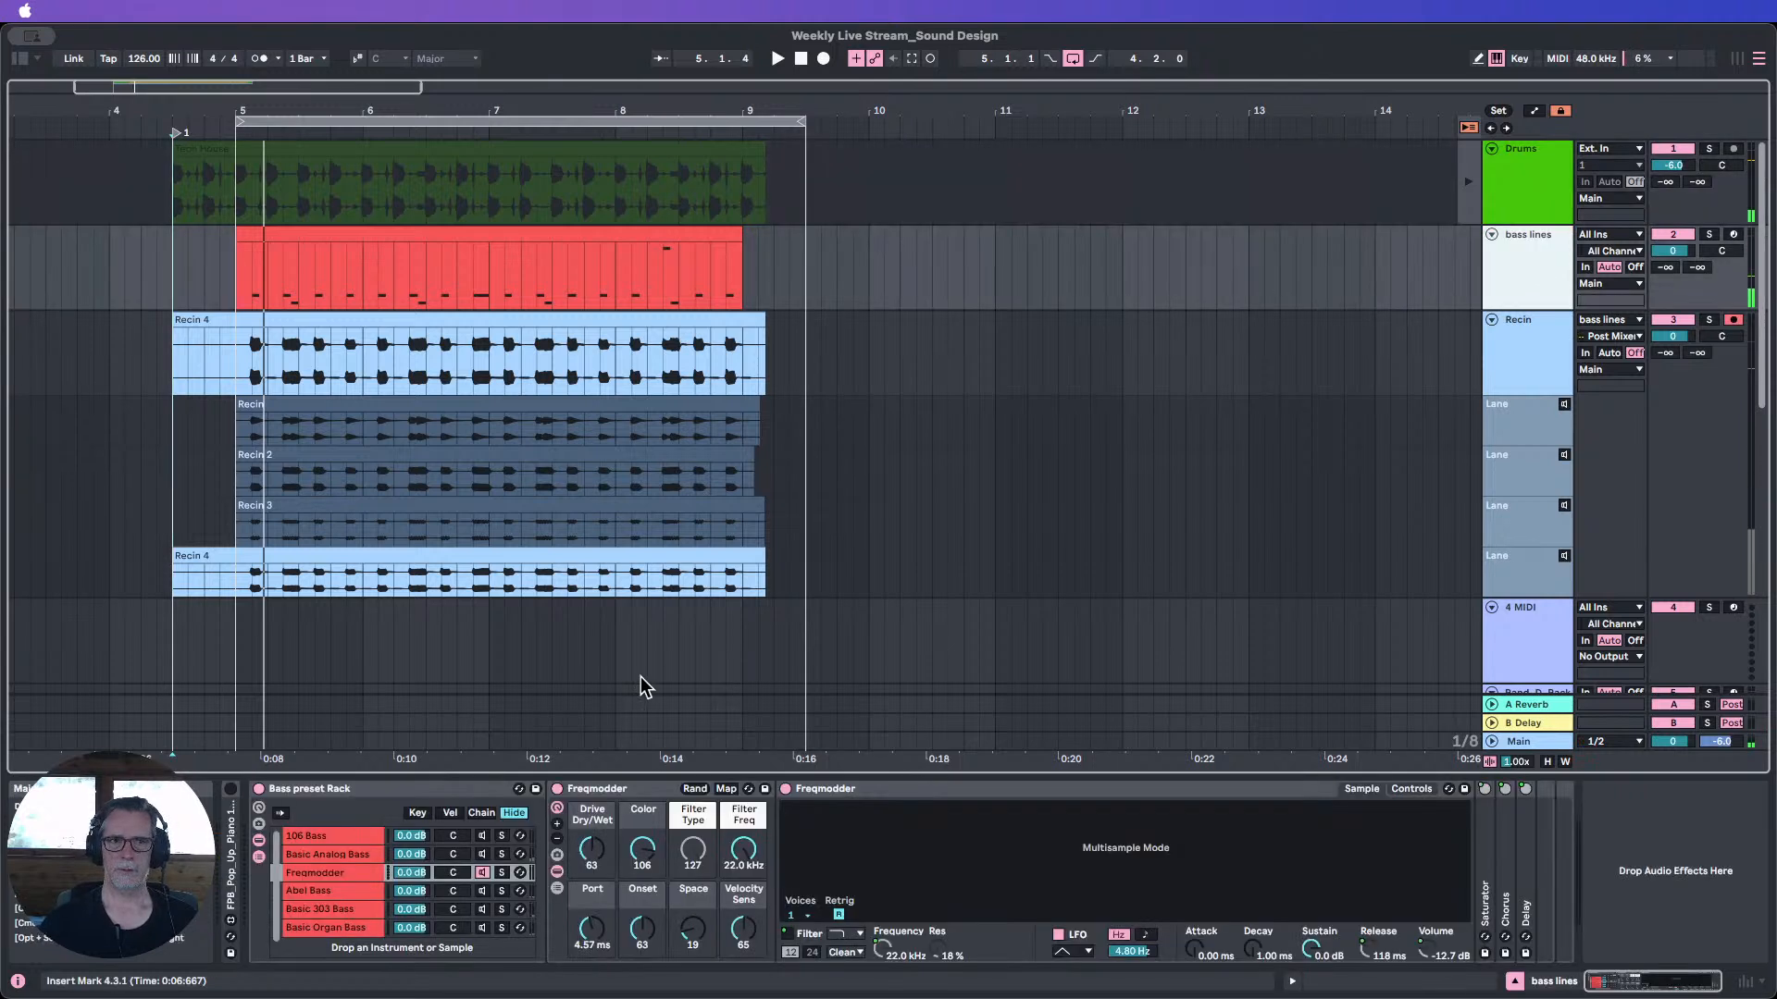
{"action": "left_click", "coordinate": [482, 874]}
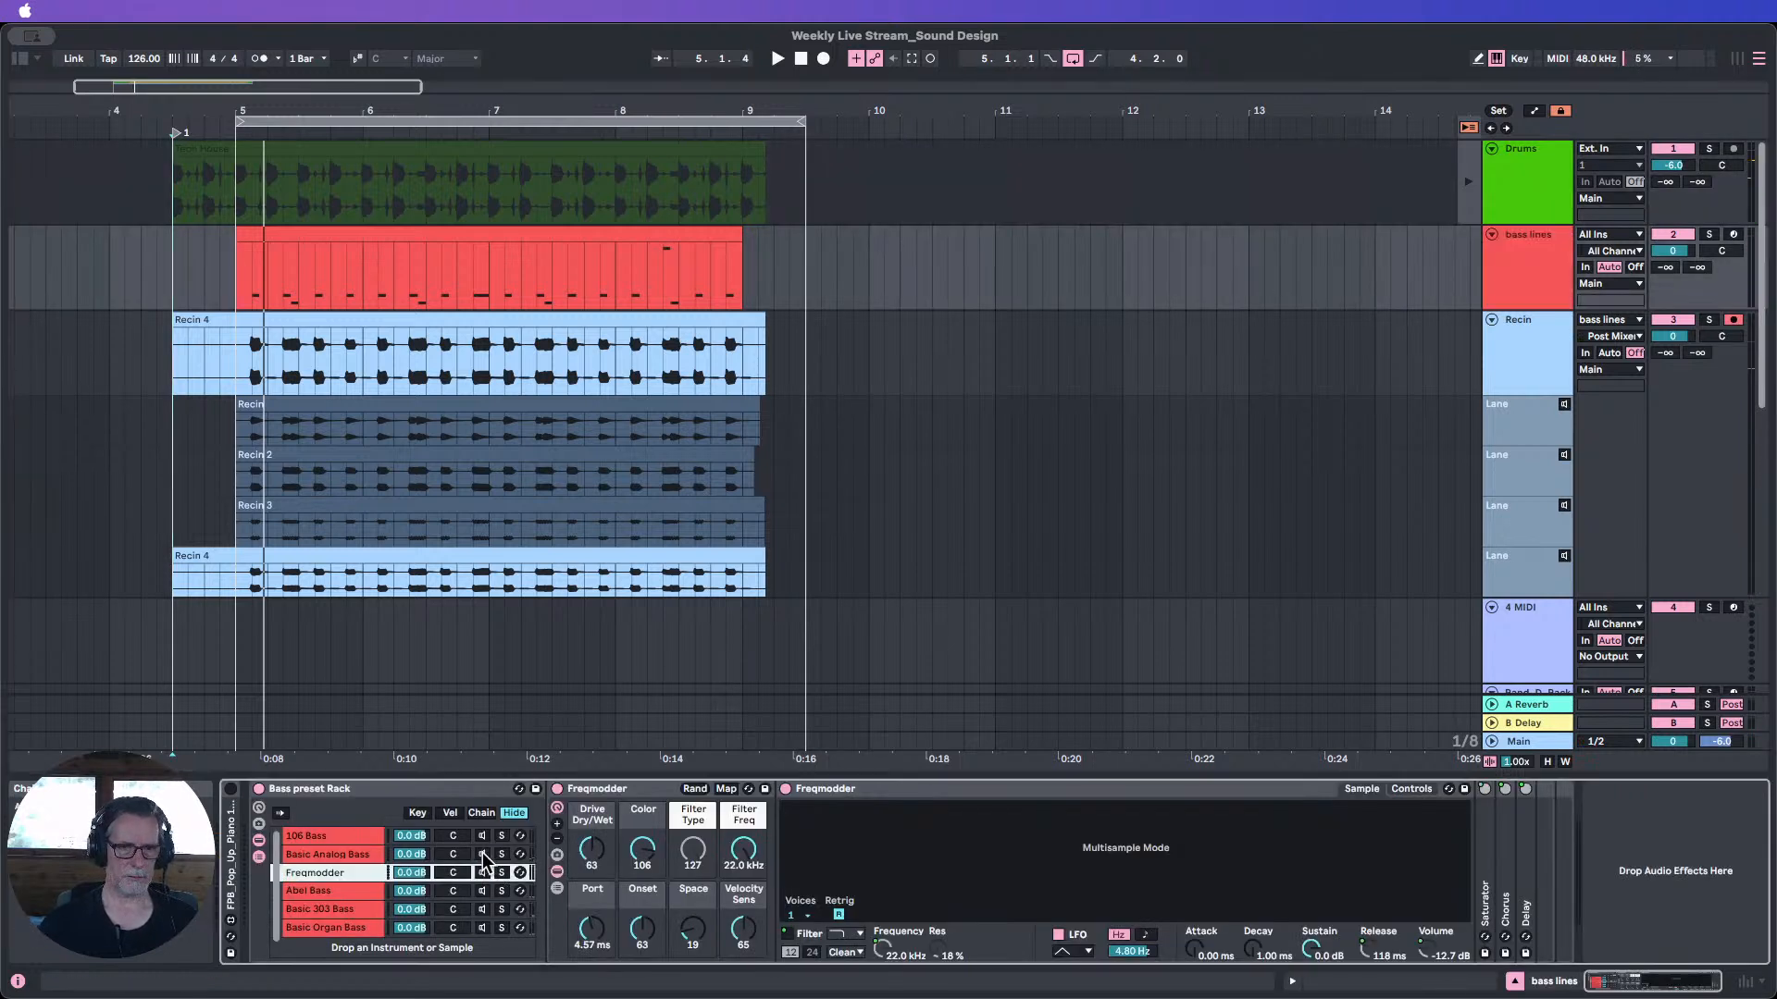
{"action": "left_click", "coordinate": [475, 855]}
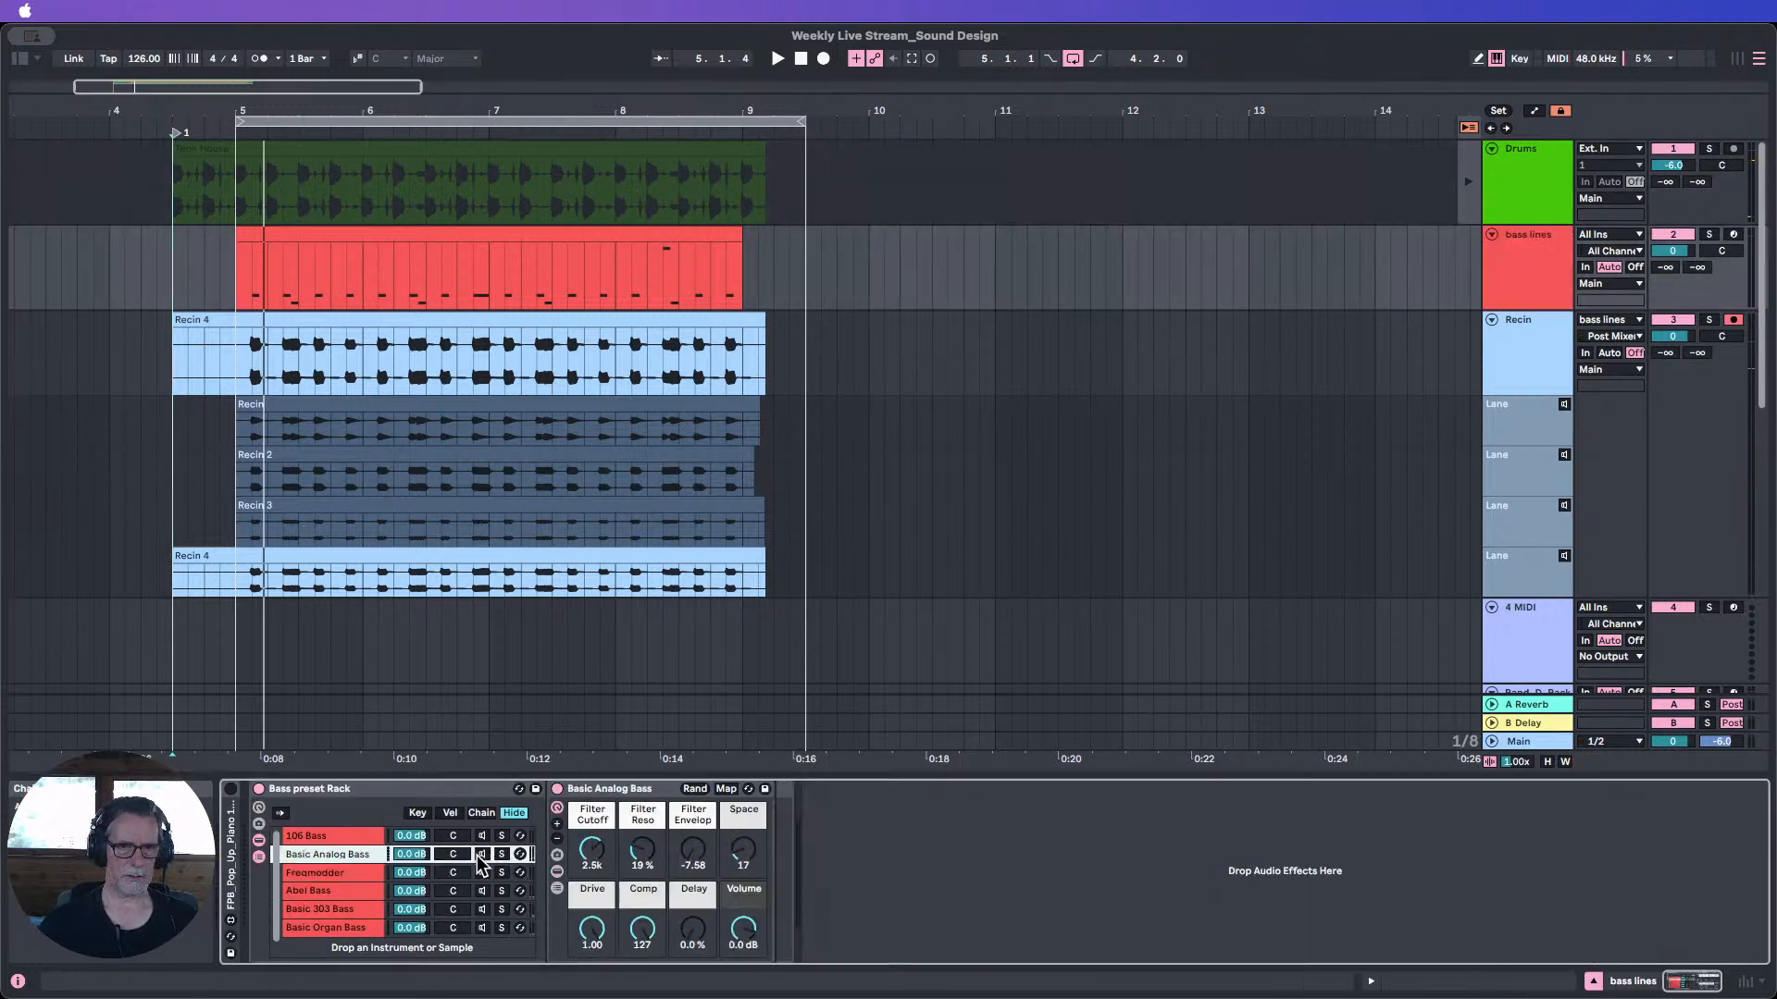
{"action": "left_click", "coordinate": [823, 60]}
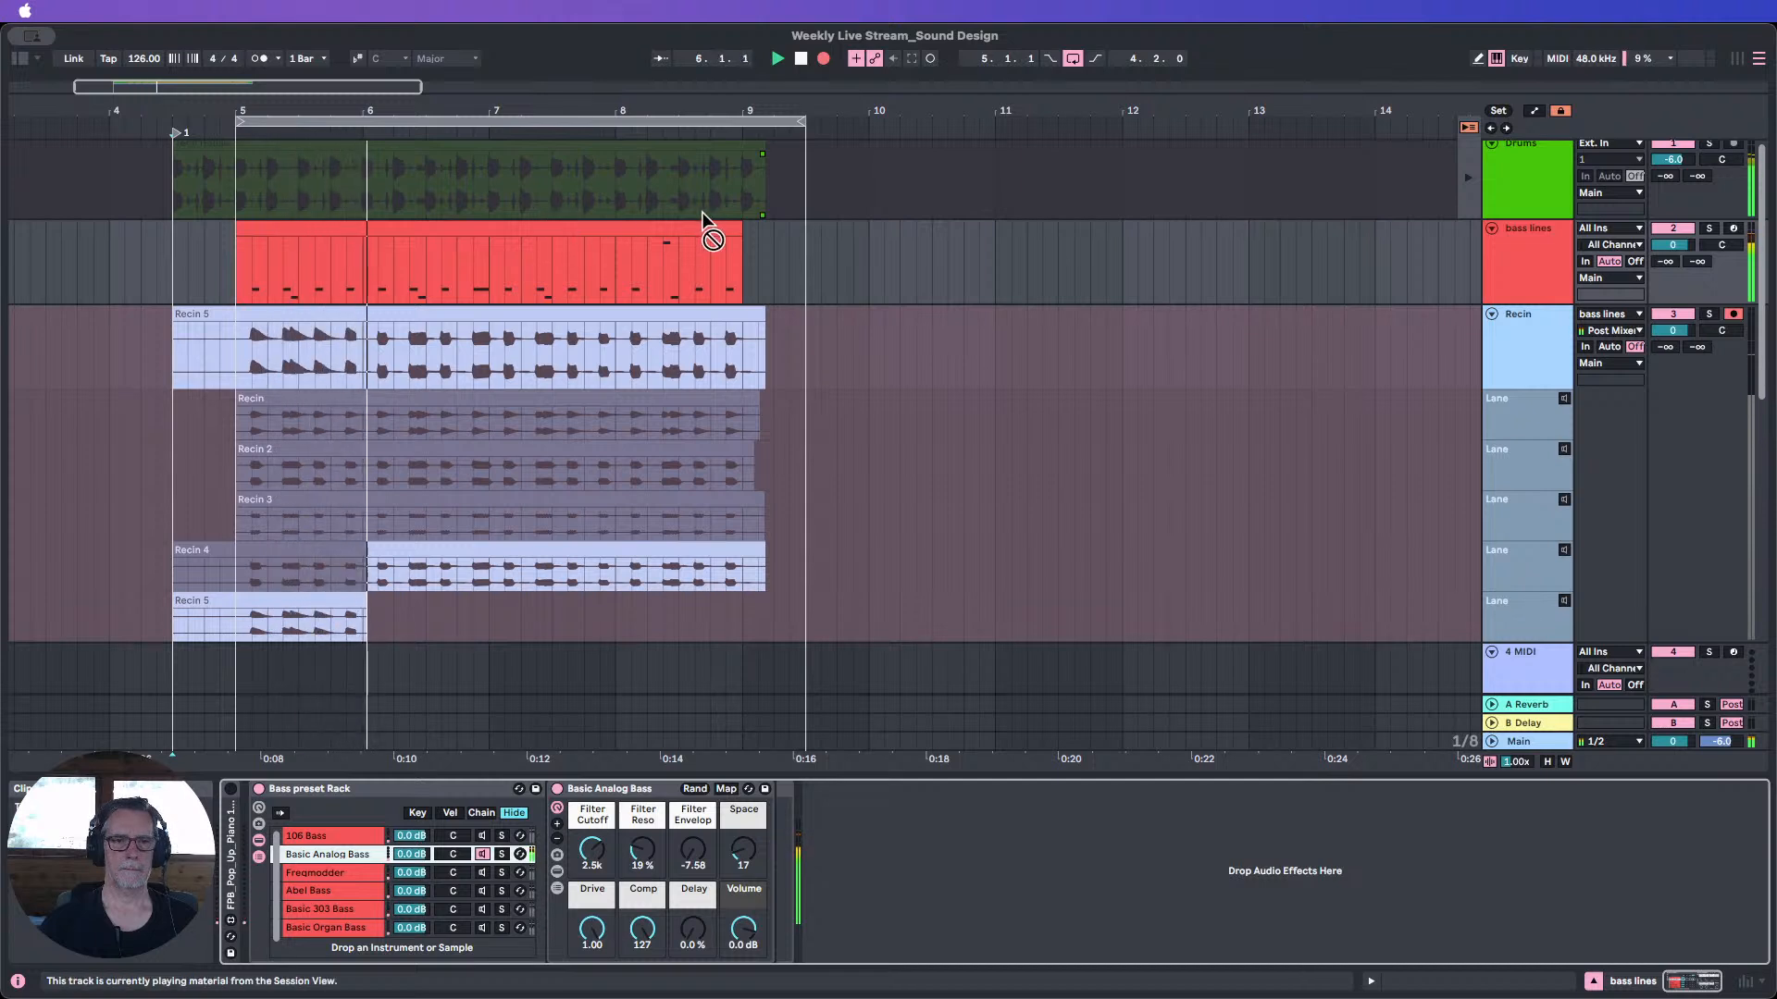
{"action": "left_click", "coordinate": [823, 59]}
{"action": "left_click", "coordinate": [801, 58]}
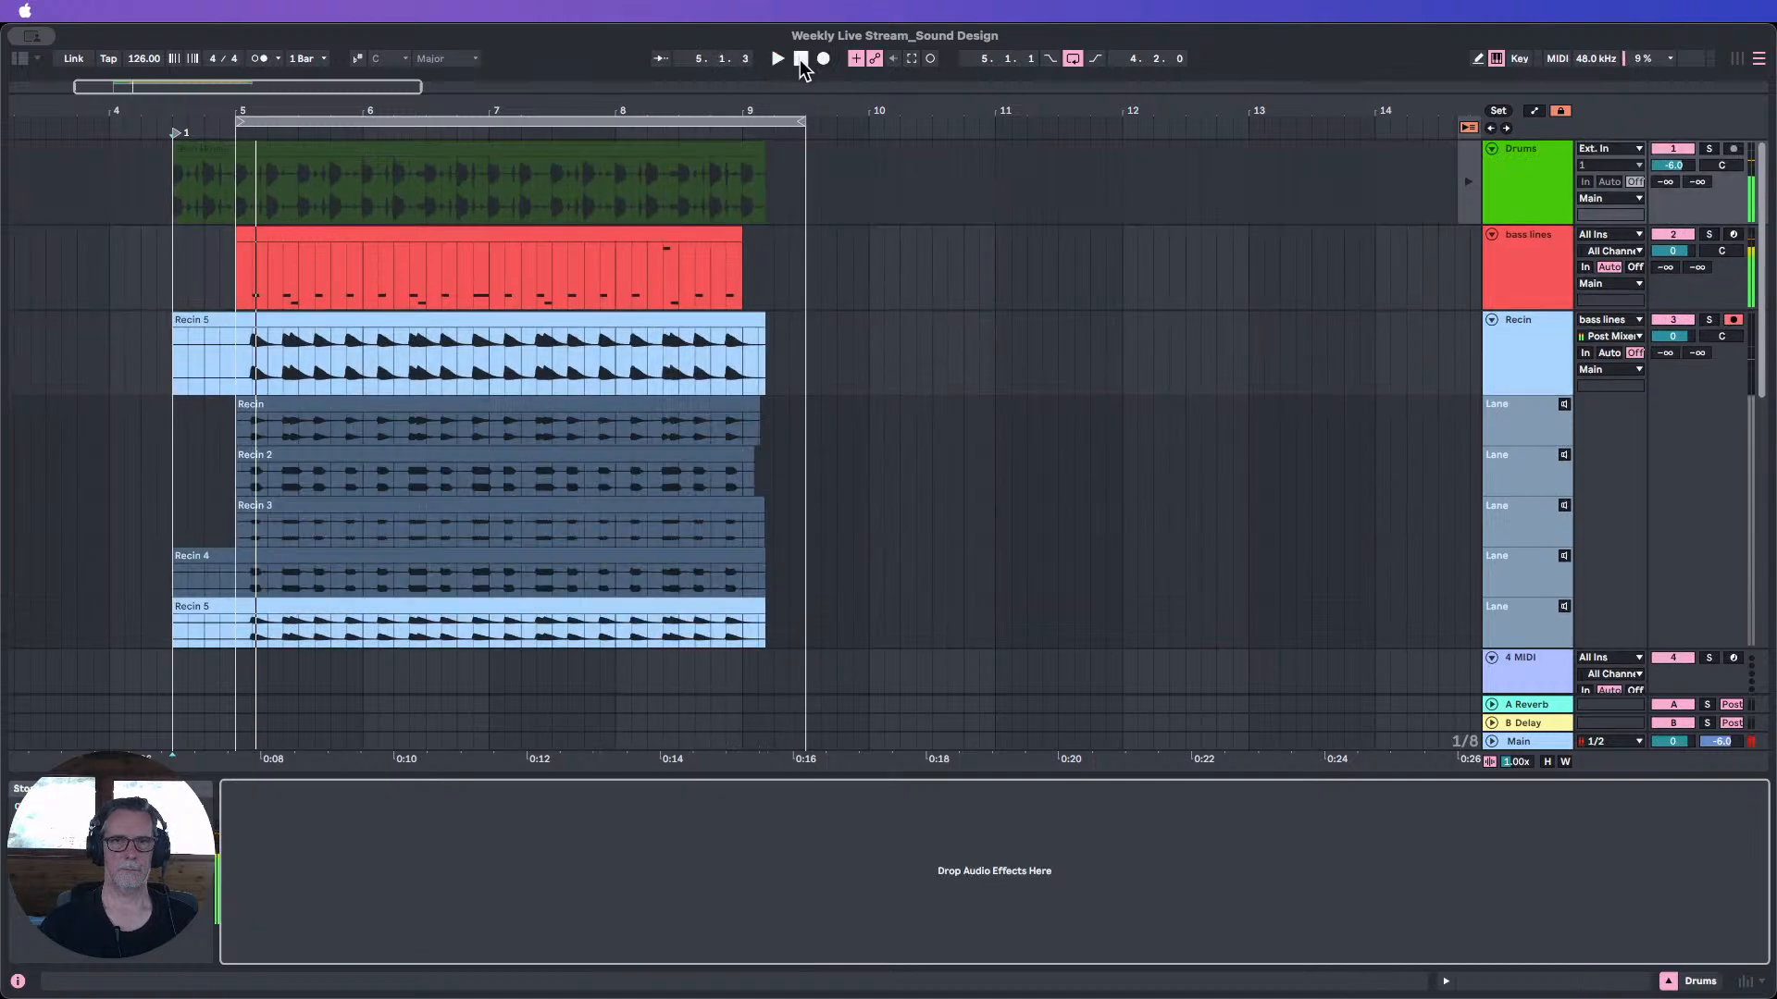
Switch the rack to the 106 Bass chain and record it from the 4.3.1 locator as a sixth take on the Recin track.
{"action": "left_click", "coordinate": [1510, 270]}
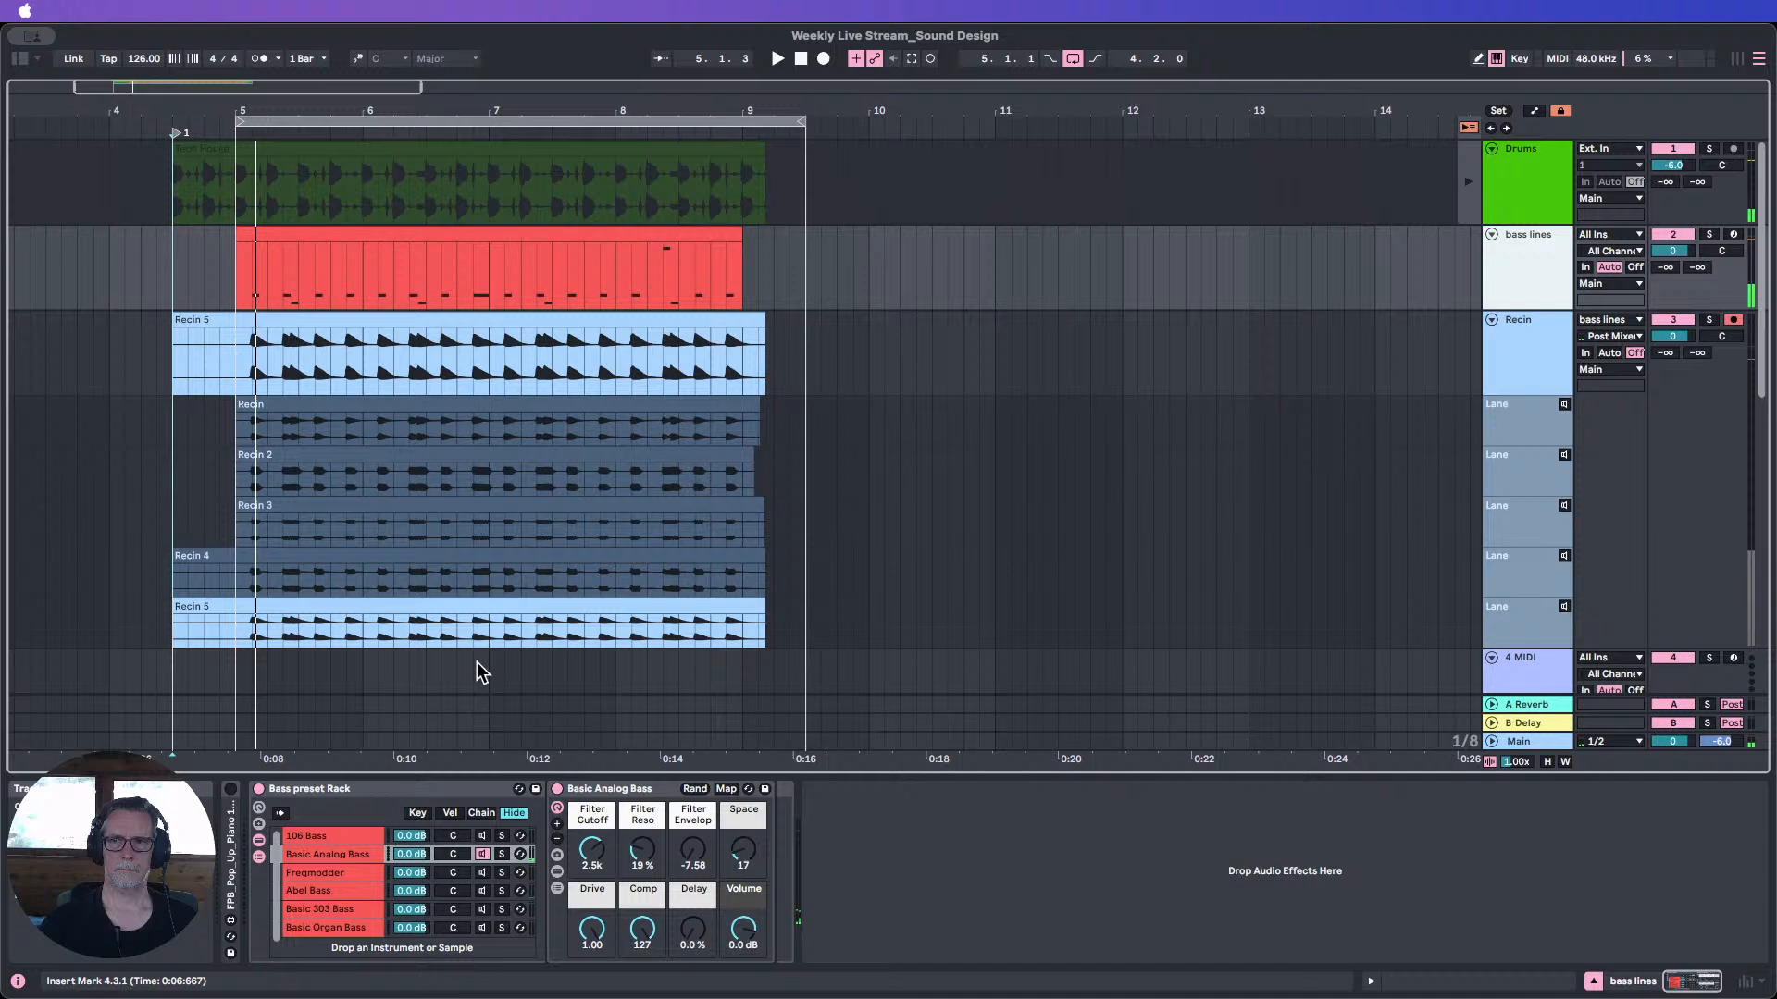
{"action": "left_click", "coordinate": [482, 833]}
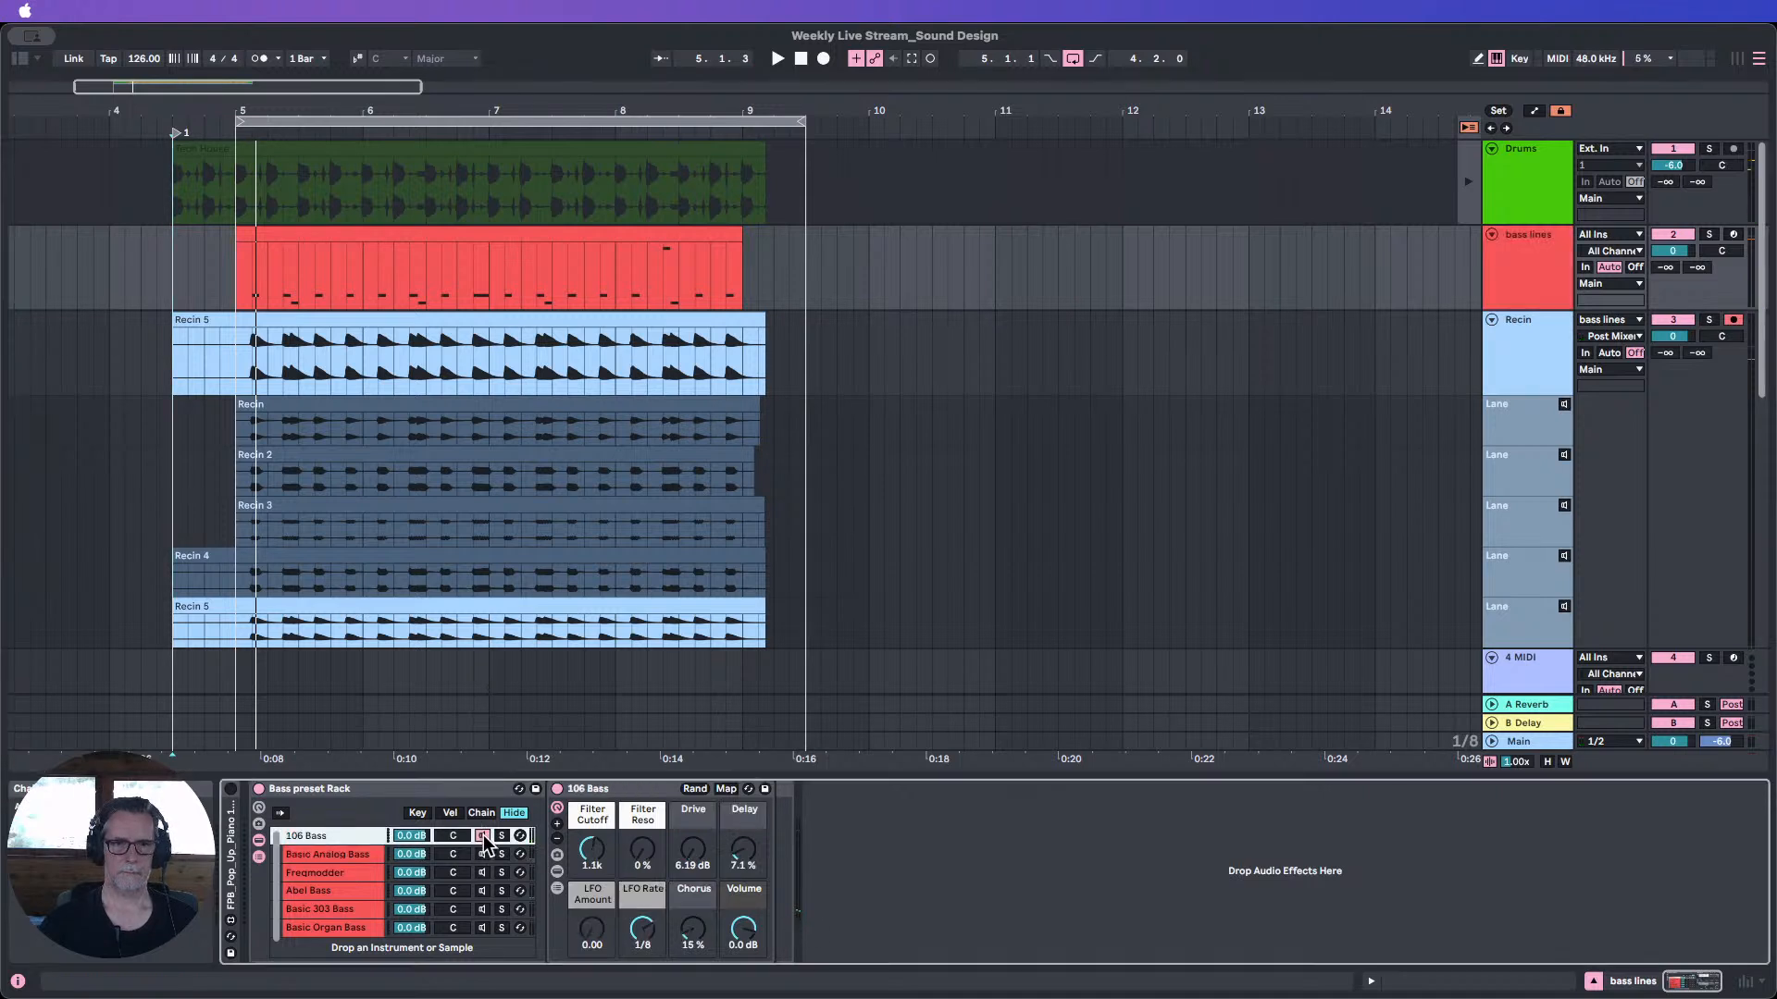
{"action": "left_click", "coordinate": [179, 137]}
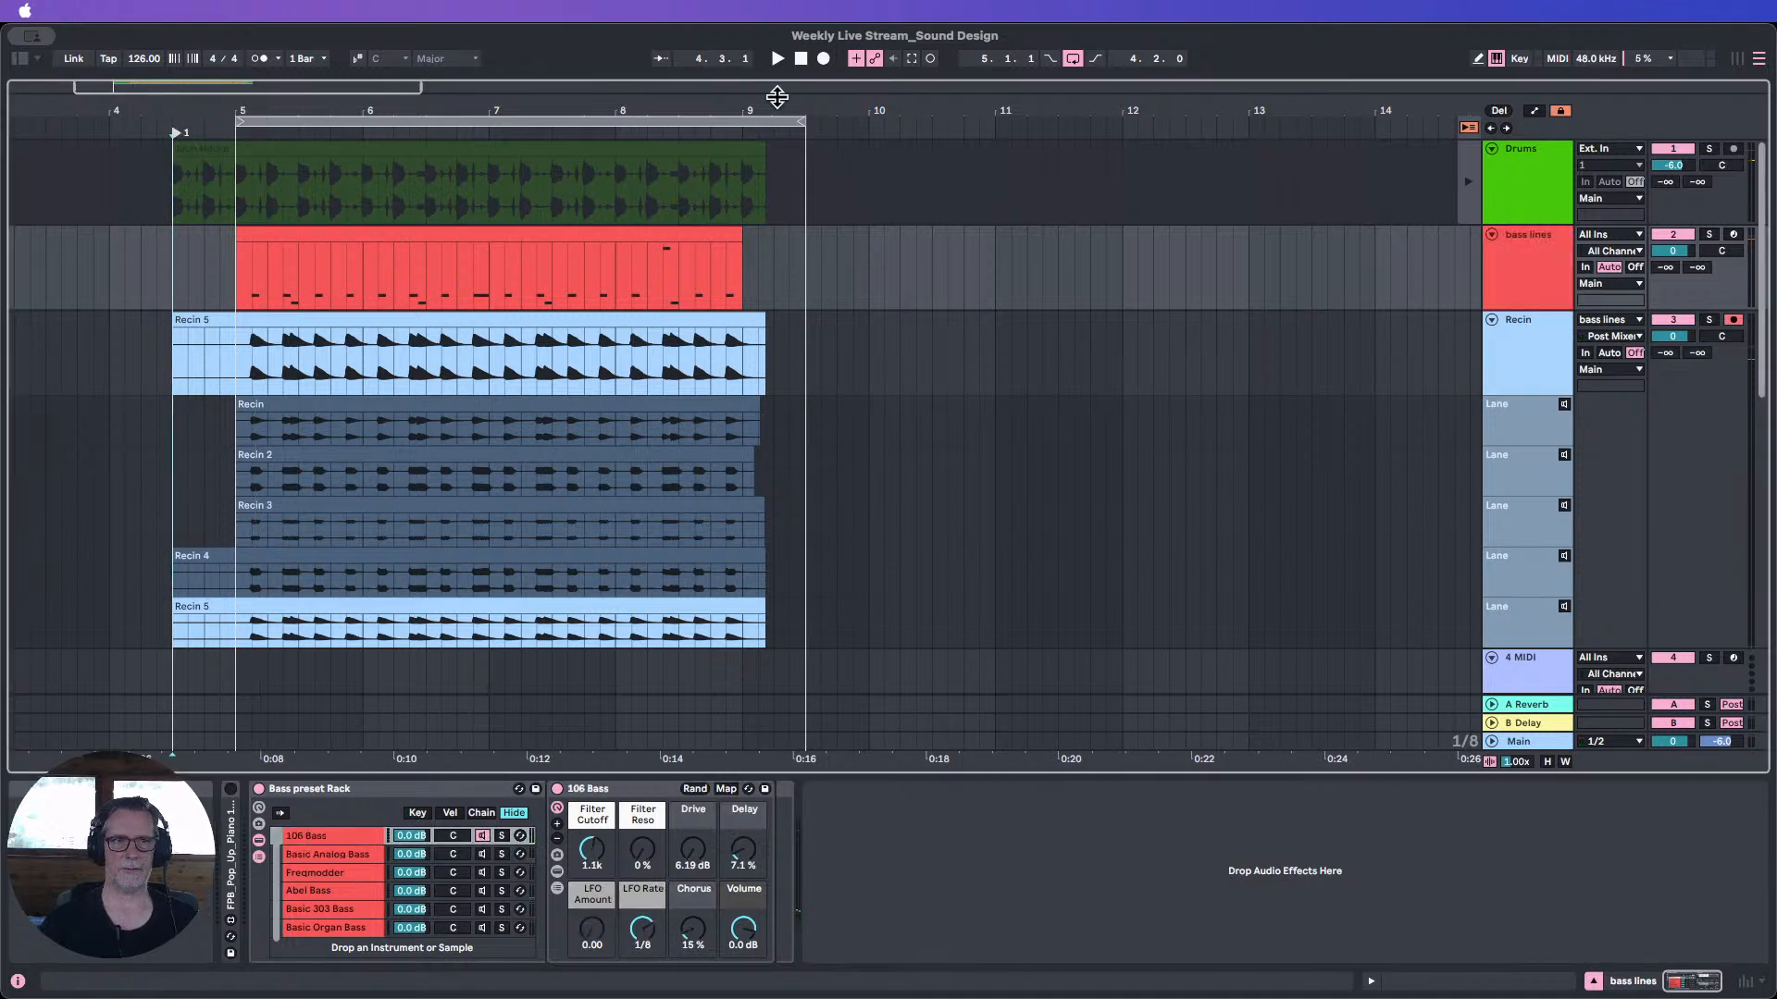
{"action": "left_click", "coordinate": [822, 58]}
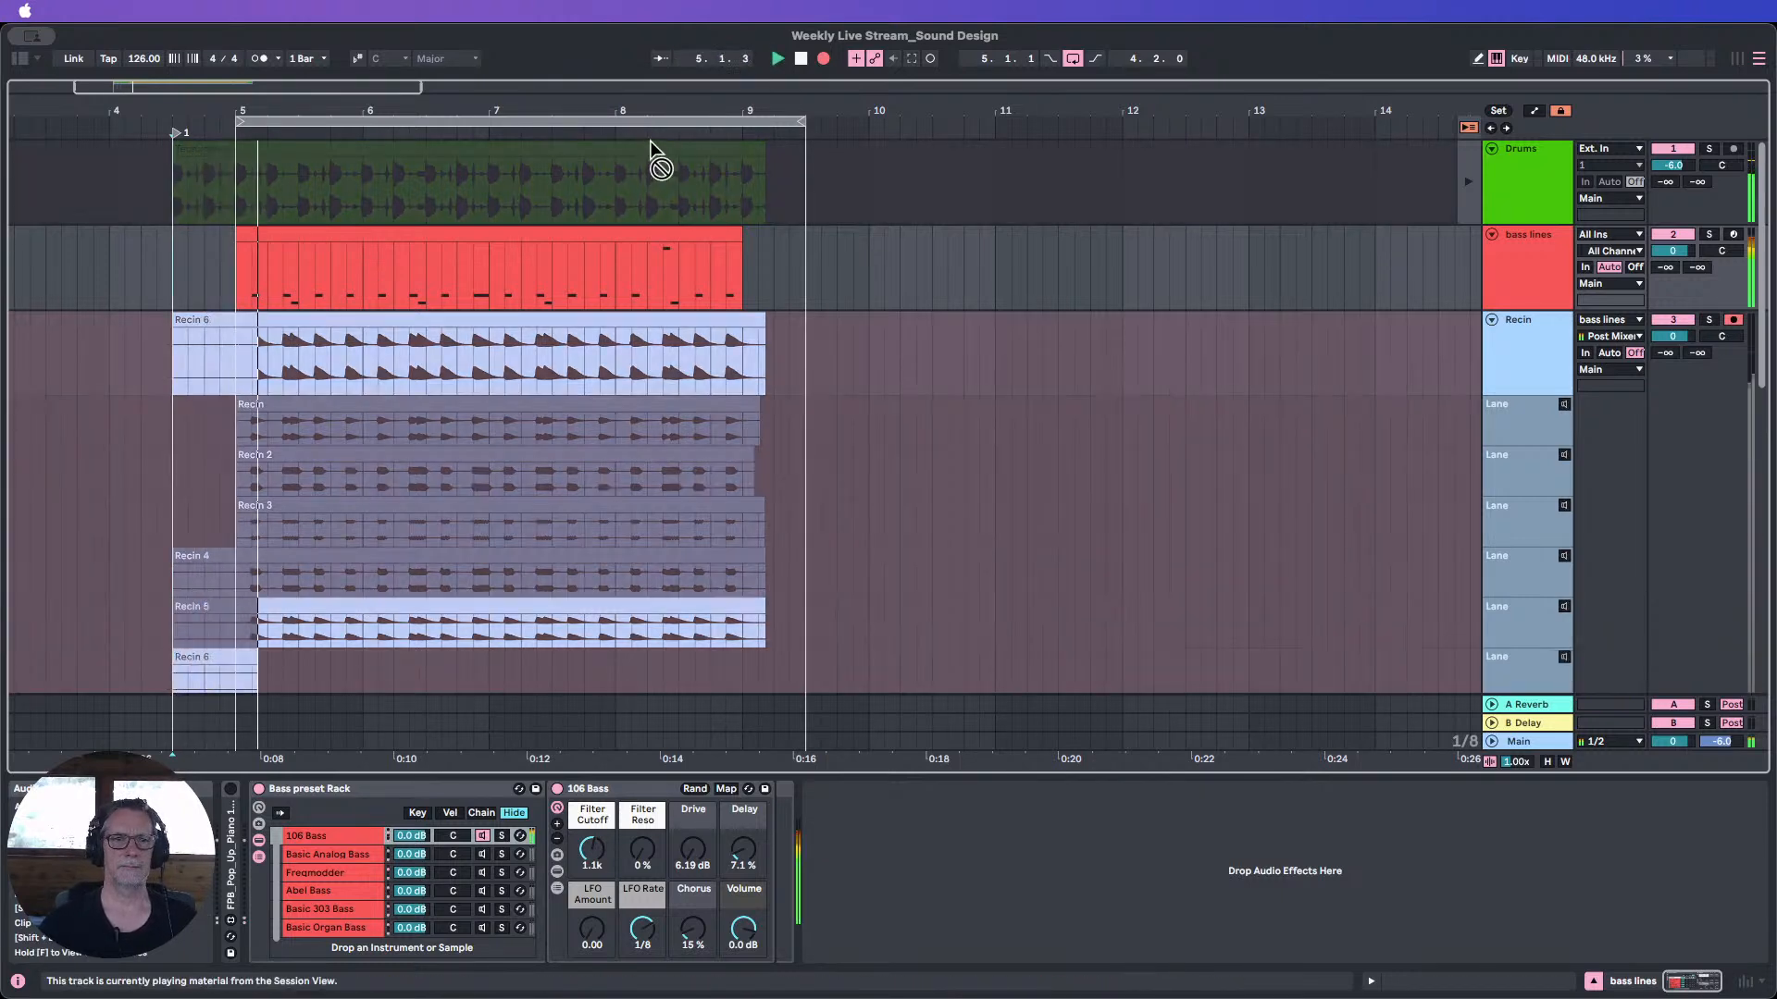
{"action": "scroll", "coordinate": [624, 270], "scroll_direction": "down", "scroll_amount": 2}
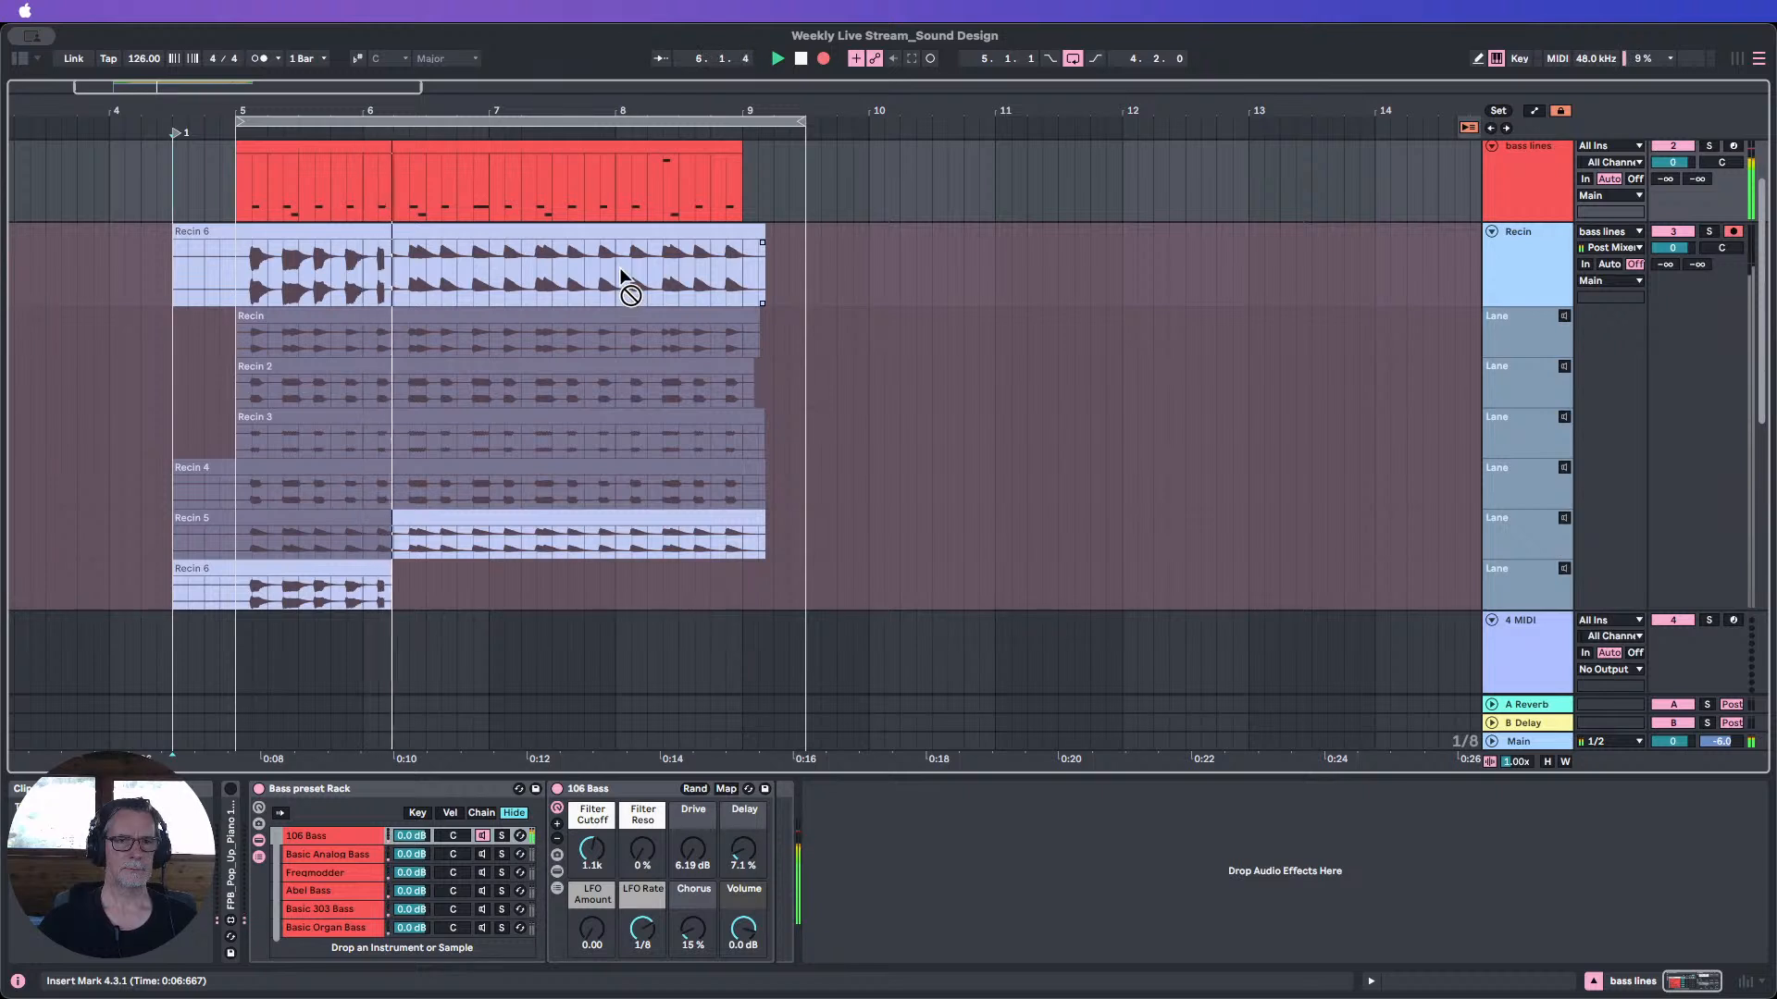
{"action": "left_click", "coordinate": [824, 60]}
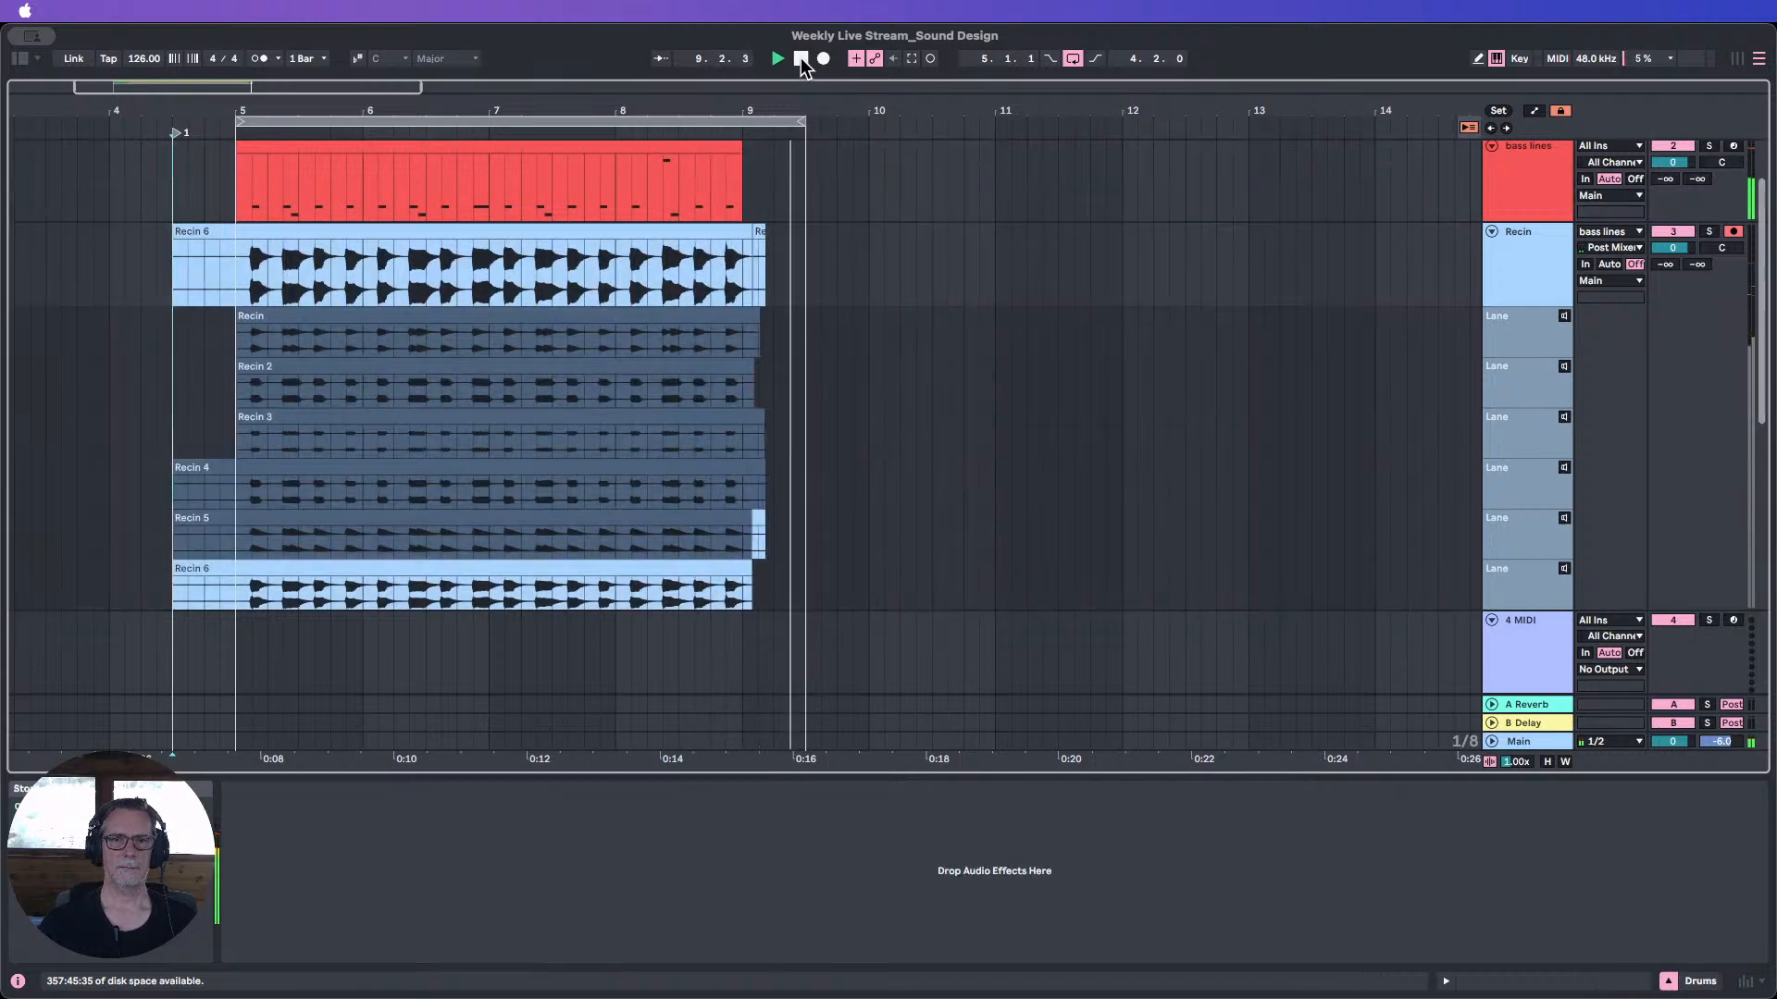
{"action": "left_click", "coordinate": [801, 59]}
{"action": "scroll", "coordinate": [534, 344], "scroll_direction": "up", "scroll_amount": 2}
{"action": "scroll", "coordinate": [537, 322], "scroll_direction": "down", "scroll_amount": 2}
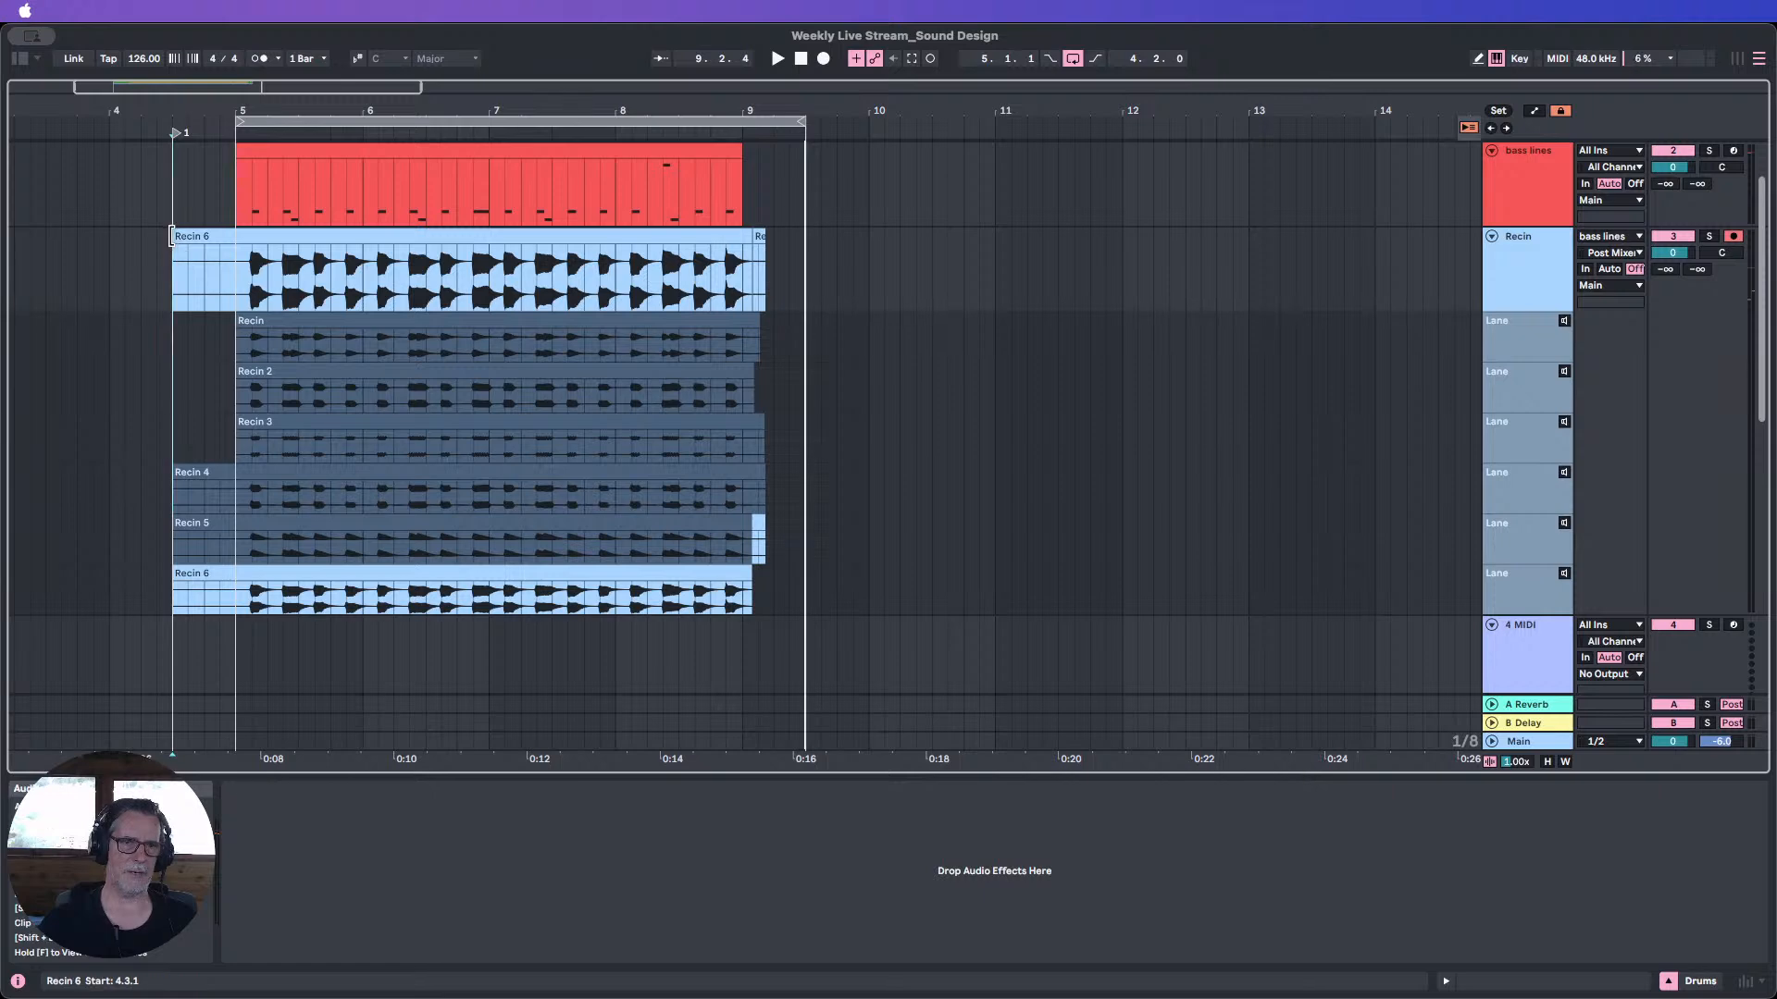
Trim the start of the main Recin clip to 5.1.1 and delete the tails past 9.1.1 on the track and all six take lanes.
{"action": "left_click_drag", "start_coordinate": [175, 237], "coordinate": [236, 238]}
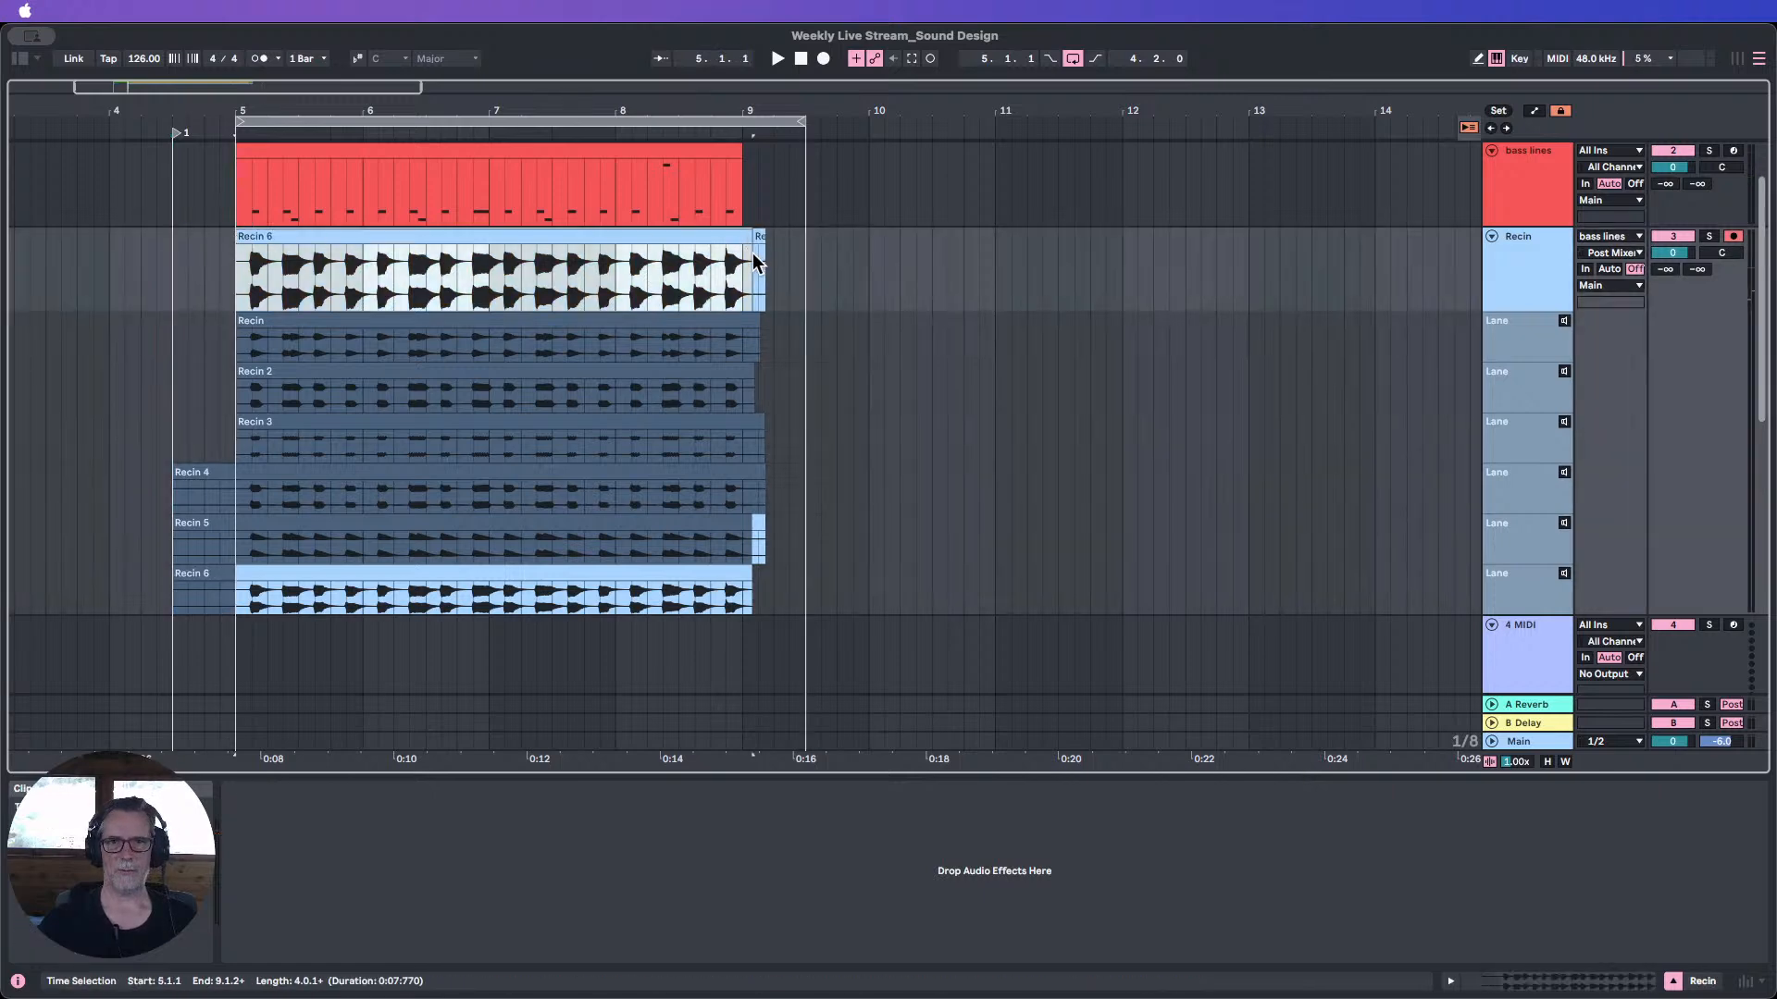
{"action": "left_click_drag", "start_coordinate": [754, 109], "coordinate": [754, 179]}
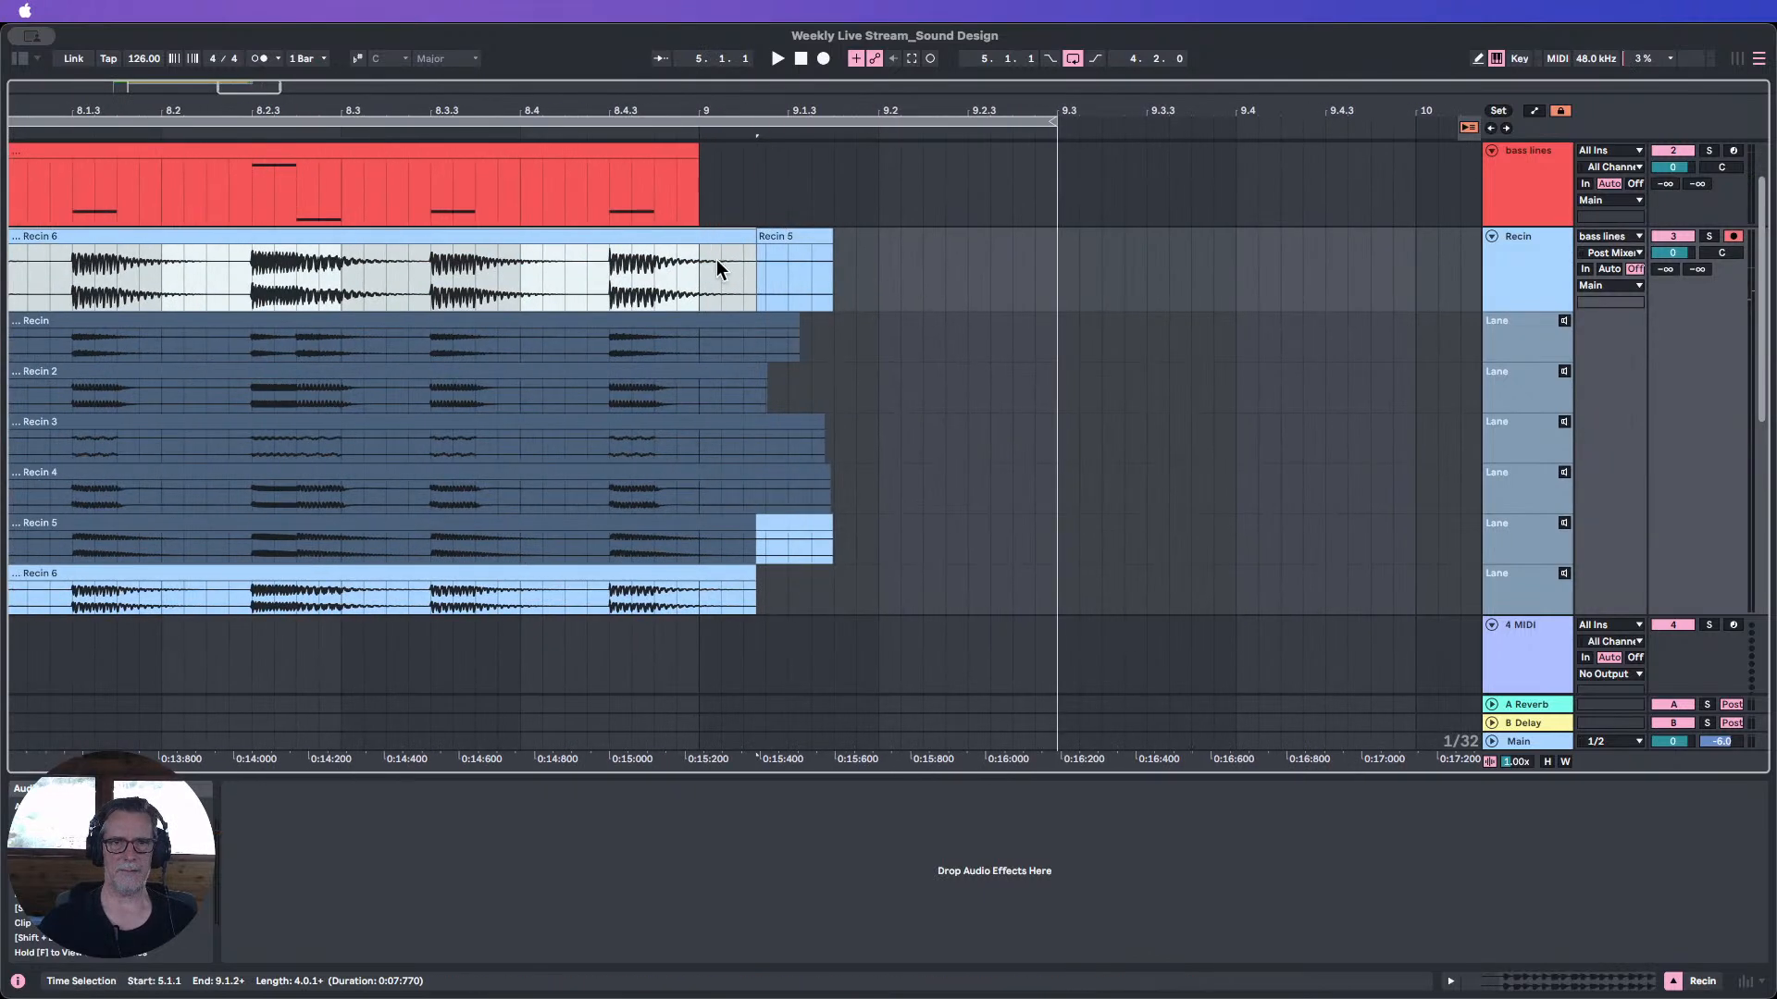
{"action": "left_click_drag", "start_coordinate": [702, 250], "coordinate": [910, 548]}
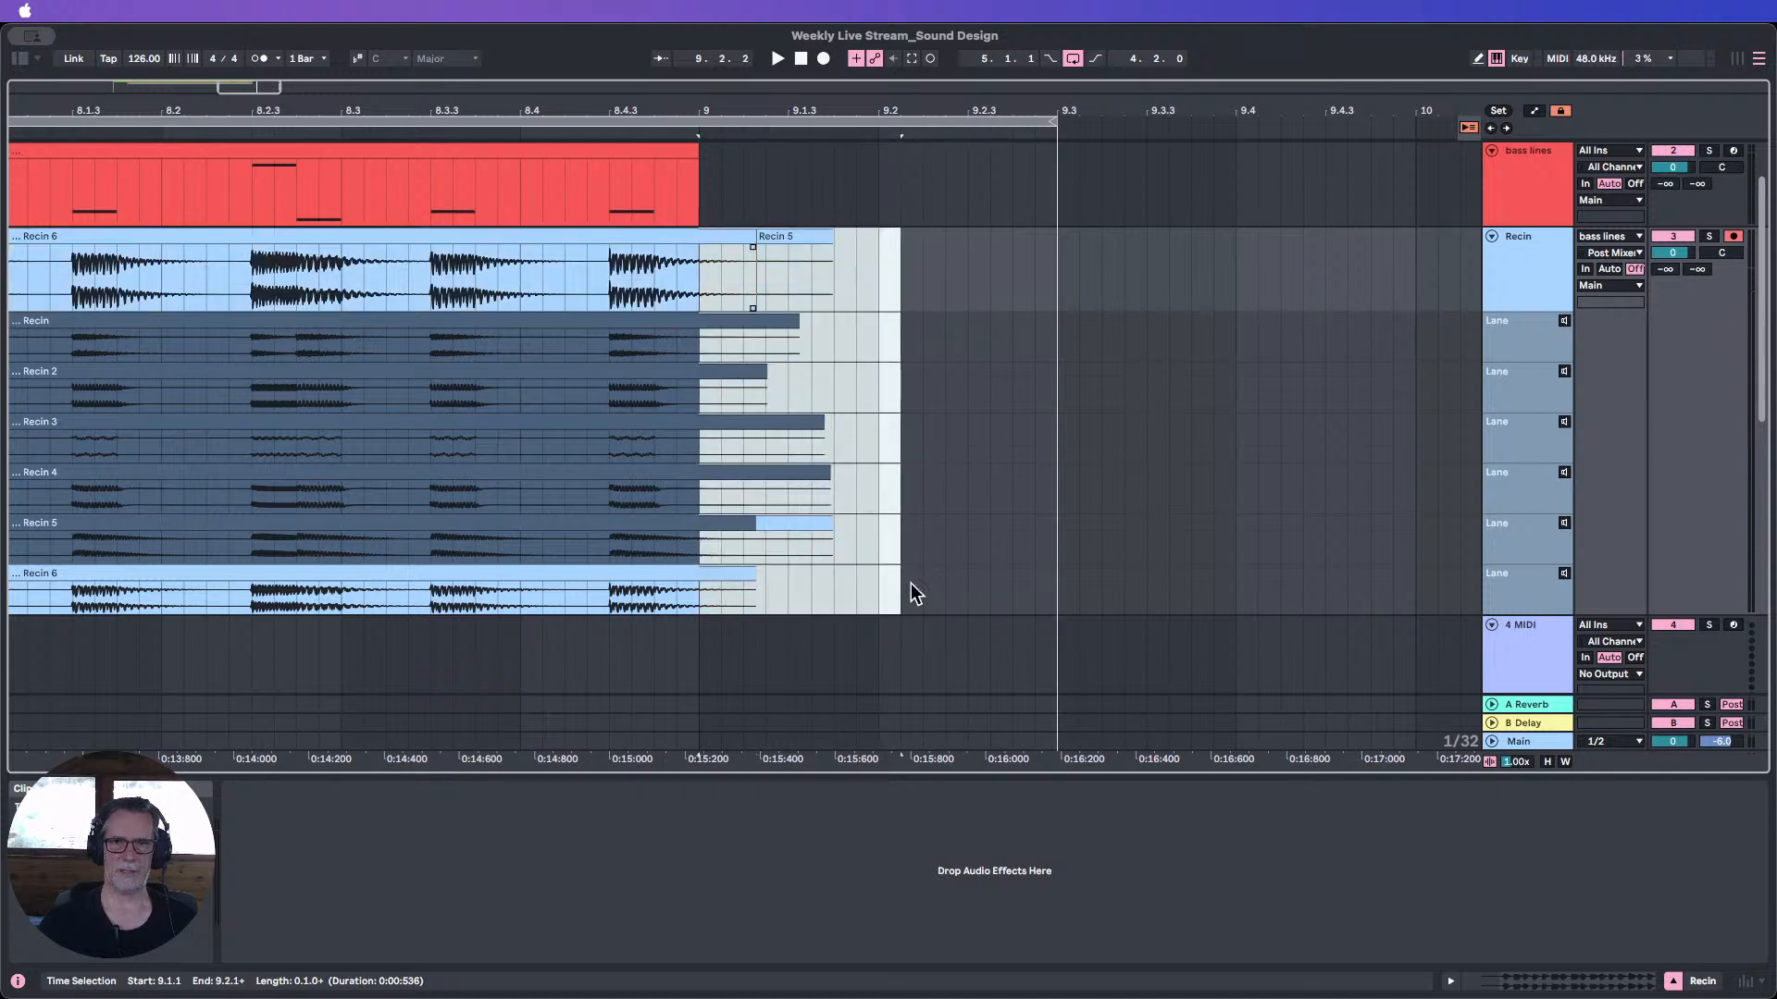
{"action": "left_click_drag", "start_coordinate": [752, 236], "coordinate": [861, 240]}
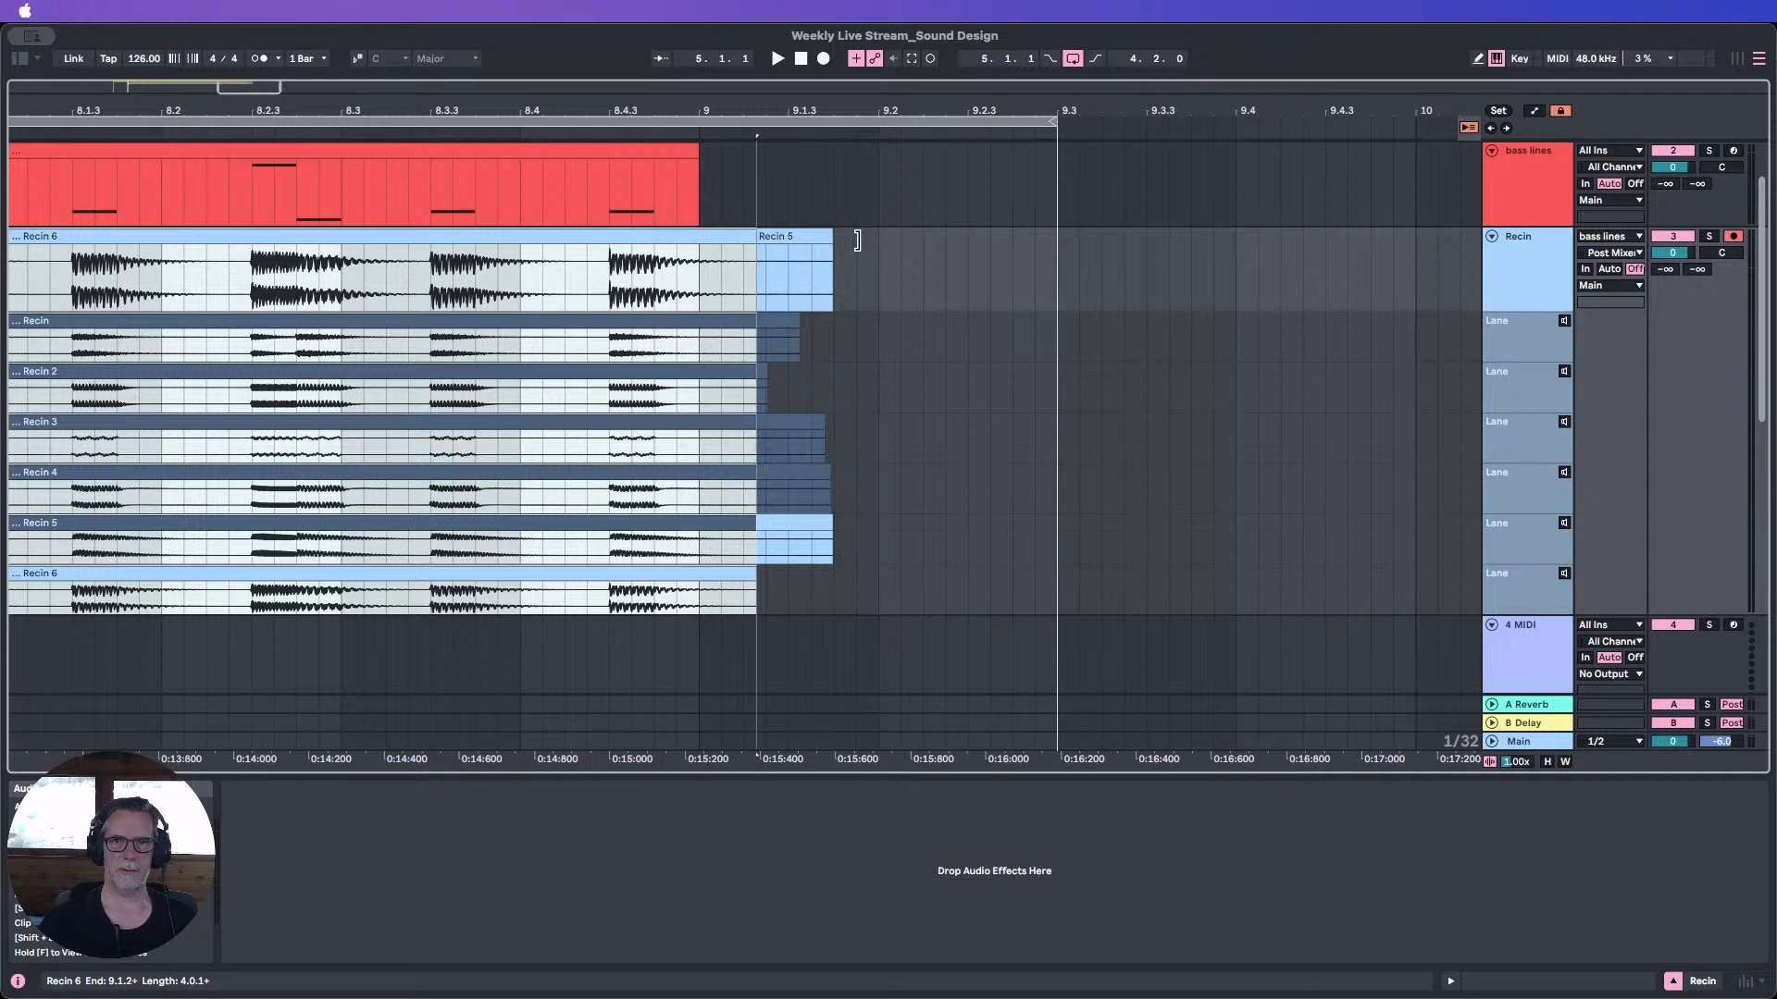
{"action": "left_click_drag", "start_coordinate": [896, 535], "coordinate": [769, 227]}
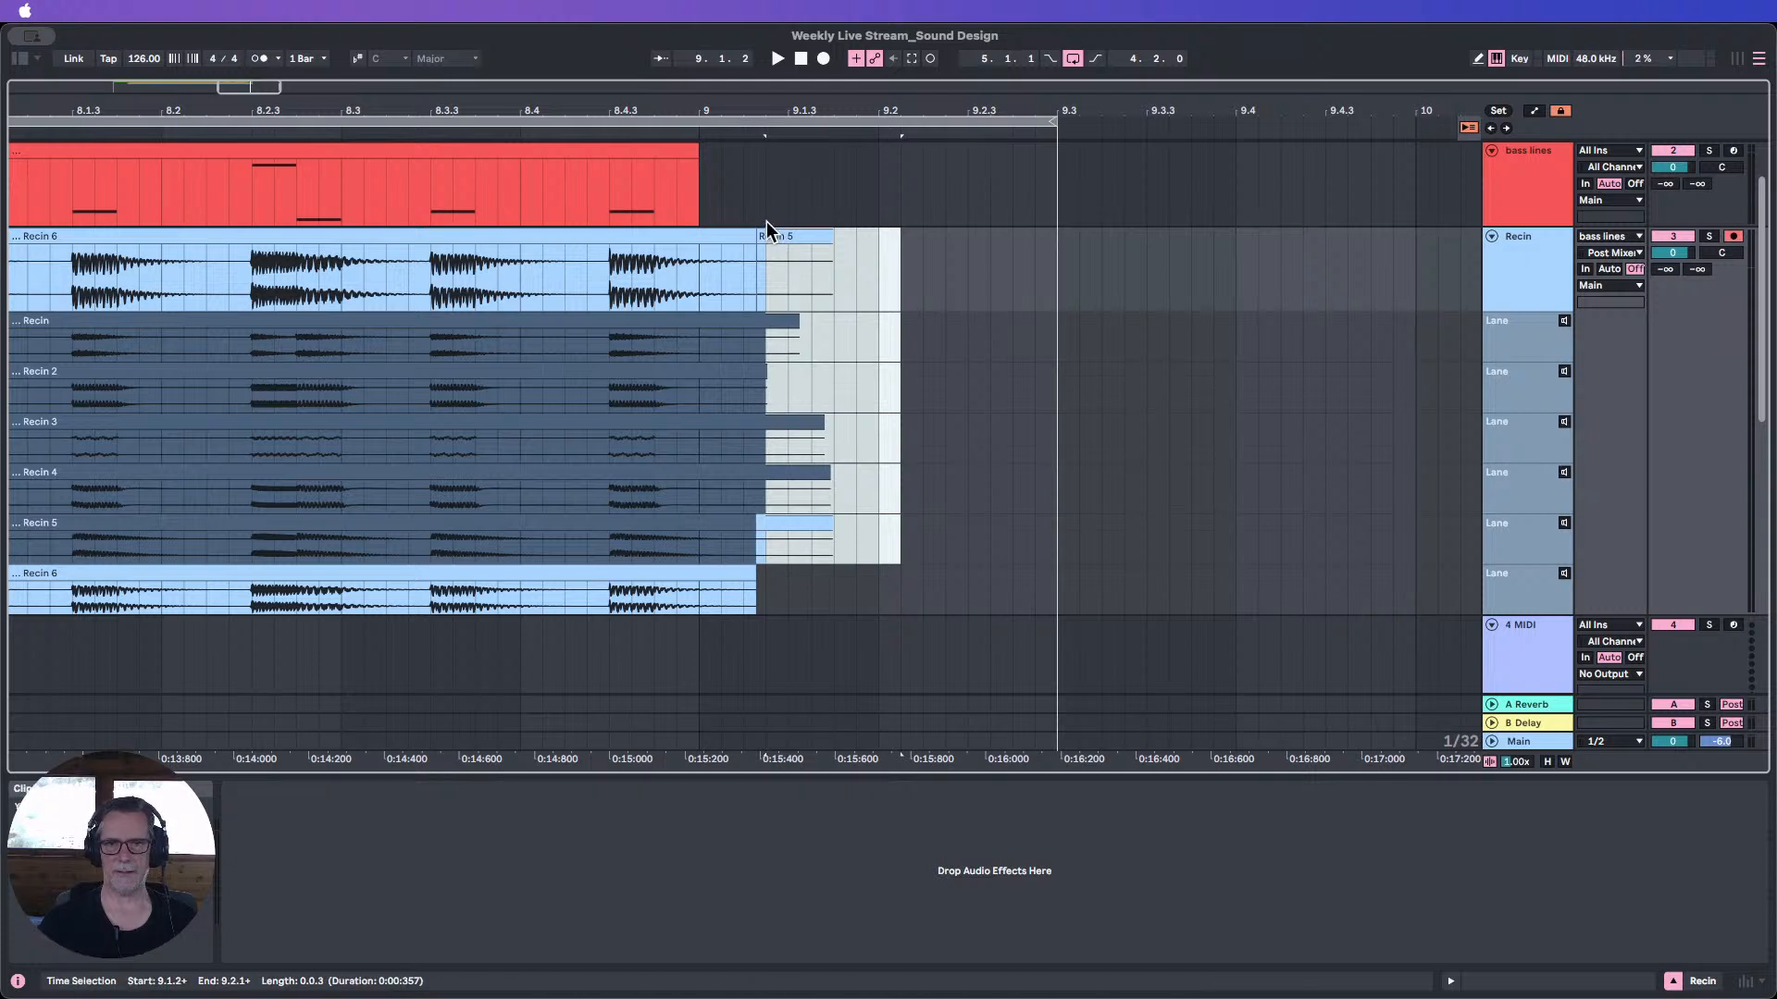
{"action": "key", "text": "Delete"}
{"action": "left_click_drag", "start_coordinate": [918, 598], "coordinate": [739, 575]}
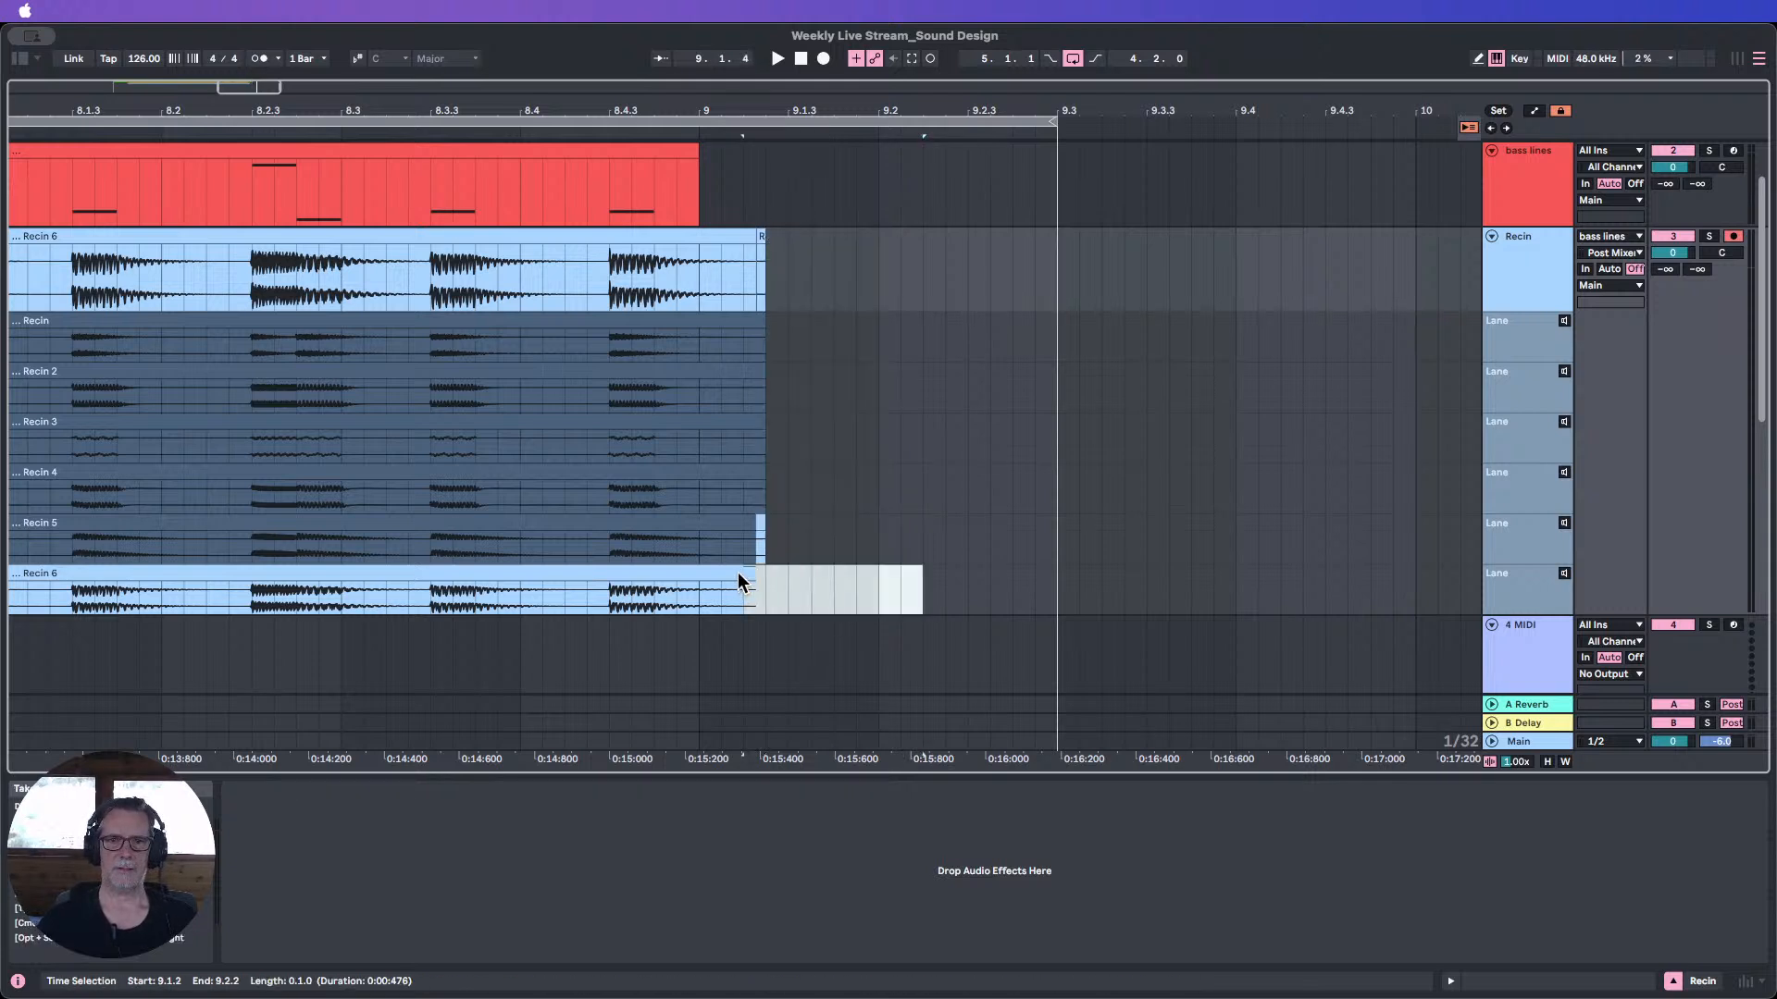
{"action": "left_click_drag", "start_coordinate": [877, 586], "coordinate": [710, 233]}
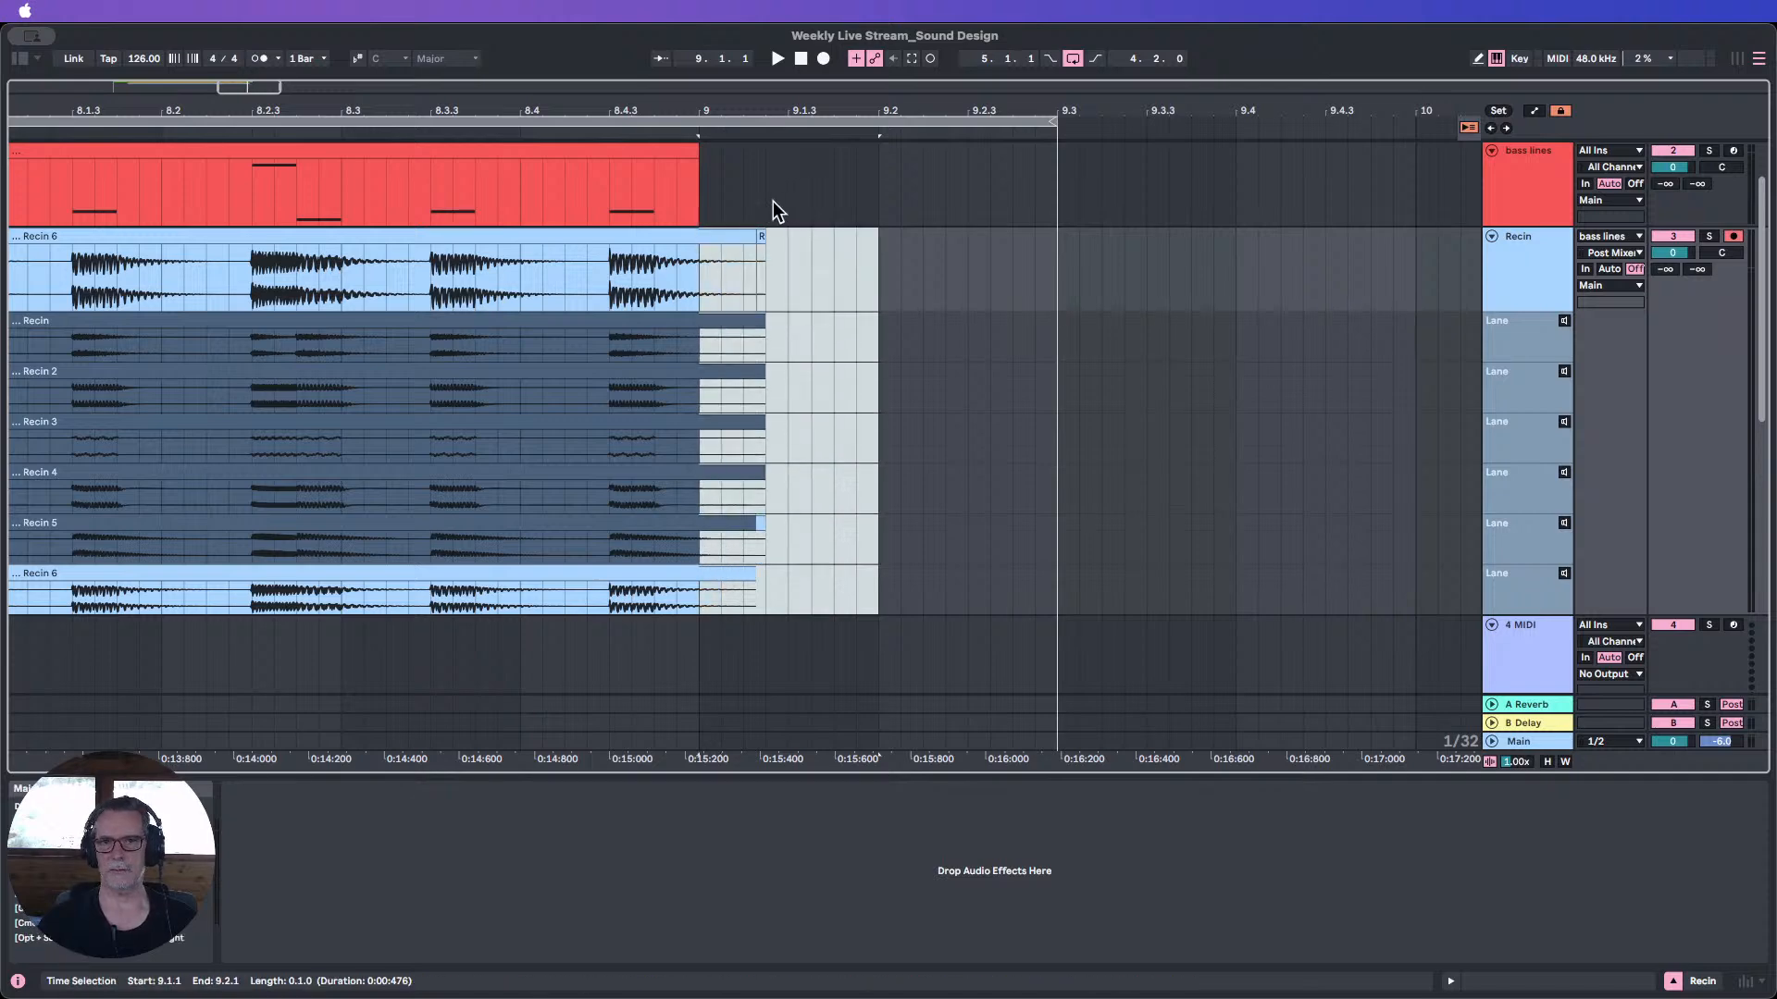
{"action": "key", "text": "Delete"}
Loop bars 5 to 9 and delete the lead-in between 4.3.1 and 5.1.1 from the last three take lanes.
{"action": "left_click_drag", "start_coordinate": [748, 108], "coordinate": [963, 125]}
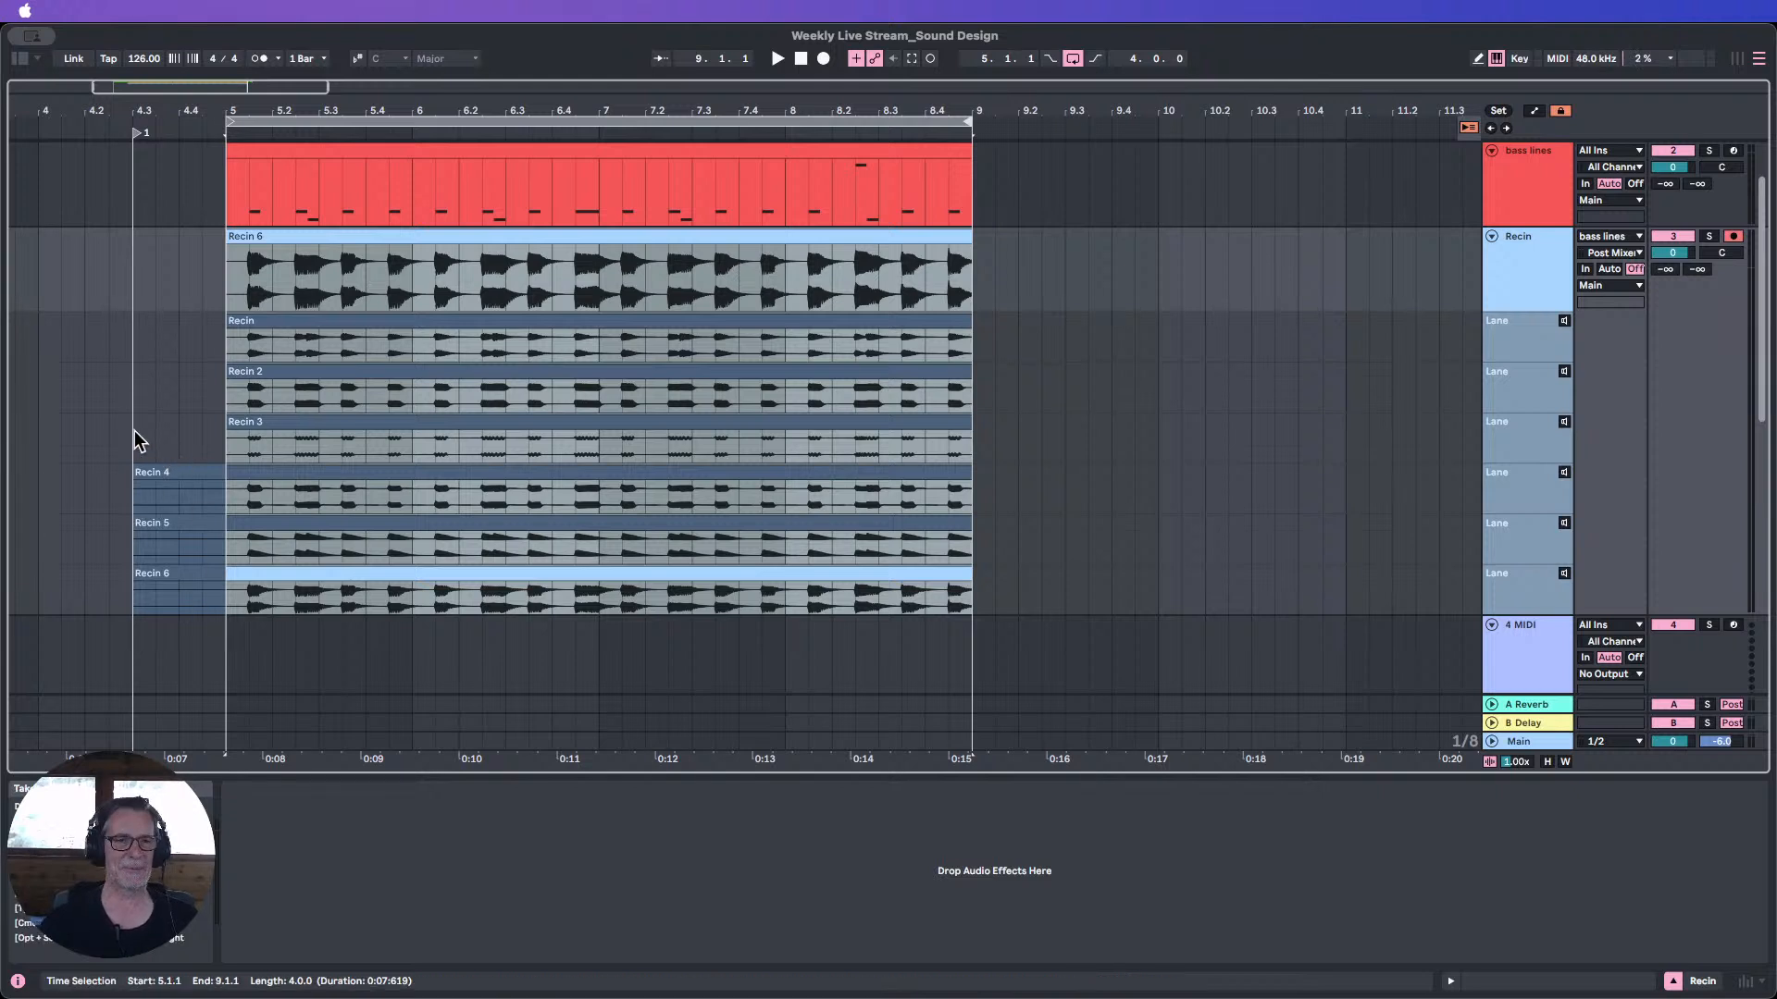
{"action": "left_click_drag", "start_coordinate": [137, 441], "coordinate": [225, 595]}
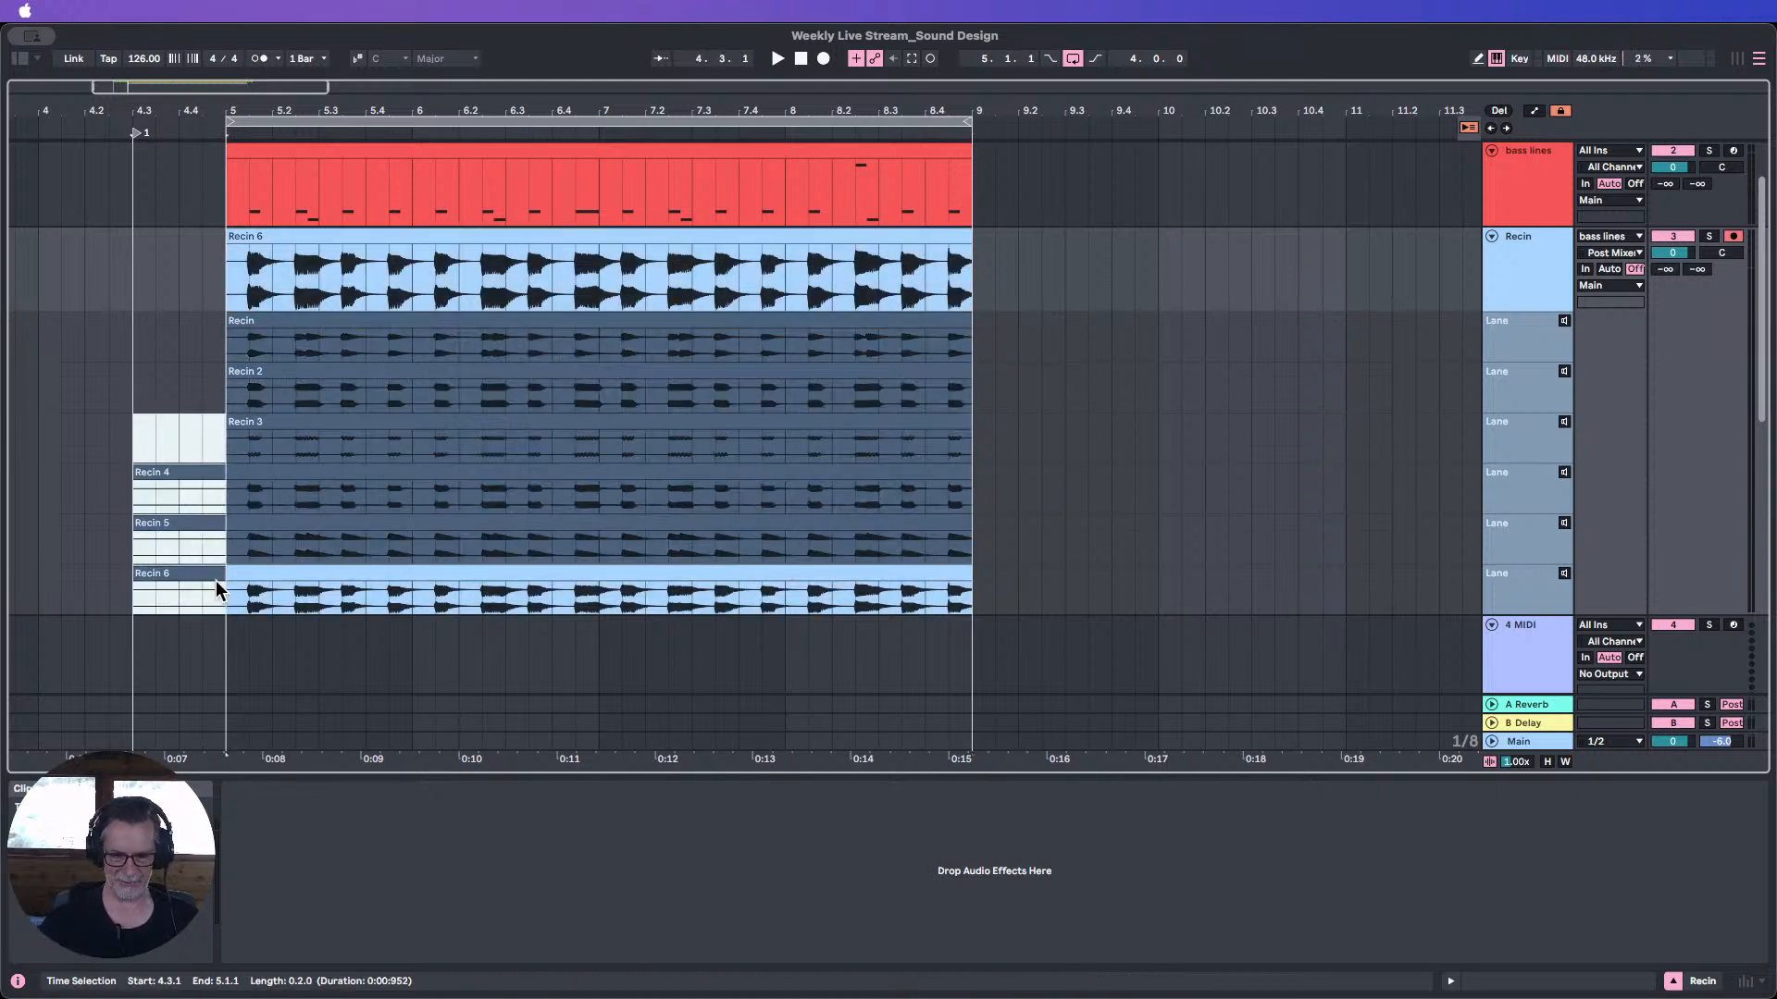
{"action": "key", "text": "Delete"}
{"action": "left_click", "coordinate": [170, 318]}
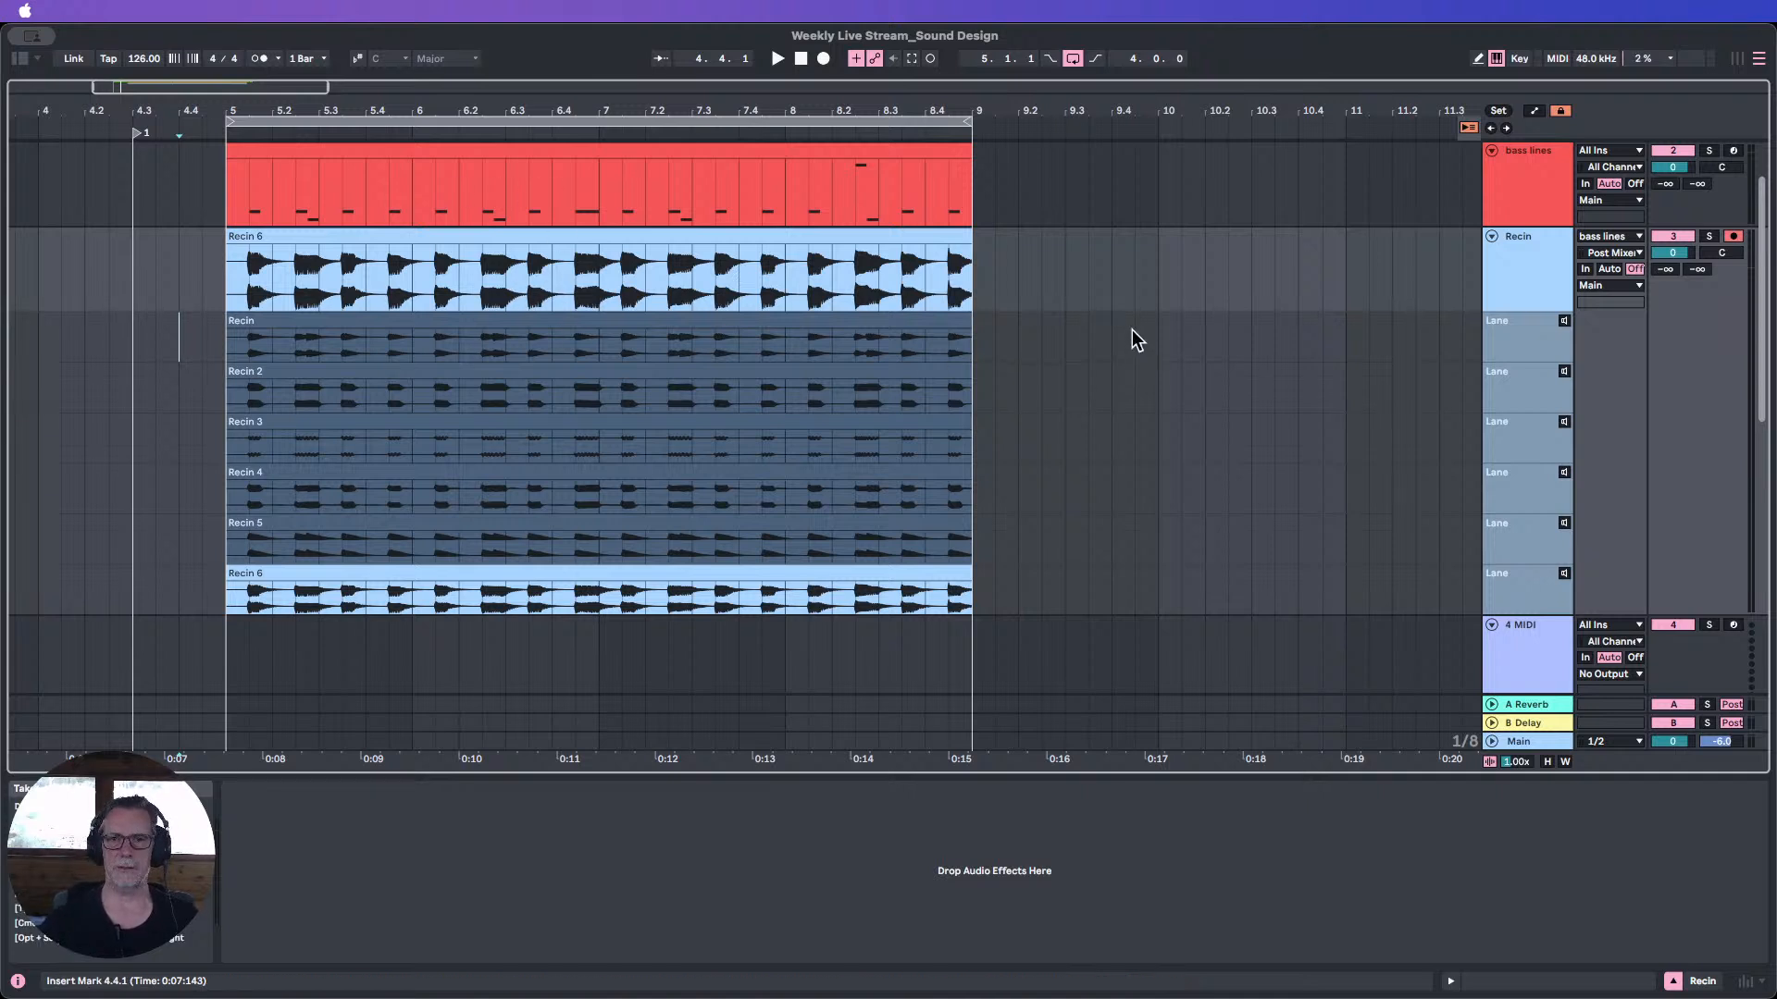
Select all six take lanes of the Recin track and increase their height together.
{"action": "key", "text": "b"}
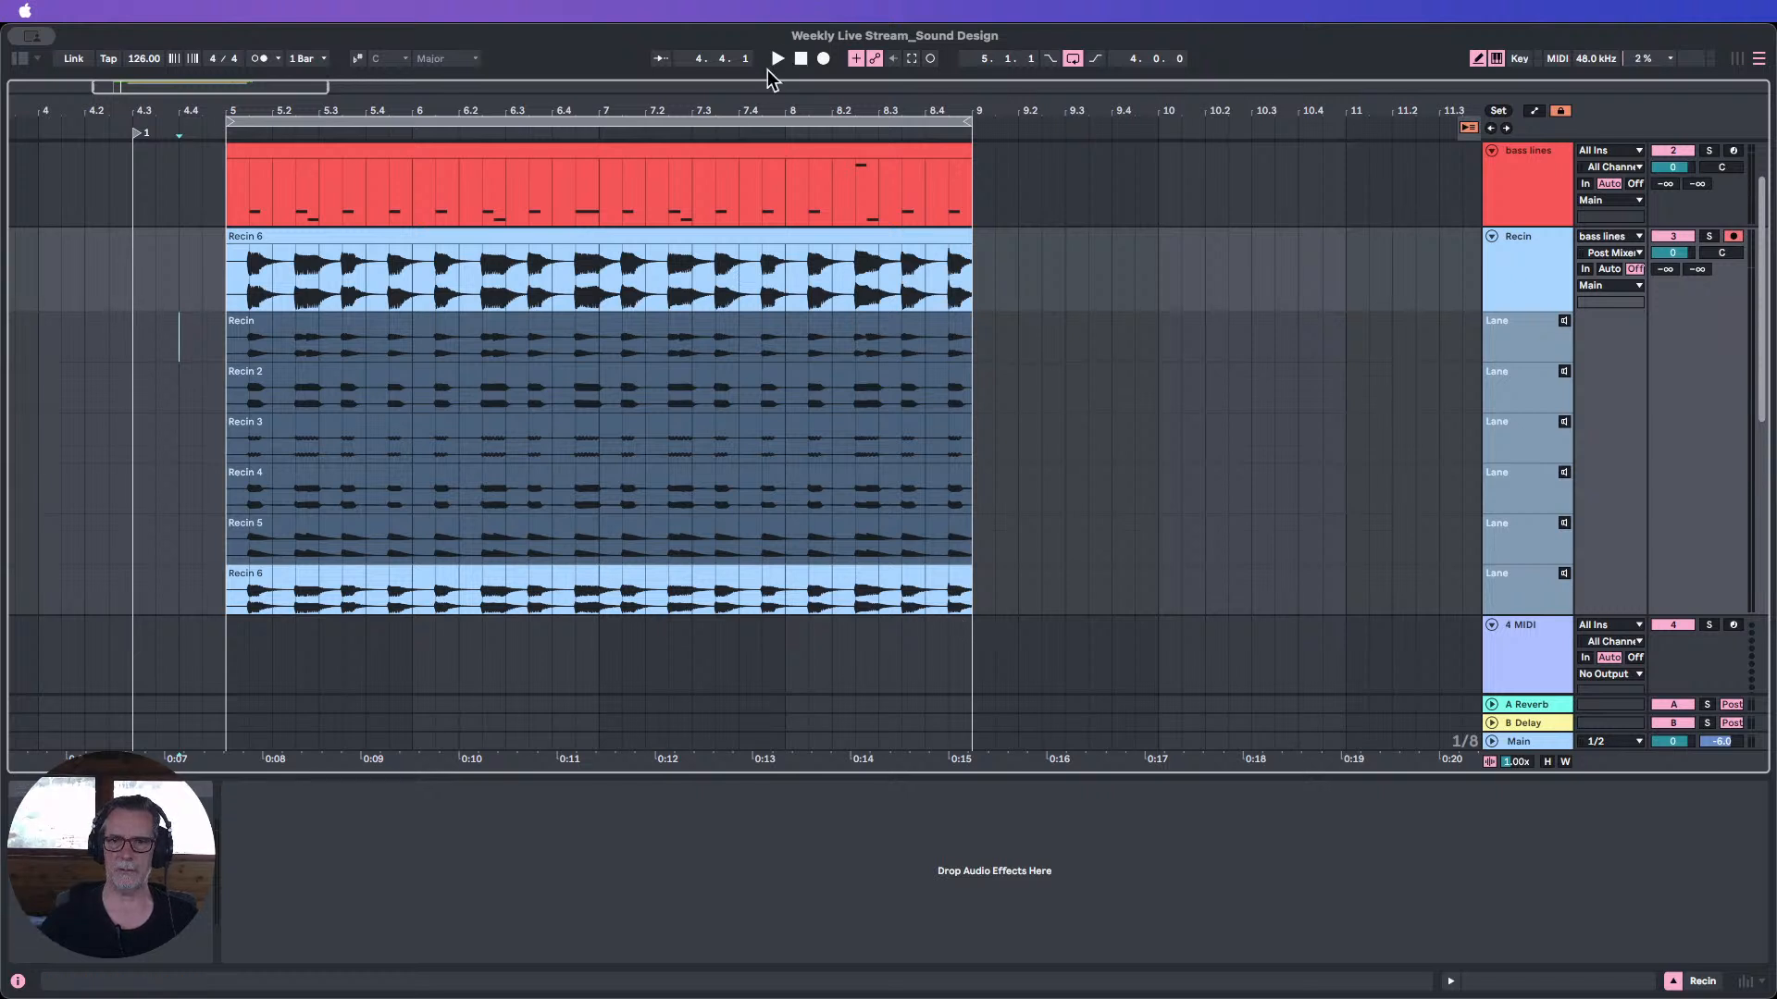
{"action": "key", "text": "b"}
{"action": "scroll", "coordinate": [1482, 380], "scroll_direction": "down", "scroll_amount": 2}
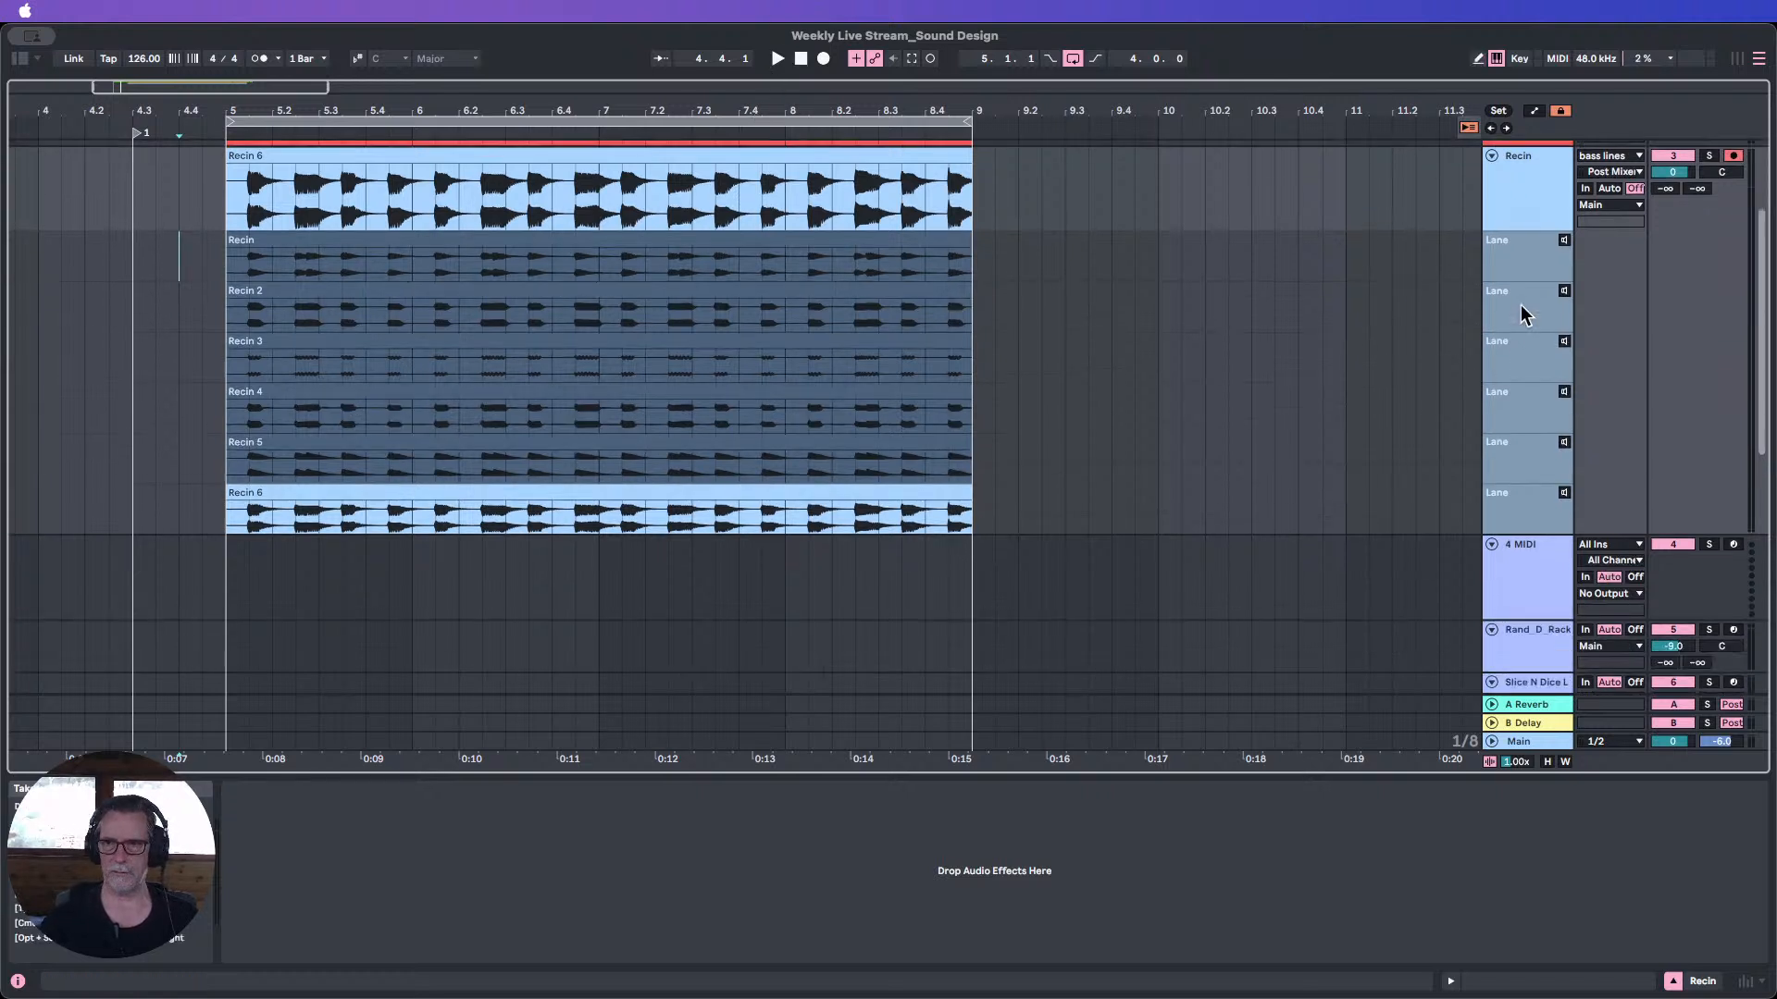
{"action": "left_click", "coordinate": [1528, 280]}
{"action": "left_click", "coordinate": [1525, 516], "text": "shift"}
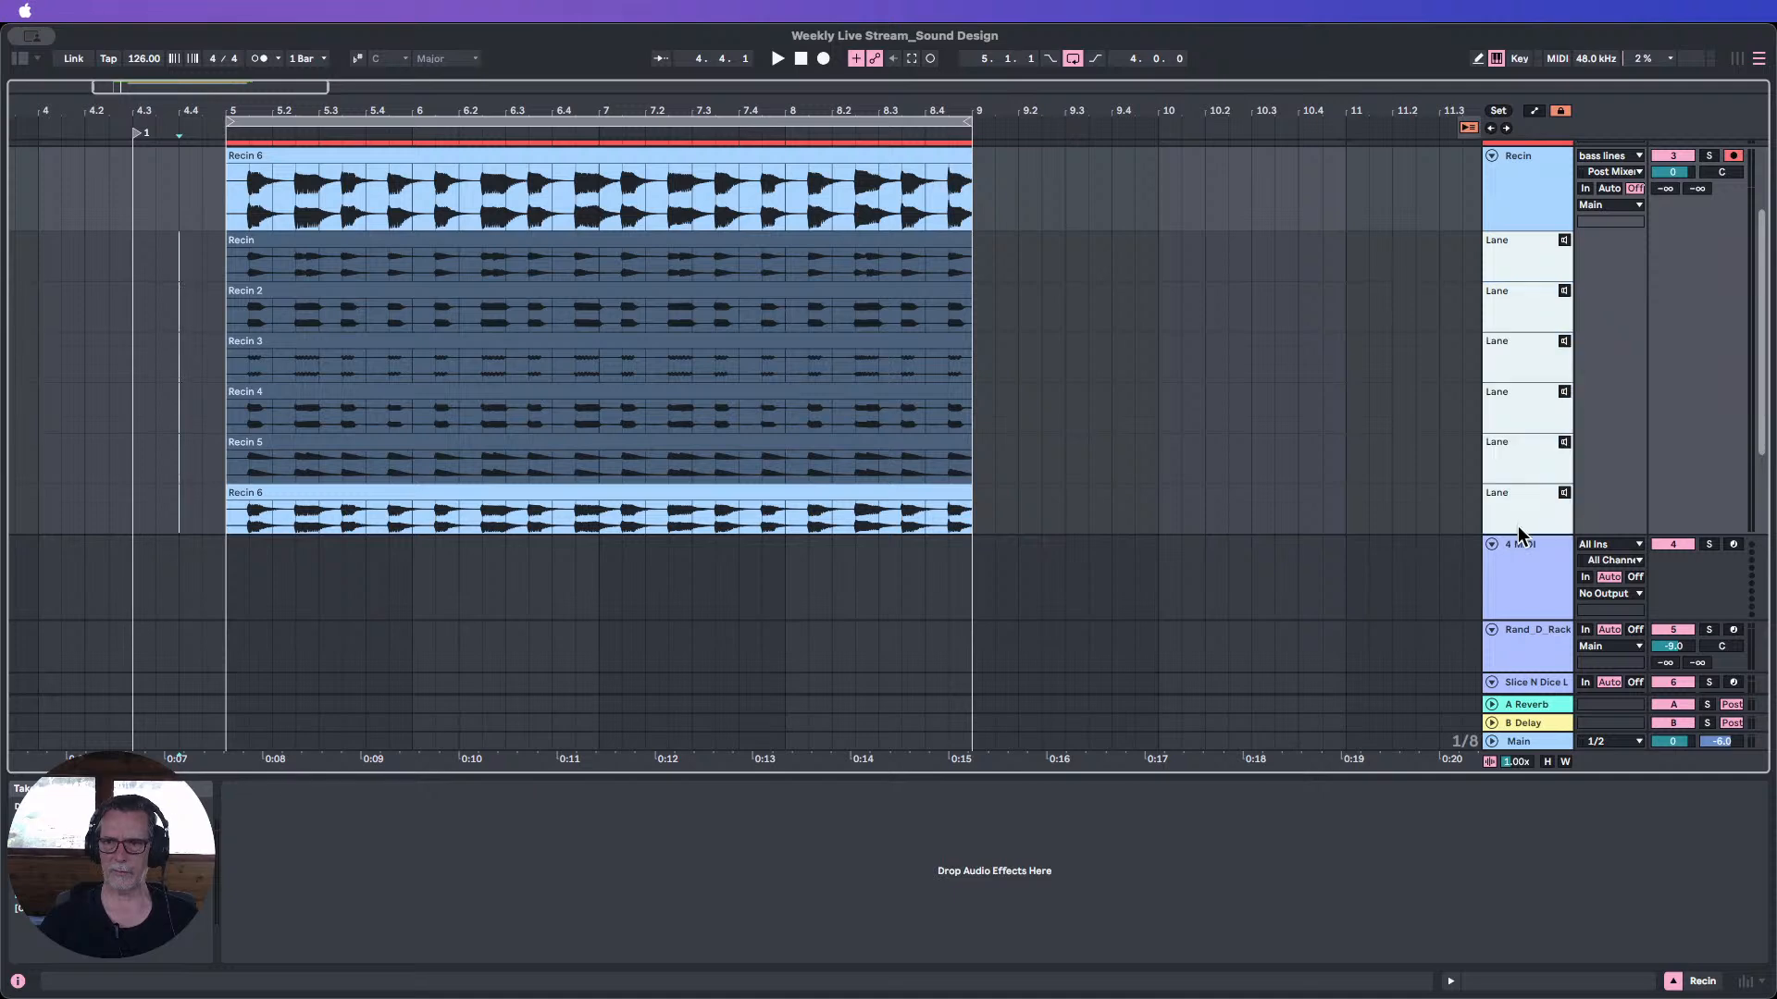
{"action": "mouse_move", "coordinate": [1518, 547]}
{"action": "left_mouse_down"}
{"action": "mouse_move", "coordinate": [1518, 588]}
{"action": "mouse_move", "coordinate": [1518, 572]}
{"action": "left_mouse_up"}
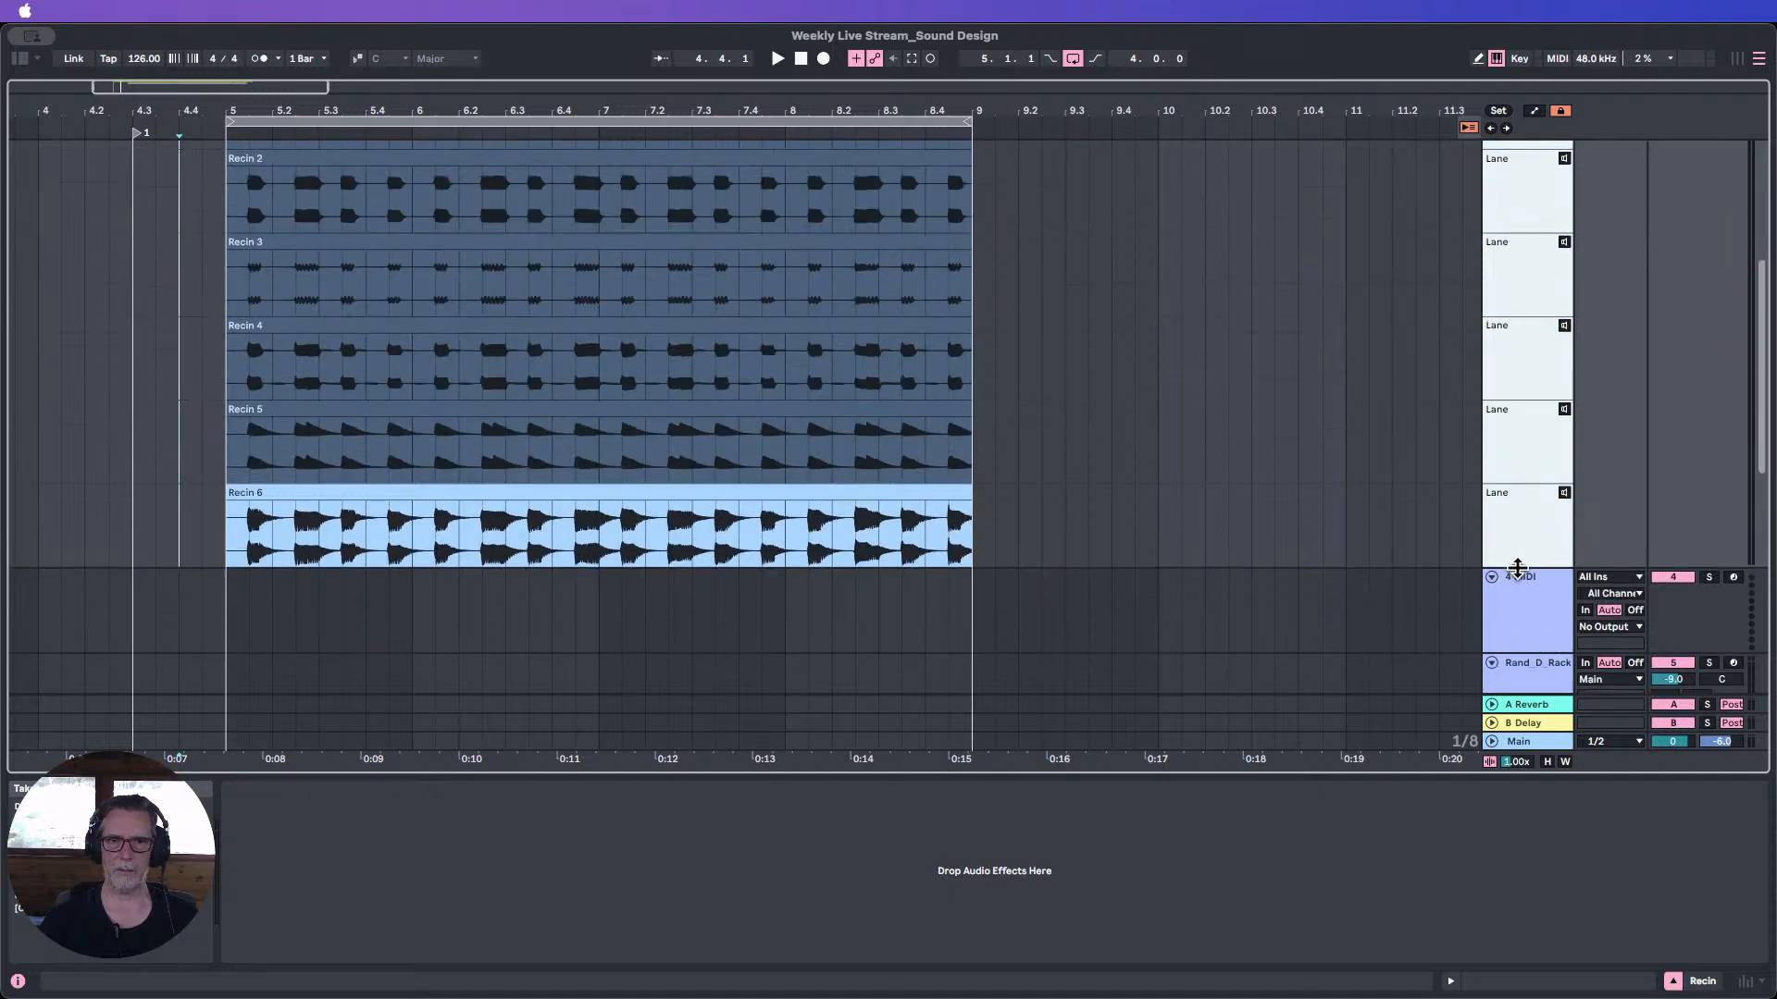
{"action": "scroll", "coordinate": [1255, 504], "scroll_direction": "up", "scroll_amount": 4}
{"action": "scroll", "coordinate": [1203, 463], "scroll_direction": "up", "scroll_amount": 2}
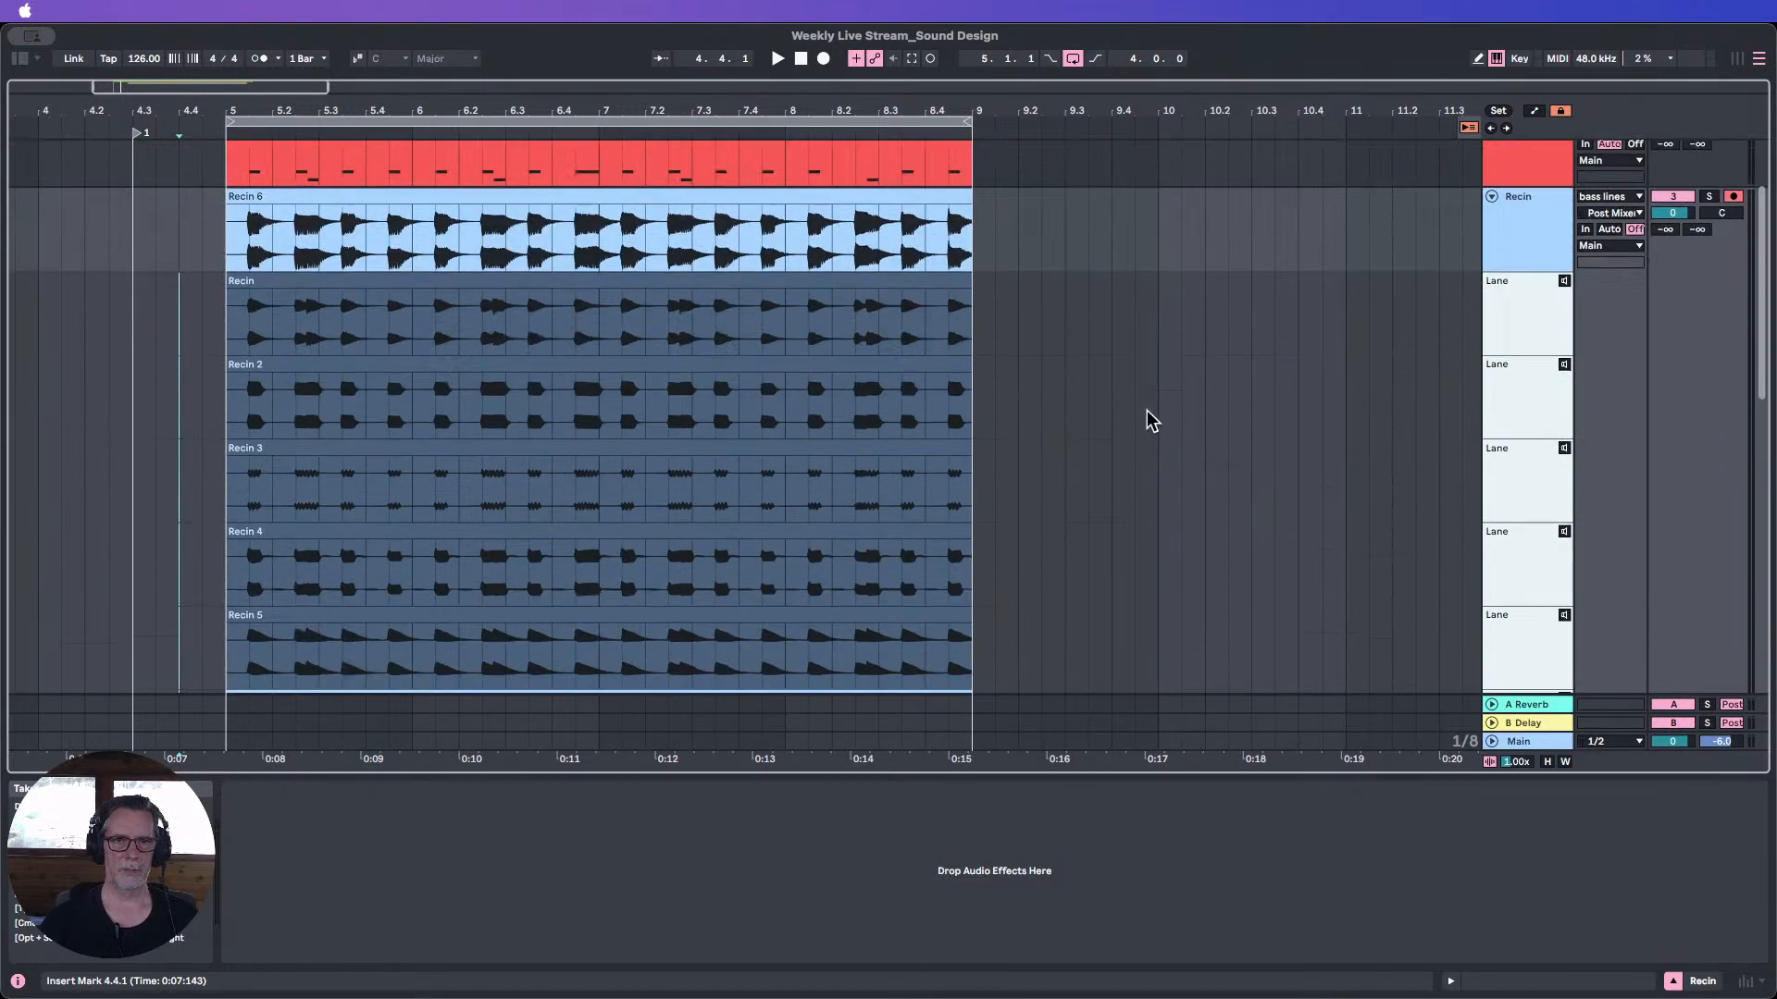
In Draw mode, comp the first Recin take into the main lane from 5.1.1 to 5.2.1.
{"action": "key", "text": "b"}
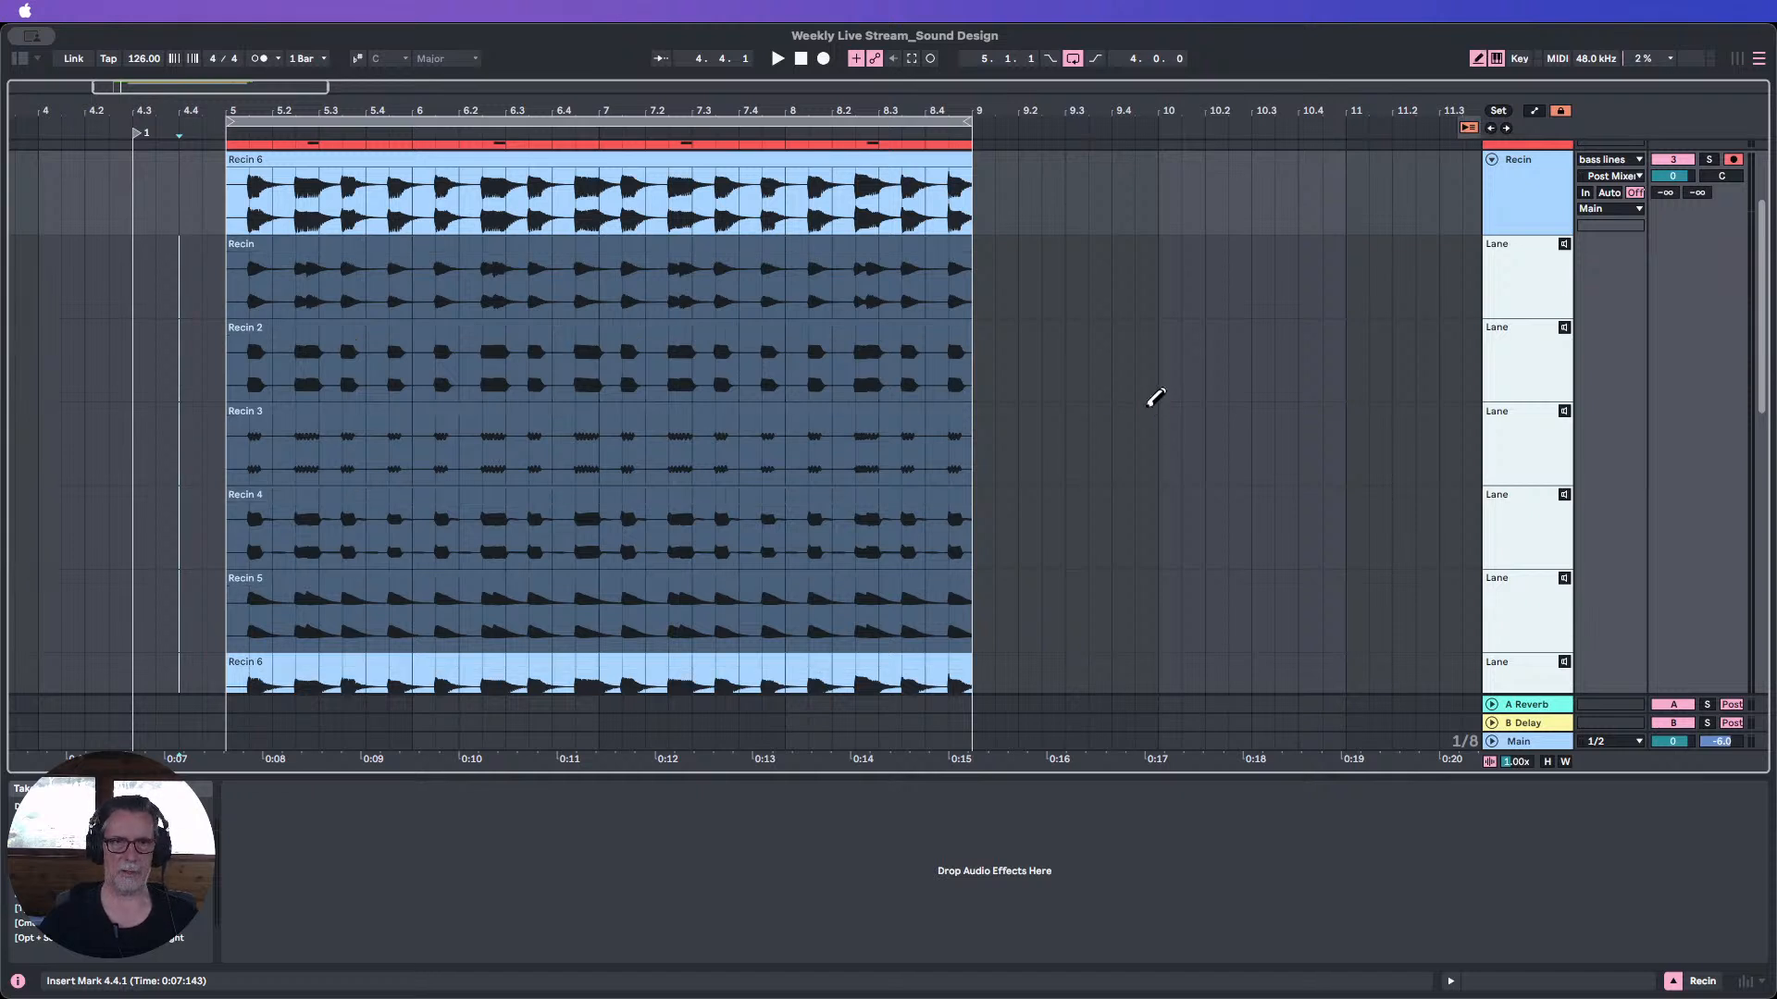
{"action": "left_click_drag", "start_coordinate": [255, 244], "coordinate": [273, 241]}
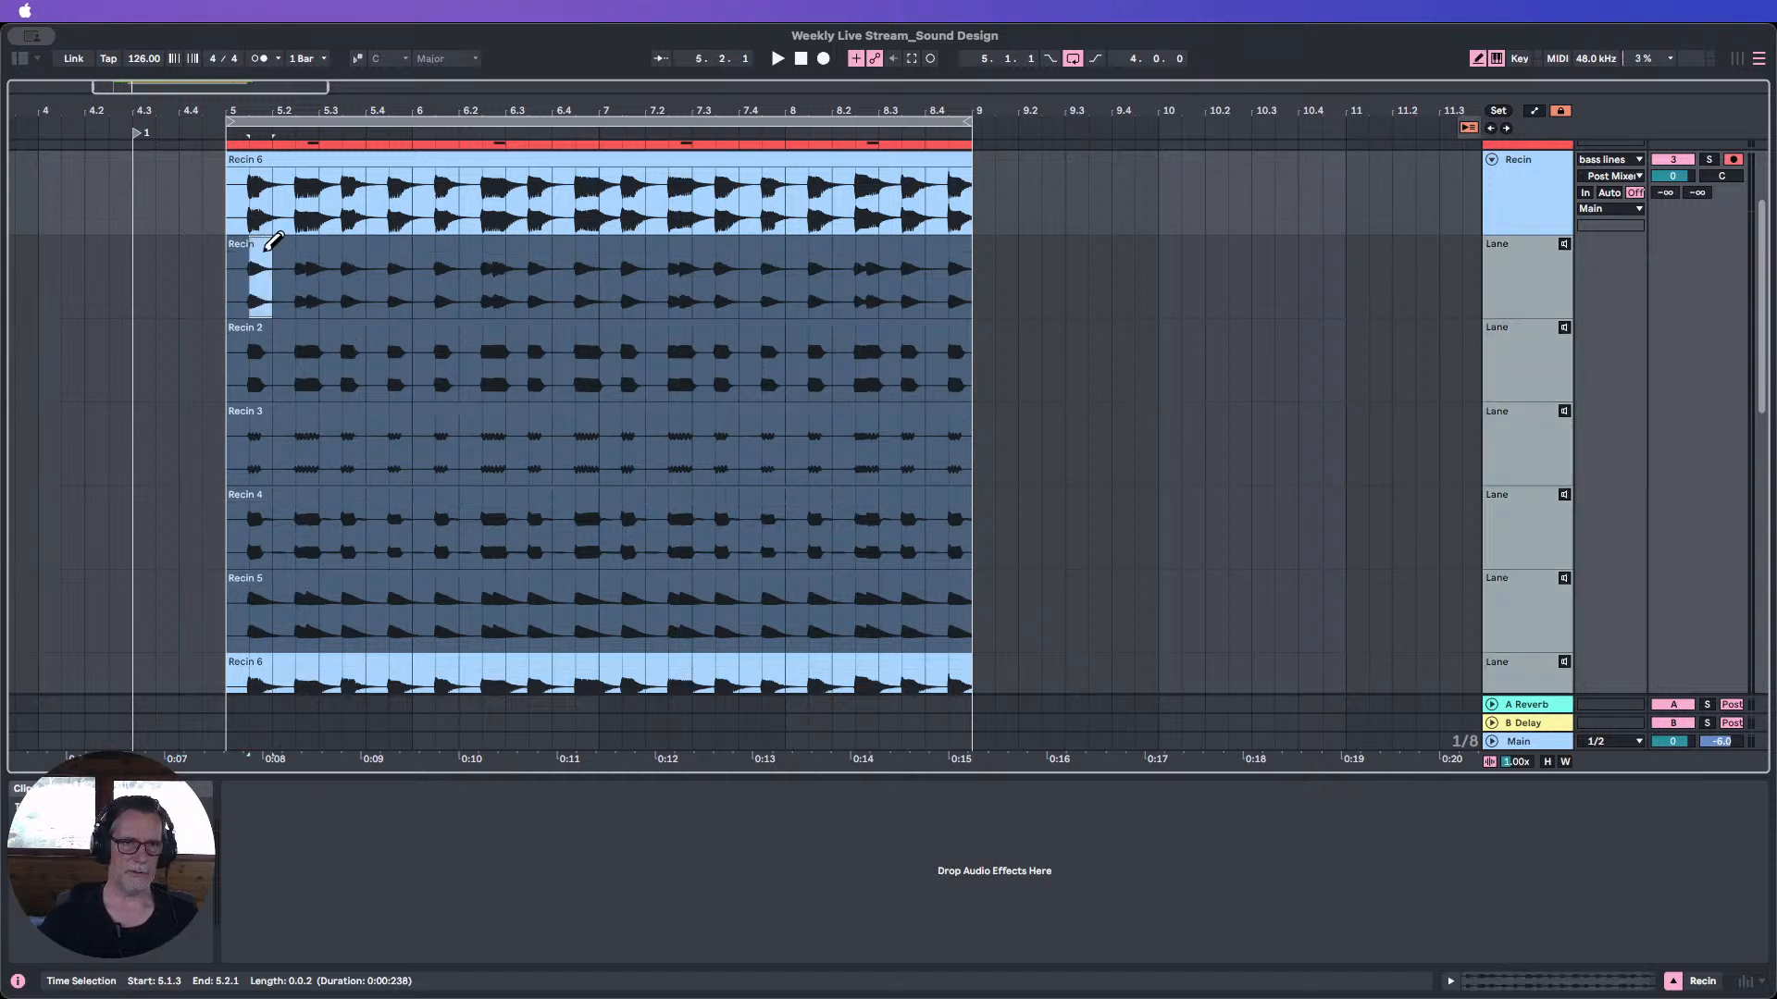
{"action": "left_click", "coordinate": [263, 243]}
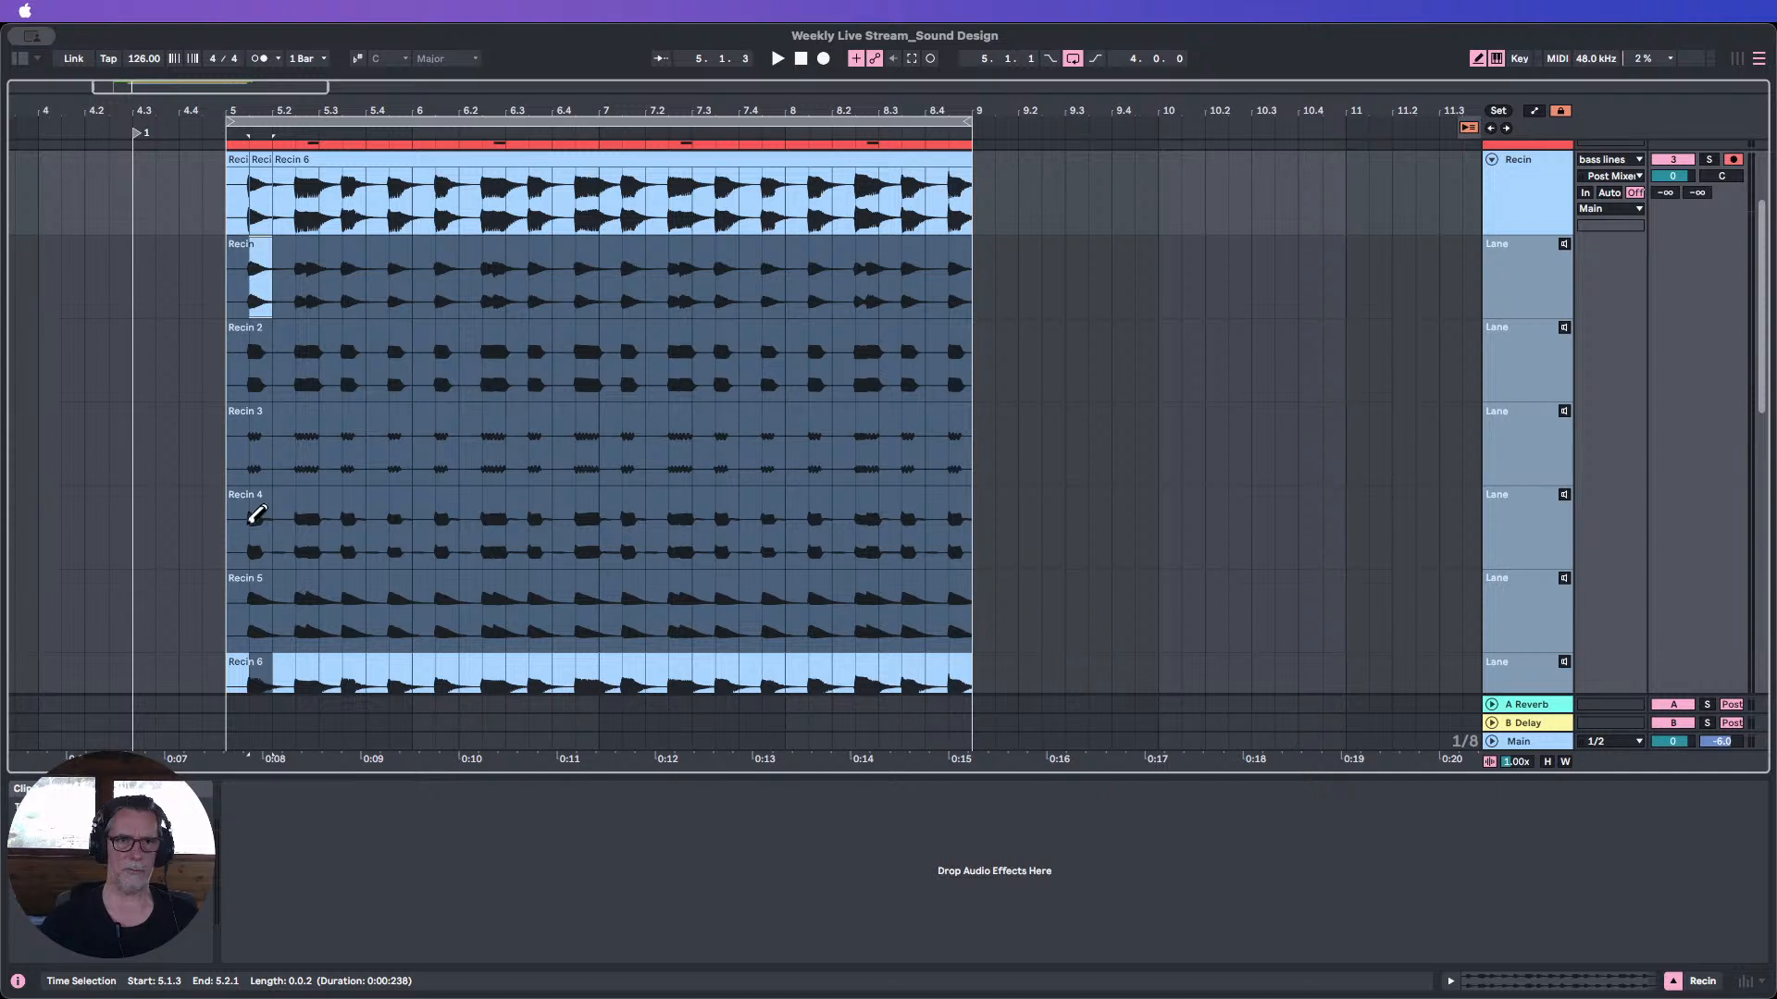
{"action": "scroll", "coordinate": [256, 517], "scroll_direction": "down", "scroll_amount": 1}
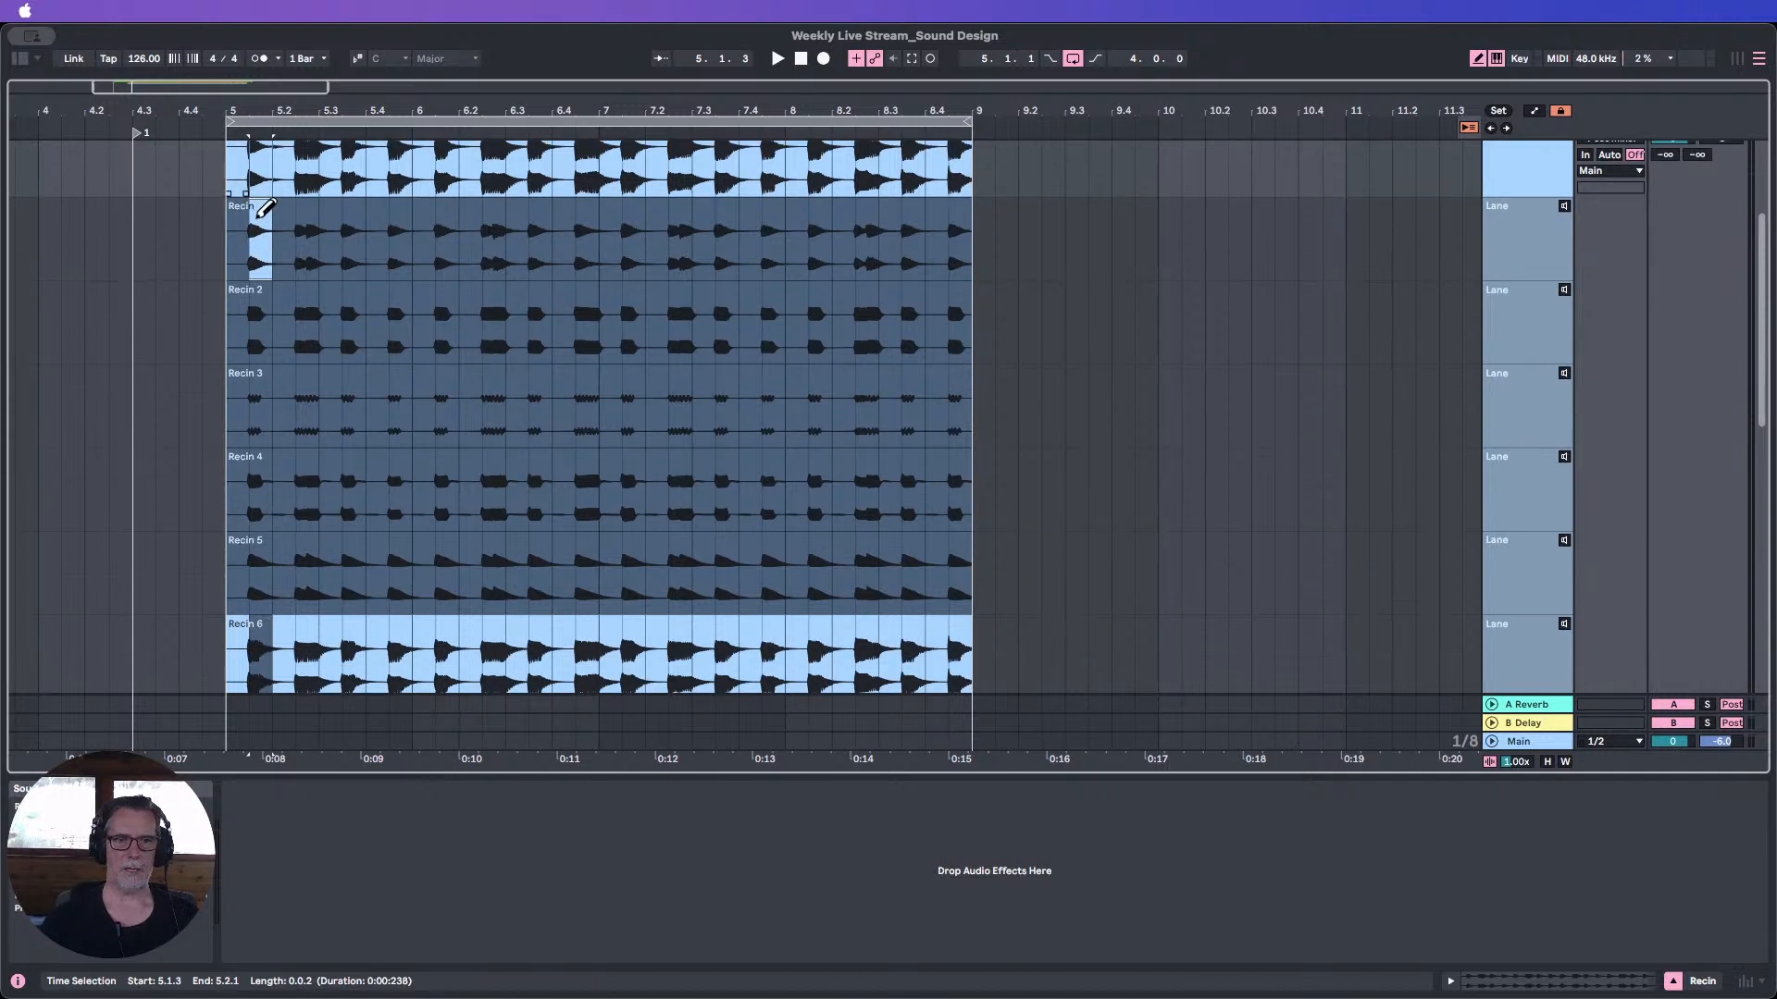
{"action": "left_click", "coordinate": [237, 208]}
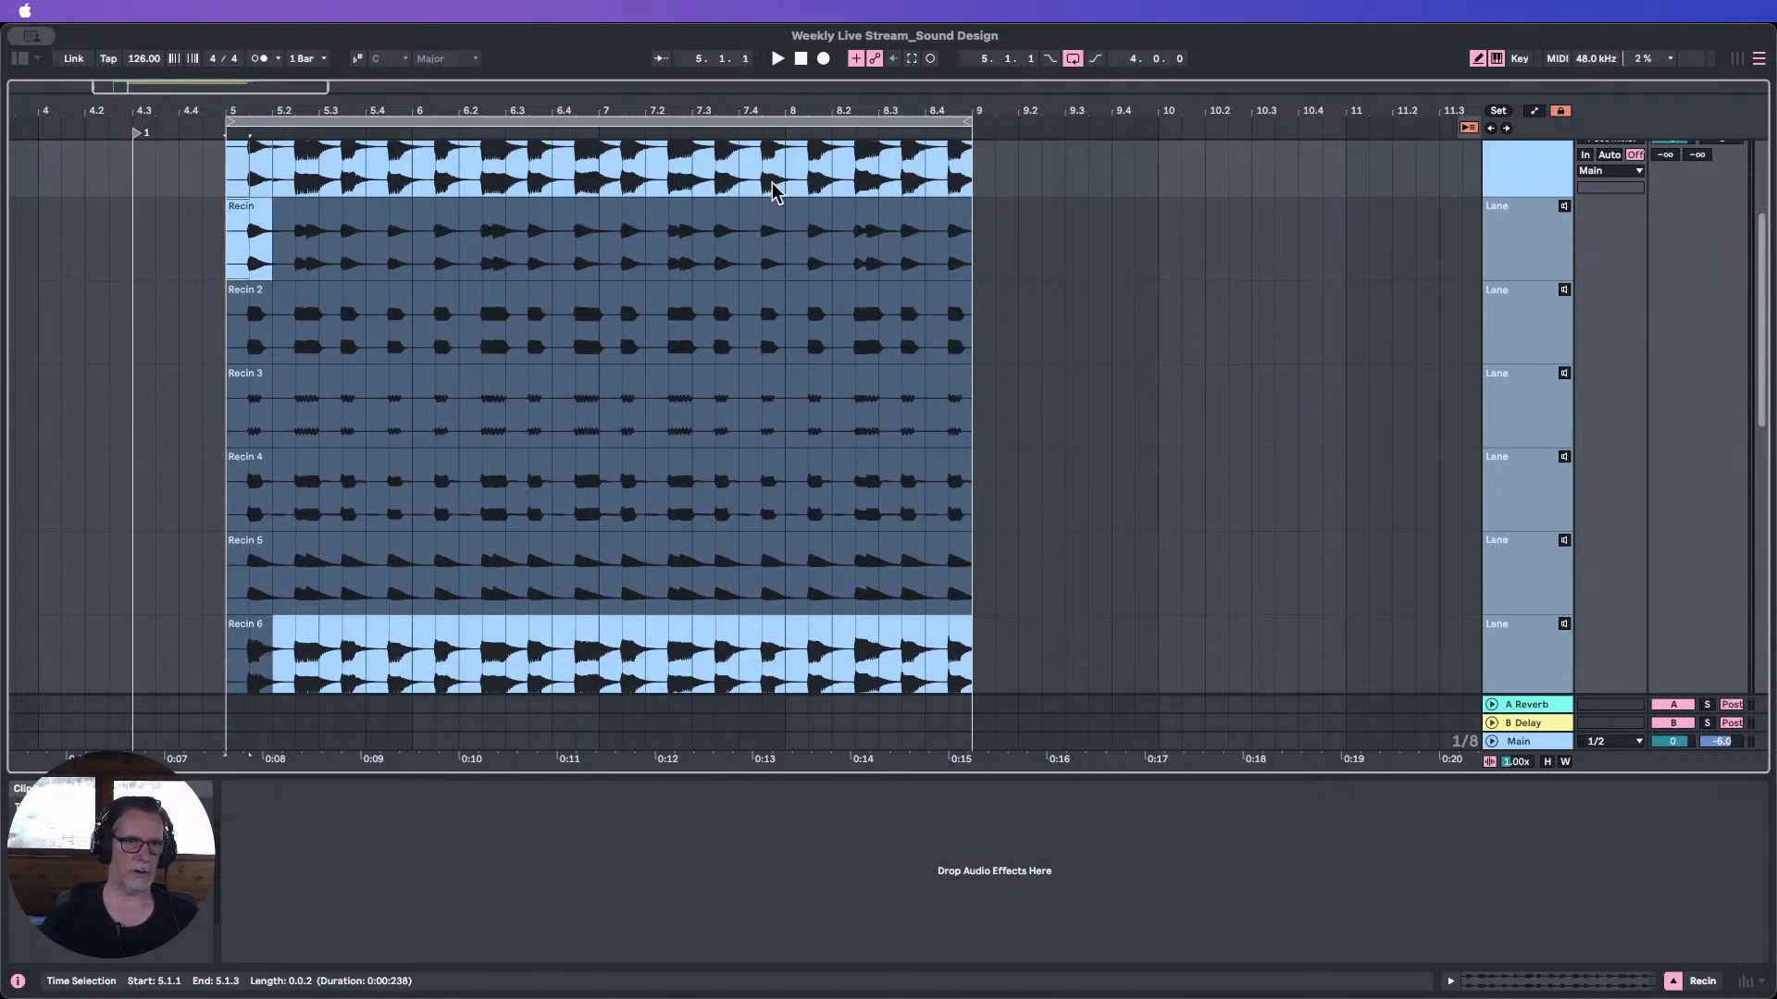
Shorten the loop to the single bar from 5.1.1 to 6.1.1, play back the comp, and stop.
{"action": "left_click_drag", "start_coordinate": [967, 122], "coordinate": [412, 112]}
{"action": "scroll", "coordinate": [310, 146], "scroll_direction": "up", "scroll_amount": 2}
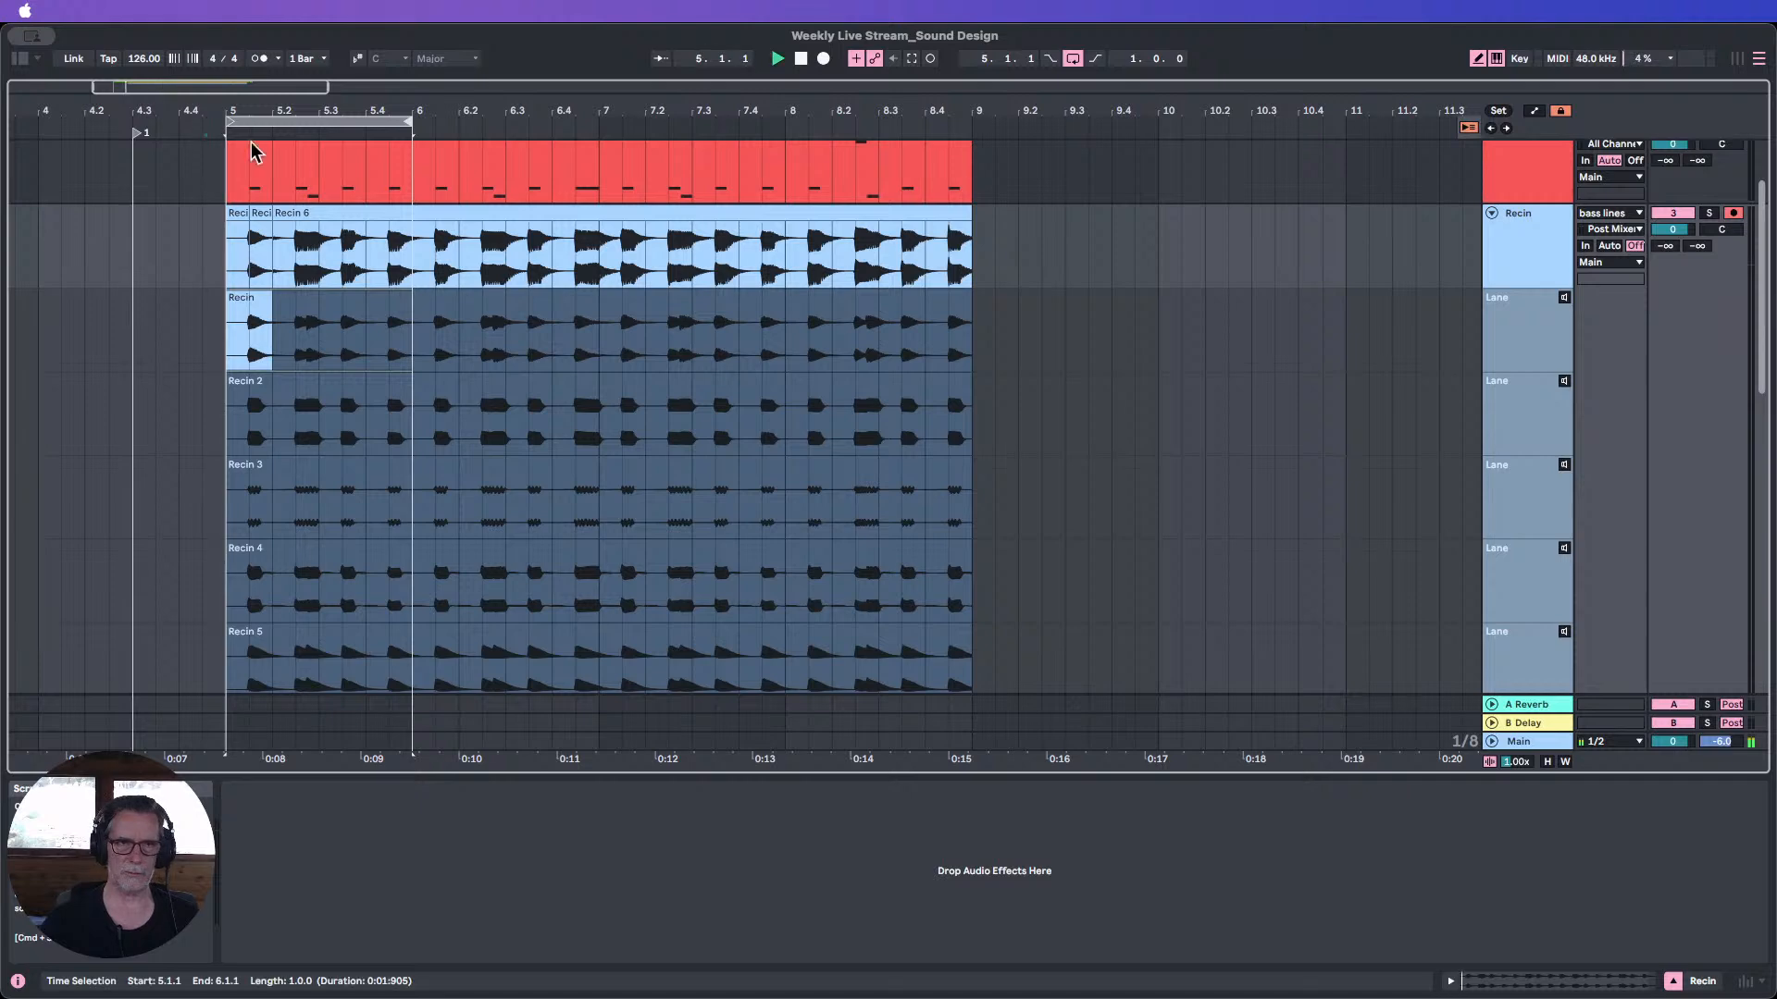
{"action": "key", "text": "space"}
{"action": "scroll", "coordinate": [326, 193], "scroll_direction": "down", "scroll_amount": 2}
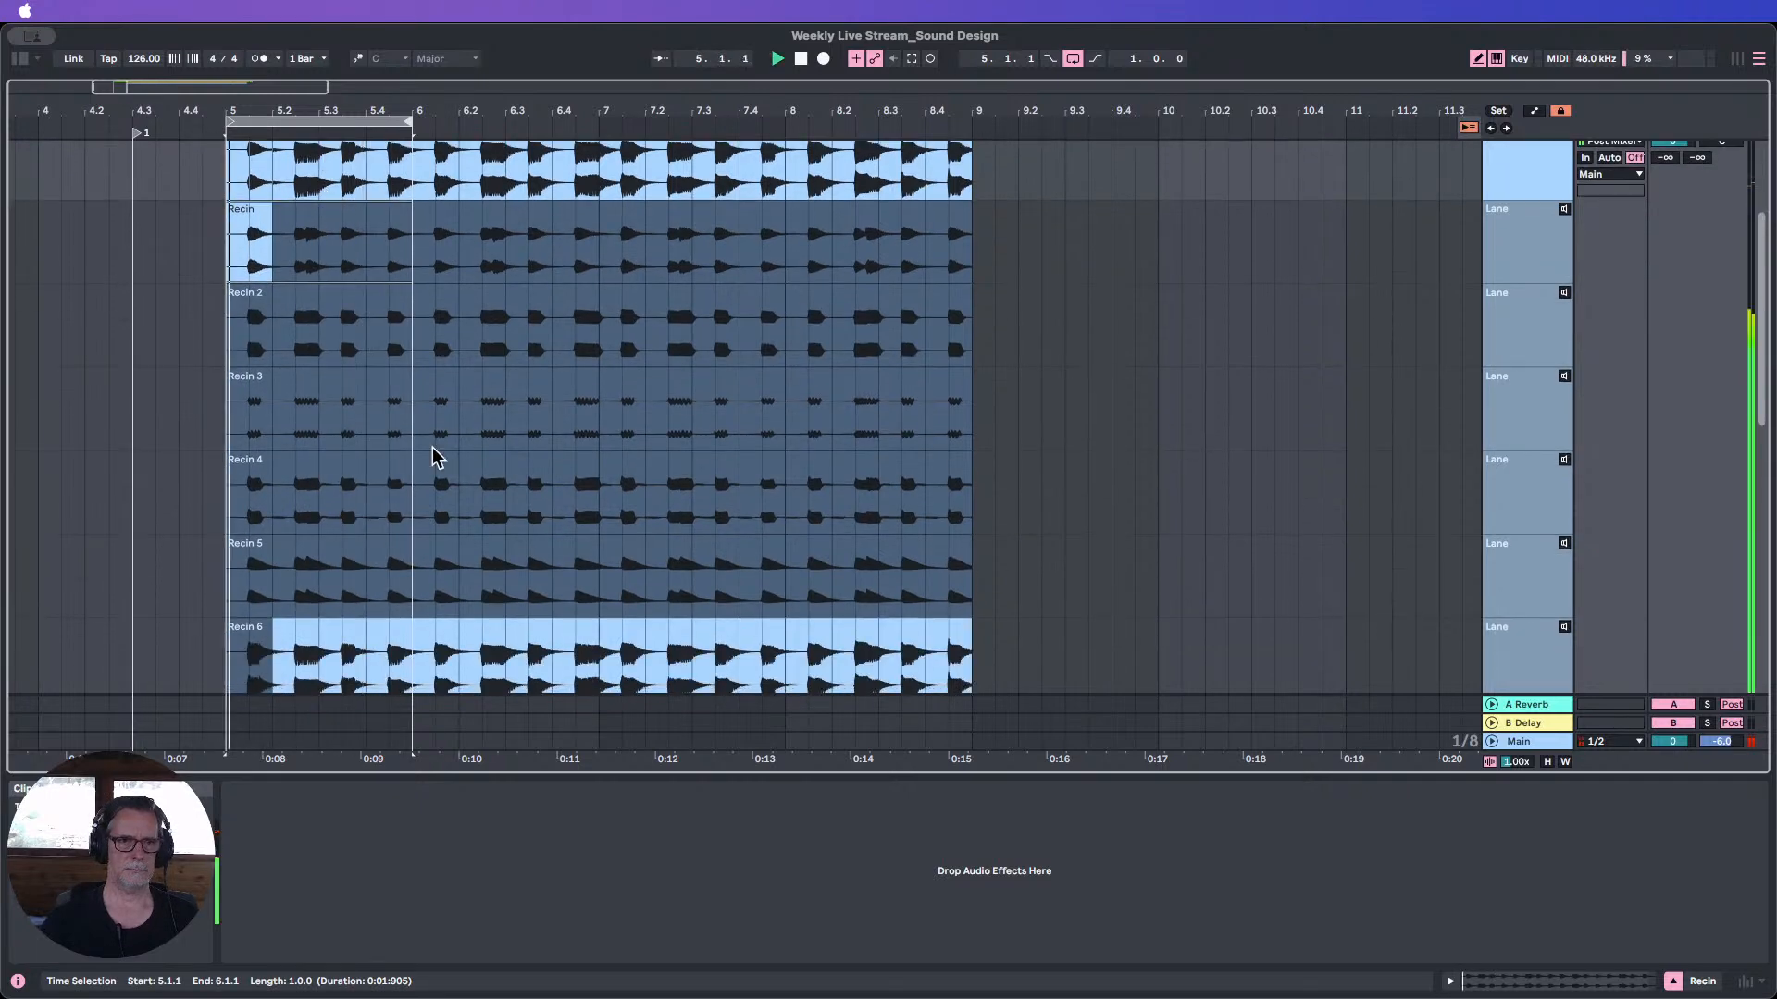
{"action": "scroll", "coordinate": [310, 273], "scroll_direction": "up", "scroll_amount": 2}
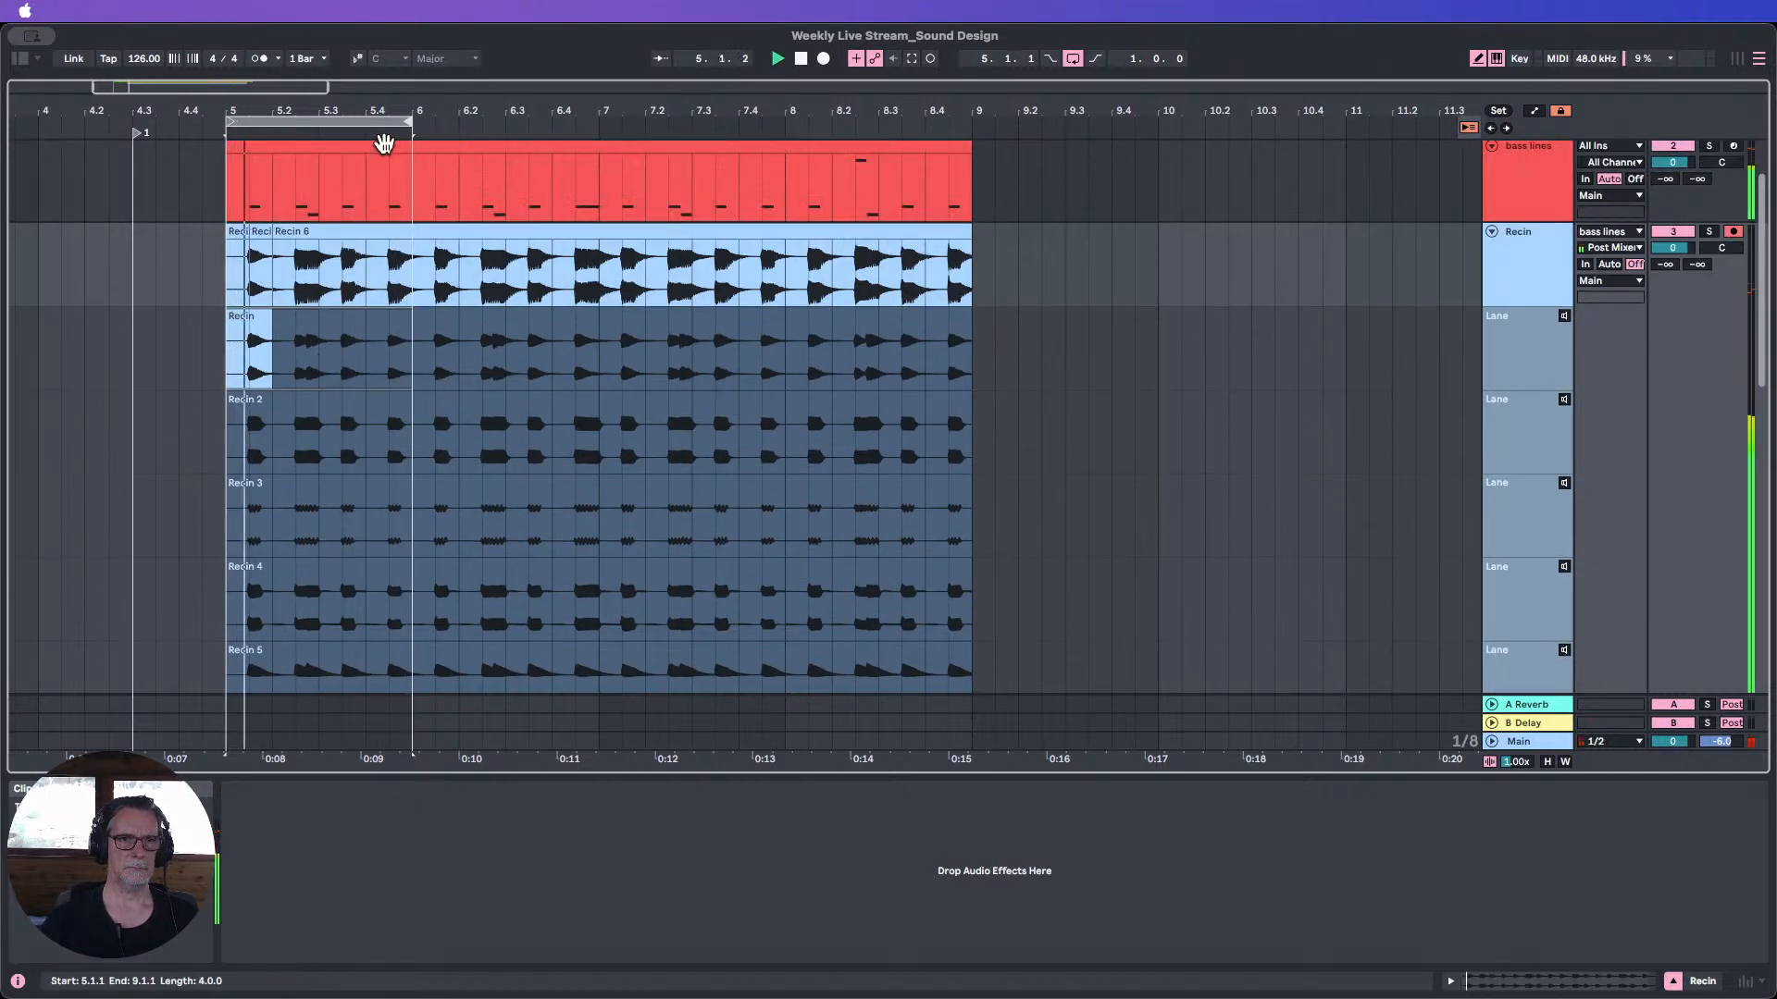
{"action": "left_click", "coordinate": [800, 61]}
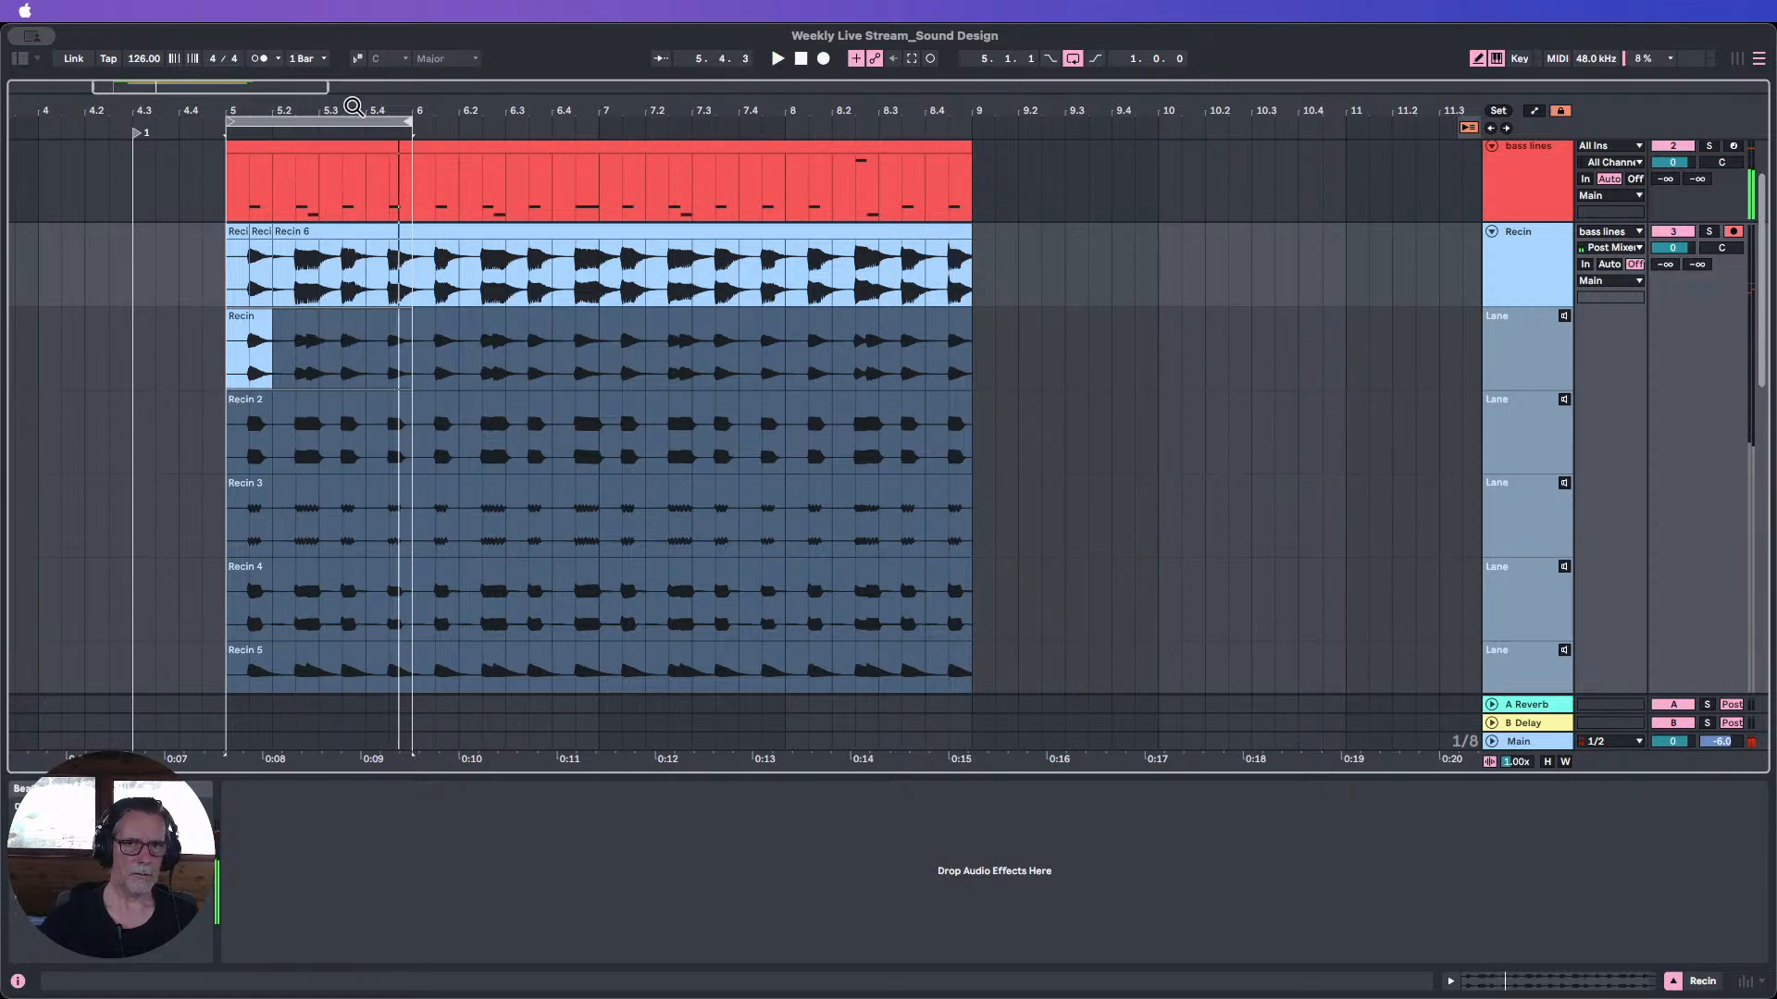
Restart loop playback and extend the first take's comped section so it covers 5.1.1 to 5.2.3.
{"action": "left_click_drag", "start_coordinate": [334, 109], "coordinate": [446, 124]}
{"action": "scroll", "coordinate": [530, 296], "scroll_direction": "down", "scroll_amount": 6}
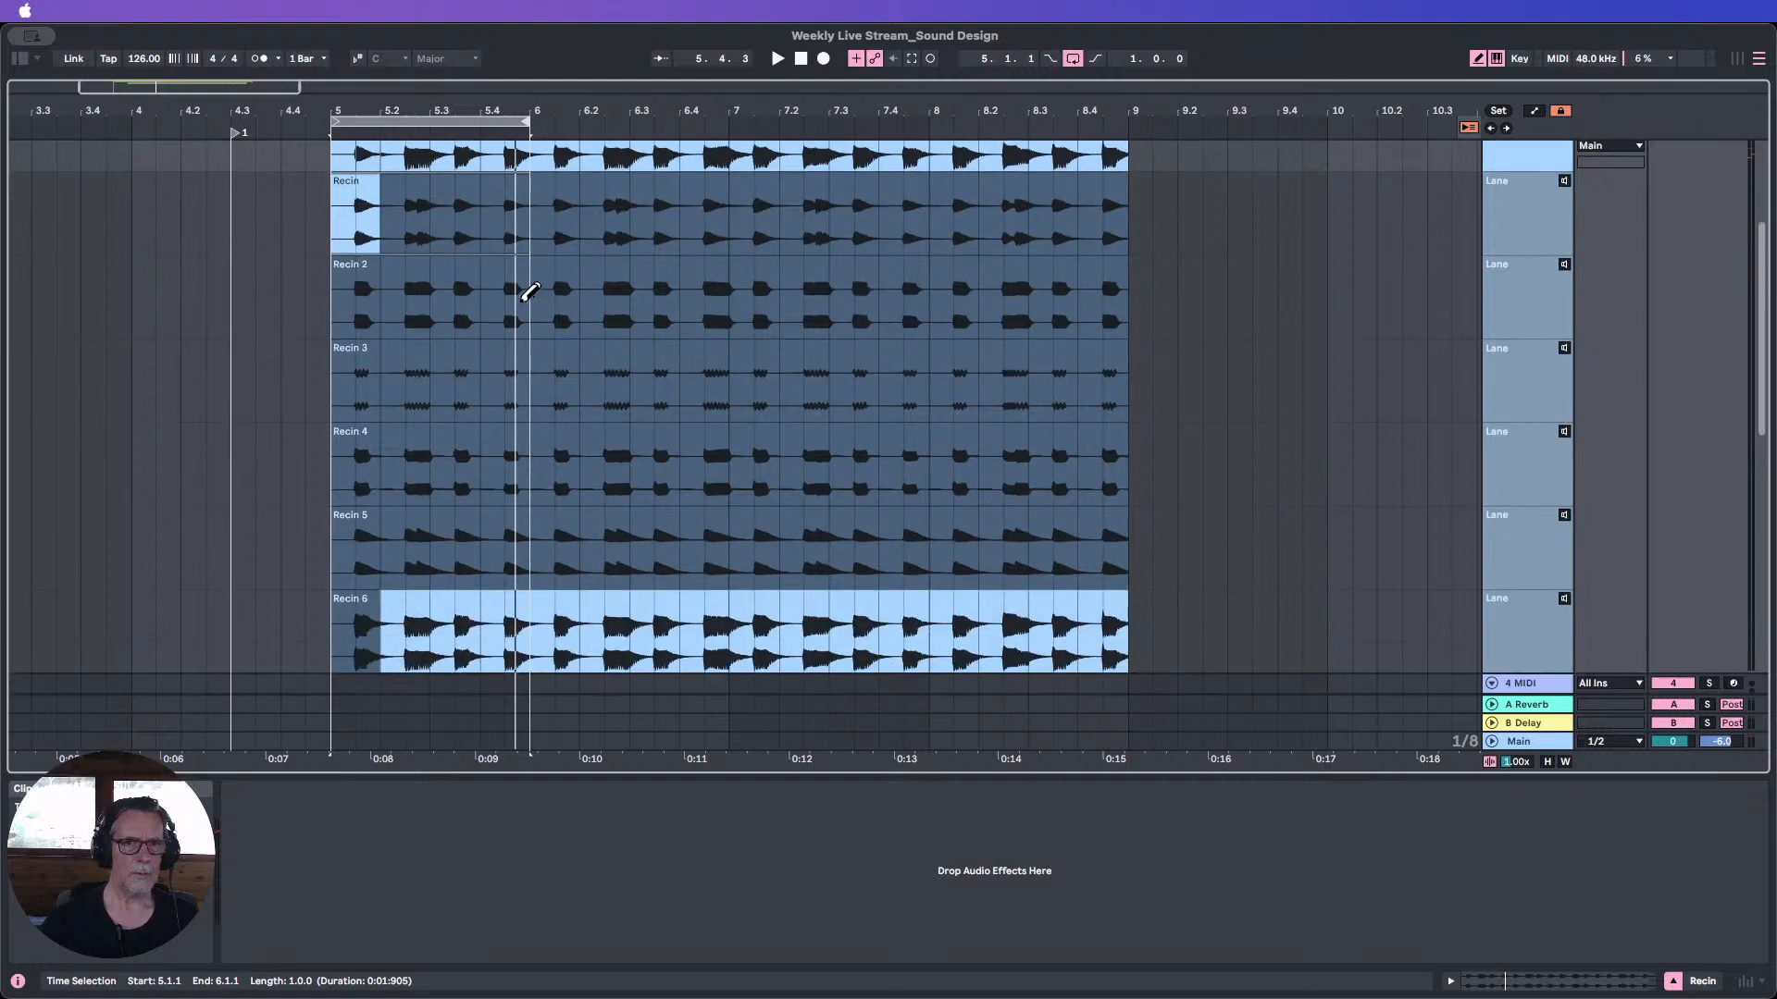
{"action": "scroll", "coordinate": [530, 296], "scroll_direction": "up", "scroll_amount": 6}
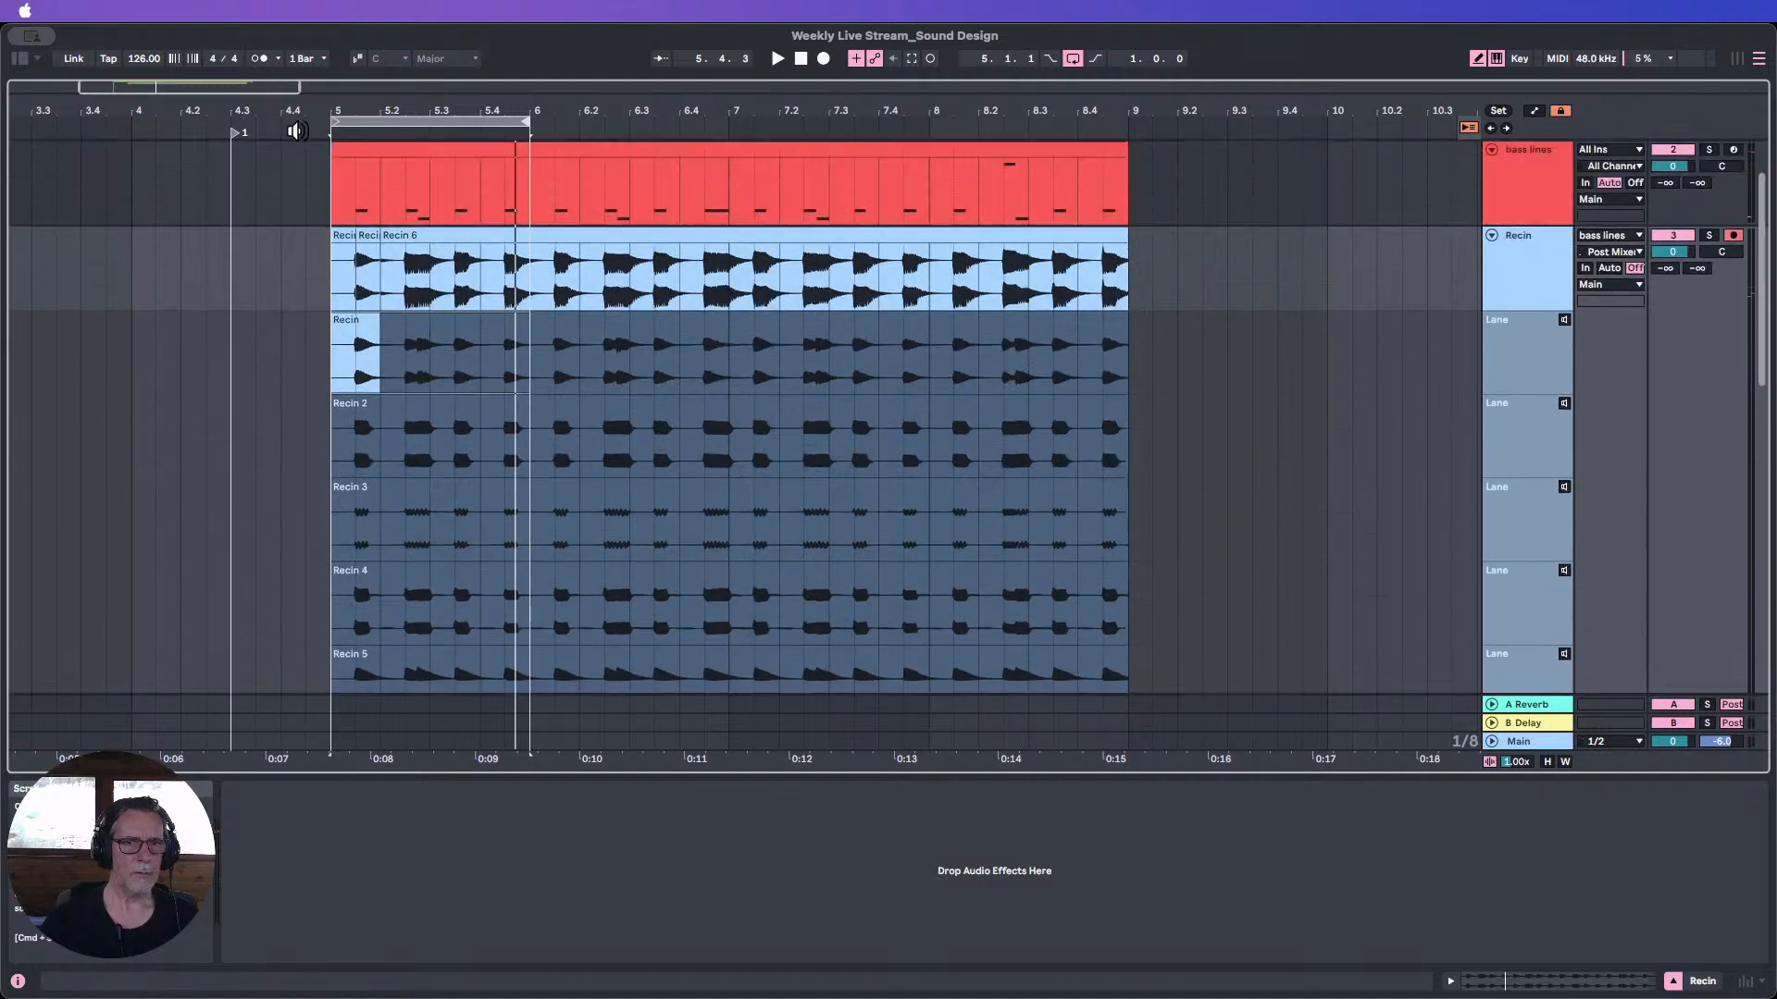
{"action": "key", "text": "space"}
{"action": "scroll", "coordinate": [467, 254], "scroll_direction": "down", "scroll_amount": 4}
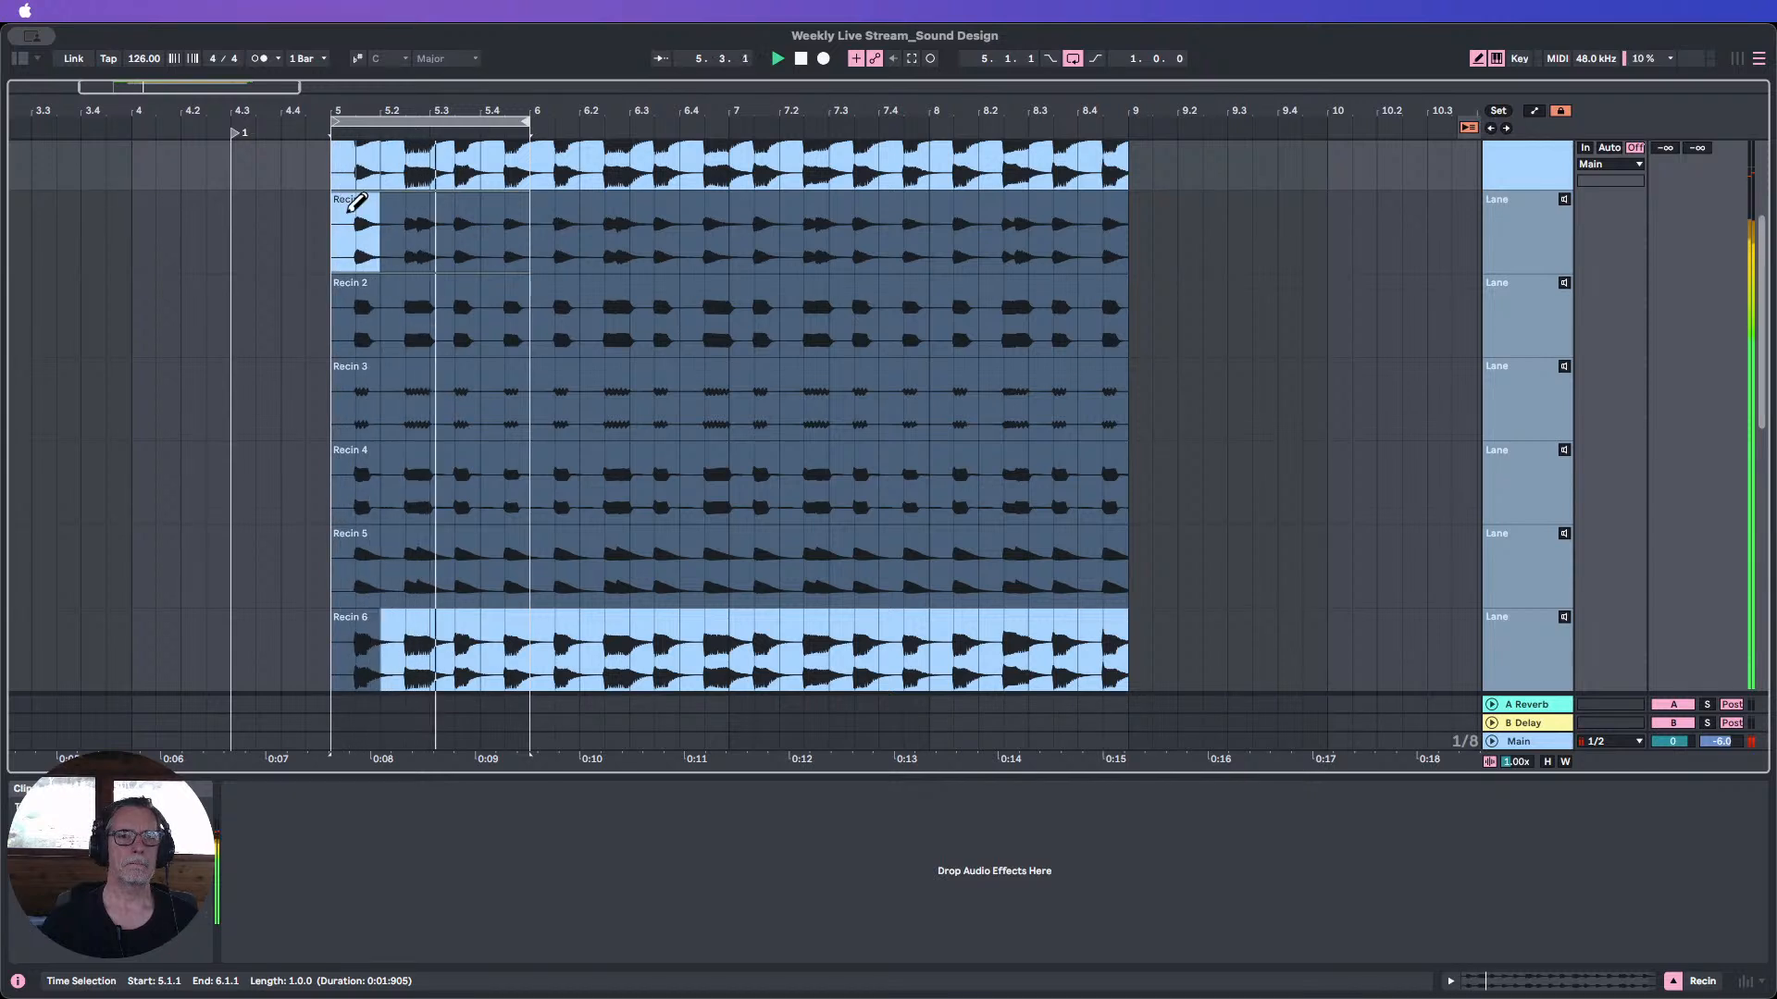
{"action": "left_click", "coordinate": [397, 193]}
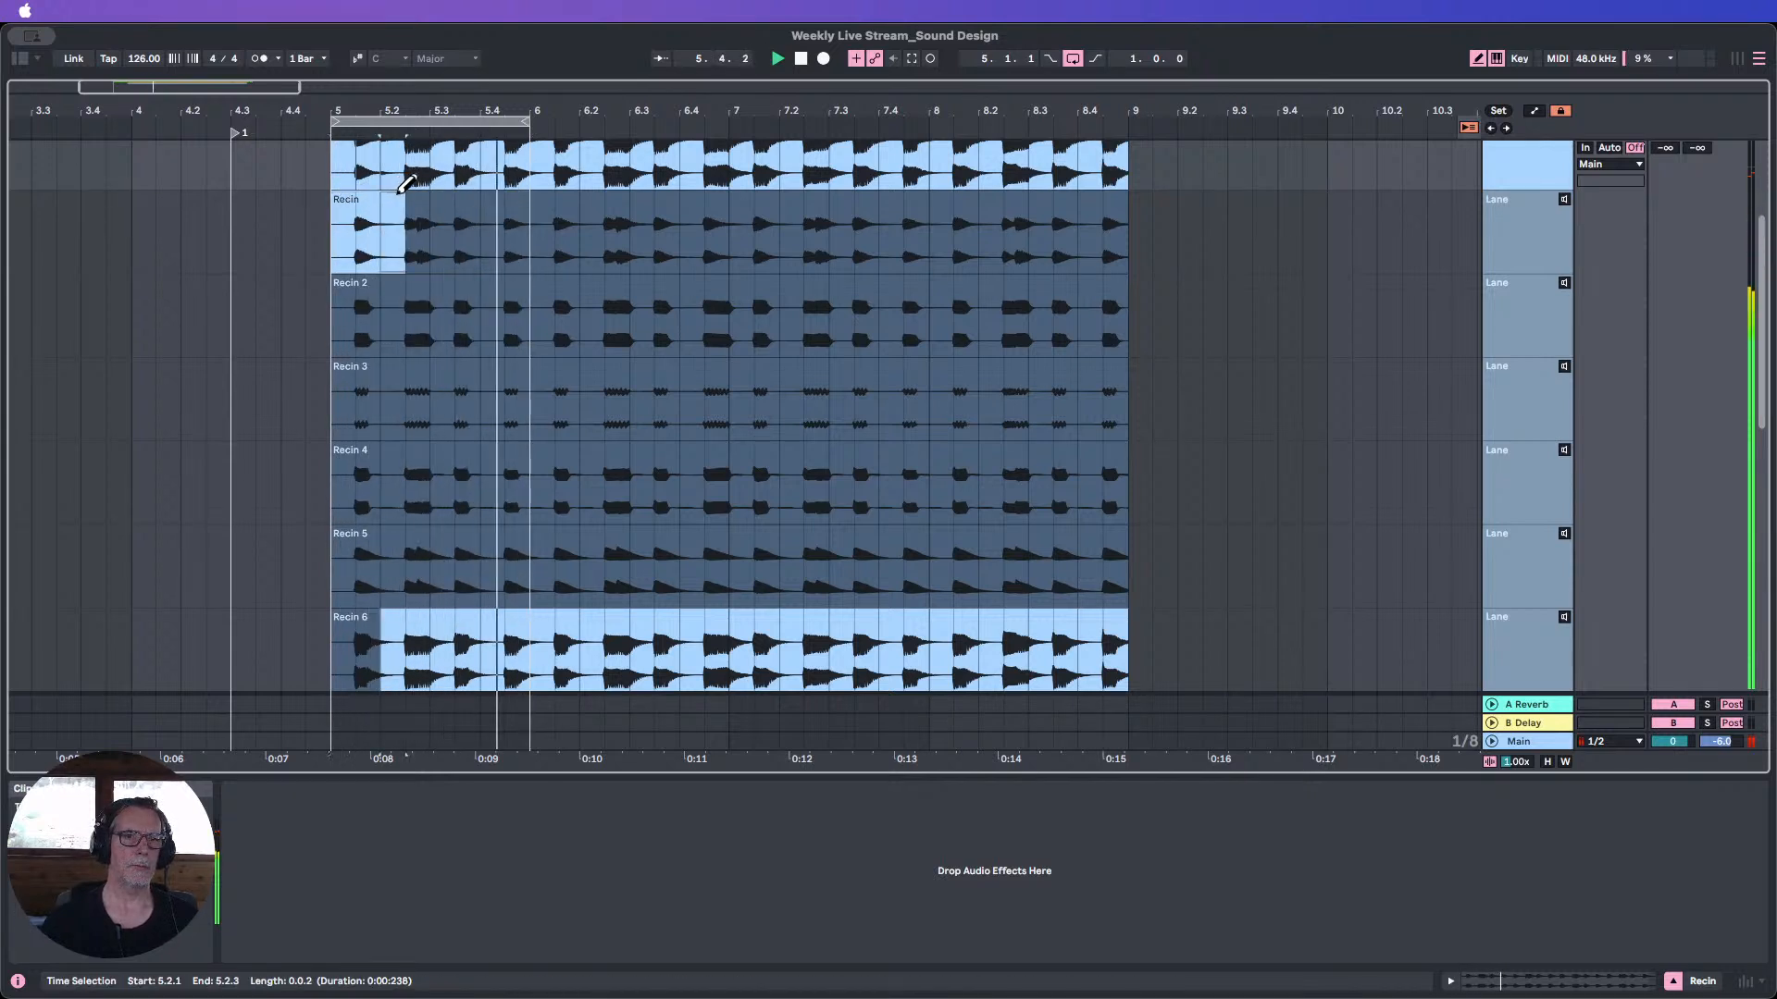
{"action": "left_click_drag", "start_coordinate": [394, 191], "coordinate": [334, 186]}
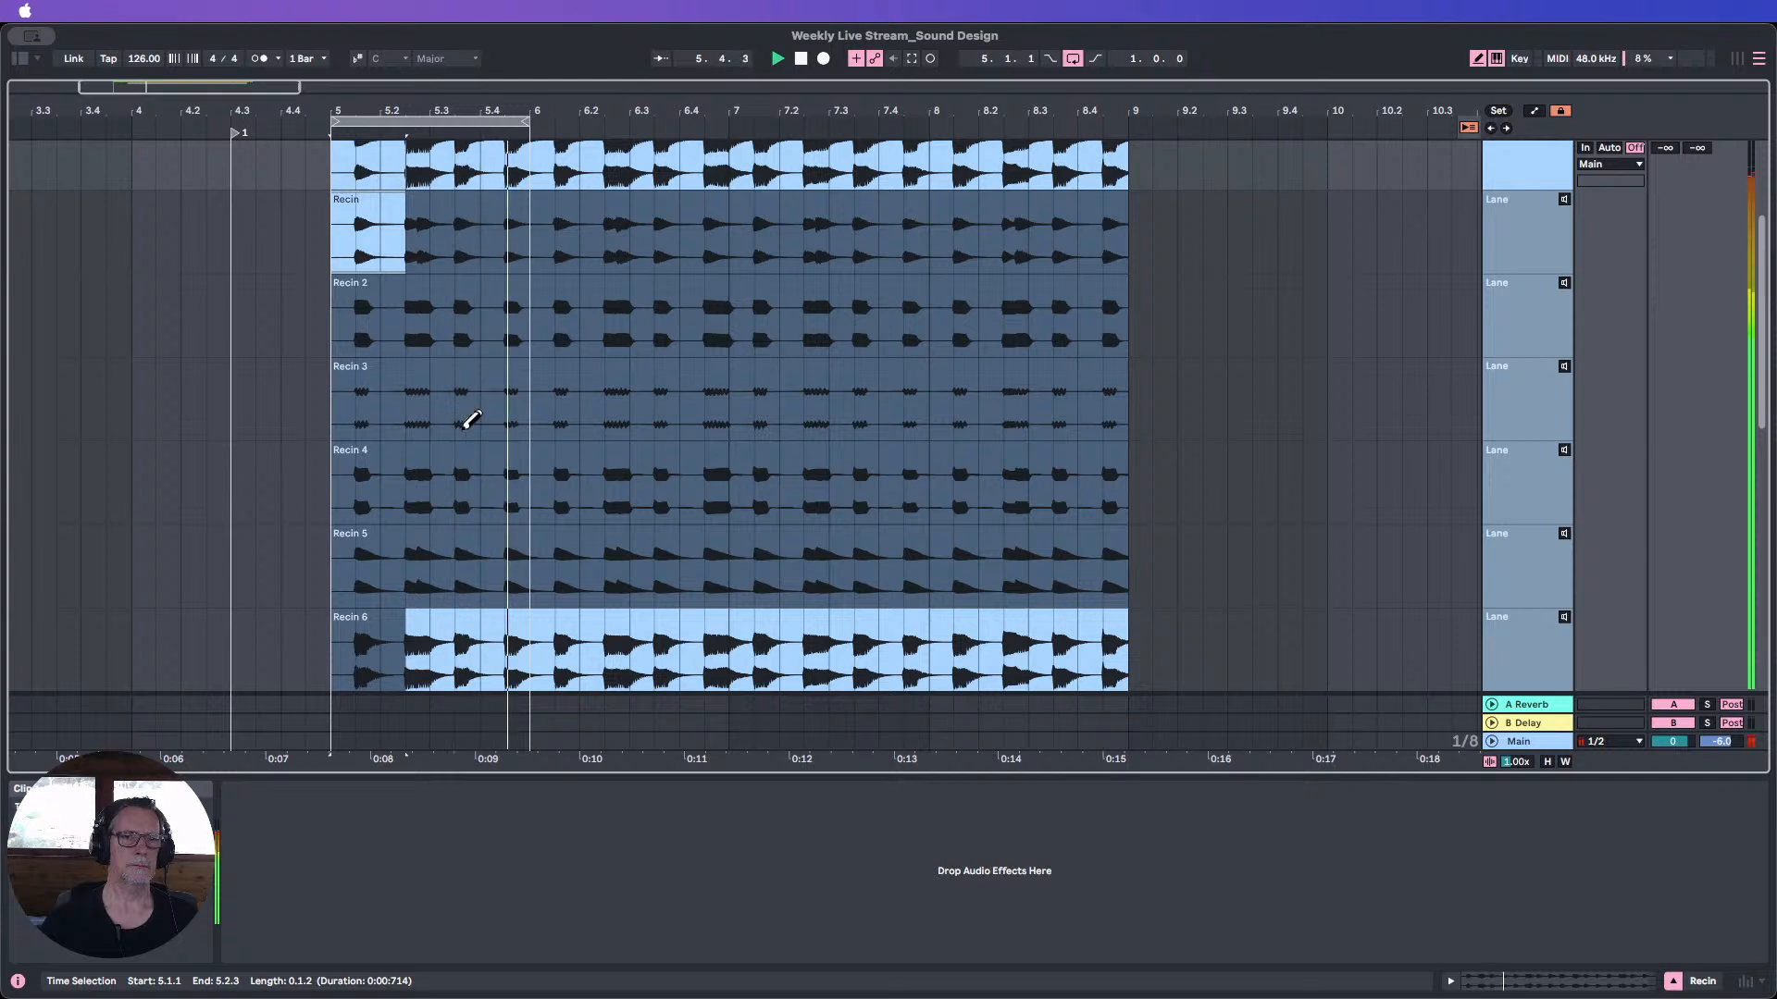
Audition the second take from 5.3.3 to 5.4.3, and comp the third take over that same range.
{"action": "left_click", "coordinate": [455, 277]}
{"action": "left_click_drag", "start_coordinate": [462, 270], "coordinate": [504, 278]}
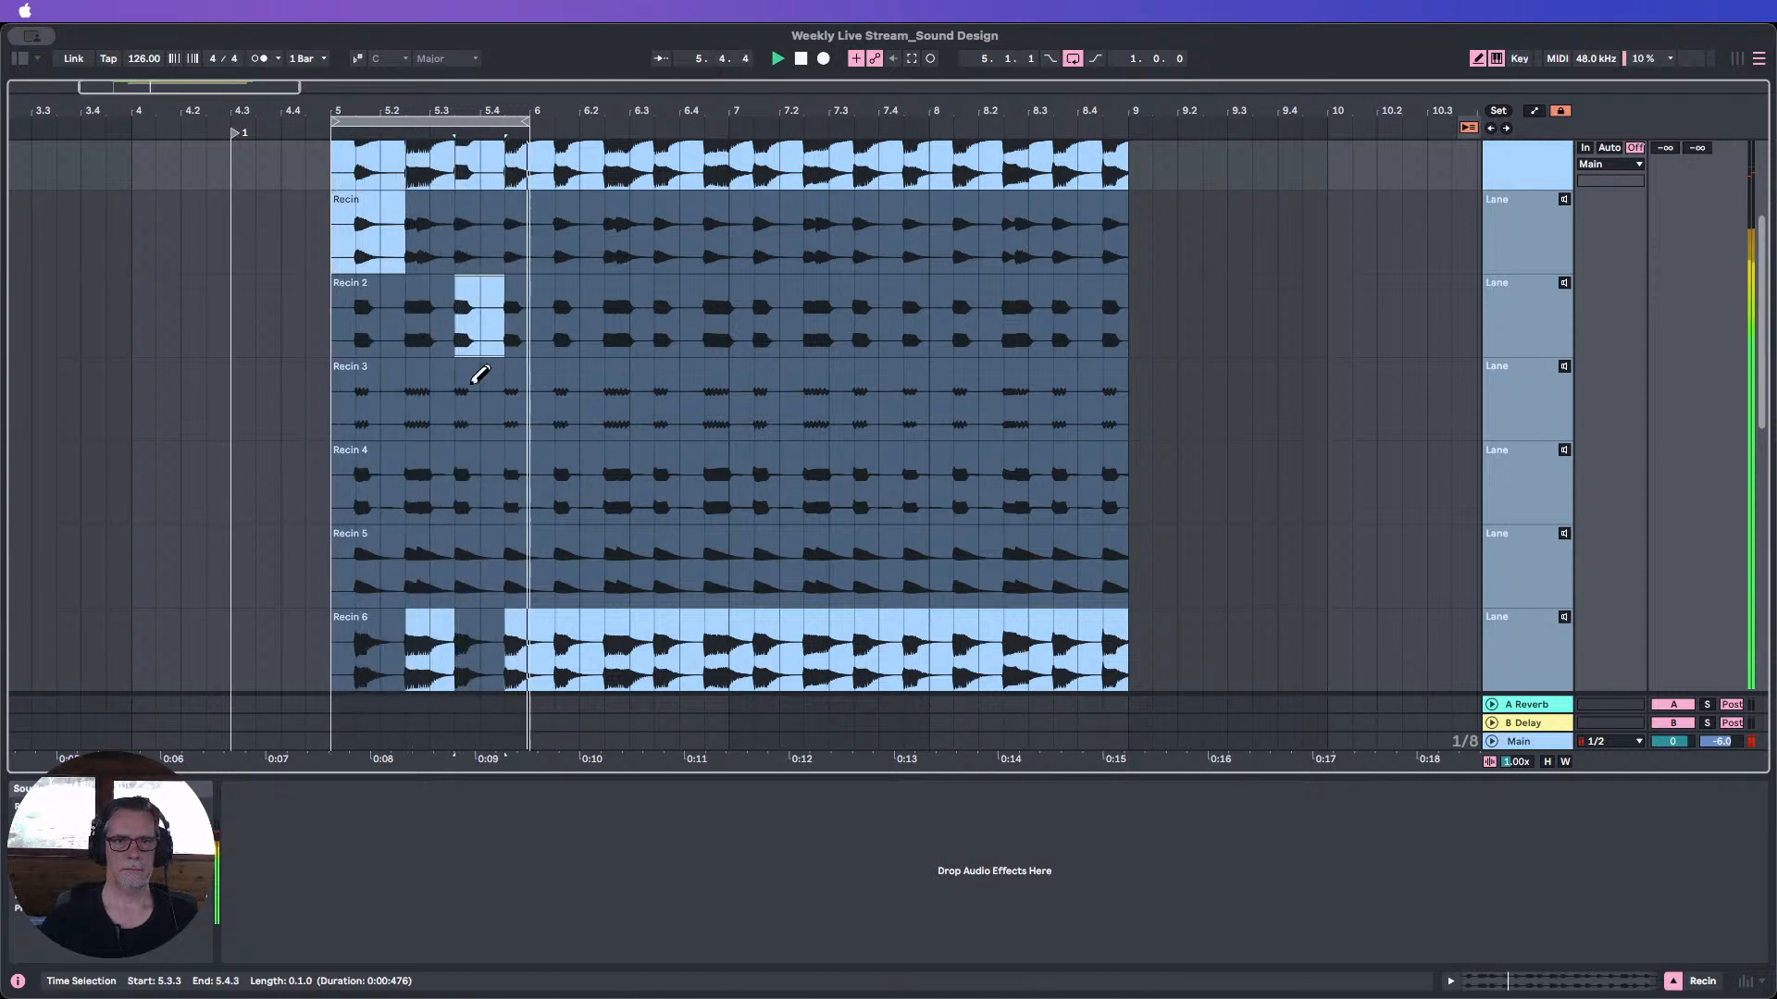
{"action": "mouse_move", "coordinate": [464, 364]}
{"action": "left_mouse_down"}
{"action": "mouse_move", "coordinate": [491, 349]}
{"action": "mouse_move", "coordinate": [491, 377]}
{"action": "left_mouse_up"}
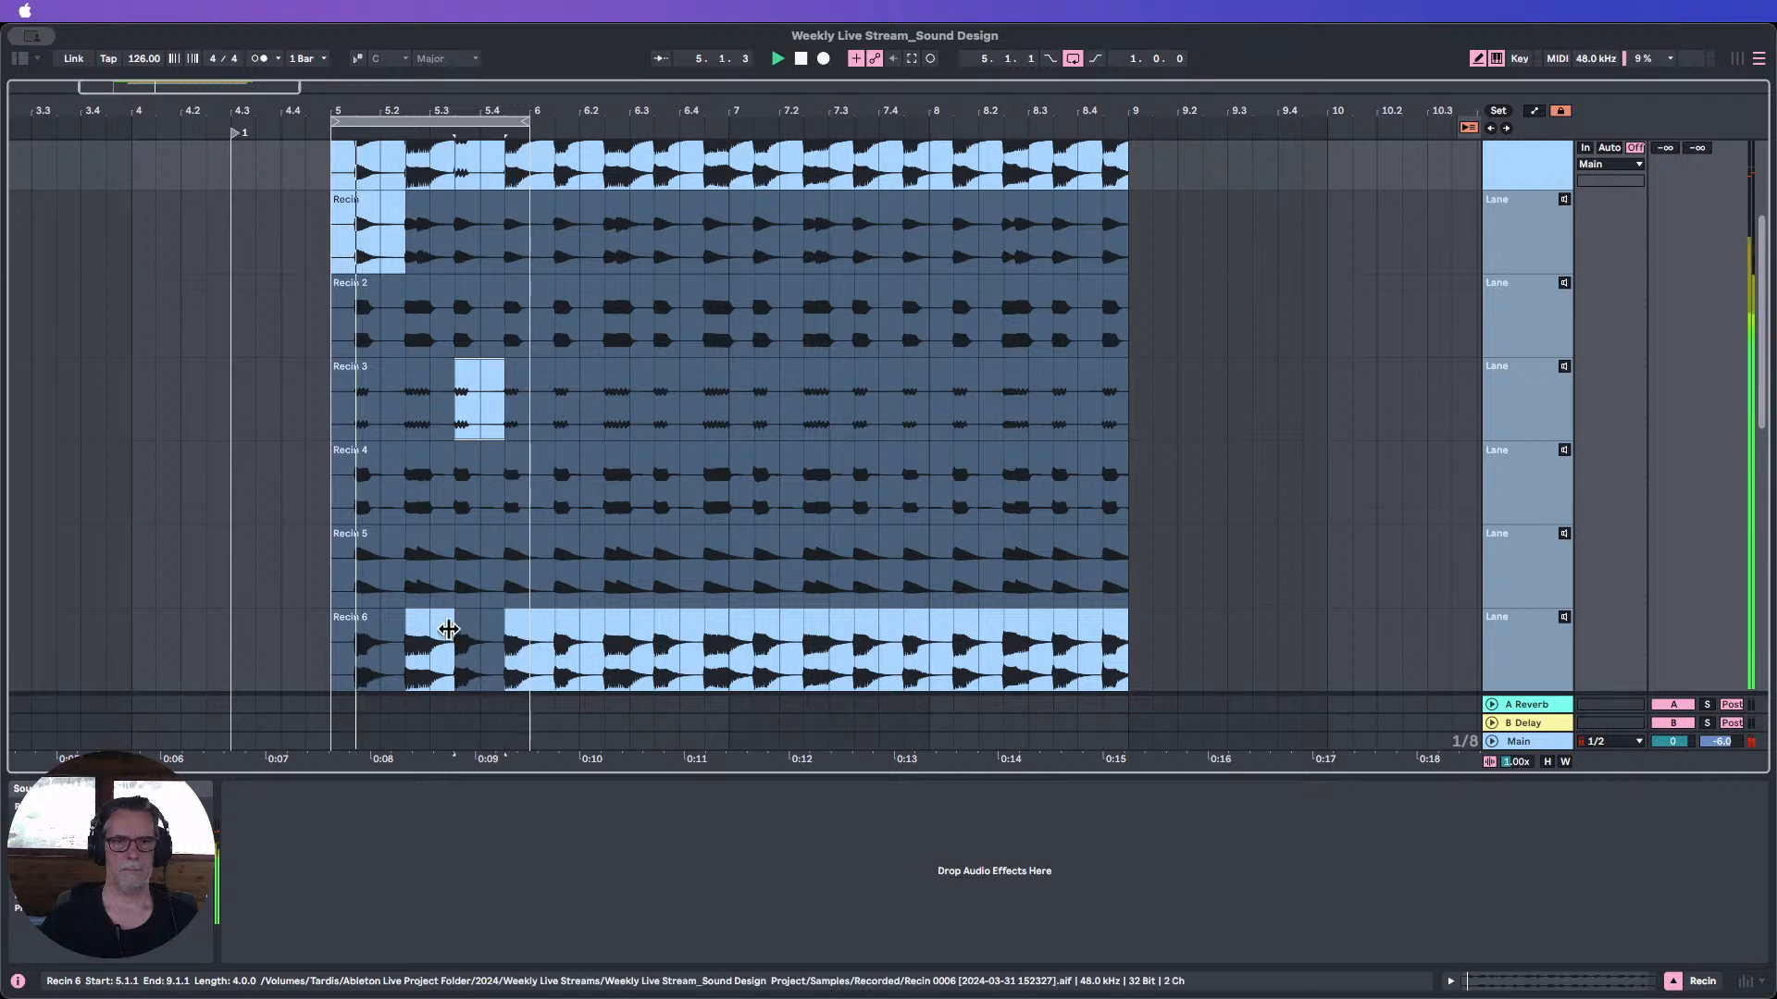
Audition the fifth take from 5.2.3 to 5.3.3, comp the fourth take there instead, and stop playback.
{"action": "left_click", "coordinate": [418, 531]}
{"action": "left_click_drag", "start_coordinate": [442, 519], "coordinate": [456, 517]}
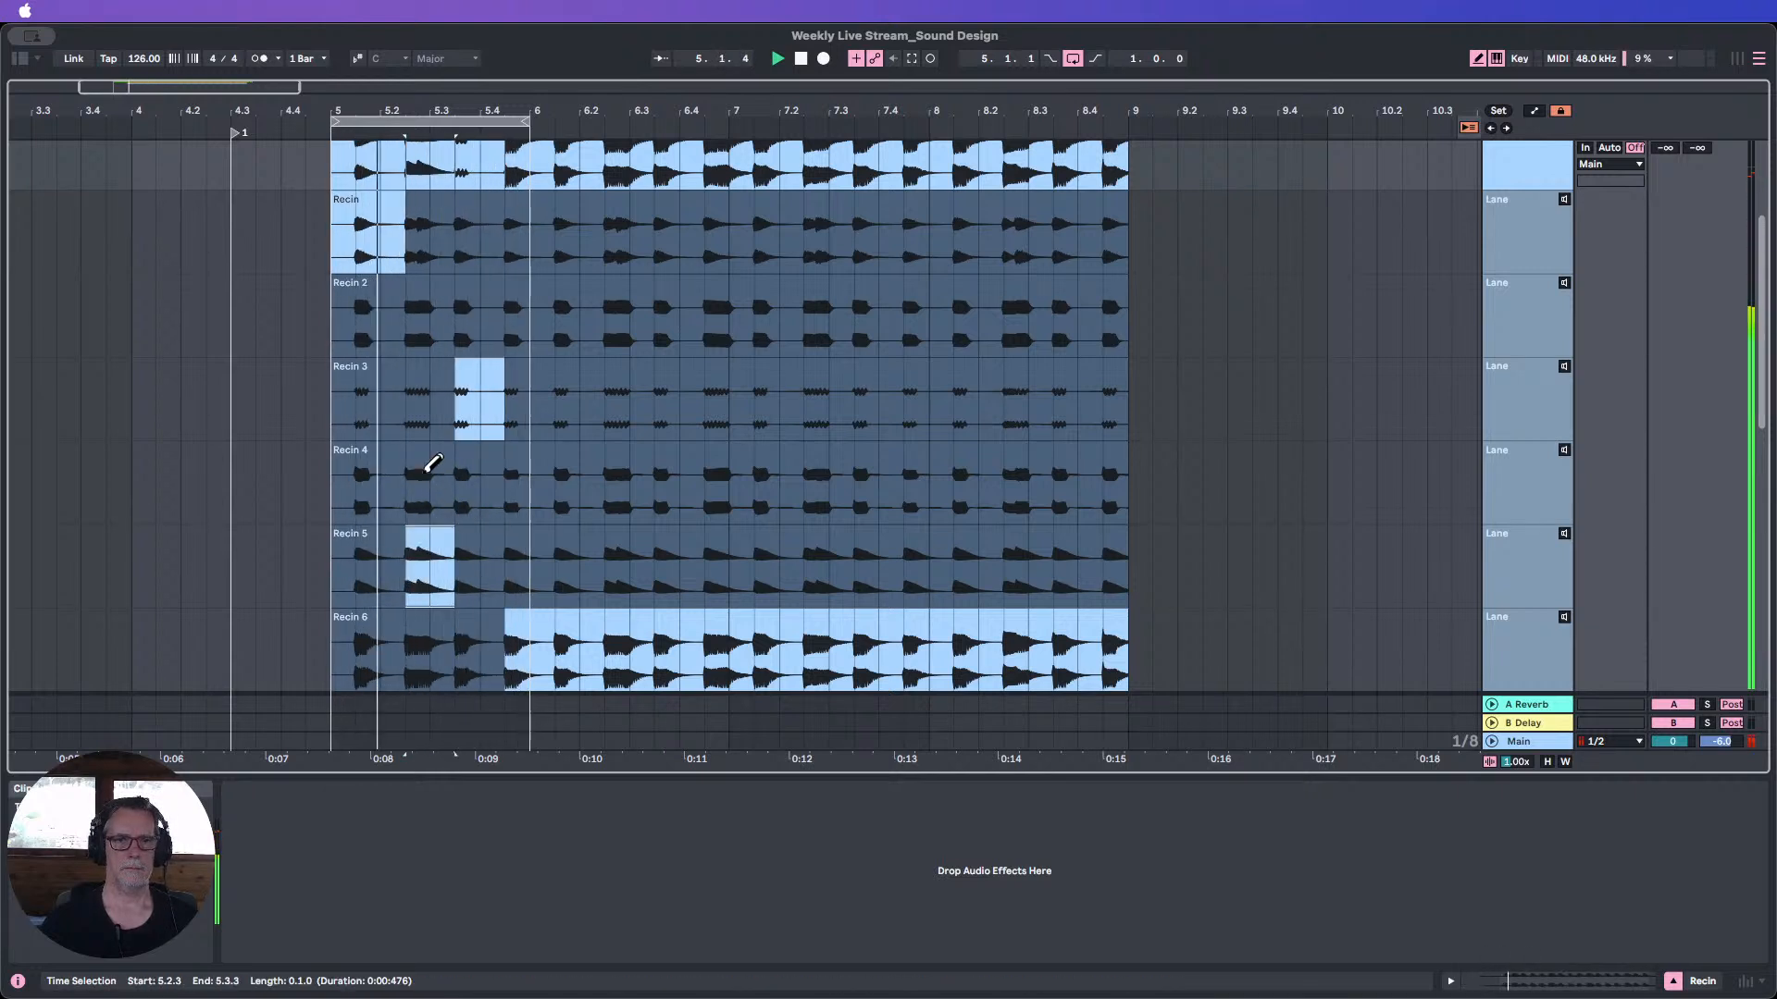
{"action": "left_click", "coordinate": [445, 439]}
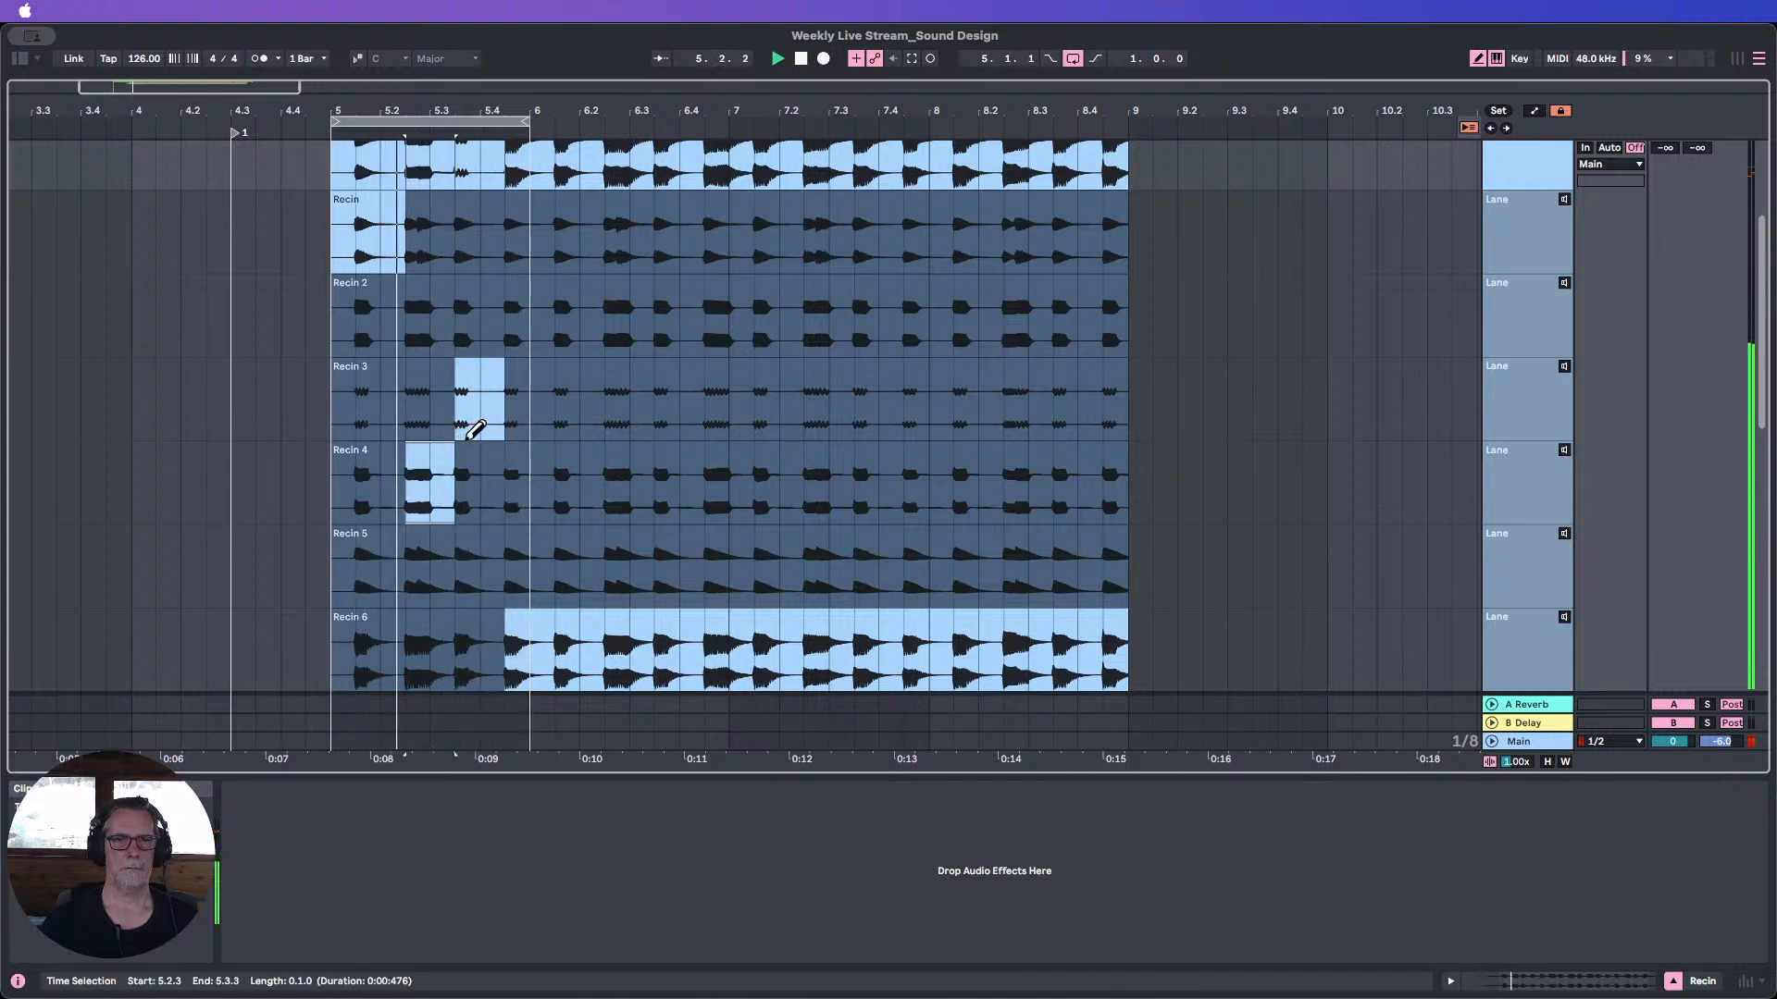
{"action": "left_click", "coordinate": [803, 59]}
{"action": "scroll", "coordinate": [633, 281], "scroll_direction": "up", "scroll_amount": 2}
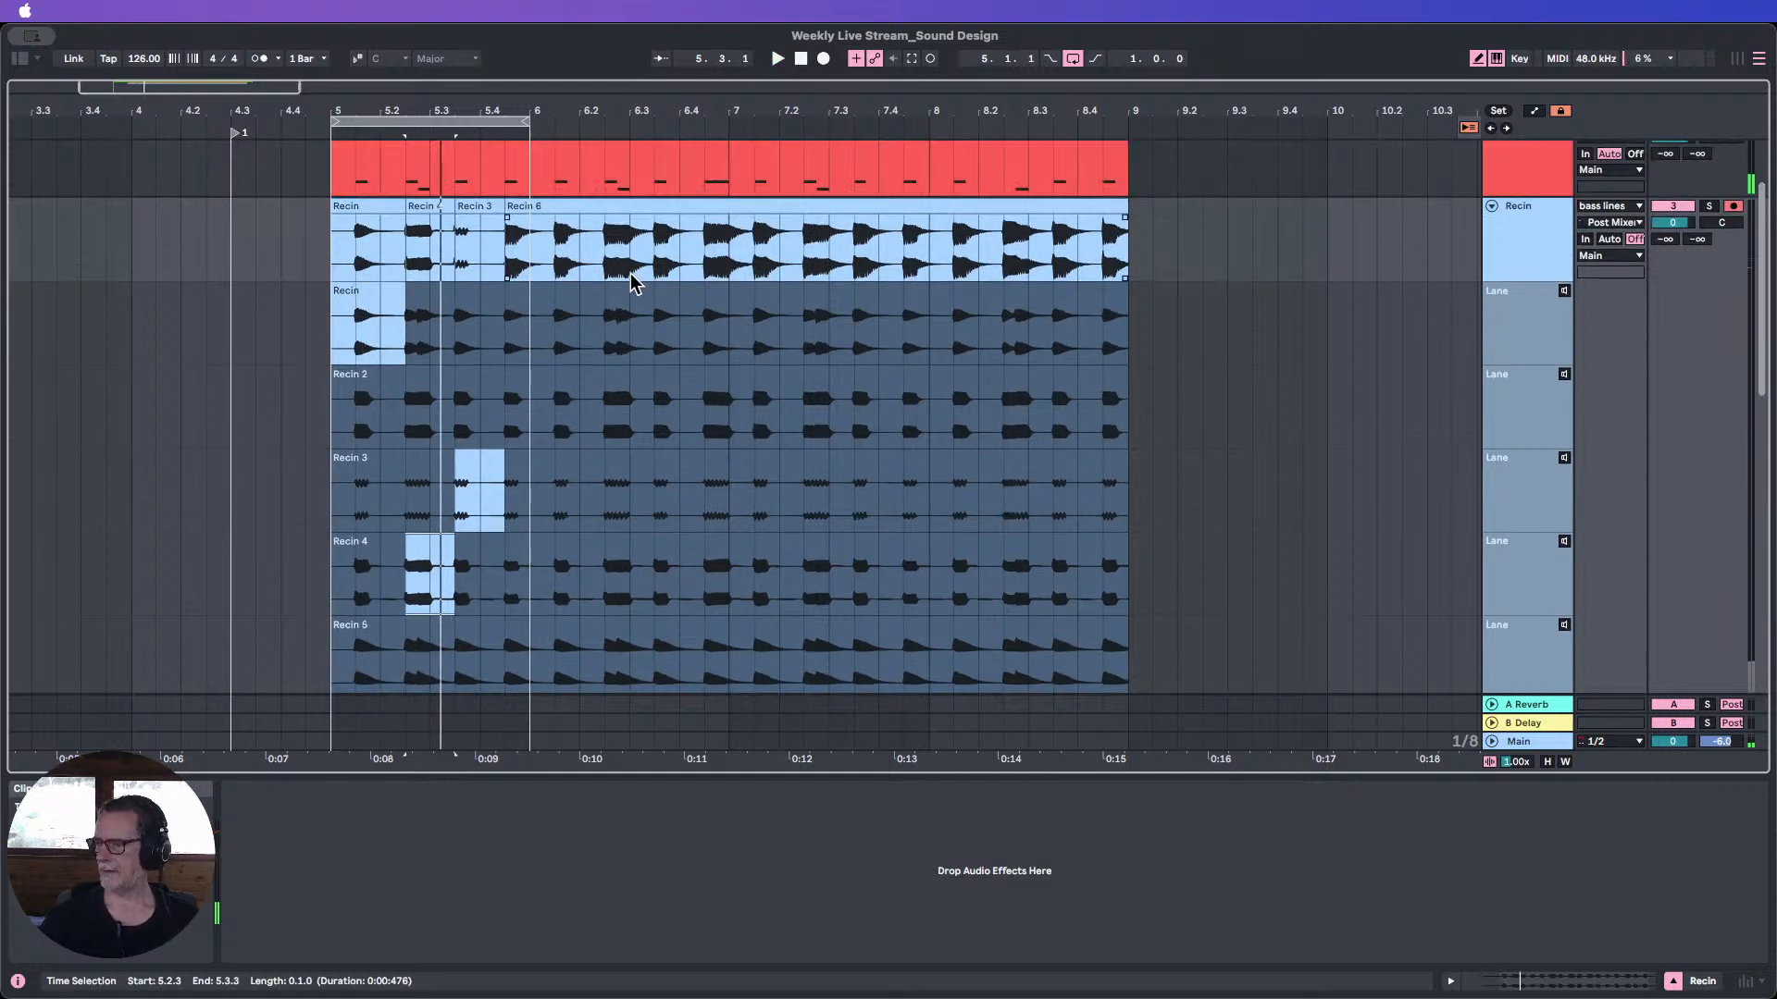
{"action": "scroll", "coordinate": [633, 281], "scroll_direction": "down", "scroll_amount": 1}
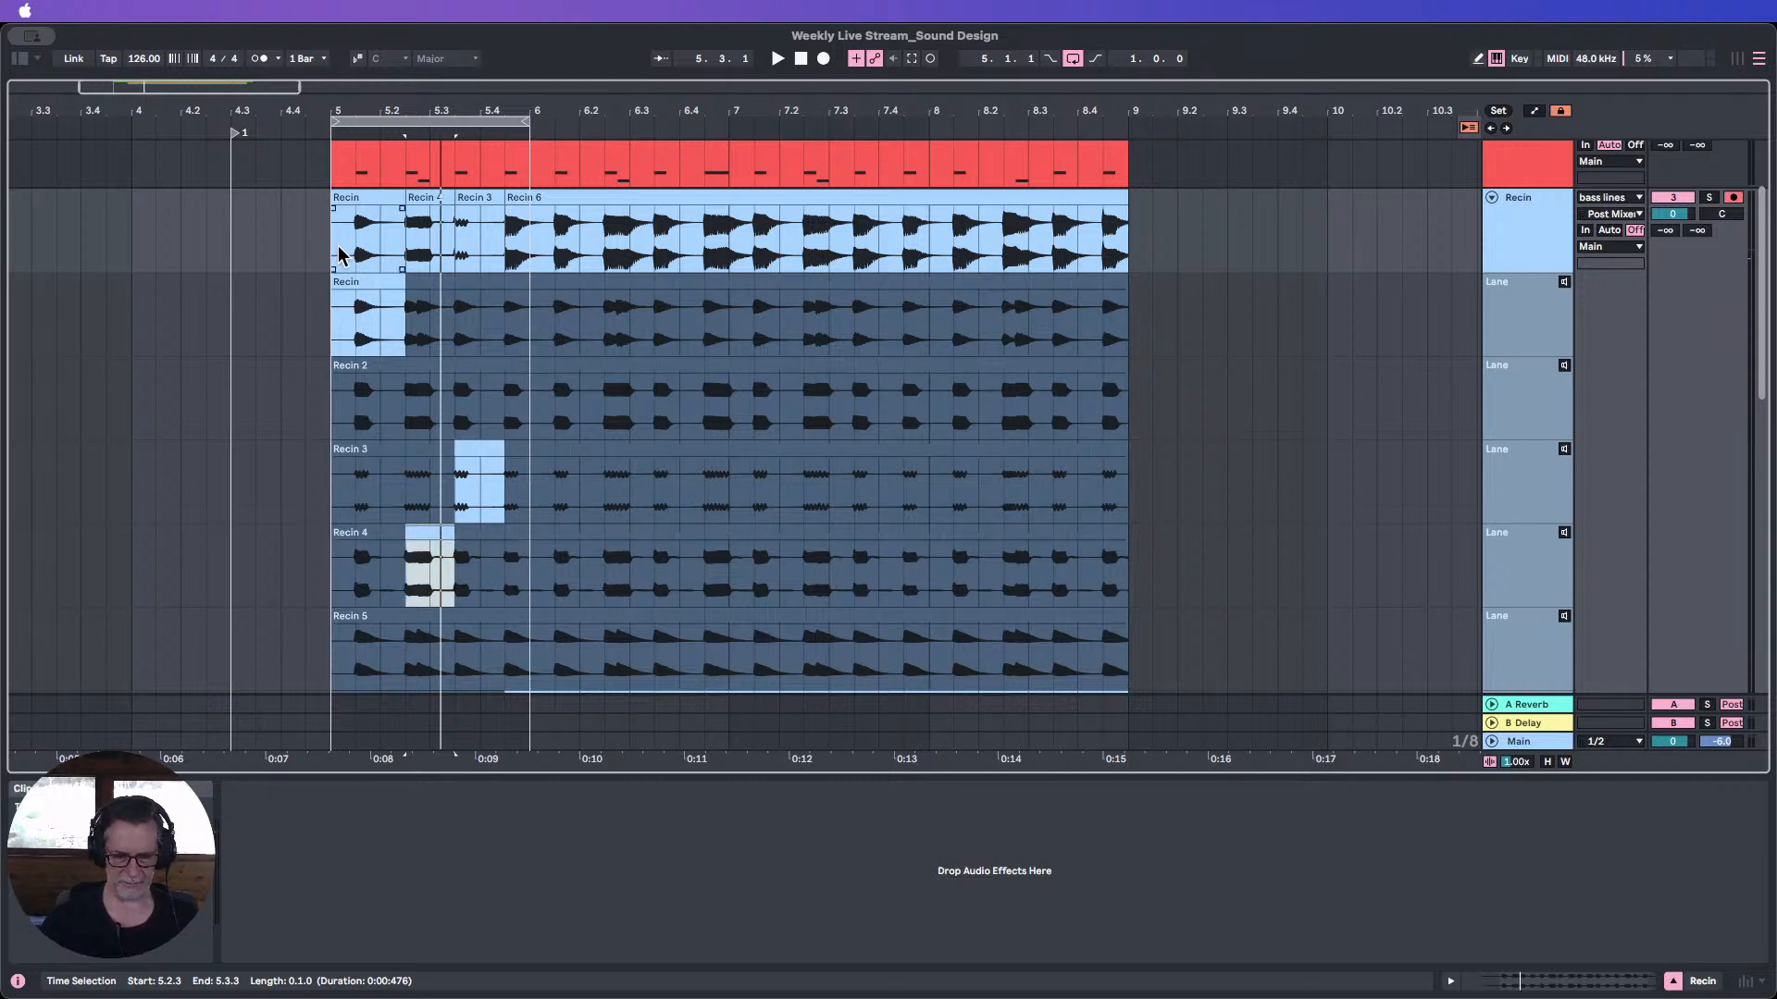
Select the Recin track's comp from 5.1.1 to 9.1.1 and look over which take lane feeds each section.
{"action": "left_click_drag", "start_coordinate": [334, 242], "coordinate": [1110, 226]}
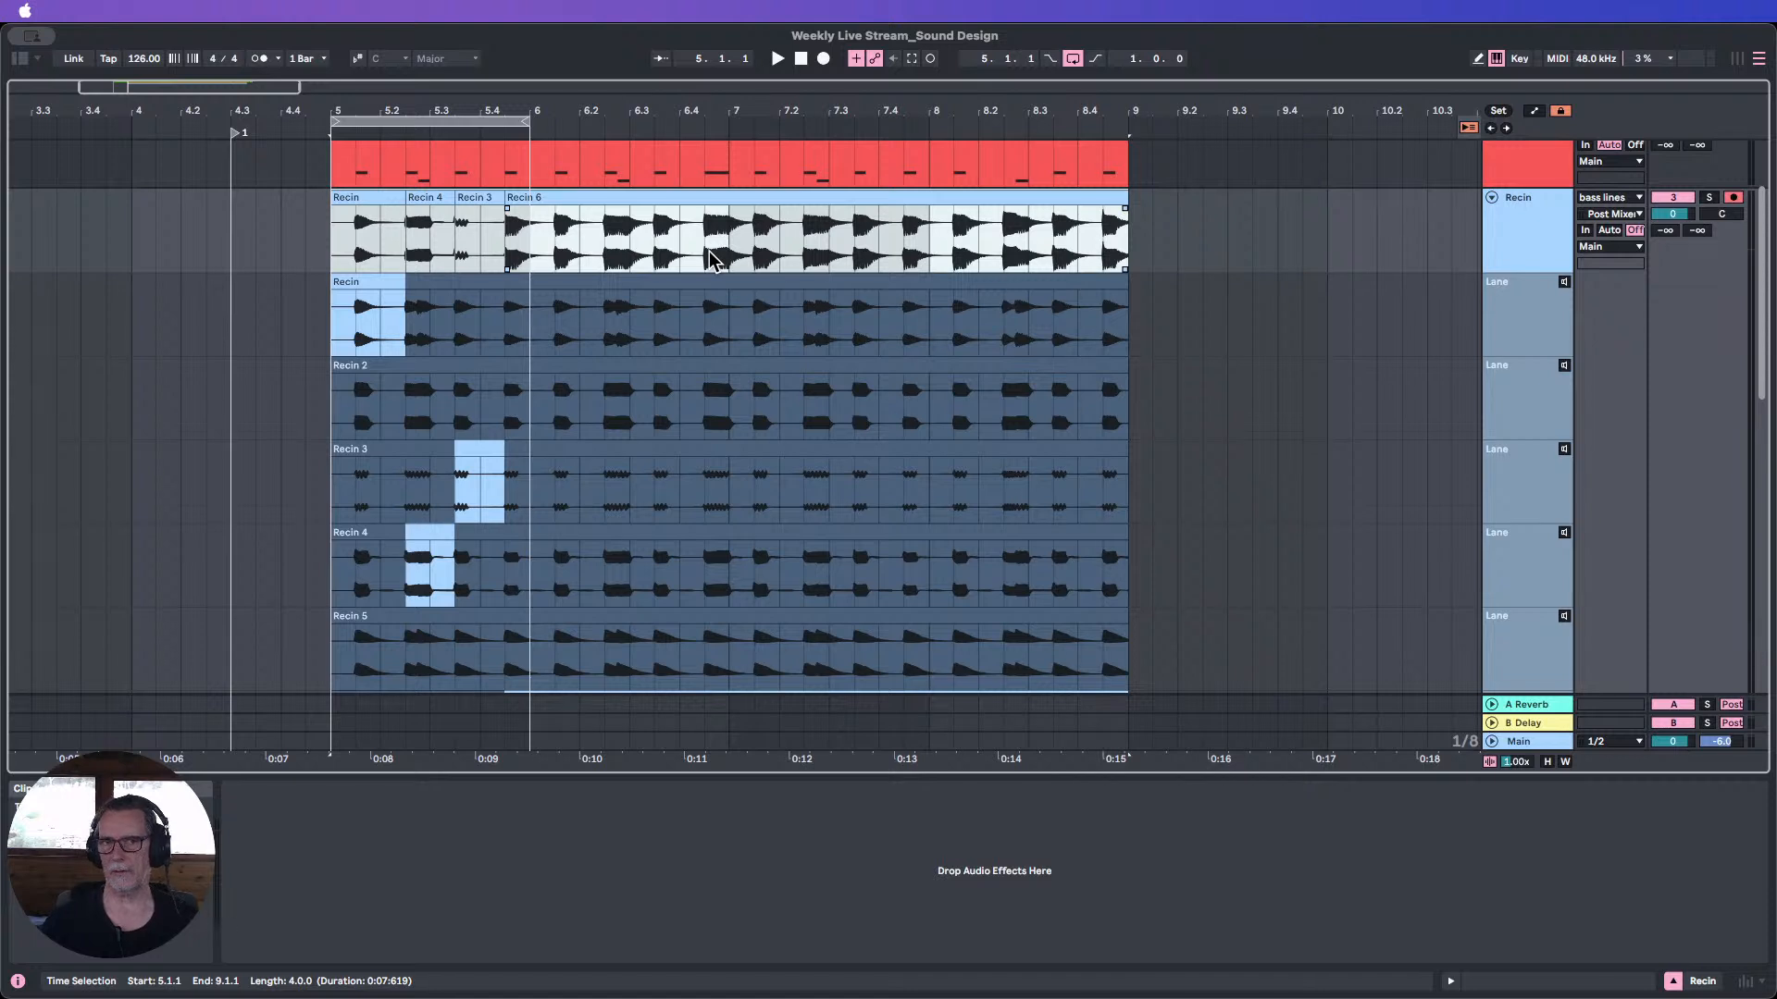
{"action": "scroll", "coordinate": [361, 324], "scroll_direction": "down", "scroll_amount": 3}
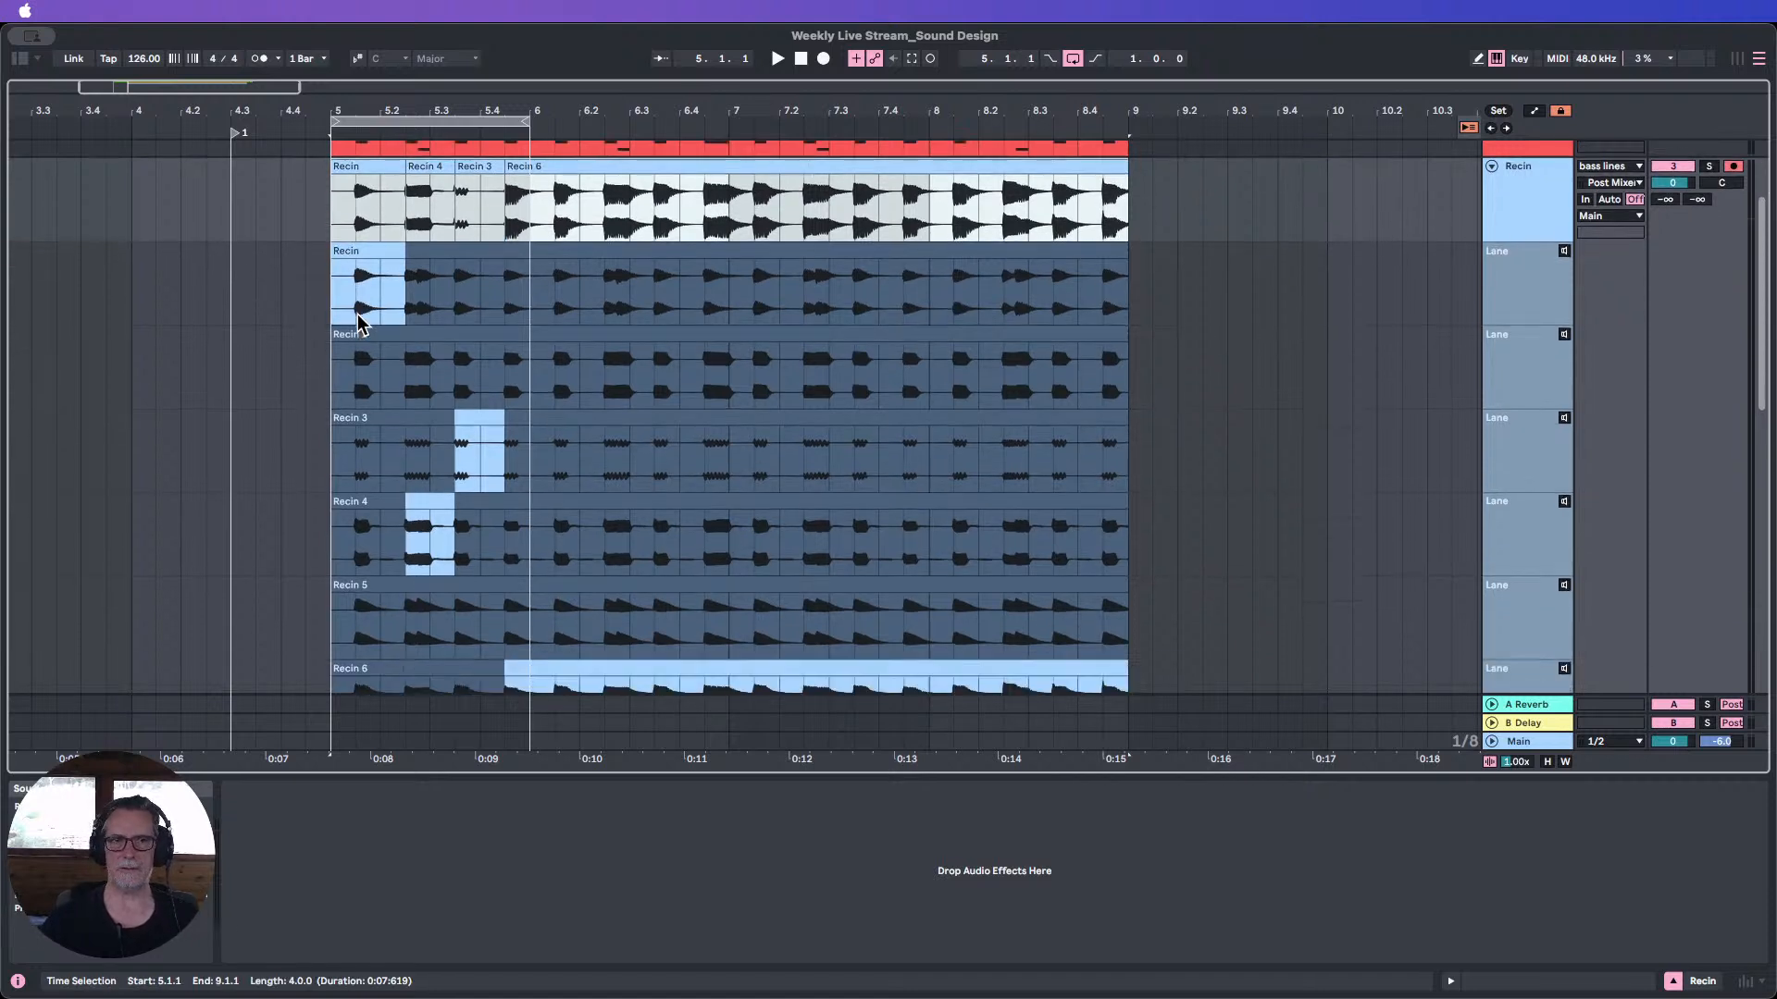
{"action": "scroll", "coordinate": [362, 379], "scroll_direction": "down", "scroll_amount": 3}
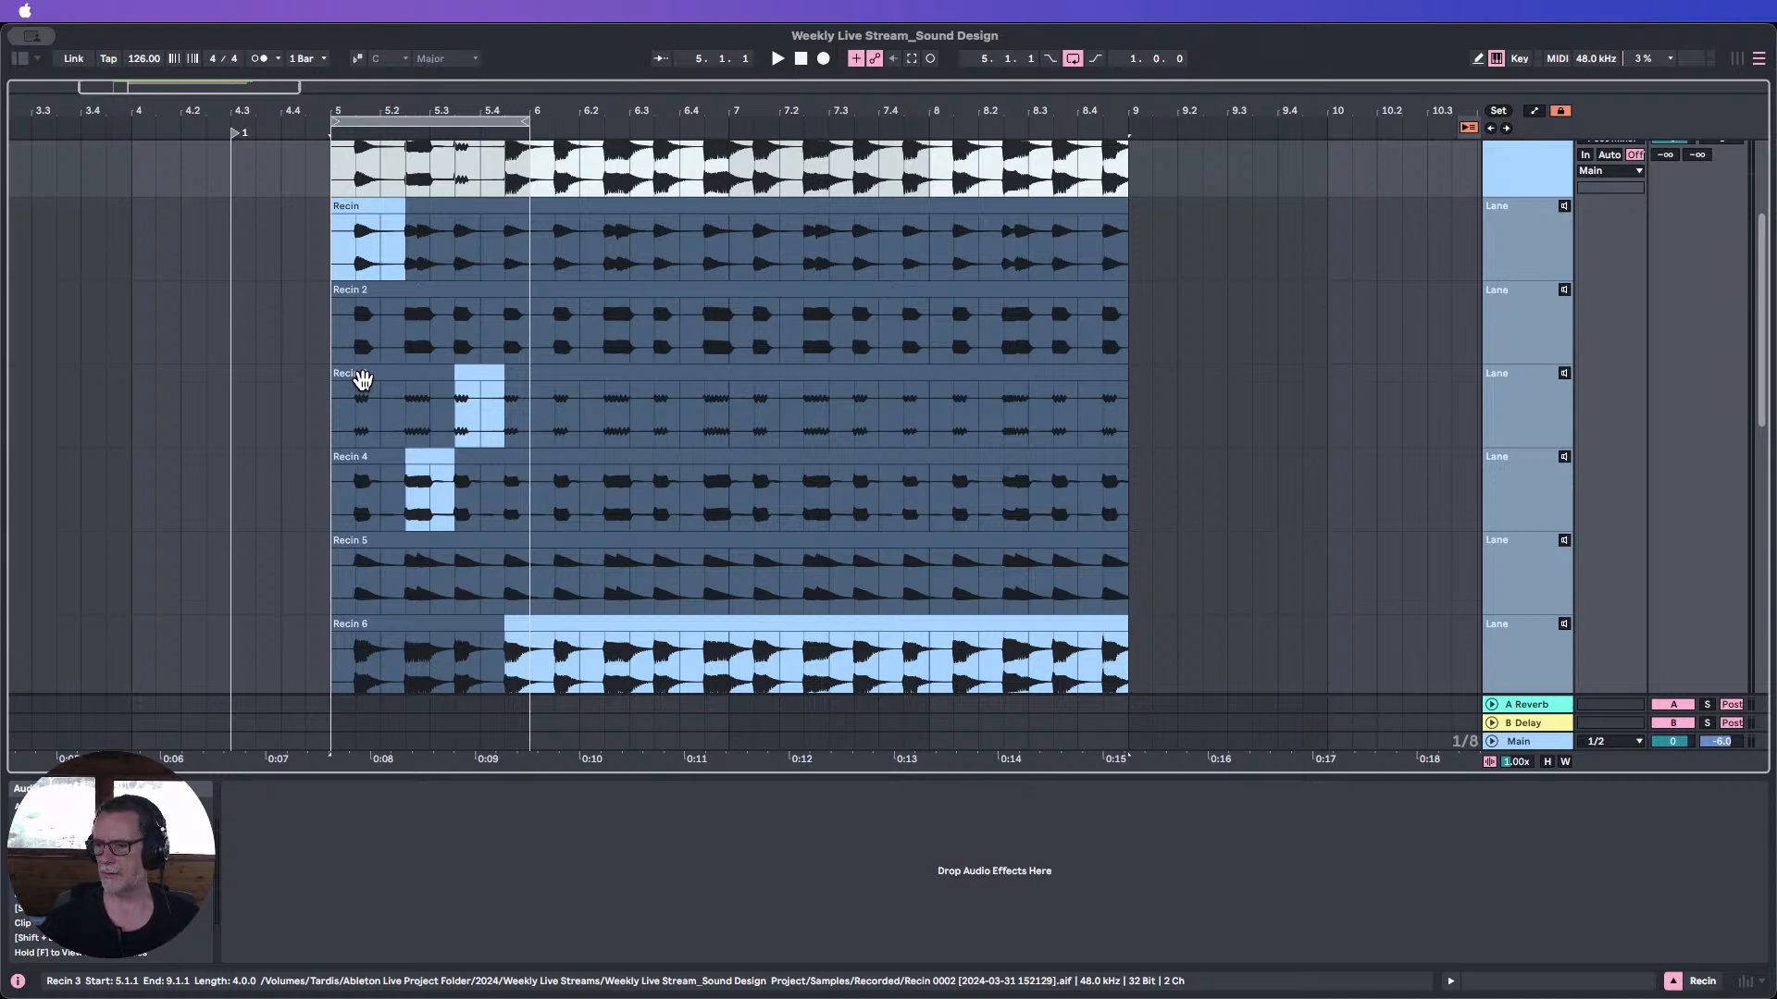
{"action": "scroll", "coordinate": [403, 239], "scroll_direction": "up", "scroll_amount": 5}
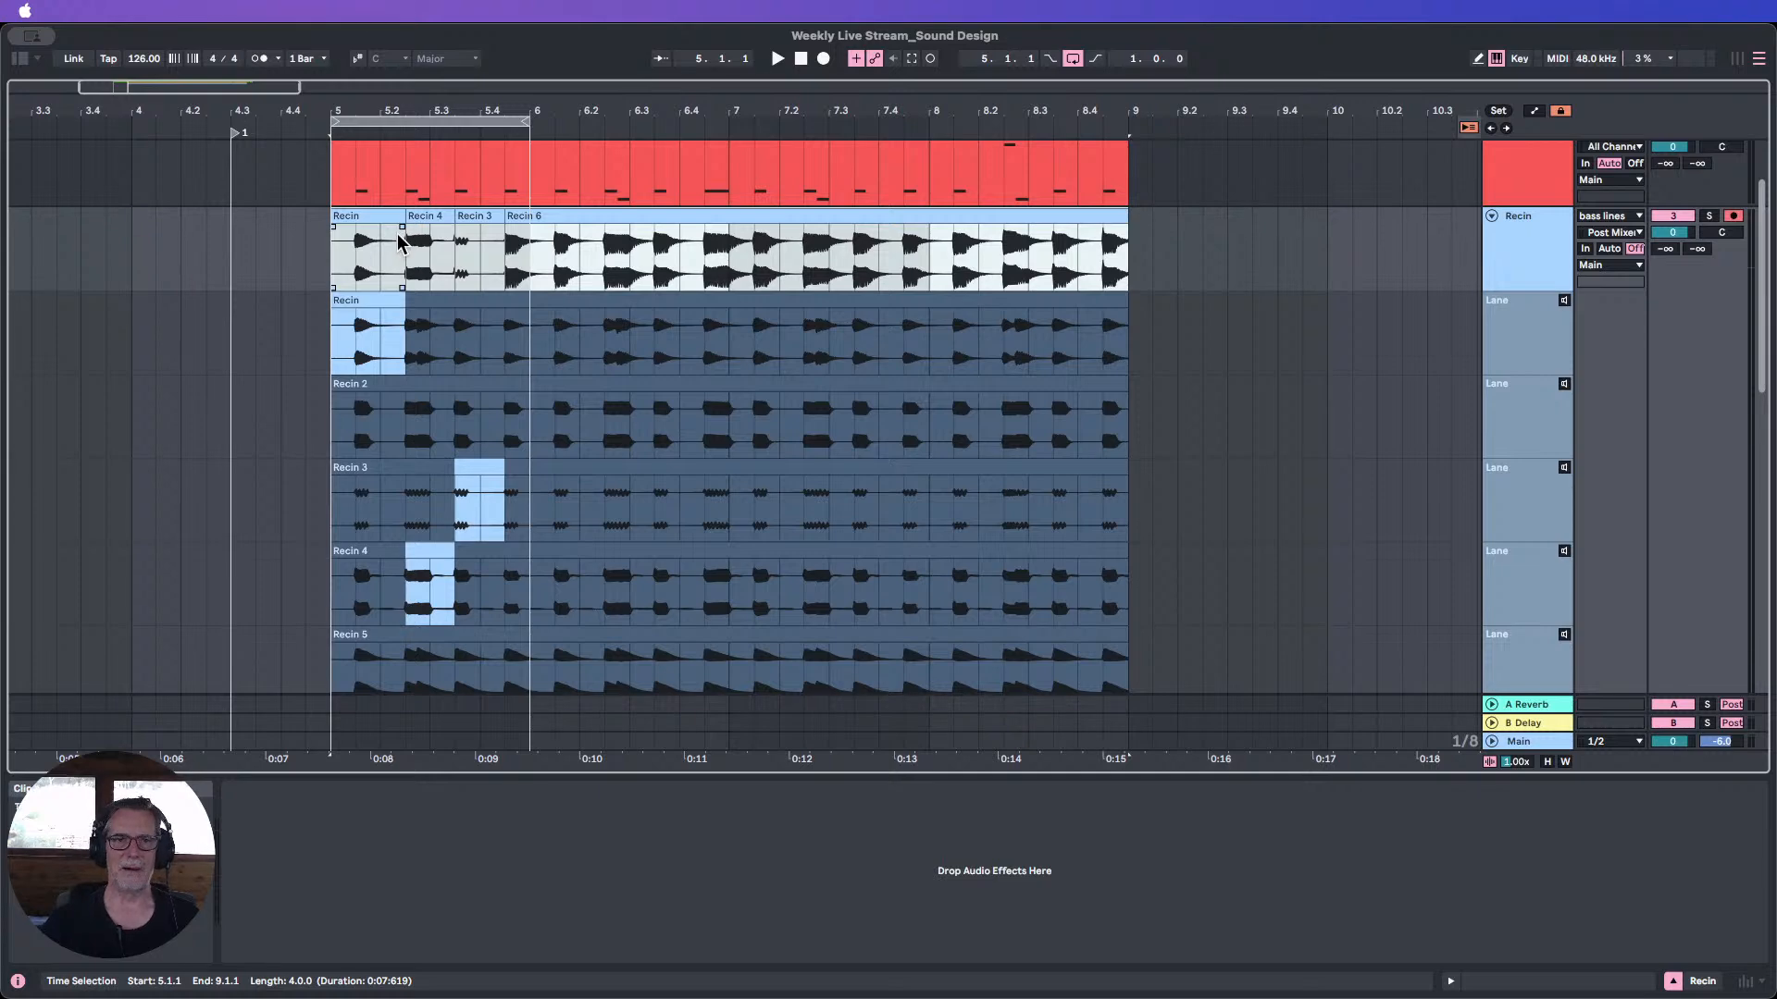
Open the first take's clip for editing and recolor it orange.
{"action": "left_click_drag", "start_coordinate": [391, 114], "coordinate": [560, 105]}
{"action": "double_click", "coordinate": [460, 301]}
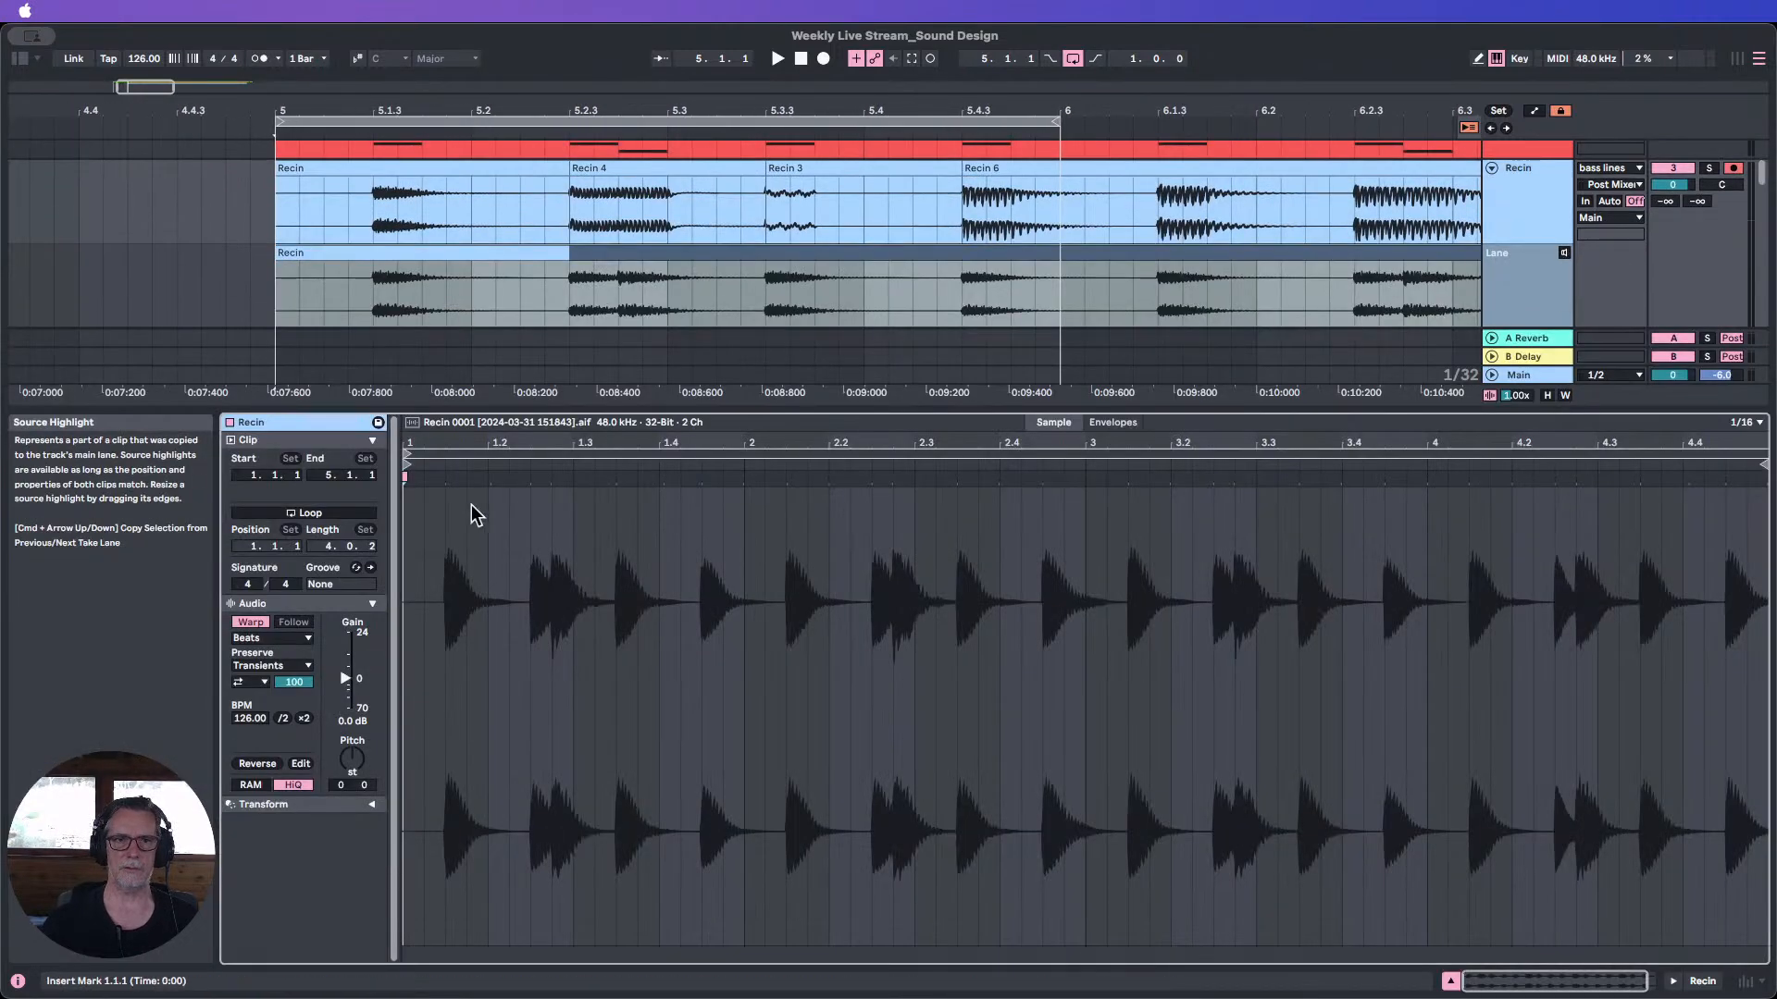
{"action": "left_click", "coordinate": [452, 257]}
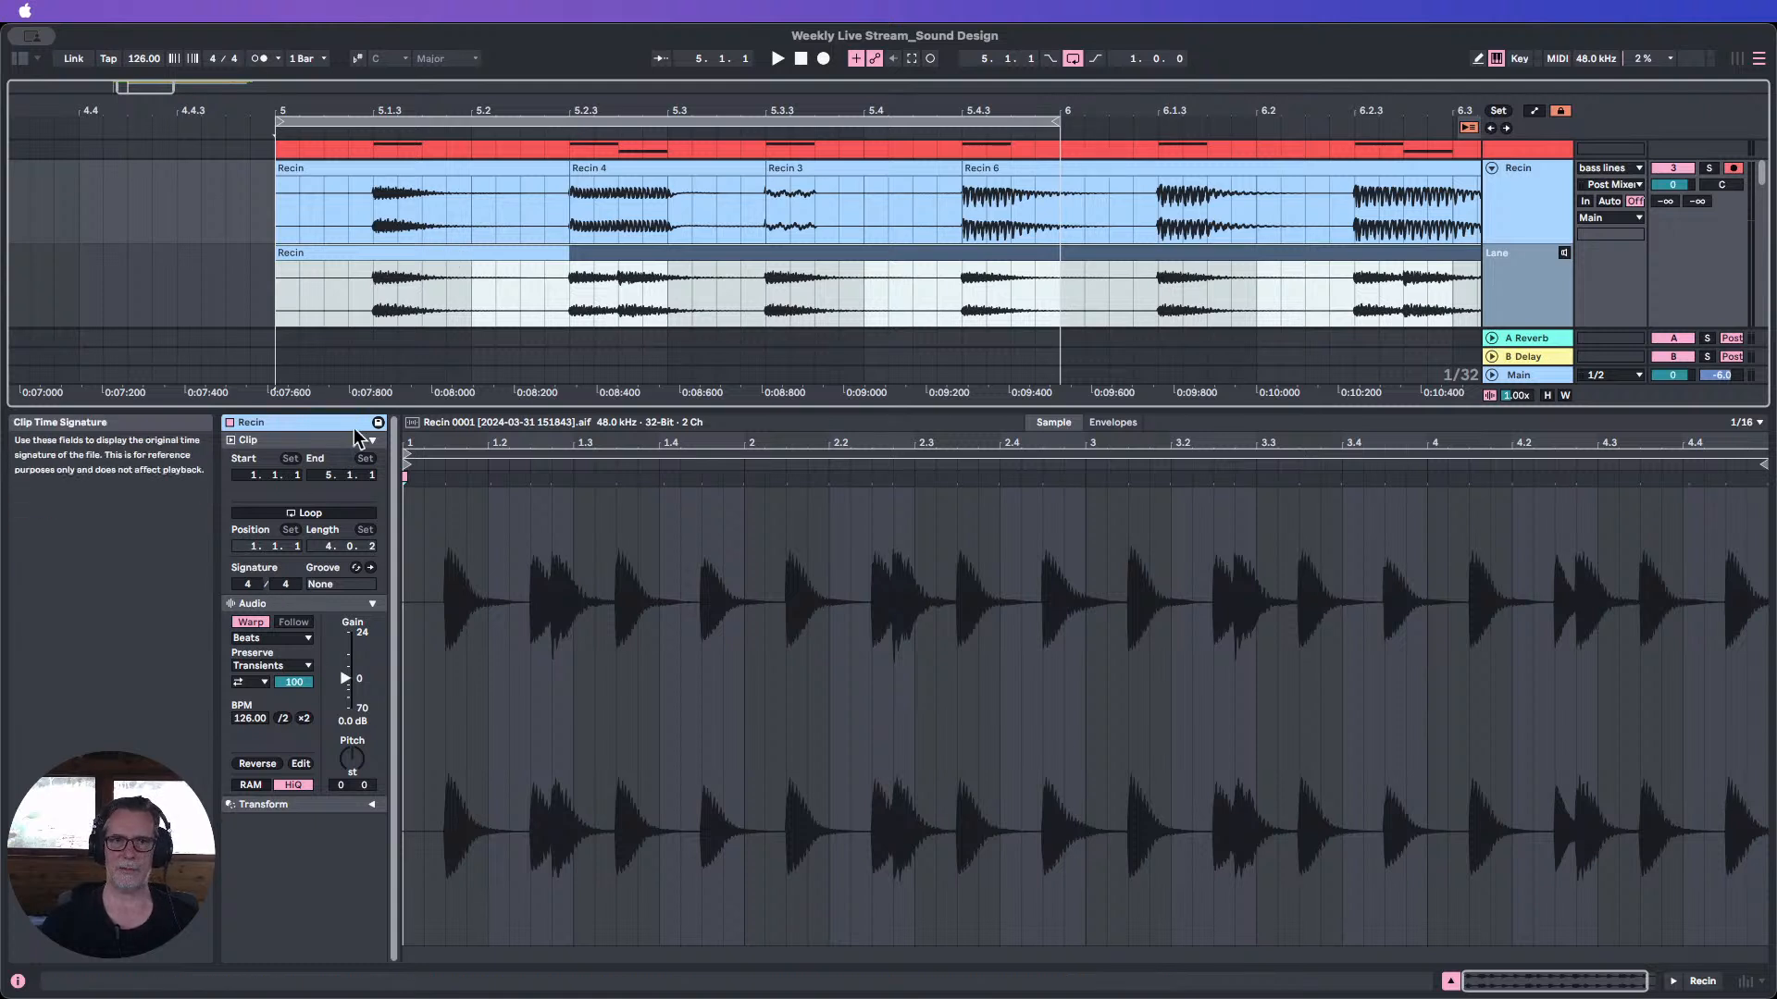
{"action": "scroll", "coordinate": [420, 260], "scroll_direction": "down", "scroll_amount": 1}
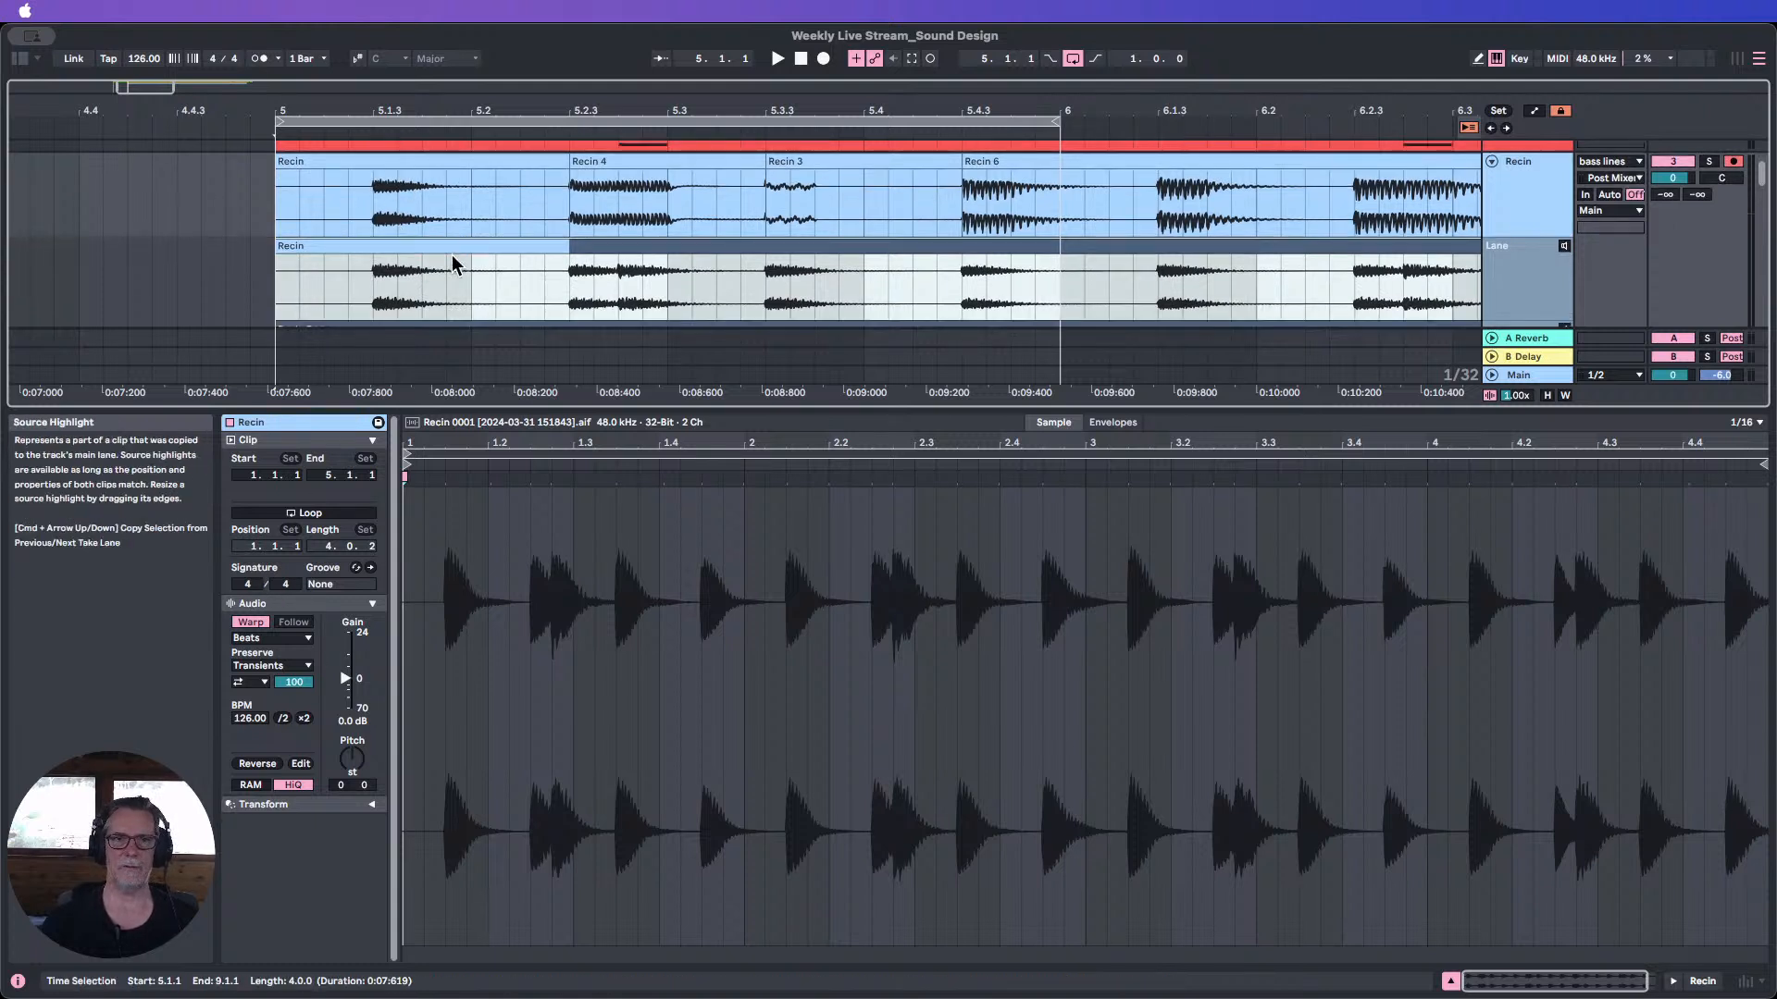
{"action": "scroll", "coordinate": [463, 258], "scroll_direction": "down", "scroll_amount": 2}
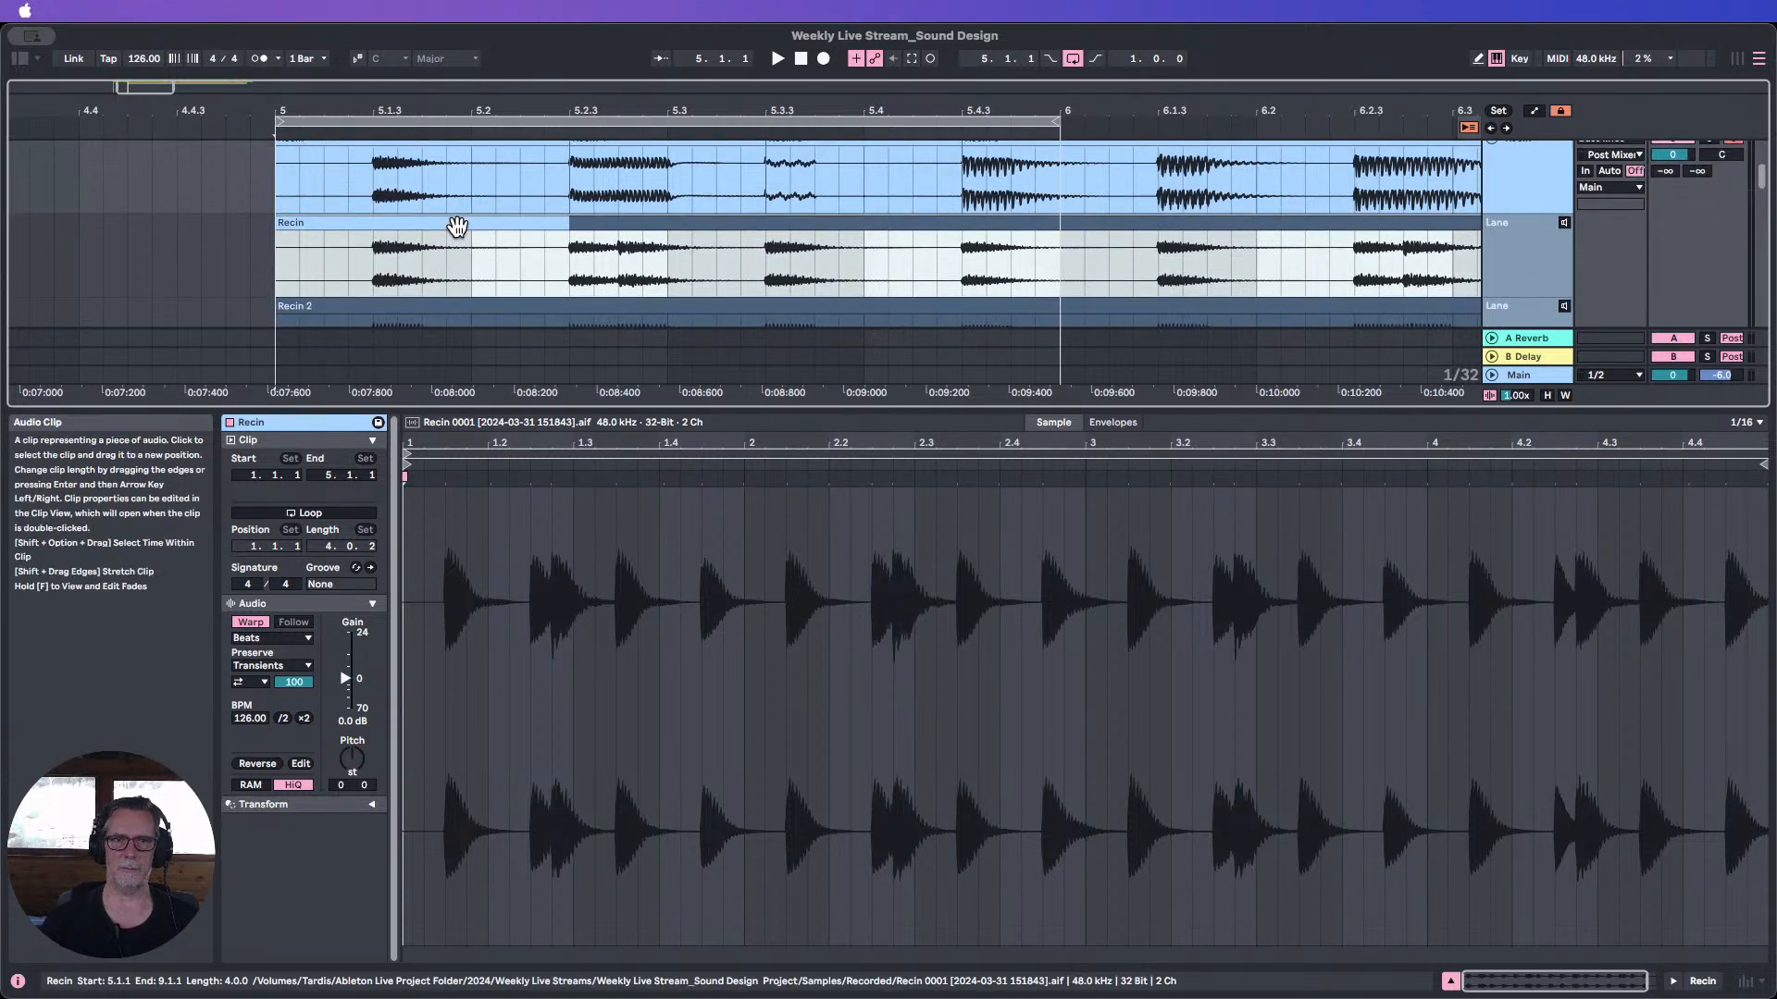
{"action": "right_click", "coordinate": [461, 228]}
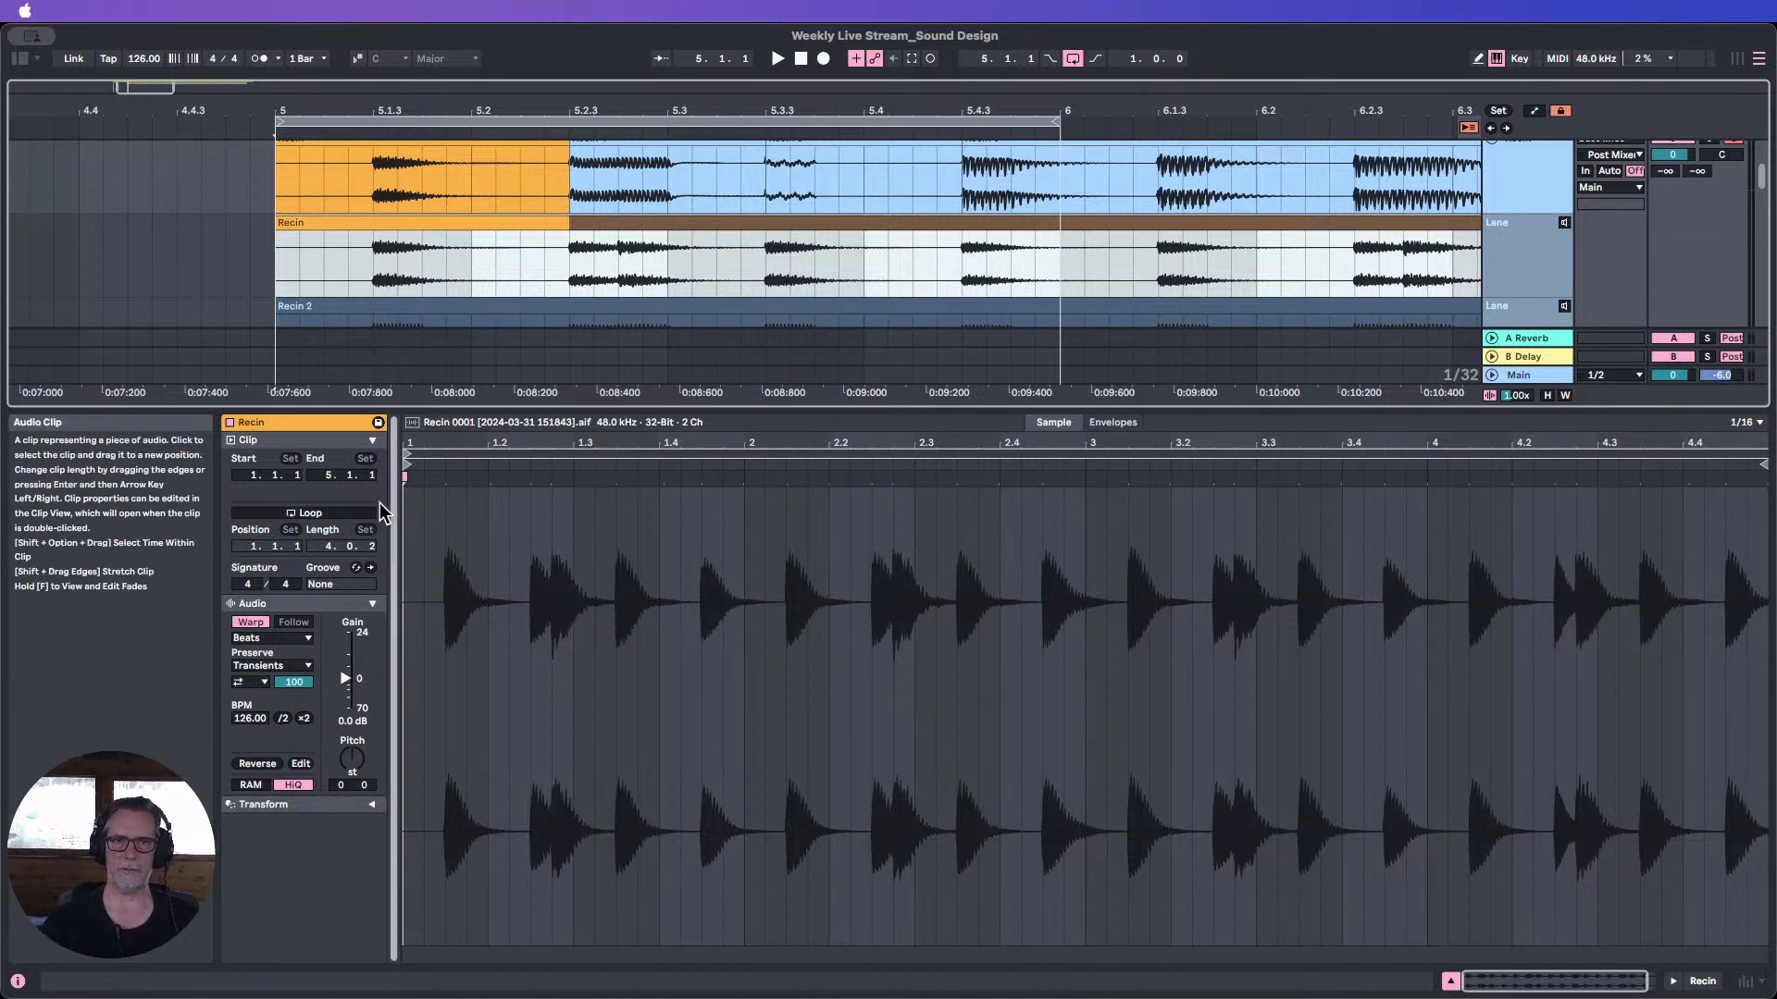
Try transposing the first take's clip by -18 semitones, and reset its pitch to 0.
{"action": "left_click_drag", "start_coordinate": [344, 677], "coordinate": [345, 679]}
{"action": "key", "text": "super+z"}
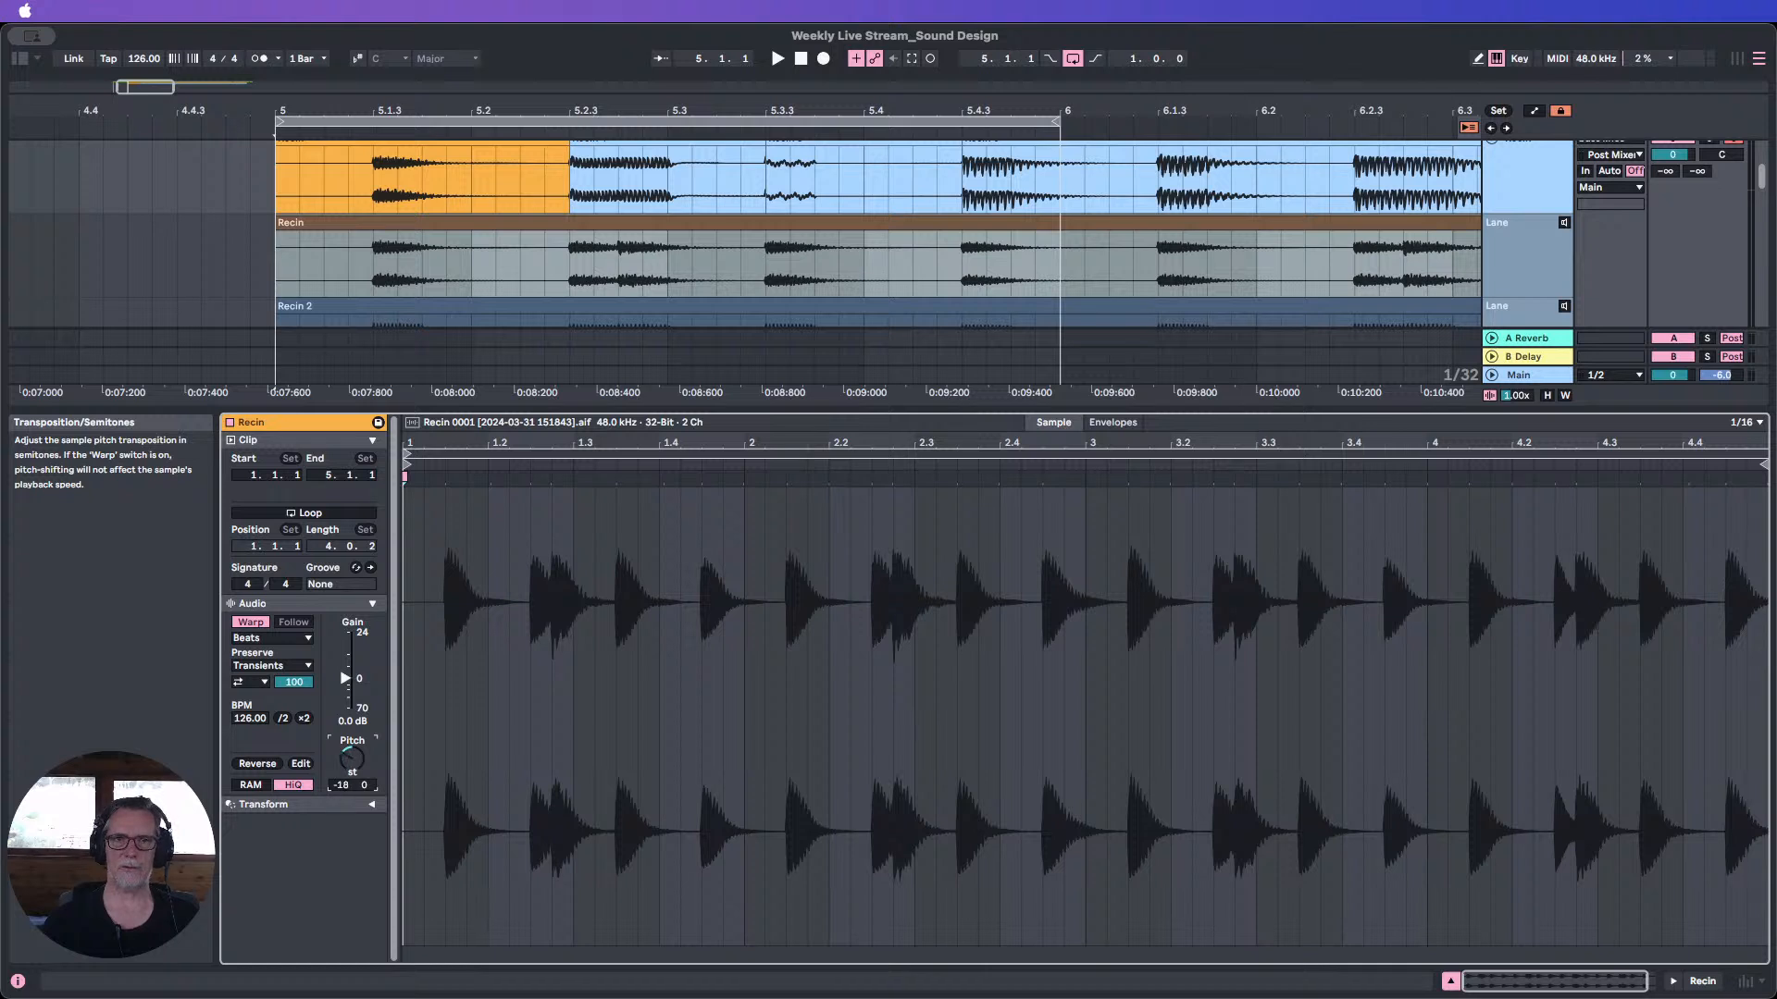
{"action": "key", "text": "Delete"}
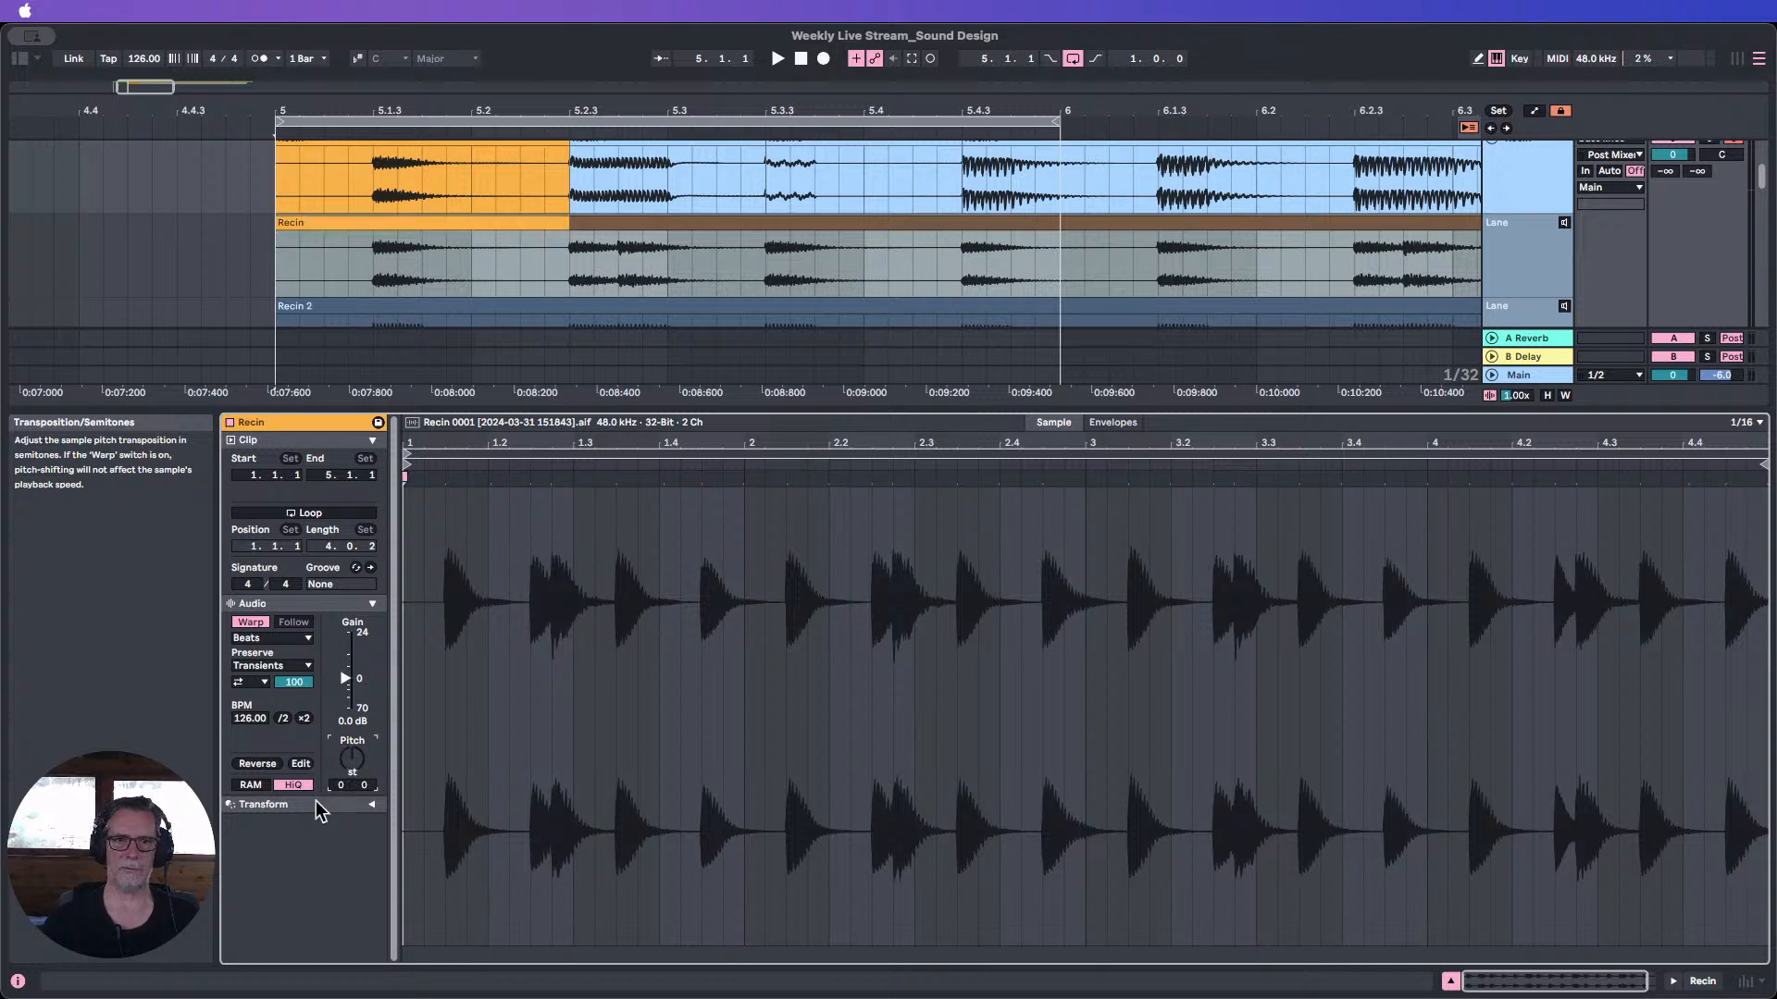
Close the first take's clip details and undo its color change.
{"action": "left_click", "coordinate": [1449, 983]}
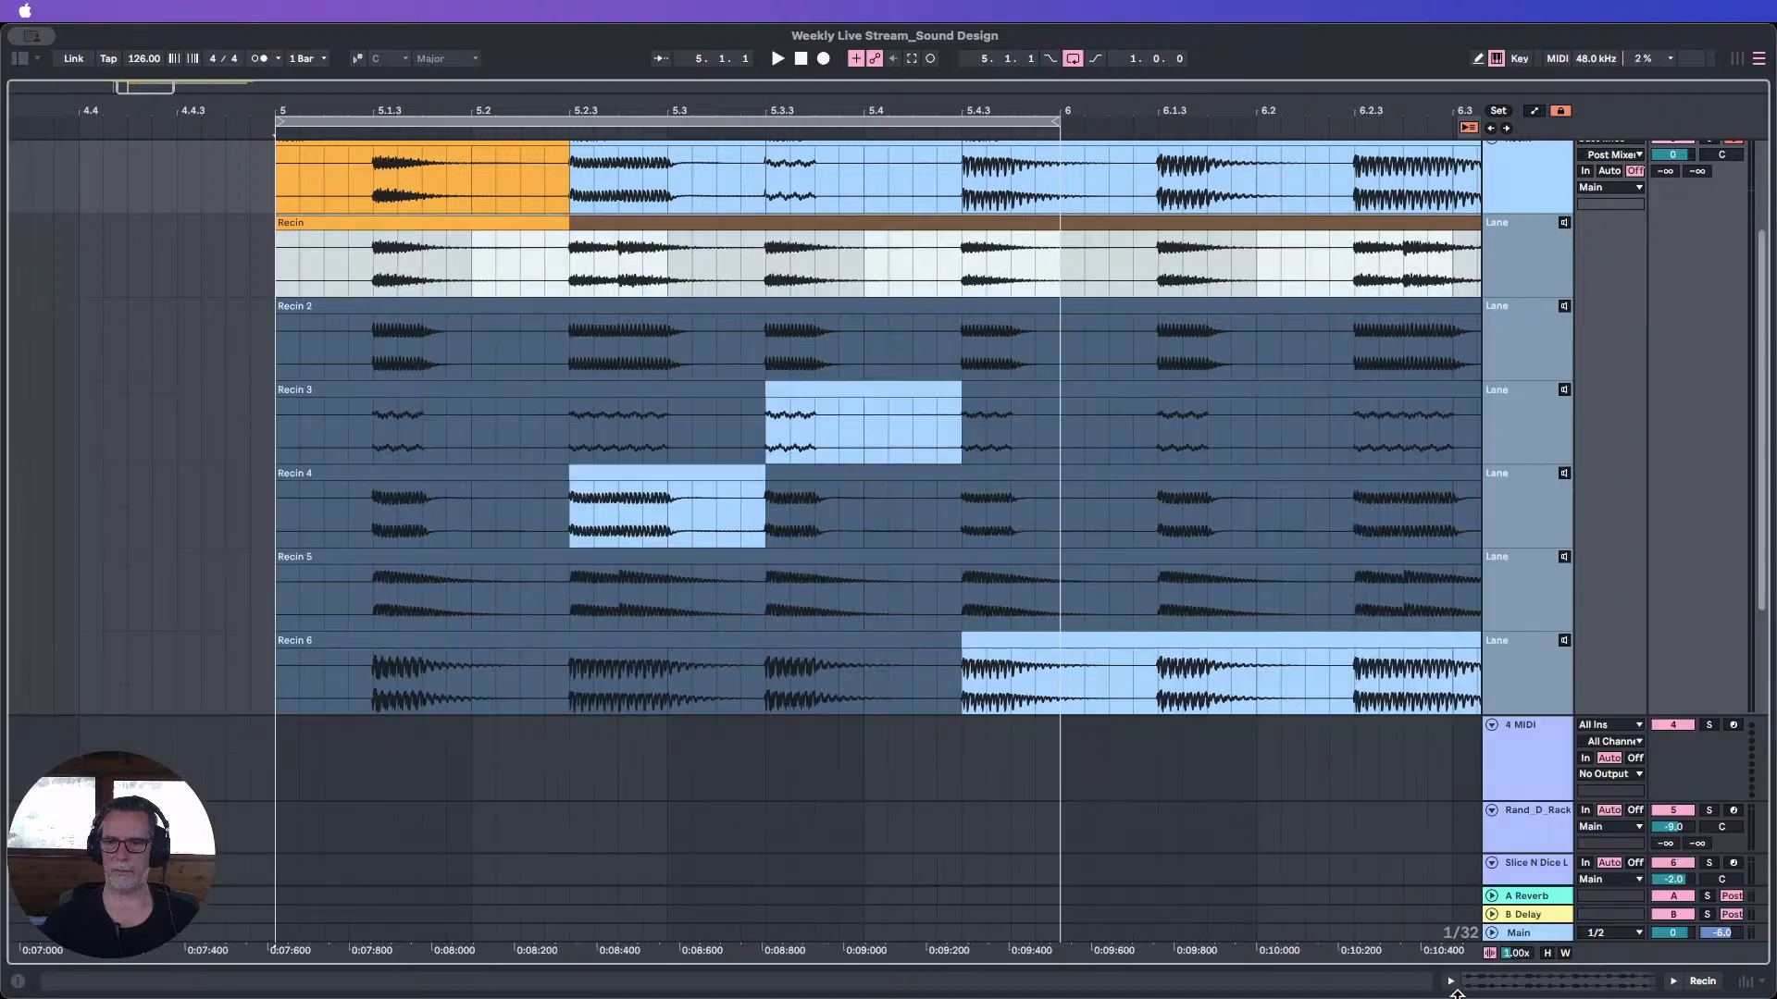
{"action": "scroll", "coordinate": [535, 483], "scroll_direction": "up", "scroll_amount": 2}
{"action": "key", "text": "super+z"}
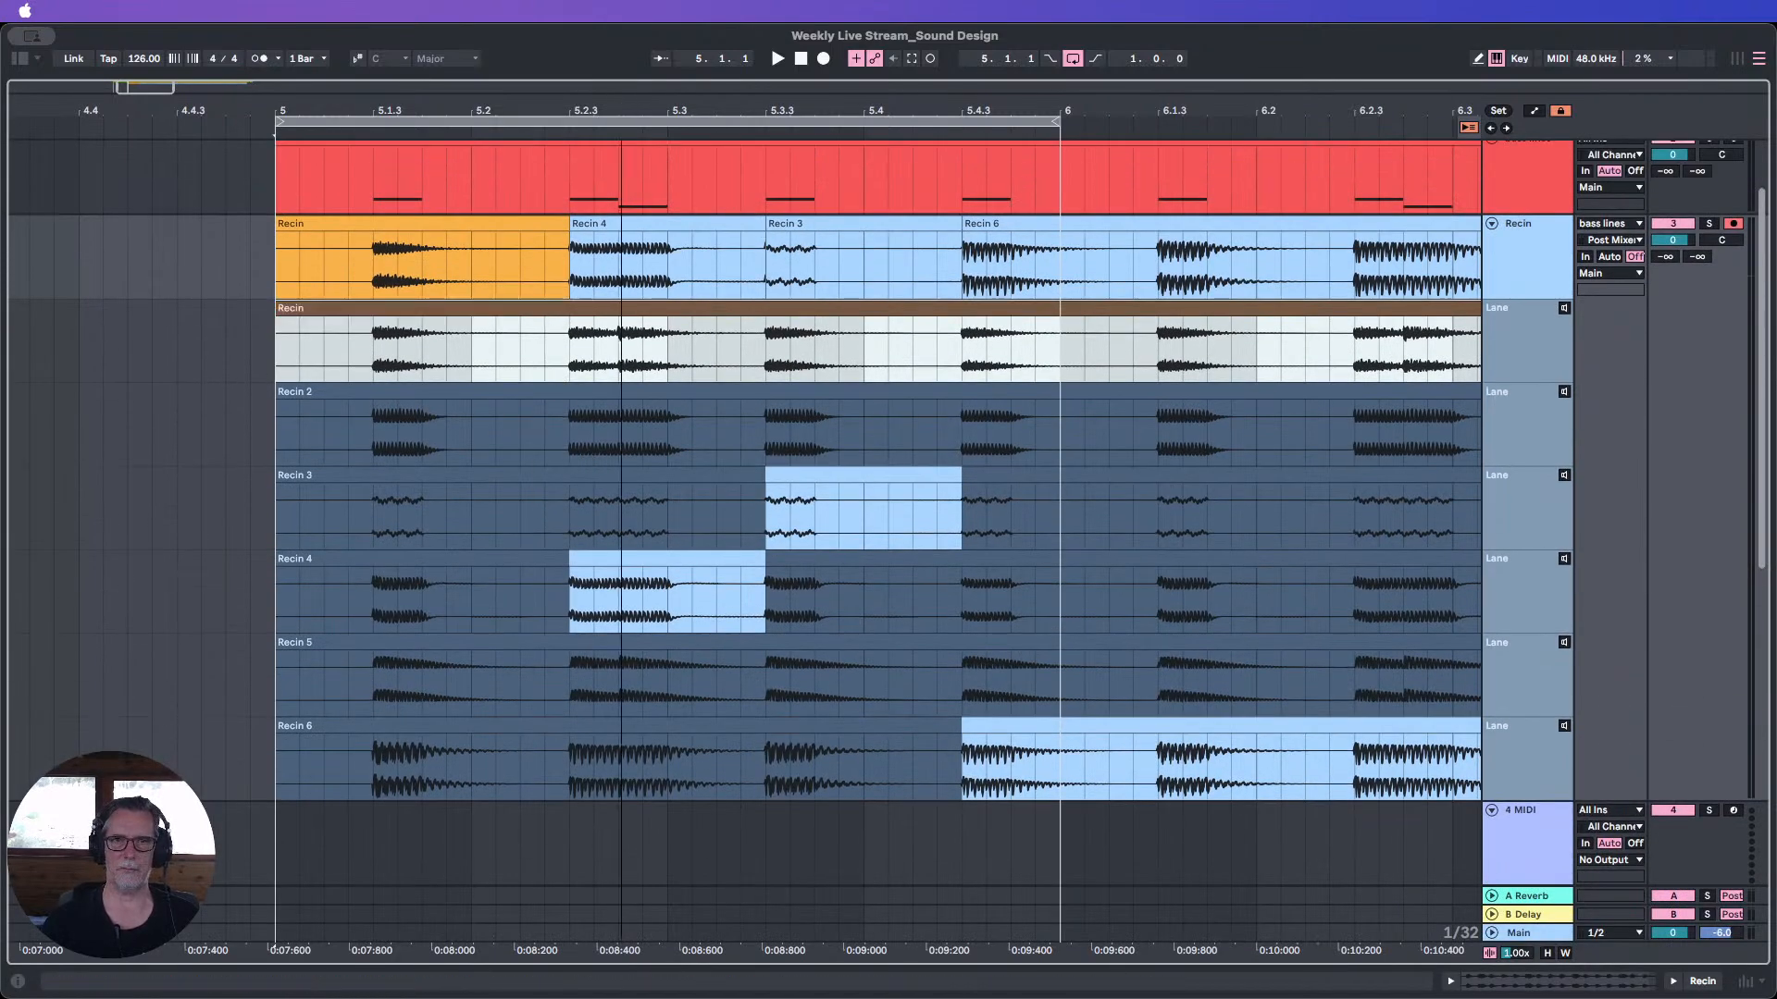
{"action": "left_click_drag", "start_coordinate": [550, 110], "coordinate": [370, 76]}
{"action": "key", "text": "super+z"}
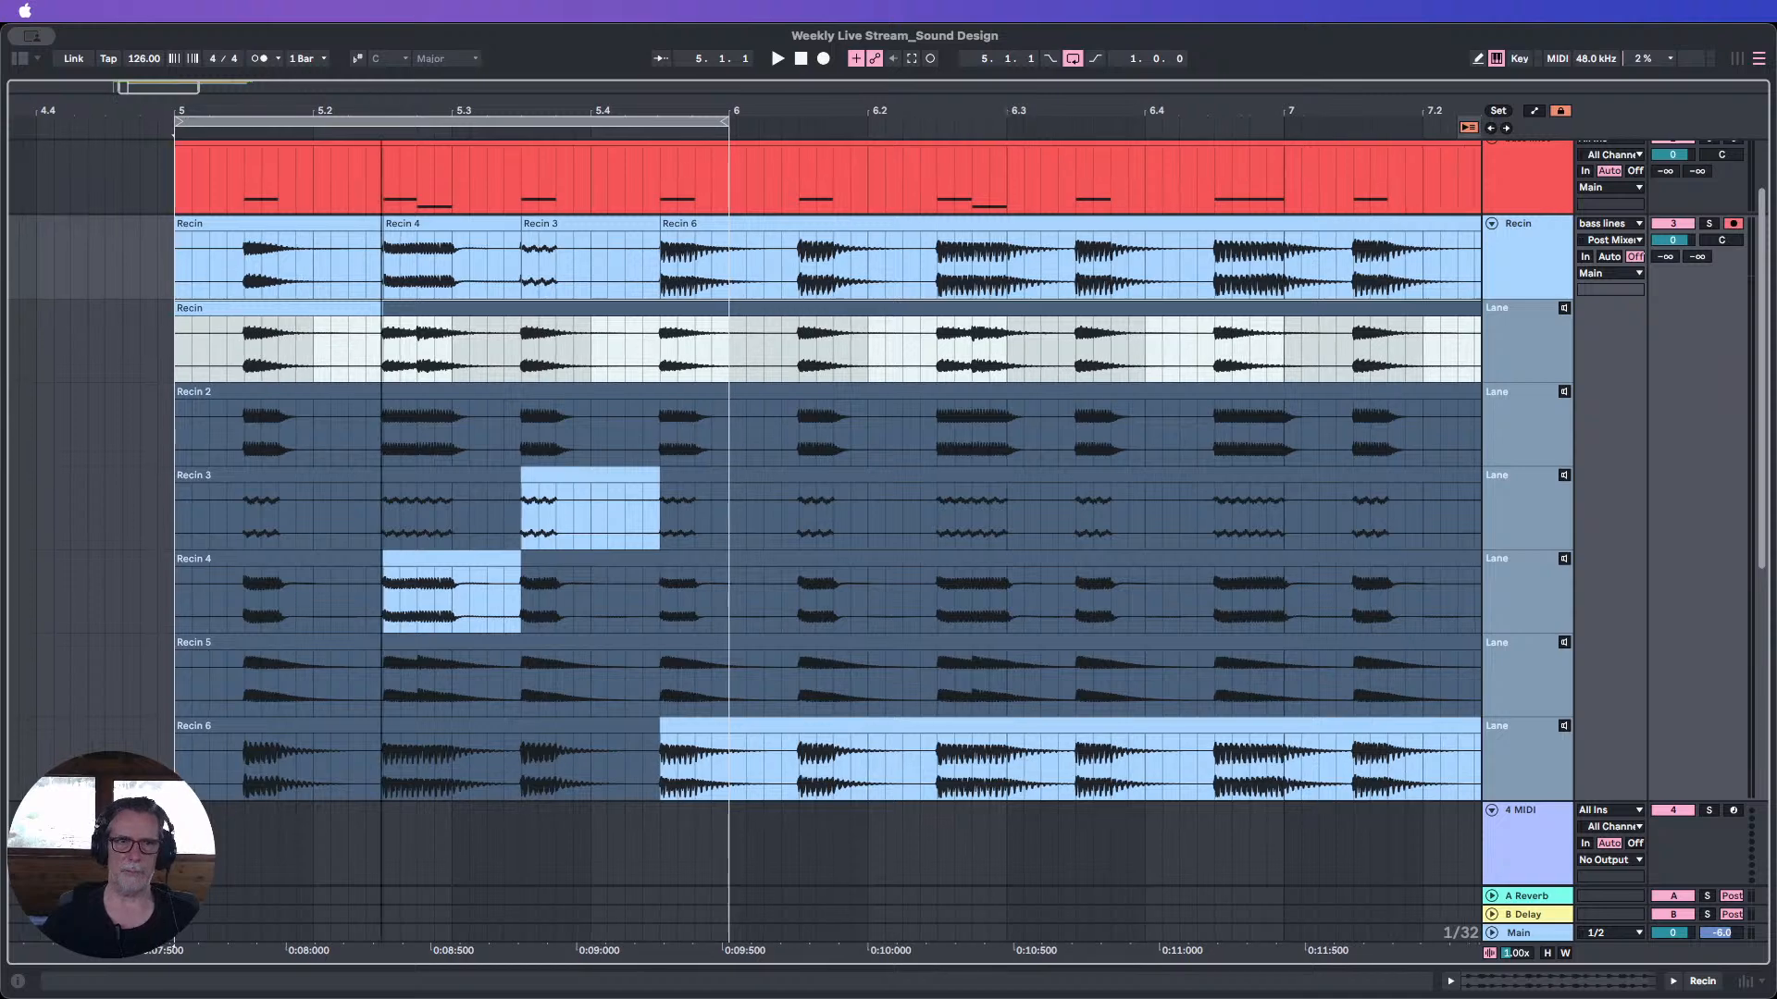
Examine up close the crossfade at 5.2.3 where the comp switches from the first to the fourth take.
{"action": "left_click_drag", "start_coordinate": [375, 116], "coordinate": [433, 237]}
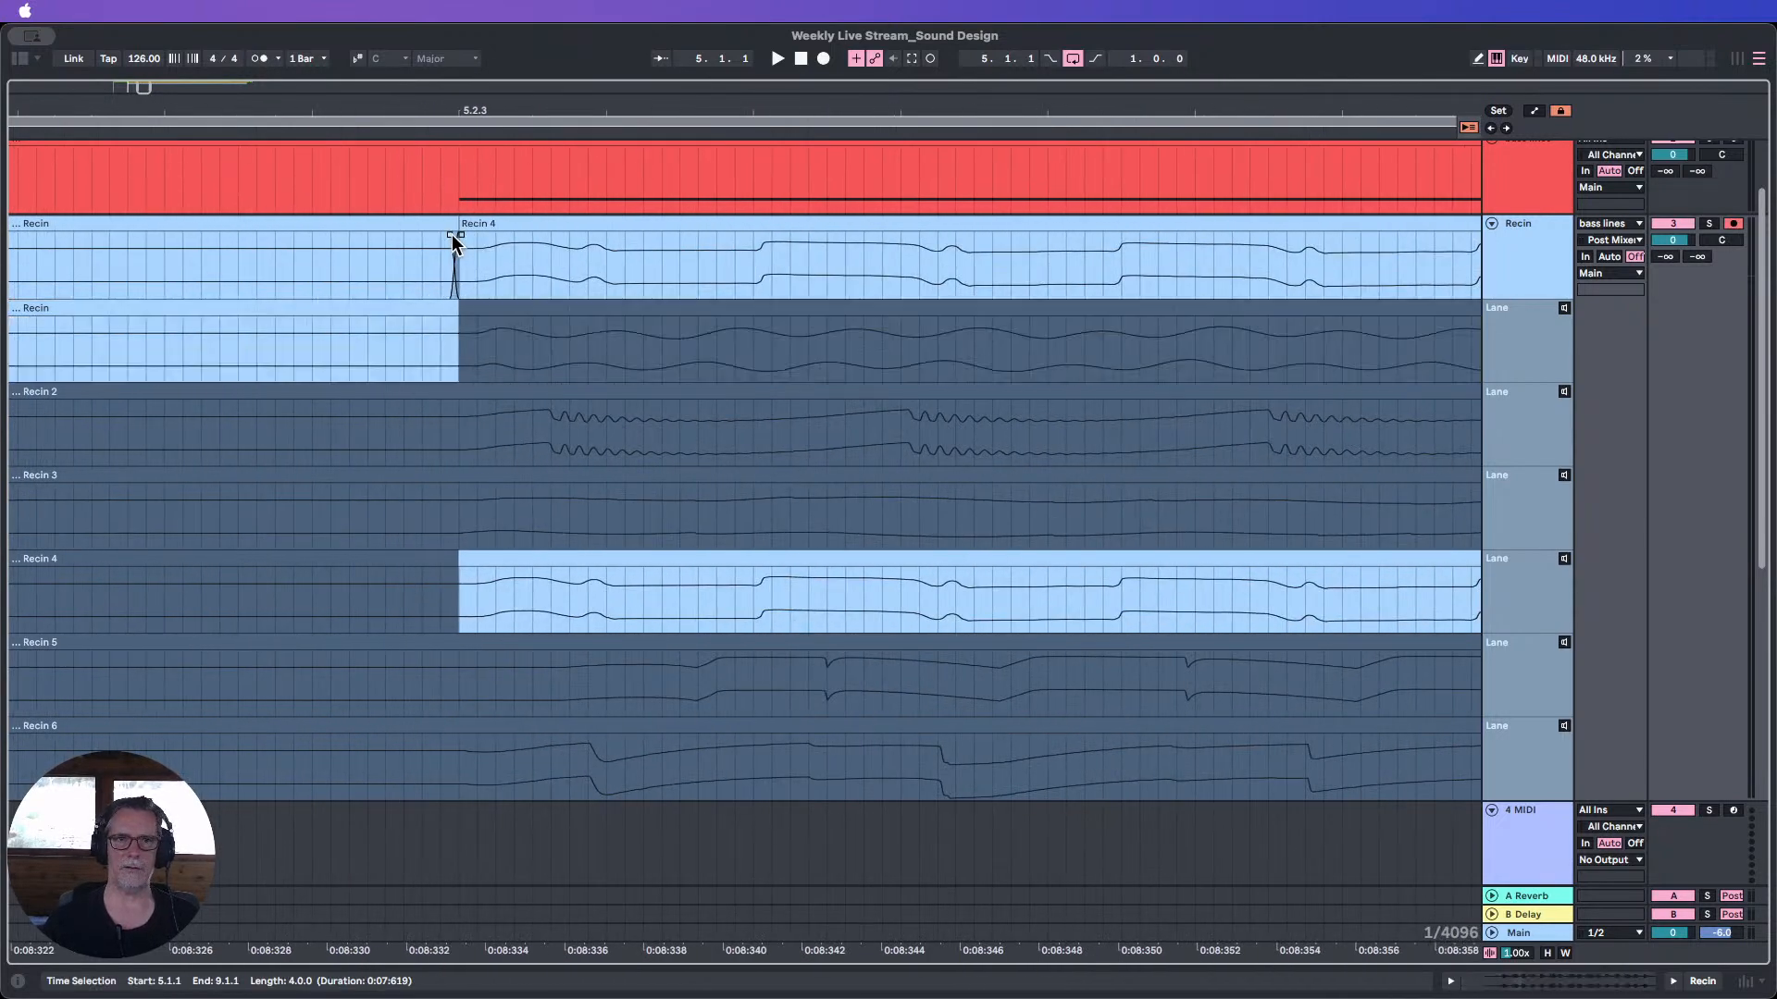
{"action": "left_click_drag", "start_coordinate": [461, 111], "coordinate": [314, 111]}
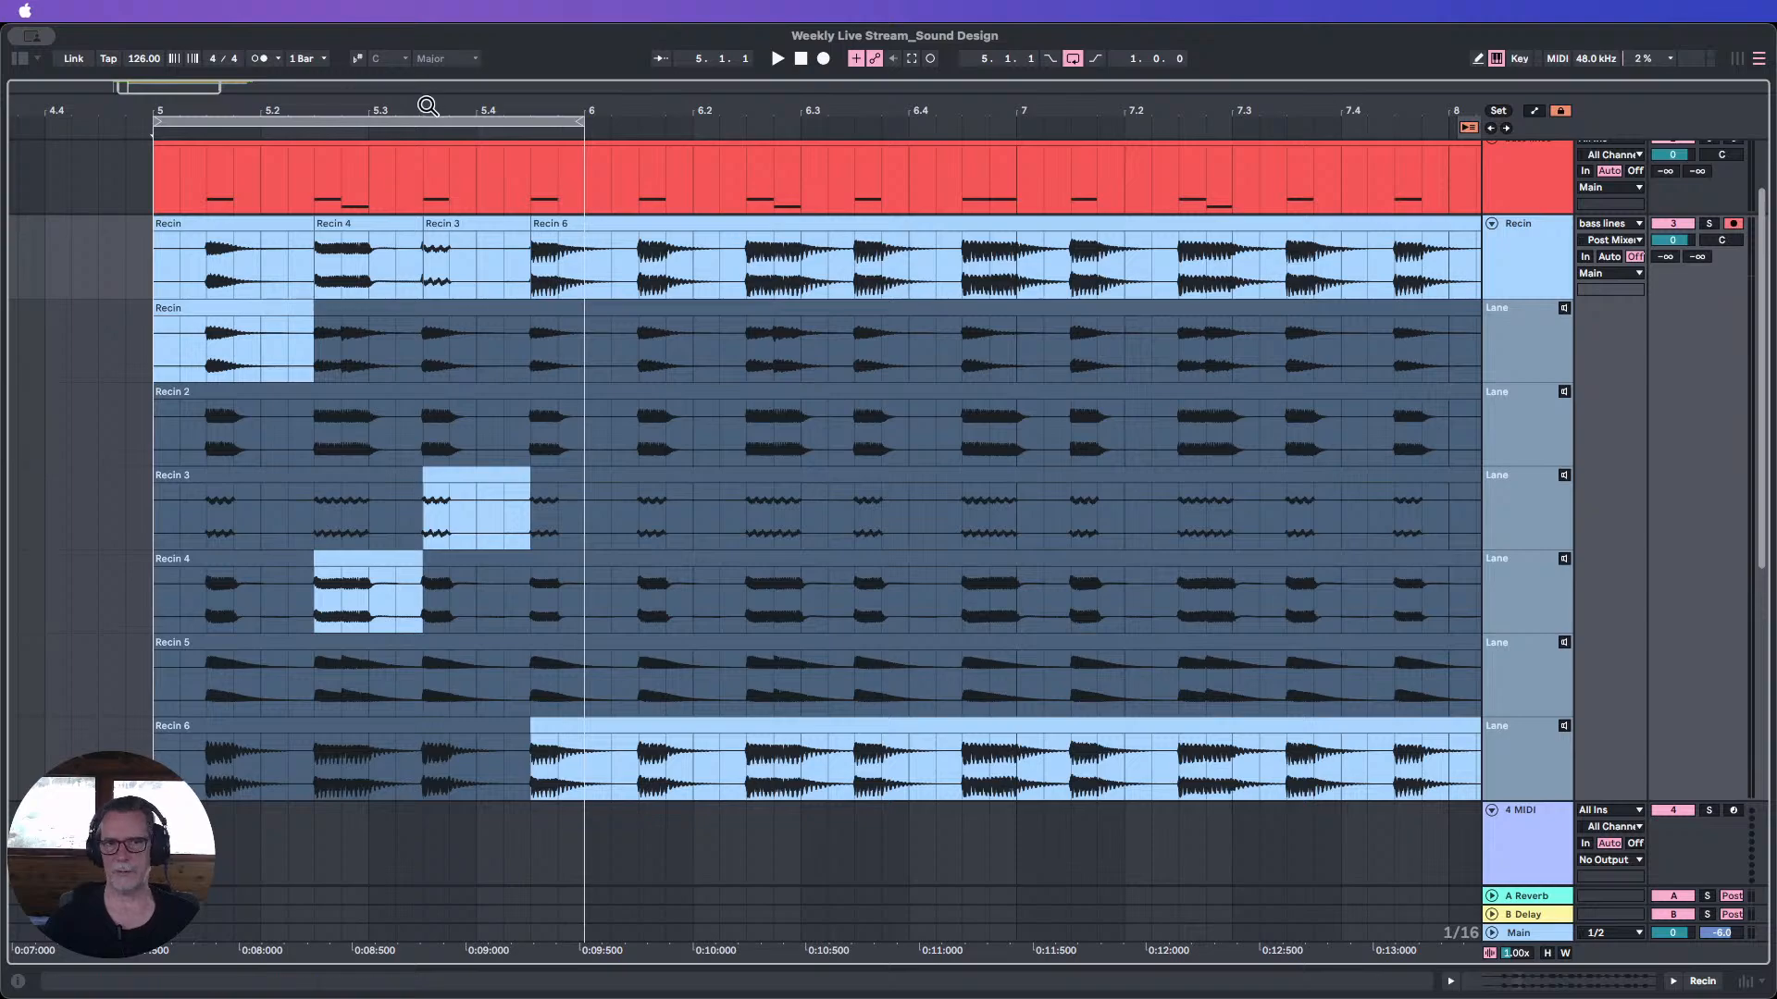
{"action": "left_click_drag", "start_coordinate": [427, 106], "coordinate": [392, 26]}
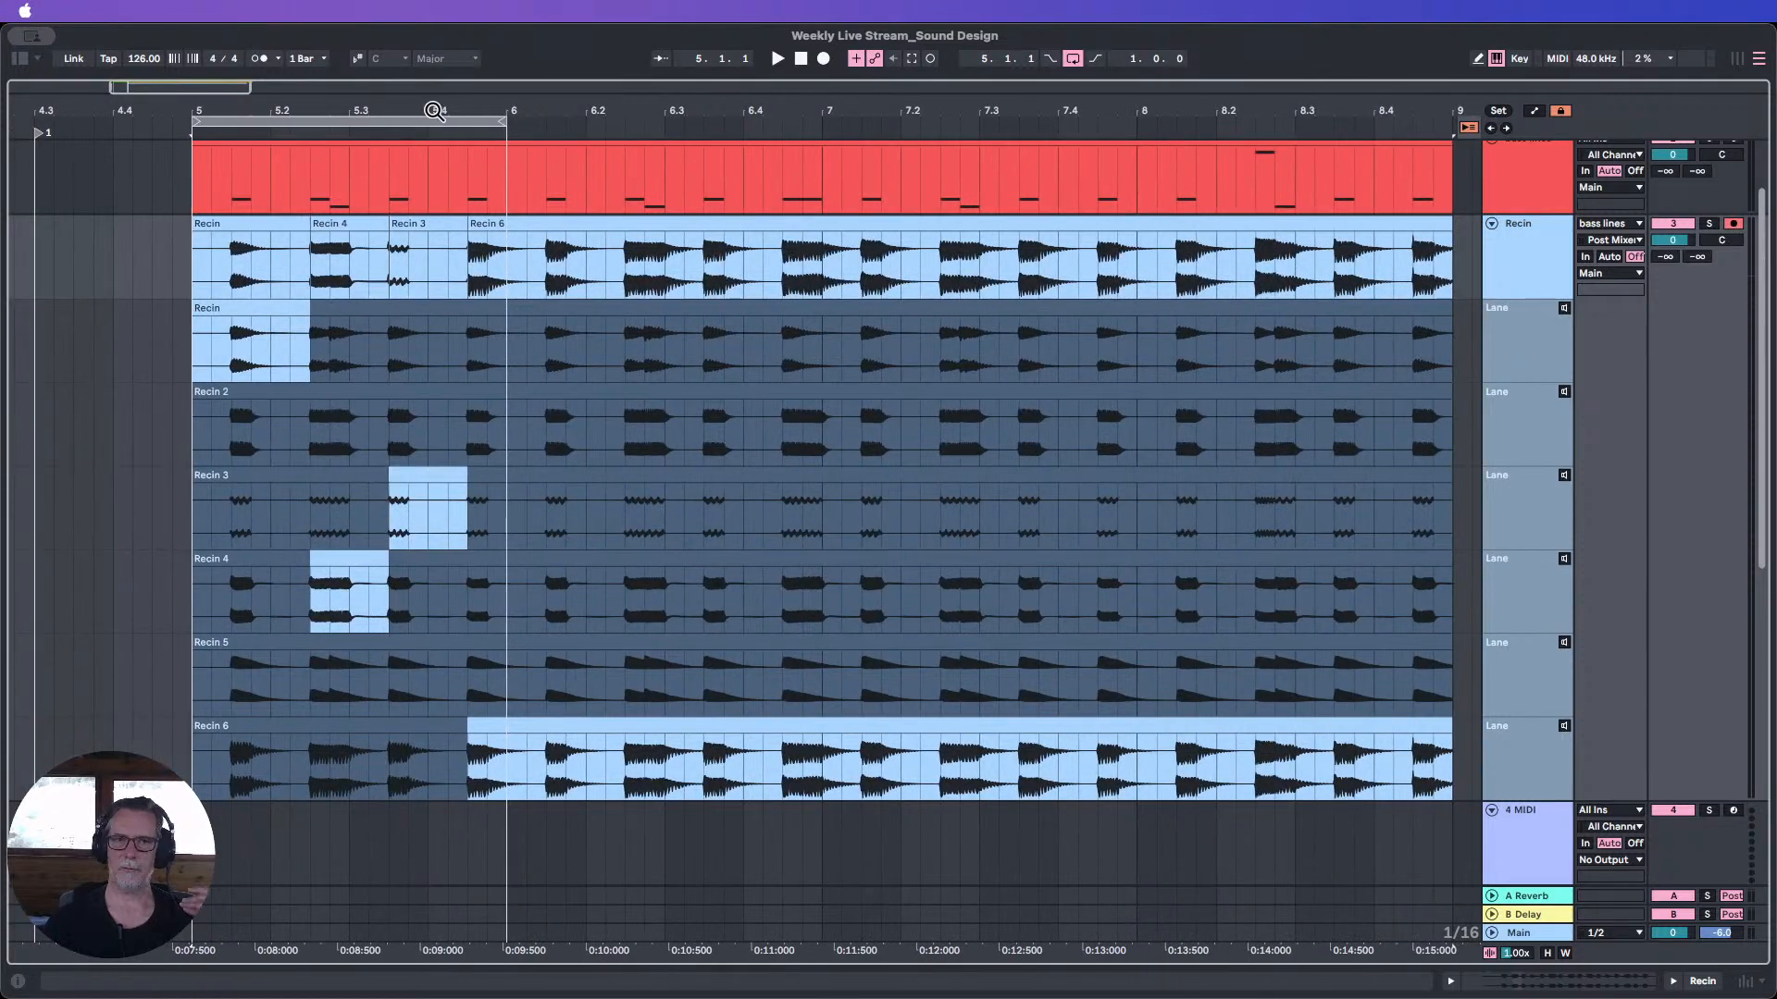
Loop 6.1.1 to 7.1.1 during playback and comp take 1 from 6.2.3 to 6.3.3, take 3 to 6.4.2, and take 4 to 7.1.1.
{"action": "left_click_drag", "start_coordinate": [412, 114], "coordinate": [732, 121]}
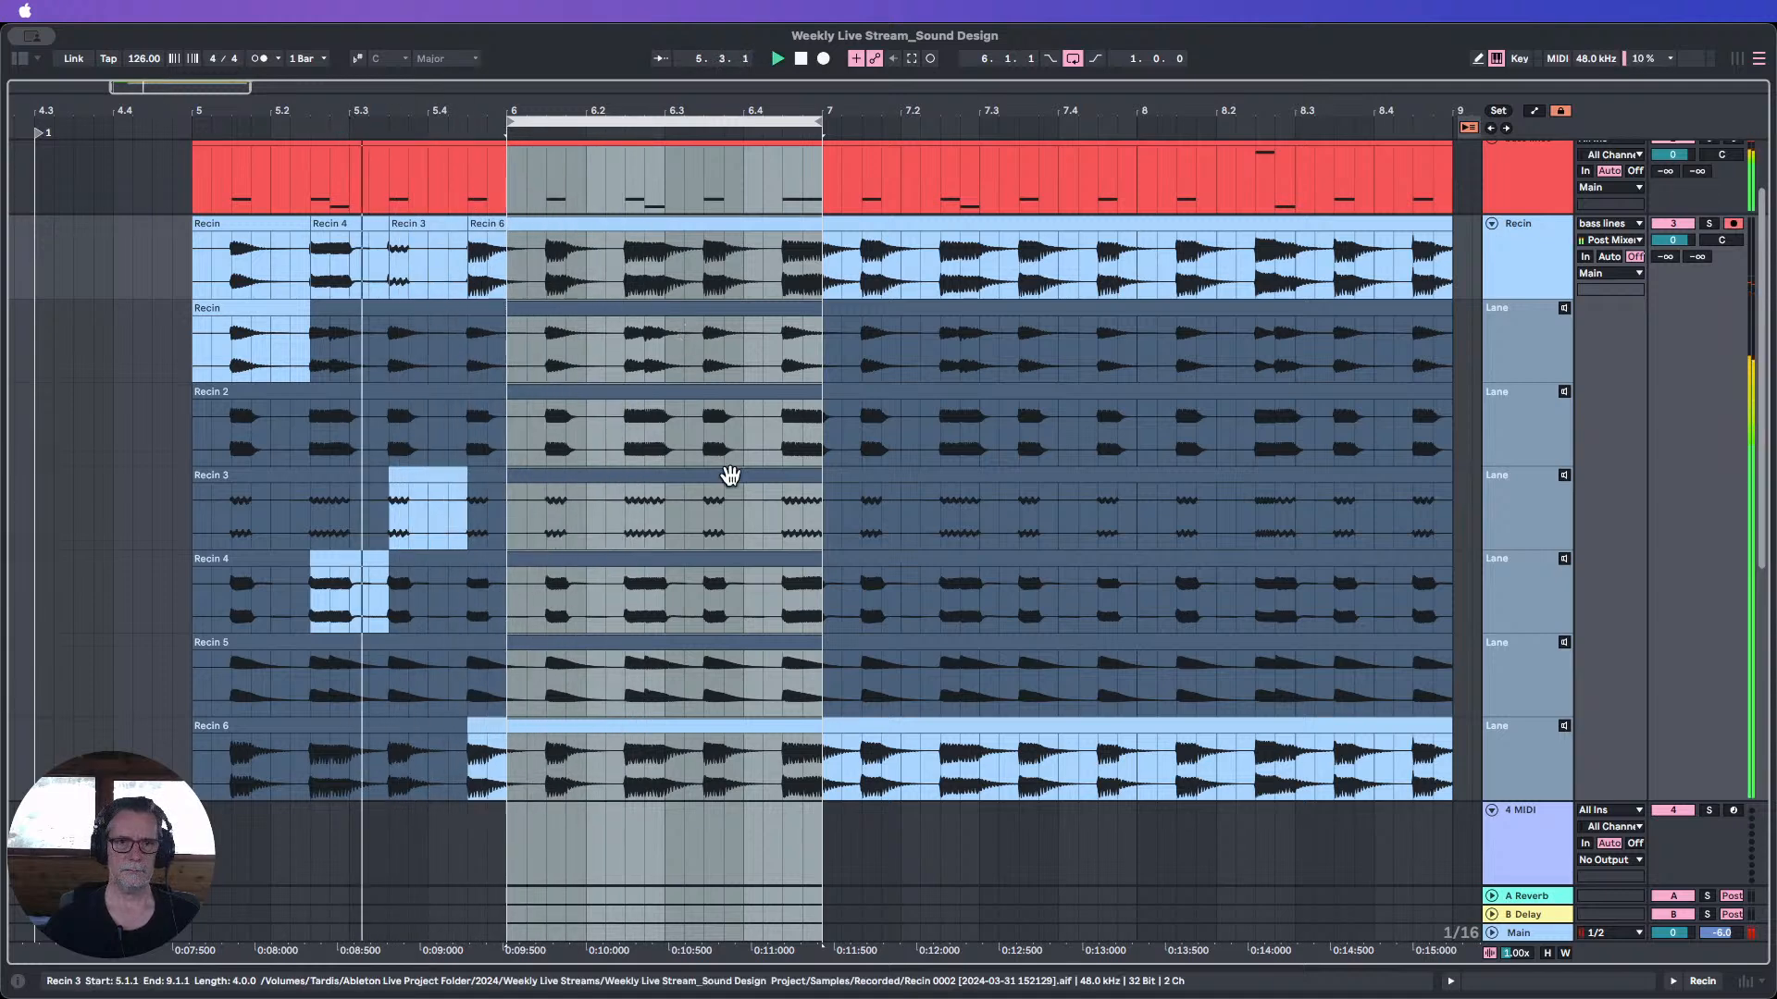
{"action": "key", "text": "b"}
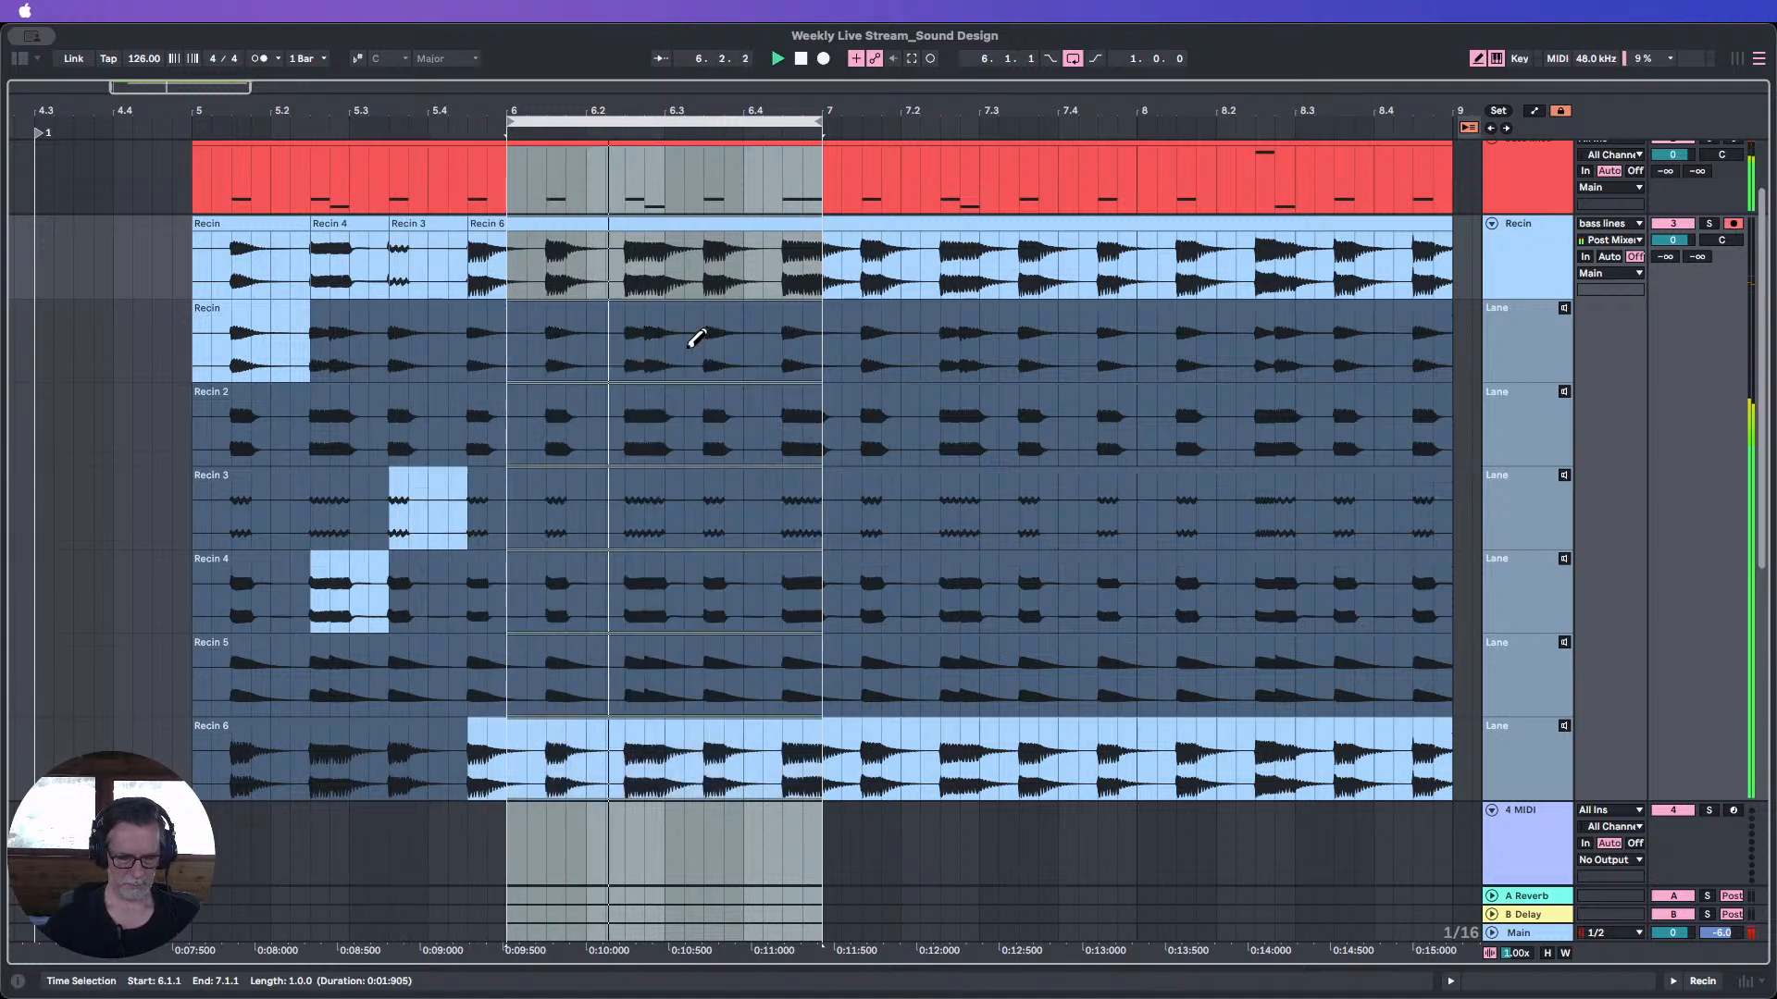
{"action": "left_click", "coordinate": [636, 326]}
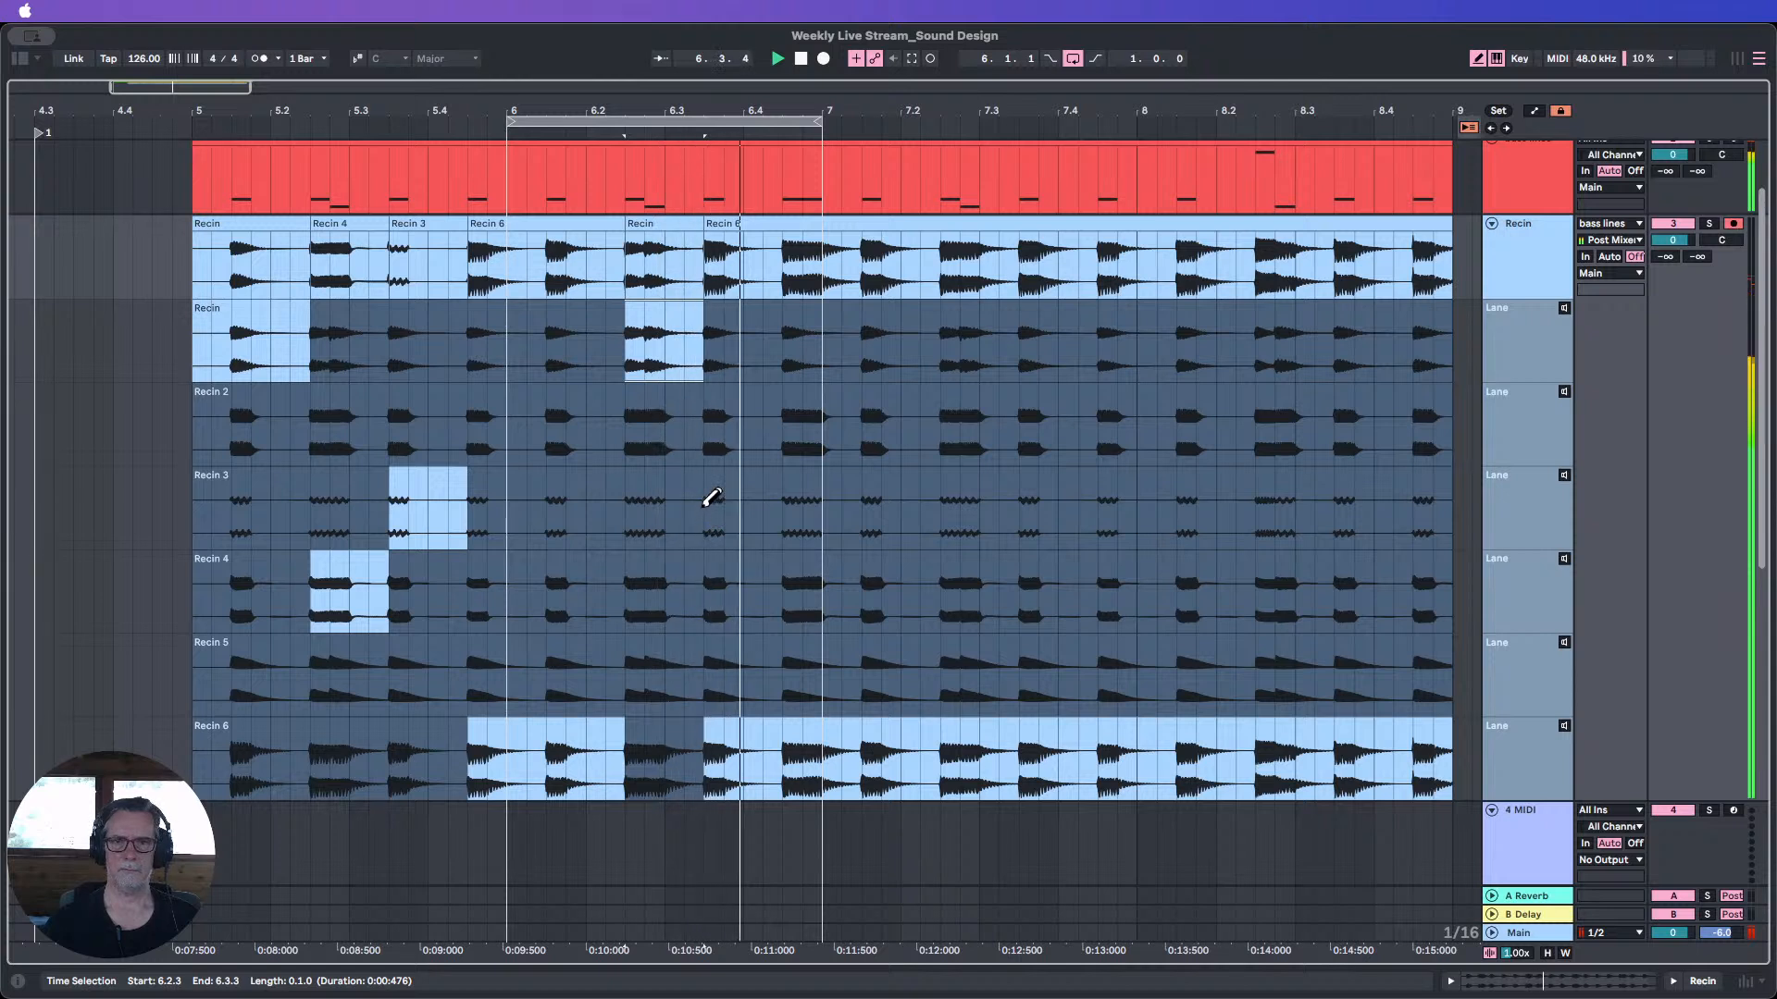
{"action": "left_click_drag", "start_coordinate": [710, 496], "coordinate": [777, 493]}
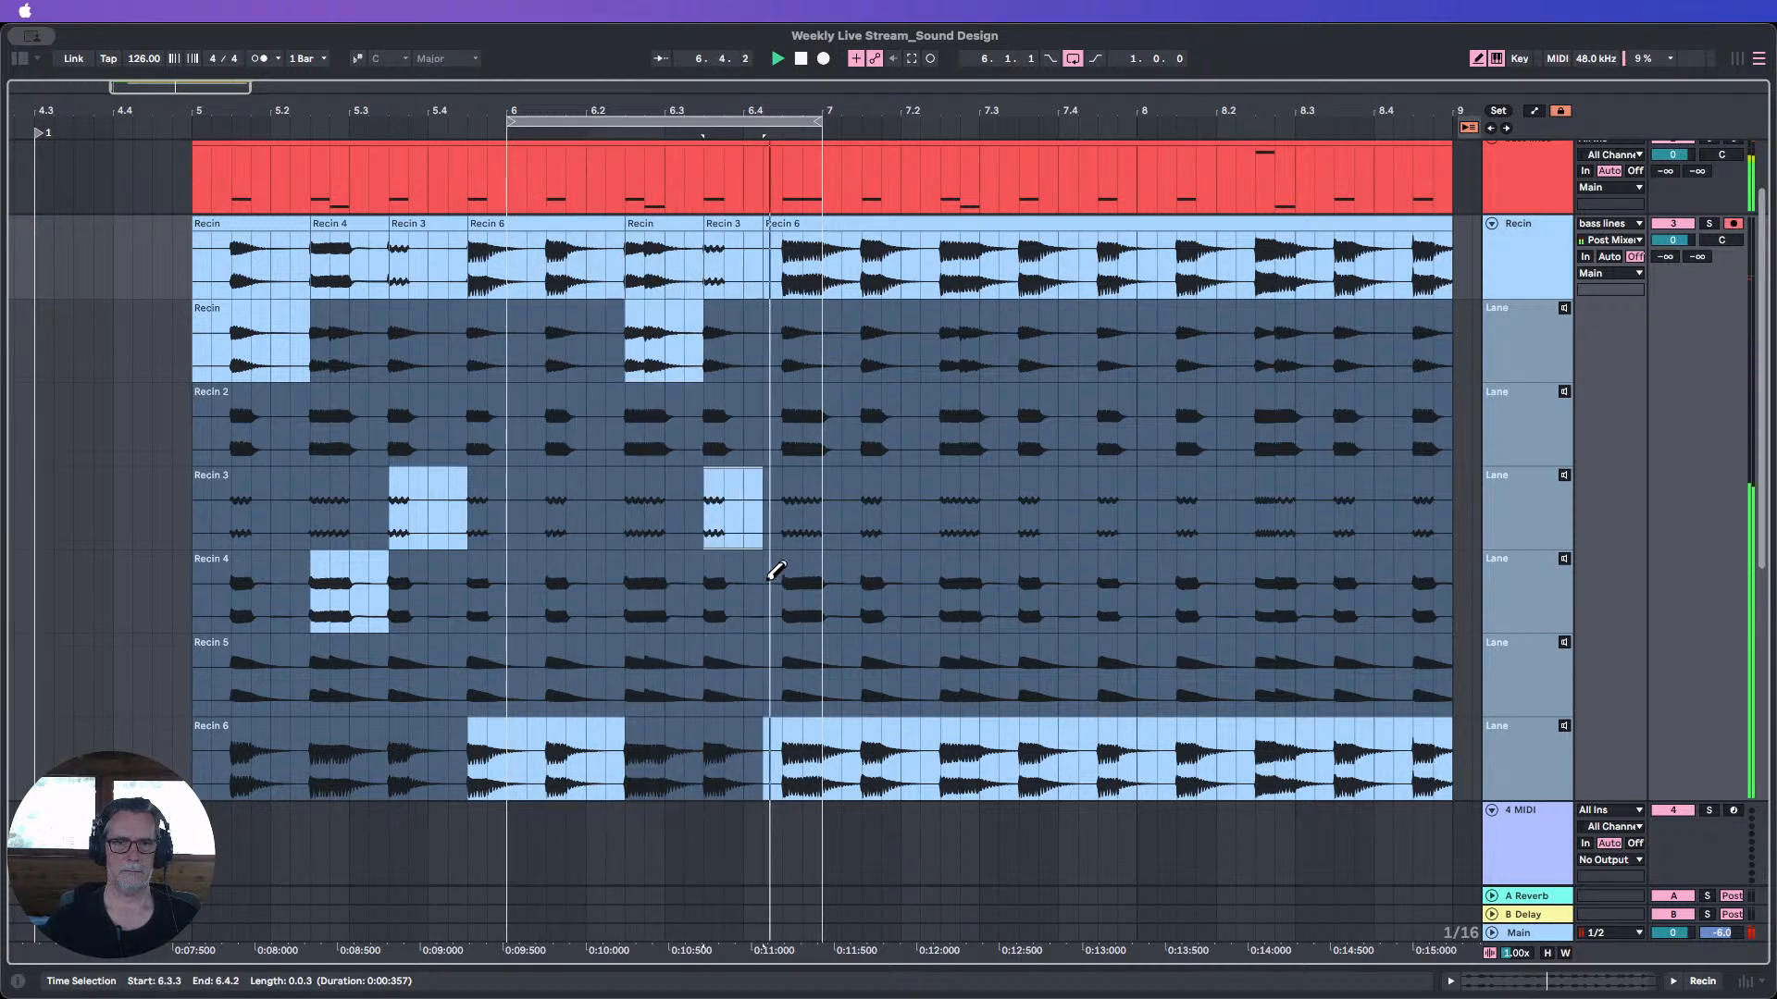
{"action": "left_click_drag", "start_coordinate": [773, 567], "coordinate": [803, 565]}
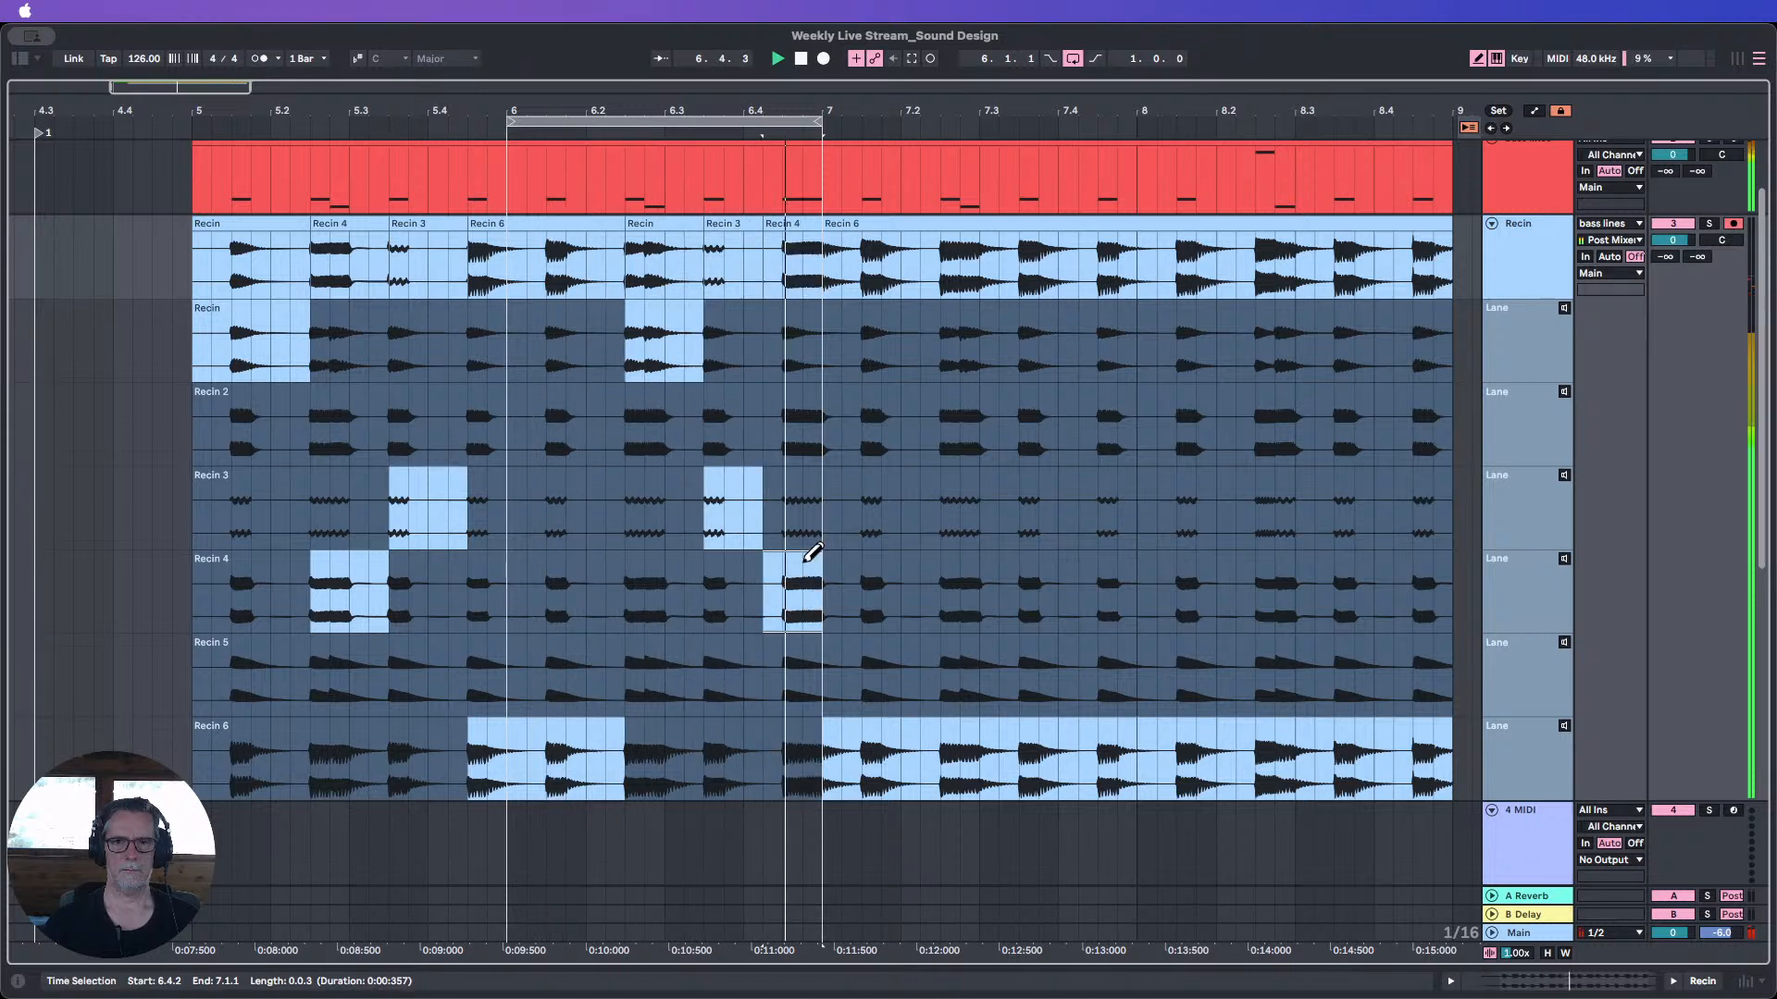
Comp the fifth take over 6.1.3 to 6.2.3 and over 6.4.1 to 7.1.1.
{"action": "left_click", "coordinate": [807, 652]}
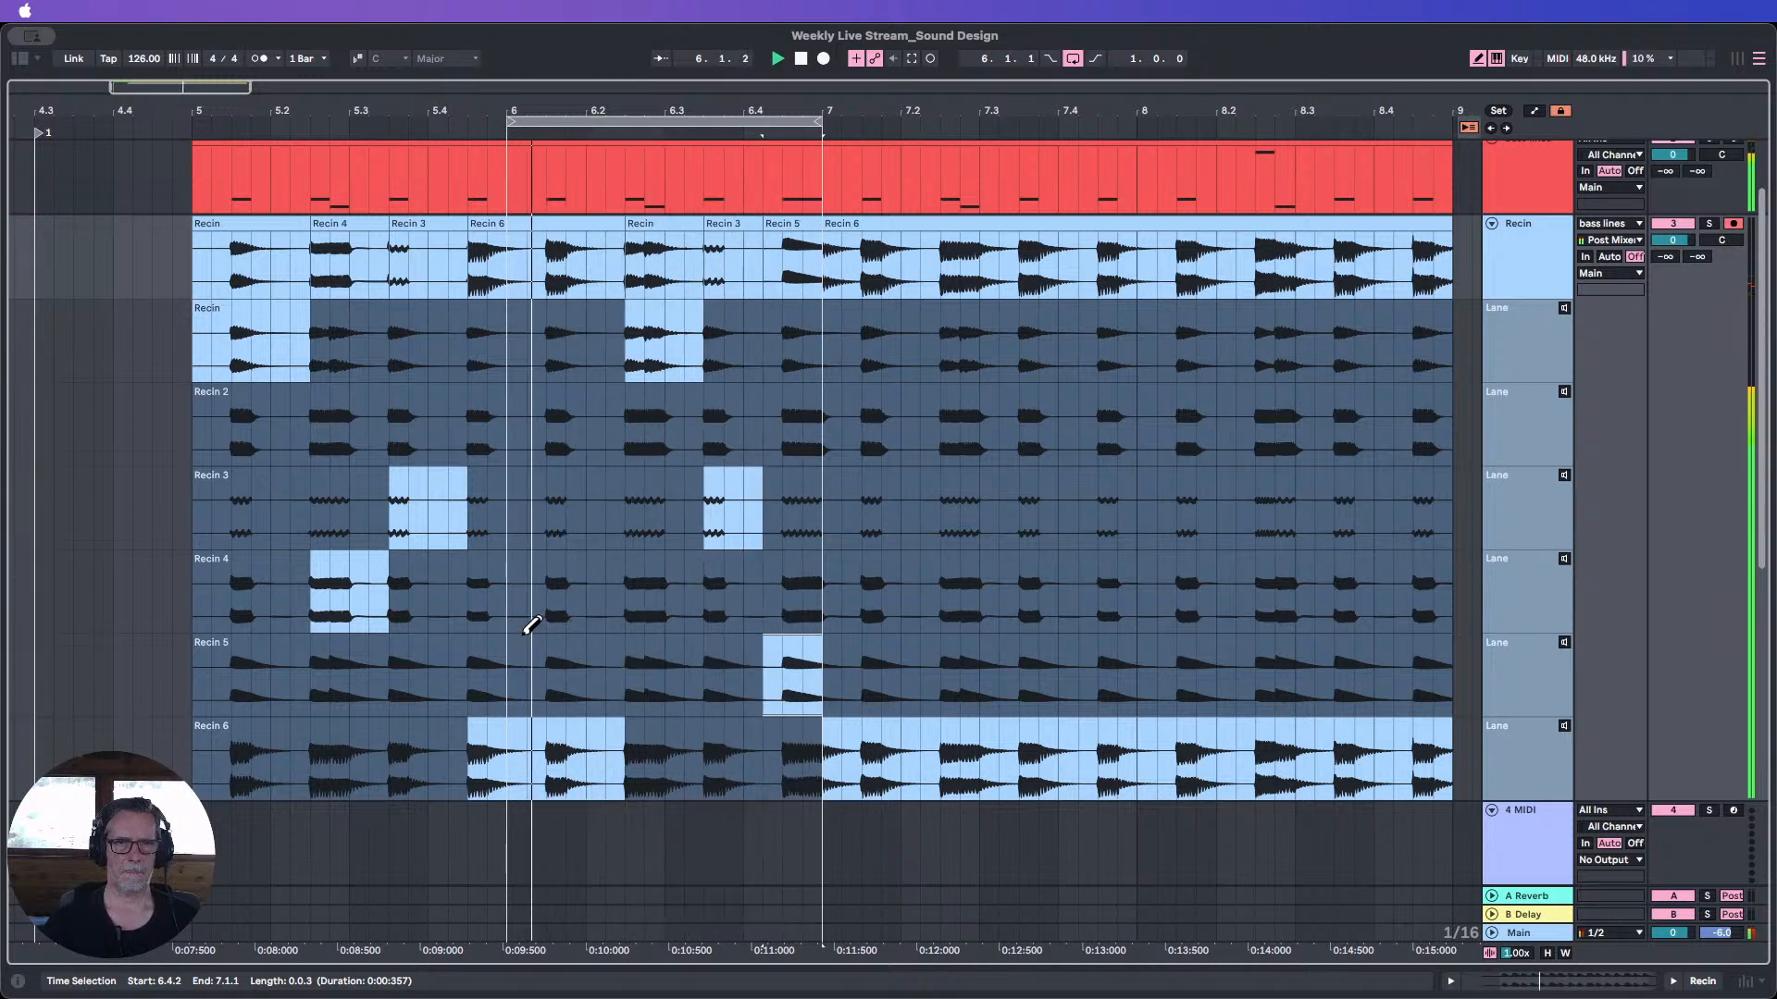
{"action": "left_click", "coordinate": [587, 641]}
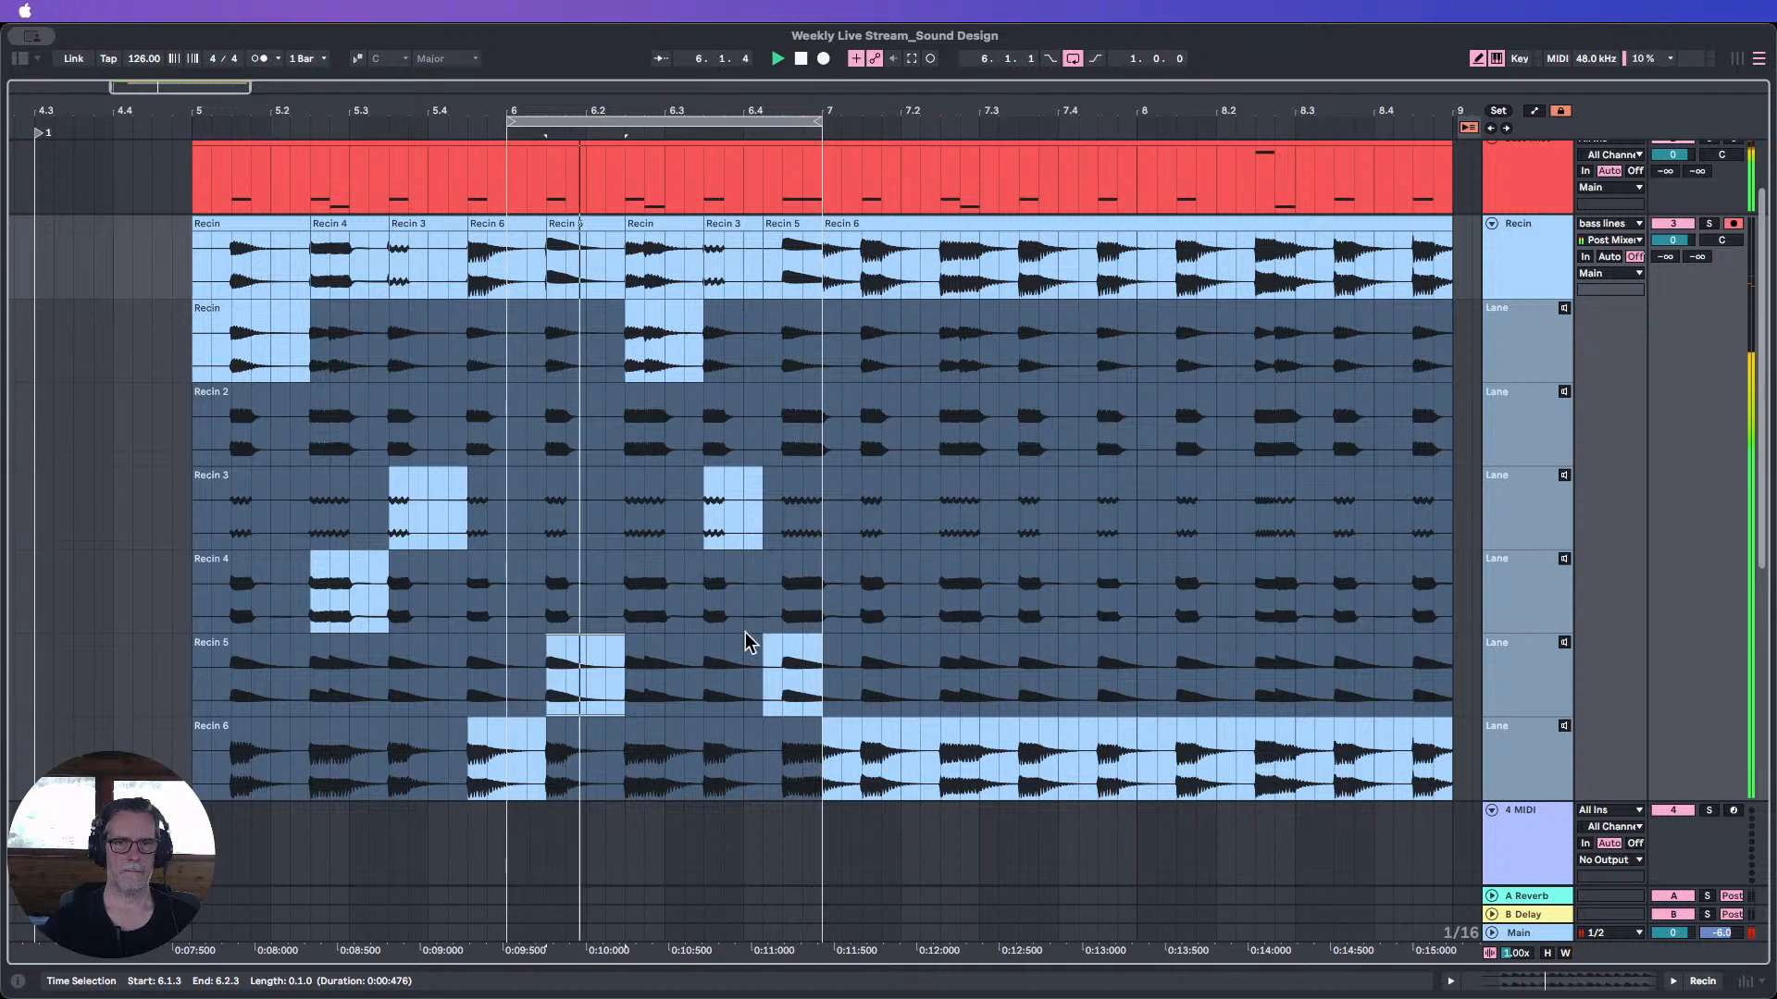
{"action": "left_click_drag", "start_coordinate": [749, 628], "coordinate": [813, 627]}
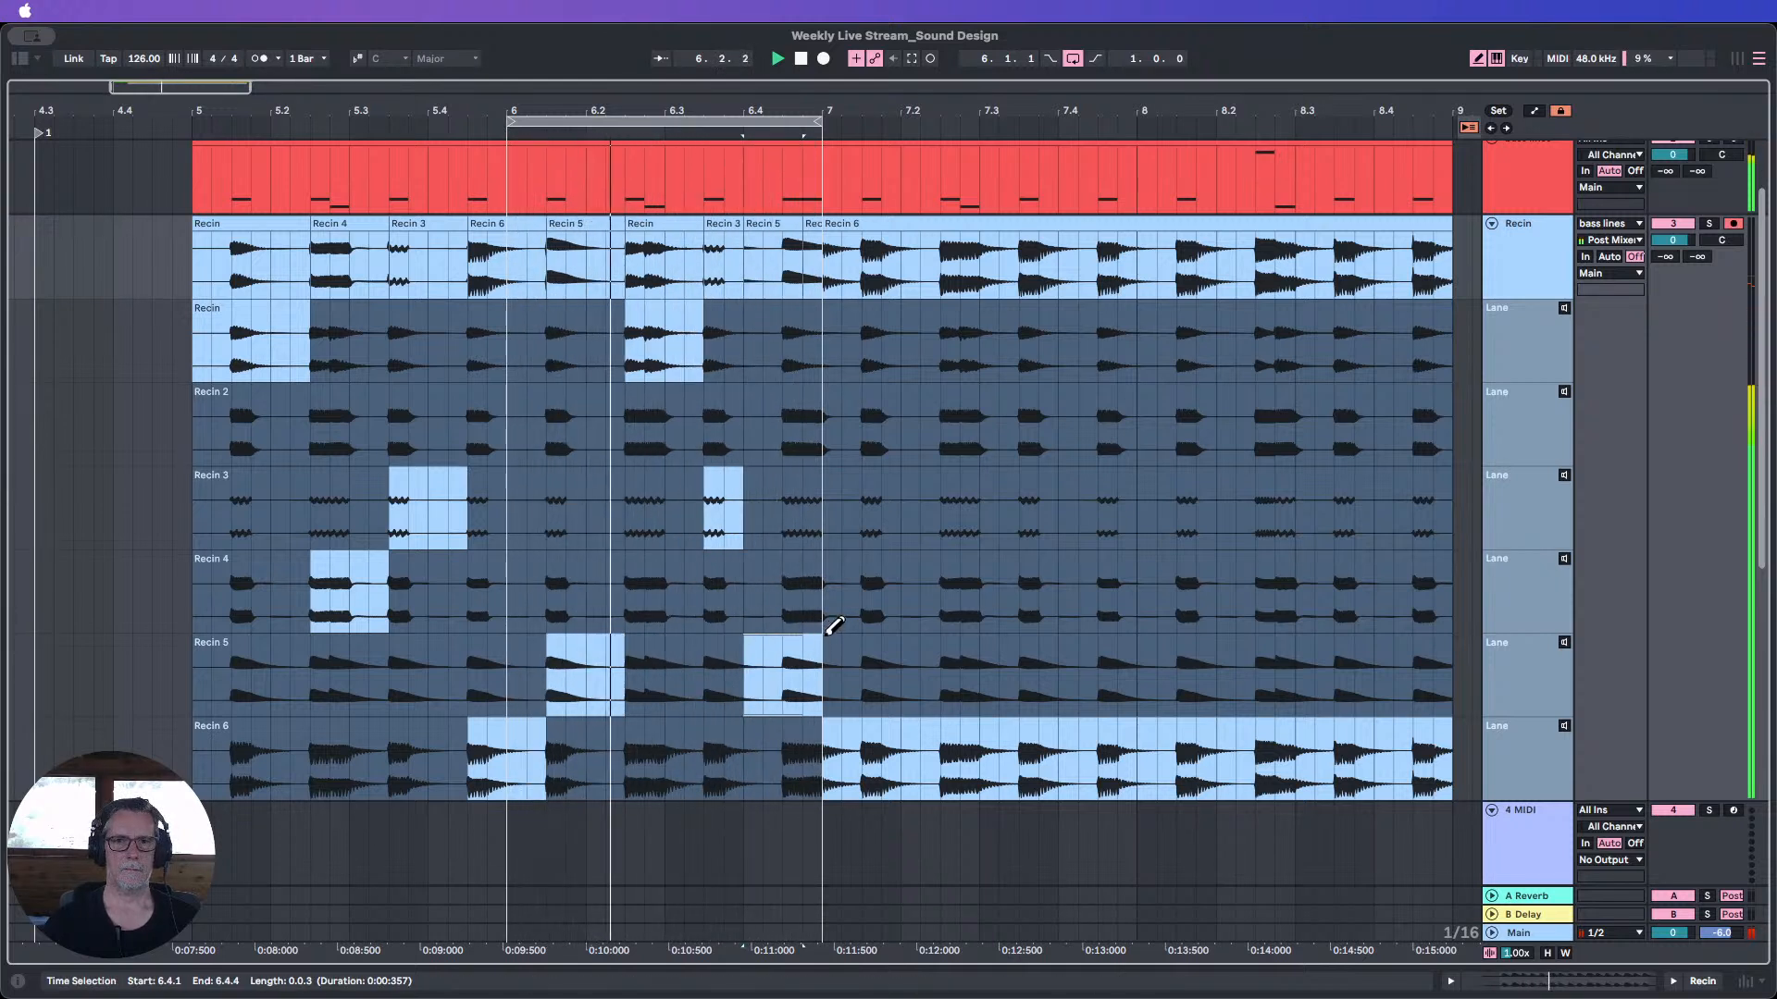
Loop 6.4.4 to 7.4.4, audition the fourth take at 7.2.3, and comp the second take over 7.2.3 to 7.3.1 and 7.1.3 to 7.2.1.
{"action": "left_click_drag", "start_coordinate": [768, 121], "coordinate": [1065, 120]}
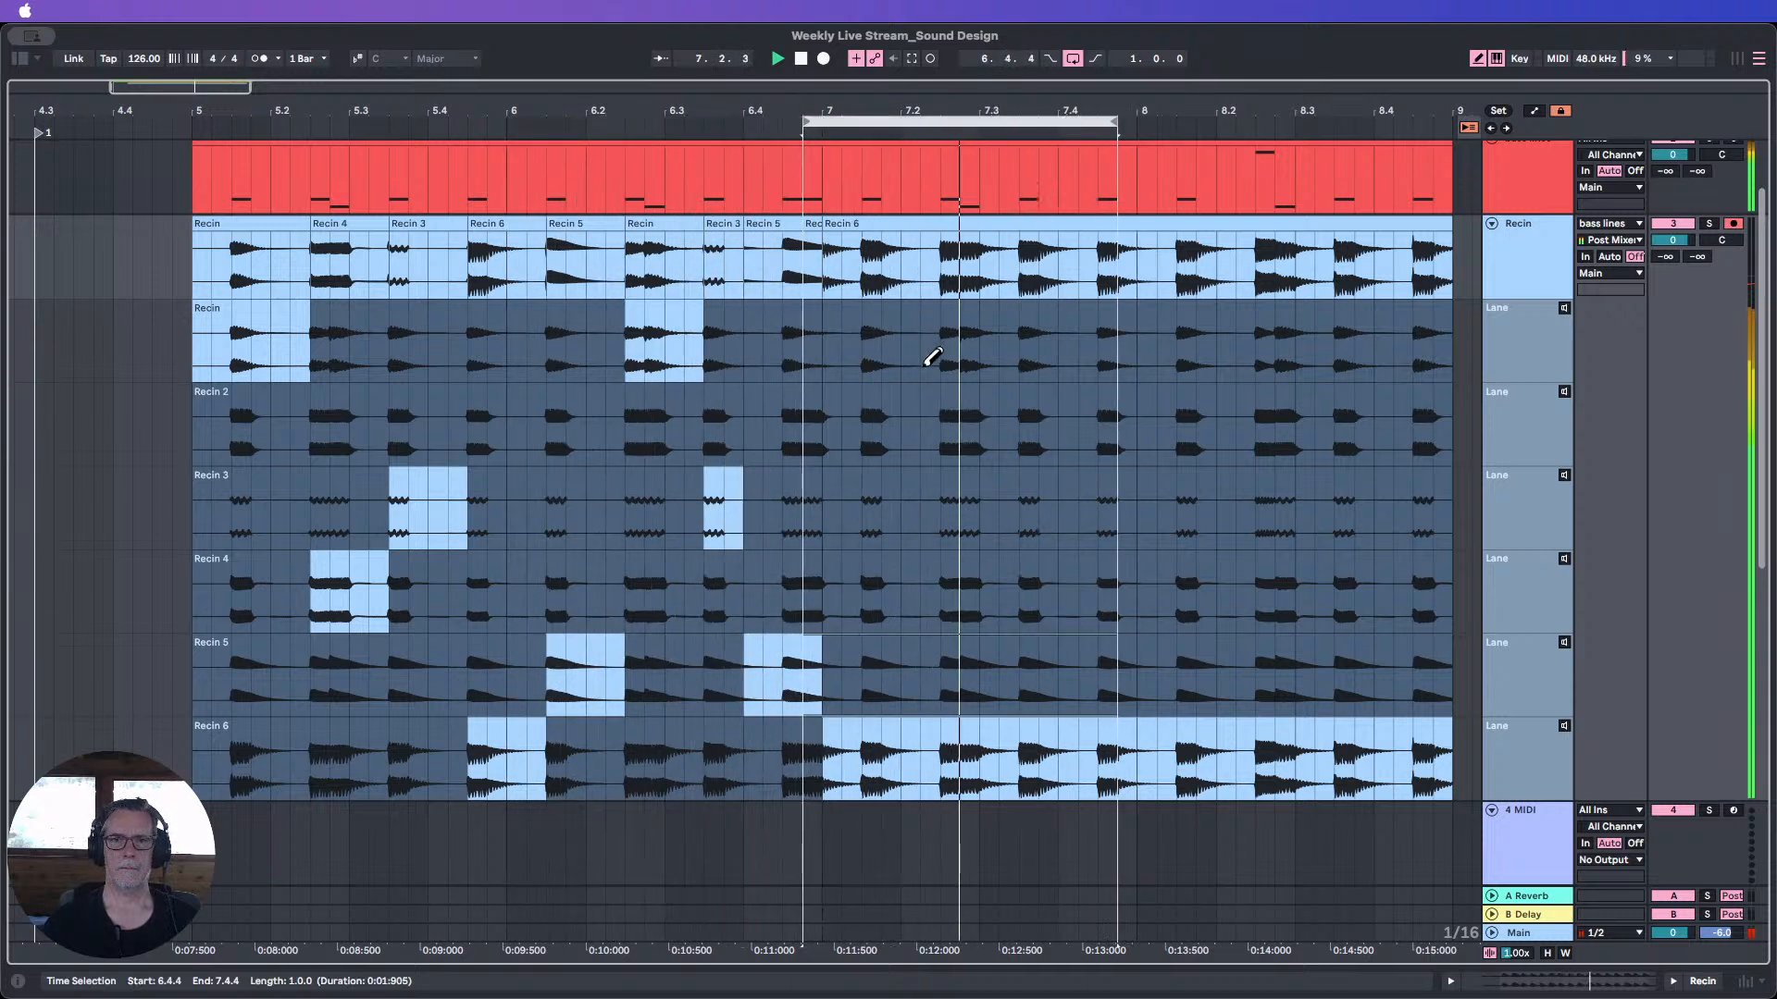
{"action": "left_click", "coordinate": [959, 585]}
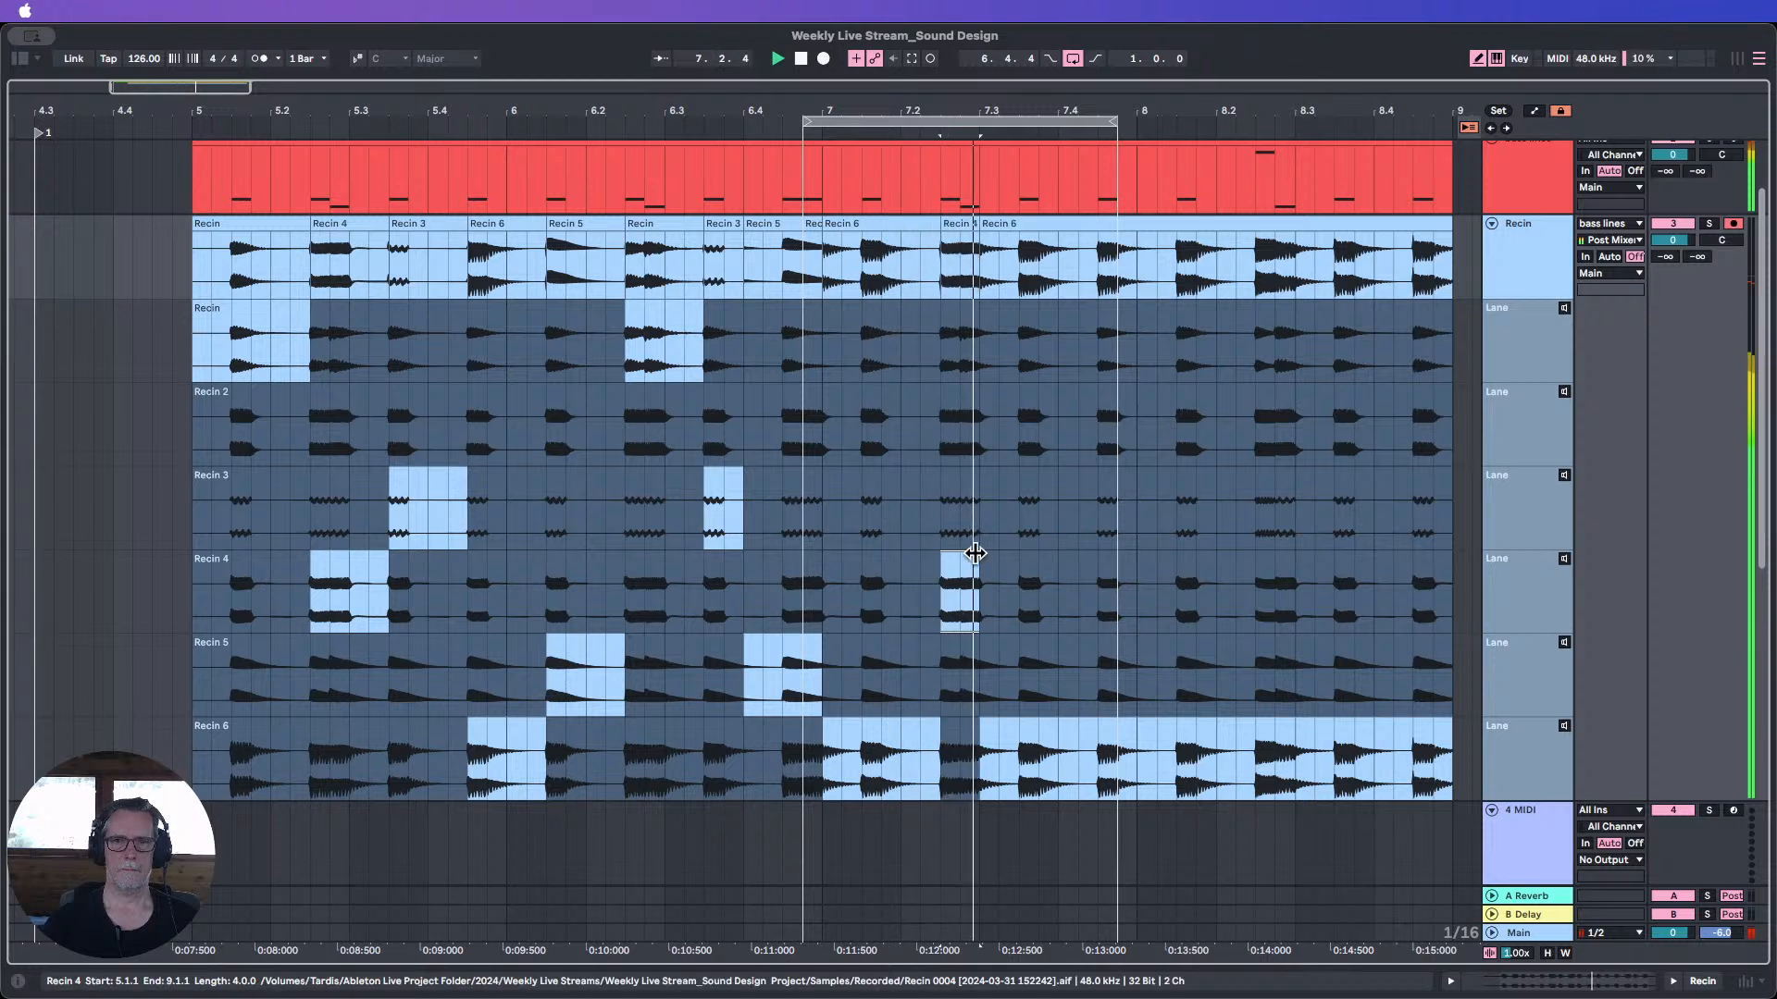
{"action": "left_click", "coordinate": [953, 388]}
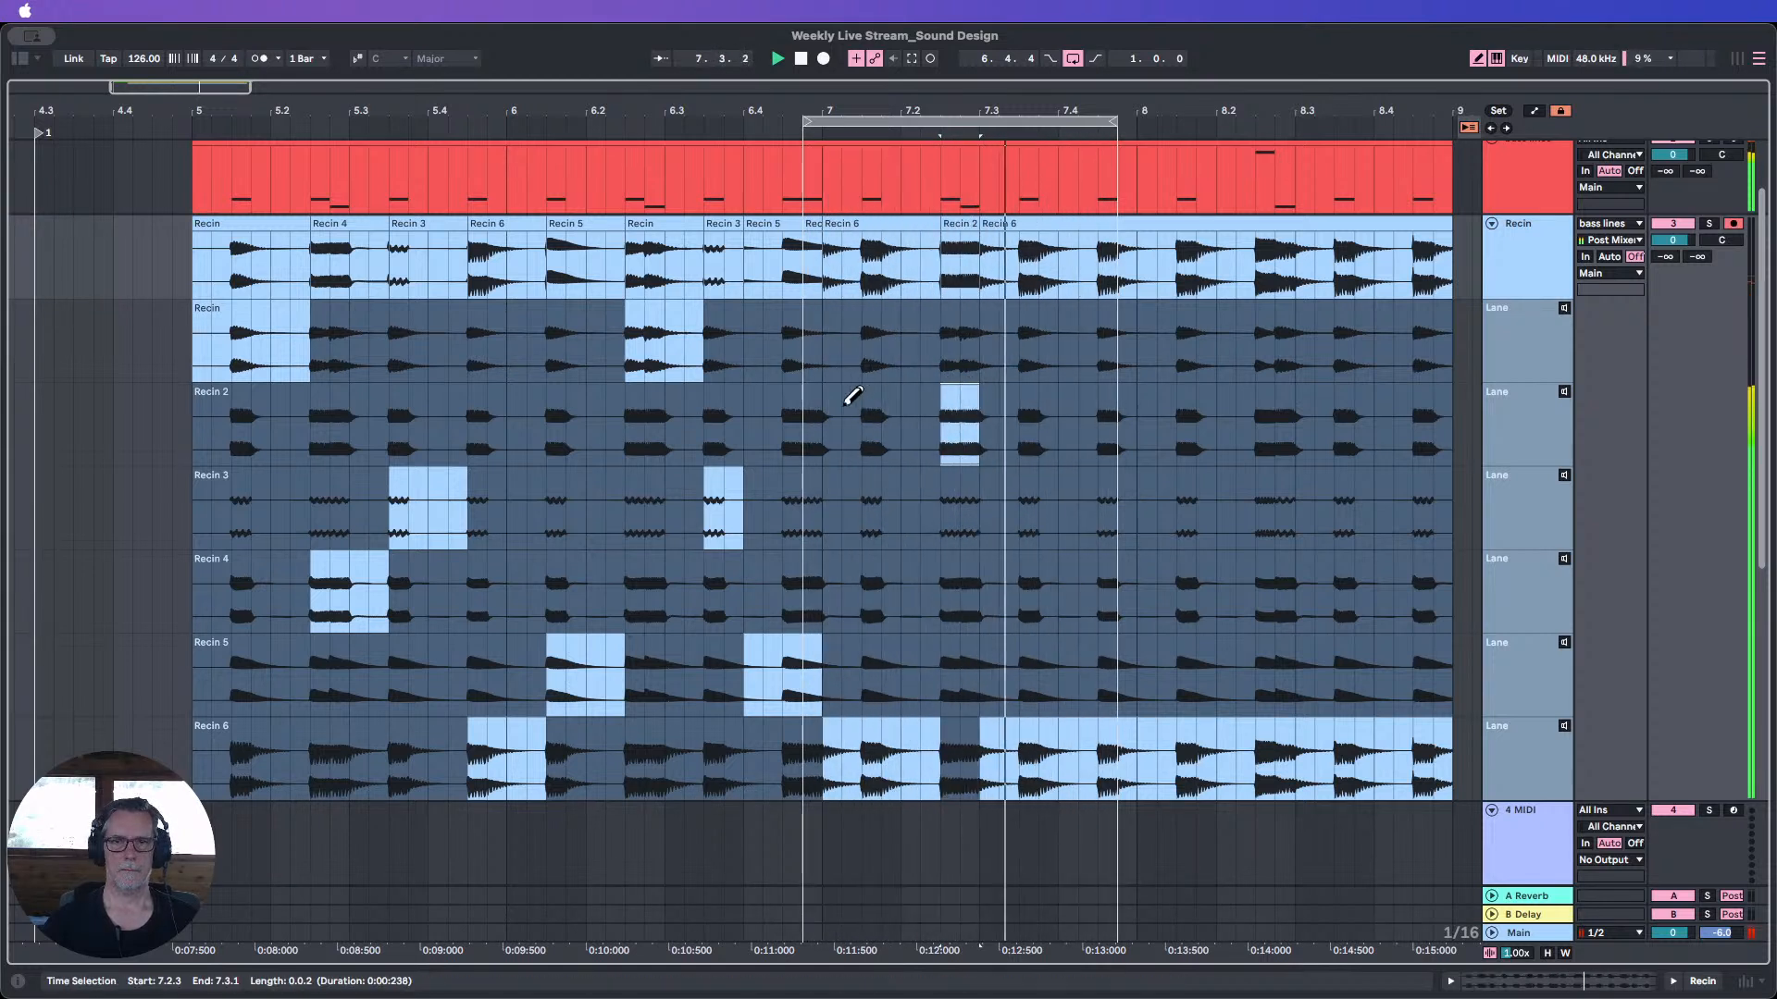
{"action": "left_click", "coordinate": [877, 388]}
{"action": "left_click", "coordinate": [895, 381]}
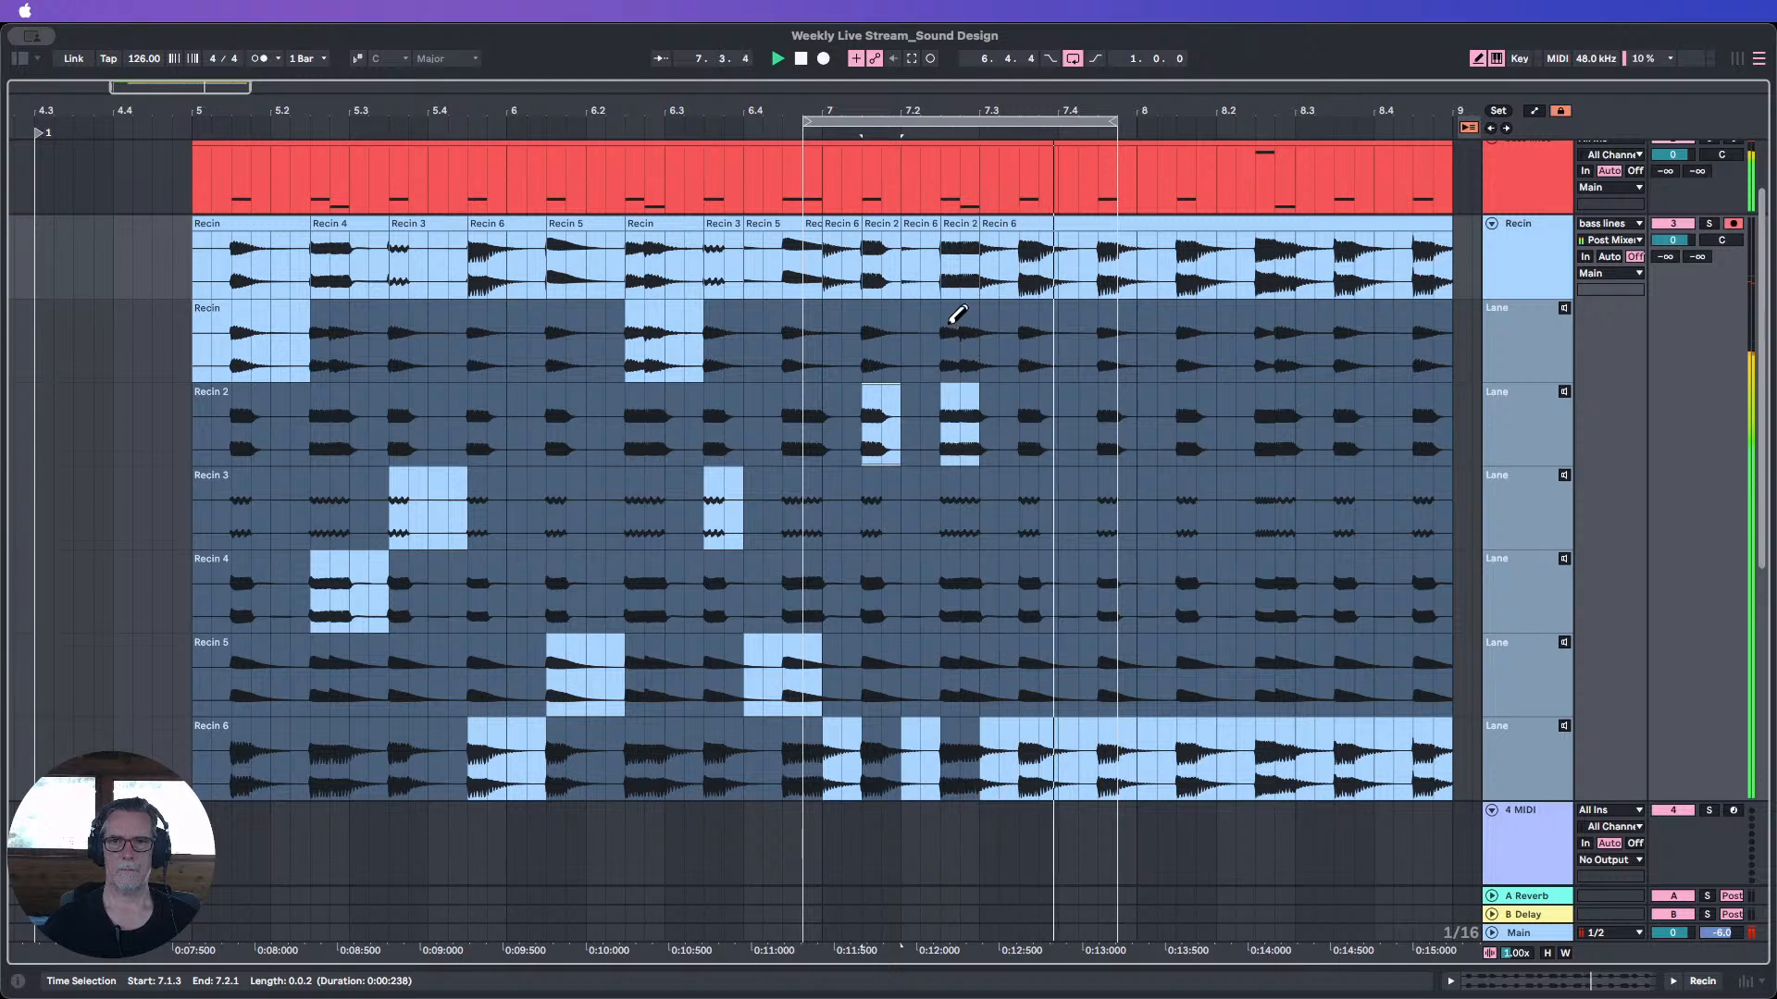
Comp the first take from 7.2.3 to 7.3.1, and the fourth take from 7.3.3 to 7.4.3 after trying the second there.
{"action": "left_click", "coordinate": [962, 320]}
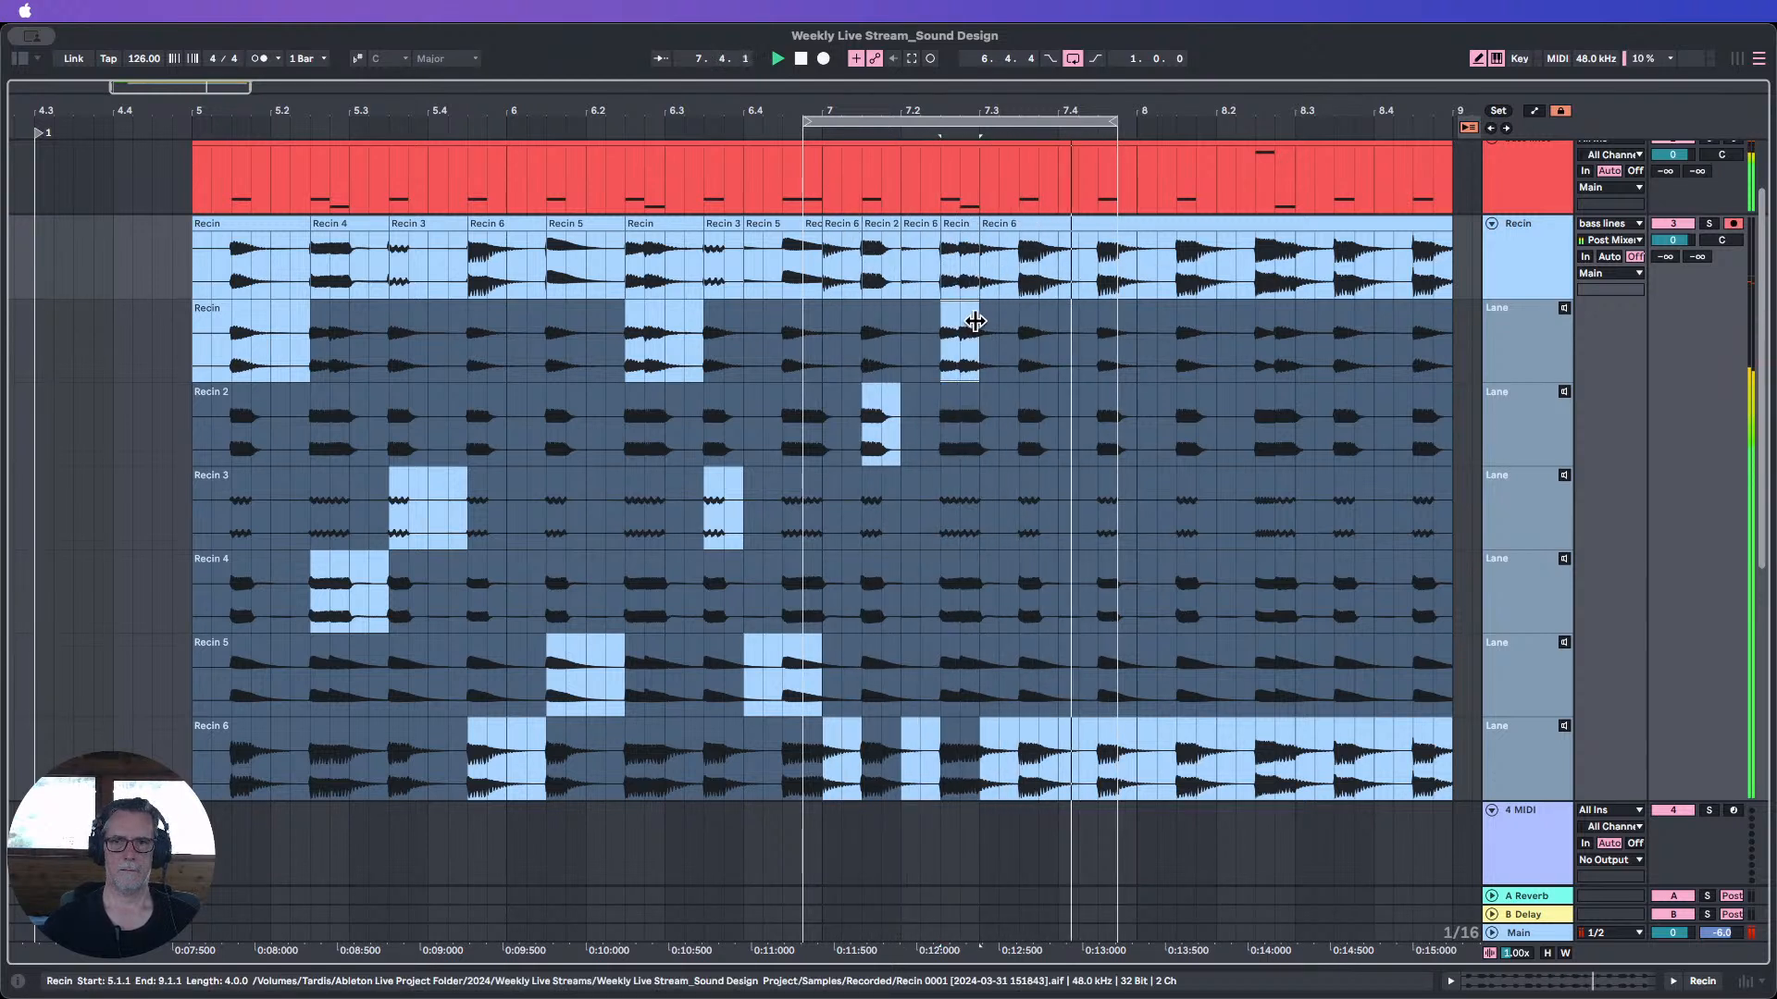
{"action": "left_click", "coordinate": [1052, 391]}
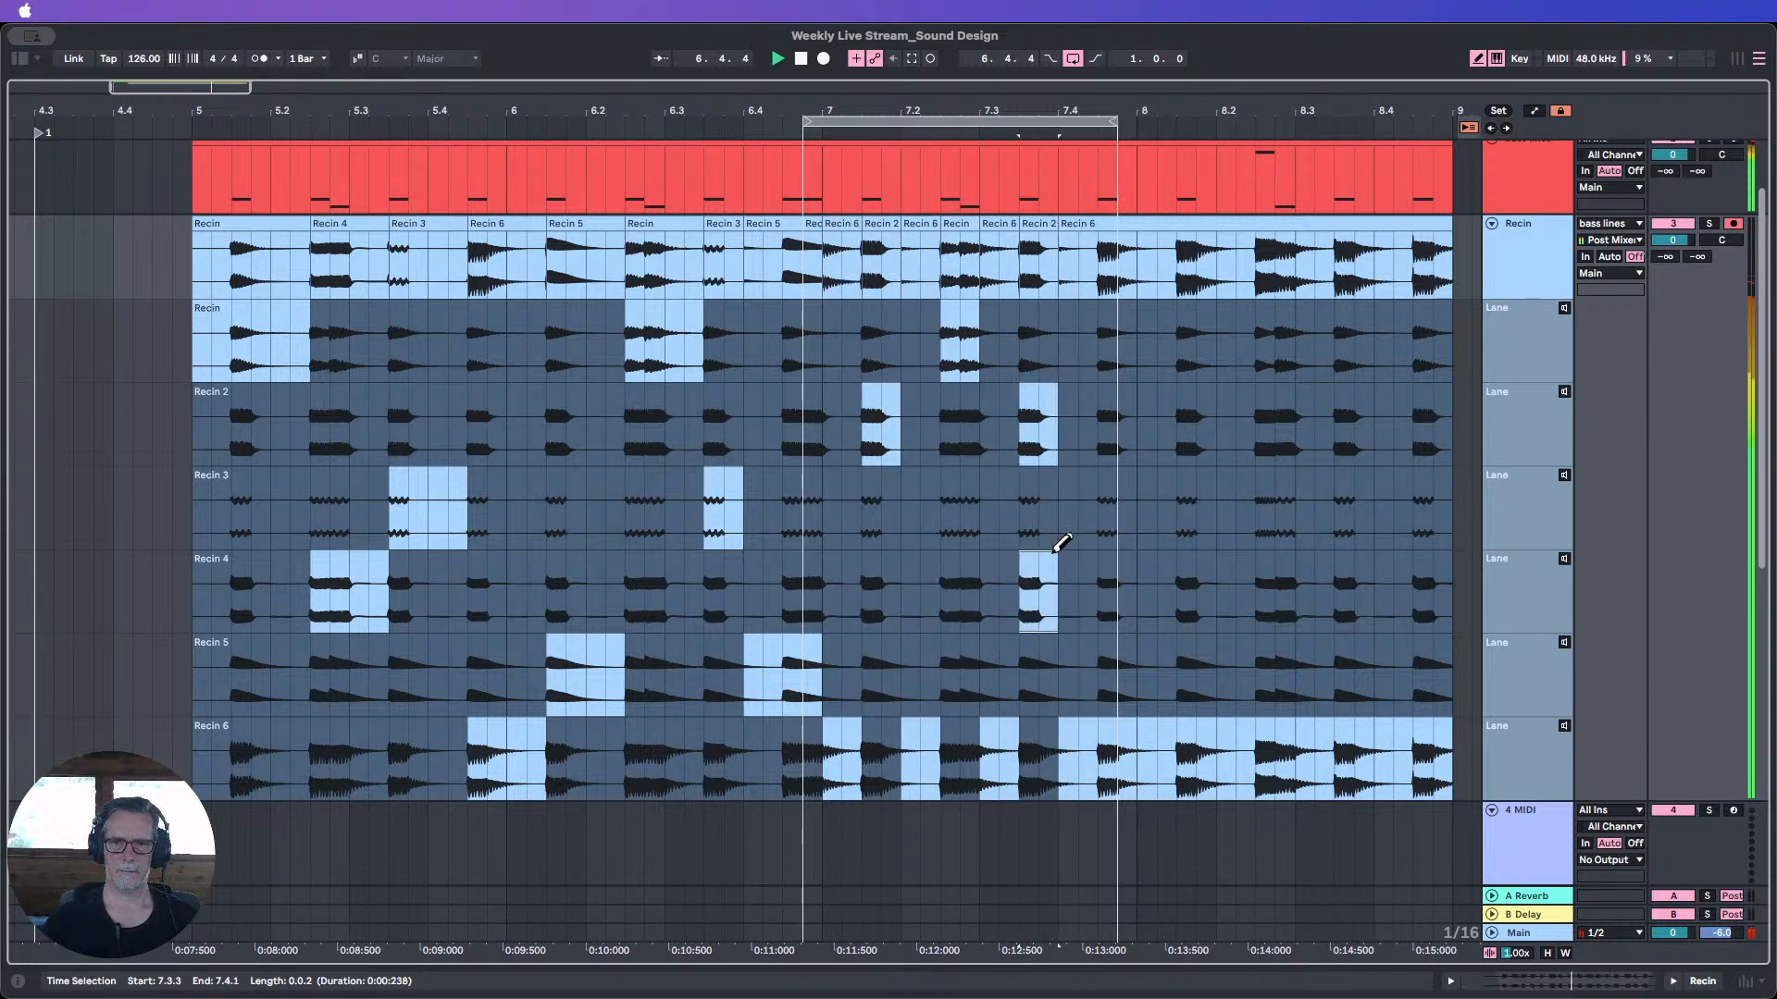
{"action": "left_click_drag", "start_coordinate": [1061, 544], "coordinate": [1094, 541]}
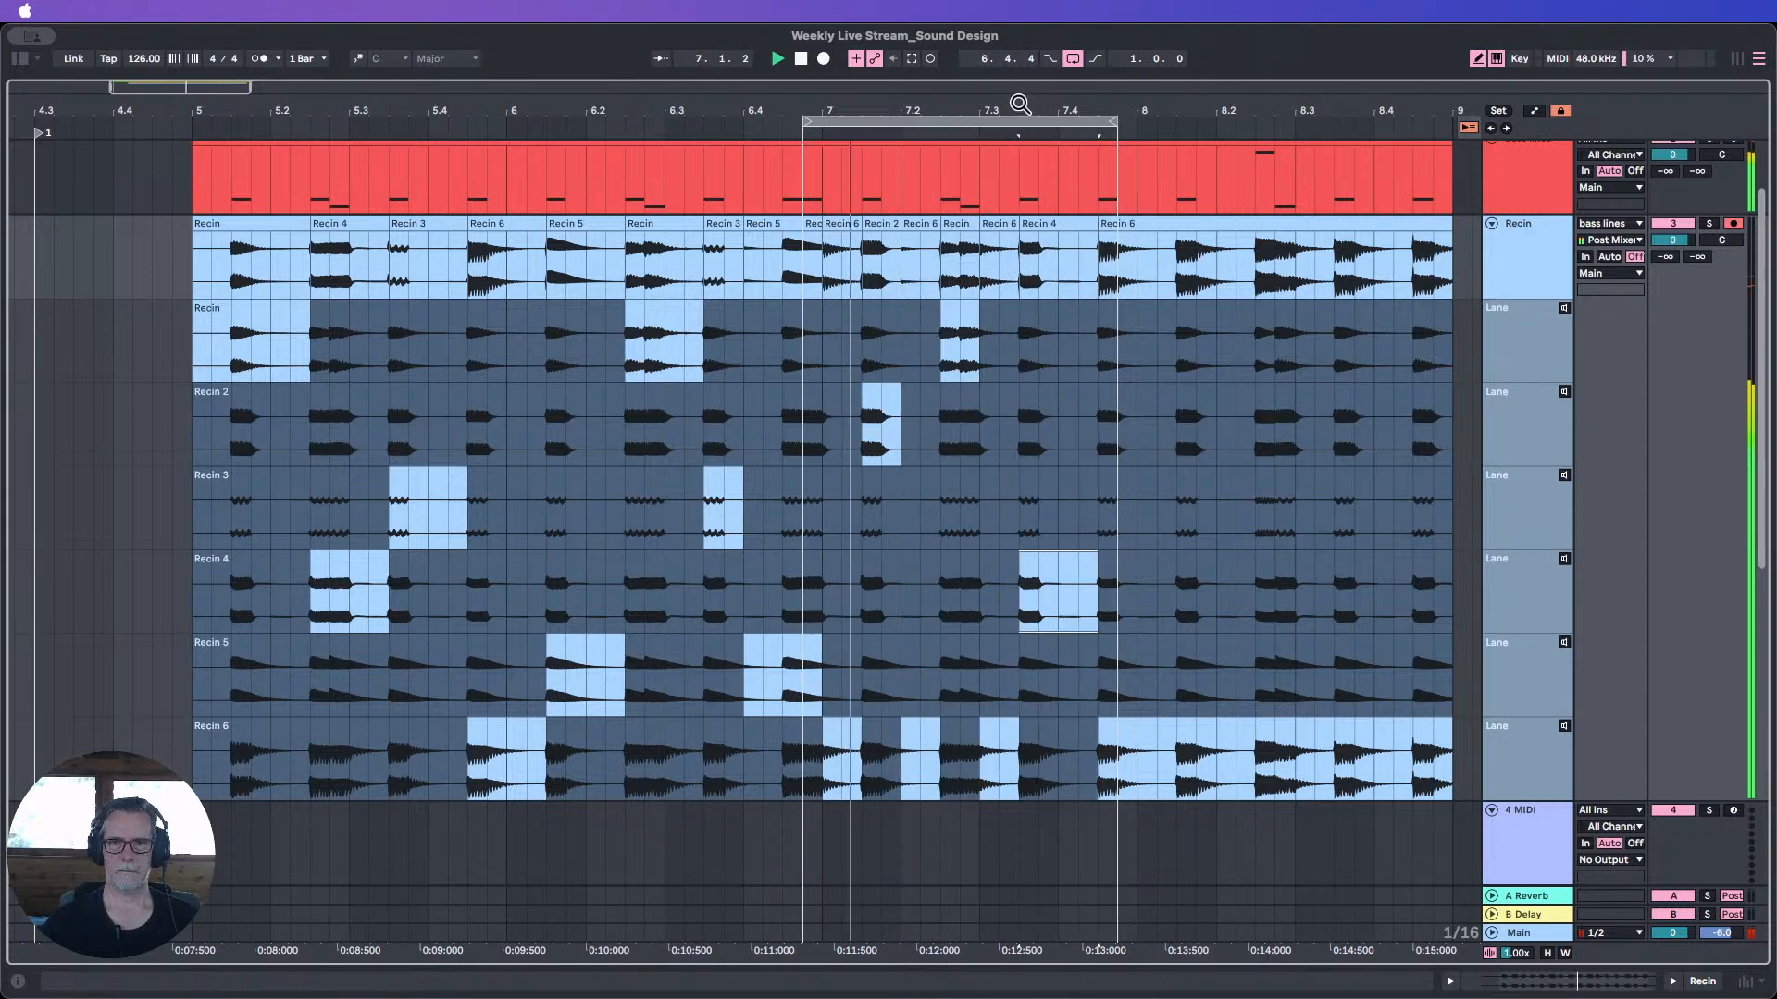
Loop the bar from 8.1.1 to 9.1.1 and comp the first take from 8.2.3 to 8.3.3 and the fifth from 8.4.3 to 9.1.1.
{"action": "left_click_drag", "start_coordinate": [1019, 106], "coordinate": [1180, 120]}
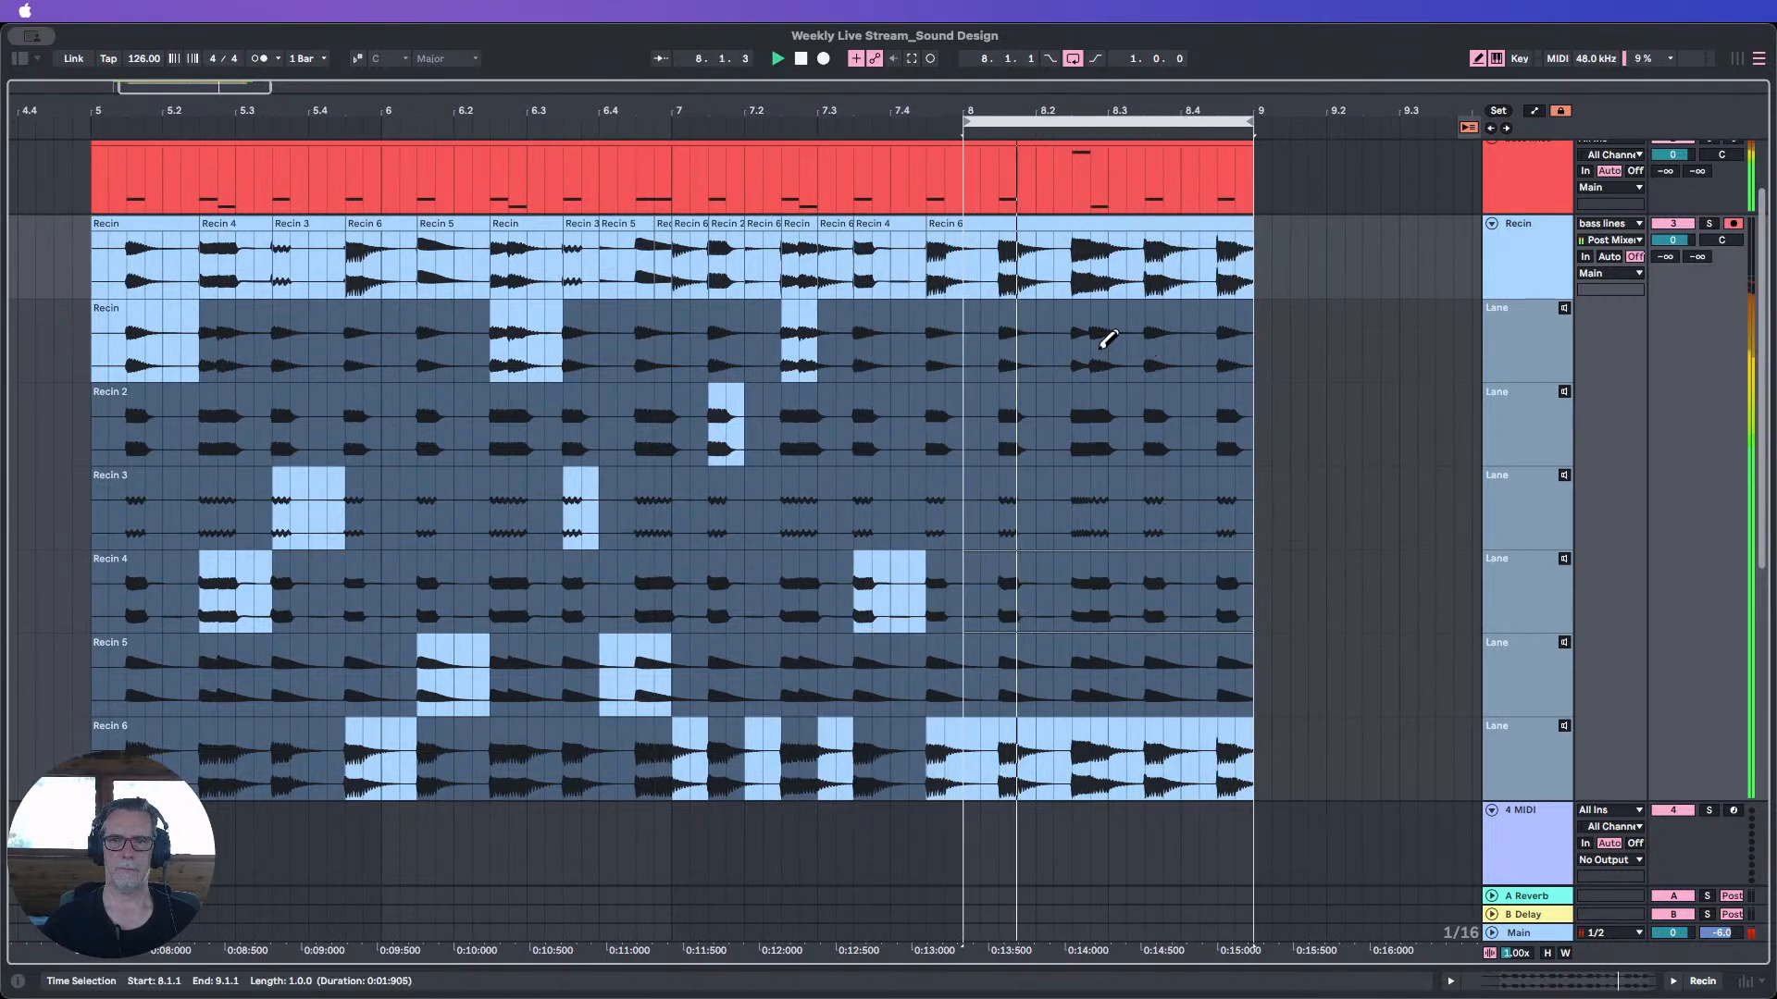
{"action": "left_click_drag", "start_coordinate": [1079, 311], "coordinate": [1134, 306]}
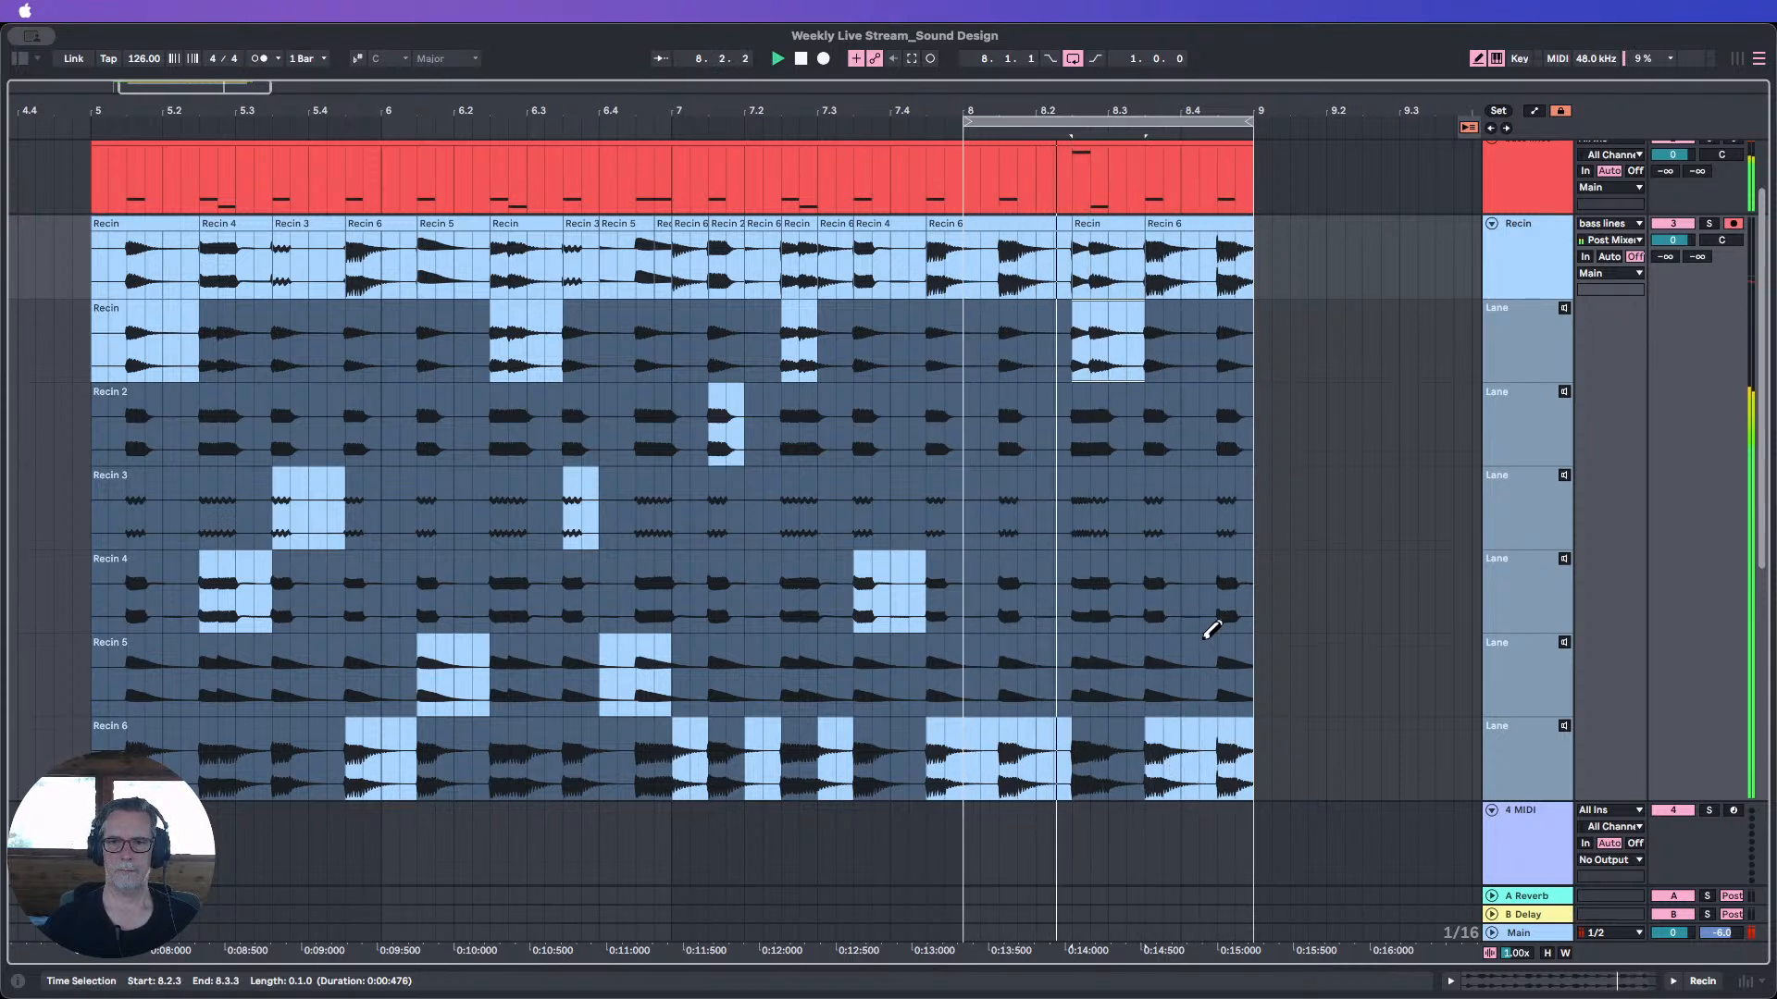
{"action": "left_click", "coordinate": [1235, 640]}
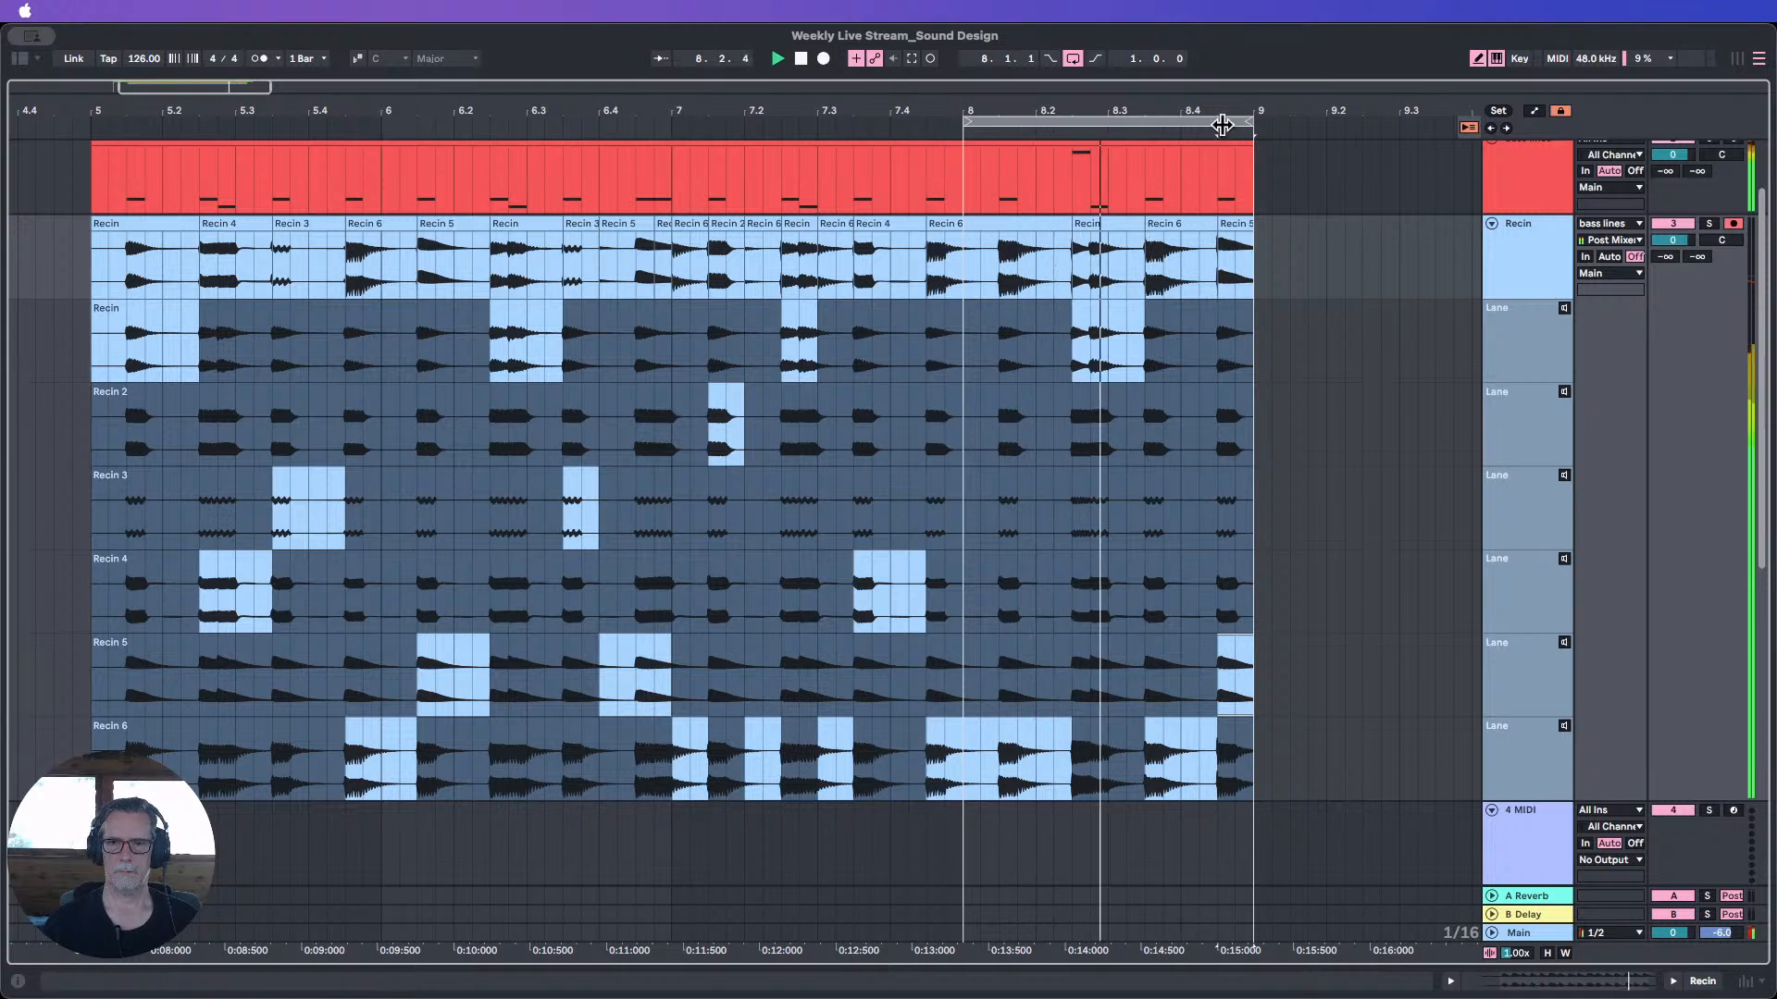
Loop 5.1.1 to 9.1.1 and comp the third take over 6.3.3 to 7.1.1 after trying the fifth take over 6.3.3 to 6.4.1.
{"action": "key", "text": "space"}
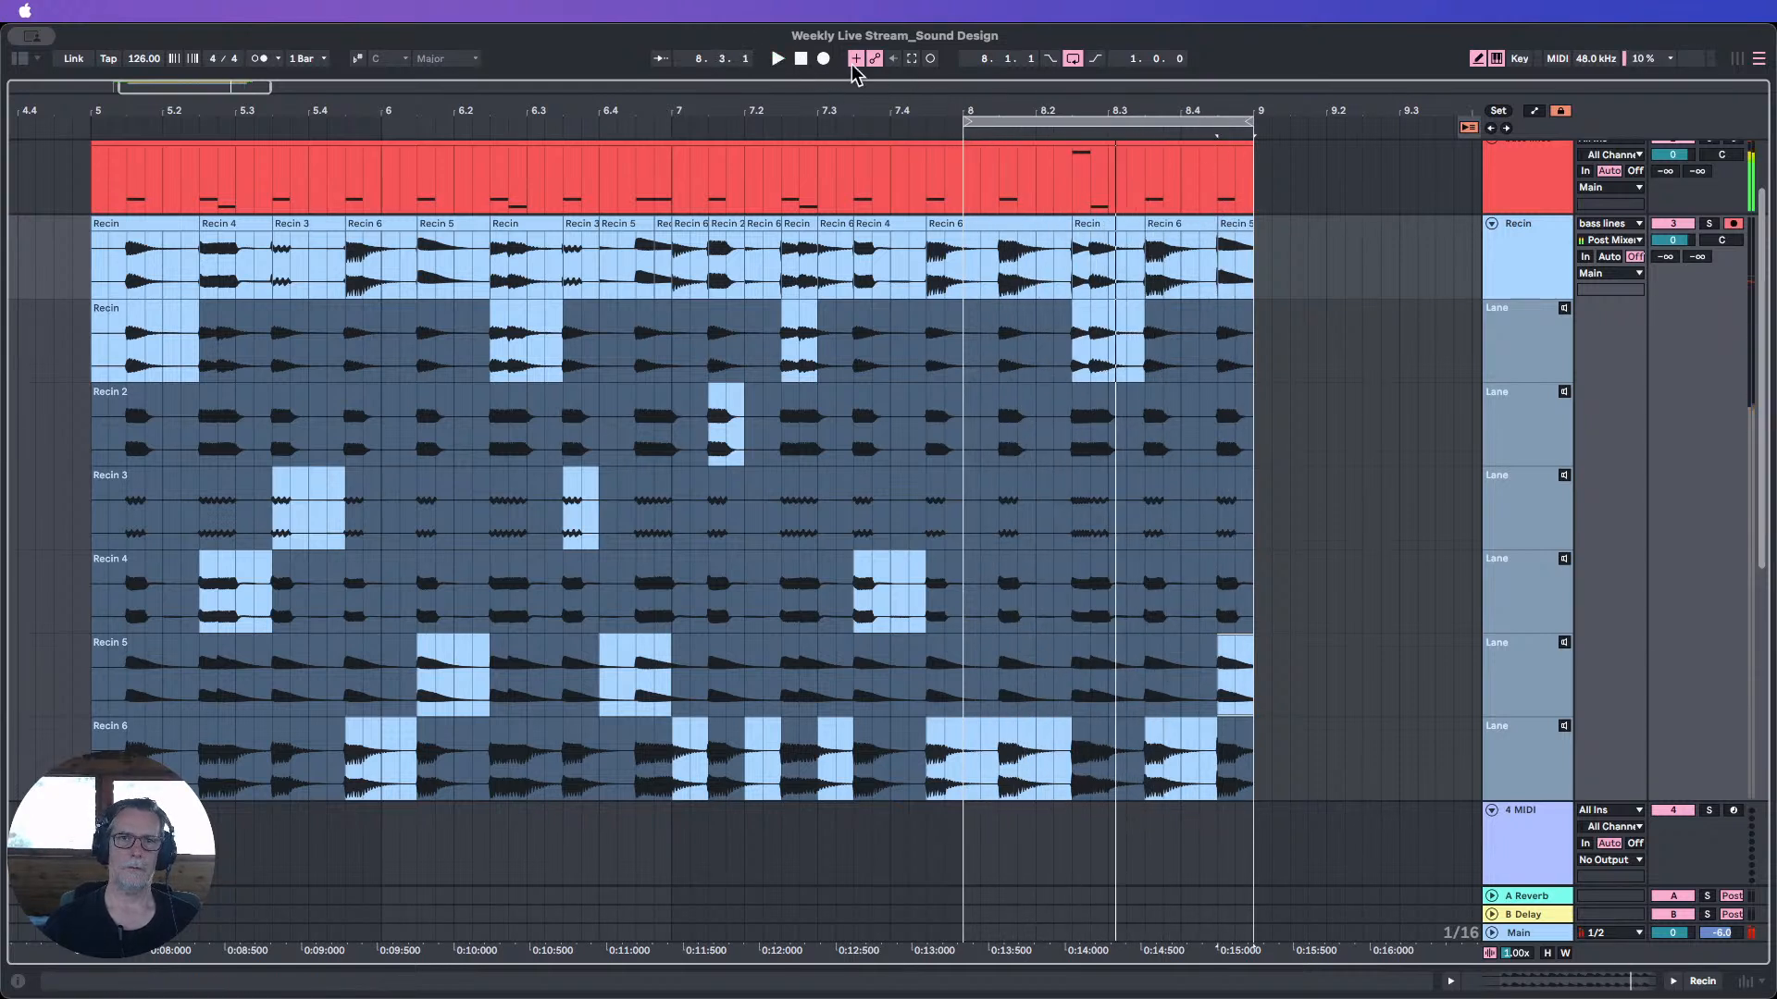
{"action": "left_click_drag", "start_coordinate": [967, 118], "coordinate": [88, 136]}
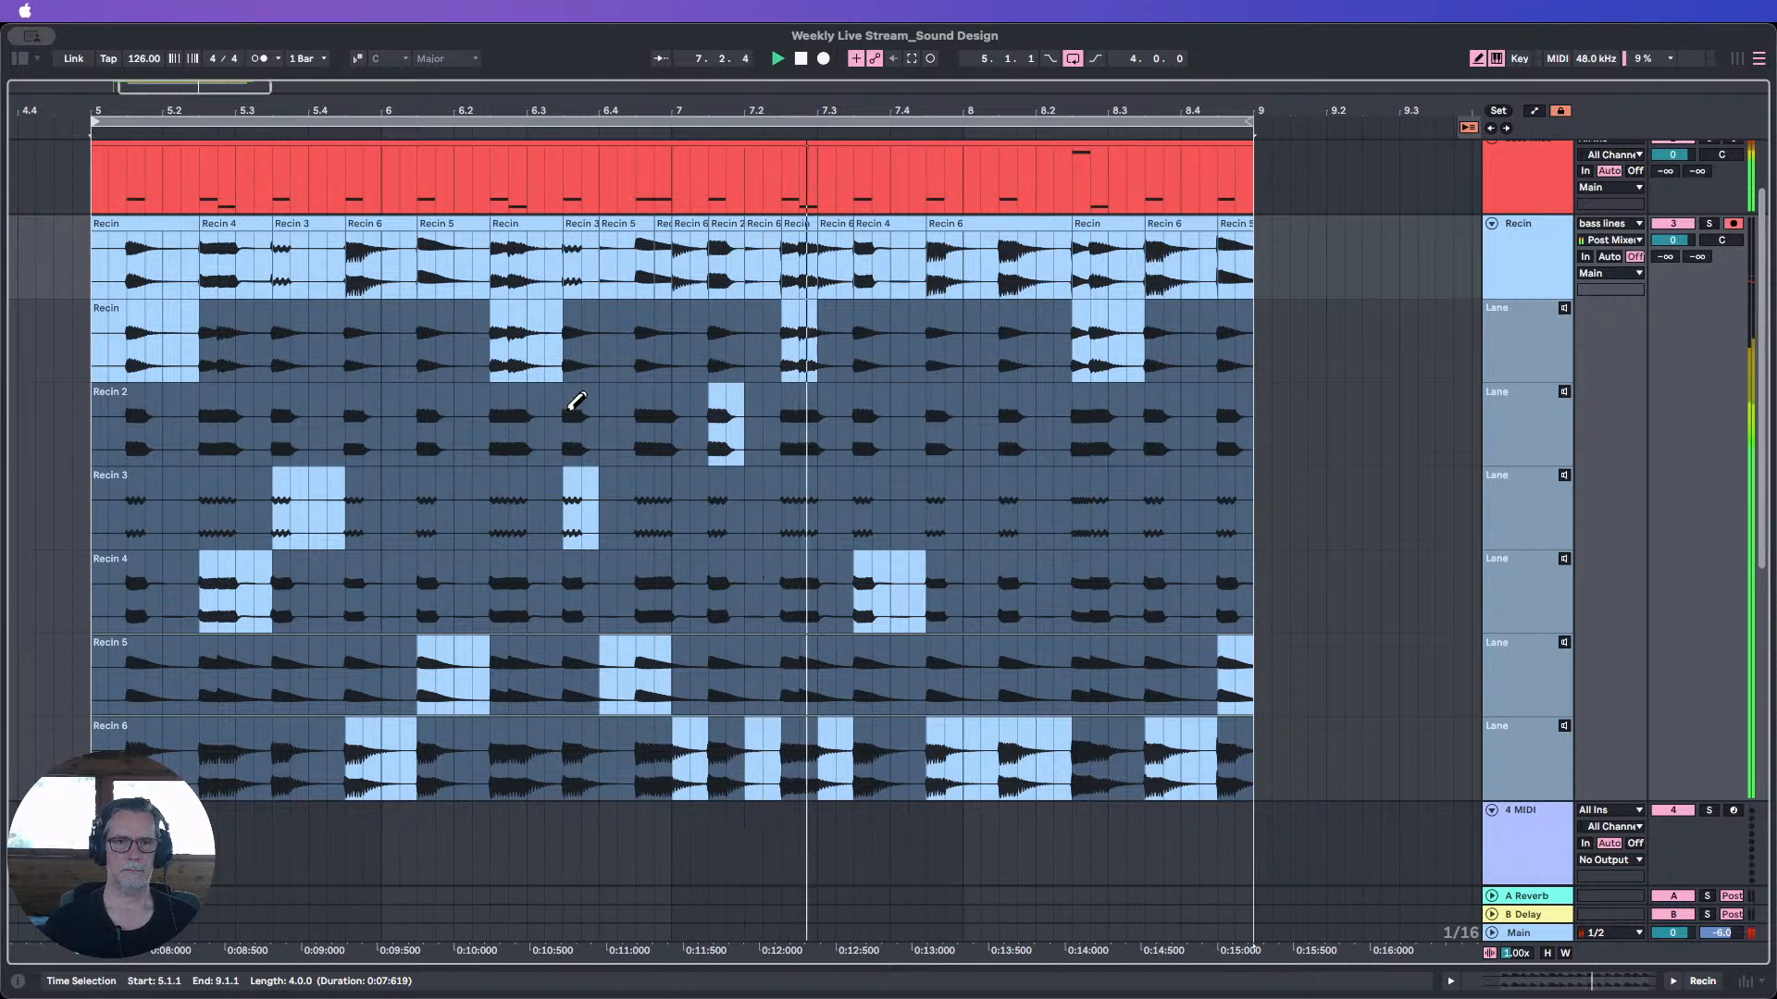
{"action": "left_click", "coordinate": [583, 637]}
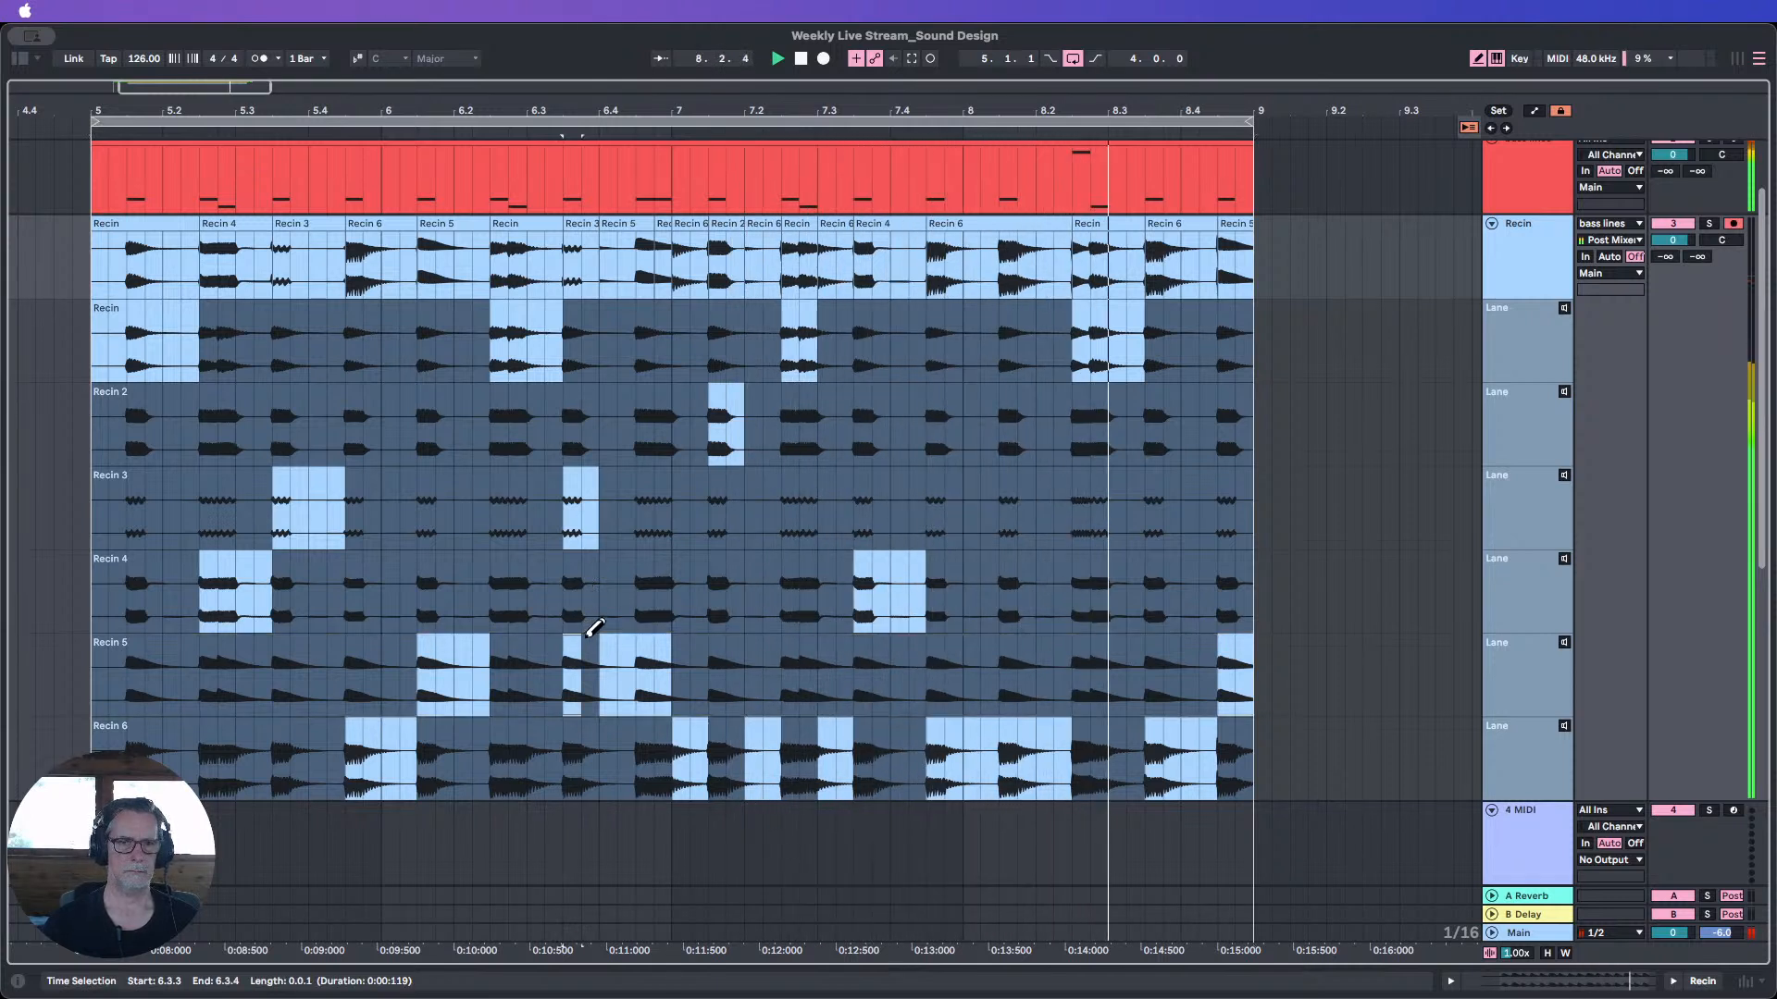
{"action": "left_click_drag", "start_coordinate": [585, 637], "coordinate": [604, 635]}
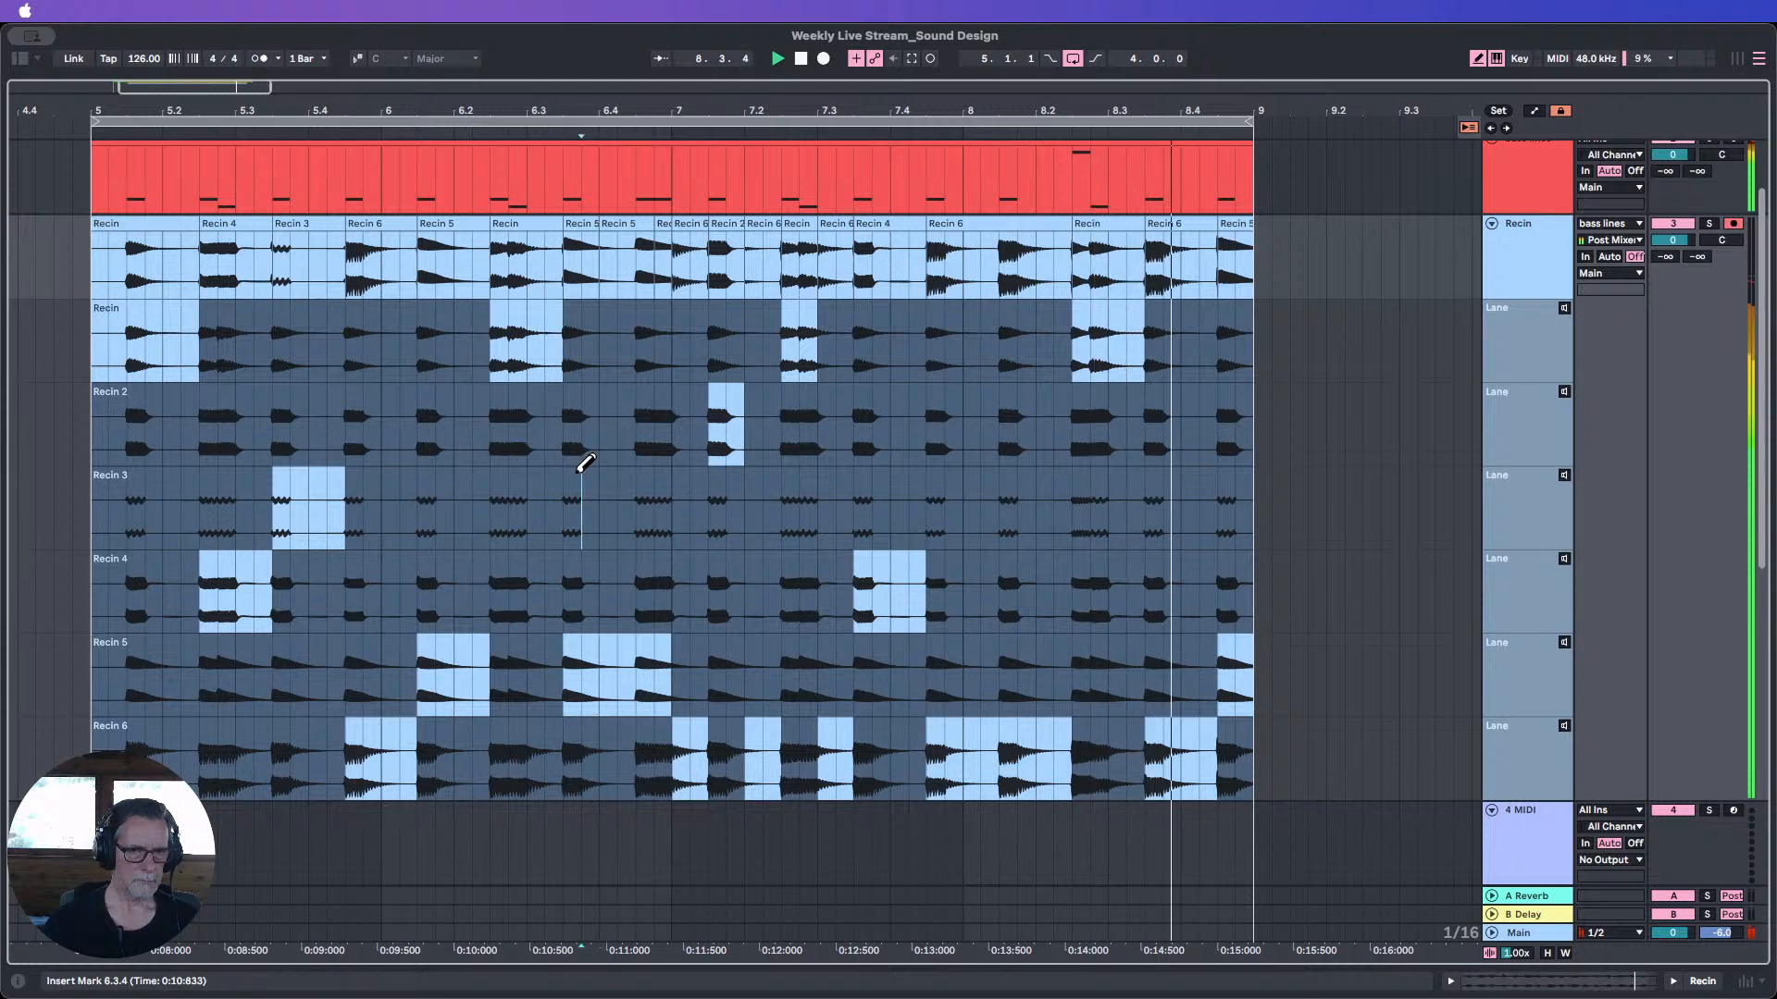
{"action": "left_click_drag", "start_coordinate": [582, 474], "coordinate": [673, 468]}
{"action": "left_click_drag", "start_coordinate": [563, 477], "coordinate": [647, 467]}
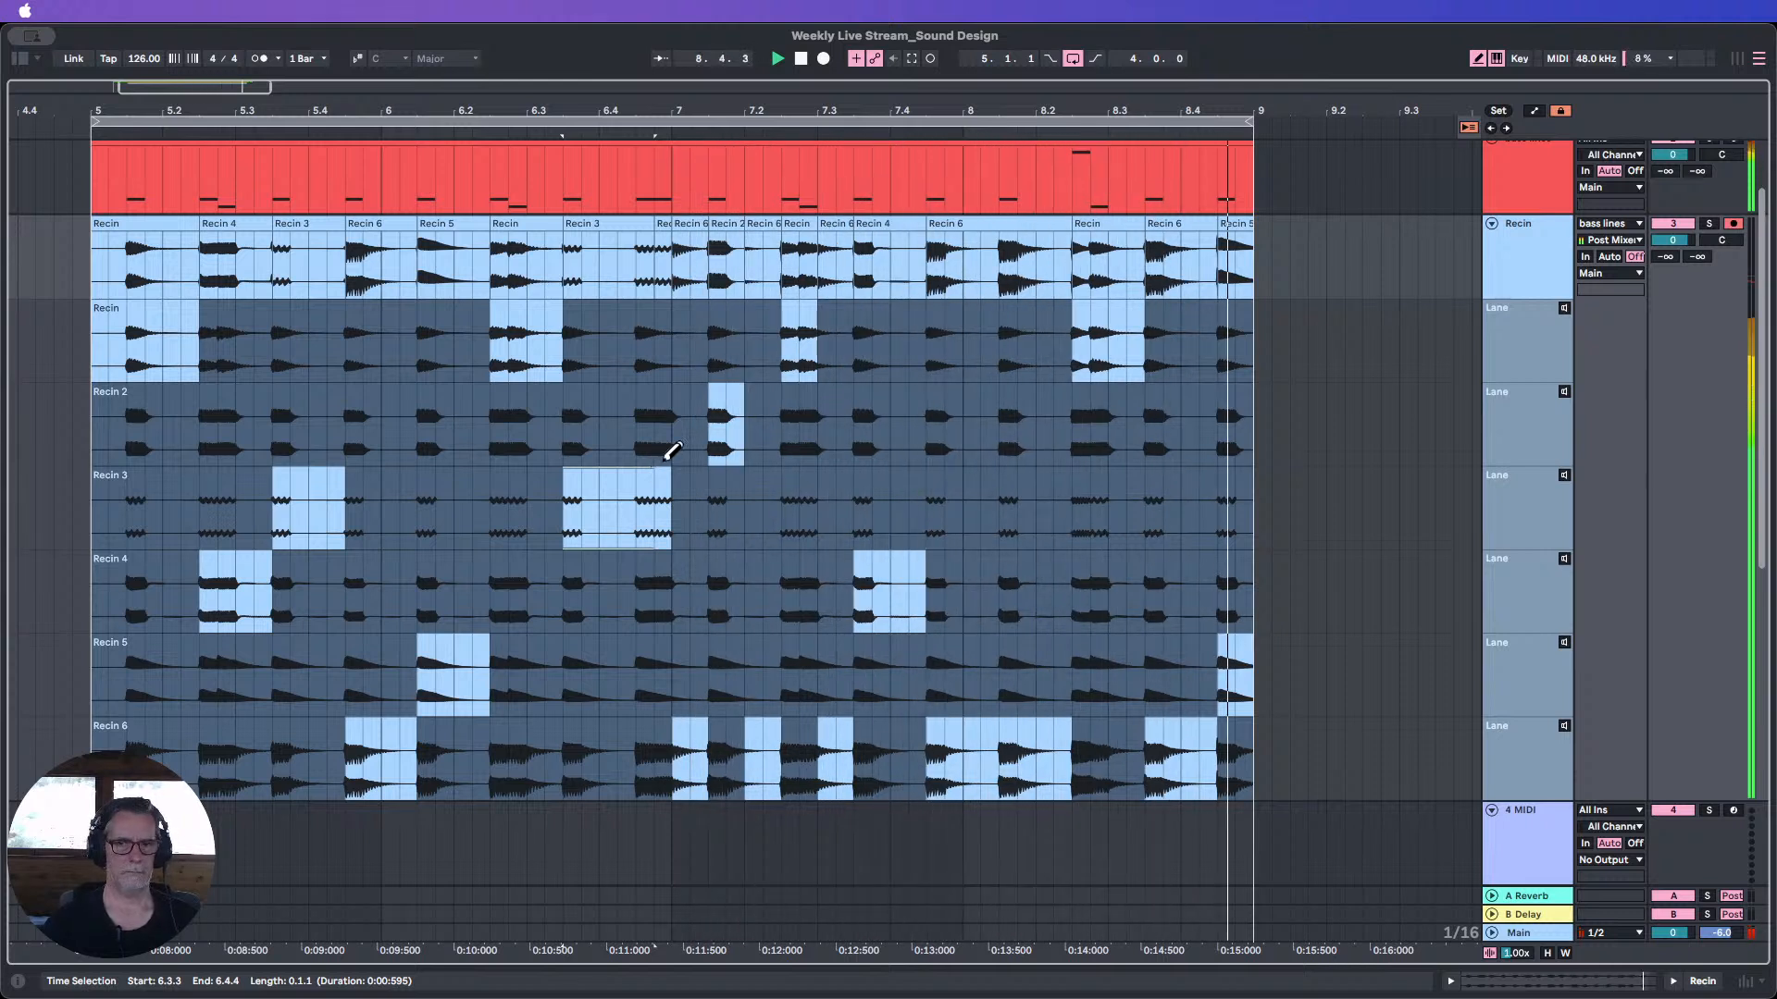
{"action": "left_click", "coordinate": [800, 60]}
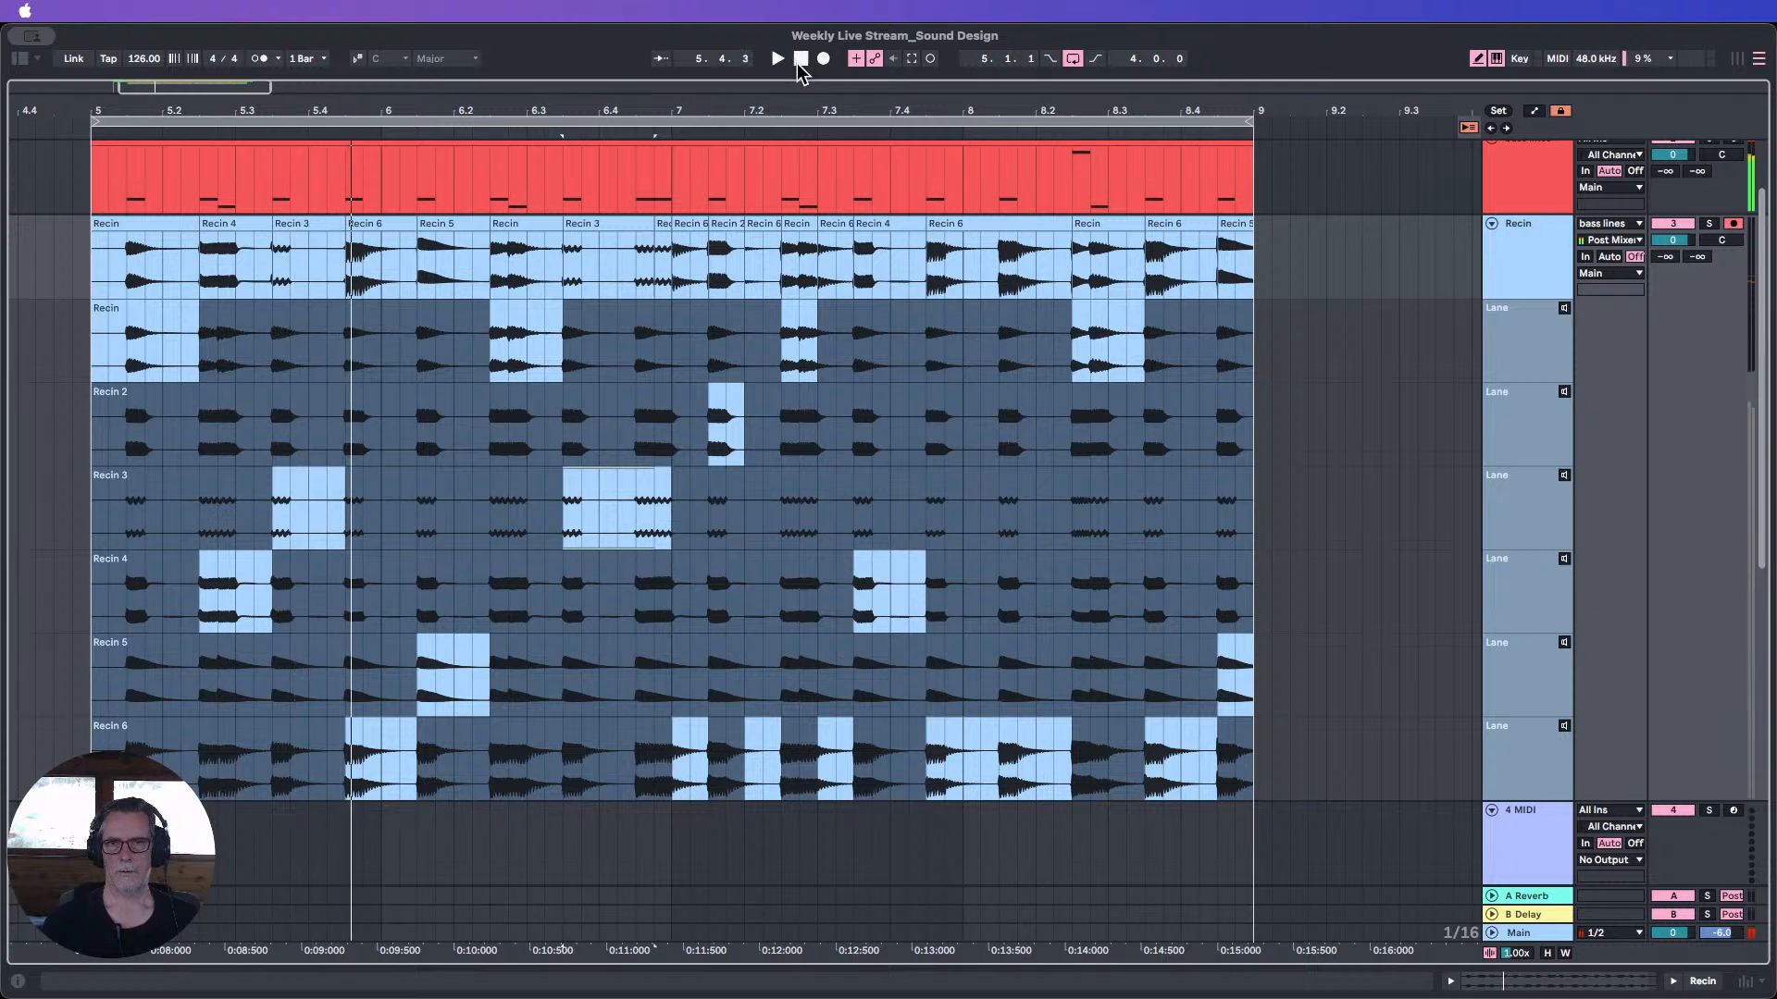
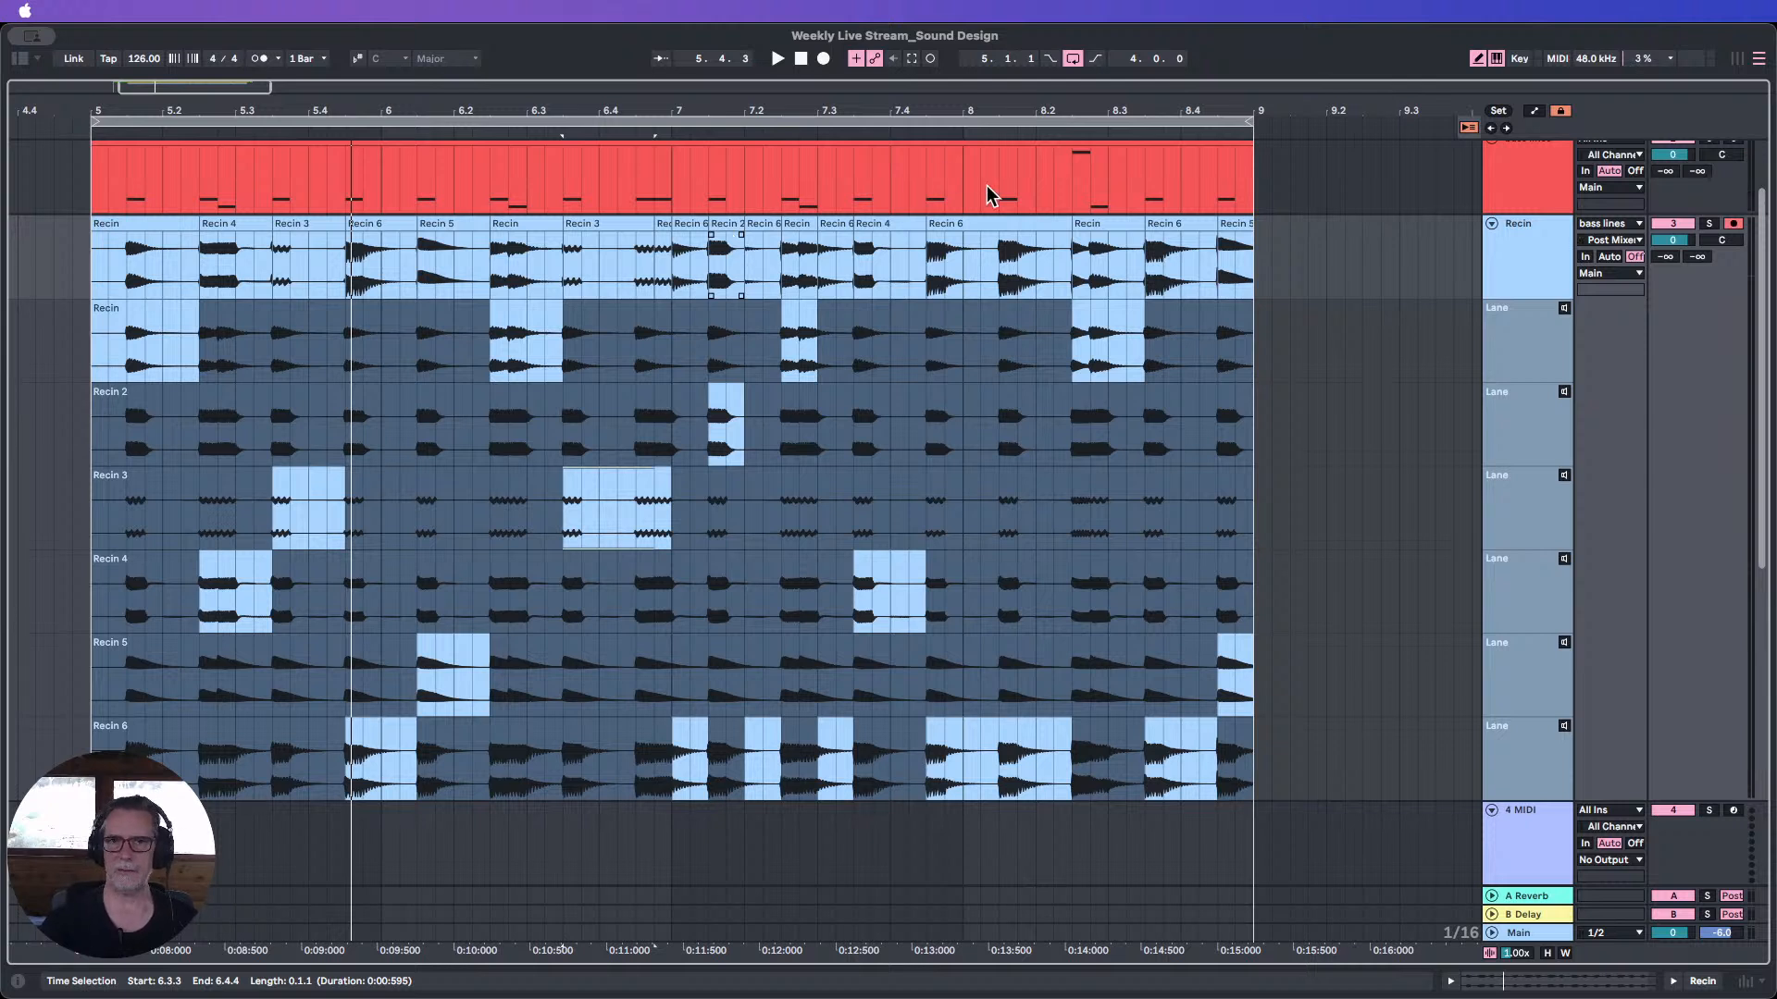
Hide the take lanes of the Recin track and make the track taller.
{"action": "left_click_drag", "start_coordinate": [1273, 243], "coordinate": [134, 245]}
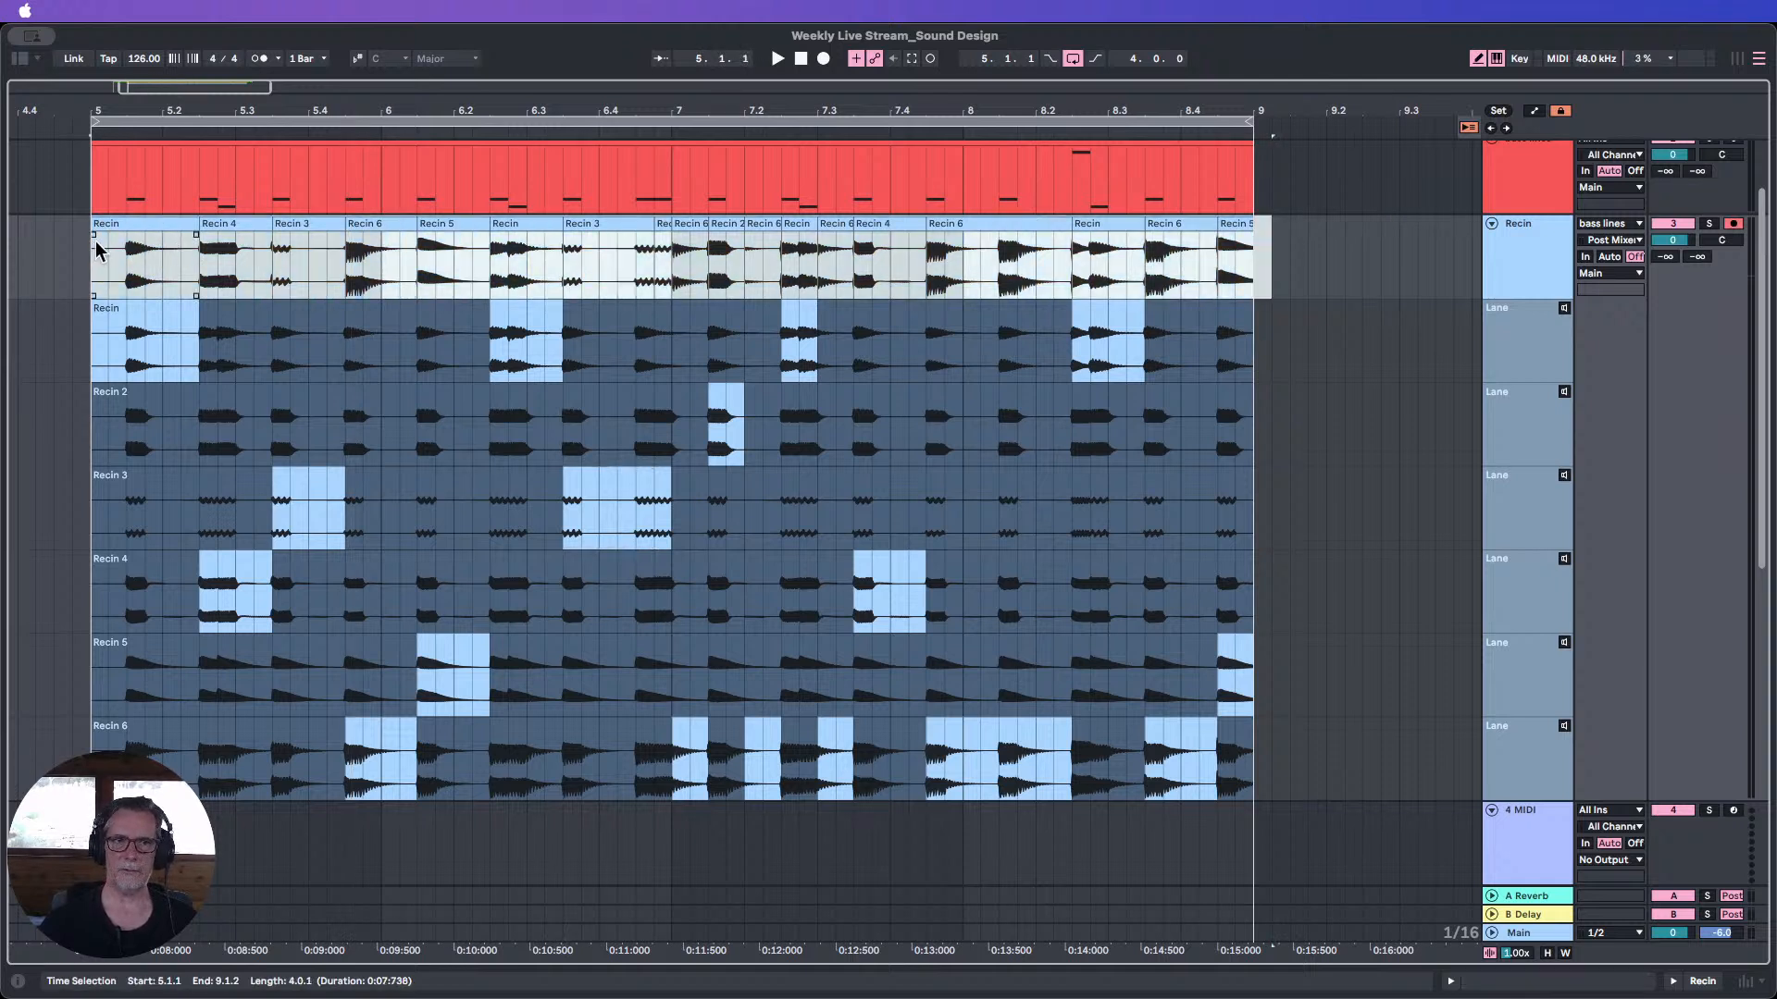
{"action": "left_click", "coordinate": [313, 257]}
{"action": "left_click_drag", "start_coordinate": [343, 103], "coordinate": [402, 91]}
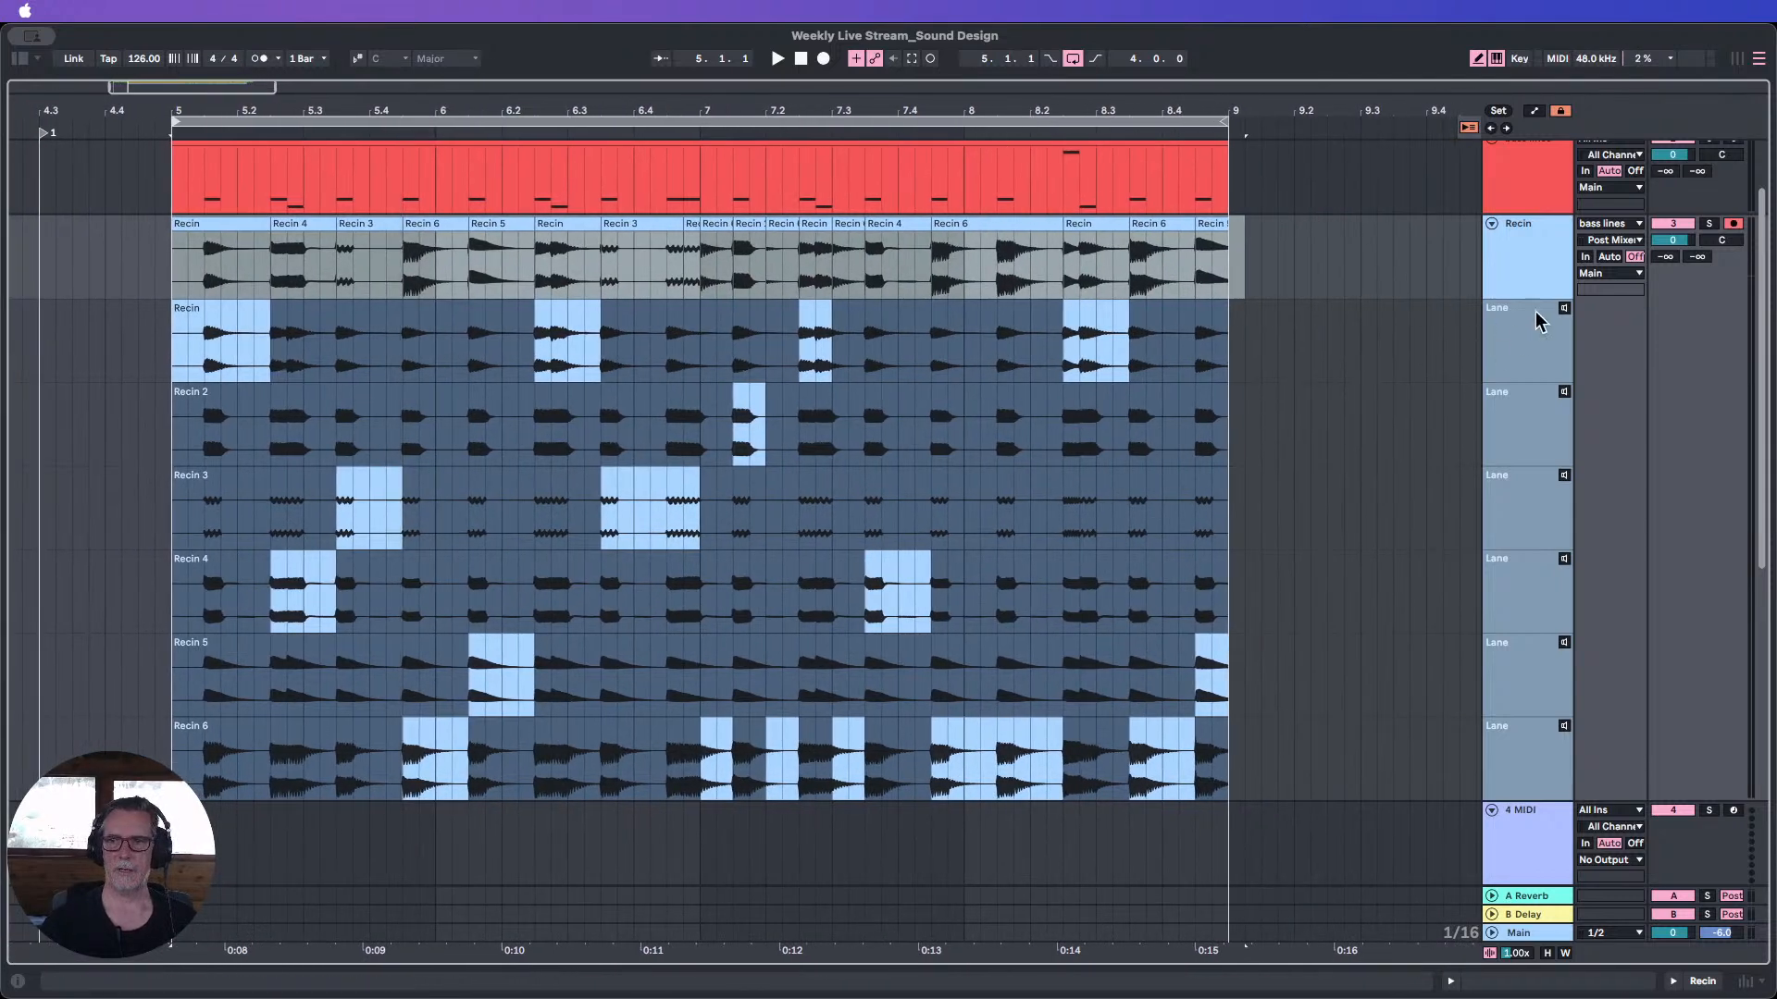
{"action": "right_click", "coordinate": [1524, 281]}
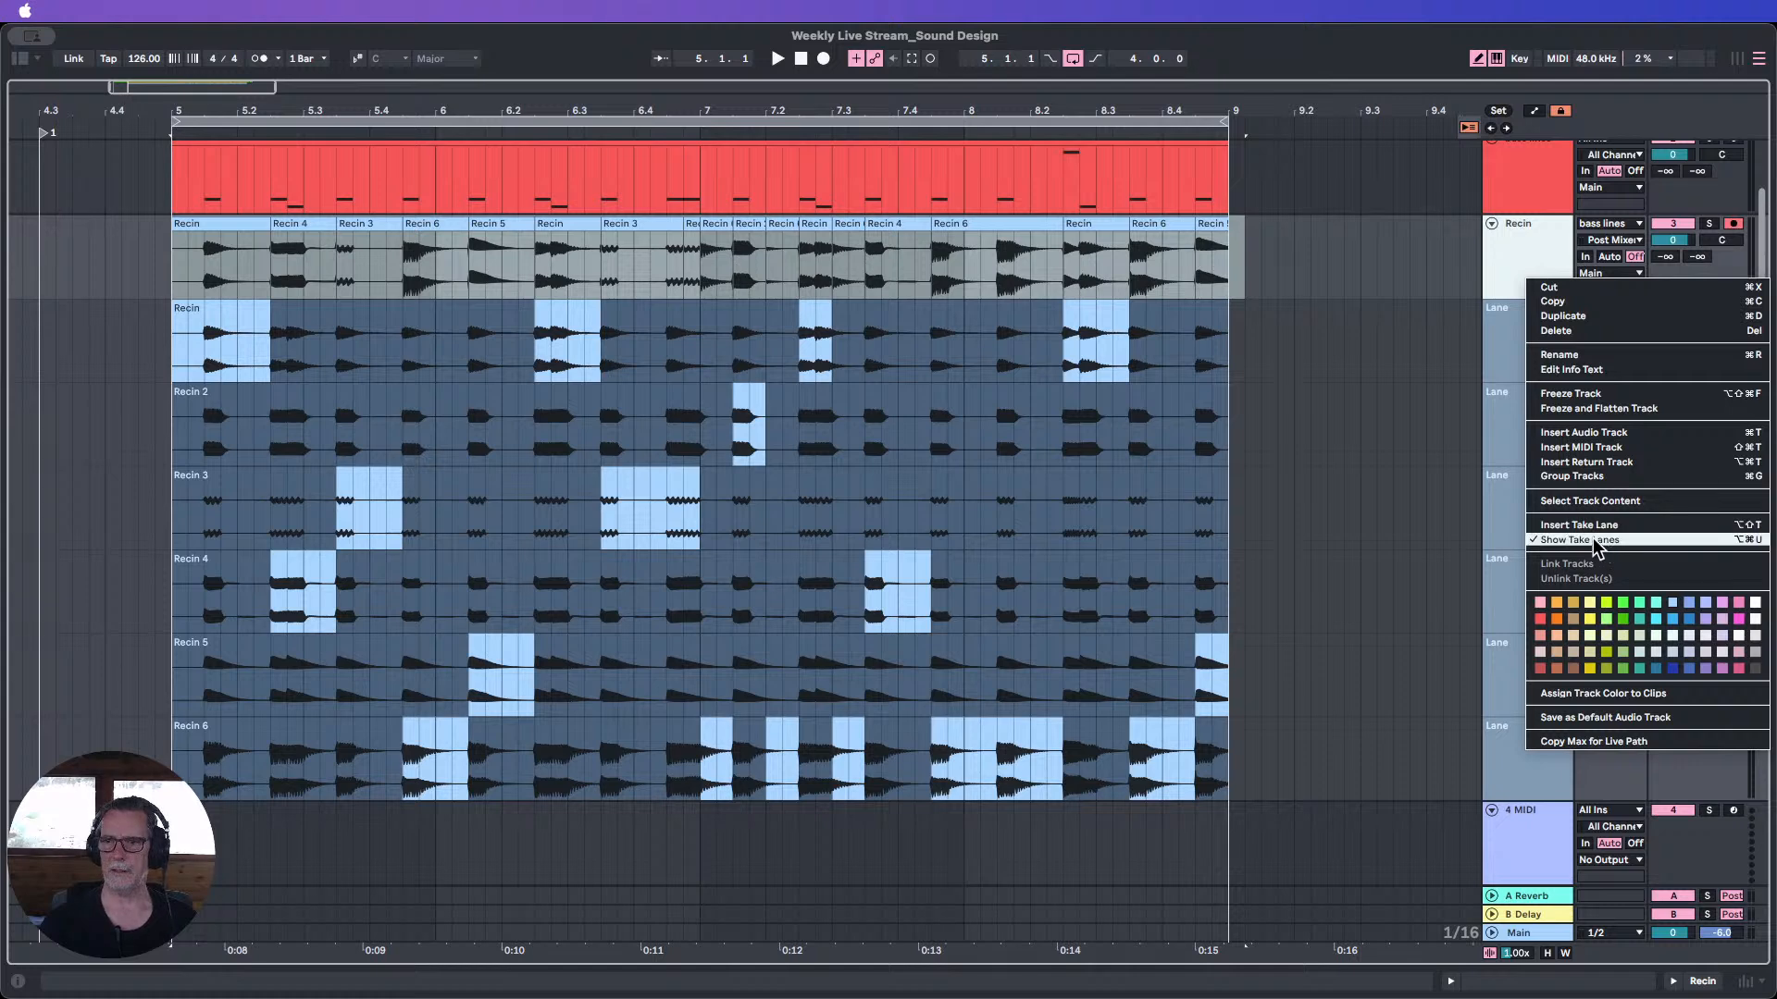
{"action": "left_click", "coordinate": [1593, 540]}
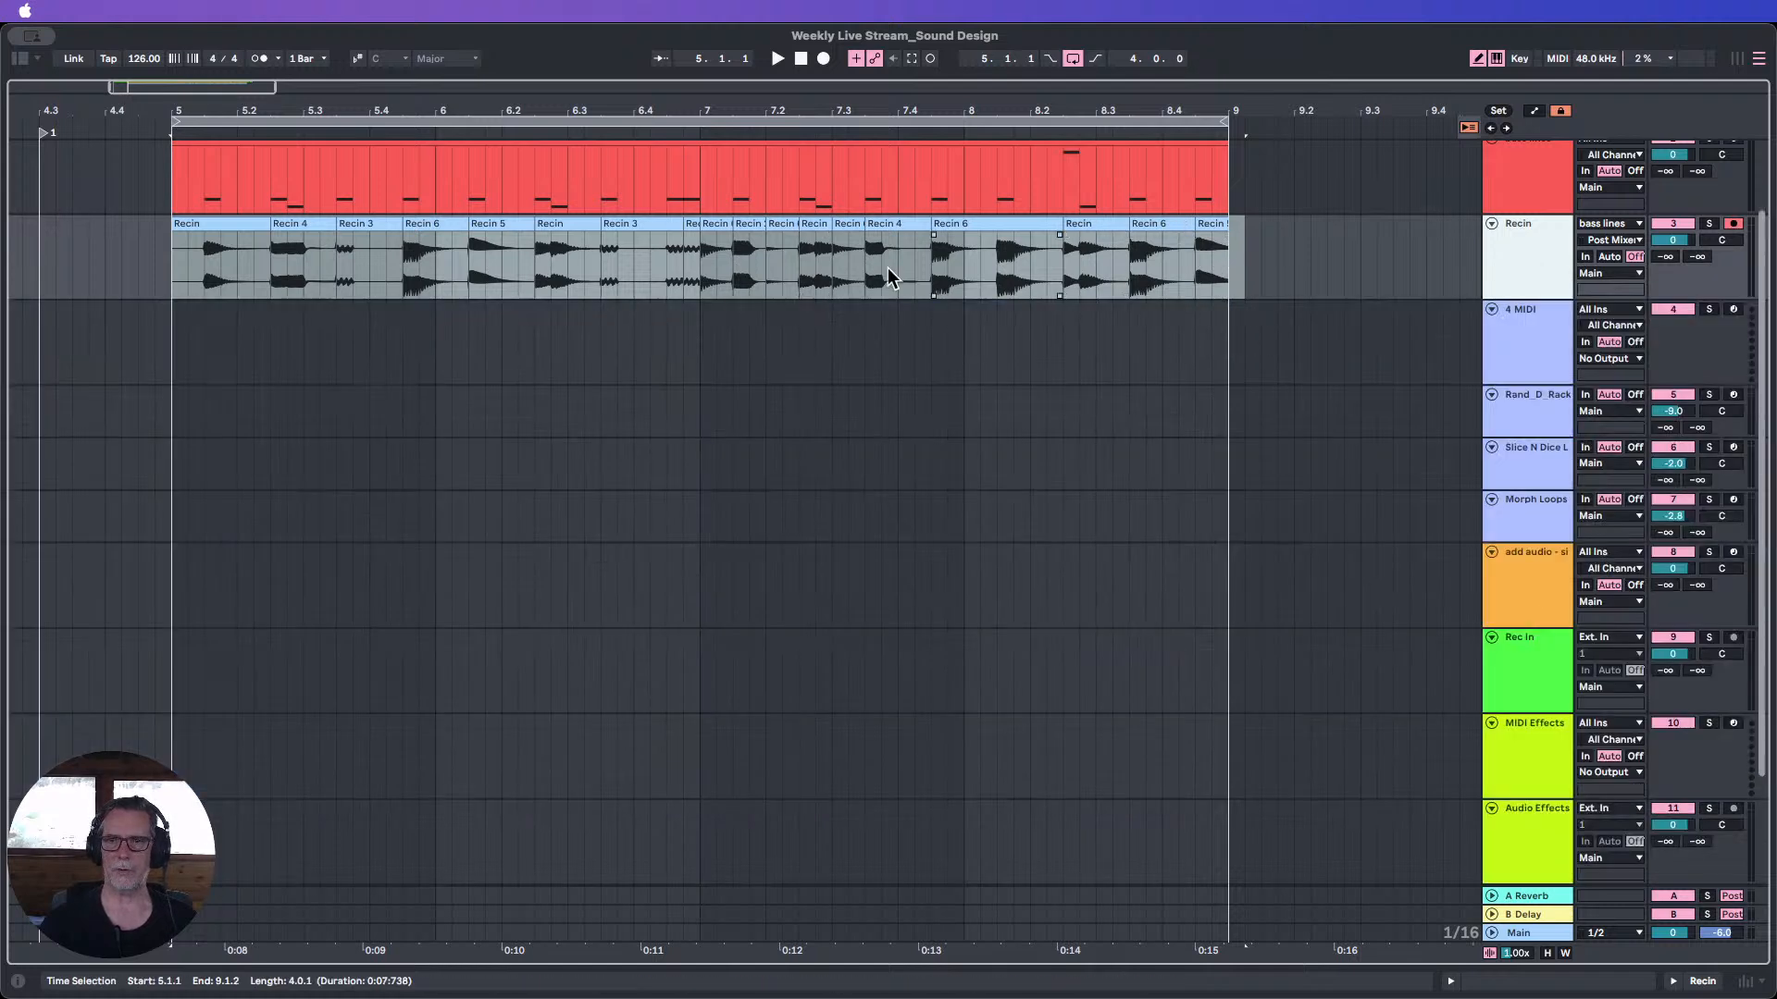
{"action": "left_click_drag", "start_coordinate": [1522, 299], "coordinate": [1538, 350]}
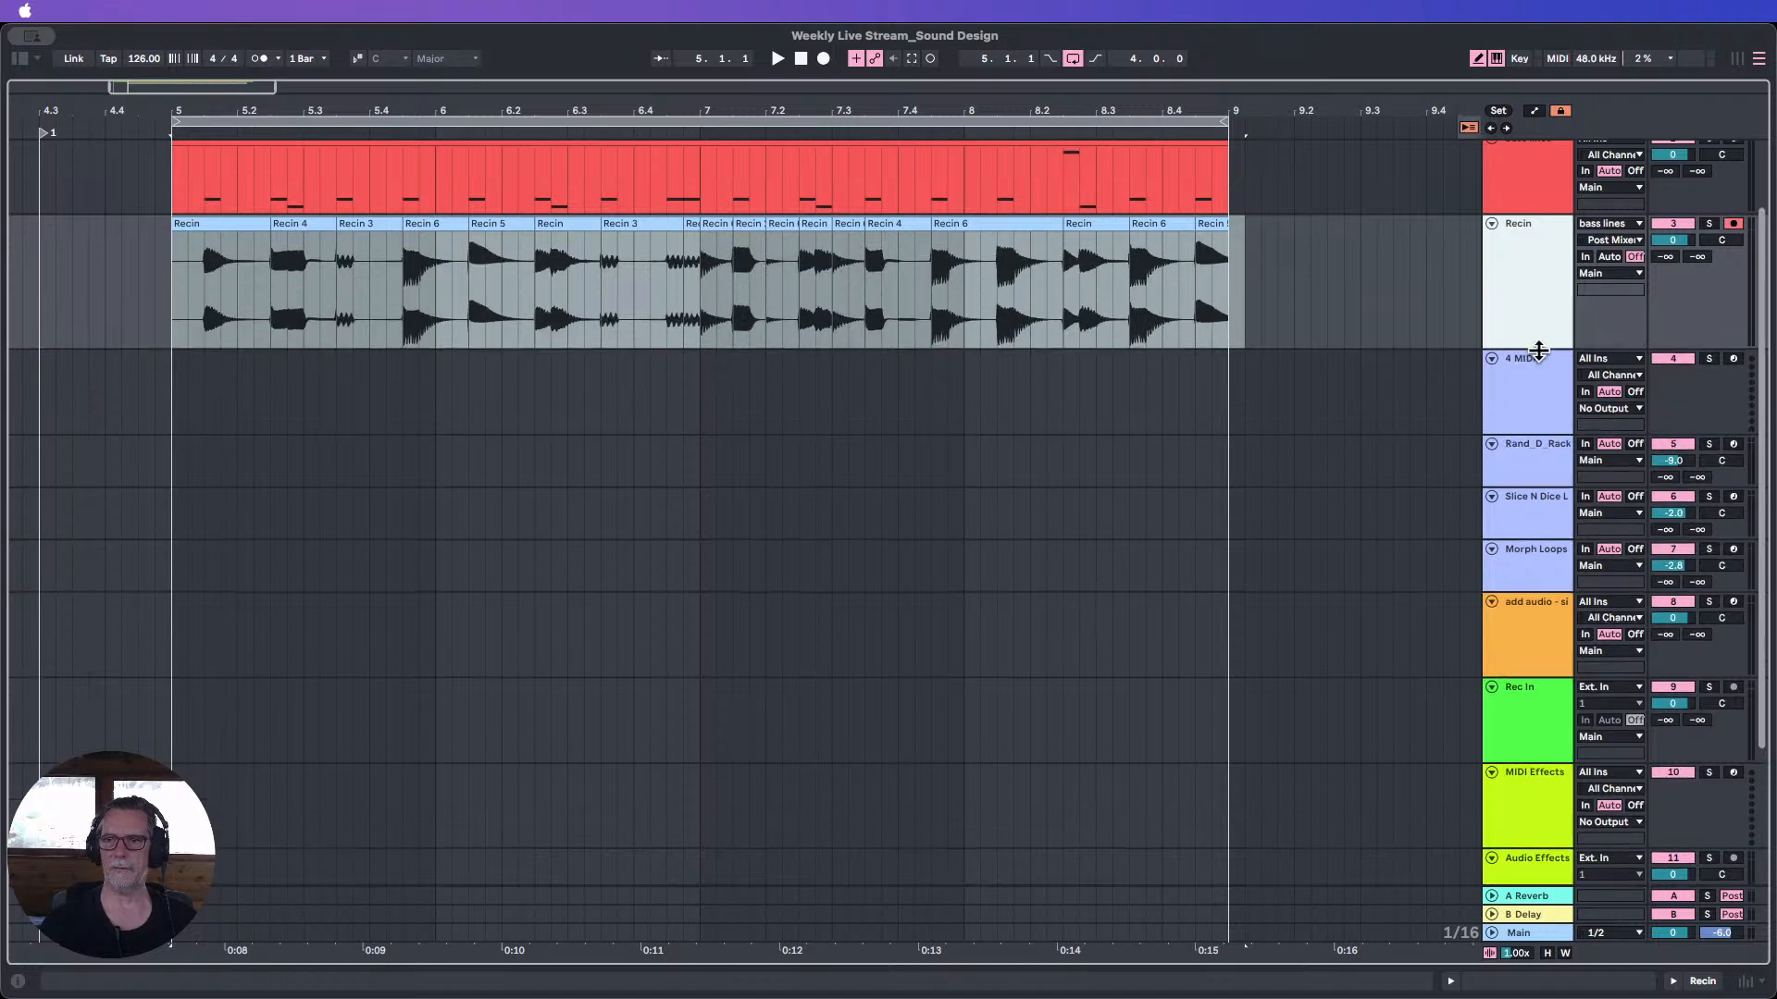
Play the comped four bars from just before bar 5 and mute the bass lines and Drums tracks.
{"action": "left_click_drag", "start_coordinate": [389, 109], "coordinate": [507, 139]}
{"action": "left_click_drag", "start_coordinate": [322, 109], "coordinate": [322, 199]}
{"action": "left_click_drag", "start_coordinate": [449, 110], "coordinate": [392, 42]}
{"action": "left_click_drag", "start_coordinate": [602, 110], "coordinate": [581, 93]}
{"action": "left_click", "coordinate": [305, 121]}
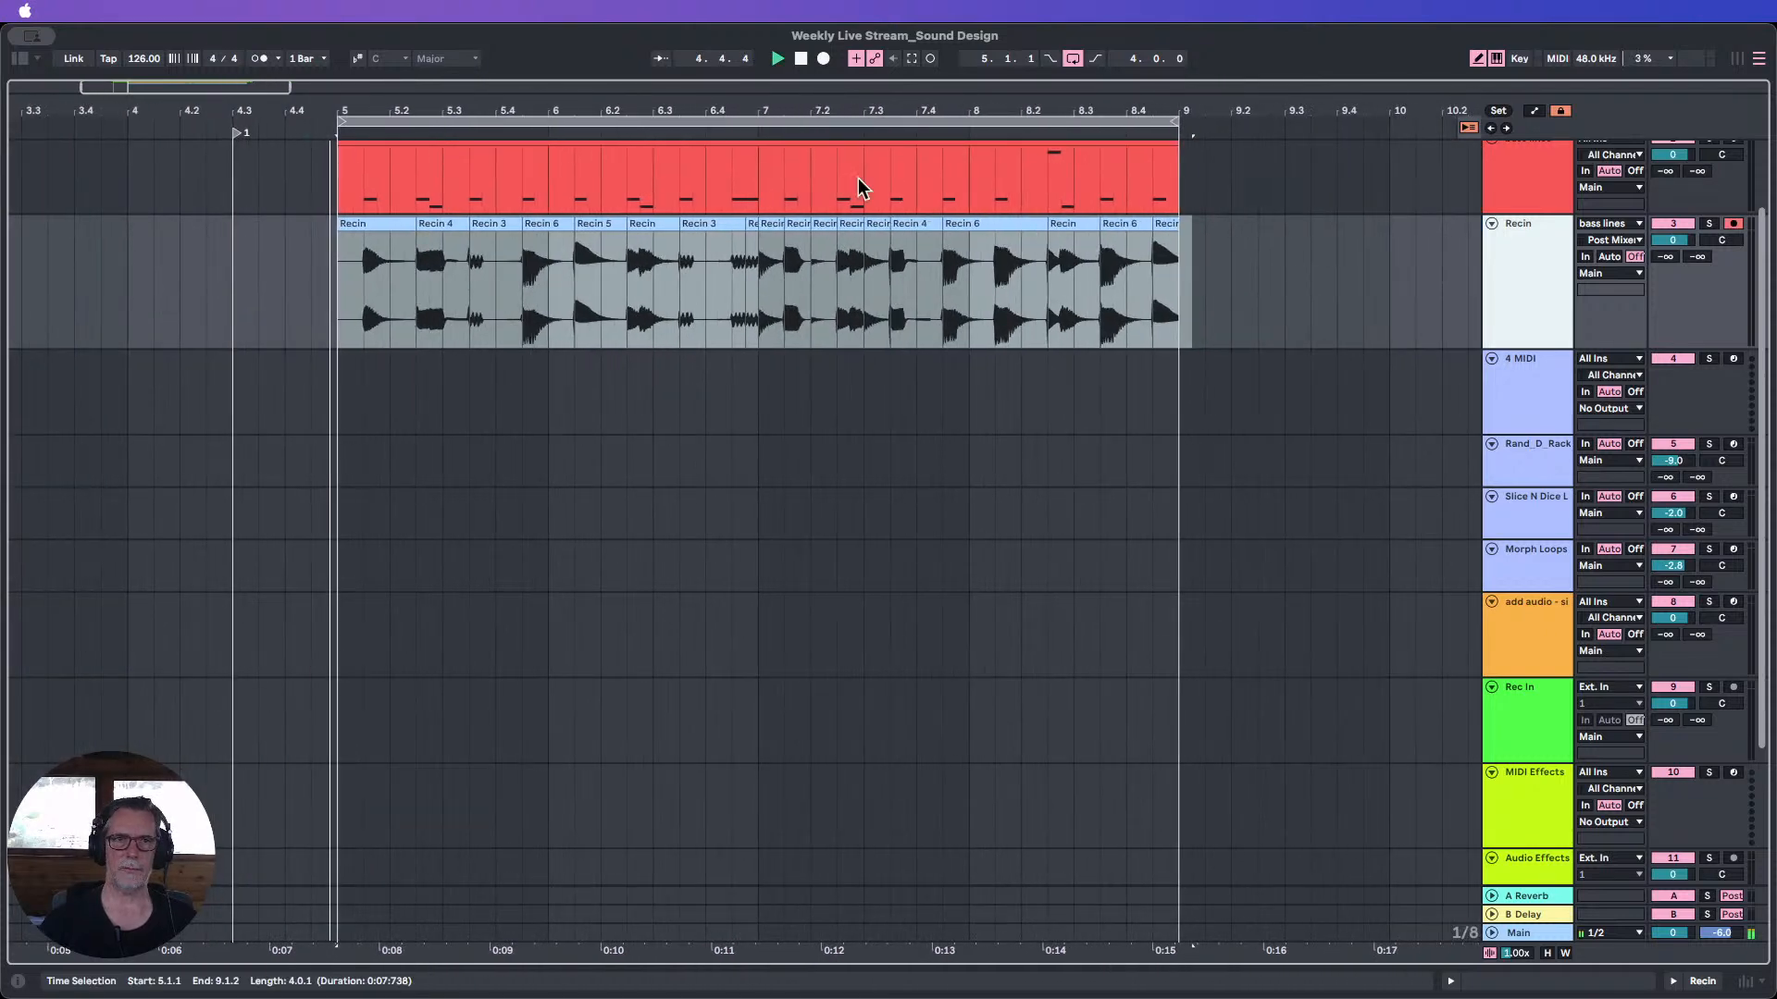
{"action": "scroll", "coordinate": [1673, 269], "scroll_direction": "up", "scroll_amount": 2}
{"action": "left_click", "coordinate": [1674, 235]}
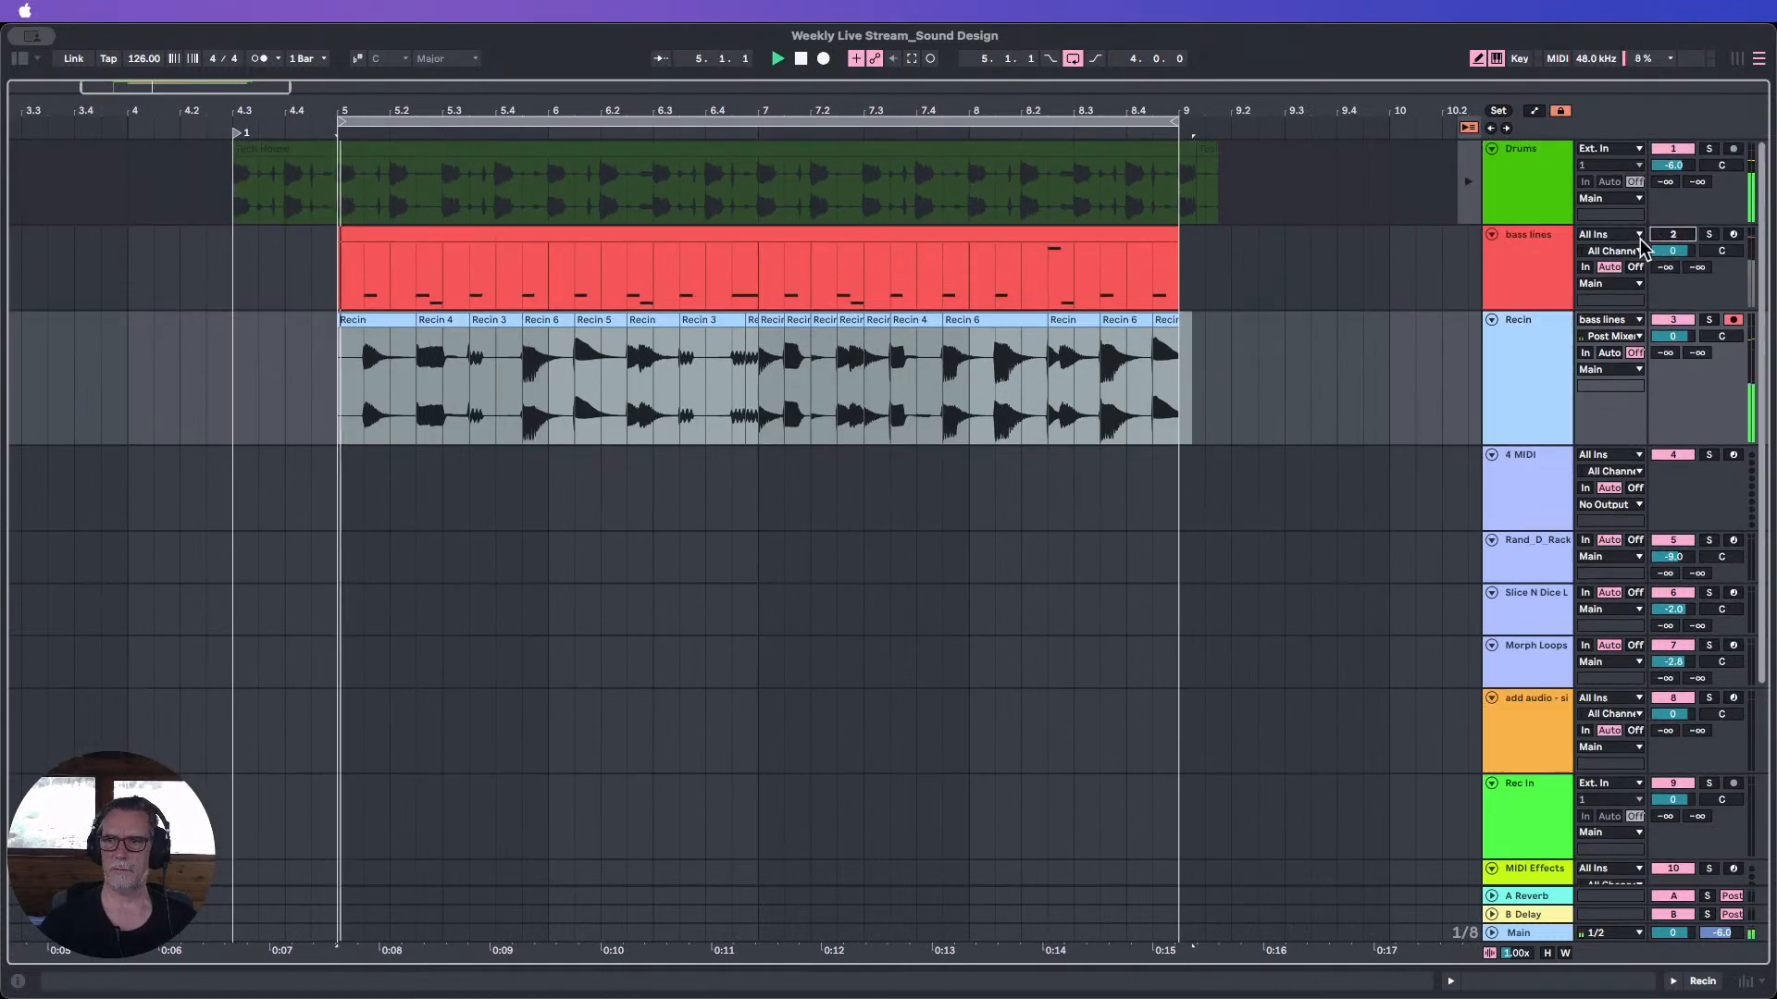
{"action": "left_click", "coordinate": [1676, 235]}
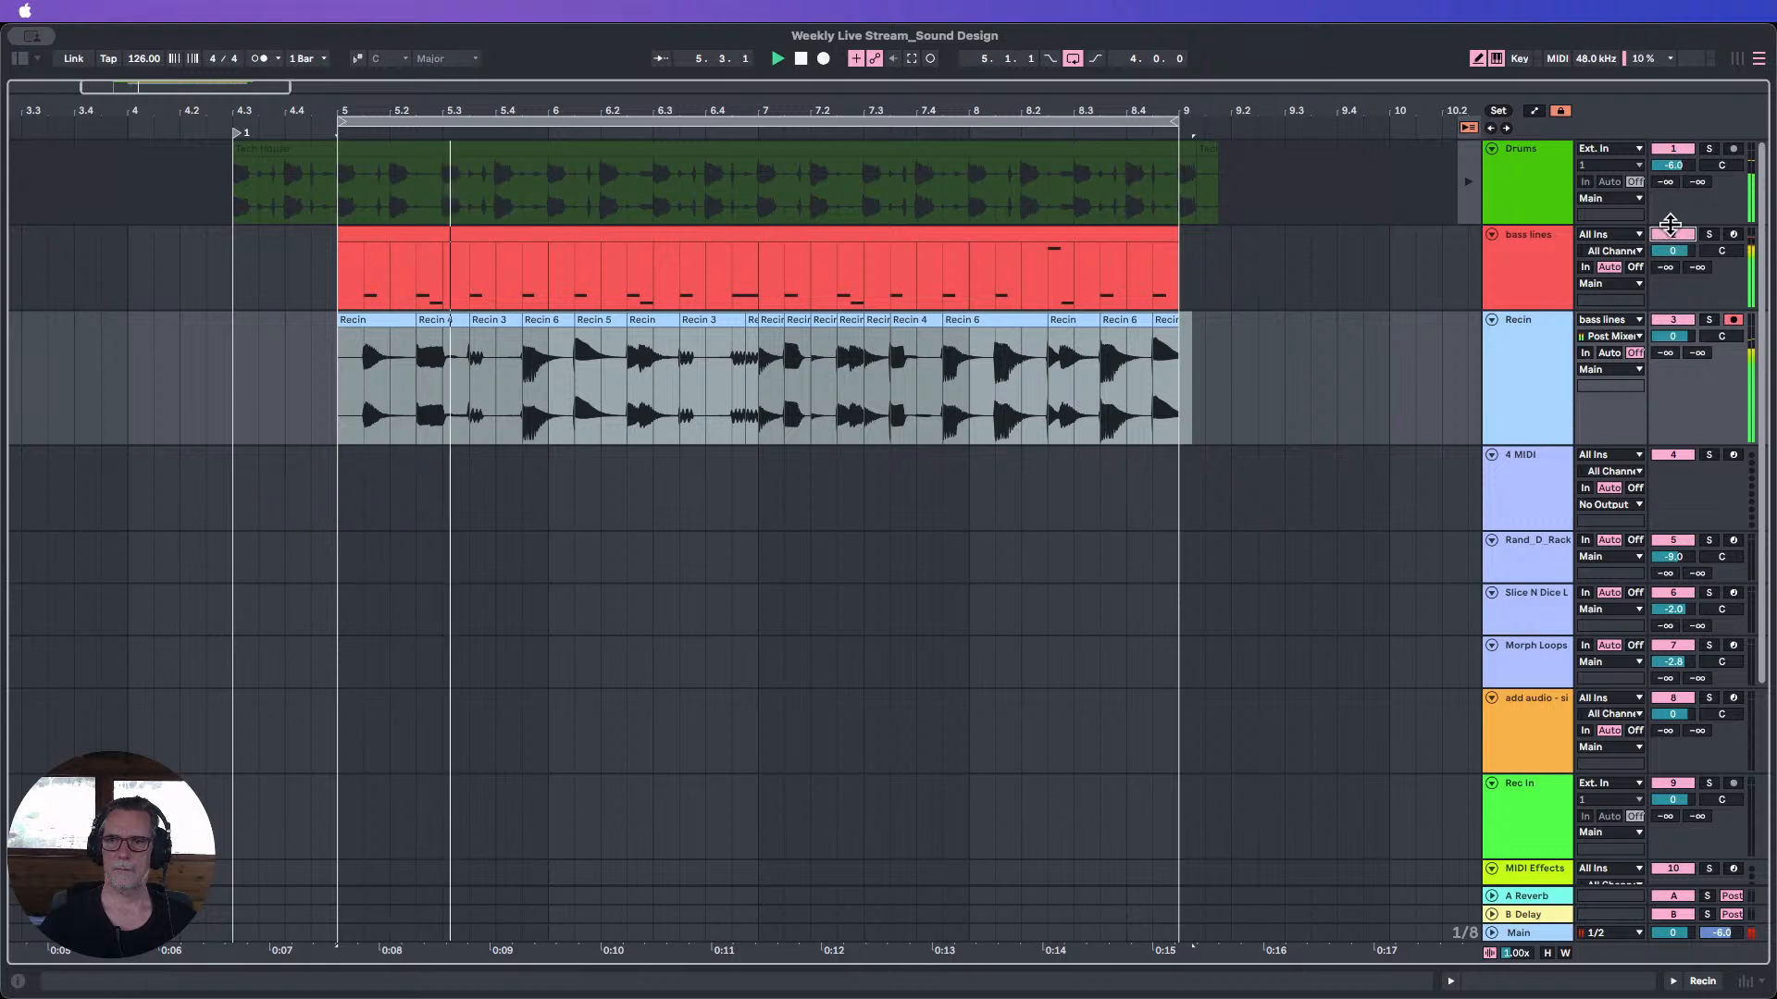
{"action": "left_click", "coordinate": [1671, 149]}
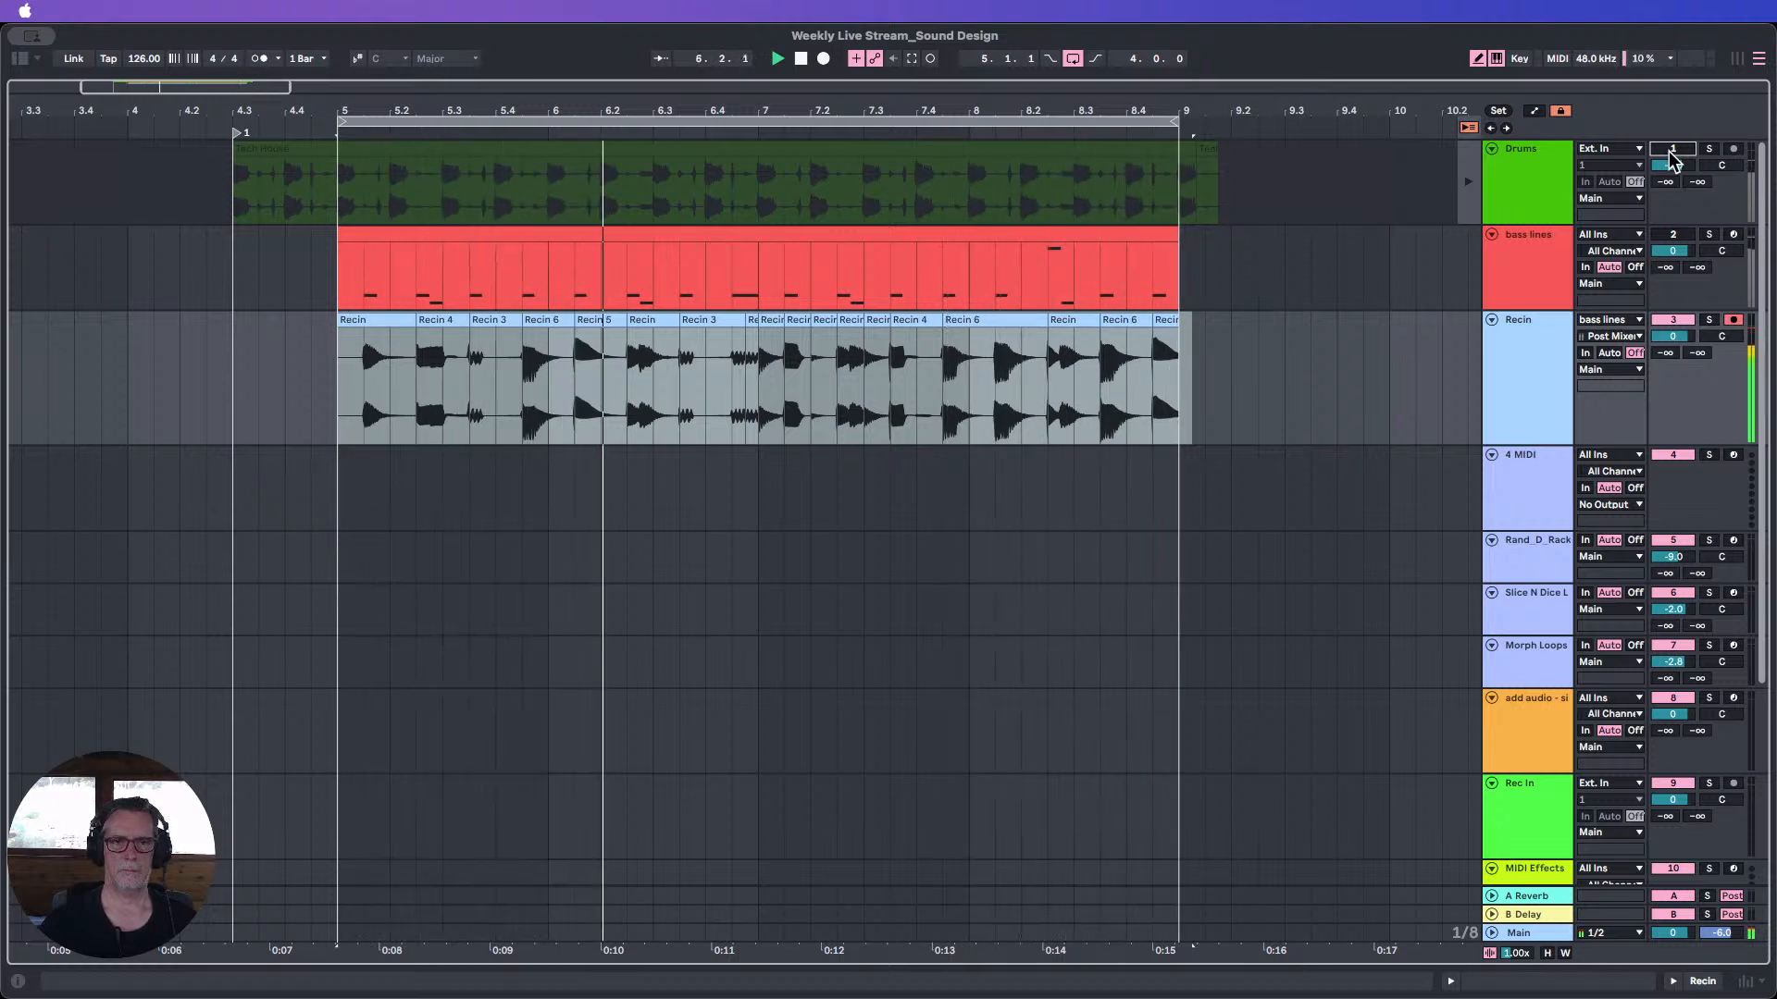
{"action": "left_click_drag", "start_coordinate": [1671, 164], "coordinate": [1689, 192]}
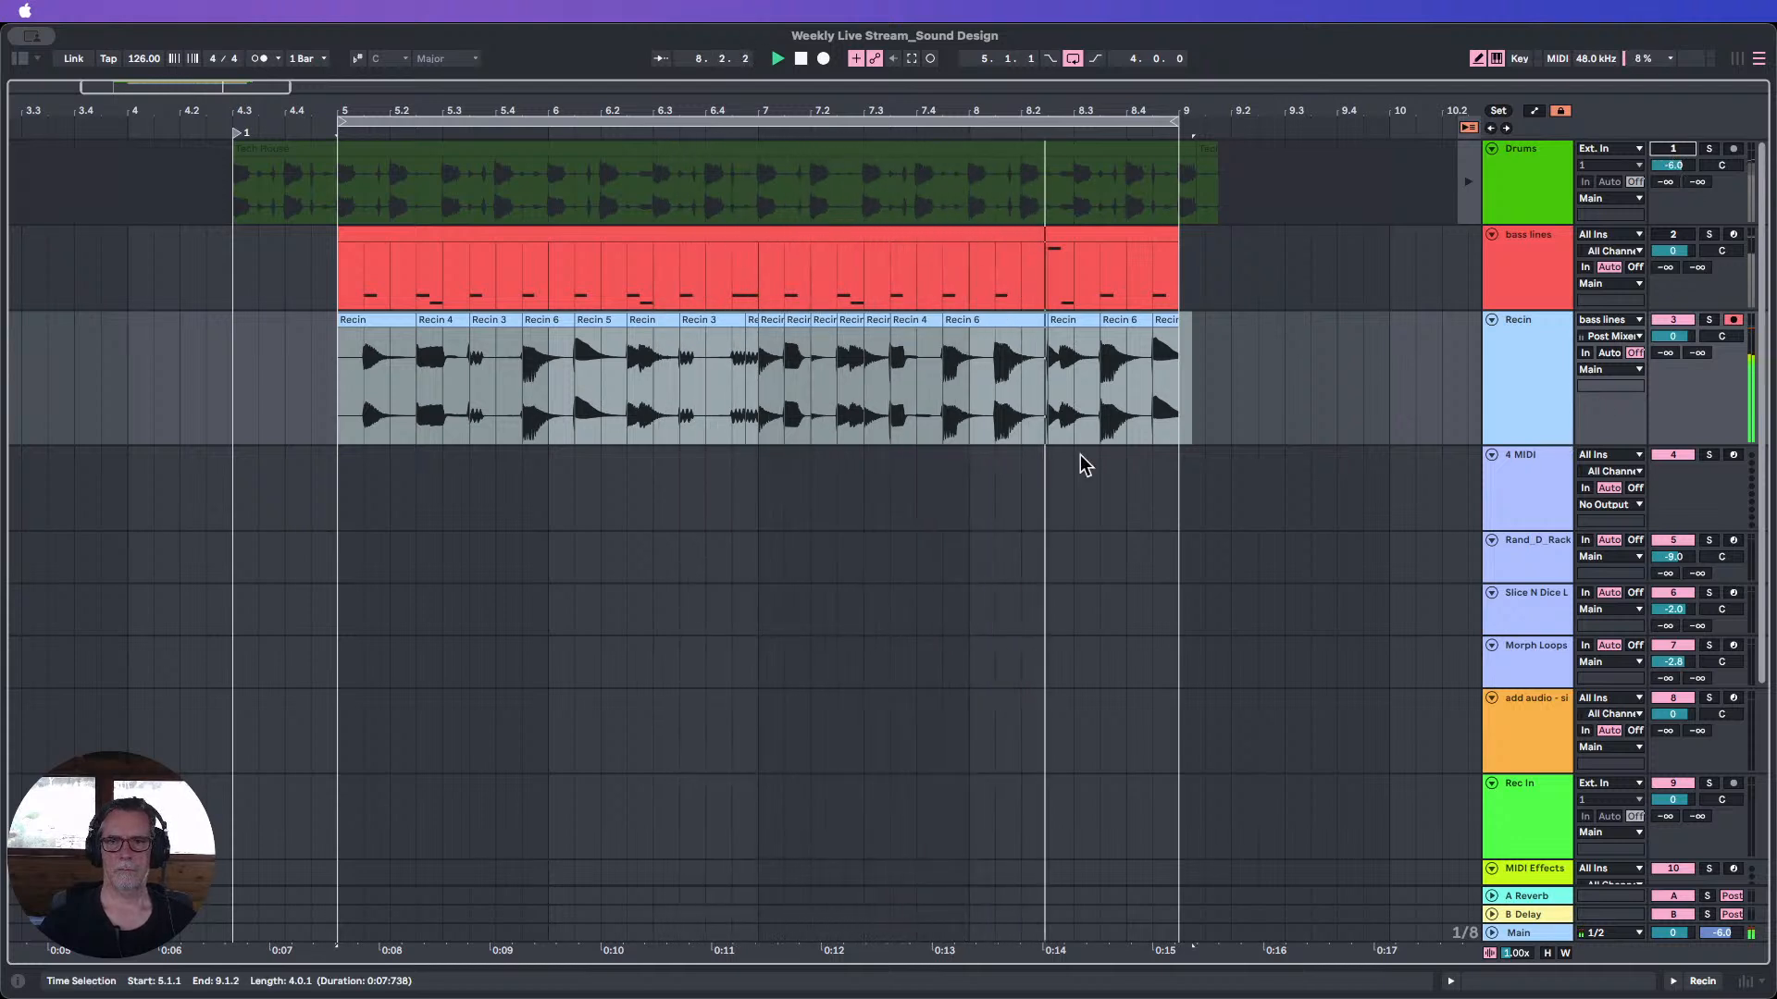
Set the clip gain to -0.9 dB for the Recin 5 clip at 6.1.3 and -1.6 dB for the Recin 6 clip at 5.4.3.
{"action": "left_click", "coordinate": [594, 320]}
{"action": "double_click", "coordinate": [594, 320]}
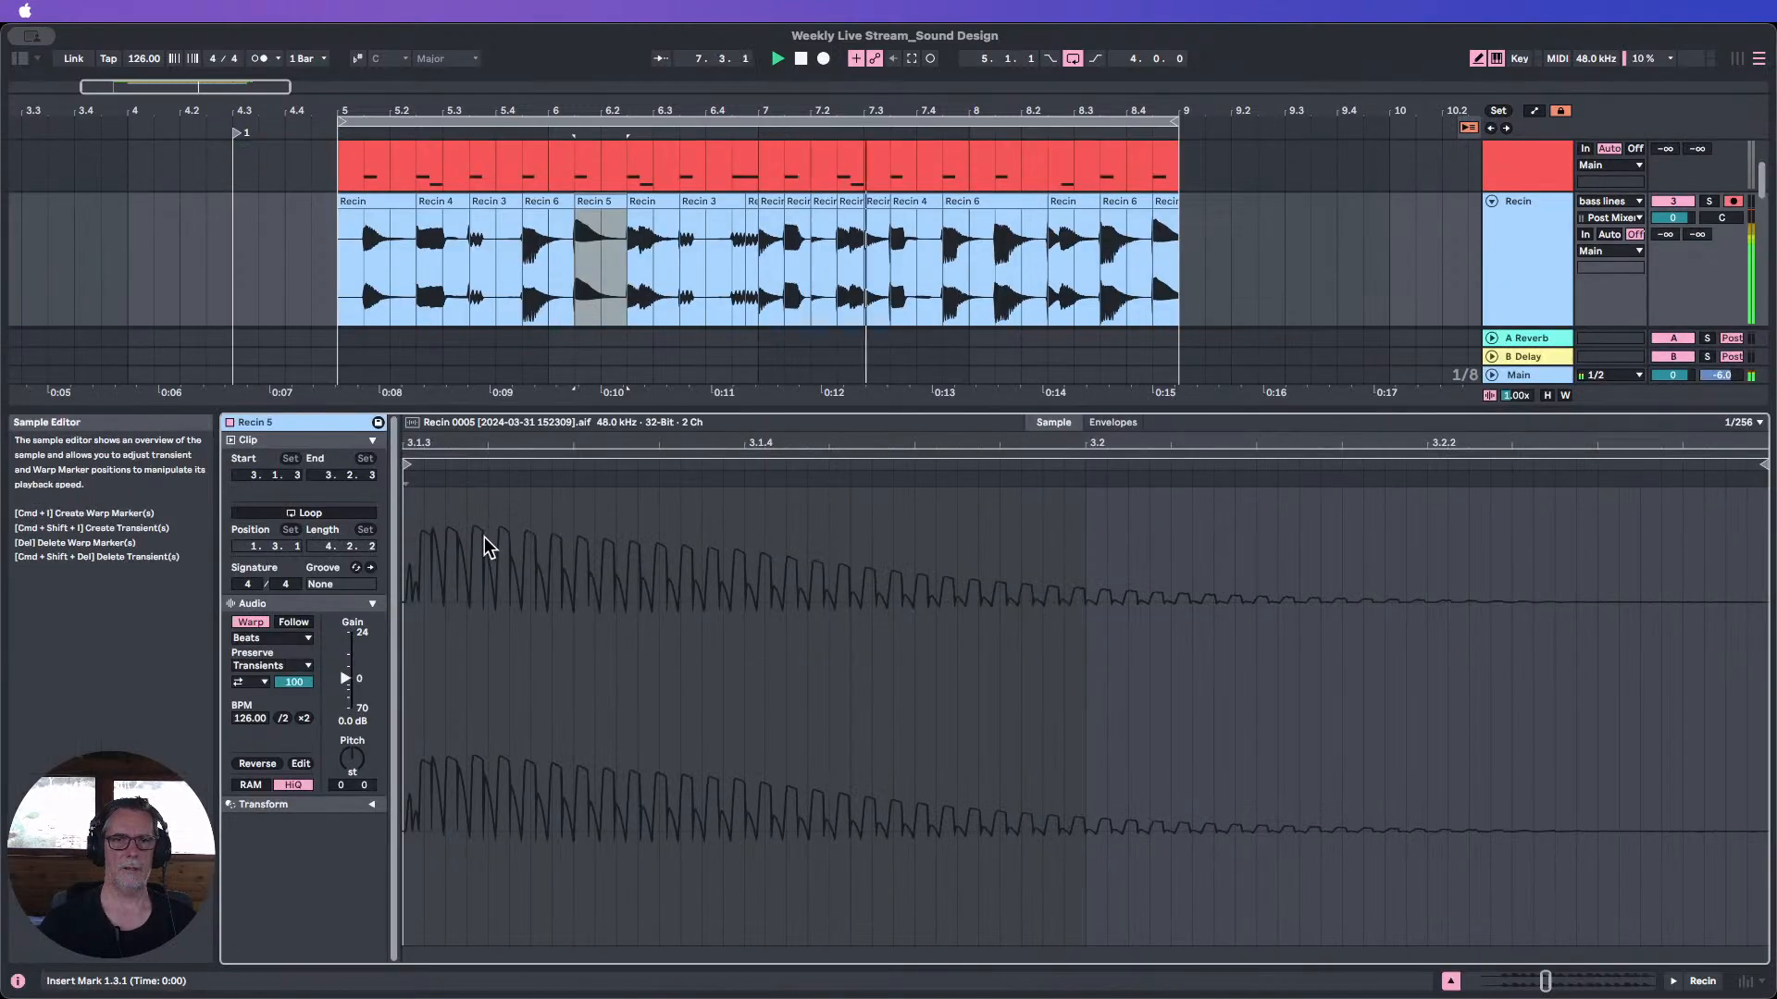
{"action": "left_click_drag", "start_coordinate": [345, 681], "coordinate": [346, 679]}
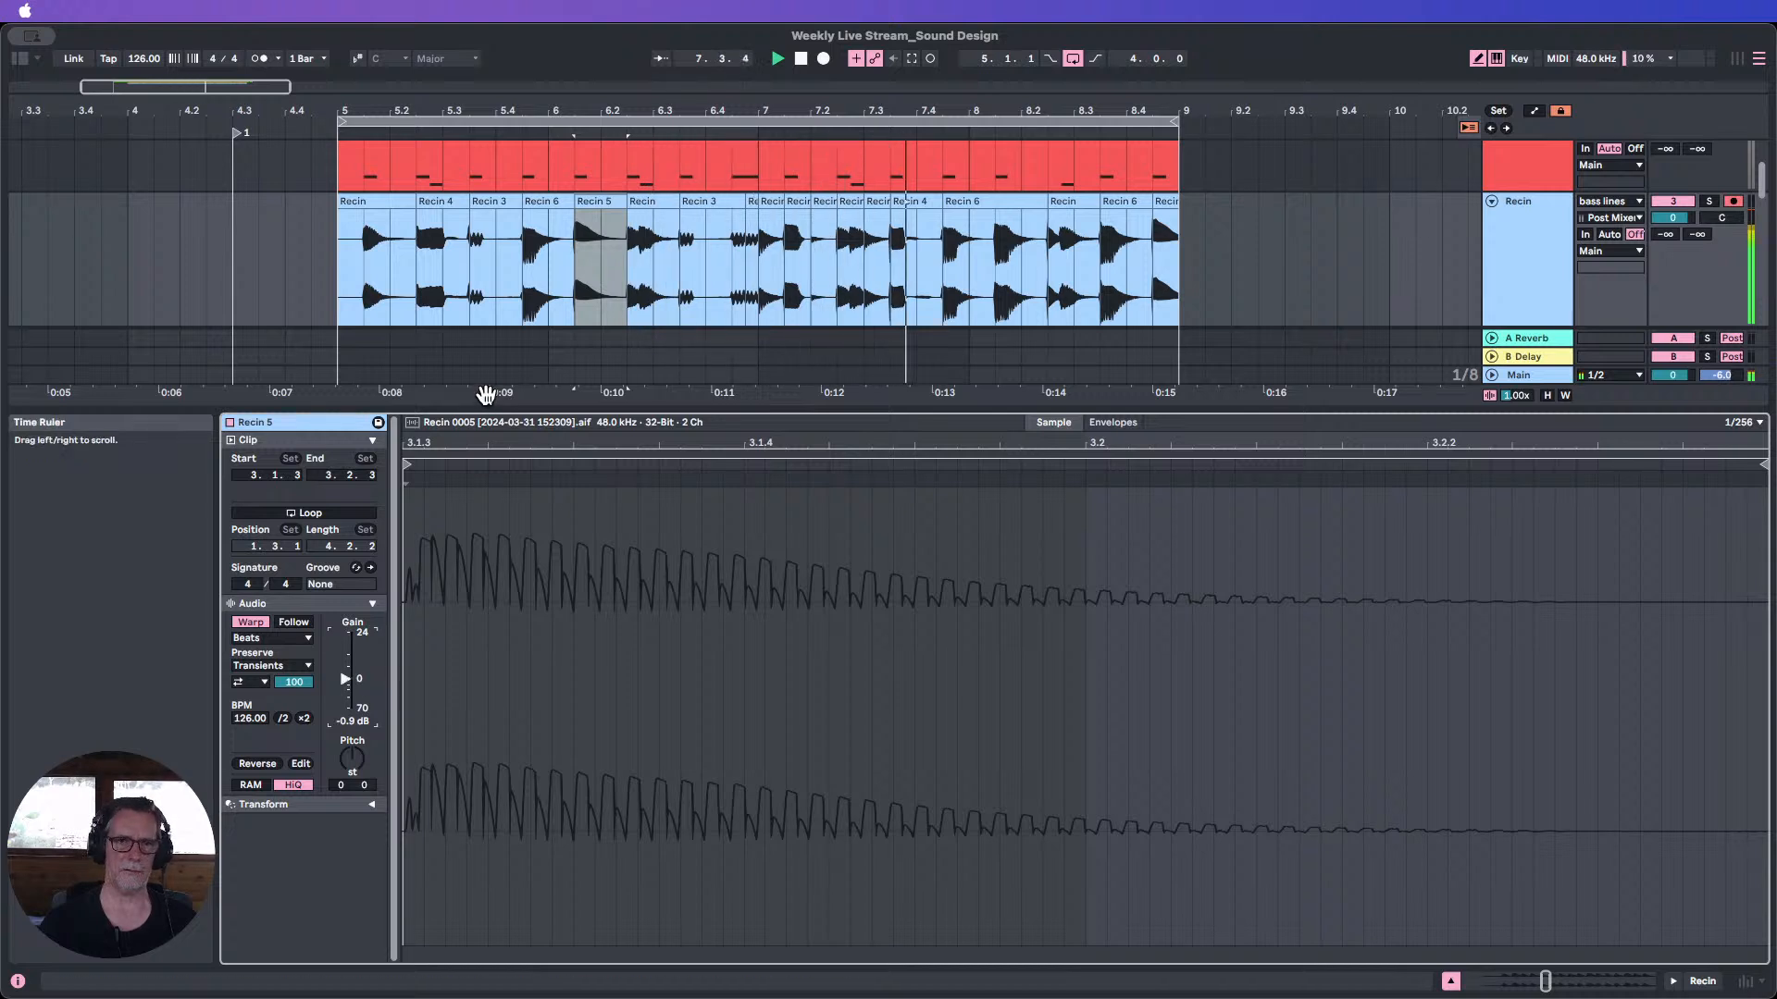
{"action": "left_click", "coordinate": [540, 211]}
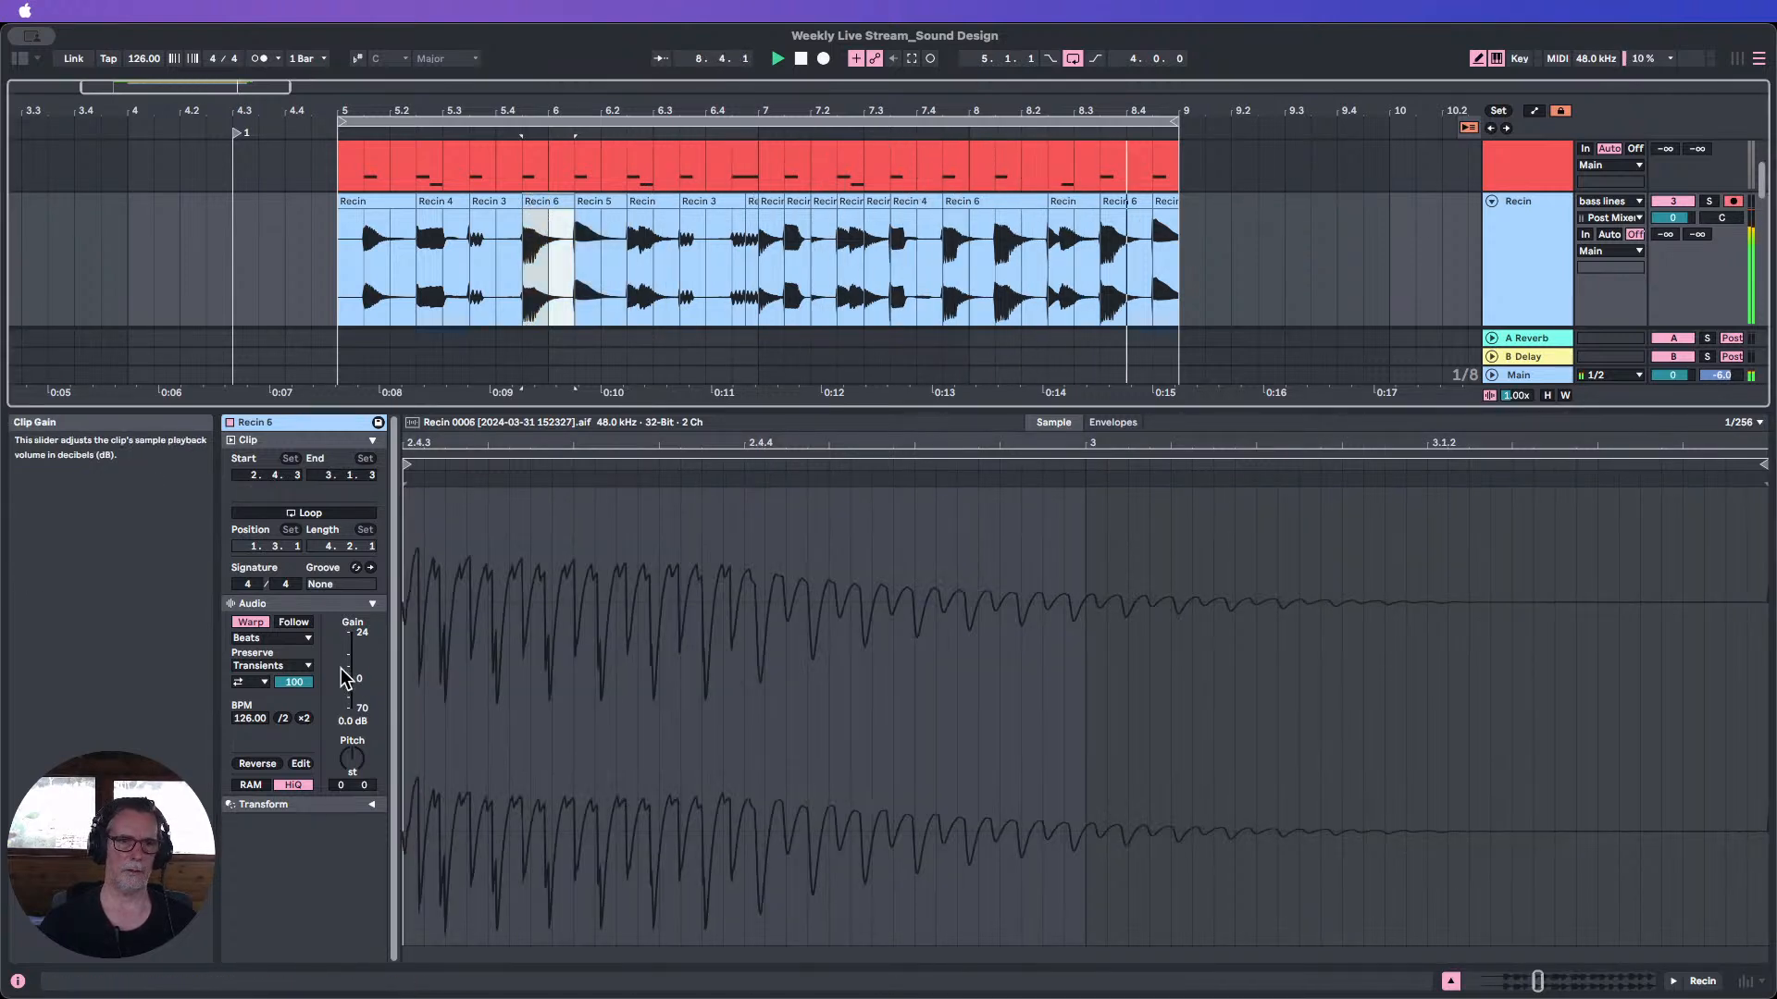
{"action": "left_click_drag", "start_coordinate": [349, 722], "coordinate": [349, 728]}
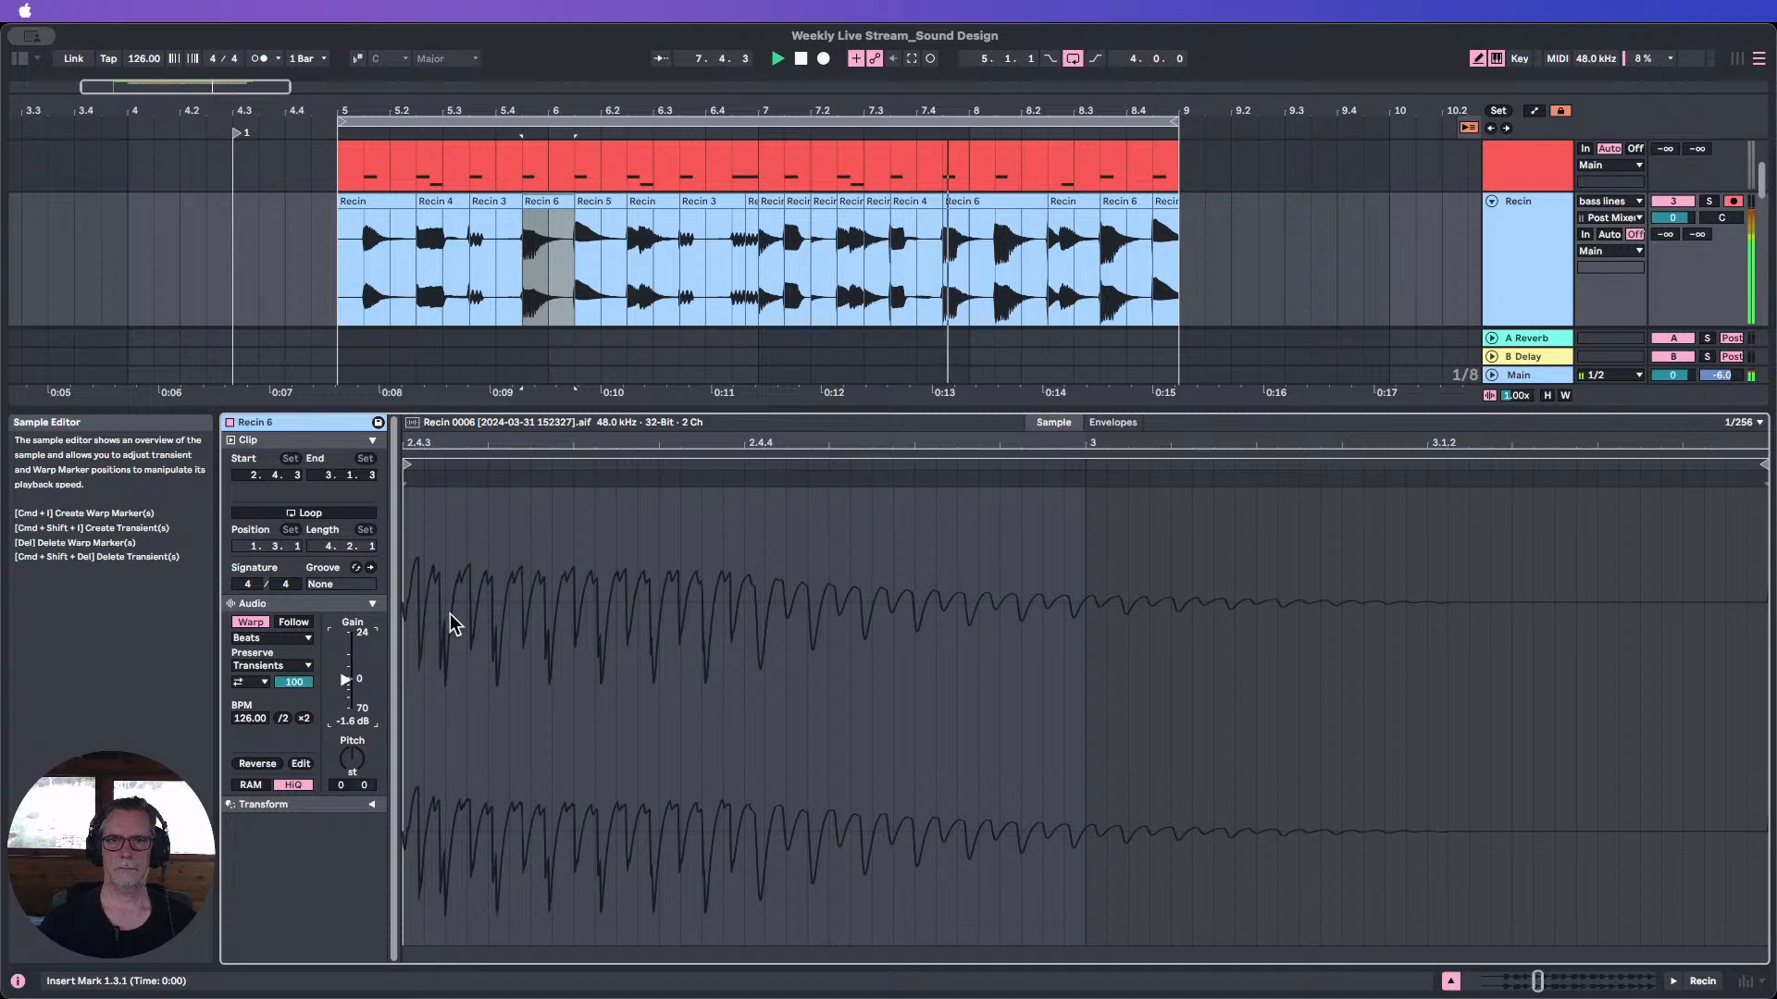
Split the Recin 6 clip at 8.1.3, set the gain of the part up to 8.2.3 to -1.2 dB, and stop playback.
{"action": "left_click", "coordinate": [1018, 203]}
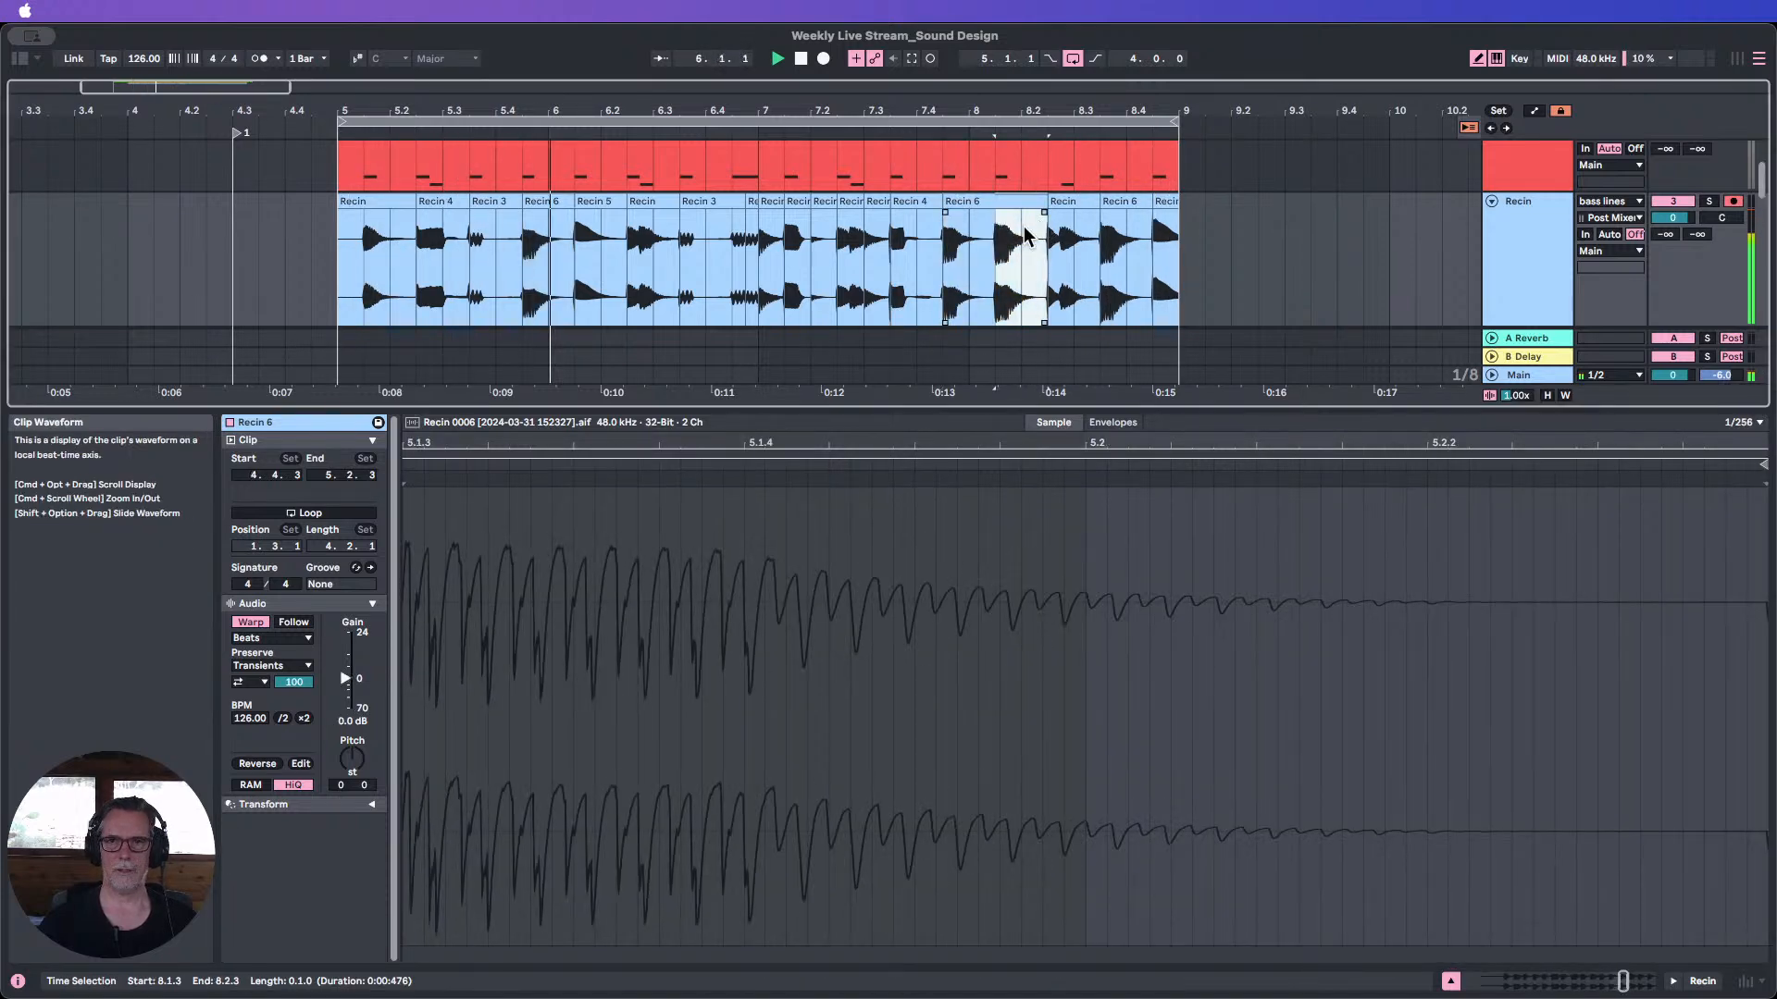
{"action": "key", "text": "super+e"}
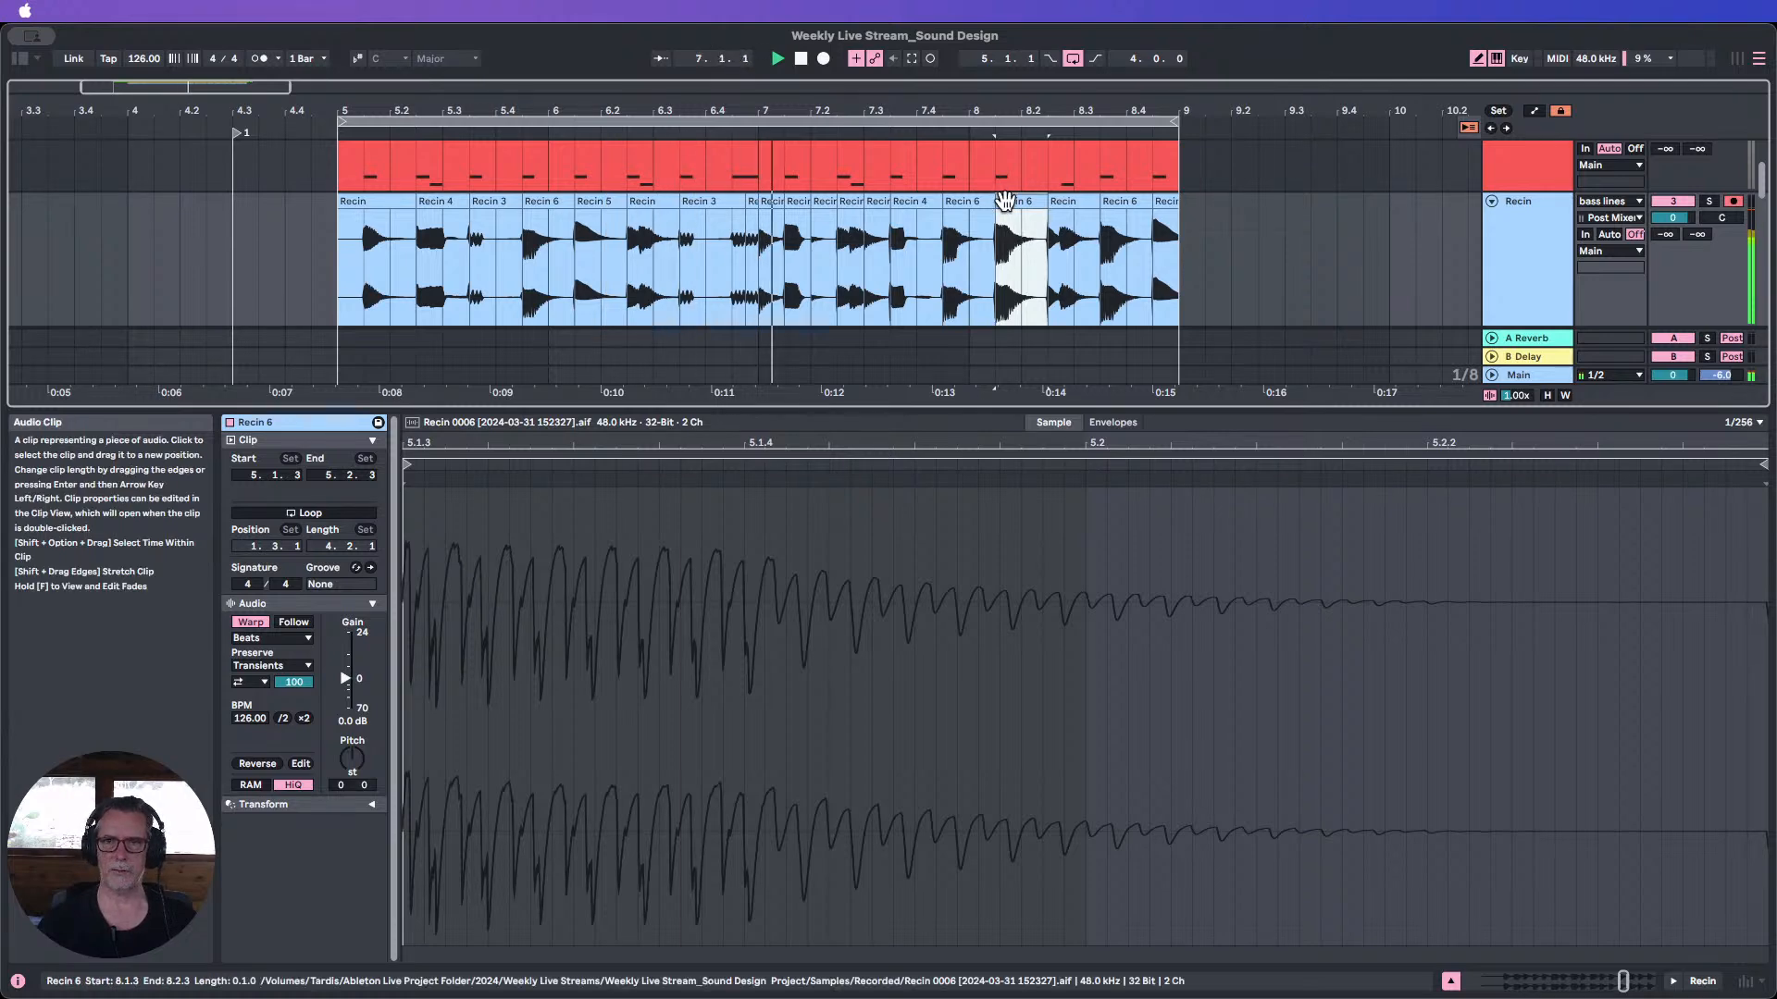
{"action": "left_click_drag", "start_coordinate": [1004, 113], "coordinate": [1004, 234]}
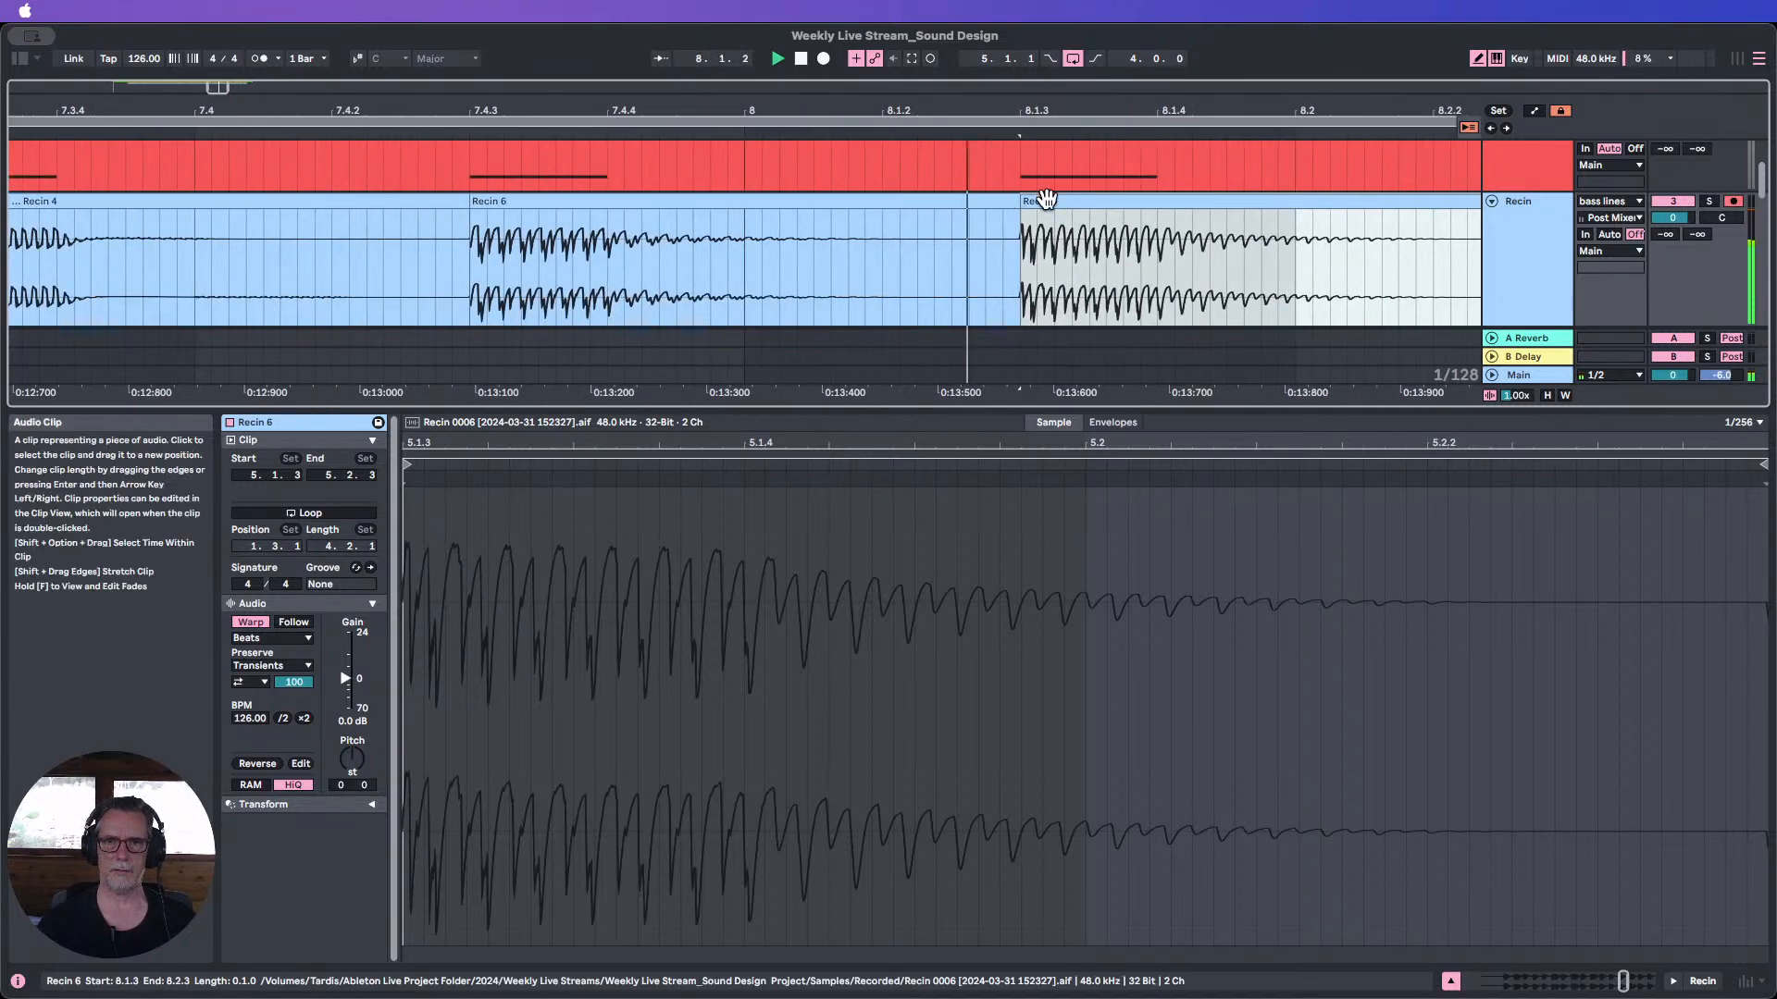
{"action": "left_click", "coordinate": [345, 696]}
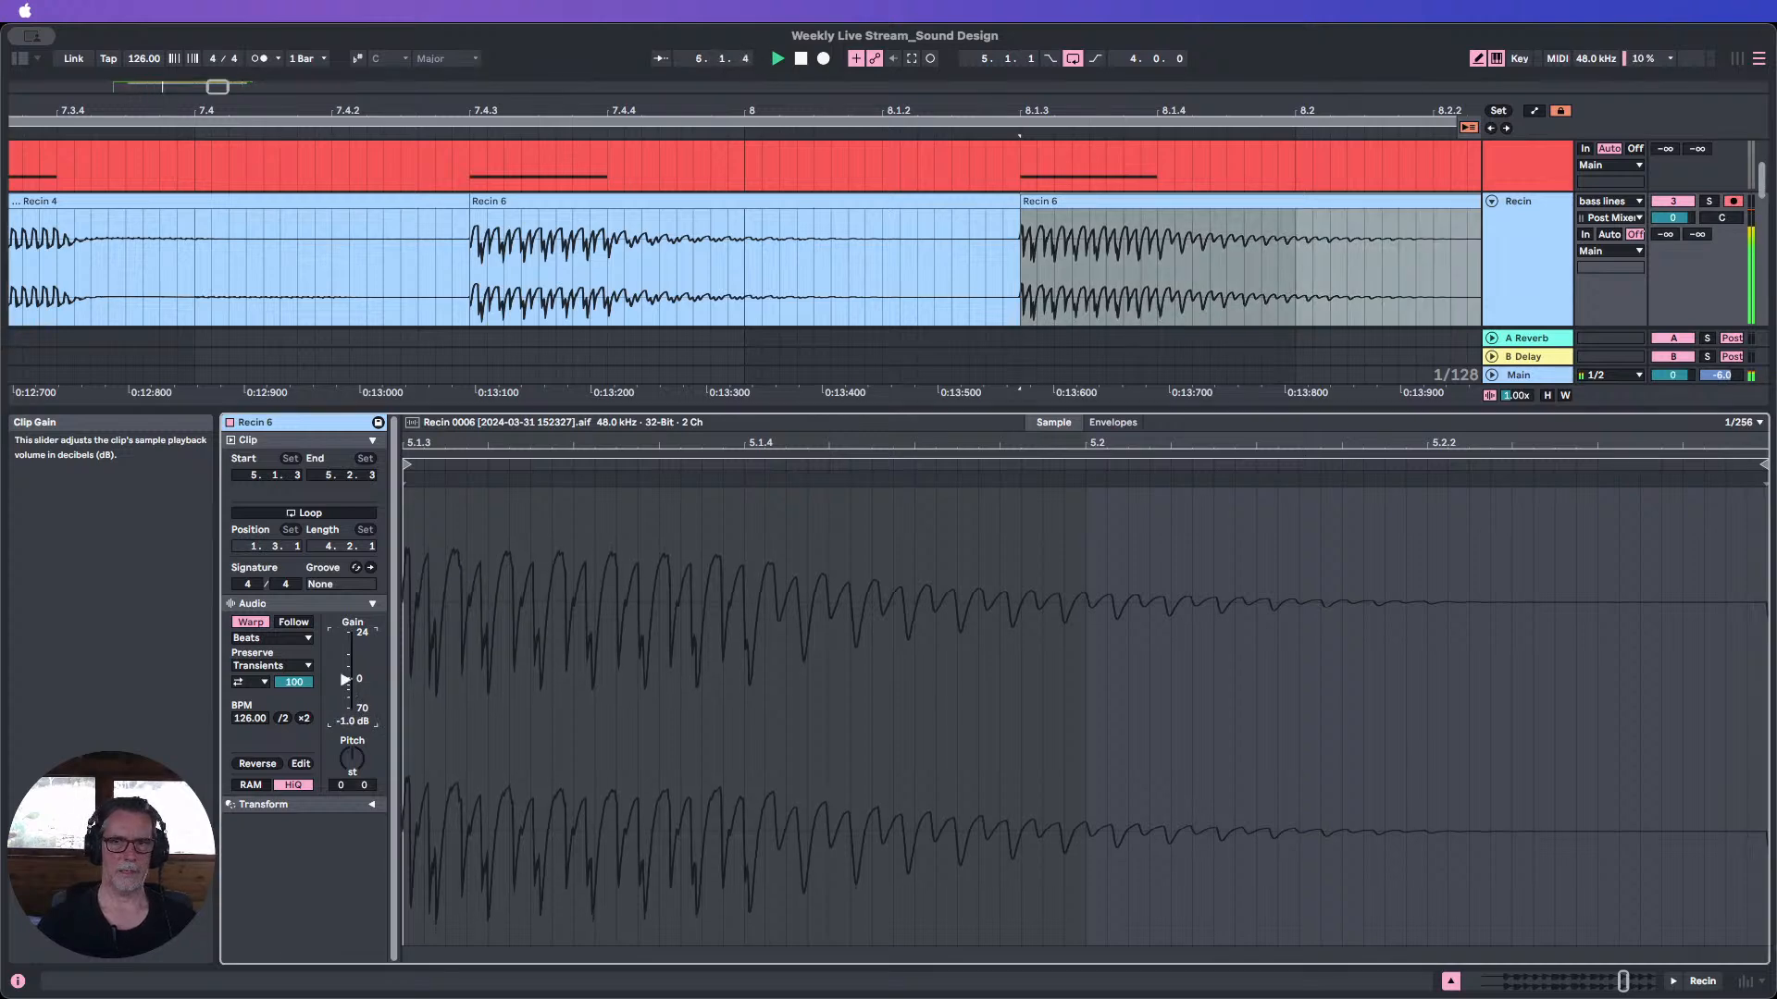
{"action": "left_click_drag", "start_coordinate": [345, 696], "coordinate": [345, 699]}
{"action": "left_click_drag", "start_coordinate": [653, 98], "coordinate": [913, 141]}
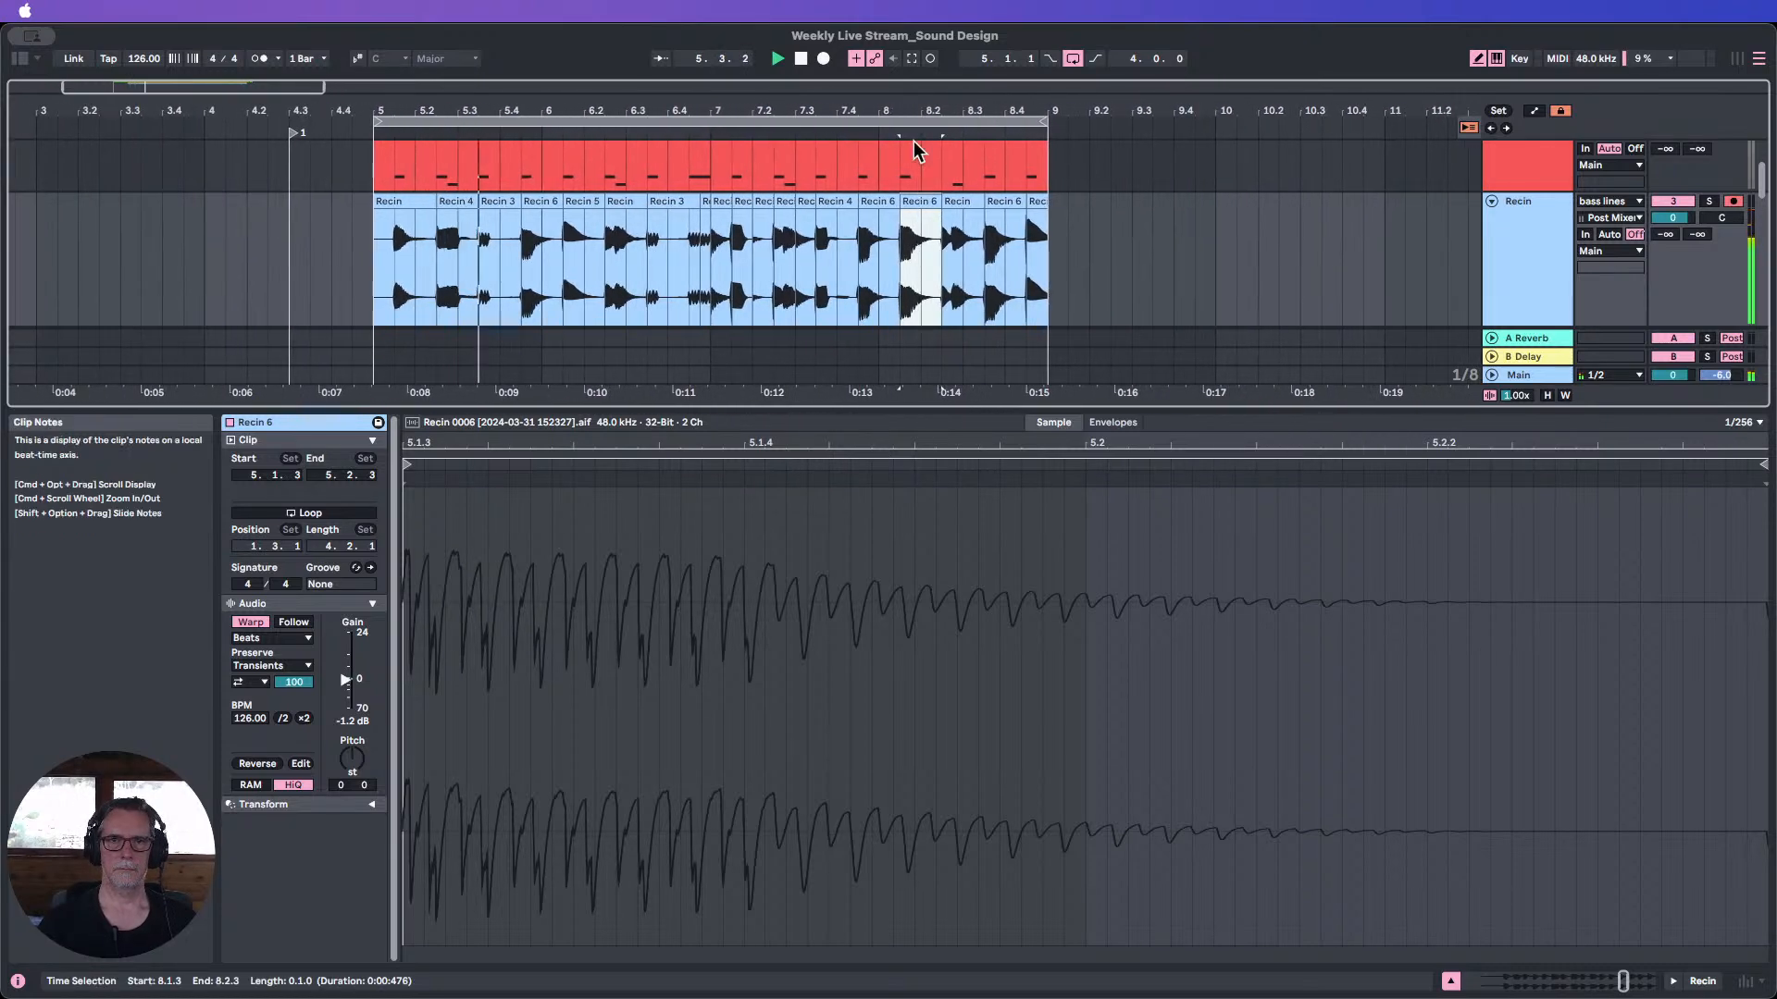
{"action": "left_click", "coordinate": [801, 59]}
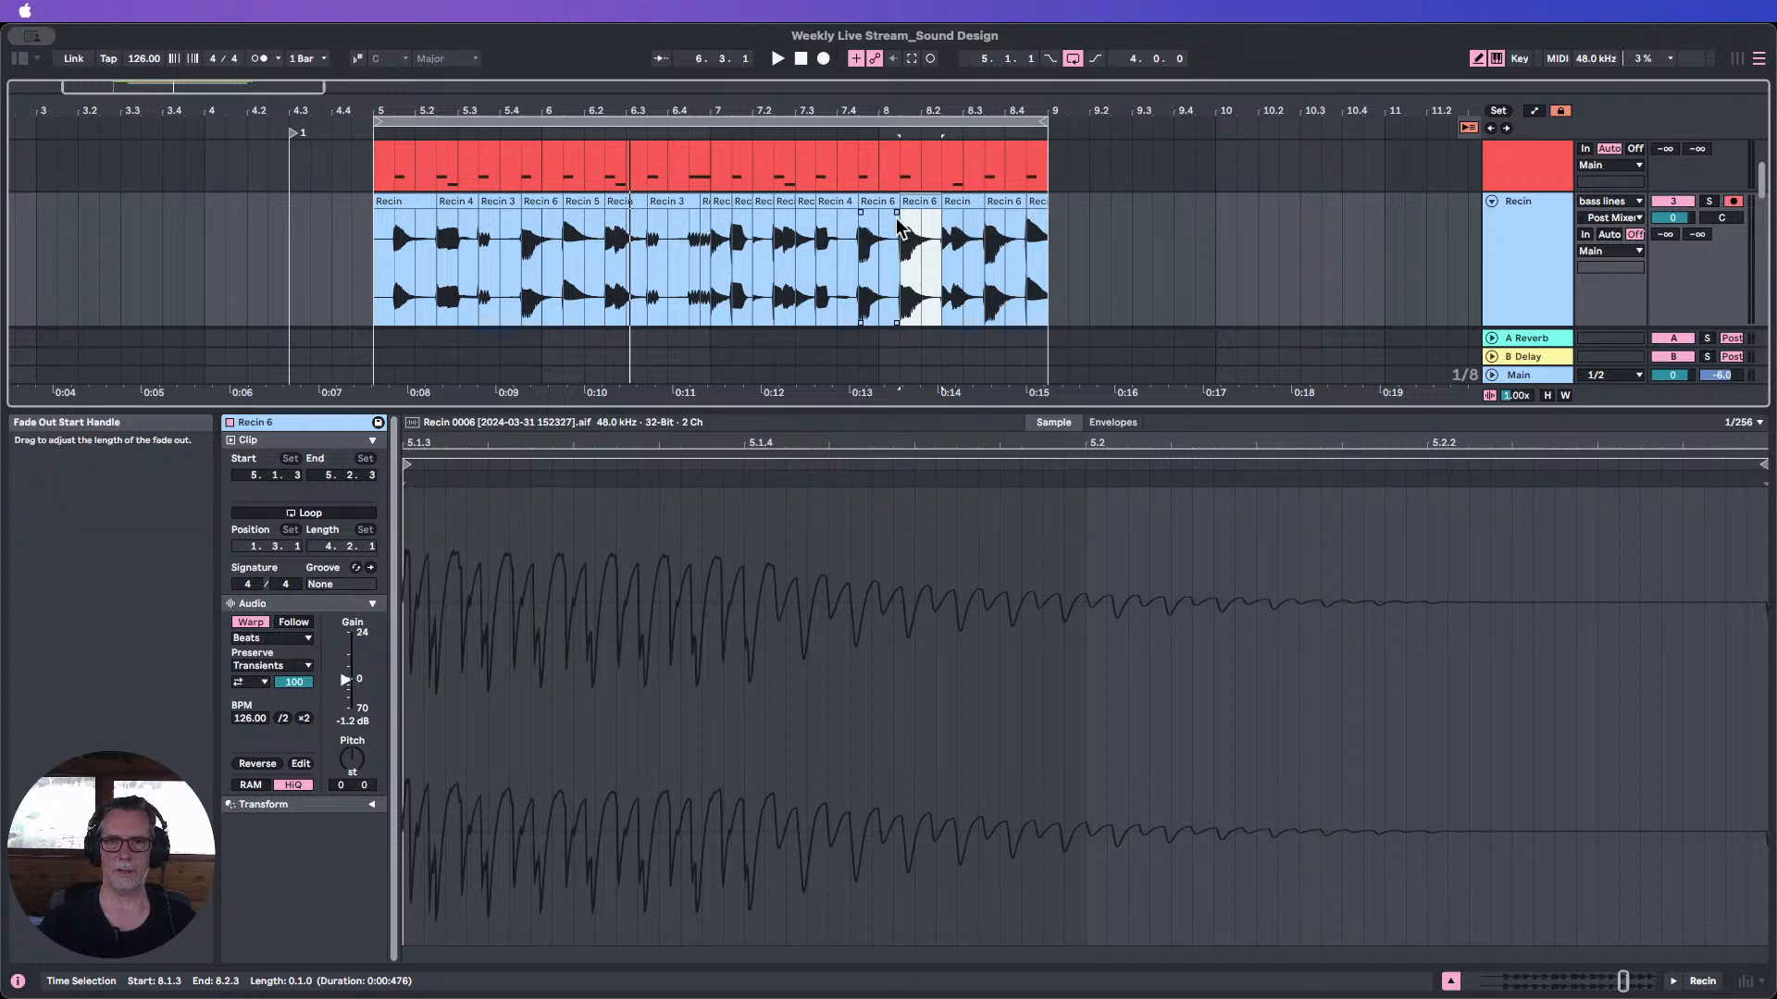
Split the Recin 6 clip starting at 7.4.3 at 8.1.1 and colour its first part pink.
{"action": "left_click", "coordinate": [868, 205]}
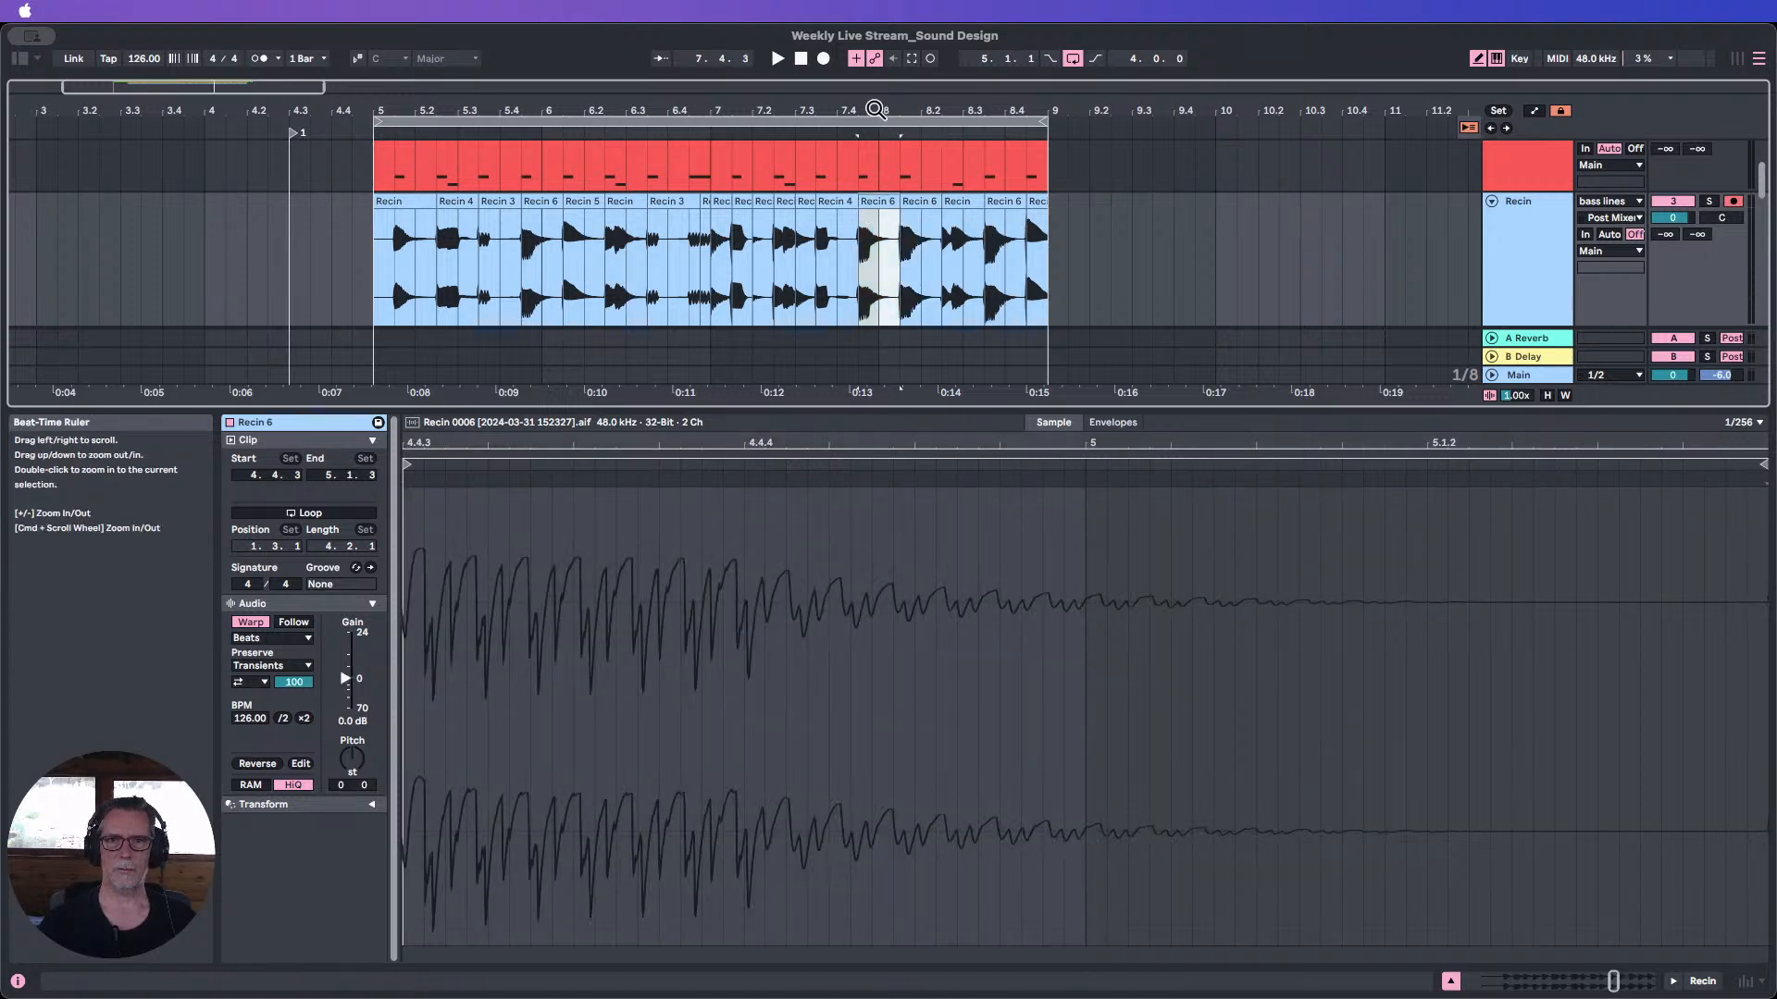
{"action": "mouse_move", "coordinate": [876, 109]}
{"action": "left_mouse_down"}
{"action": "mouse_move", "coordinate": [876, 176]}
{"action": "mouse_move", "coordinate": [826, 237]}
{"action": "left_mouse_up"}
{"action": "left_click", "coordinate": [884, 231]}
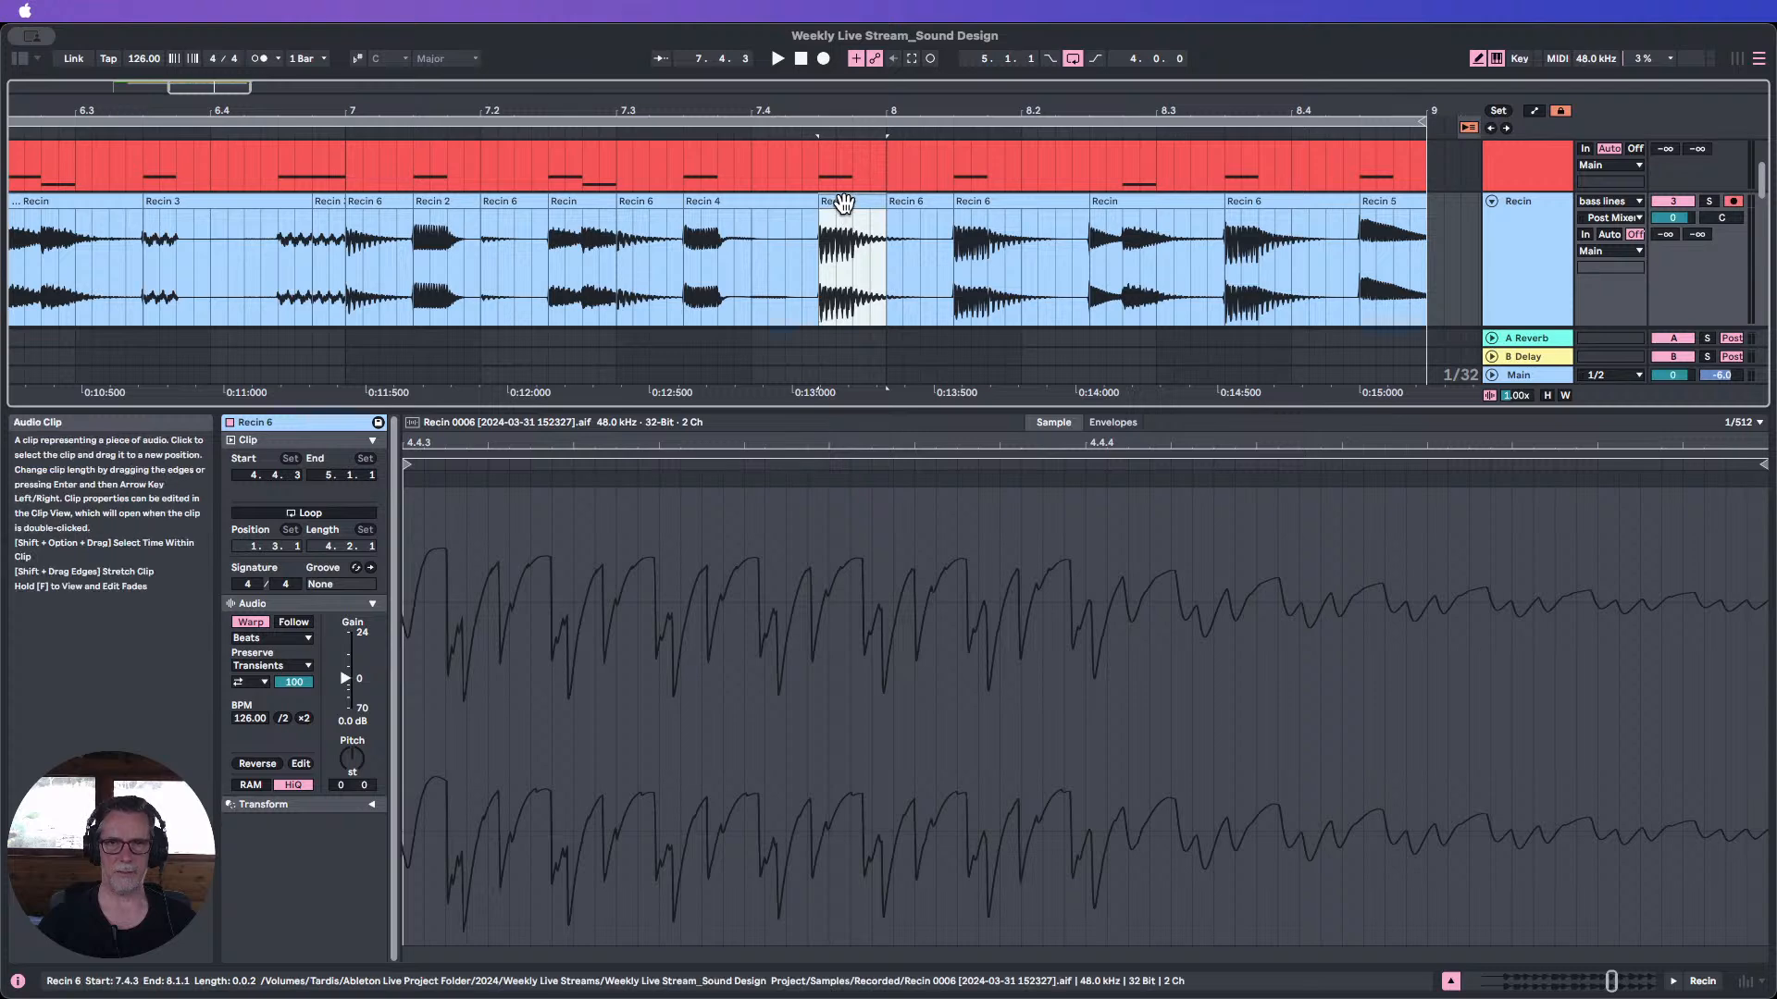
{"action": "right_click", "coordinate": [845, 222]}
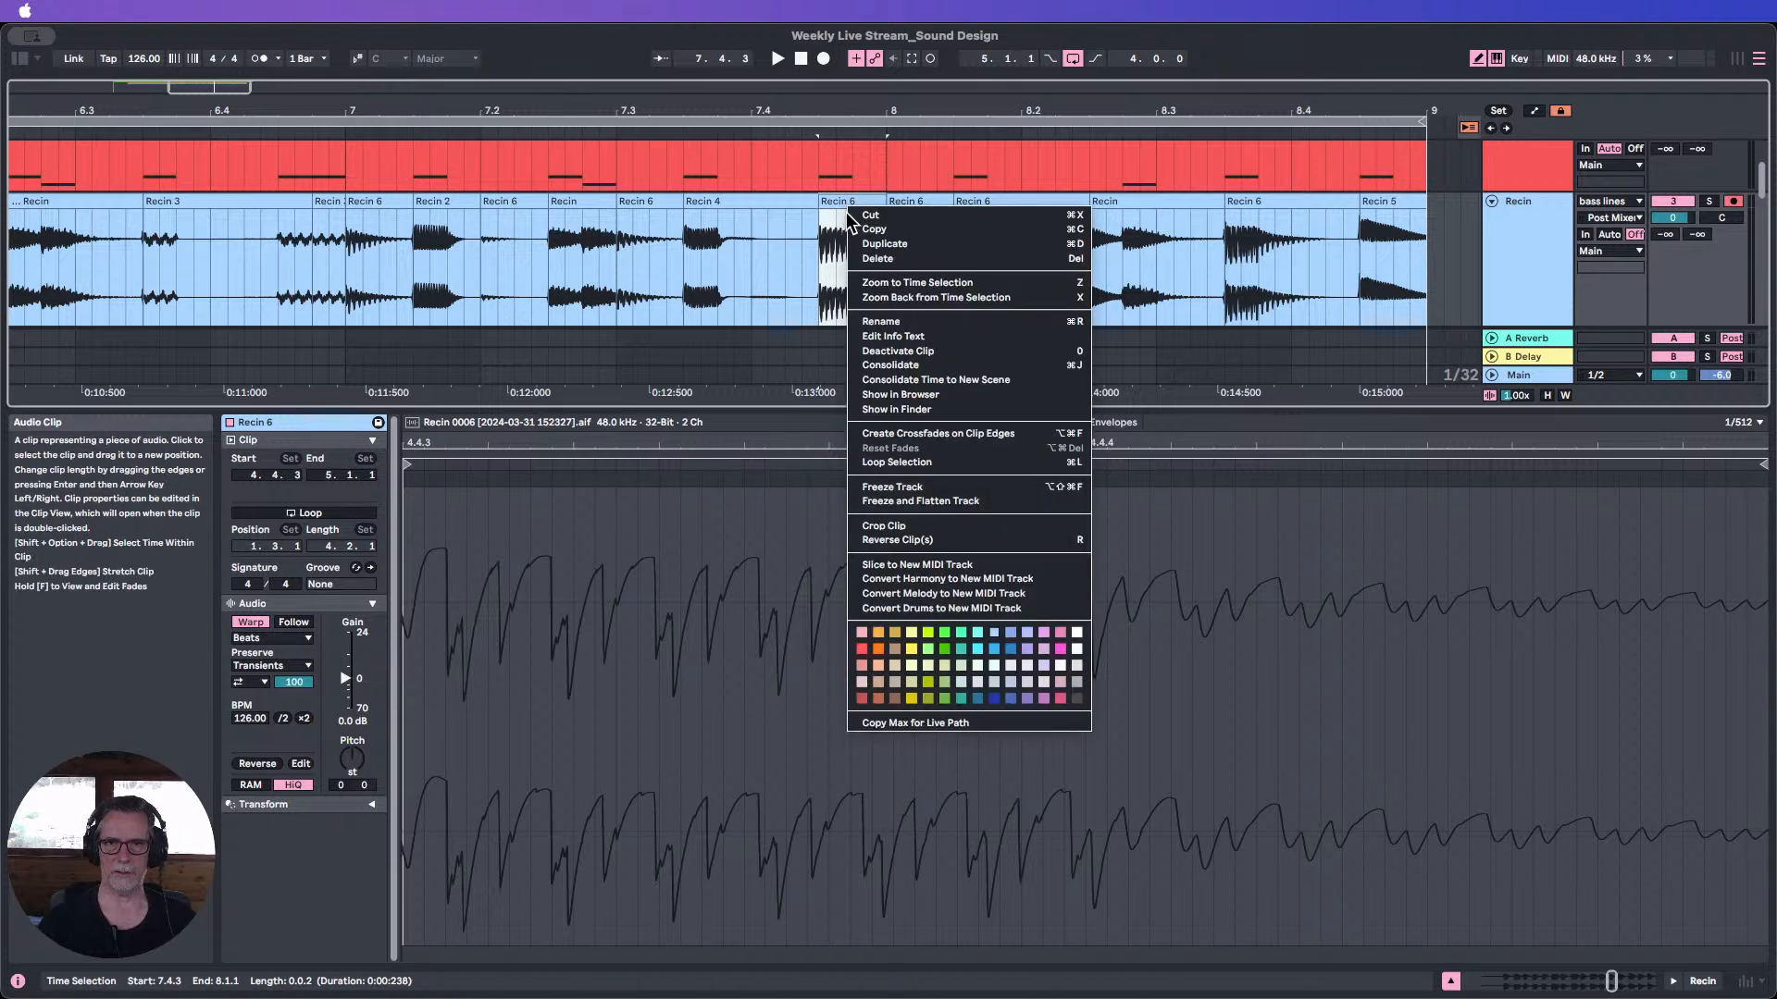
{"action": "left_click", "coordinate": [864, 635]}
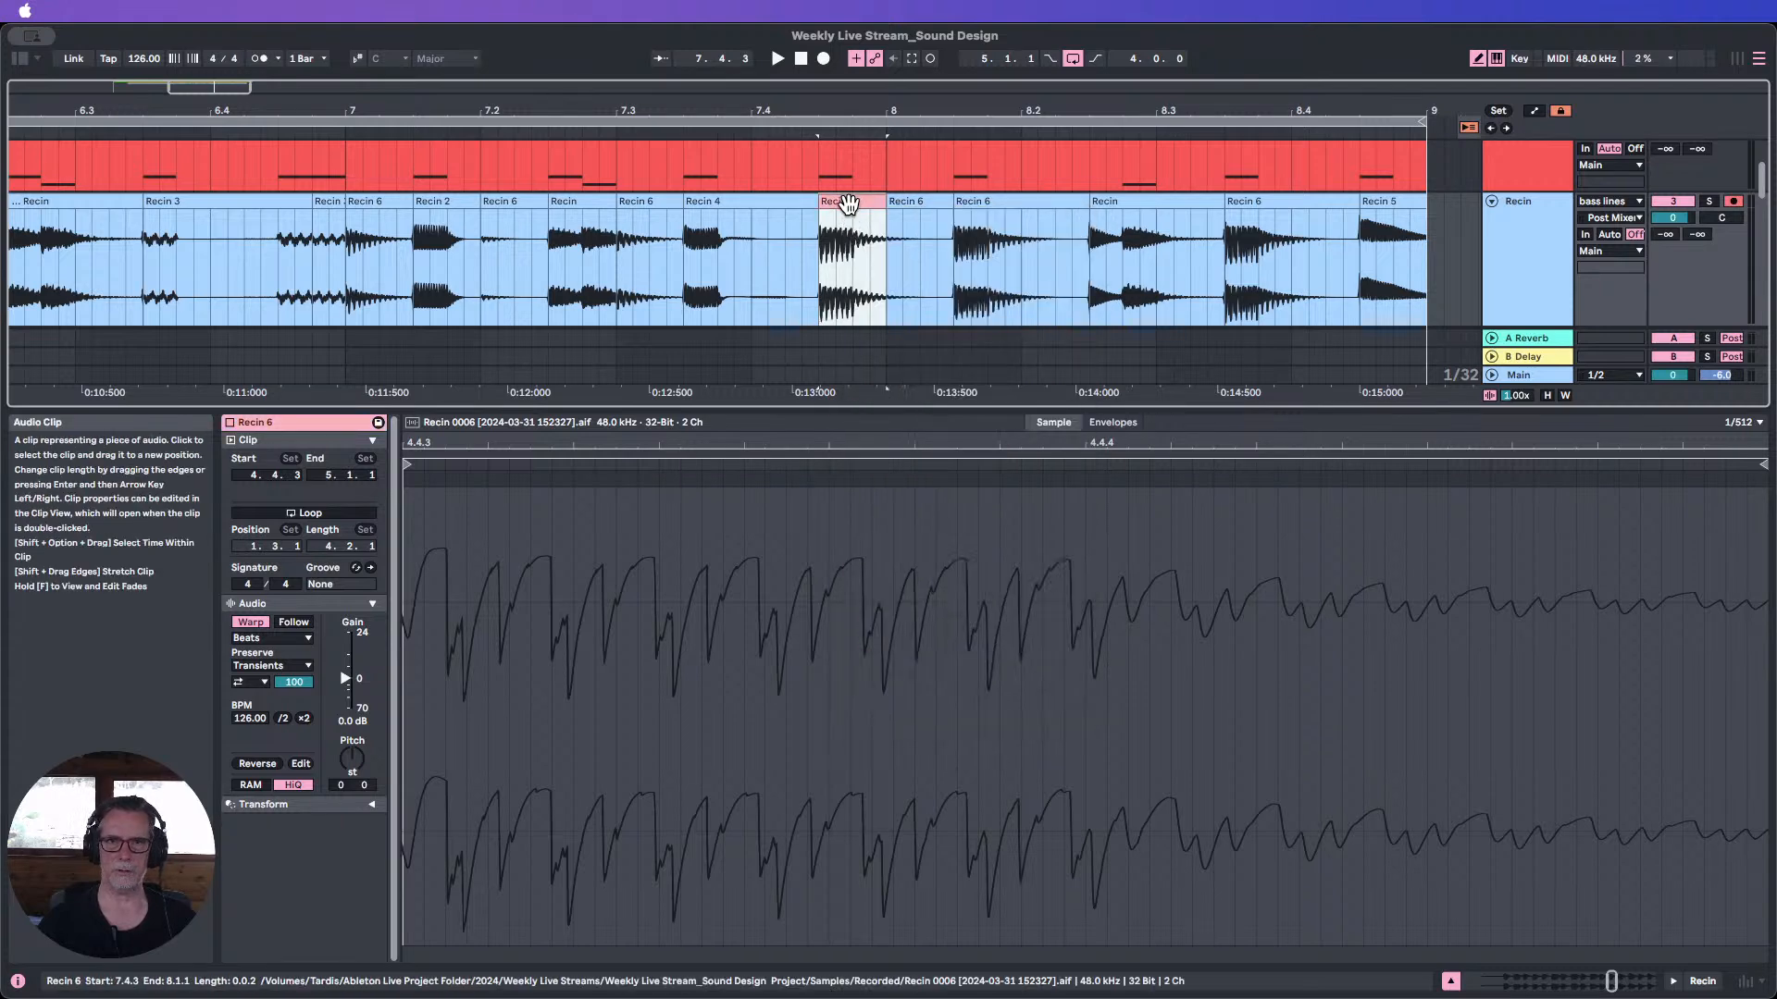
Reverse the pink Recin 6 clip and play the loop from 5.1.1 to check the reversed note.
{"action": "left_click", "coordinate": [258, 763]}
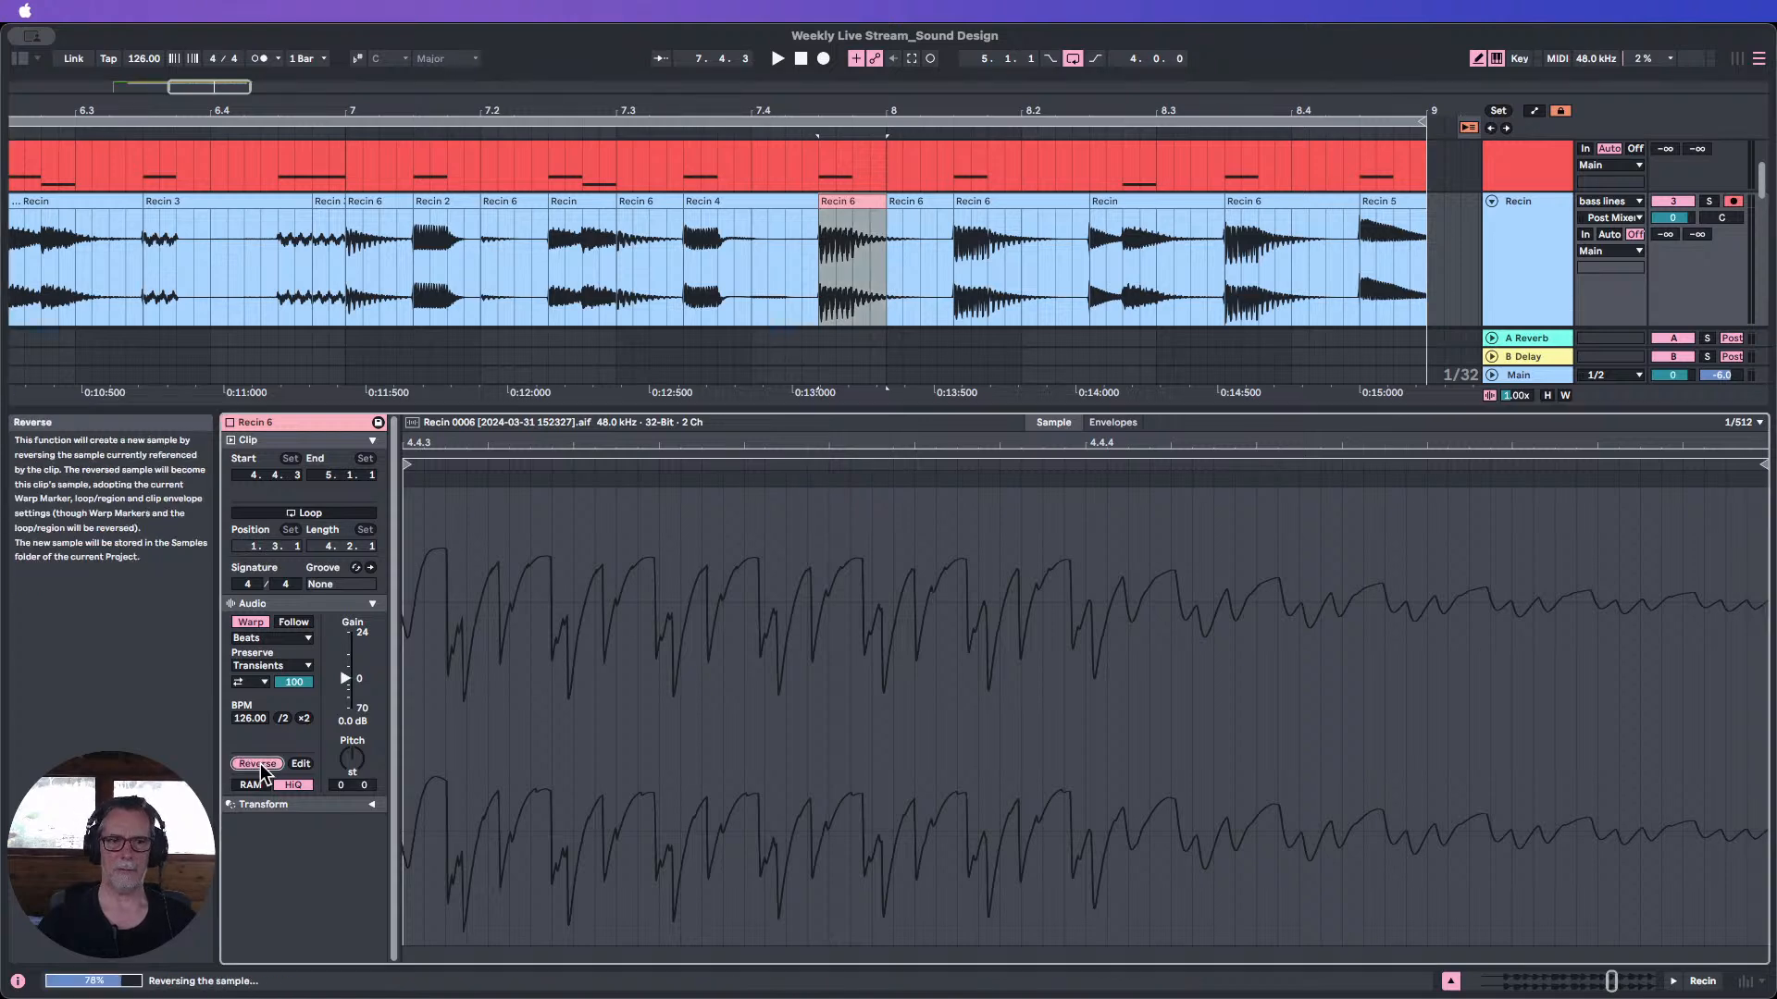
{"action": "left_click_drag", "start_coordinate": [819, 111], "coordinate": [823, 42]}
{"action": "left_click", "coordinate": [154, 139]}
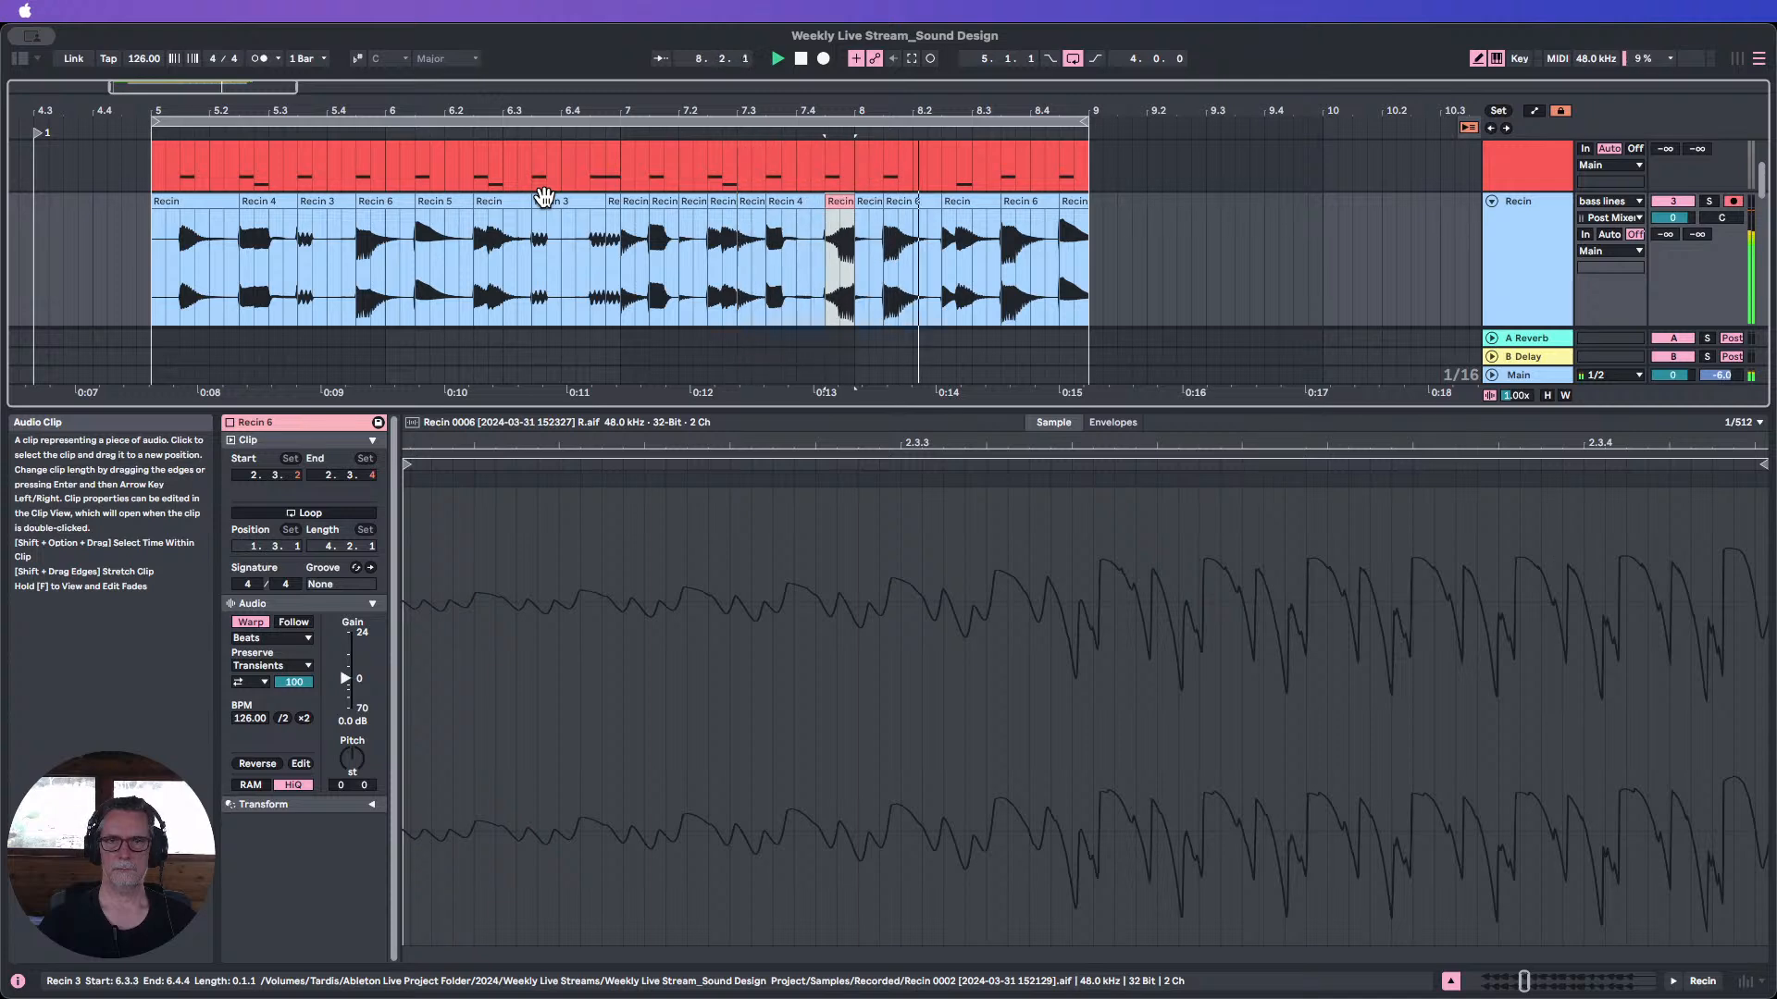
{"action": "left_click_drag", "start_coordinate": [829, 110], "coordinate": [805, 209]}
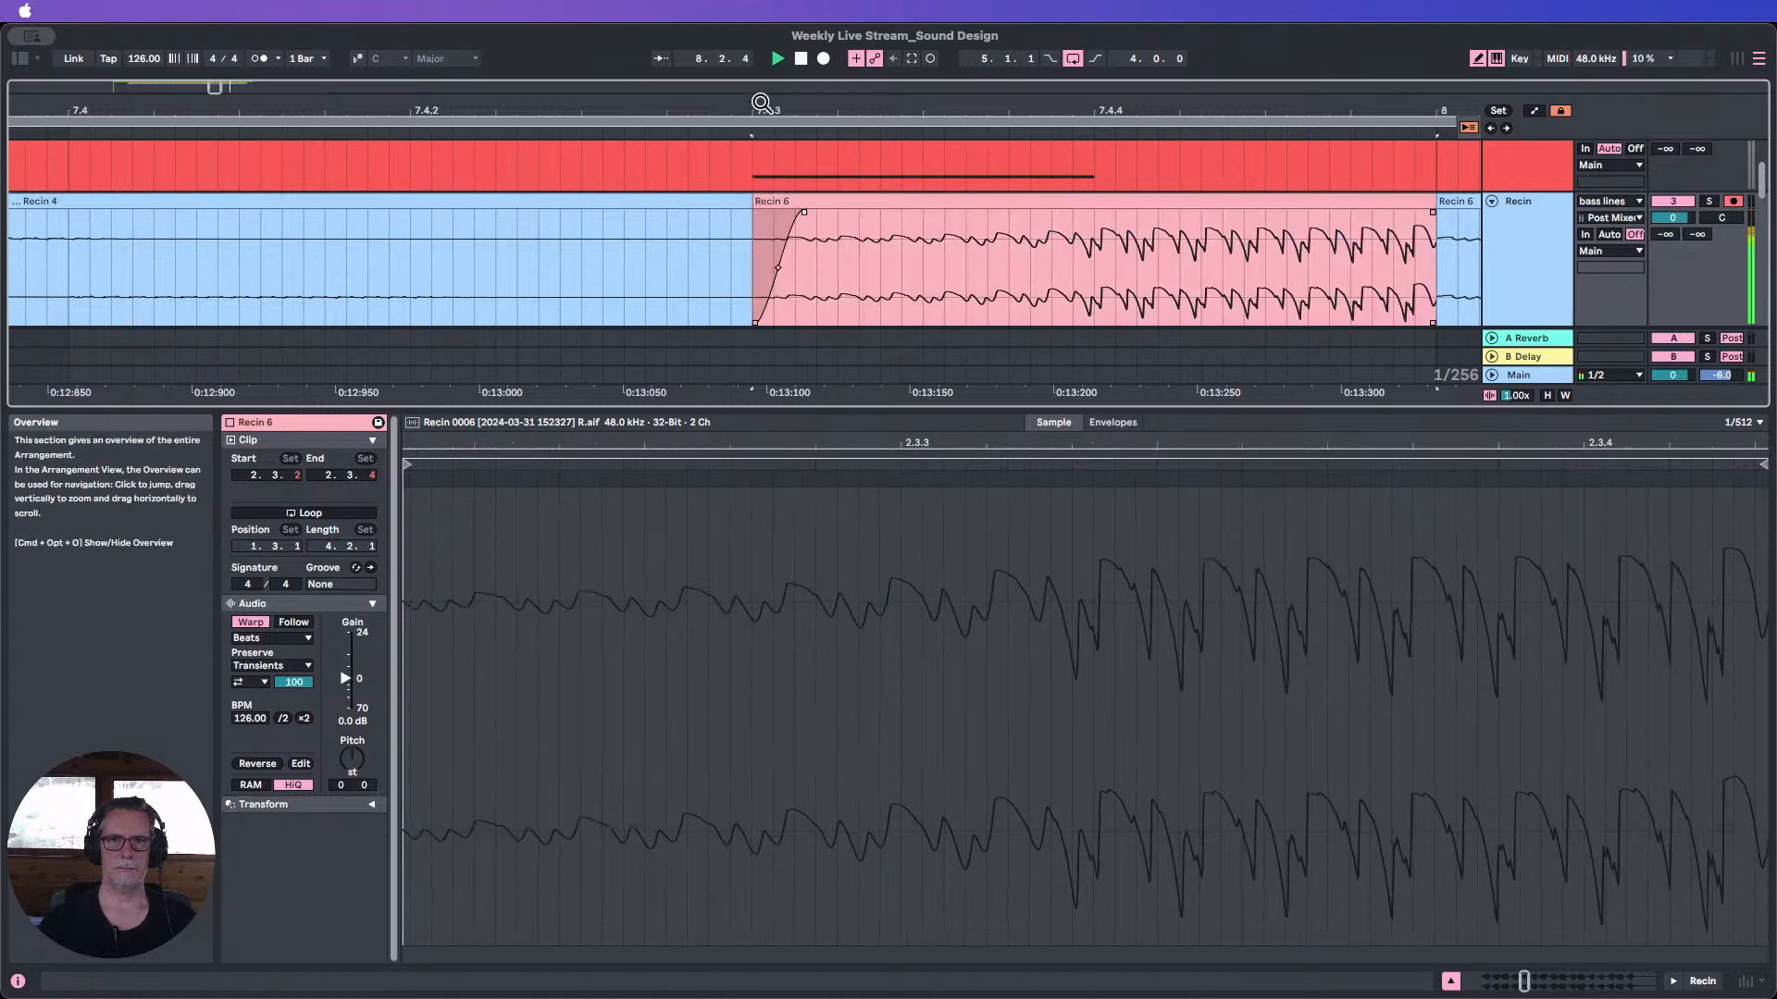
{"action": "left_click_drag", "start_coordinate": [757, 108], "coordinate": [757, 9]}
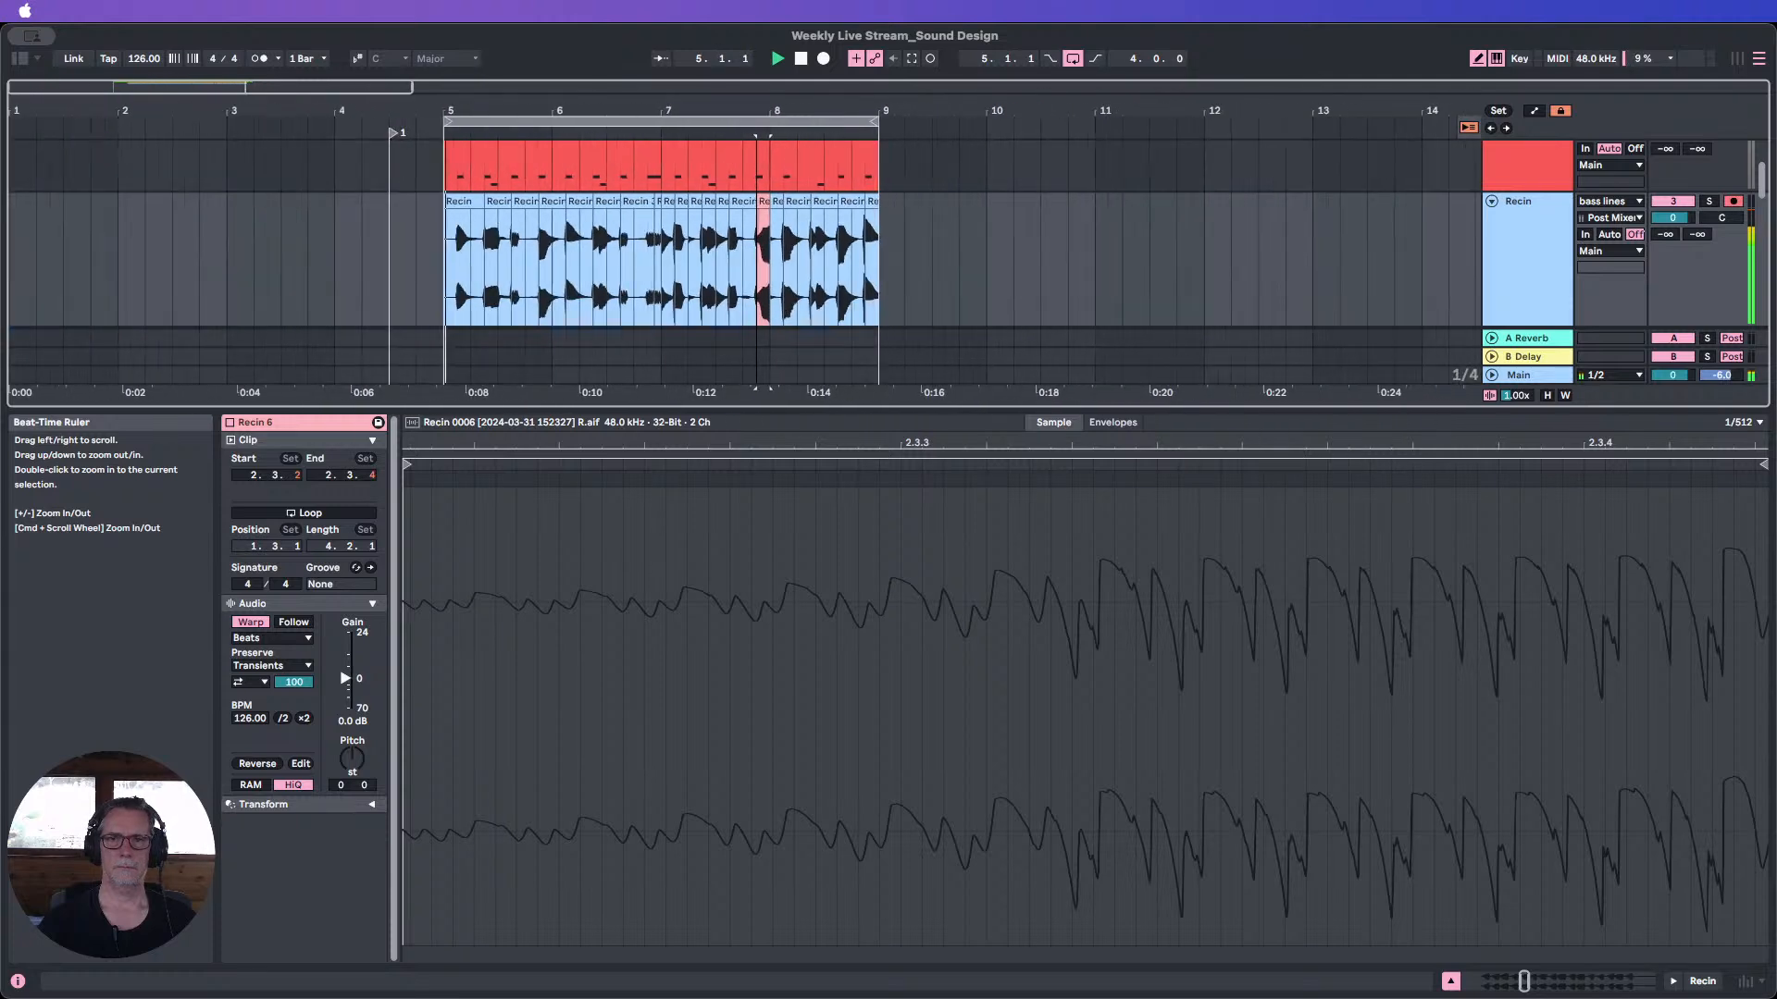
Stop playback and consolidate the Recin clips from 5.1.1 to 9.1.1 into a single clip.
{"action": "left_click", "coordinate": [1450, 981]}
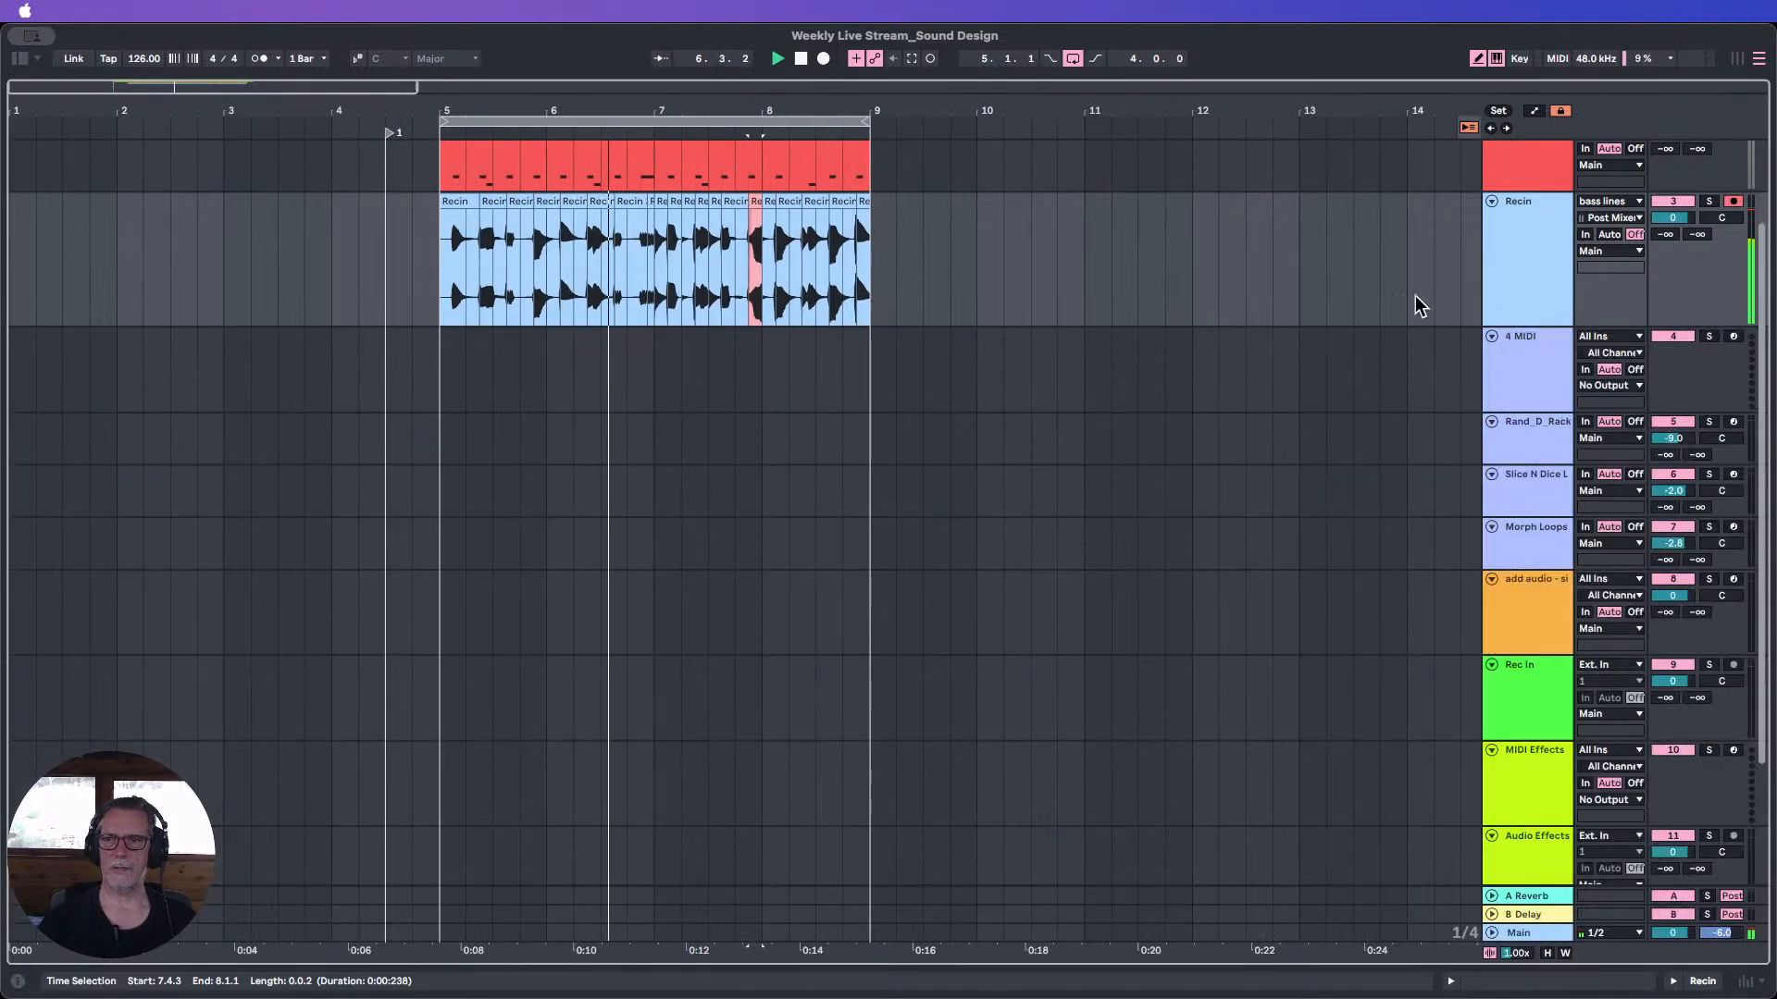
{"action": "left_click", "coordinate": [800, 59]}
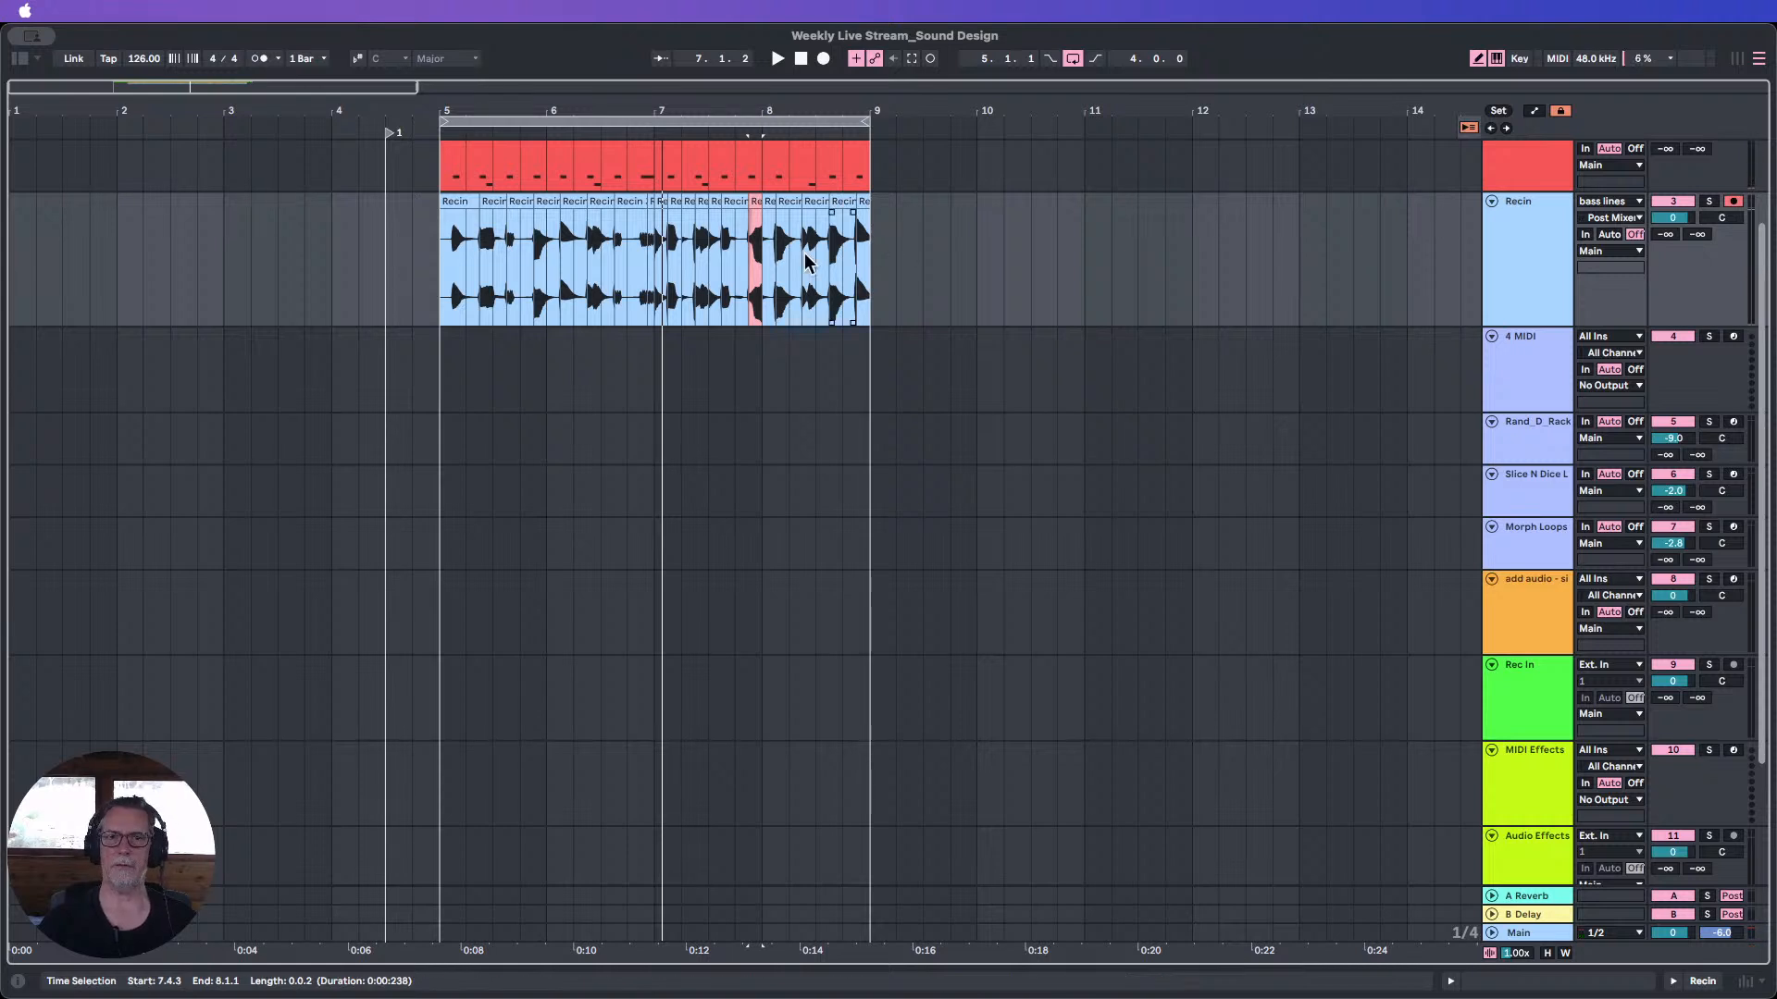
{"action": "left_click_drag", "start_coordinate": [444, 269], "coordinate": [865, 268]}
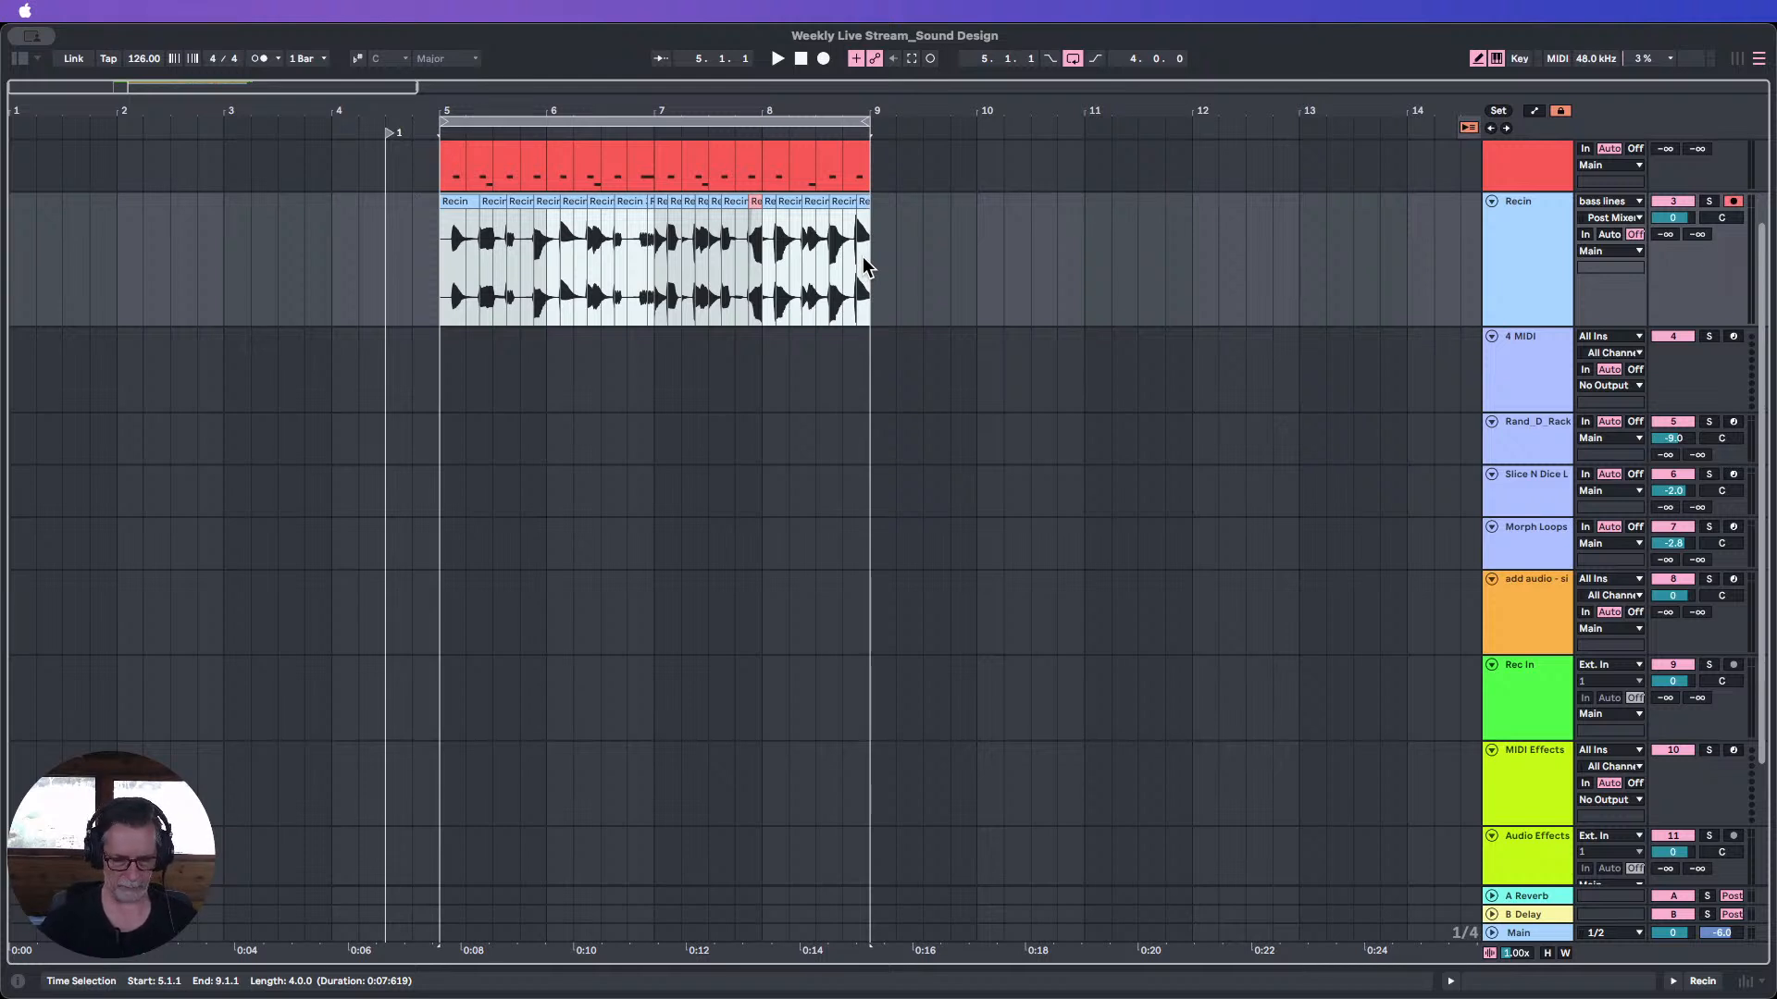
{"action": "key", "text": "super+j"}
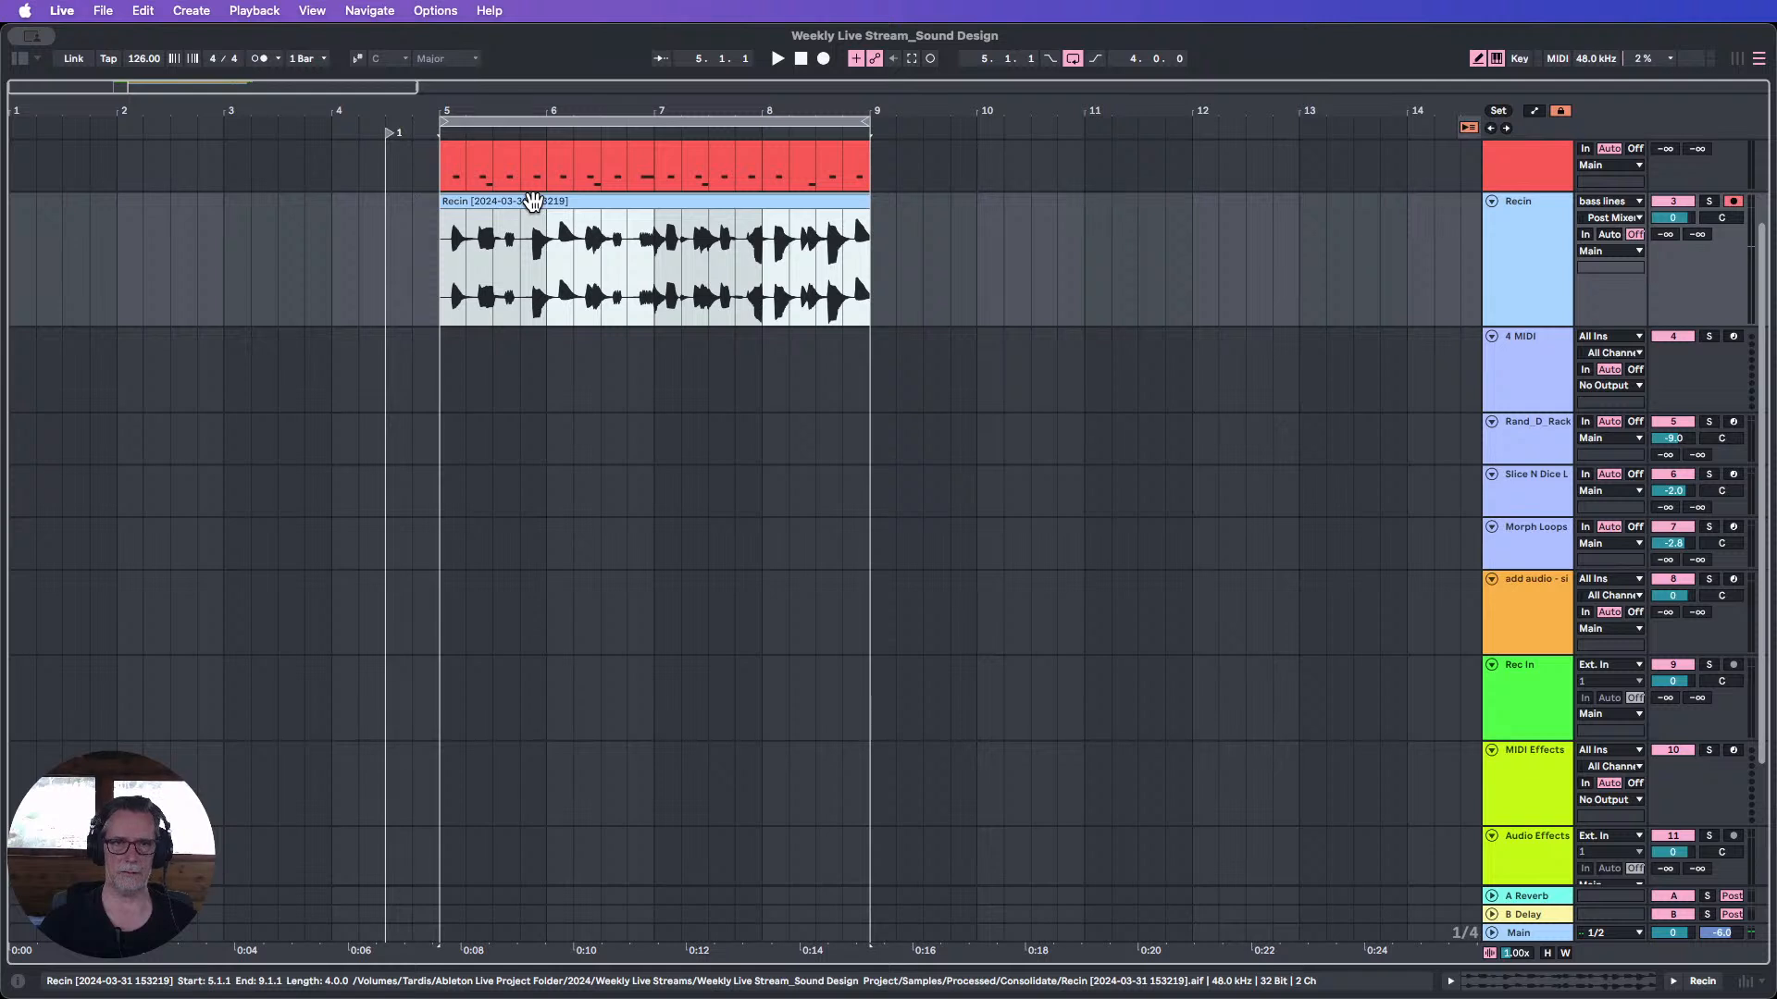
Rename the consolidated clip on the Recin track as Bass line_1.
{"action": "key", "text": "super+r"}
{"action": "type", "text": "Ba"}
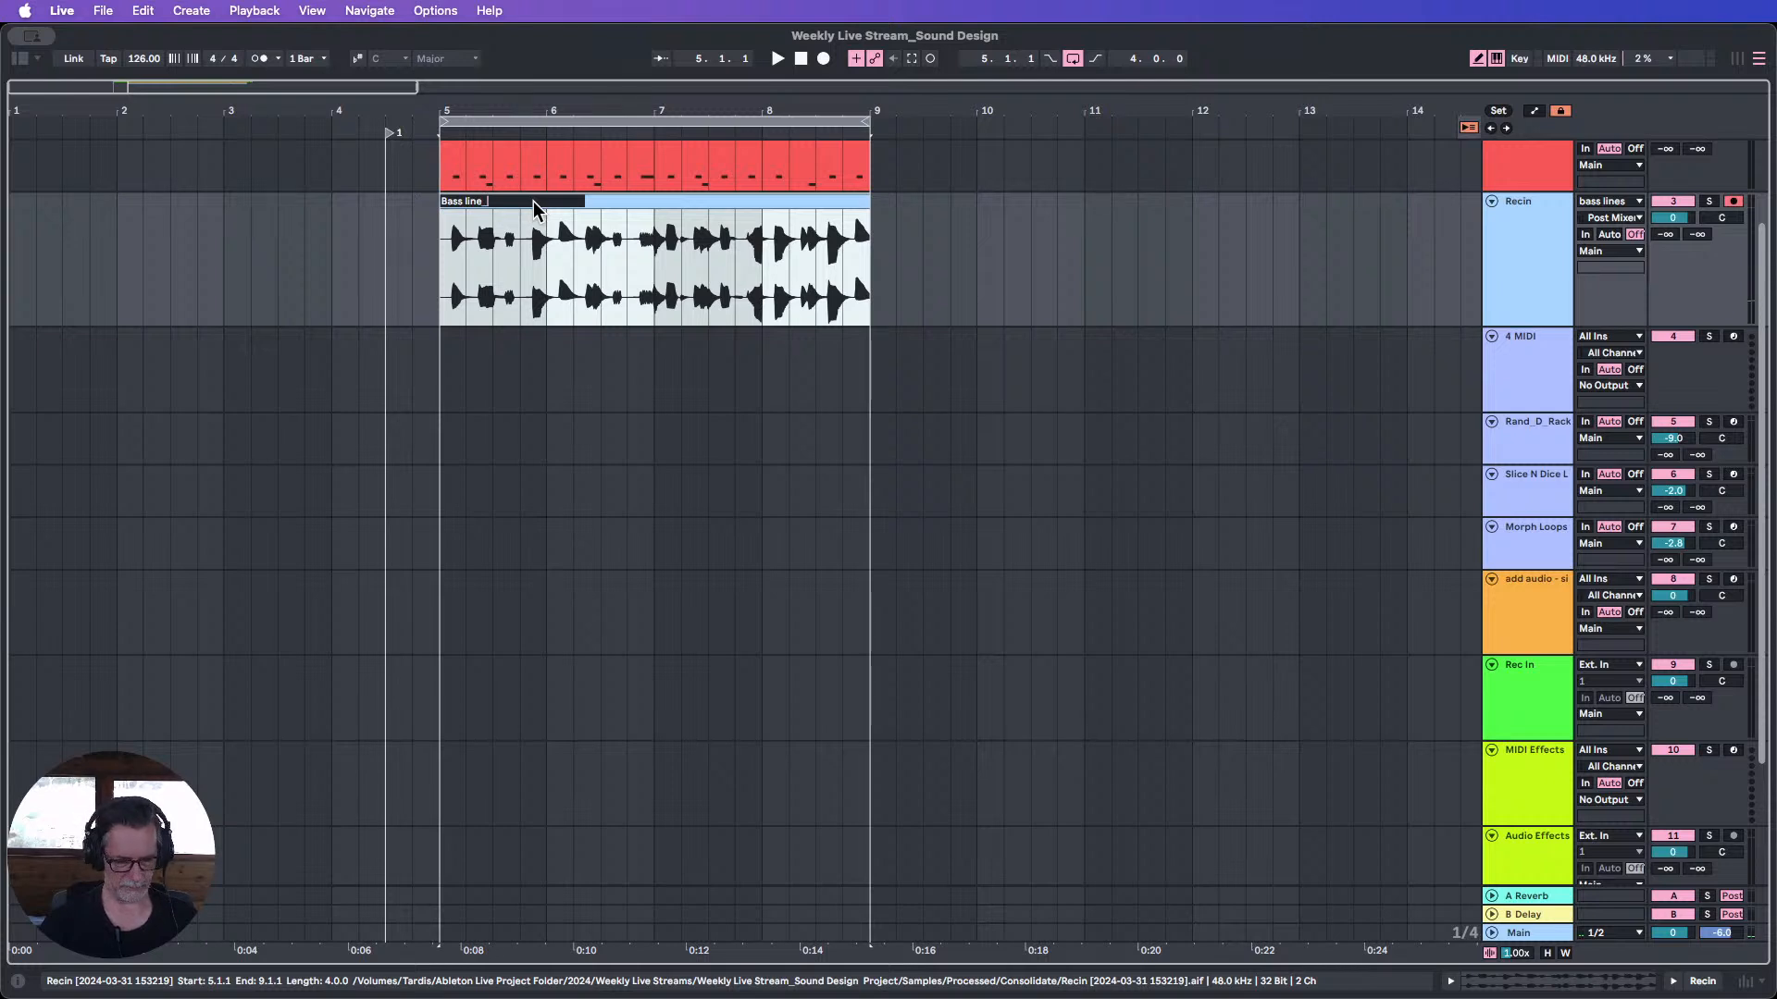
{"action": "left_click", "coordinate": [994, 244]}
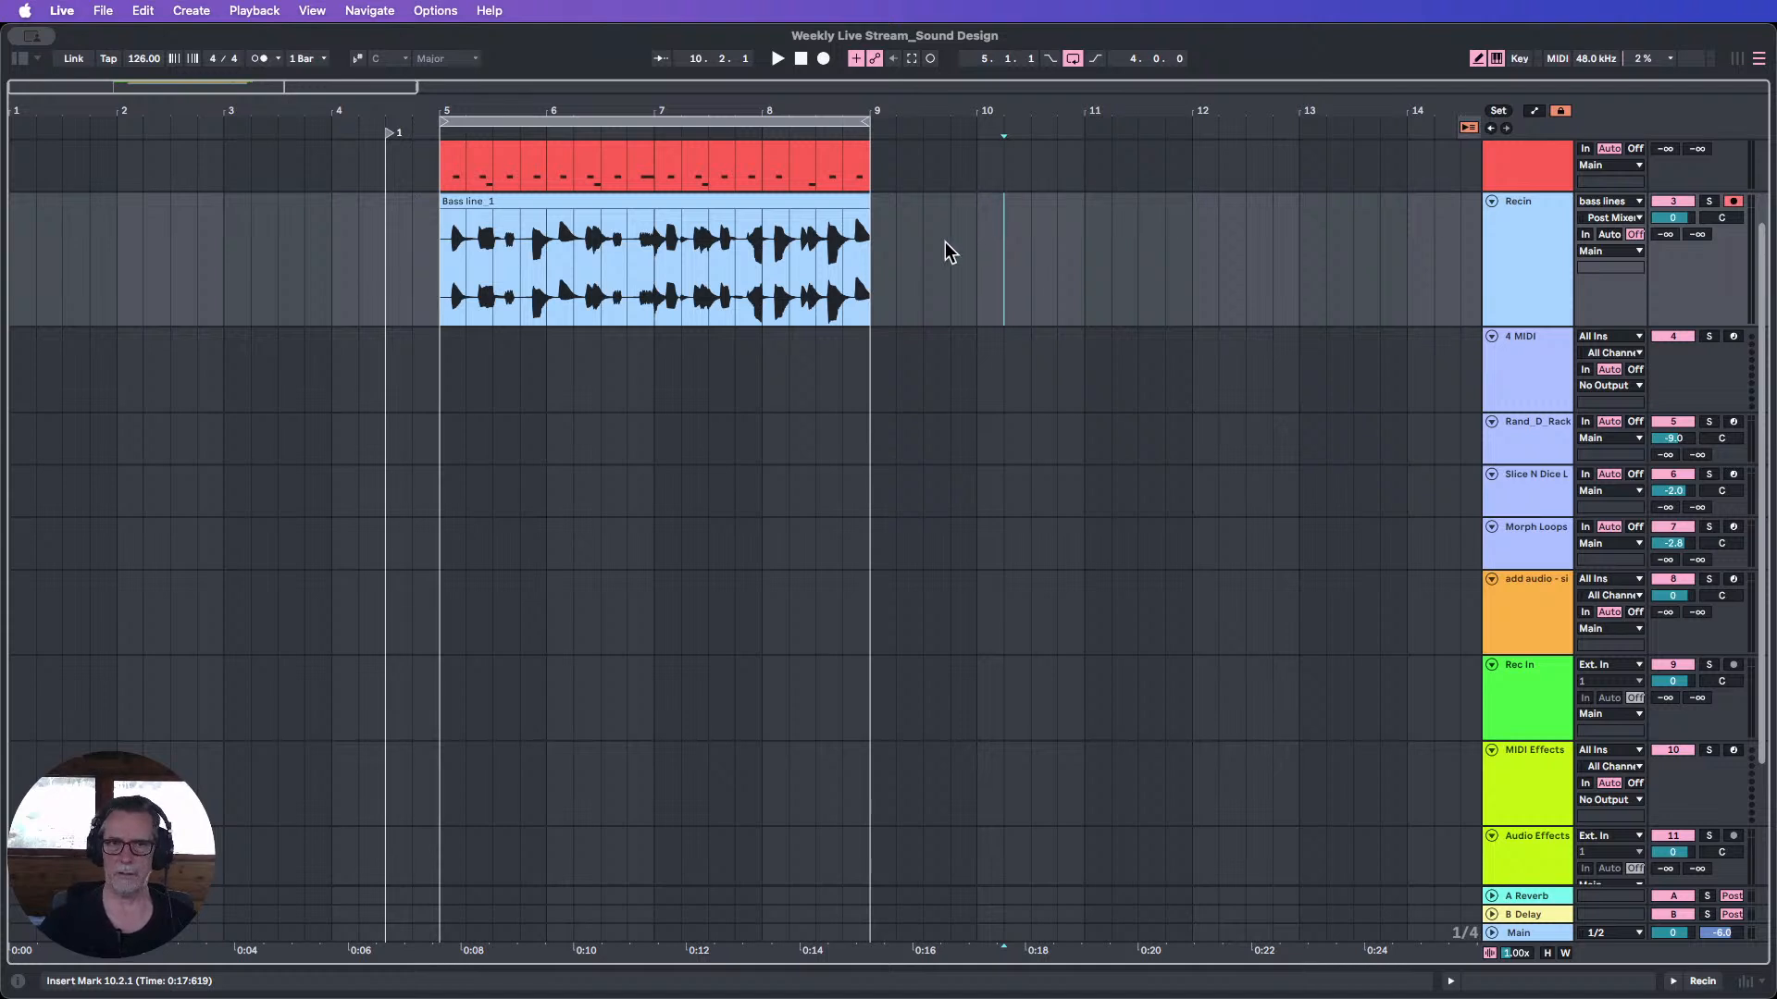
Show the Recin track's take lanes and delete the lane holding the Recin 6 take.
{"action": "right_click", "coordinate": [1512, 253]}
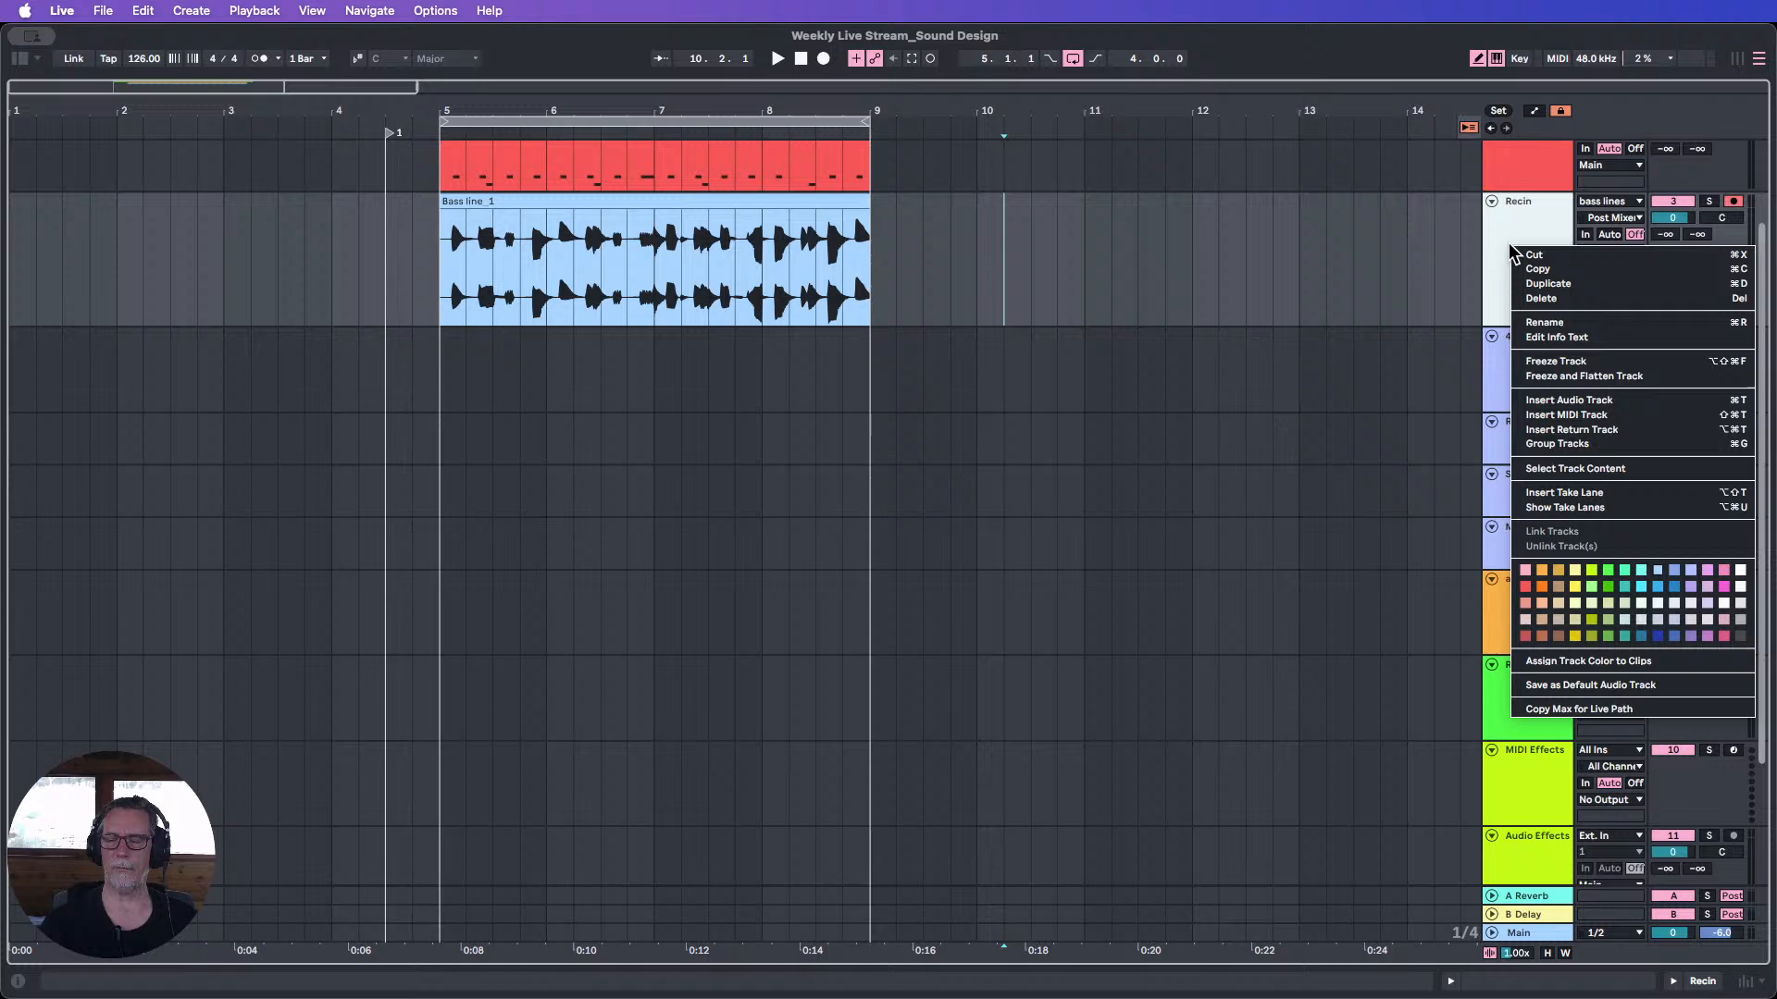
{"action": "left_click", "coordinate": [1547, 508]}
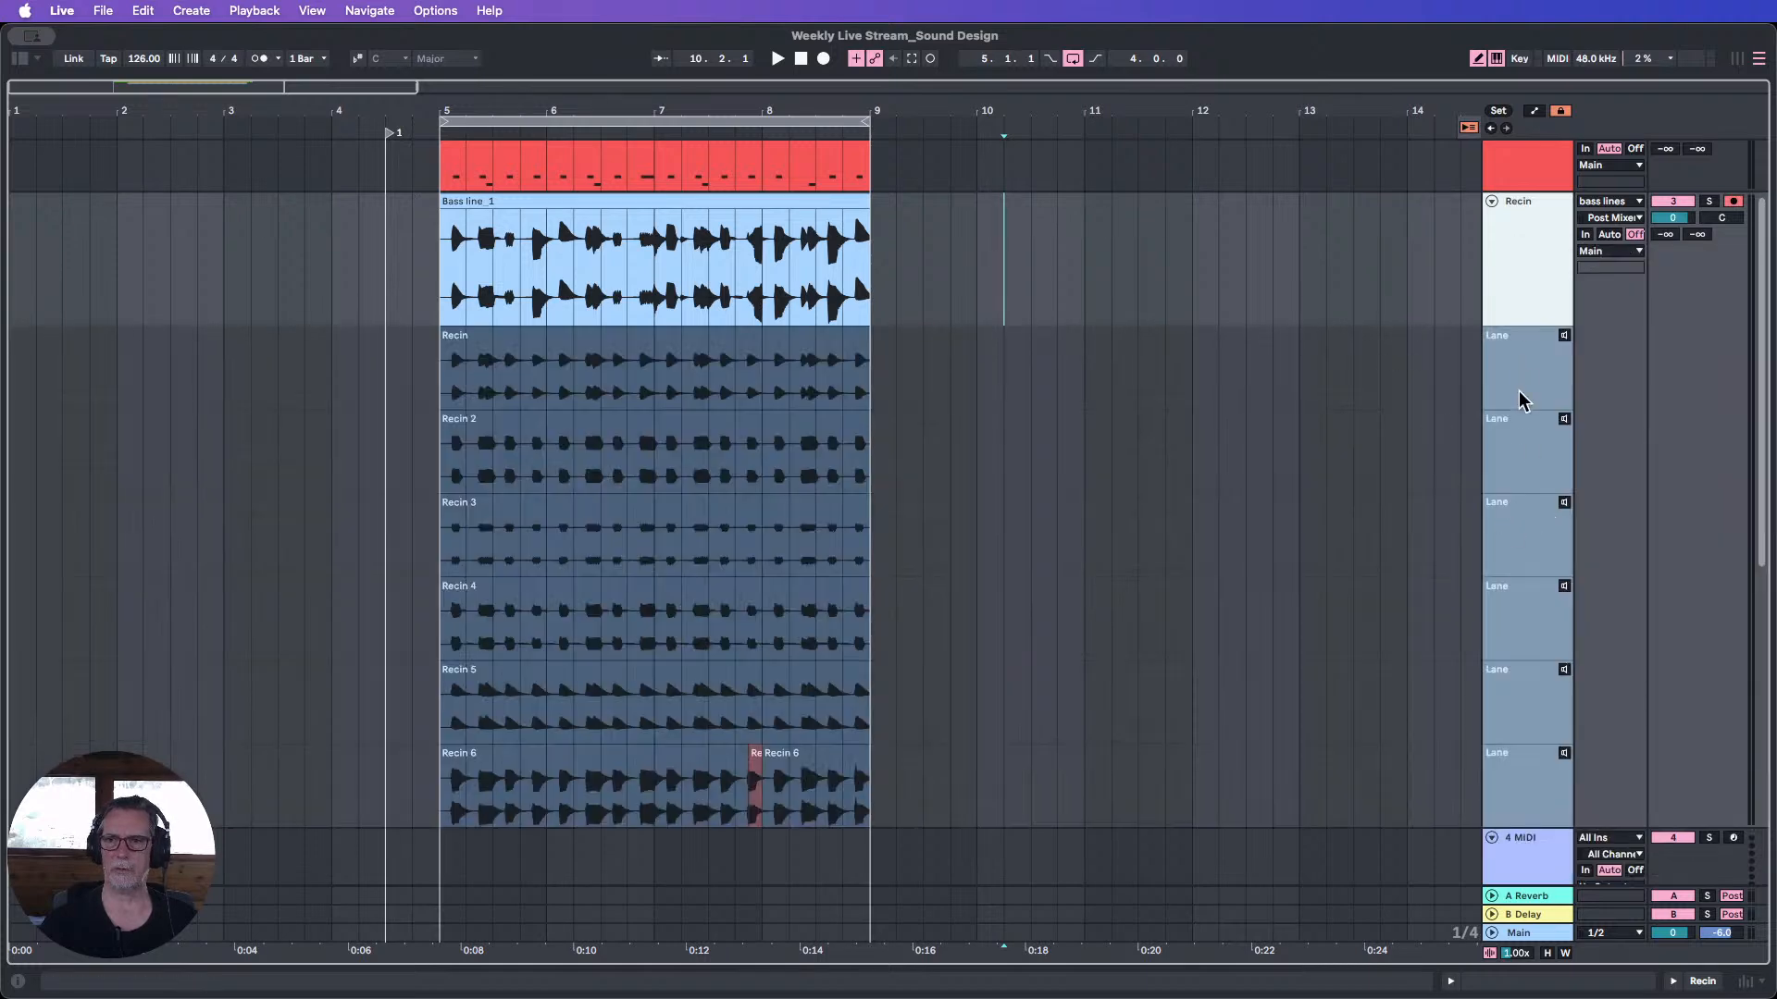
{"action": "left_click", "coordinate": [1508, 781]}
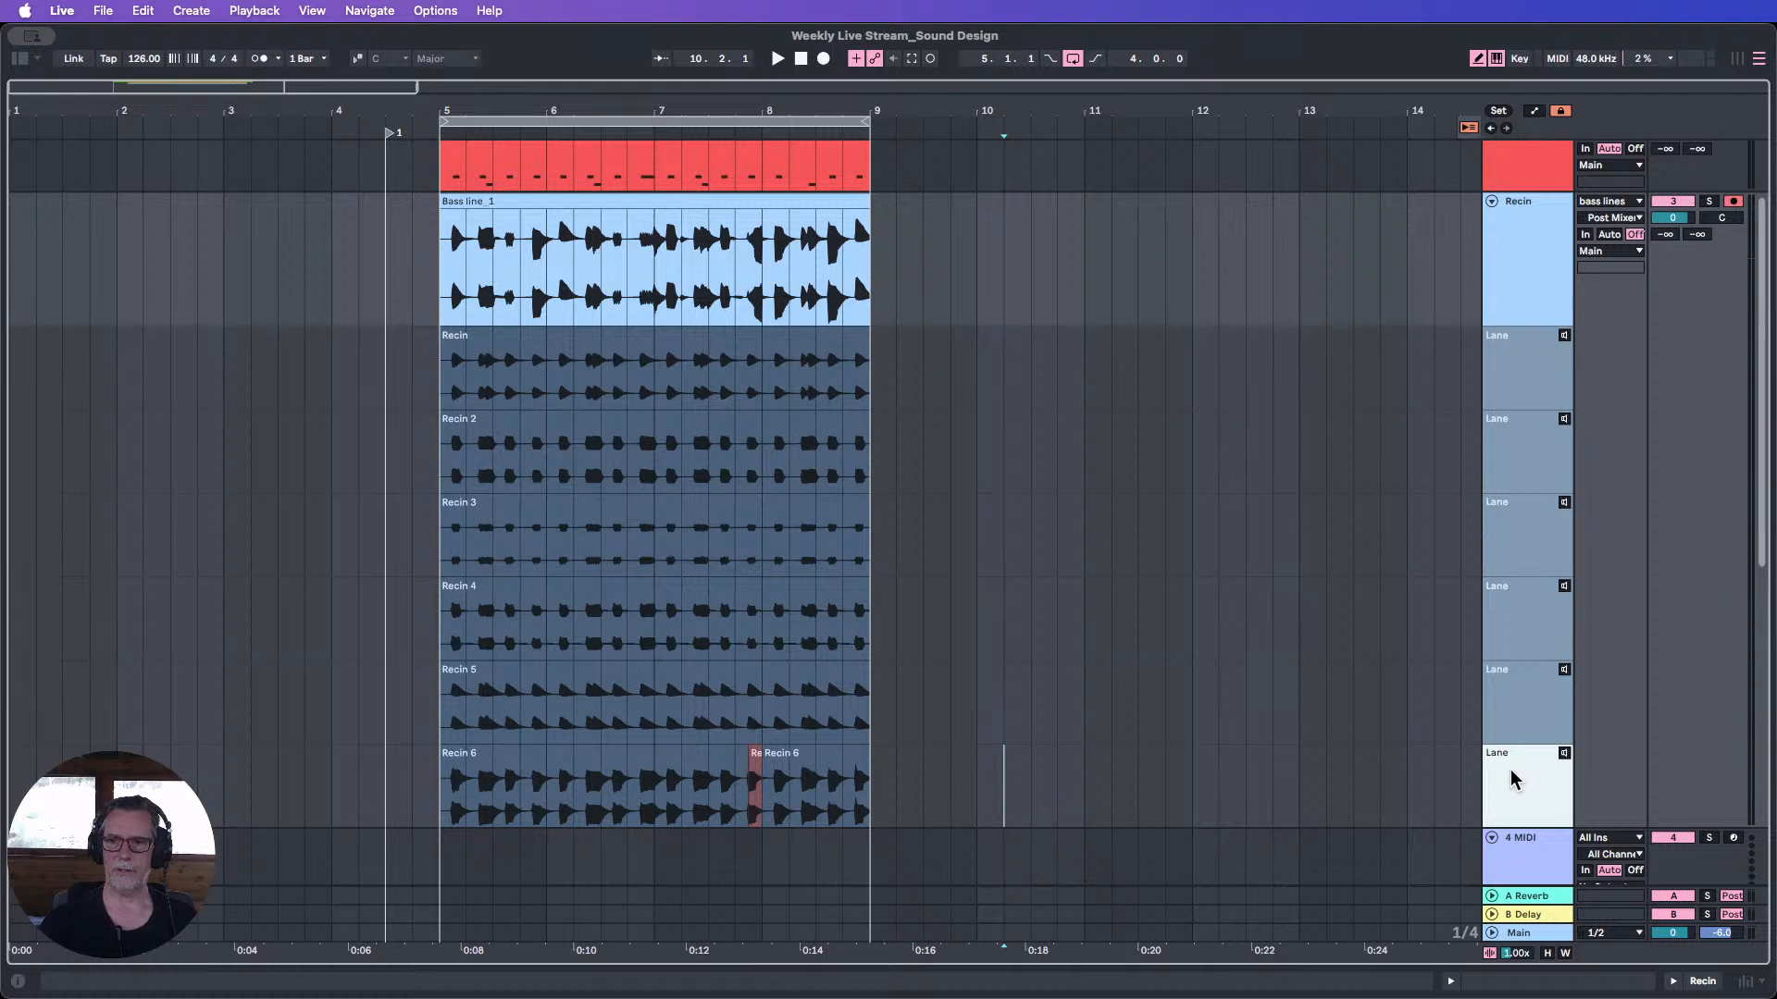
{"action": "key", "text": "Delete"}
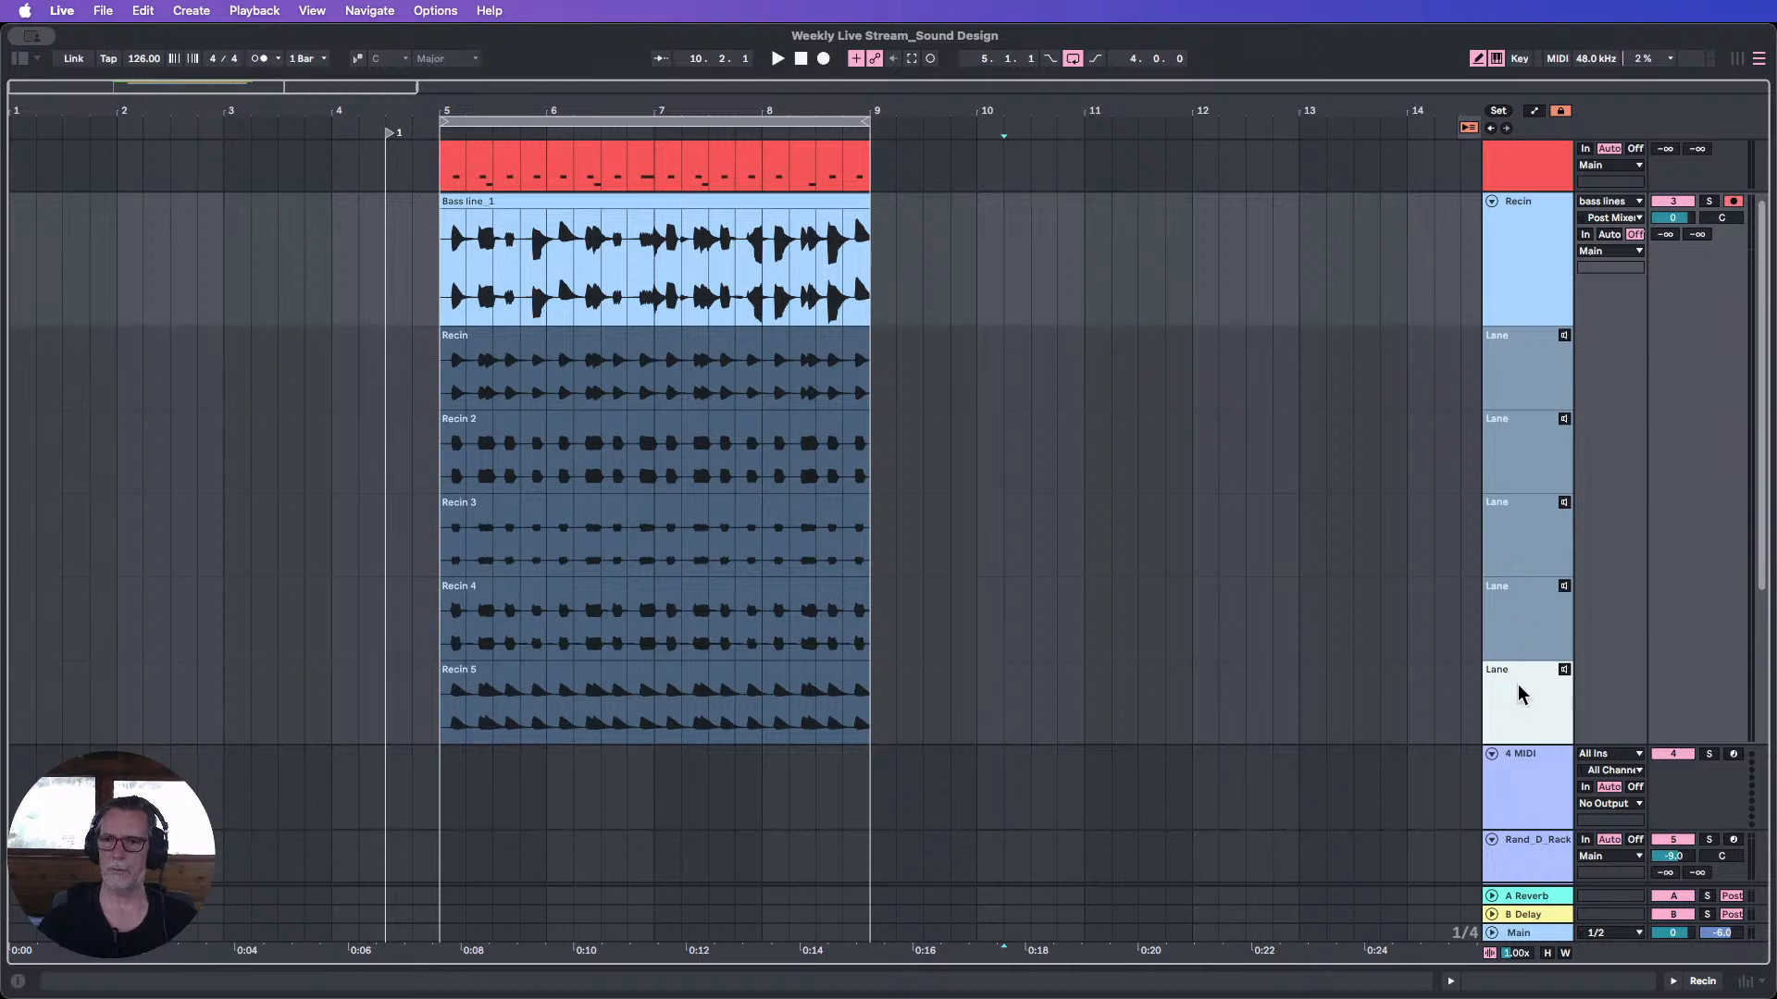
Toggle auditioning on and off for the Recin 5, Recin 4 and Recin 3 take lanes and hide the track's take lanes.
{"action": "left_click", "coordinate": [1564, 671]}
{"action": "left_click", "coordinate": [1564, 670]}
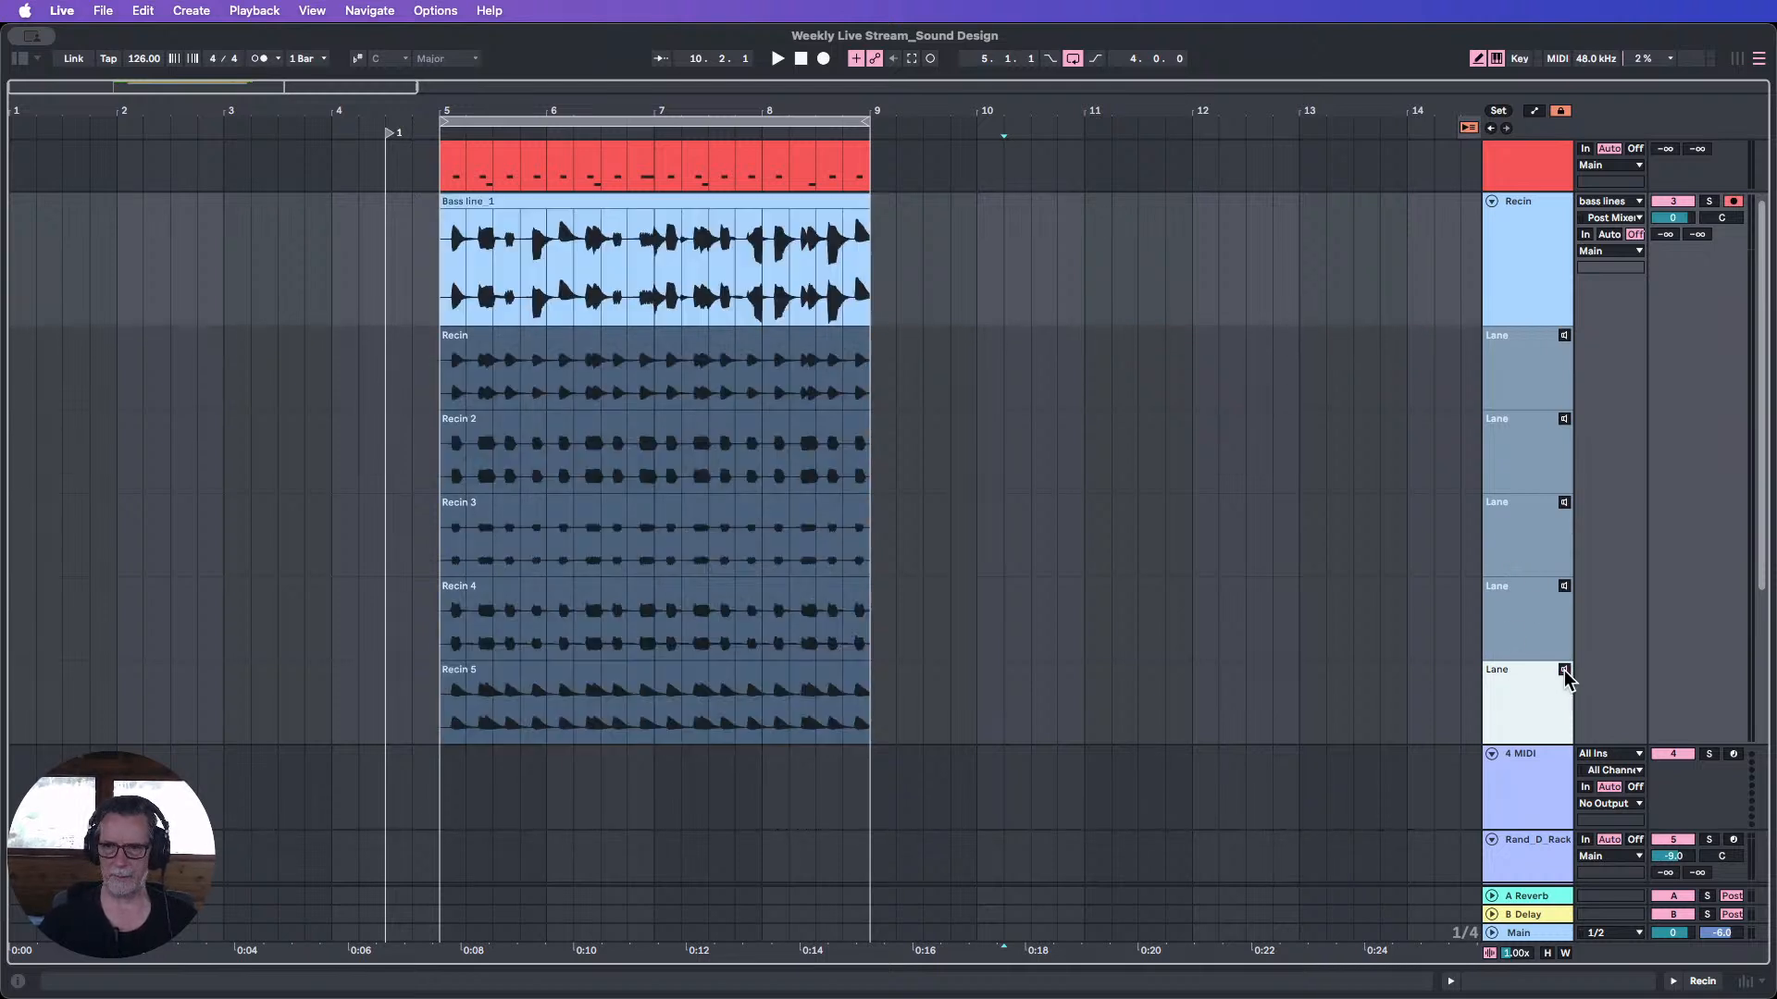
{"action": "left_click", "coordinate": [1564, 587]}
{"action": "left_click", "coordinate": [1564, 587]}
{"action": "left_click", "coordinate": [1564, 504]}
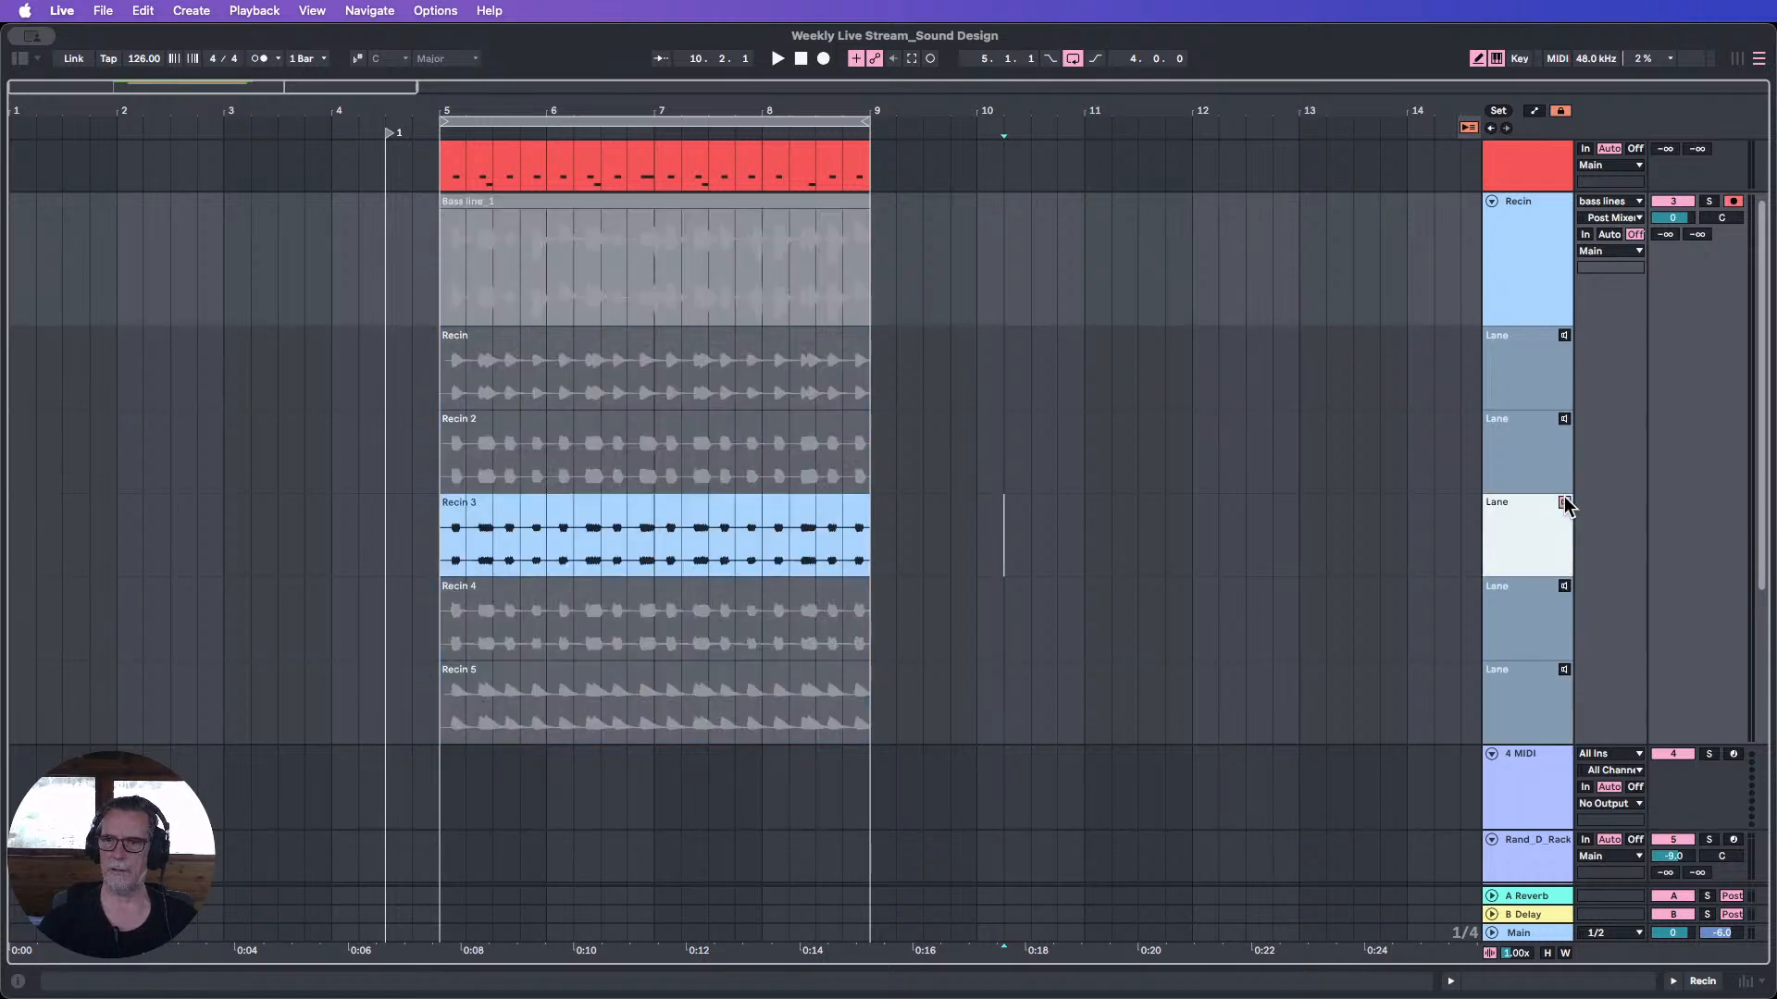
{"action": "left_click", "coordinate": [1564, 504]}
{"action": "scroll", "coordinate": [1355, 463], "scroll_direction": "up", "scroll_amount": 1}
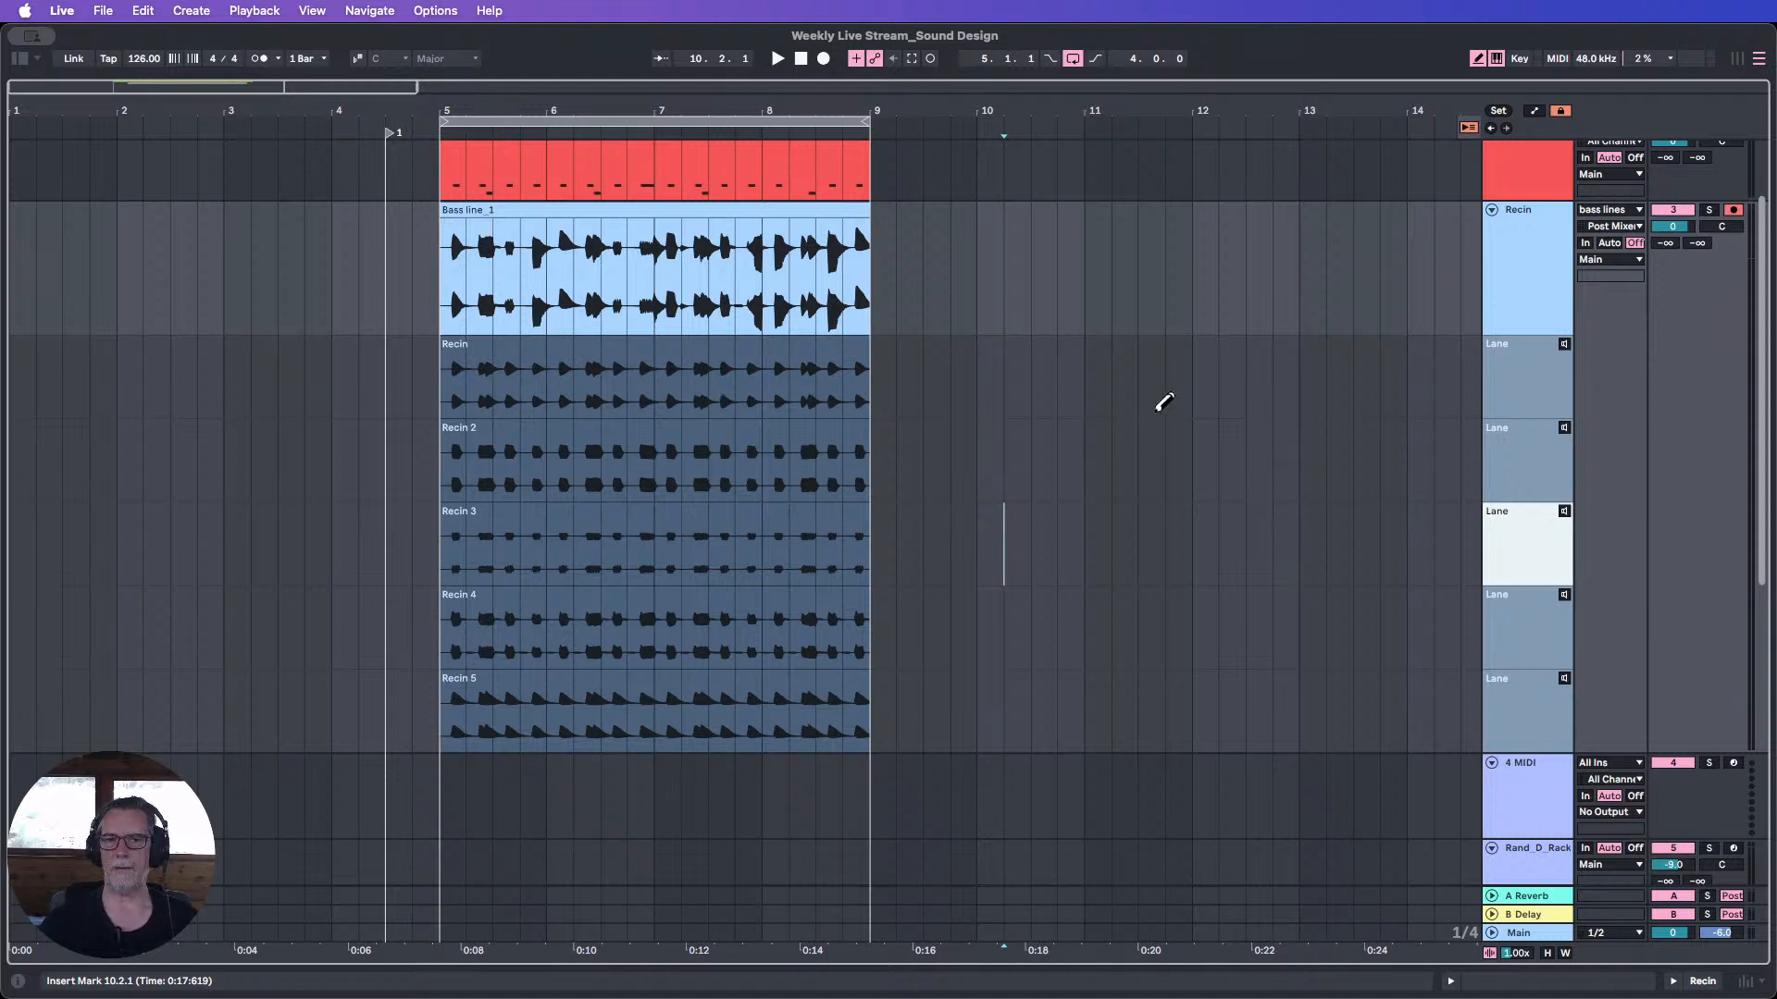
{"action": "right_click", "coordinate": [1524, 289]}
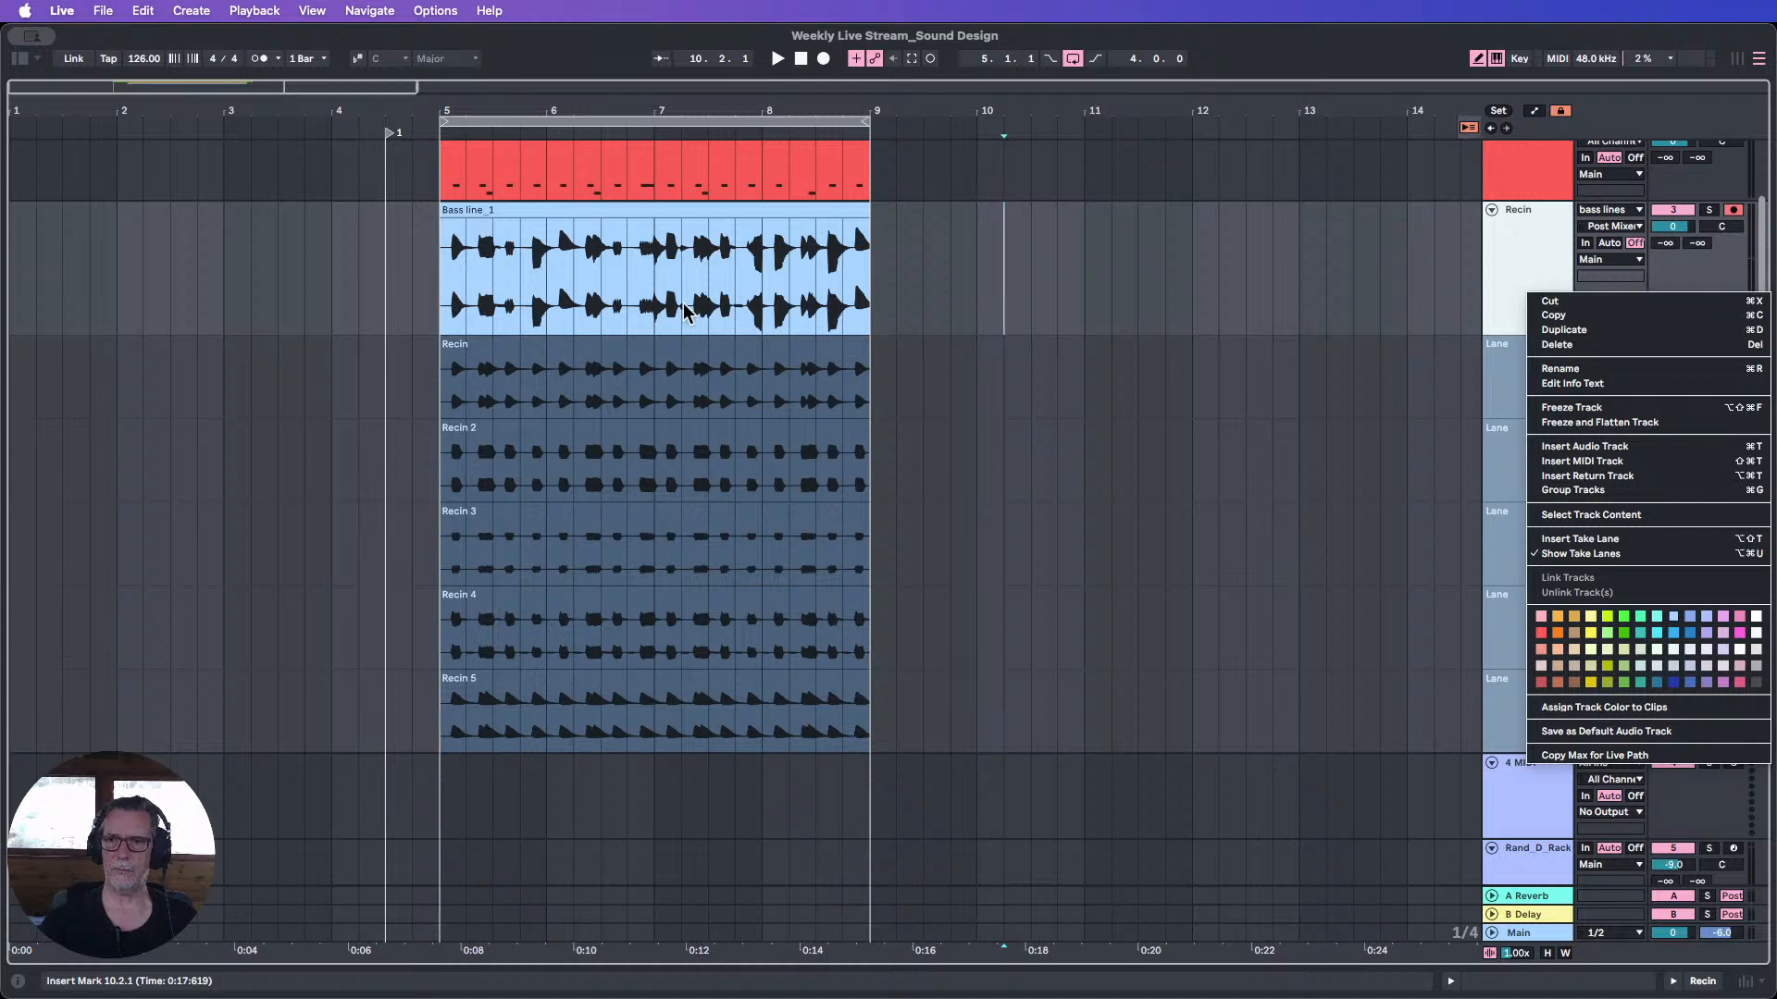
{"action": "left_click", "coordinate": [1581, 553]}
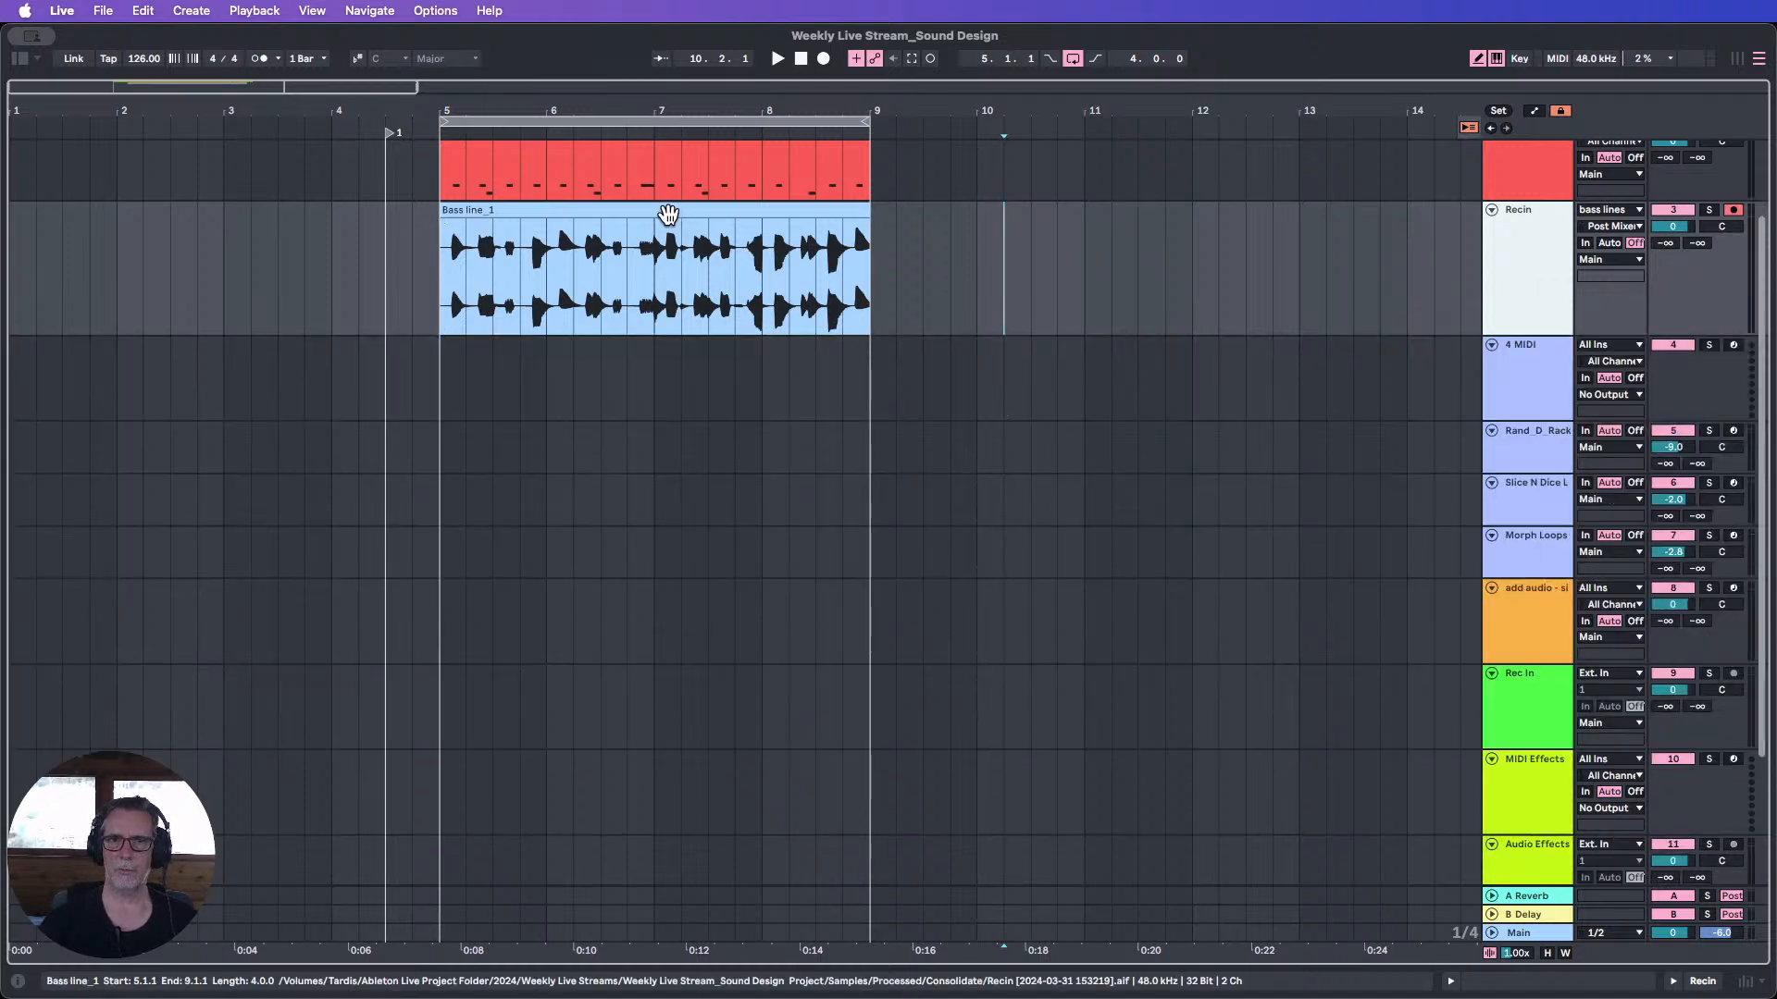
Transfer the Bass line_1 clip to the Session View and place it on a new audio track inserted after bass lines.
{"action": "left_click_drag", "start_coordinate": [668, 215], "coordinate": [745, 108]}
{"action": "left_click", "coordinate": [645, 93]}
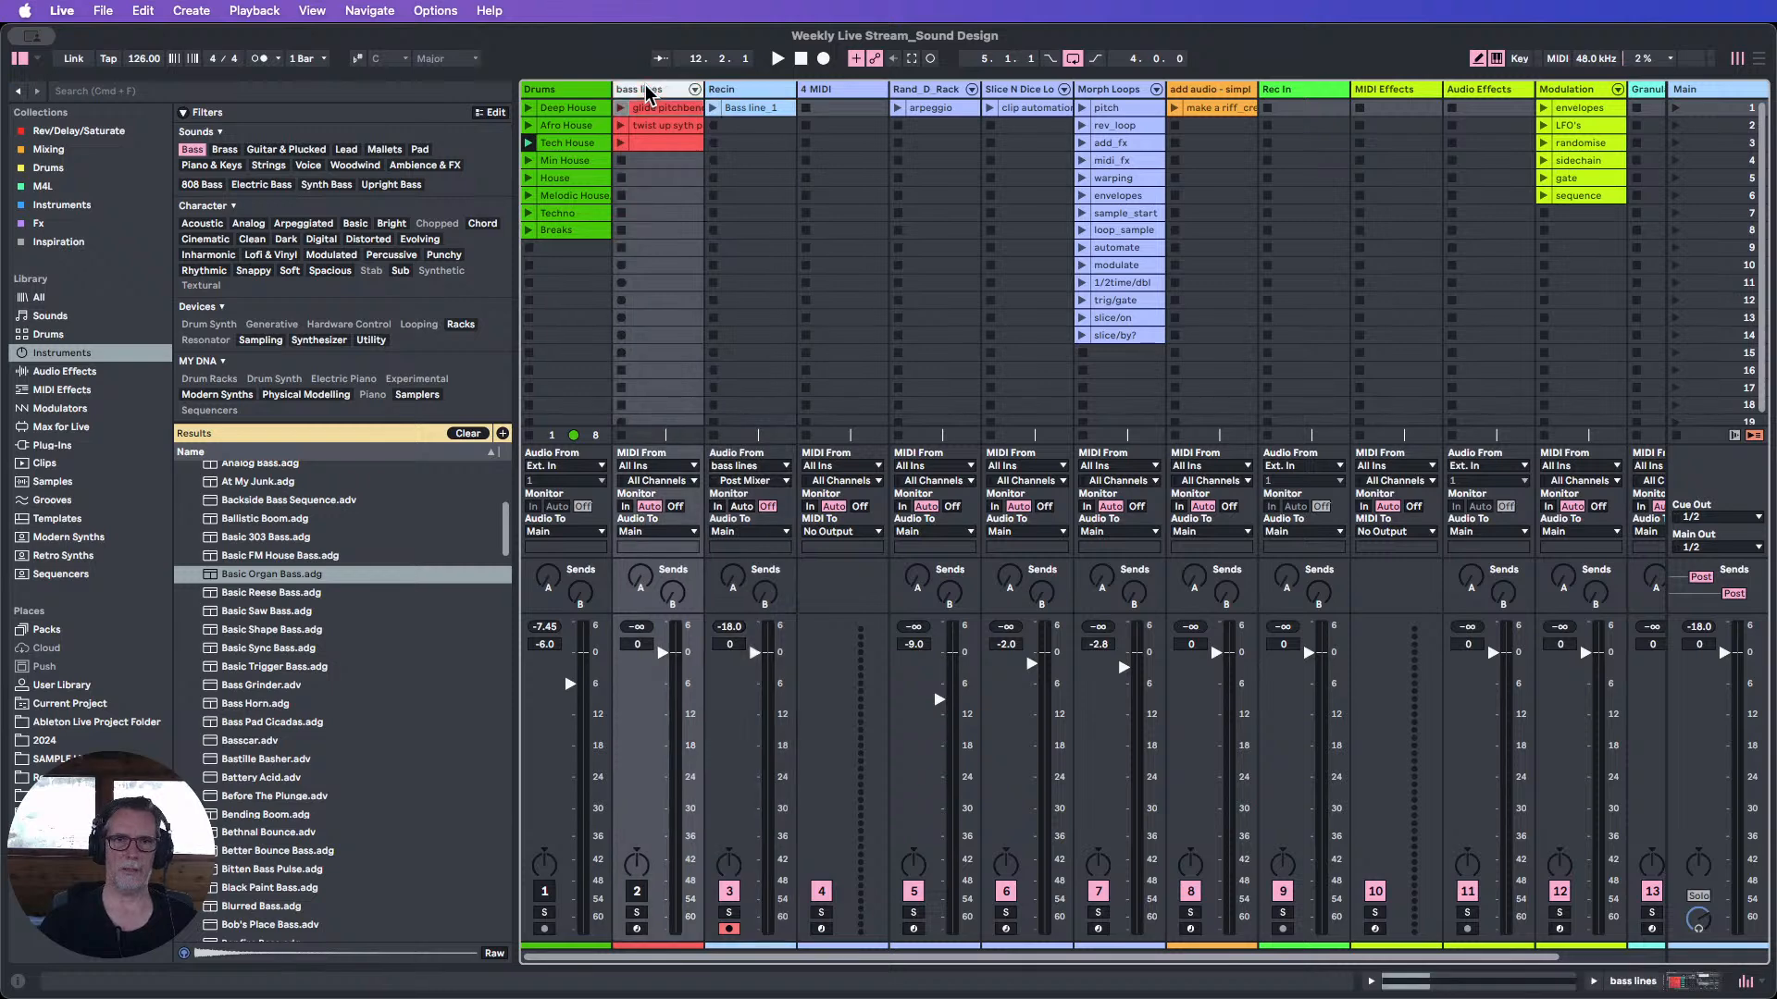
{"action": "key", "text": "super+t"}
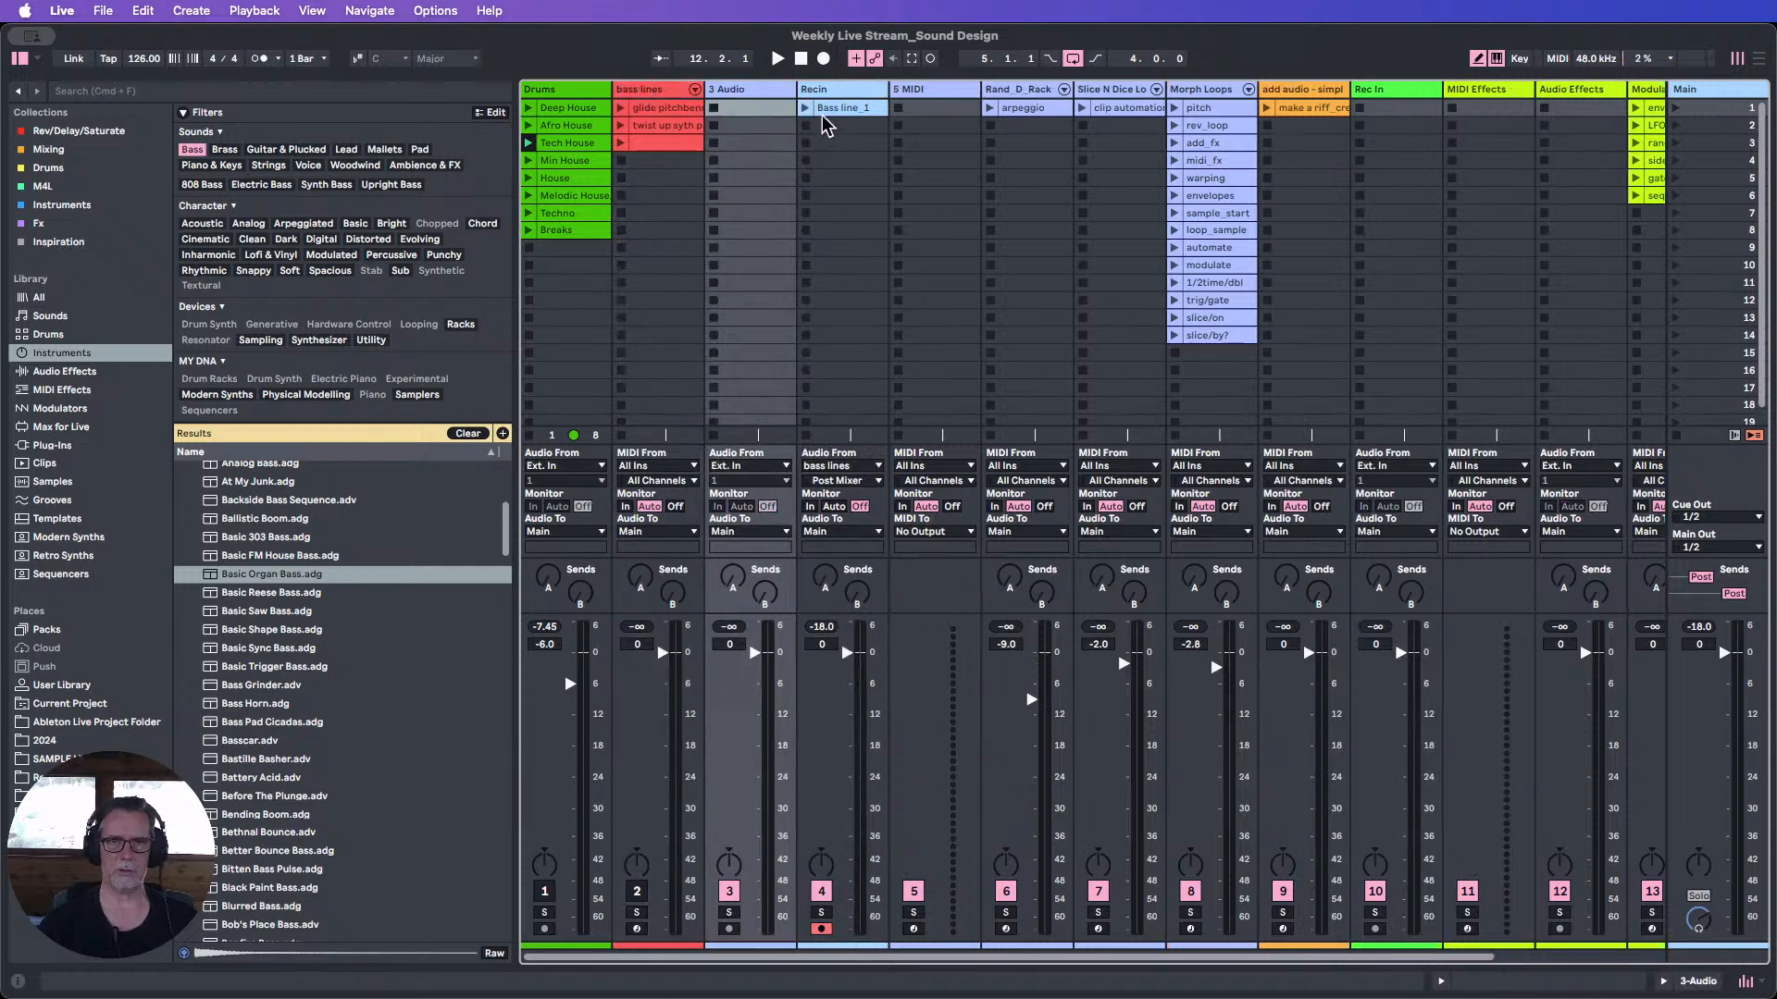
{"action": "left_click_drag", "start_coordinate": [826, 108], "coordinate": [745, 108]}
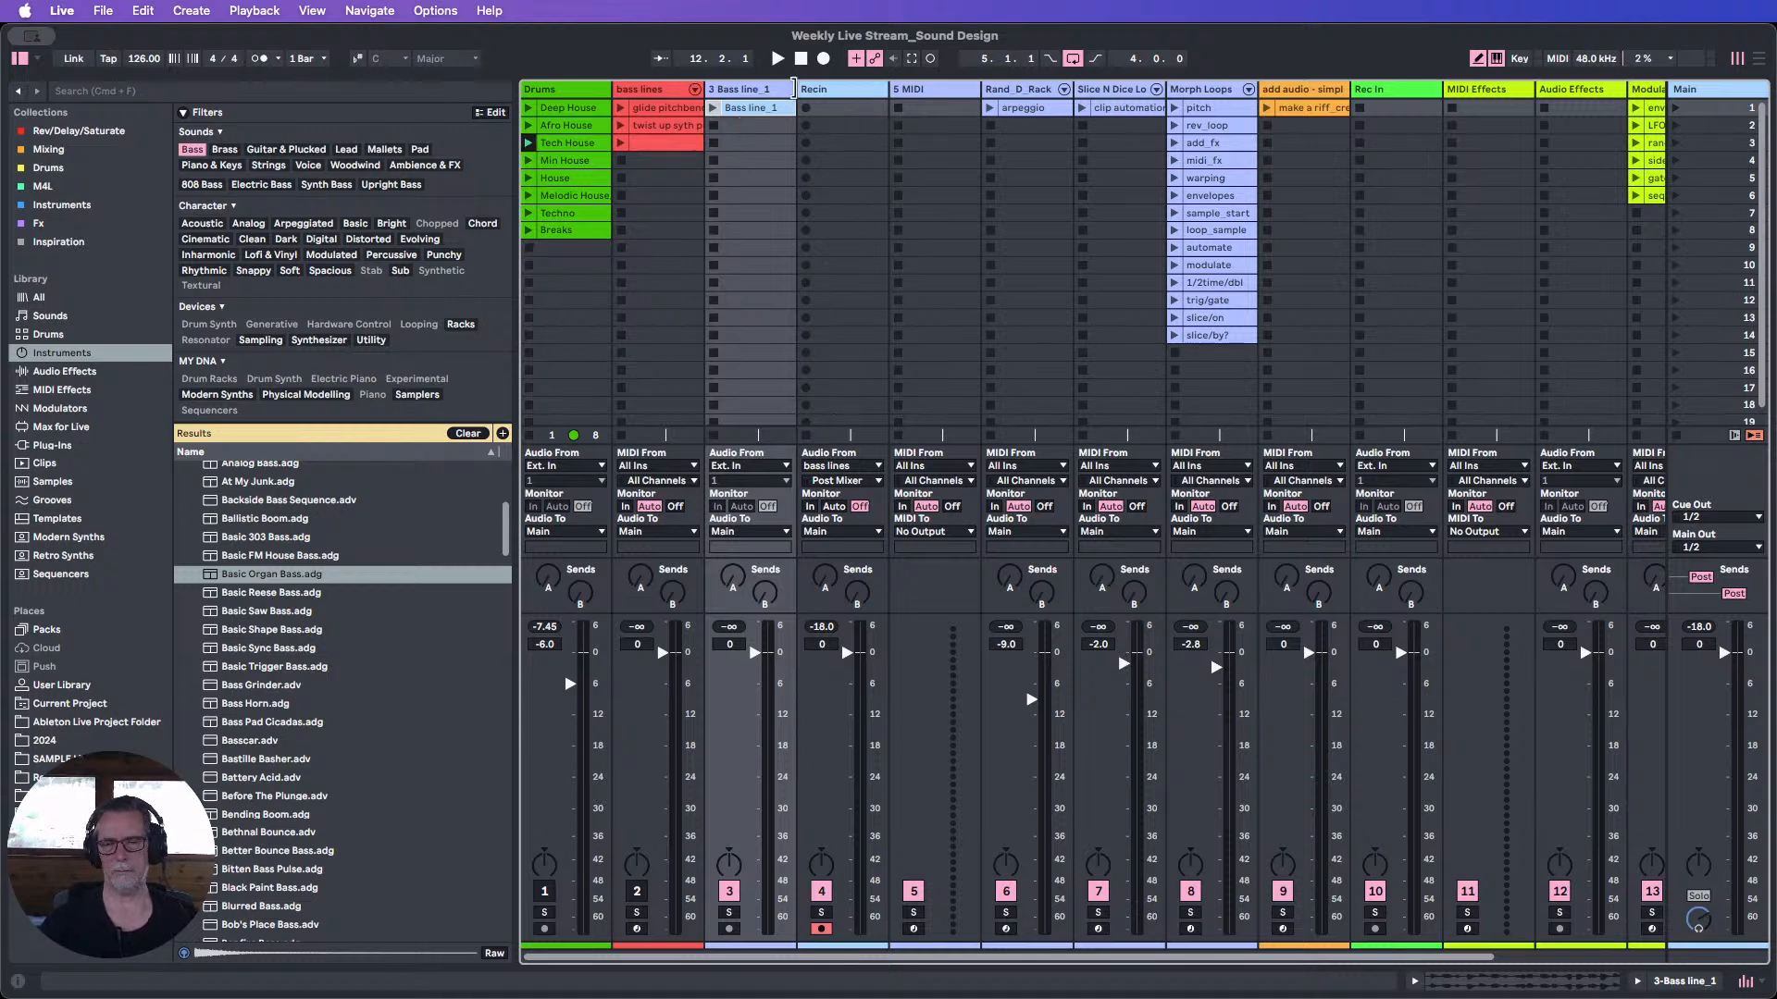
Colour the new audio track light red and rename it Bass_Lines.
{"action": "left_click", "coordinate": [805, 89]}
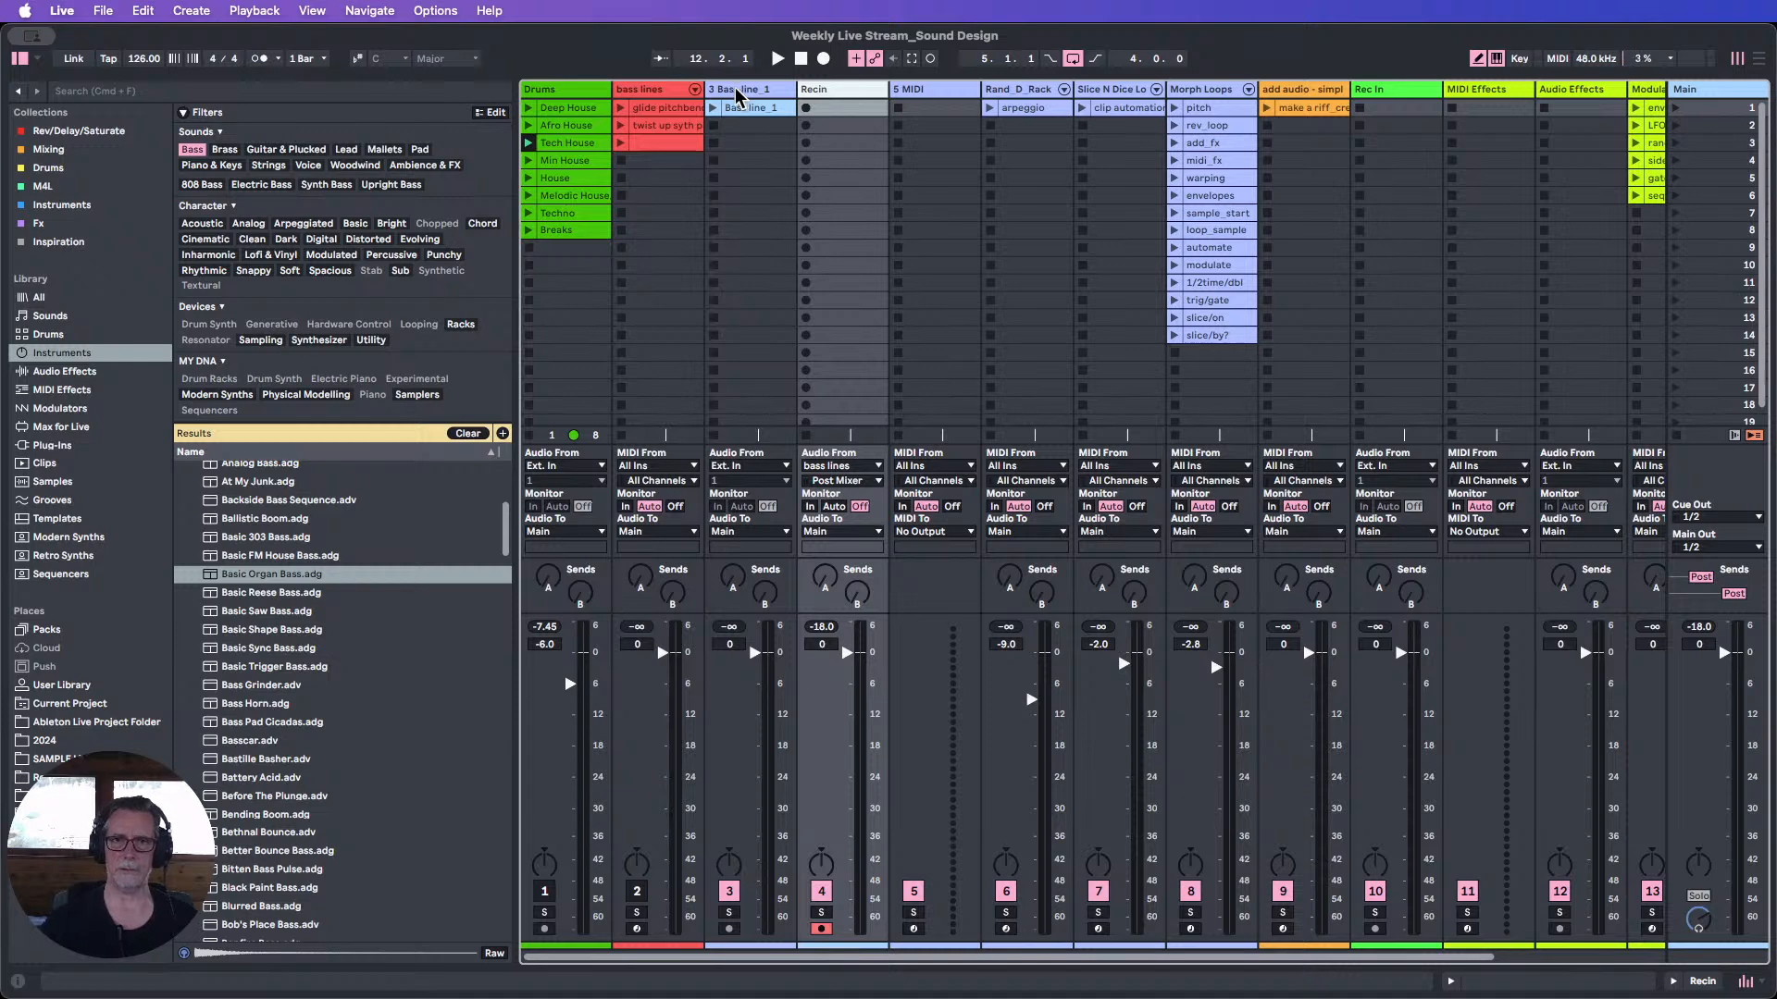
{"action": "right_click", "coordinate": [745, 92]}
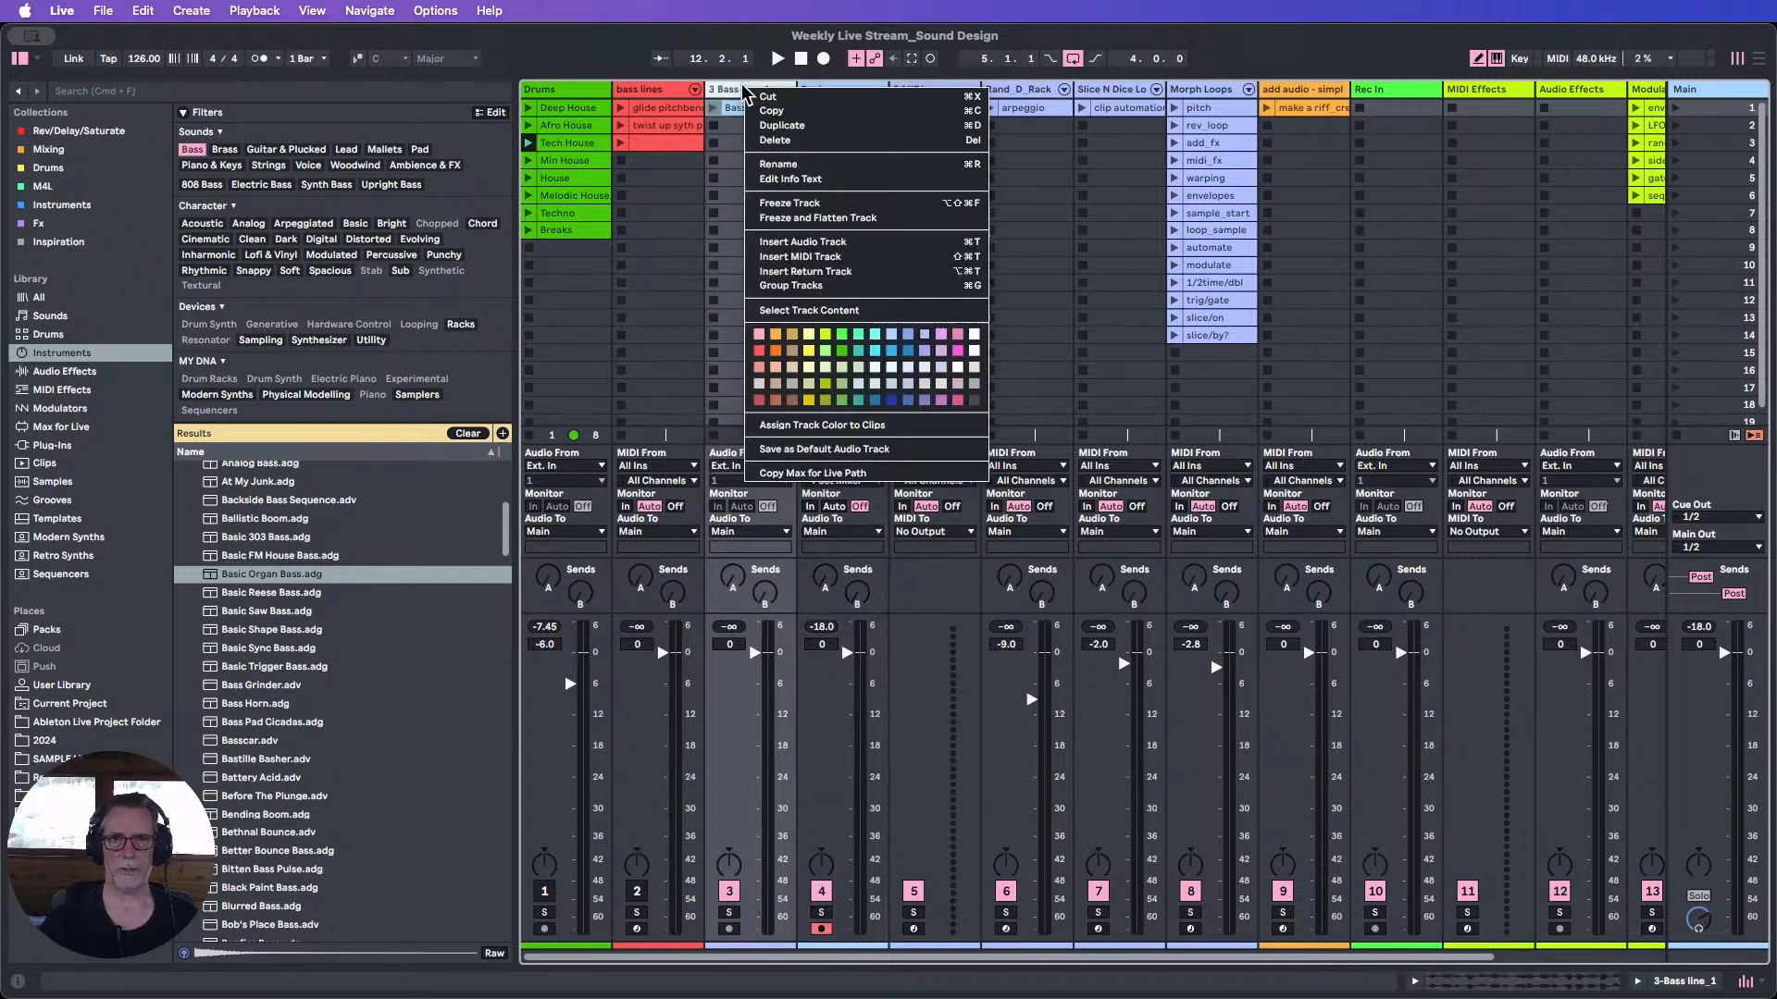
{"action": "left_click", "coordinate": [760, 369]}
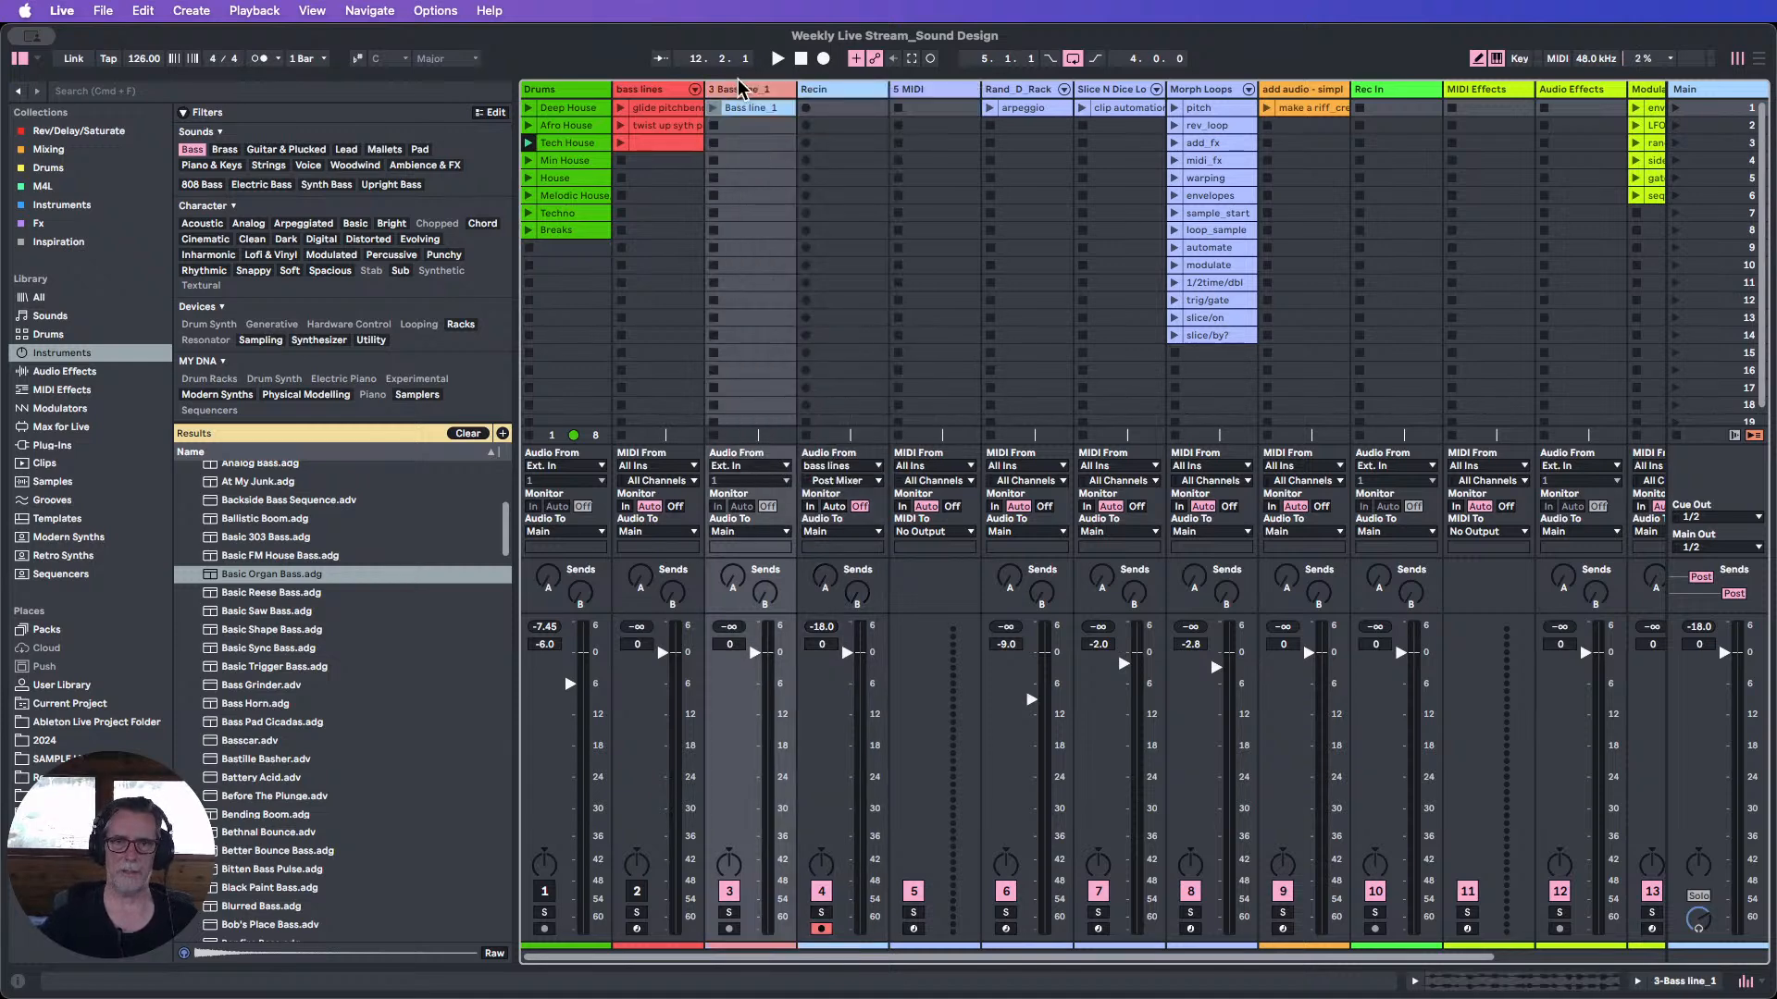
{"action": "left_click", "coordinate": [745, 93]}
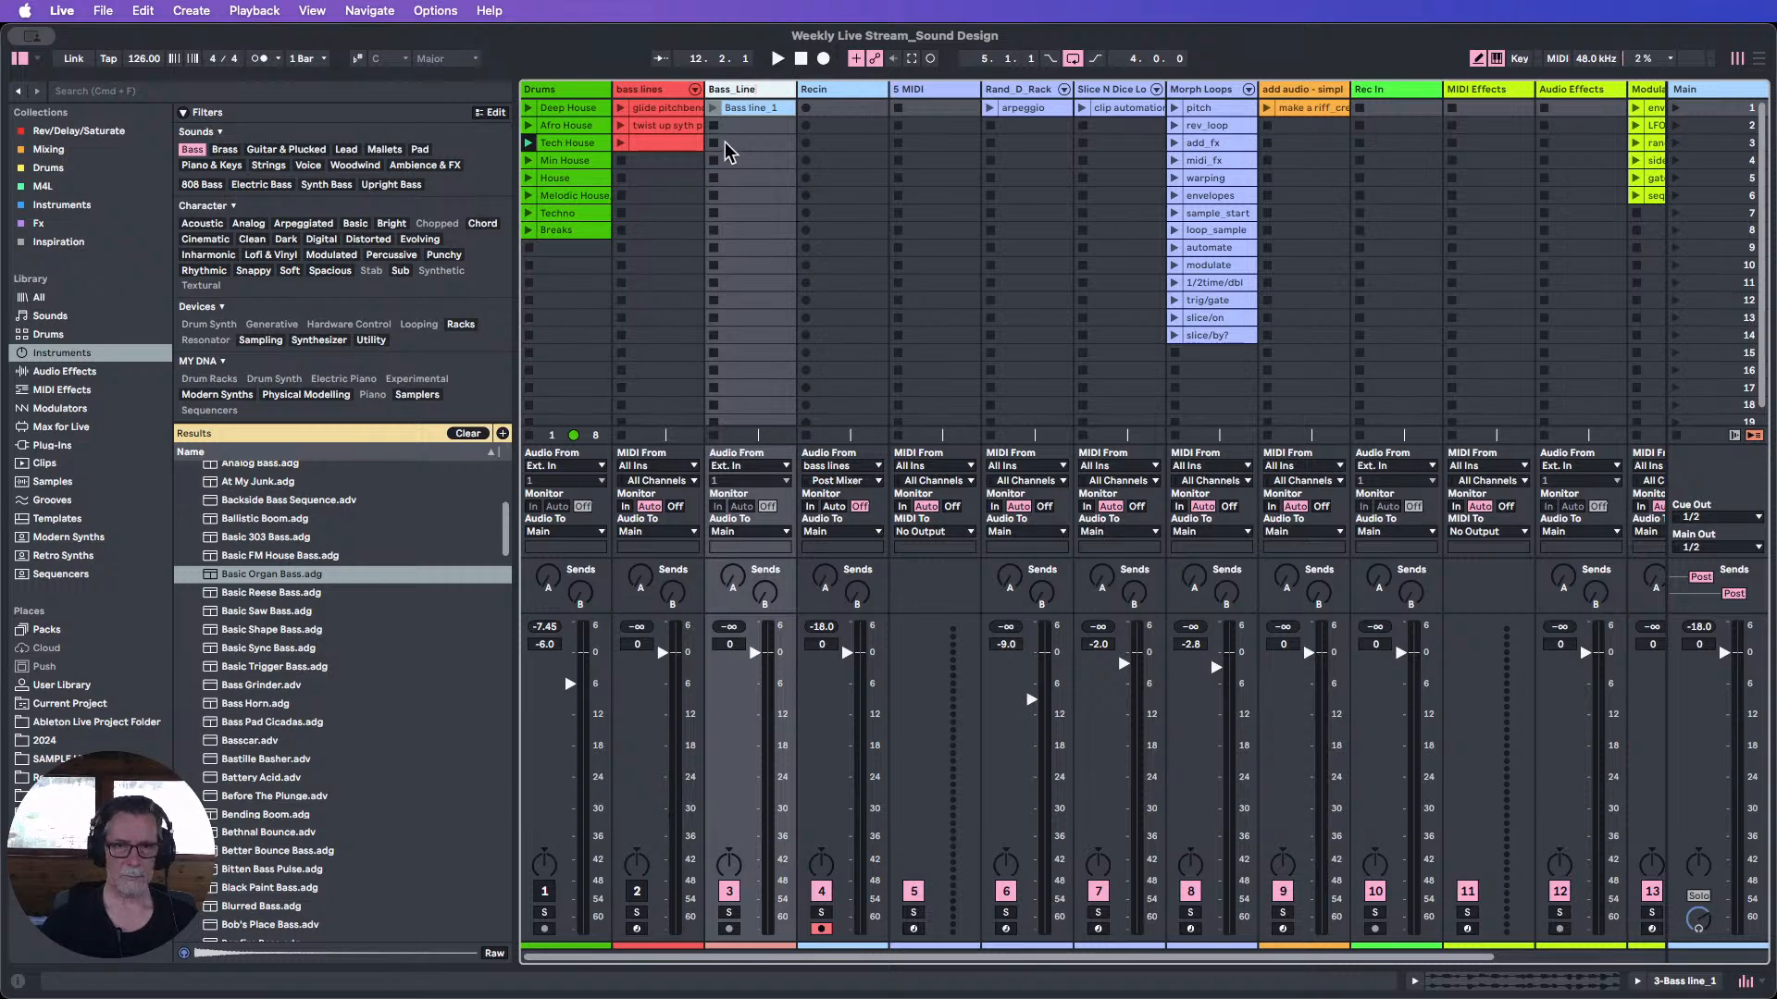
{"action": "type", "text": "s"}
{"action": "left_click", "coordinate": [770, 128]}
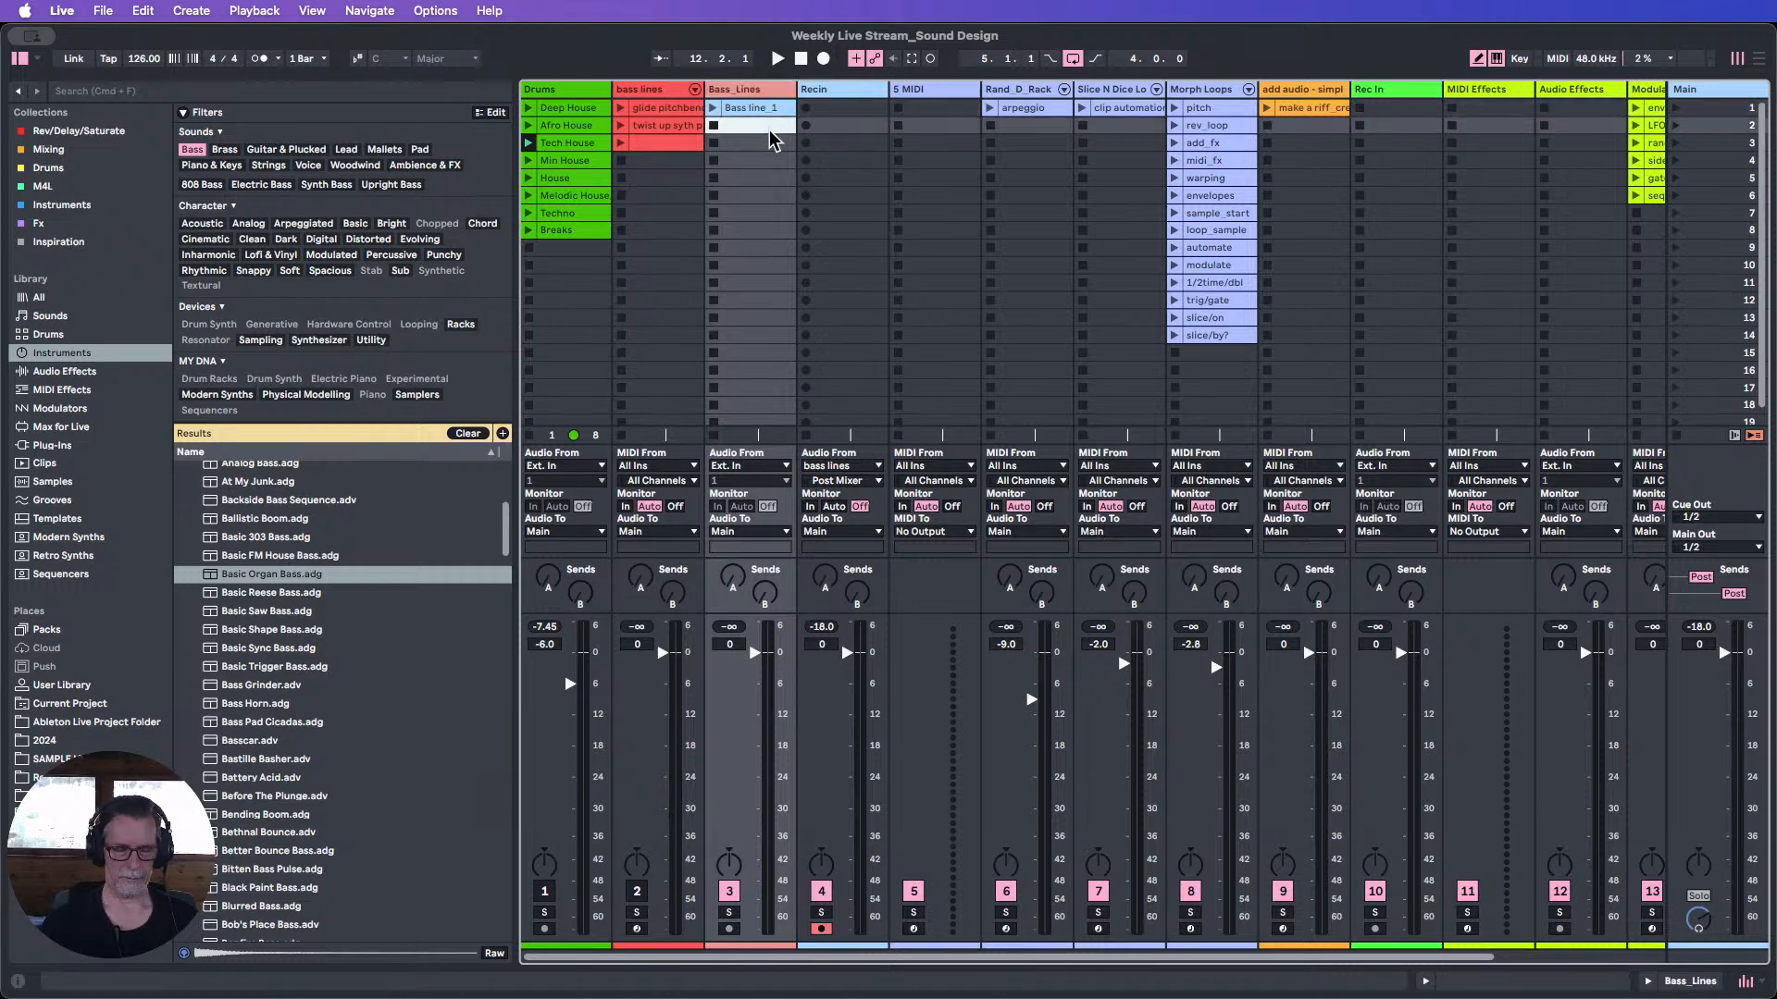
Play the set to listen to the bass lines and Recin tracks, and stop playback.
{"action": "left_click", "coordinate": [528, 143]}
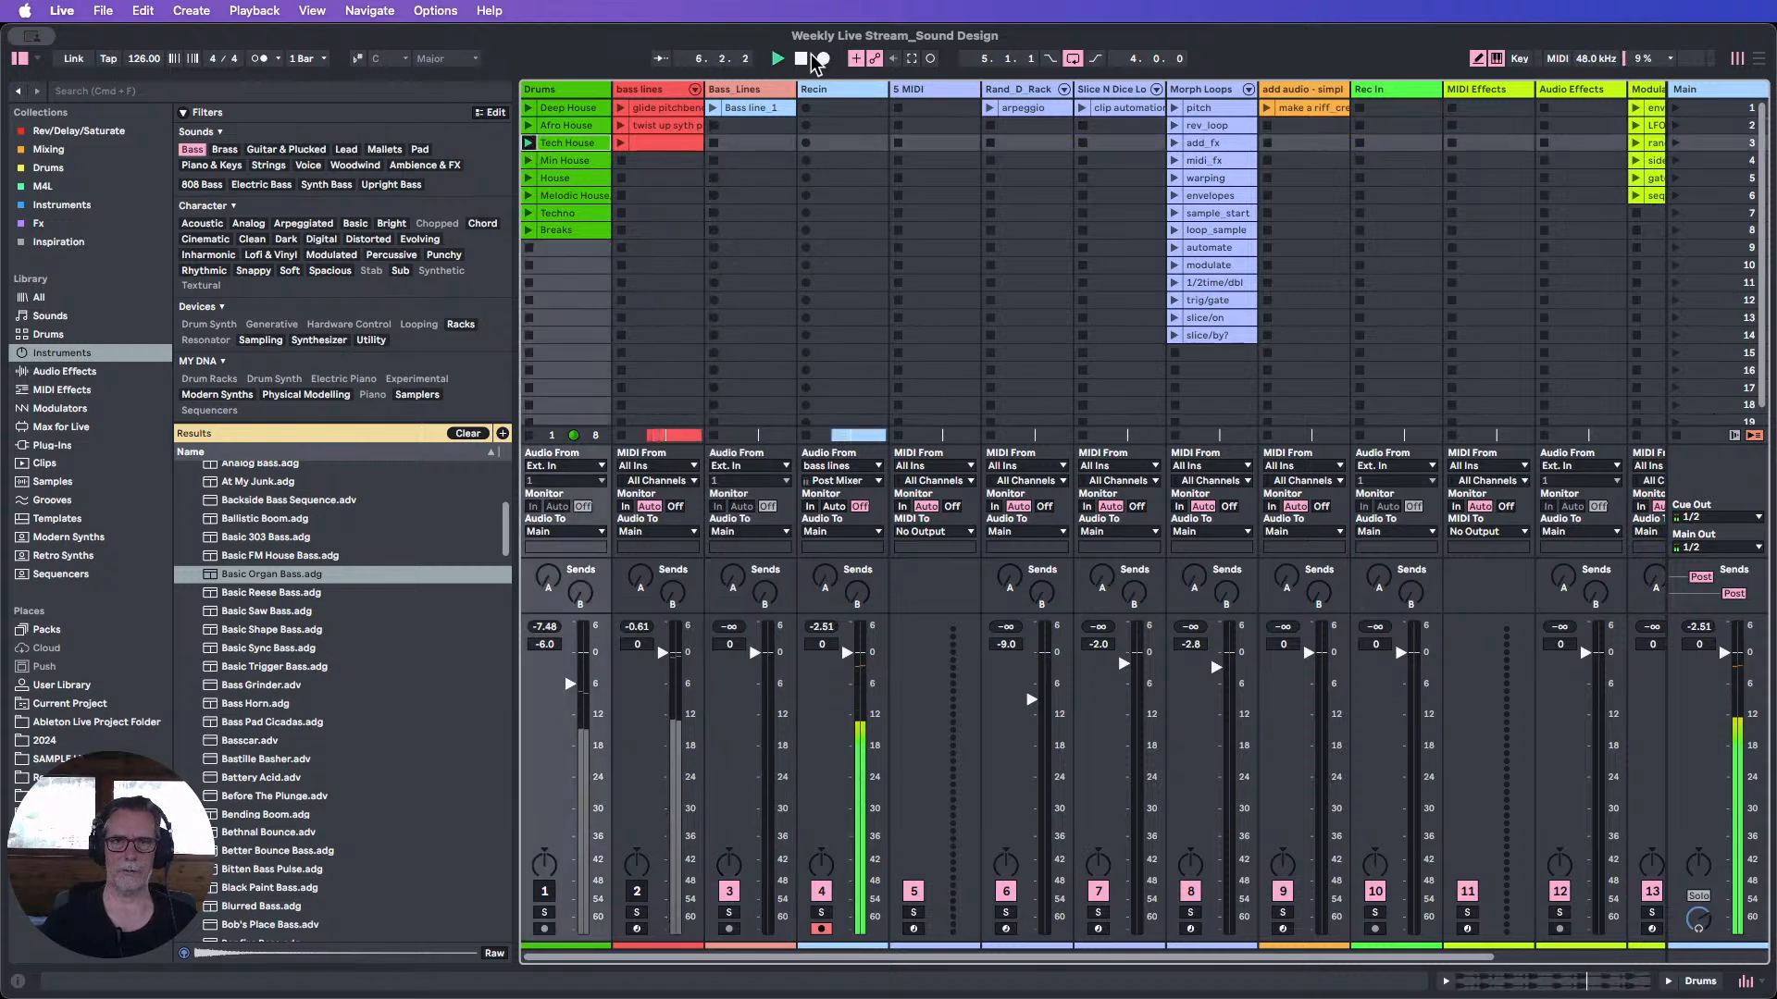
{"action": "left_click", "coordinate": [838, 96]}
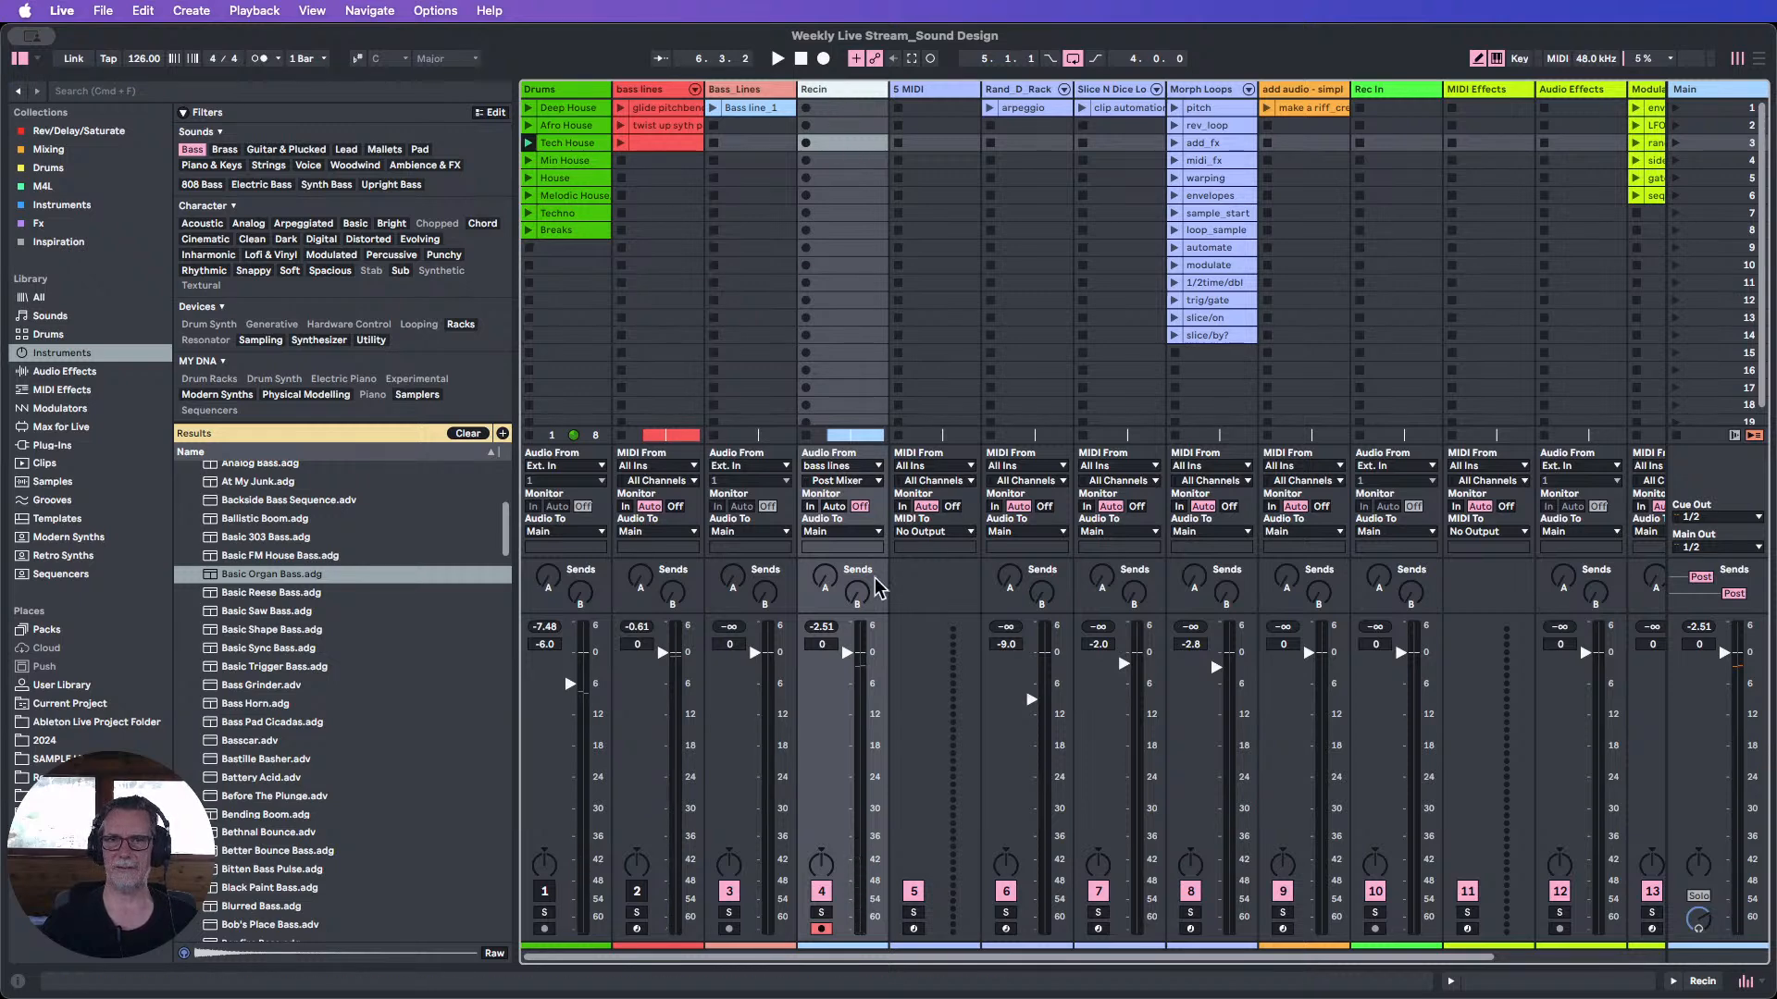
{"action": "left_click", "coordinate": [777, 59]}
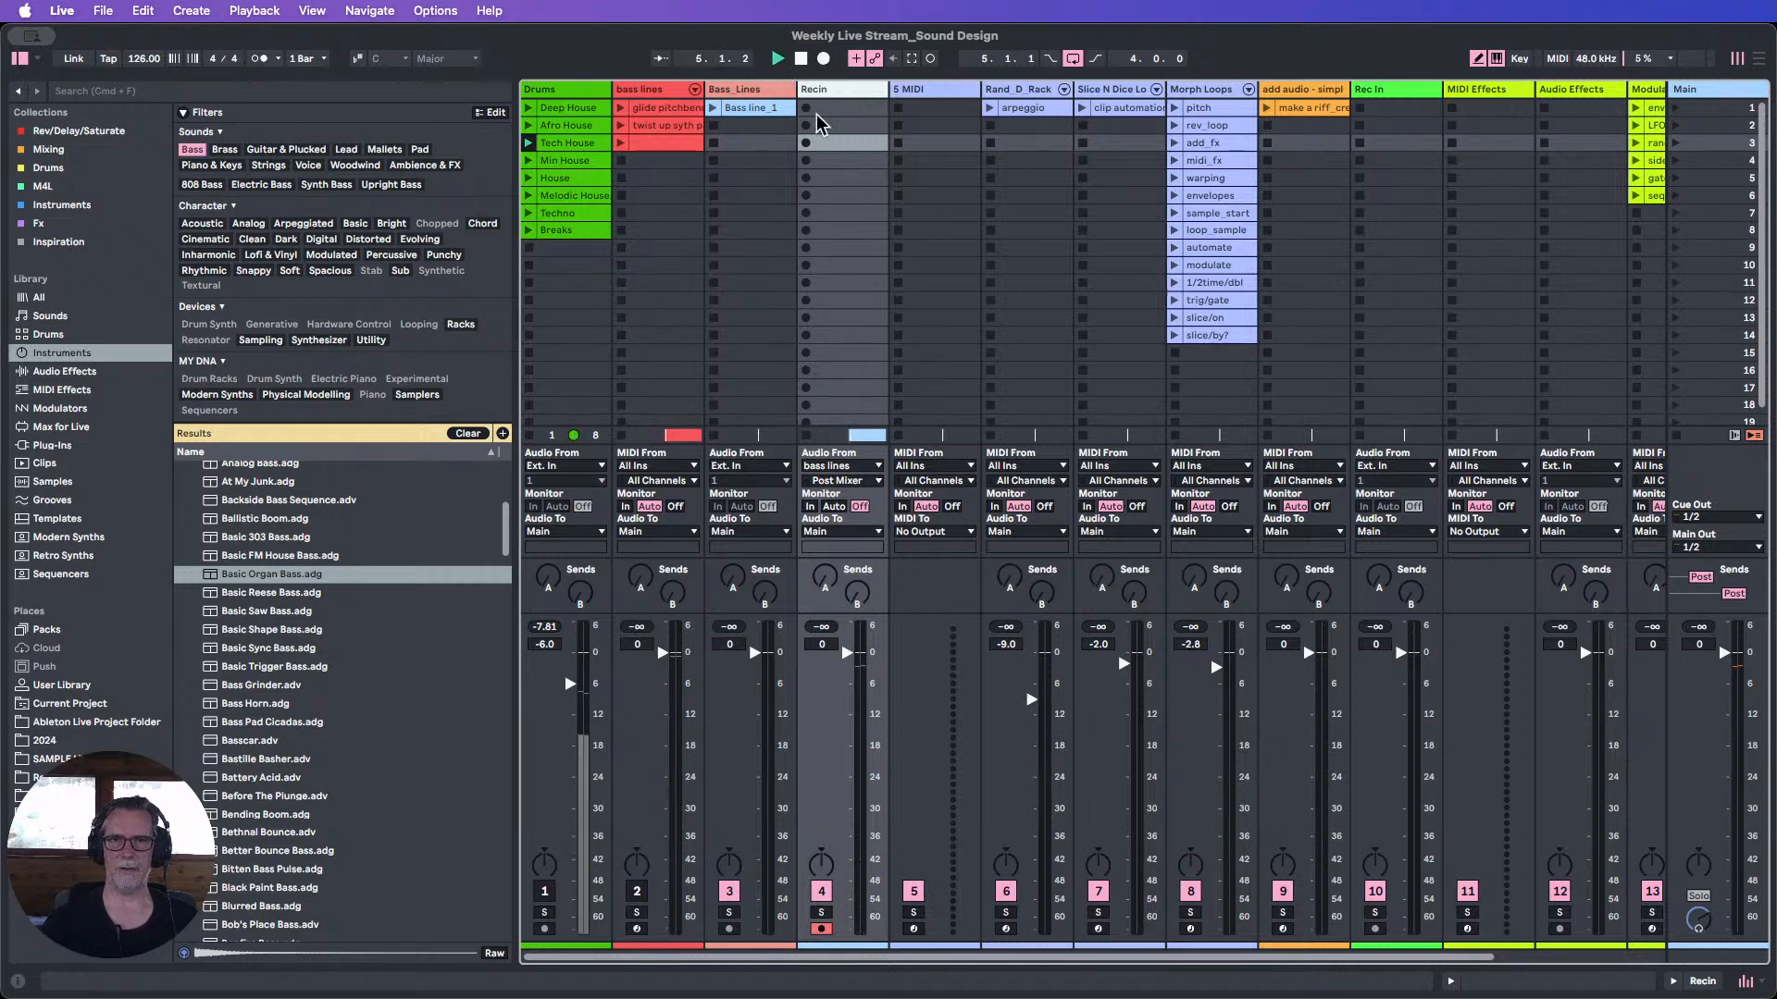
{"action": "left_click", "coordinate": [801, 58]}
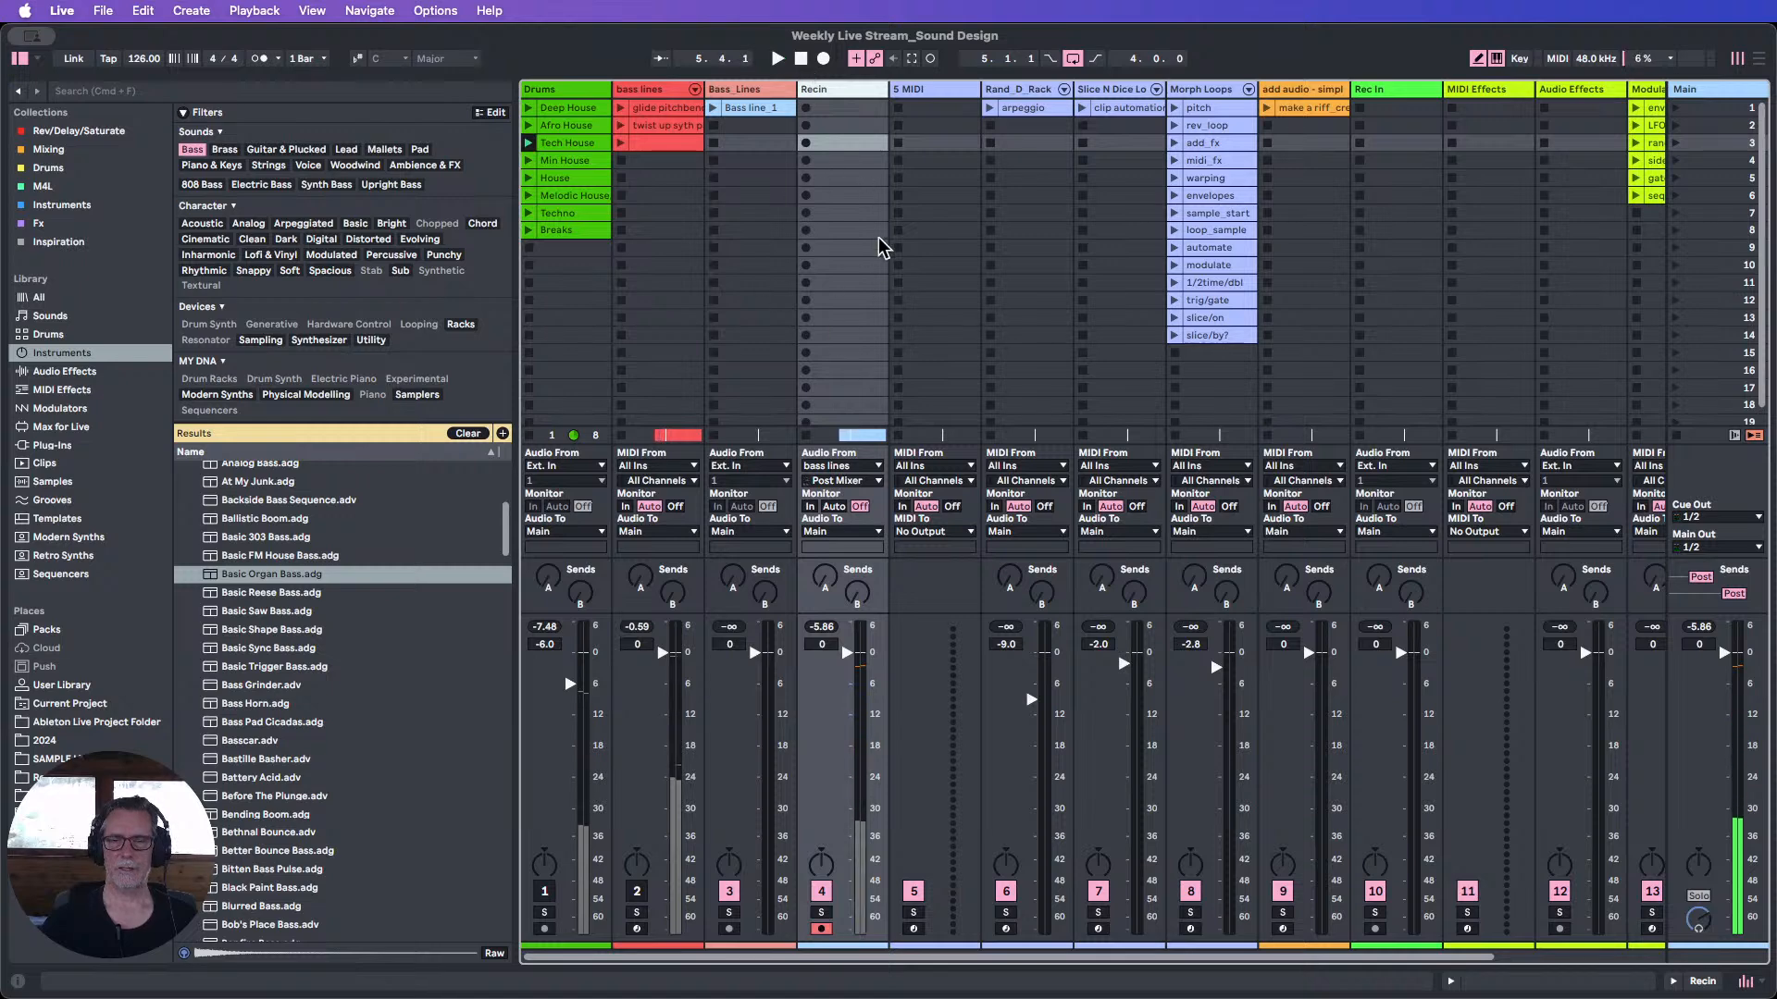
Check the Recin track's input source options and select the red bass lines MIDI clip in the Arrangement View.
{"action": "left_click", "coordinate": [843, 467]}
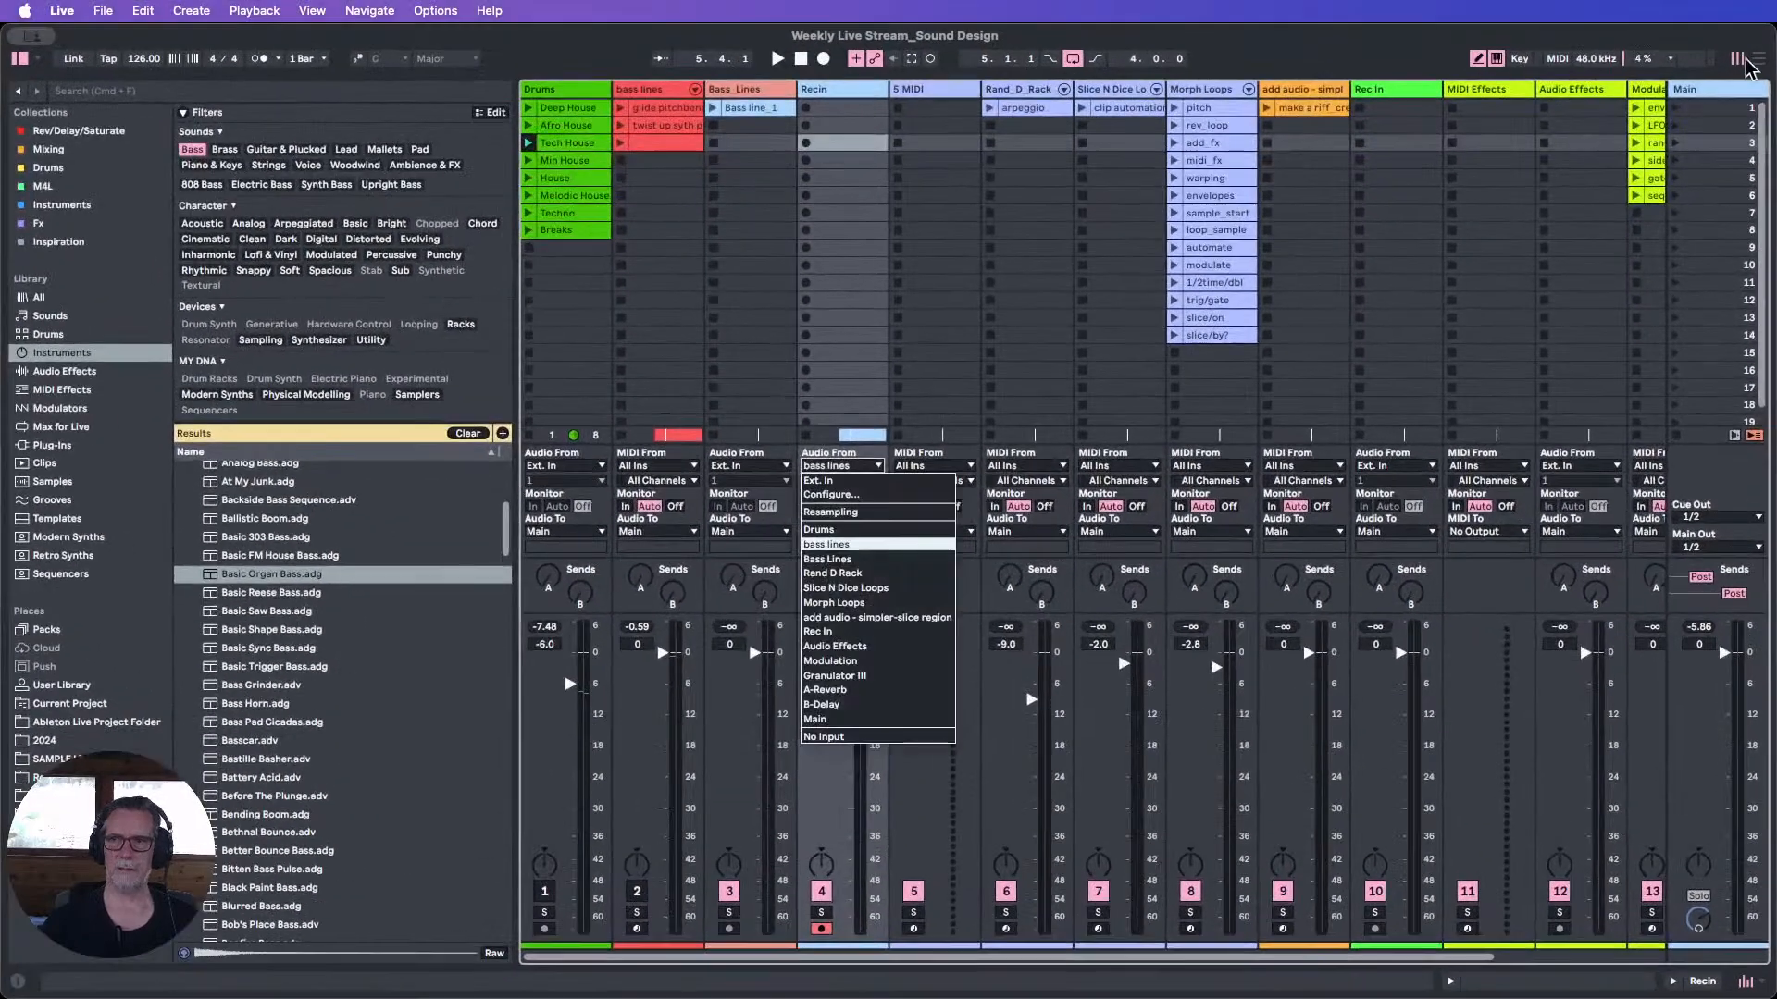
{"action": "left_click", "coordinate": [1757, 63]}
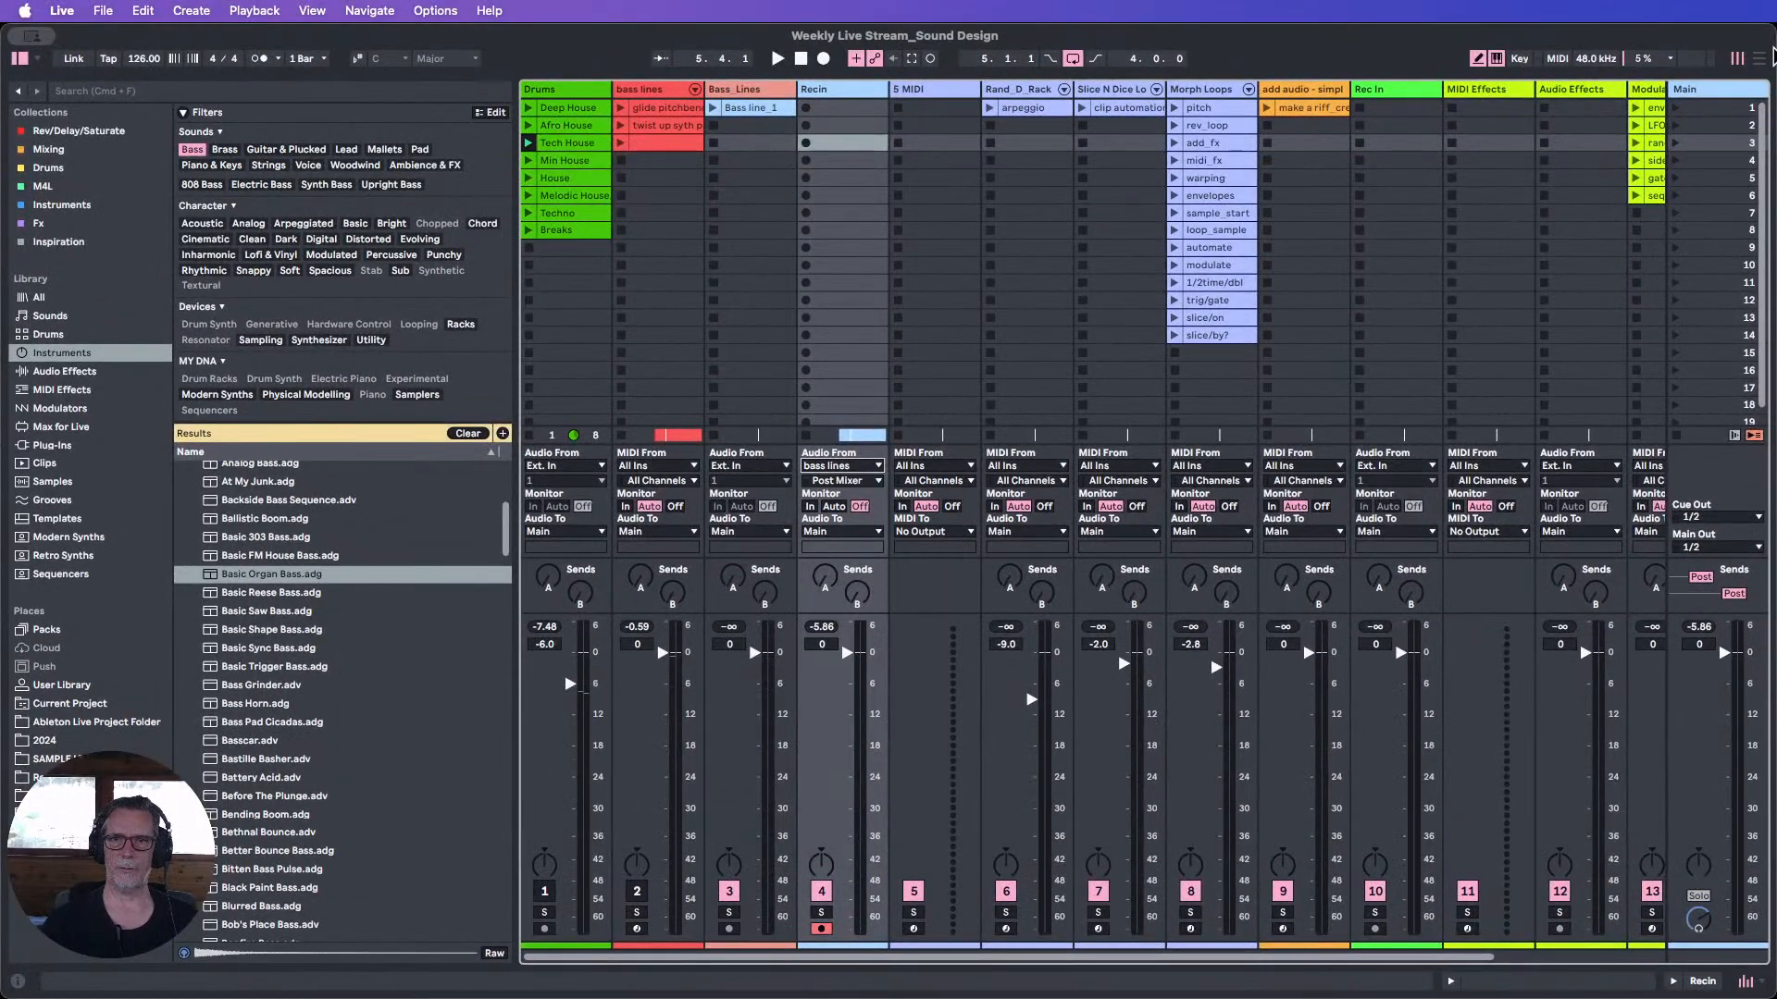
{"action": "left_click", "coordinate": [1758, 61]}
{"action": "scroll", "coordinate": [805, 236], "scroll_direction": "up", "scroll_amount": 5}
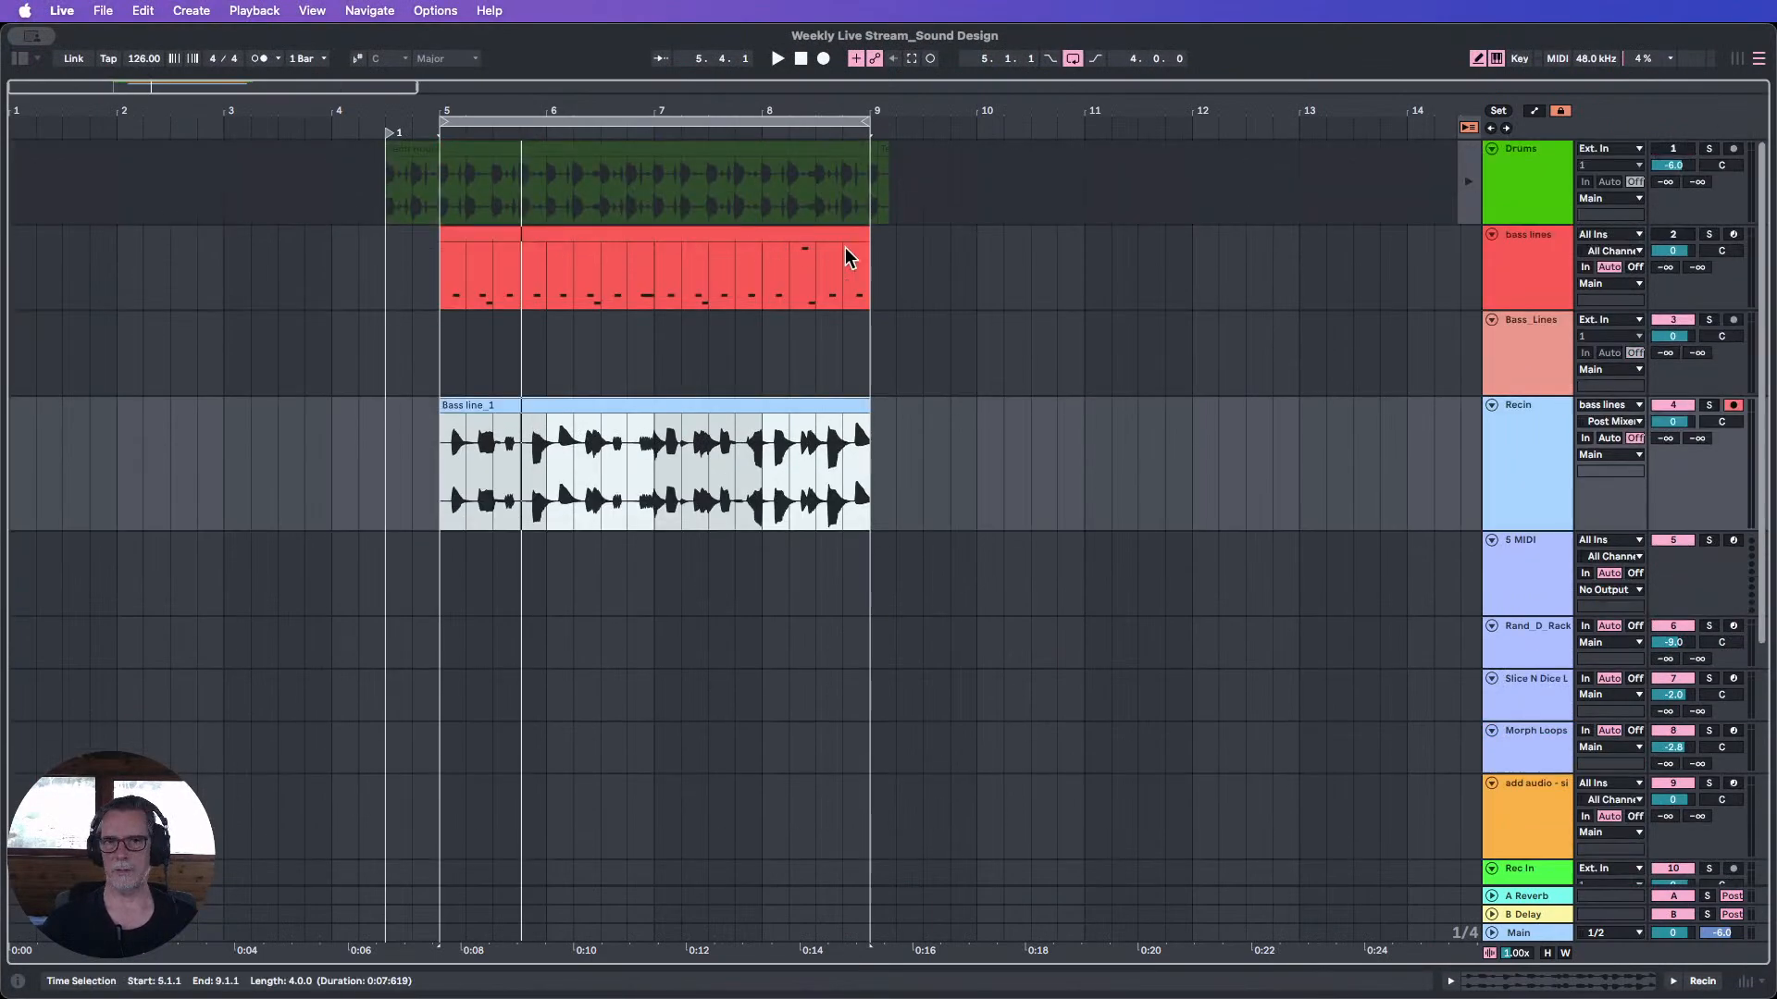
{"action": "left_click", "coordinate": [844, 241]}
{"action": "left_click", "coordinate": [844, 241]}
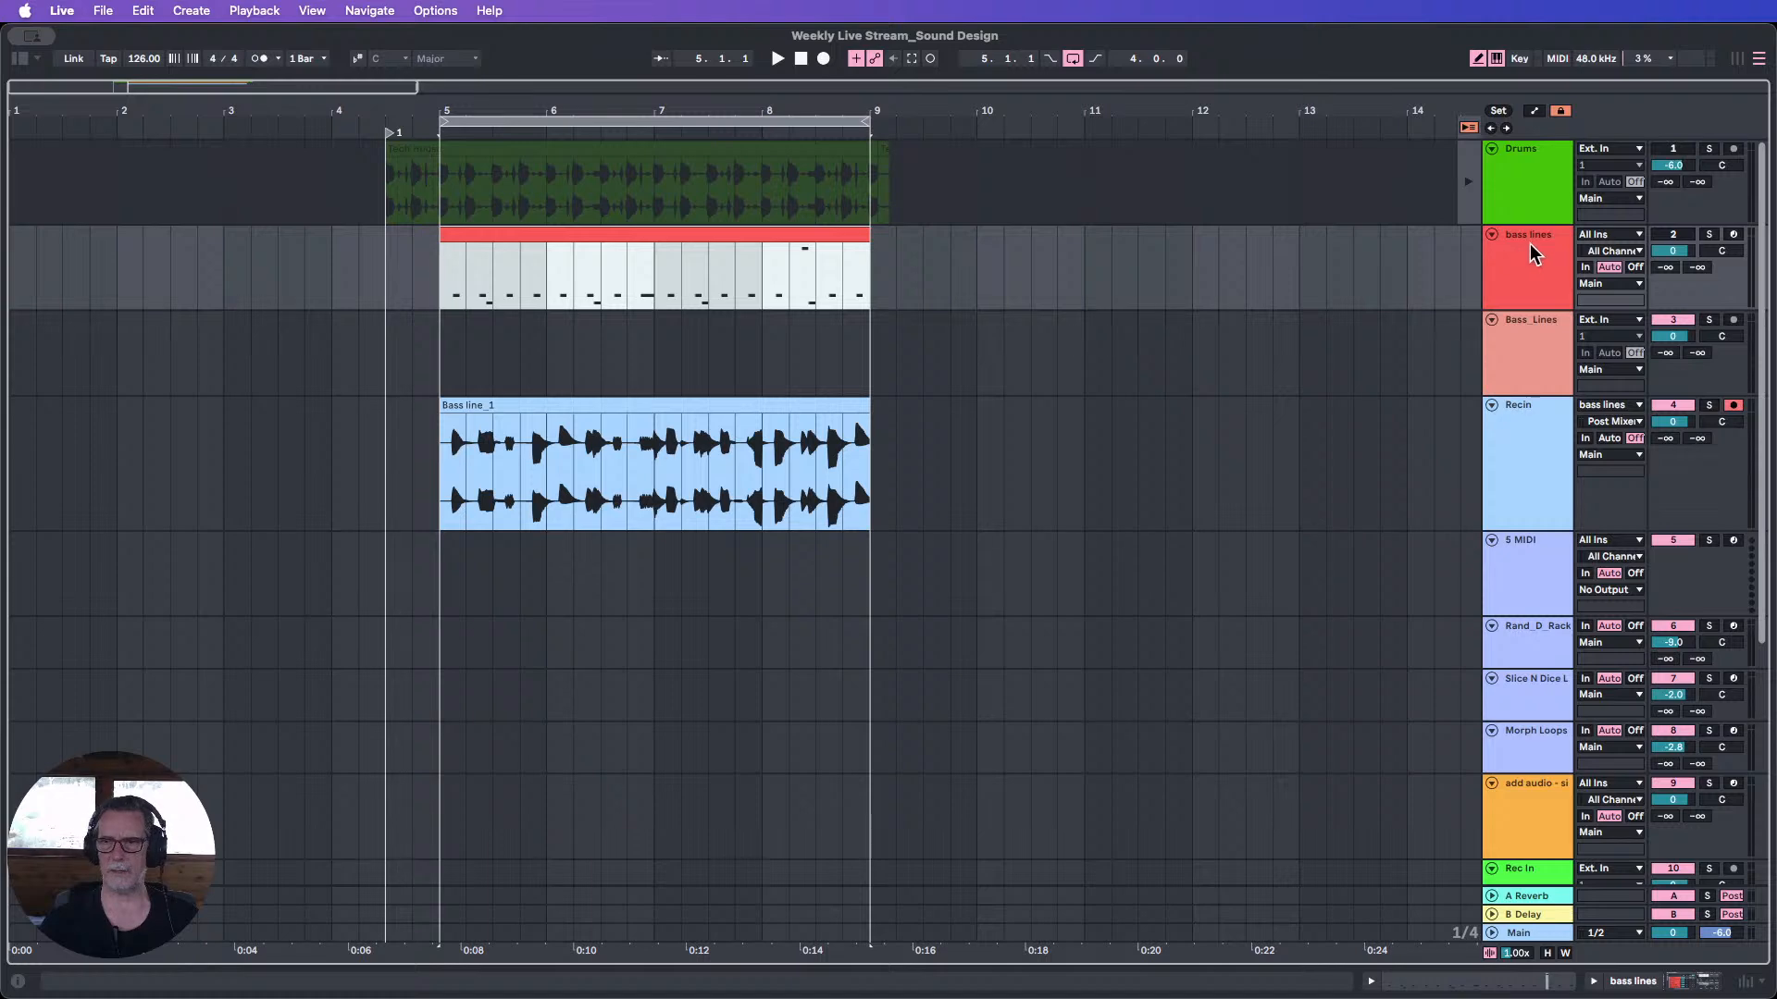
Set the Recin track's audio input to No Input in the Session View and play the set from 5.1.1.
{"action": "left_click", "coordinate": [1737, 58]}
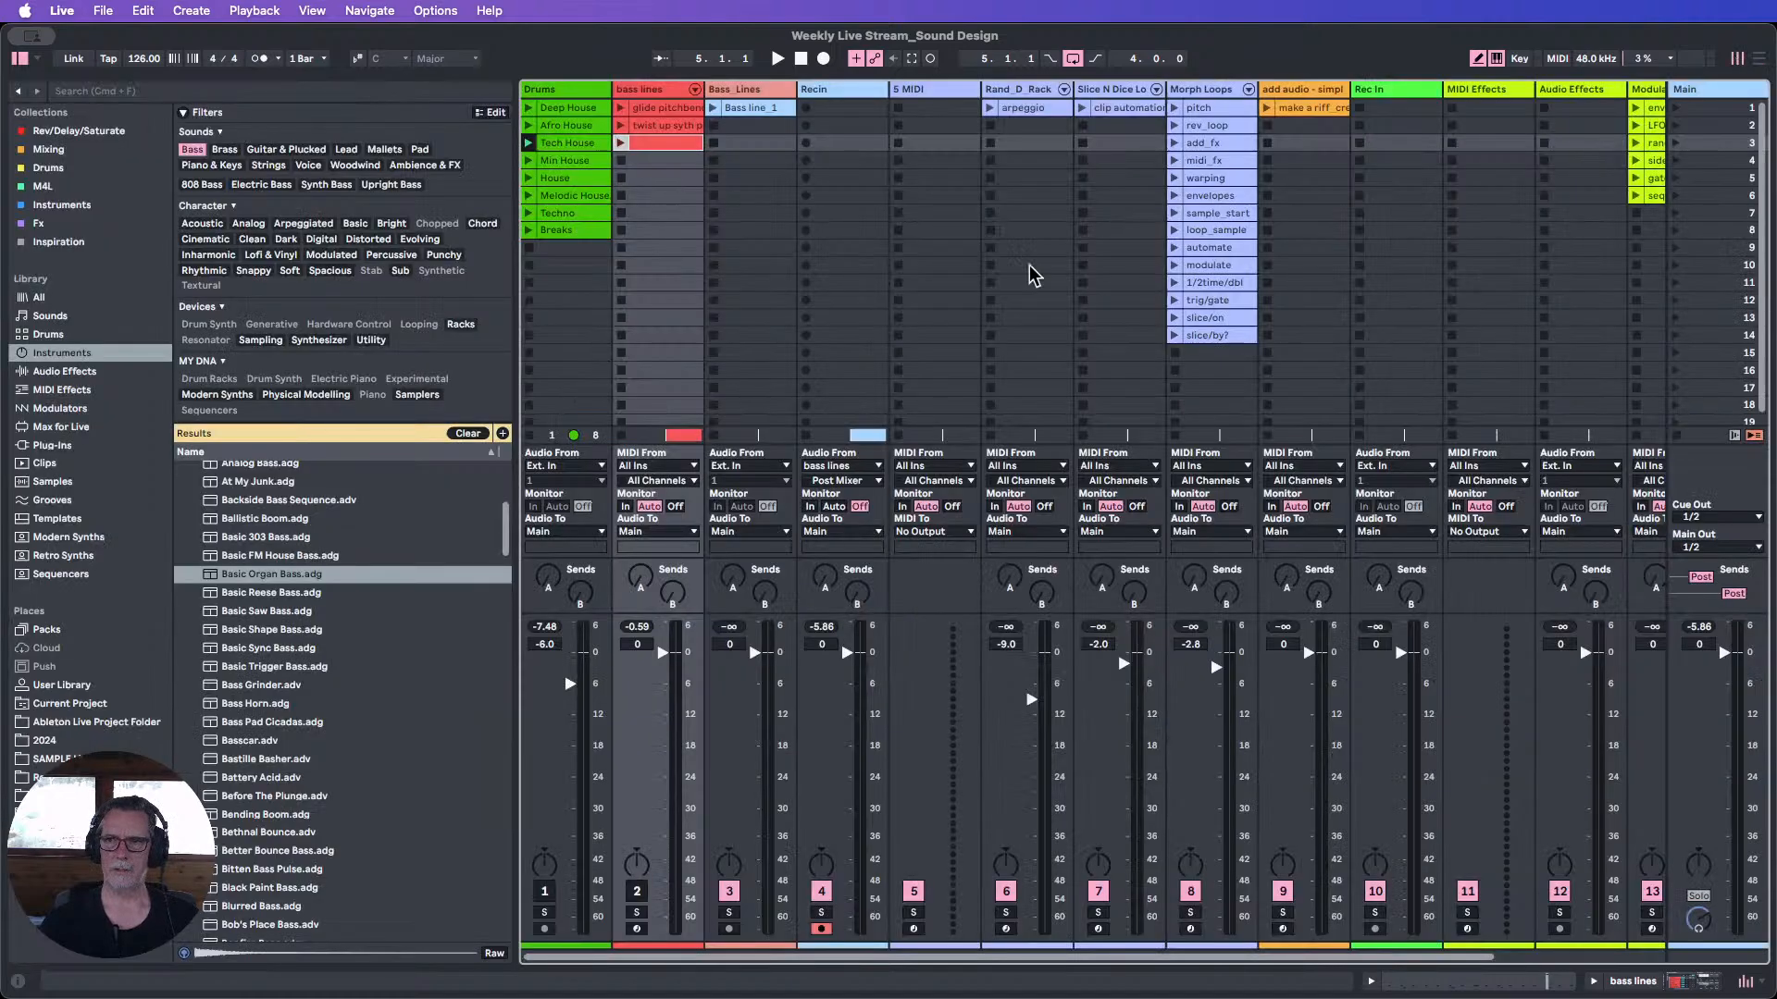
{"action": "left_click", "coordinate": [847, 465]}
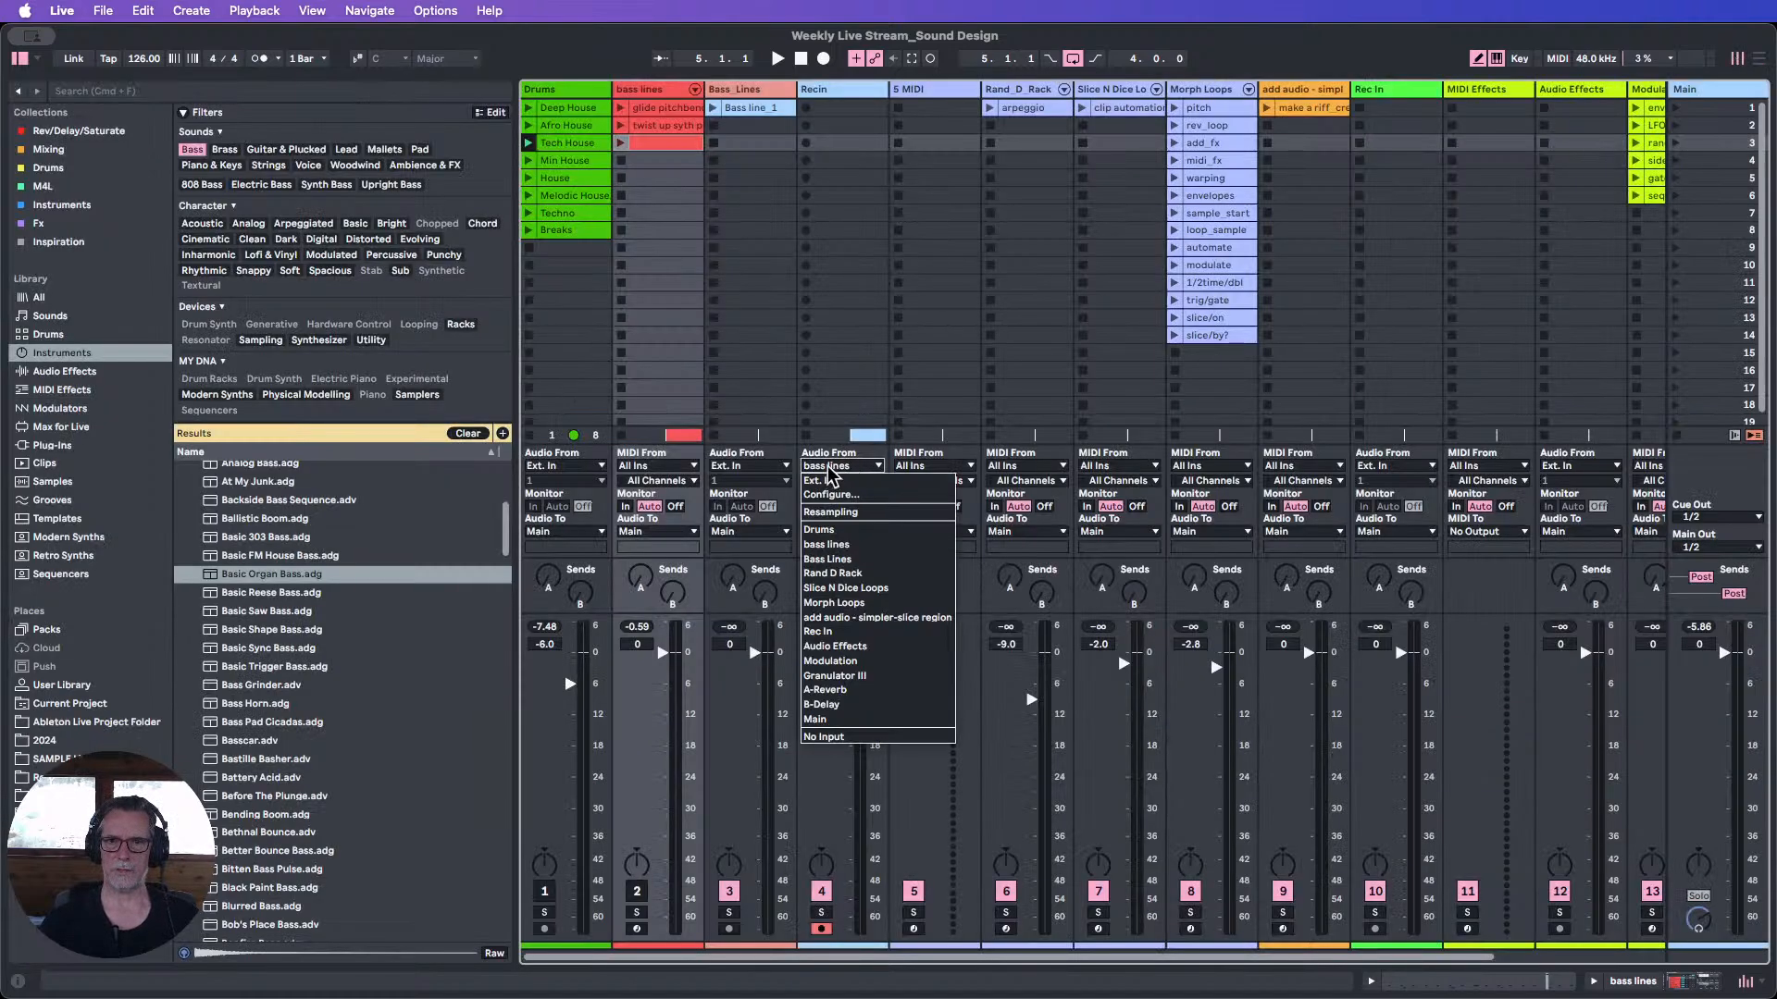
{"action": "left_click", "coordinate": [826, 737]}
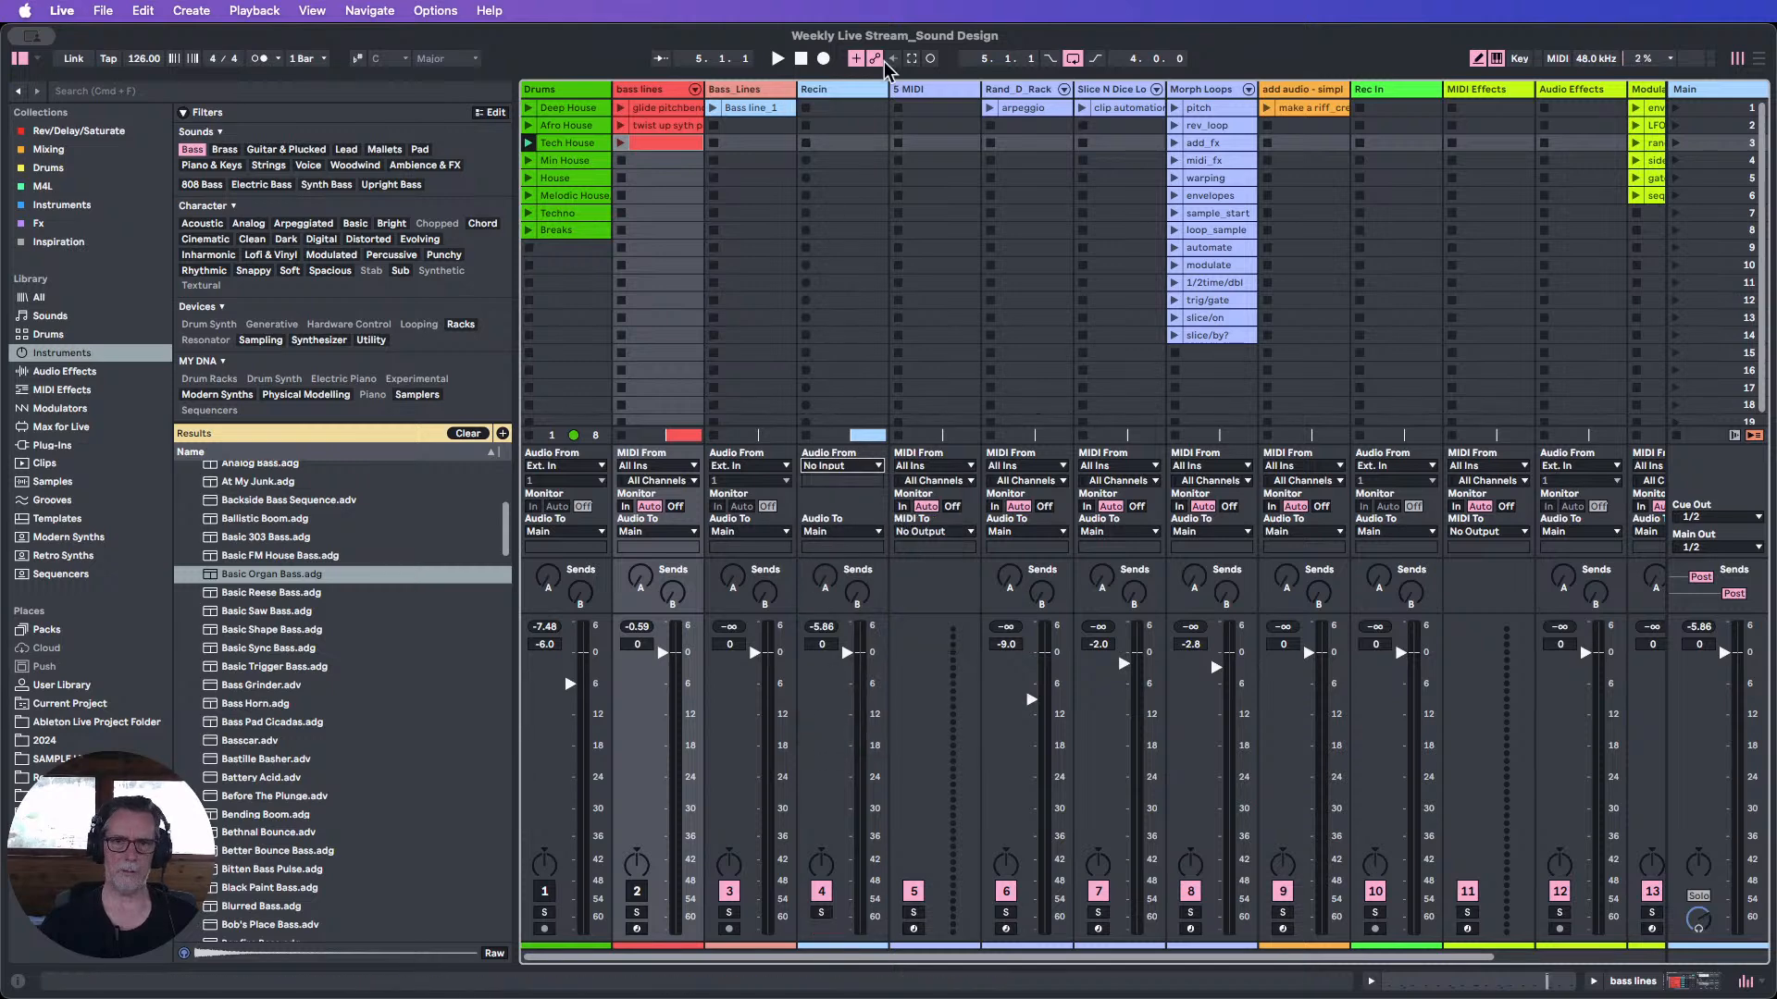
{"action": "left_click", "coordinate": [778, 58]}
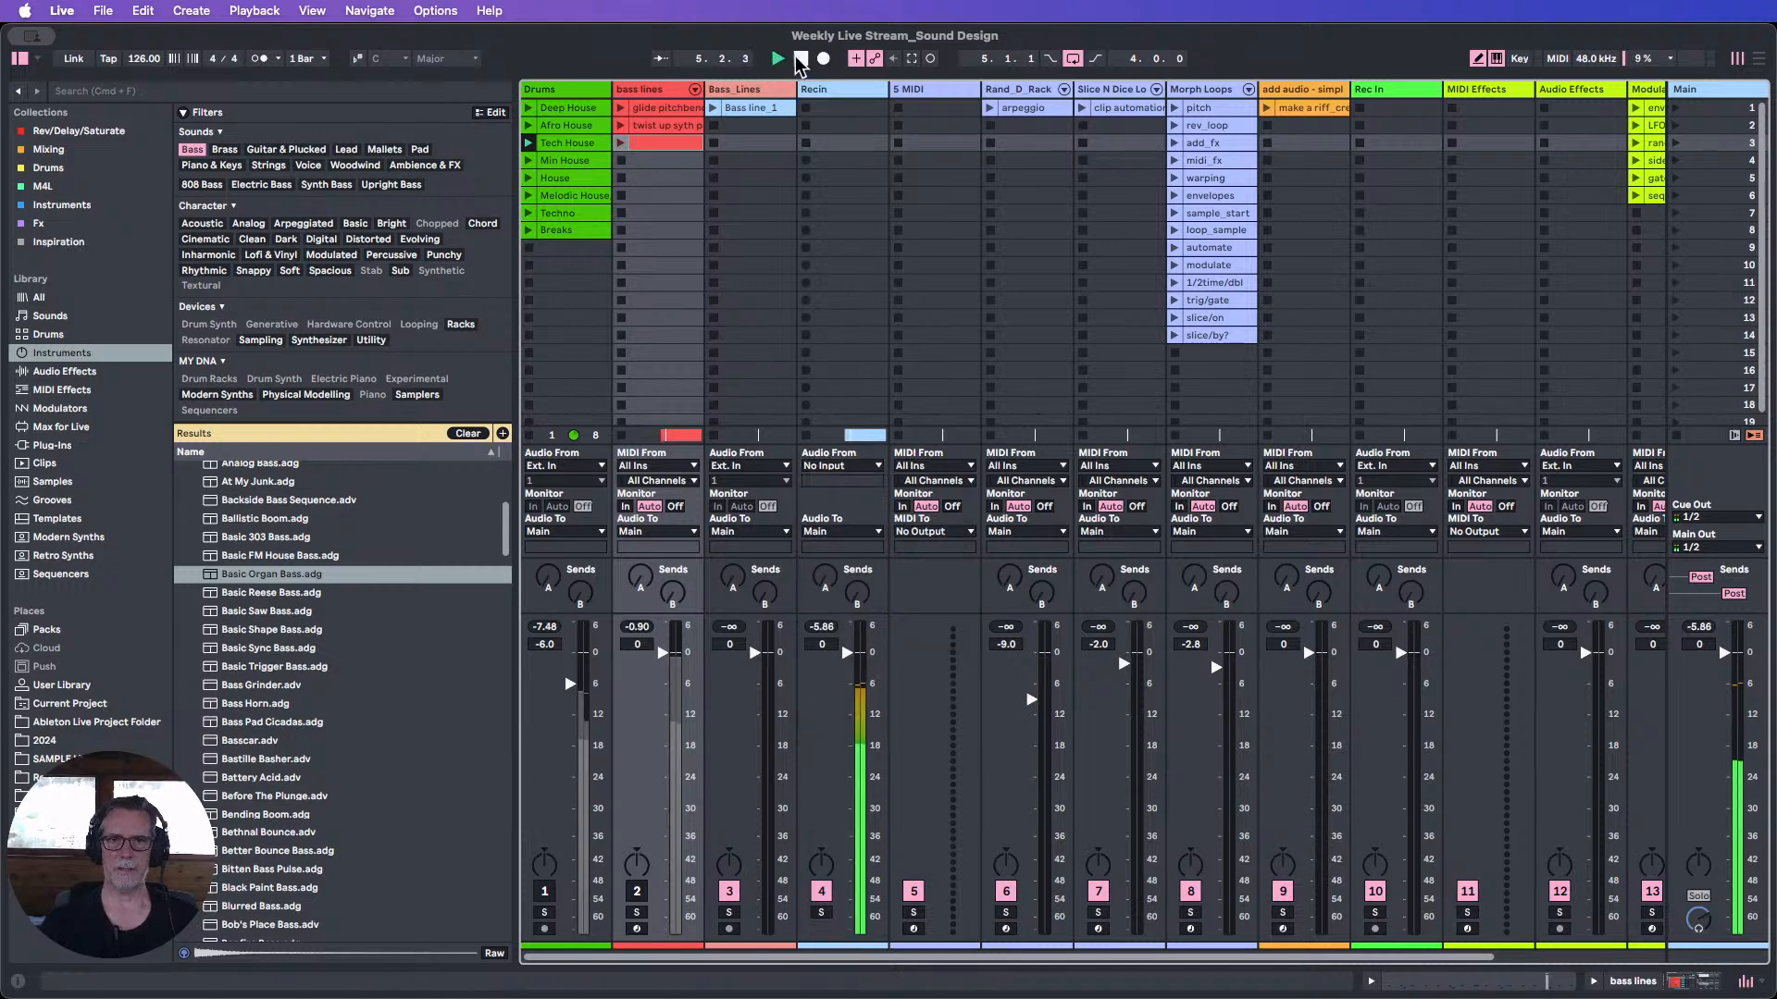
Stop playback and select the red bass lines MIDI clip from 5.1.1 to 9.1.1 in the Arrangement View.
{"action": "left_click", "coordinate": [801, 61]}
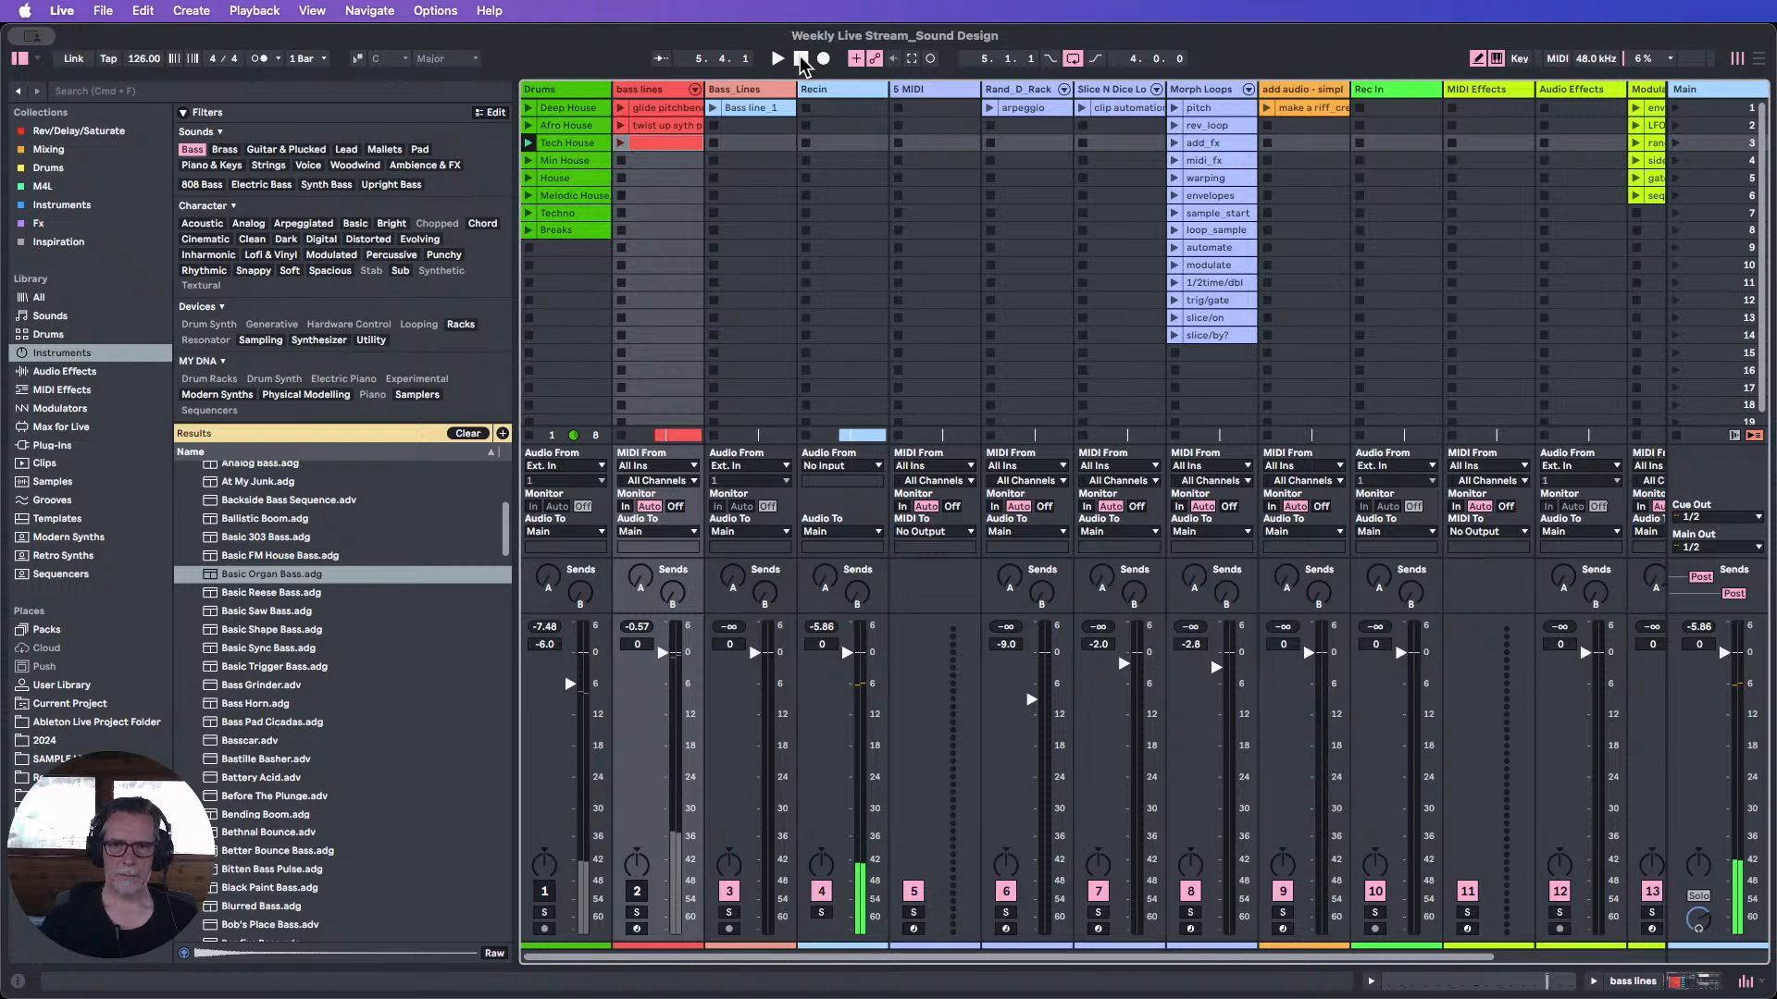
{"action": "left_click", "coordinate": [800, 61]}
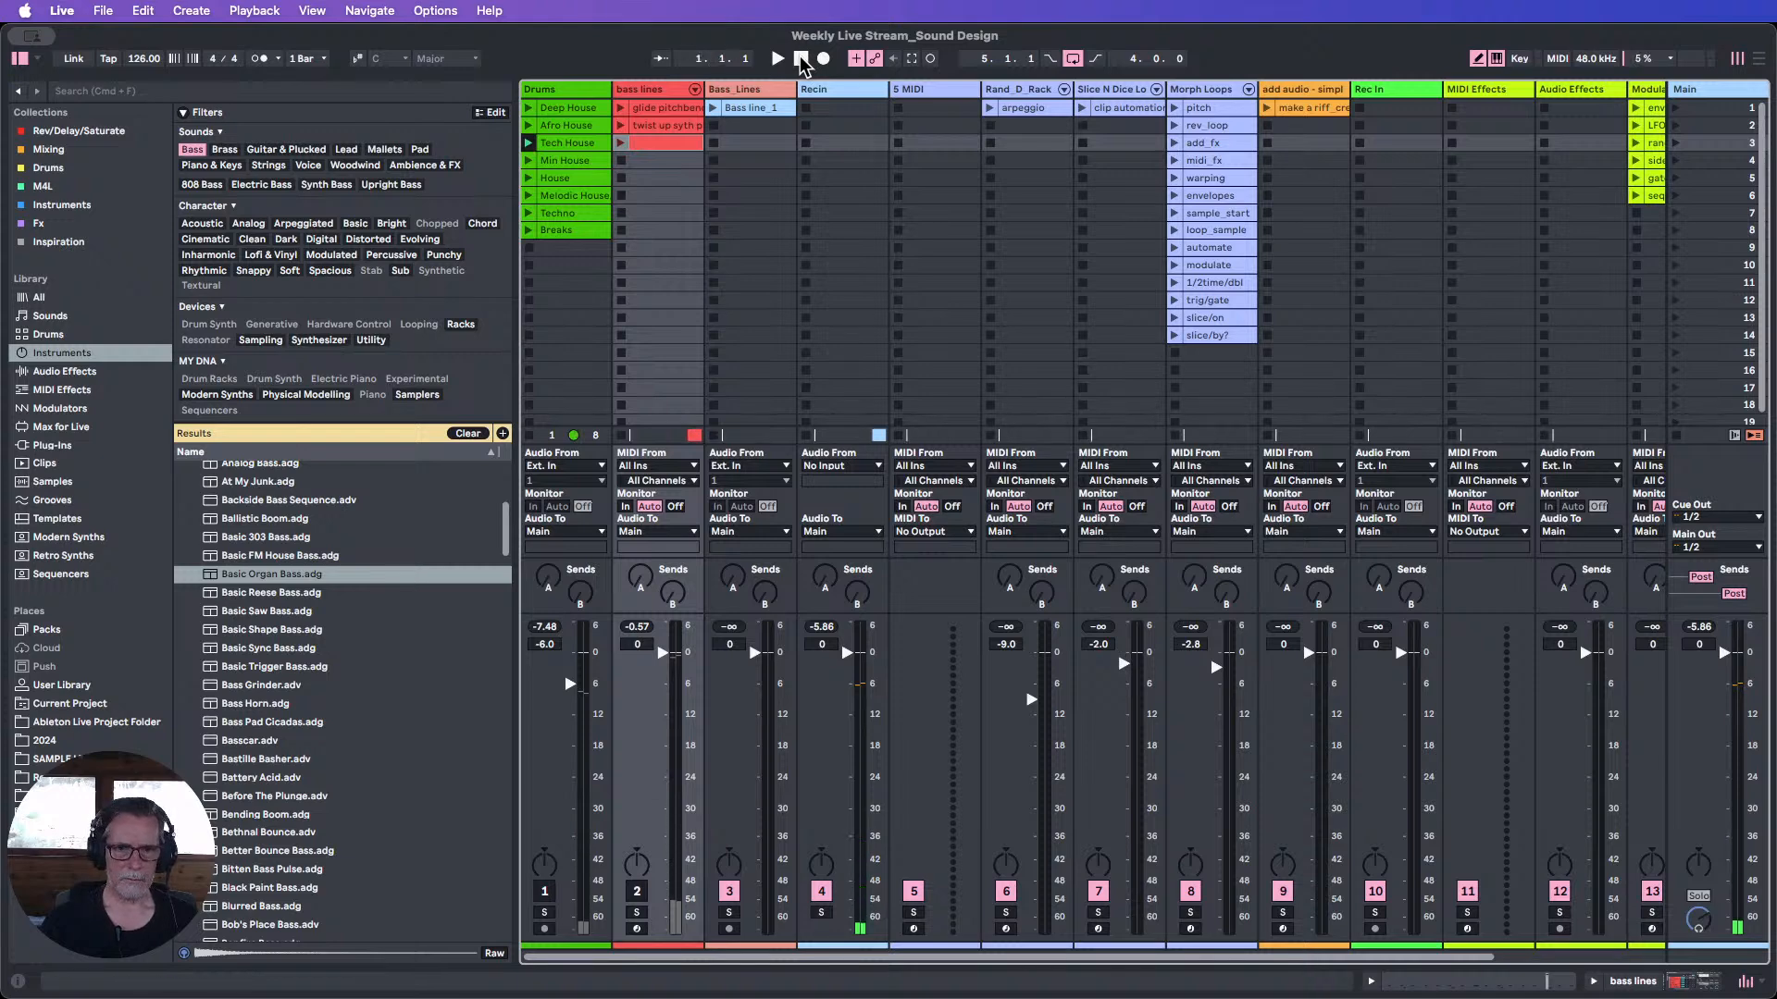
{"action": "left_click", "coordinate": [1759, 59]}
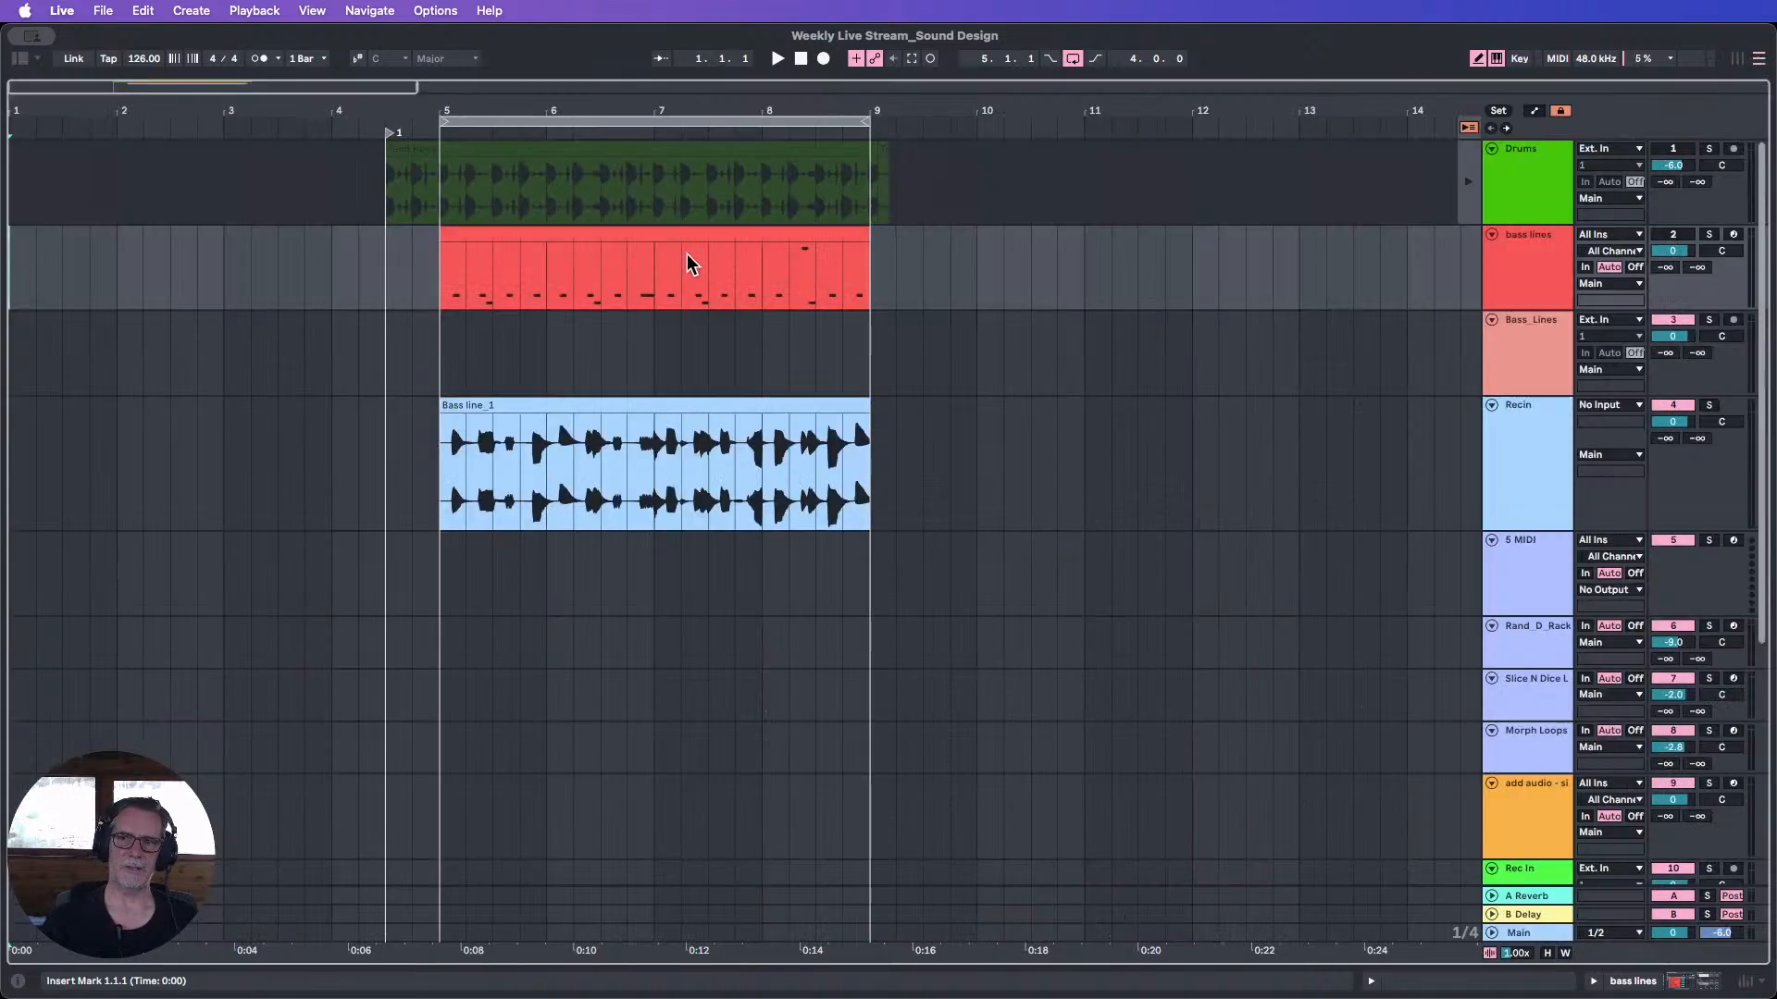
{"action": "left_click", "coordinate": [707, 234]}
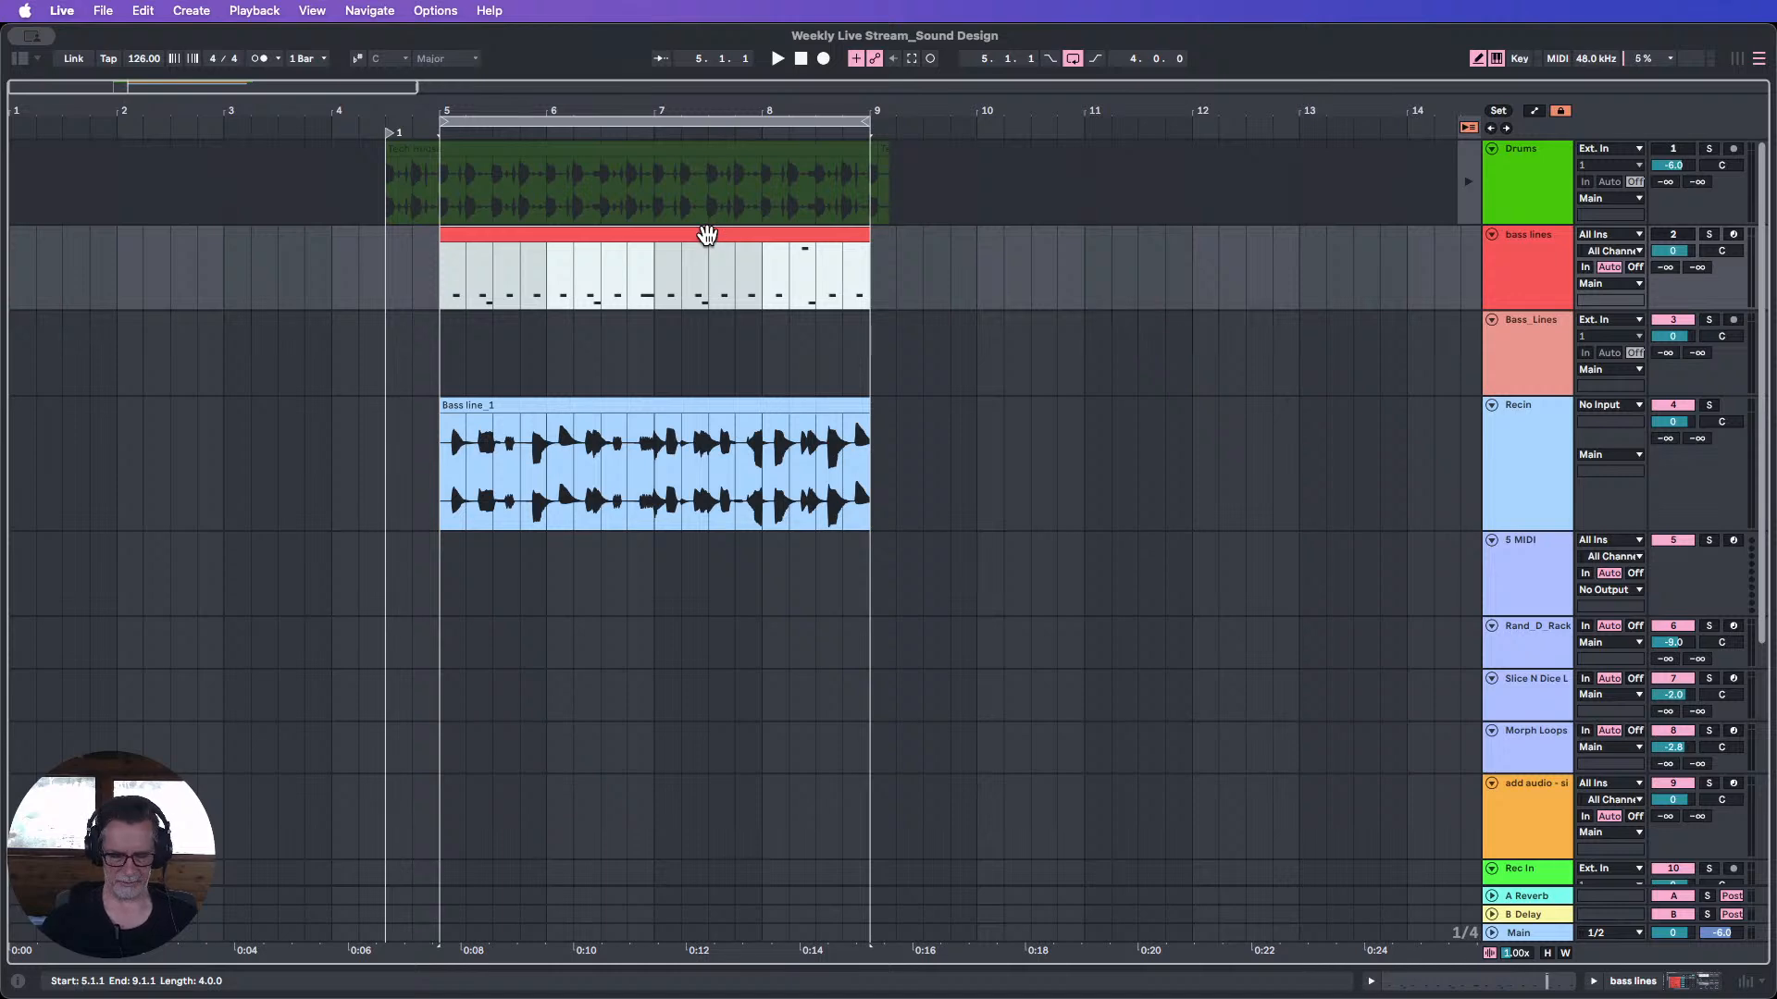
Return to the Session View, select the third Bass_Lines slot and turn off the Recin track.
{"action": "left_click", "coordinate": [1738, 59]}
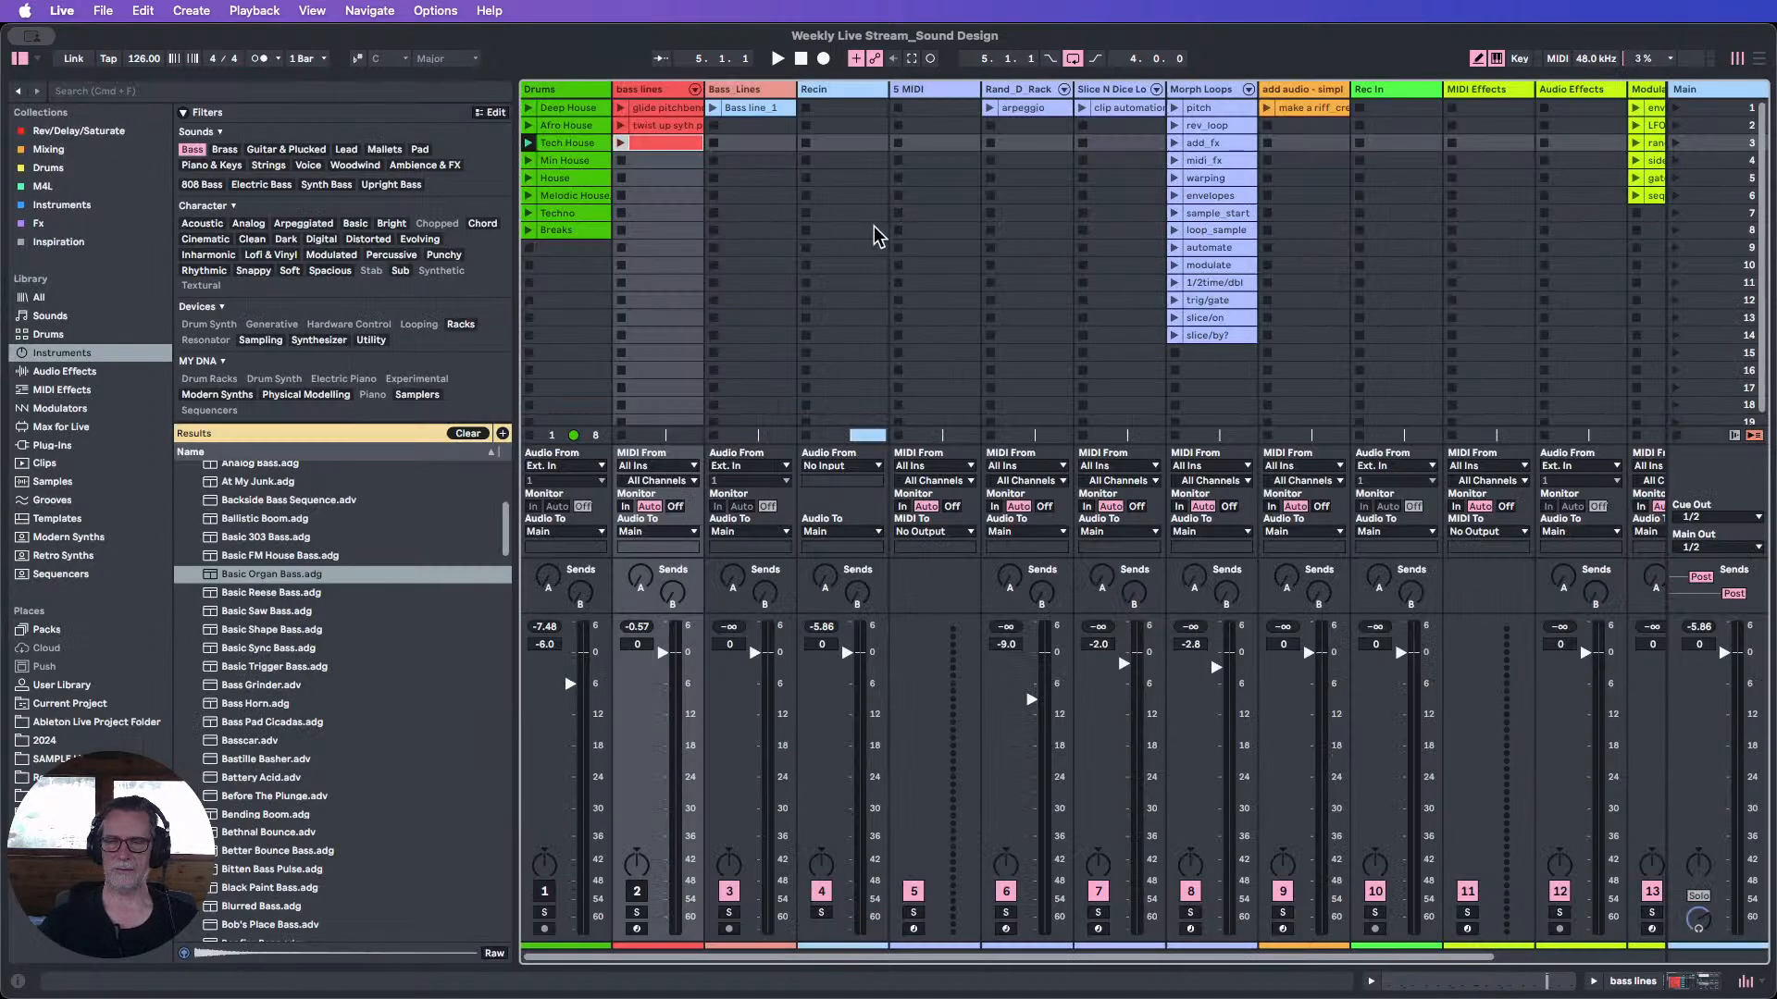
{"action": "left_click", "coordinate": [741, 143]}
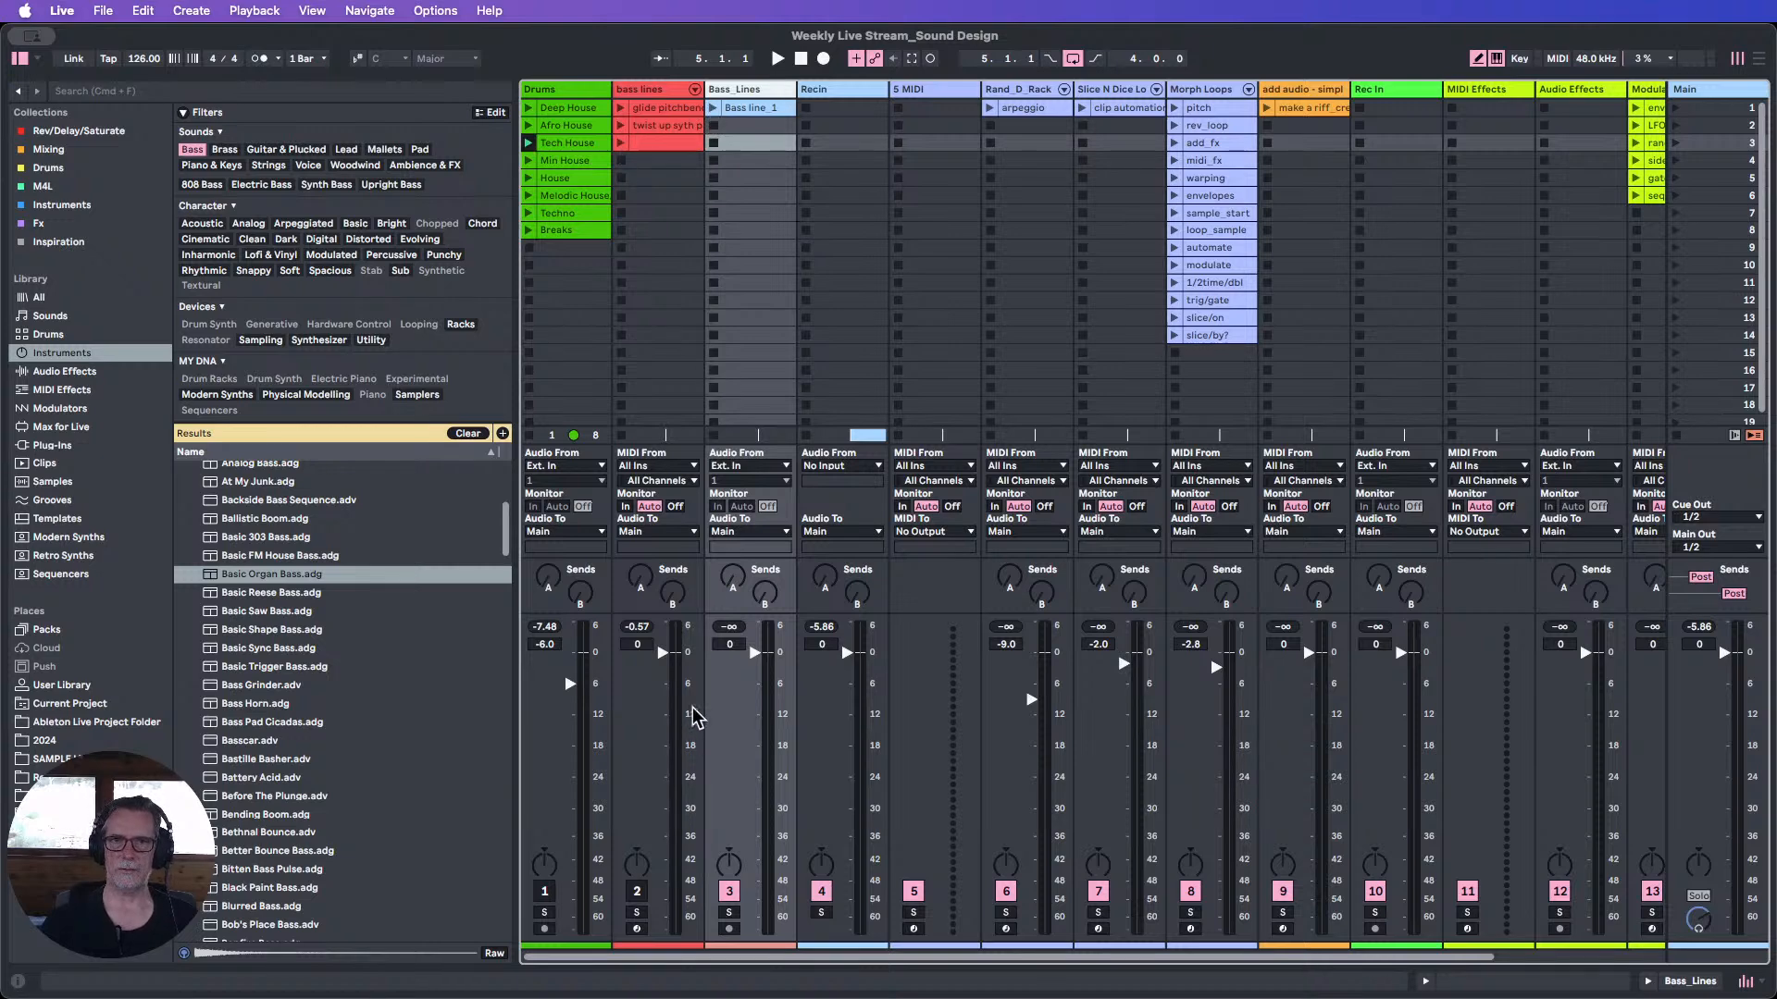
{"action": "left_click", "coordinate": [821, 891]}
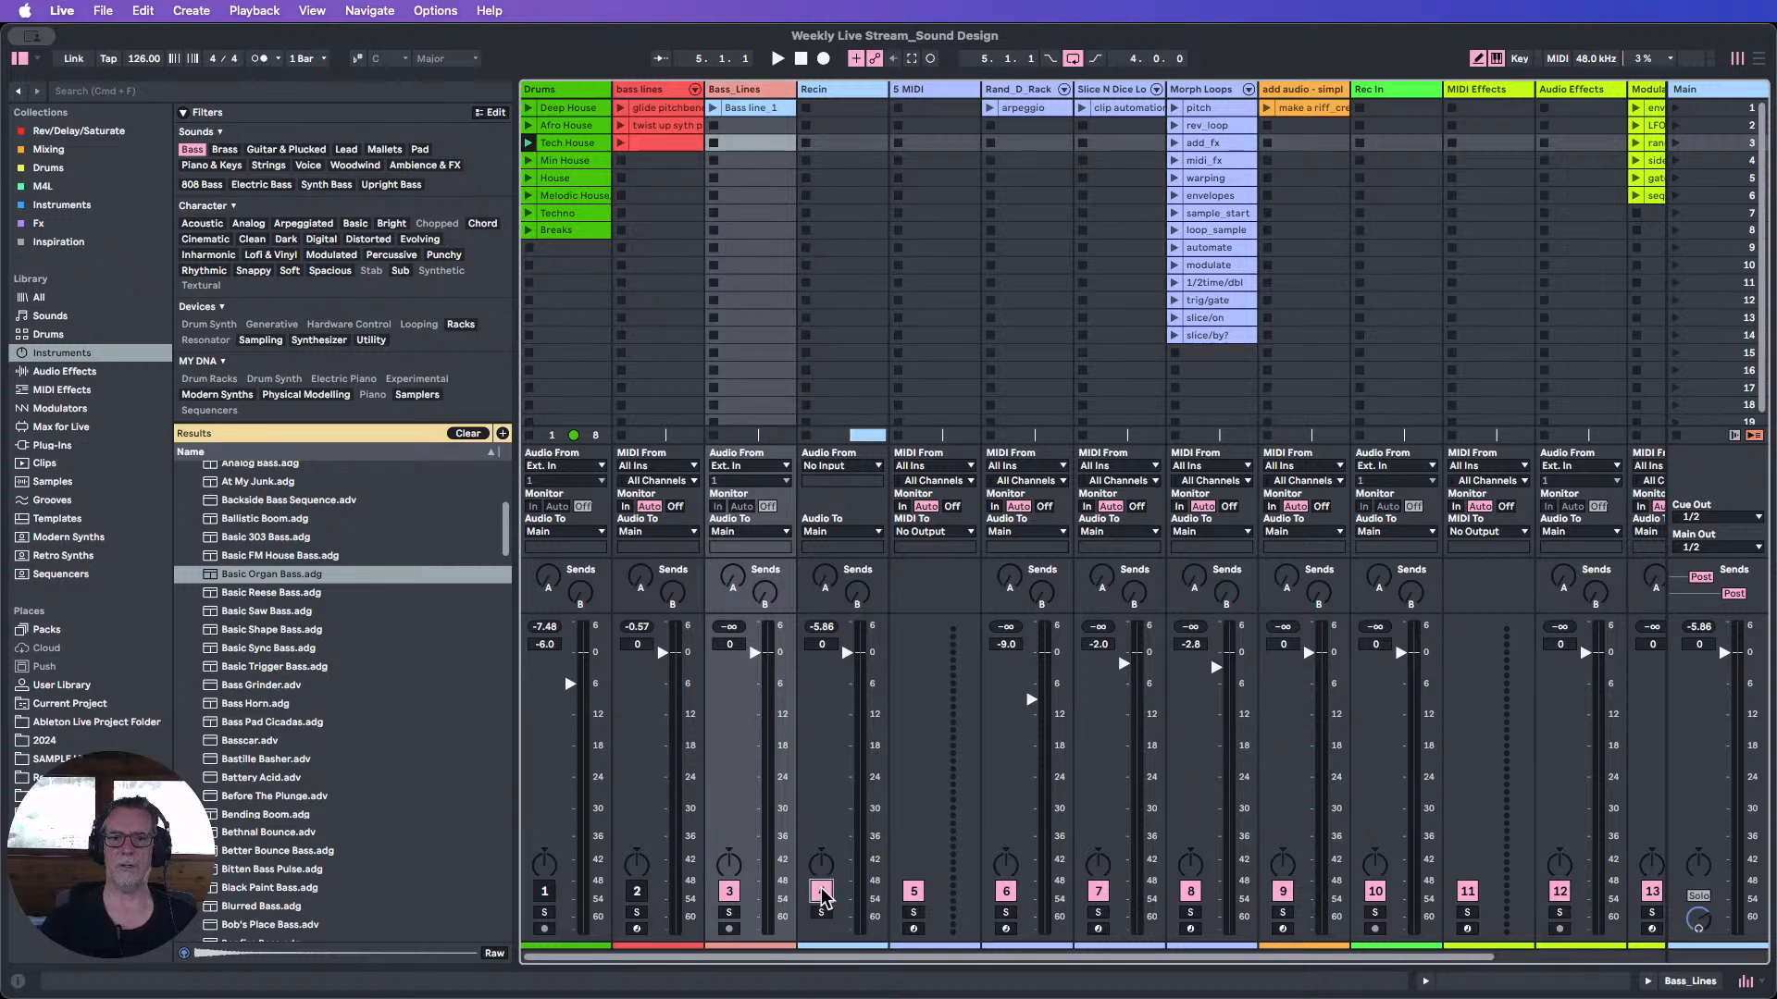
Play the Bass line_1 clip with the Drums track turned on and lower the Bass_Lines volume to -7.3 dB.
{"action": "left_click", "coordinate": [713, 108]}
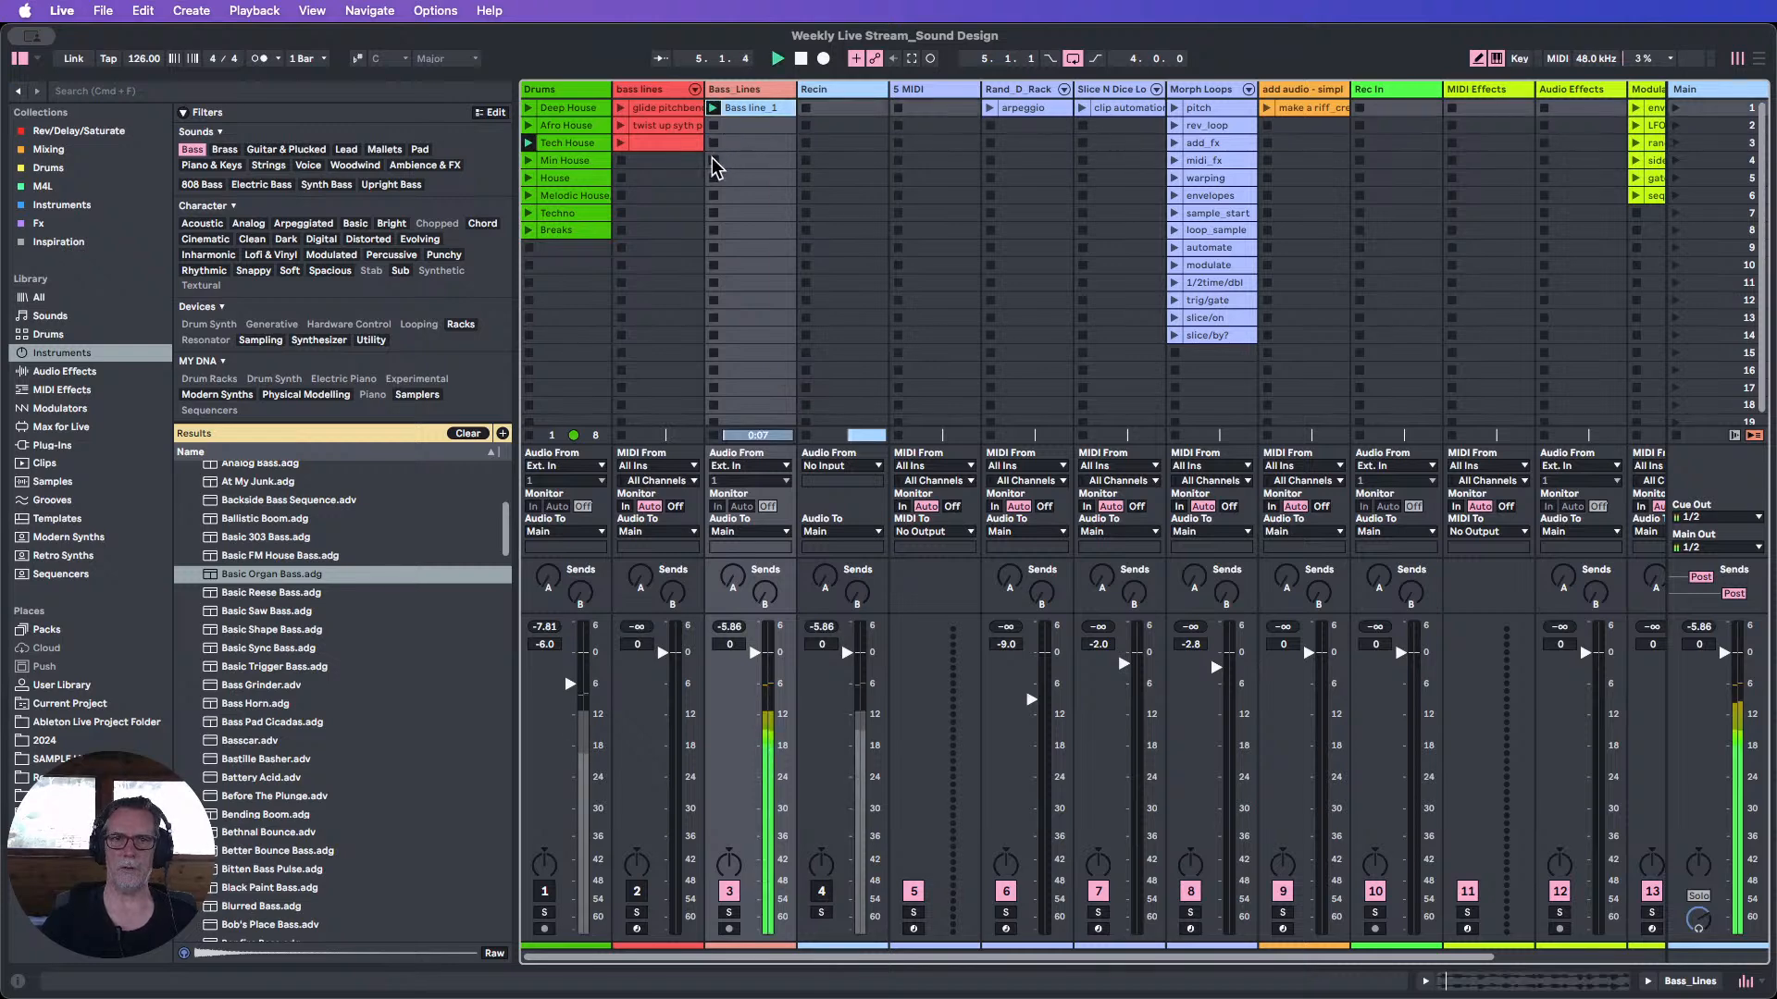
{"action": "left_click", "coordinate": [545, 892]}
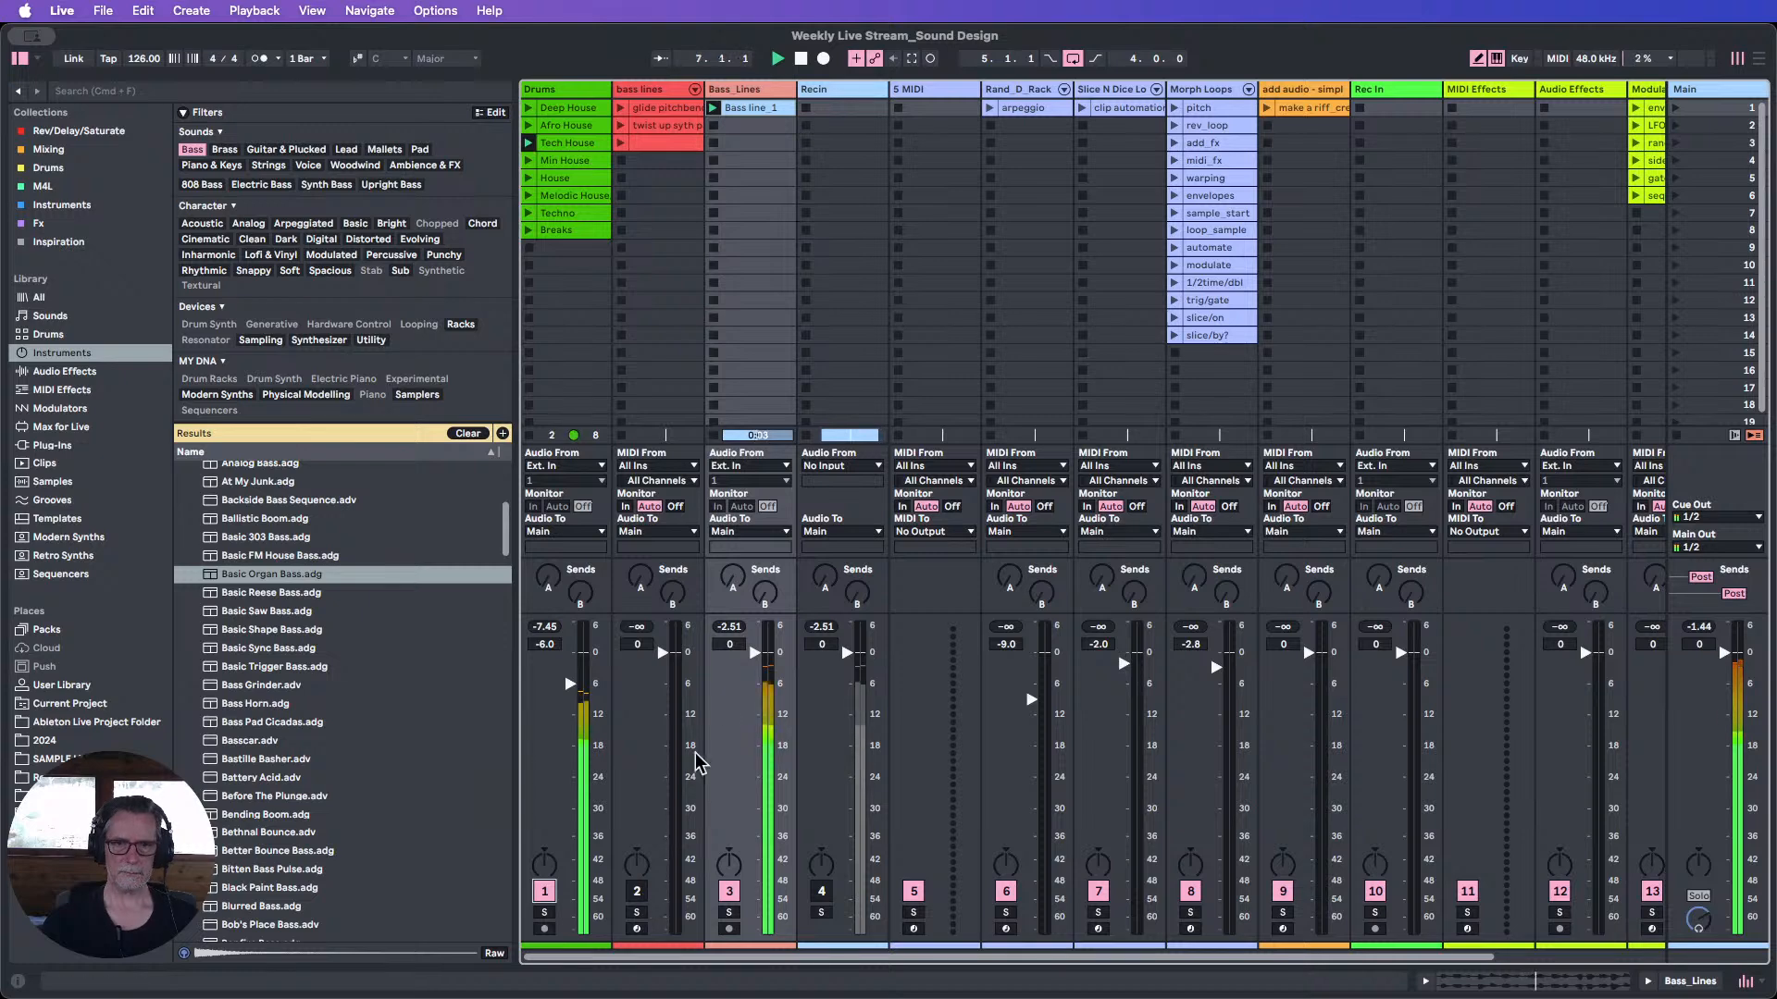
{"action": "mouse_move", "coordinate": [752, 662]}
{"action": "left_mouse_down"}
{"action": "mouse_move", "coordinate": [752, 717]}
{"action": "mouse_move", "coordinate": [755, 695]}
{"action": "left_mouse_up"}
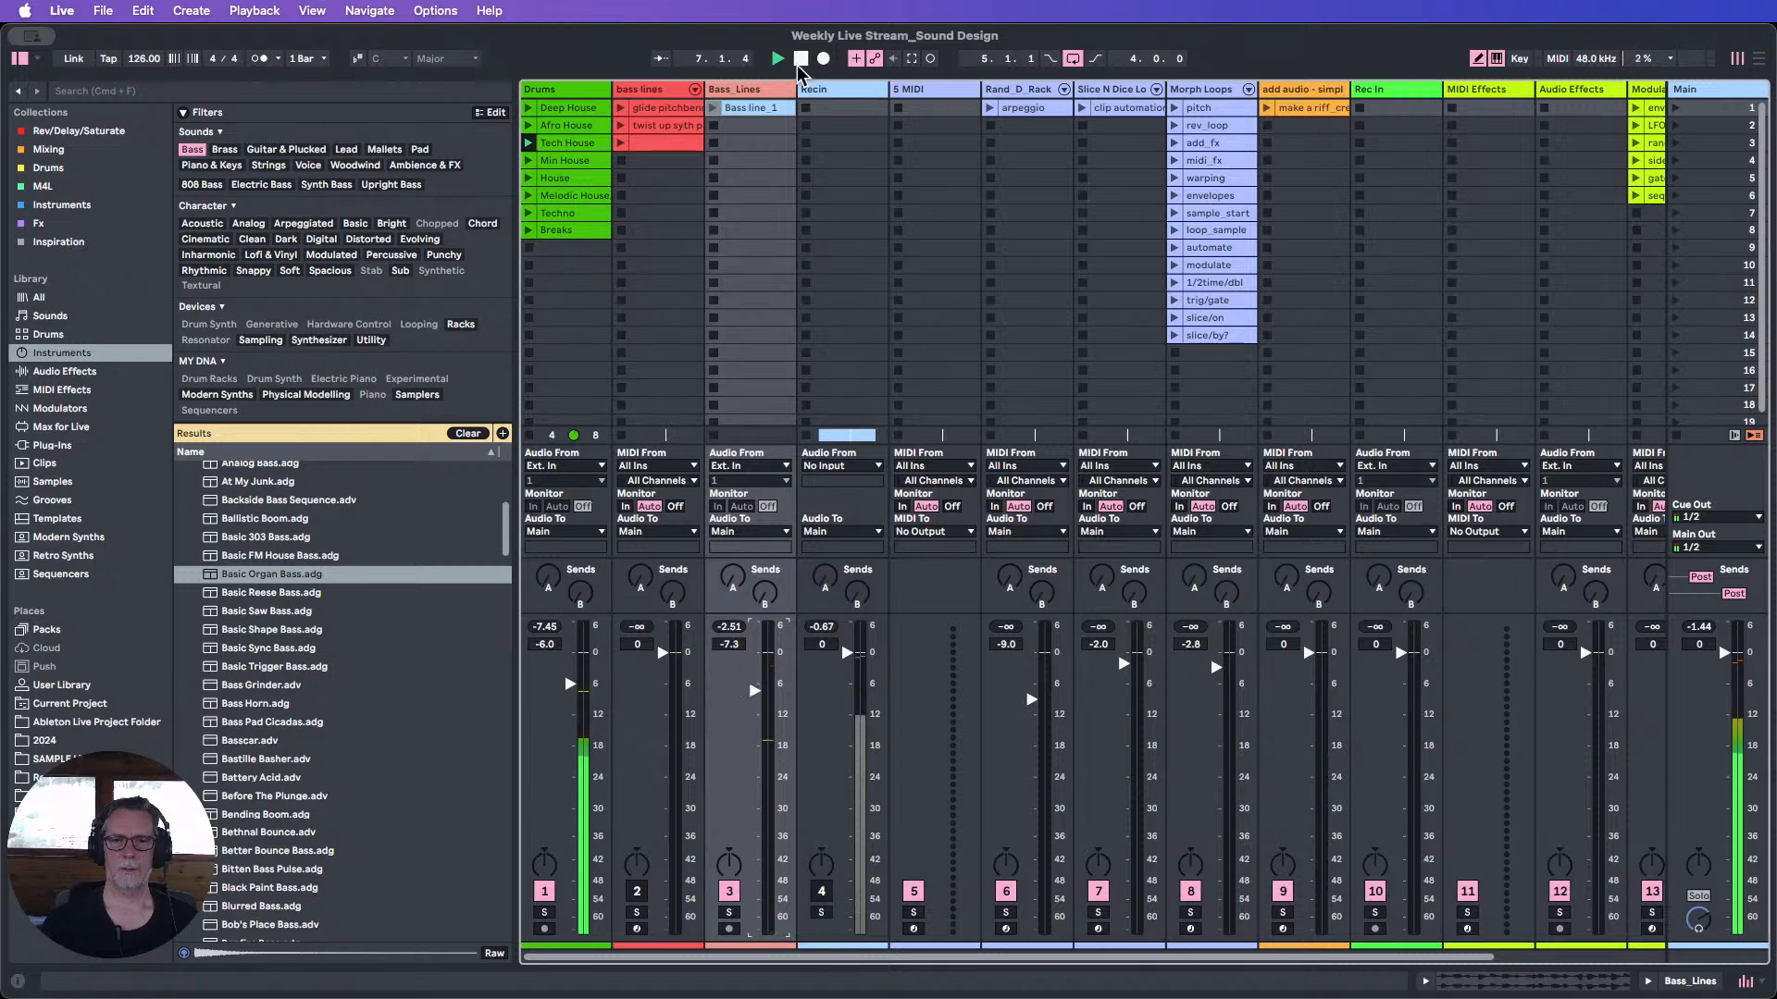
Enable looping for the Bass line_1 clip, relaunch it and hide the clip details to return to the full mixer.
{"action": "double_click", "coordinate": [753, 113]}
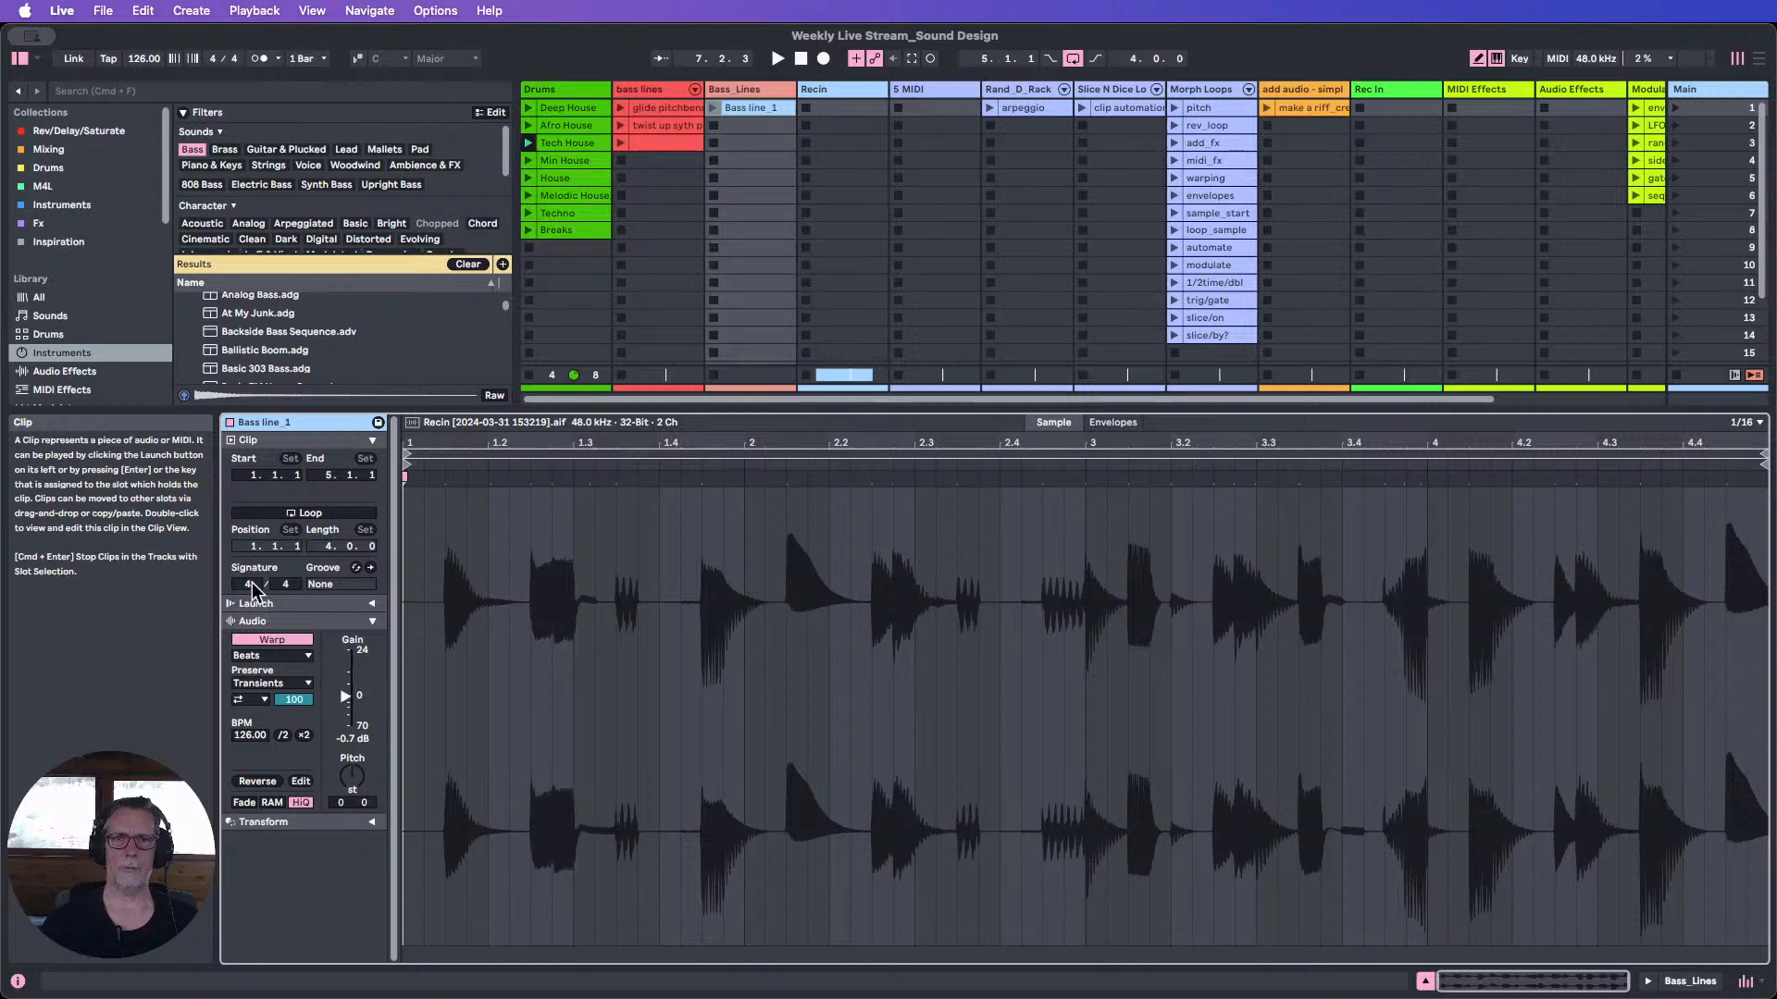
{"action": "left_click", "coordinate": [311, 515]}
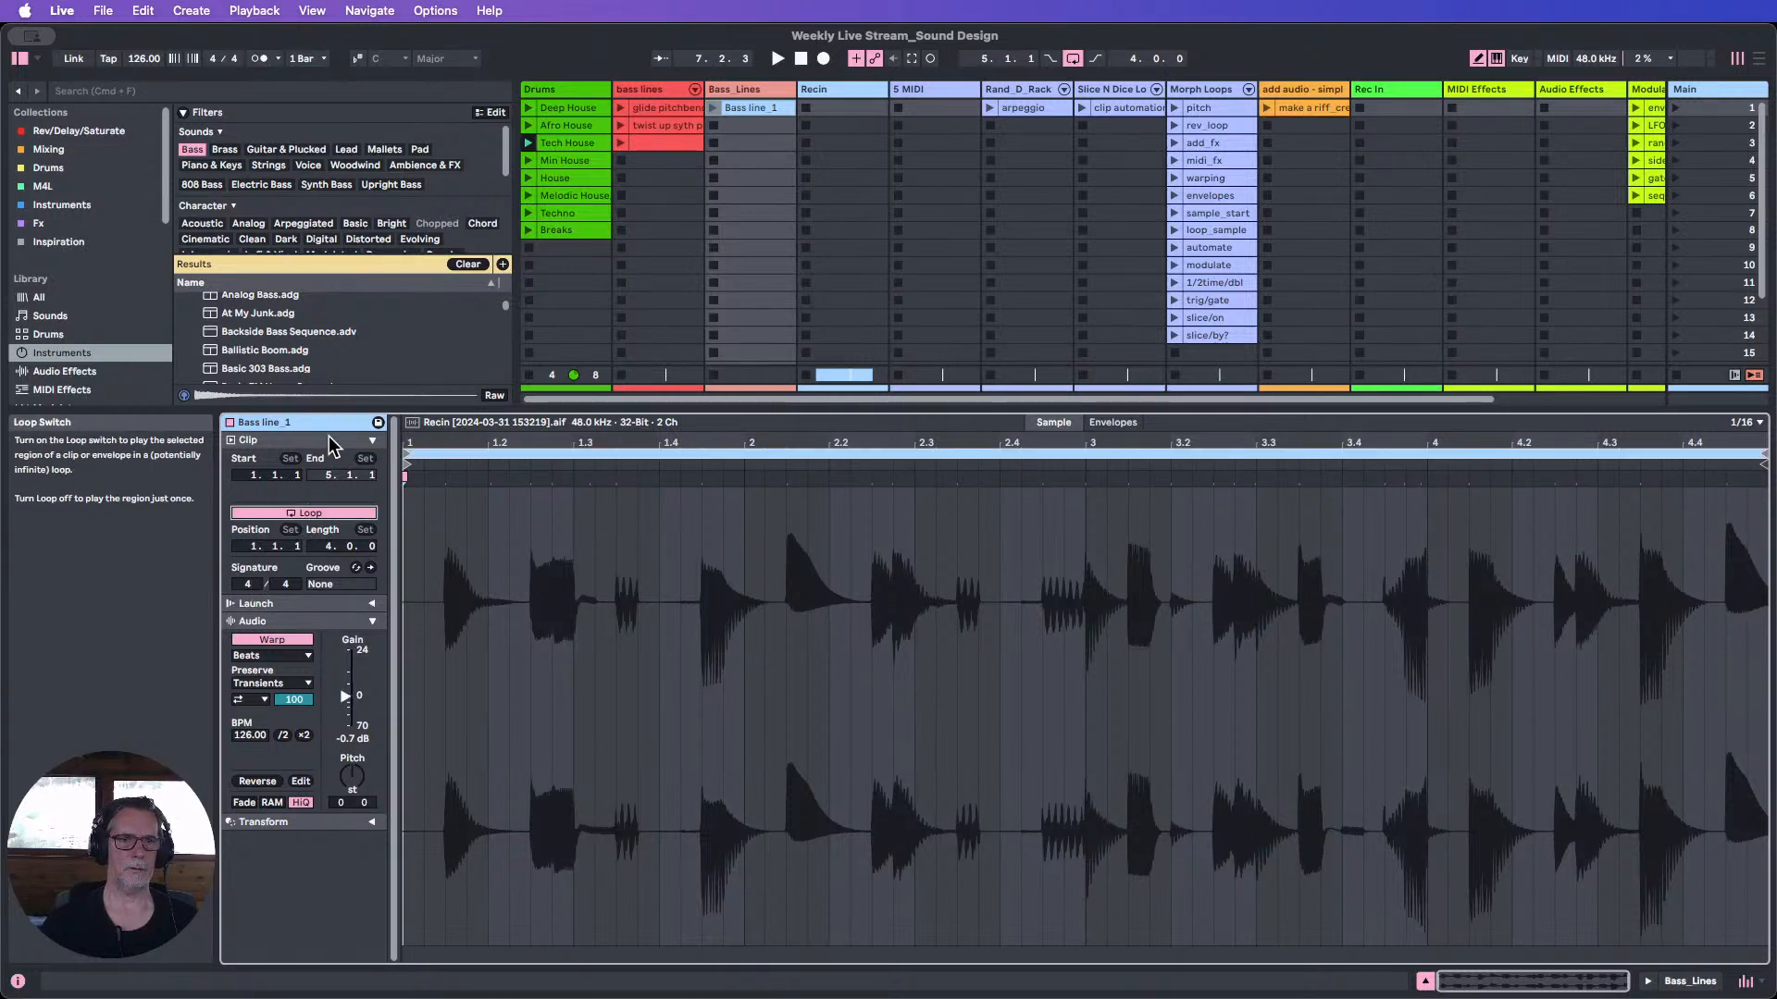
{"action": "left_click", "coordinate": [715, 109]}
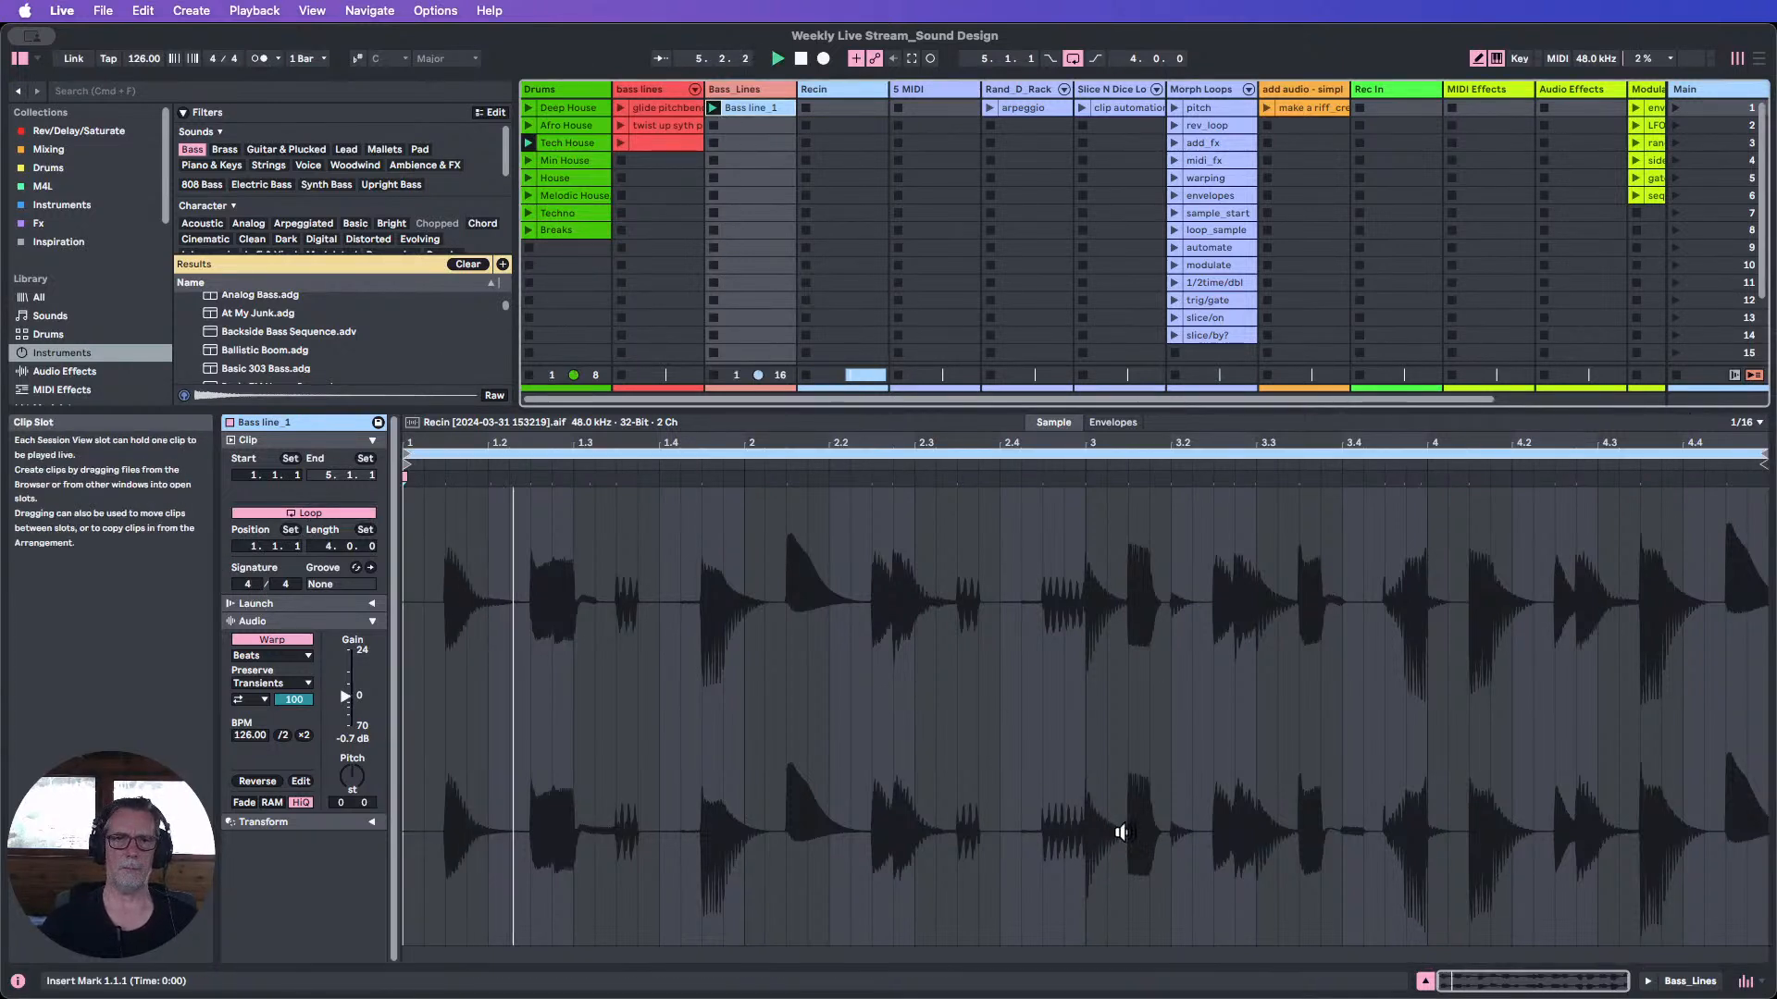
{"action": "left_click", "coordinate": [1424, 980]}
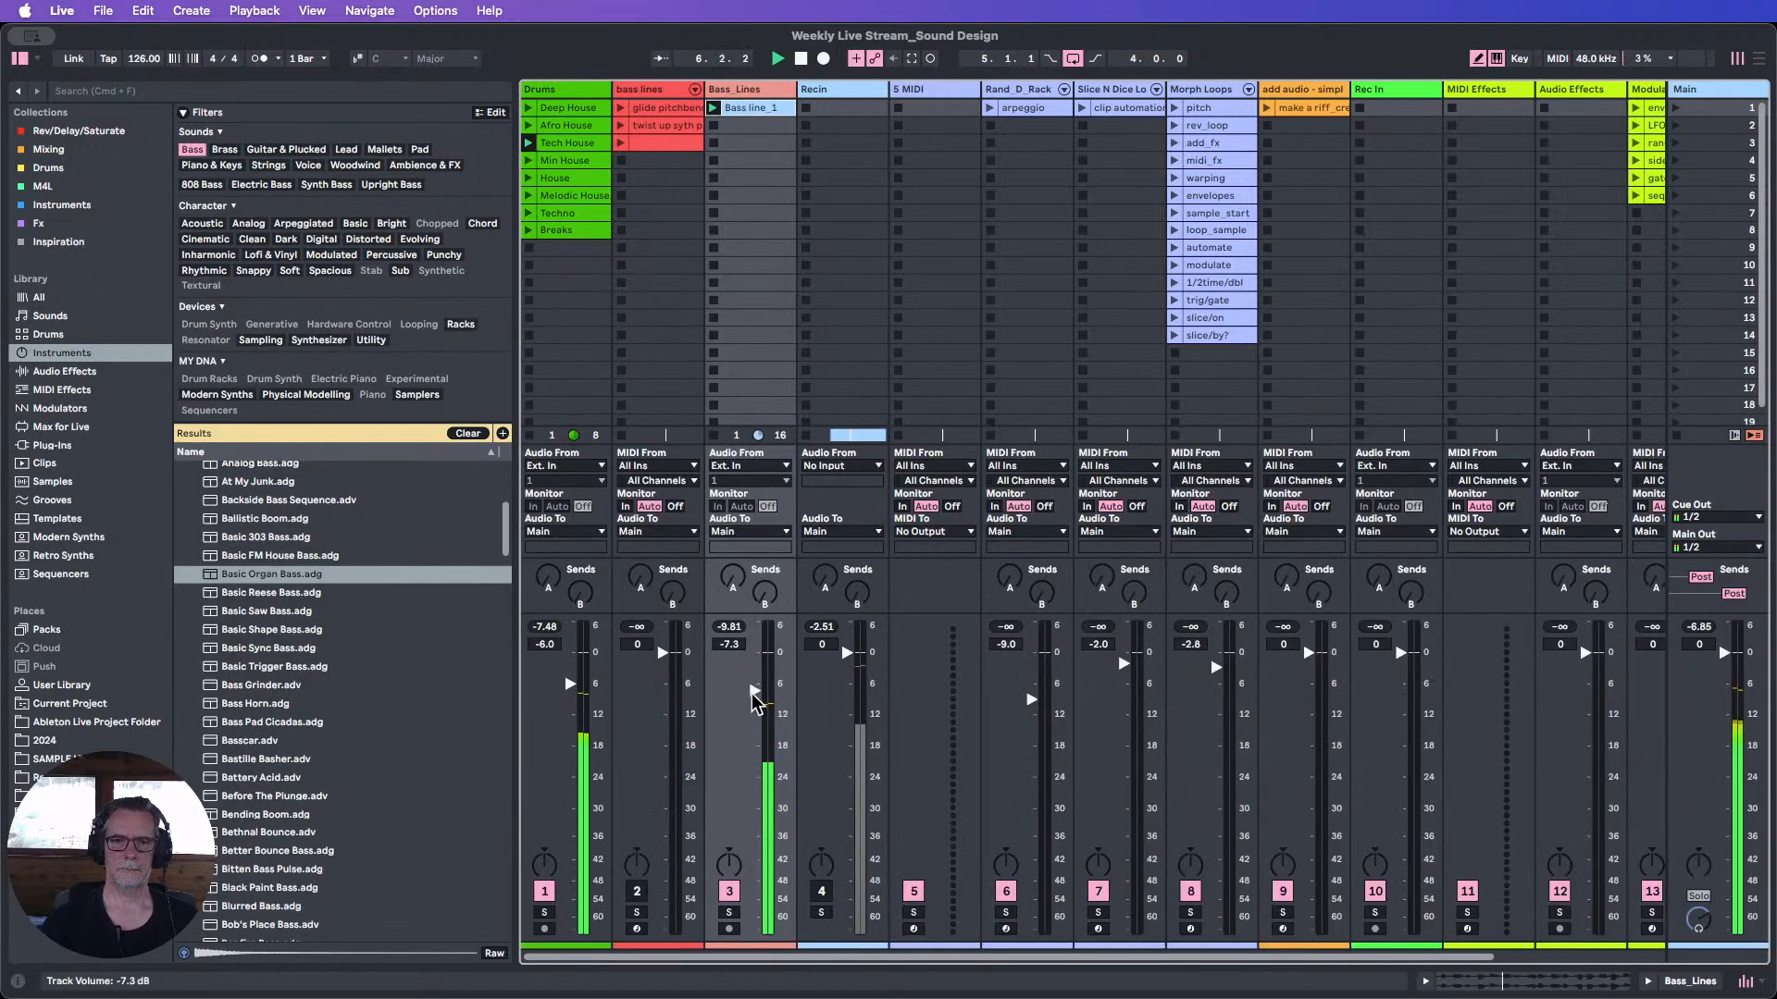
Launch the Min House drum clip against Bass line_1 and set the Bass_Lines volume to -5.8 dB.
{"action": "left_click_drag", "start_coordinate": [754, 695], "coordinate": [754, 691]}
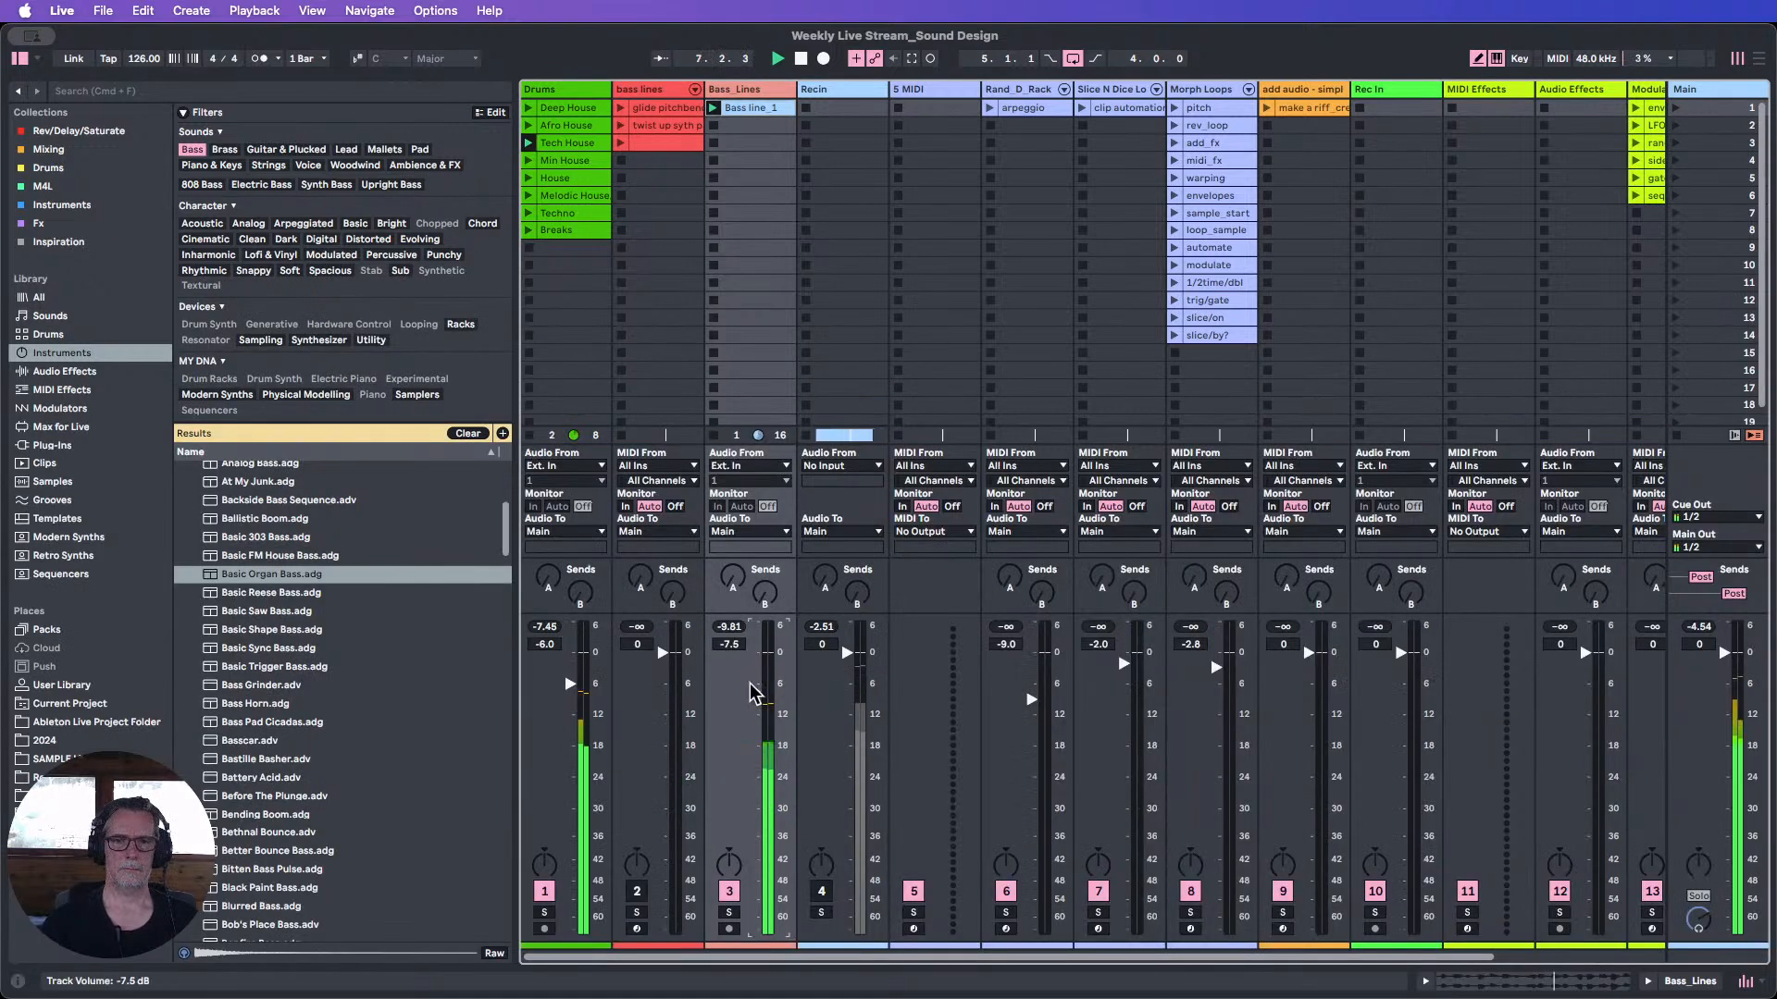
{"action": "left_click", "coordinate": [529, 161]}
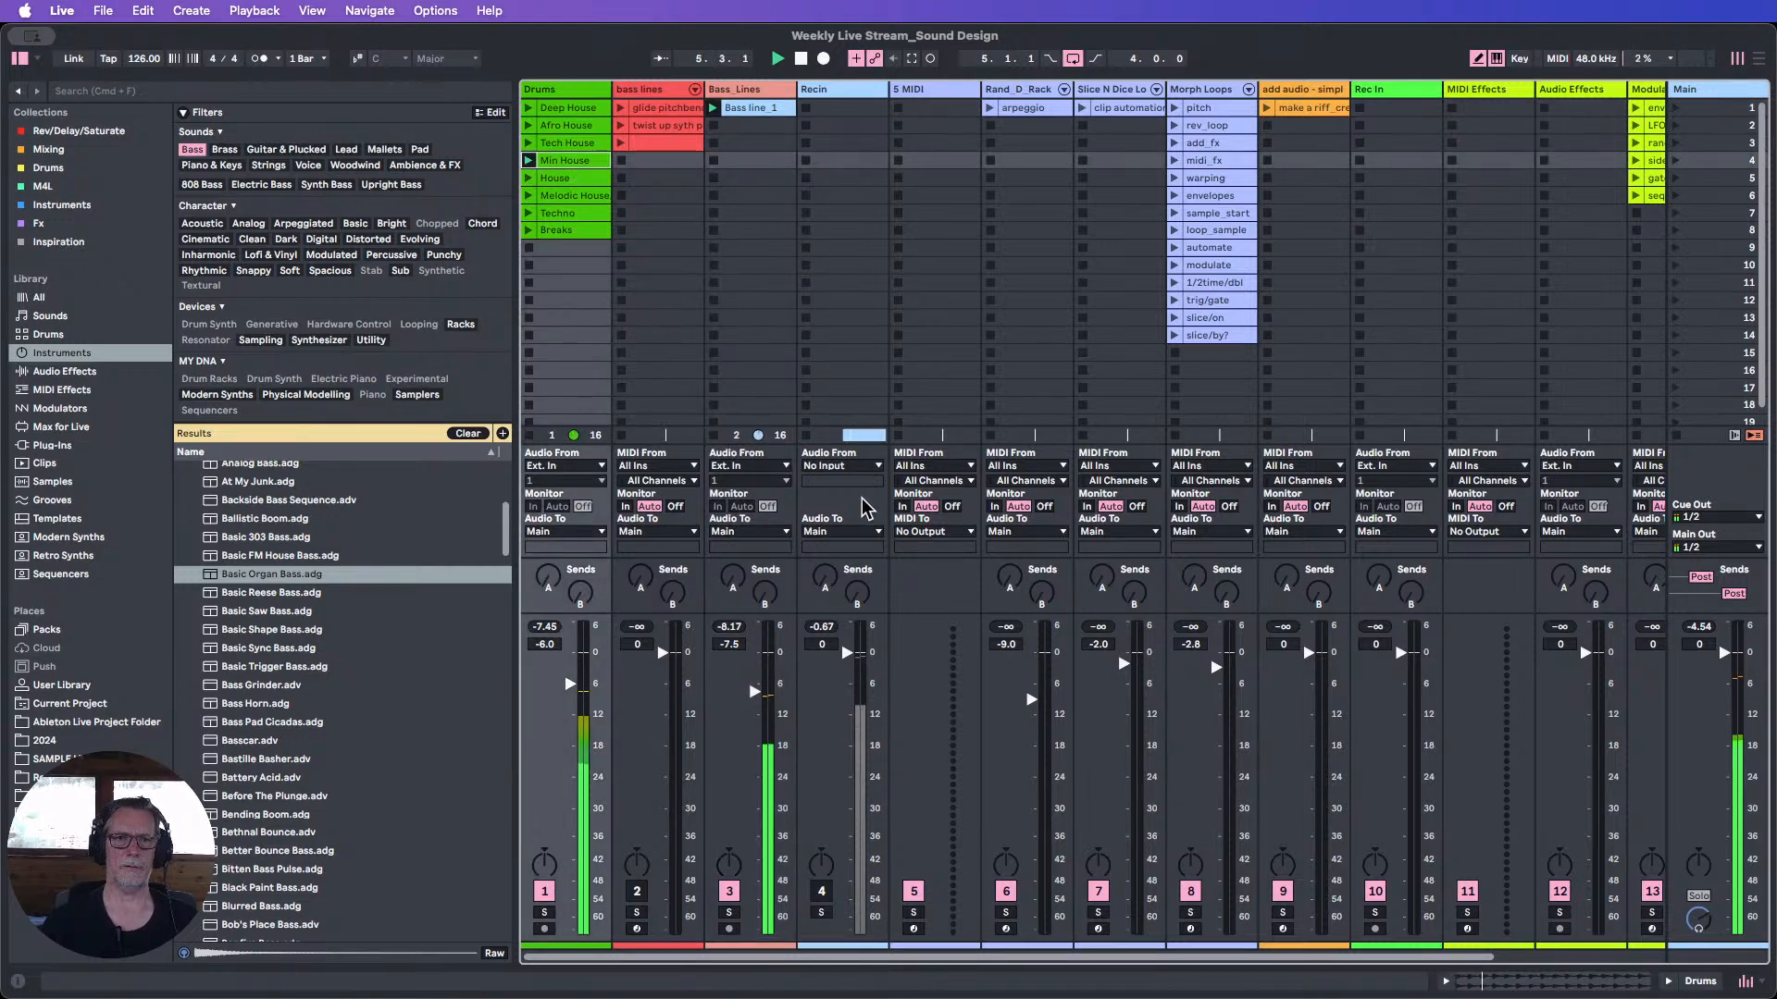
{"action": "left_click_drag", "start_coordinate": [752, 719], "coordinate": [751, 711]}
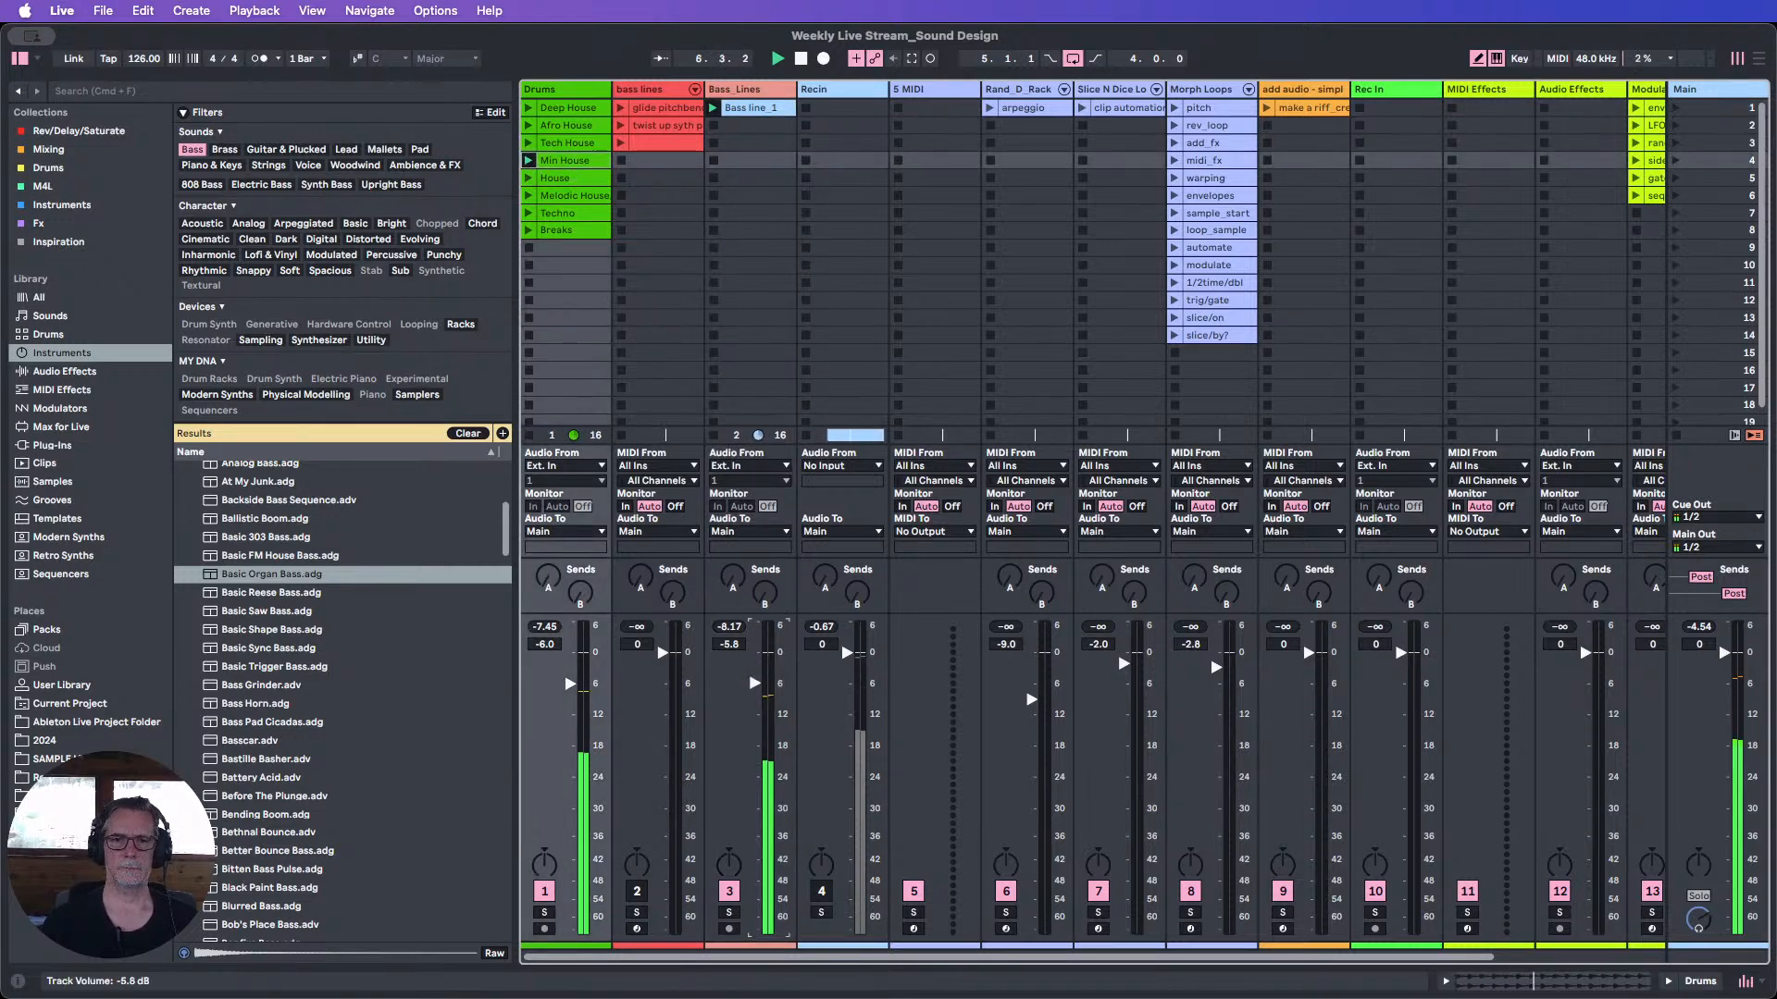
Balance Bass line_1 against the House drum clip with Drums at -5.8 dB and Bass_Lines at -6.0 dB, and stop playback.
{"action": "left_click", "coordinate": [531, 177]}
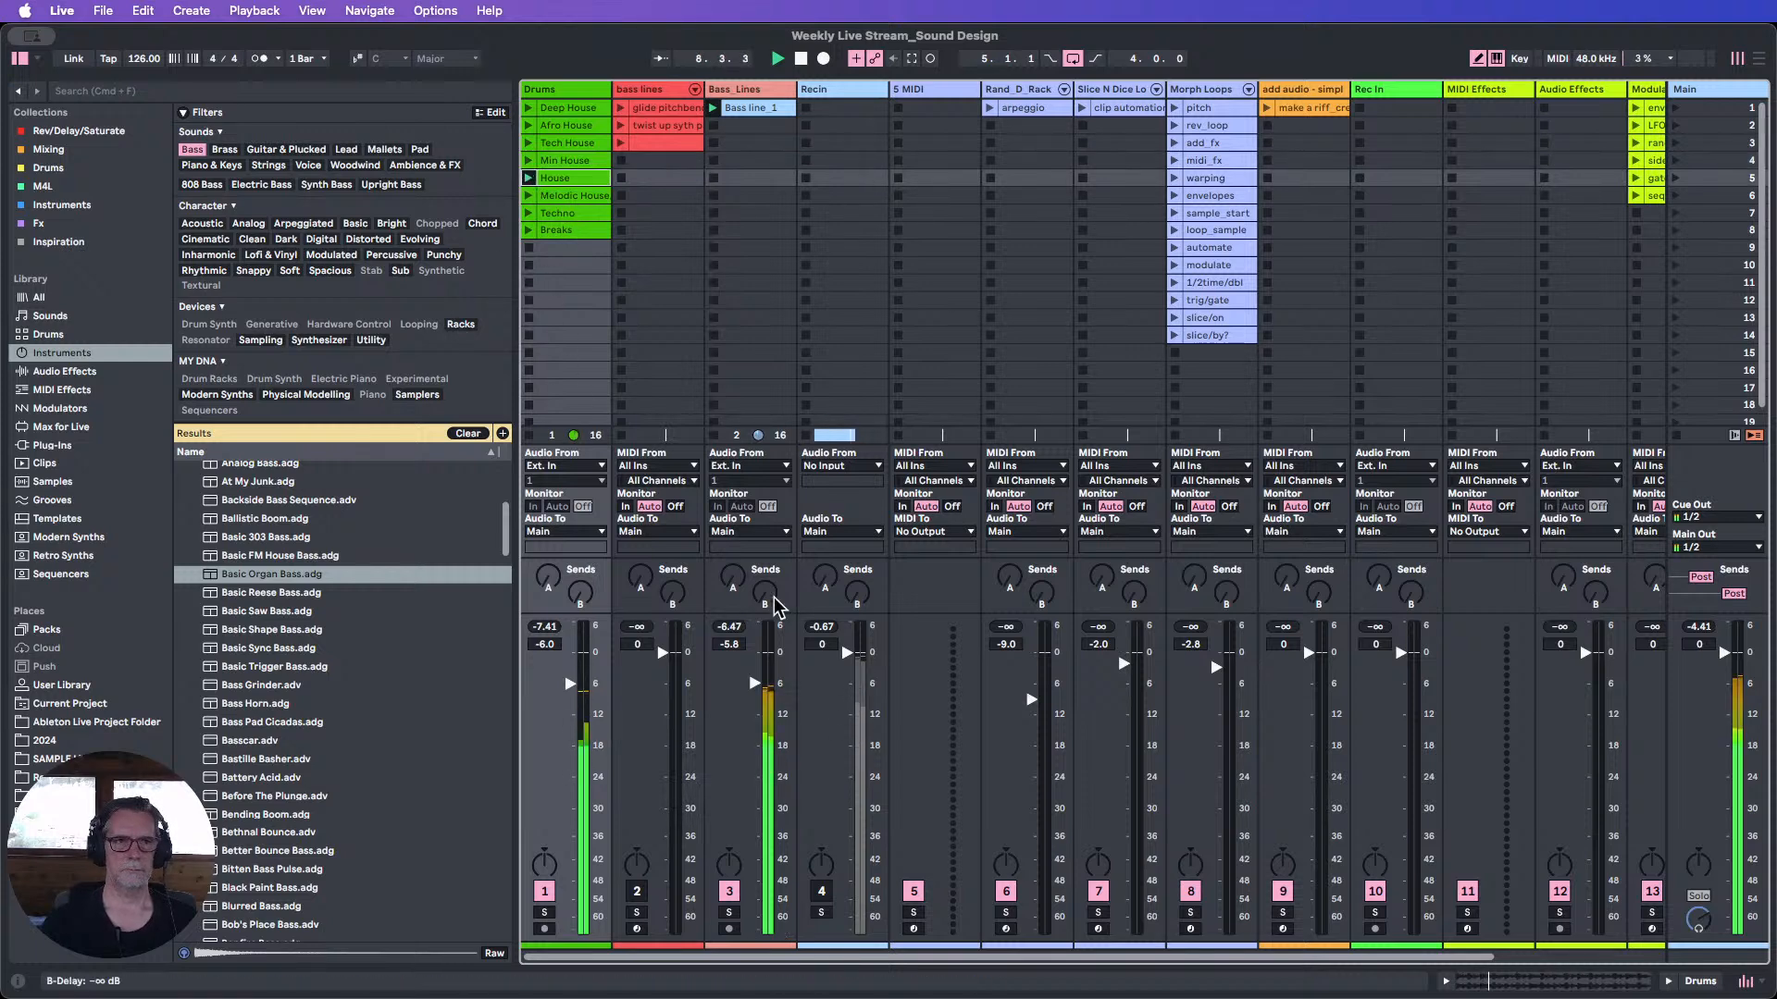
{"action": "left_click_drag", "start_coordinate": [756, 692], "coordinate": [756, 695]}
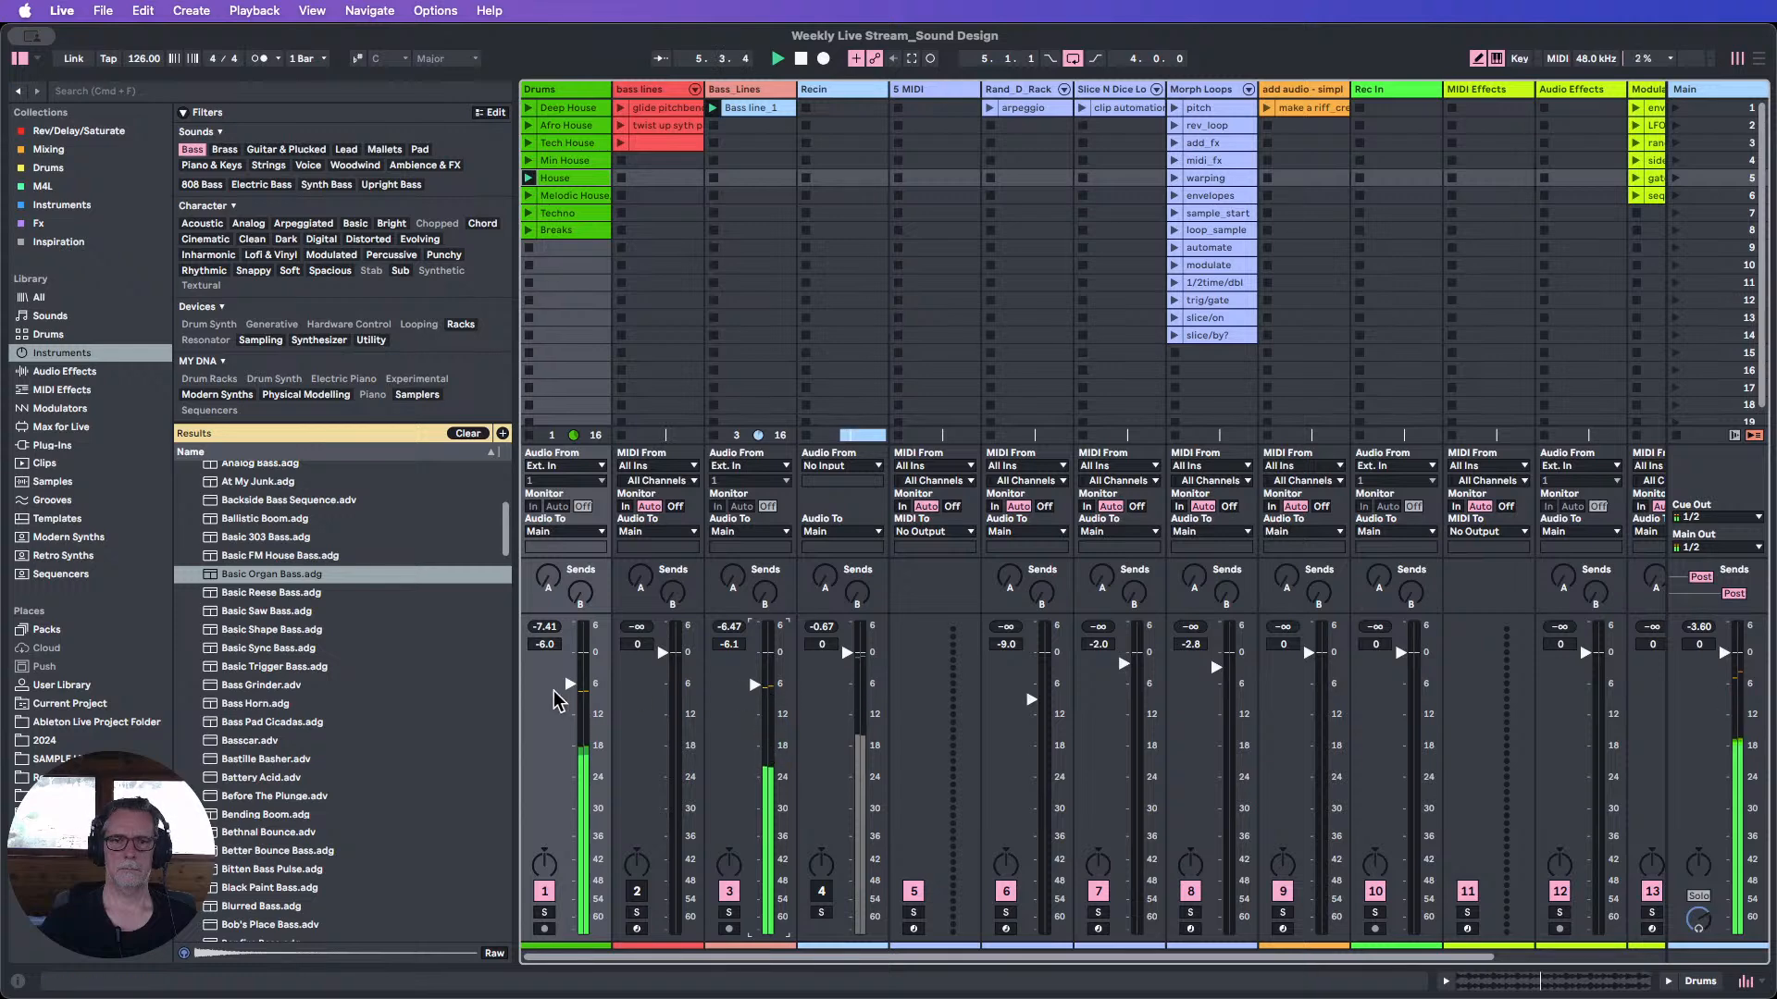
{"action": "left_click_drag", "start_coordinate": [569, 686], "coordinate": [569, 684]}
{"action": "left_click_drag", "start_coordinate": [754, 686], "coordinate": [754, 685]}
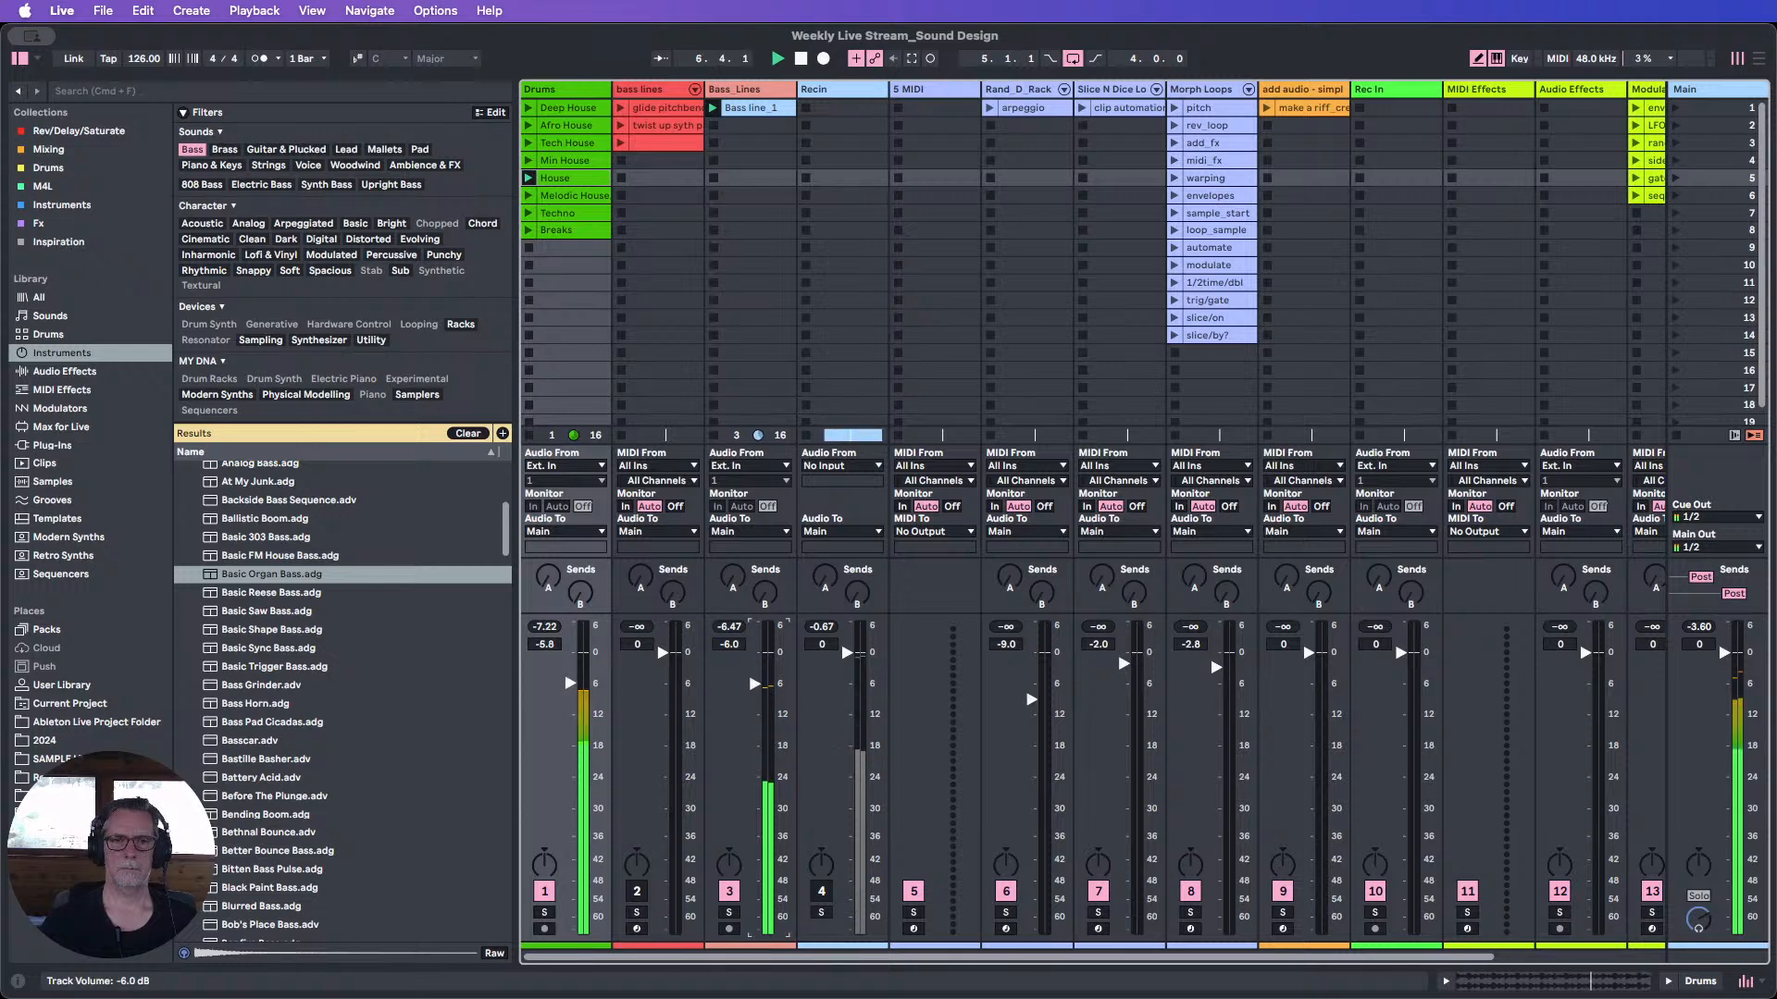
{"action": "left_click", "coordinate": [799, 58]}
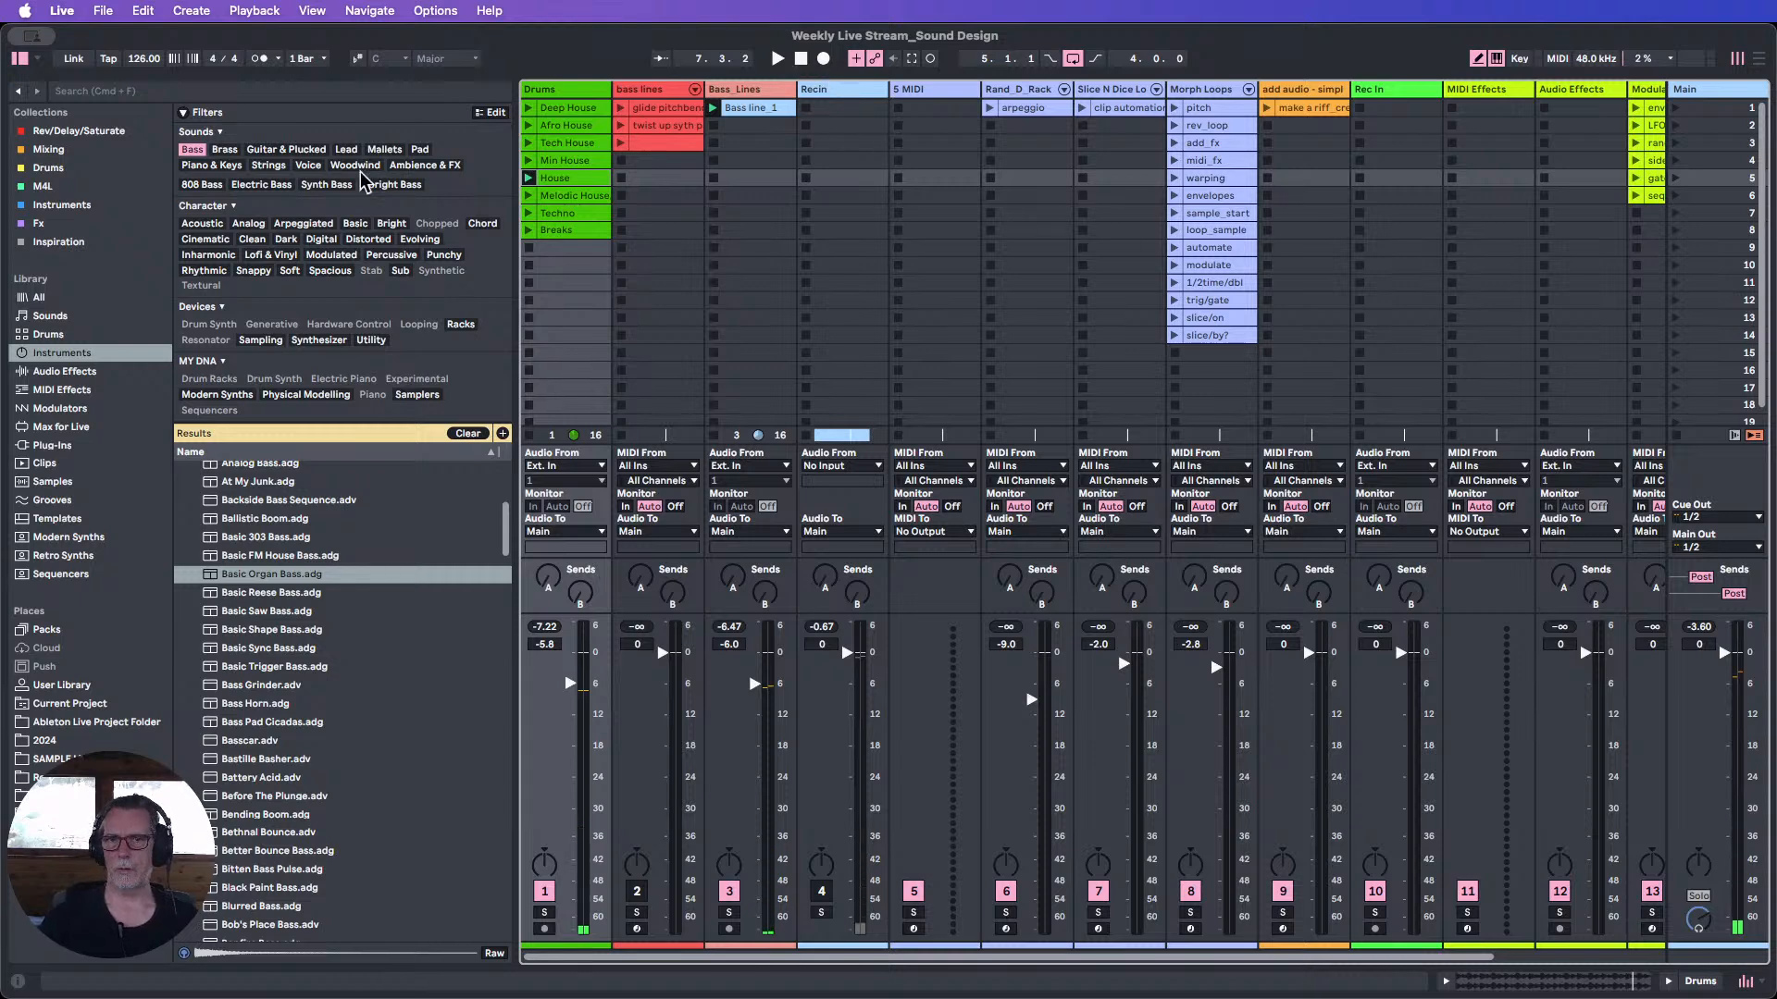
Hide the browser and apply the light red colour to the Bass_Lines track.
{"action": "left_click", "coordinate": [20, 58]}
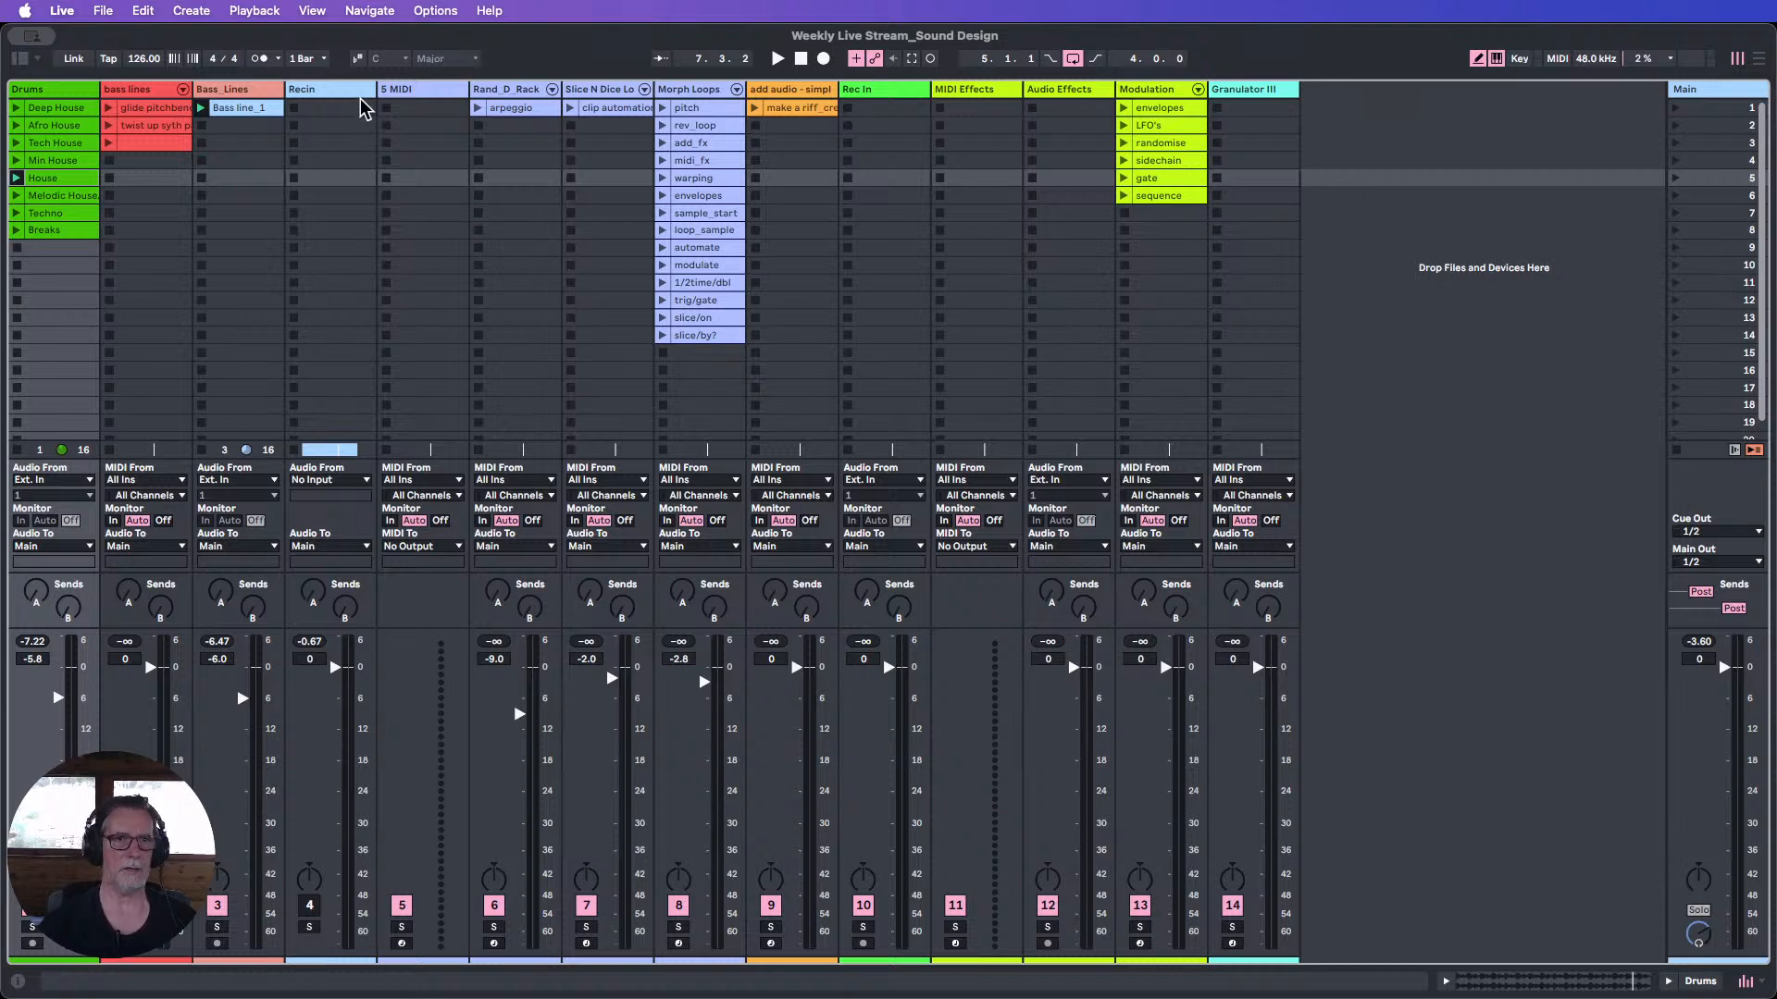
{"action": "right_click", "coordinate": [238, 93]}
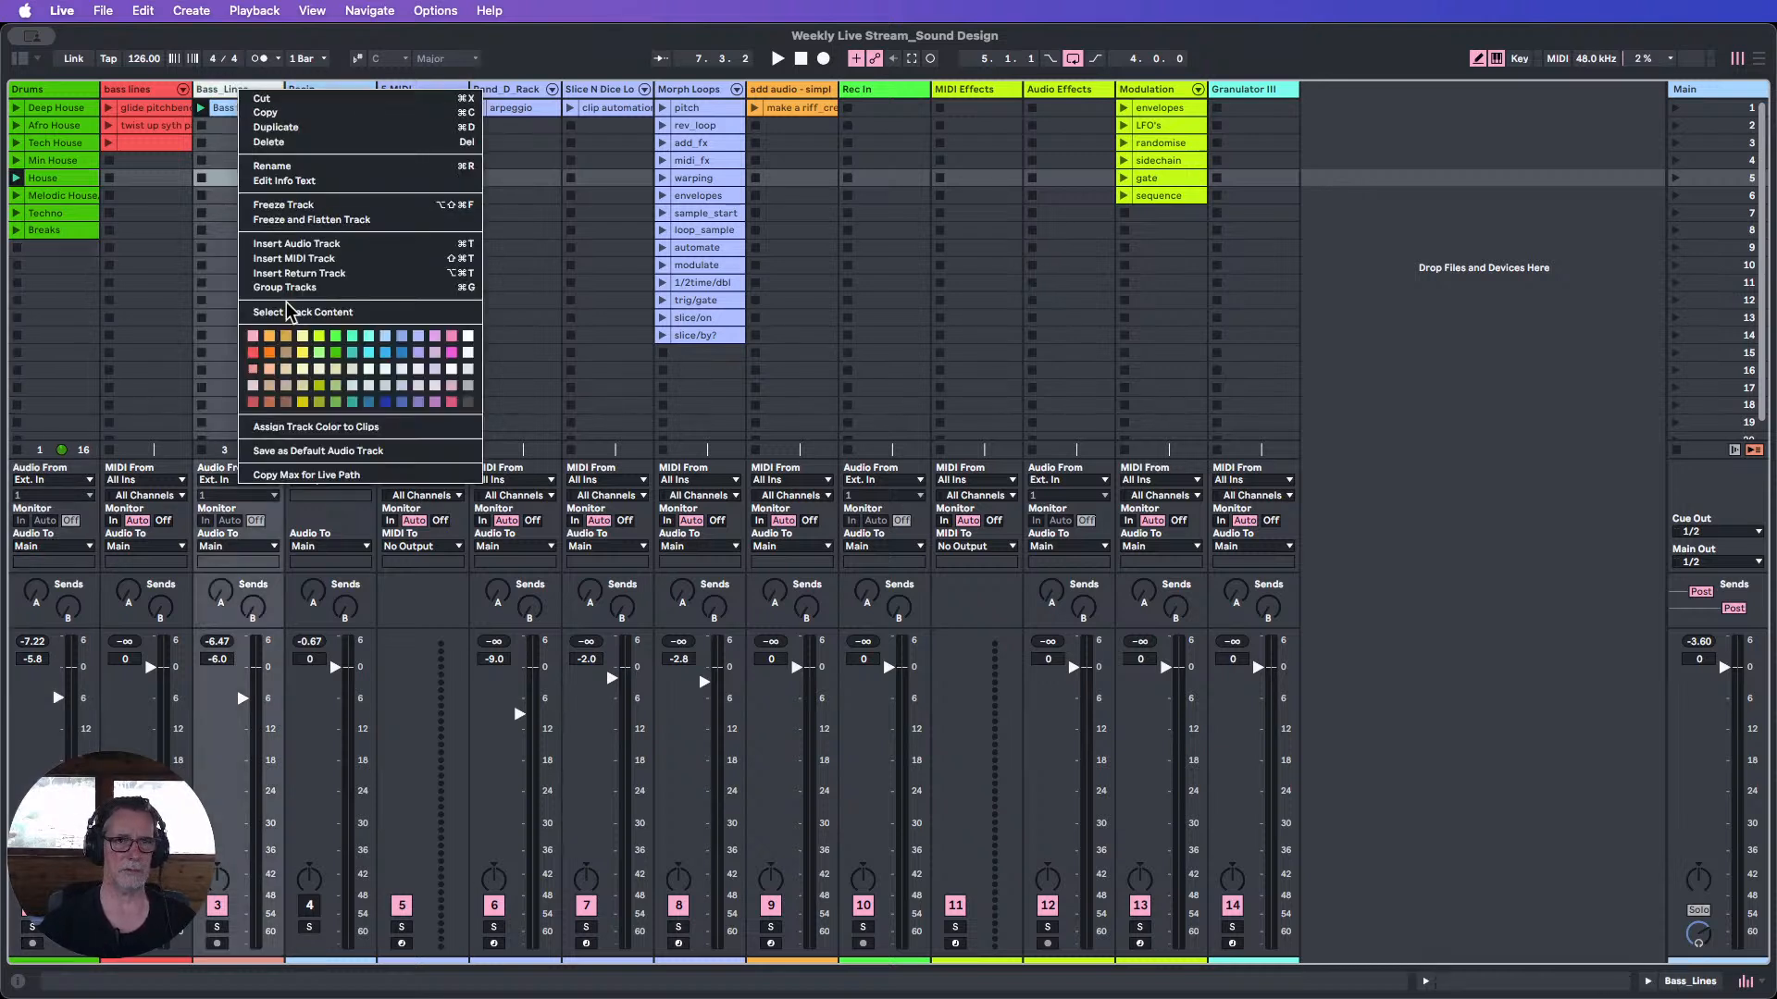
{"action": "left_click", "coordinate": [253, 366]}
Show the bass lines track's device chain with the Bass preset Rack.
{"action": "double_click", "coordinate": [153, 88]}
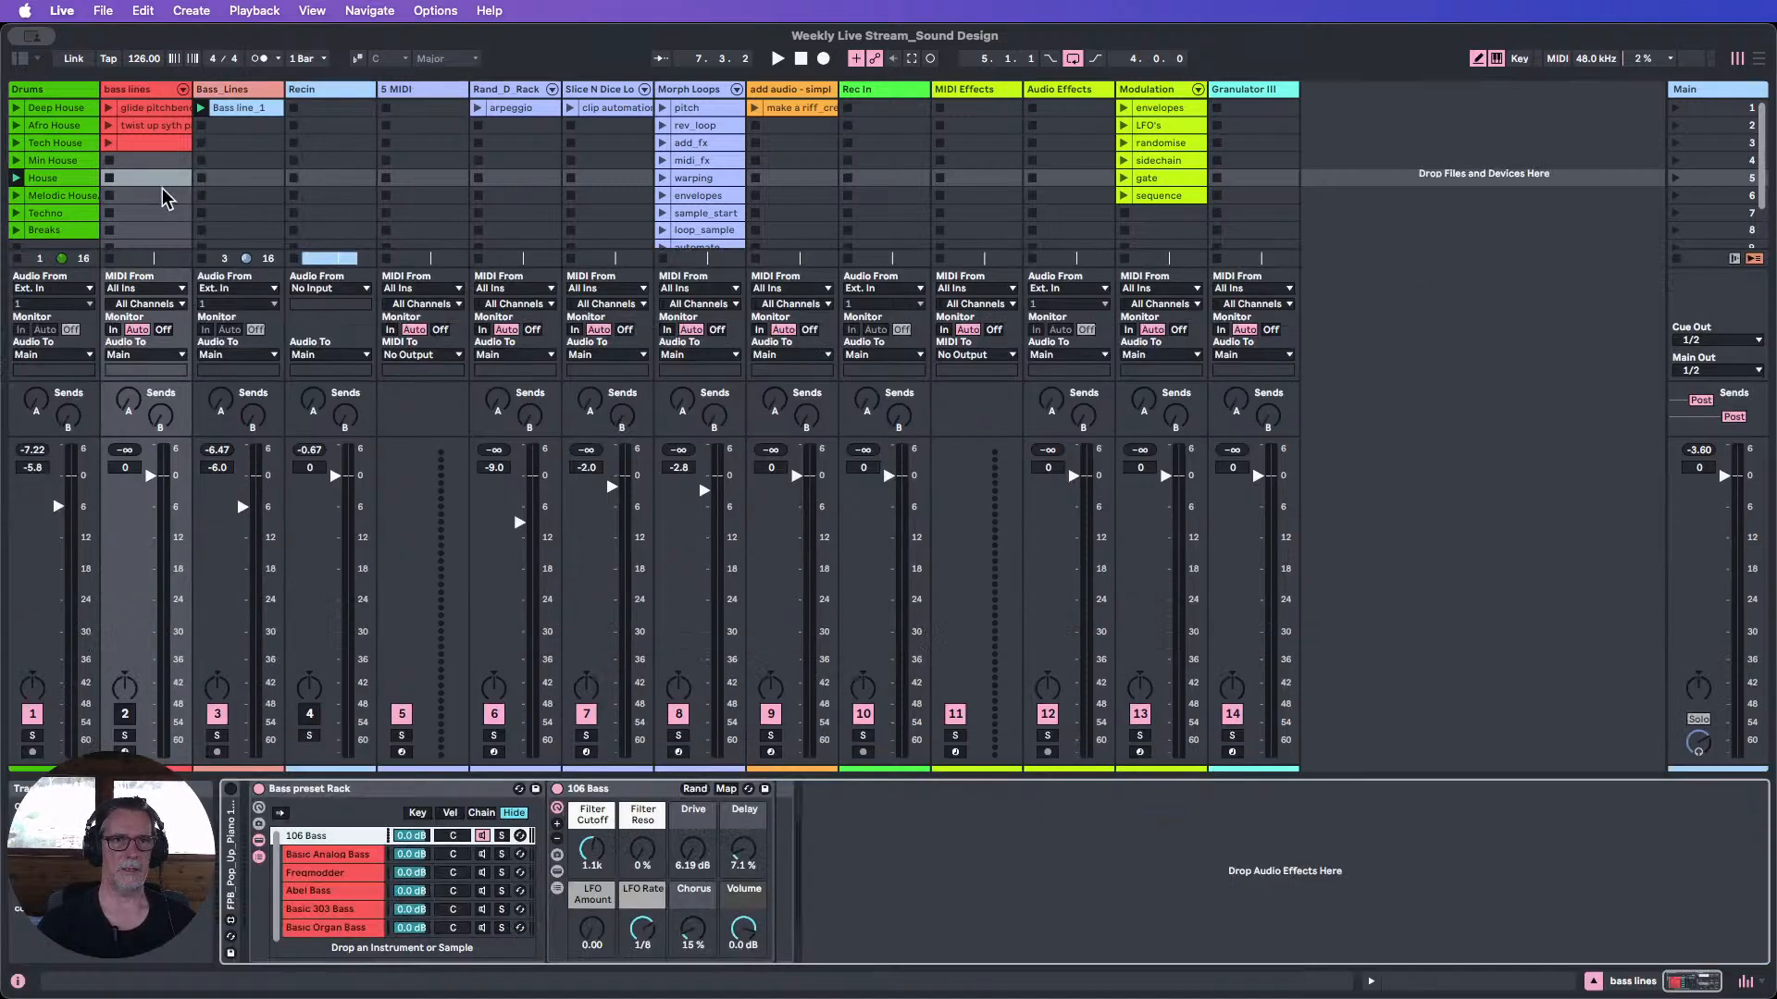
Assign the Bass_Lines track's colour to its clips.
{"action": "right_click", "coordinate": [233, 92]}
{"action": "left_click", "coordinate": [305, 443]}
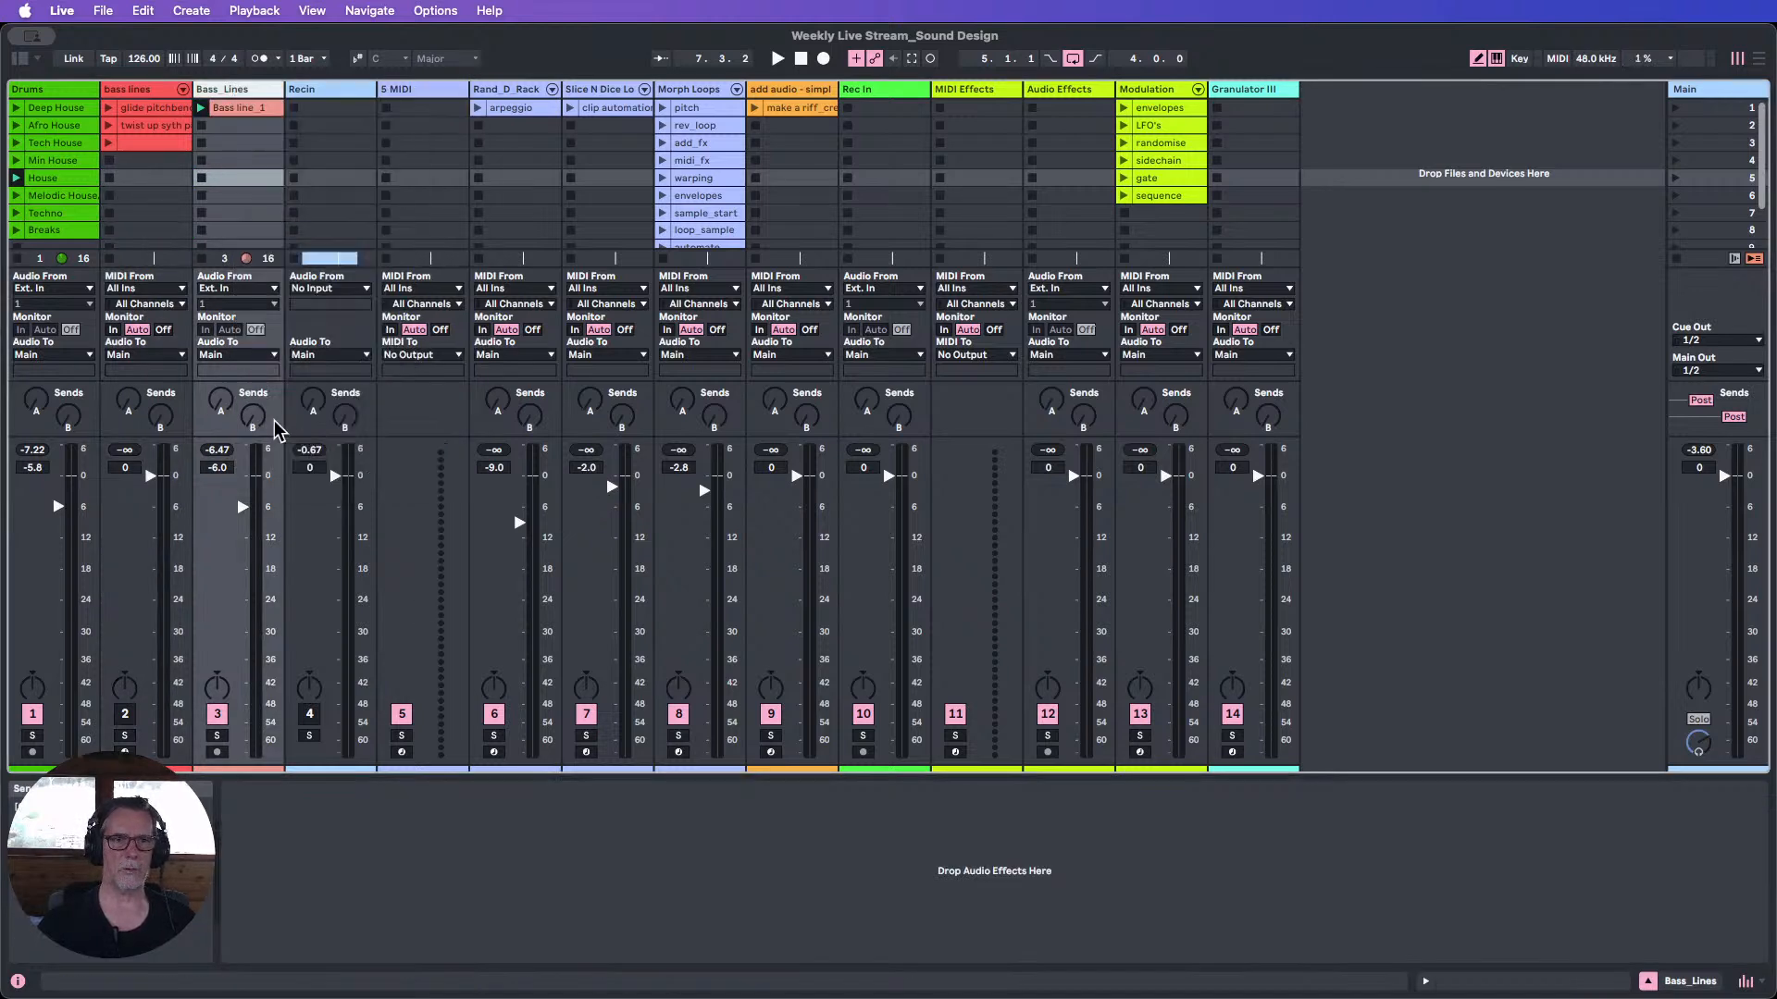
{"action": "left_click", "coordinate": [261, 196]}
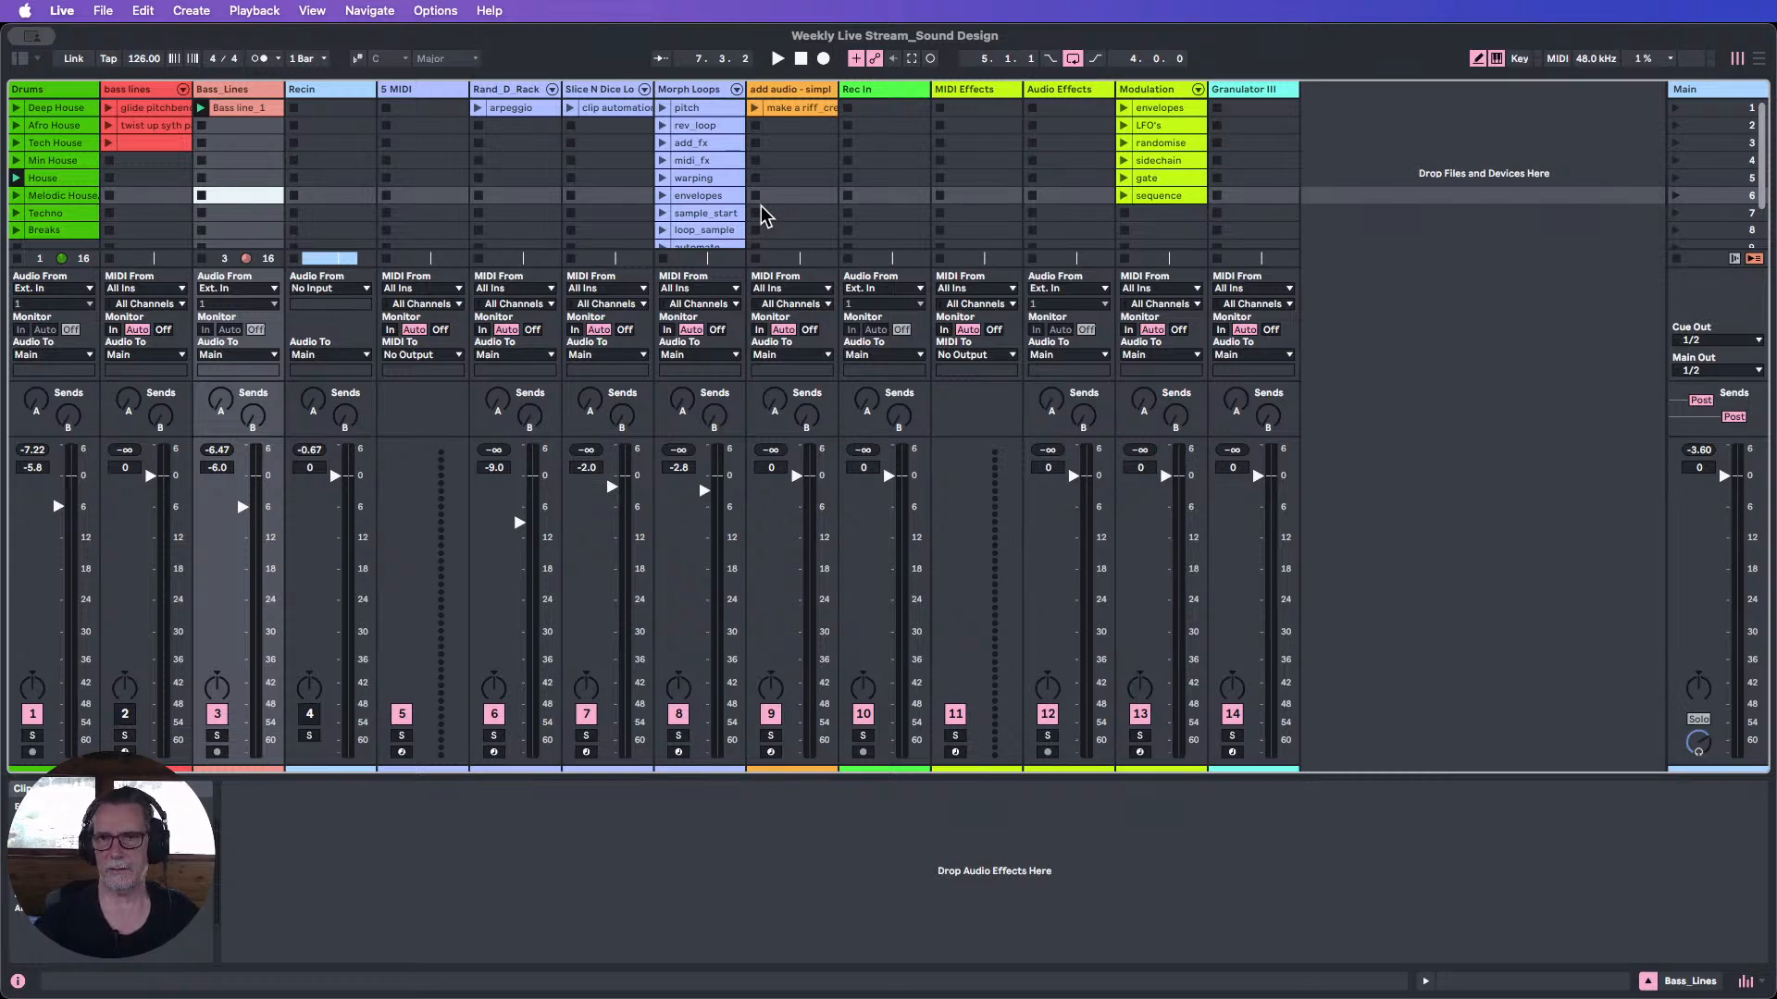
Inspect the effect racks on the Audio Effects track, including the macro controls of the Groove, Pitch and Saturation racks.
{"action": "left_click", "coordinate": [1069, 94]}
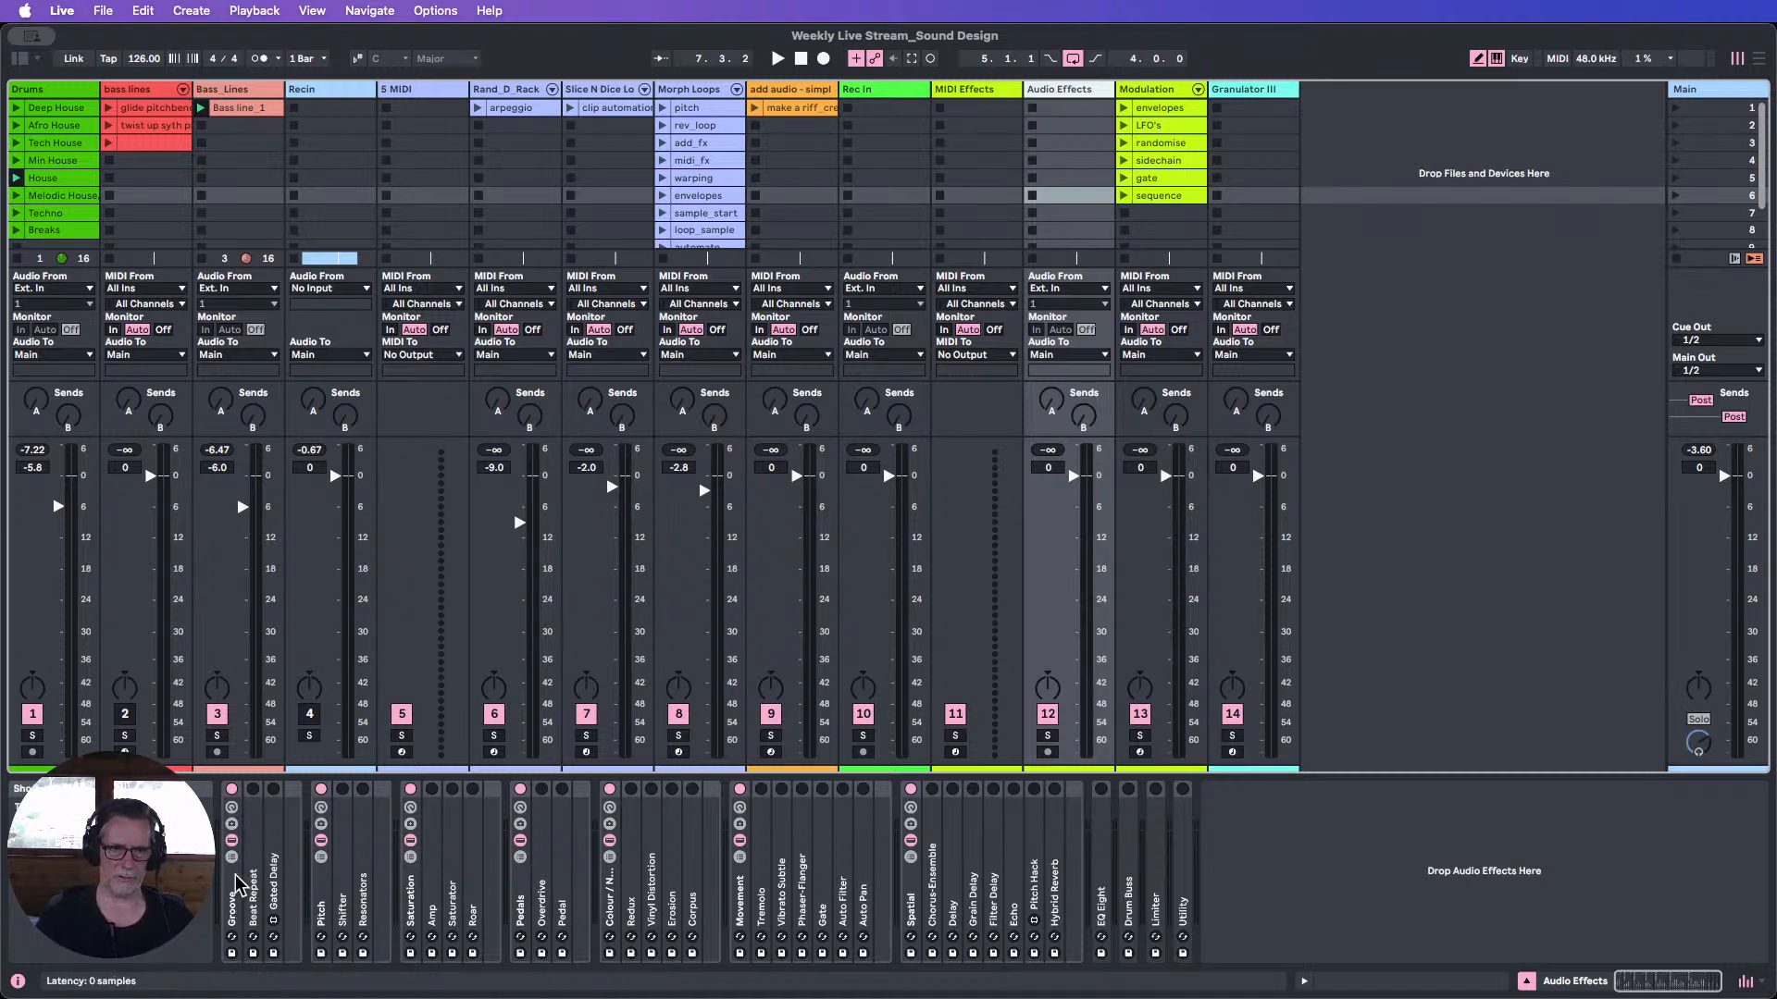
{"action": "left_click", "coordinate": [232, 808]}
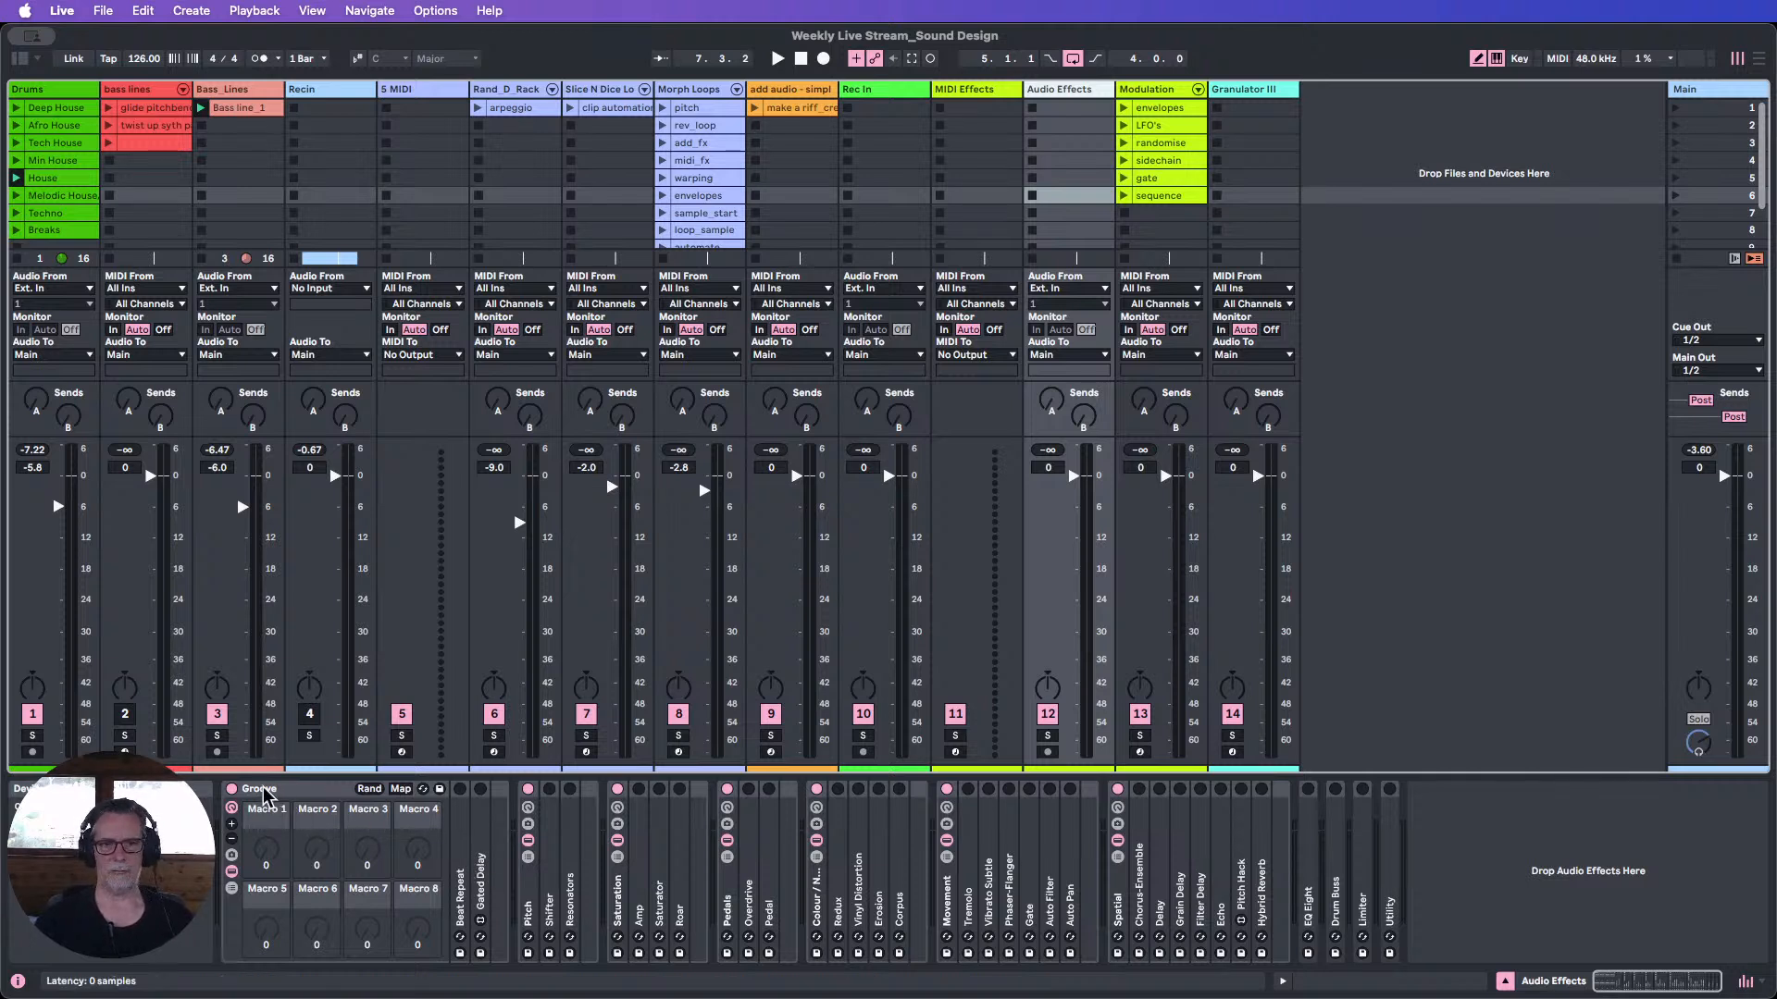
{"action": "left_click", "coordinate": [233, 808]}
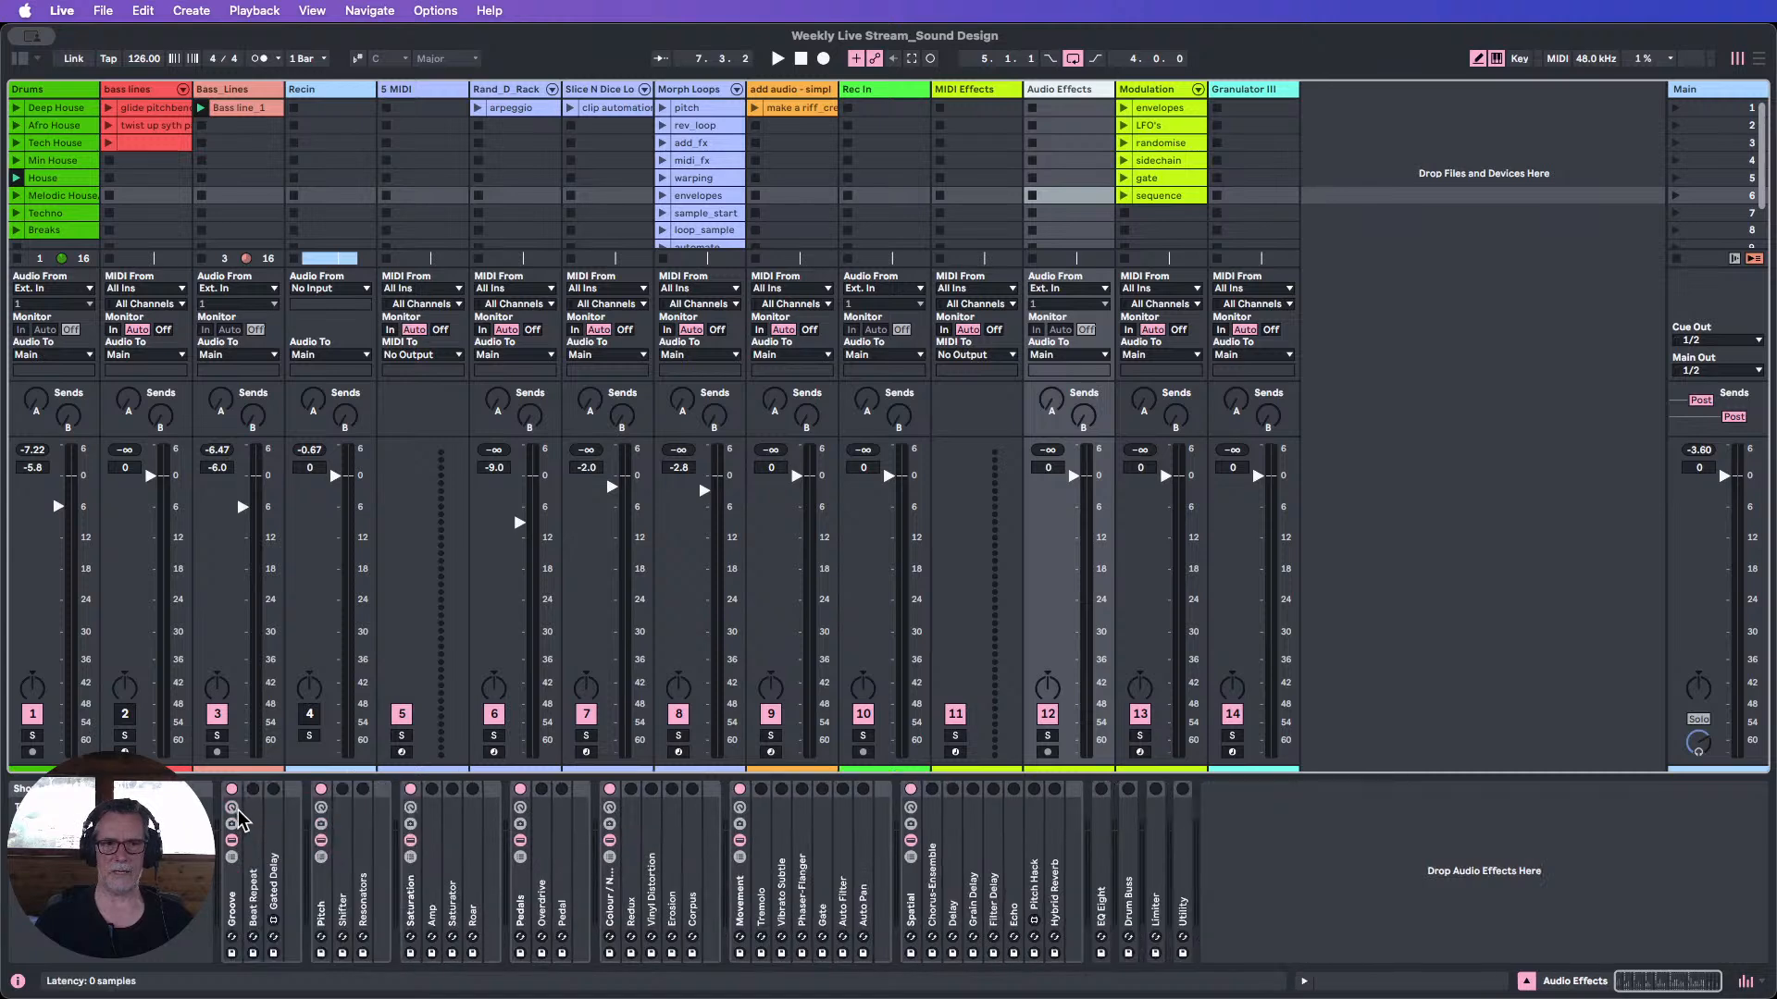
{"action": "left_click", "coordinate": [321, 810]}
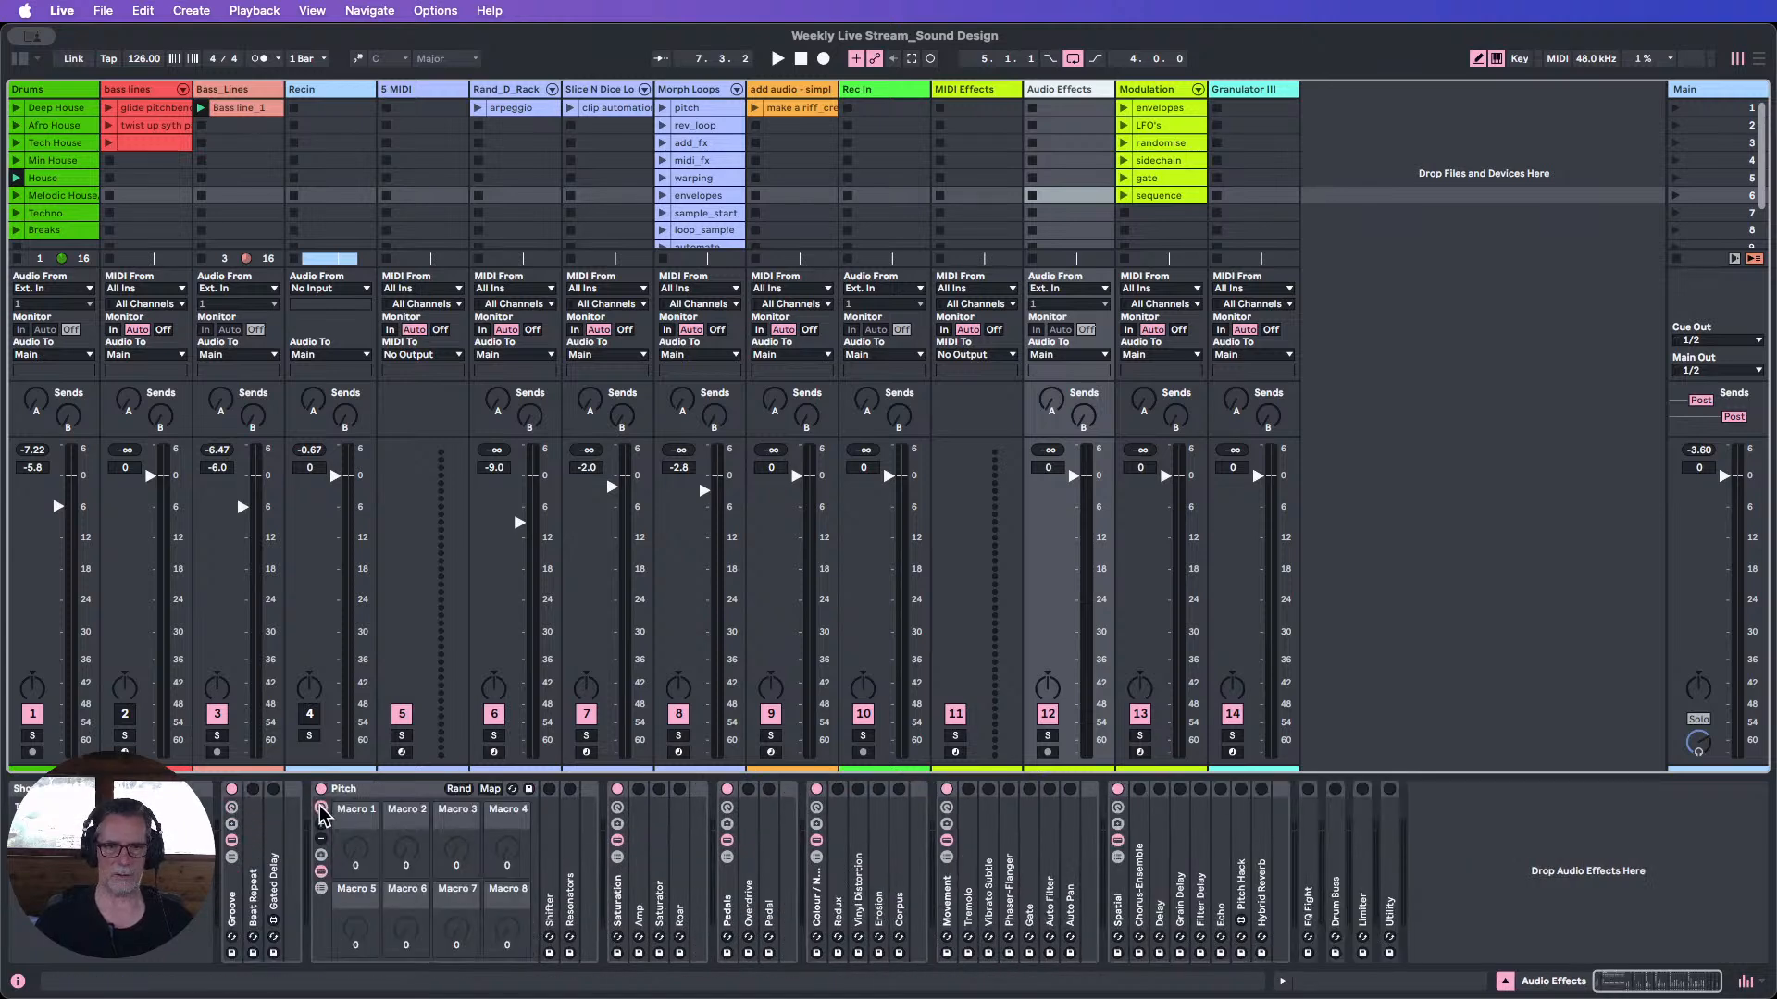
{"action": "left_click", "coordinate": [321, 810]}
{"action": "left_click", "coordinate": [411, 809]}
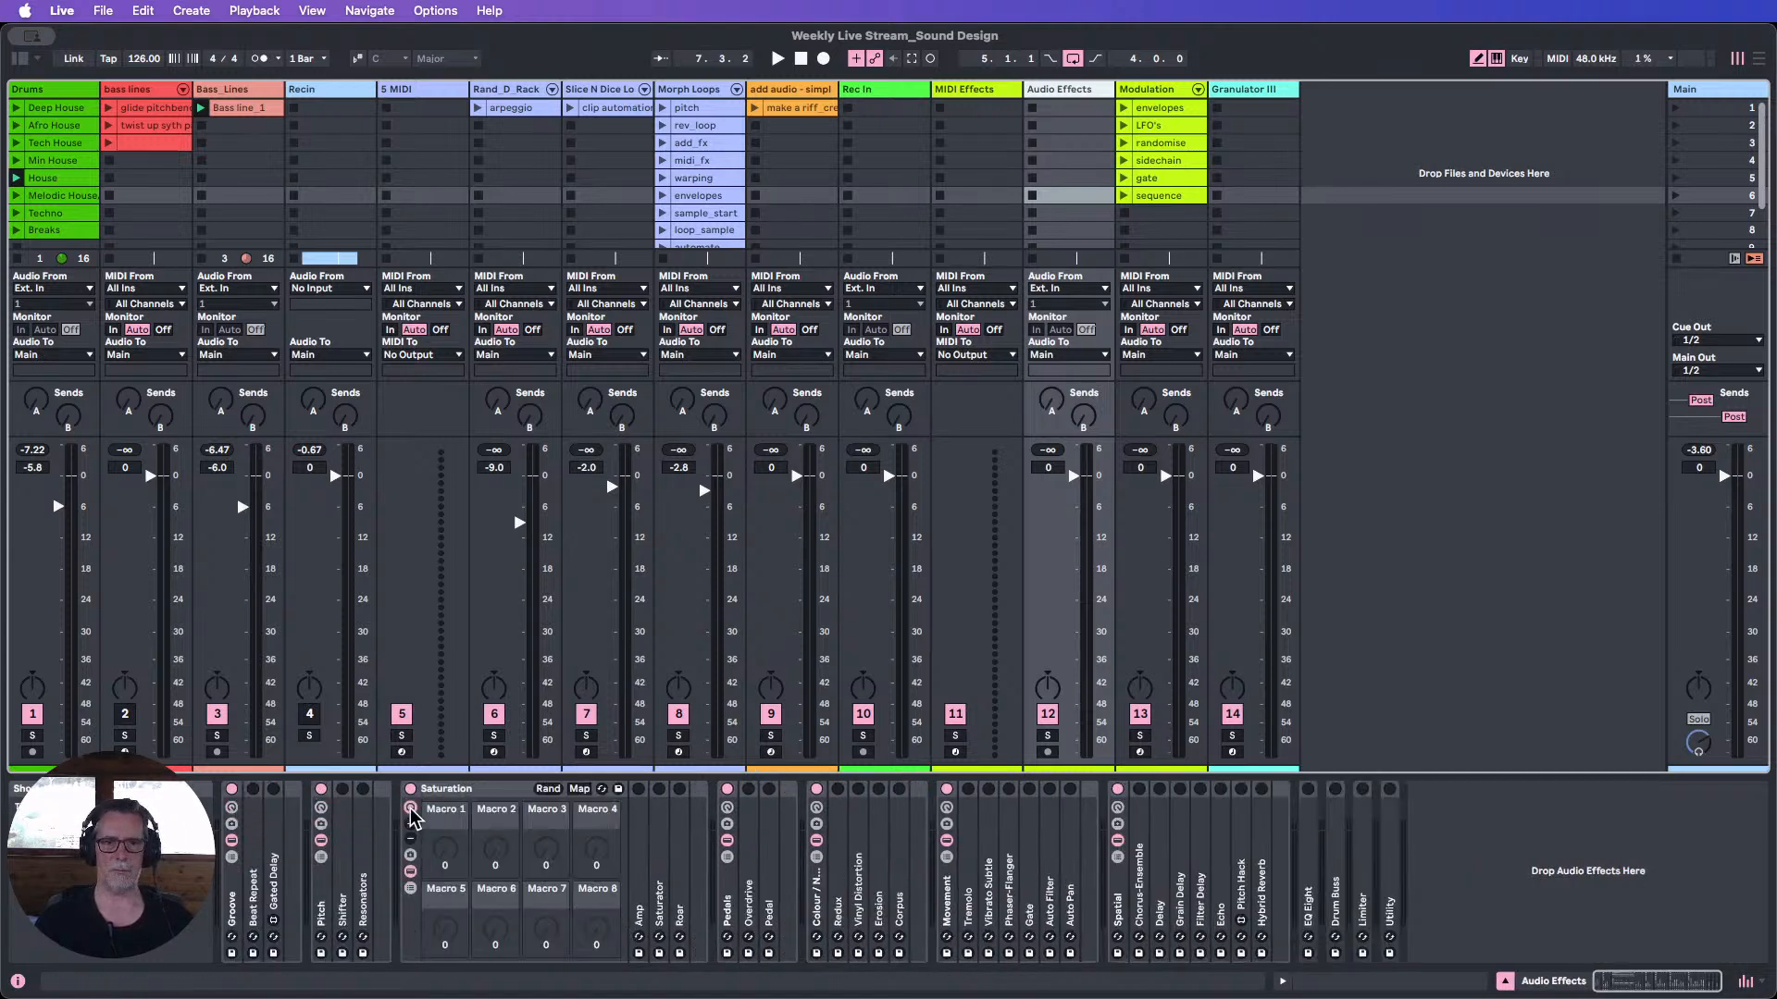
{"action": "left_click", "coordinate": [411, 809]}
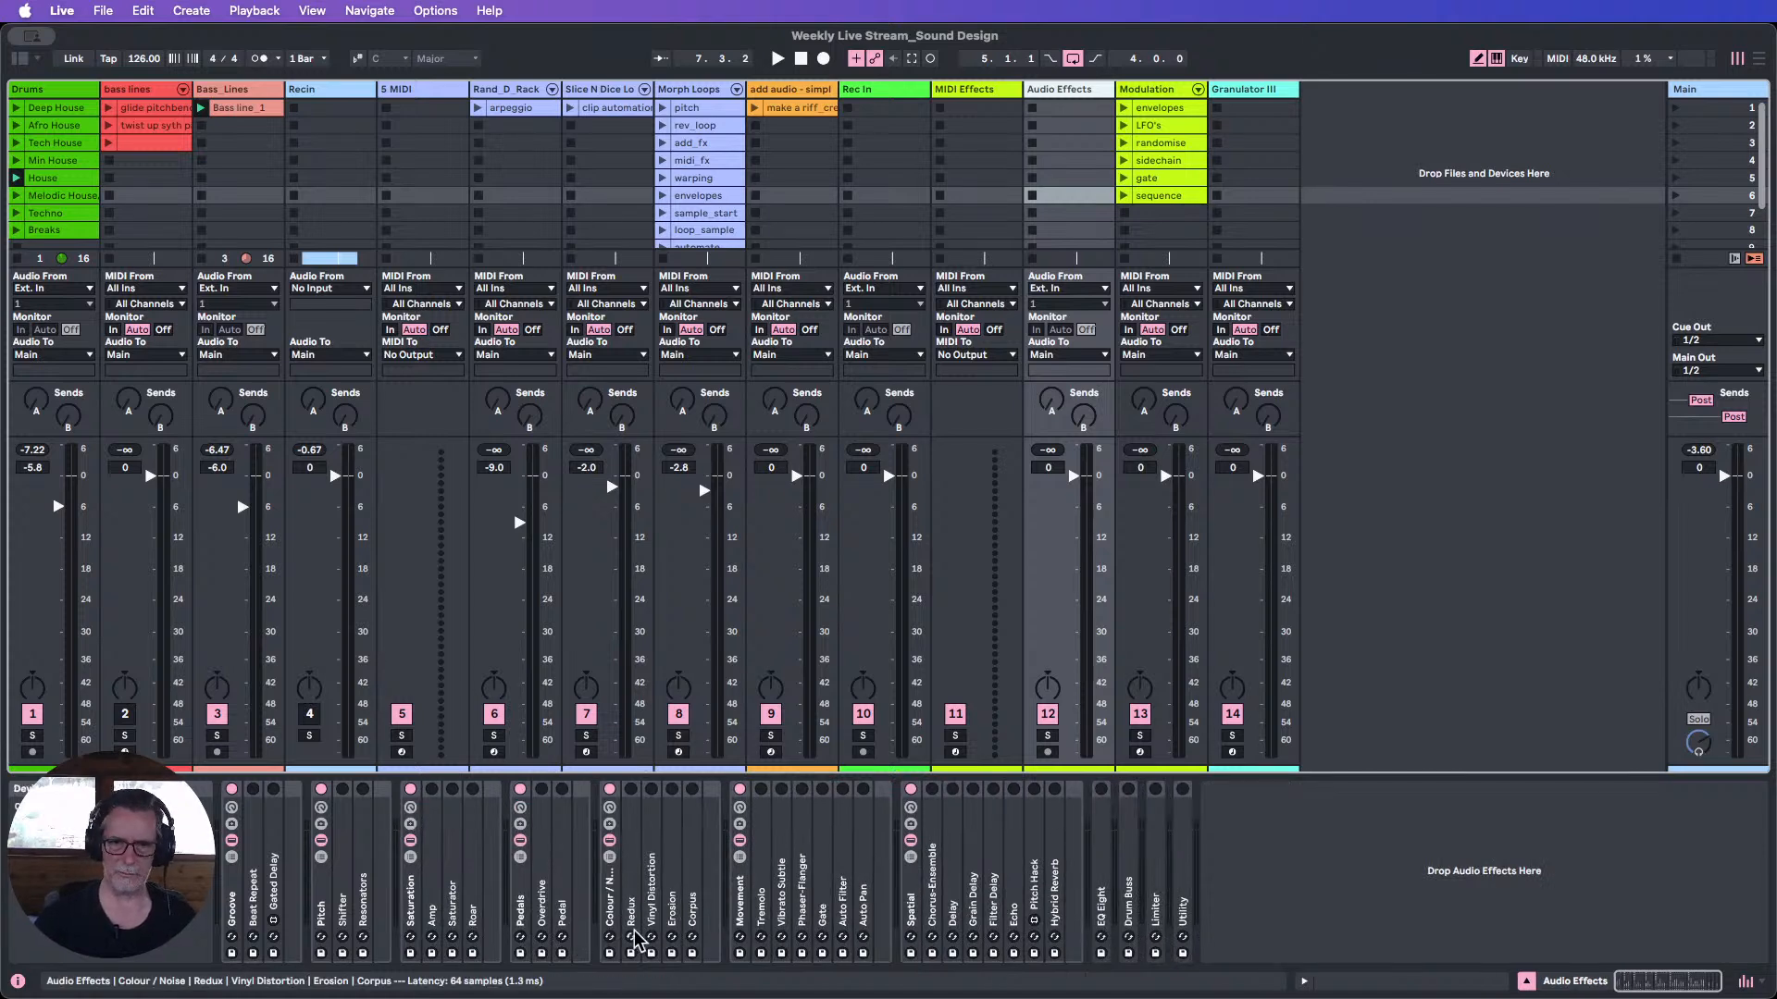
{"action": "left_click", "coordinate": [609, 911]}
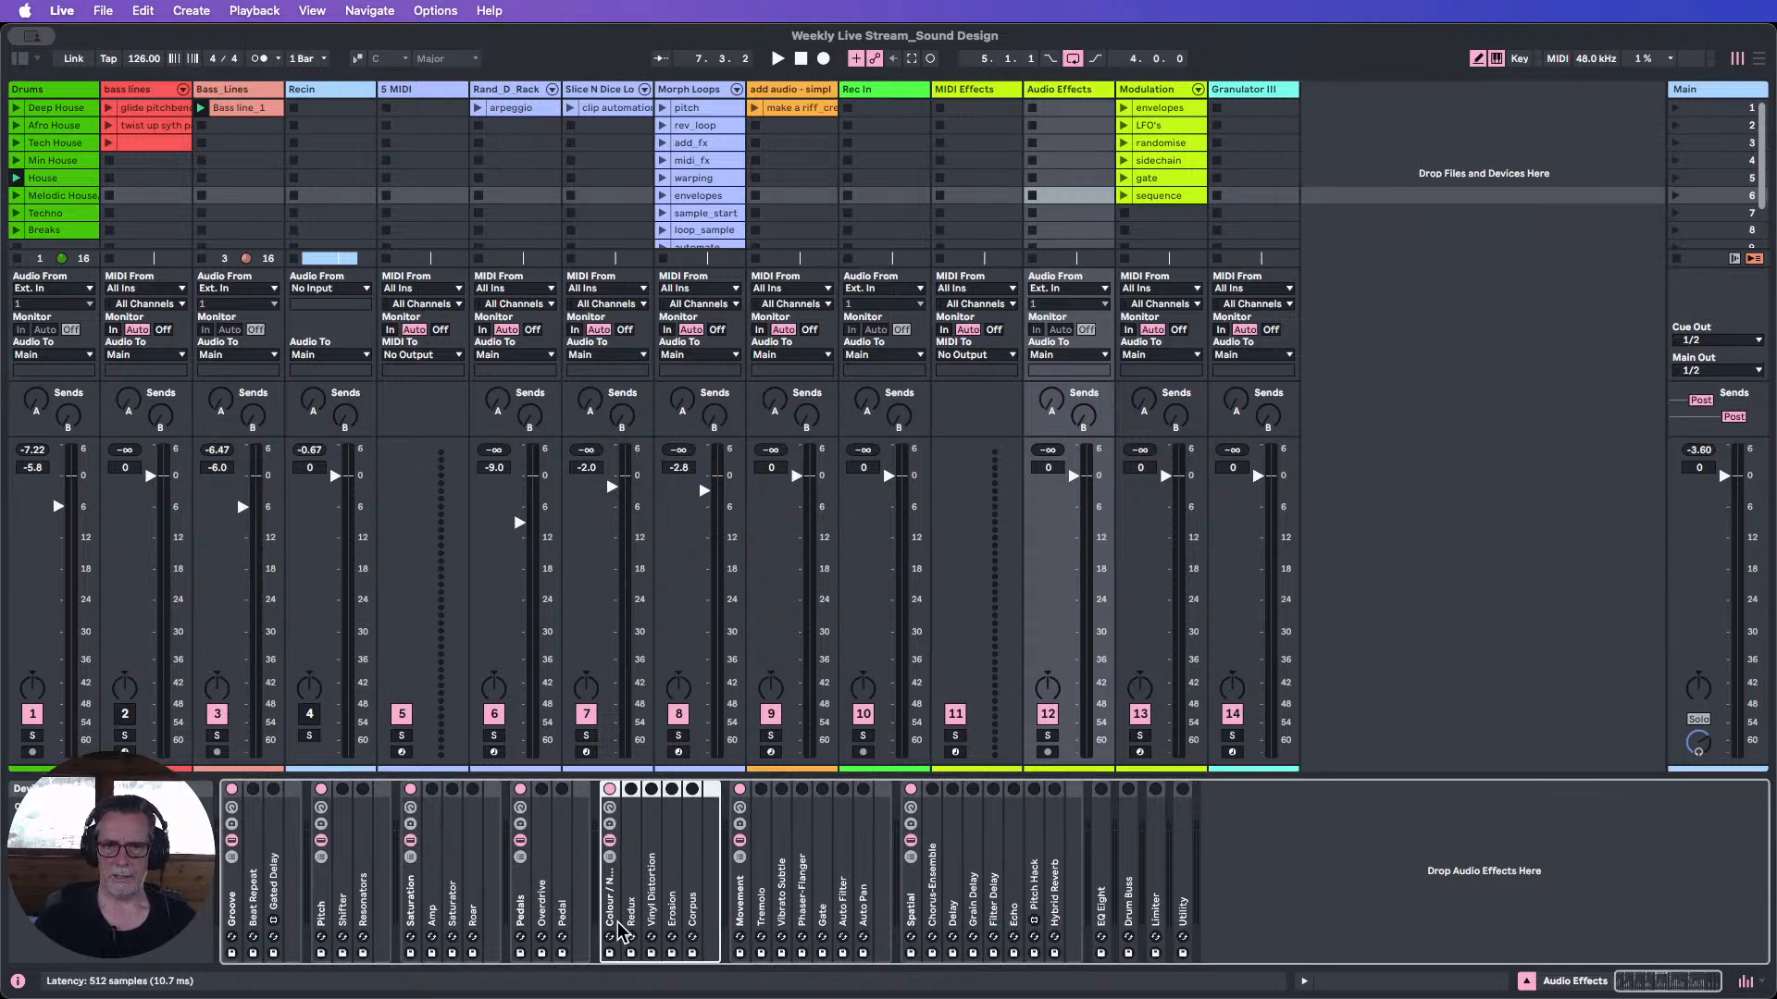
With the Bass_Lines track selected, view the Audio Effects category in the browser, and hide the browser again.
{"action": "left_click", "coordinate": [227, 90]}
{"action": "left_click", "coordinate": [18, 62]}
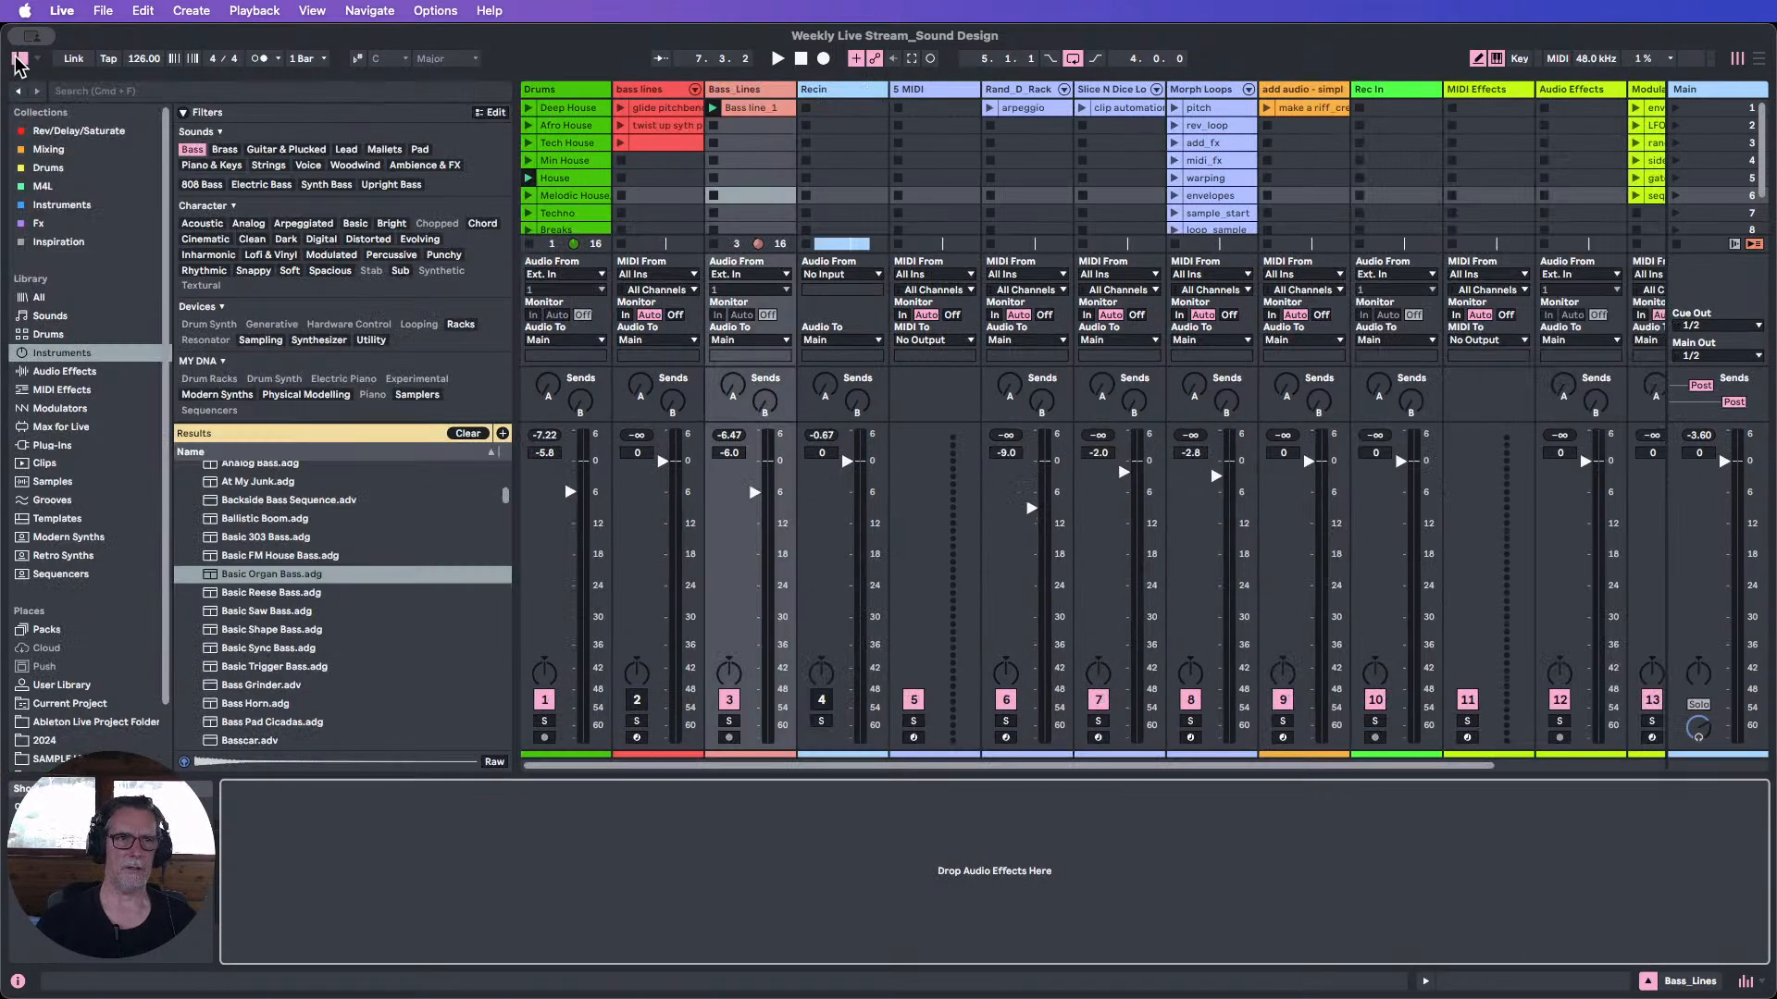
{"action": "left_click", "coordinate": [74, 371]}
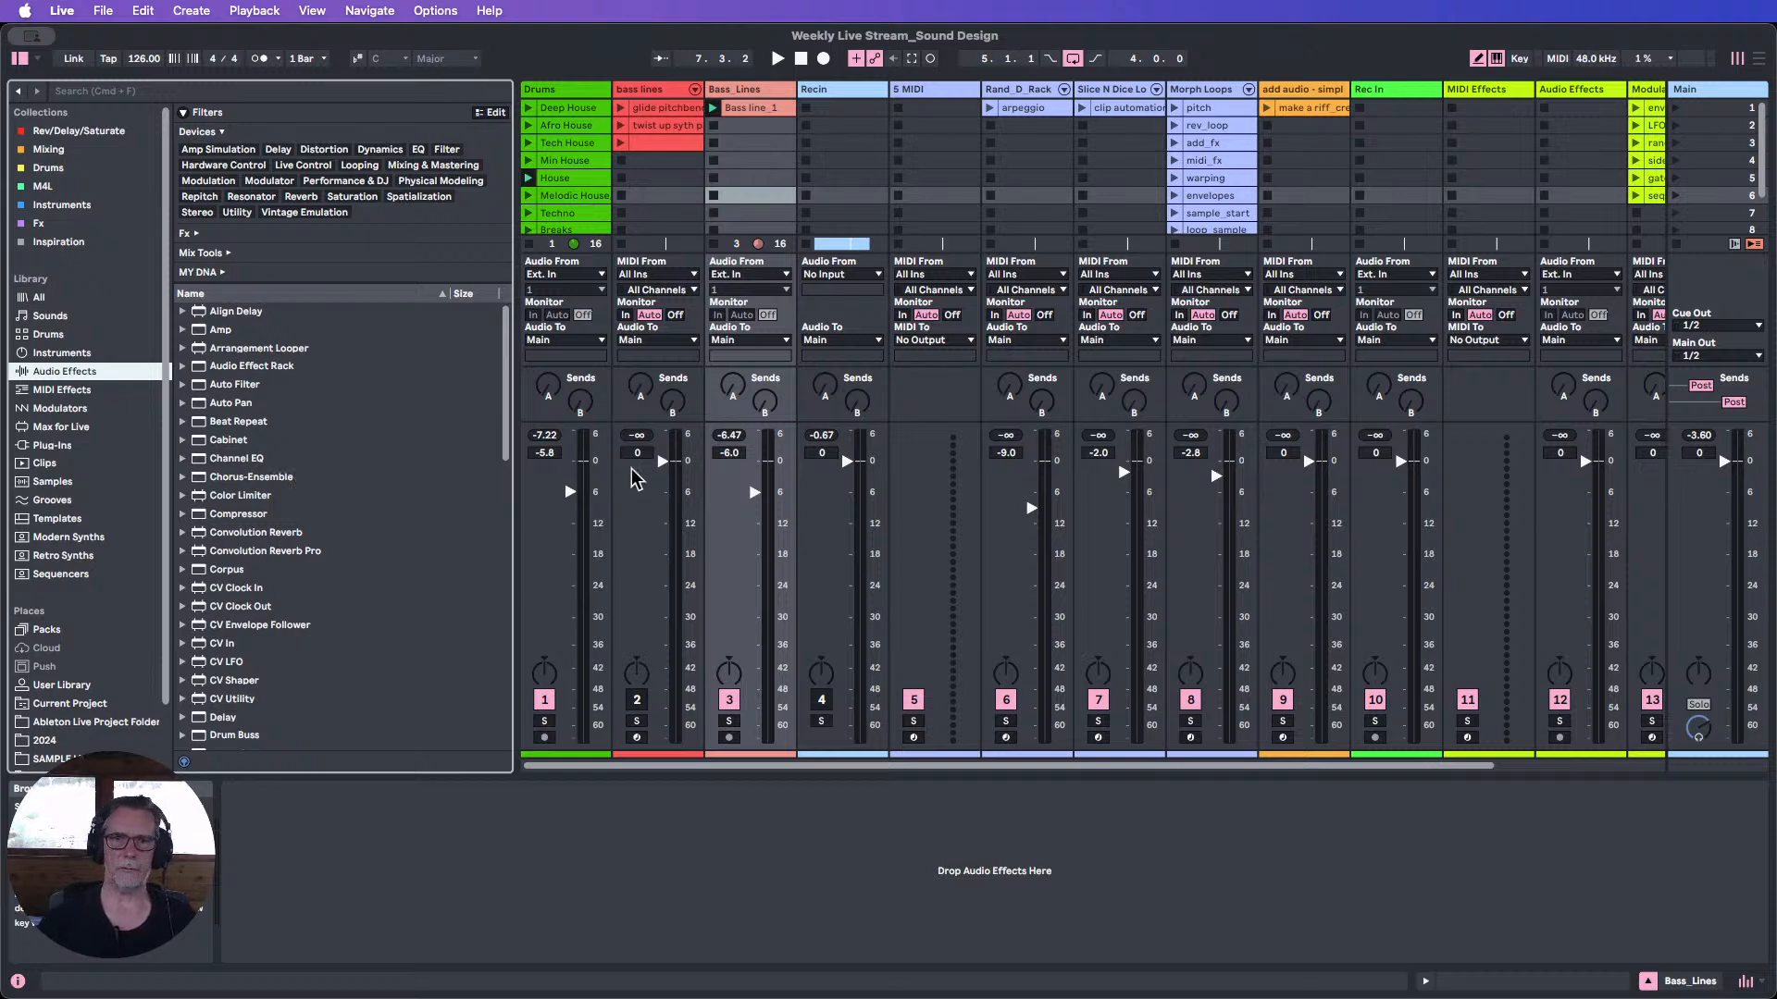
{"action": "left_click", "coordinate": [19, 61]}
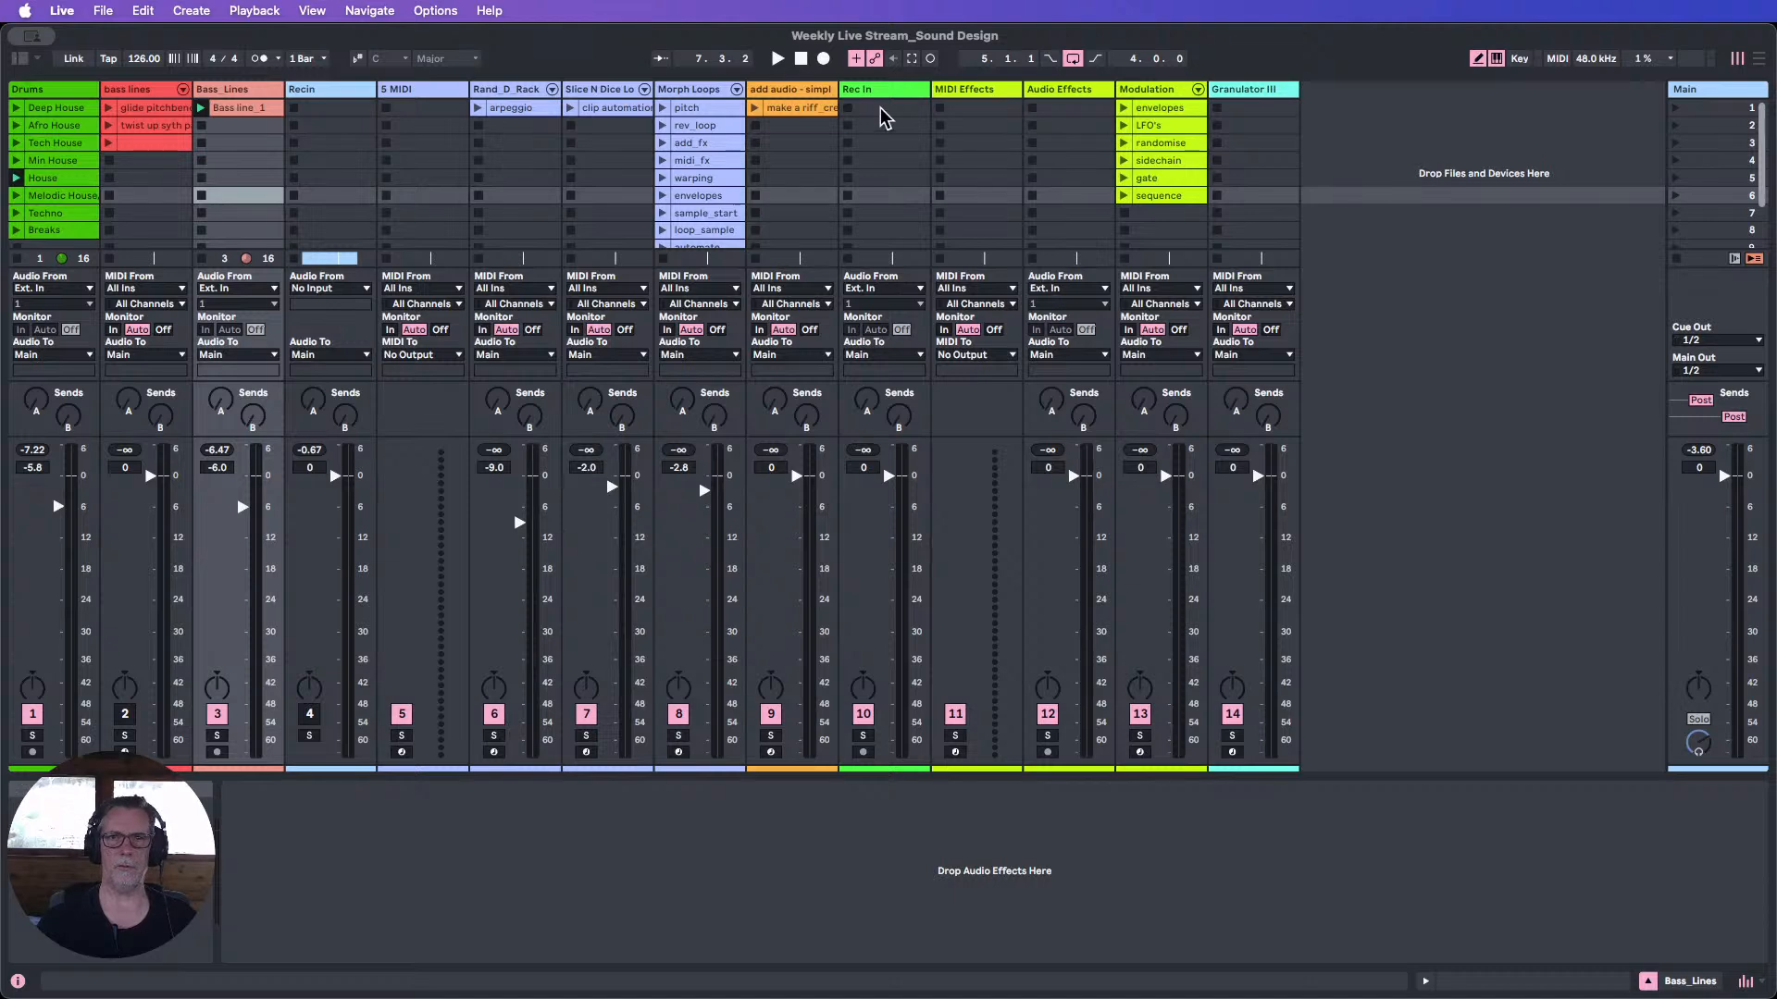
Copy the Saturation rack from the Audio Effects track onto the Bass_Lines track.
{"action": "left_click", "coordinate": [1044, 89]}
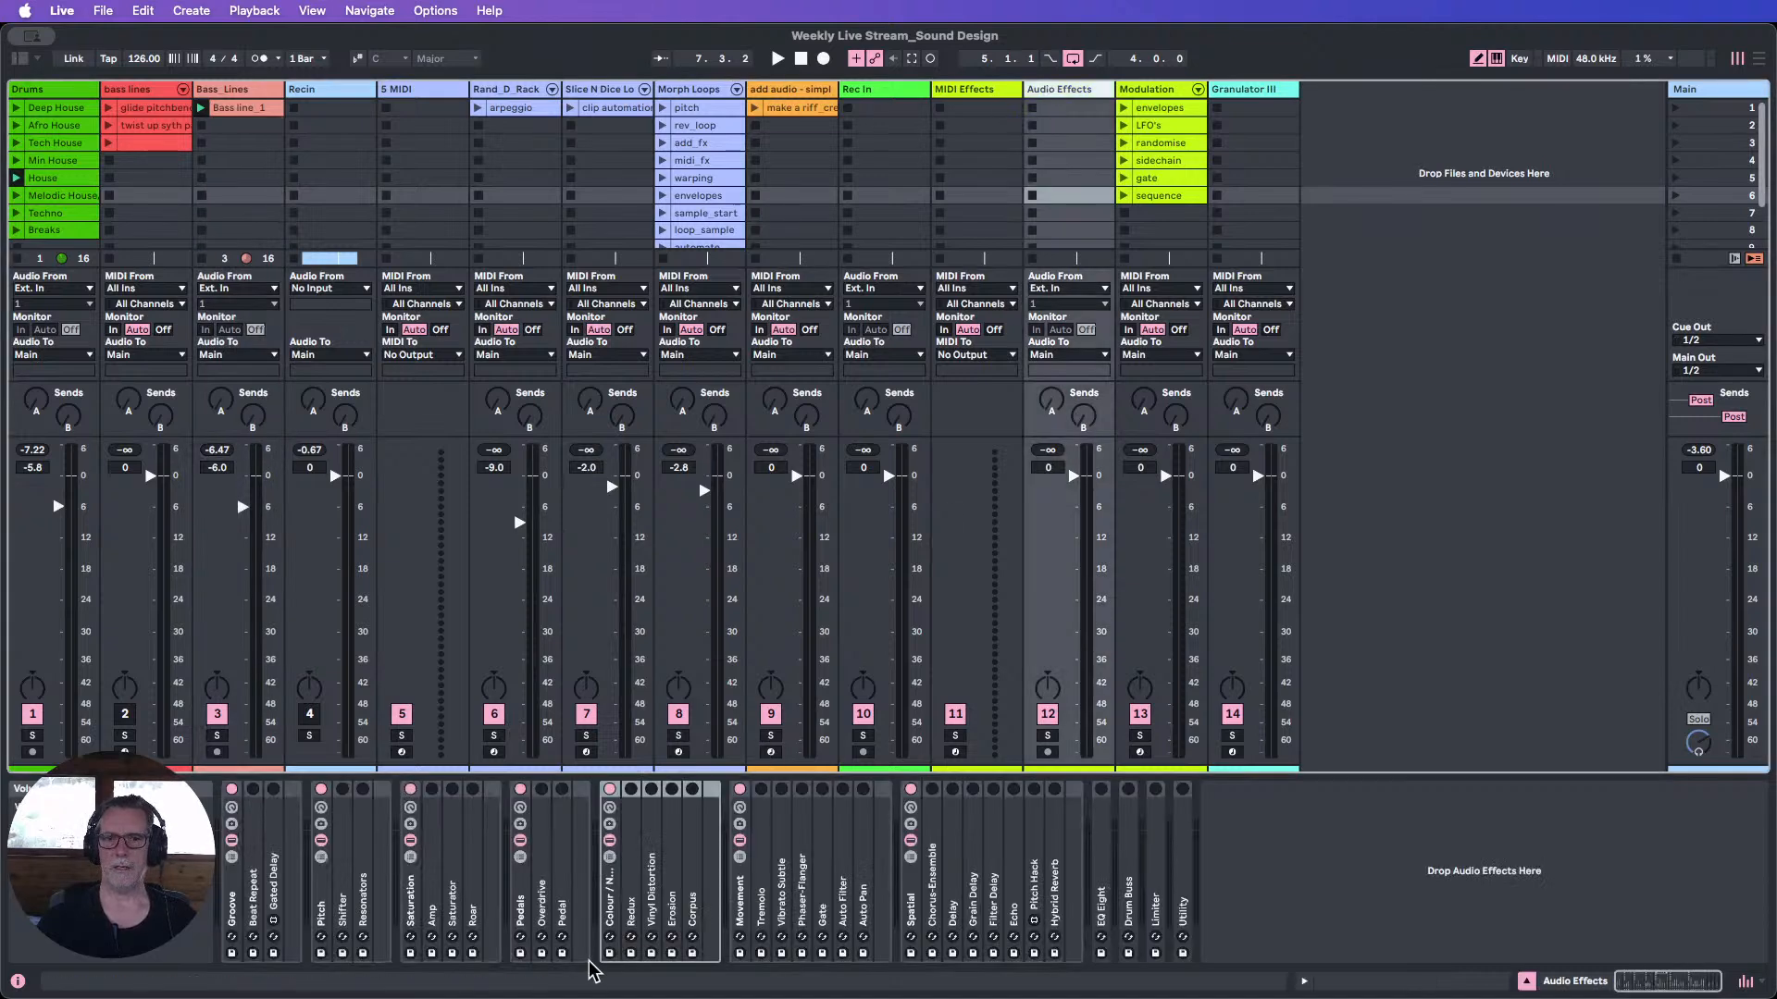
{"action": "left_click", "coordinate": [609, 894]}
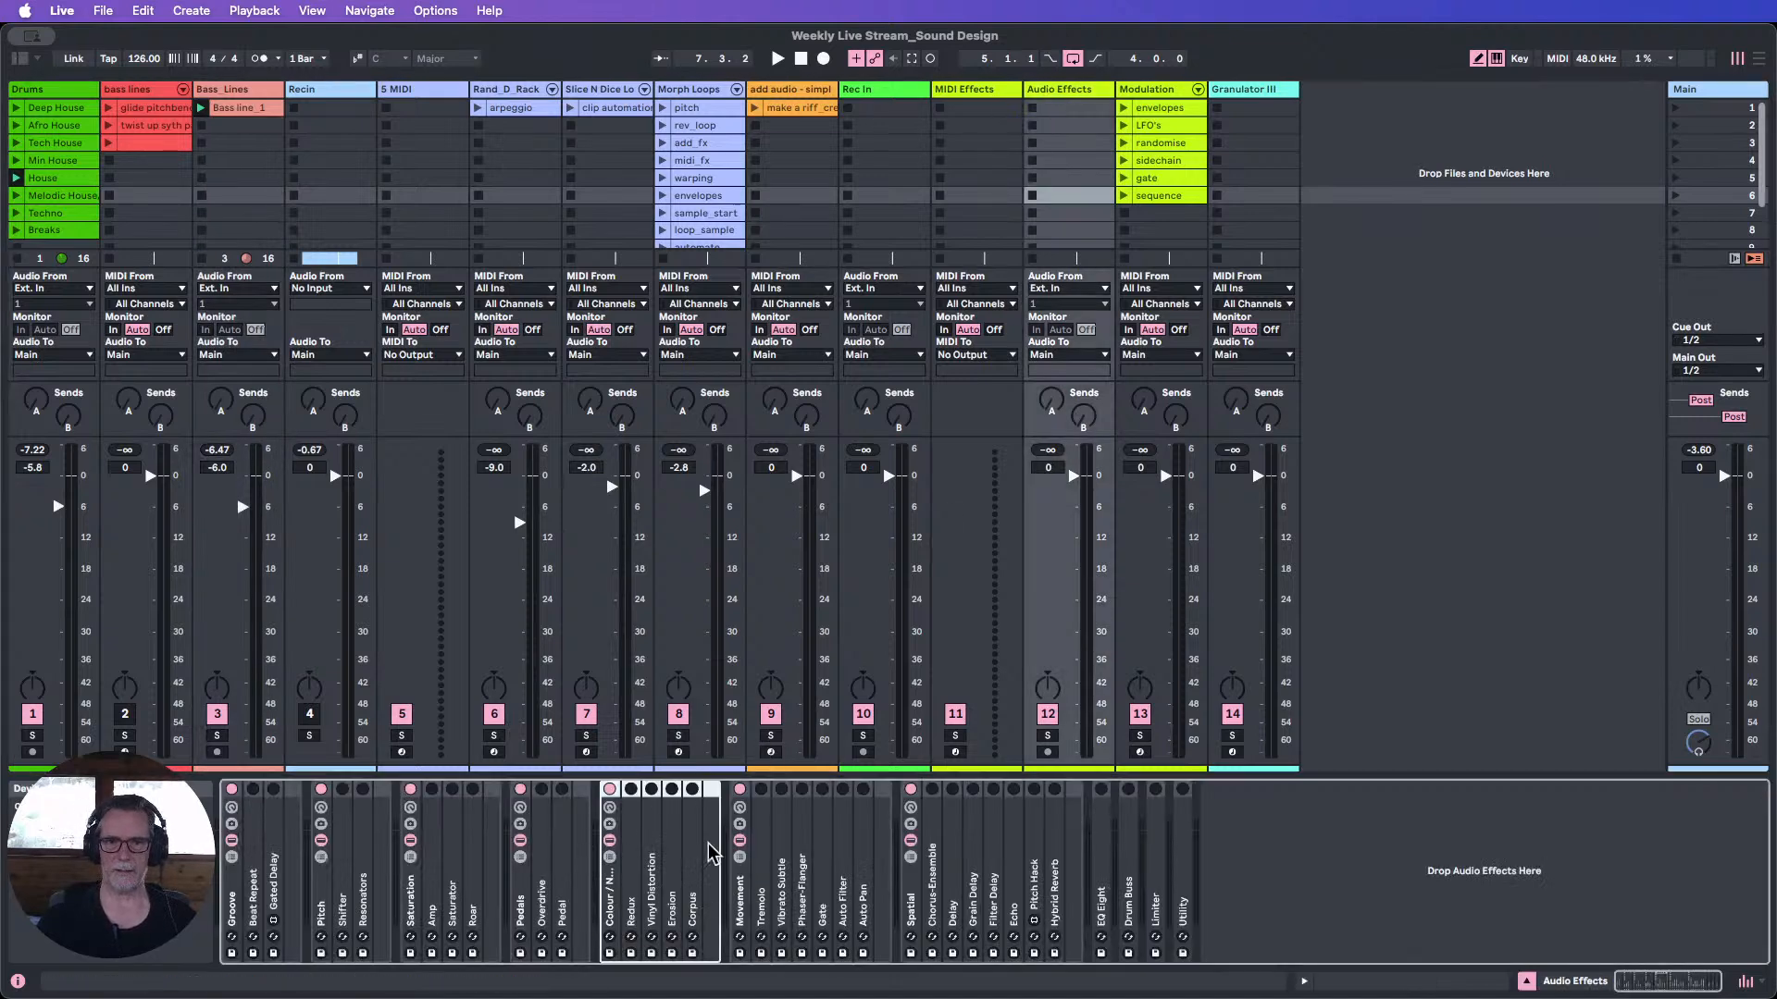
{"action": "left_click", "coordinate": [414, 912]}
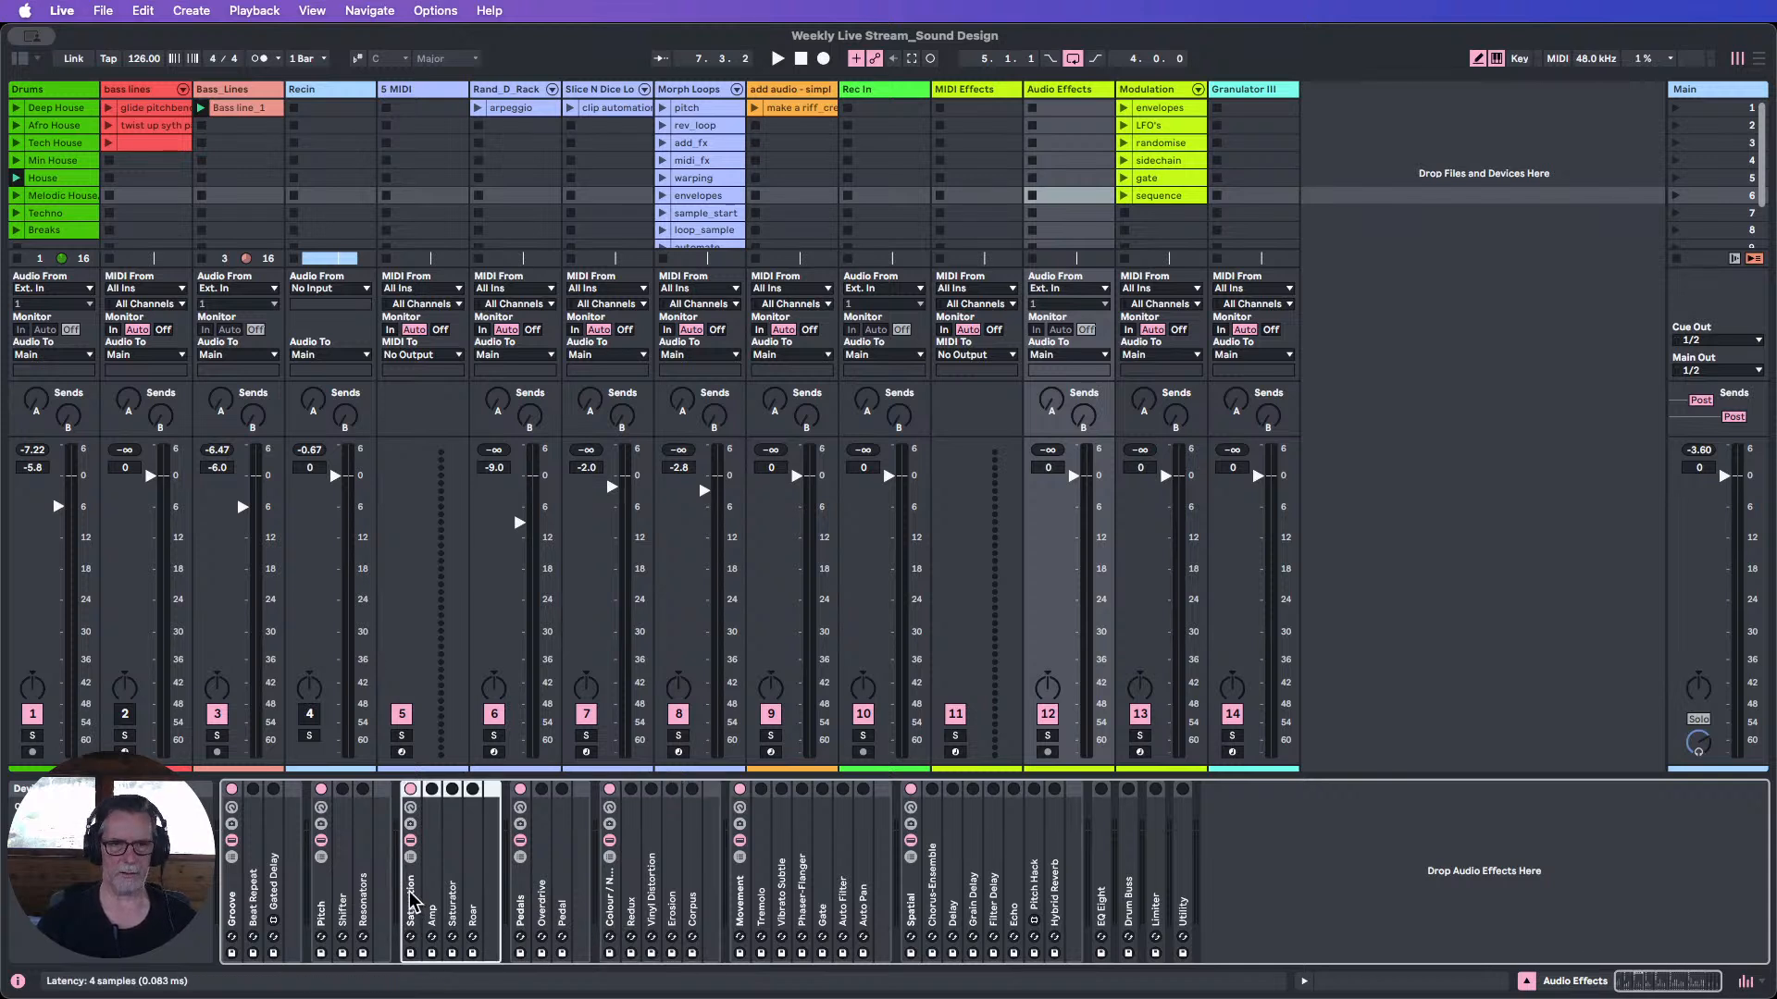
{"action": "left_click_drag", "start_coordinate": [414, 902], "coordinate": [418, 898]}
{"action": "left_click_drag", "start_coordinate": [418, 897], "coordinate": [239, 155]}
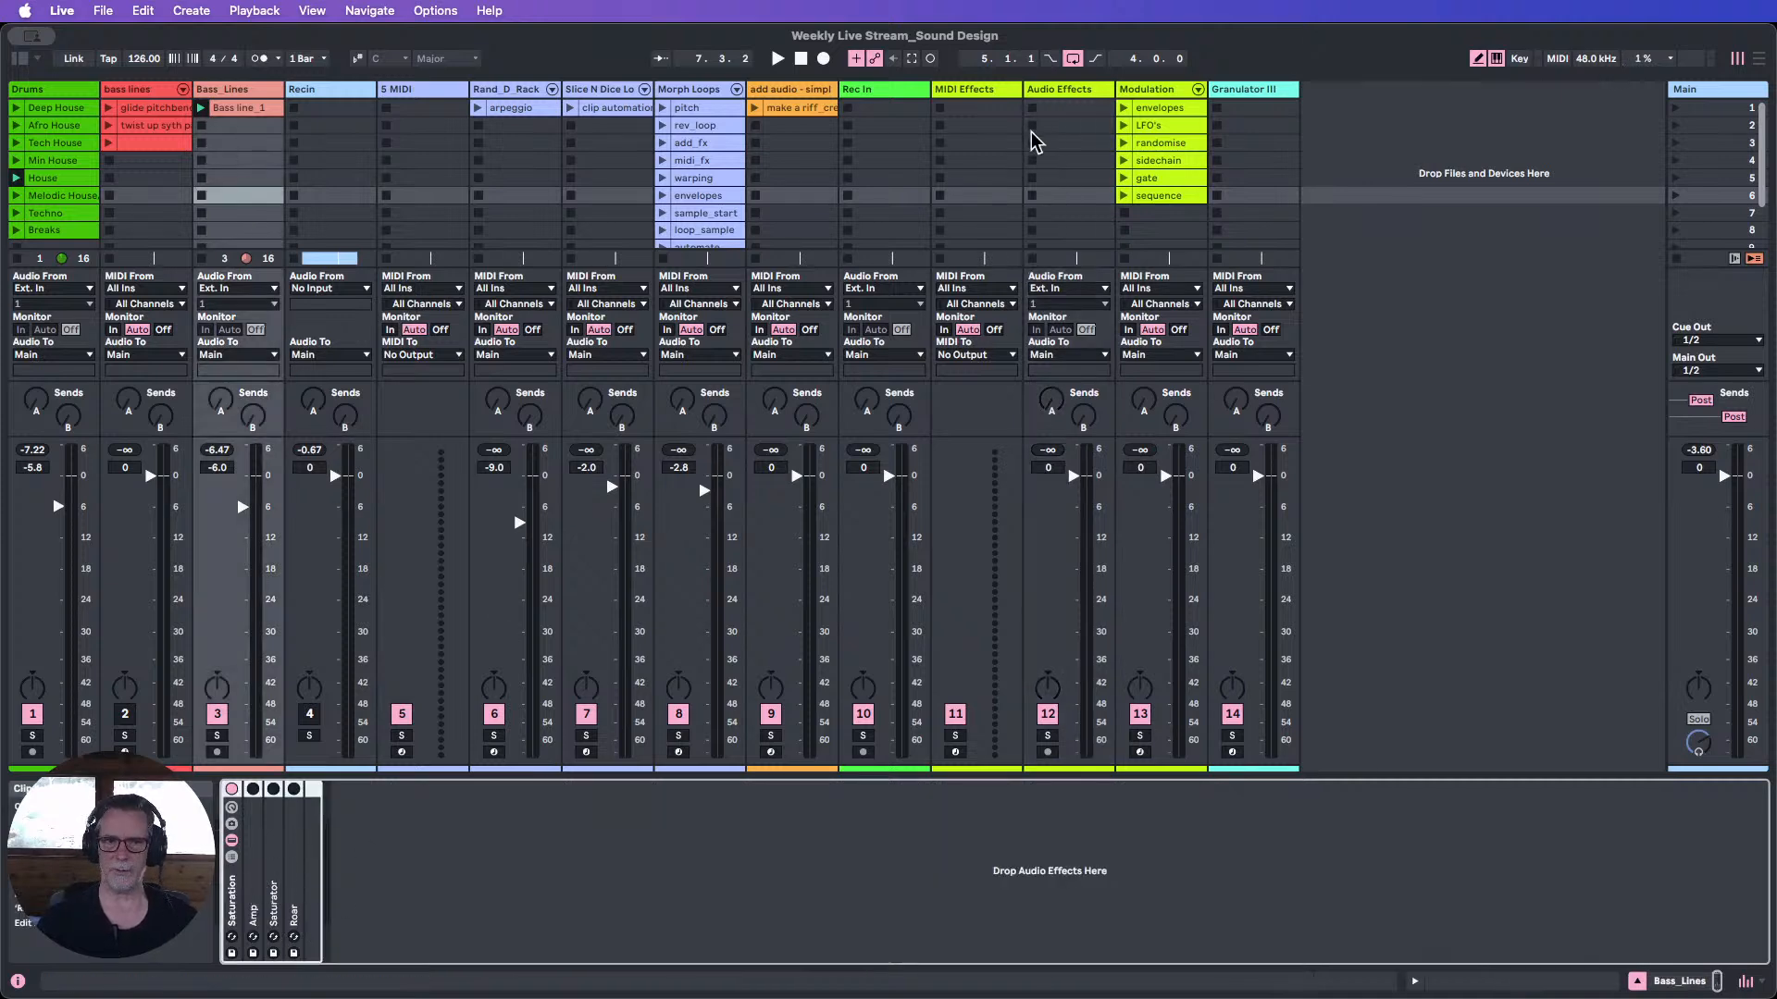
Duplicate the Audio Effects track and colour the copy light green.
{"action": "left_click", "coordinate": [1067, 93]}
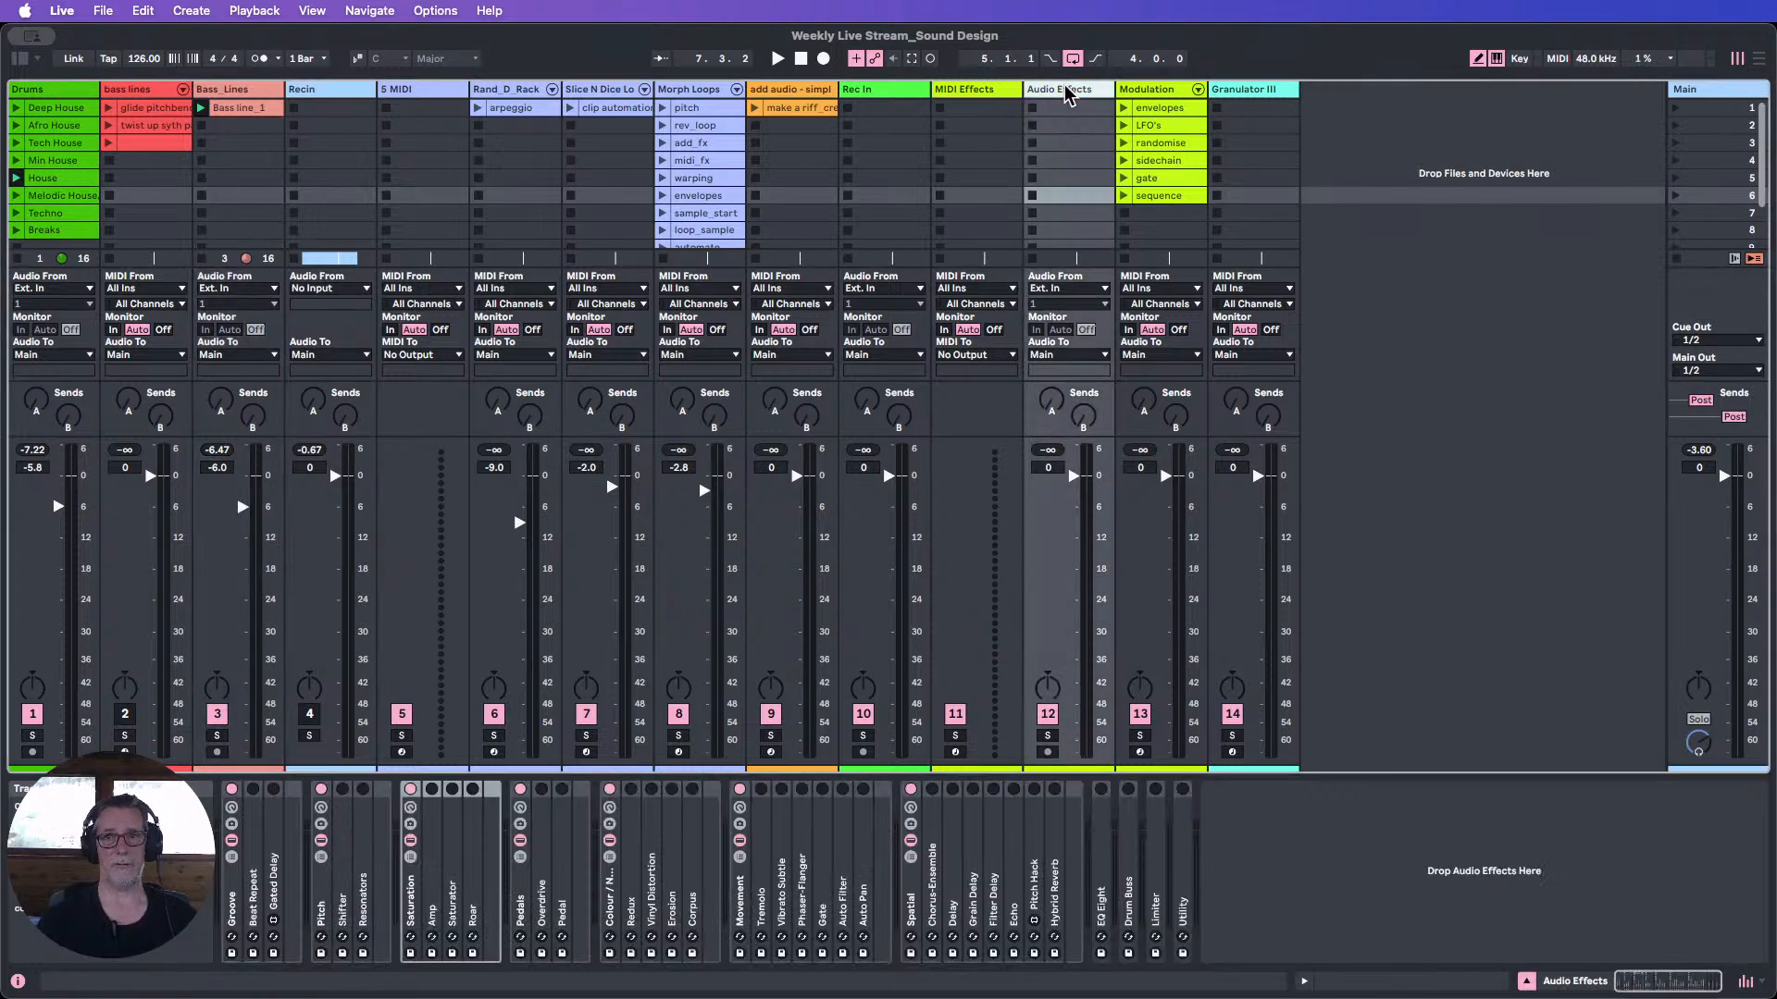
{"action": "left_click", "coordinate": [229, 898]}
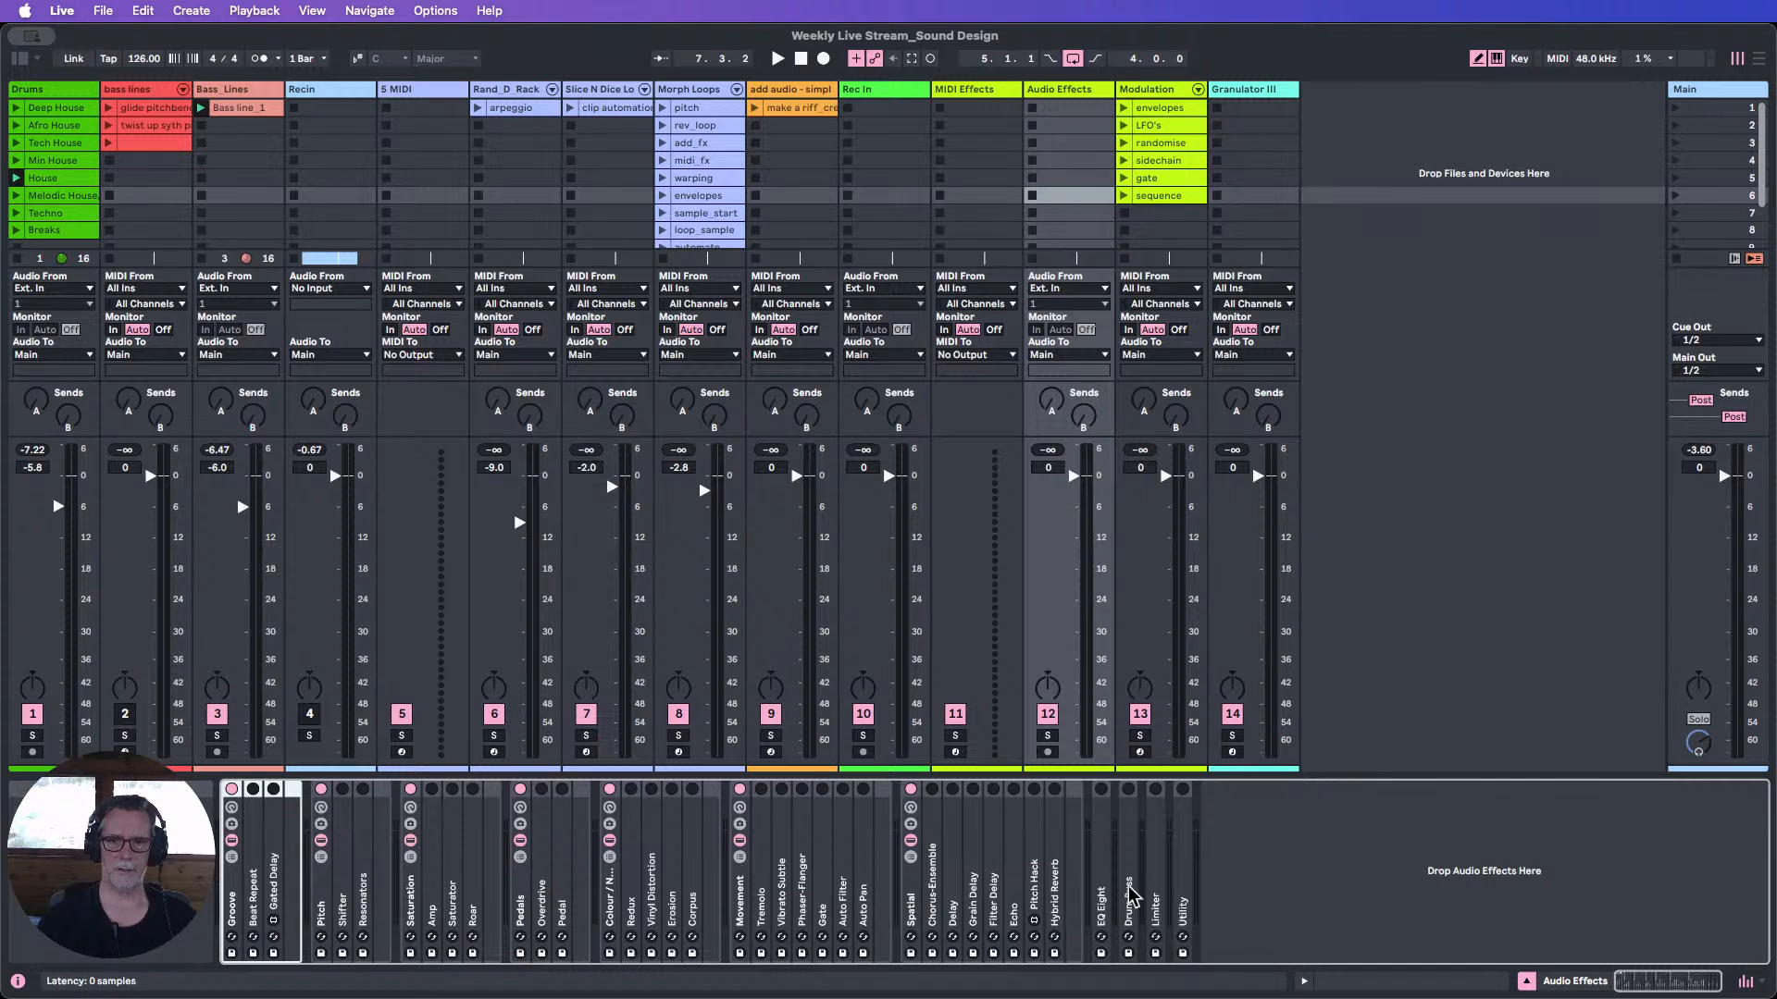
{"action": "left_click", "coordinate": [1189, 862], "text": "shift"}
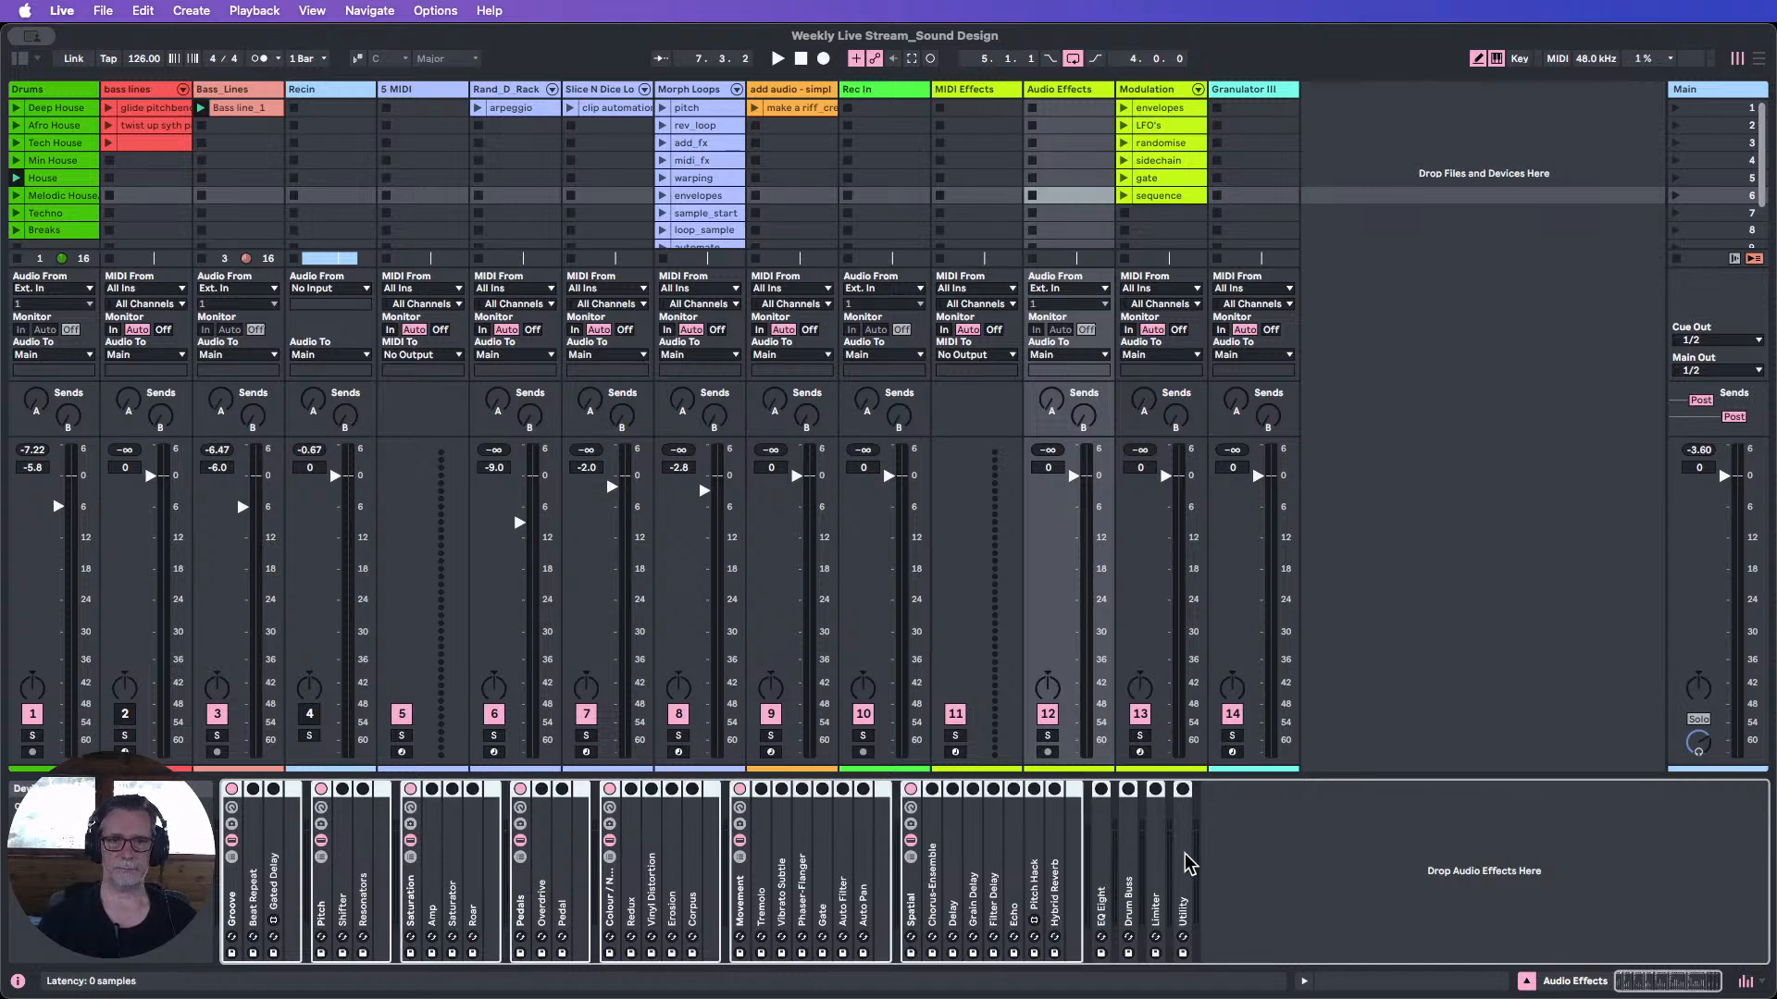
{"action": "left_click", "coordinate": [1061, 96]}
{"action": "key", "text": "super+c"}
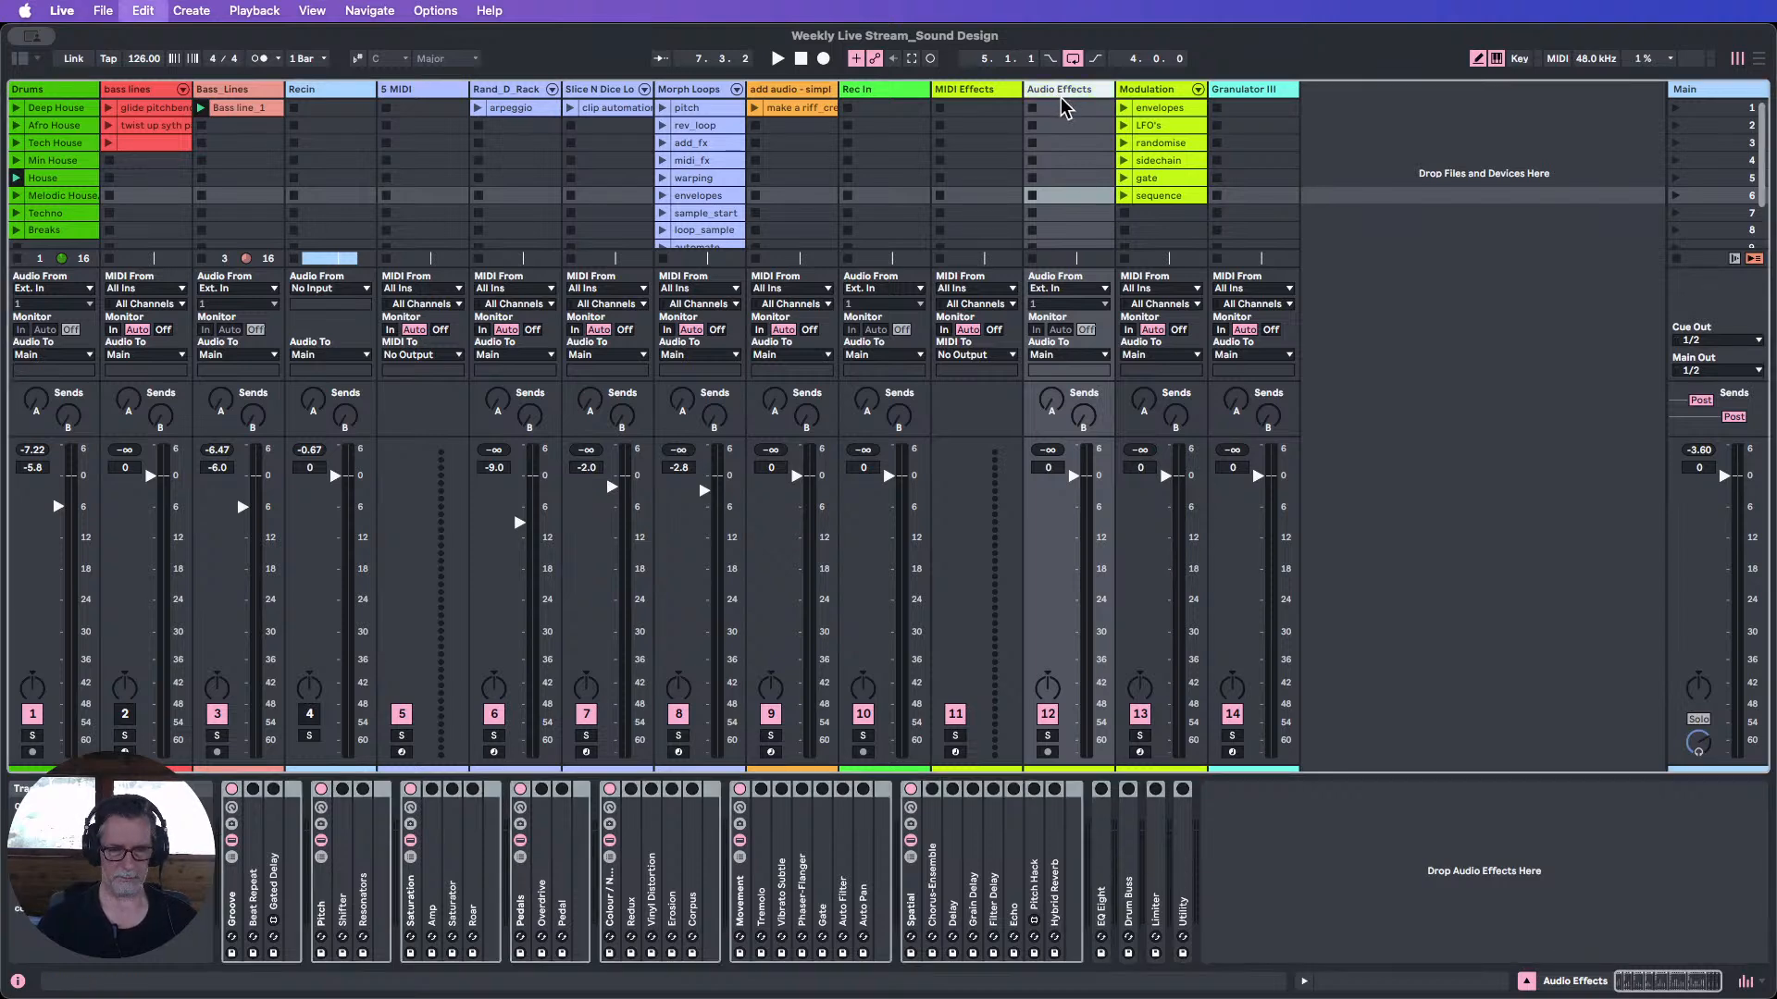
{"action": "key", "text": "super+v"}
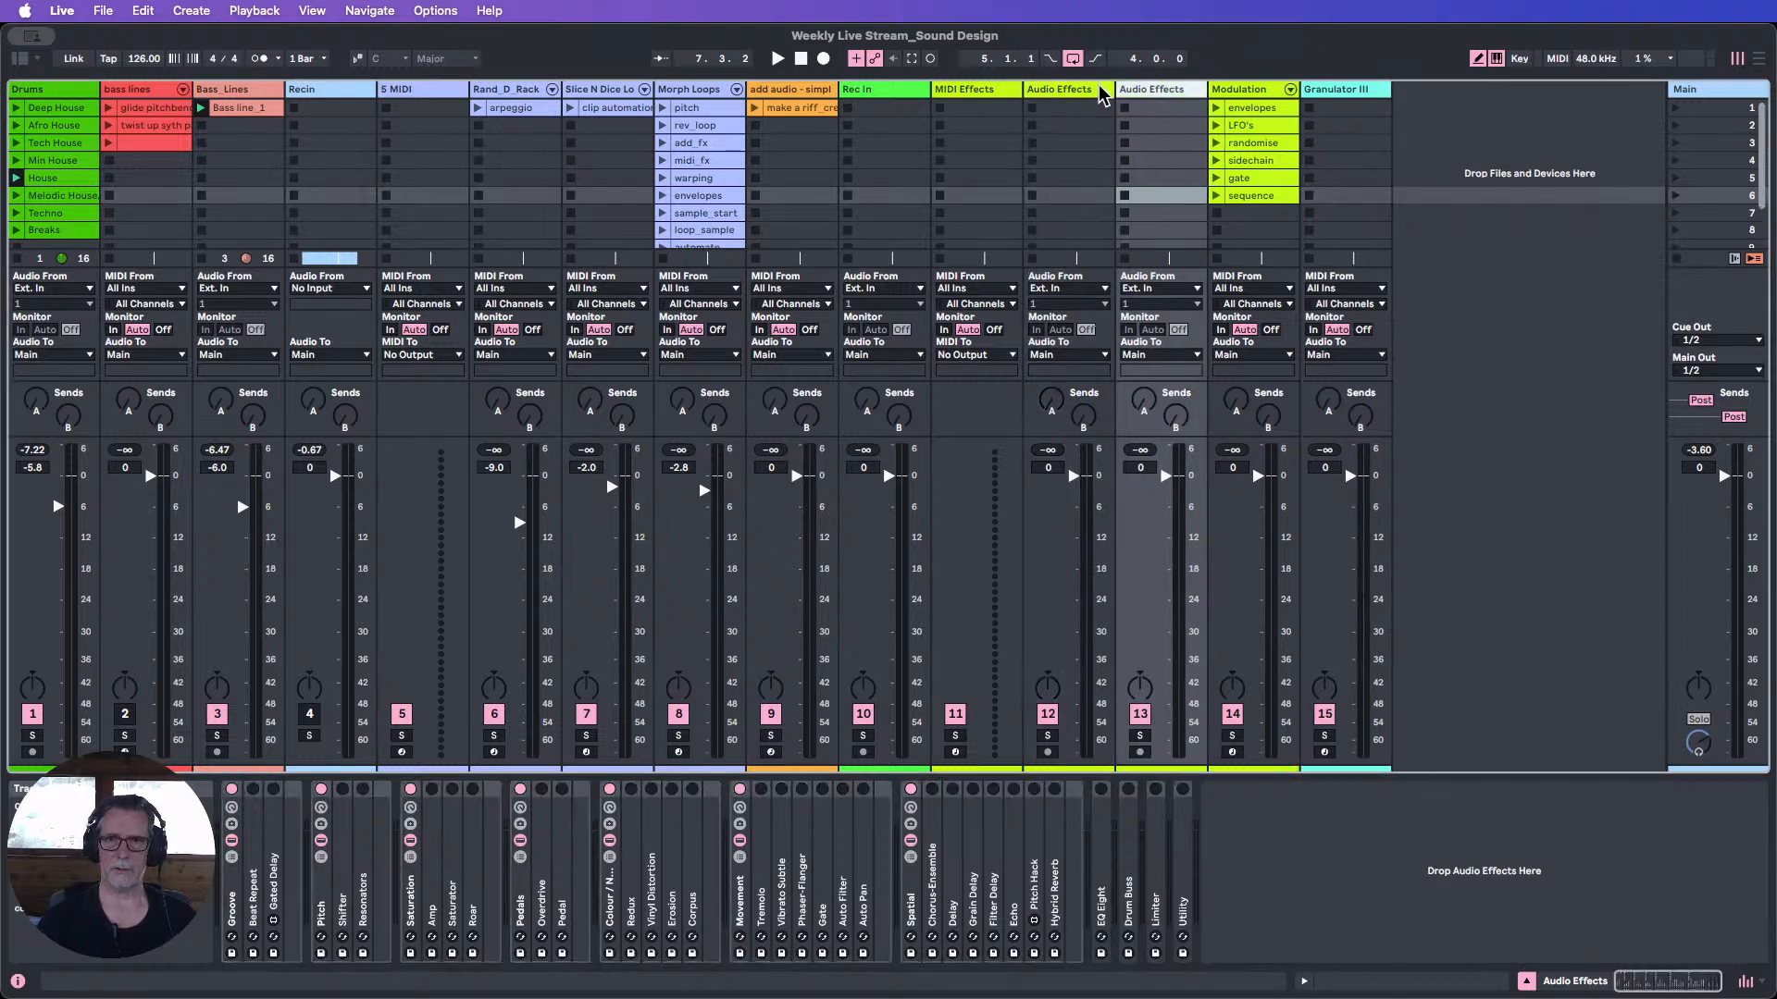
{"action": "right_click", "coordinate": [1148, 95]}
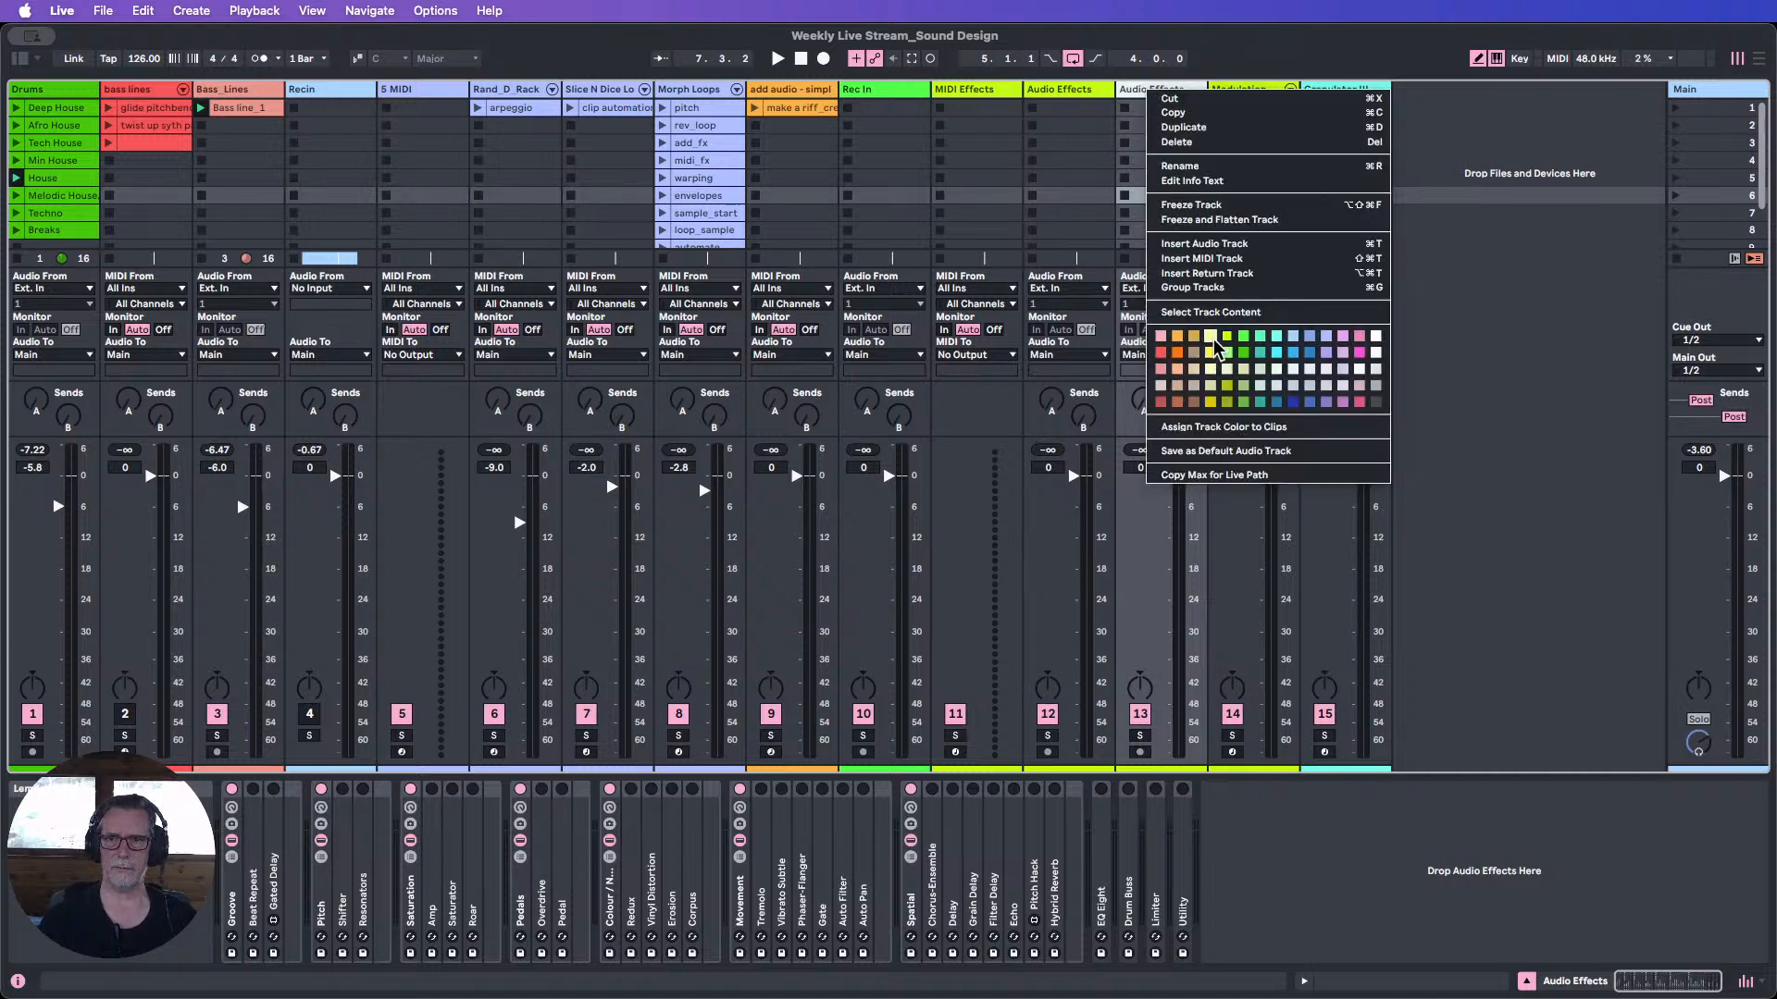
{"action": "left_click", "coordinate": [1228, 361]}
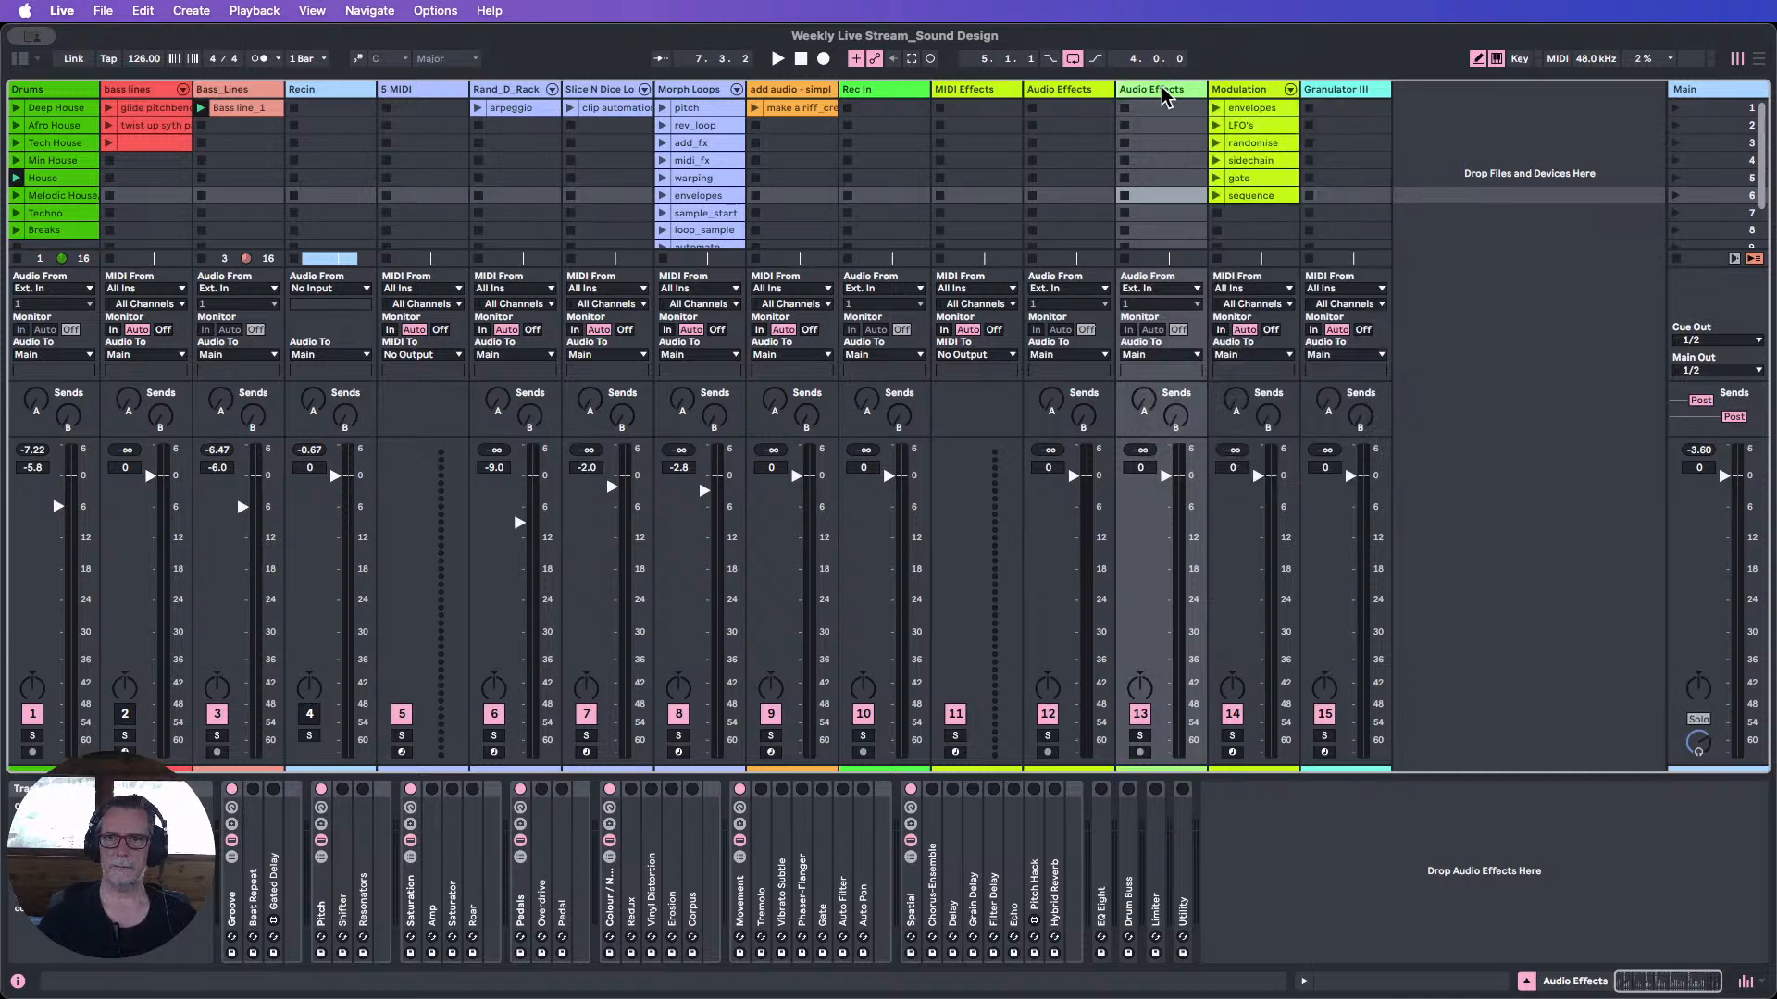
Group all devices on the light green Audio Effects track, from Groove through Utility, into one Audio Effect Rack.
{"action": "left_click", "coordinate": [241, 911]}
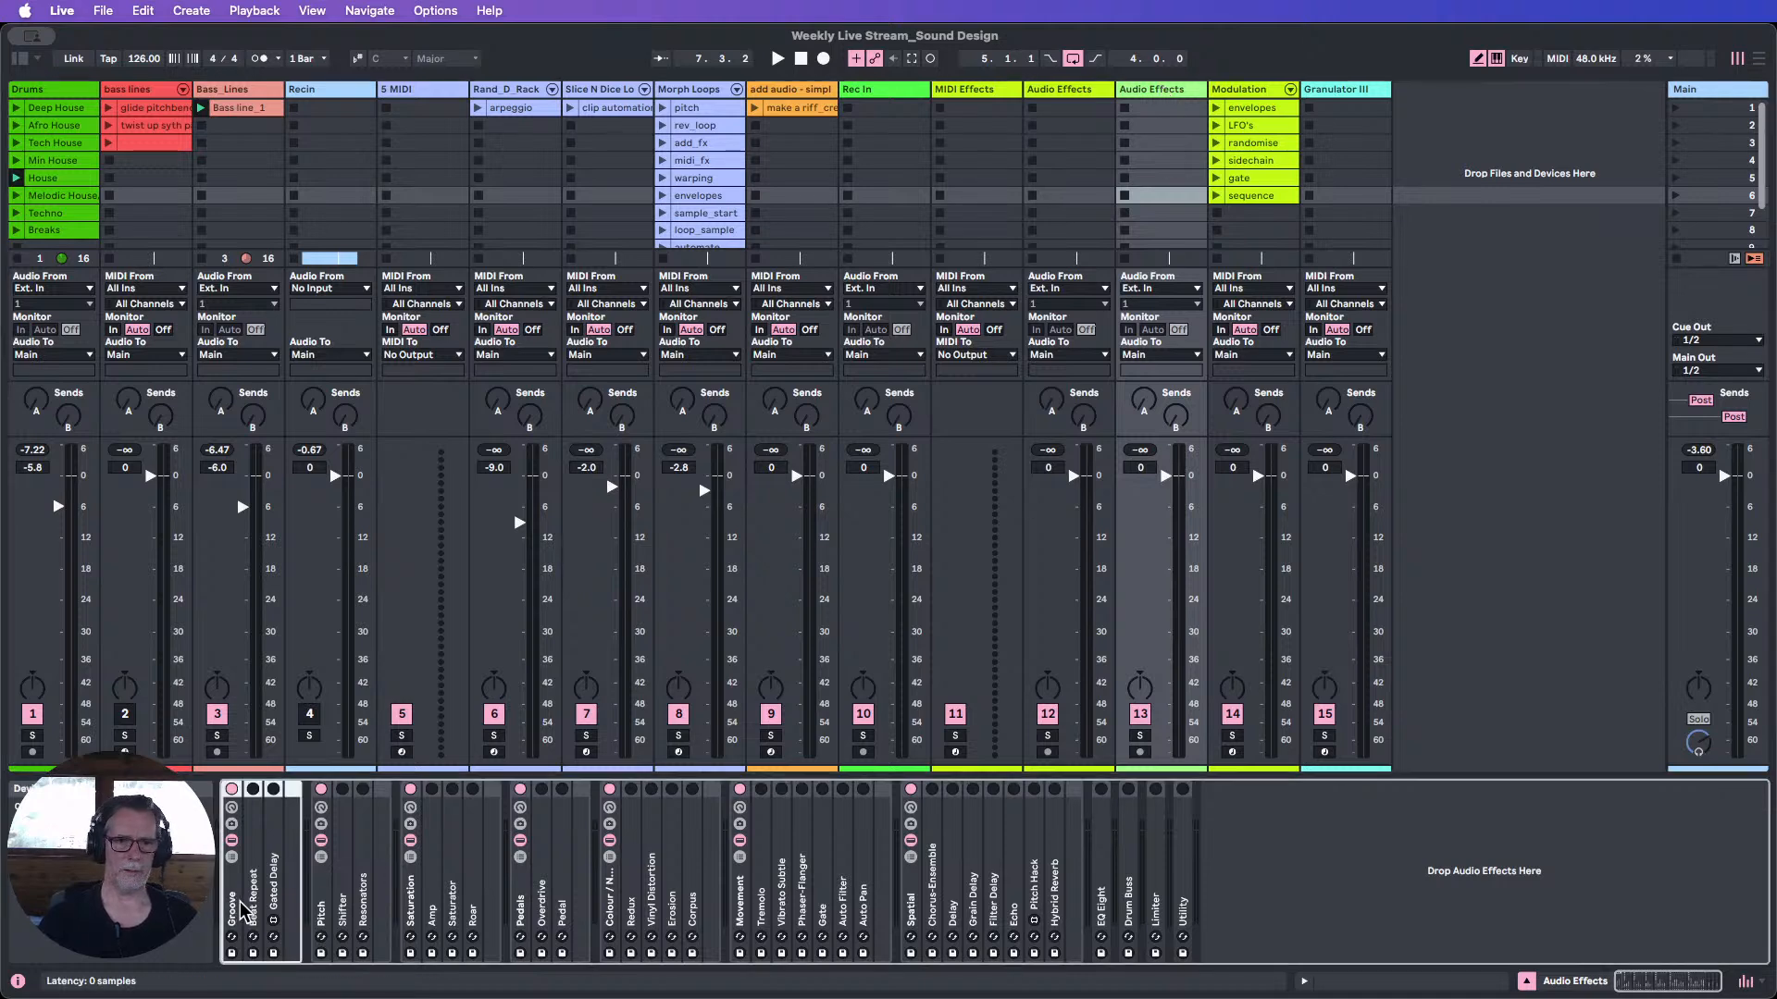
{"action": "left_click", "coordinate": [1185, 857], "text": "shift"}
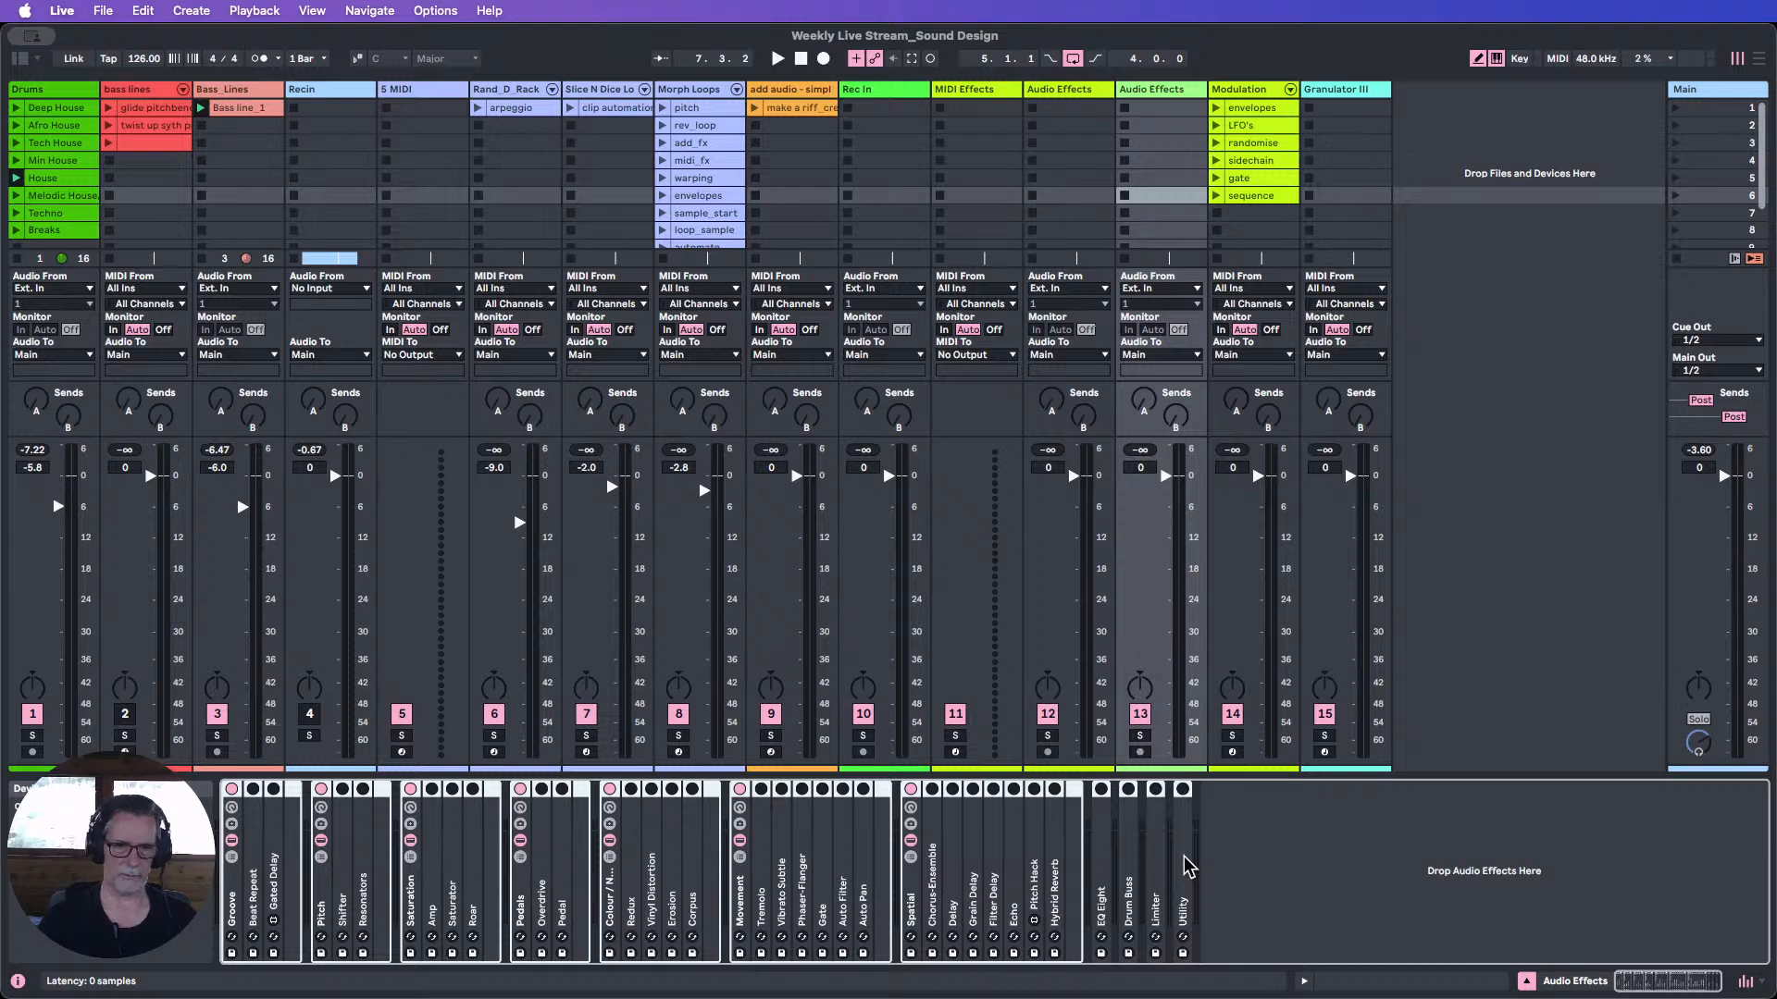
{"action": "key", "text": "super+g"}
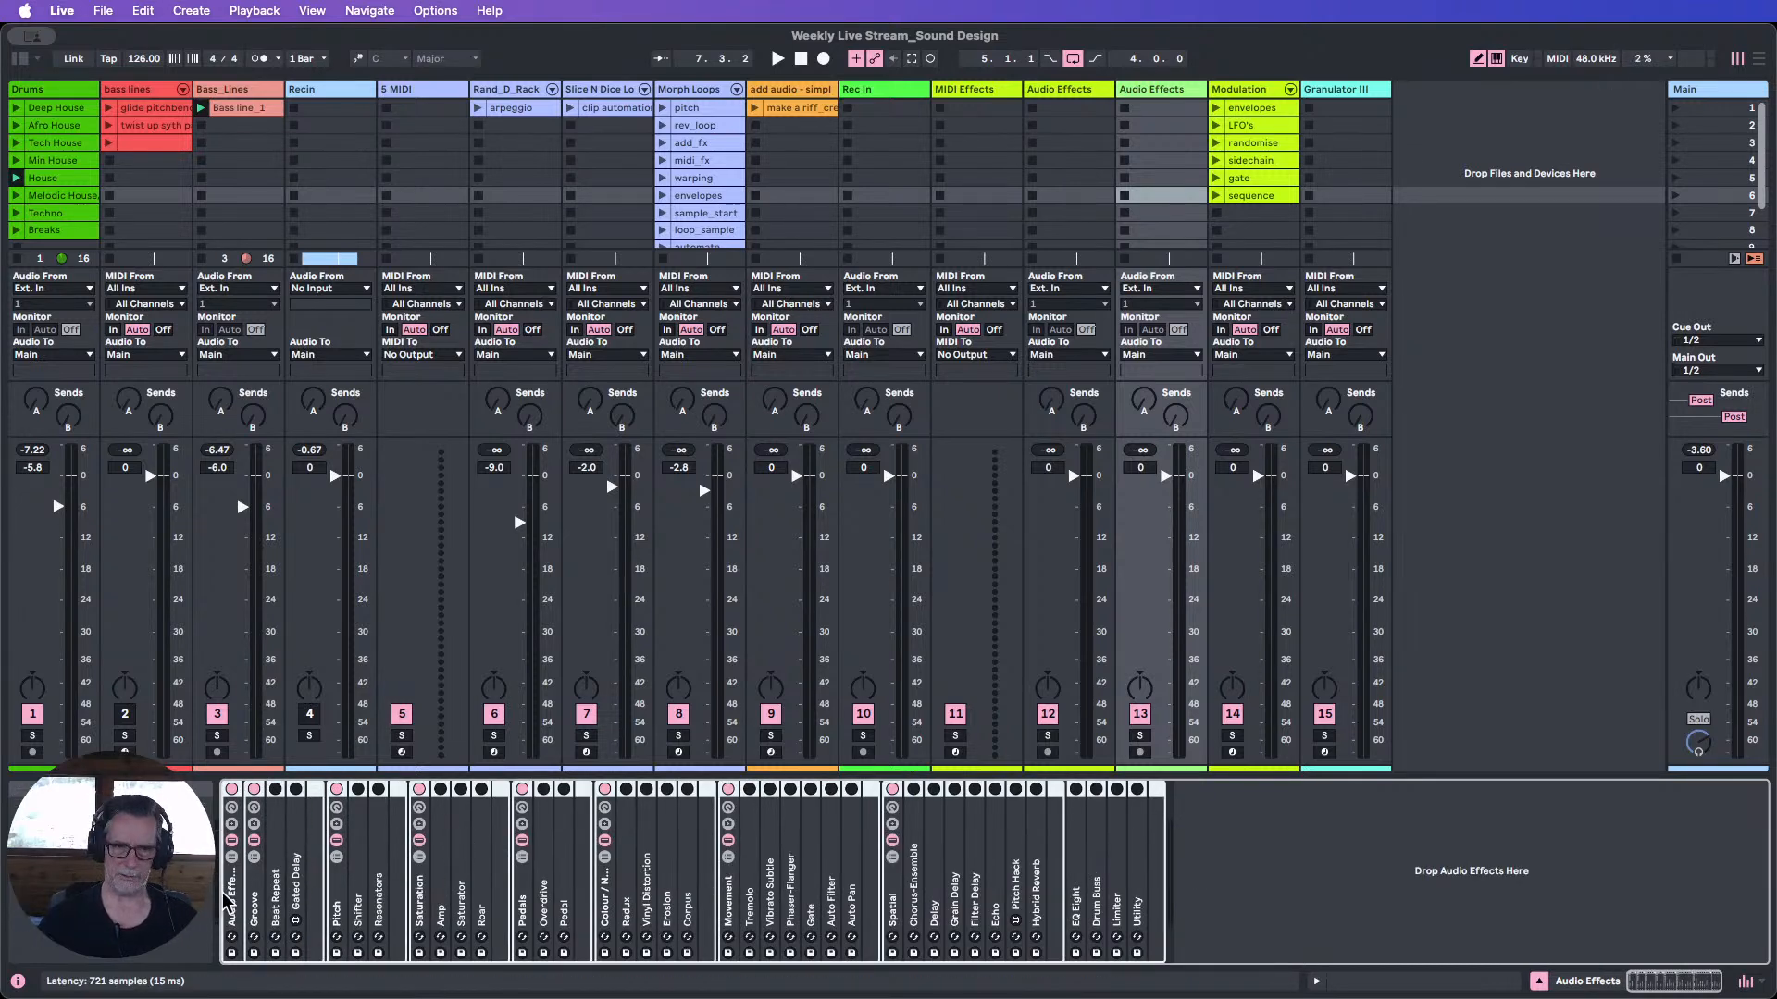
Copy the grouped Audio Effect Rack onto the Bass_Lines track and delete the standalone Saturation rack there.
{"action": "left_click", "coordinate": [220, 159]}
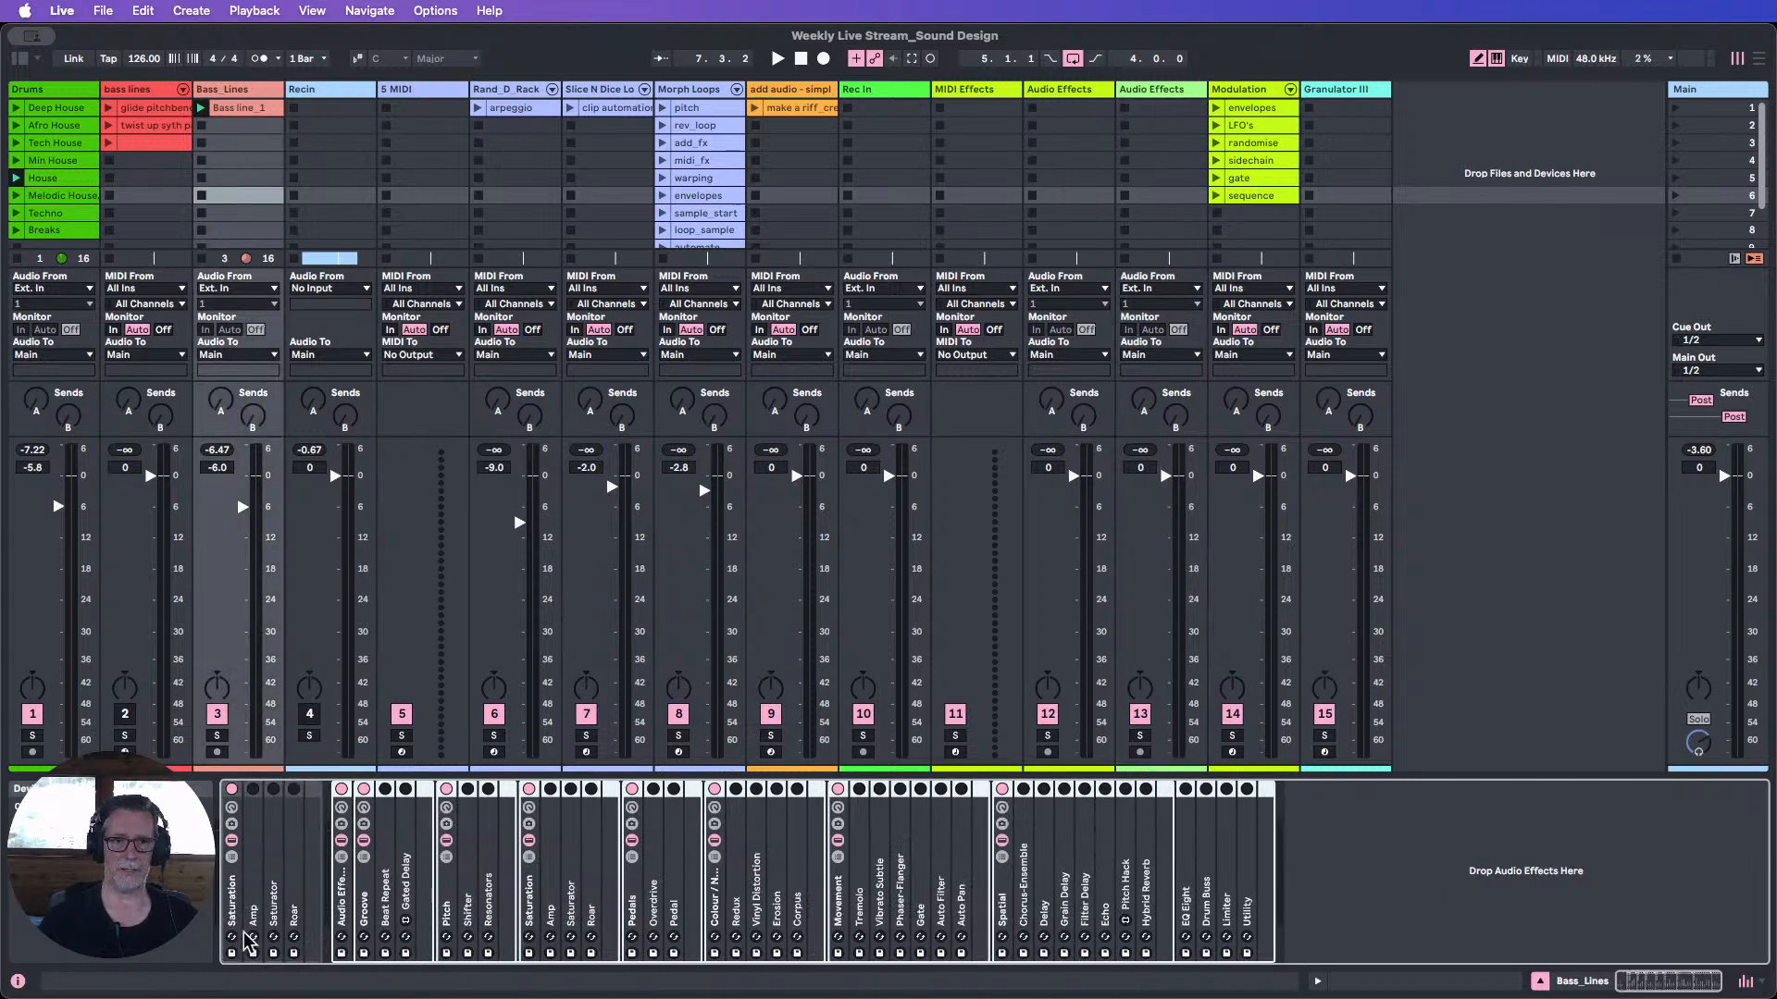
{"action": "left_click", "coordinate": [231, 902]}
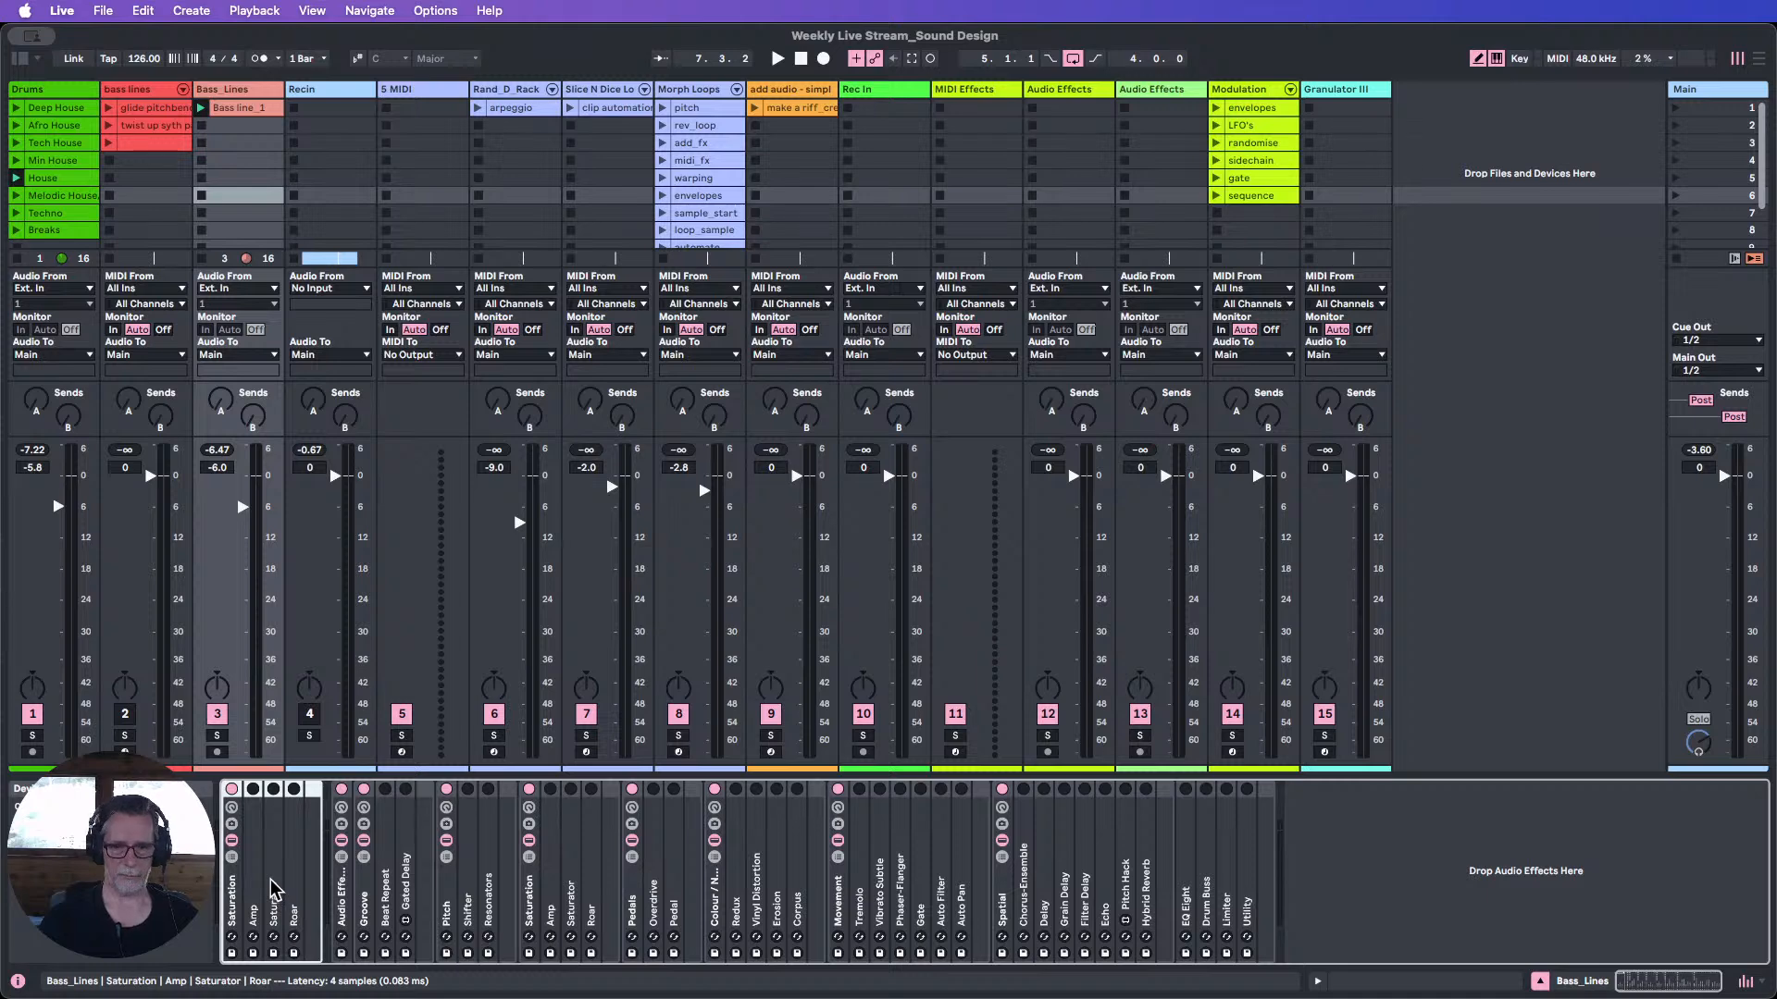
{"action": "key", "text": "Delete"}
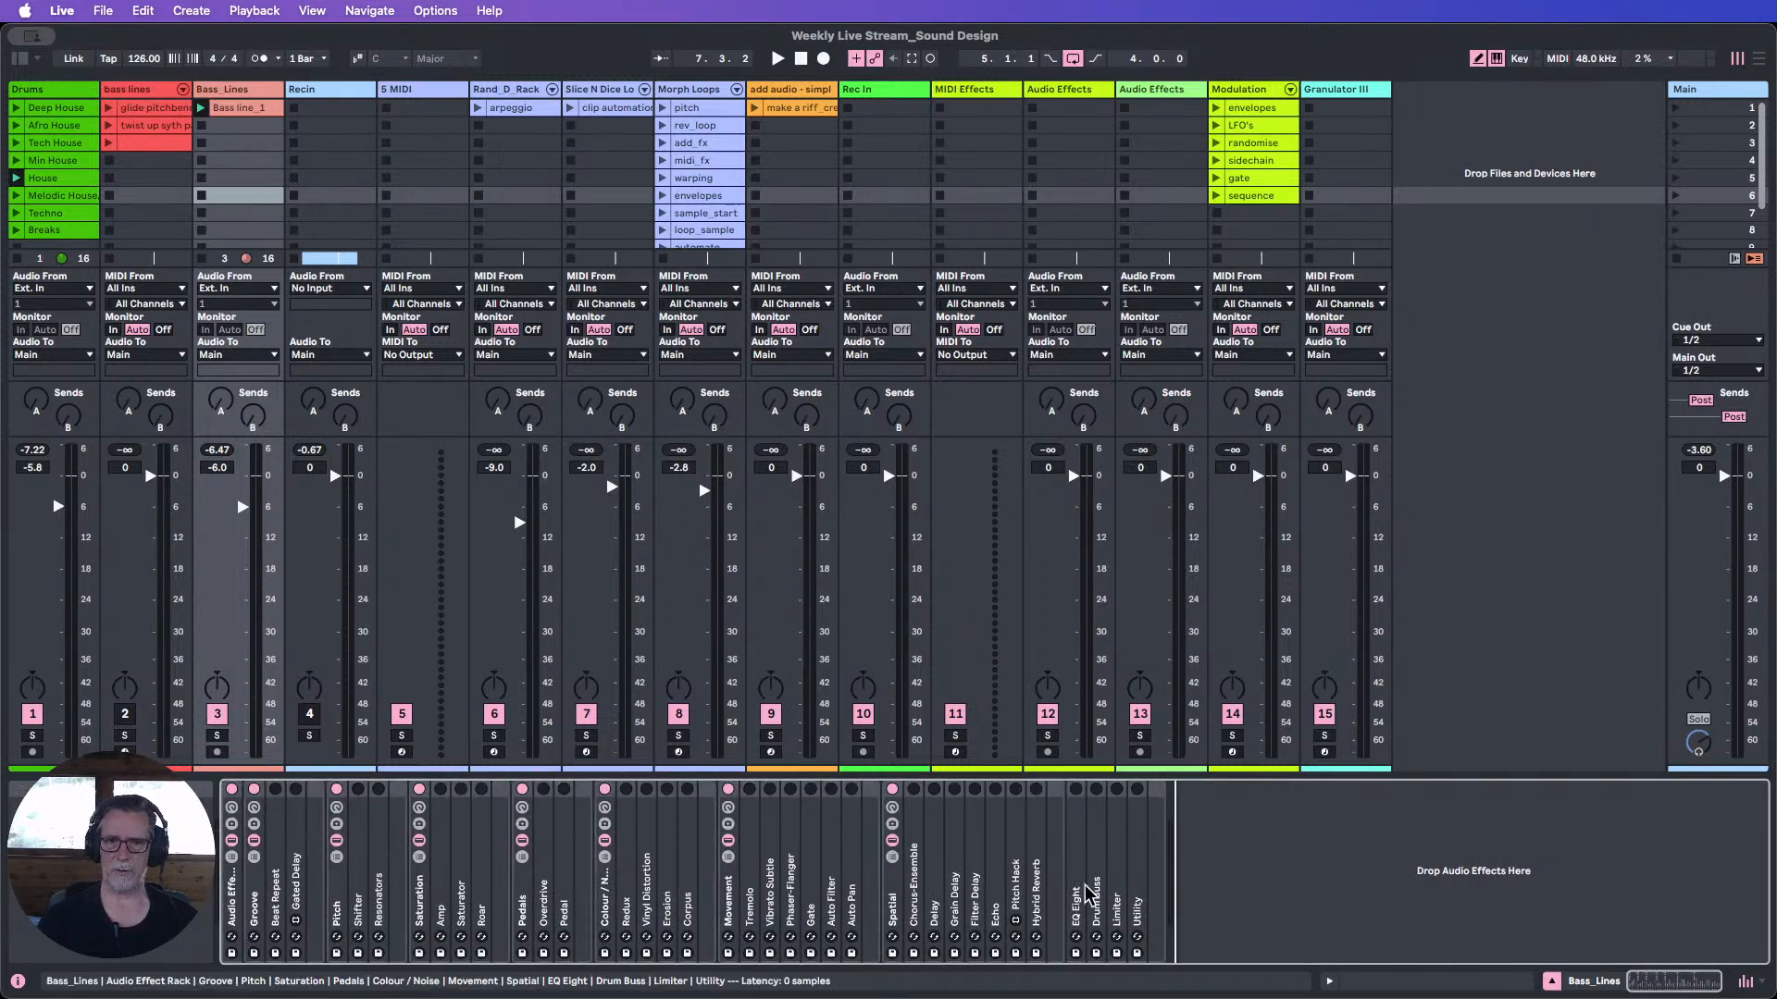
Switch the whole Audio Effect Rack off and on again, and do the same with its Groove and Pitch racks.
{"action": "left_click", "coordinate": [232, 788]}
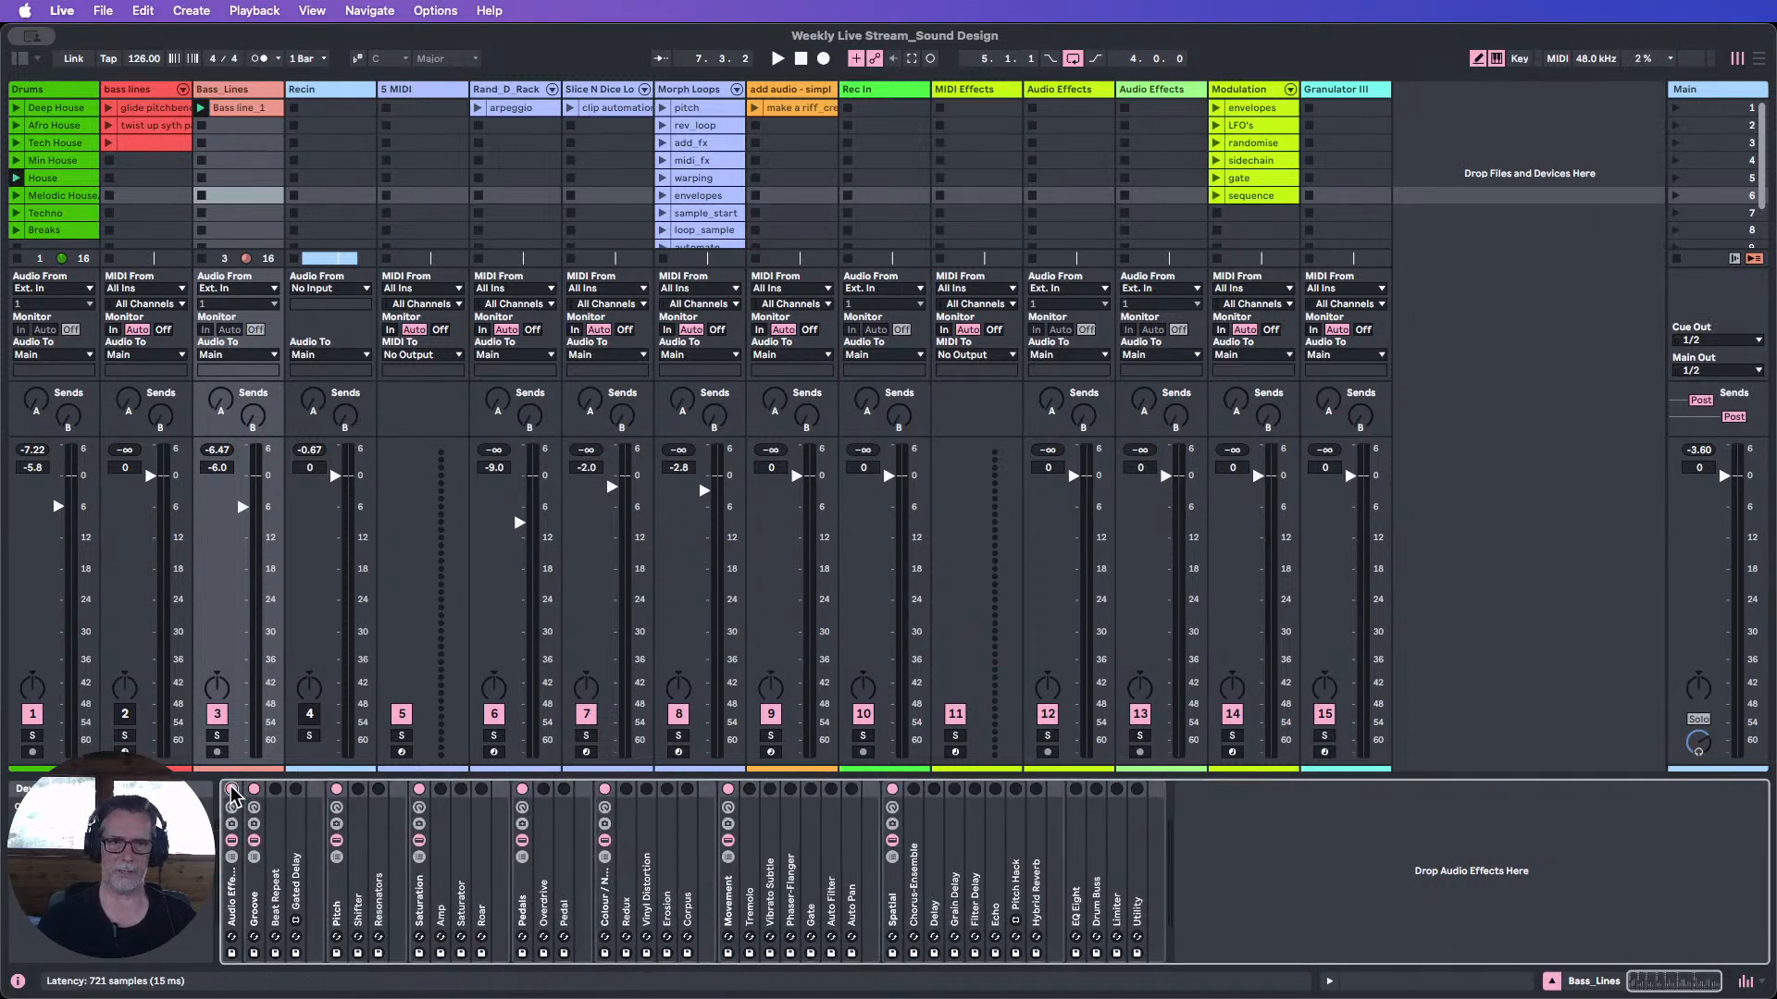
{"action": "left_click", "coordinate": [231, 789]}
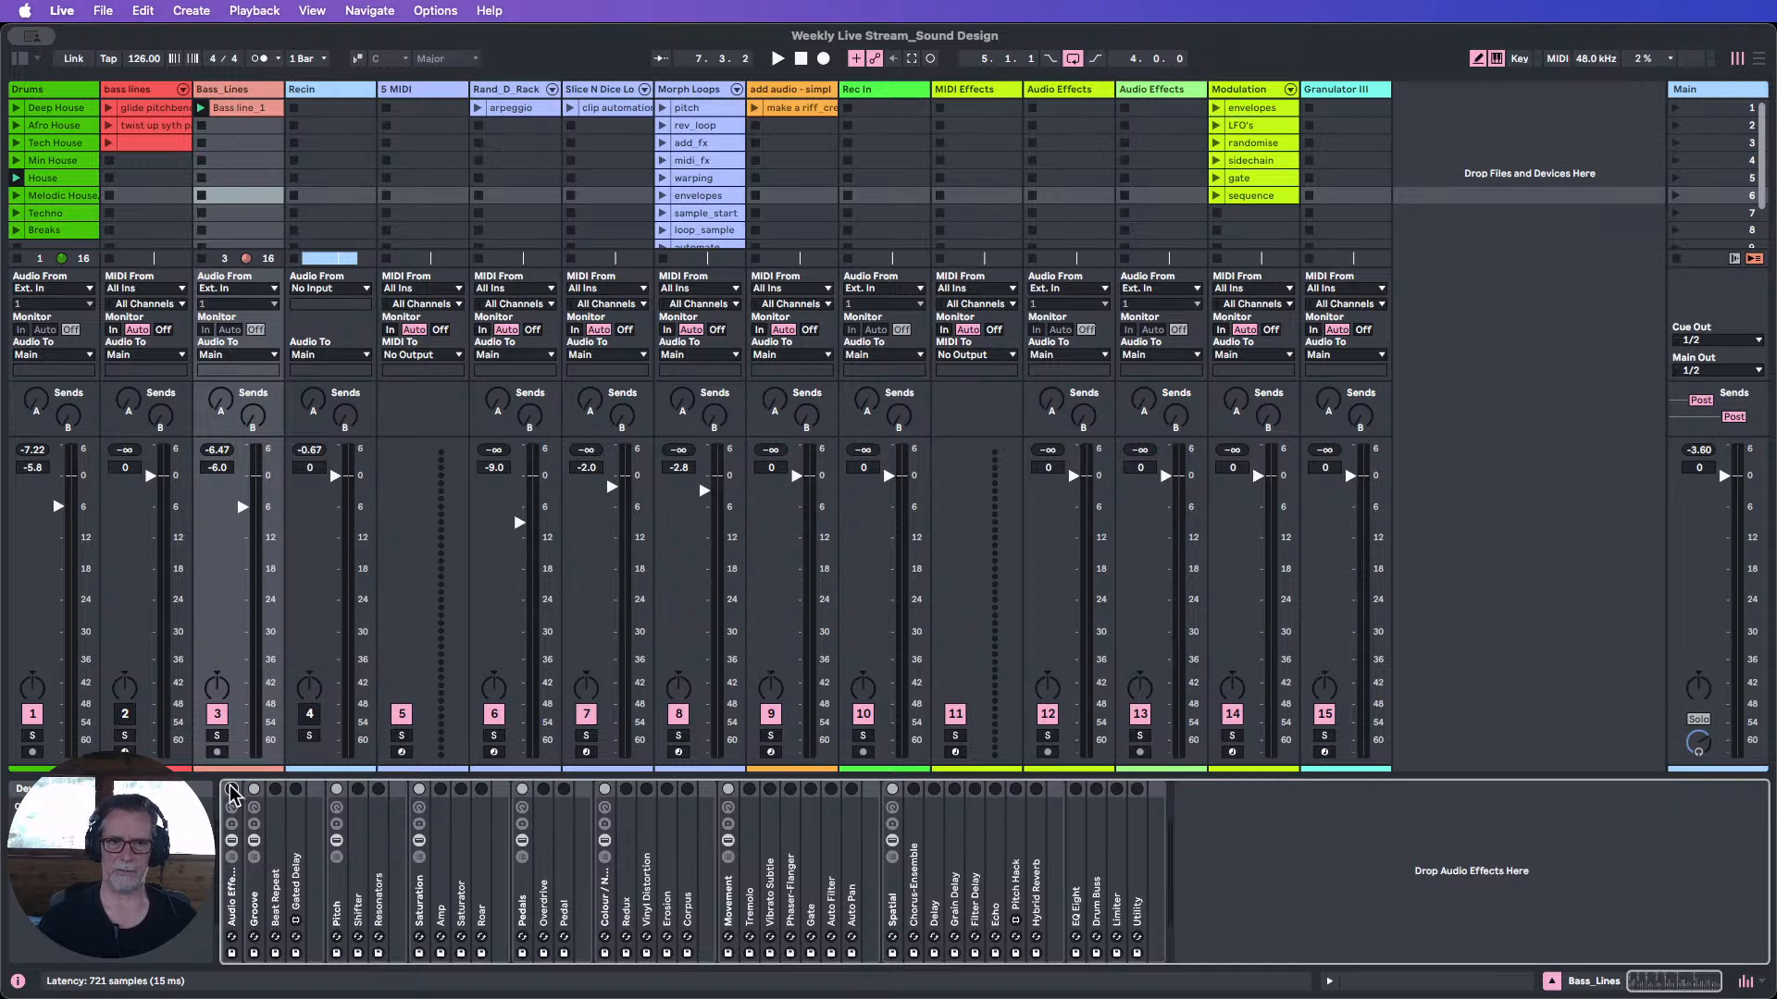
{"action": "left_click", "coordinate": [231, 789]}
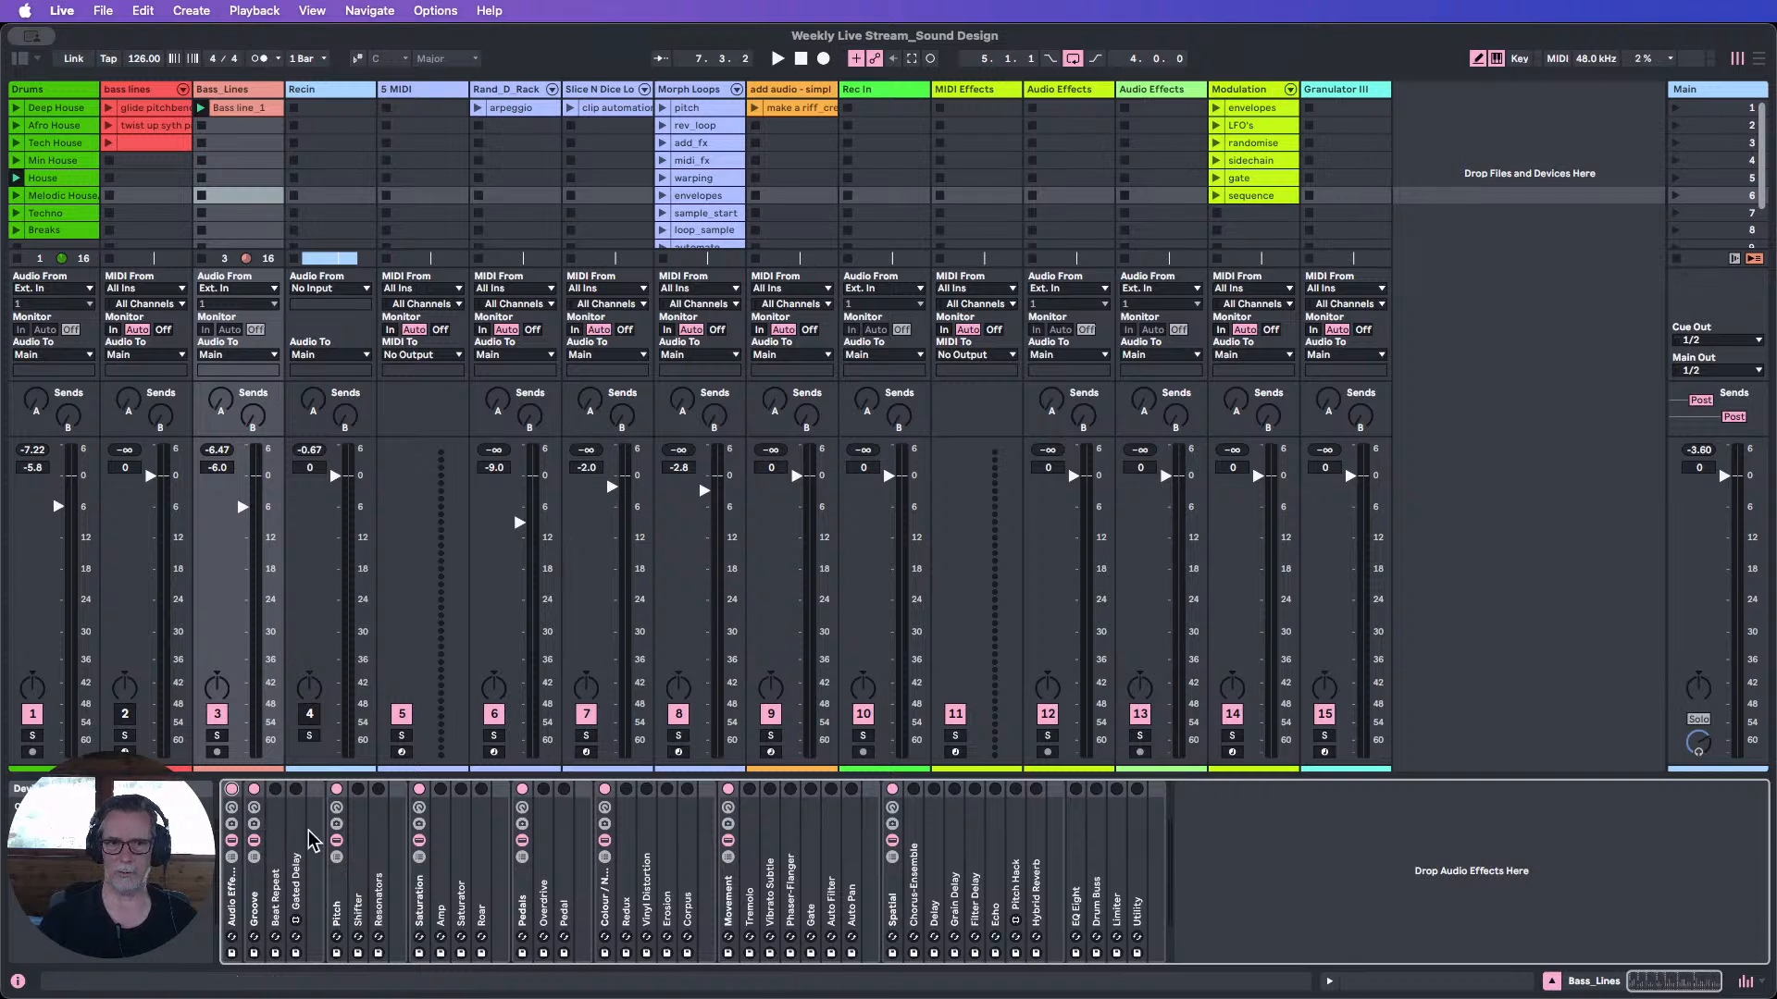
{"action": "left_click", "coordinate": [254, 788]}
{"action": "left_click", "coordinate": [337, 789]}
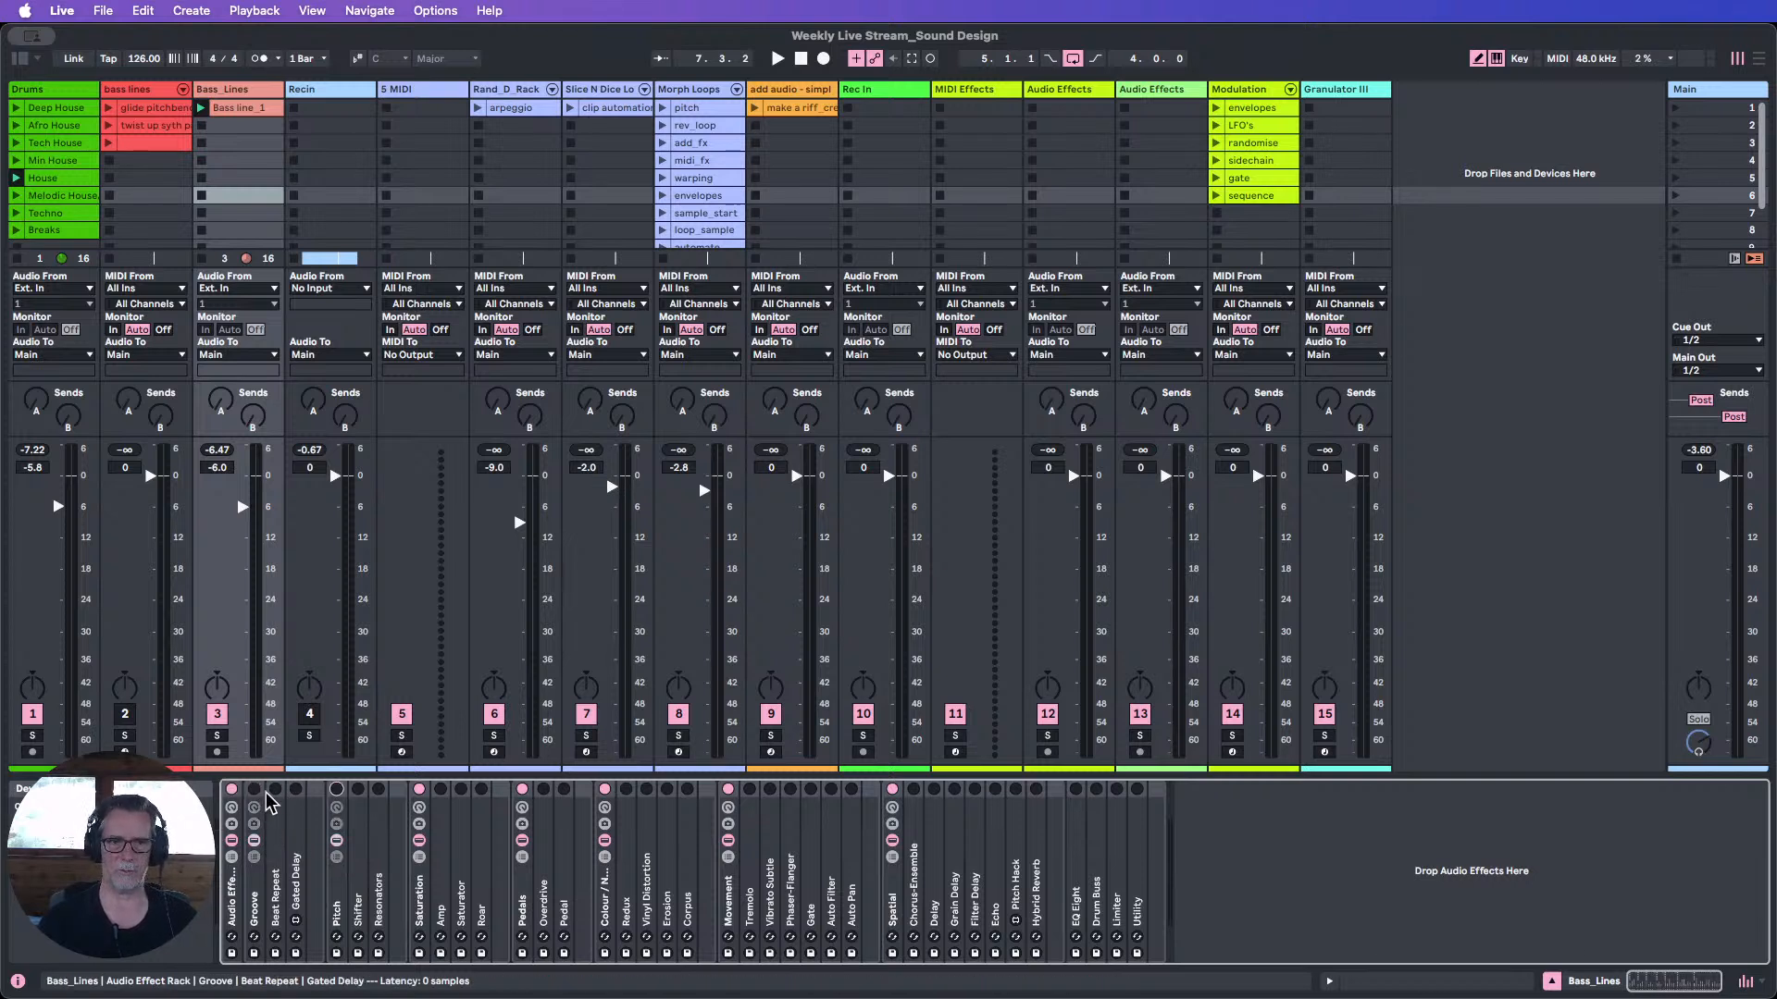
{"action": "left_click", "coordinate": [254, 789]}
{"action": "left_click", "coordinate": [339, 789]}
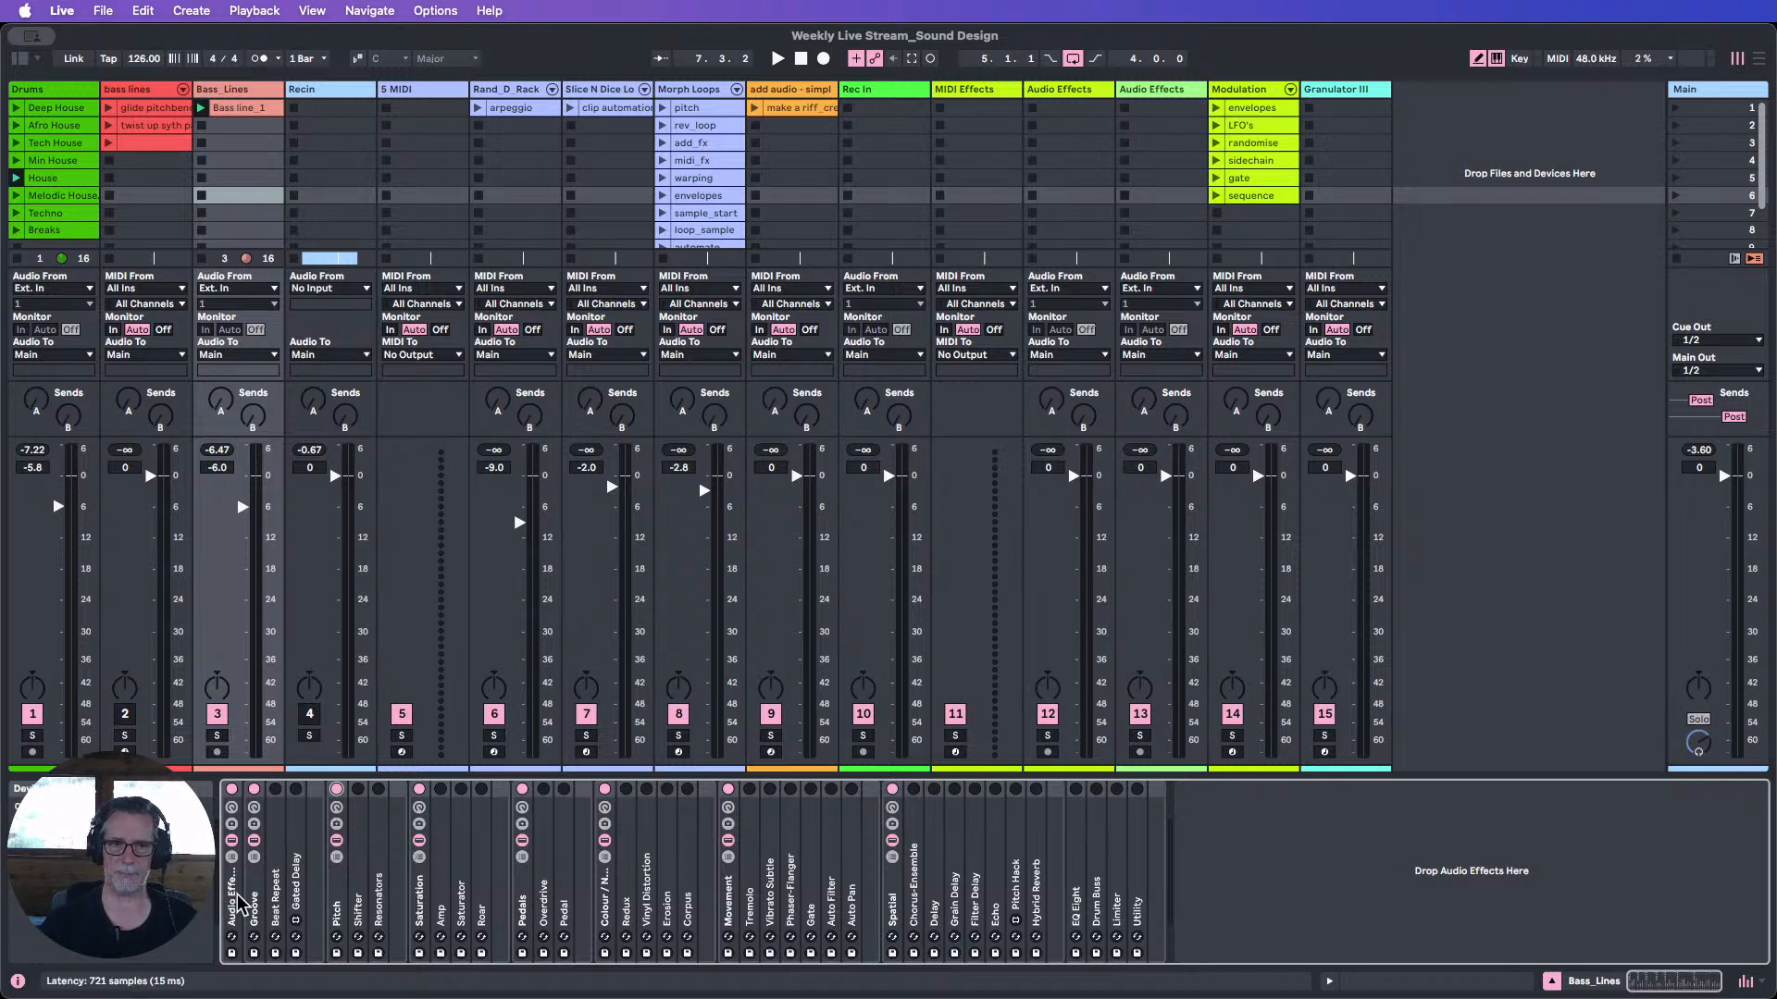
Switch the Groove rack on the Bass_Lines track off and on again.
{"action": "left_click", "coordinate": [253, 788]}
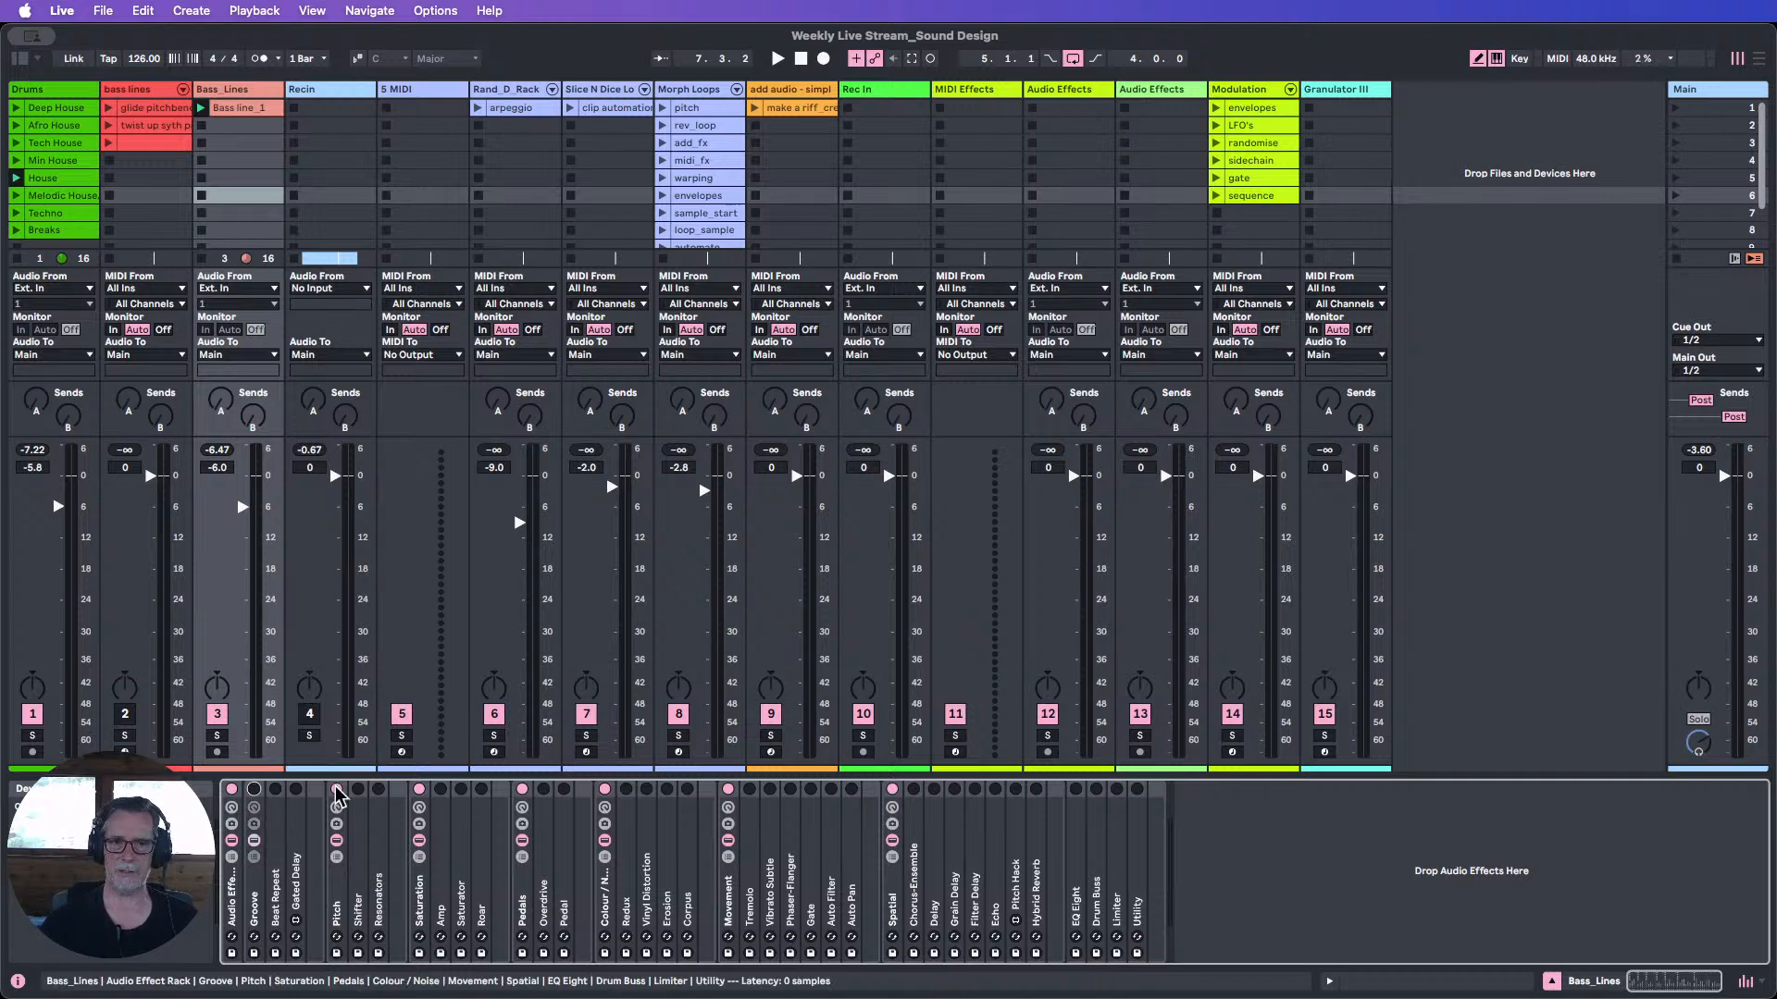
{"action": "left_click", "coordinate": [253, 789]}
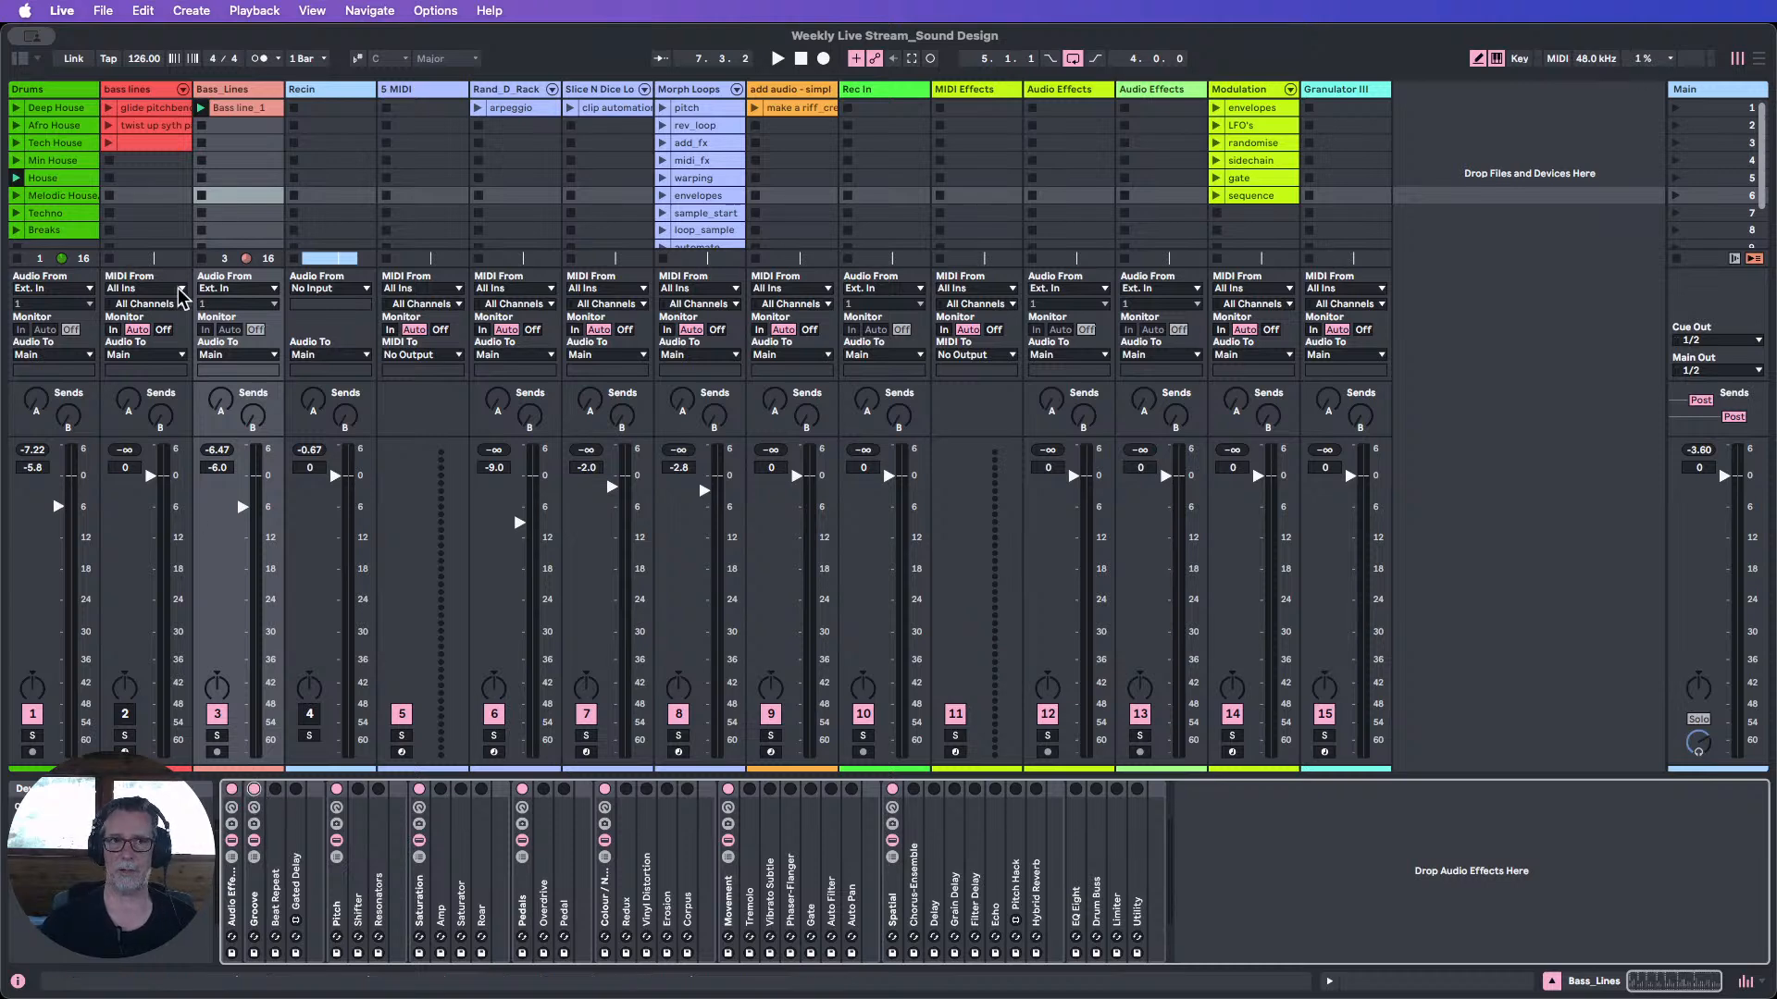
Load the Amp audio effect onto the empty light green Audio Effects track.
{"action": "left_click", "coordinate": [1153, 89]}
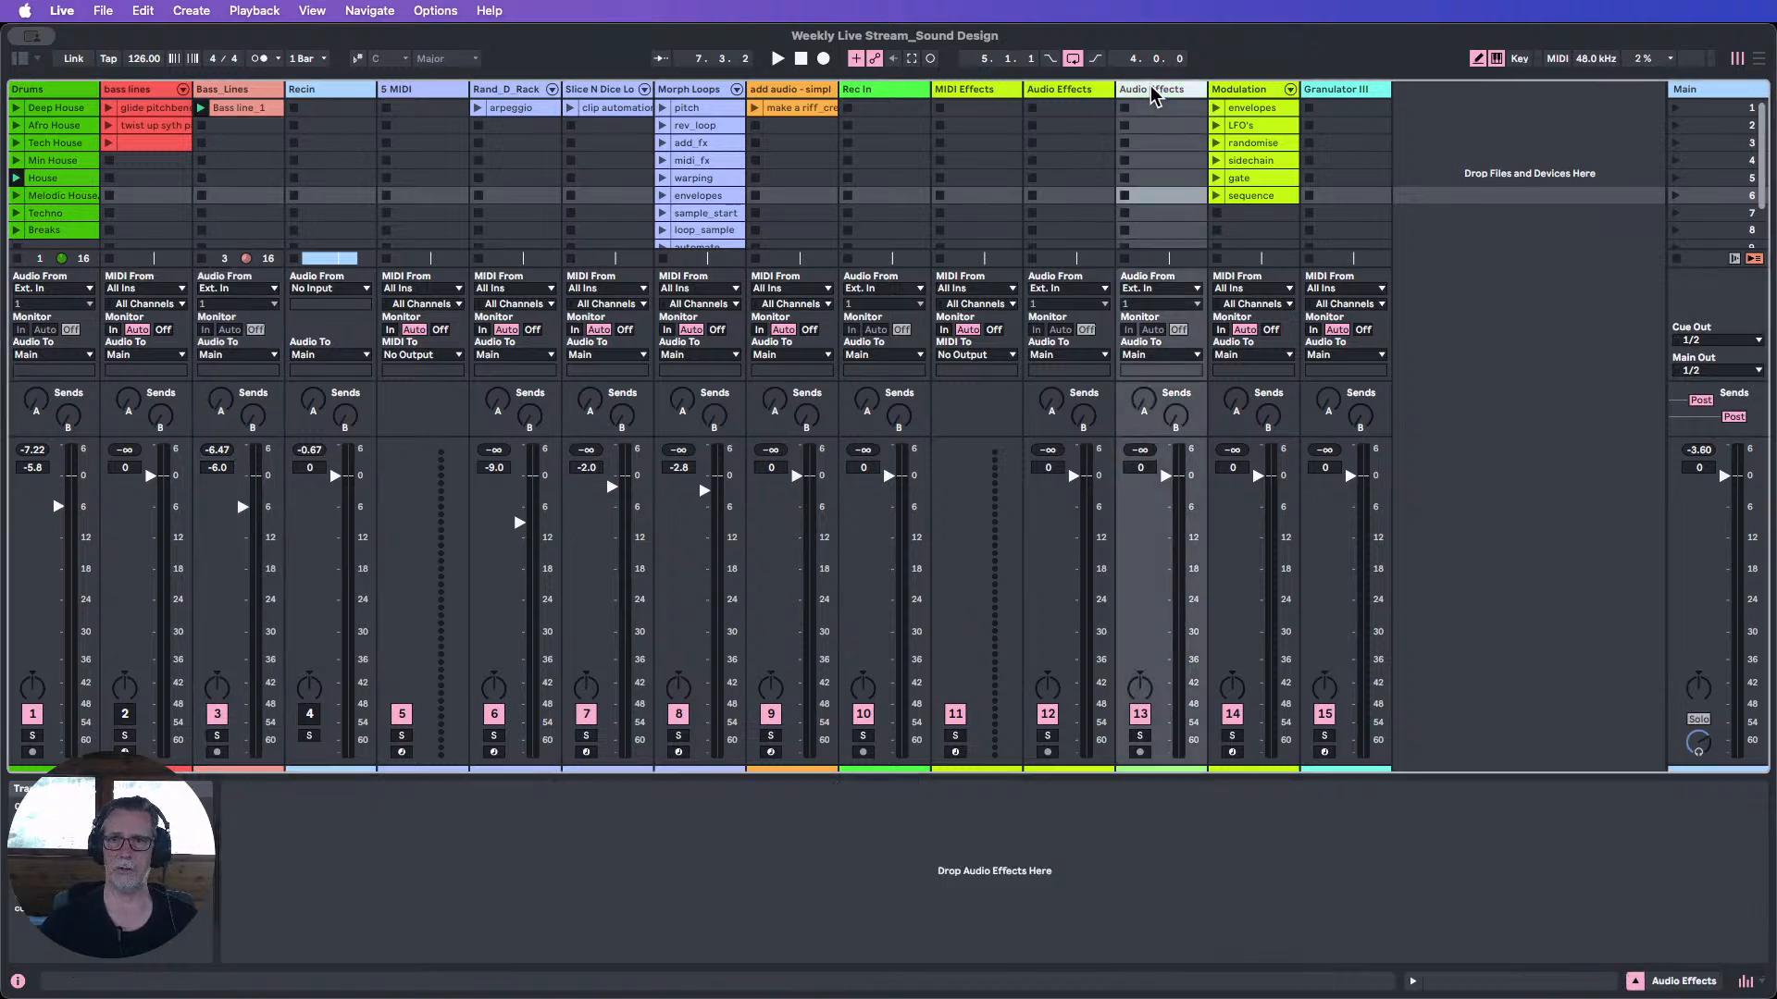
{"action": "left_click", "coordinate": [18, 58]}
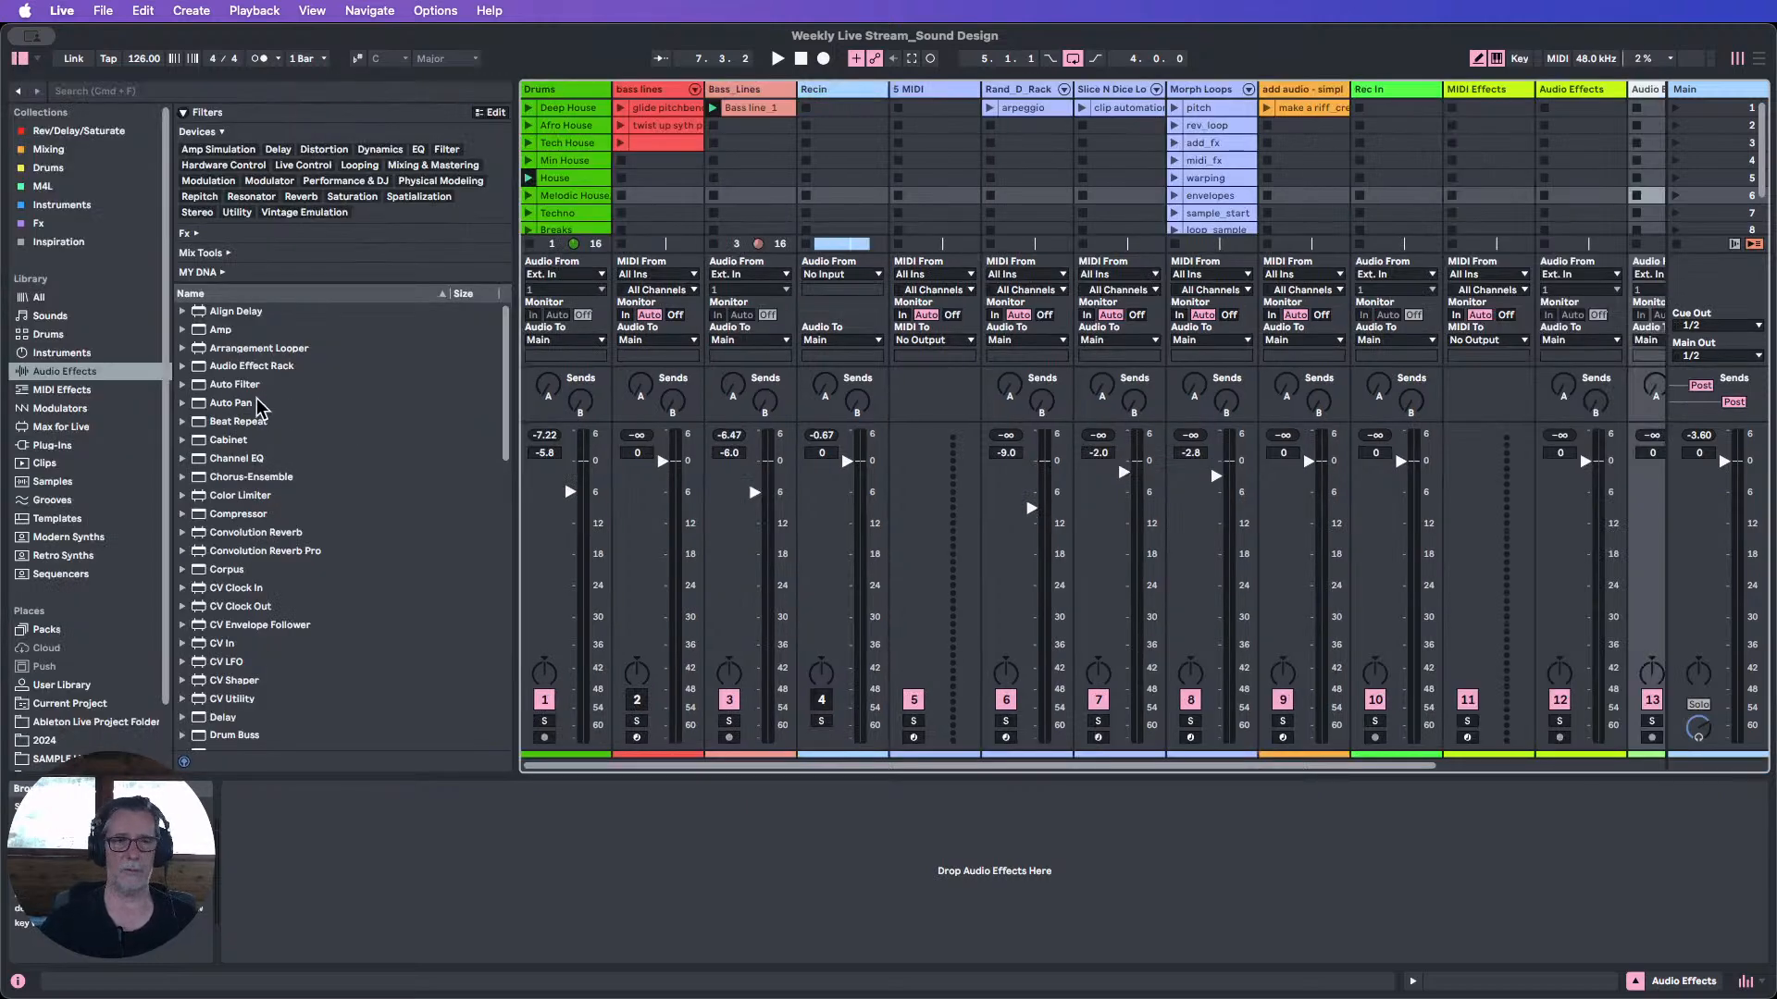
{"action": "left_click_drag", "start_coordinate": [218, 330], "coordinate": [366, 838]}
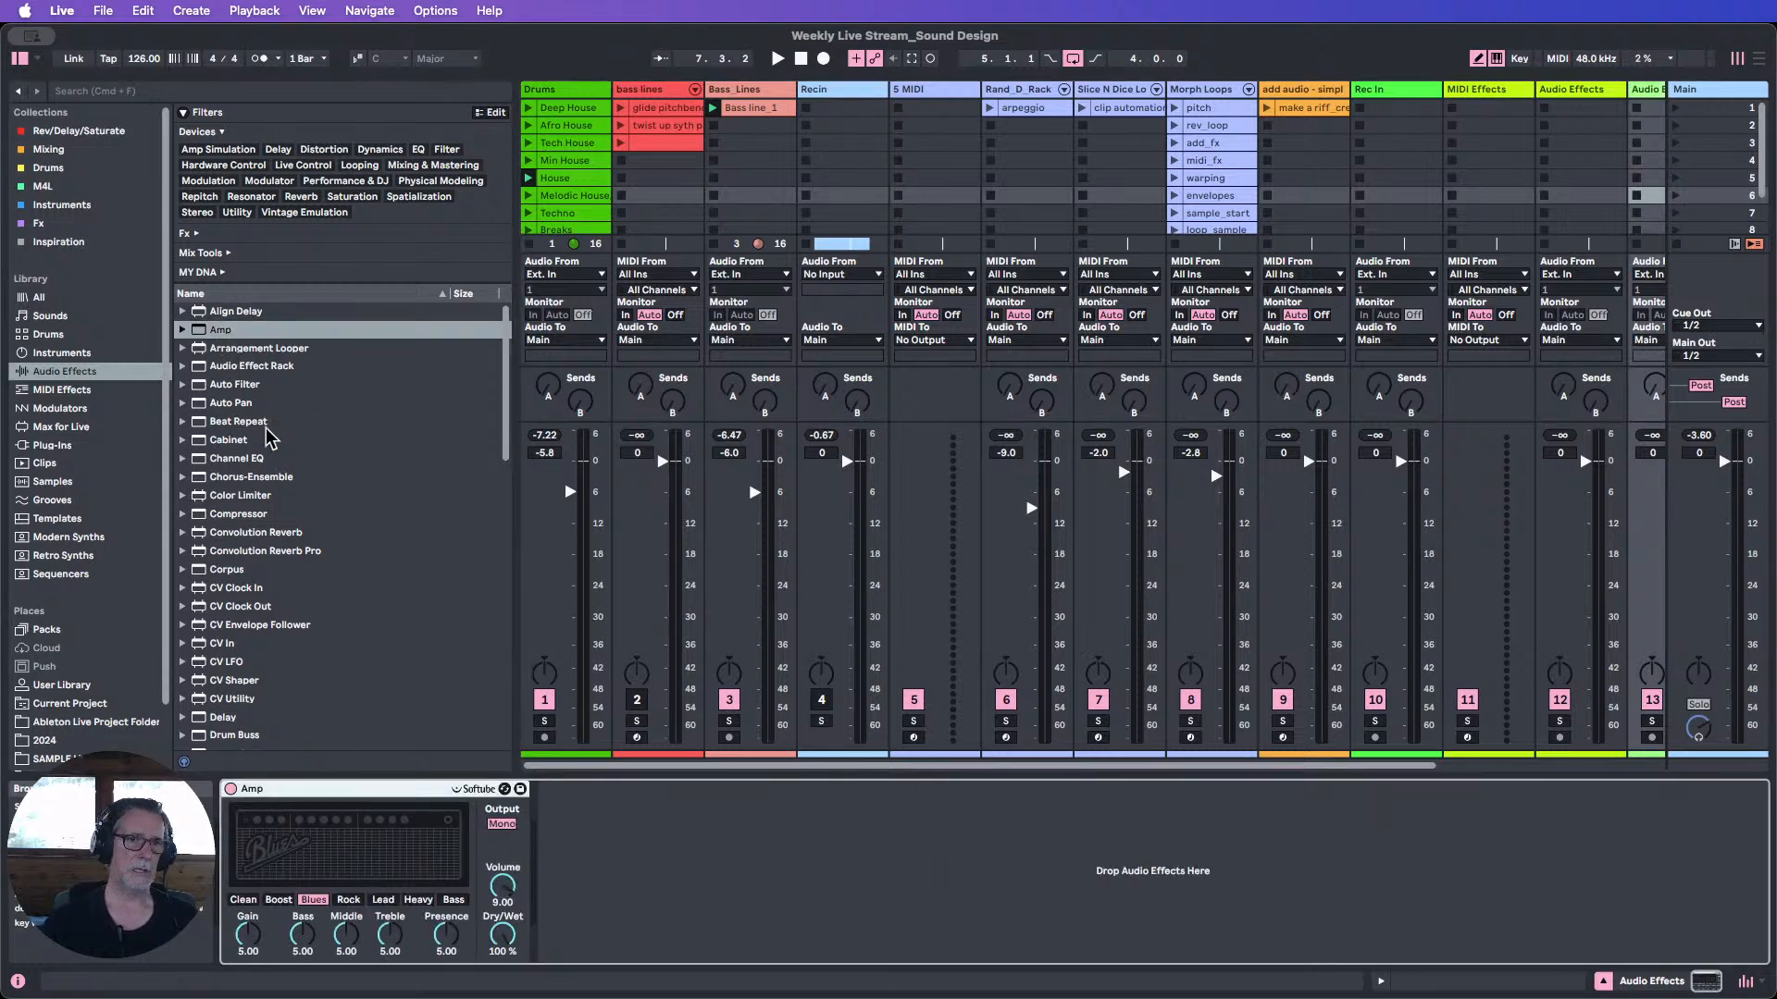
Add the Overdrive audio effect after Amp on the light green Audio Effects track.
{"action": "scroll", "coordinate": [278, 435], "scroll_direction": "down", "scroll_amount": 1}
{"action": "scroll", "coordinate": [278, 435], "scroll_direction": "down", "scroll_amount": 2}
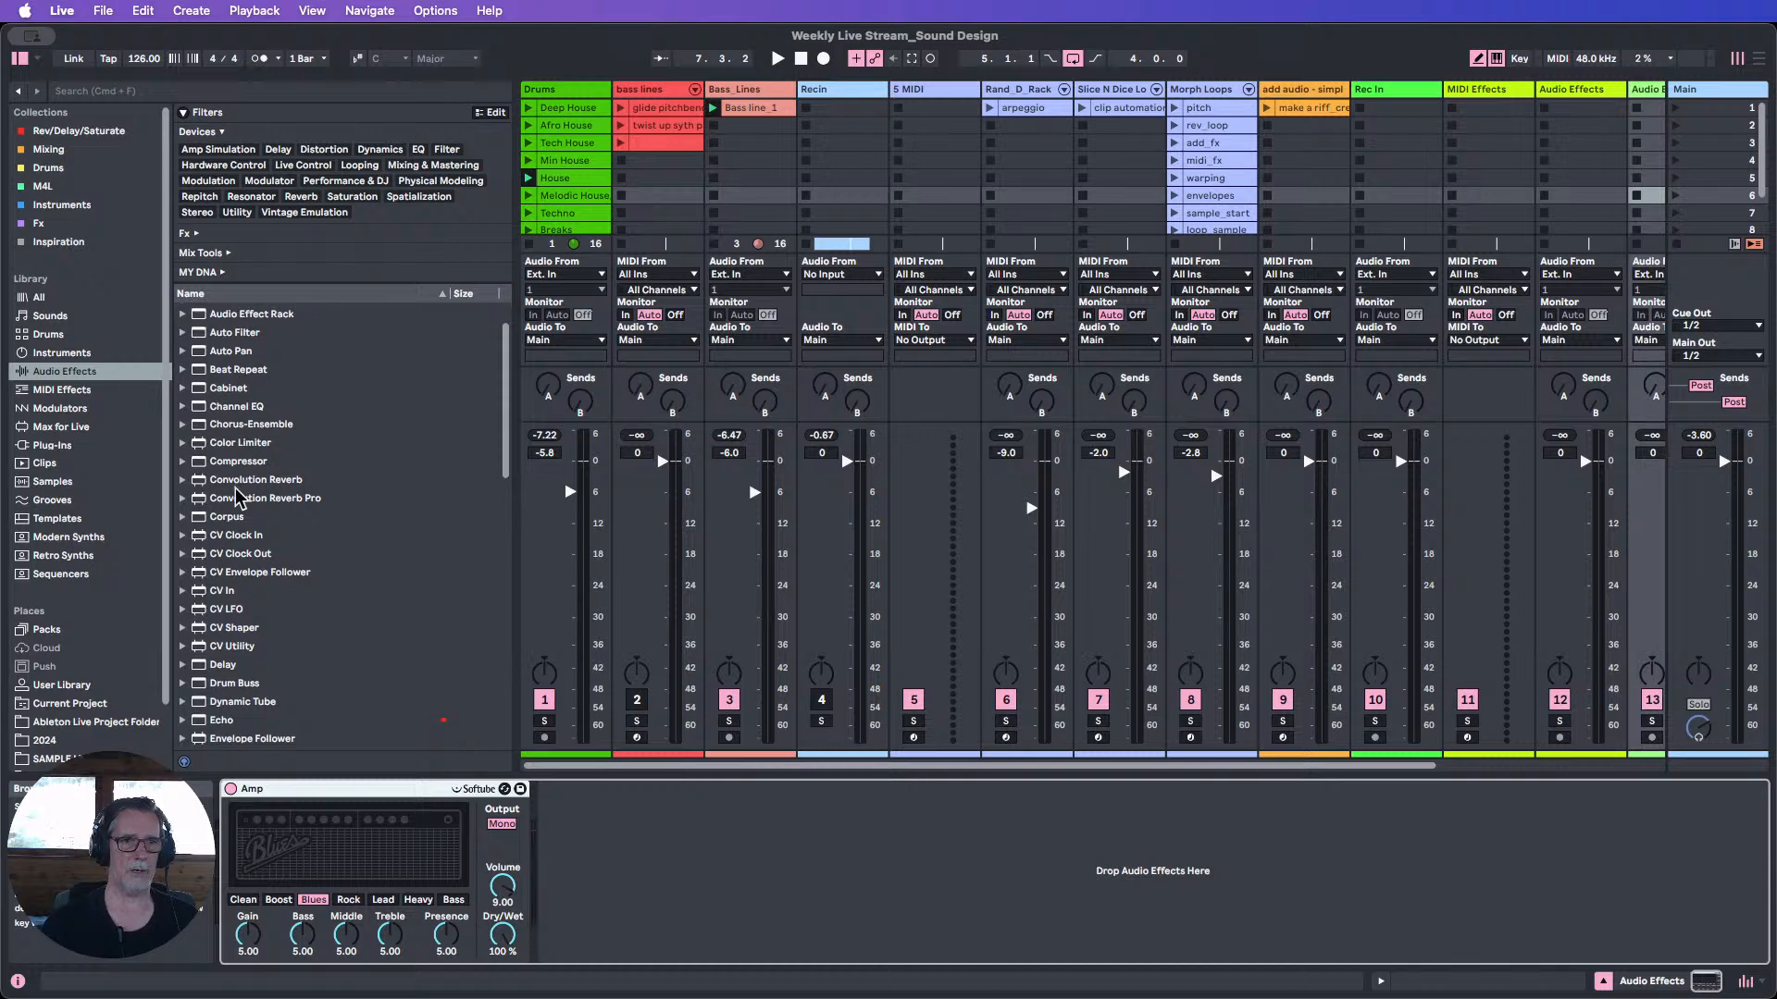
{"action": "scroll", "coordinate": [239, 500], "scroll_direction": "down", "scroll_amount": 4}
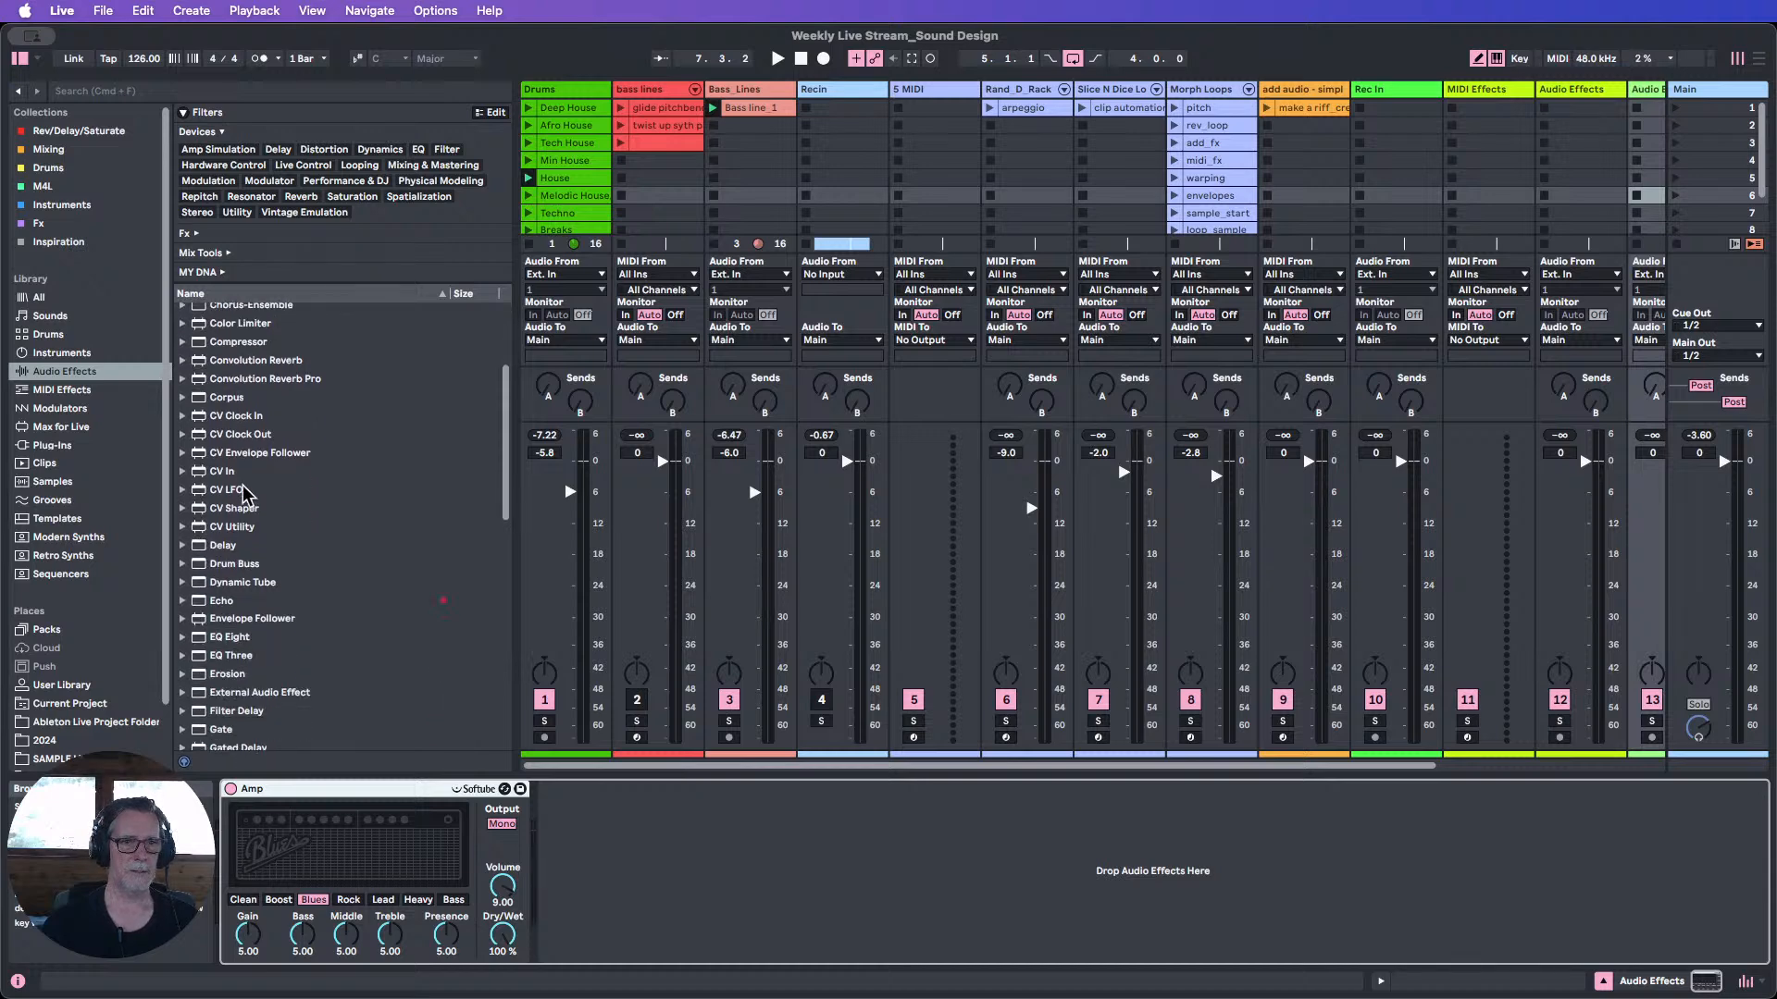
{"action": "scroll", "coordinate": [248, 553], "scroll_direction": "down", "scroll_amount": 3}
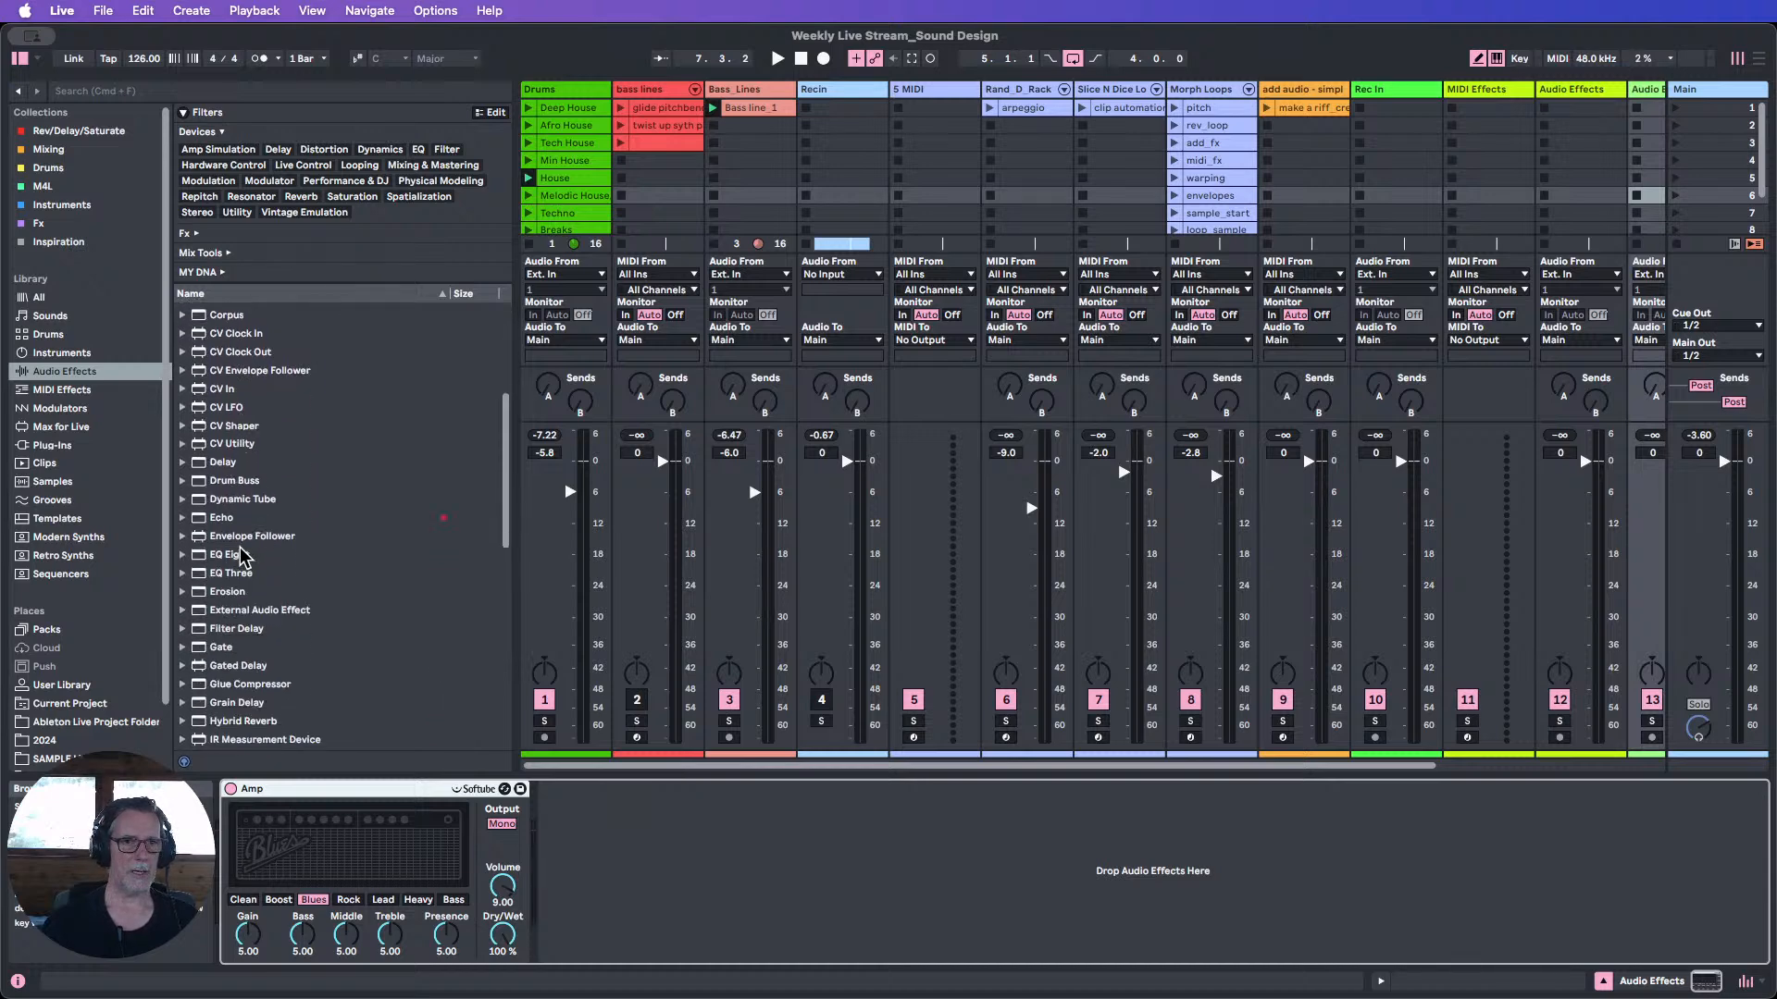
{"action": "scroll", "coordinate": [249, 550], "scroll_direction": "down", "scroll_amount": 5}
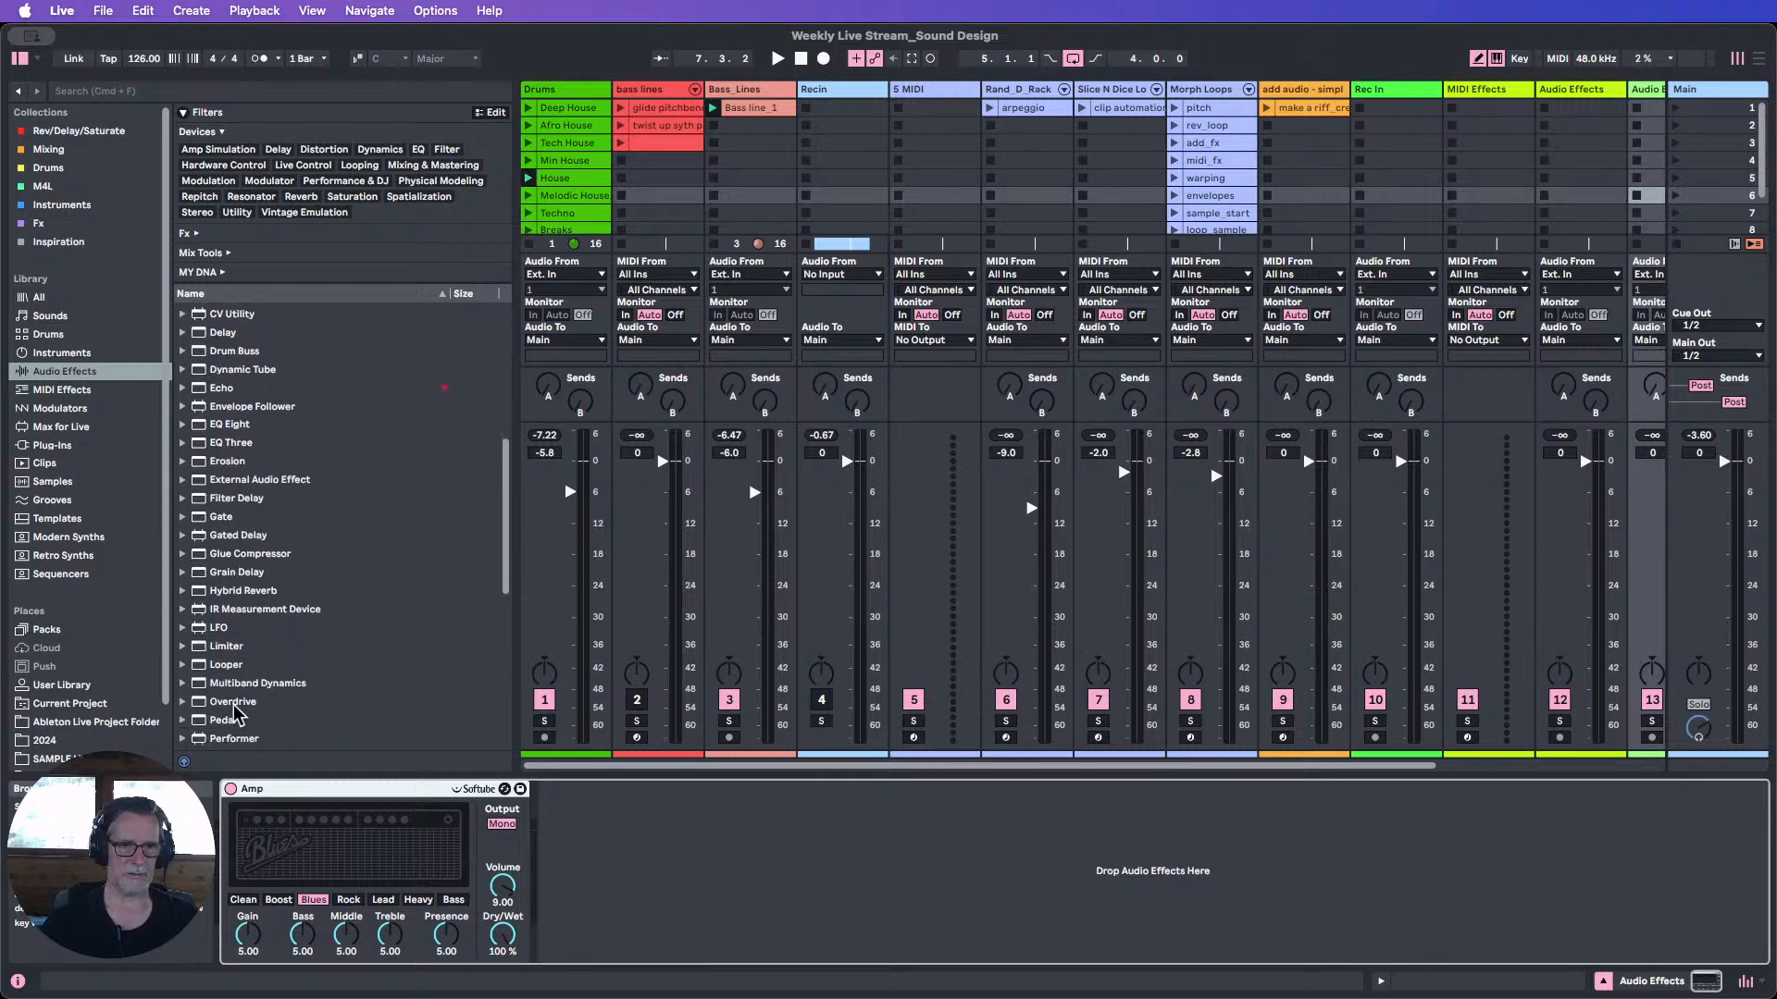
{"action": "left_click_drag", "start_coordinate": [236, 704], "coordinate": [746, 867]}
Add the Roar audio effect after Overdrive on the same track.
{"action": "scroll", "coordinate": [259, 621], "scroll_direction": "down", "scroll_amount": 6}
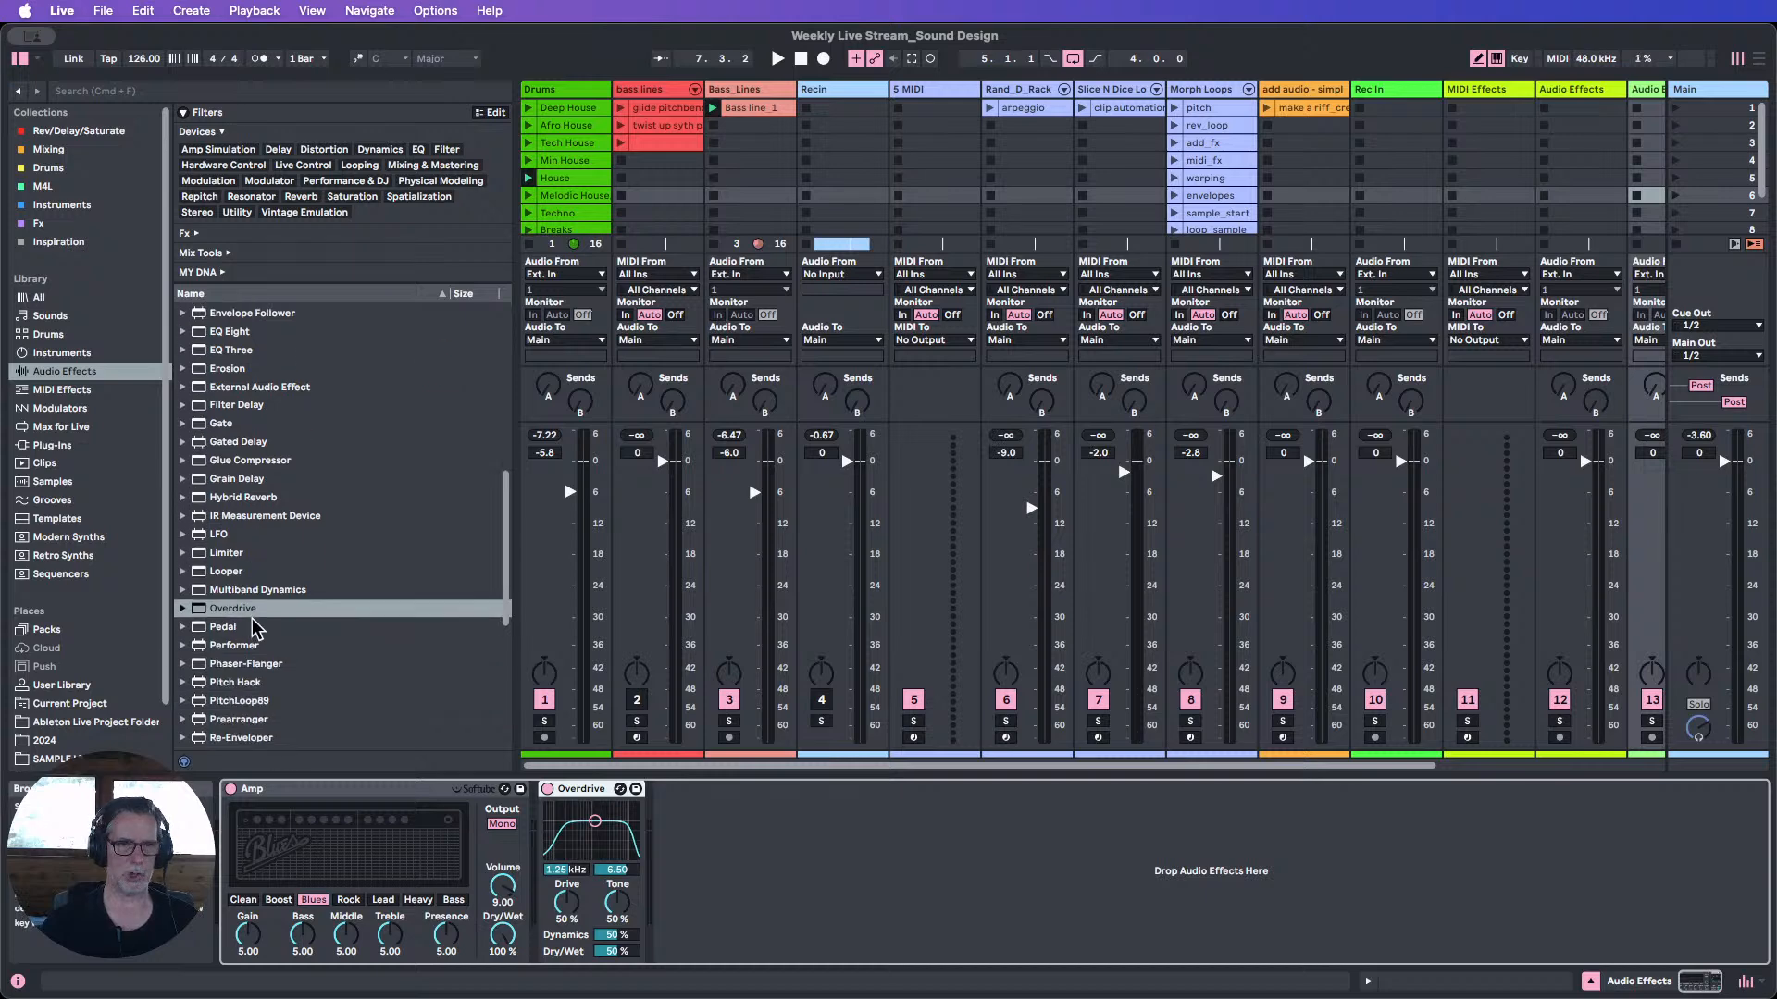
{"action": "scroll", "coordinate": [266, 615], "scroll_direction": "down", "scroll_amount": 5}
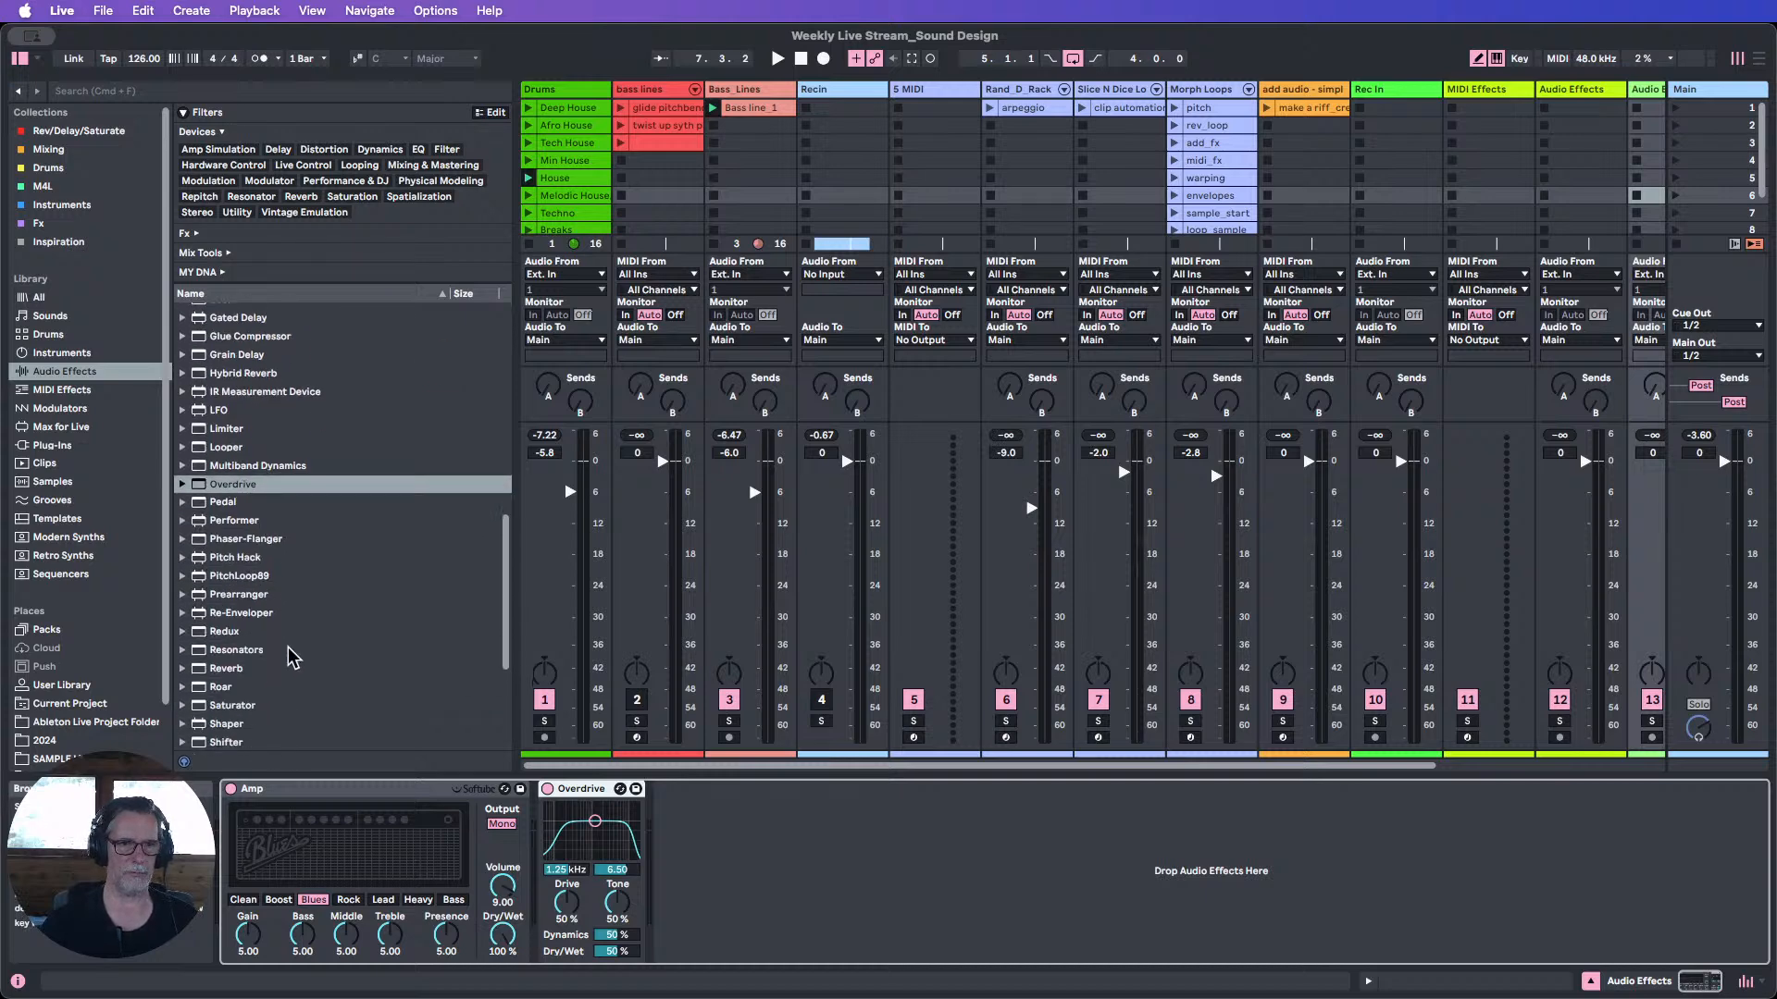
{"action": "scroll", "coordinate": [365, 673], "scroll_direction": "down", "scroll_amount": 5}
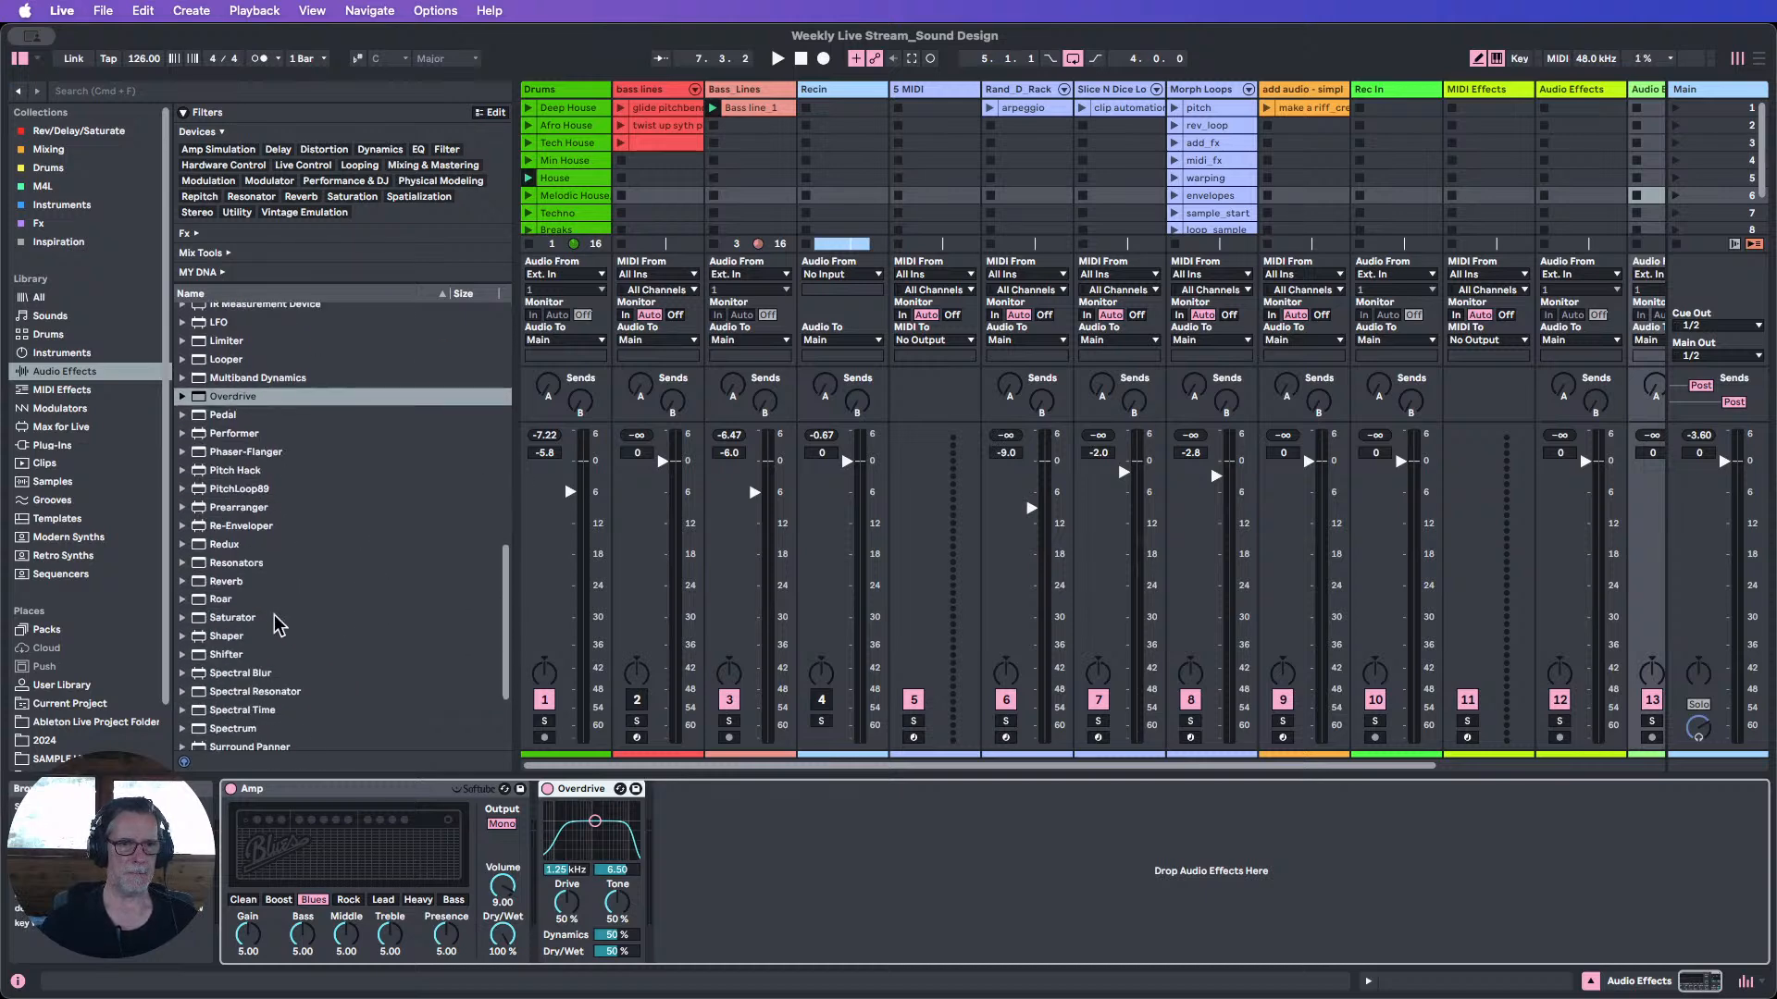
{"action": "left_click_drag", "start_coordinate": [227, 600], "coordinate": [836, 852]}
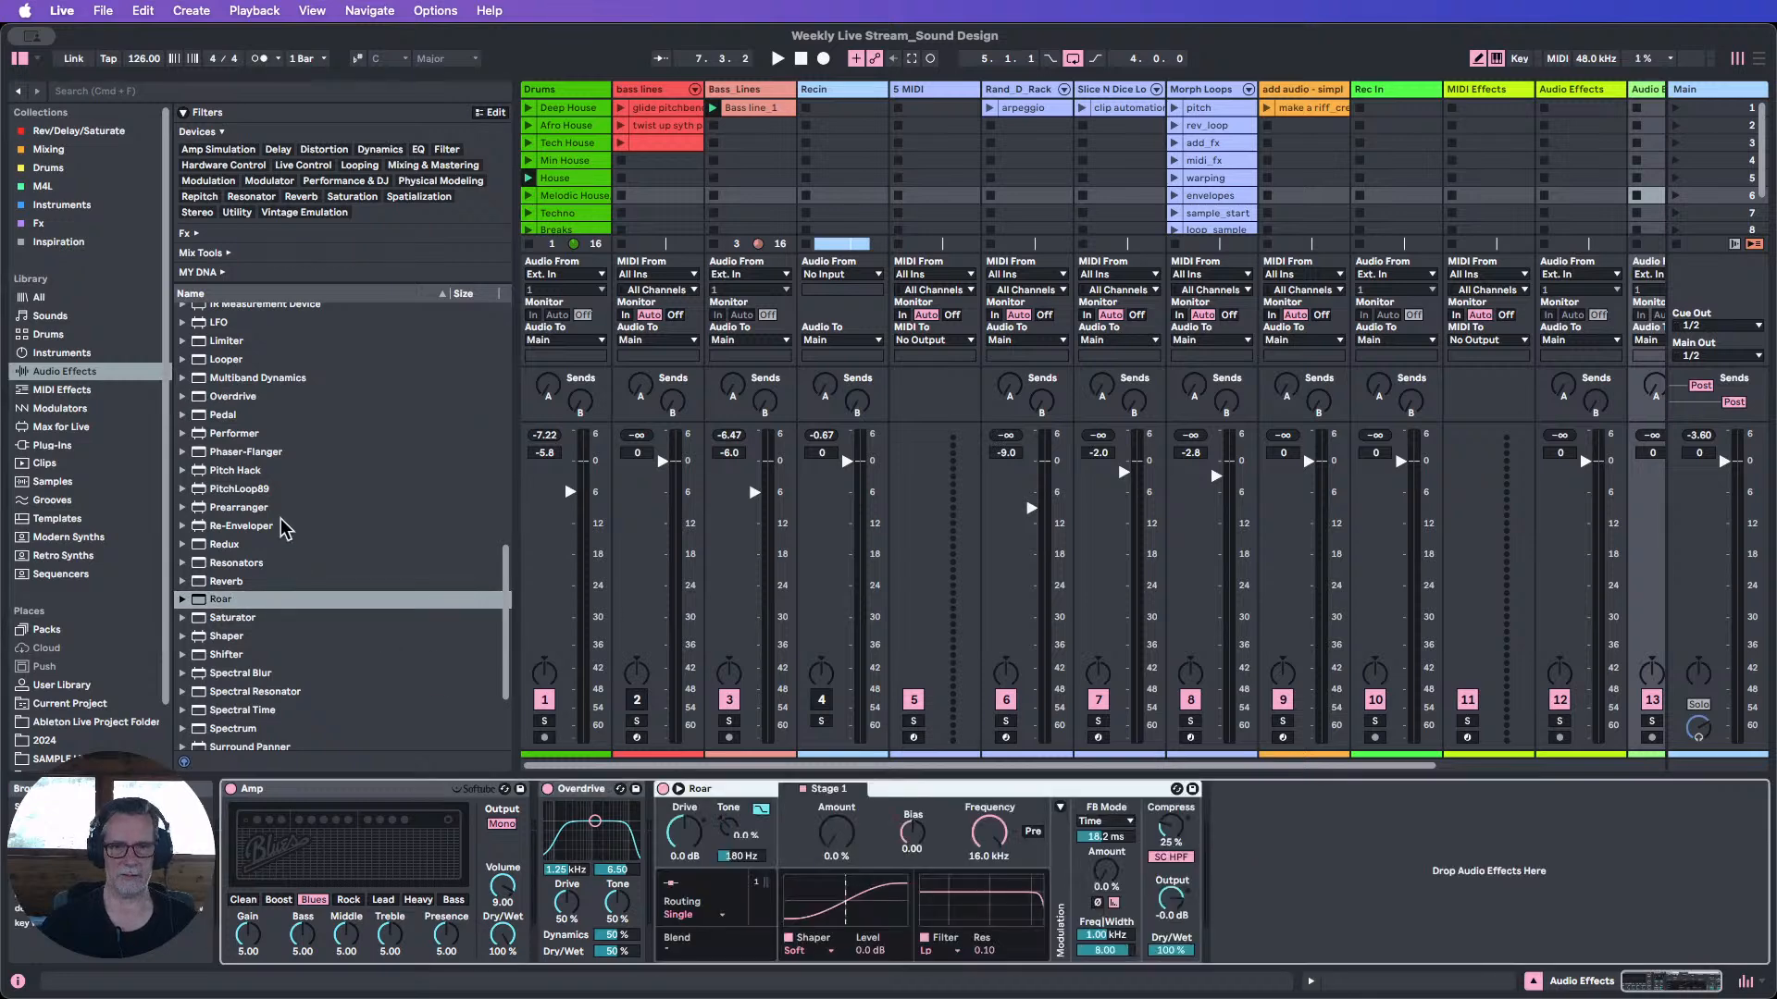
{"action": "scroll", "coordinate": [287, 527], "scroll_direction": "down", "scroll_amount": 4}
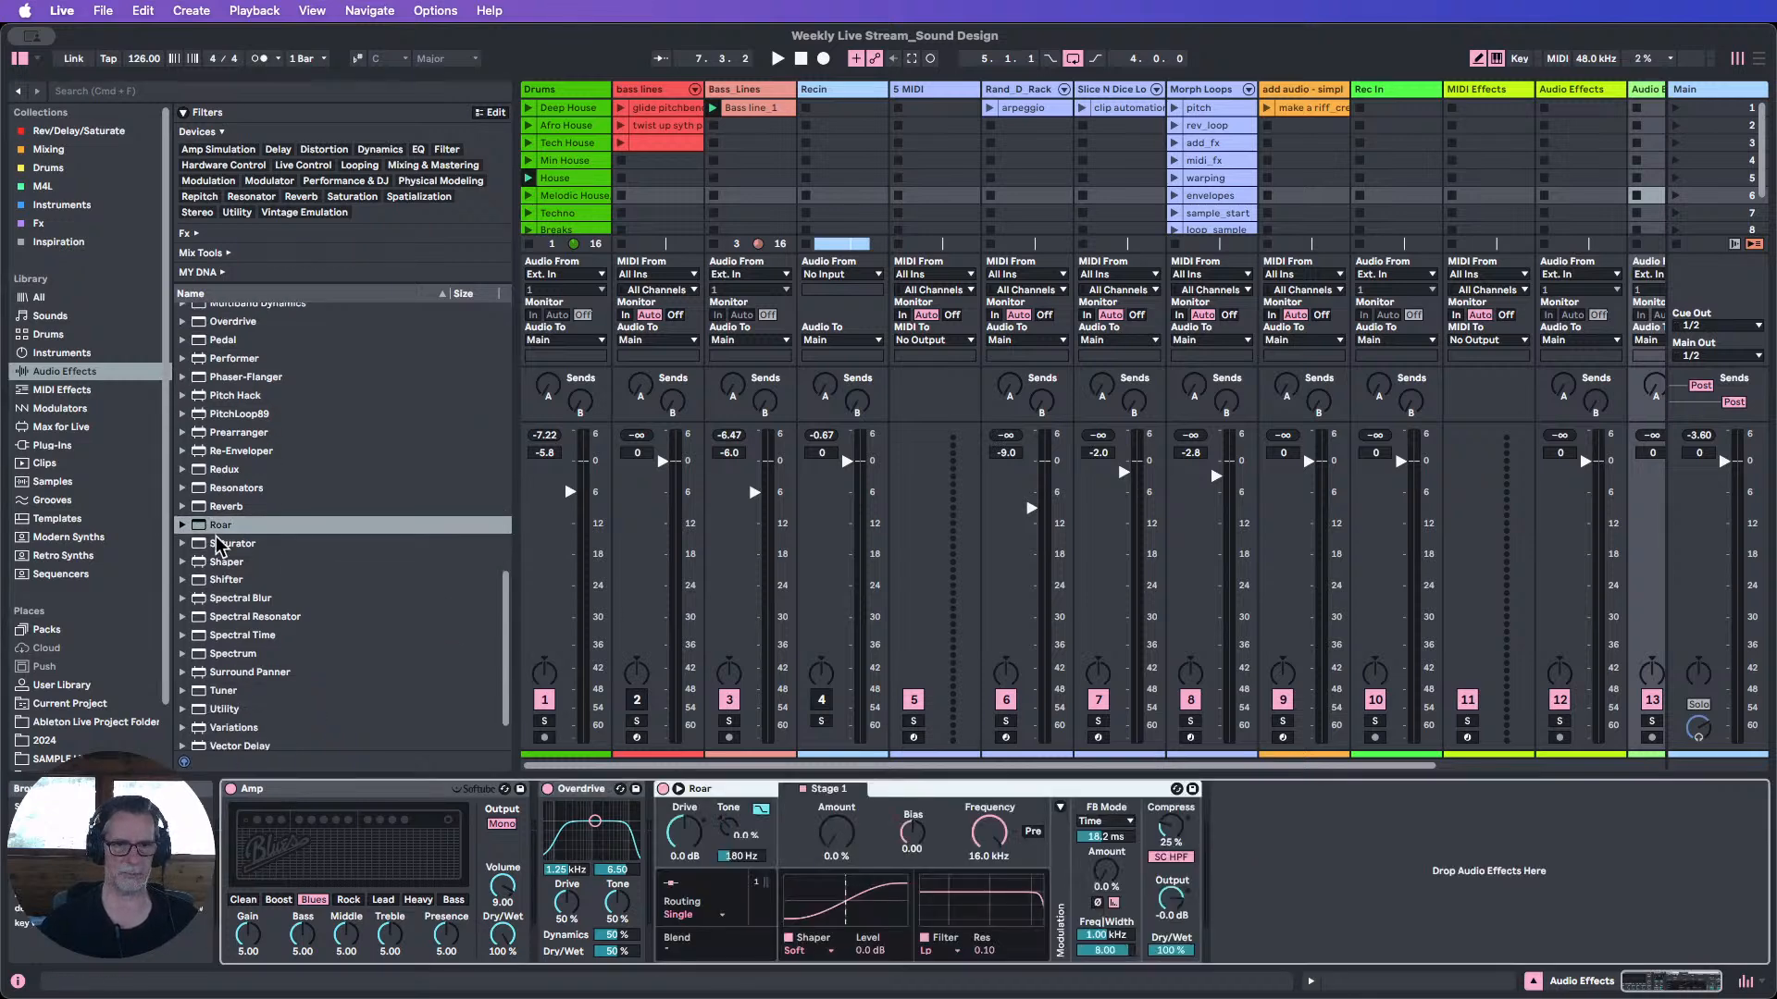
{"action": "scroll", "coordinate": [246, 541], "scroll_direction": "down", "scroll_amount": 3}
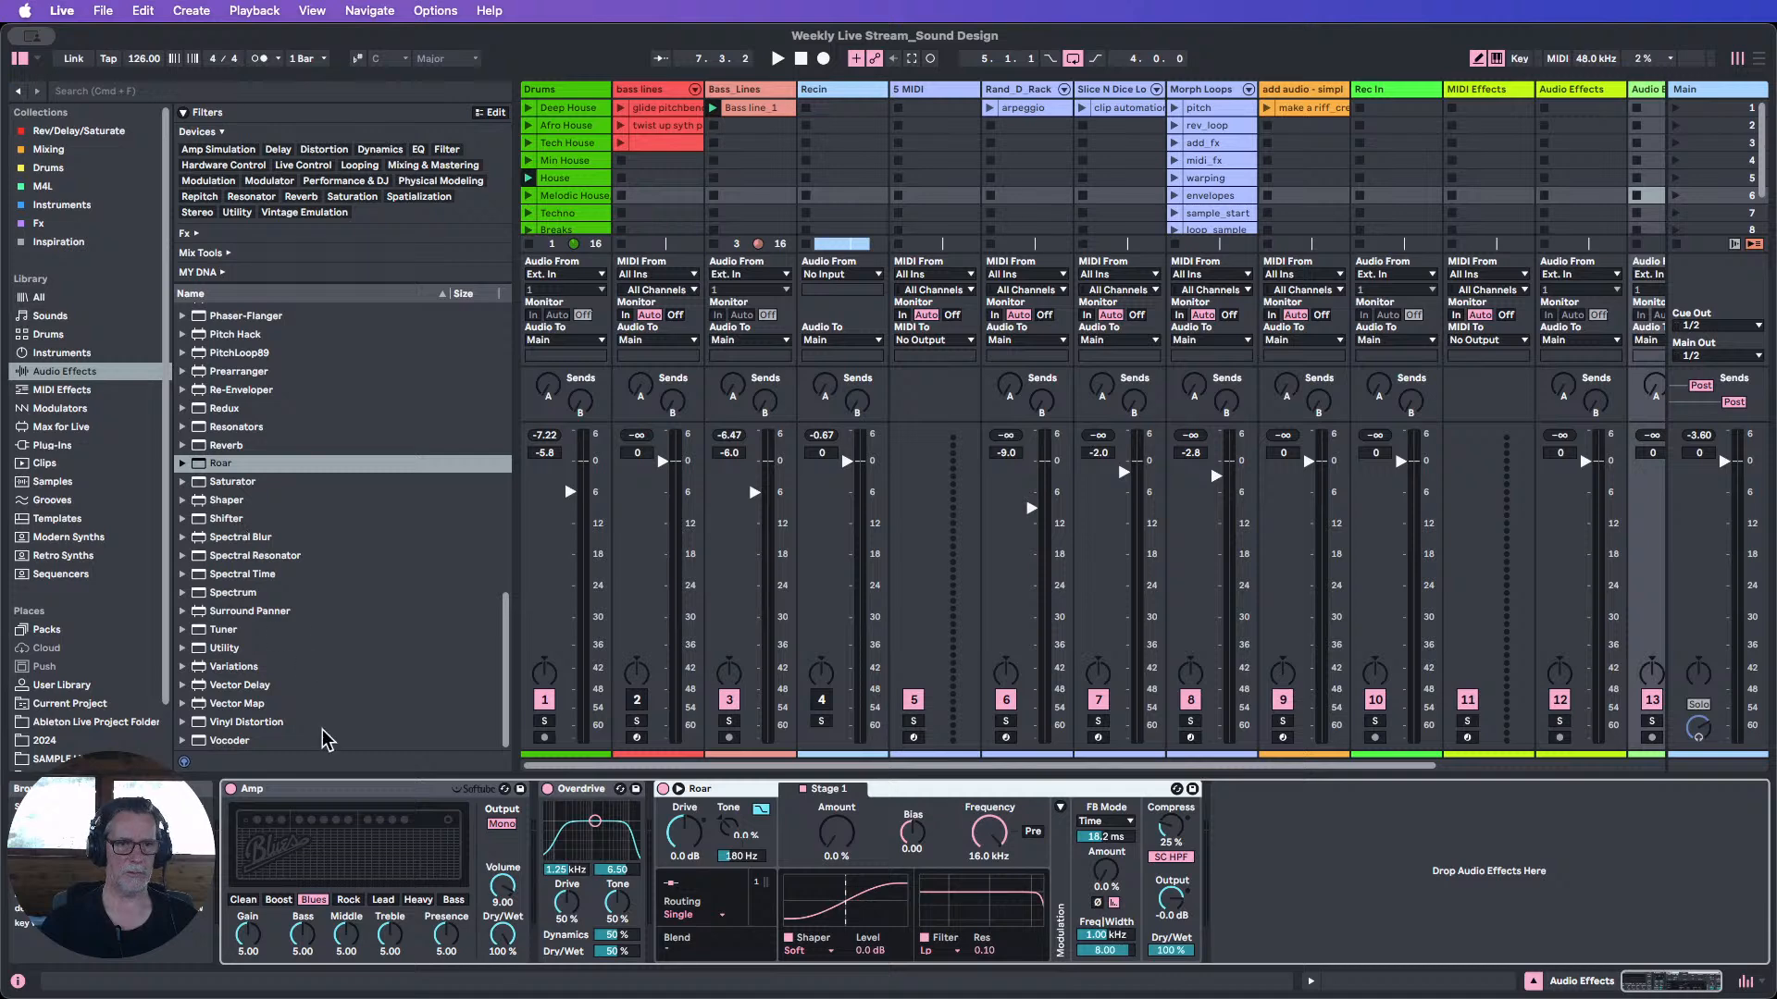
{"action": "scroll", "coordinate": [324, 722], "scroll_direction": "up", "scroll_amount": 3}
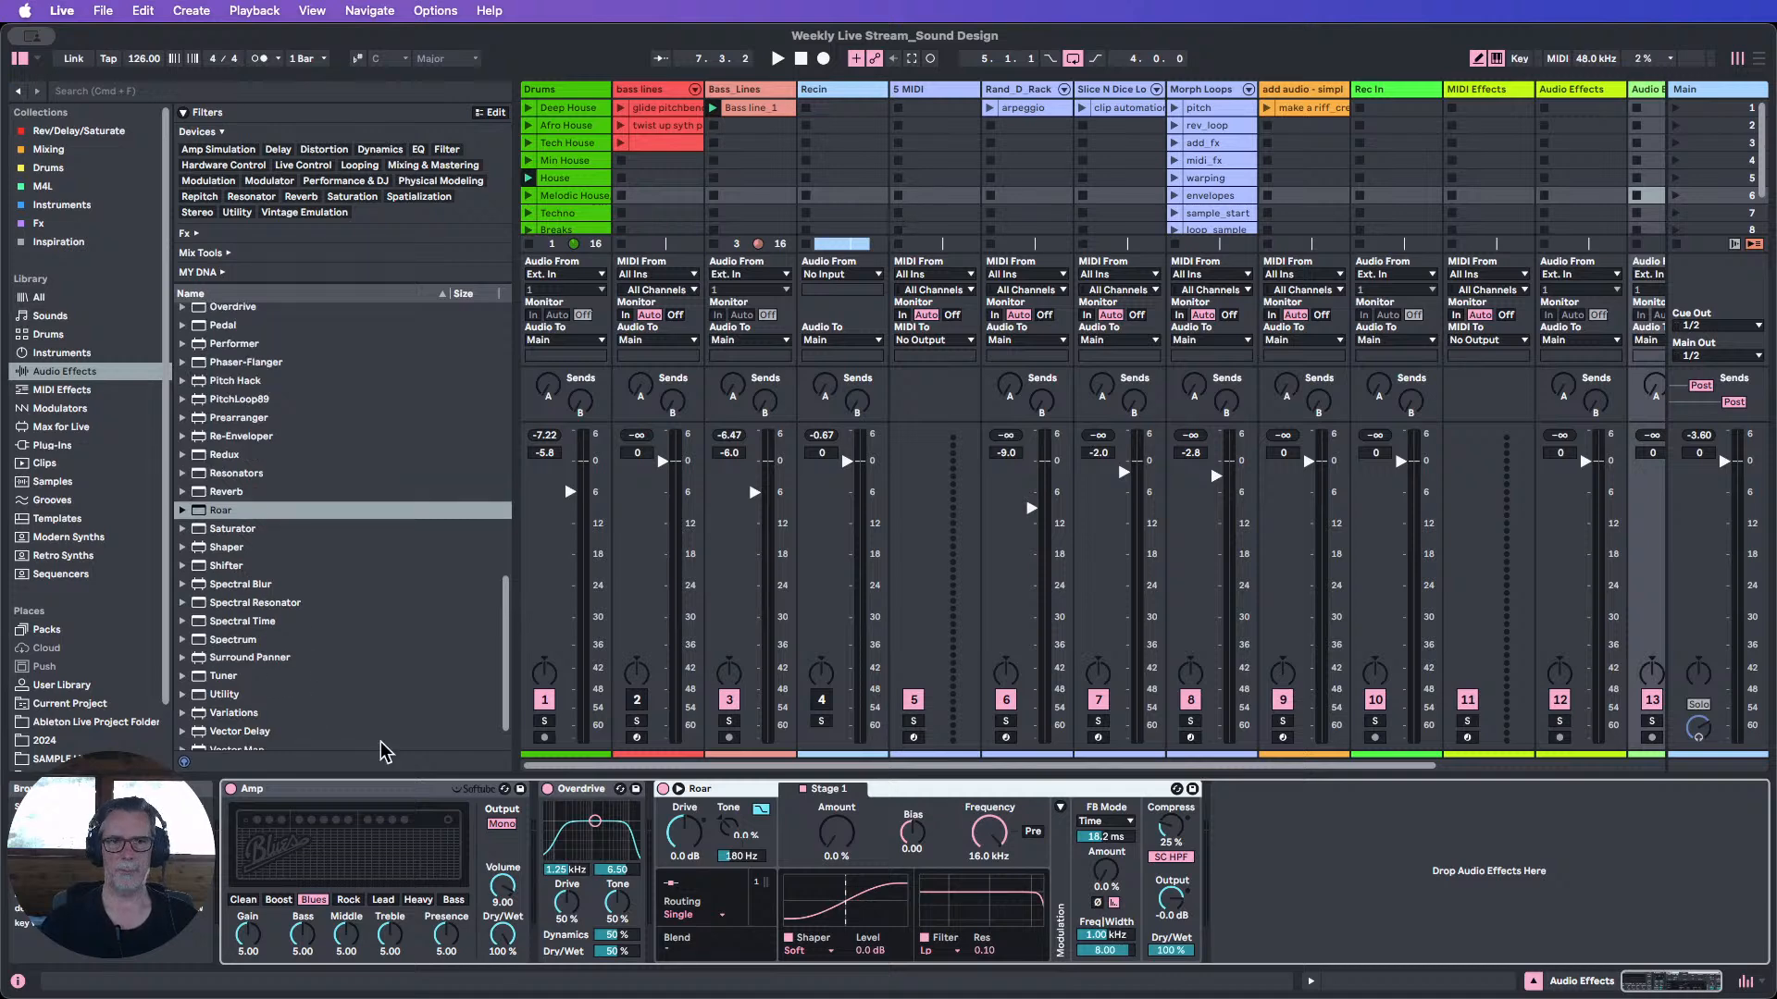
{"action": "left_click", "coordinate": [1360, 842]}
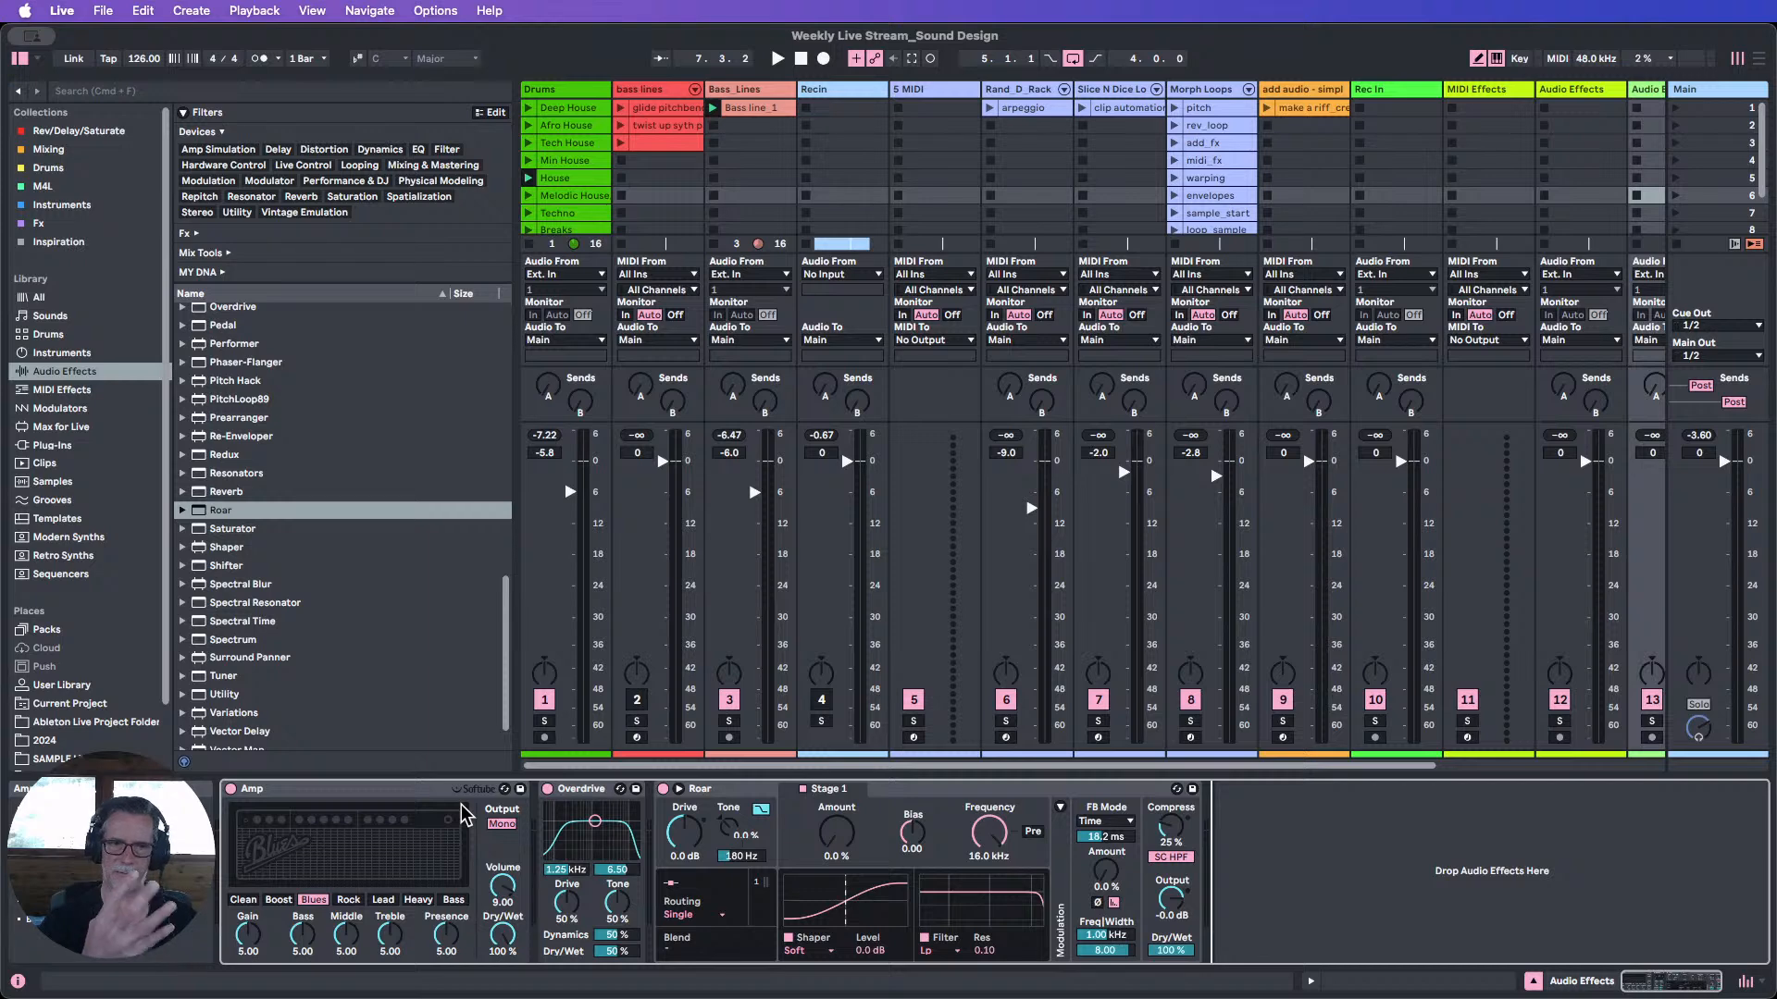
Group the Amp, Overdrive and Roar devices into one Audio Effect Rack.
{"action": "left_click", "coordinate": [311, 798]}
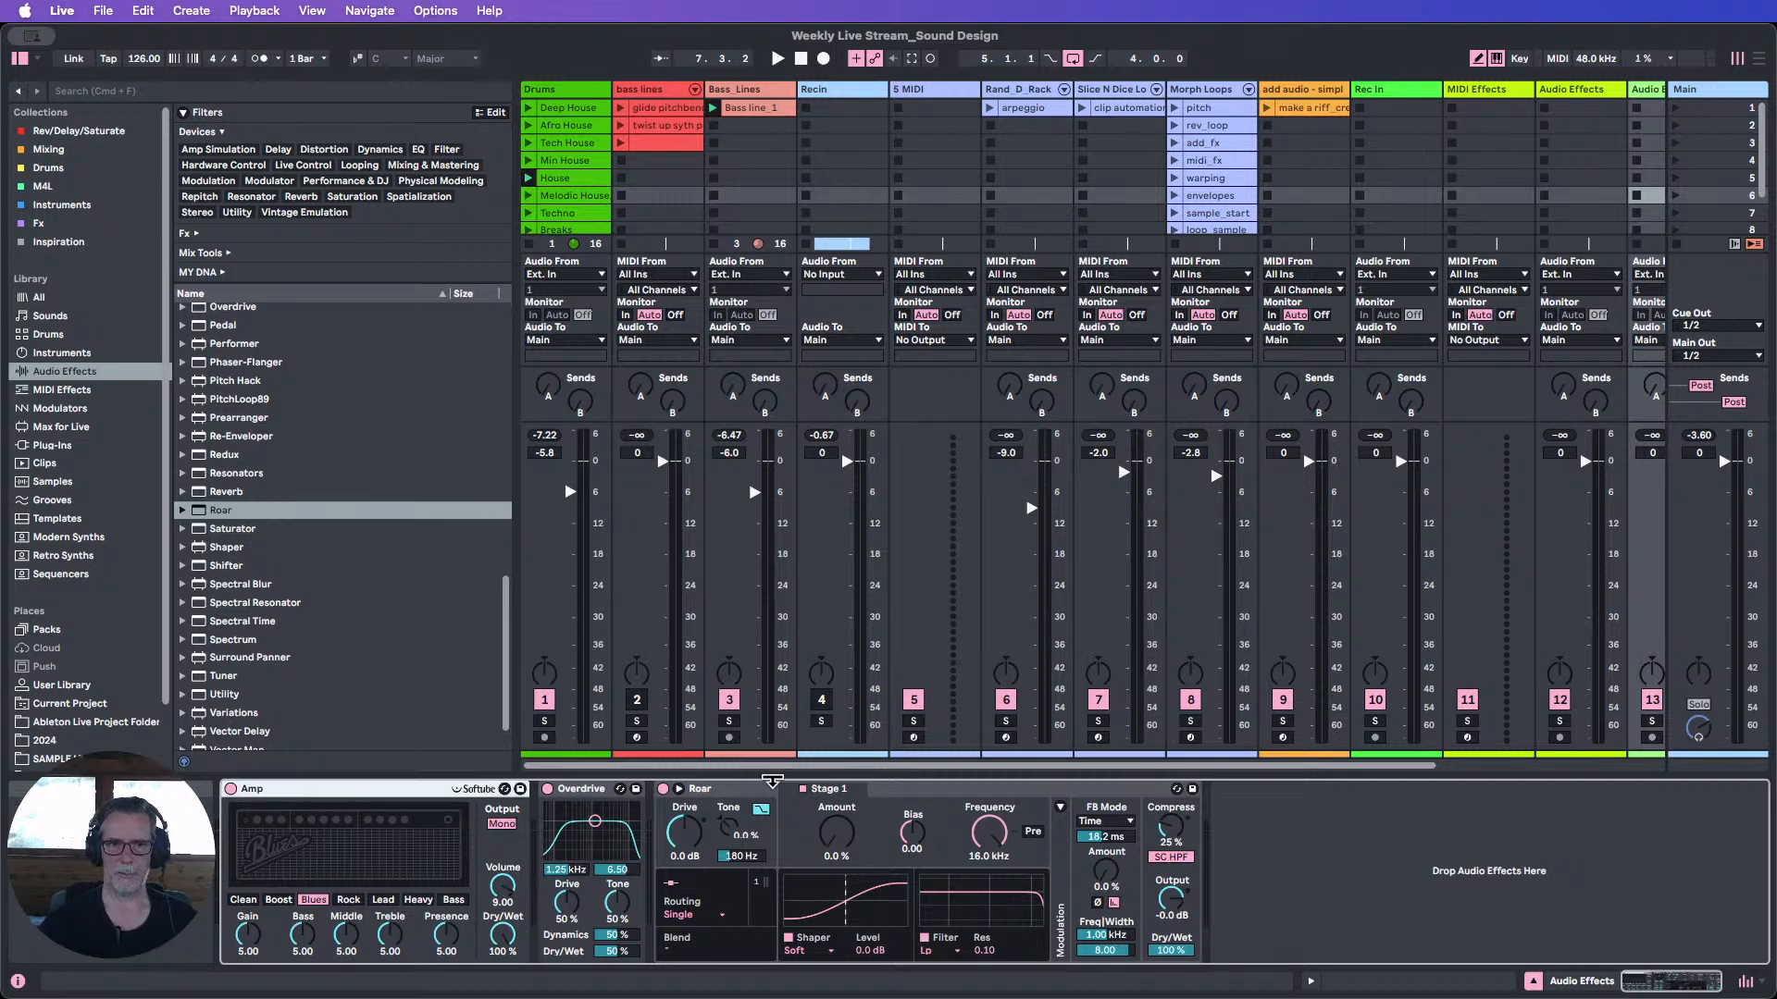
{"action": "left_click", "coordinate": [740, 794]}
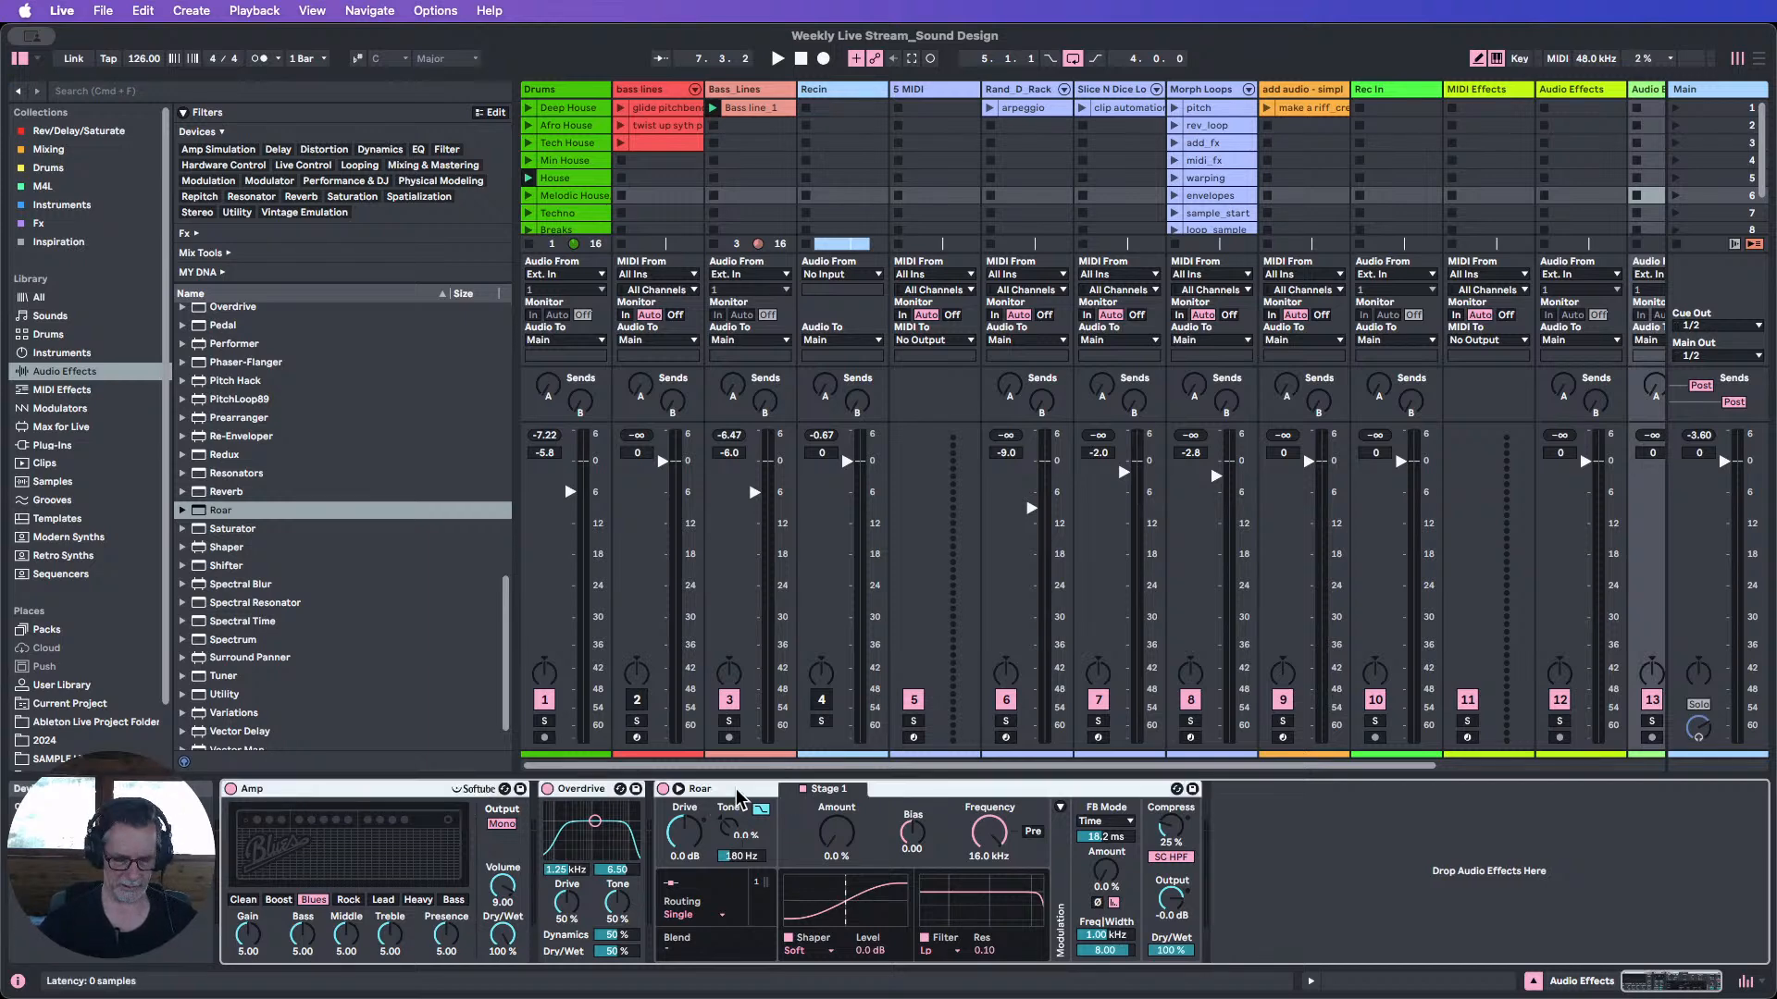
{"action": "key", "text": "super+g"}
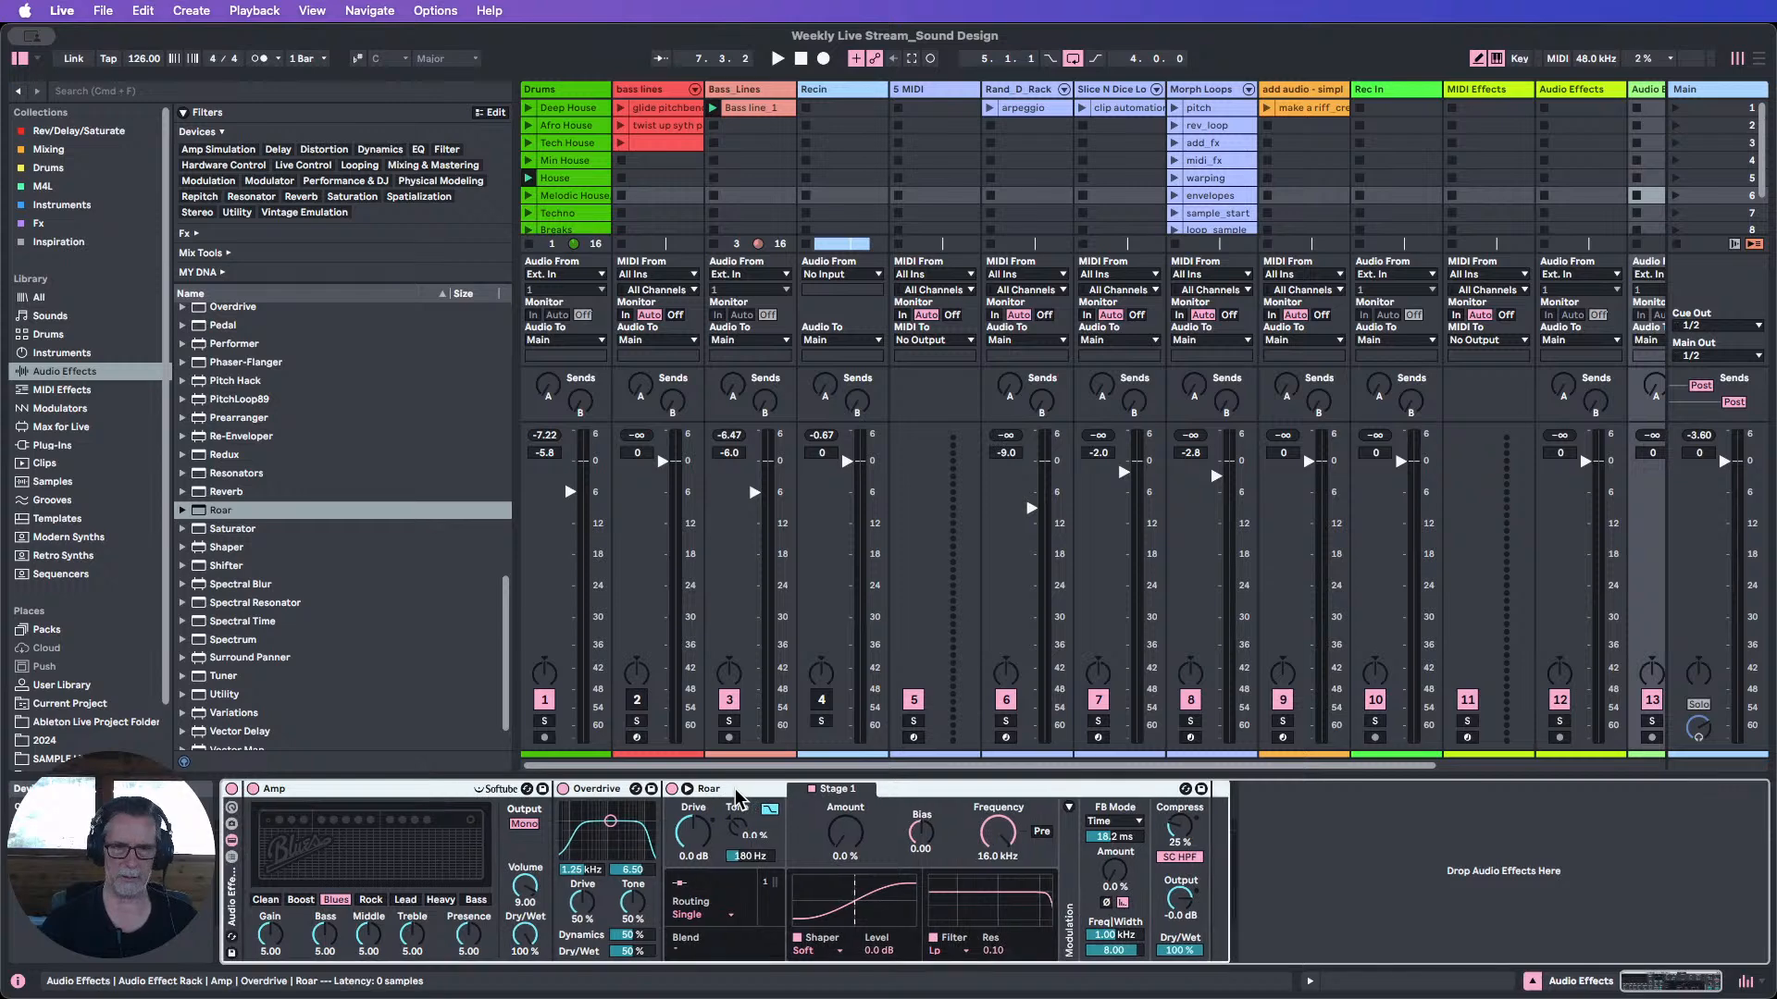
Show the macro controls of the new Audio Effect Rack.
{"action": "left_click", "coordinate": [233, 808]}
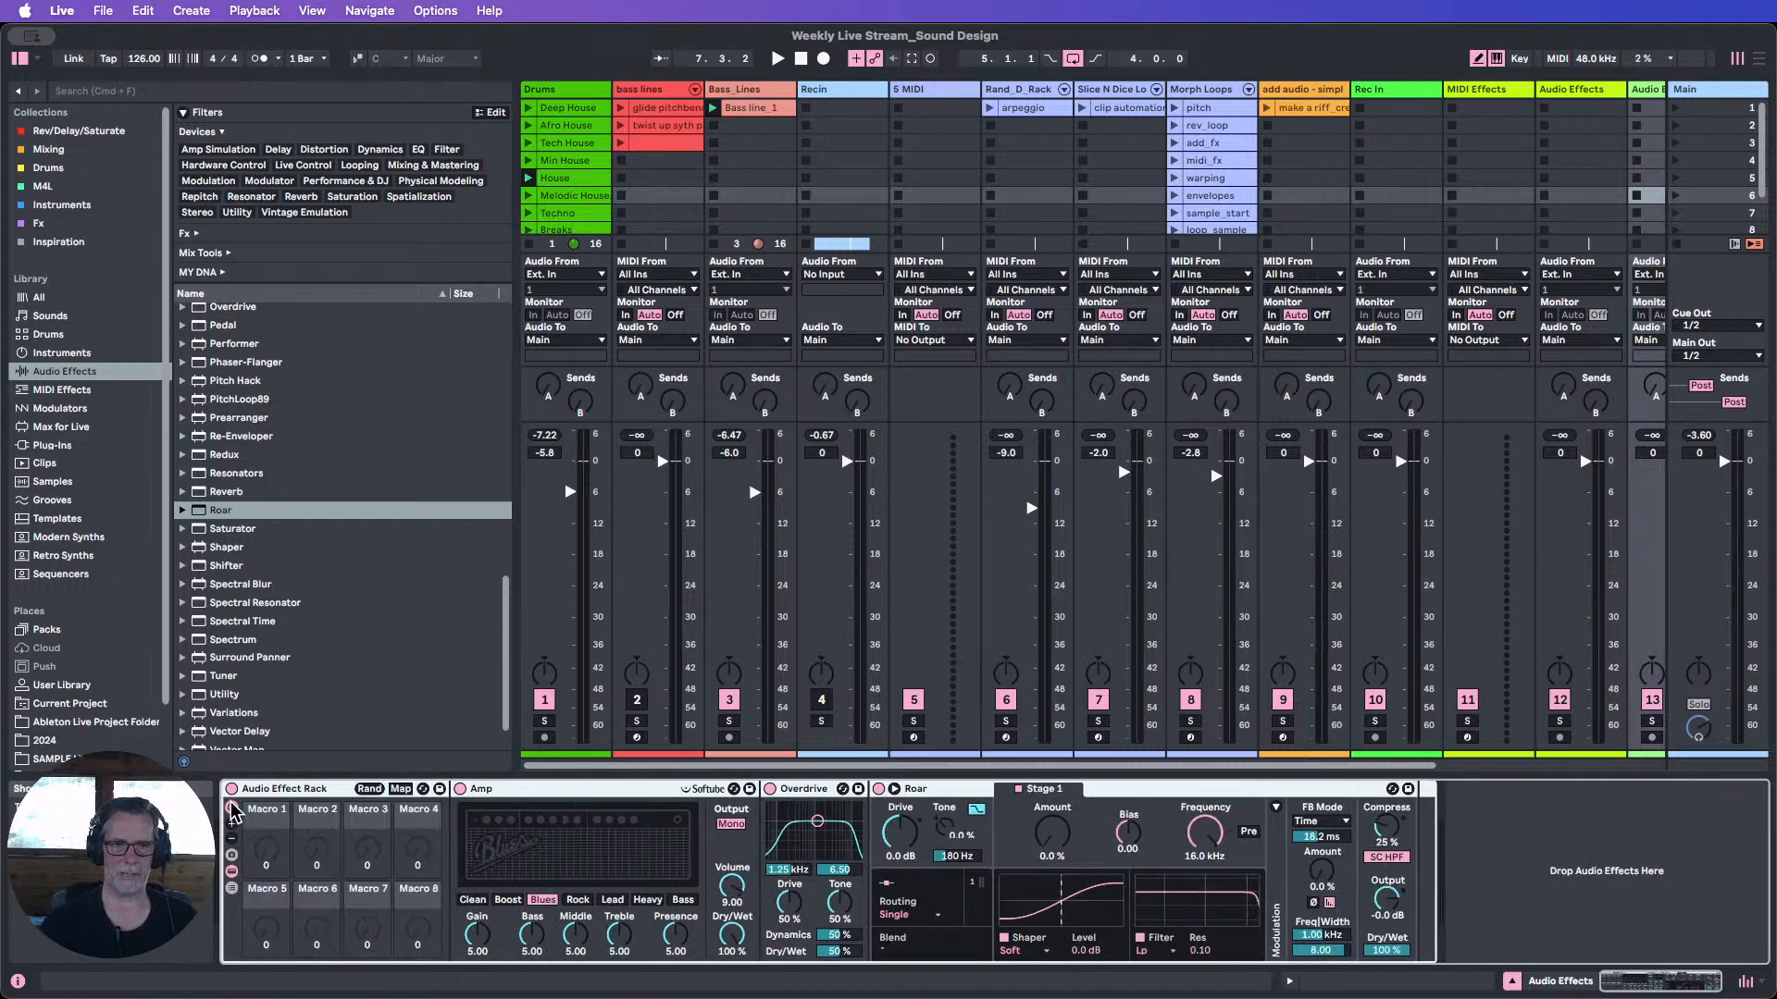
{"action": "left_click", "coordinate": [233, 809]}
{"action": "left_click", "coordinate": [232, 808]}
{"action": "left_click", "coordinate": [232, 809]}
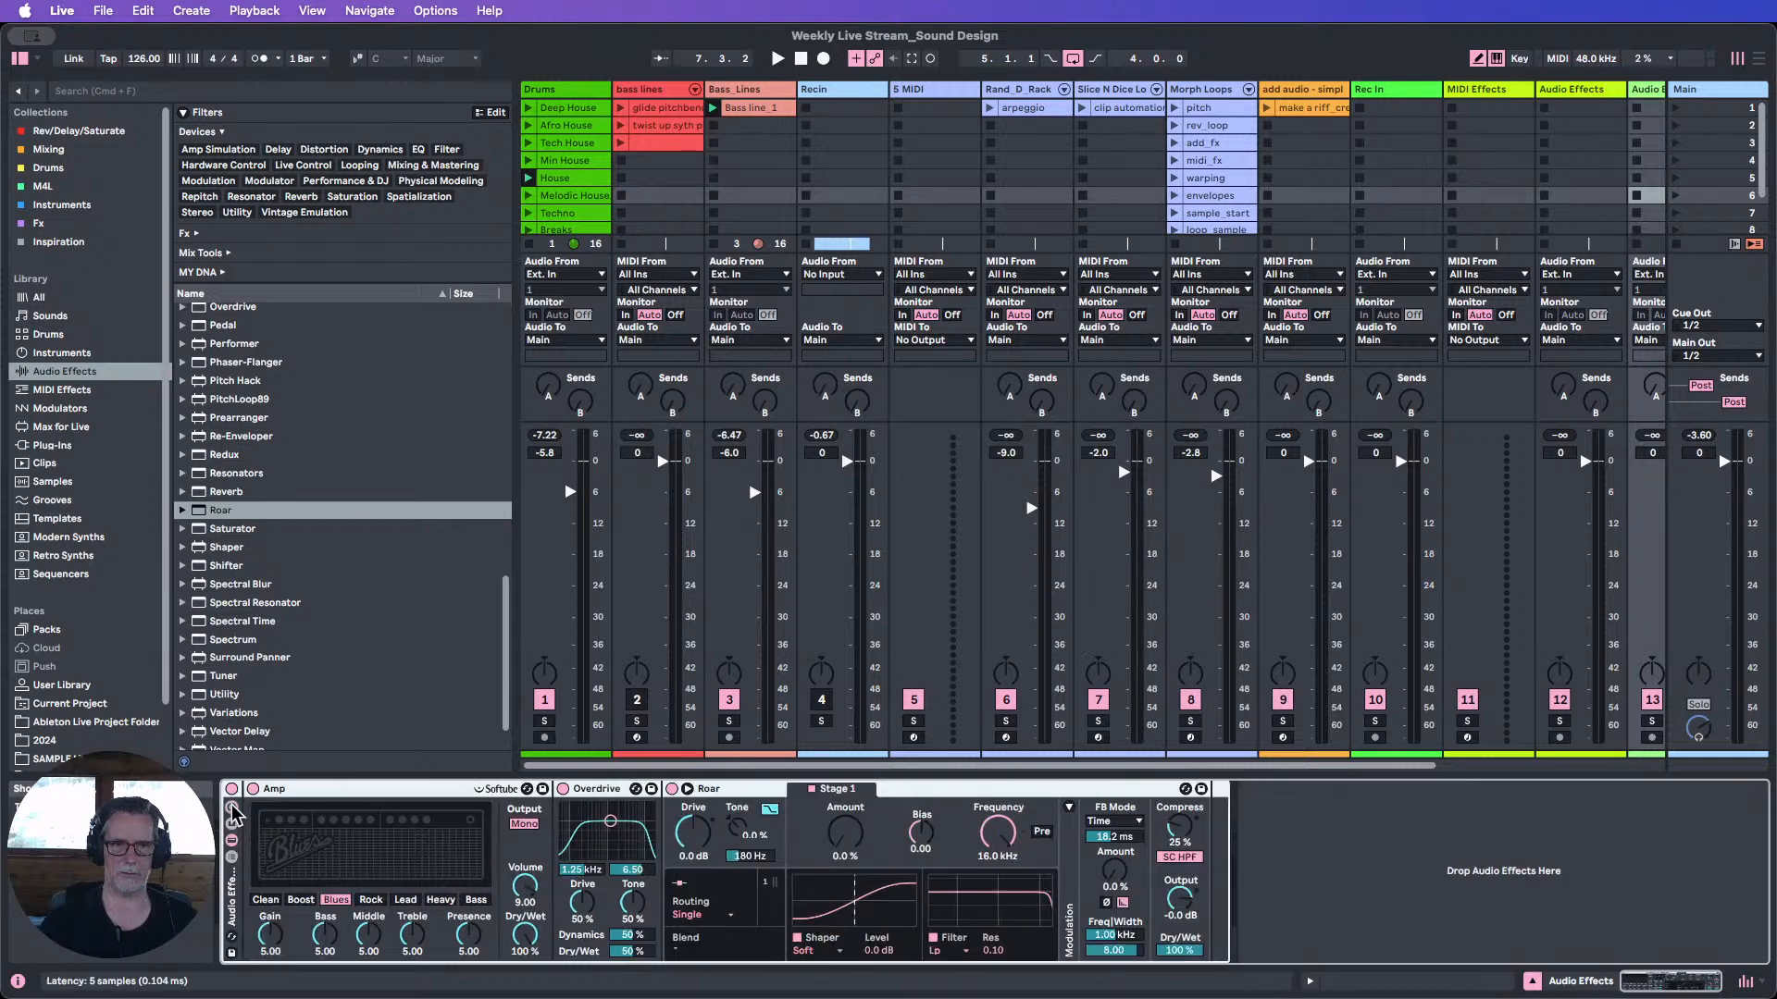
{"action": "left_click", "coordinate": [232, 809]}
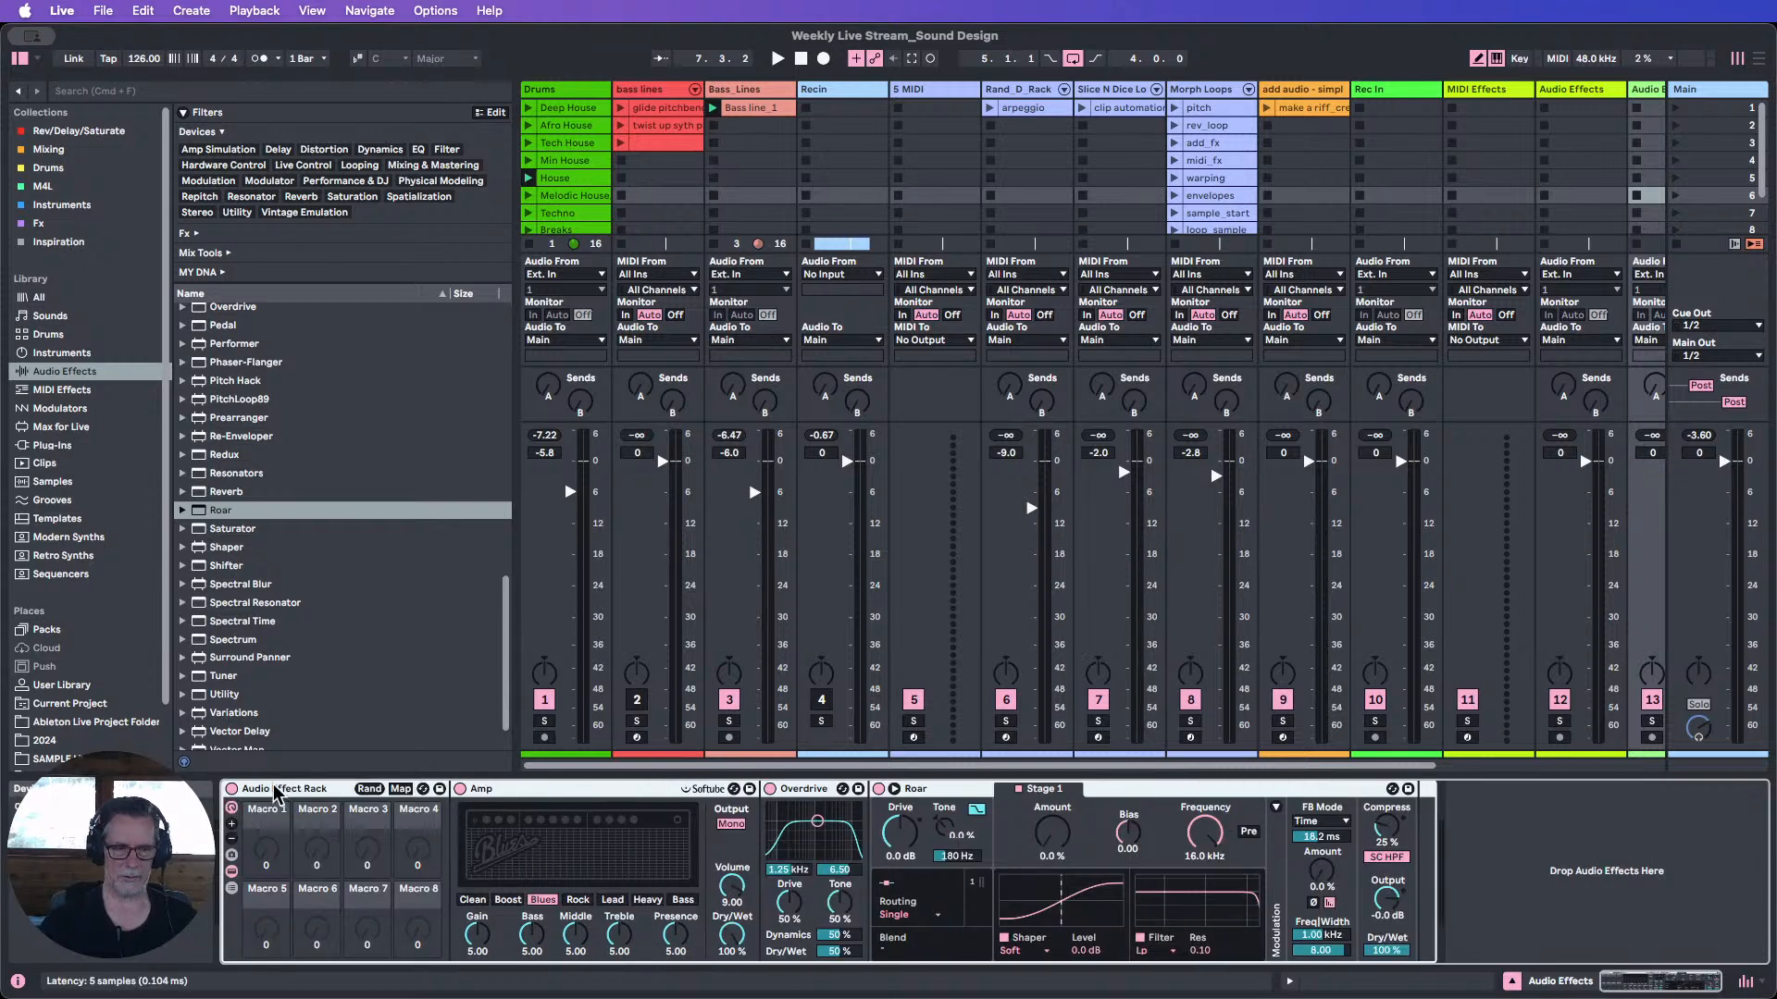
Rename the Audio Effect Rack containing Amp, Overdrive and Roar as Fat_Rack.
{"action": "key", "text": "super+r"}
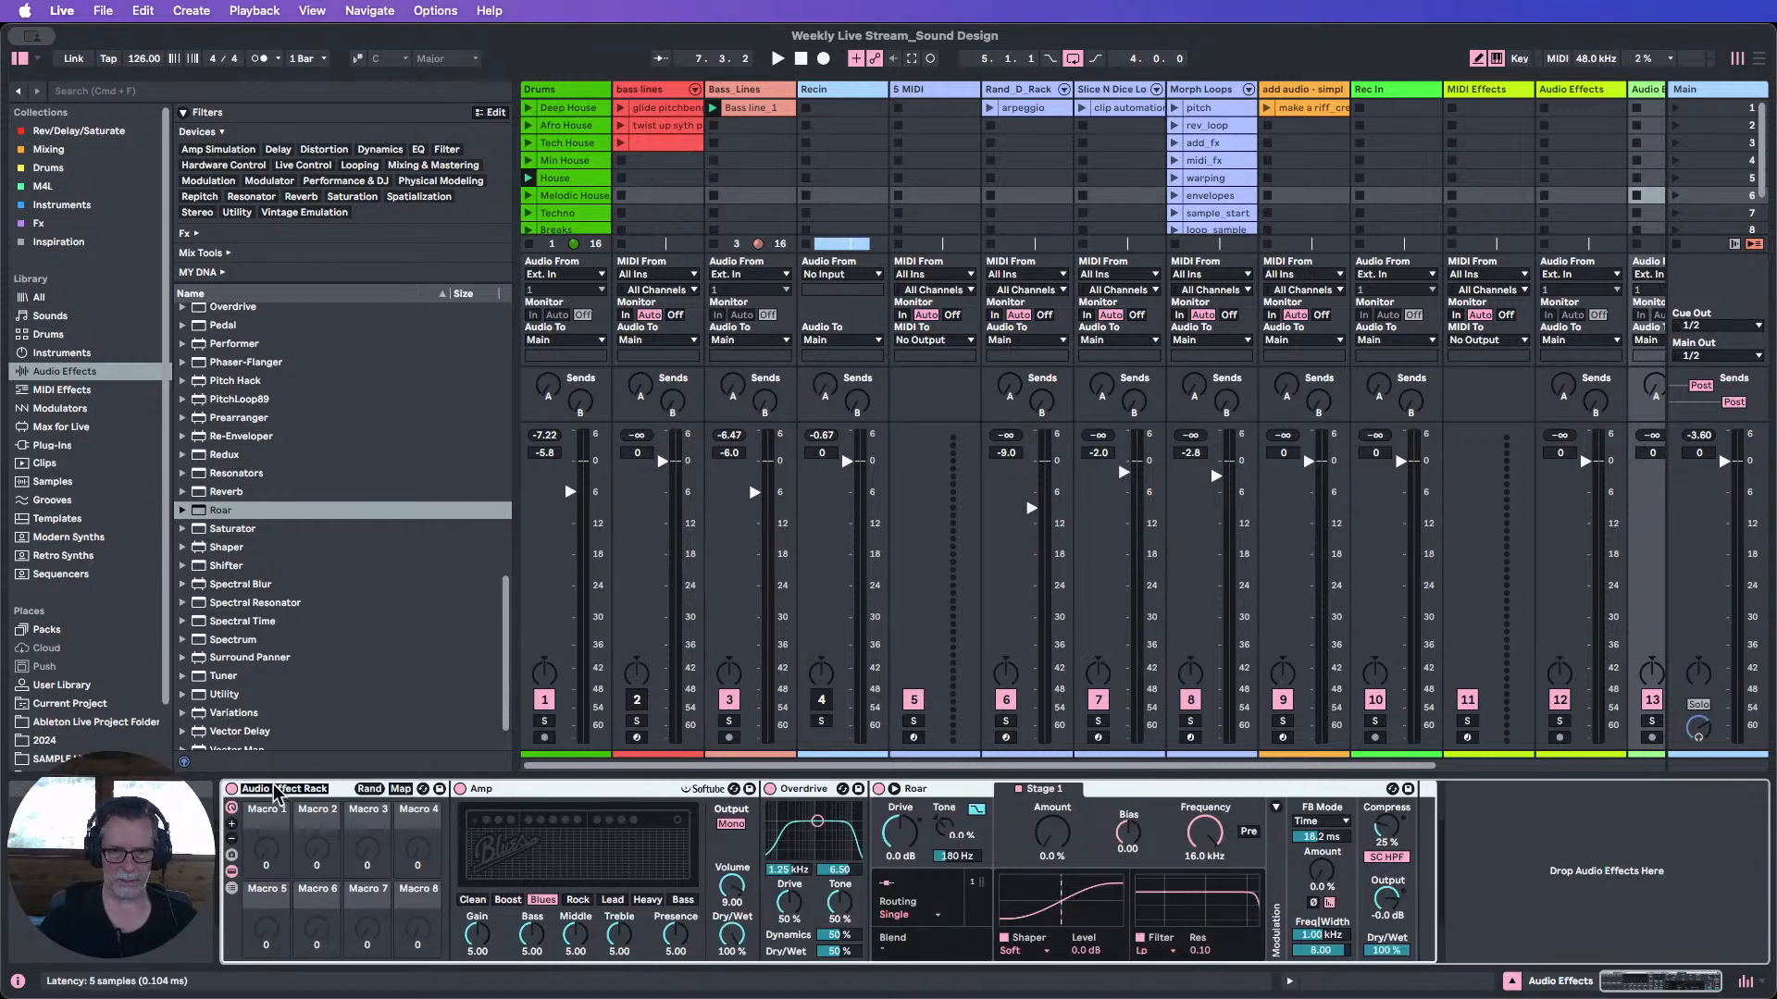
{"action": "right_click", "coordinate": [271, 786]}
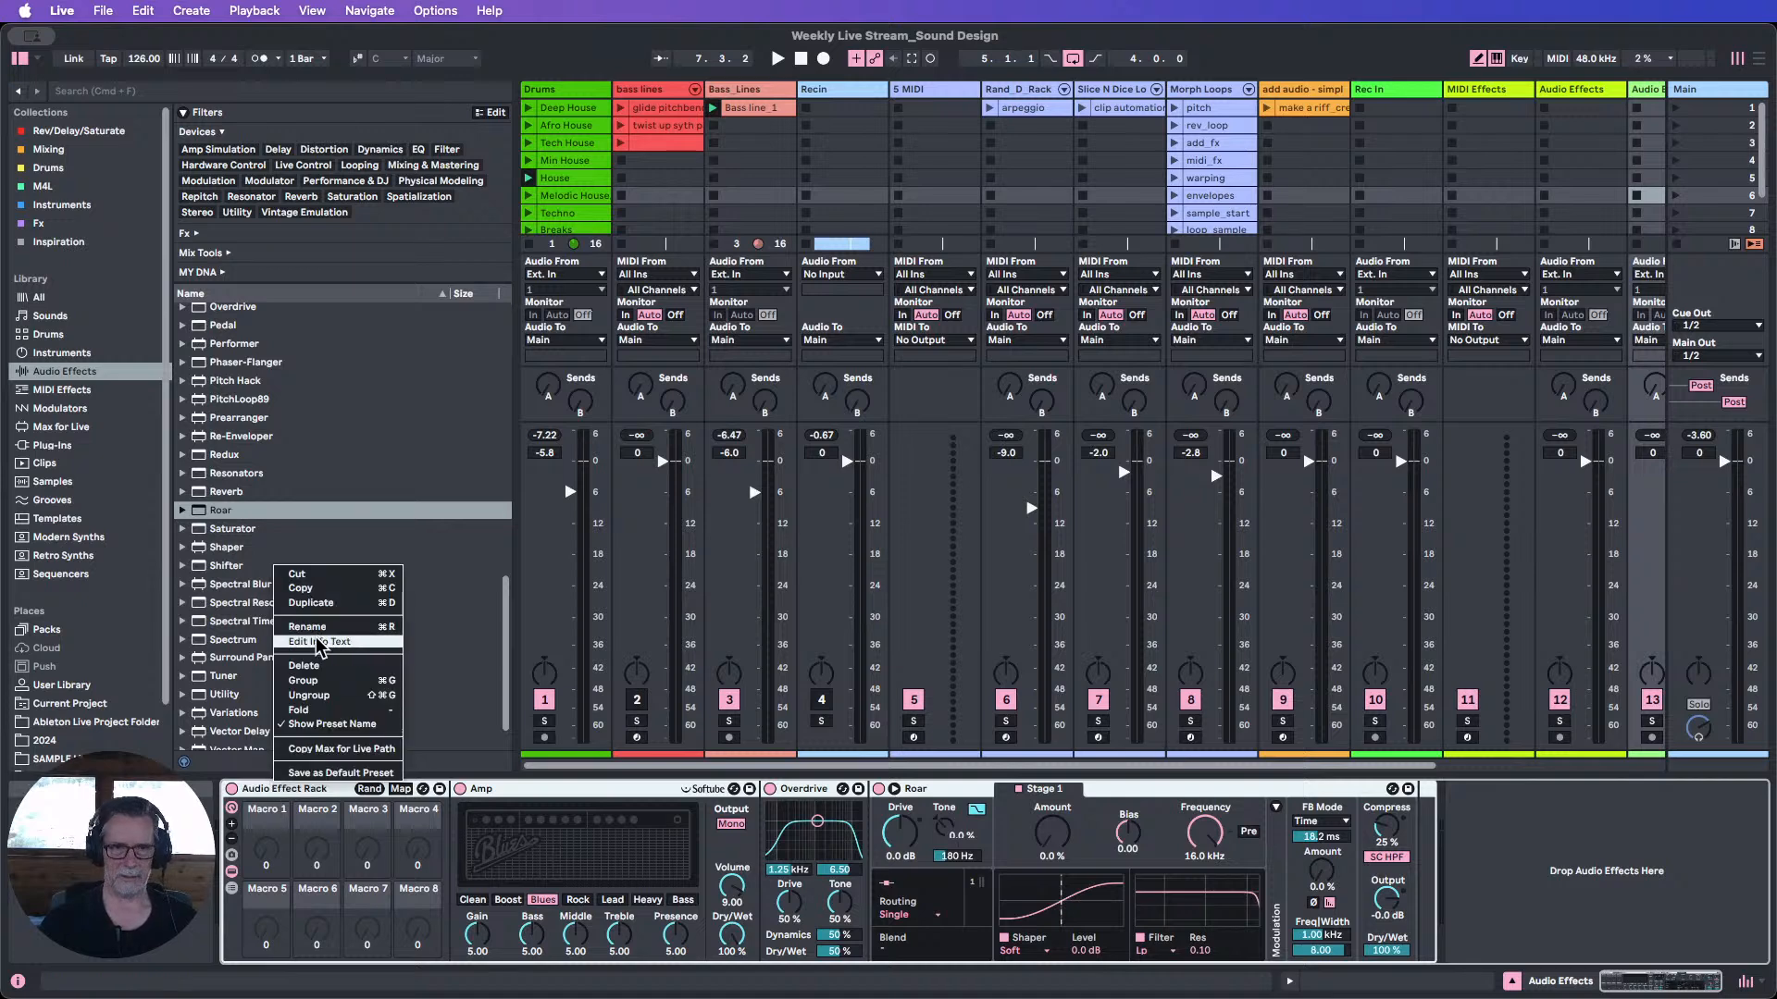
{"action": "left_click", "coordinate": [256, 794]}
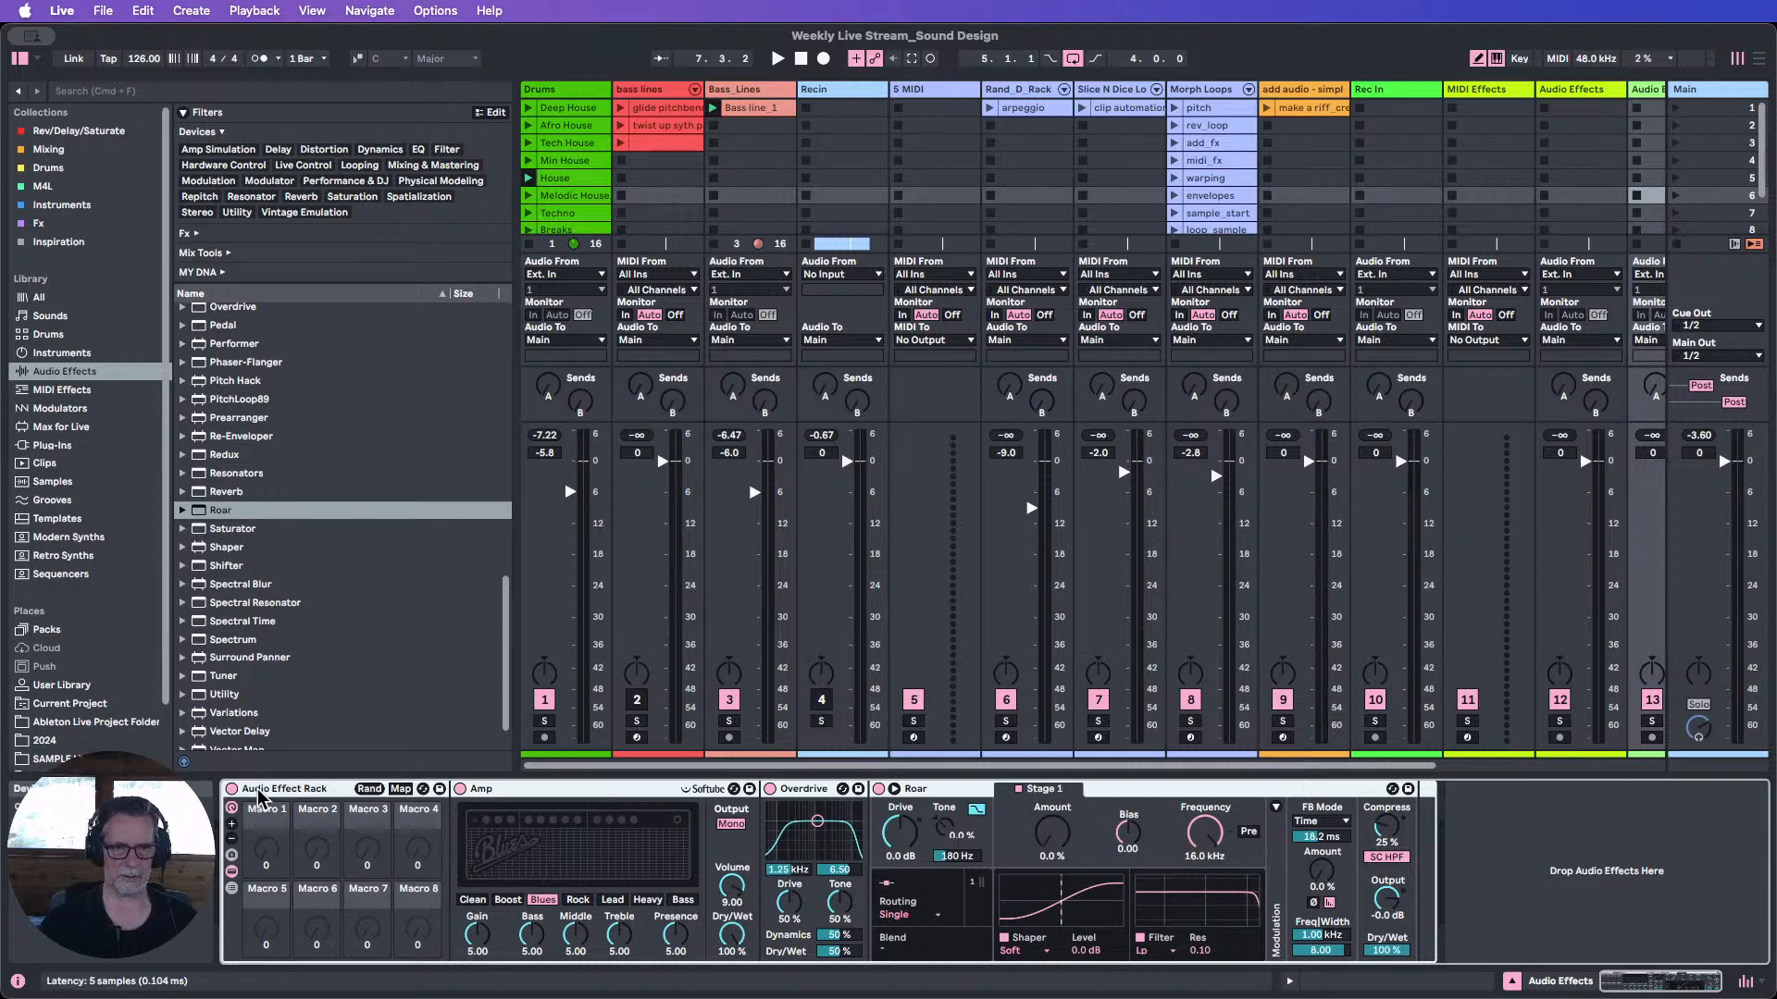
{"action": "key", "text": "super+r"}
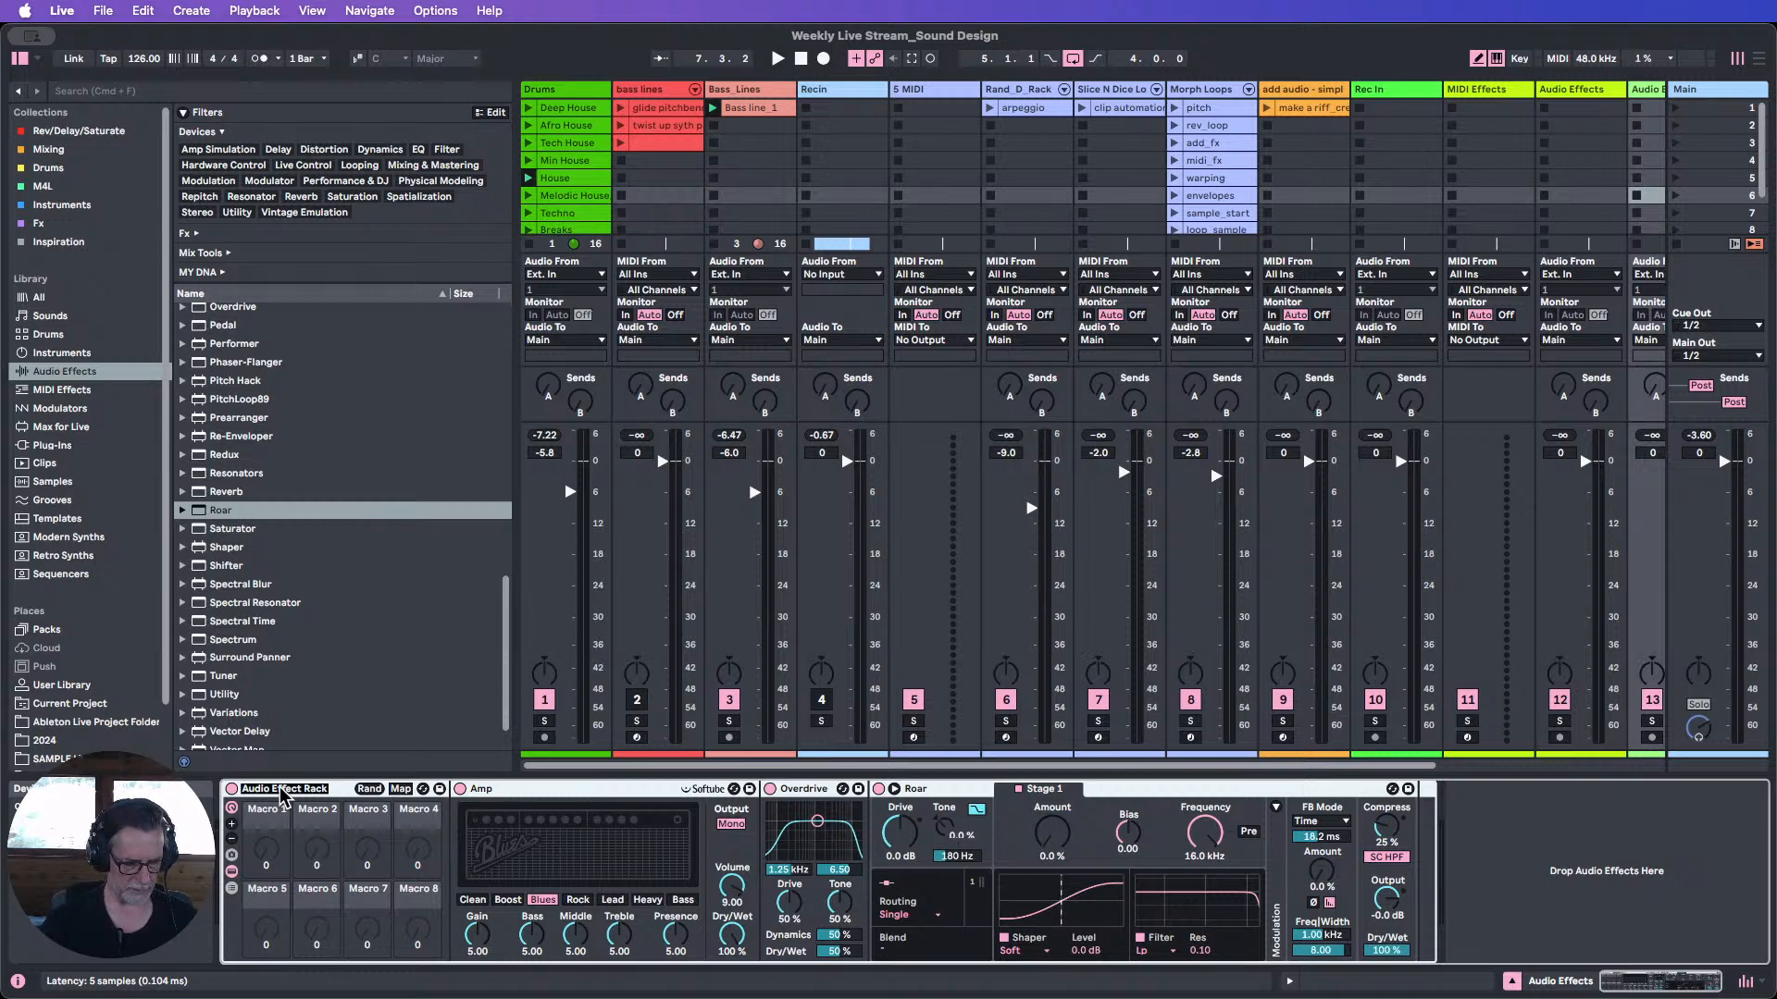
{"action": "type", "text": "FatRack"}
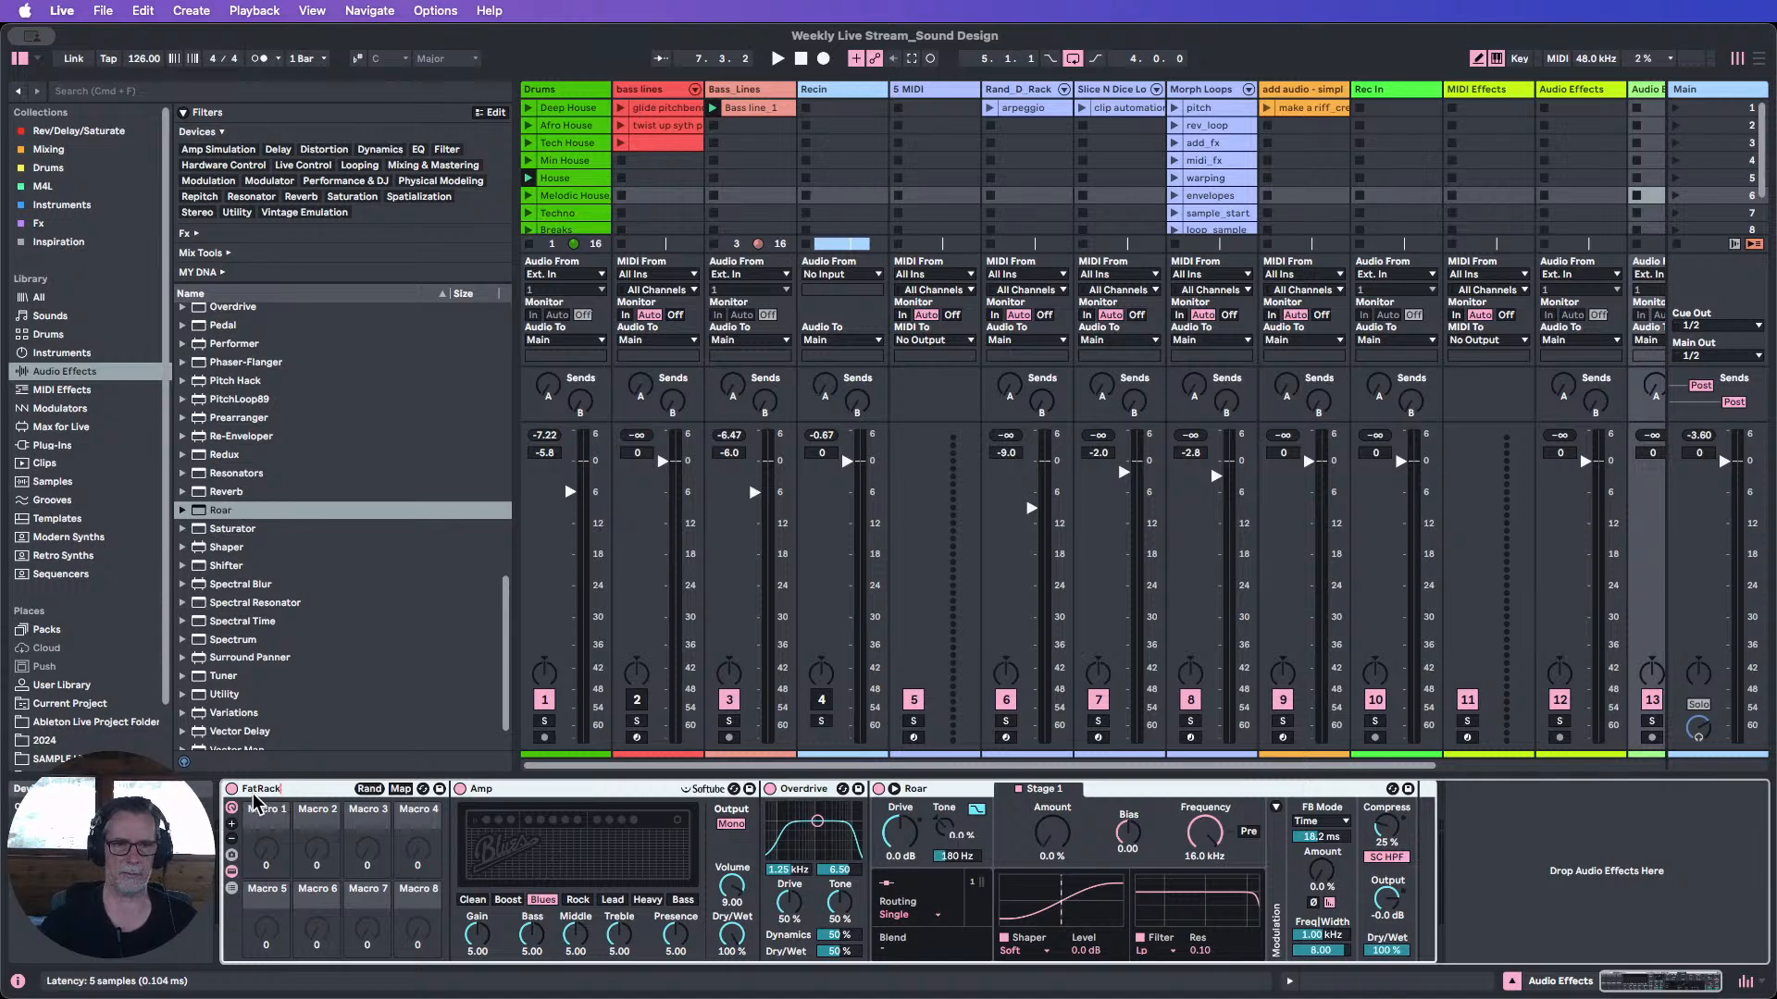
{"action": "type", "text": "_"}
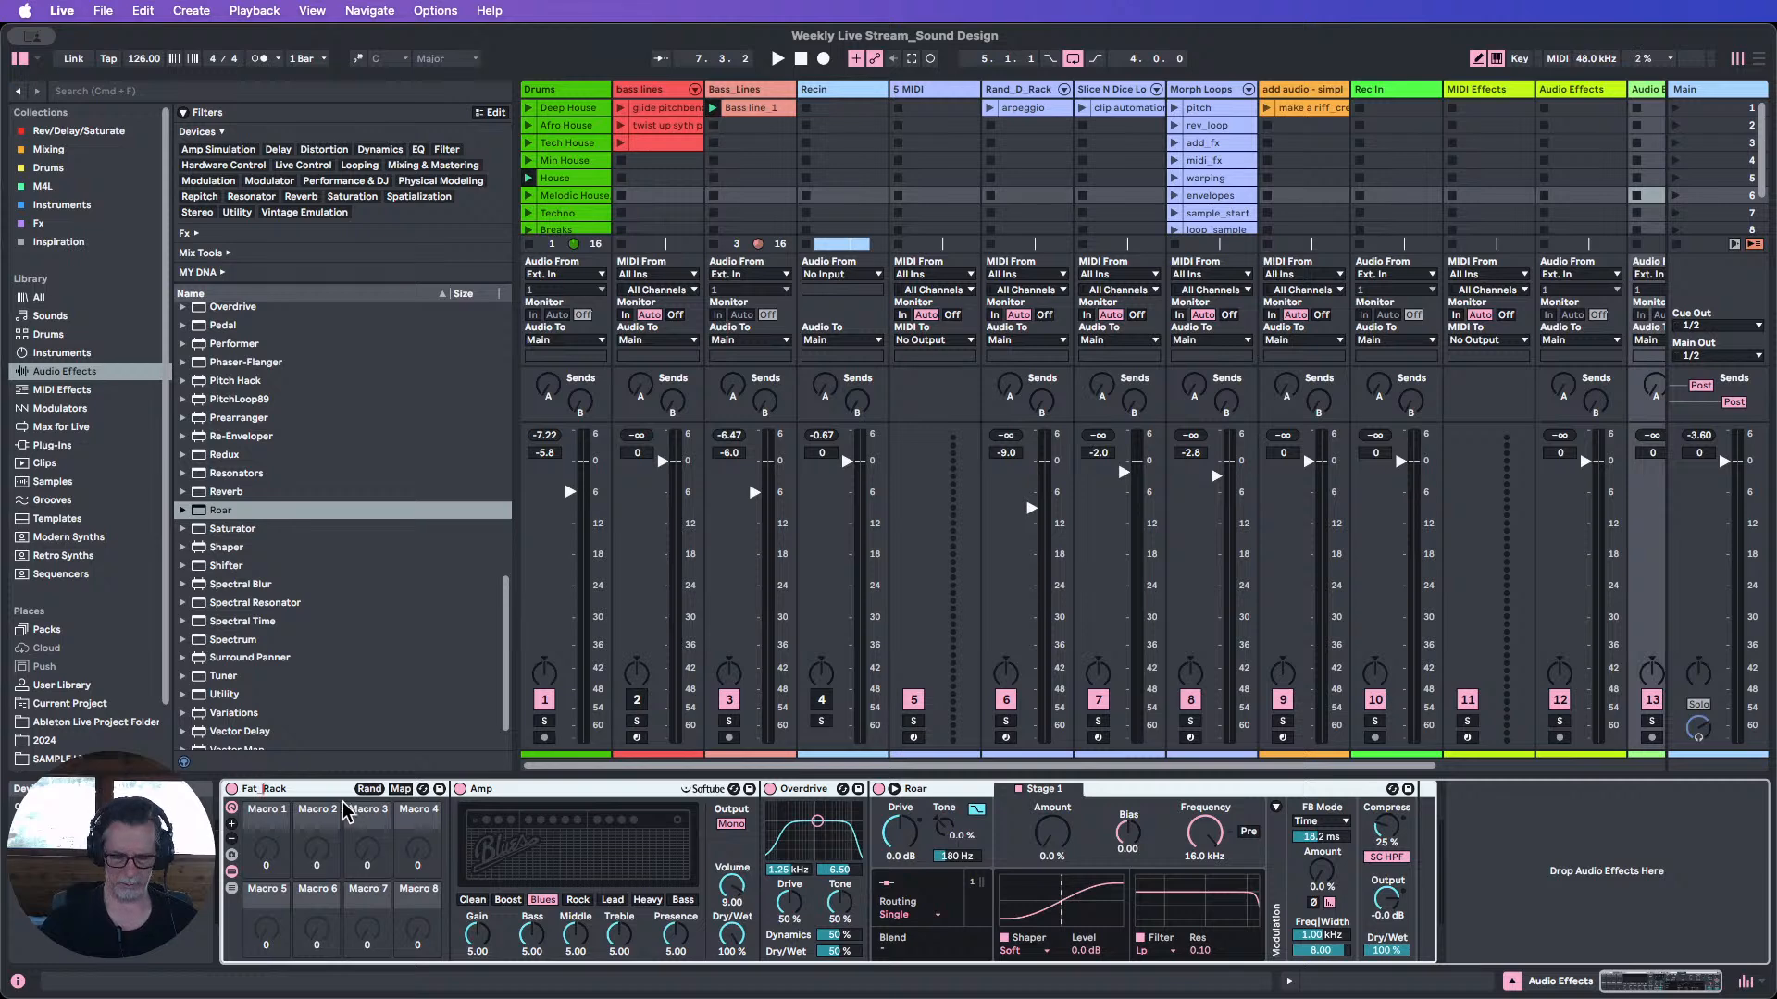
{"action": "left_click", "coordinate": [1493, 846]}
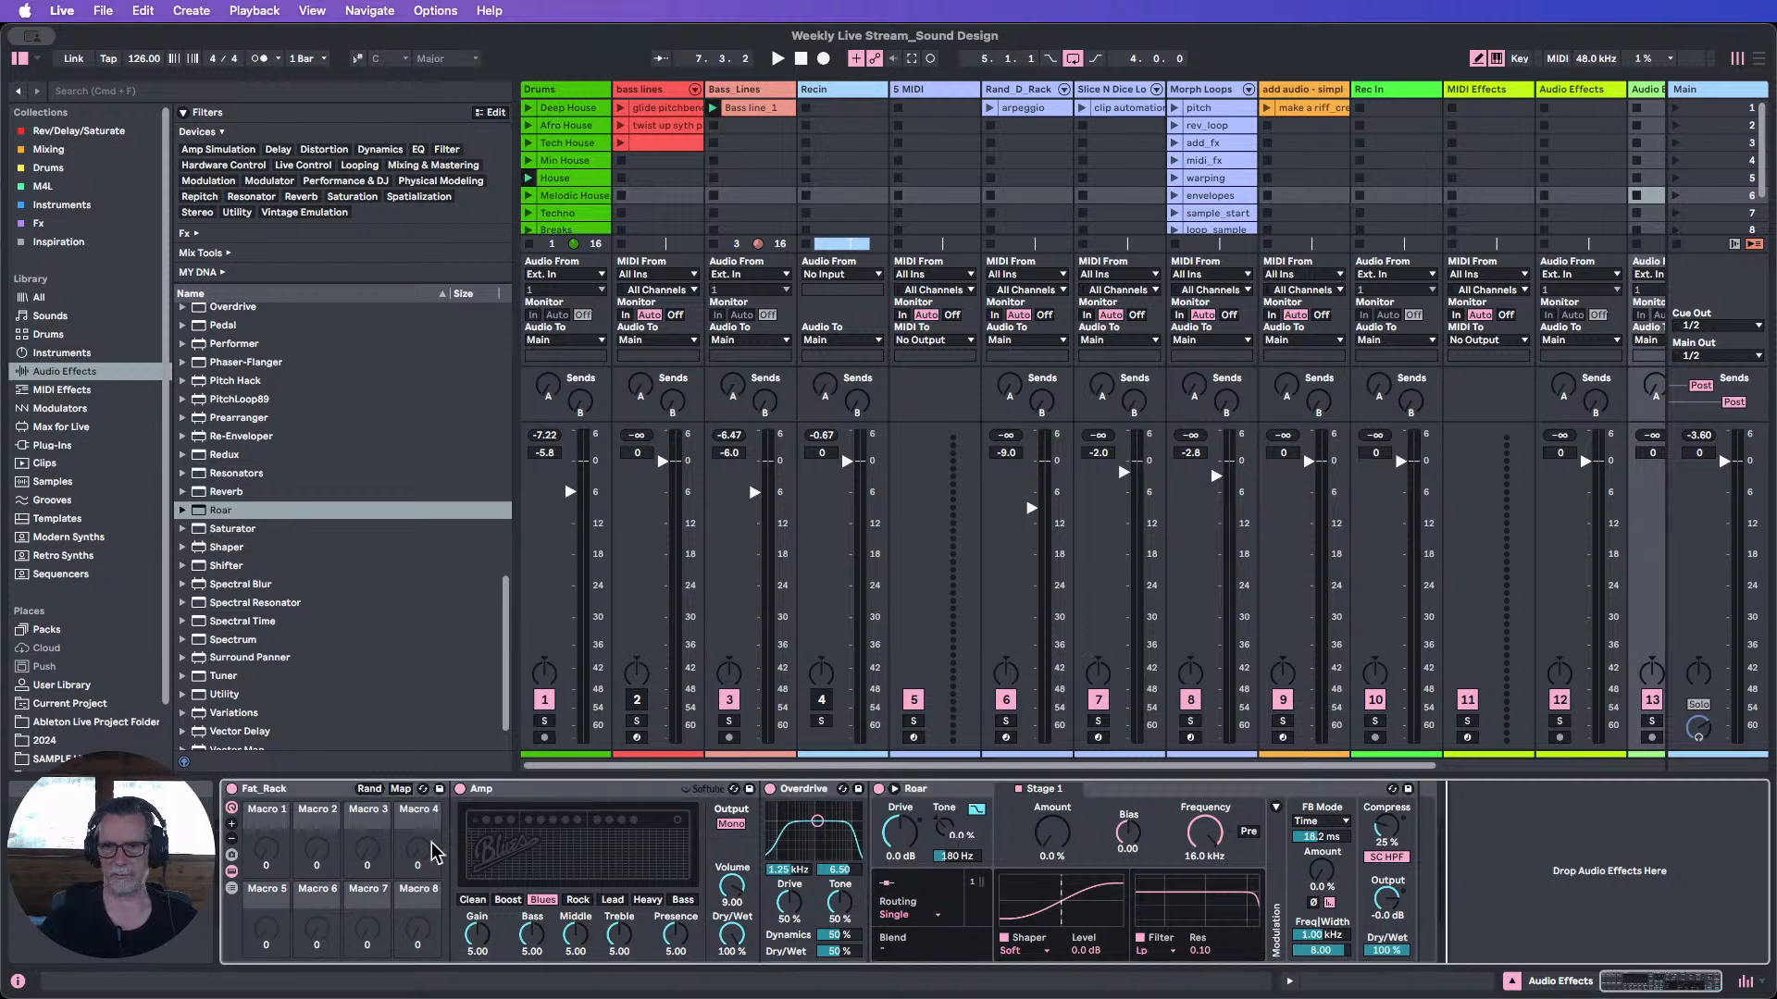
Switch off Amp, Overdrive and Roar inside Fat_Rack and fold all three devices.
{"action": "left_click", "coordinate": [460, 788]}
{"action": "left_click", "coordinate": [770, 788]}
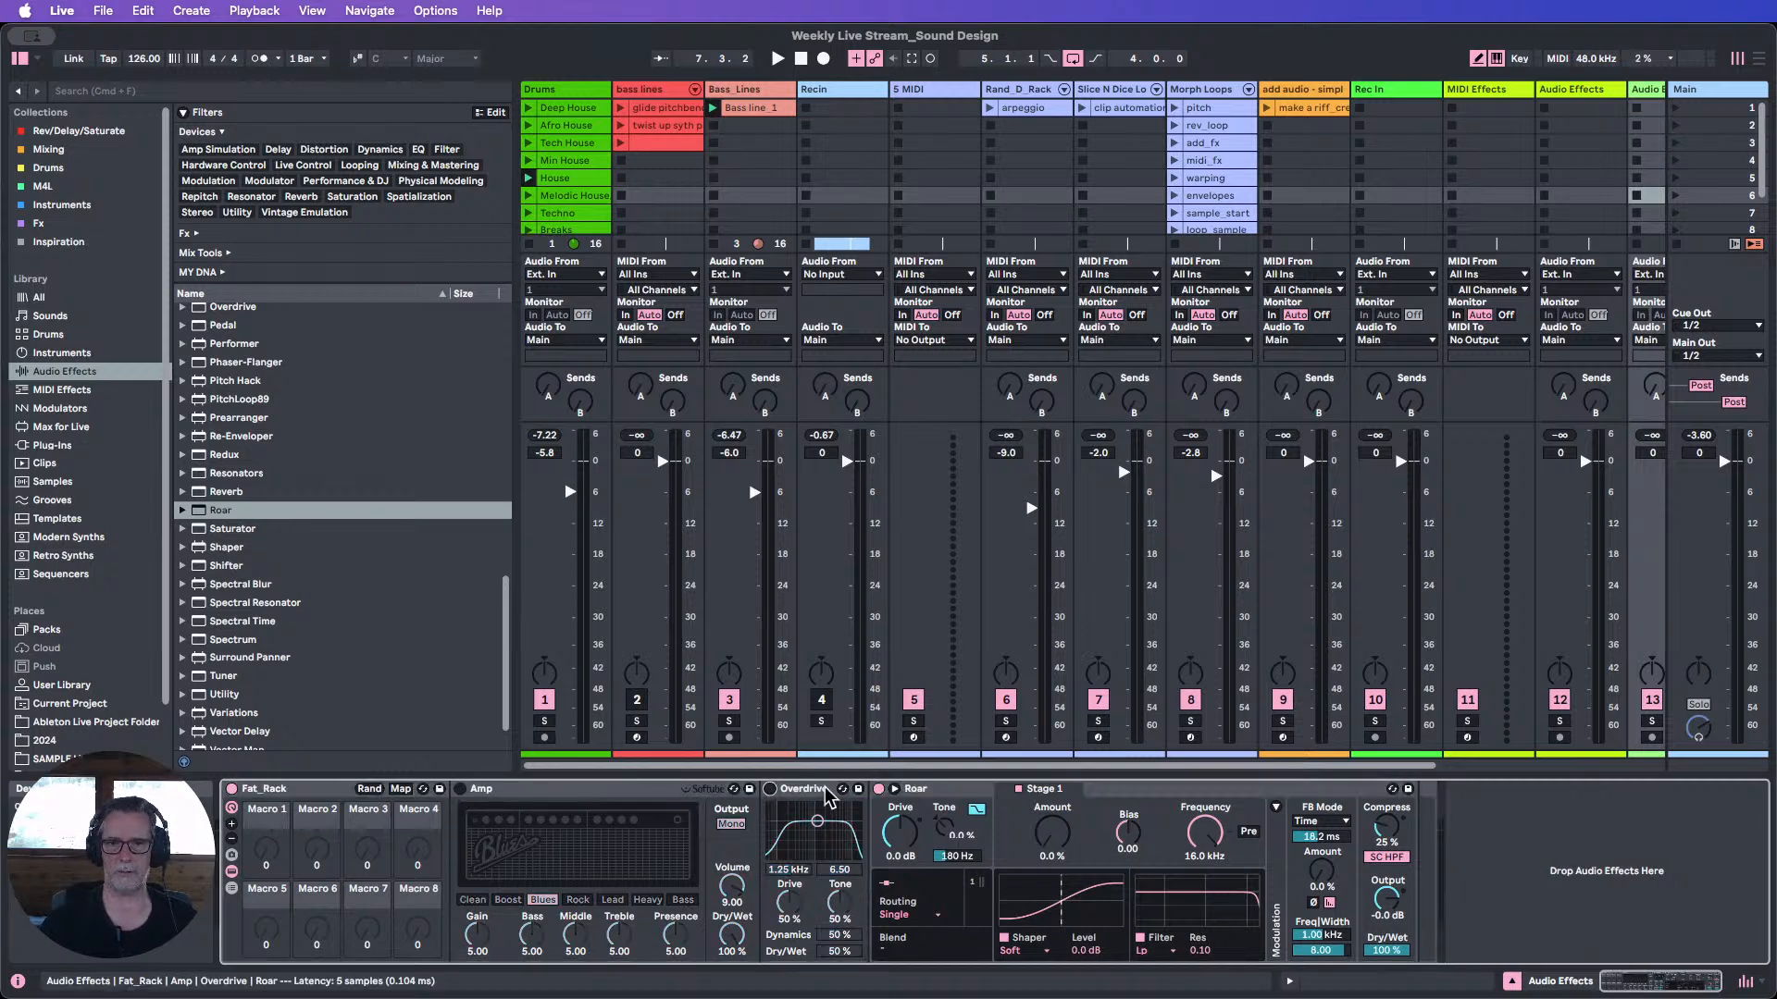
{"action": "double_click", "coordinate": [916, 789]}
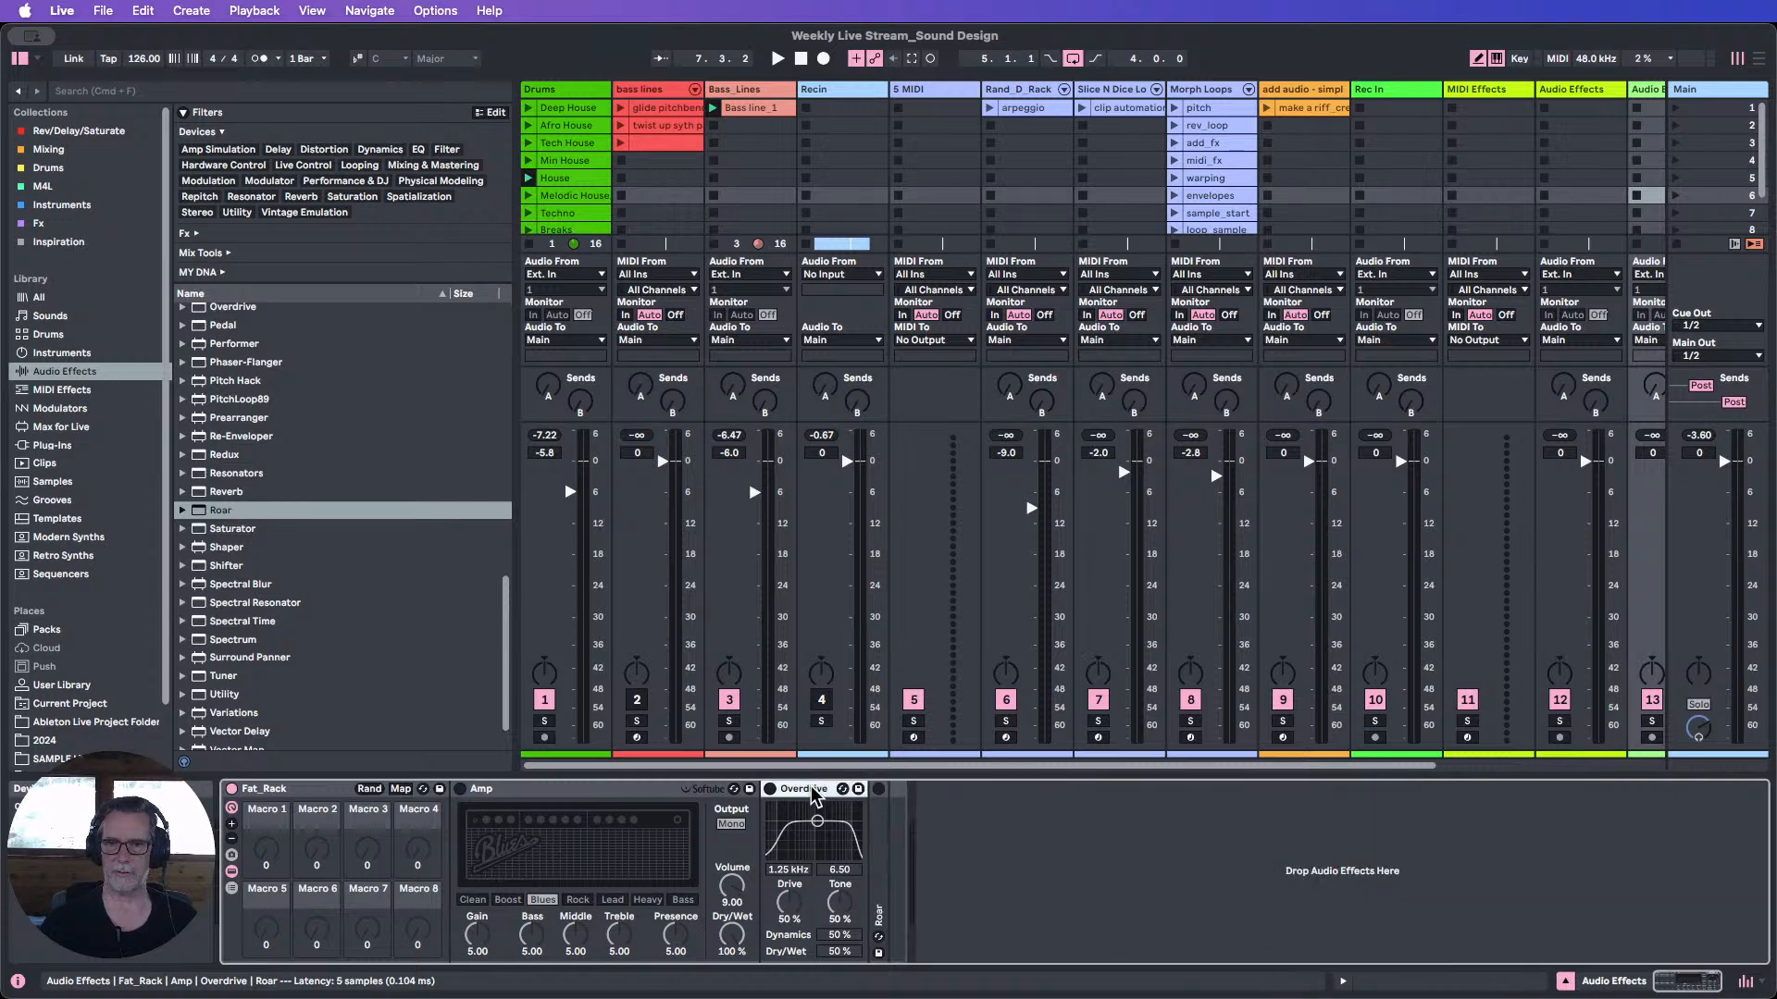
{"action": "double_click", "coordinate": [815, 789]}
{"action": "double_click", "coordinate": [555, 789]}
Switch the whole Fat_Rack off and on again.
{"action": "left_click", "coordinate": [232, 788]}
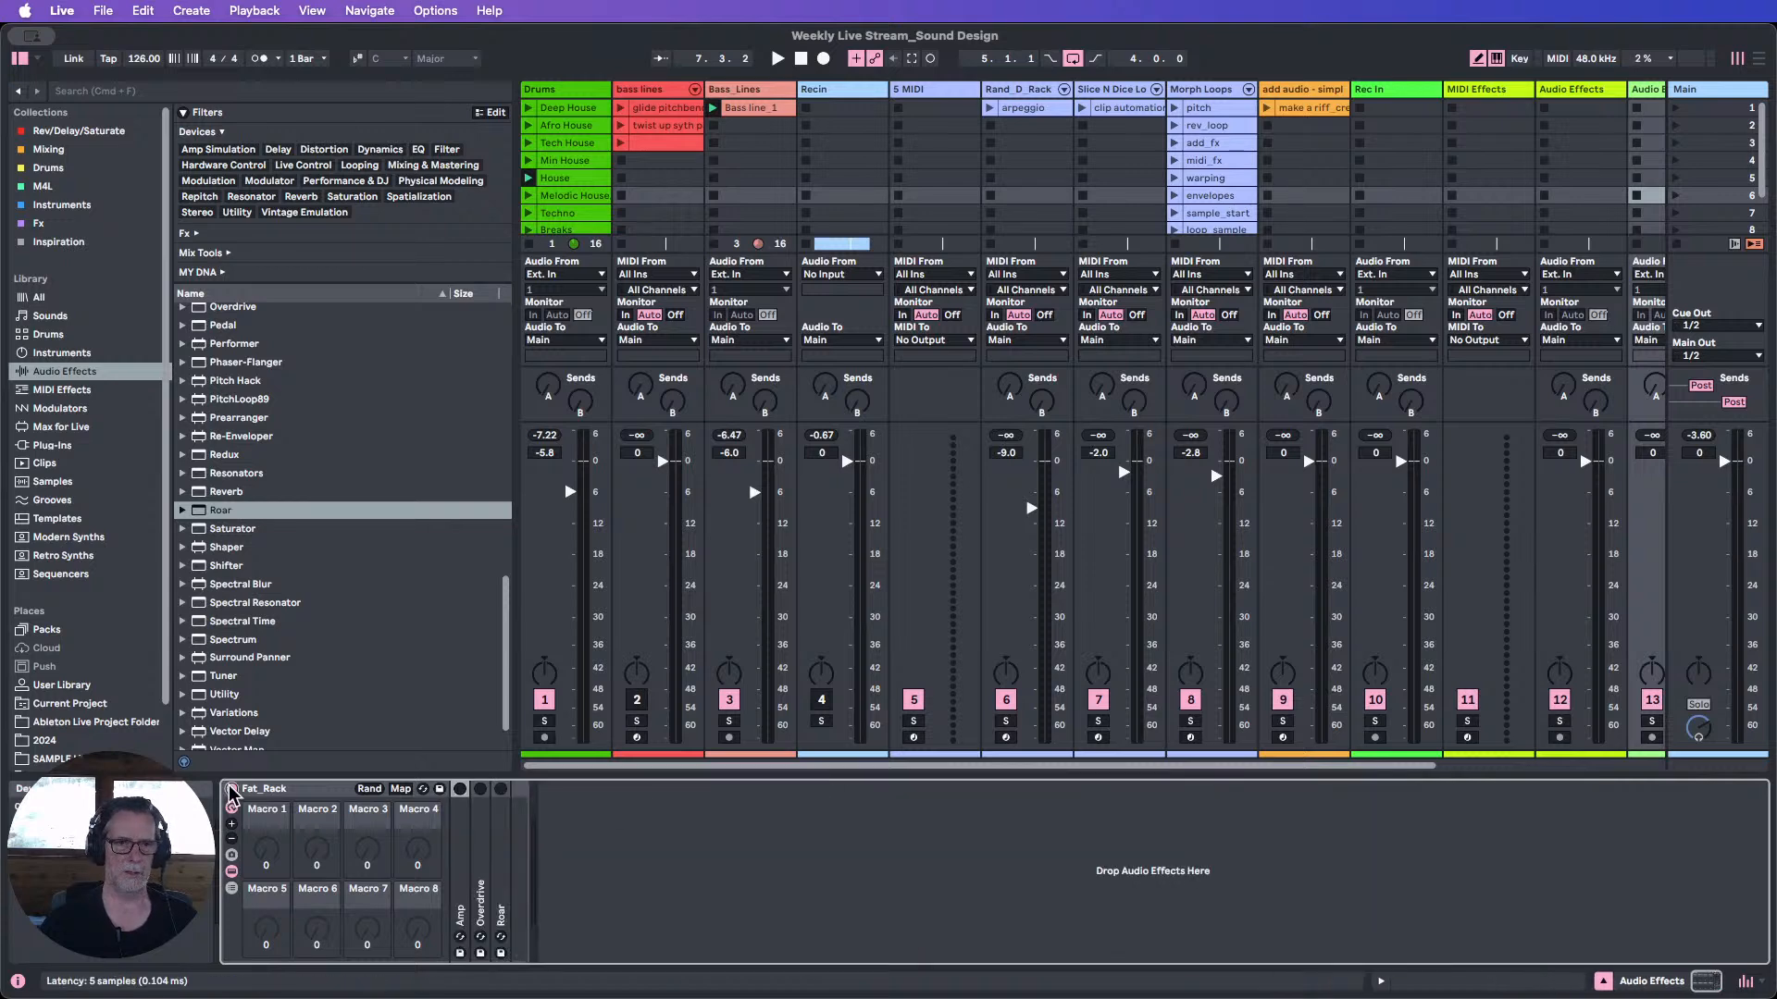
{"action": "left_click", "coordinate": [231, 788]}
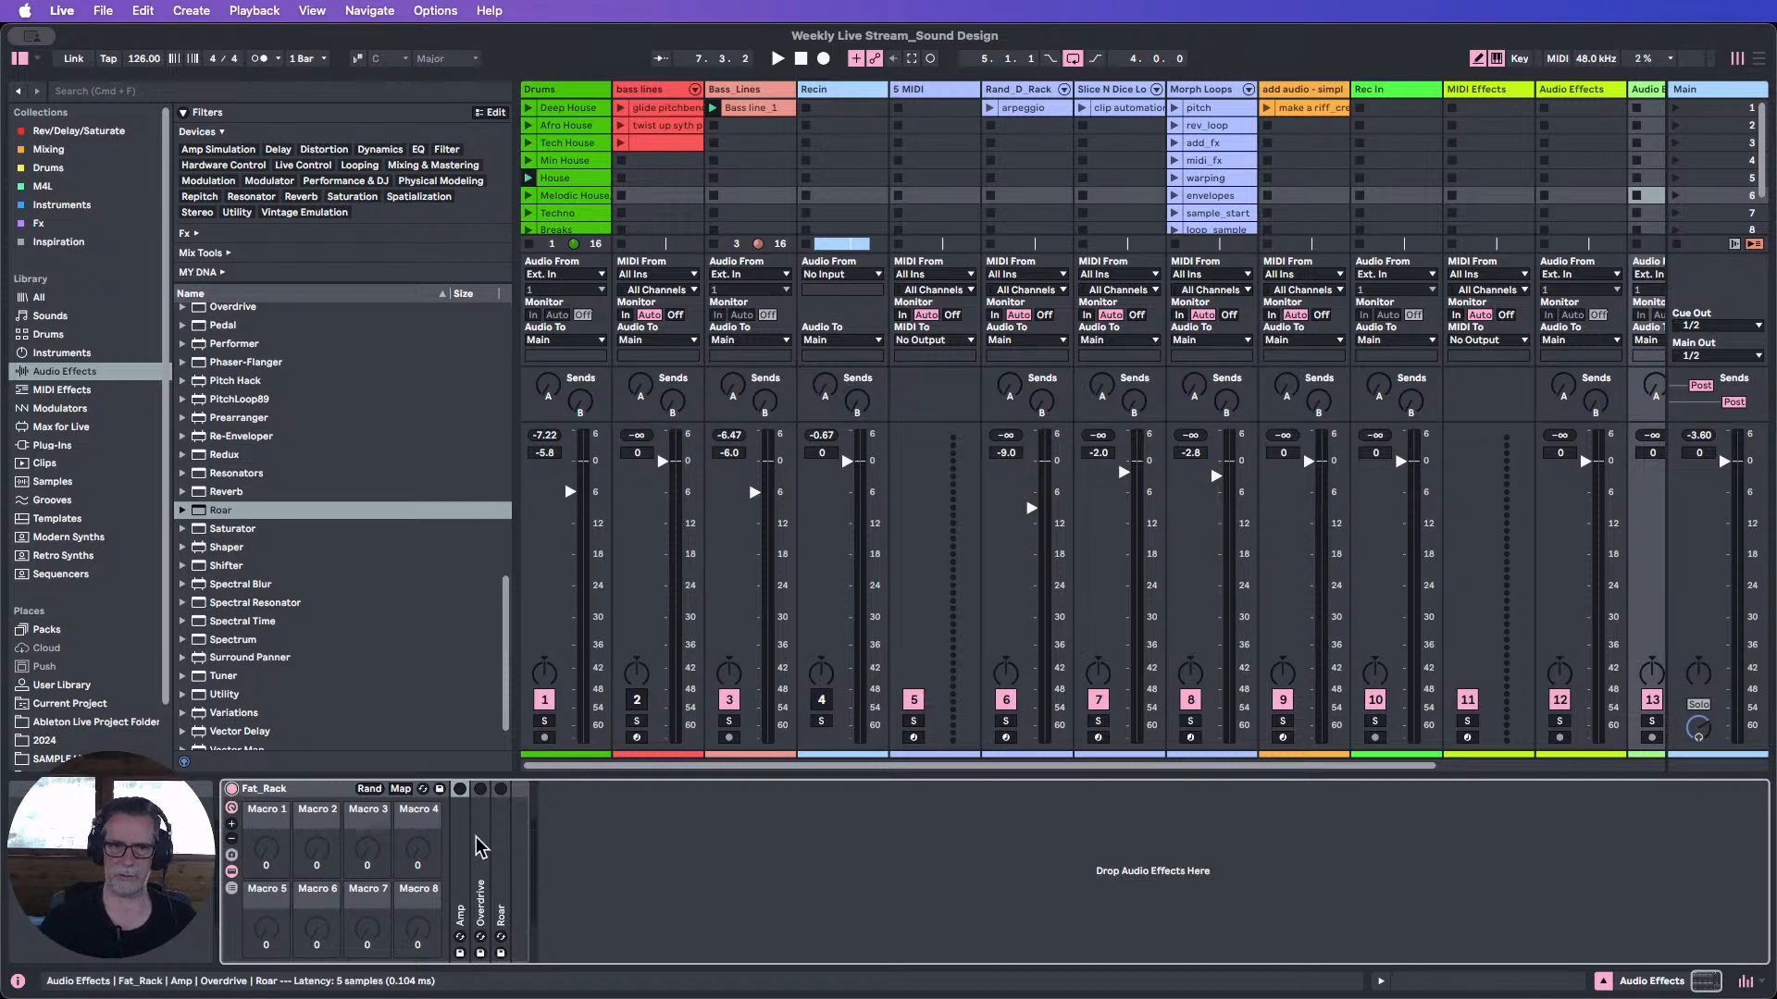
Move Amp to the end of the Fat_Rack device chain, after Roar.
{"action": "left_click_drag", "start_coordinate": [464, 850], "coordinate": [537, 847]}
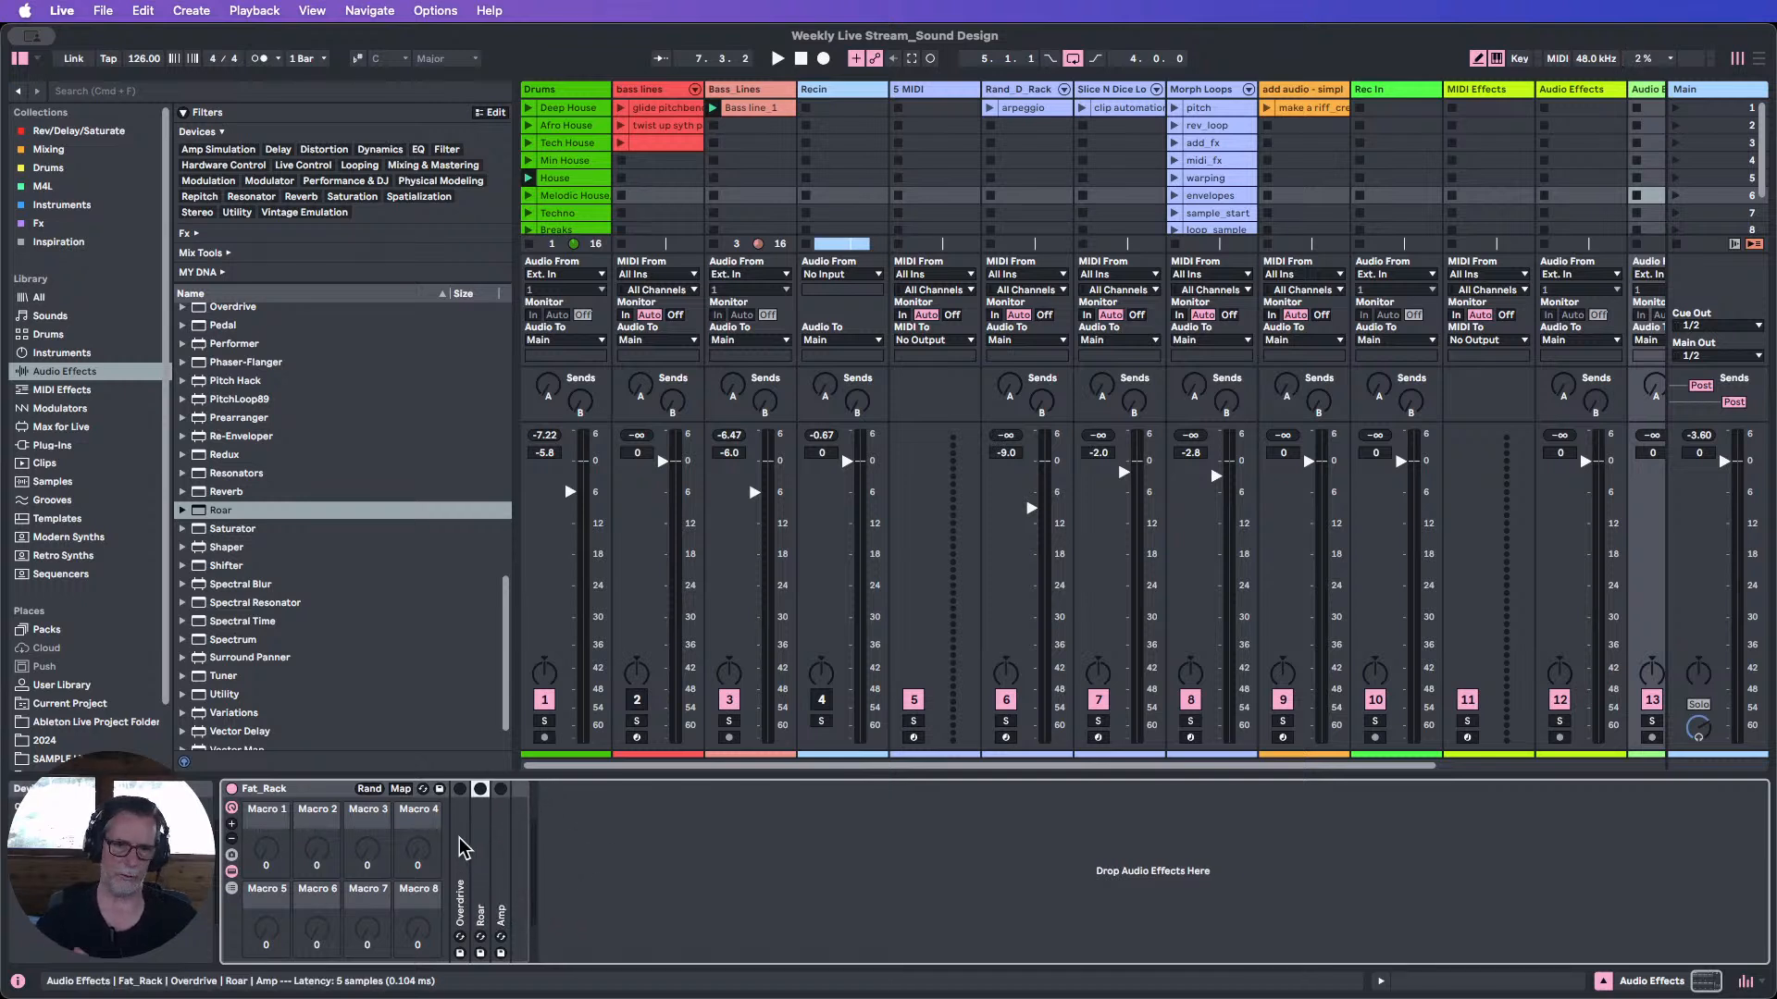
Move Roar to the front of the Fat_Rack chain, ahead of Overdrive, and show the devices on Audio Effects track 12.
{"action": "left_click_drag", "start_coordinate": [481, 842], "coordinate": [459, 846]}
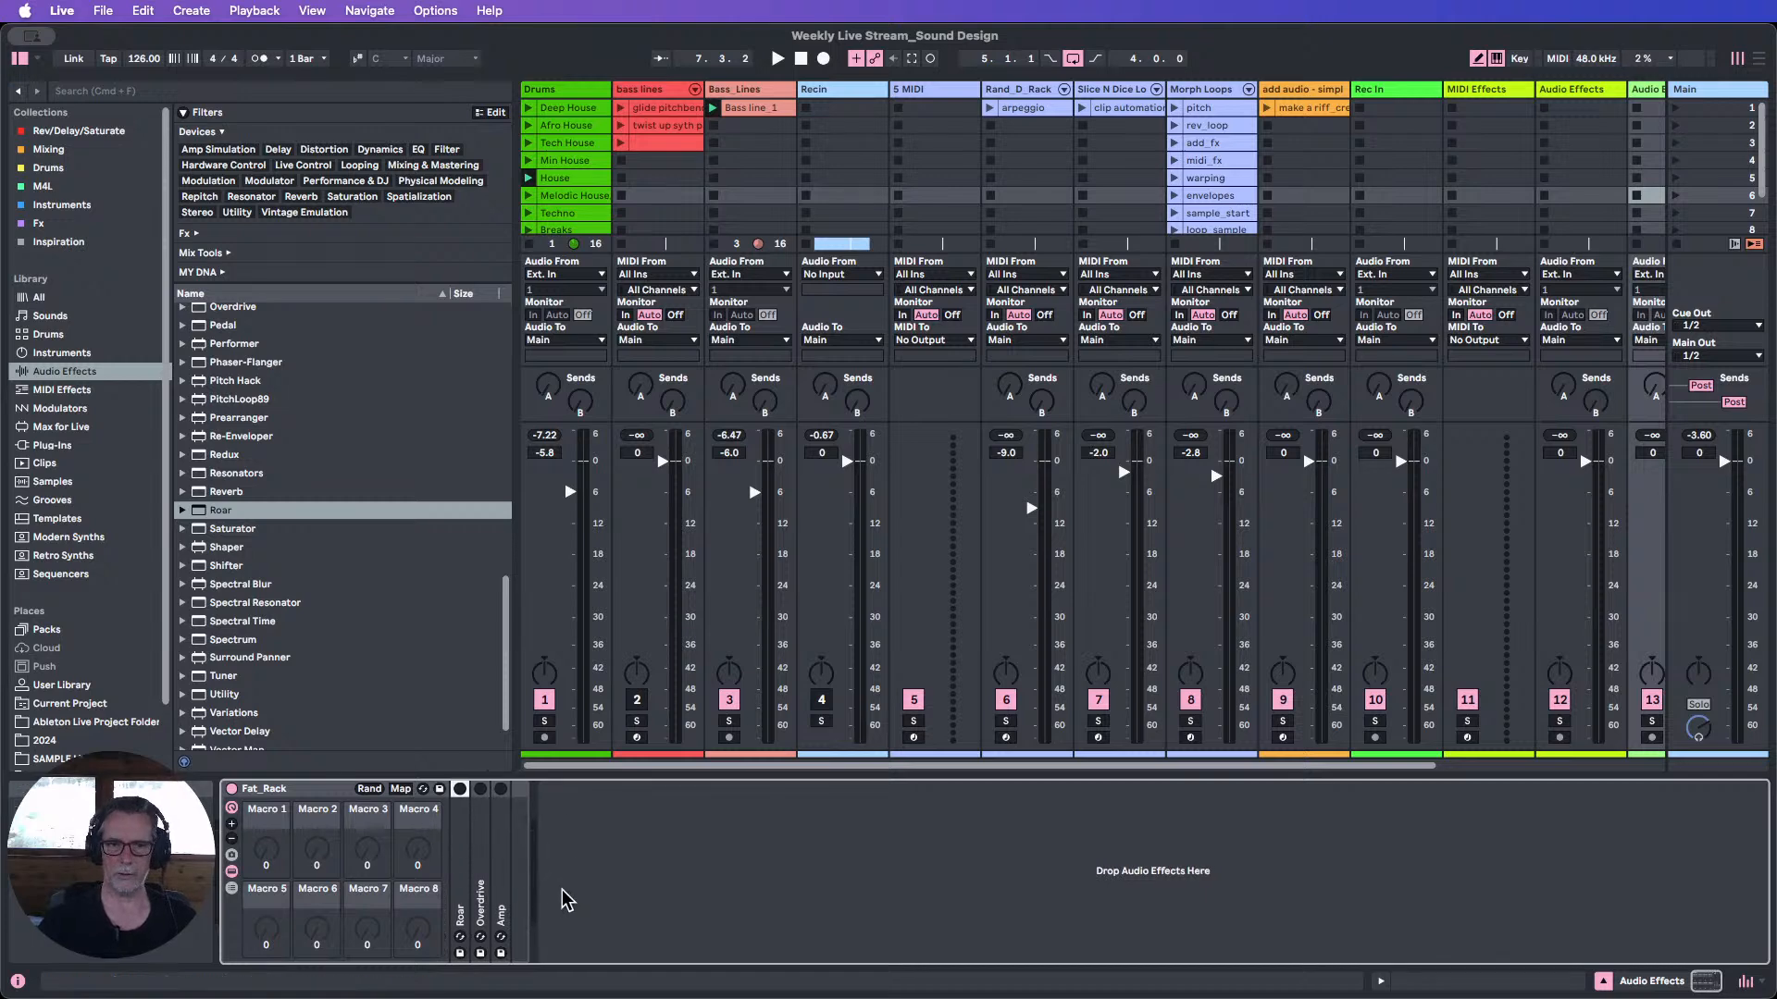
{"action": "left_click", "coordinate": [1576, 93]}
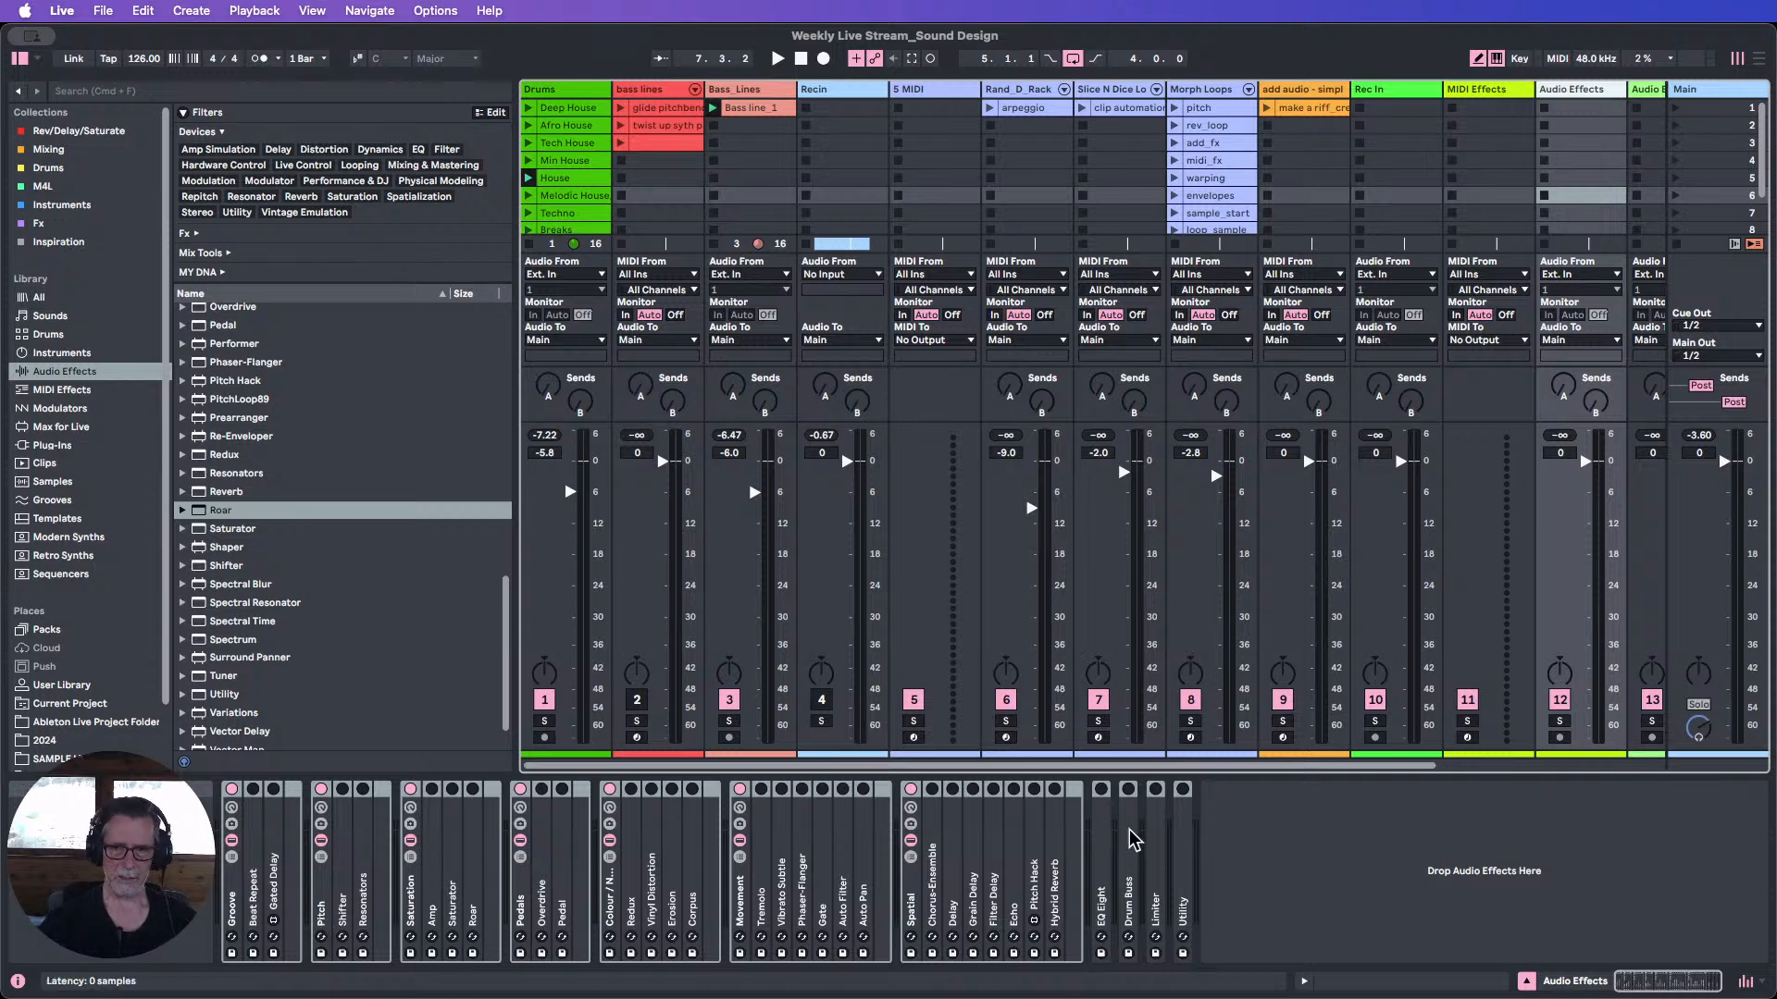
{"action": "left_click", "coordinate": [1110, 844]}
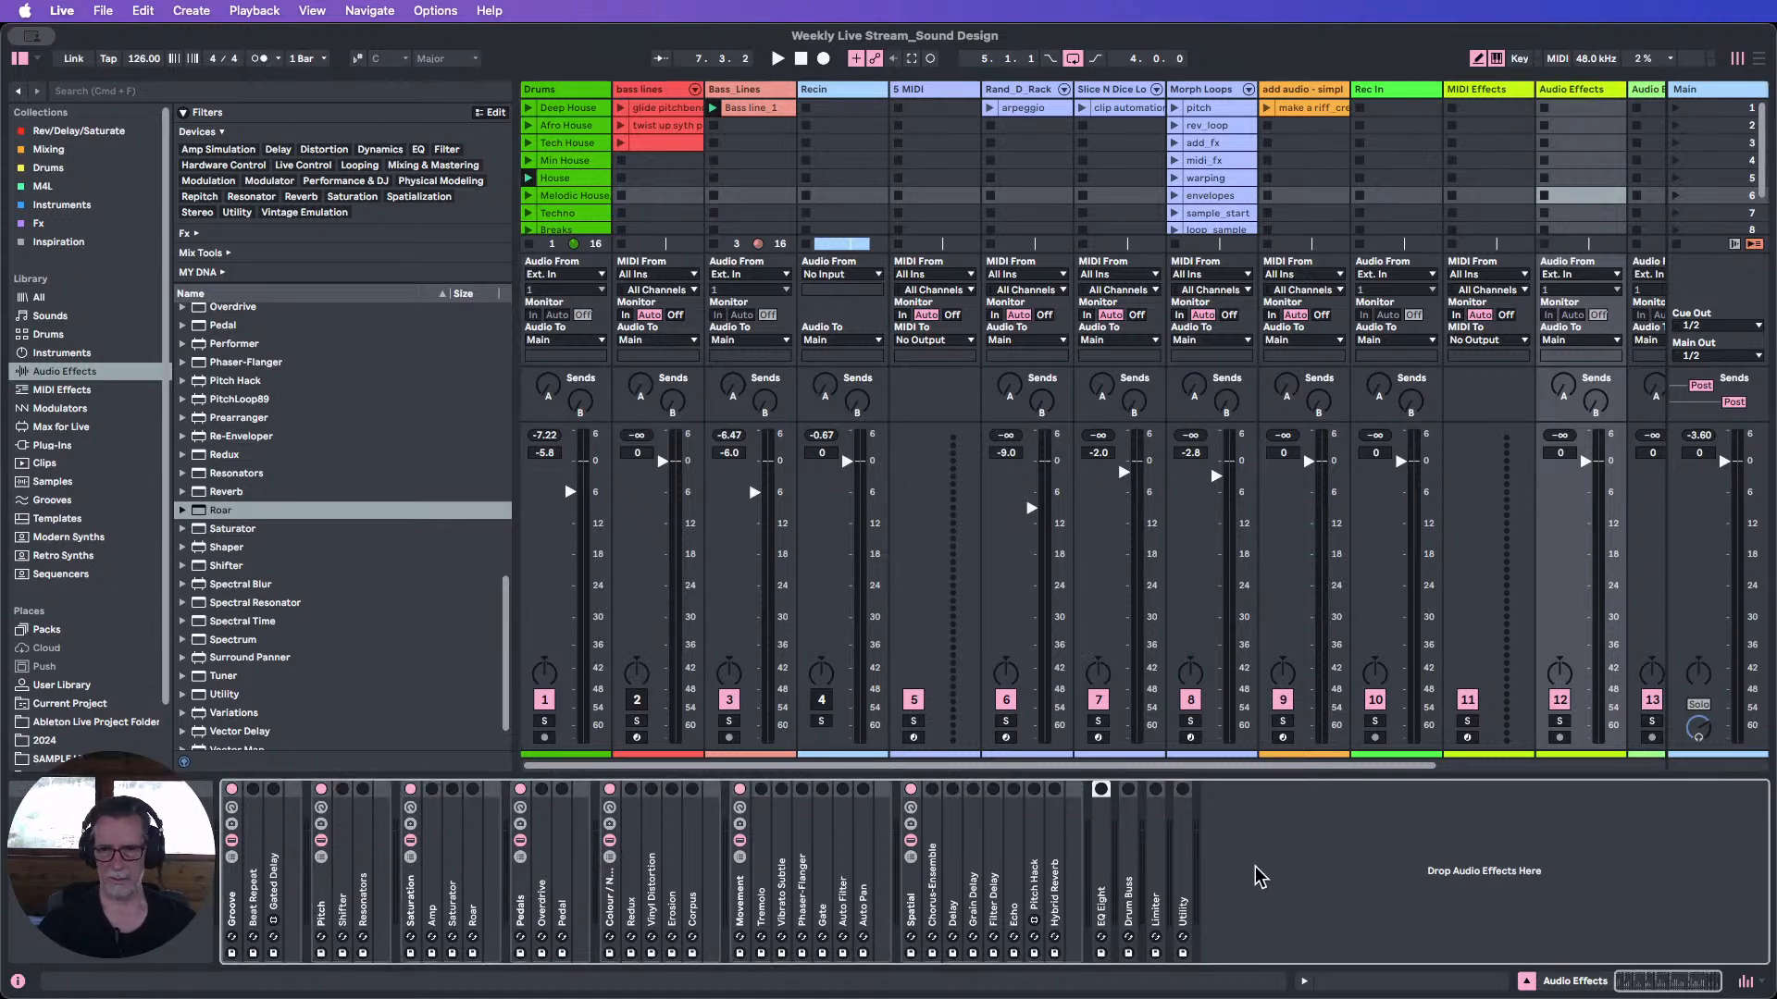
Hide the browser, unfold the outer Audio Effect Rack on the Bass_Lines track and rename it as Mega_Rack.
{"action": "left_click", "coordinate": [18, 60]}
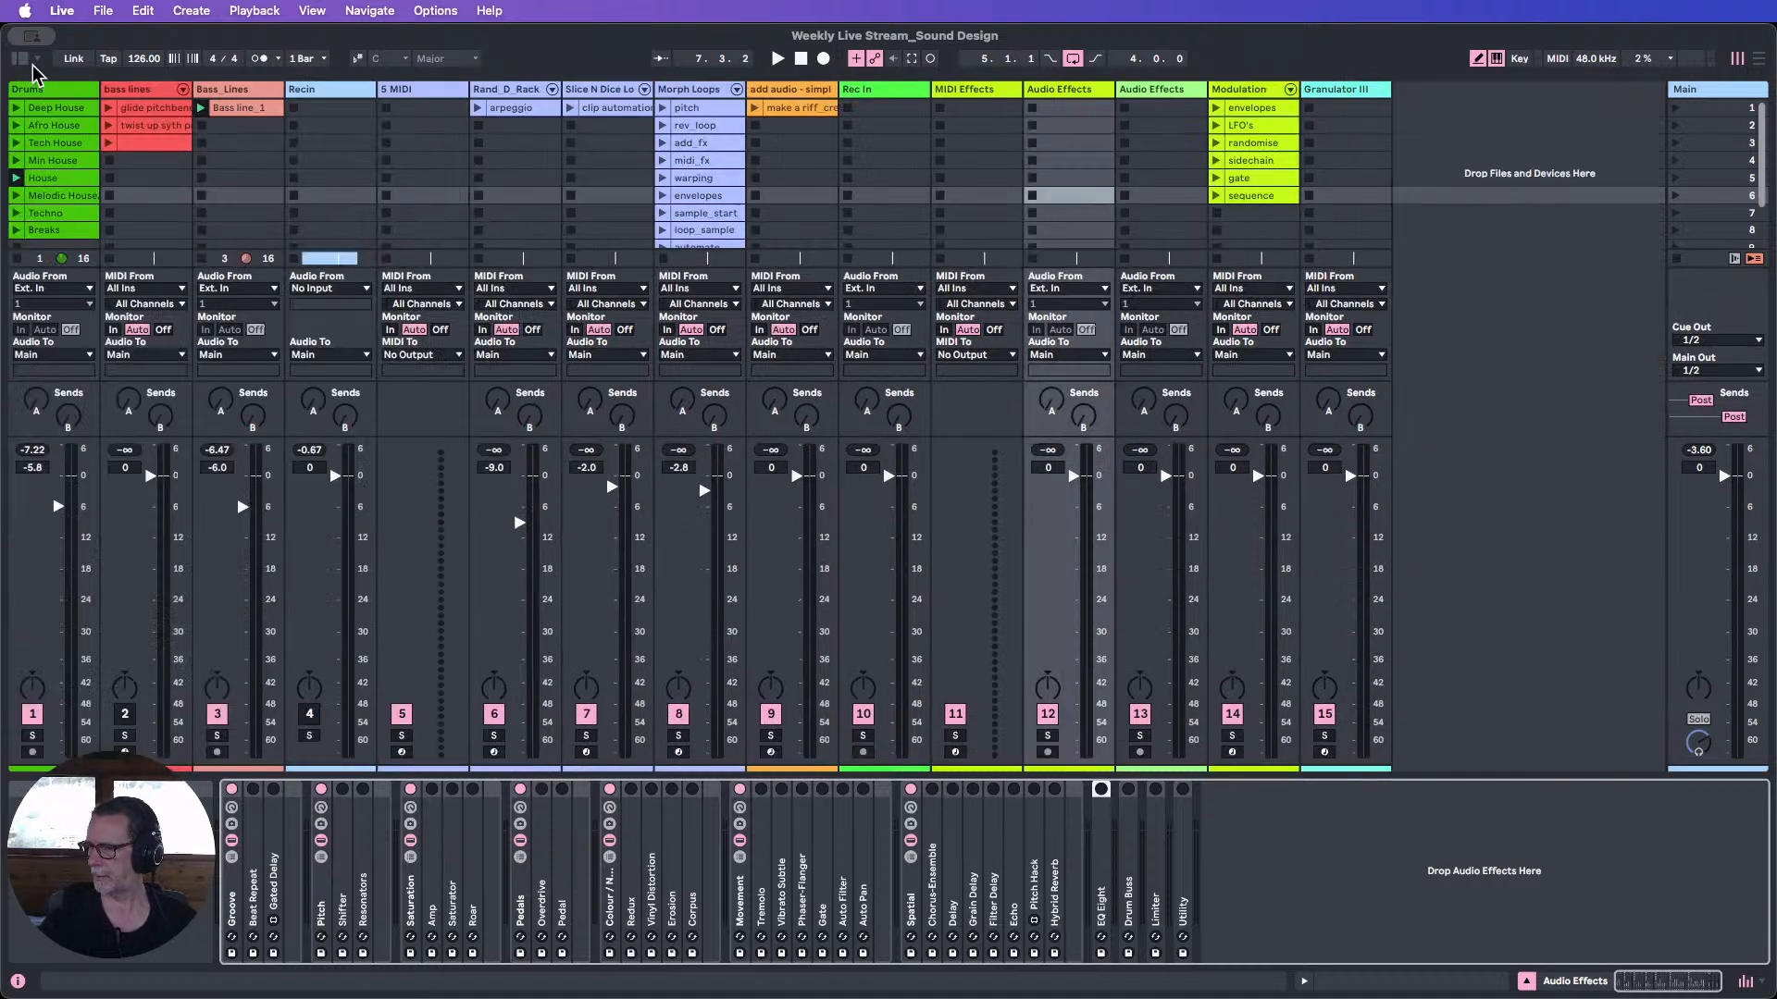
{"action": "left_click", "coordinate": [1148, 93]}
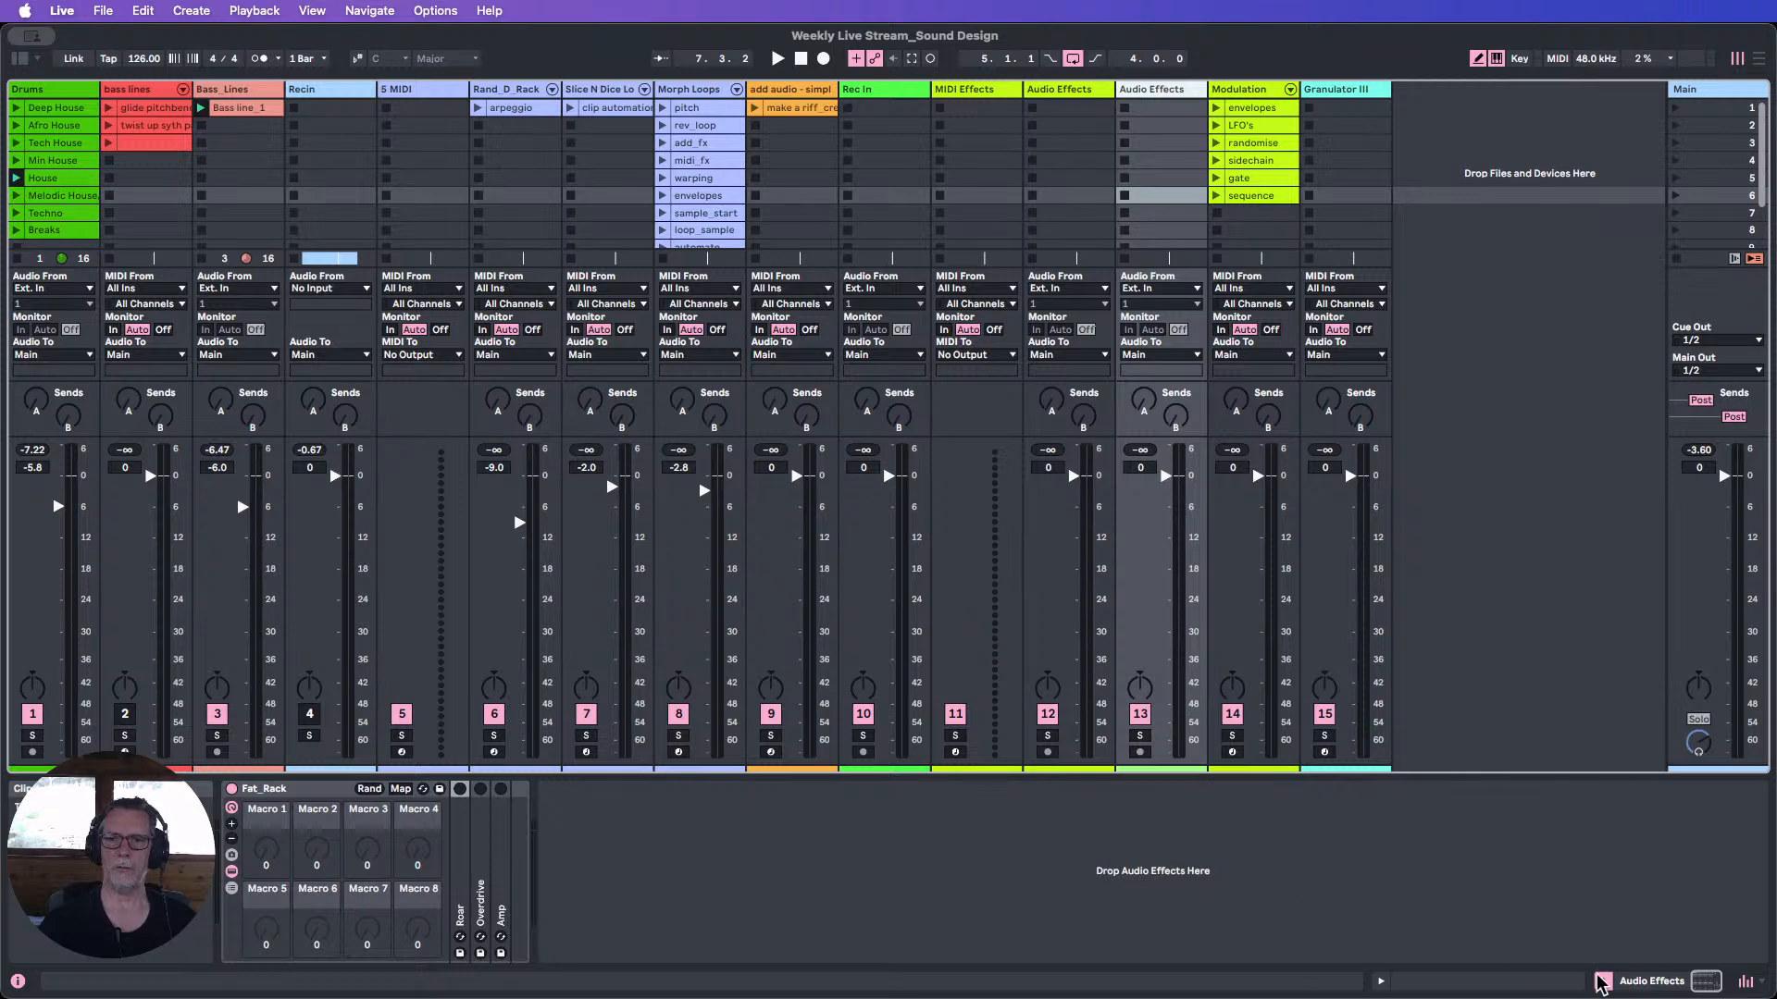
{"action": "left_click", "coordinate": [1602, 981]}
{"action": "double_click", "coordinate": [241, 89]}
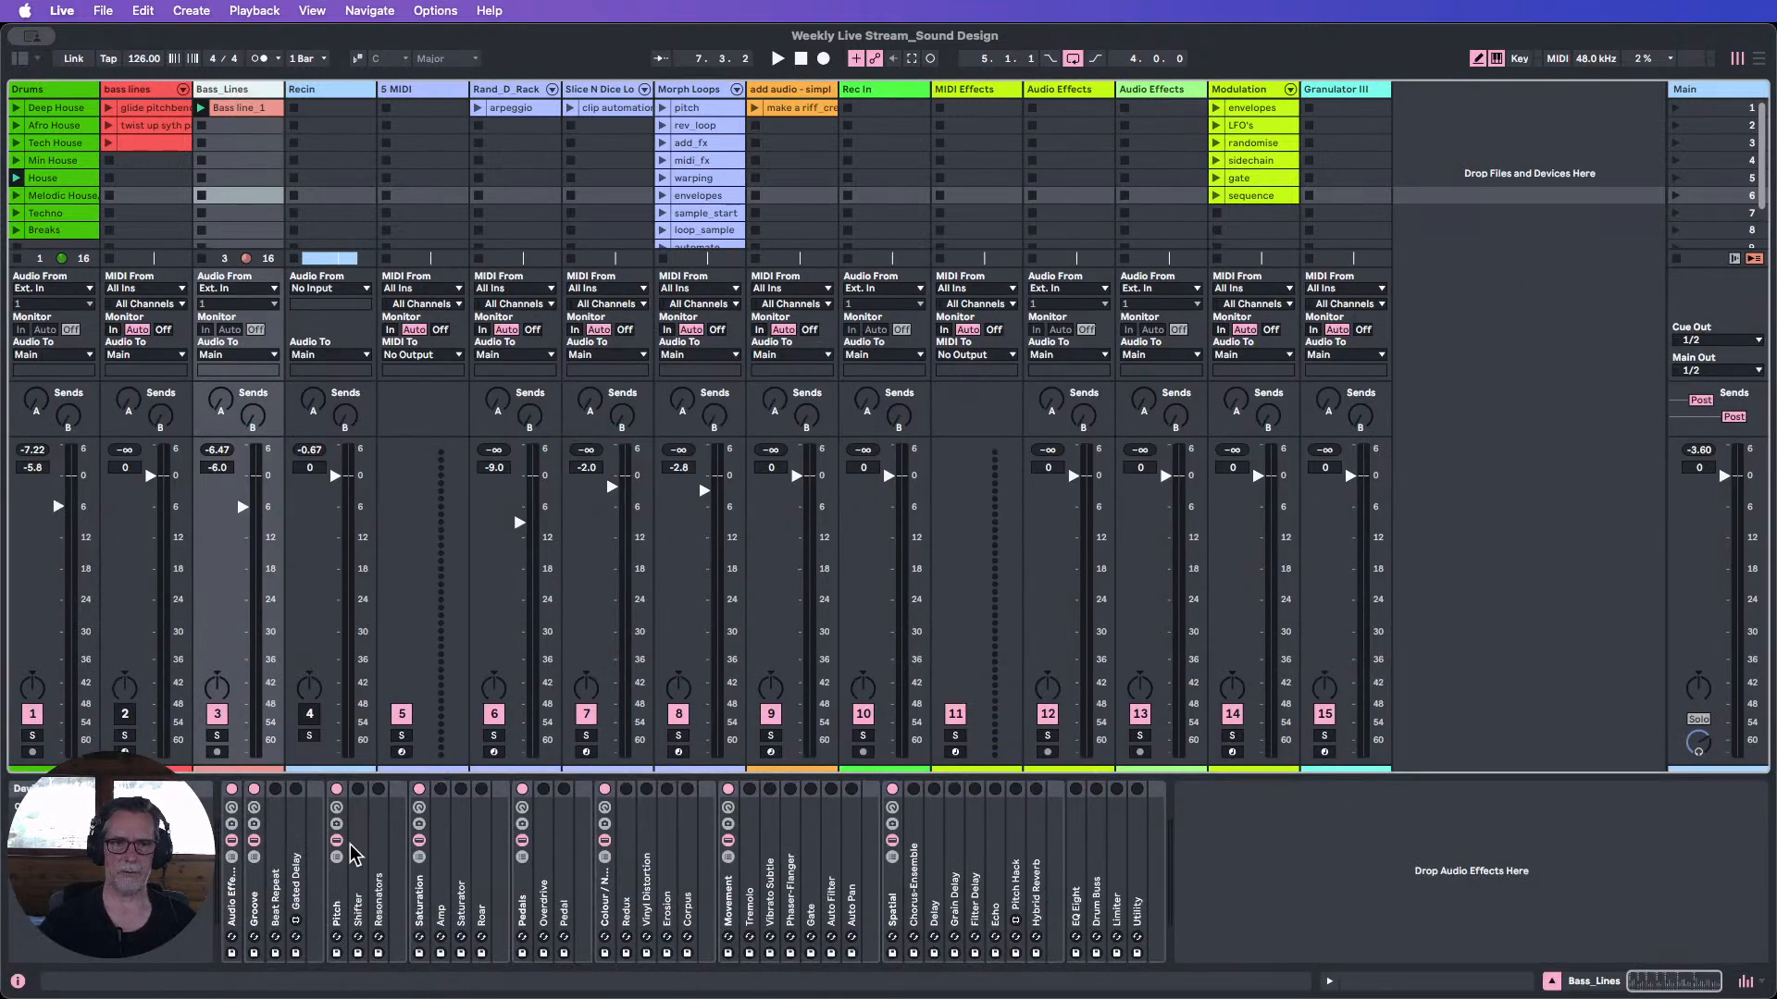
{"action": "double_click", "coordinate": [238, 884]}
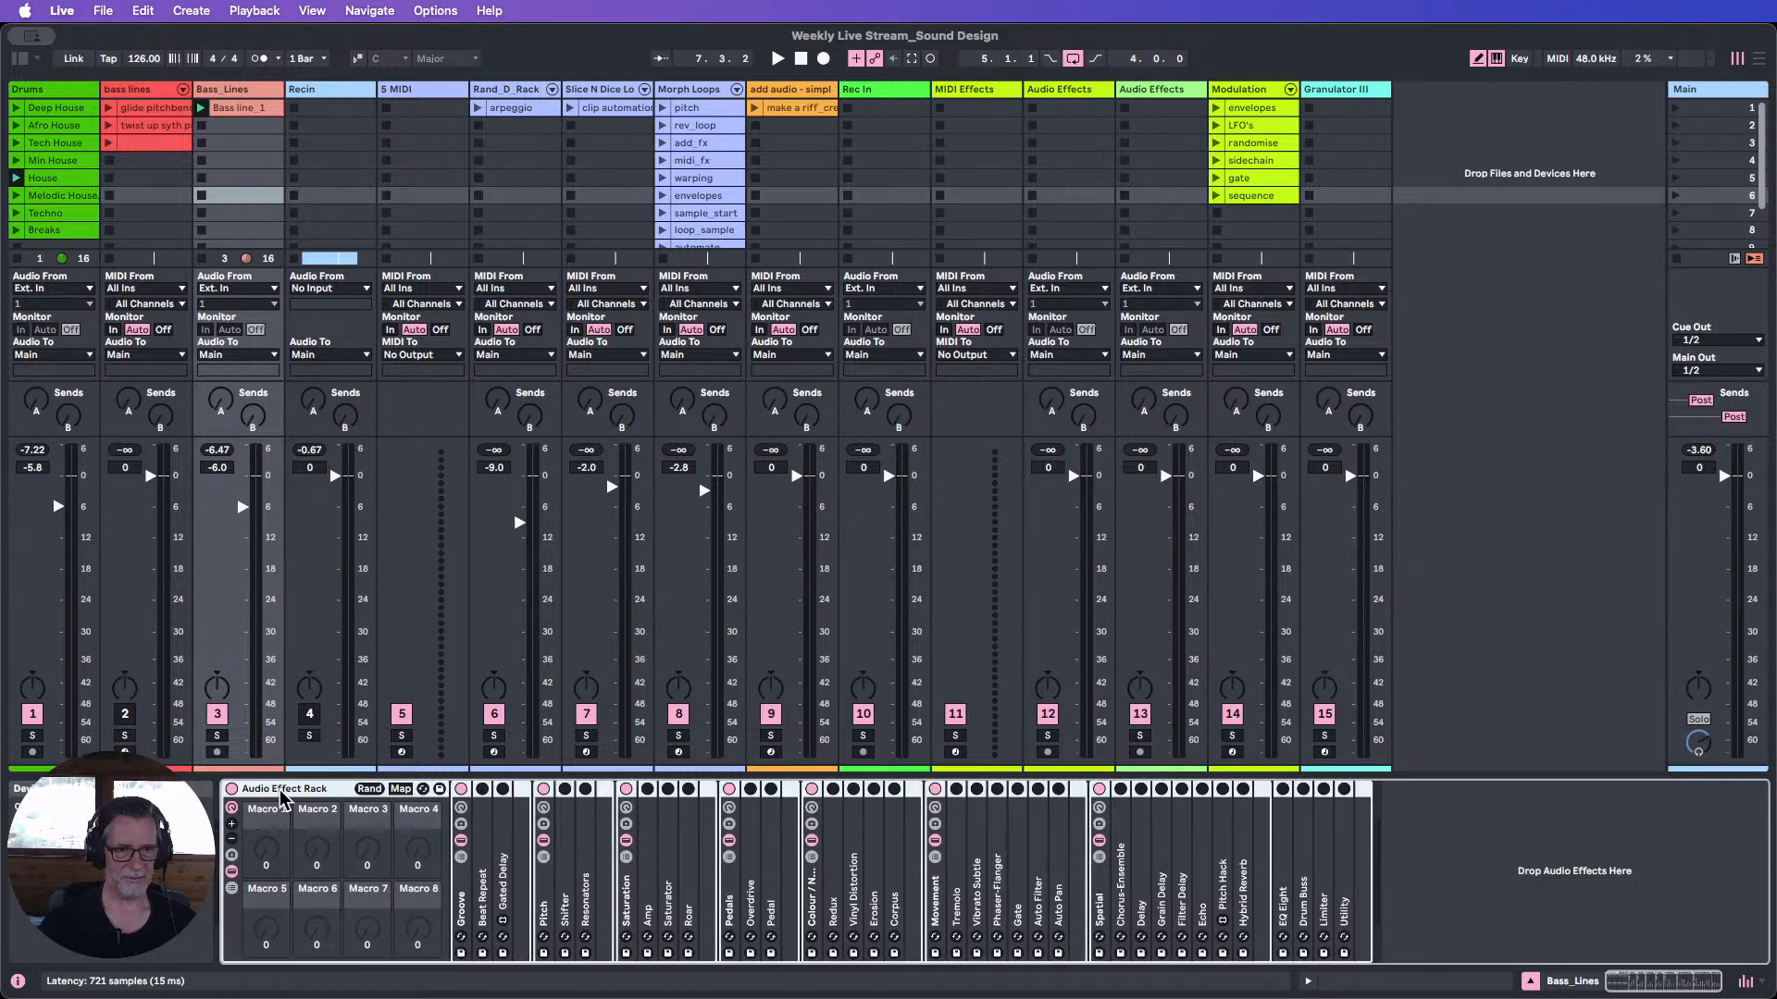
{"action": "key", "text": "super+r"}
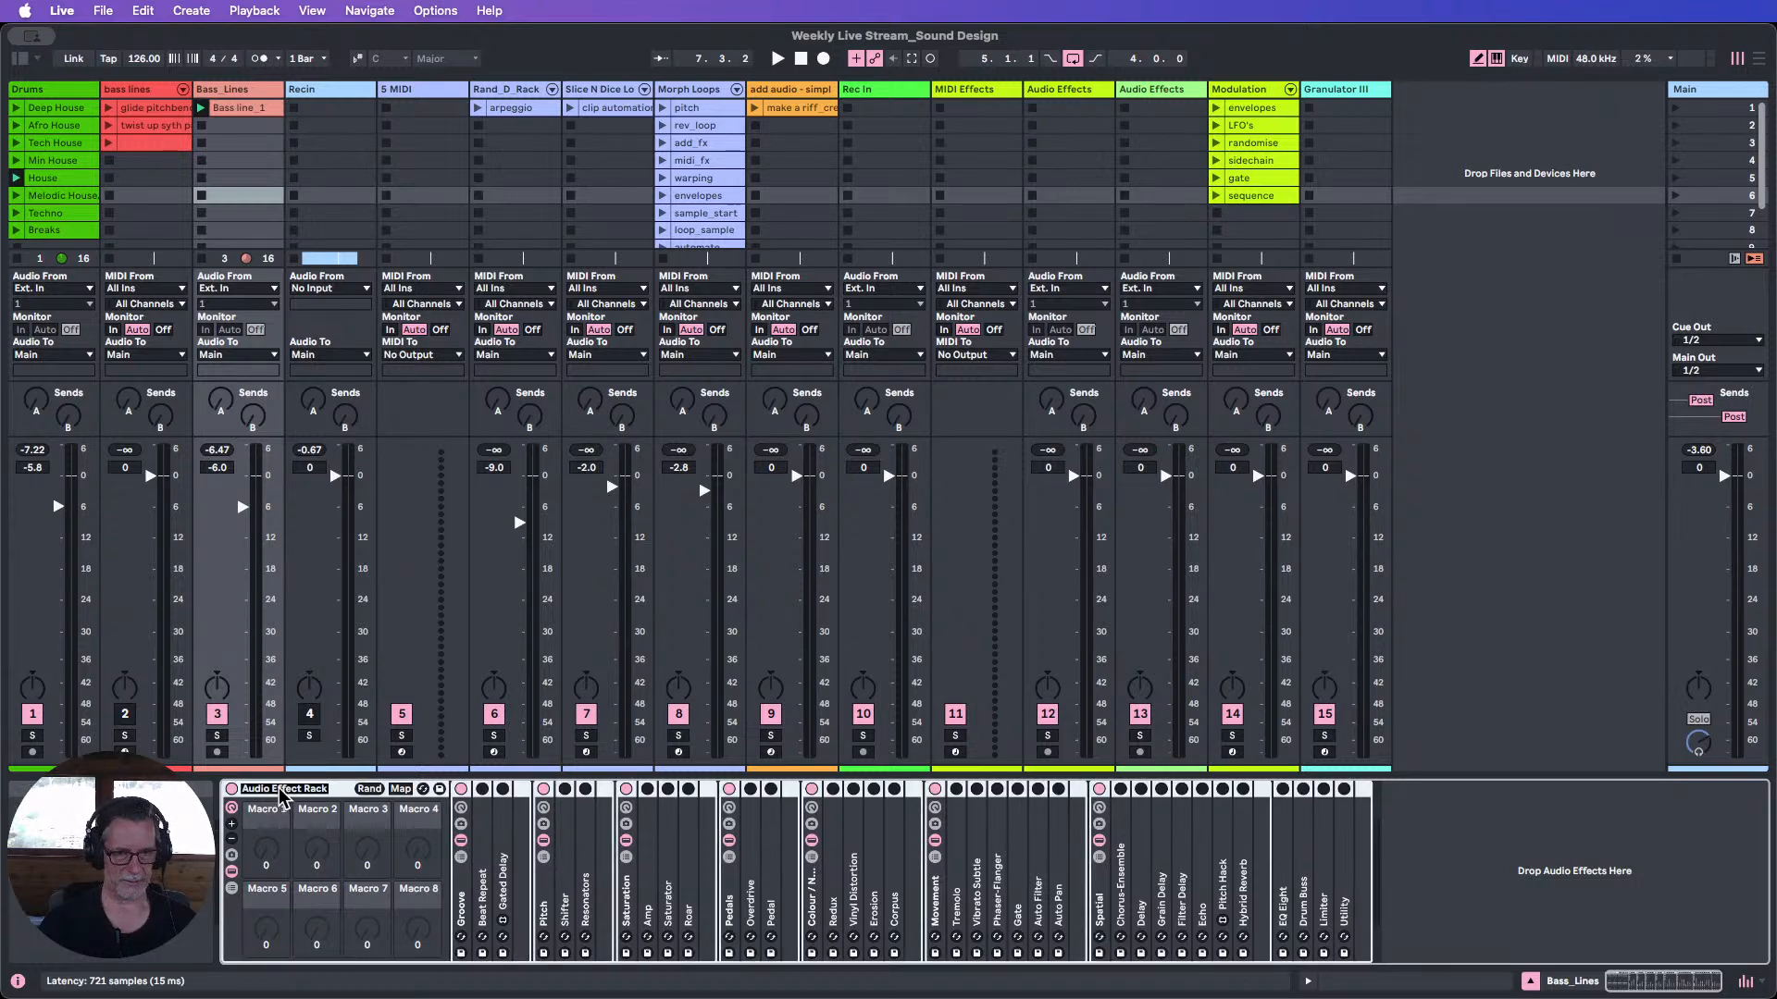
{"action": "type", "text": "Mega_"}
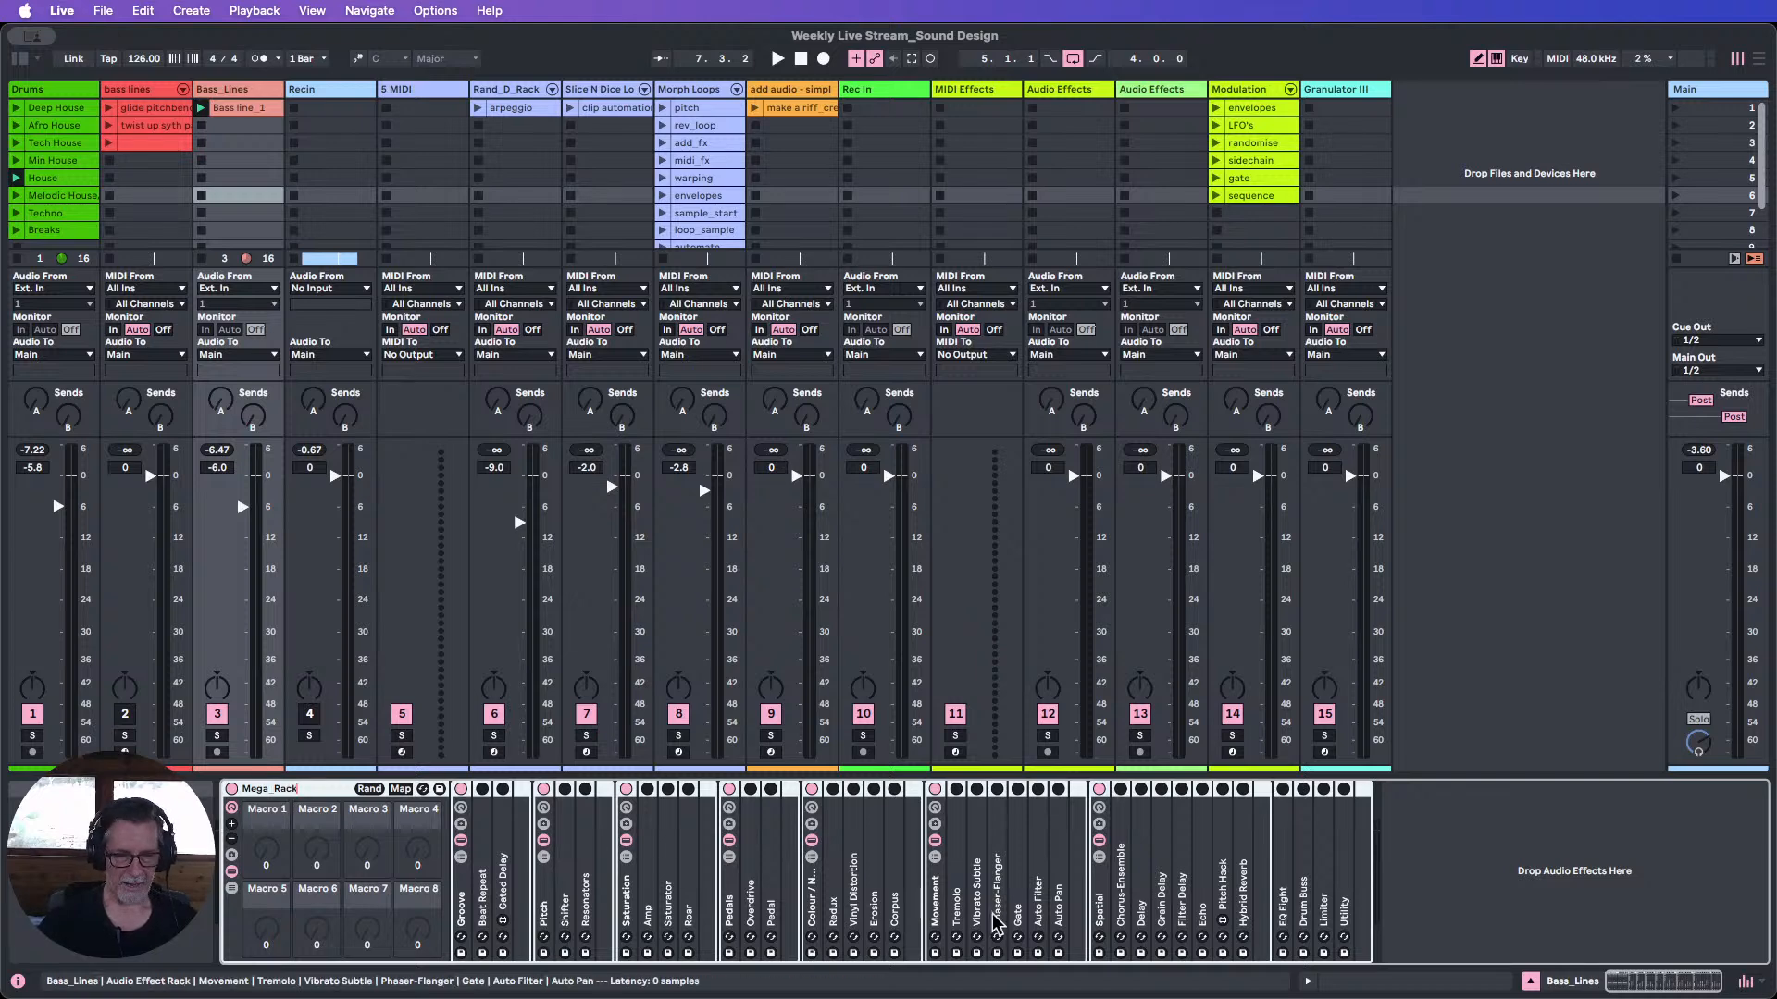
{"action": "left_click", "coordinate": [1433, 840]}
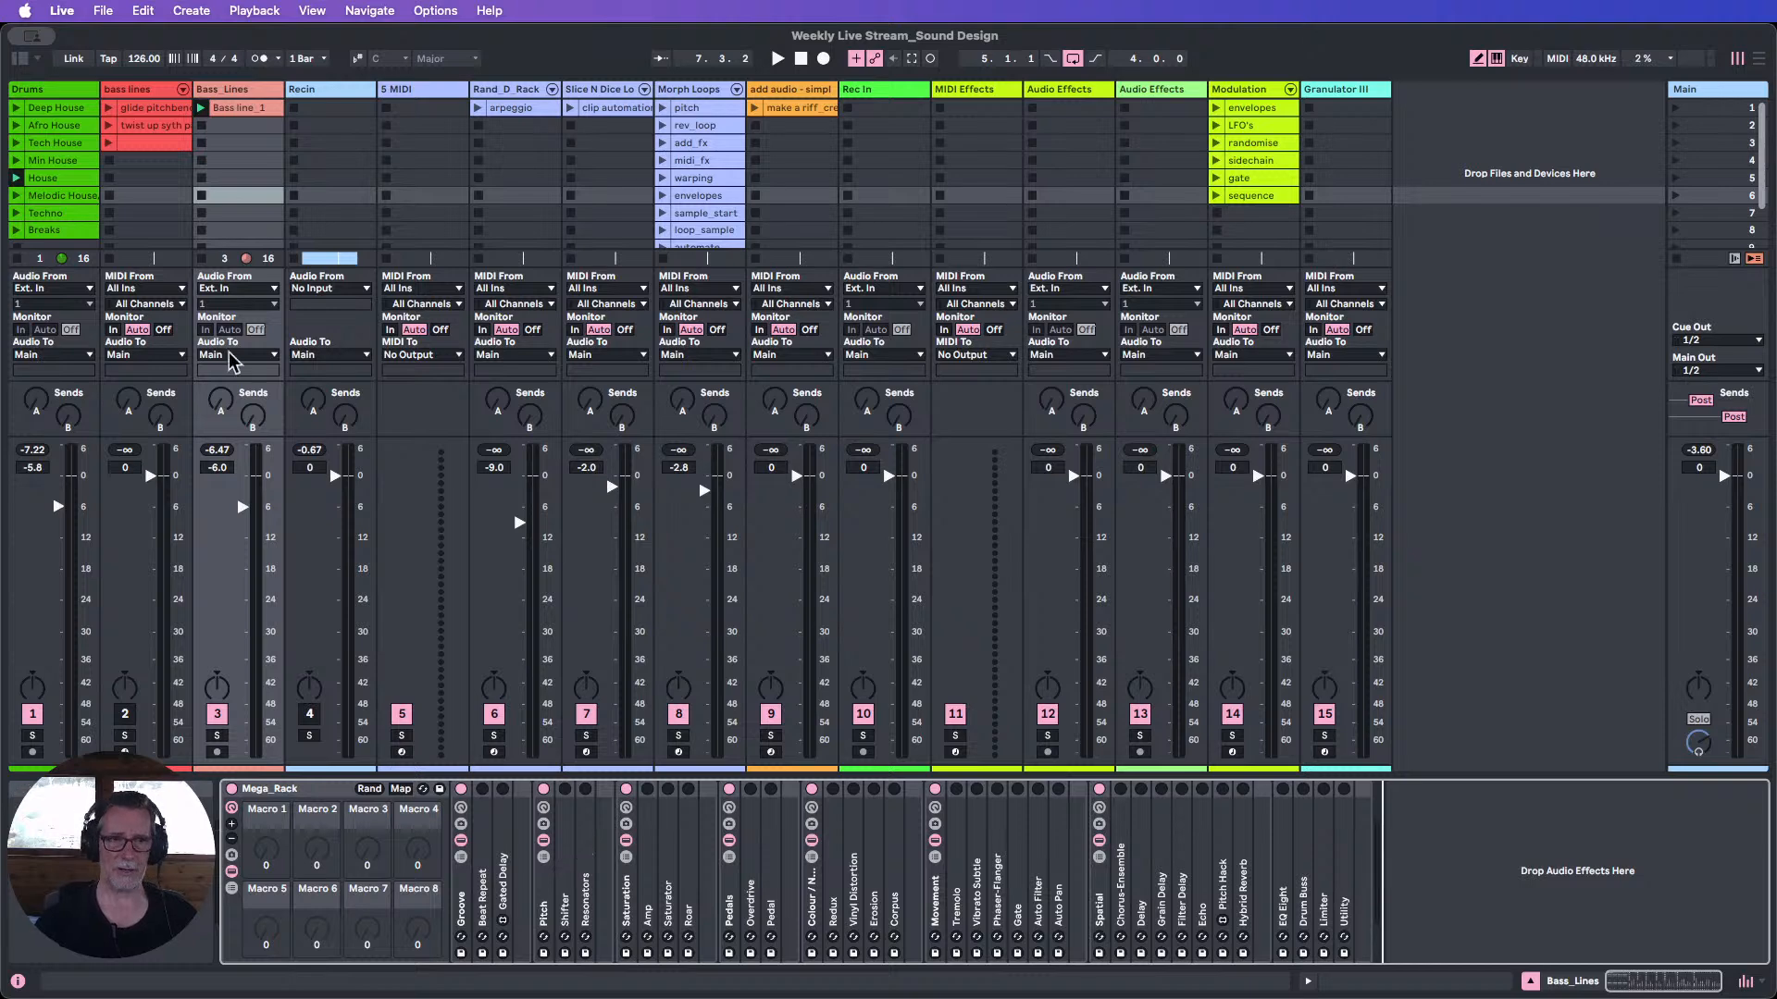
Switch on Echo in the Spatial rack of Mega_Rack, play the Bass line_1 clip and unfold Echo.
{"action": "left_click", "coordinate": [201, 107]}
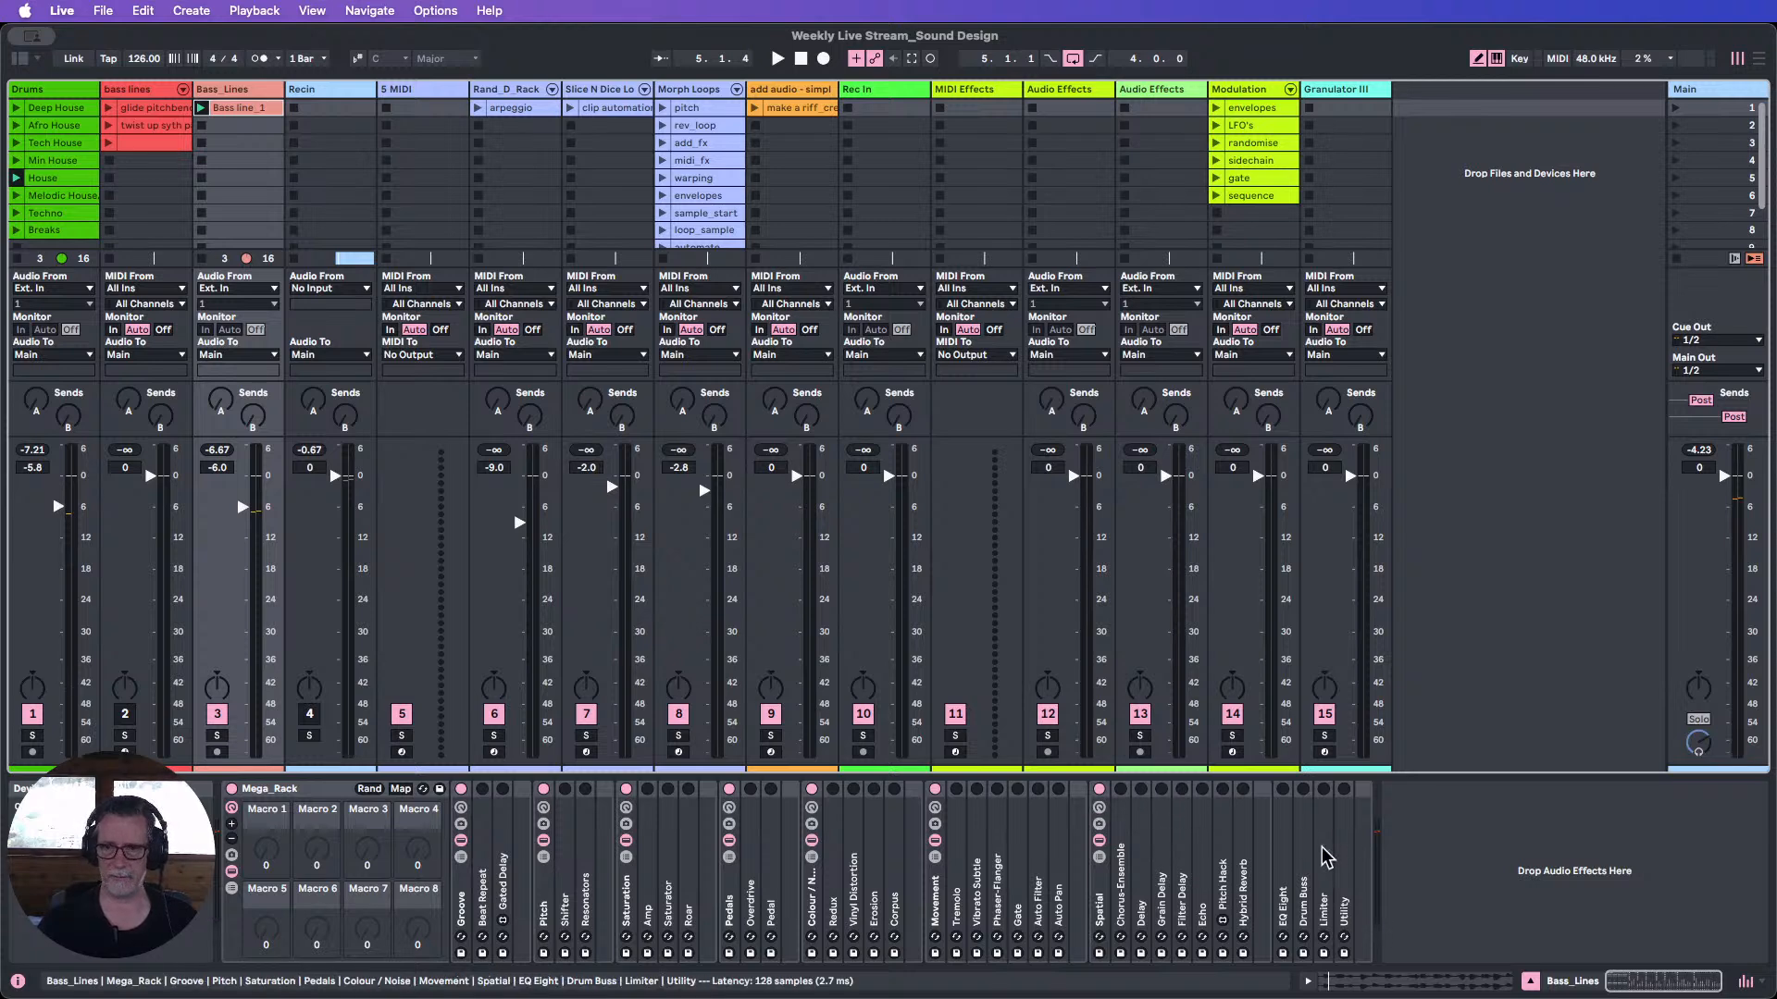
{"action": "left_click", "coordinate": [1202, 789]}
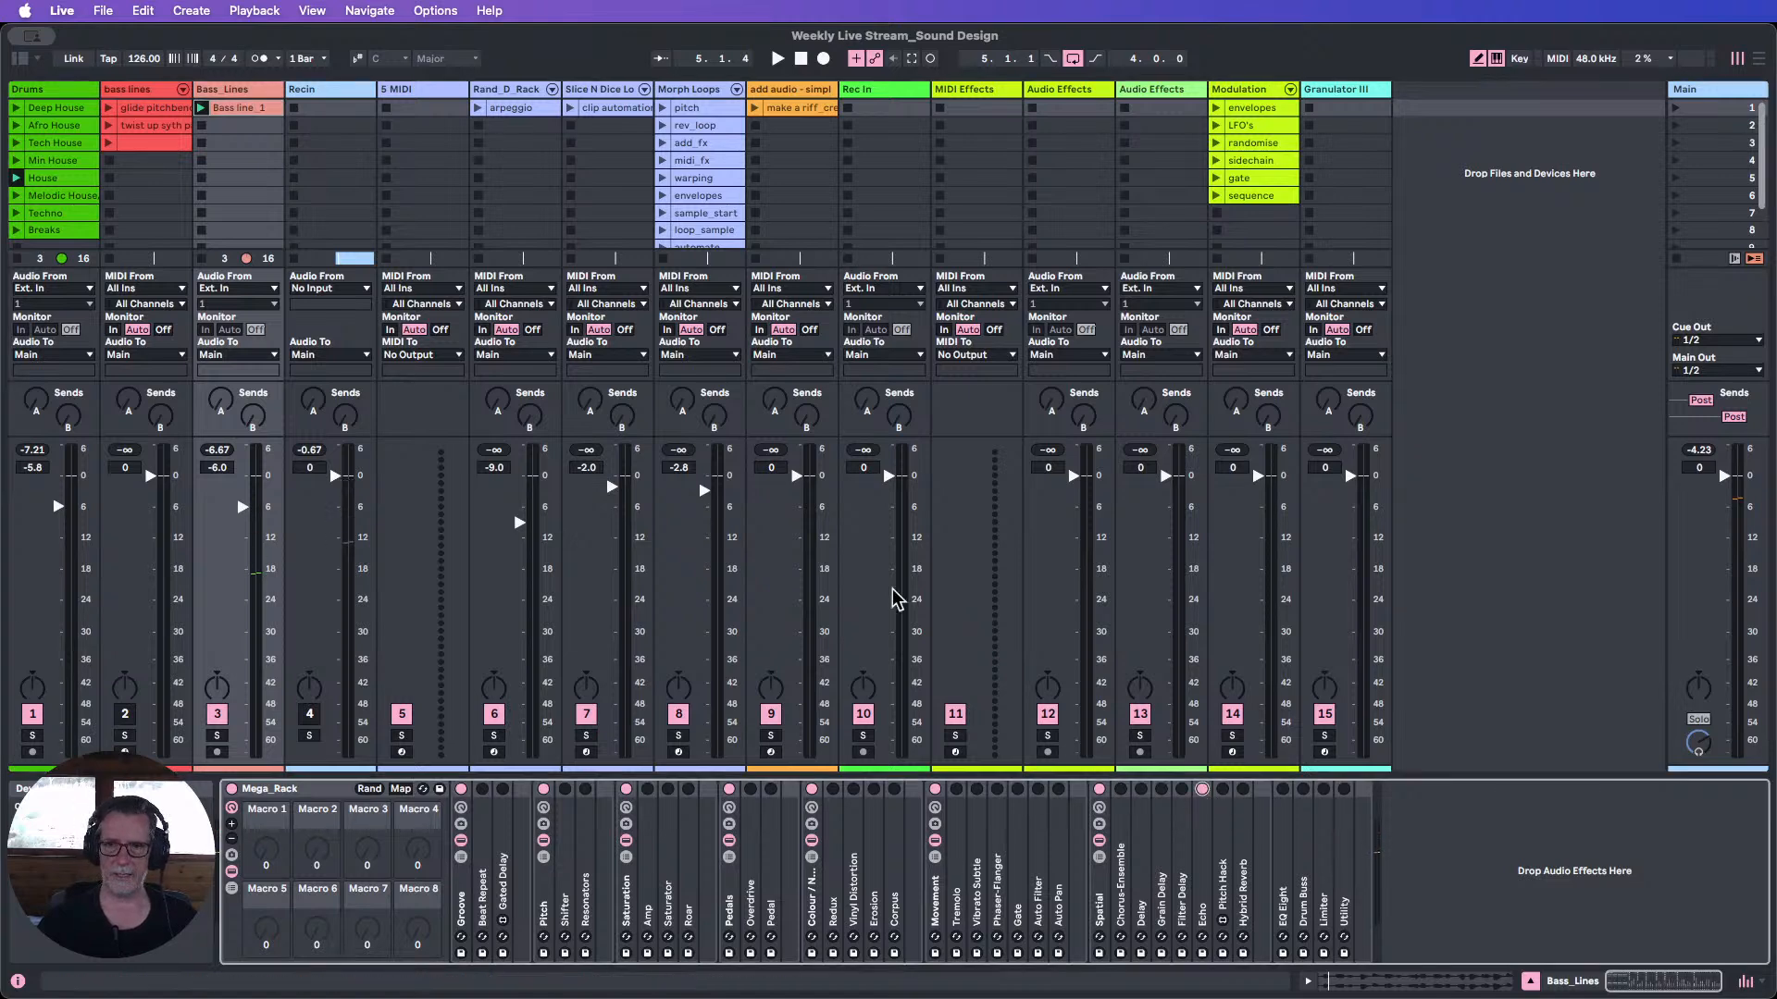
{"action": "left_click", "coordinate": [201, 107]}
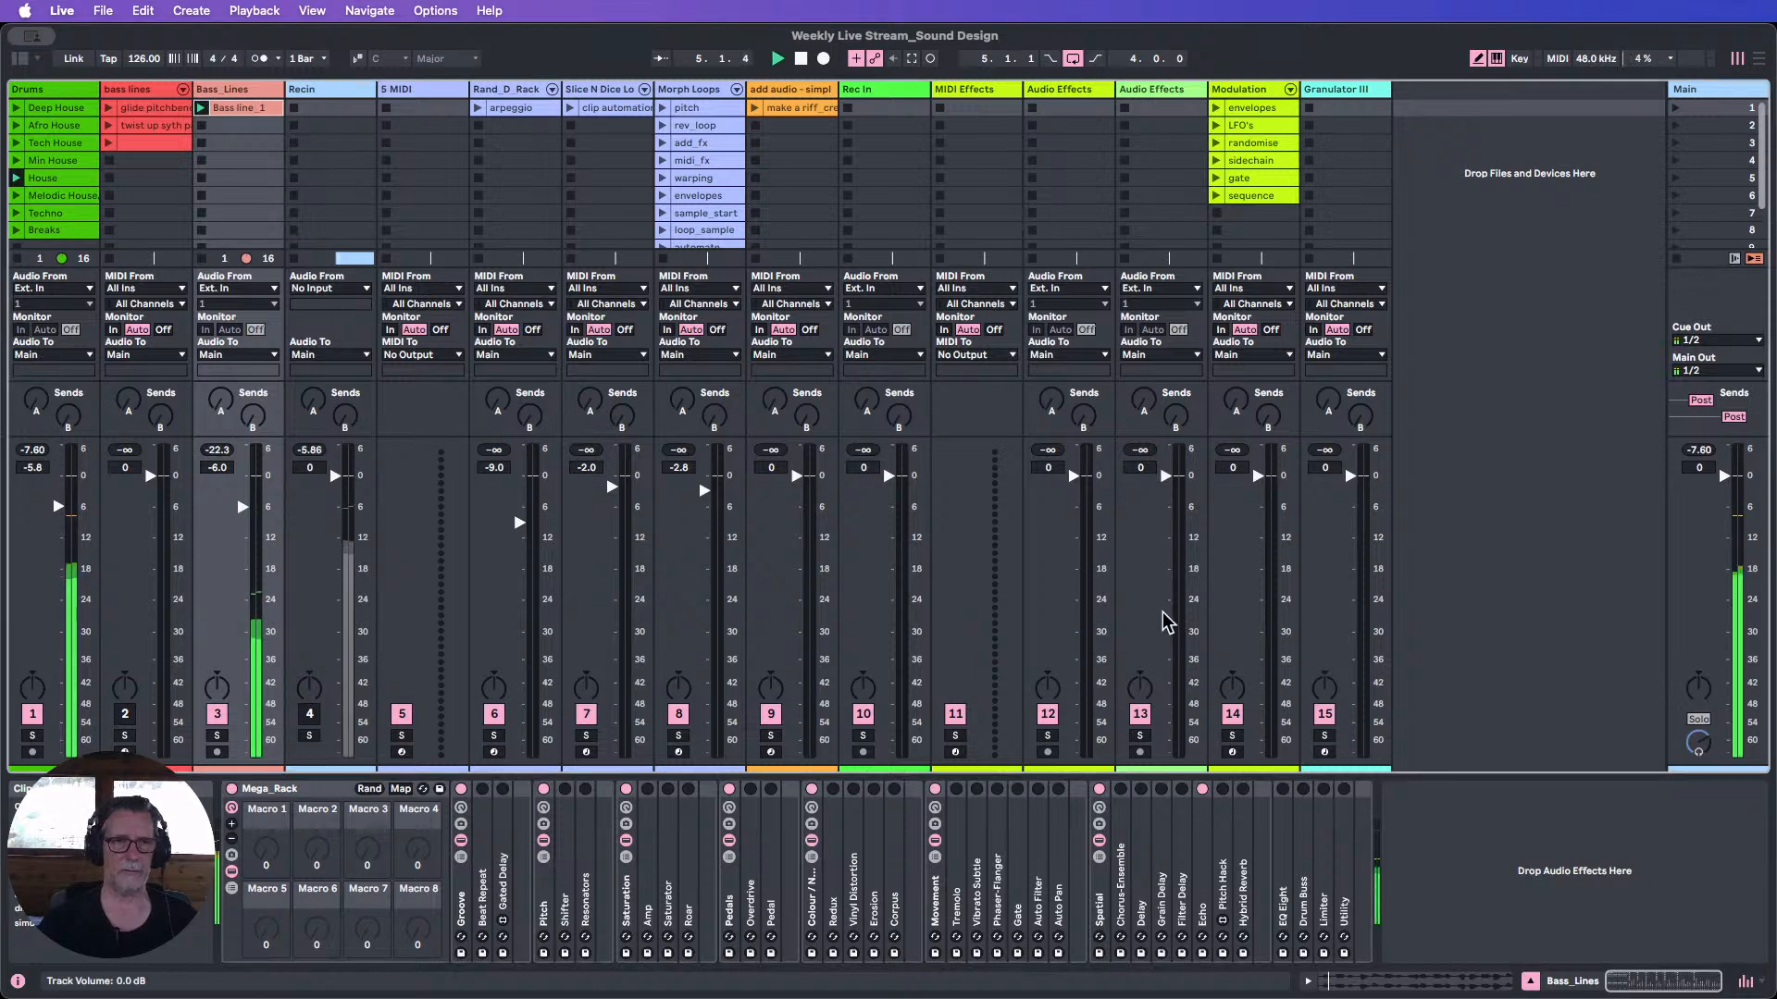
{"action": "double_click", "coordinate": [1201, 847]}
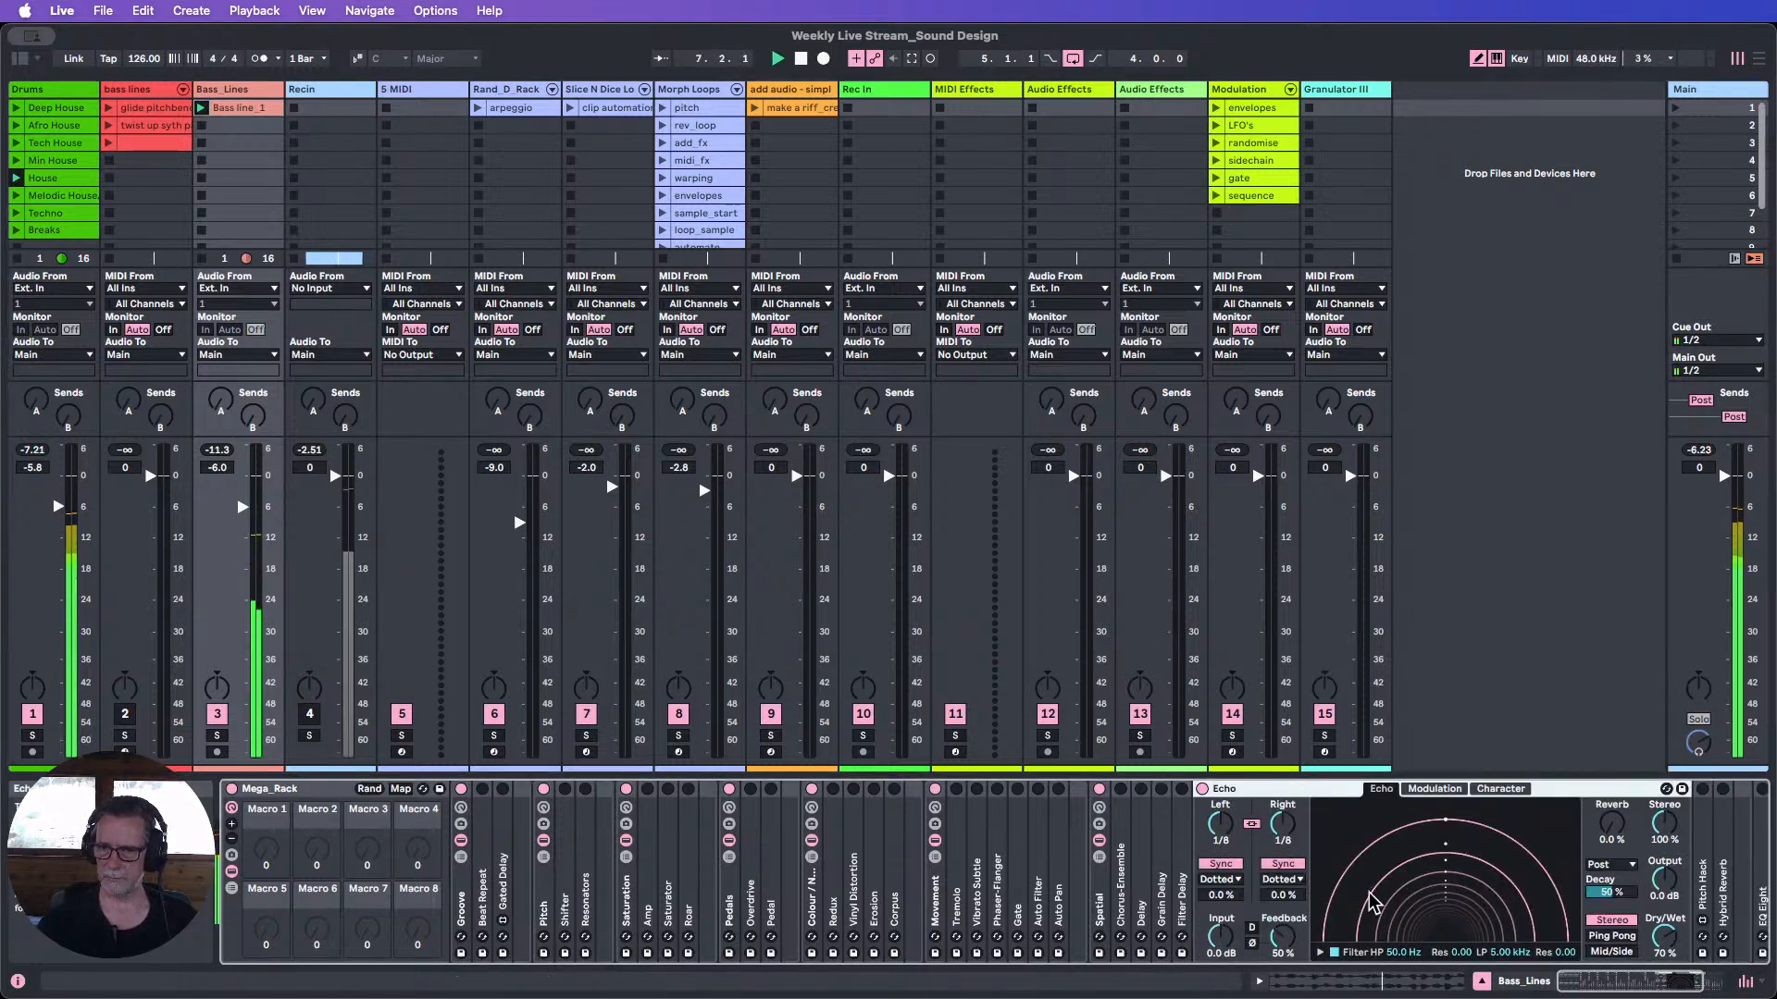
Set Echo's Feedback to 83%, its Dry/Wet to 20% and its delay modulation to 24%.
{"action": "left_click_drag", "start_coordinate": [1663, 820], "coordinate": [1671, 838]}
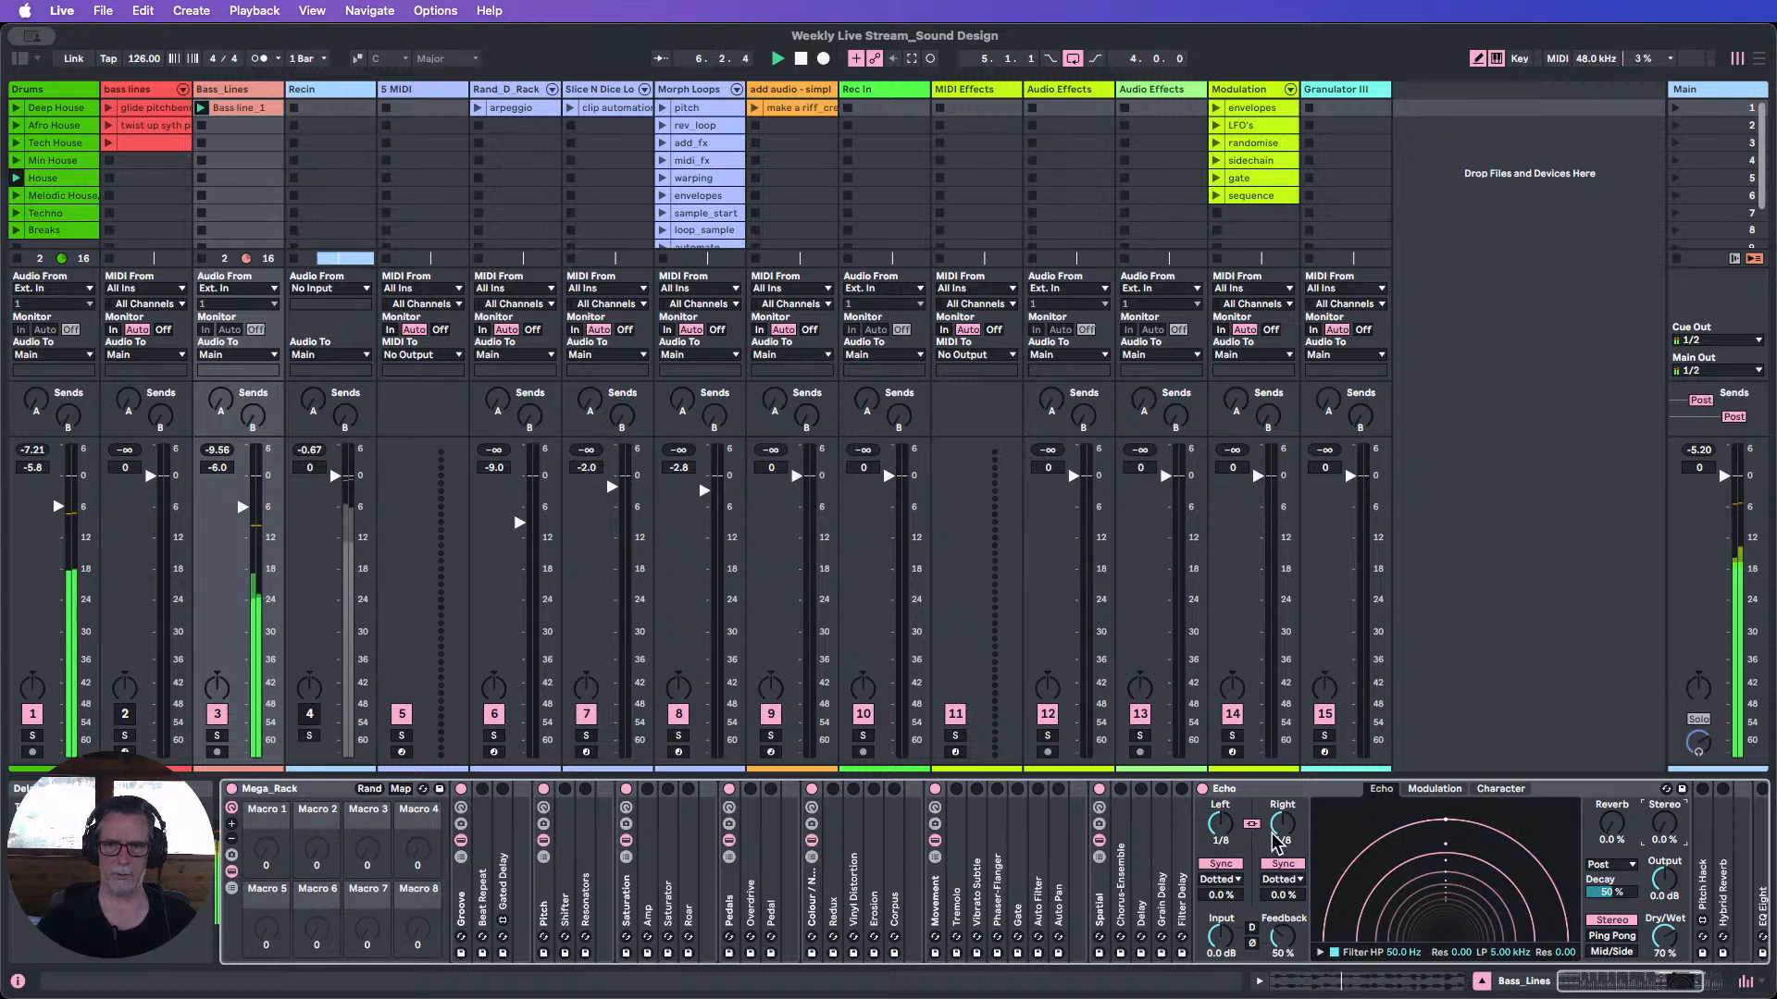
{"action": "left_click_drag", "start_coordinate": [1282, 949], "coordinate": [1281, 922]}
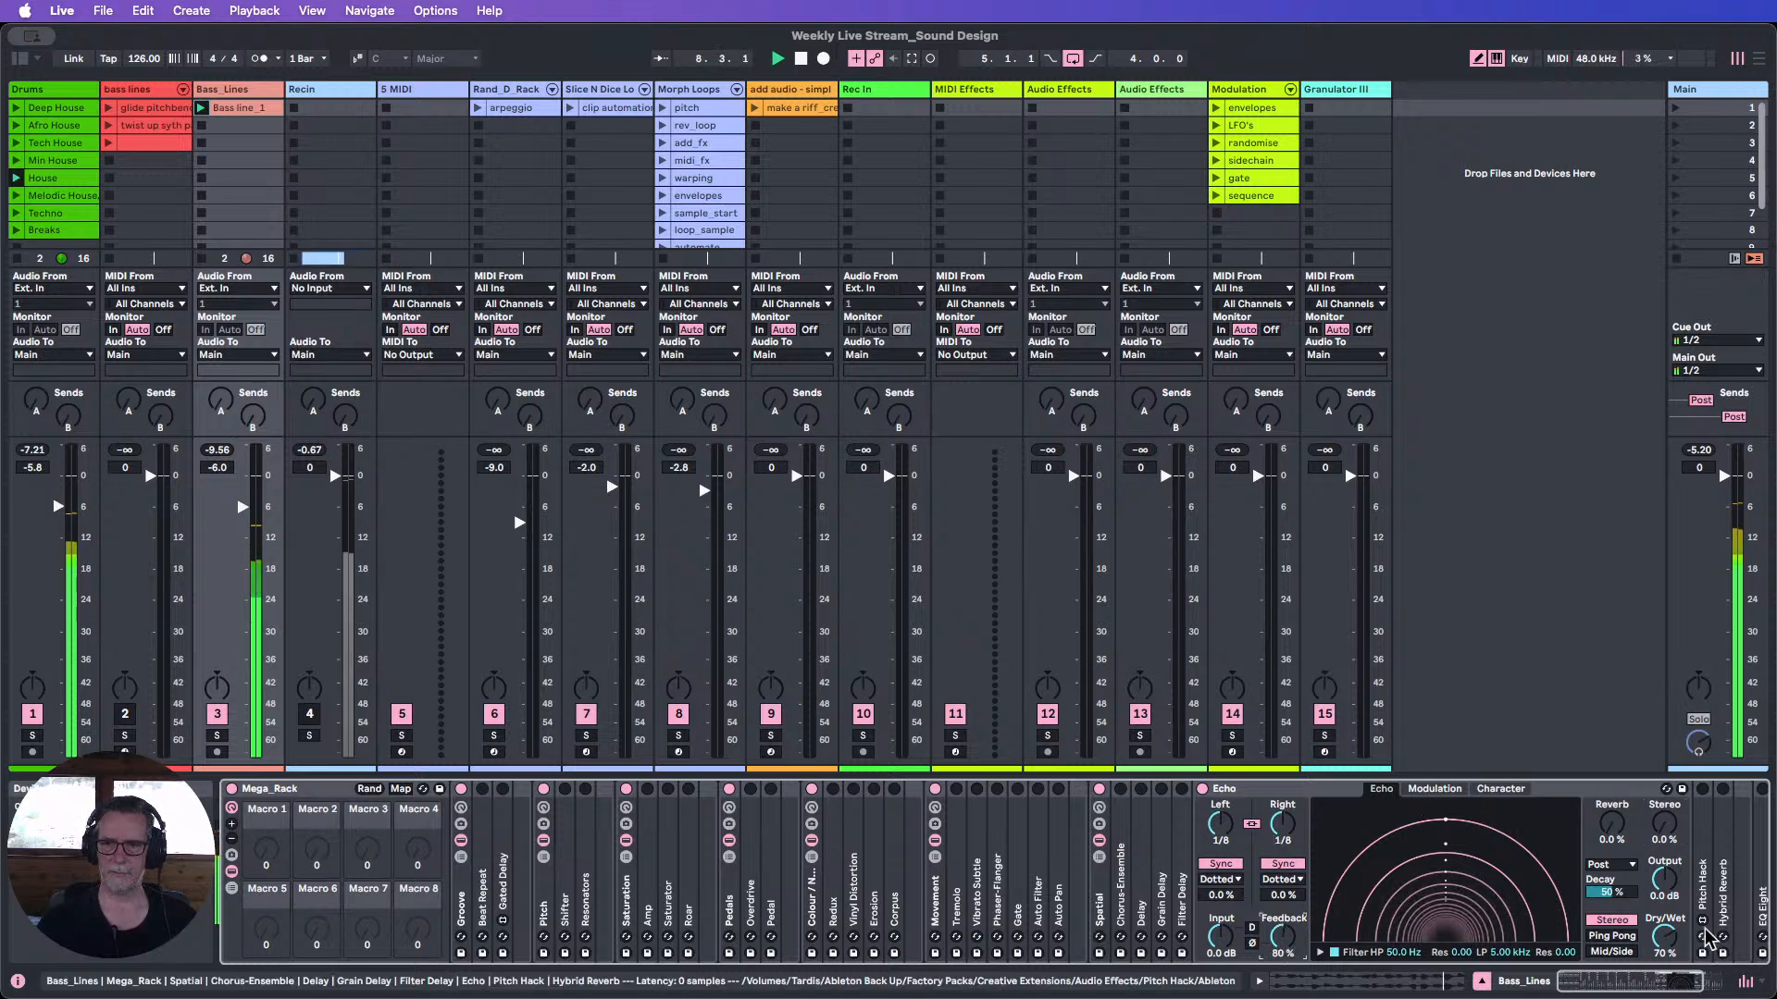
{"action": "mouse_move", "coordinate": [1665, 936]}
{"action": "left_mouse_down"}
{"action": "mouse_move", "coordinate": [1664, 981]}
{"action": "mouse_move", "coordinate": [1665, 926]}
{"action": "left_mouse_up"}
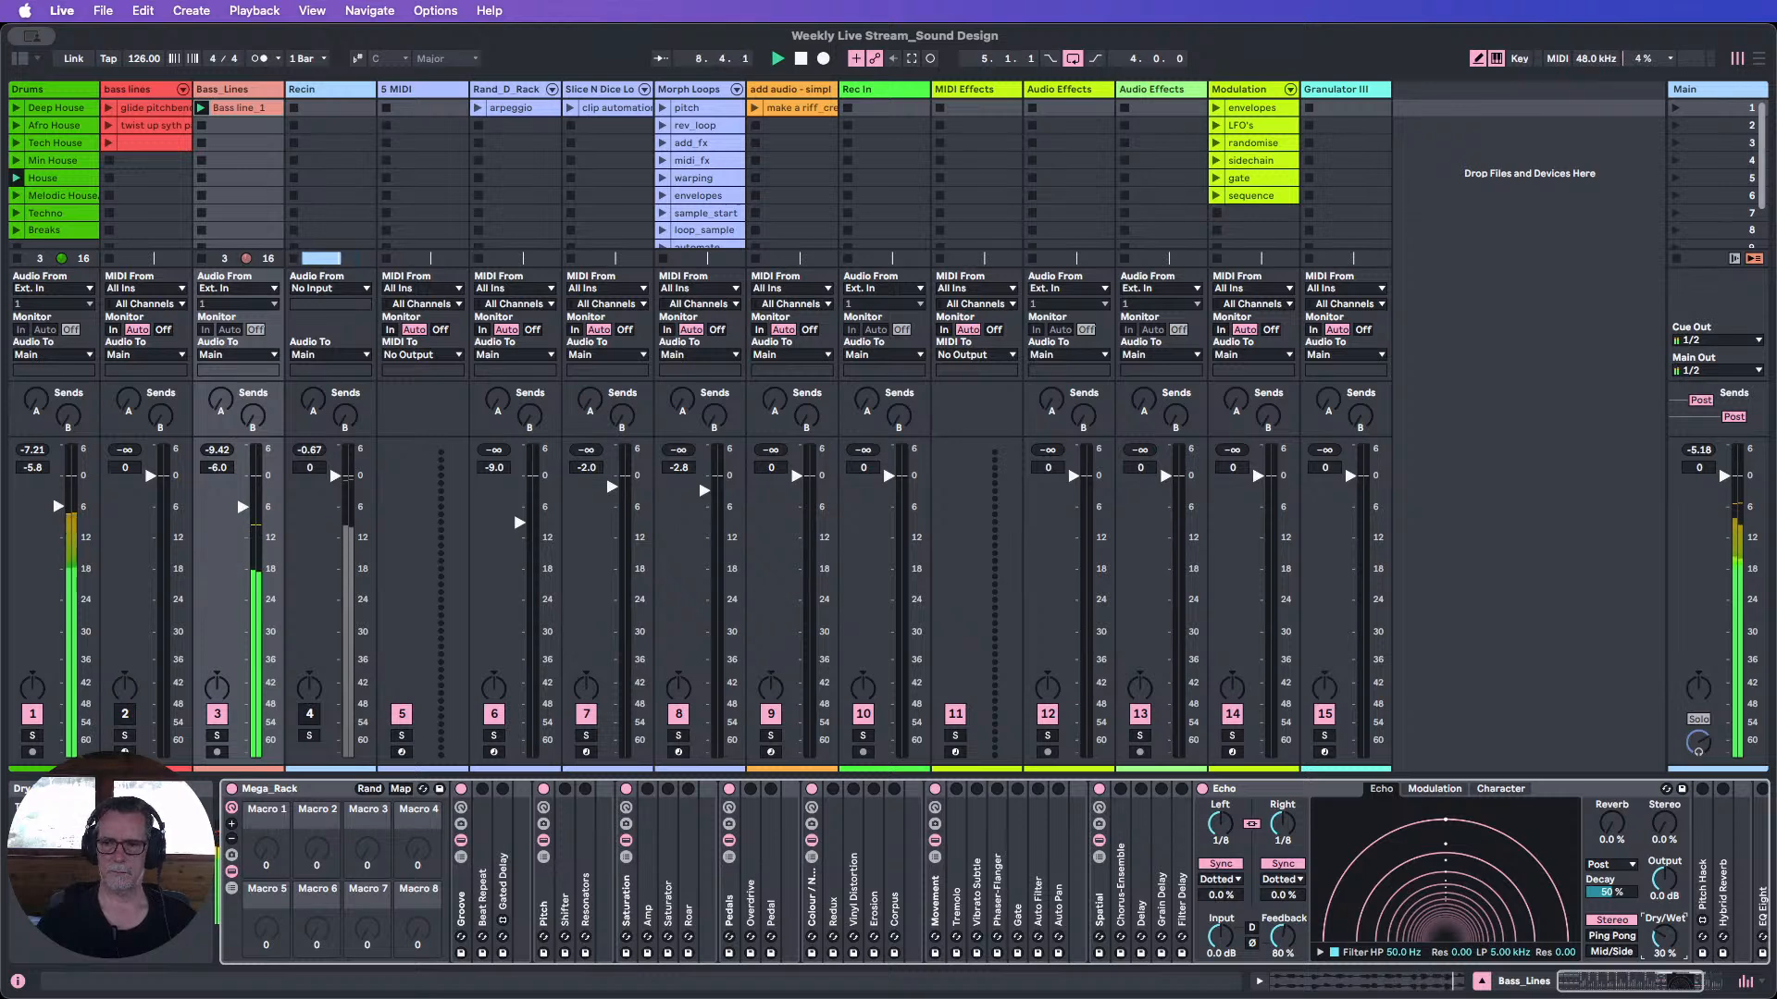
{"action": "mouse_move", "coordinate": [1665, 936]}
{"action": "left_mouse_down"}
{"action": "mouse_move", "coordinate": [1665, 951]}
{"action": "mouse_move", "coordinate": [1665, 935]}
{"action": "left_mouse_up"}
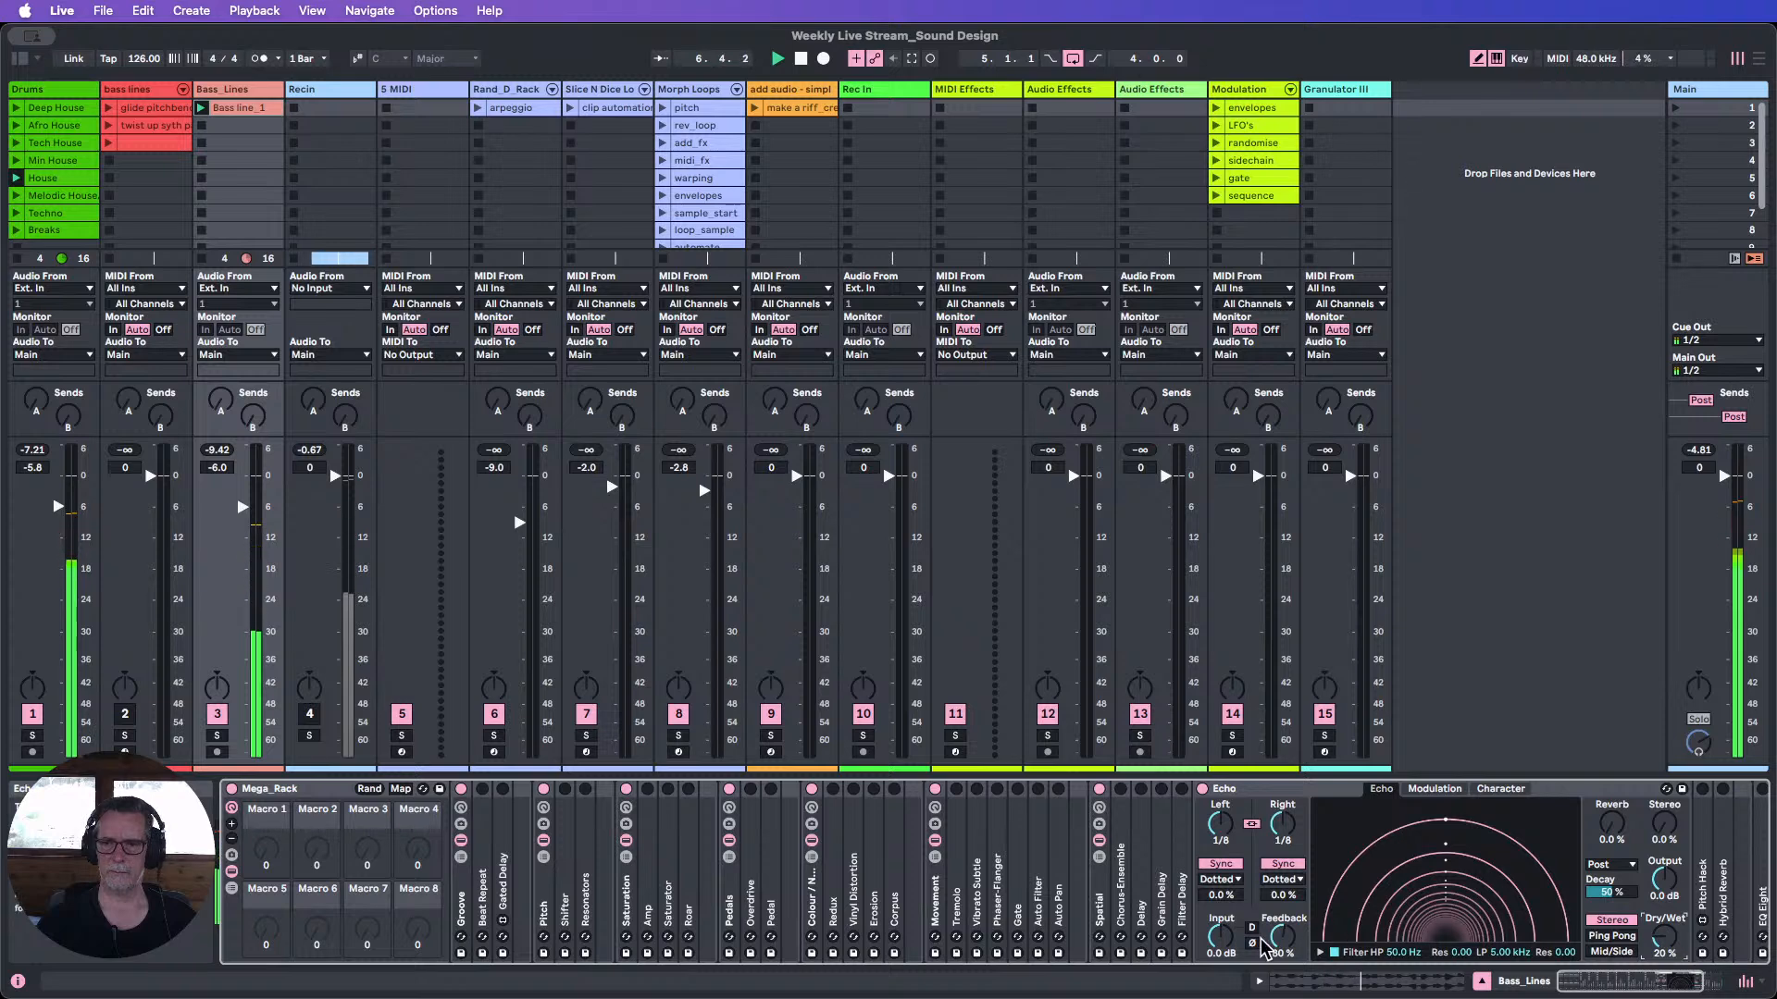
{"action": "left_click_drag", "start_coordinate": [1261, 939], "coordinate": [1262, 933]}
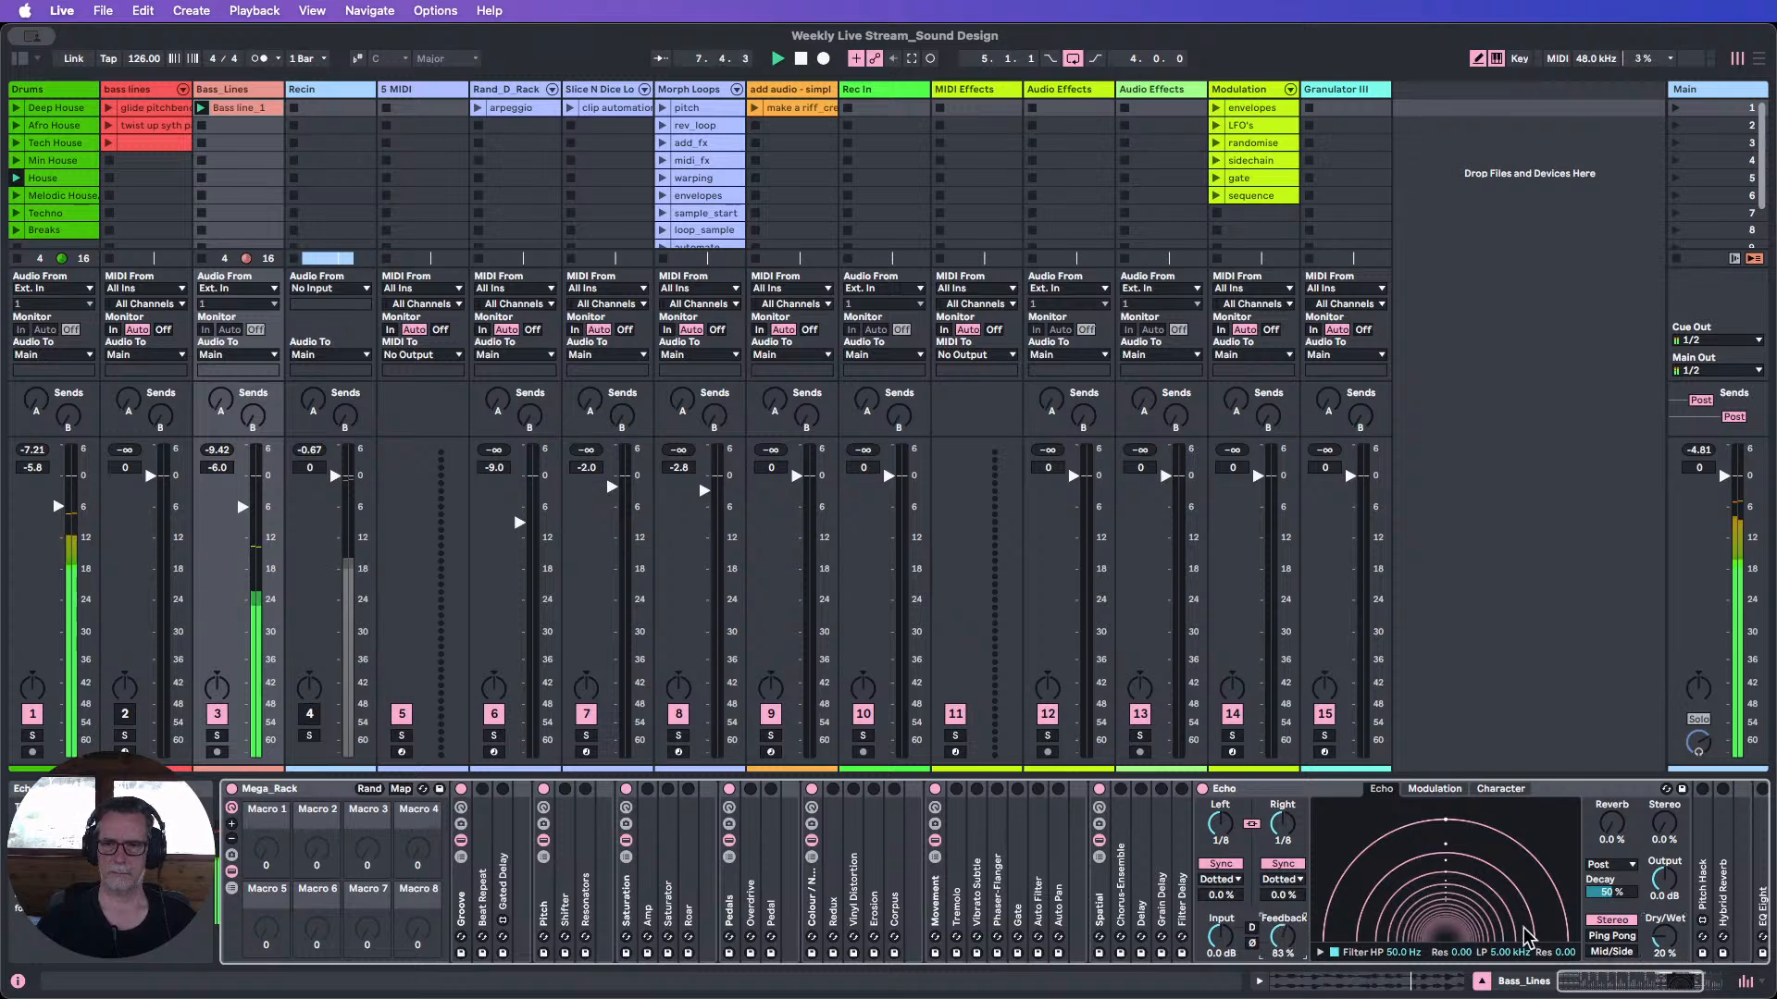
{"action": "left_click", "coordinate": [1432, 790]}
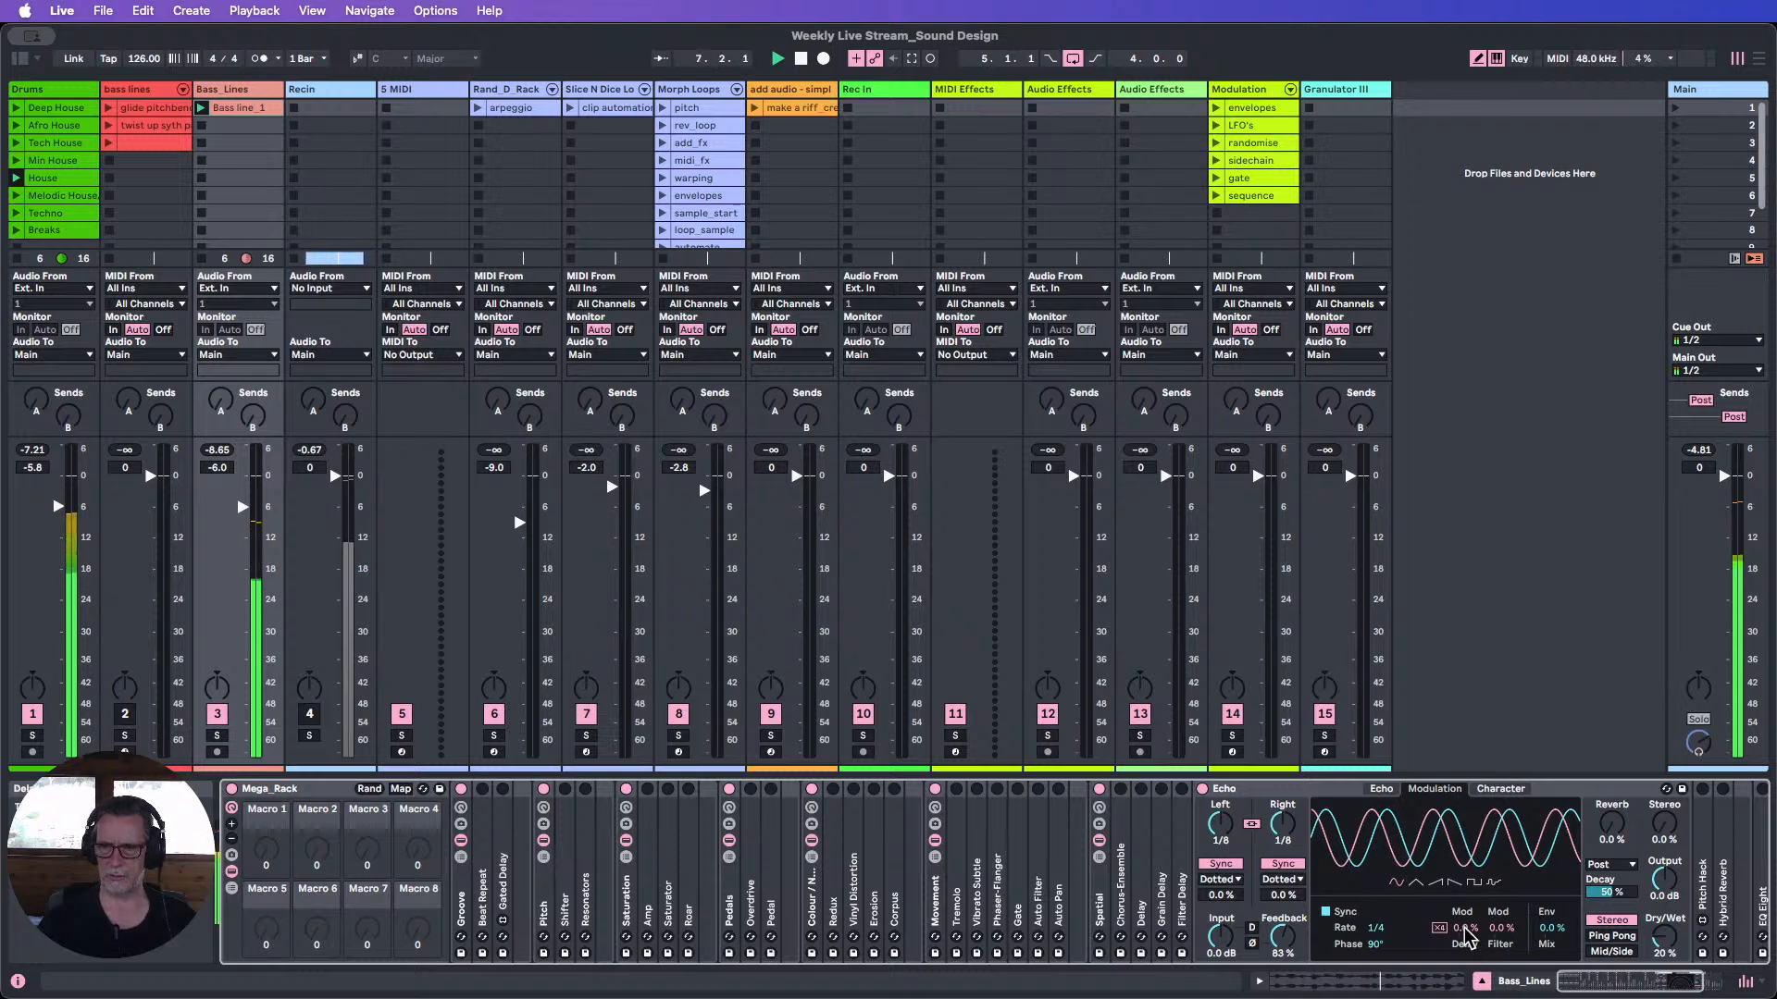
{"action": "left_click_drag", "start_coordinate": [1463, 928], "coordinate": [1463, 910]}
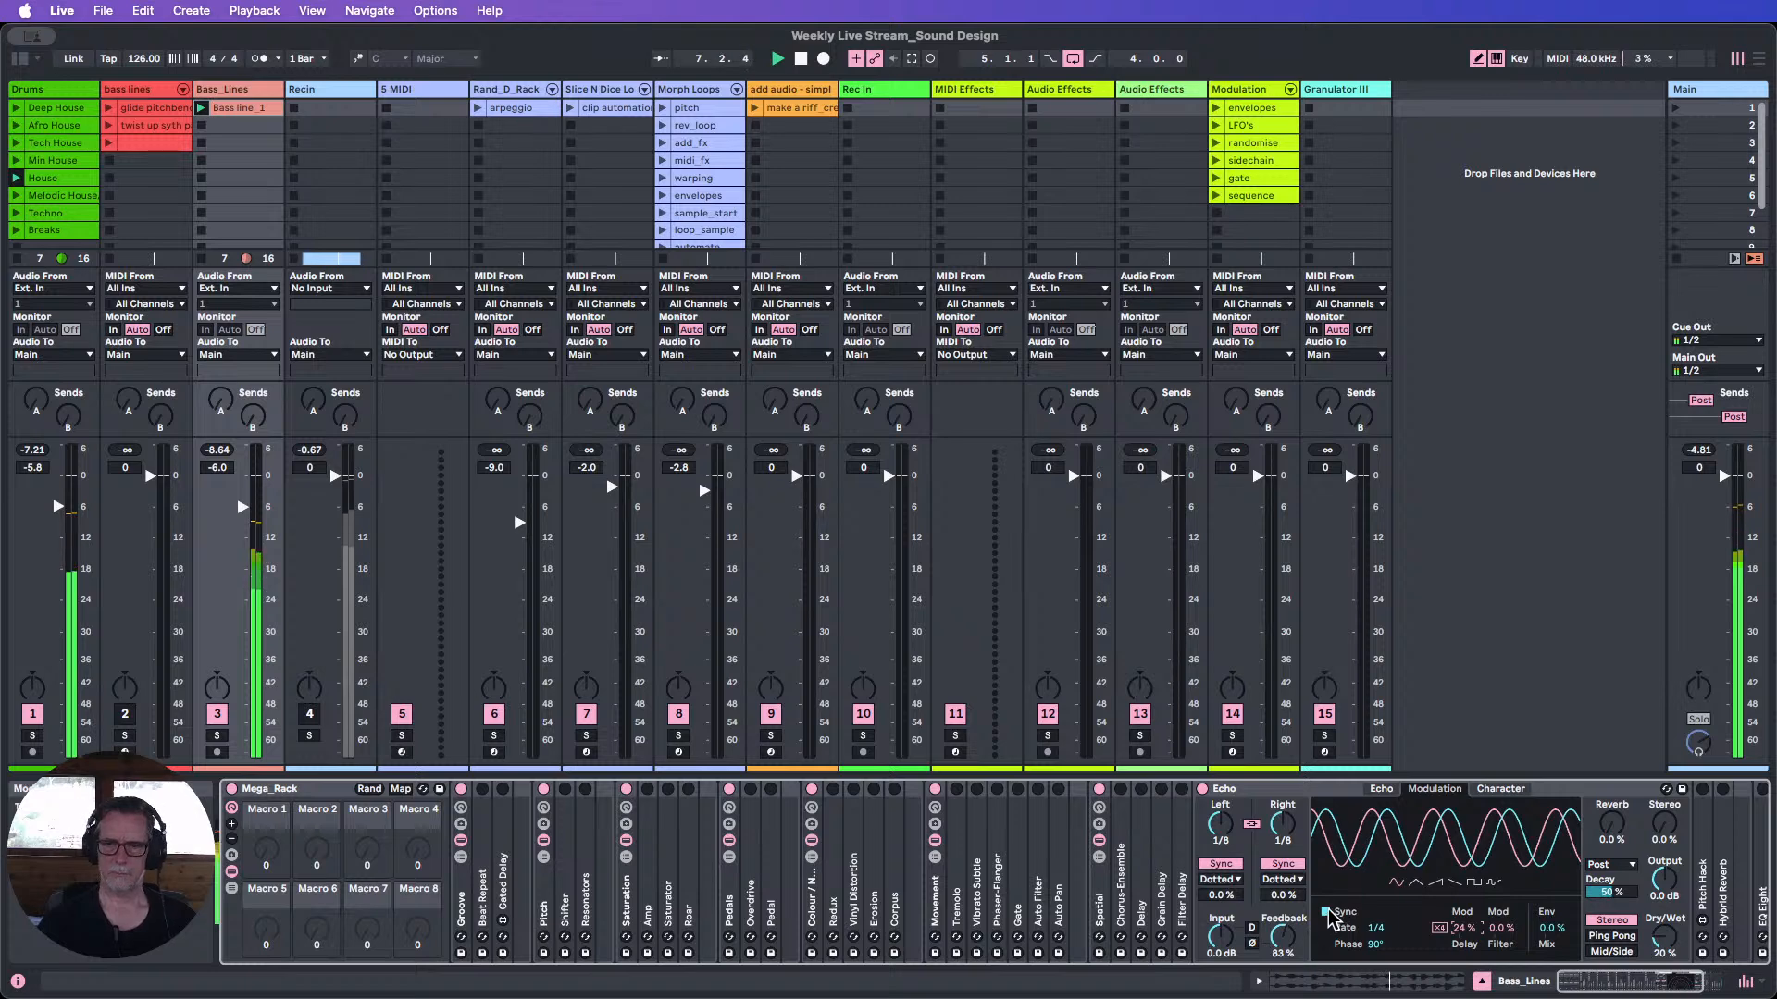
Switch Echo's delays from Sync to Time mode and sweep the linked left and right times from 5.59 ms up to 132 ms.
{"action": "left_click", "coordinate": [1223, 864]}
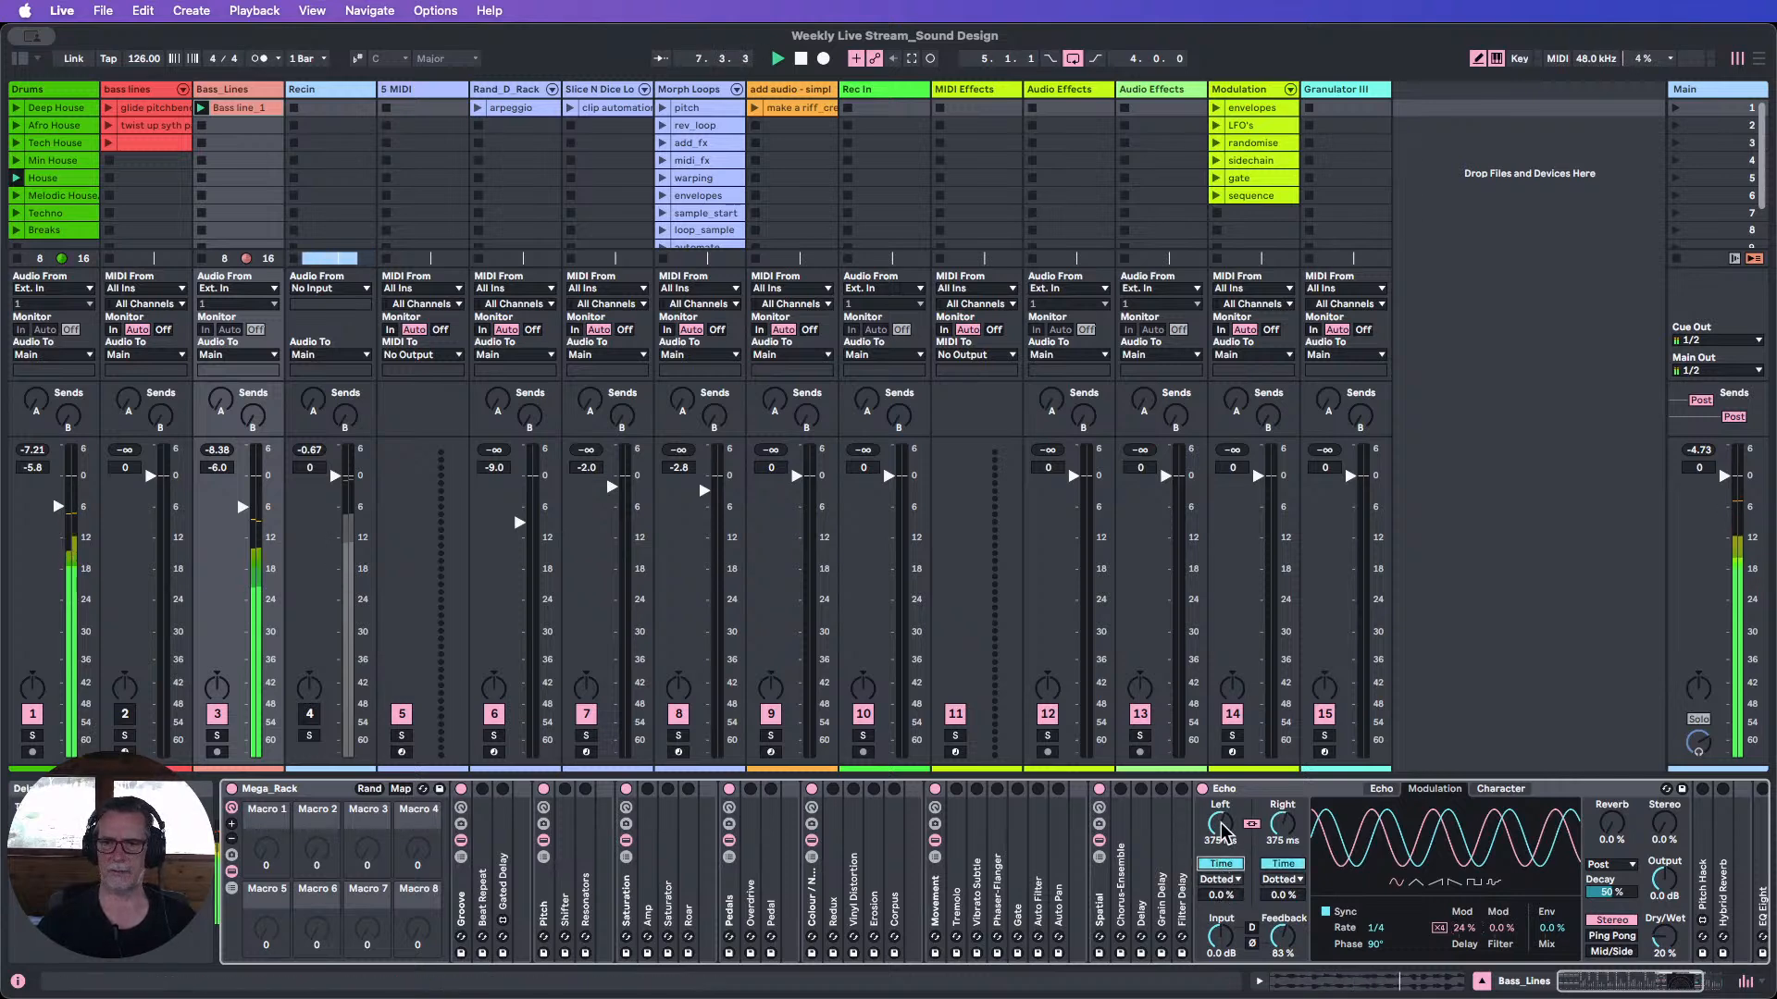
{"action": "left_click_drag", "start_coordinate": [1220, 825], "coordinate": [1220, 884]}
{"action": "left_click", "coordinate": [1382, 790]}
{"action": "left_click", "coordinate": [1220, 825]}
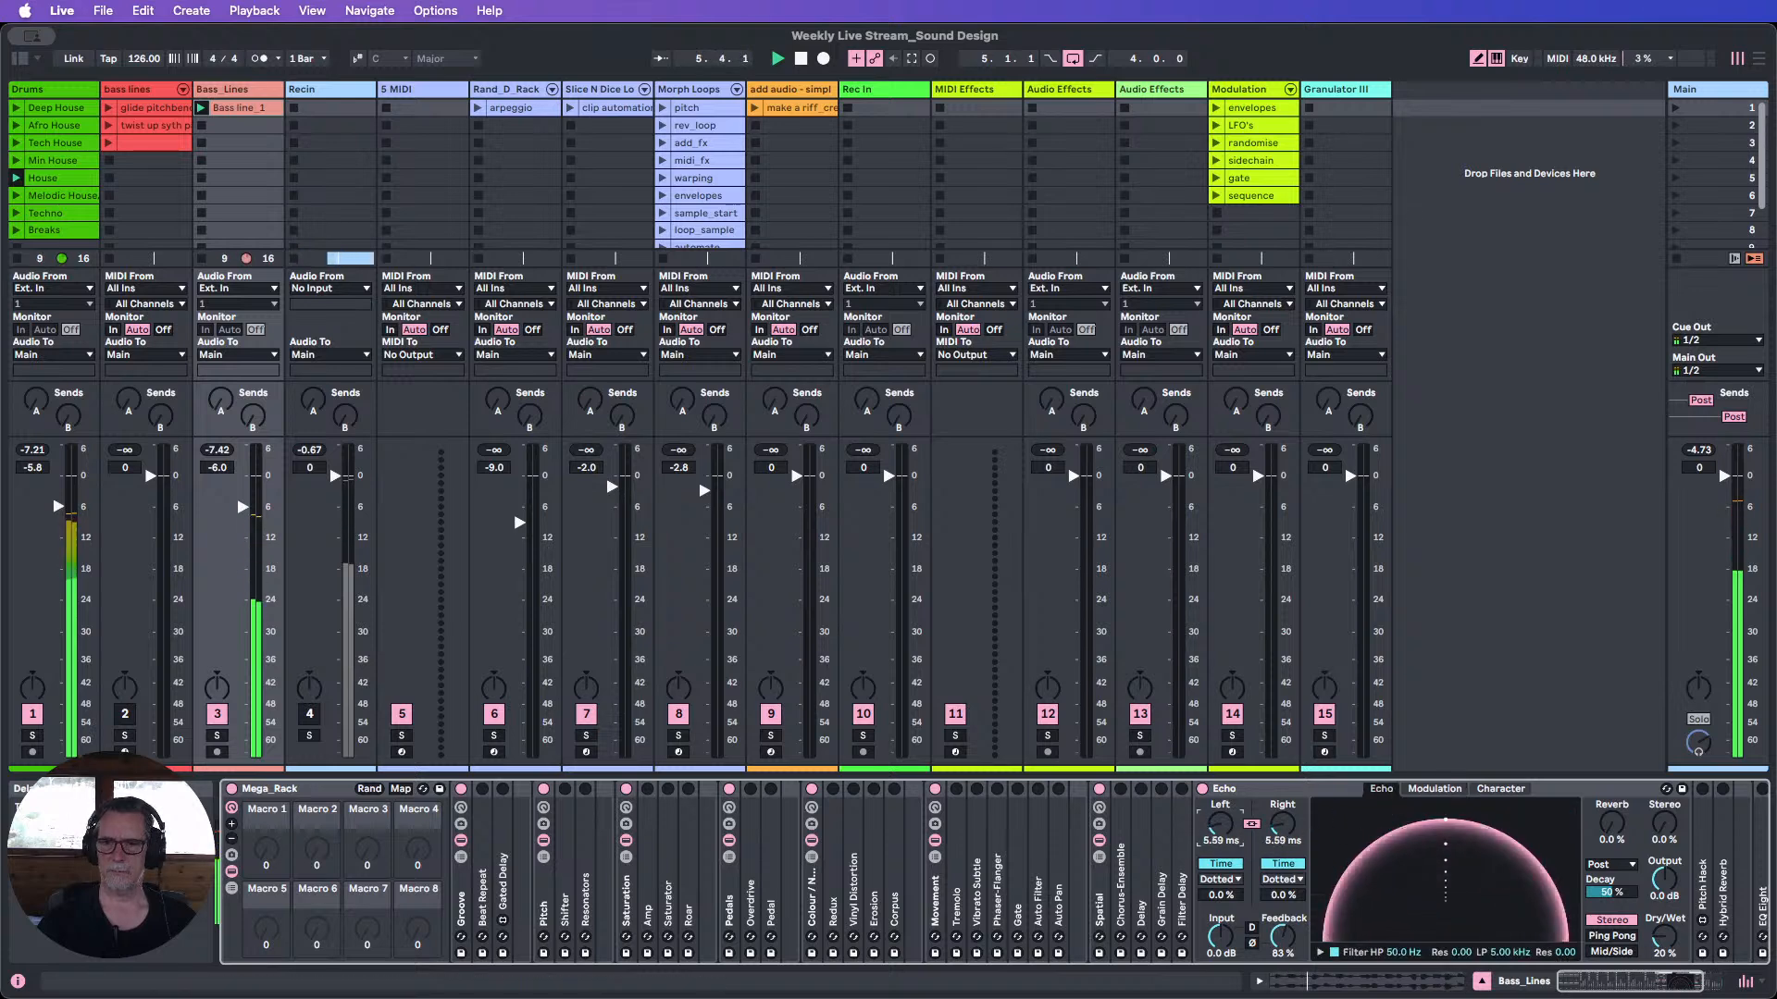
{"action": "left_click_drag", "start_coordinate": [1220, 825], "coordinate": [1220, 803]}
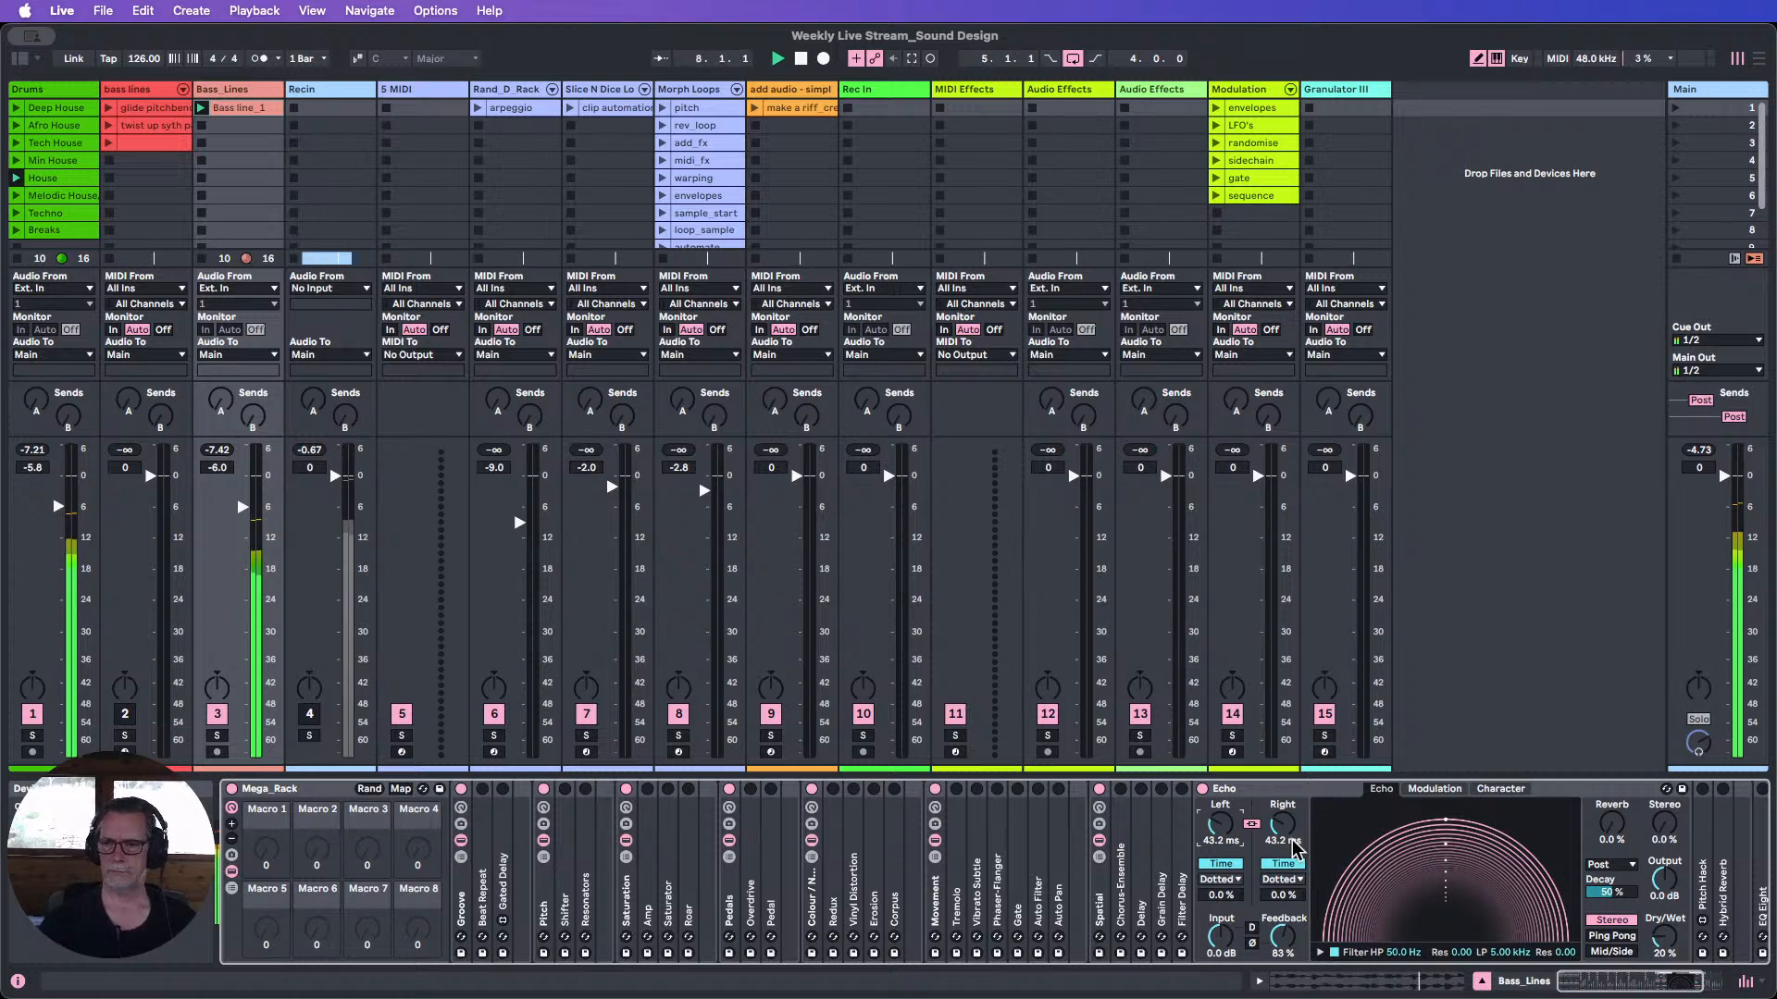
{"action": "left_click_drag", "start_coordinate": [1285, 829], "coordinate": [1286, 809]}
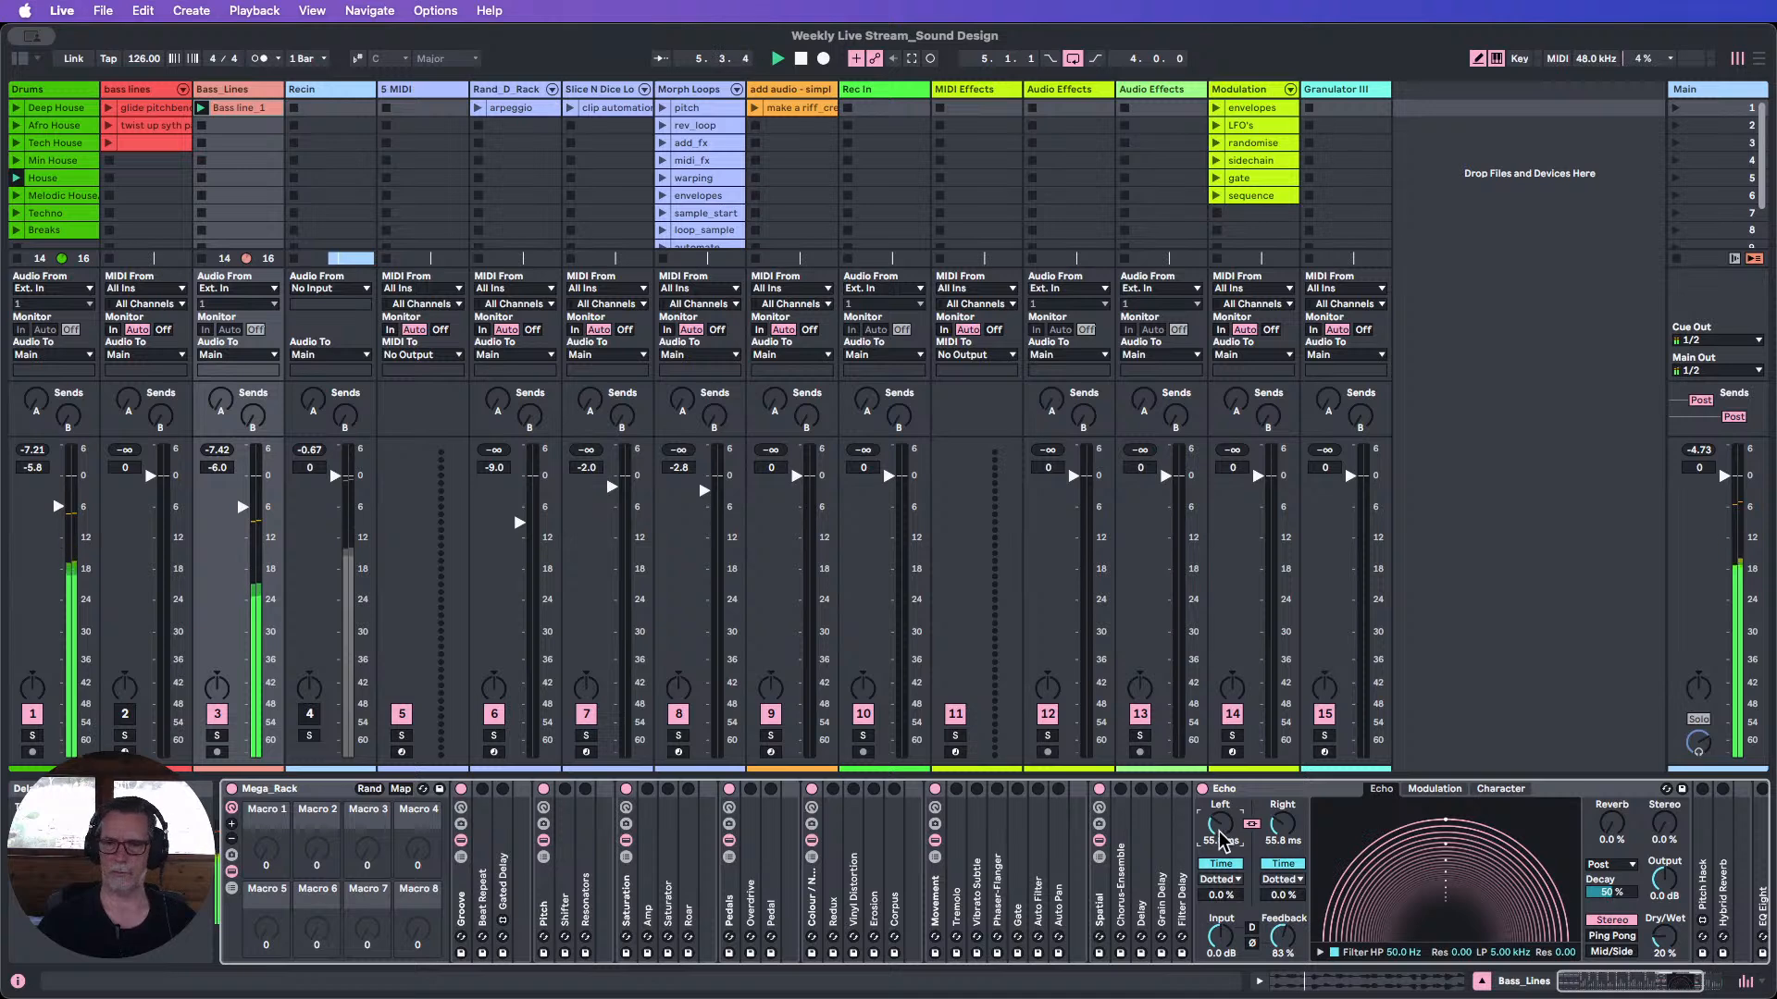
{"action": "mouse_move", "coordinate": [1220, 833]}
{"action": "left_mouse_down"}
{"action": "mouse_move", "coordinate": [1220, 795]}
{"action": "mouse_move", "coordinate": [1220, 850]}
{"action": "mouse_move", "coordinate": [1220, 808]}
{"action": "left_mouse_up"}
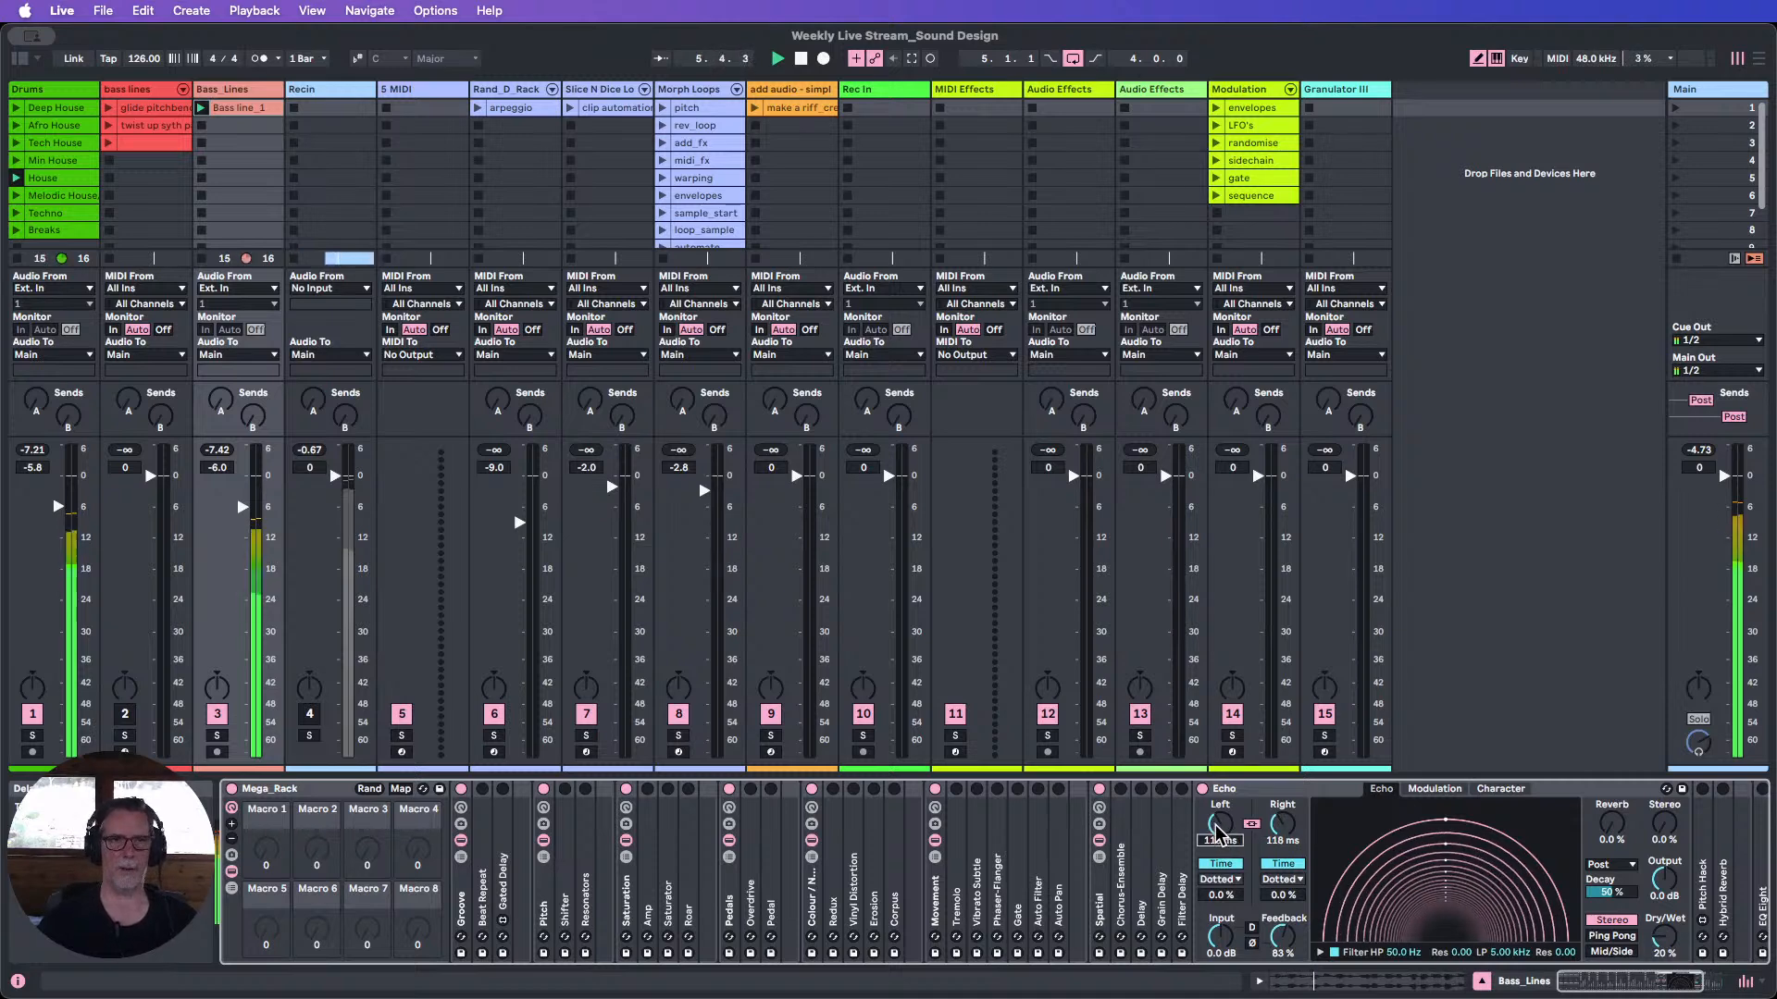
{"action": "left_click_drag", "start_coordinate": [1224, 826], "coordinate": [1223, 819]}
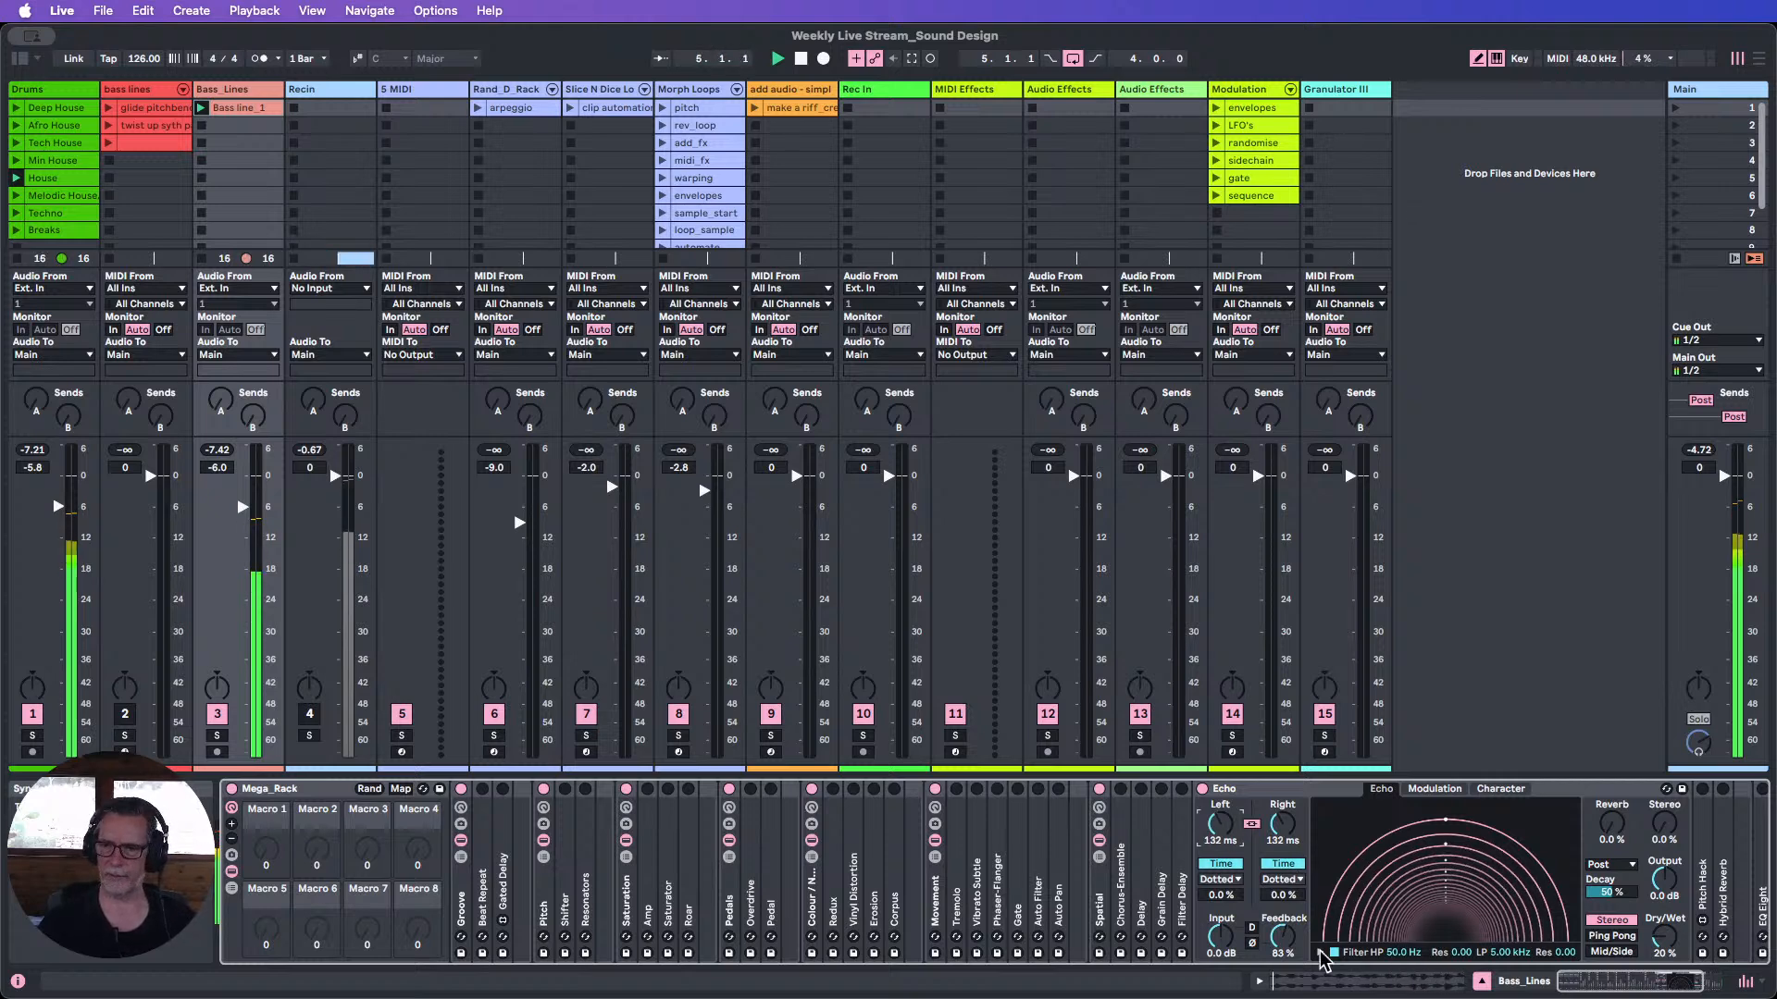
Fold Echo and switch it off and on again to compare the sound.
{"action": "double_click", "coordinate": [1231, 790]}
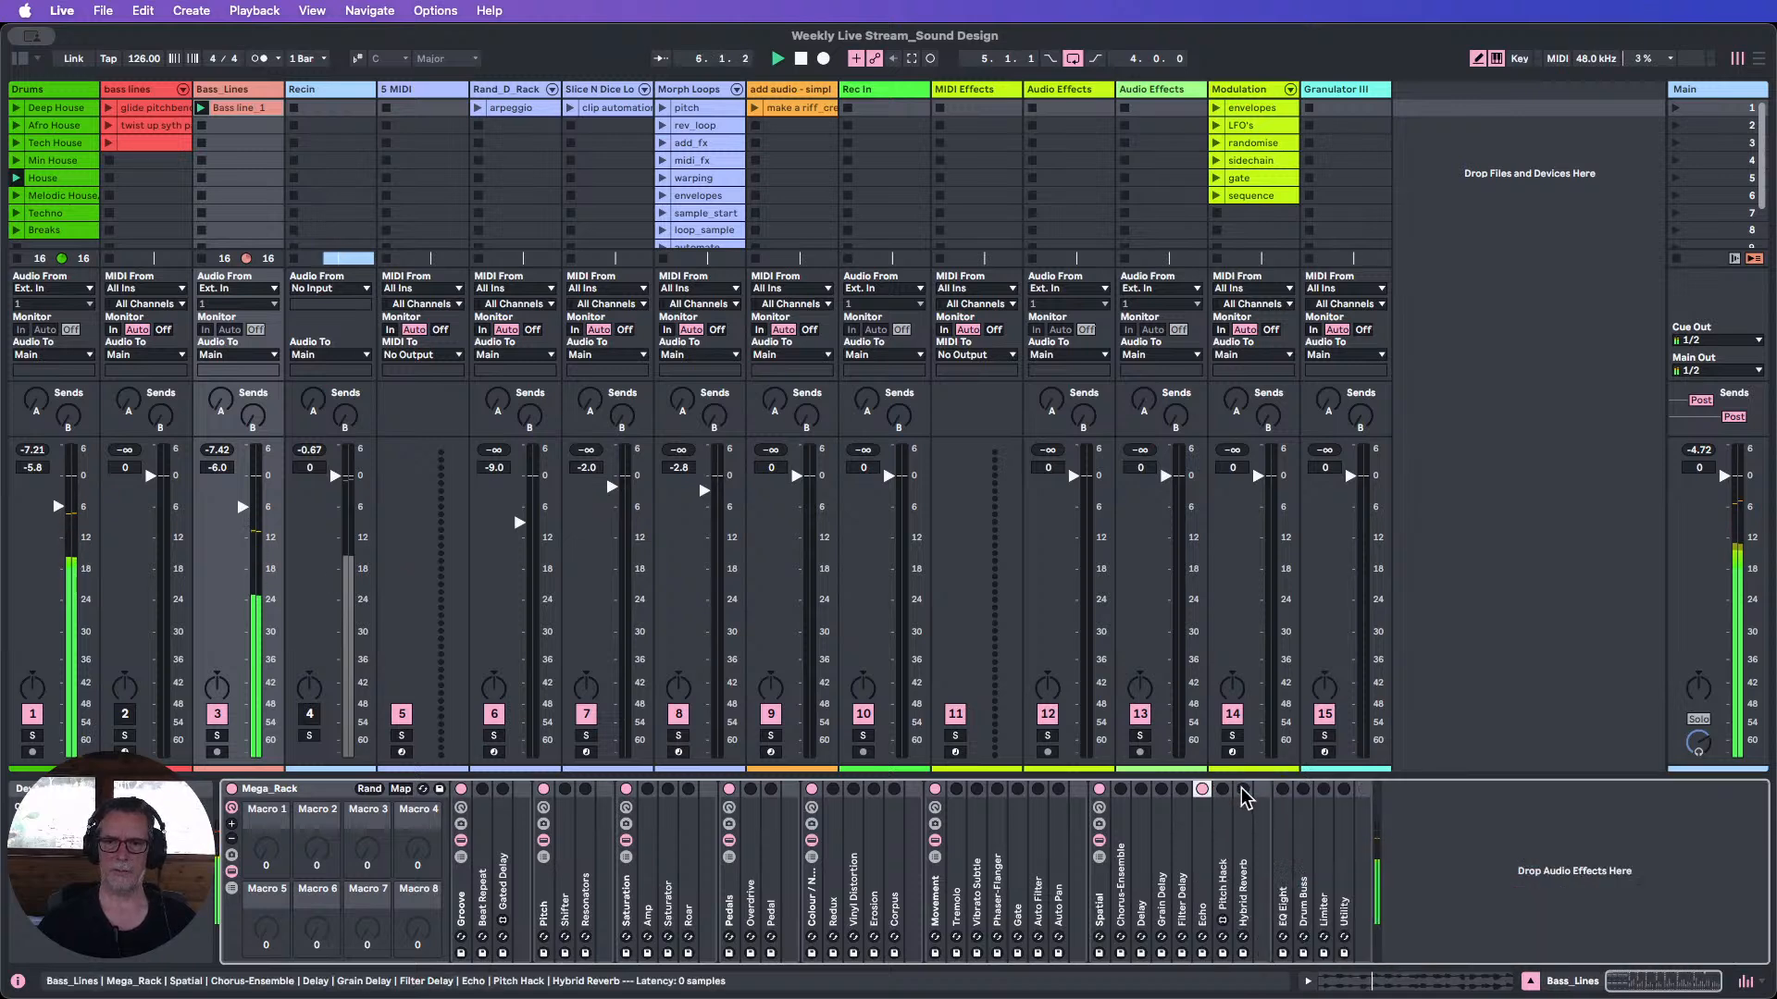
{"action": "left_click", "coordinate": [1202, 789]}
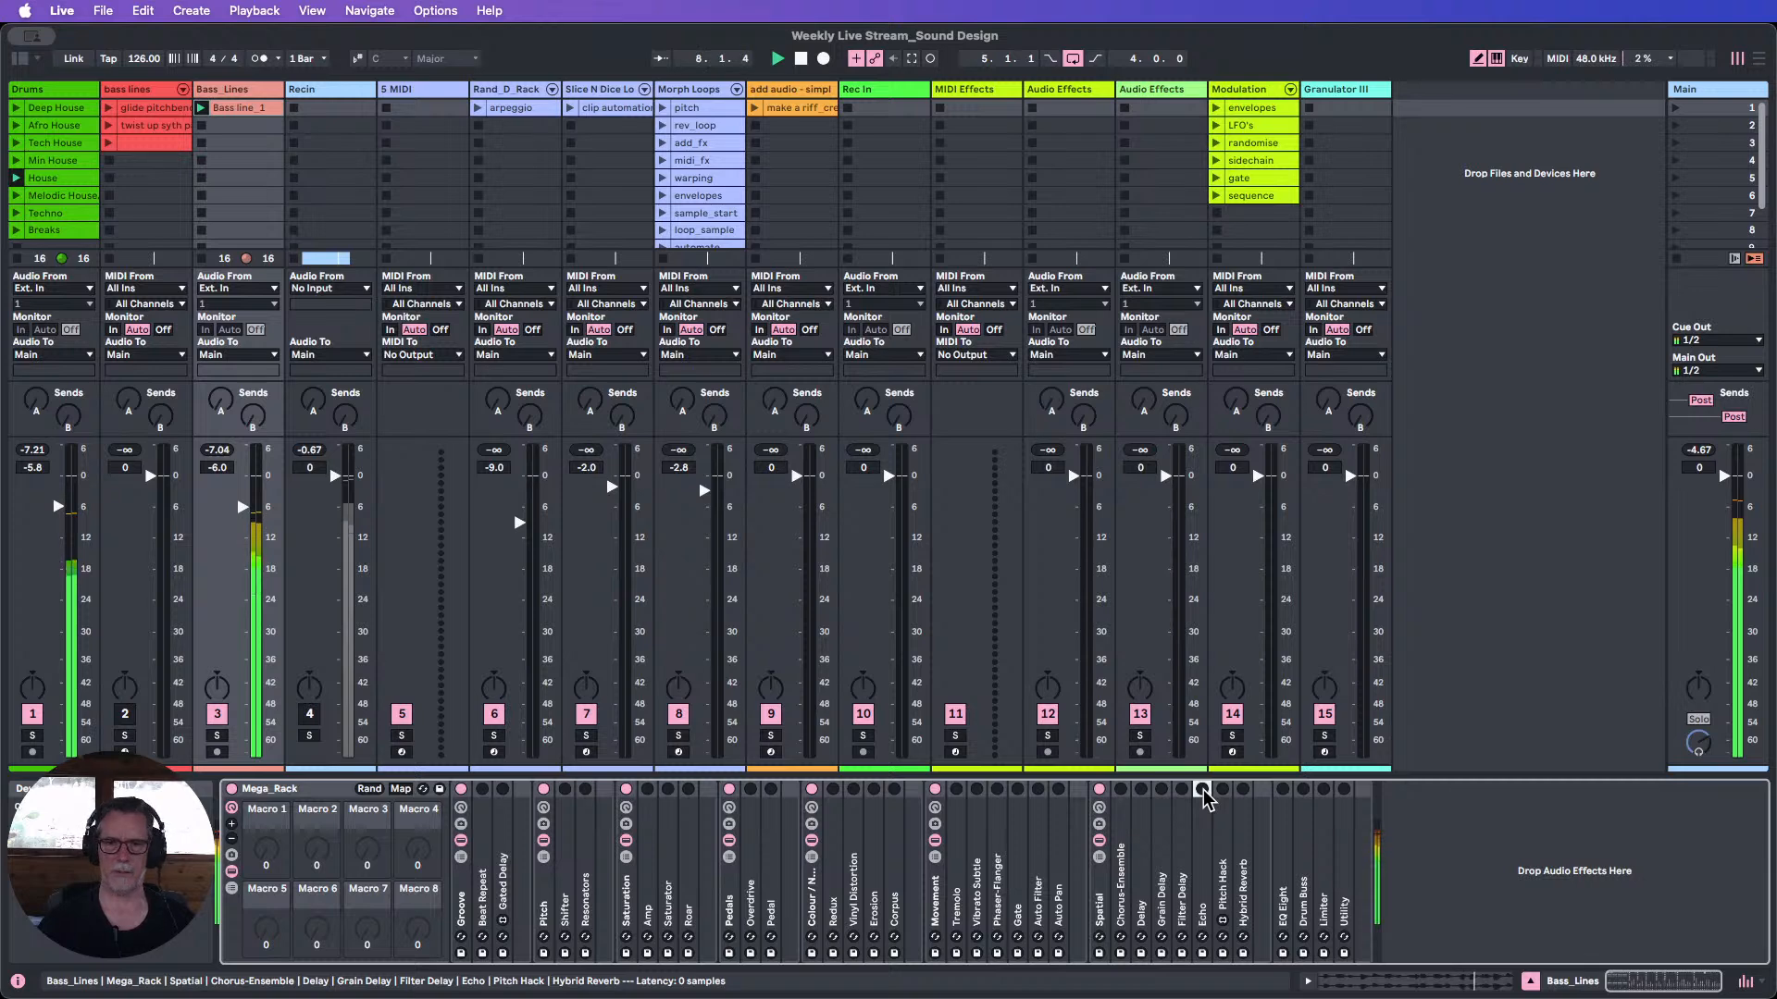
Switch on and unfold Chorus-Ensemble in the Spatial rack, setting its Warmth to 1% and its Amount to 70%.
{"action": "left_click", "coordinate": [1123, 847]}
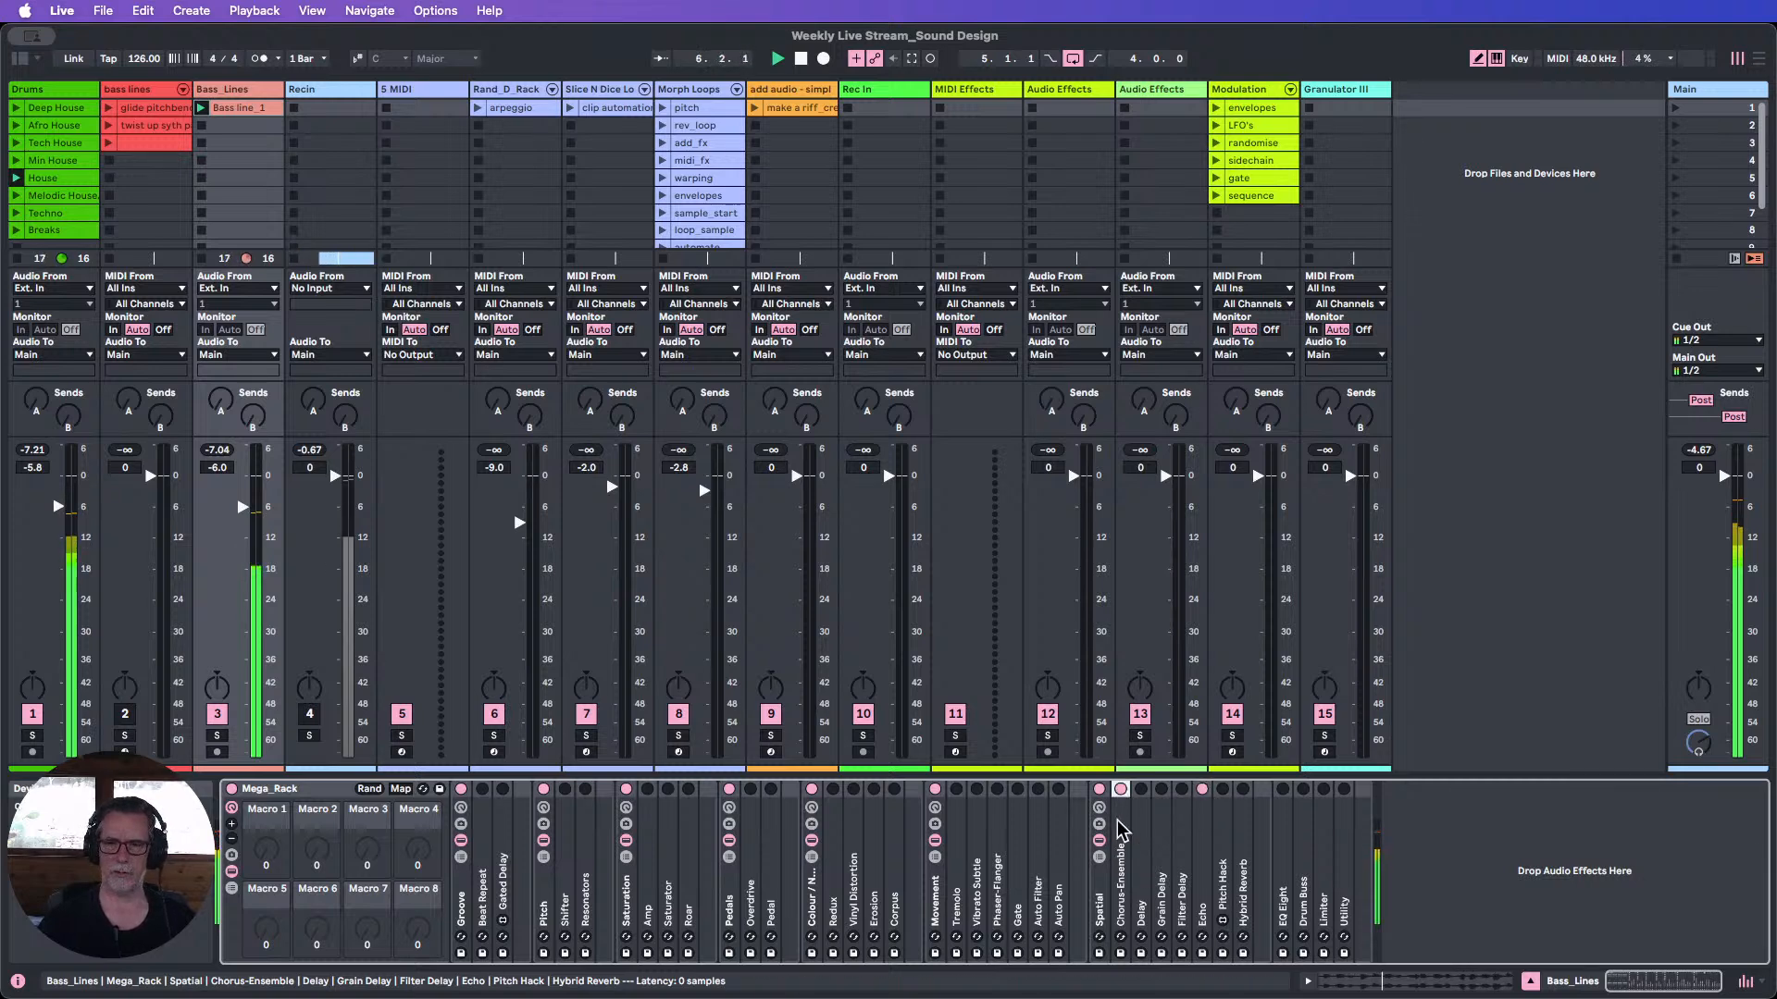
{"action": "double_click", "coordinate": [1122, 794]}
{"action": "left_click_drag", "start_coordinate": [1318, 896], "coordinate": [1319, 893]}
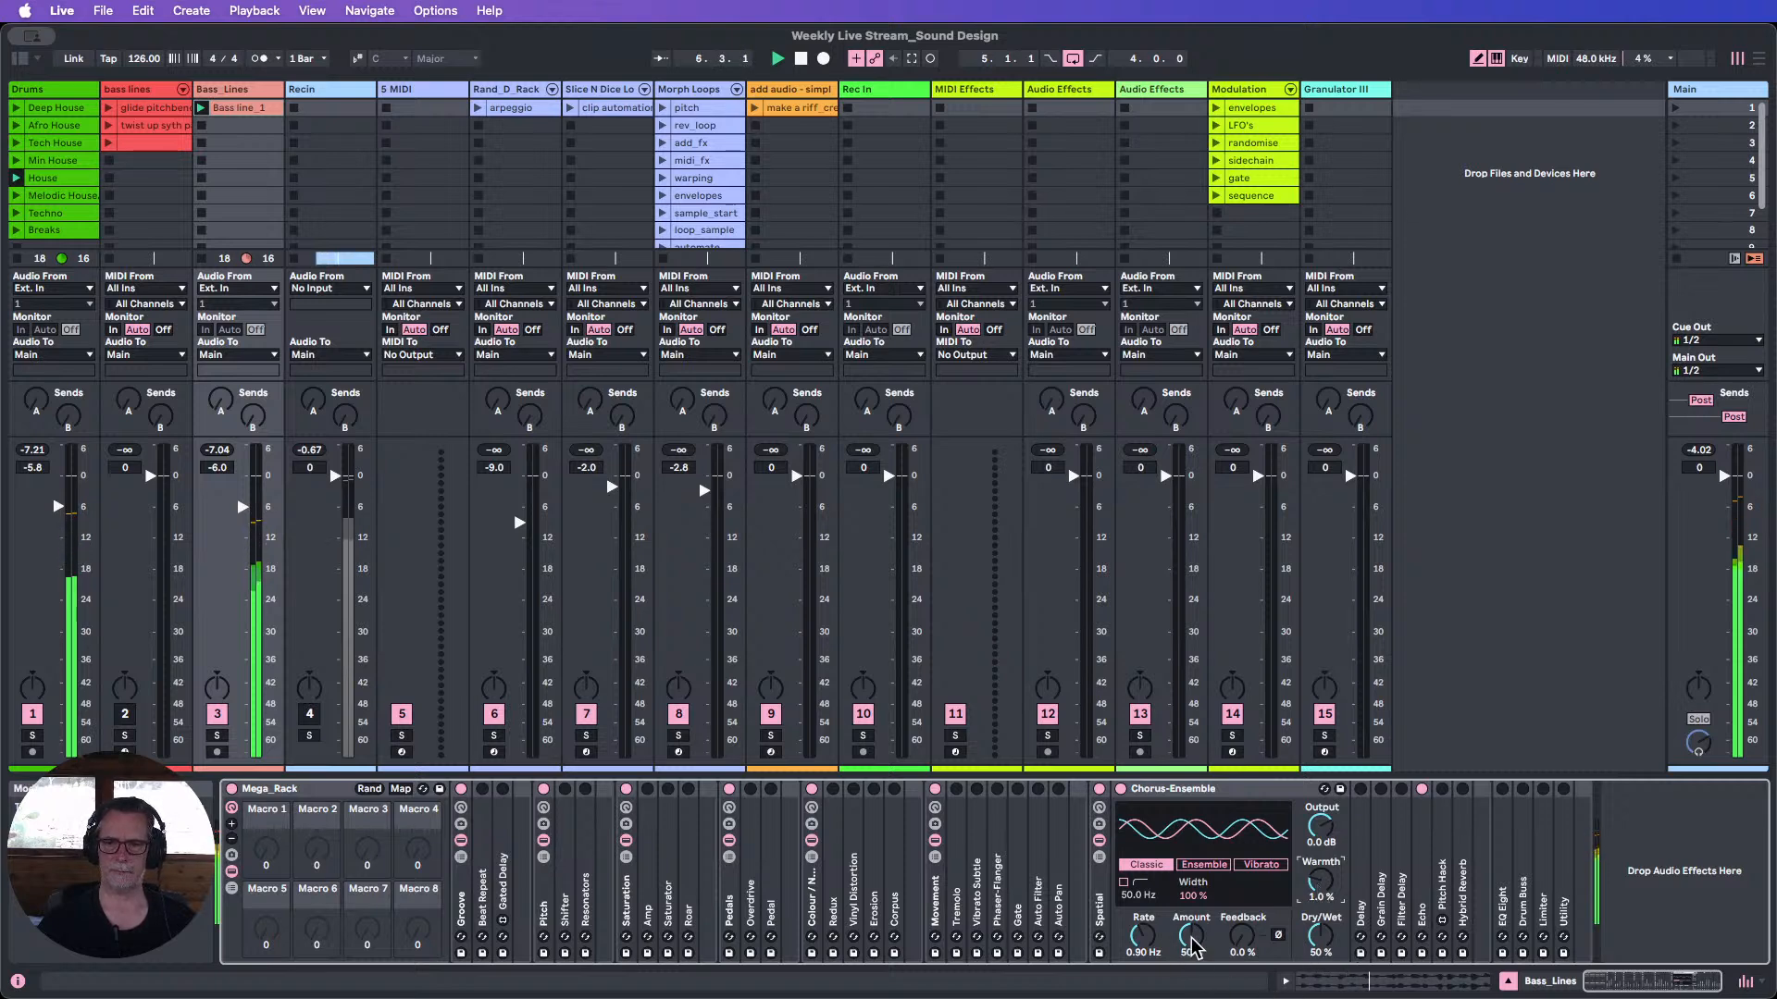
{"action": "mouse_move", "coordinate": [1194, 947]}
{"action": "left_mouse_down"}
{"action": "mouse_move", "coordinate": [1194, 995]}
{"action": "mouse_move", "coordinate": [1194, 907]}
{"action": "mouse_move", "coordinate": [1194, 929]}
{"action": "left_mouse_up"}
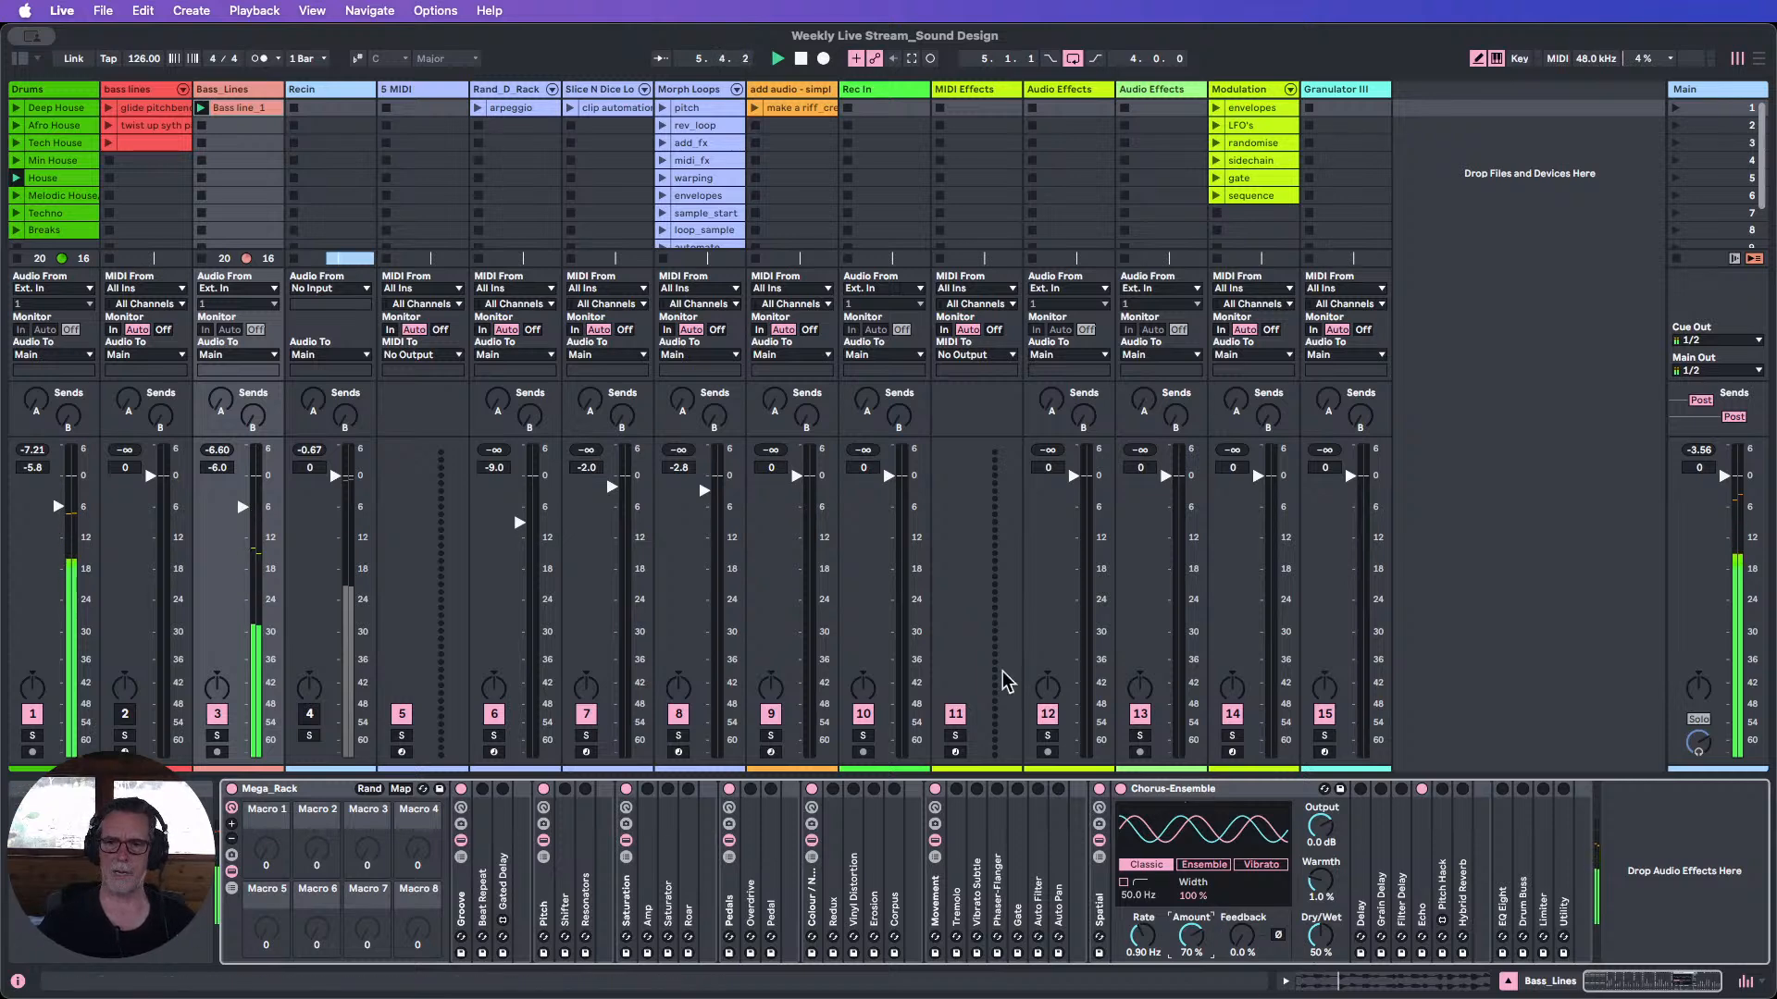
Show the browser, narrow it and open the Mixing collection.
{"action": "left_click", "coordinate": [16, 59]}
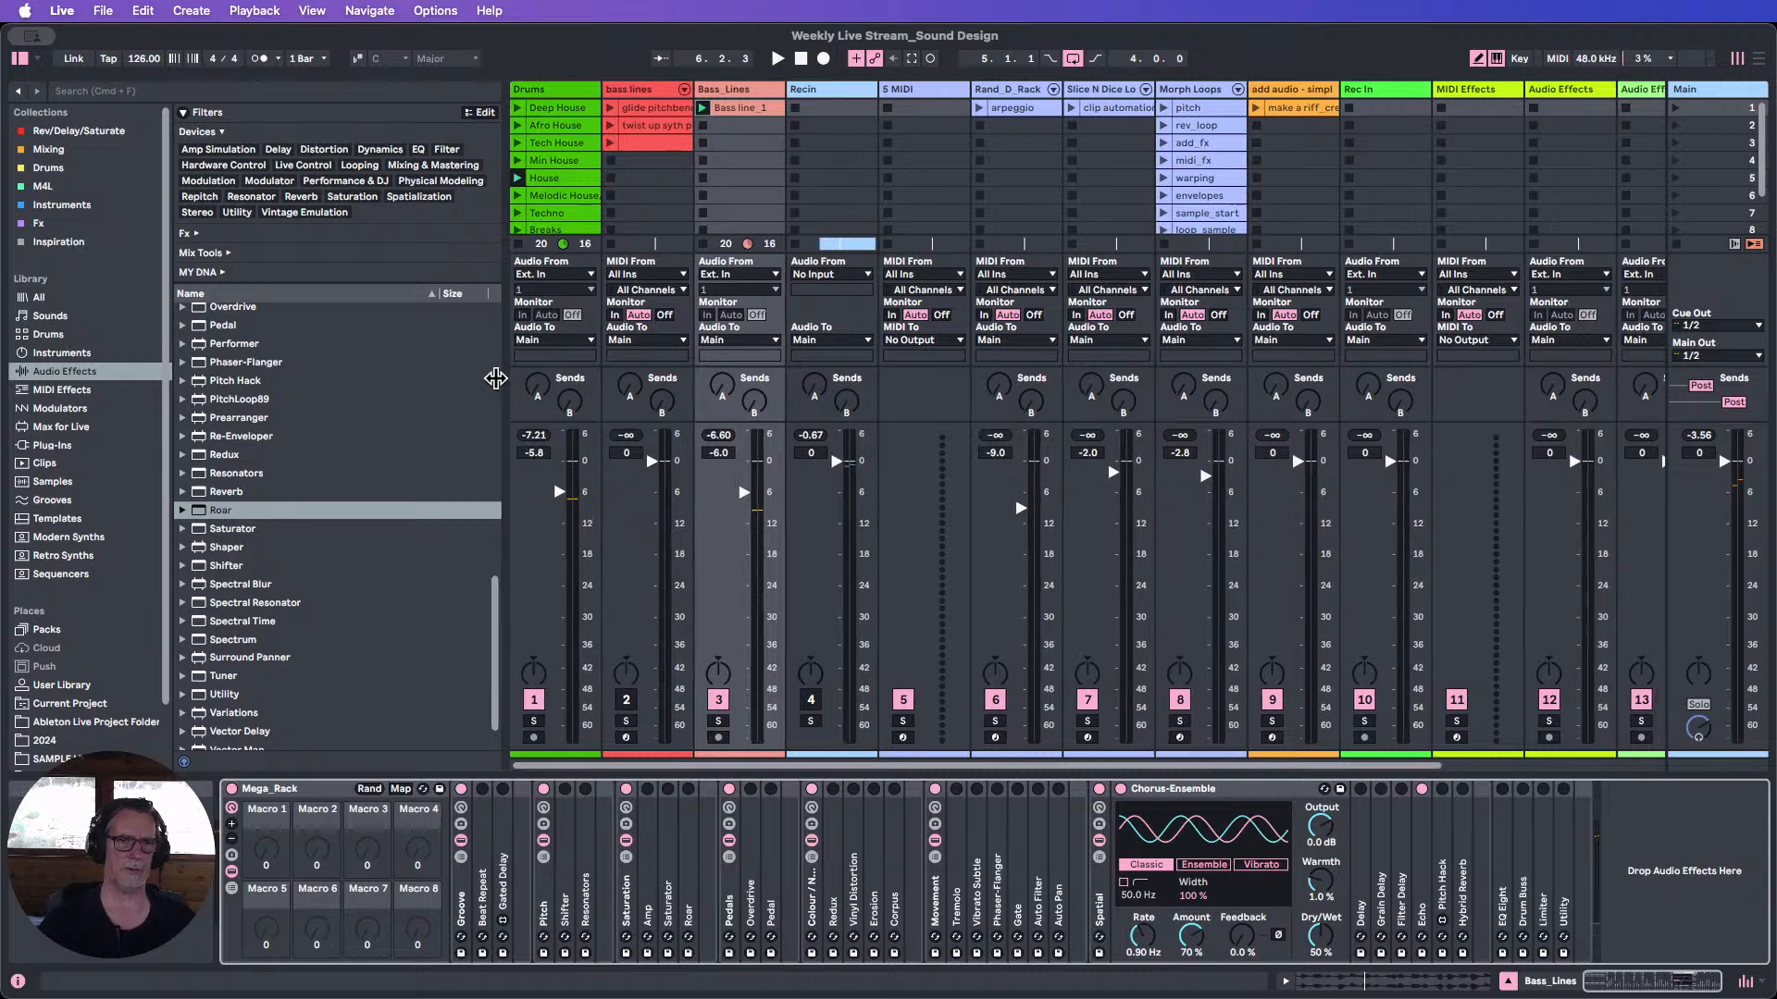
{"action": "left_click_drag", "start_coordinate": [496, 379], "coordinate": [384, 378]}
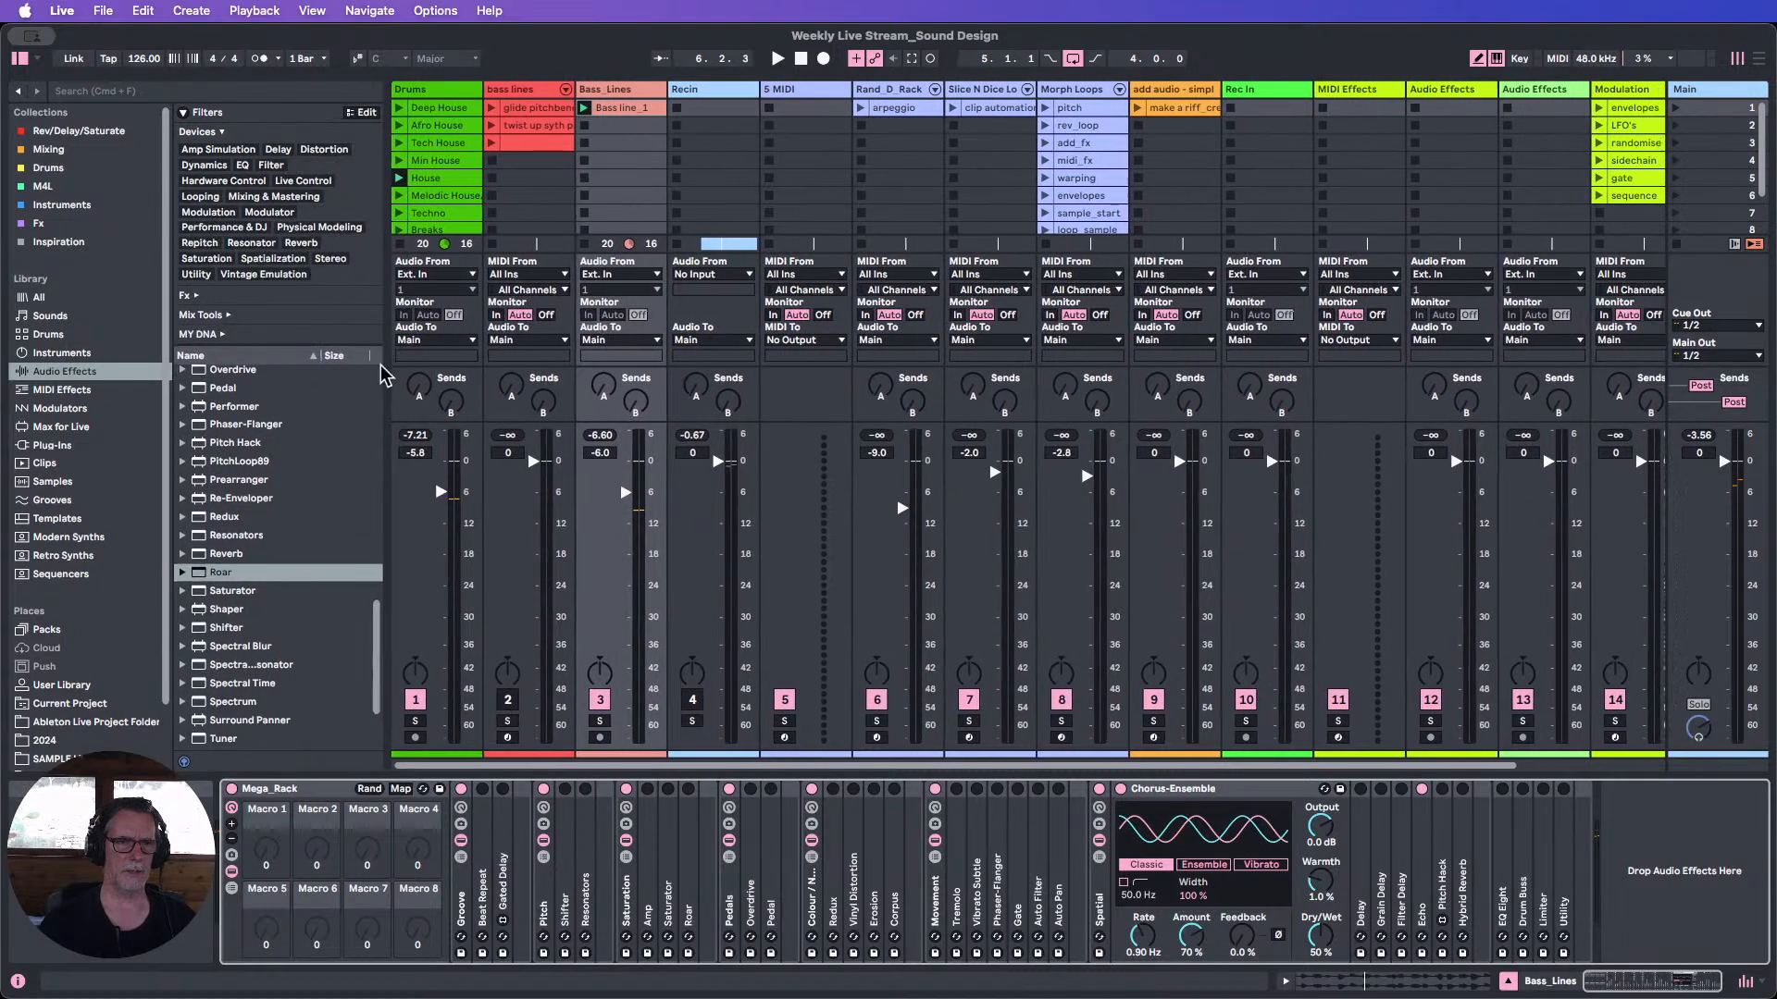
{"action": "left_click", "coordinate": [51, 150]}
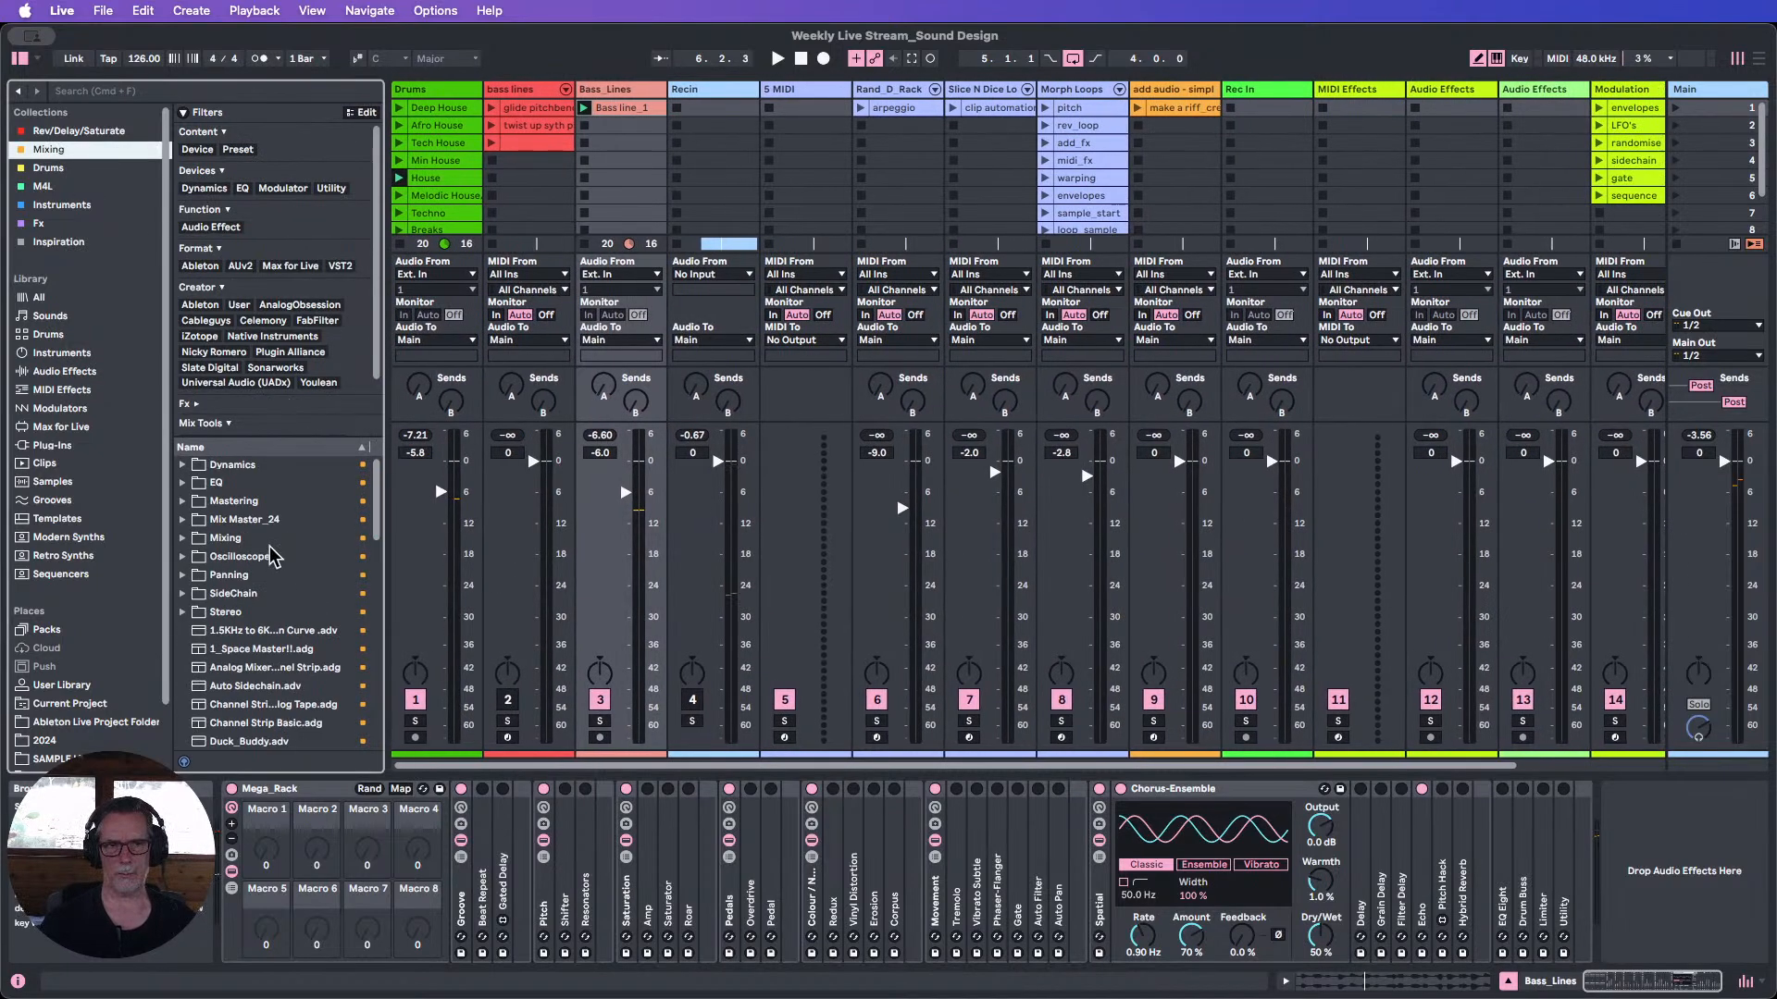
Add Ozone Imager 2 after Mega_Rack on the Bass_Lines track, move its window over the mixer and play Bass line_1.
{"action": "scroll", "coordinate": [275, 555], "scroll_direction": "down", "scroll_amount": 5}
{"action": "scroll", "coordinate": [275, 551], "scroll_direction": "up", "scroll_amount": 2}
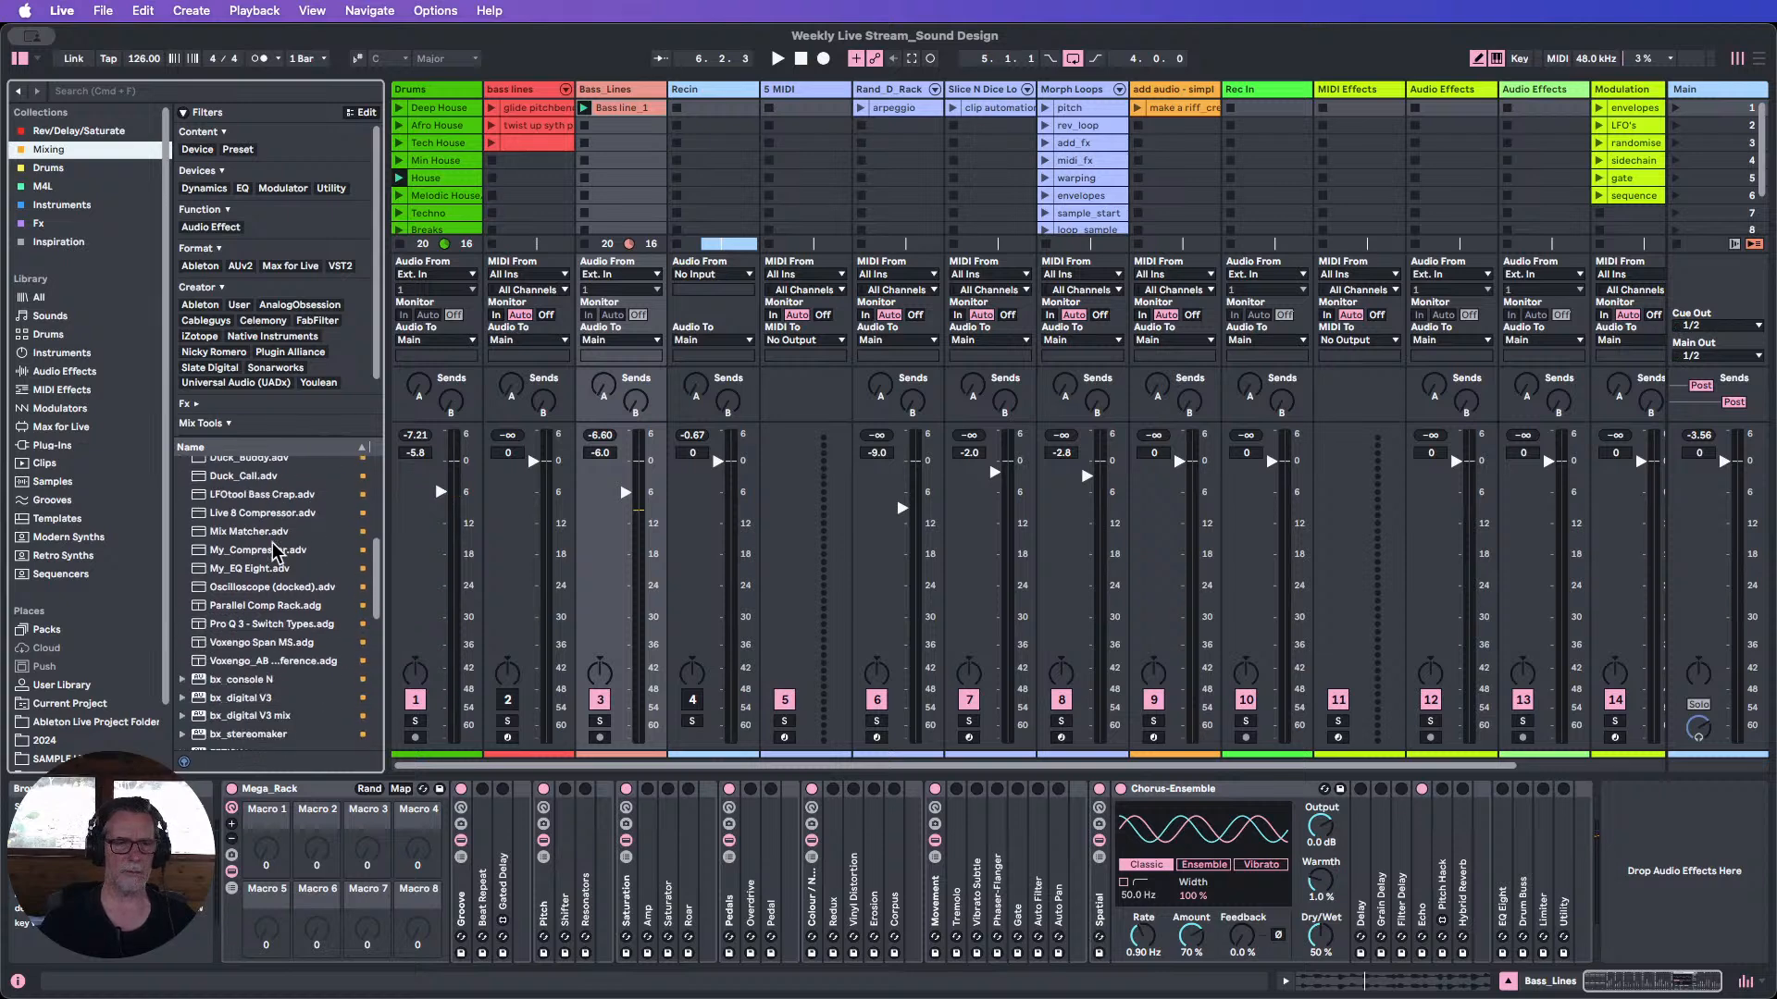
{"action": "scroll", "coordinate": [275, 550], "scroll_direction": "down", "scroll_amount": 5}
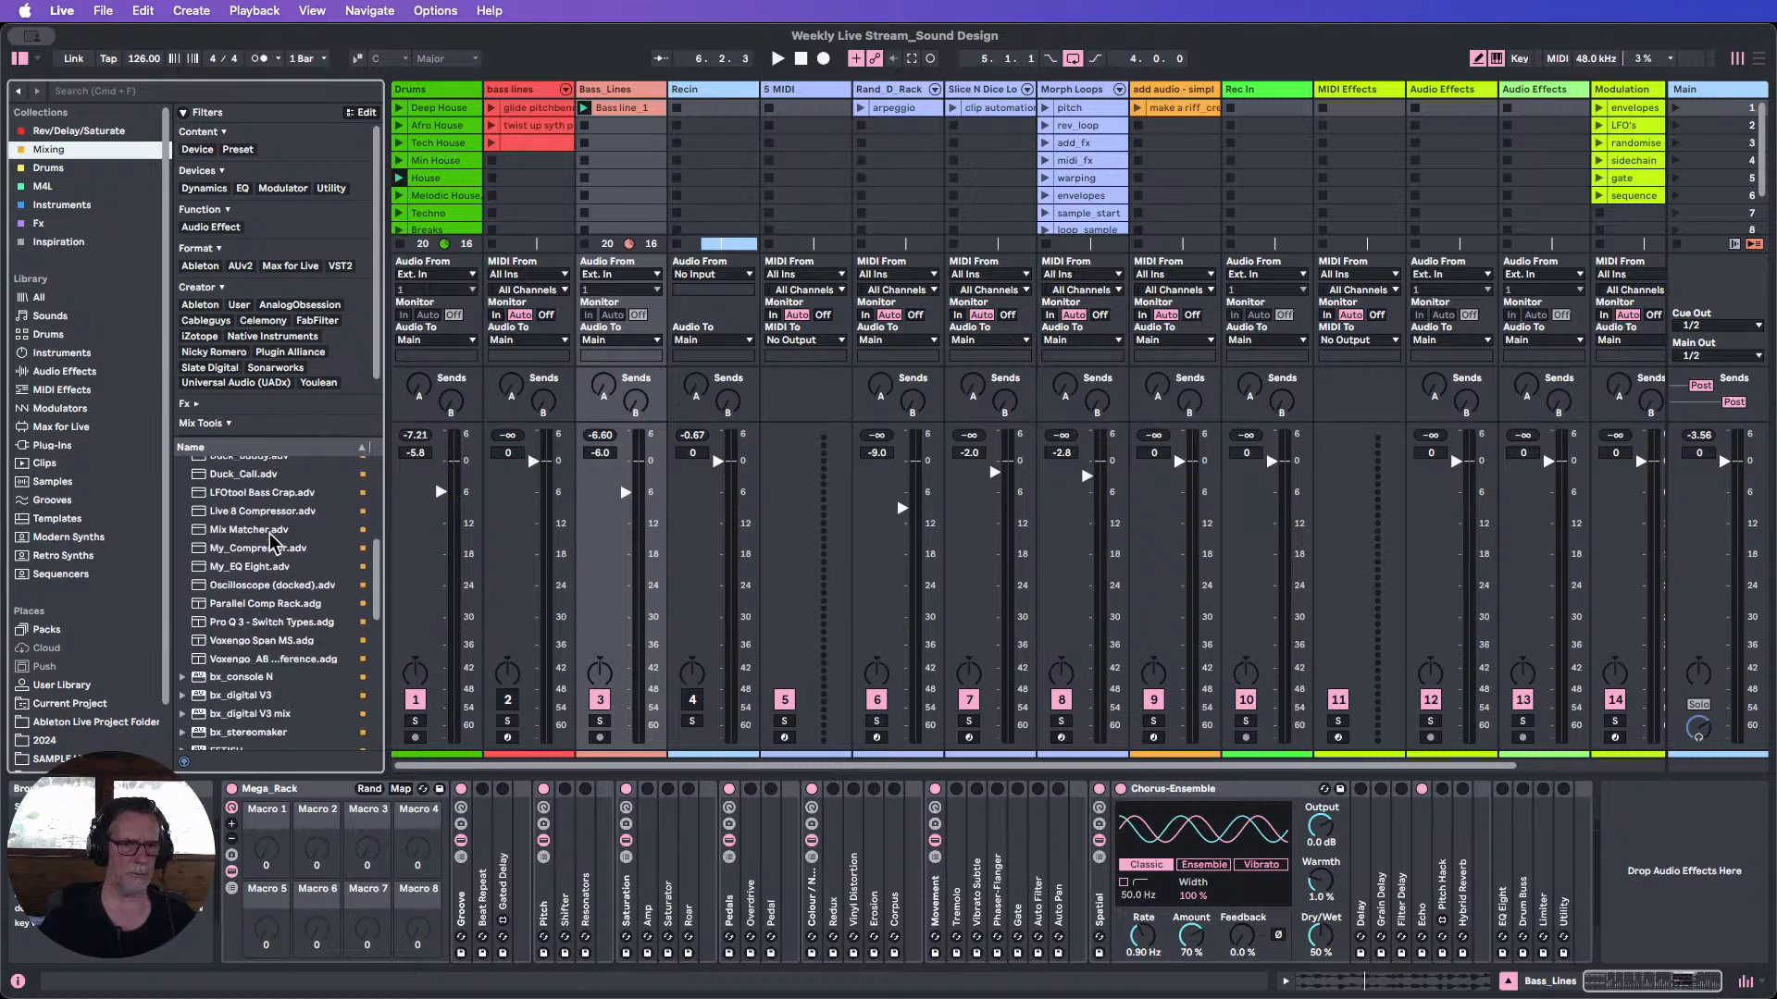
{"action": "scroll", "coordinate": [275, 556], "scroll_direction": "down", "scroll_amount": 1}
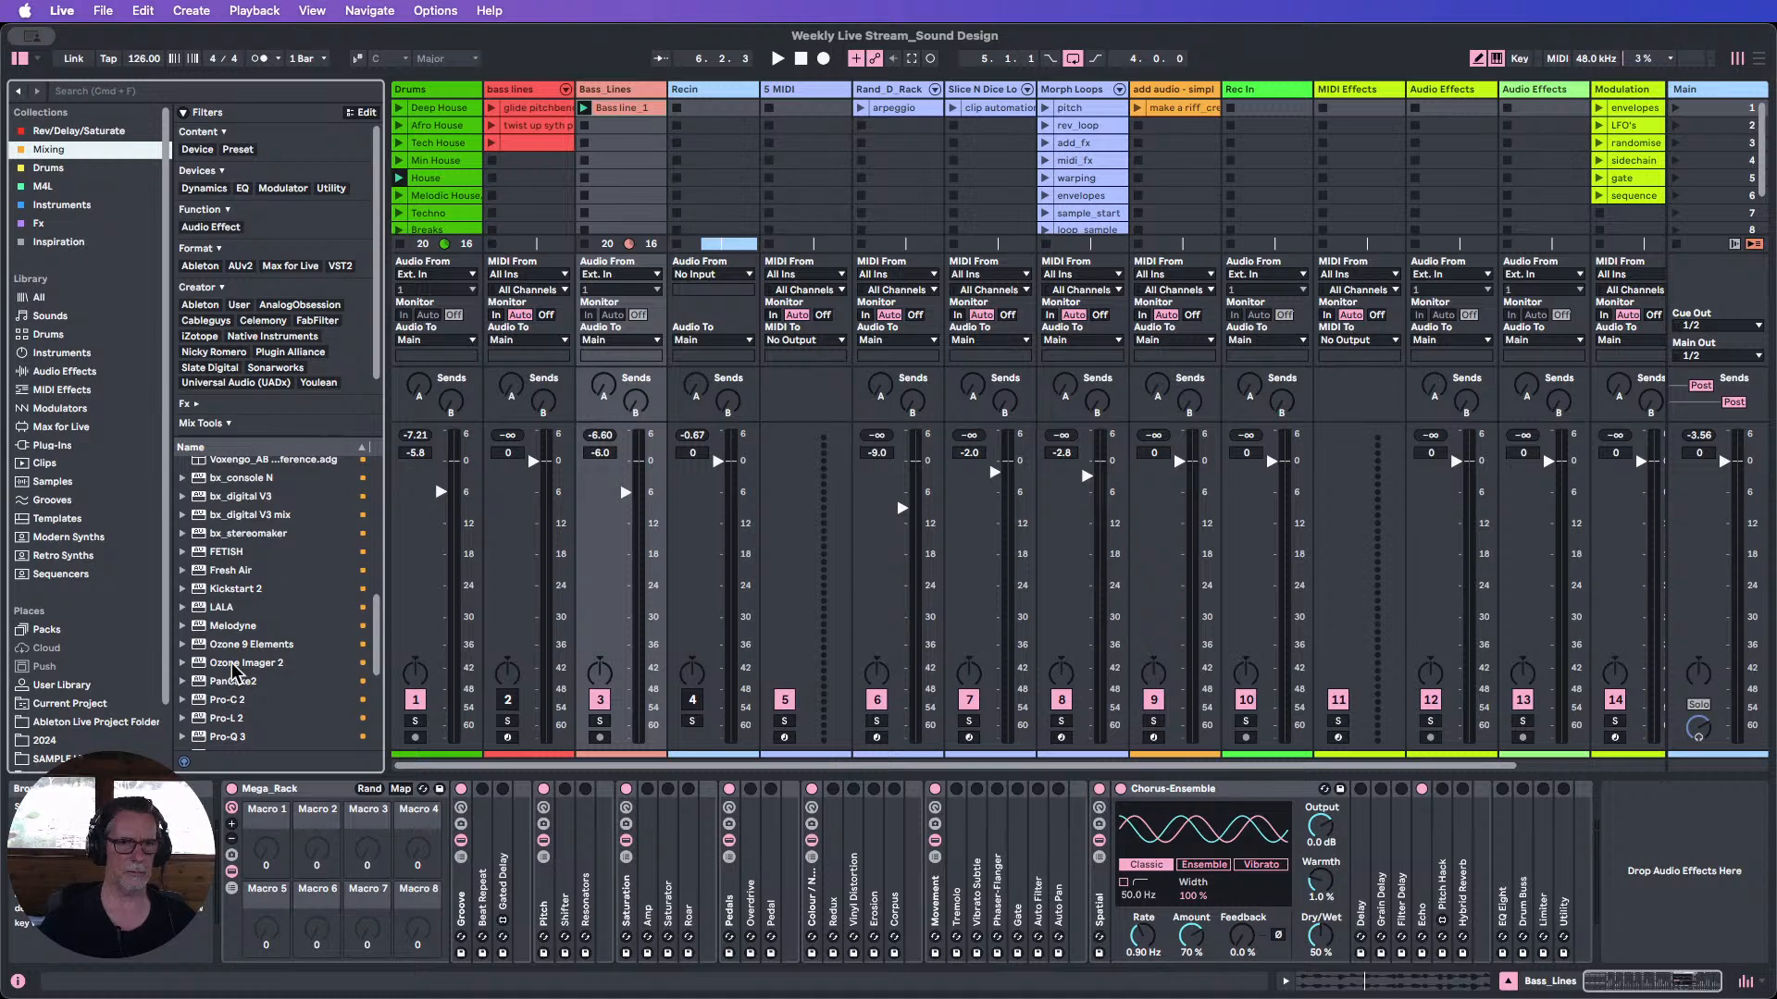
{"action": "left_click_drag", "start_coordinate": [238, 663], "coordinate": [1652, 875]}
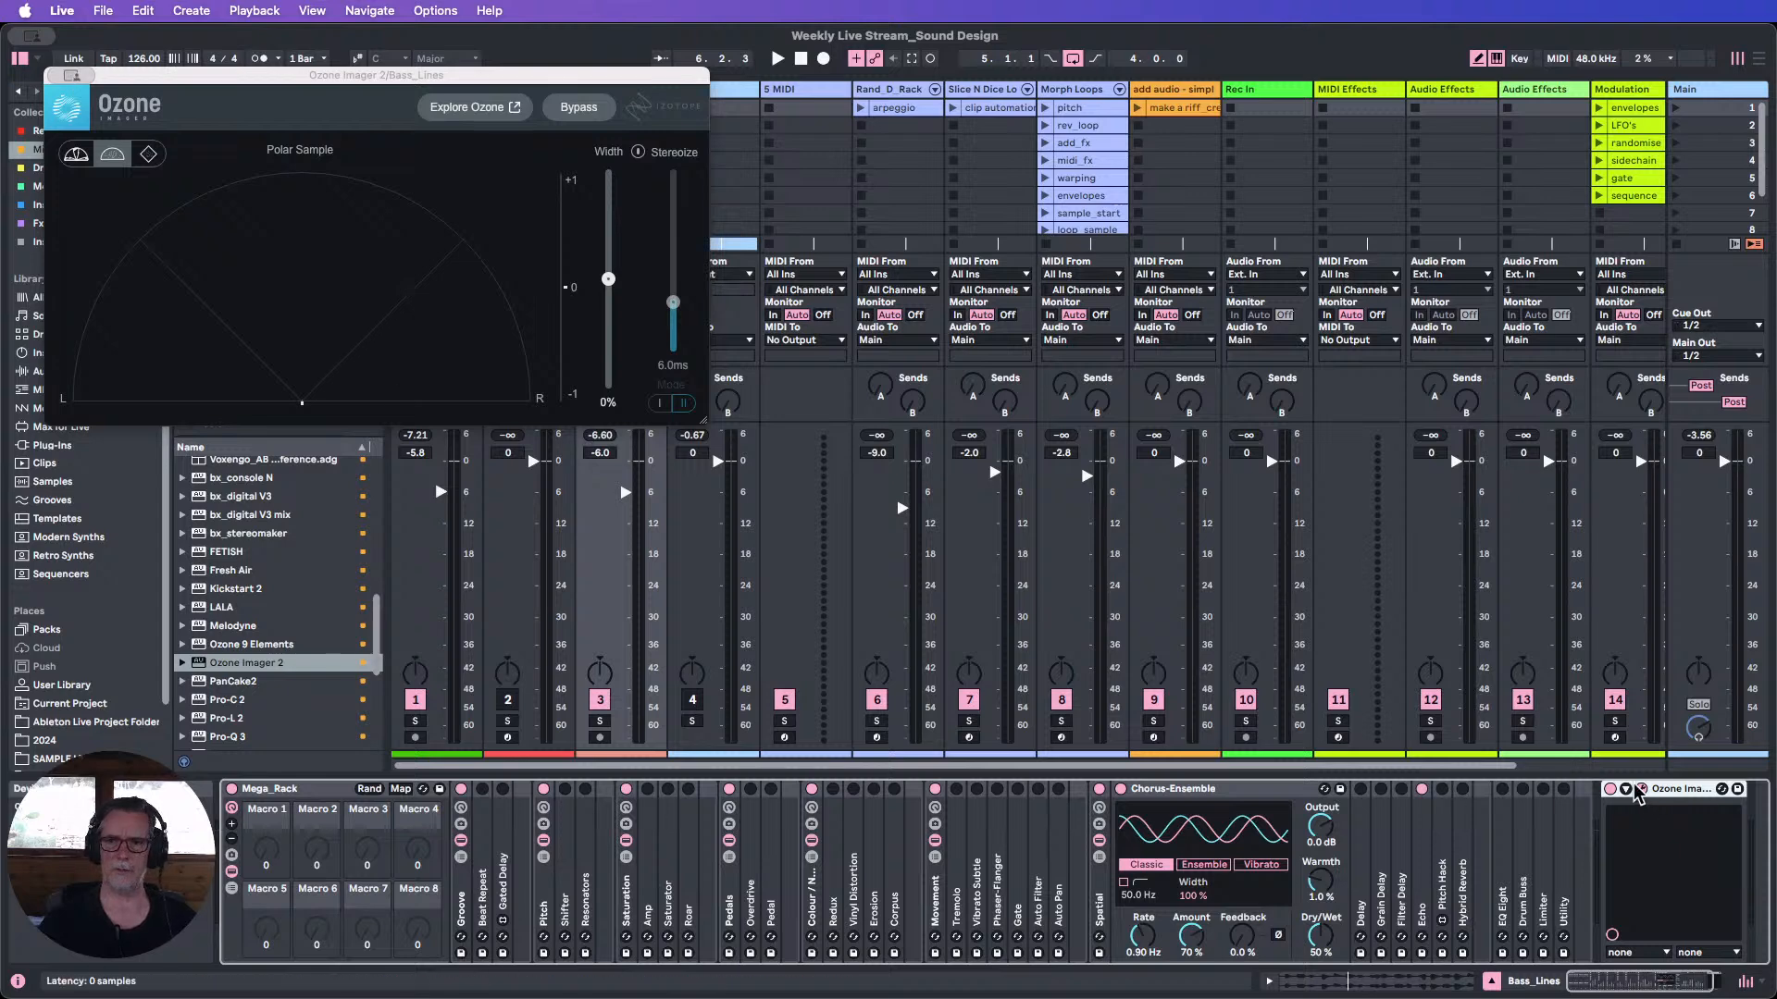
{"action": "left_click_drag", "start_coordinate": [341, 78], "coordinate": [1062, 276]}
{"action": "left_click", "coordinate": [584, 106]}
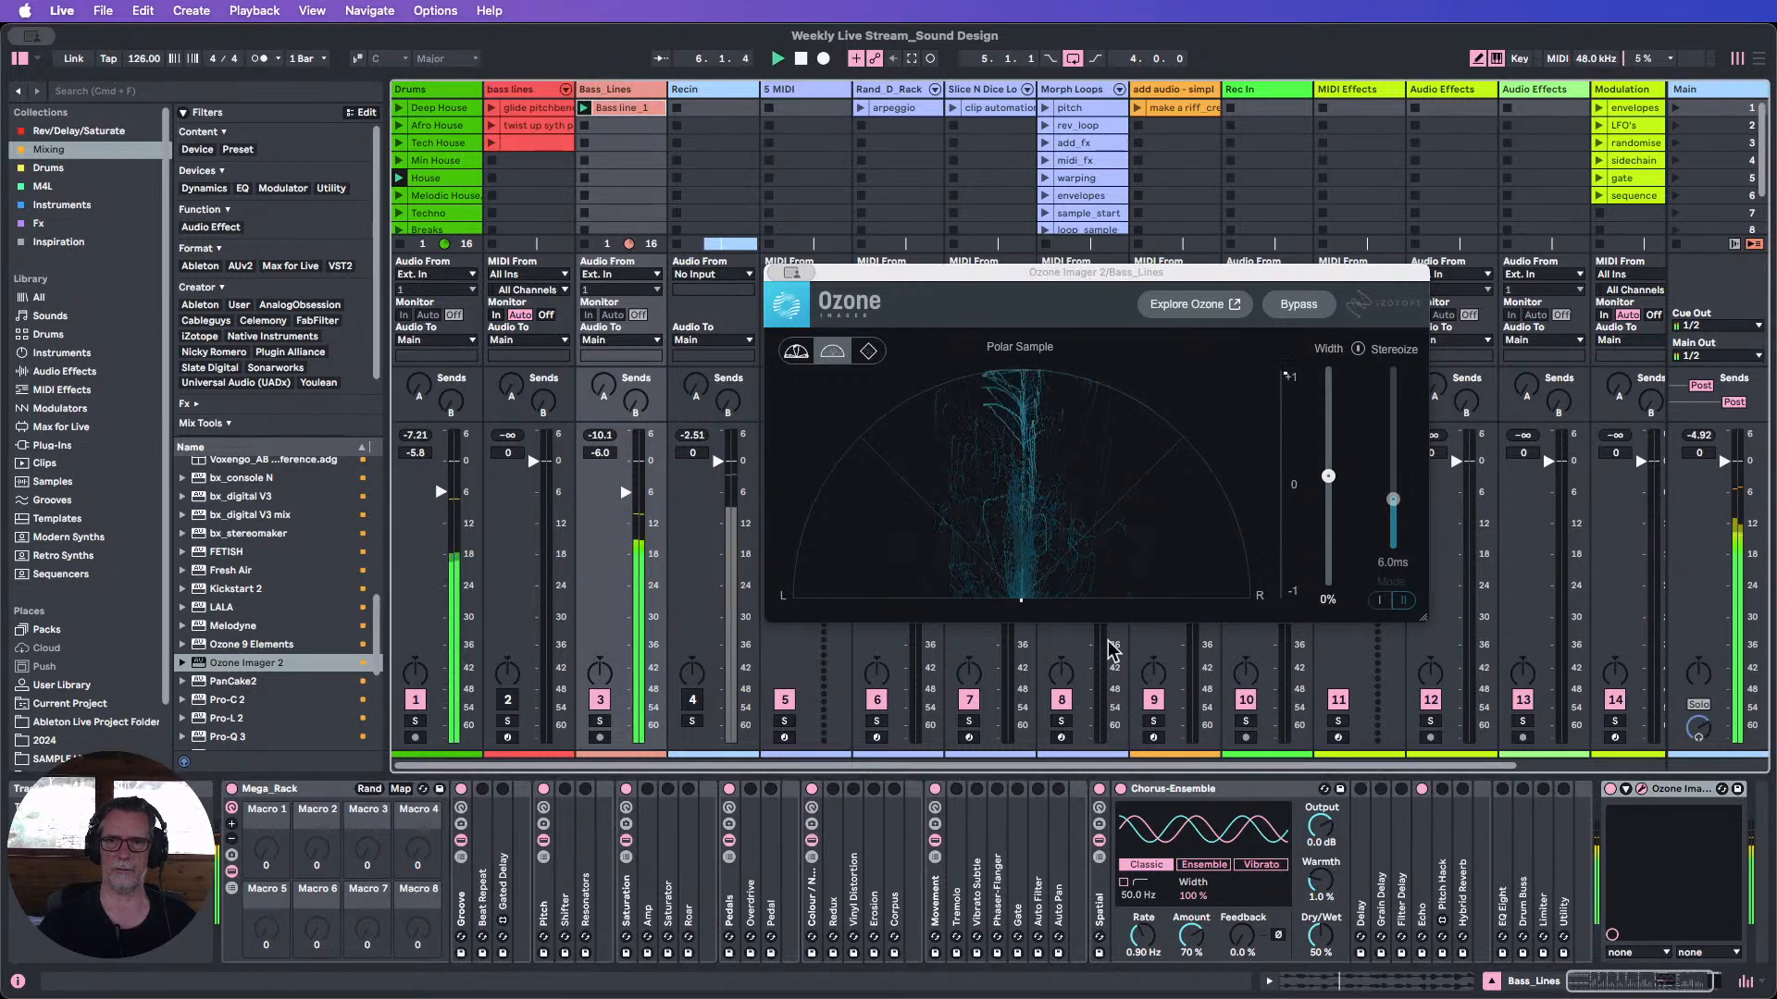
Adjust Chorus-Ensemble to an Amount of 50% and a Dry/Wet of 24% against the polar display, and fold the device.
{"action": "mouse_move", "coordinate": [1316, 953]}
{"action": "left_mouse_down"}
{"action": "mouse_move", "coordinate": [1316, 985]}
{"action": "mouse_move", "coordinate": [1325, 944]}
{"action": "left_mouse_up"}
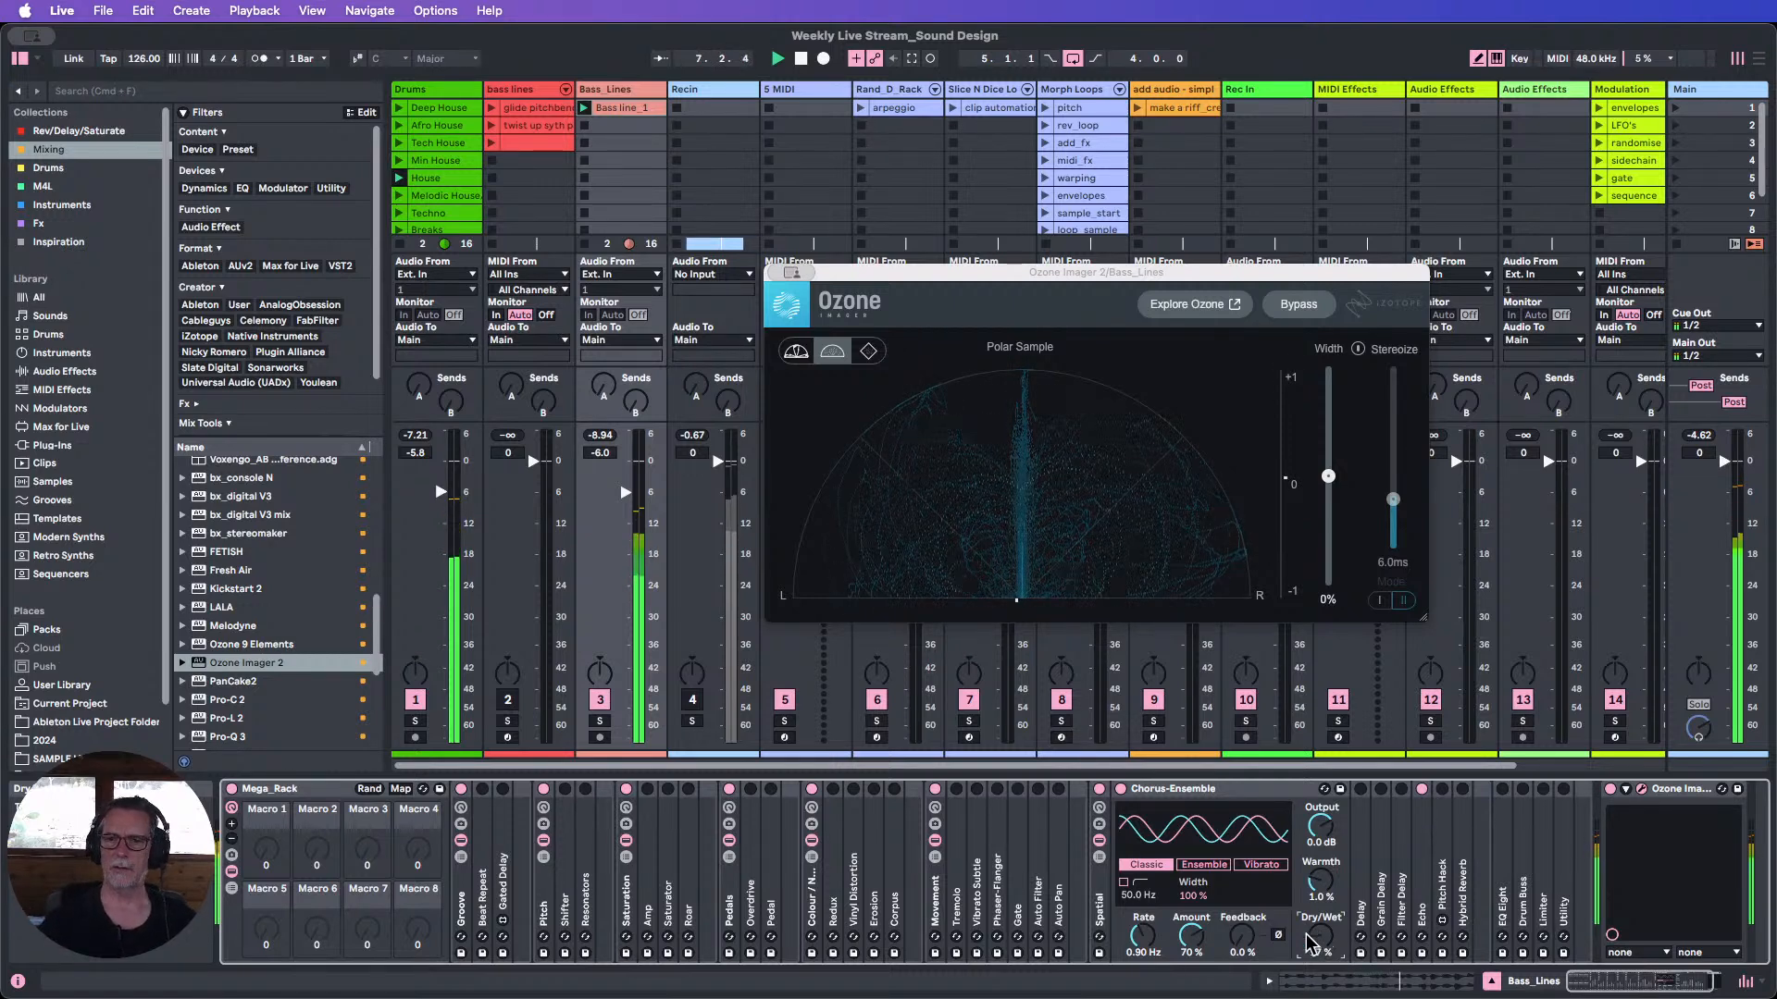
{"action": "left_click_drag", "start_coordinate": [1191, 937], "coordinate": [1191, 966]}
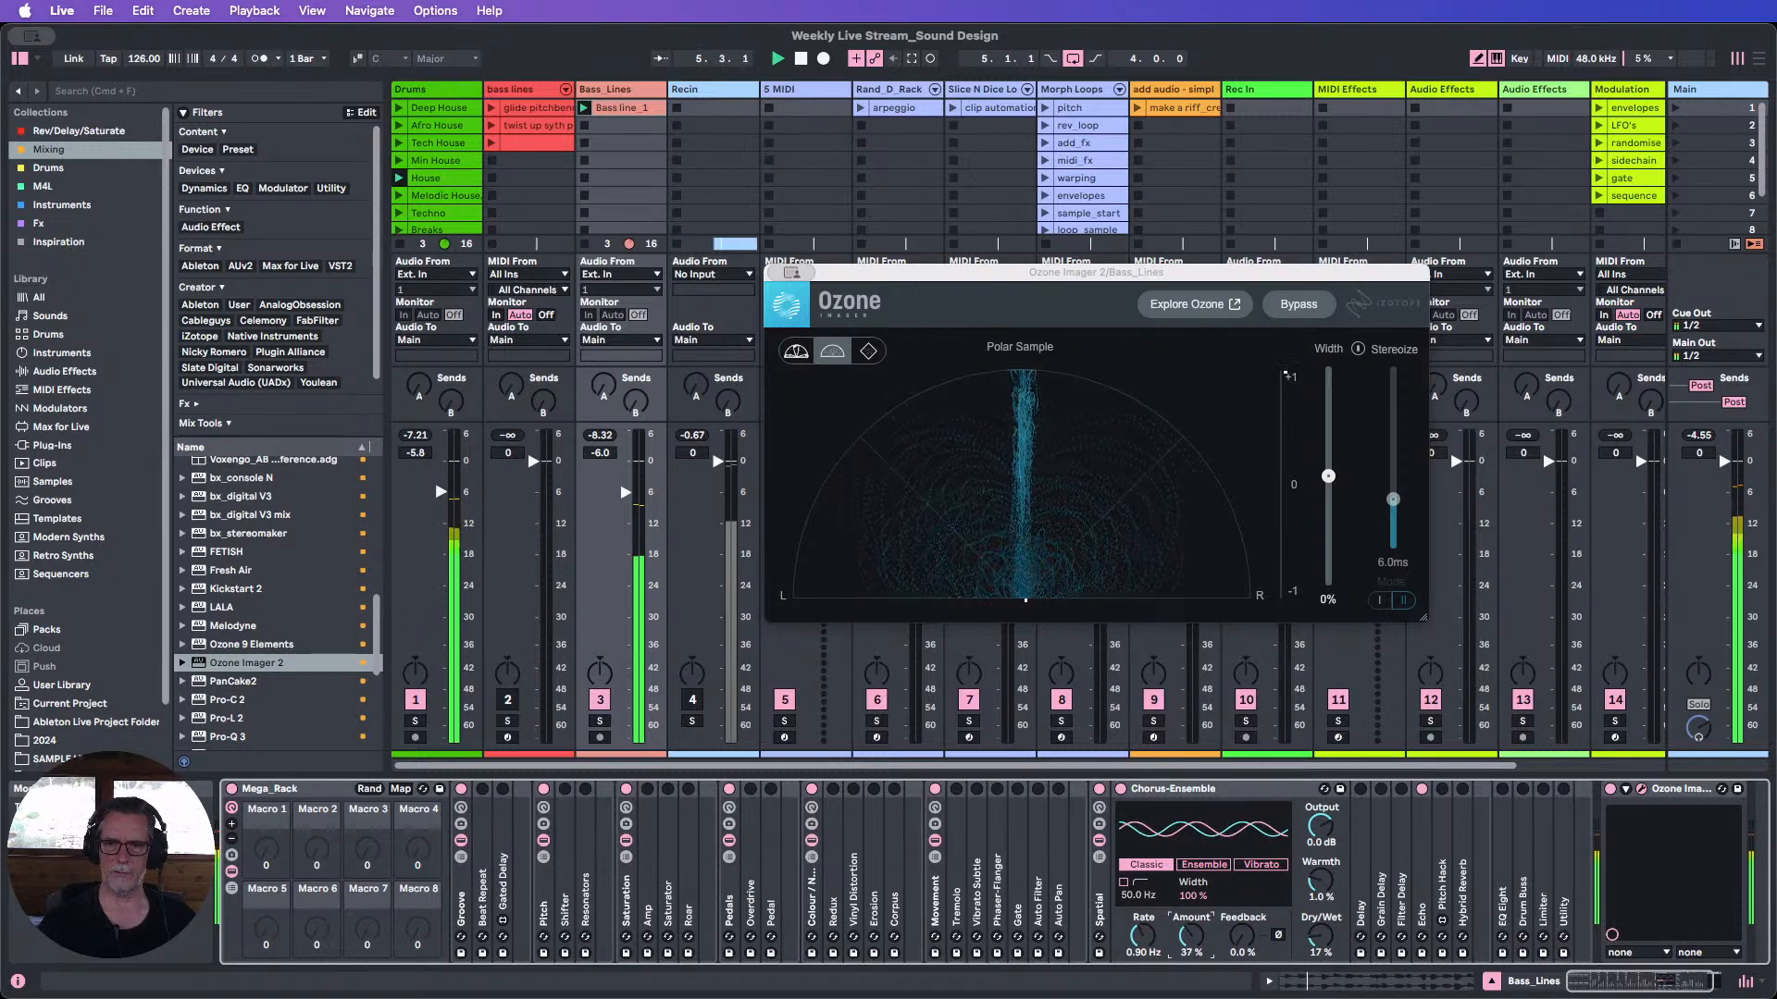
{"action": "left_click_drag", "start_coordinate": [1191, 937], "coordinate": [1191, 940]}
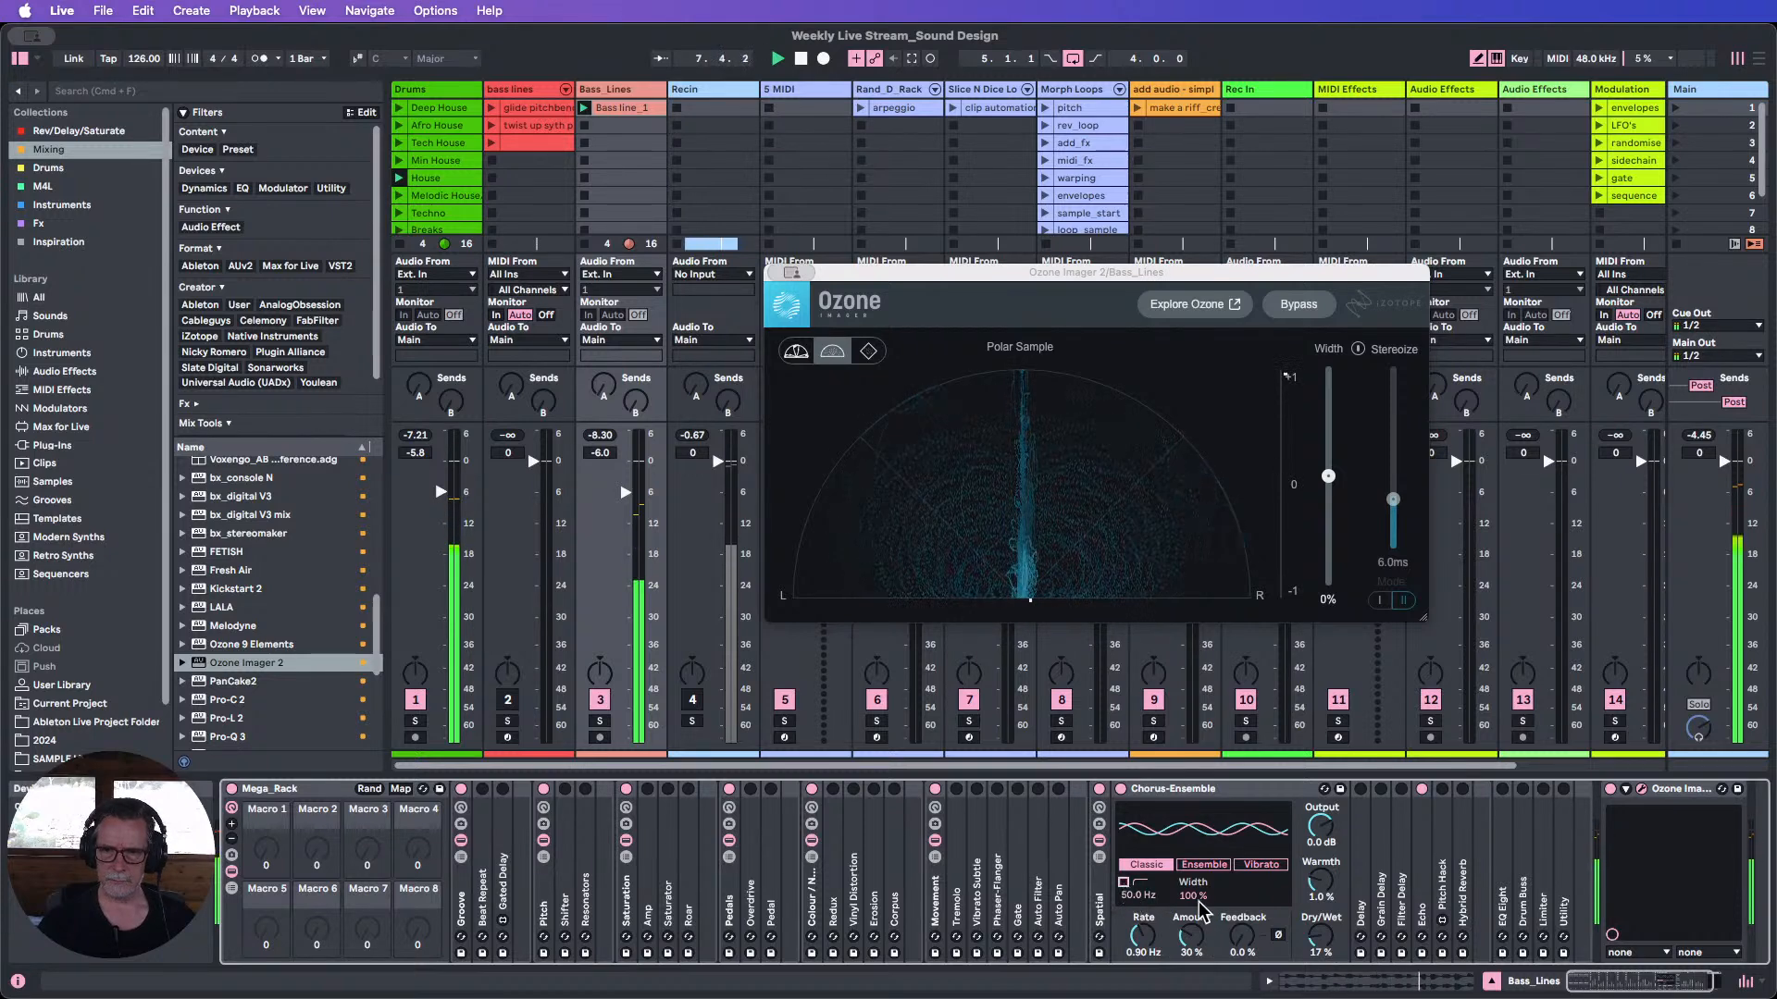
{"action": "mouse_move", "coordinate": [1192, 896]}
{"action": "left_mouse_down"}
{"action": "mouse_move", "coordinate": [1192, 925]}
{"action": "mouse_move", "coordinate": [1192, 896]}
{"action": "left_mouse_up"}
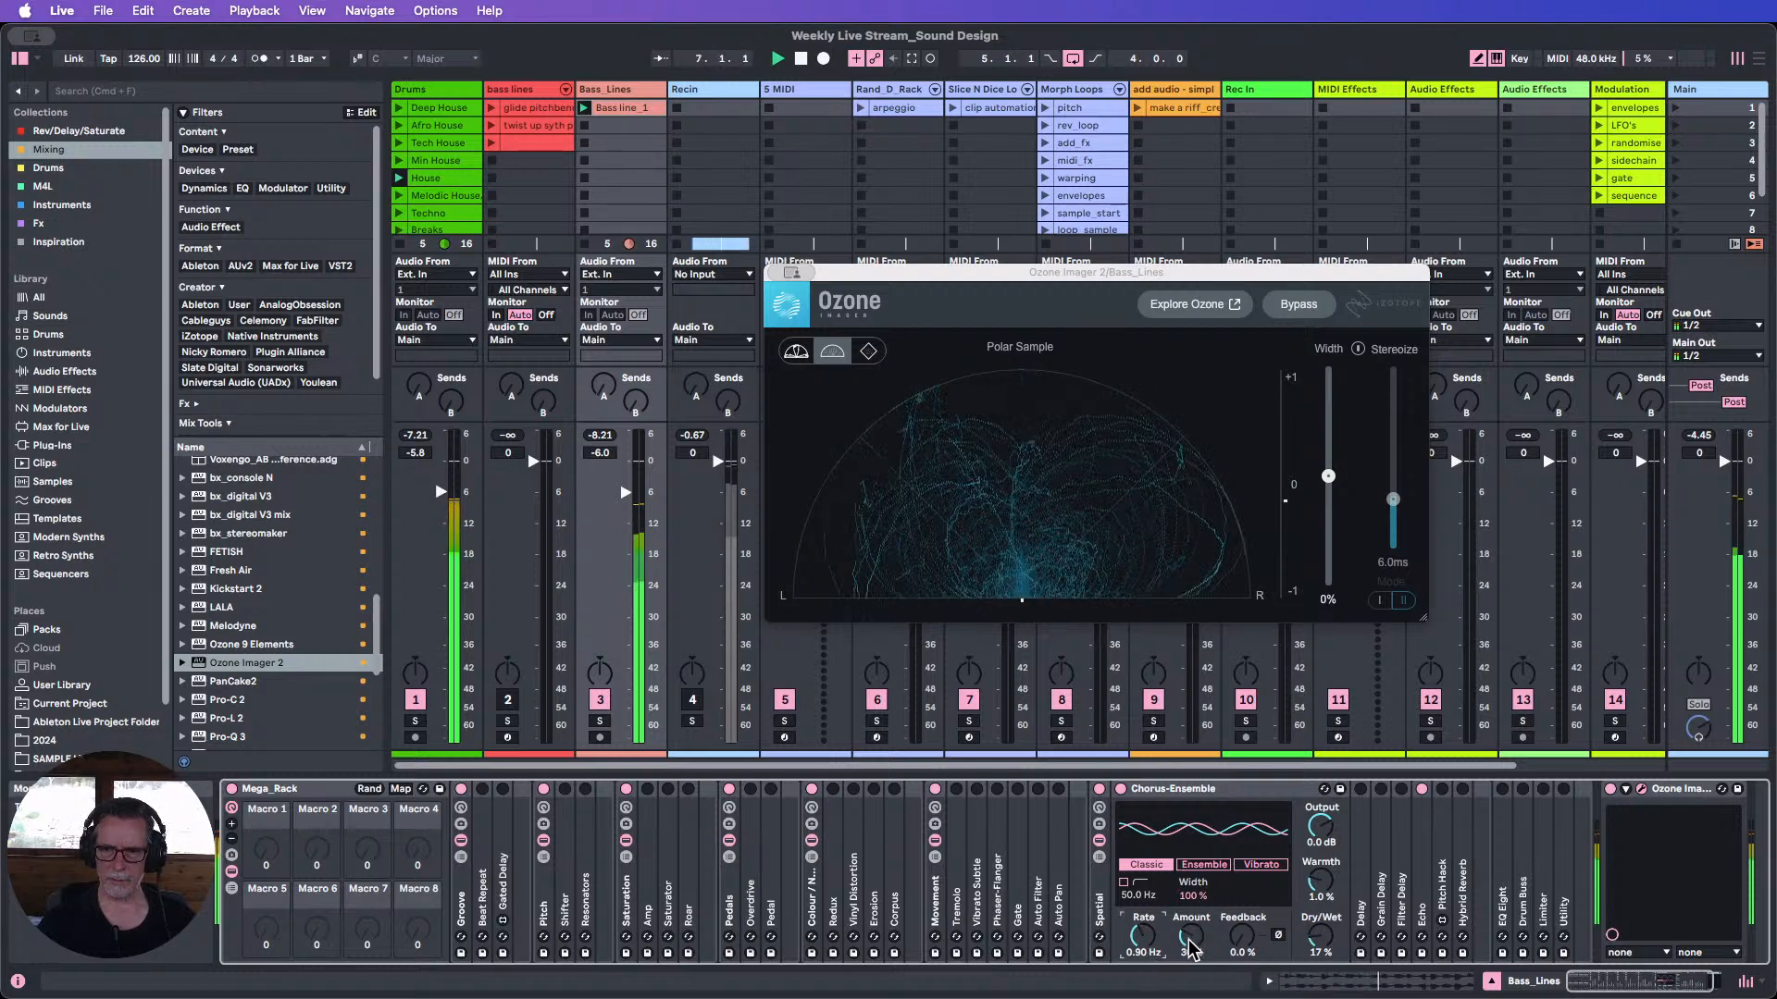
{"action": "left_click_drag", "start_coordinate": [1187, 944], "coordinate": [1191, 894]}
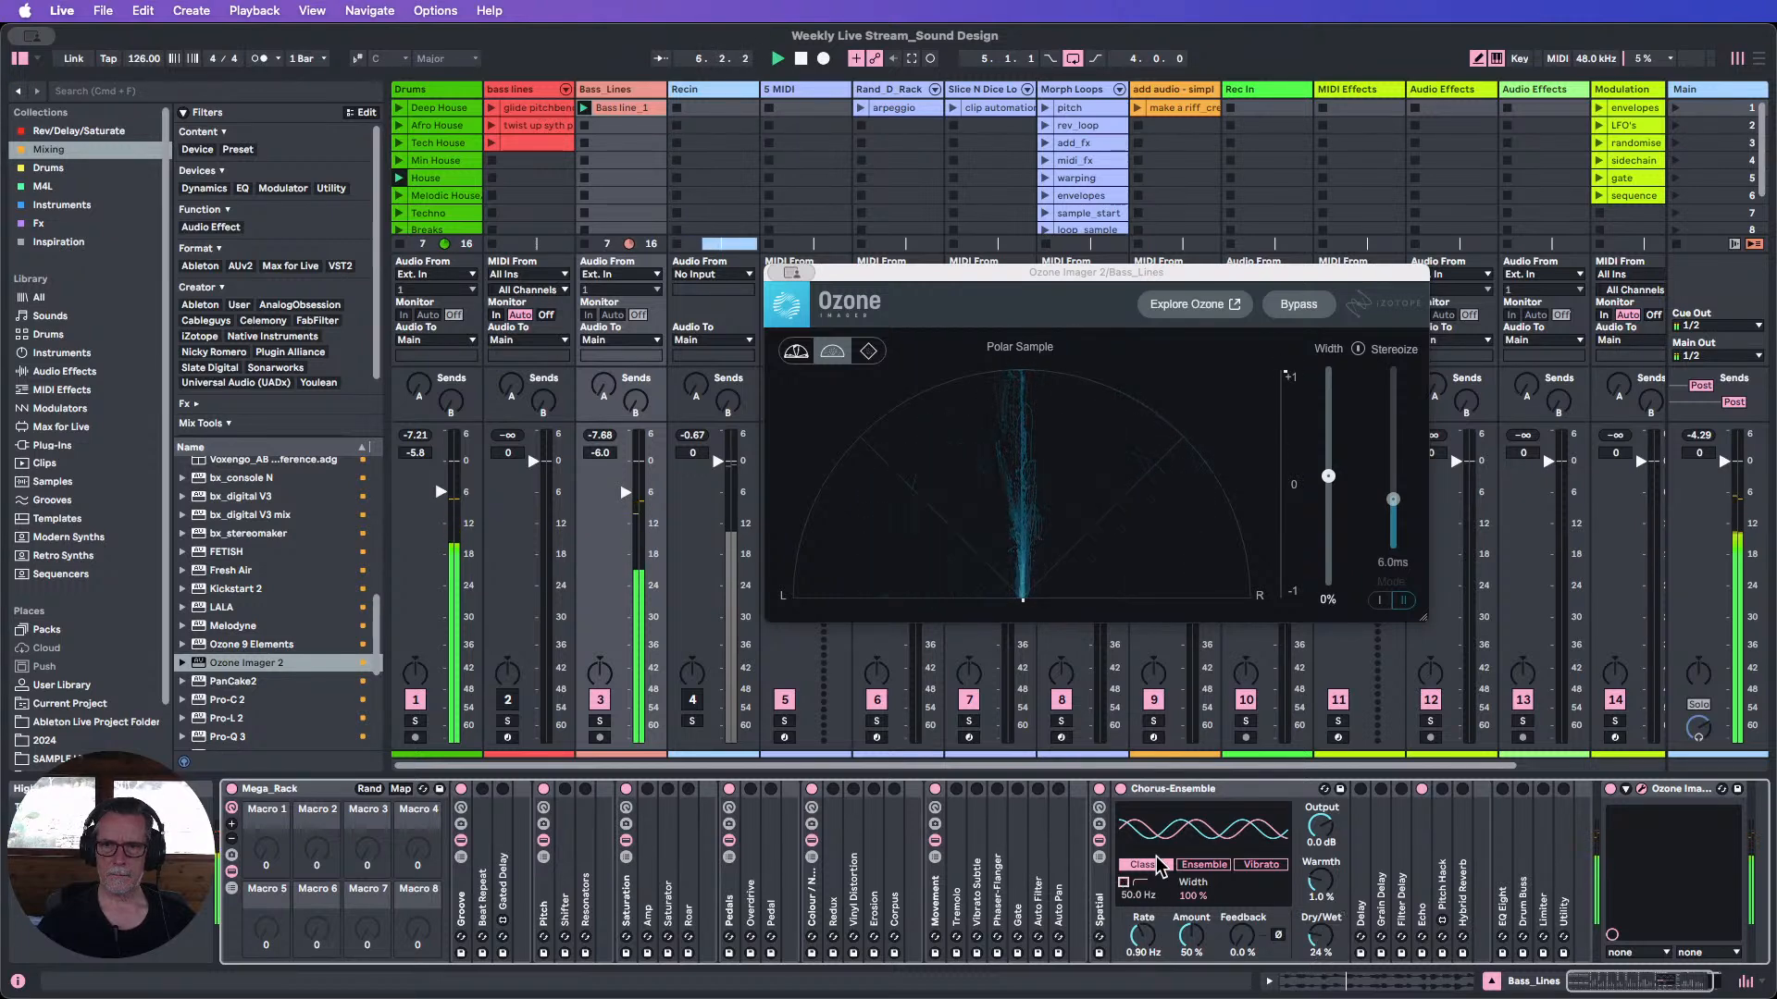
{"action": "double_click", "coordinate": [1158, 791]}
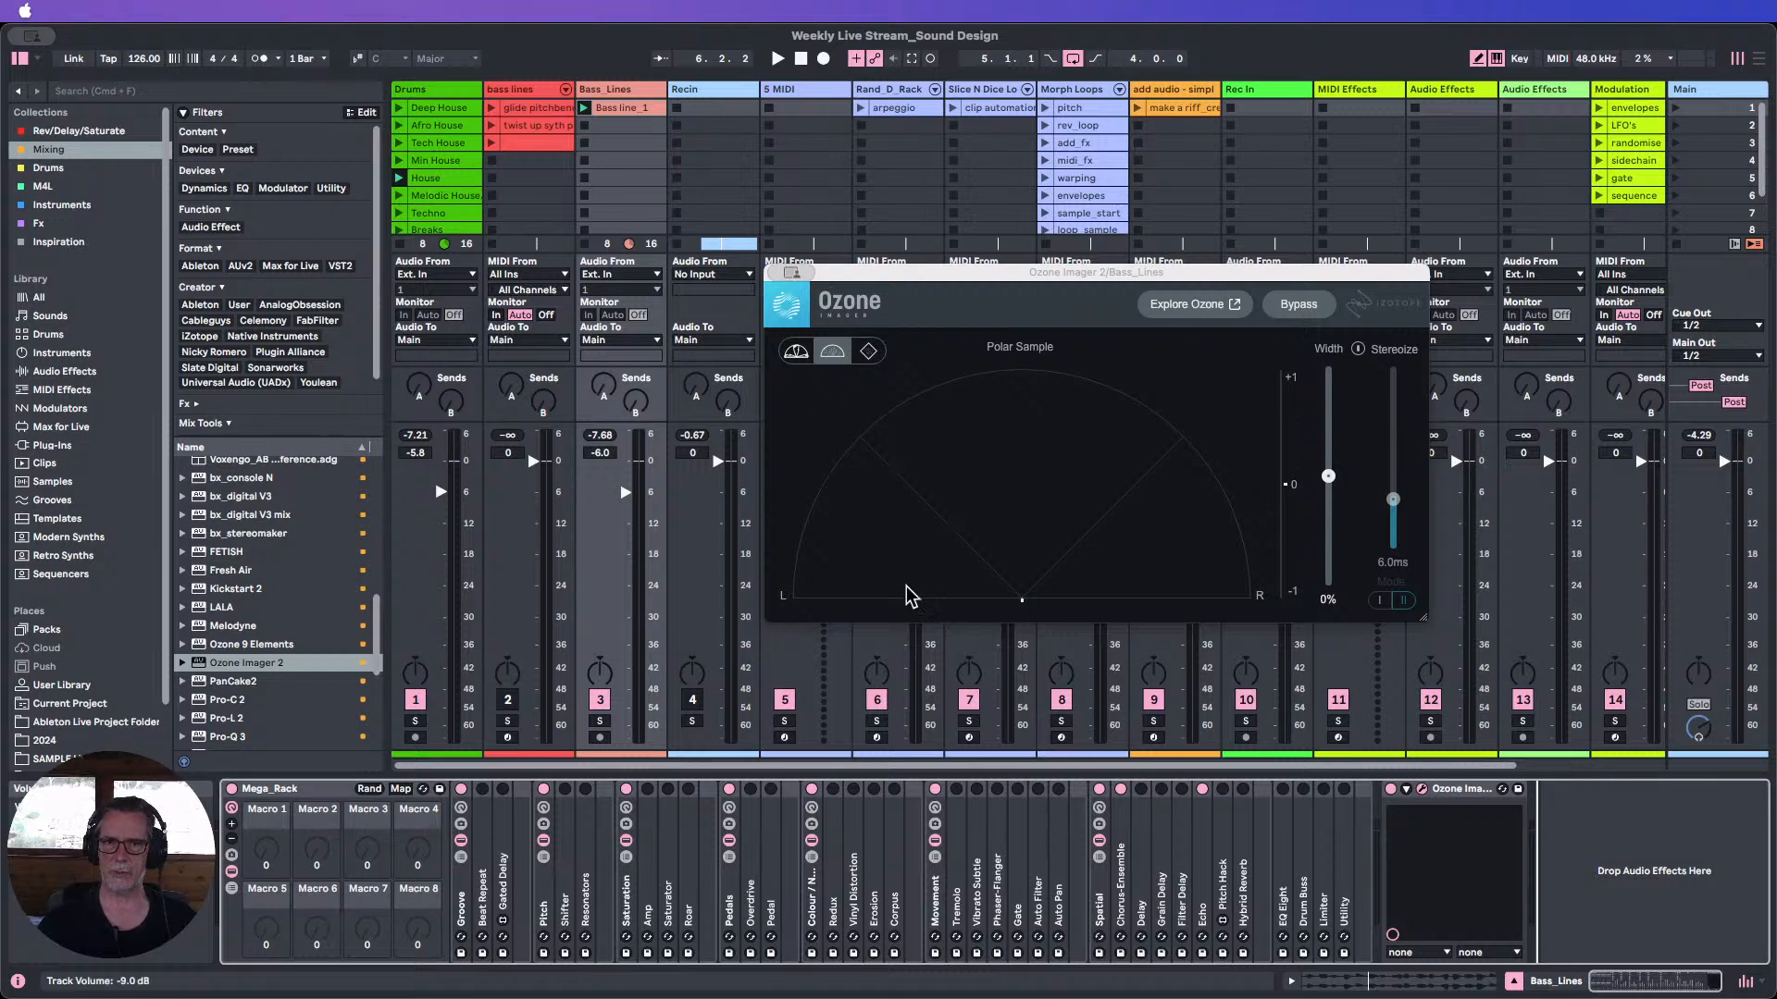
Fold the Ozone Imager 2 device and bring its plug-in window back on screen.
{"action": "left_click", "coordinate": [777, 273]}
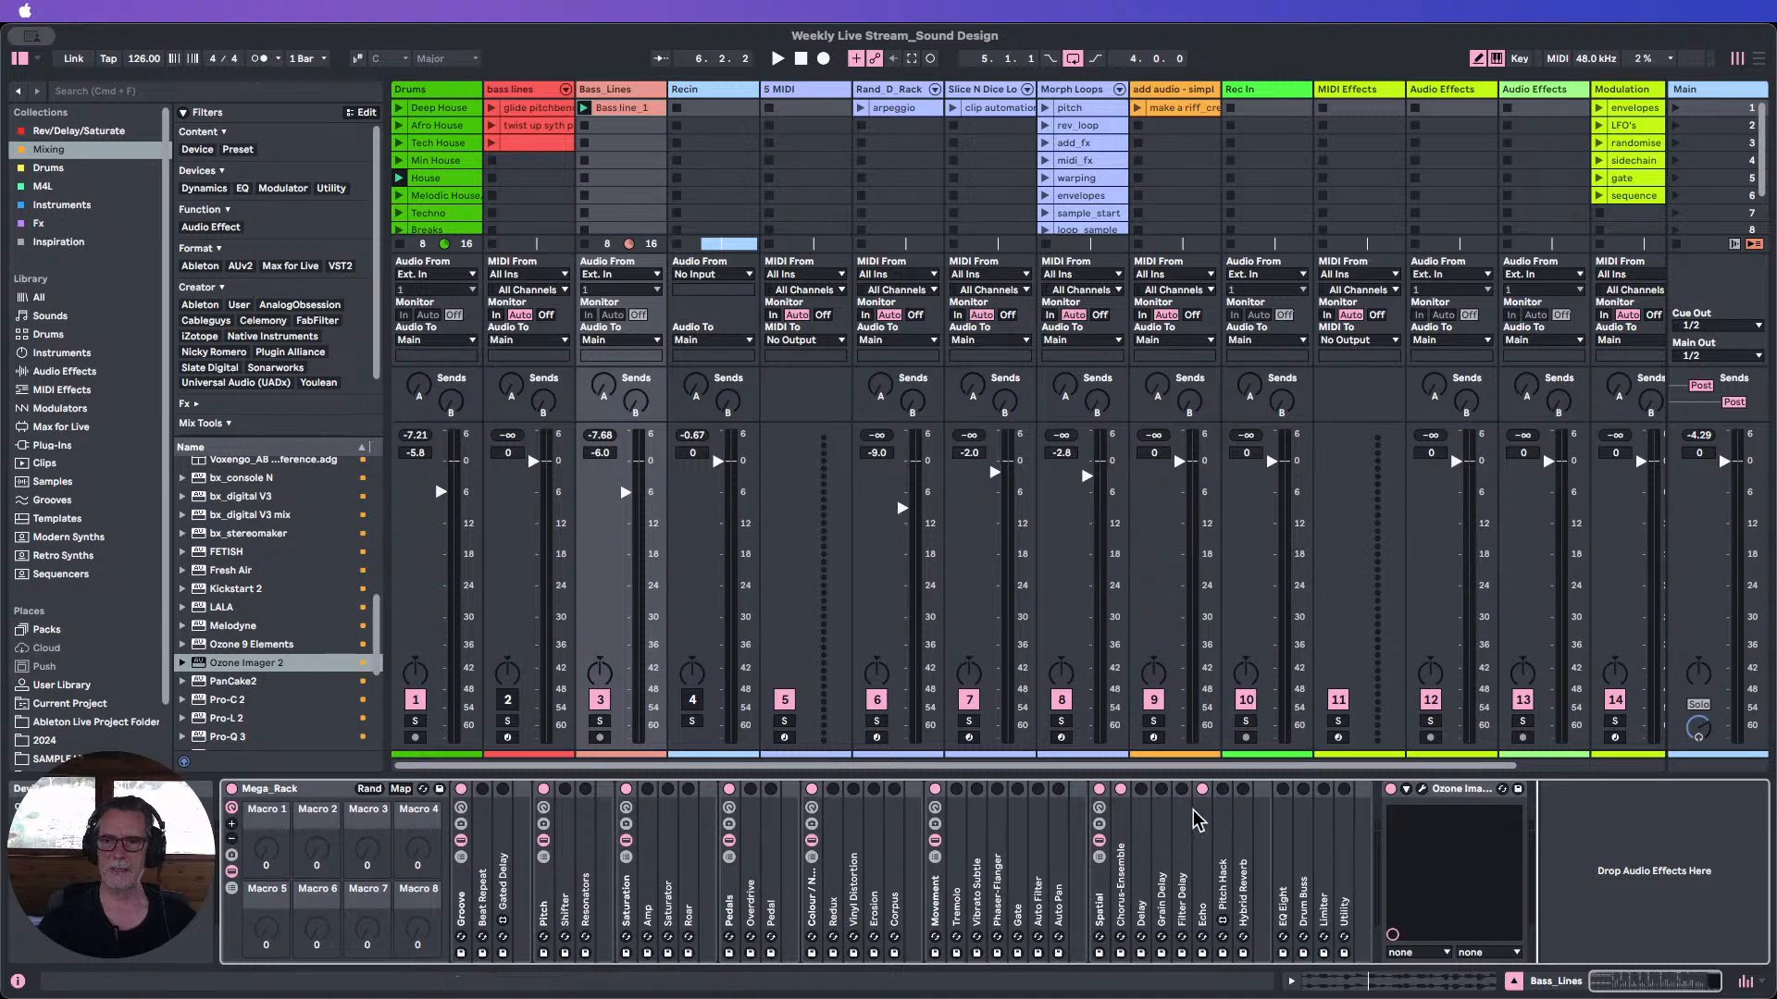
{"action": "double_click", "coordinate": [1480, 789]}
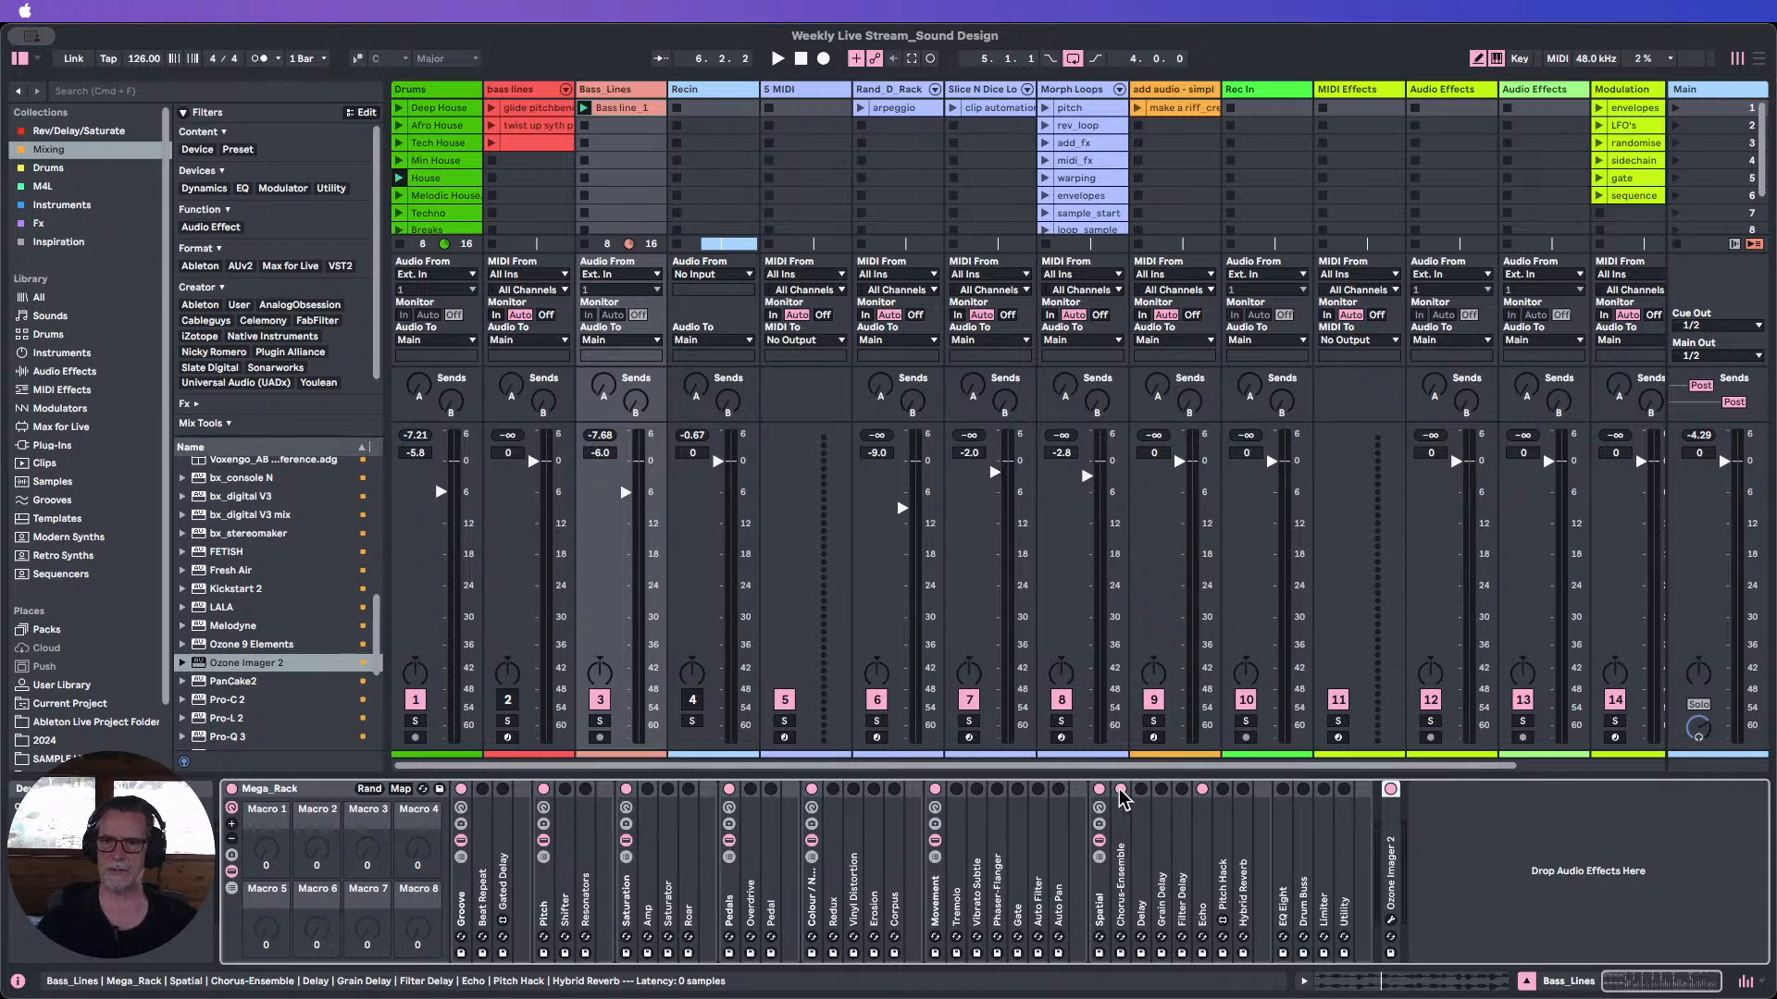
{"action": "left_click", "coordinate": [1390, 920]}
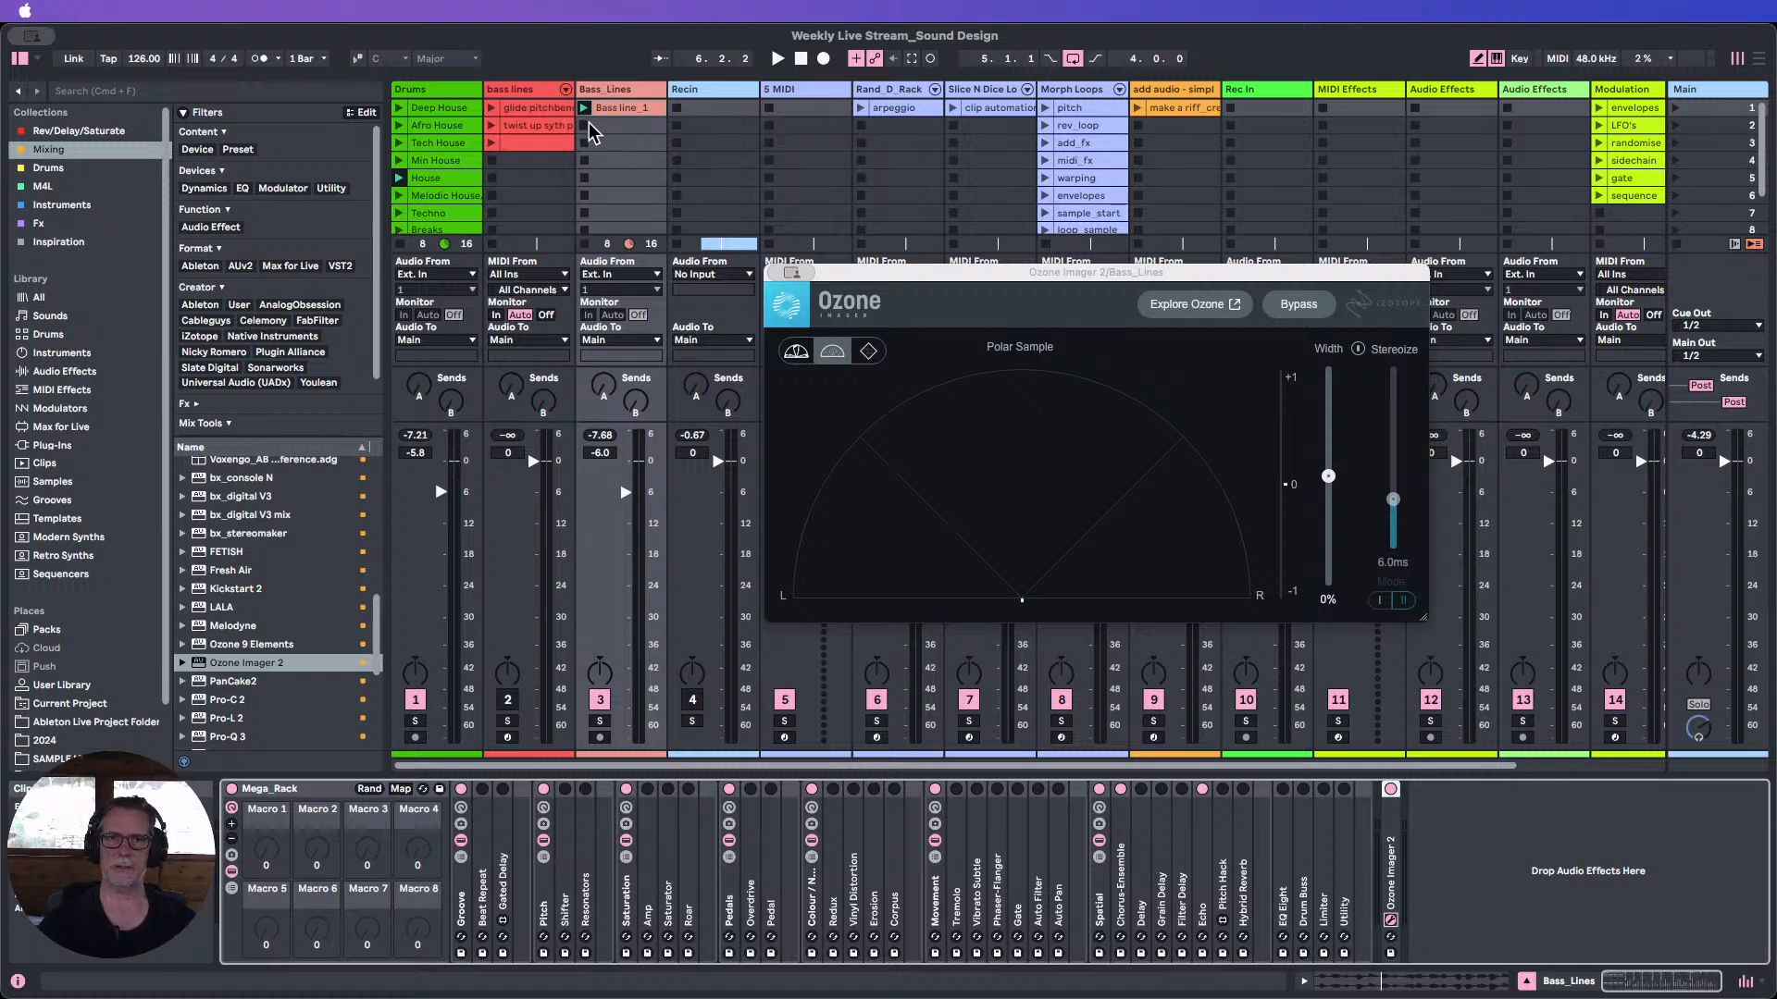
Play Bass line_1 and switch Chorus-Ensemble off and on to compare the stereo image, finishing with Echo folded and the Imager window hidden.
{"action": "left_click", "coordinate": [586, 109]}
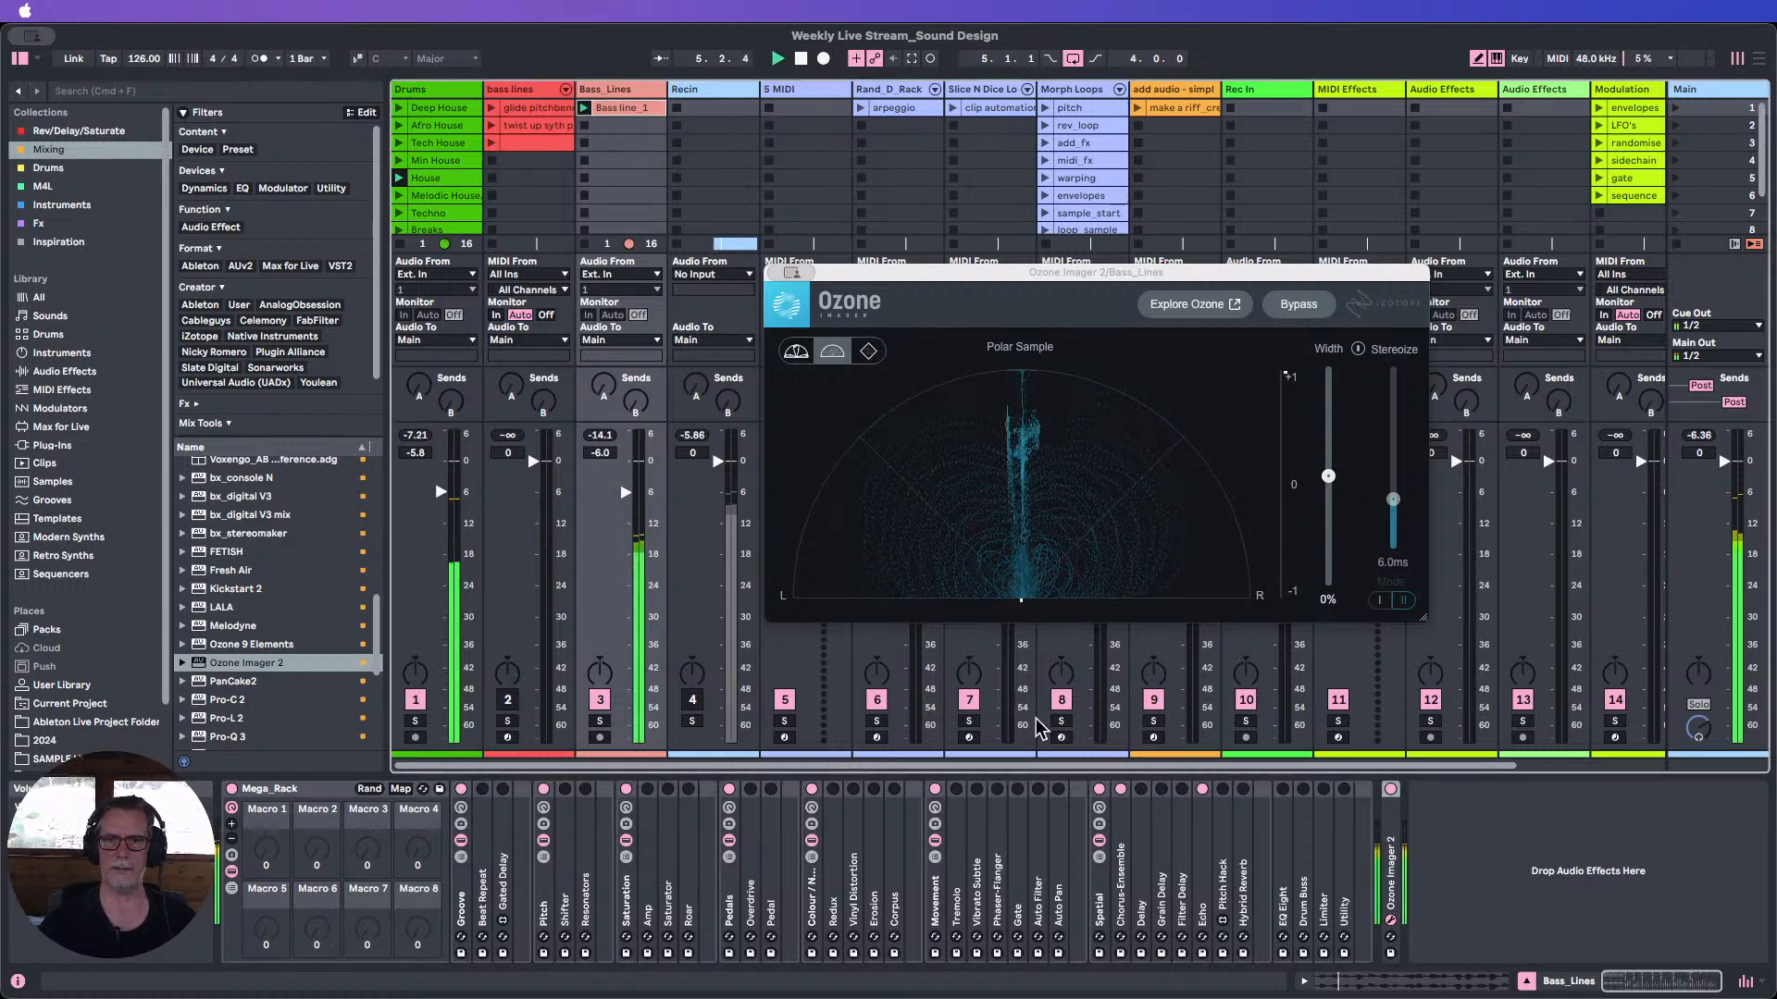
{"action": "left_click", "coordinate": [1120, 789]}
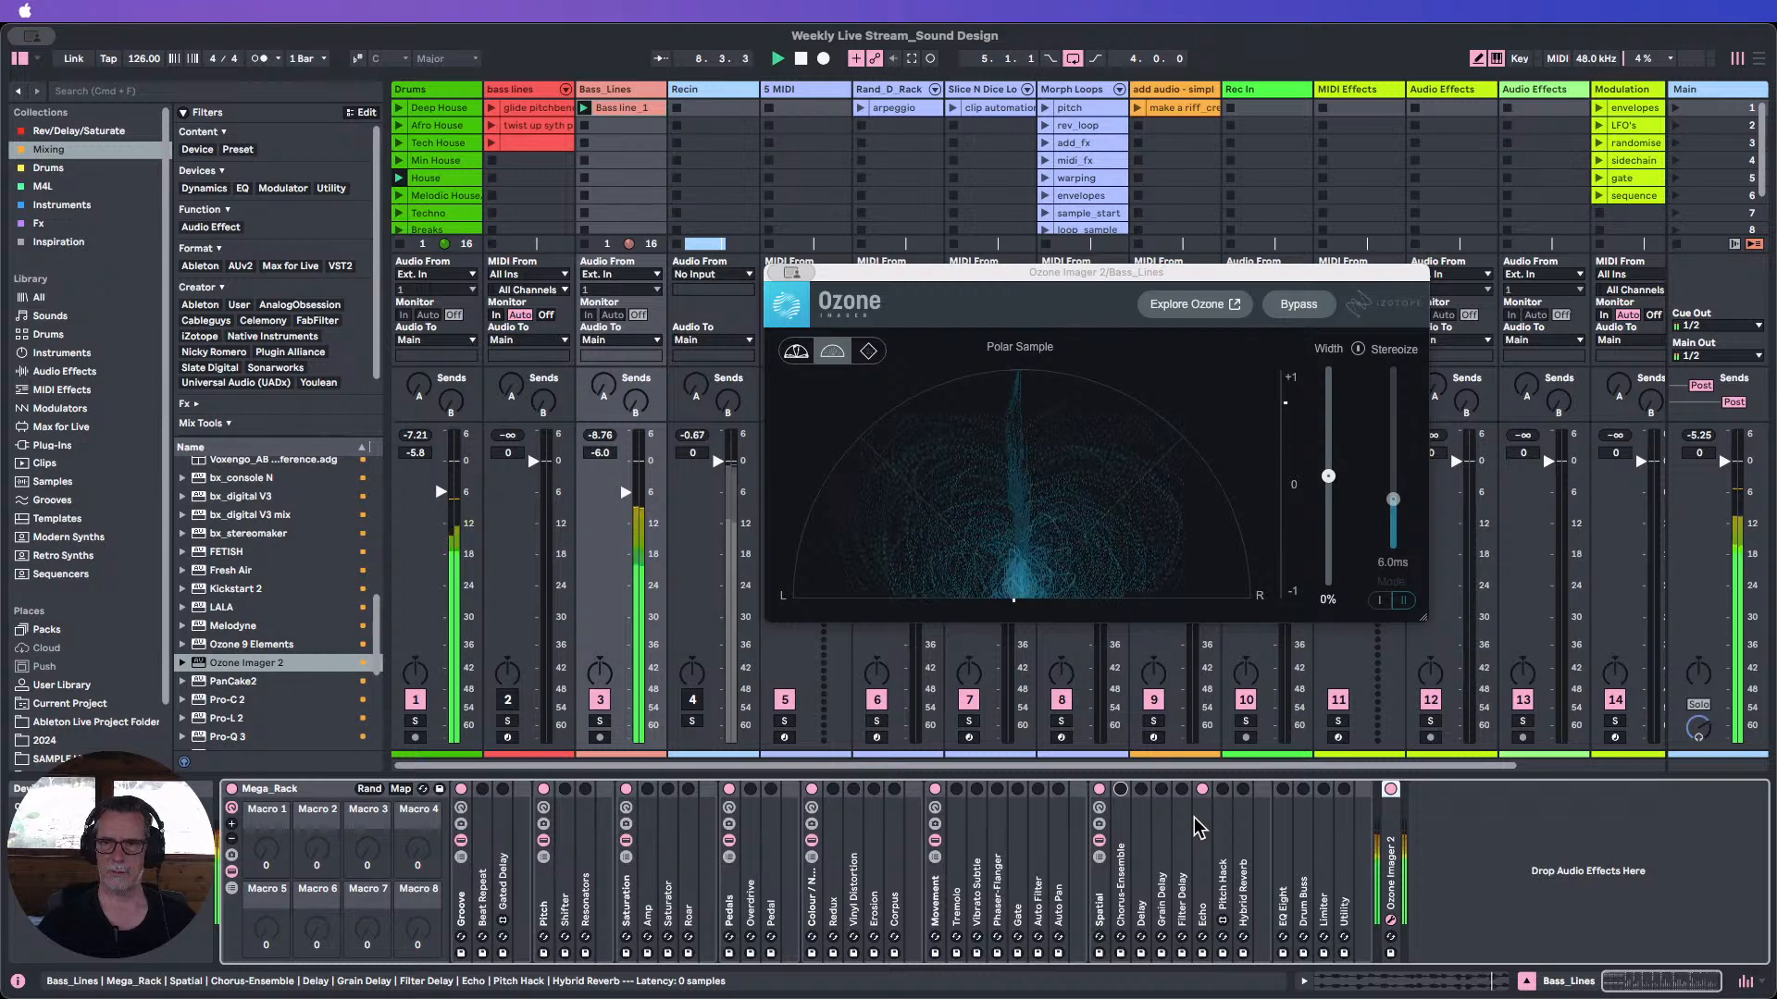
{"action": "double_click", "coordinate": [1203, 859]}
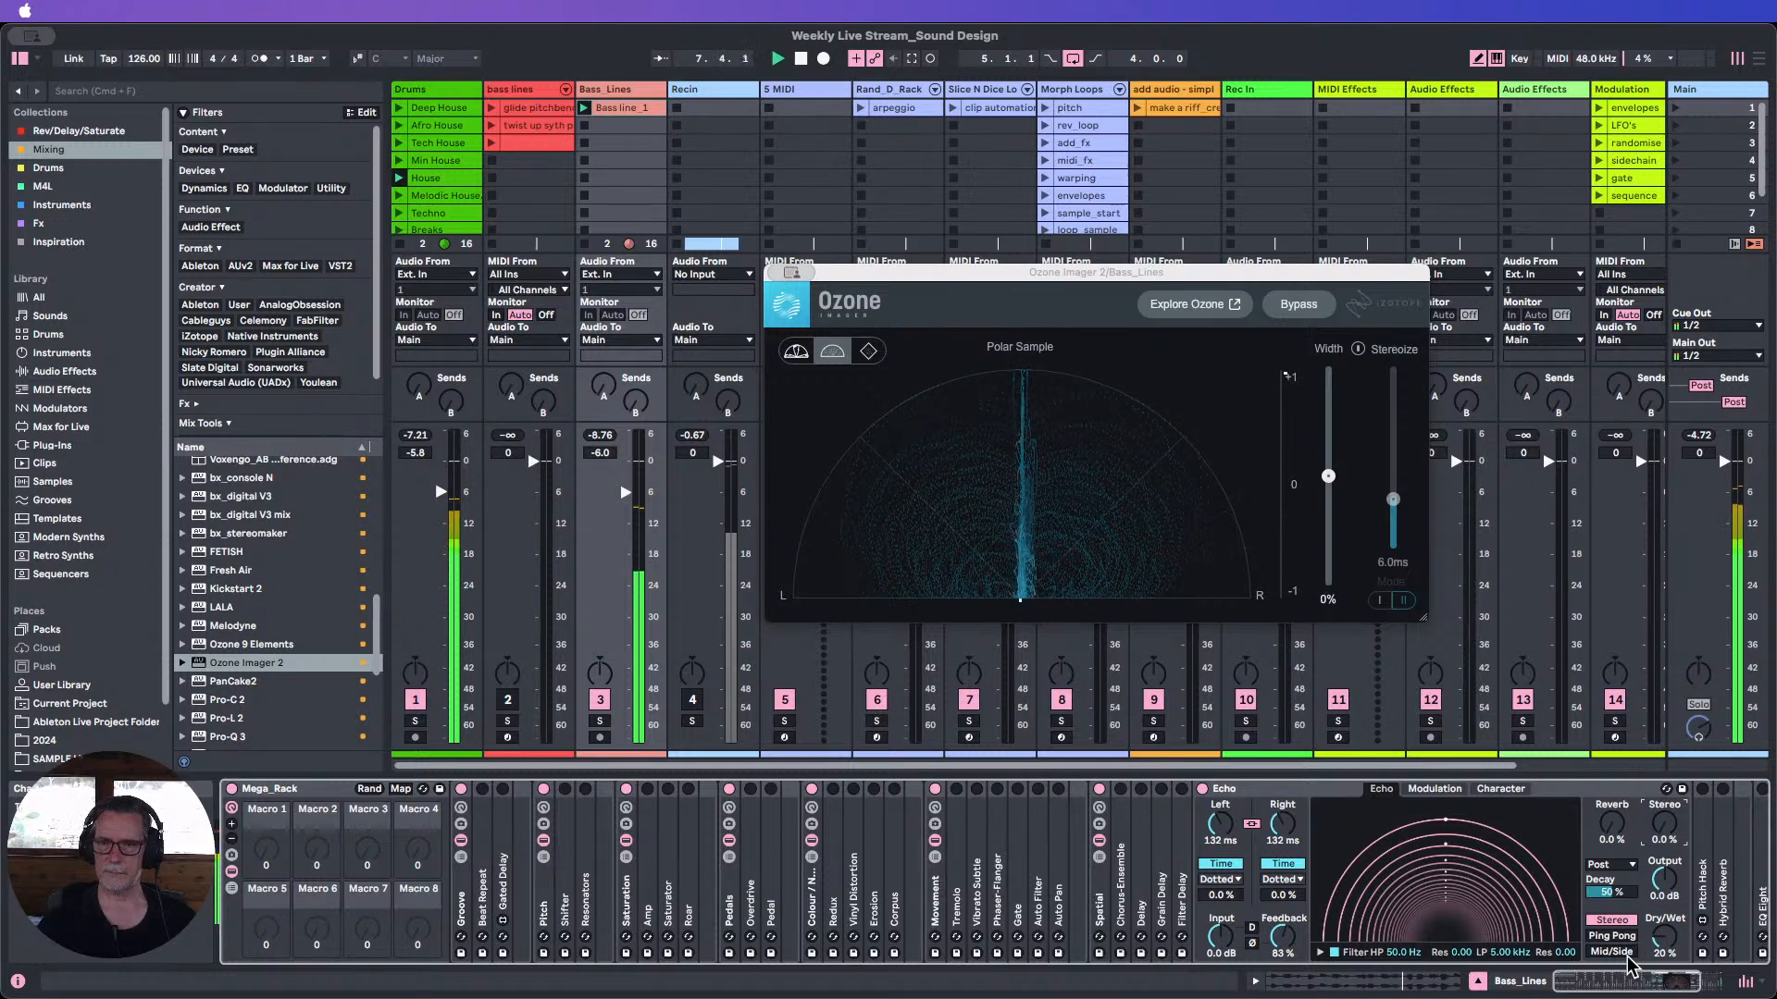
{"action": "left_click", "coordinate": [1119, 789]}
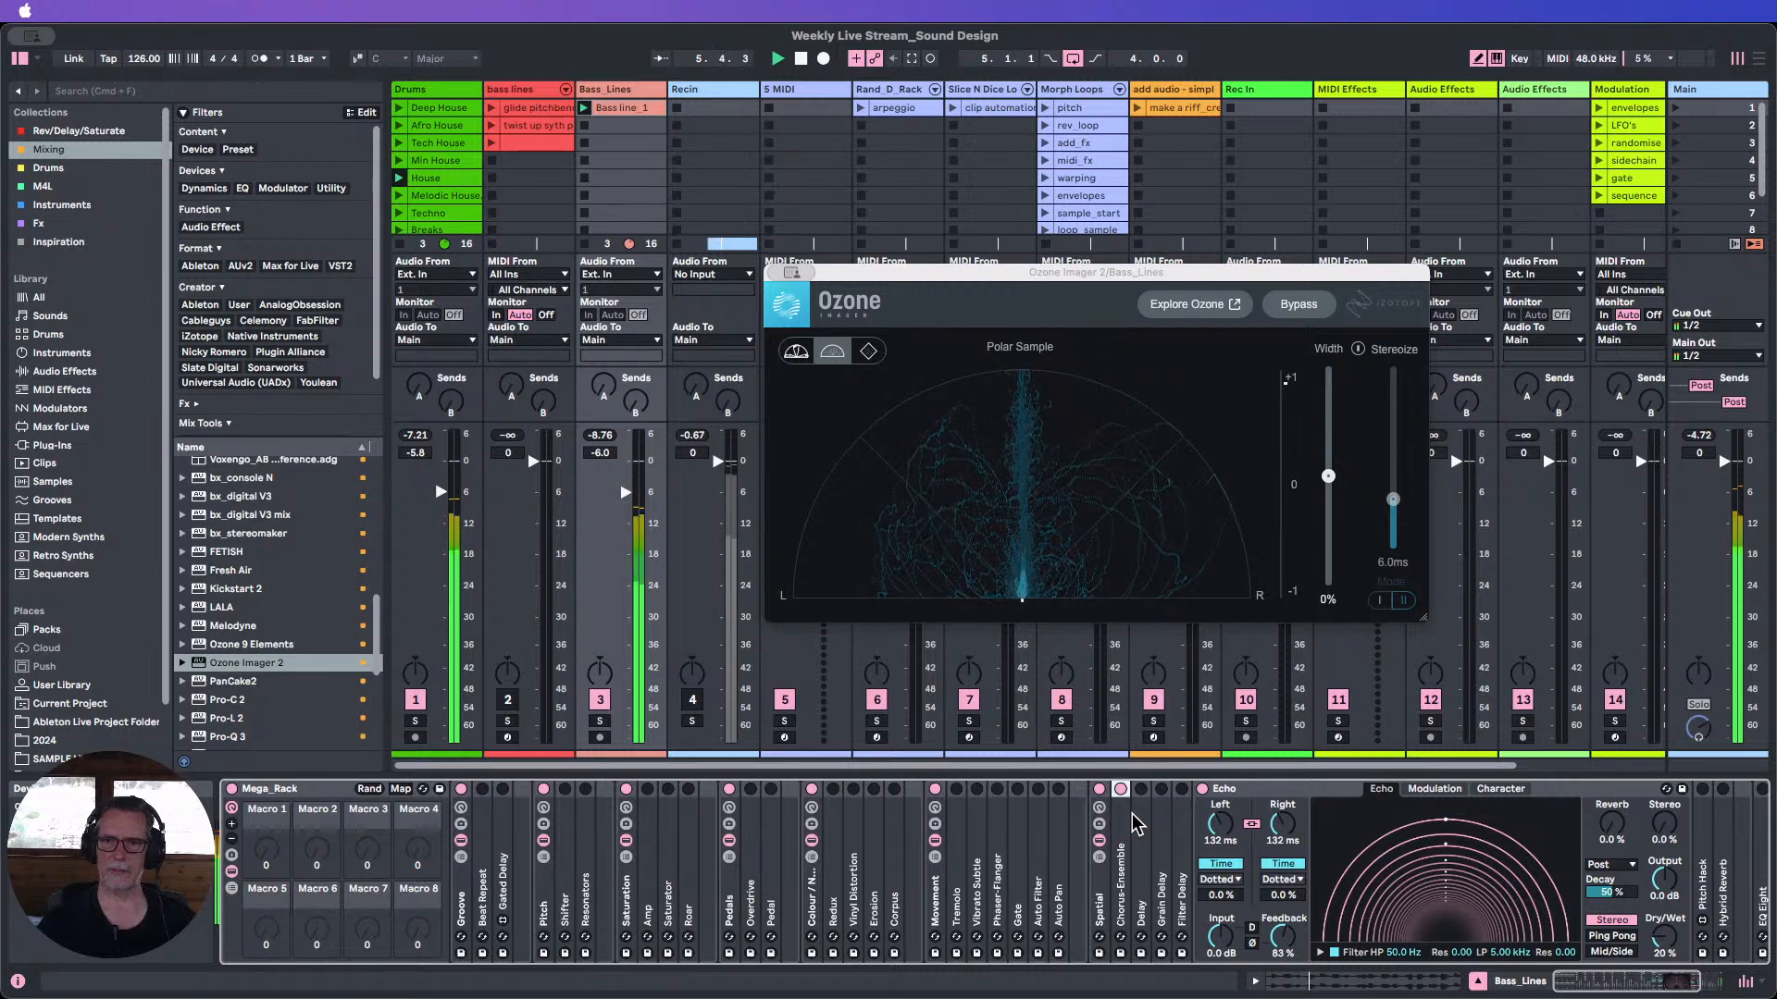
{"action": "double_click", "coordinate": [1268, 790]}
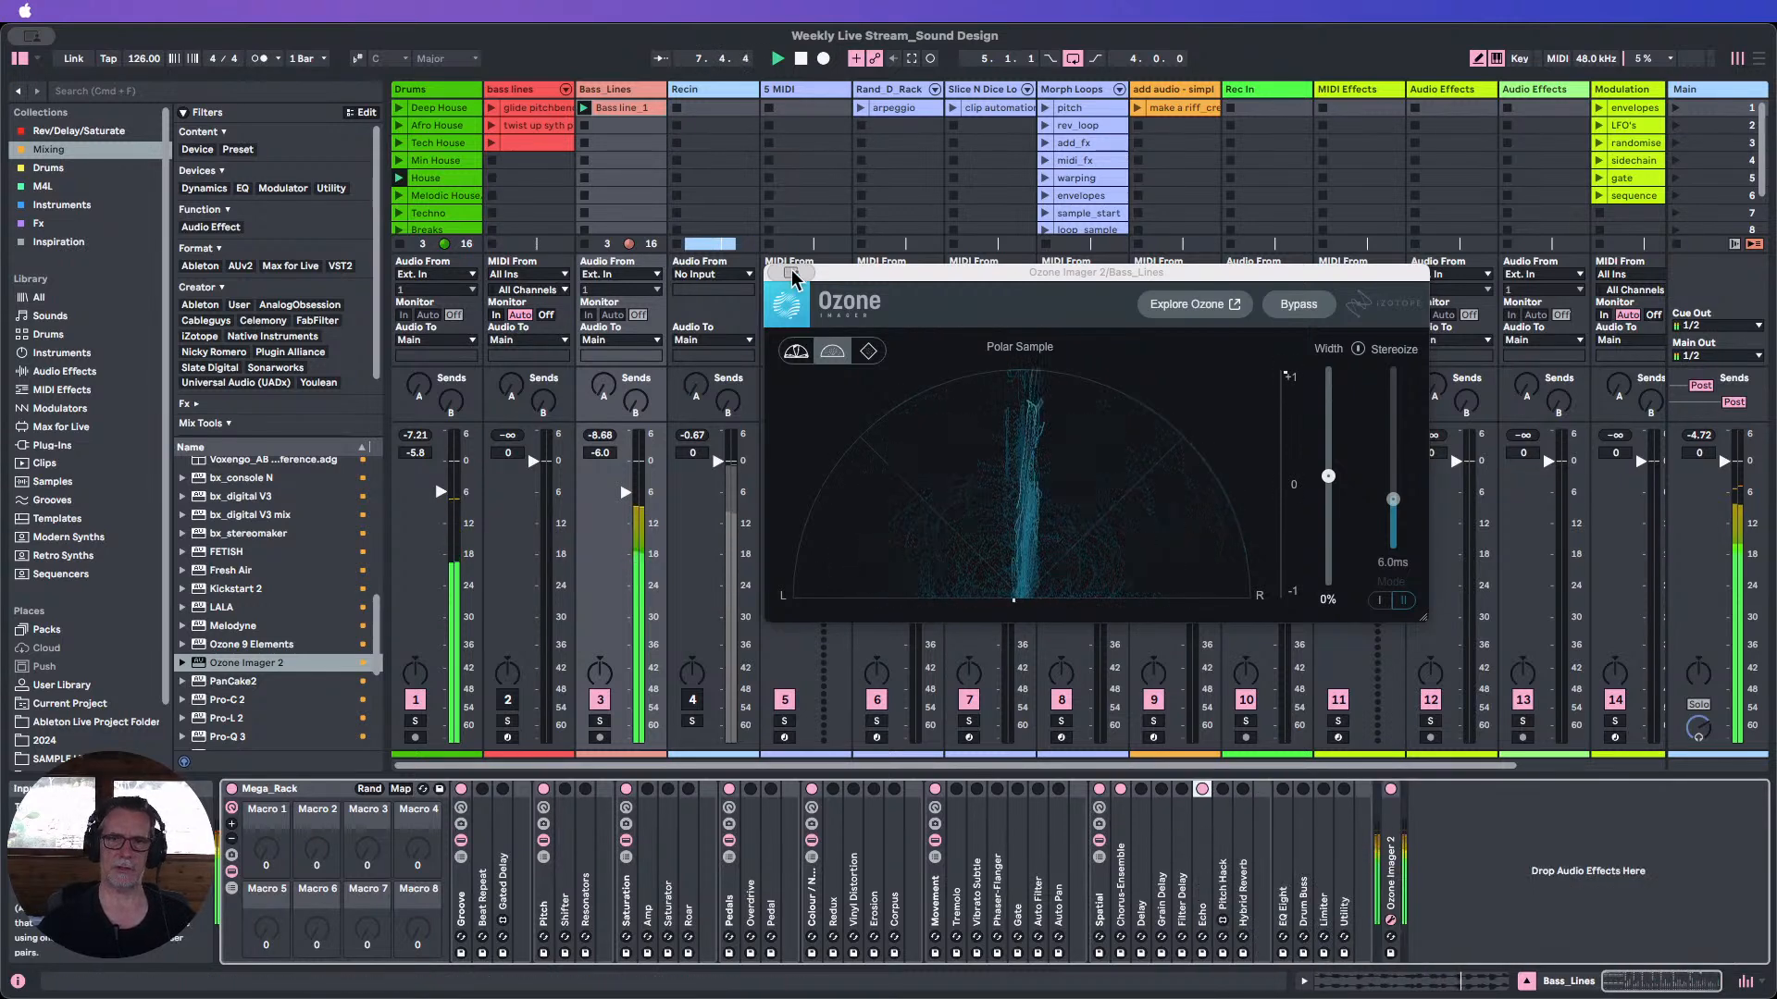
{"action": "key", "text": "alt+super+p"}
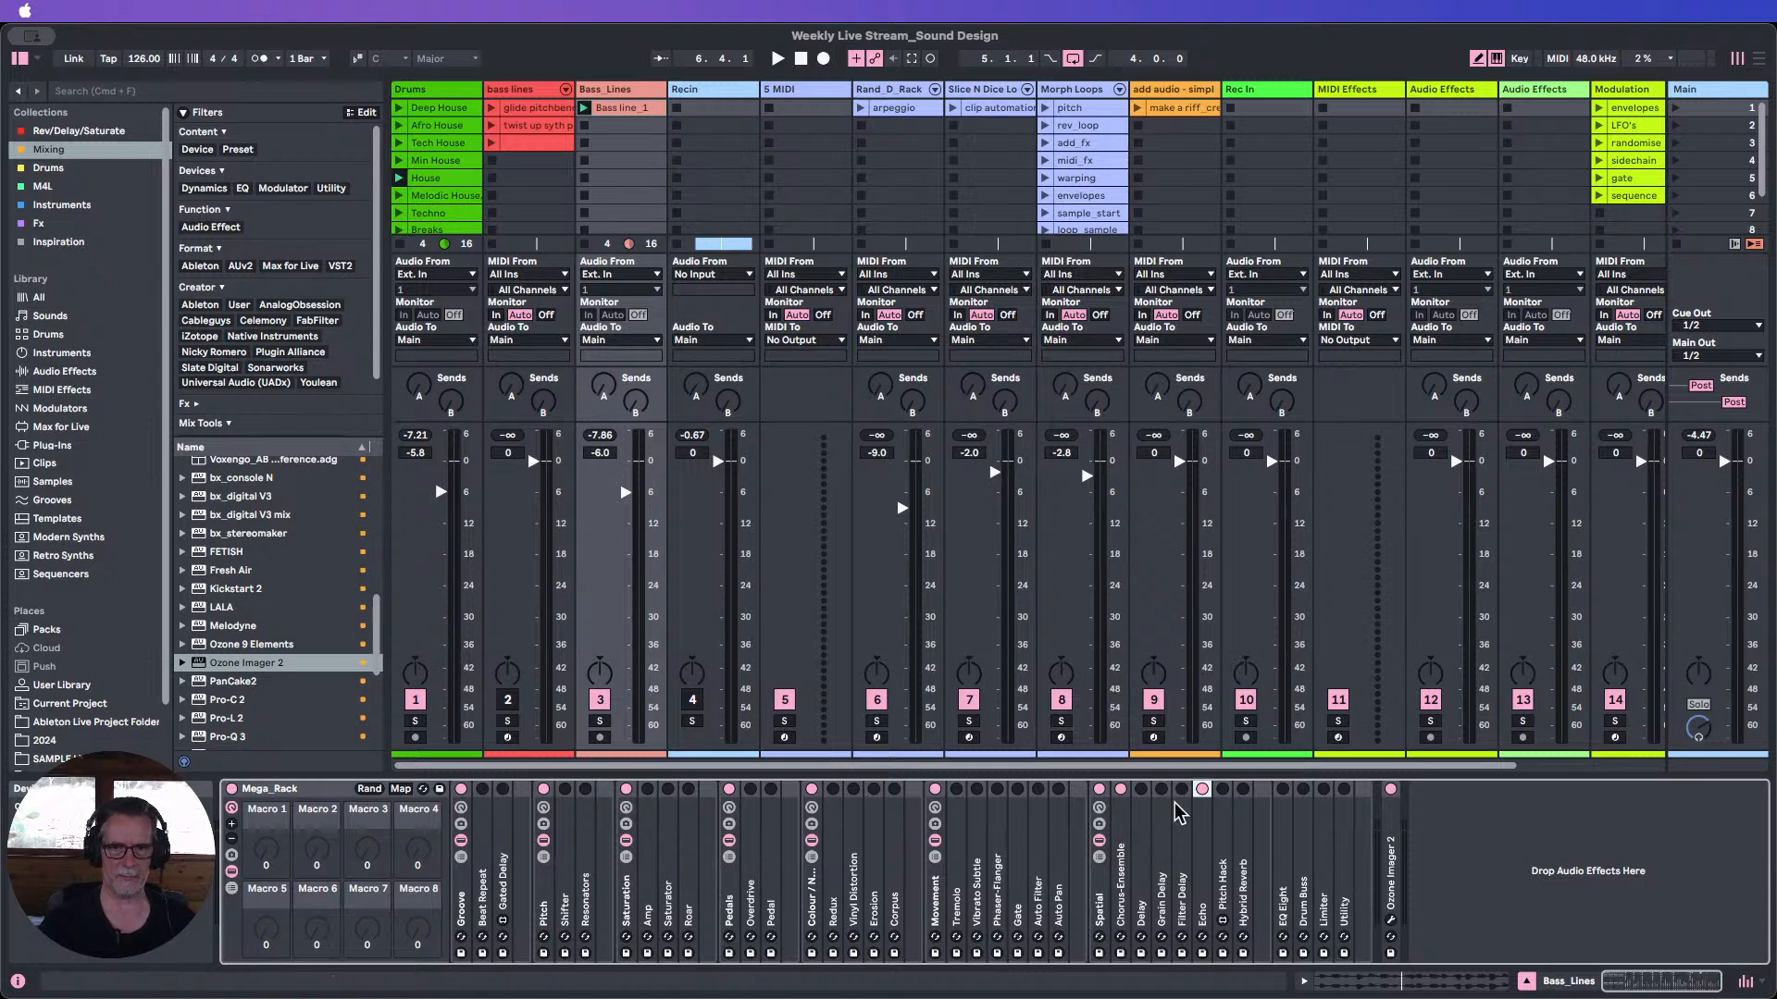
Switch off the Spatial rack and audition Amp from the Saturation rack on Bass line_1, leaving Amp off.
{"action": "left_click", "coordinate": [1099, 789]}
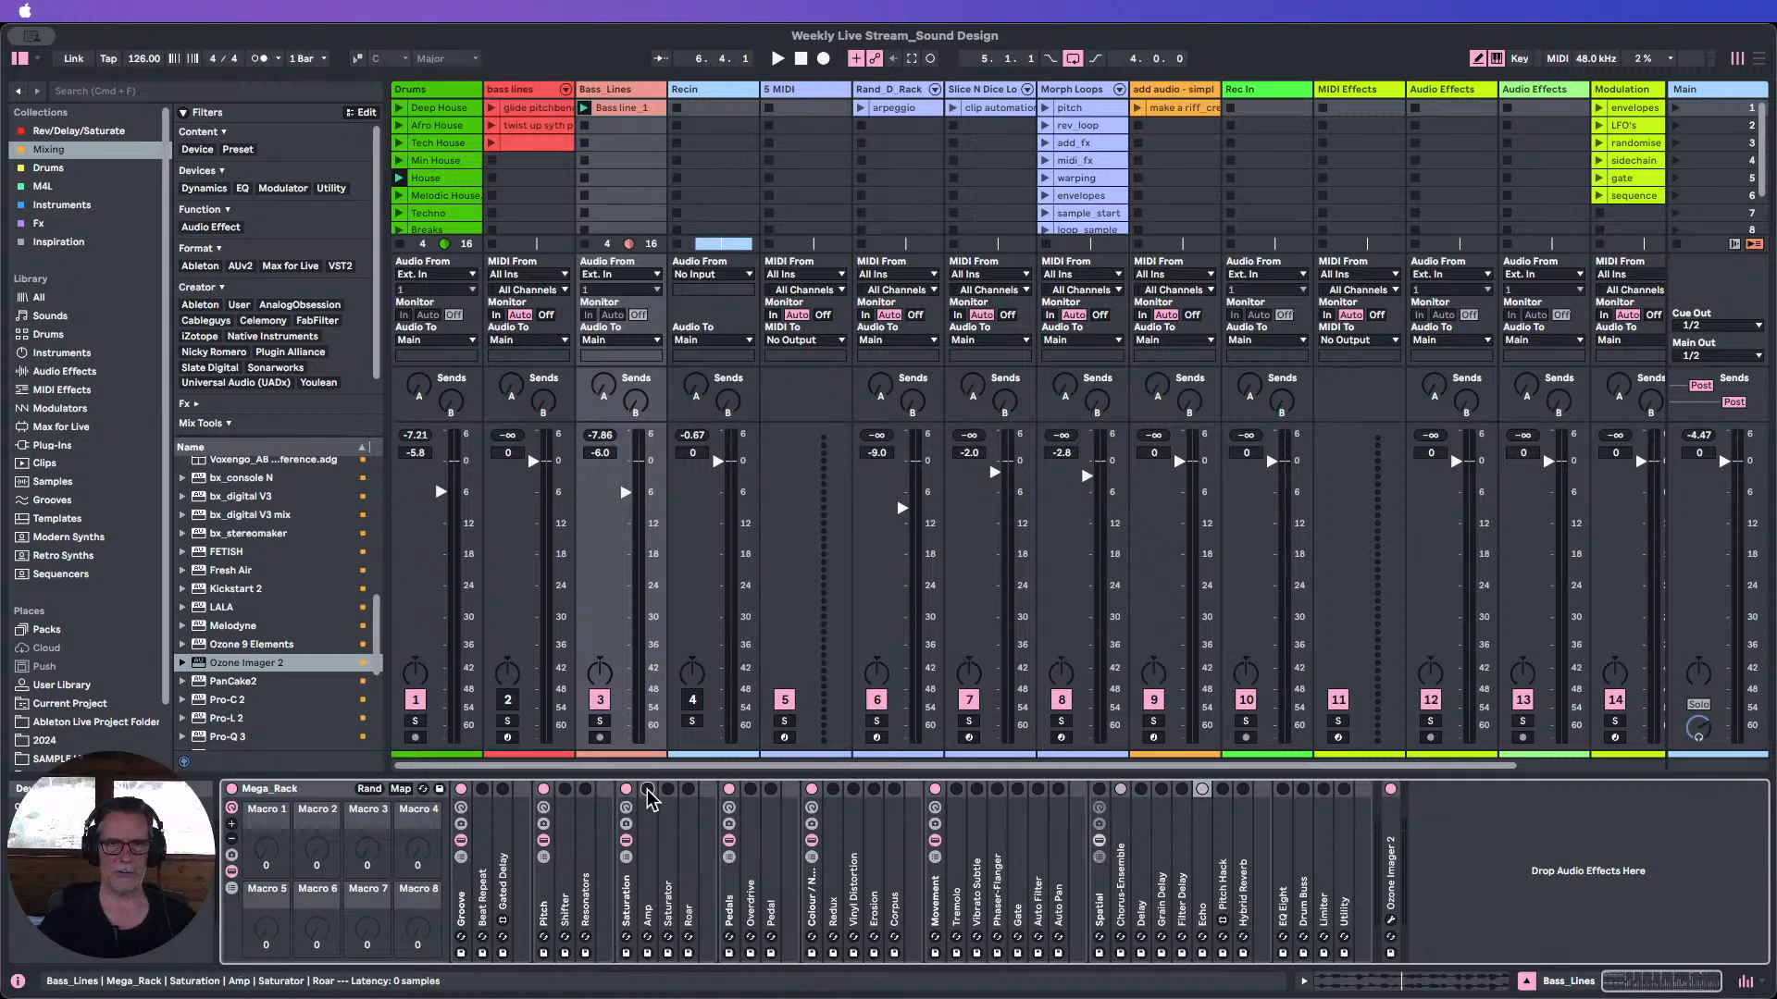
{"action": "left_click", "coordinate": [585, 108]}
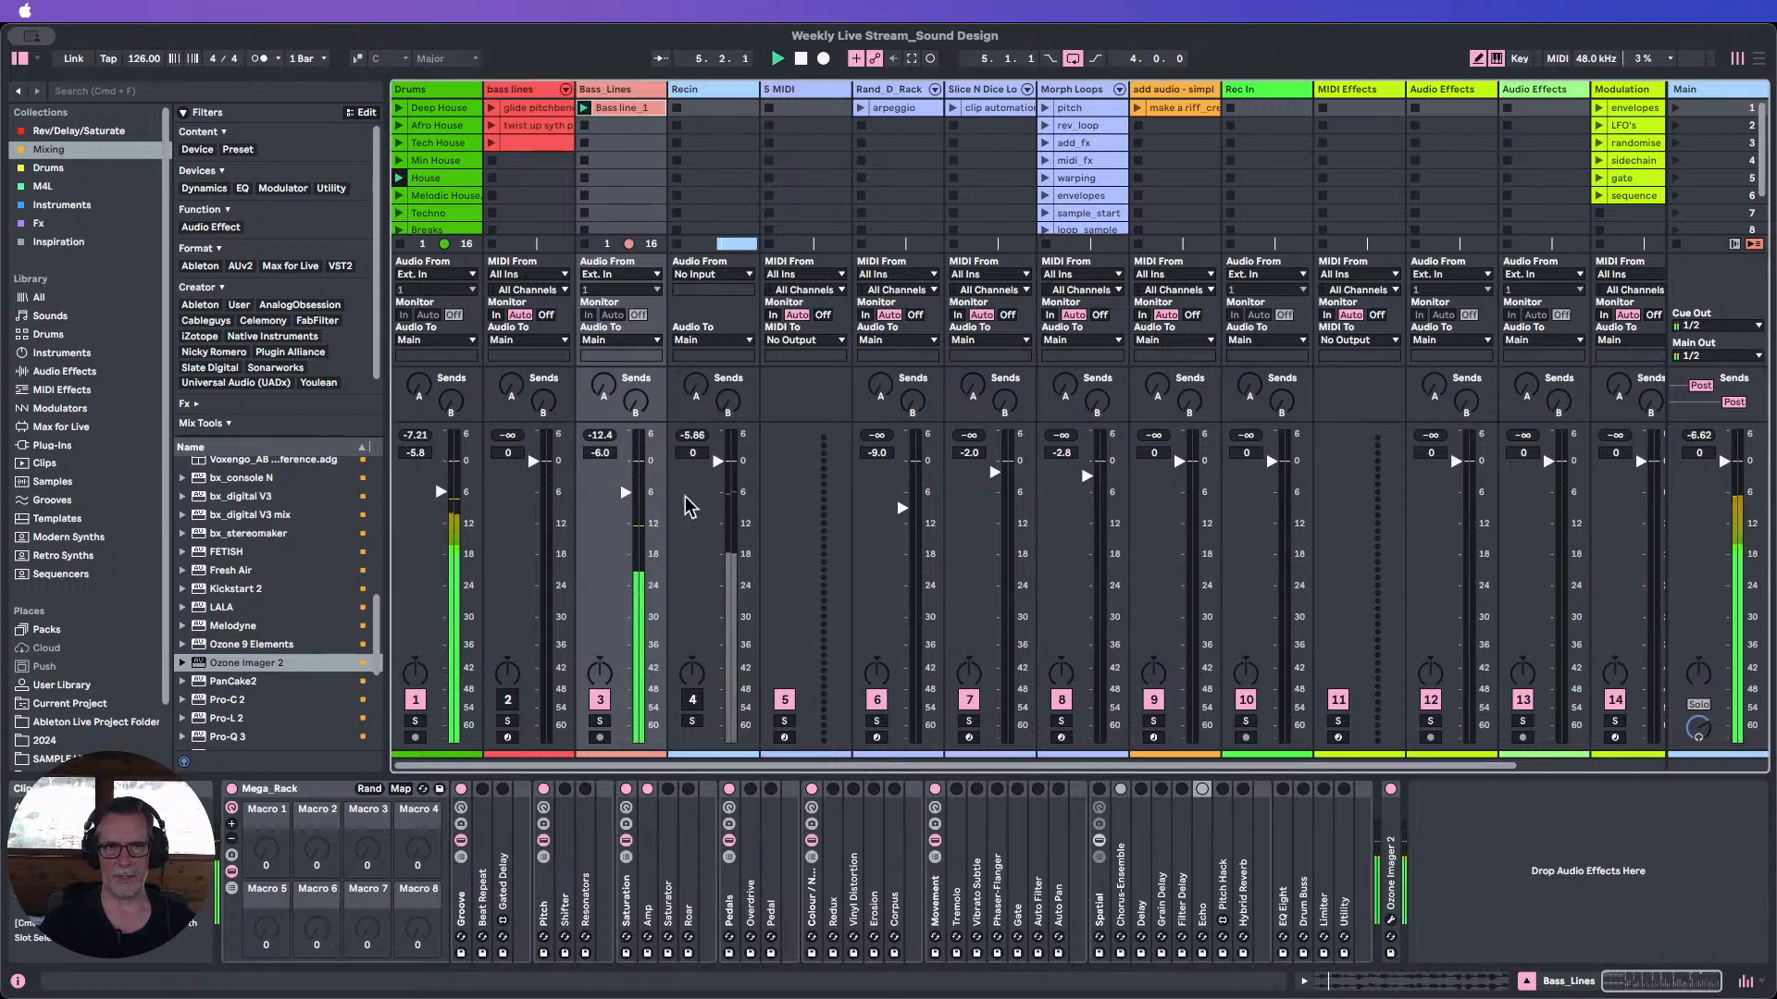
{"action": "left_click", "coordinate": [648, 790]}
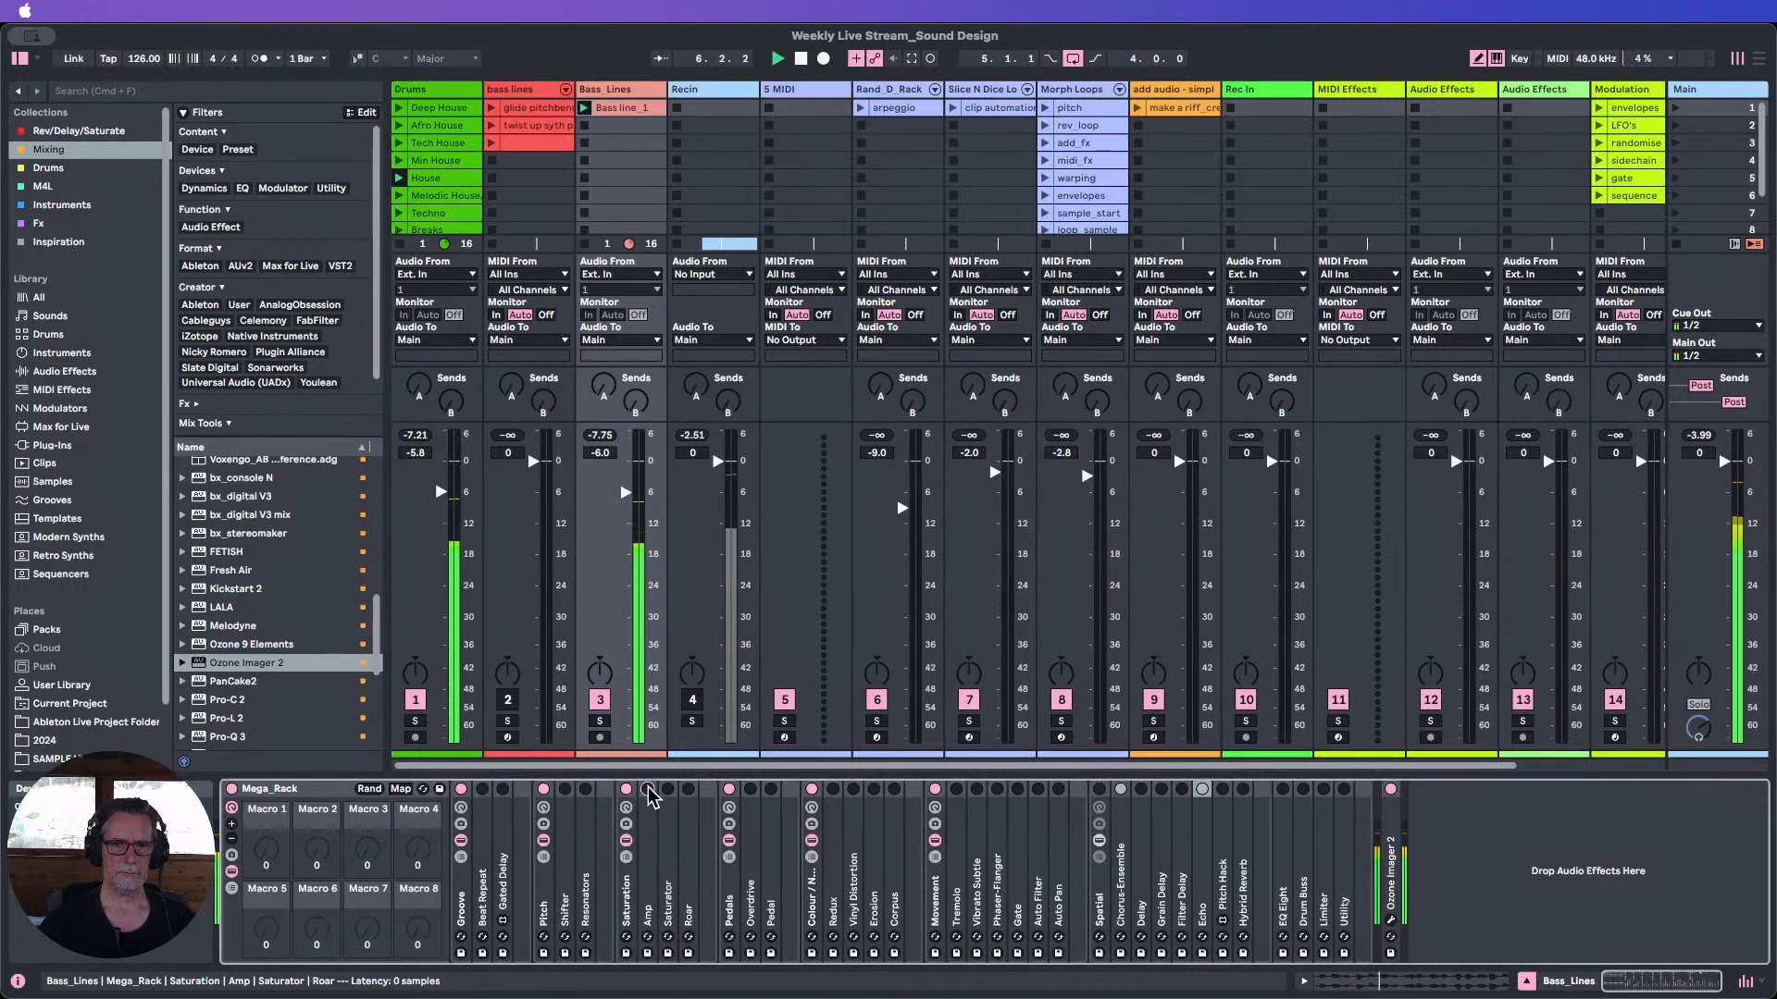
{"action": "left_click", "coordinate": [647, 790]}
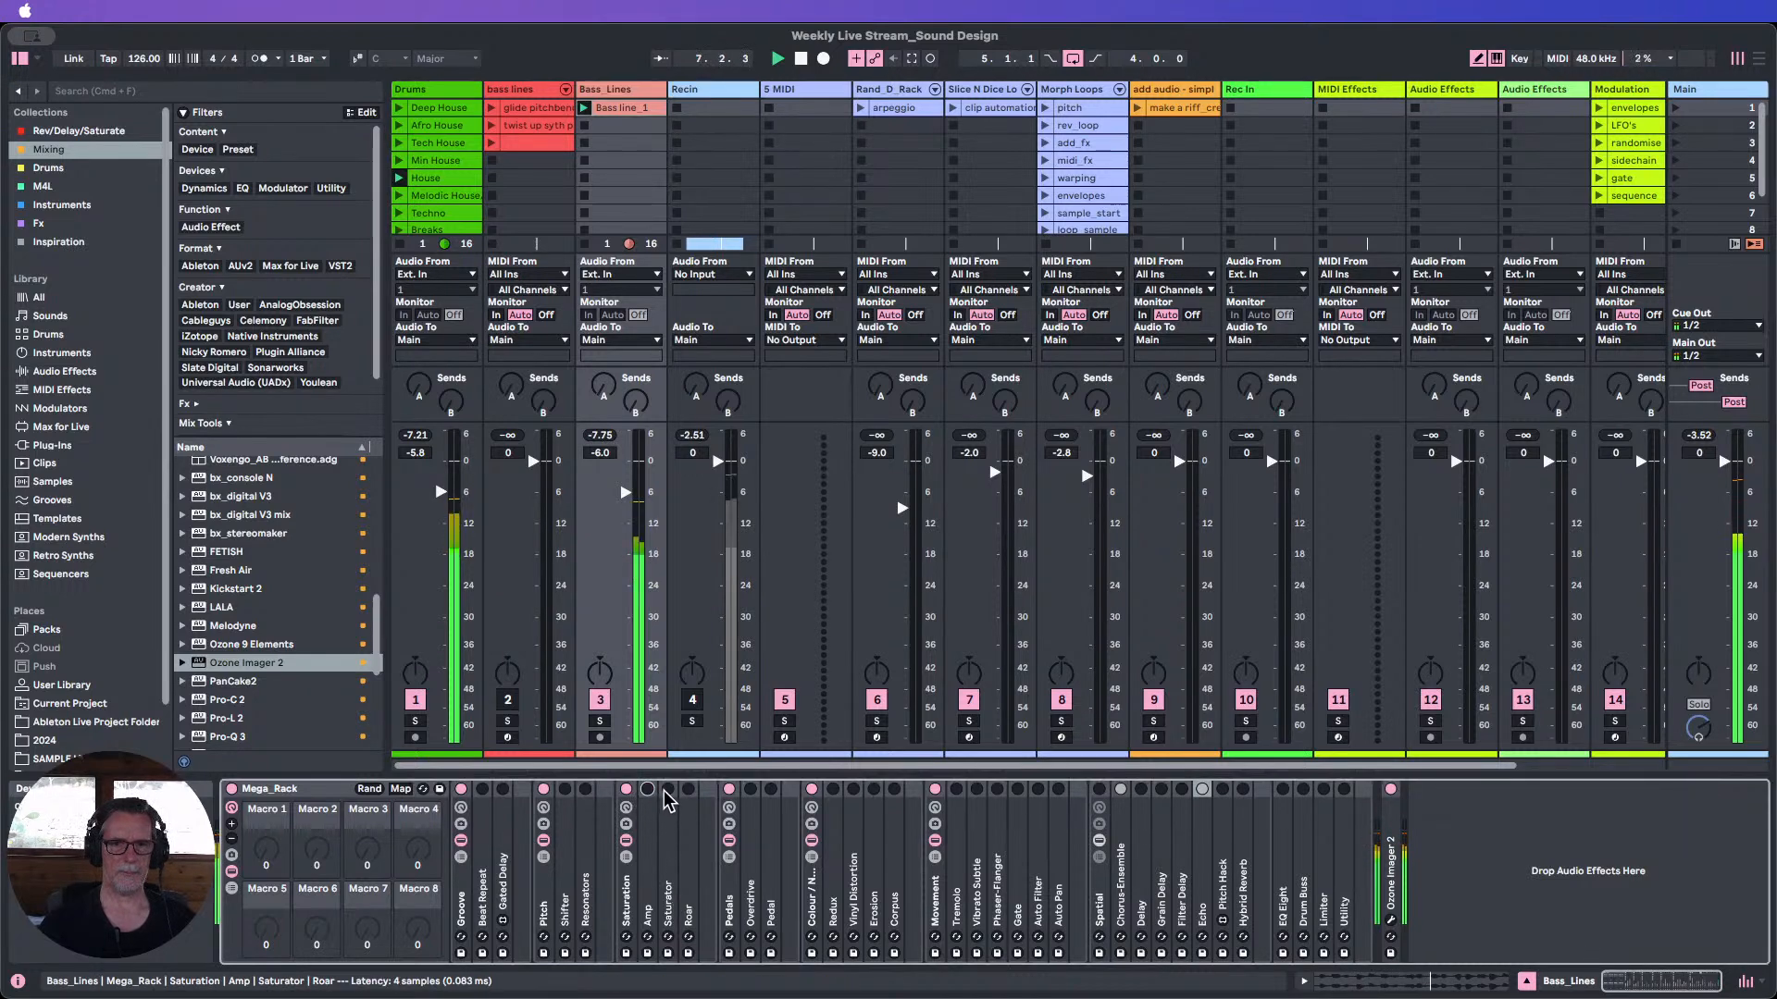
Audition Saturator on the bass line, switch it off and activate Roar in its place.
{"action": "left_click", "coordinate": [668, 790]}
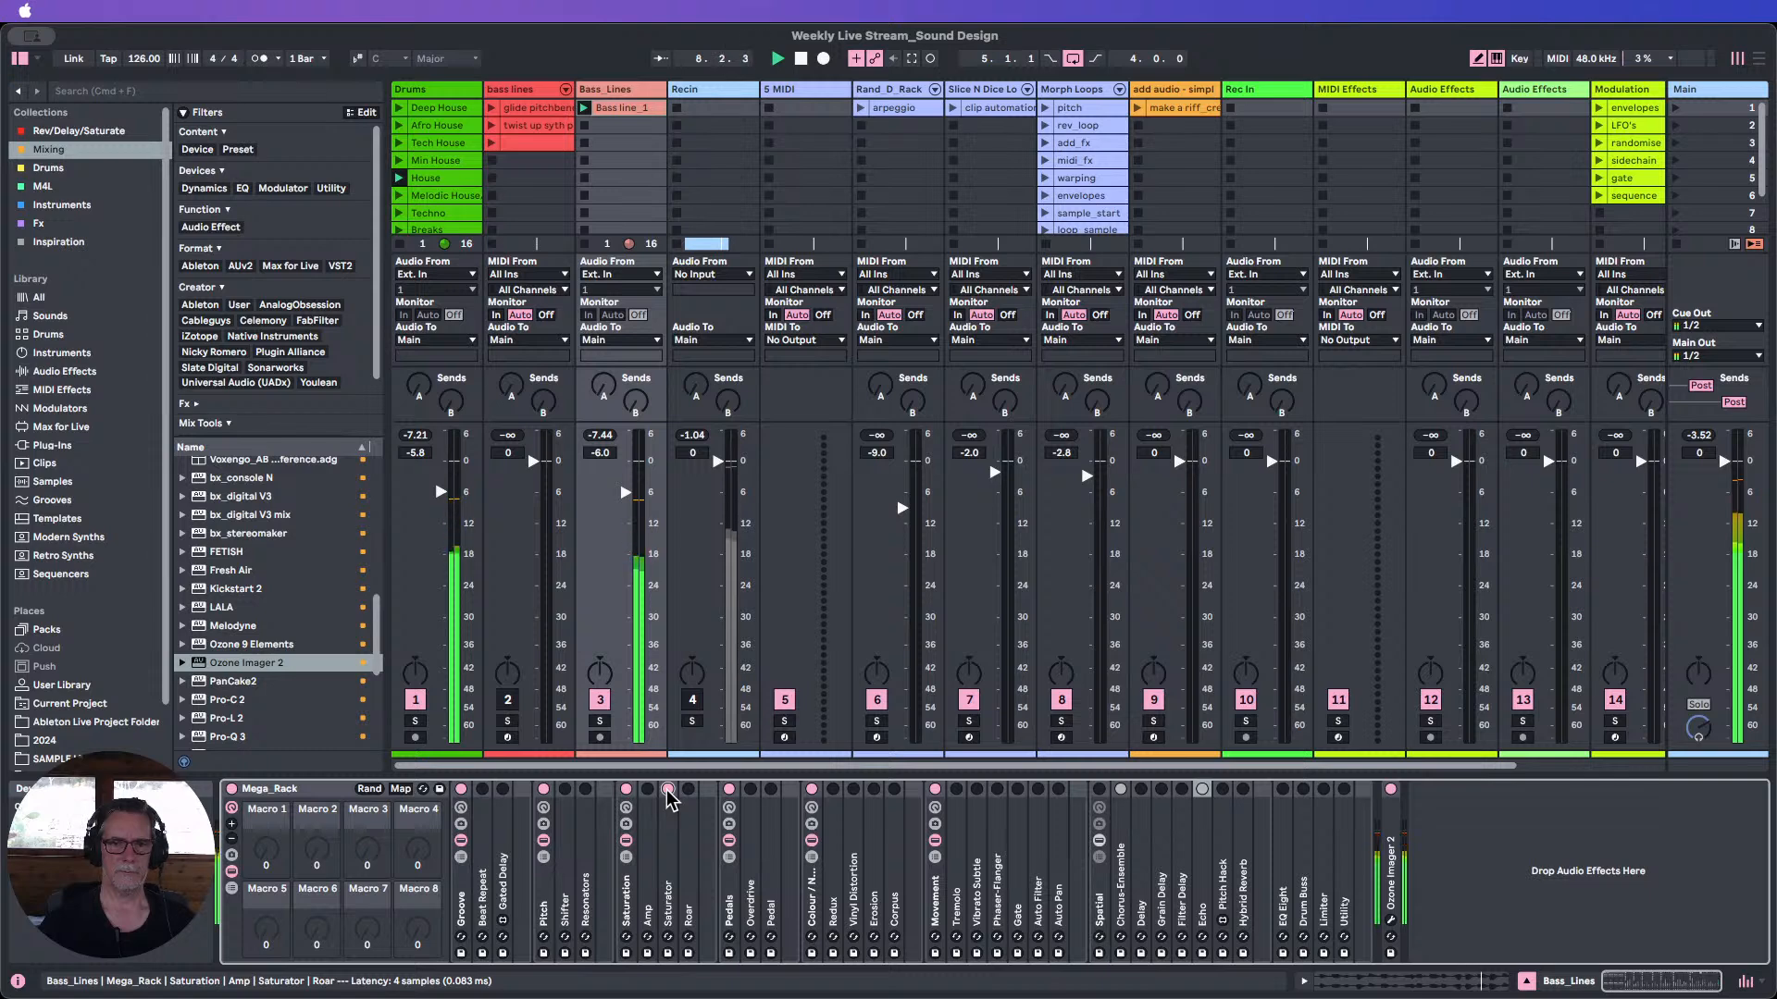
{"action": "left_click", "coordinate": [667, 790]}
{"action": "left_click", "coordinate": [689, 789]}
{"action": "left_click", "coordinate": [689, 789]}
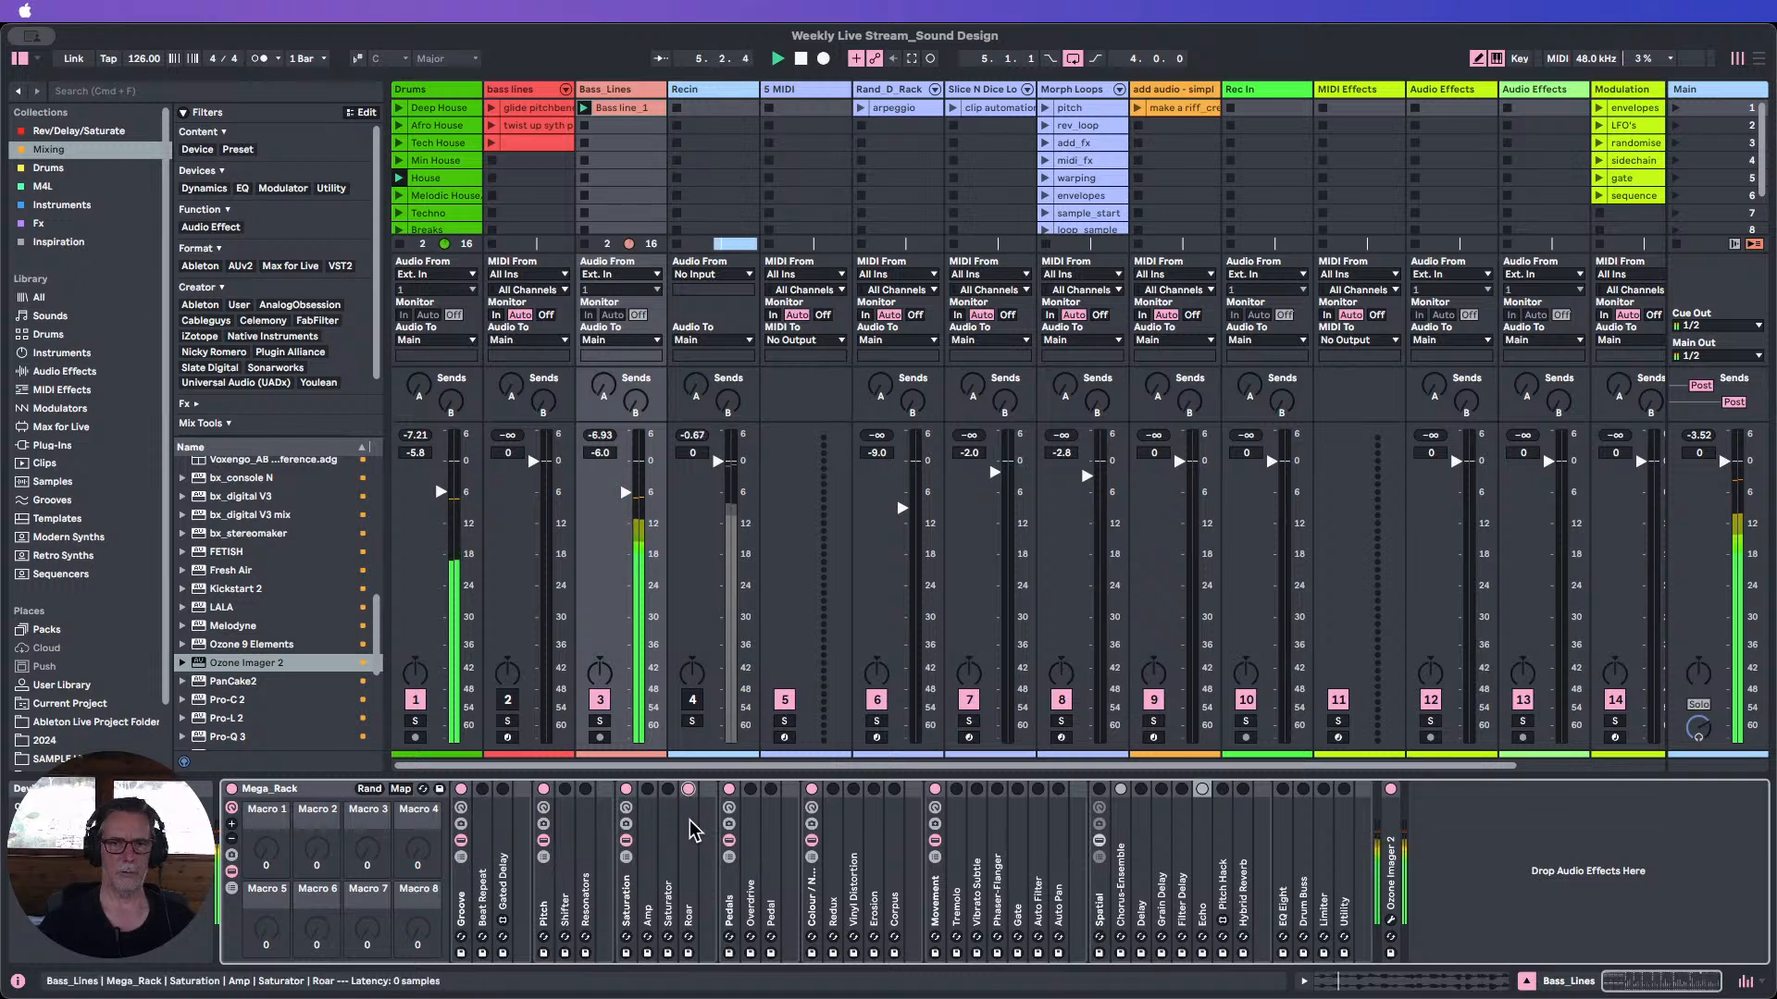
Unfold Roar, set its Amount to 29% and Drive to -6.5 dB, and toggle the device off and on to compare.
{"action": "double_click", "coordinate": [691, 820]}
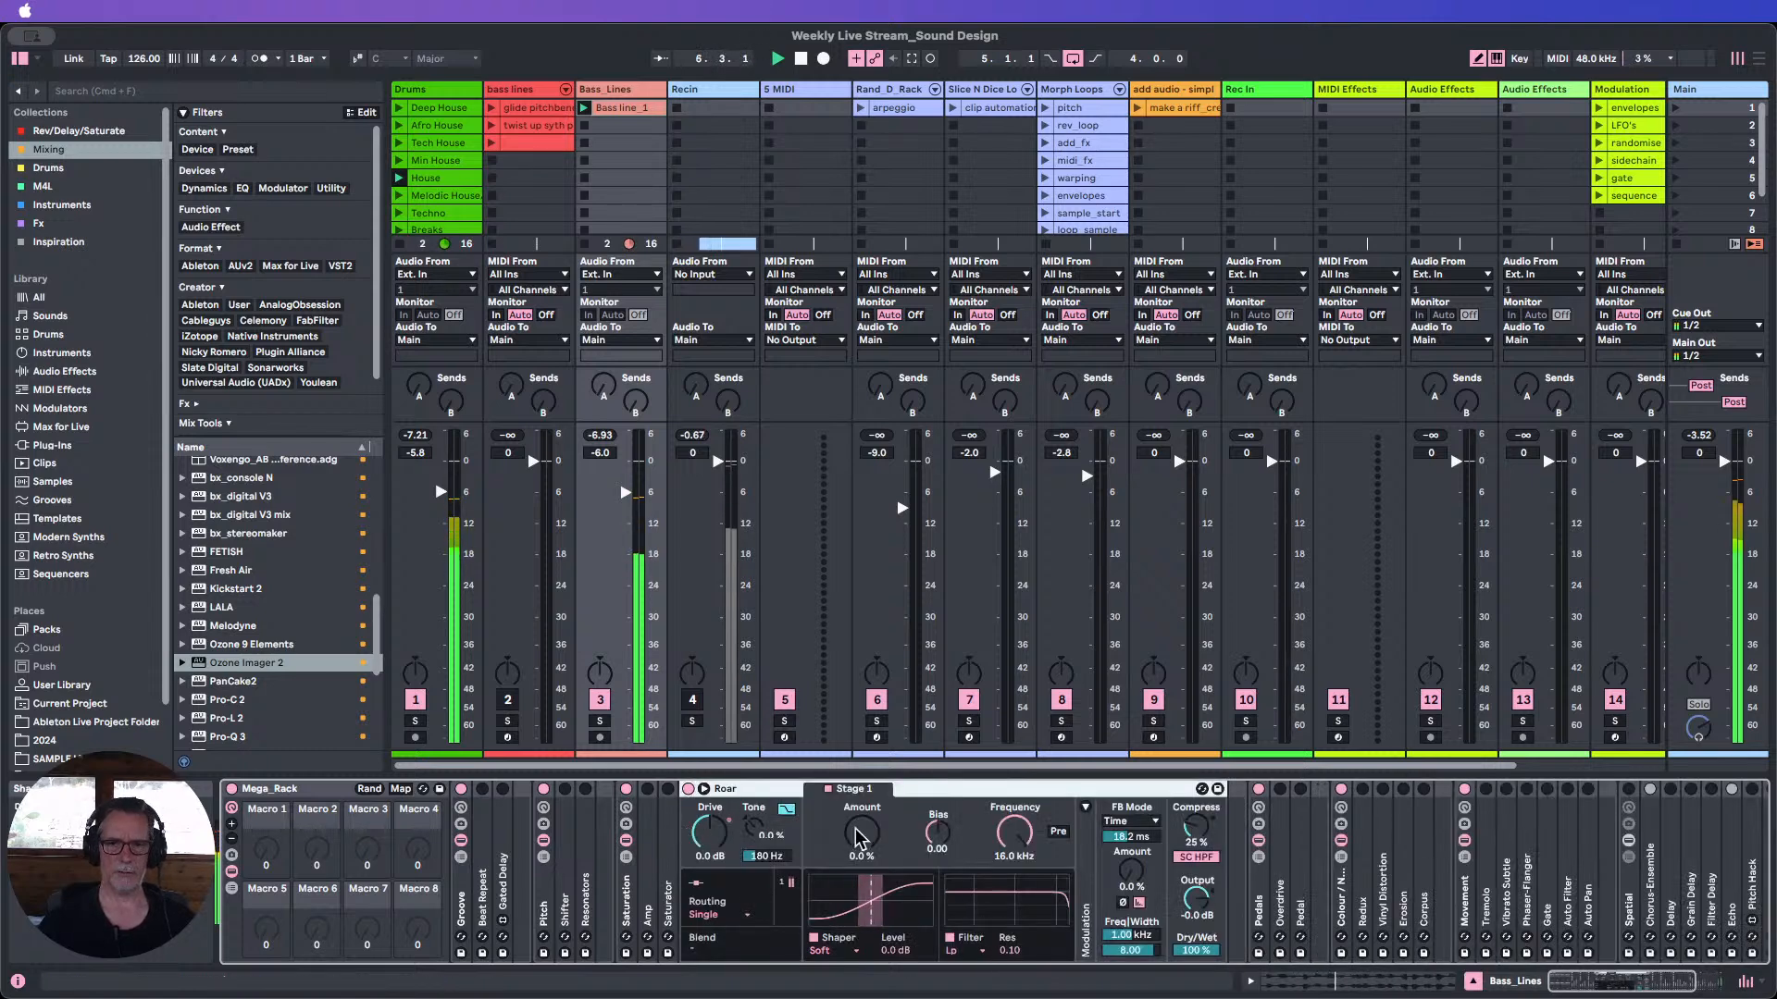
{"action": "left_click_drag", "start_coordinate": [857, 837], "coordinate": [858, 819]}
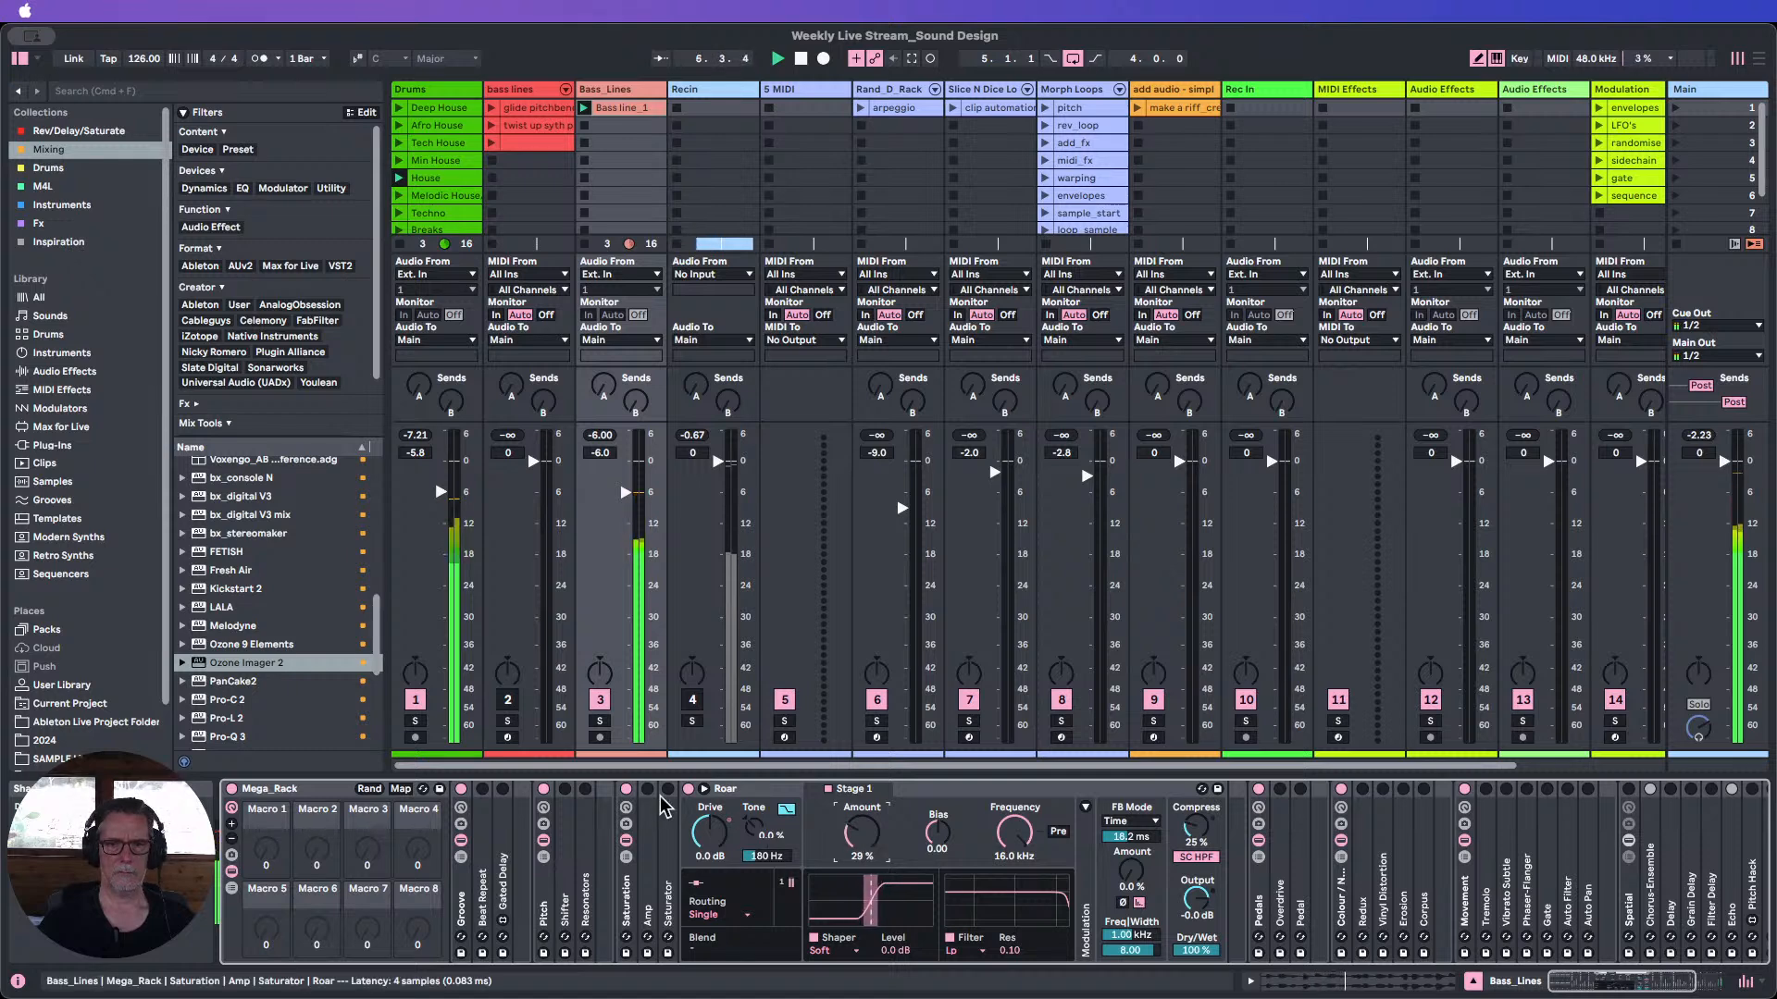
{"action": "left_click", "coordinate": [687, 790]}
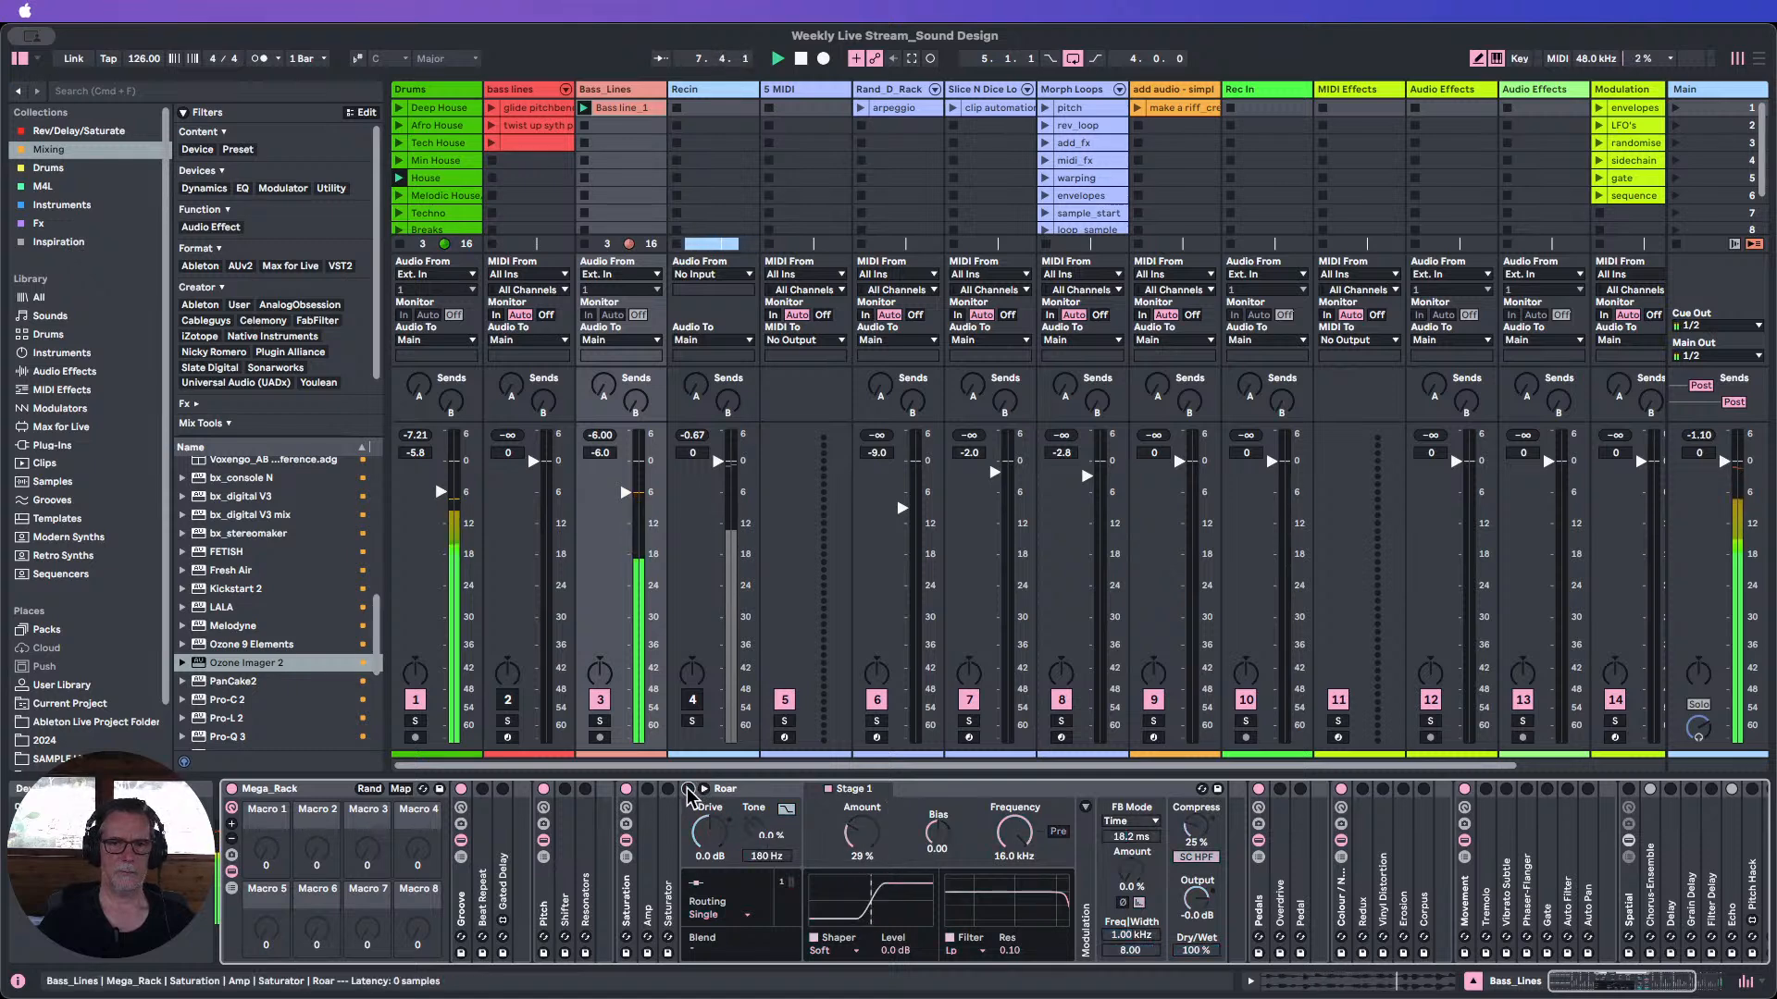
{"action": "left_click", "coordinate": [688, 789]}
{"action": "mouse_move", "coordinate": [709, 838]}
{"action": "left_mouse_down"}
{"action": "mouse_move", "coordinate": [709, 859]}
{"action": "mouse_move", "coordinate": [703, 839]}
{"action": "left_mouse_up"}
Audition Roar's Digital Clip, Bit Crusher and Diode Clipper shaper types, ending on Tube Preamp.
{"action": "left_click", "coordinate": [820, 951]}
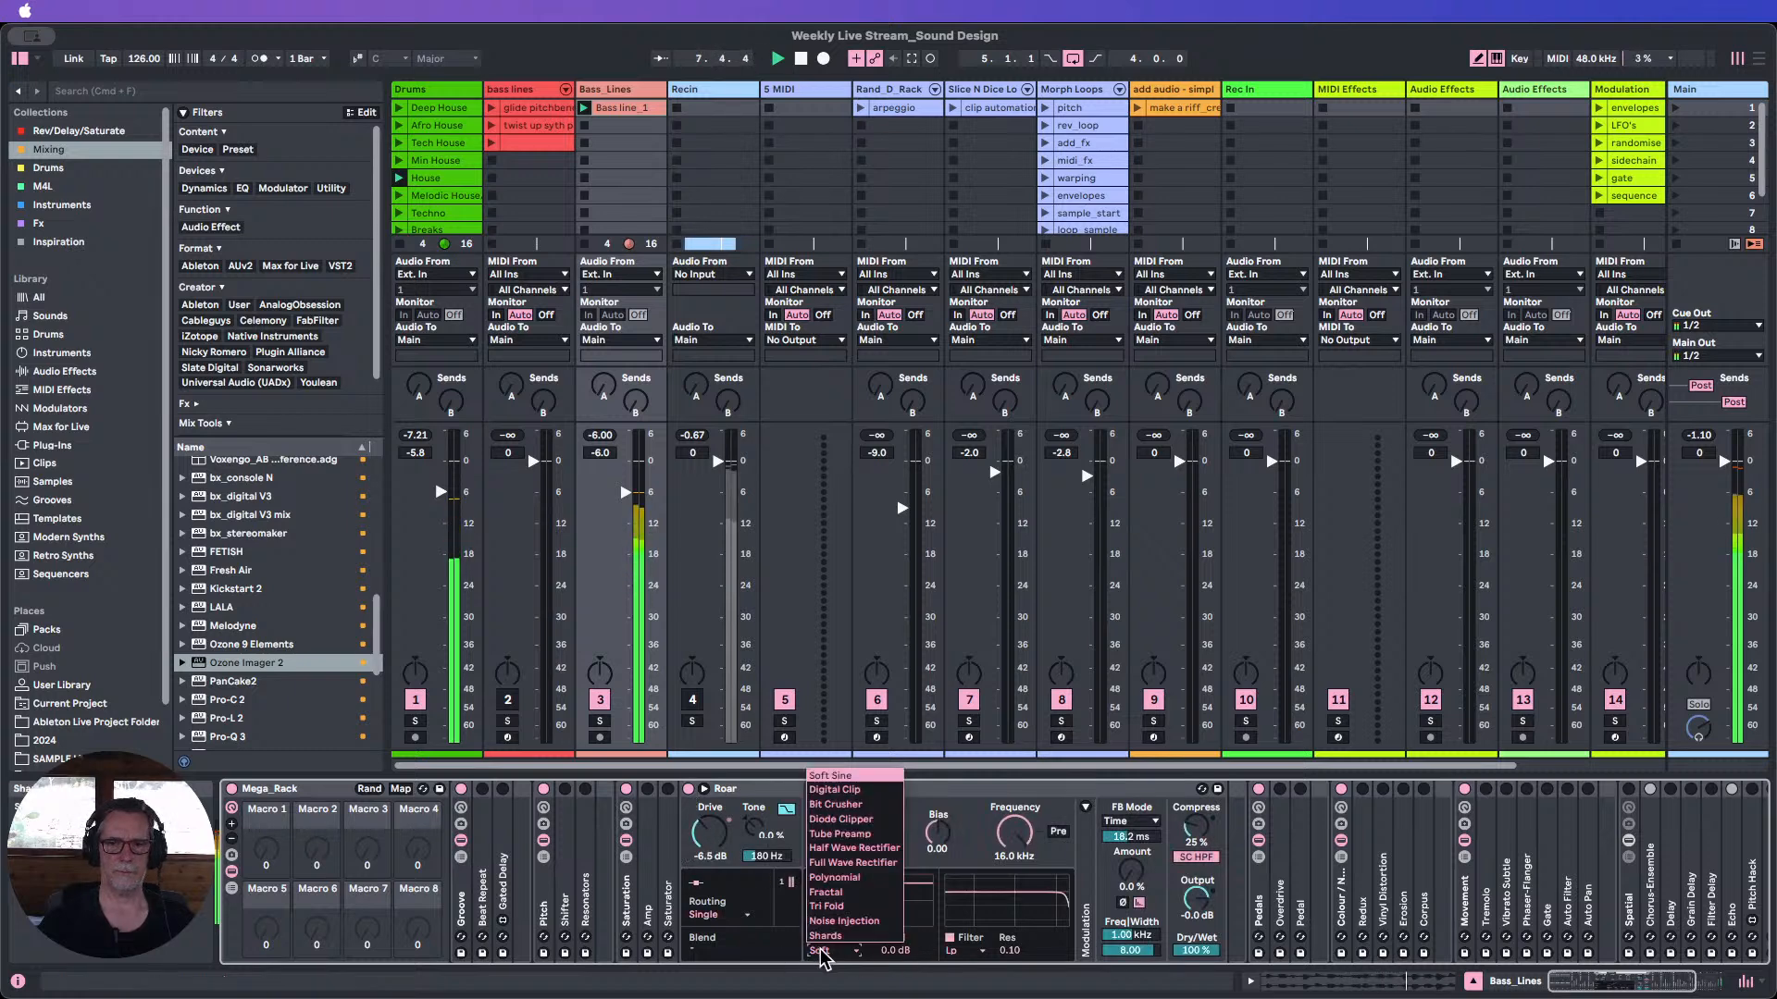
{"action": "left_click", "coordinate": [833, 790]}
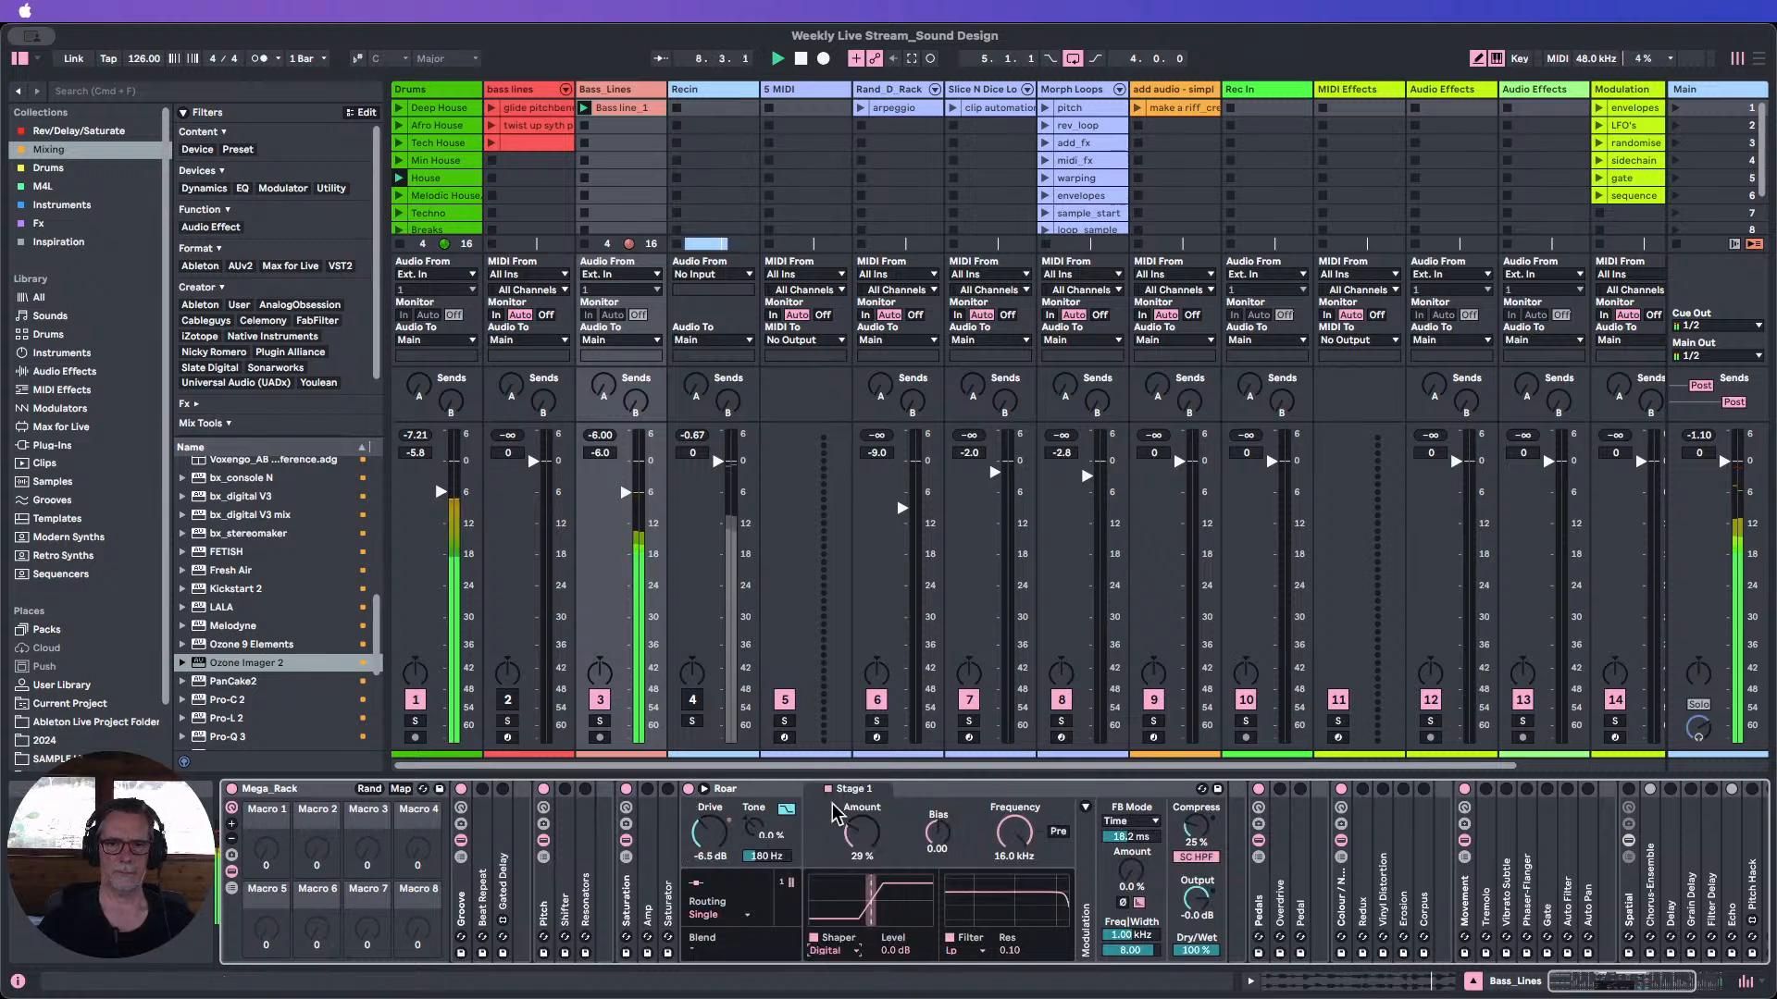
{"action": "left_click", "coordinate": [833, 951]}
{"action": "left_click", "coordinate": [837, 809]}
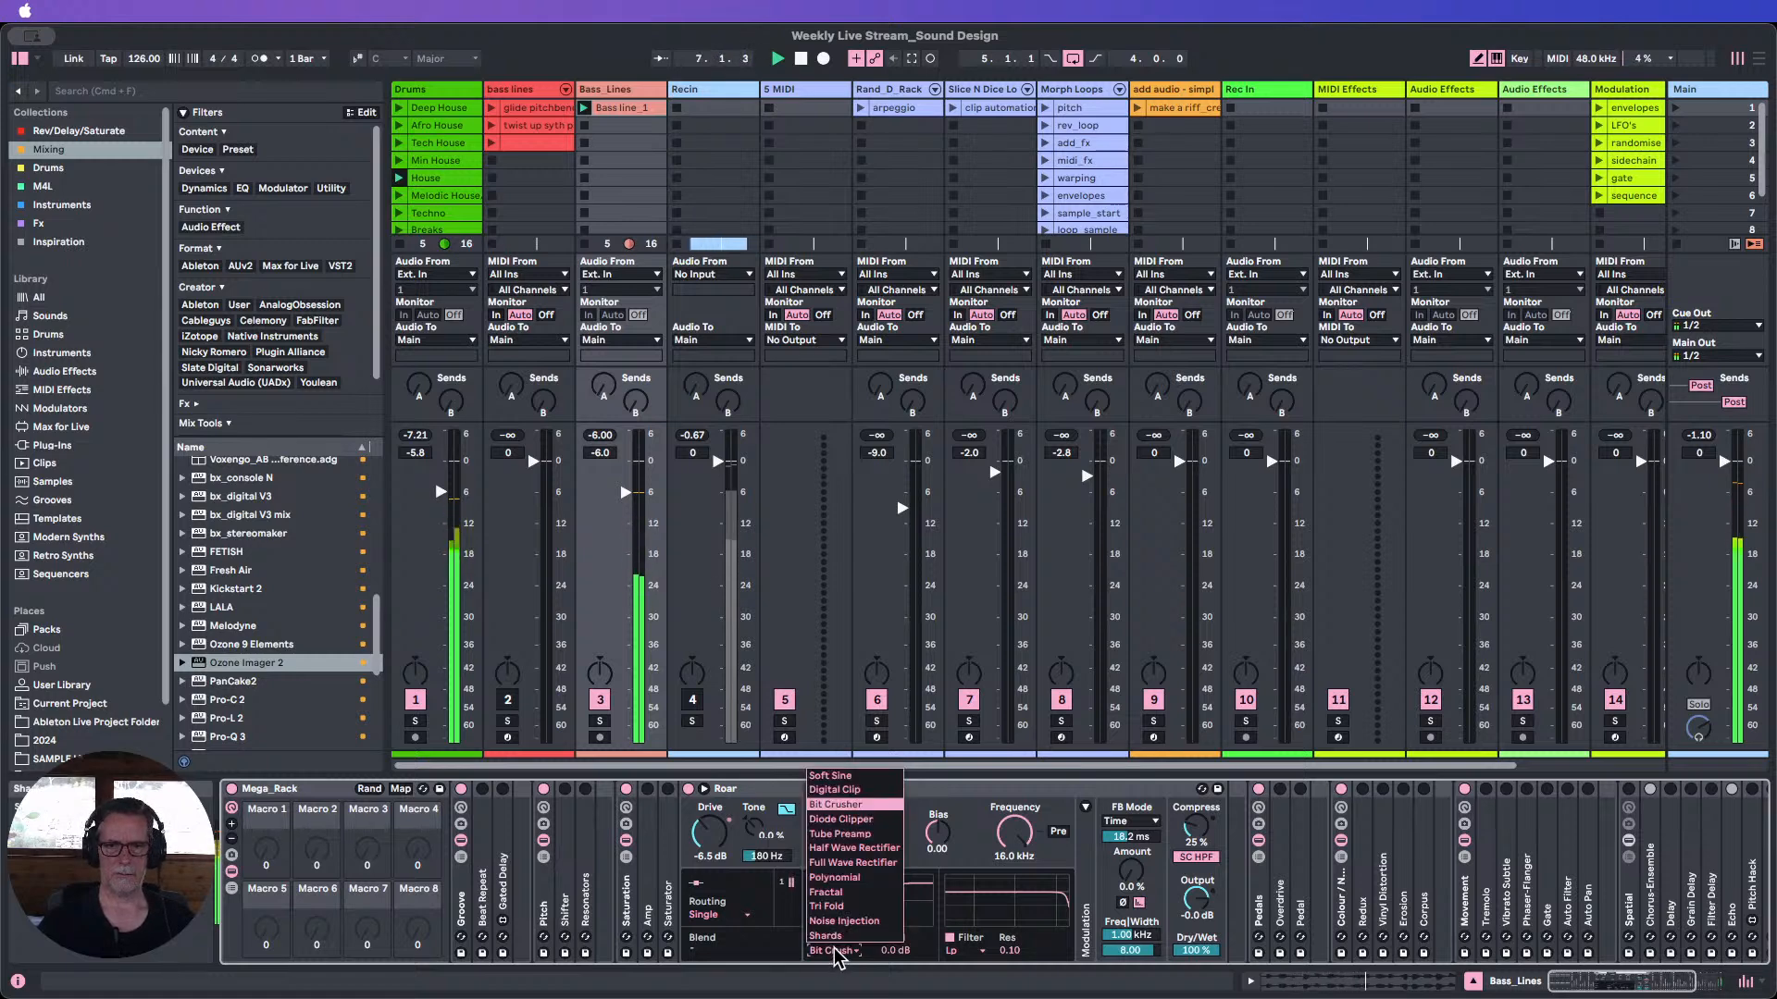
{"action": "left_click", "coordinate": [836, 952]}
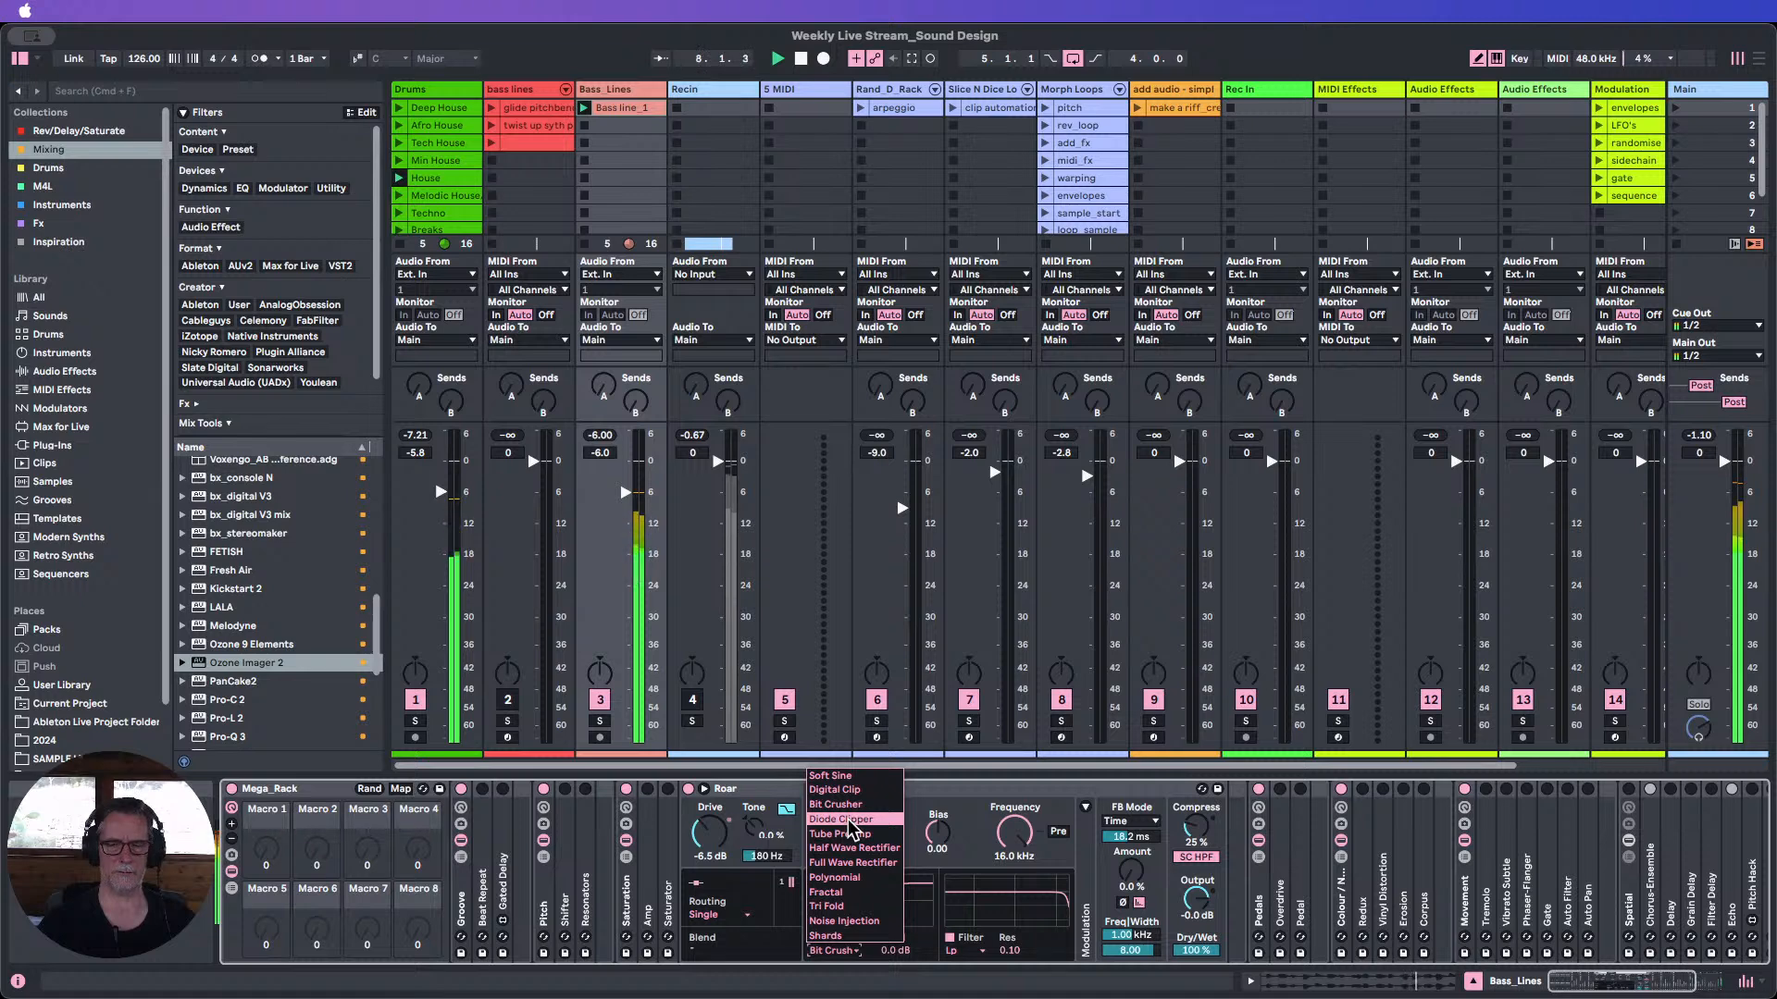
{"action": "left_click", "coordinate": [846, 820]}
{"action": "left_click", "coordinate": [833, 951]}
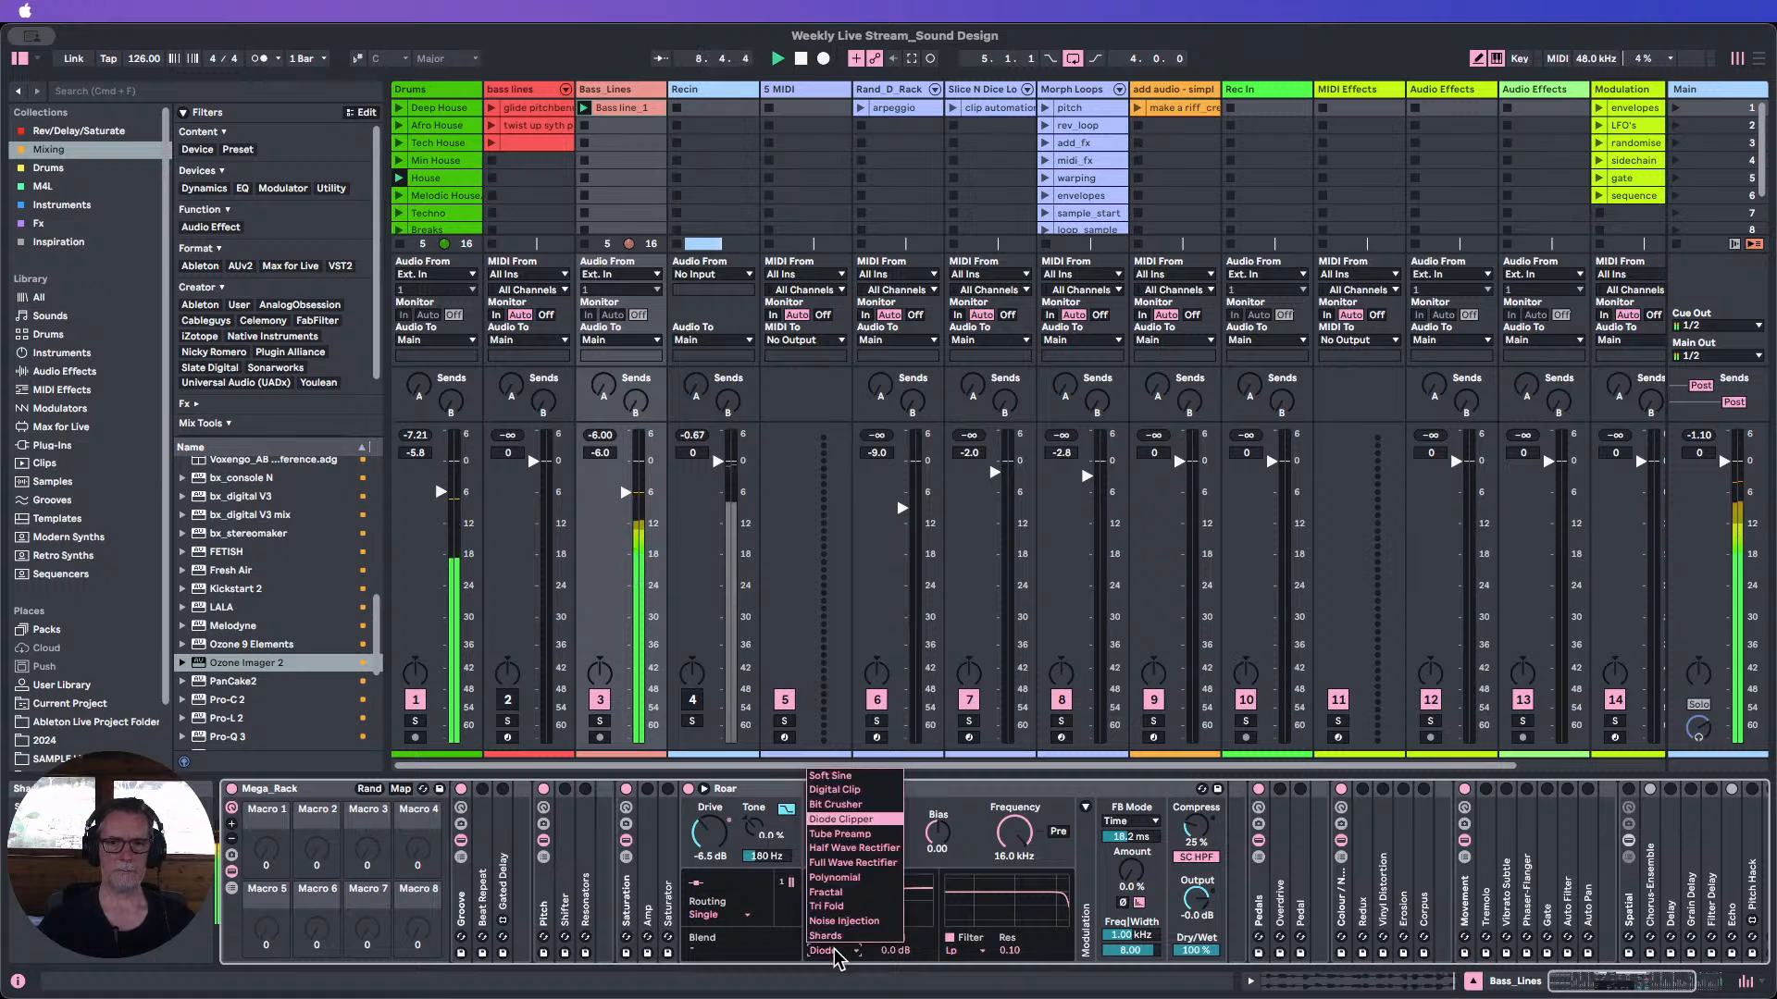
{"action": "left_click", "coordinate": [840, 832]}
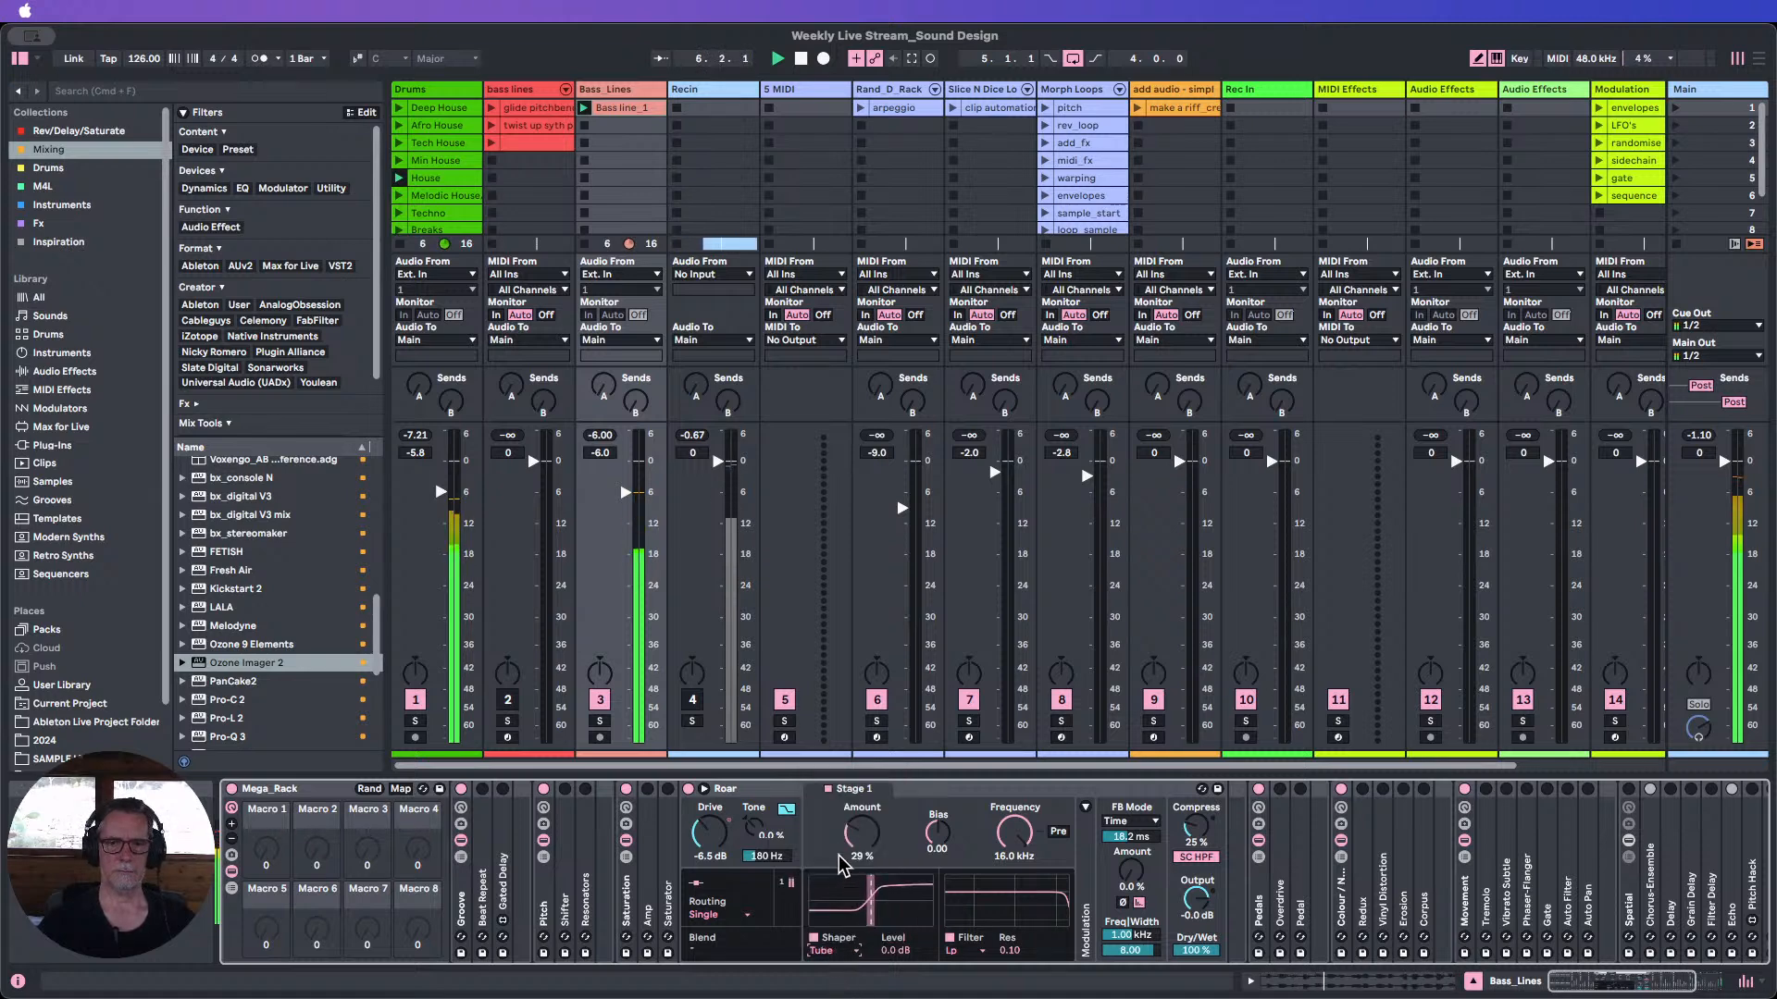
Set Roar's shaper type to Half Rect, audition it on the bass line and fold the device.
{"action": "left_click", "coordinate": [836, 951]}
{"action": "left_click", "coordinate": [838, 845]}
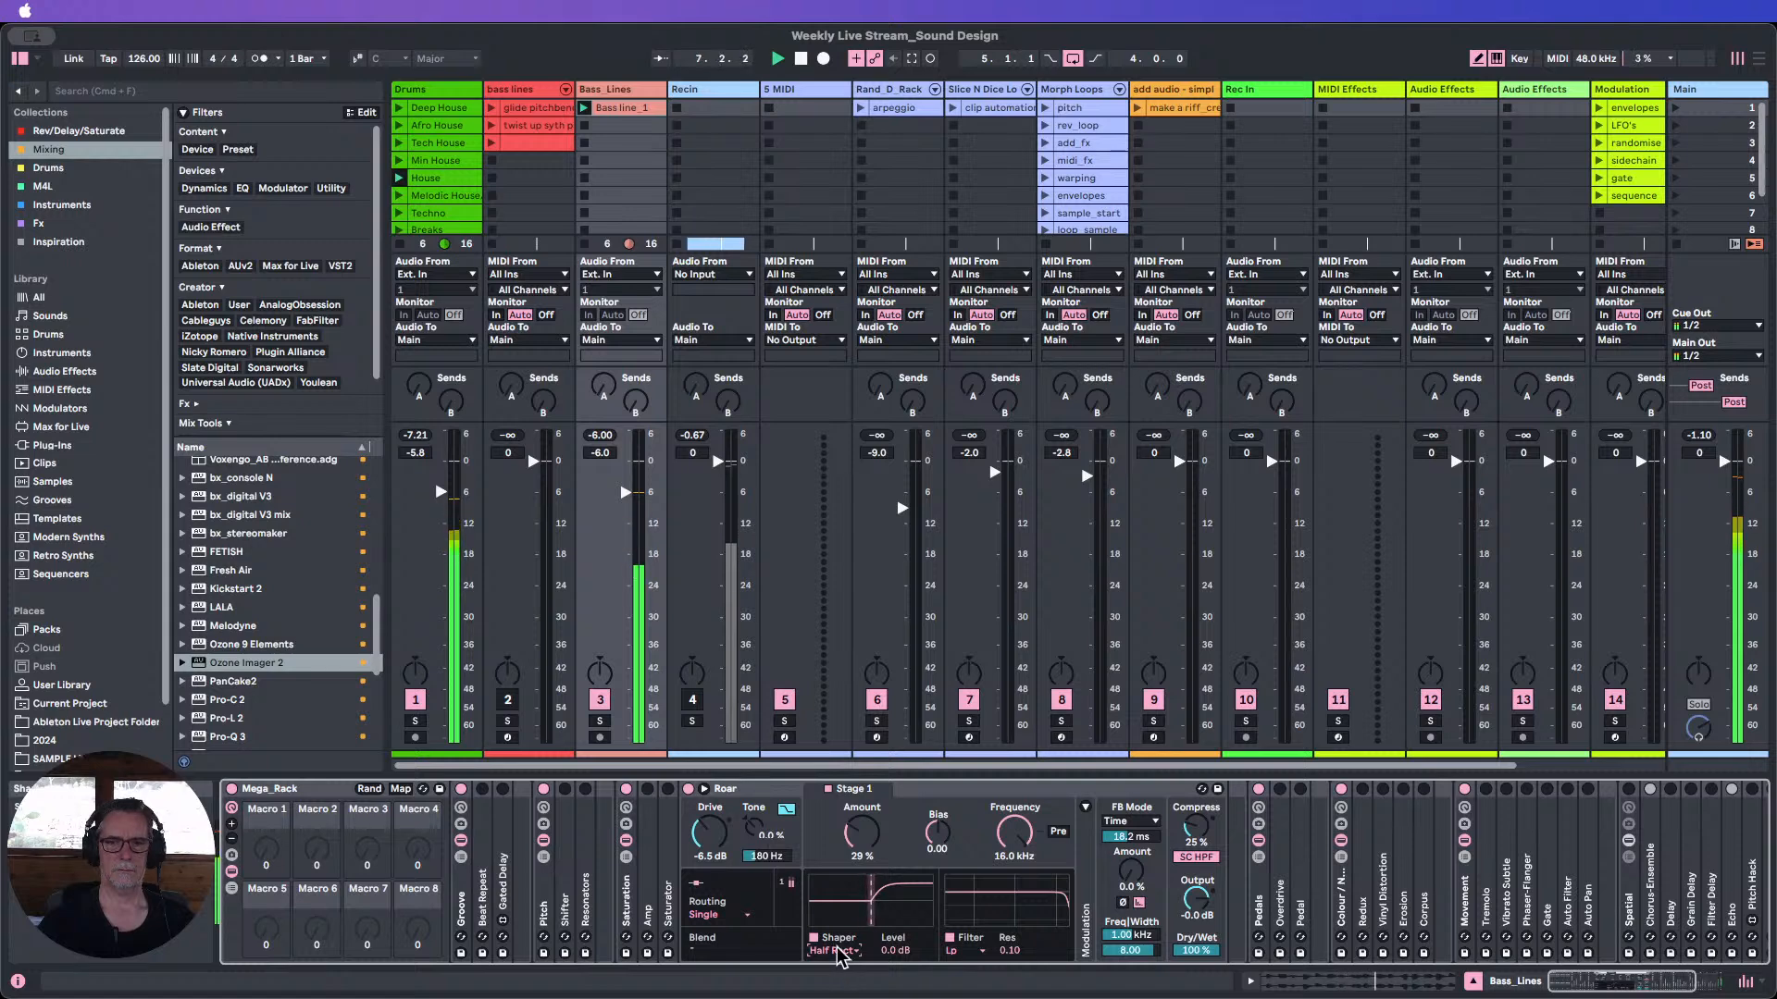
{"action": "double_click", "coordinate": [731, 792]}
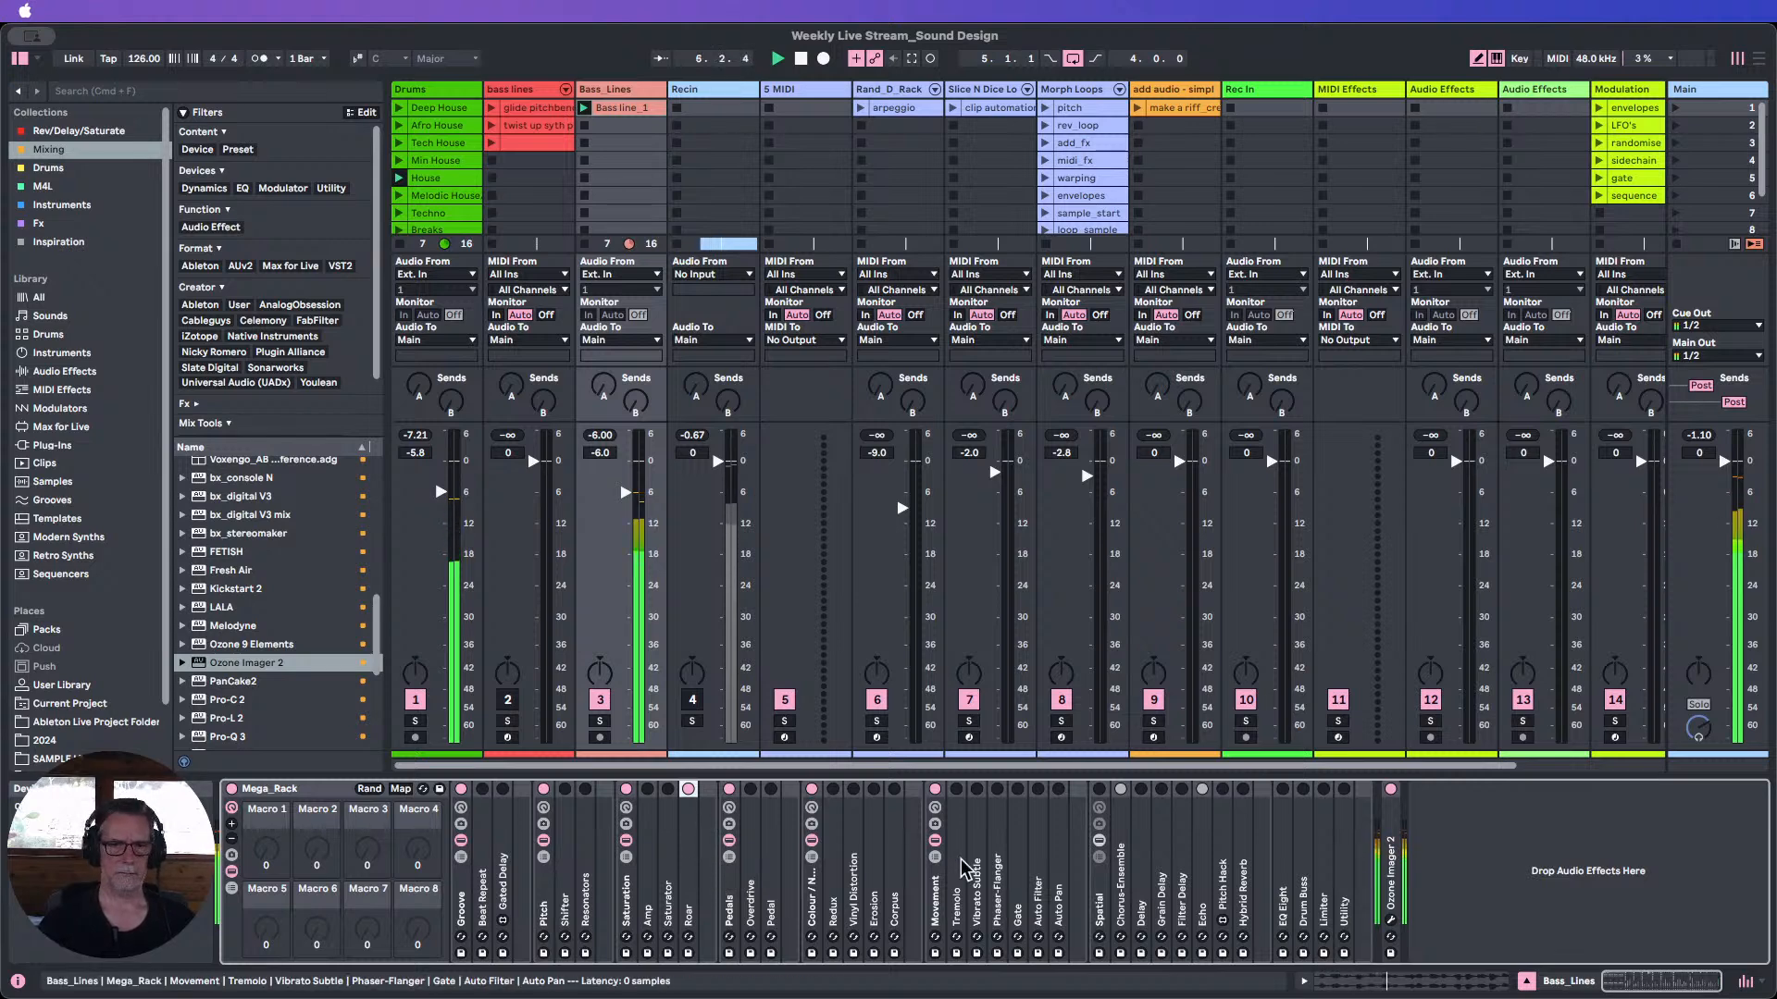
Activate the Spatial rack and reorder Mega_Rack so Saturation comes first with Spatial directly after it.
{"action": "left_click", "coordinate": [1100, 790]}
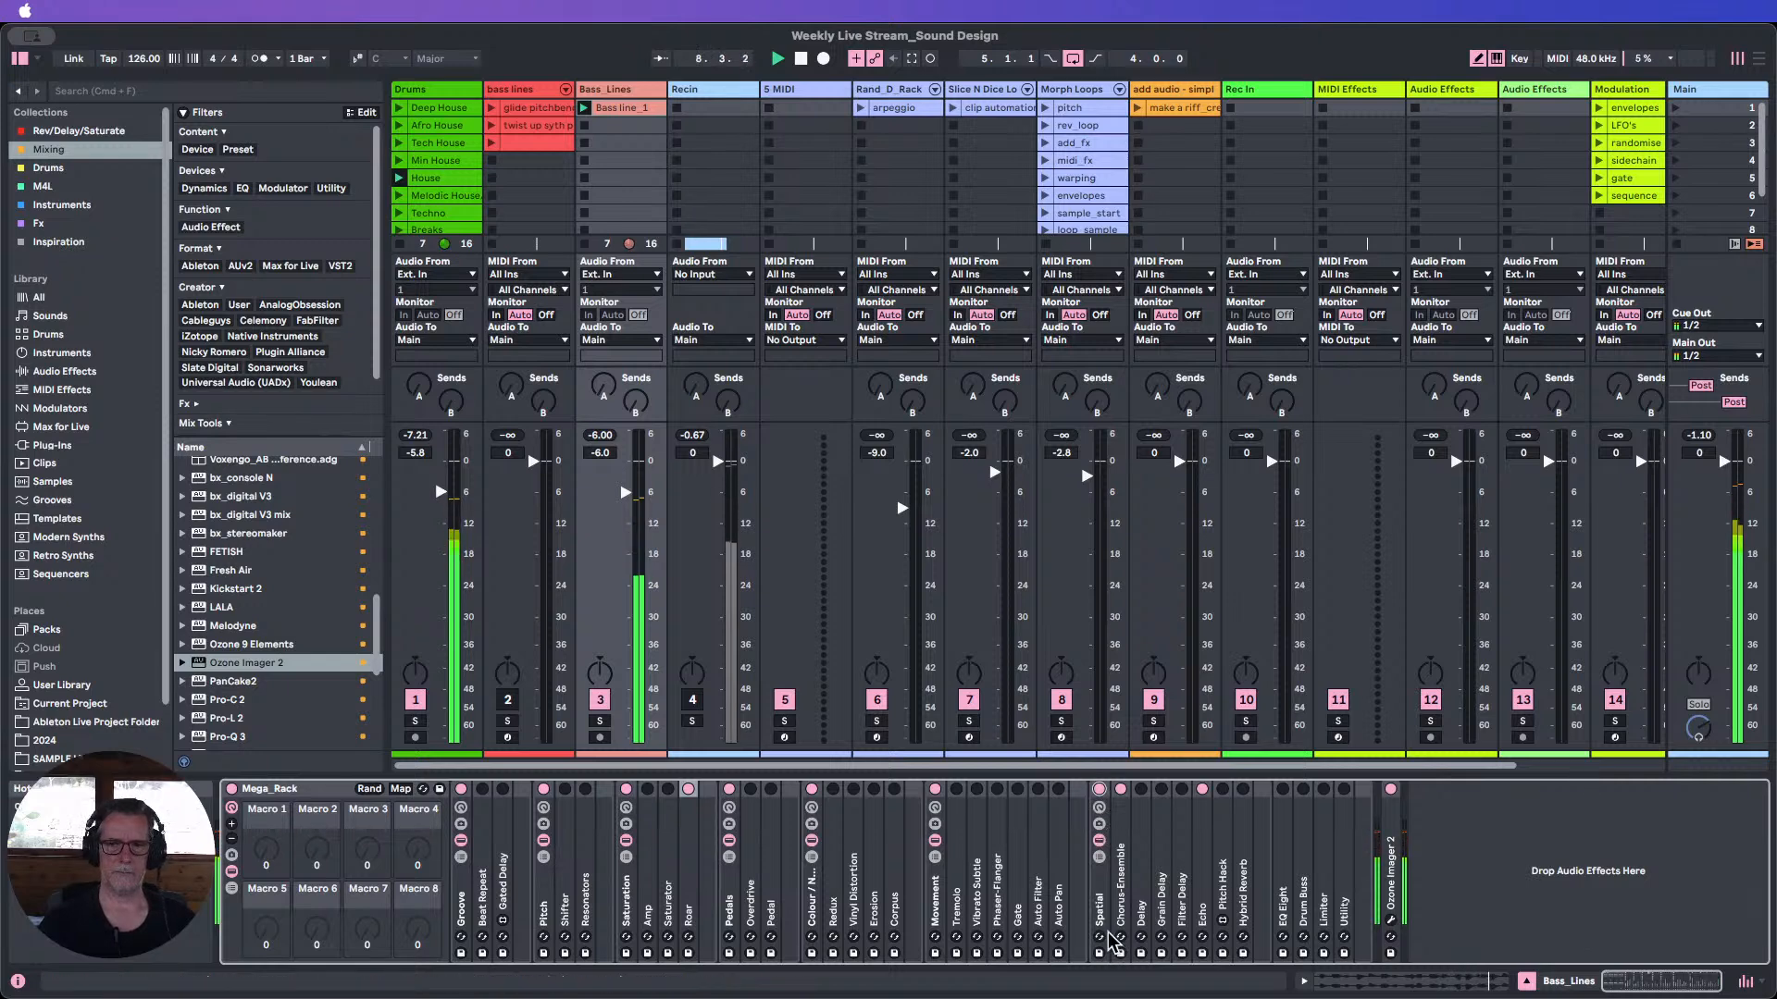
{"action": "left_click_drag", "start_coordinate": [1101, 912], "coordinate": [734, 911]}
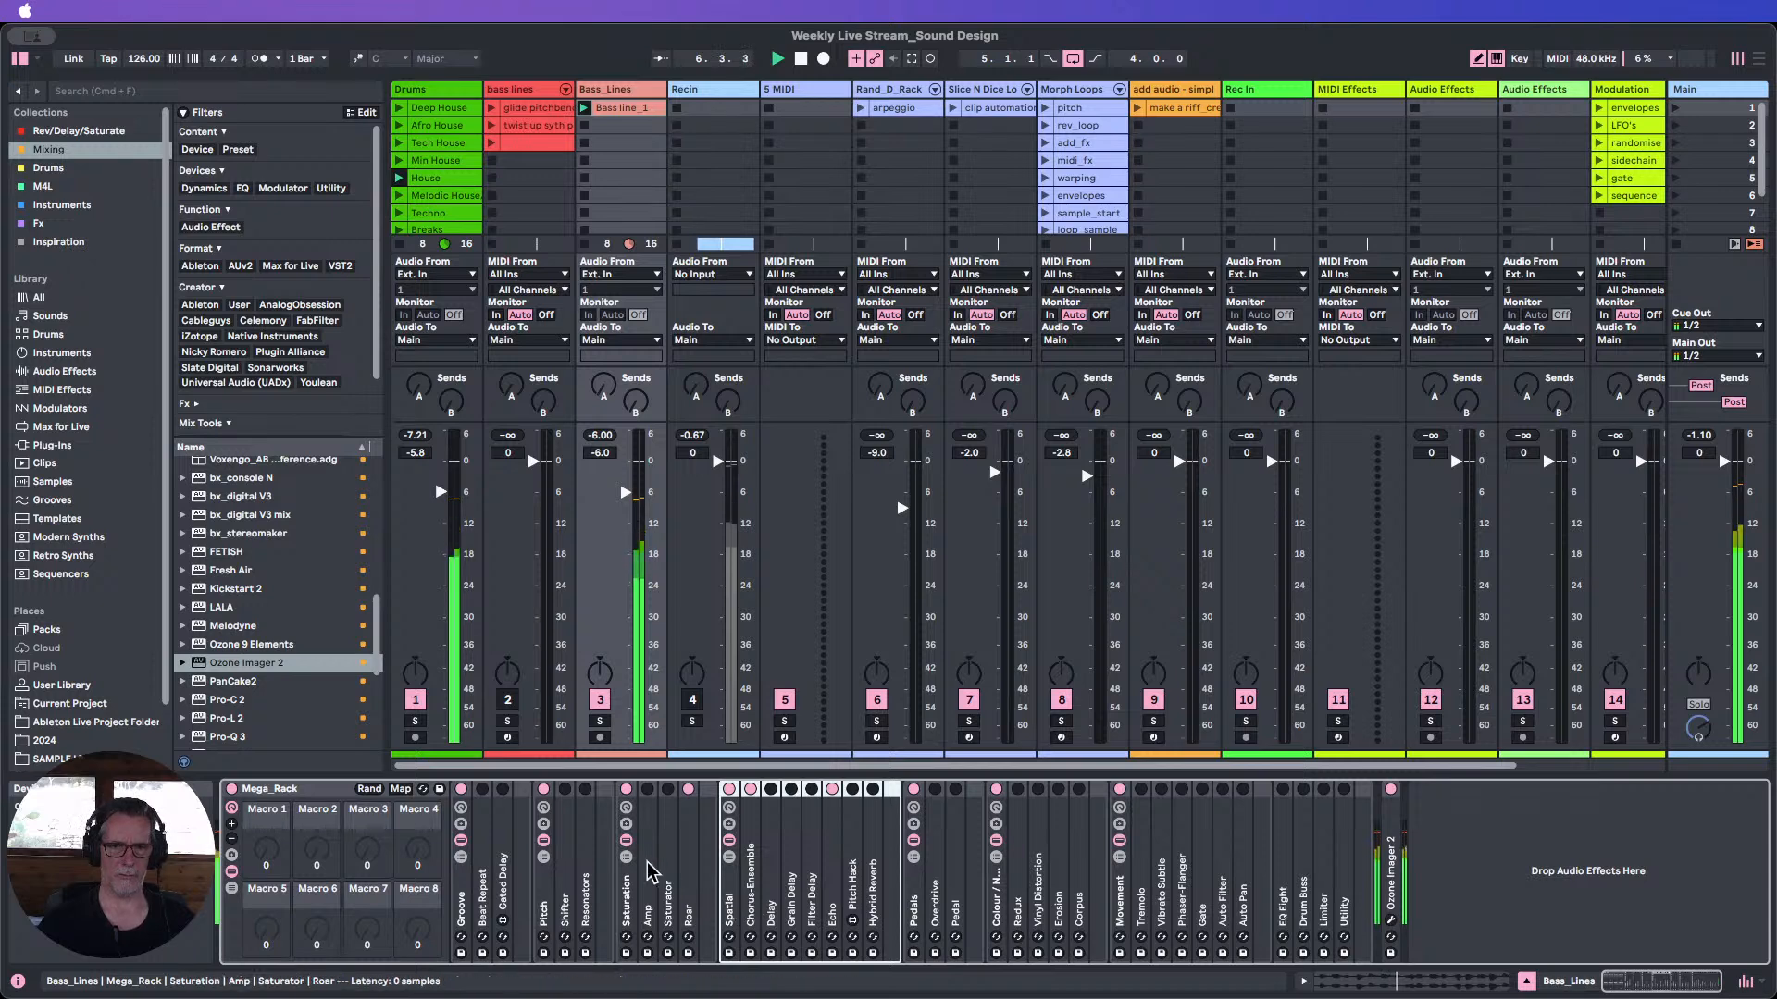
{"action": "left_click_drag", "start_coordinate": [627, 896], "coordinate": [460, 875]}
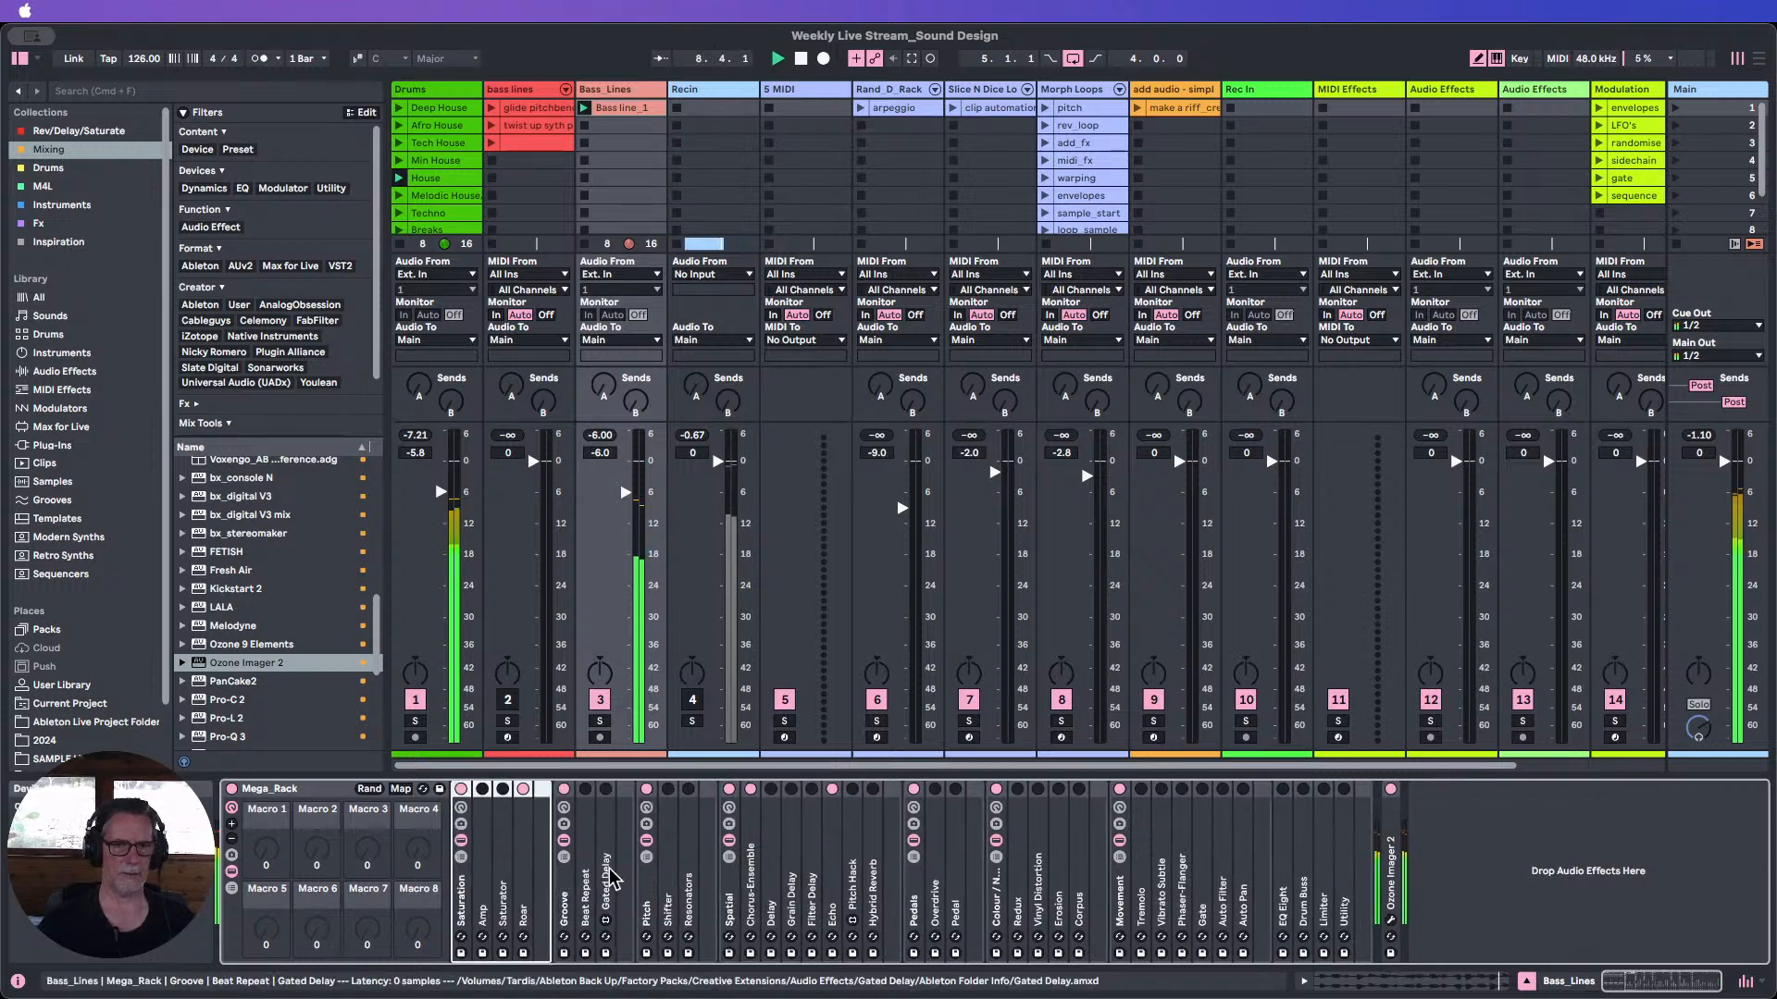
{"action": "left_click_drag", "start_coordinate": [731, 907], "coordinate": [567, 890]}
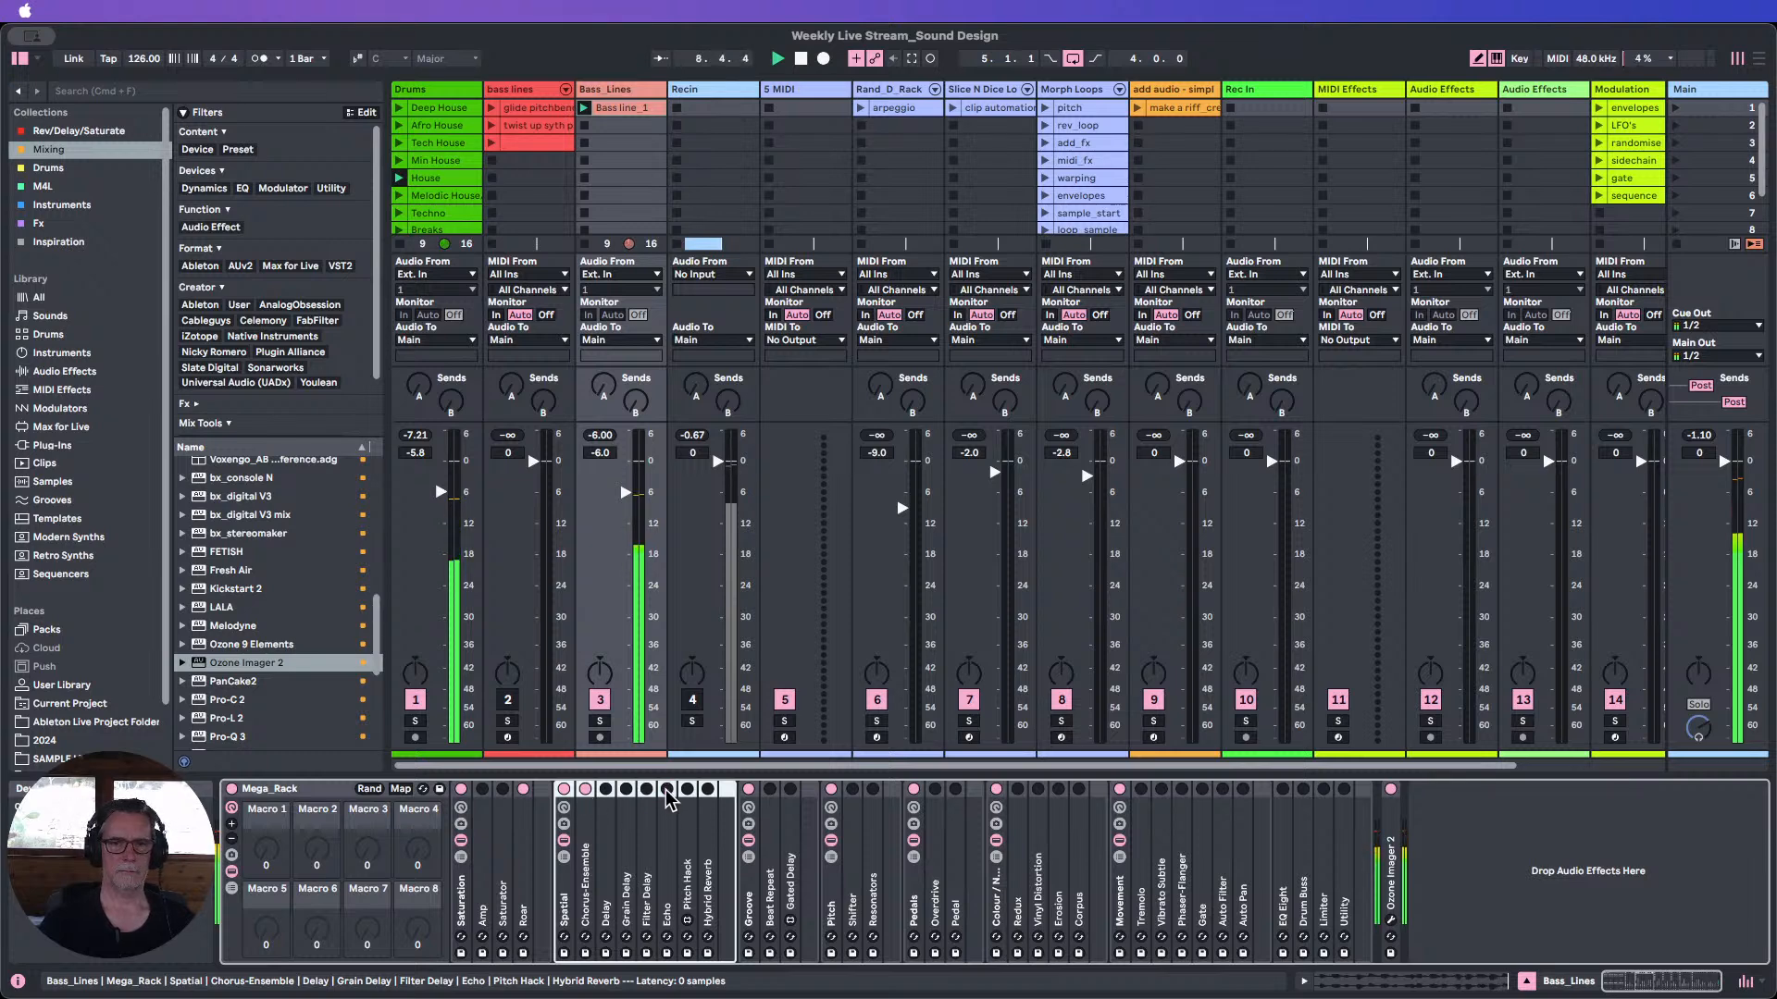
Unfold Echo in the Spatial rack, set its Dry/Wet to 14% and fold the device again.
{"action": "double_click", "coordinate": [674, 833]}
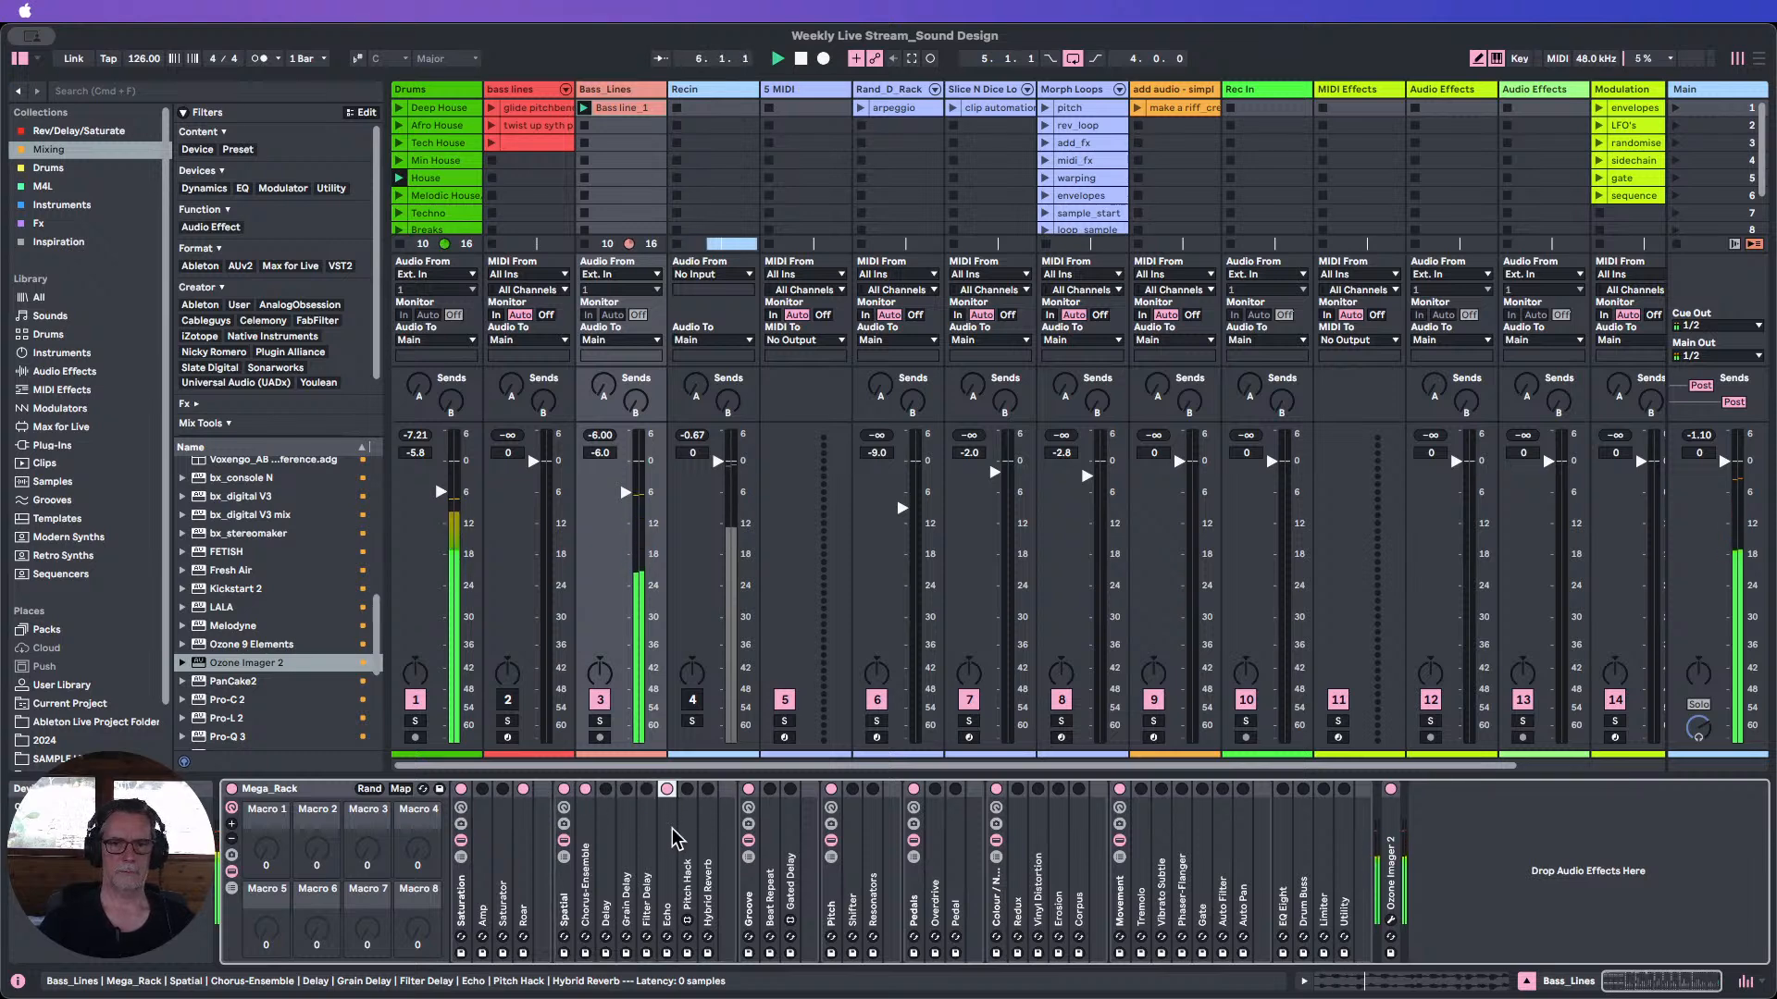
{"action": "left_click_drag", "start_coordinate": [1124, 953], "coordinate": [1123, 960]}
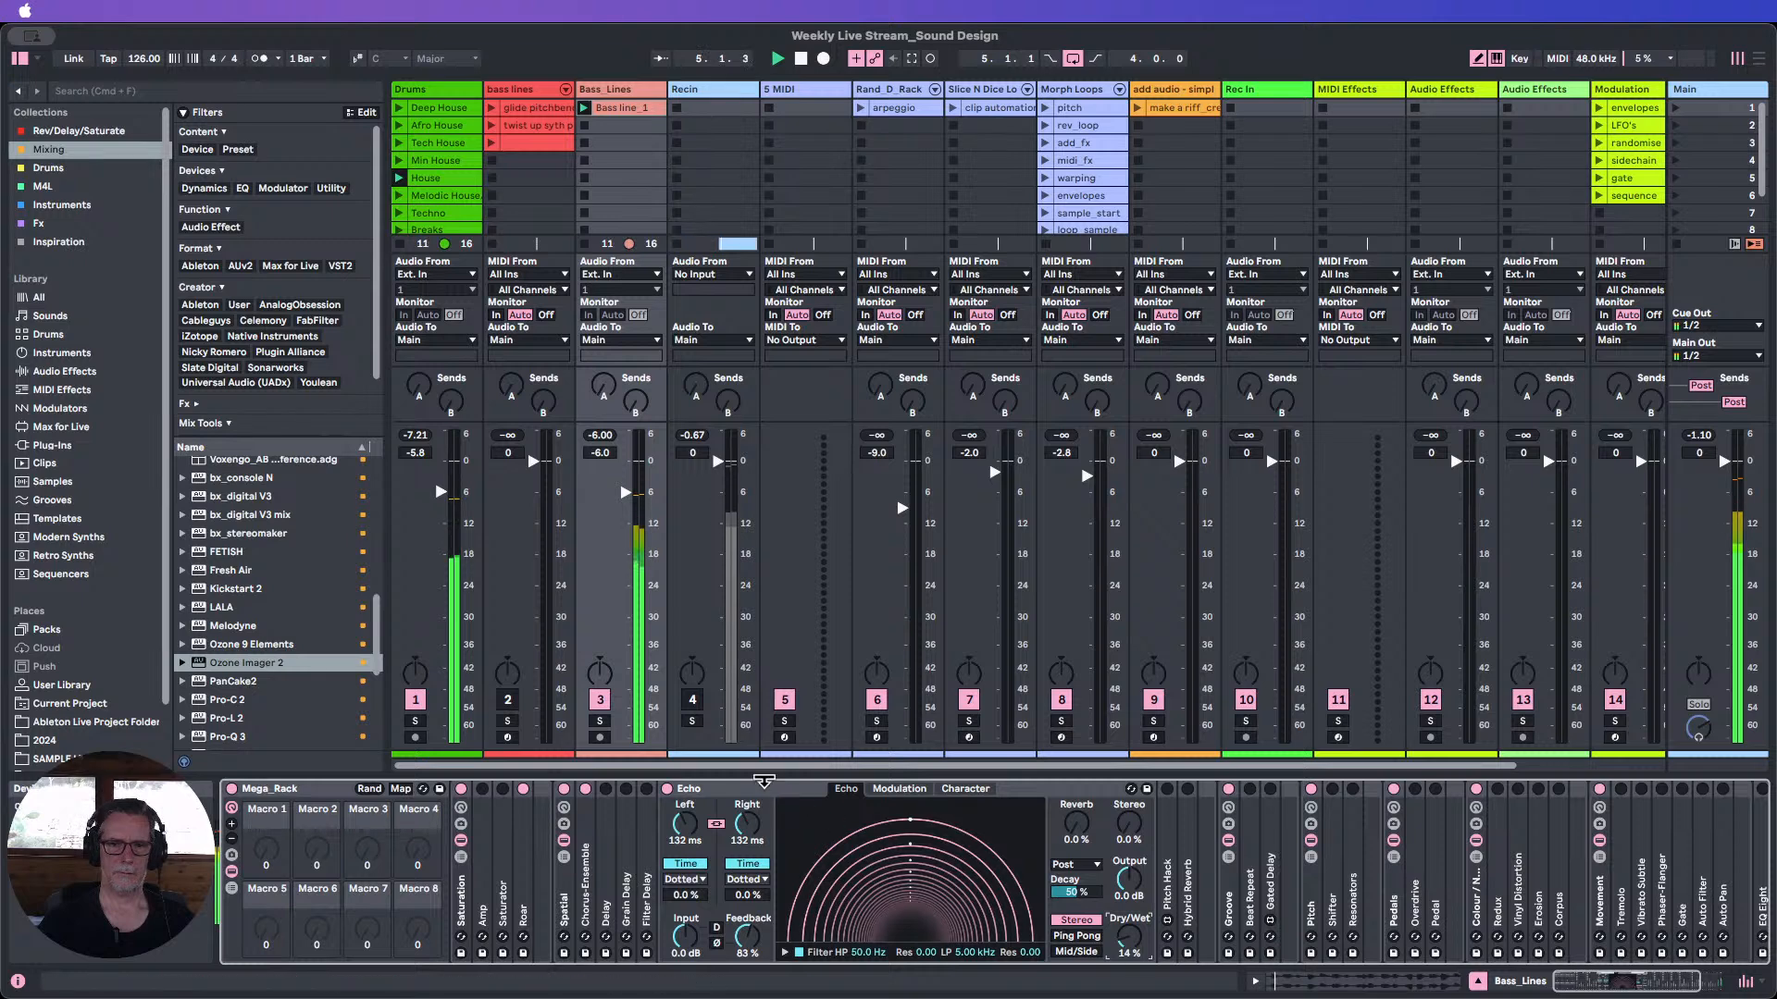
{"action": "double_click", "coordinate": [731, 788]}
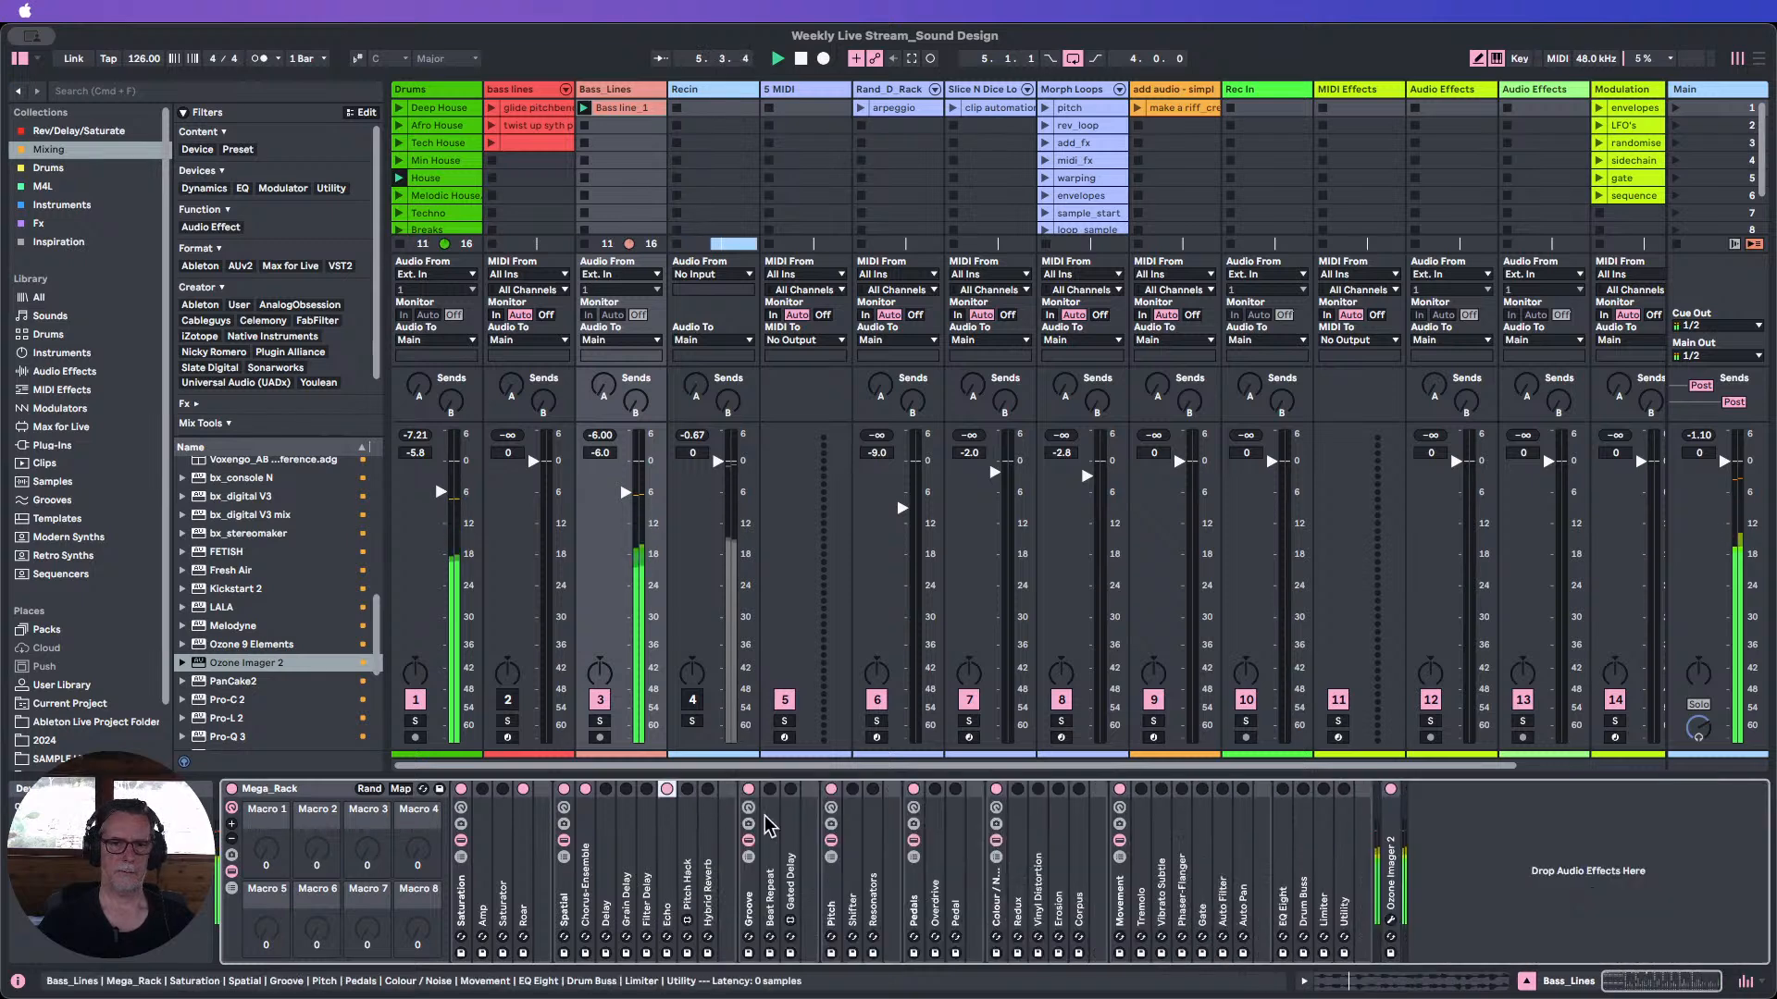
Move the Groove rack to the start of Mega_Rack, ahead of Saturation, and stop playback.
{"action": "left_click", "coordinate": [1599, 824]}
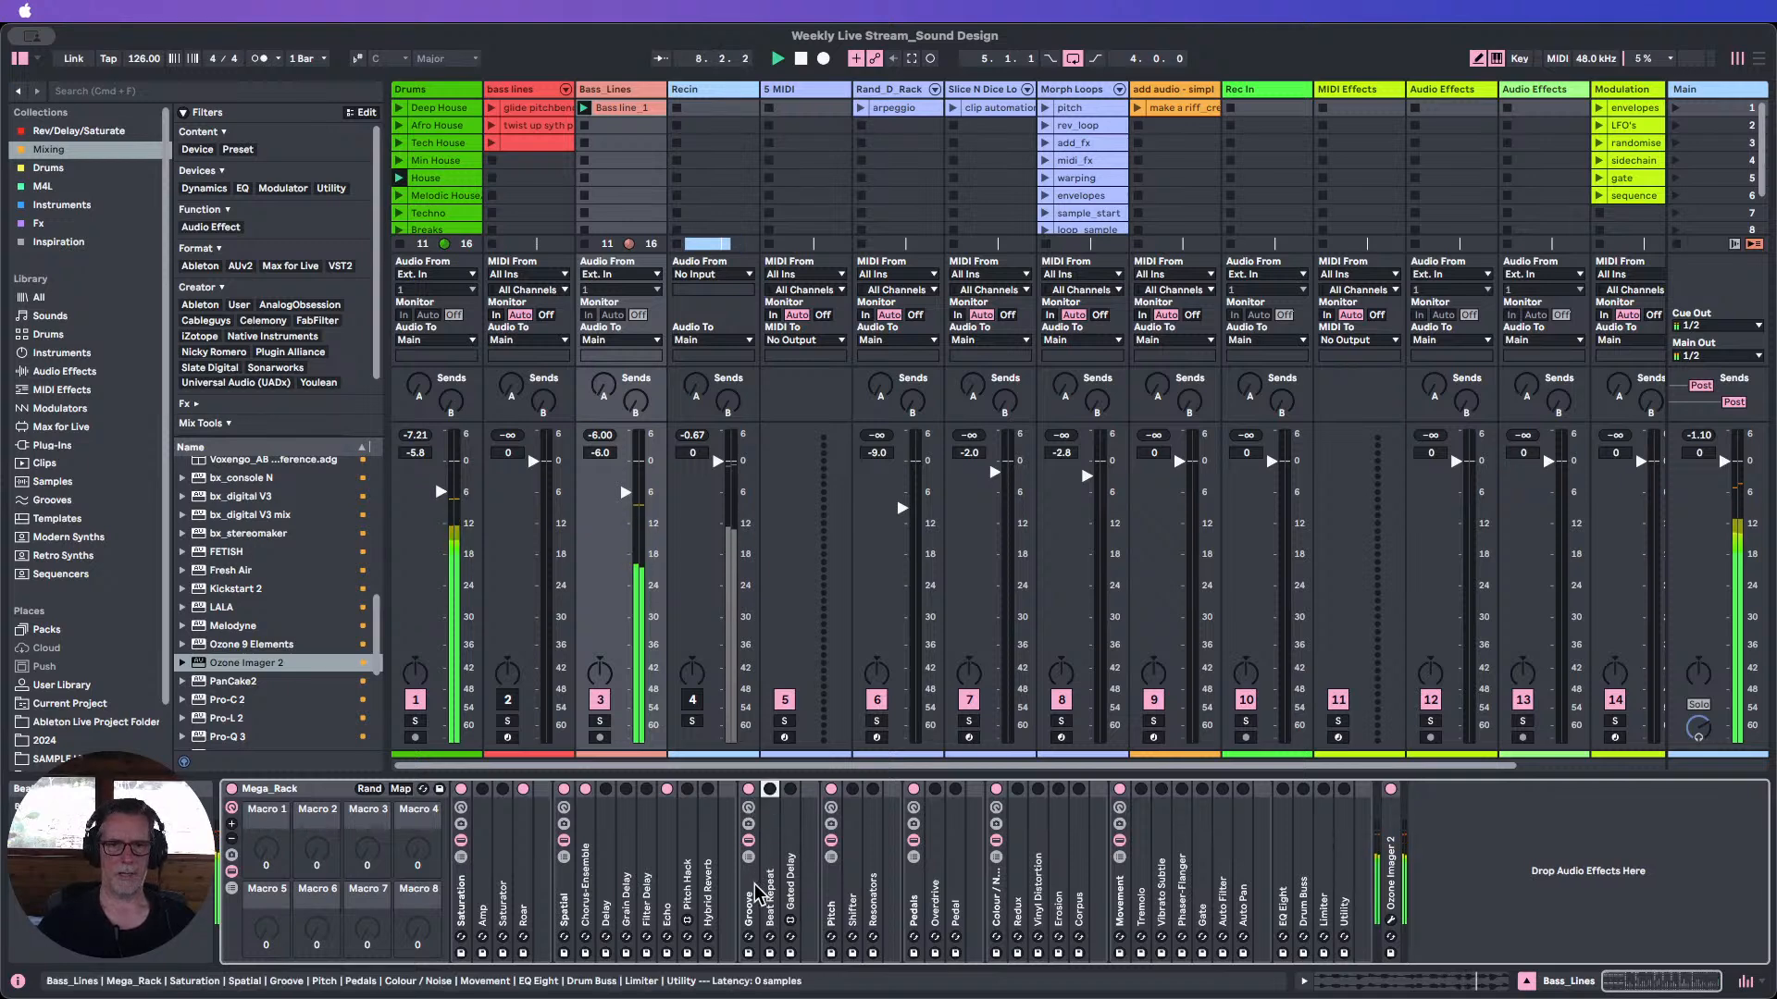
{"action": "left_click_drag", "start_coordinate": [757, 893], "coordinate": [465, 866]}
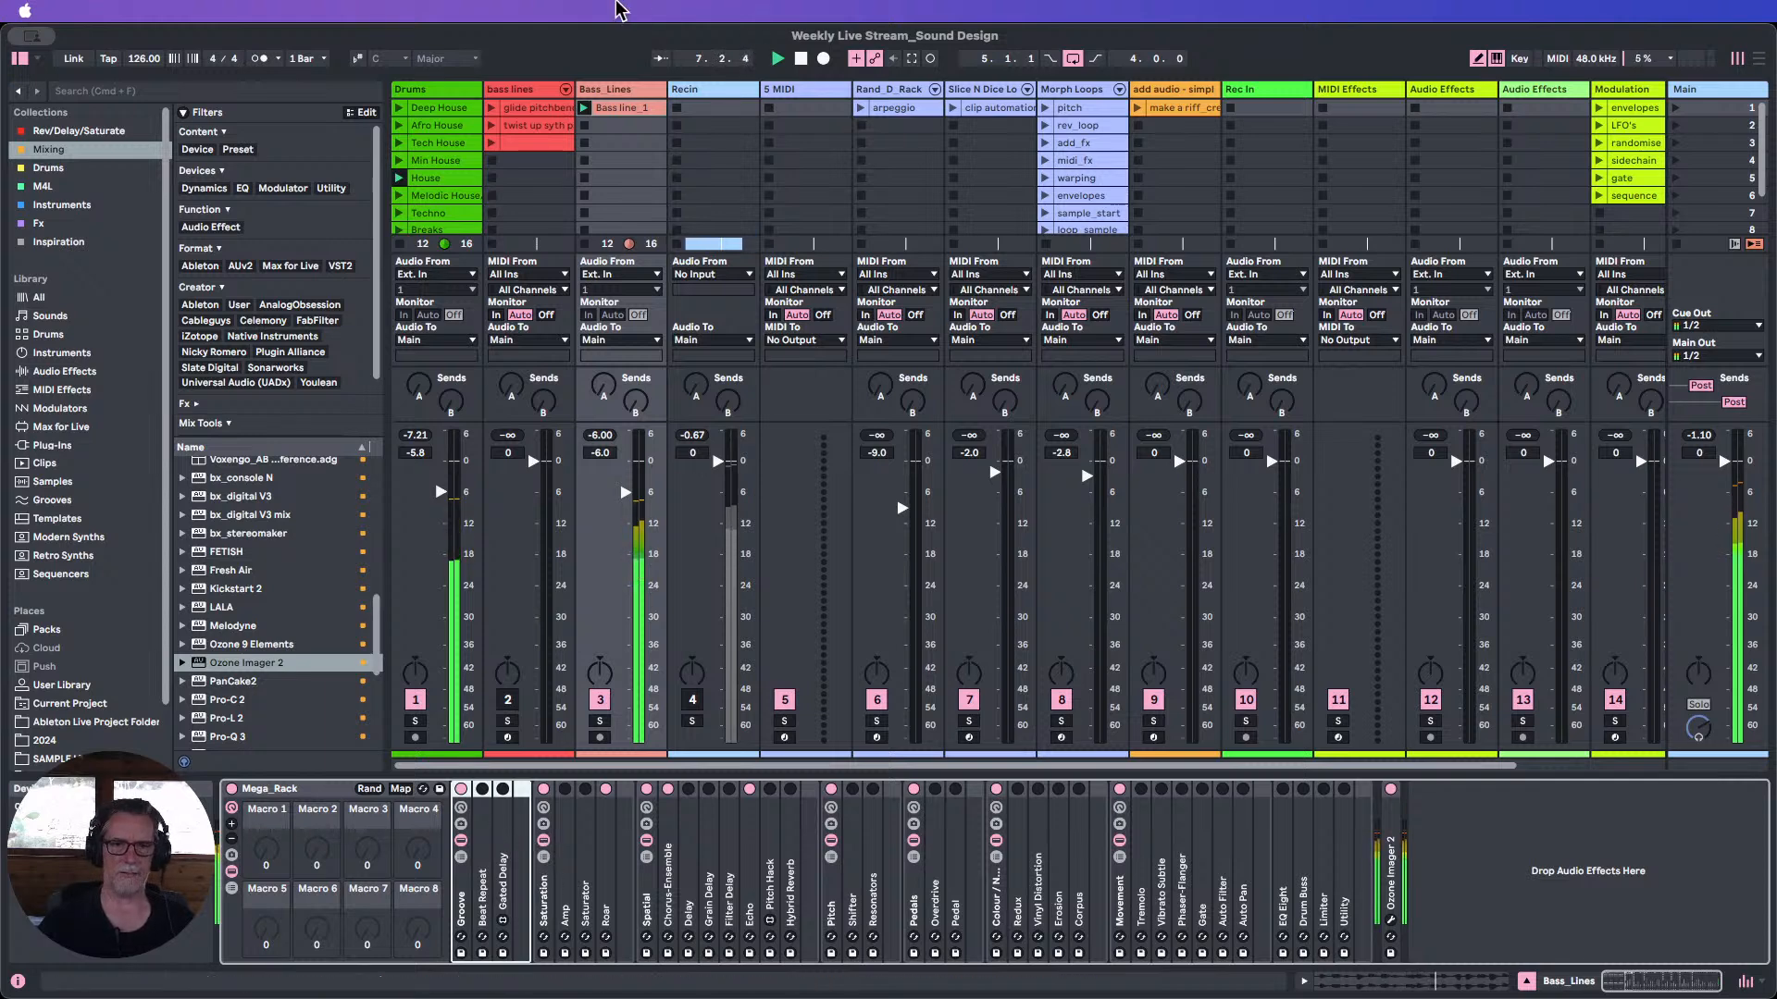
{"action": "left_click", "coordinate": [802, 58]}
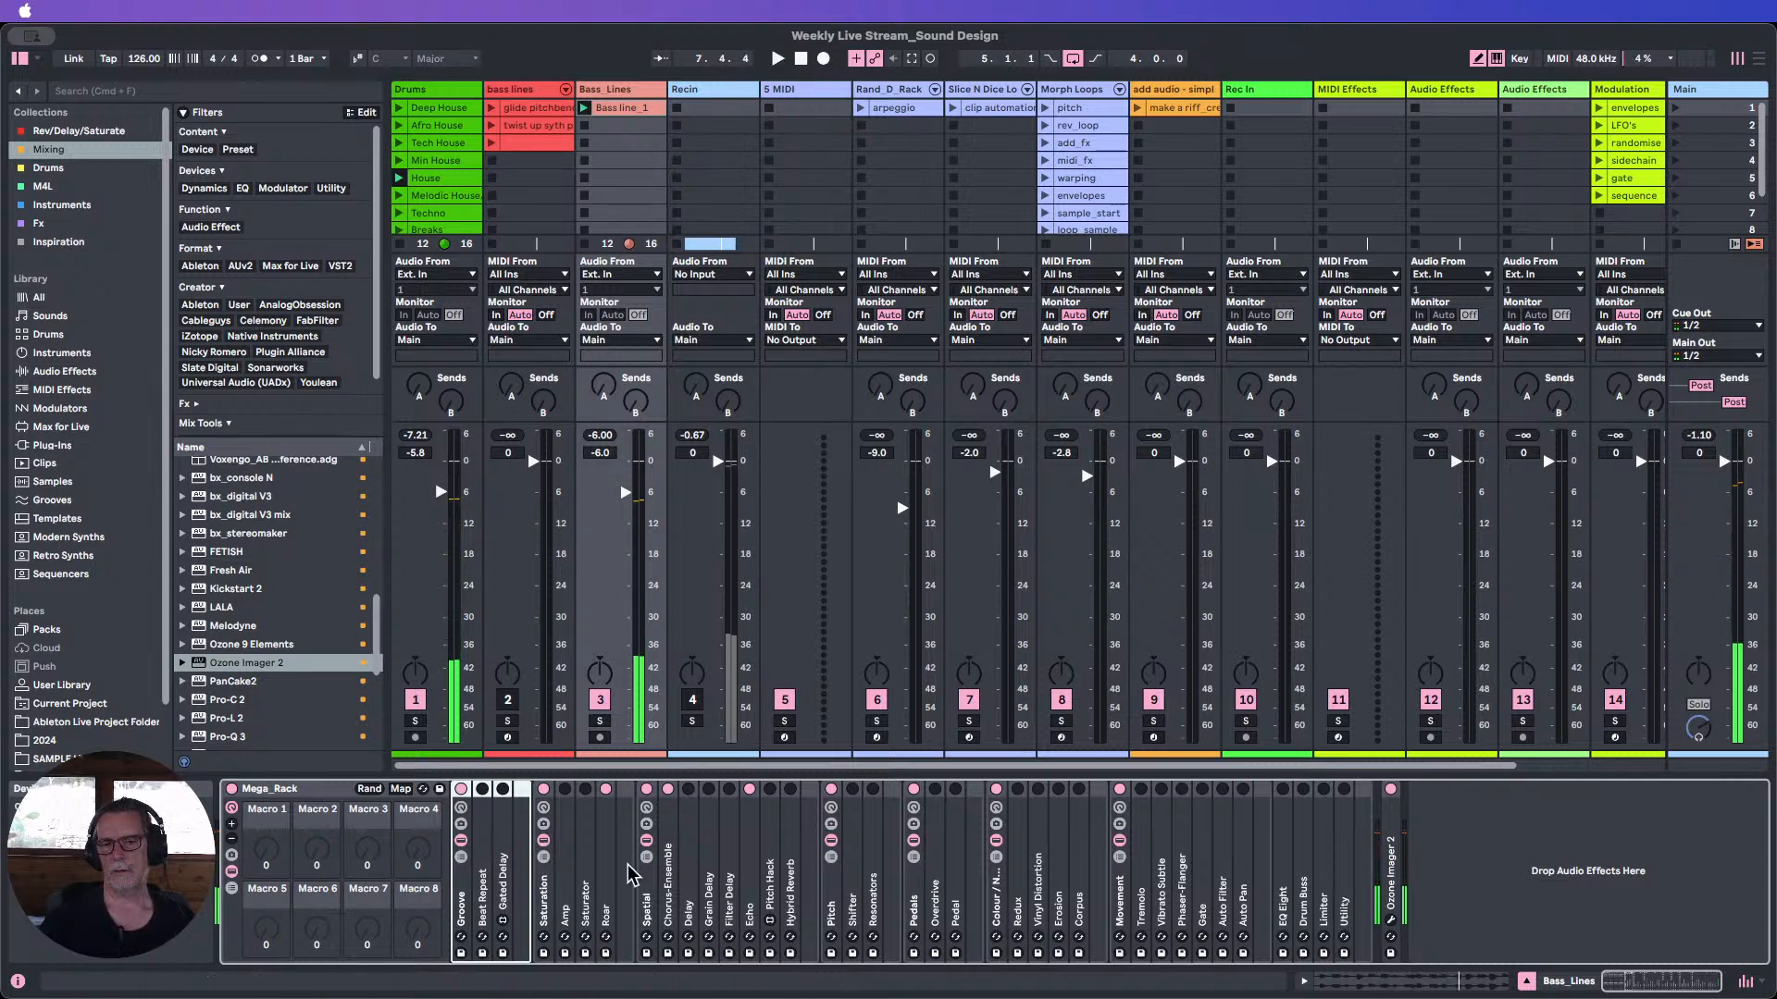
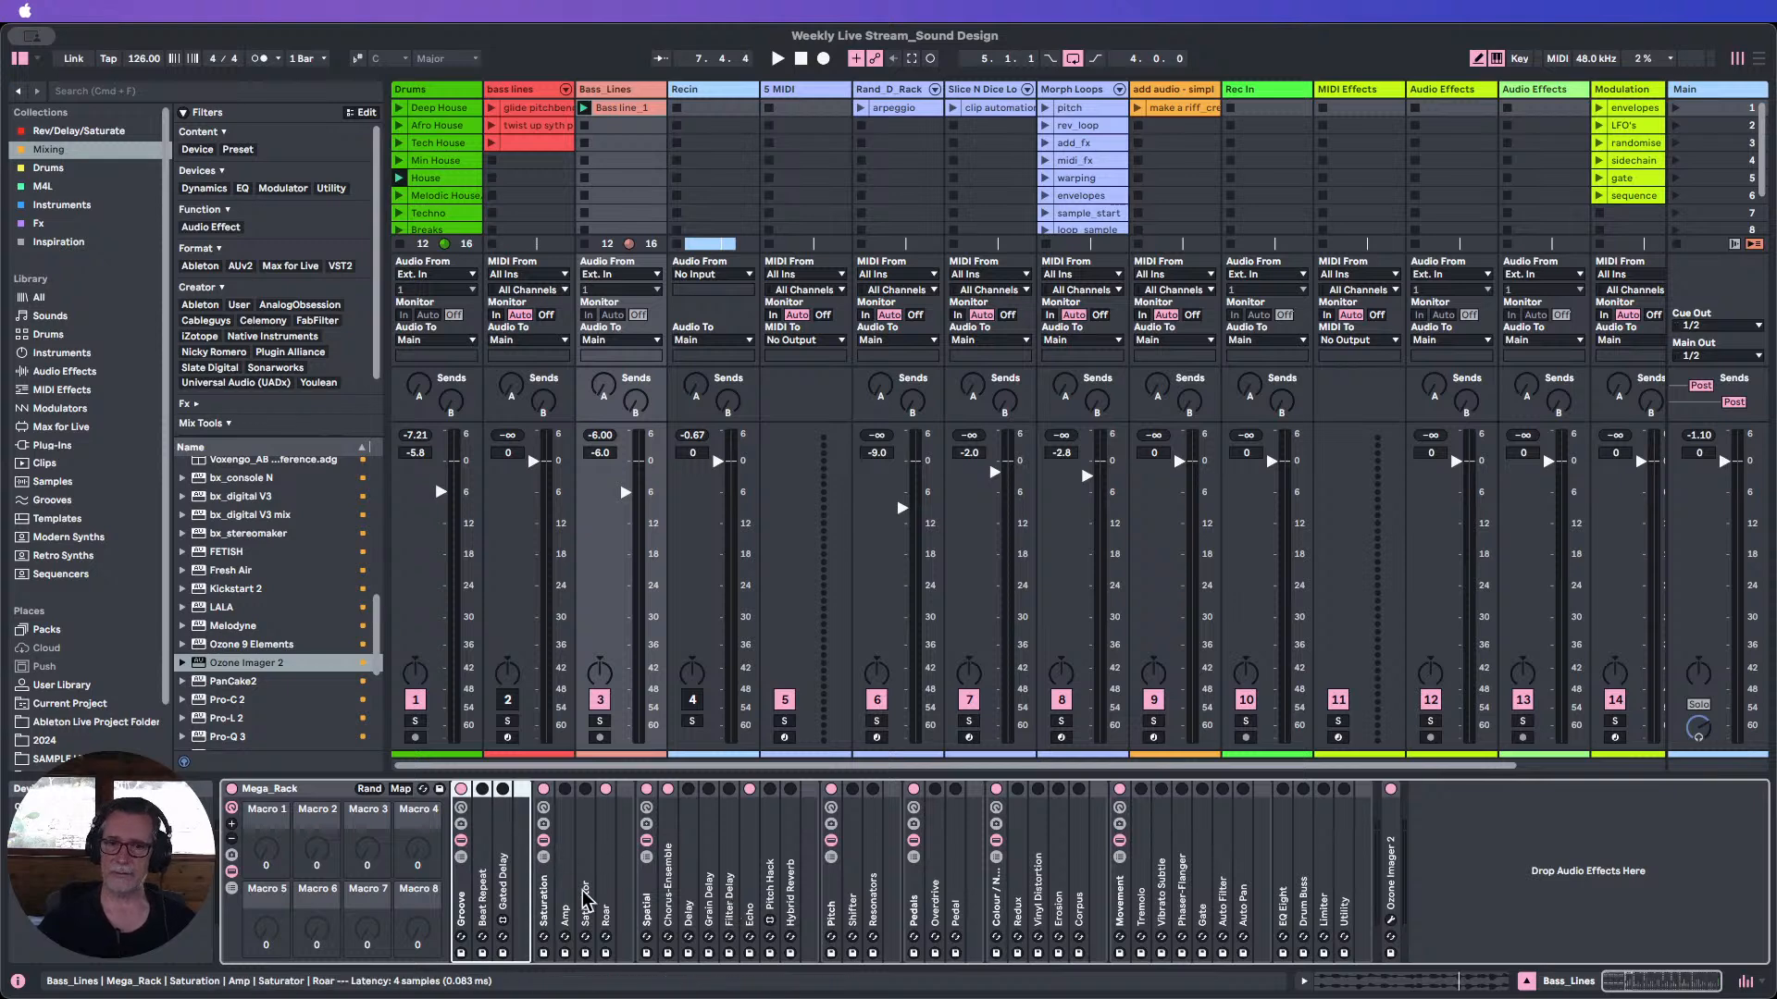
Audition the Saturation rack placed after the Spatial rack, and return it to its place between Groove and Spatial.
{"action": "left_click", "coordinate": [550, 902]}
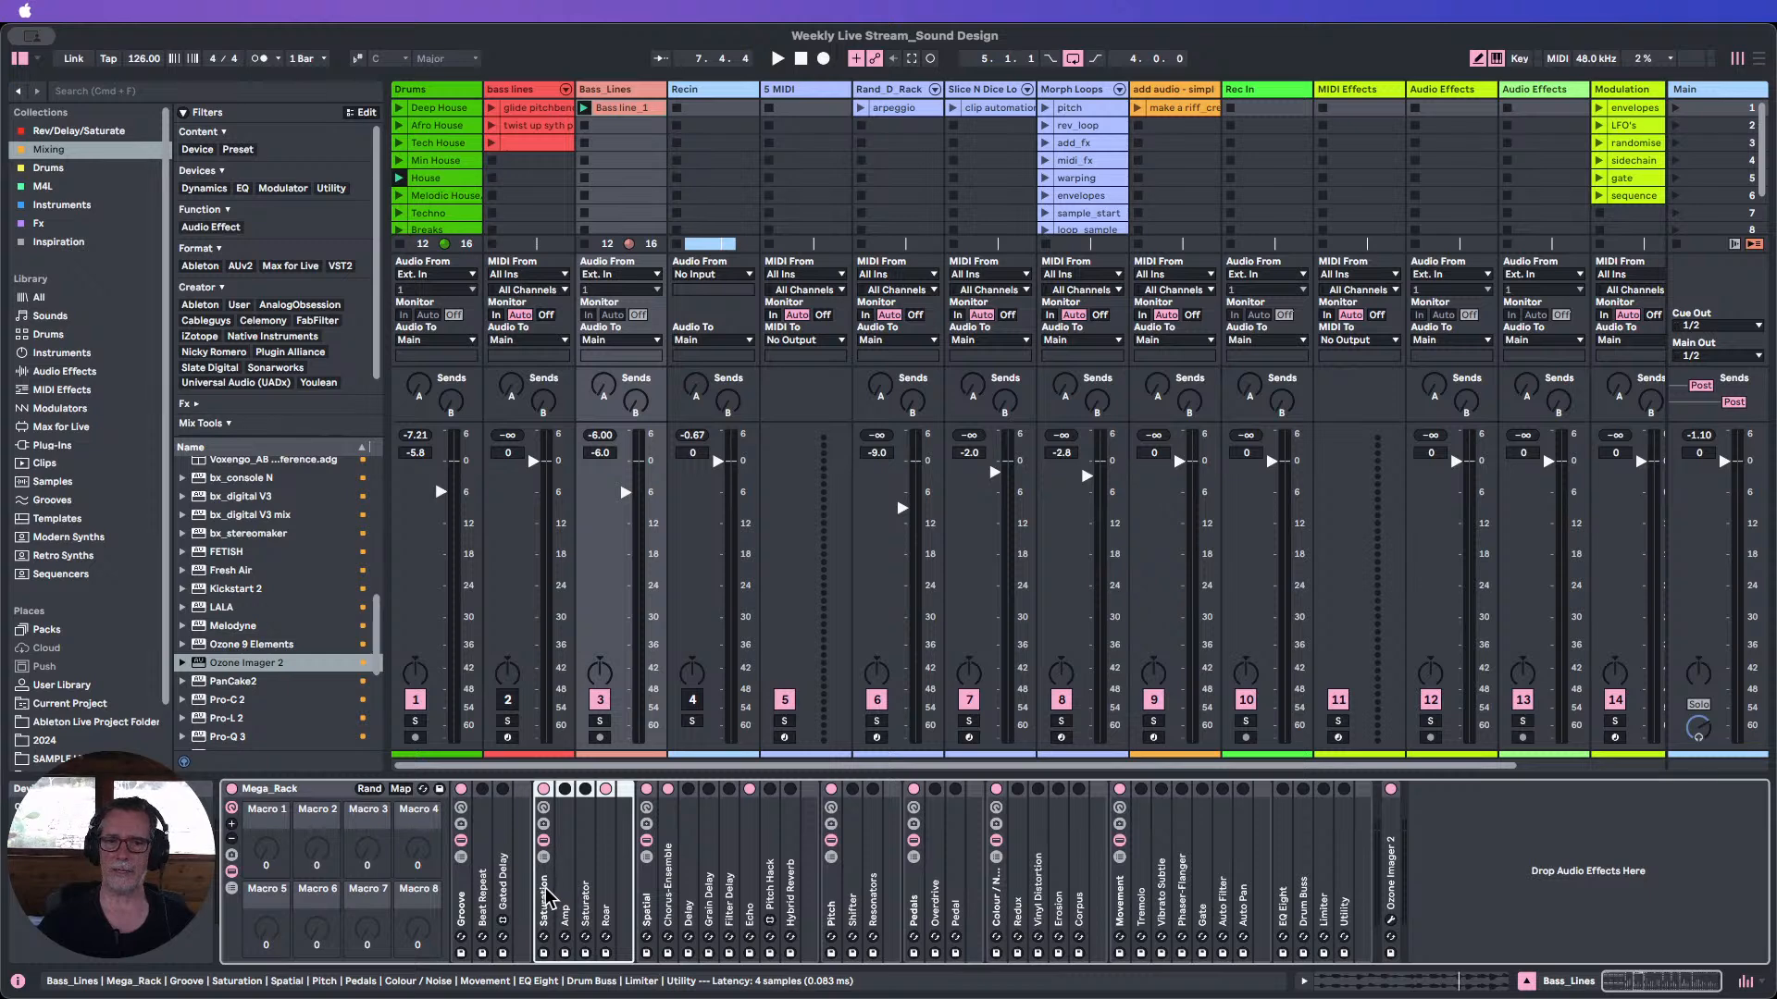
{"action": "left_click_drag", "start_coordinate": [546, 896], "coordinate": [819, 890]}
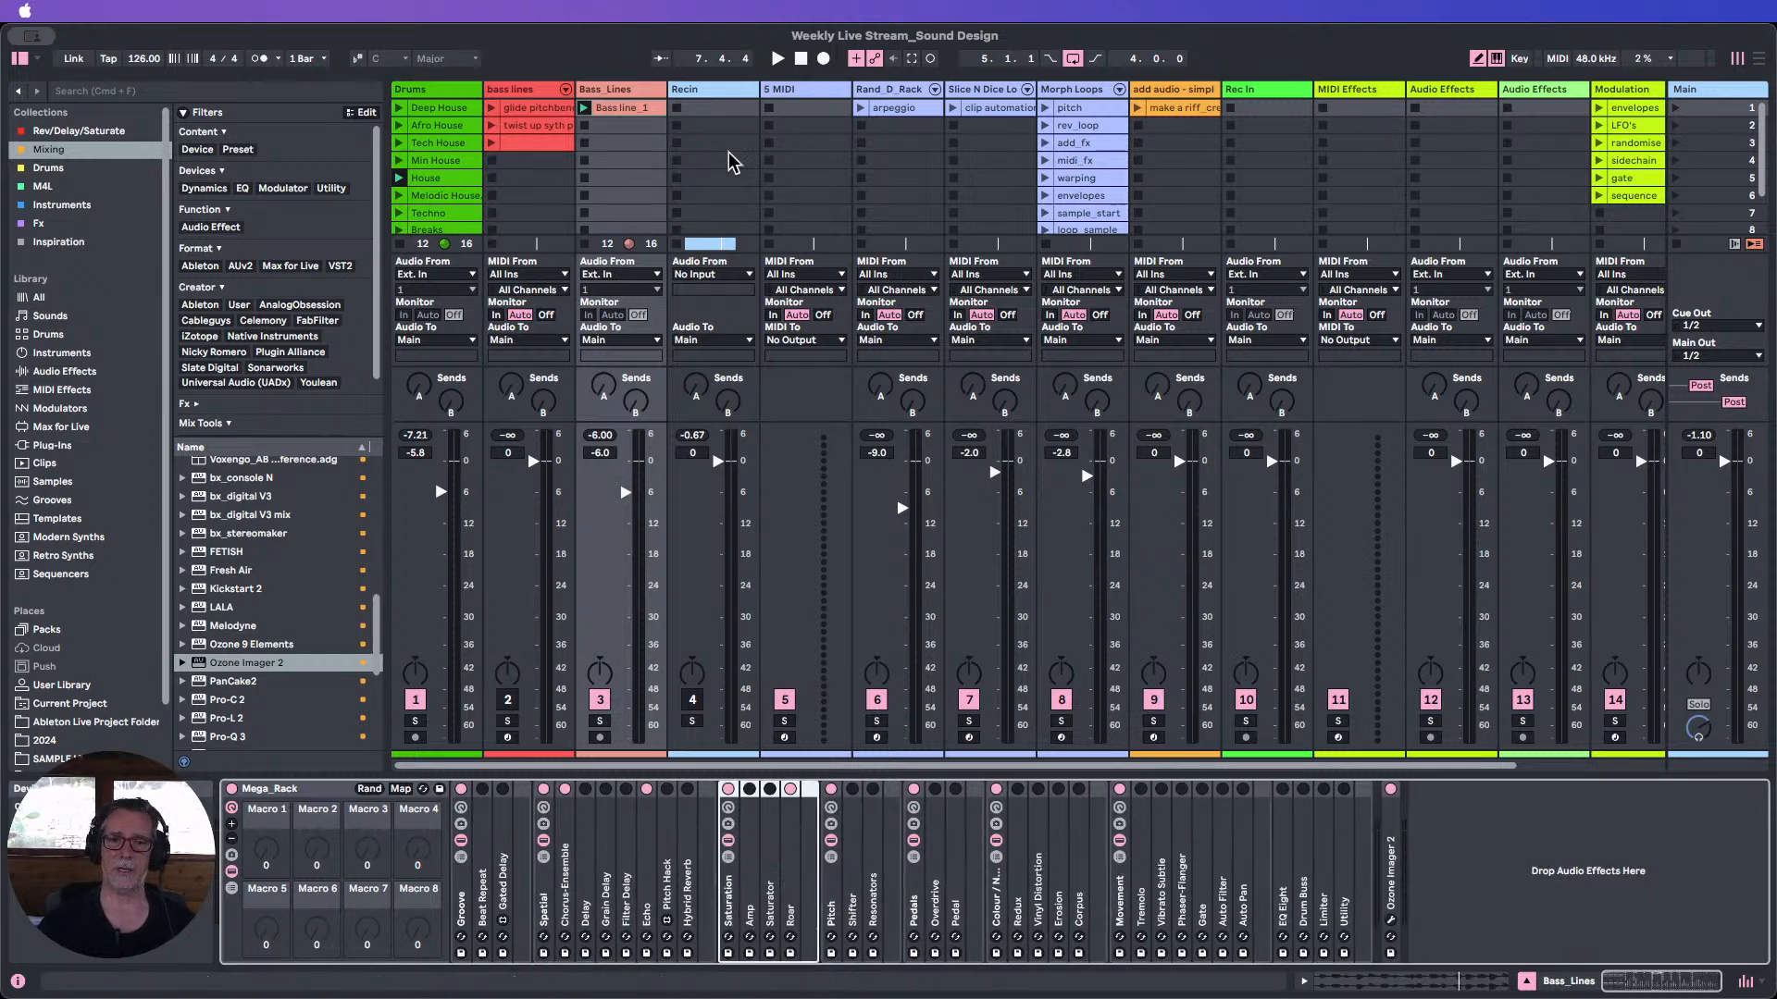
{"action": "key", "text": "space"}
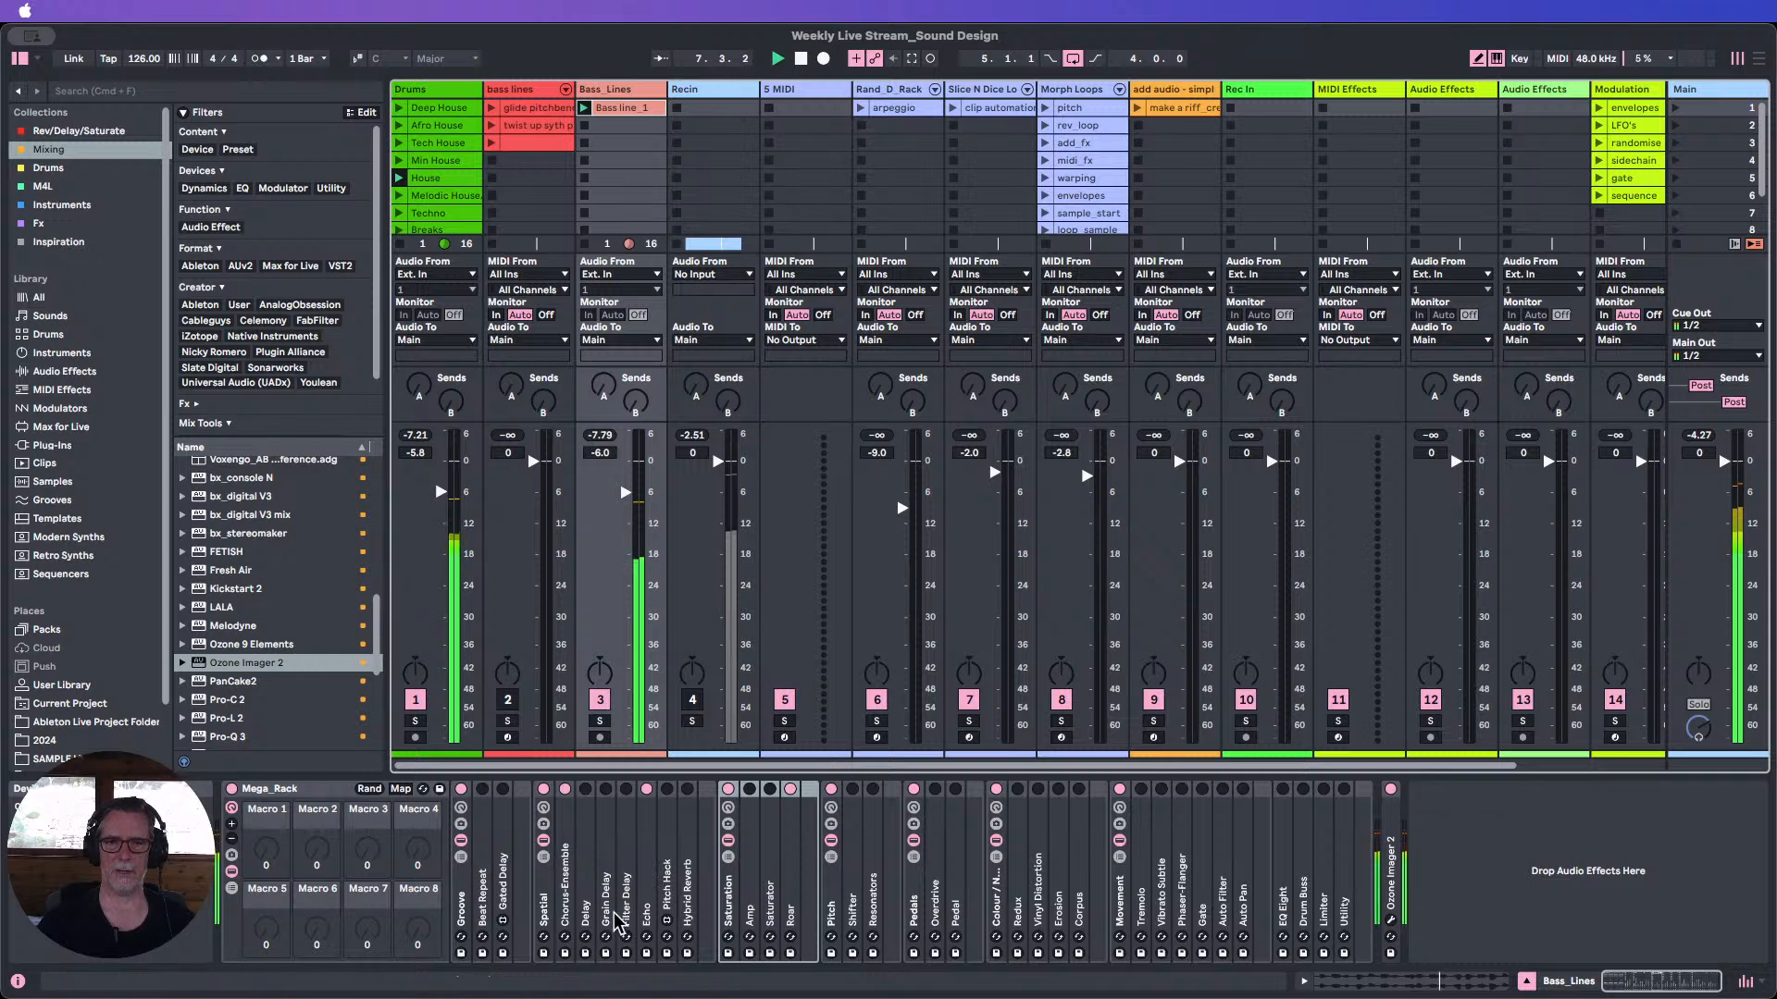
{"action": "left_click", "coordinate": [730, 891]}
{"action": "left_click_drag", "start_coordinate": [730, 891], "coordinate": [539, 875]}
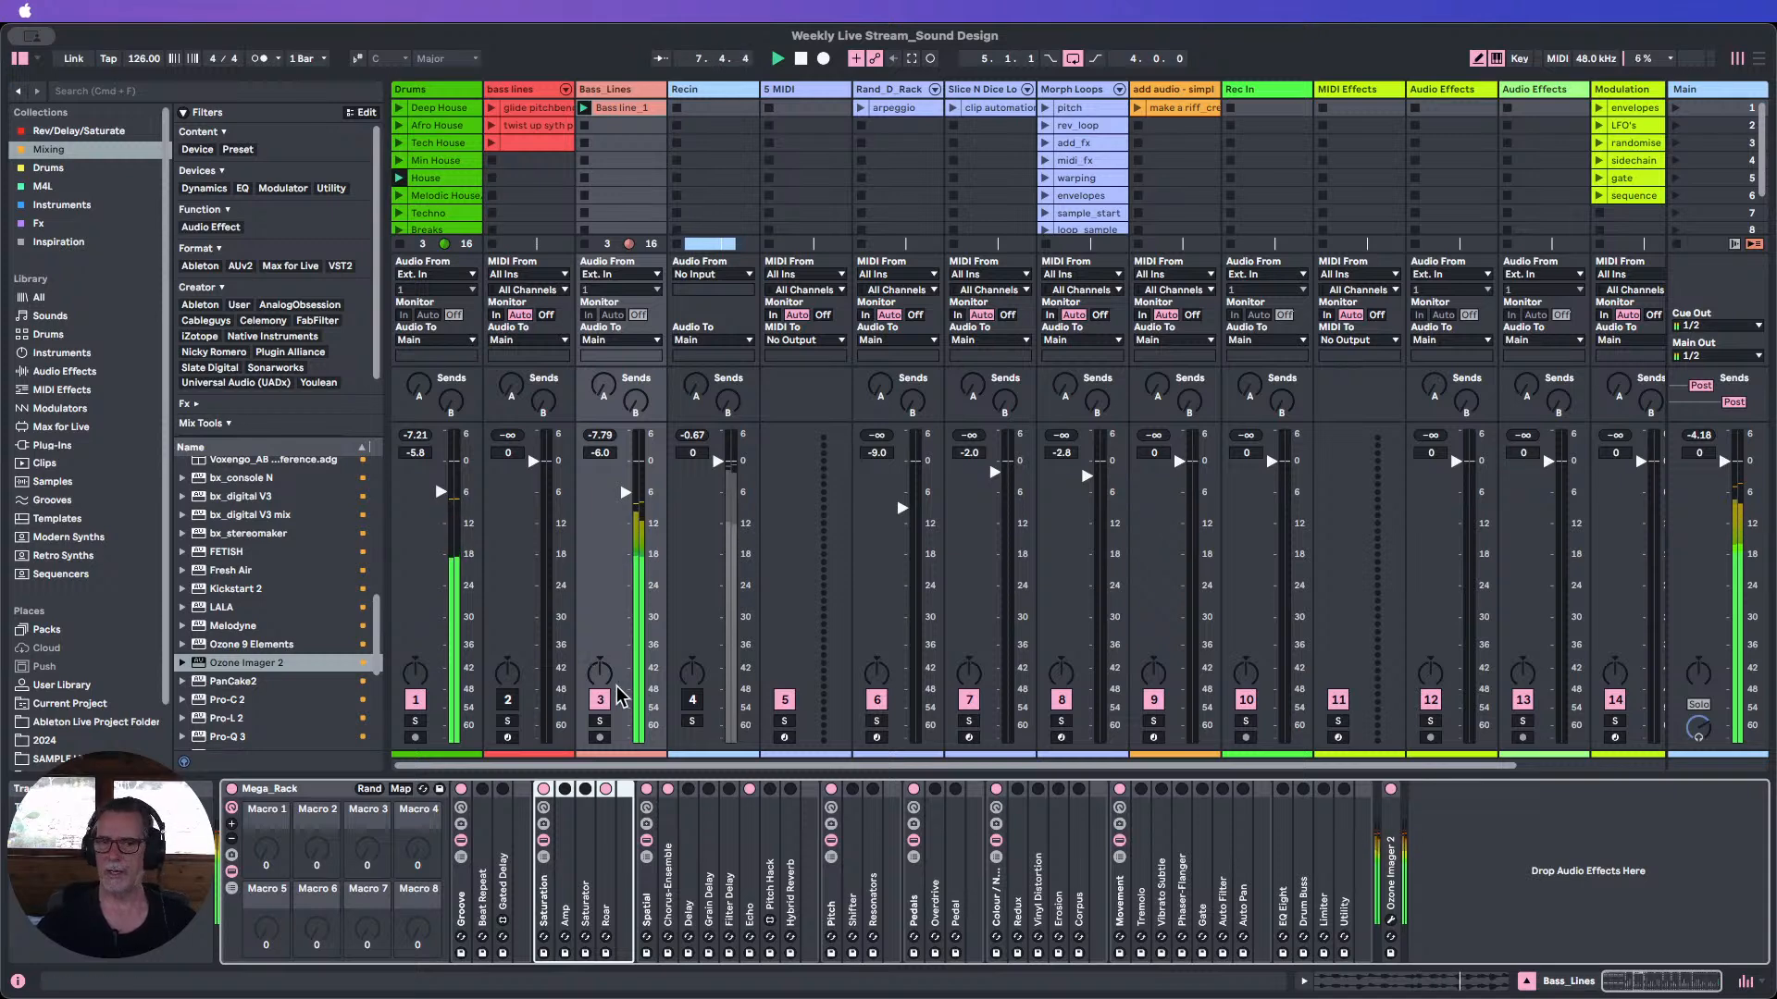
Unfold Beat Repeat in the Groove rack, mute the Drums track and activate the device.
{"action": "double_click", "coordinate": [481, 815]}
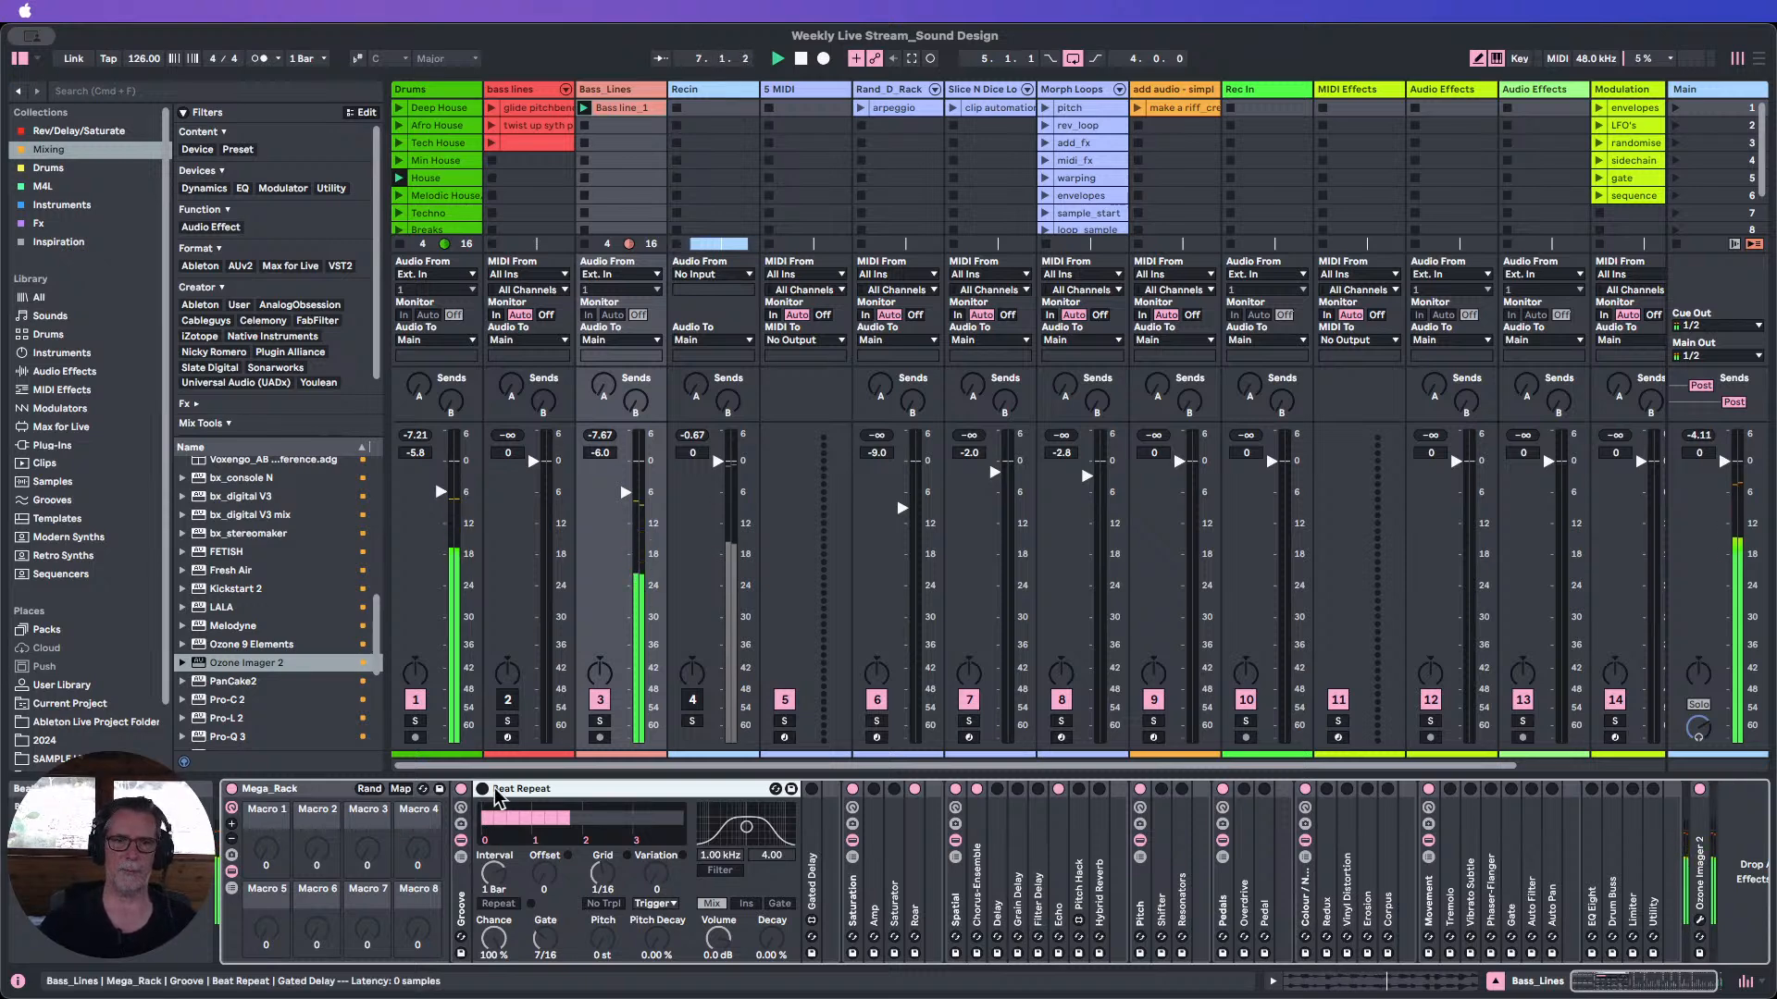
{"action": "left_click", "coordinate": [416, 704]}
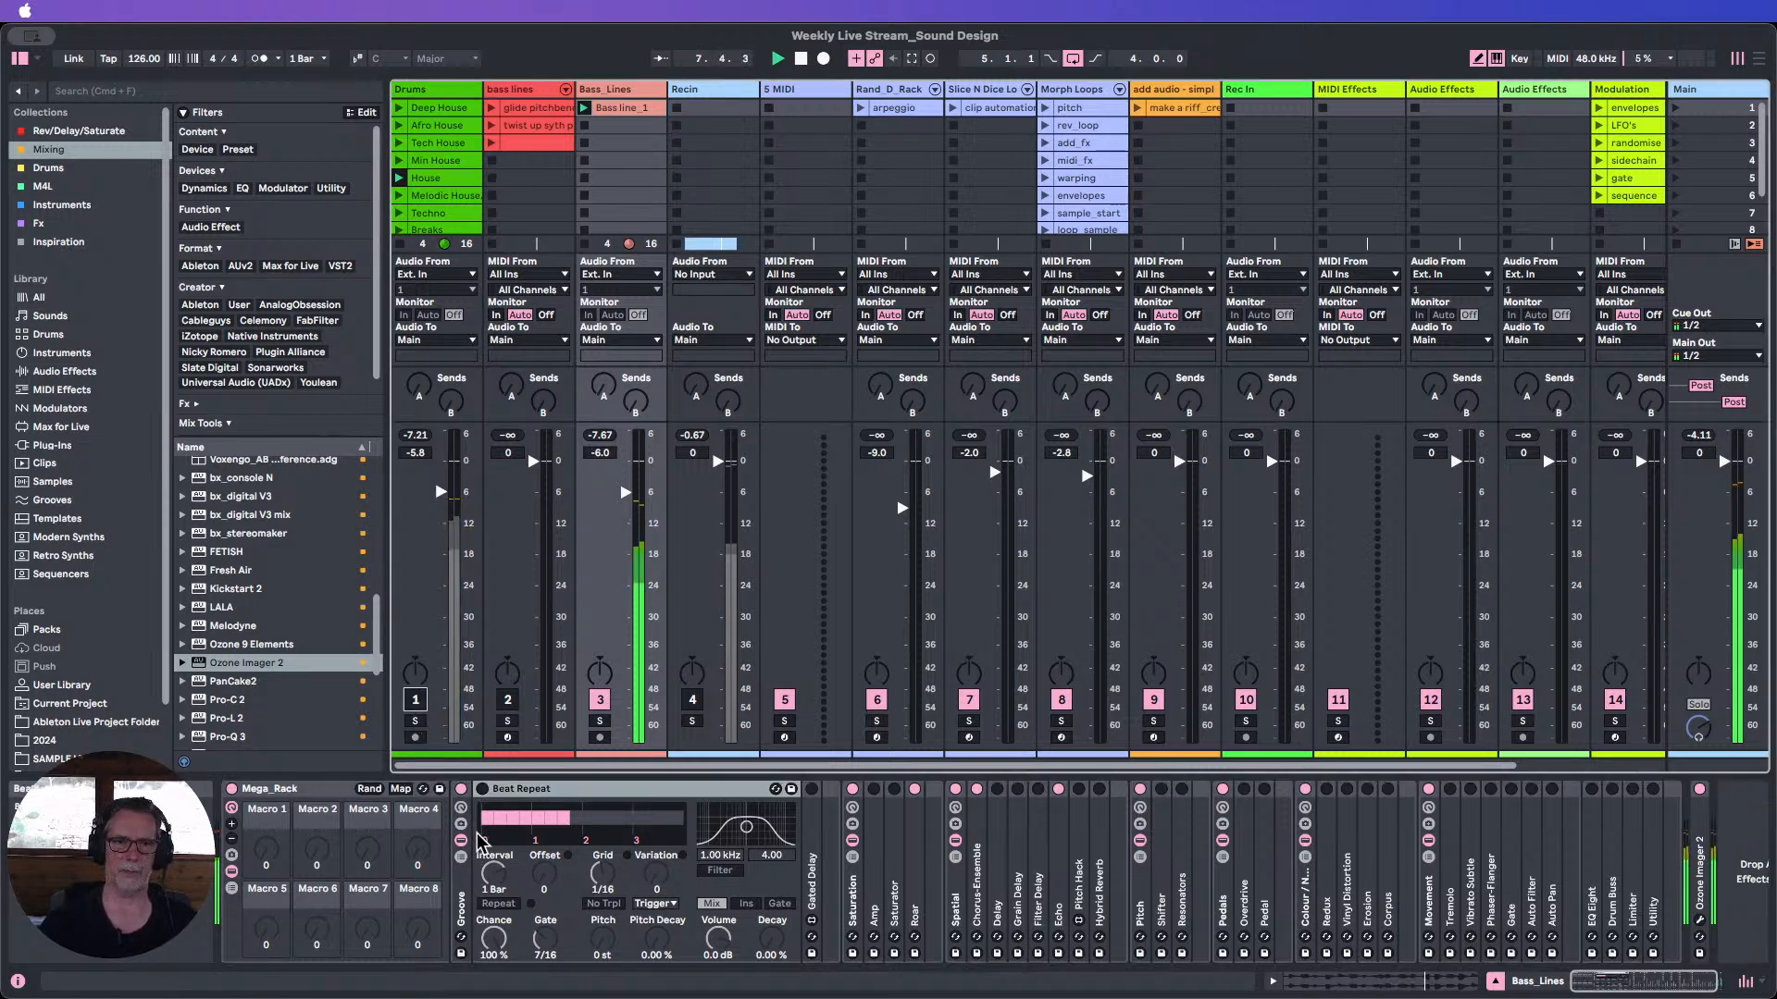
{"action": "left_click", "coordinate": [500, 788]}
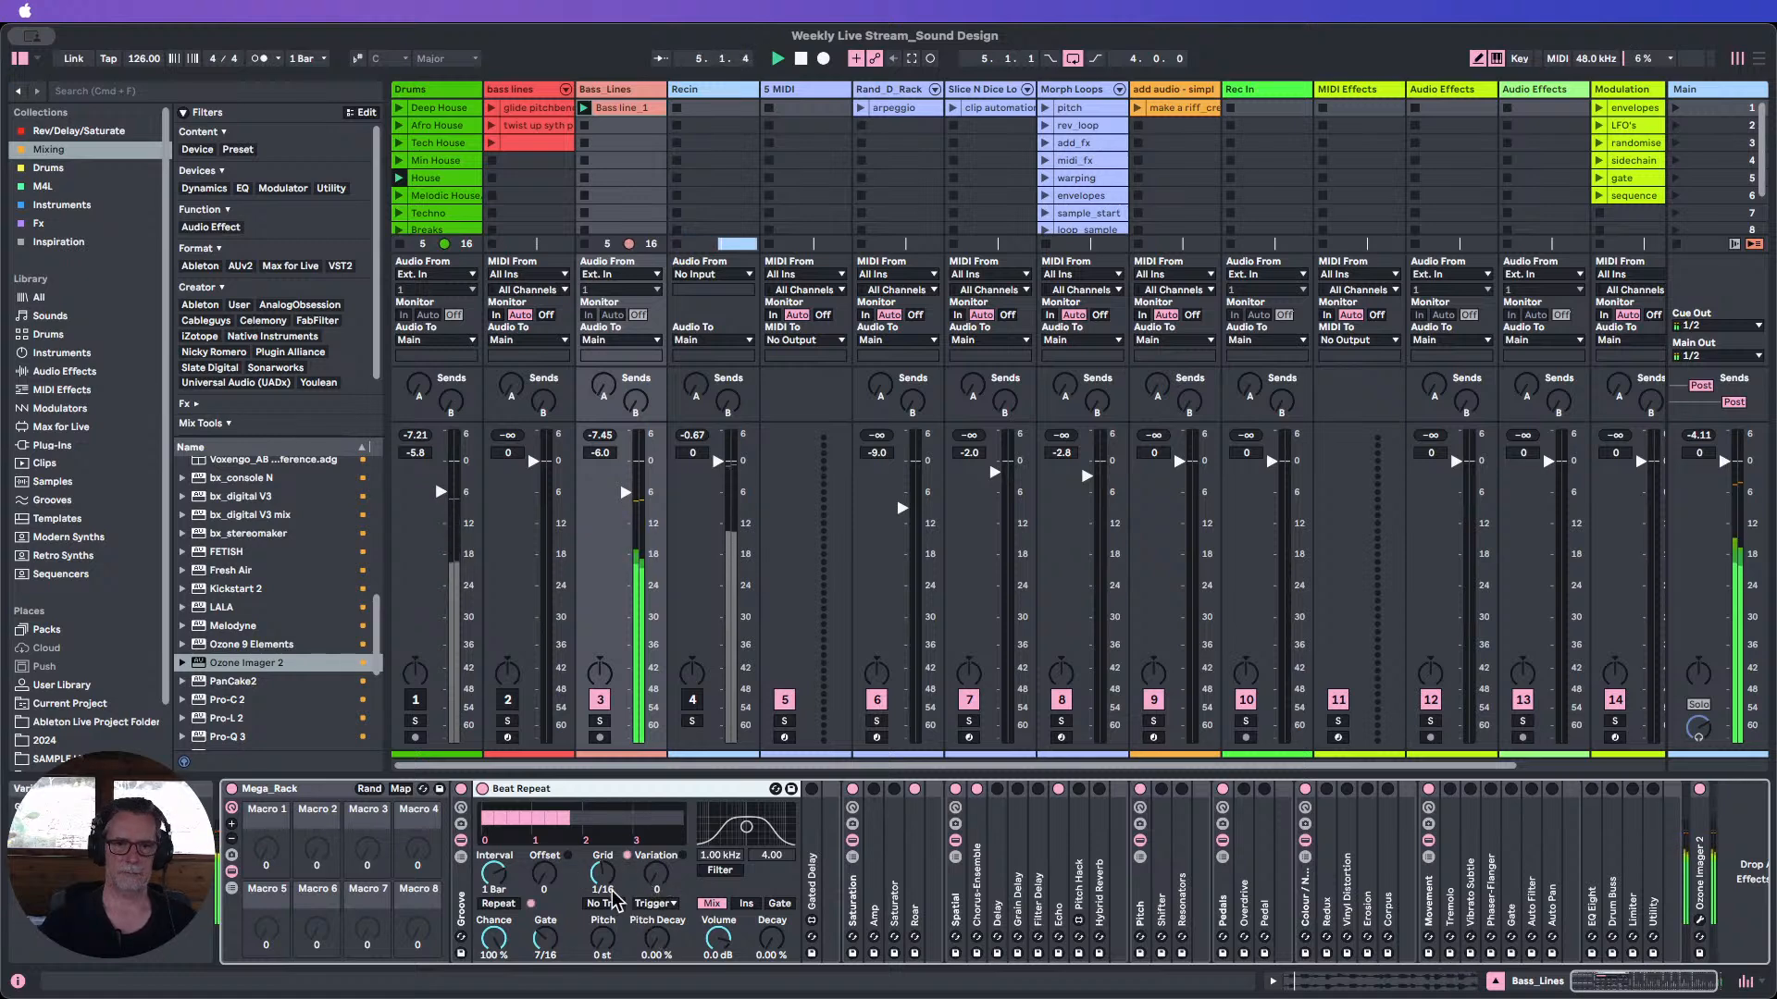
Set Beat Repeat's Grid to 1/4 and Interval to 2 Bar, trying 1/2 and 1 Bar intervals and 18.3% Chance before restoring 100%.
{"action": "left_click_drag", "start_coordinate": [494, 874], "coordinate": [494, 889]}
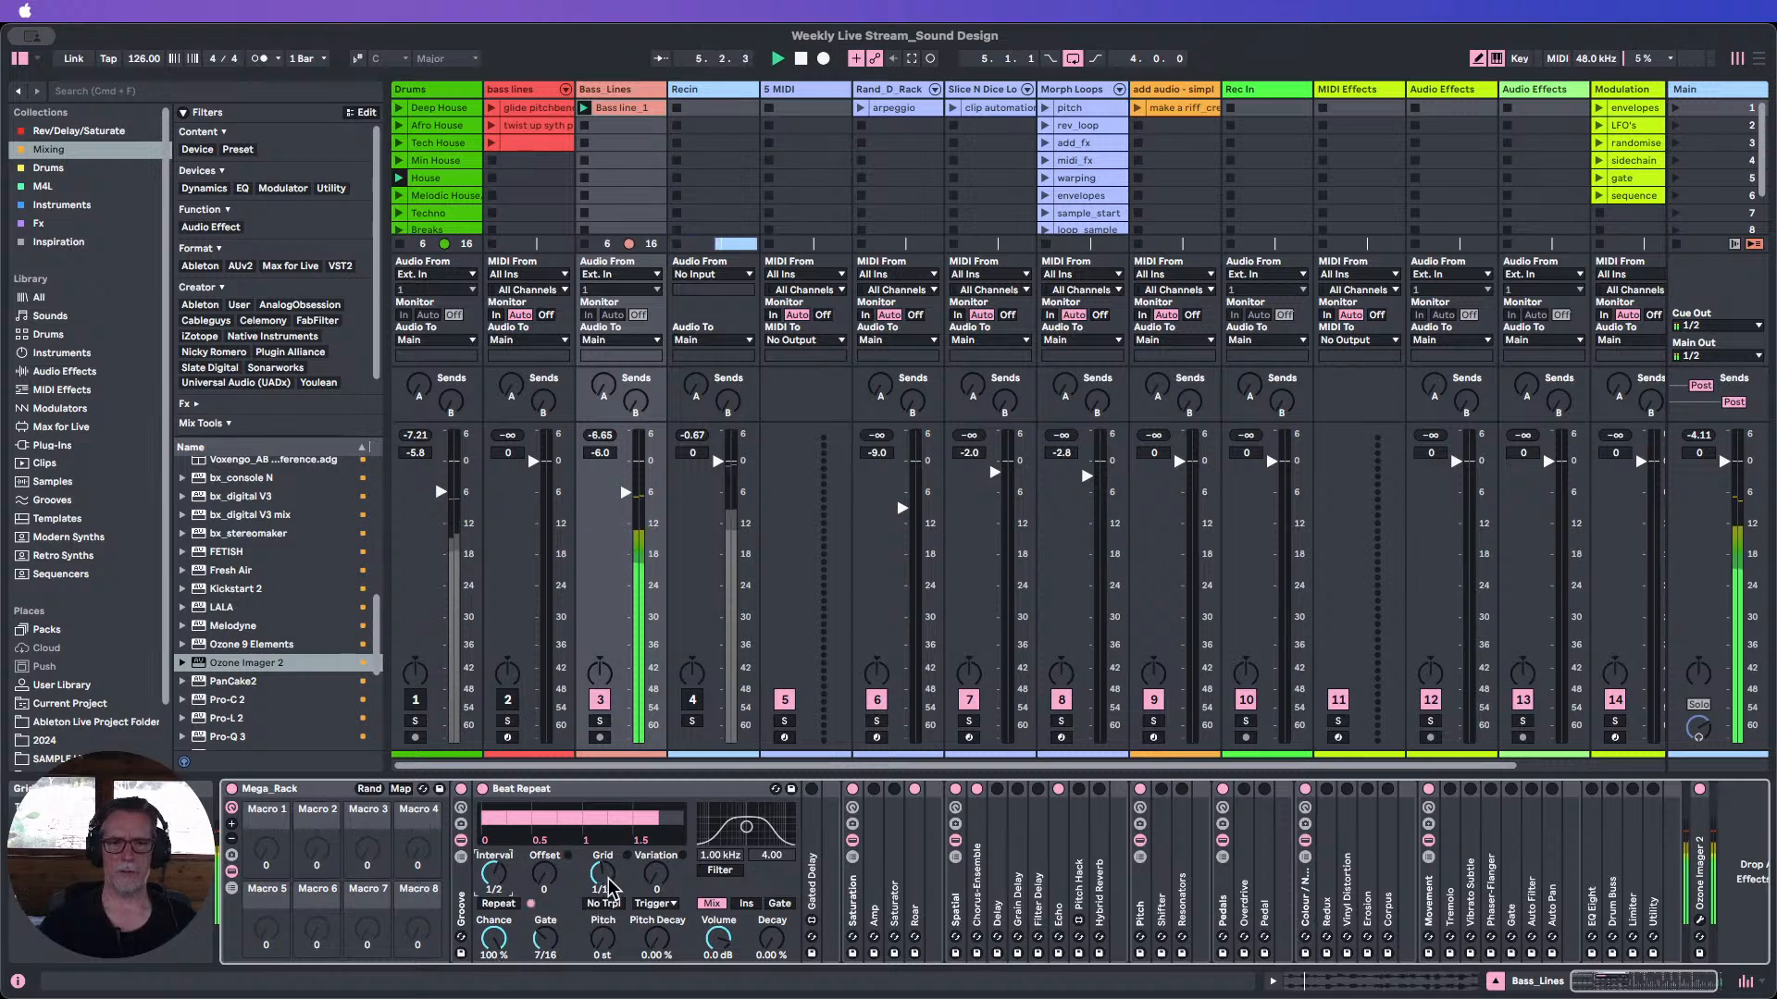
{"action": "left_click_drag", "start_coordinate": [605, 875], "coordinate": [606, 853]}
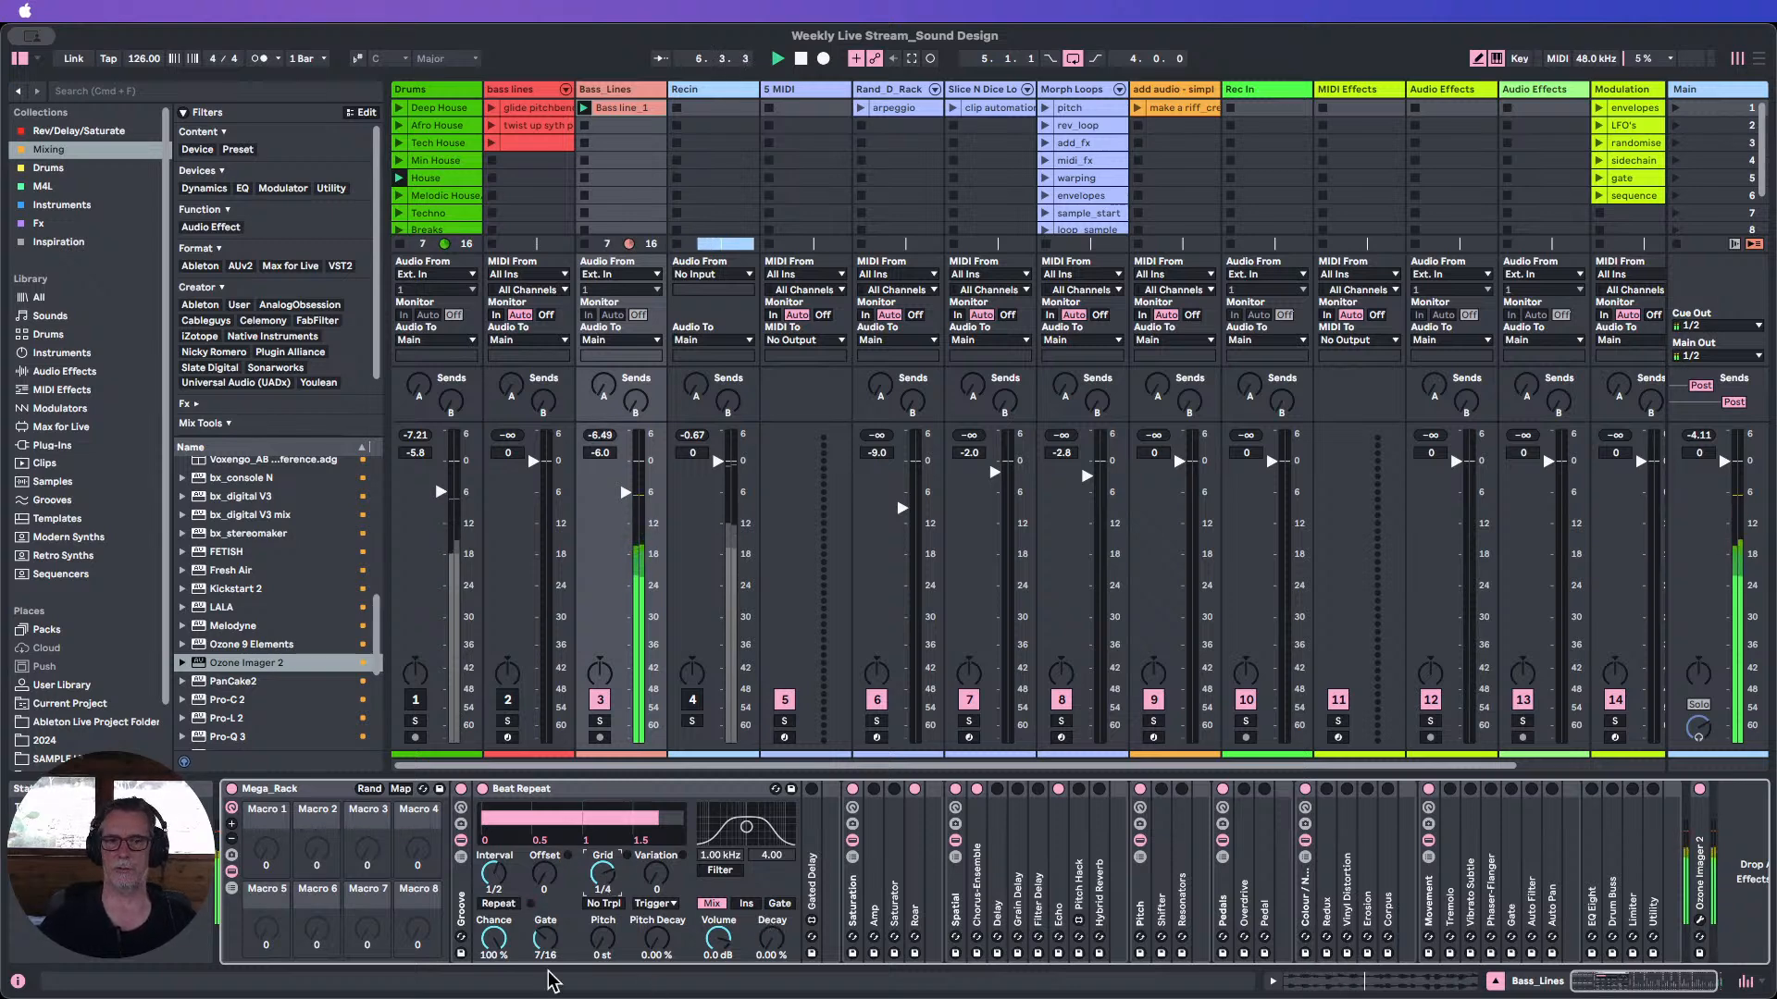
{"action": "left_click_drag", "start_coordinate": [494, 939], "coordinate": [493, 995]}
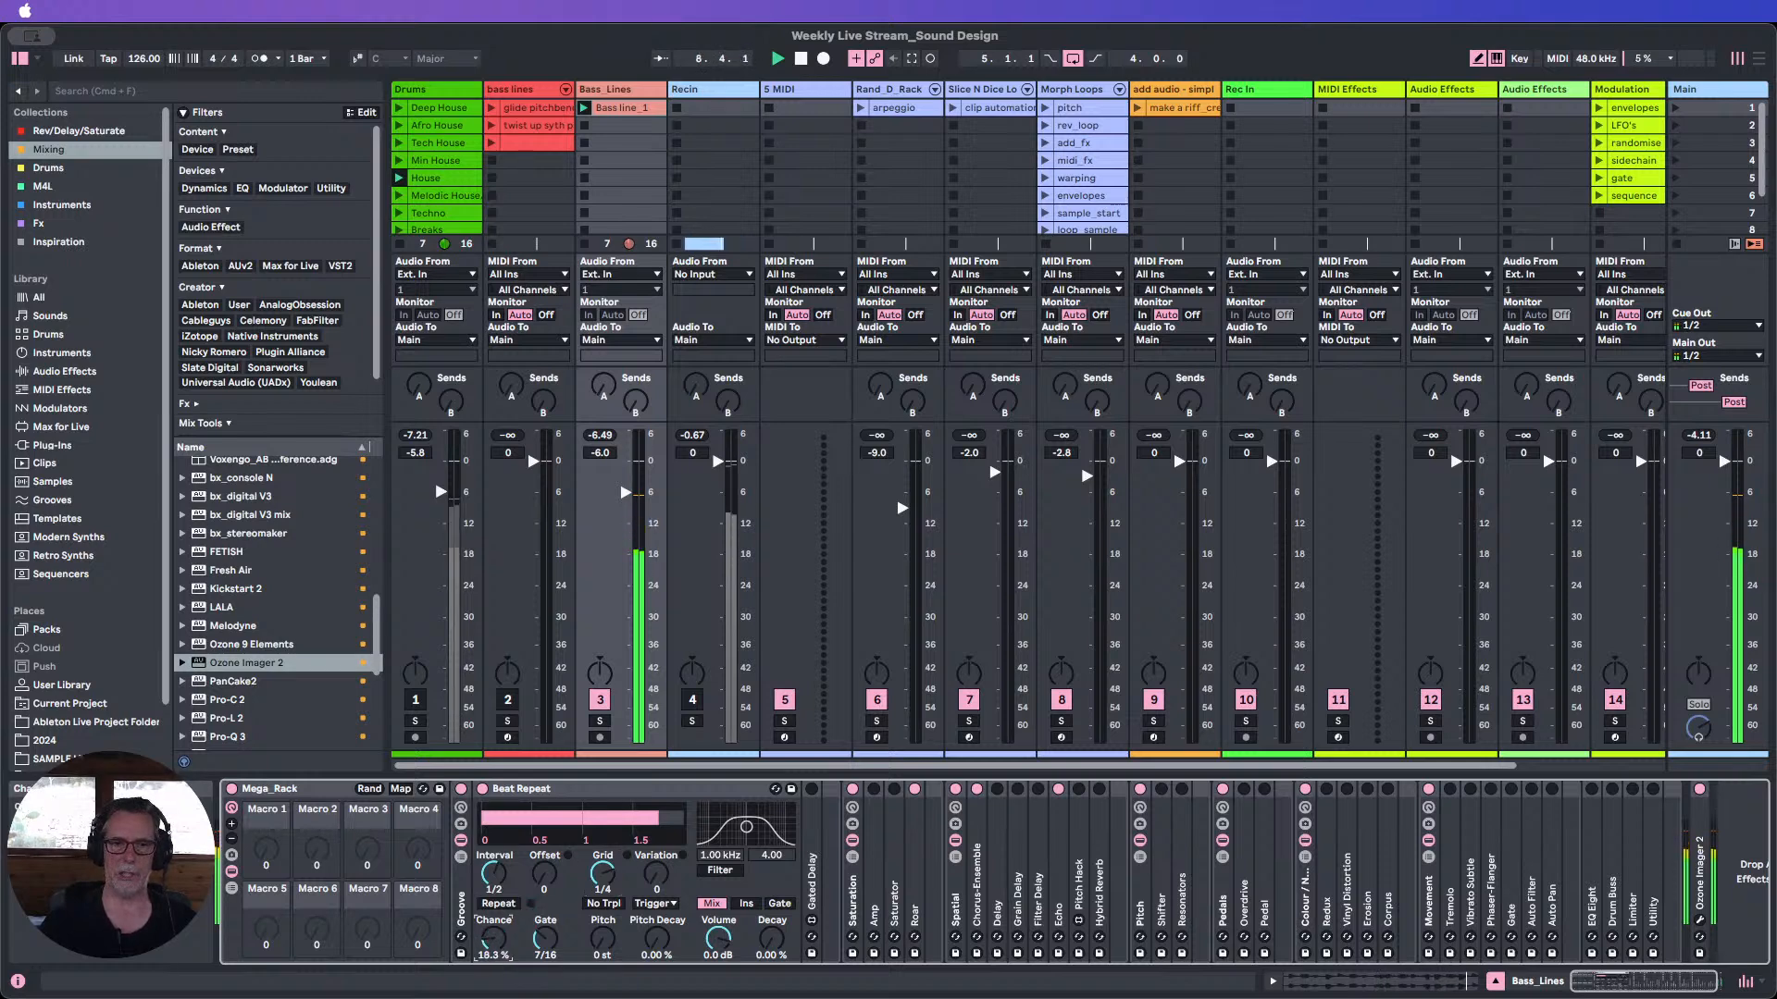
{"action": "left_click_drag", "start_coordinate": [500, 944], "coordinate": [493, 856]}
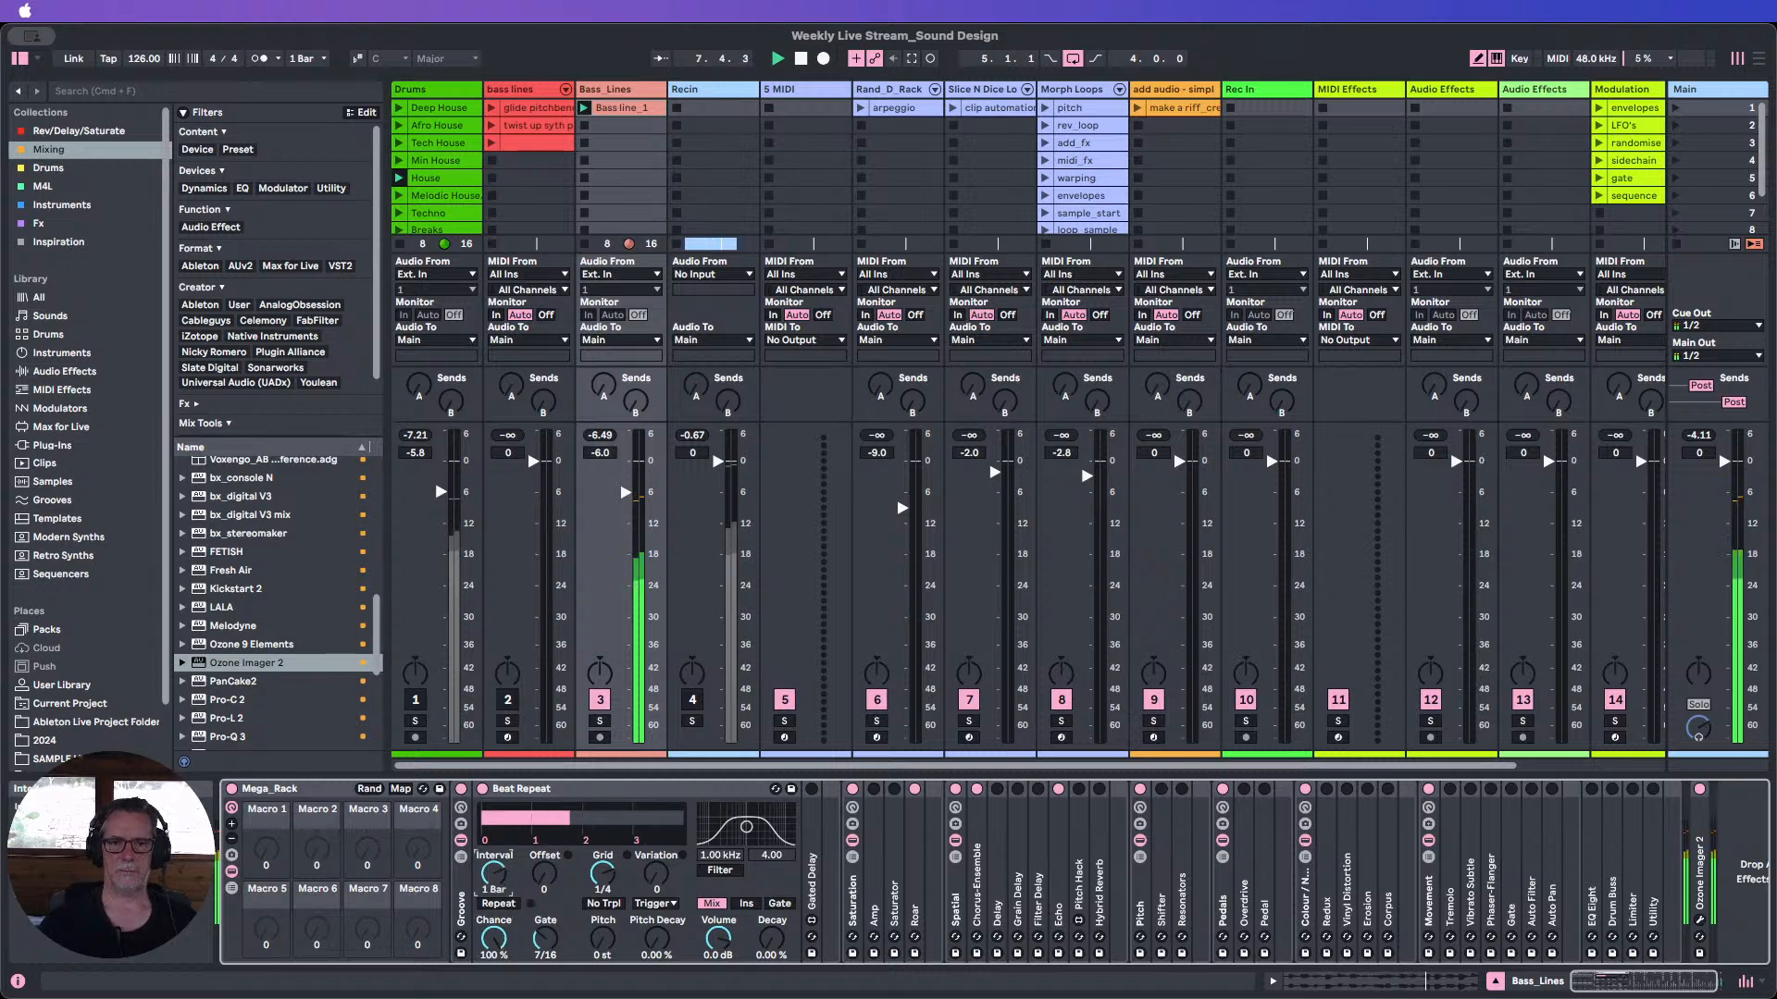
{"action": "left_click_drag", "start_coordinate": [493, 874], "coordinate": [493, 860]}
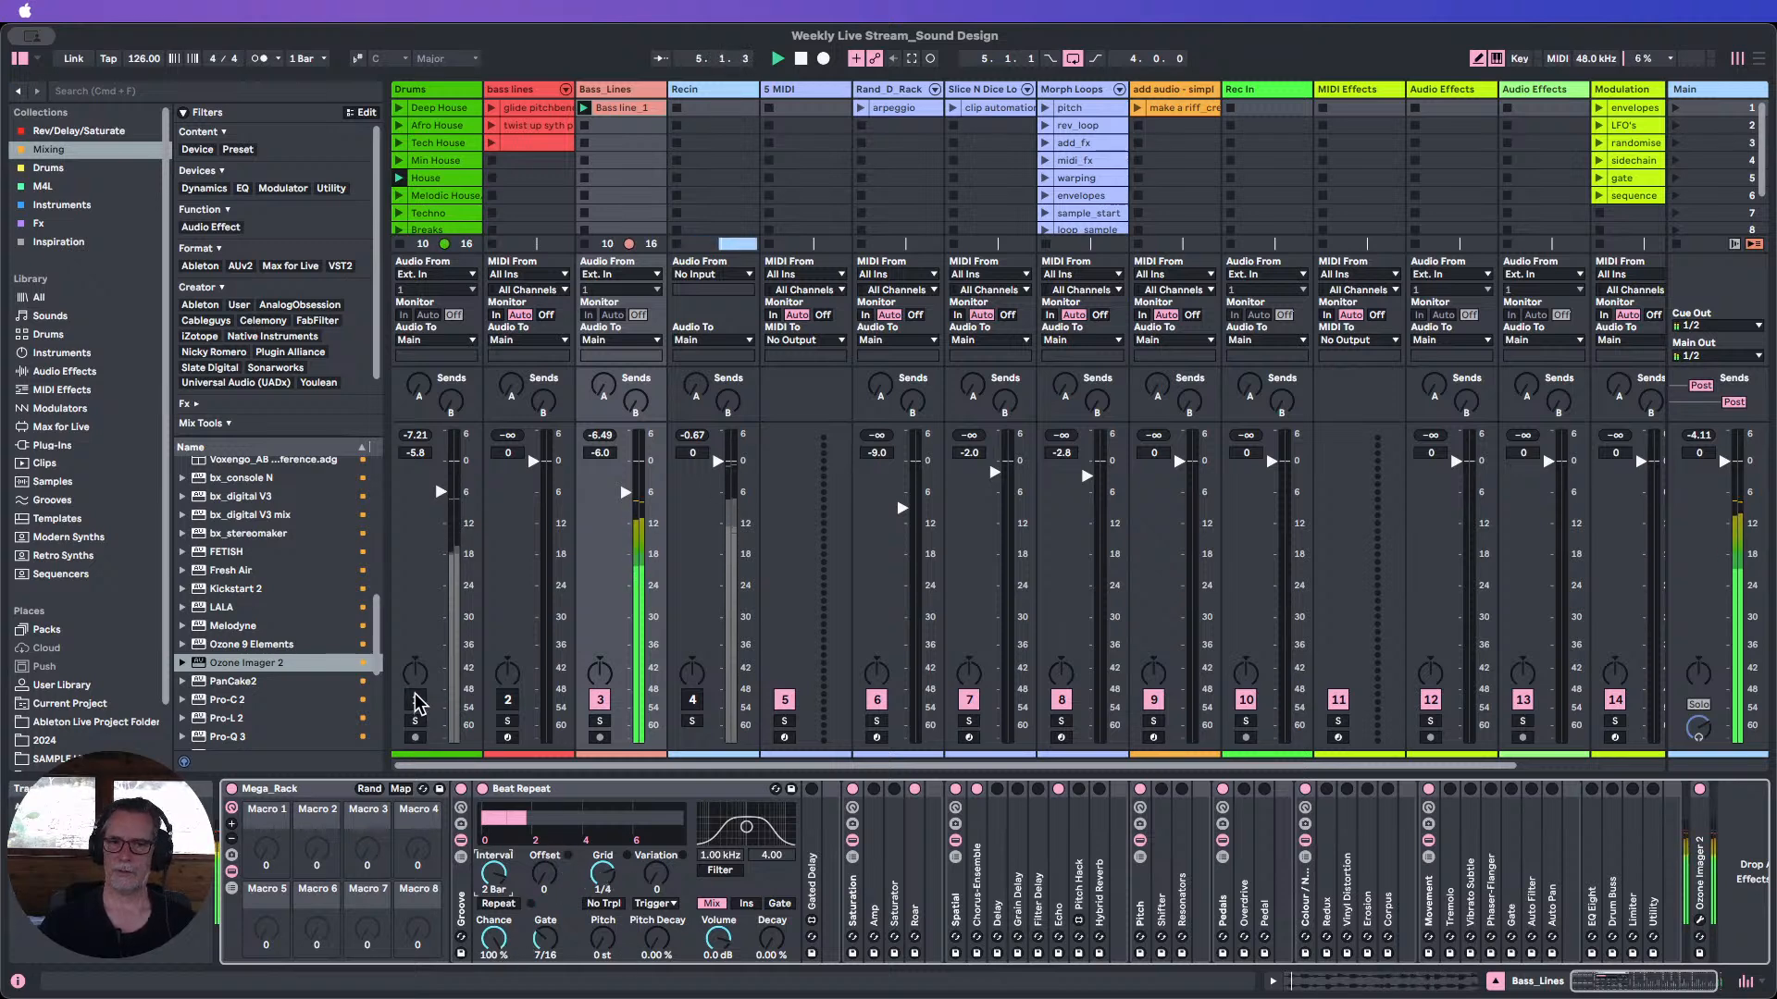
Examine the first two bars of the Bass line_1 clip's waveform and return to the Bass_Lines device chain.
{"action": "double_click", "coordinate": [619, 108]}
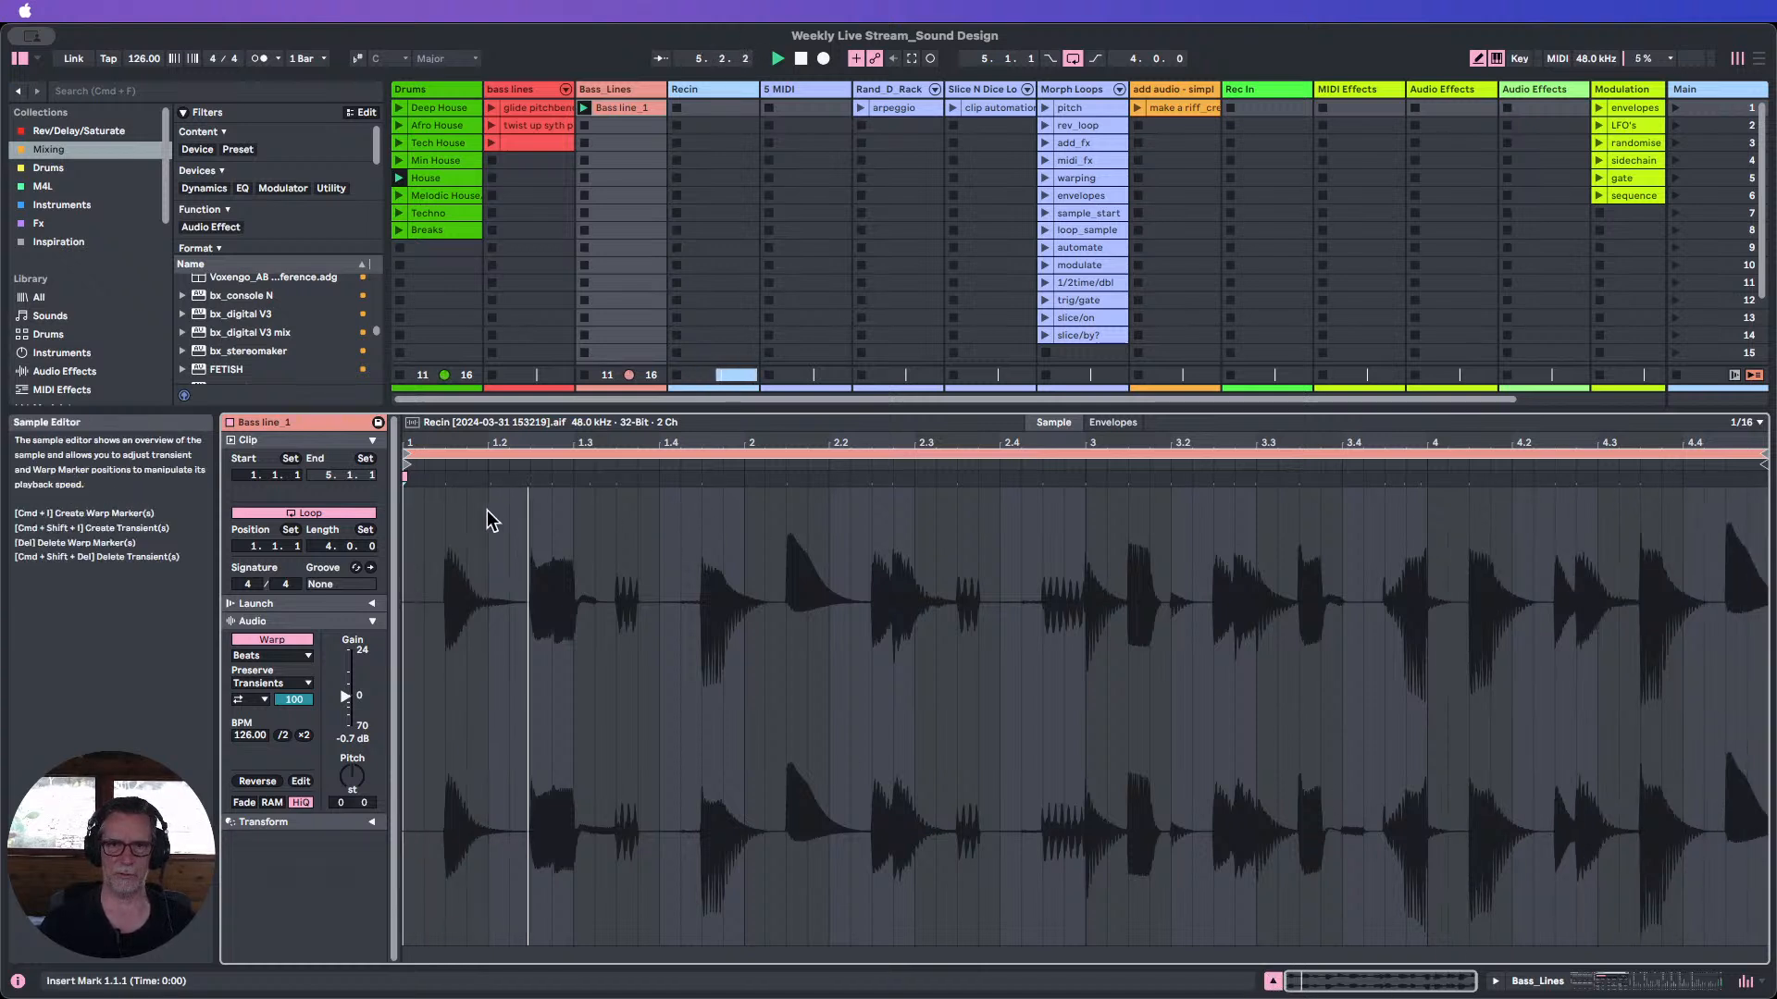
{"action": "left_click_drag", "start_coordinate": [409, 535], "coordinate": [1081, 535]}
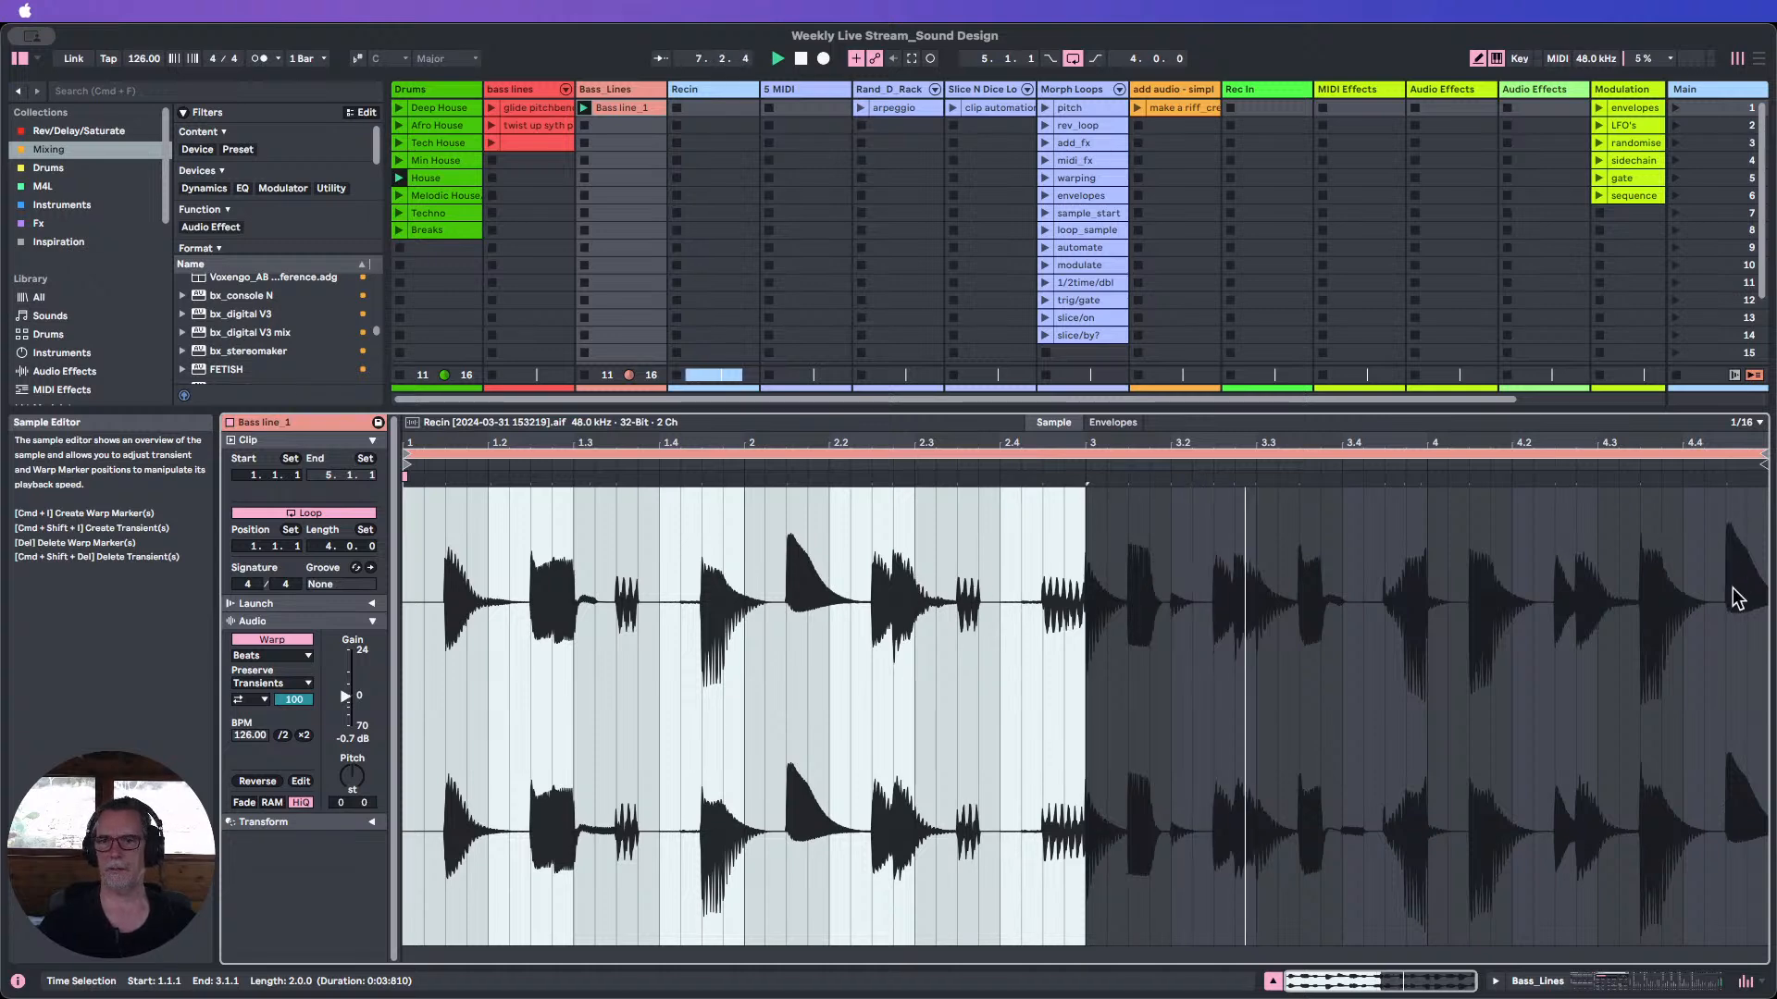
{"action": "left_click", "coordinate": [1274, 983]}
{"action": "left_click", "coordinate": [1273, 983]}
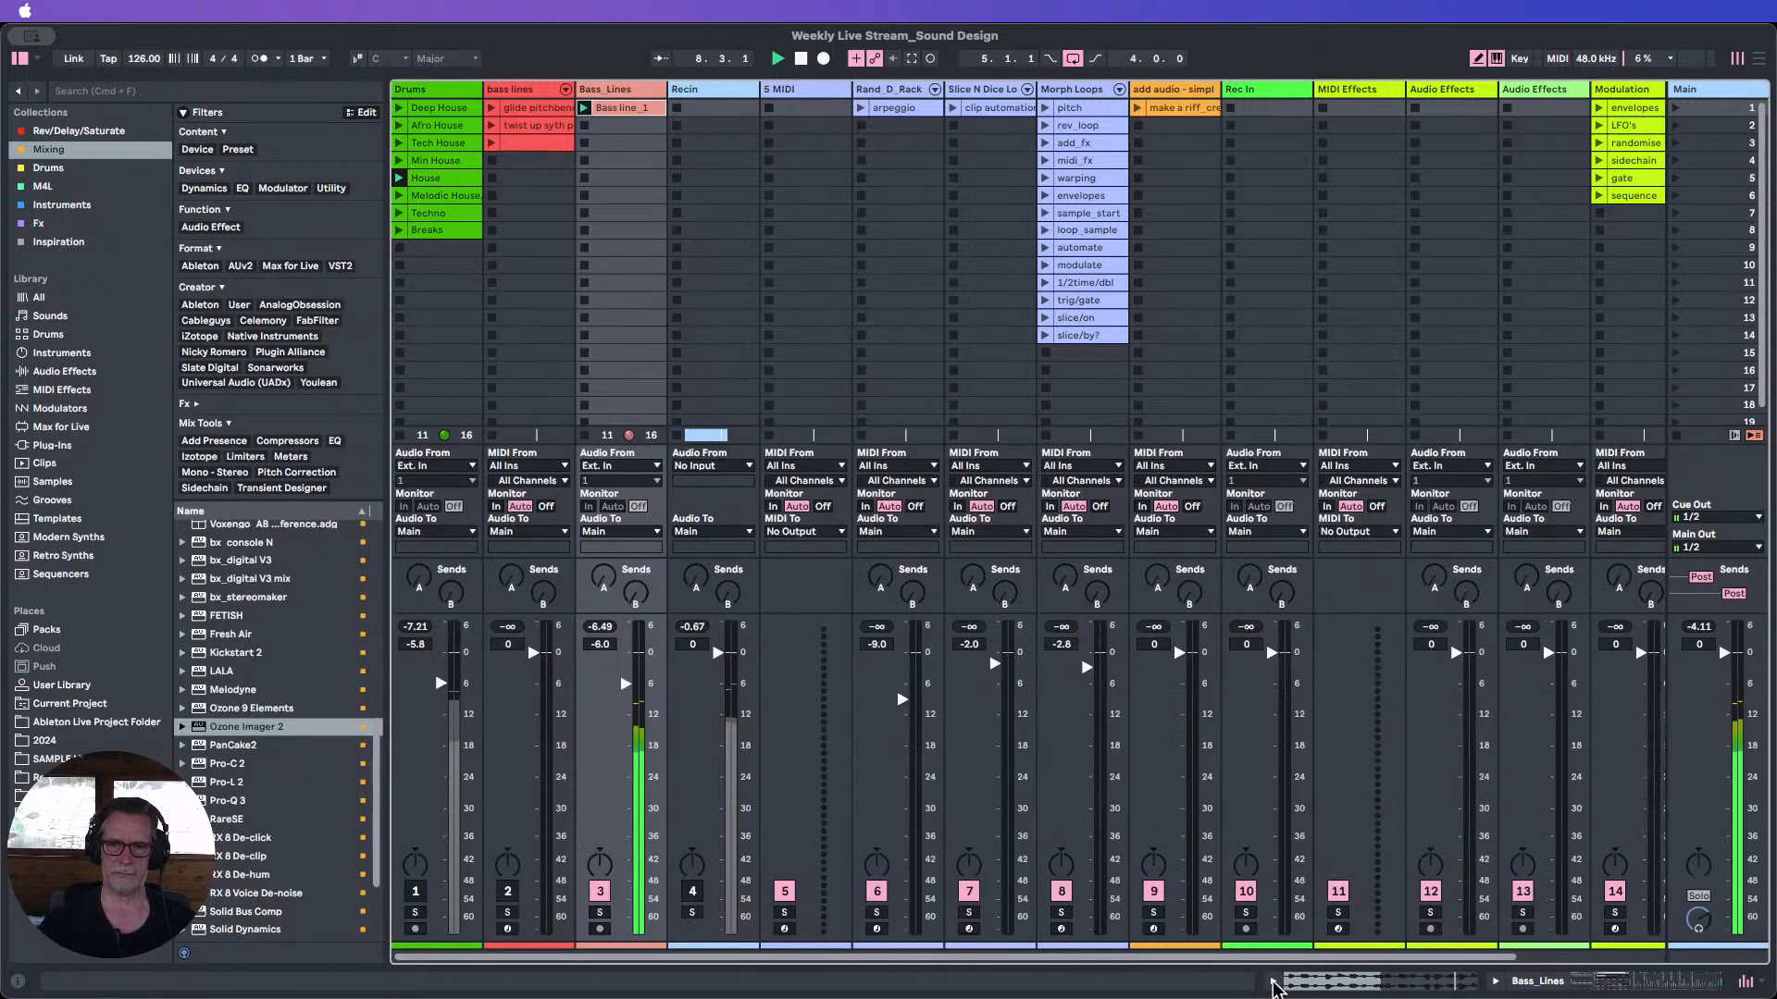
{"action": "double_click", "coordinate": [621, 90]}
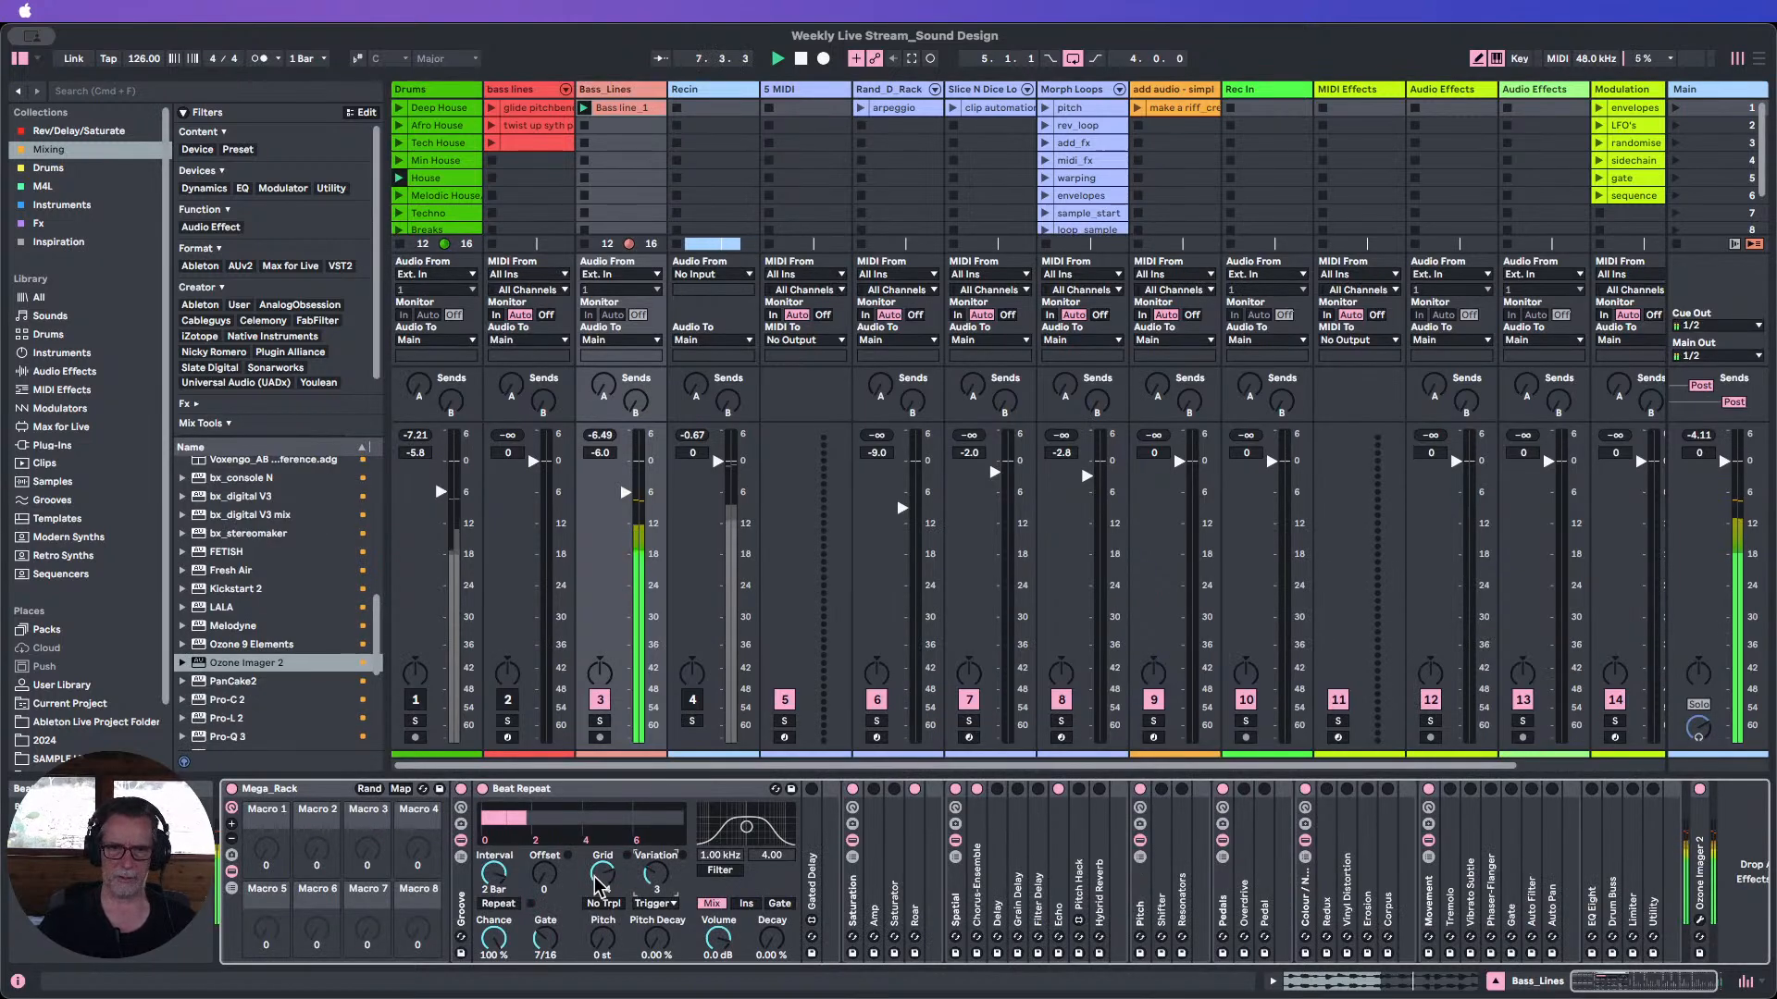
Set Beat Repeat's Variation to 3 and Grid to 1/4, unmute the Drums track and fold the device.
{"action": "left_click_drag", "start_coordinate": [598, 882], "coordinate": [598, 866]}
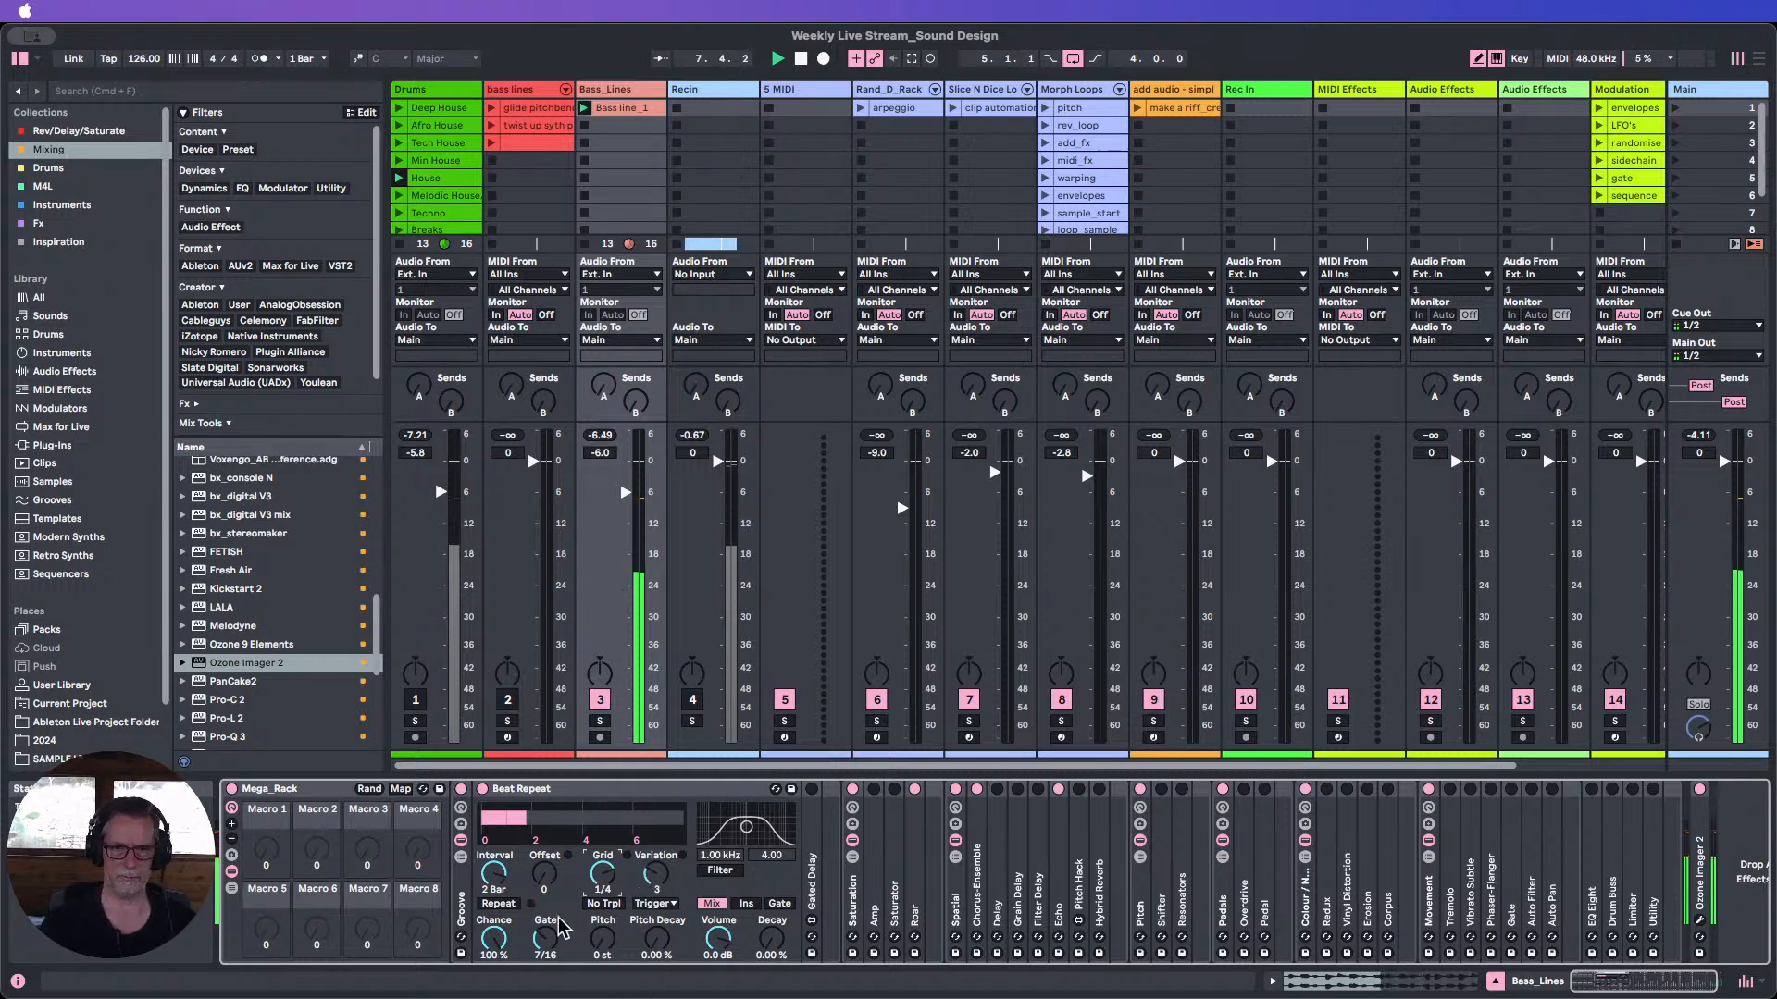
{"action": "left_click", "coordinate": [419, 702]}
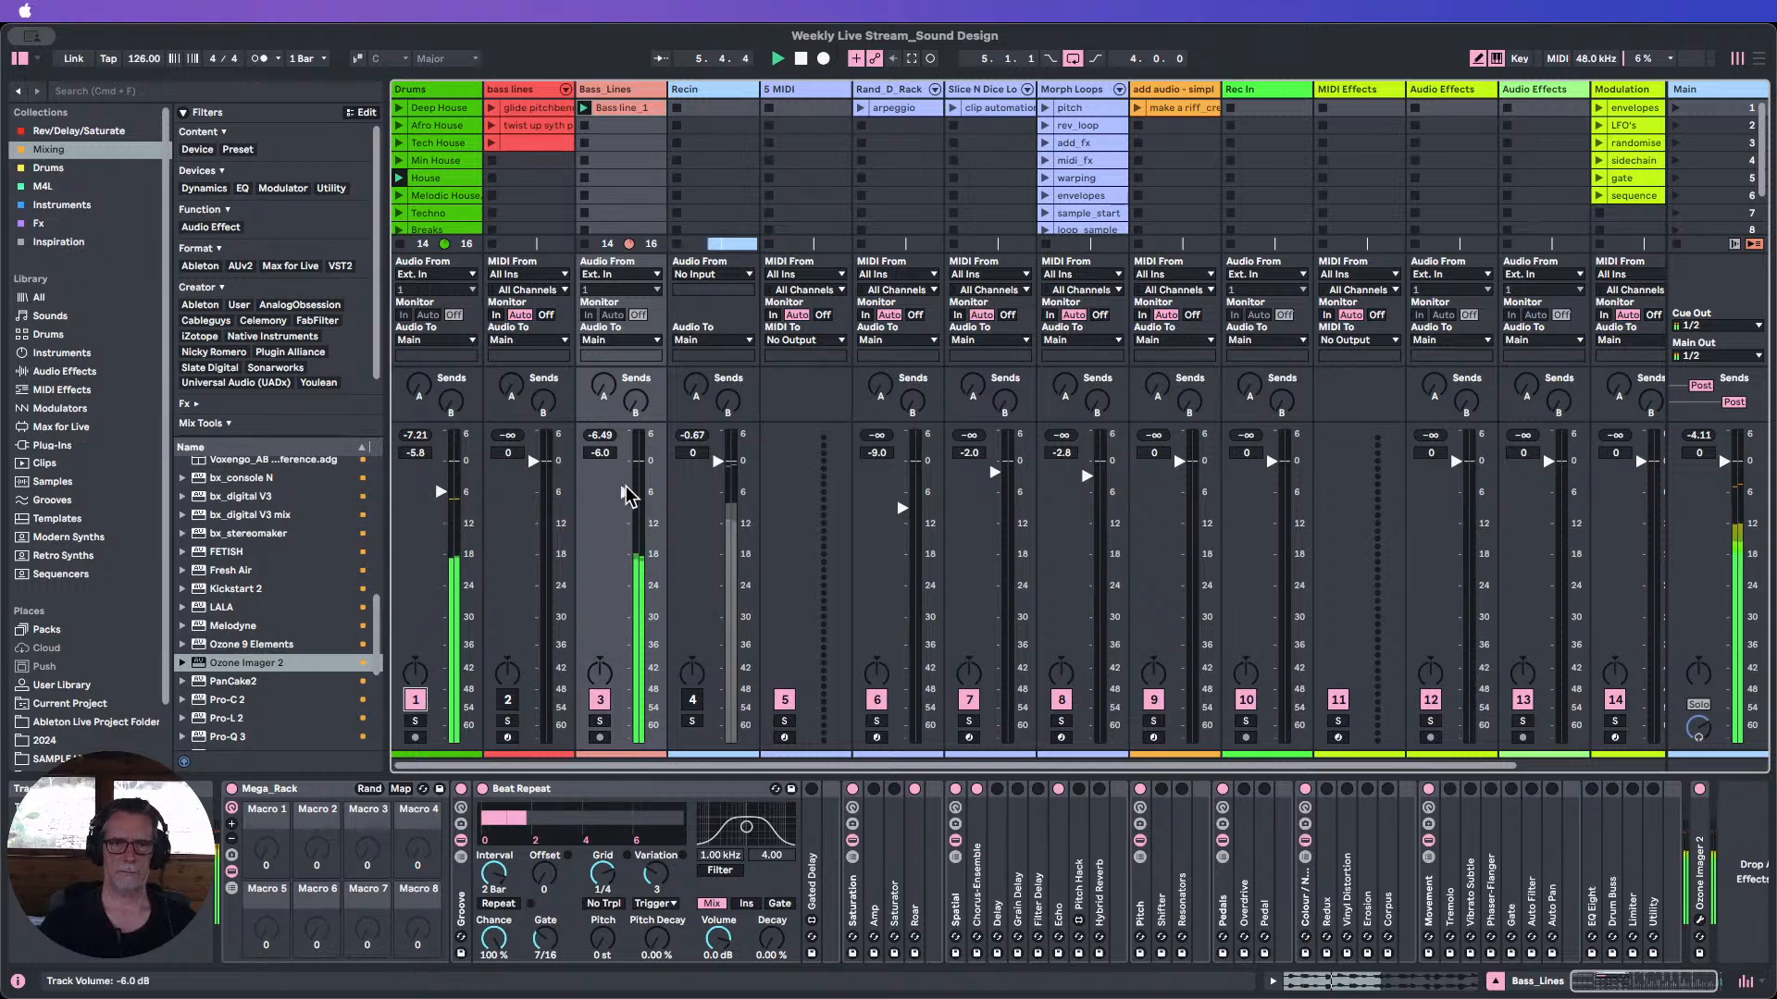
{"action": "double_click", "coordinate": [580, 792]}
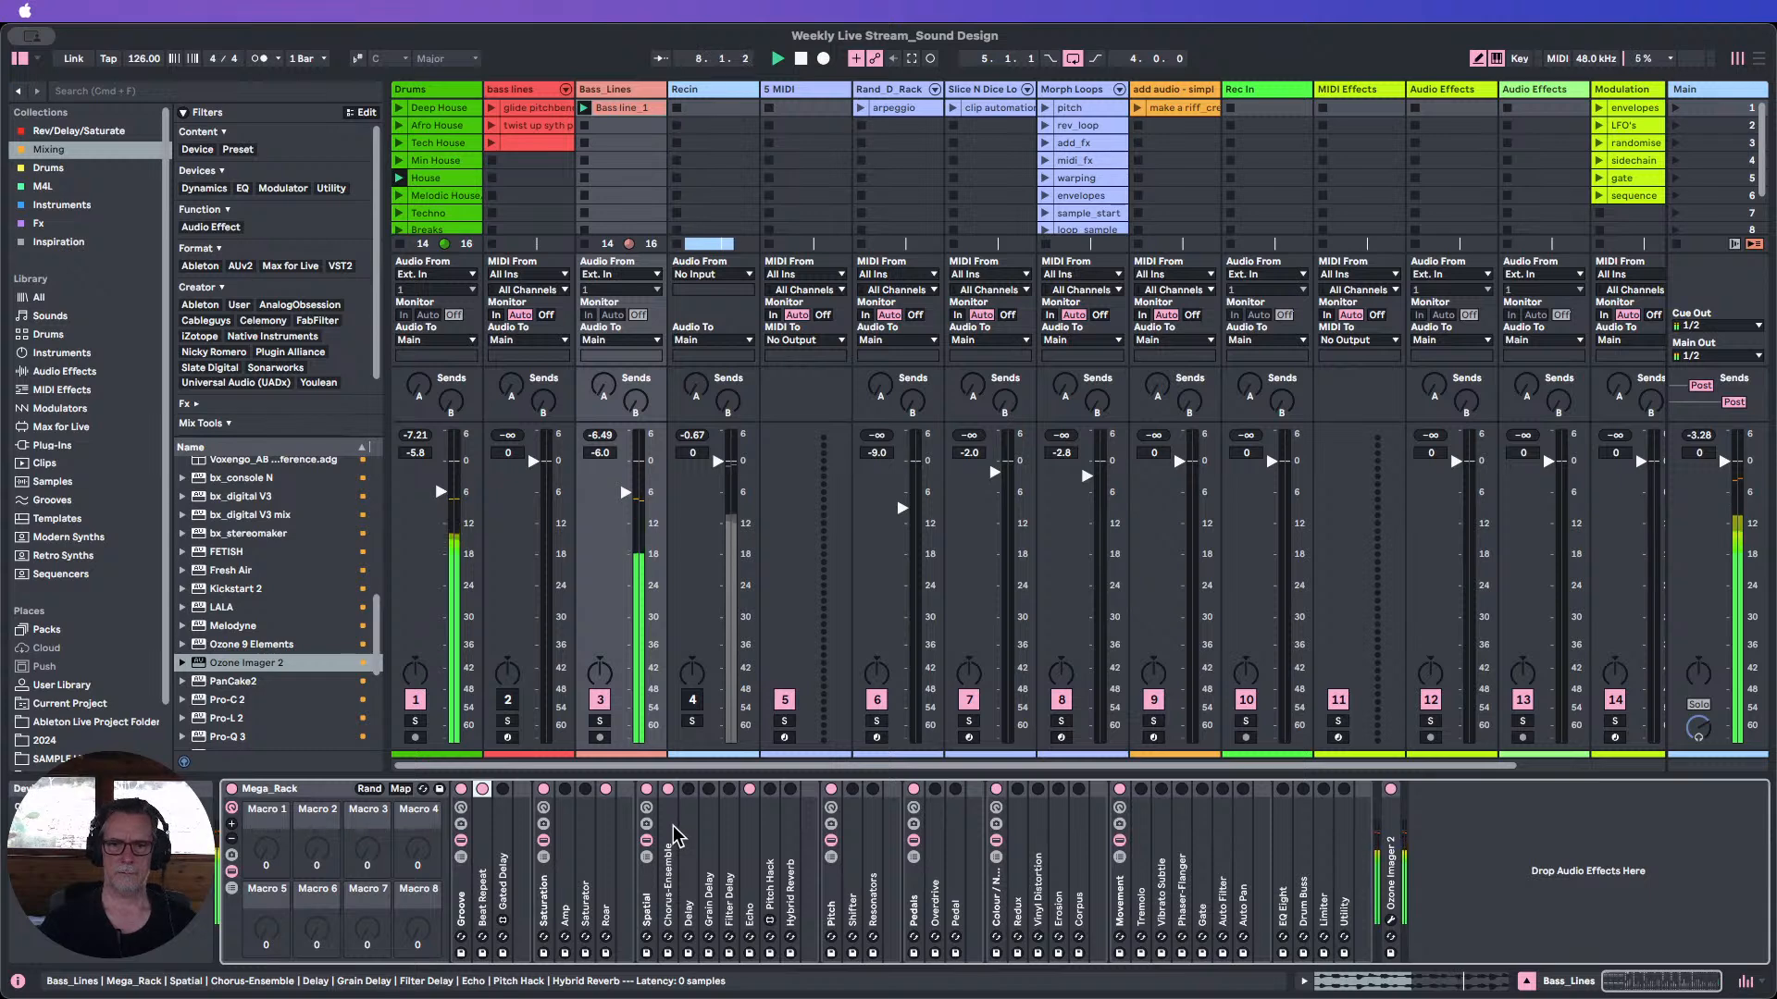
Compare the bass with Chorus-Ensemble off and on, and set Roar's Amount to 28% in the Saturation rack, folding the device again.
{"action": "left_click", "coordinate": [667, 789]}
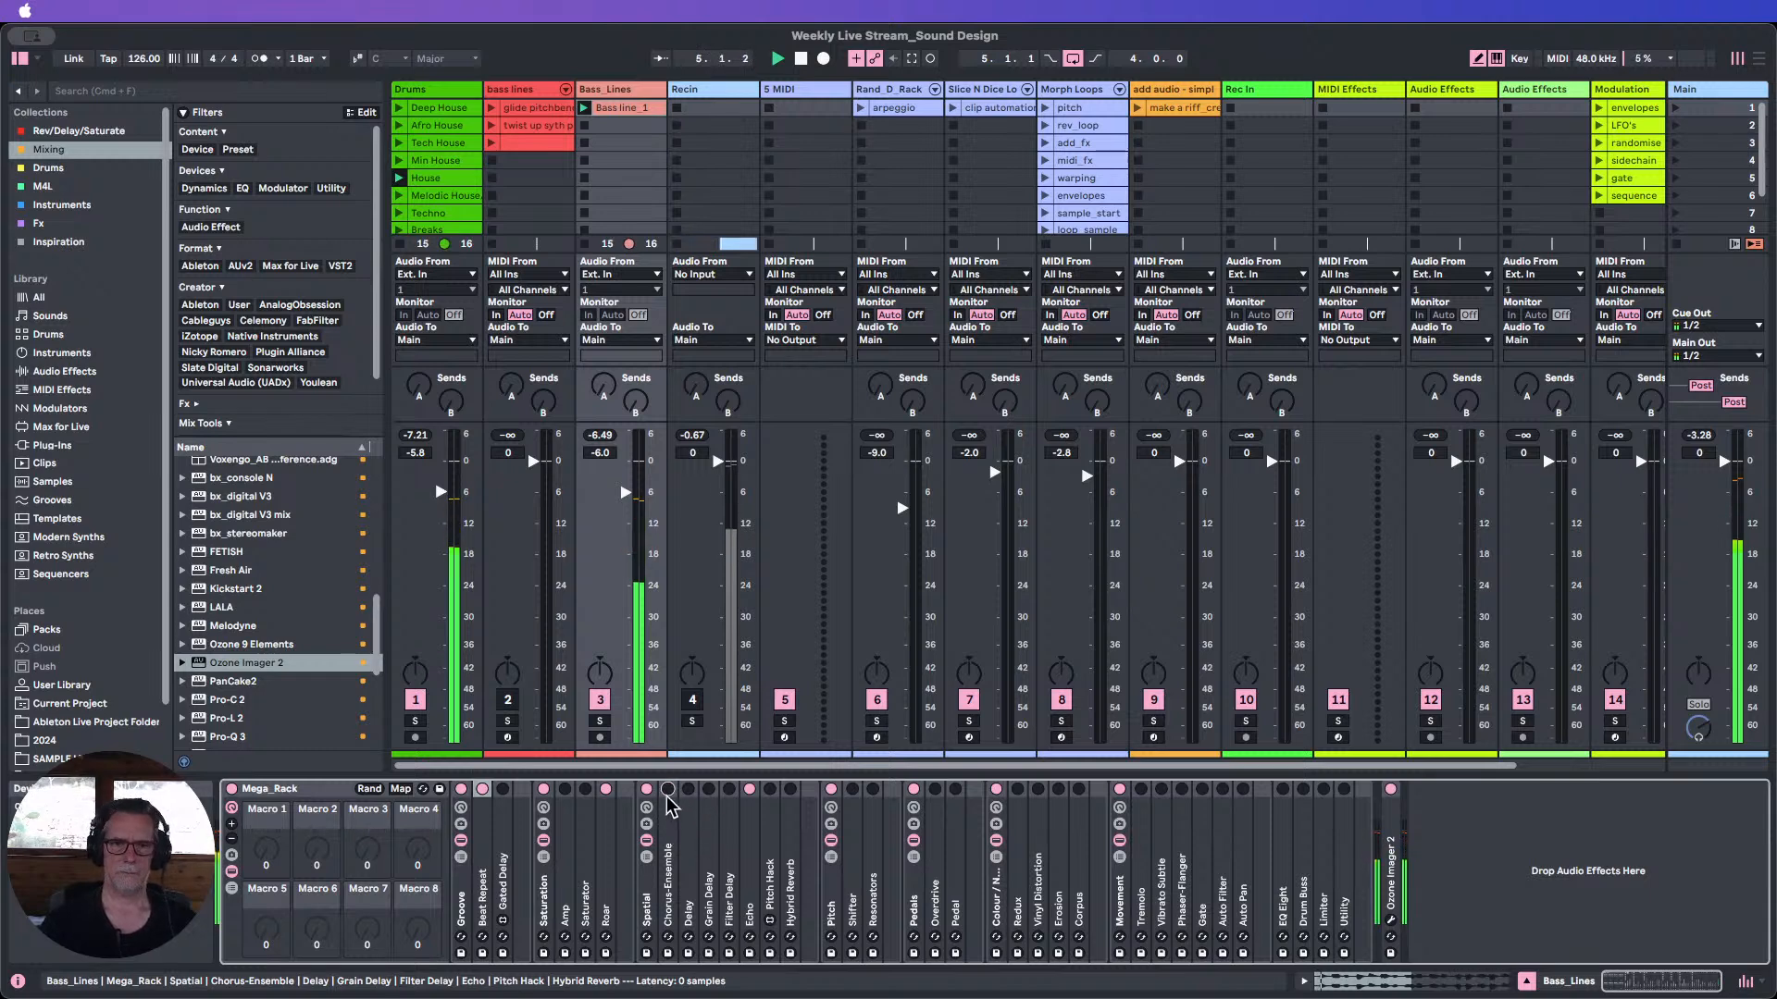
{"action": "left_click", "coordinate": [667, 790]}
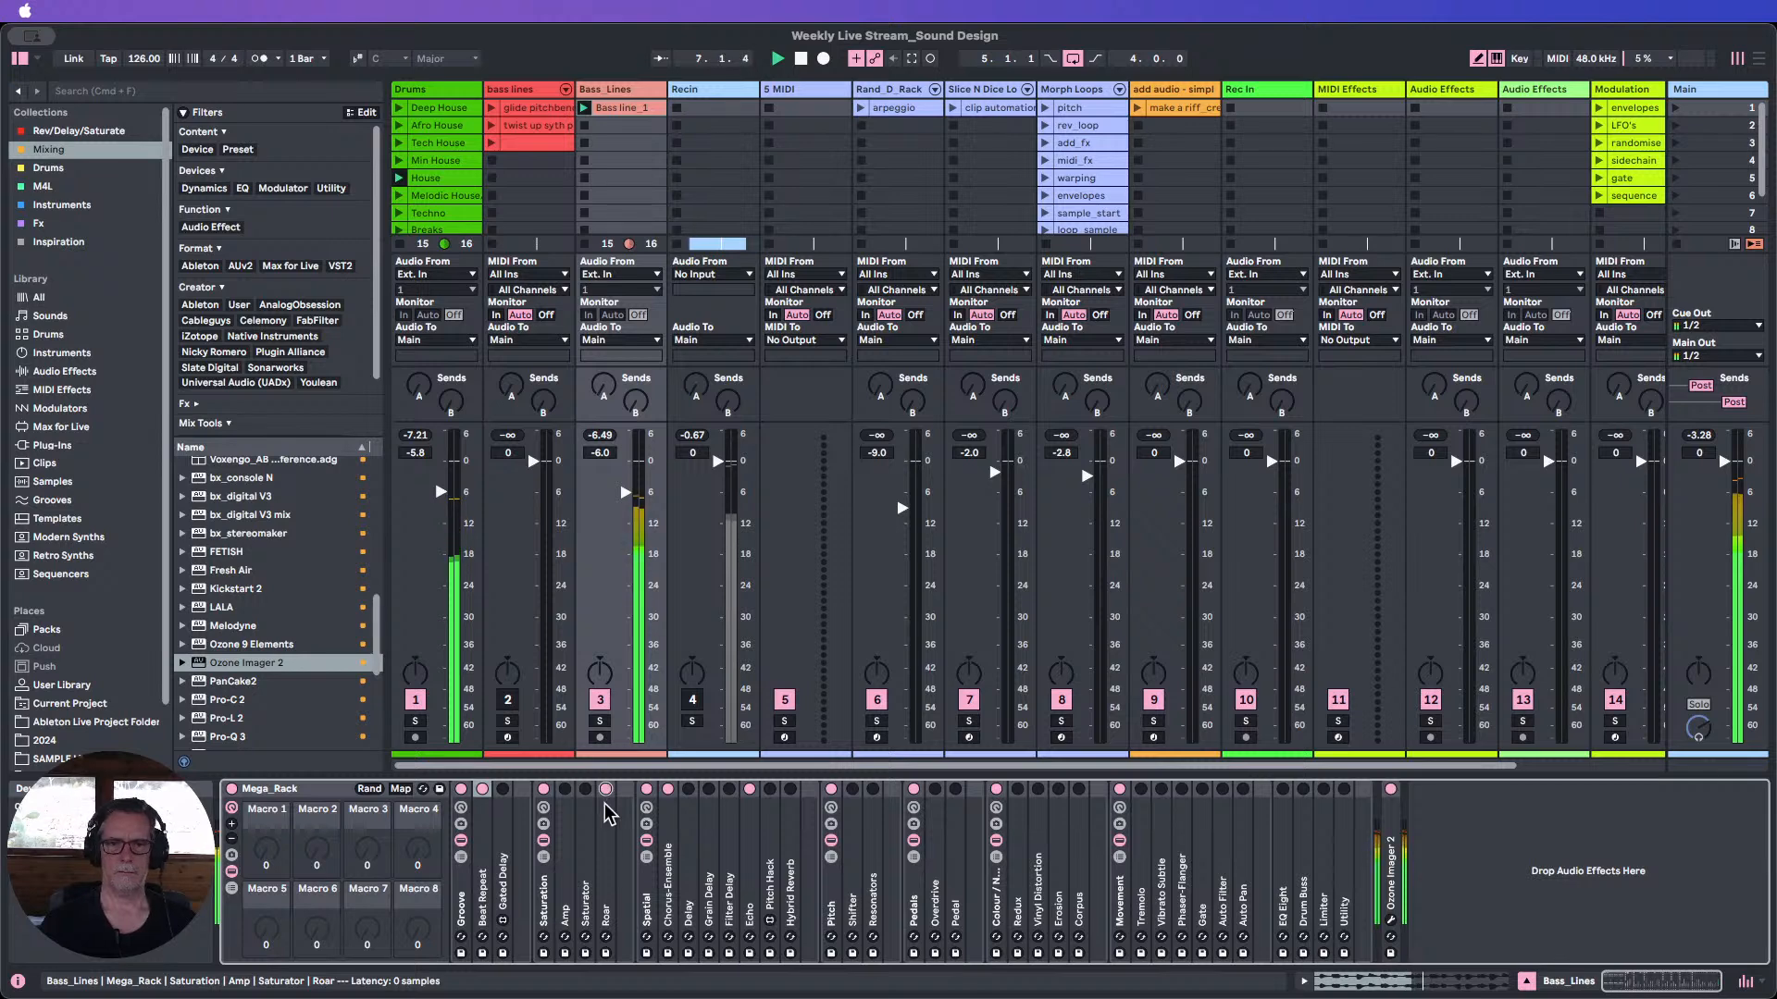
{"action": "left_click", "coordinate": [605, 790]}
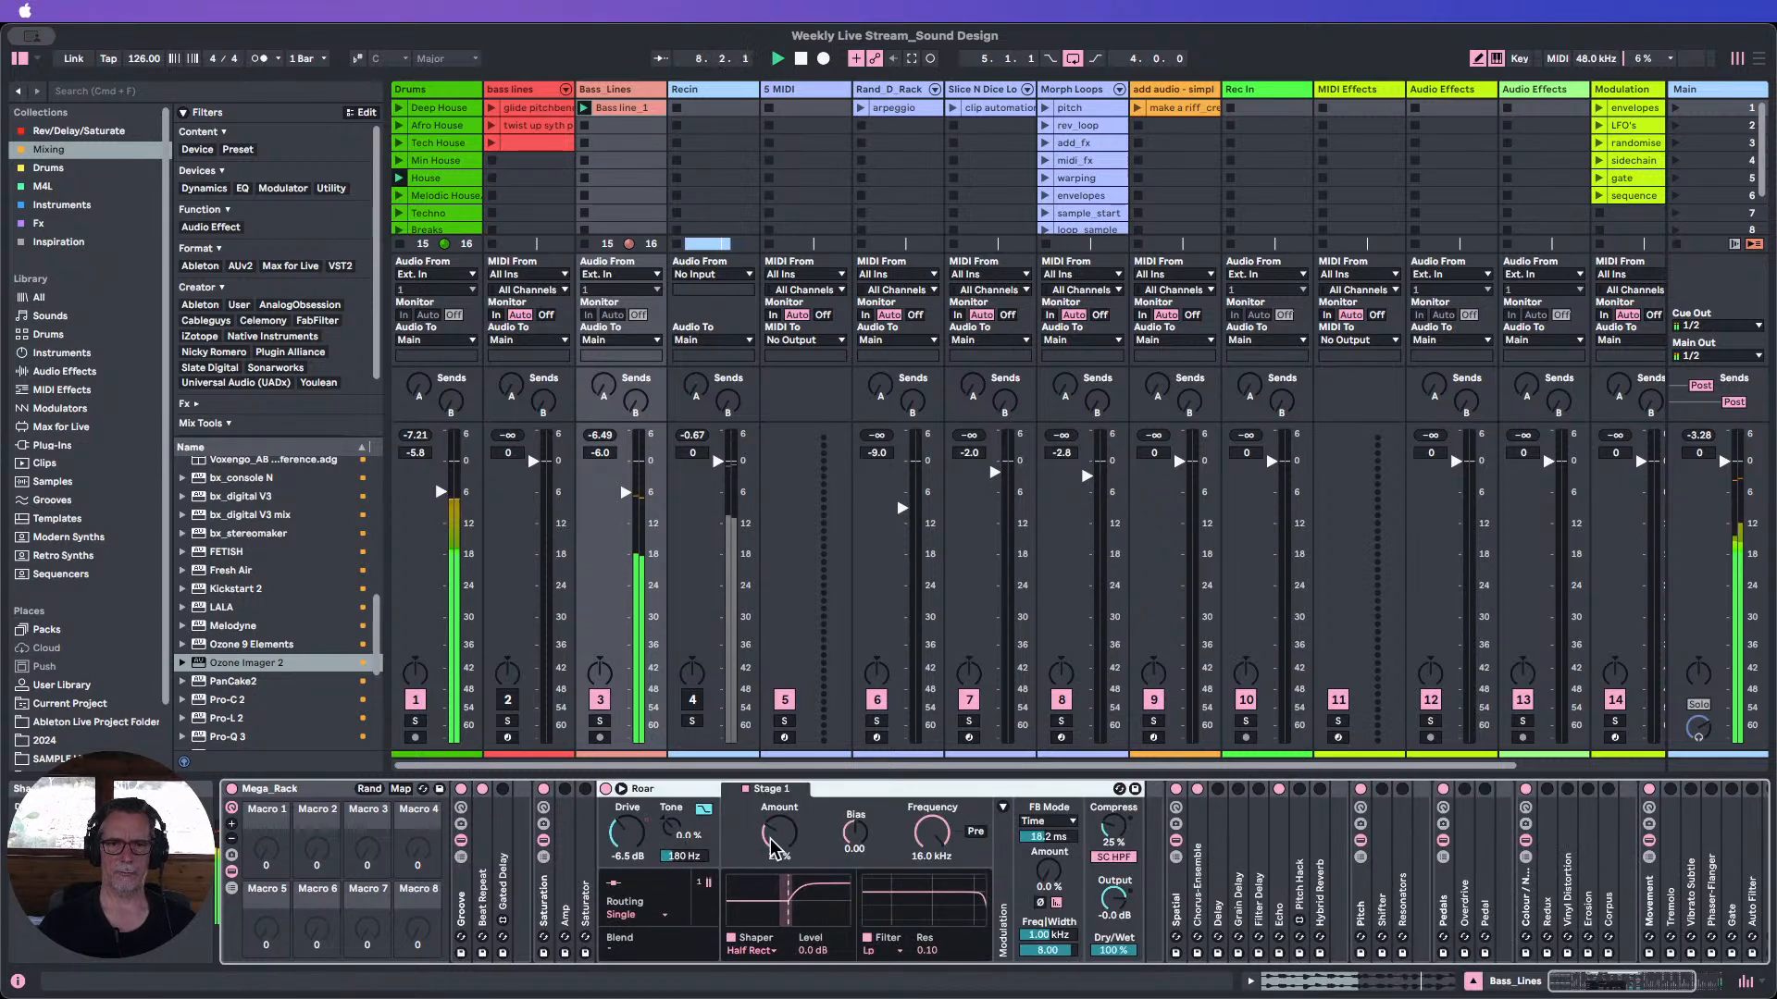
{"action": "left_click", "coordinate": [767, 838]}
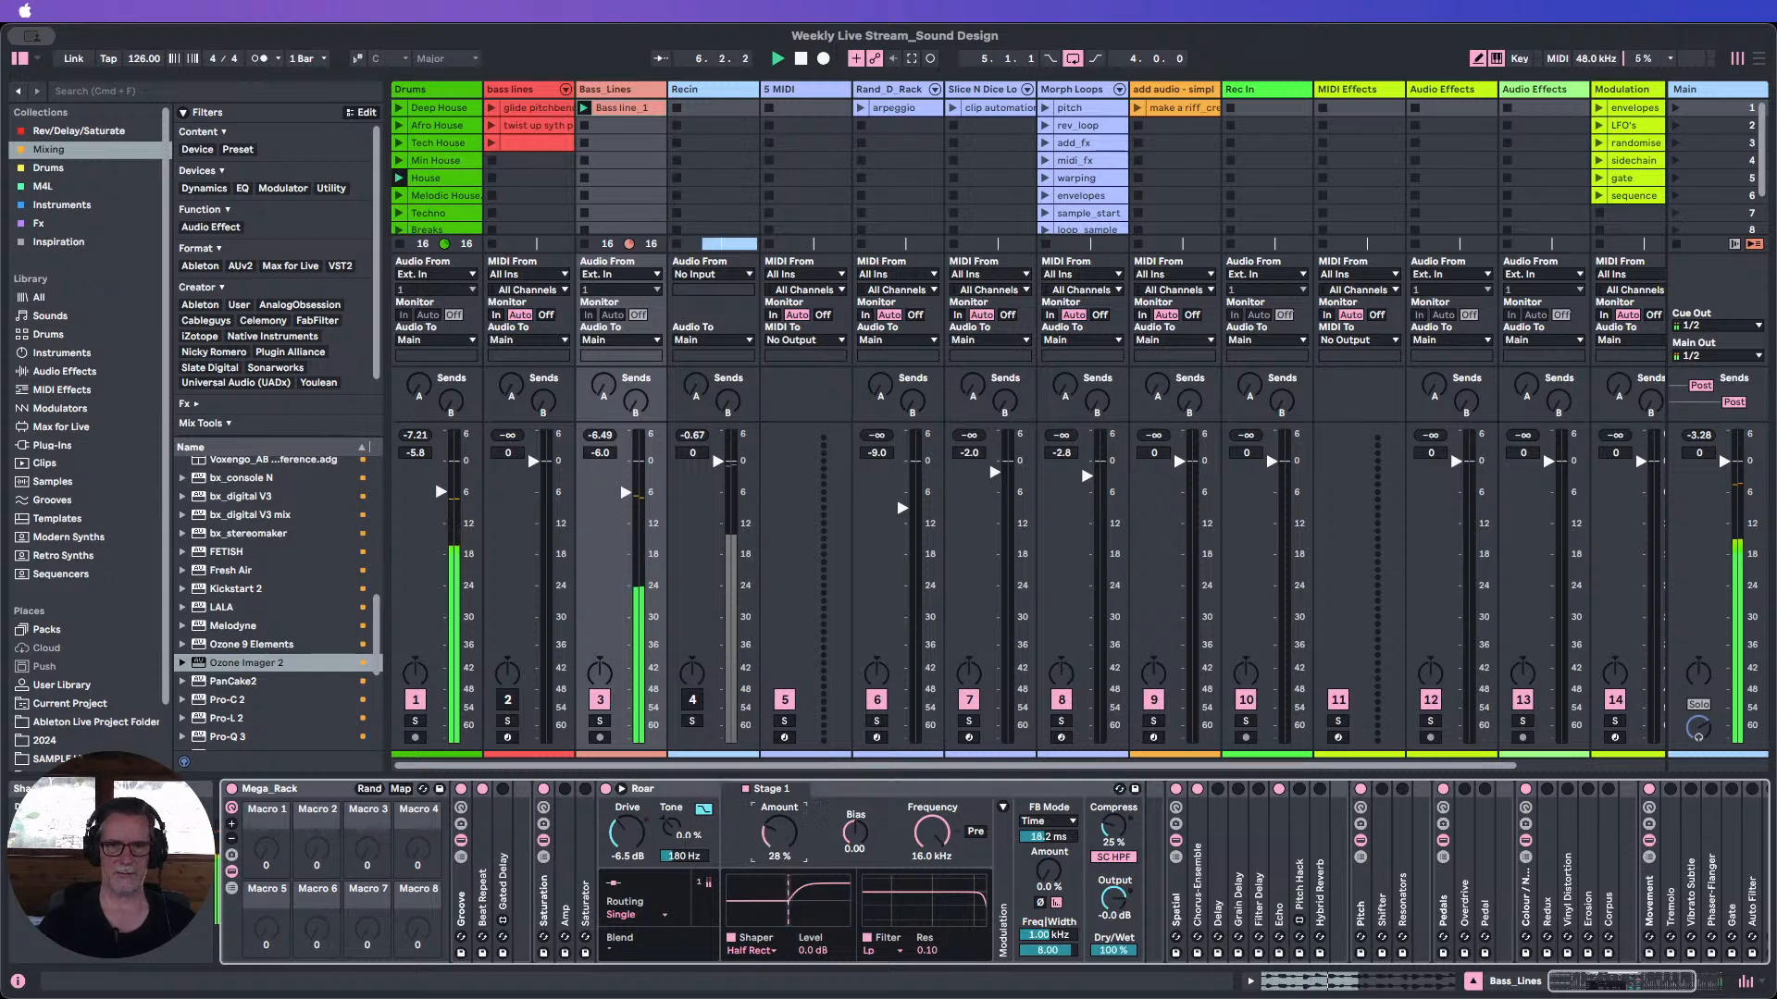
{"action": "double_click", "coordinate": [670, 796]}
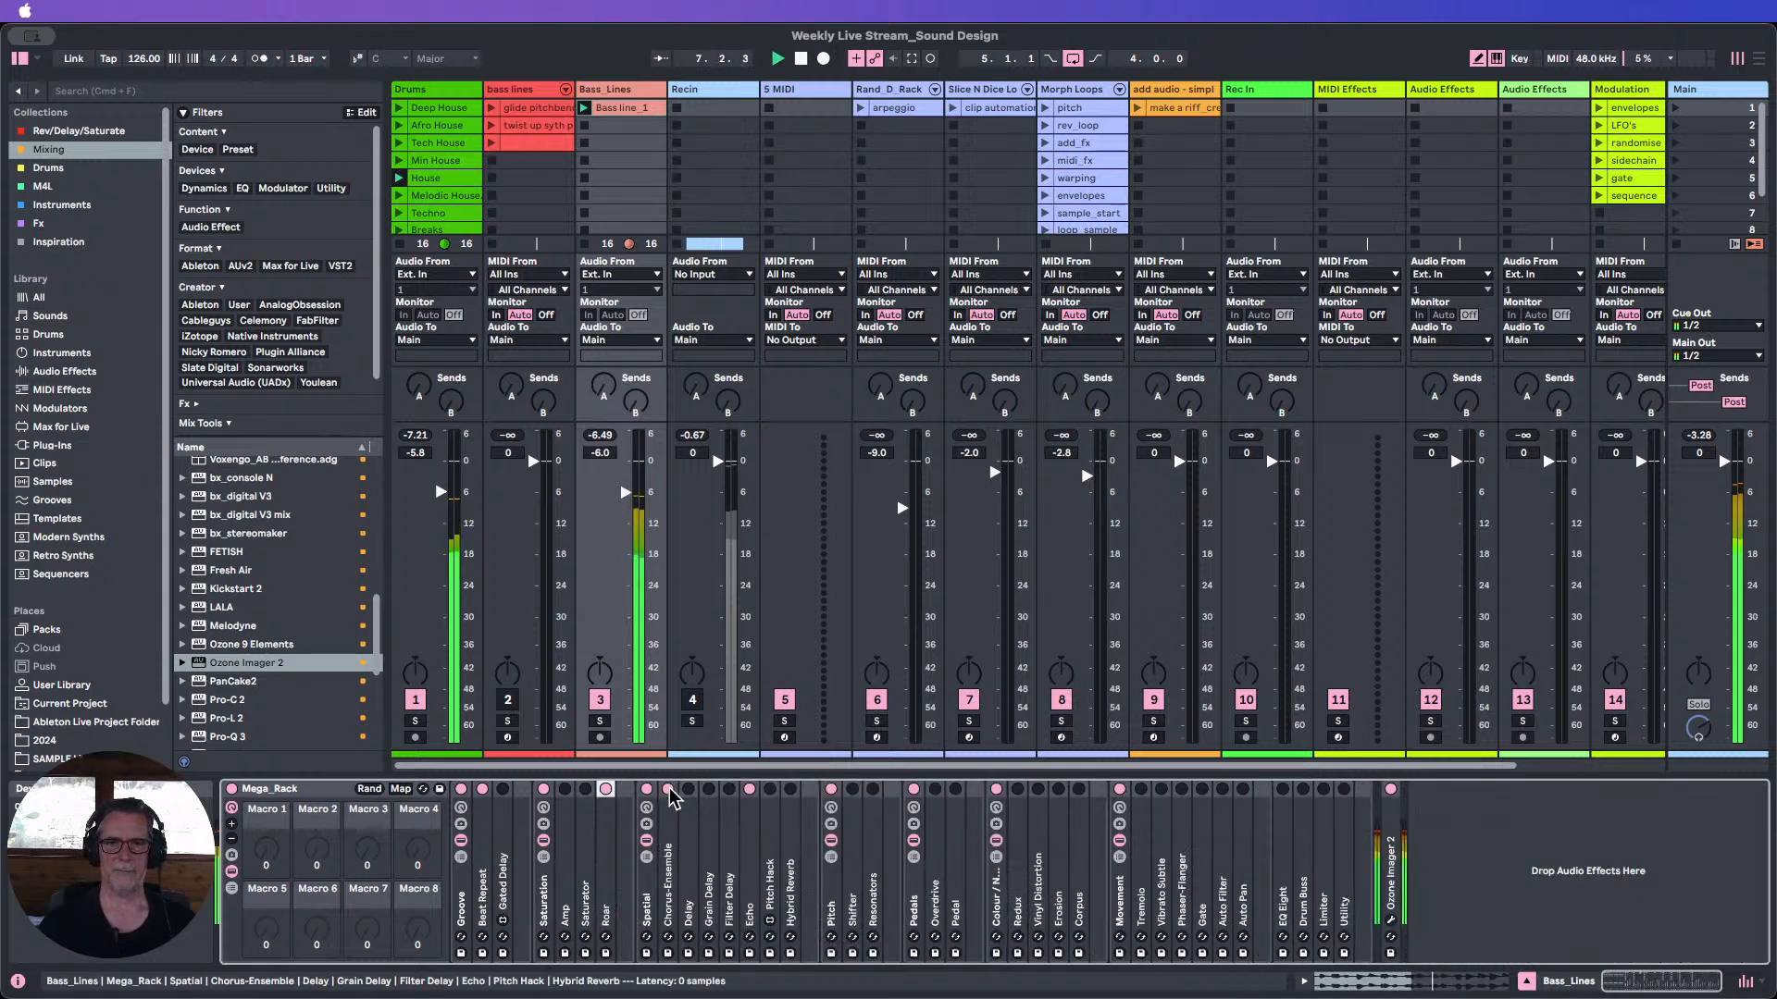
Check the bass line's stereo image in Ozone Imager 2, deactivate the plug-in and close its window.
{"action": "left_click", "coordinate": [1390, 920]}
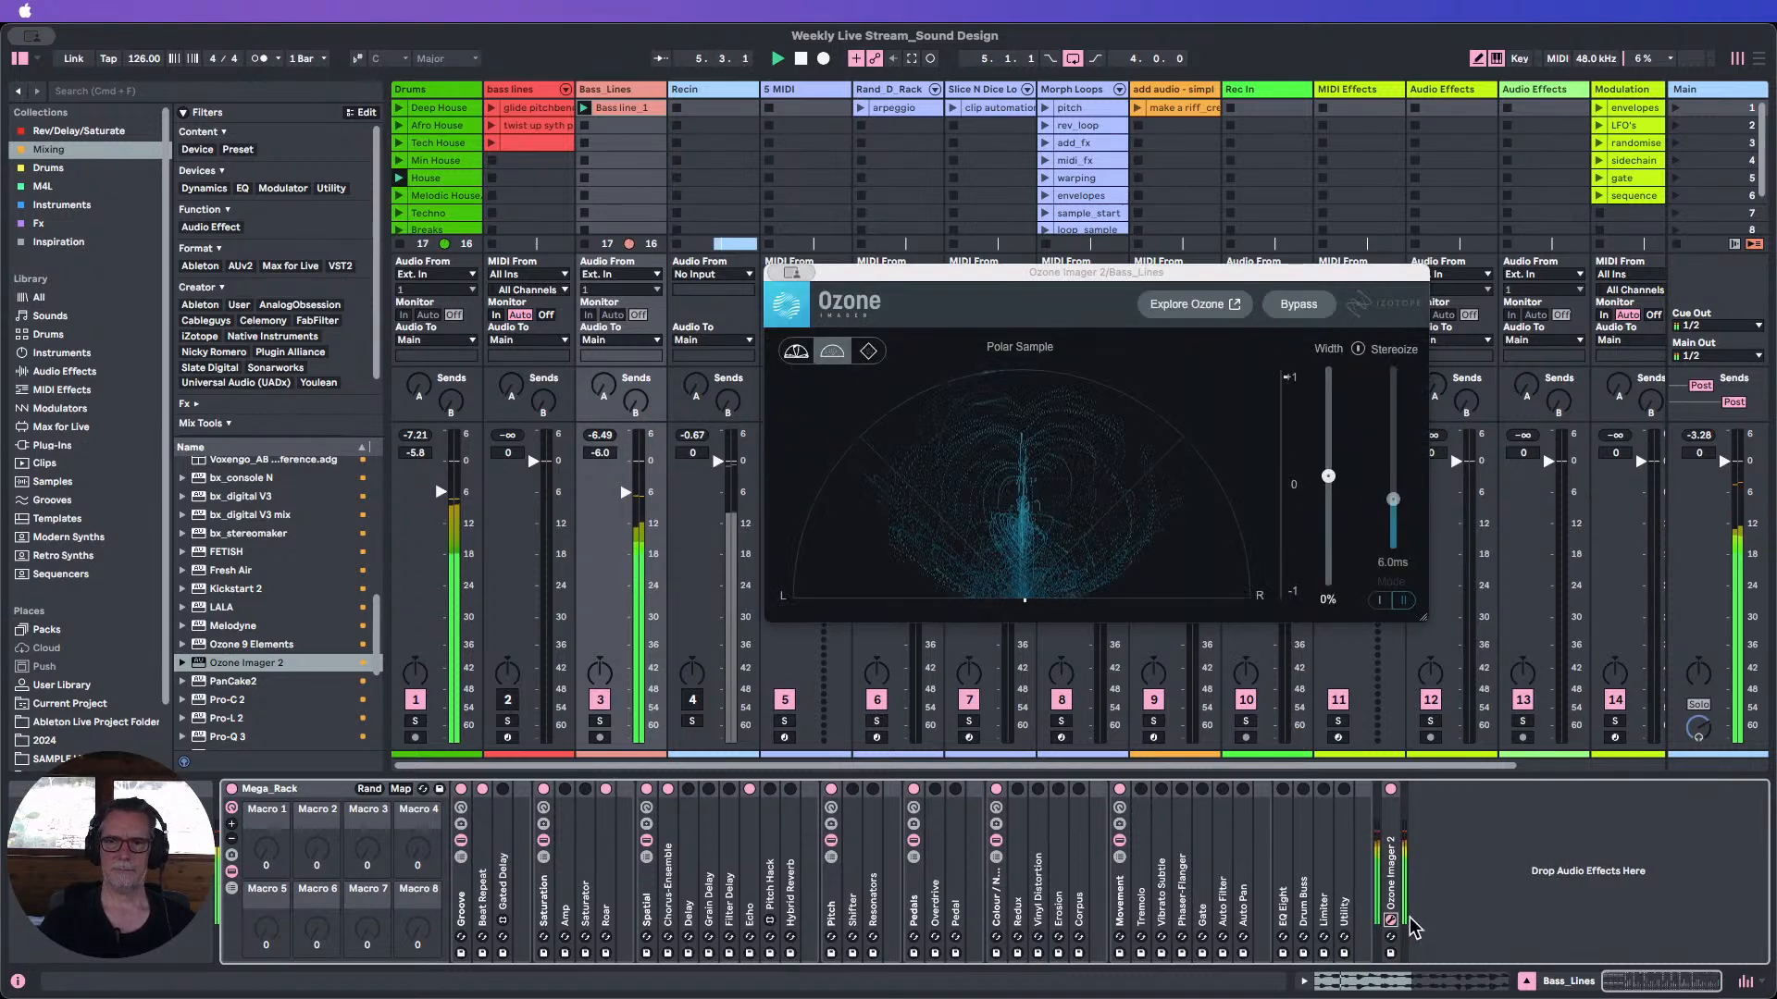
{"action": "left_click", "coordinate": [1390, 788]}
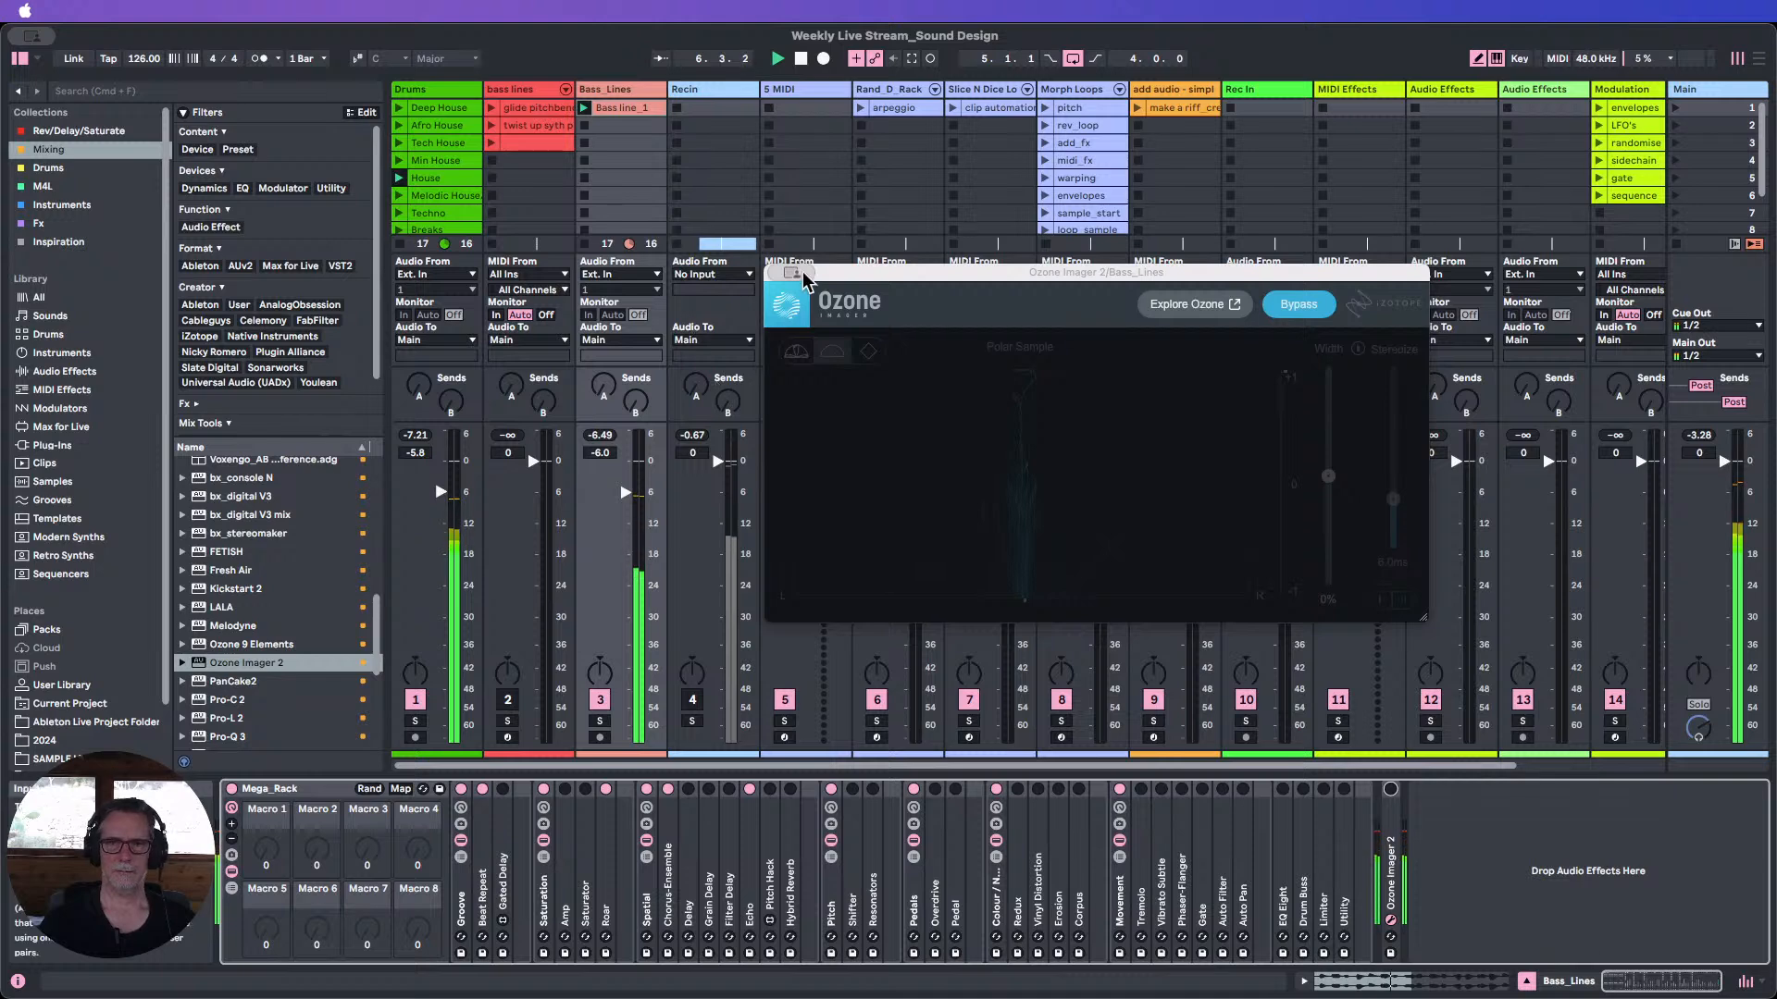
{"action": "left_click", "coordinate": [811, 302]}
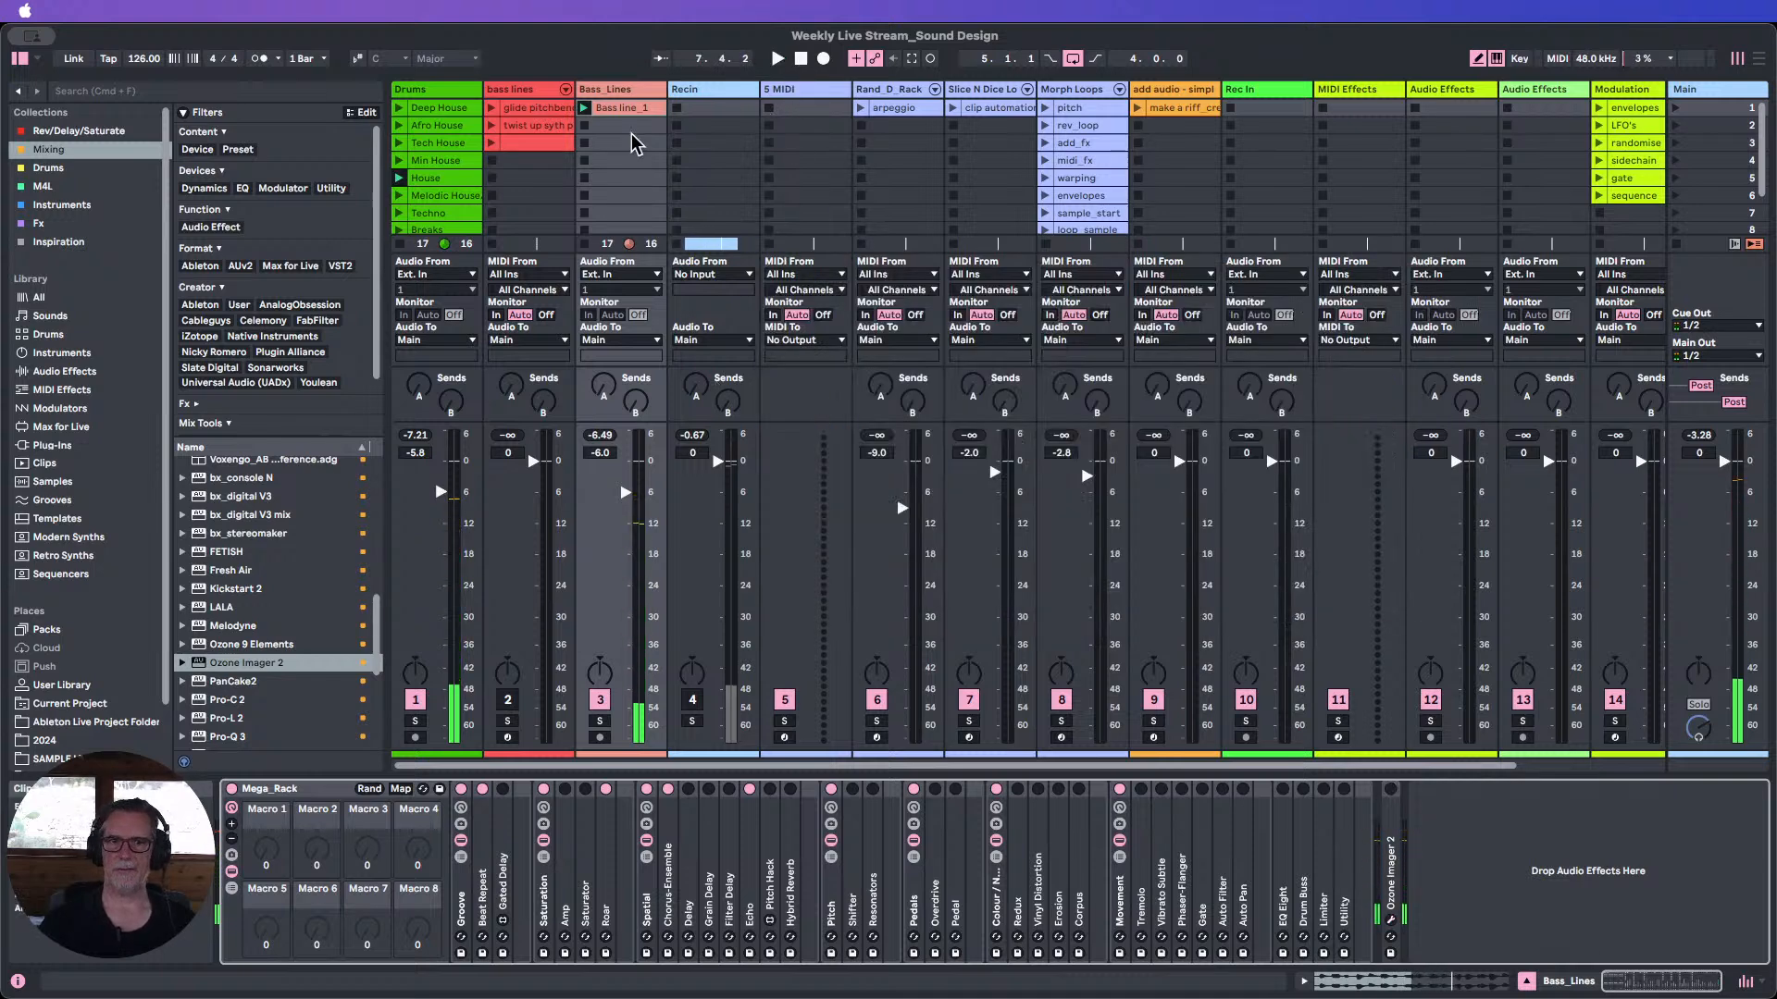
Reset the Bass_Lines track volume to 0 dB and place the Bass line_1 clip at bar 5 of its Arrangement track.
{"action": "double_click", "coordinate": [625, 493]}
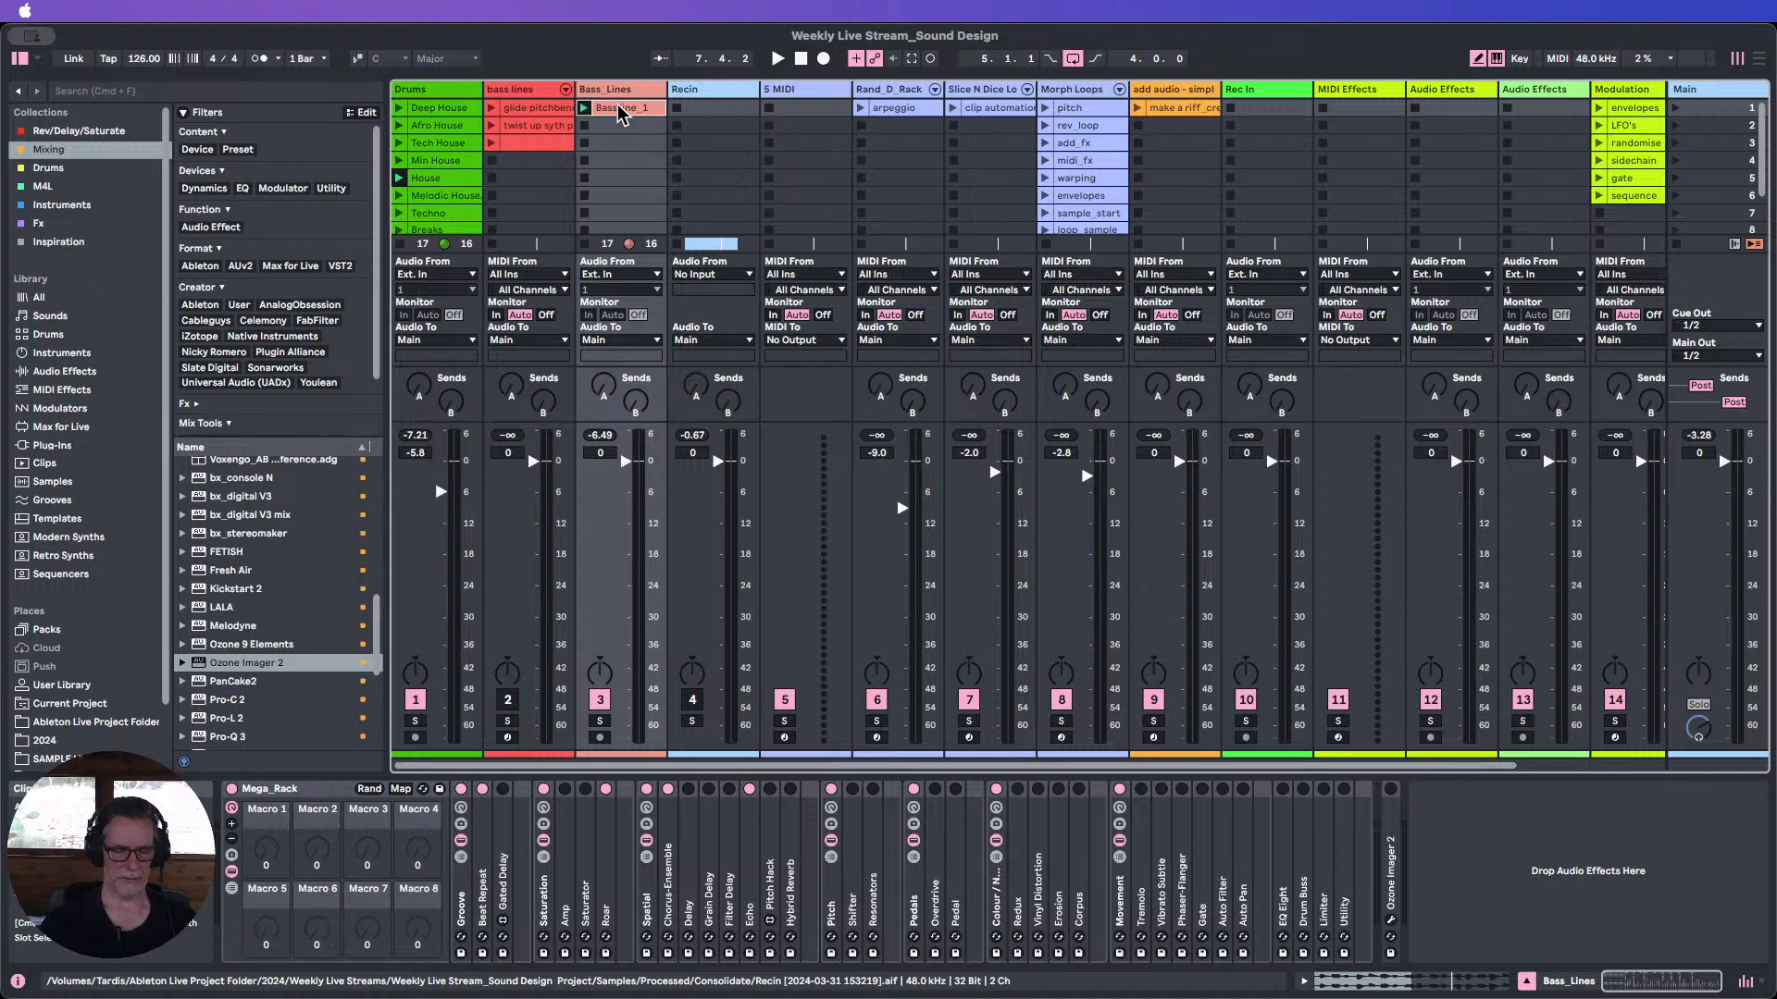
{"action": "left_click", "coordinate": [1759, 58]}
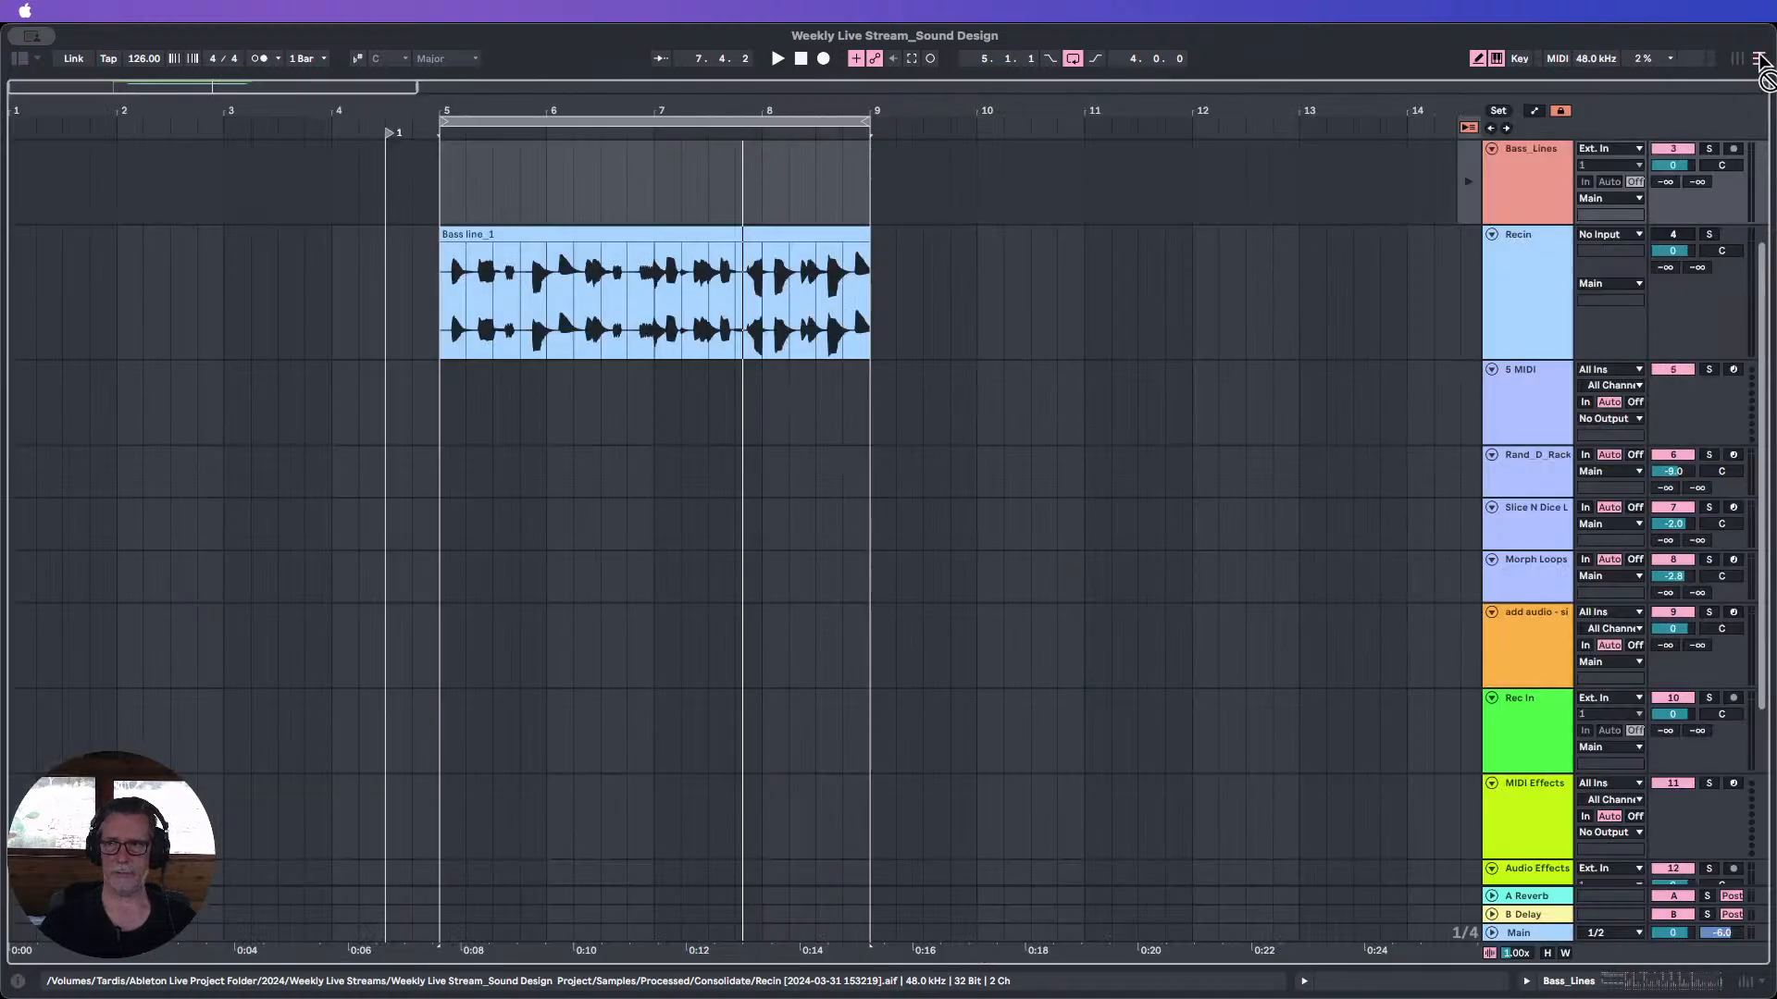
{"action": "left_click_drag", "start_coordinate": [1759, 55], "coordinate": [444, 185]}
{"action": "left_click", "coordinate": [1468, 181]}
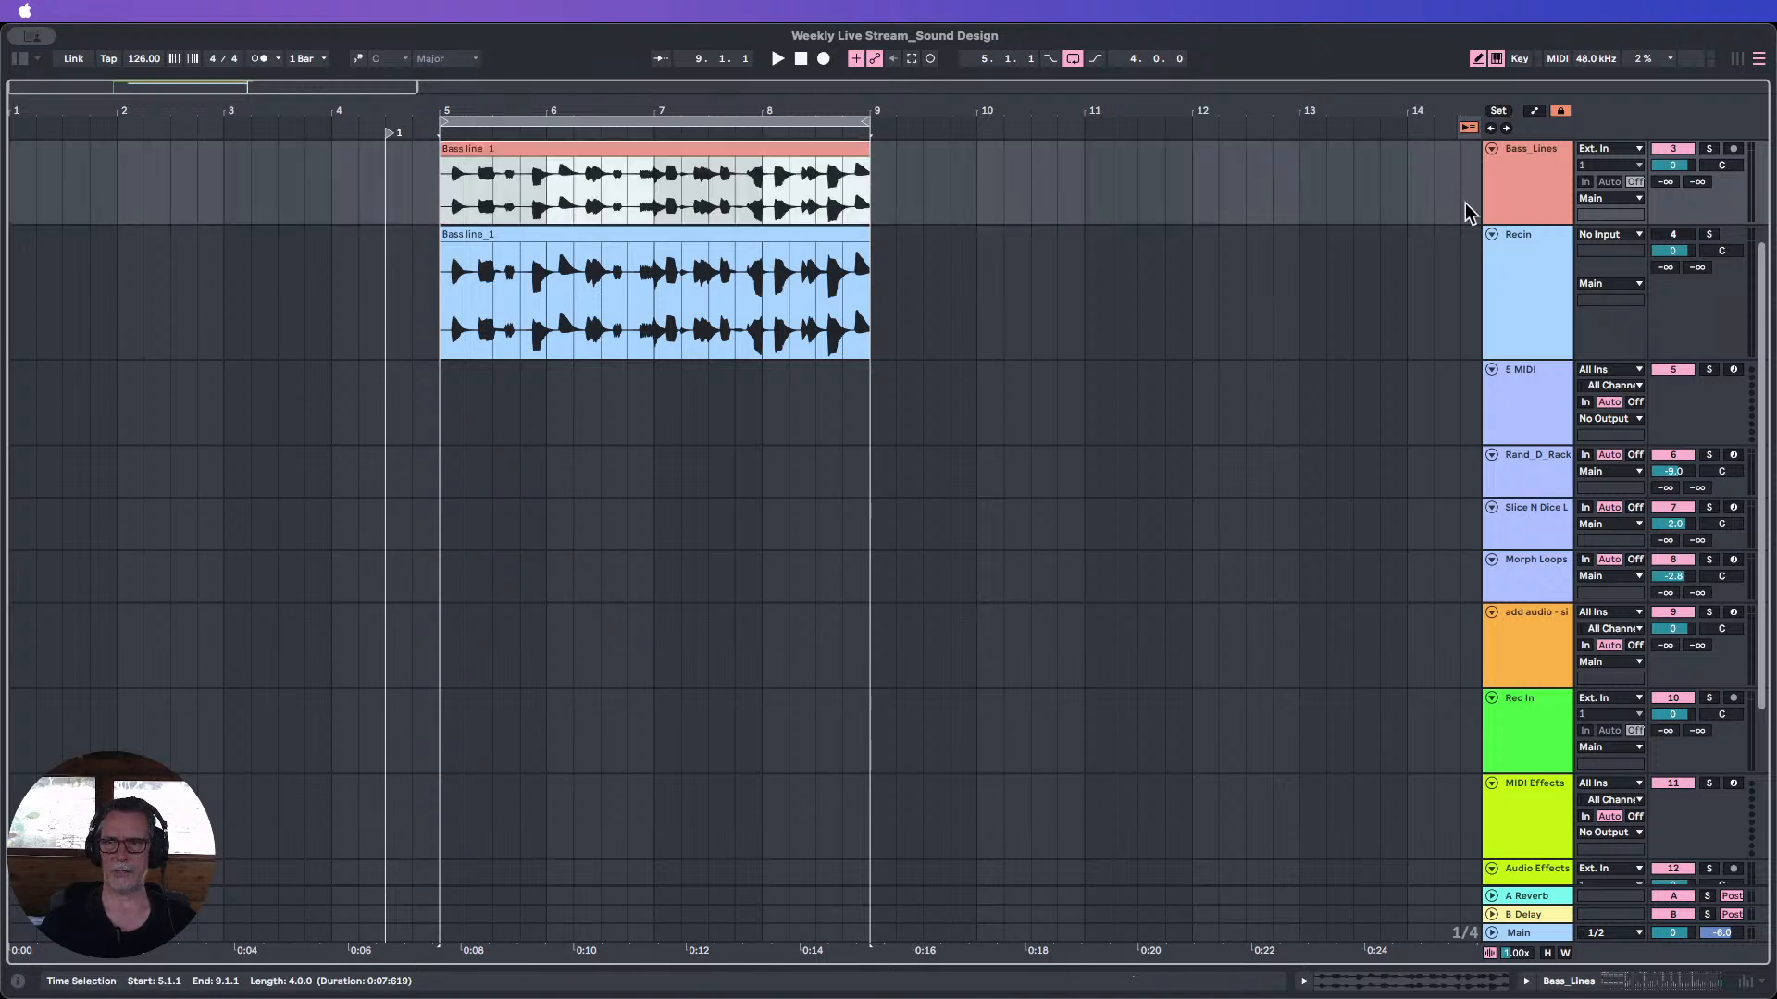
Fold the Recin track, check the Bass_Lines track's device chain and hide the device view again.
{"action": "left_click", "coordinate": [1492, 237]}
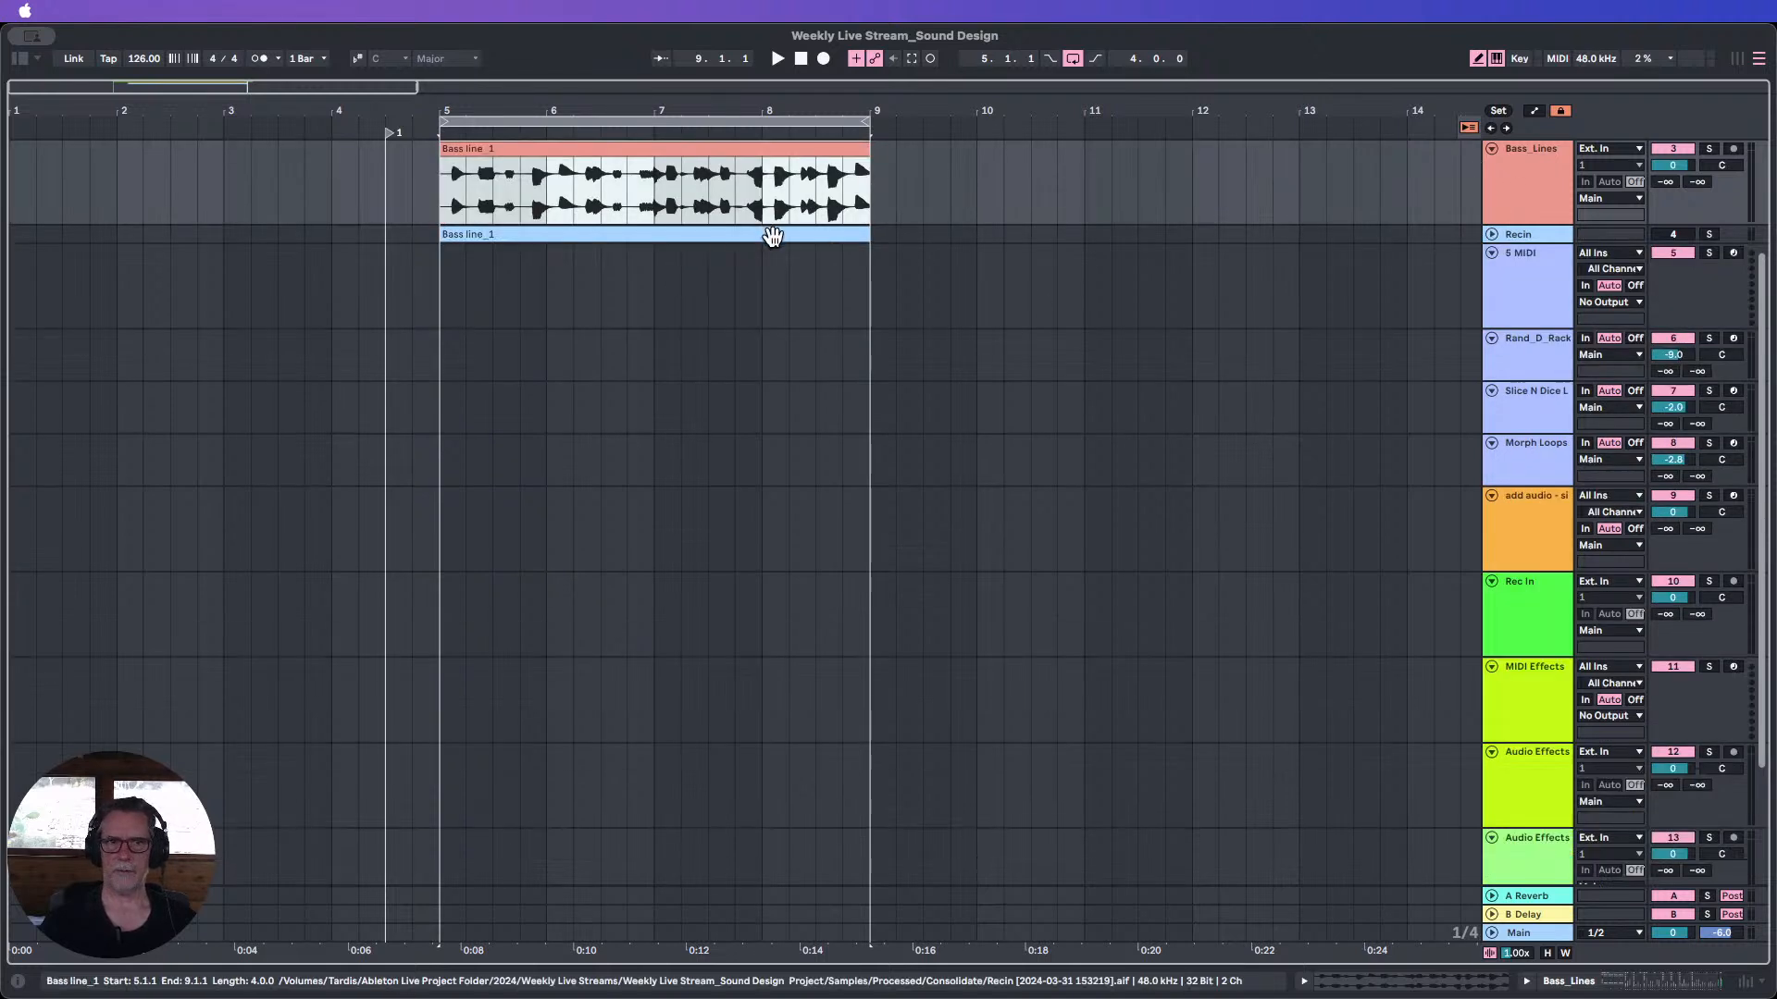
{"action": "left_click", "coordinate": [1518, 177]}
{"action": "double_click", "coordinate": [1522, 172]}
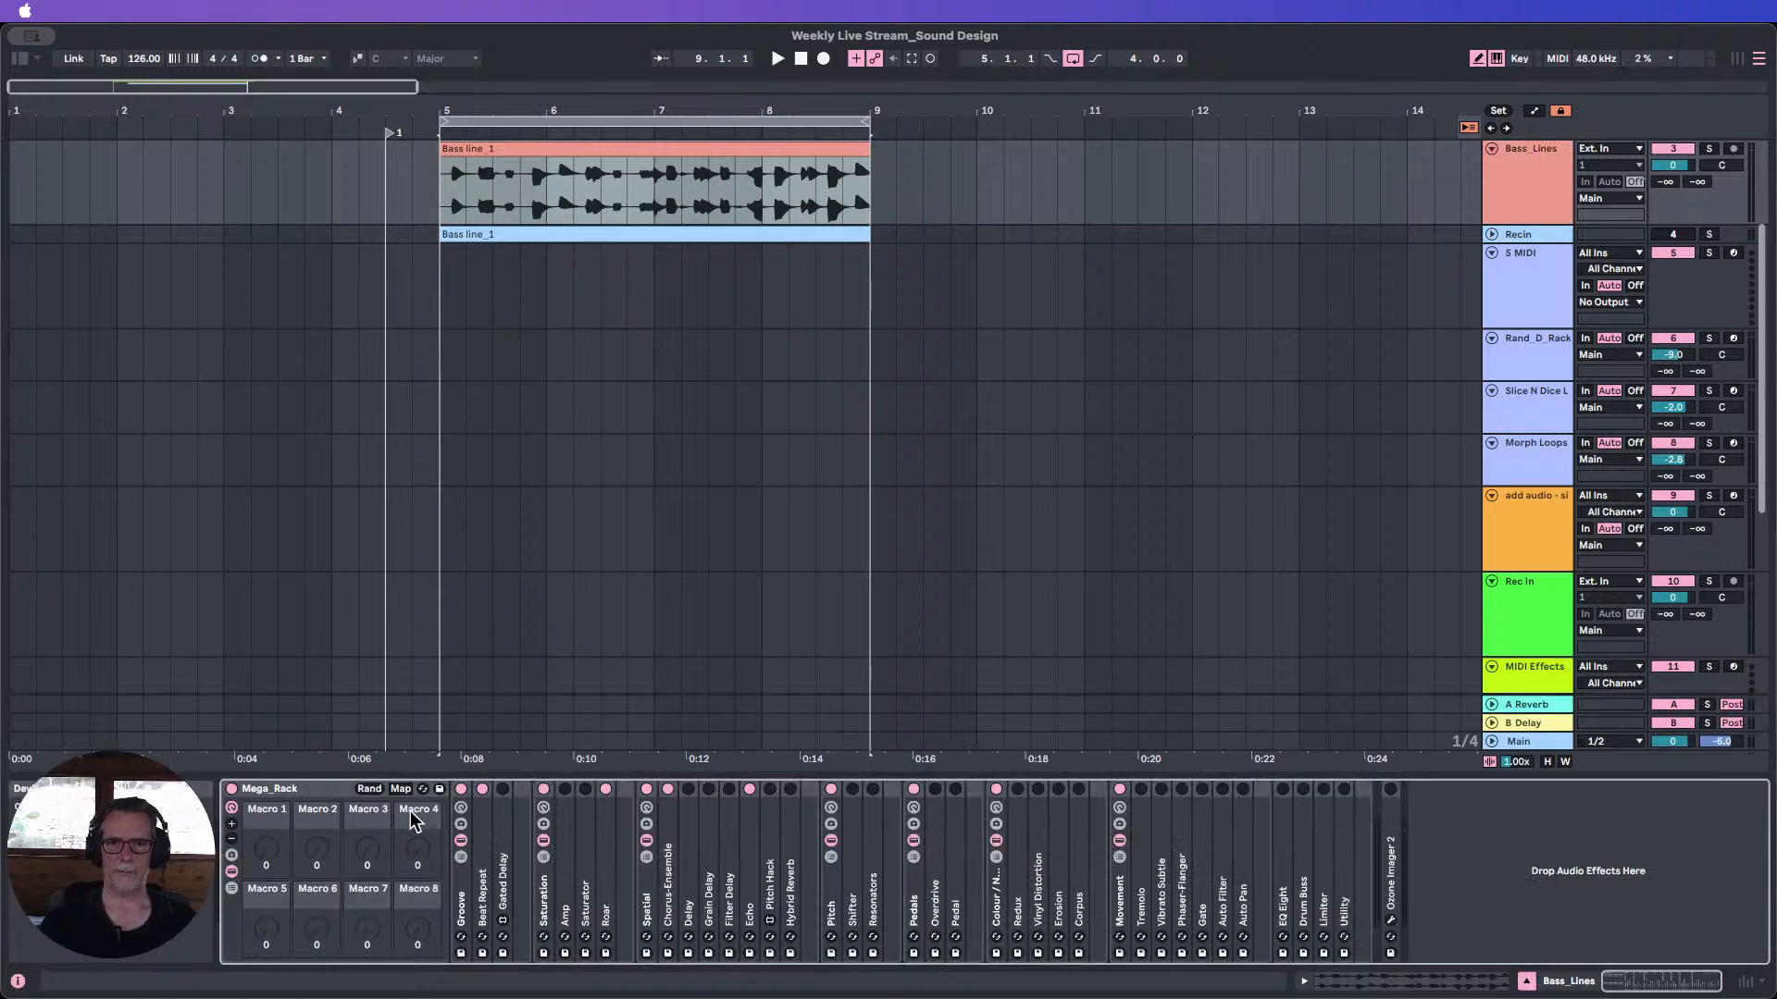
{"action": "left_click", "coordinate": [1526, 982]}
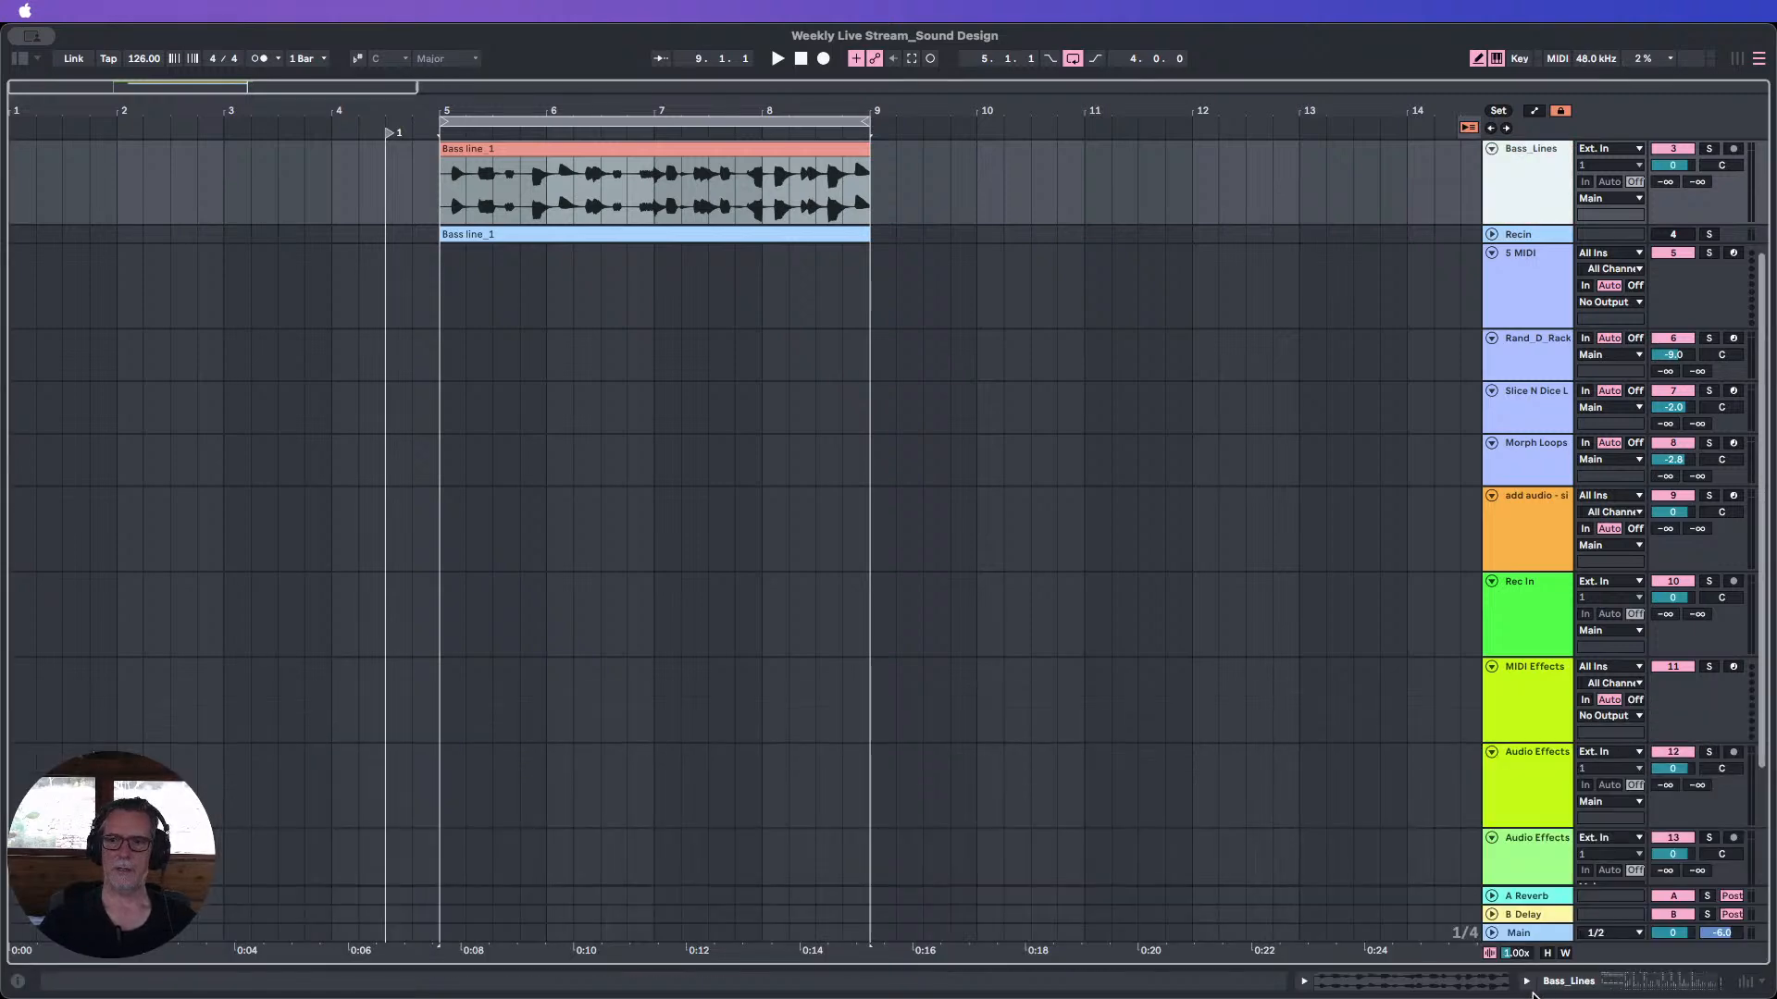
Duplicate the Bass_Lines track together with its Bass line_1 clip.
{"action": "left_click_drag", "start_coordinate": [696, 106], "coordinate": [584, 99]}
{"action": "left_click", "coordinate": [659, 150]}
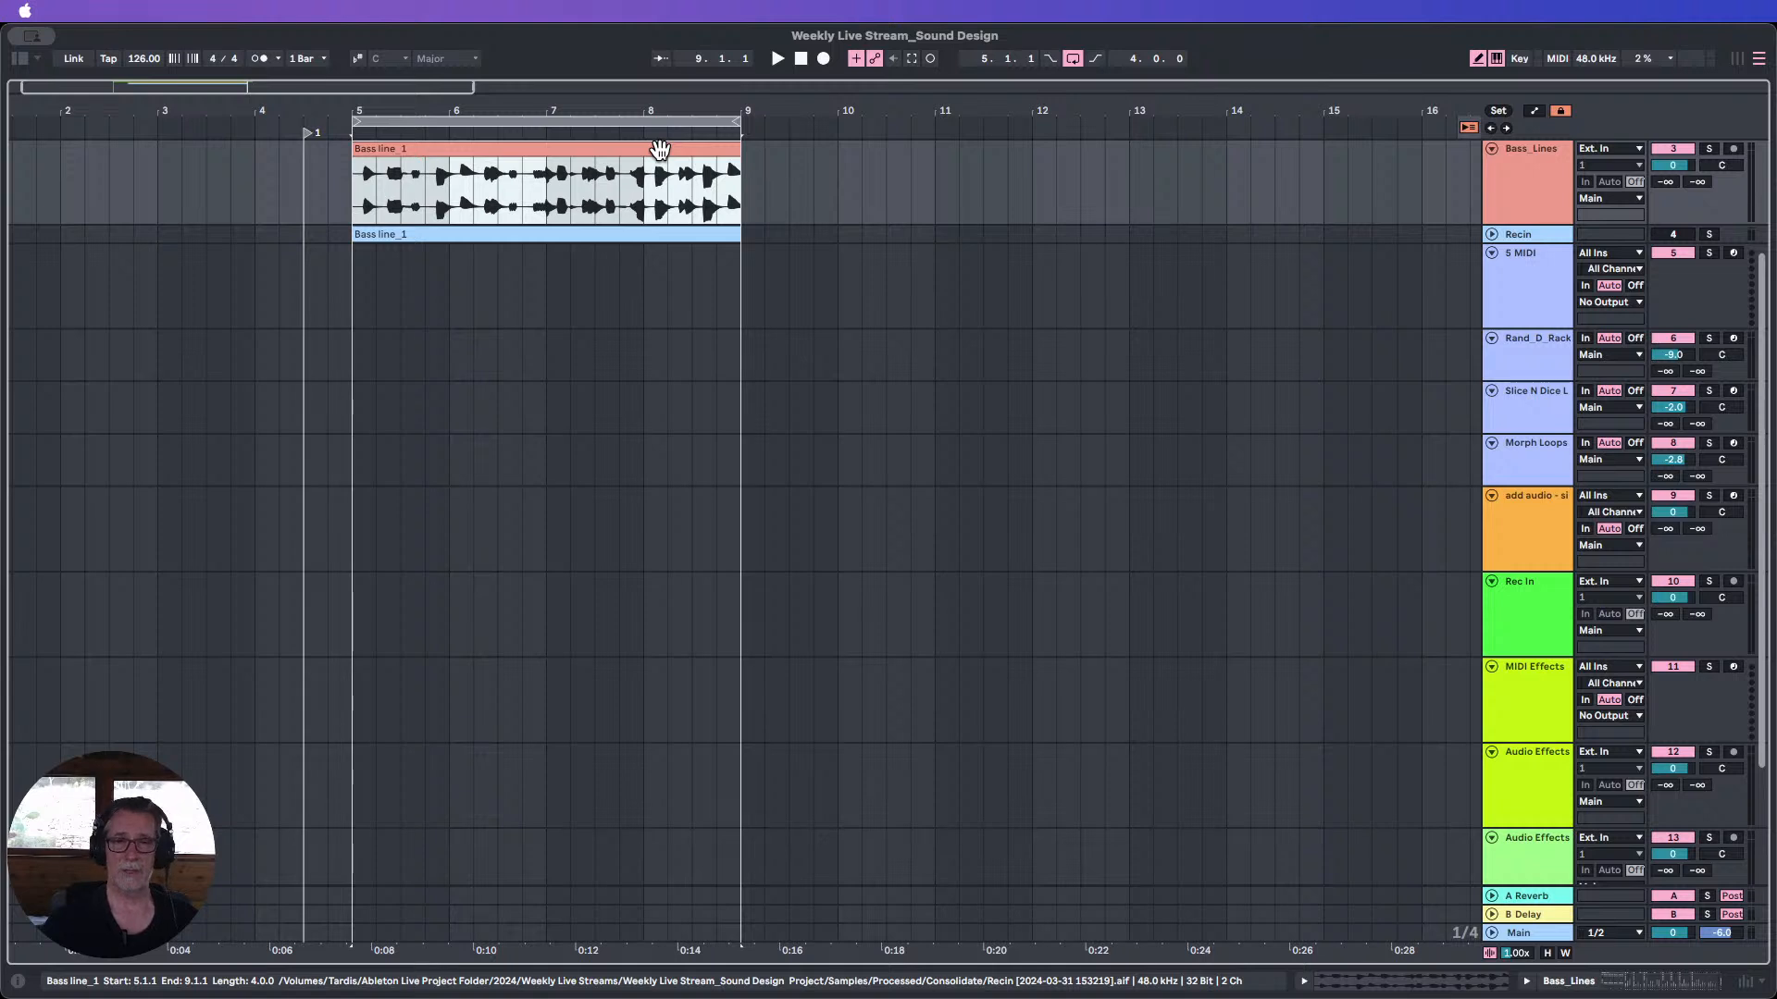
{"action": "left_click", "coordinate": [1518, 195]}
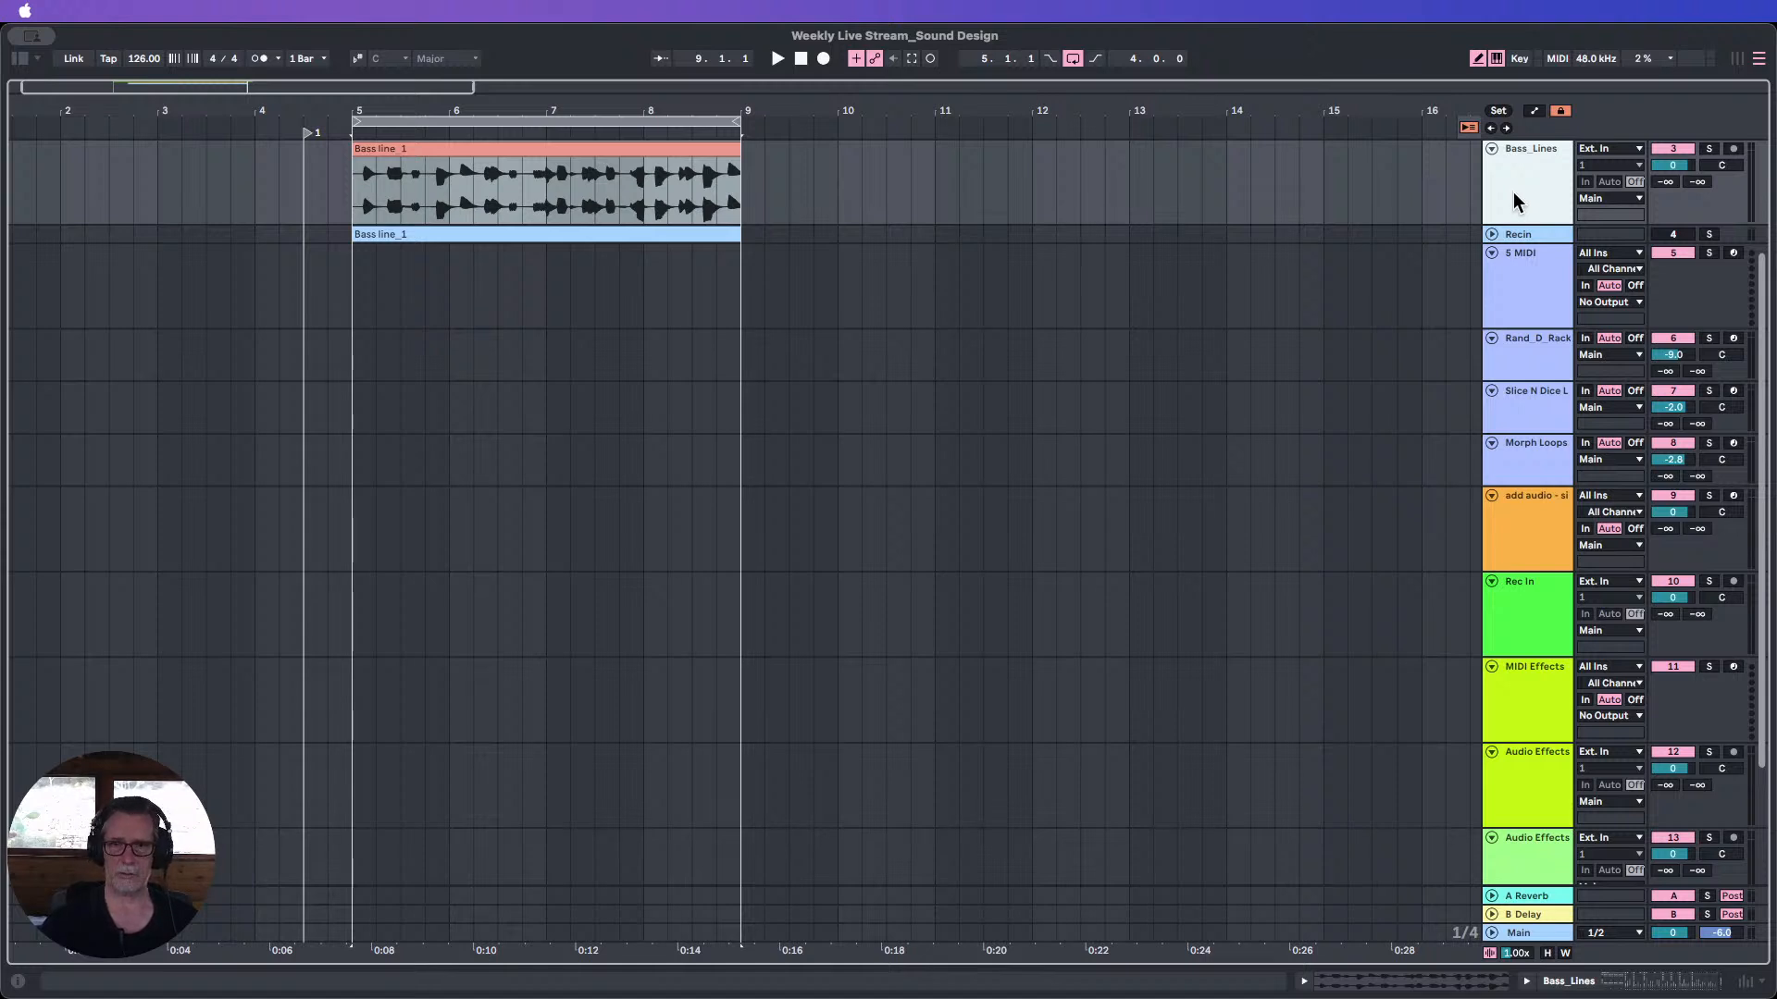
{"action": "key", "text": "super+d"}
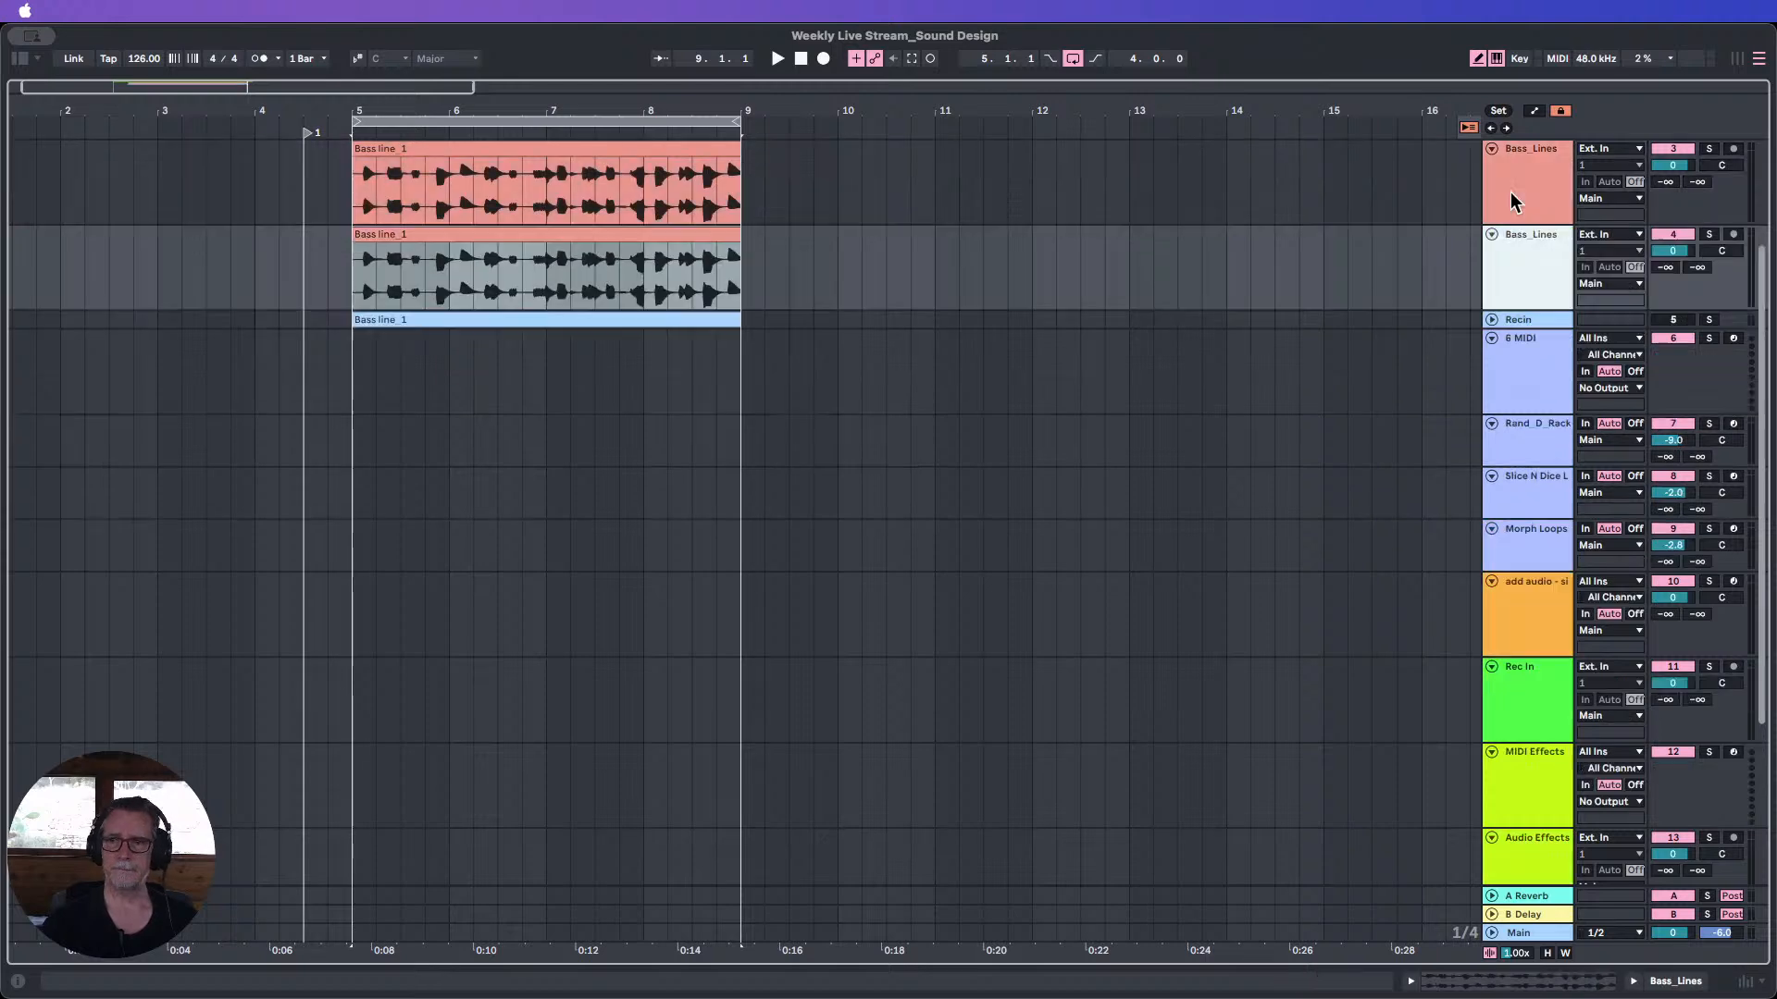
Freeze and flatten the original Bass_Lines track.
{"action": "left_click", "coordinate": [1526, 182]}
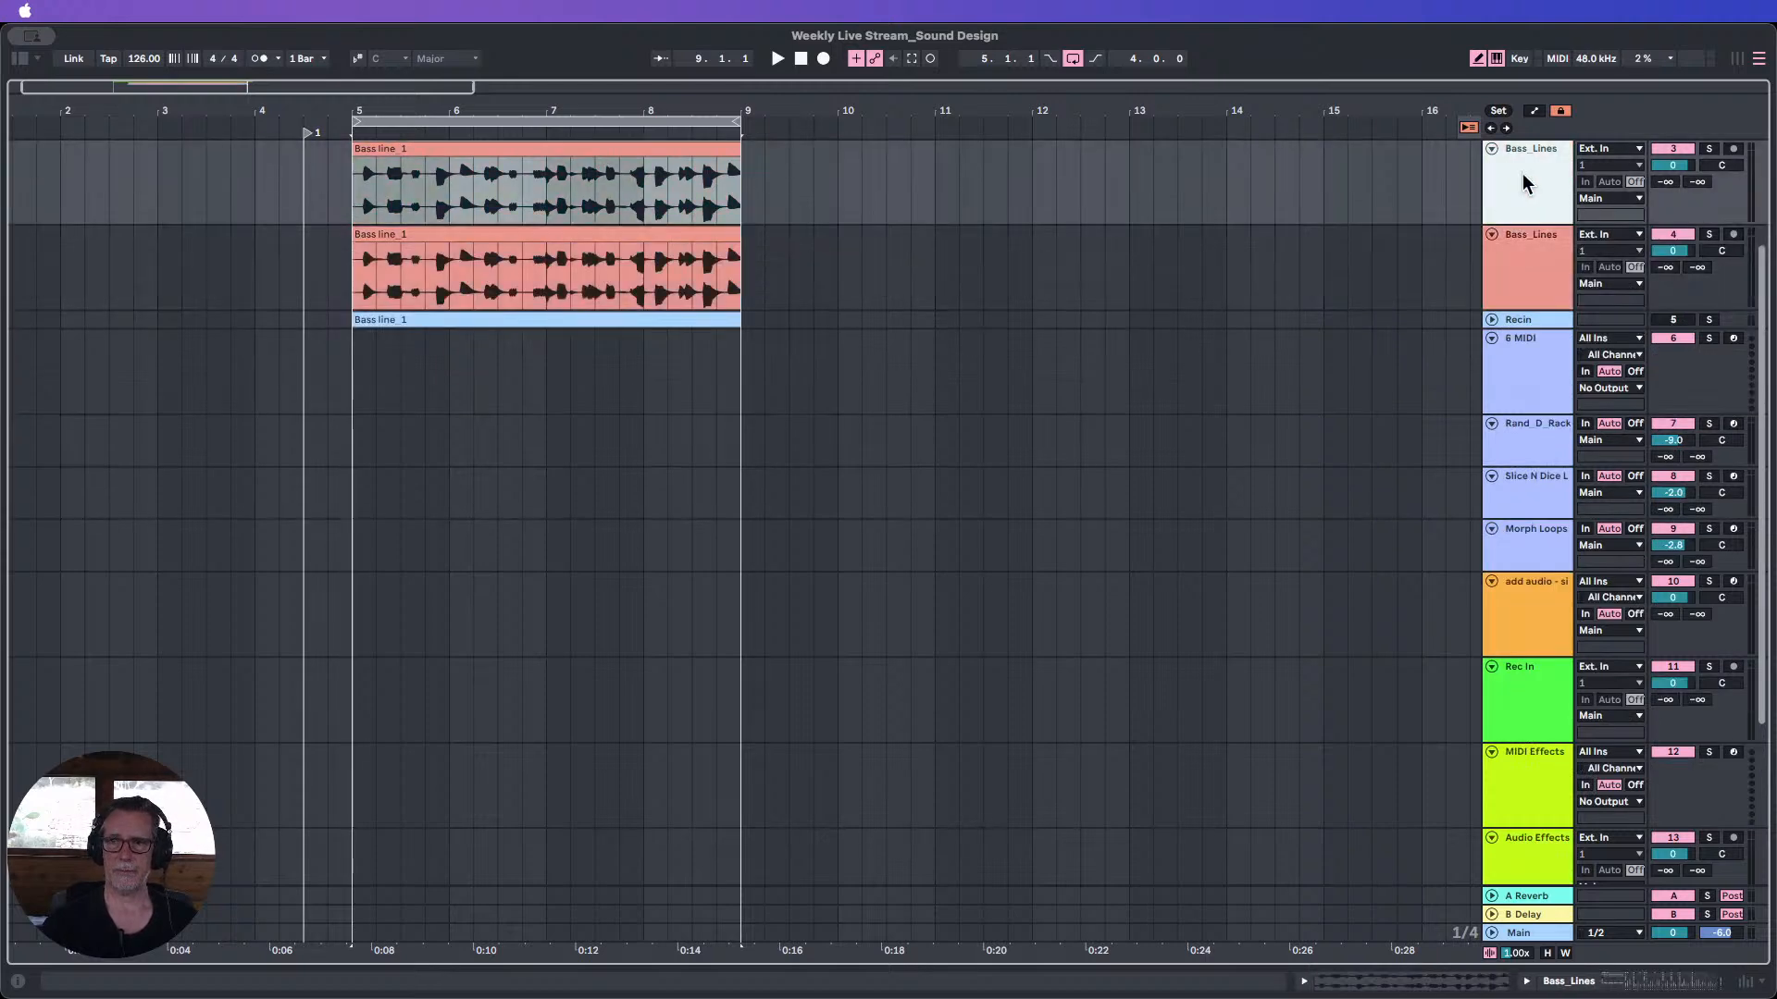
{"action": "right_click", "coordinate": [1530, 178]}
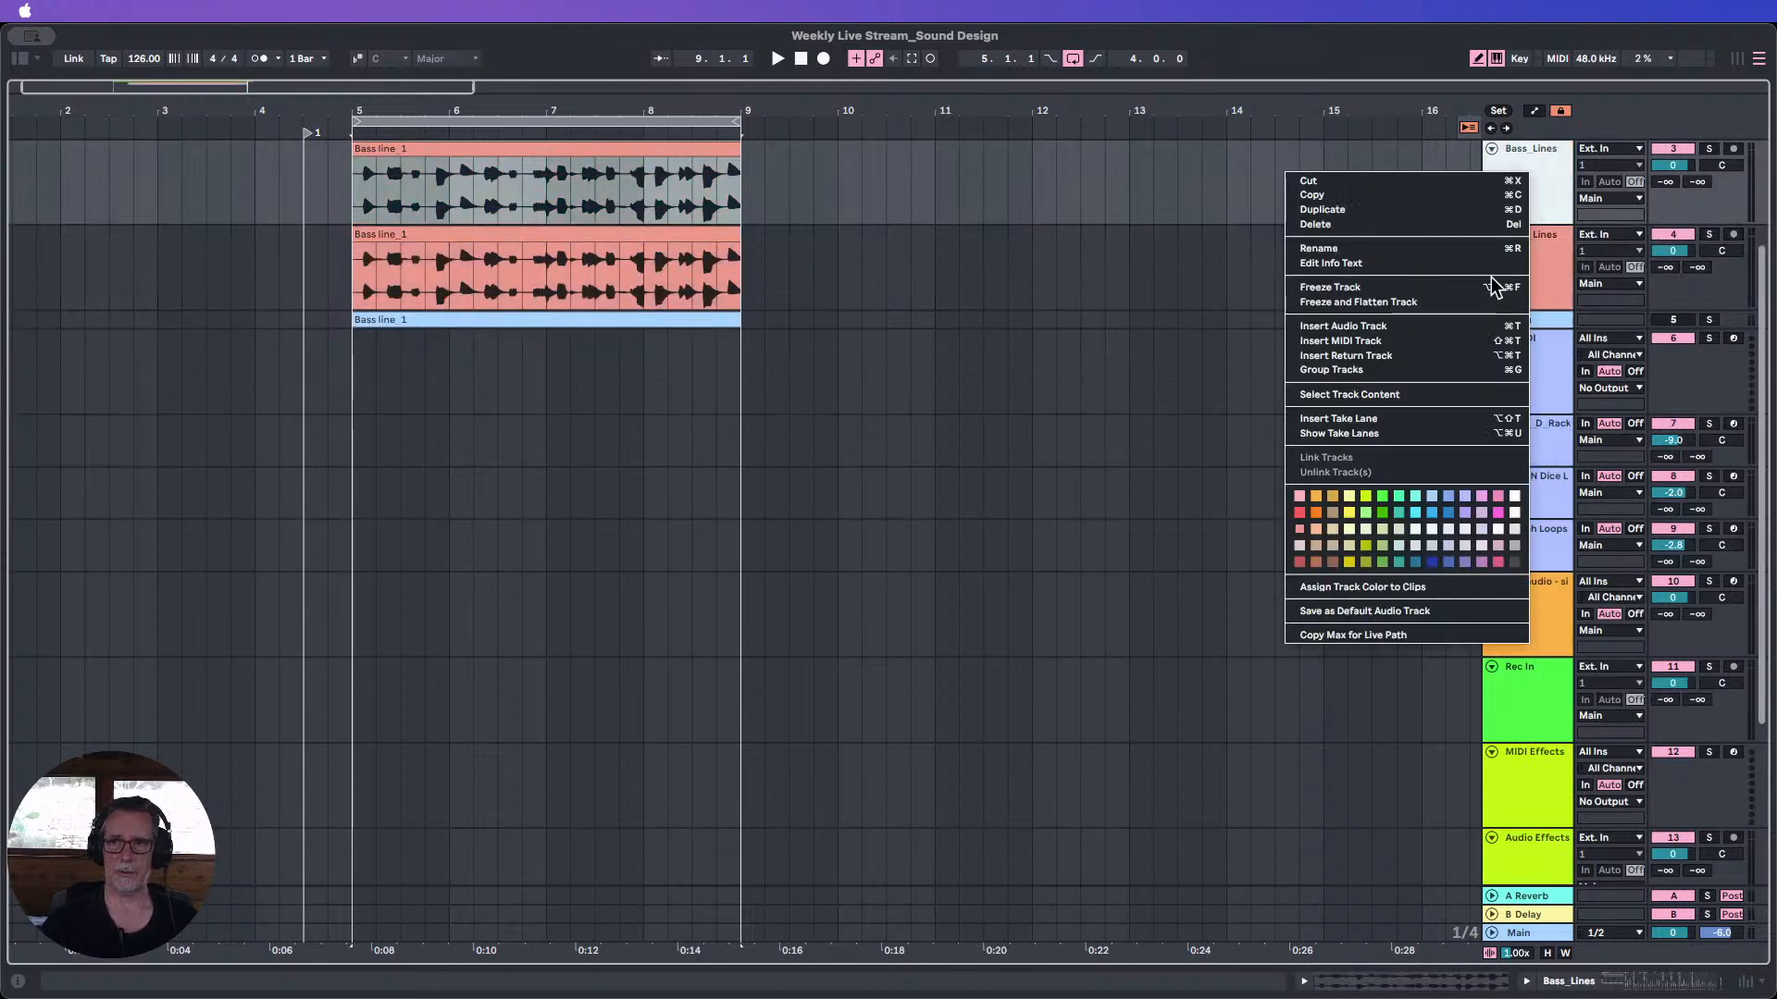
{"action": "left_click", "coordinate": [1356, 300]}
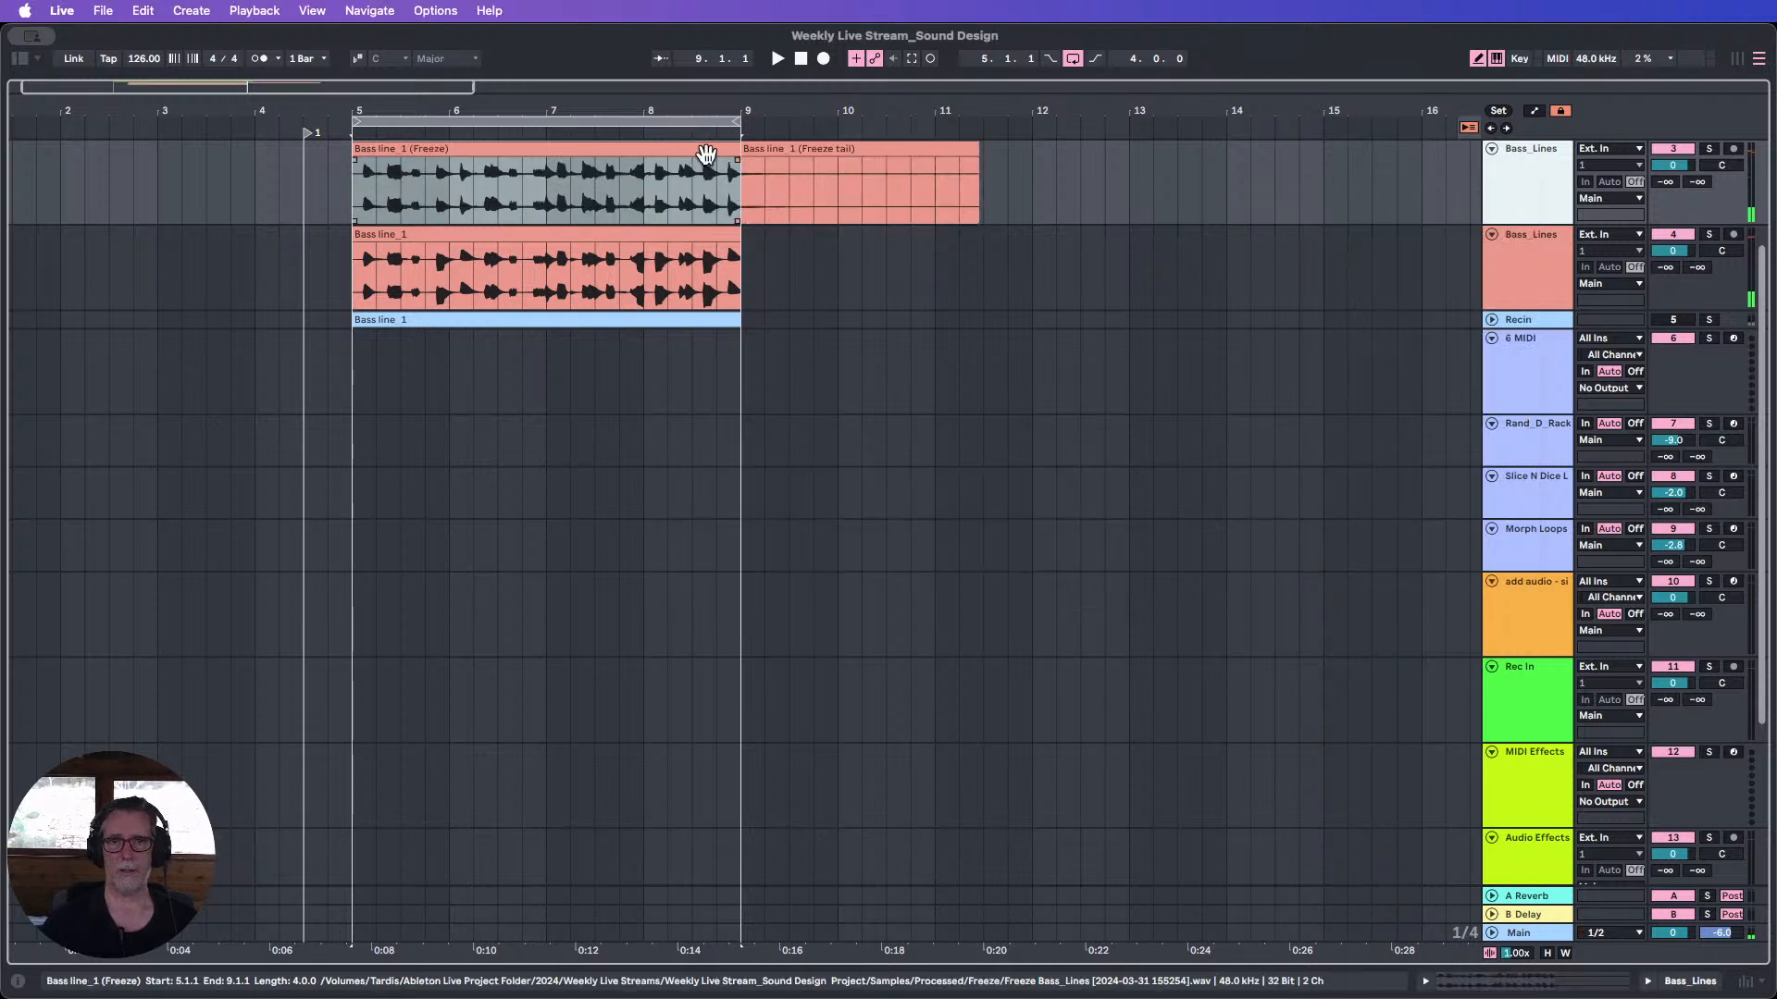
Extend the Bass line_1 (Freeze) clip to bar 10 and delete the remaining Freeze tail clip.
{"action": "left_click_drag", "start_coordinate": [741, 151], "coordinate": [837, 153]}
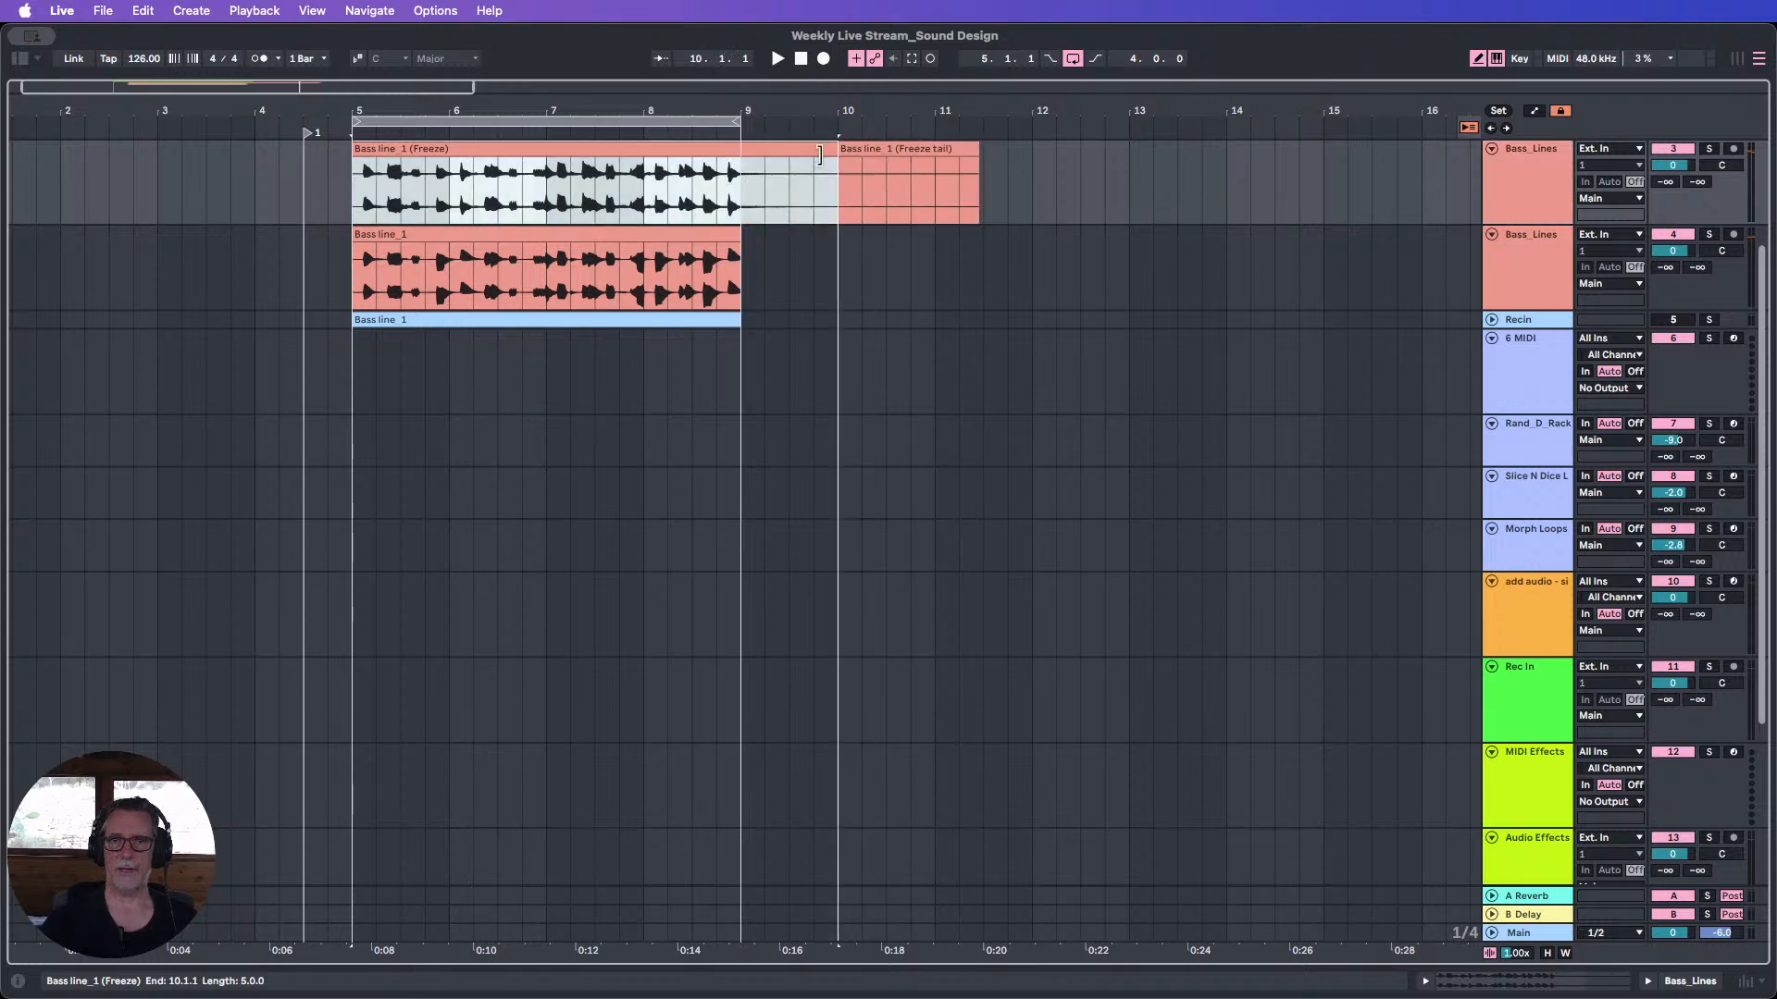
{"action": "left_click", "coordinate": [891, 148]}
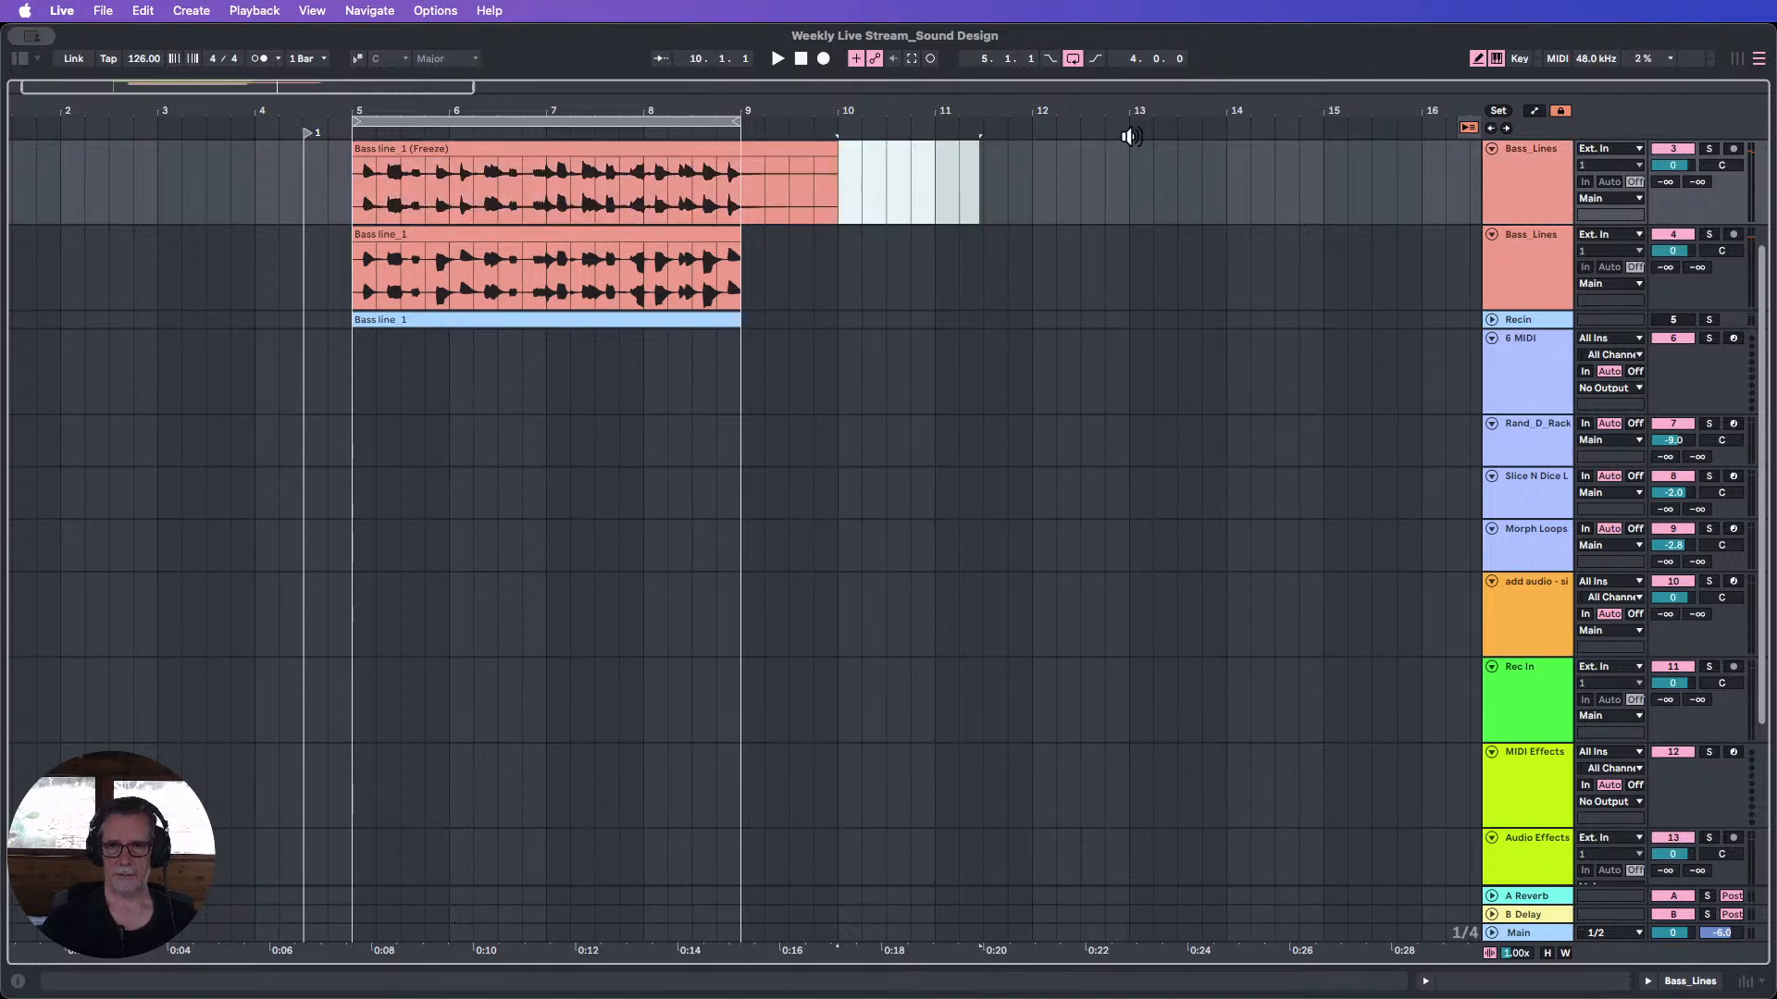
{"action": "key", "text": "Delete"}
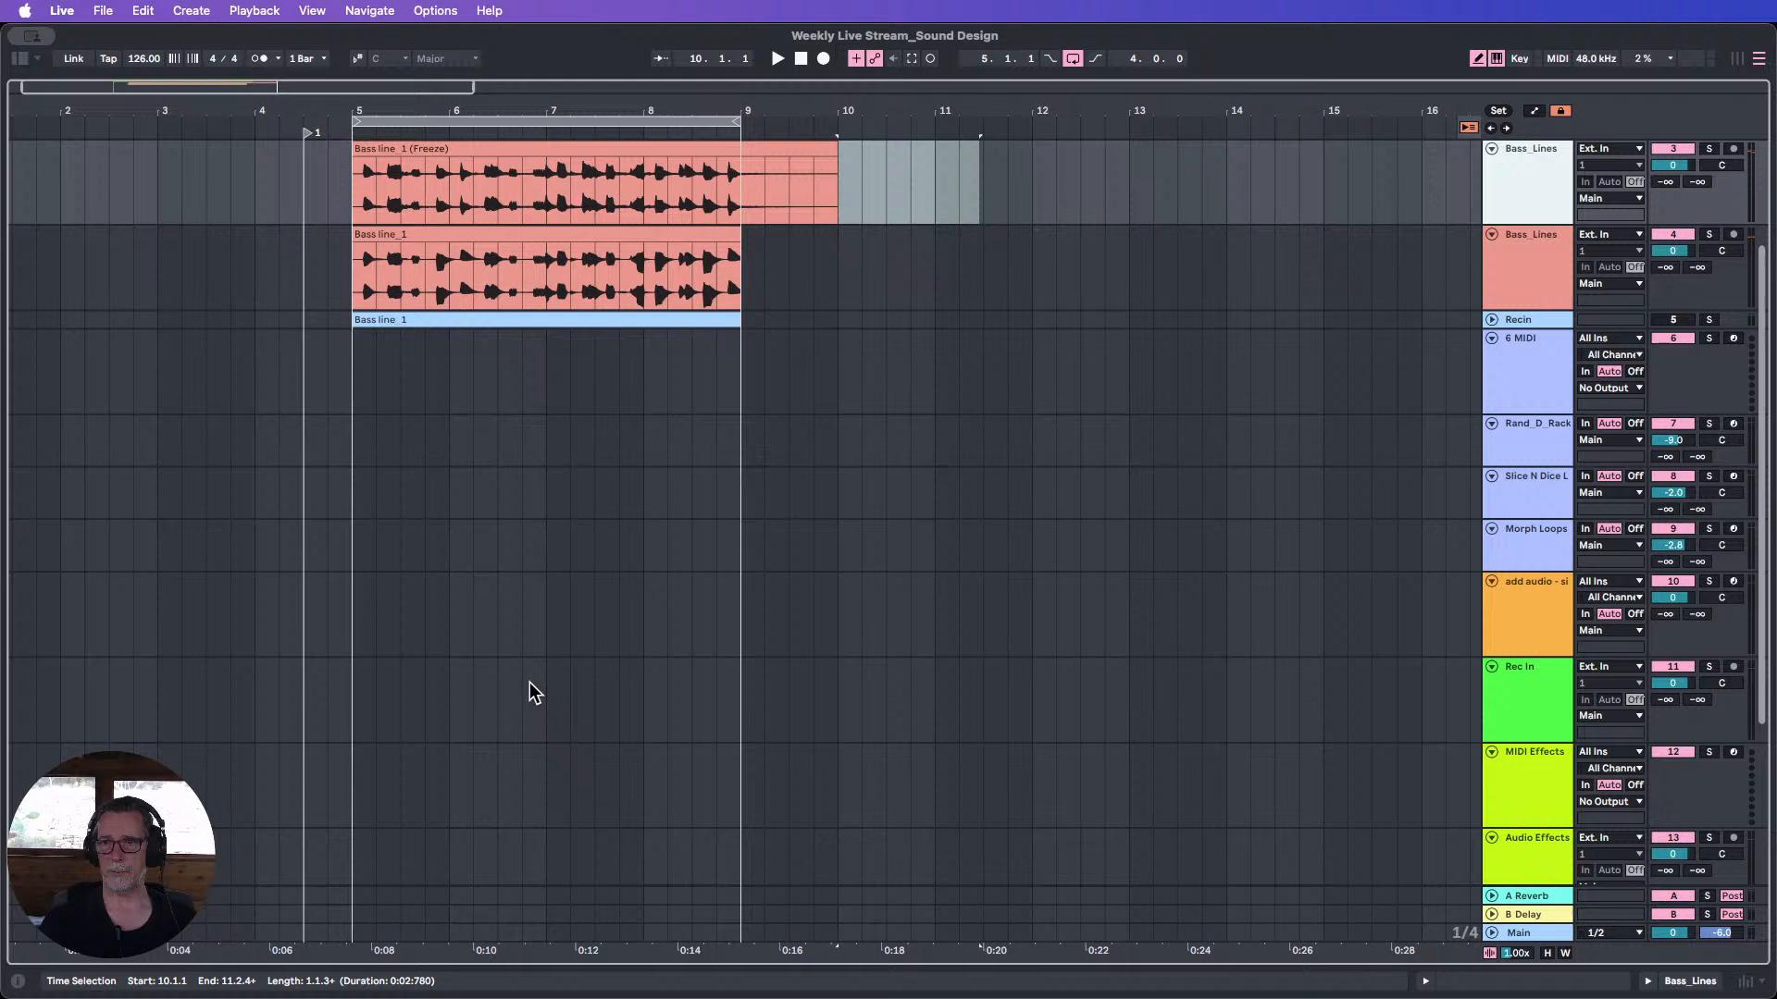
Inspect the flattened Bass_Lines track's device view and clip, then delete that track.
{"action": "double_click", "coordinate": [1518, 192]}
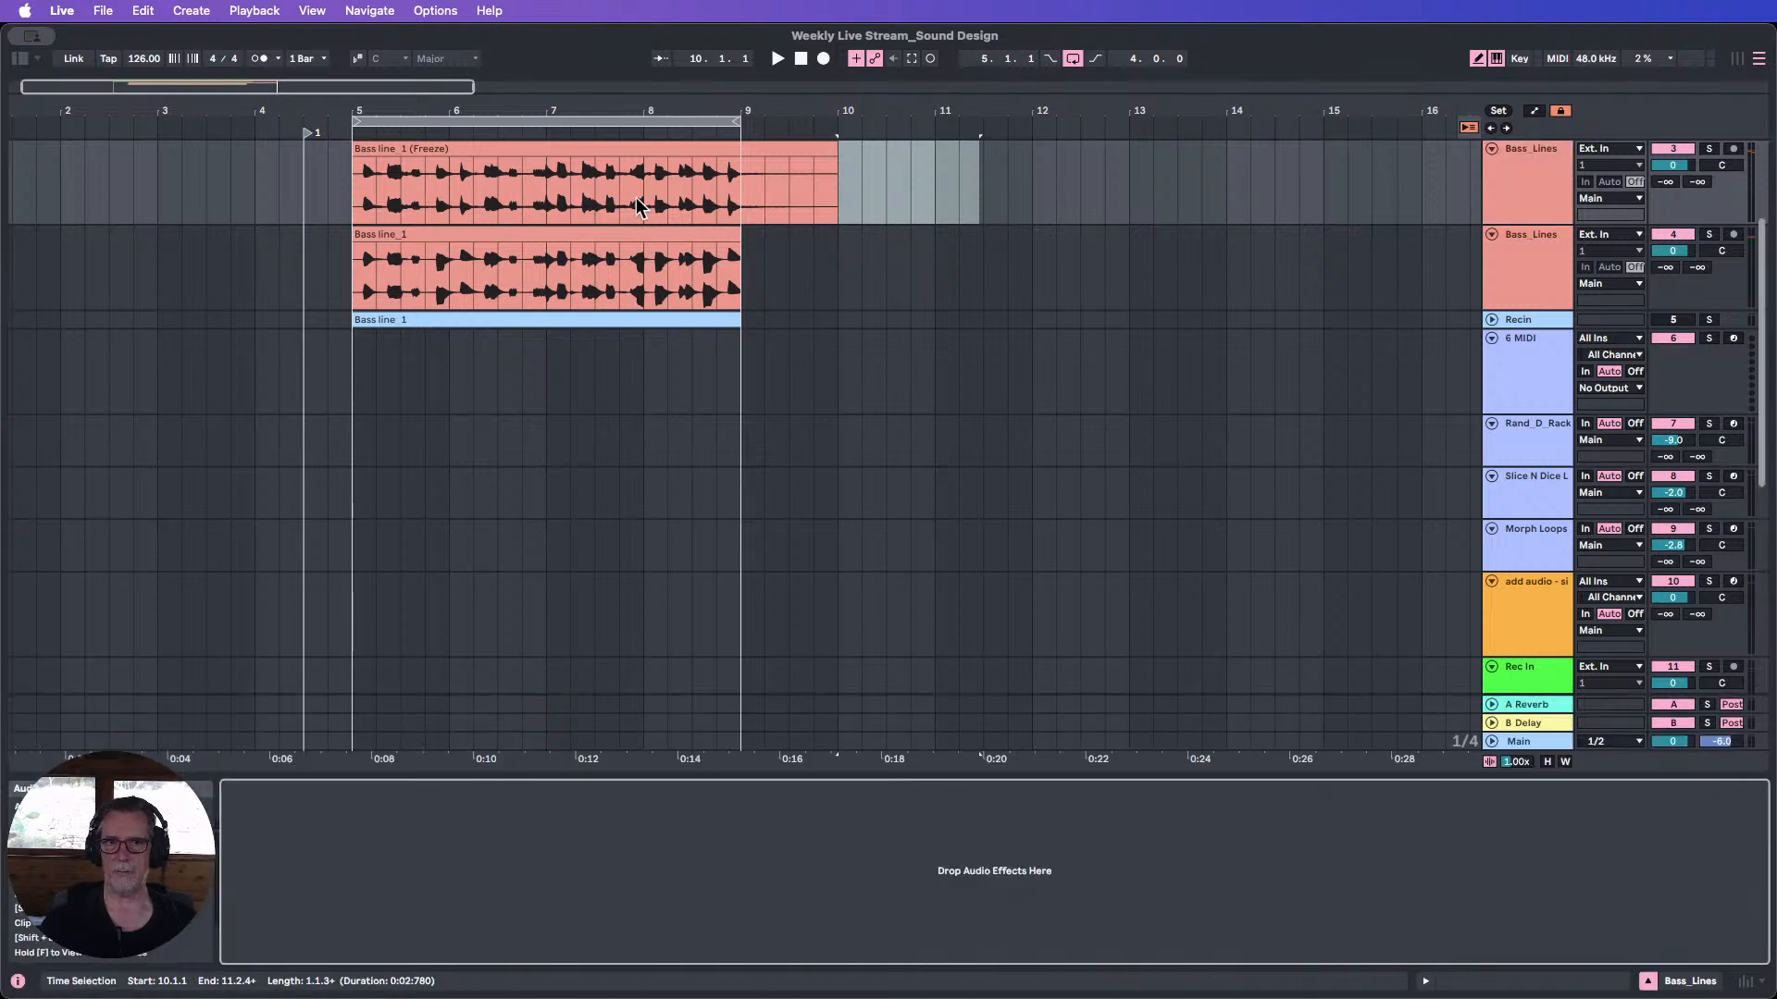
{"action": "left_click", "coordinate": [614, 152]}
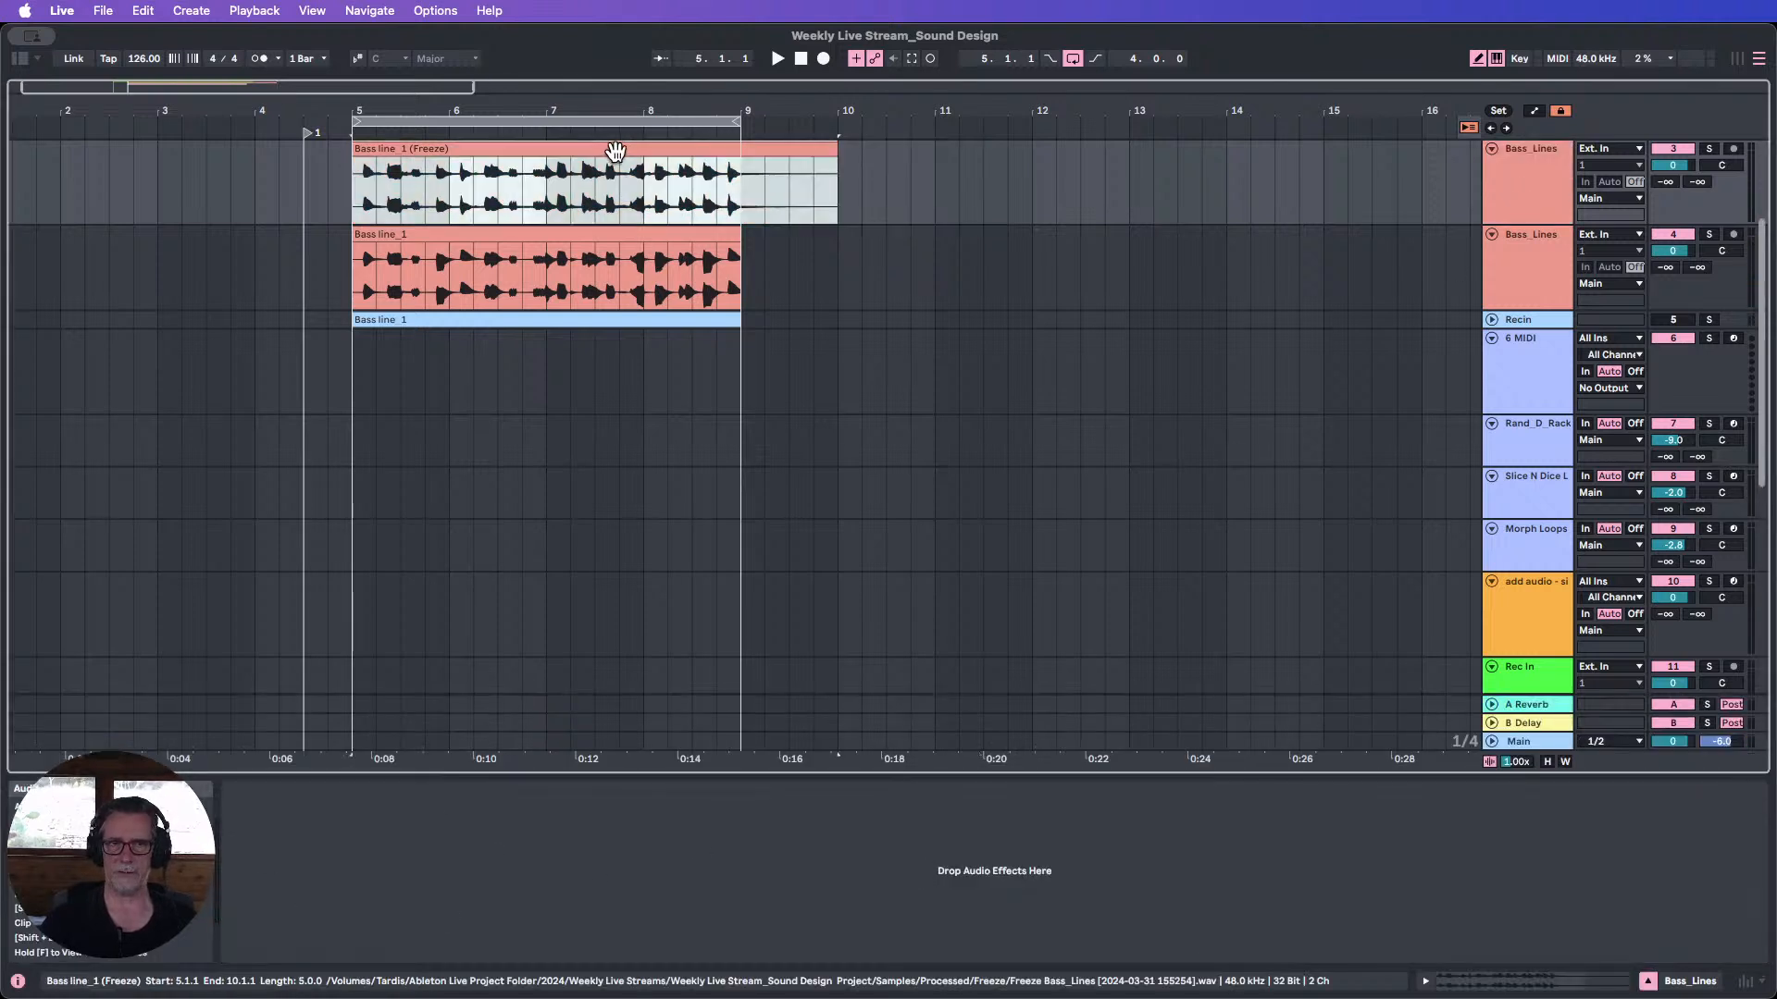
{"action": "left_click_drag", "start_coordinate": [910, 180], "coordinate": [352, 182]}
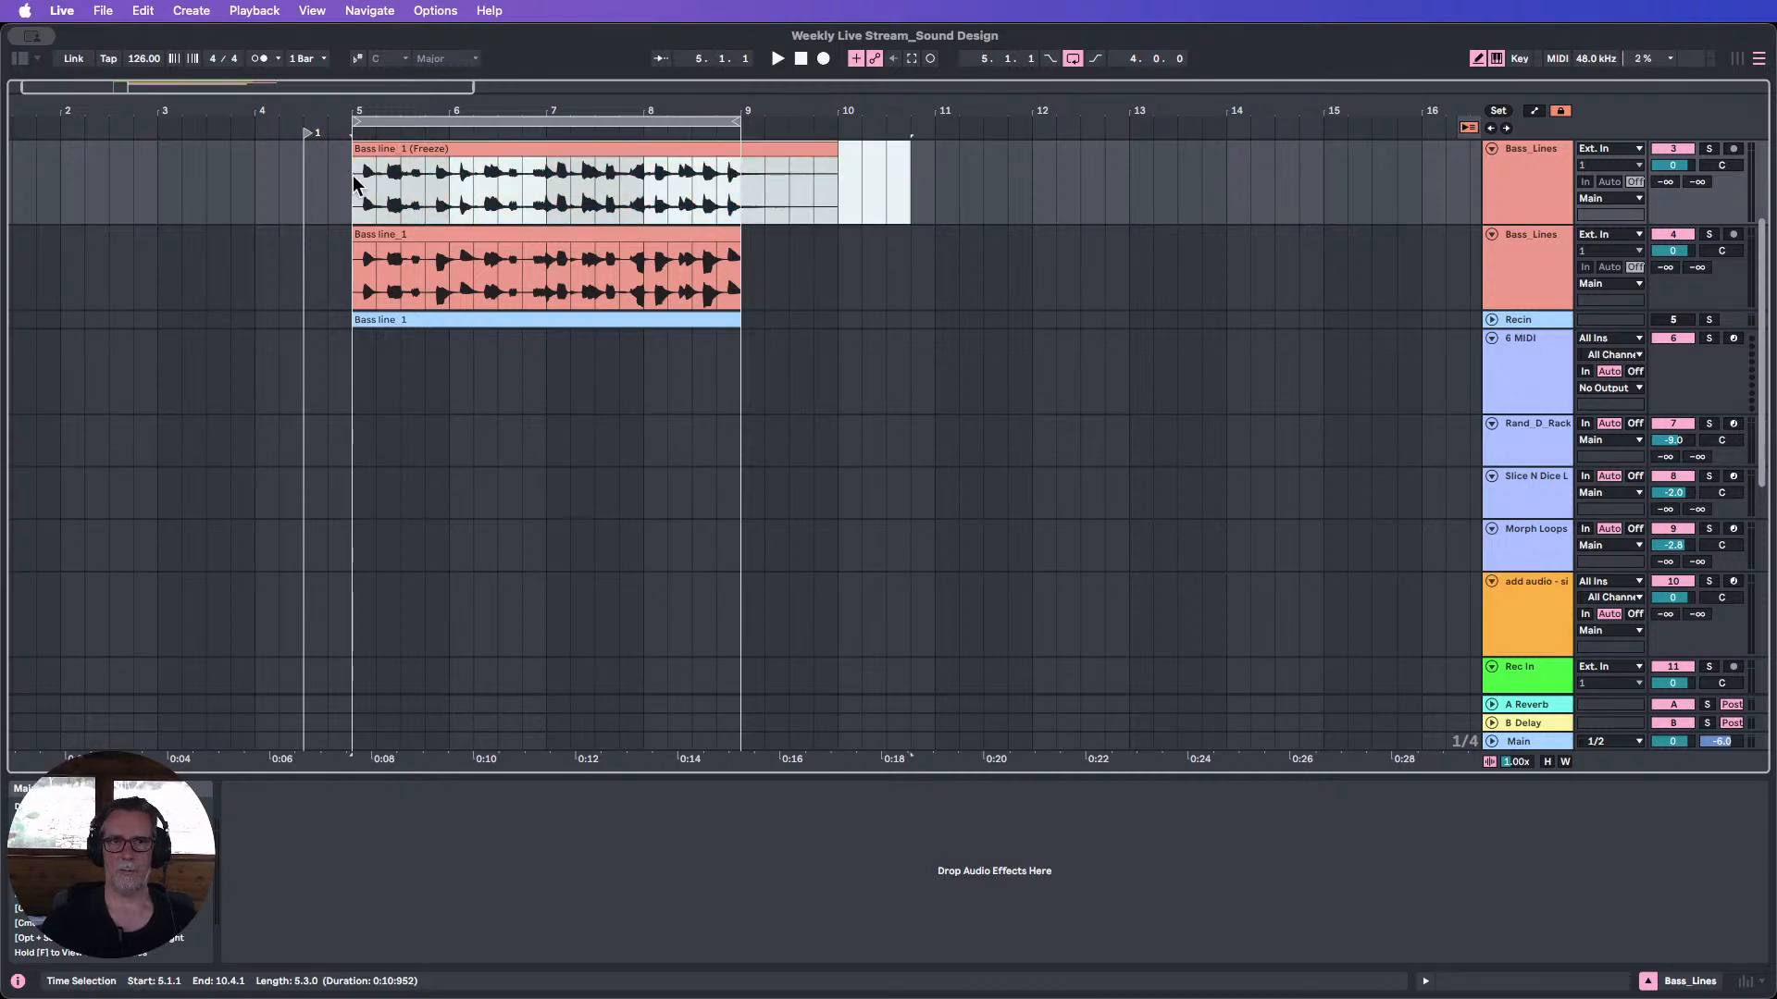
{"action": "left_click", "coordinate": [1533, 157]}
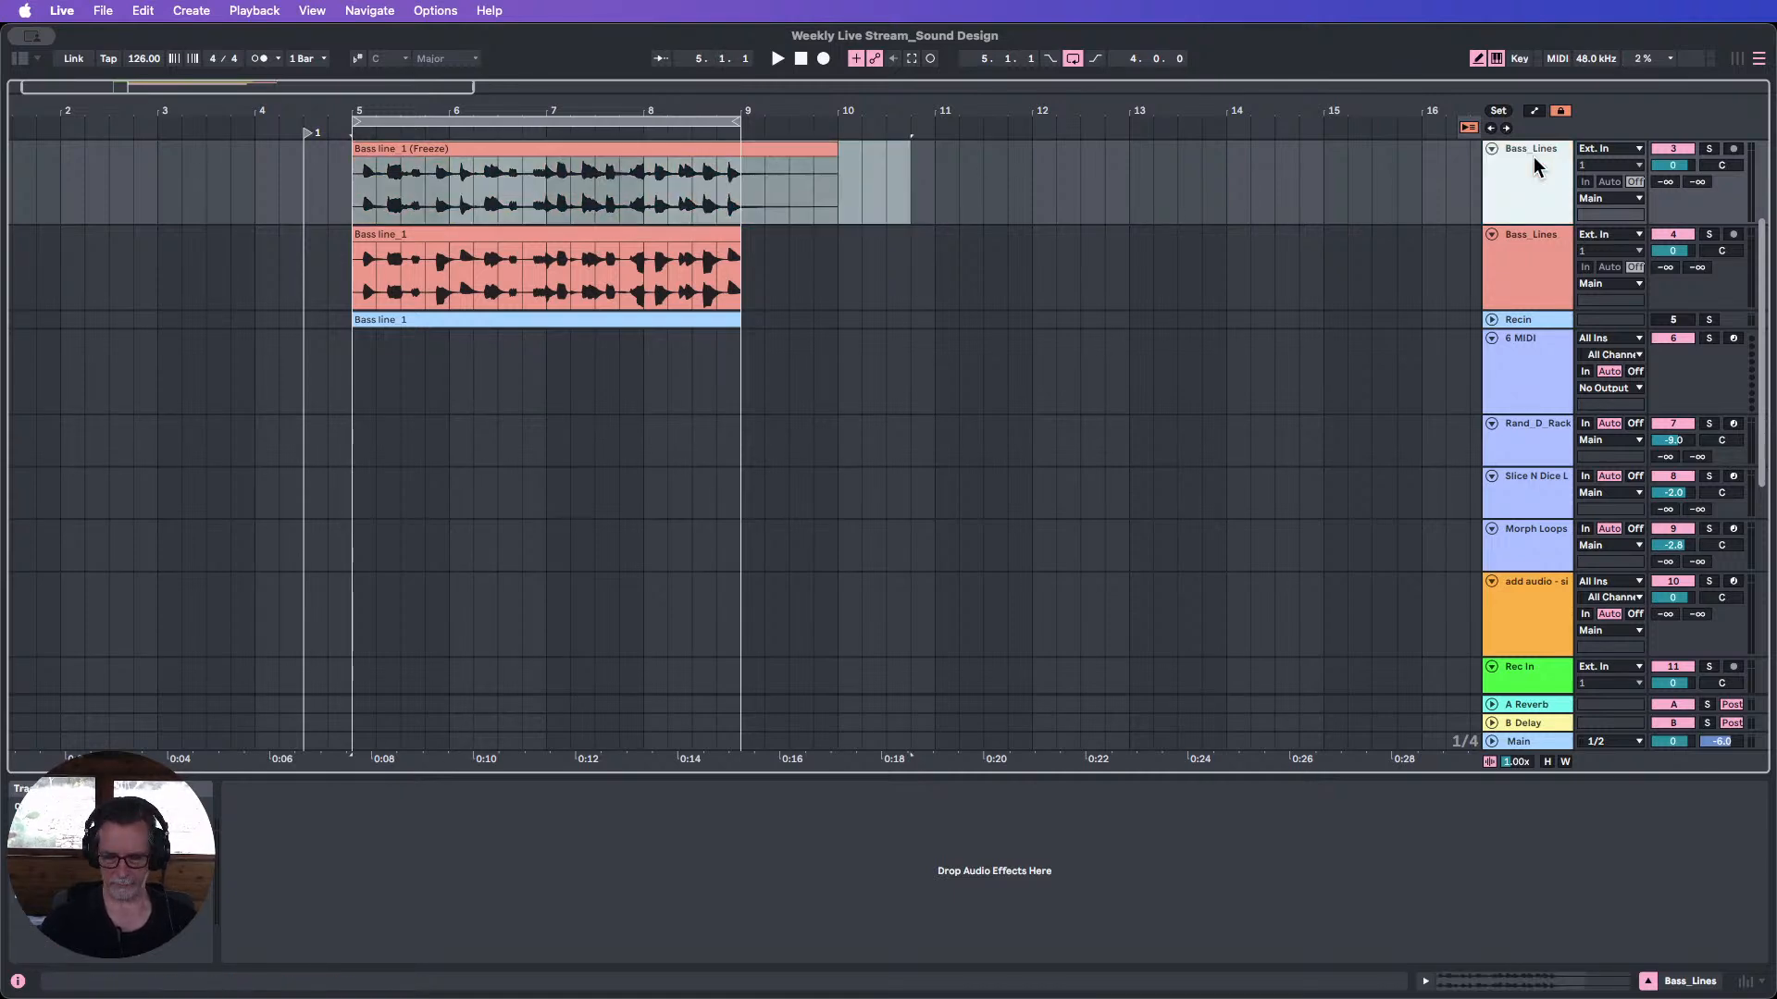
{"action": "key", "text": "BackSpace"}
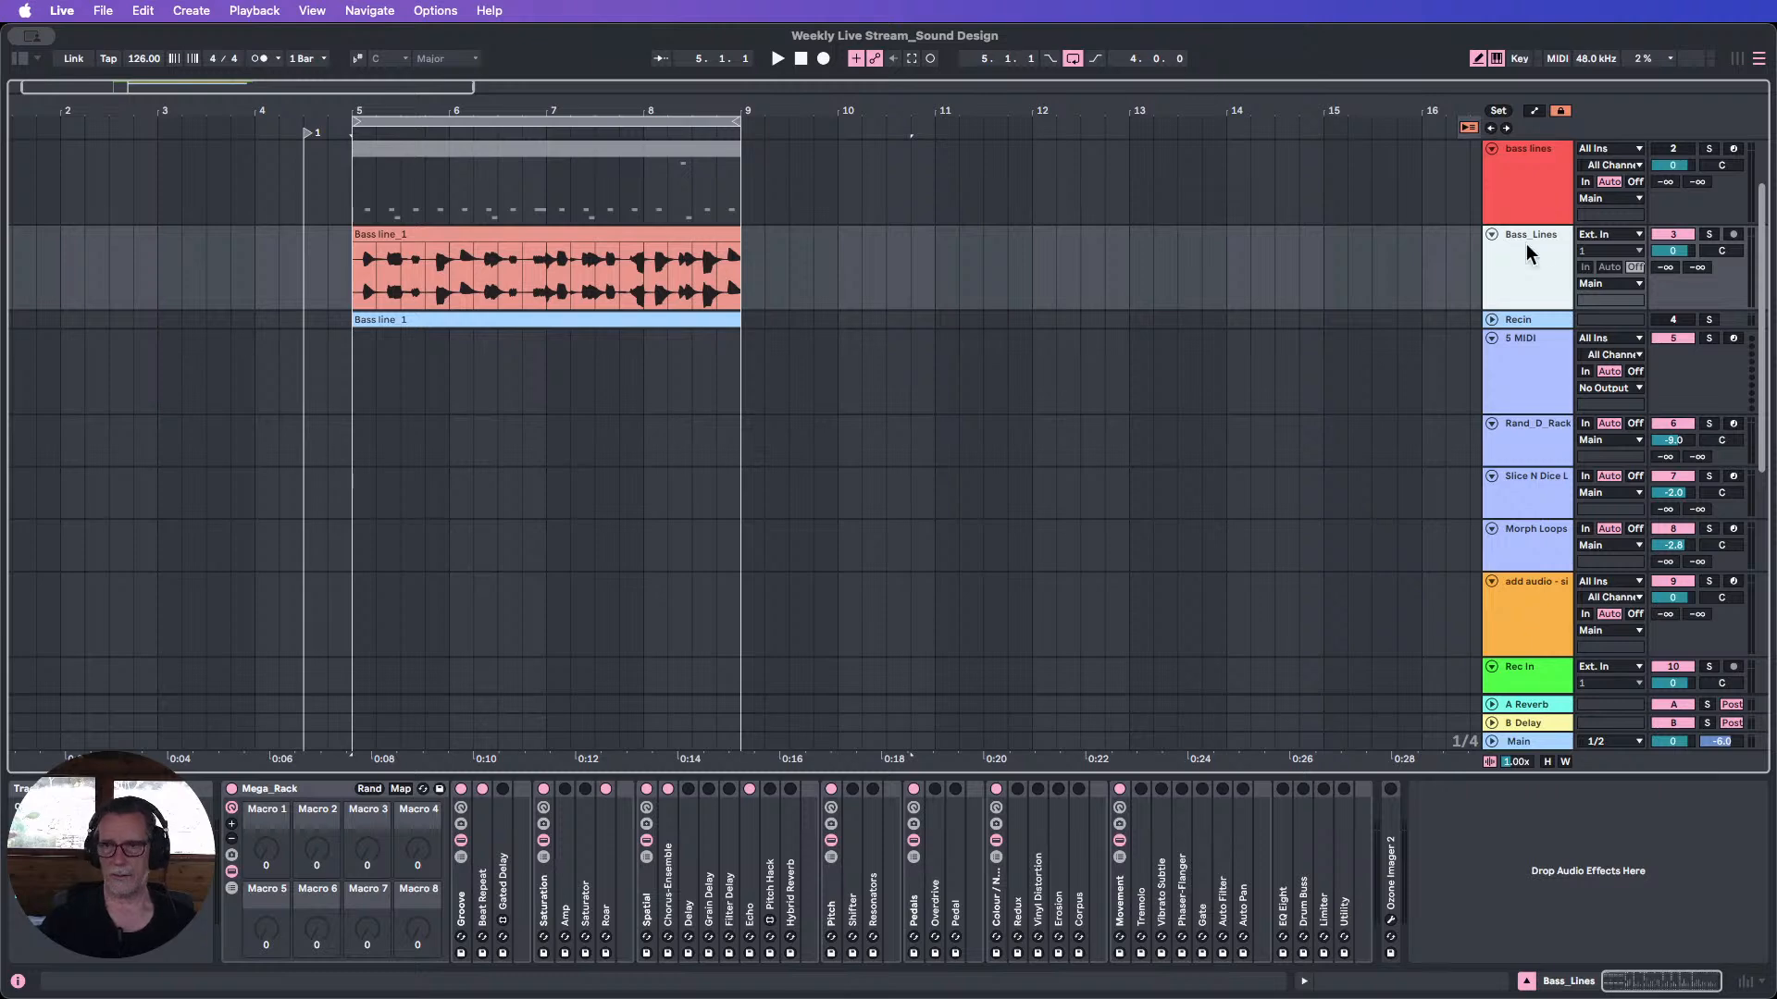
Start playback and duplicate the Bass line_1 clip on the Bass_Lines track so the copy starts at bar 9.
{"action": "scroll", "coordinate": [1518, 283], "scroll_direction": "up", "scroll_amount": 2}
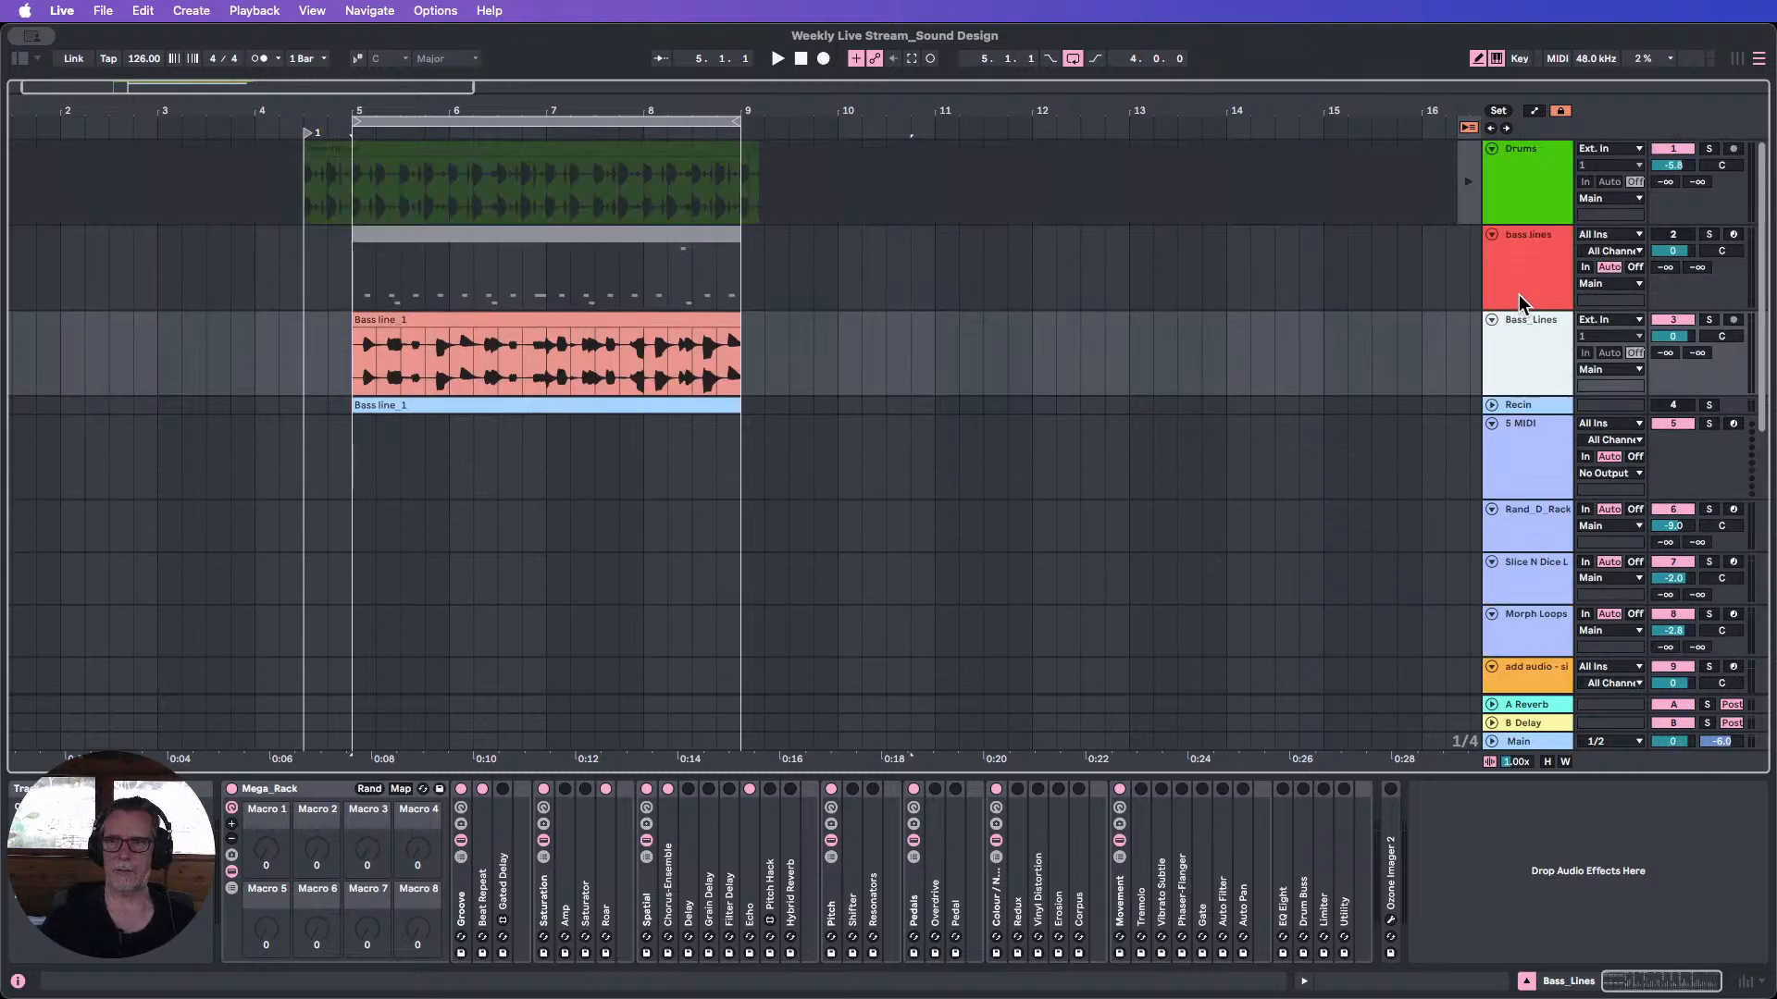
{"action": "left_click", "coordinate": [1518, 356]}
{"action": "left_click", "coordinate": [683, 320]}
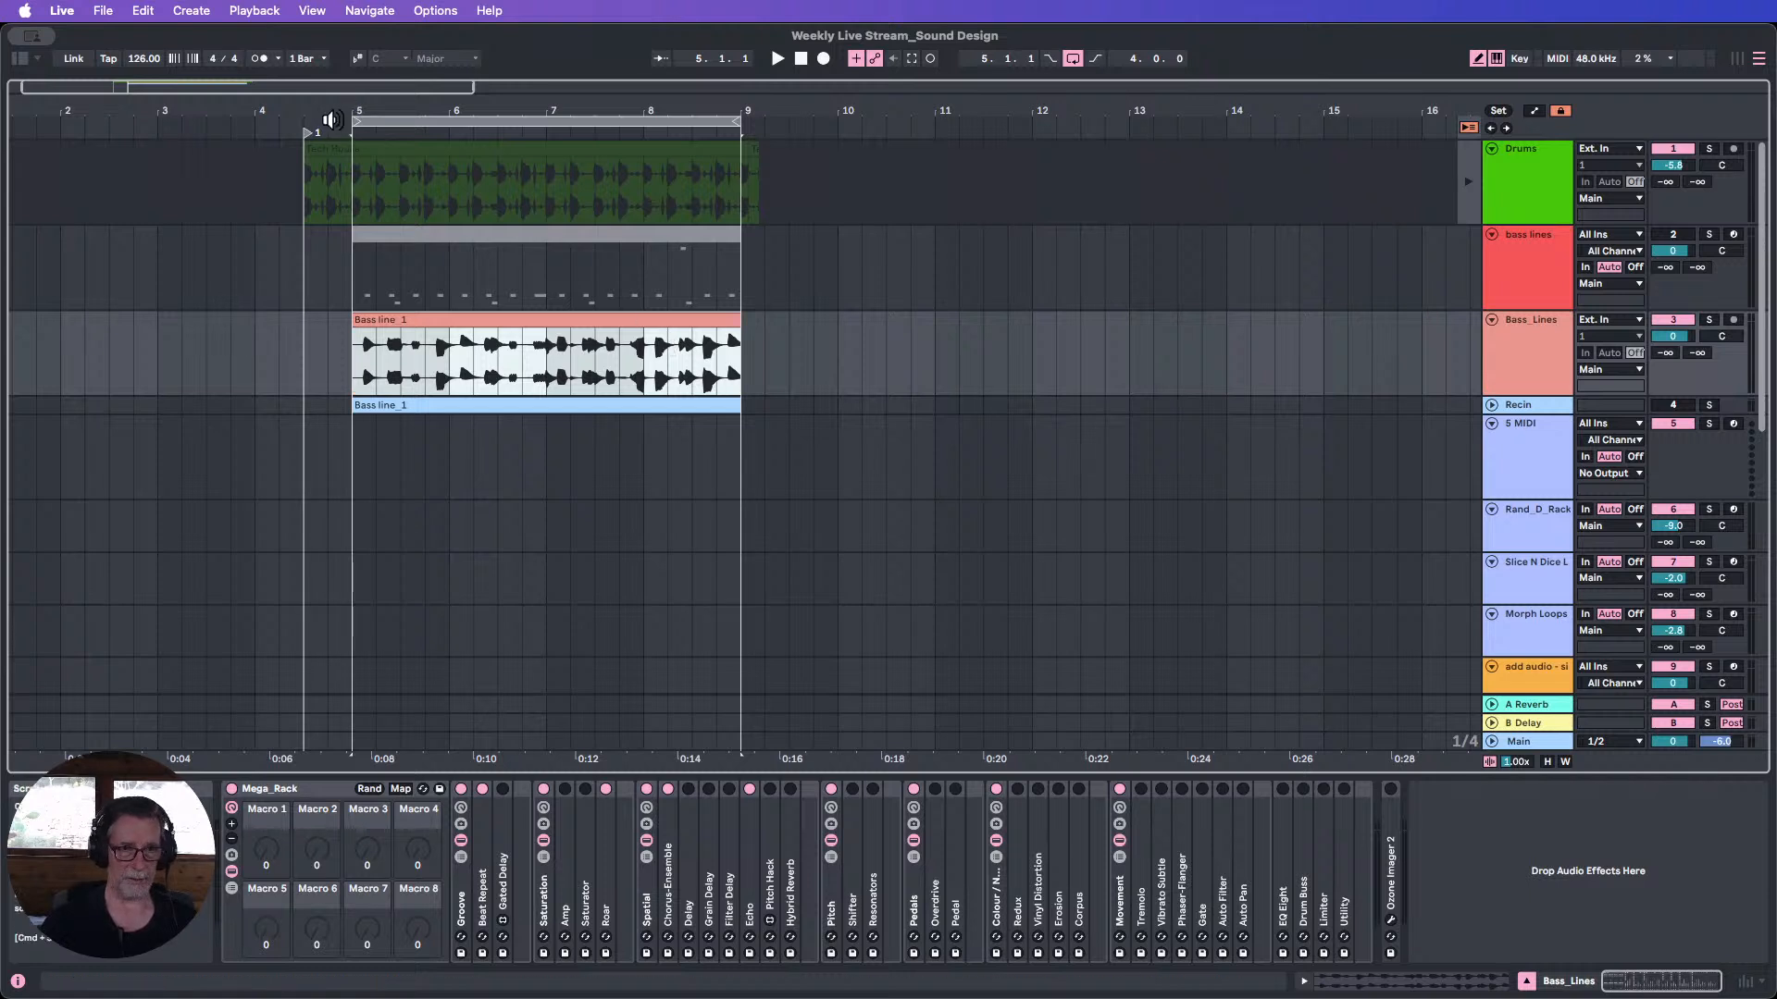
{"action": "key", "text": "space"}
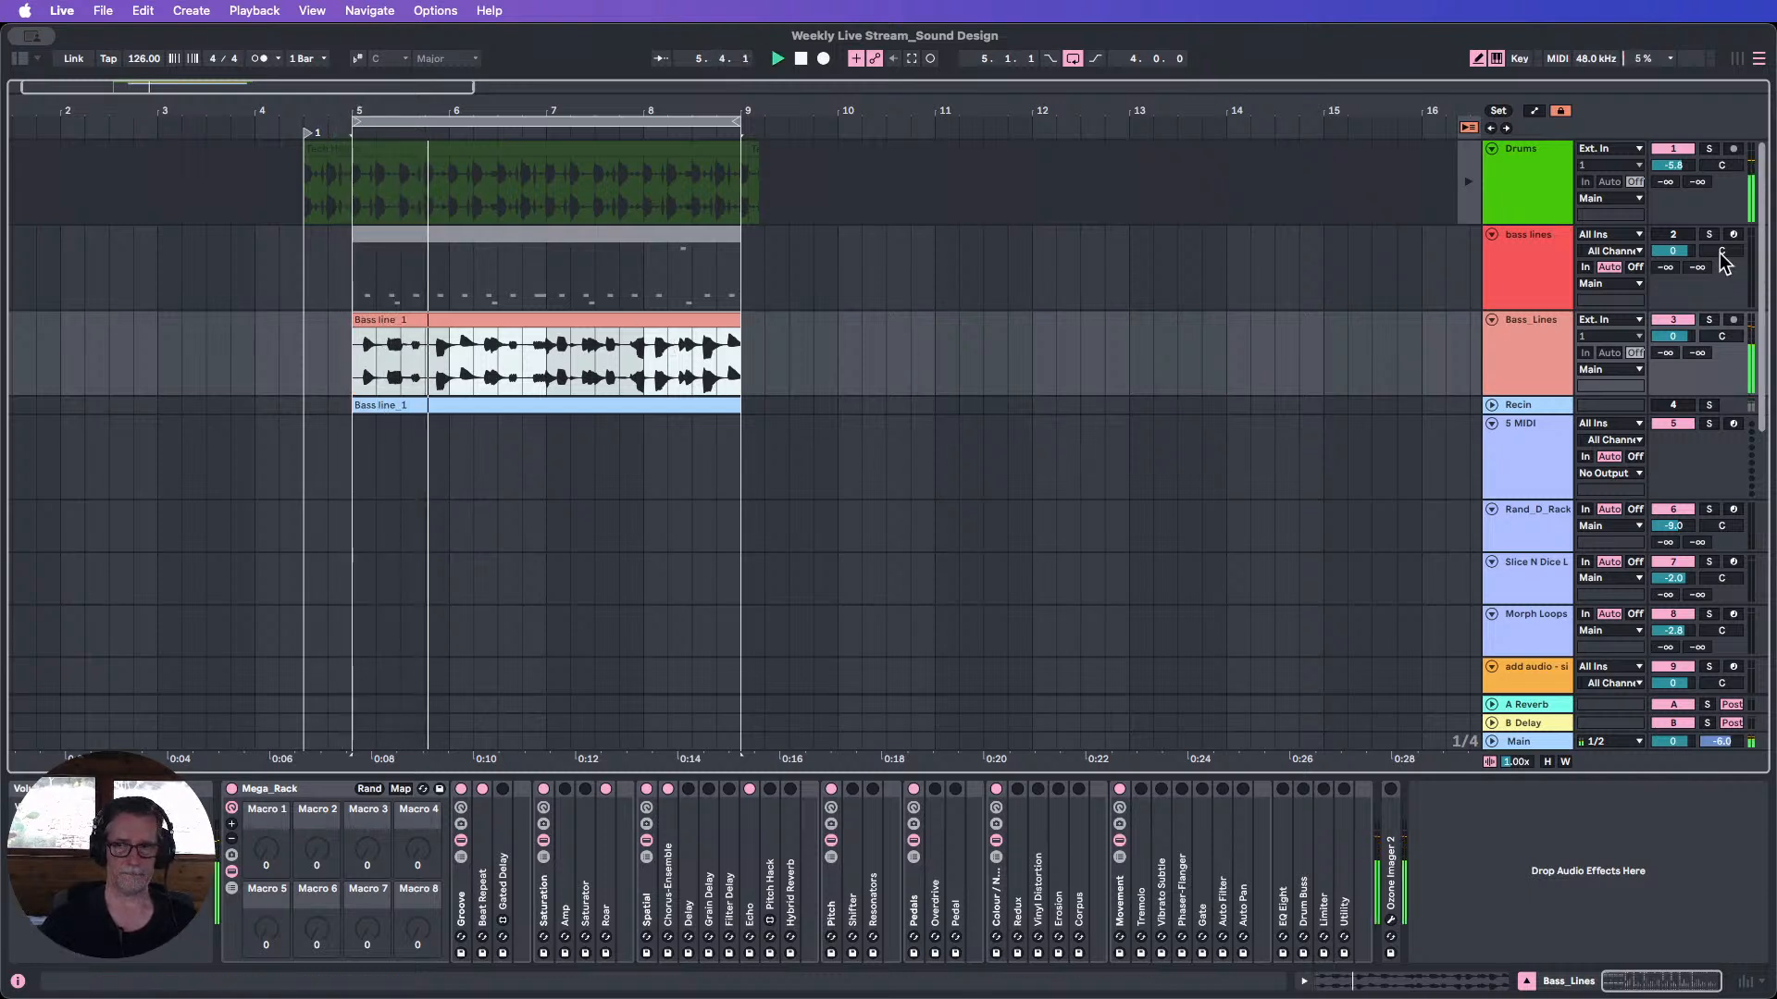
{"action": "left_click", "coordinate": [690, 322]}
{"action": "key", "text": "super+d"}
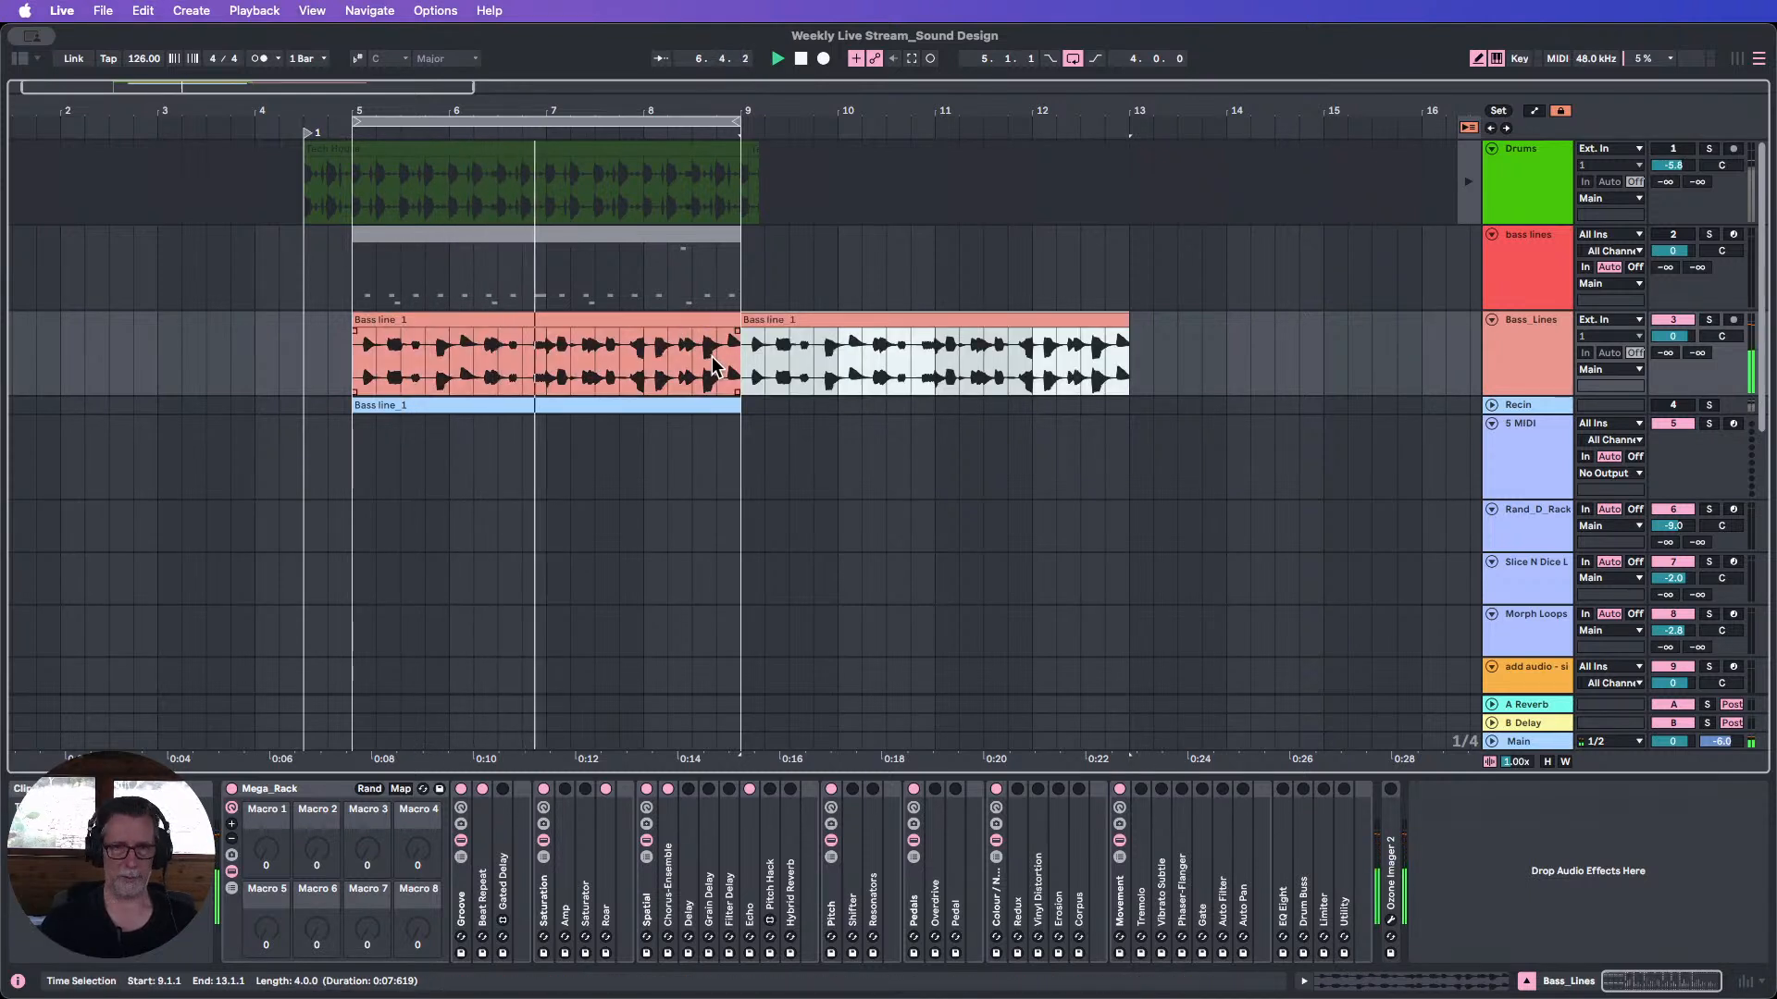
Loop two beats from 8.4.1 across the join between the two Bass line_1 clips and examine the waveform closely at bar 9.
{"action": "left_click_drag", "start_coordinate": [718, 350], "coordinate": [768, 364]}
{"action": "key", "text": "super+l"}
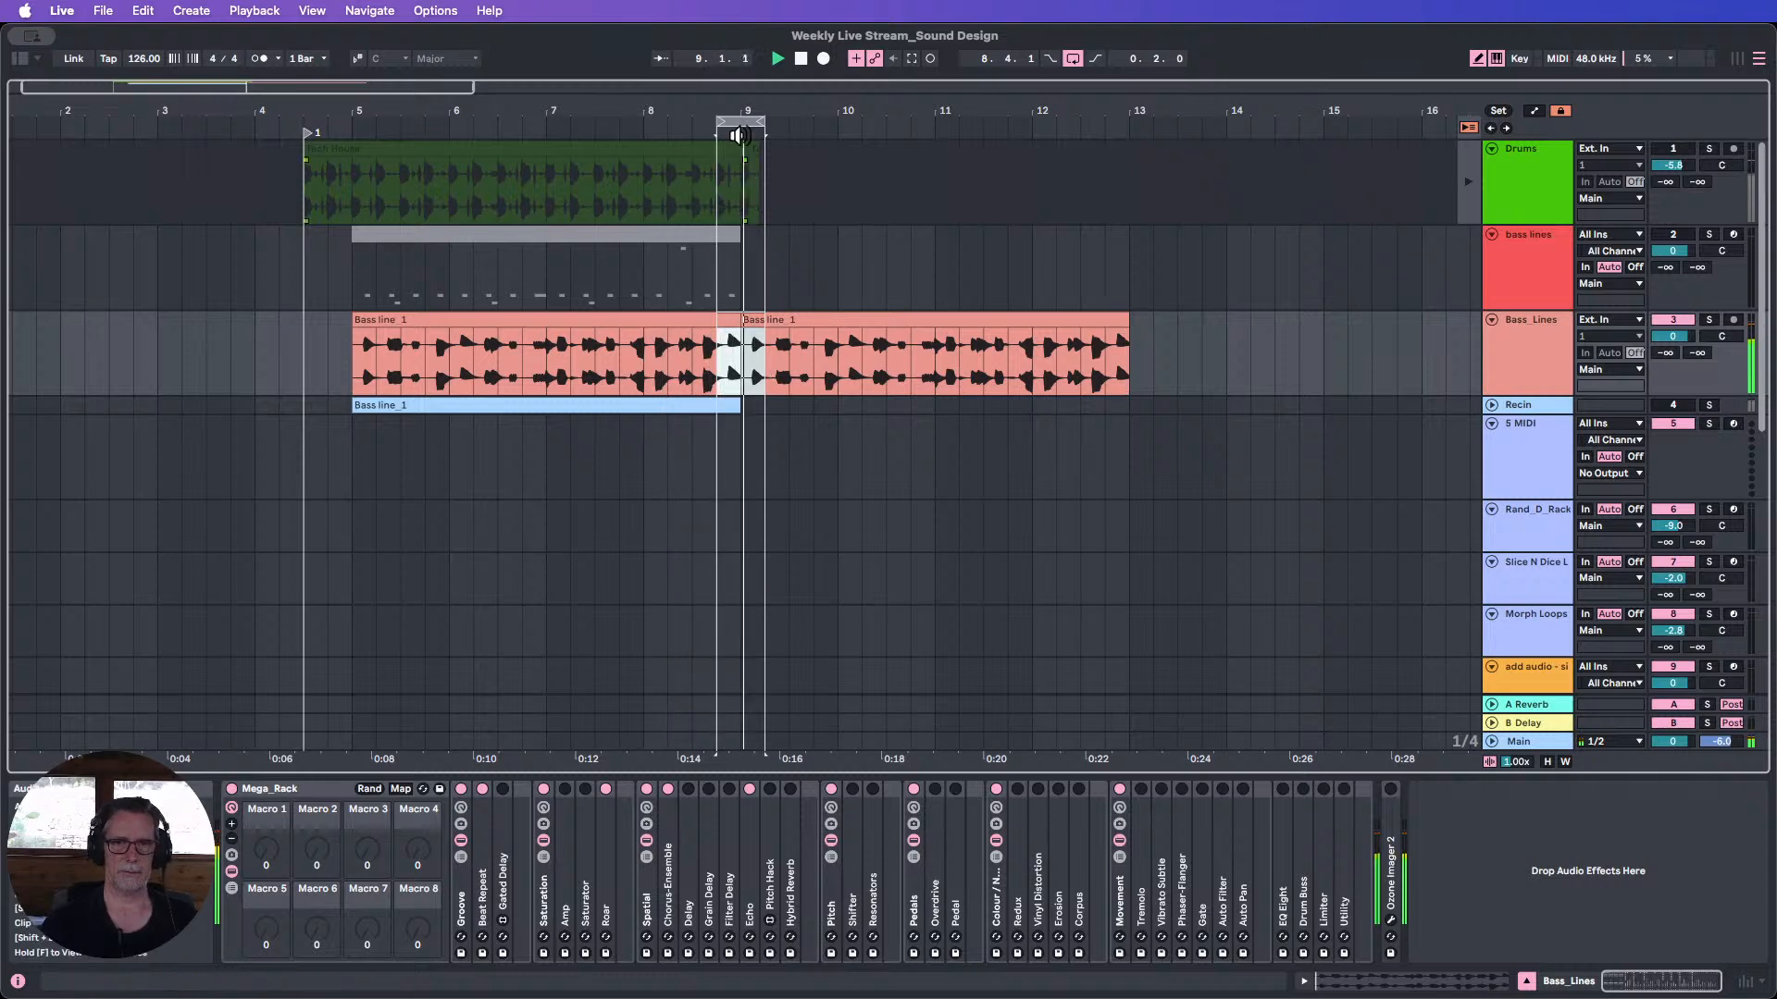
{"action": "key", "text": "z"}
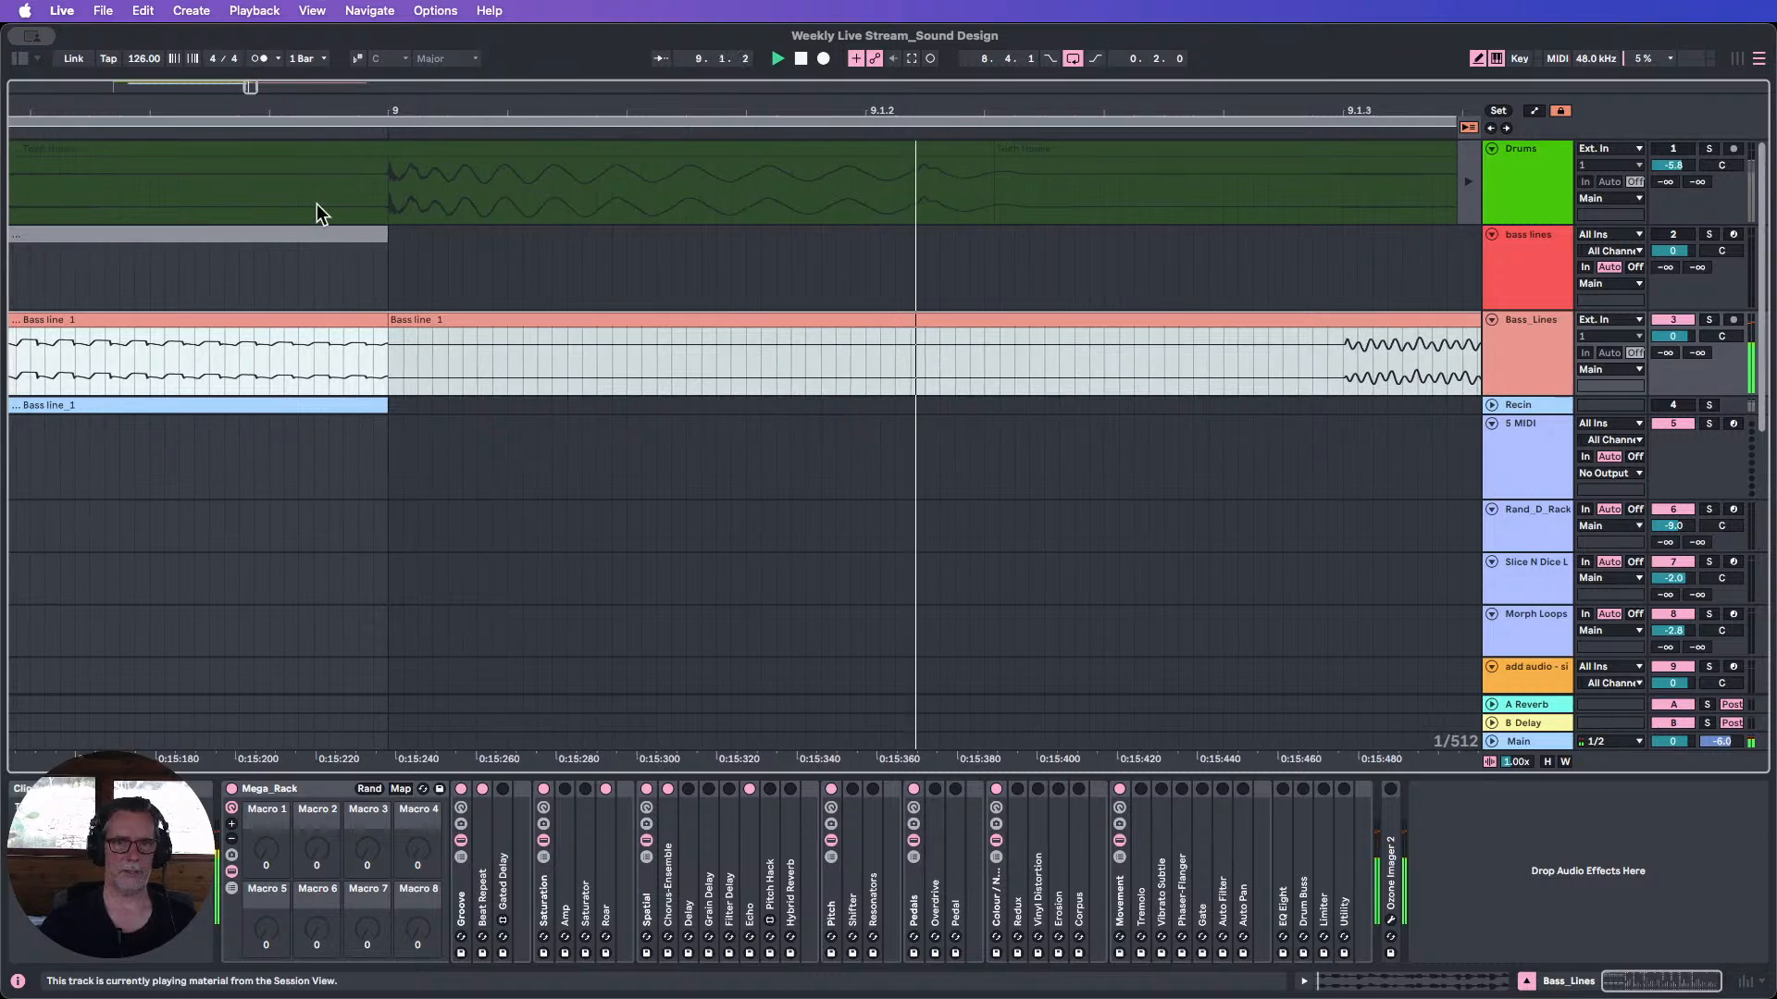
{"action": "left_click_drag", "start_coordinate": [376, 107], "coordinate": [378, 278]}
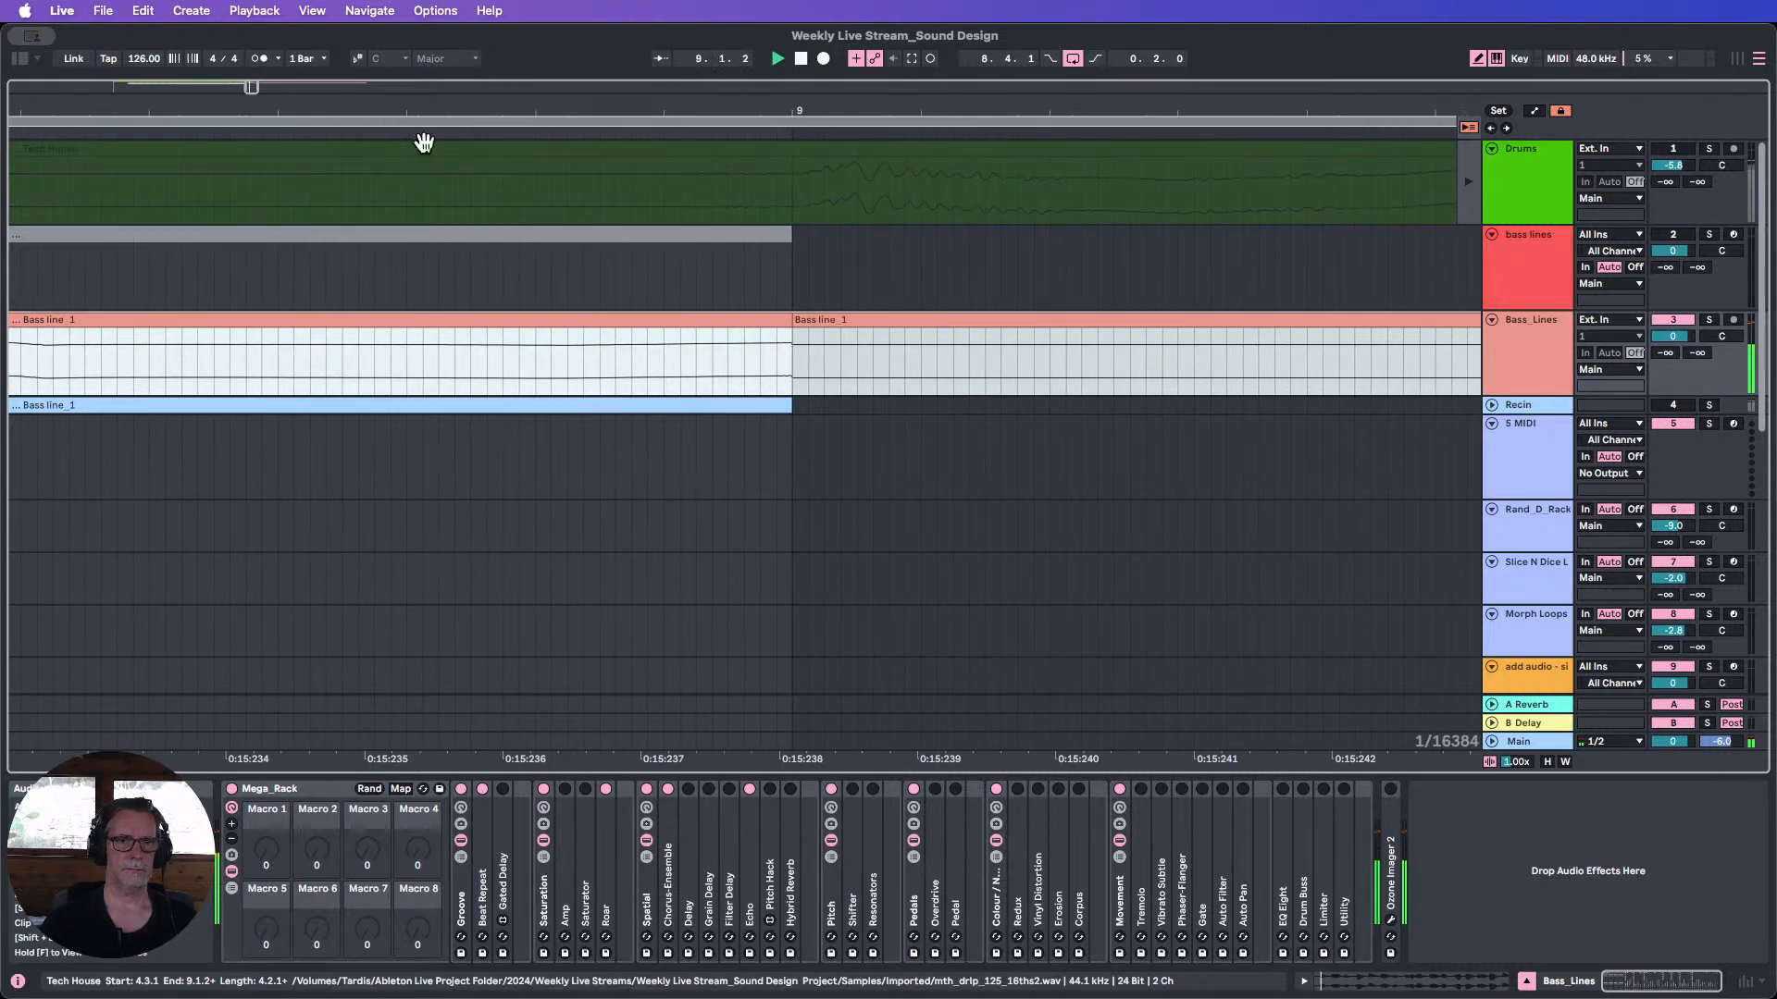
Lengthen the fade-in of the second Bass line_1 clip and the fade-out of the first clip at the bar 9 join.
{"action": "left_click_drag", "start_coordinate": [787, 332], "coordinate": [895, 324]}
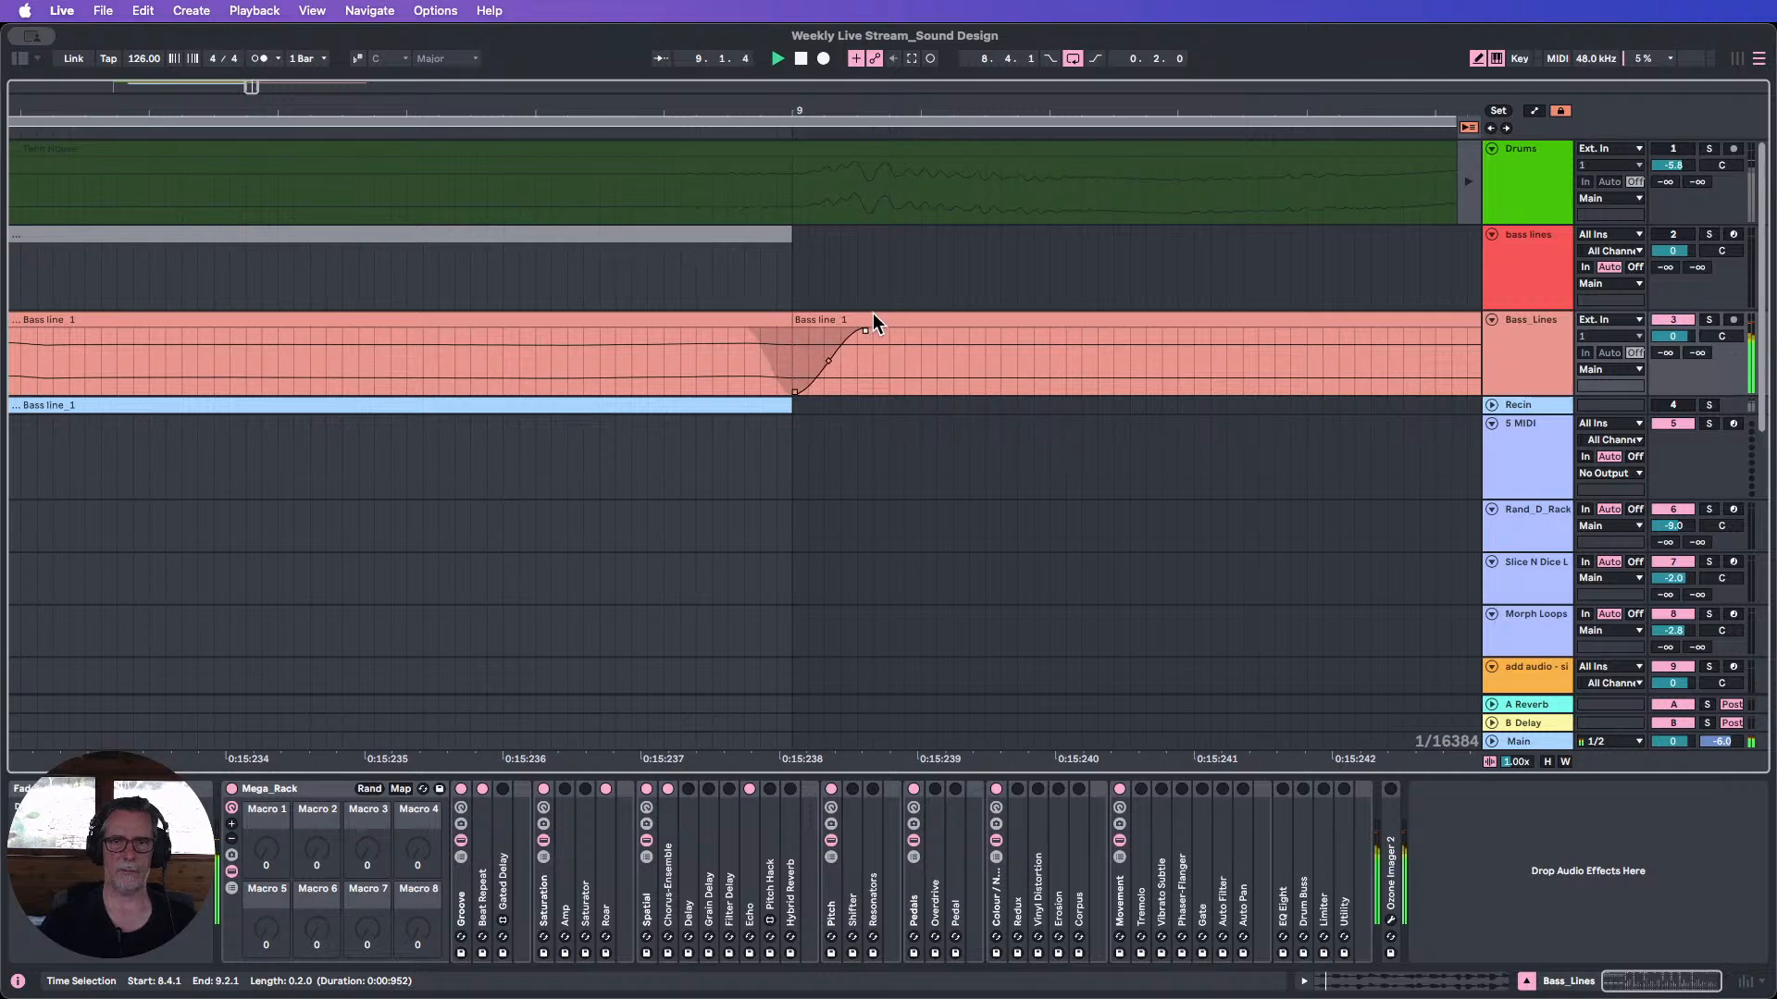
{"action": "left_click_drag", "start_coordinate": [740, 329], "coordinate": [713, 322]}
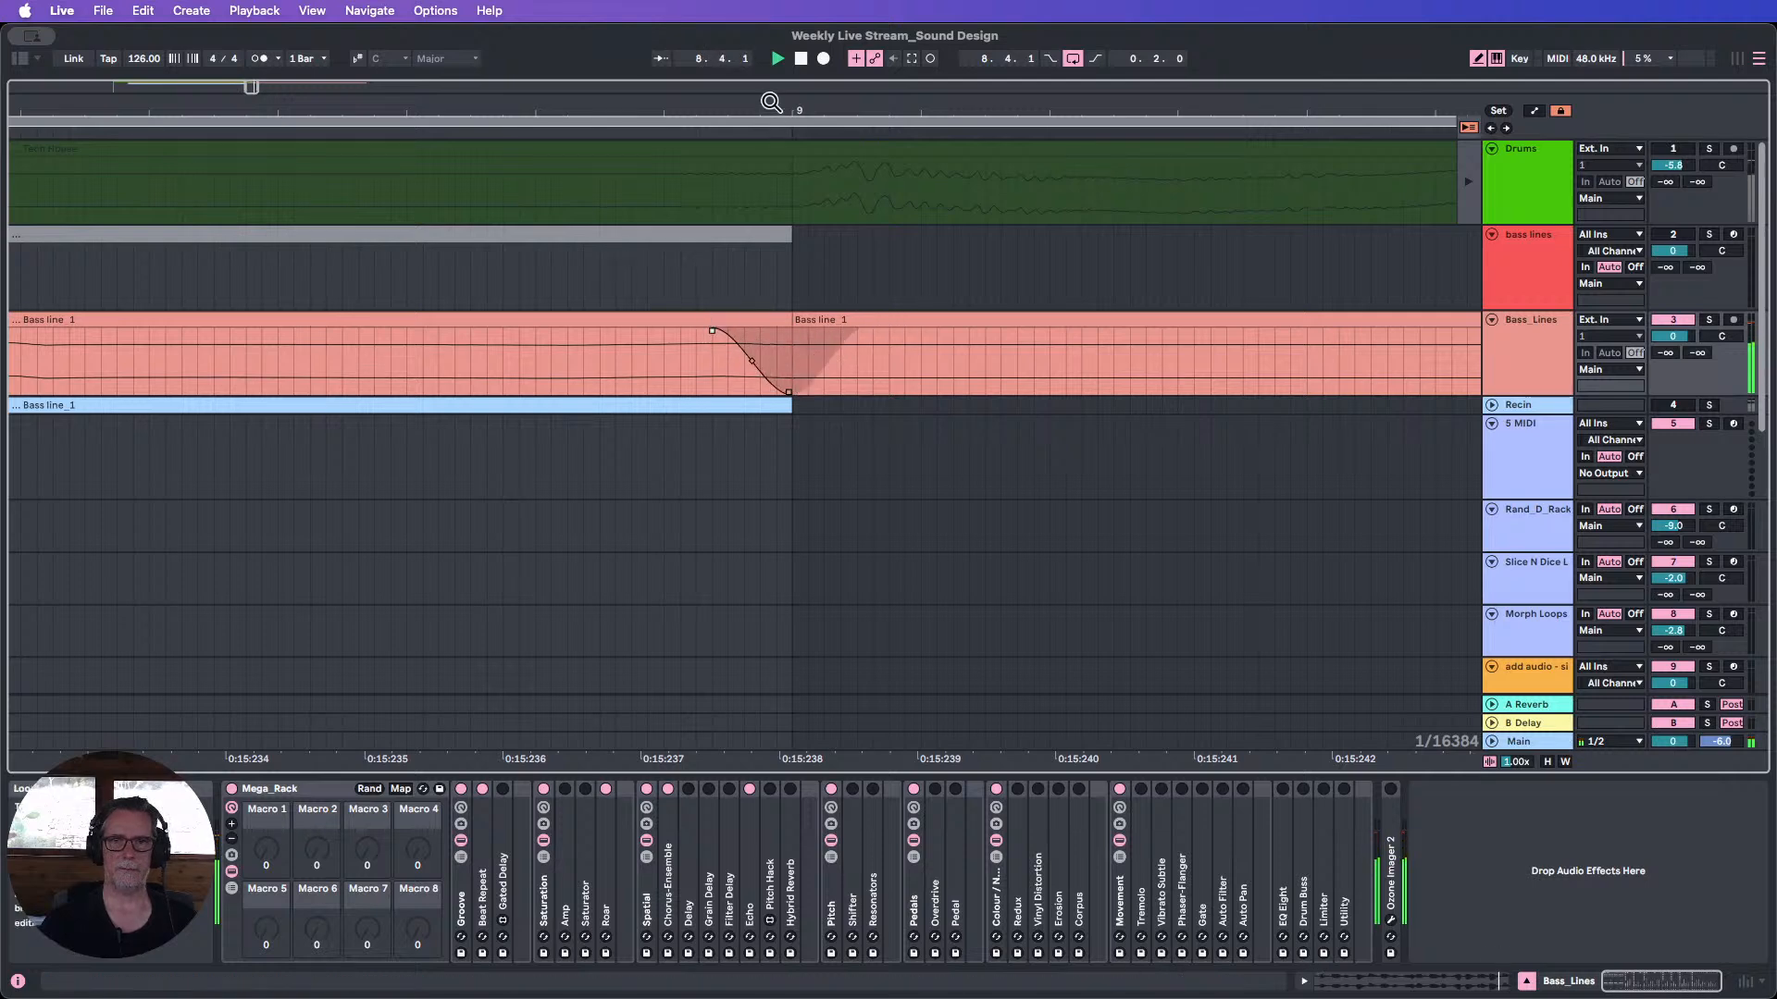
{"action": "left_click_drag", "start_coordinate": [771, 102], "coordinate": [710, 22]}
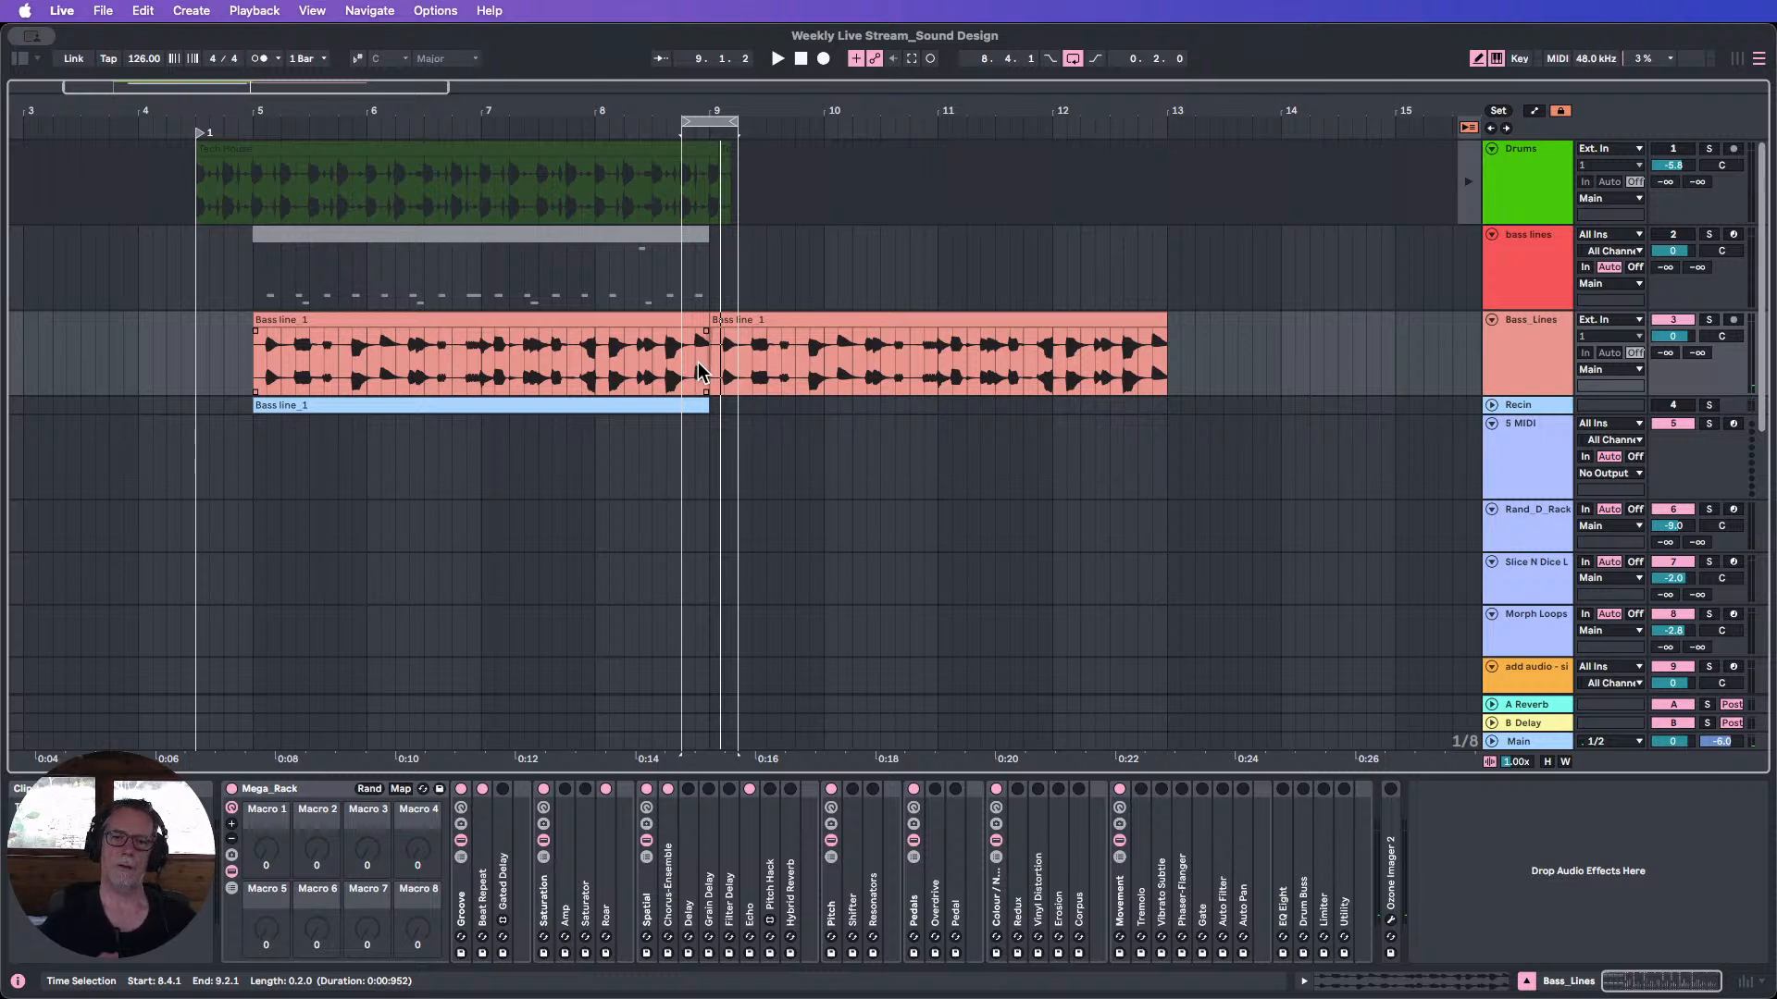
Copy the first beat of the second Bass line_1 clip from 9.1.1 to 5.1.1 and delete the second clip.
{"action": "left_click", "coordinate": [718, 370]}
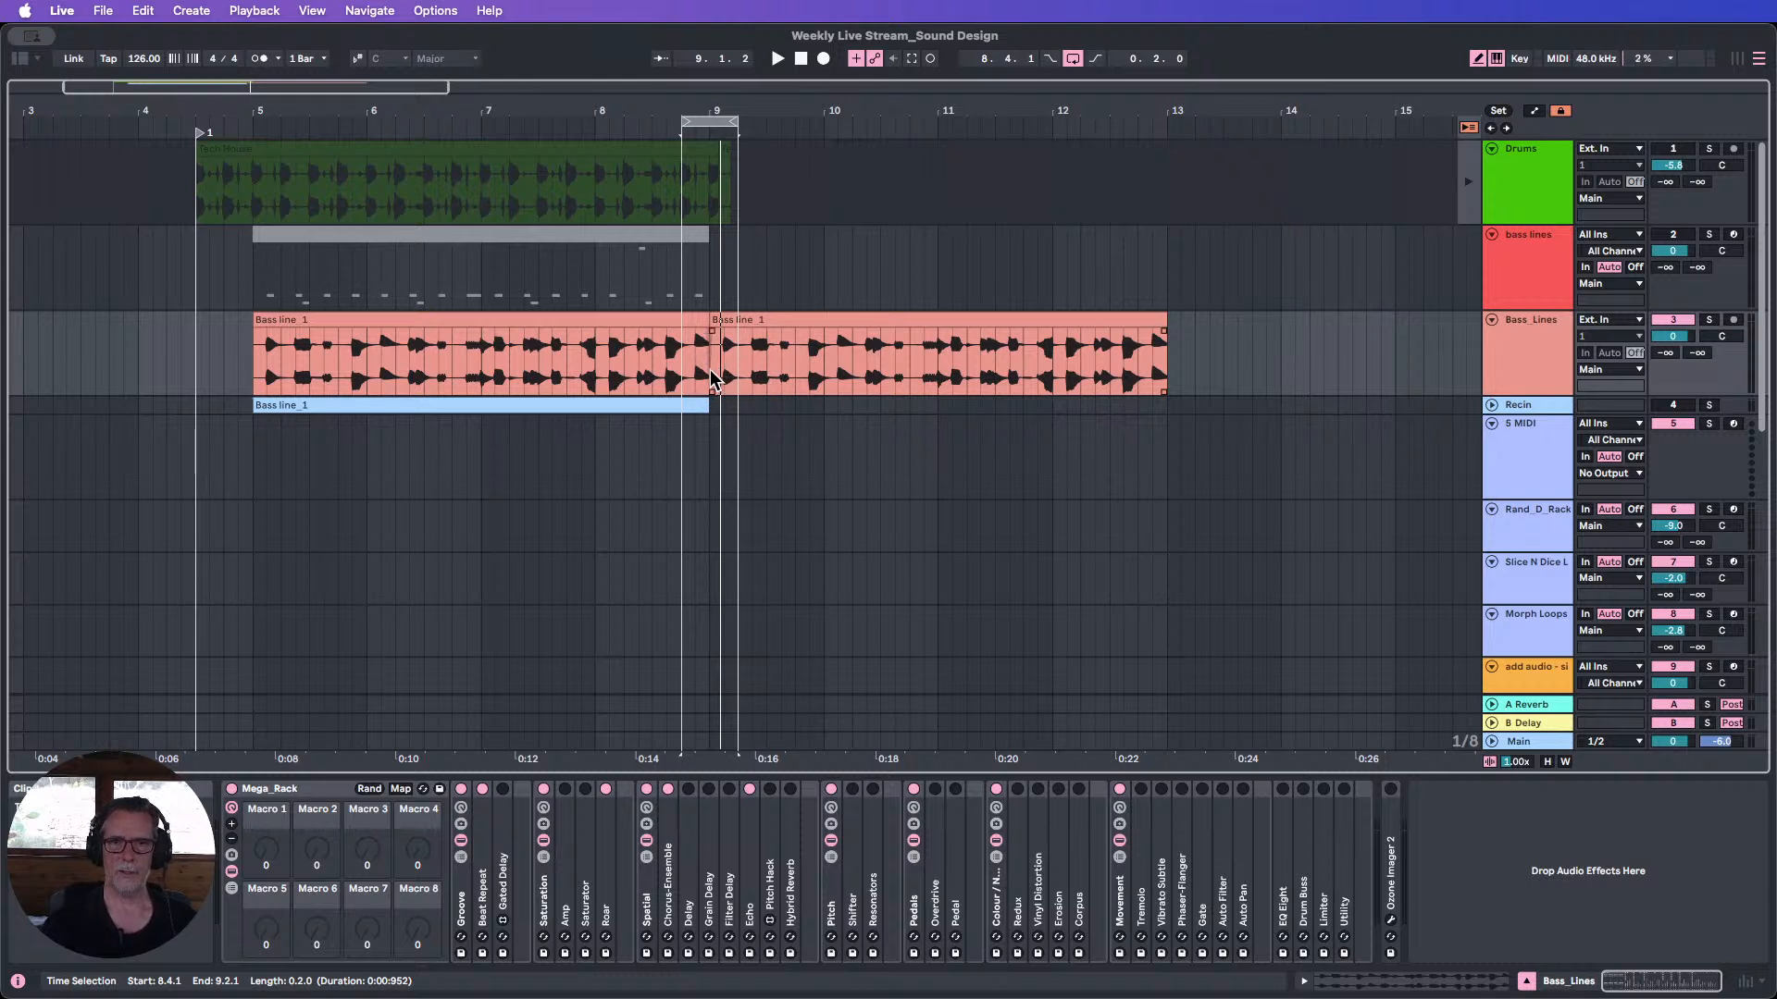
{"action": "left_click_drag", "start_coordinate": [718, 375], "coordinate": [735, 369]}
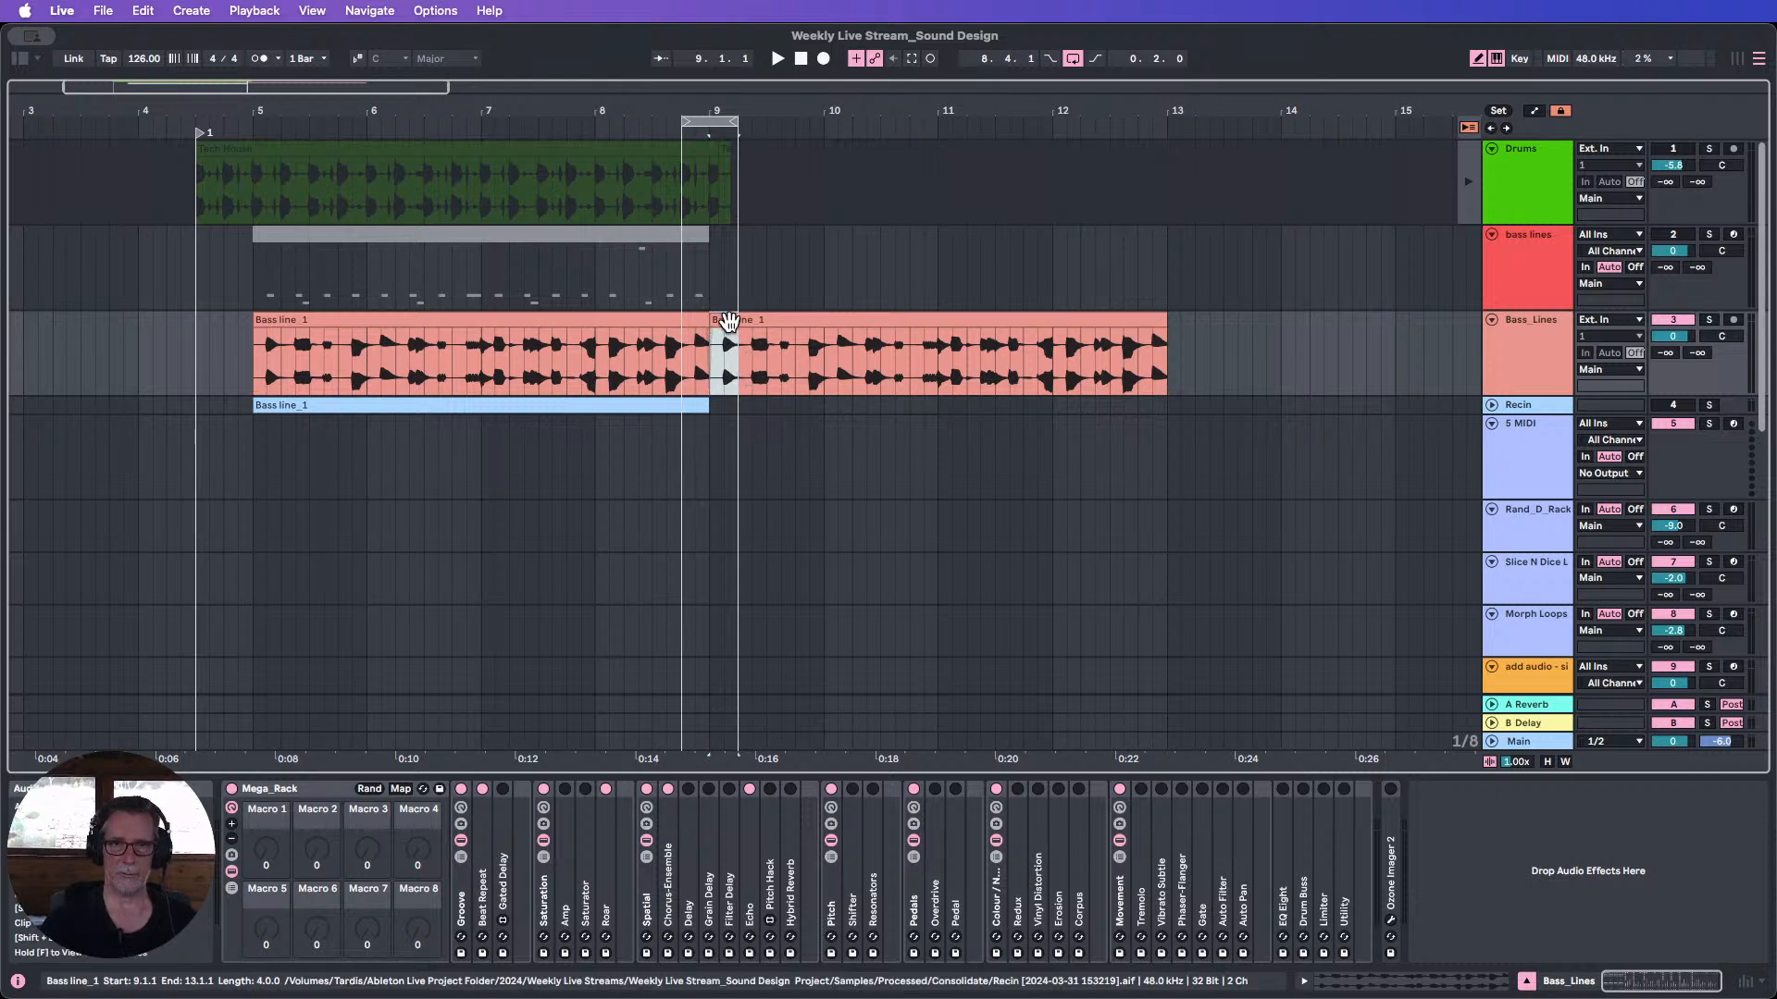
{"action": "left_click_drag", "start_coordinate": [720, 349], "coordinate": [258, 335]}
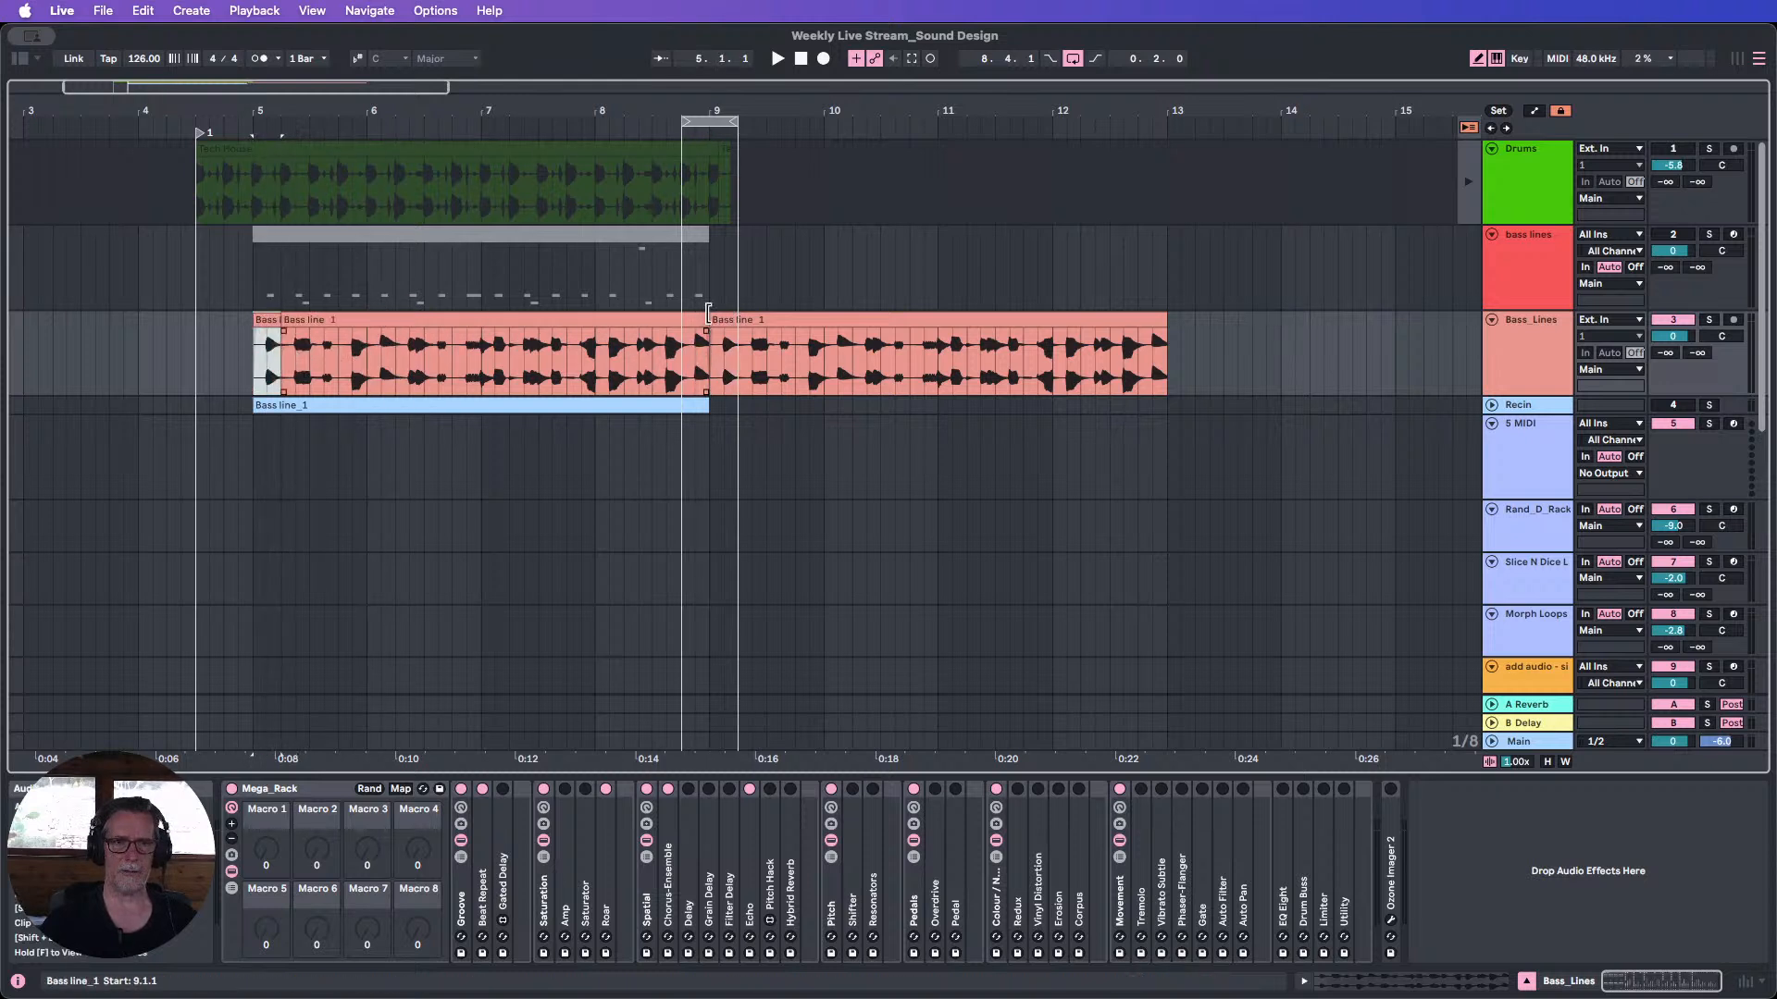
{"action": "left_click", "coordinate": [748, 319]}
{"action": "key", "text": "Delete"}
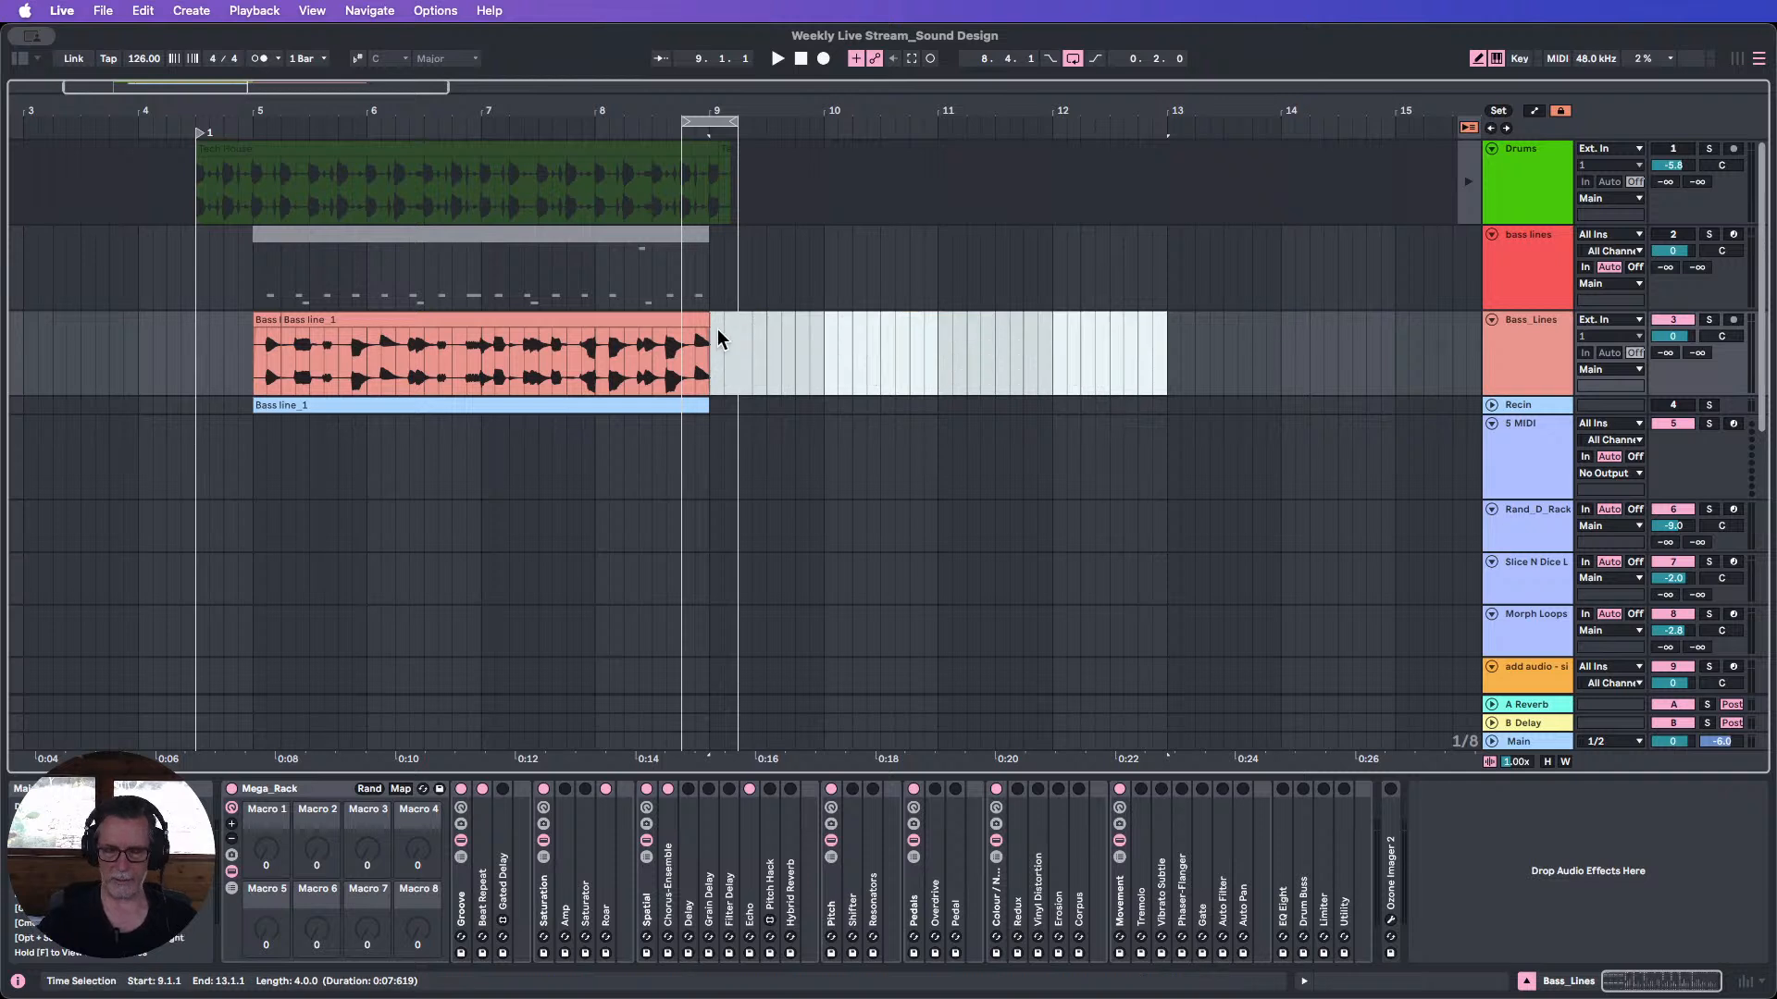
Loop the two Bass line_1 pieces on the Bass_Lines track from 5.1.1 to 9.1.1 and consolidate them into one clip.
{"action": "left_click", "coordinate": [265, 319]}
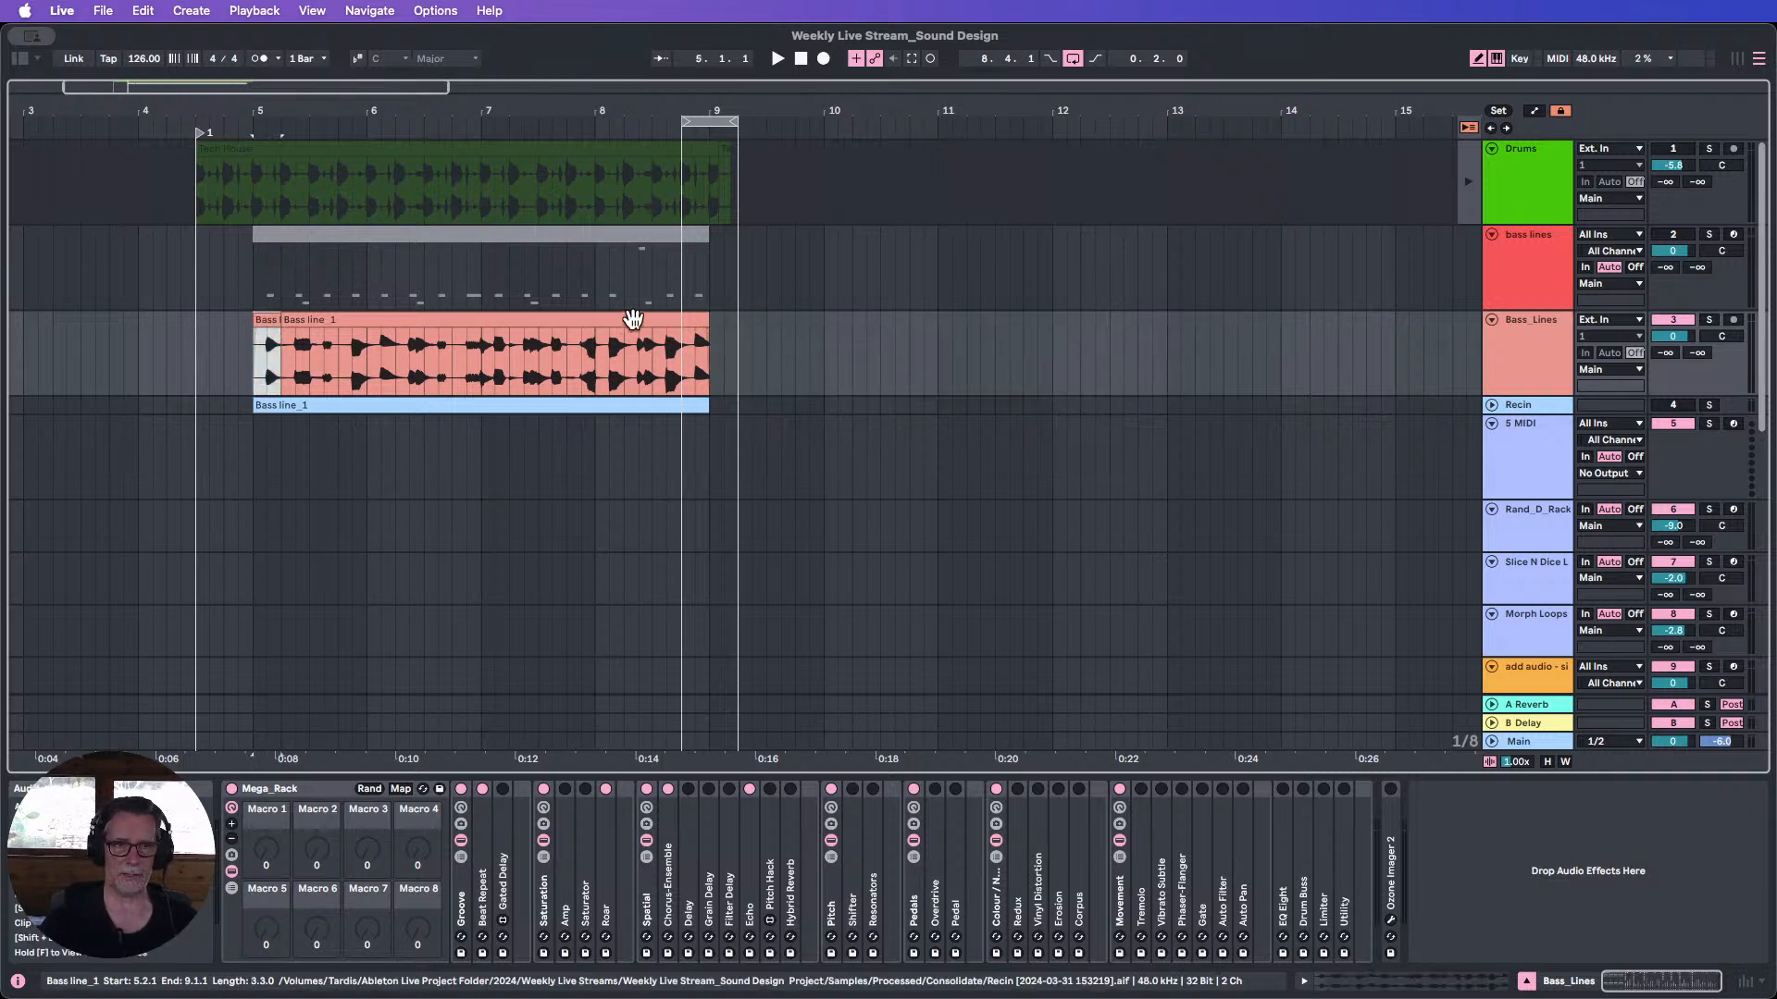
{"action": "left_click", "coordinate": [699, 319], "text": "shift"}
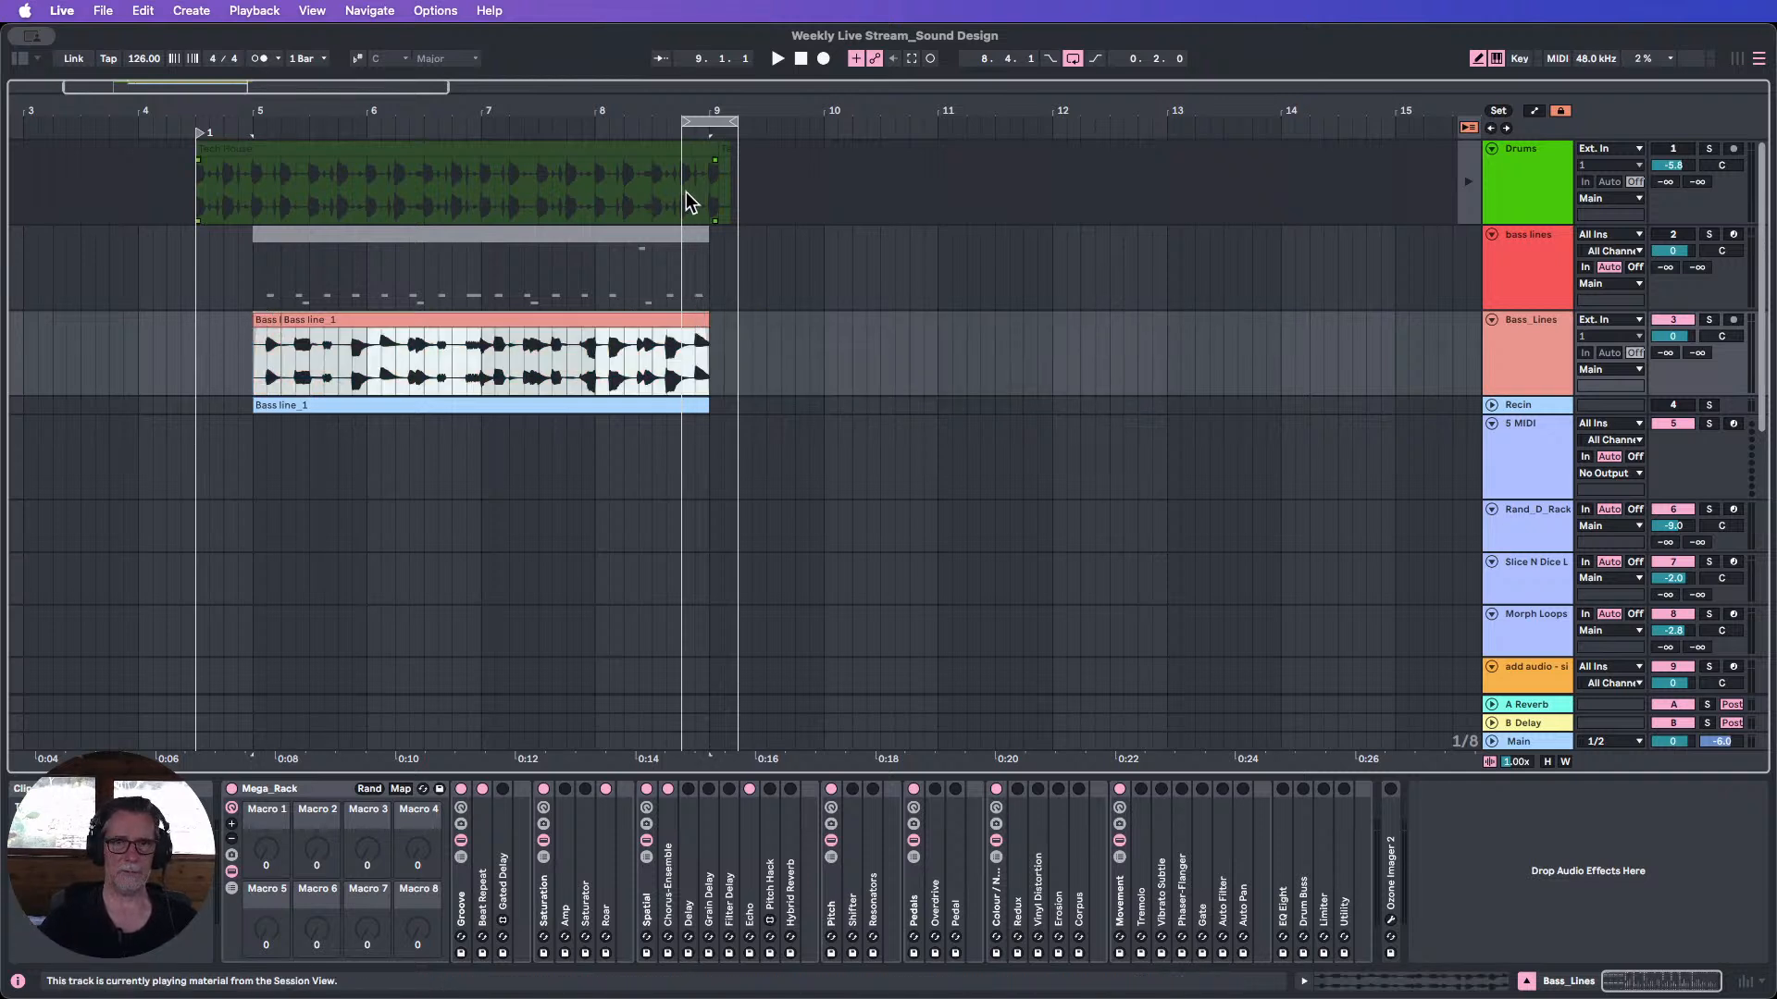
{"action": "key", "text": "super+l"}
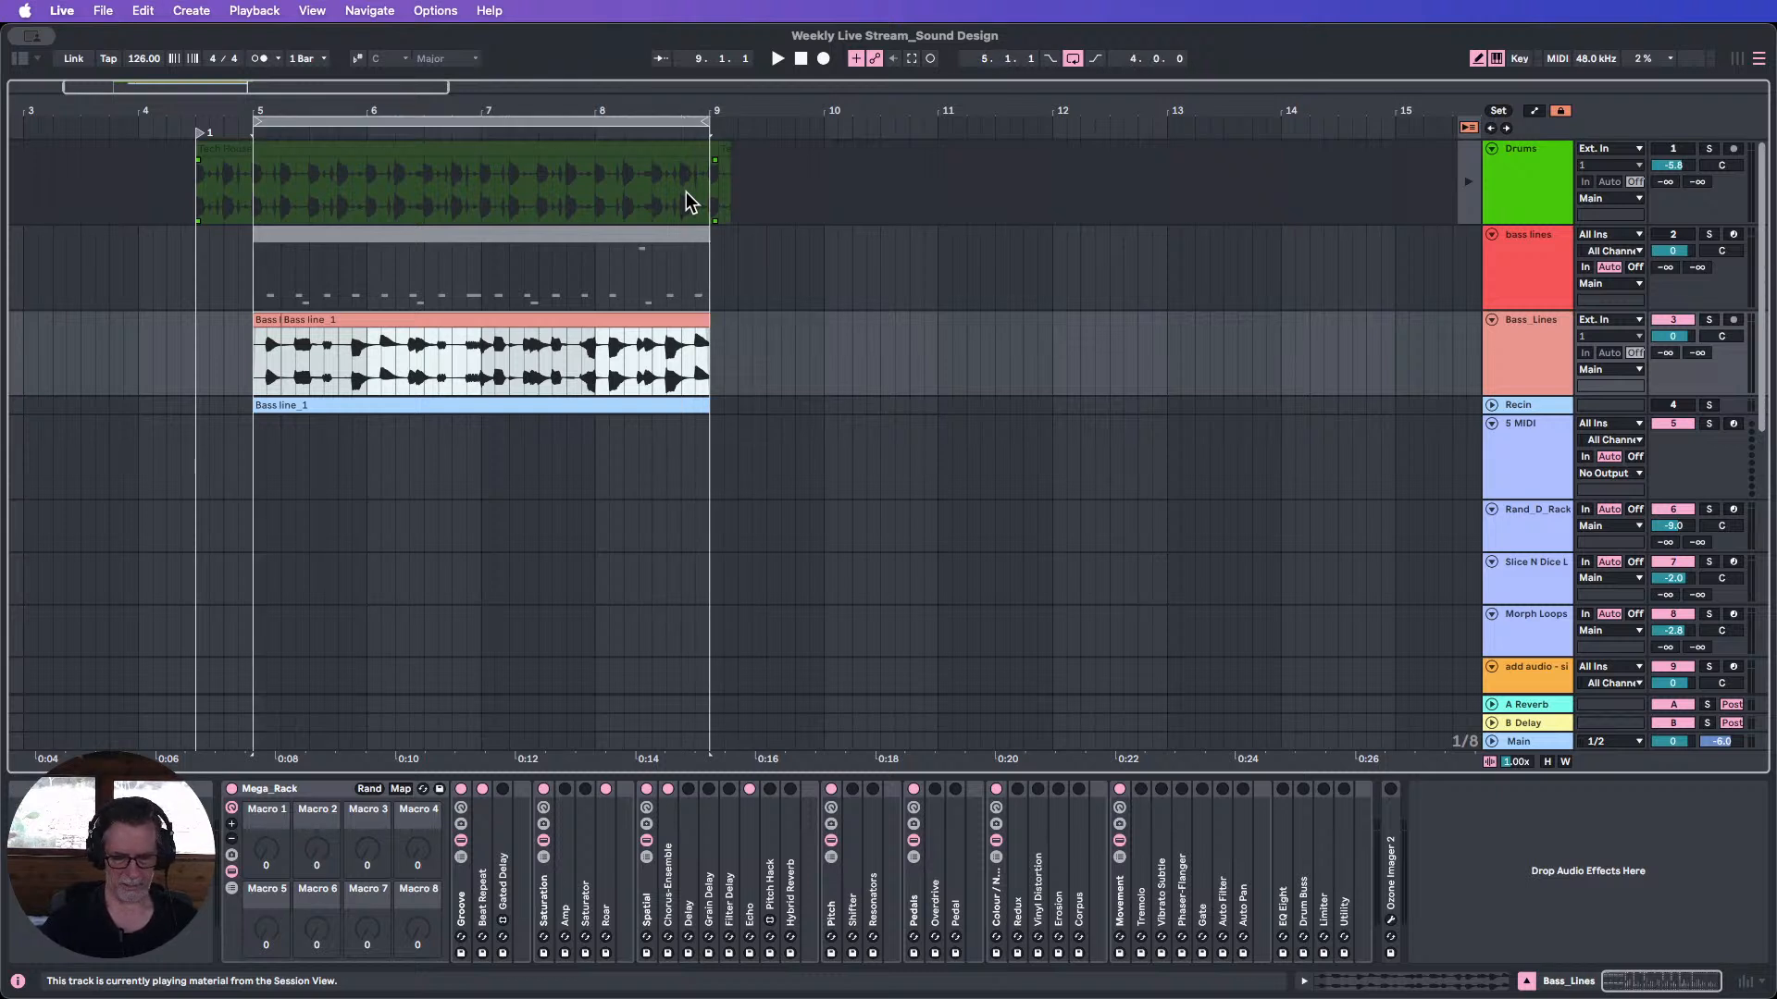
{"action": "key", "text": "super+j"}
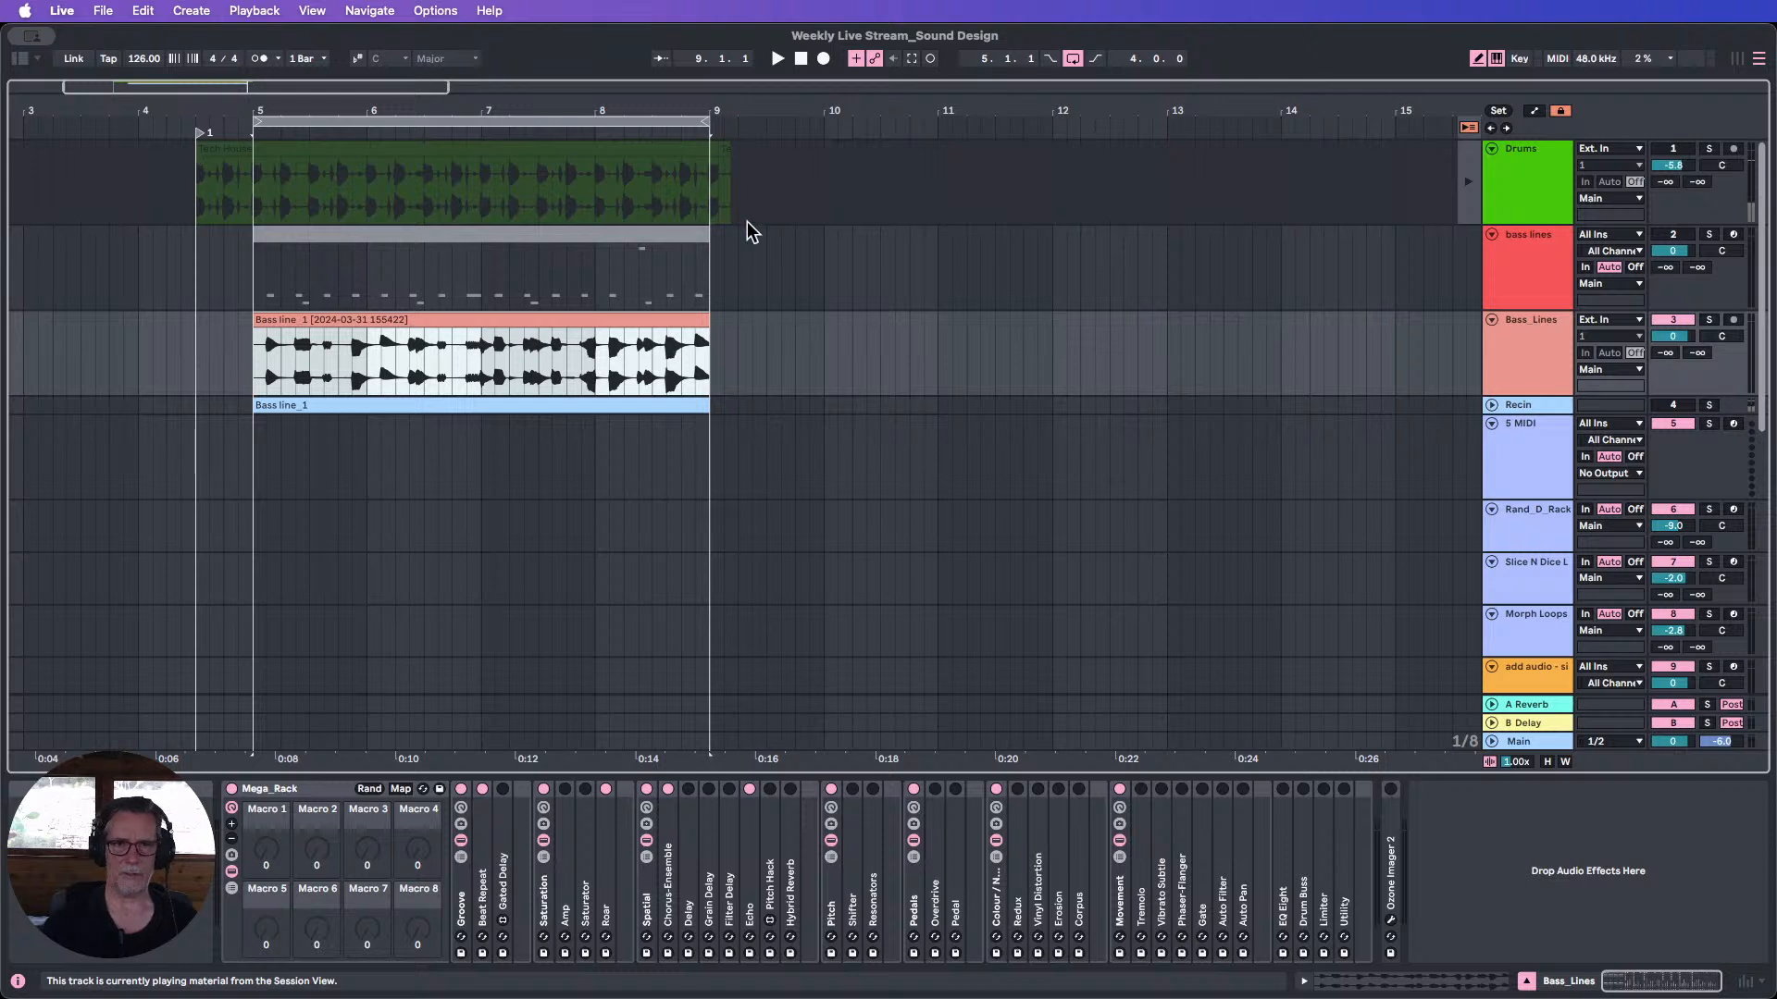
Start an audio export of the consolidated four-bar clip with Bass Lines as the rendered track.
{"action": "left_click", "coordinate": [611, 319]}
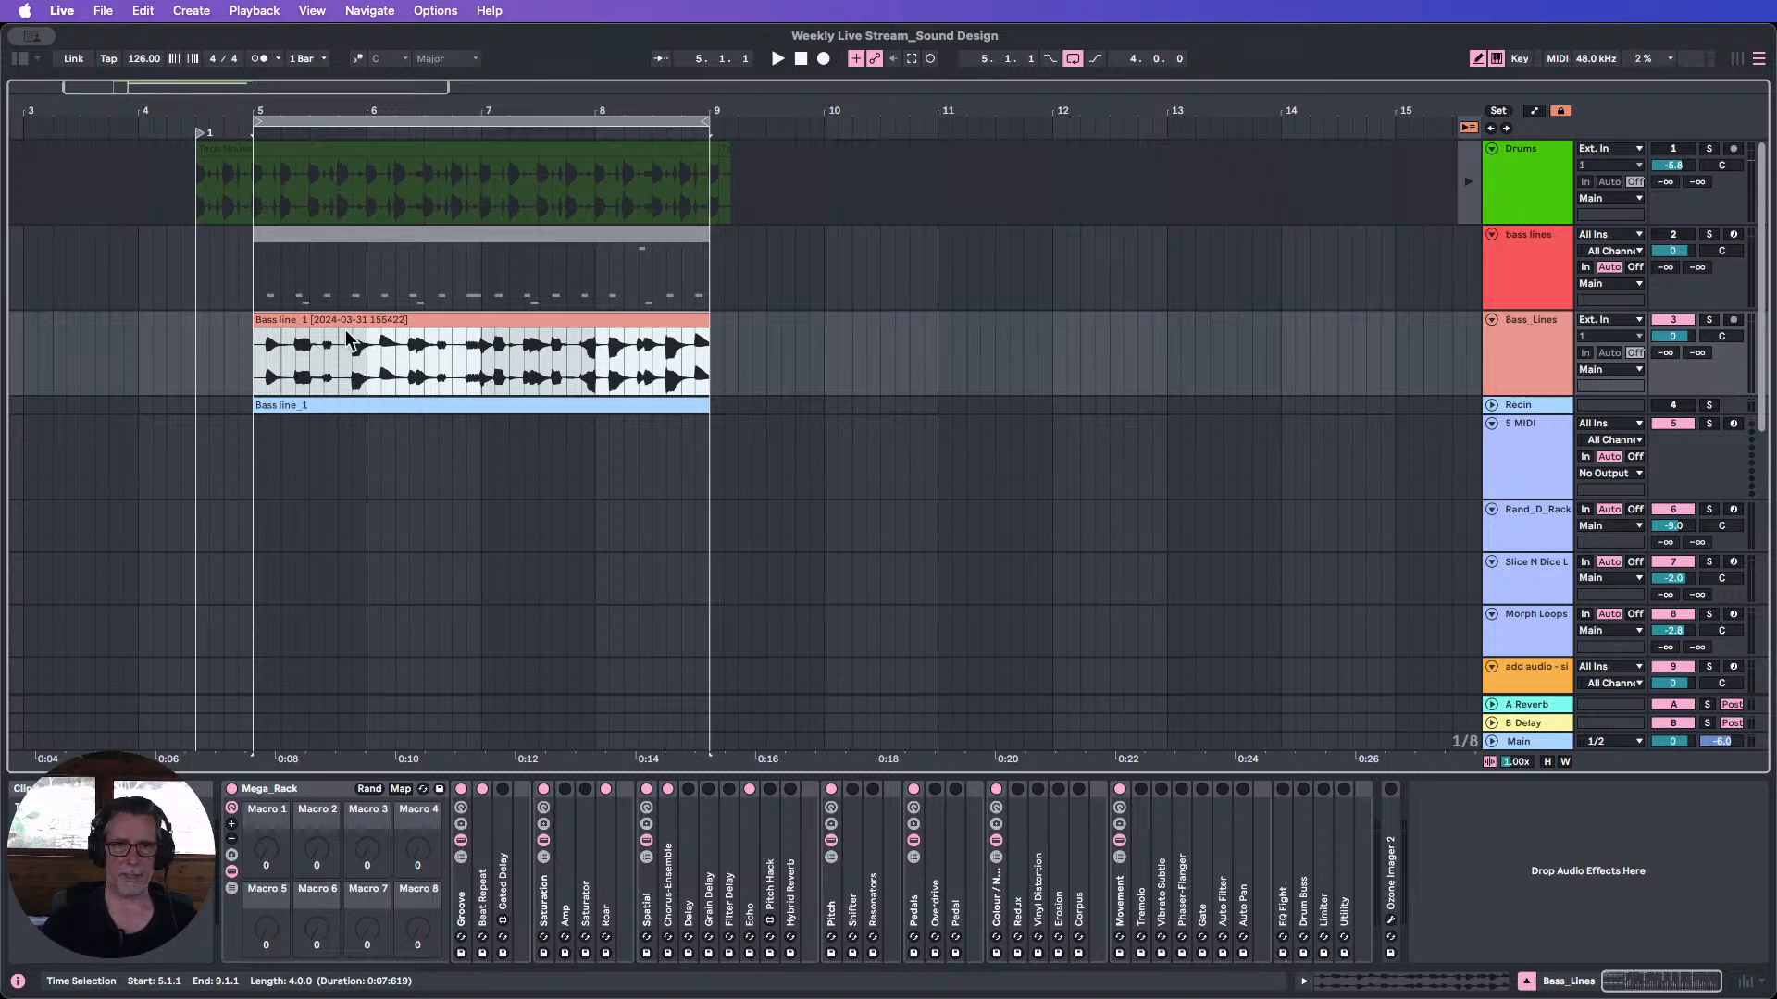
{"action": "left_click", "coordinate": [105, 11]}
{"action": "left_click", "coordinate": [150, 345]}
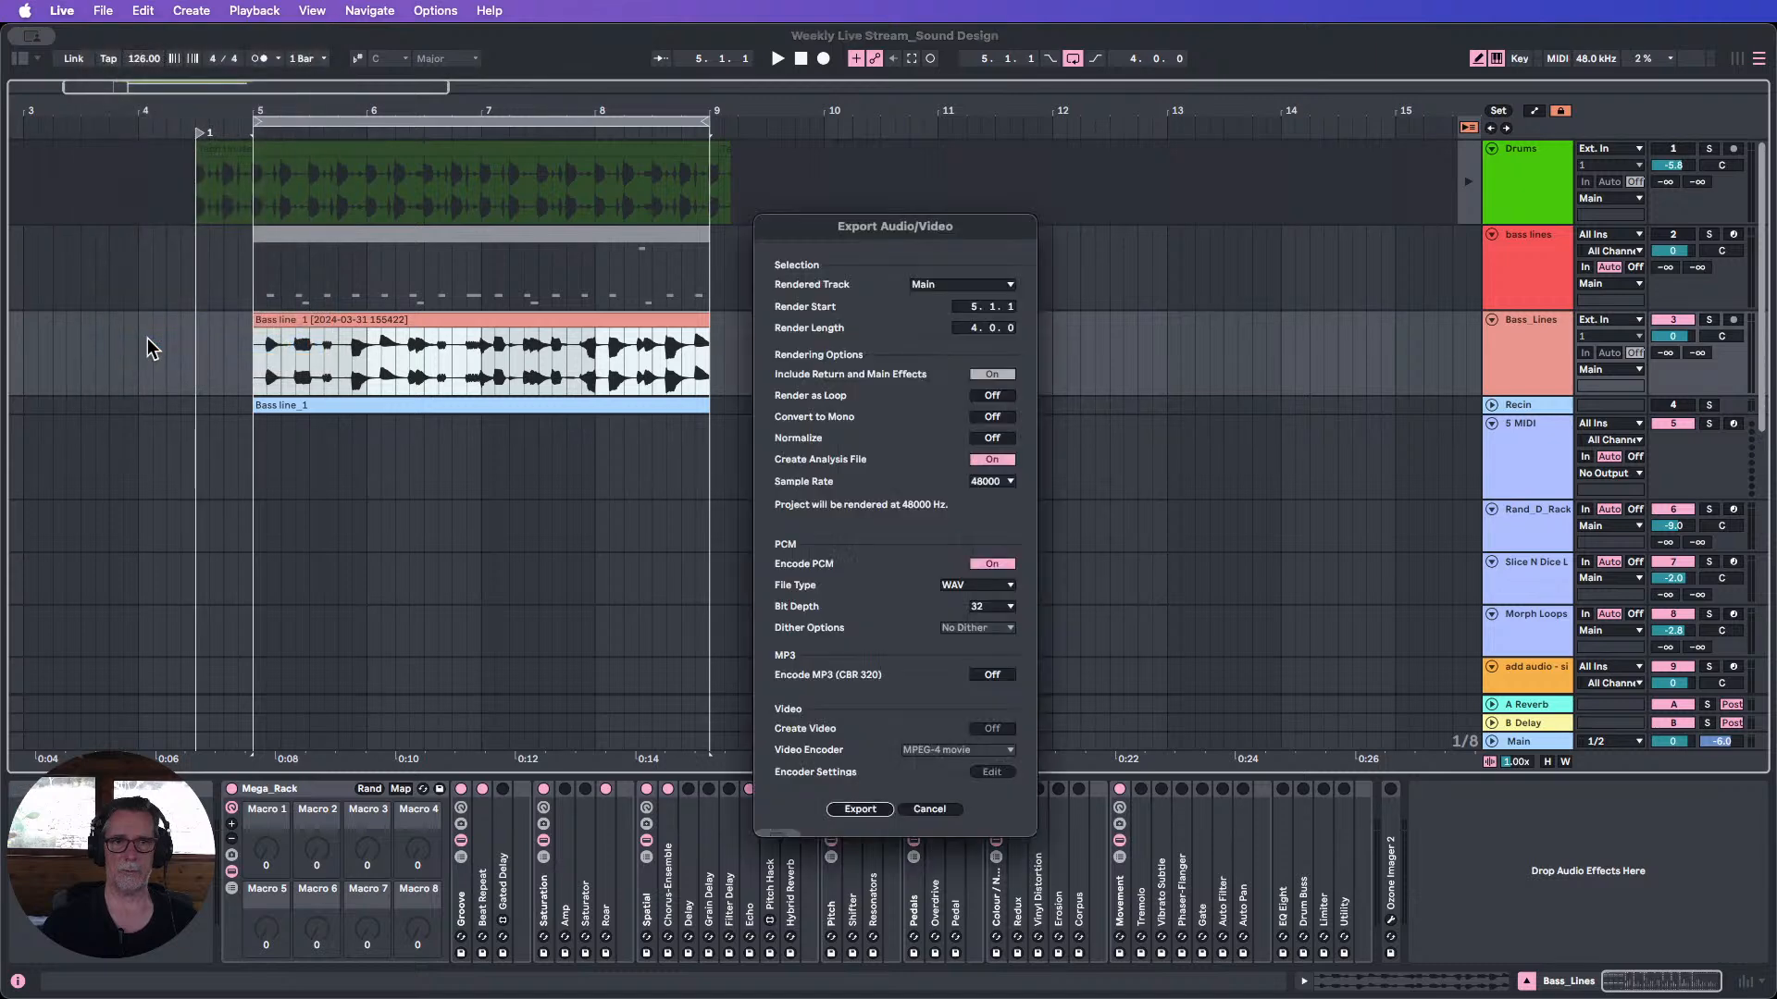
{"action": "left_click", "coordinate": [972, 289]}
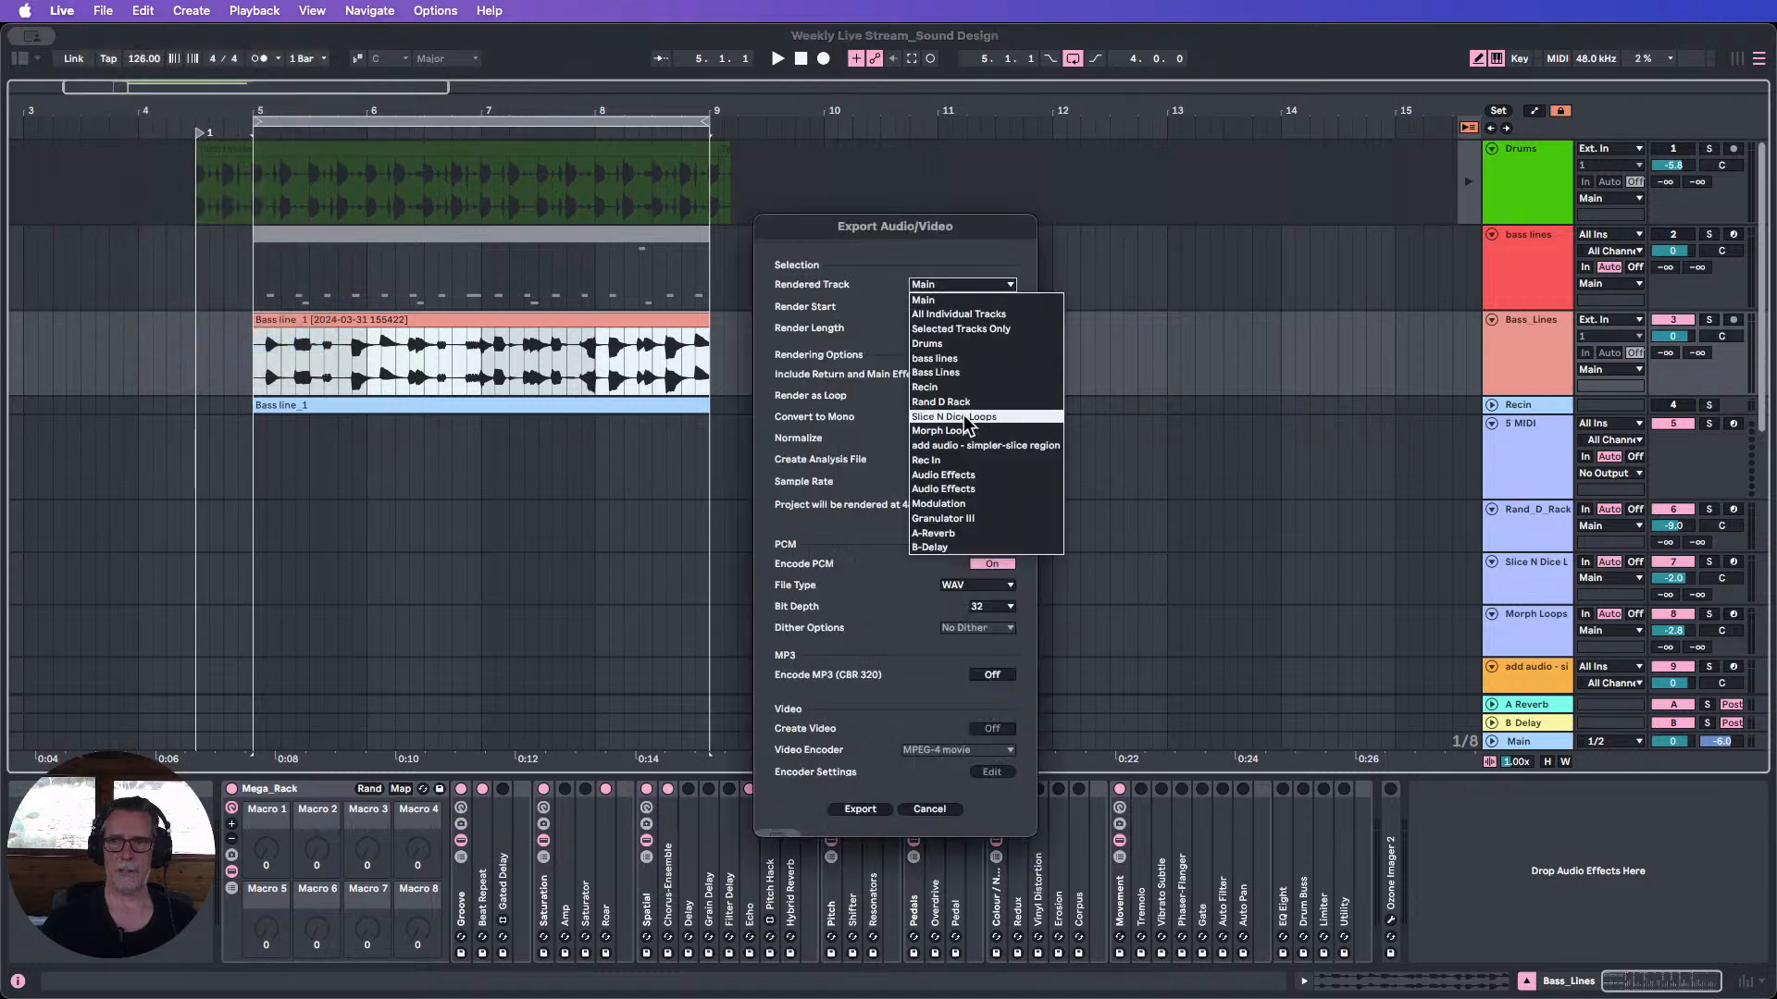
{"action": "left_click", "coordinate": [955, 373]}
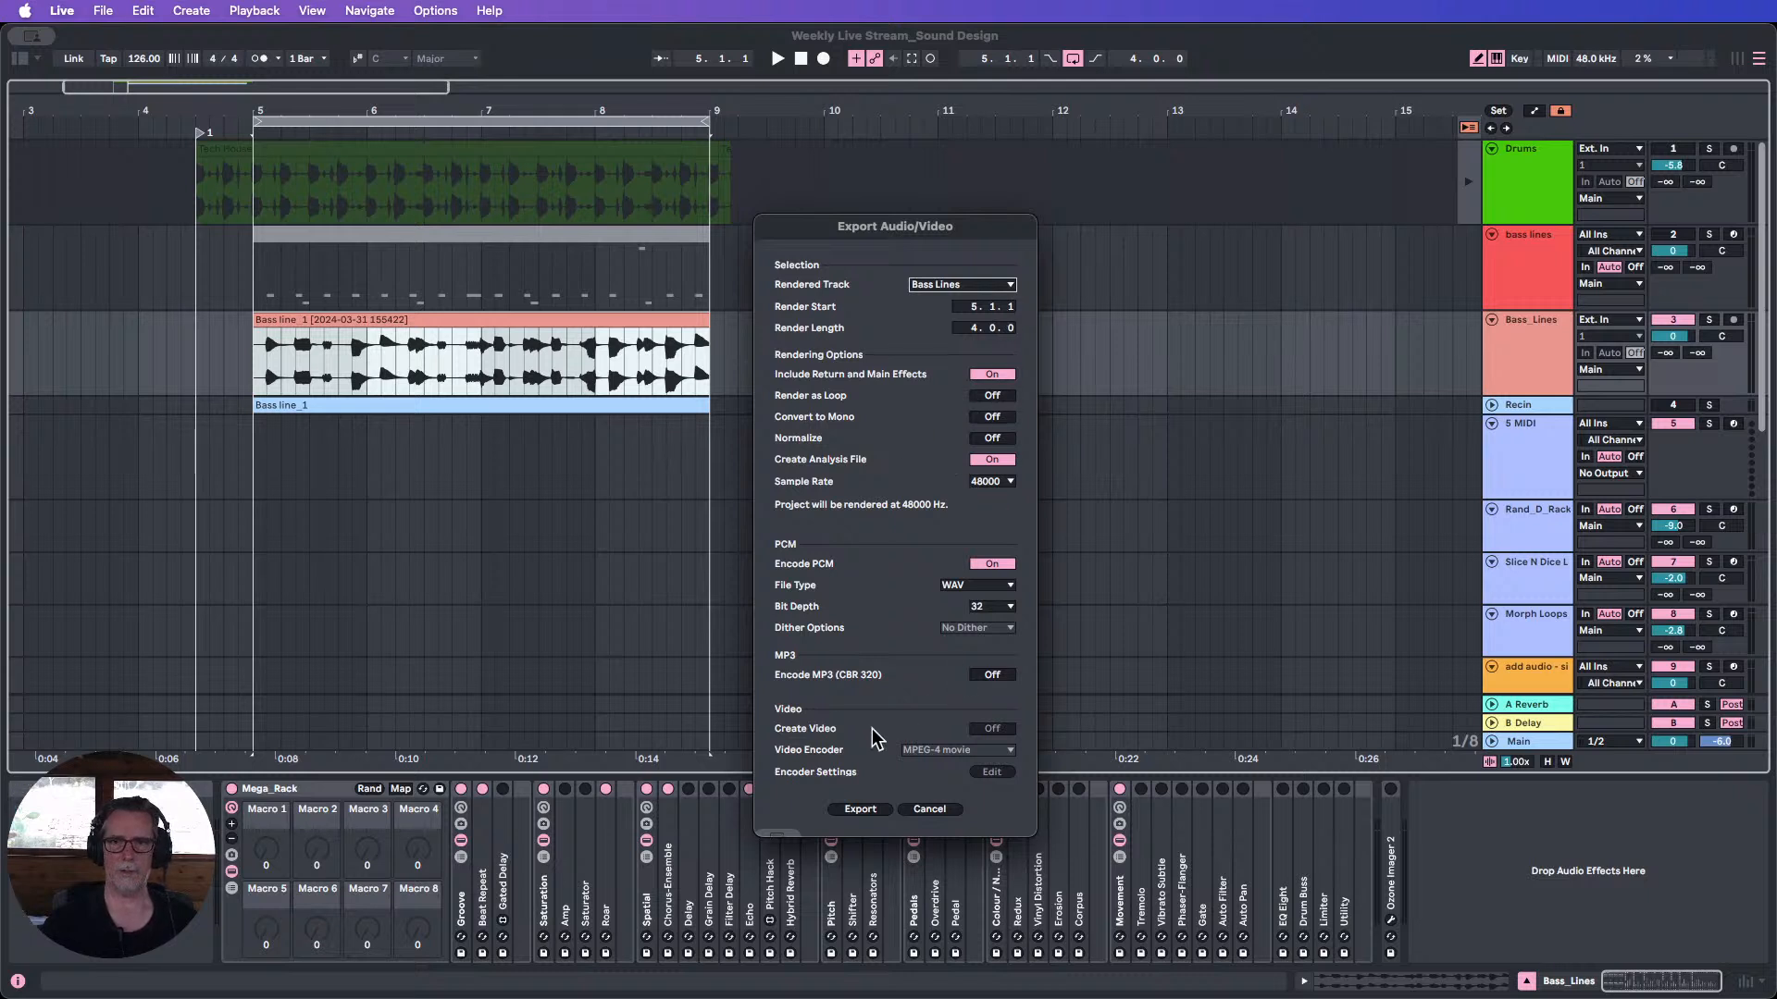
{"action": "left_click", "coordinate": [859, 810]}
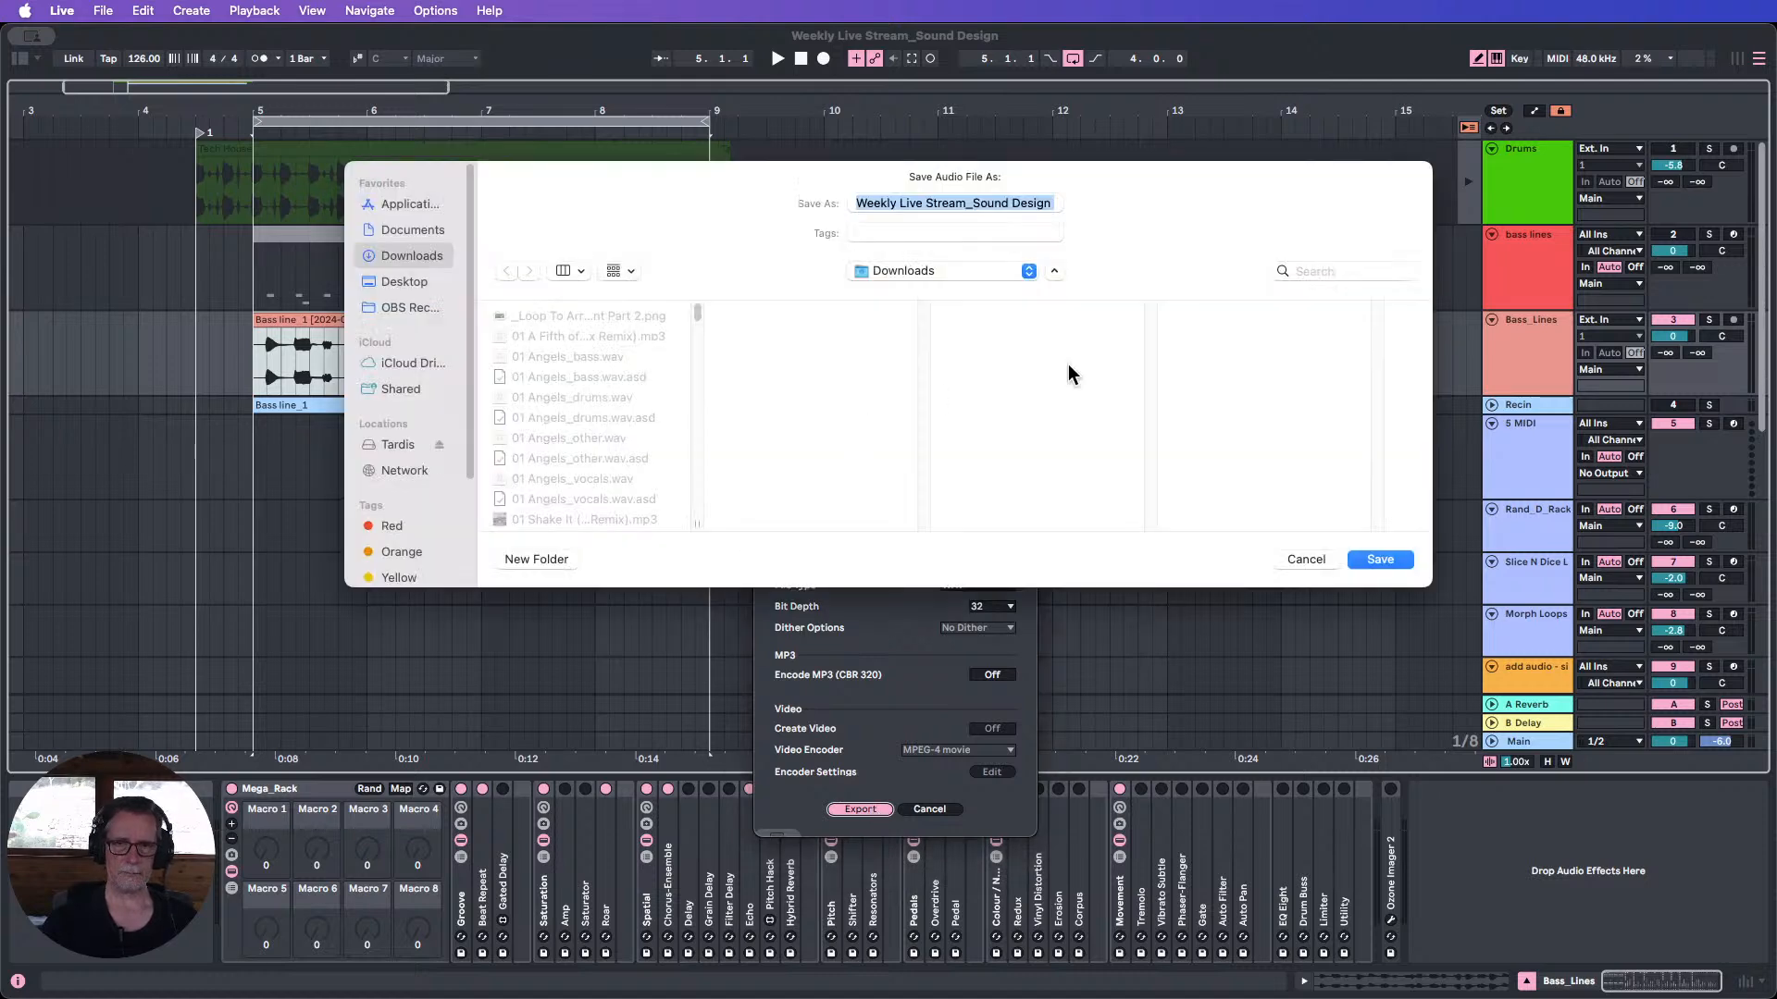
Replace the proposed export file name with Bassline_1_126bpm.
{"action": "left_click", "coordinate": [863, 203]}
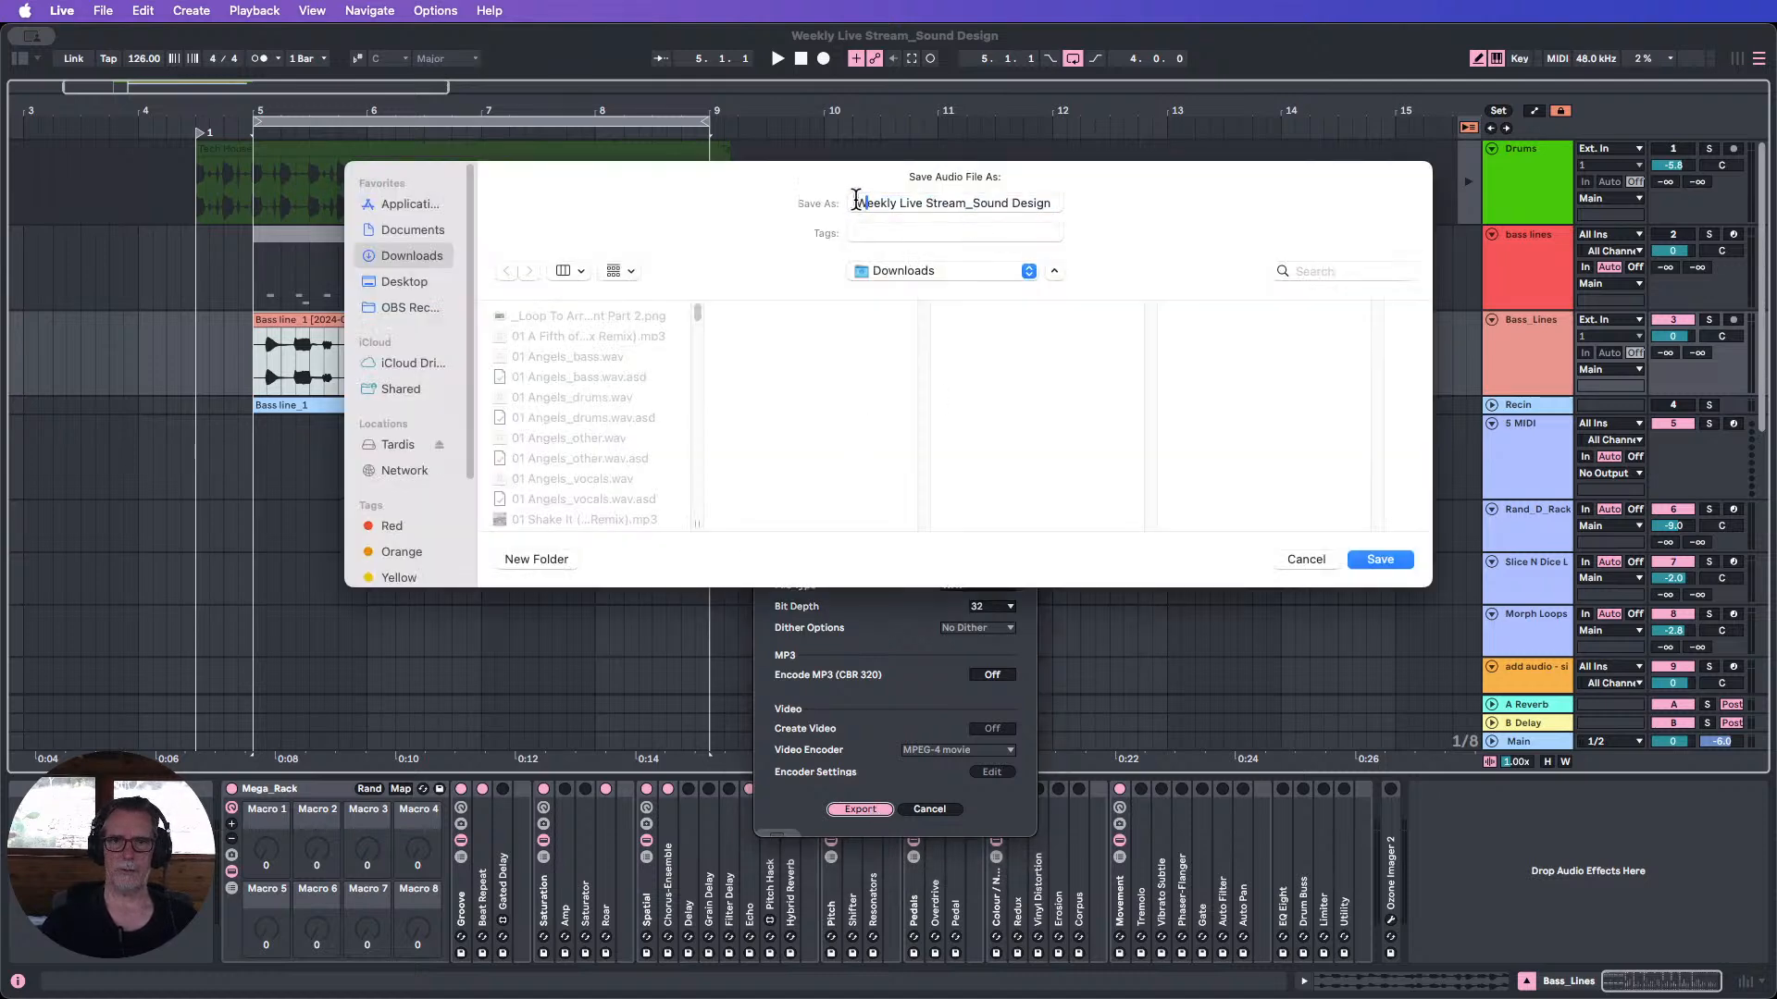
{"action": "left_click_drag", "start_coordinate": [856, 203], "coordinate": [1079, 199]}
{"action": "type", "text": "Bassline1"}
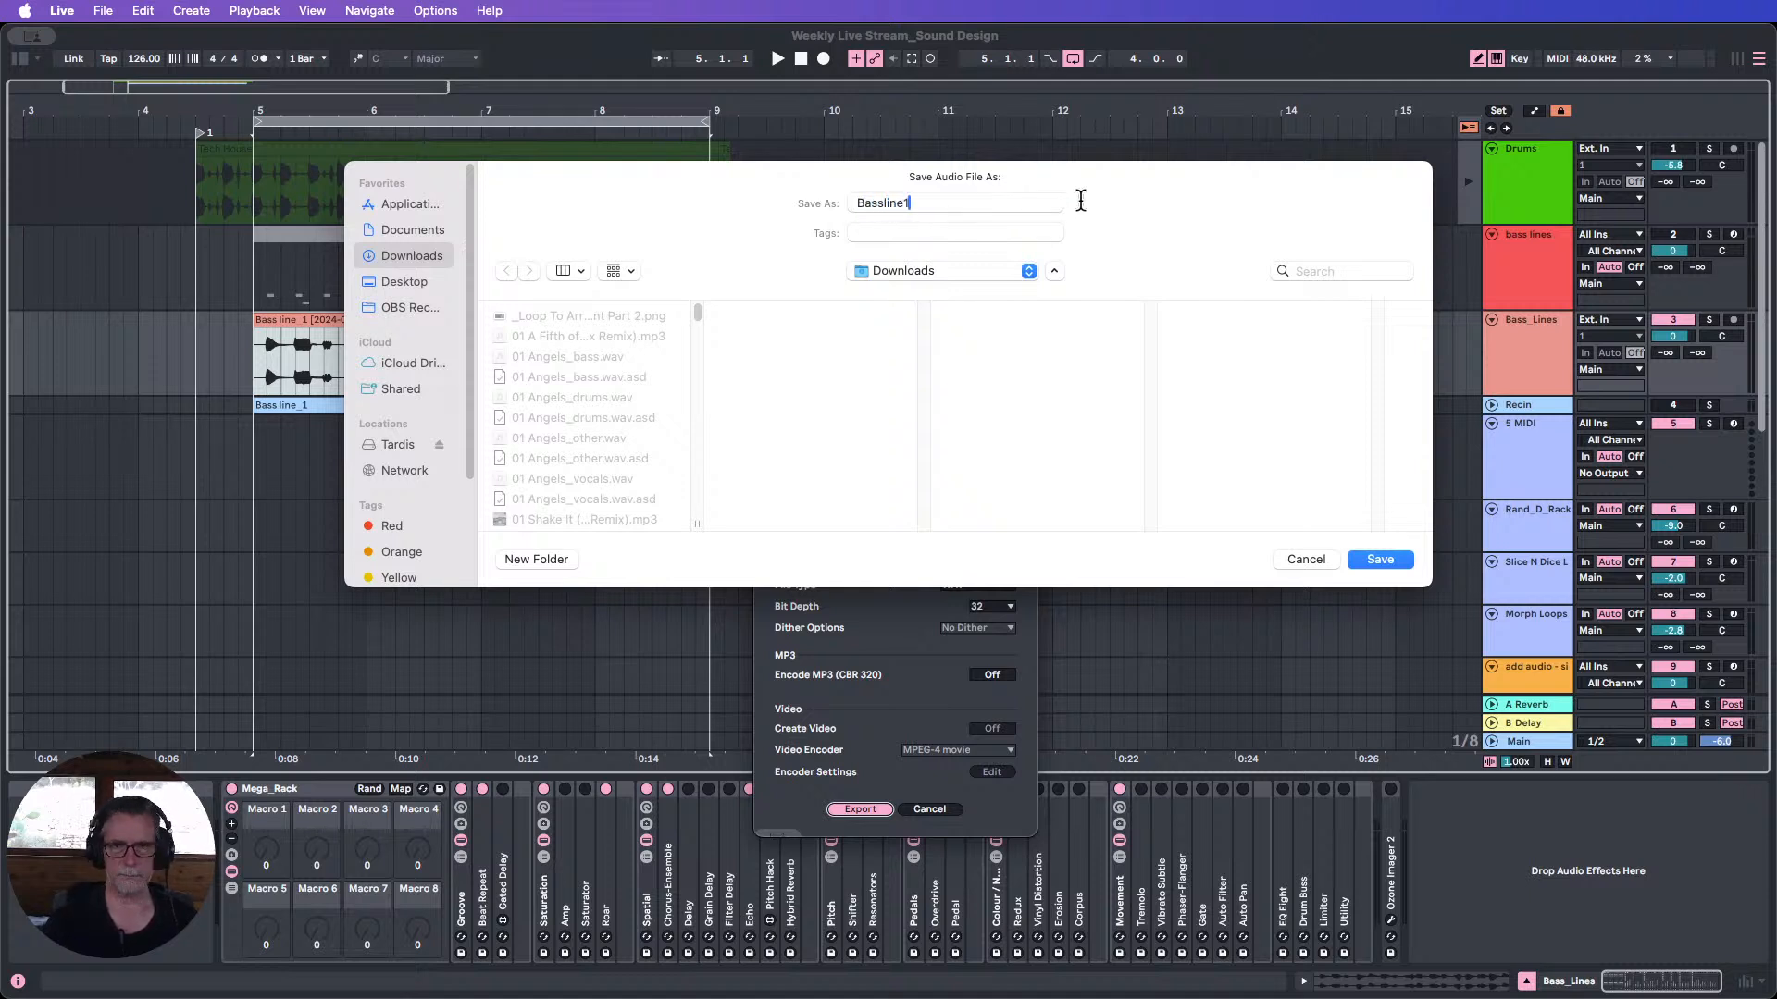
{"action": "left_click", "coordinate": [903, 204]}
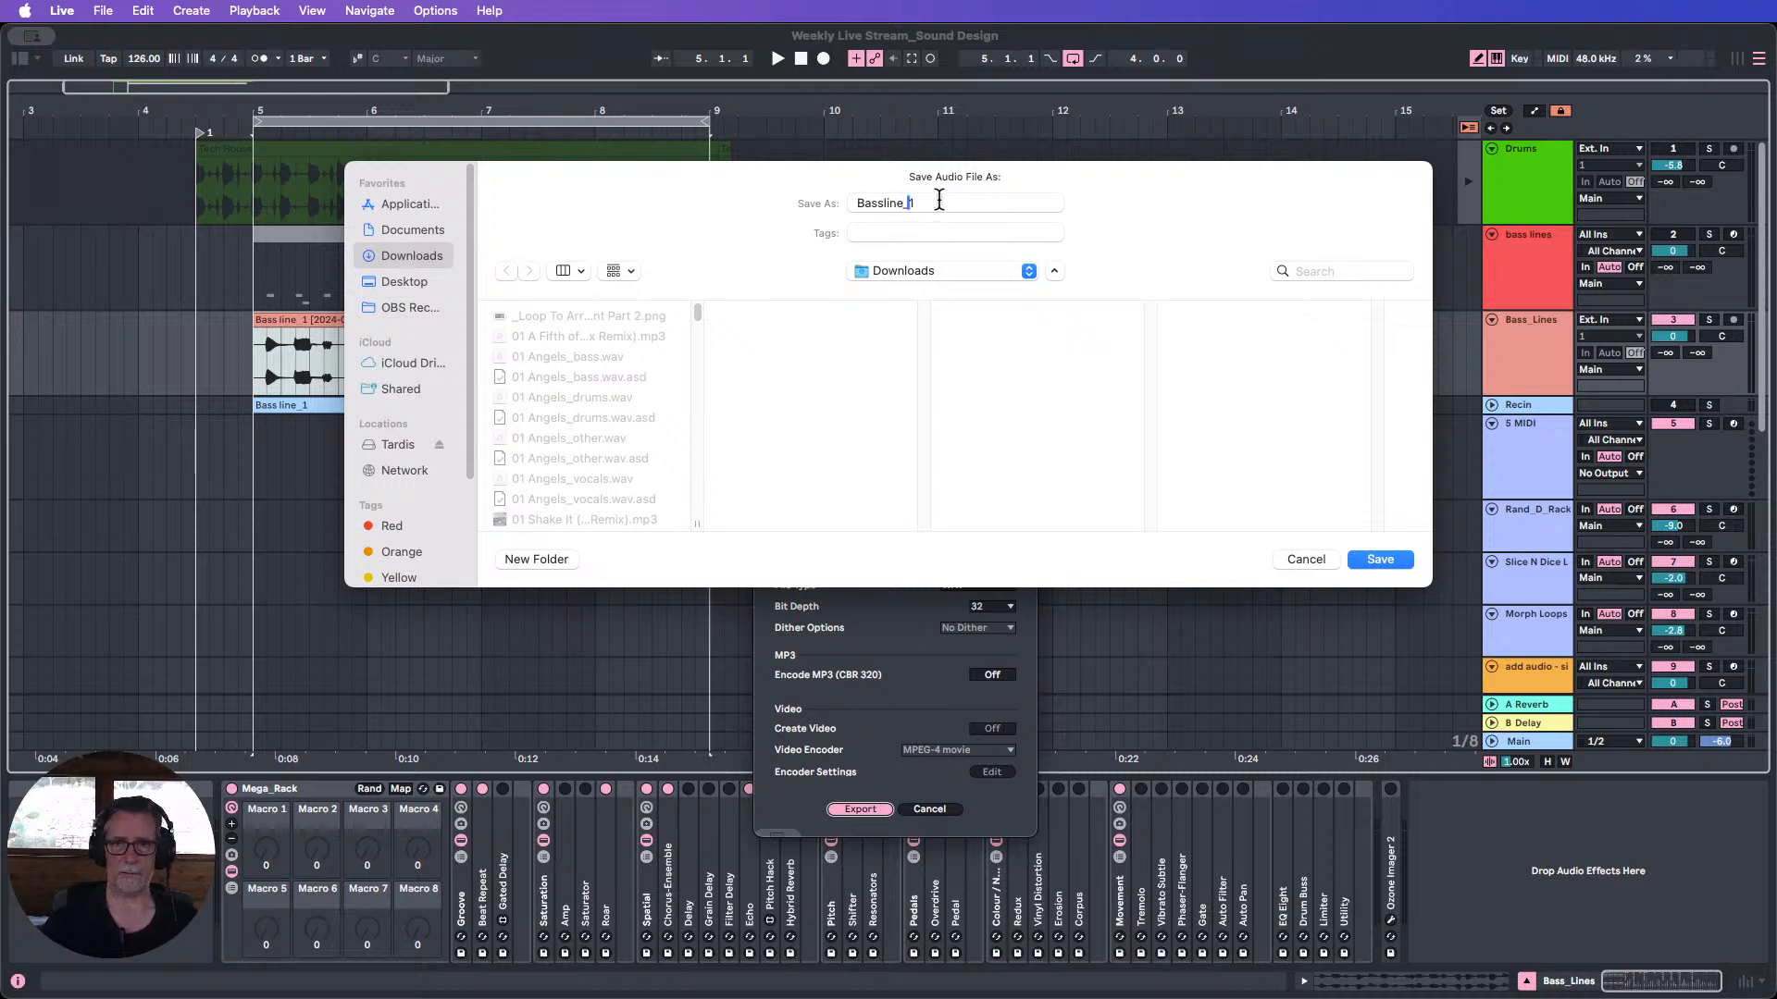
{"action": "key", "text": "shift+Right"}
{"action": "type", "text": "_"}
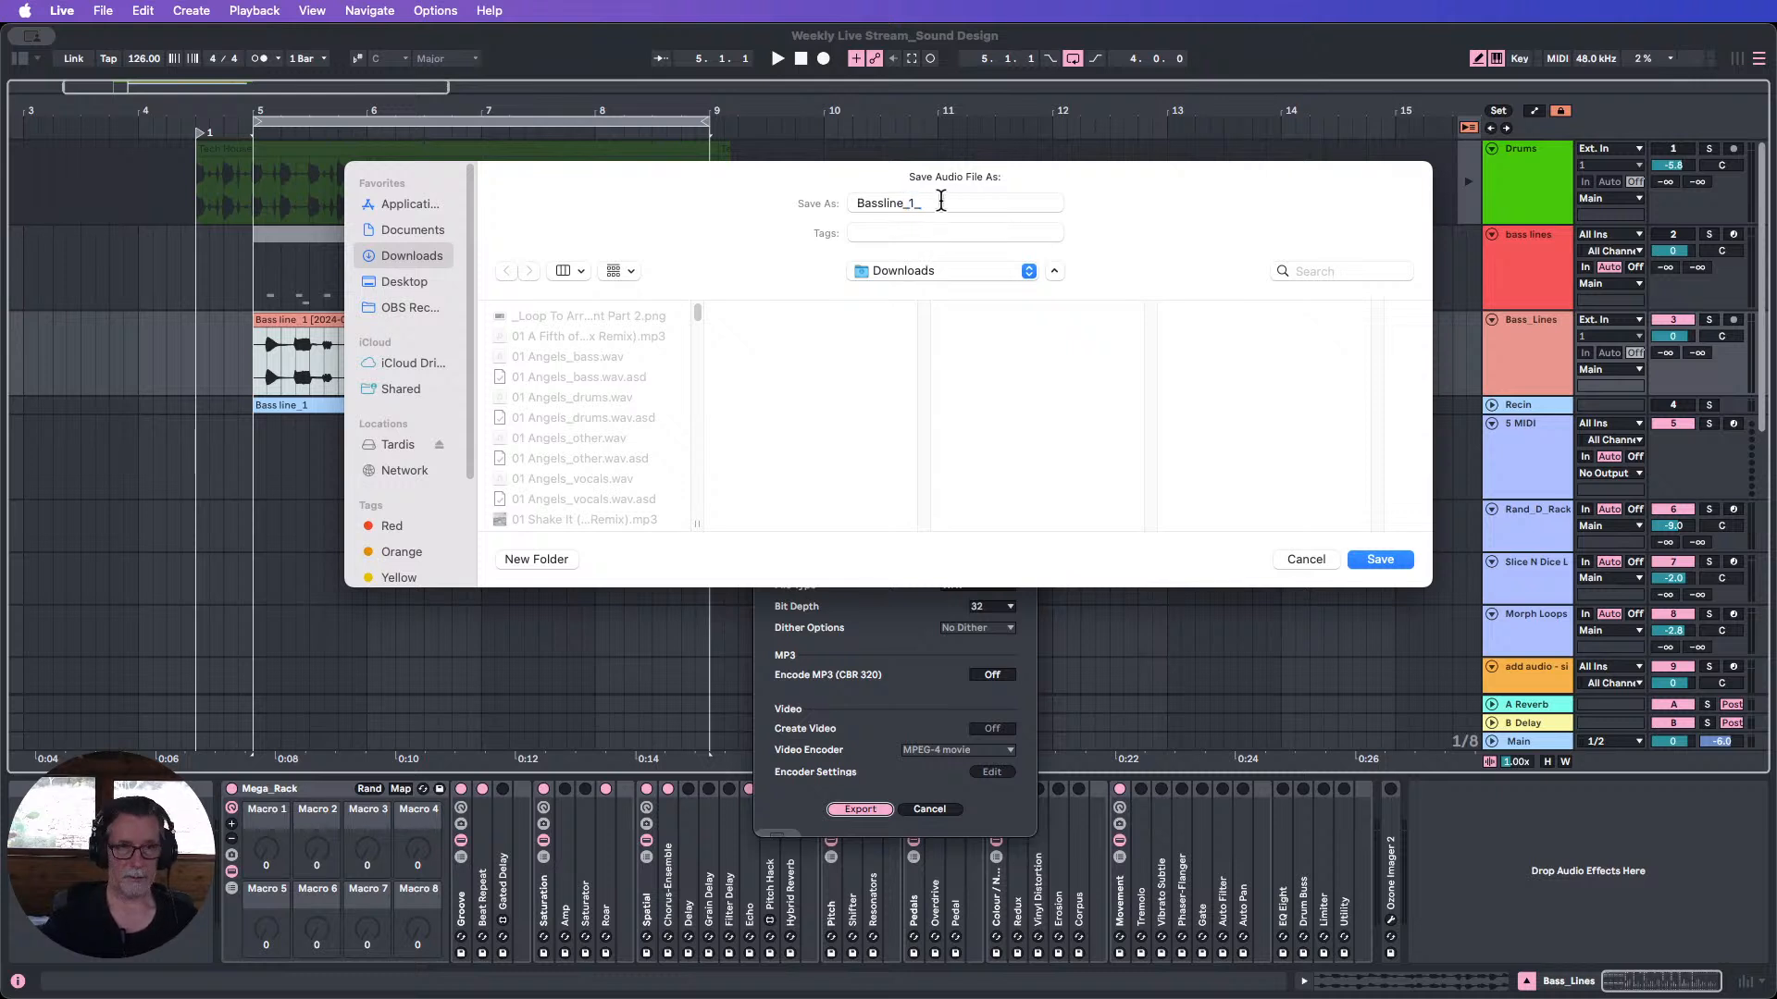
{"action": "type", "text": "126bpm"}
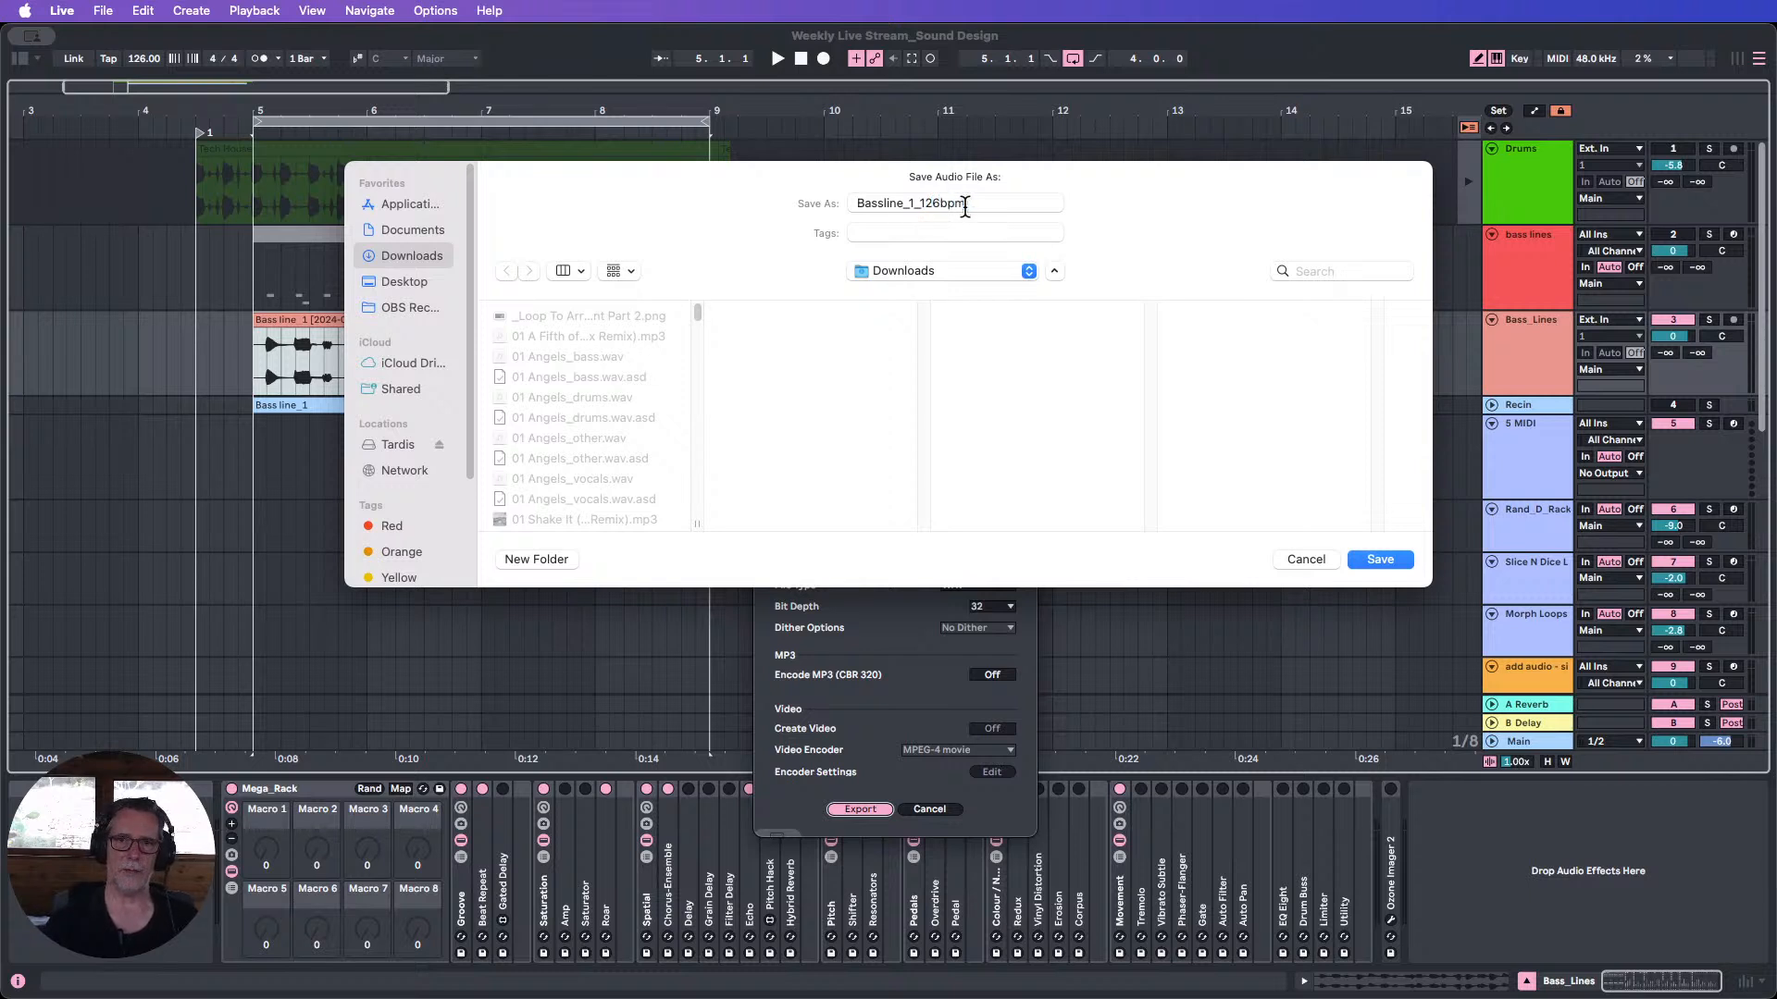
Insert the key Am_ before the tempo so the file name reads Bassline_1_Am_126bpm.
{"action": "left_click", "coordinate": [920, 203]}
{"action": "type", "text": "Amin"}
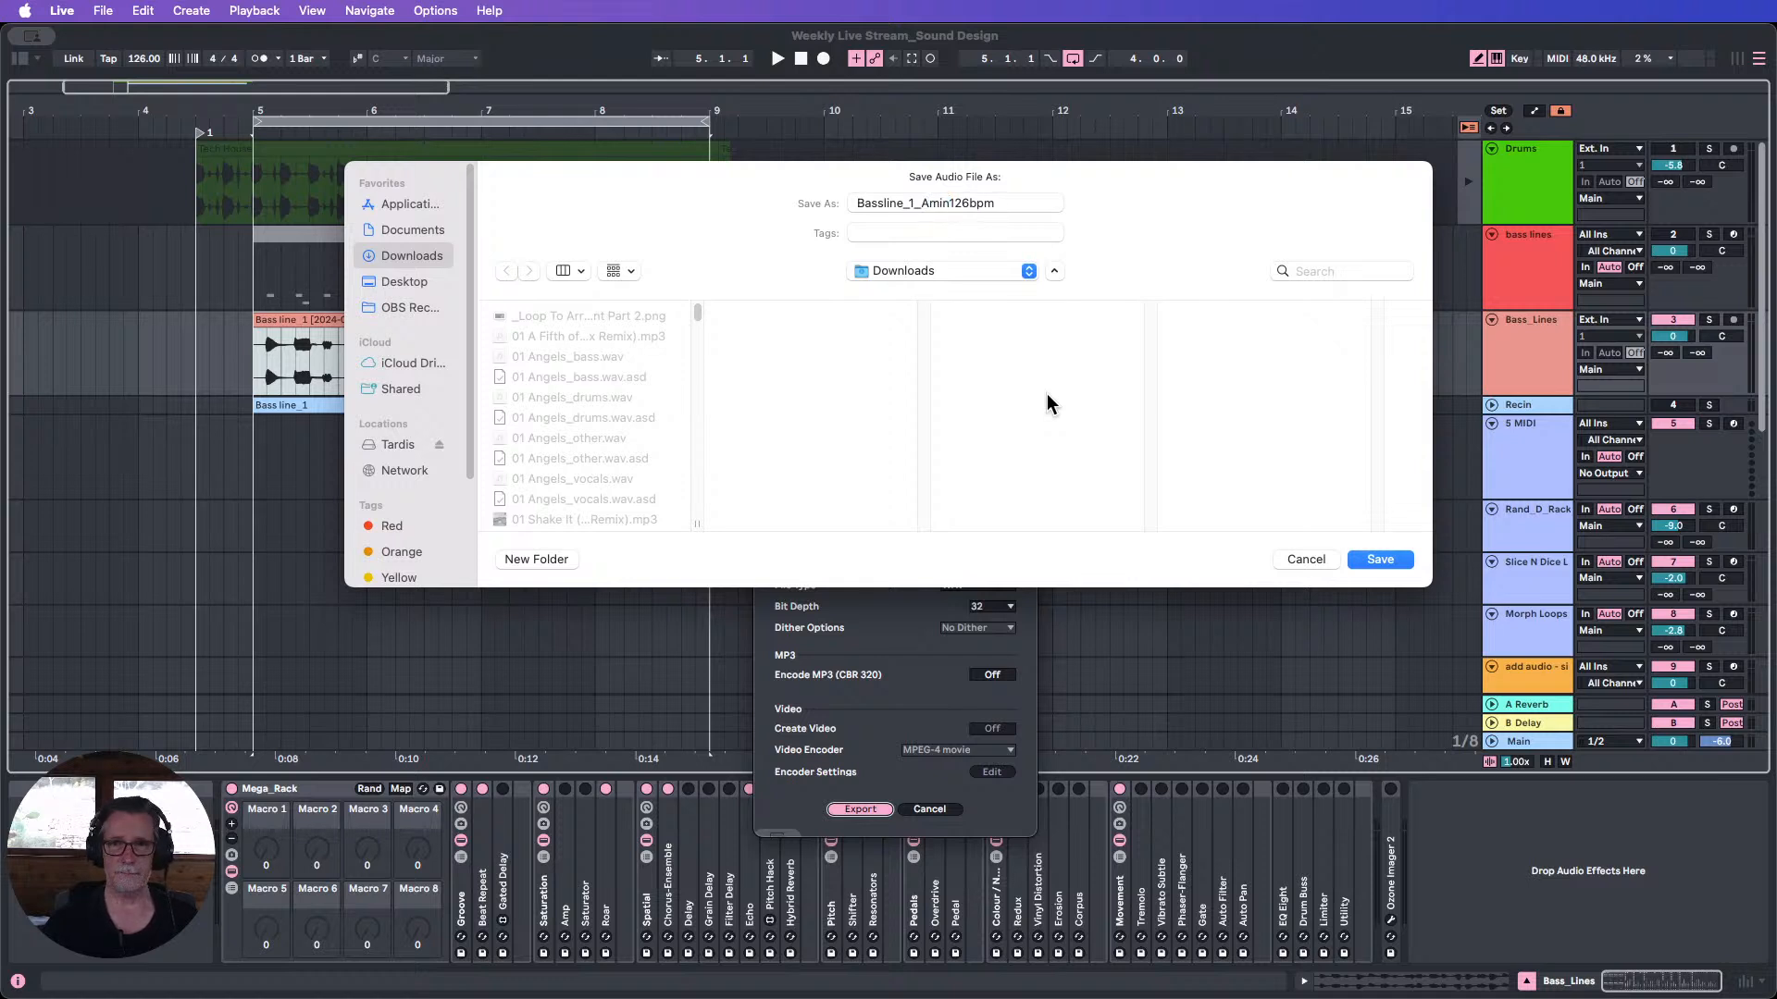
{"action": "key", "text": "BackSpace"}
{"action": "key", "text": "BackSpace"}
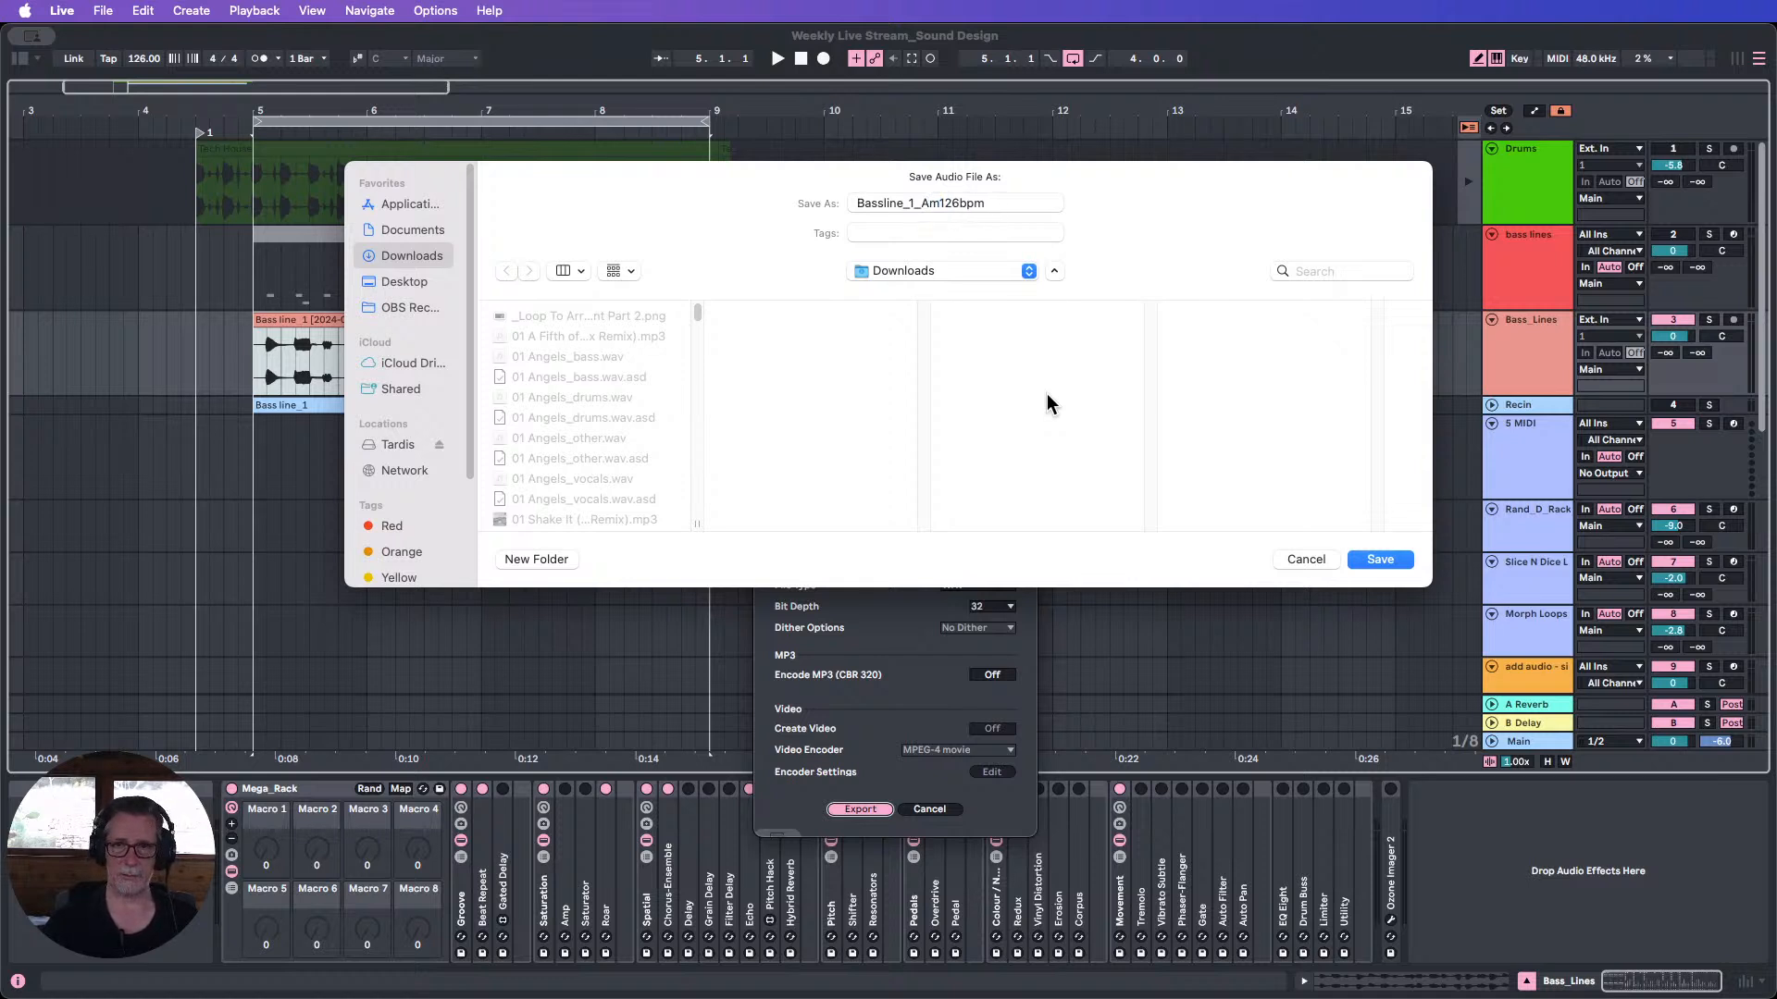
{"action": "type", "text": "_"}
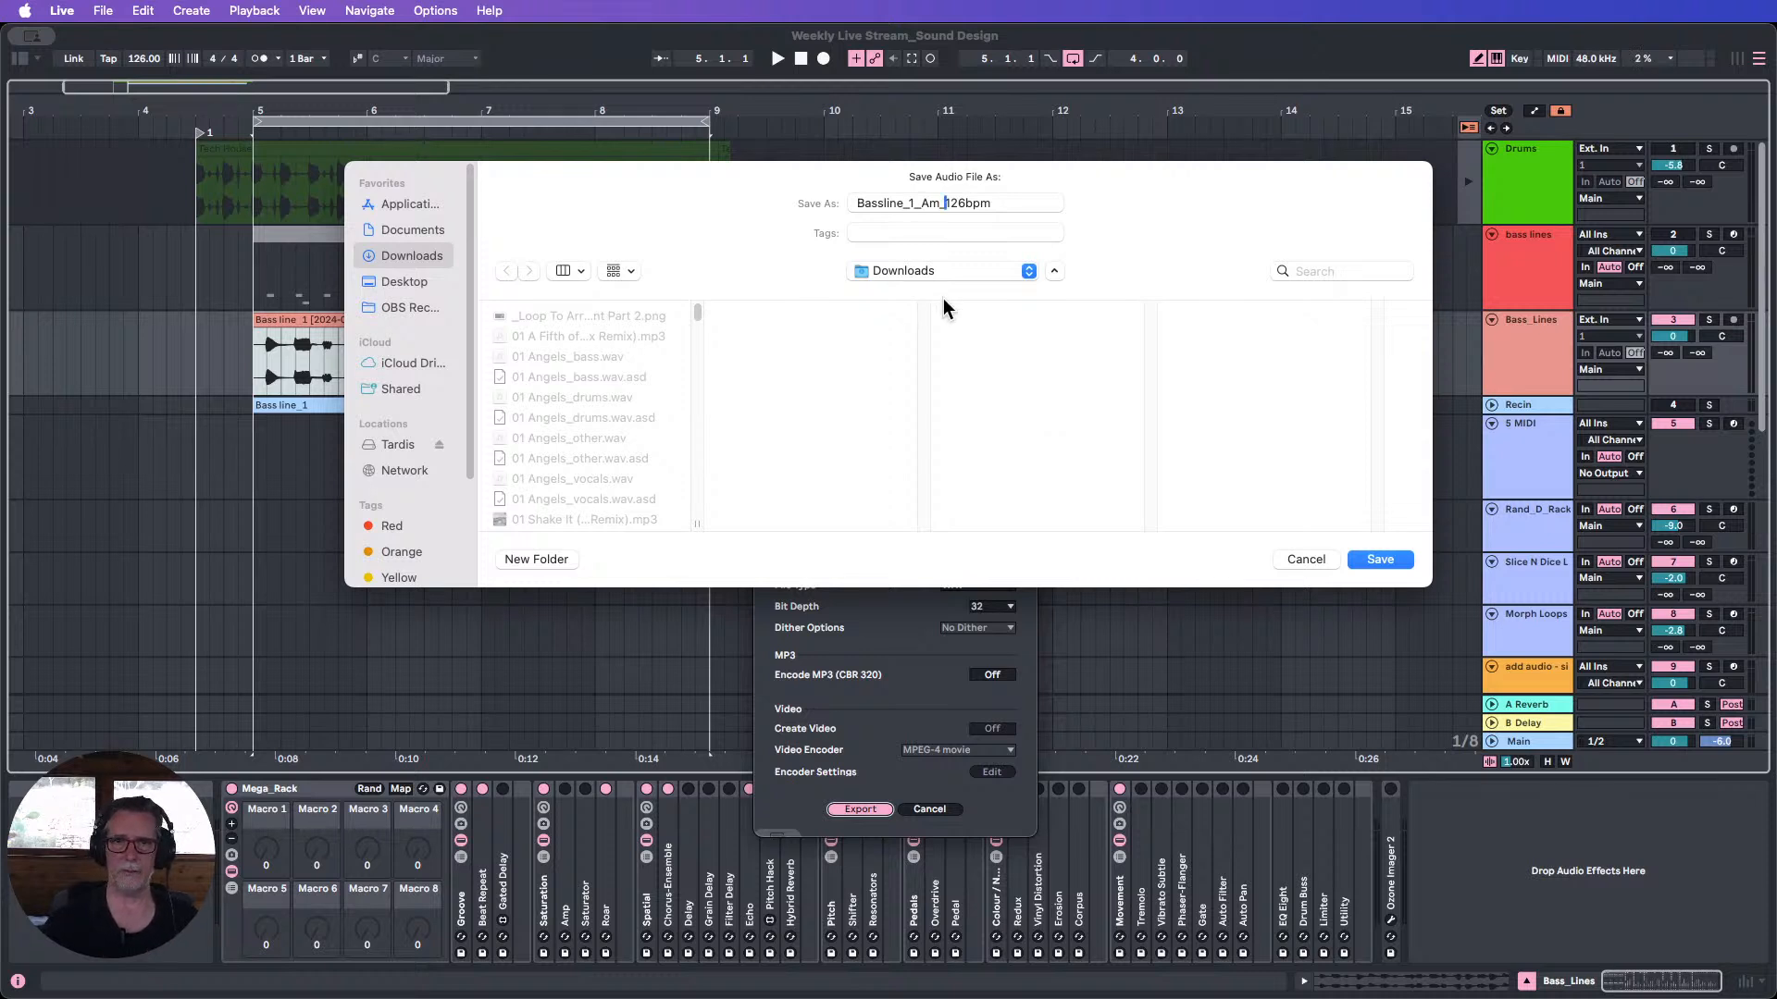
Prefix the file name to read Livestream_Bassline_1_Am_126bpm and save the export in Downloads.
{"action": "left_click", "coordinate": [857, 208]}
{"action": "type", "text": "Live"}
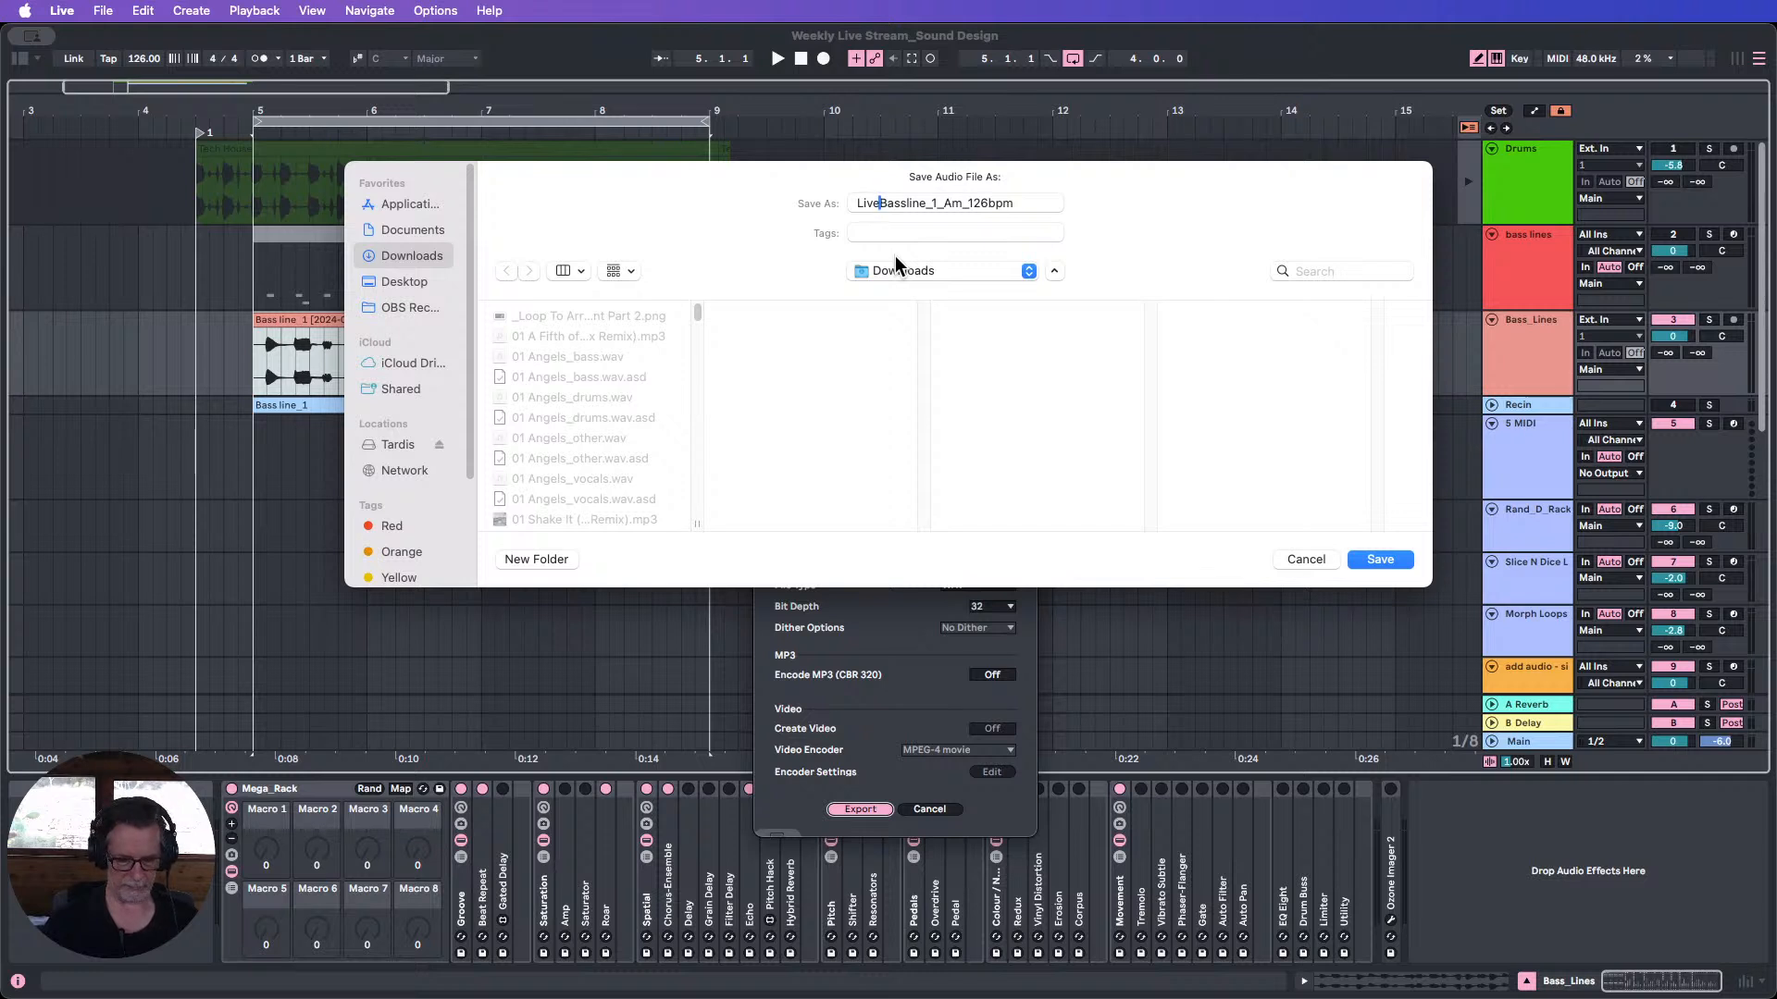
{"action": "type", "text": "stream"}
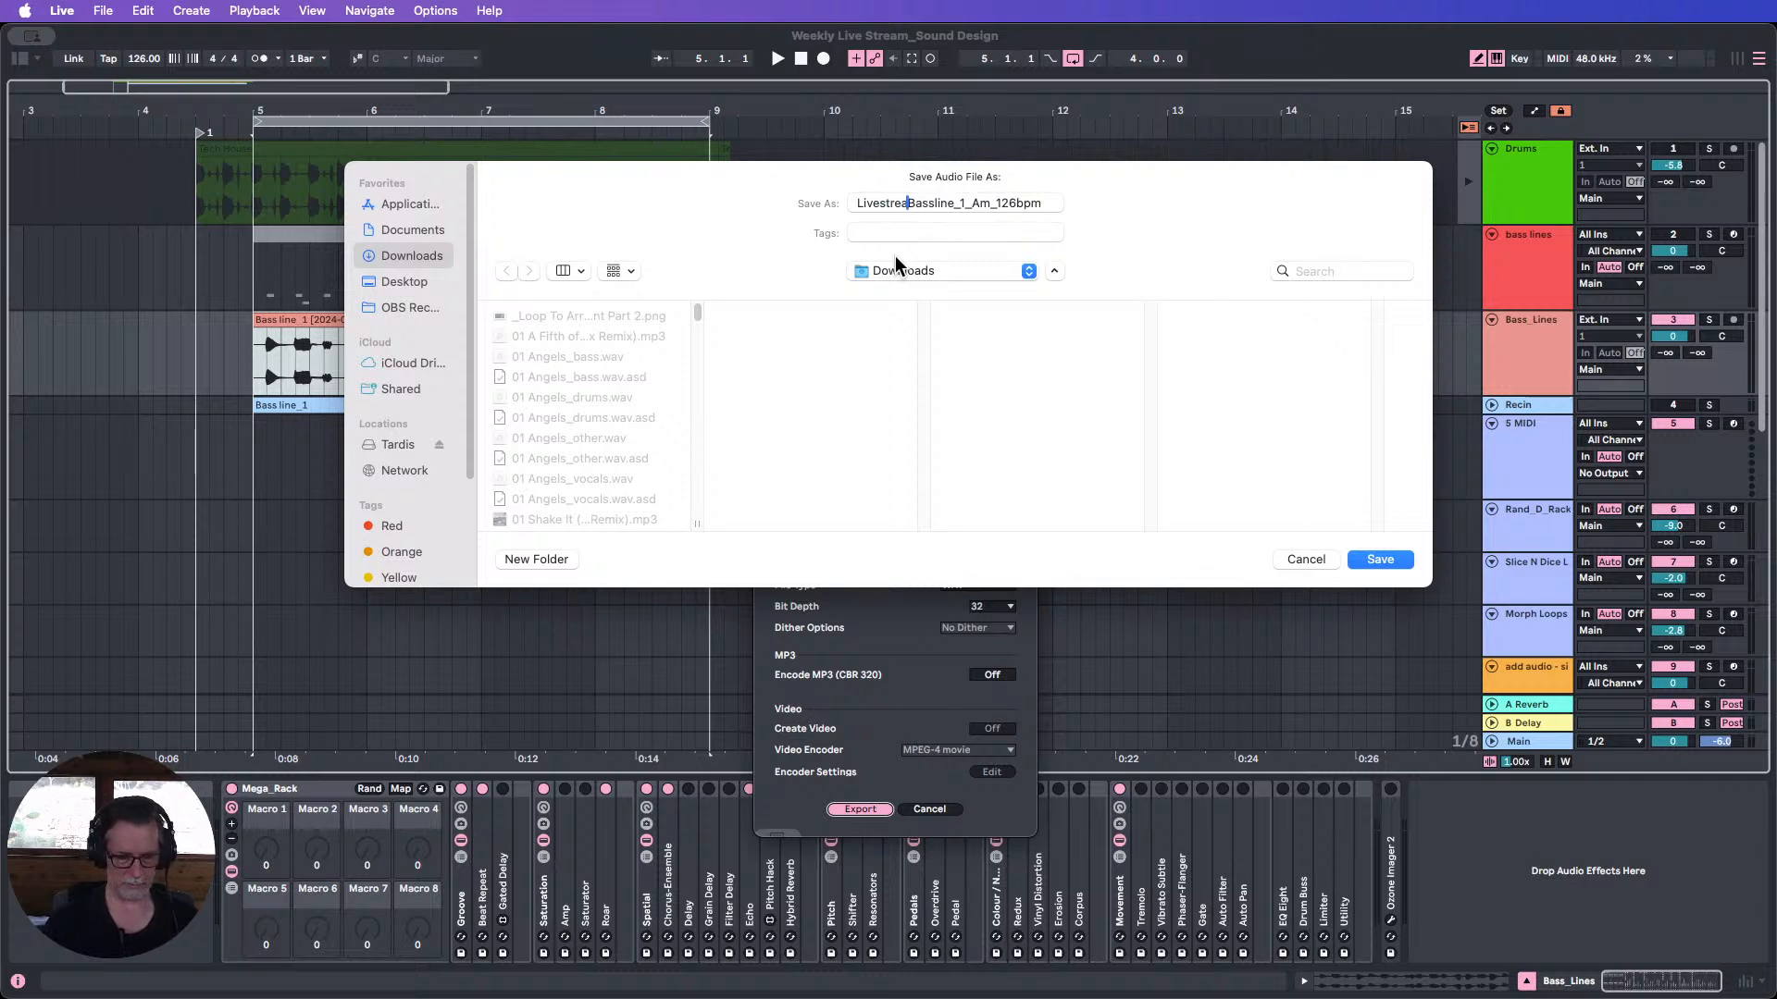
{"action": "type", "text": "_"}
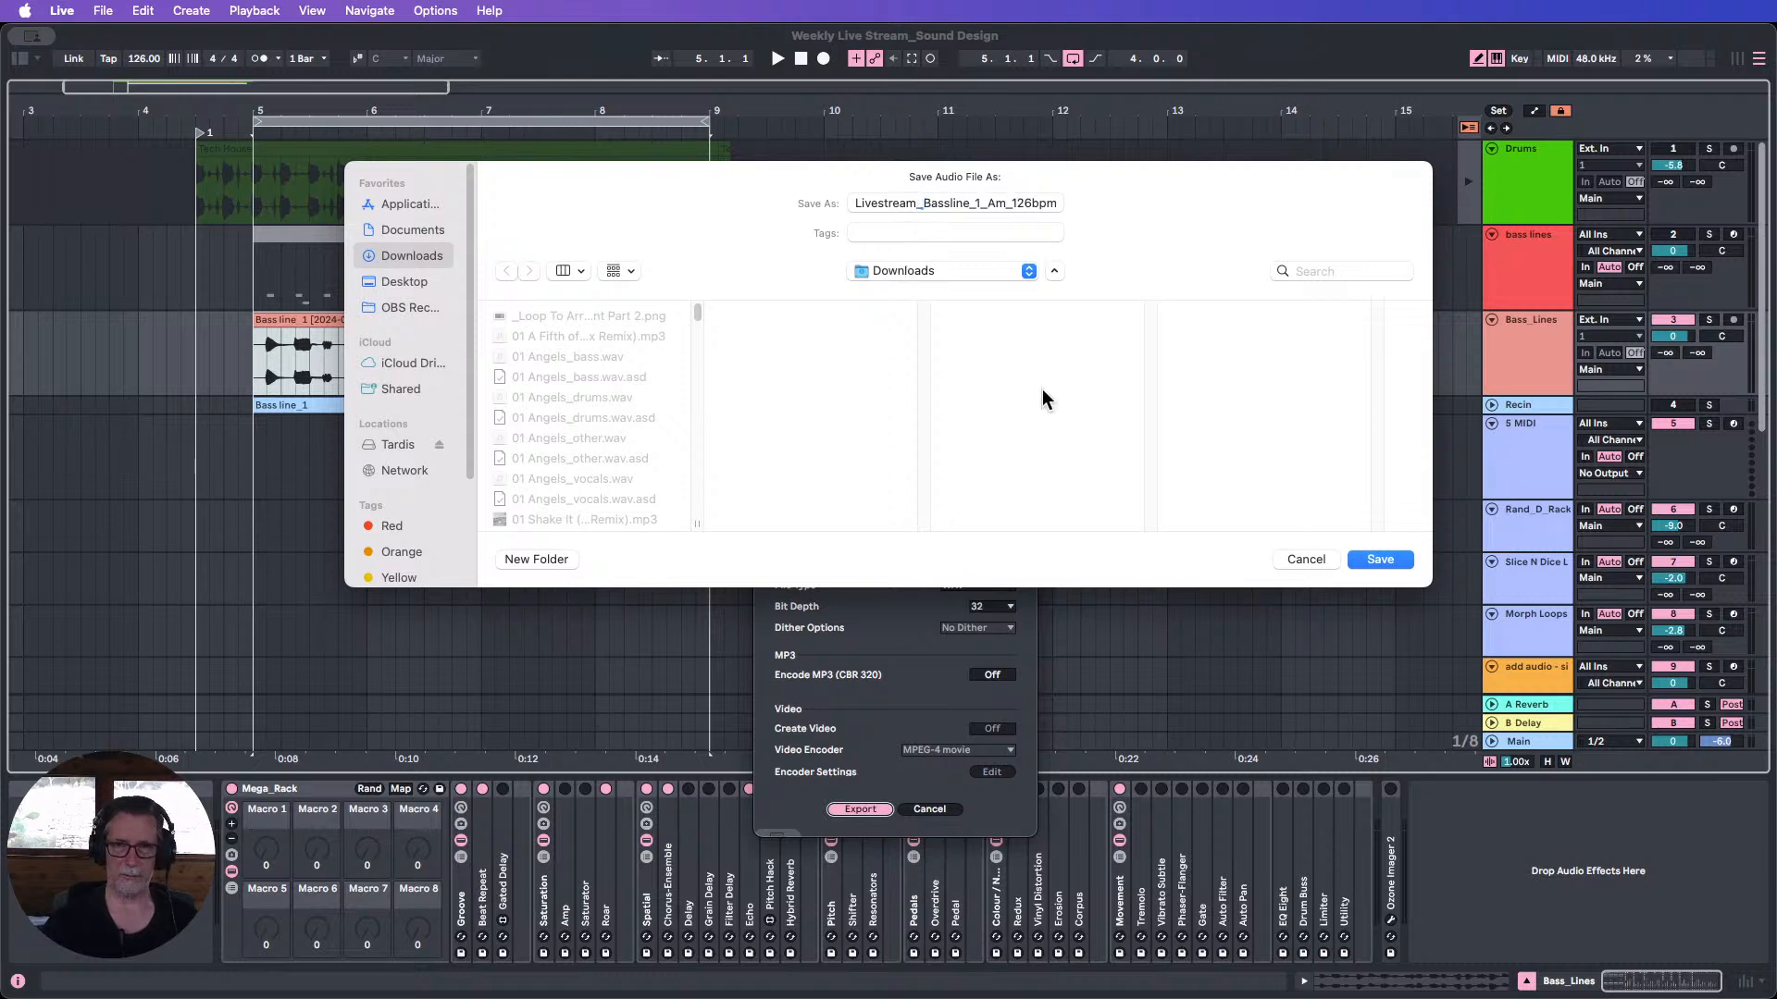
{"action": "left_click", "coordinate": [1397, 560]}
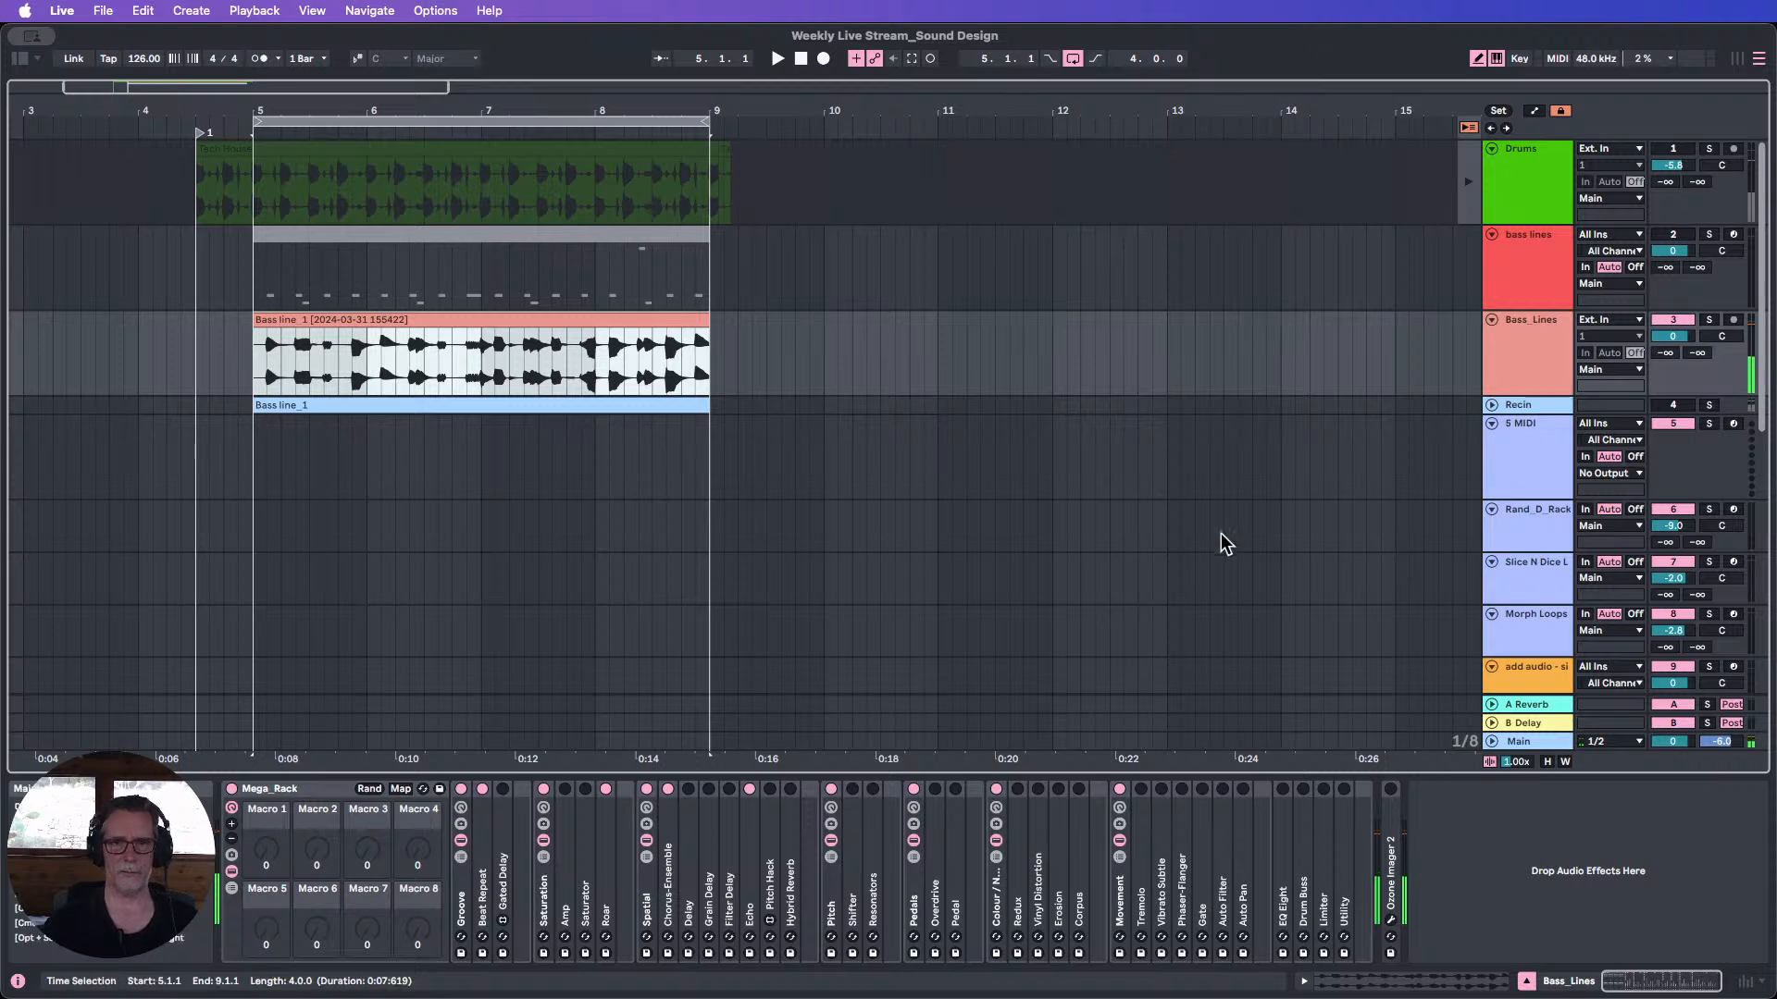
{"action": "mouse_move", "coordinate": [2, 2]}
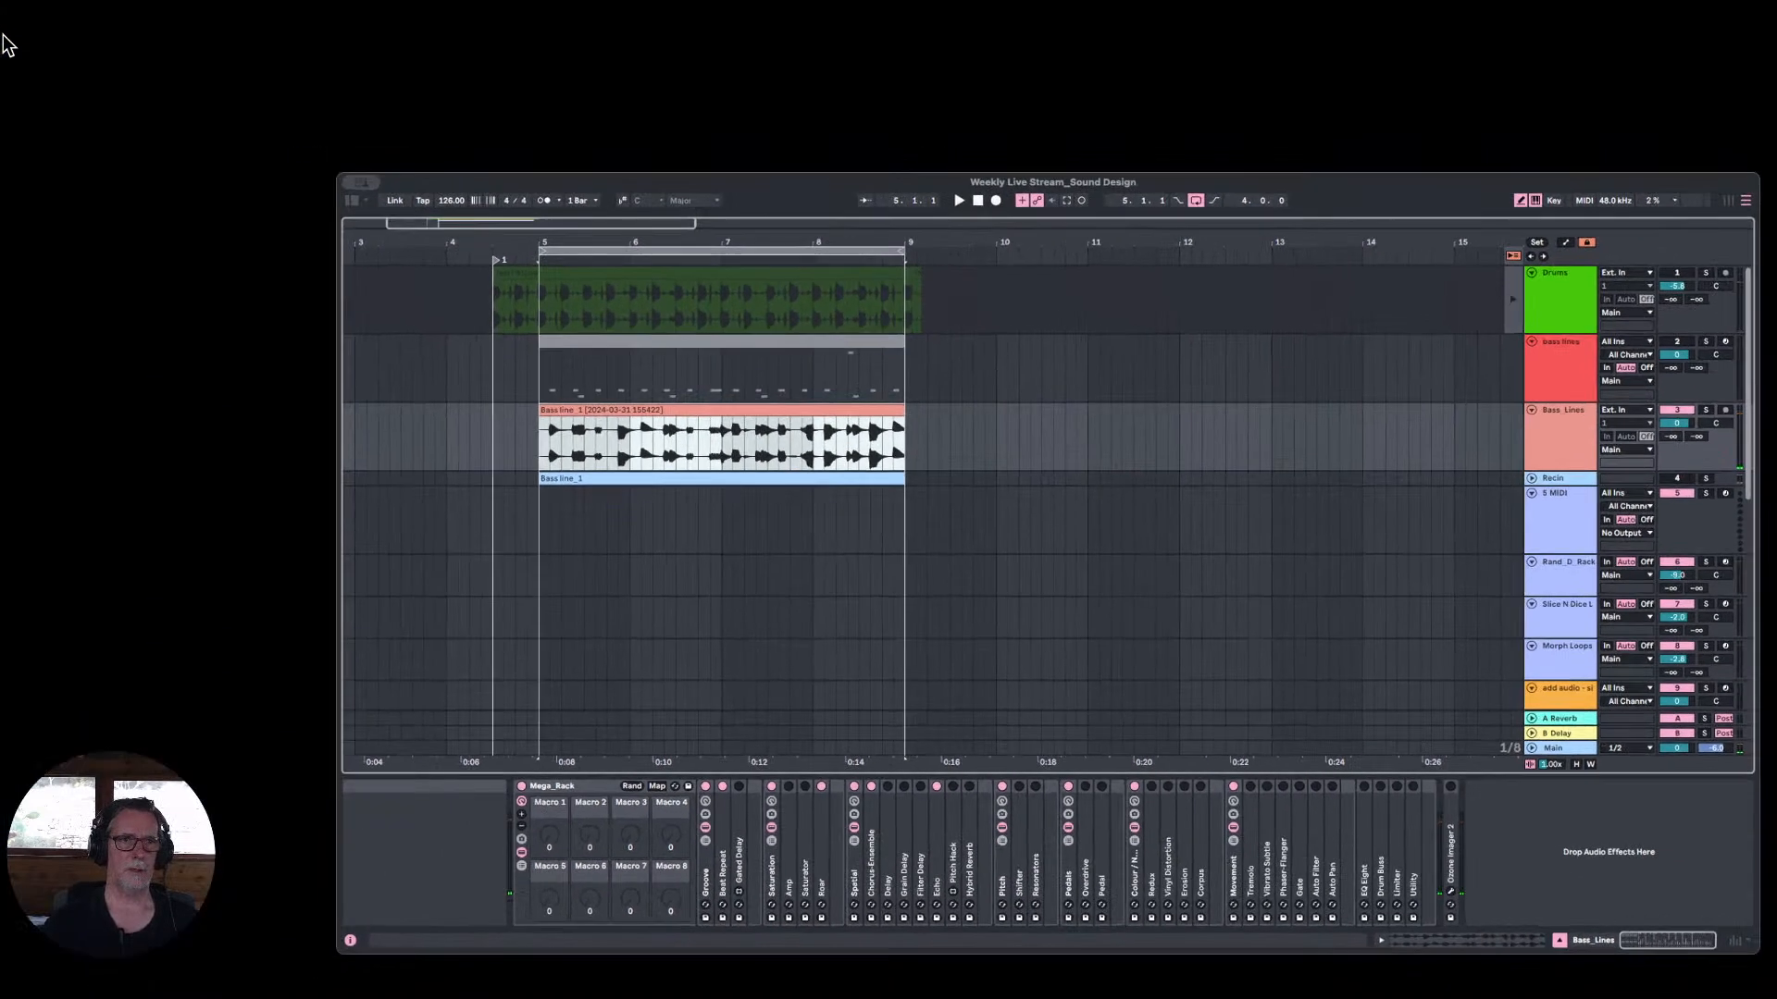
{"action": "left_click", "coordinate": [13, 63]}
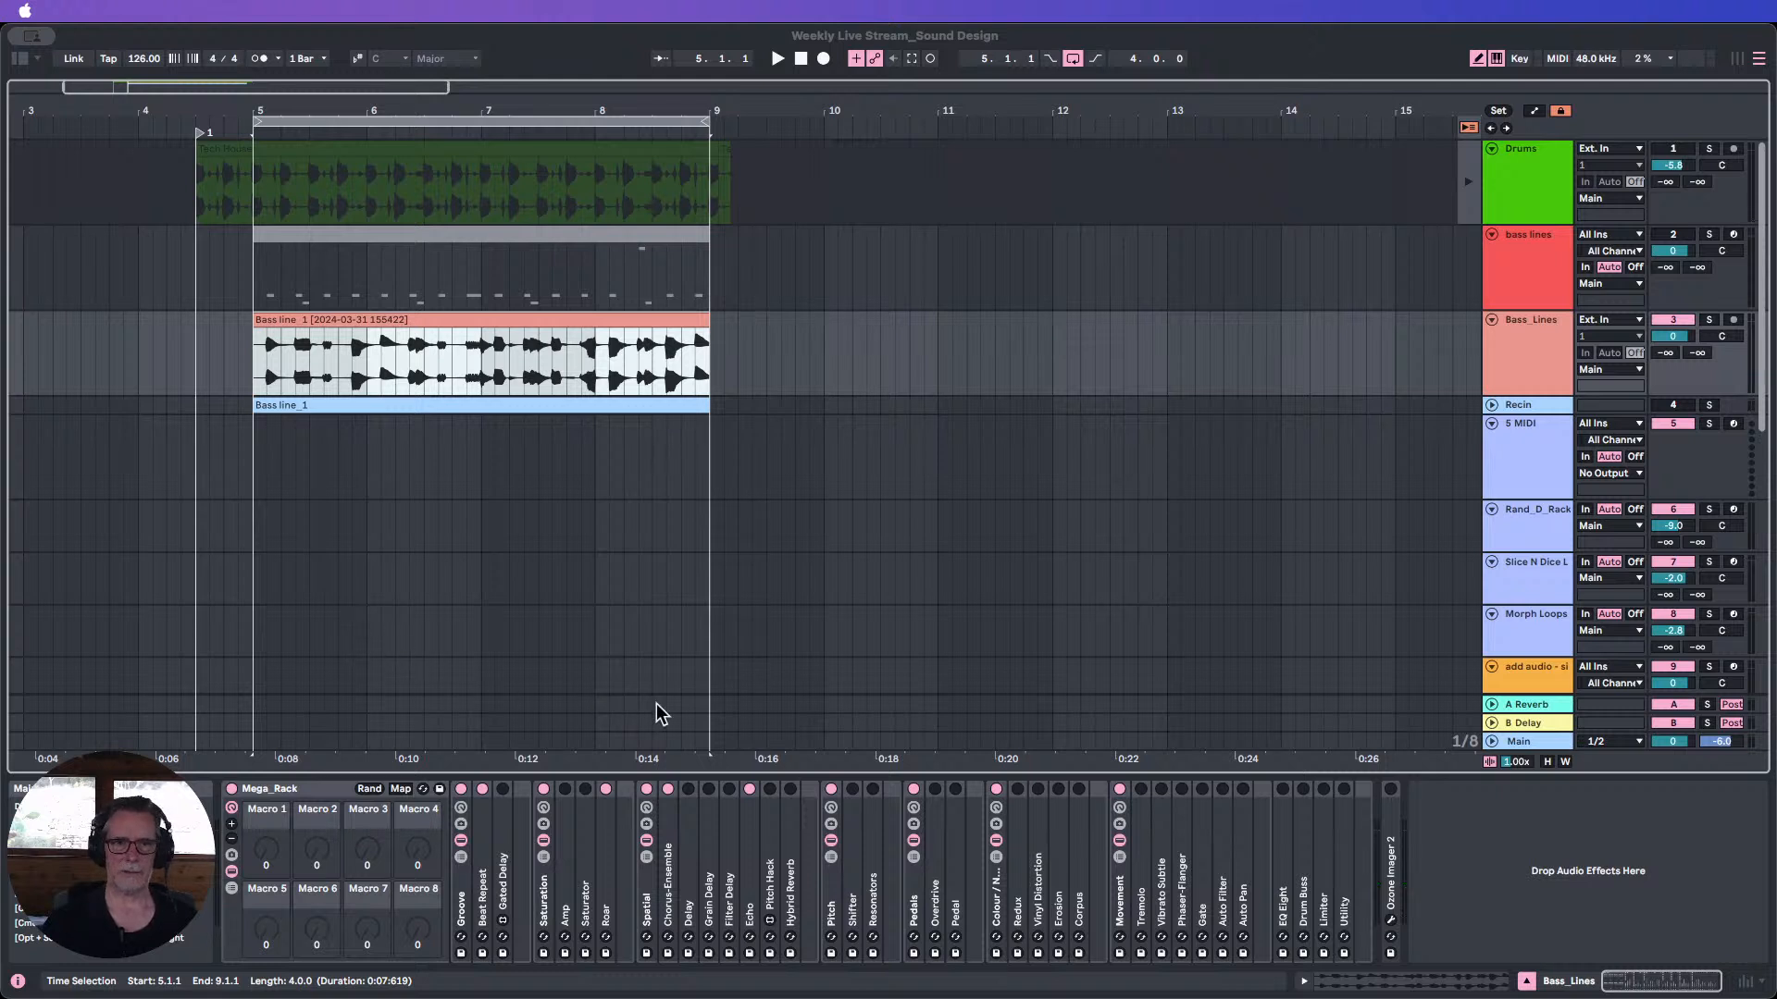
Insert a new audio track after the Drums track and move it above Drums as the first track.
{"action": "left_click", "coordinate": [1532, 178]}
{"action": "key", "text": "super+t"}
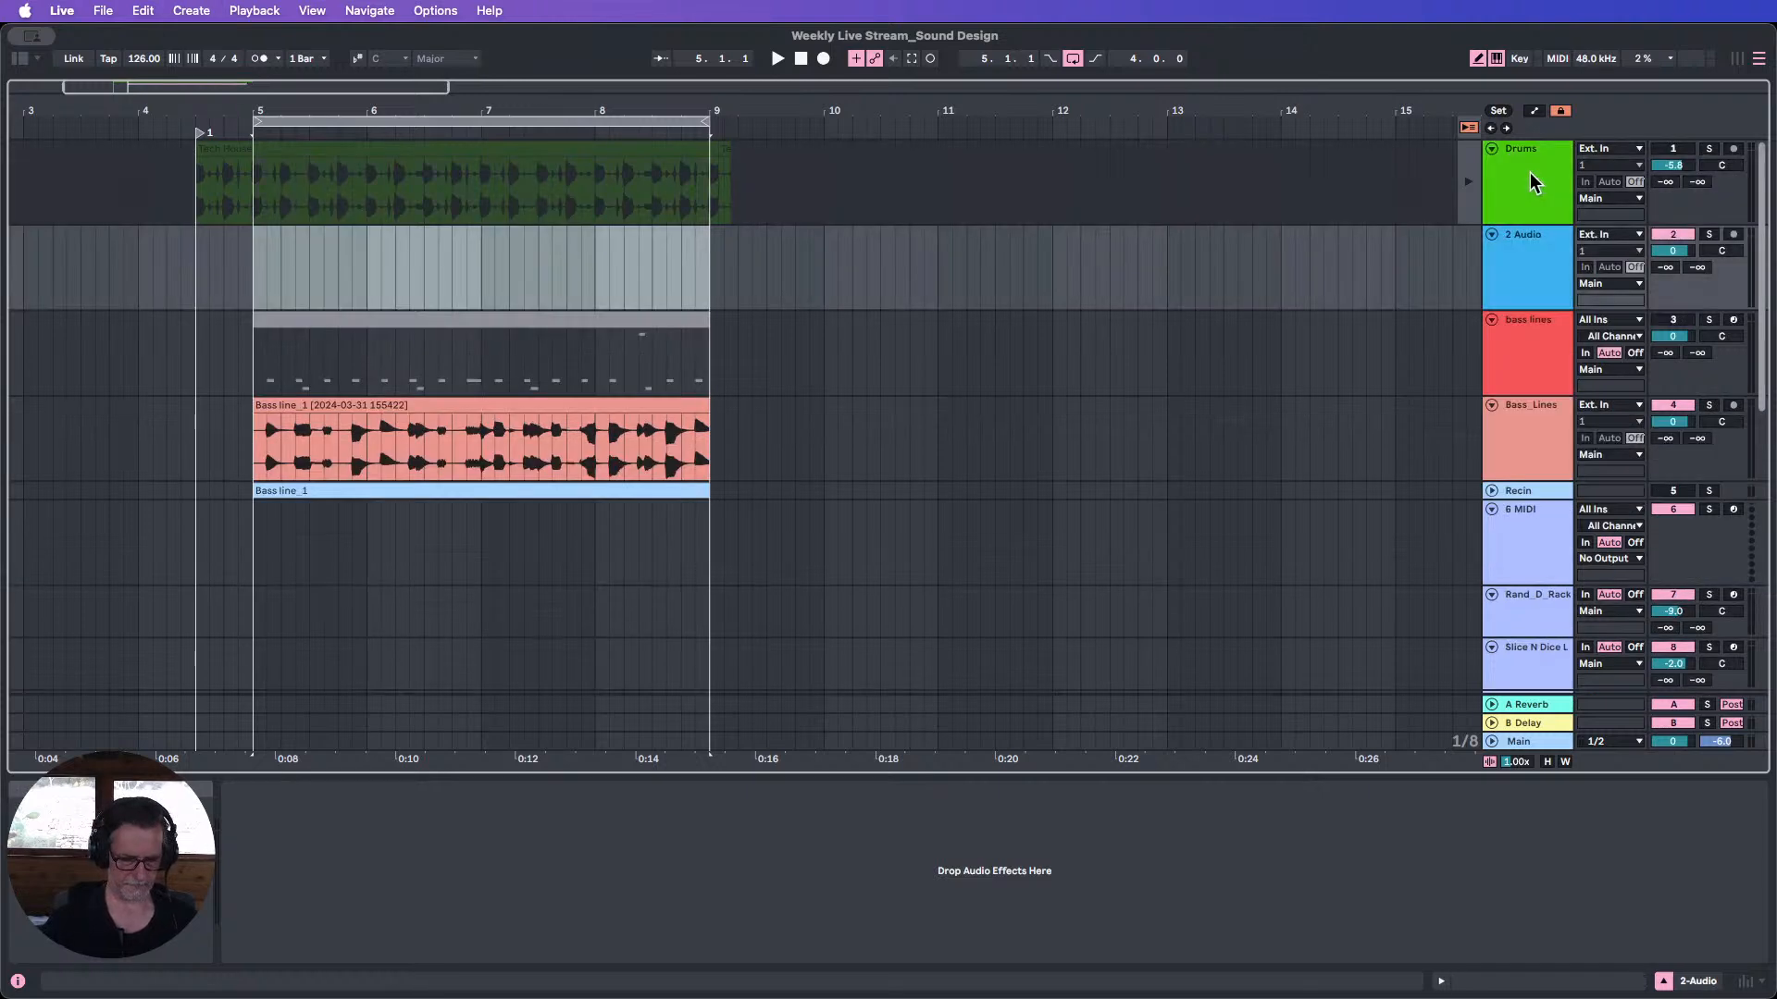
{"action": "left_click_drag", "start_coordinate": [1529, 238], "coordinate": [1519, 153]}
Import the exported Livestream_Bassline_1_Am_126bpm file onto the new first audio track, starting at bar 5.
{"action": "mouse_move", "coordinate": [0, 1]}
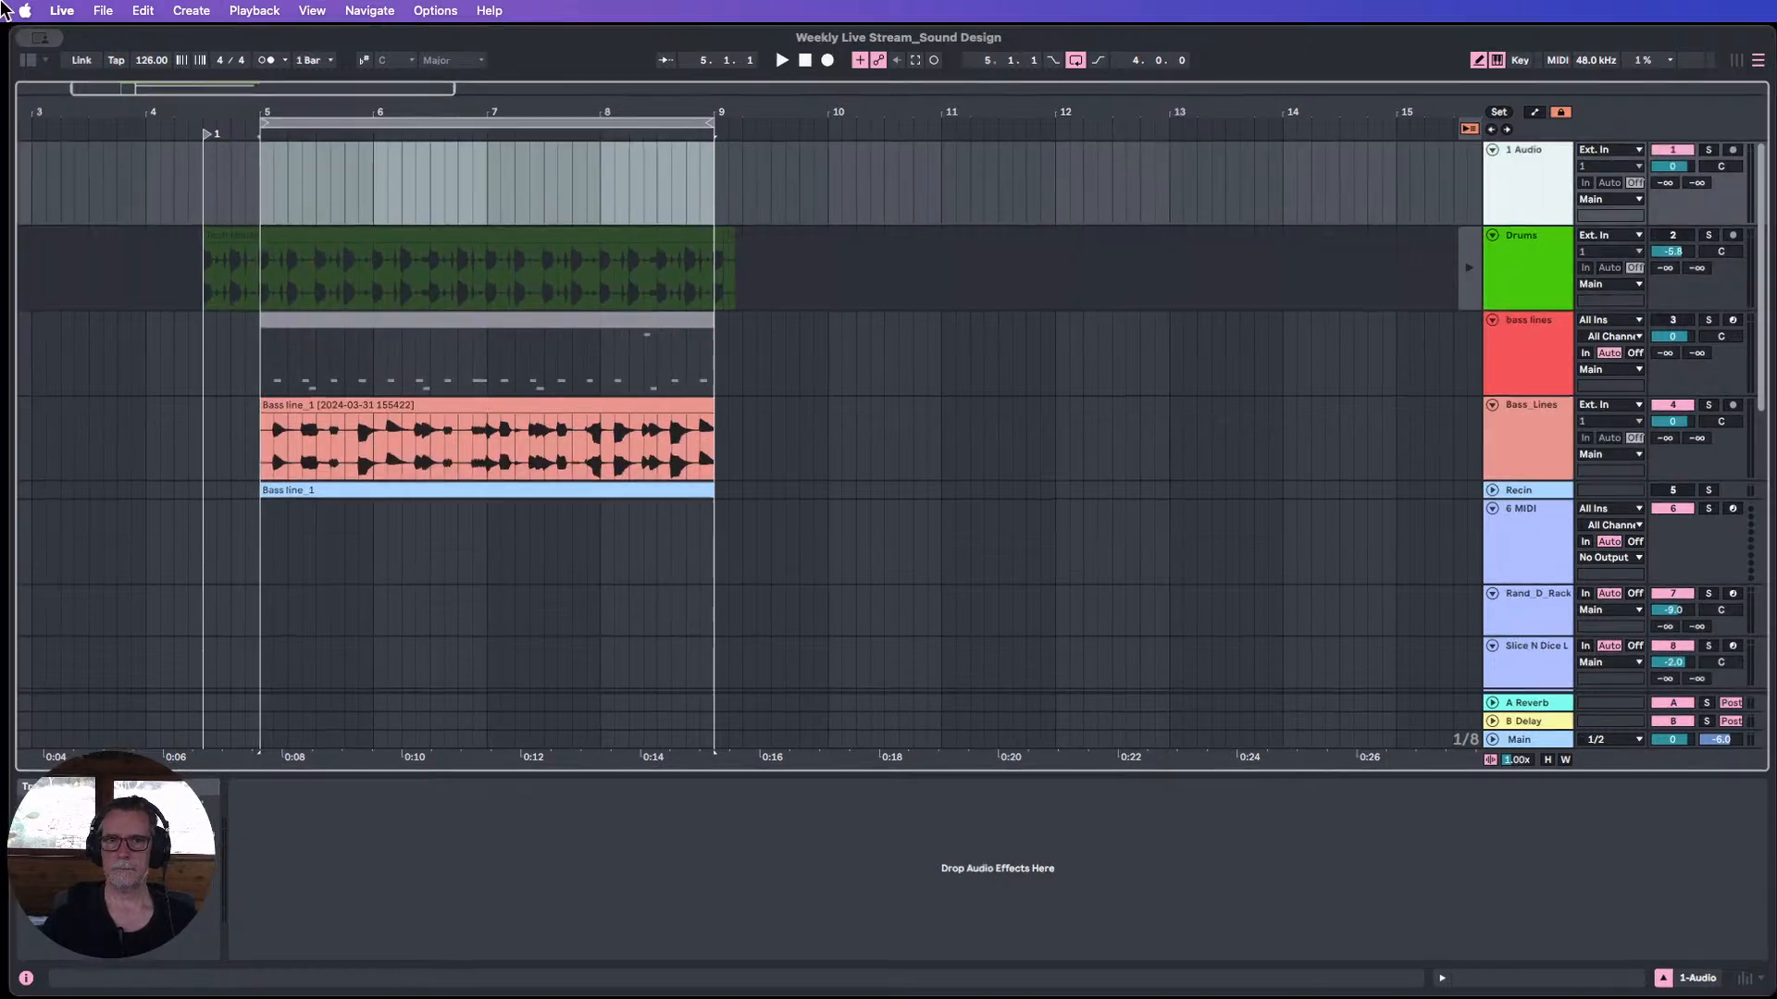
{"action": "left_click", "coordinate": [429, 903]}
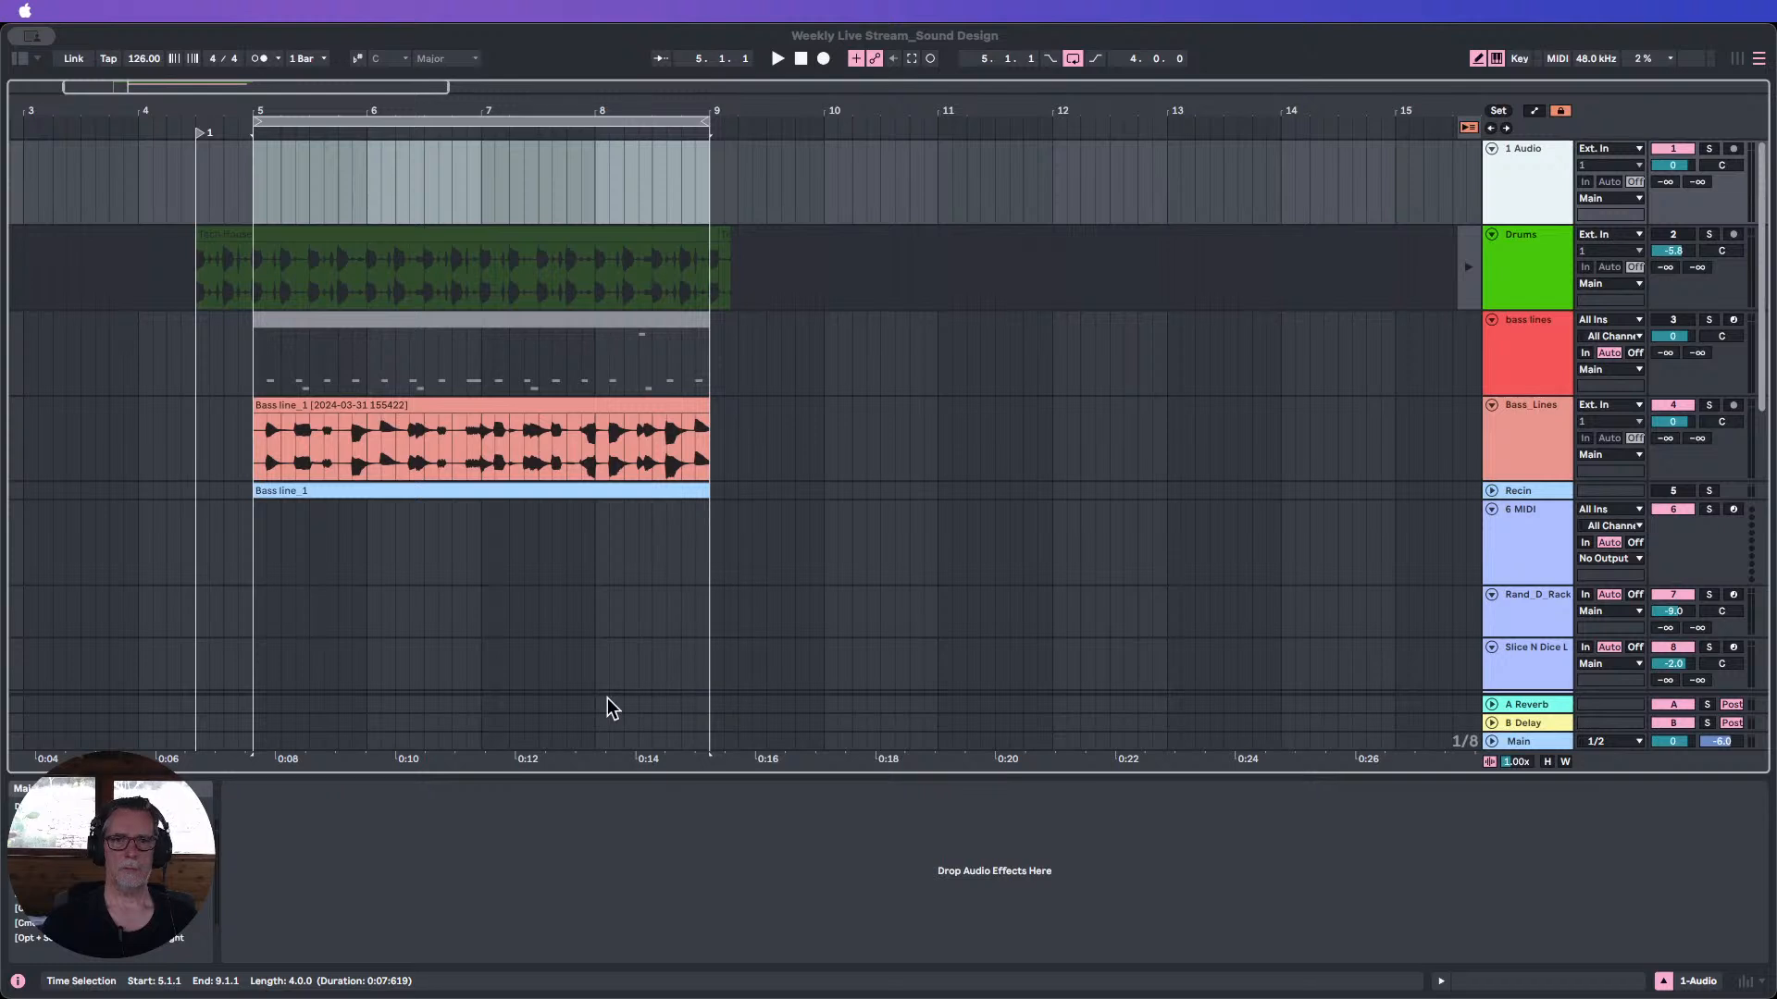
{"action": "left_click_drag", "start_coordinate": [607, 698], "coordinate": [258, 196]}
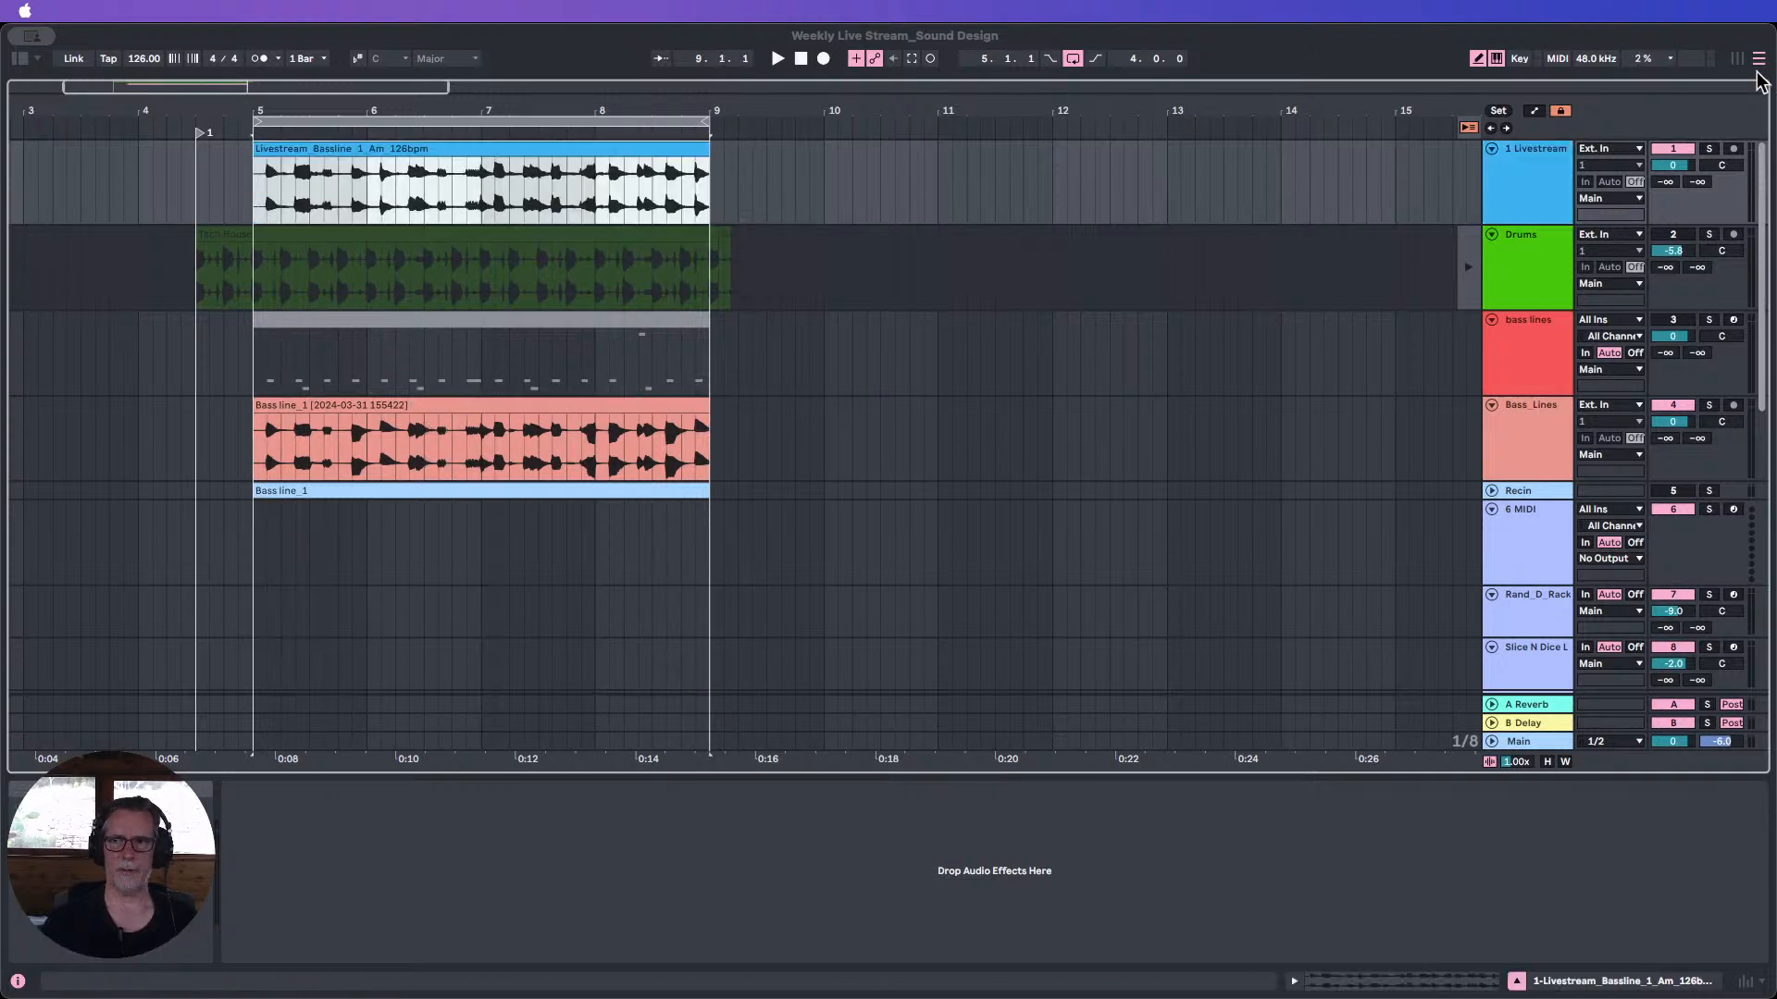
{"action": "left_click", "coordinate": [1710, 151]}
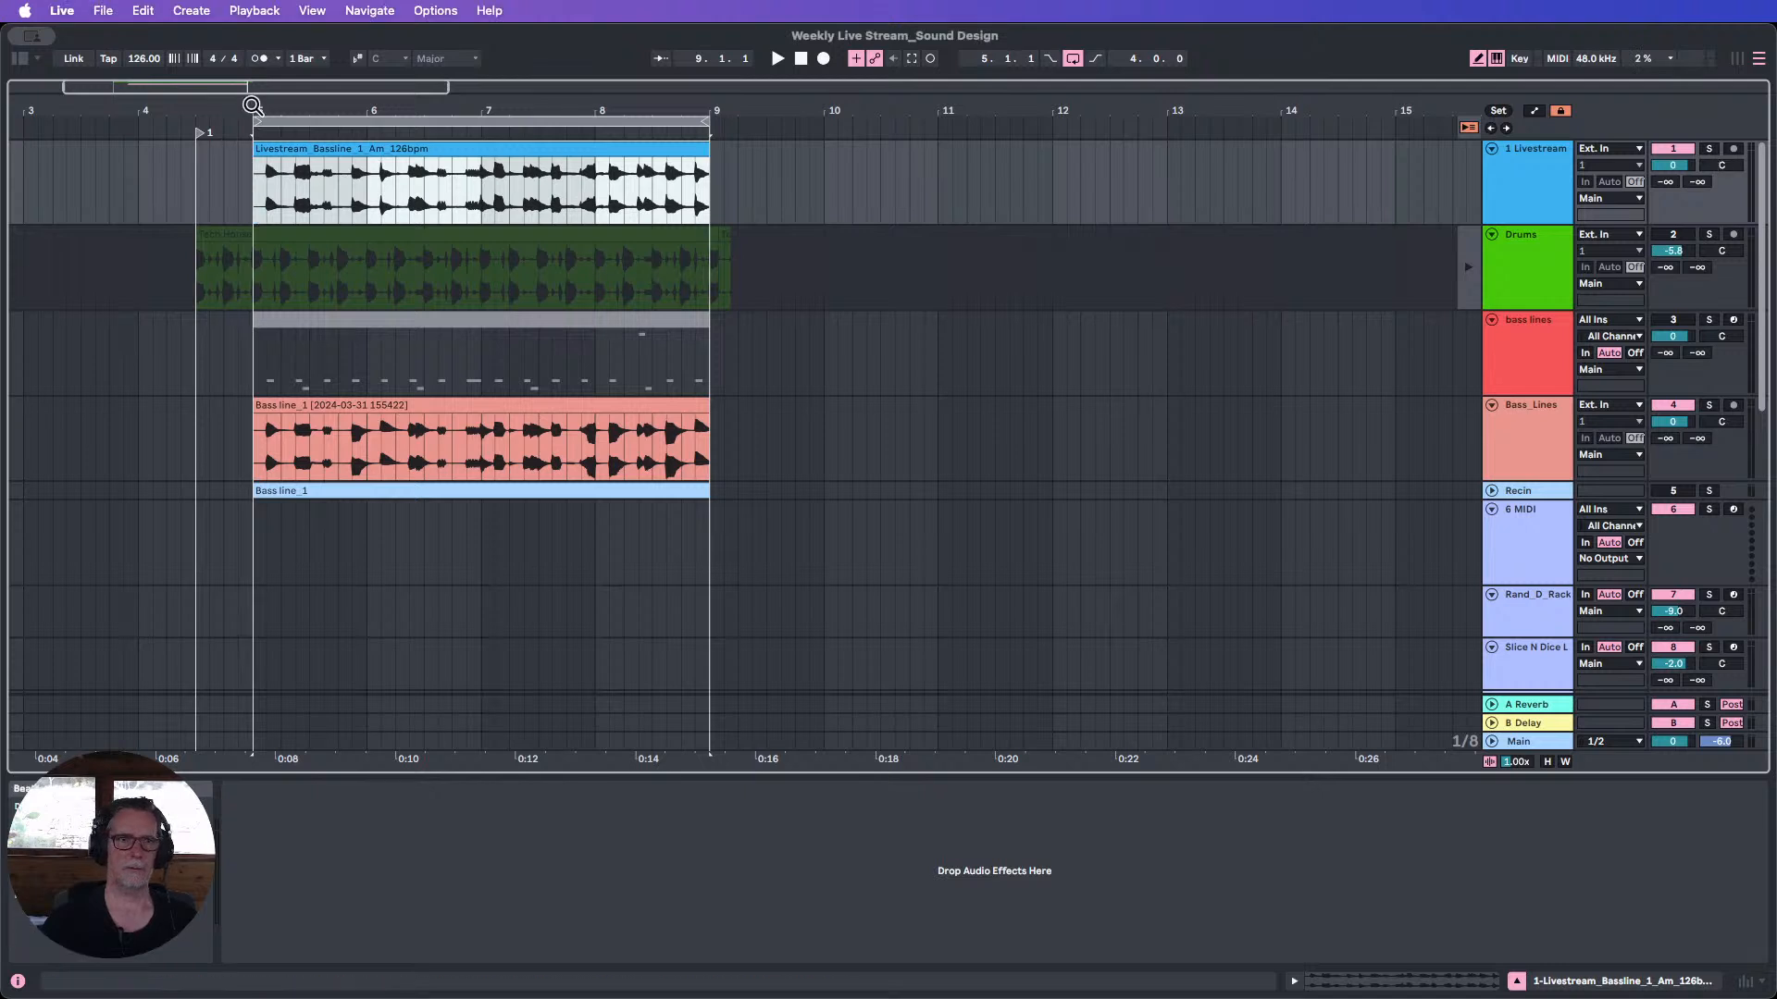
Play the imported loop from bar 5 with the Bass_Lines track muted and the Drums returned to arrangement playback.
{"action": "left_click", "coordinate": [254, 135]}
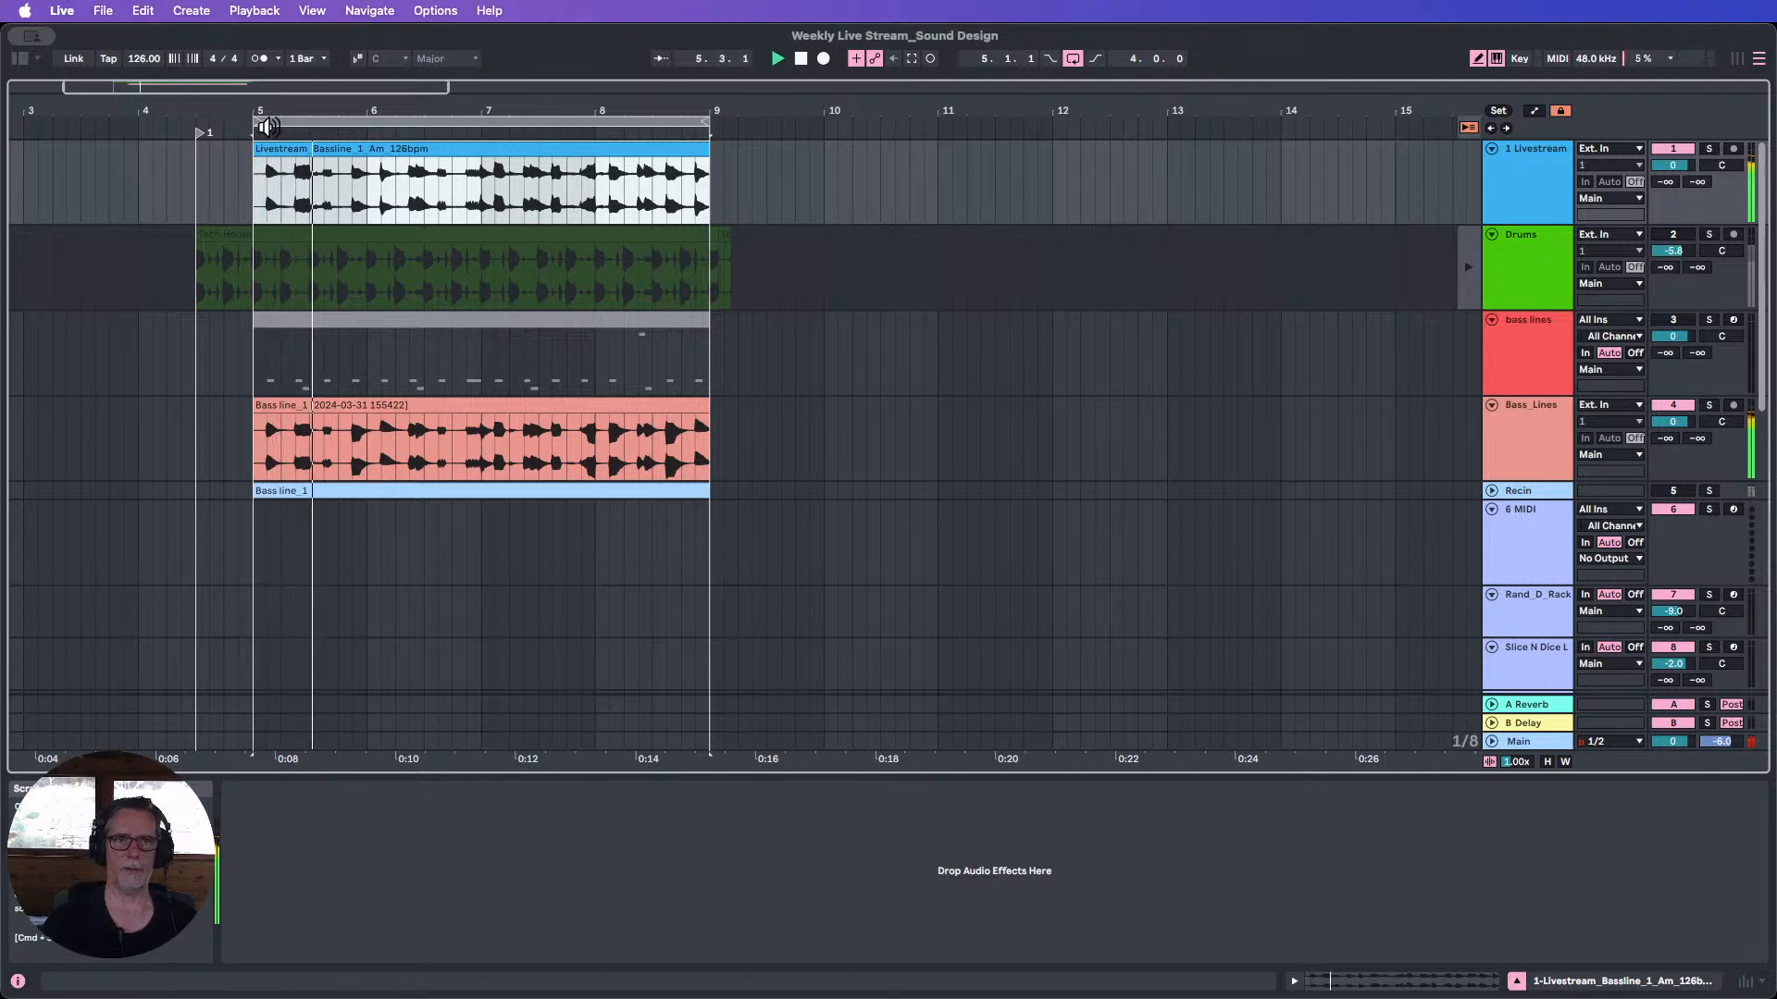
{"action": "left_click", "coordinate": [1683, 394]}
{"action": "left_click", "coordinate": [1675, 406]}
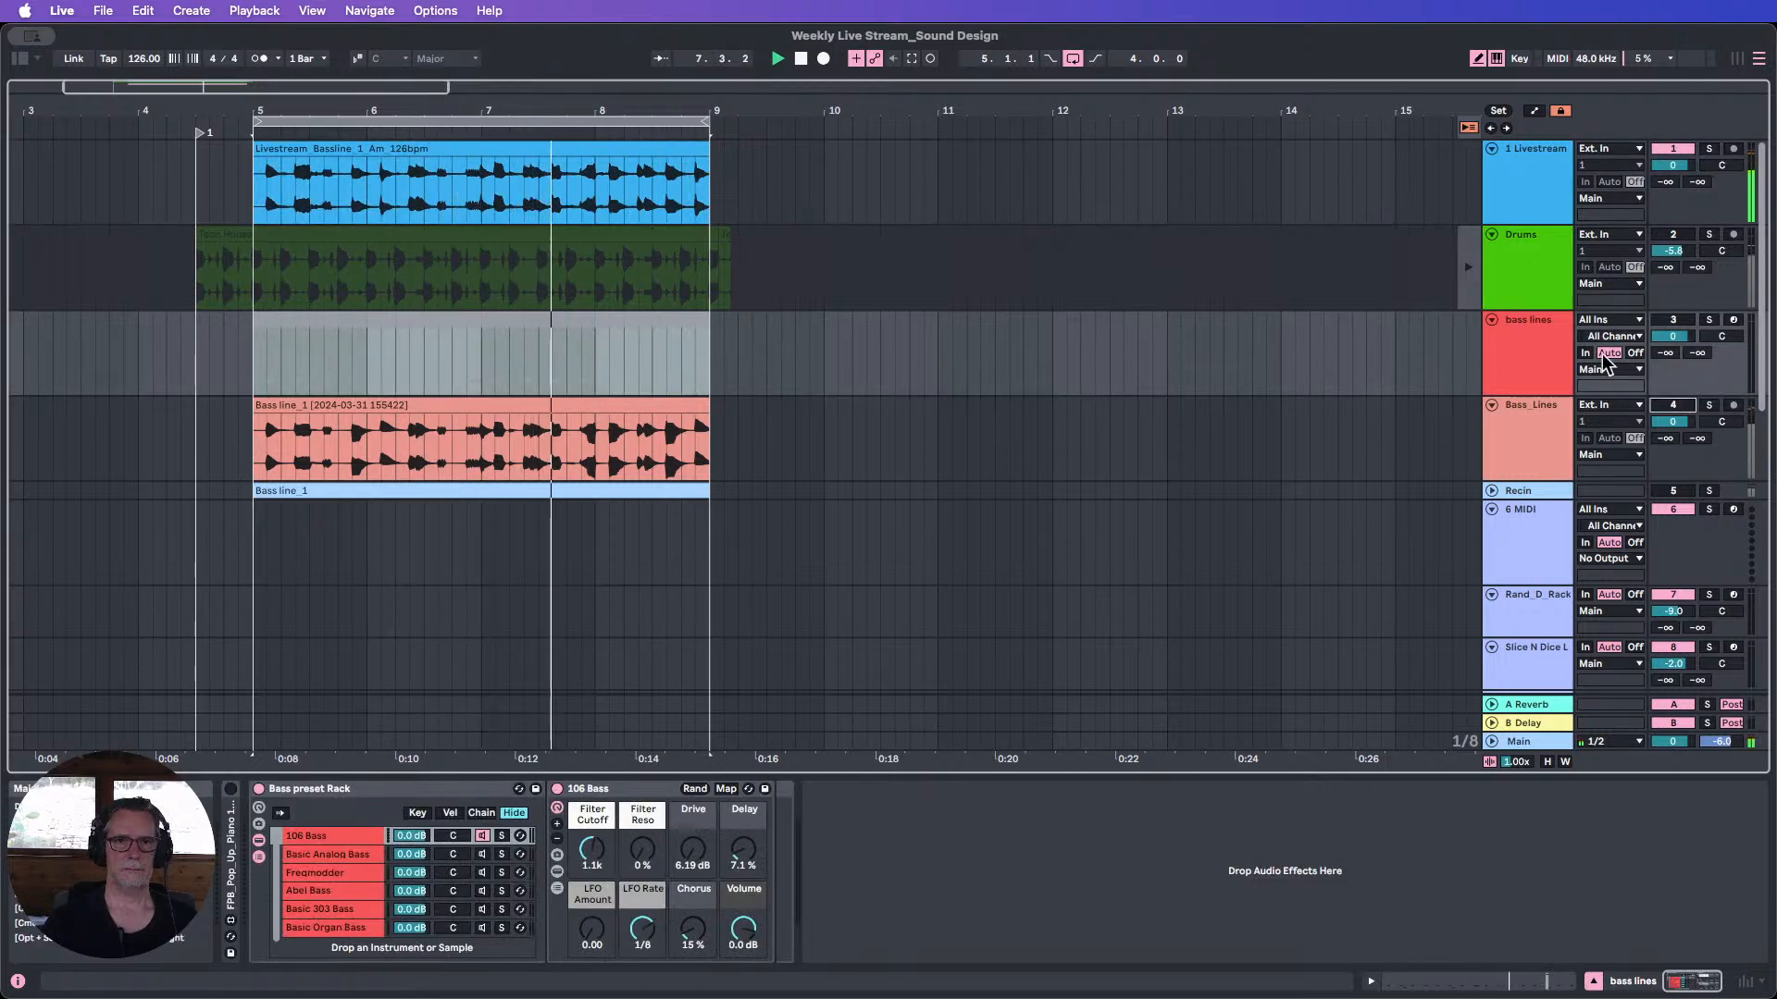
{"action": "left_click", "coordinate": [1472, 266]}
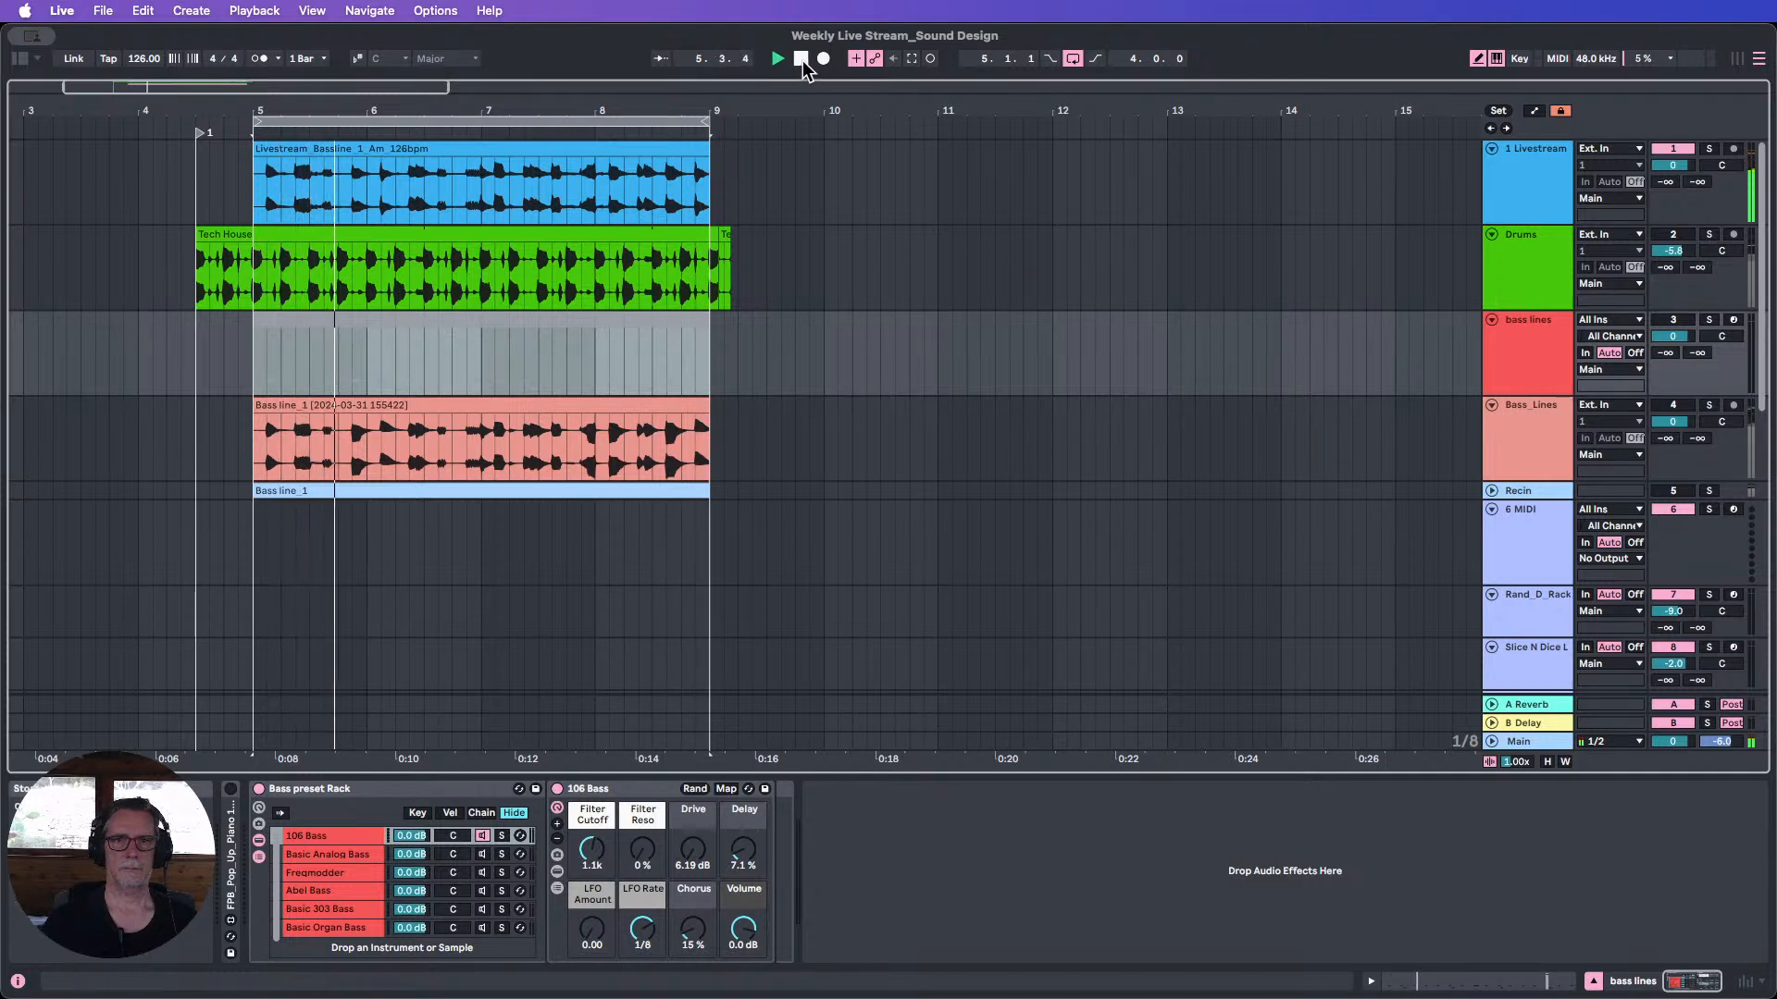
{"action": "key", "text": "space"}
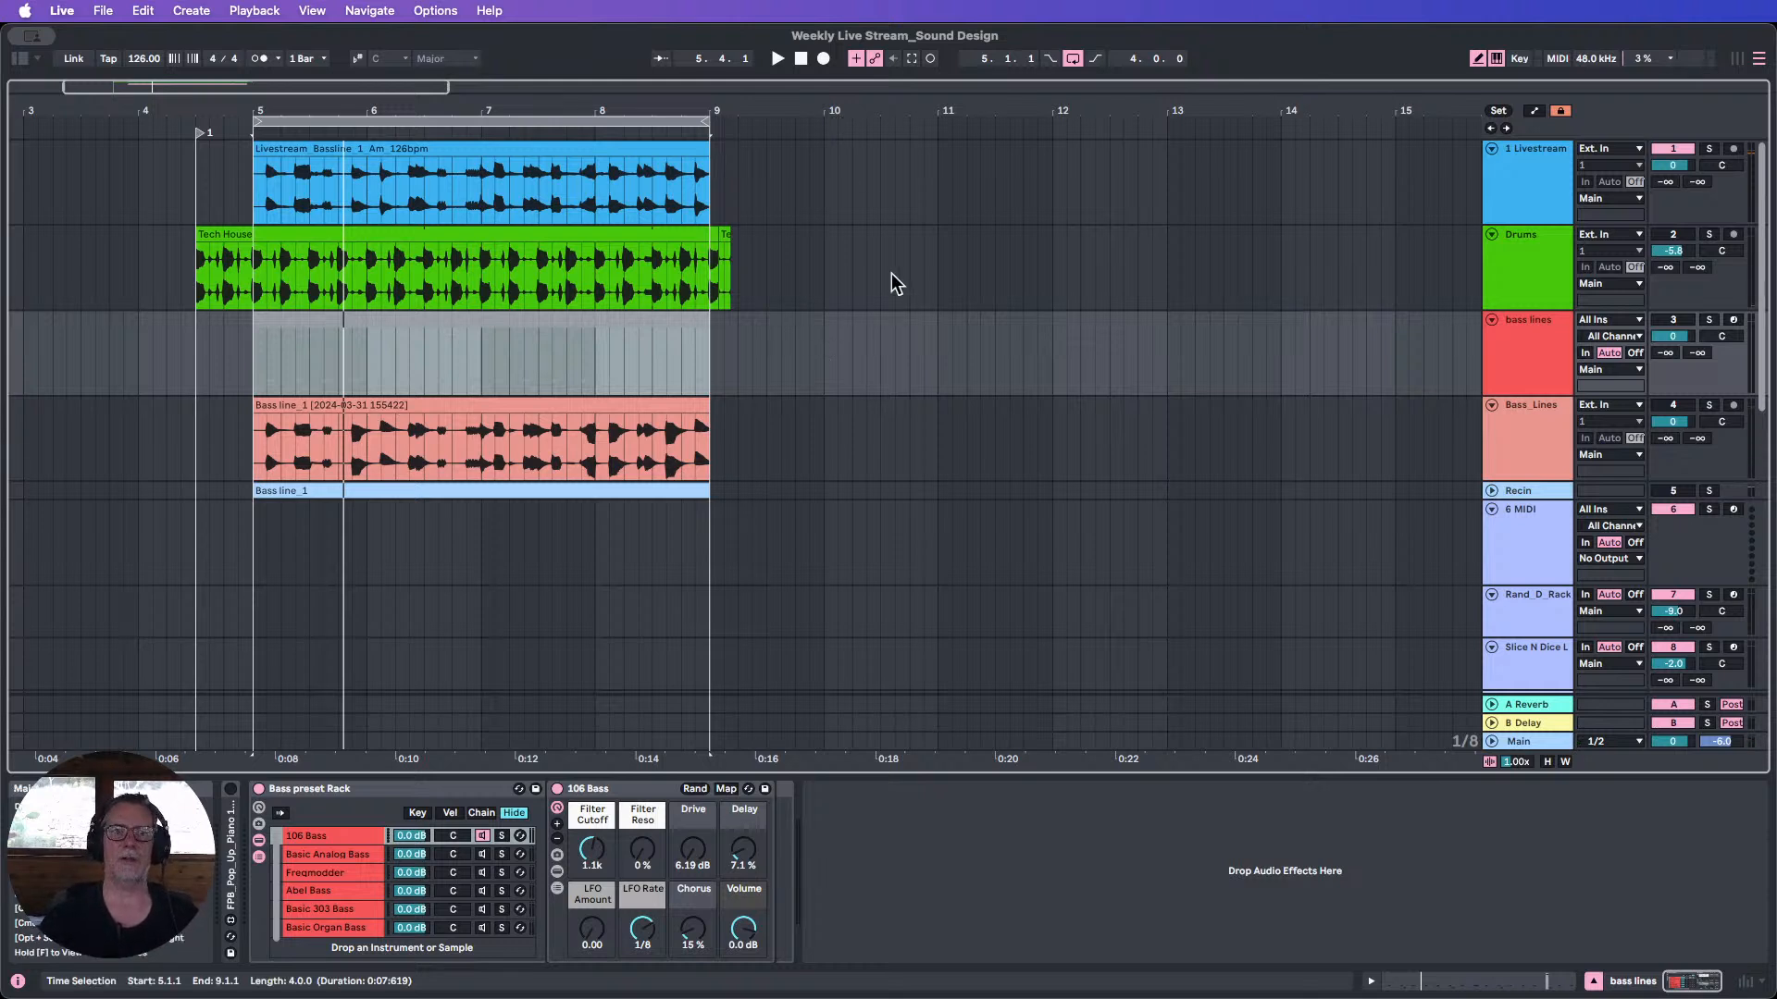
Delete the Tech House drum clips from the Drums track in the arrangement.
{"action": "left_click_drag", "start_coordinate": [894, 278], "coordinate": [40, 278]}
{"action": "left_click", "coordinate": [333, 242]}
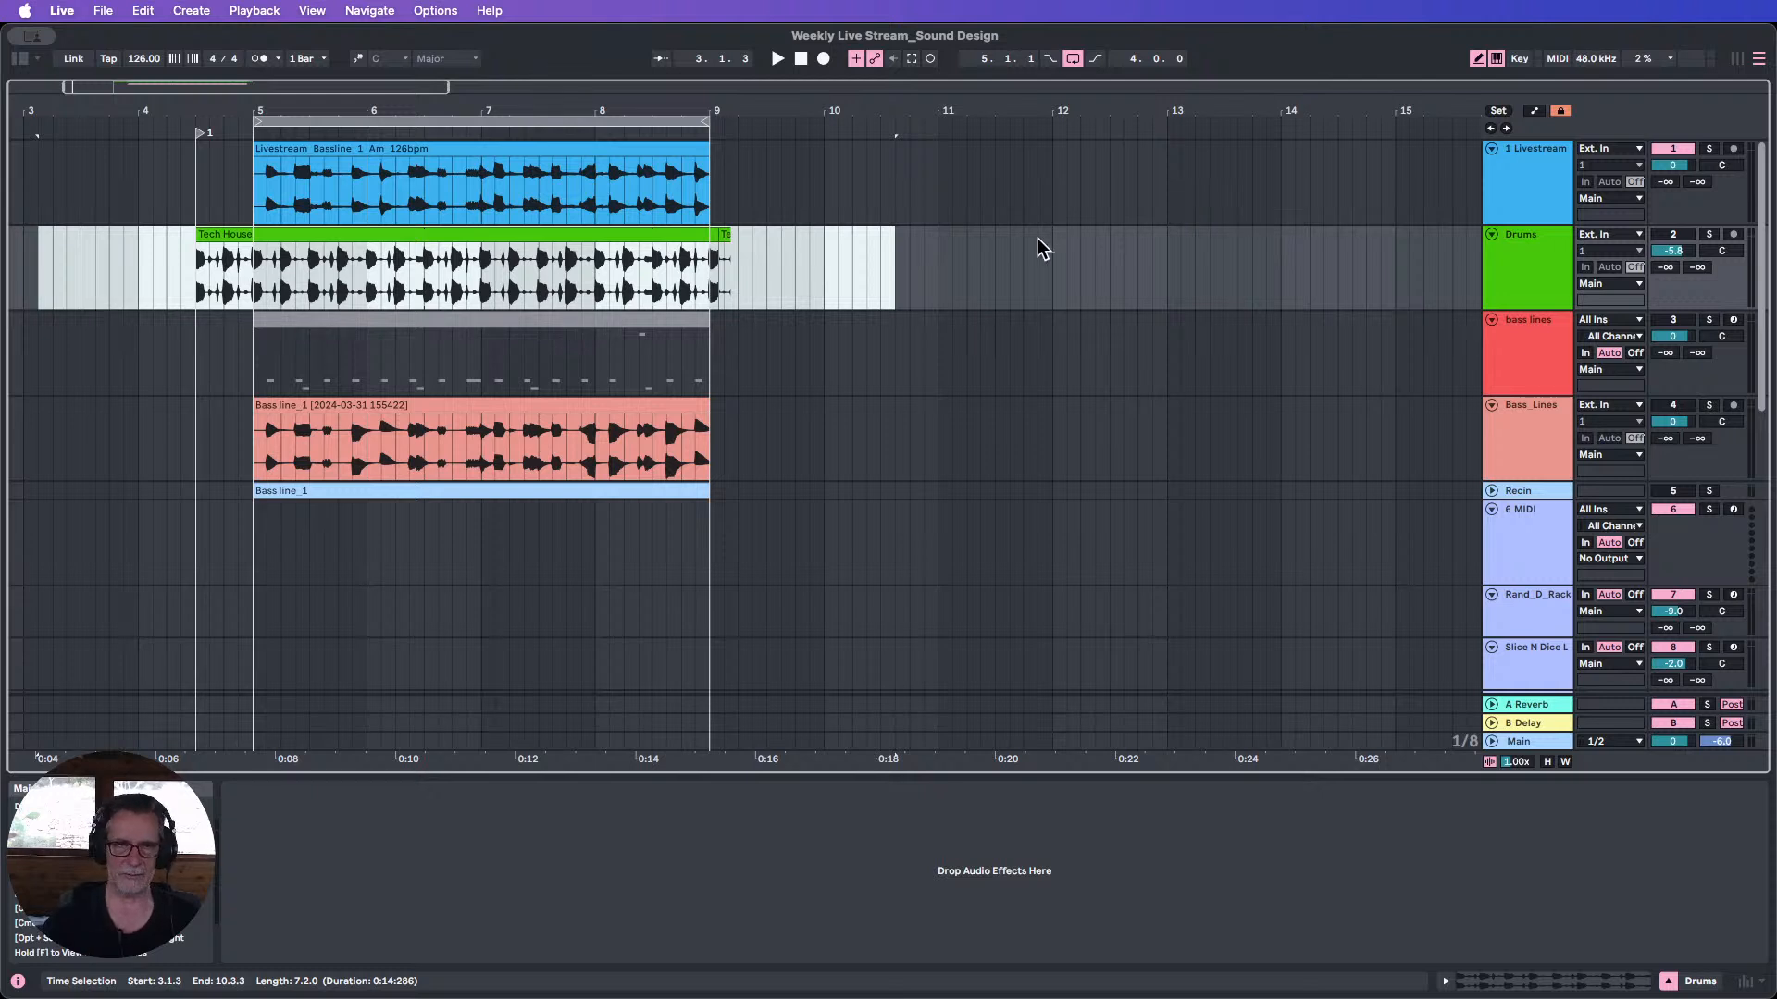
{"action": "key", "text": "Delete"}
{"action": "left_click", "coordinate": [1023, 269]}
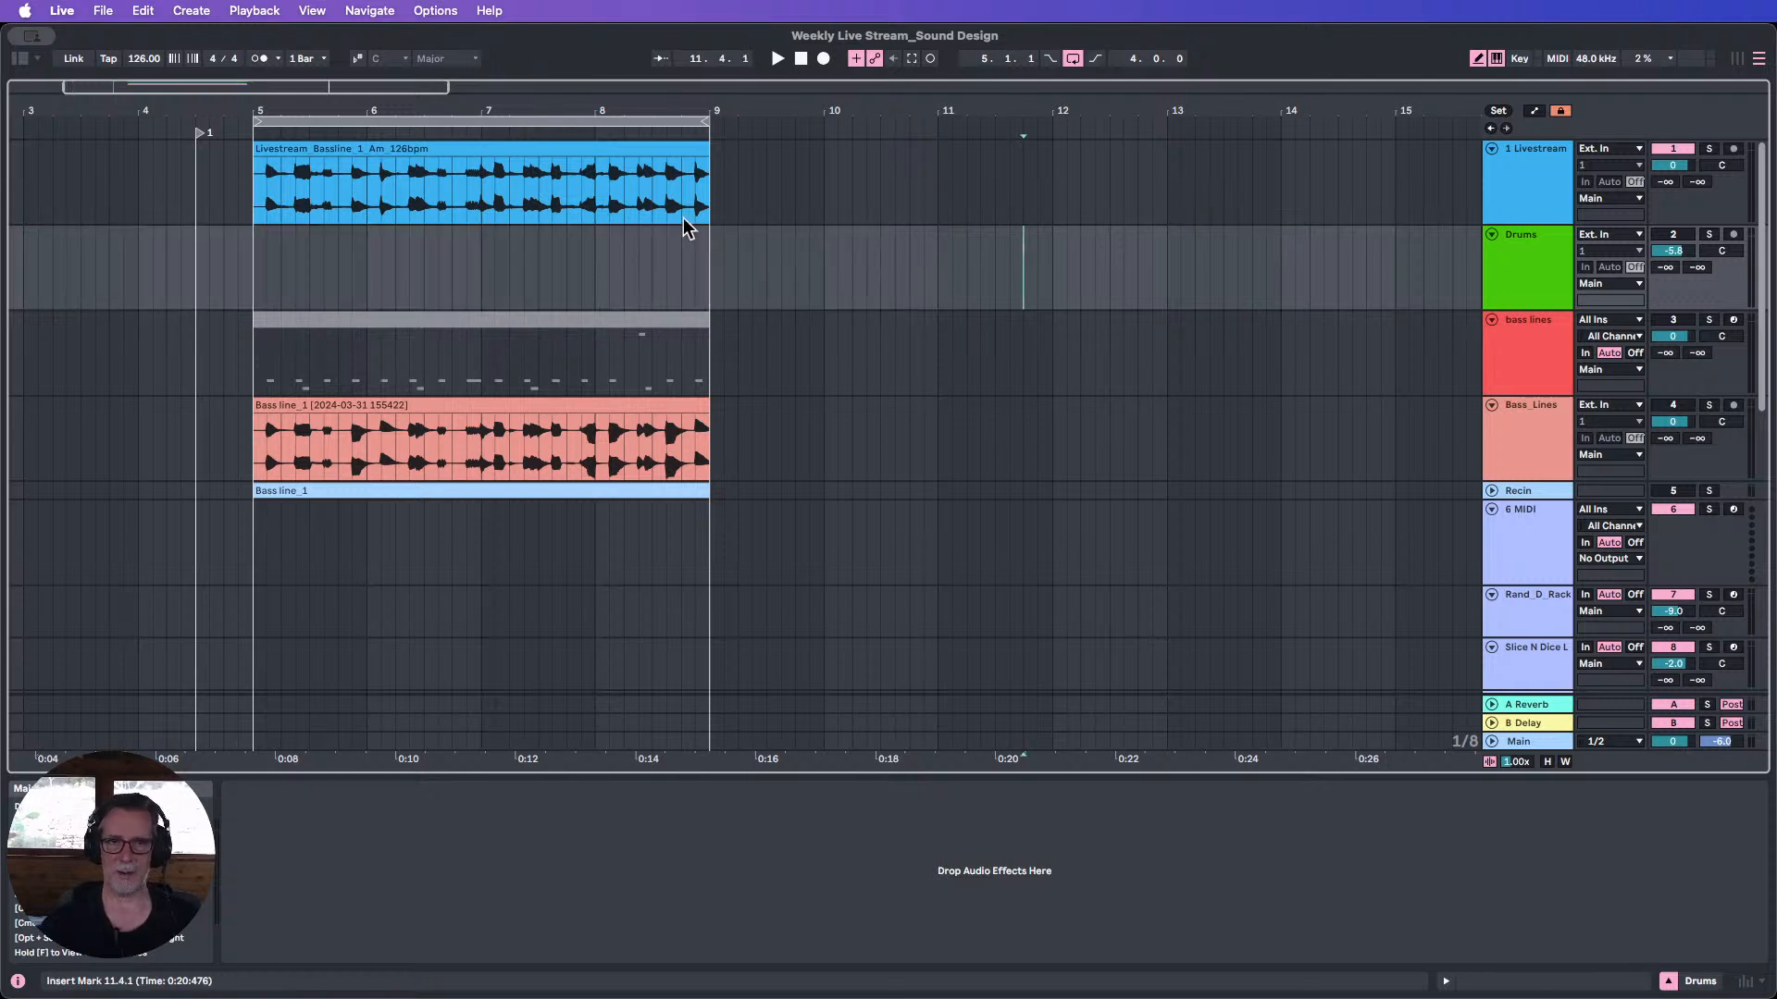
Delete the first audio track, which holds the imported Livestream_Bassline_1_Am_126bpm clip.
{"action": "left_click_drag", "start_coordinate": [259, 185], "coordinate": [714, 183]}
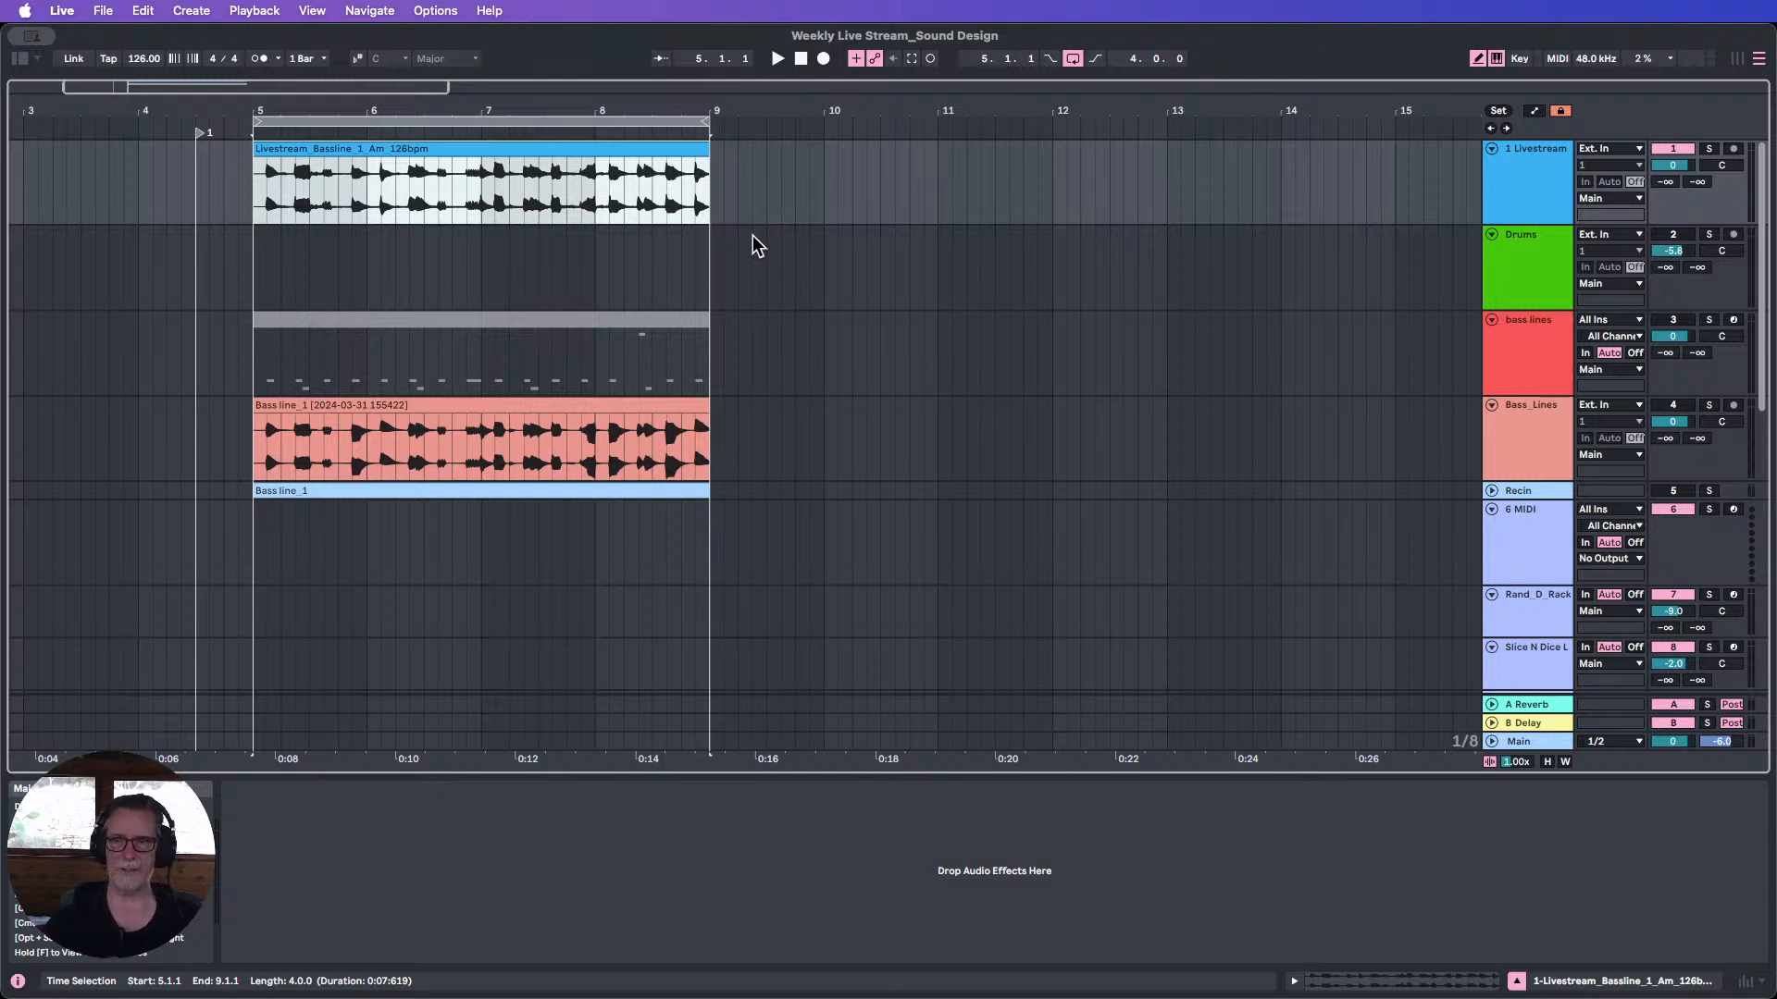
{"action": "left_click", "coordinate": [628, 321]}
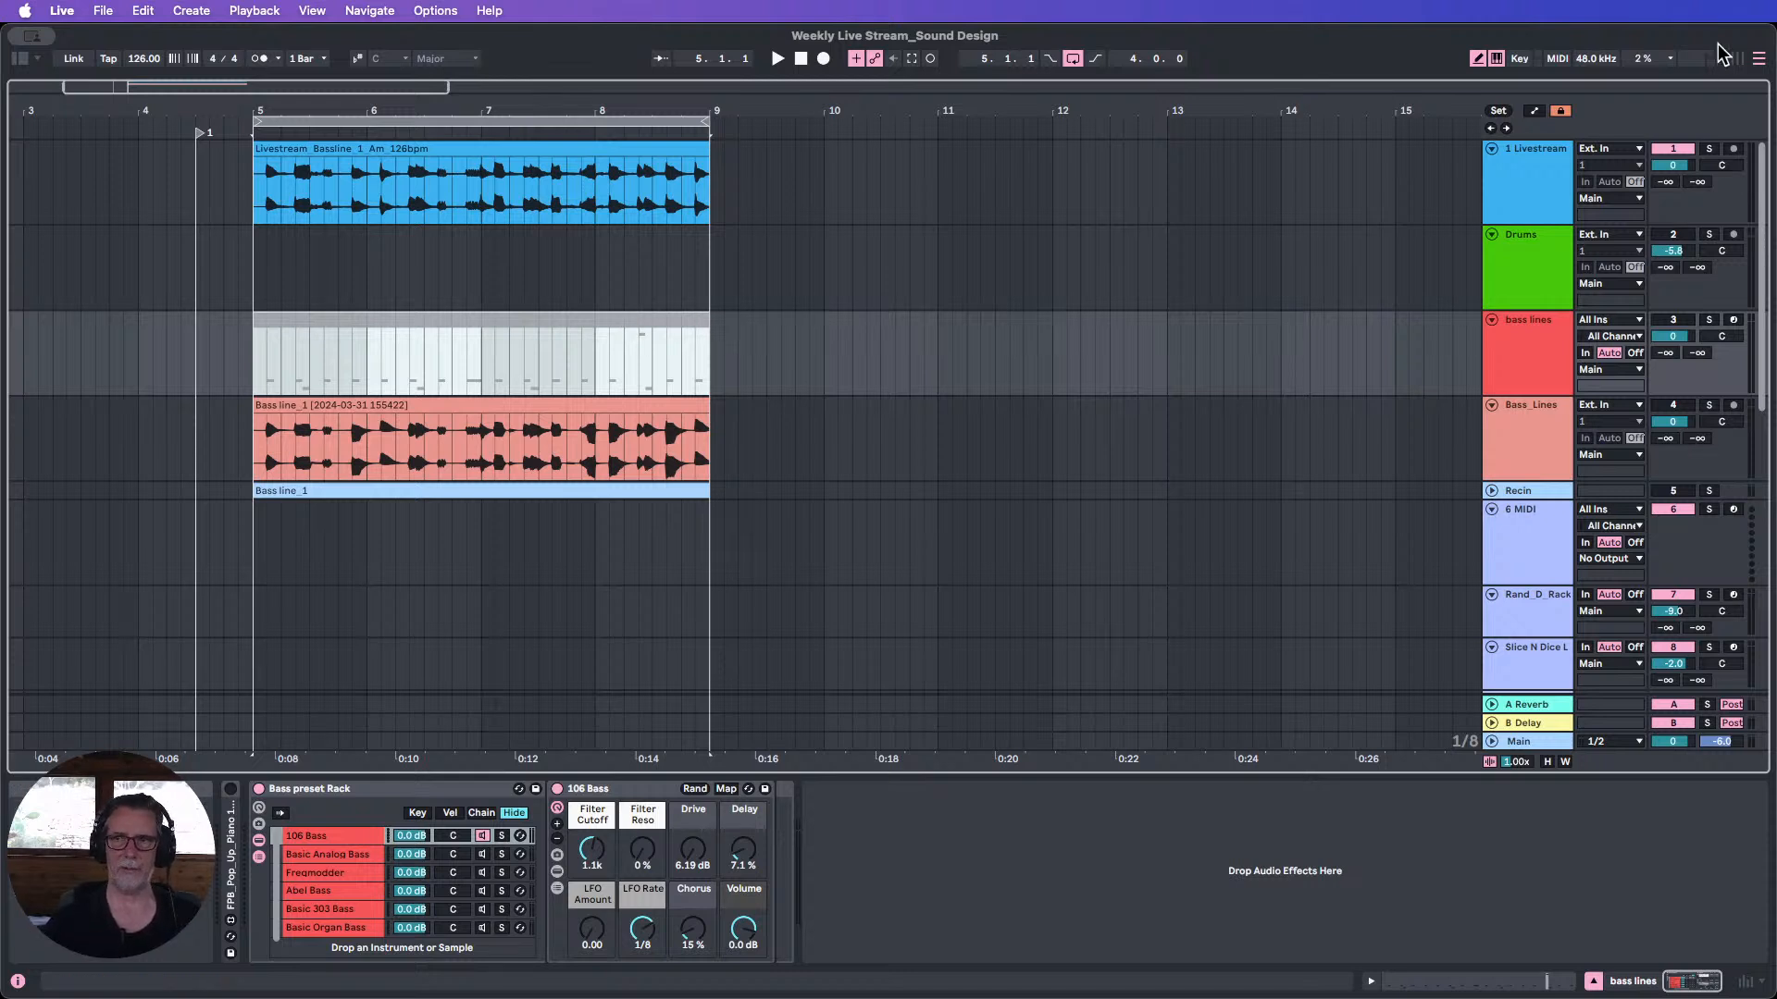
{"action": "left_click", "coordinate": [1522, 182]}
{"action": "key", "text": "Delete"}
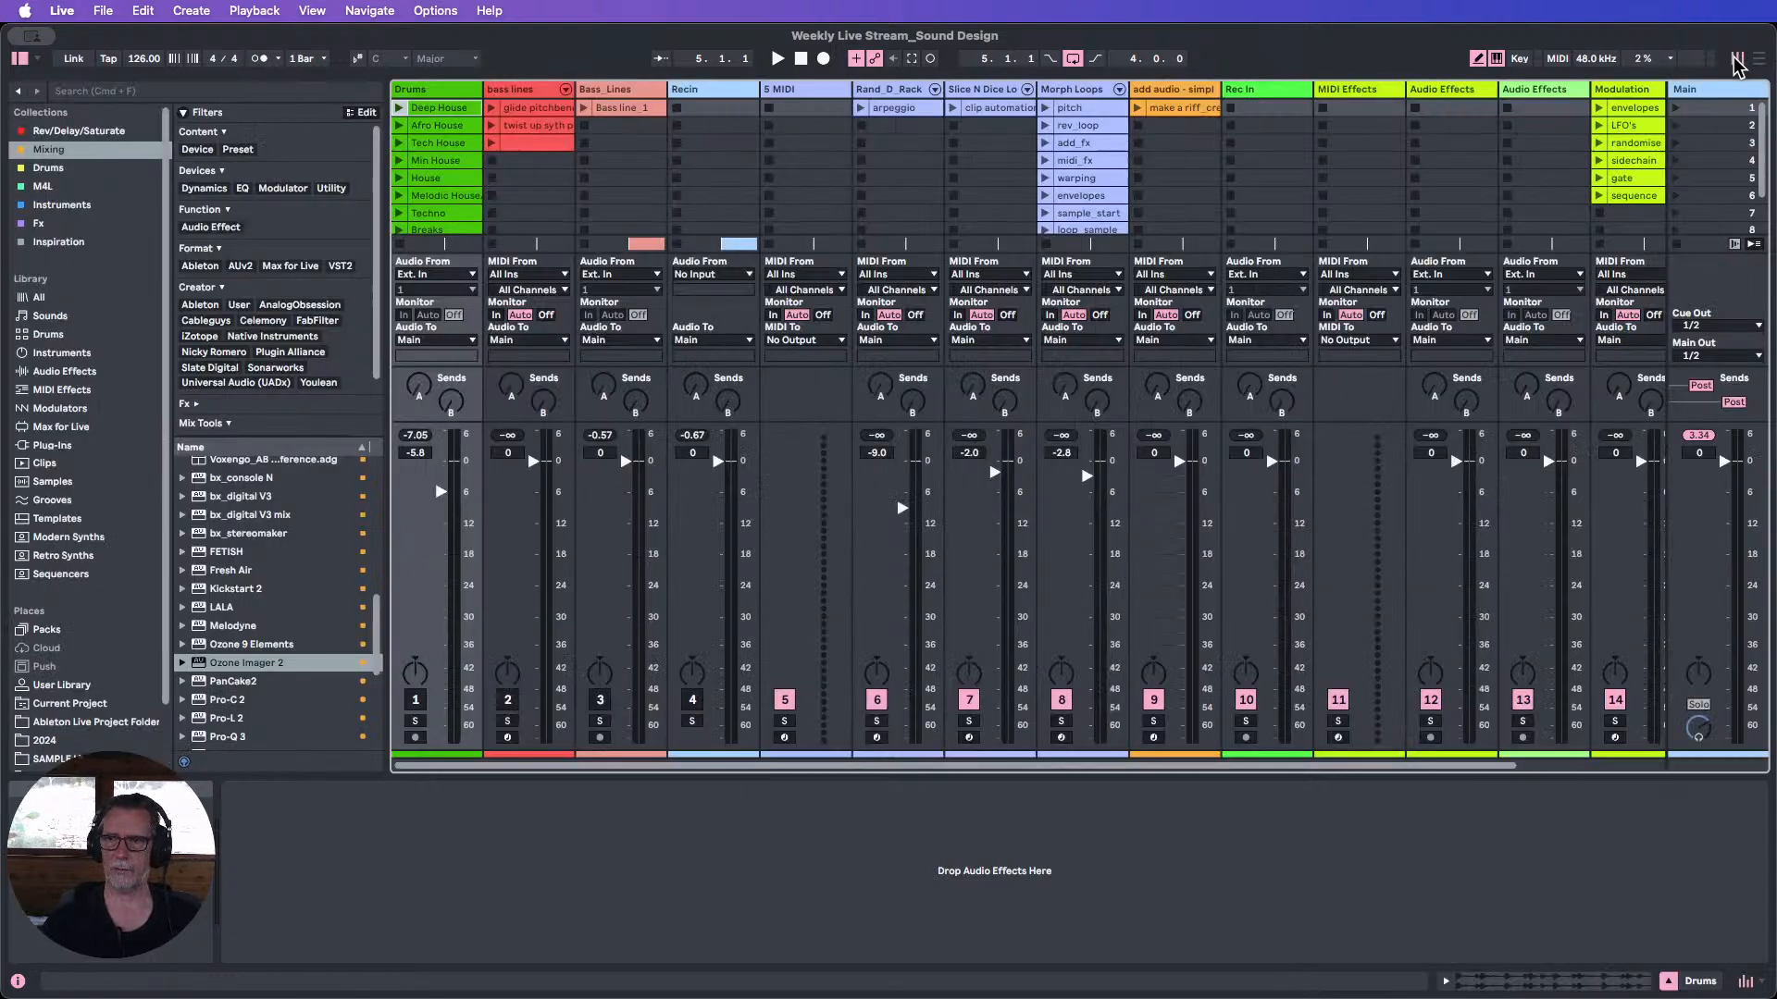
Switch to the Session View, enlarge the clip slot area above the mixer and select the Bass line_1 clip.
{"action": "left_click", "coordinate": [1737, 58]}
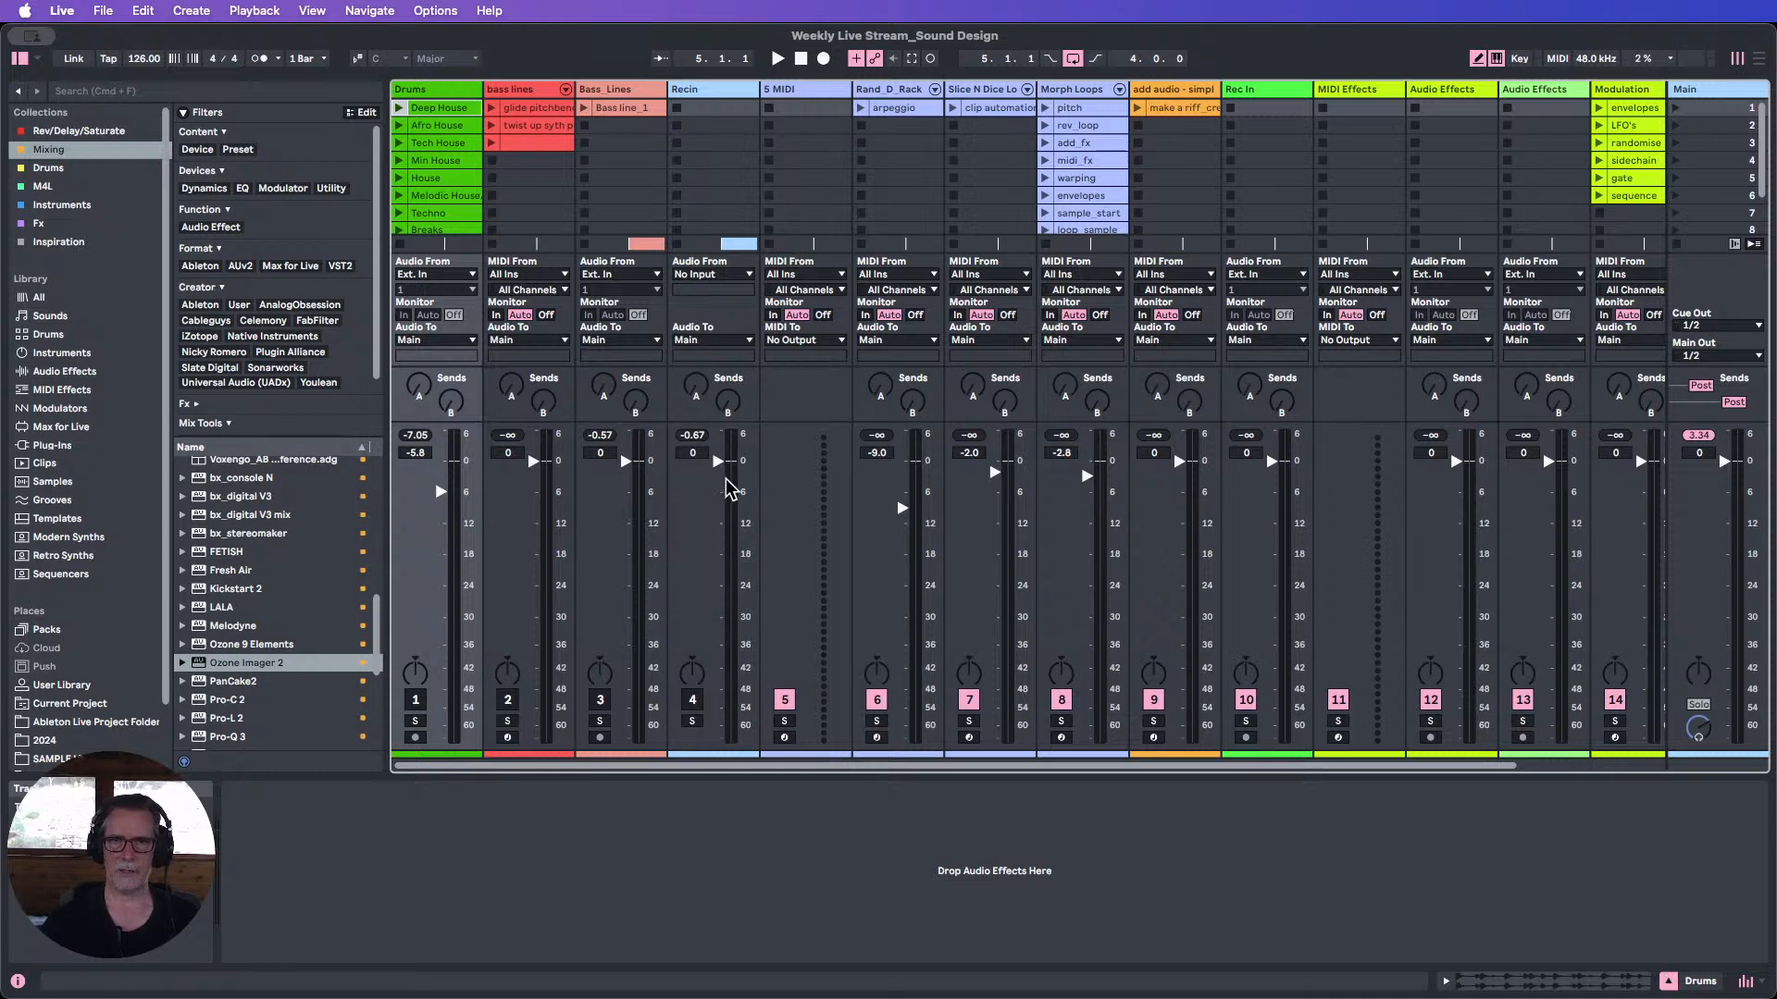
{"action": "left_click_drag", "start_coordinate": [787, 423], "coordinate": [773, 635]}
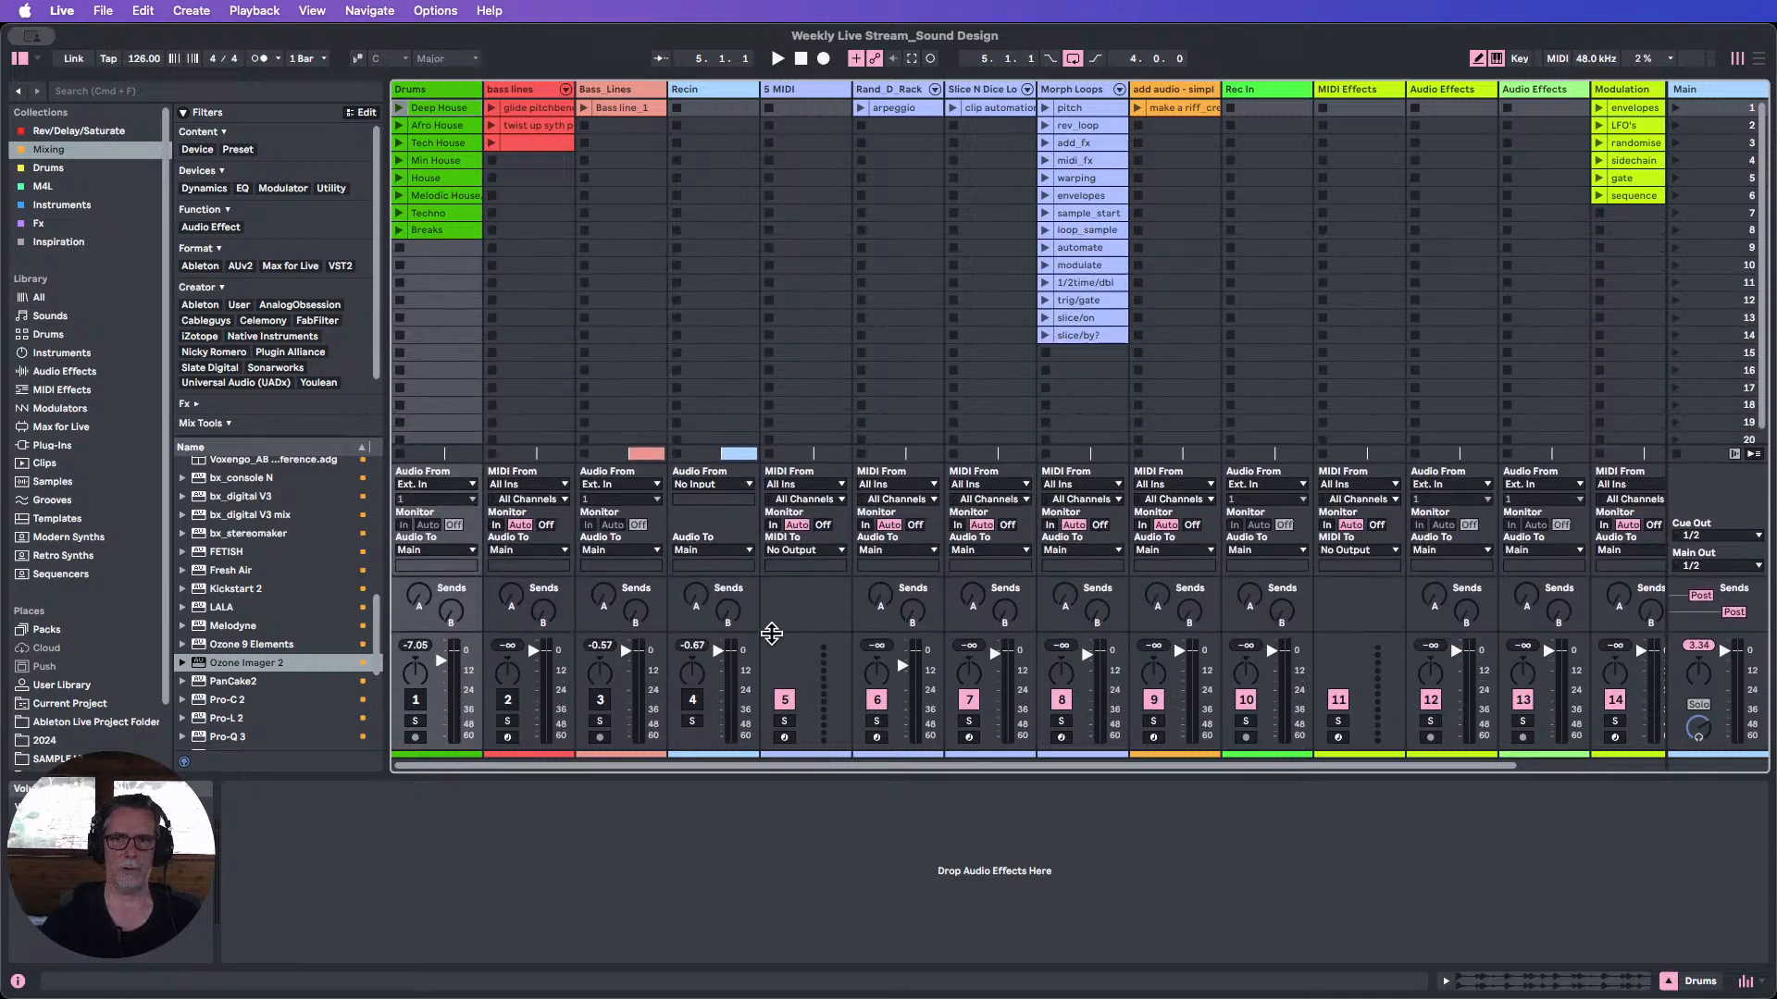
{"action": "left_click", "coordinate": [632, 110]}
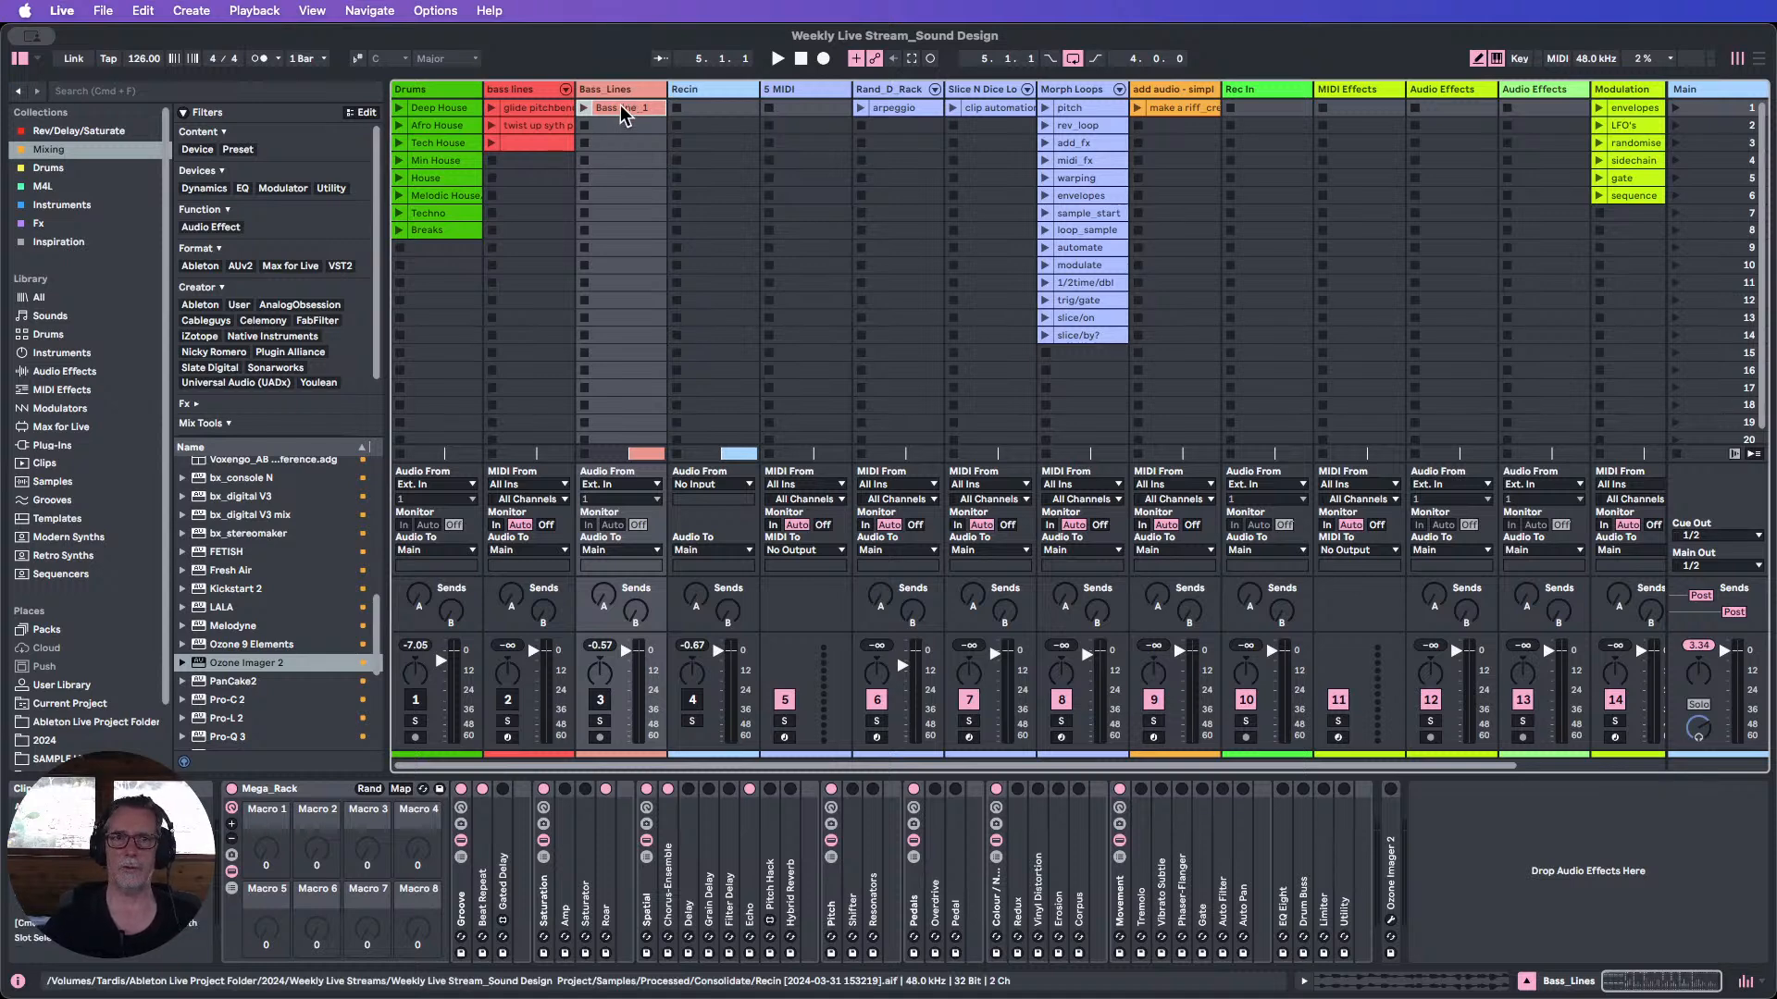
Delete the Recin track, the empty MIDI track after it and the Audio Effects track that holds Fat_Rack.
{"action": "left_click", "coordinate": [736, 85]}
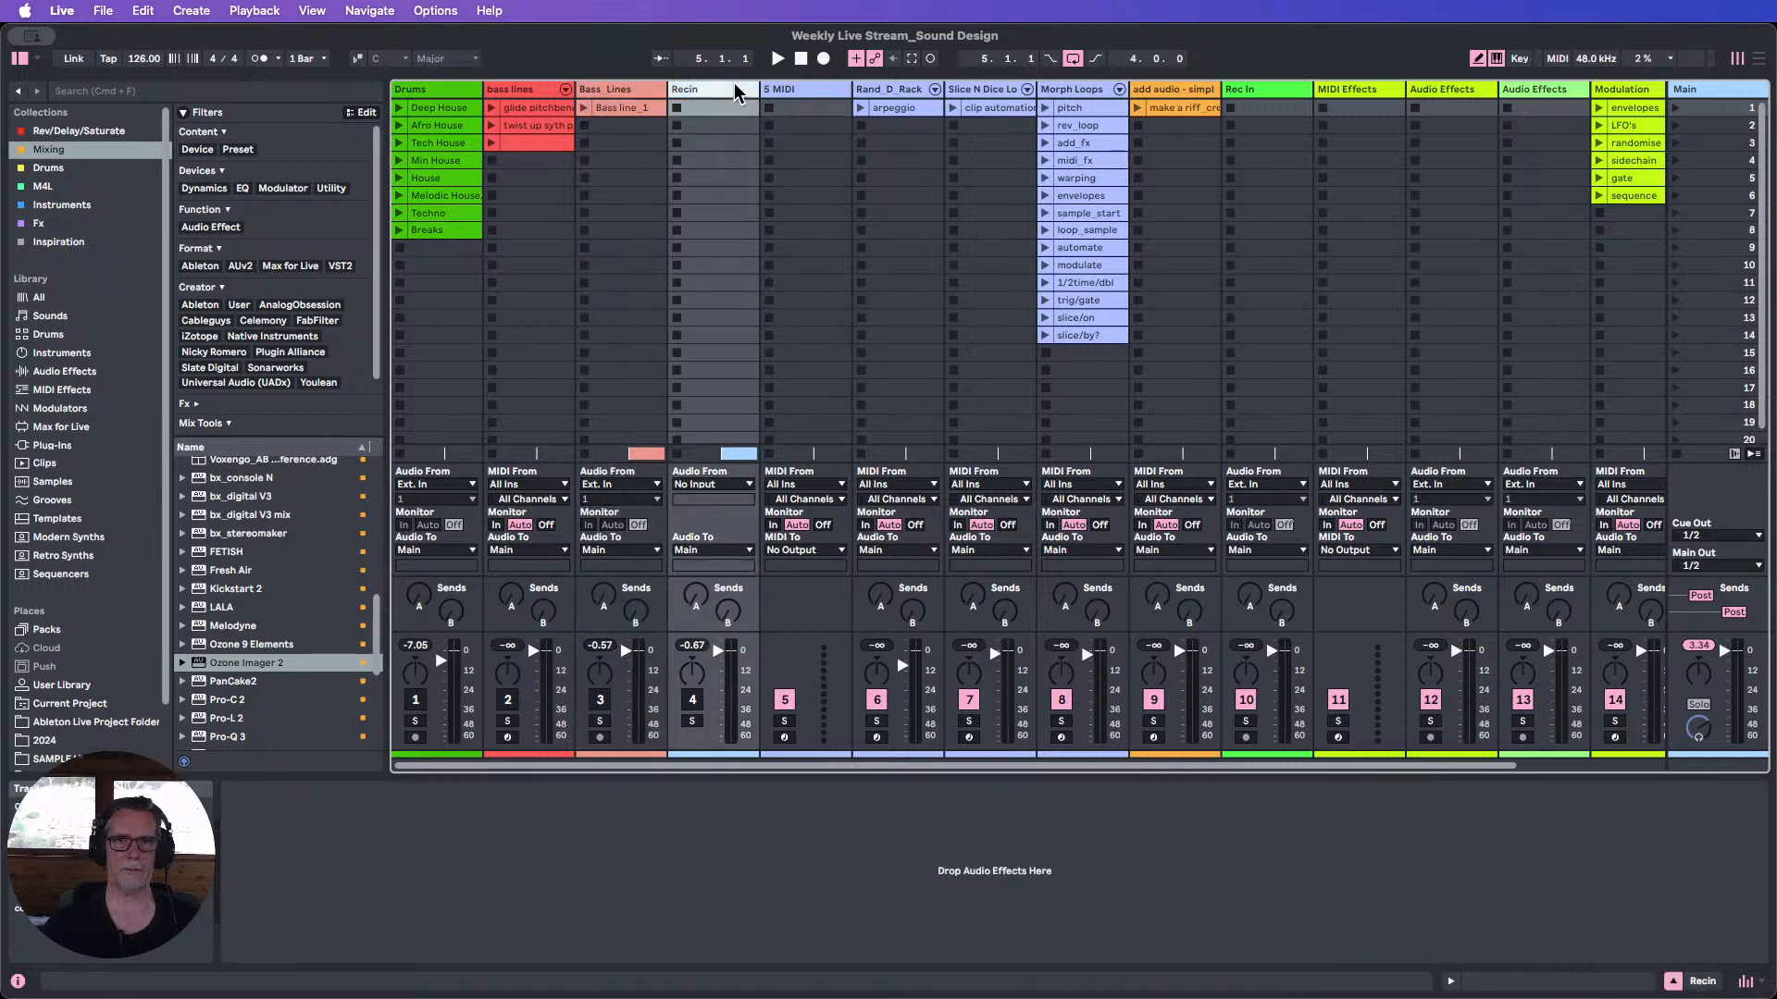
{"action": "key", "text": "Delete"}
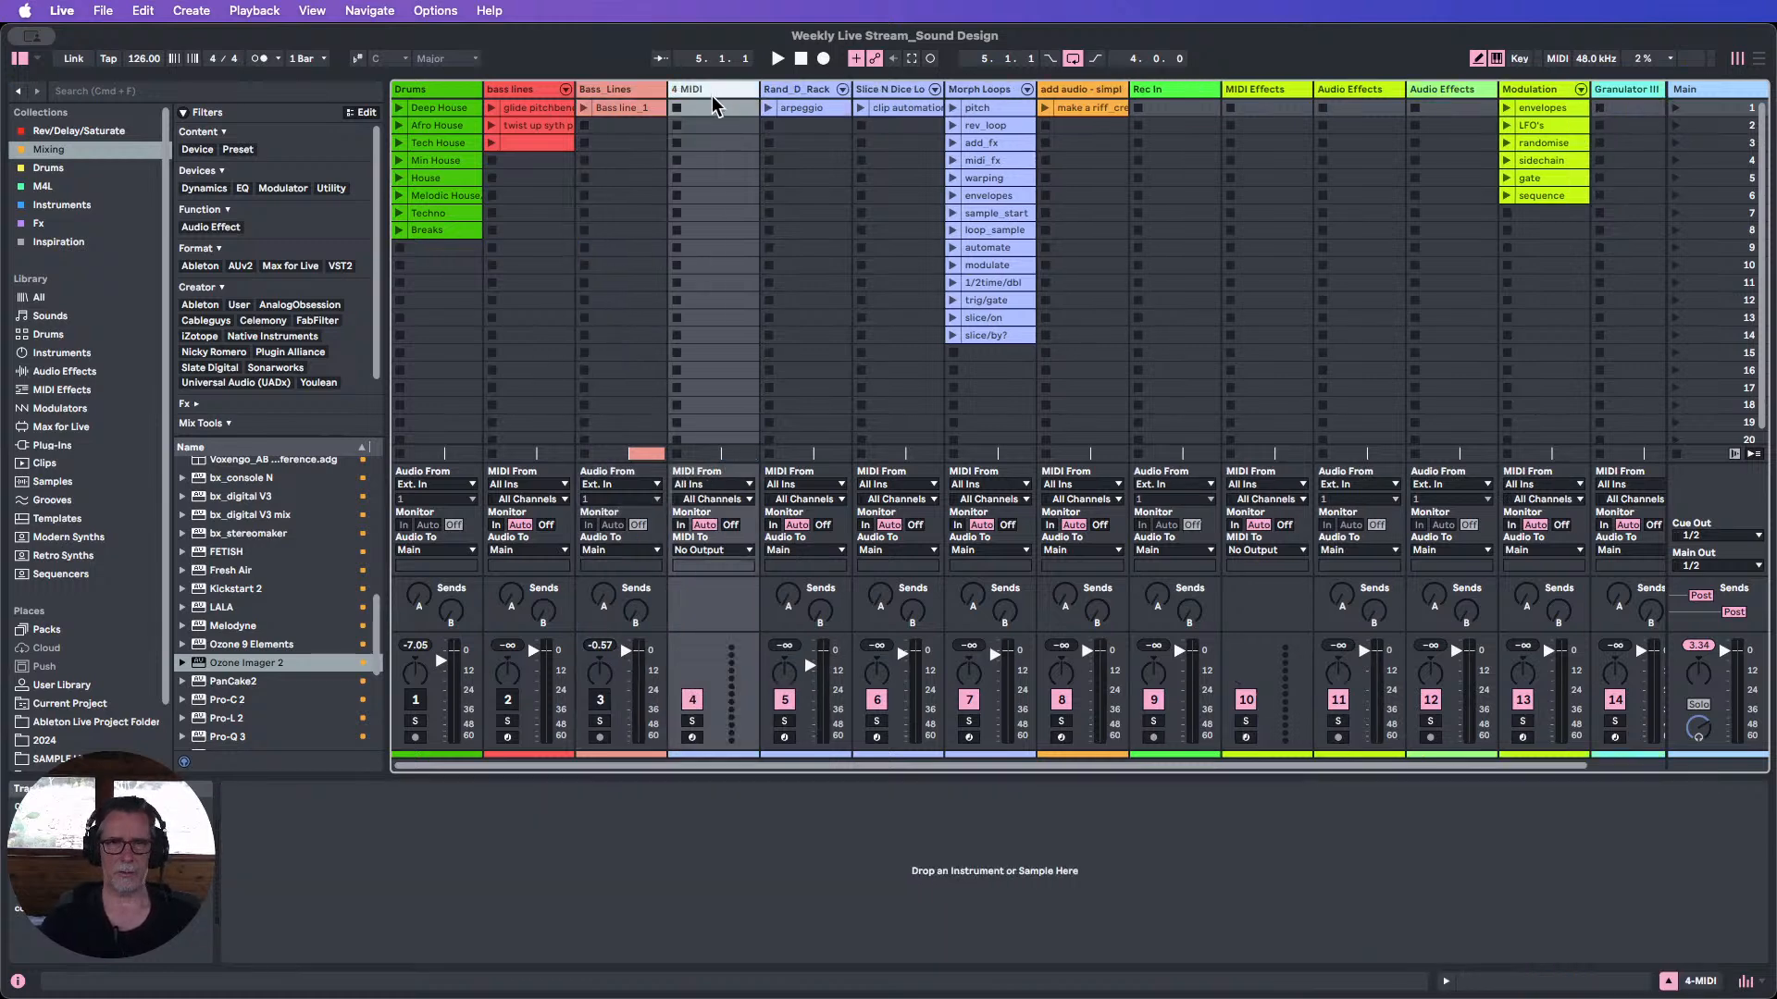
{"action": "key", "text": "Delete"}
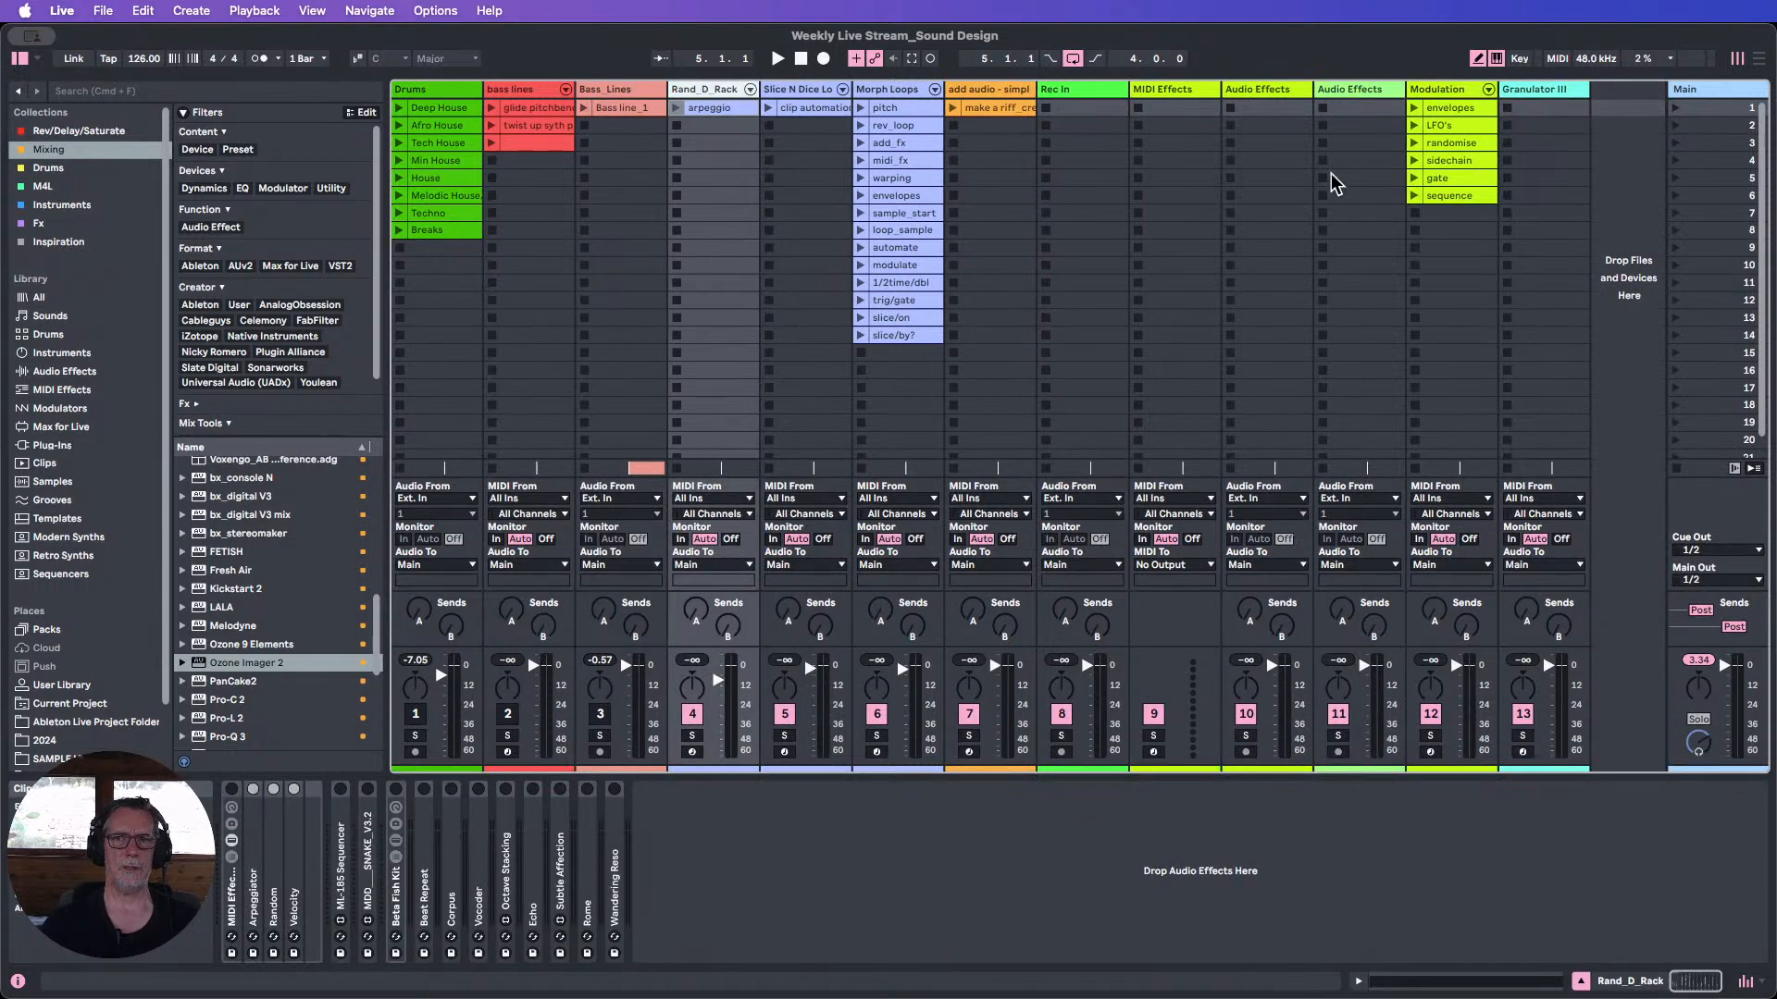
{"action": "left_click", "coordinate": [1351, 91]}
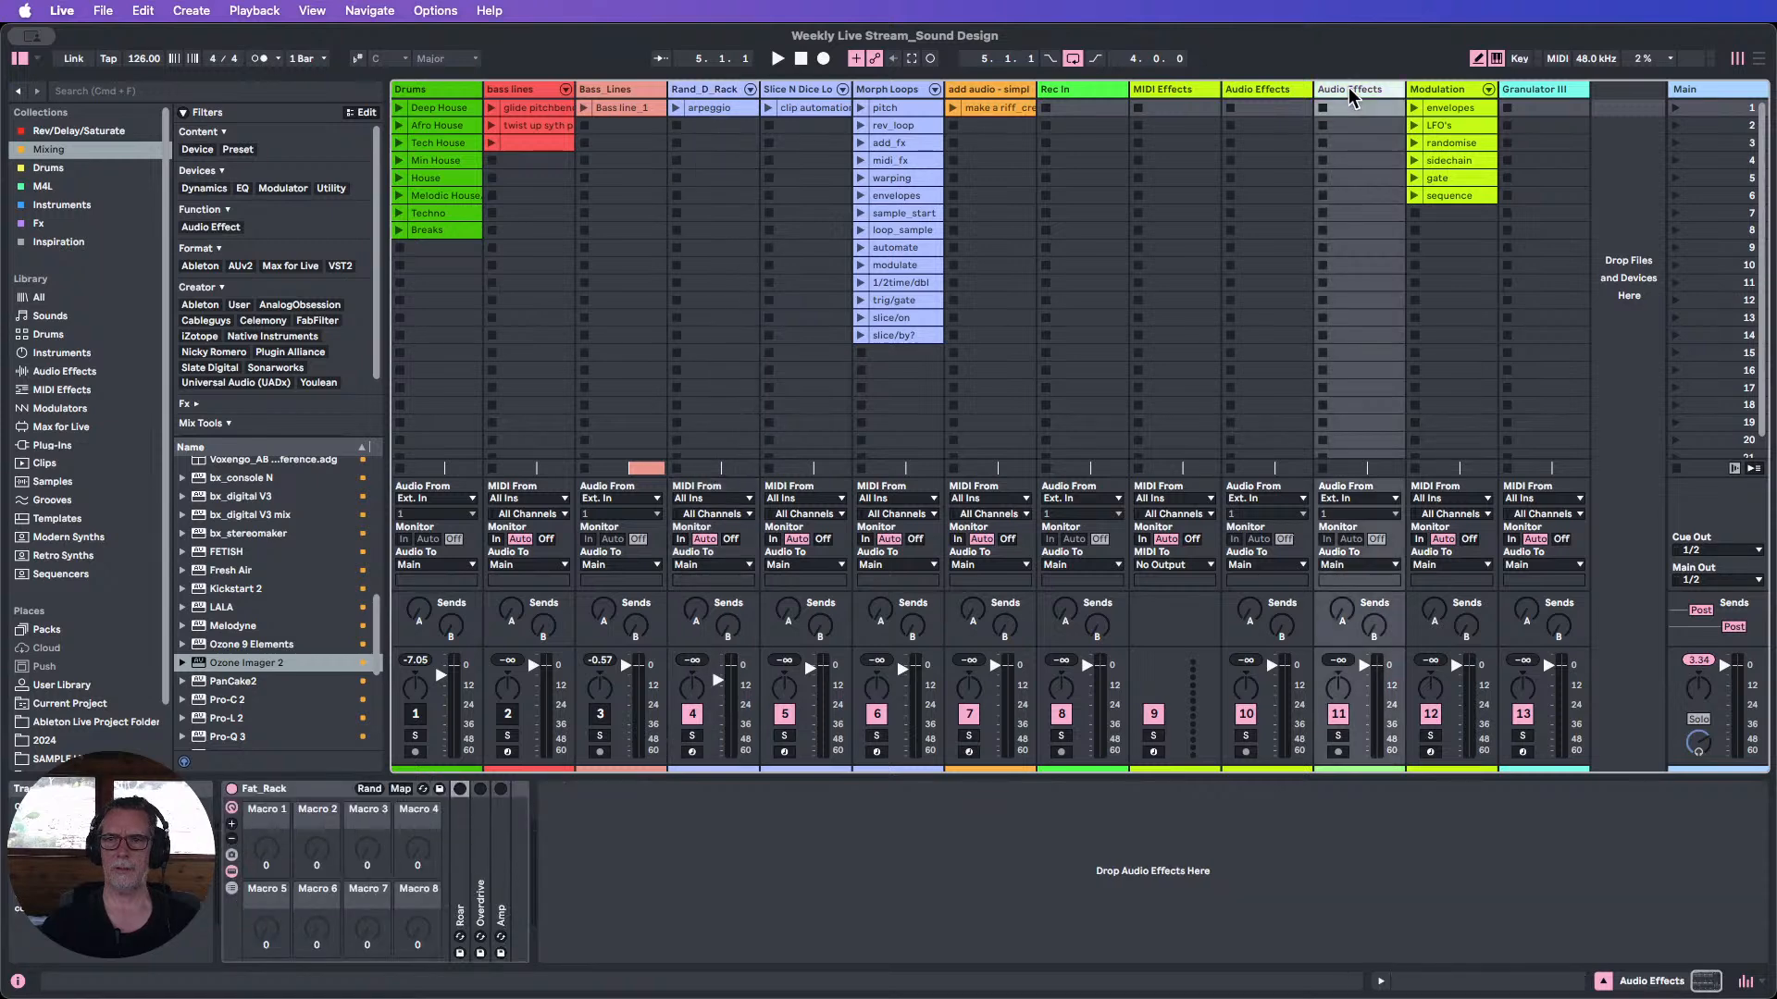
{"action": "key", "text": "Delete"}
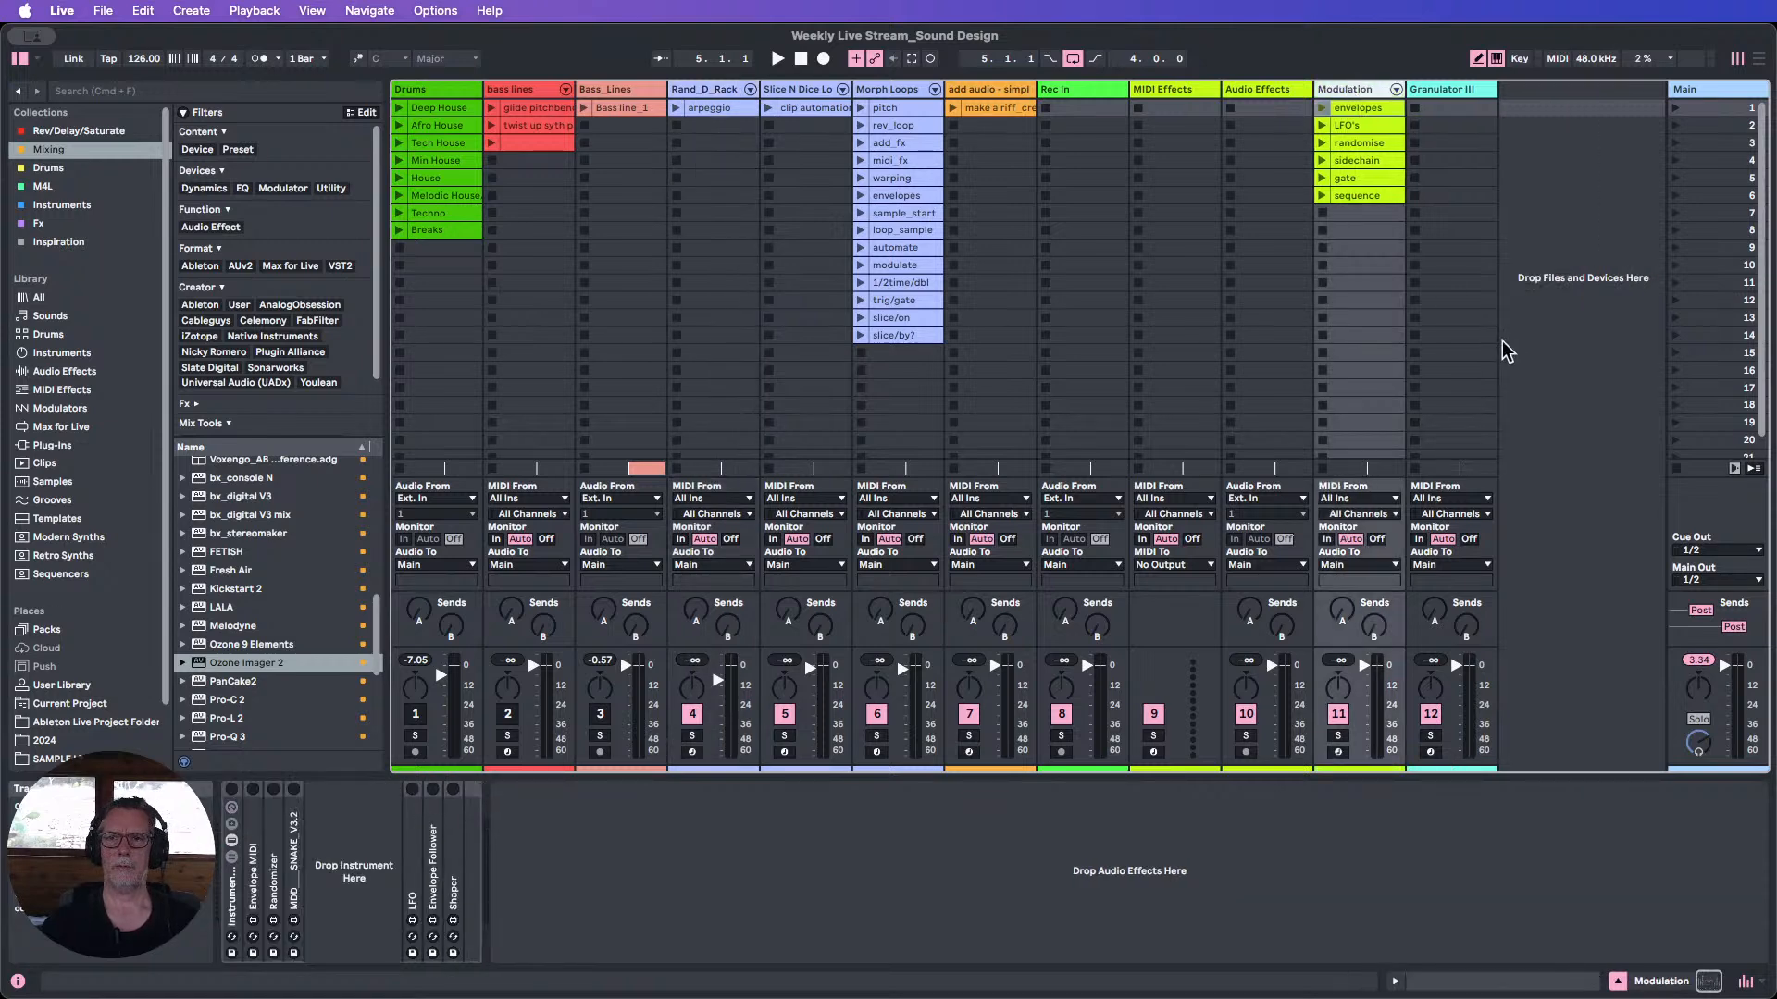
{"action": "left_click", "coordinate": [1536, 201]}
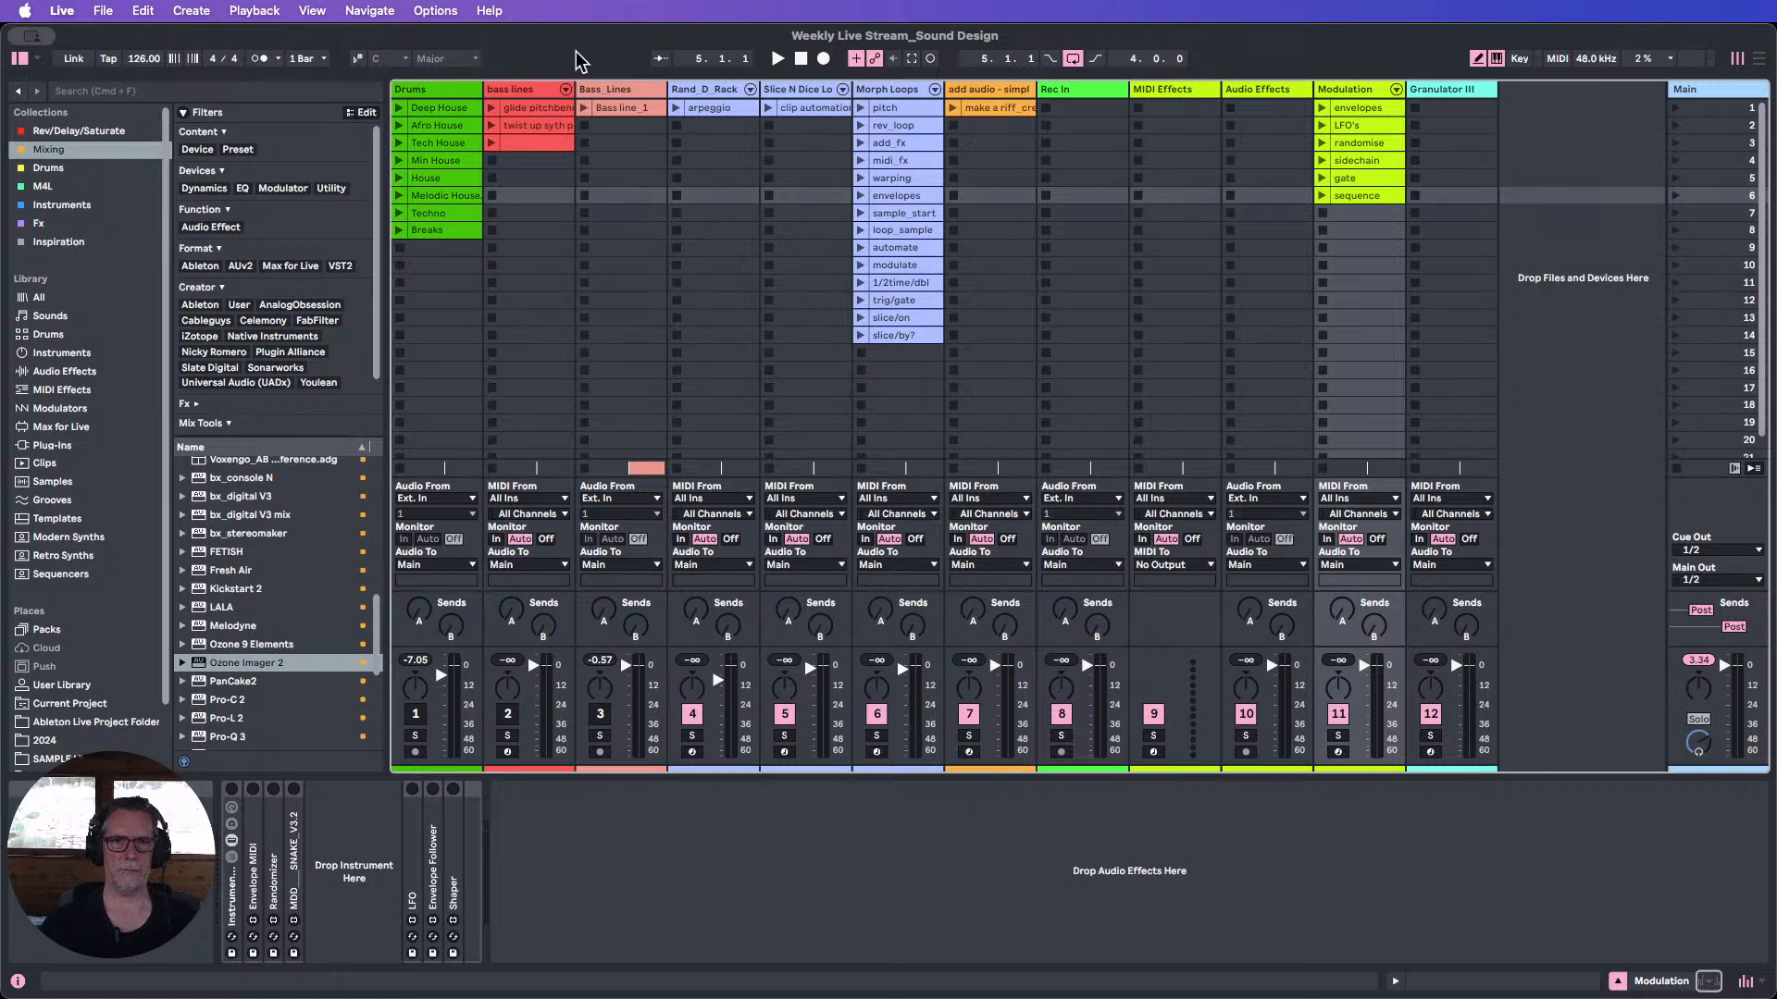
Collapse the Mega_Rack on the Bass_Lines track and hide the device view.
{"action": "left_click", "coordinate": [615, 92]}
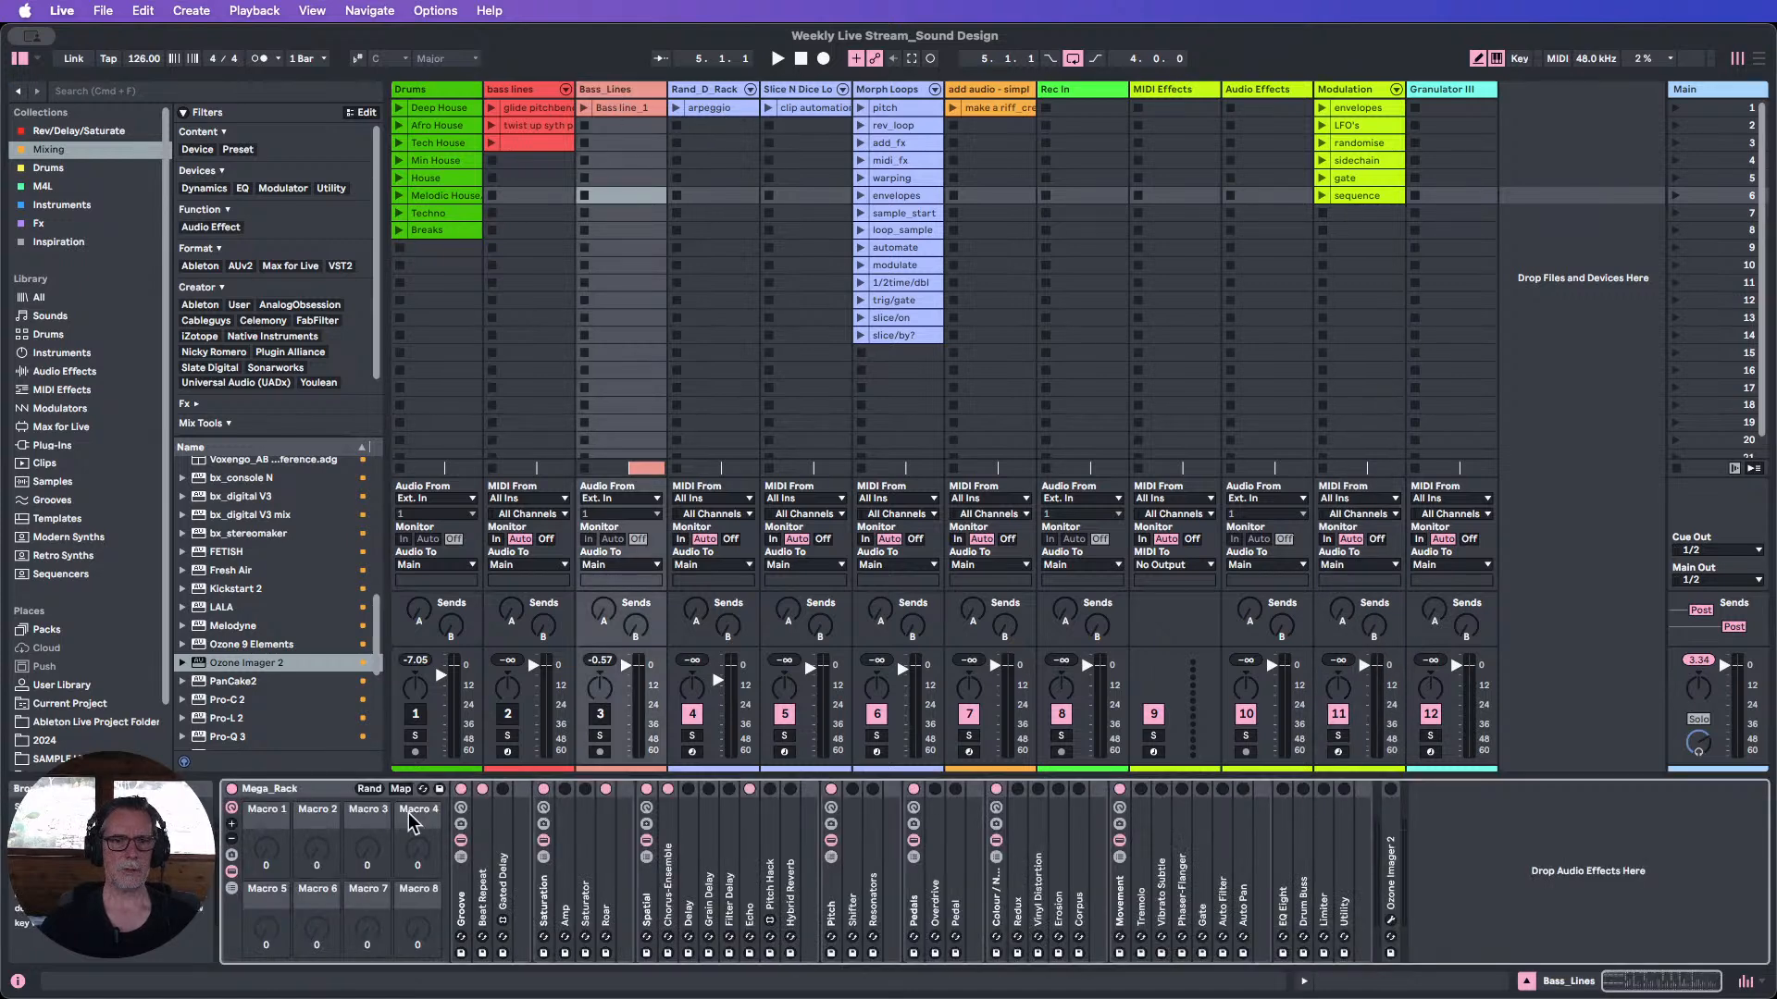
{"action": "double_click", "coordinate": [279, 788]}
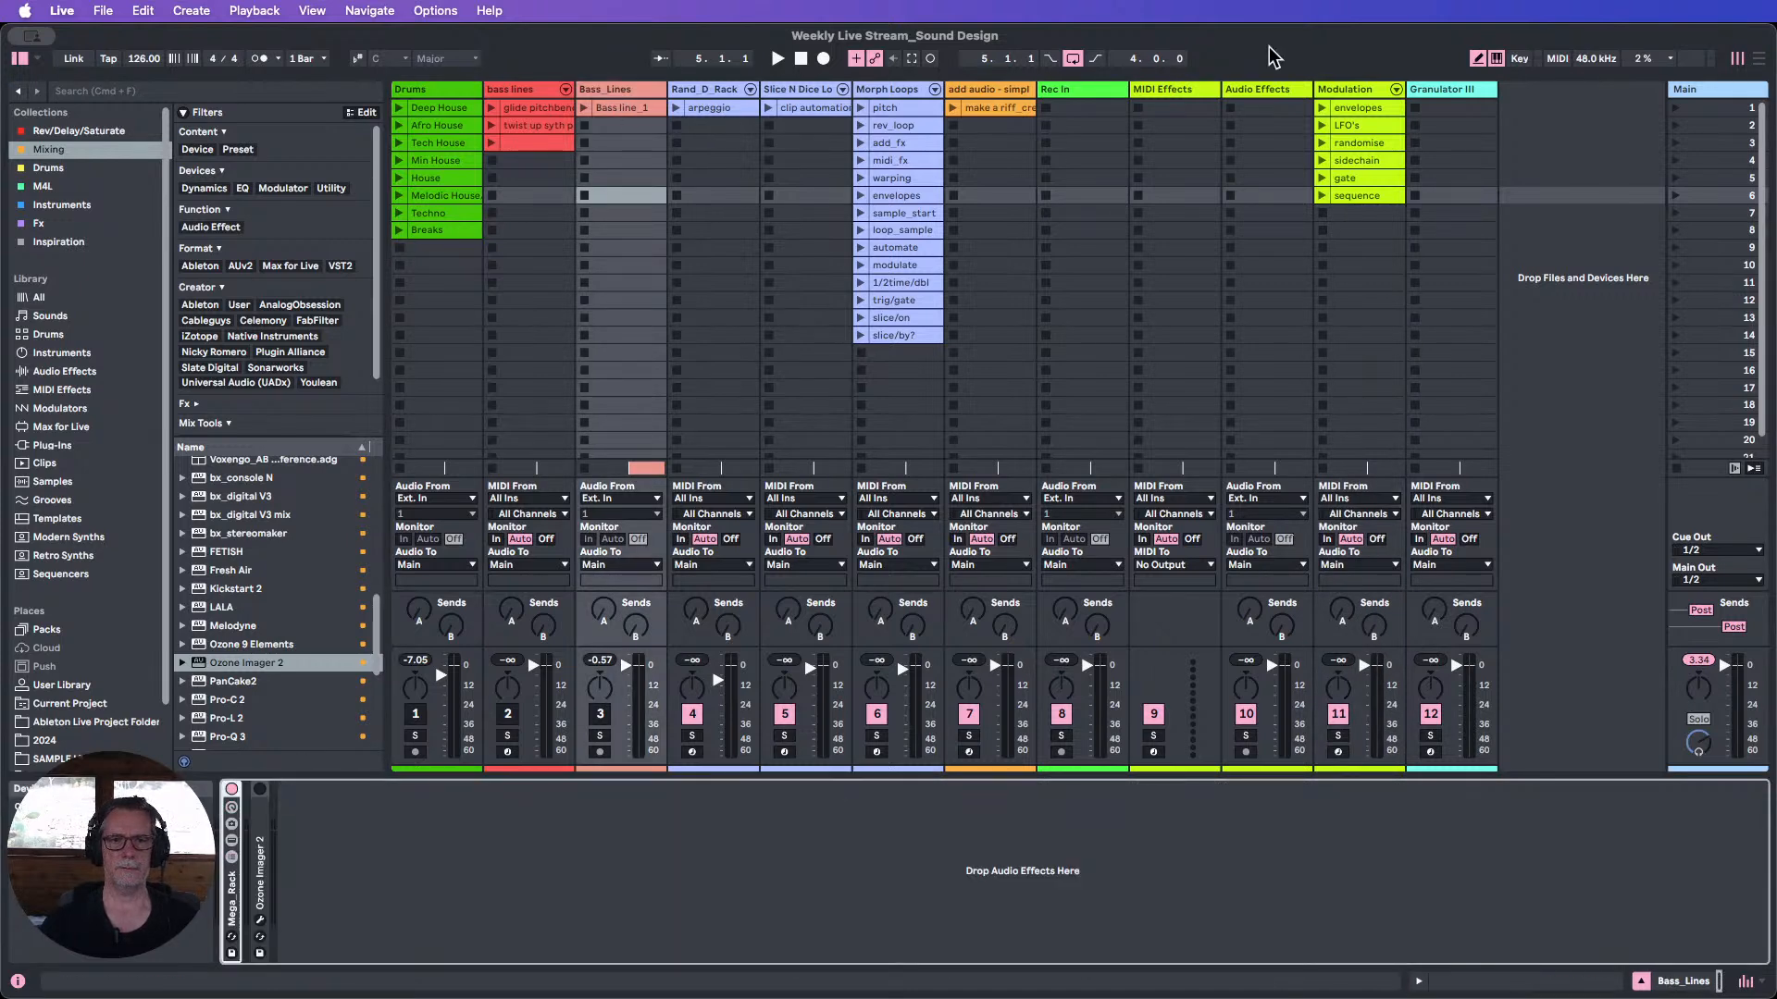
{"action": "left_click", "coordinate": [1266, 90]}
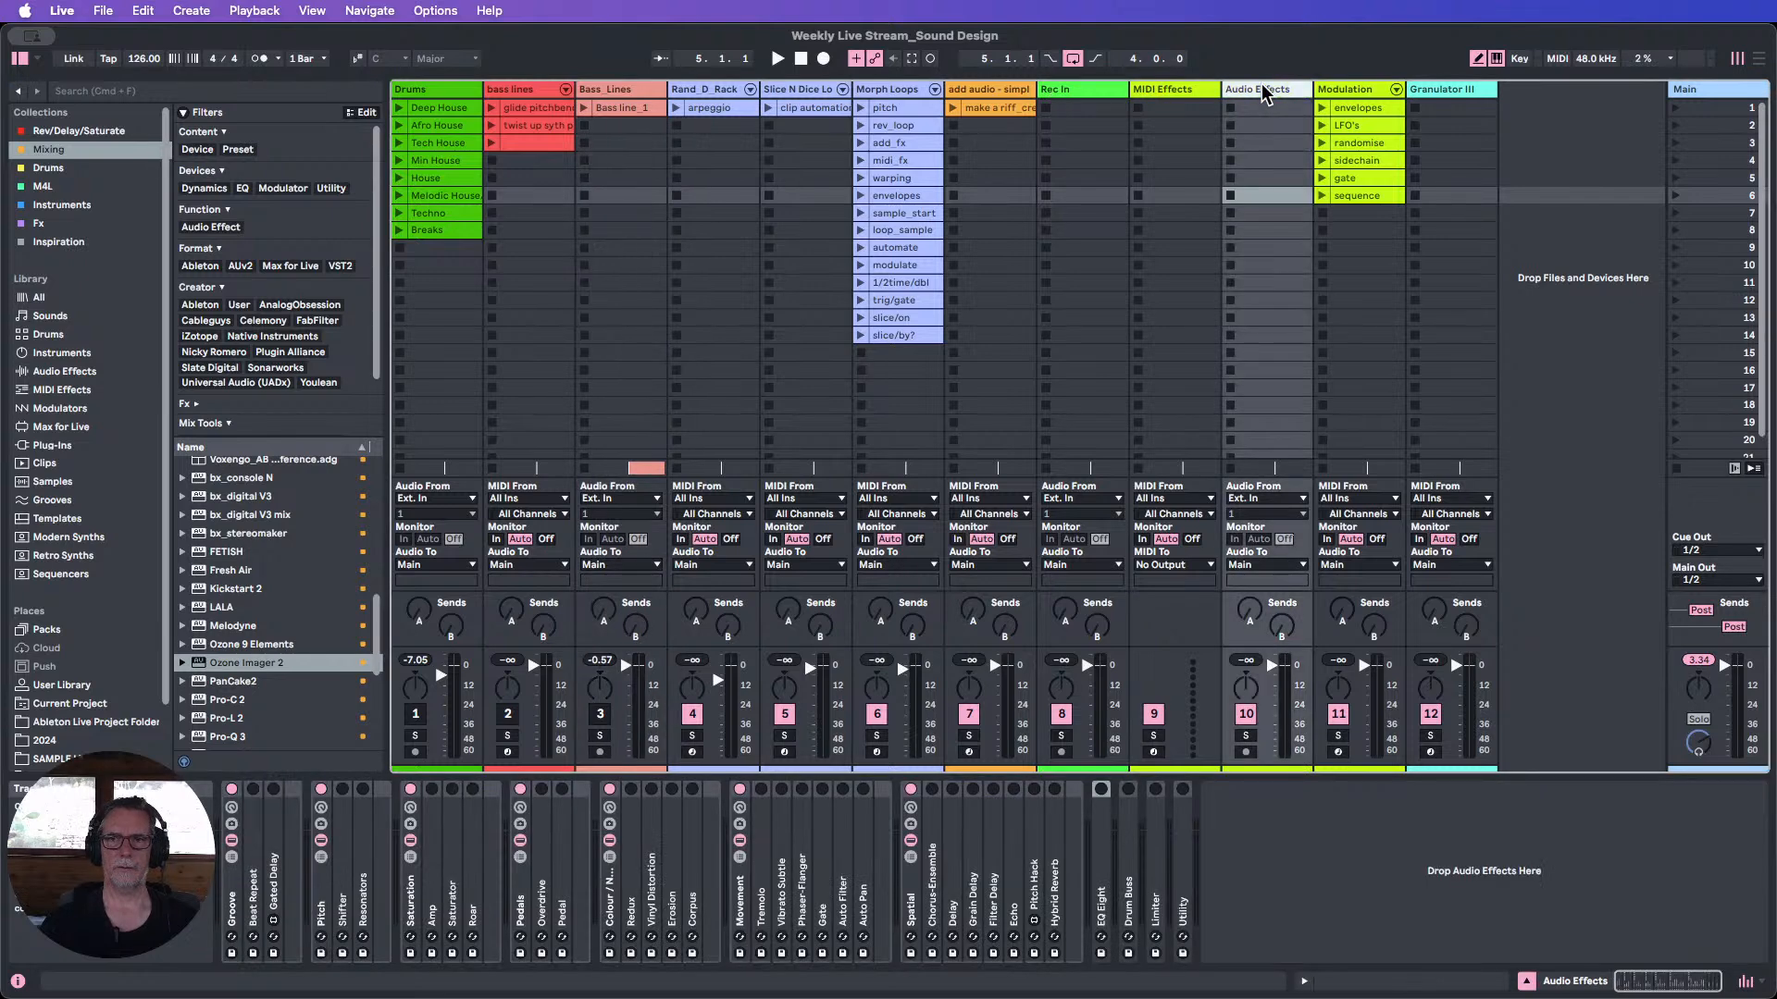
{"action": "left_click", "coordinate": [613, 92]}
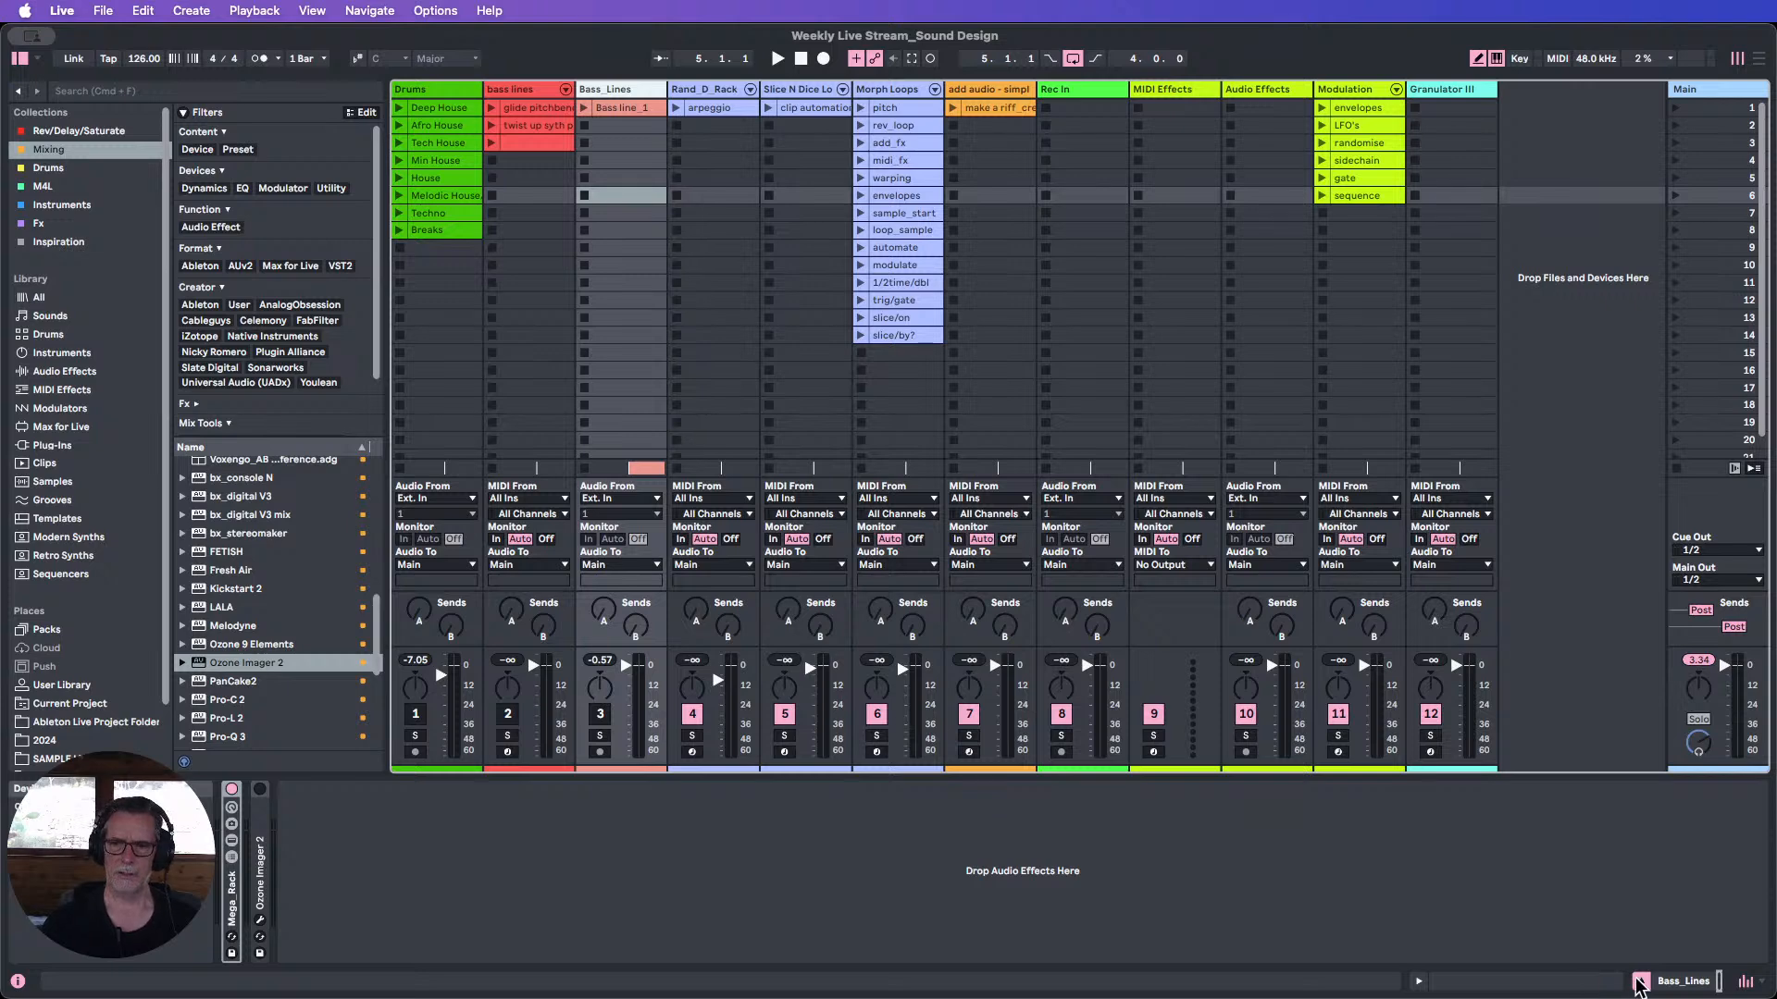
{"action": "left_click", "coordinate": [1641, 981]}
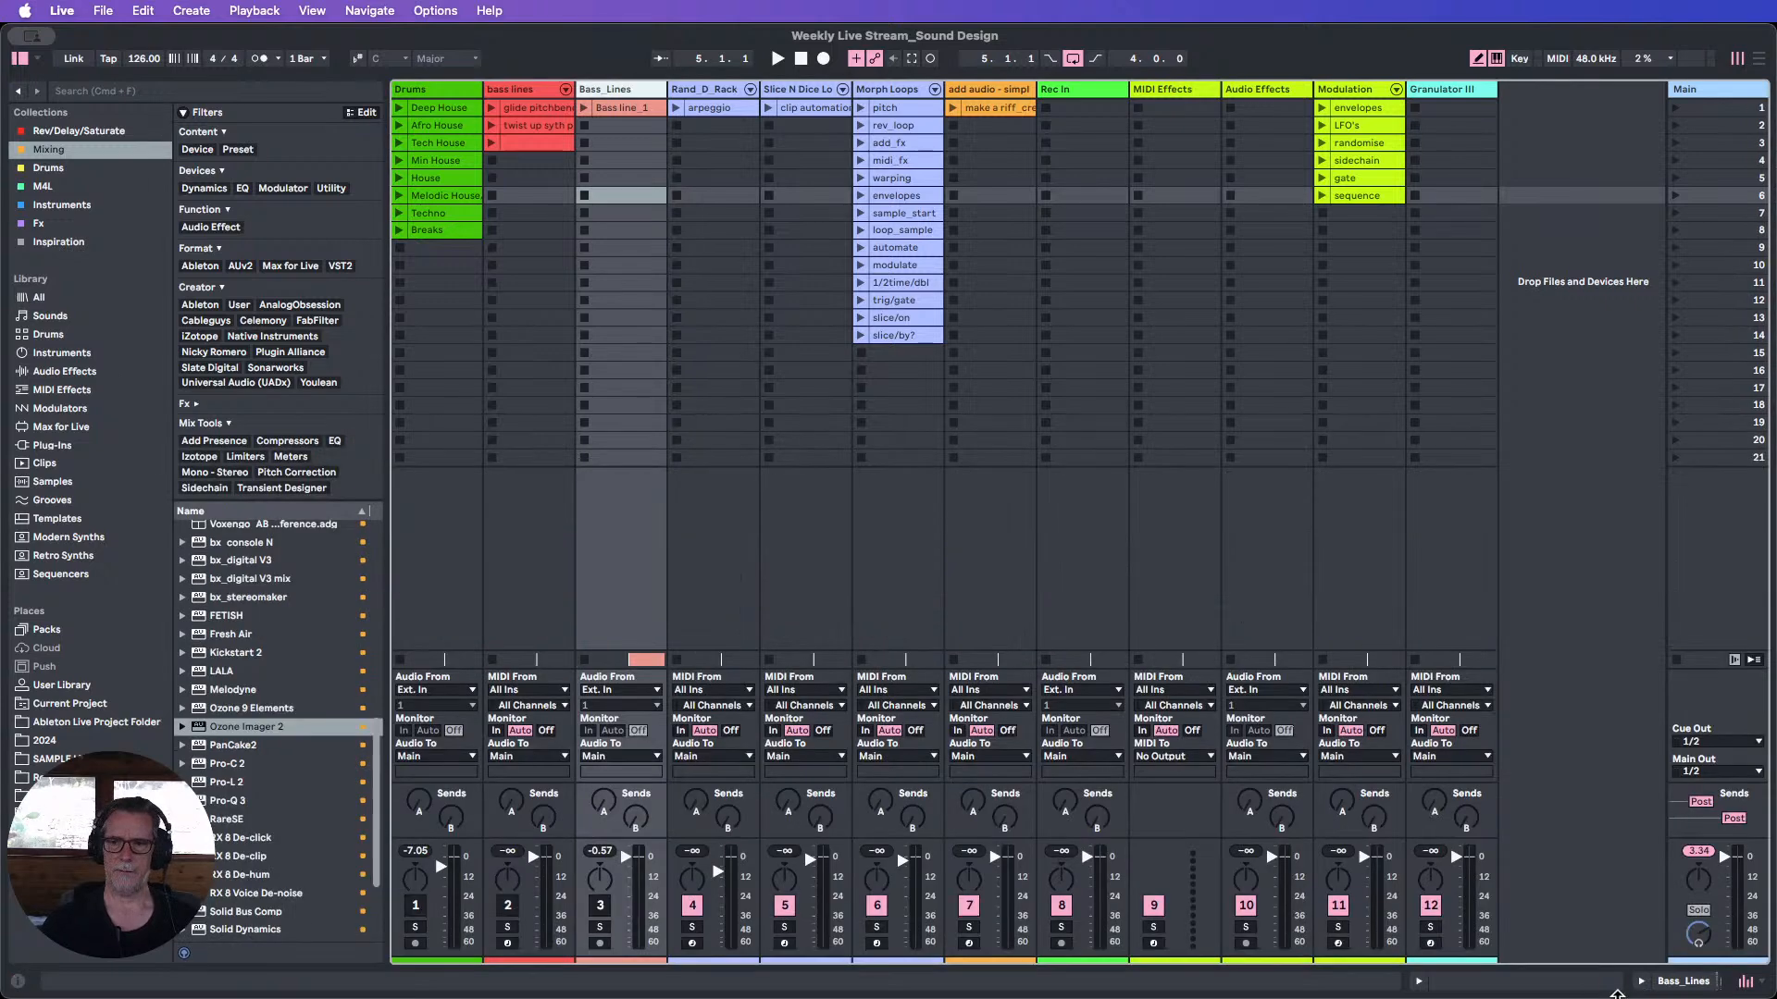
Deactivate the Bass line_1 clip on the Bass_Lines track in the arrangement and return to the Session View.
{"action": "left_click", "coordinate": [694, 90]}
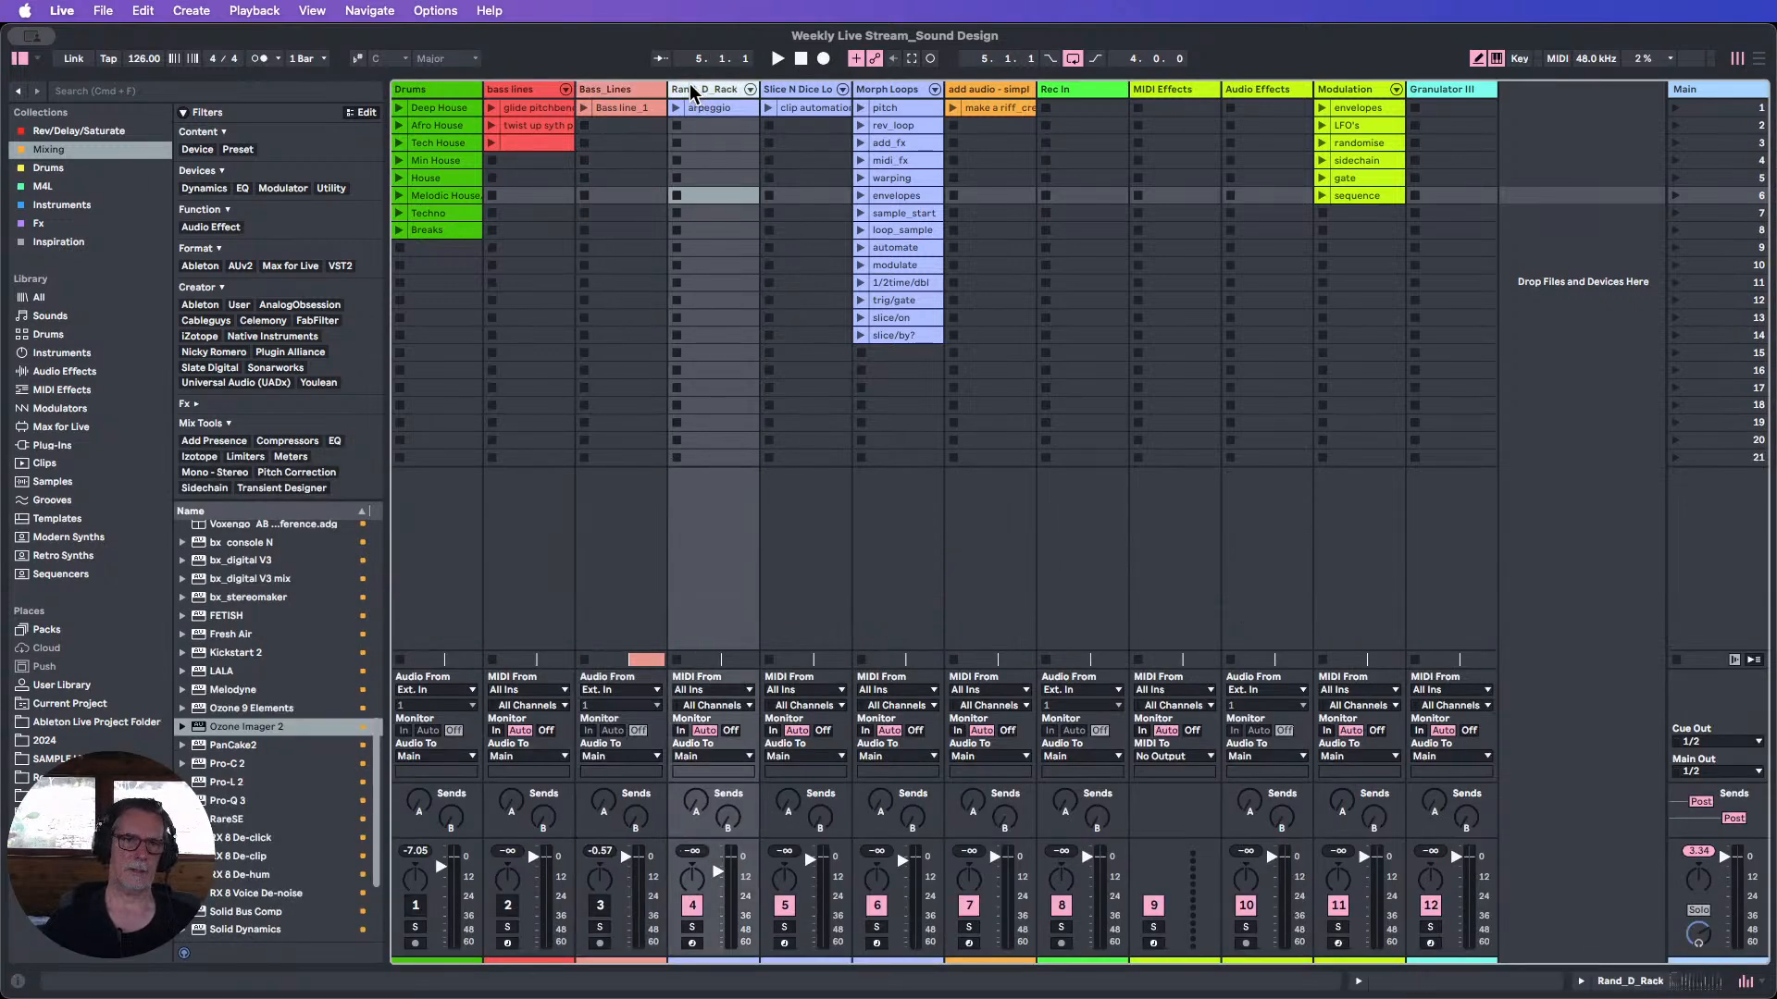
{"action": "left_click", "coordinate": [1759, 59]}
{"action": "scroll", "coordinate": [1291, 339], "scroll_direction": "up", "scroll_amount": 3}
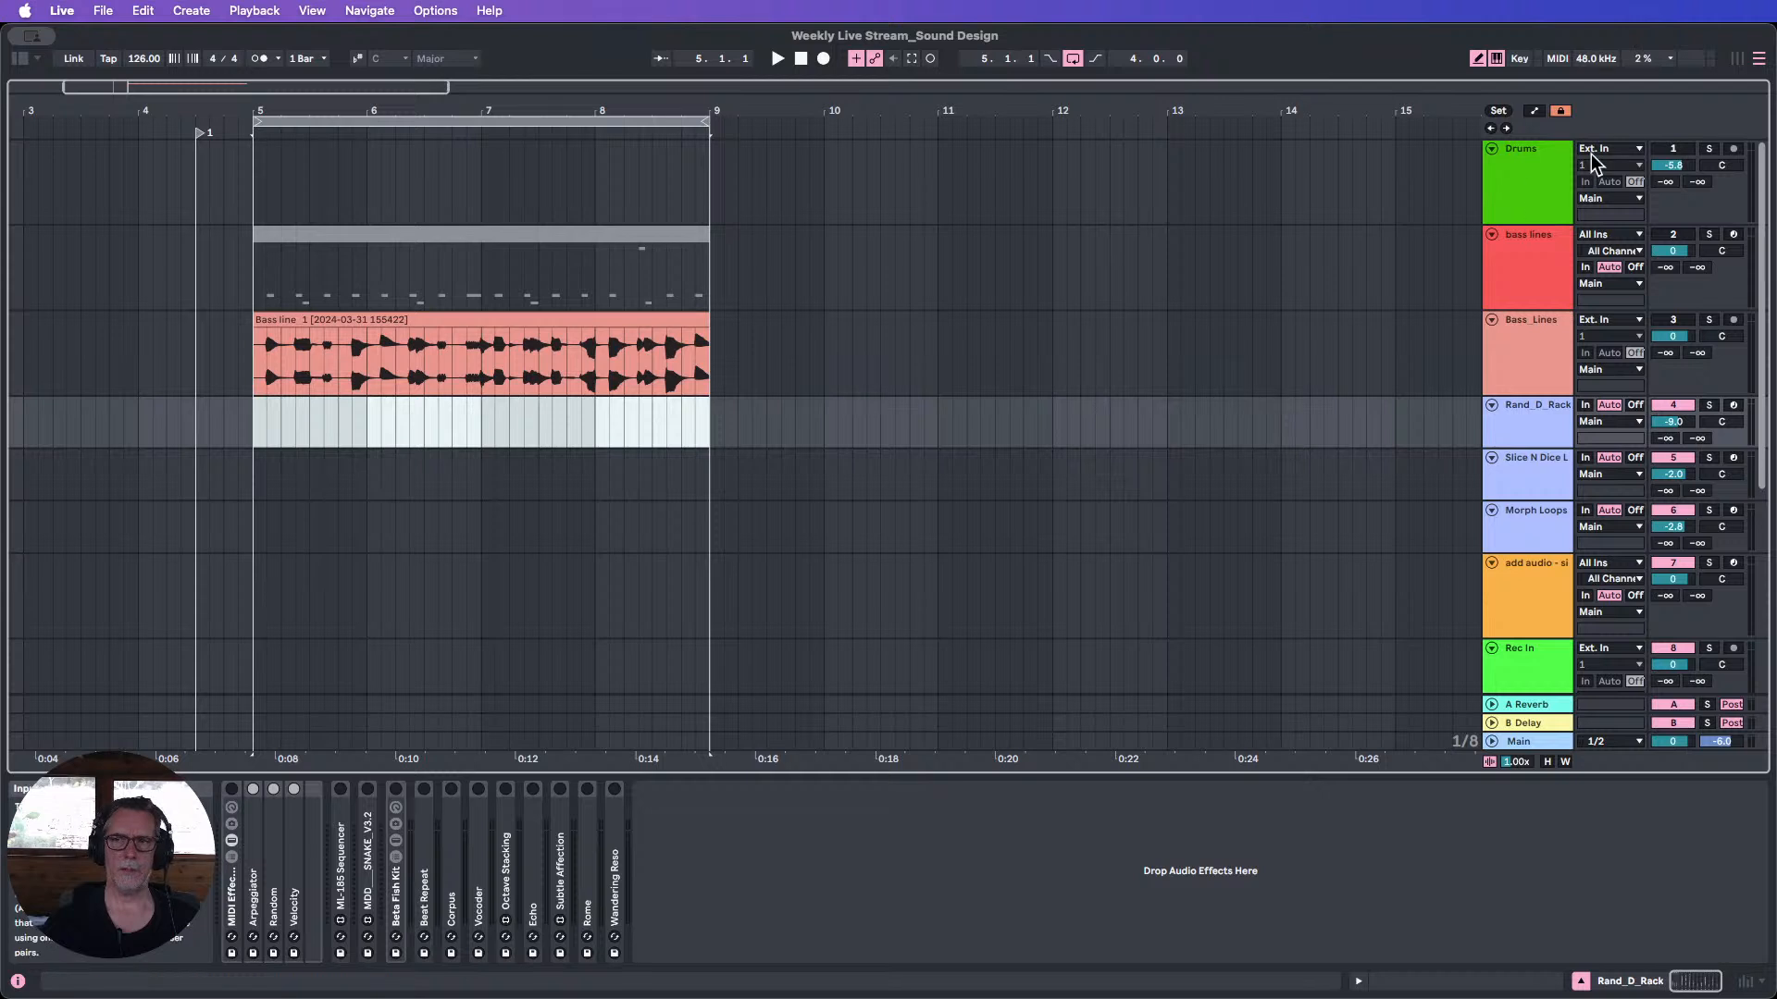
{"action": "left_click", "coordinate": [509, 320]}
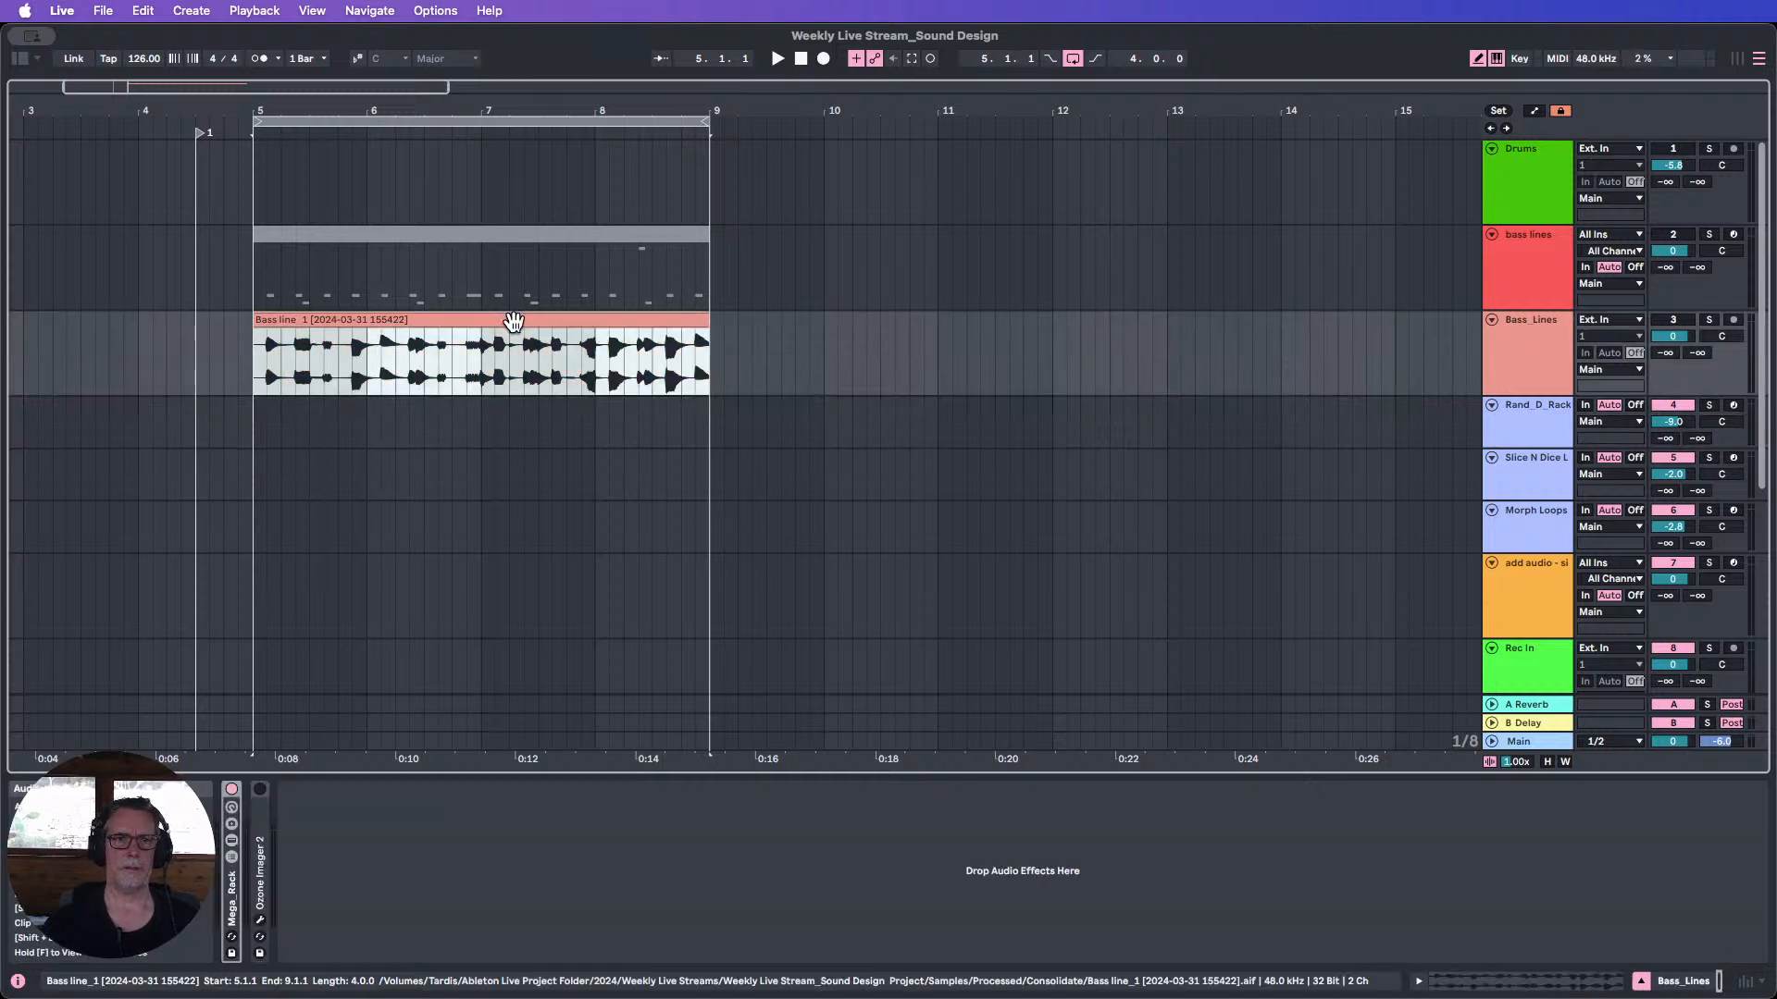
{"action": "left_click", "coordinate": [867, 350]}
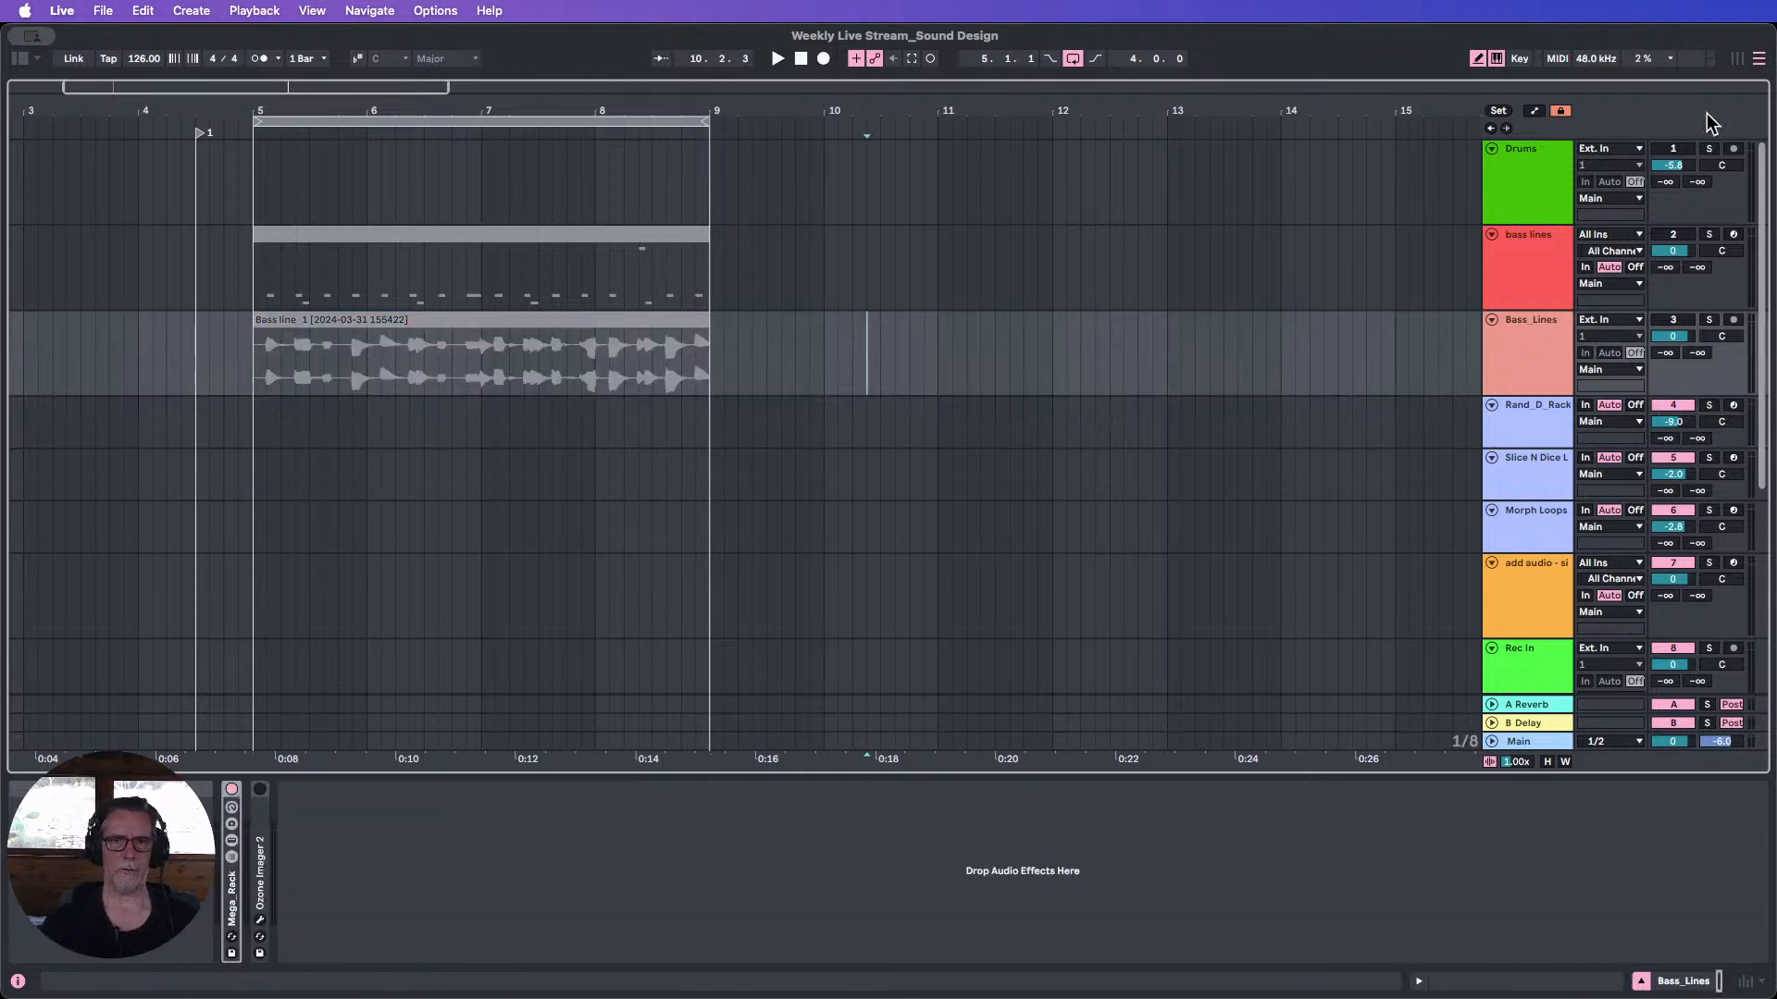
{"action": "left_click", "coordinate": [1739, 58]}
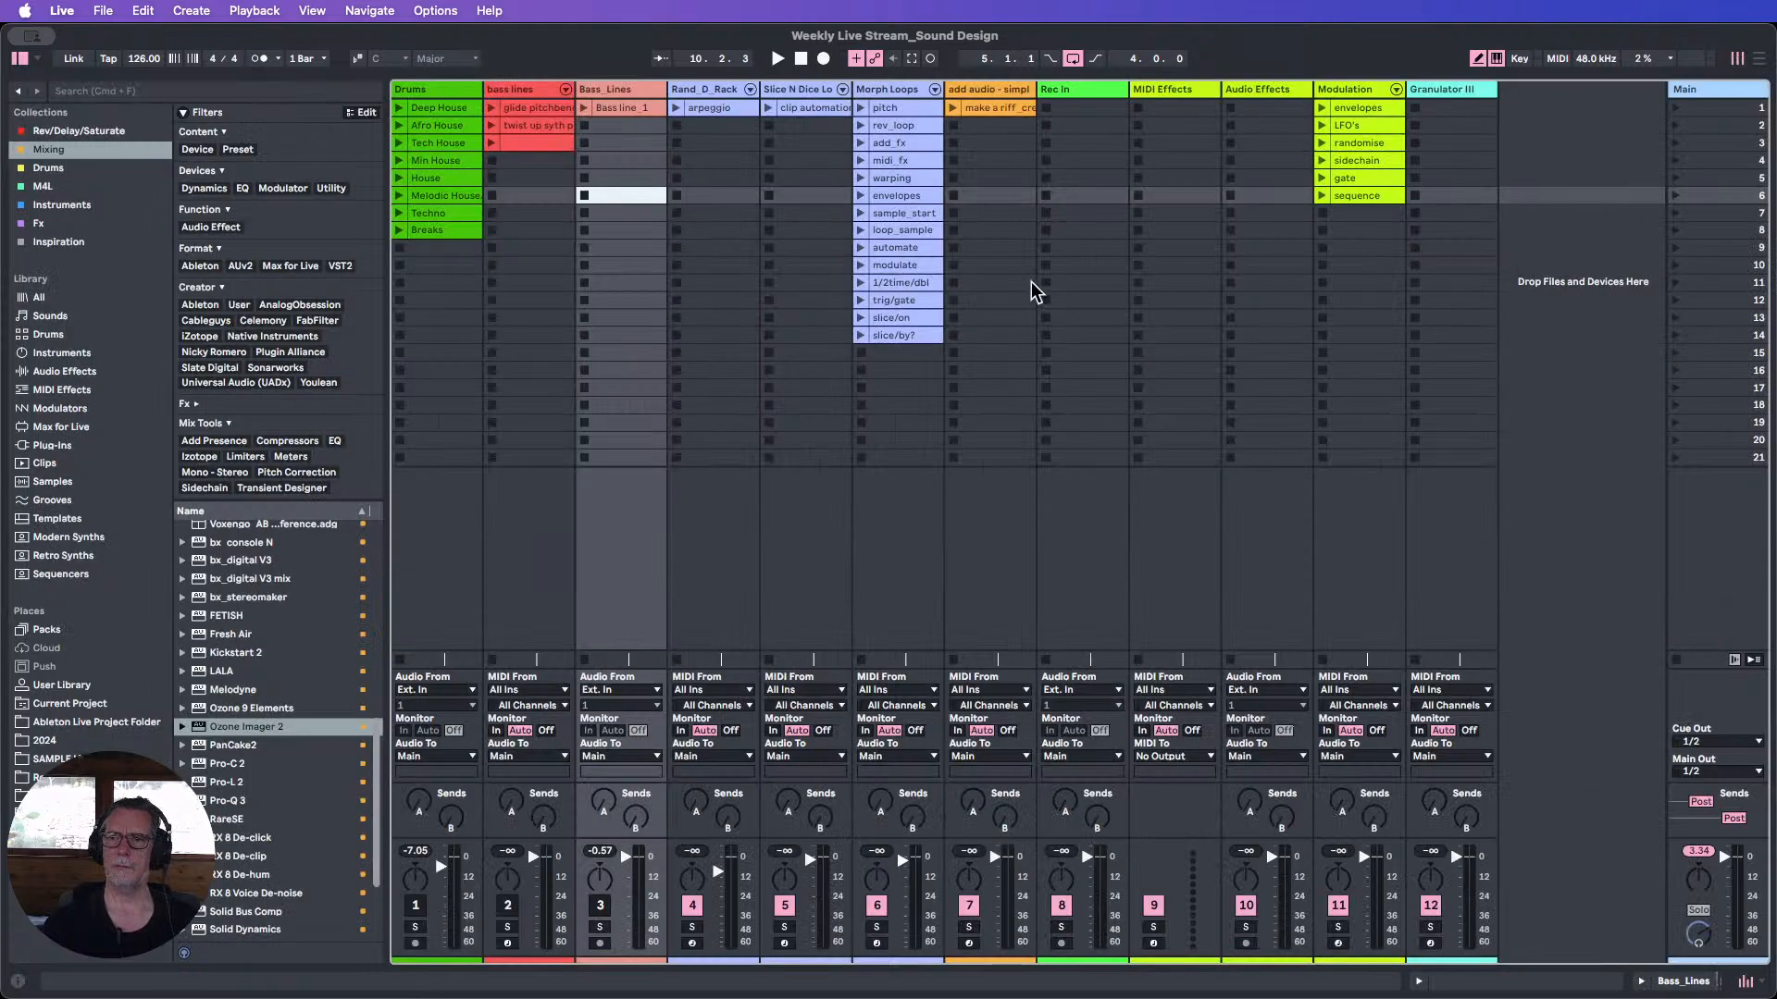
{"action": "left_click", "coordinate": [699, 89]}
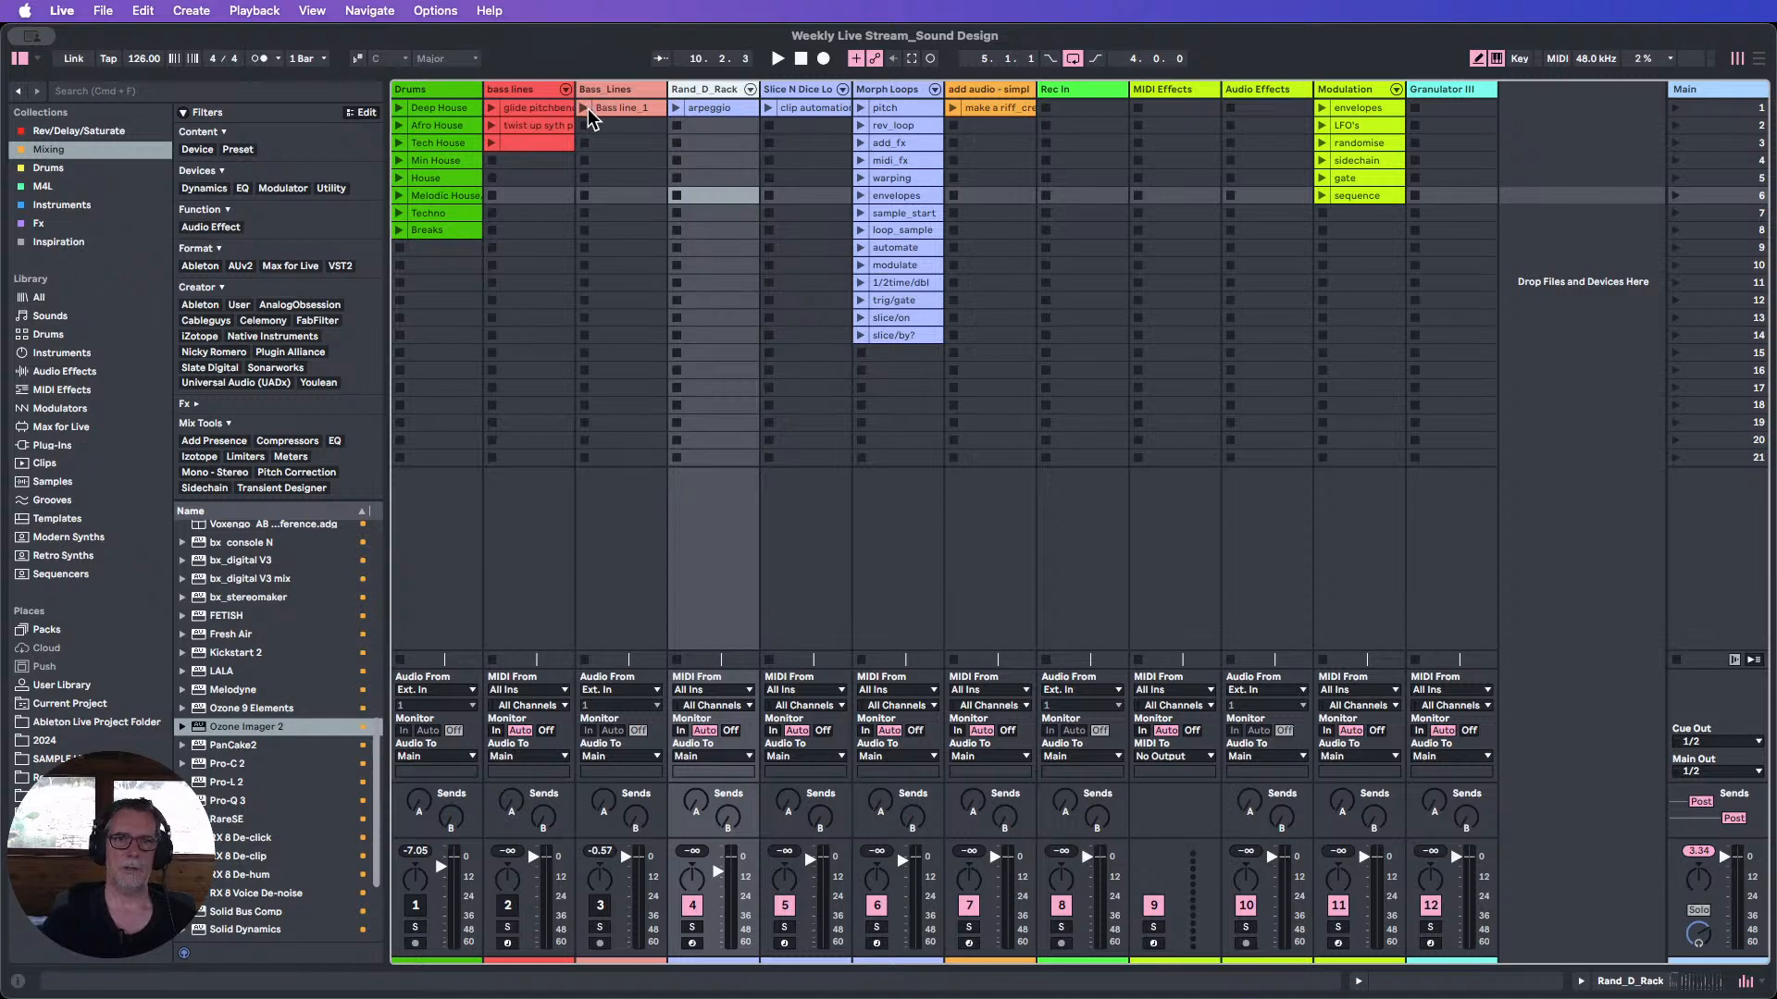
Audition the Bass line_1 session clip with the Bass_Lines track unmuted and its volume lowered to -8.7 dB.
{"action": "left_click", "coordinate": [586, 109]}
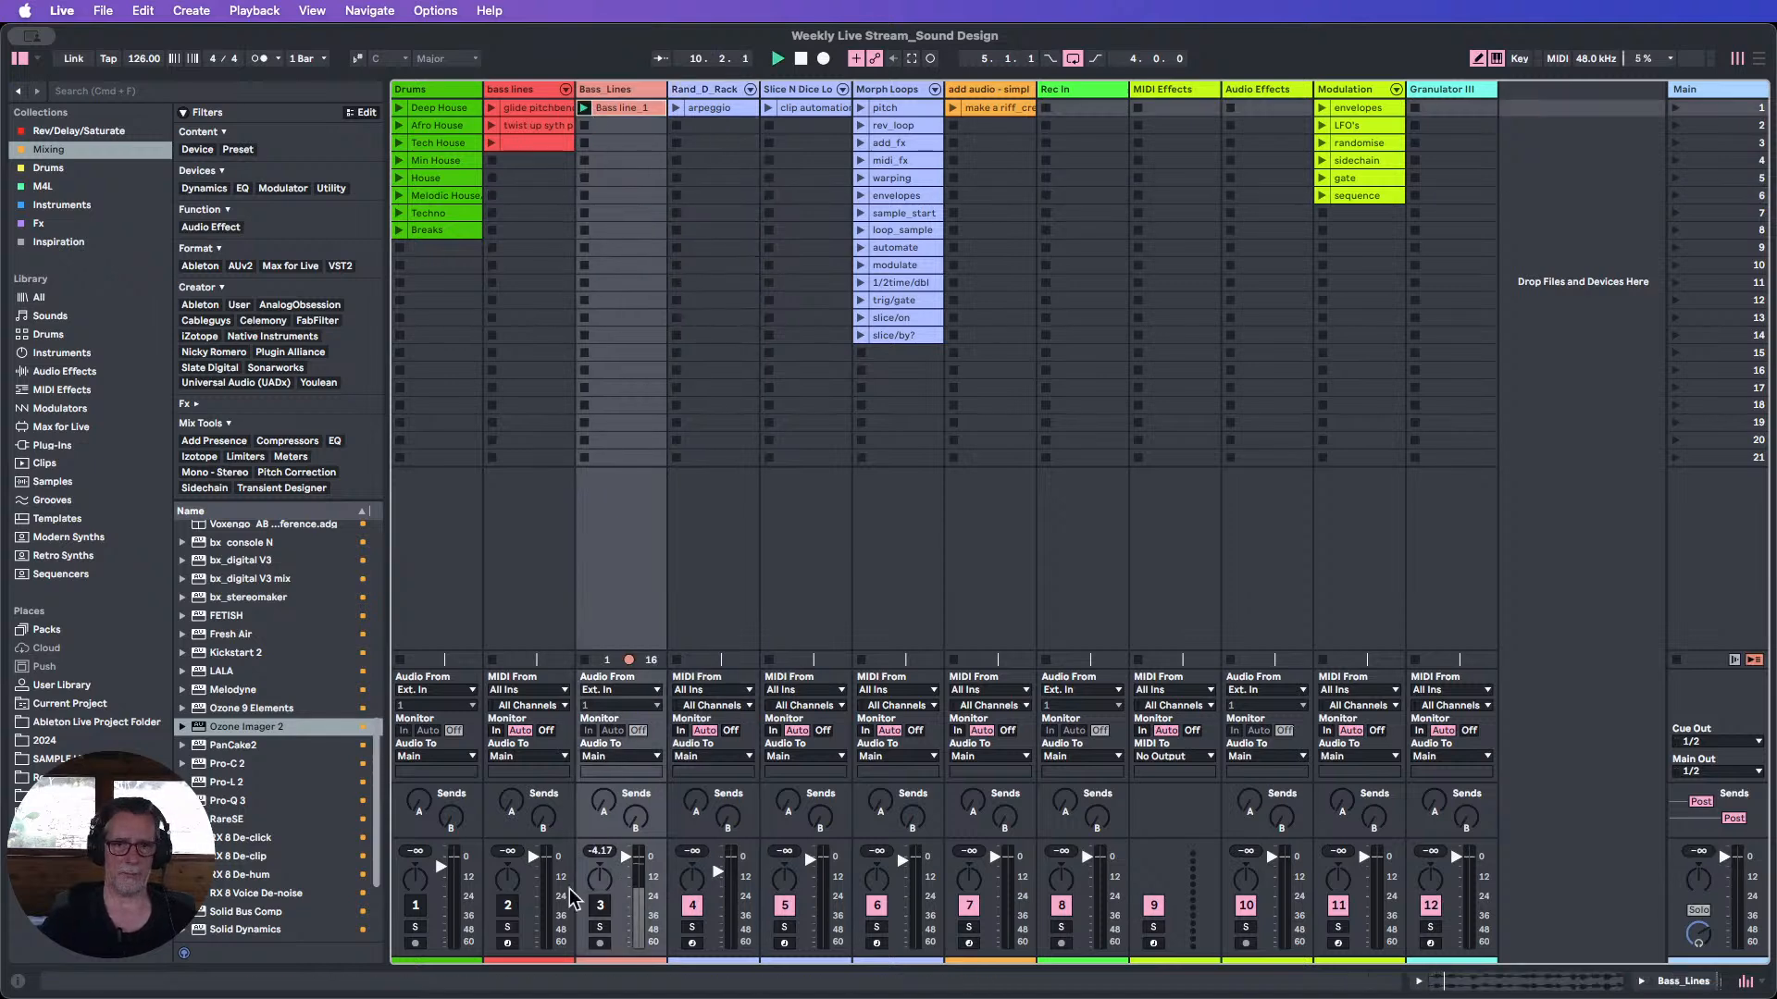
{"action": "left_click", "coordinate": [606, 908]}
{"action": "left_click_drag", "start_coordinate": [602, 838], "coordinate": [627, 741]}
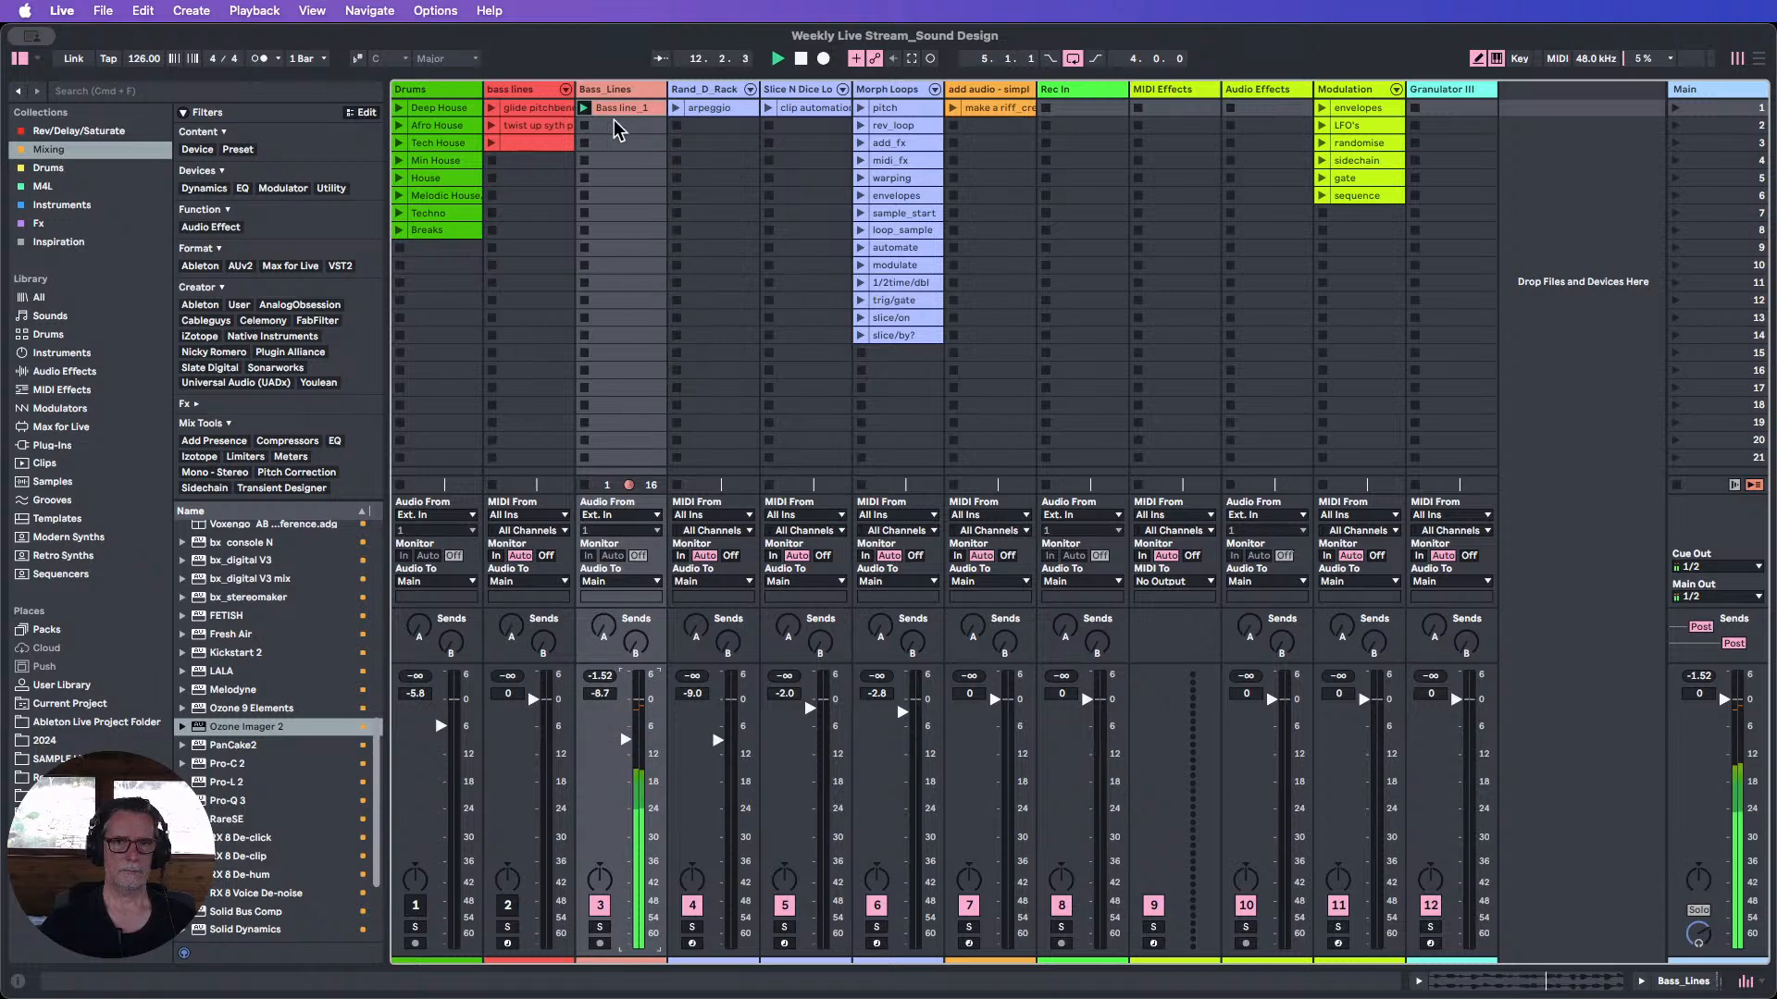
{"action": "double_click", "coordinate": [607, 92]}
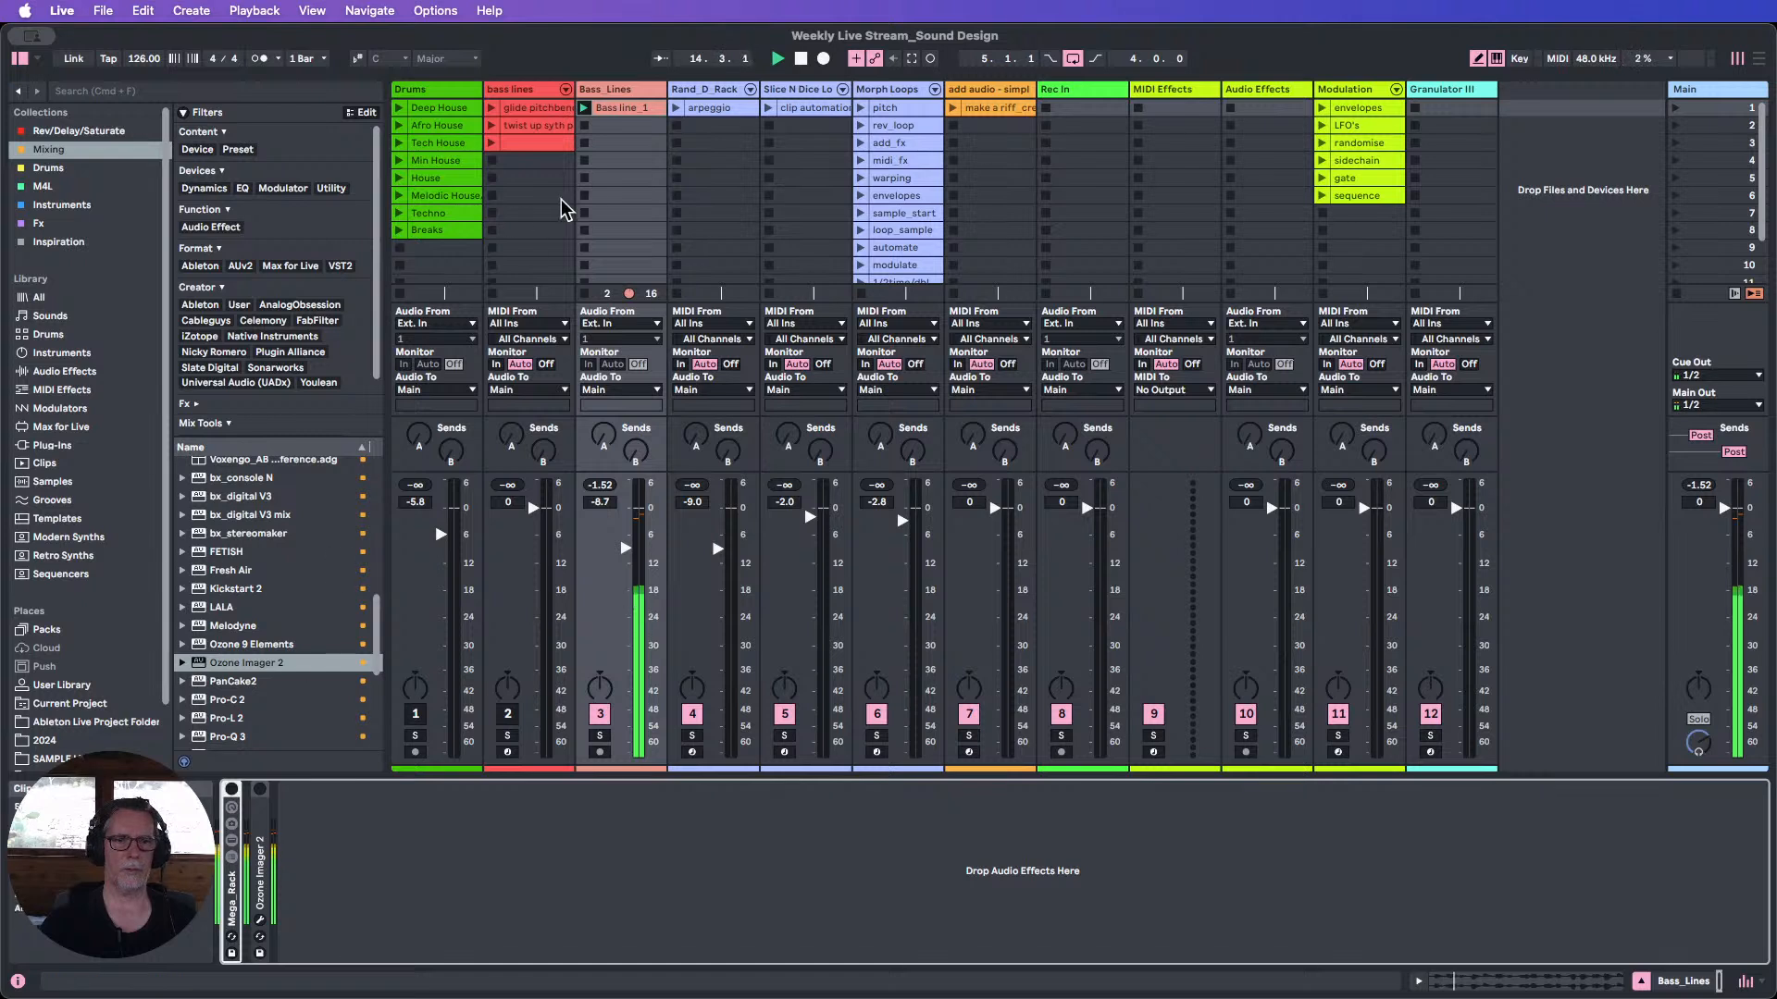
{"action": "left_click", "coordinate": [626, 110]}
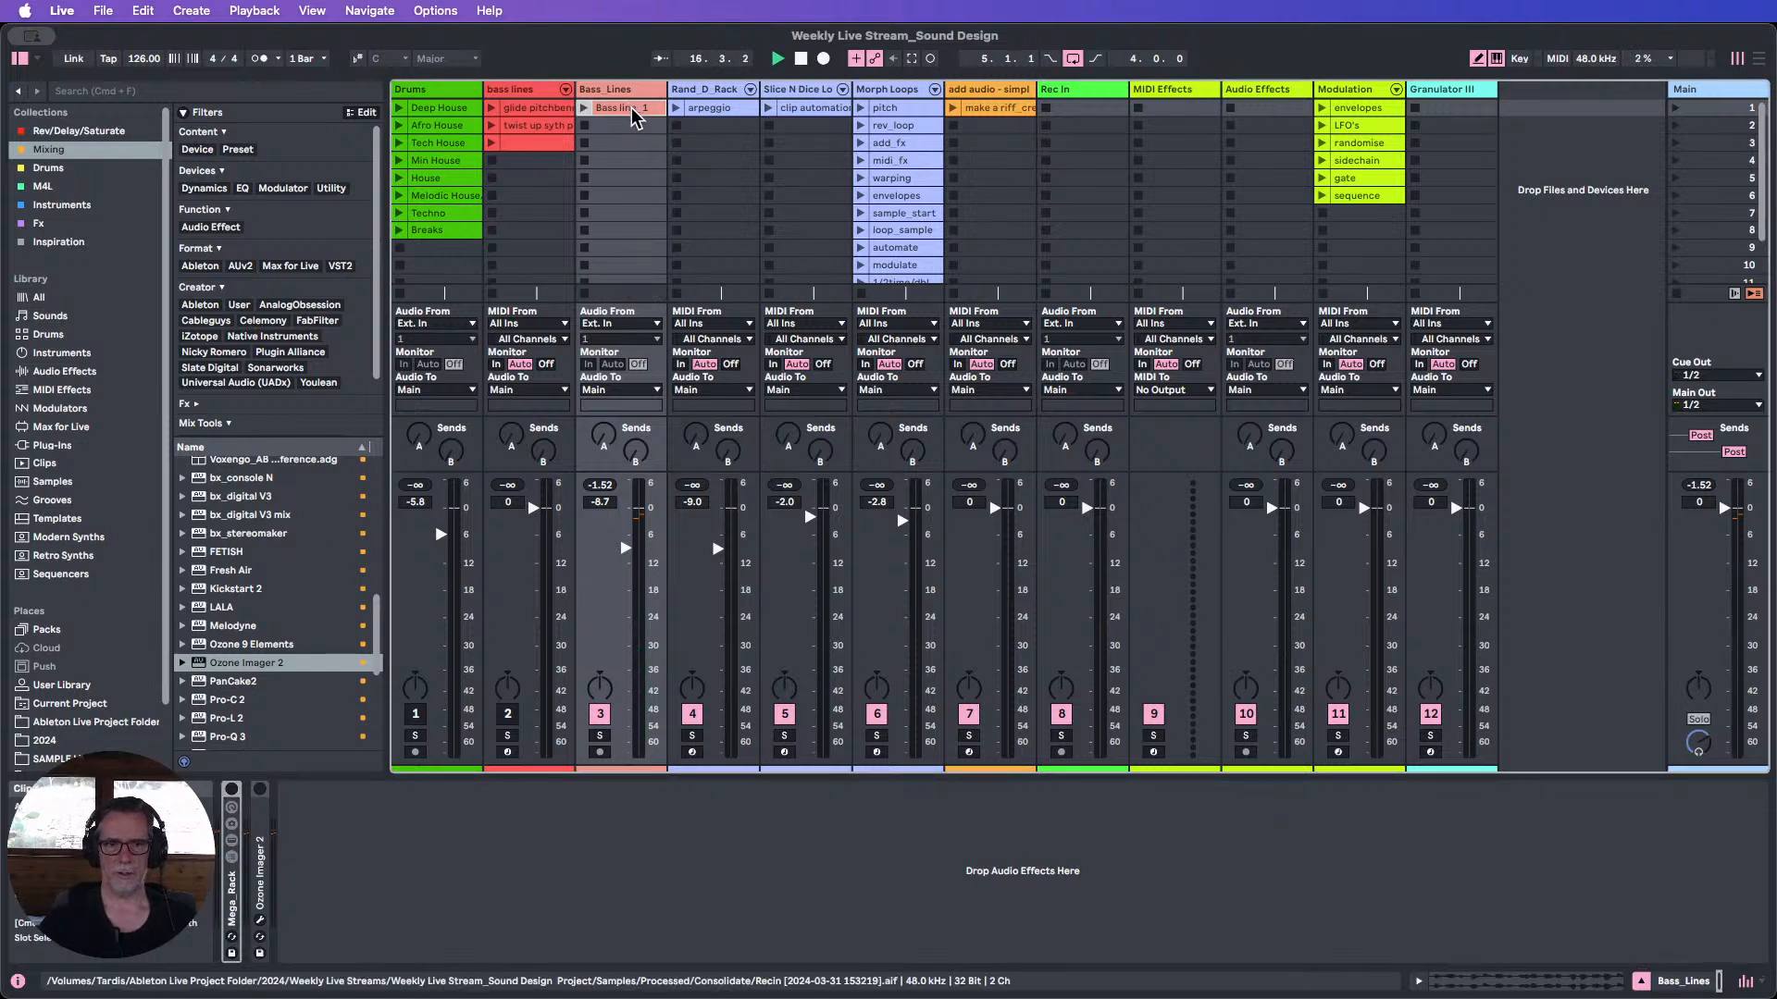
Insert an audio track after the bass lines track and import the exported Livestream_Bassline_1_Am_126bpm file into its first clip slot.
{"action": "left_click", "coordinate": [517, 90]}
{"action": "key", "text": "super+t"}
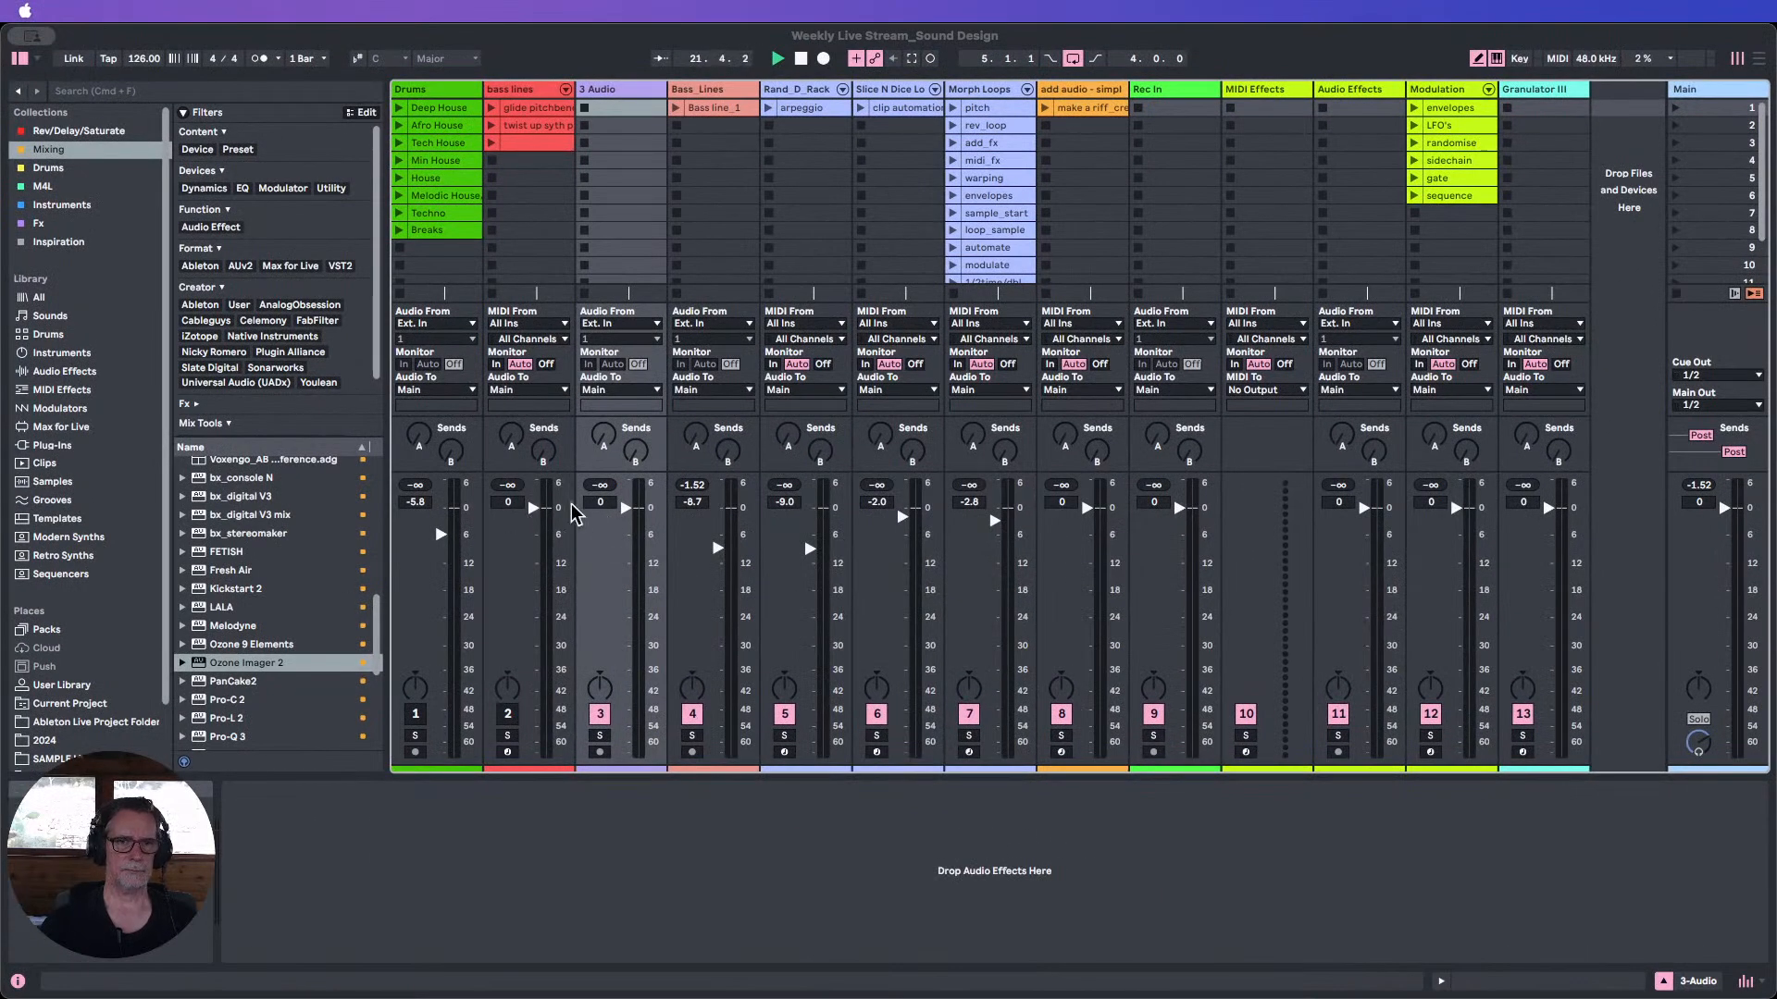
{"action": "left_click_drag", "start_coordinate": [568, 533], "coordinate": [607, 108]}
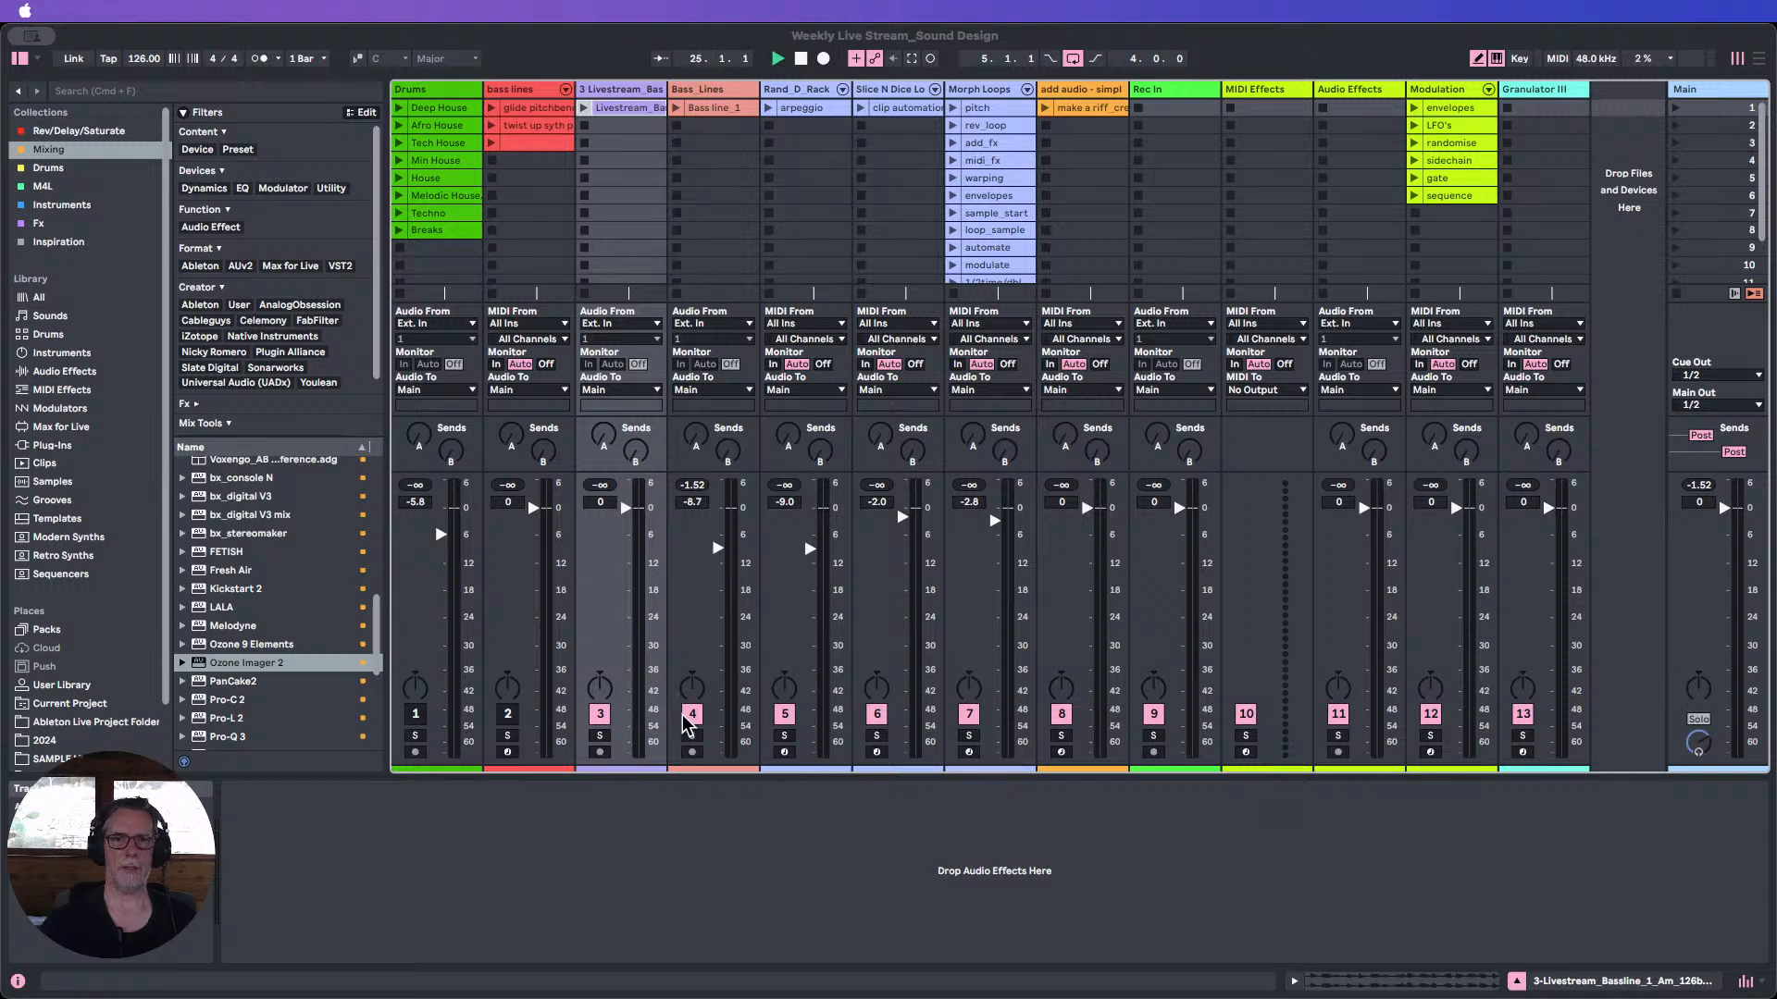
Play the imported Livestream_Bassline clip with the Breaks drum clip, unmute the Drums track and set the bassline track's volume to -5.8 dB.
{"action": "left_click", "coordinate": [709, 91]}
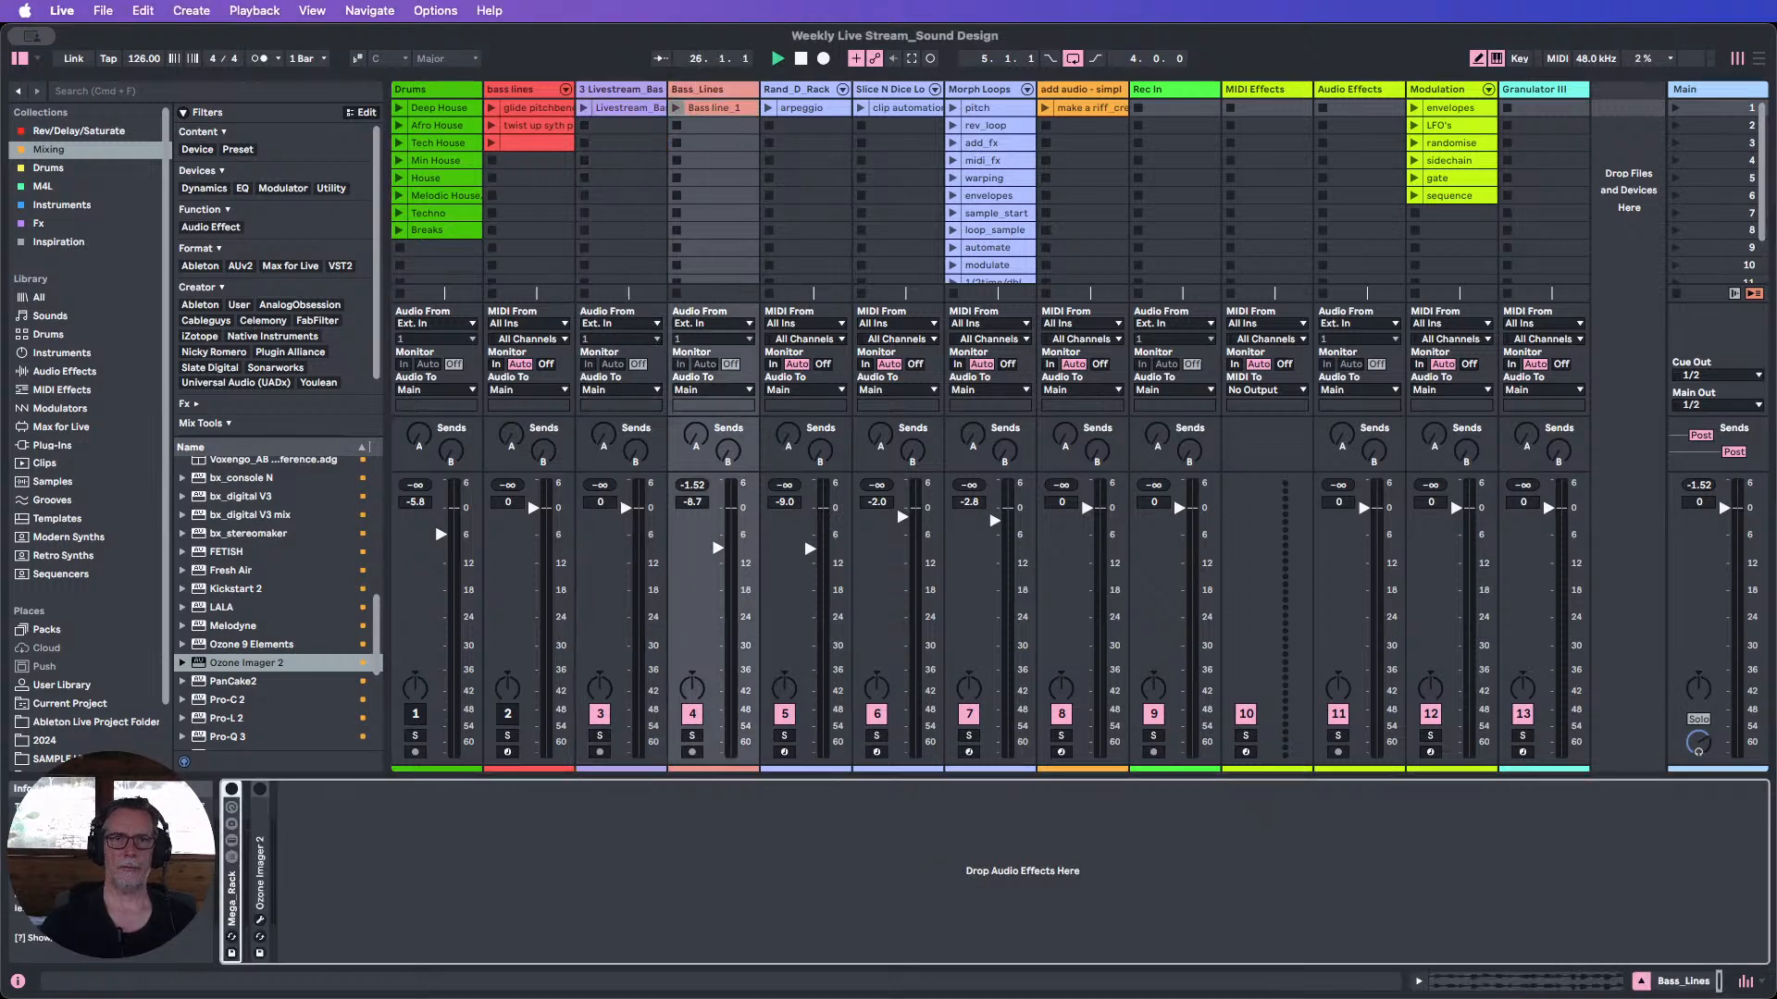
{"action": "left_click", "coordinate": [583, 110]}
{"action": "left_click_drag", "start_coordinate": [628, 508], "coordinate": [627, 535]}
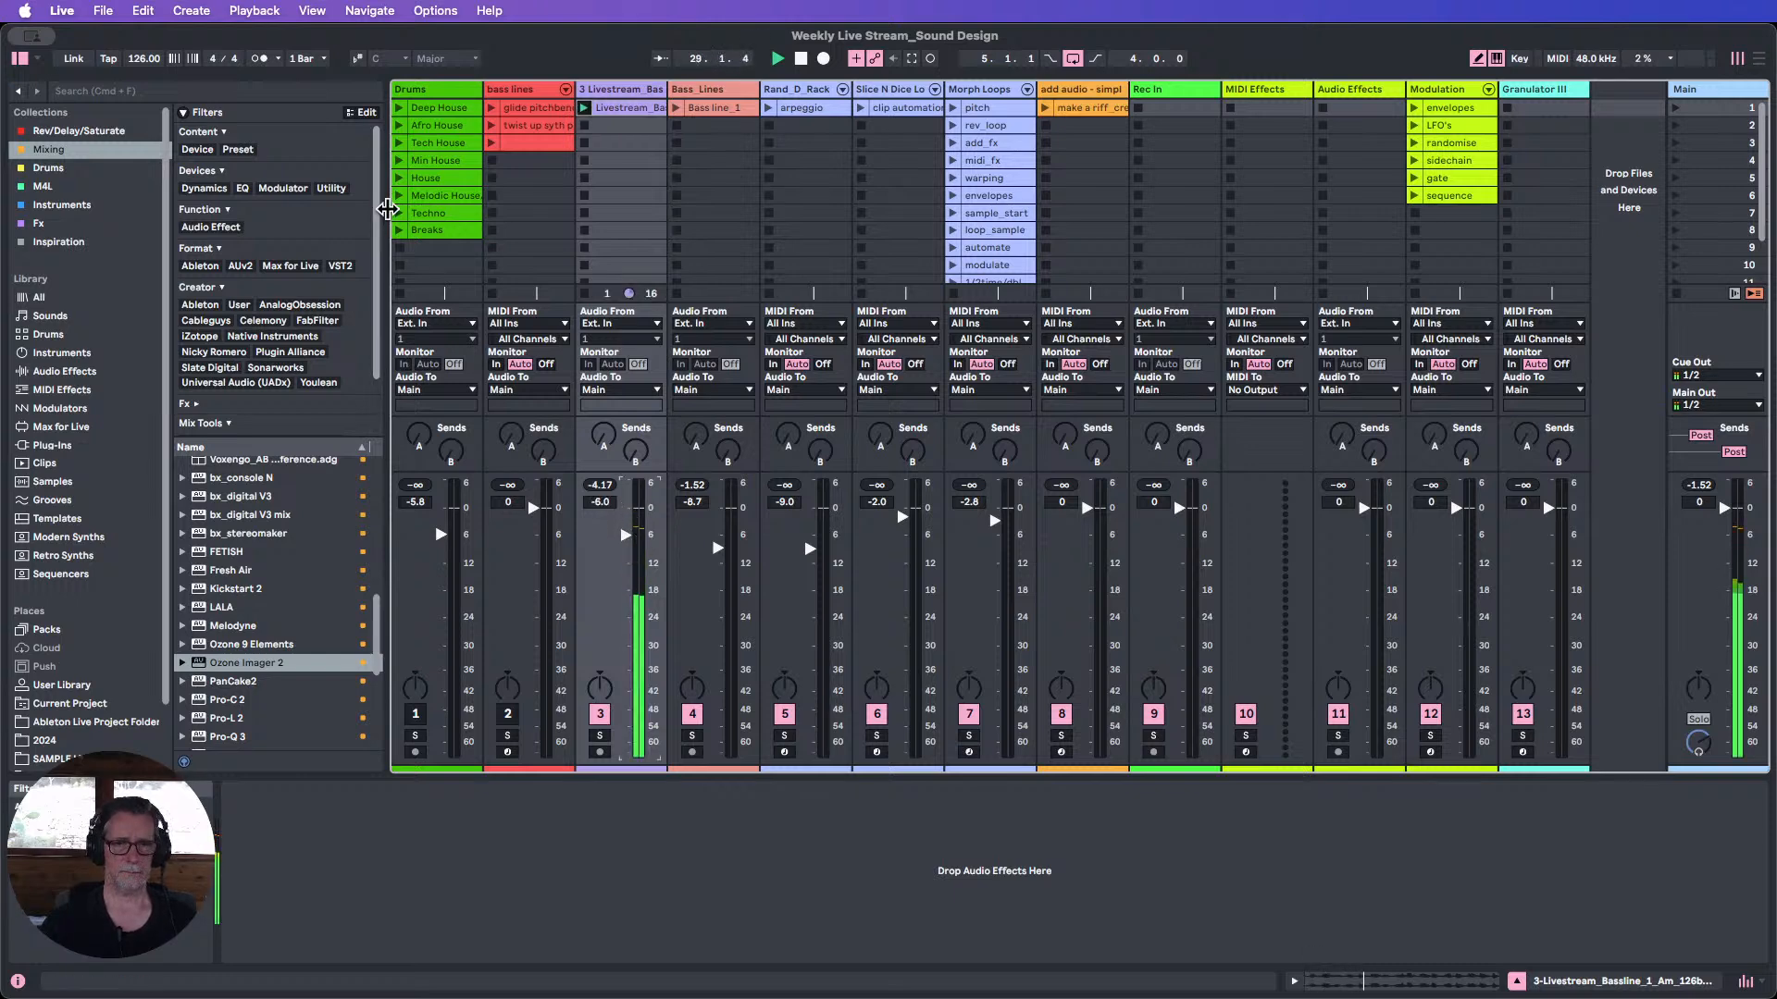
{"action": "left_click", "coordinate": [399, 230]}
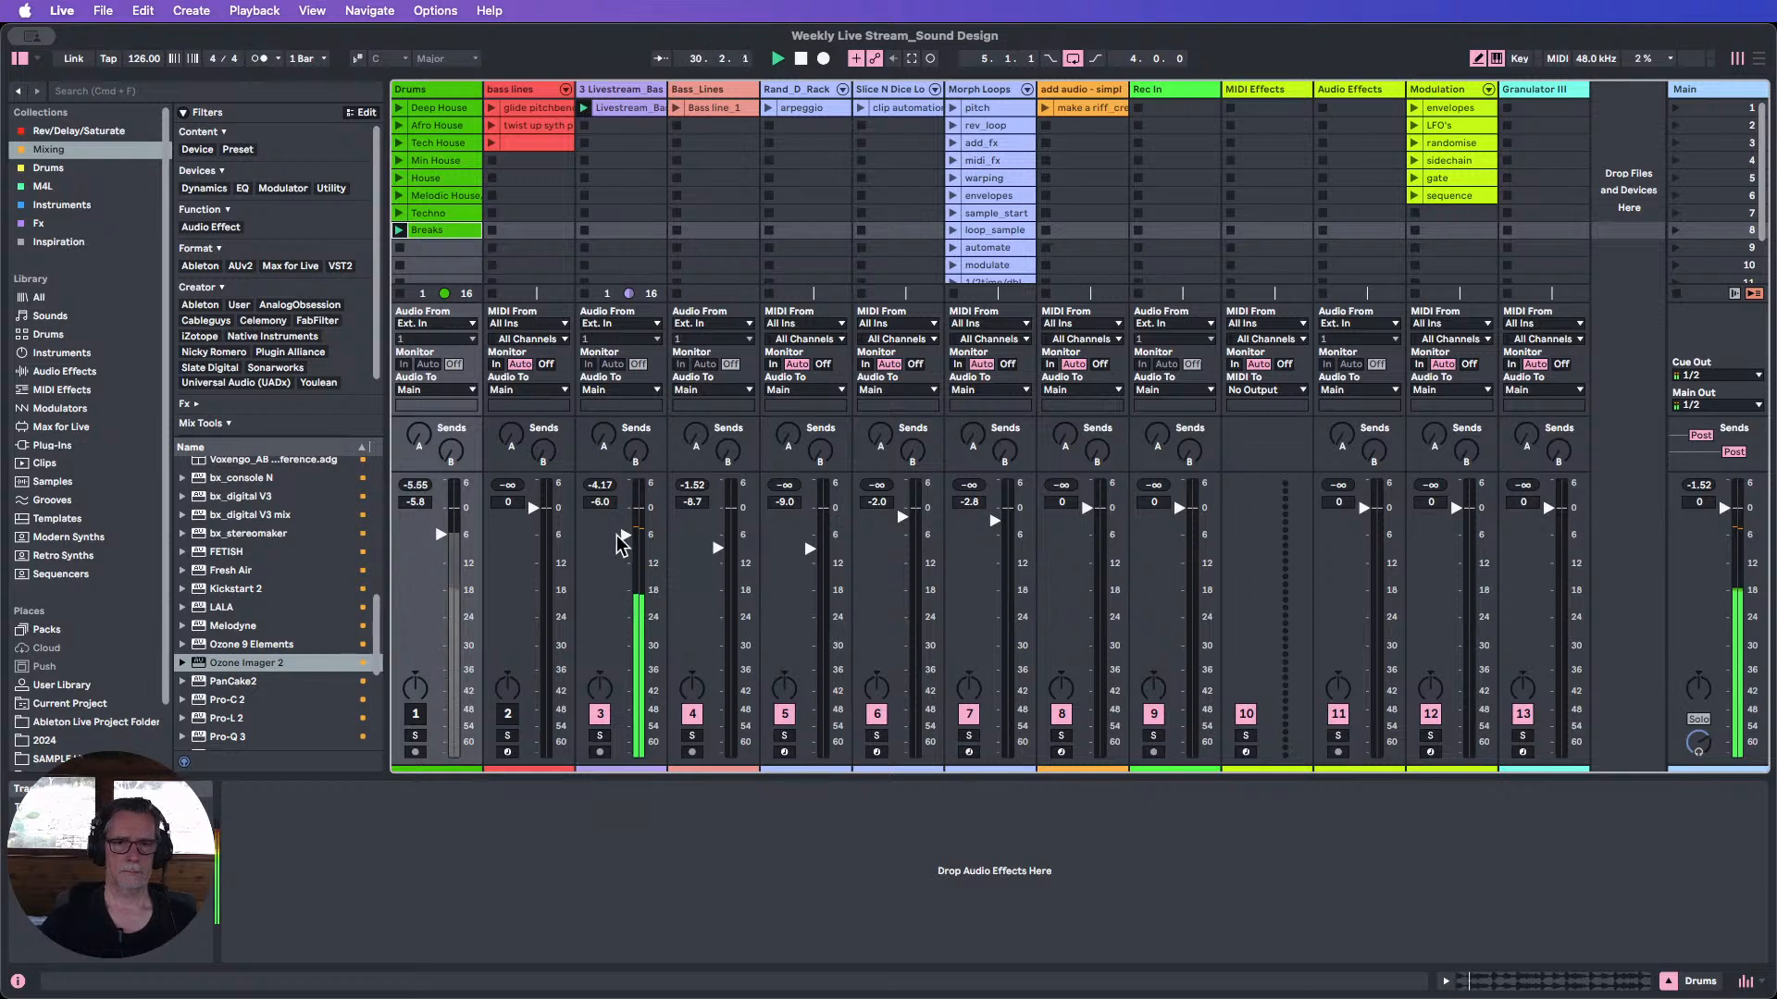
{"action": "left_click", "coordinate": [415, 713]}
{"action": "left_click_drag", "start_coordinate": [624, 548], "coordinate": [623, 546]}
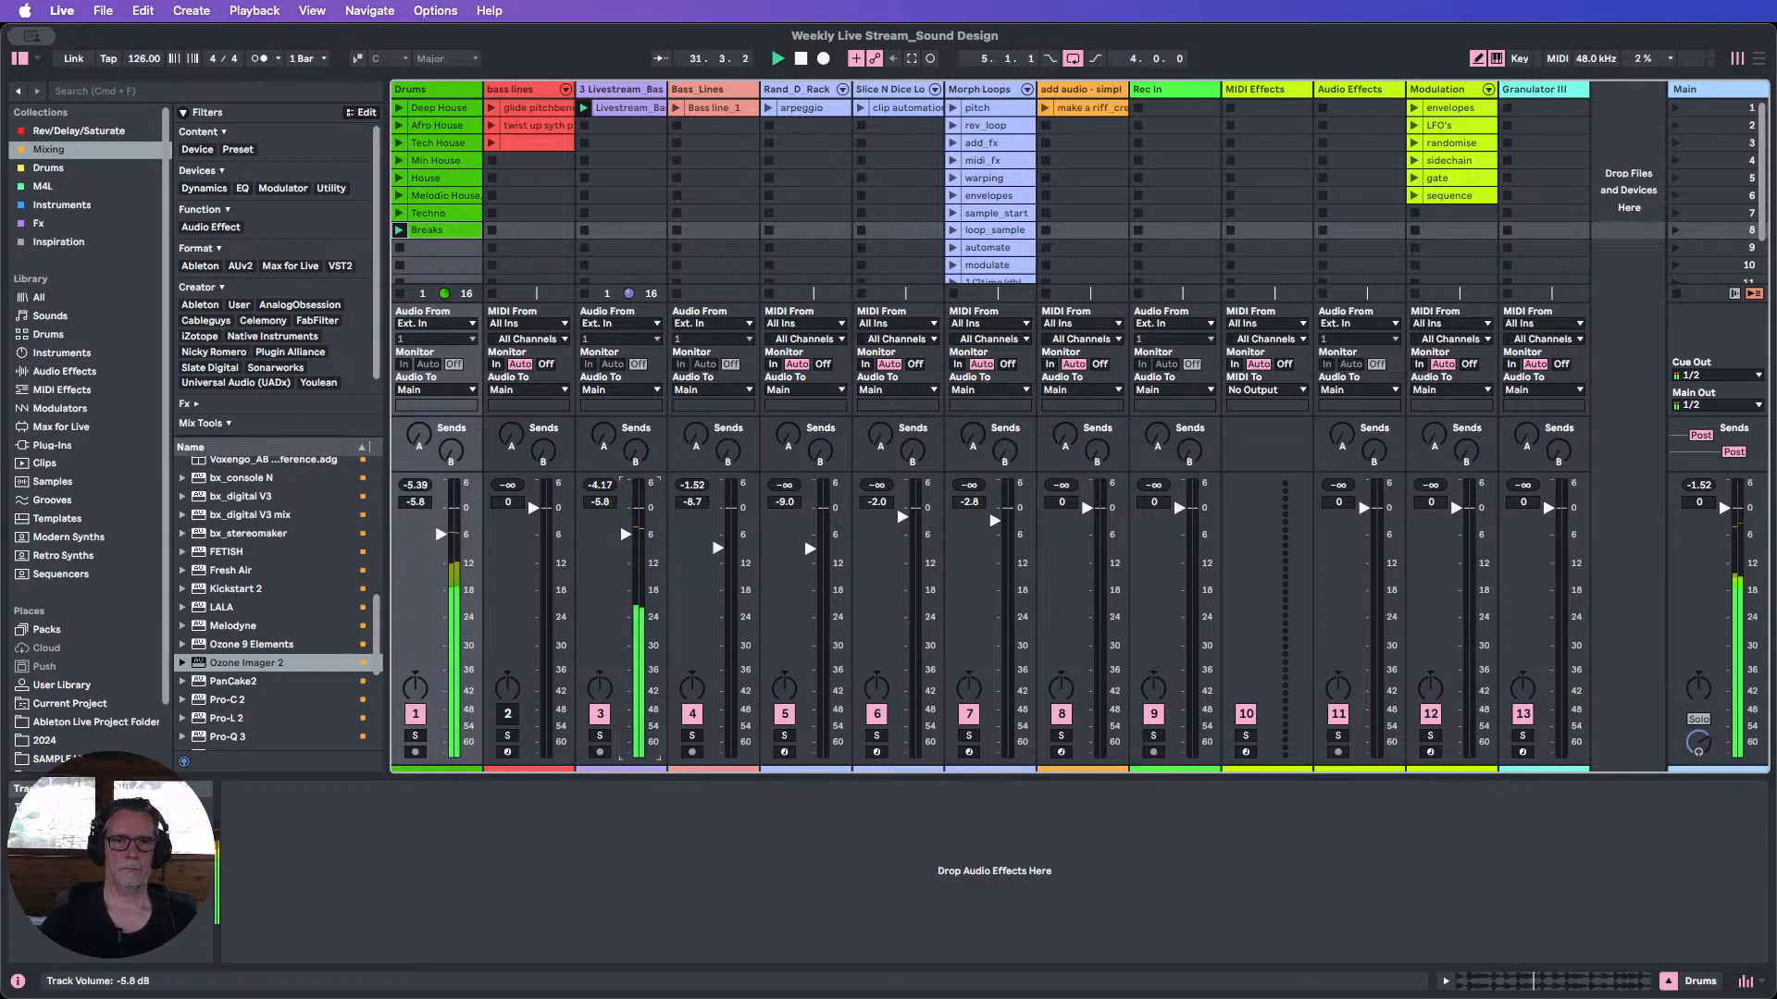
Audition the bassline against the Melodic House, House, Min House, Tech House and Afro House drum clips and lower its track volume to -6.2 dB.
{"action": "left_click", "coordinate": [400, 196]}
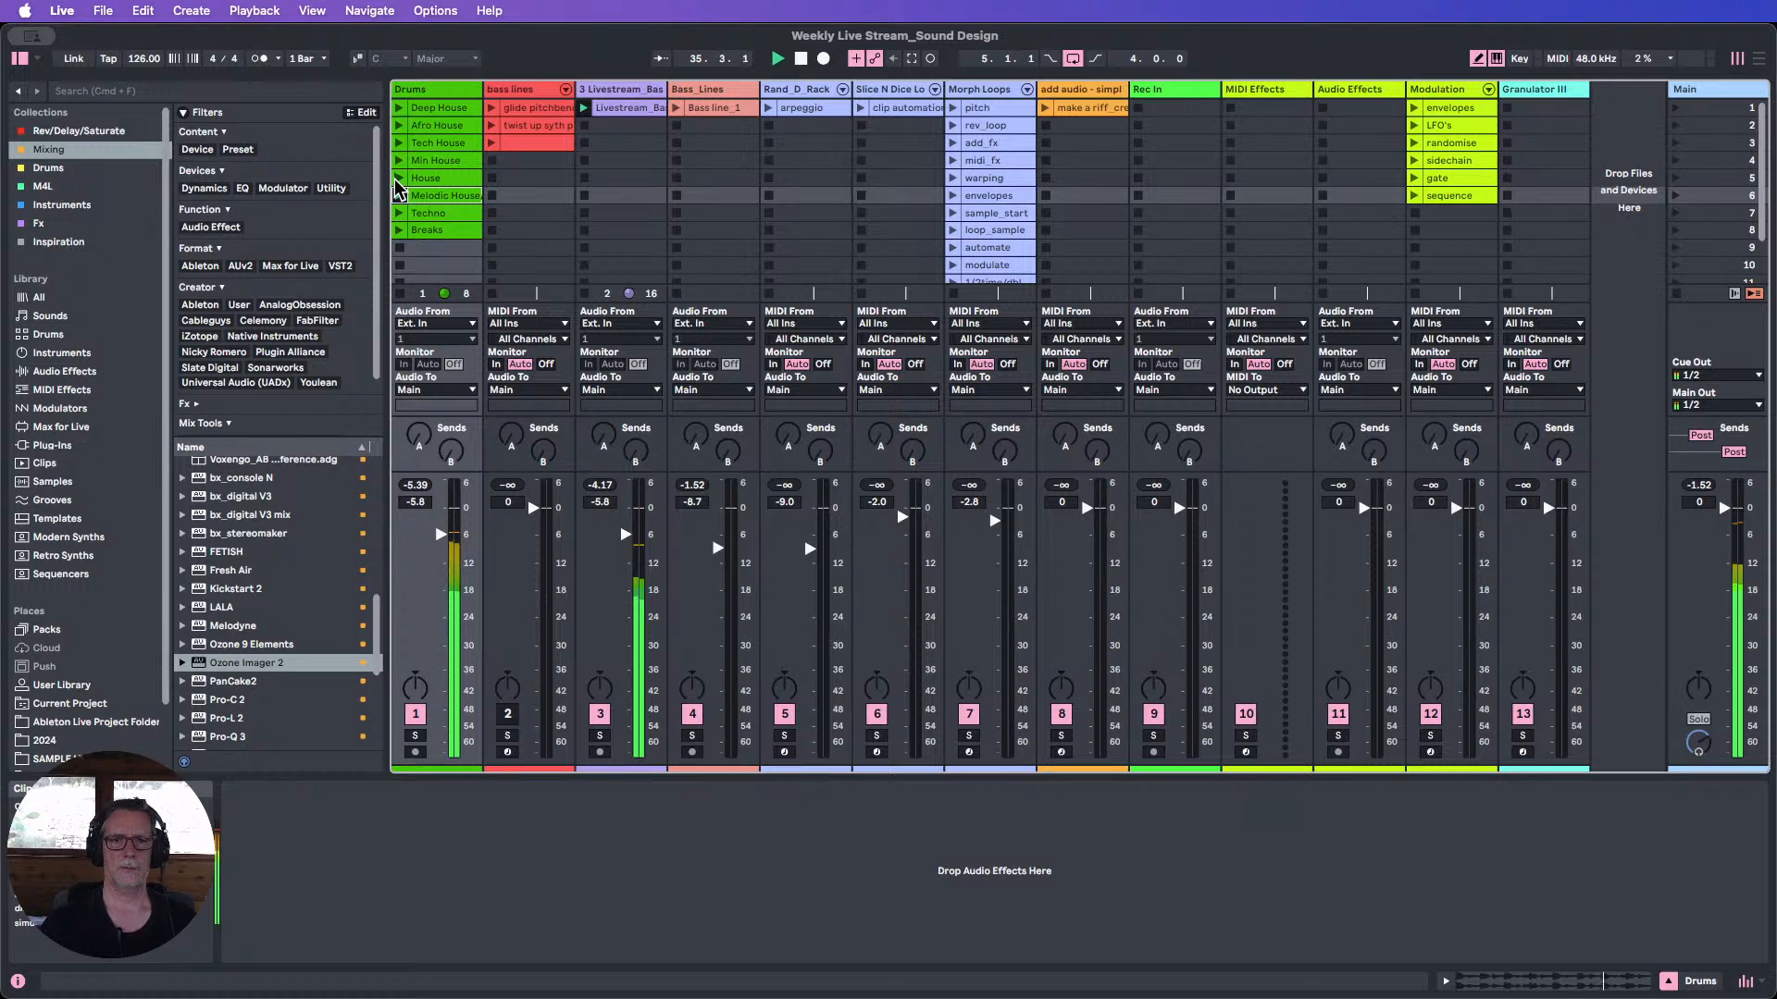
{"action": "left_click", "coordinate": [400, 180]}
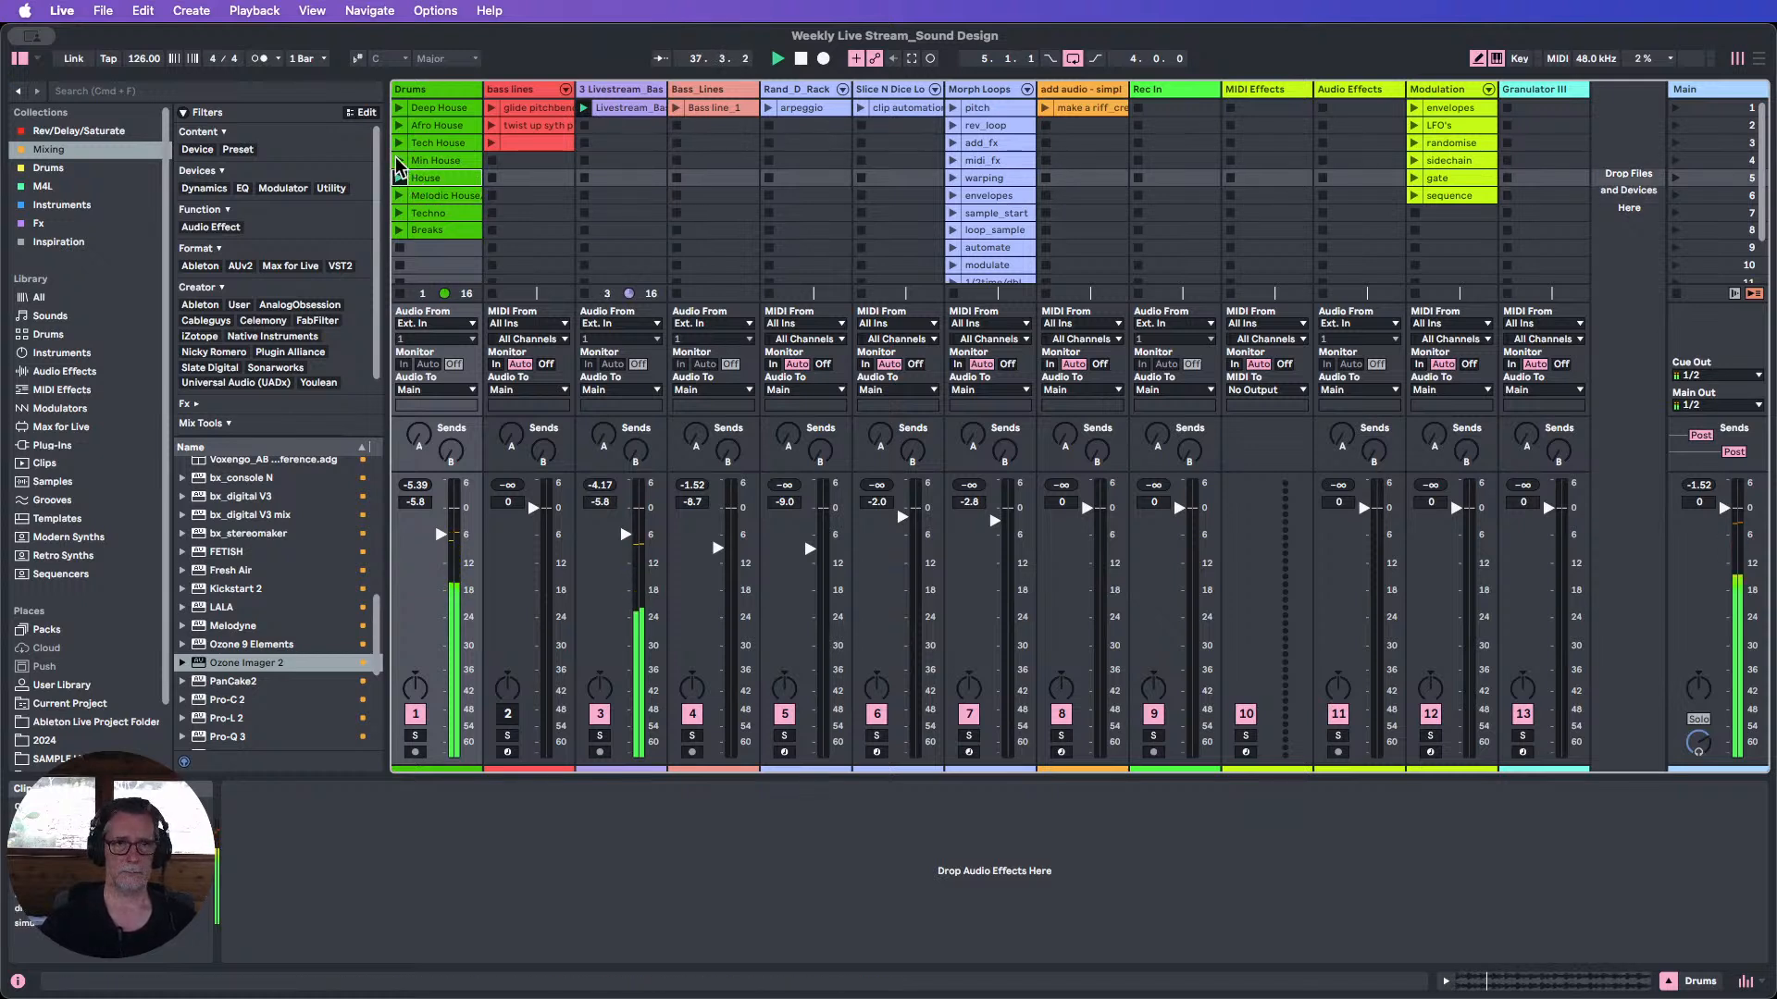
{"action": "left_click", "coordinate": [400, 161]}
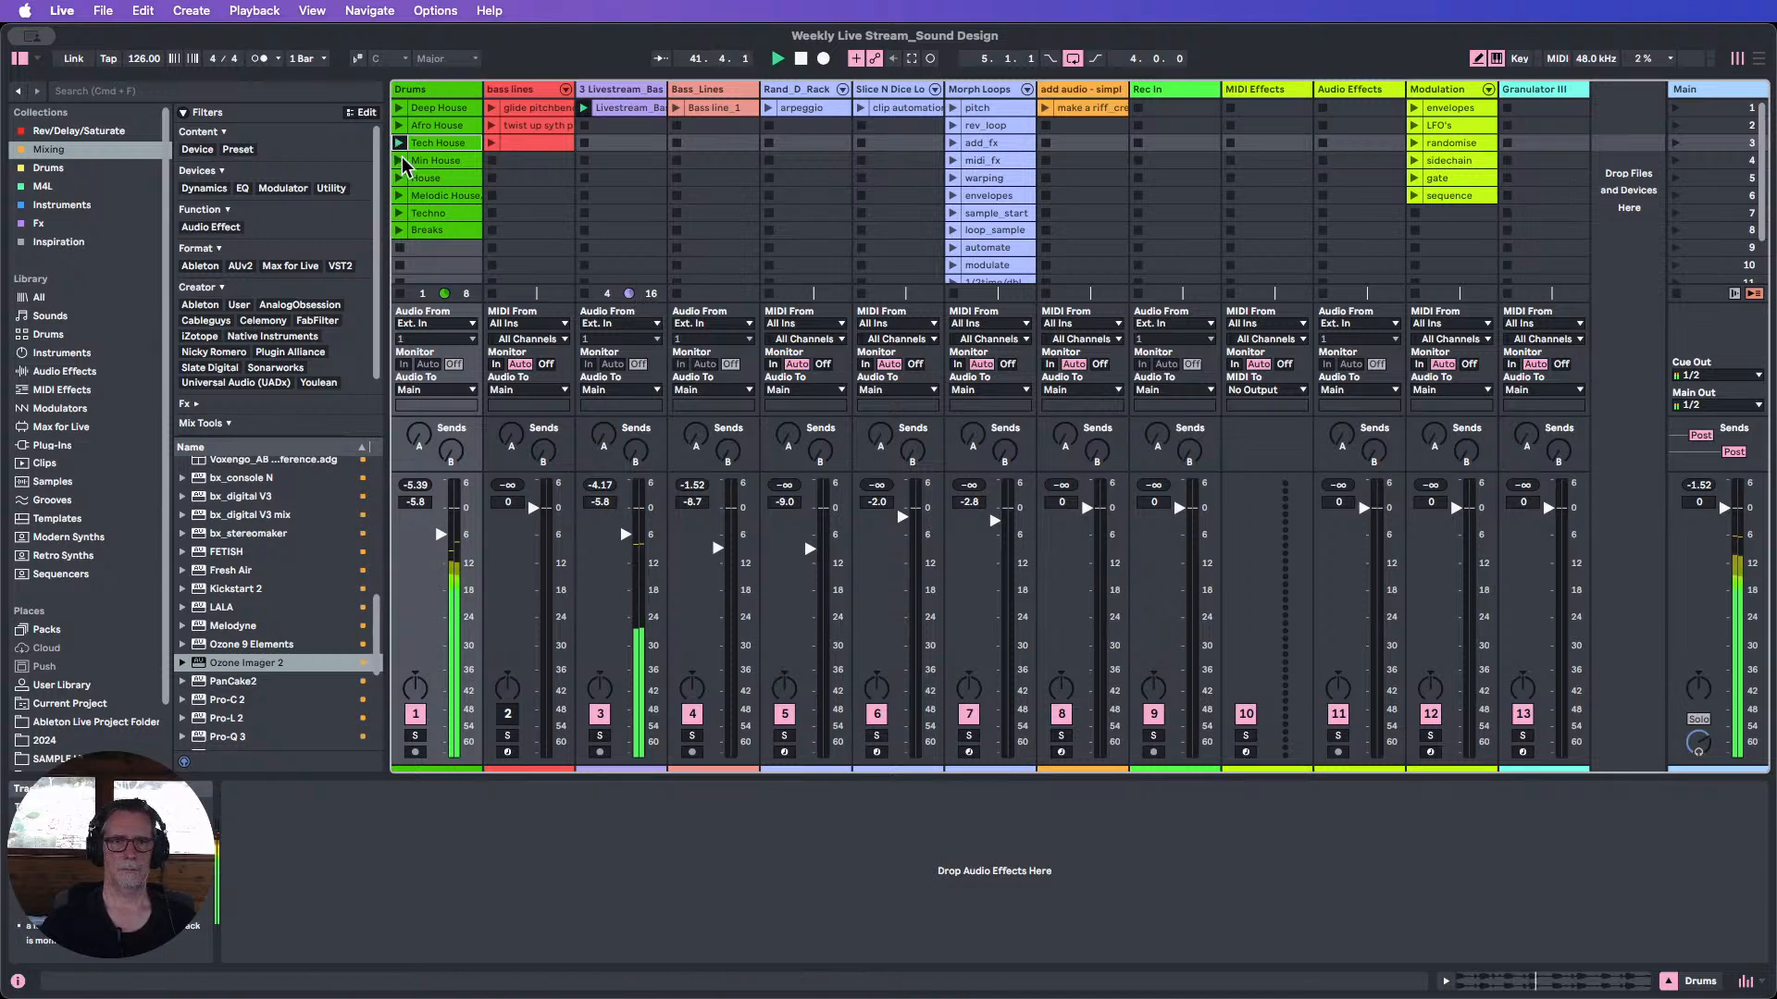
{"action": "left_click", "coordinate": [399, 125]}
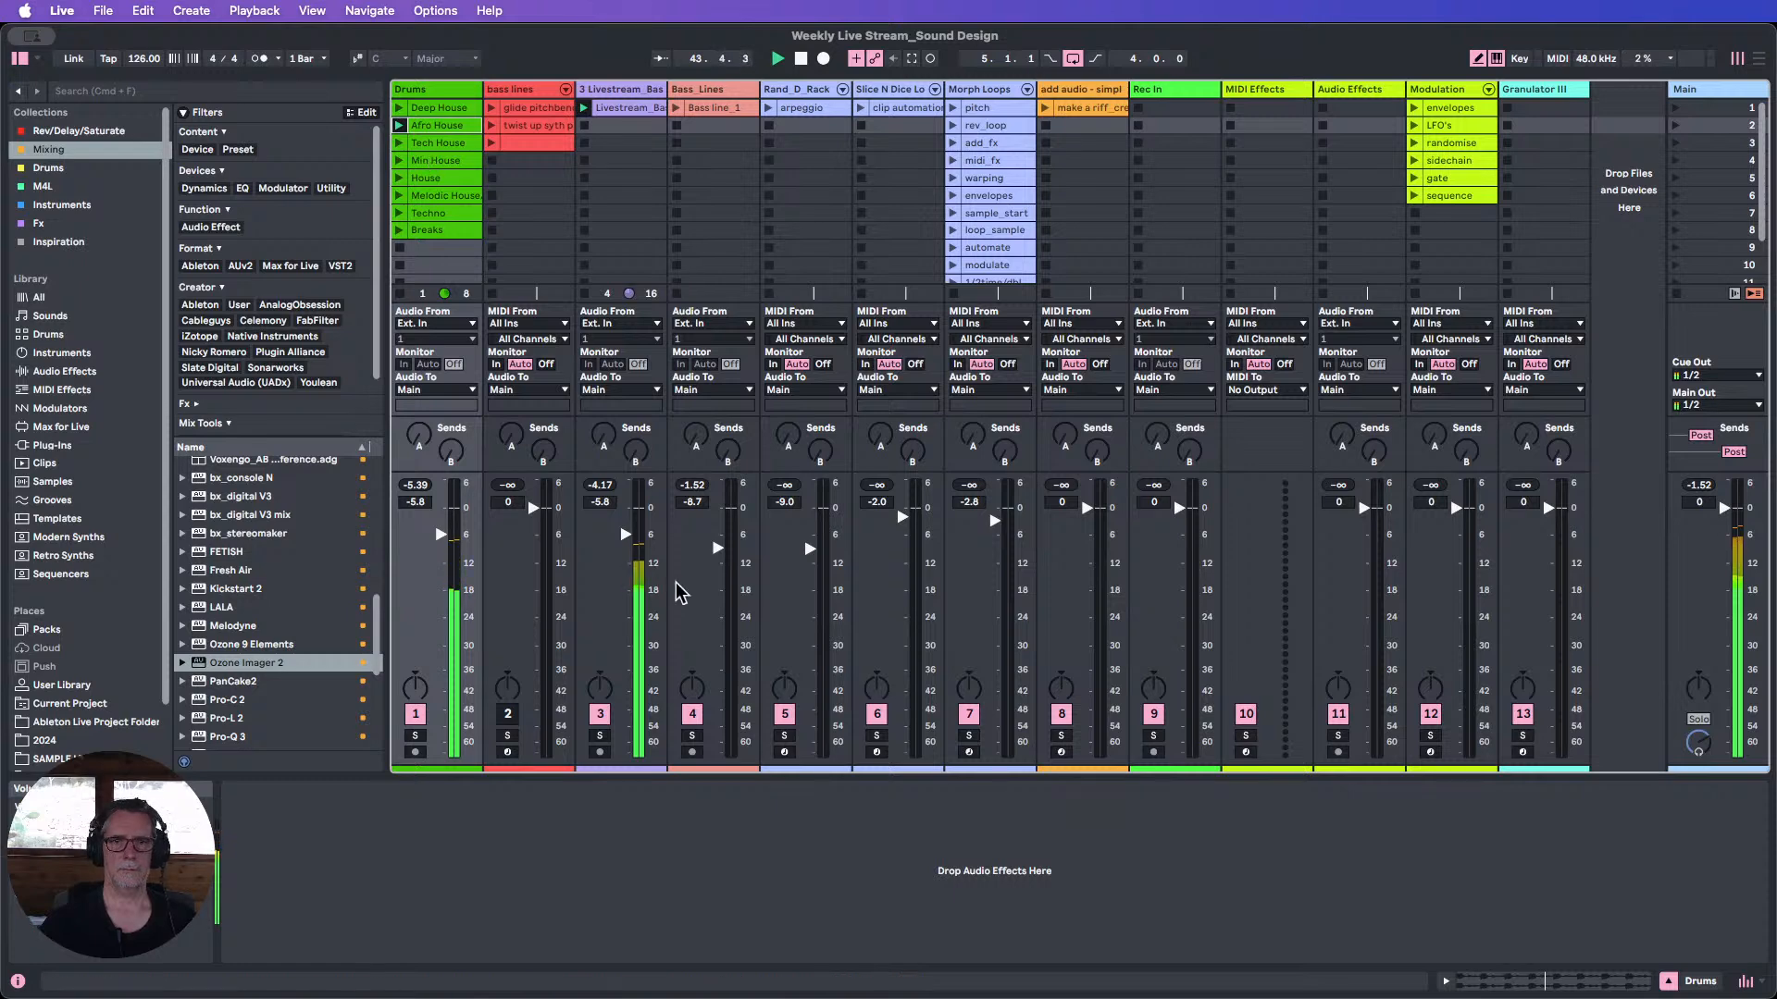
{"action": "left_click_drag", "start_coordinate": [625, 534], "coordinate": [624, 537]}
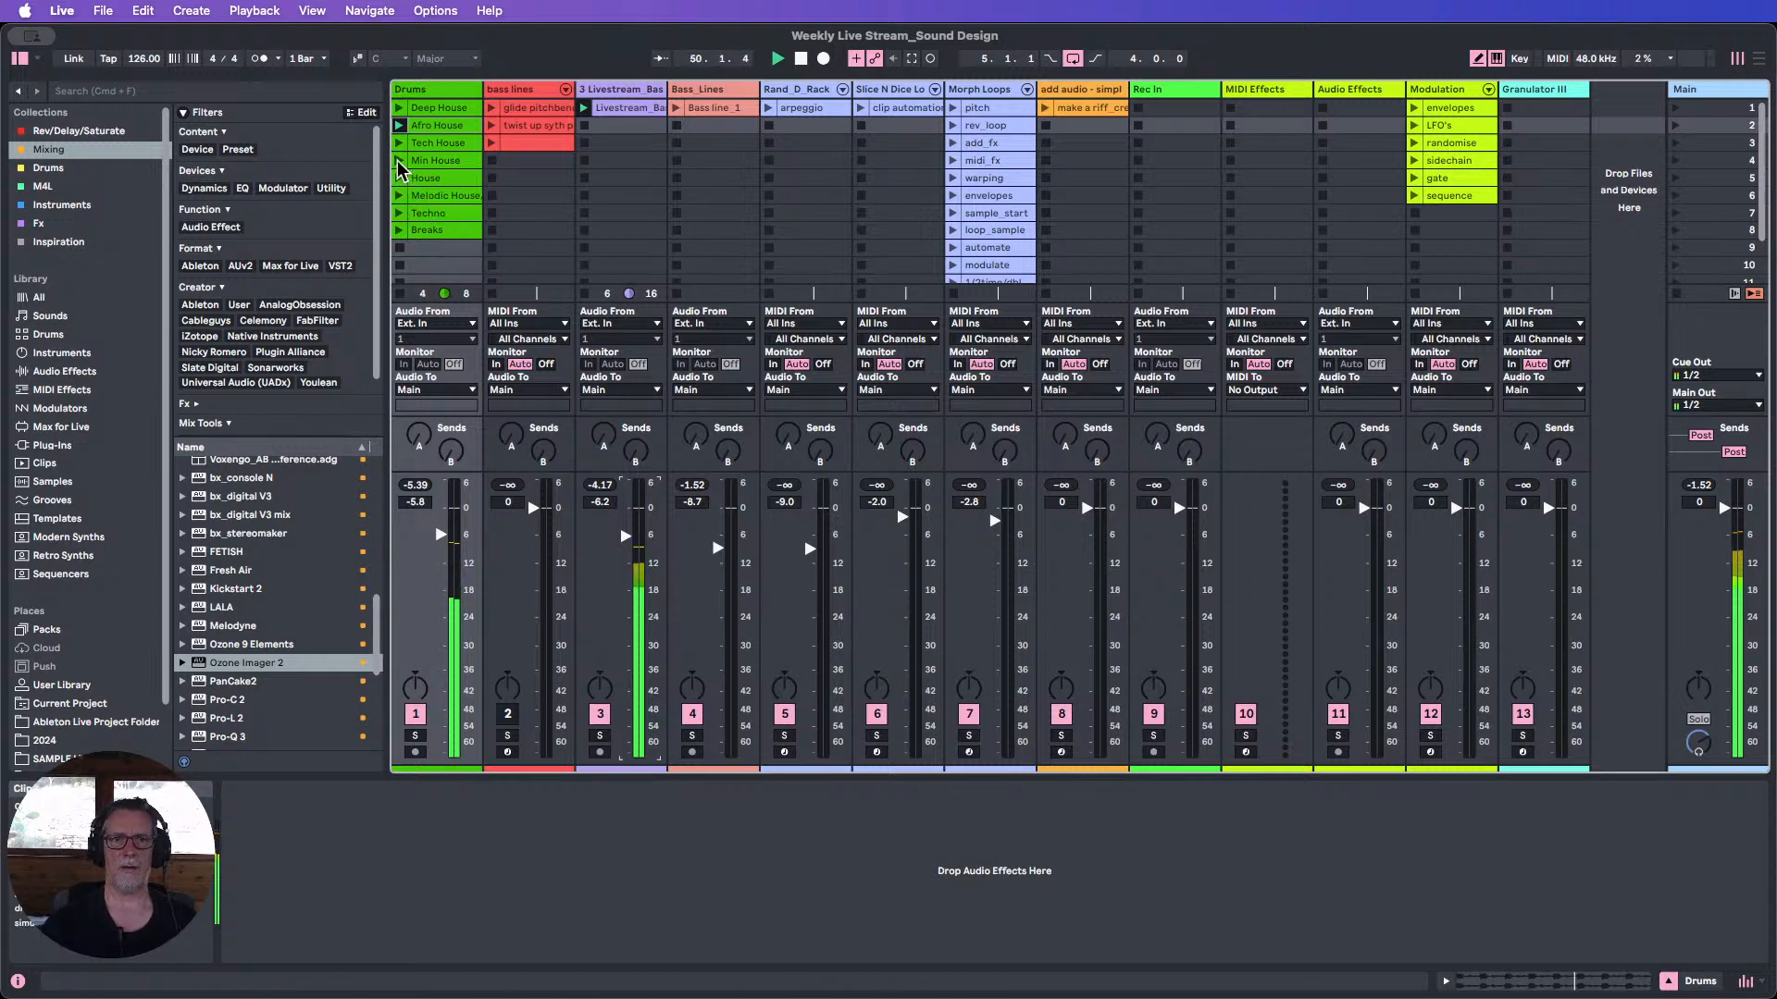
Audition the bassline against the Techno and Breaks drum clips and set its track volume to -6.6 dB.
{"action": "left_click", "coordinate": [400, 214]}
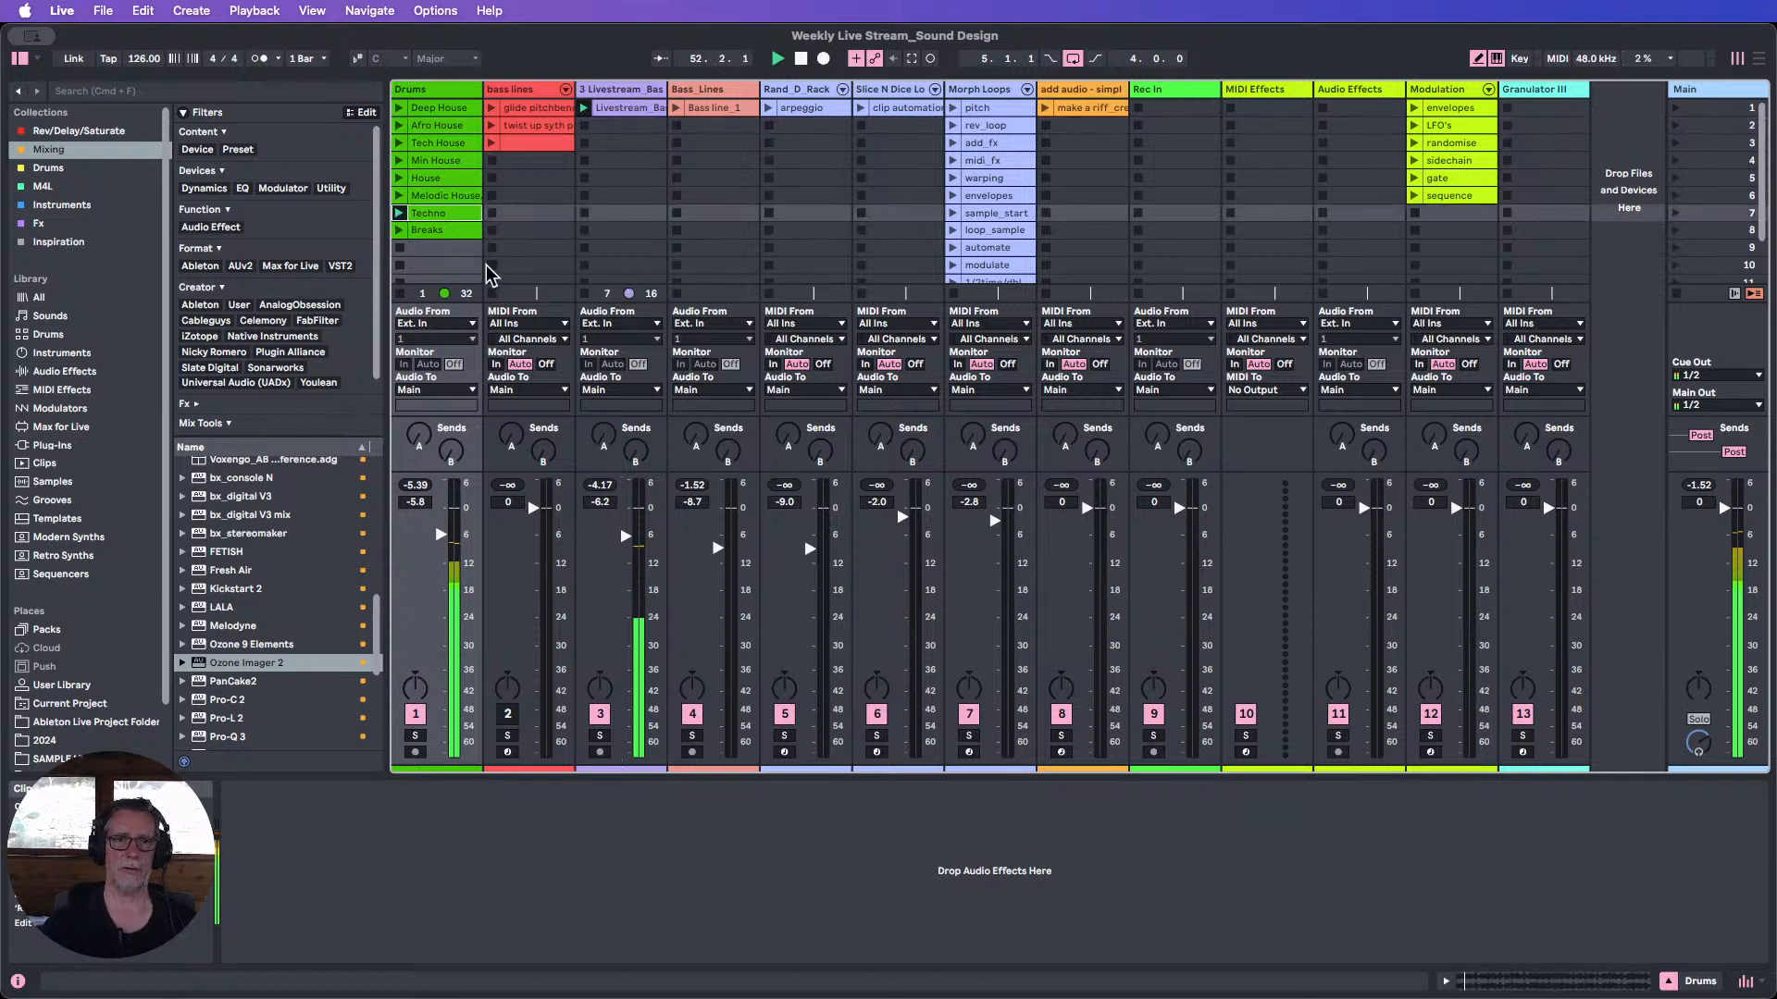
{"action": "left_click", "coordinate": [400, 231]}
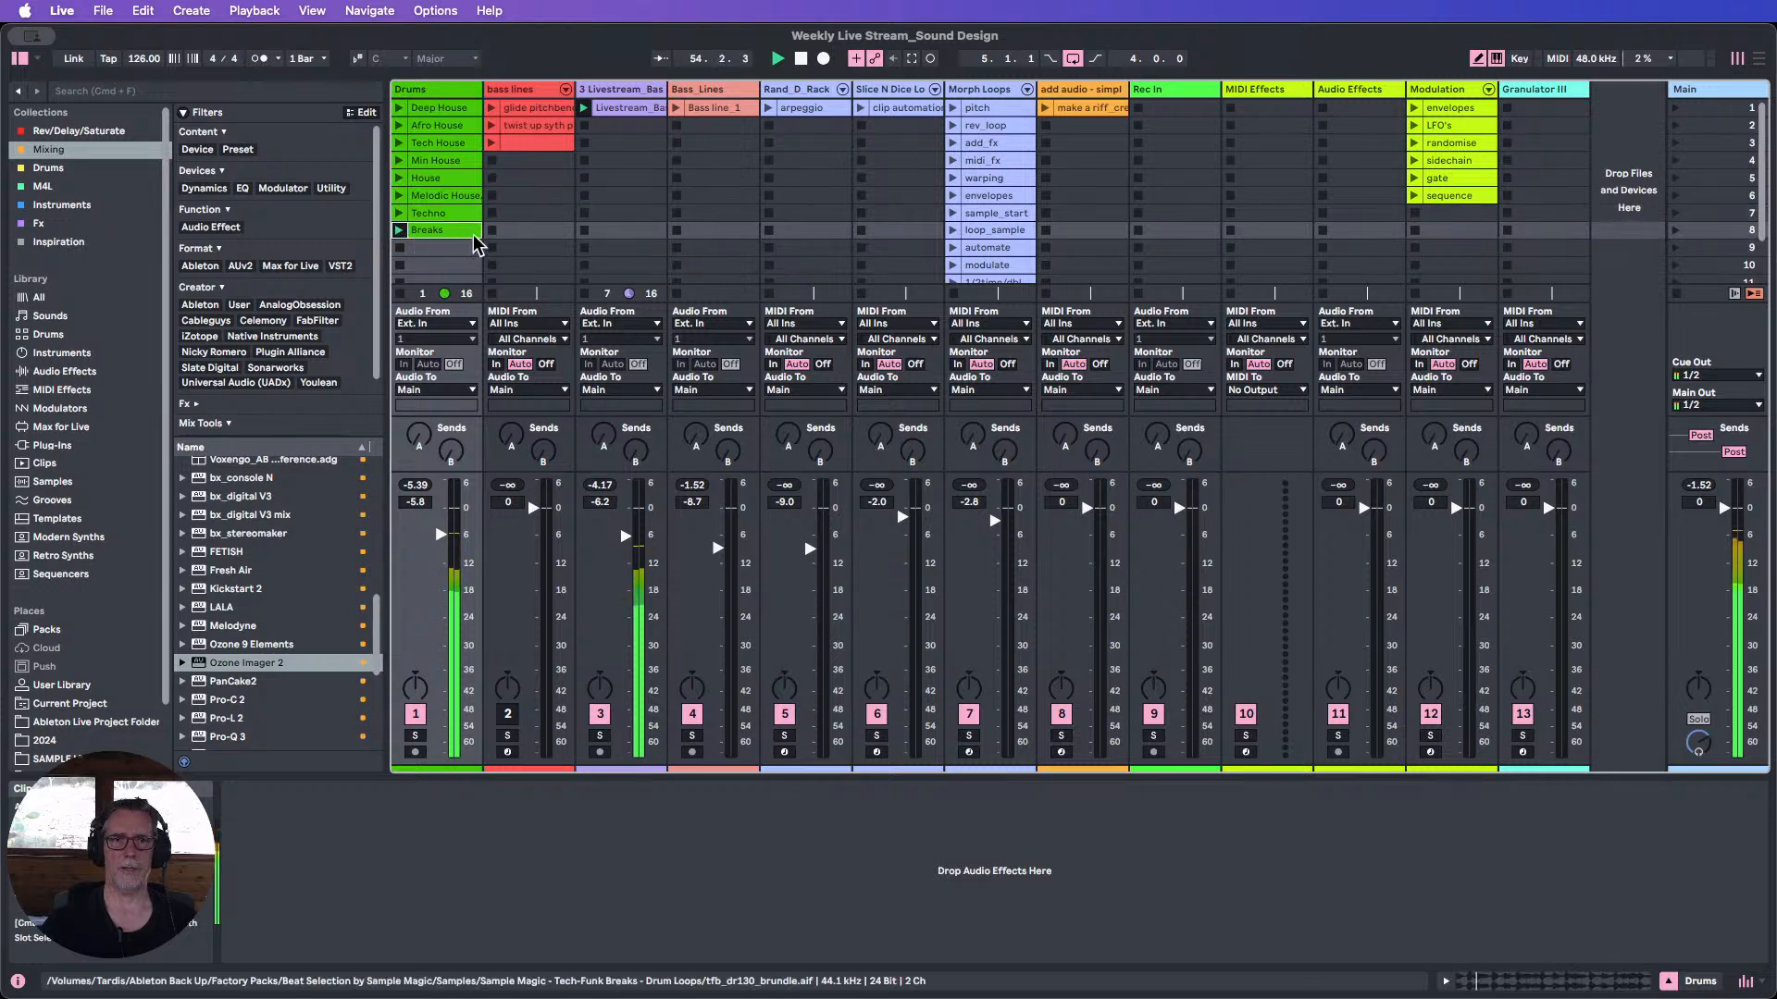
{"action": "left_click_drag", "start_coordinate": [625, 536], "coordinate": [625, 538]}
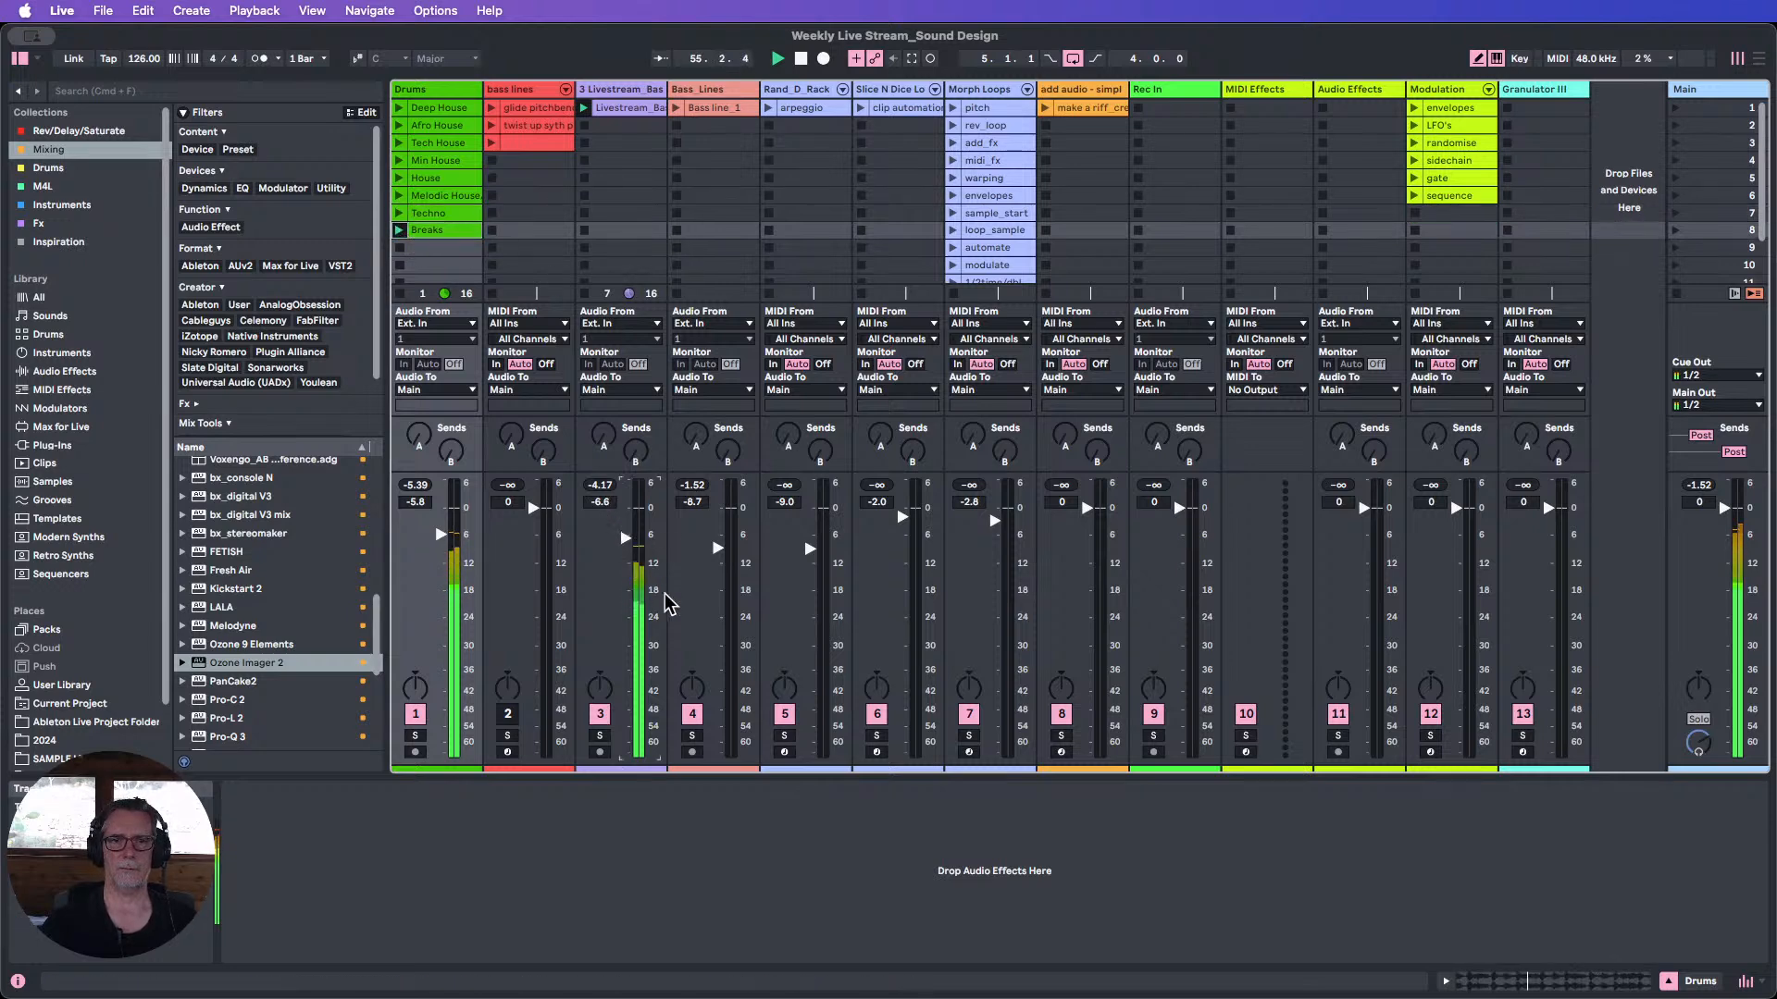
Move the Bass_Lines track to the end of the tracks, after Granulator III, and select the Livestream_Bassline clip.
{"action": "left_click", "coordinate": [719, 91]}
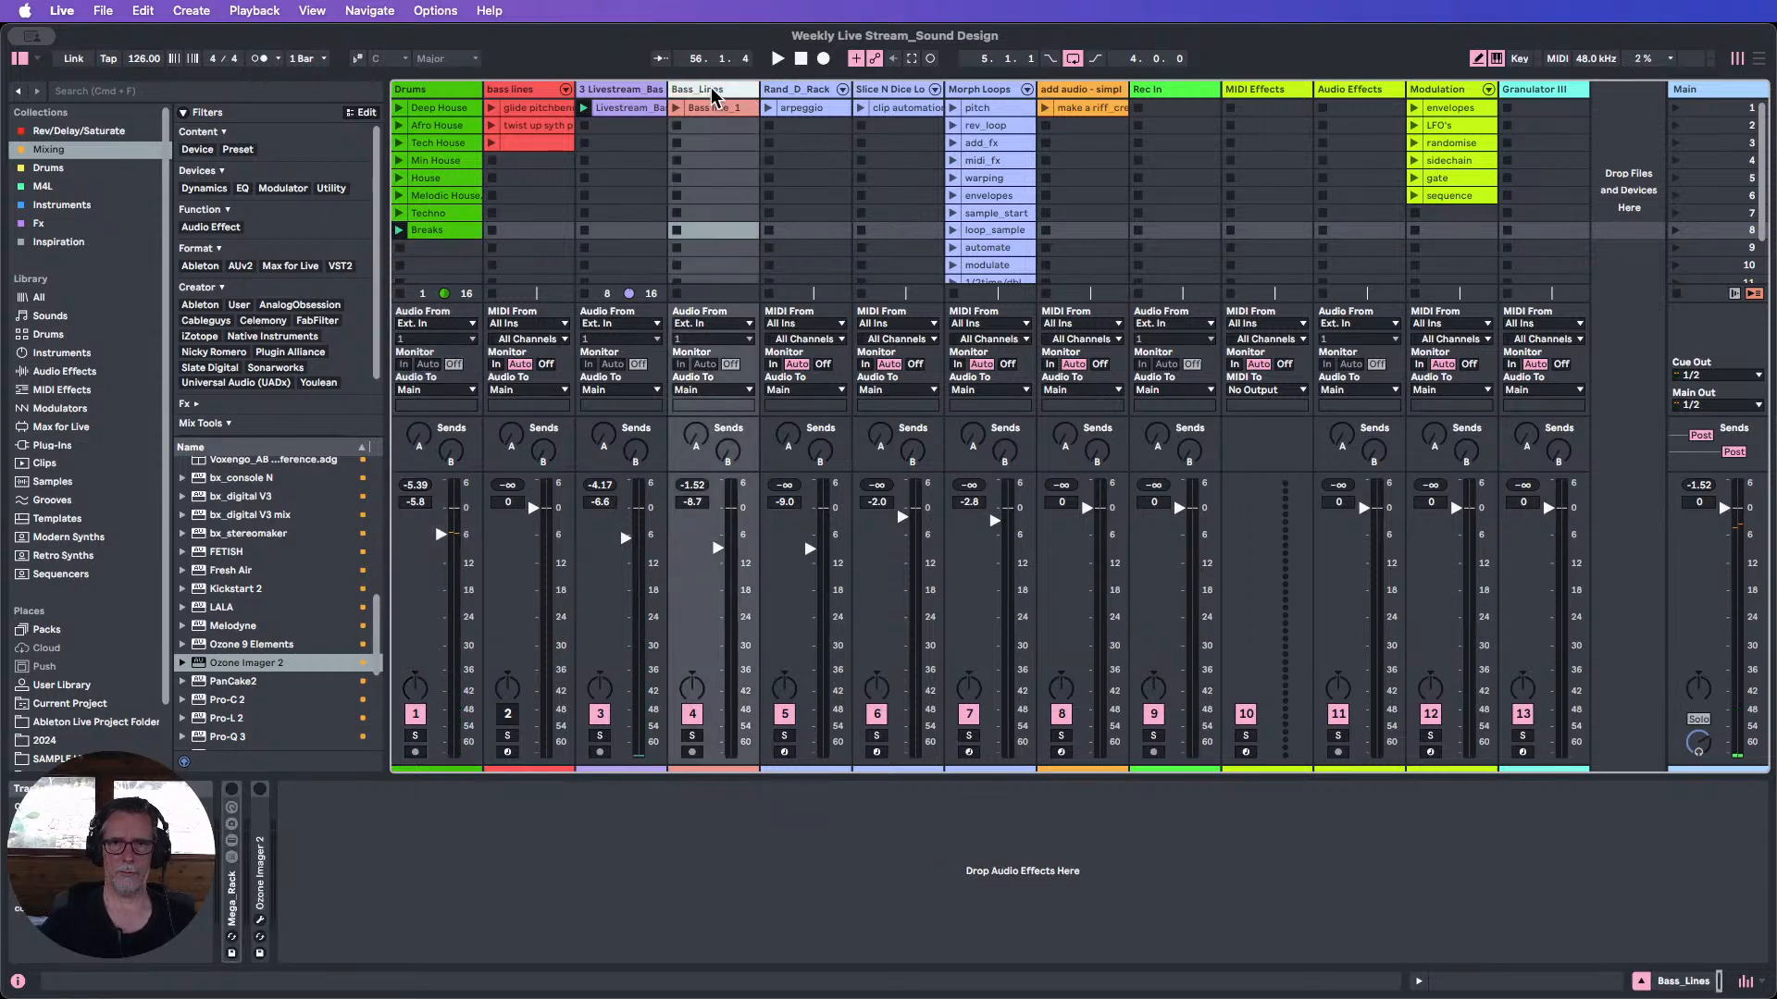
{"action": "left_click_drag", "start_coordinate": [719, 91], "coordinate": [1614, 107]}
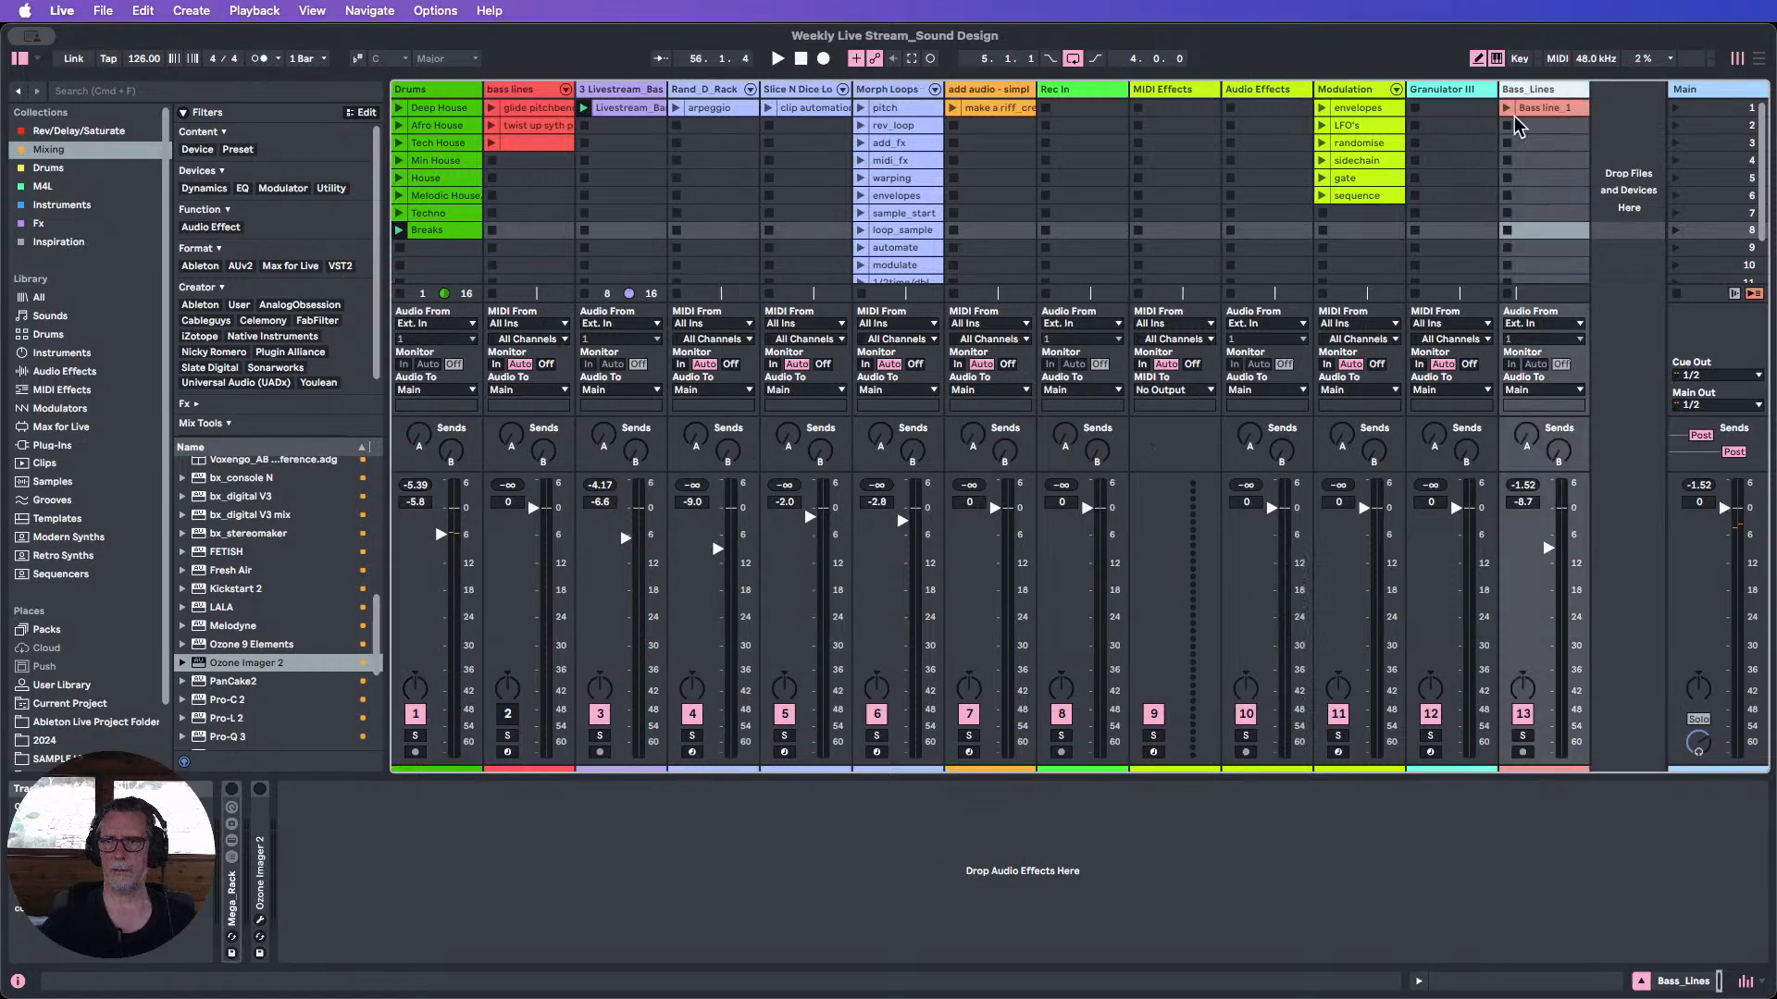
{"action": "left_click", "coordinate": [615, 92]}
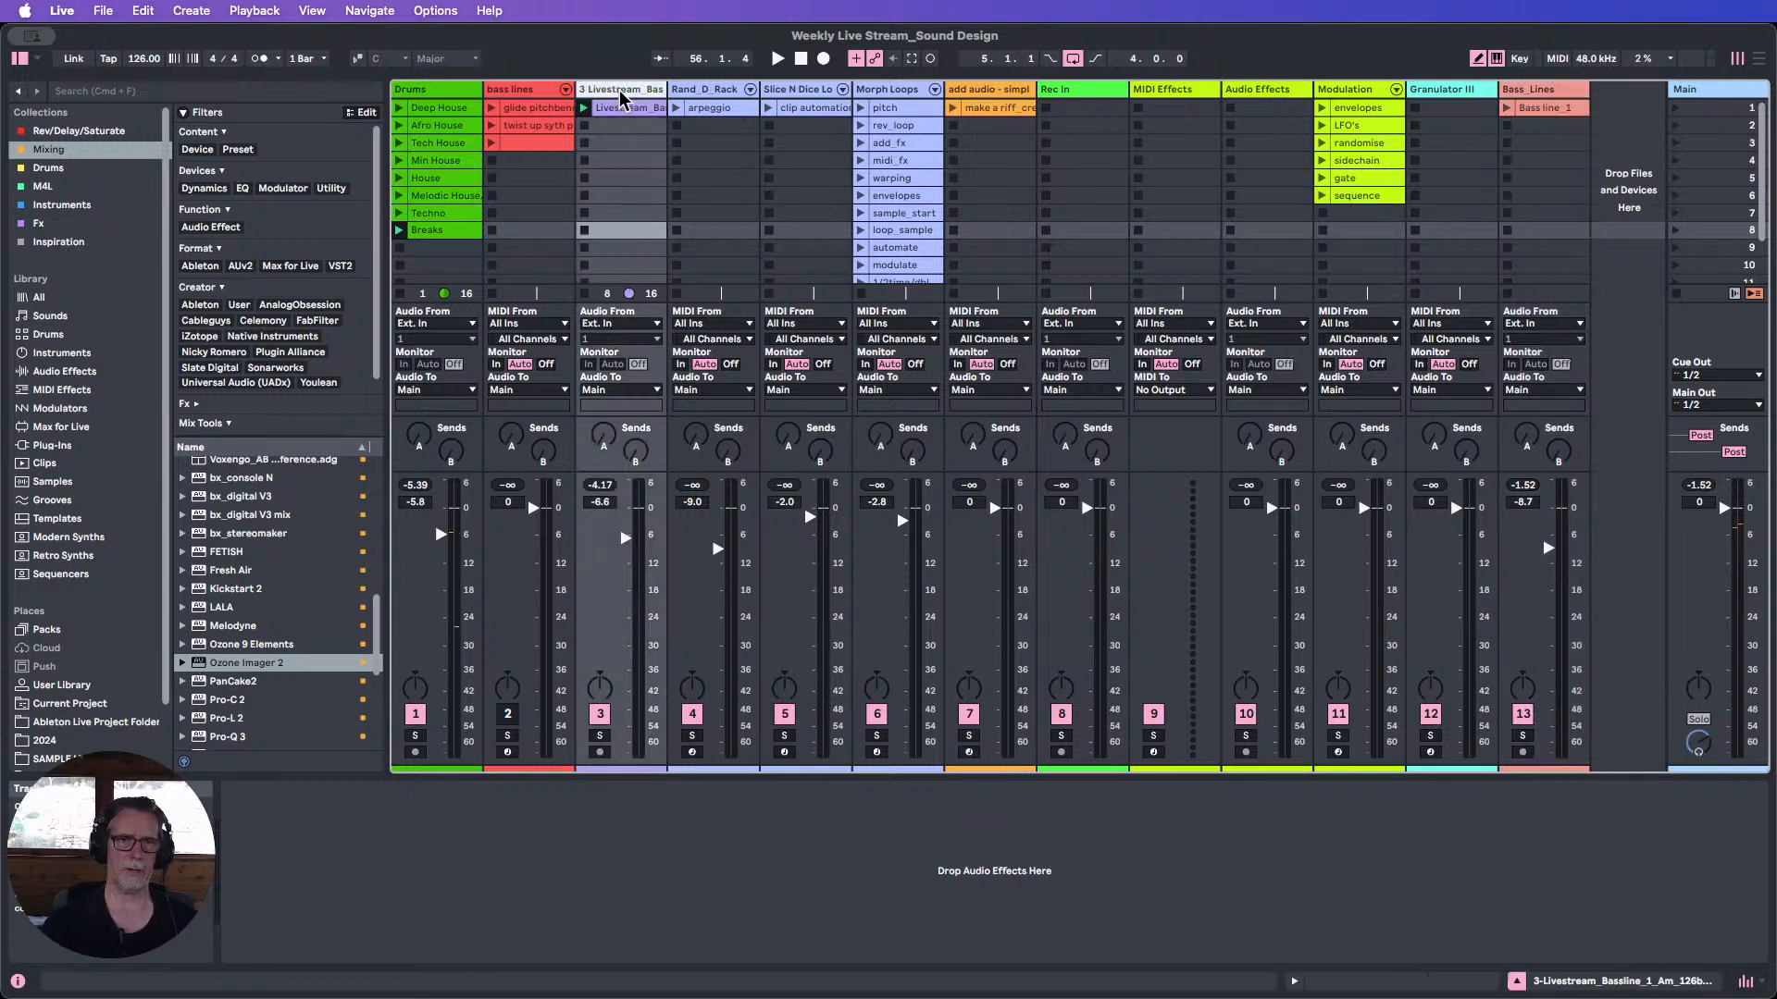
{"action": "mouse_move", "coordinate": [663, 83]}
{"action": "left_mouse_down"}
{"action": "mouse_move", "coordinate": [828, 88]}
{"action": "mouse_move", "coordinate": [668, 89]}
{"action": "left_mouse_up"}
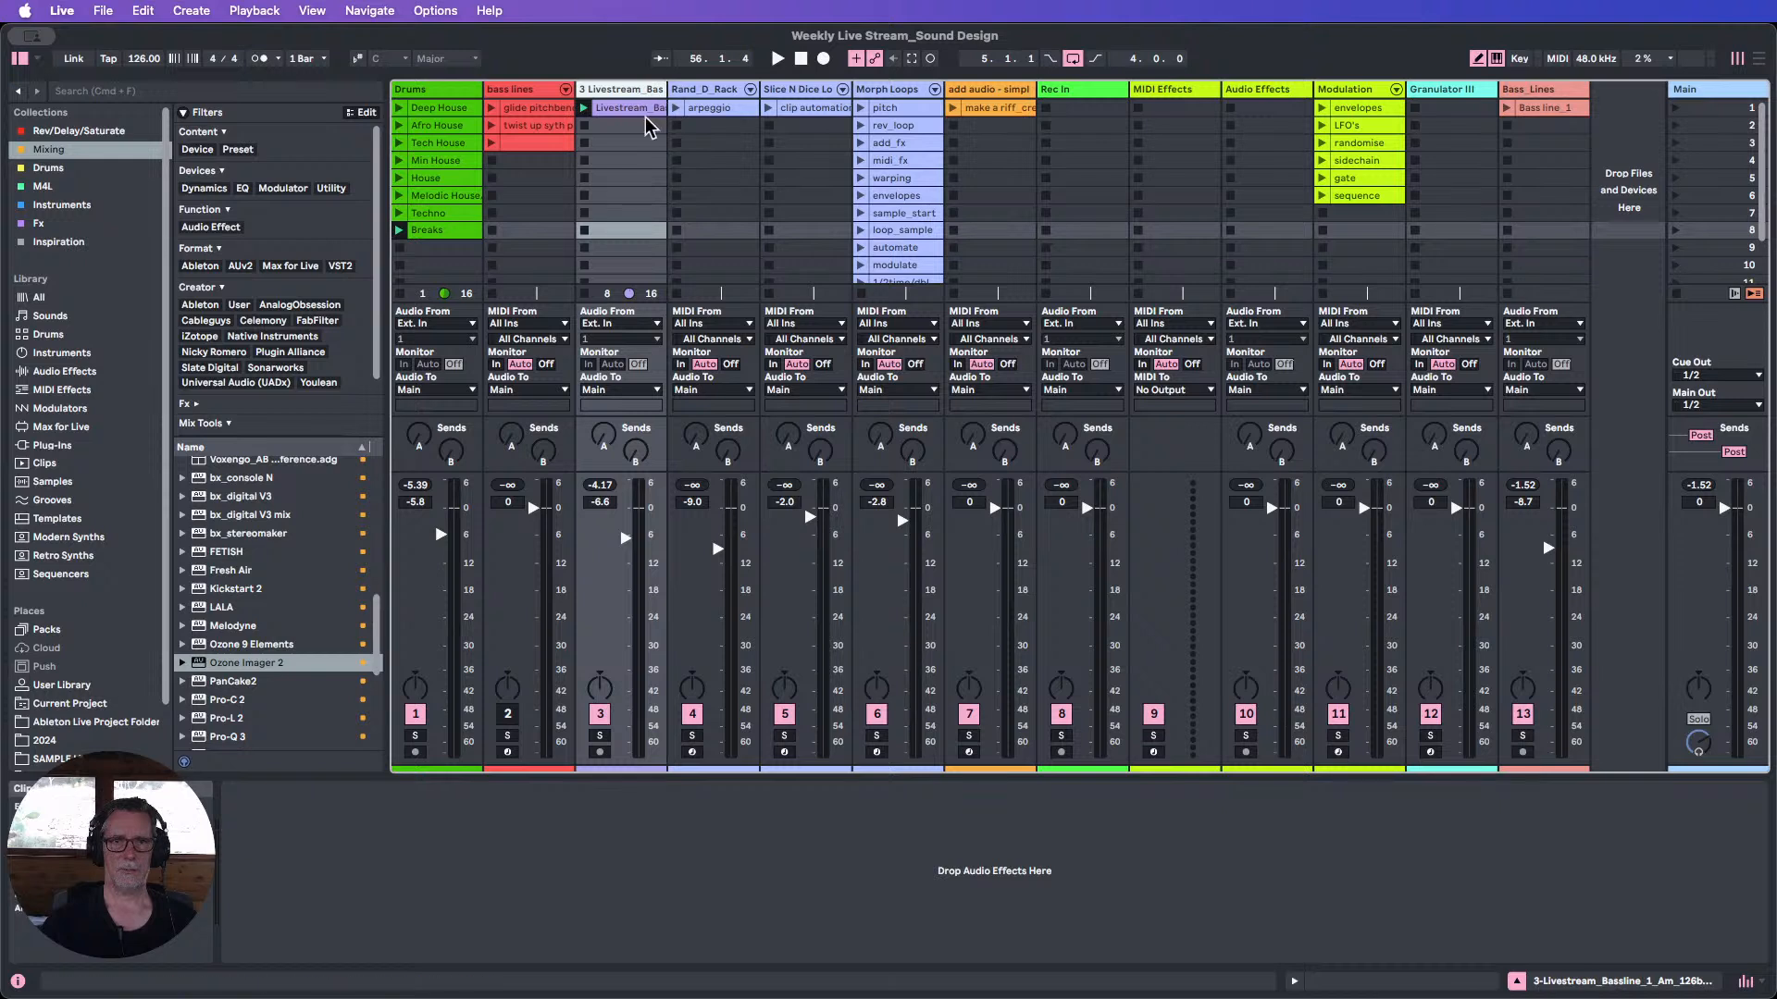
{"action": "left_click", "coordinate": [627, 109]}
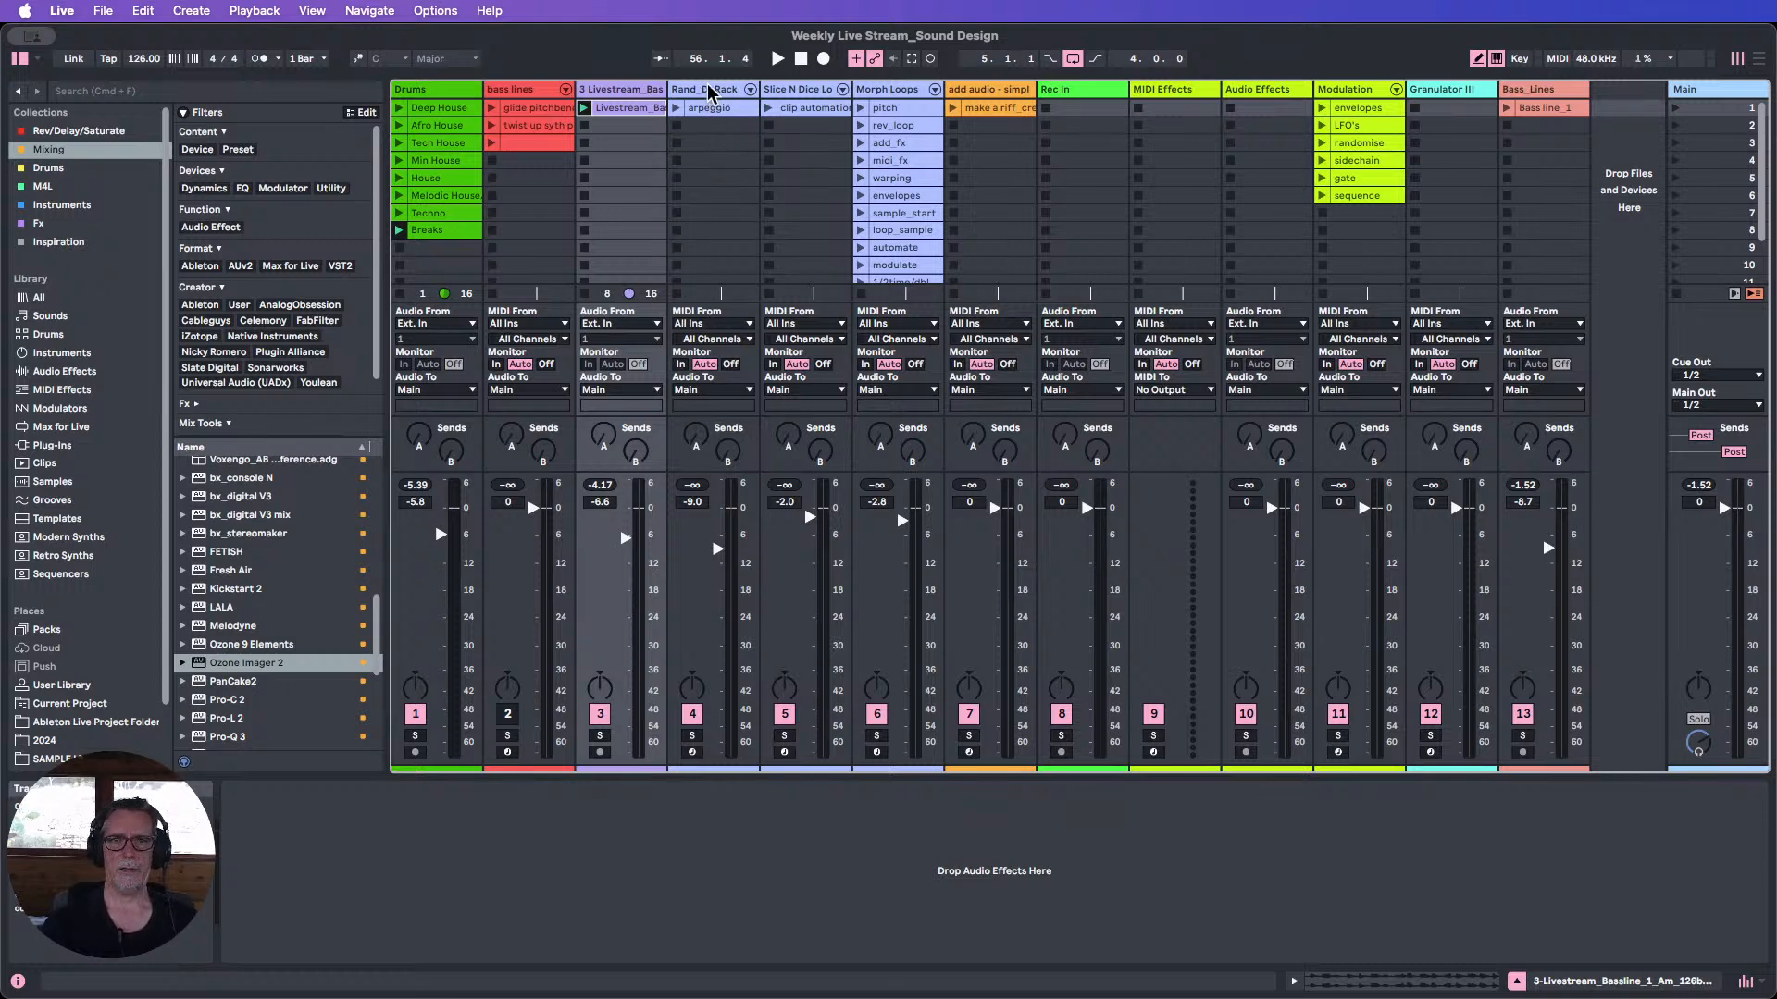
Insert a MIDI track after the Livestream_Bassline track, check the Rand_D_Rack track's devices and select the new track's first clip slot.
{"action": "left_click", "coordinate": [705, 91]}
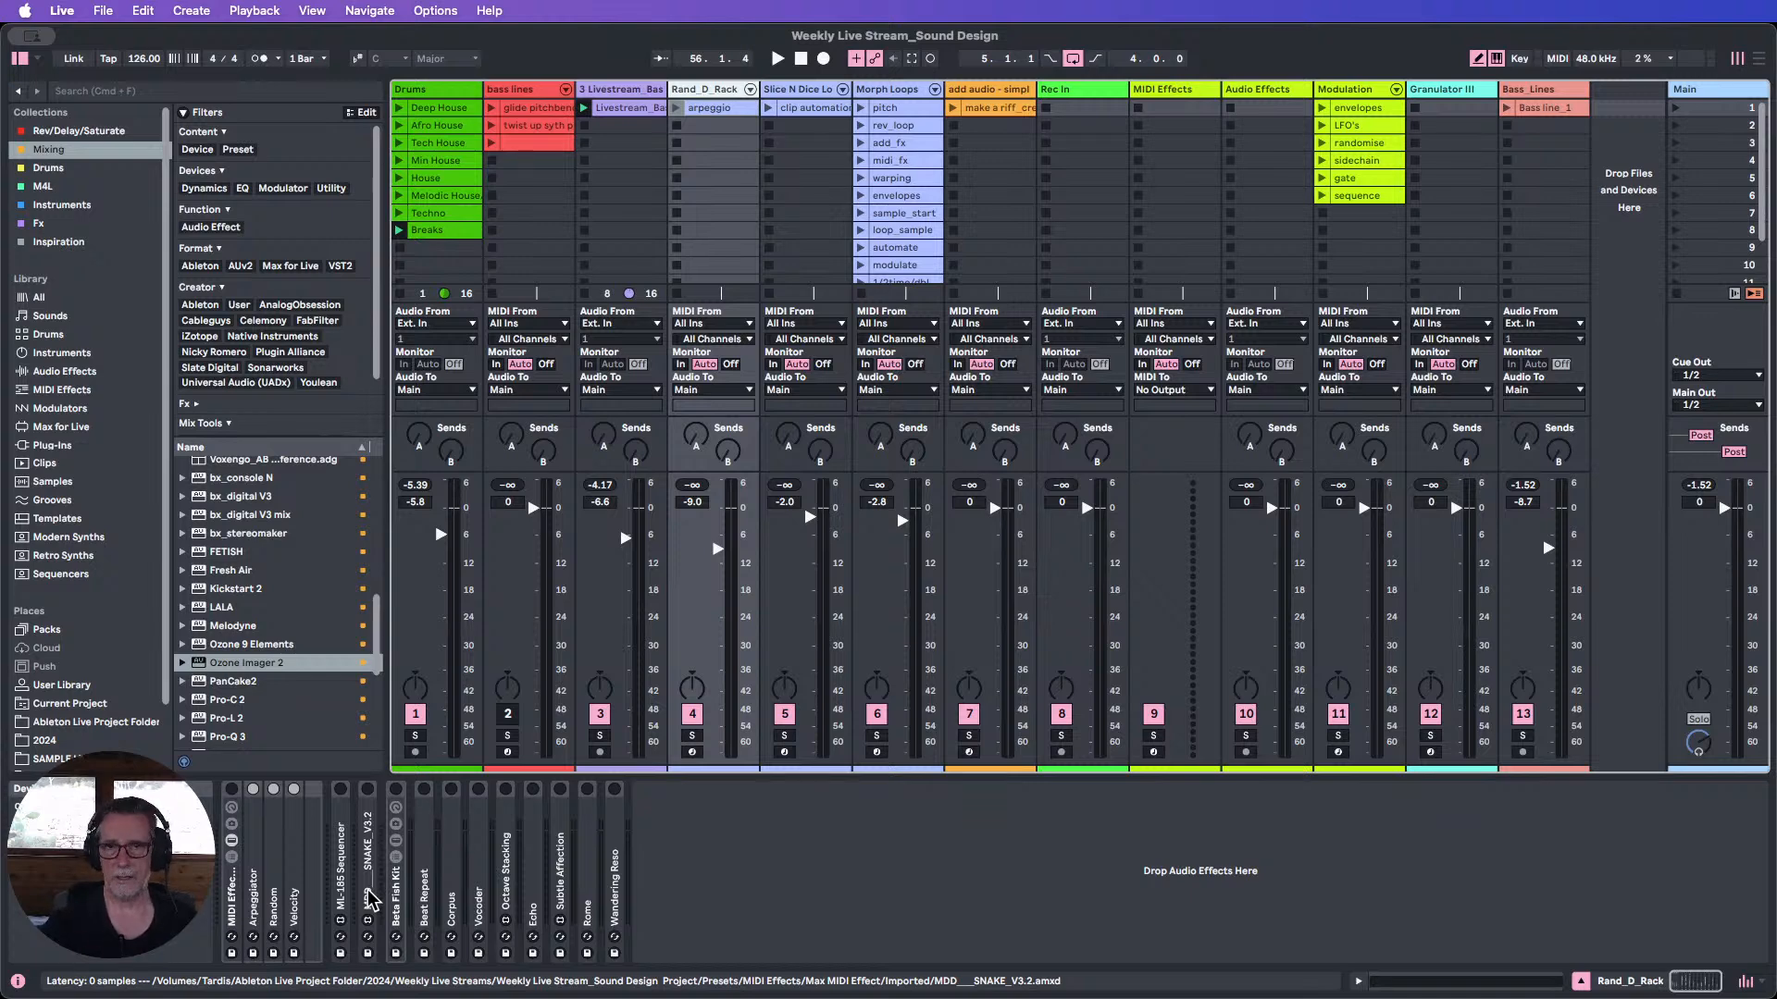
{"action": "left_click", "coordinate": [629, 92]}
{"action": "key", "text": "super+shift+t"}
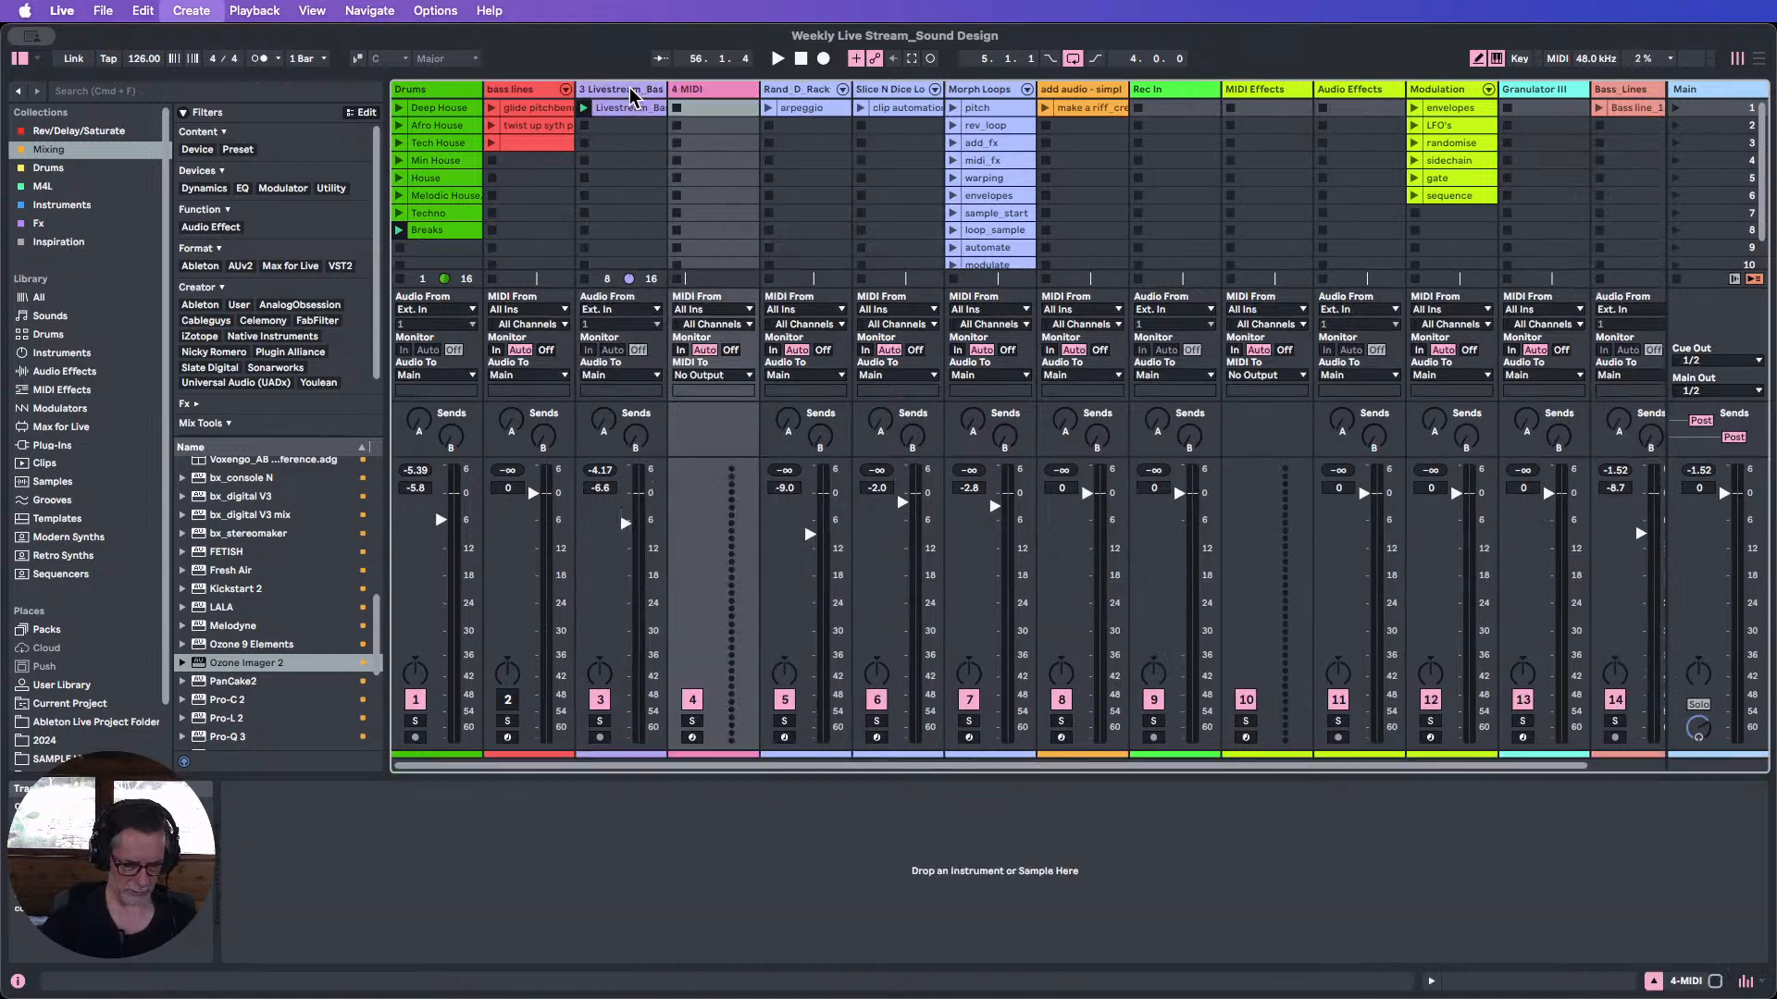
{"action": "left_click", "coordinate": [802, 109]}
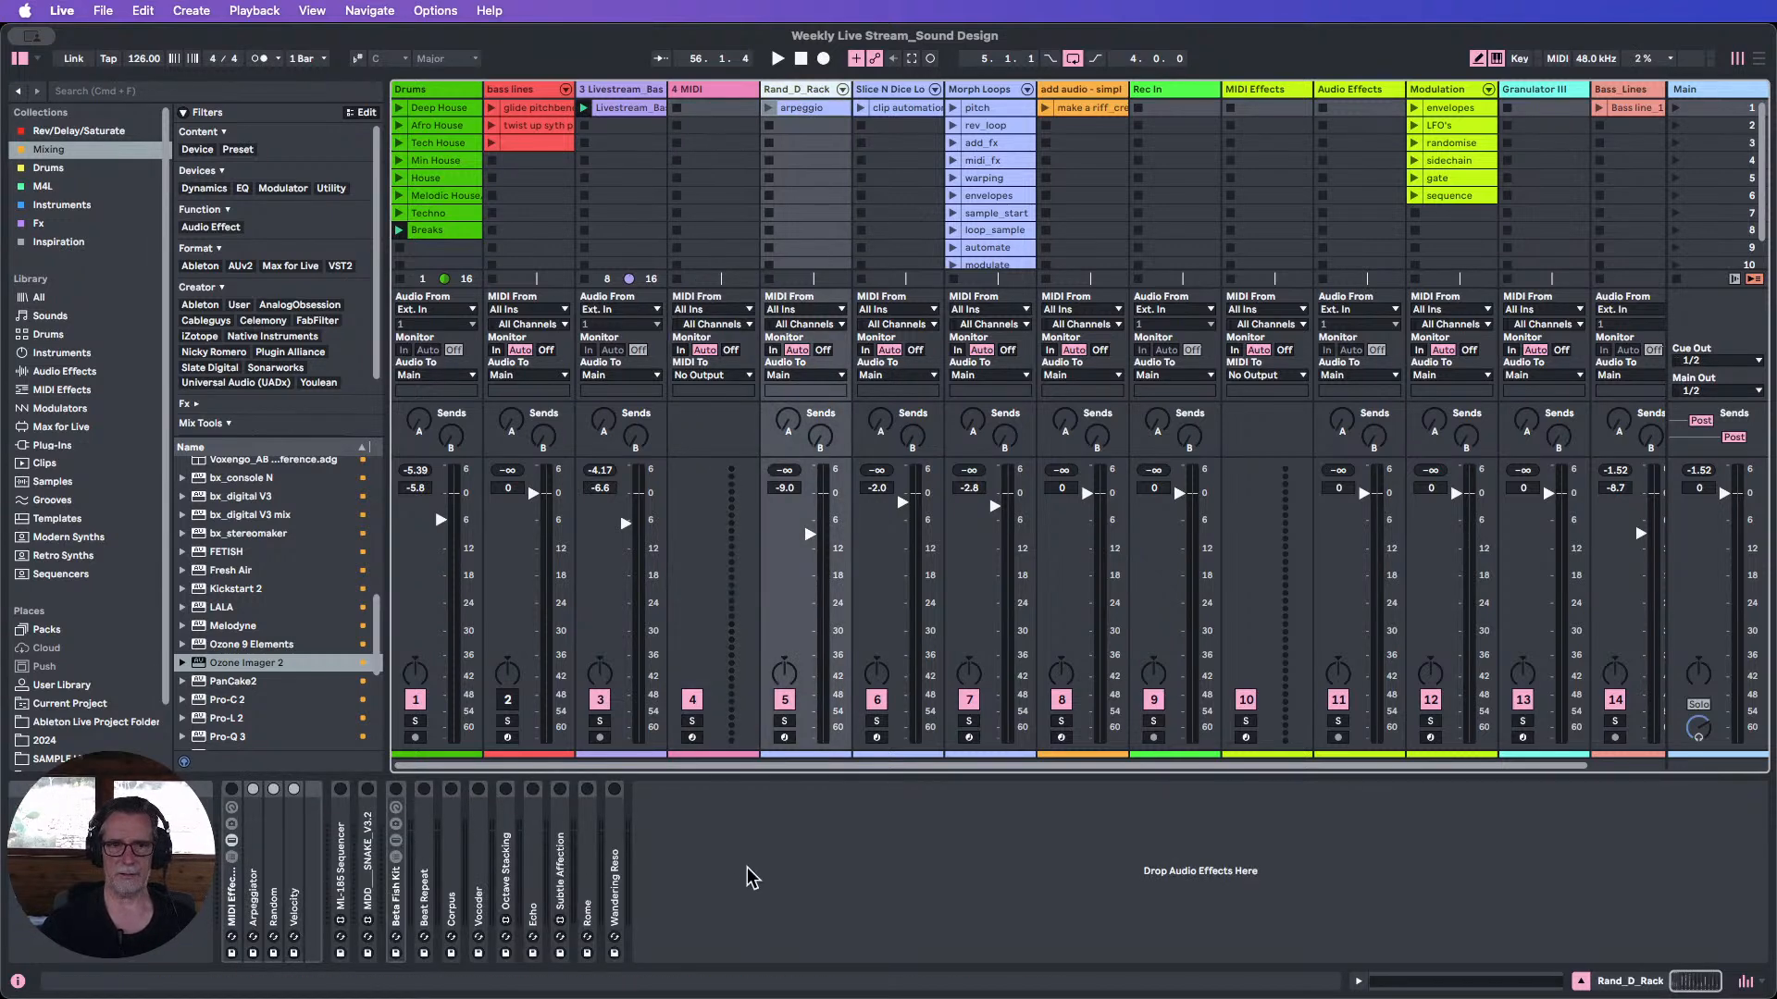
{"action": "left_click", "coordinate": [714, 108]}
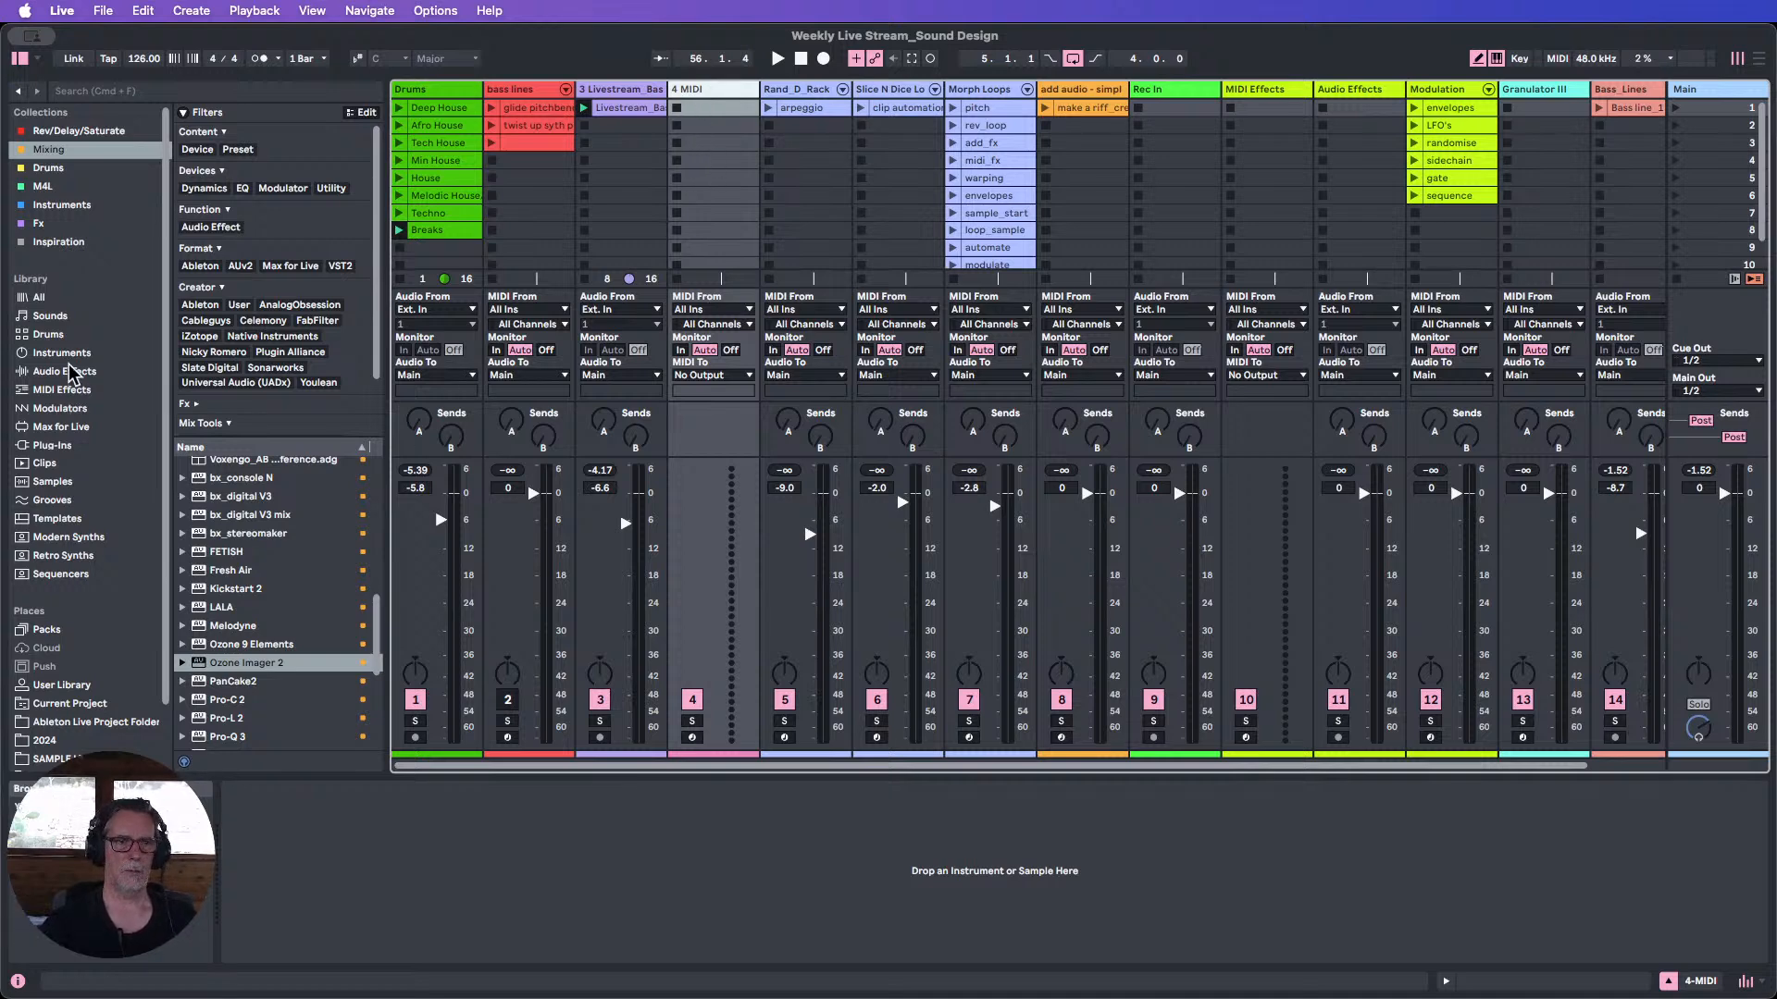
Widen the browser and look through the Drums collection and the Drums library for a suitable drum kit.
{"action": "left_click", "coordinate": [50, 336]}
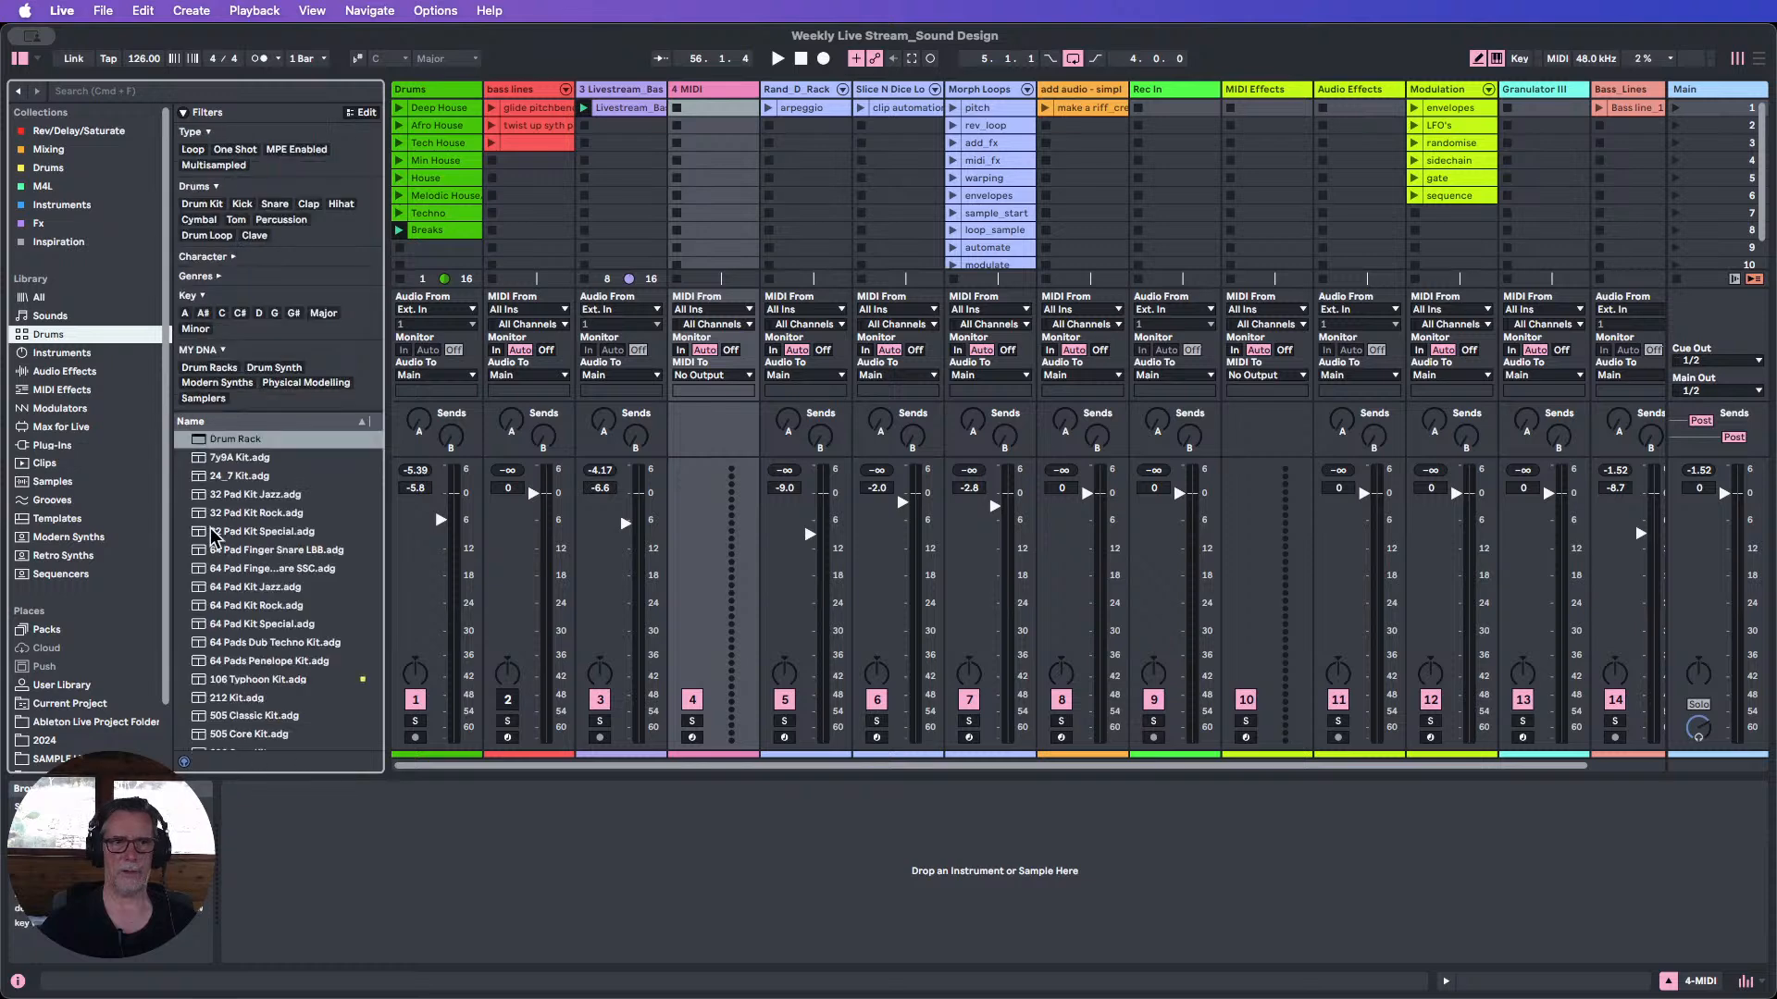
{"action": "left_click", "coordinate": [60, 172]}
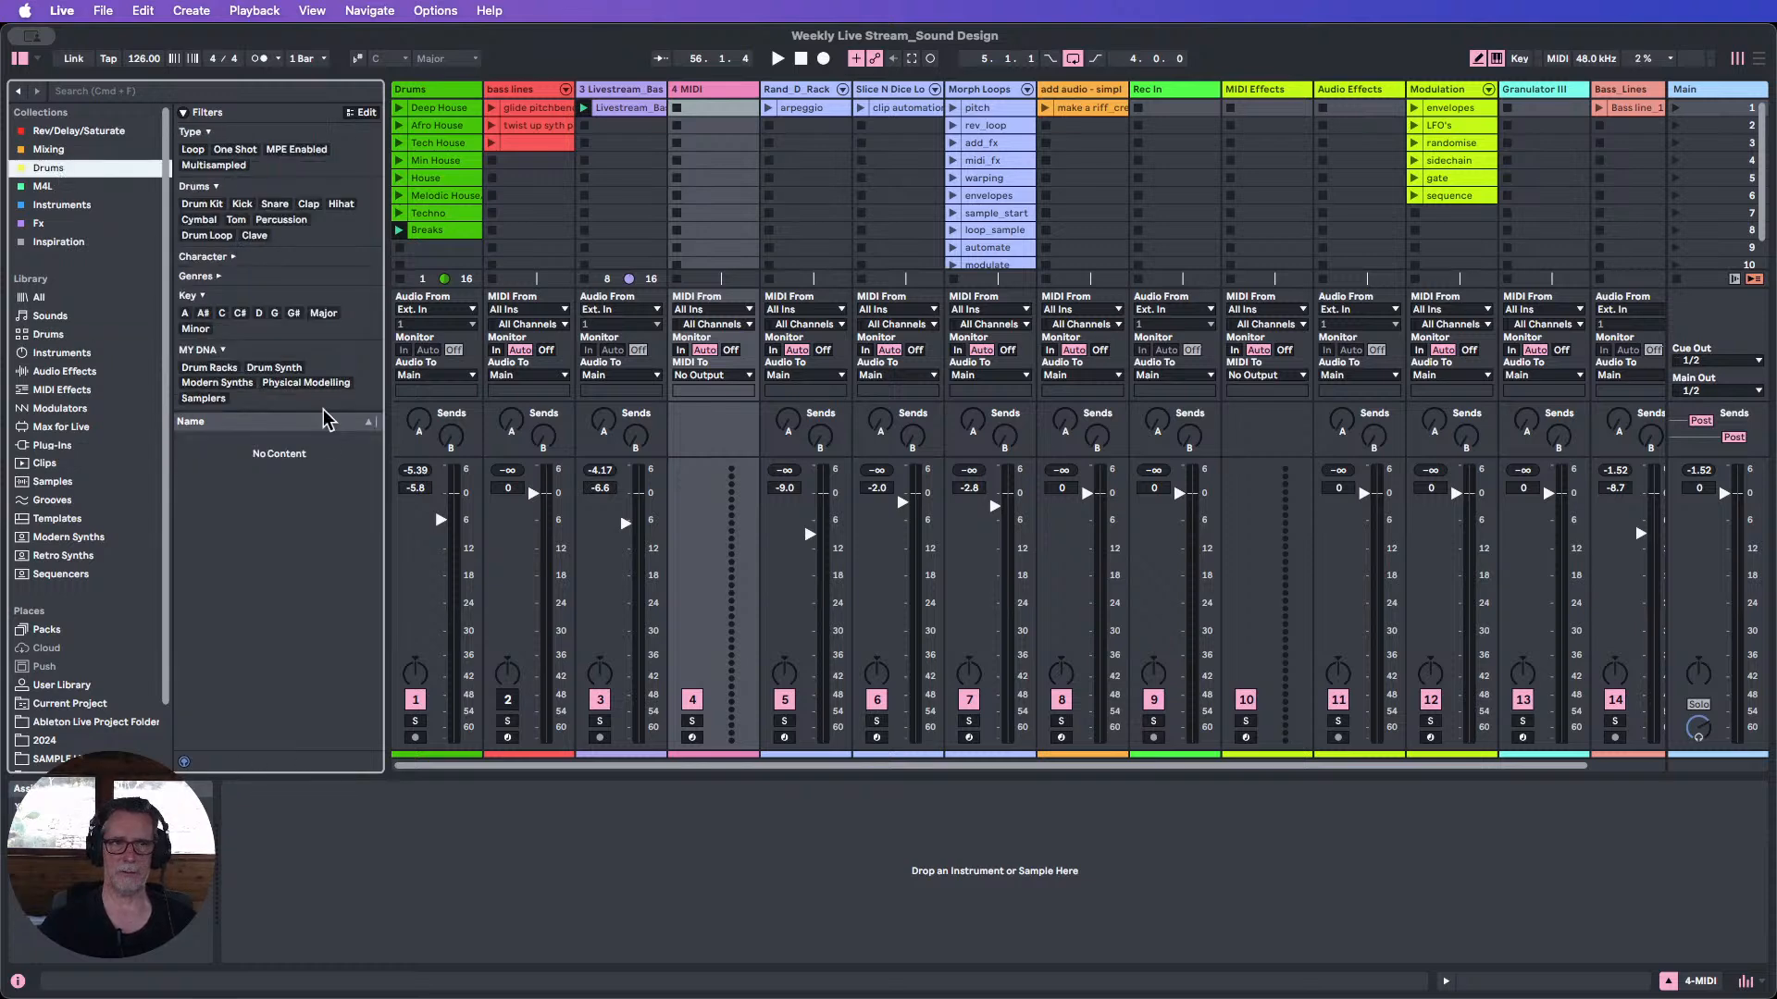
{"action": "left_click_drag", "start_coordinate": [384, 499], "coordinate": [476, 472]}
{"action": "scroll", "coordinate": [314, 560], "scroll_direction": "down", "scroll_amount": 3}
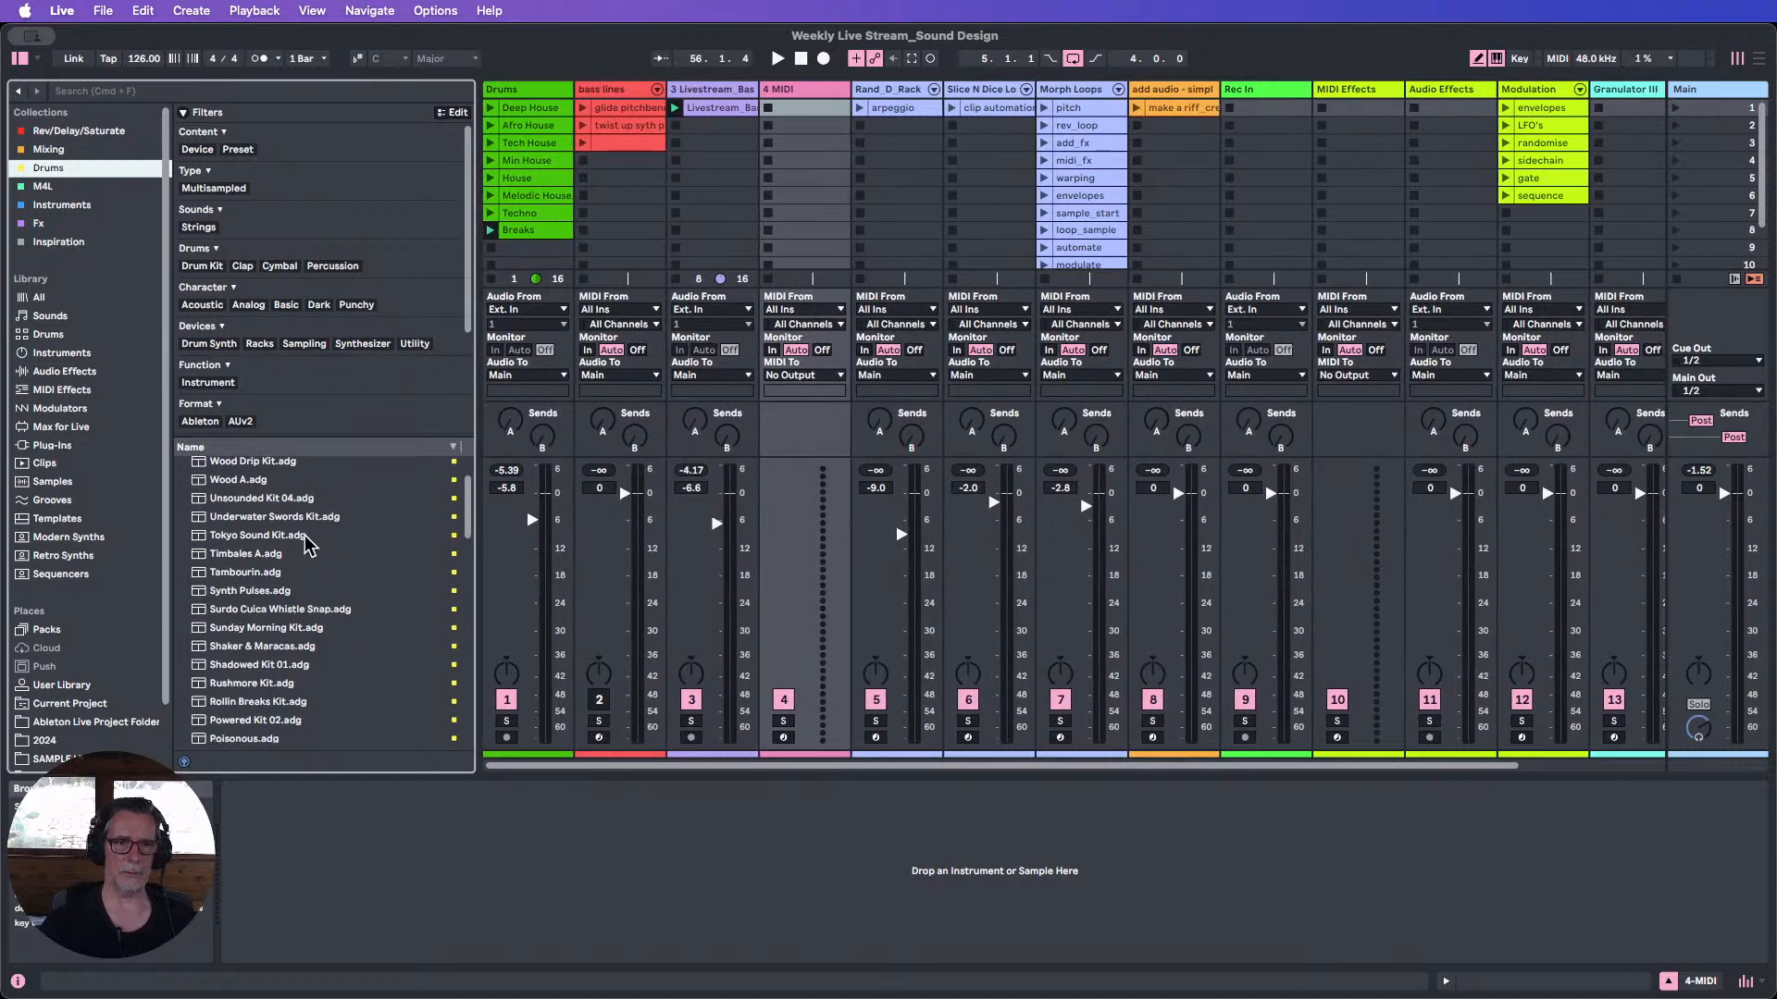
{"action": "left_click", "coordinate": [49, 336]}
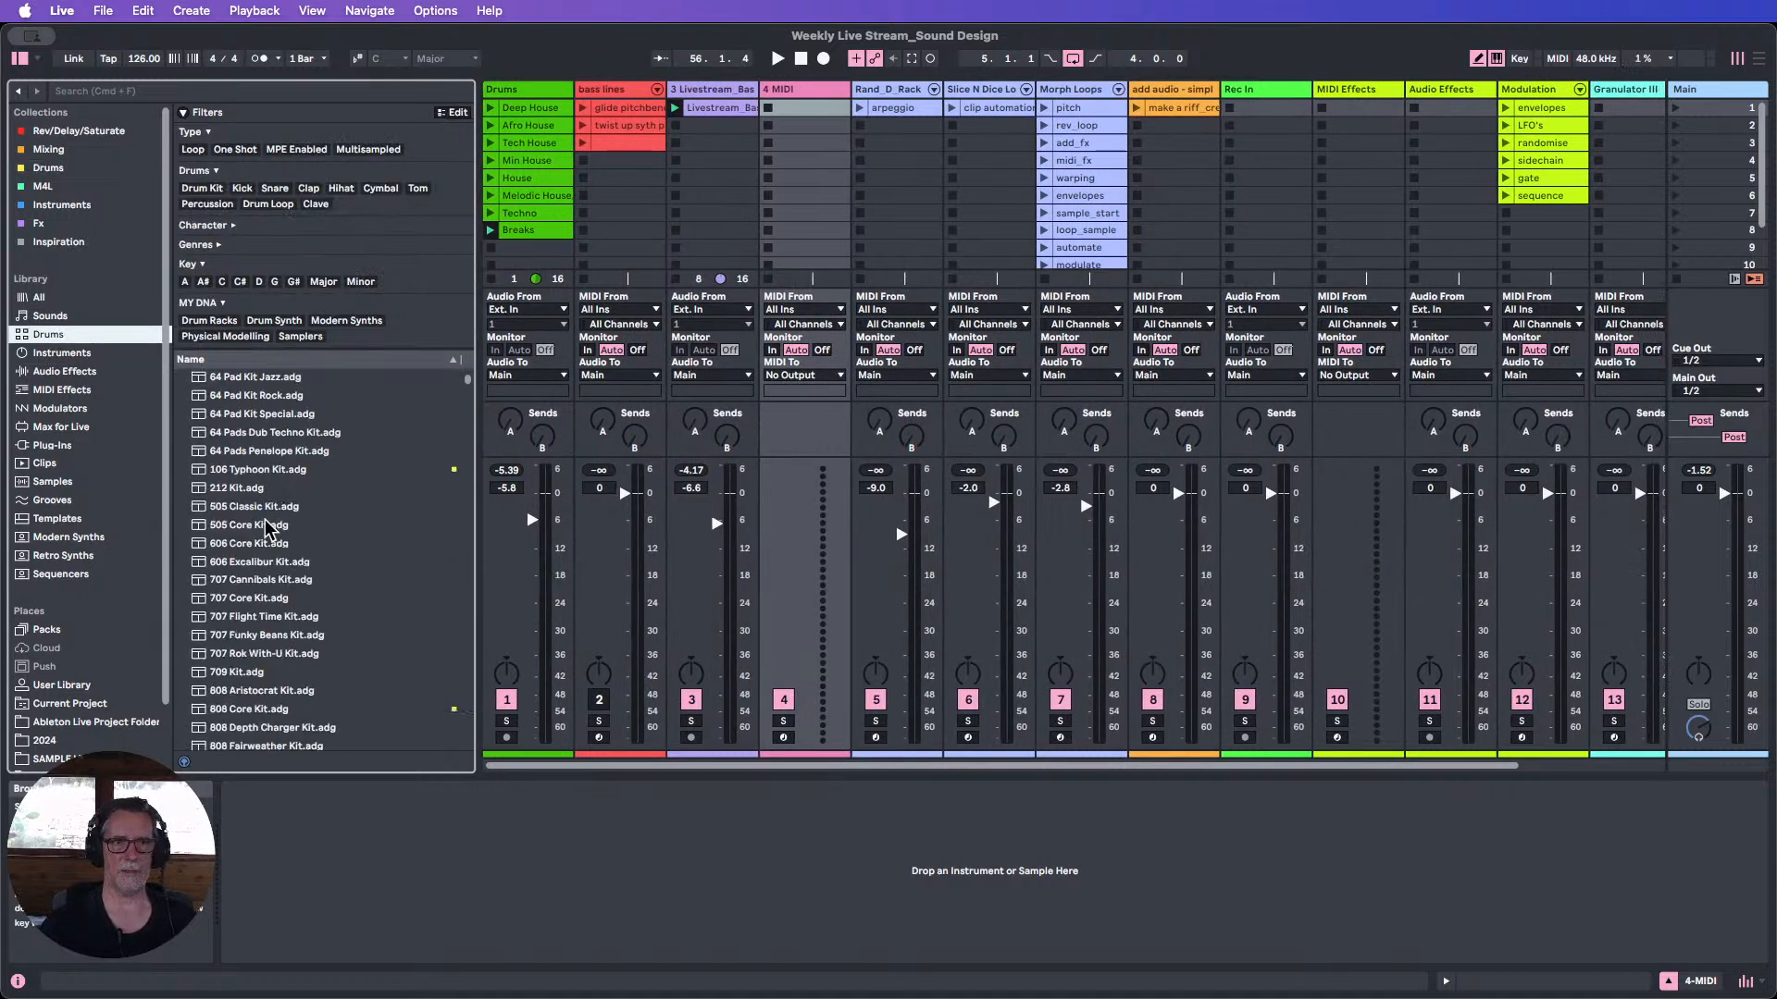
{"action": "scroll", "coordinate": [264, 519], "scroll_direction": "down", "scroll_amount": 15}
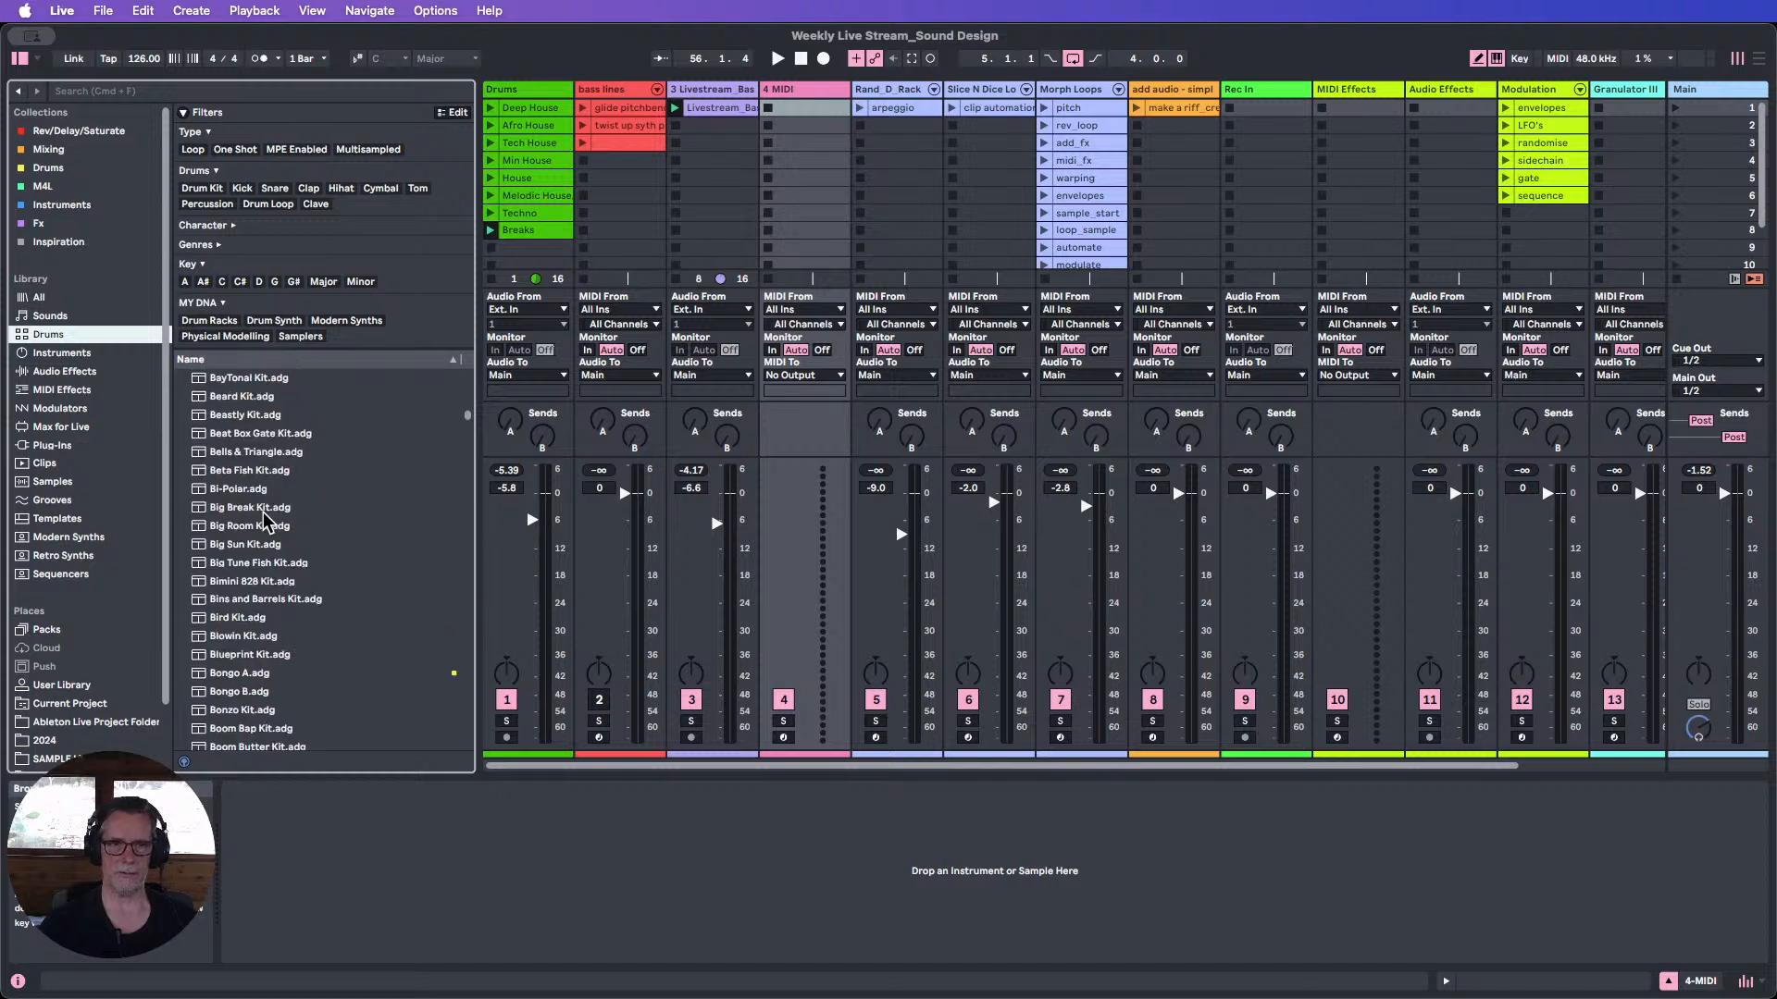
{"action": "scroll", "coordinate": [264, 518], "scroll_direction": "down", "scroll_amount": 12}
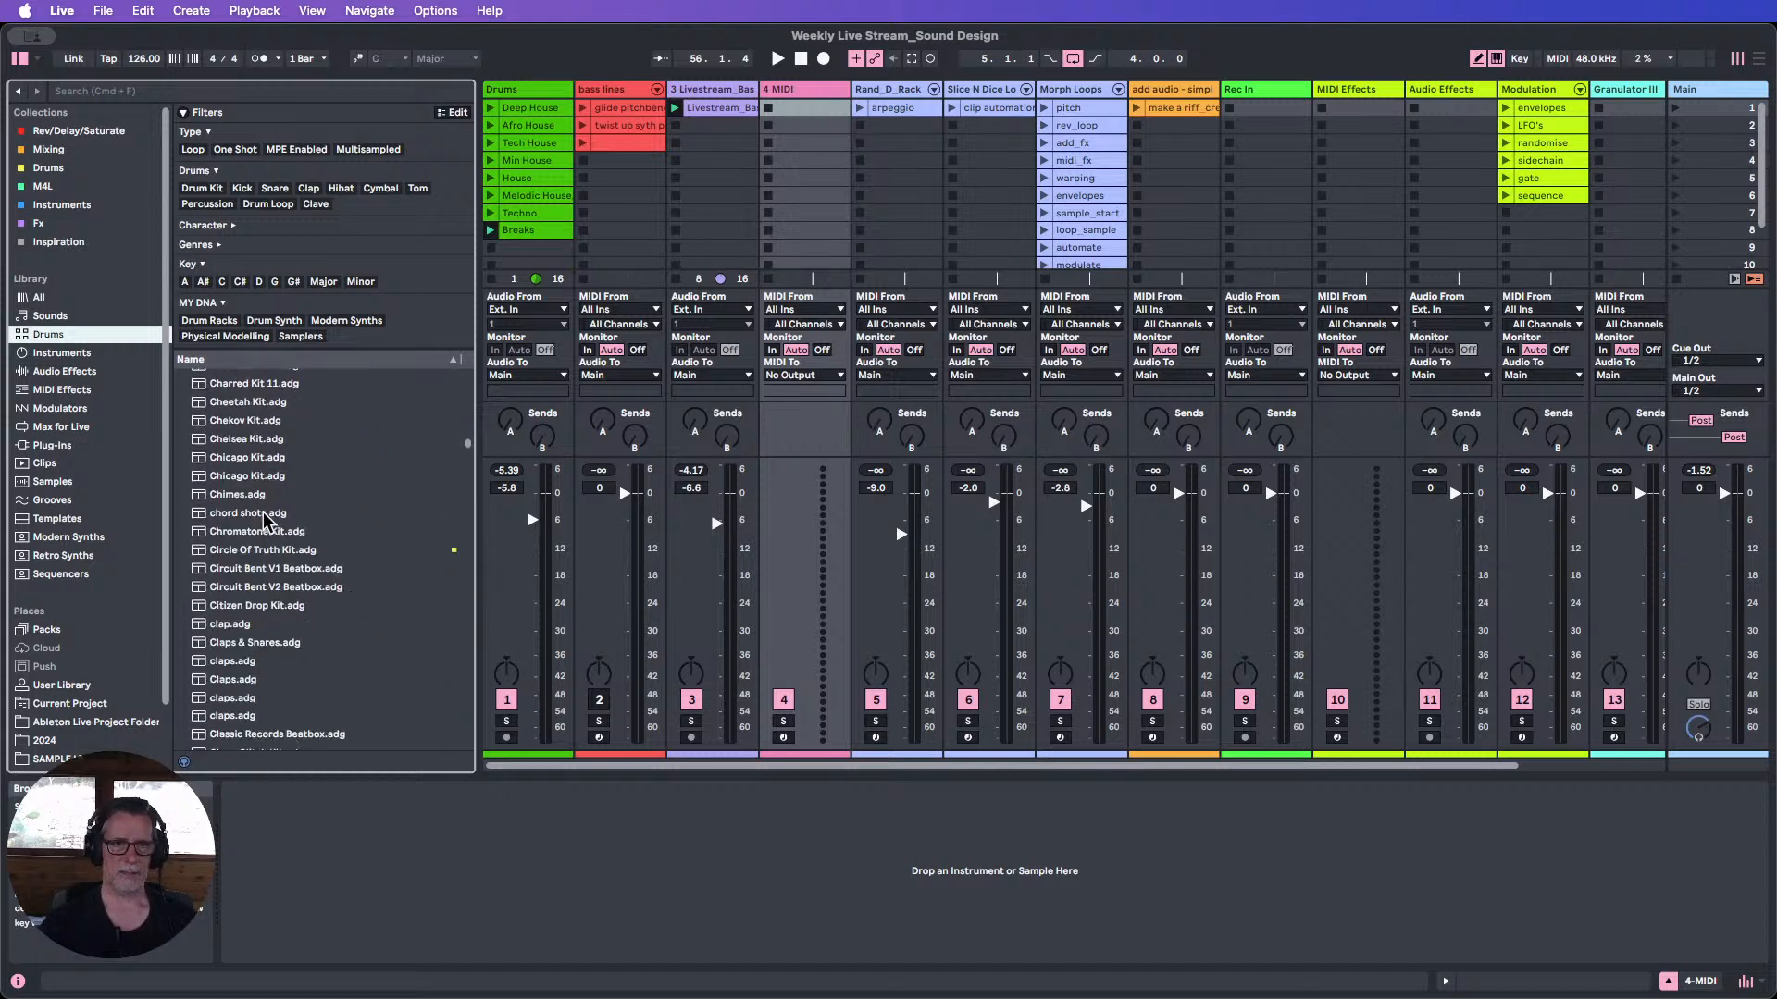
{"action": "scroll", "coordinate": [263, 521], "scroll_direction": "down", "scroll_amount": 12}
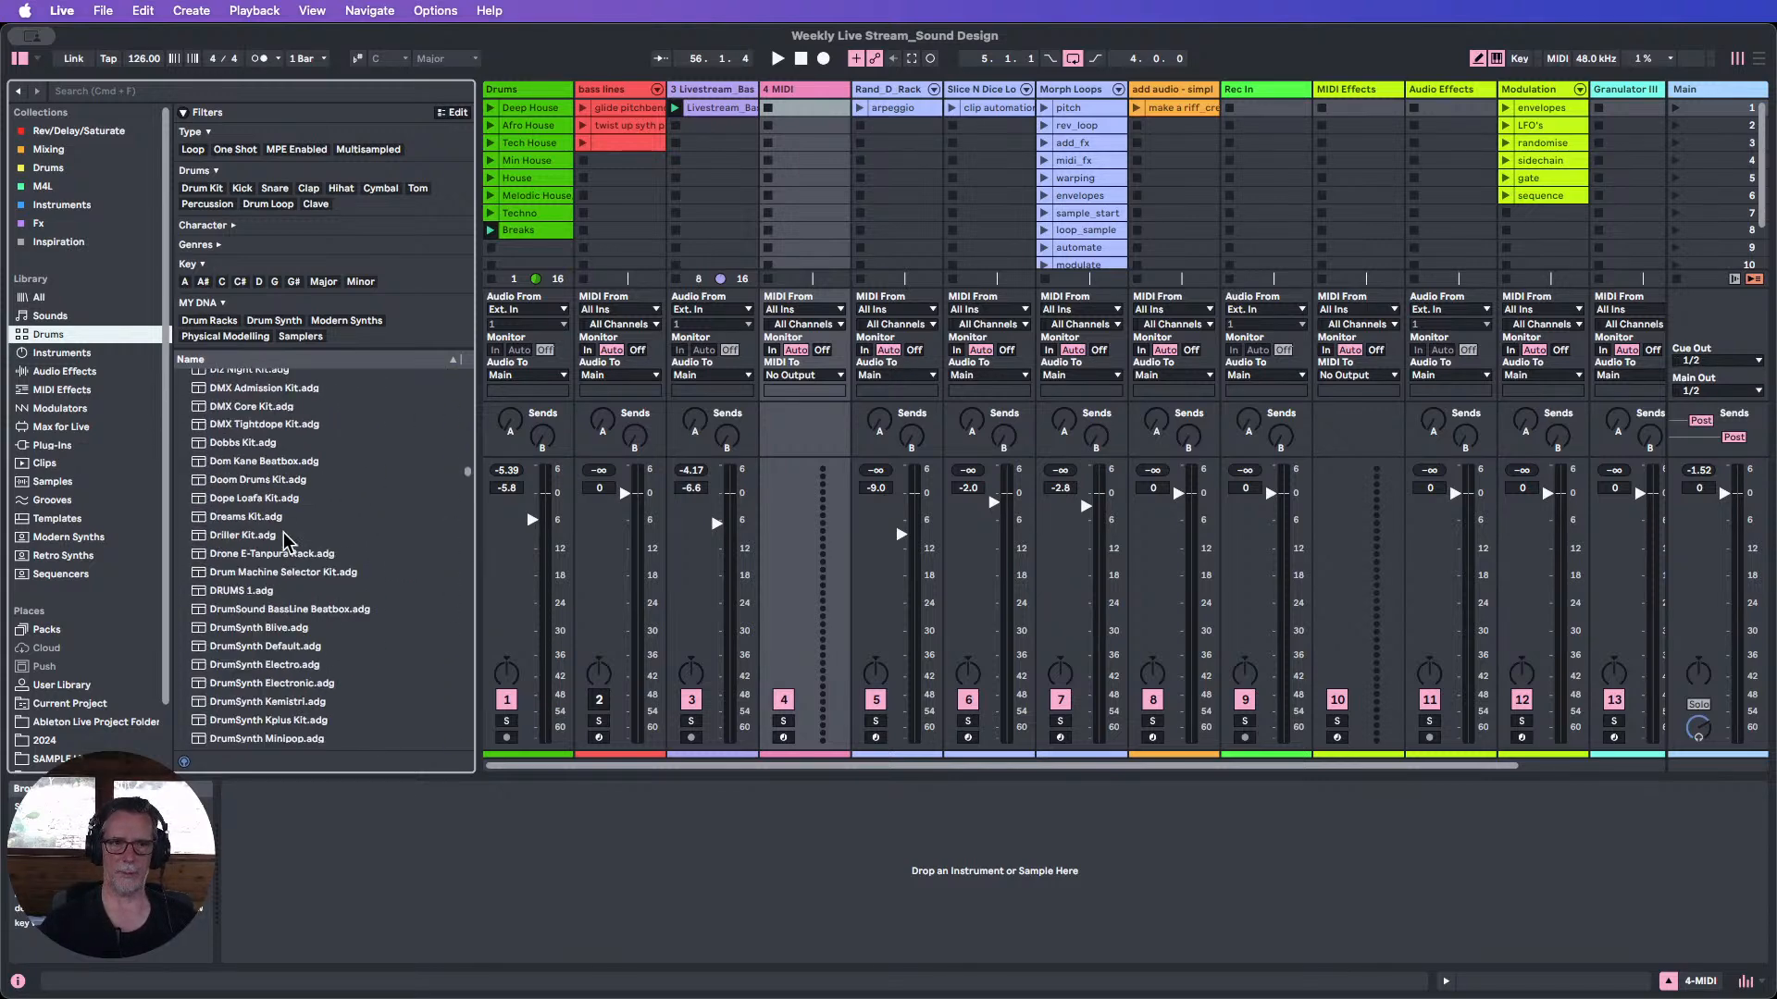
{"action": "scroll", "coordinate": [292, 539], "scroll_direction": "down", "scroll_amount": 5}
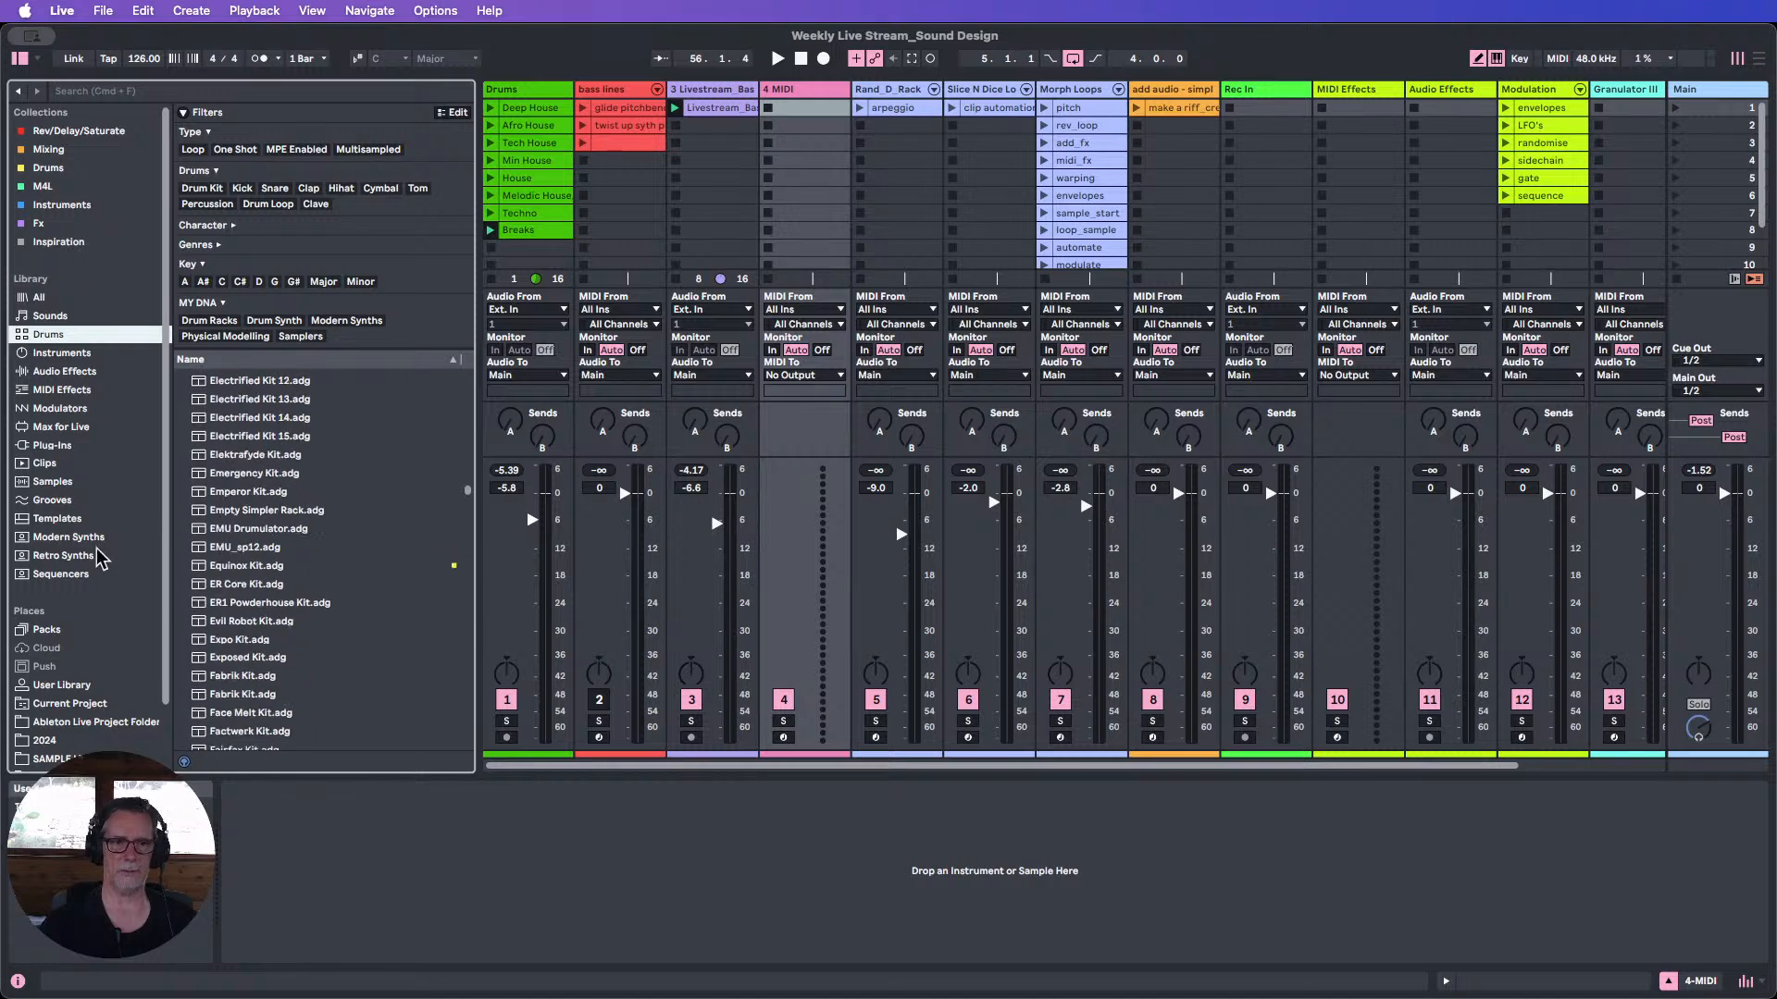
Preview the Circle Of Truth Kit from the Drums collection and load it onto the new MIDI track.
{"action": "left_click", "coordinate": [48, 167]}
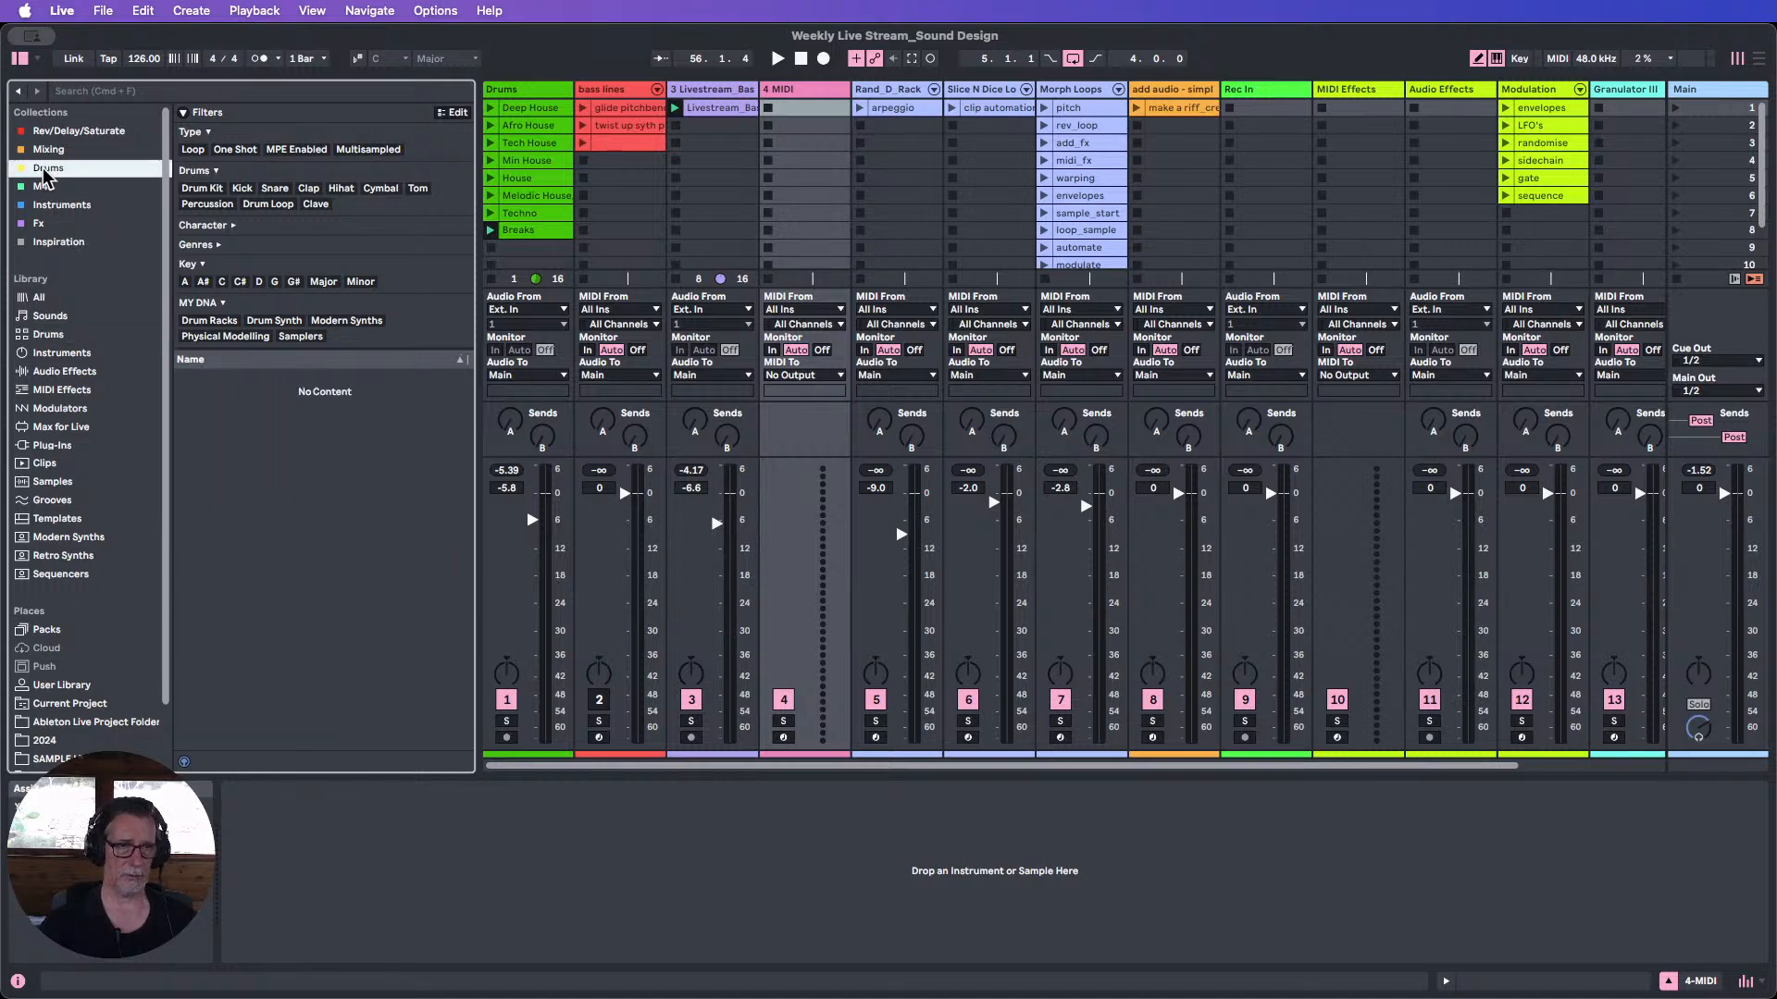
{"action": "scroll", "coordinate": [344, 575], "scroll_direction": "down", "scroll_amount": 1}
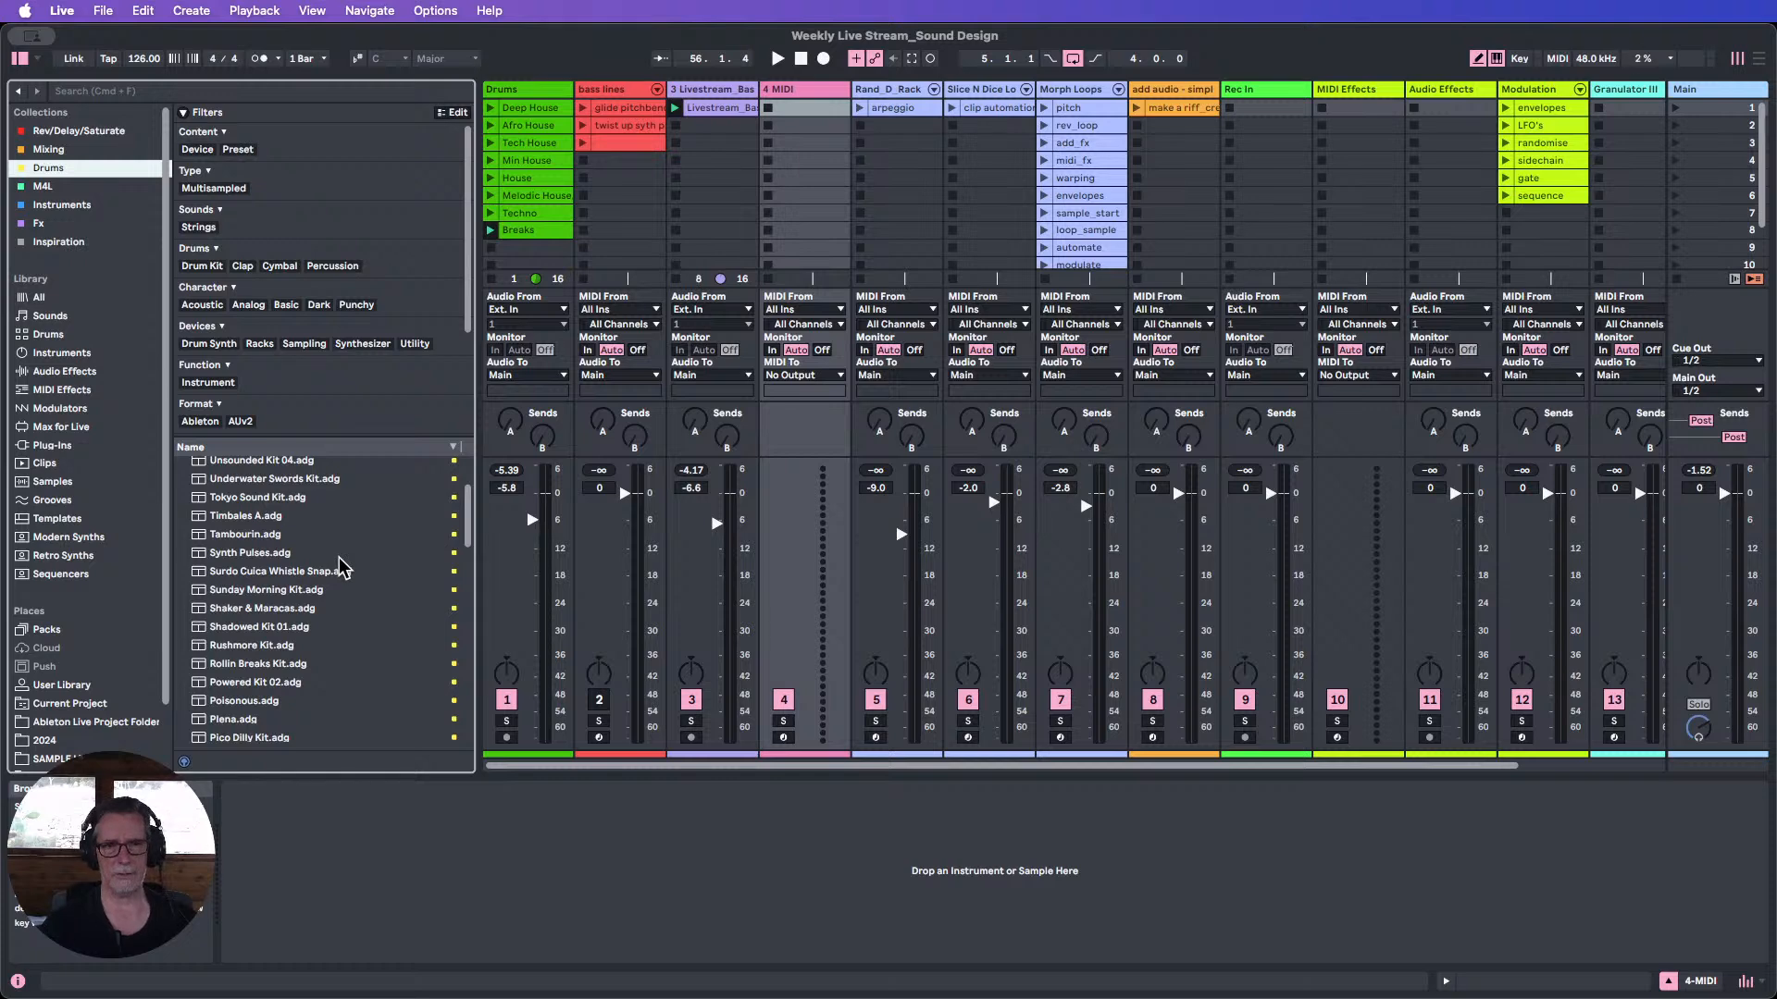
{"action": "scroll", "coordinate": [340, 568], "scroll_direction": "down", "scroll_amount": 4}
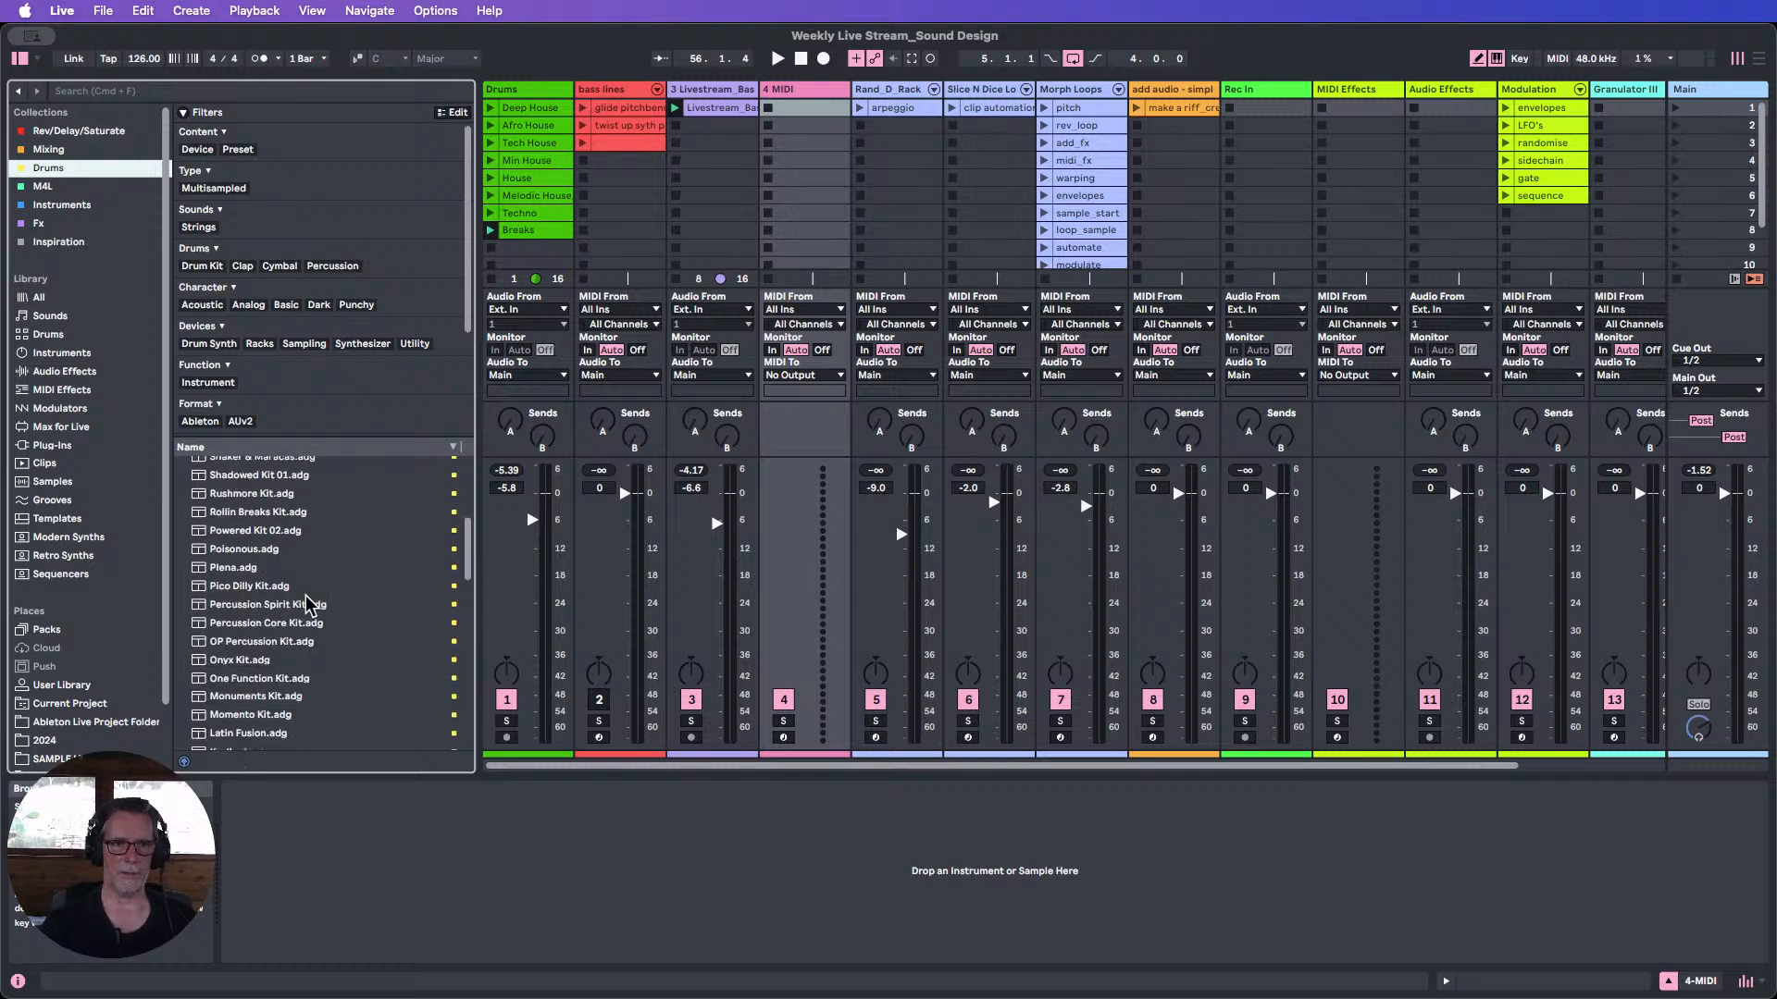
{"action": "scroll", "coordinate": [308, 606], "scroll_direction": "down", "scroll_amount": 15}
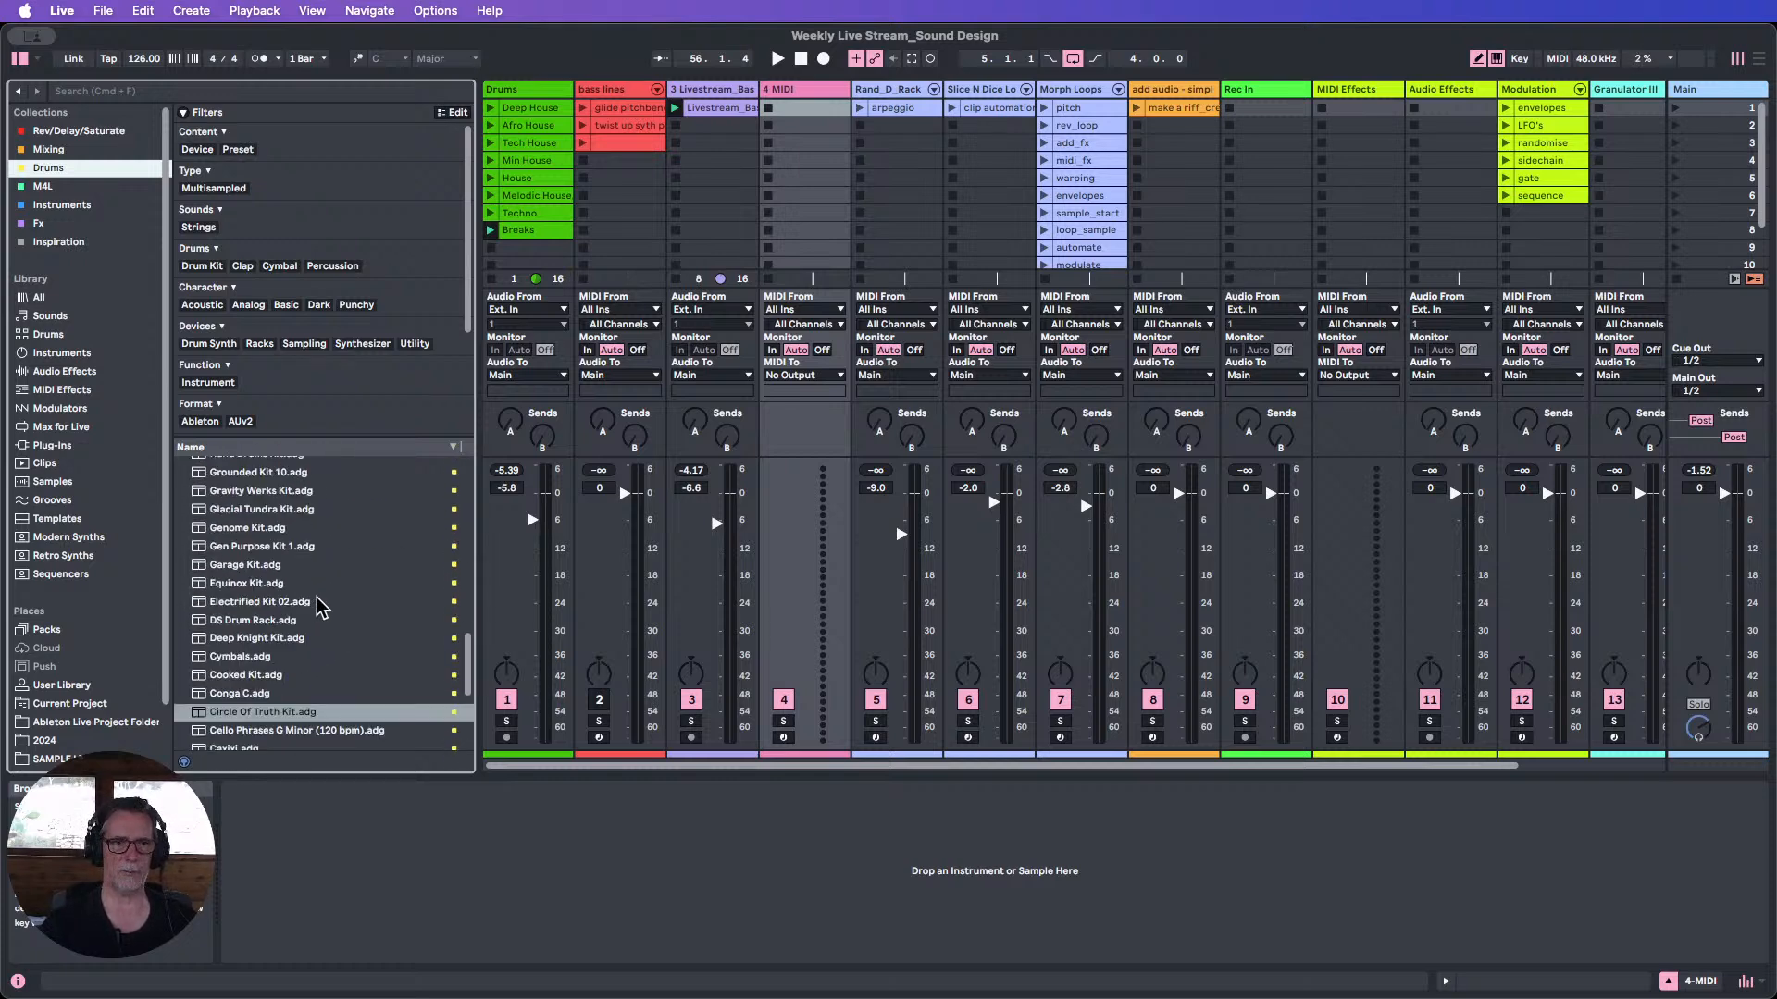
{"action": "left_click", "coordinate": [232, 718]}
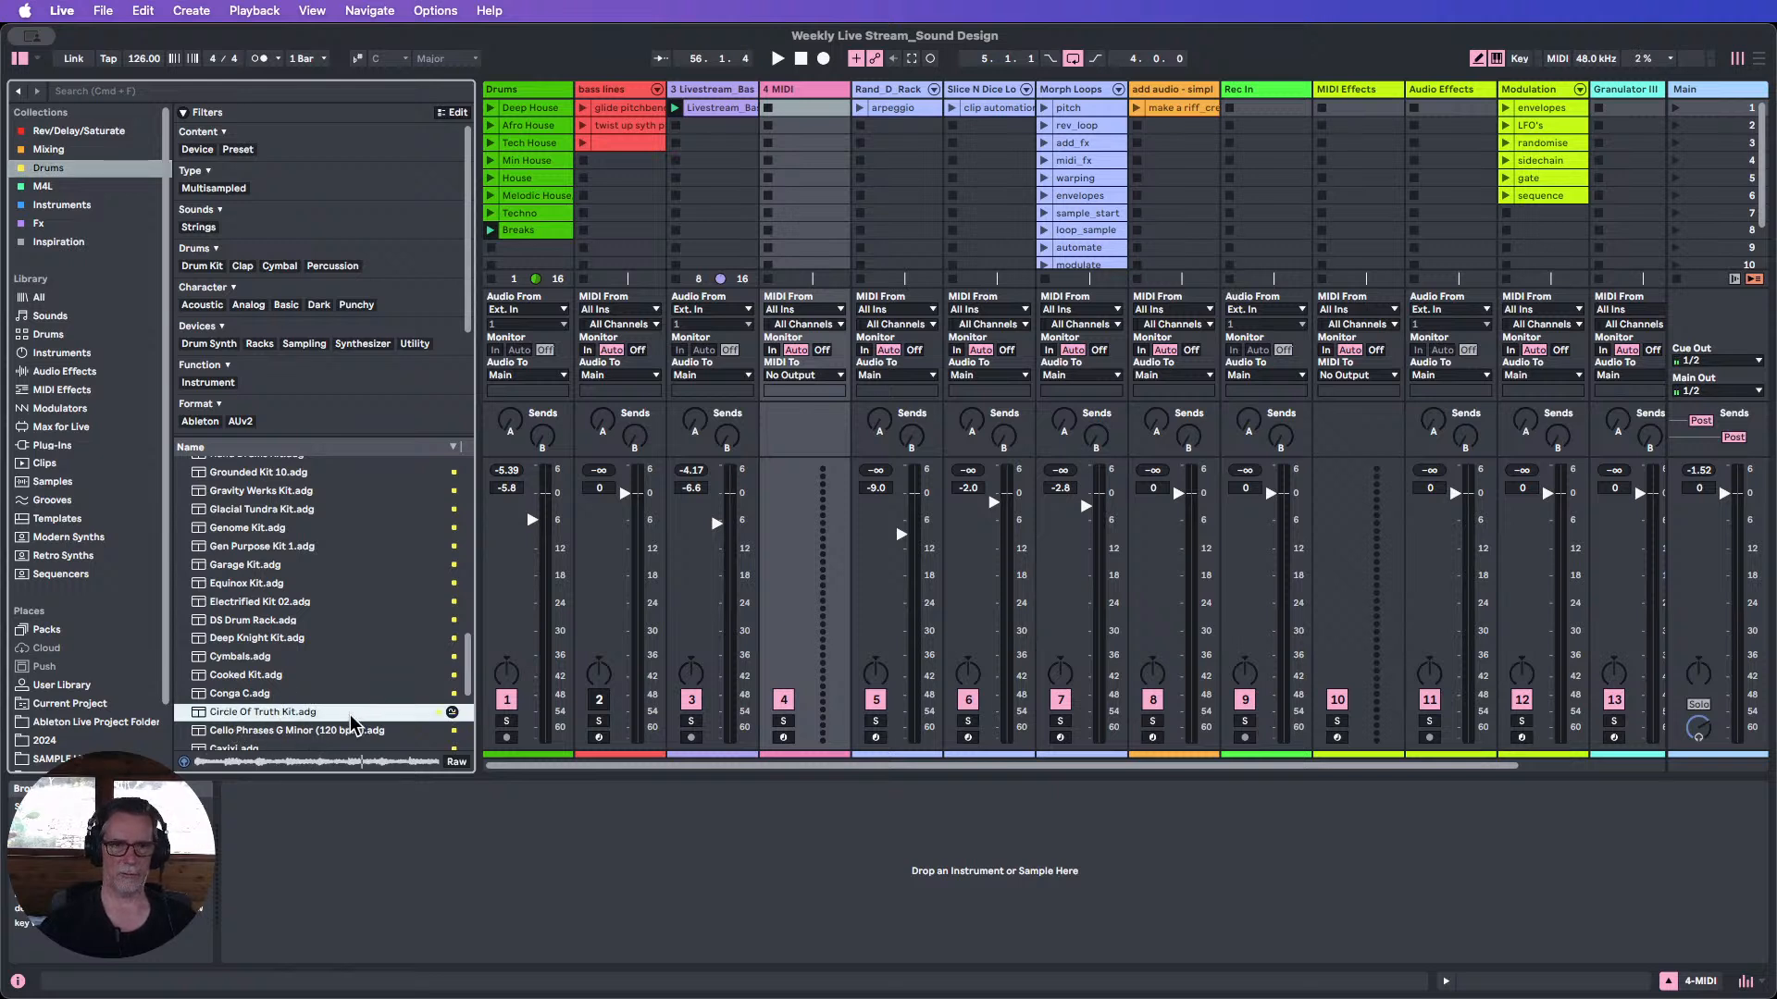
{"action": "left_click_drag", "start_coordinate": [233, 713], "coordinate": [805, 167]}
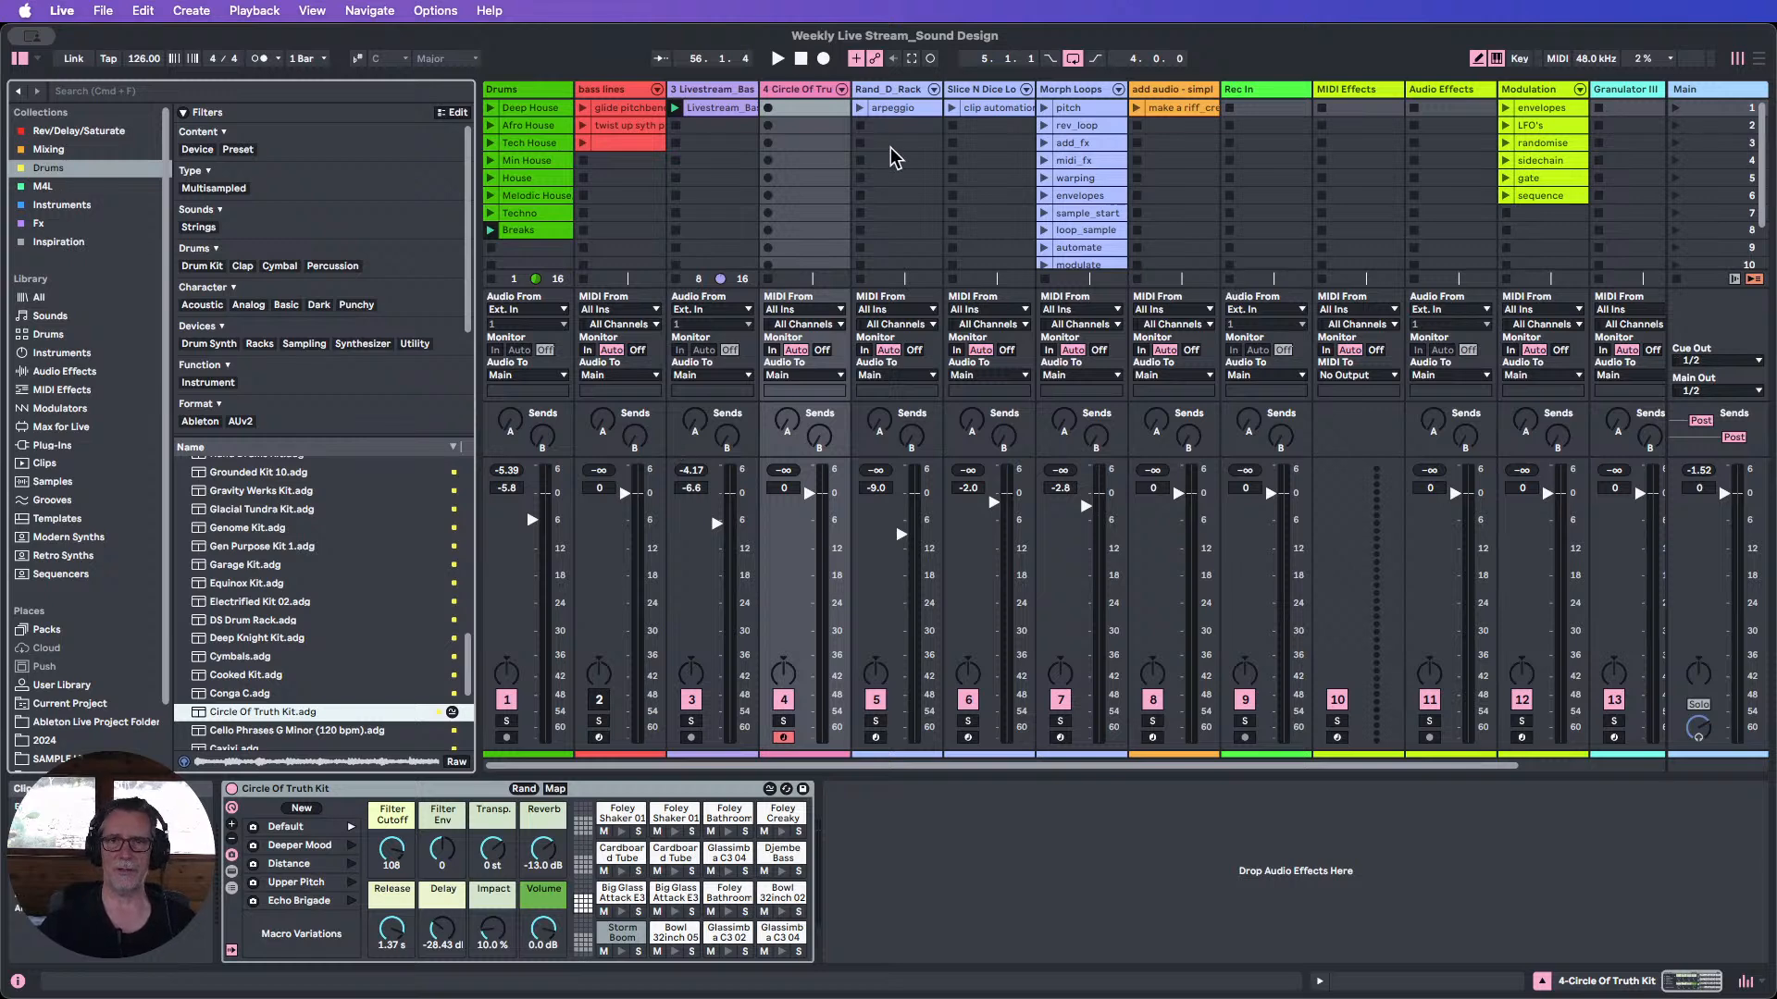
Examine the Rand_D_Rack track's device chain, including its MIDI Effect Rack and the expanded Beta Fish Kit.
{"action": "left_click", "coordinate": [890, 91]}
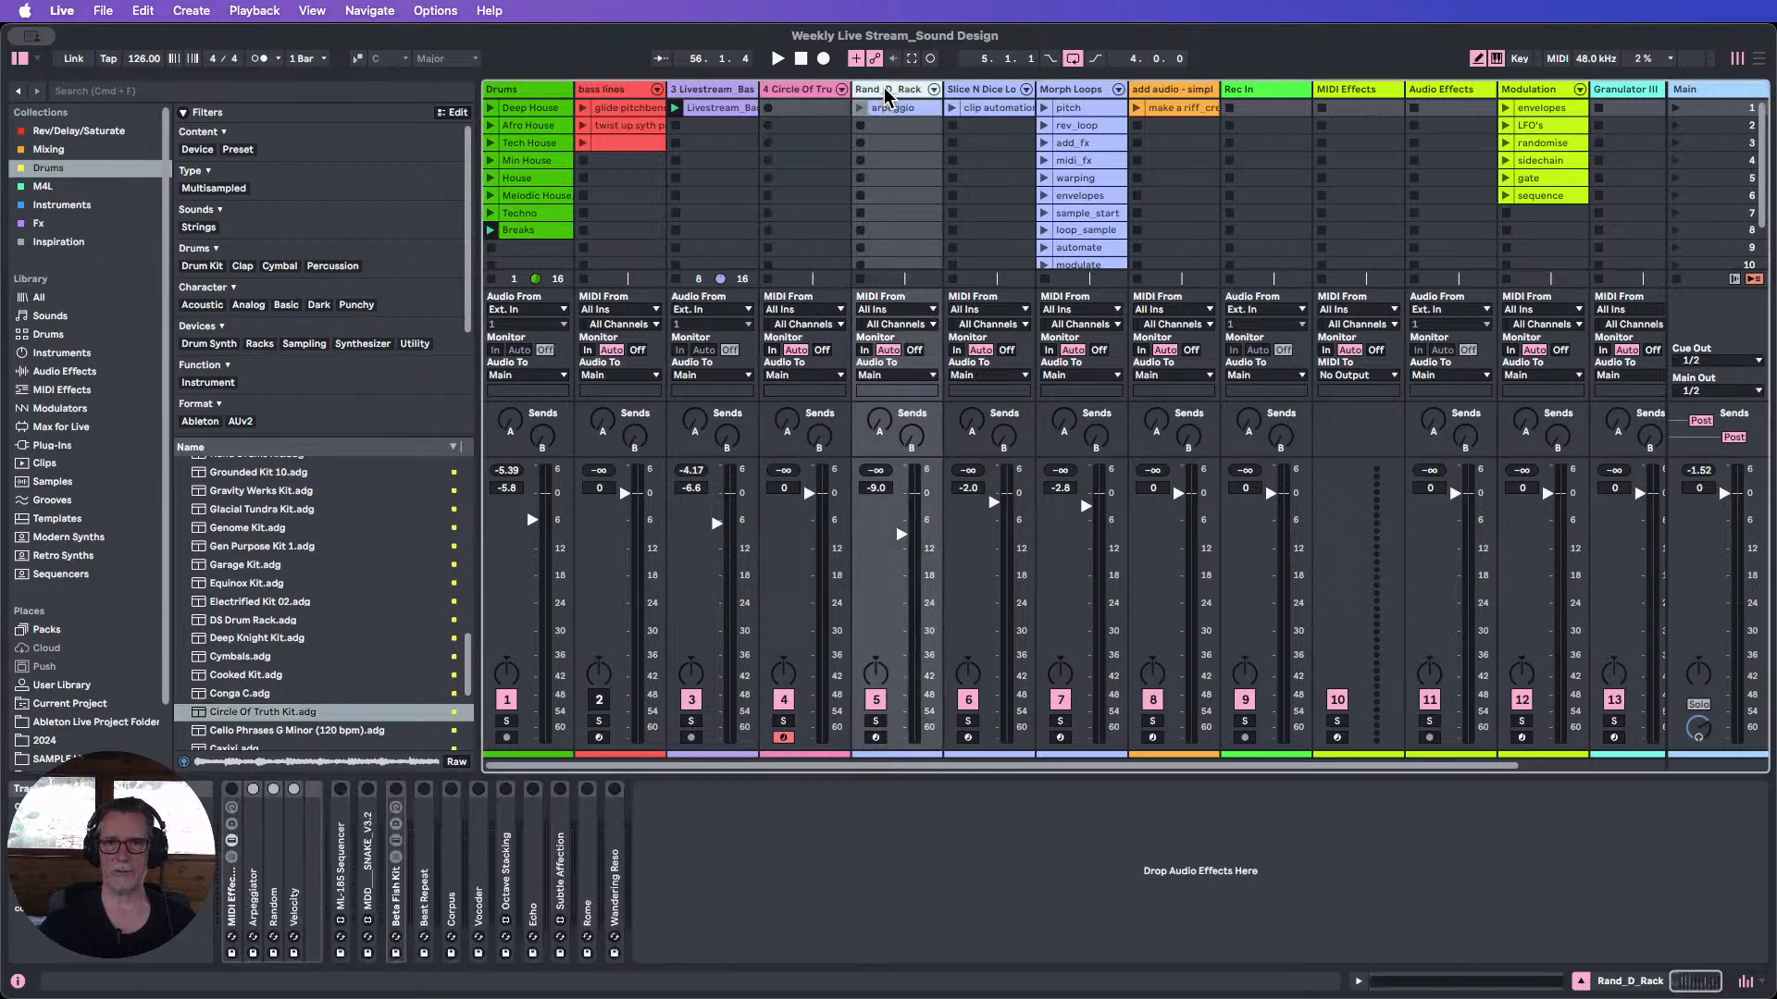
{"action": "left_click", "coordinate": [232, 902]}
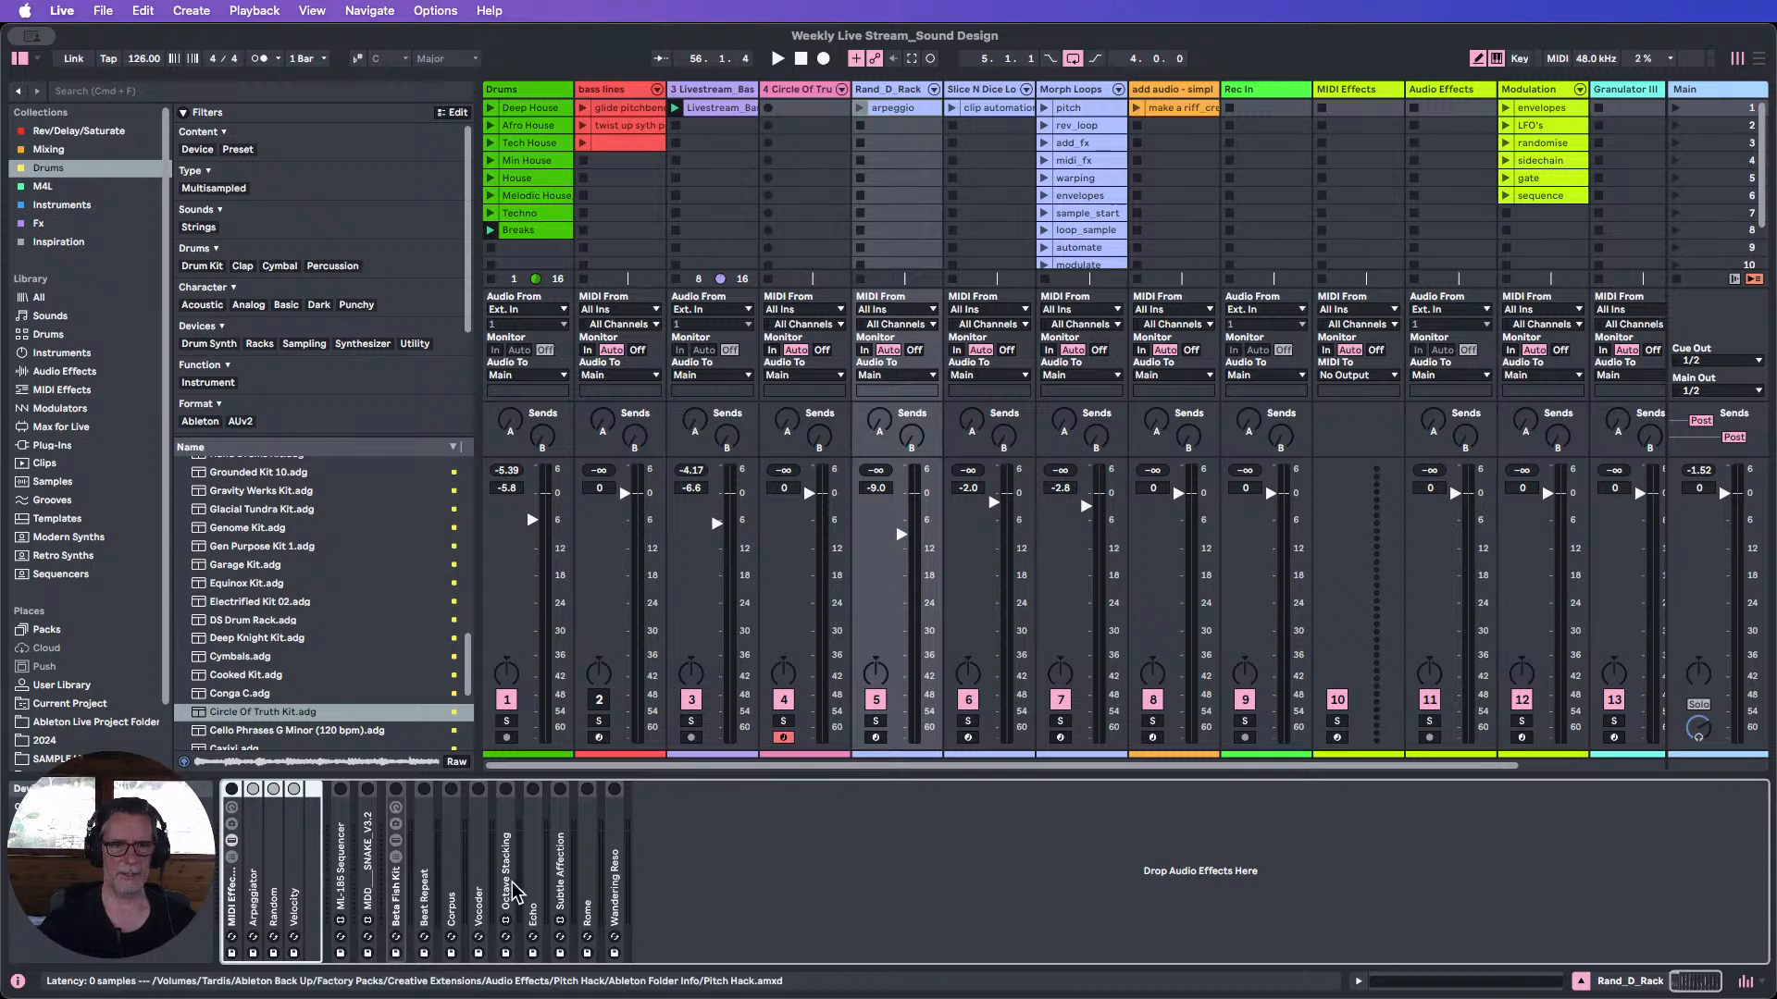
{"action": "left_click", "coordinate": [400, 902]}
{"action": "double_click", "coordinate": [397, 891]}
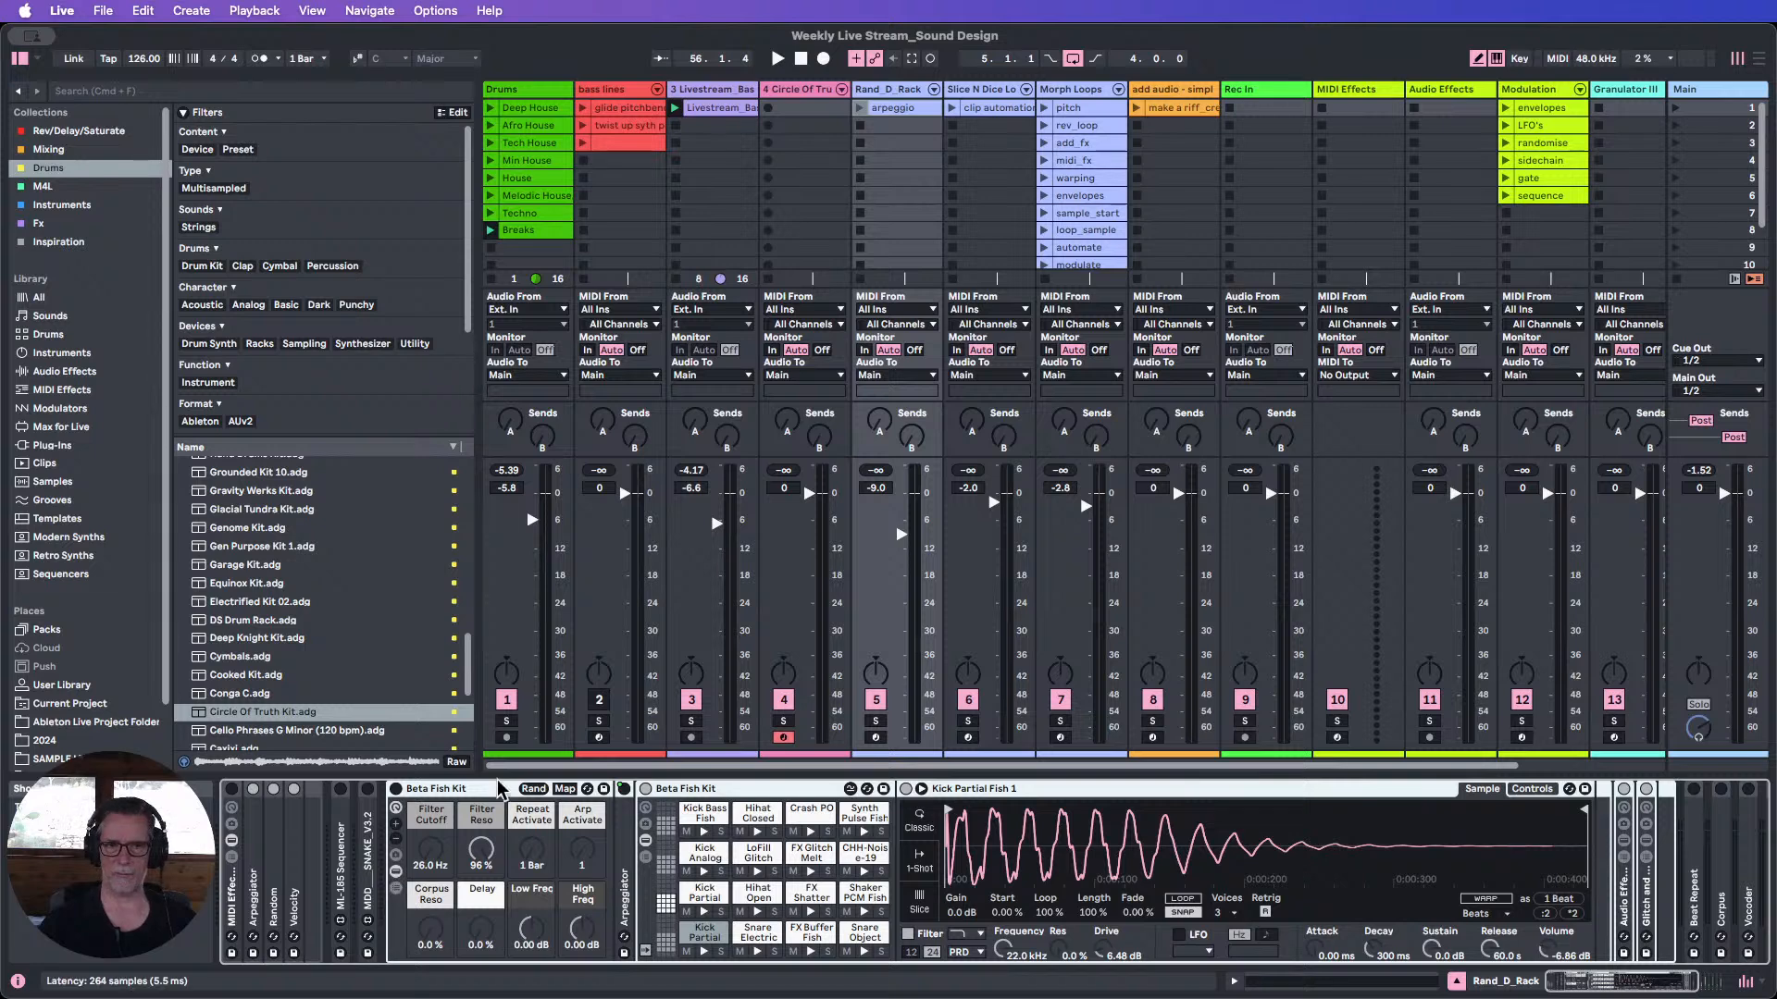
{"action": "double_click", "coordinate": [455, 796]}
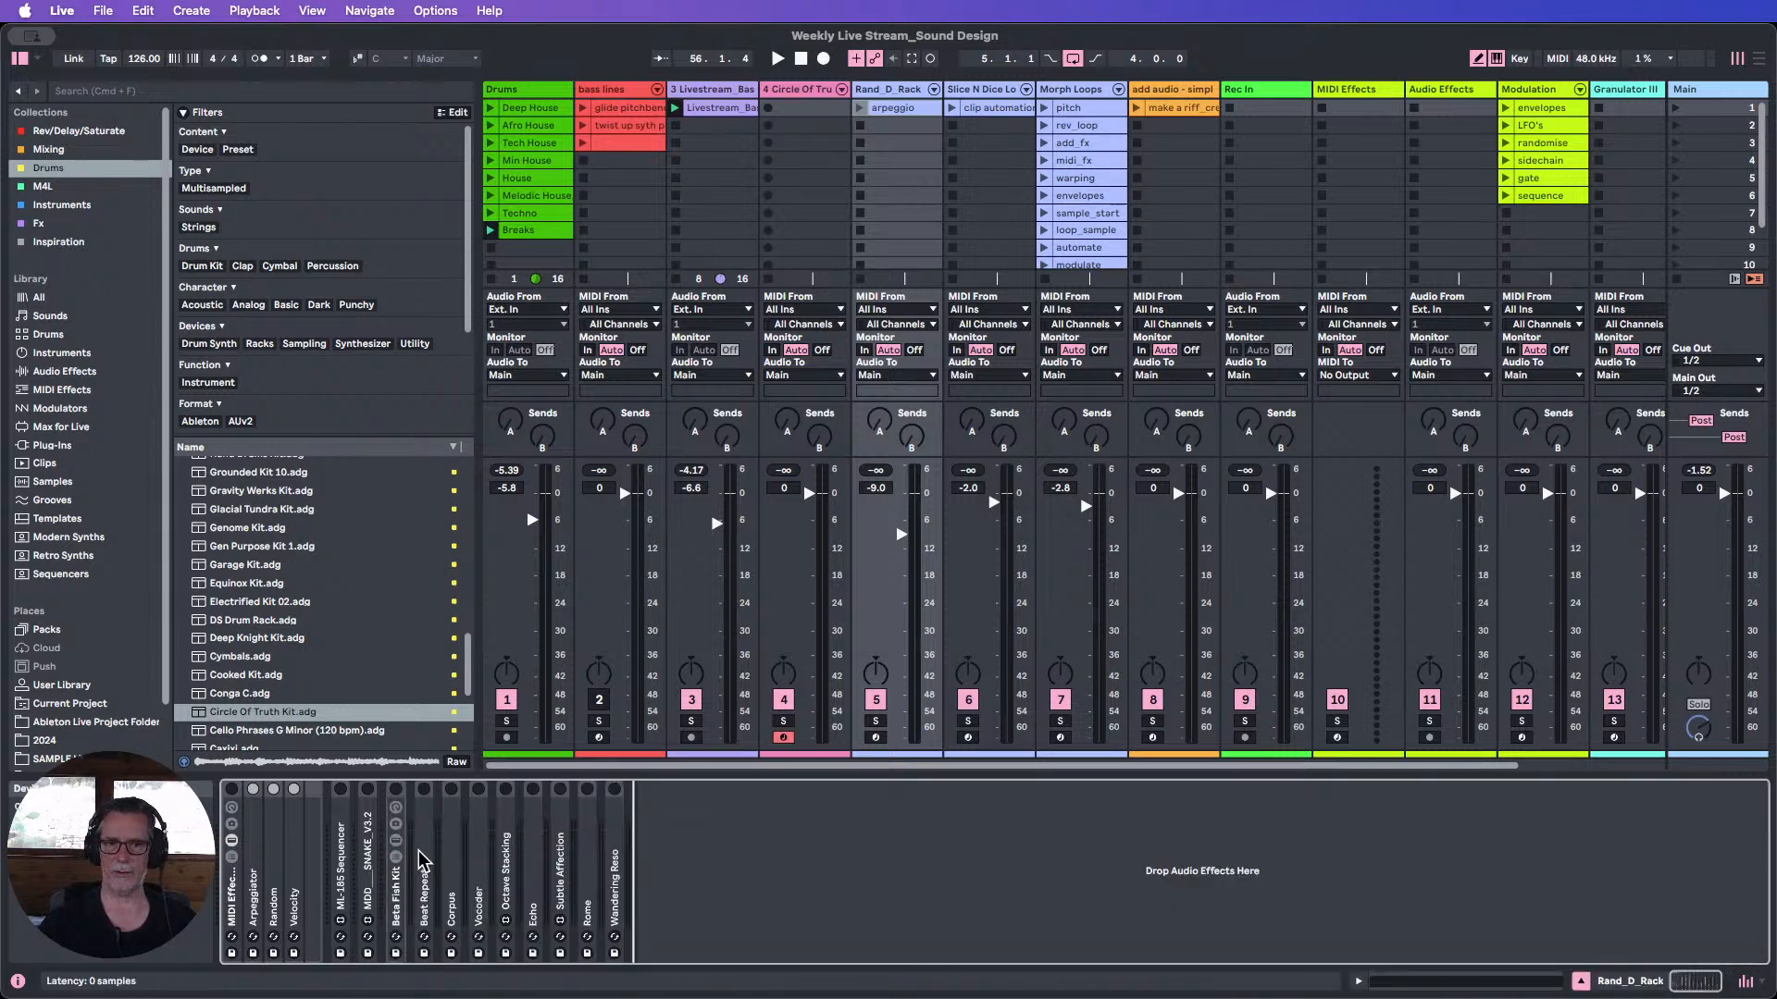
{"action": "double_click", "coordinate": [400, 898]}
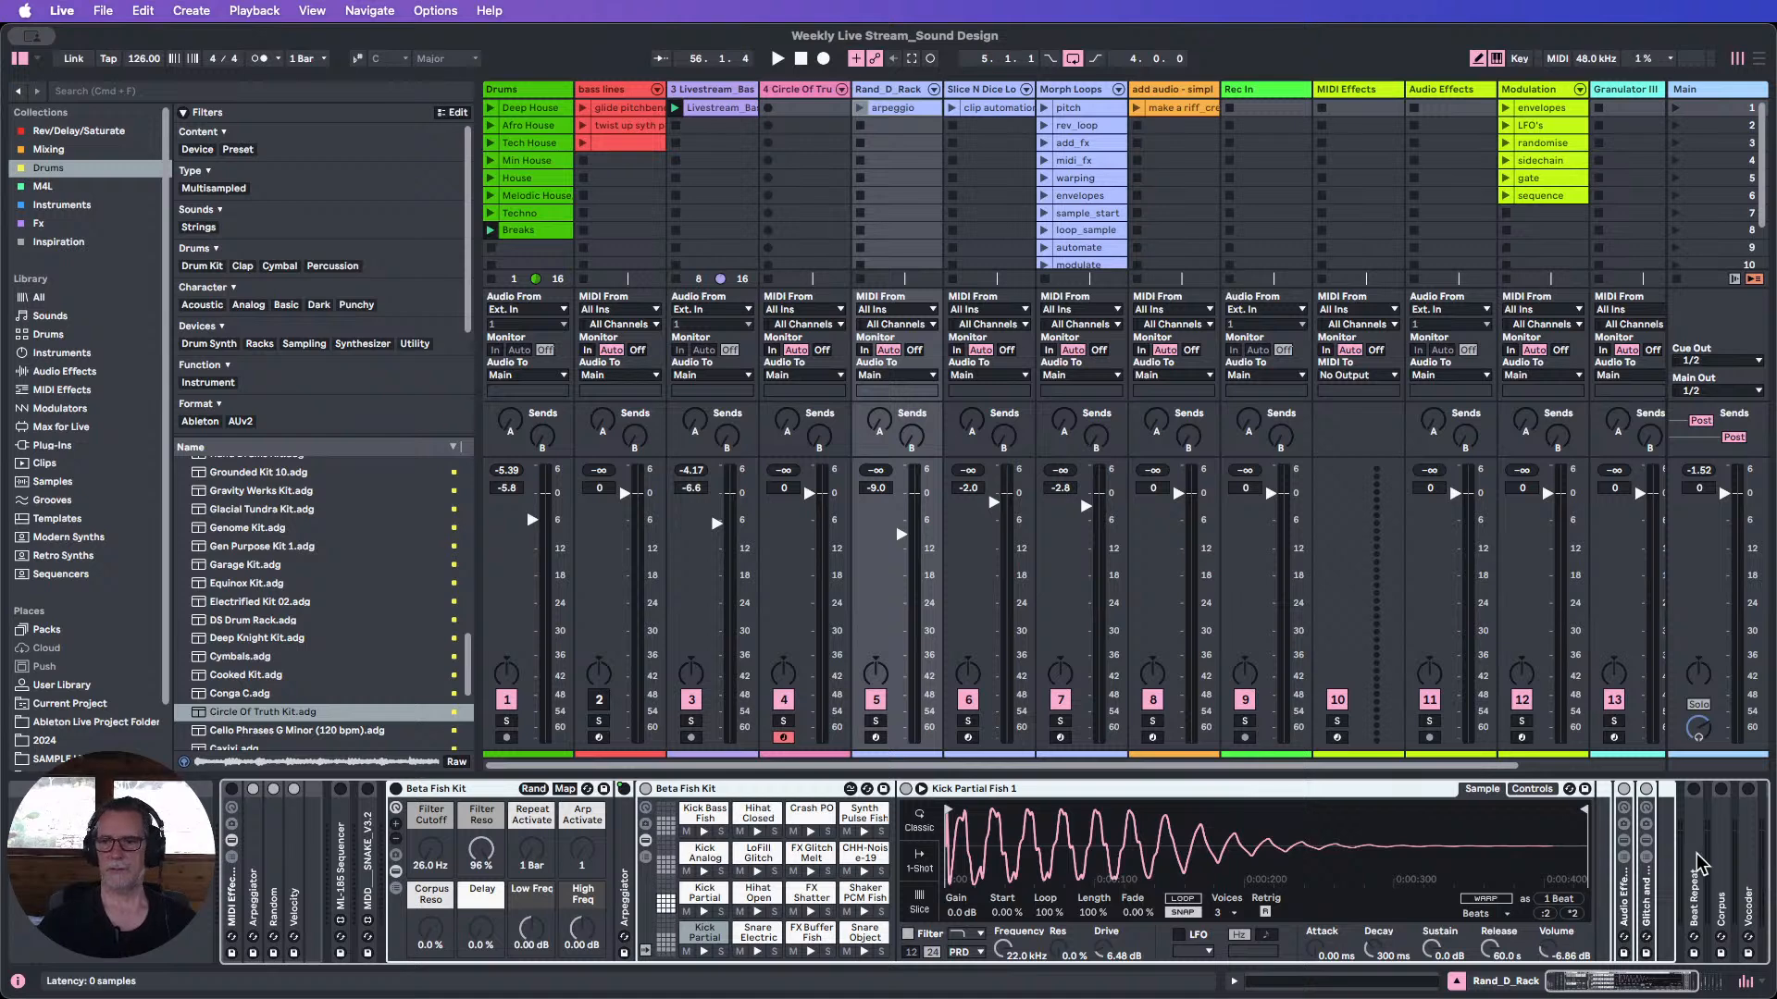
{"action": "double_click", "coordinate": [433, 789]}
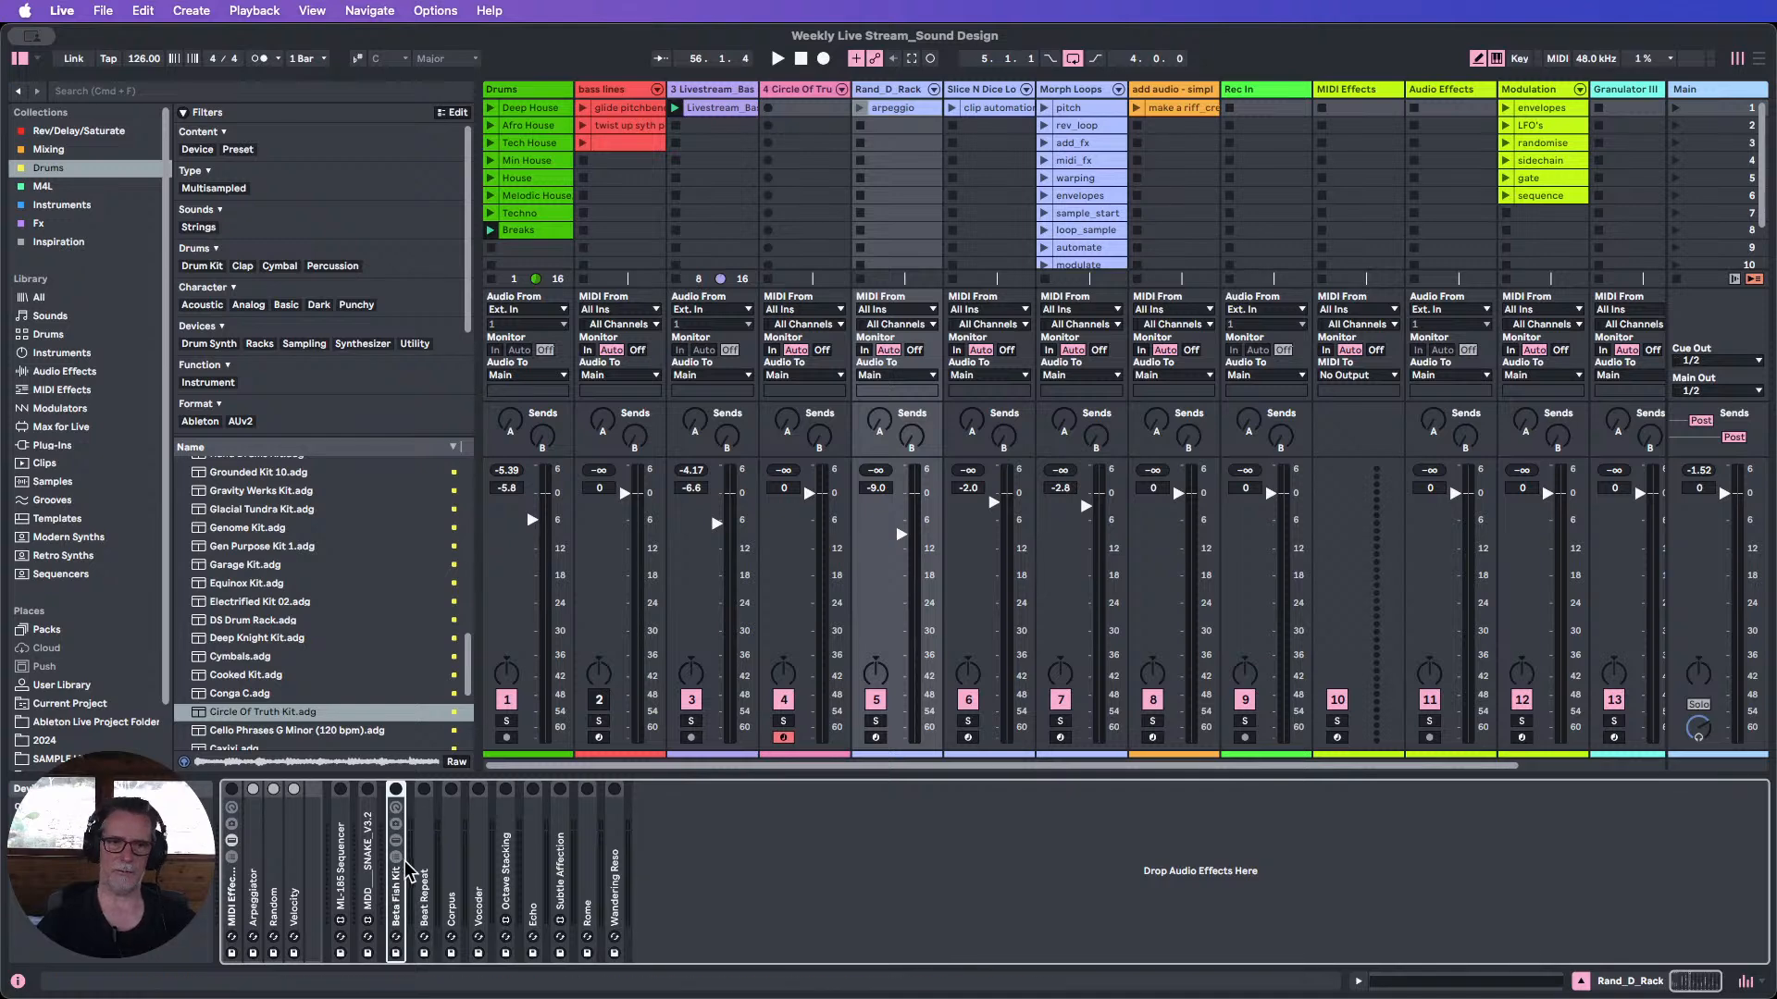
{"action": "left_click", "coordinate": [691, 876]}
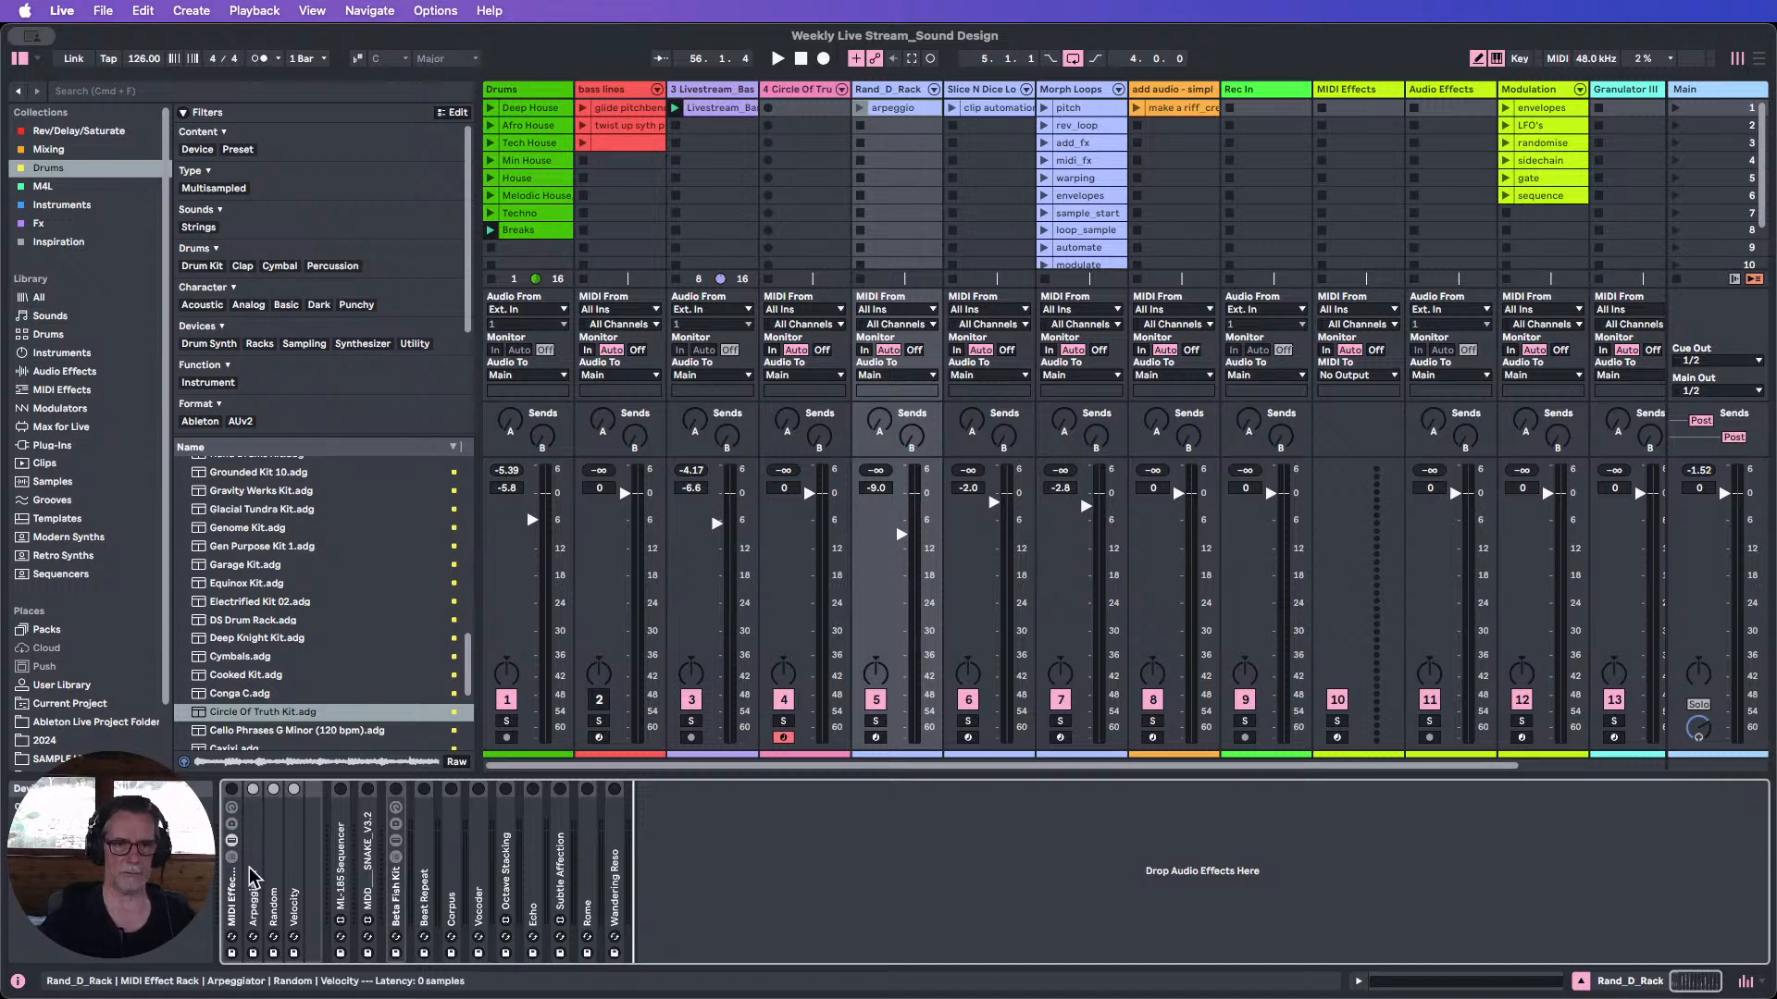
{"action": "left_click", "coordinate": [233, 911]}
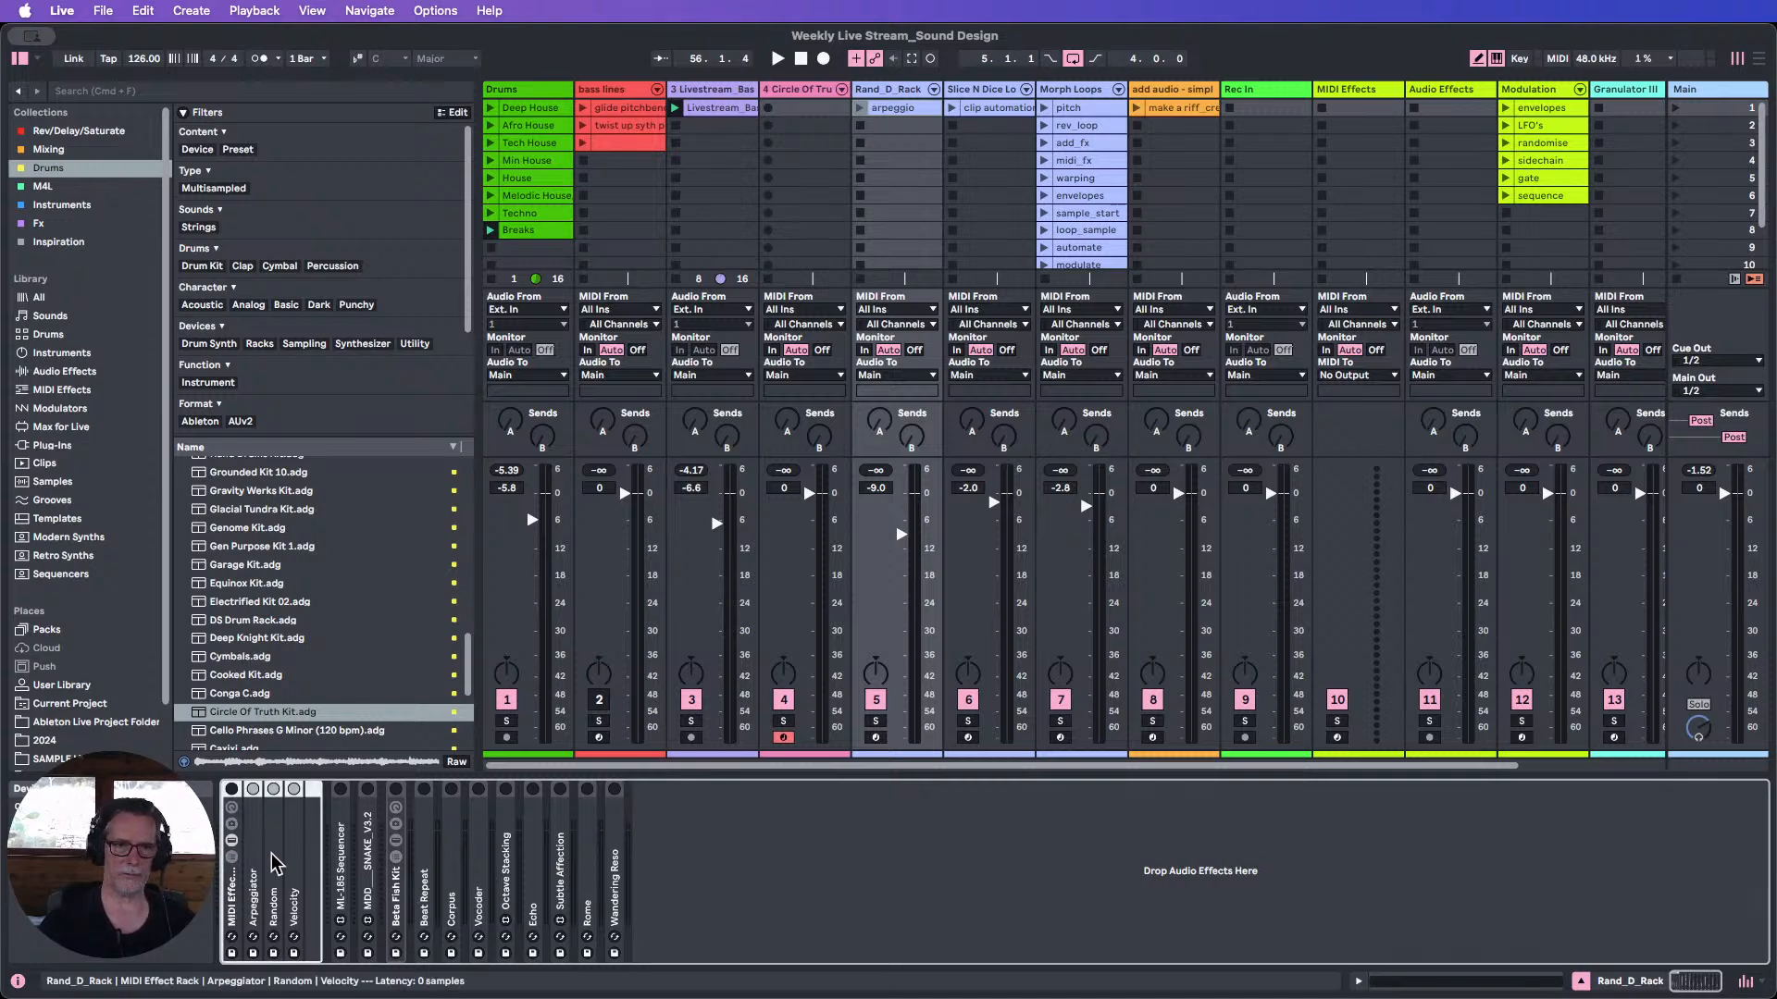
Add Arpeggiator, Random and Velocity MIDI effects, in that order, before the drum rack on the Circle Of Truth Kit track.
{"action": "left_click", "coordinate": [794, 97]}
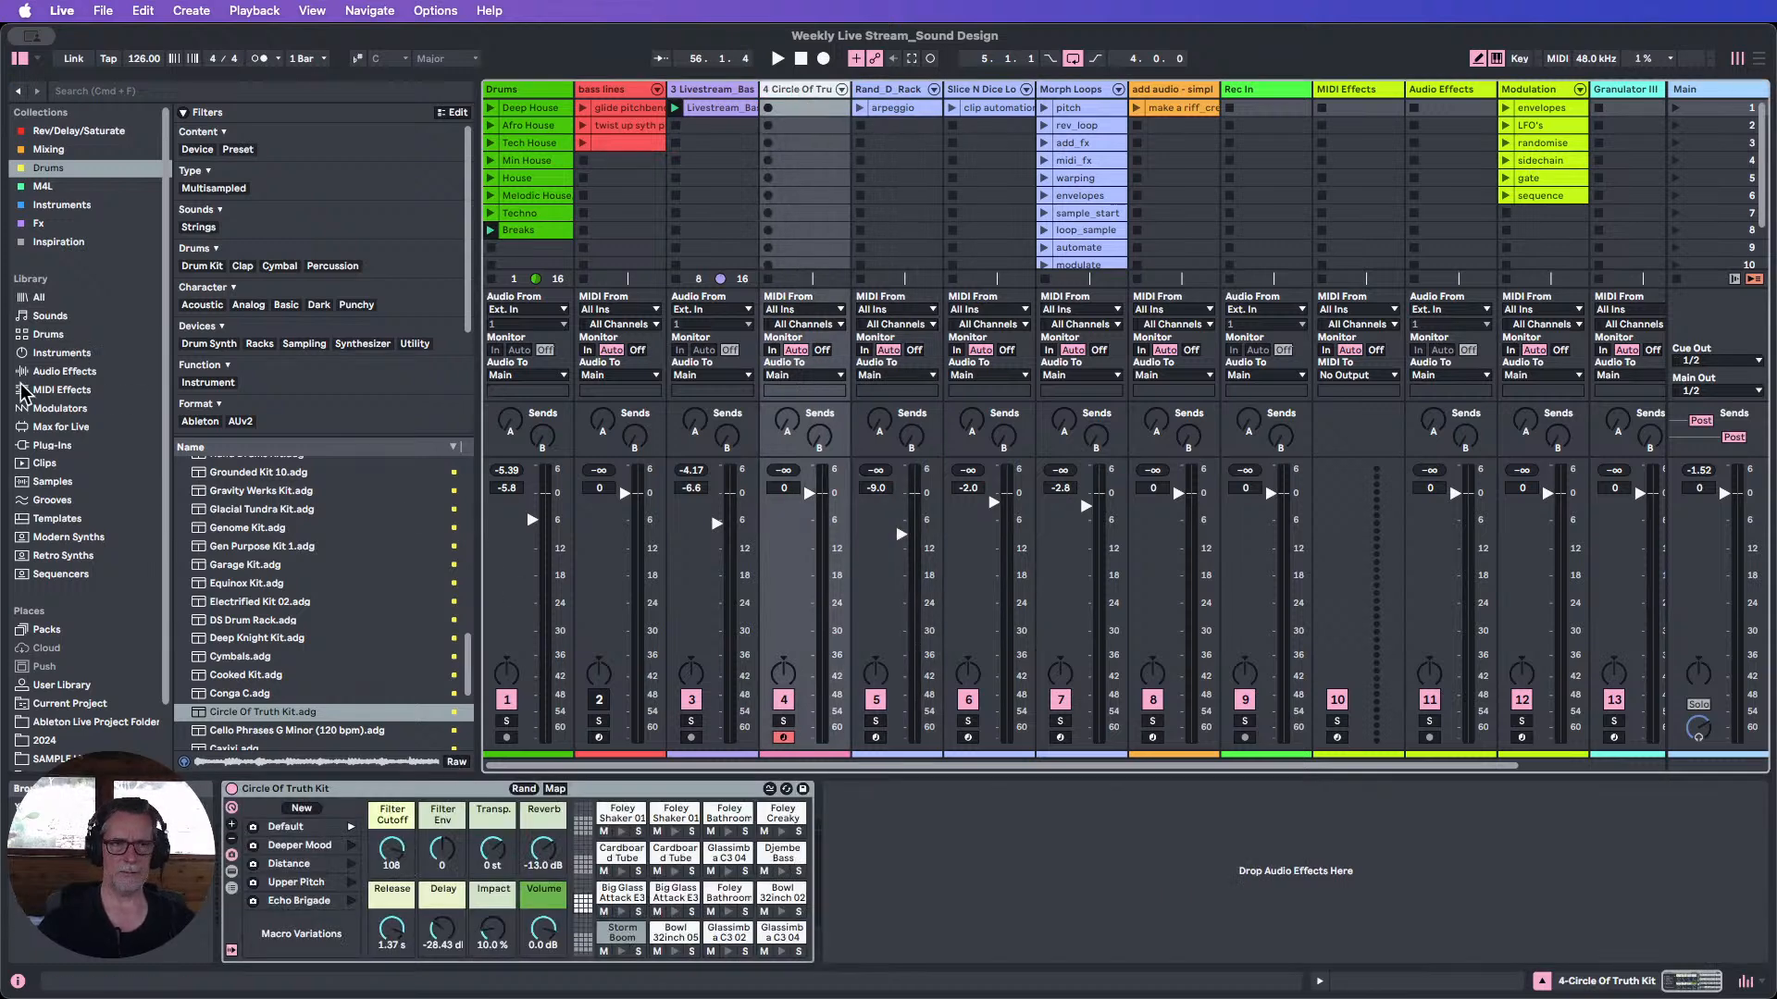
{"action": "left_click", "coordinate": [57, 396]}
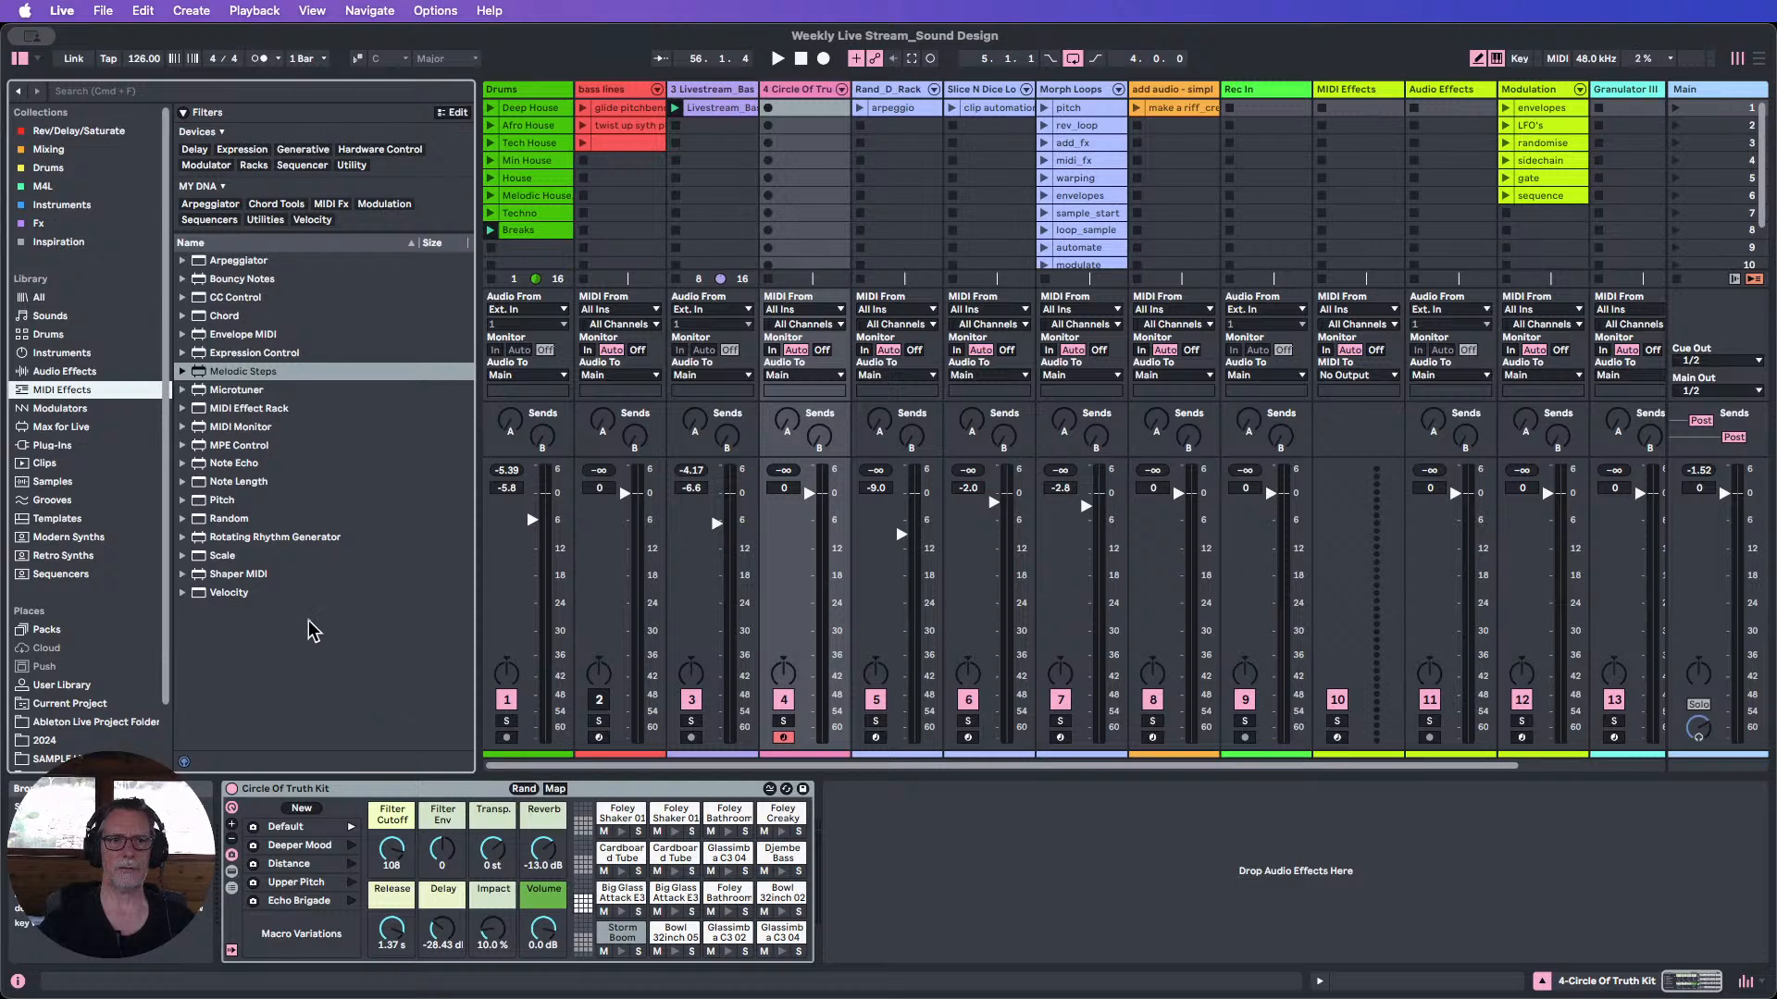
{"action": "left_click_drag", "start_coordinate": [232, 261], "coordinate": [278, 860]}
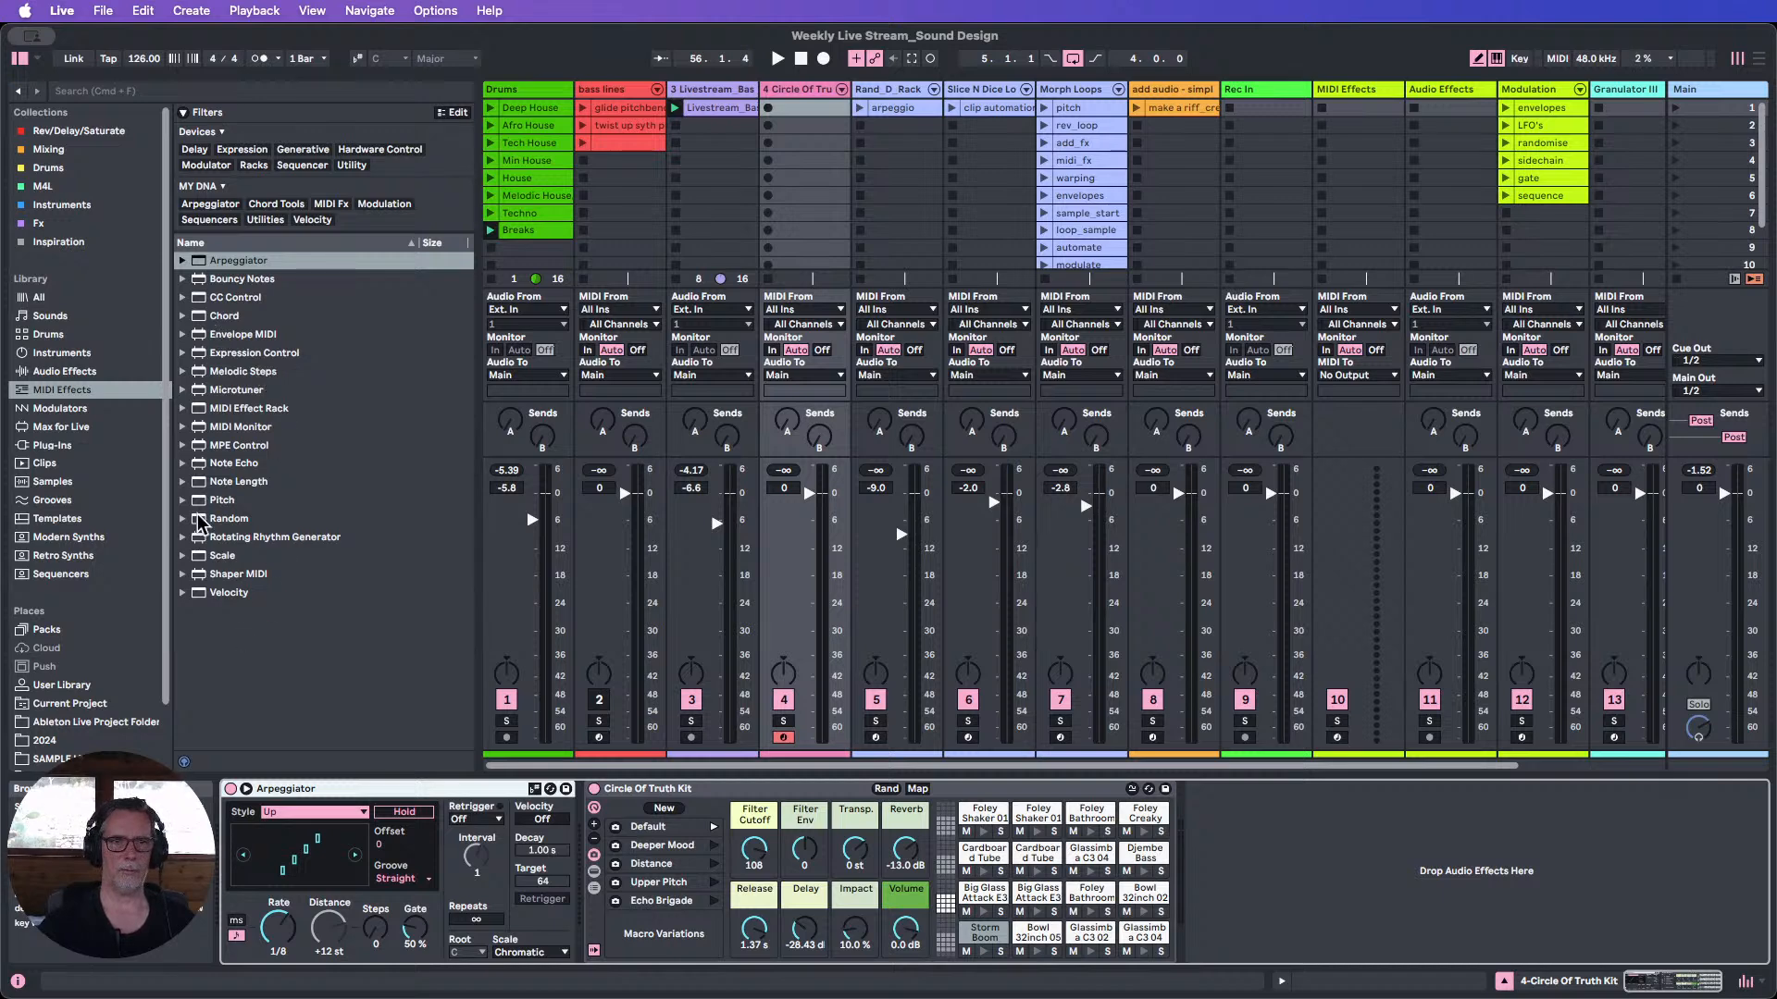
{"action": "left_click_drag", "start_coordinate": [196, 524], "coordinate": [585, 826]}
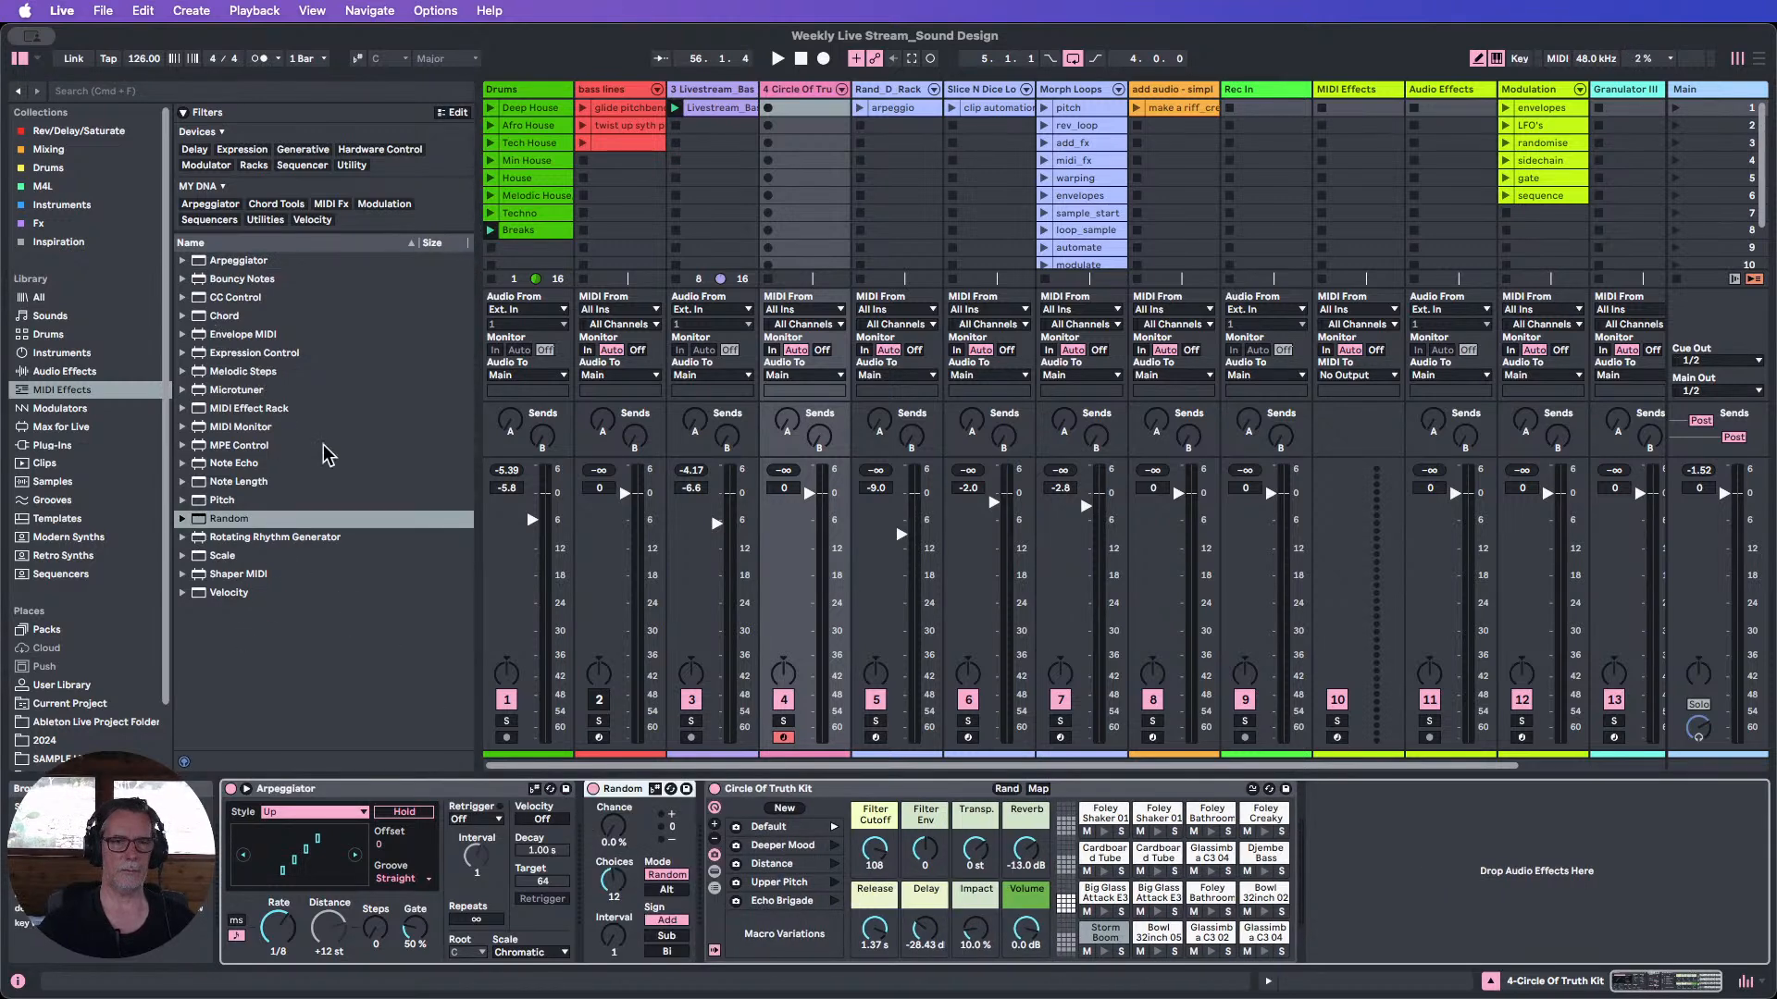
{"action": "left_click_drag", "start_coordinate": [211, 597], "coordinate": [676, 870]}
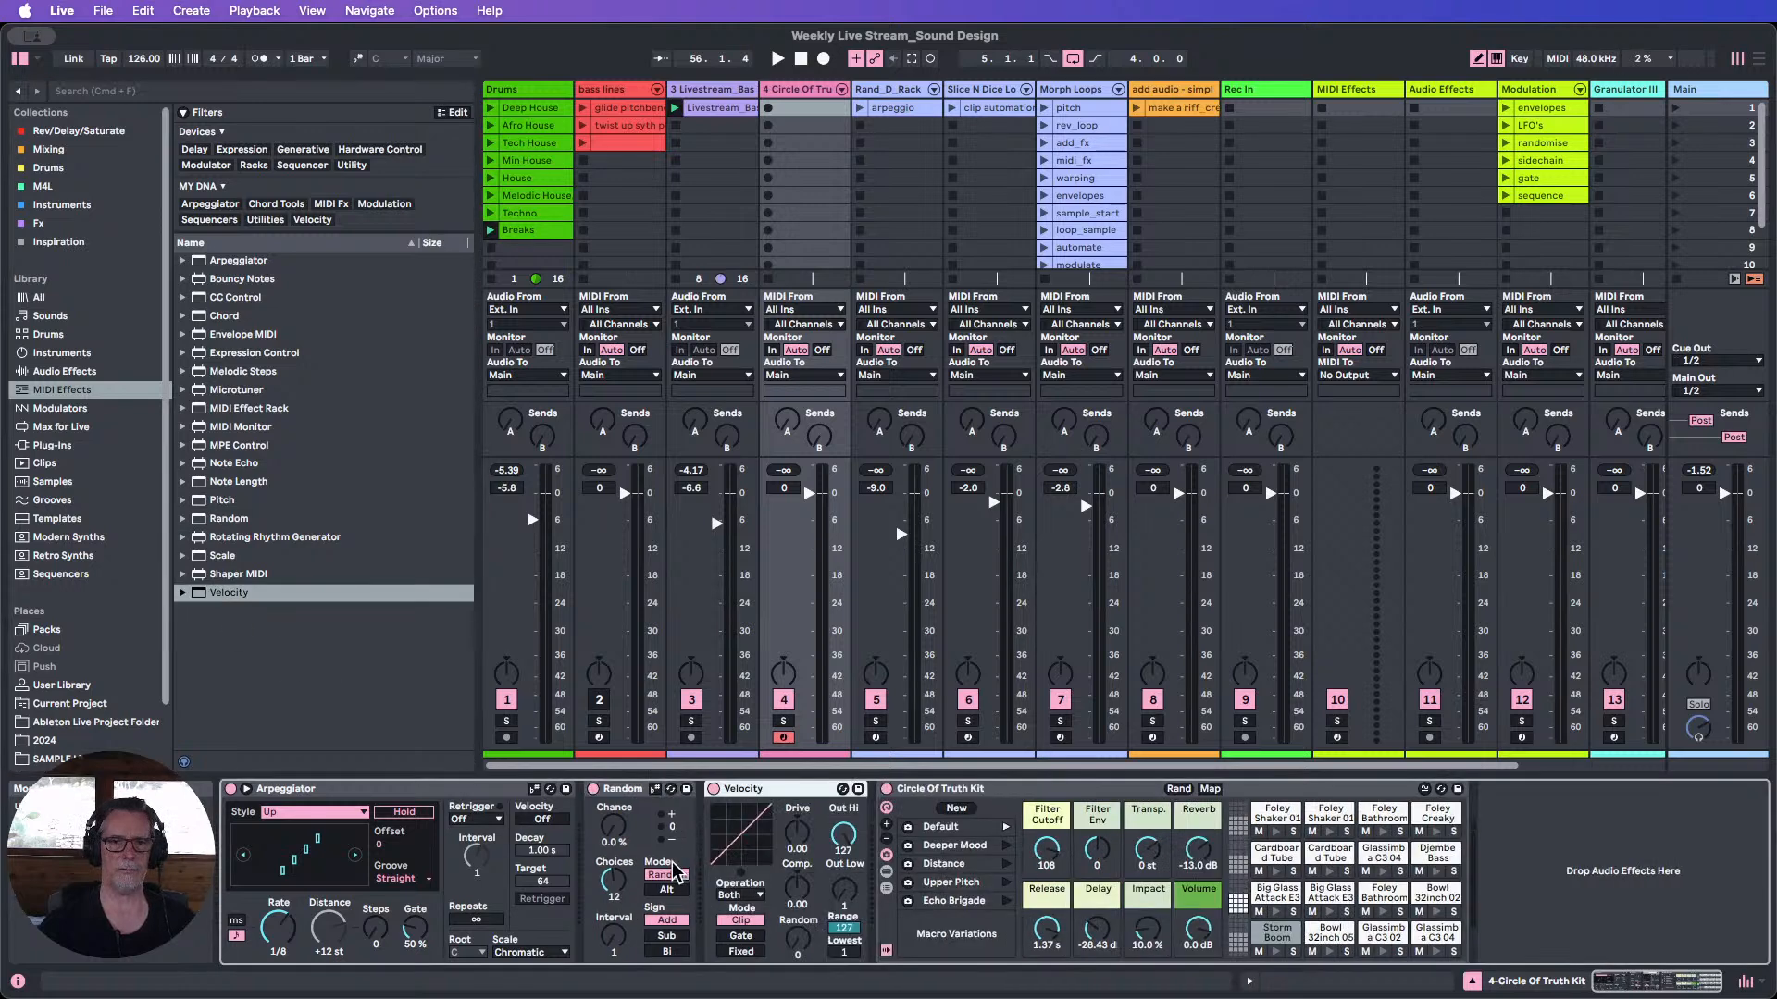
Group Arpeggiator, Random and Velocity into one MIDI Effect Rack and show its macro controls.
{"action": "left_click", "coordinate": [324, 792]}
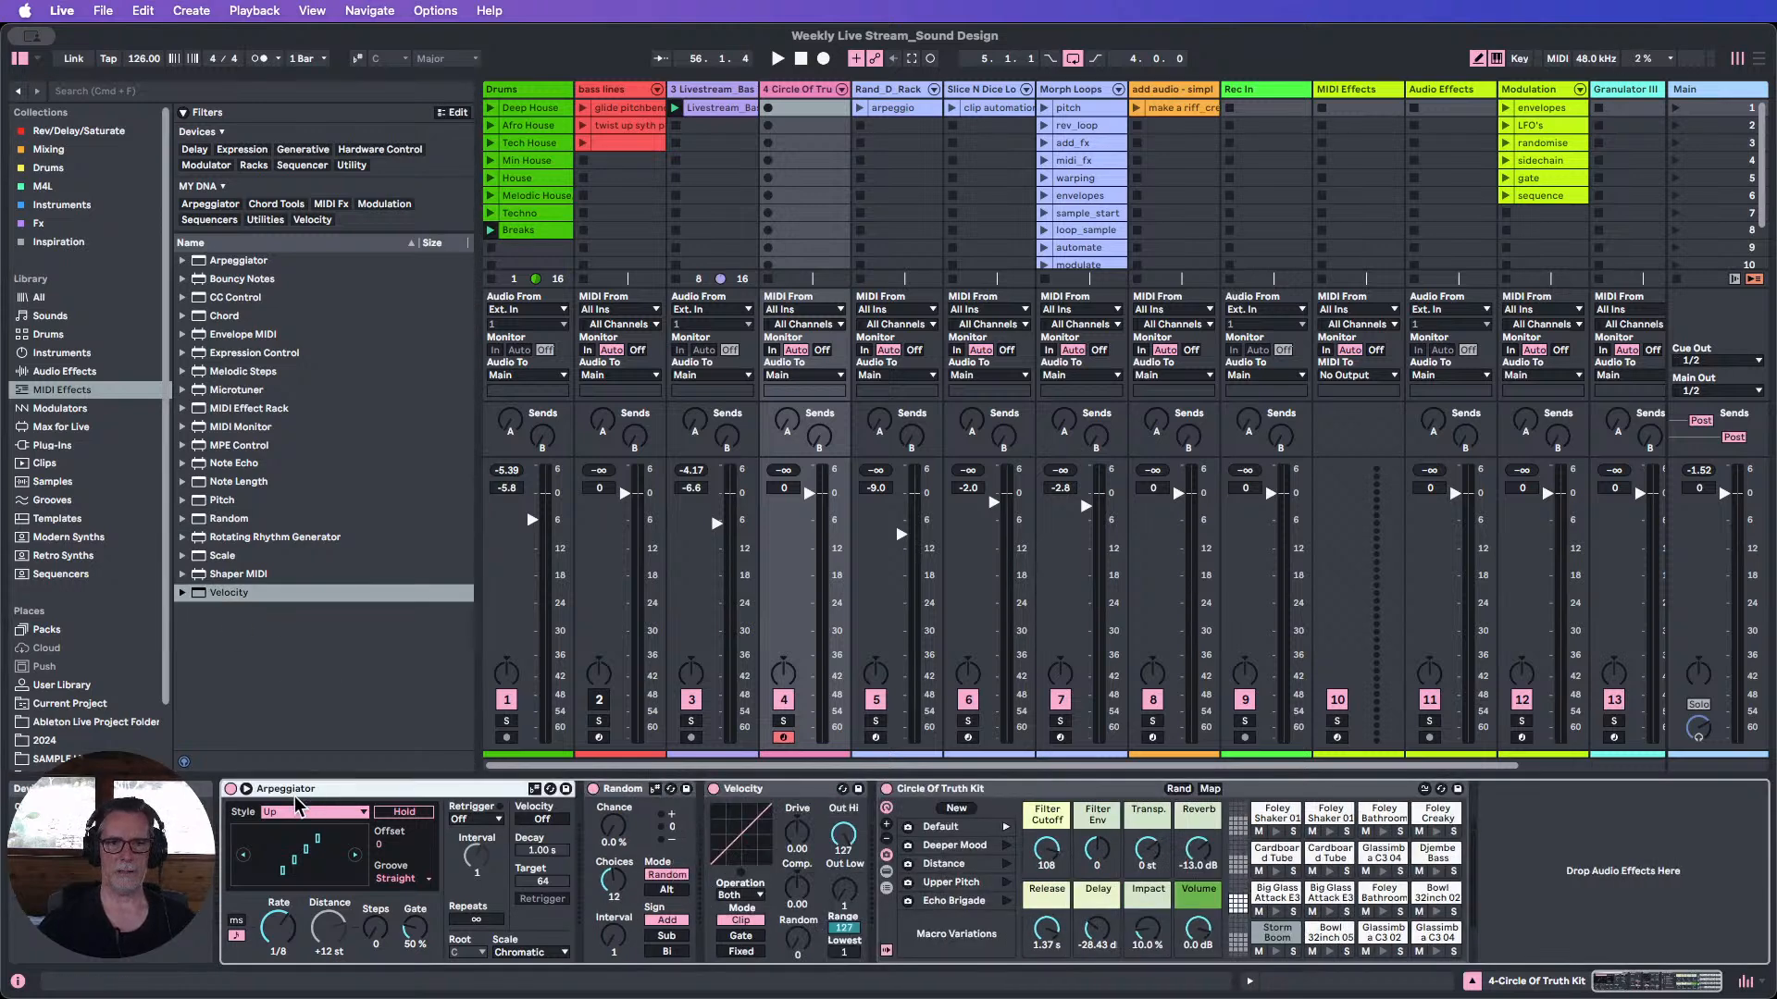
{"action": "left_click", "coordinate": [618, 791], "text": "shift"}
{"action": "left_click", "coordinate": [761, 790], "text": "shift"}
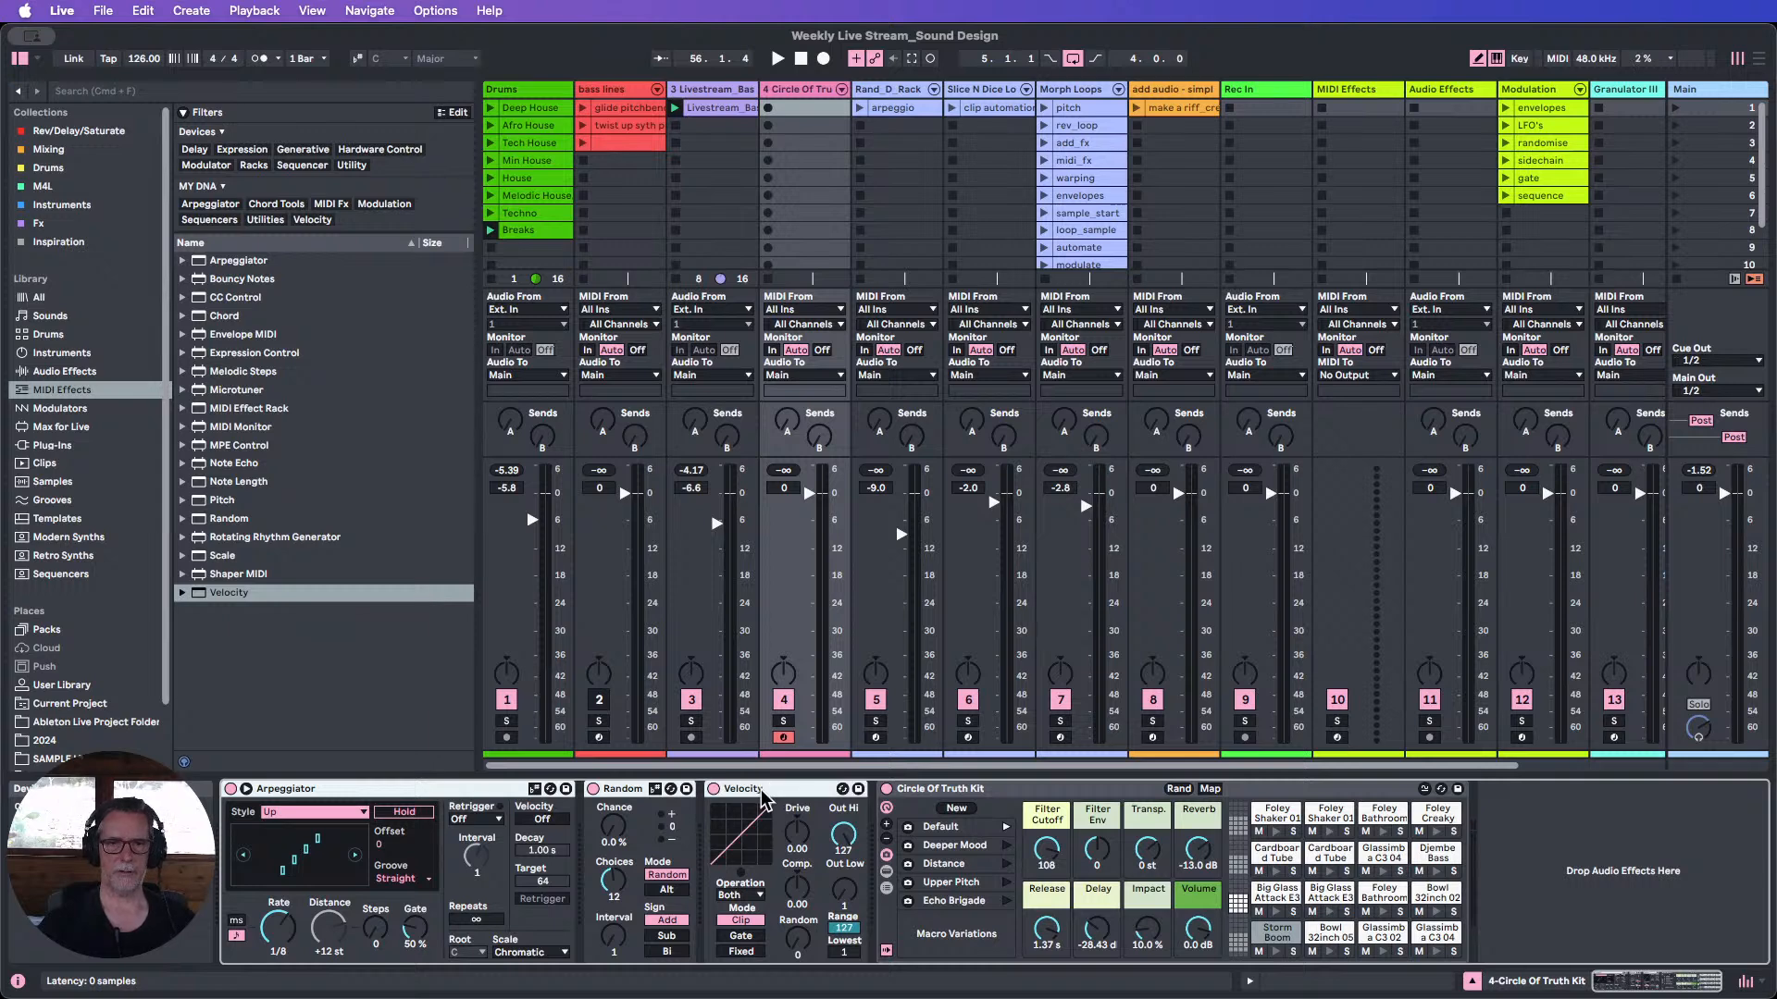
{"action": "key", "text": "super+g"}
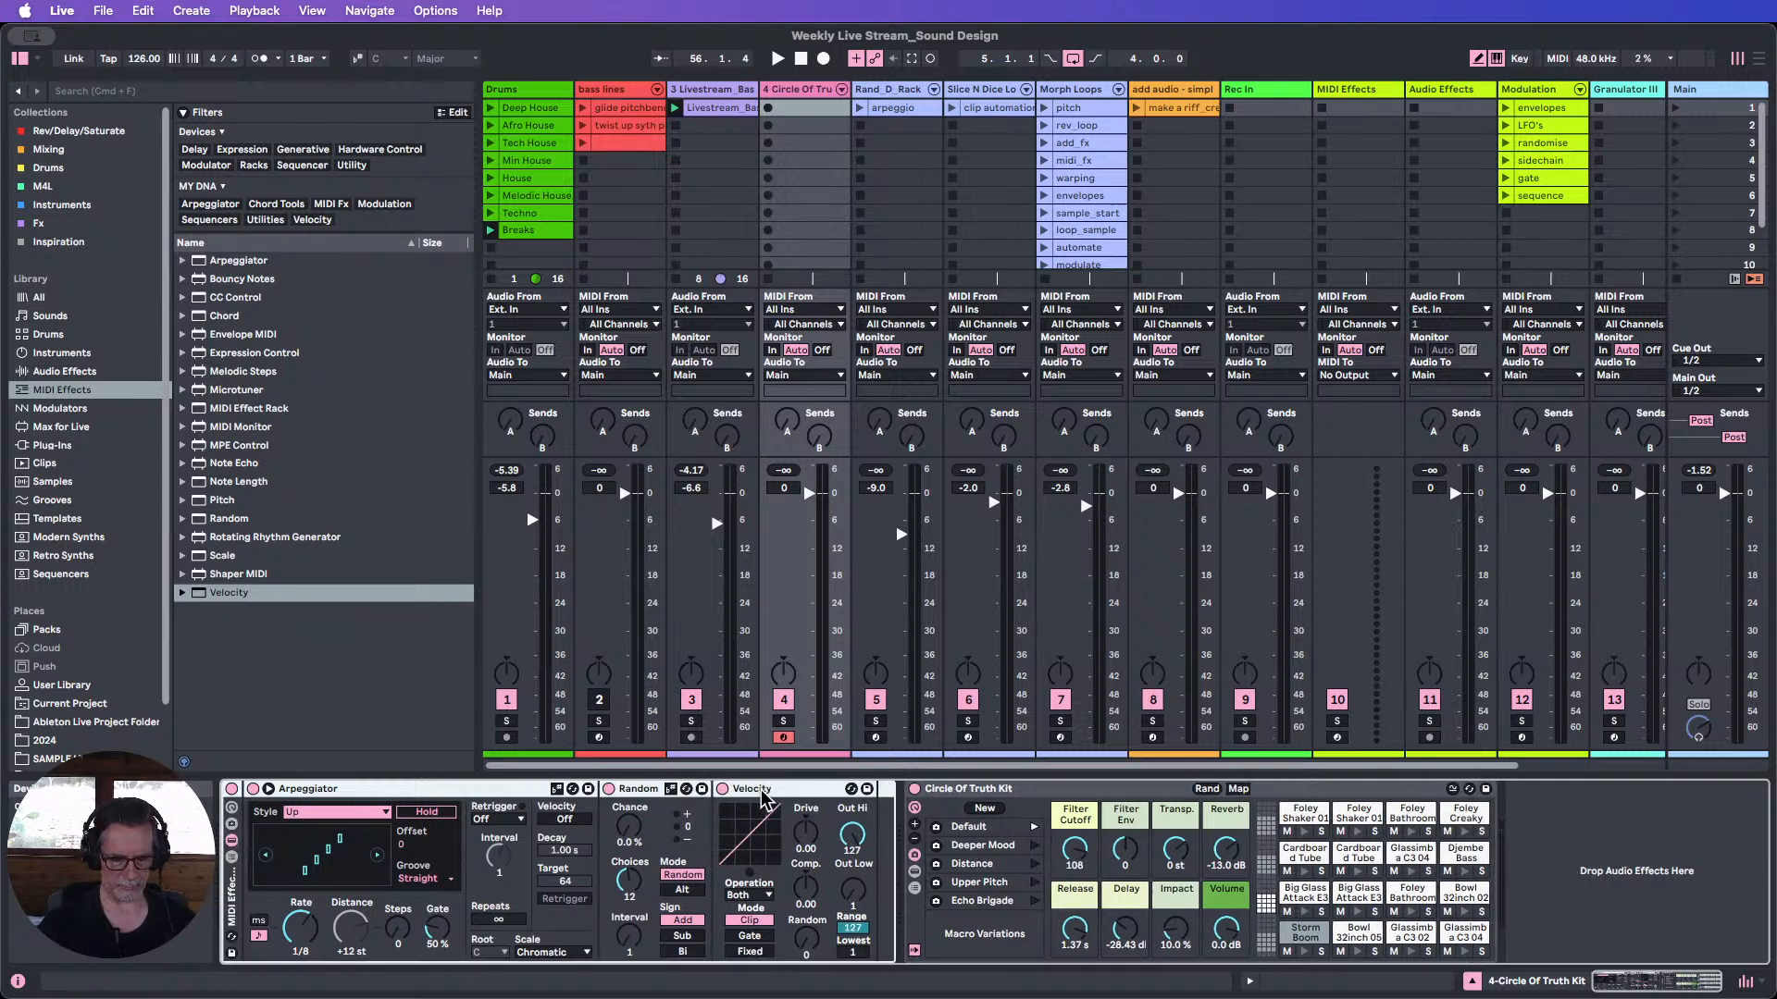
{"action": "left_click", "coordinate": [232, 813]}
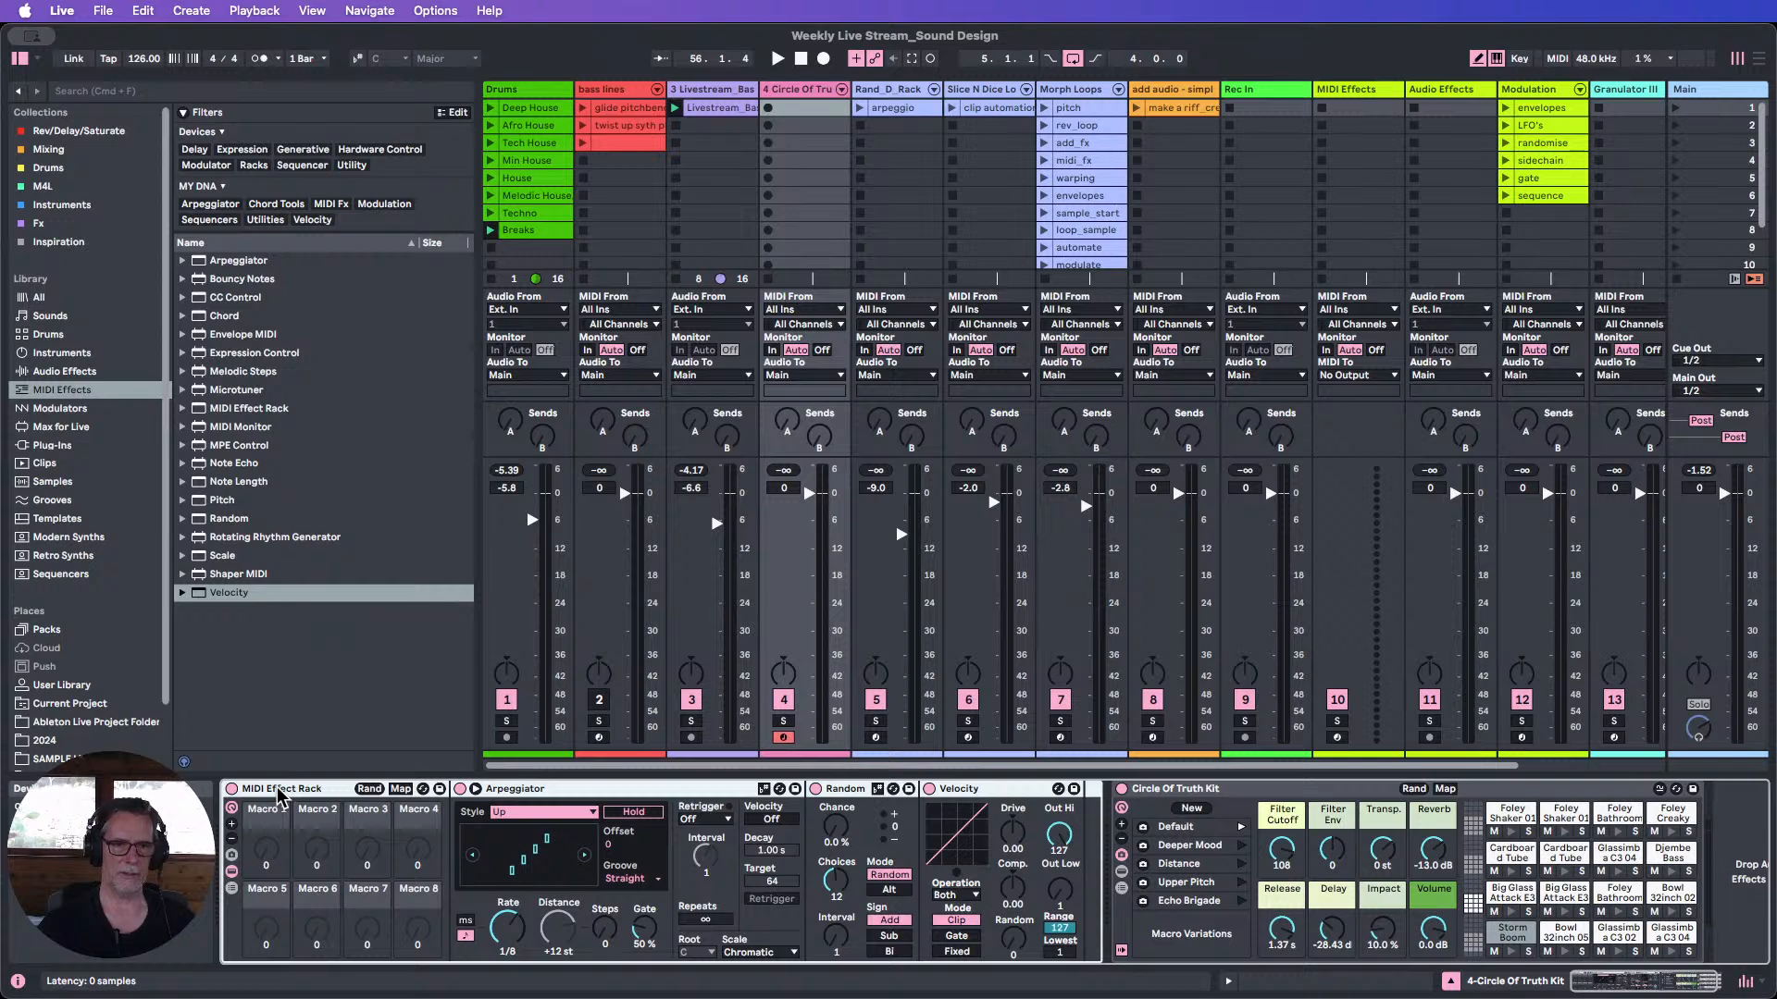
Rename the new MIDI Effect Rack to Rollin_the_dice.
{"action": "key", "text": "super+r"}
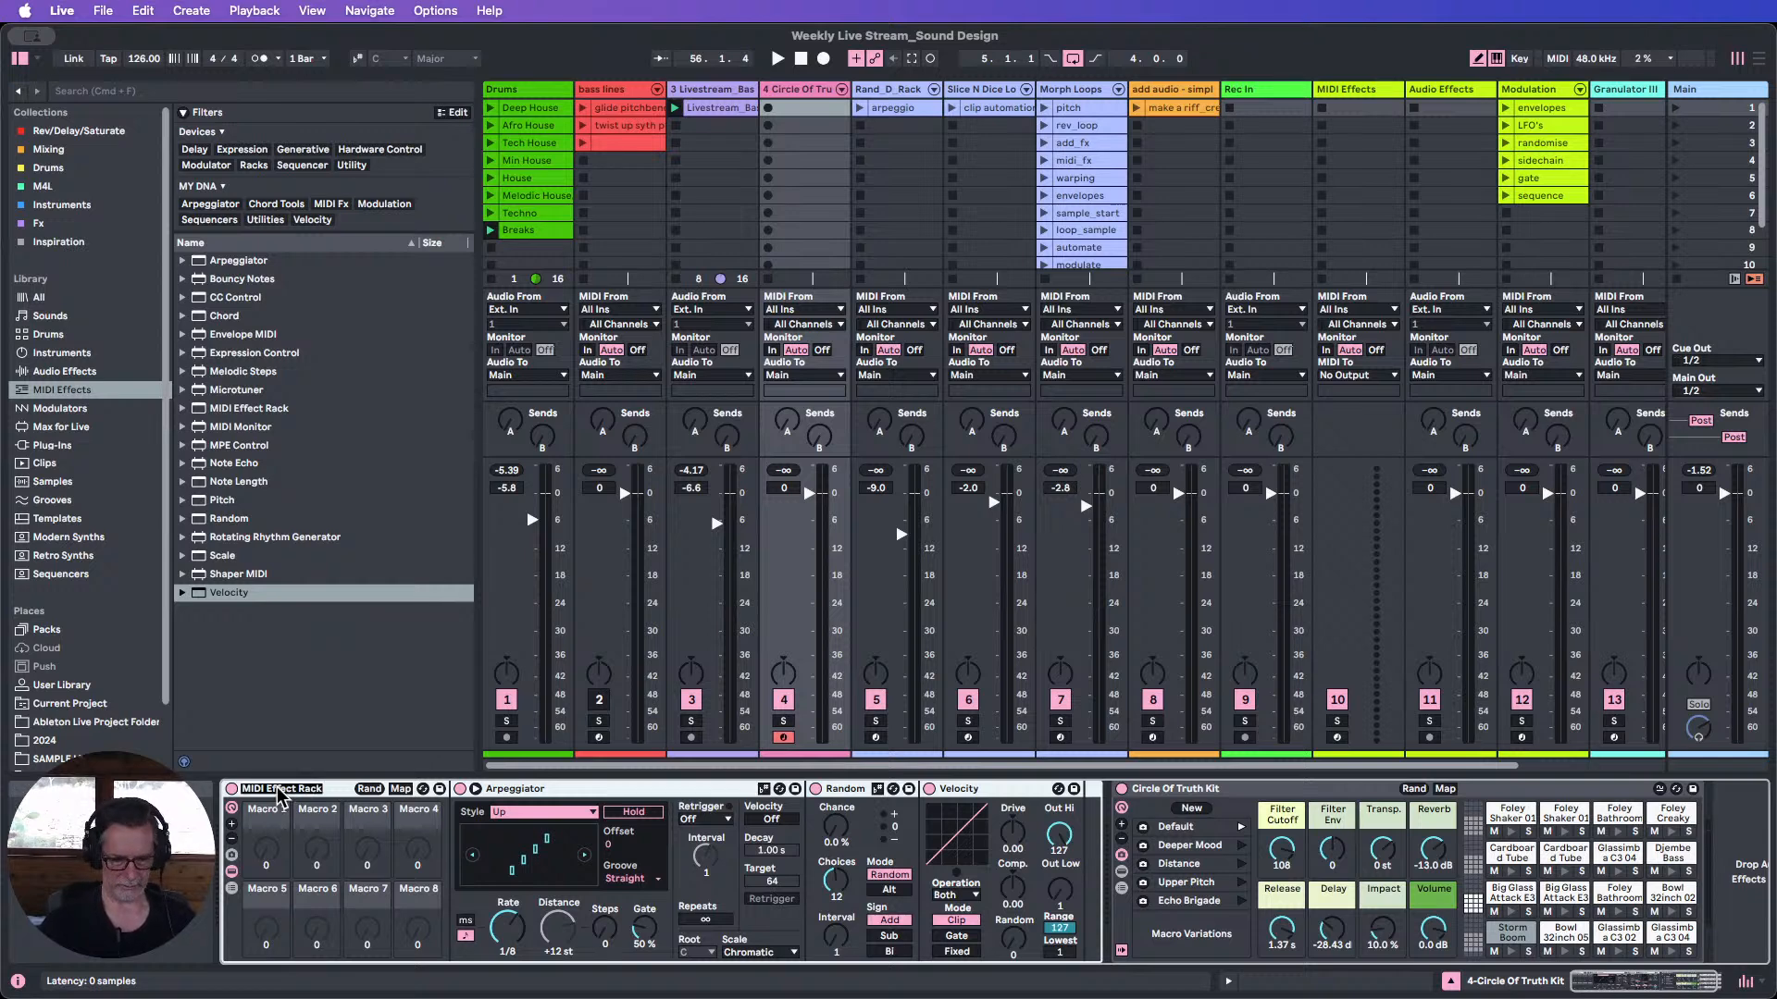
{"action": "type", "text": "Rollin_the_dice"}
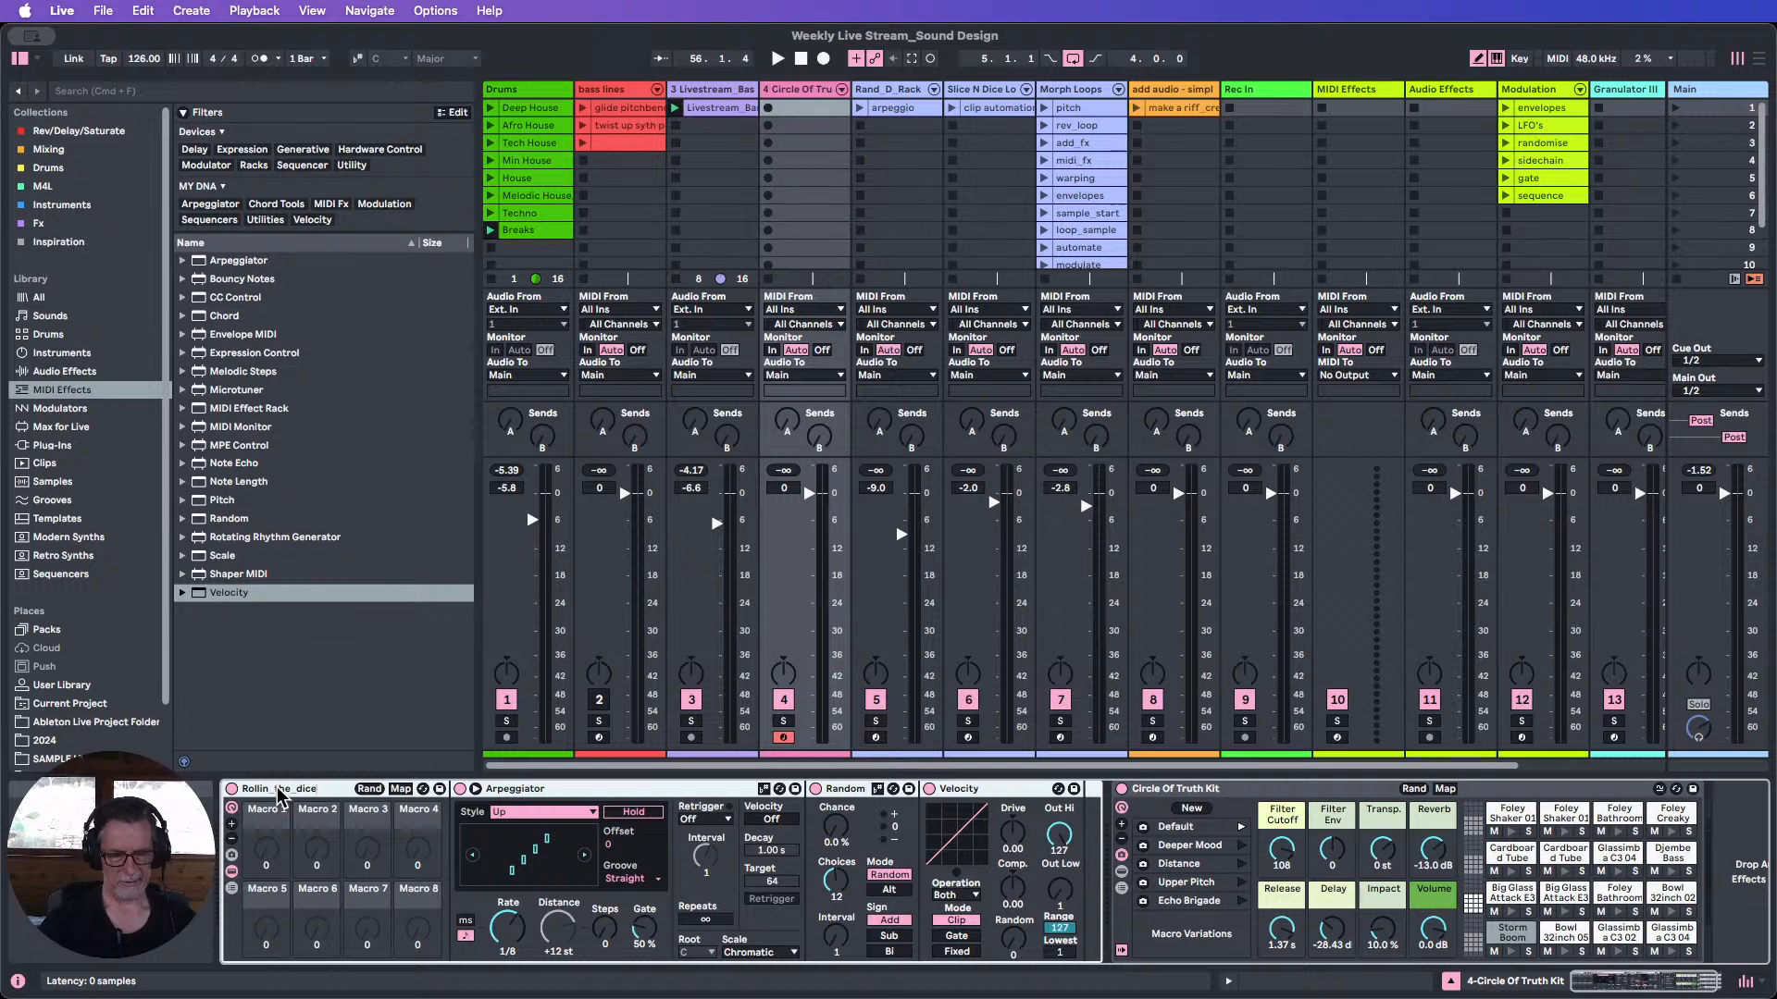
{"action": "left_click", "coordinate": [333, 710]}
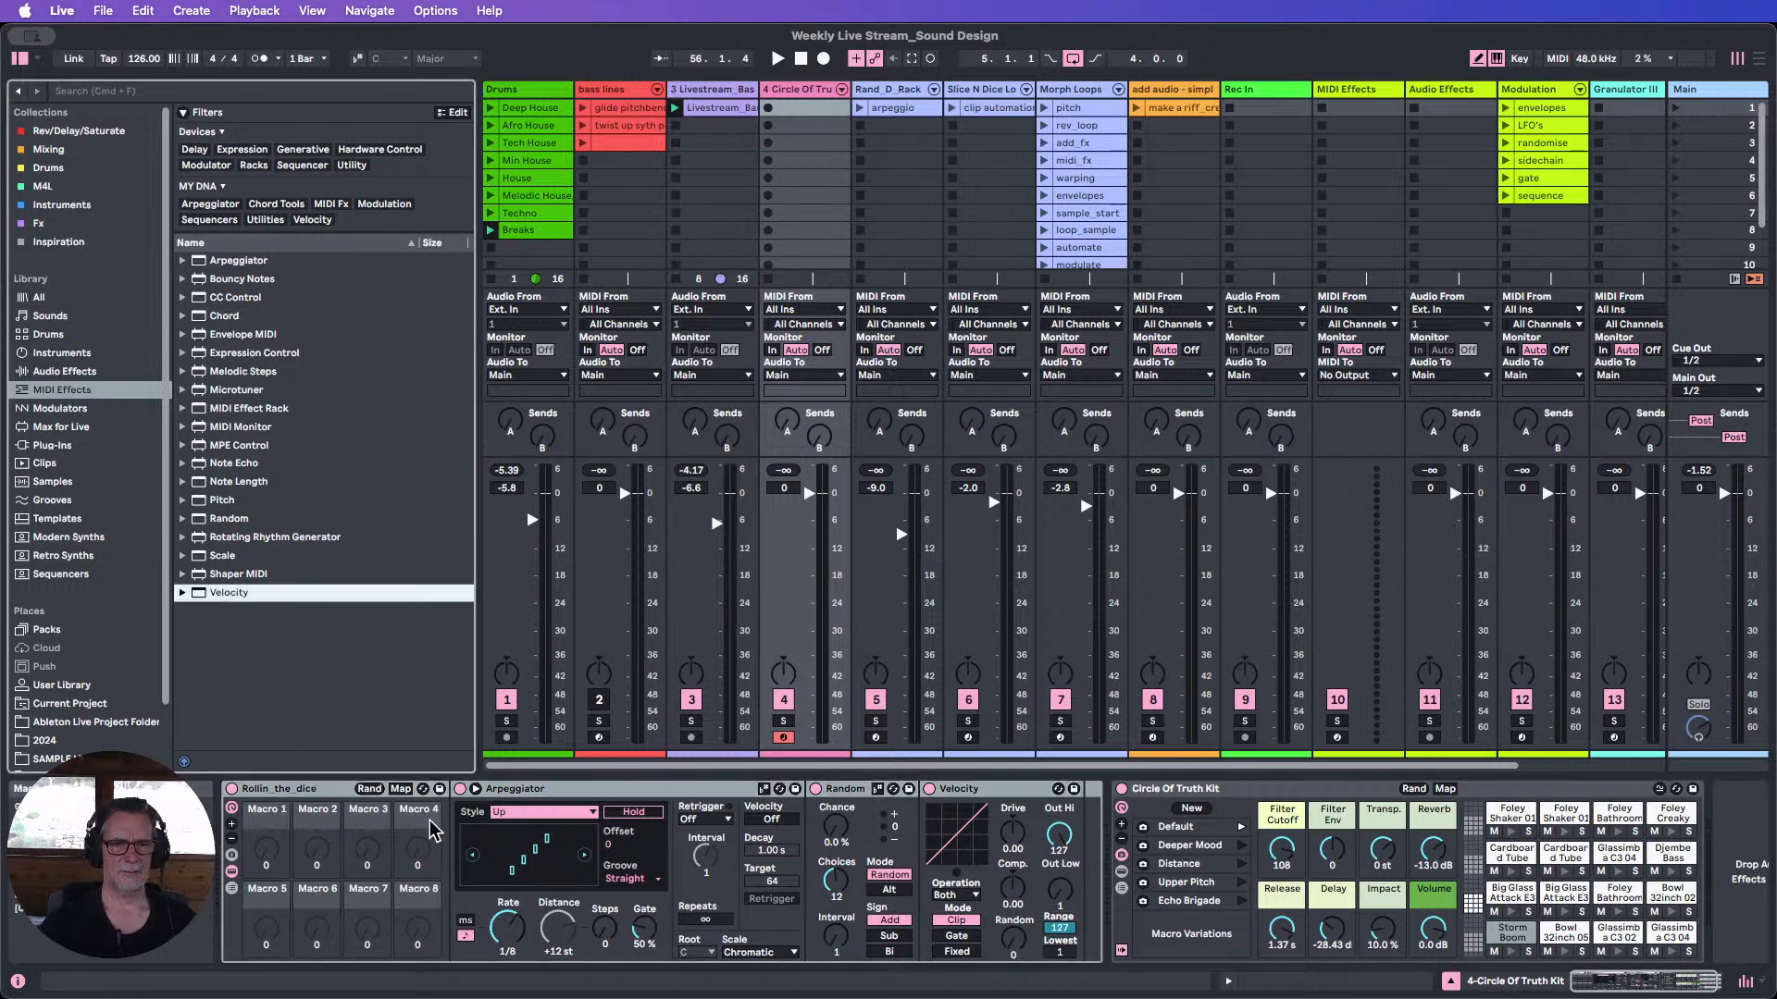
Deactivate Velocity, Random and Arpeggiator inside the Rollin_the_dice rack and collapse all three devices.
{"action": "left_click", "coordinate": [929, 790]}
{"action": "left_click", "coordinate": [816, 788]}
{"action": "left_click", "coordinate": [510, 790]}
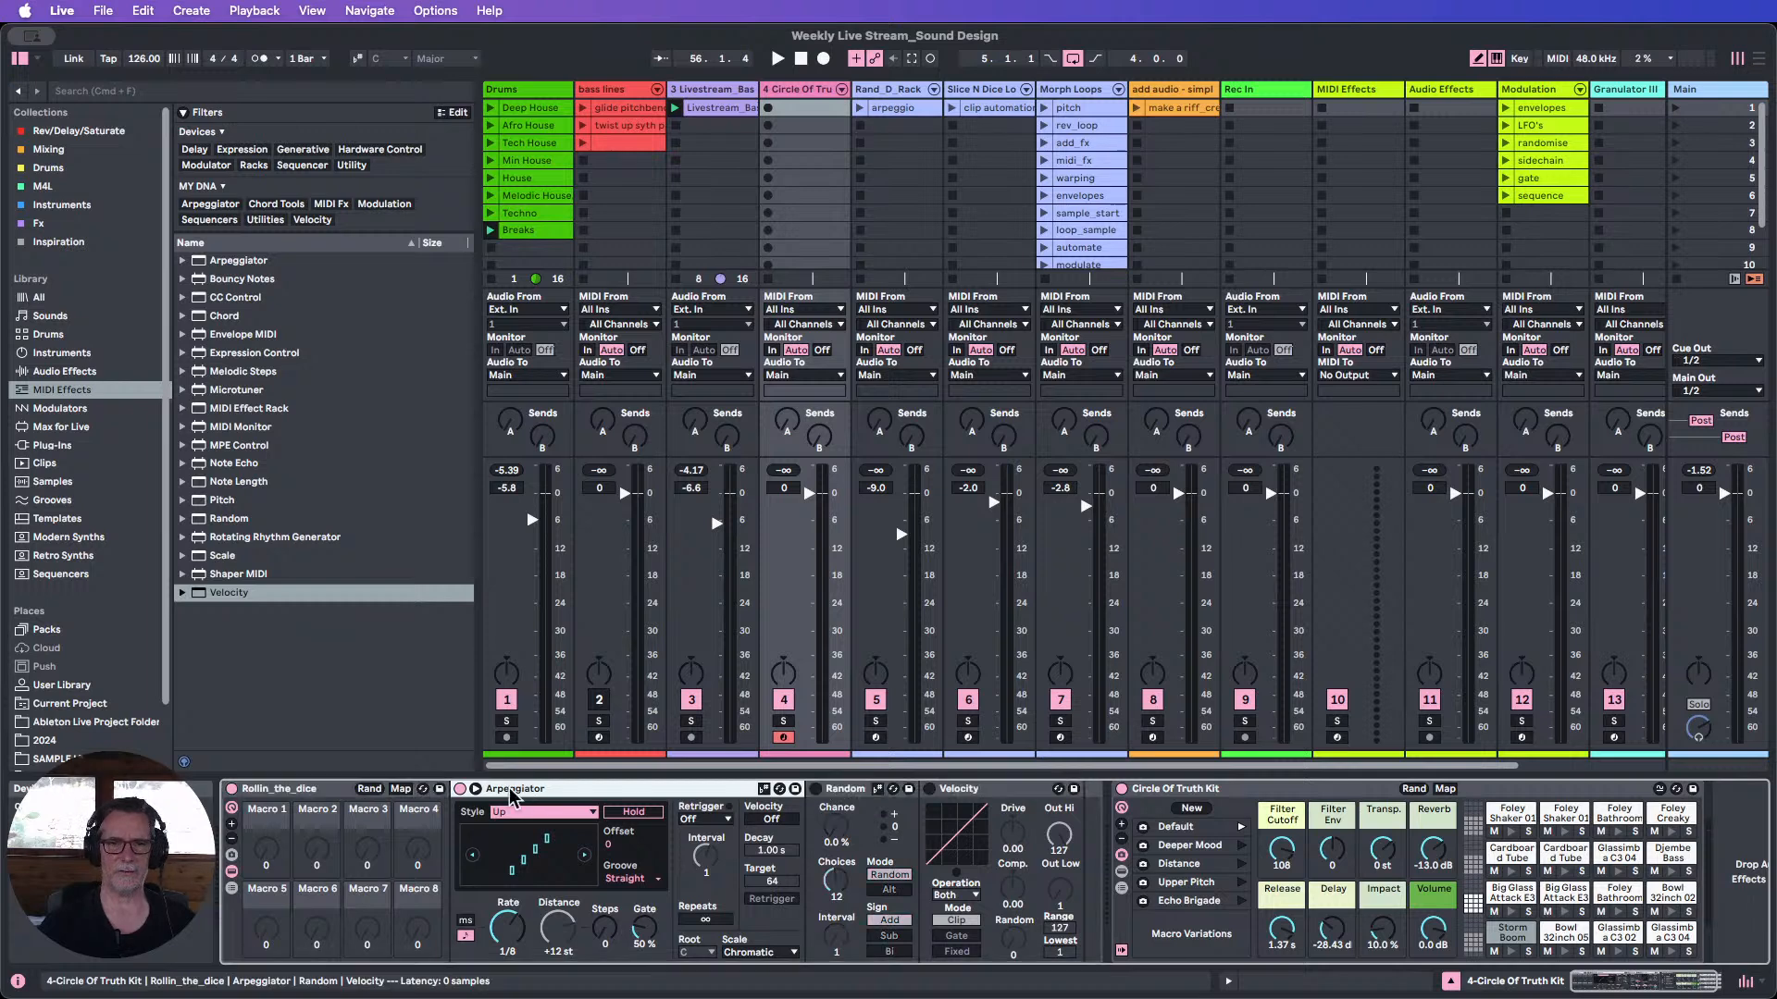
{"action": "left_click", "coordinate": [460, 788]}
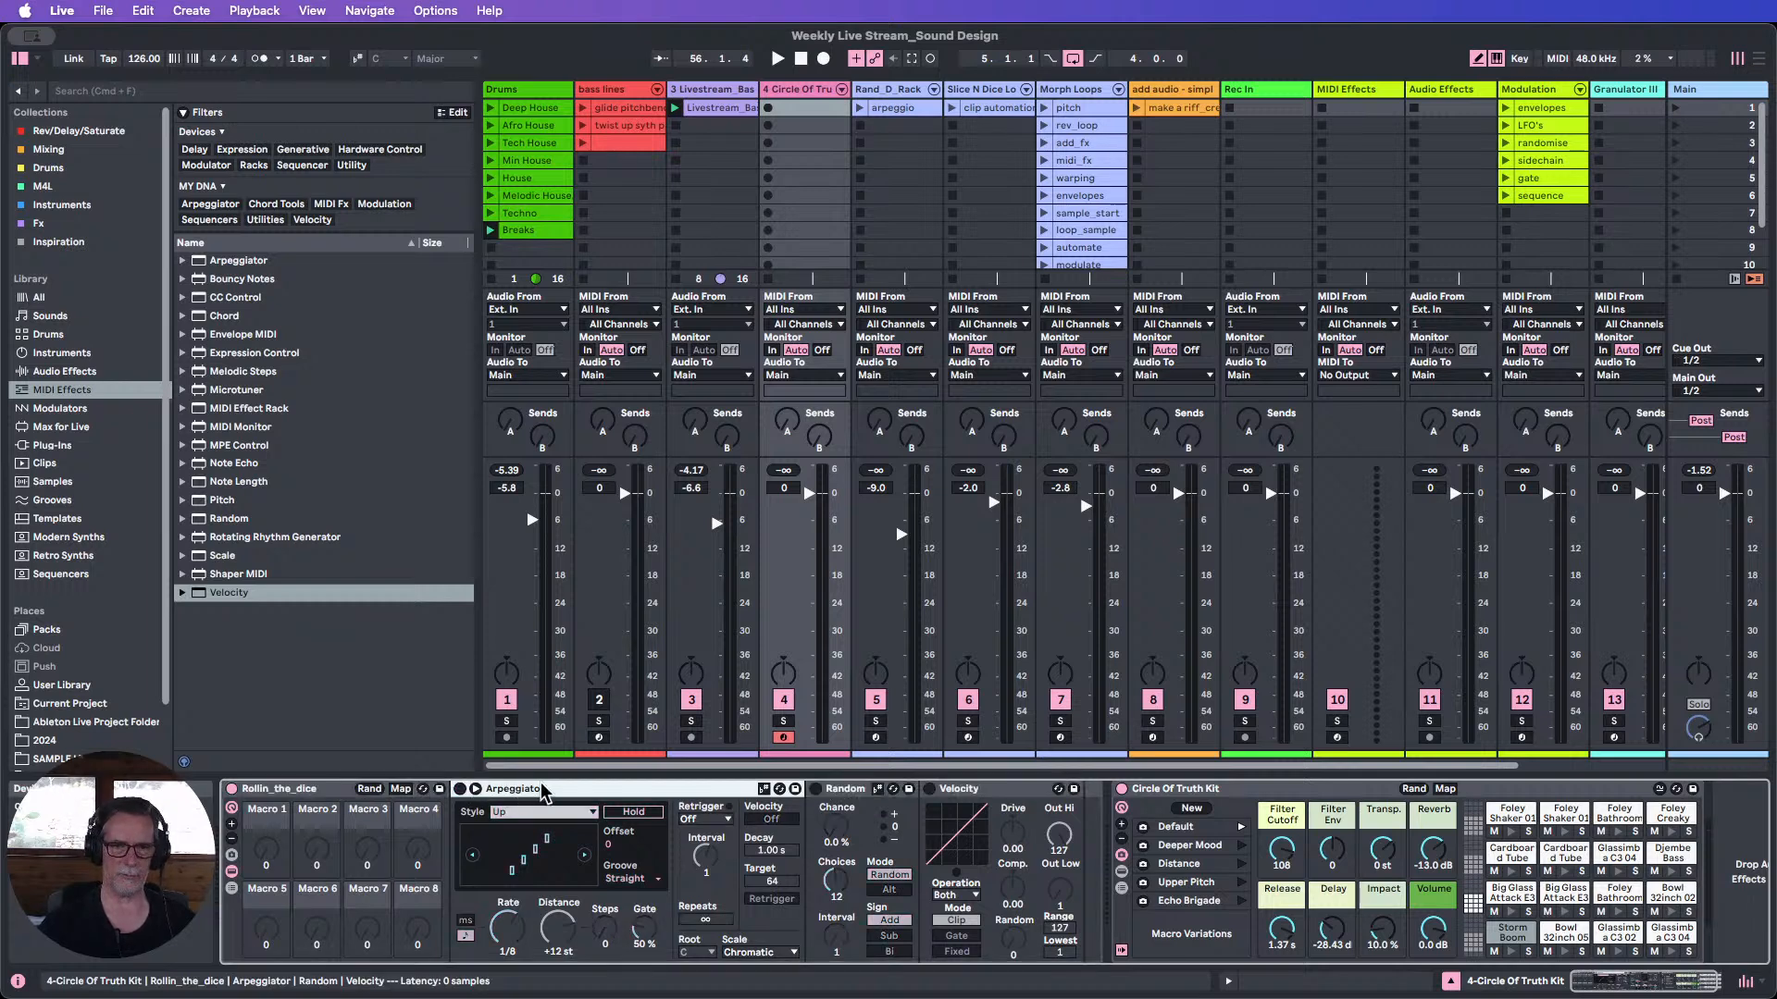
{"action": "double_click", "coordinate": [970, 789]}
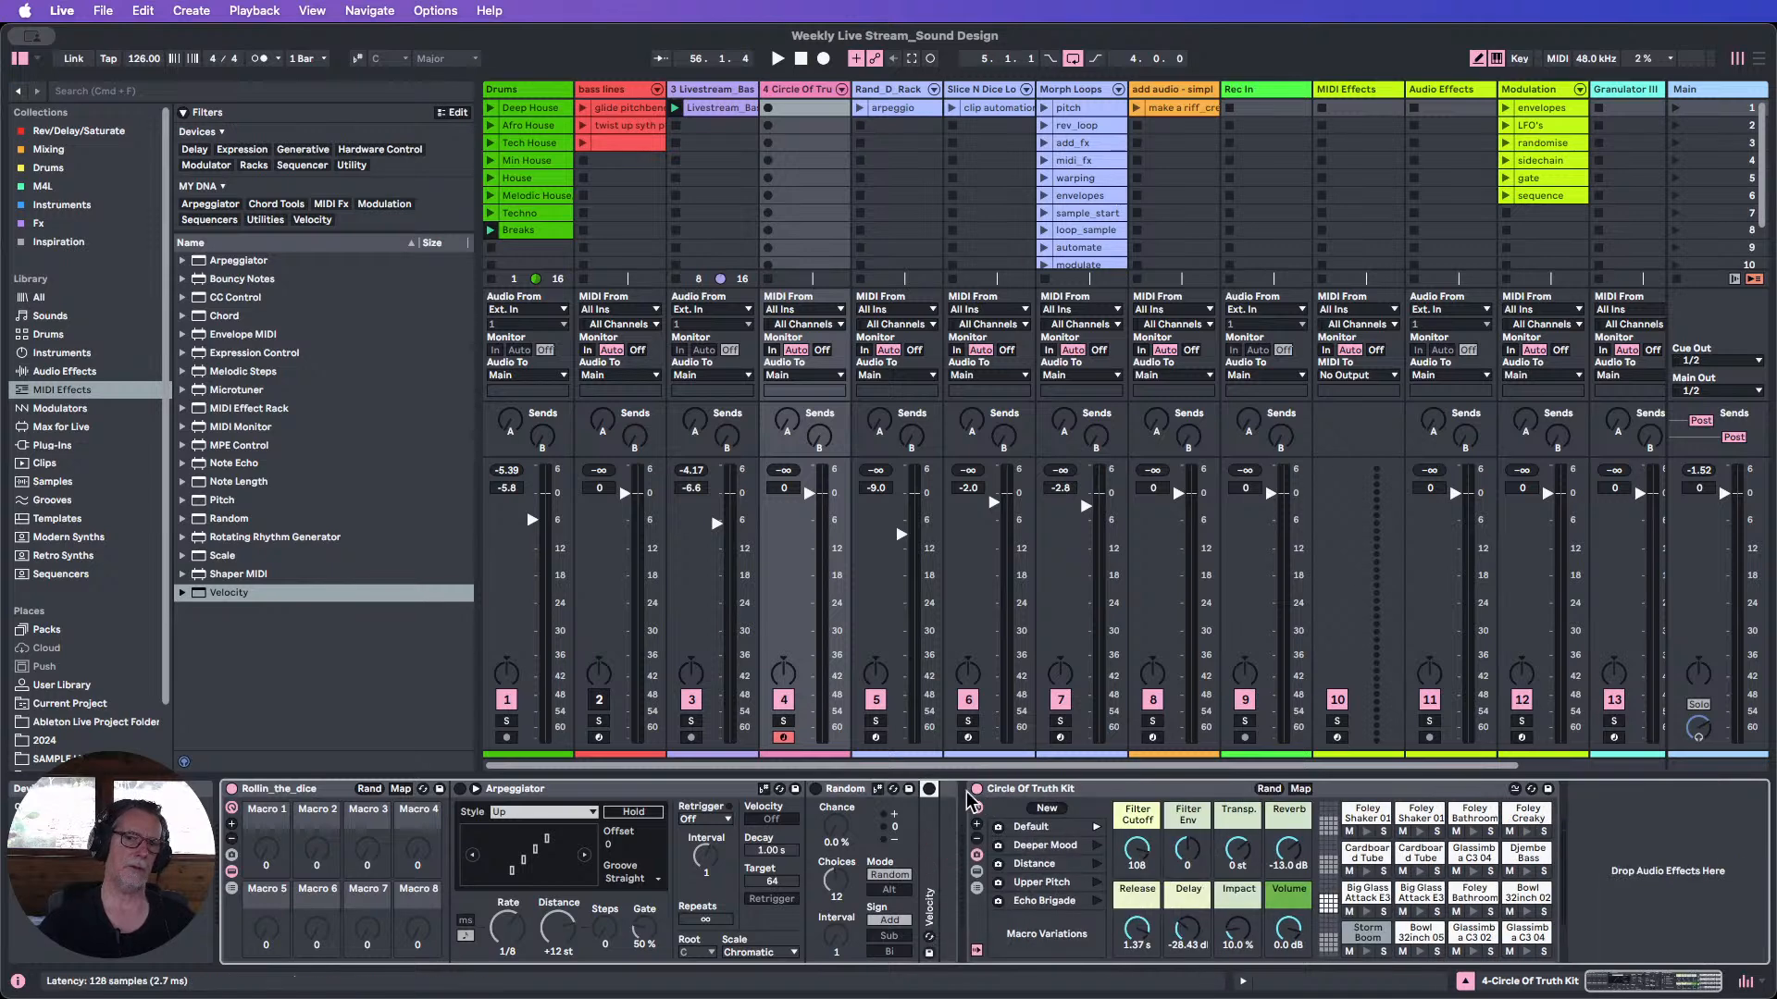
{"action": "double_click", "coordinate": [846, 789]}
{"action": "double_click", "coordinate": [536, 789]}
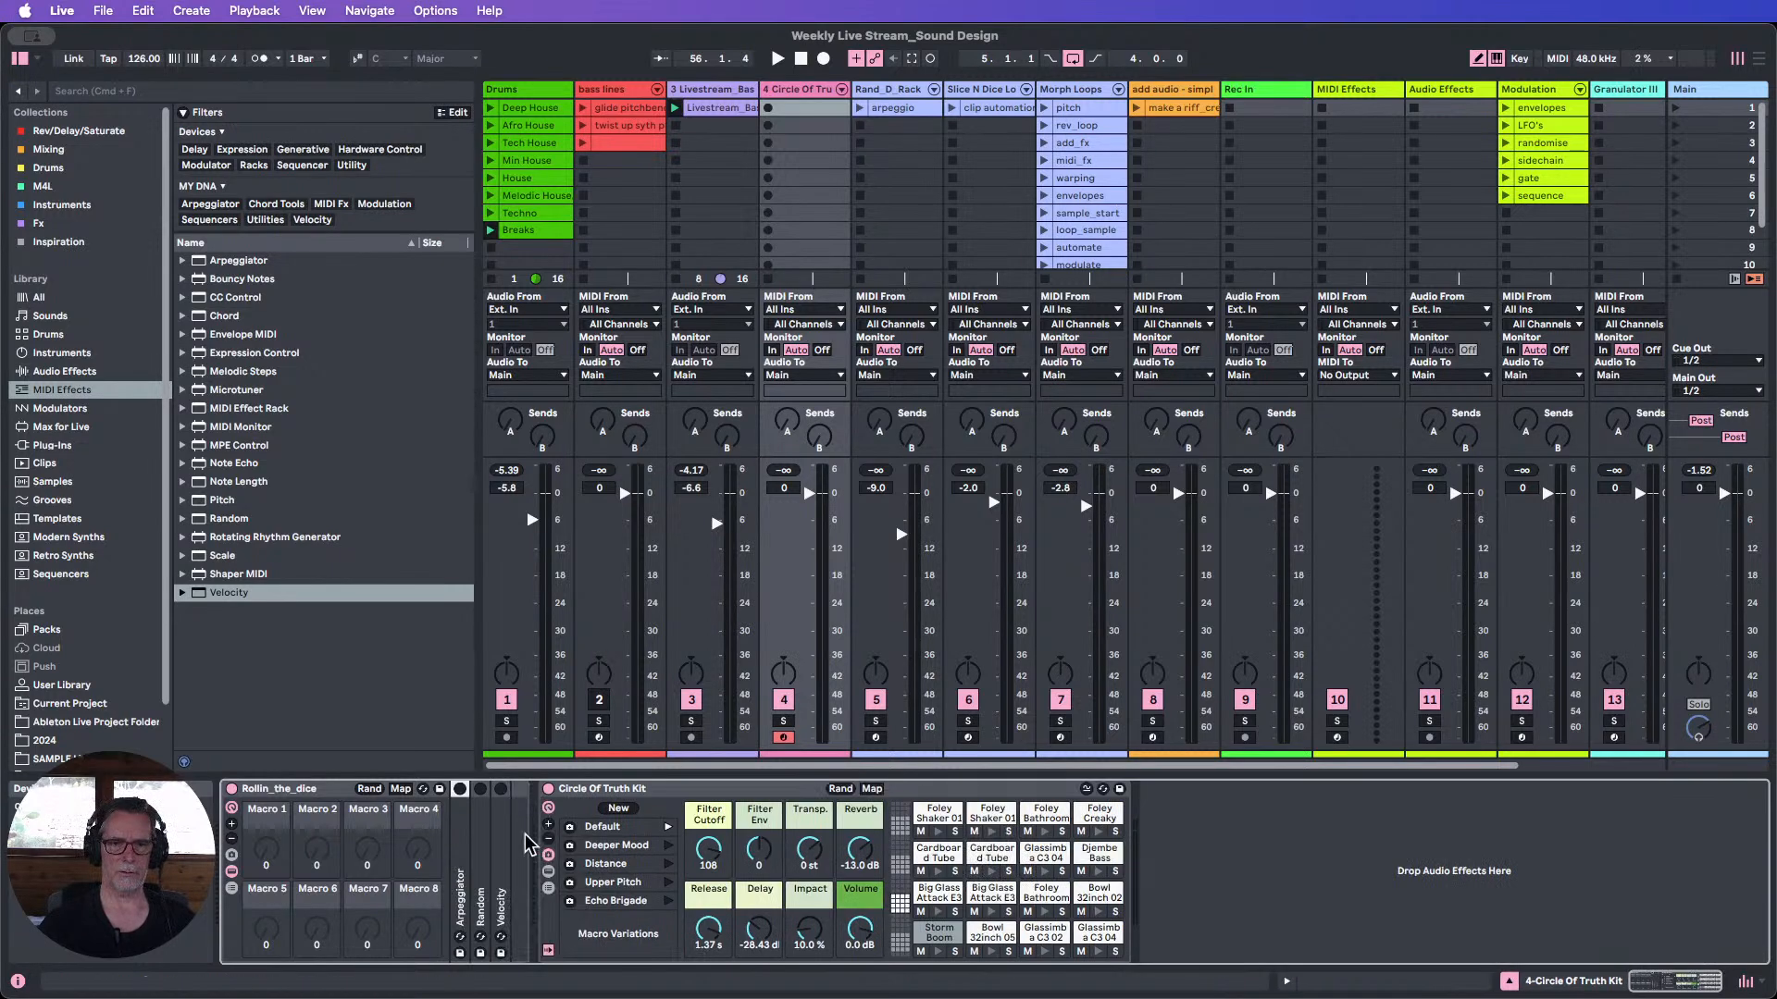
Recheck the Rand_D_Rack track's devices, and create a one-bar MIDI clip in the Circle Of Truth Kit track's first slot.
{"action": "left_click", "coordinate": [1356, 831]}
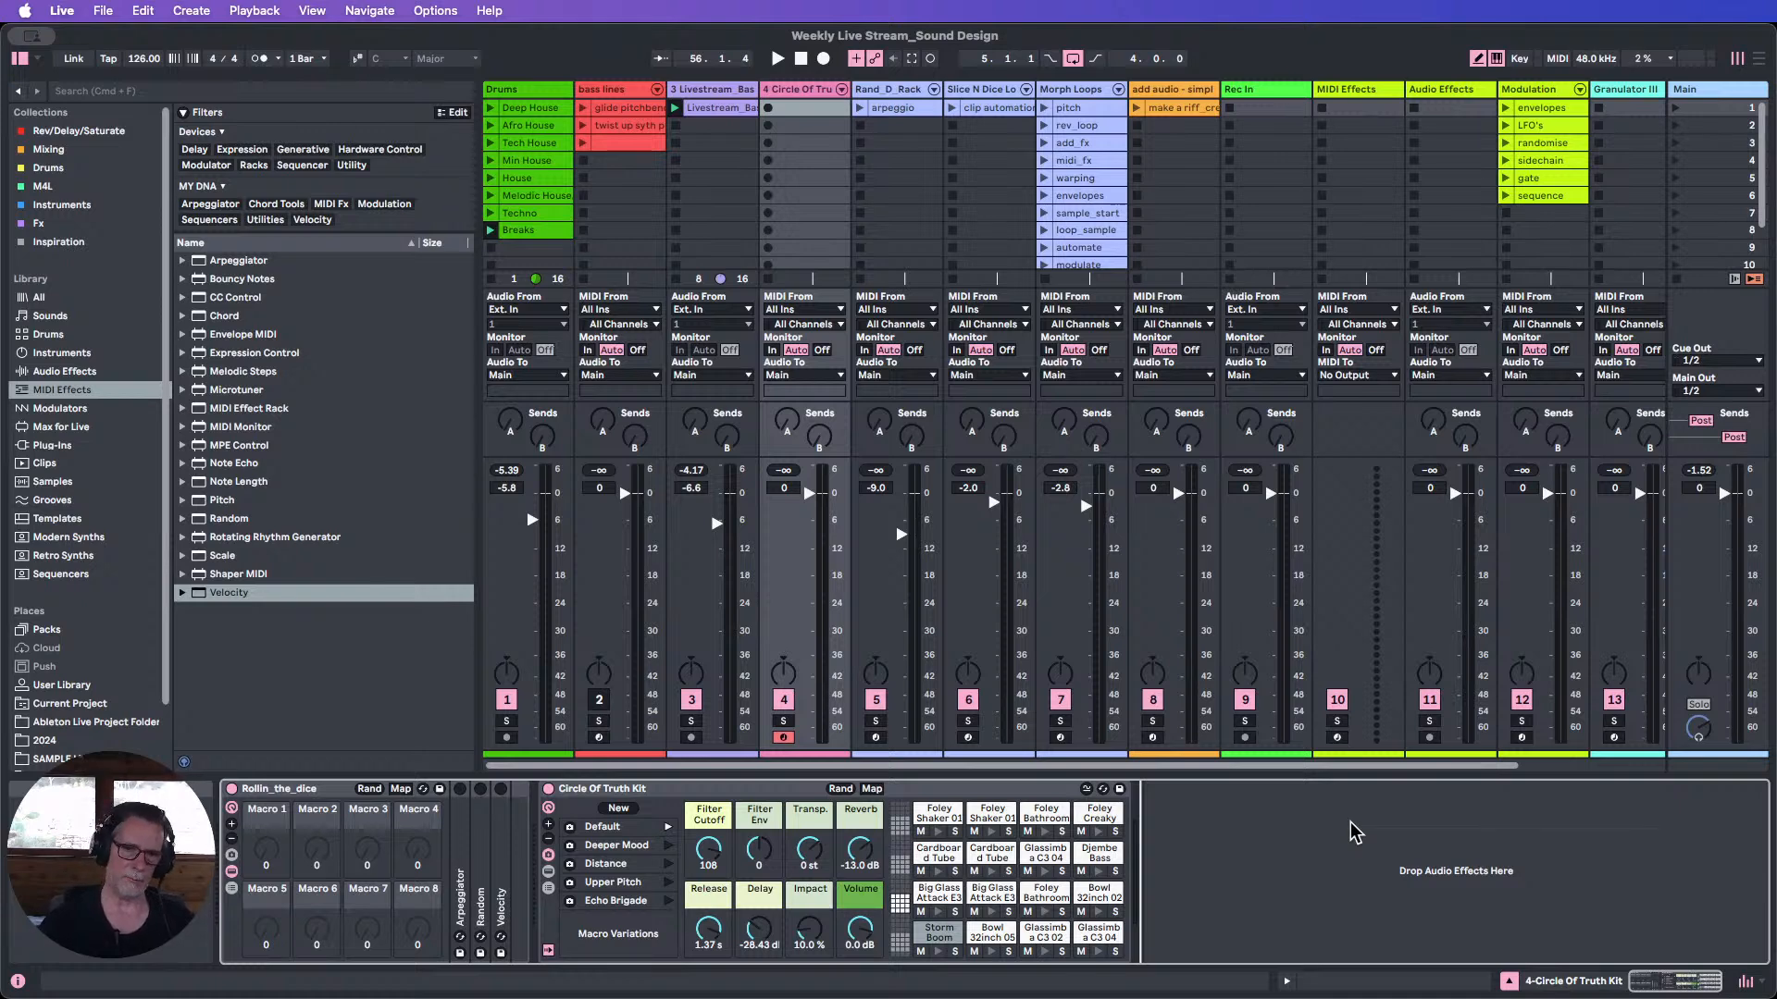
{"action": "left_click", "coordinate": [886, 91]}
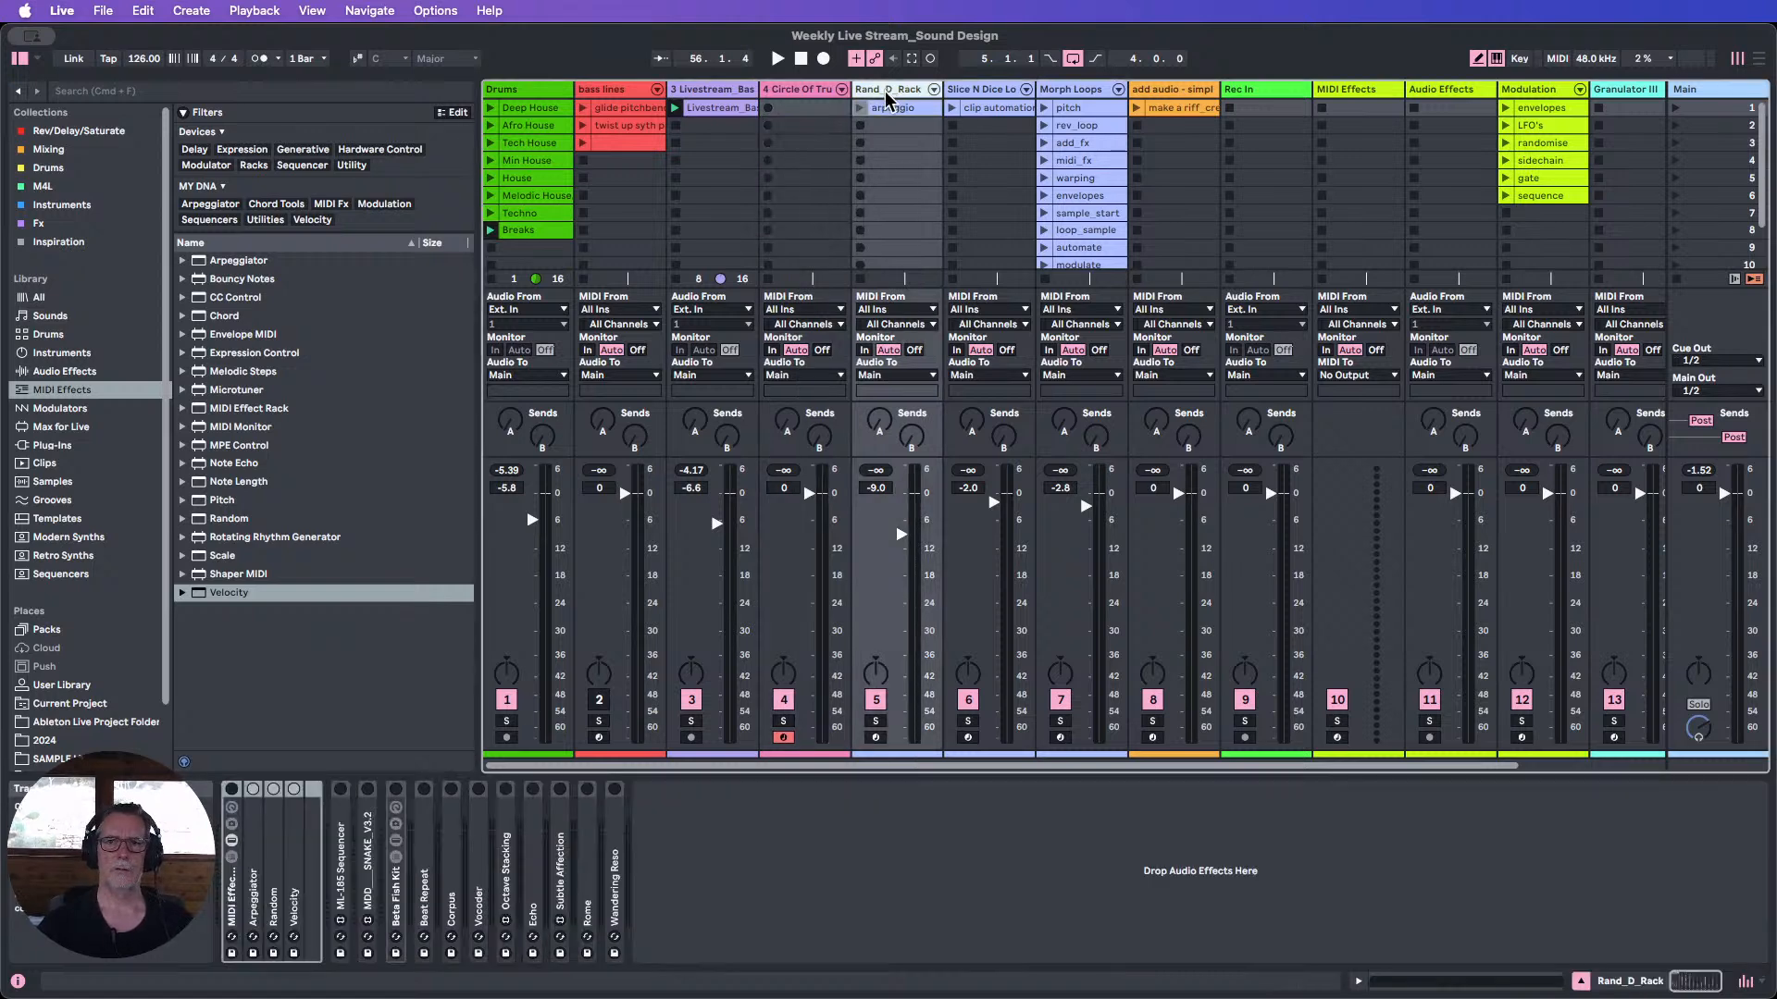
{"action": "left_click", "coordinate": [781, 907]}
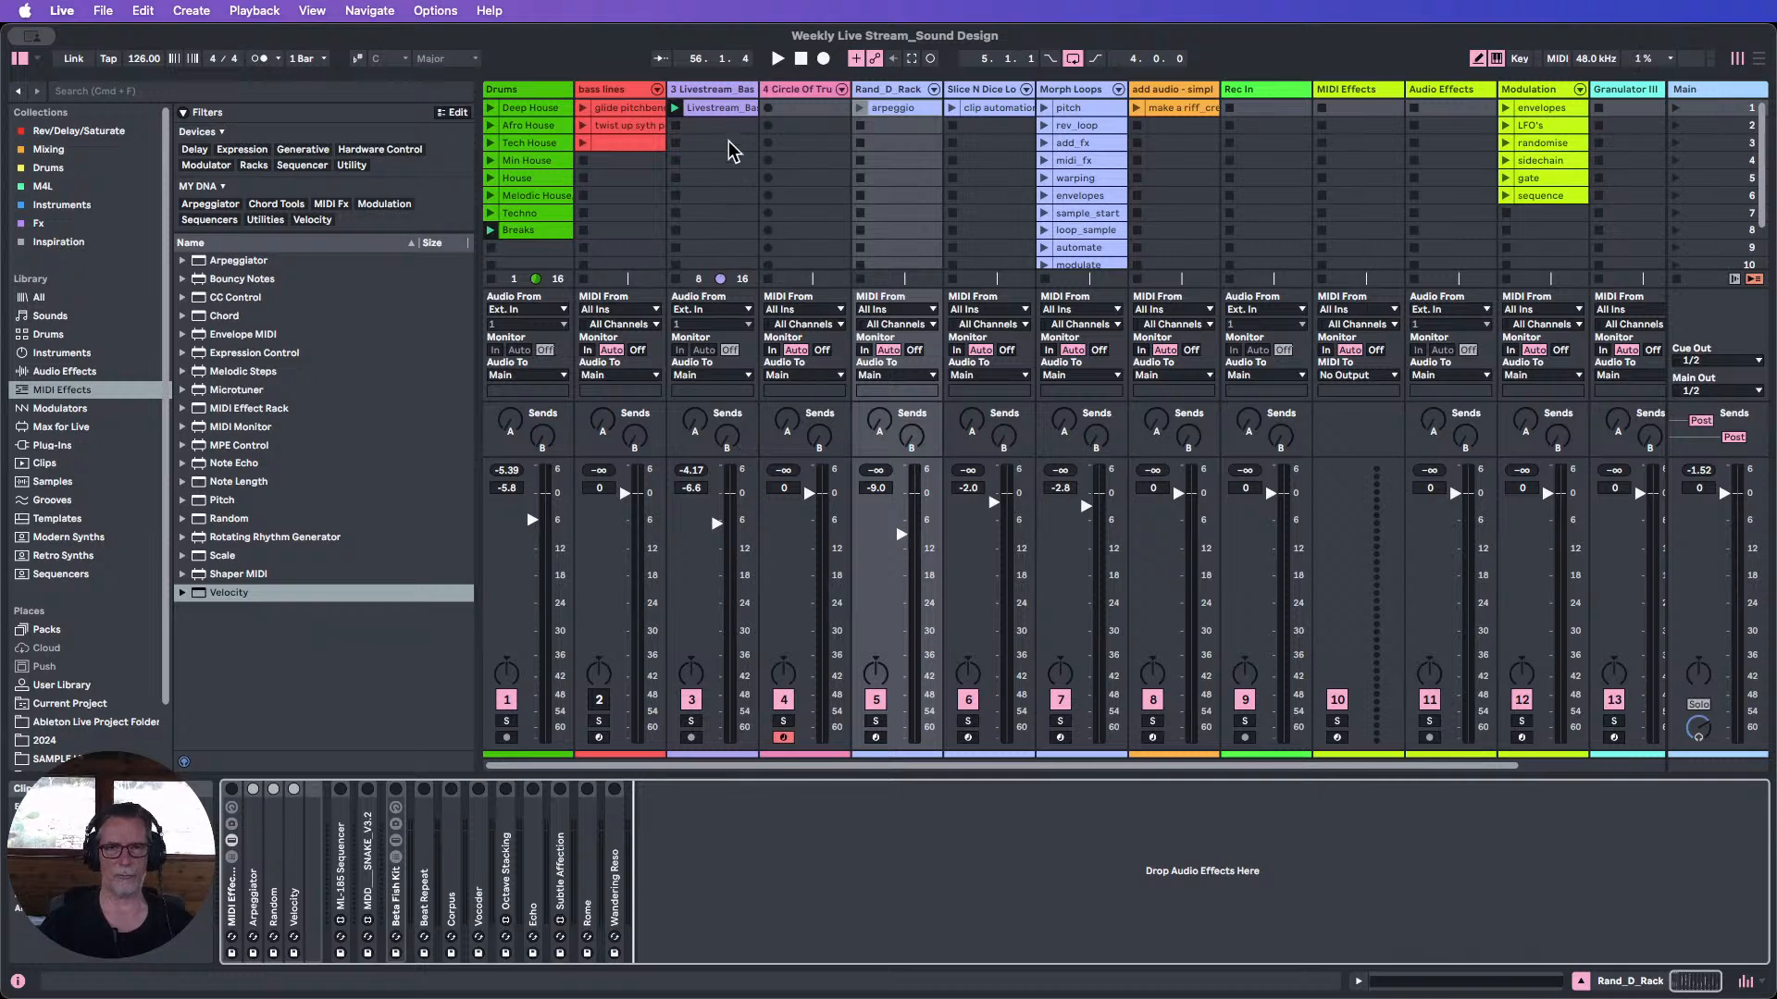
{"action": "left_click", "coordinate": [814, 95]}
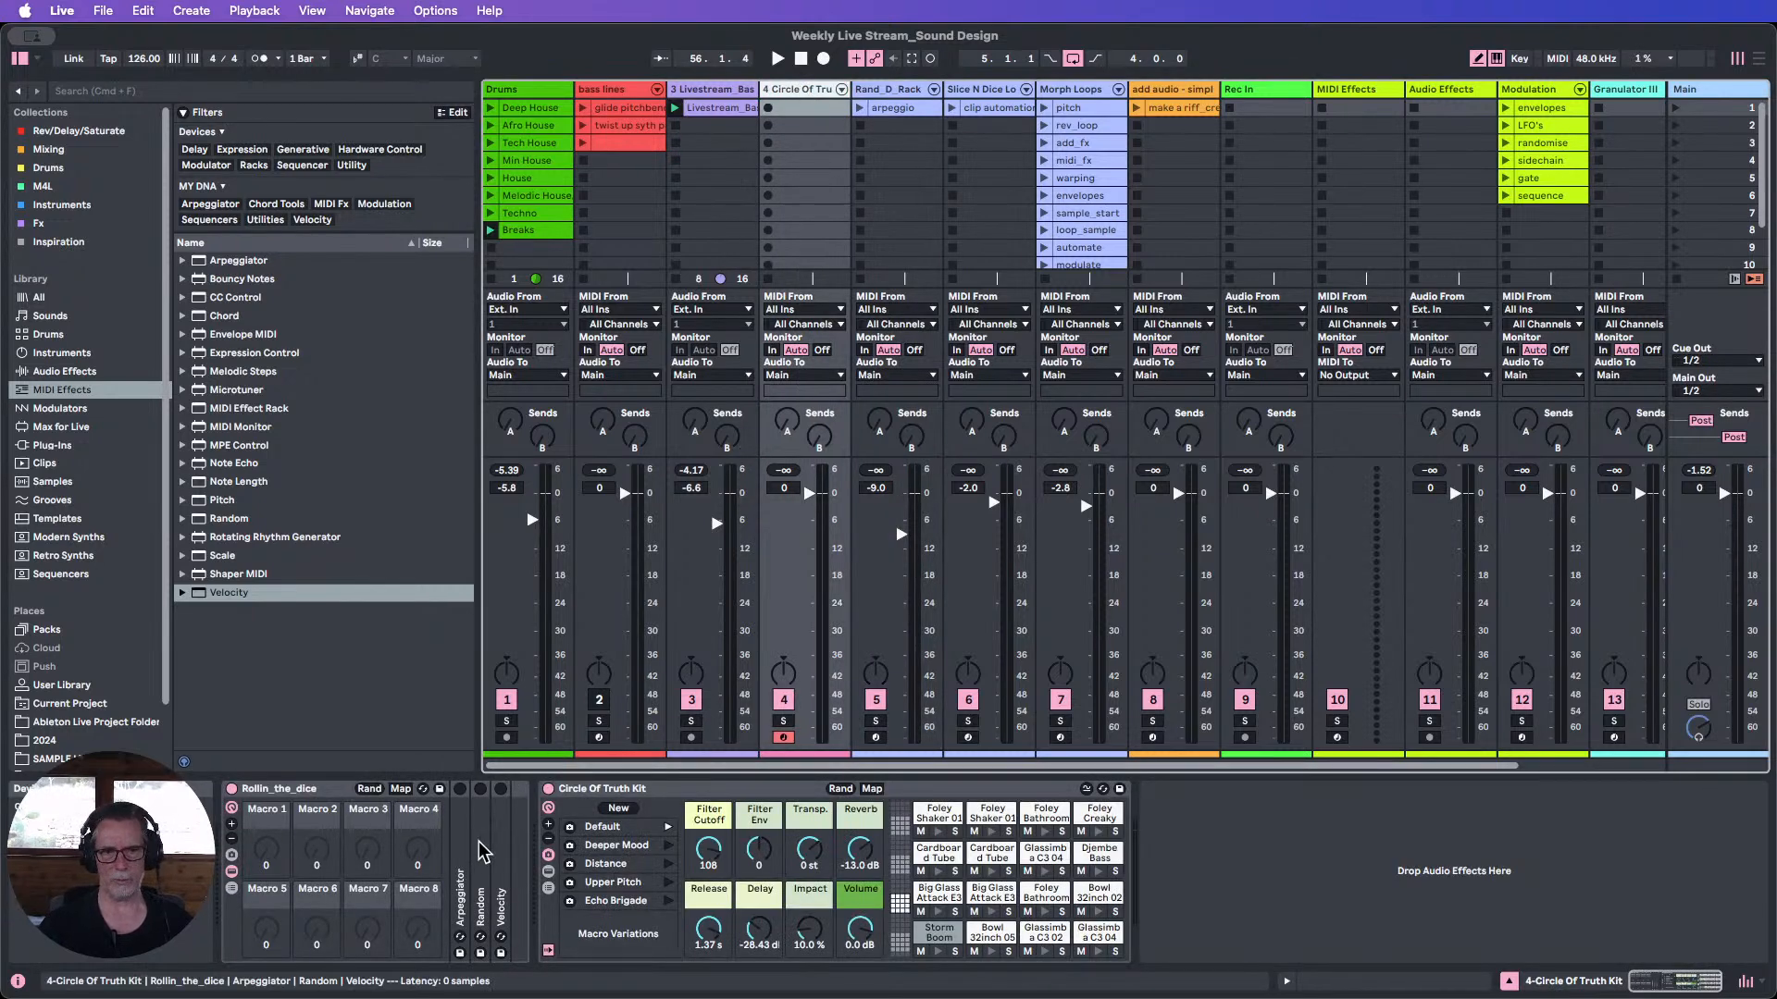
{"action": "left_click", "coordinate": [807, 108]}
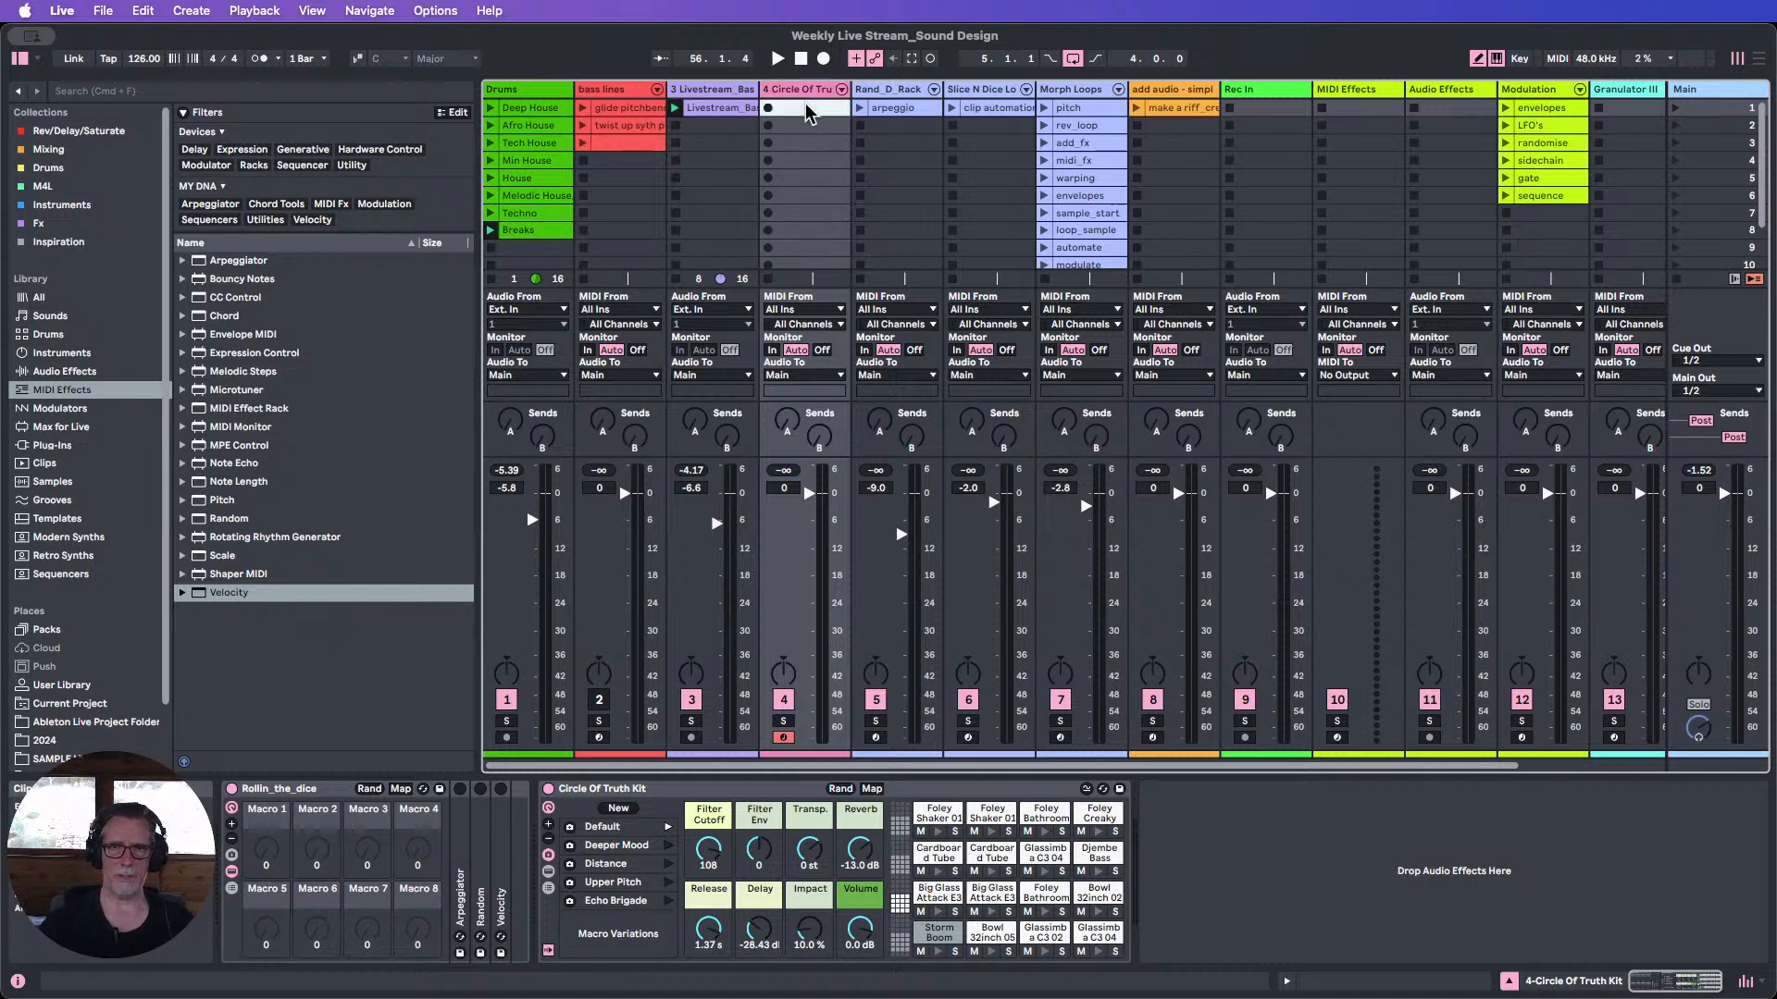
{"action": "double_click", "coordinate": [807, 110]}
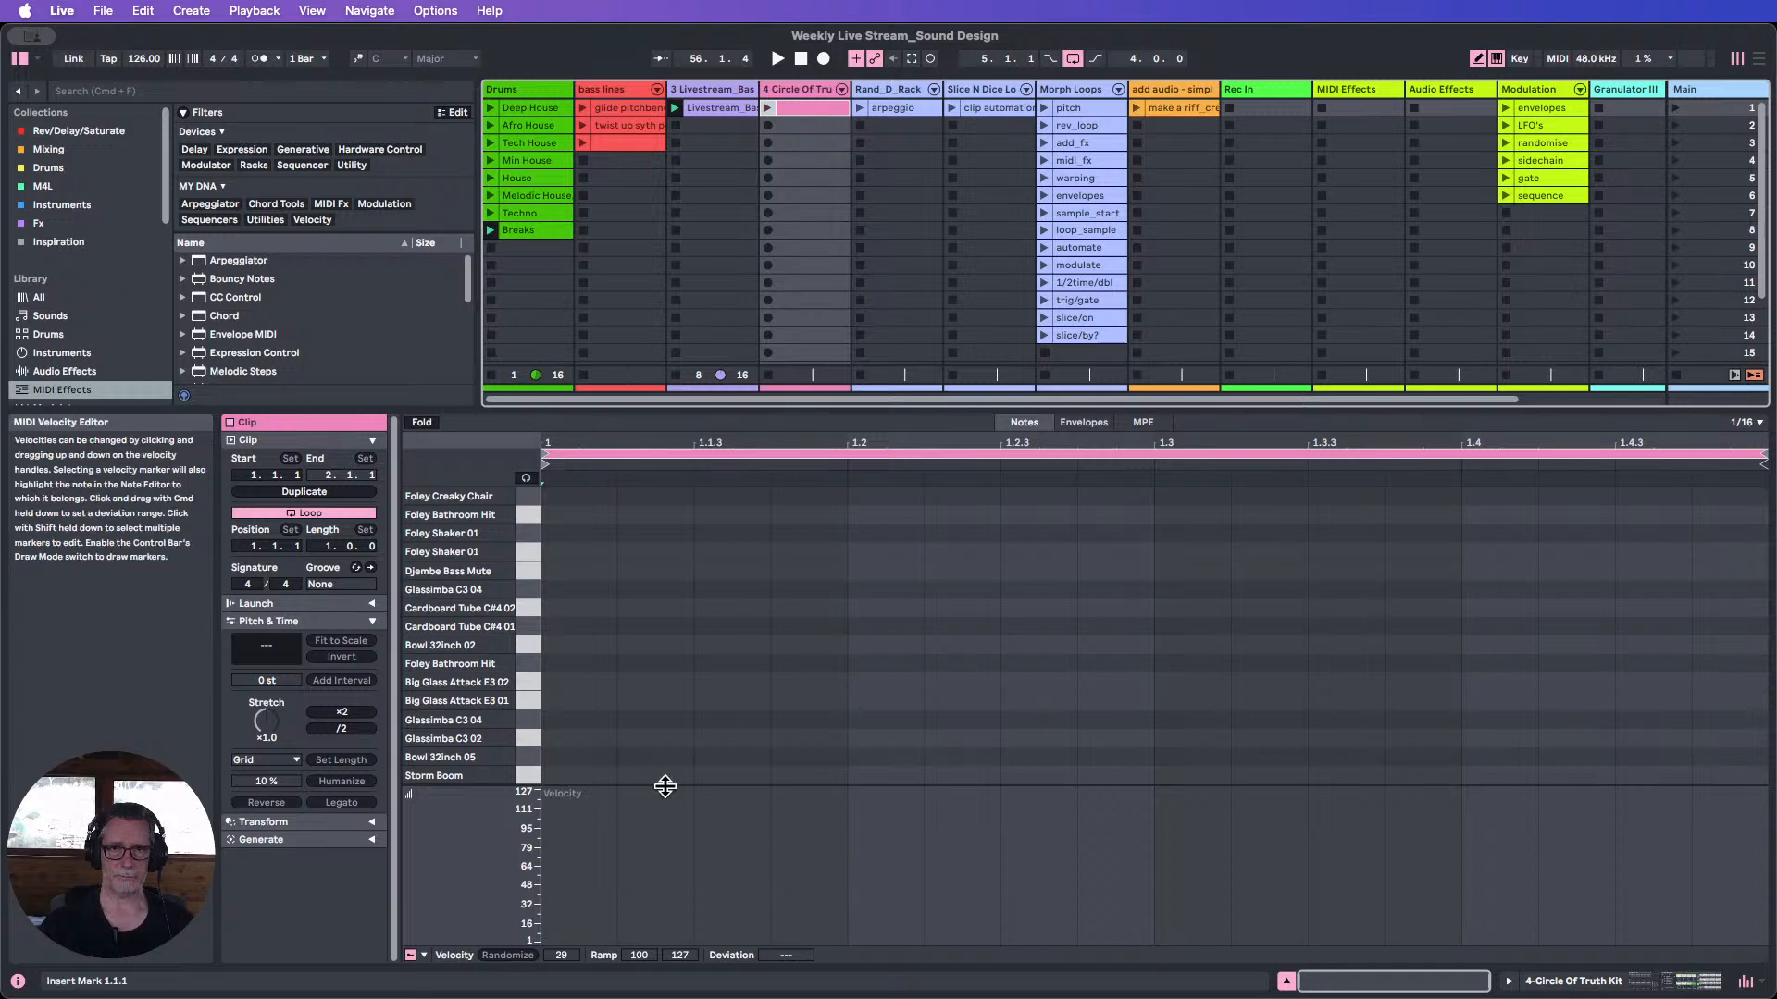
Shrink the clip's velocity lane and draw a 1/16 Storm Boom note at 1.1.1.
{"action": "left_click_drag", "start_coordinate": [449, 786], "coordinate": [449, 919]}
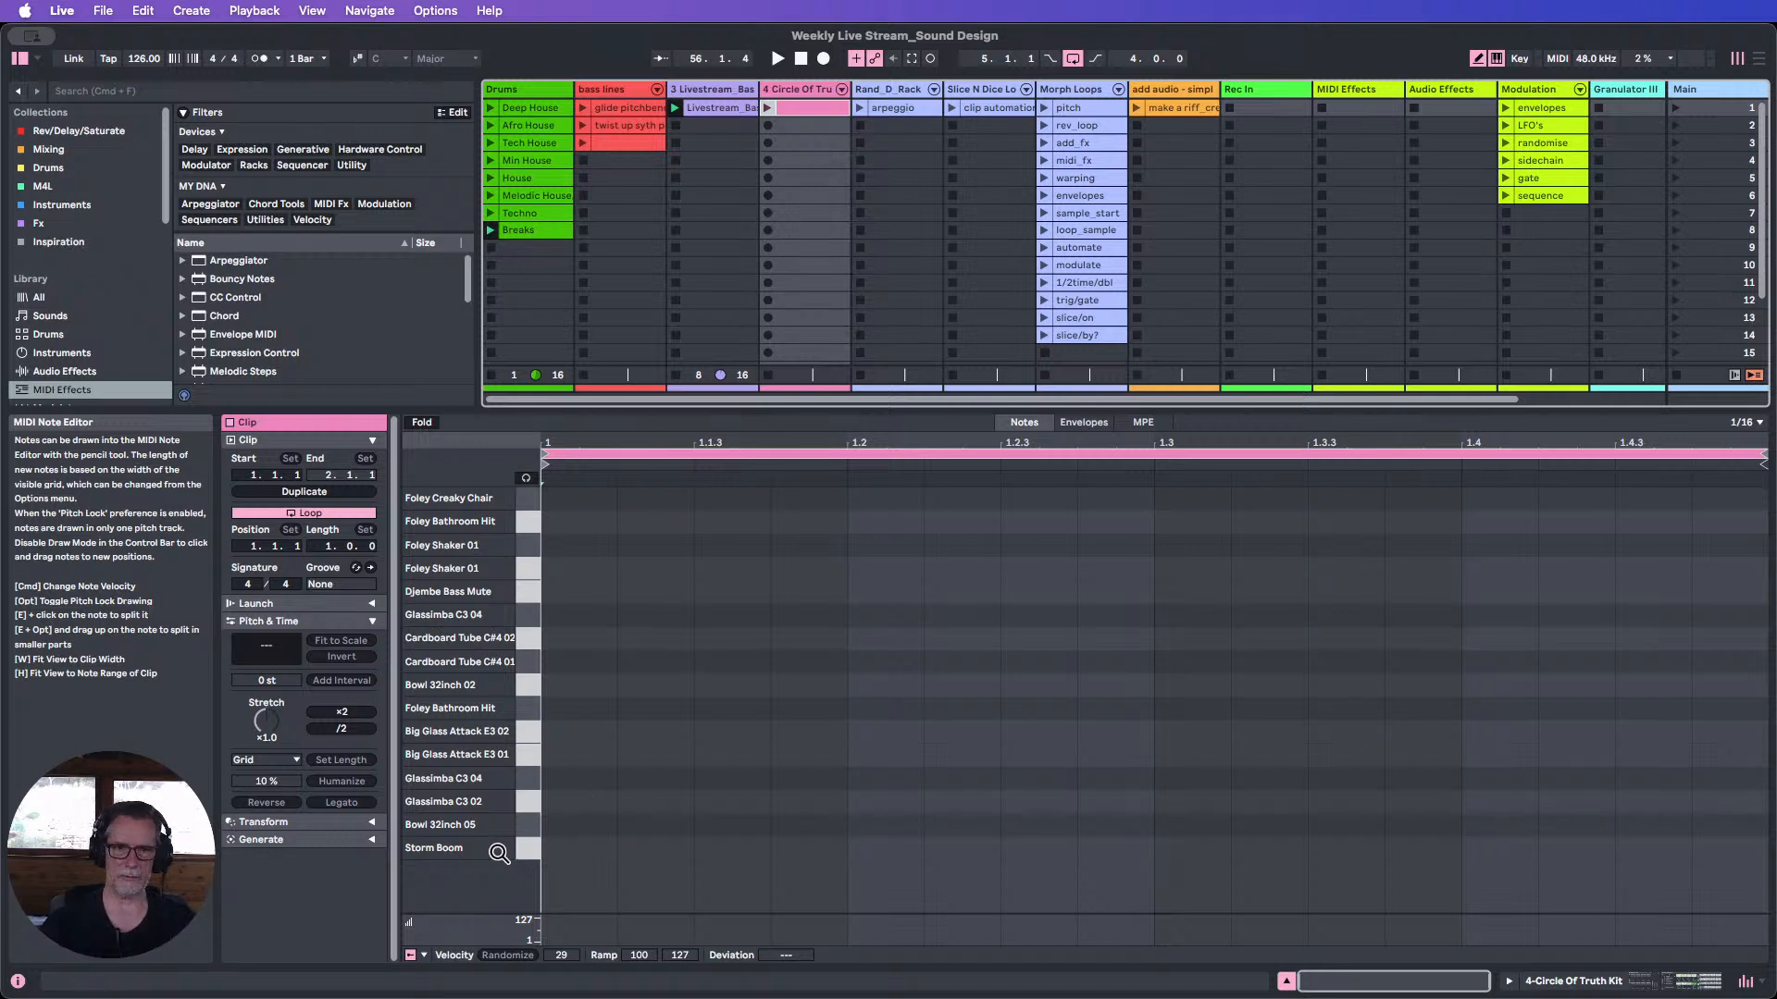
{"action": "left_click", "coordinate": [586, 847]}
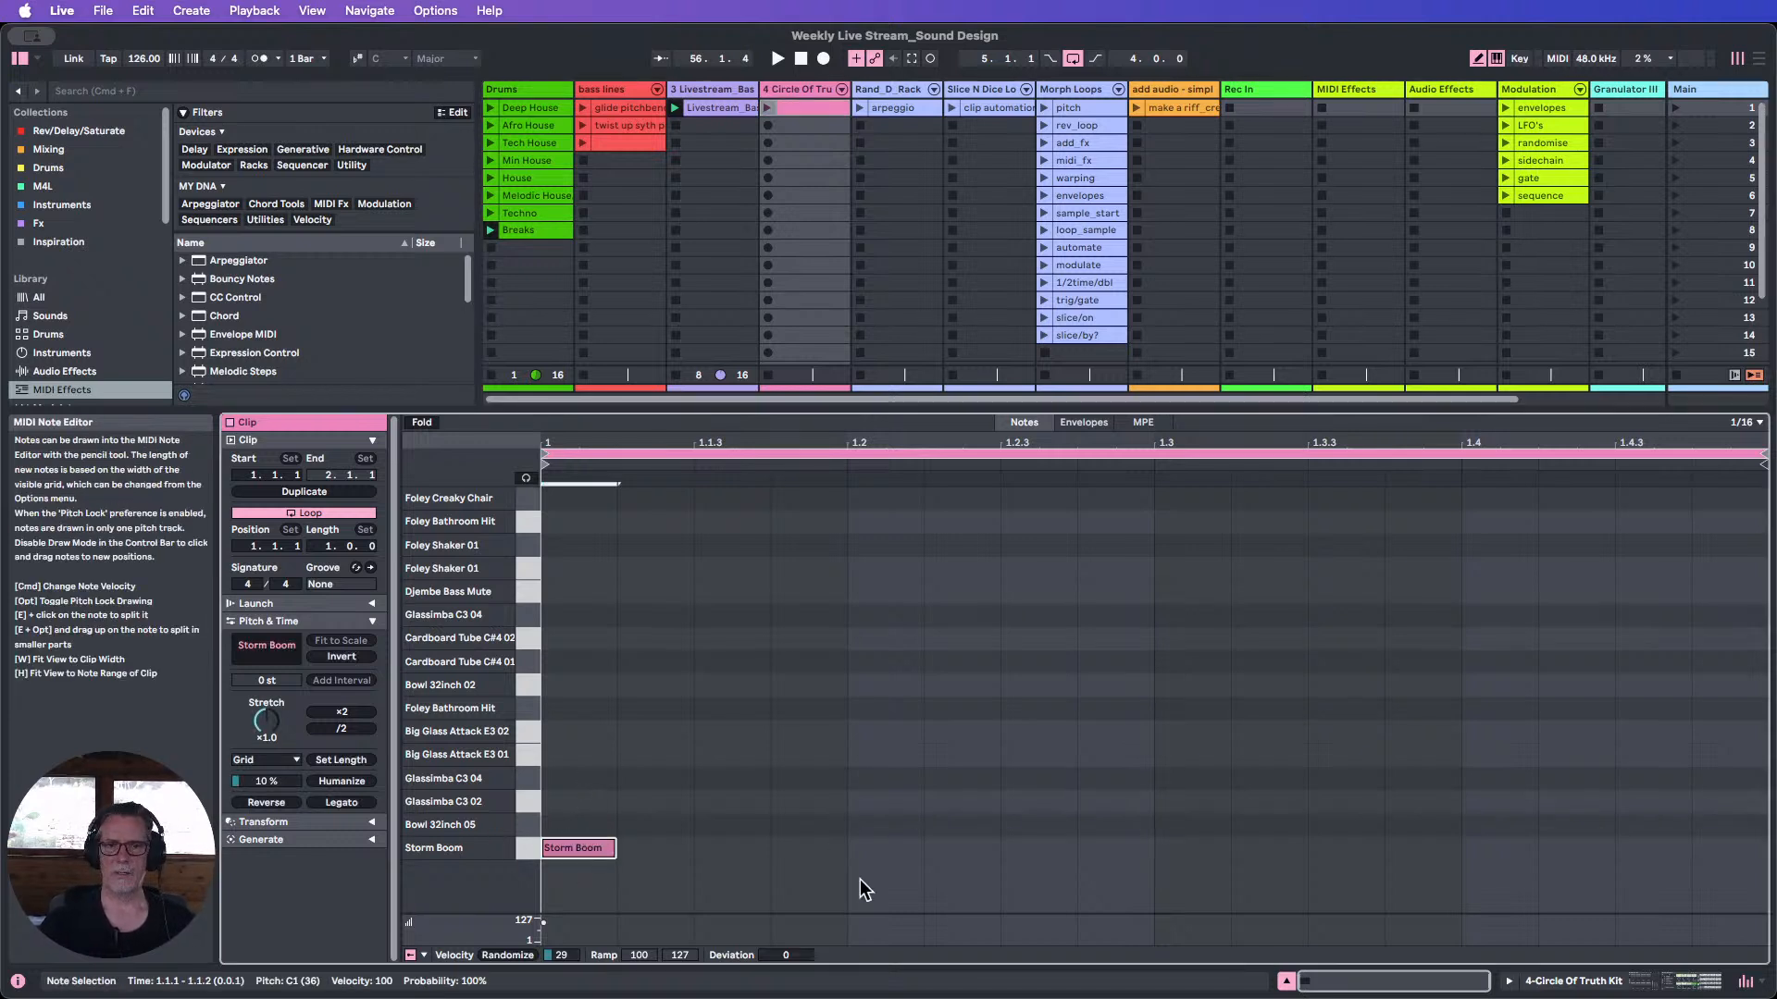
{"action": "left_click", "coordinate": [877, 847]}
{"action": "left_click", "coordinate": [1186, 847]}
{"action": "left_click", "coordinate": [1456, 844]}
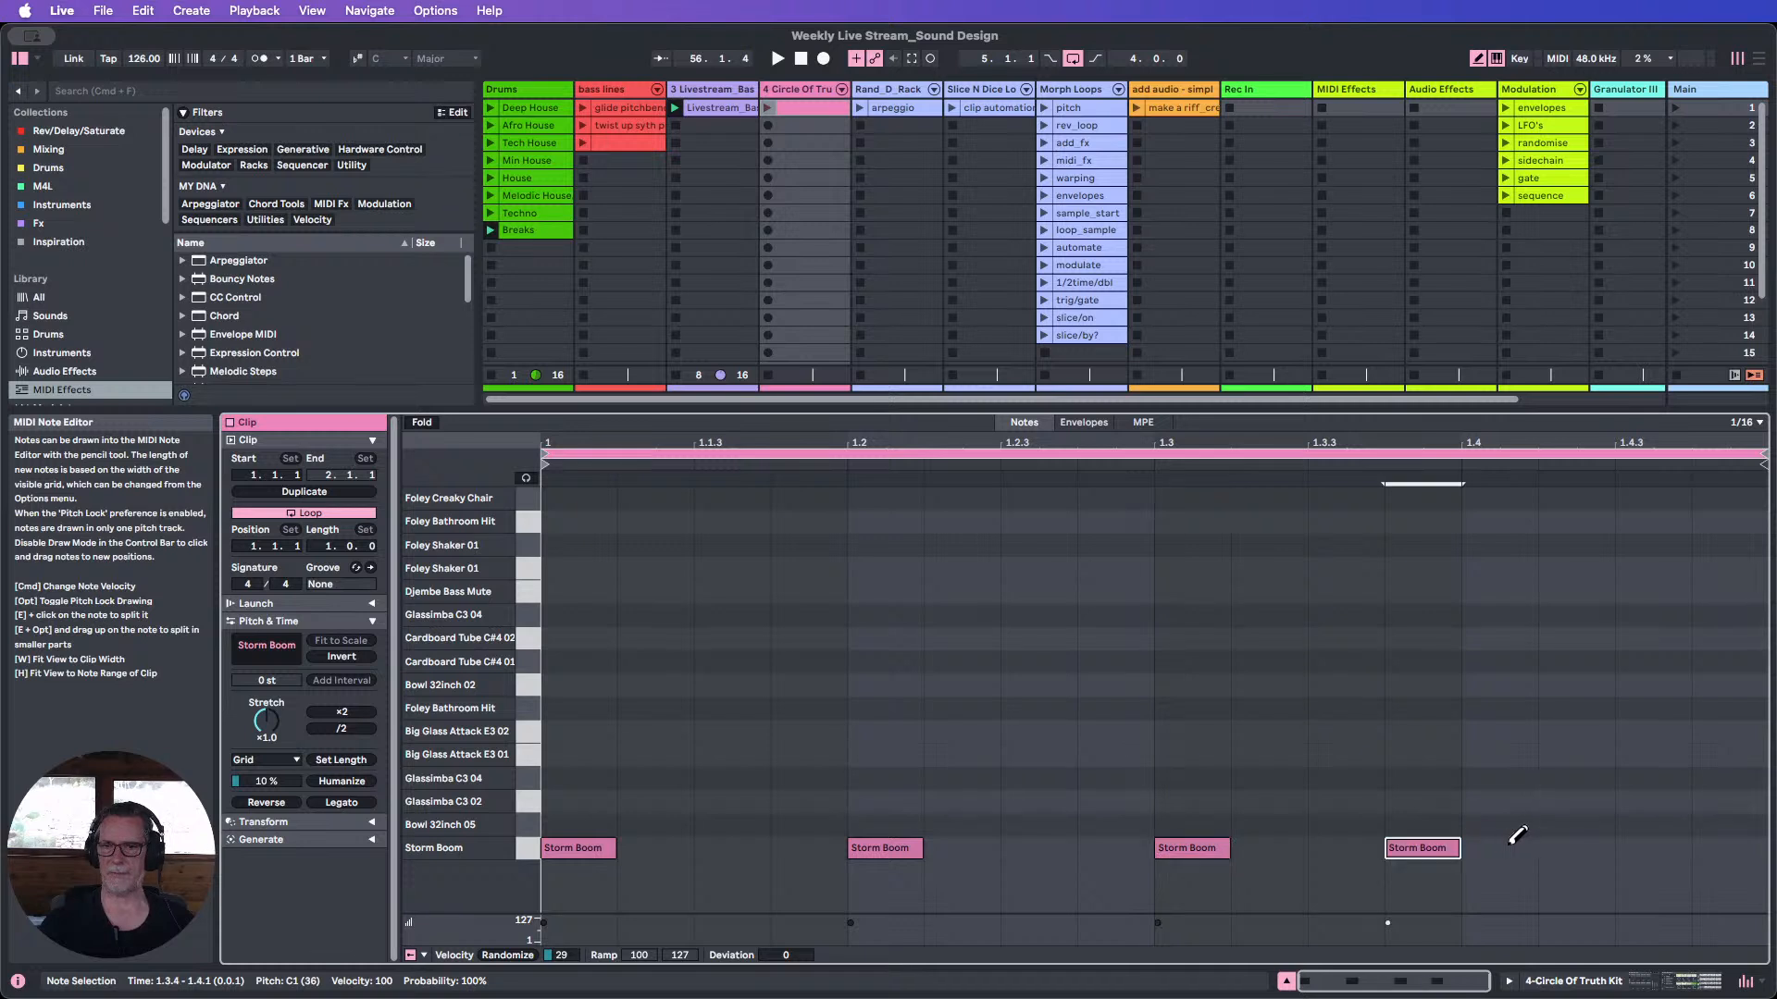
{"action": "left_click", "coordinate": [1490, 844]}
{"action": "left_click", "coordinate": [1446, 844]}
{"action": "left_click", "coordinate": [1503, 847]}
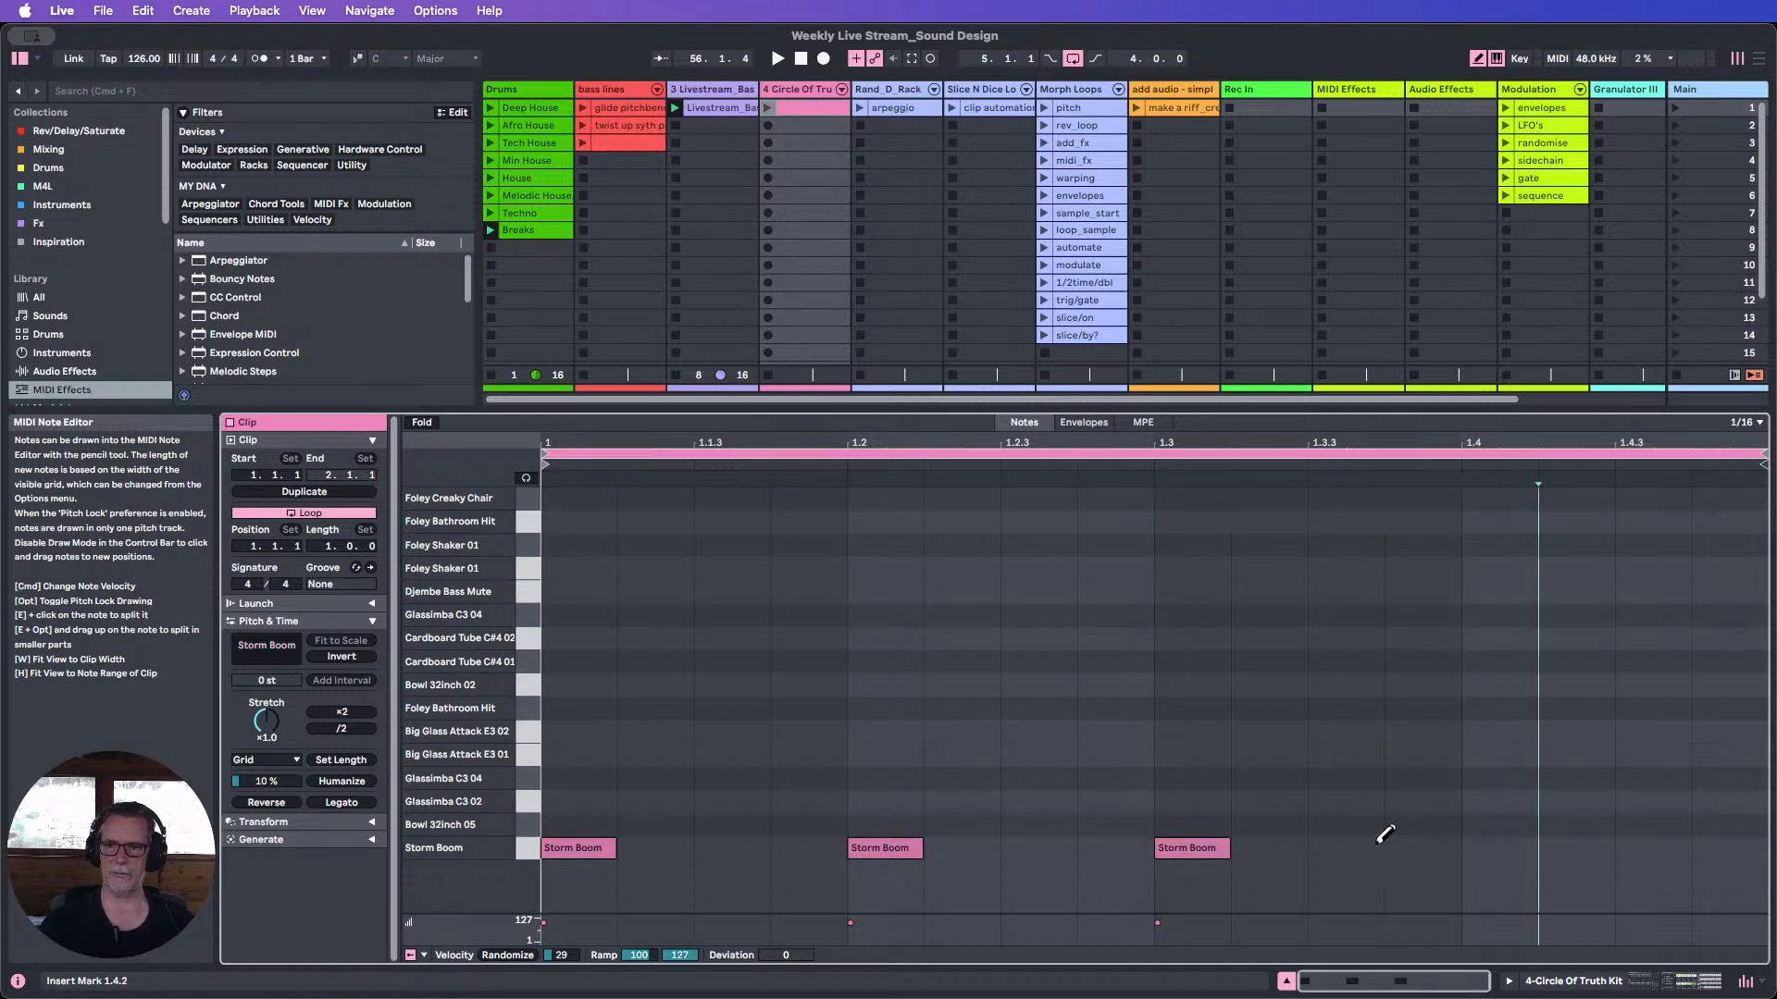
{"action": "left_click", "coordinate": [1224, 846]}
{"action": "left_click", "coordinate": [896, 846]}
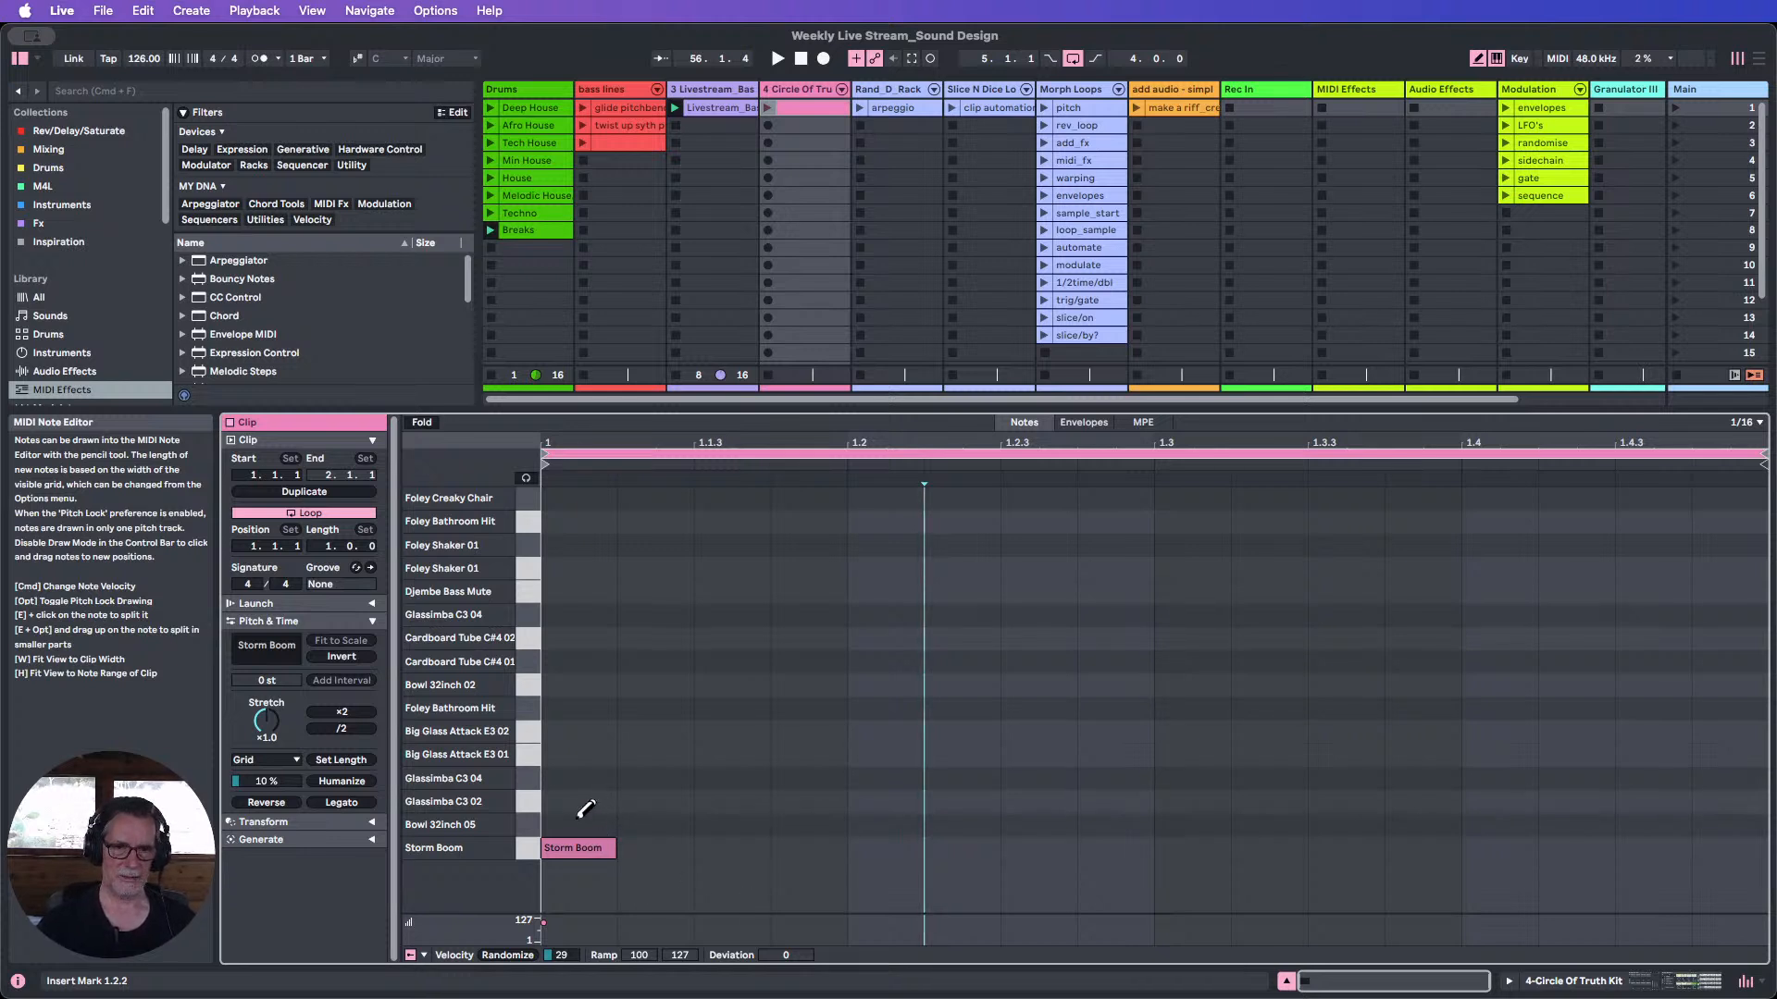
Draw 1/16 notes at 1.1.1 on every pad from Bowl 32inch 05 up to Djembe Bass Mute, leaving out Foley Shaker 01.
{"action": "left_click_drag", "start_coordinate": [583, 819], "coordinate": [583, 559]}
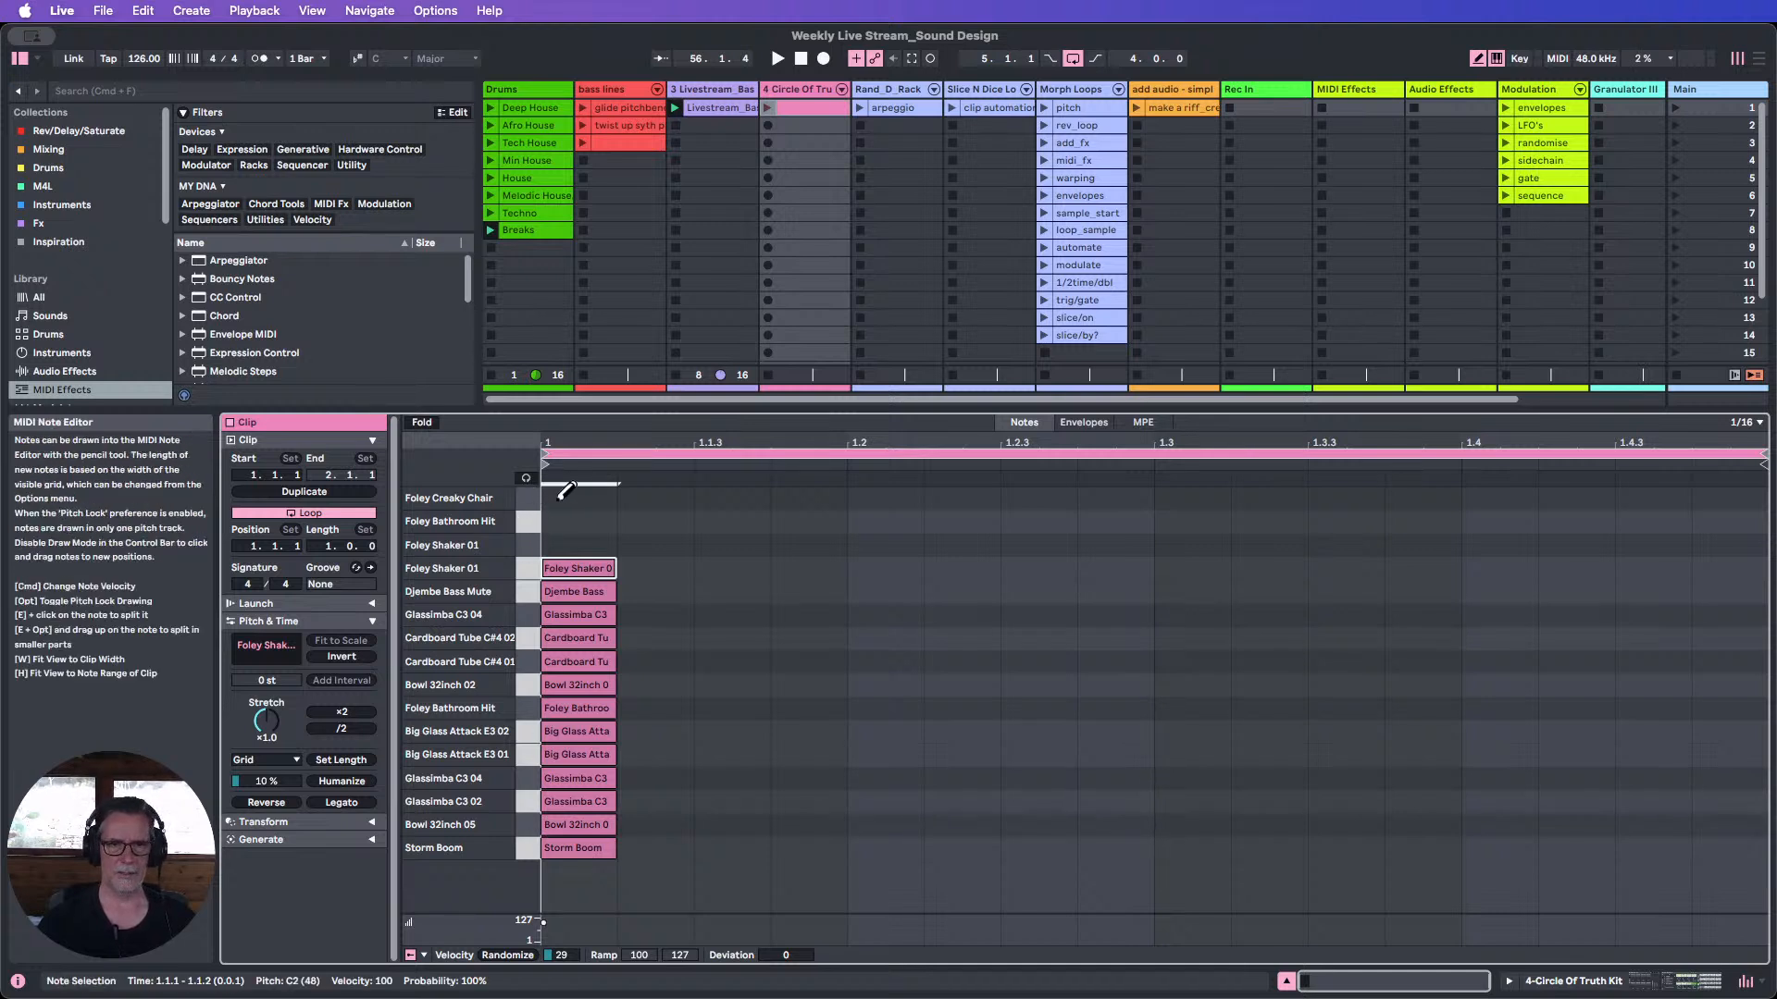
{"action": "left_click", "coordinate": [581, 567]}
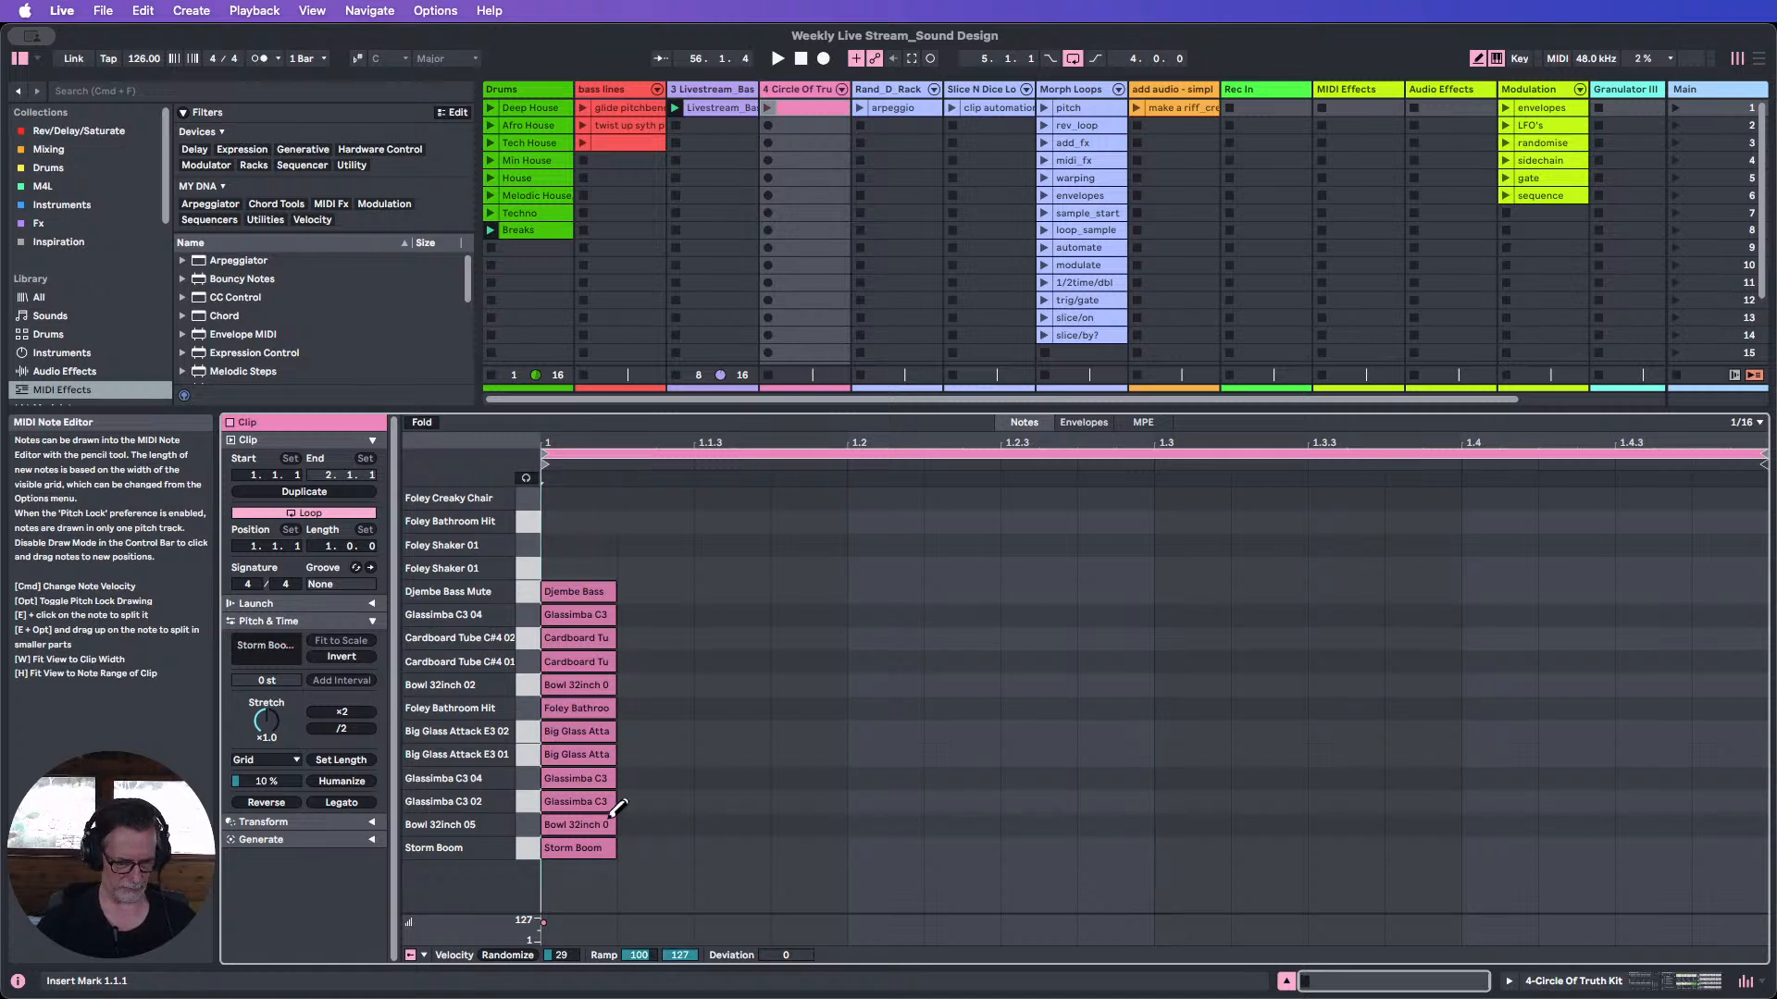
{"action": "key", "text": "b"}
Set the clip's loop length to four bars and extend all the stacked notes to fill the whole loop.
{"action": "left_click_drag", "start_coordinate": [578, 537], "coordinate": [546, 853]}
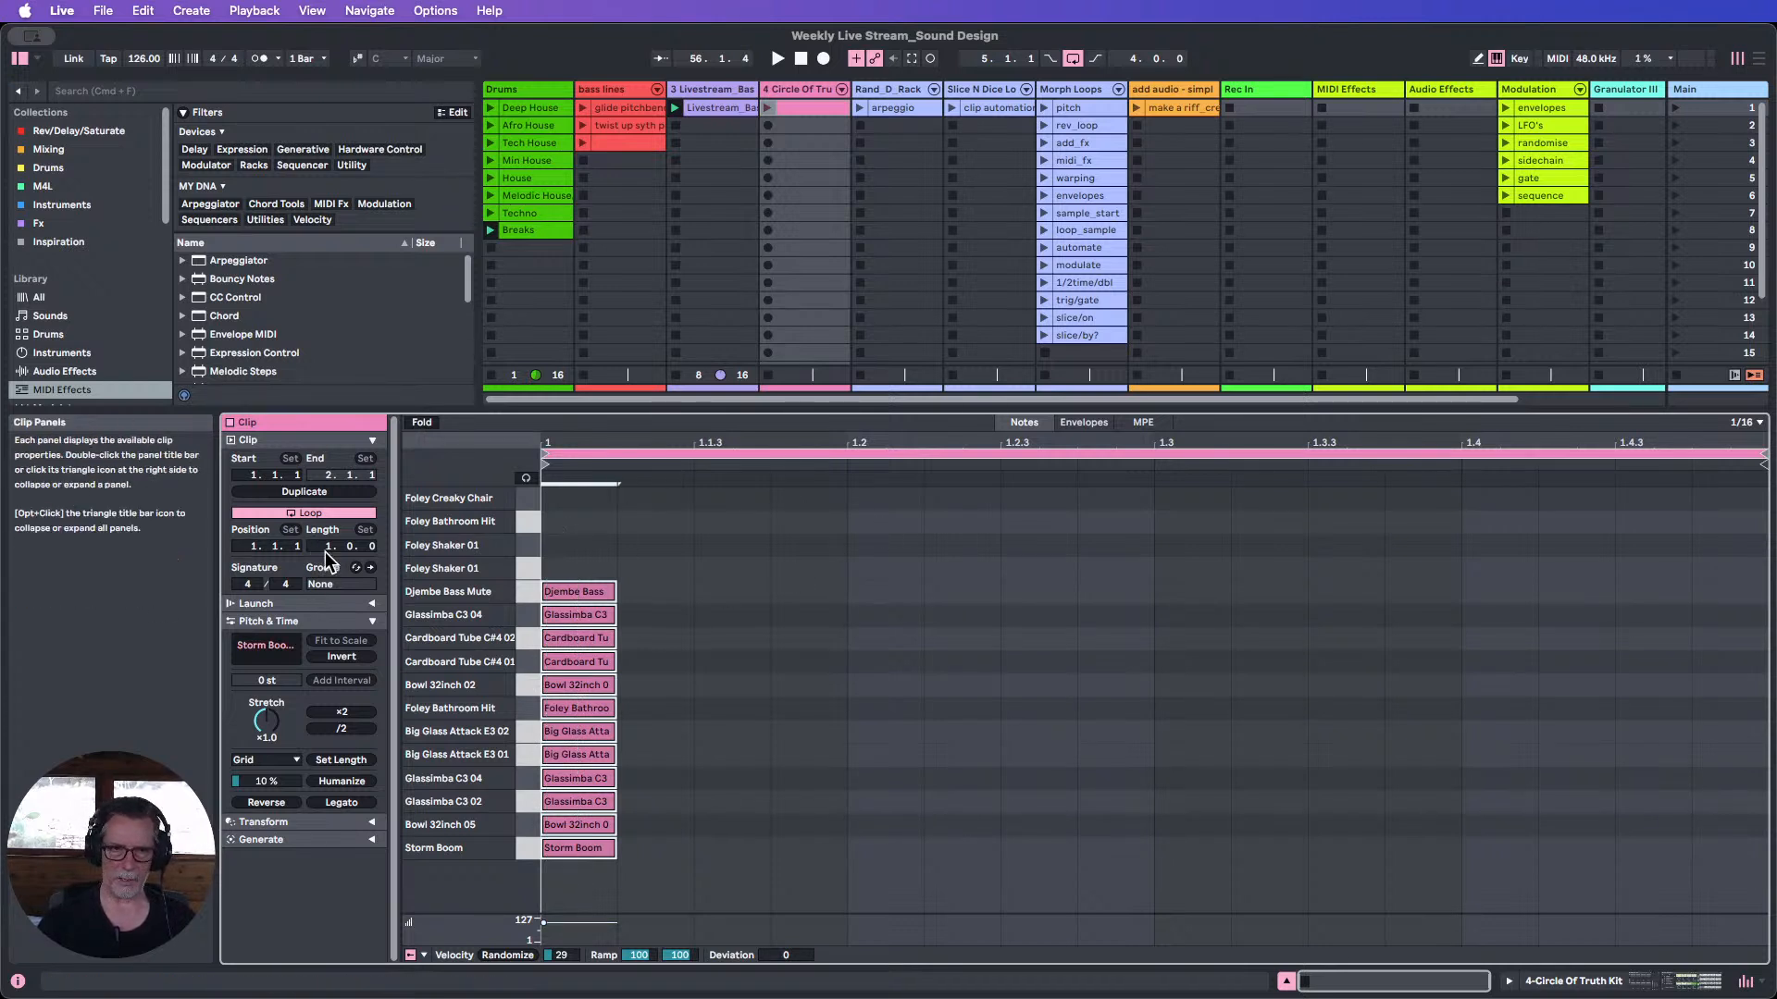
{"action": "left_click_drag", "start_coordinate": [329, 547], "coordinate": [330, 526]}
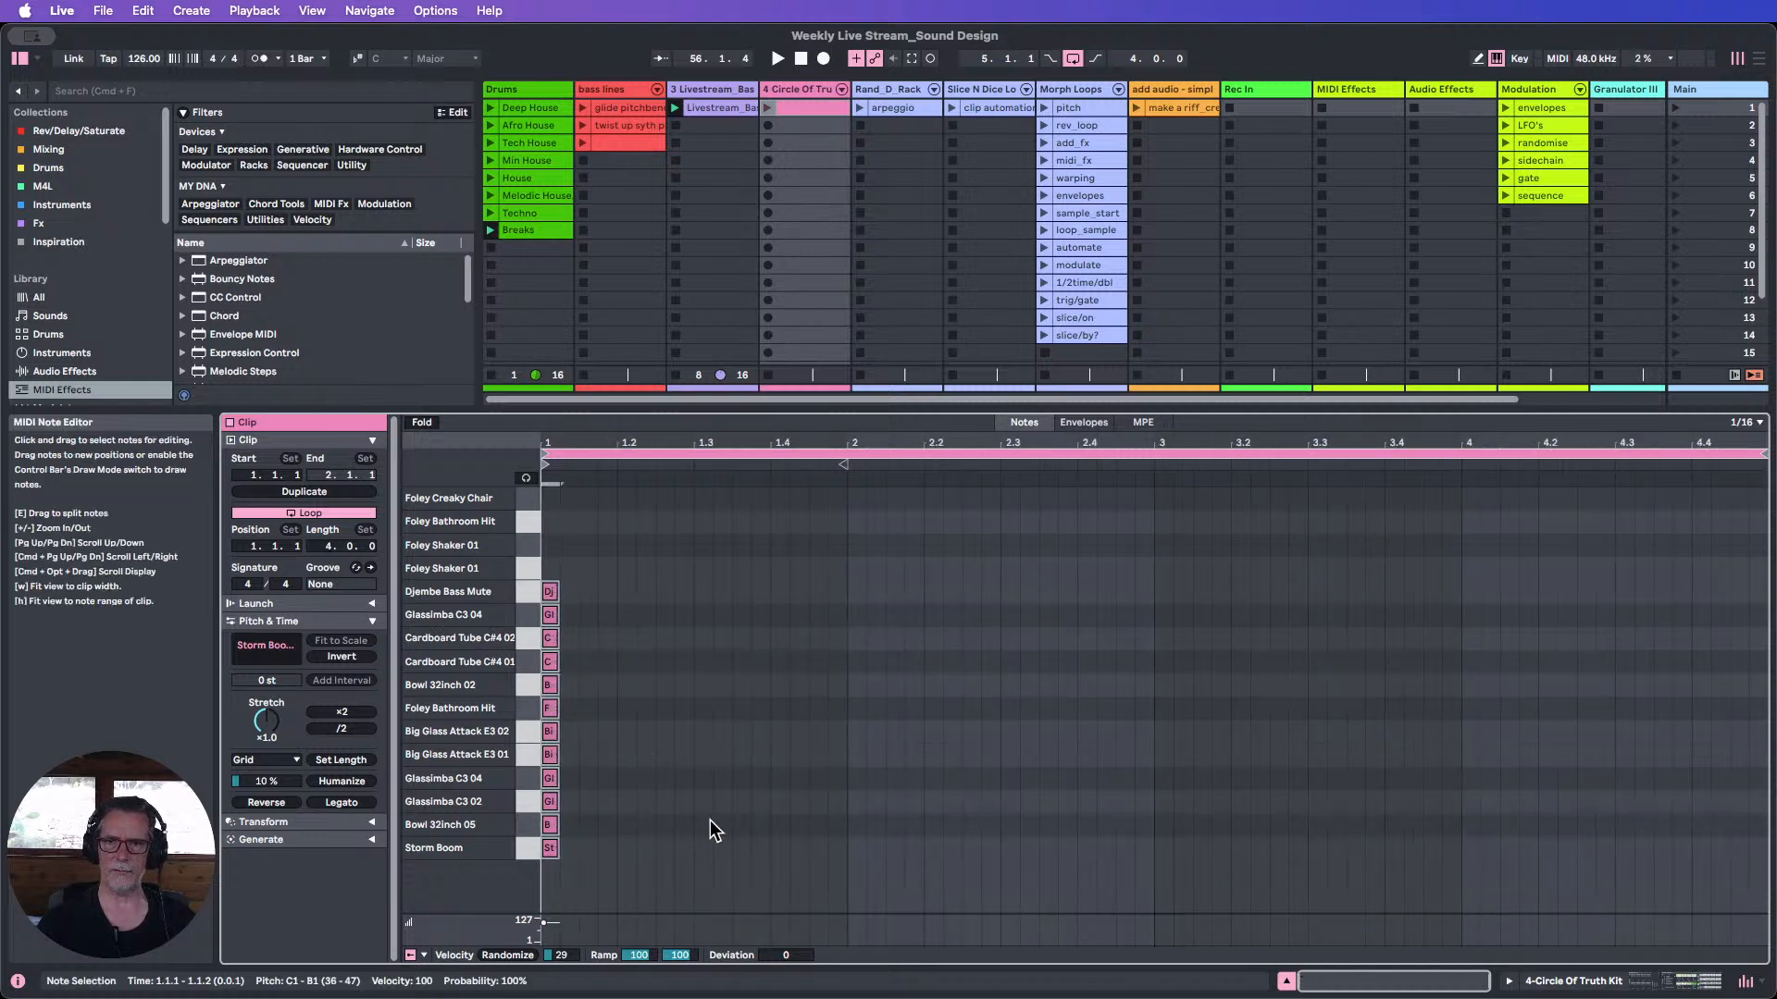
{"action": "left_click_drag", "start_coordinate": [622, 877], "coordinate": [543, 579]}
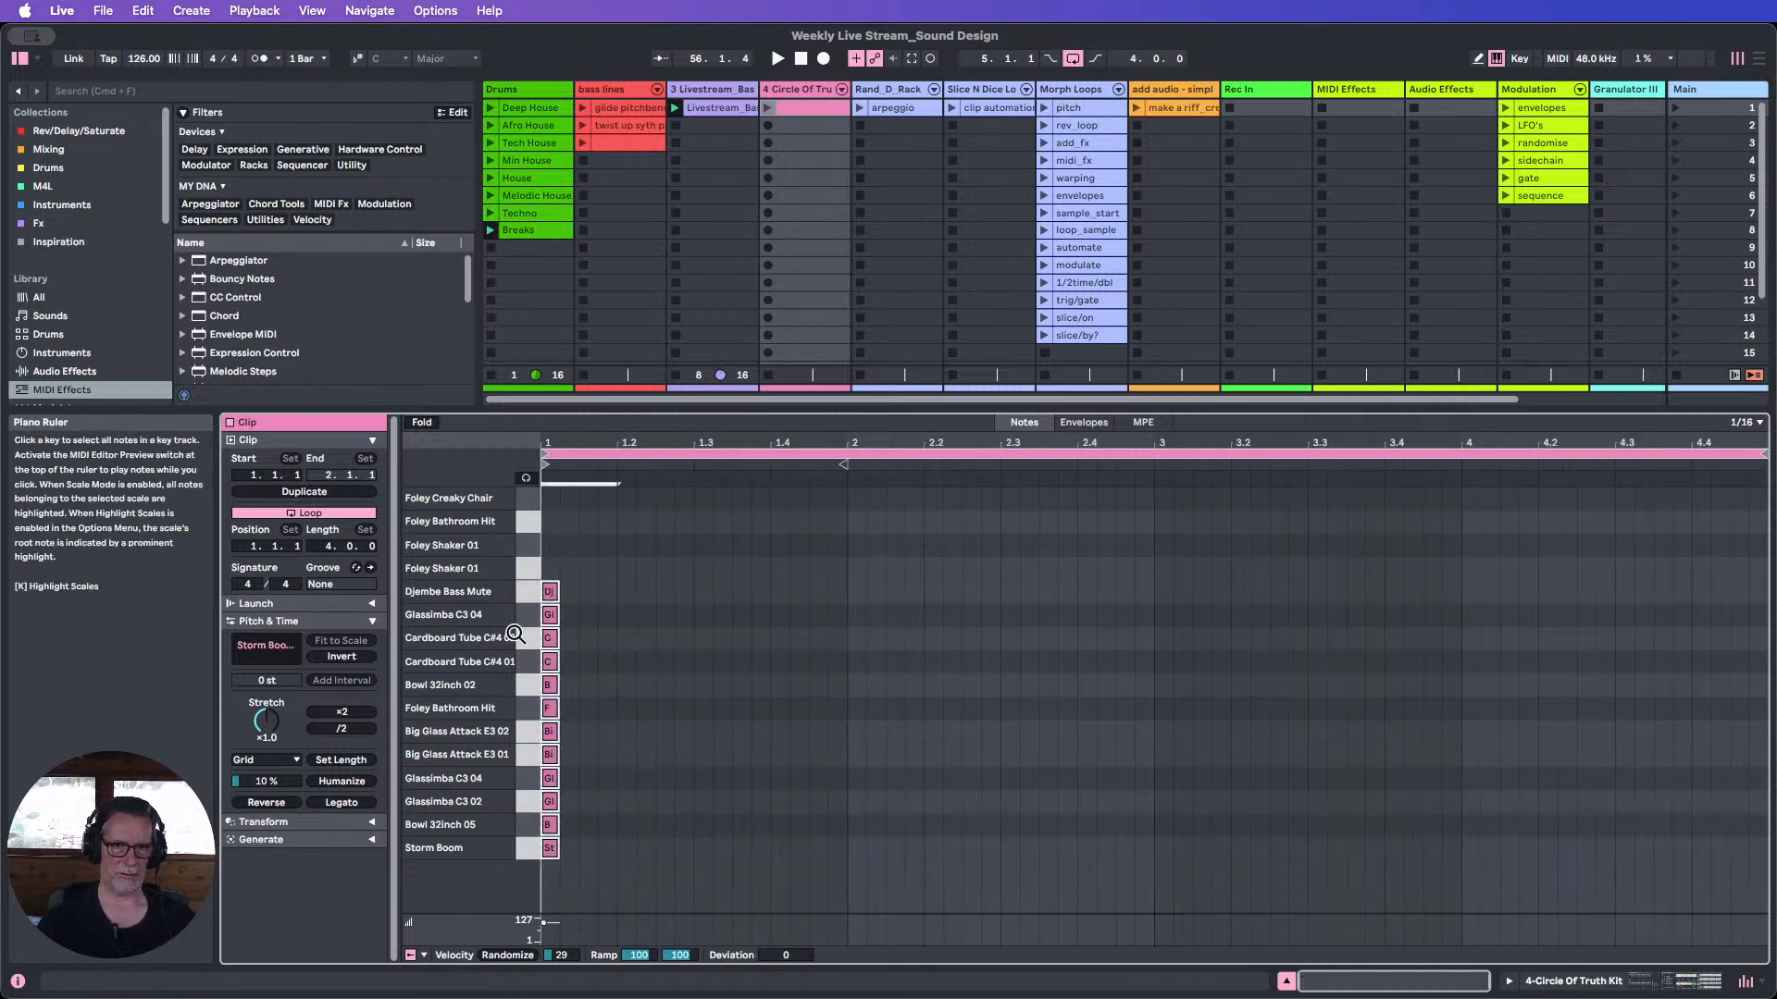
{"action": "left_click", "coordinate": [344, 802]}
{"action": "left_click", "coordinate": [640, 878]}
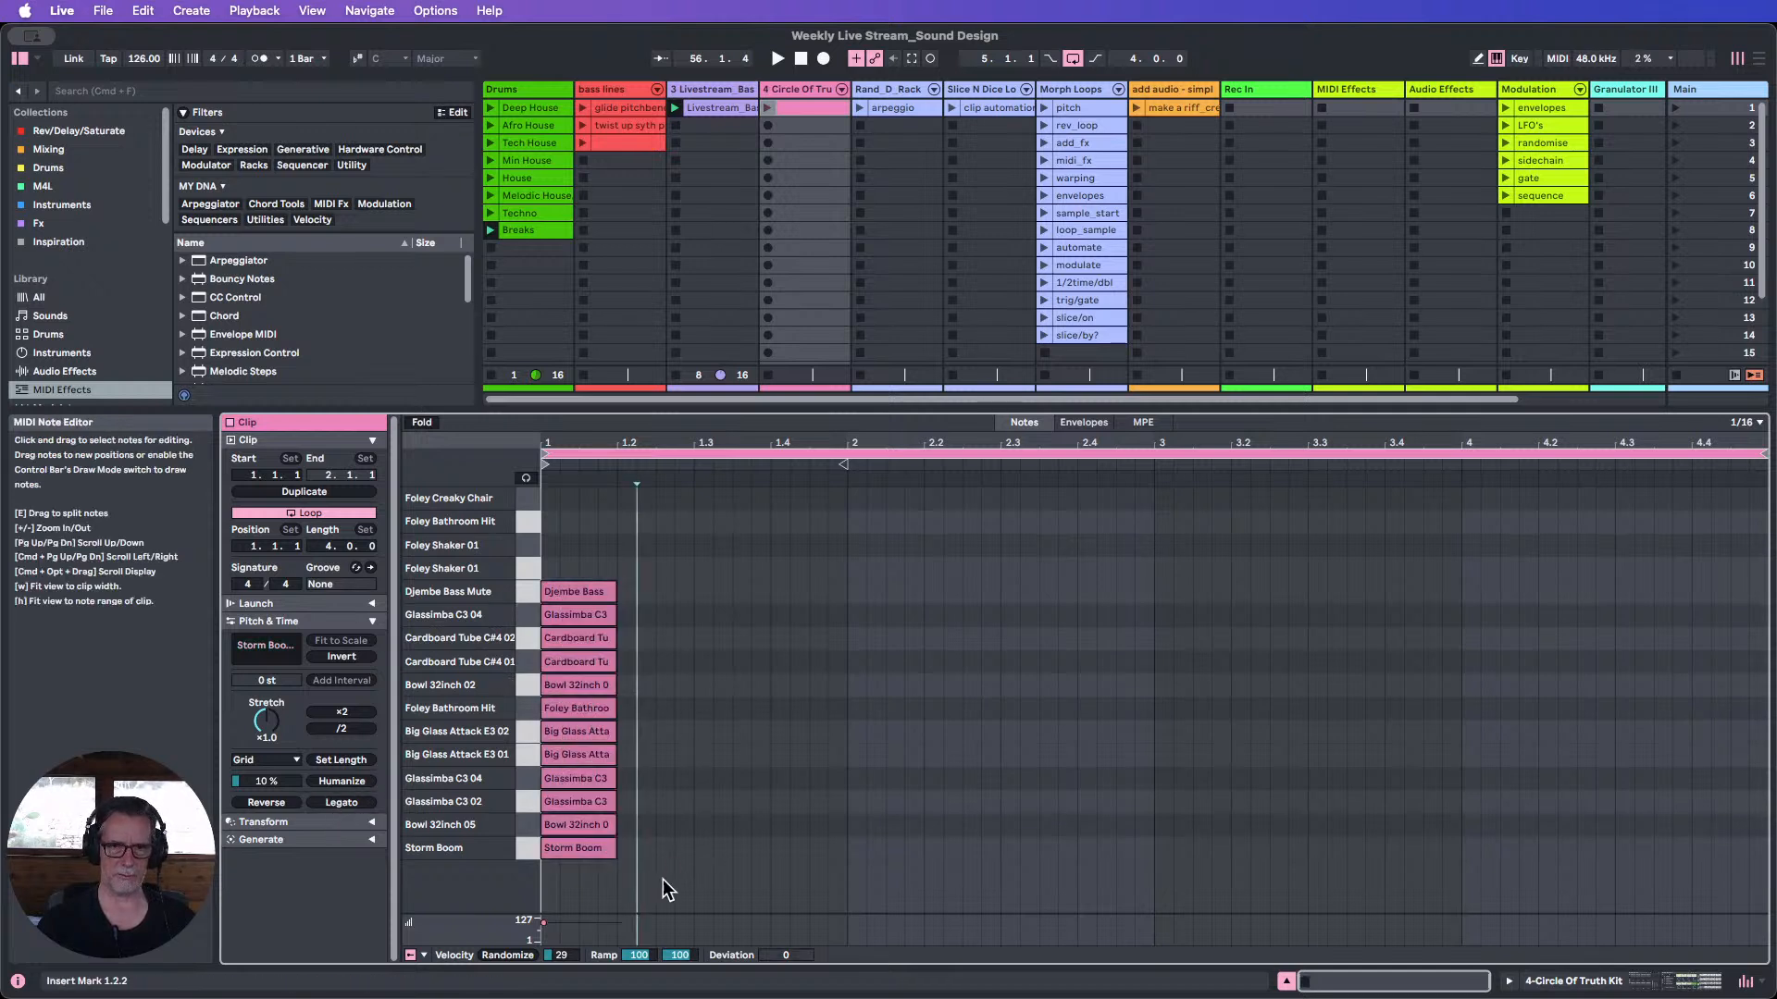
{"action": "mouse_move", "coordinate": [636, 880]}
{"action": "left_mouse_down"}
{"action": "mouse_move", "coordinate": [559, 654]}
{"action": "mouse_move", "coordinate": [558, 515]}
{"action": "left_mouse_up"}
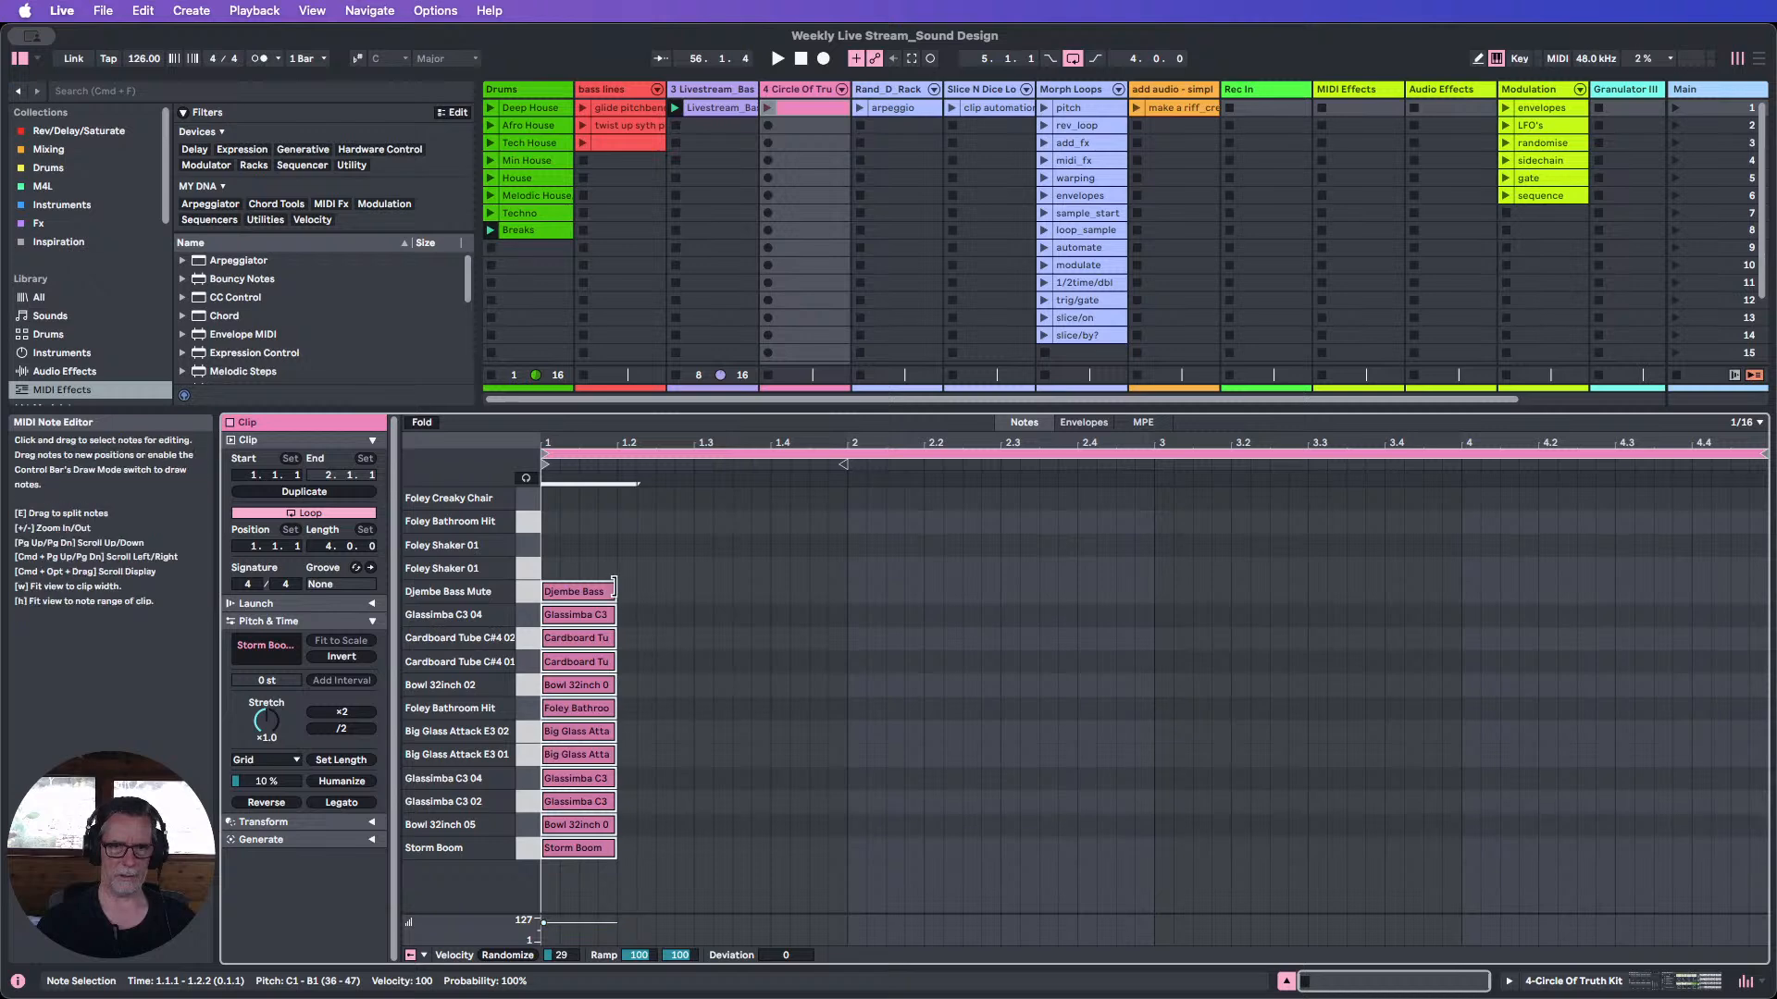
{"action": "left_click_drag", "start_coordinate": [616, 600], "coordinate": [1761, 598]}
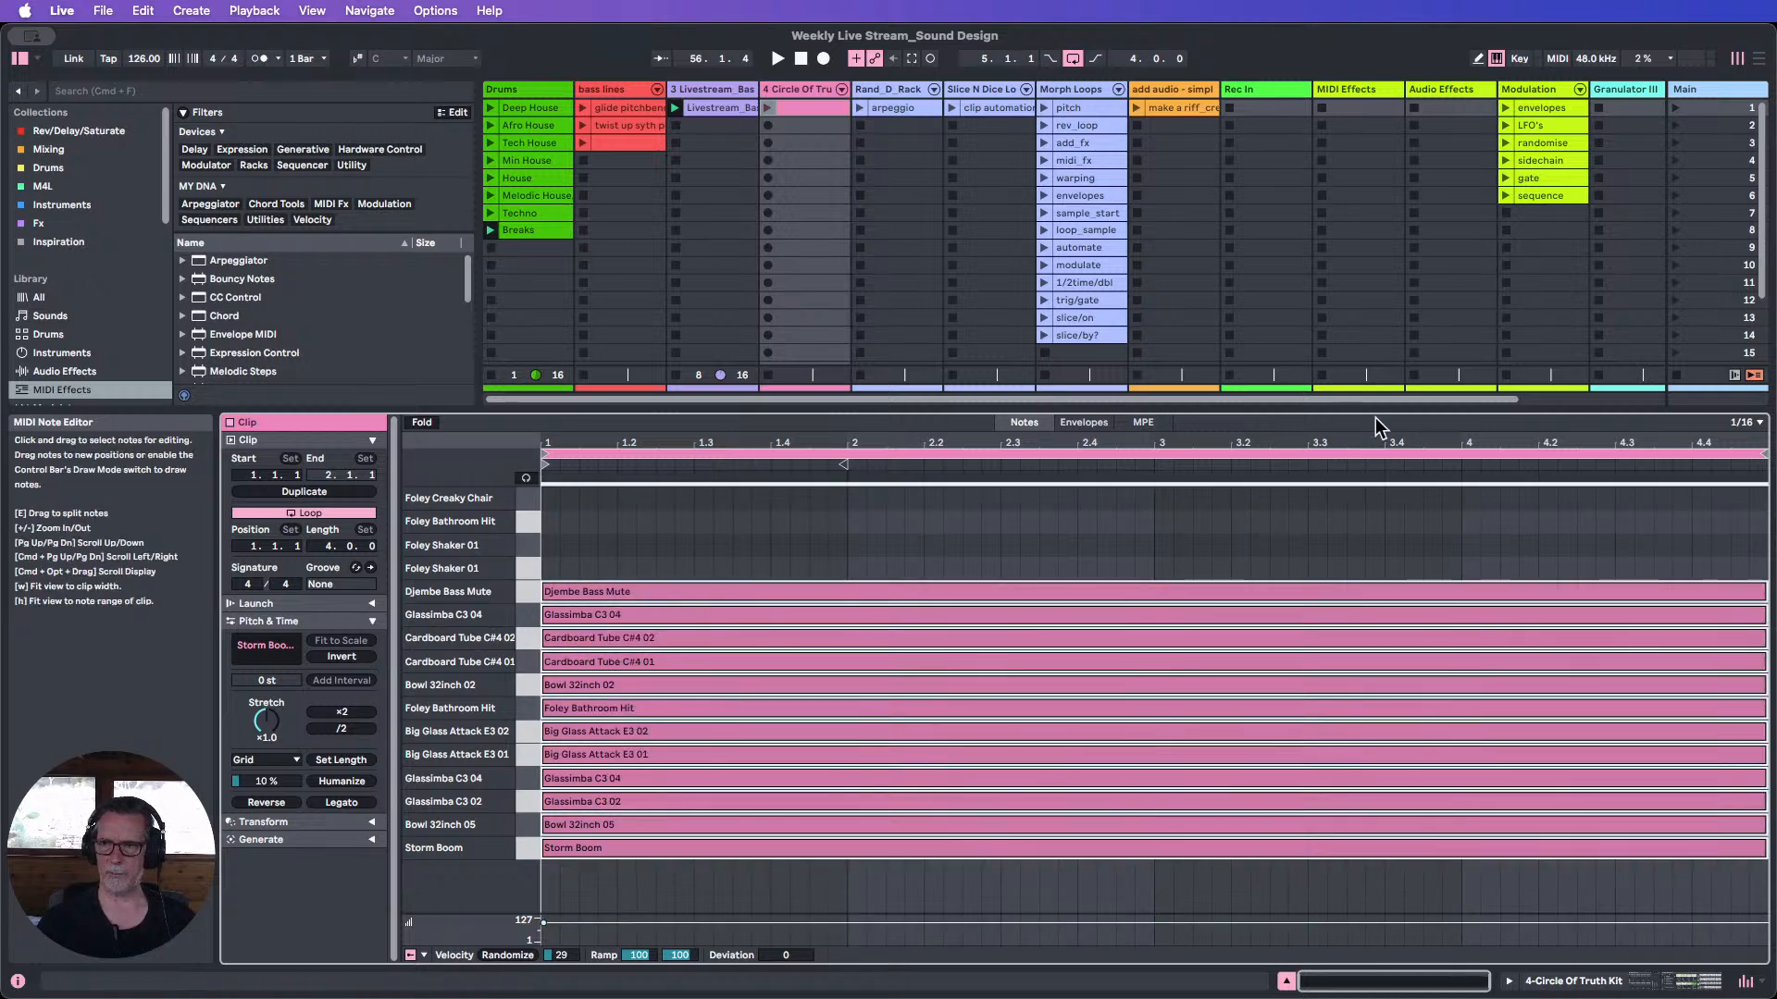
{"action": "left_click", "coordinate": [1293, 443]}
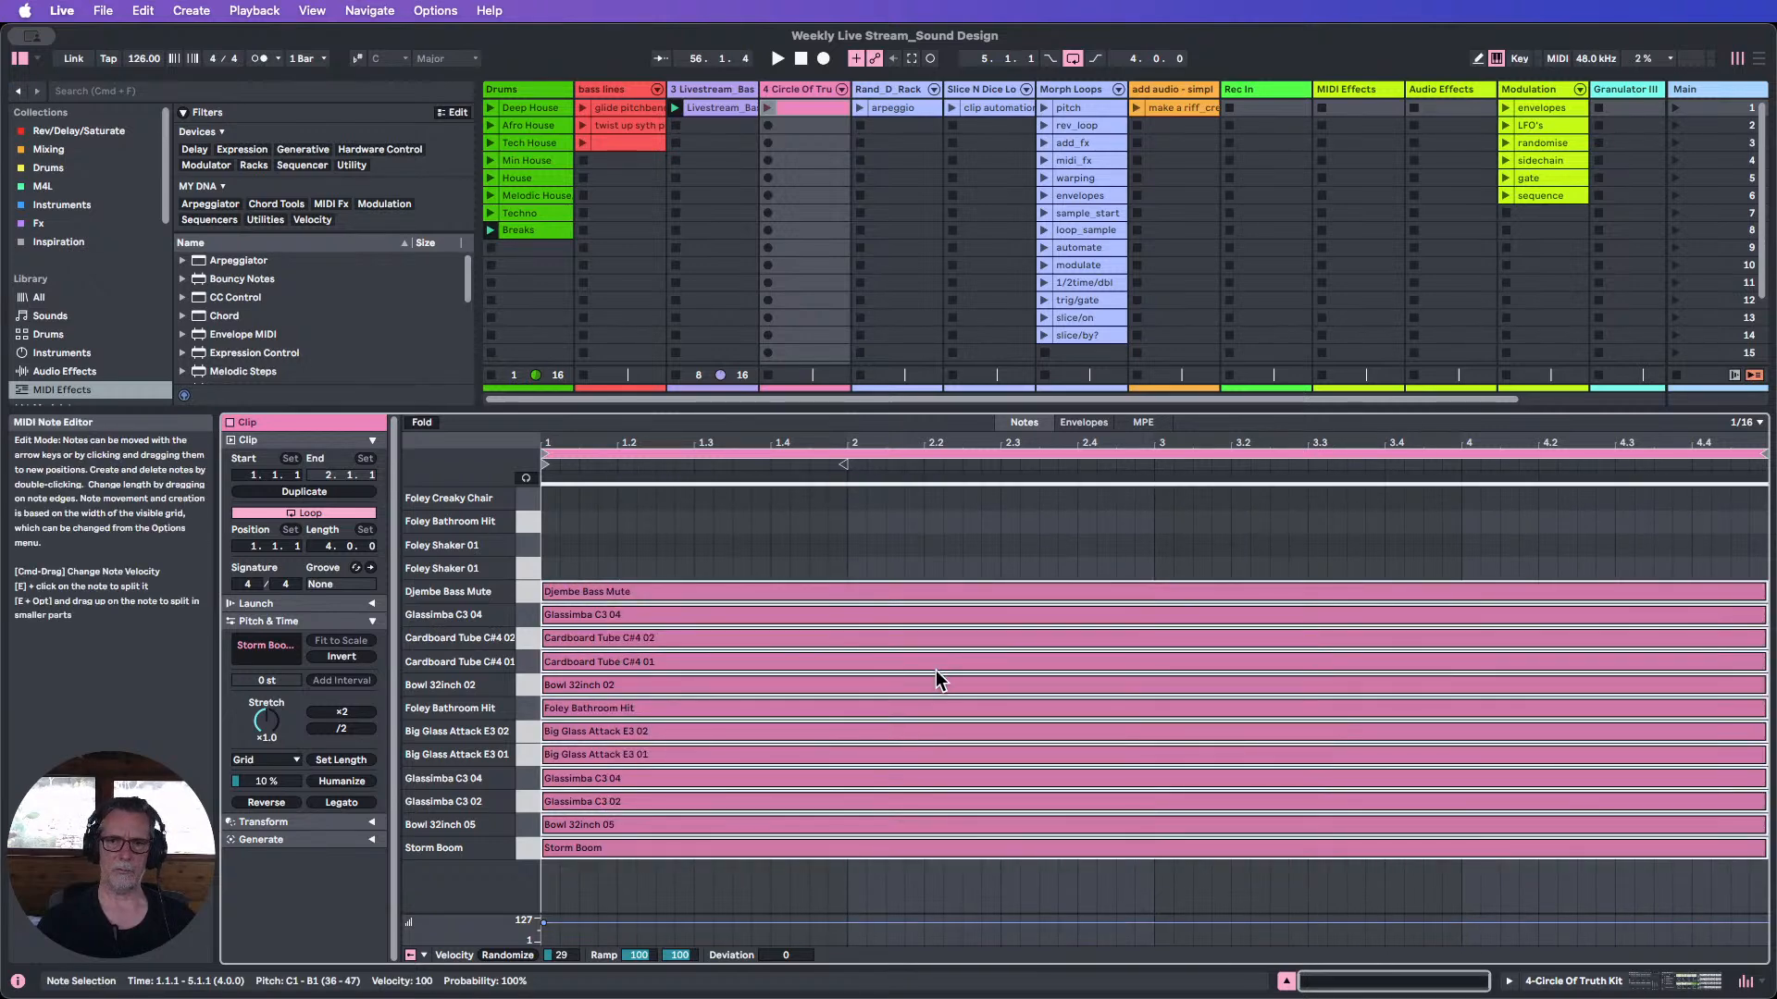
{"action": "left_click", "coordinate": [521, 853]}
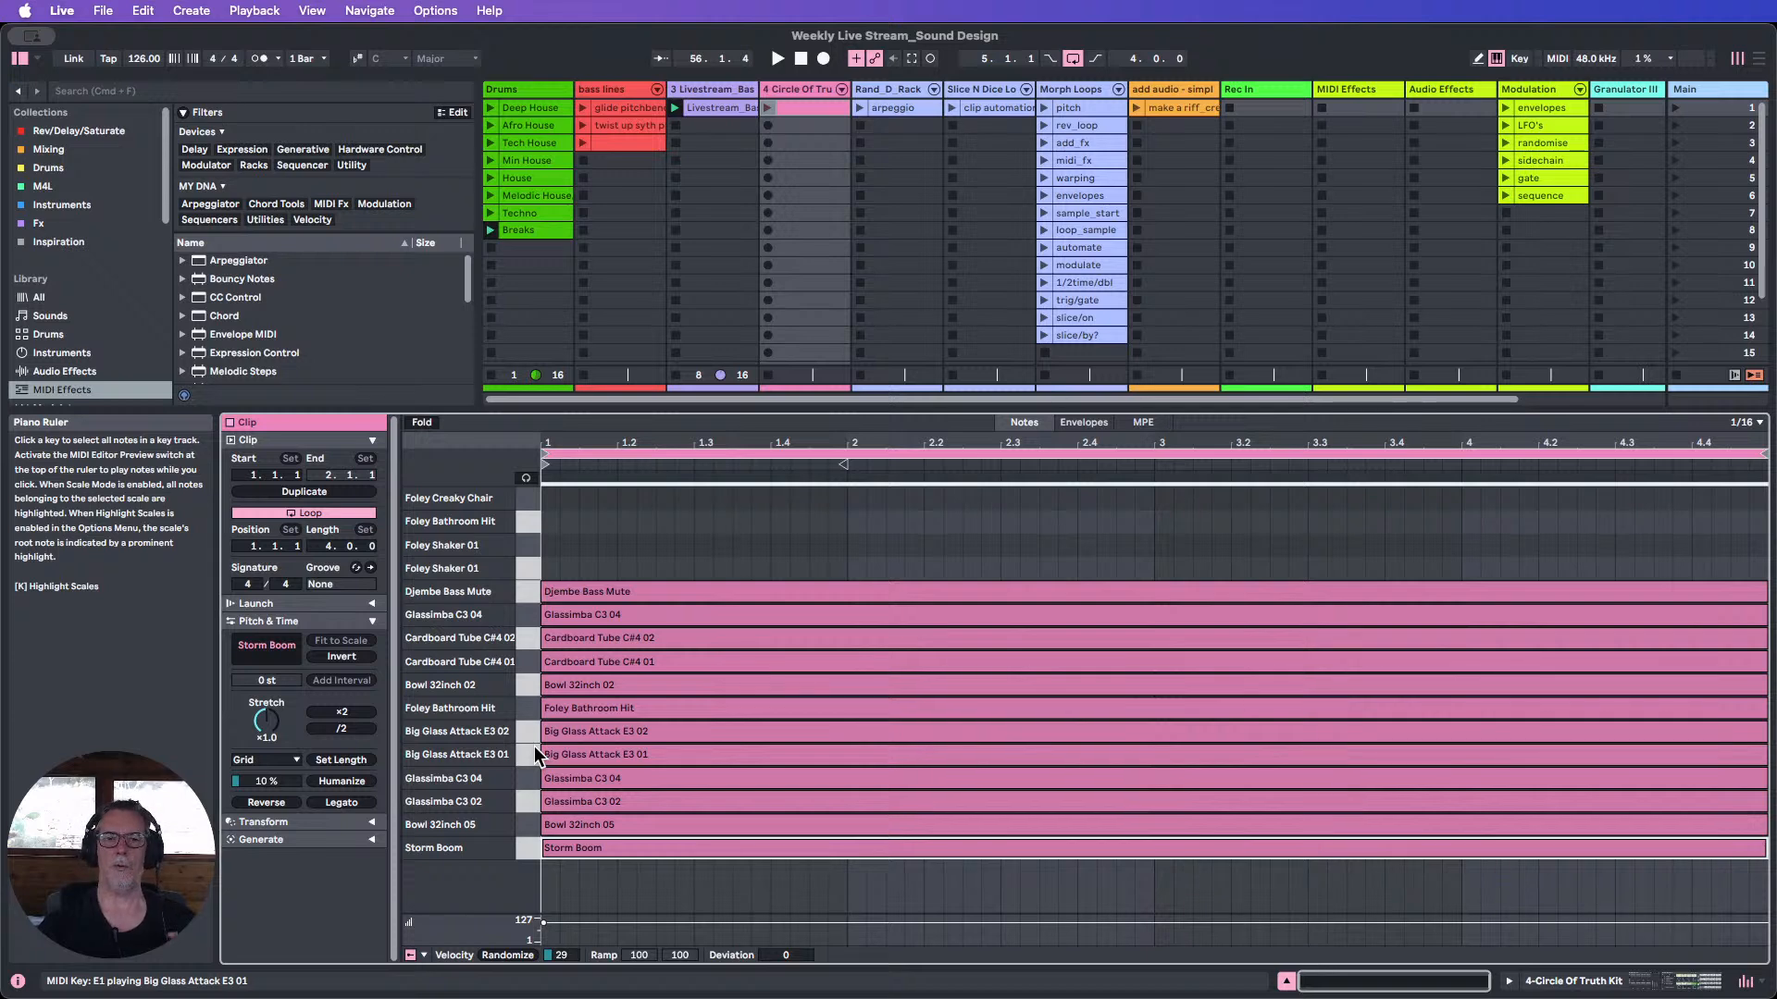
Expand and activate the Arpeggiator inside the Rollin_the_dice rack.
{"action": "left_click", "coordinate": [1564, 984]}
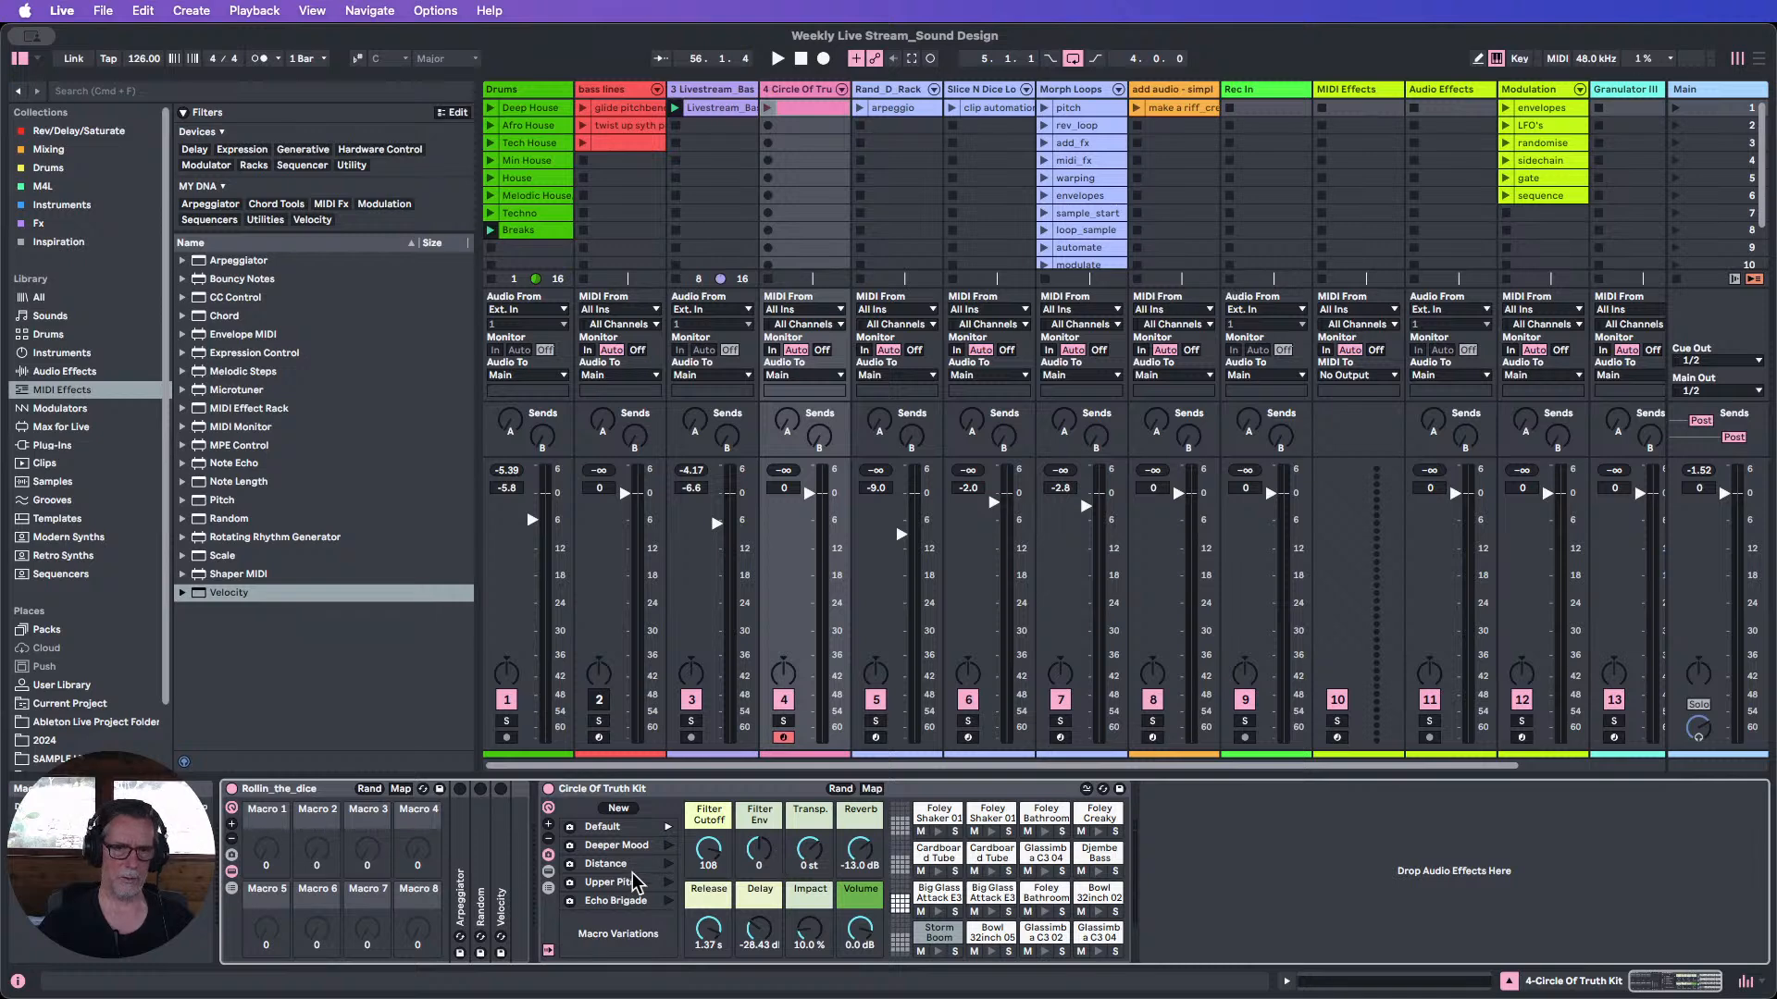
{"action": "double_click", "coordinate": [460, 842]}
{"action": "left_click", "coordinate": [460, 788]}
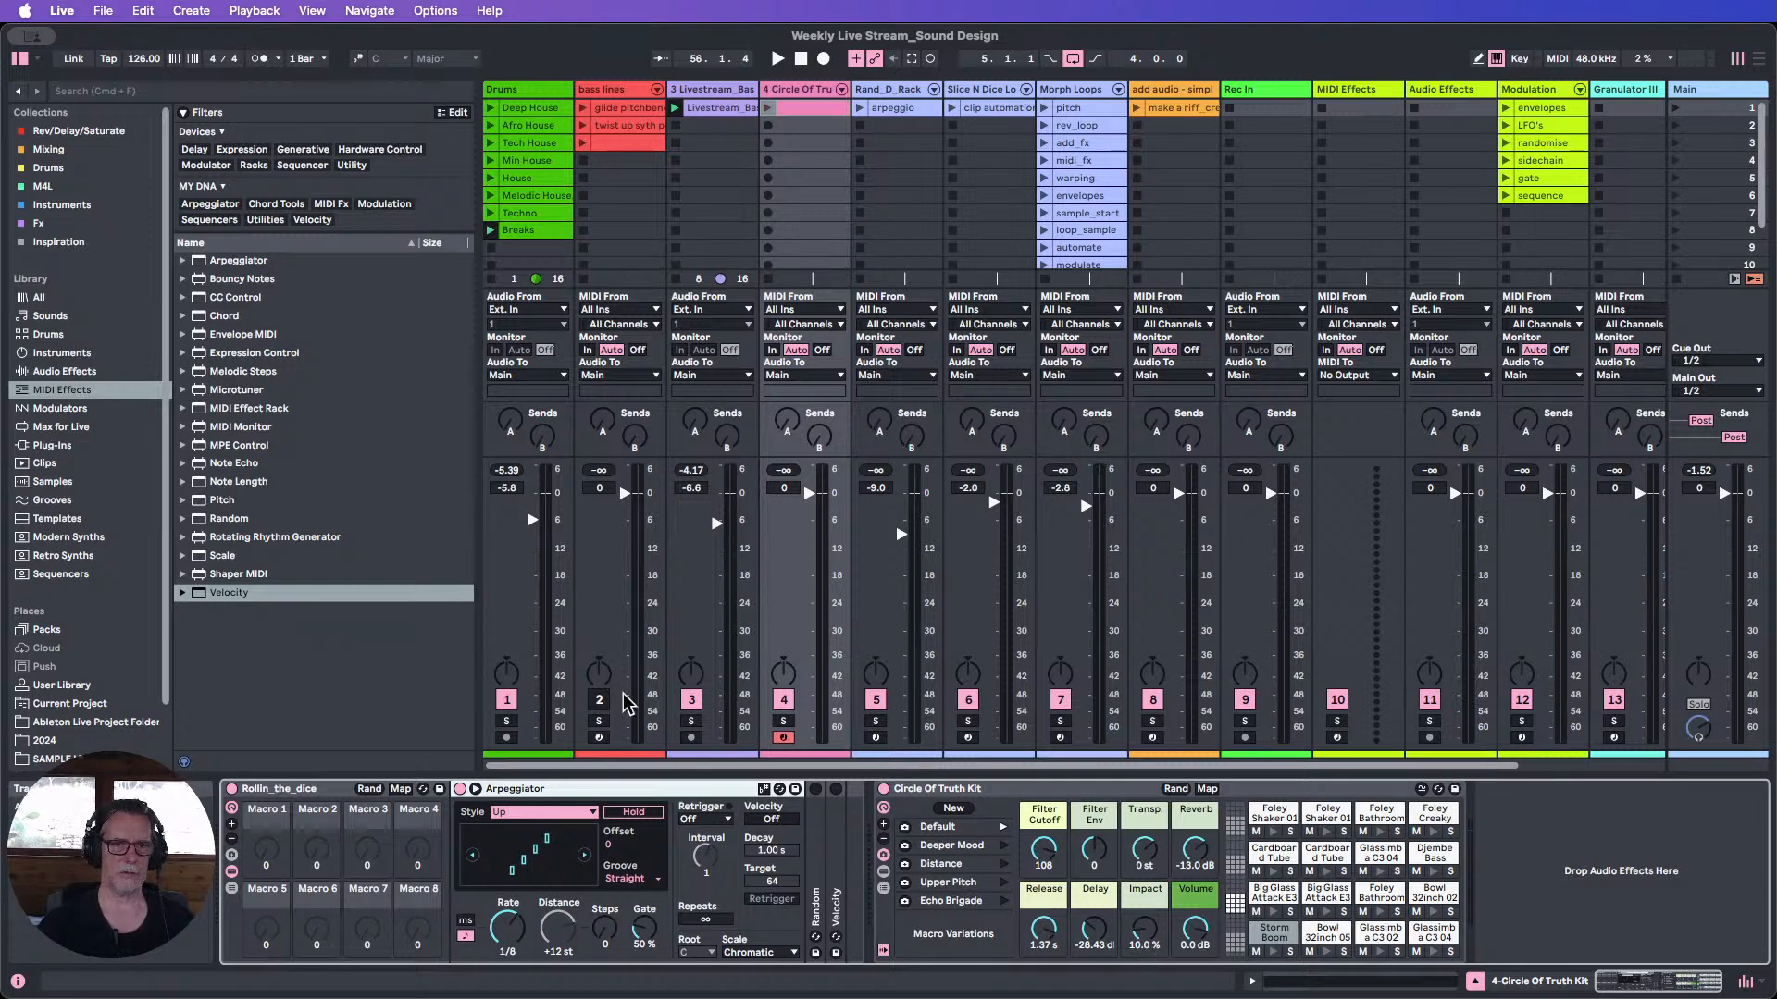
Play the Circle Of Truth Kit clip with the Drums and Livestream bass tracks muted, and set its track volume to -10.6 dB.
{"action": "left_click", "coordinate": [694, 703]}
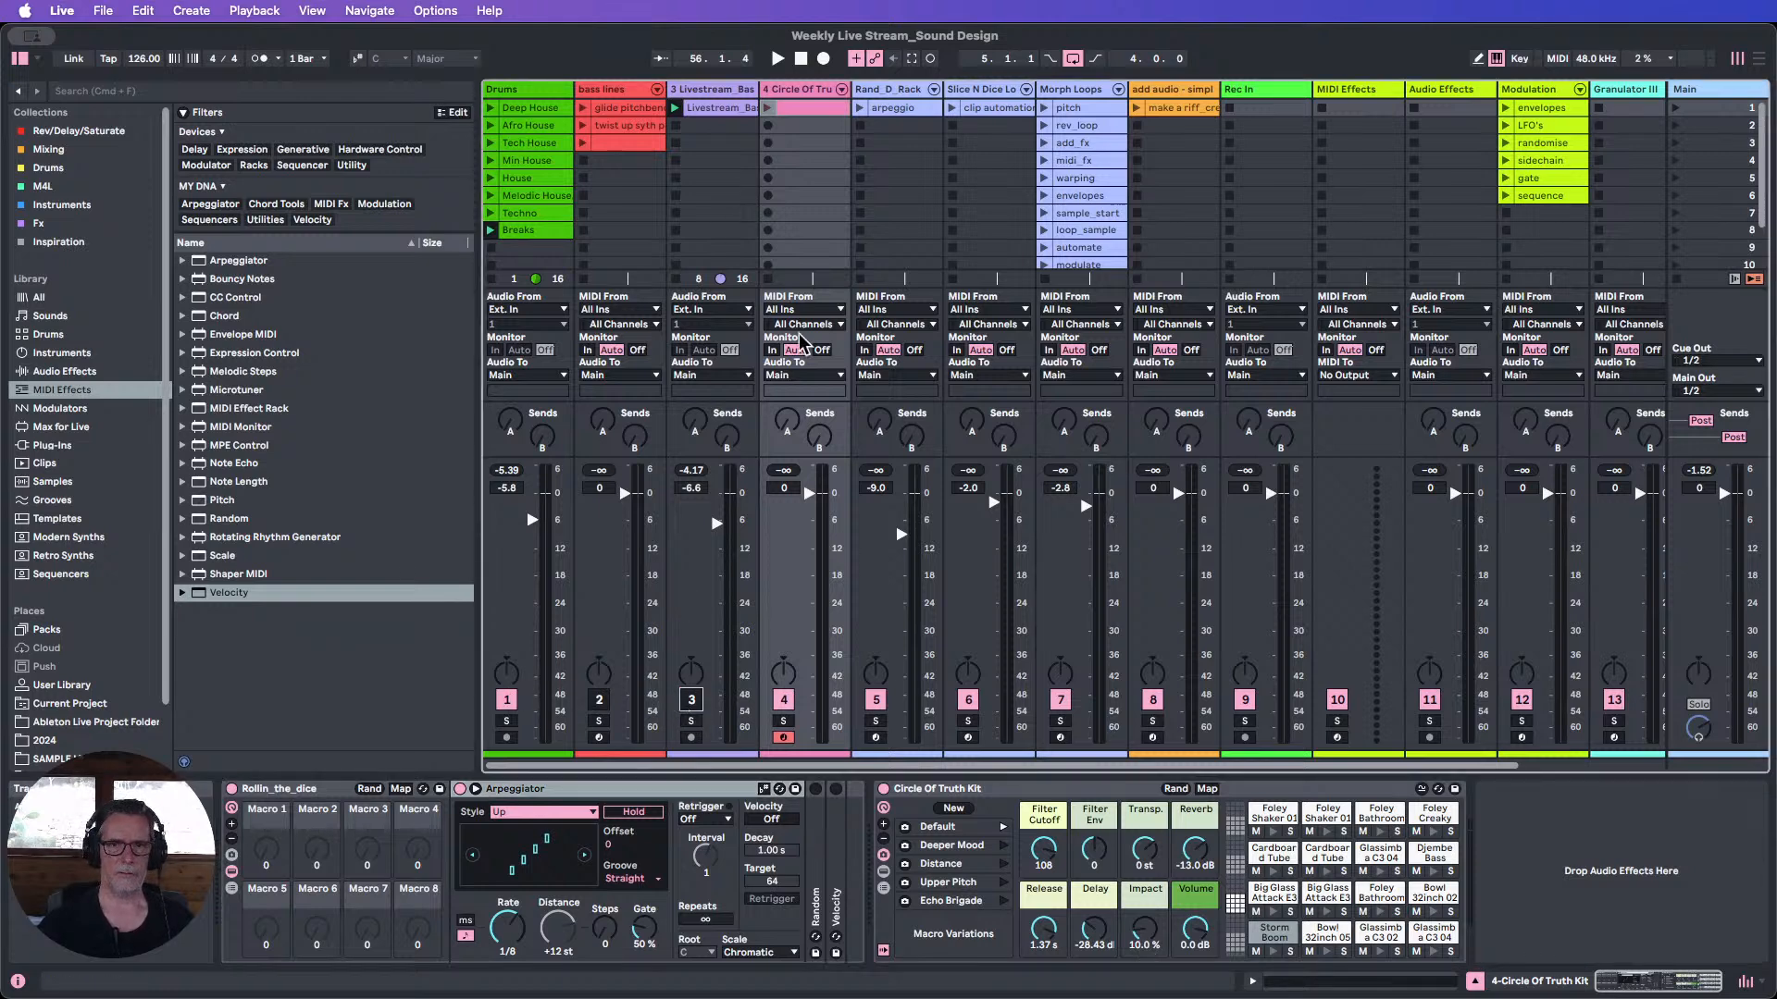
{"action": "left_click", "coordinate": [765, 108]}
{"action": "left_click_drag", "start_coordinate": [807, 493], "coordinate": [808, 559]}
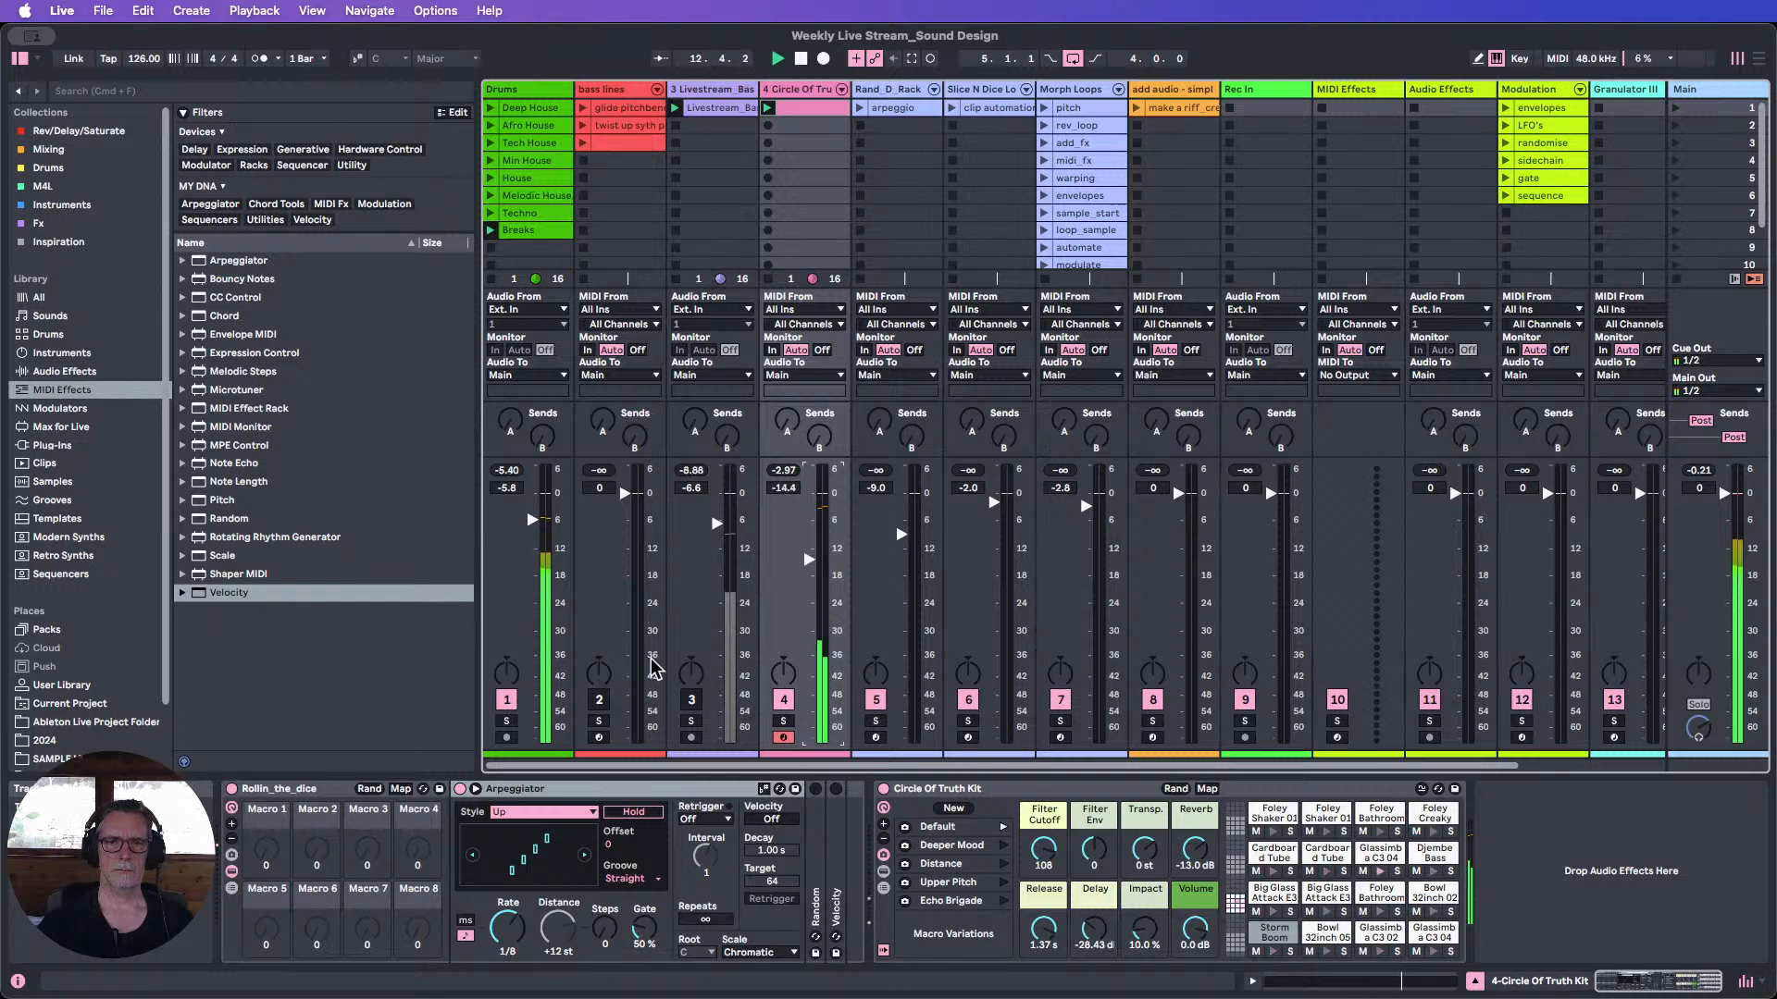
{"action": "left_click", "coordinate": [498, 699]}
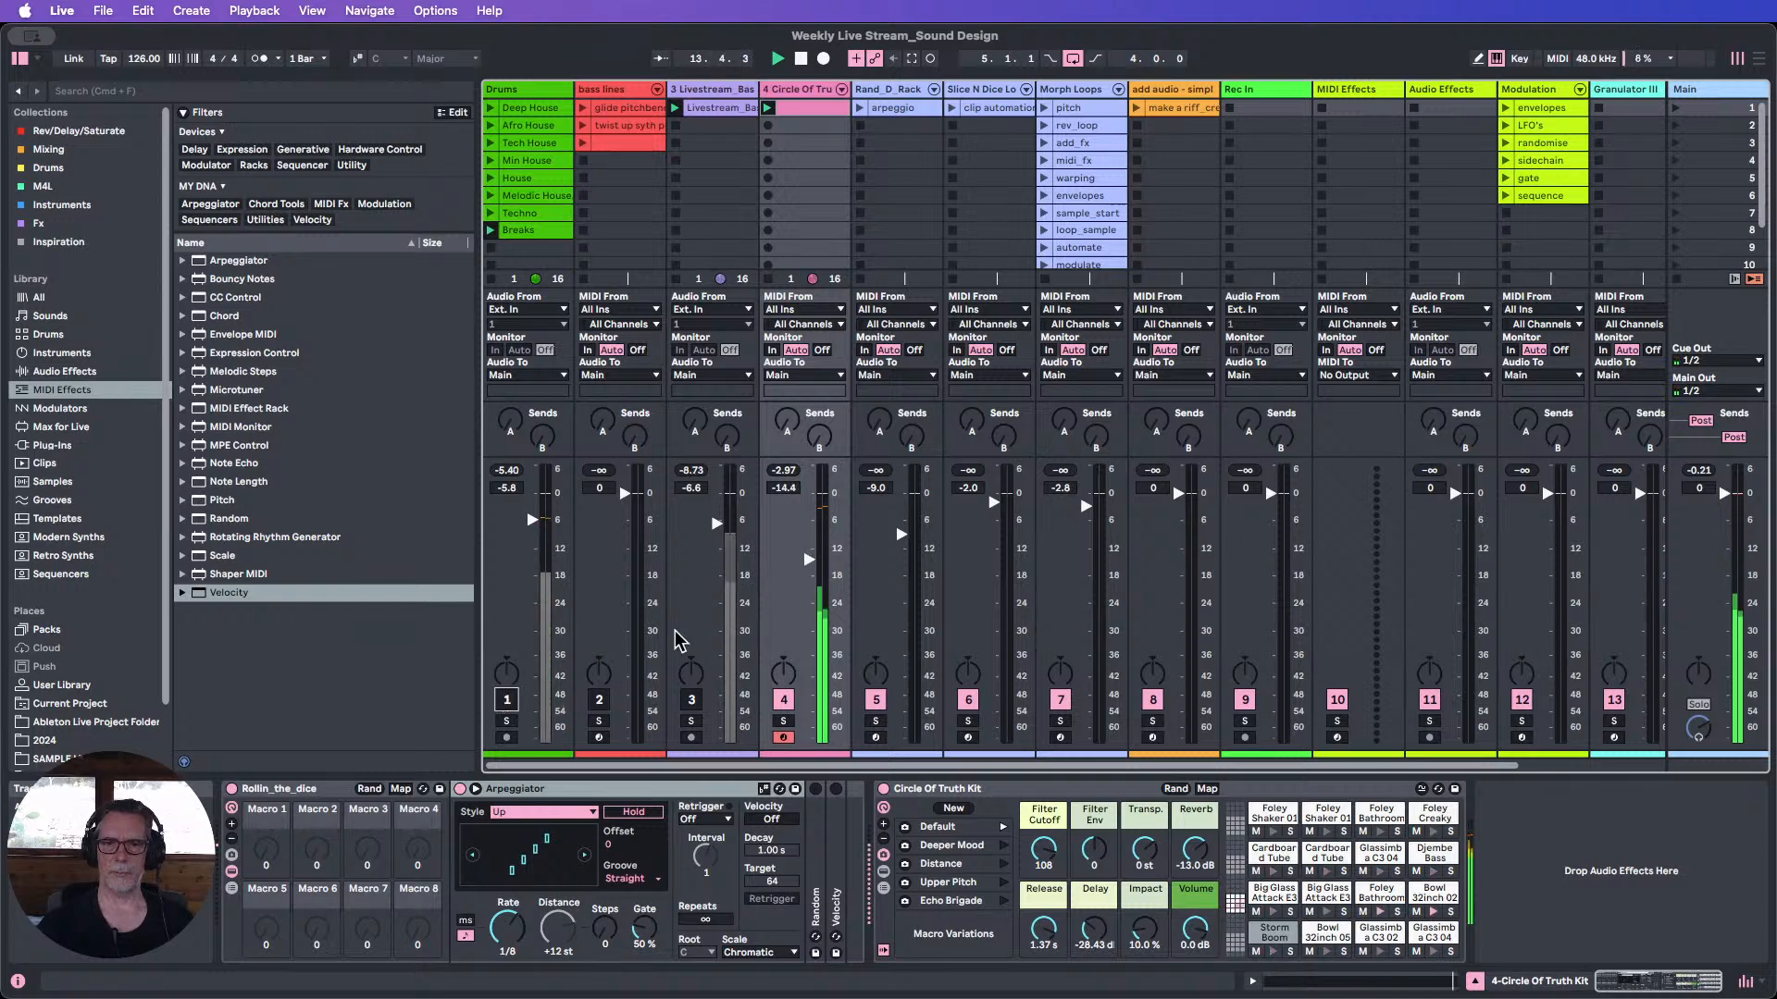
{"action": "left_click_drag", "start_coordinate": [807, 559], "coordinate": [807, 541]}
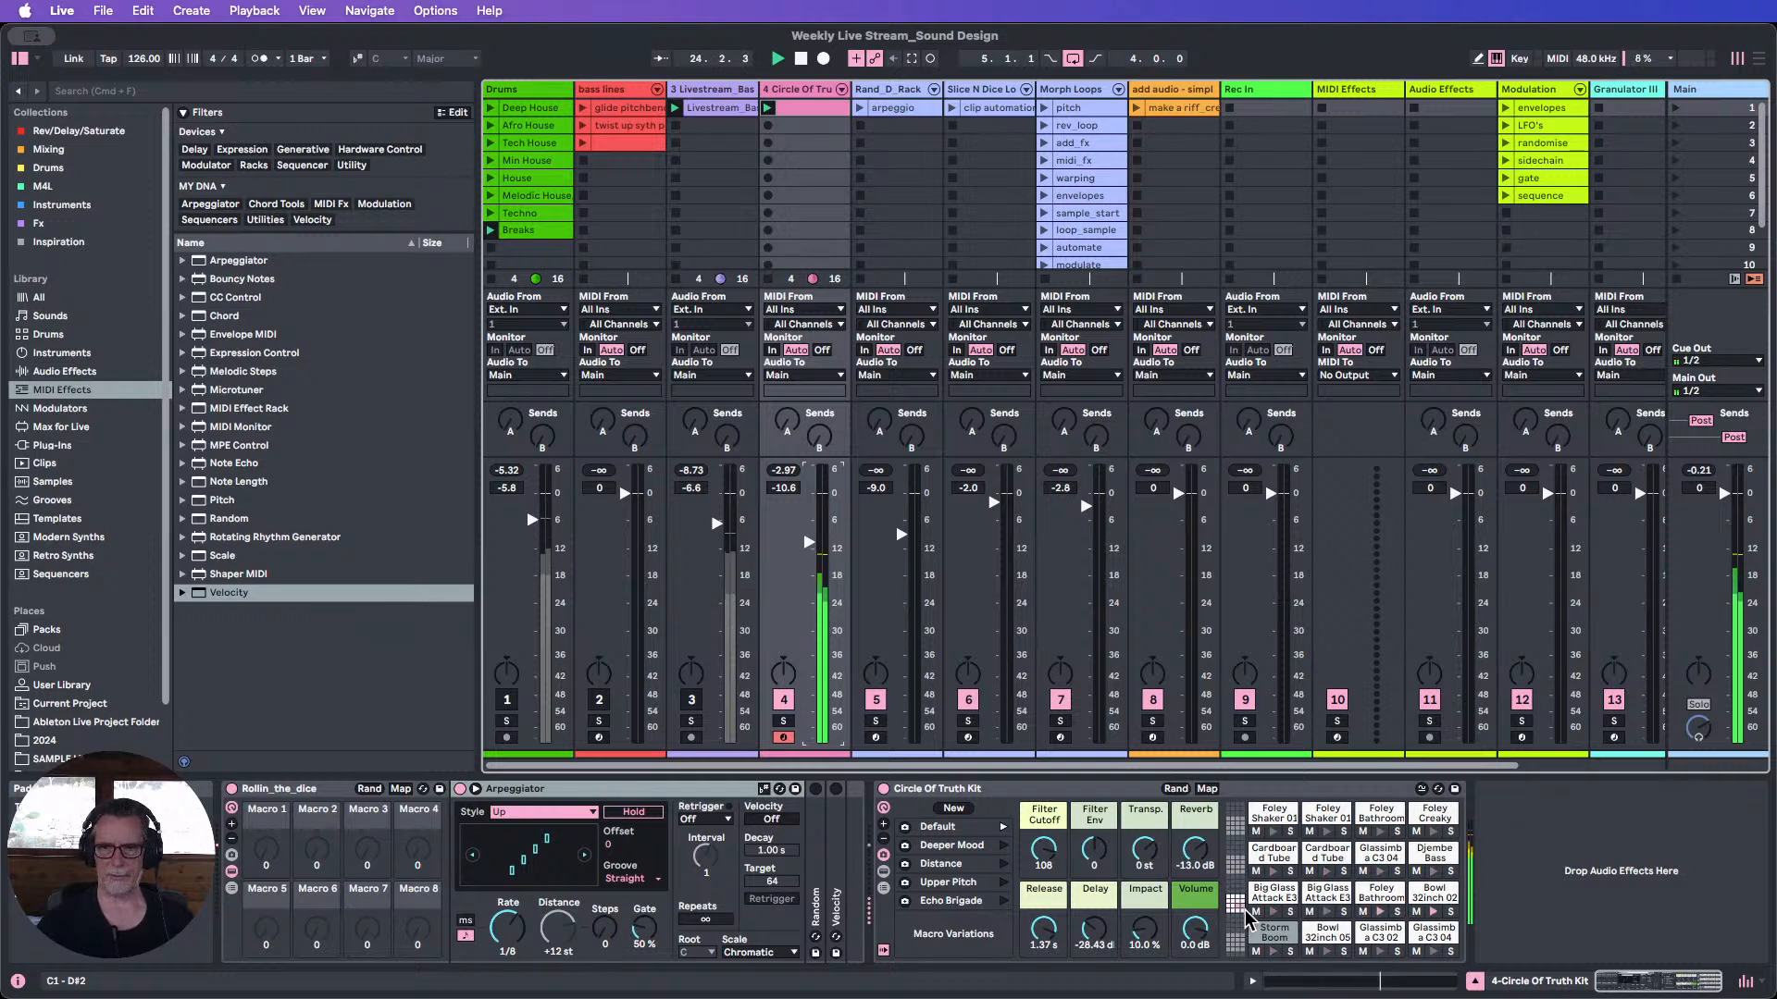
Review the held notes in the playing Circle Of Truth Kit clip against the track's Arpeggiator settings.
{"action": "double_click", "coordinate": [803, 107]}
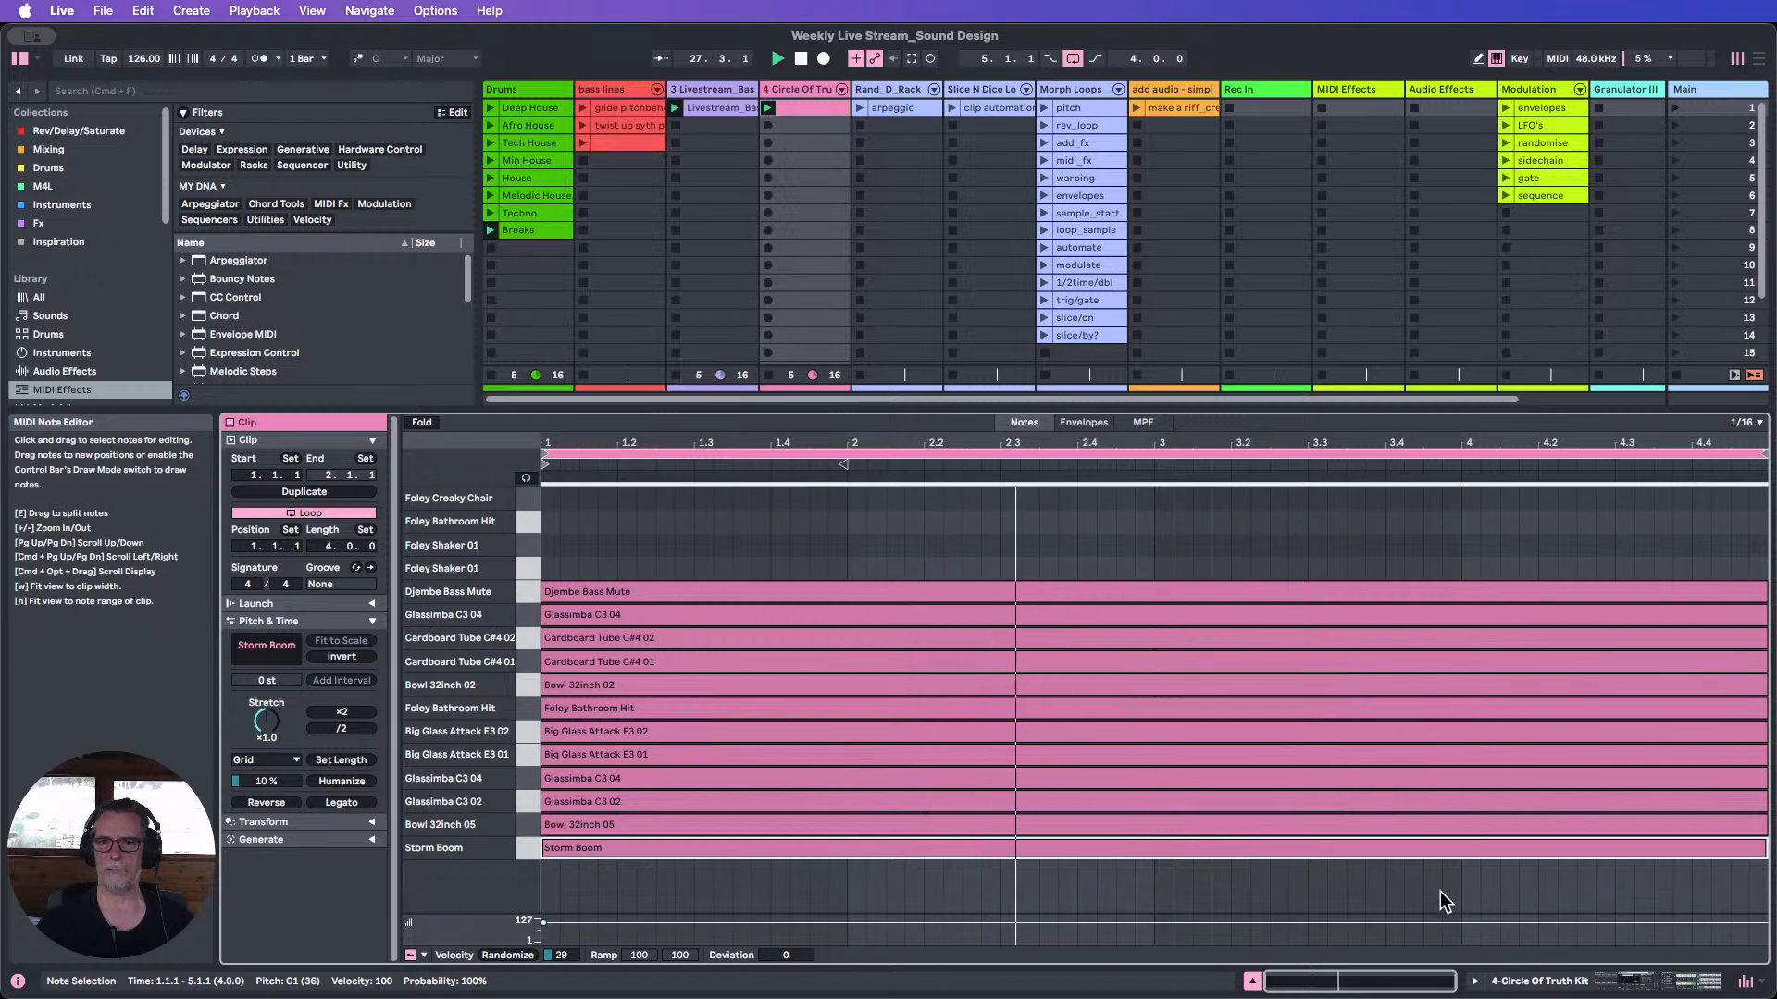
{"action": "left_click", "coordinate": [1573, 986]}
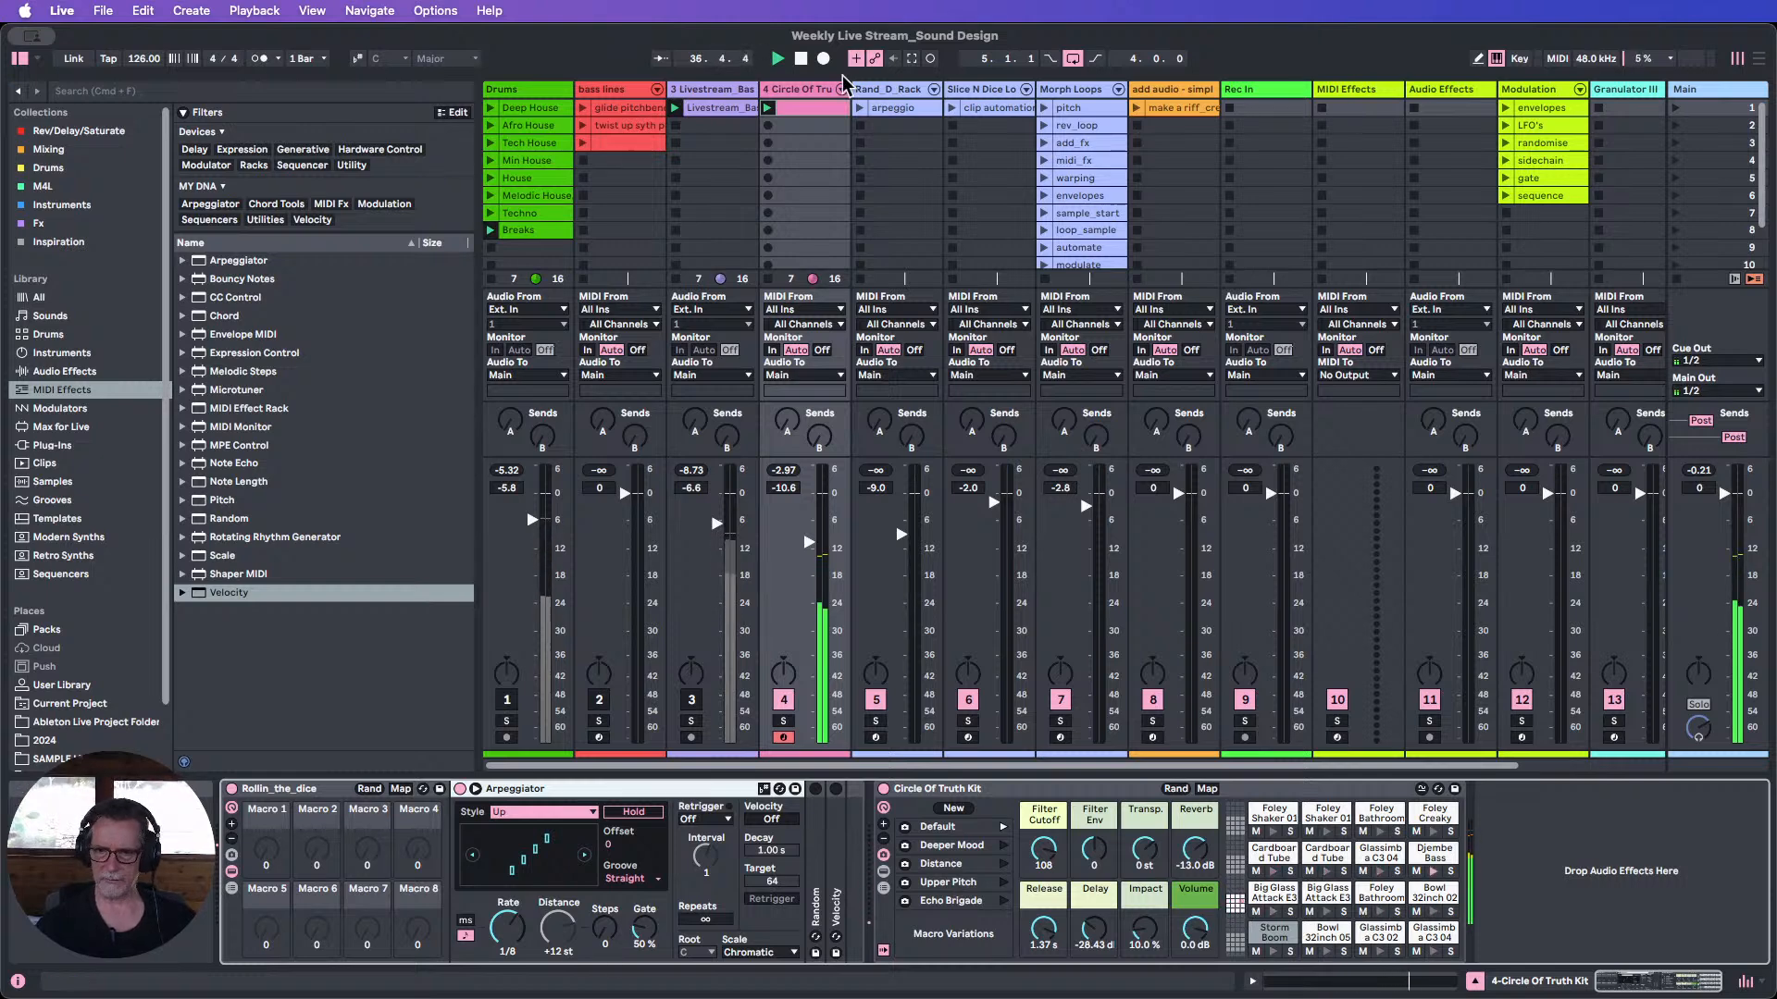
{"action": "double_click", "coordinate": [820, 107]}
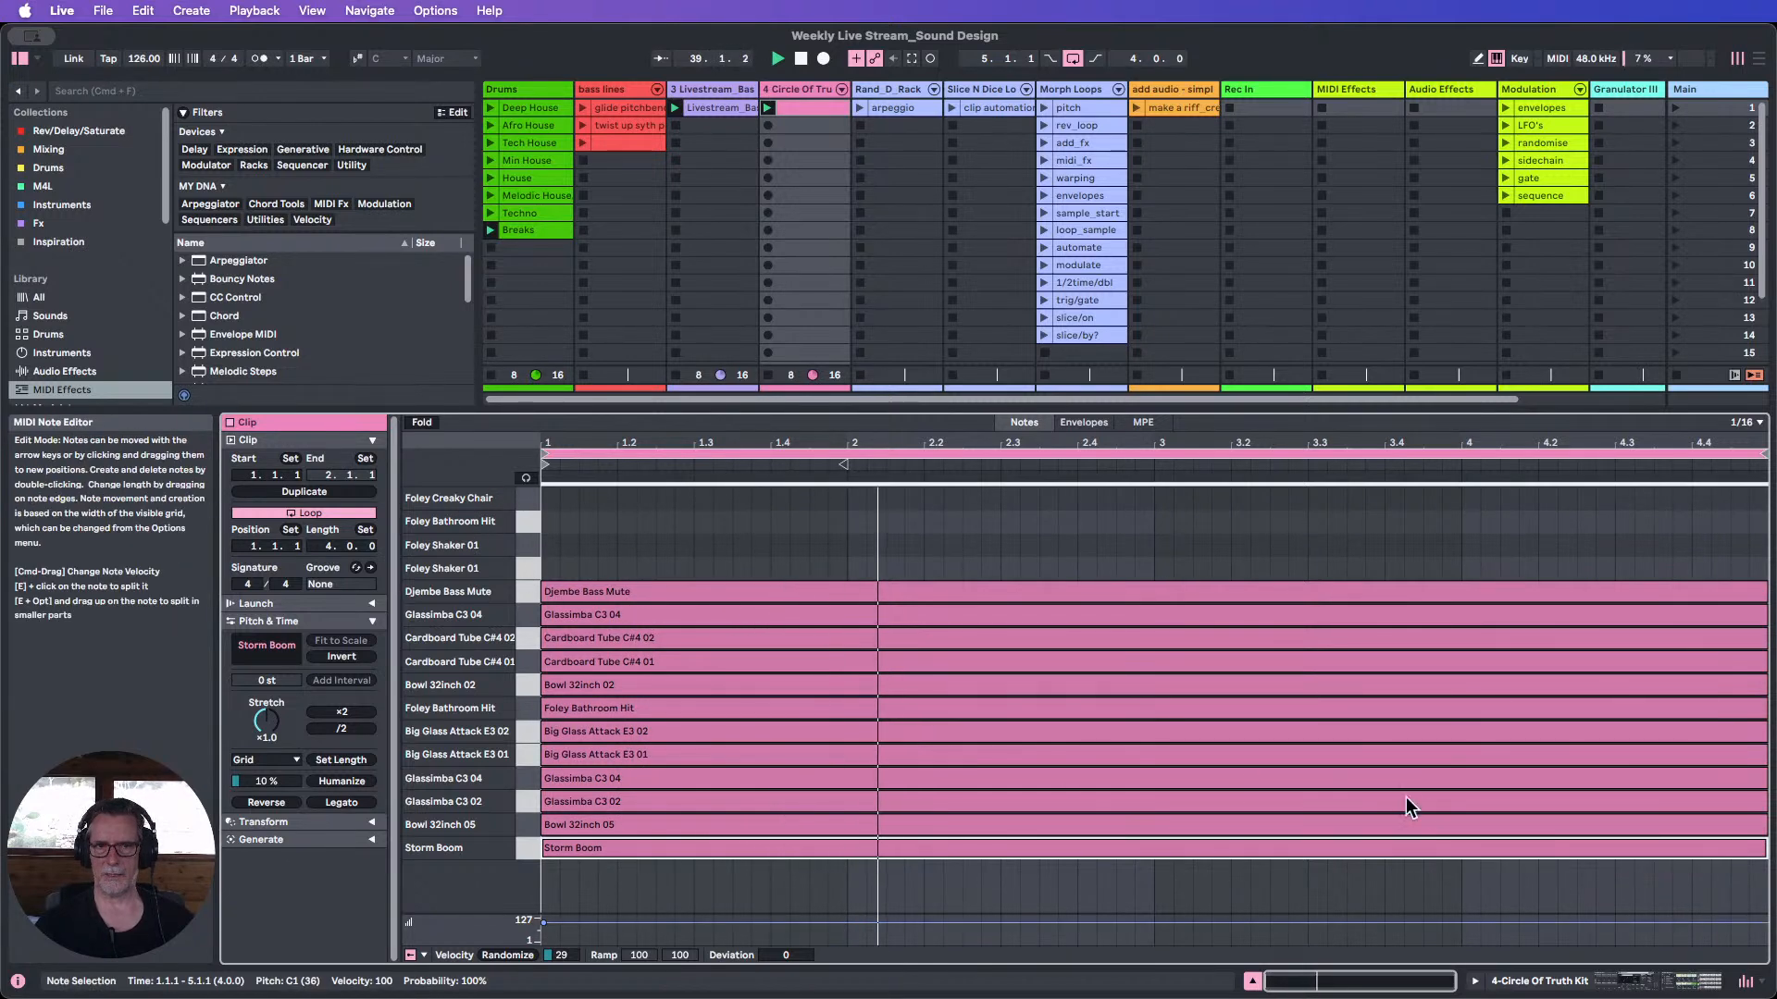
{"action": "left_click", "coordinate": [1542, 986]}
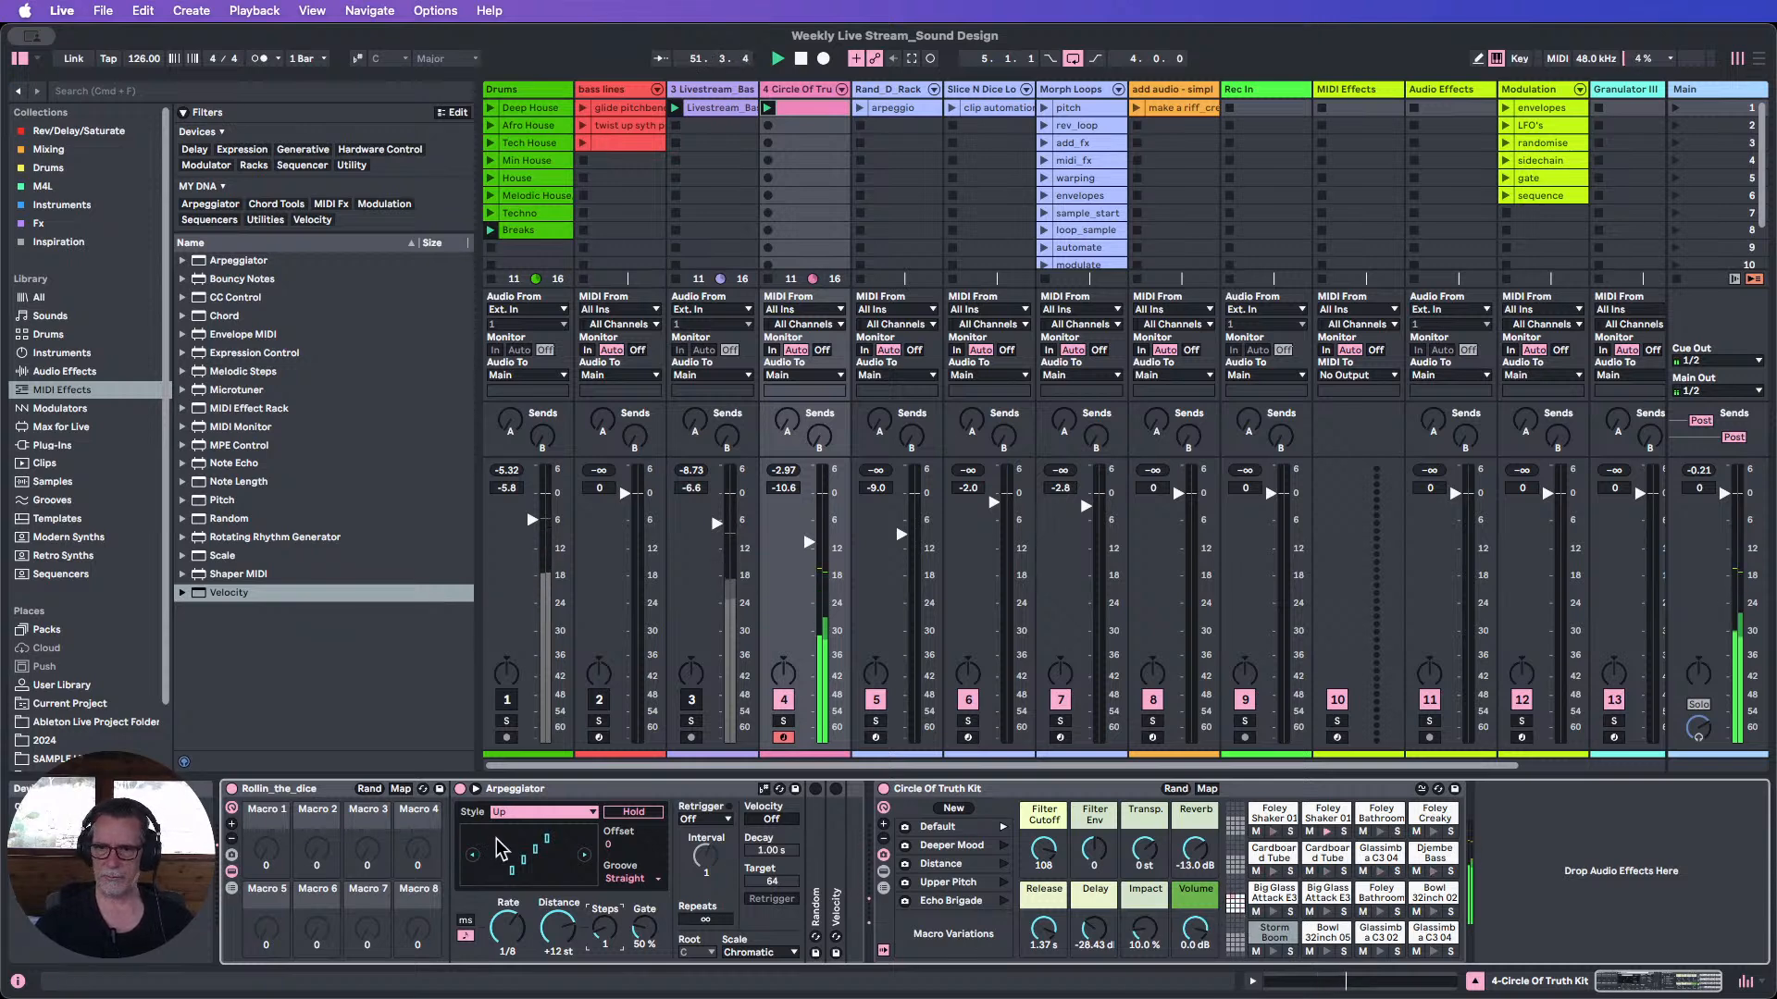
Set the Arpeggiator's style to Random, its rate to 1/16 and its steps to 1.
{"action": "left_click", "coordinate": [532, 815]}
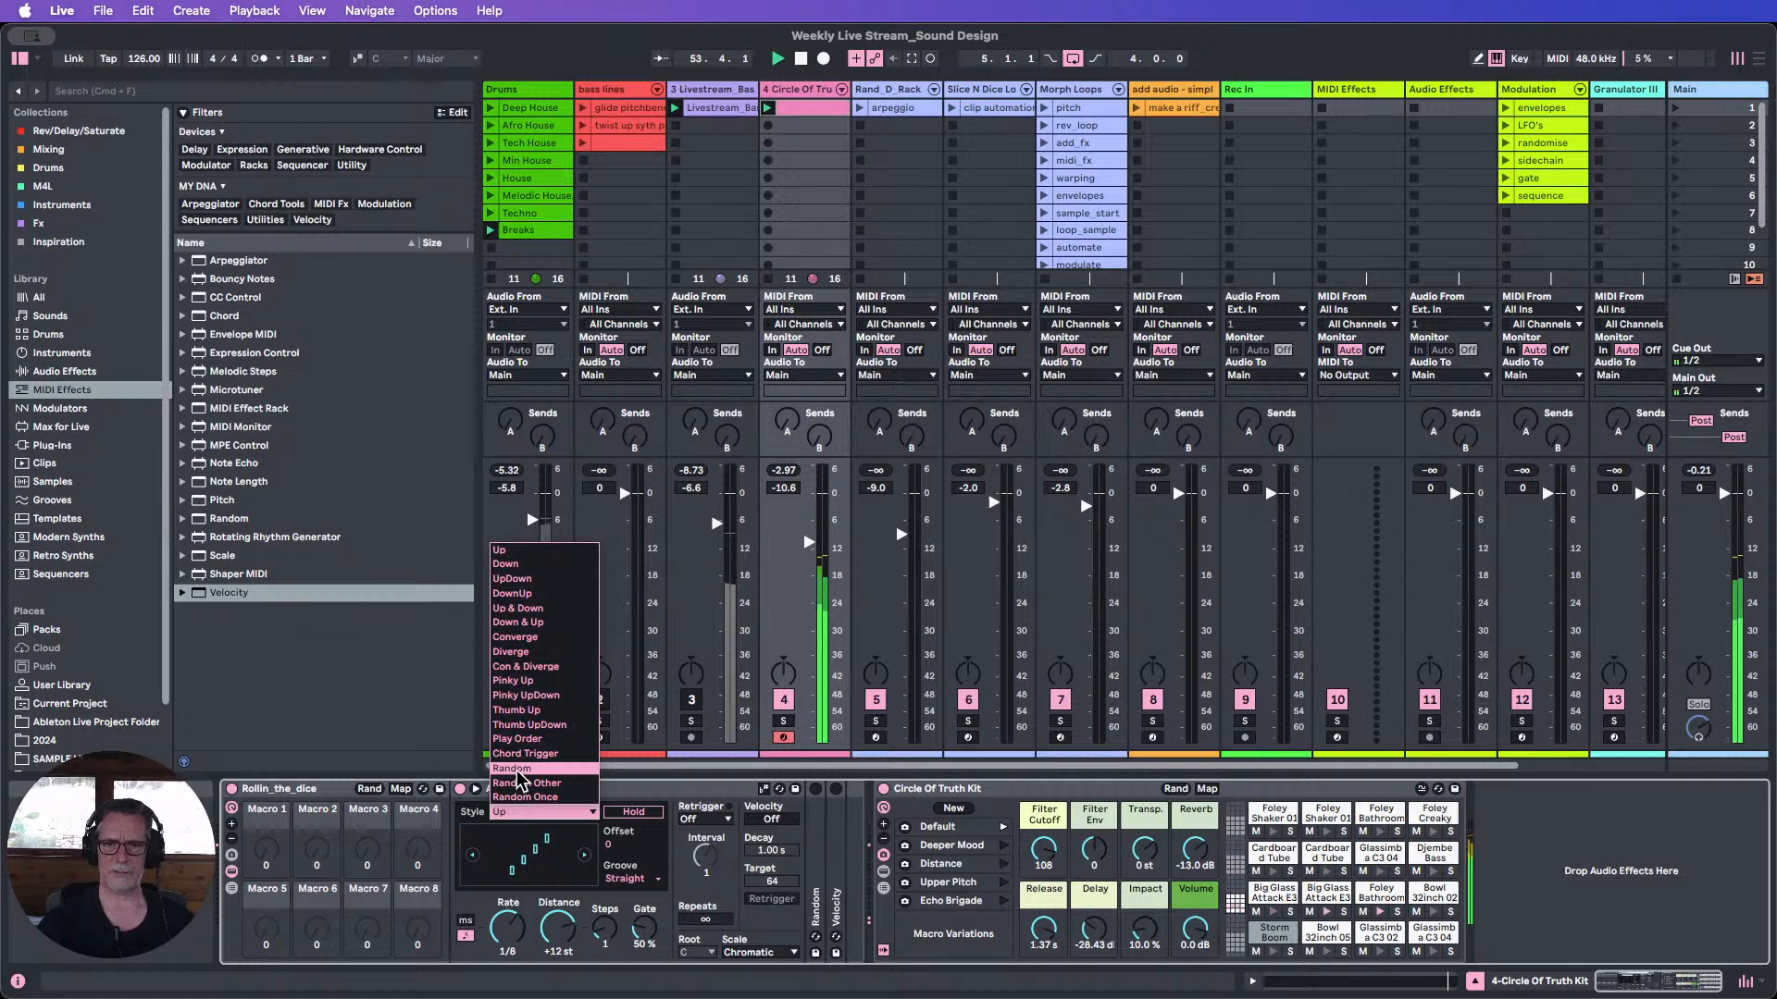
{"action": "left_click", "coordinate": [517, 770]}
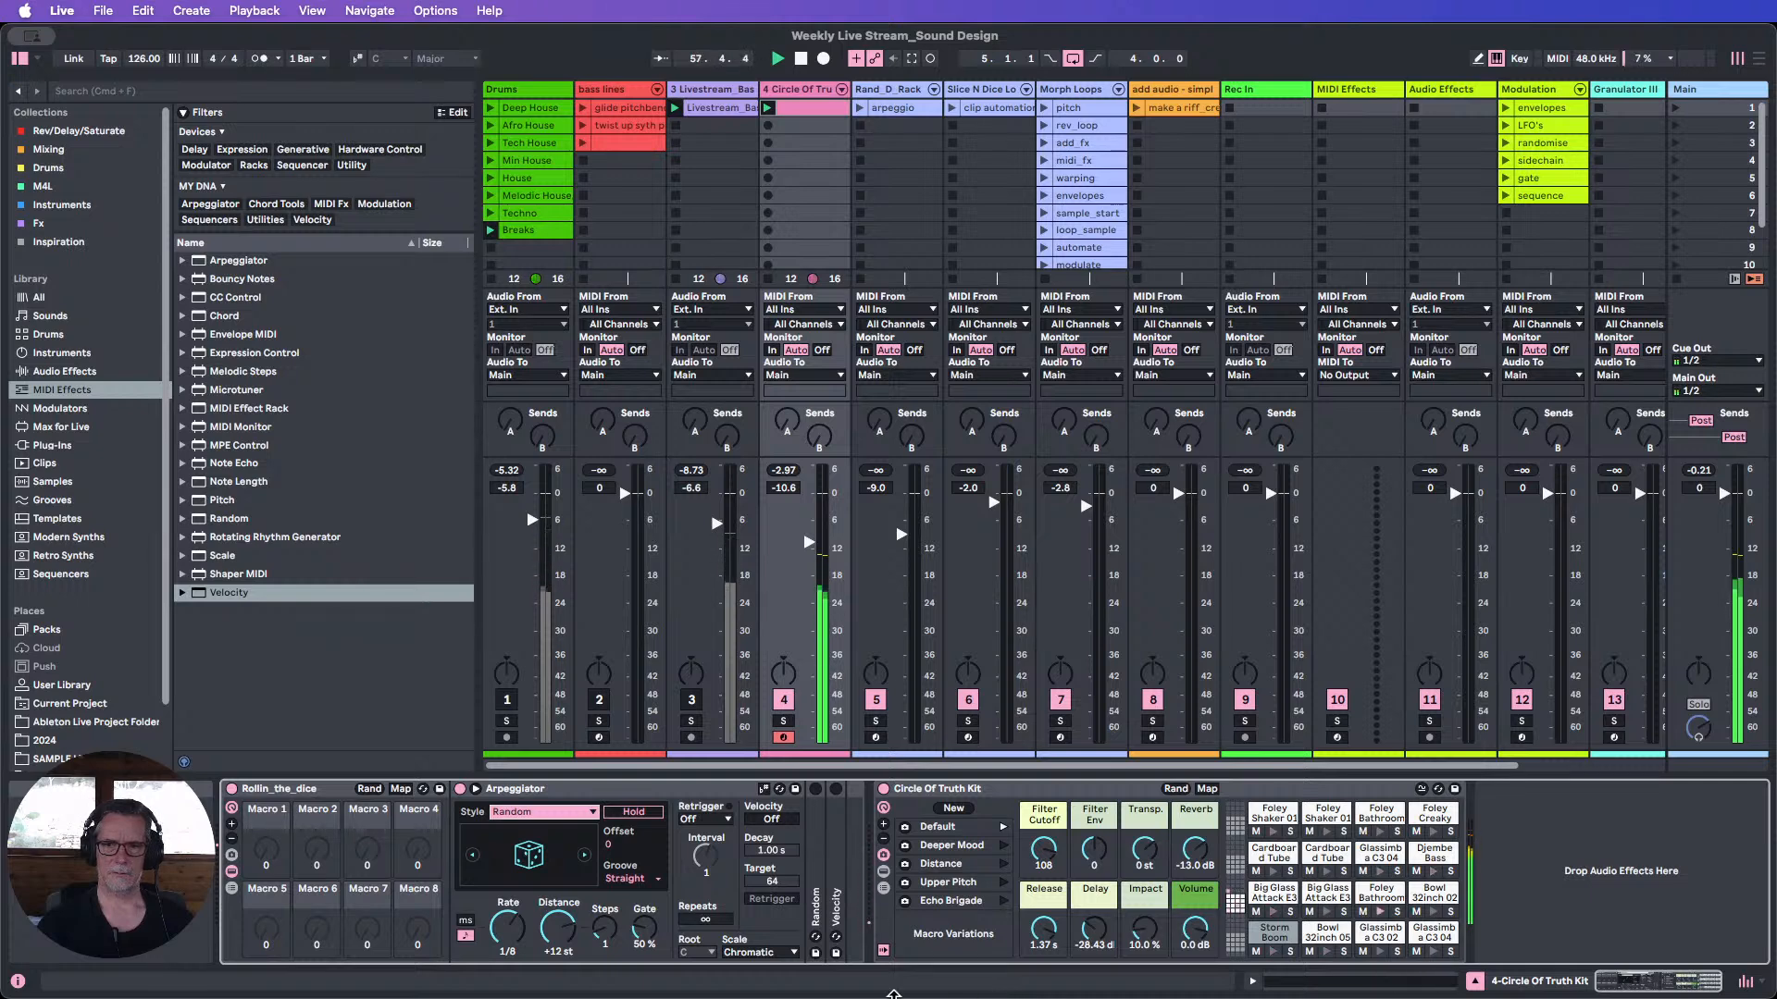
{"action": "left_click", "coordinate": [599, 933]}
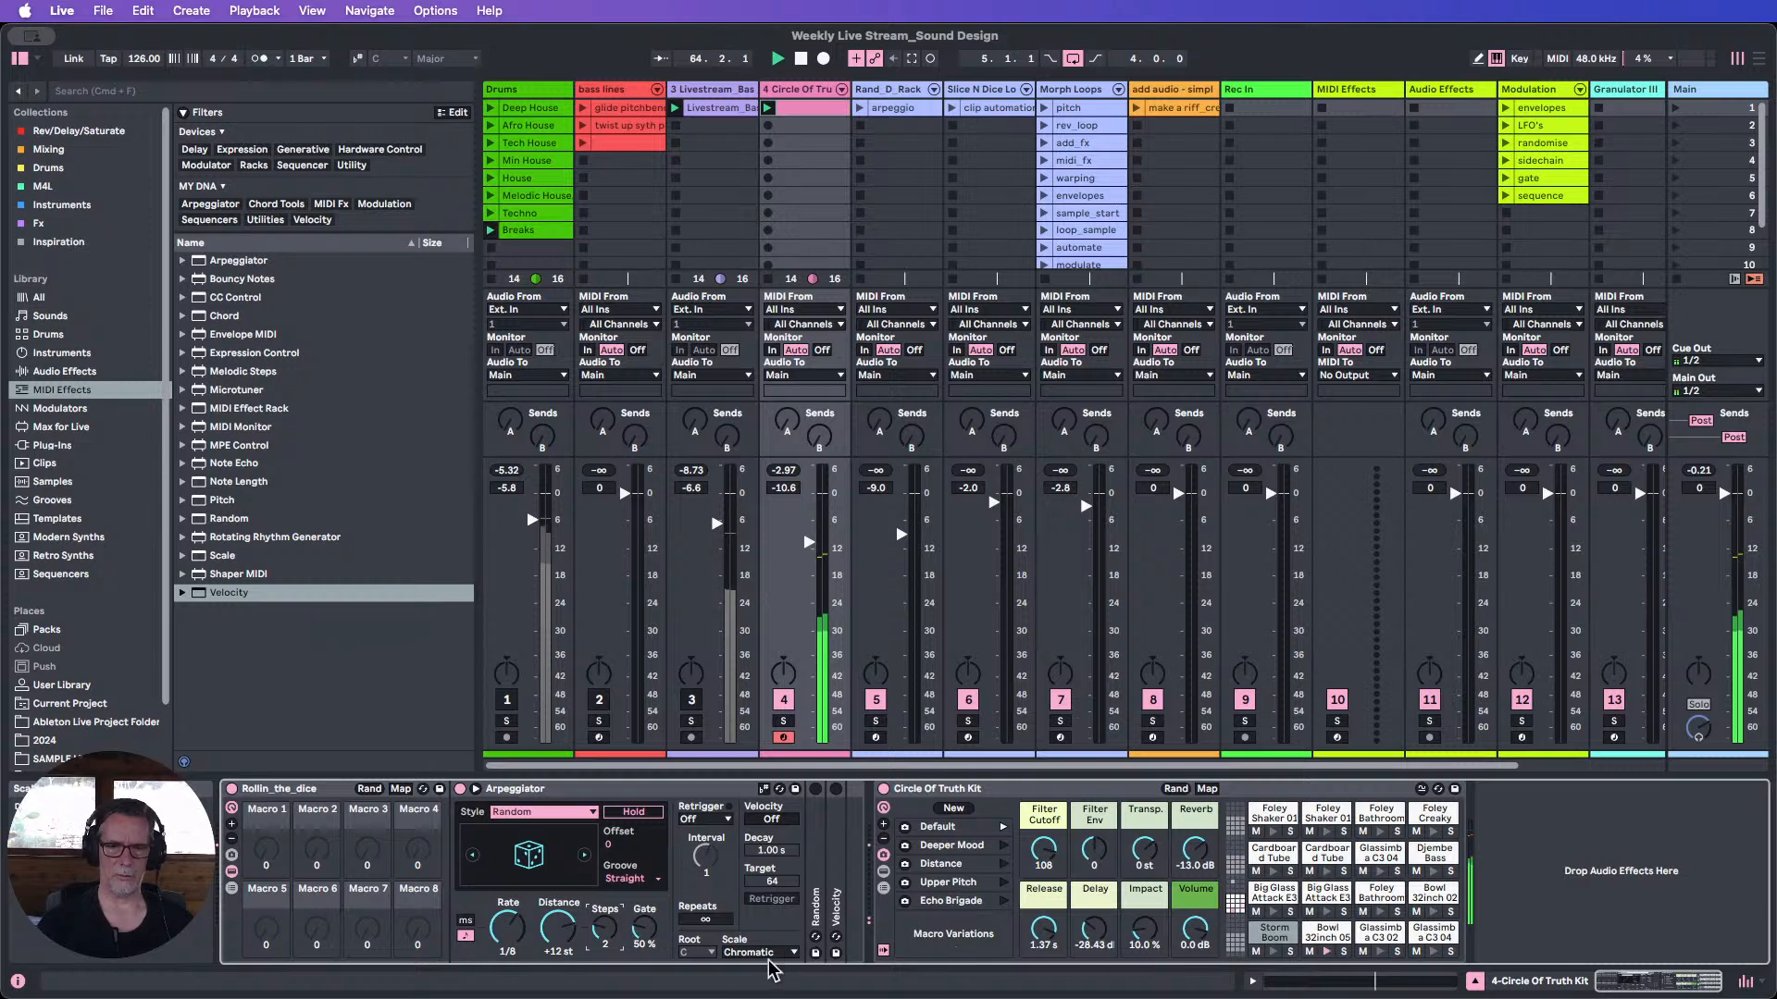
{"action": "left_click", "coordinate": [507, 928]}
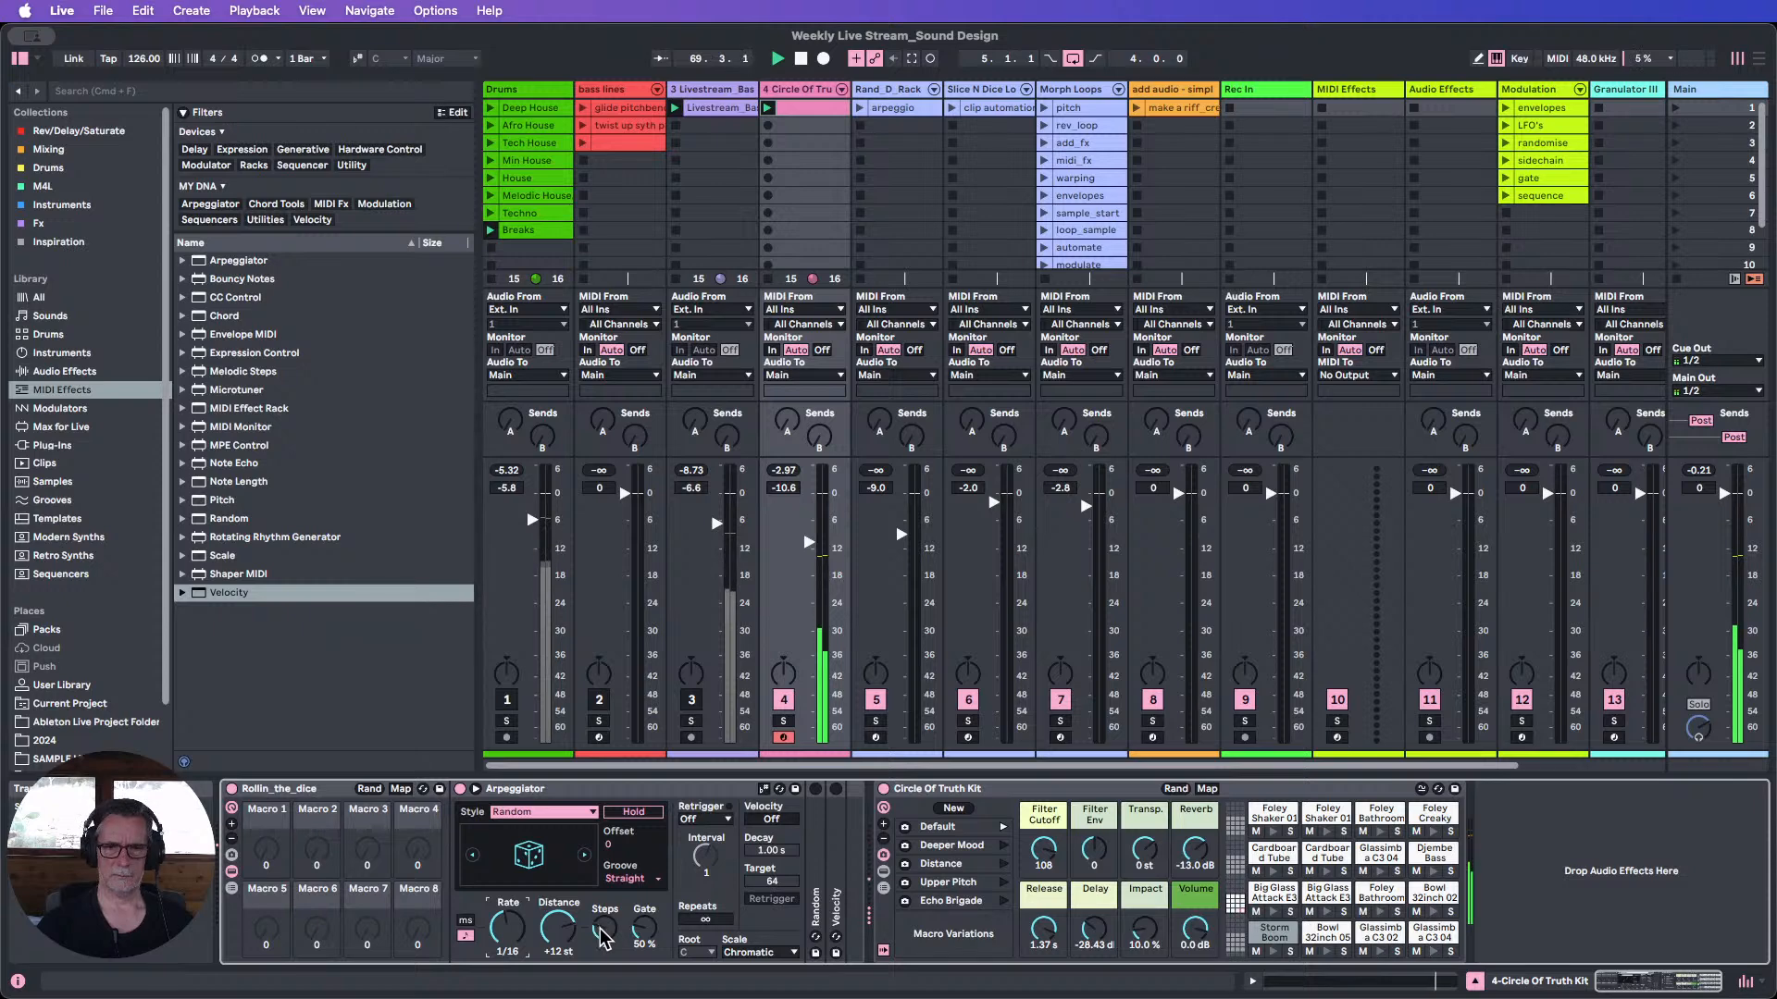
{"action": "left_click_drag", "start_coordinate": [602, 926], "coordinate": [610, 938]}
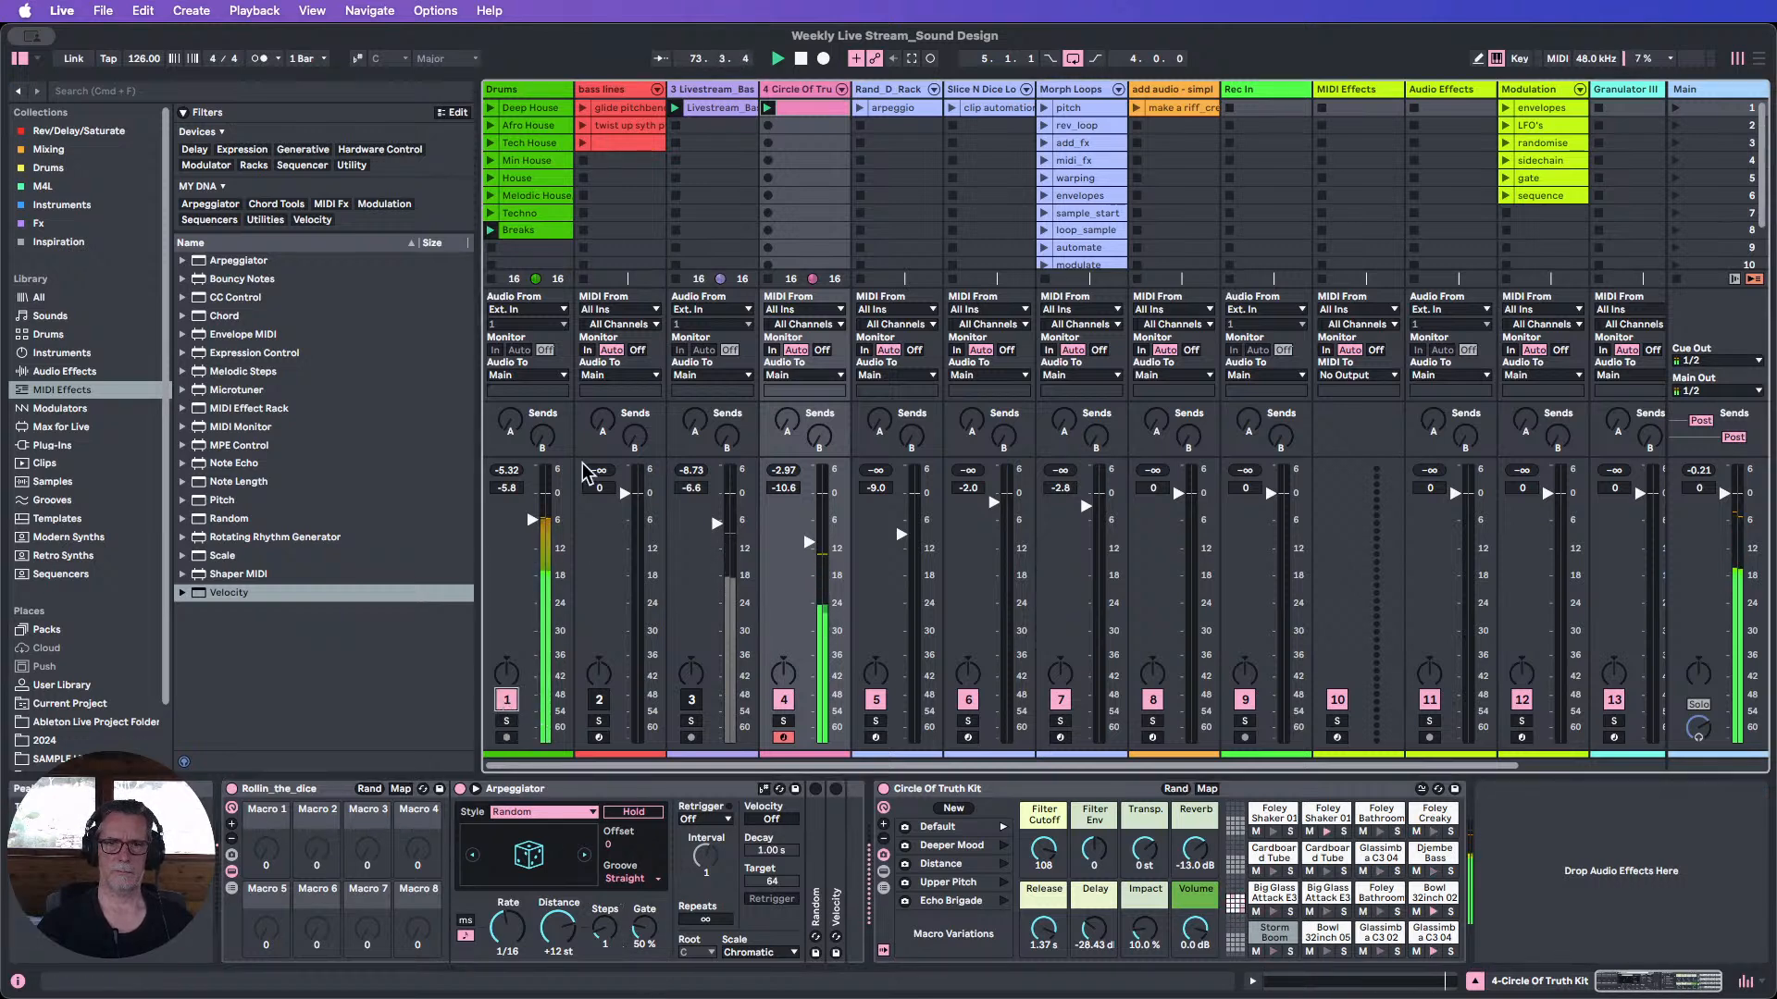
Launch the Tech House clip on the Drums track while raising the Circle Of Truth Kit track to -8.7 dB, and stop playback.
{"action": "left_click", "coordinate": [491, 142]}
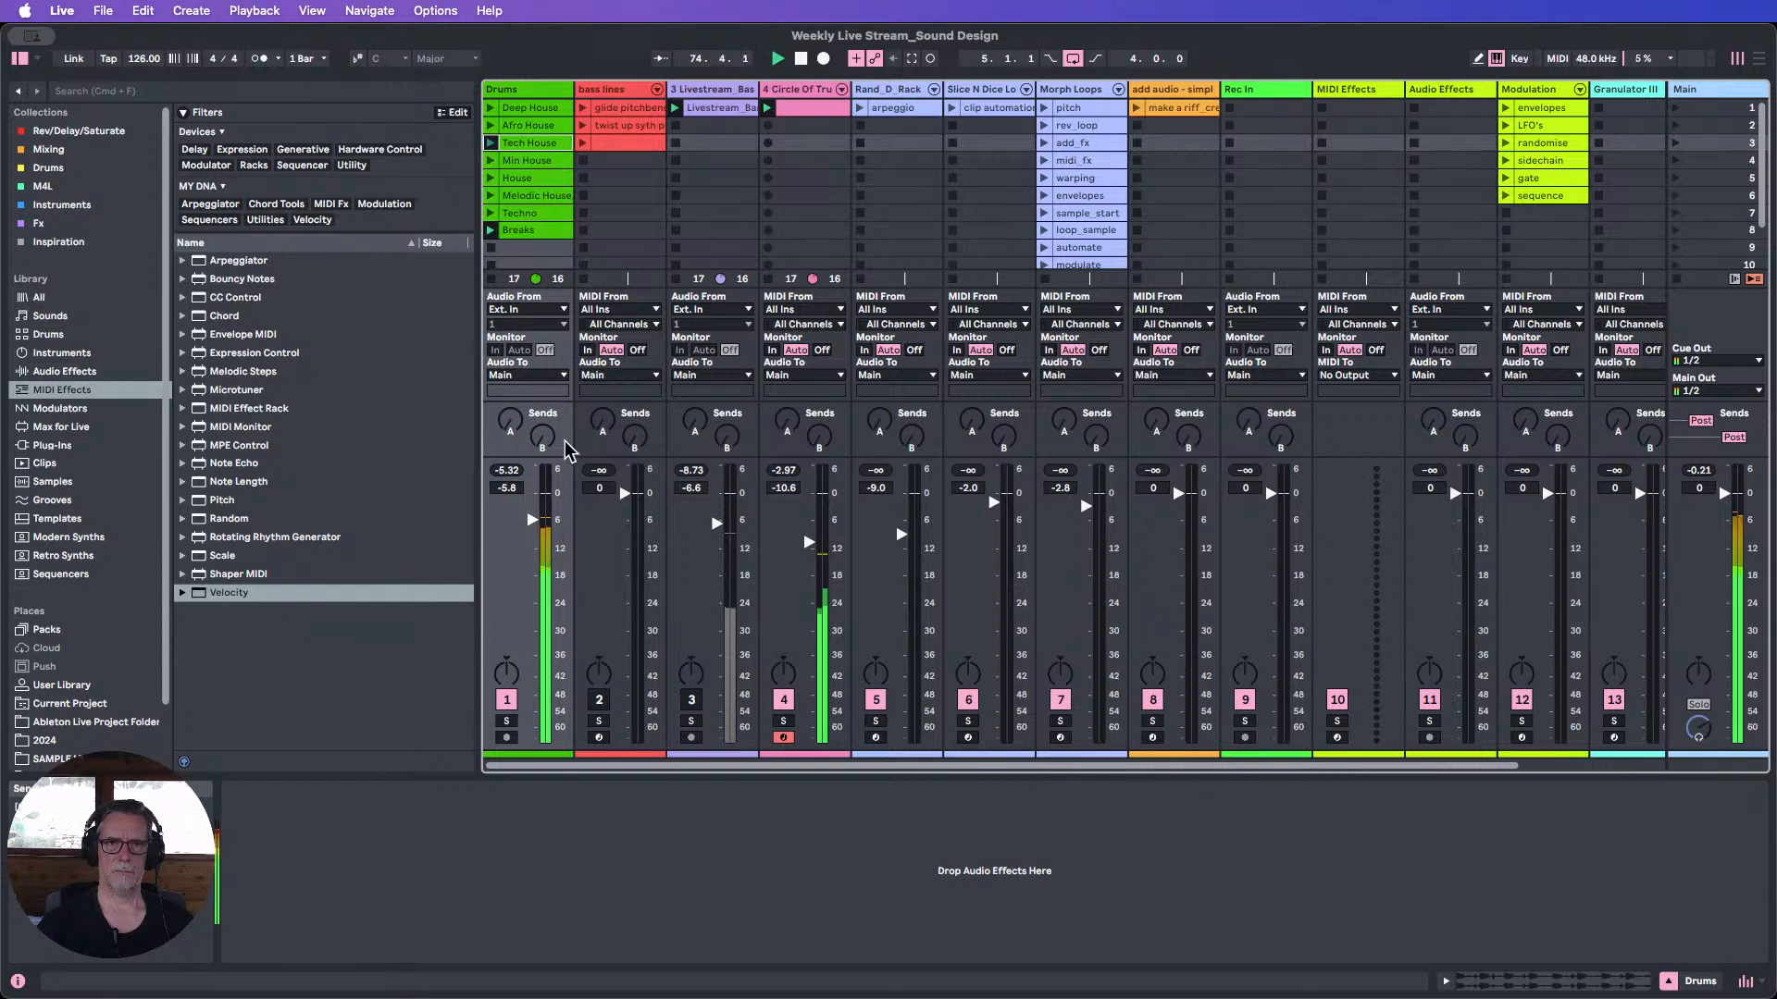
{"action": "left_click_drag", "start_coordinate": [809, 542], "coordinate": [809, 534]}
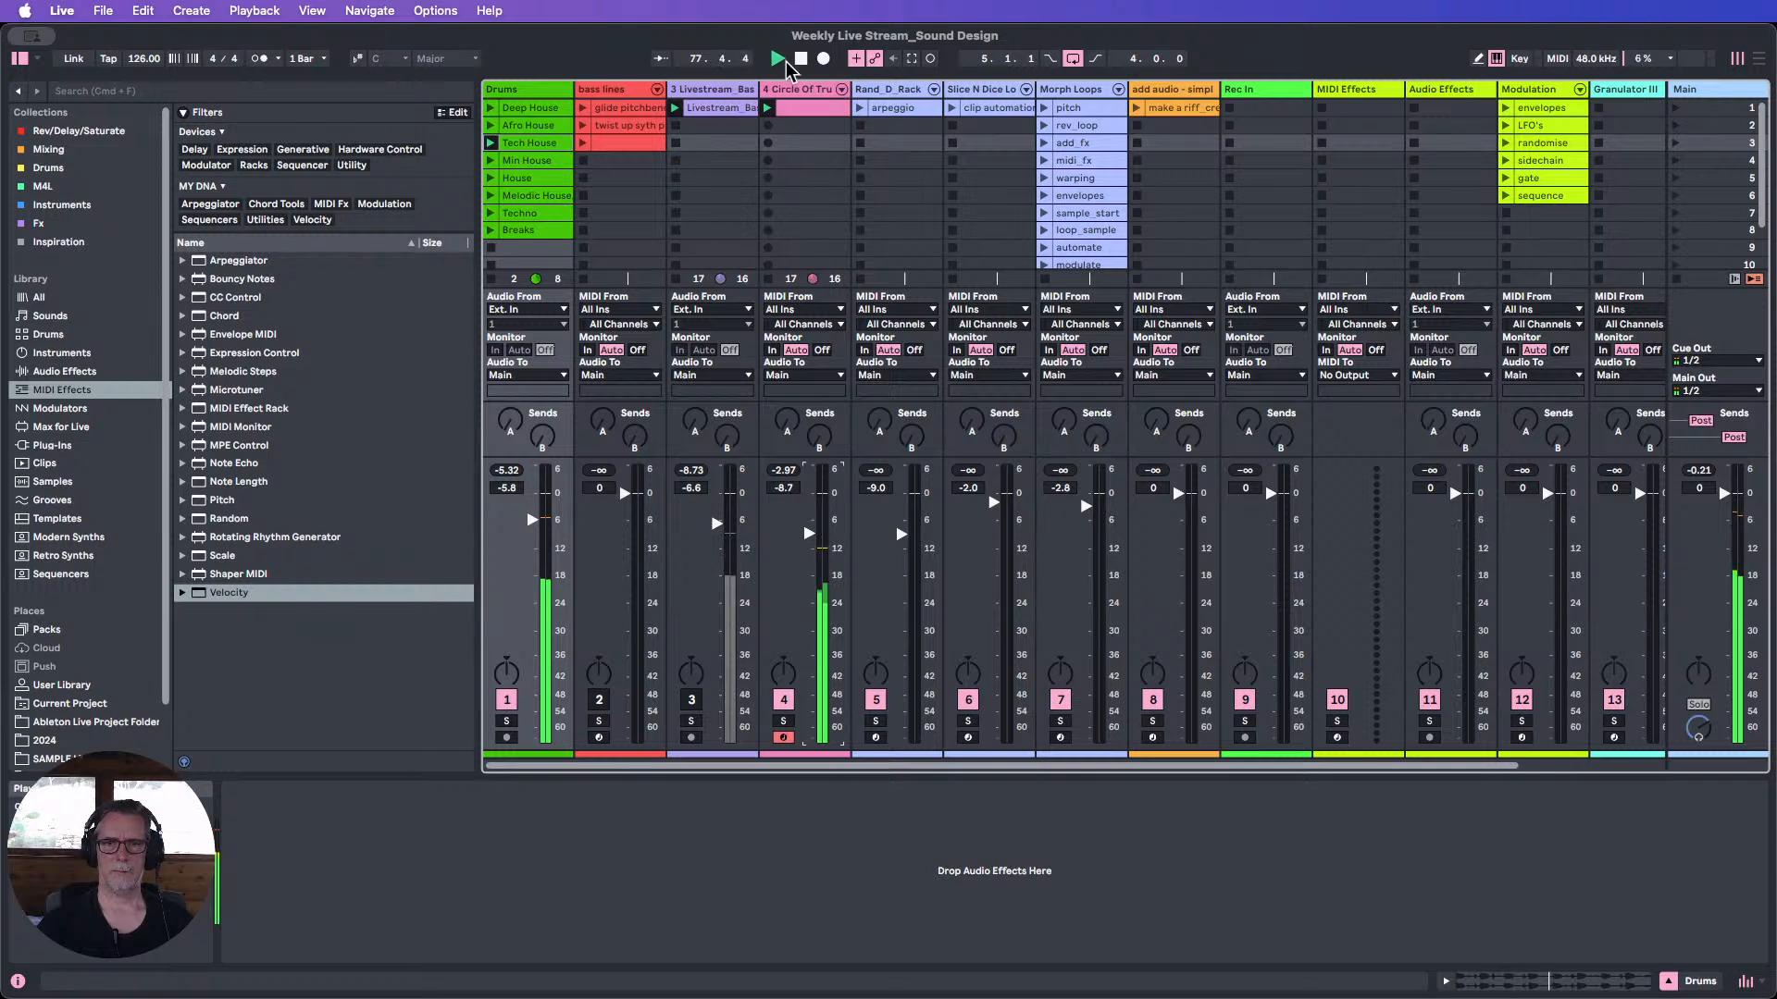
{"action": "left_click", "coordinate": [789, 90]}
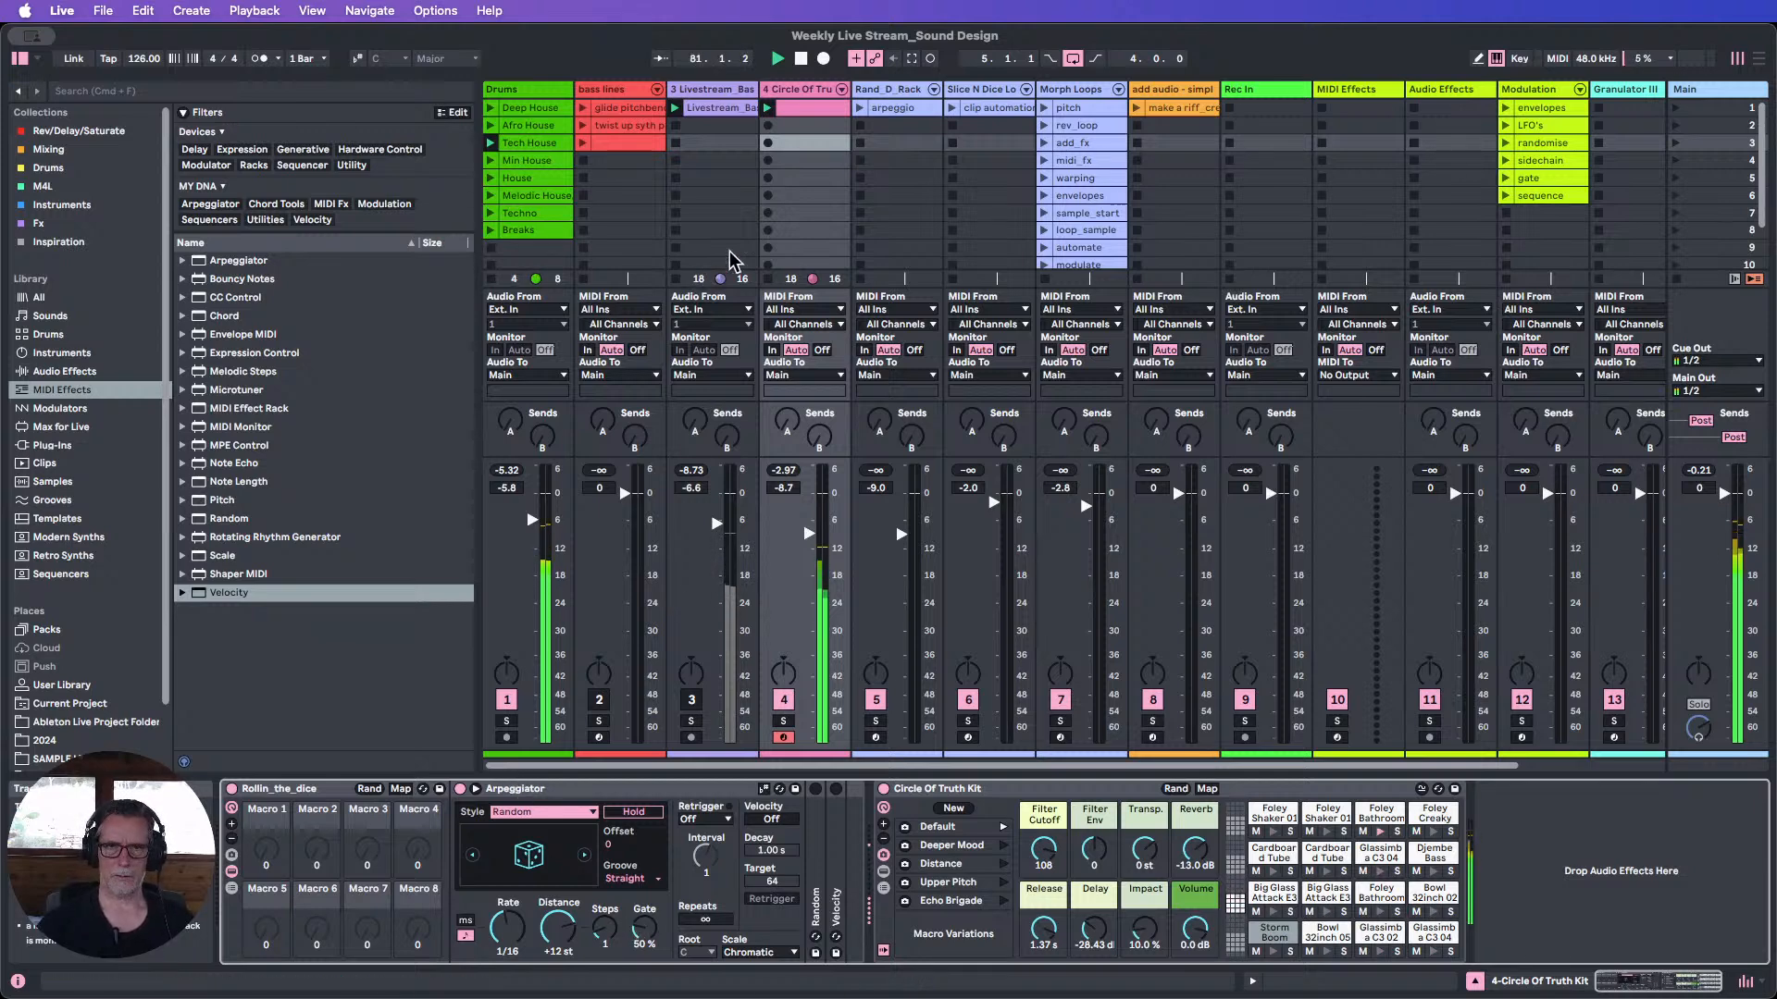
{"action": "left_click", "coordinate": [801, 59]}
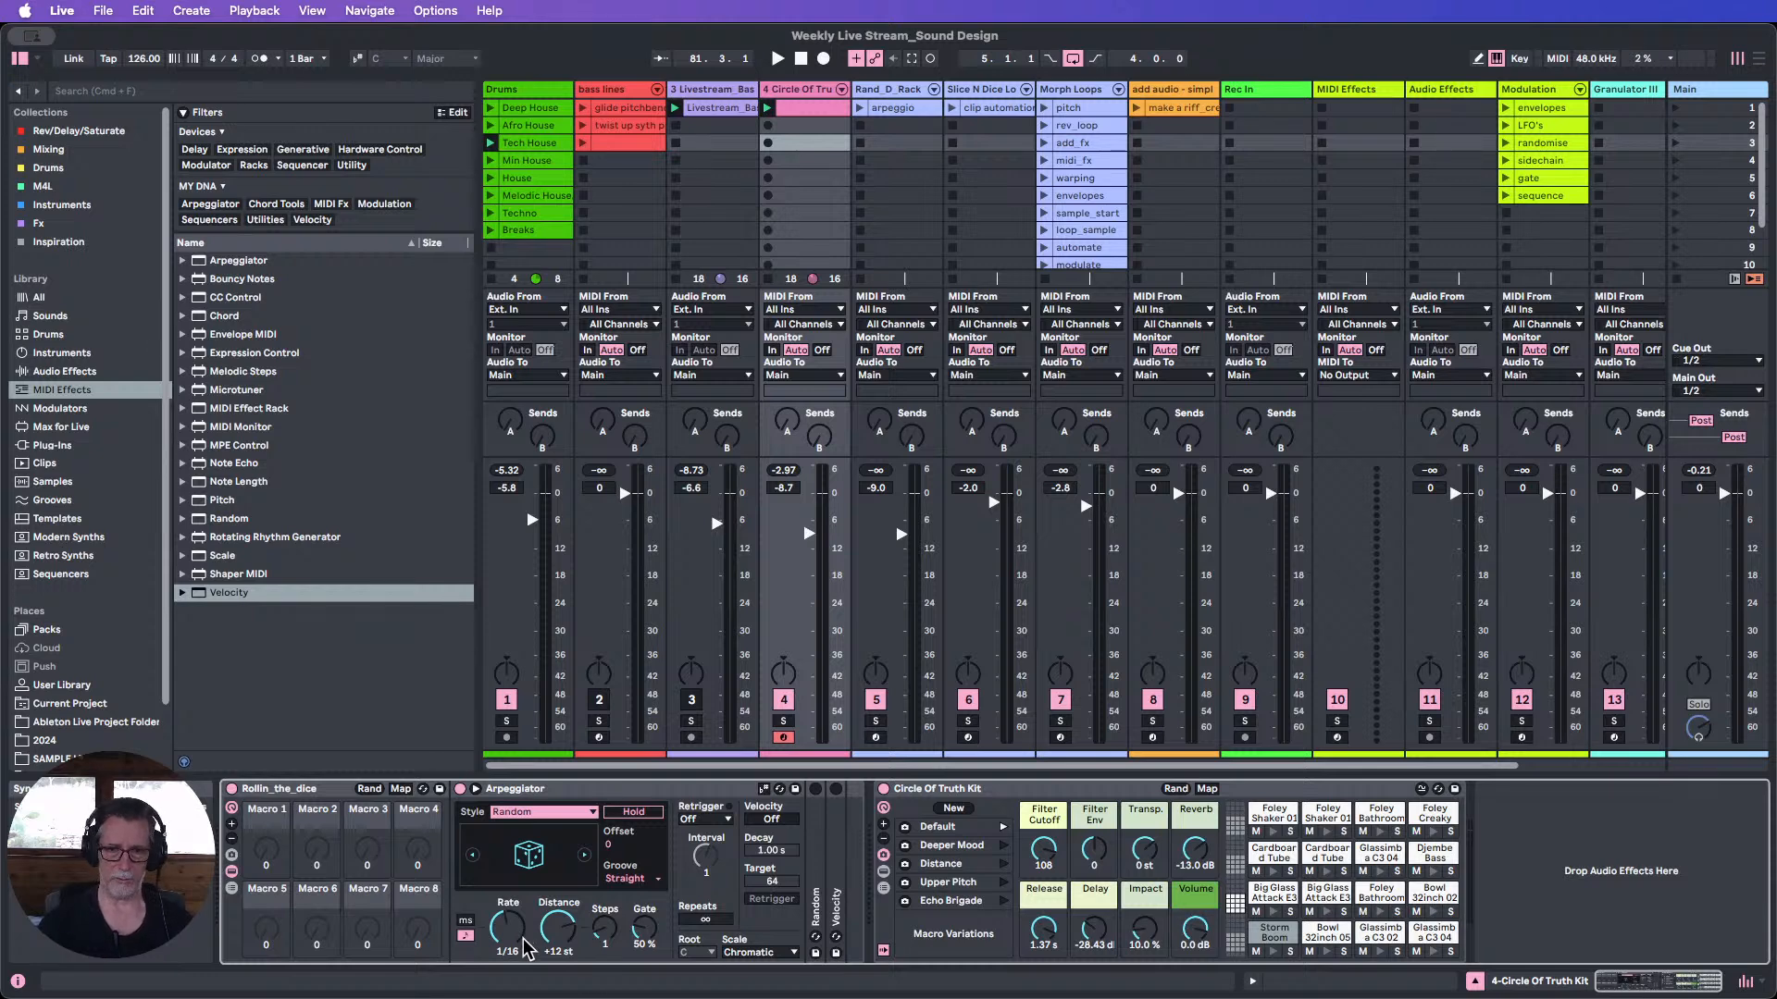
Unfold the Random device, set the Arpeggiator to 0 steps with the Up style, and restart playback.
{"action": "double_click", "coordinate": [817, 833]}
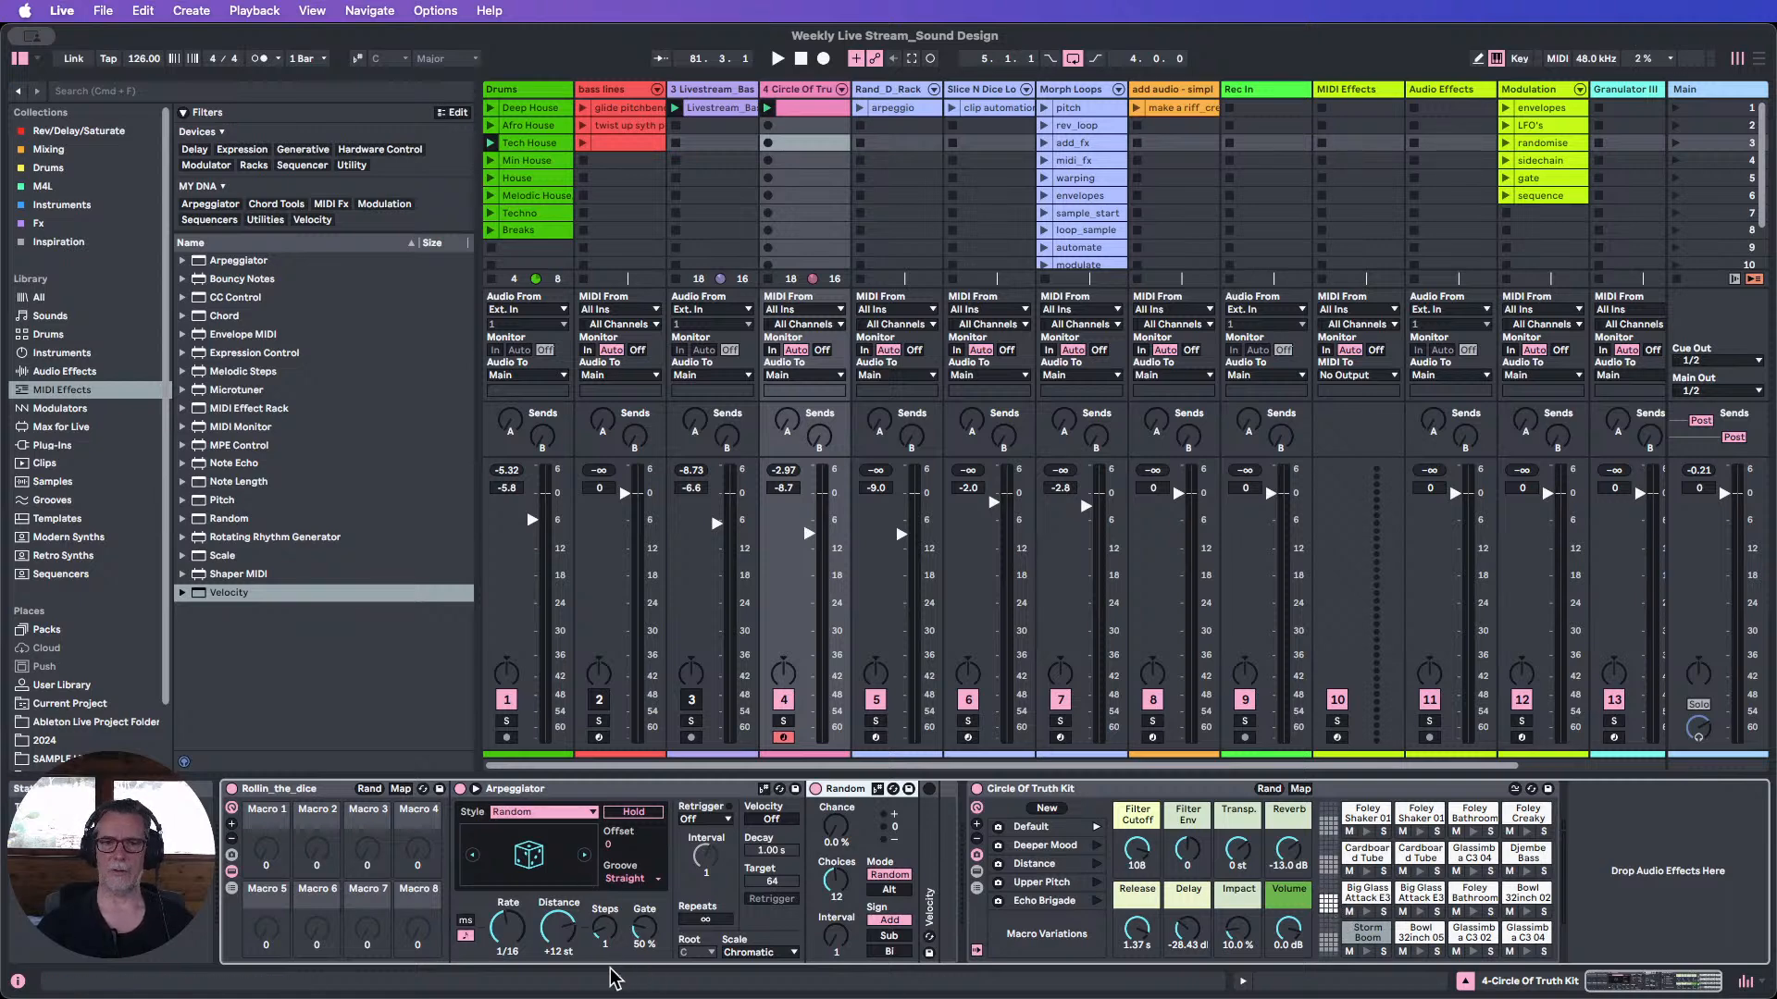
{"action": "left_click", "coordinate": [605, 930]}
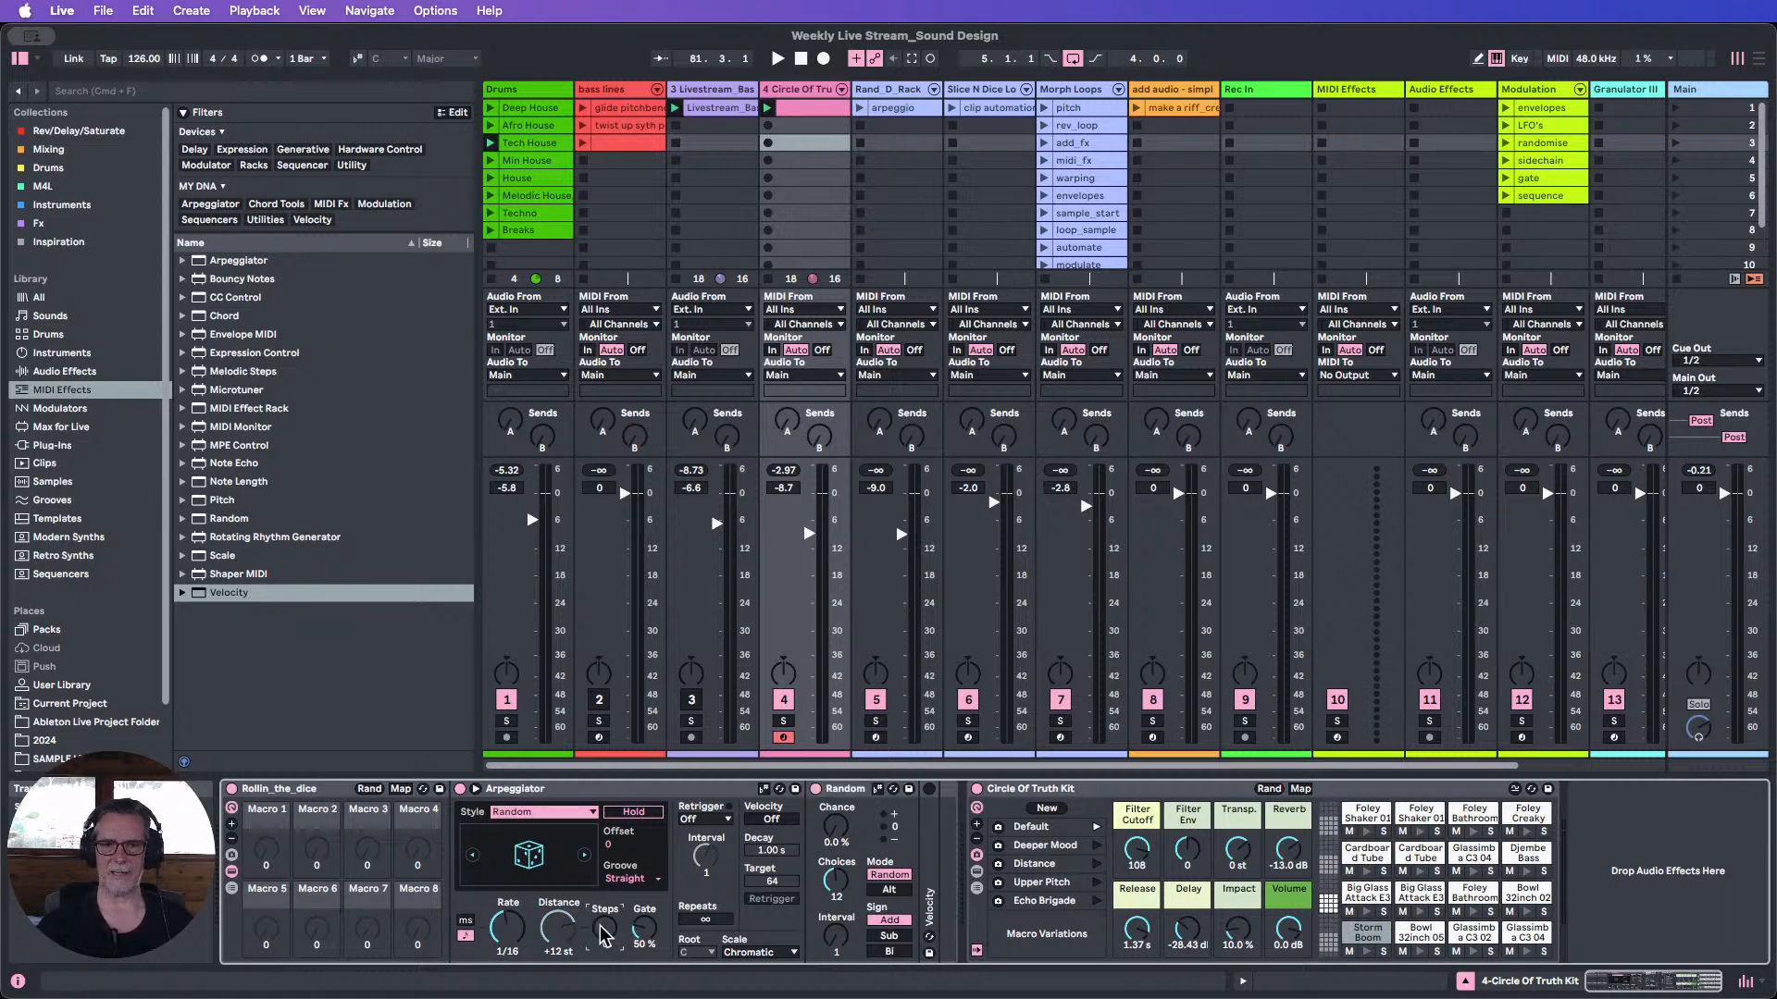
{"action": "left_click", "coordinate": [537, 809]}
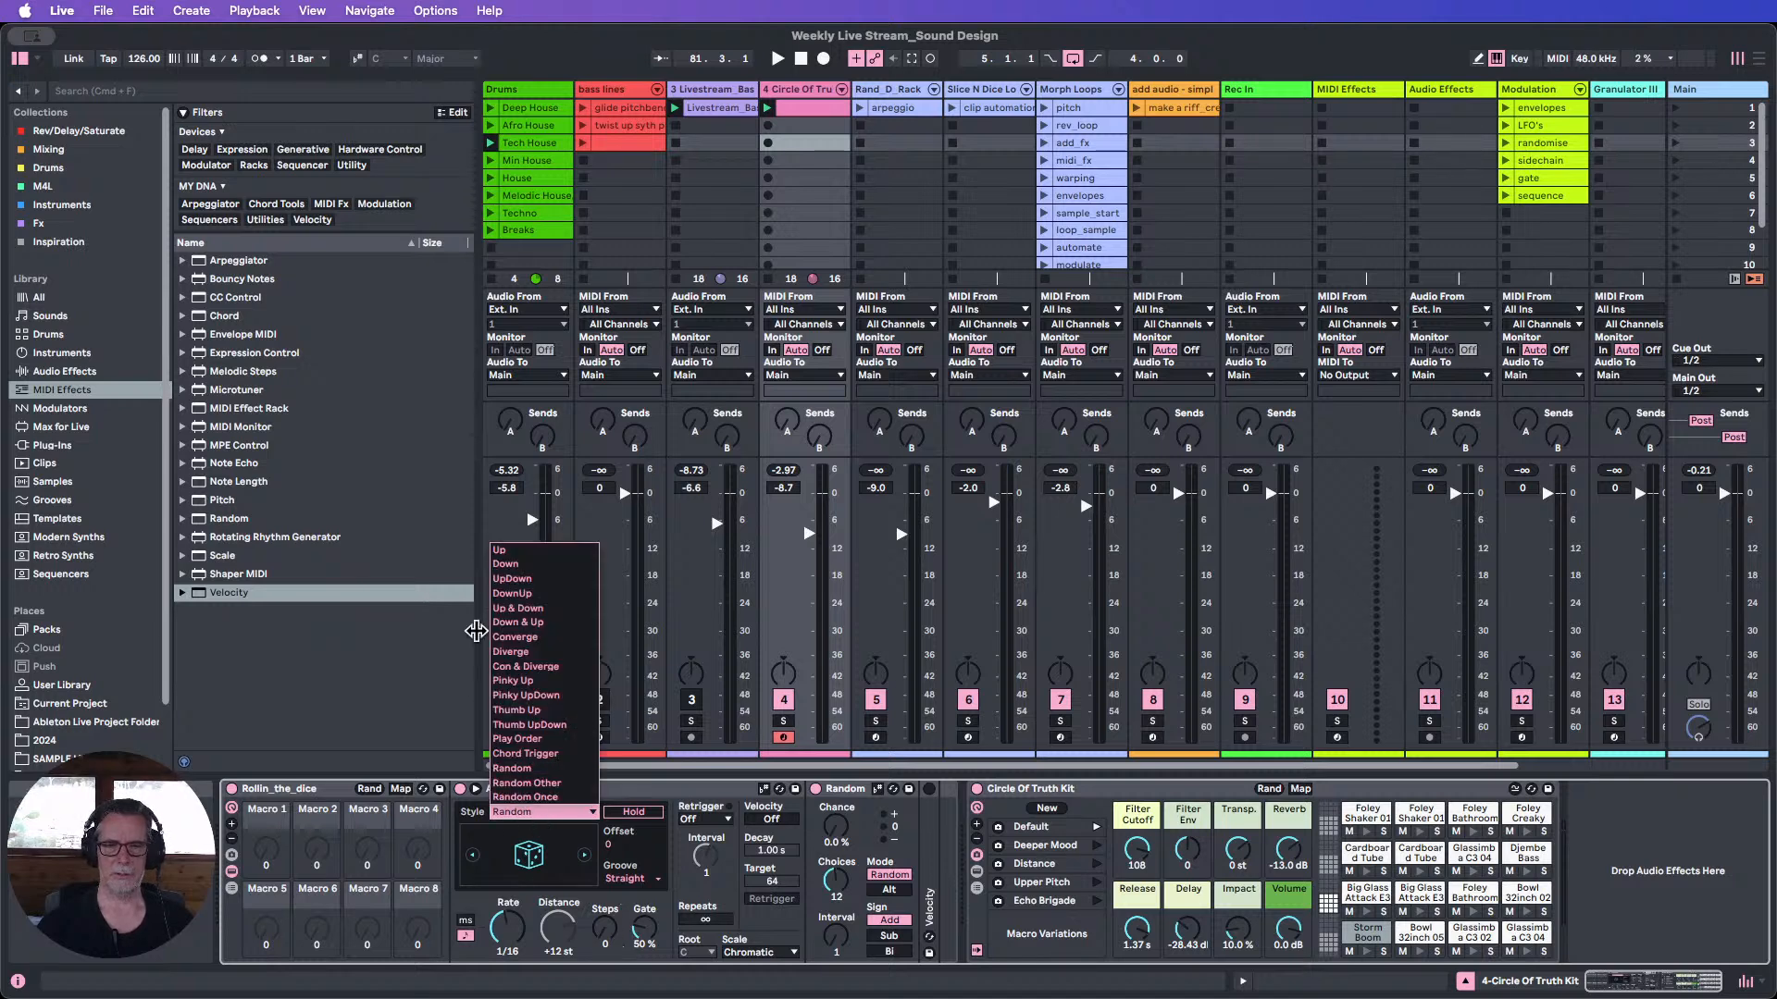
{"action": "left_click", "coordinate": [515, 556]}
{"action": "key", "text": "space"}
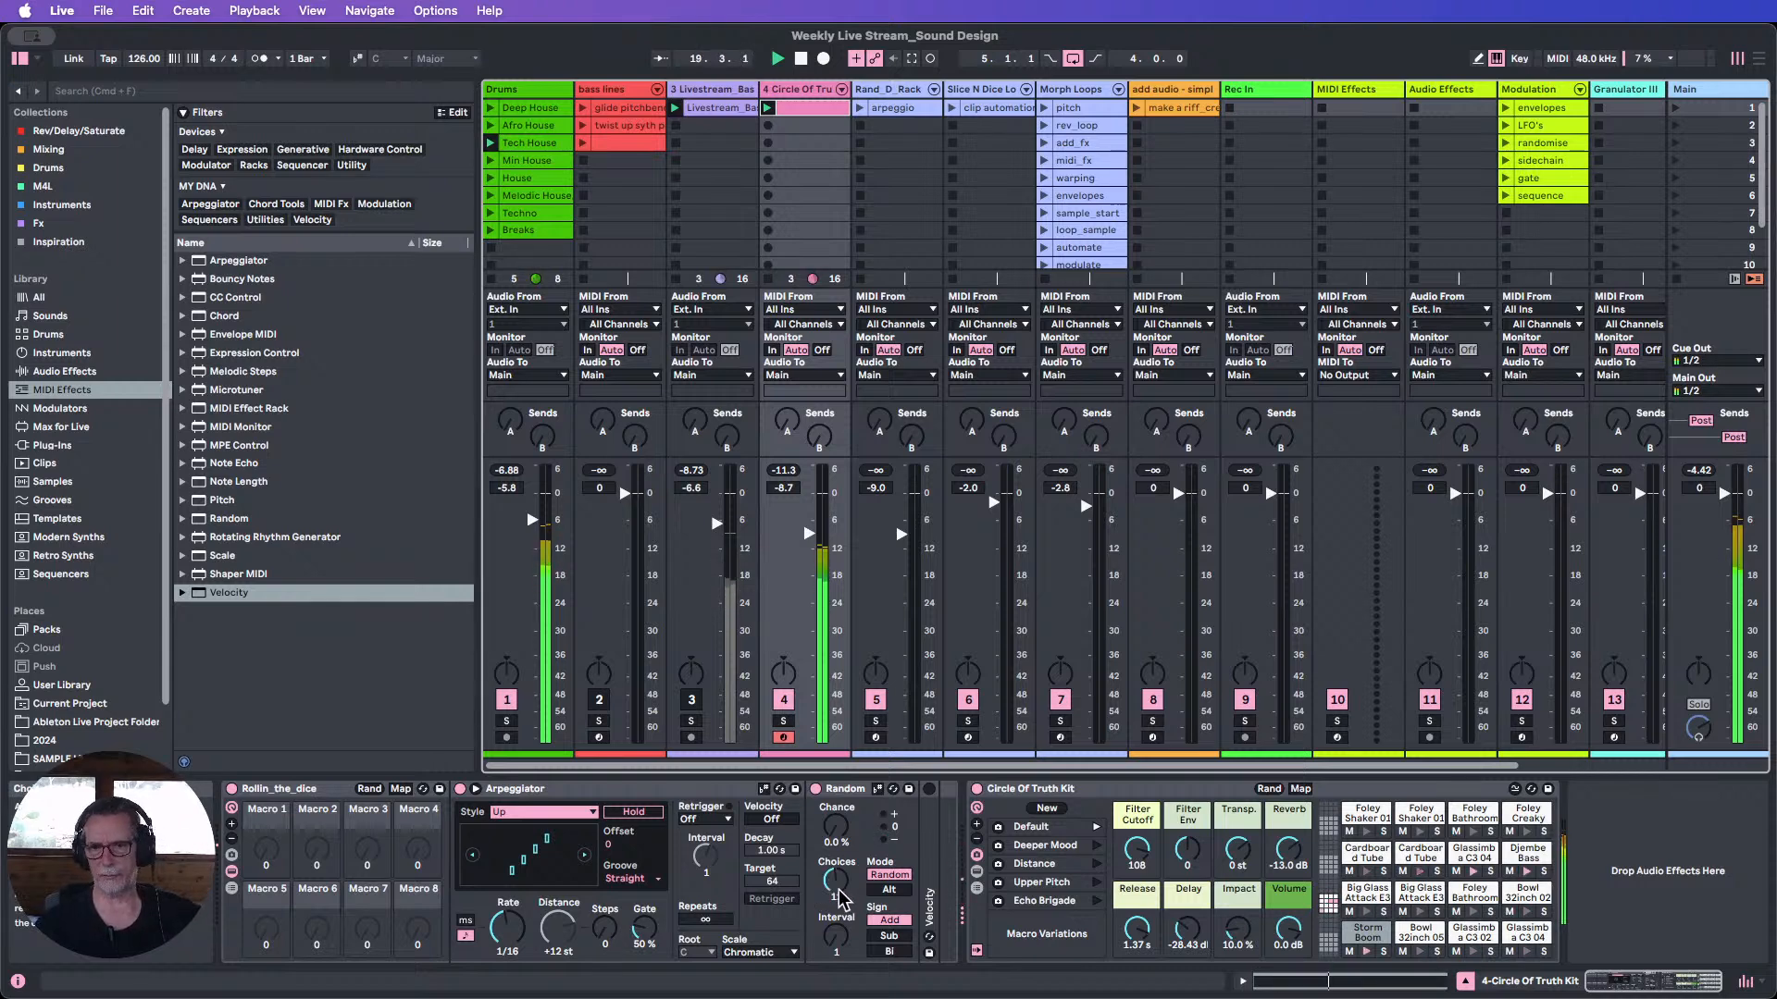
Check the Circle Of Truth Kit clip's notes, and set the Random device's chance to 53% and the Arpeggiator's style to Diverge.
{"action": "double_click", "coordinate": [823, 108]}
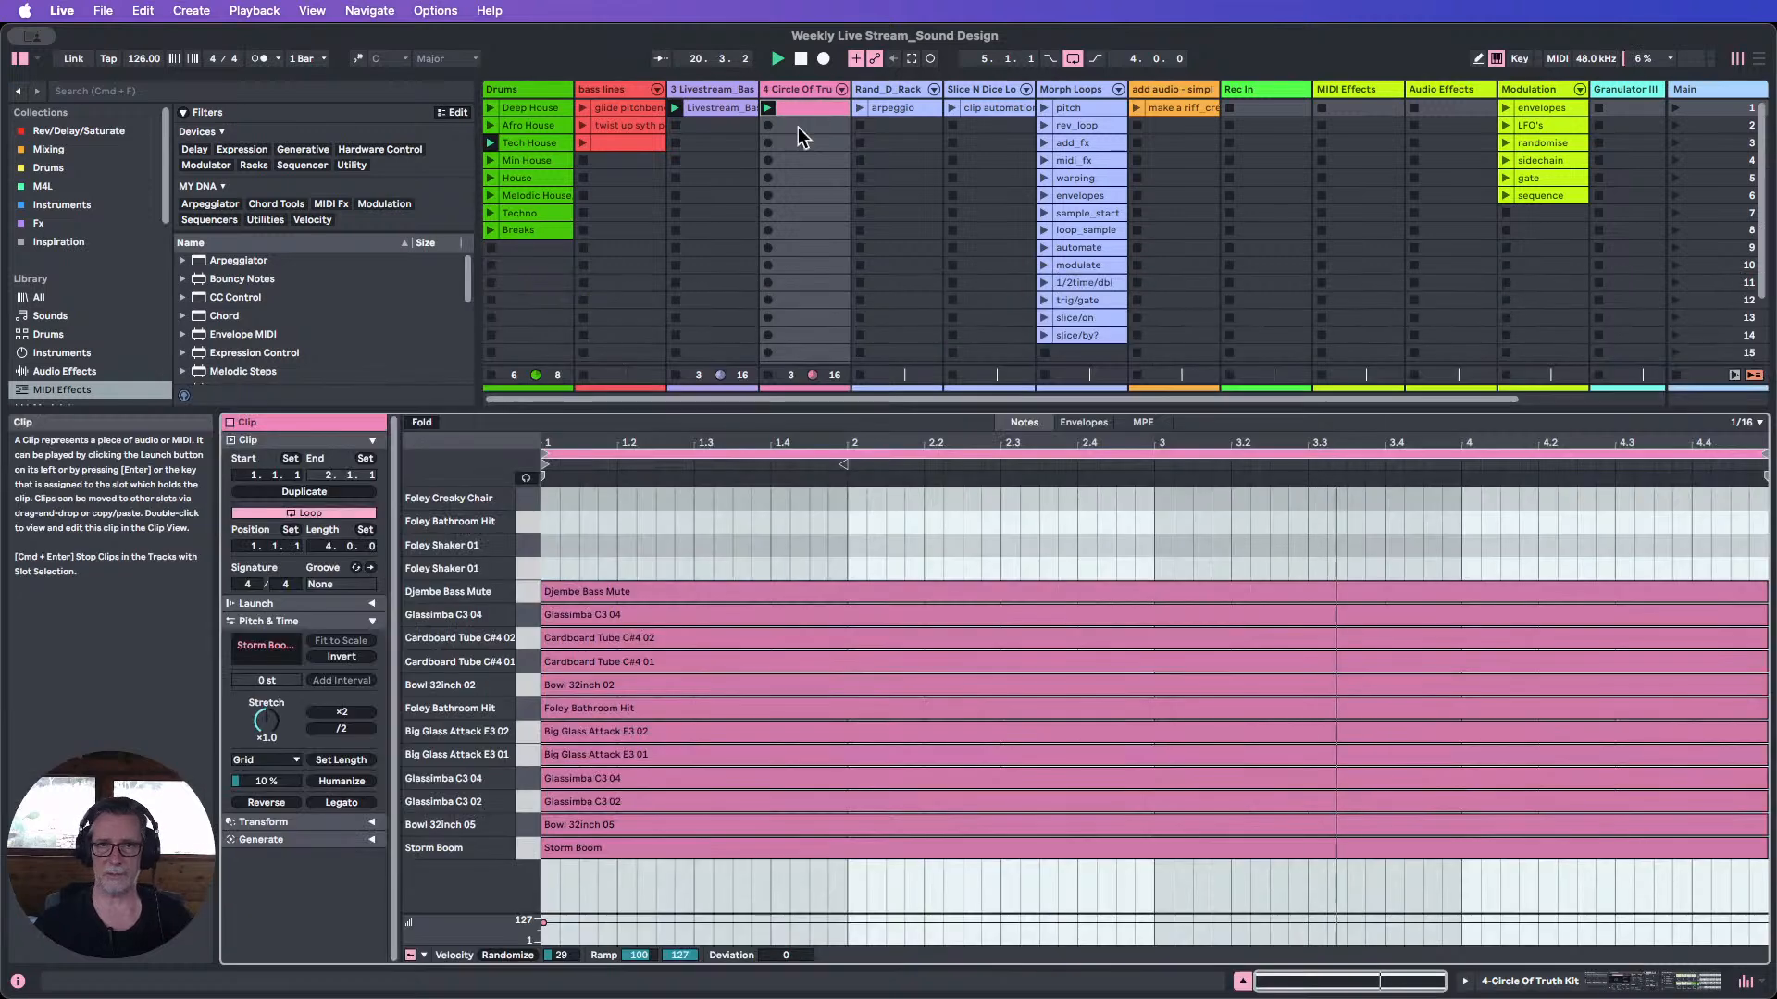
{"action": "key", "text": "shift+Tab"}
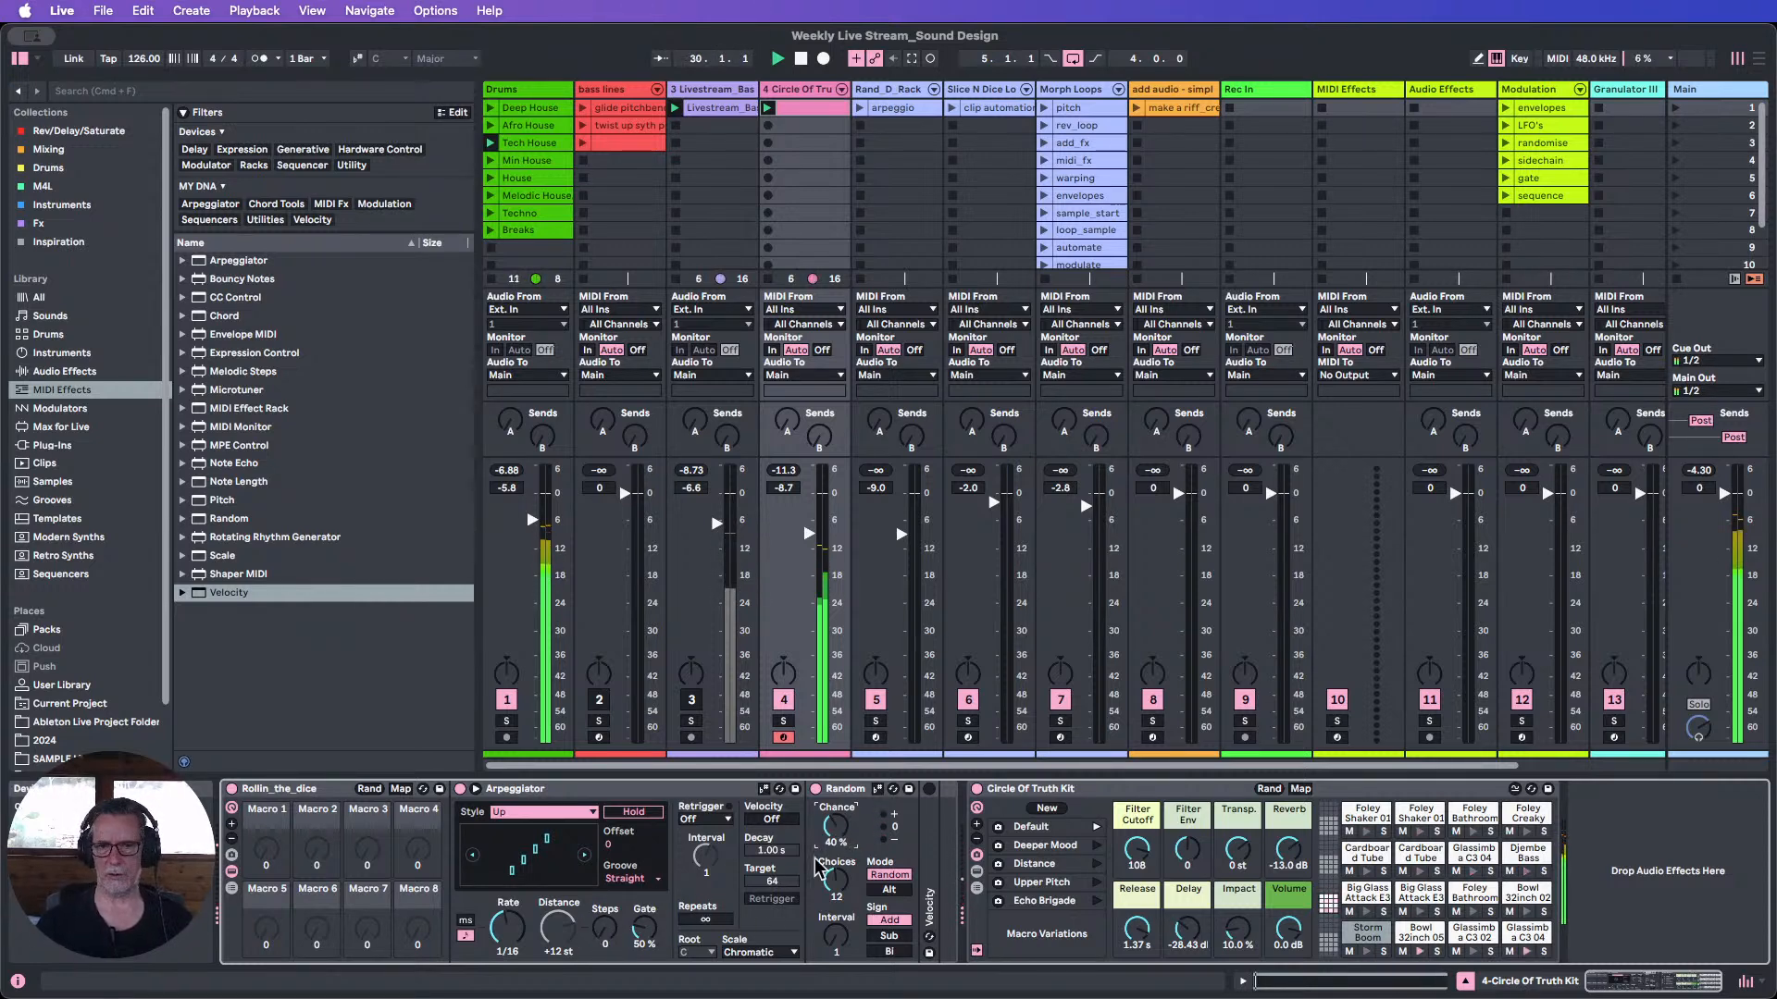
{"action": "left_click_drag", "start_coordinate": [826, 831], "coordinate": [827, 820]}
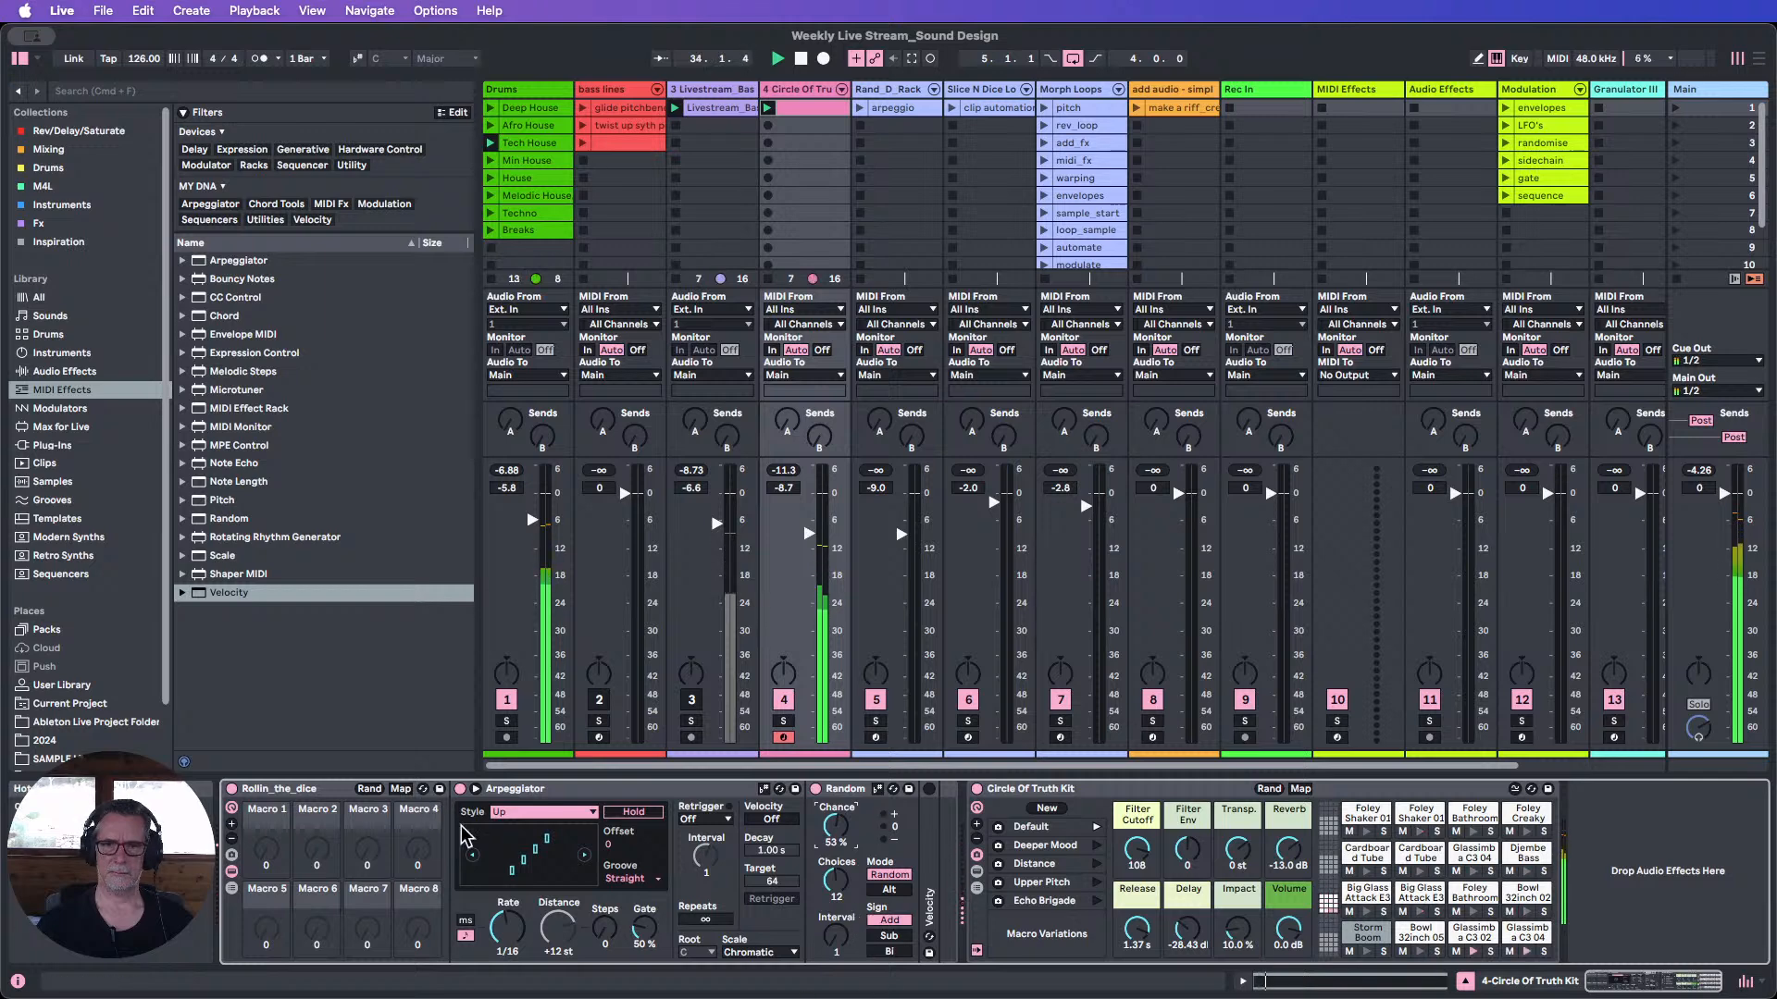
{"action": "left_click", "coordinate": [526, 813]}
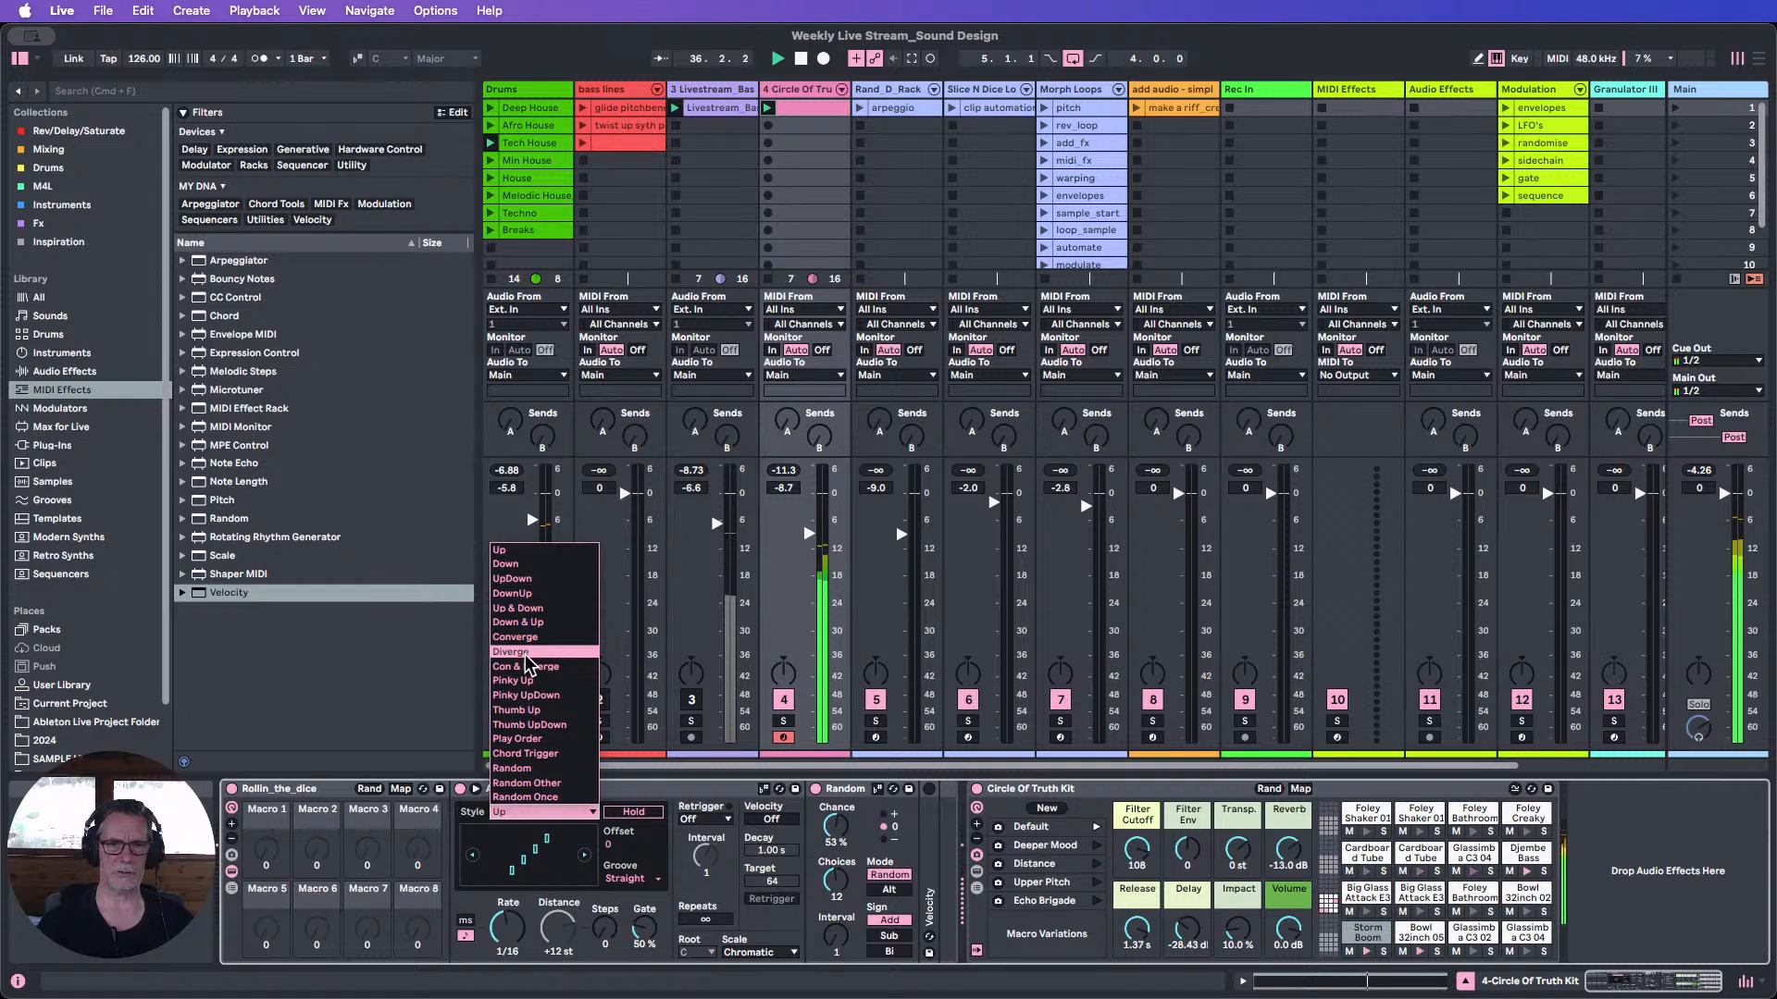
{"action": "left_click", "coordinate": [524, 652]}
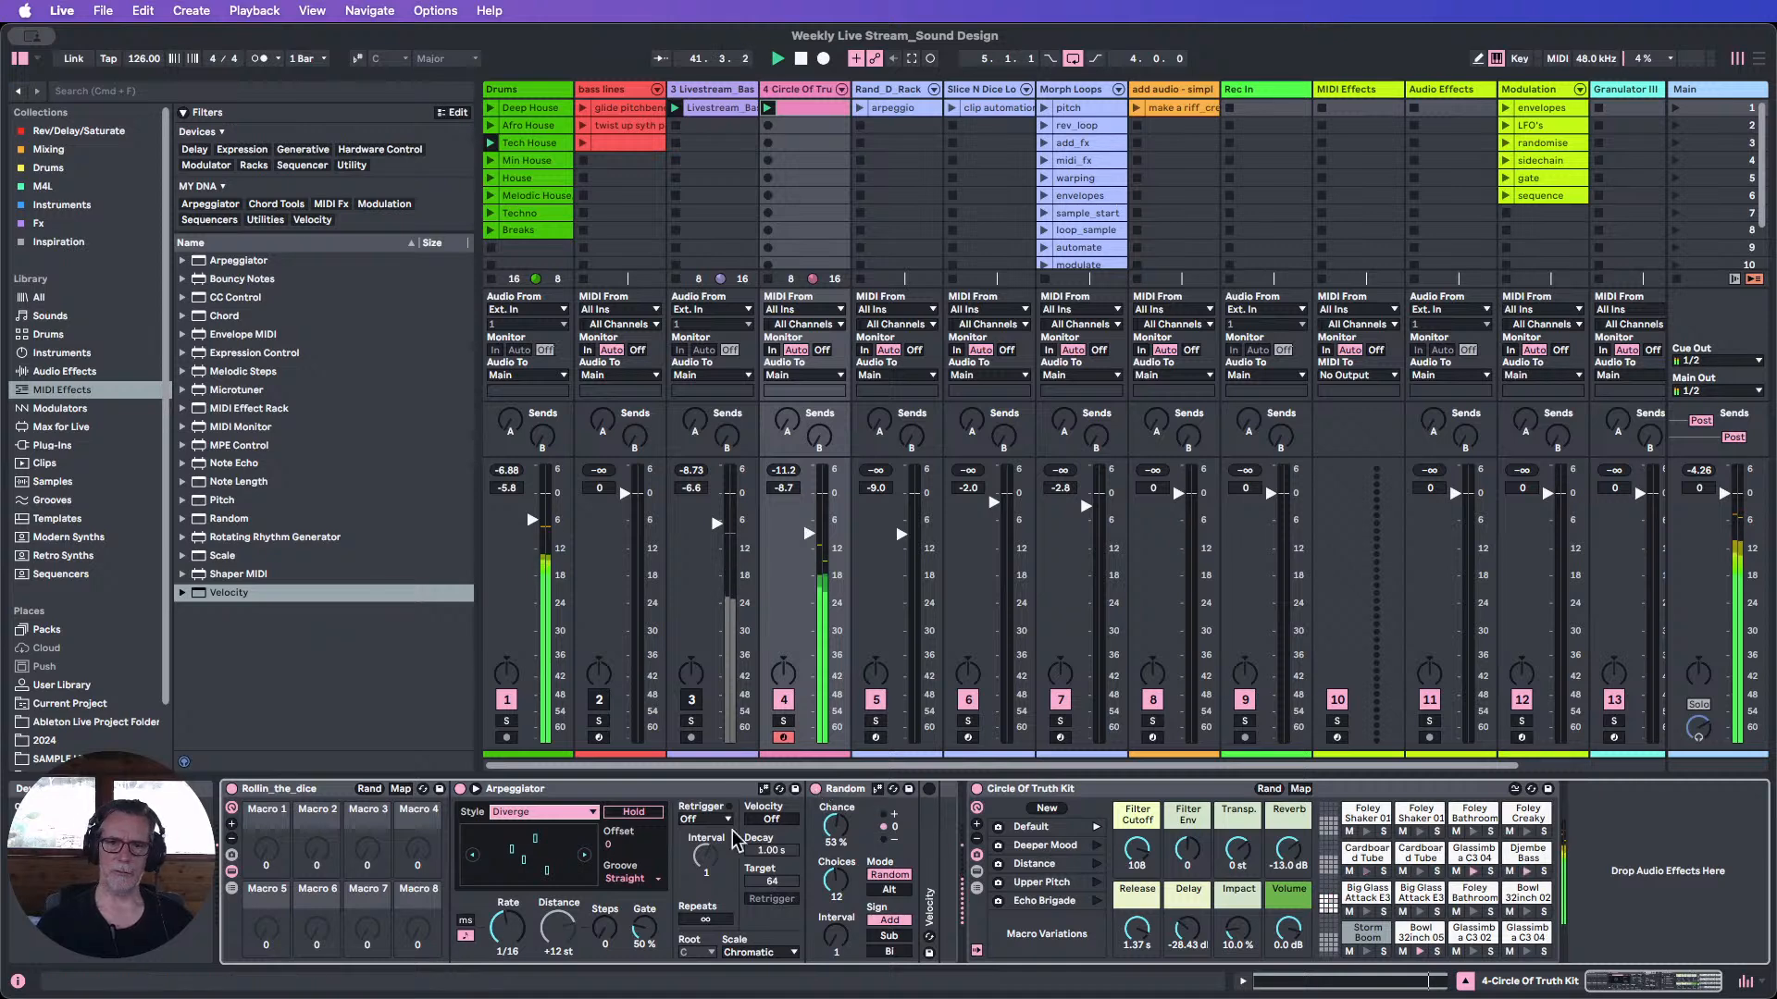
Try the Arpeggiator's Random style with an increased step count, and restore the Diverge style.
{"action": "left_click", "coordinate": [540, 812]}
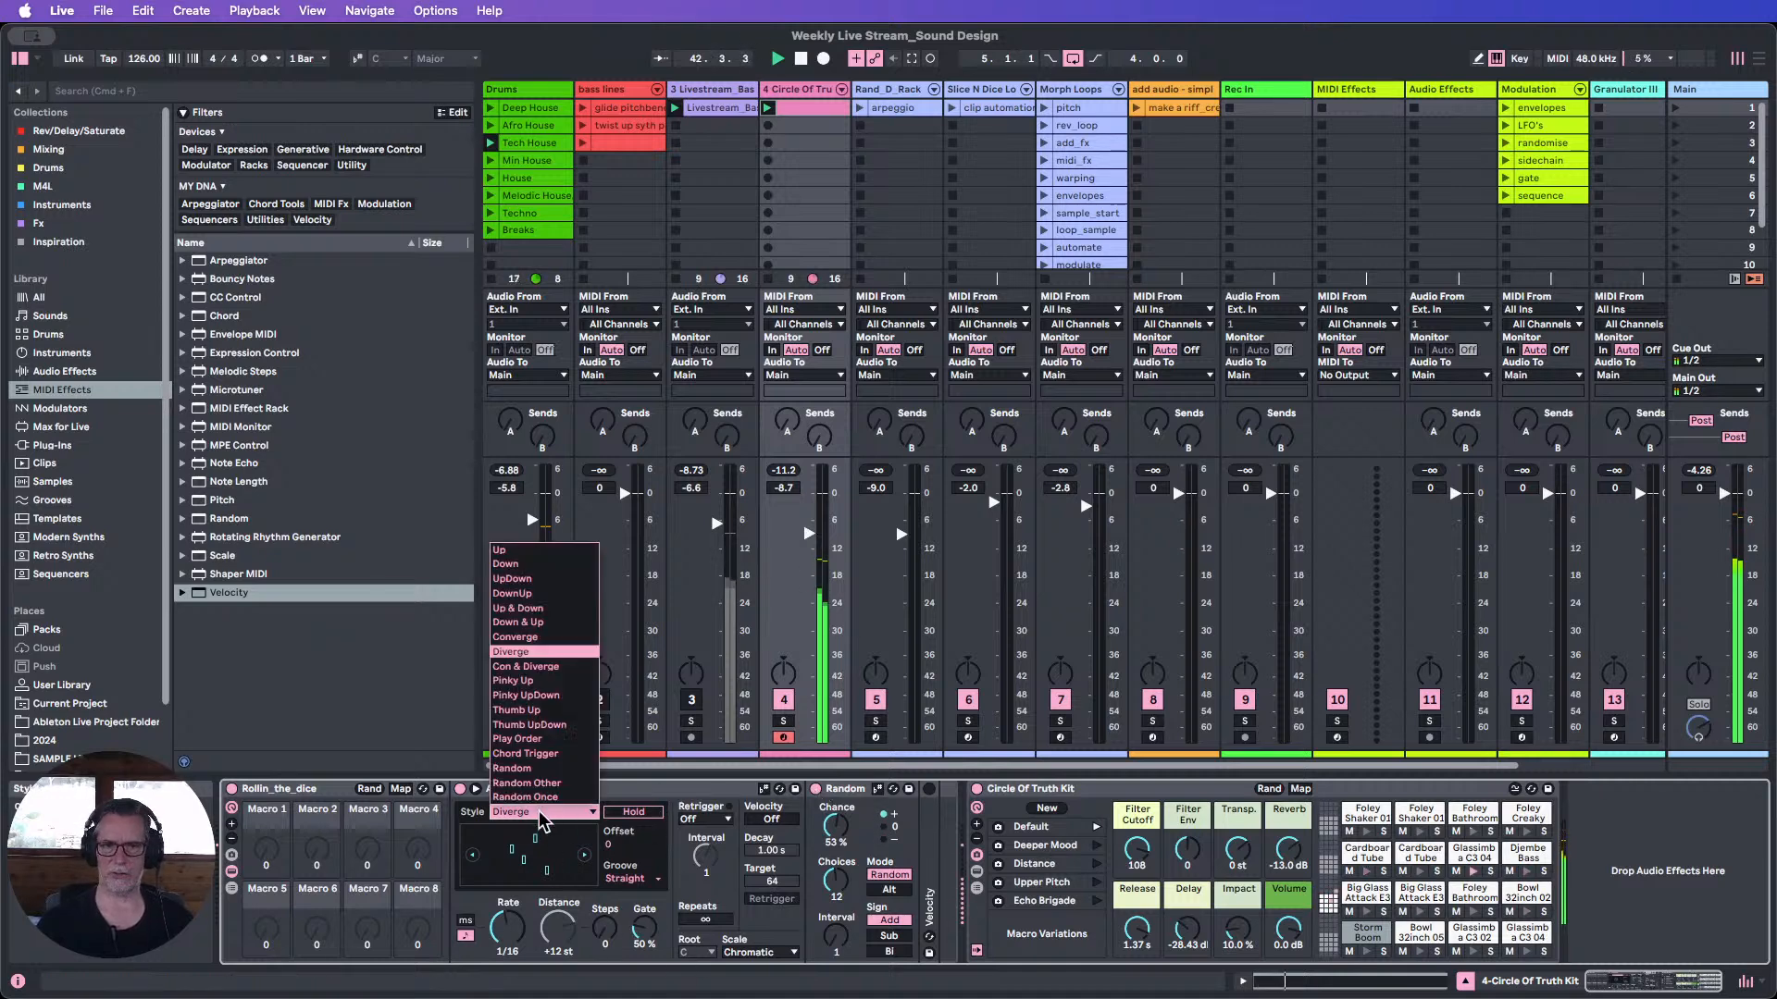
{"action": "left_click", "coordinate": [523, 769]}
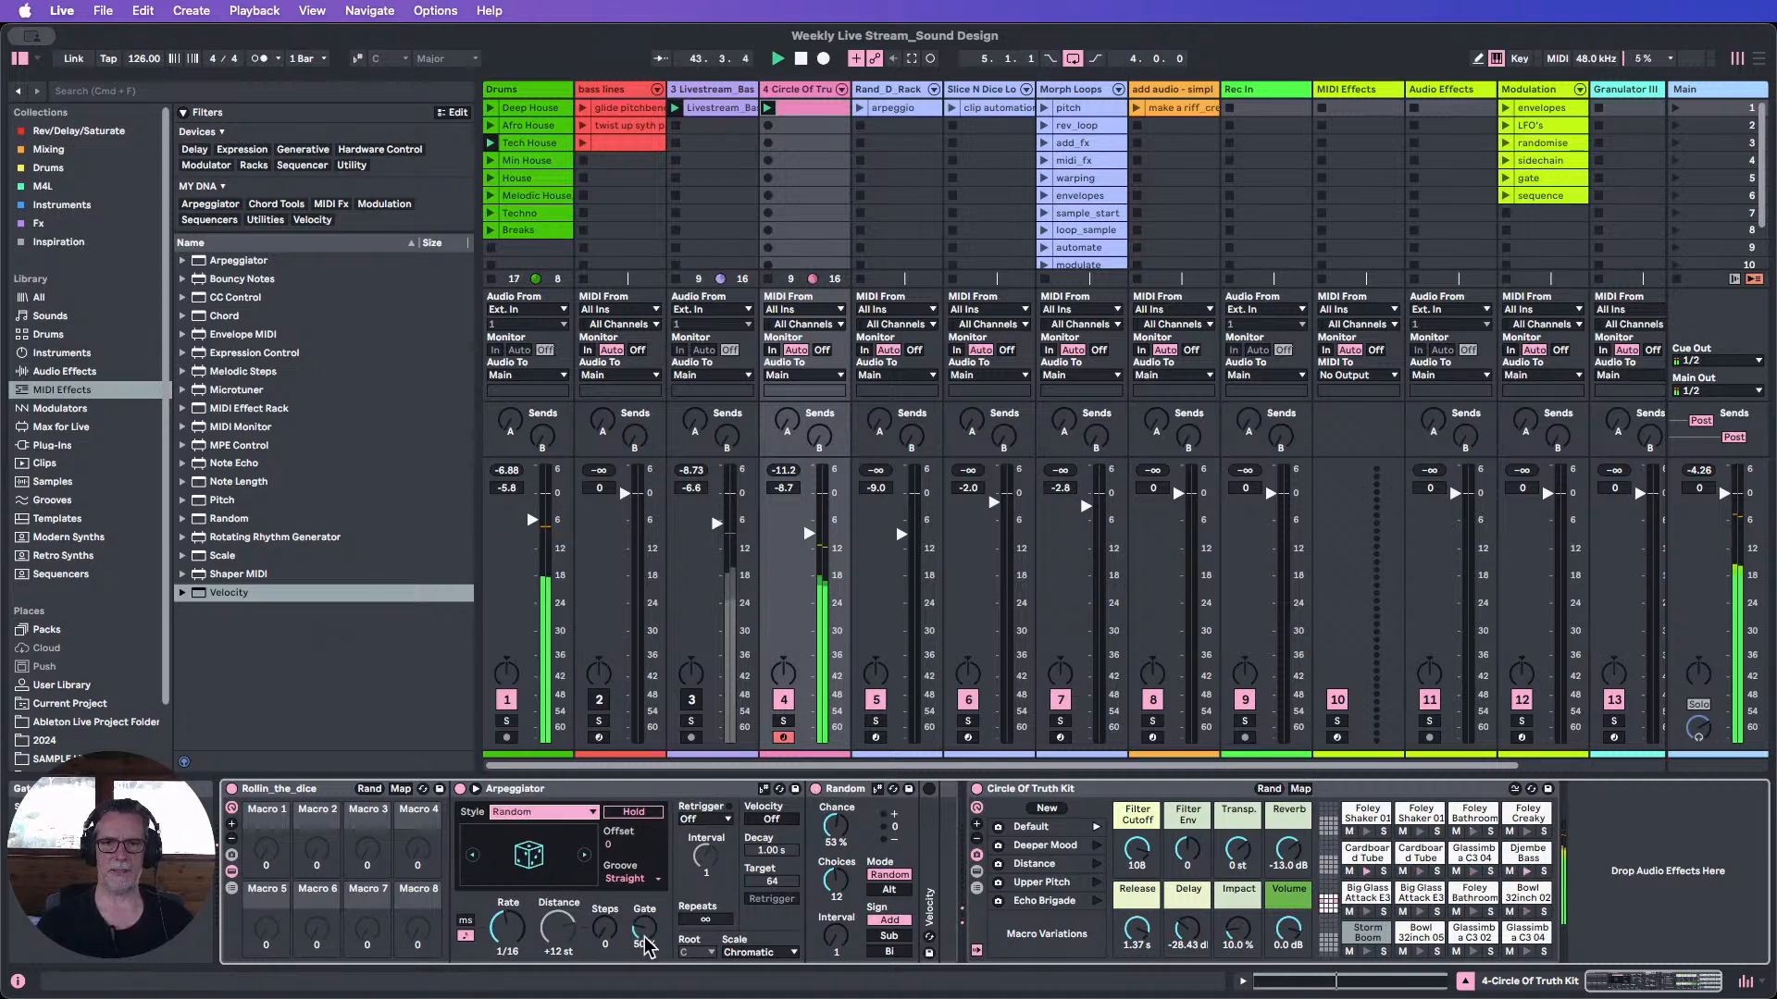
{"action": "left_click_drag", "start_coordinate": [604, 928], "coordinate": [604, 916]}
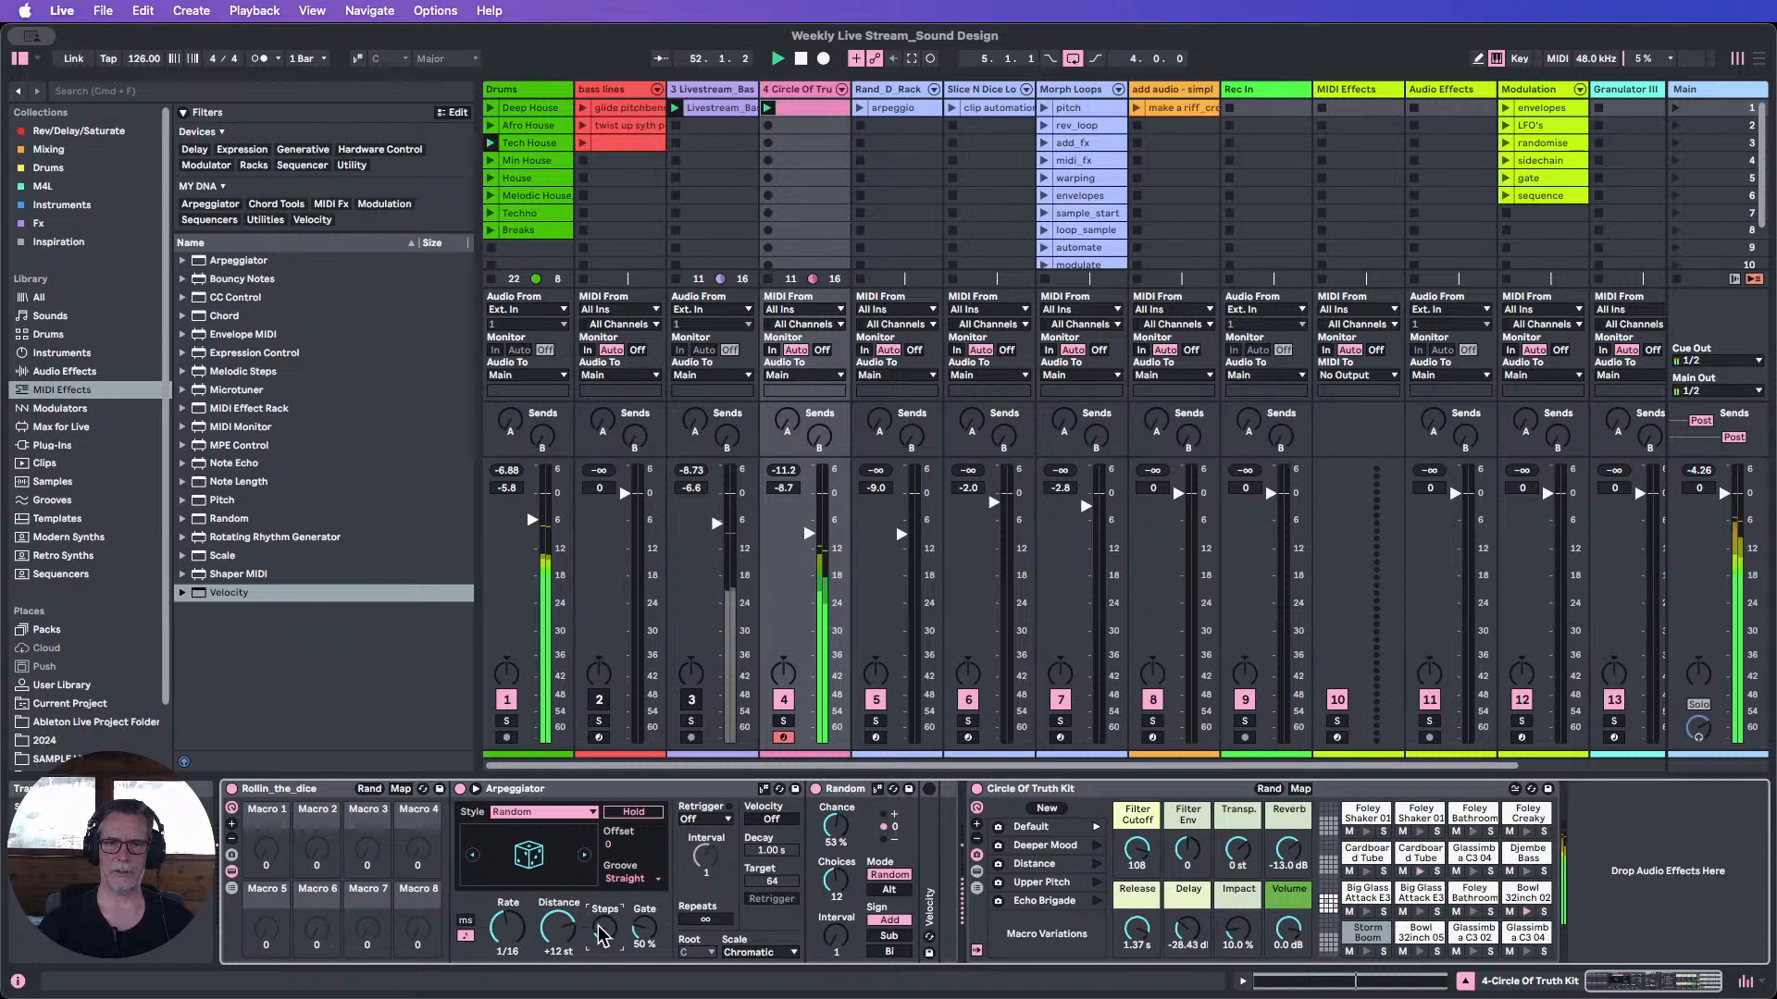
{"action": "left_click", "coordinate": [543, 811]}
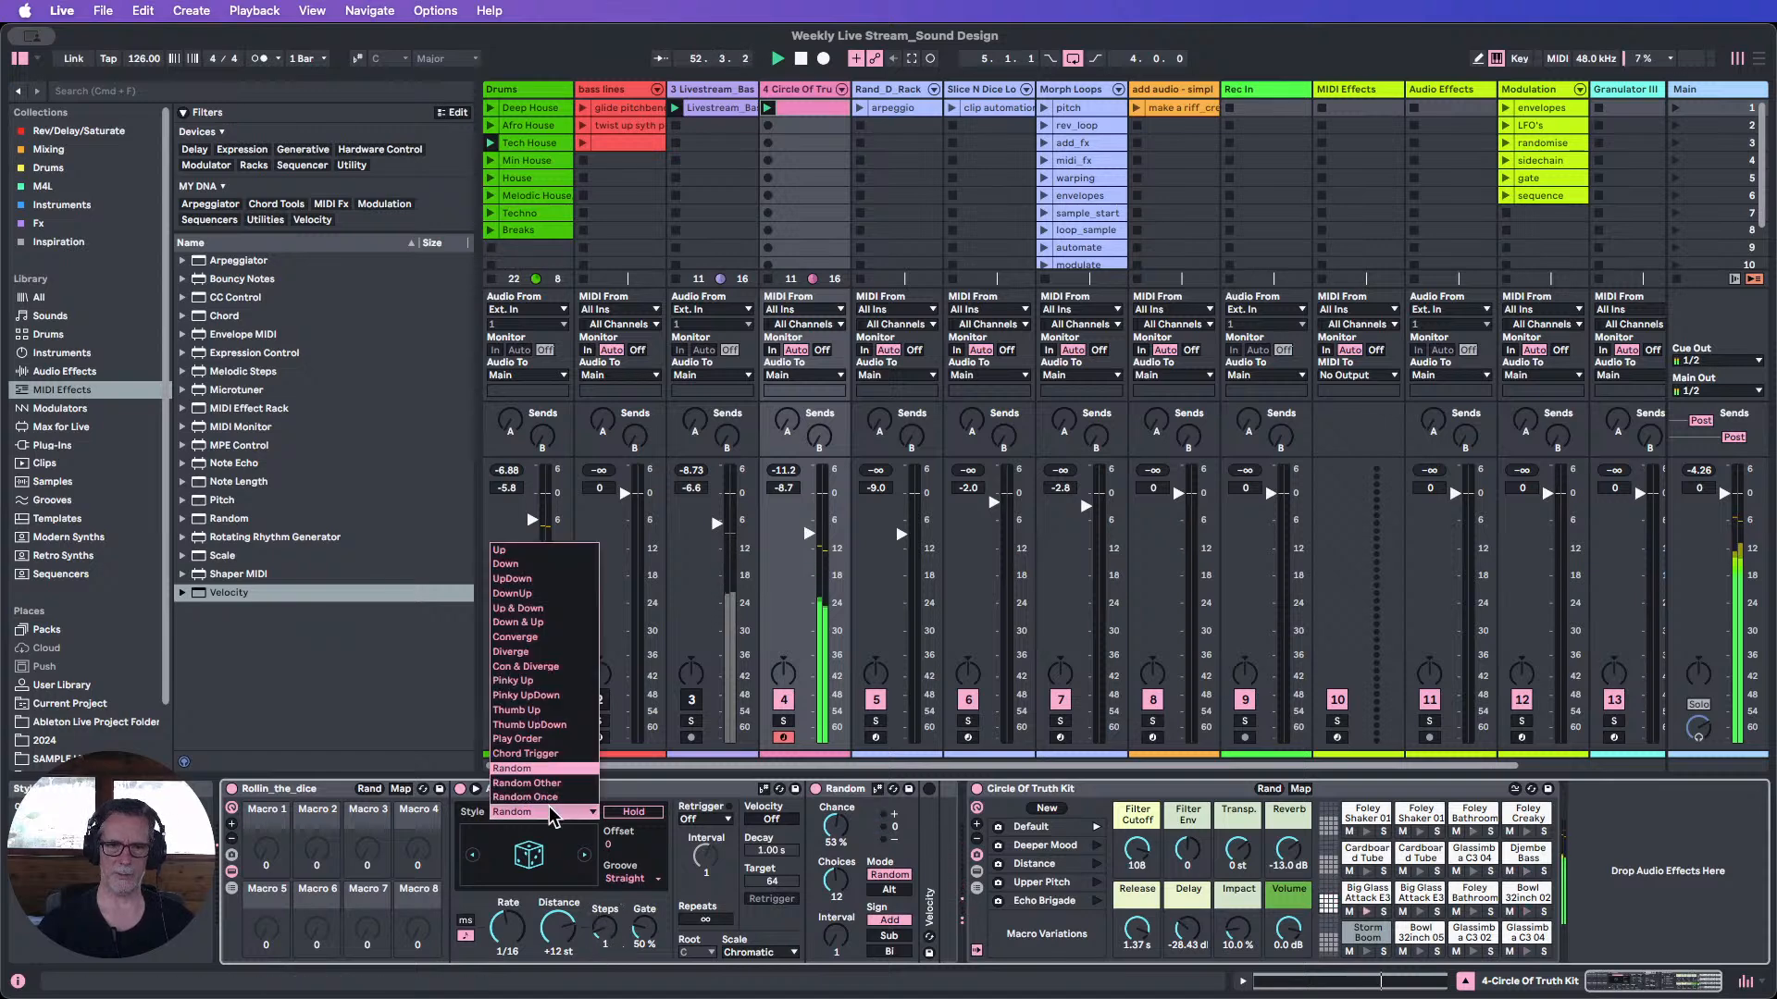
{"action": "left_click", "coordinate": [520, 653]}
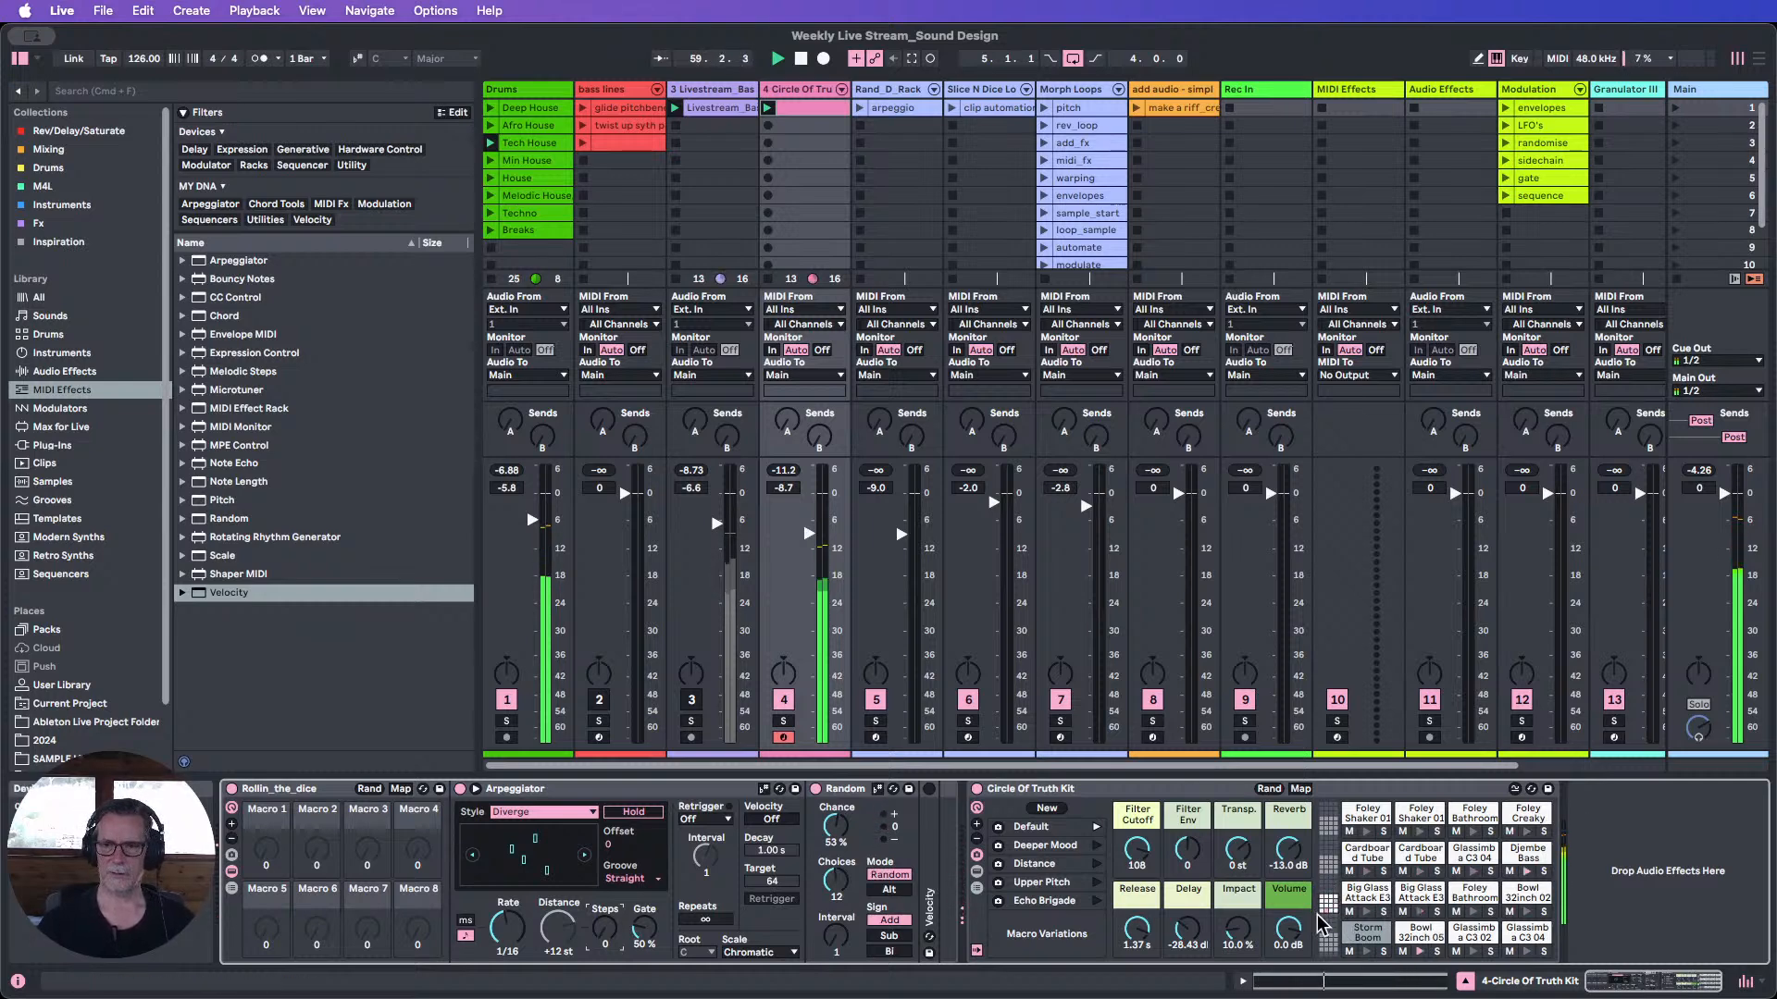
Move the Velocity device ahead of the Arpeggiator in the Rollin_the_dice rack, keeping both devices unfolded.
{"action": "left_click", "coordinate": [598, 790]}
{"action": "double_click", "coordinate": [597, 794]}
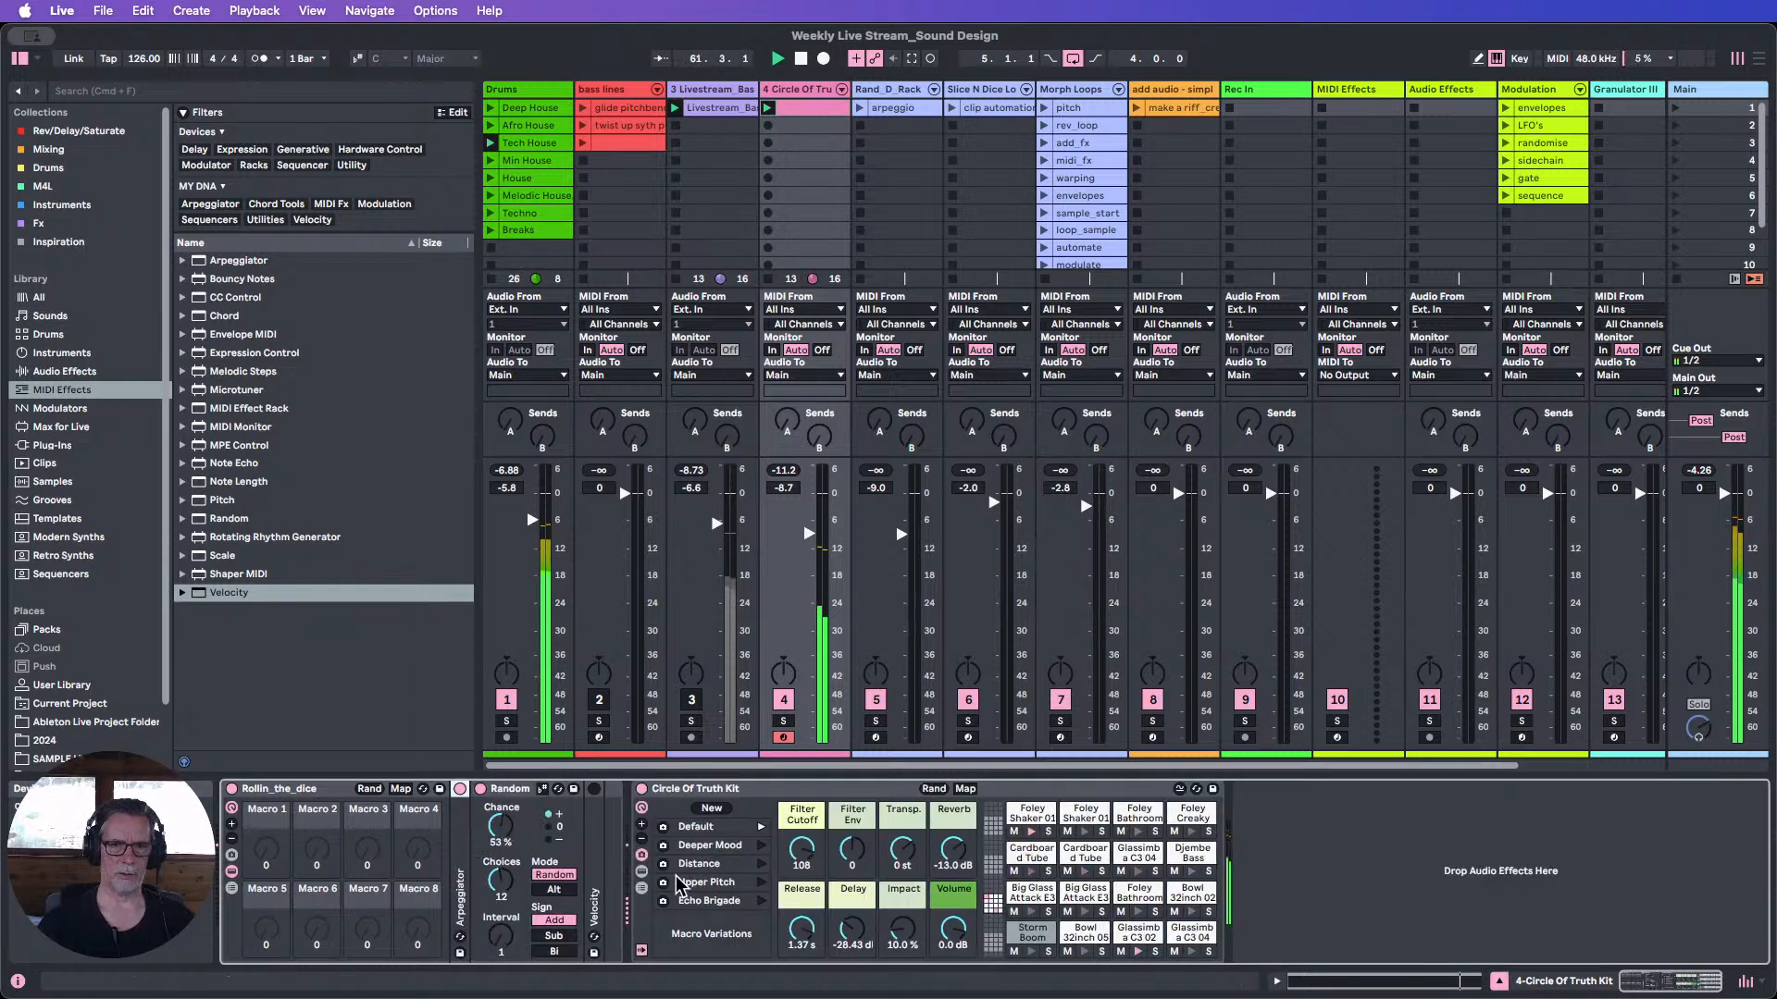
{"action": "double_click", "coordinate": [463, 874]}
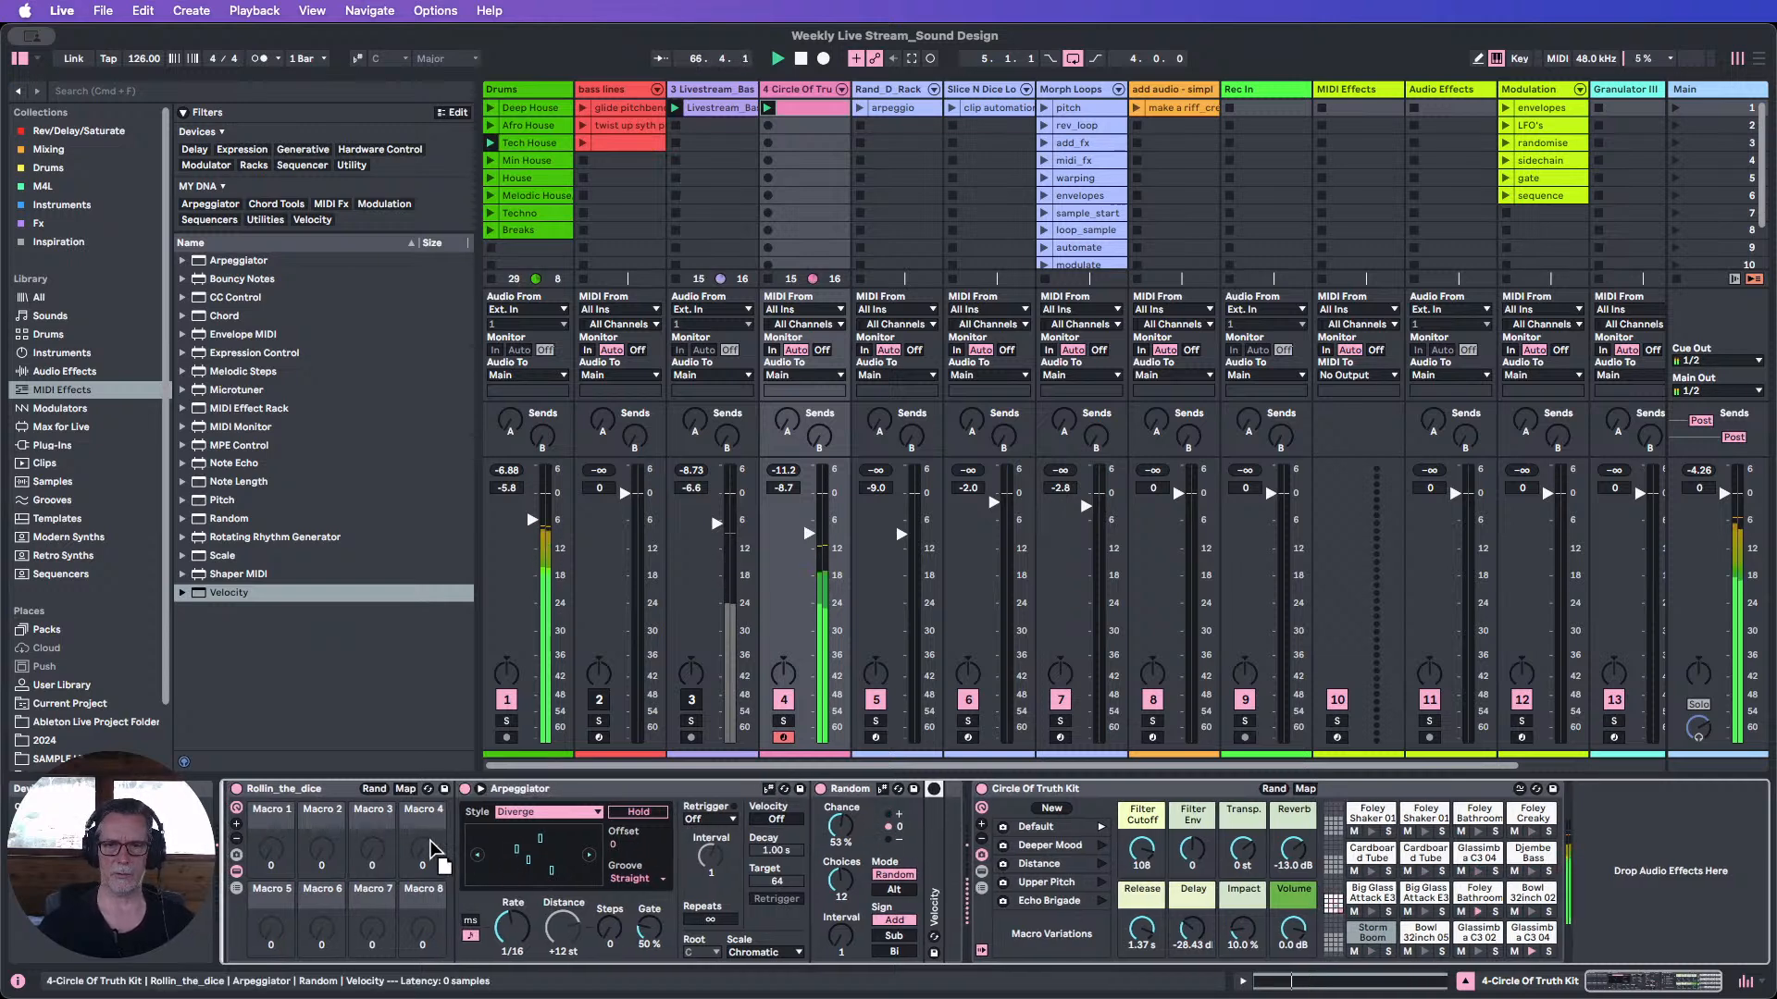
{"action": "mouse_move", "coordinate": [432, 849]}
{"action": "left_mouse_down"}
{"action": "mouse_move", "coordinate": [489, 828]}
{"action": "mouse_move", "coordinate": [462, 808]}
{"action": "mouse_move", "coordinate": [463, 838]}
{"action": "left_mouse_up"}
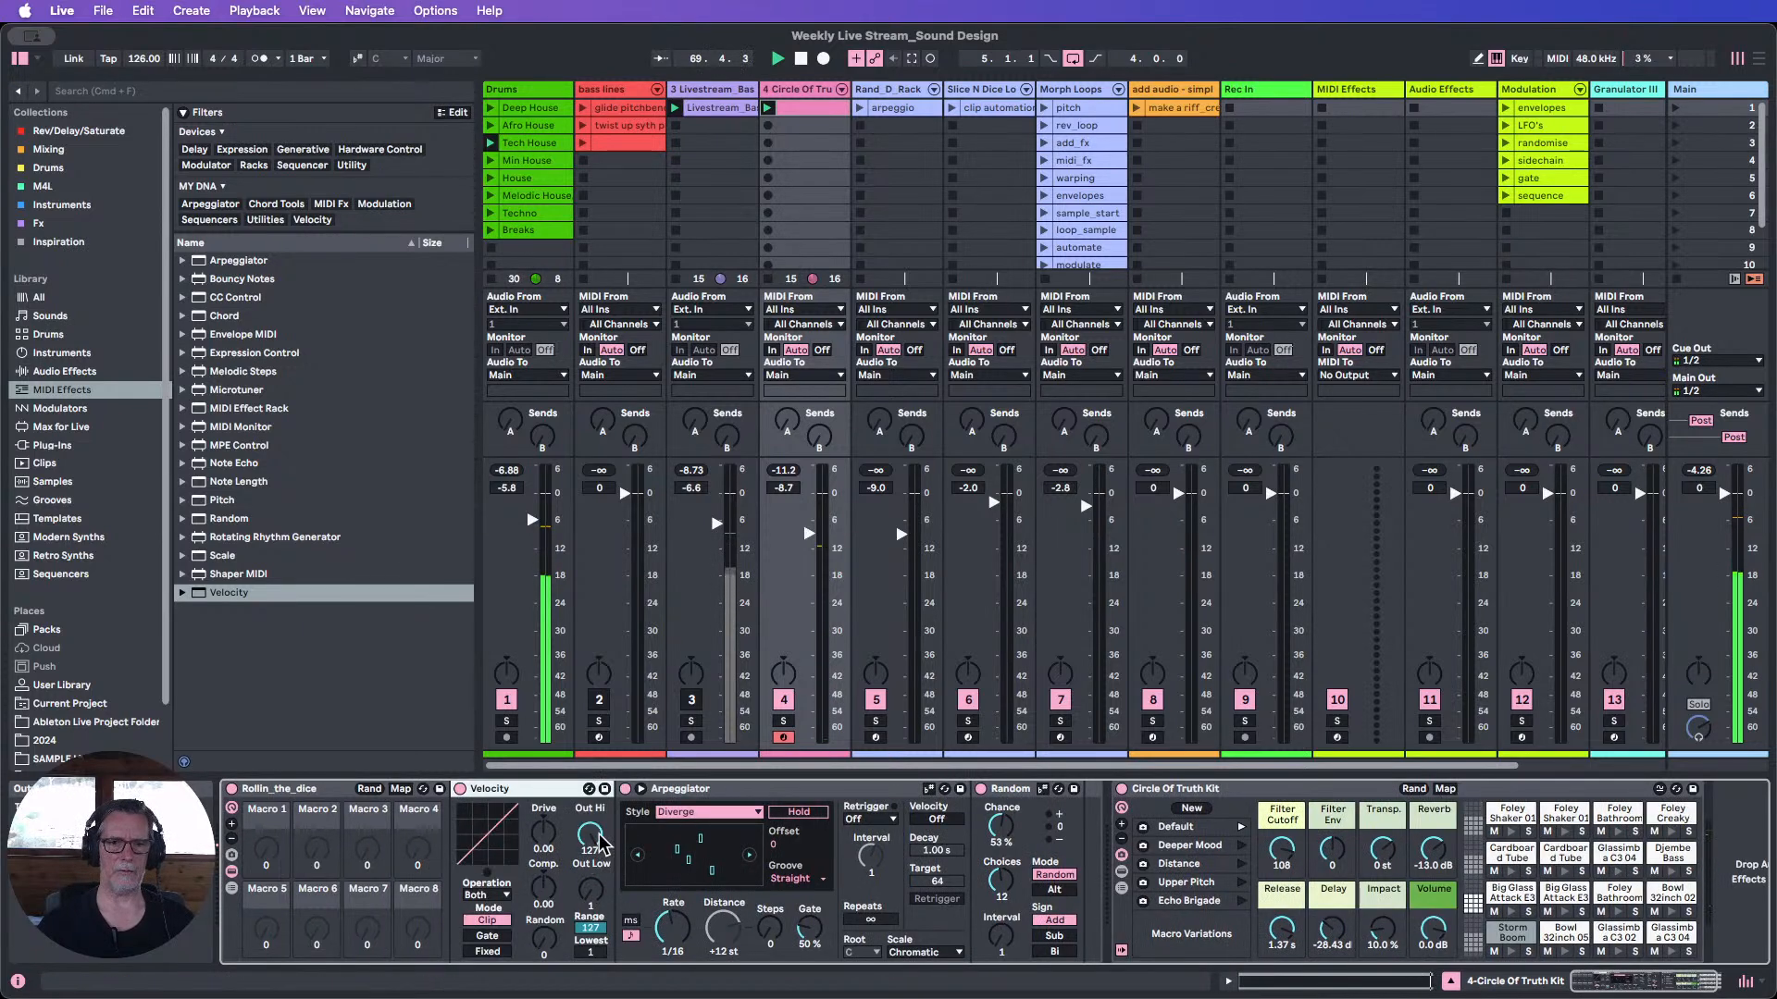
Set the Velocity device's Out Hi to 75, Out Low to 35 and Random to 18.
{"action": "left_click_drag", "start_coordinate": [598, 836], "coordinate": [598, 842]}
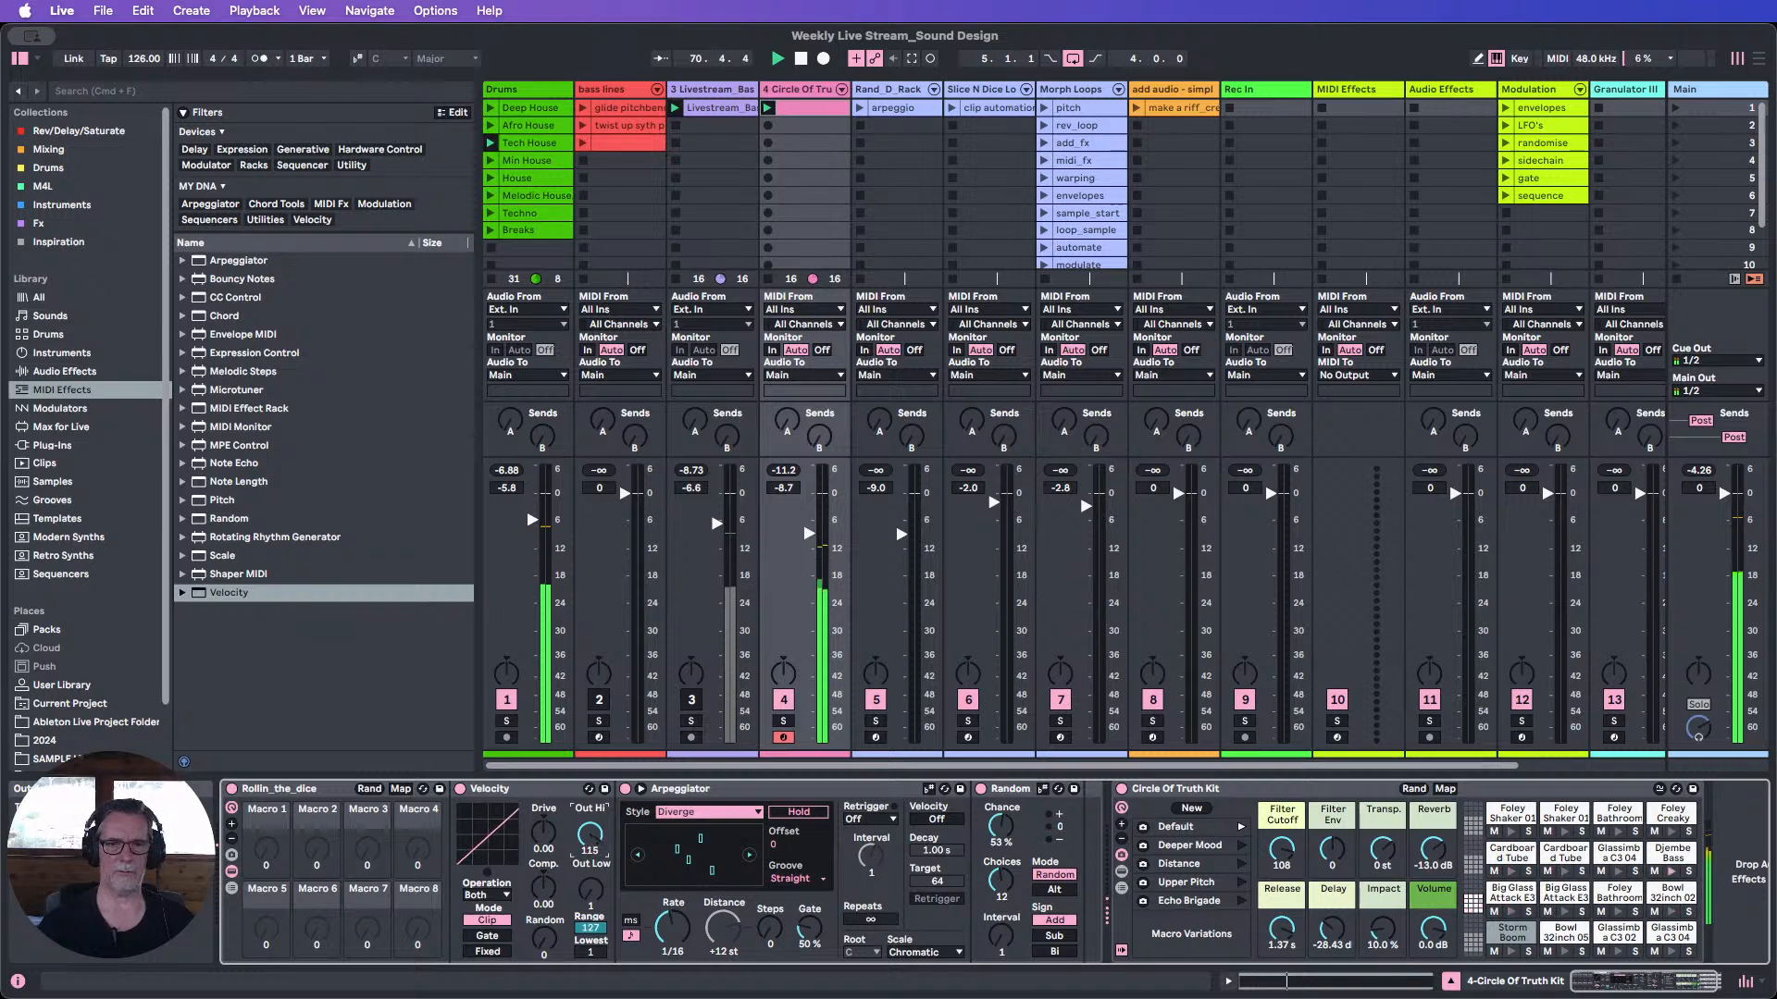
{"action": "left_click_drag", "start_coordinate": [589, 909], "coordinate": [590, 894]}
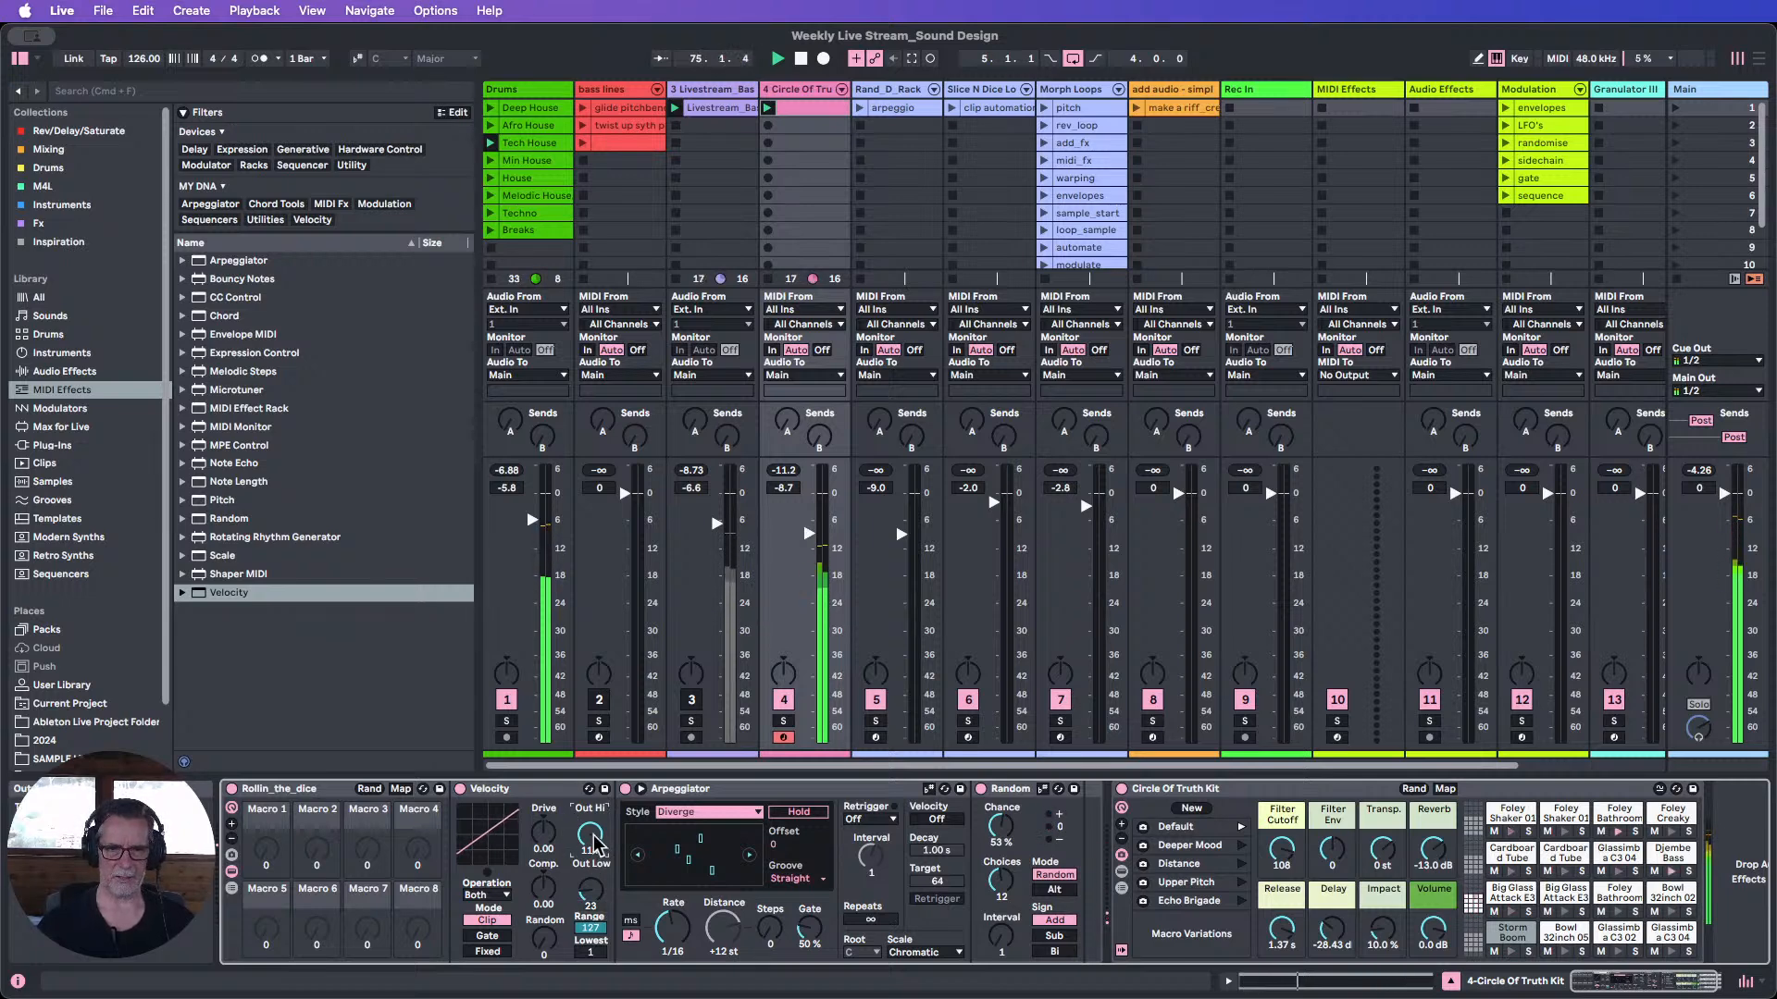
{"action": "left_click_drag", "start_coordinate": [588, 903], "coordinate": [590, 840]}
{"action": "left_click_drag", "start_coordinate": [546, 939], "coordinate": [546, 925]}
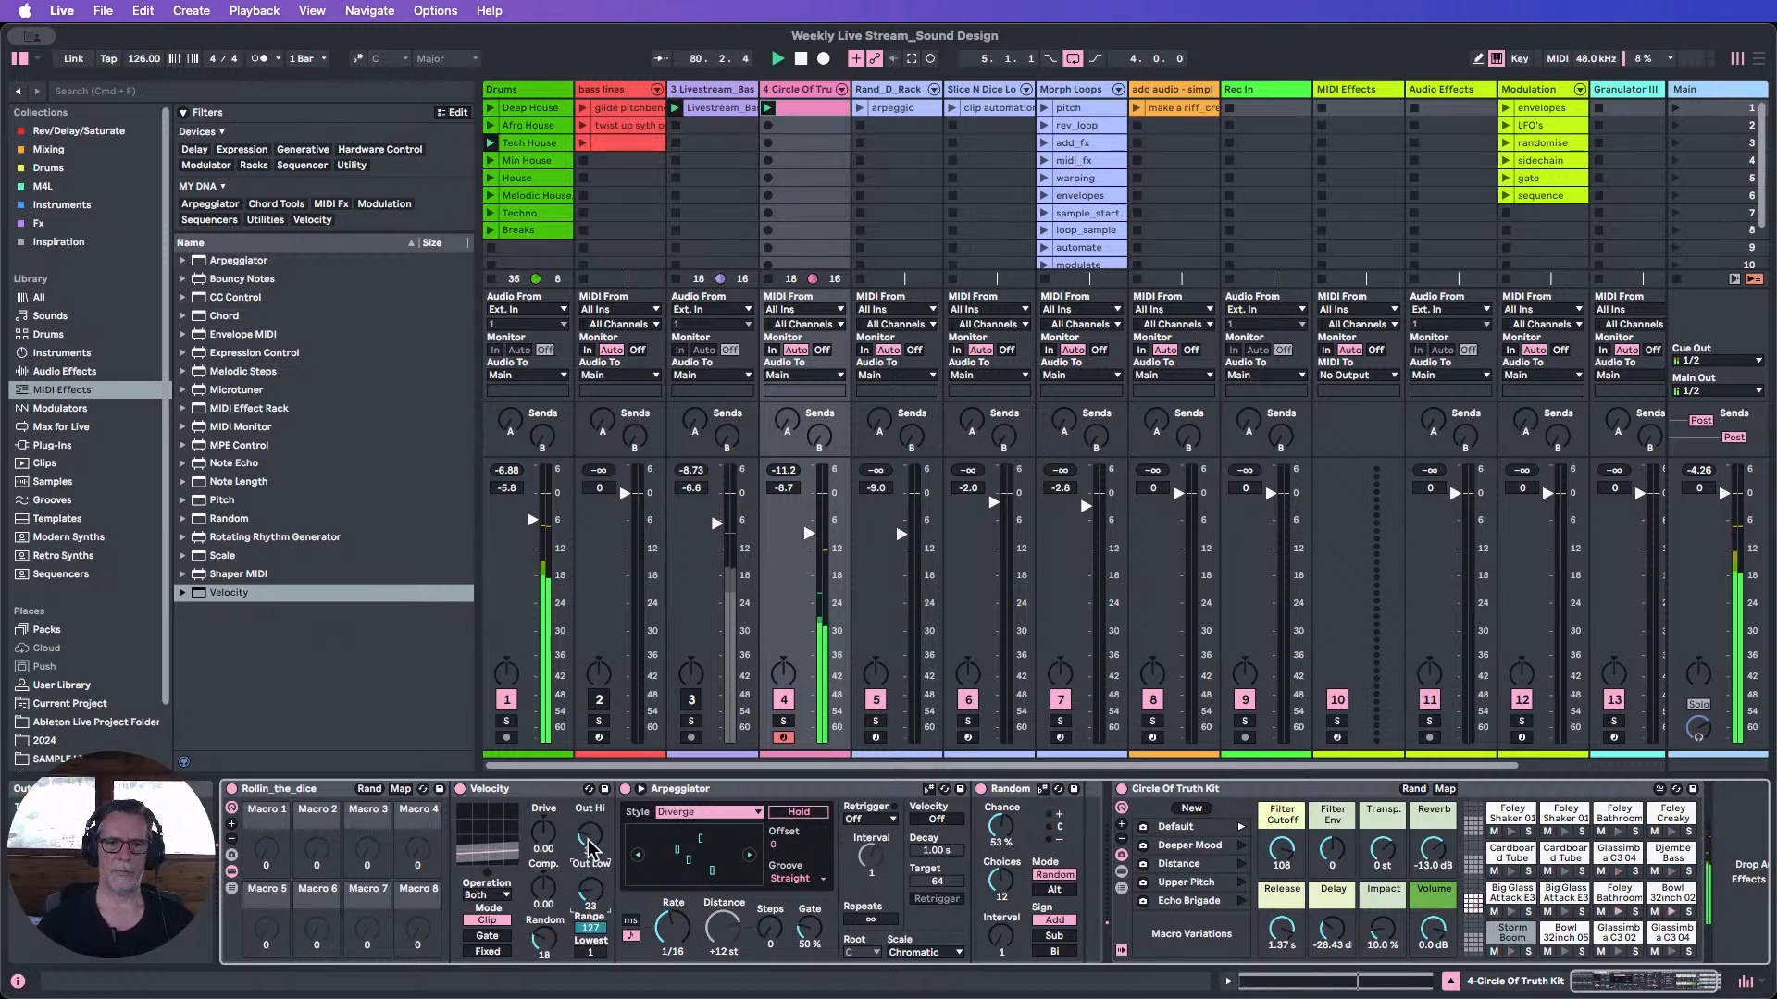
{"action": "left_click_drag", "start_coordinate": [589, 846], "coordinate": [590, 819]}
{"action": "left_click_drag", "start_coordinate": [590, 891], "coordinate": [590, 880]}
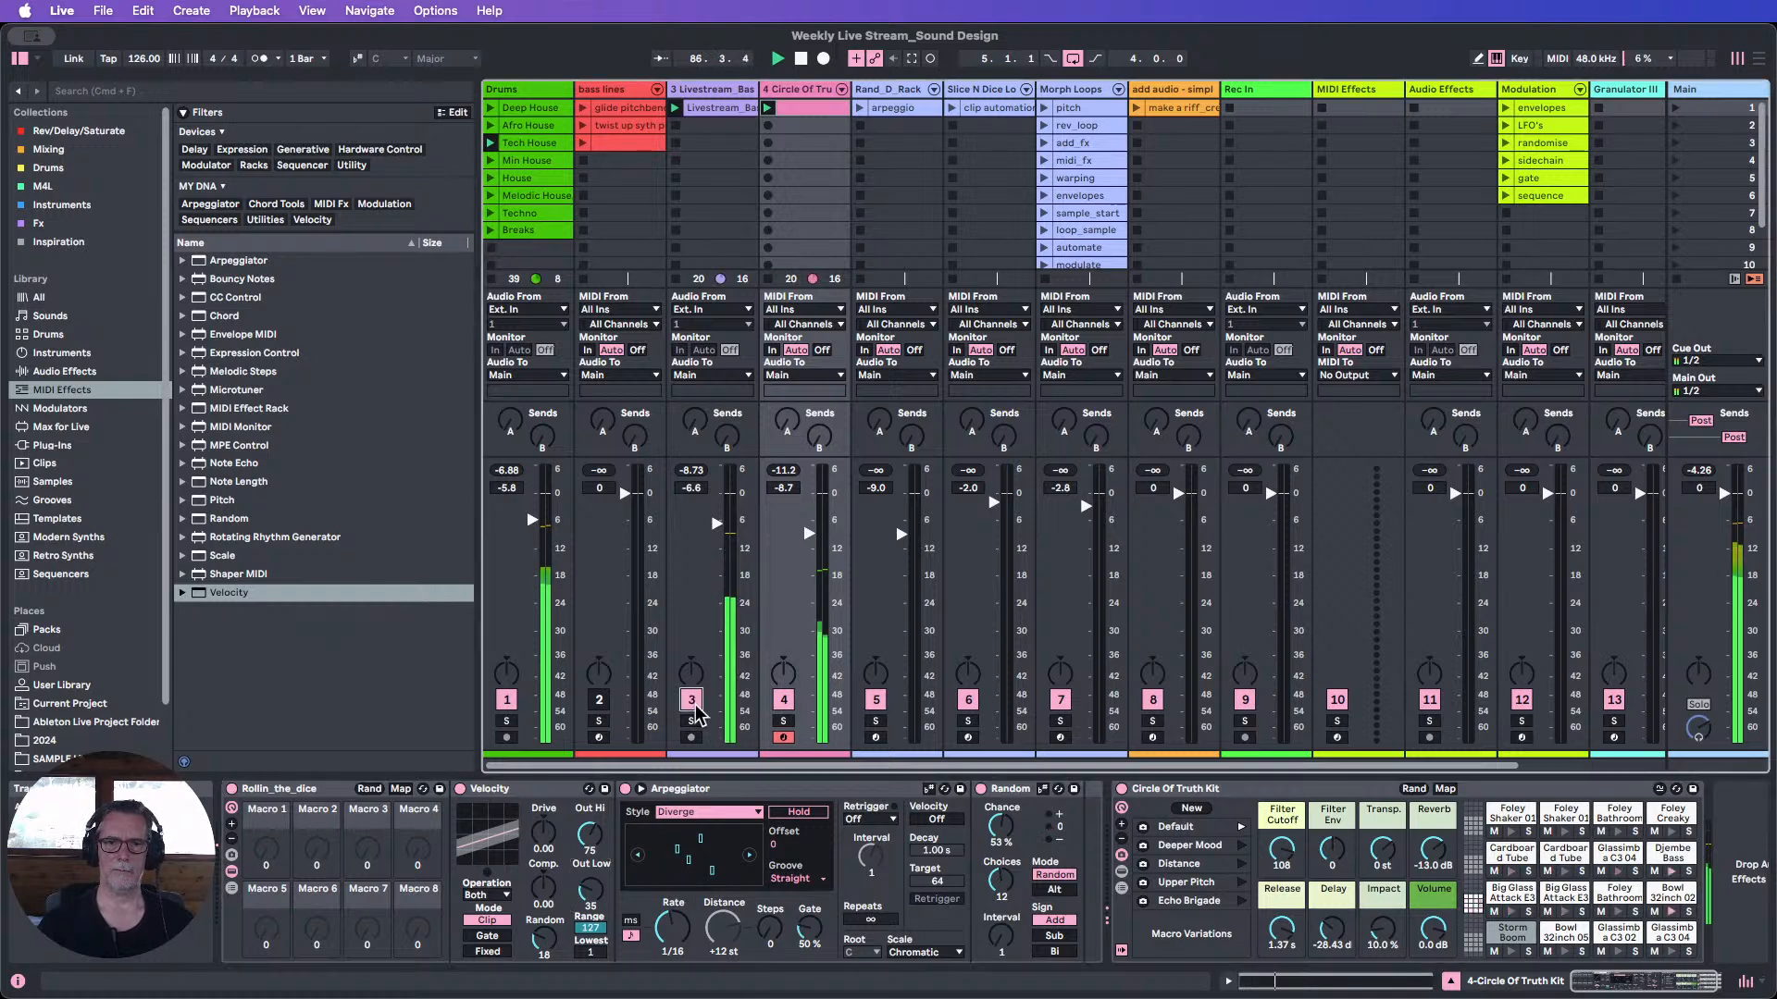
Lower the Livestream bass track to -13.8 dB and mute it, and raise the Circle Of Truth Kit track to -6.0 dB.
{"action": "mouse_move", "coordinate": [722, 547]}
{"action": "left_mouse_down"}
{"action": "mouse_move", "coordinate": [723, 602]}
{"action": "mouse_move", "coordinate": [723, 580]}
{"action": "left_mouse_up"}
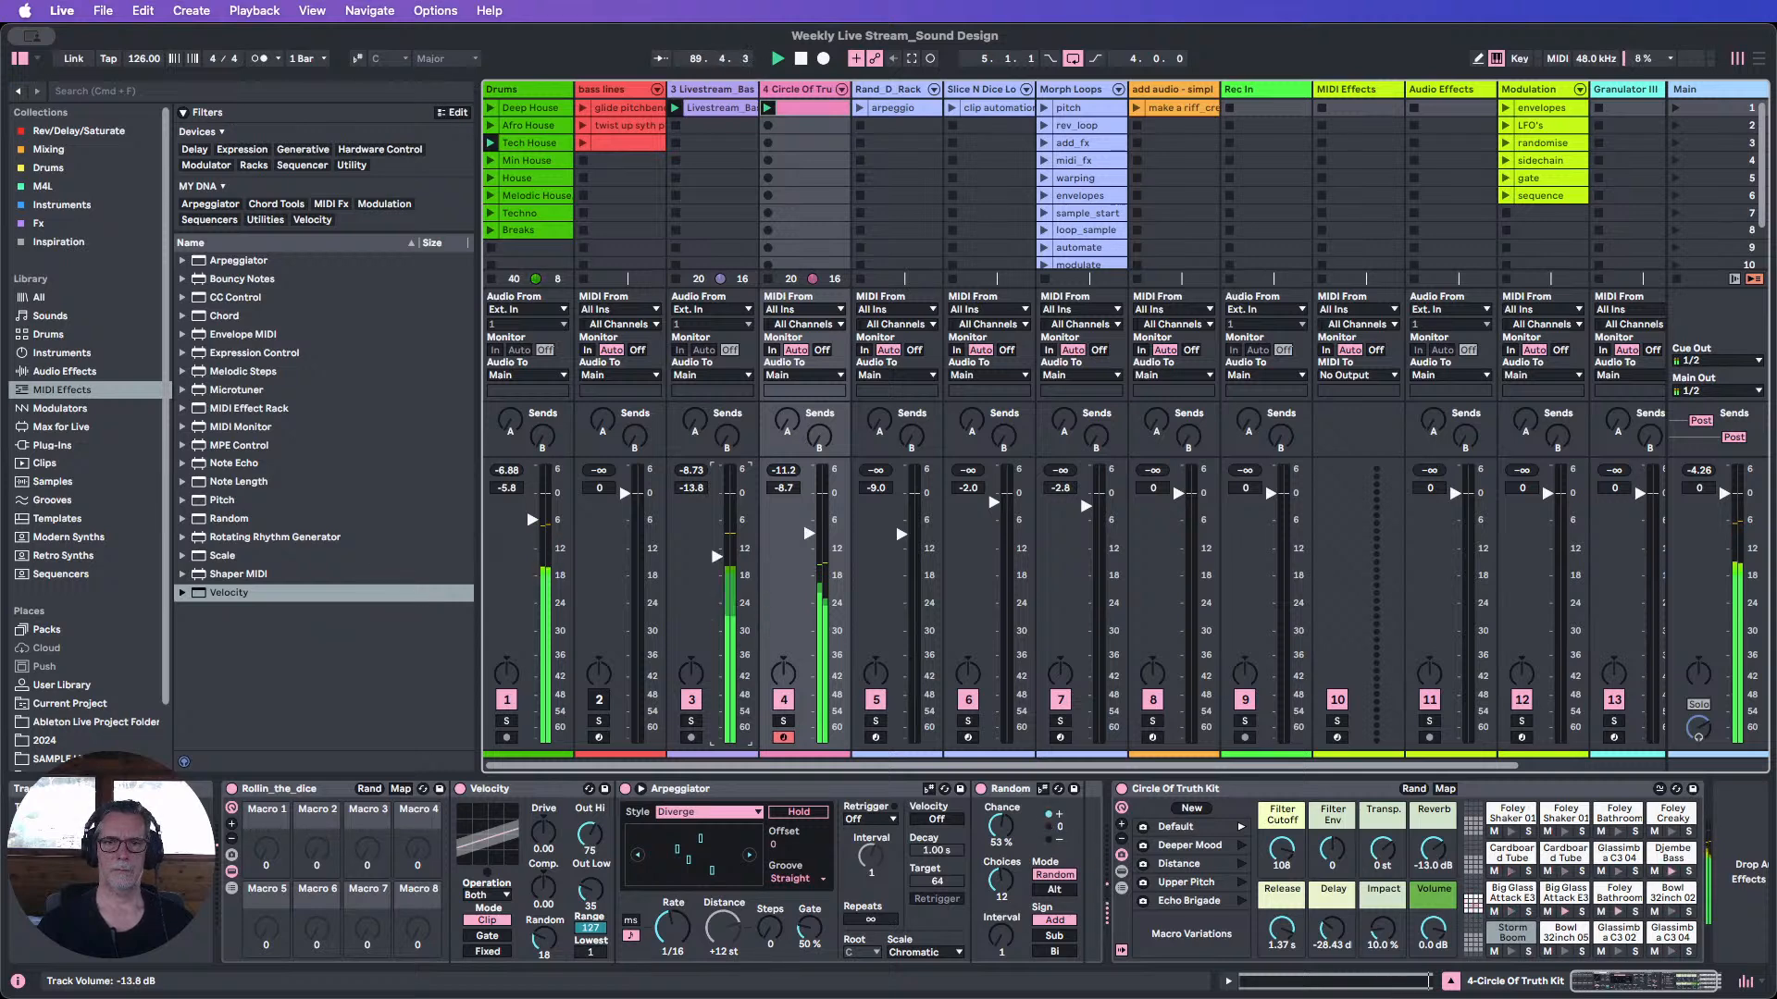
{"action": "left_click", "coordinate": [814, 555]}
{"action": "left_click_drag", "start_coordinate": [813, 534], "coordinate": [813, 526]}
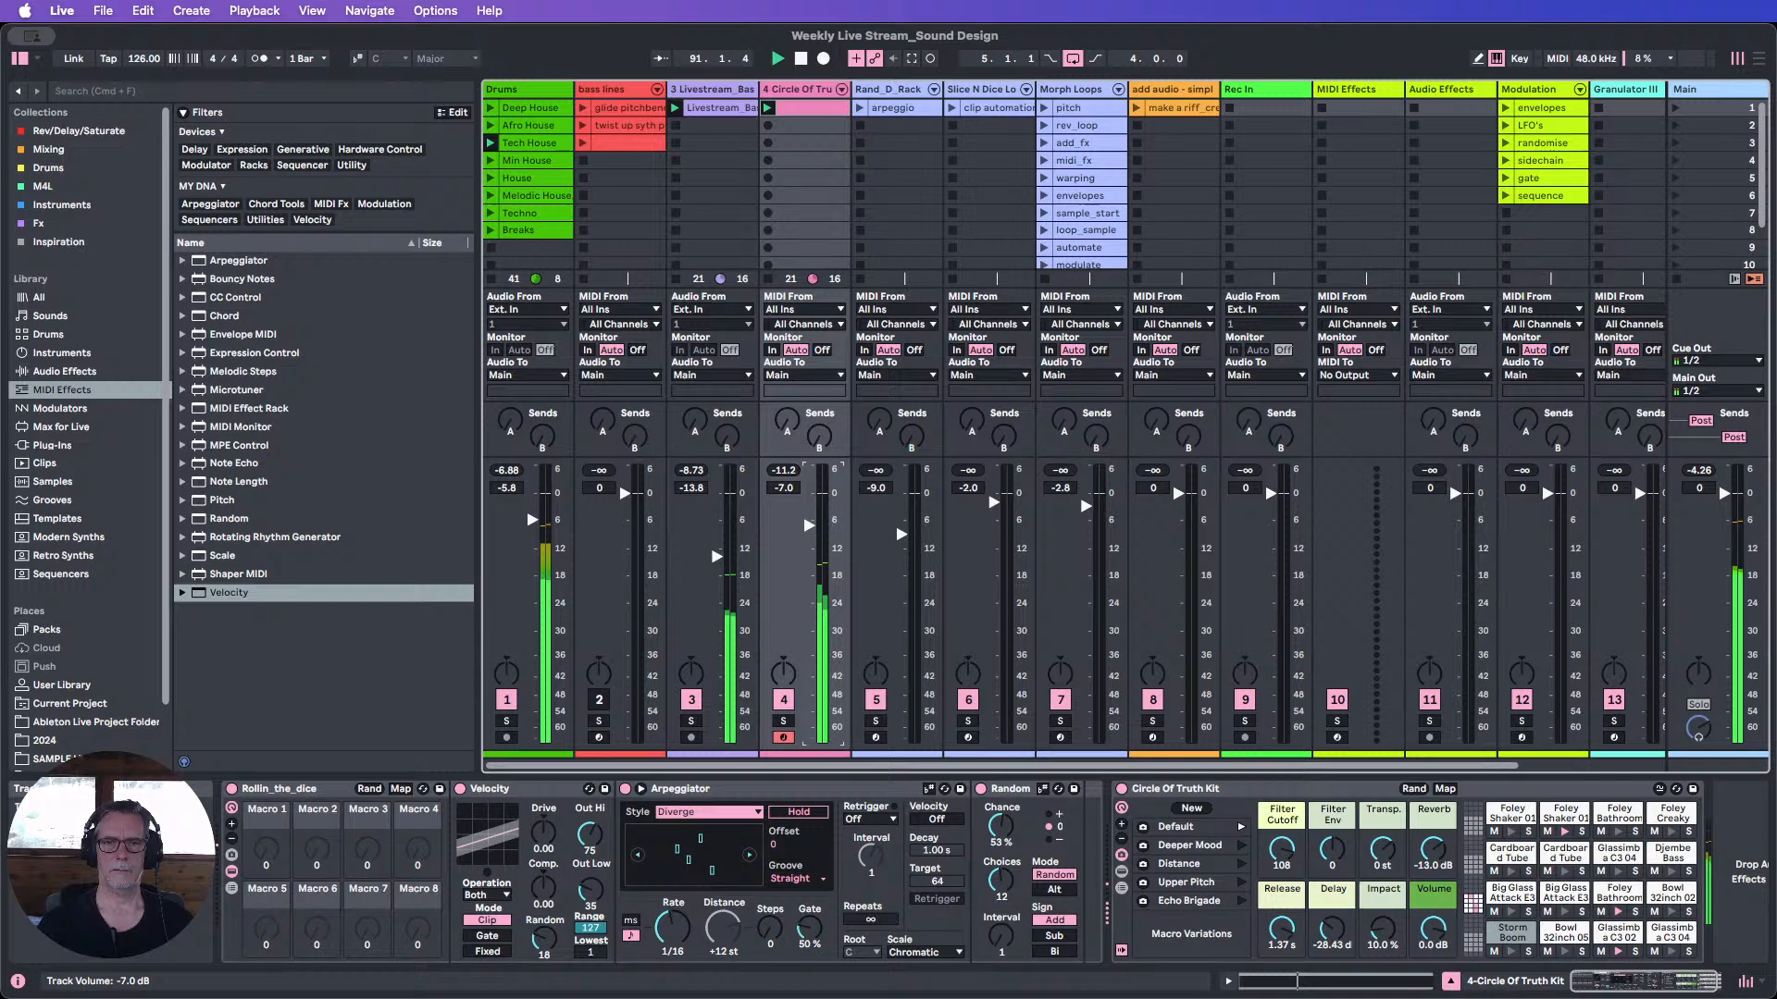
{"action": "left_click", "coordinate": [692, 700]}
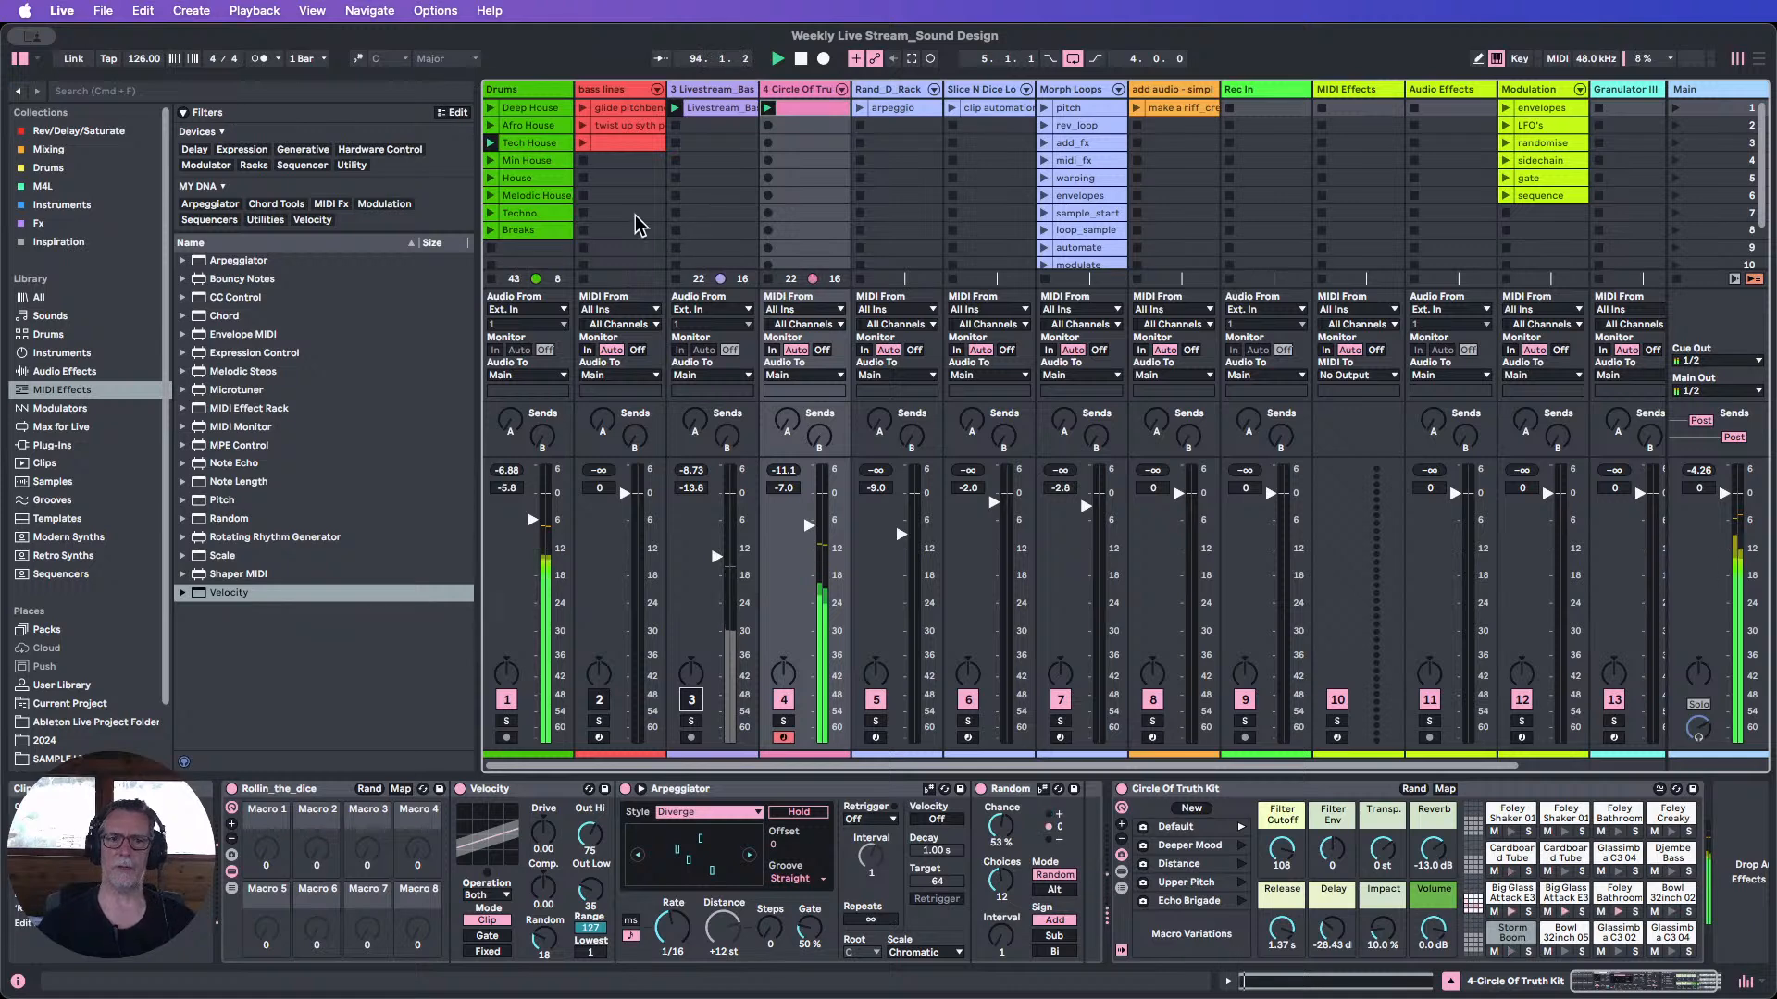
{"action": "left_click_drag", "start_coordinate": [809, 526], "coordinate": [809, 521]}
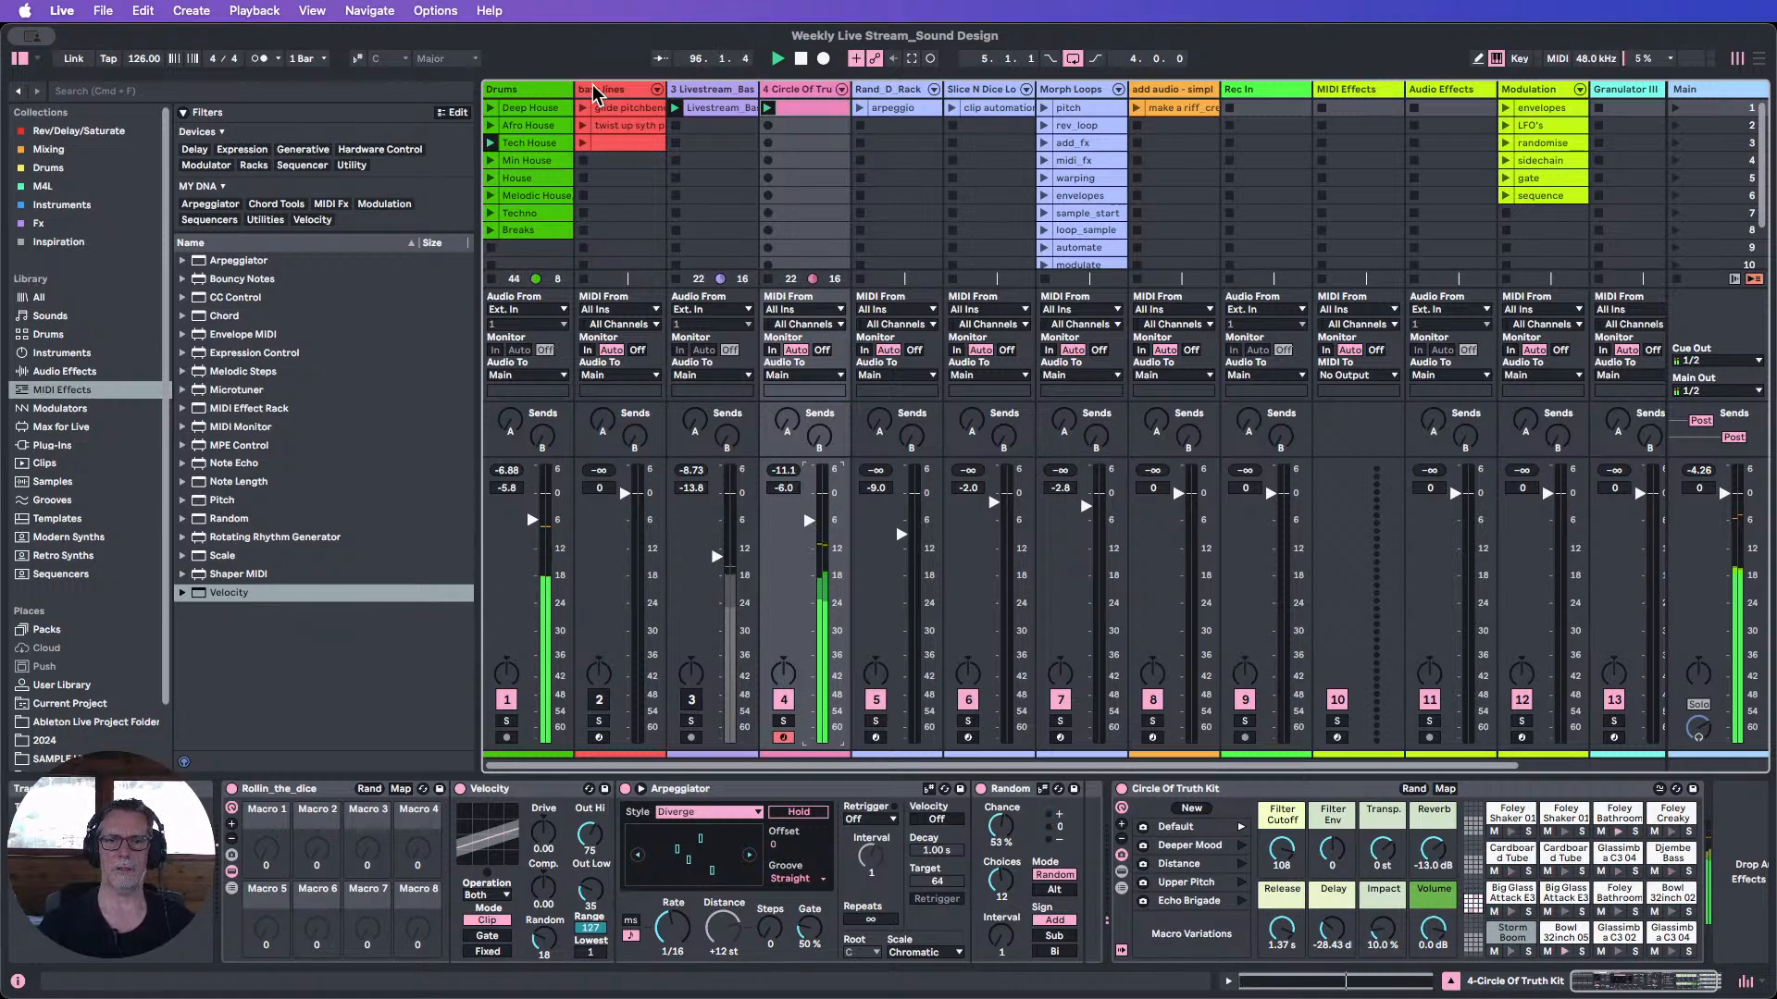
View the third bass lines clip, and create an empty one-bar MIDI clip in the fourth slot of that track.
{"action": "left_click", "coordinate": [609, 139]}
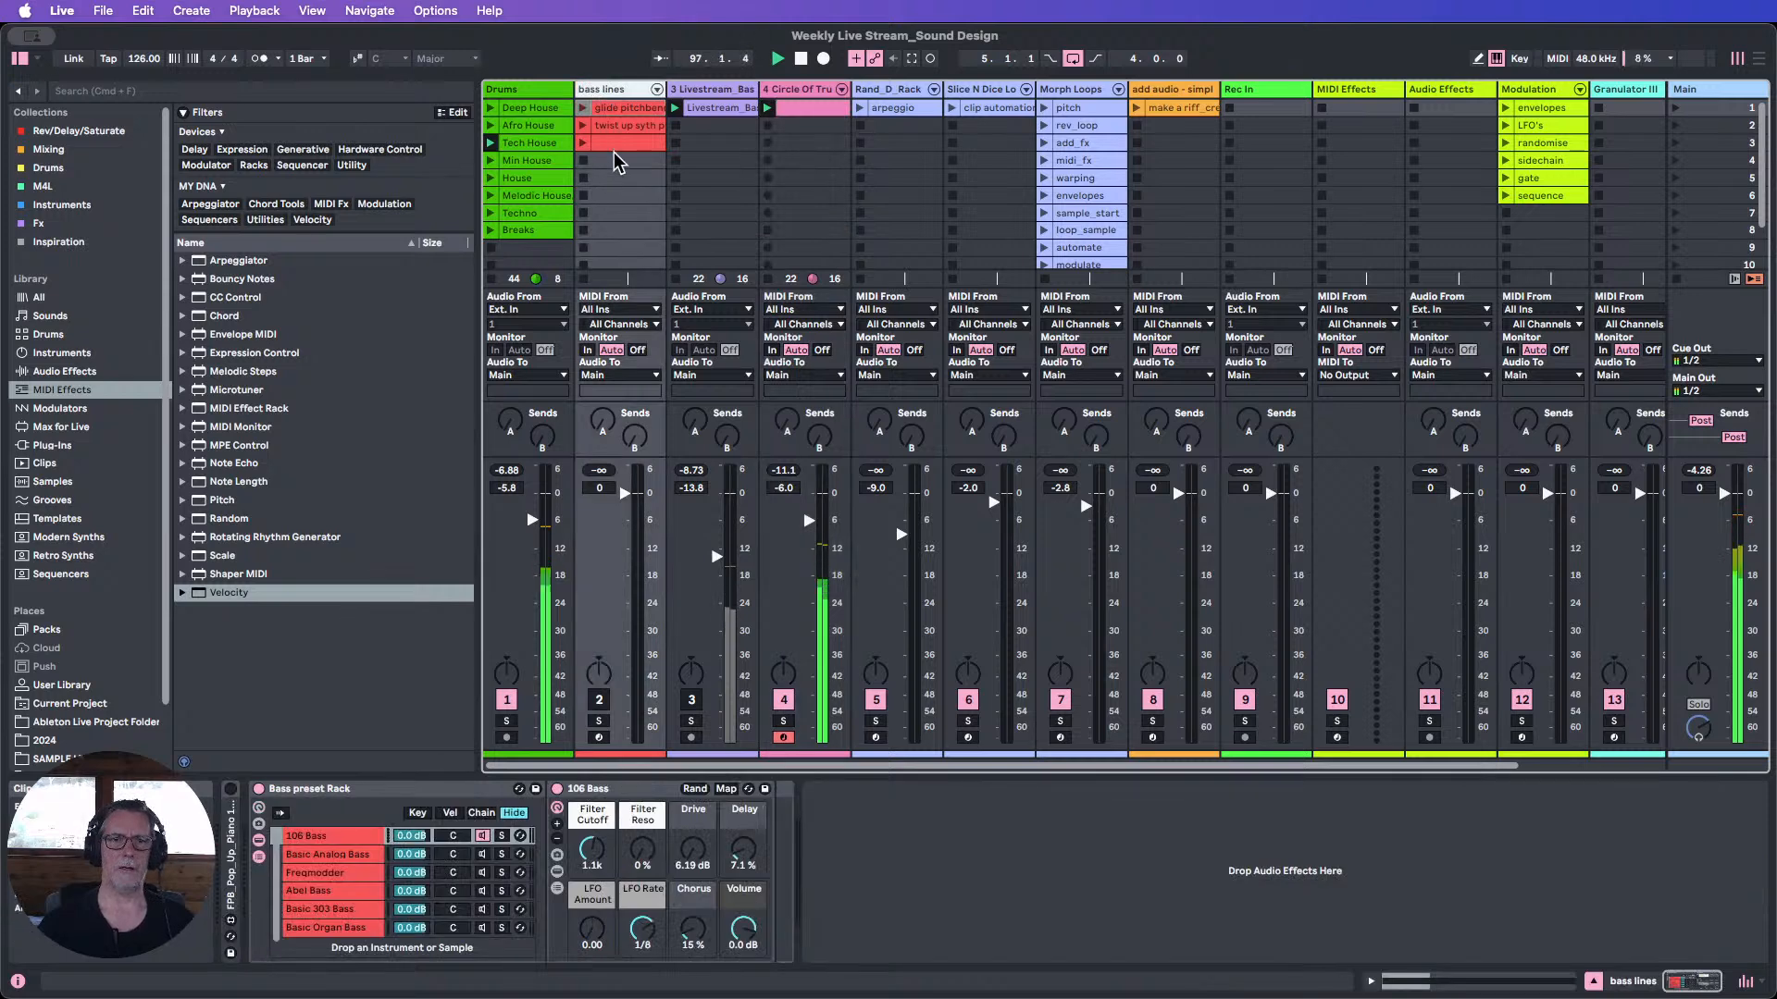
{"action": "double_click", "coordinate": [616, 144]}
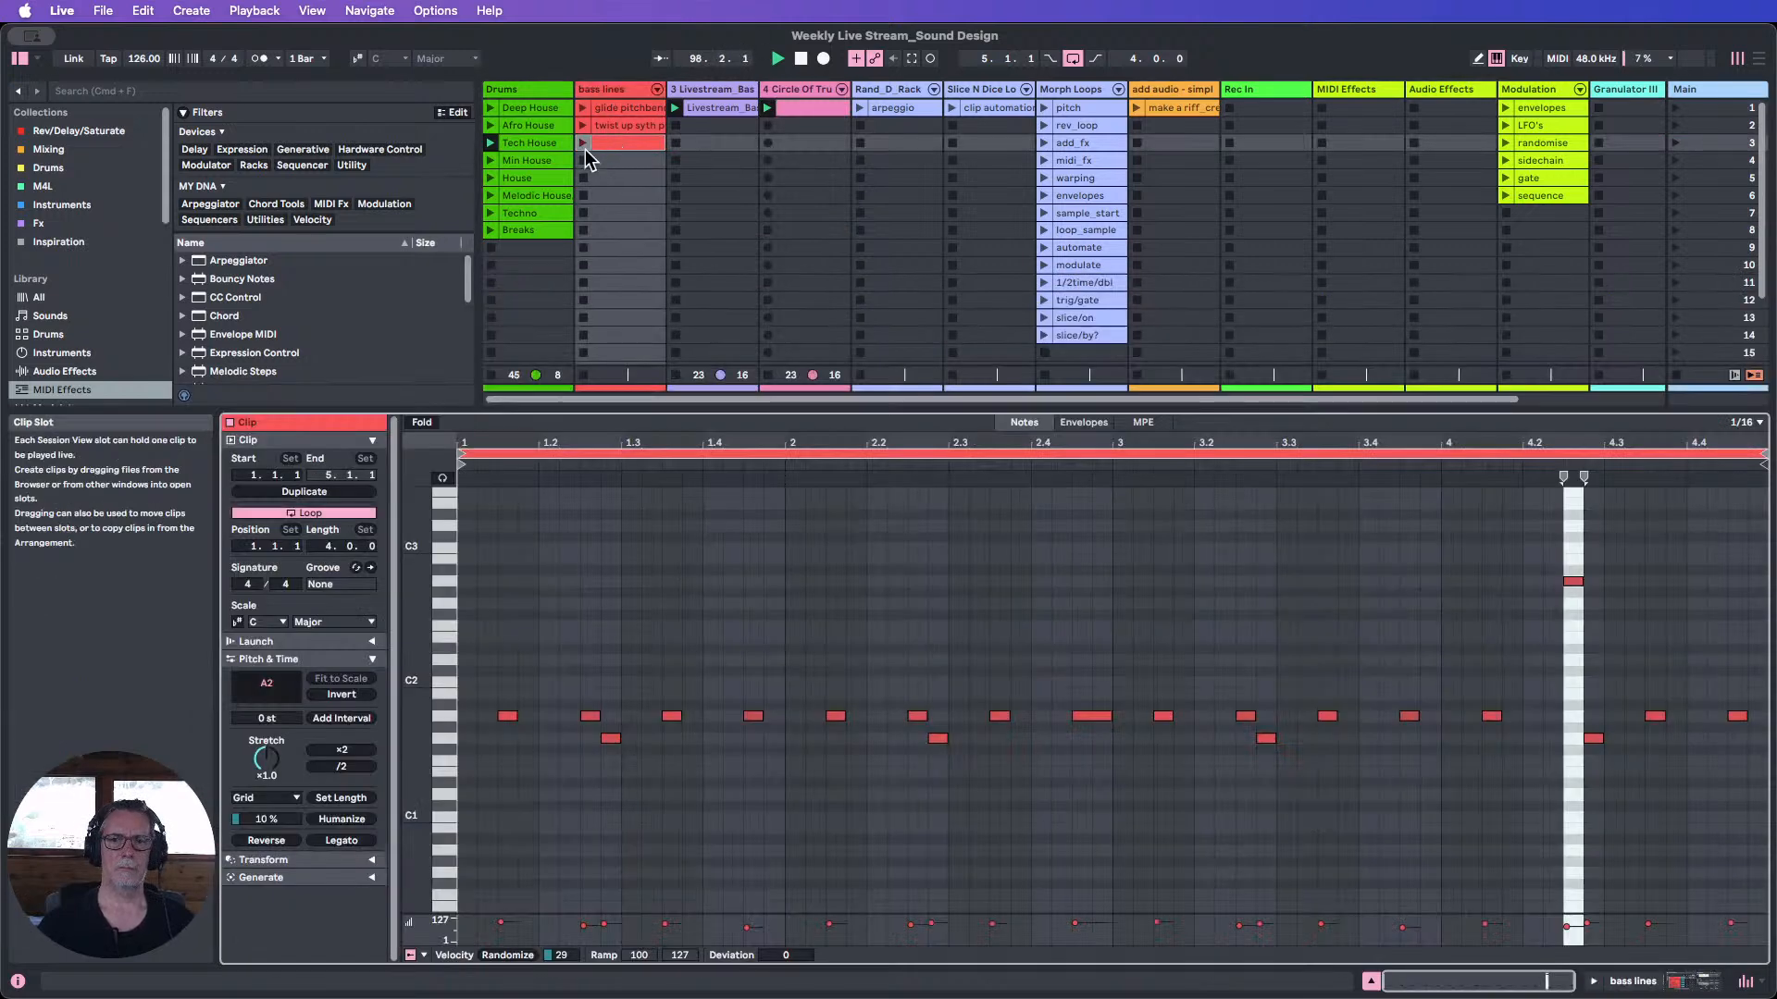
{"action": "left_click", "coordinate": [618, 162]}
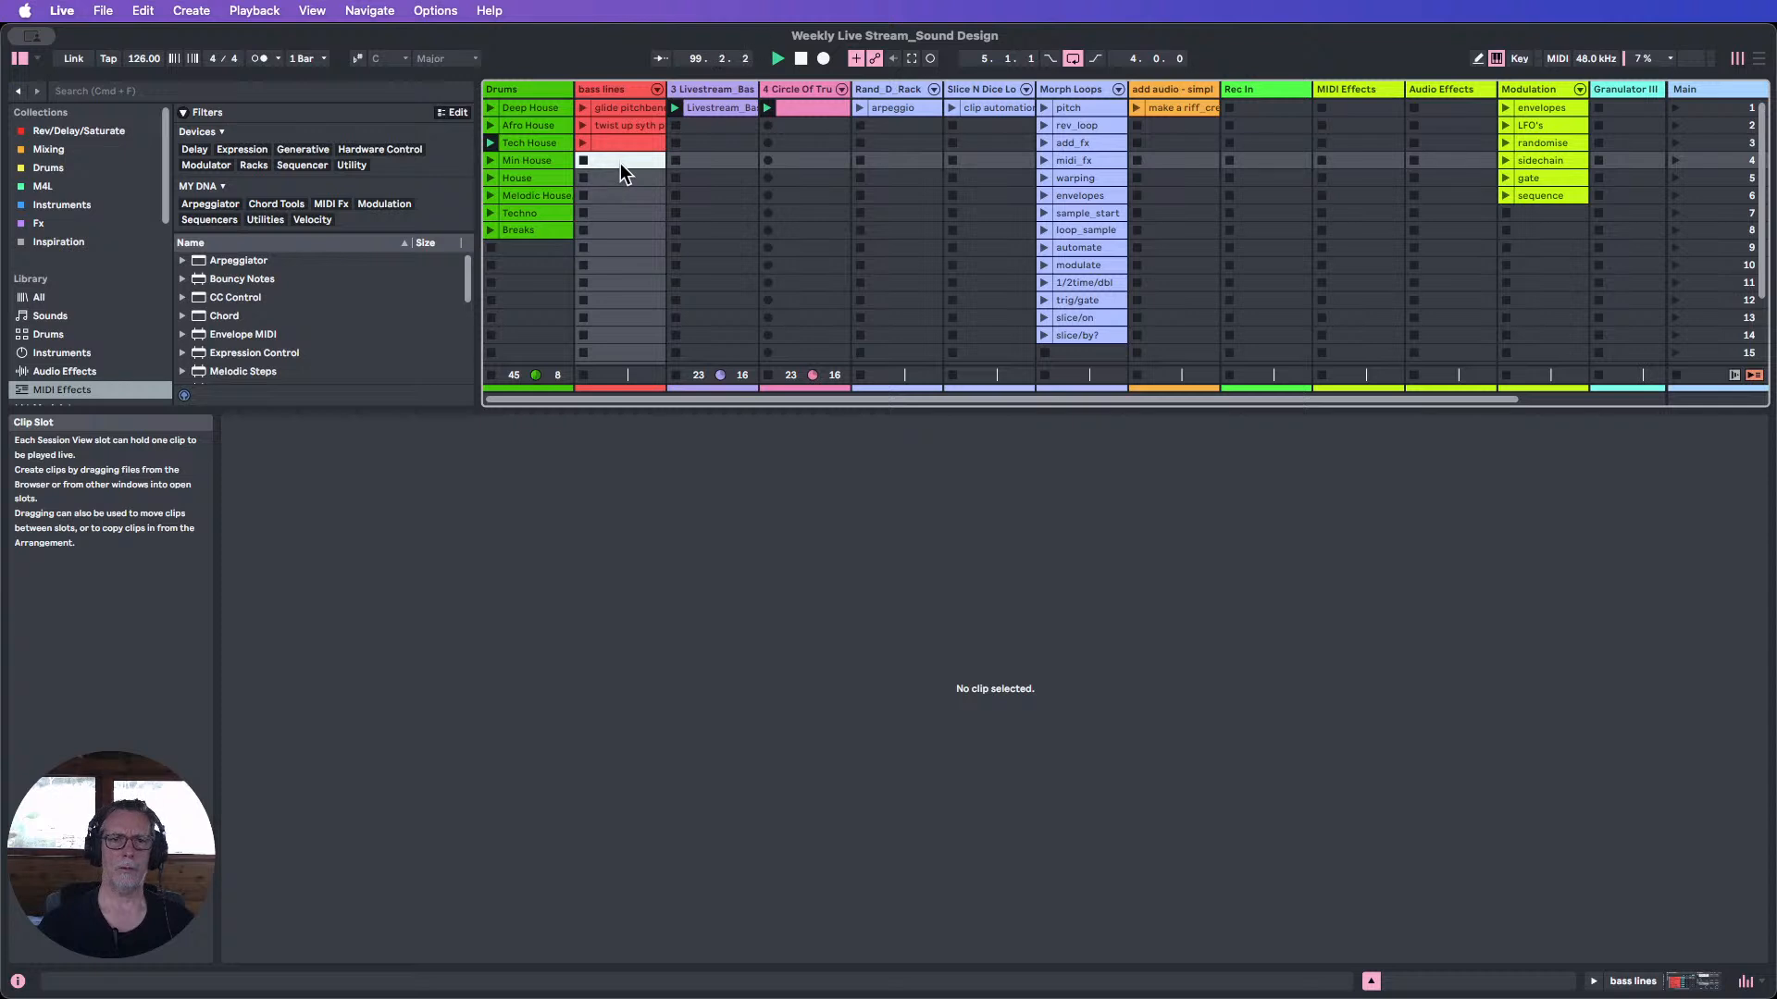
{"action": "double_click", "coordinate": [620, 162]}
Draw sixteenth-note C3 notes at 1.1.3, 1.1.4, 1.2.3, 1.3.3 and 1.4.3 in the new bass clip.
{"action": "key", "text": "b"}
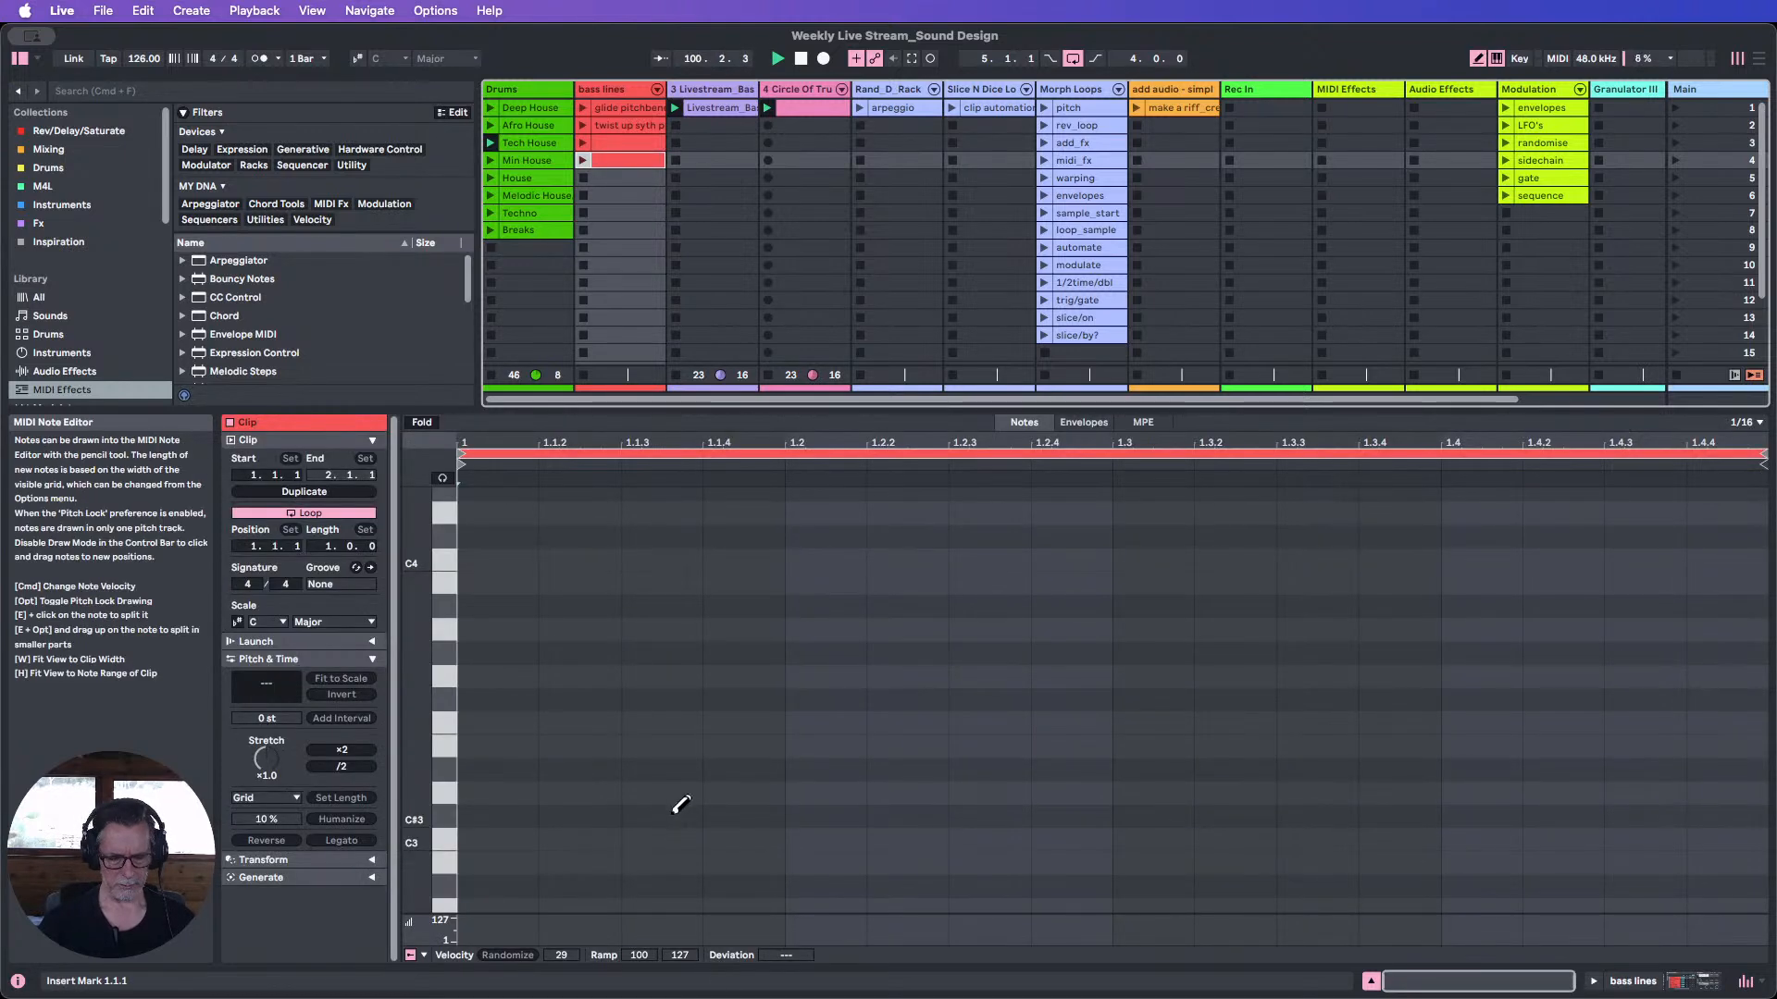
{"action": "left_click", "coordinate": [689, 839]}
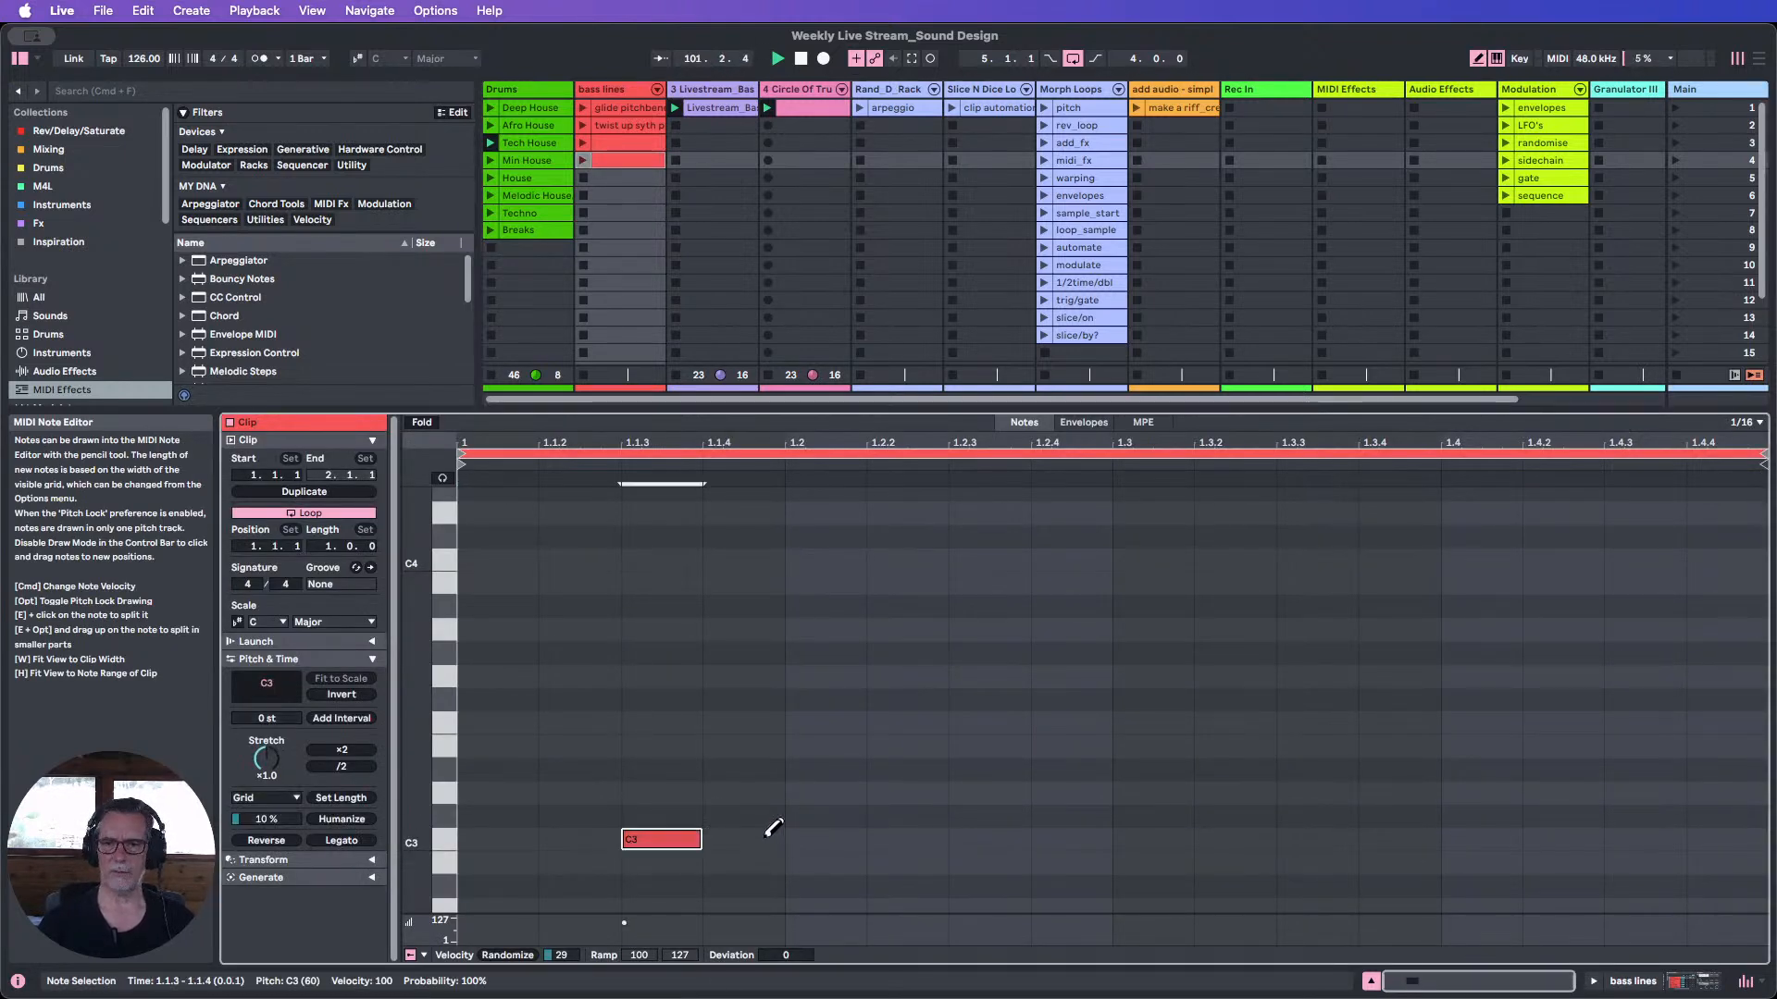
{"action": "left_click", "coordinate": [770, 839]}
{"action": "left_click", "coordinate": [1018, 838]}
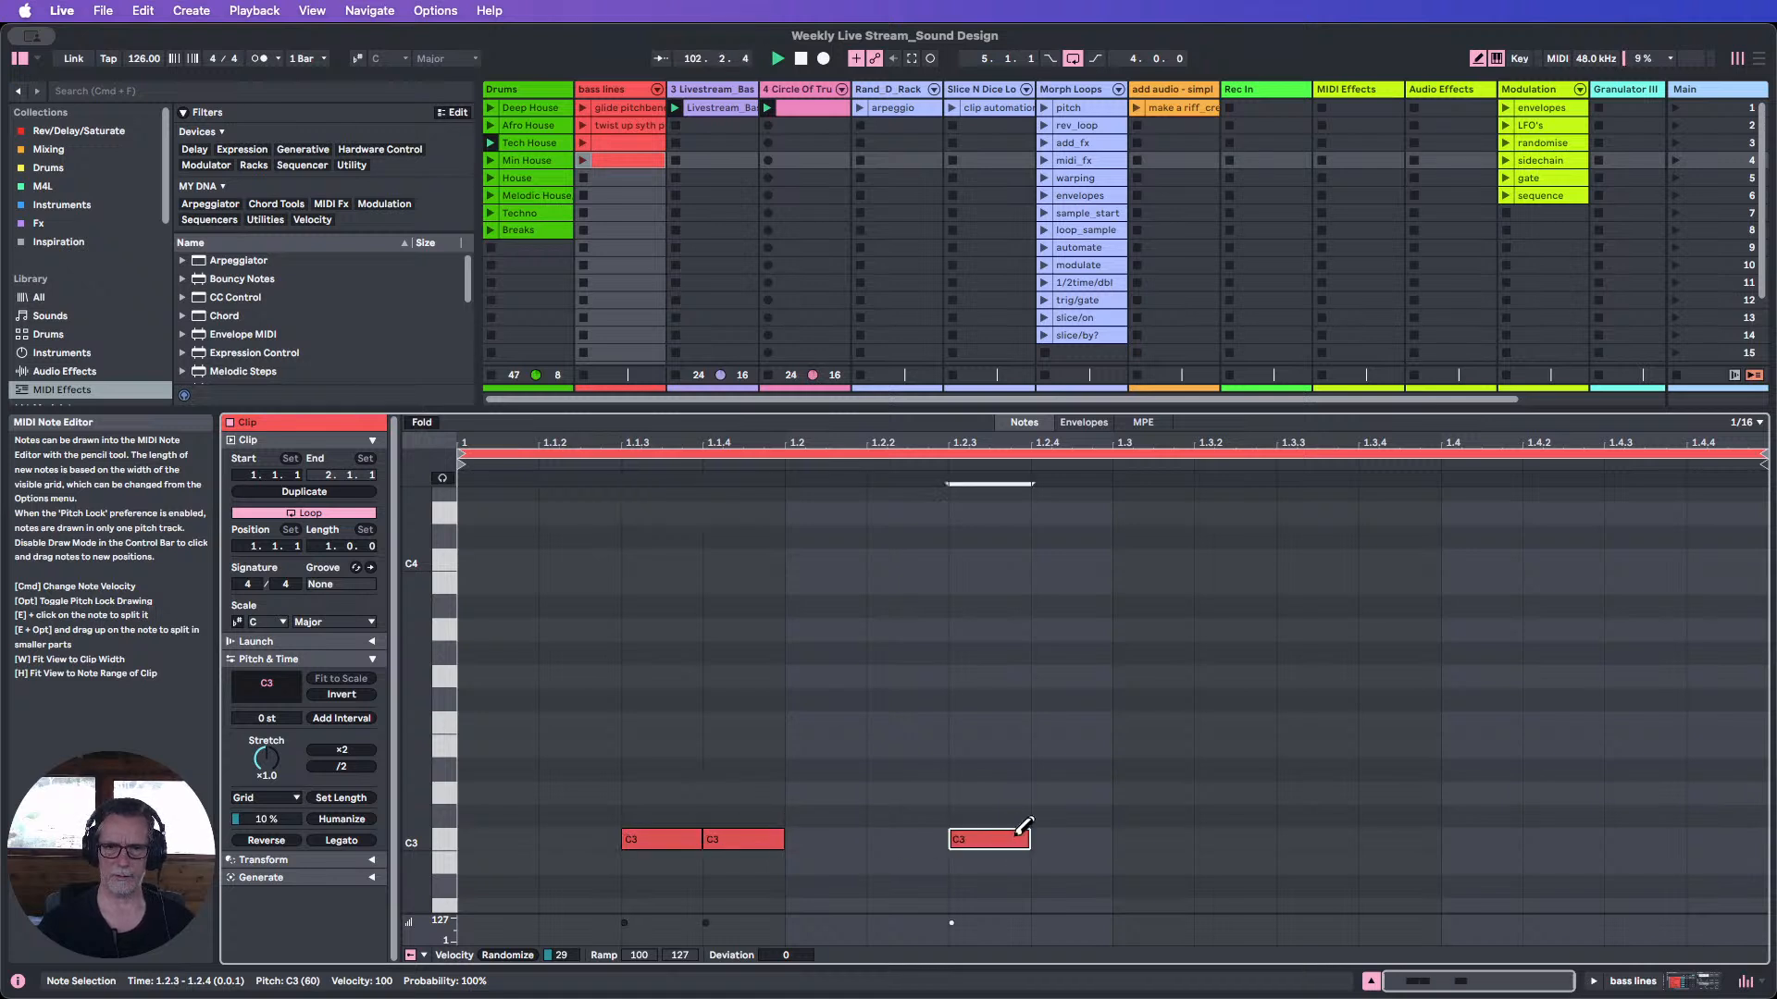
{"action": "left_click", "coordinate": [1314, 839]}
{"action": "left_click", "coordinate": [1645, 839]}
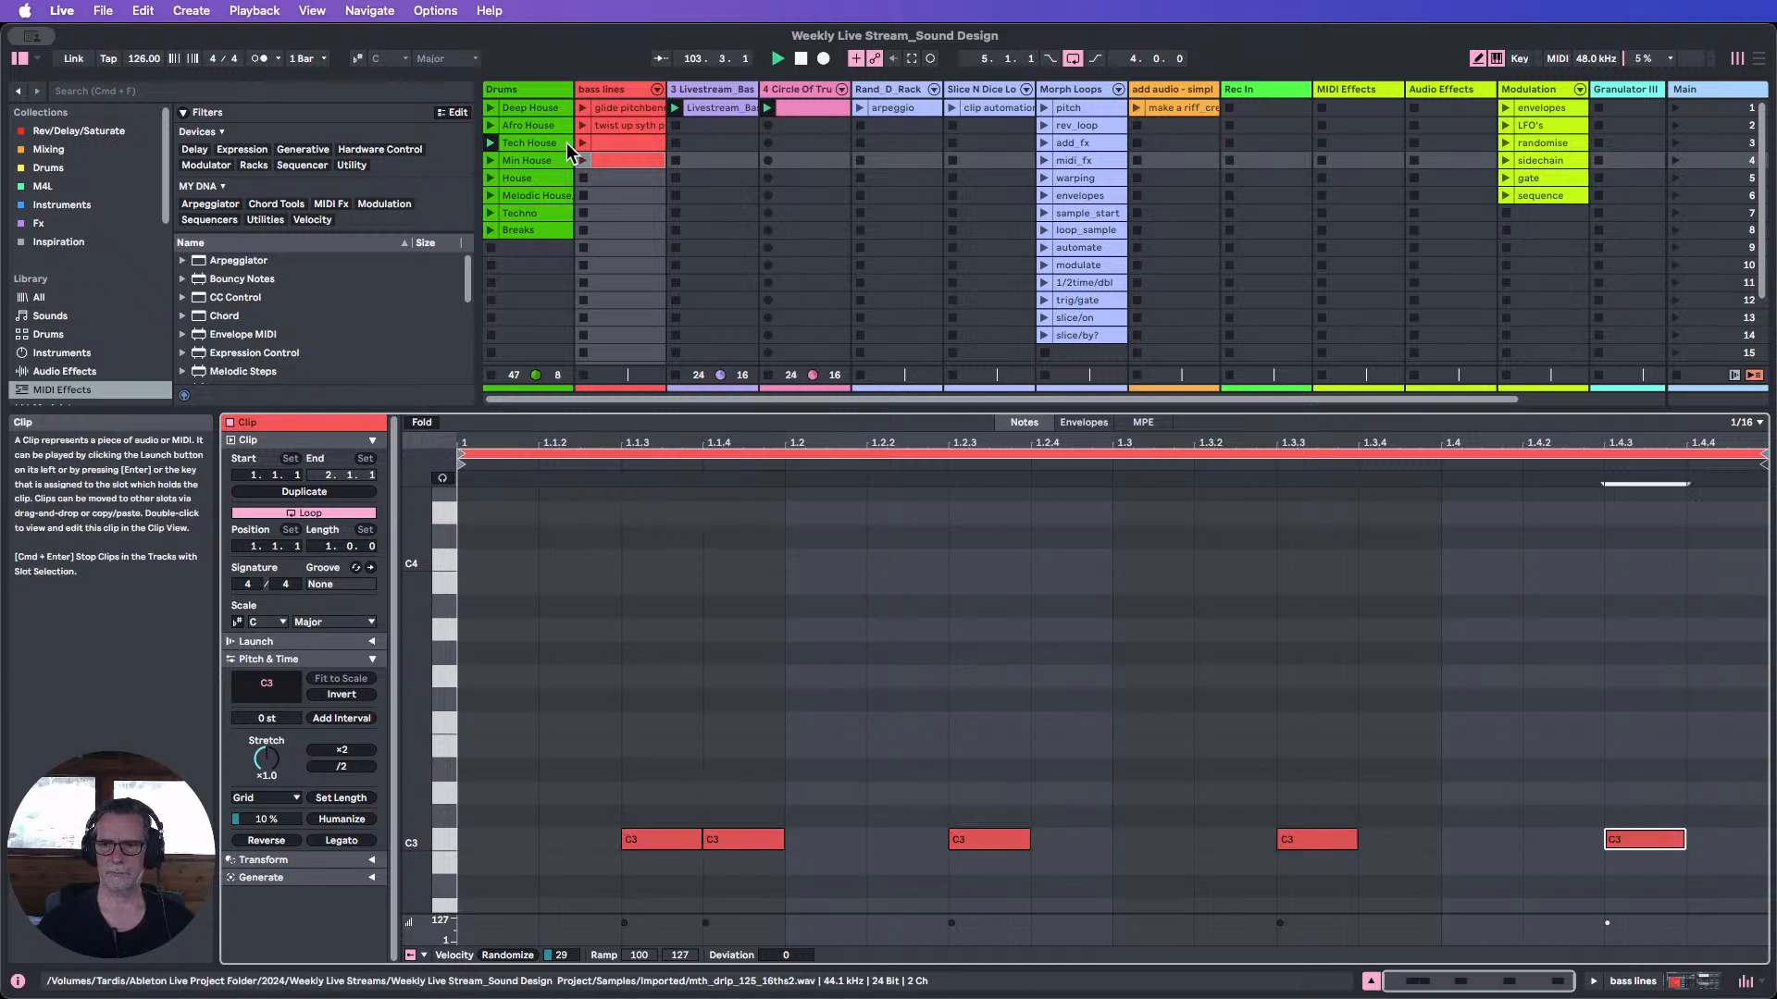
Play the new clip with the bass lines track unmuted, switch its rack to Basic Organ Bass, and set the track to -16.5 dB.
{"action": "double_click", "coordinate": [605, 91]}
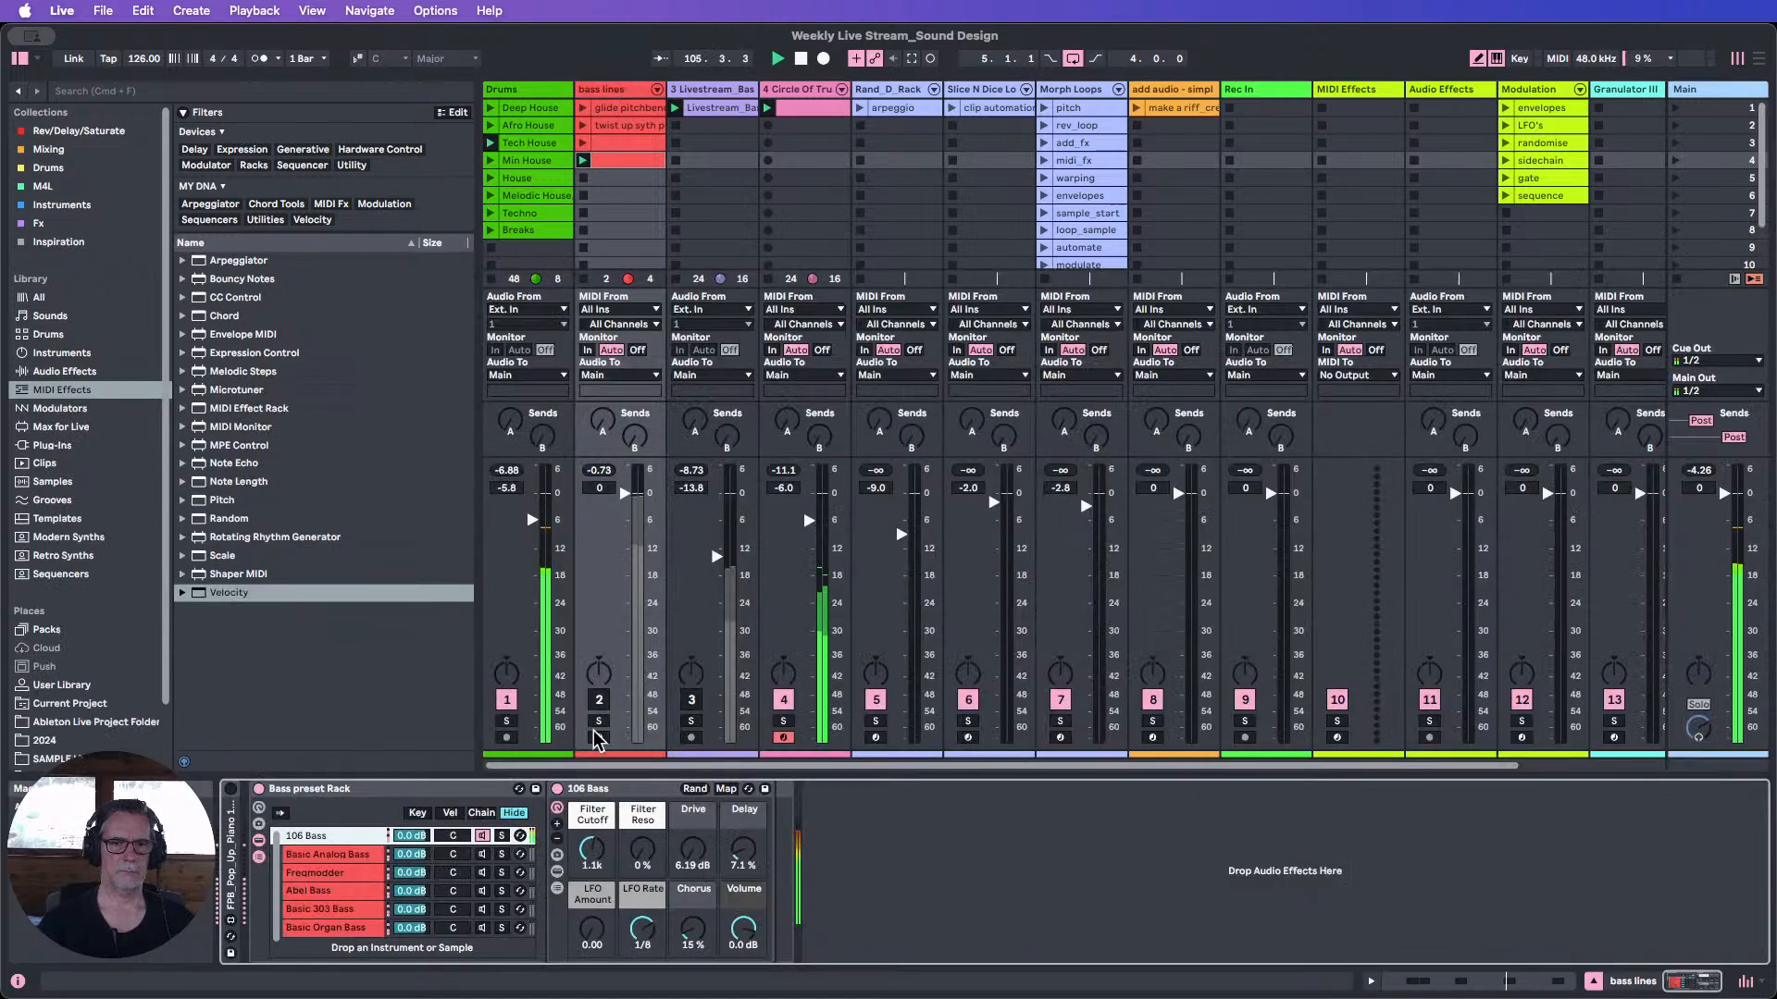
{"action": "left_click", "coordinate": [599, 700]}
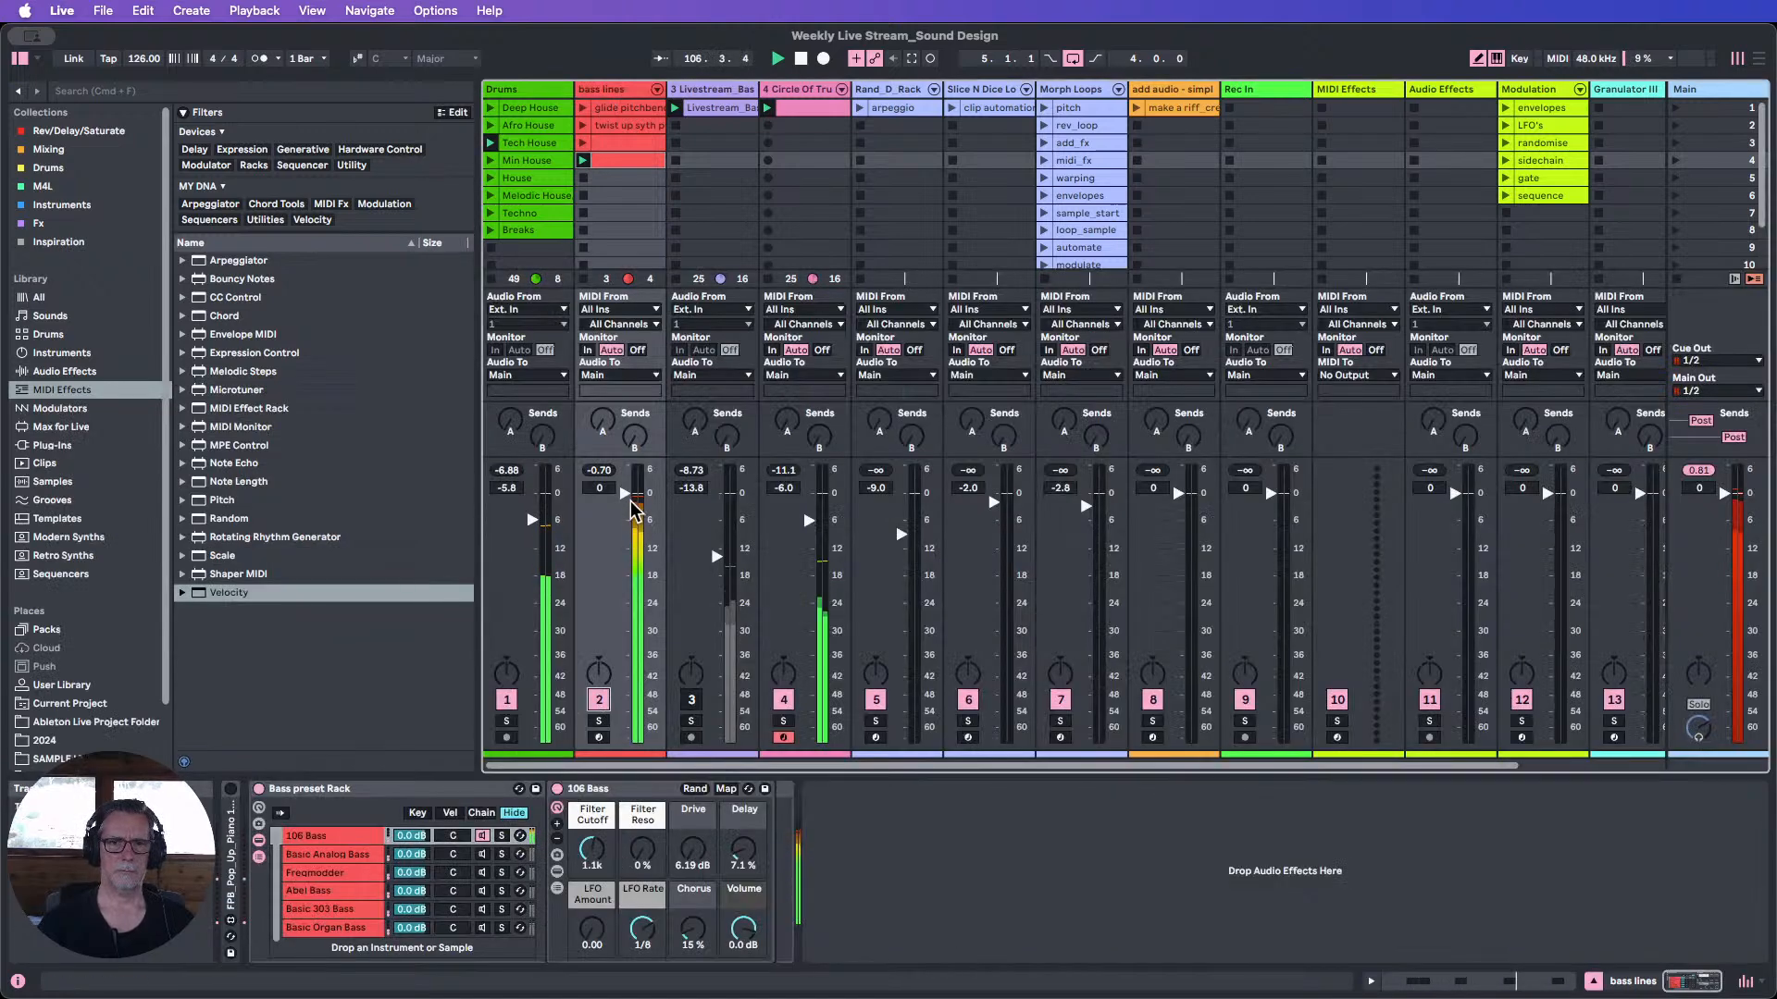
{"action": "left_click_drag", "start_coordinate": [627, 495], "coordinate": [627, 617]}
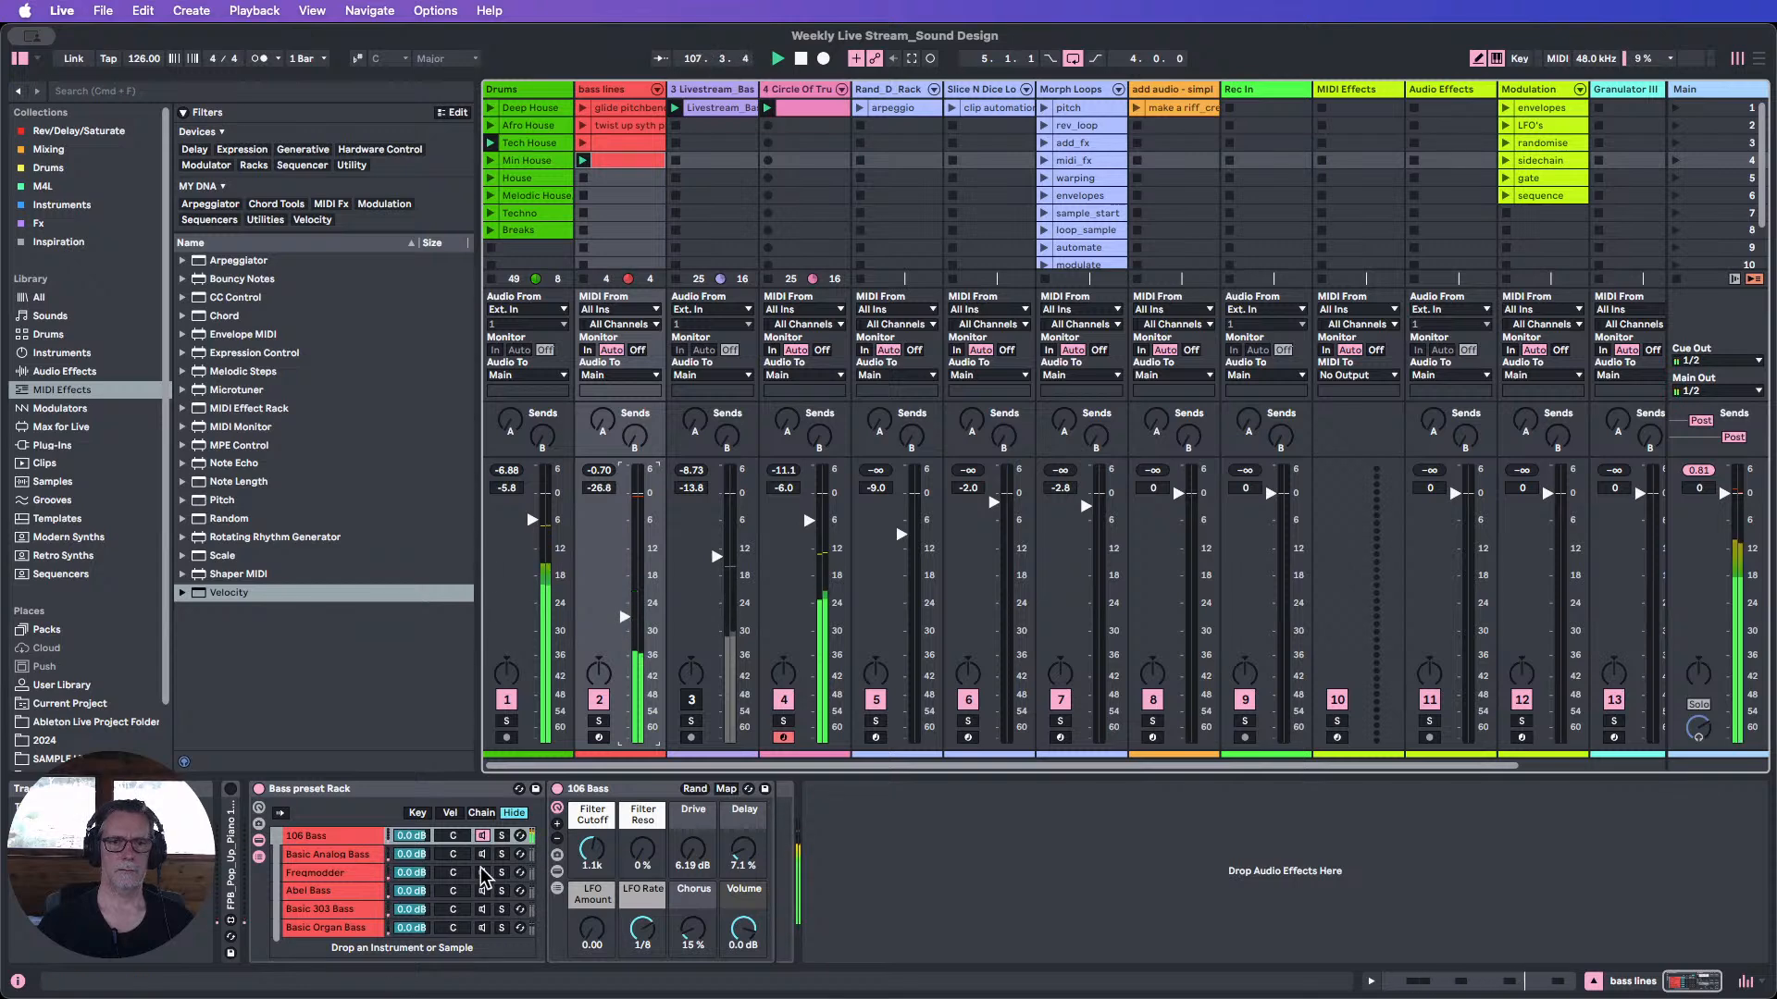
{"action": "left_click", "coordinate": [483, 929]}
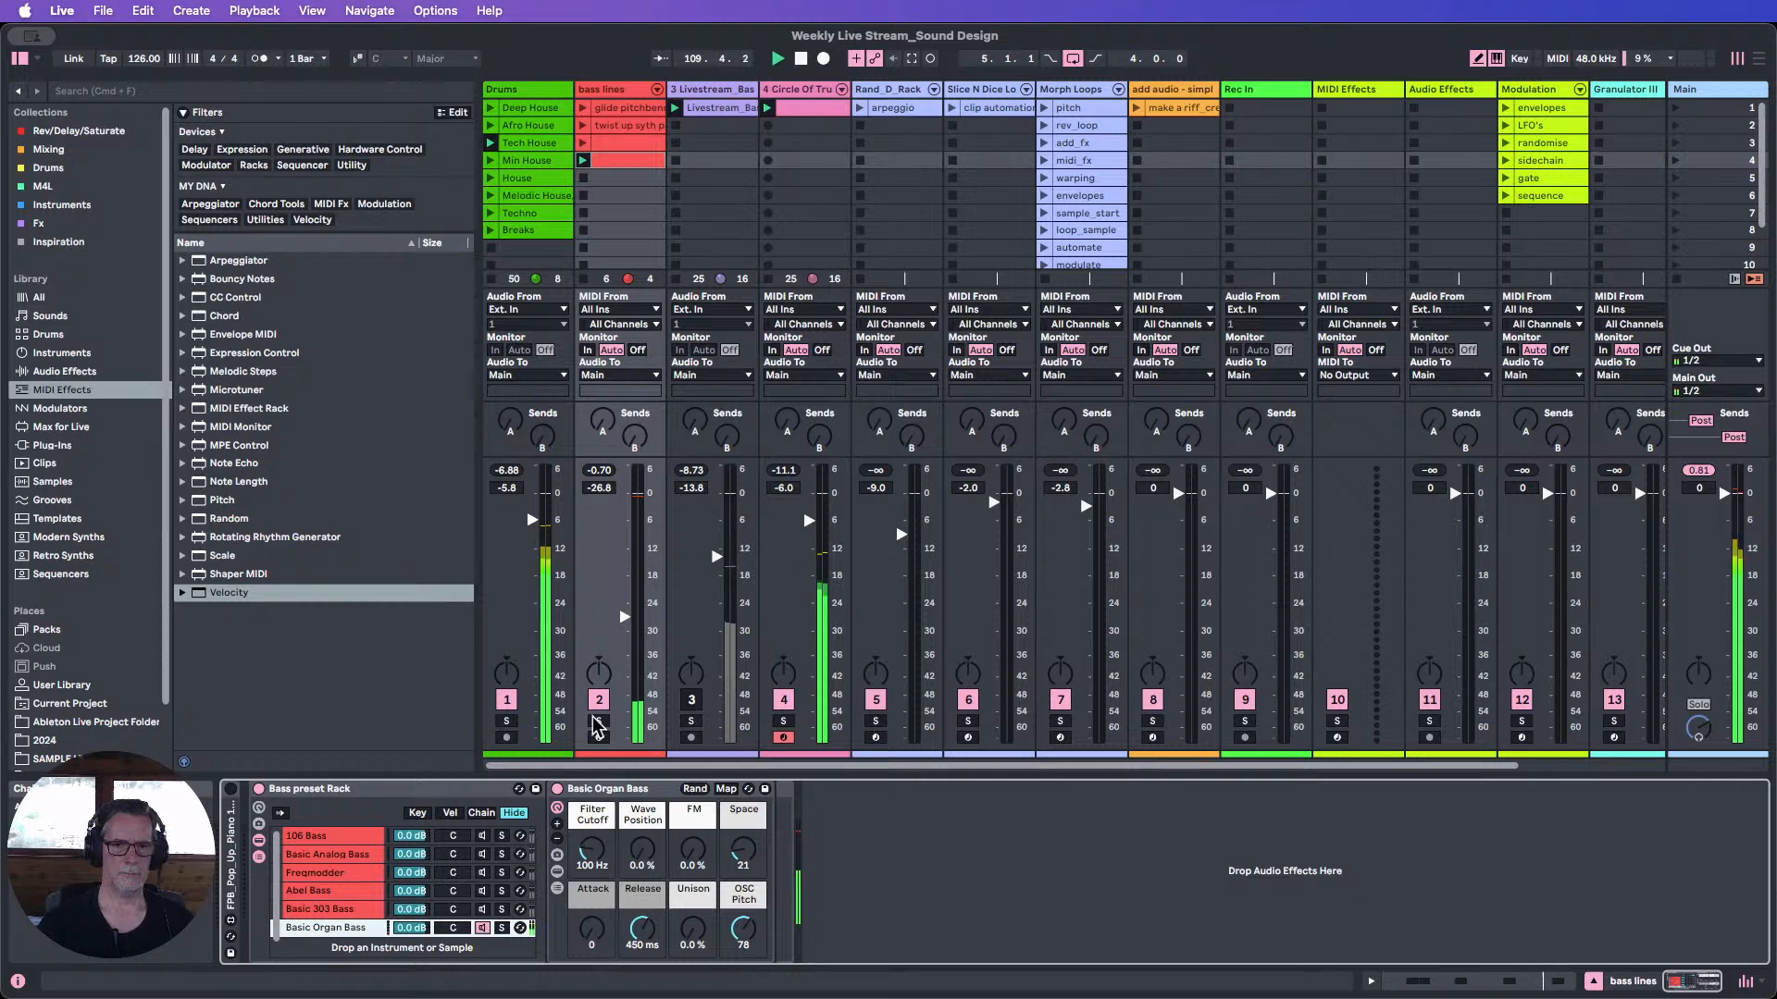
{"action": "left_click_drag", "start_coordinate": [624, 617], "coordinate": [623, 569]}
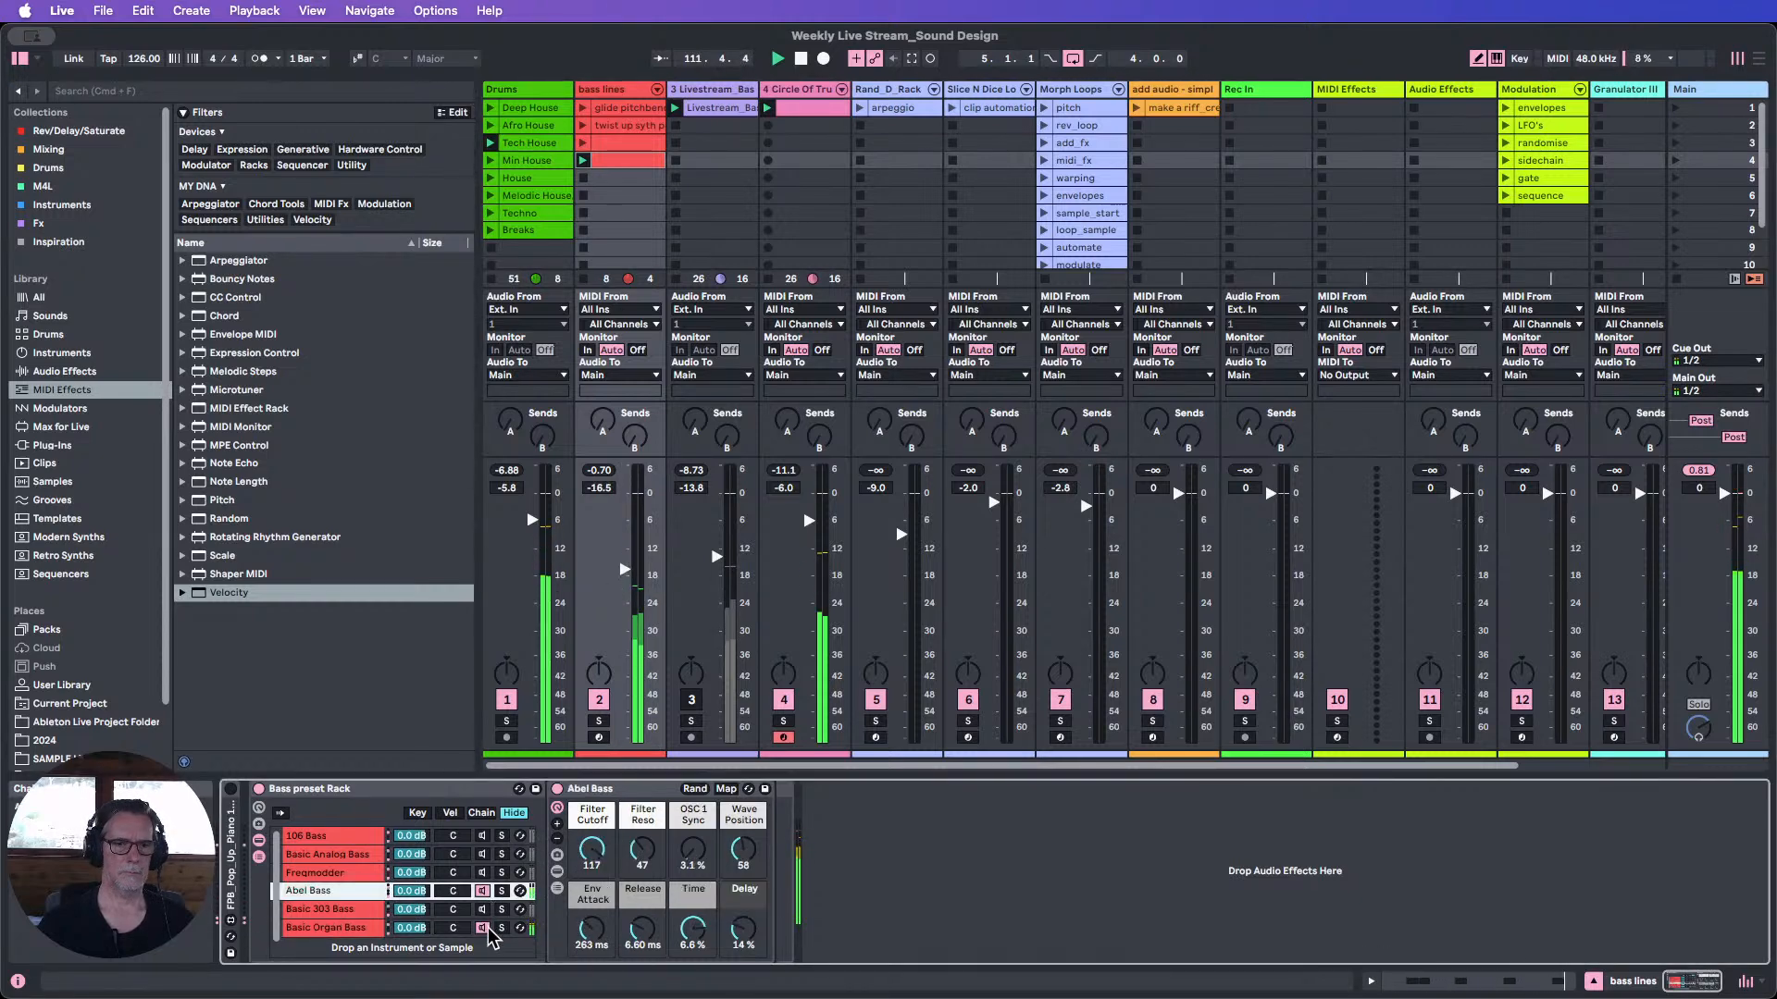
Audition the Abel Bass, Freqmodder and Basic Analog Bass chains, and stop playback with the bass lines track muted.
{"action": "left_click", "coordinate": [488, 874]}
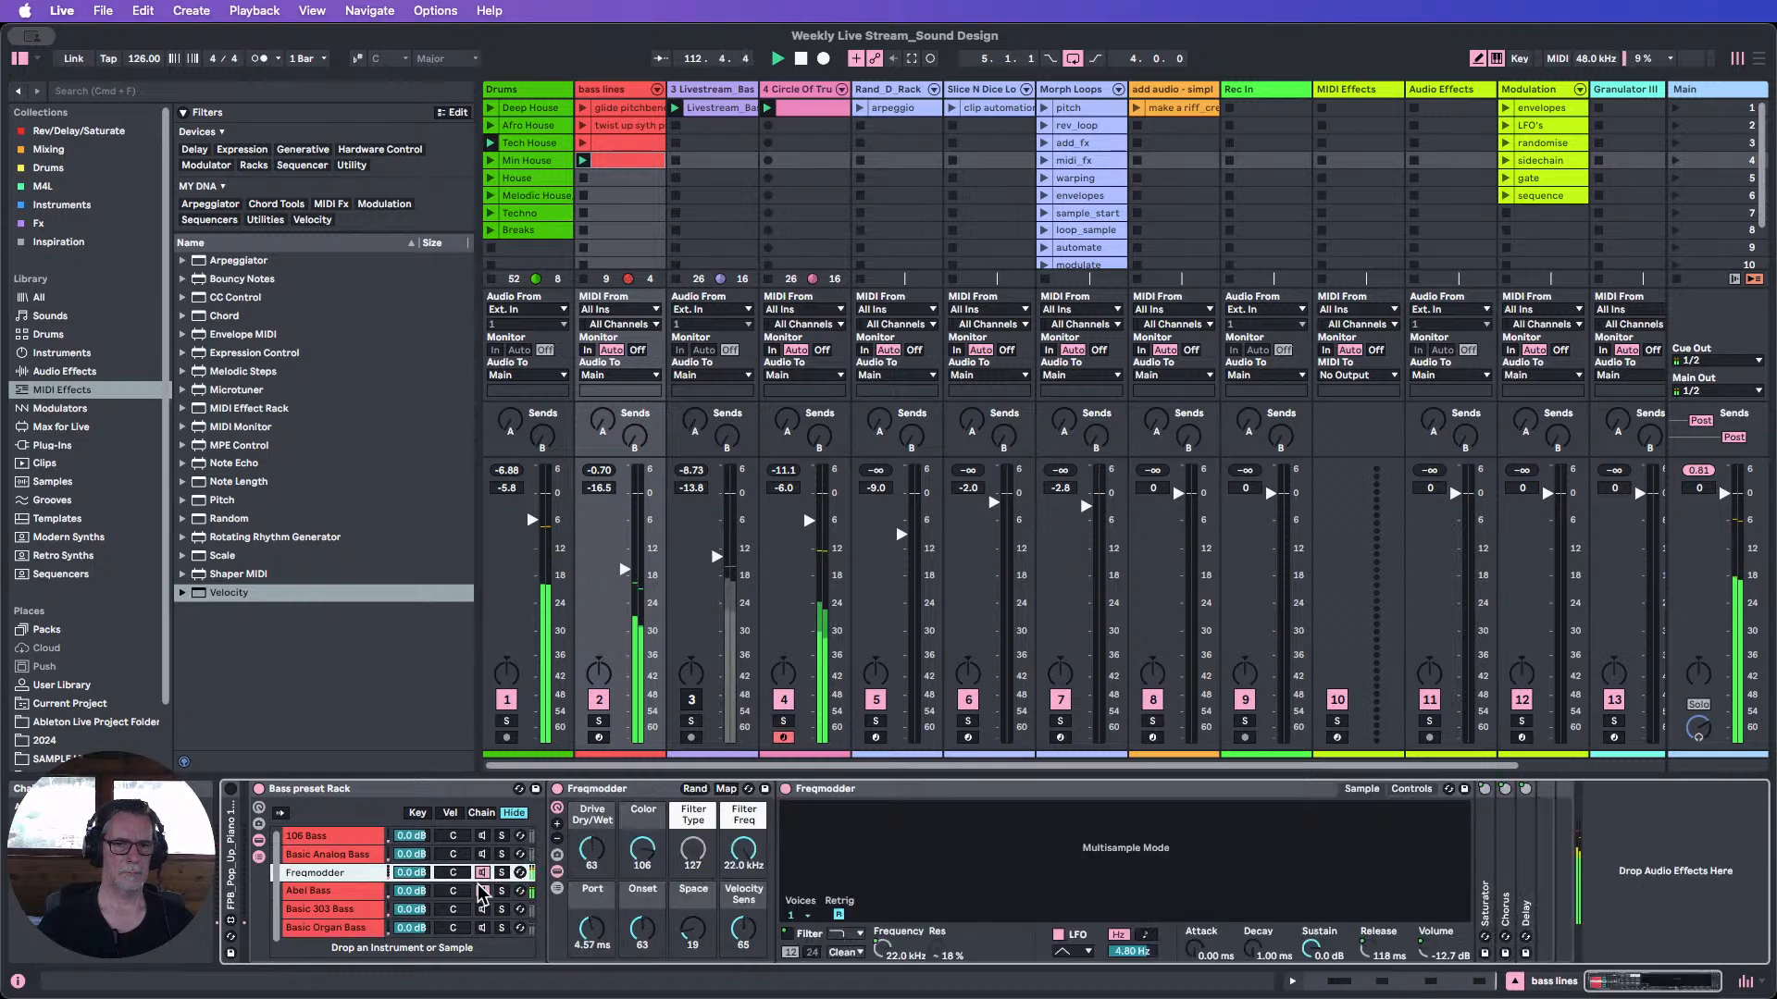
{"action": "left_click", "coordinate": [483, 857]}
{"action": "left_click", "coordinate": [485, 874]}
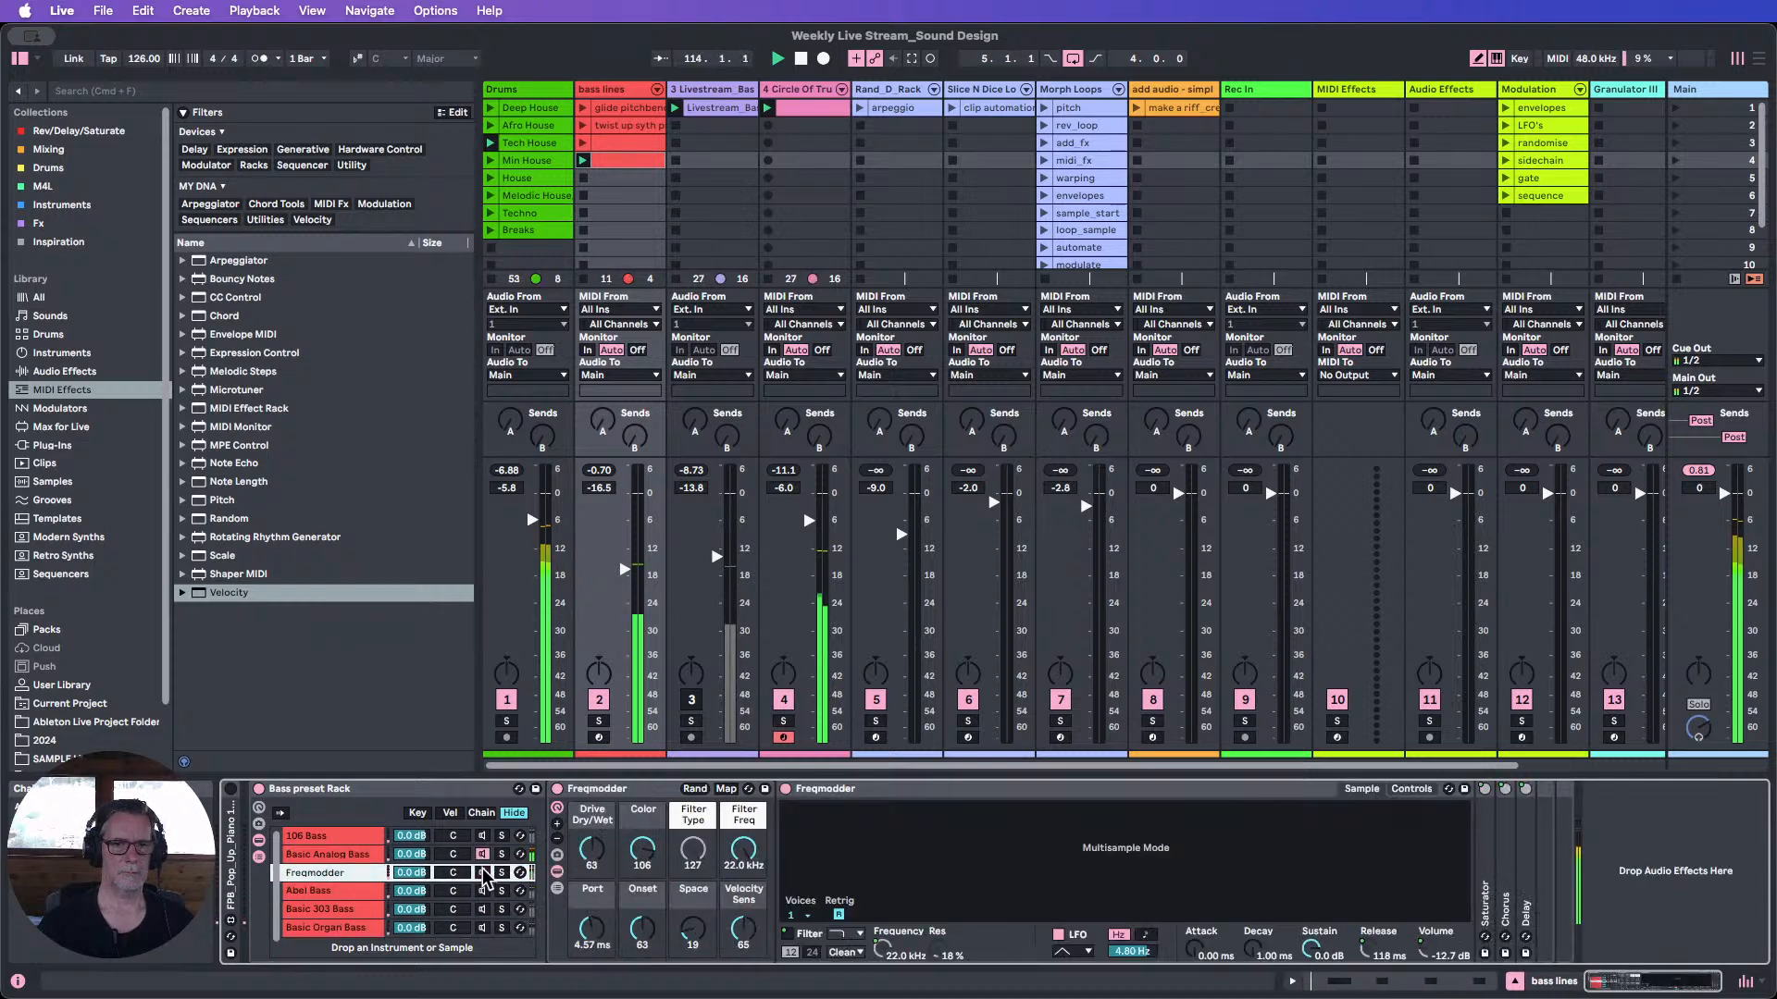
{"action": "left_click", "coordinate": [483, 857]}
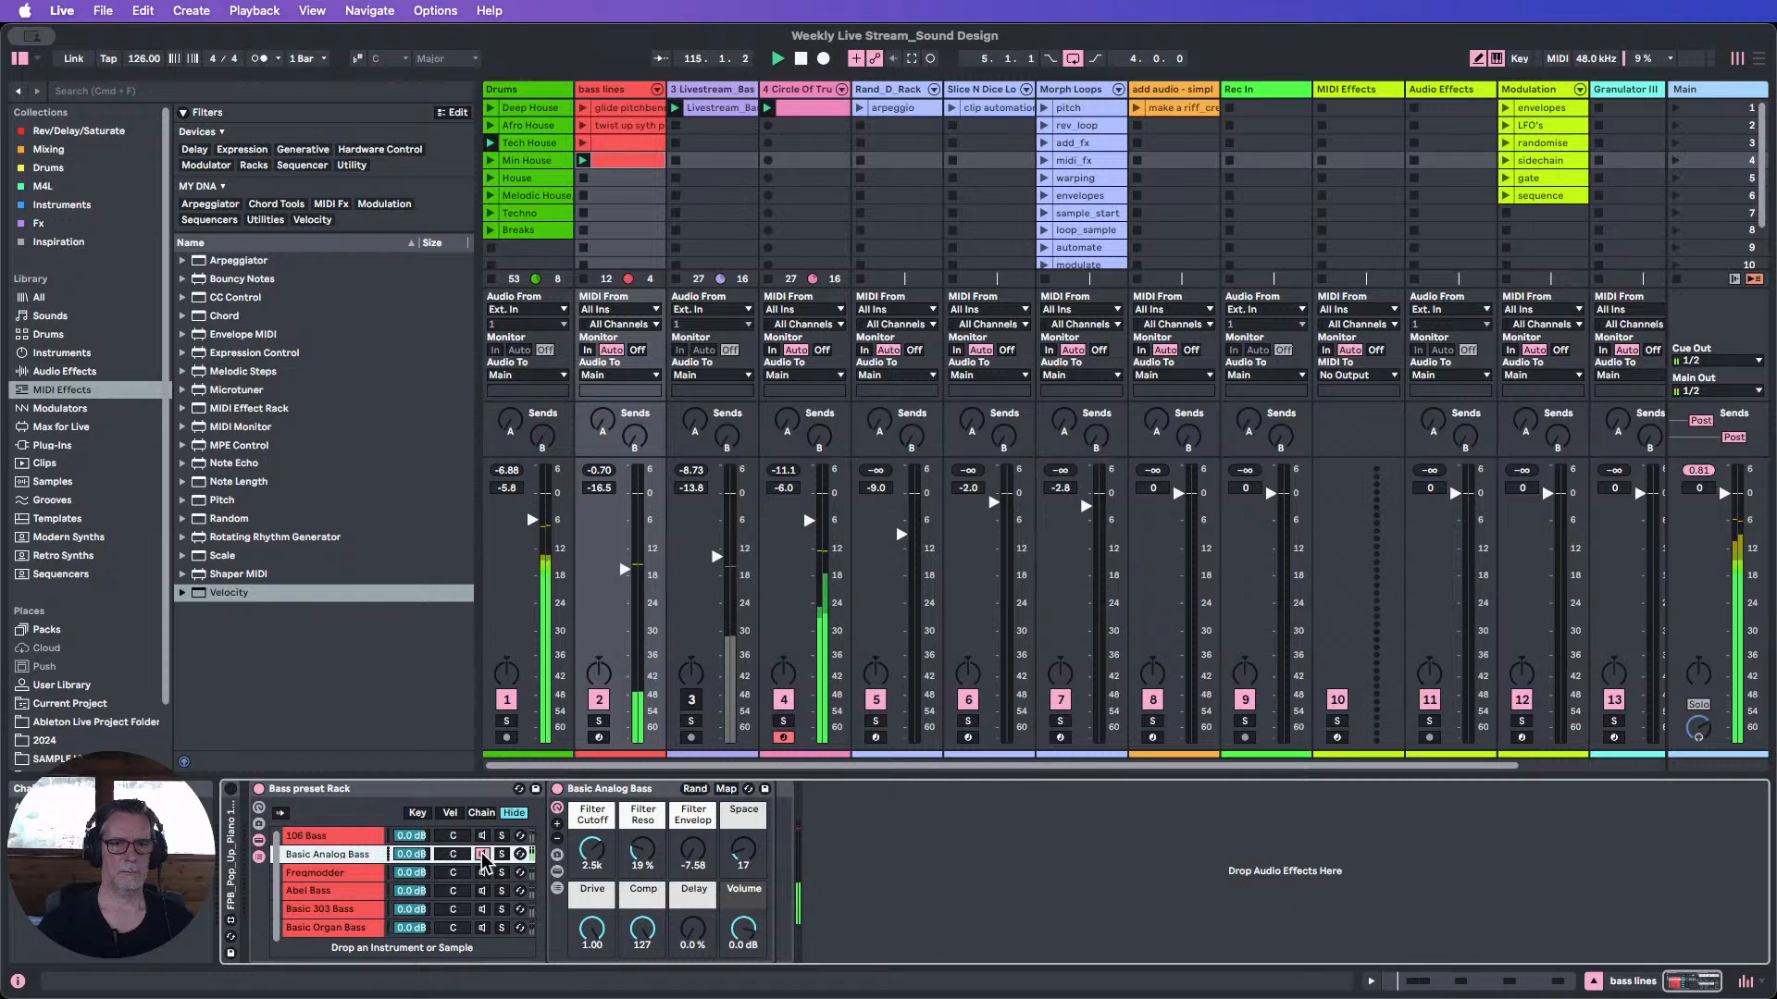
{"action": "left_click", "coordinate": [801, 58]}
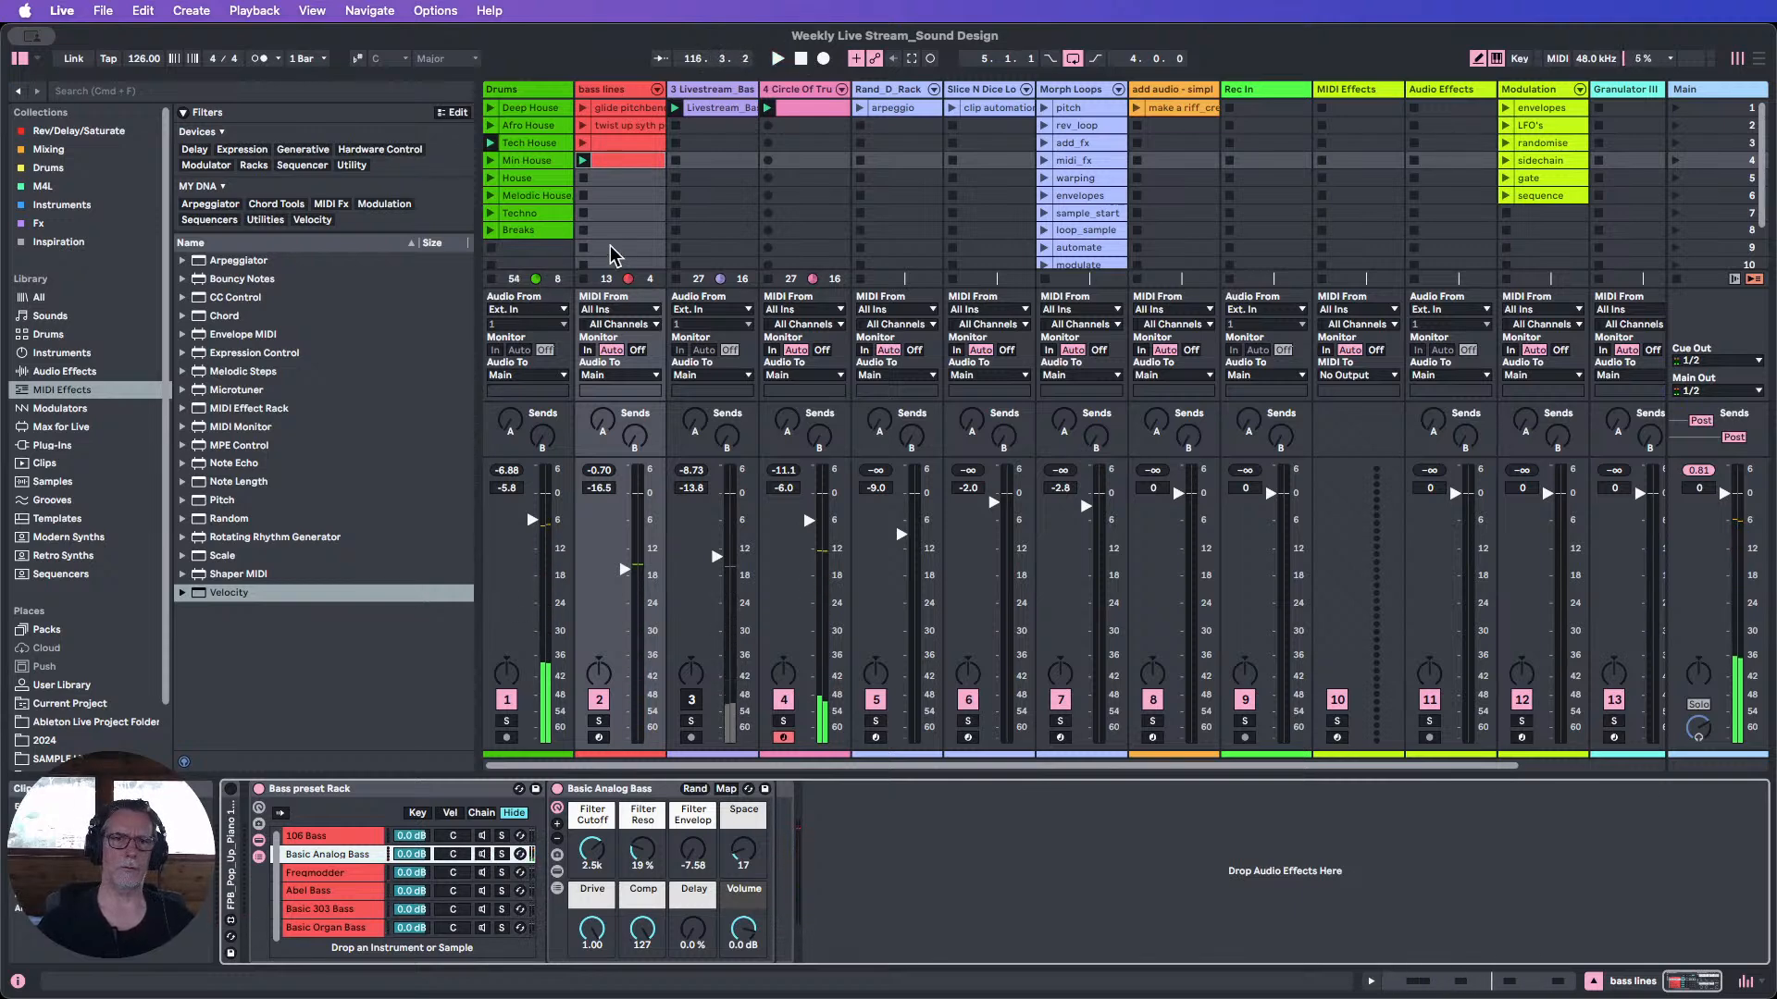
{"action": "left_click", "coordinate": [597, 711]}
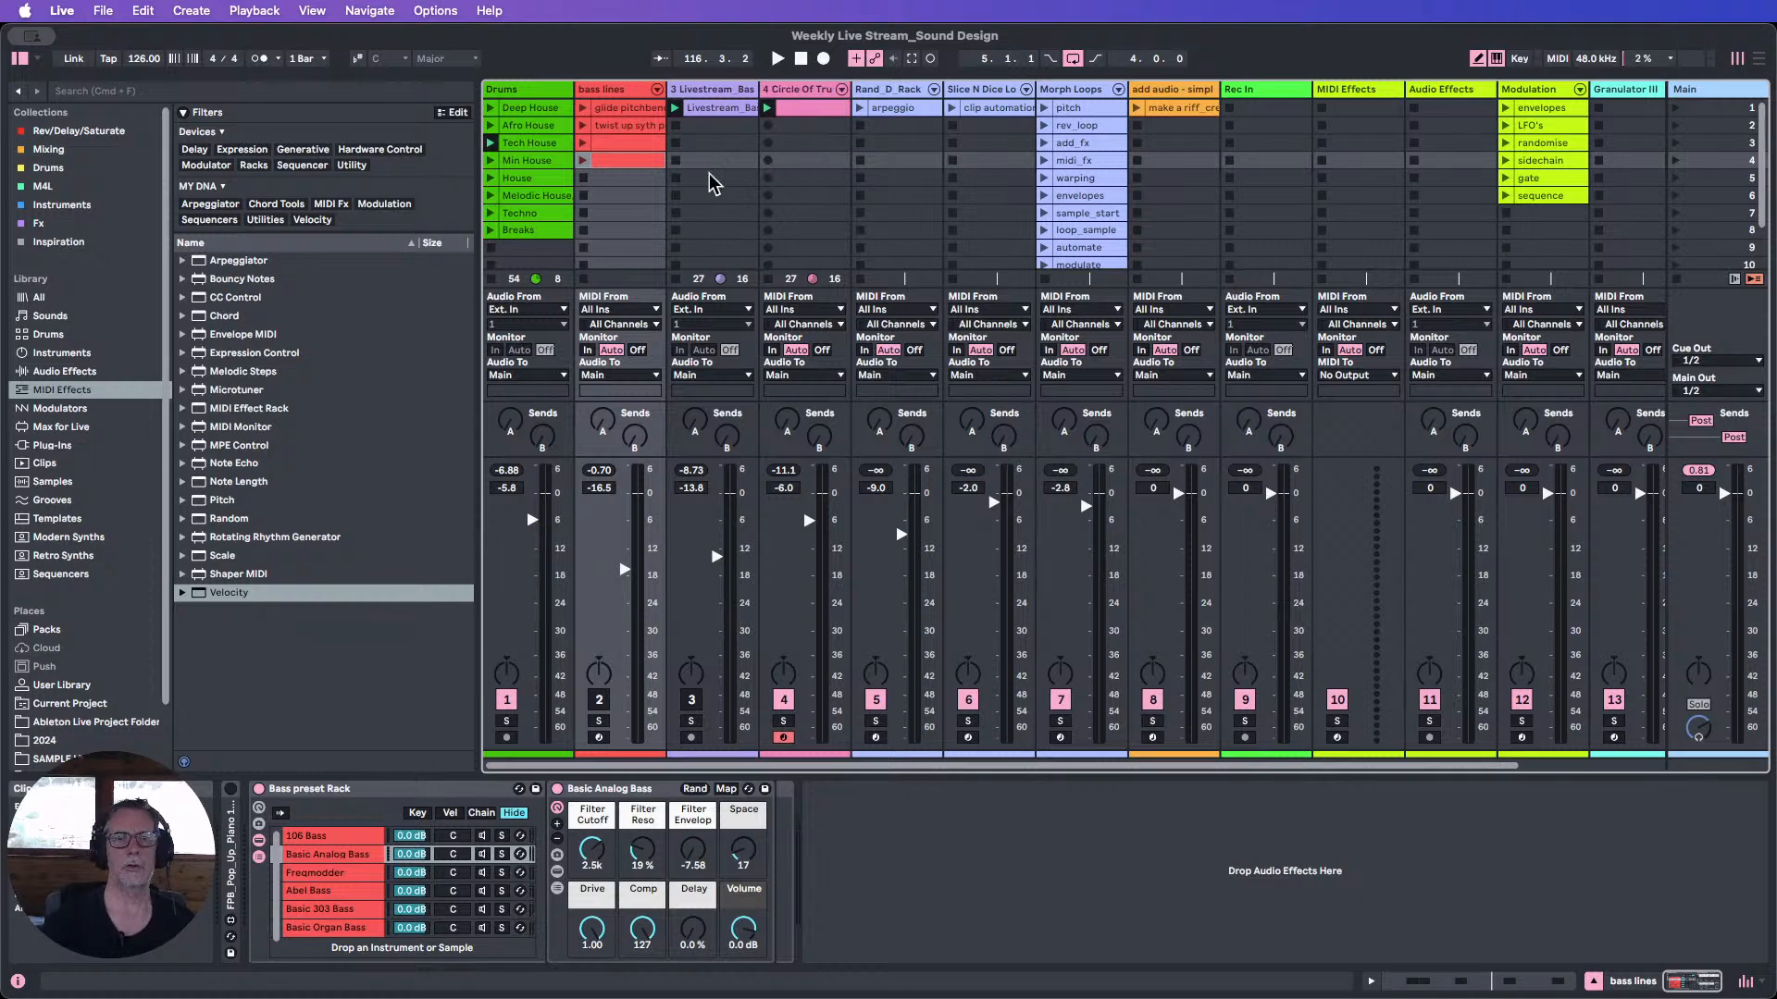
During playback, unmute the Livestream bass track, raise it to -10.0 dB, and mute it again before stopping.
{"action": "left_click", "coordinate": [775, 59]}
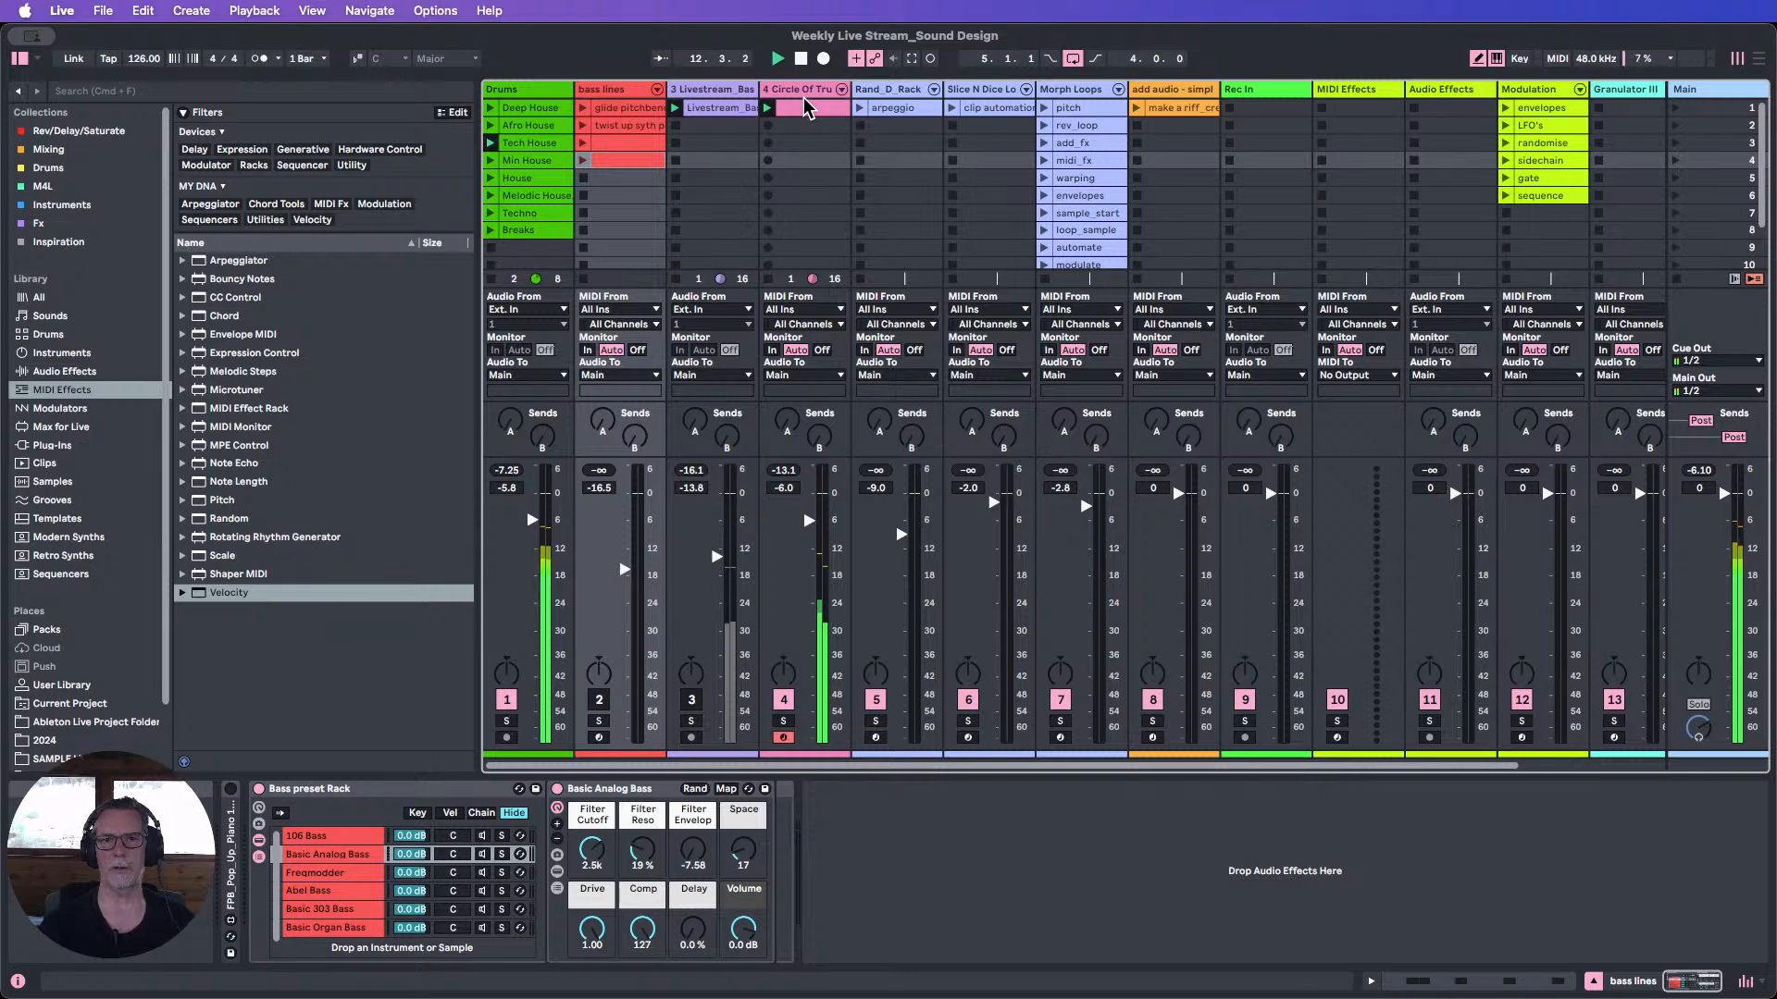
{"action": "left_click", "coordinate": [692, 701]}
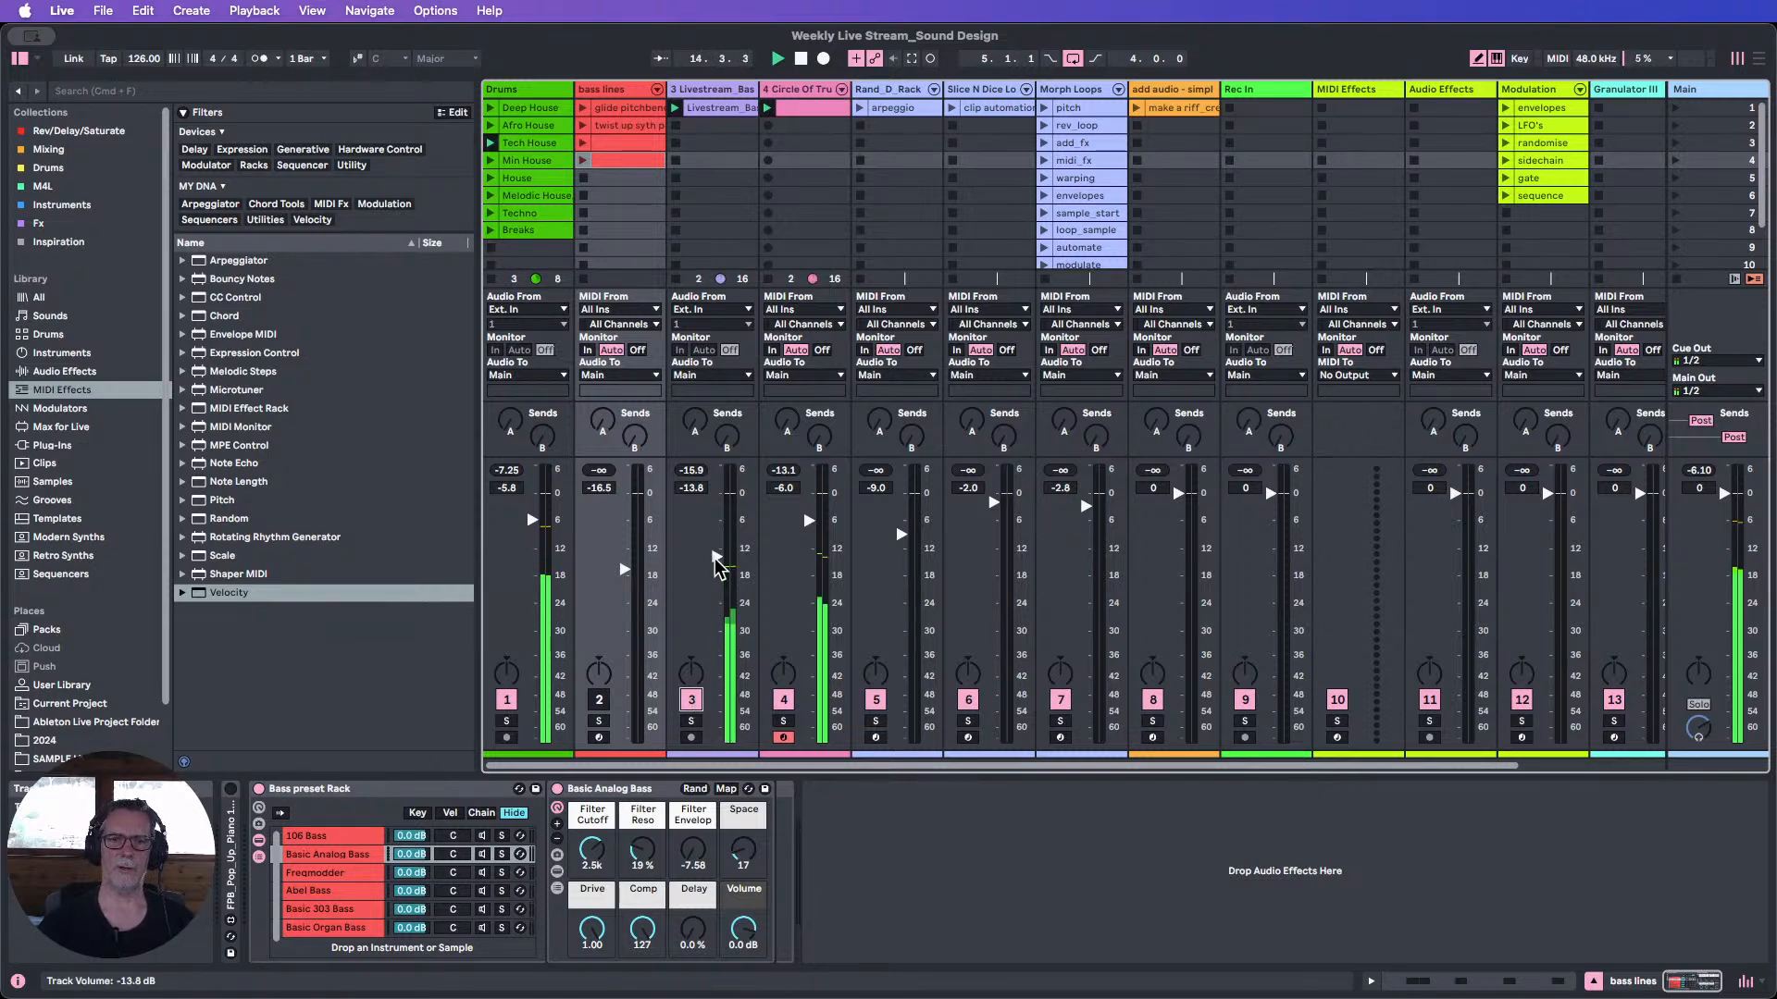
{"action": "left_click_drag", "start_coordinate": [715, 558], "coordinate": [717, 541]}
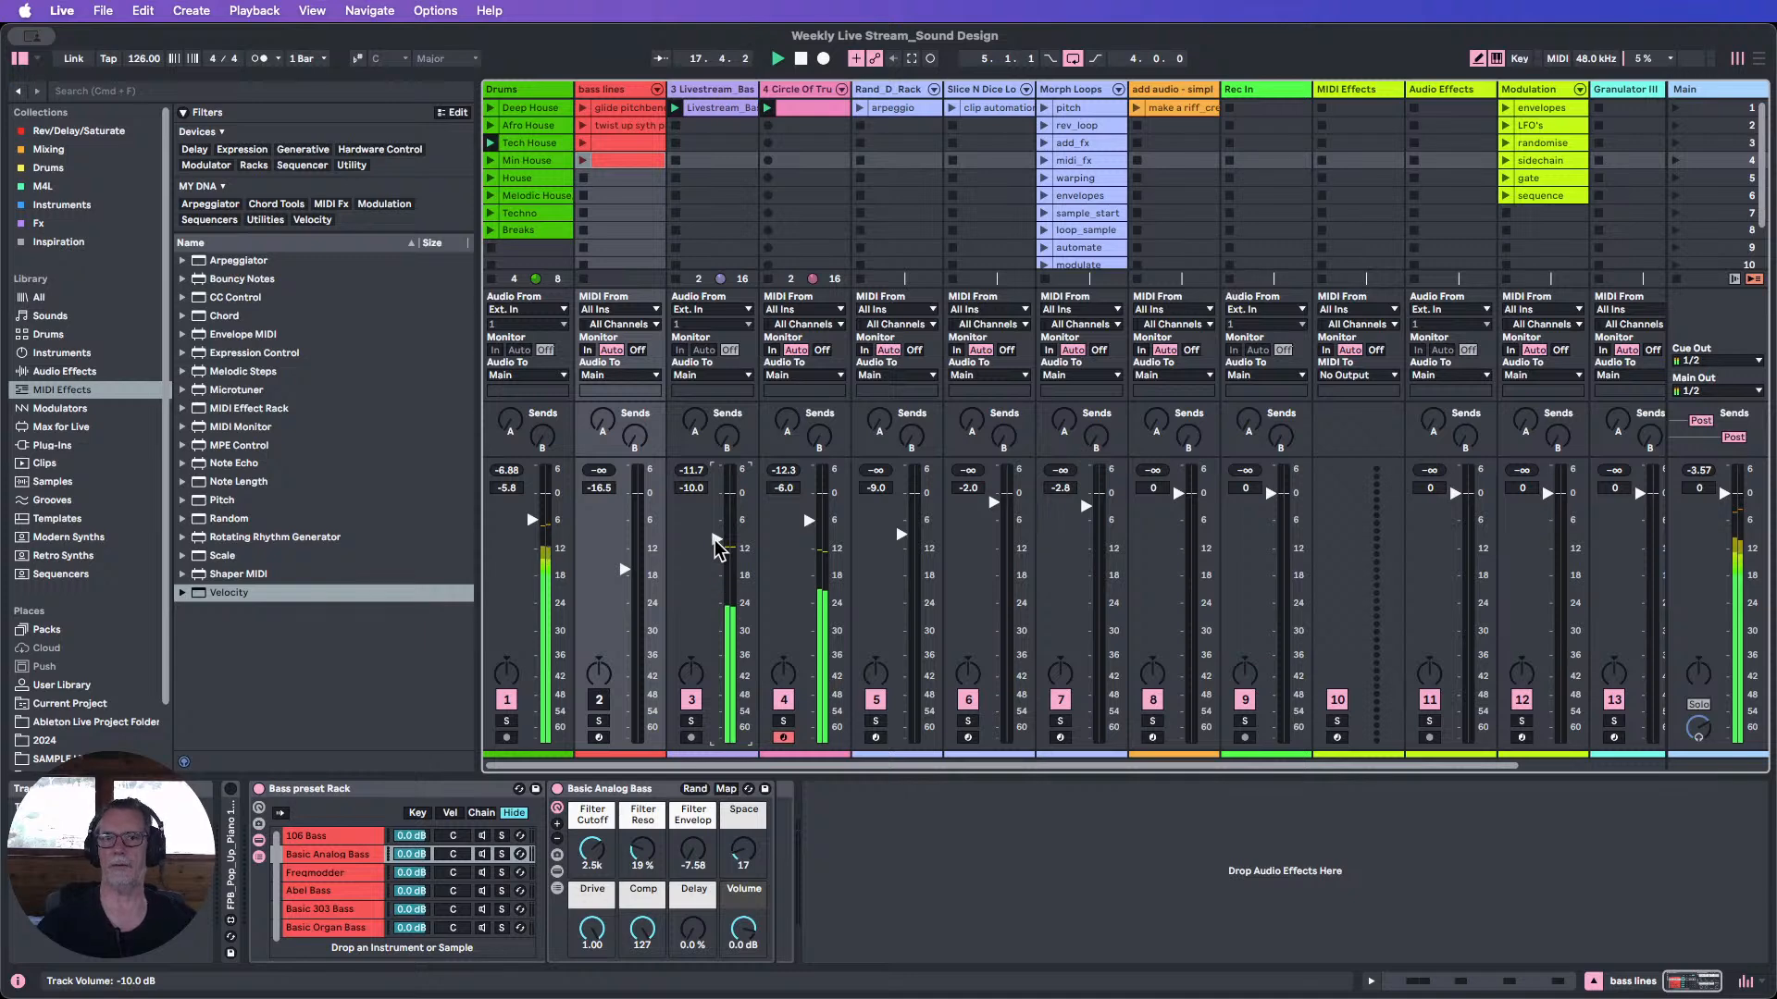
{"action": "left_click", "coordinate": [690, 701]}
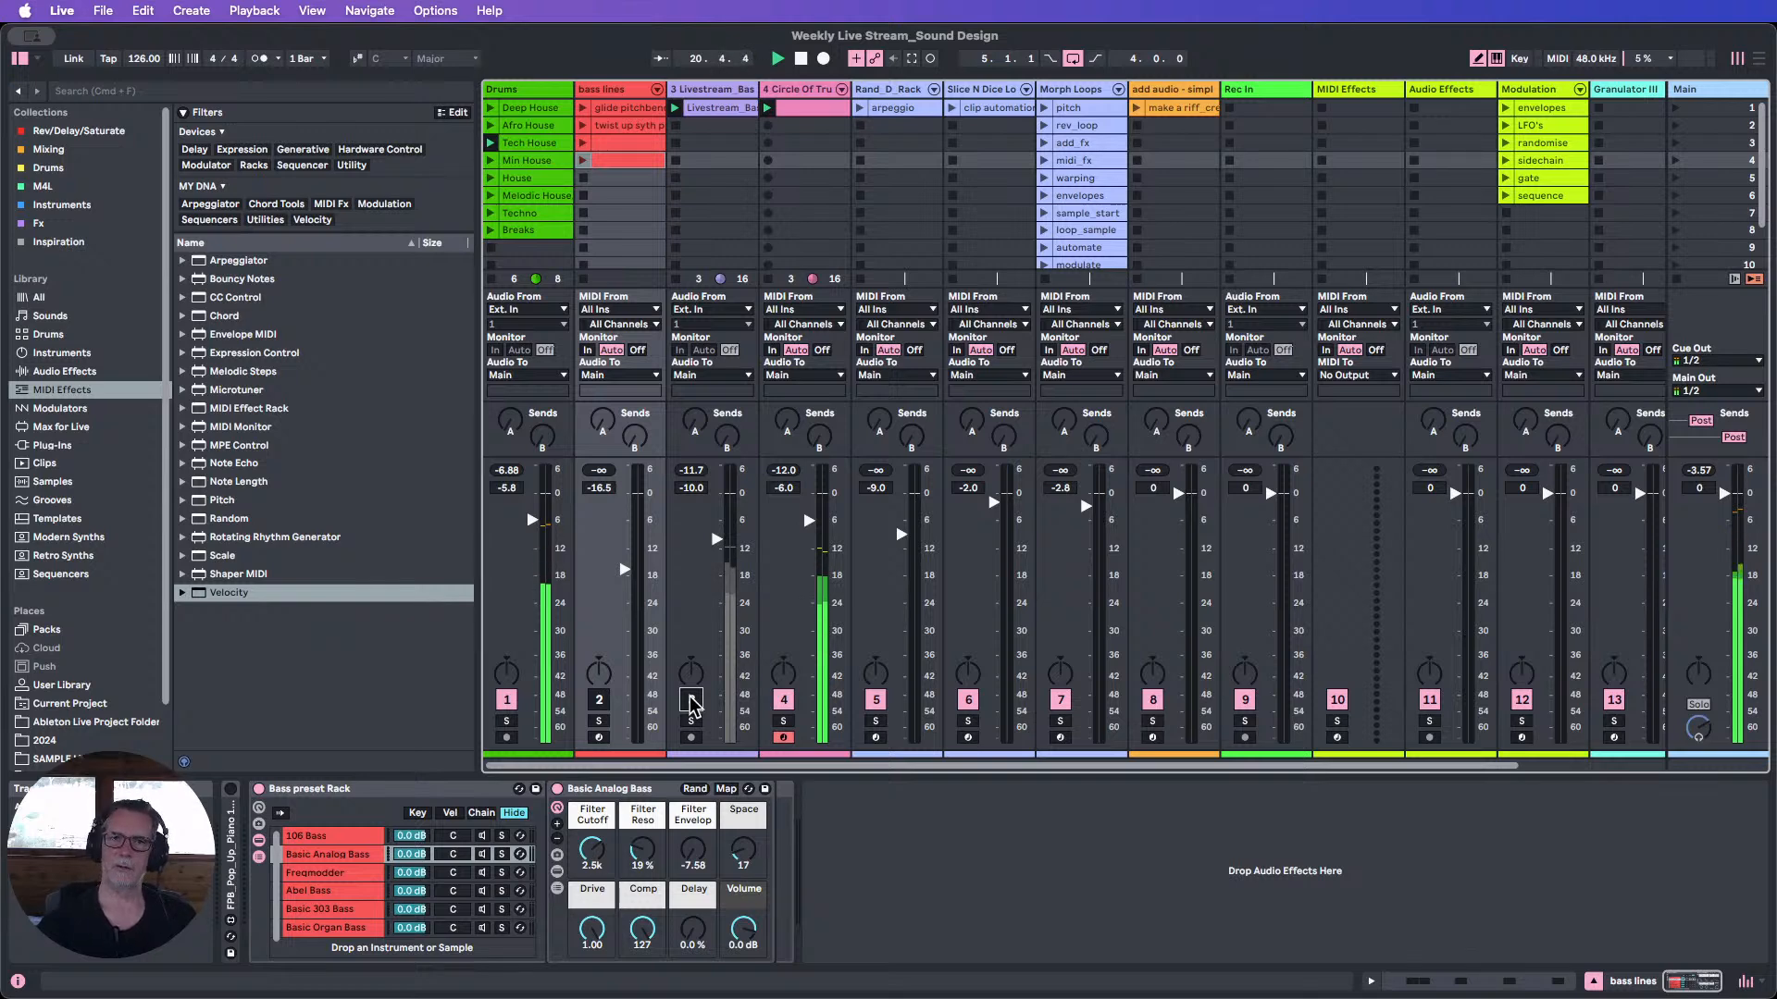
{"action": "left_click", "coordinate": [799, 59]}
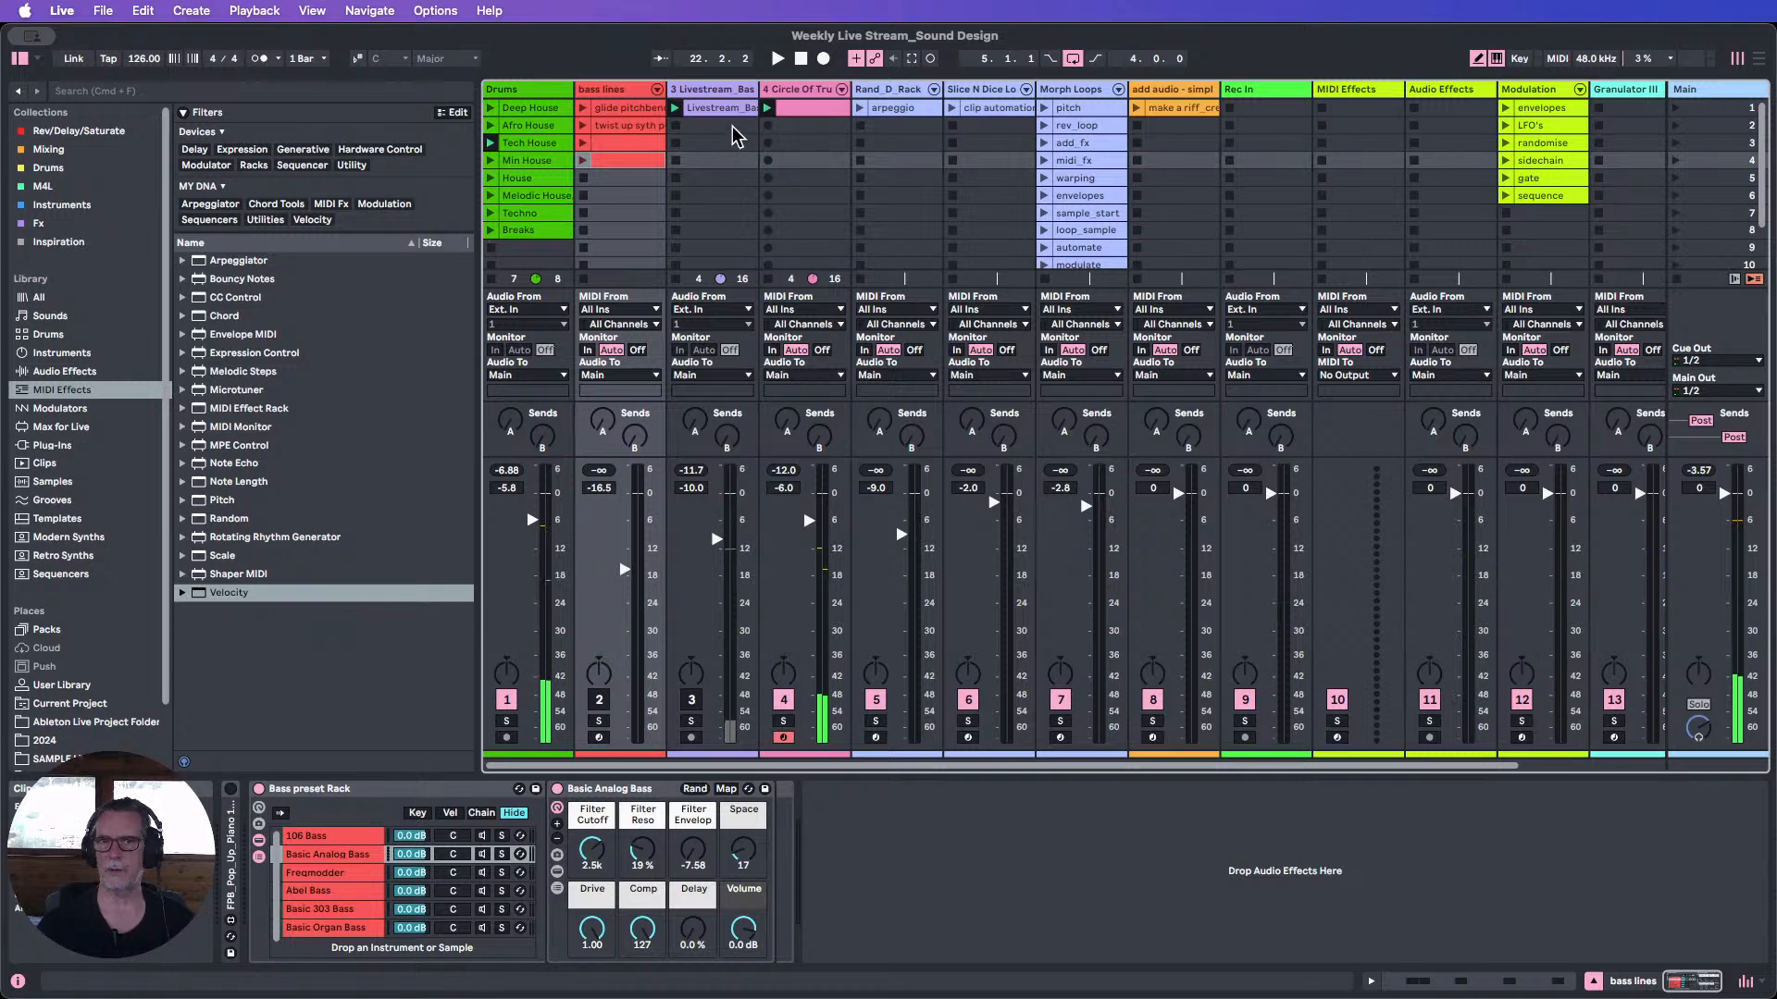
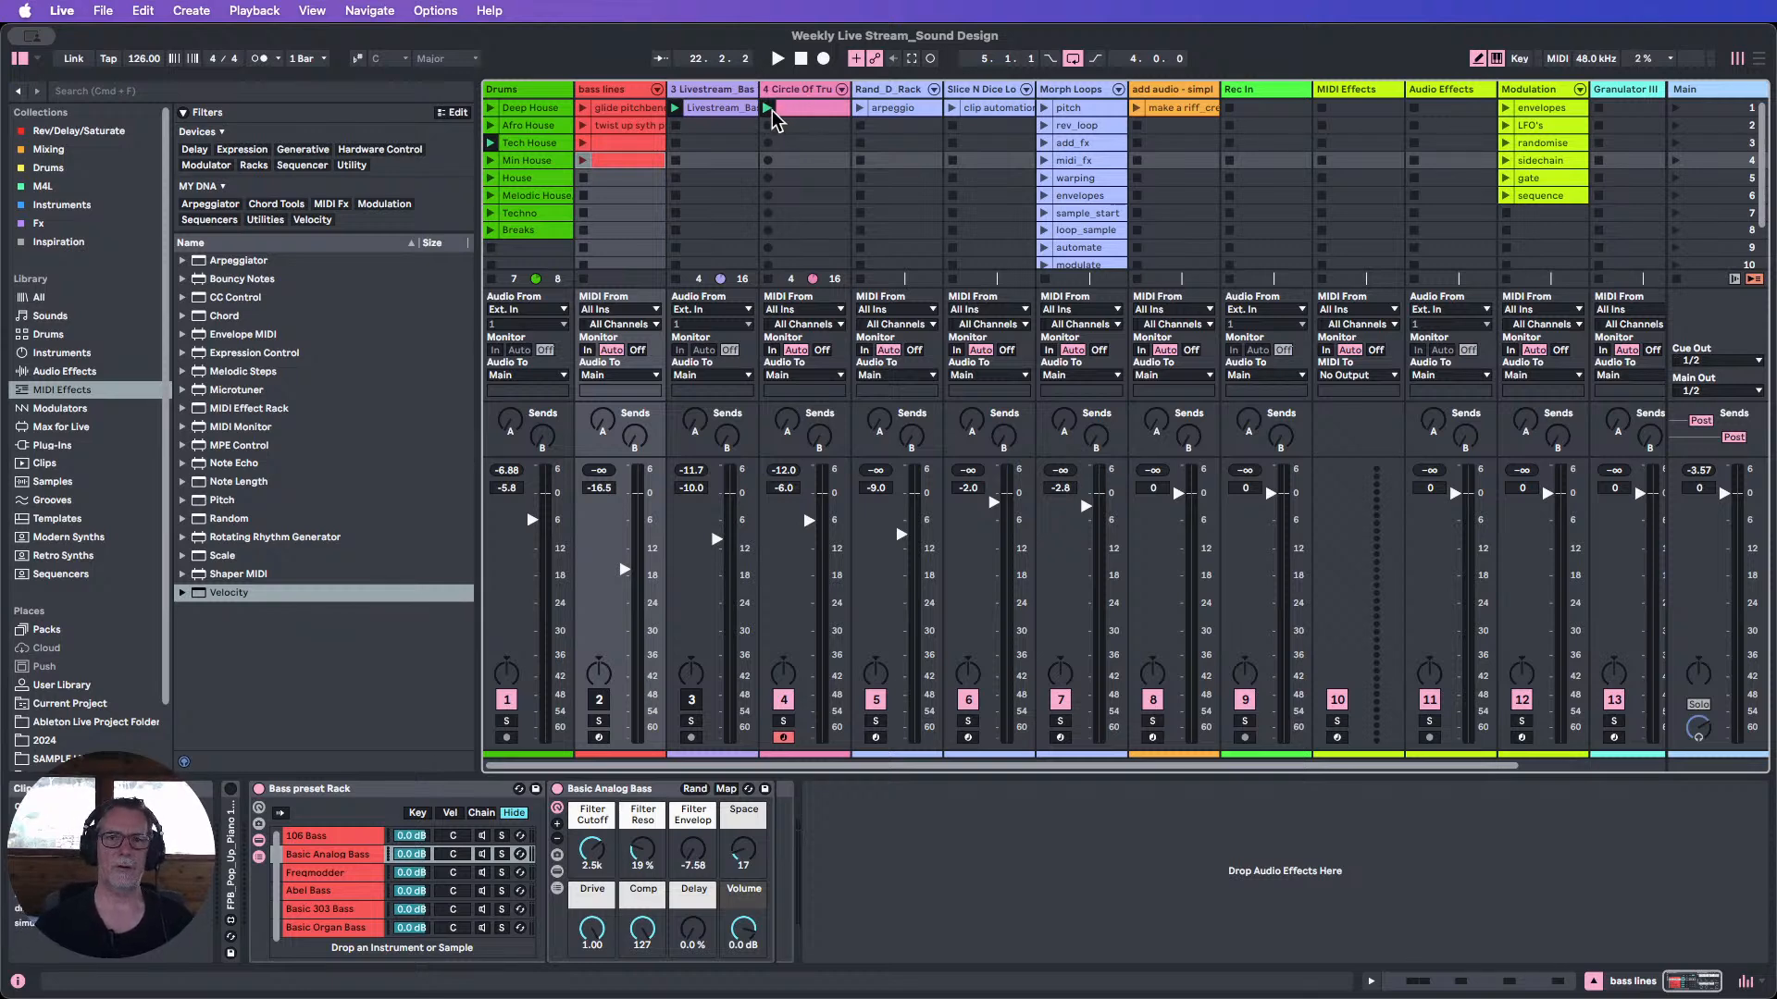
Launch the Circle Of Truth Kit clip and fold the Arpeggiator, Velocity and Random devices in the Rollin_the_dice rack.
{"action": "left_click", "coordinate": [768, 108]}
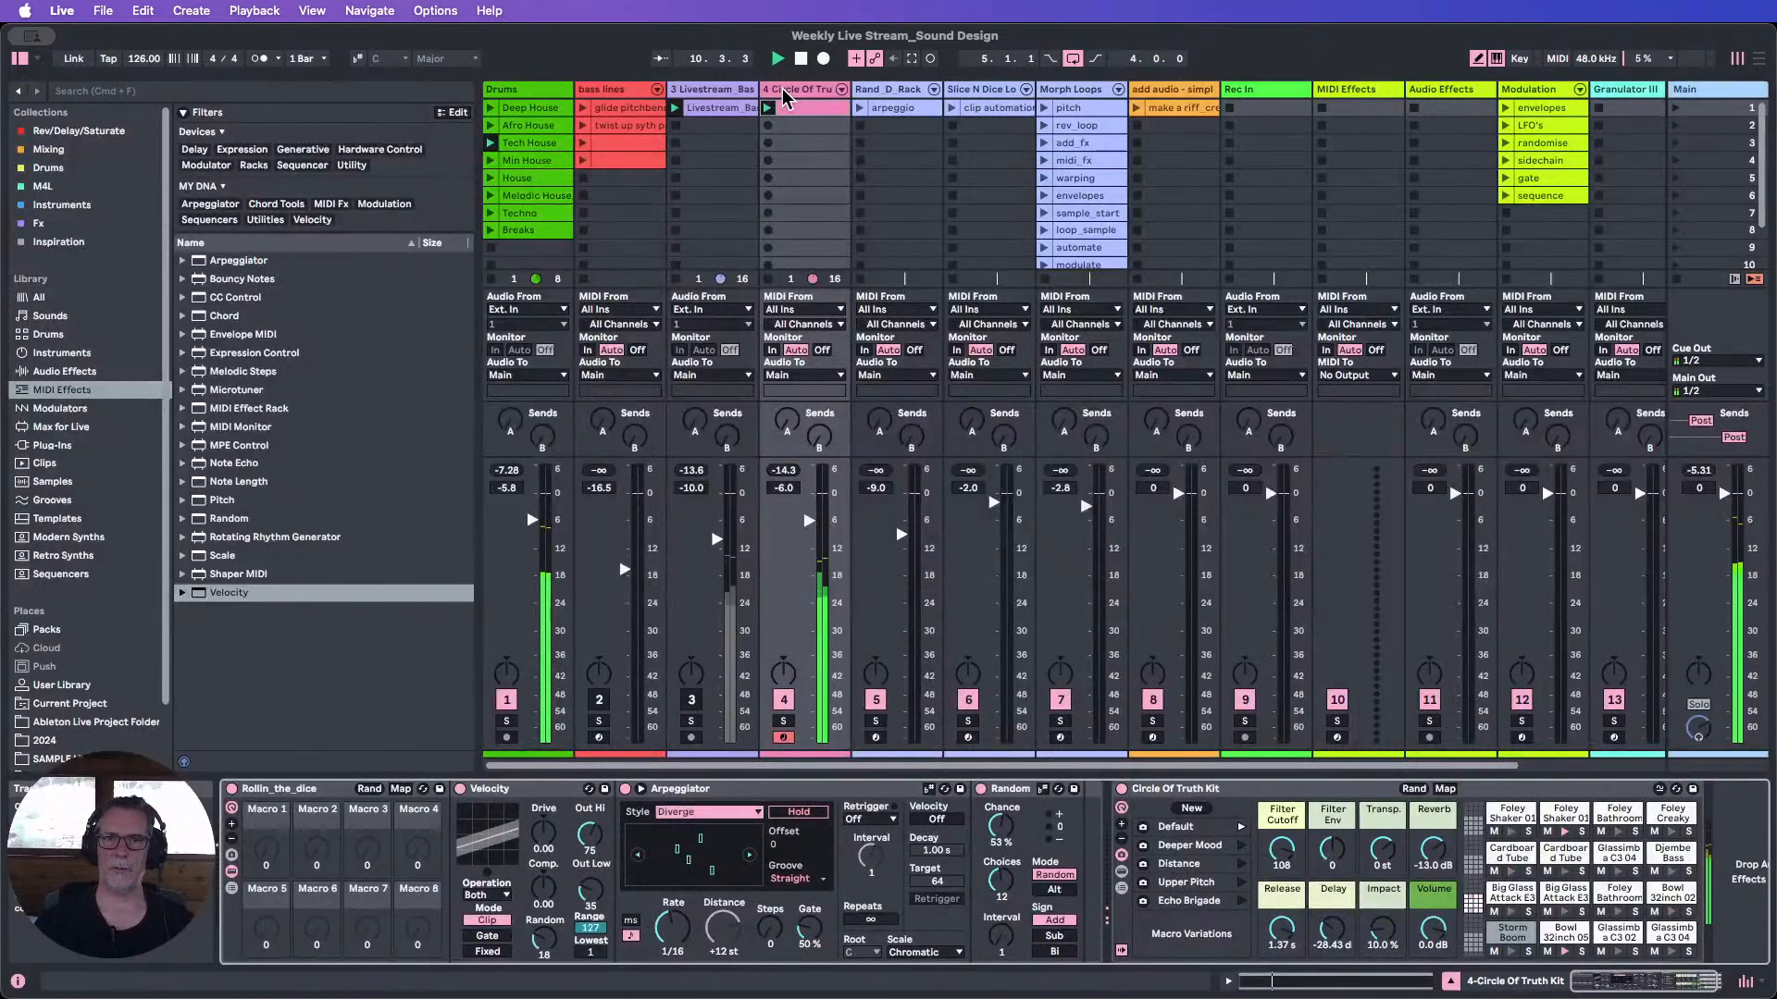
{"action": "double_click", "coordinate": [685, 789]}
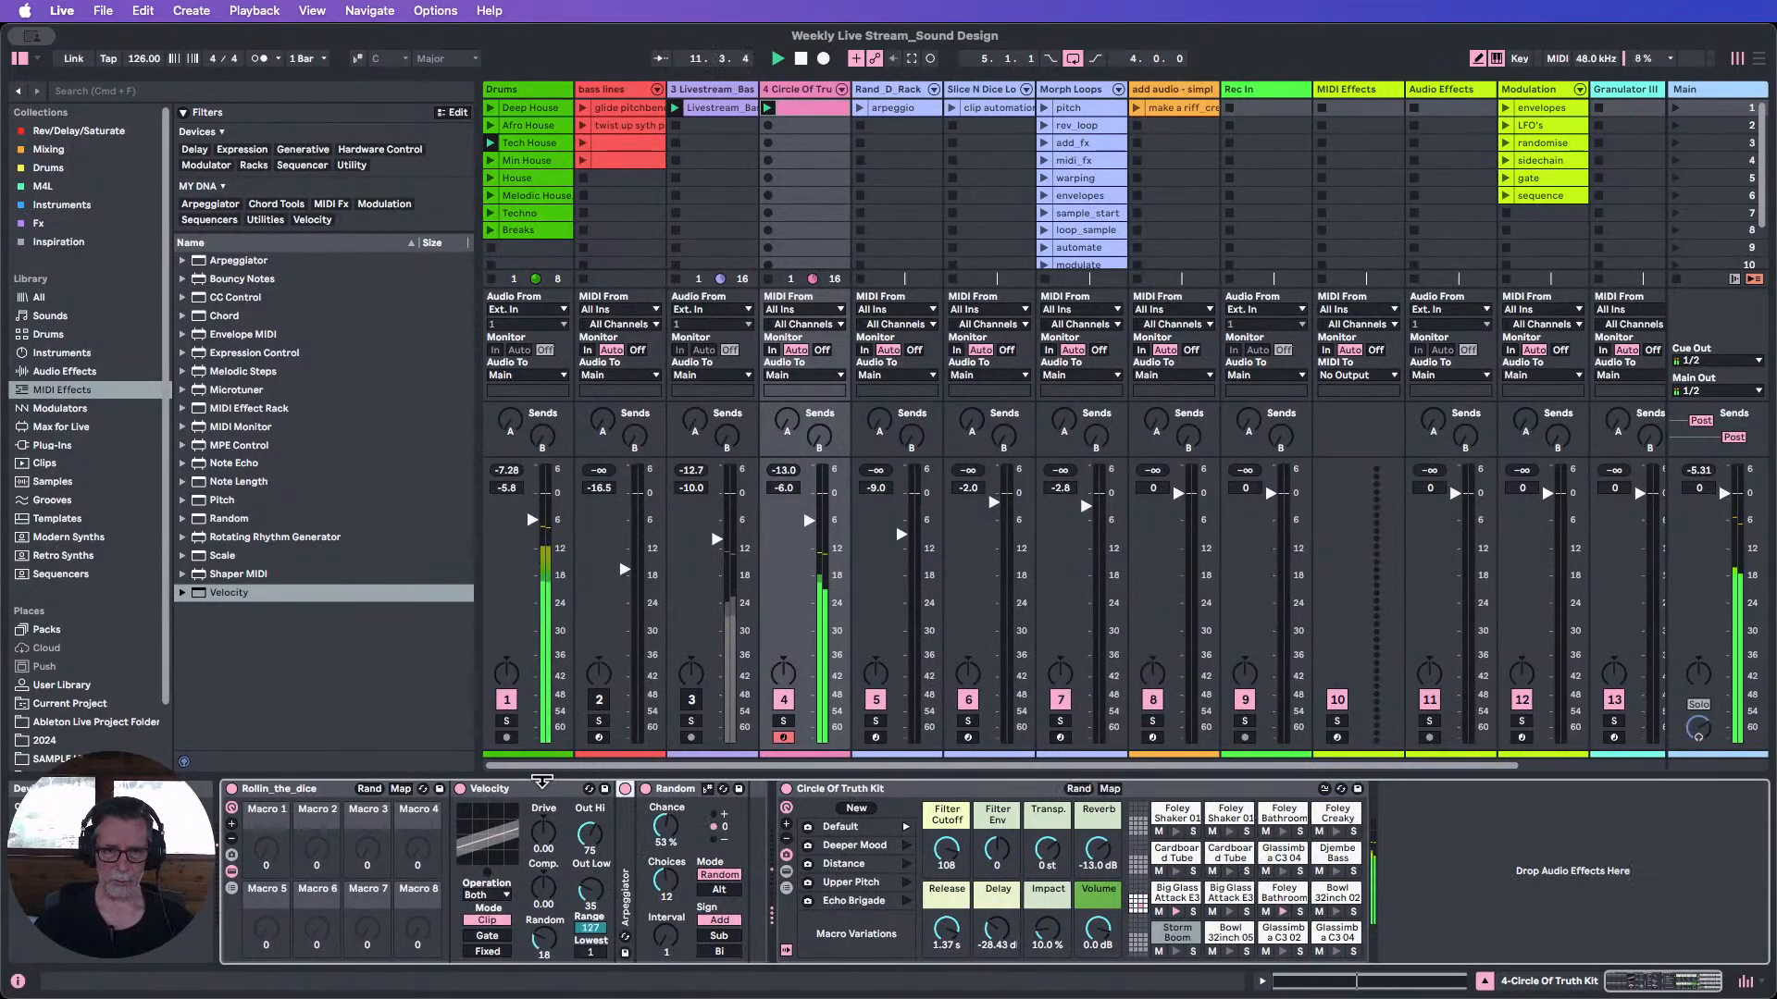
{"action": "double_click", "coordinate": [500, 789]}
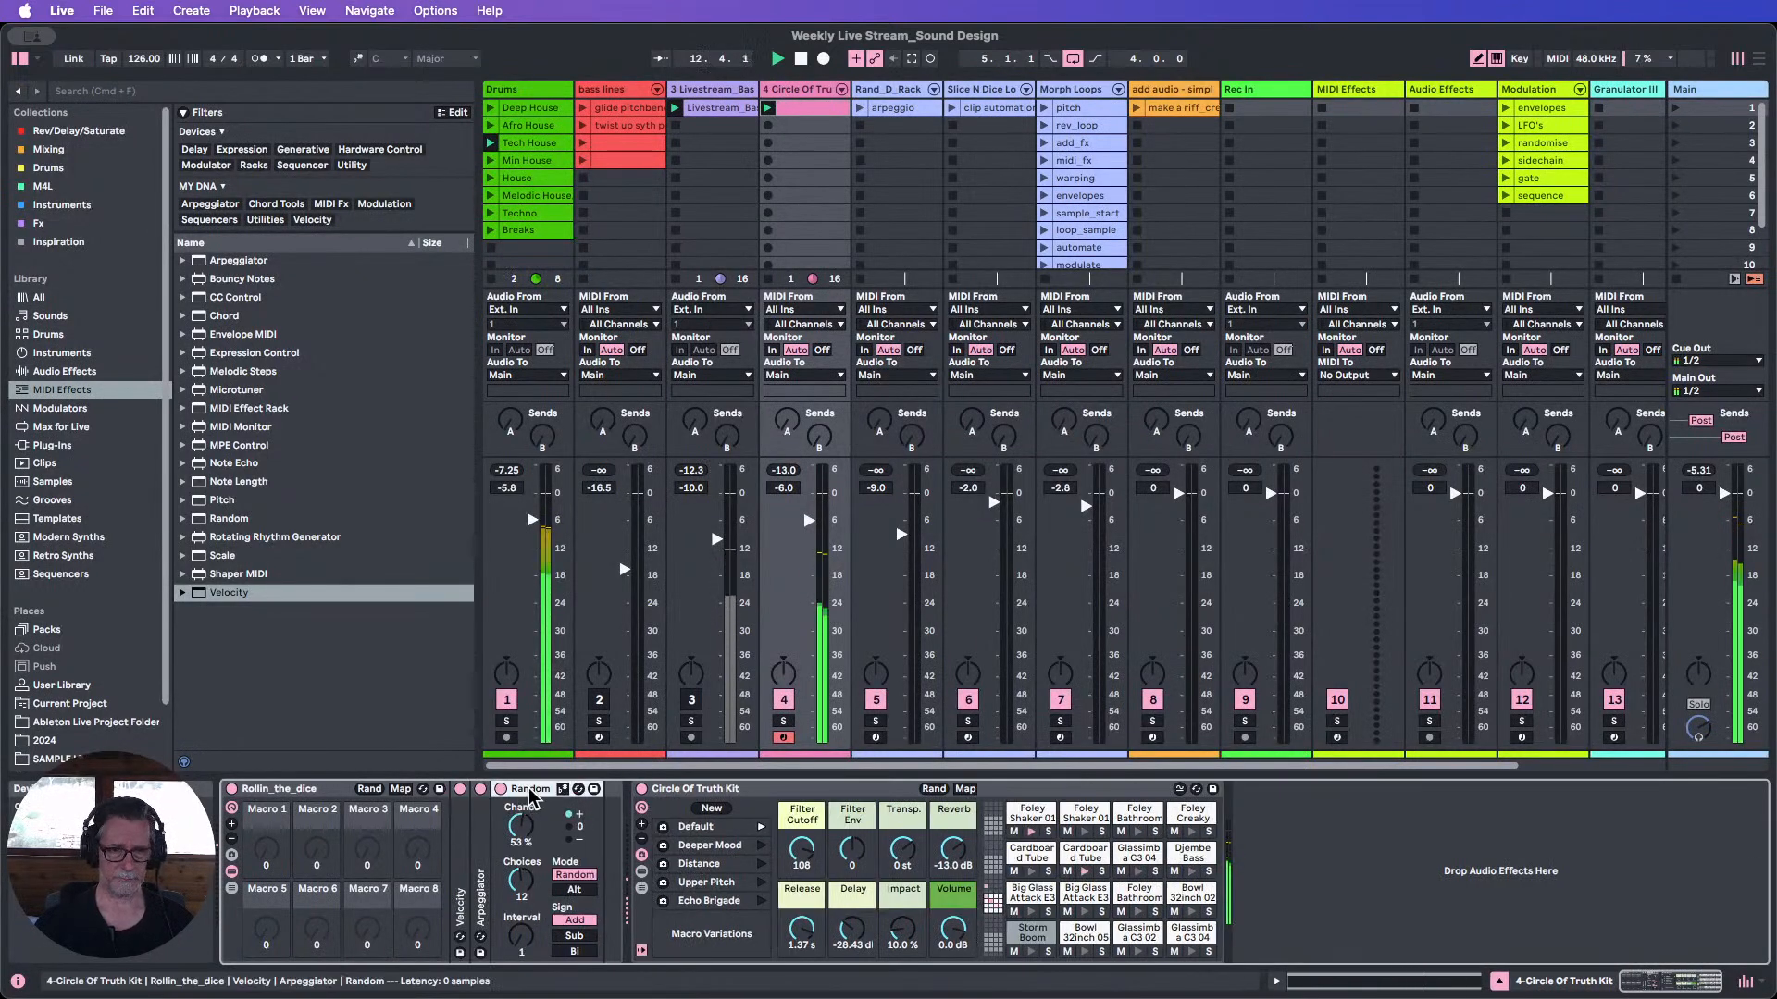
{"action": "double_click", "coordinate": [530, 789]}
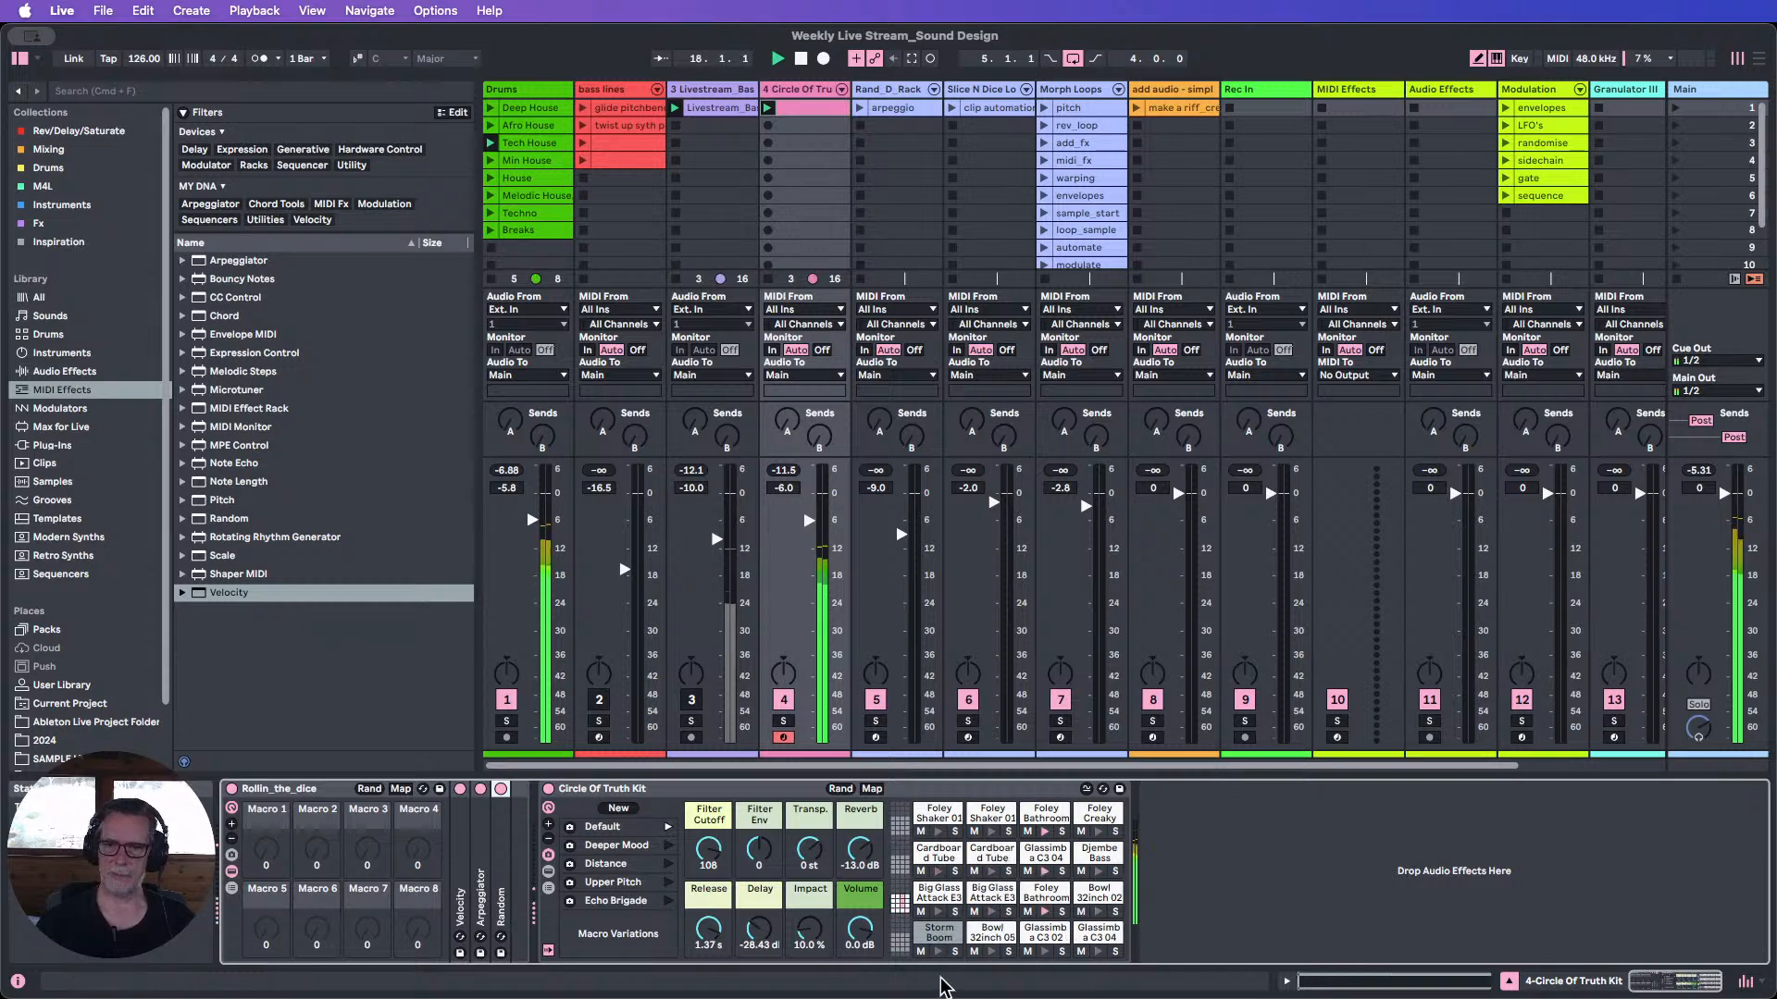
Solo the Circle Of Truth Kit track and mute the Storm Boom, Djembe Bass, third-row Foley Bathroom and first Cardboard Tube pads.
{"action": "left_click", "coordinate": [783, 721]}
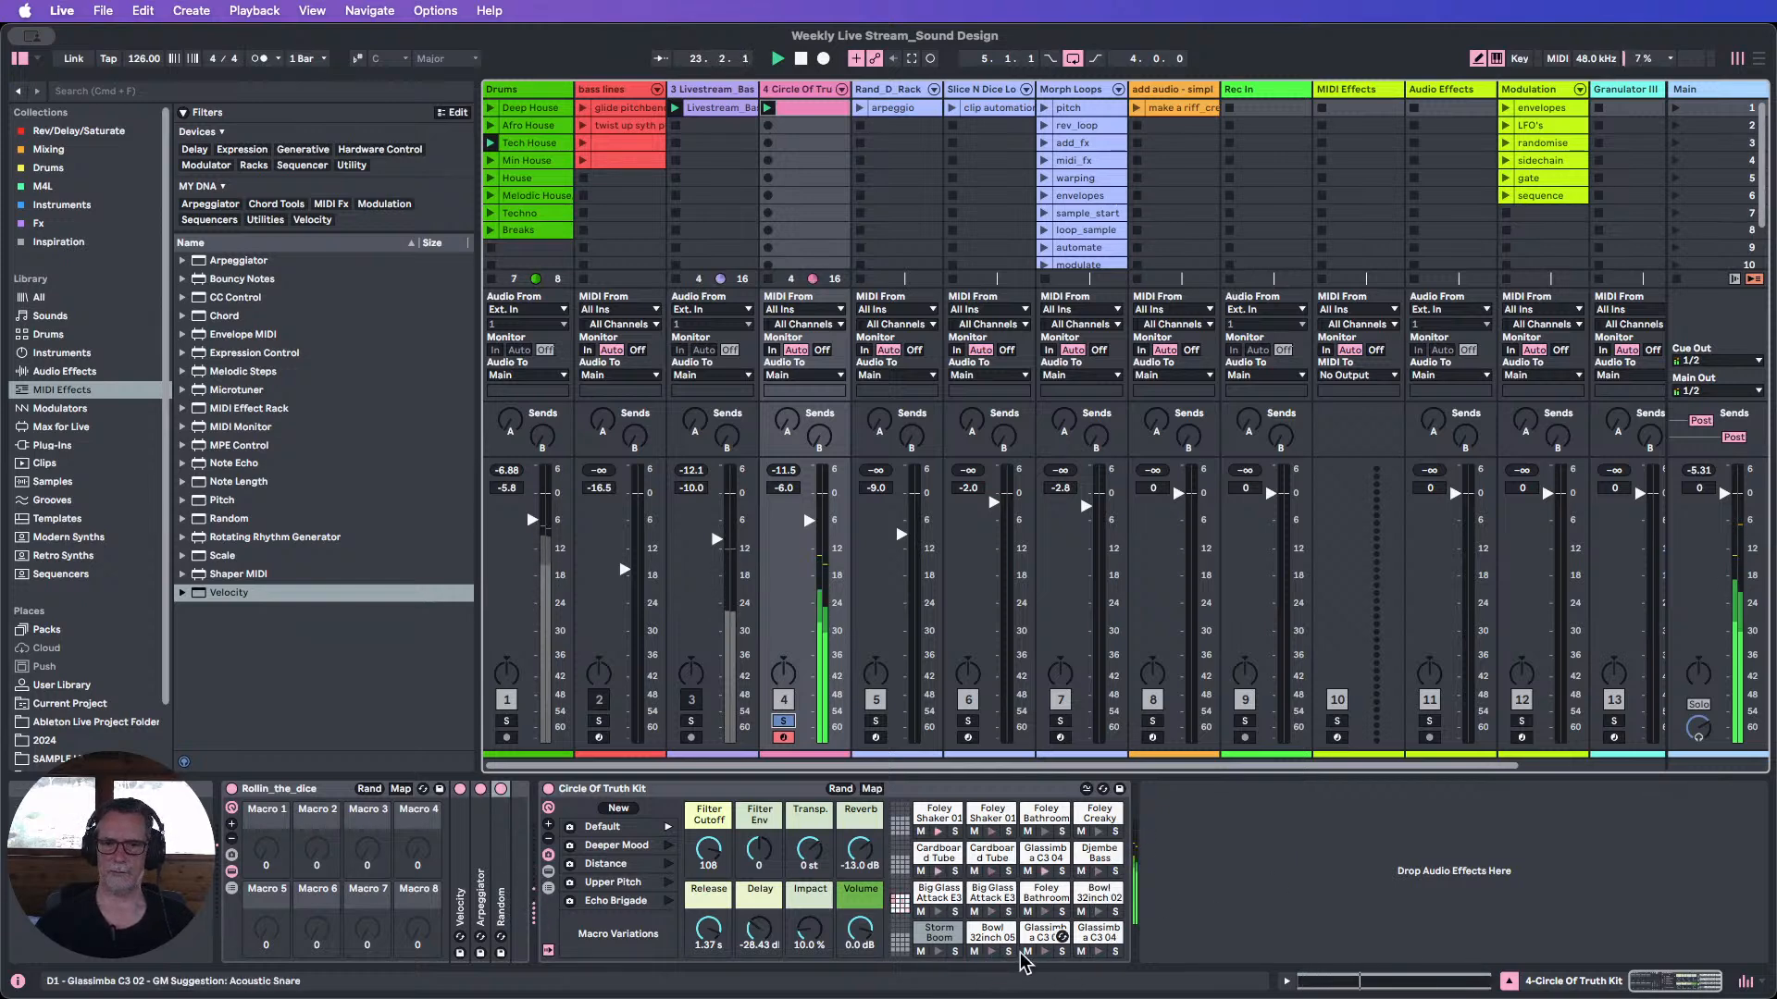
{"action": "left_click", "coordinate": [920, 951]}
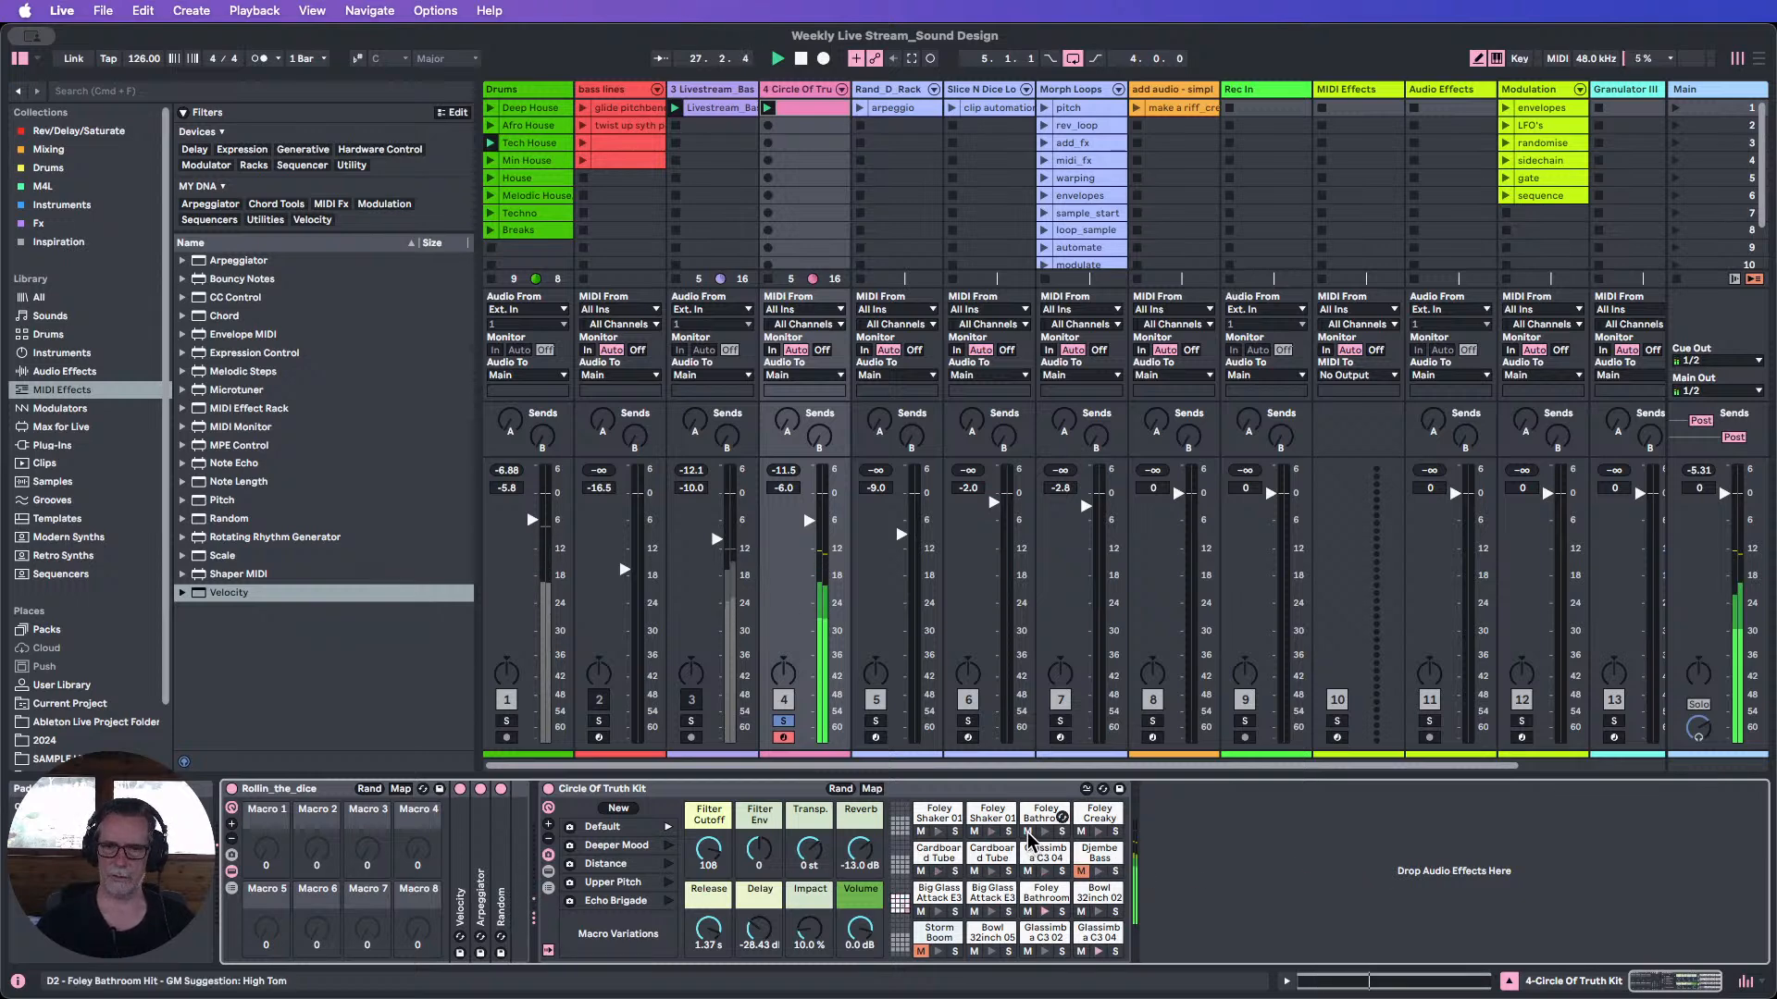
{"action": "left_click", "coordinate": [1027, 913]}
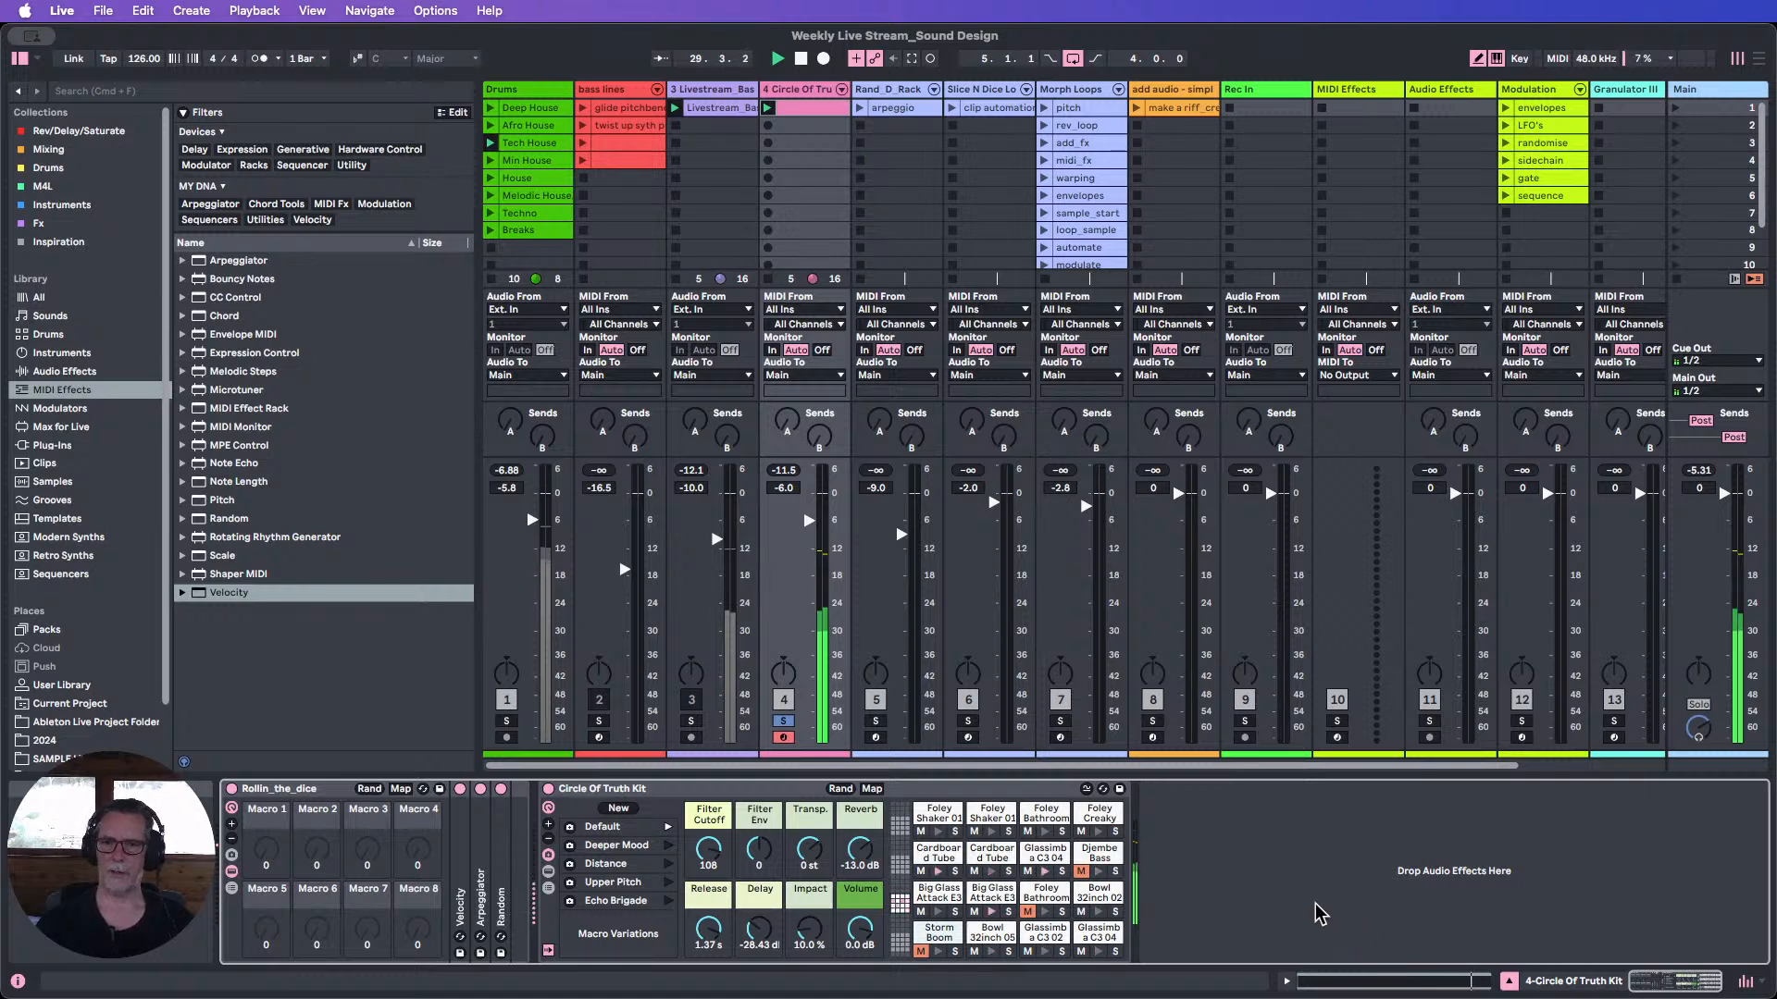
{"action": "left_click", "coordinate": [920, 871]}
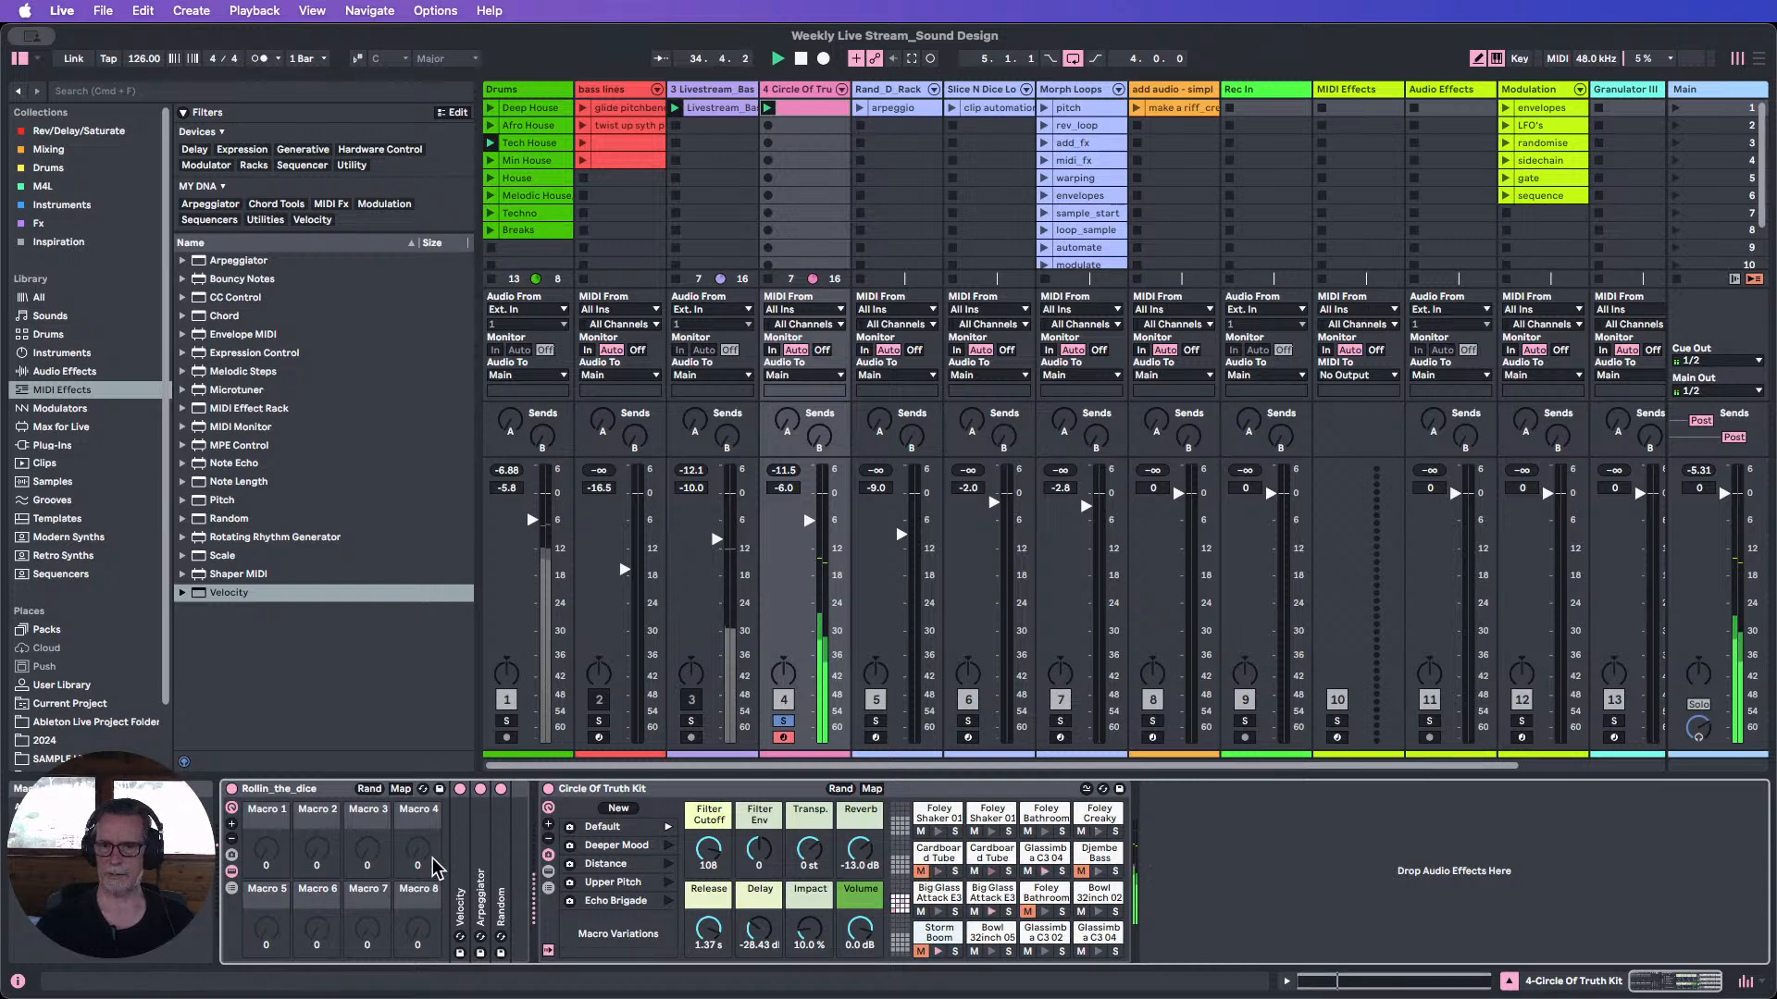
Unsolo the Circle Of Truth Kit track, and compare the mix with the Djembe Bass pad unmuted before muting it again.
{"action": "left_click", "coordinate": [507, 700]}
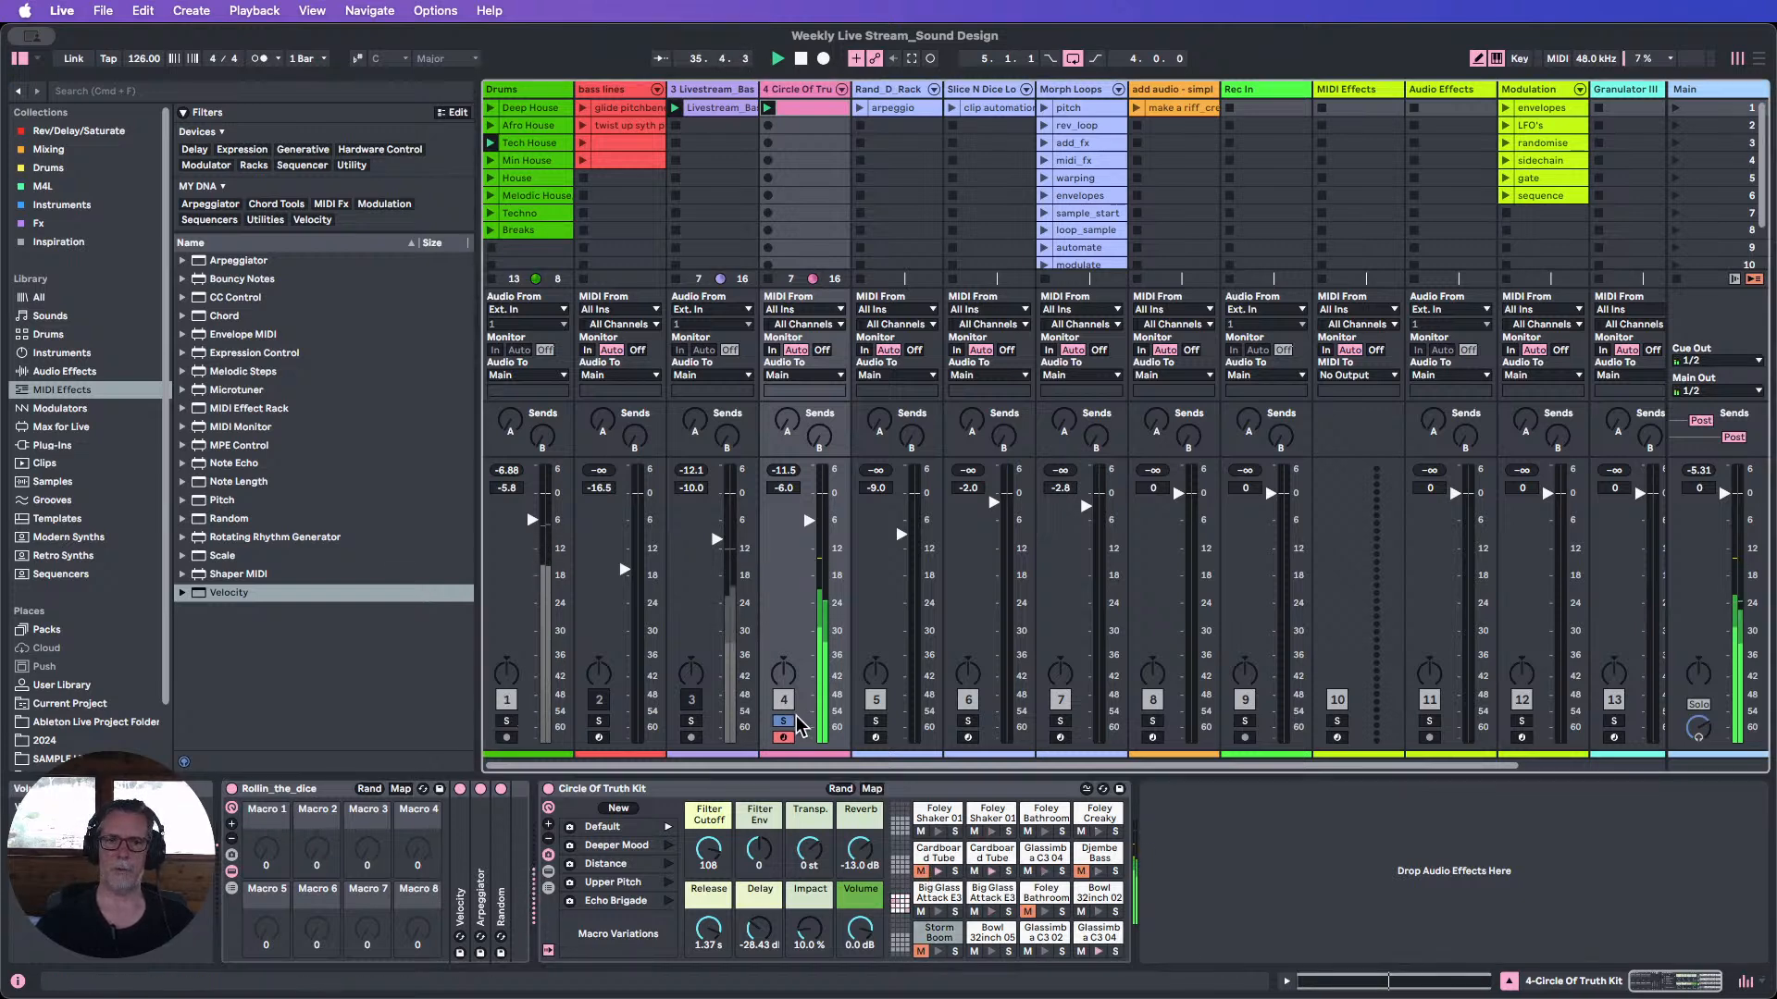
{"action": "left_click", "coordinate": [783, 721]}
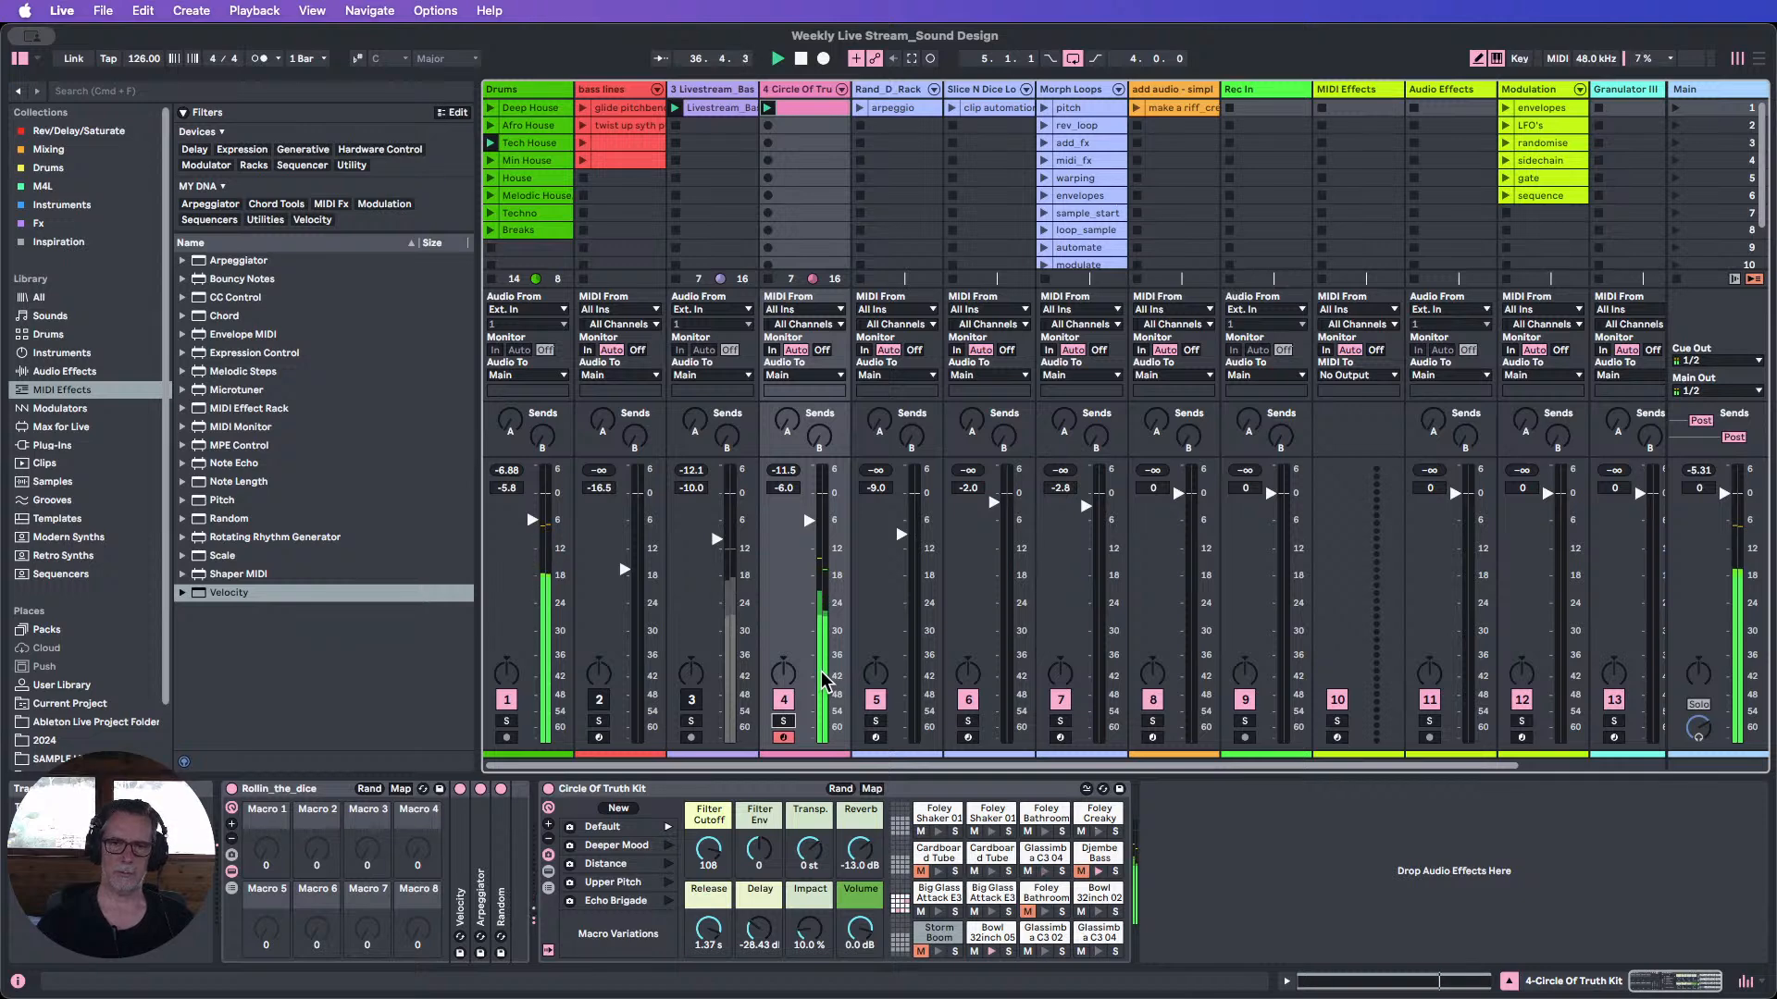
{"action": "left_click", "coordinate": [1081, 872]}
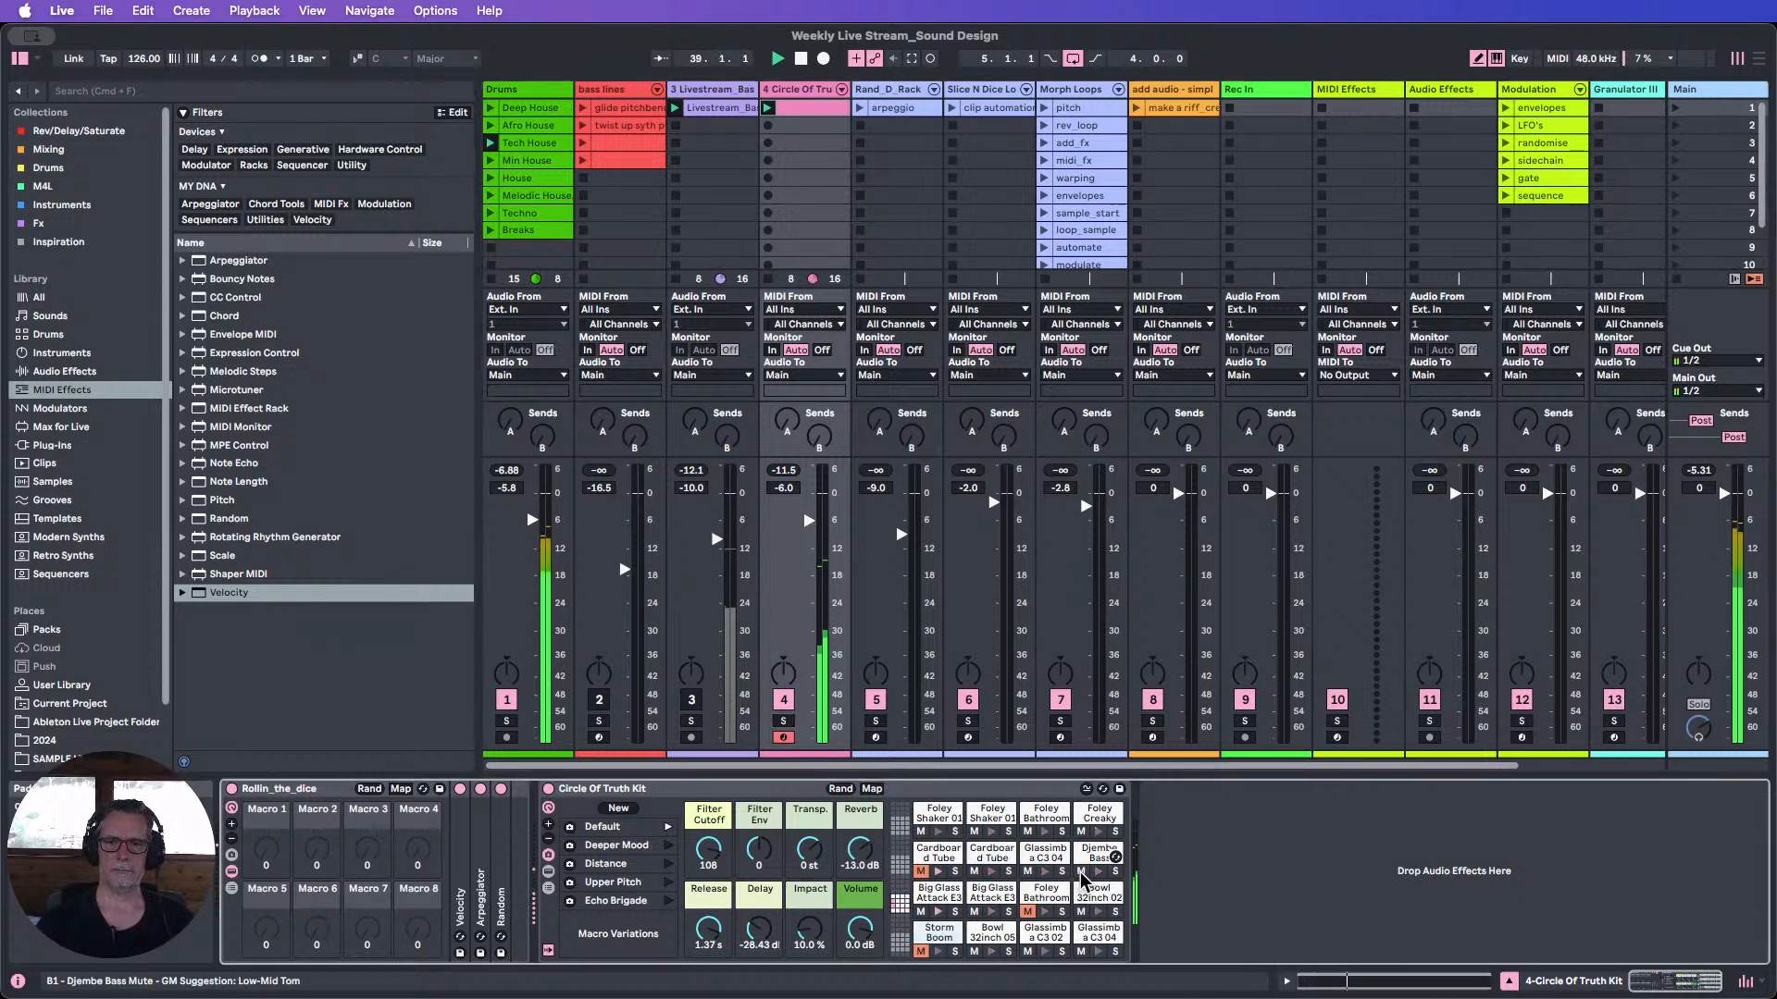
{"action": "left_click", "coordinate": [1081, 871]}
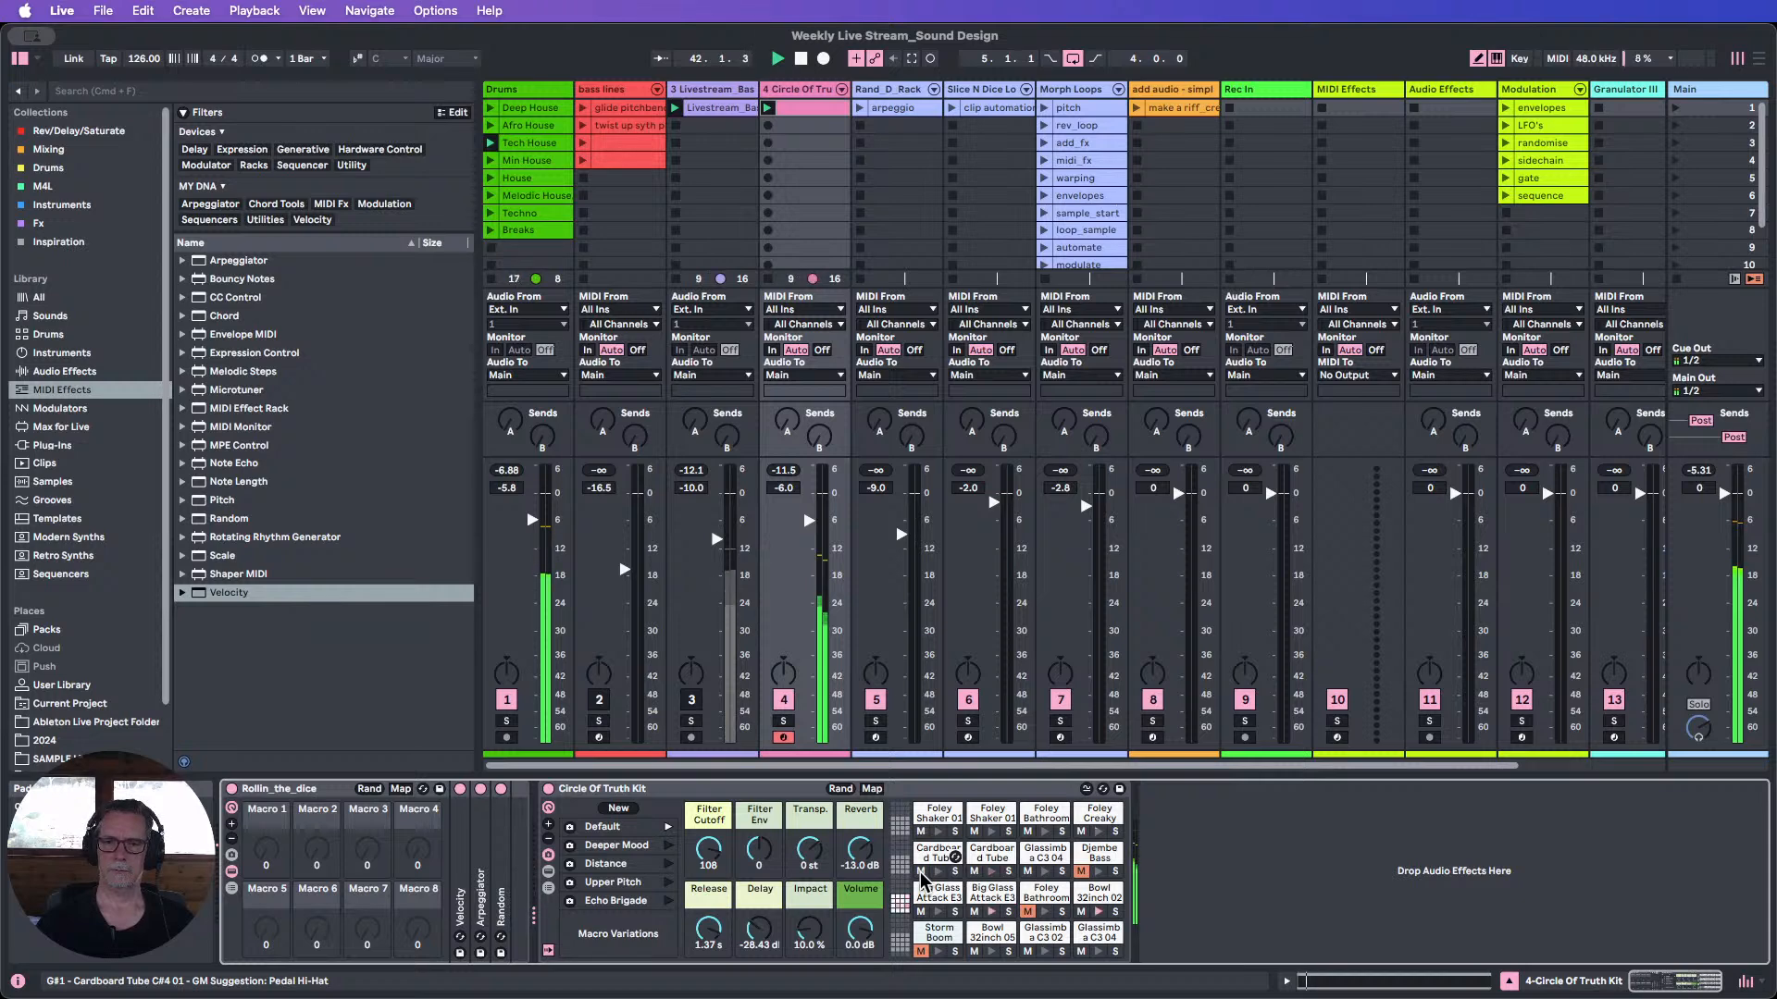
Audition mutes on the first Cardboard Tube, third-row Foley Bathroom and Big Glass Attack E3 pads, stop playback, and unmute every pad except Storm Boom.
{"action": "left_click", "coordinate": [920, 872]}
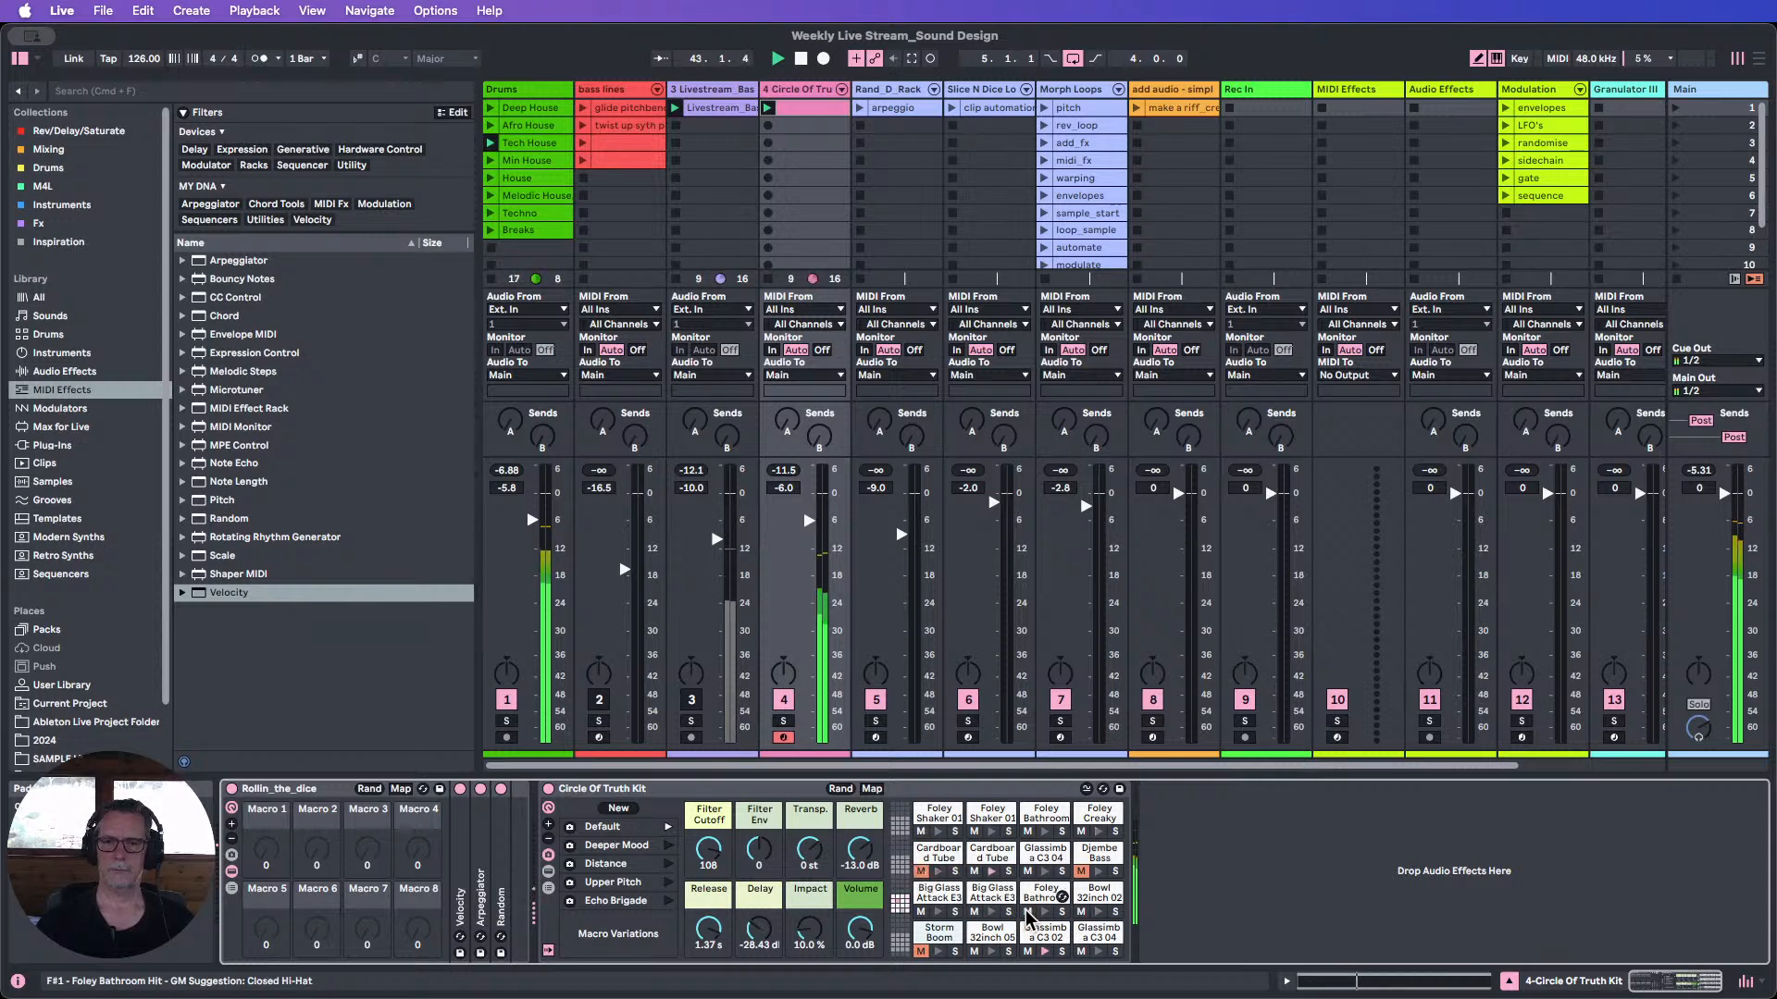
{"action": "left_click", "coordinate": [1026, 911]}
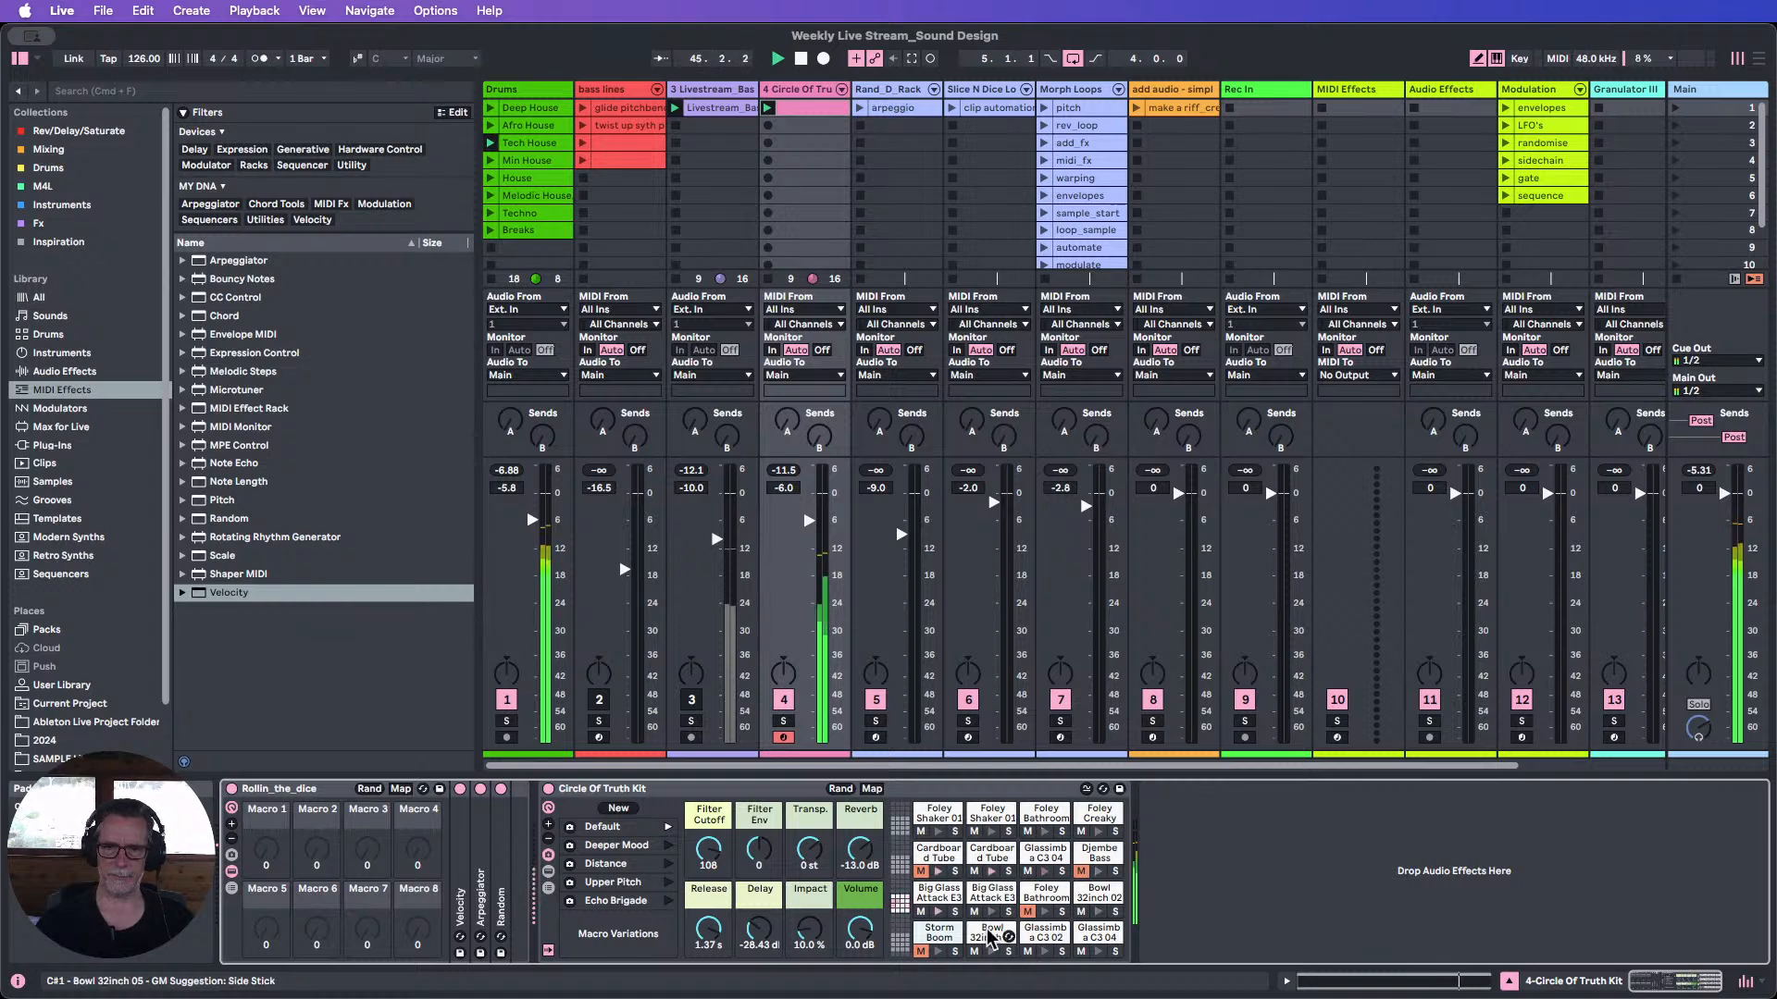
{"action": "left_click", "coordinate": [920, 912]}
{"action": "left_click", "coordinate": [973, 911]}
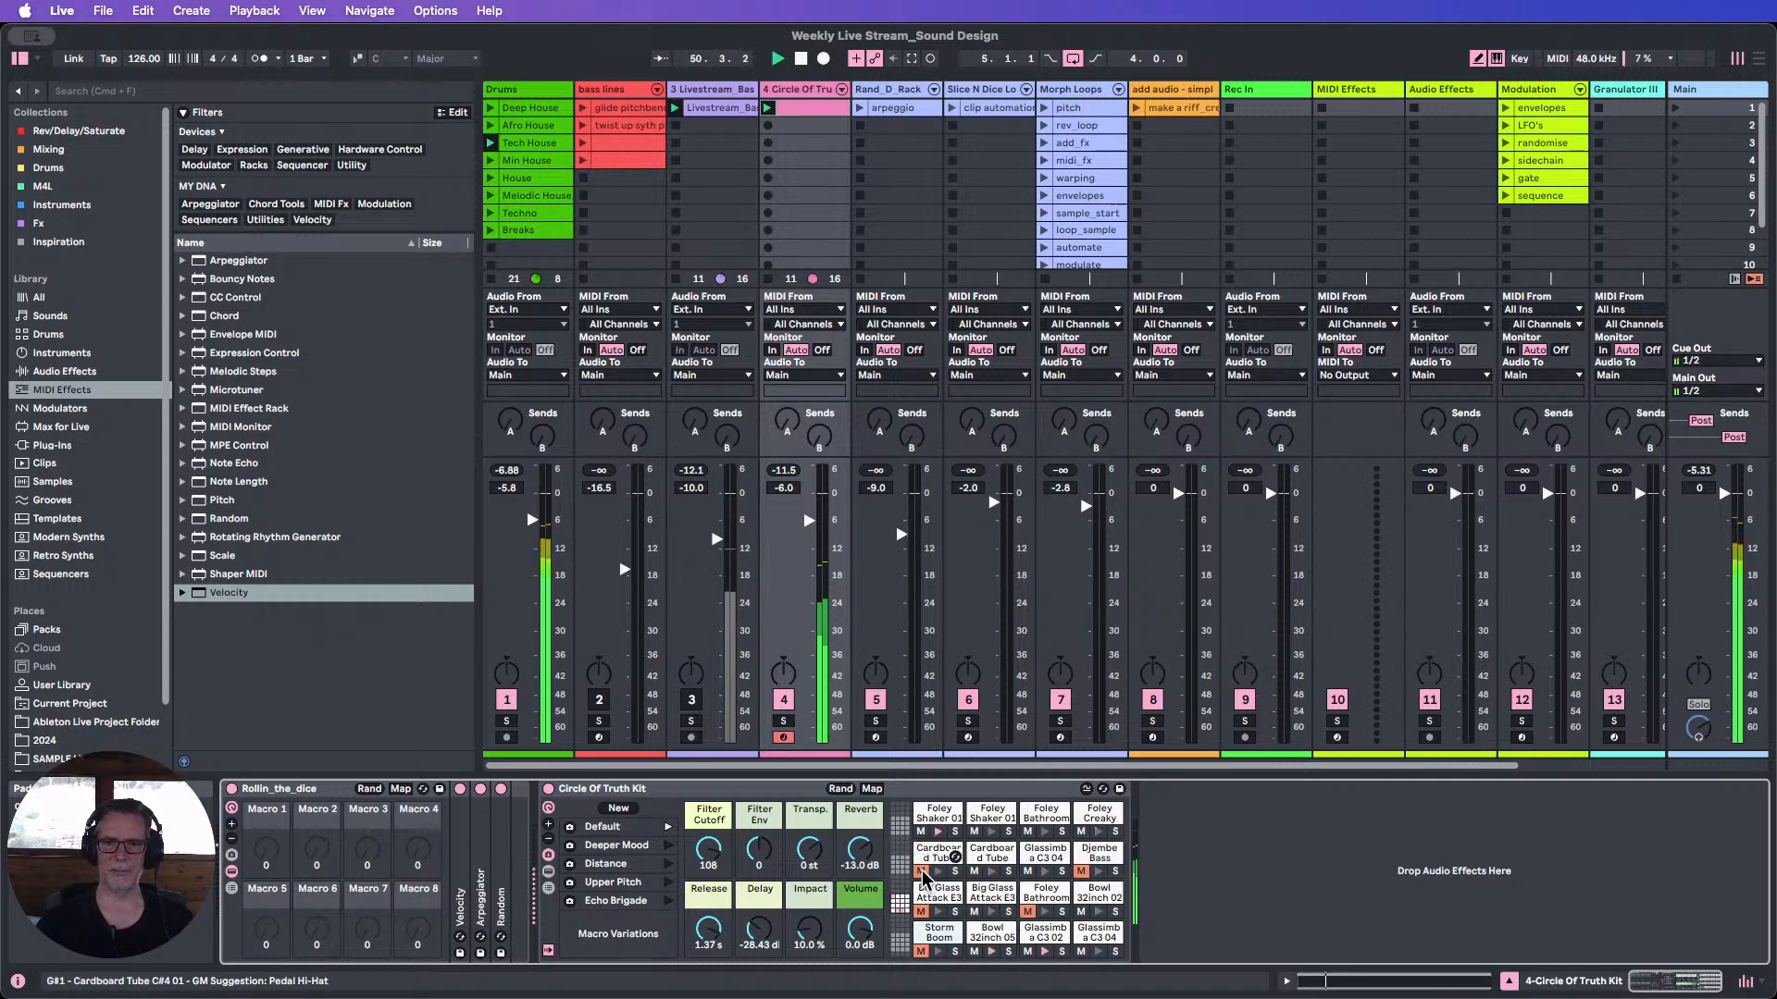
{"action": "left_click", "coordinate": [800, 58]}
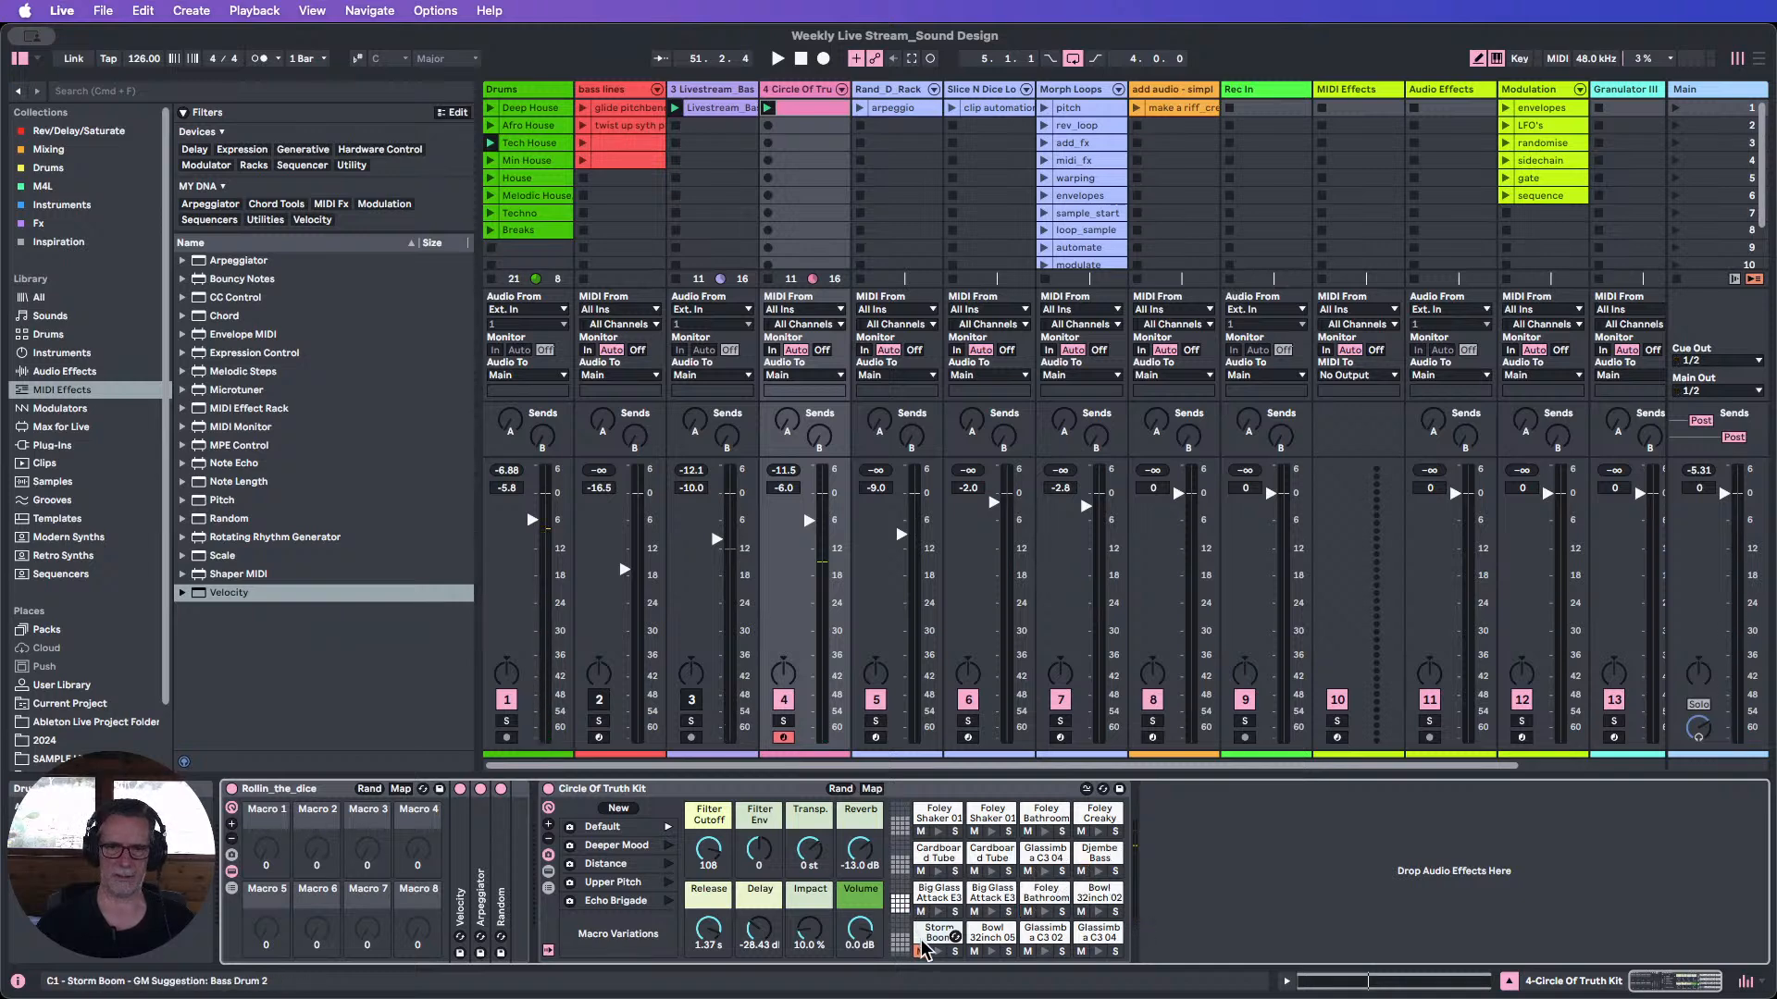
Restart playback, set the Arpeggiator's rate to 1/8, and fold the device again.
{"action": "key", "text": "space"}
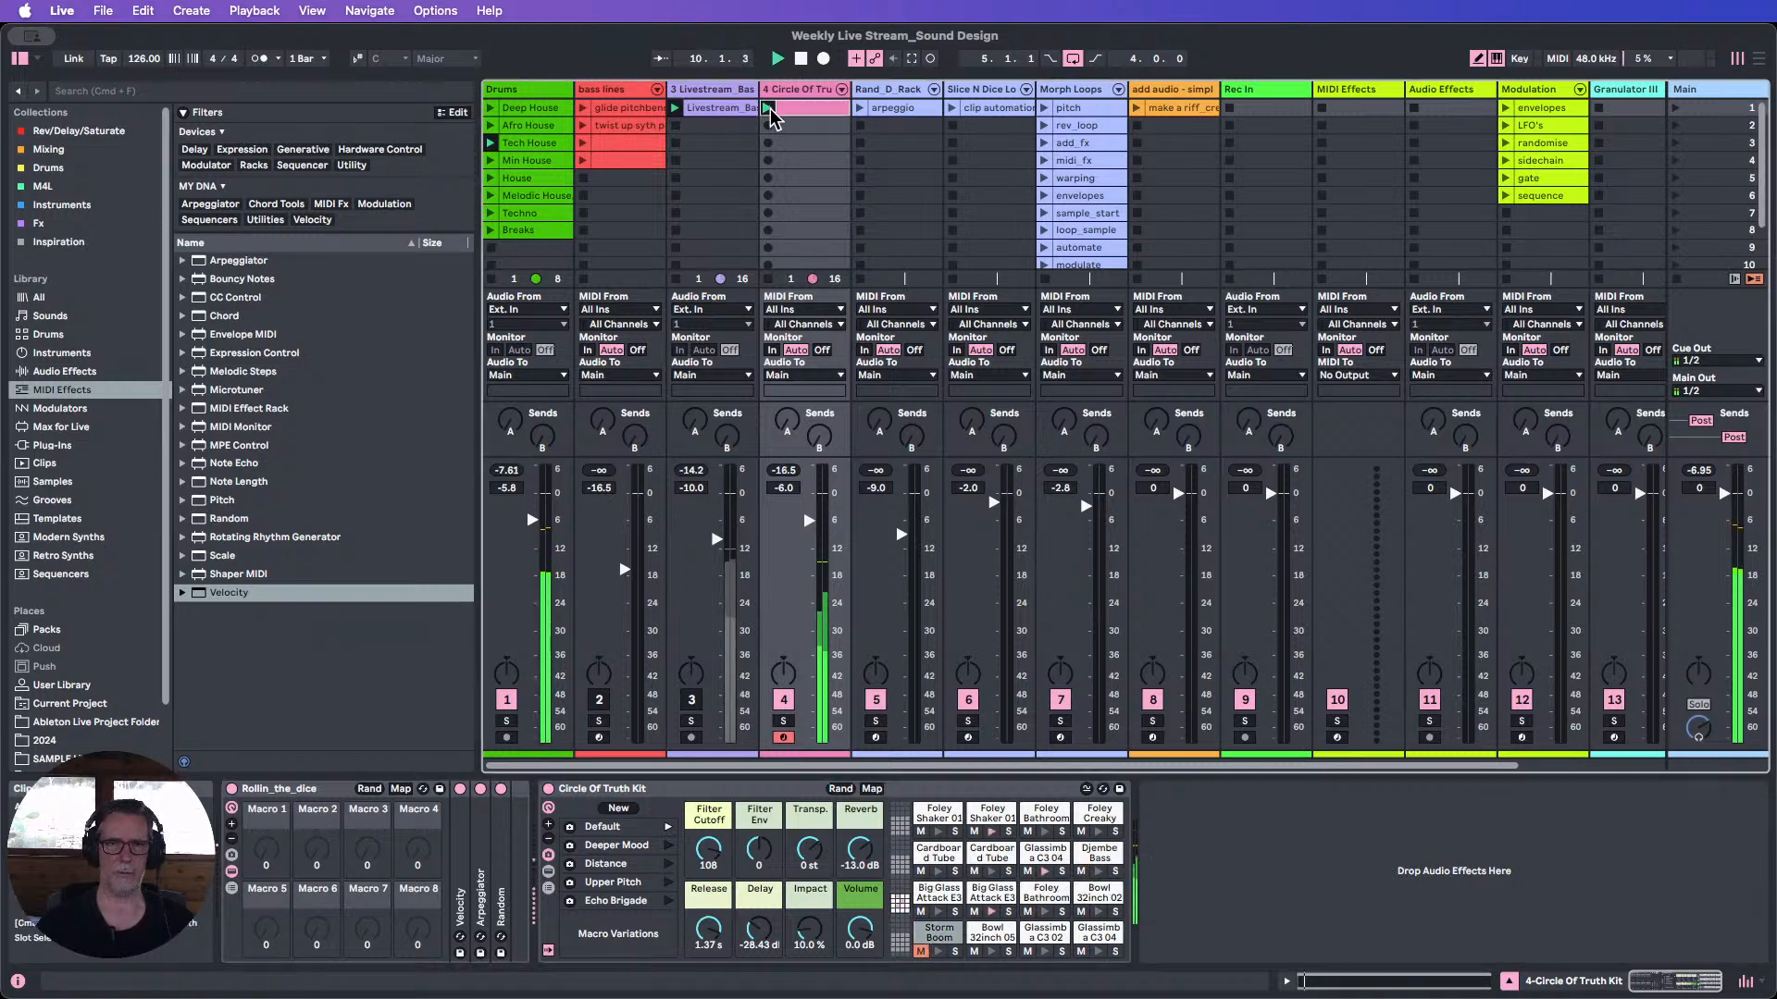
{"action": "double_click", "coordinate": [481, 847]}
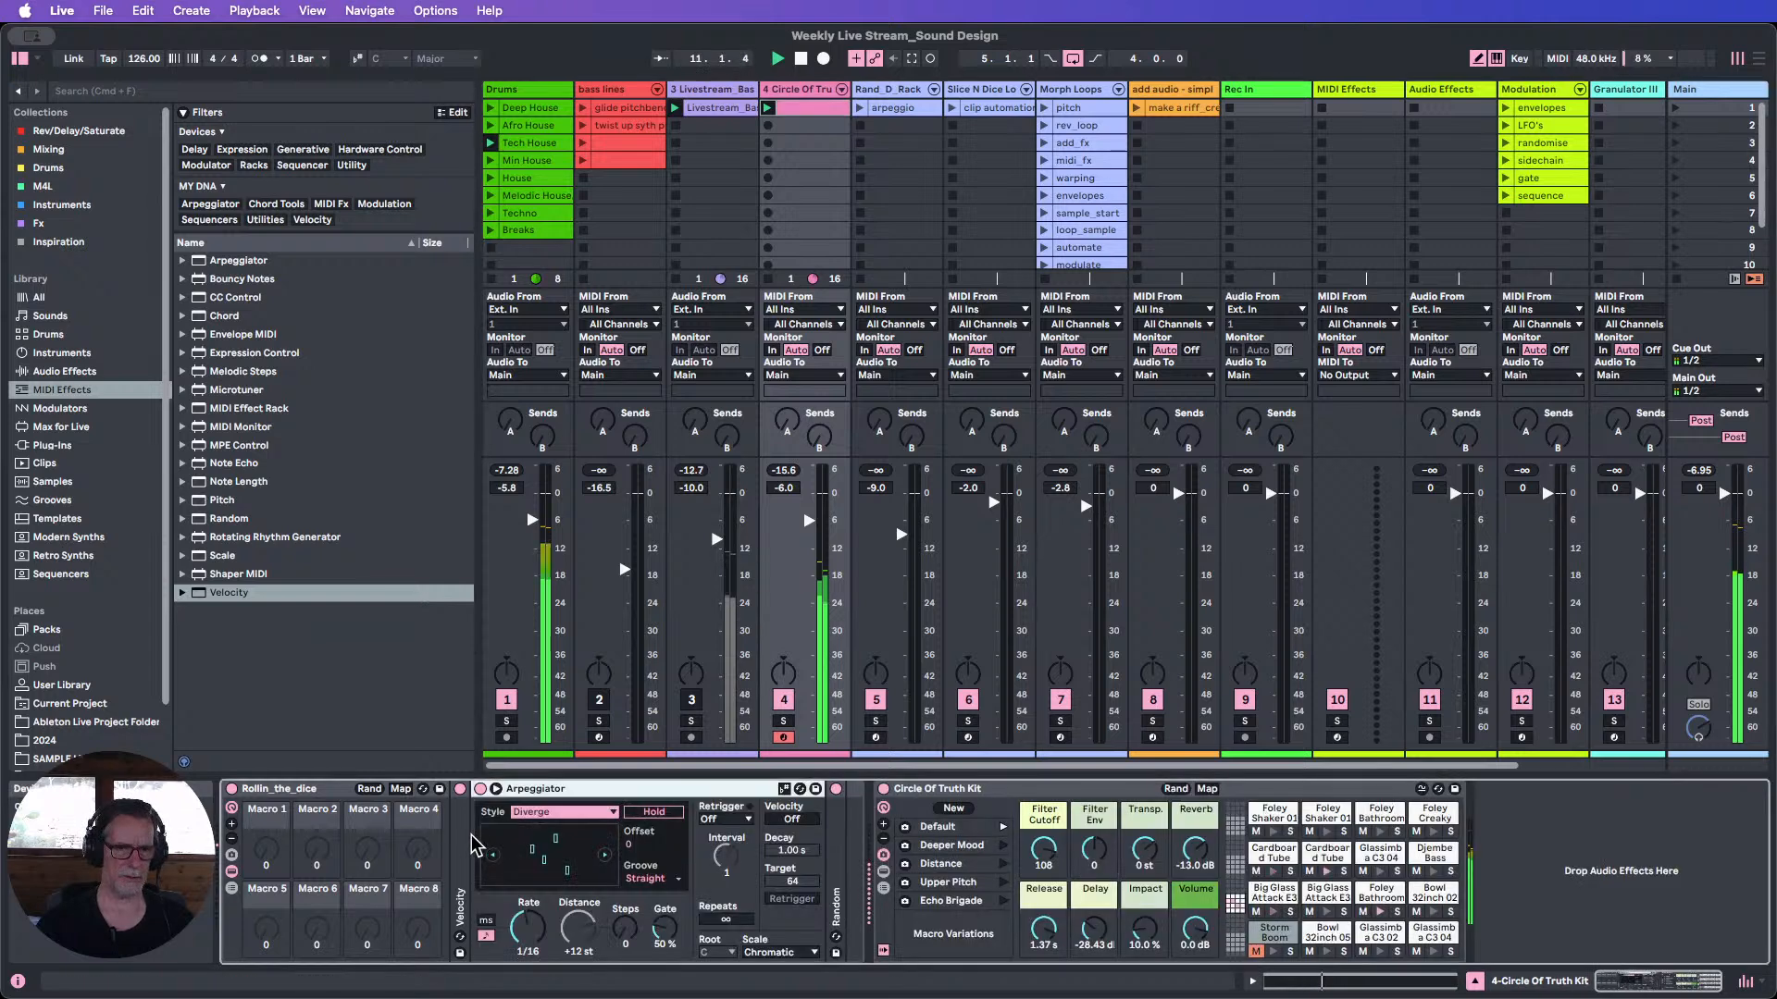
{"action": "left_click", "coordinate": [542, 931]}
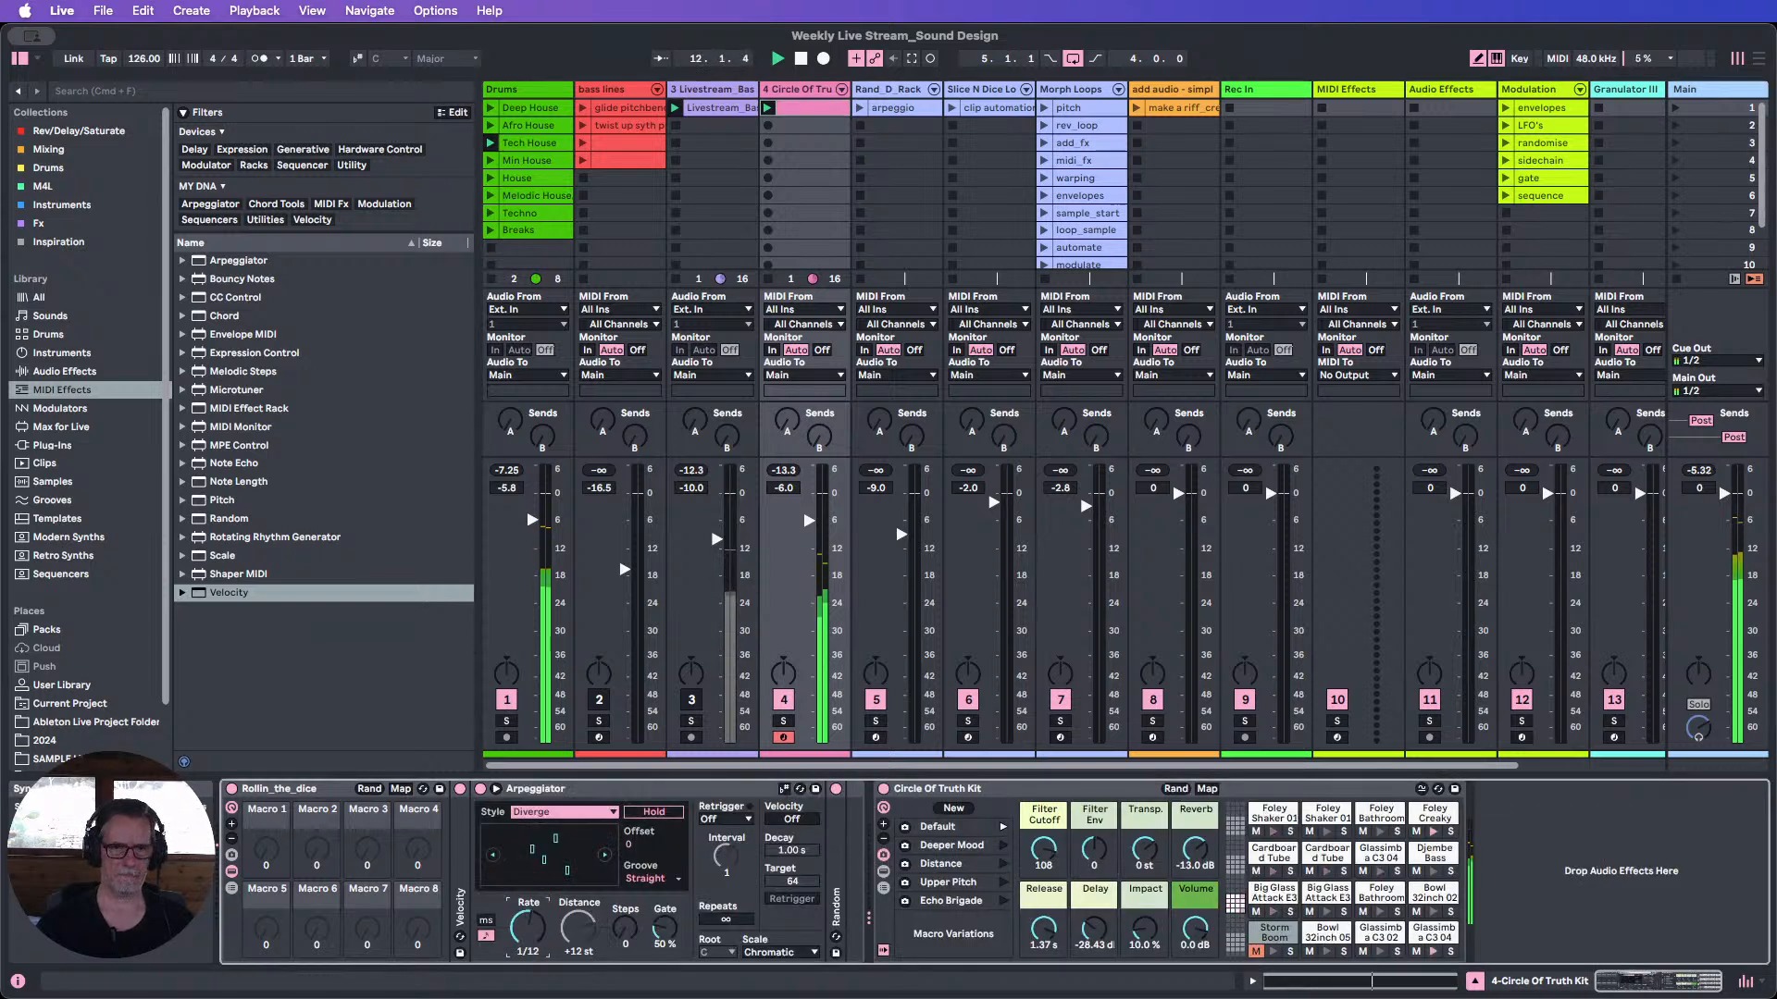
{"action": "left_click_drag", "start_coordinate": [528, 927], "coordinate": [527, 911]}
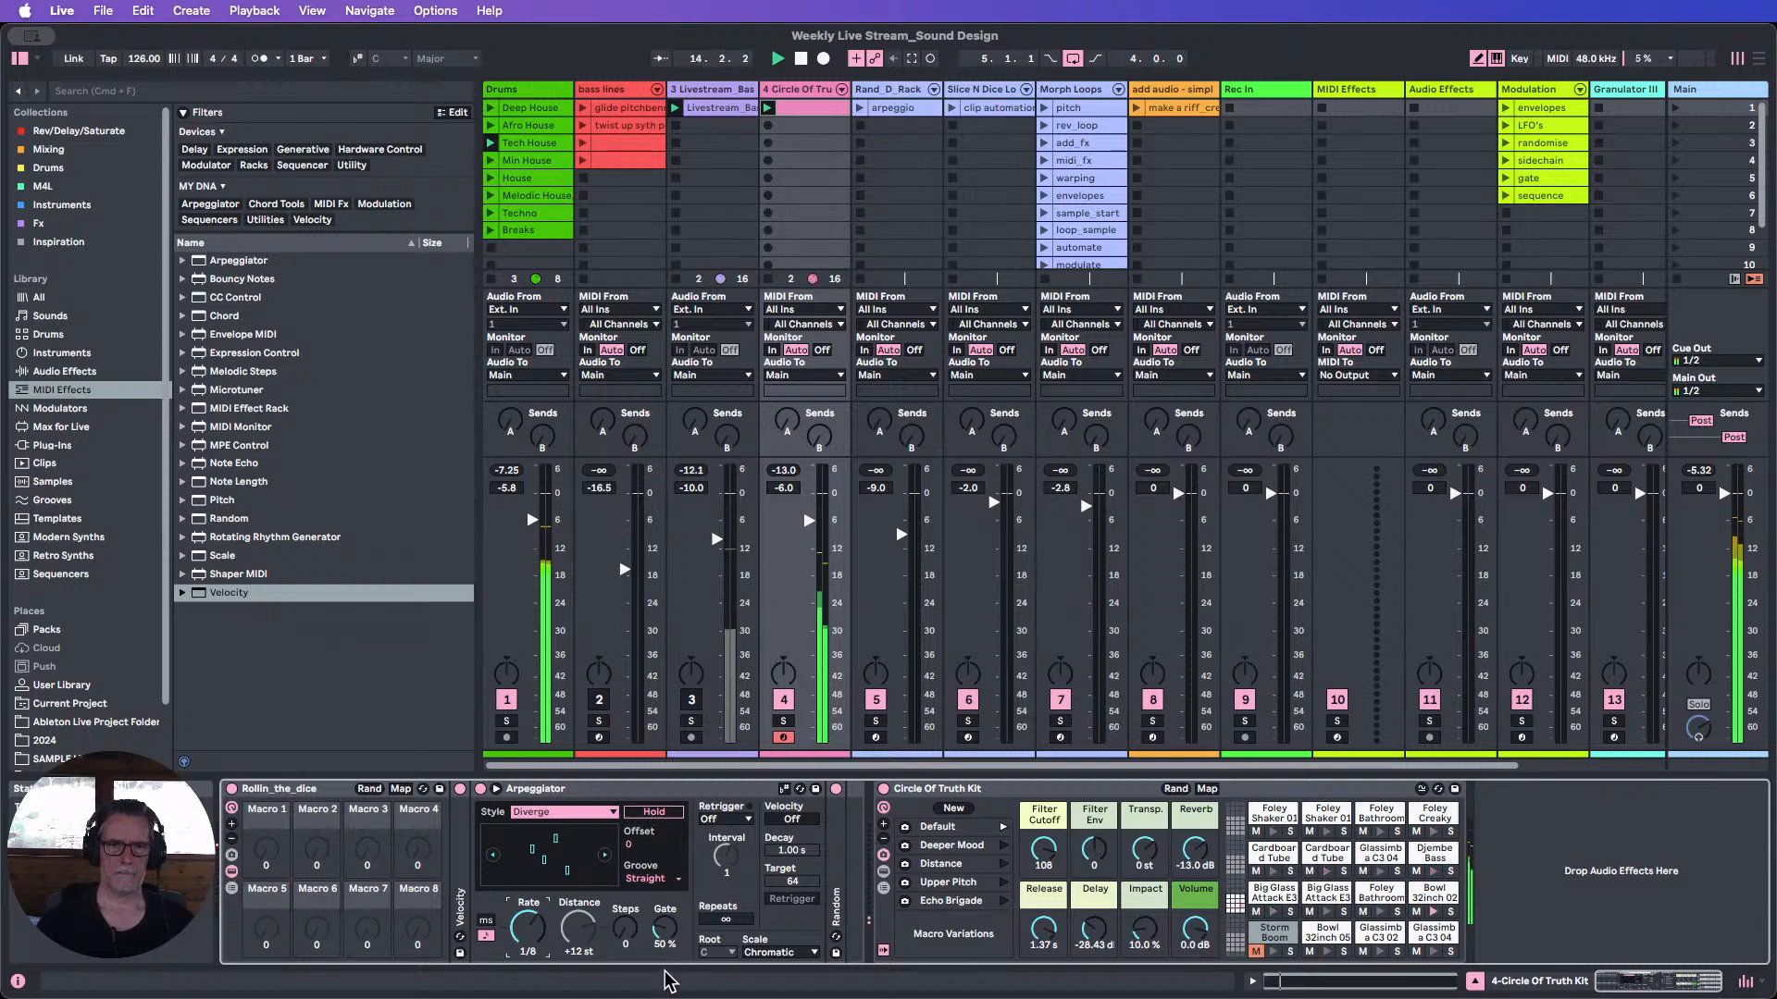
{"action": "double_click", "coordinate": [546, 789]}
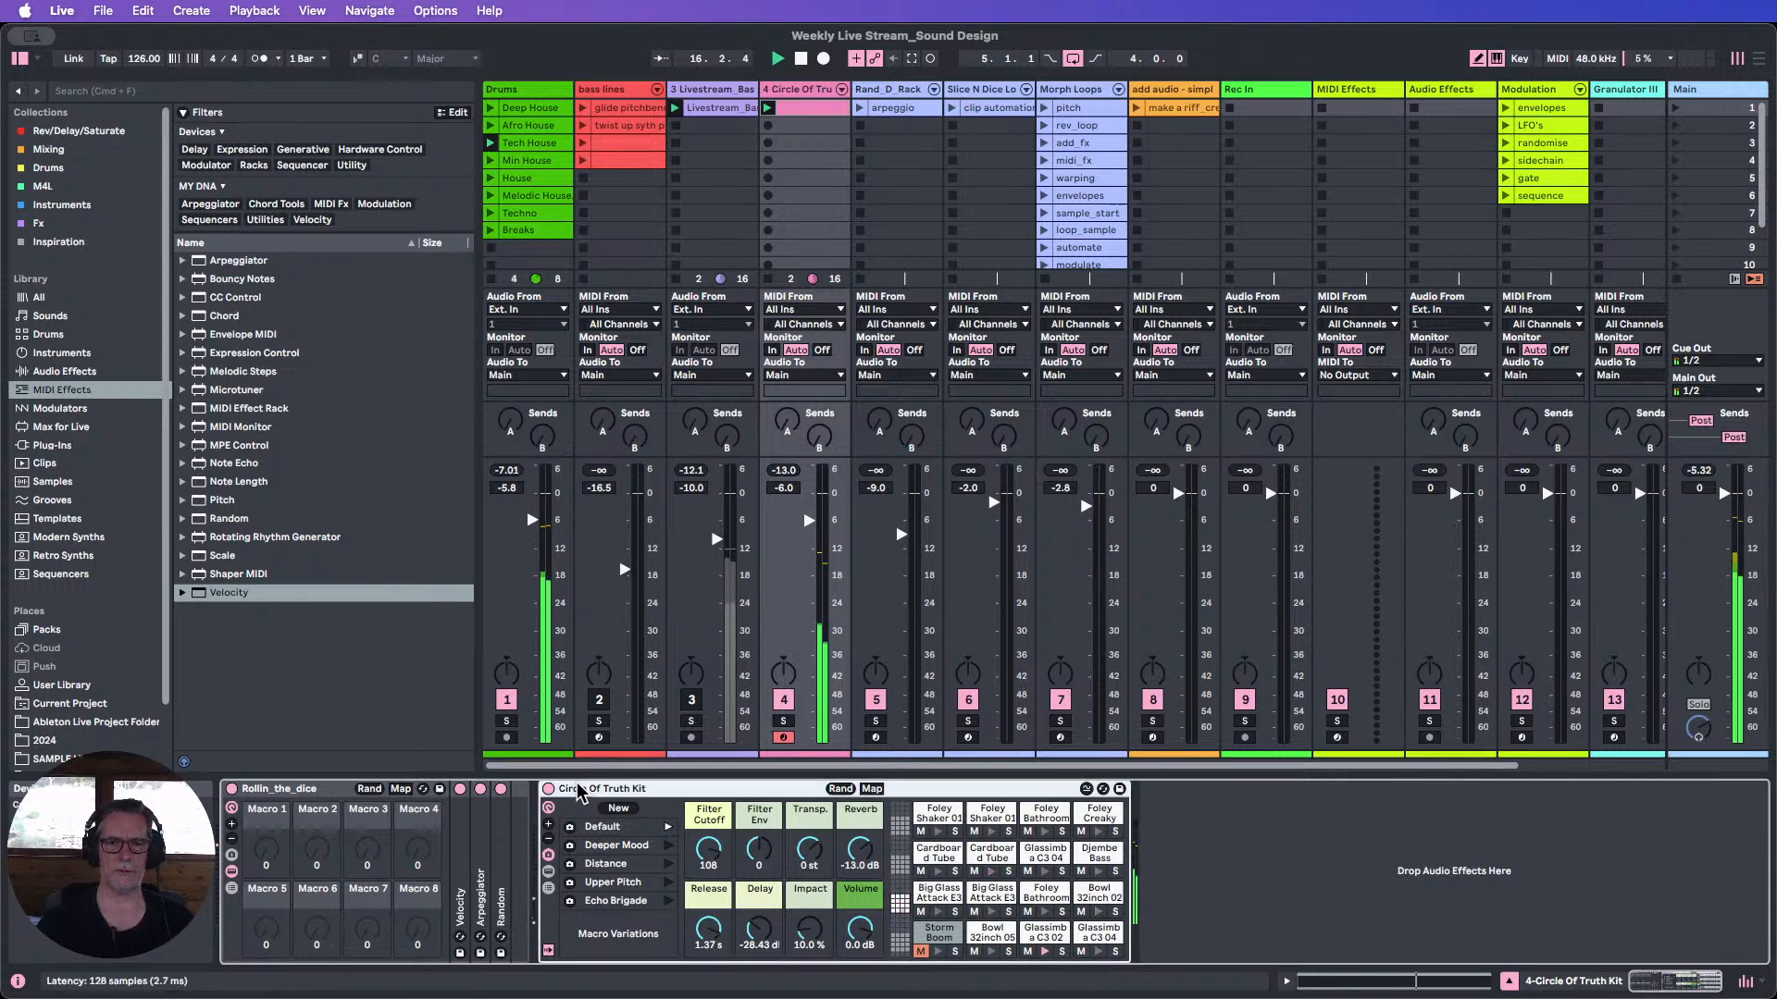
Fold the Circle Of Truth Kit device and bring Mega_Rack from the Bass_Lines track onto the Circle Of Truth Kit track, after the kit.
{"action": "double_click", "coordinate": [578, 789]}
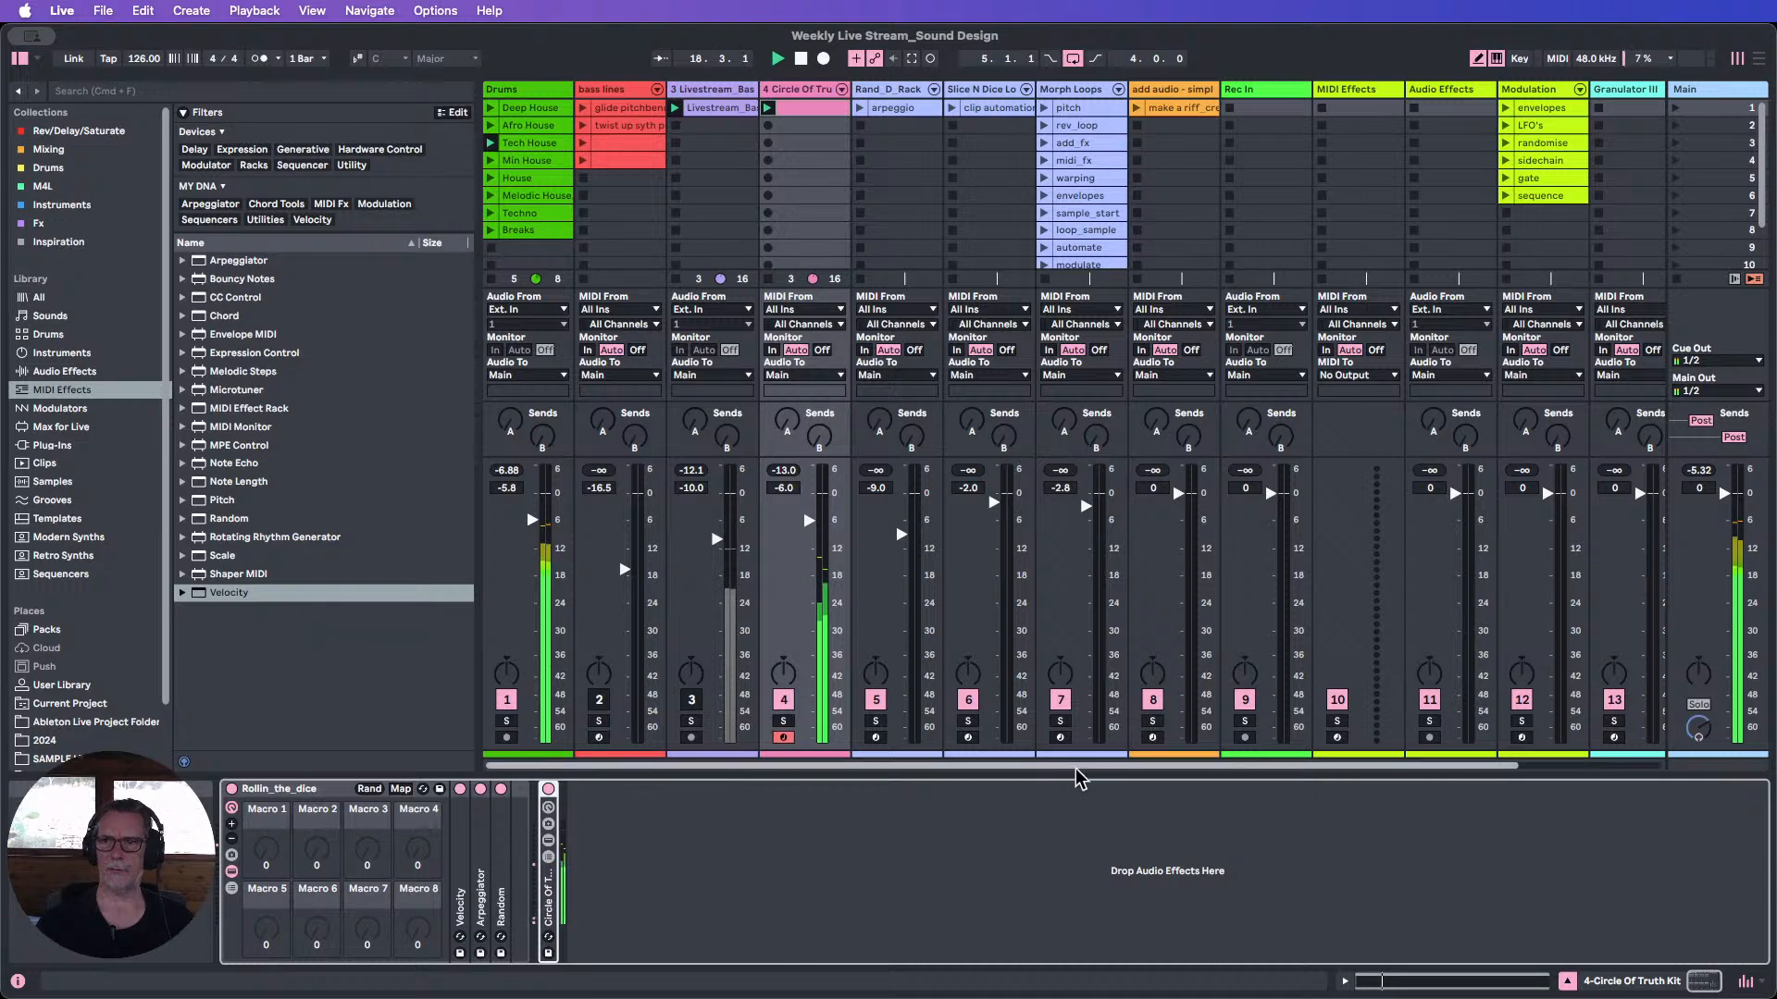
{"action": "left_click_drag", "start_coordinate": [1076, 777], "coordinate": [1219, 777]}
{"action": "left_click", "coordinate": [1548, 90]}
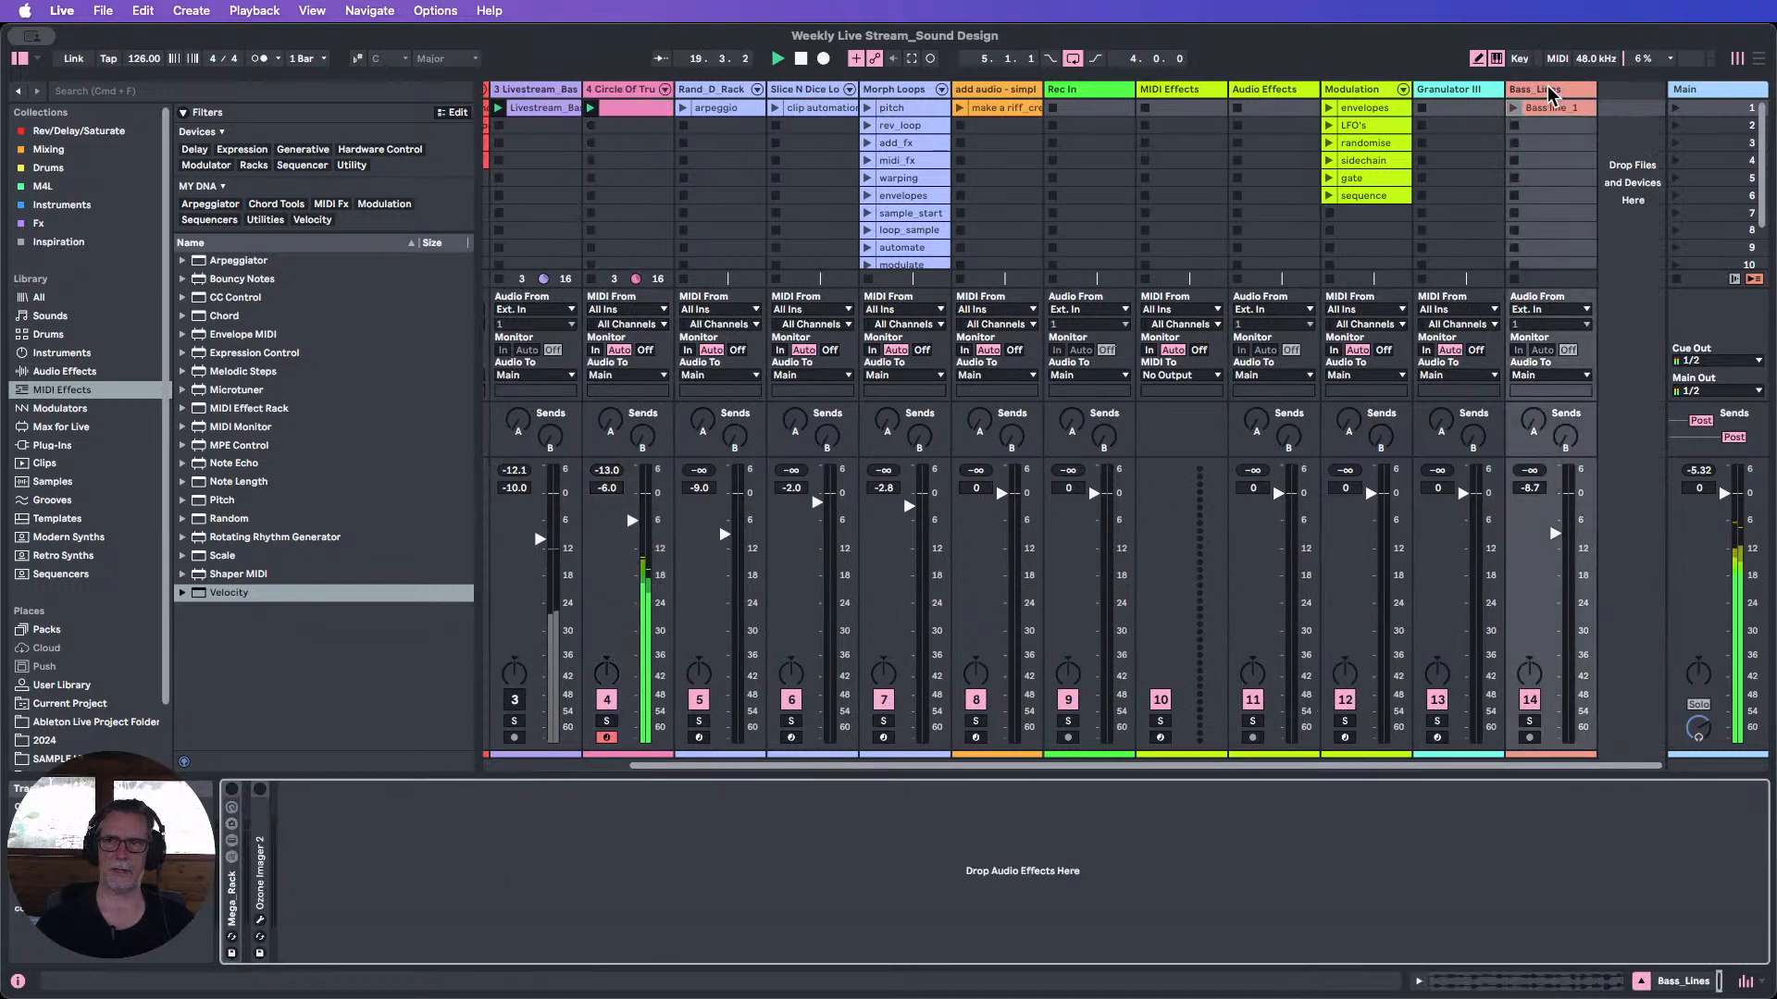
{"action": "left_click", "coordinate": [232, 911]}
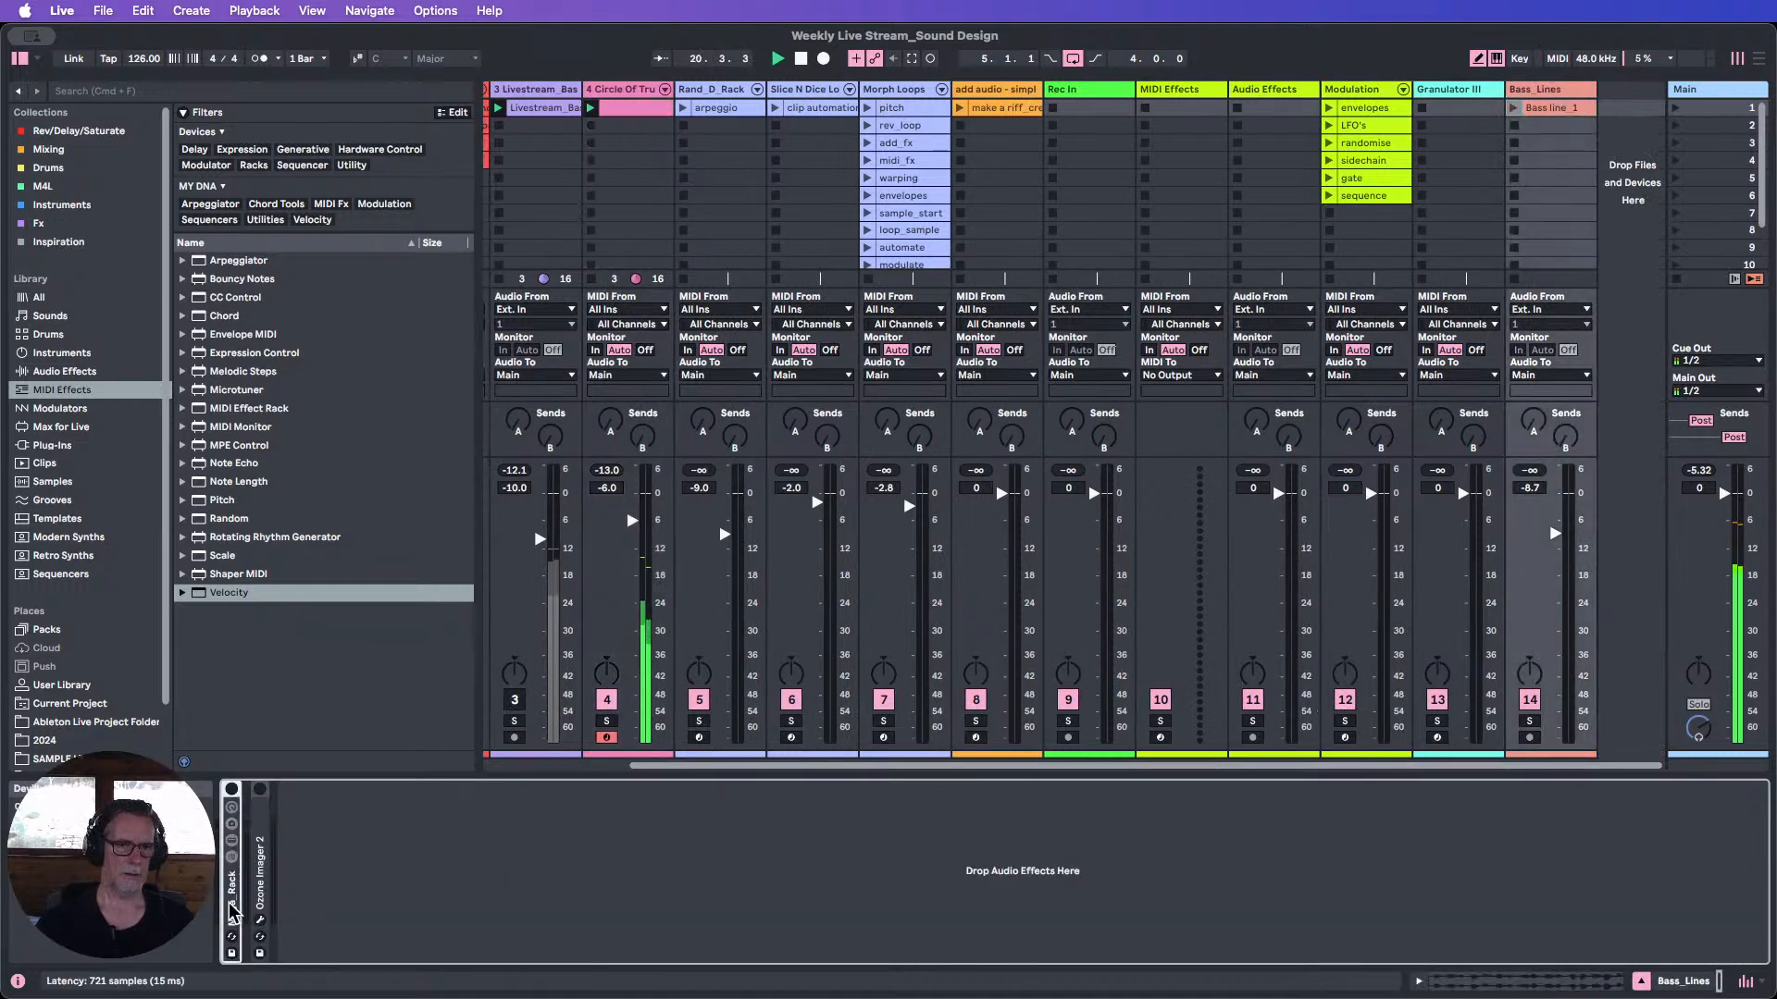
{"action": "left_click_drag", "start_coordinate": [232, 912], "coordinate": [578, 912]}
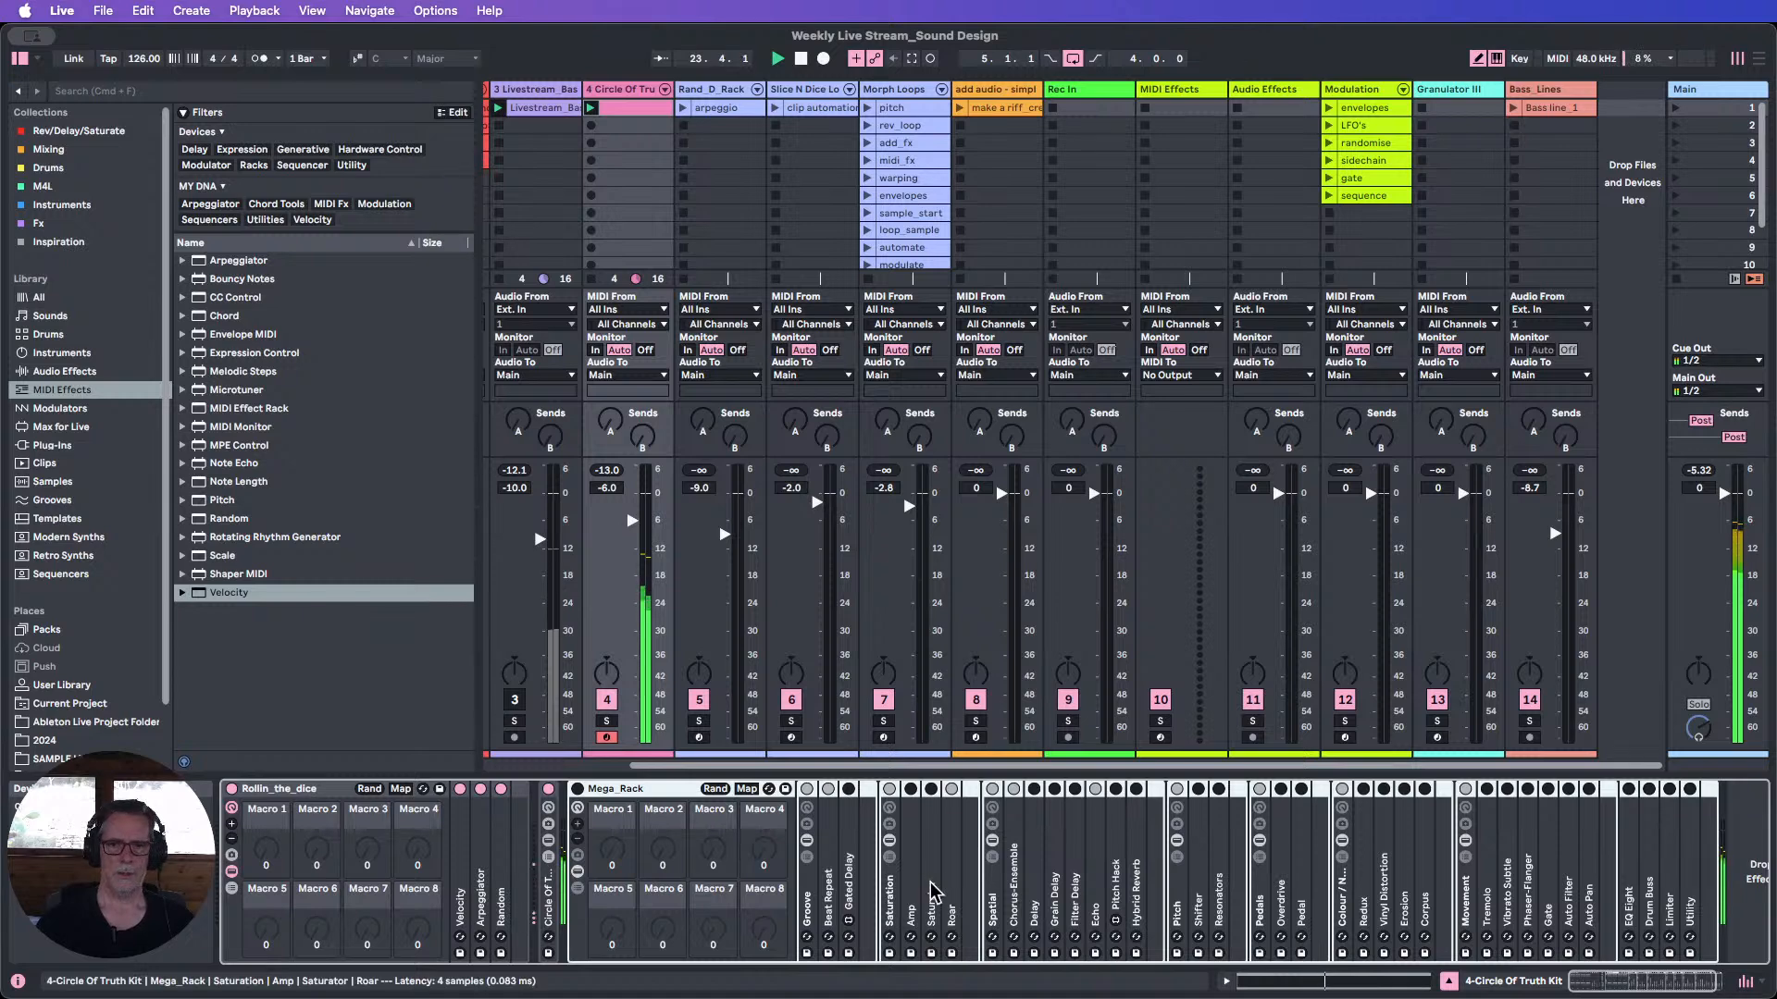
Swap Roar in Mega_Rack's Saturation rack for its default preset, leave swap mode, and fold the device.
{"action": "left_click", "coordinate": [953, 824]}
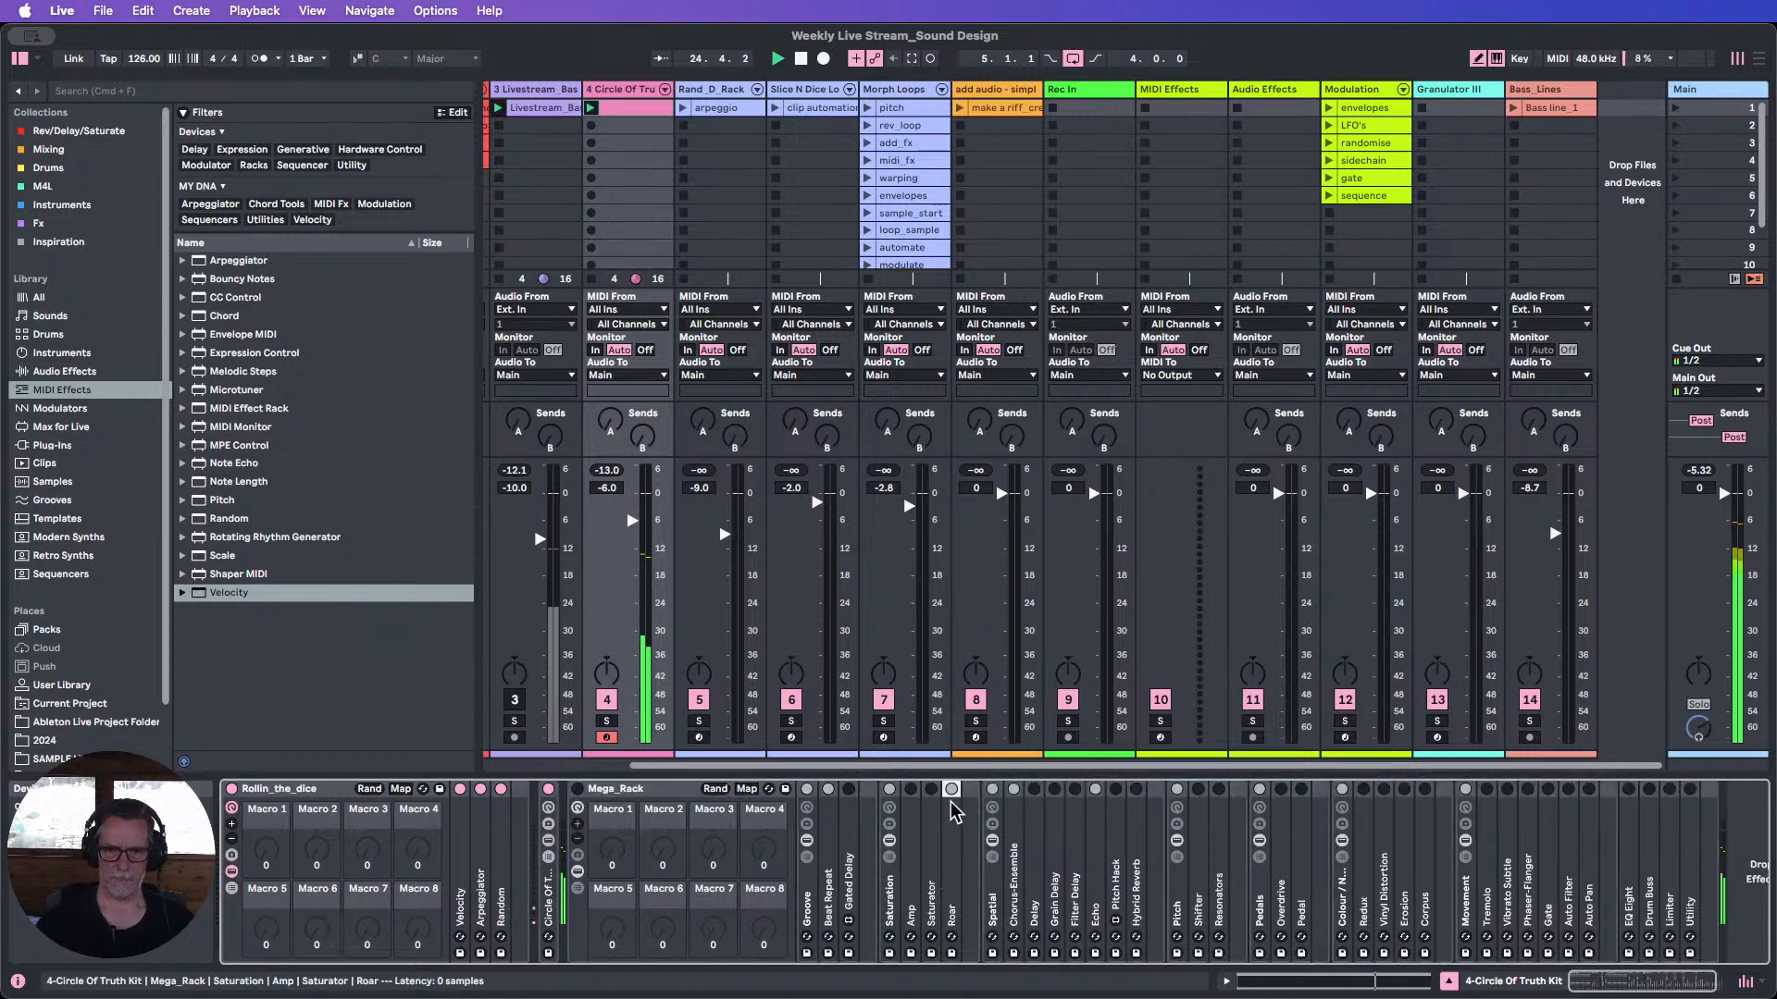
{"action": "double_click", "coordinate": [955, 812]}
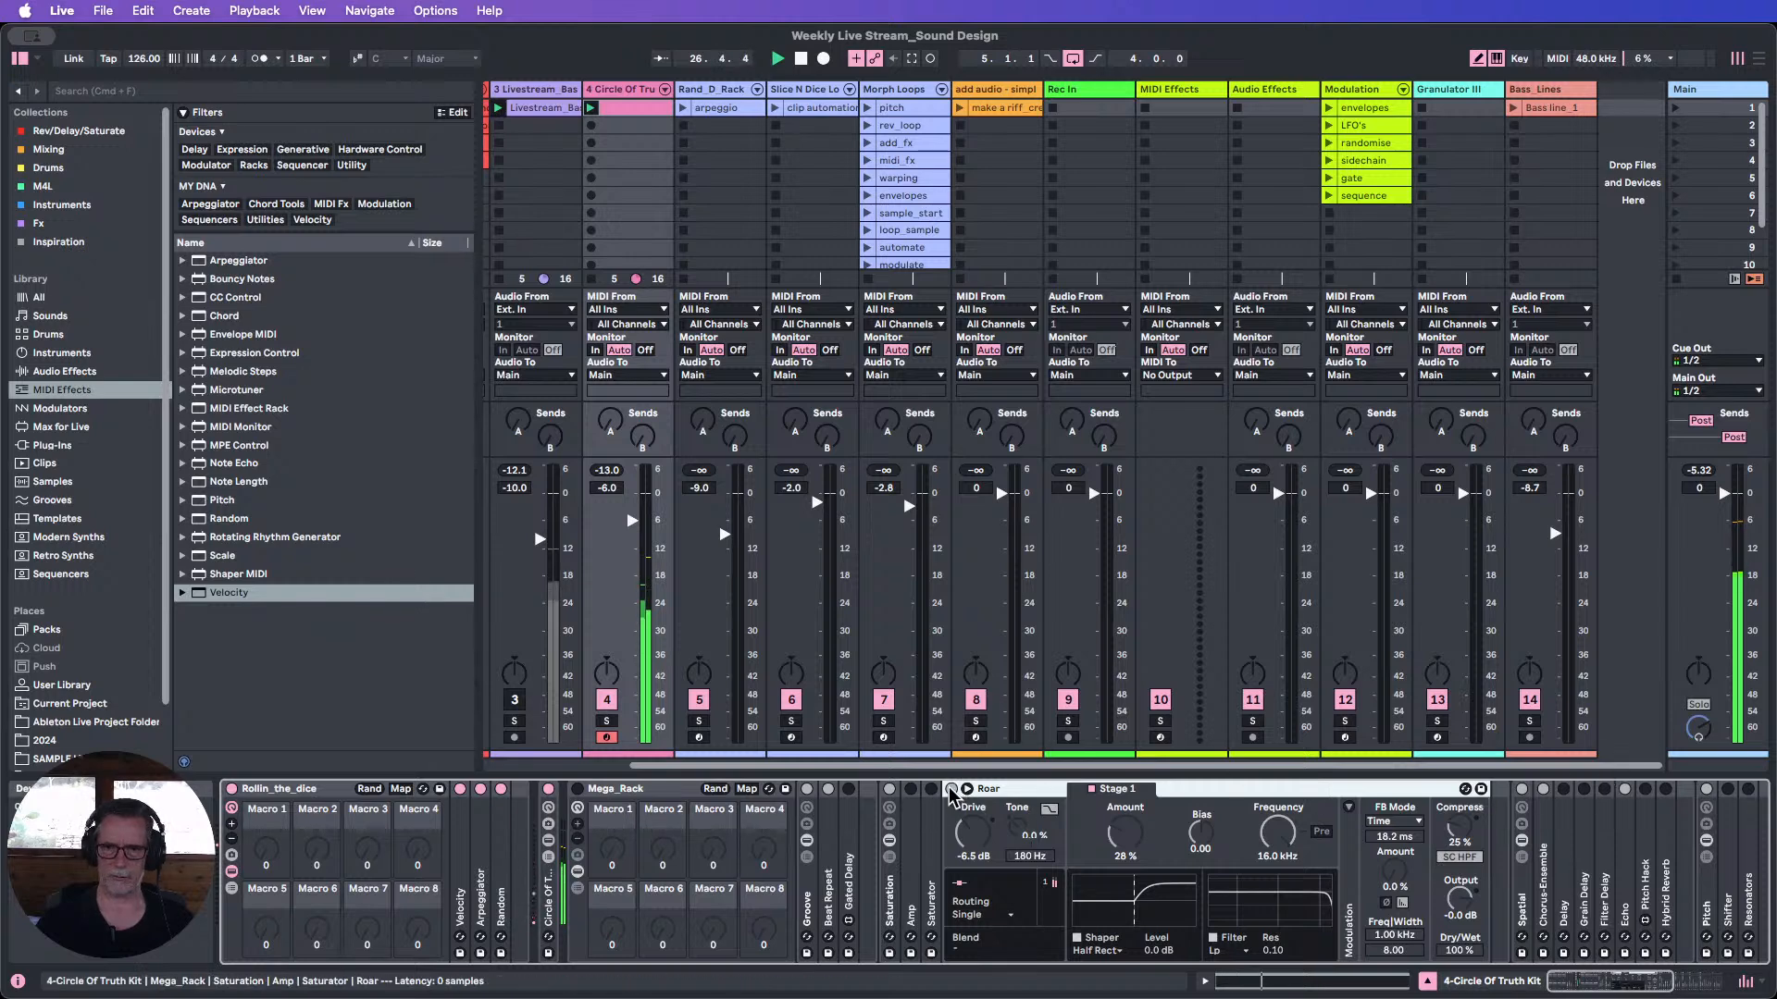
{"action": "left_click", "coordinate": [1465, 789]}
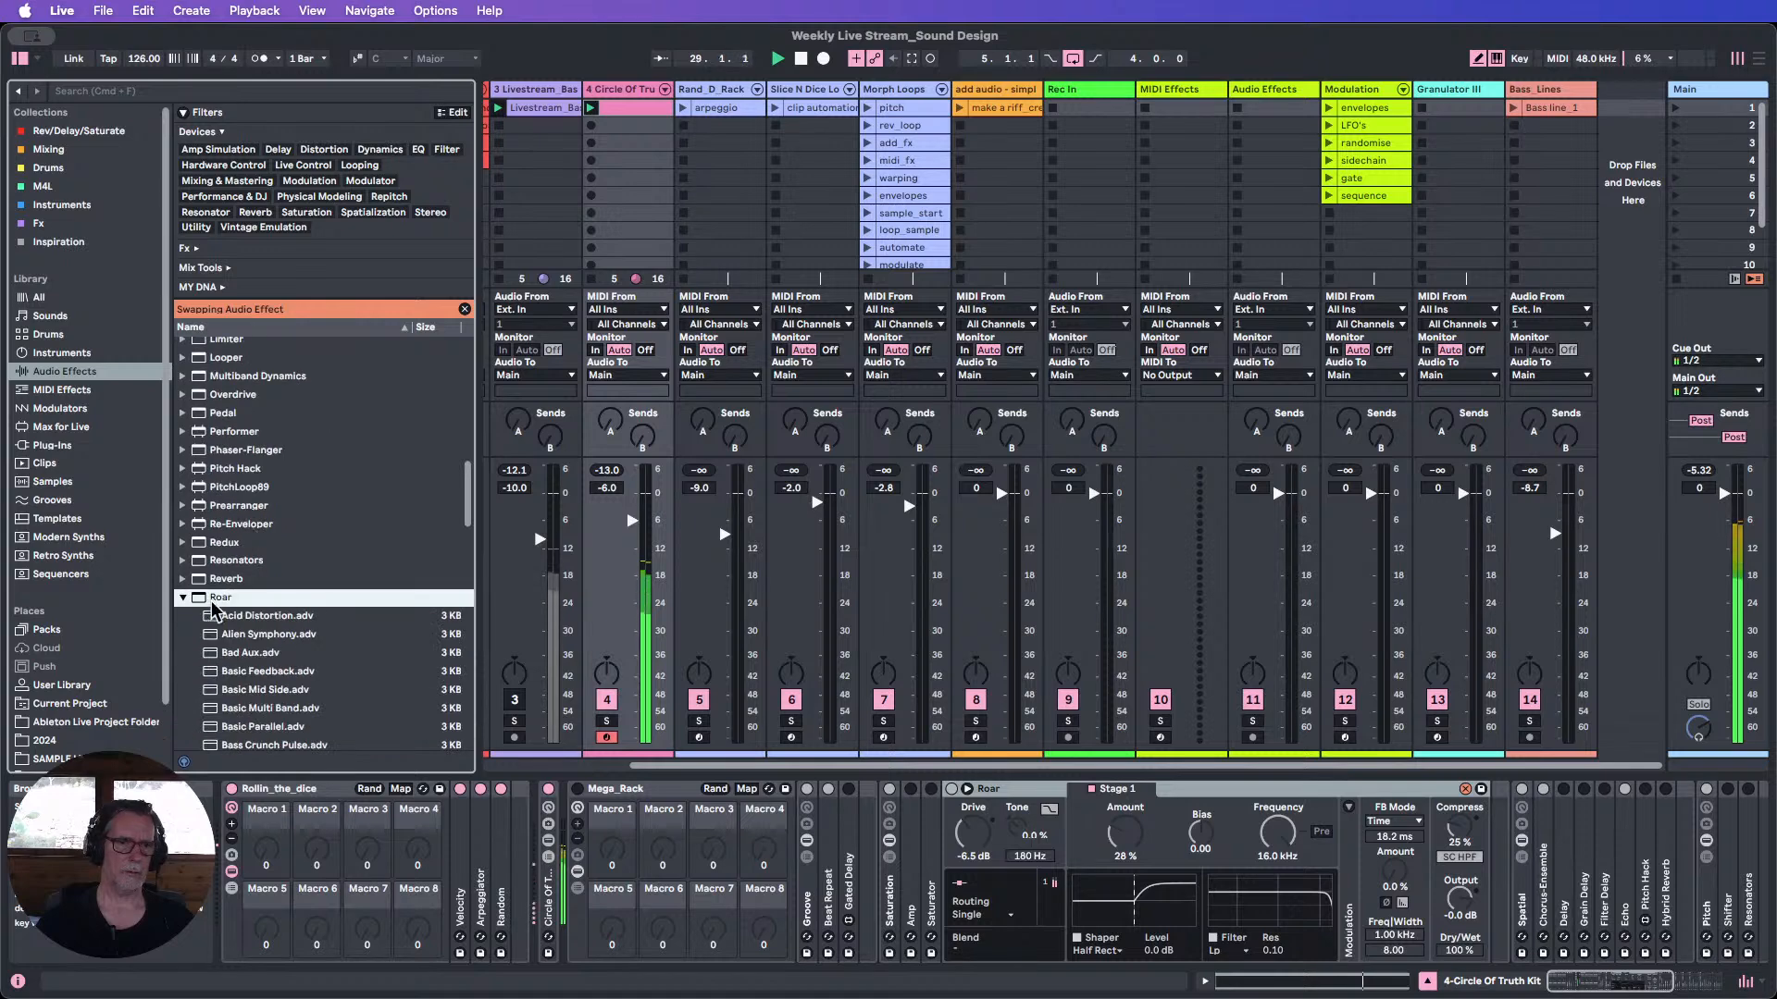
{"action": "left_click", "coordinate": [183, 598]}
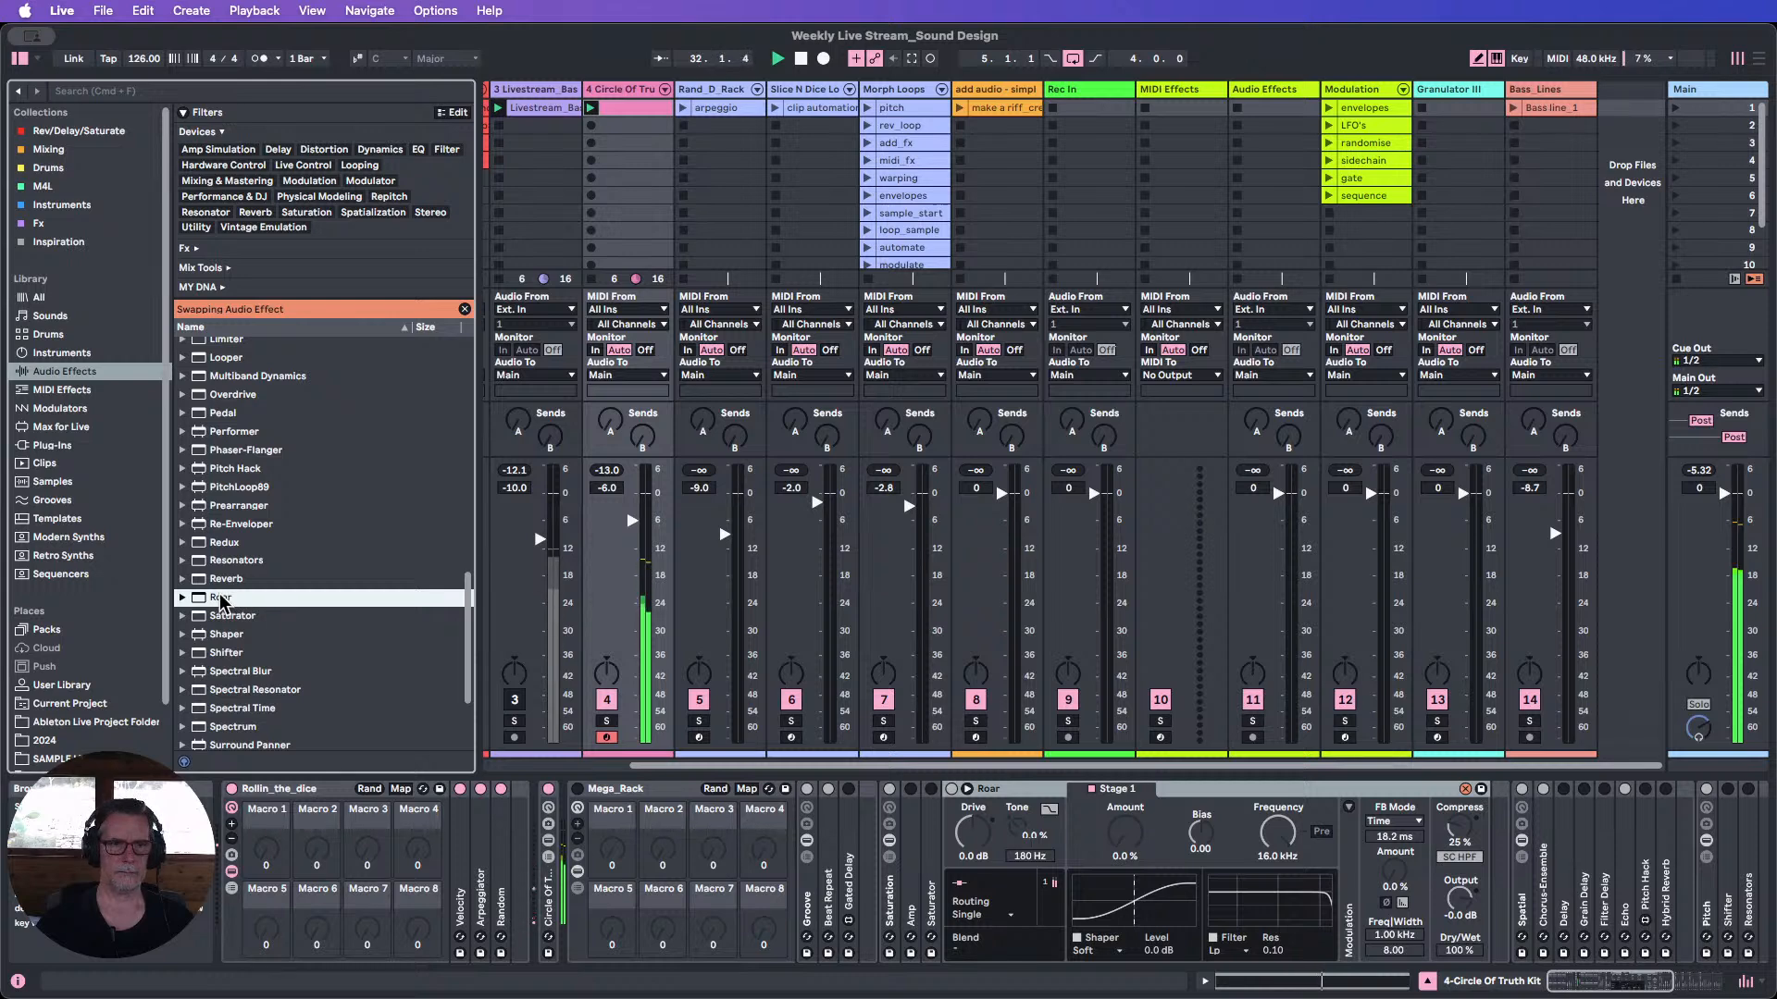
{"action": "left_click", "coordinate": [983, 795]}
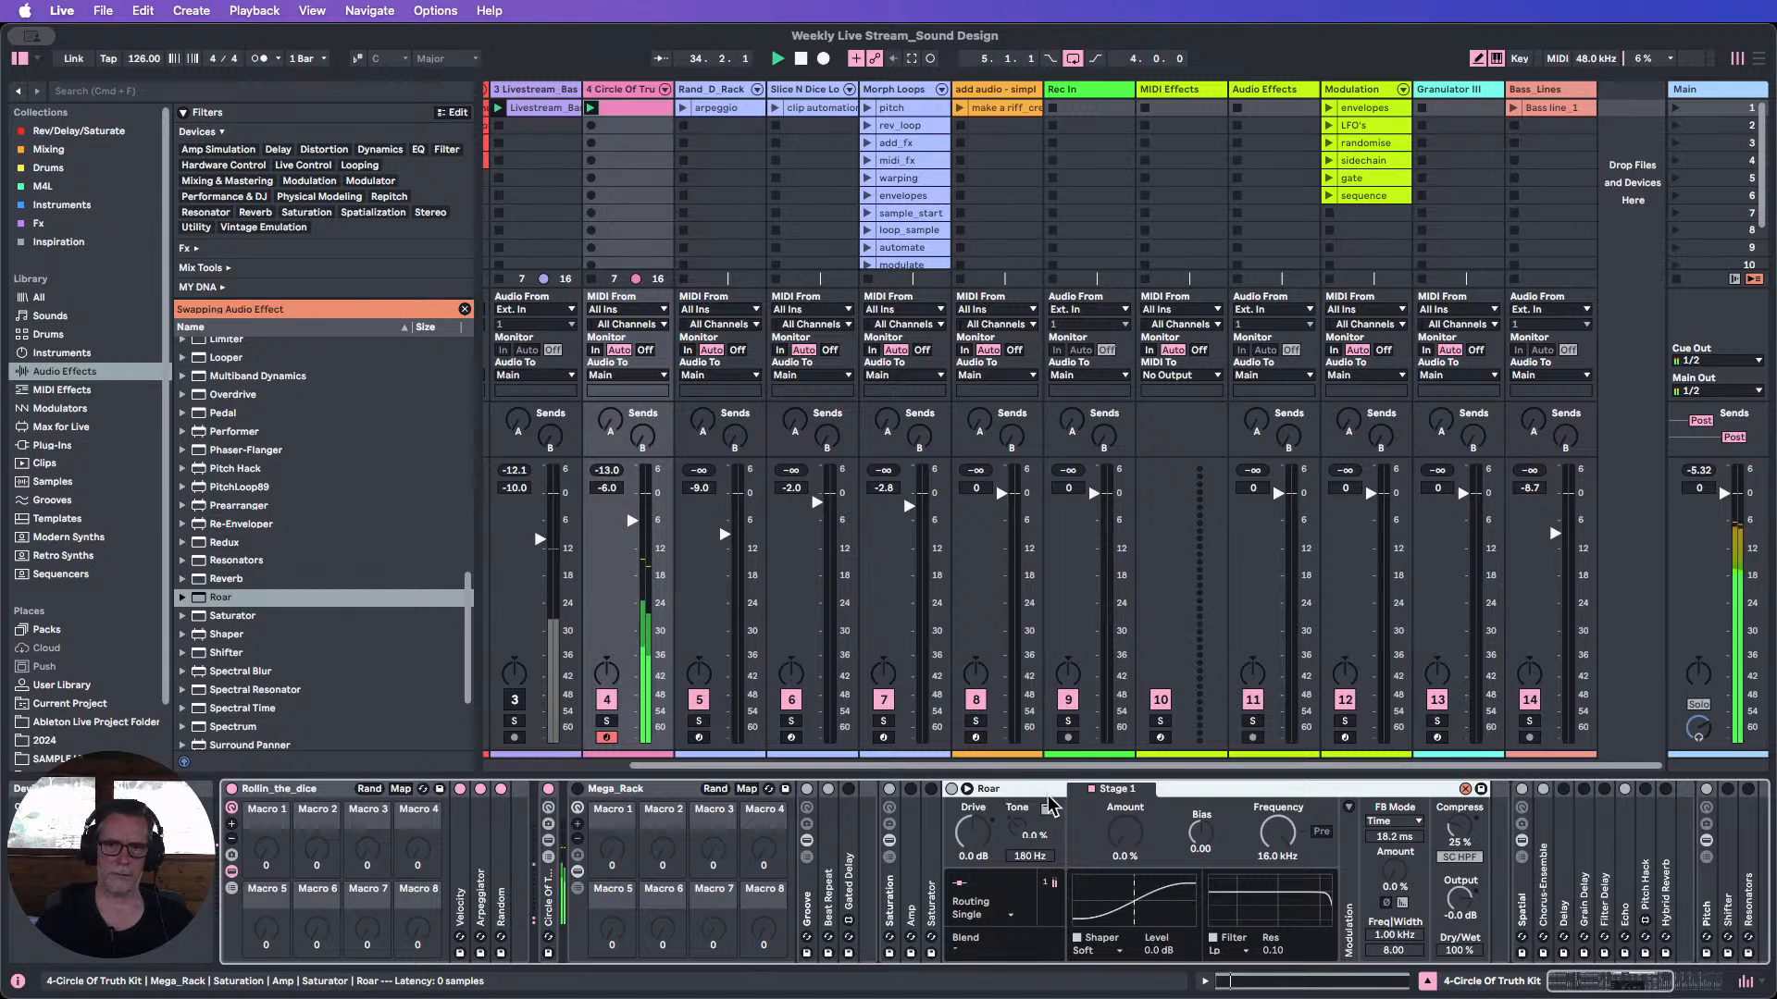
{"action": "left_click", "coordinate": [1465, 788]}
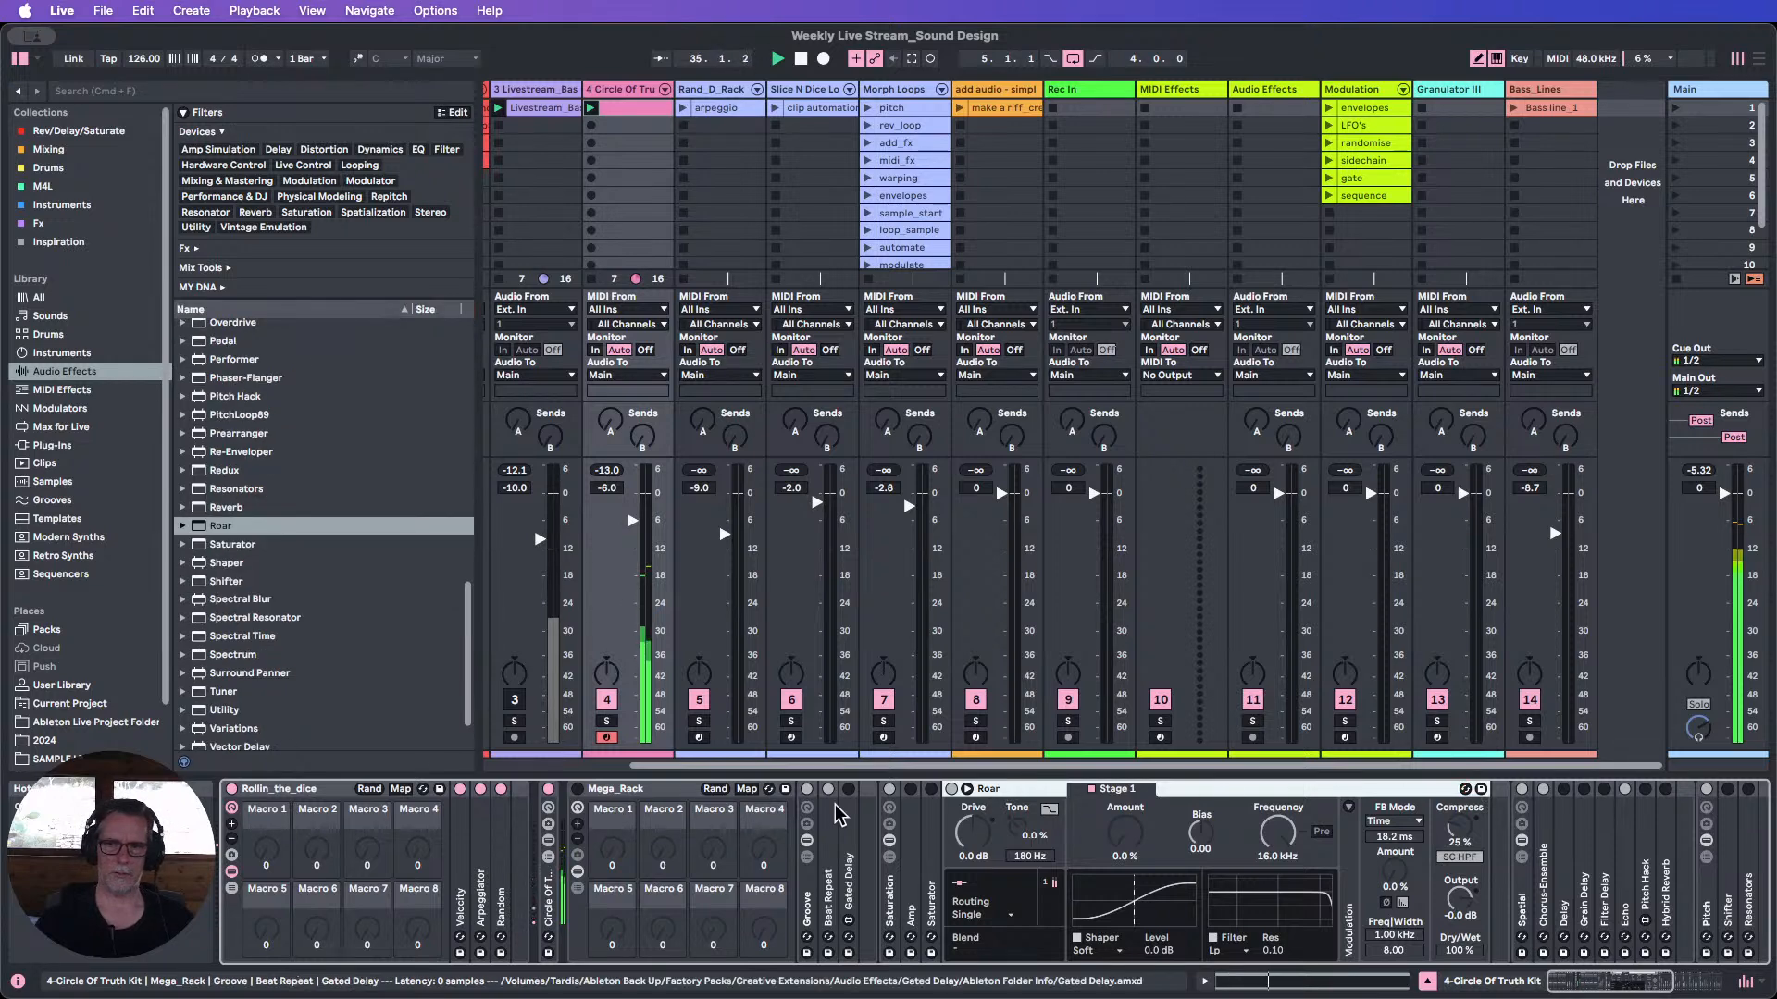
{"action": "left_click", "coordinate": [959, 788]}
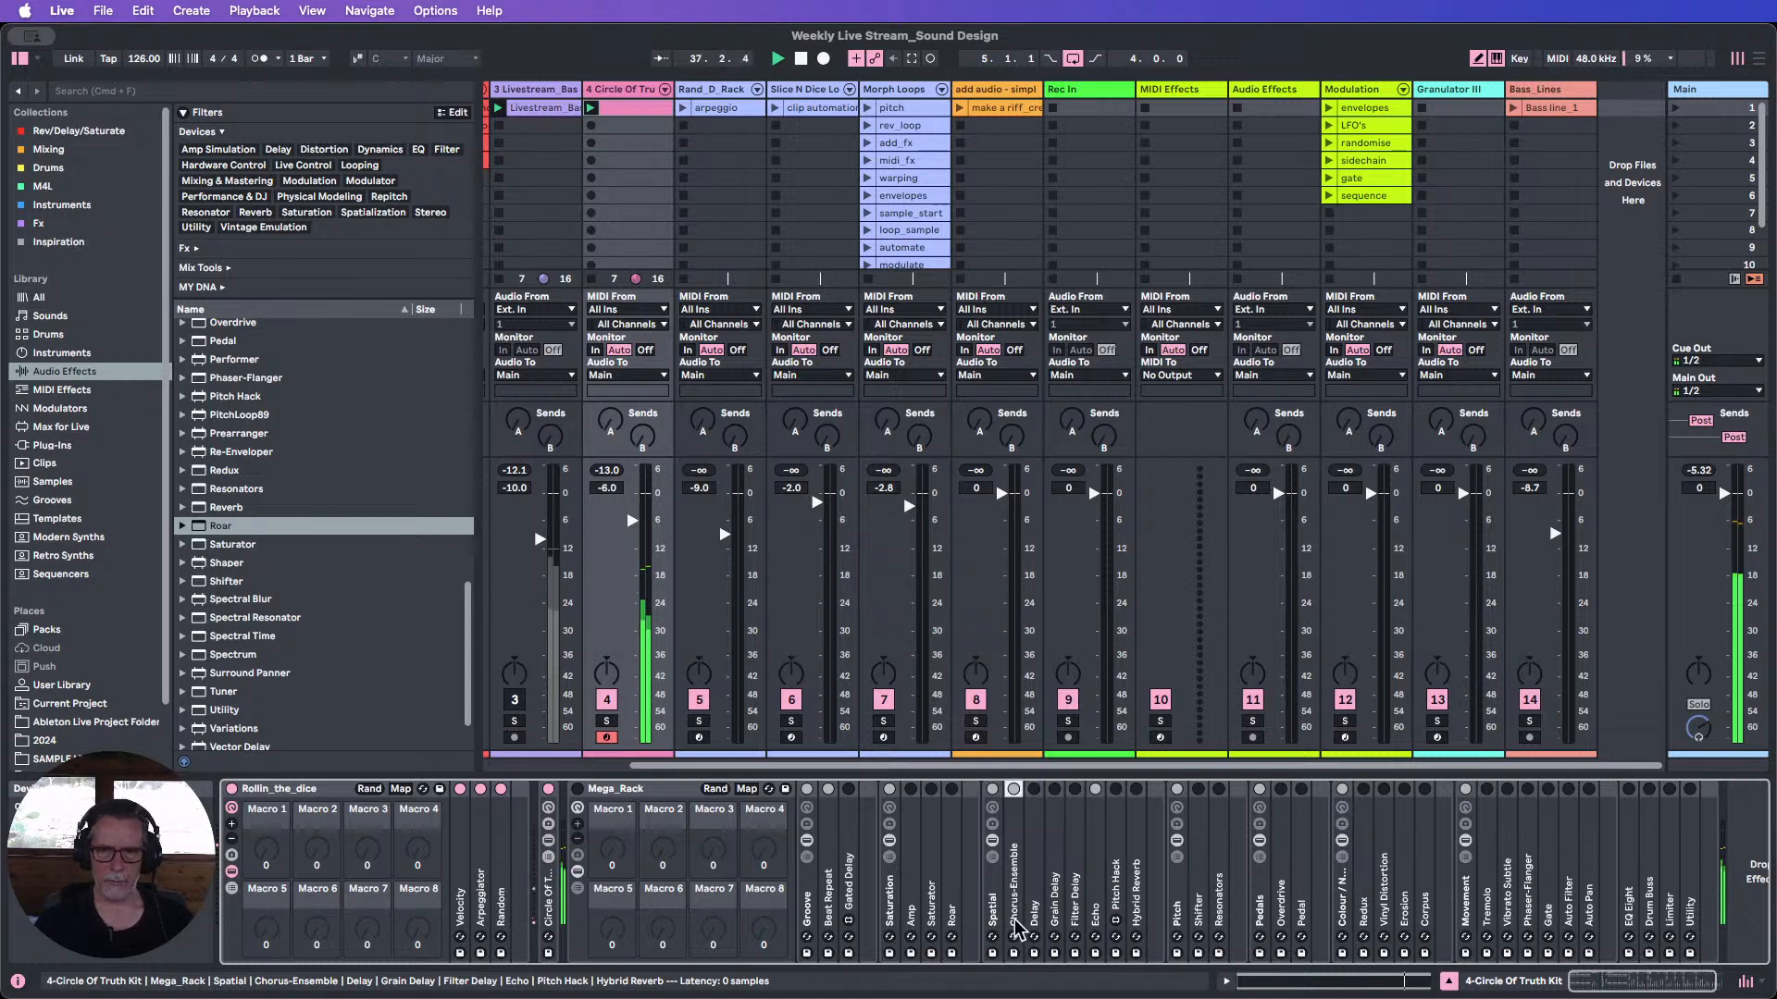
Look over Chorus-Ensemble and Echo in Mega_Rack's Spatial rack and browse the Echo presets.
{"action": "double_click", "coordinate": [1016, 865]}
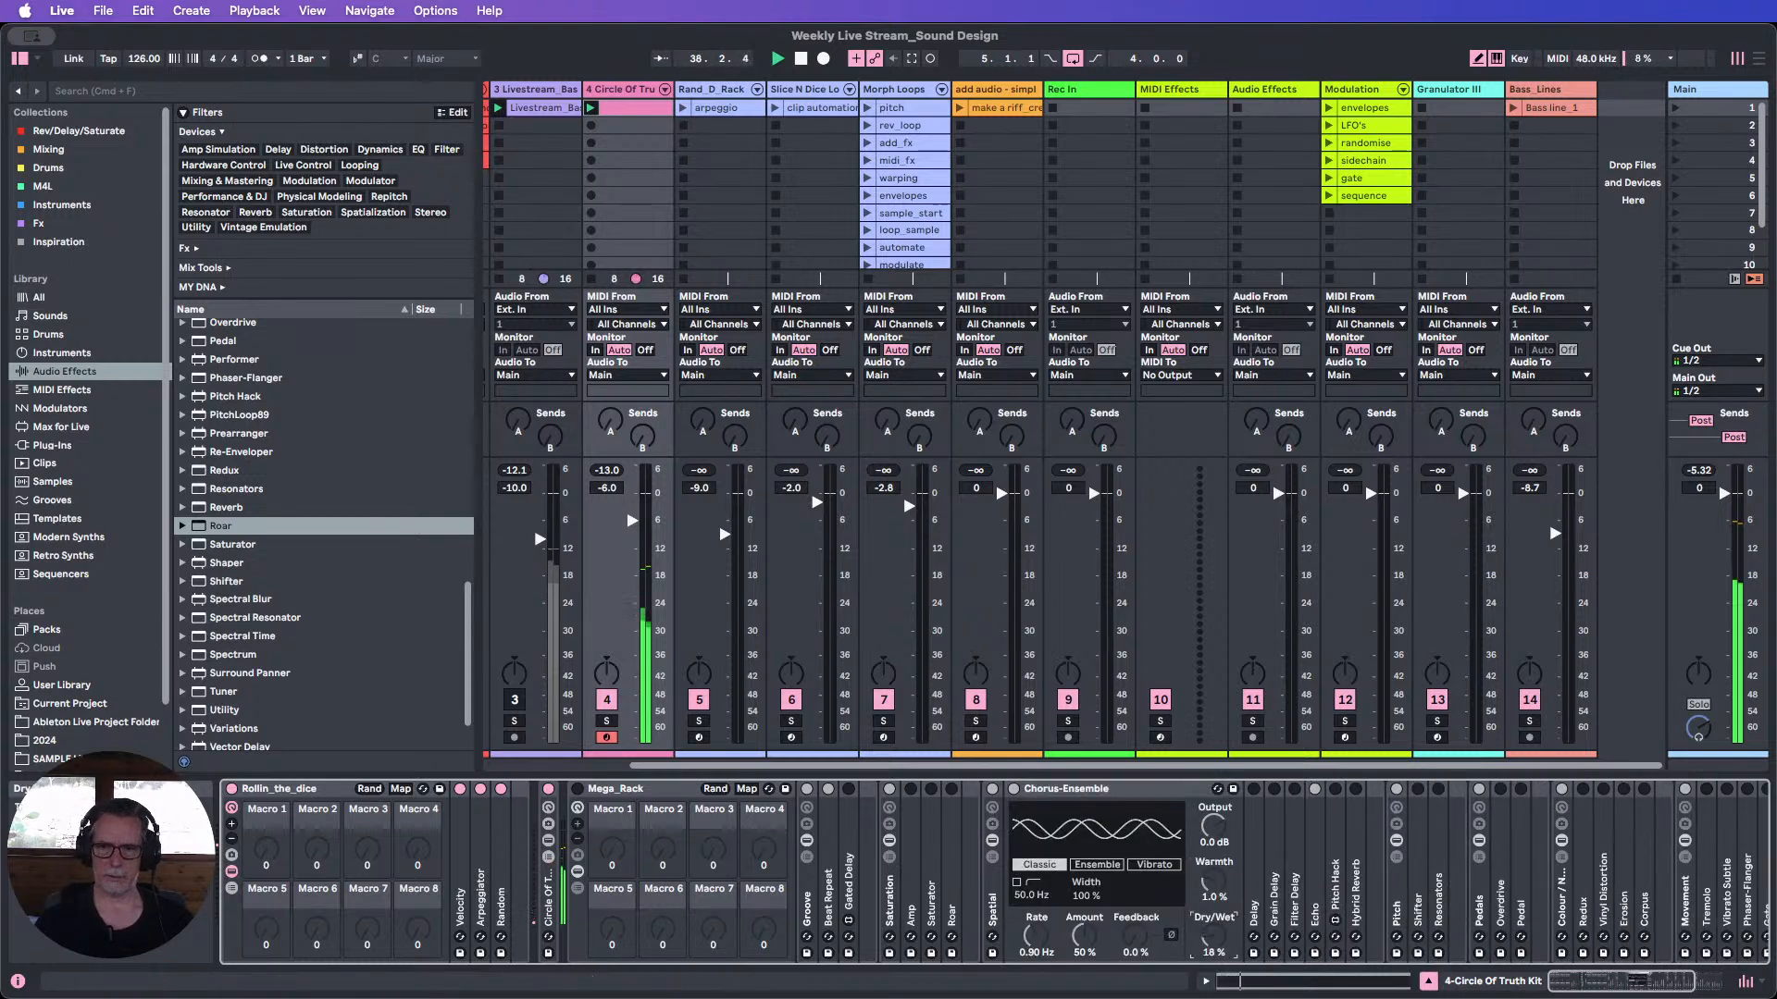
{"action": "double_click", "coordinate": [1014, 789]}
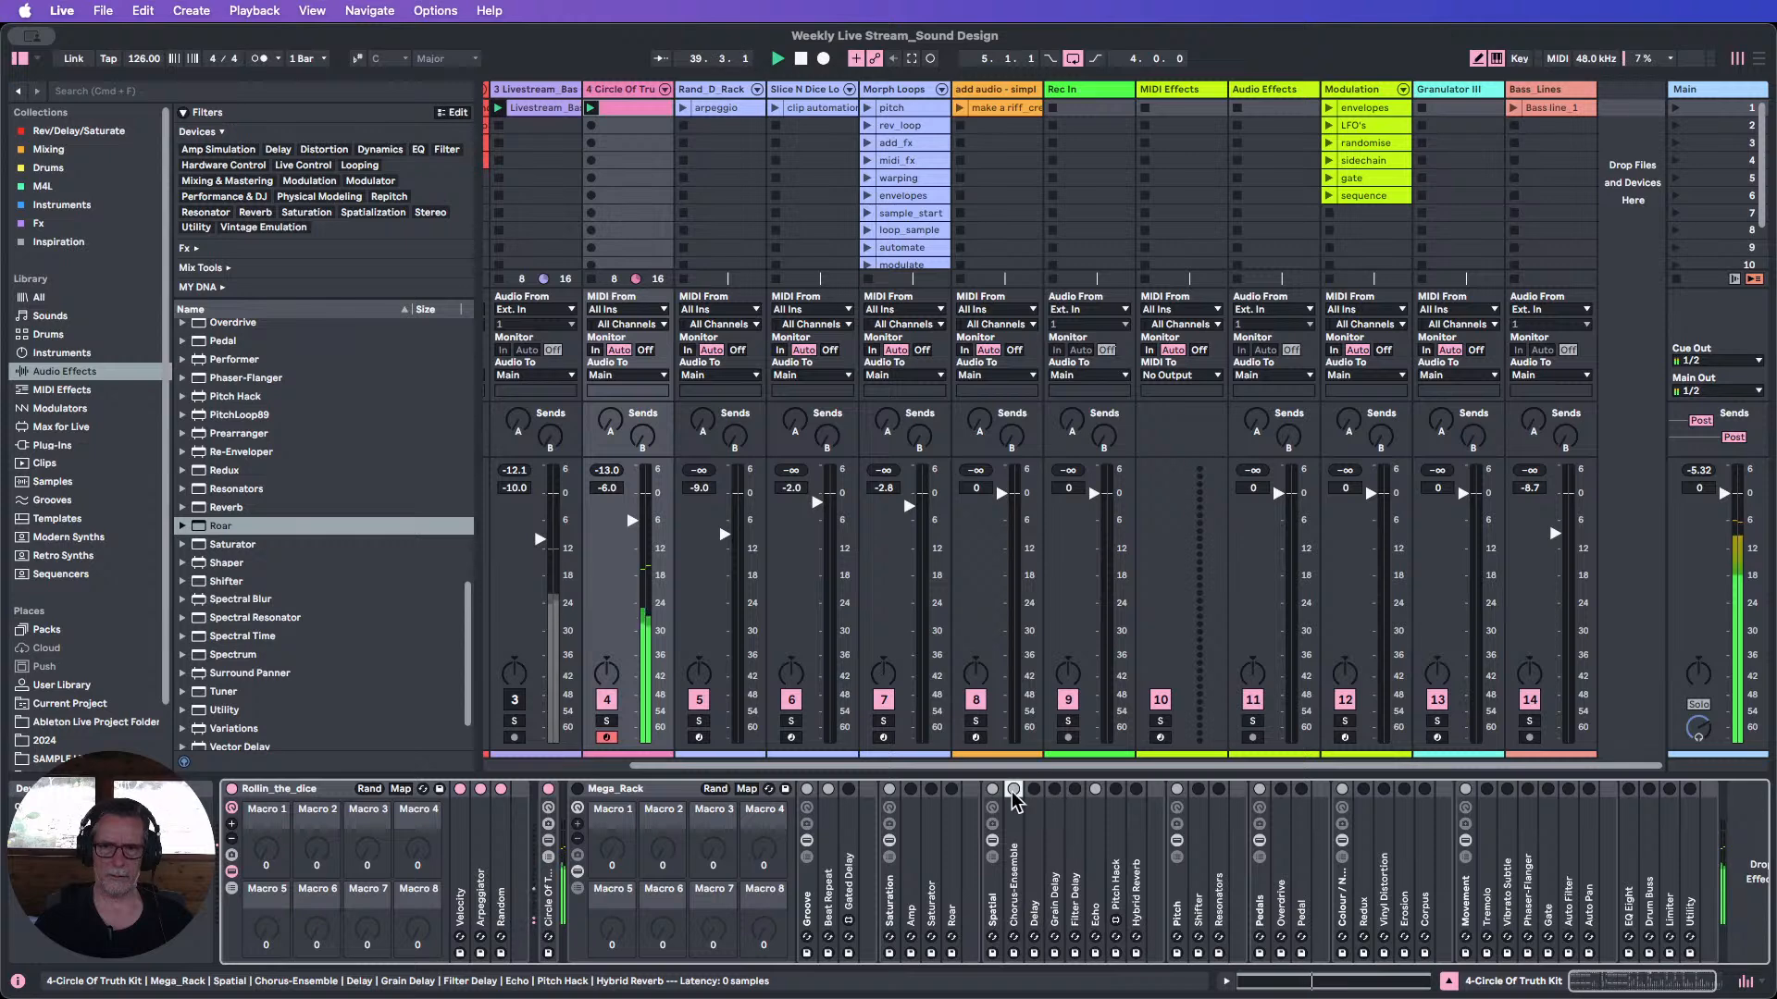
{"action": "double_click", "coordinate": [1099, 838]}
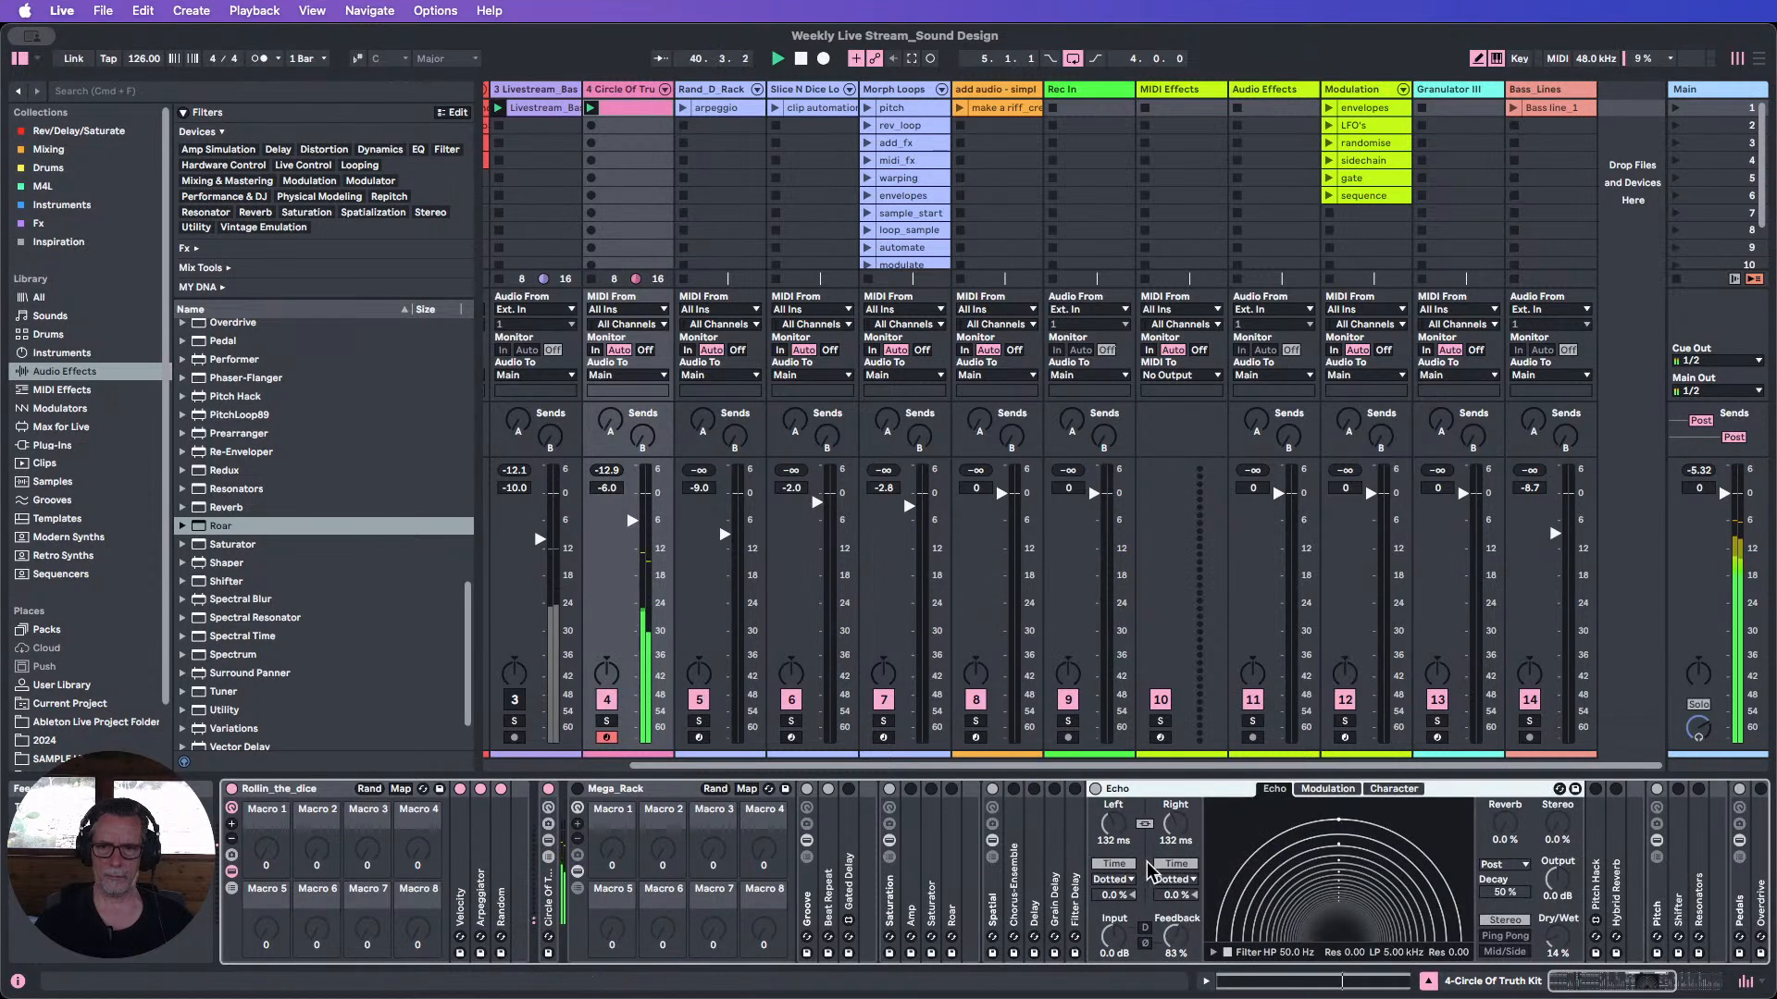
{"action": "left_click", "coordinate": [1561, 789]}
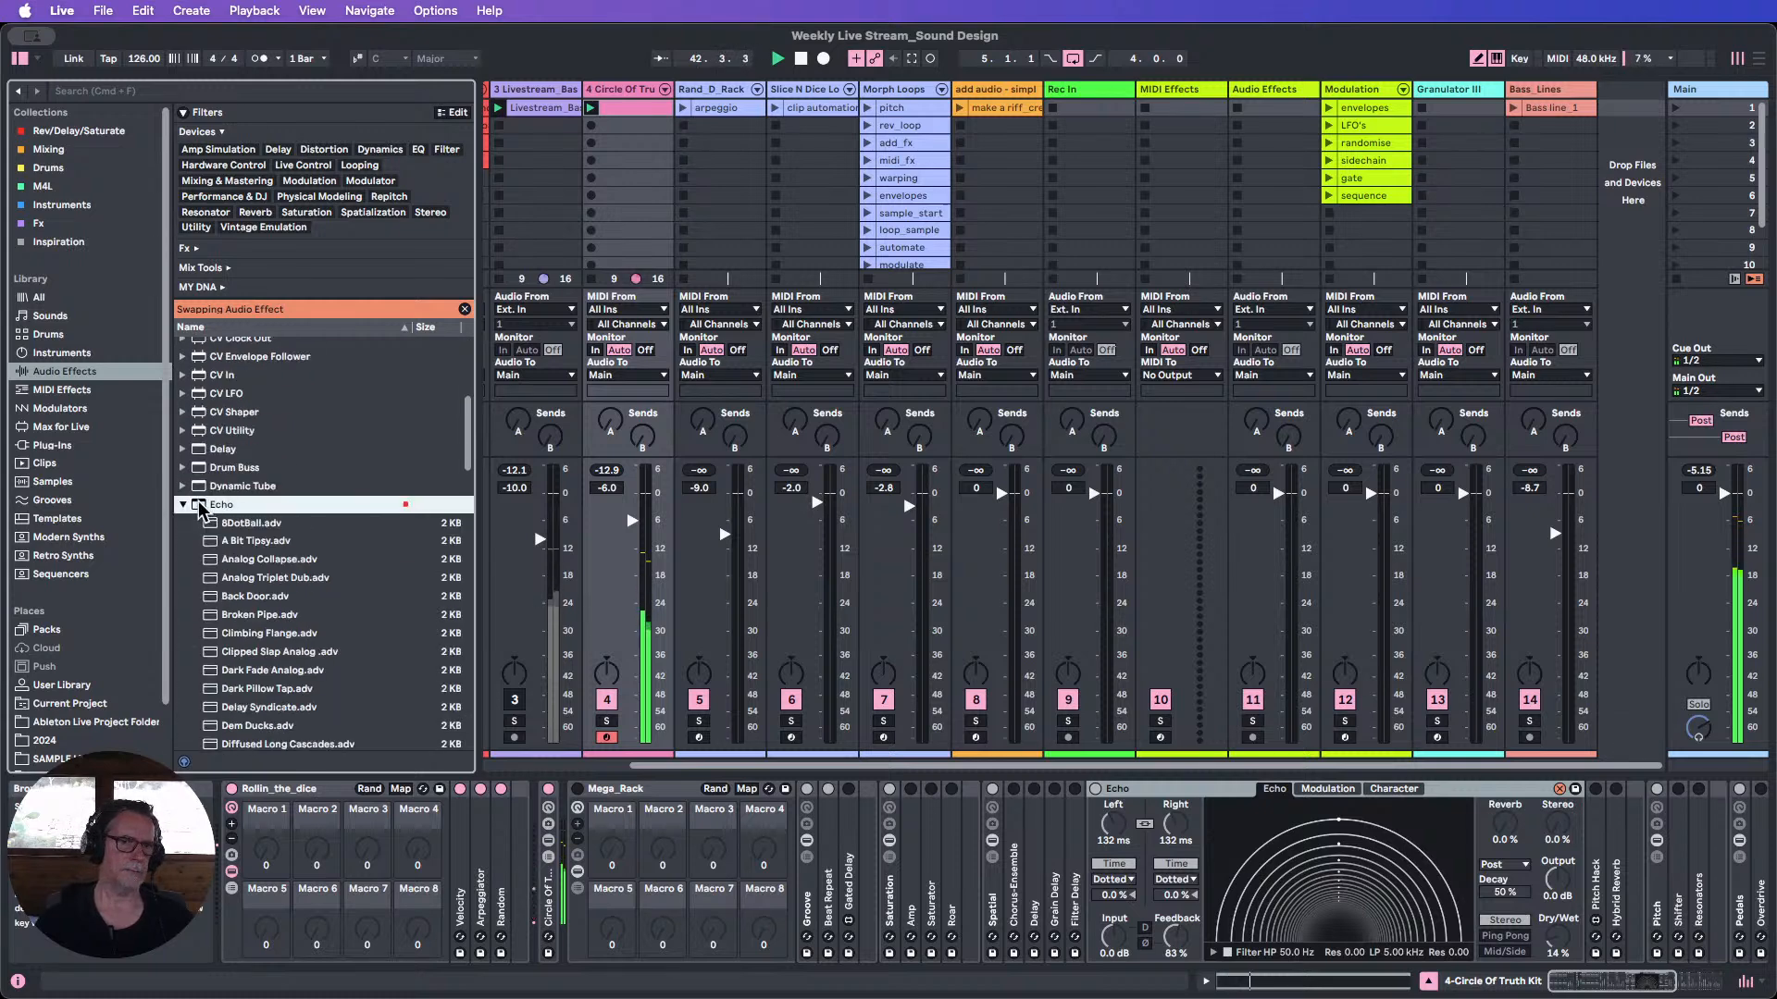
{"action": "left_click", "coordinate": [199, 507]}
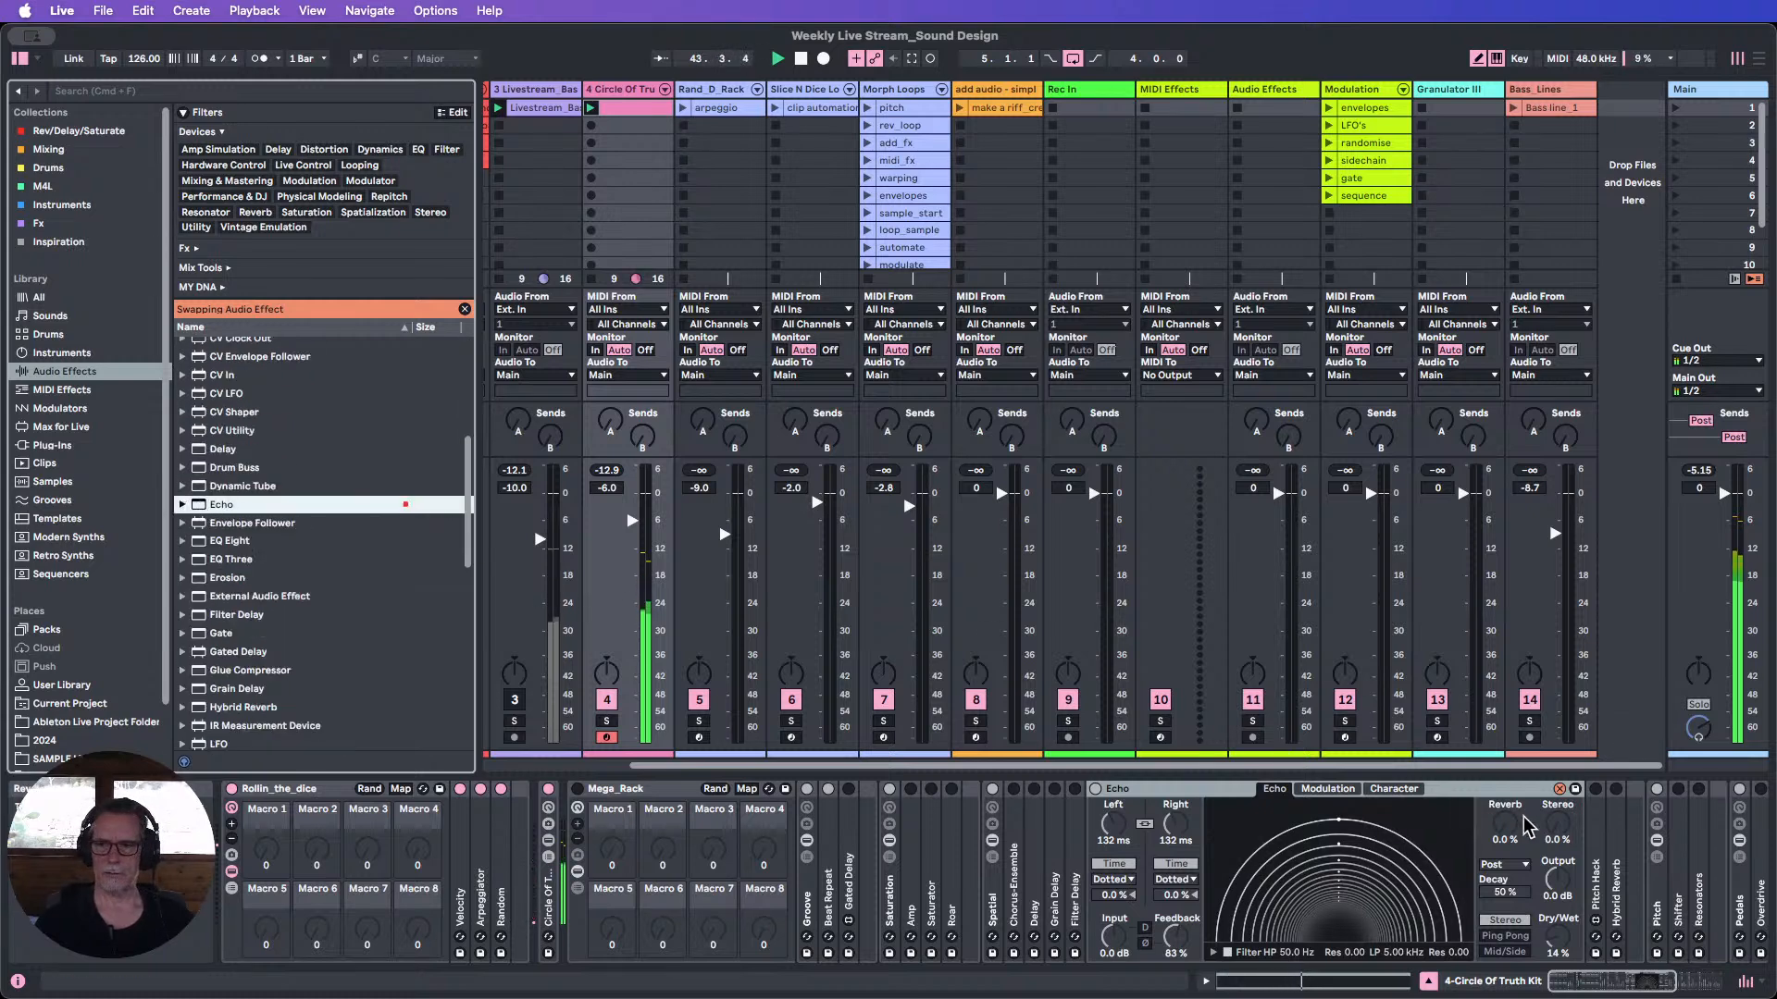
{"action": "left_click", "coordinate": [197, 506]}
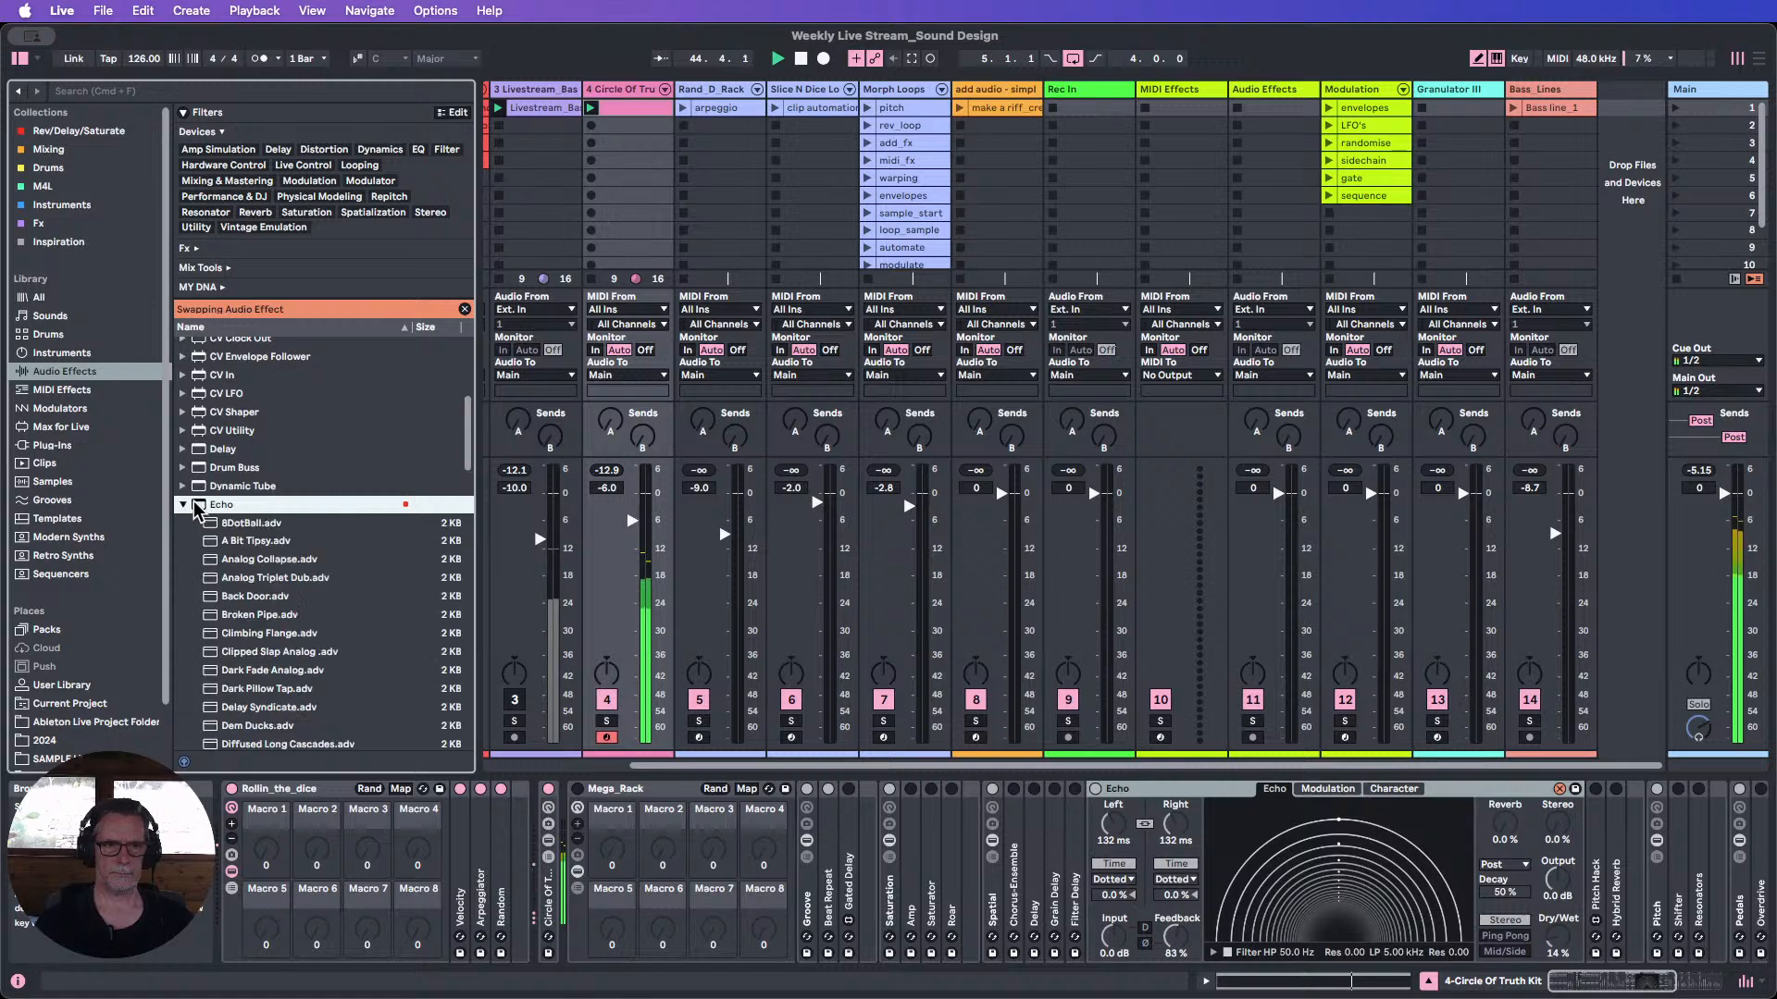
{"action": "left_click", "coordinate": [1559, 789]}
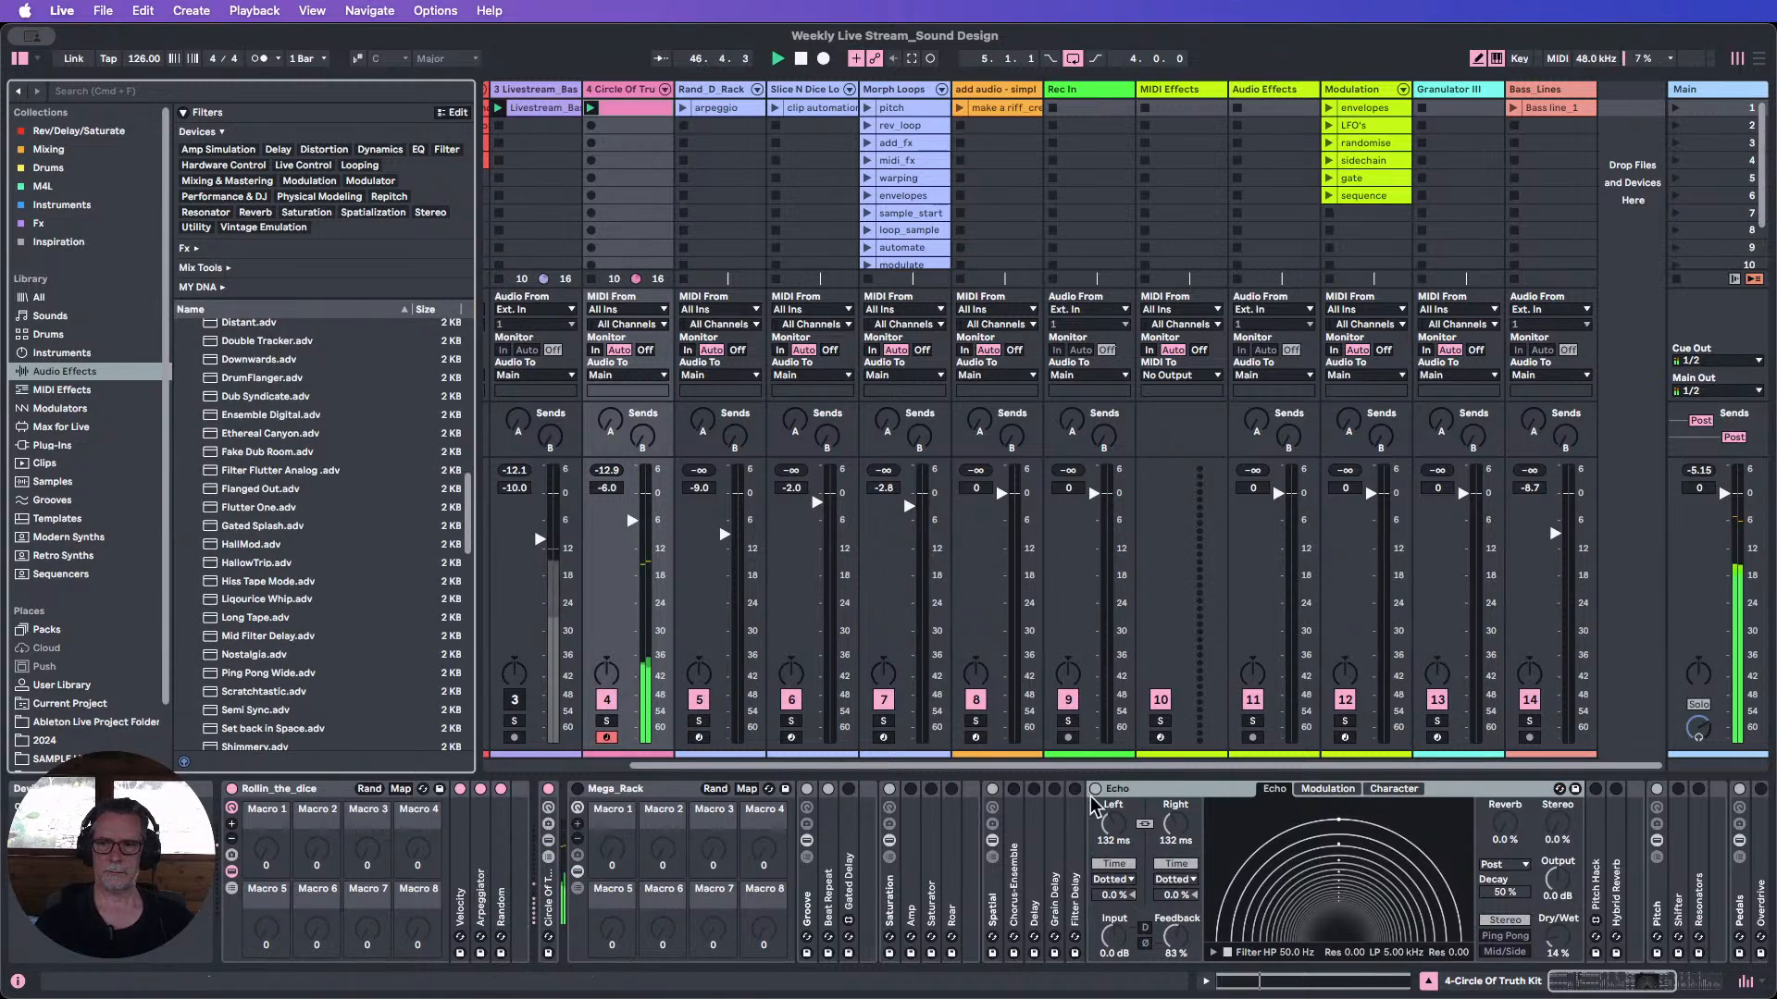
Switch on Mega_Rack, load Echo's default preset in the Spatial rack, and leave Echo switched off and folded.
{"action": "left_click", "coordinate": [576, 789]}
{"action": "left_click", "coordinate": [1559, 790]}
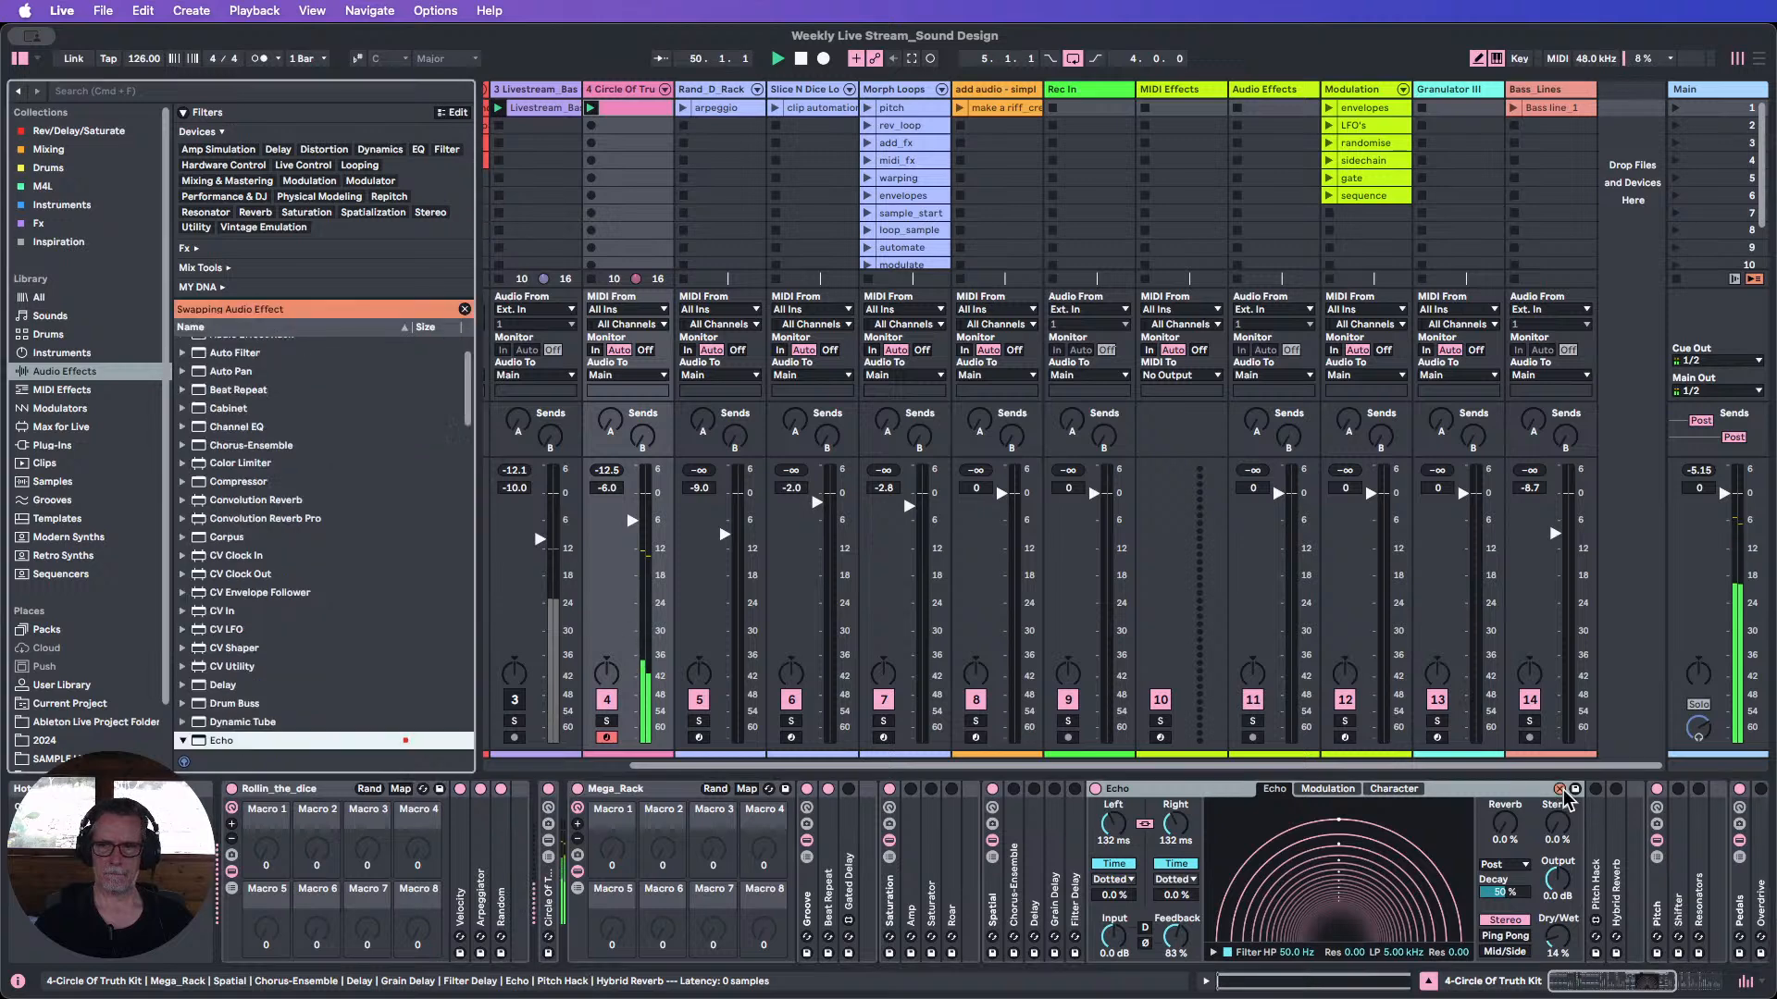
{"action": "left_click", "coordinate": [183, 390]}
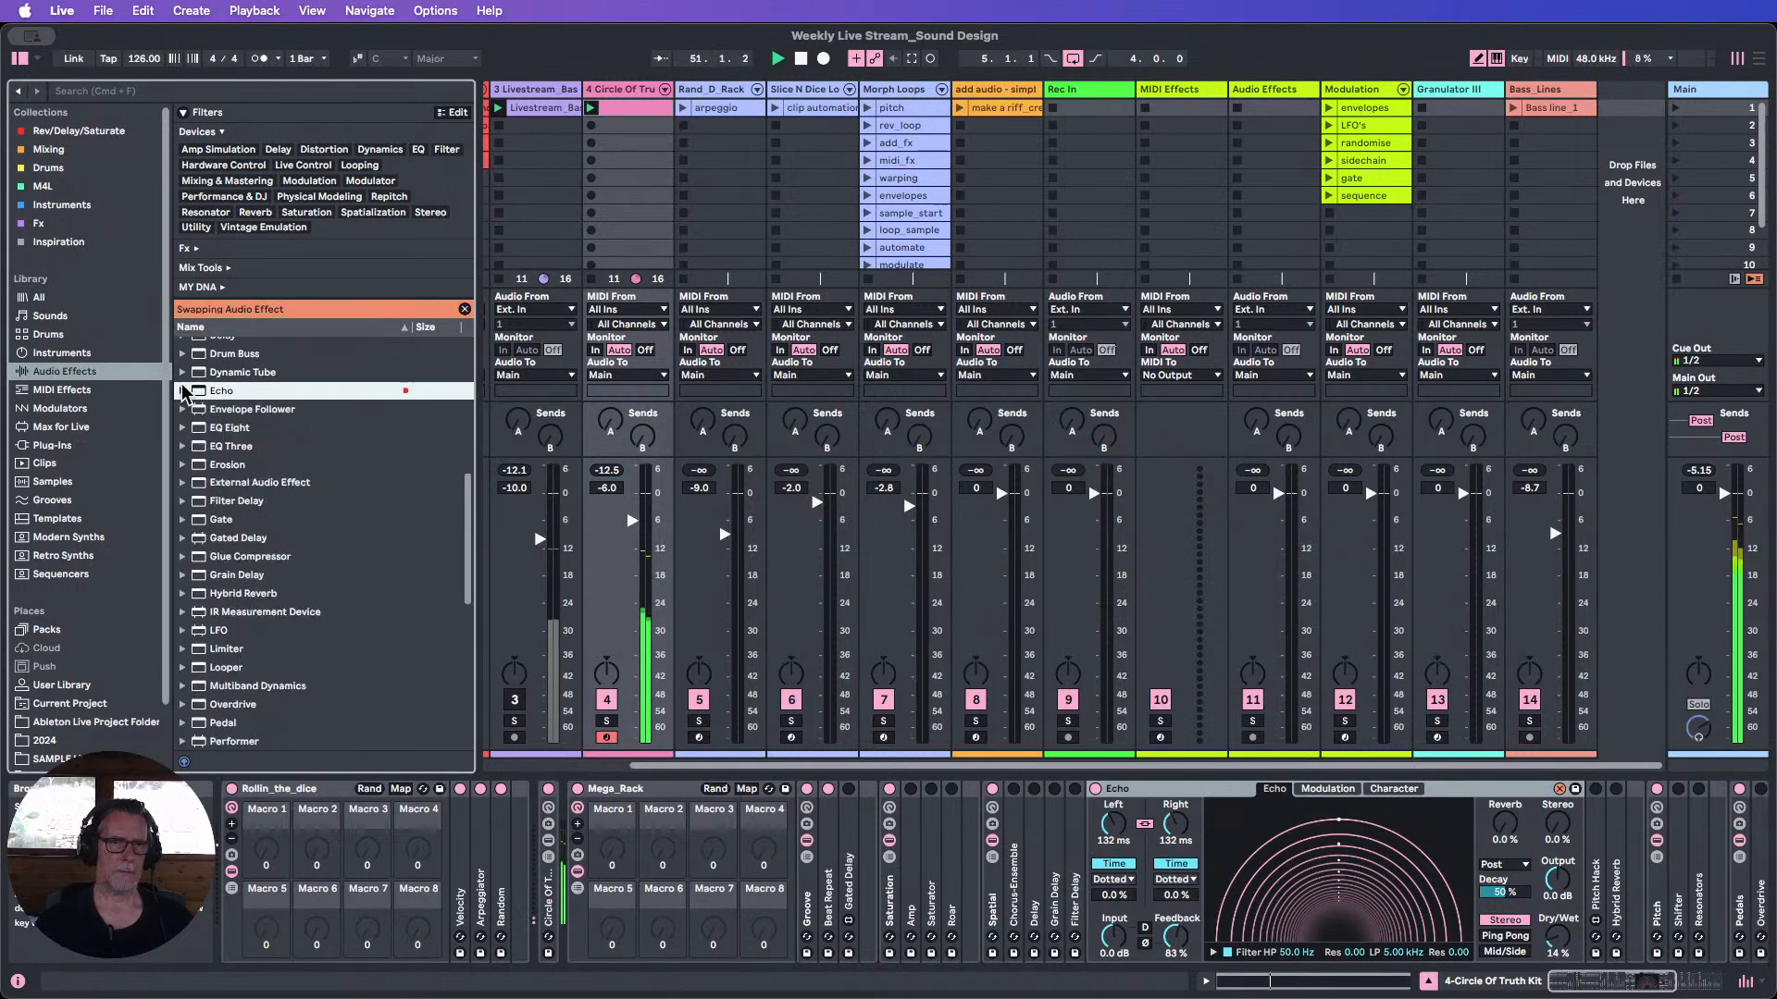
{"action": "double_click", "coordinate": [197, 392]}
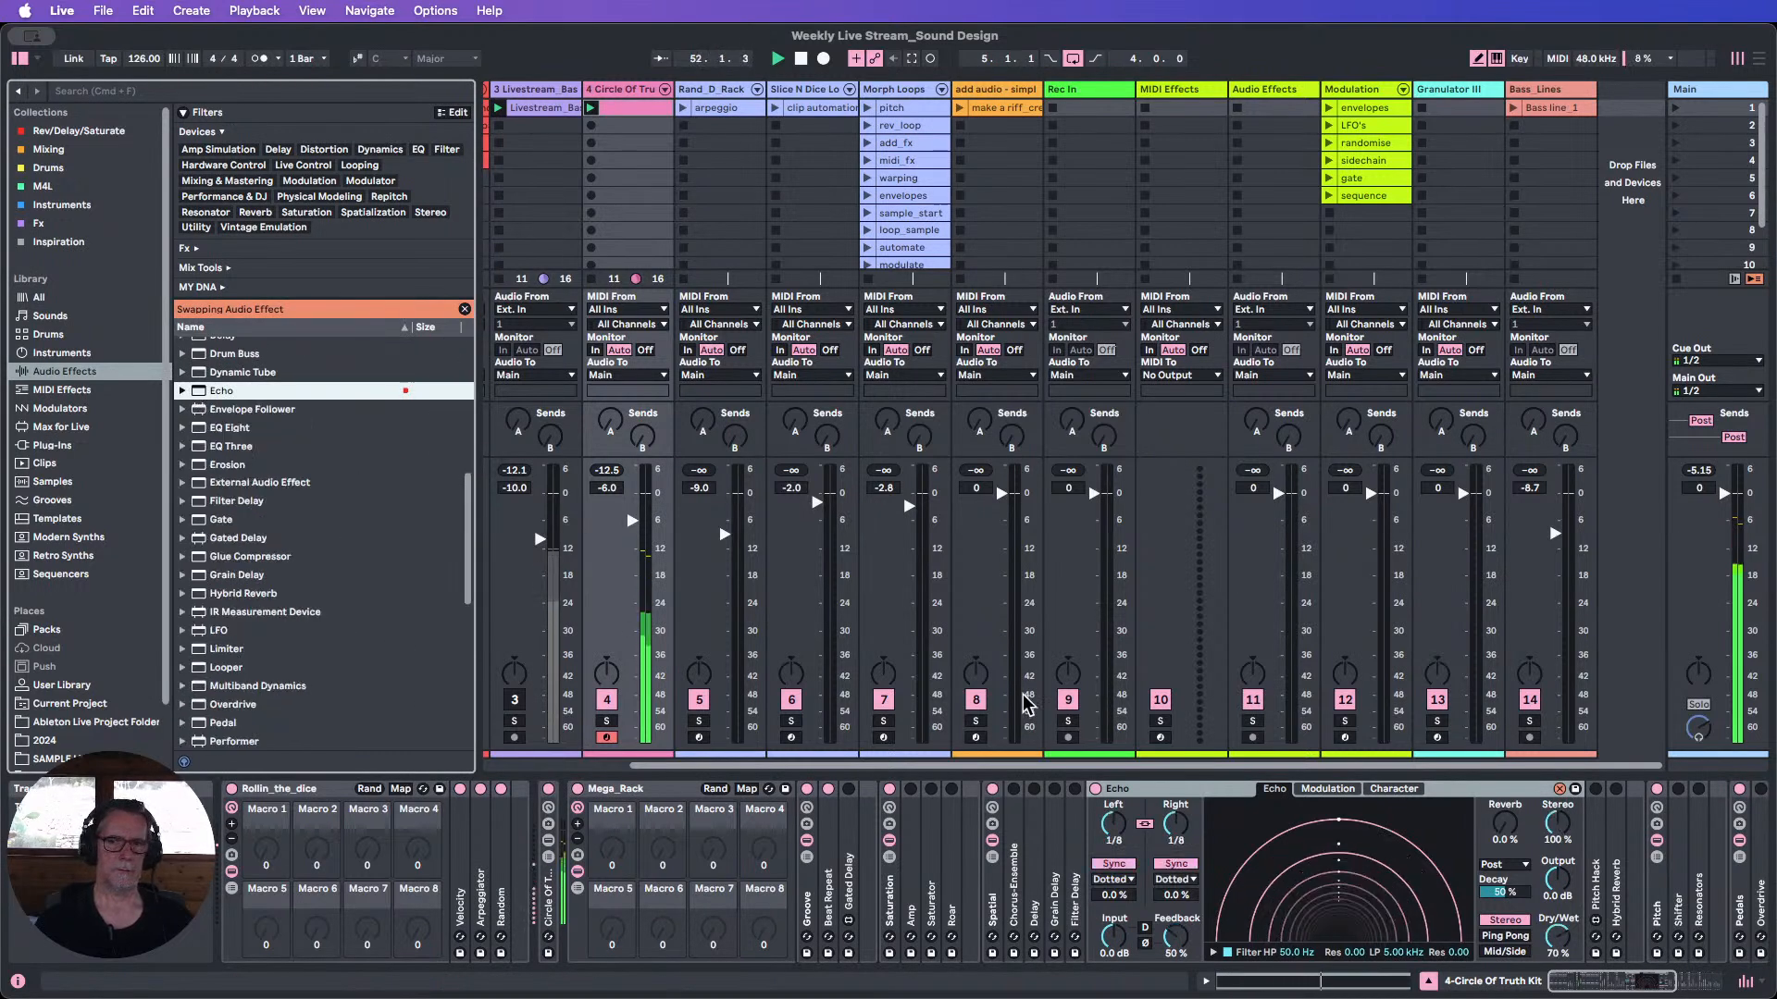
{"action": "left_click", "coordinate": [1129, 793]}
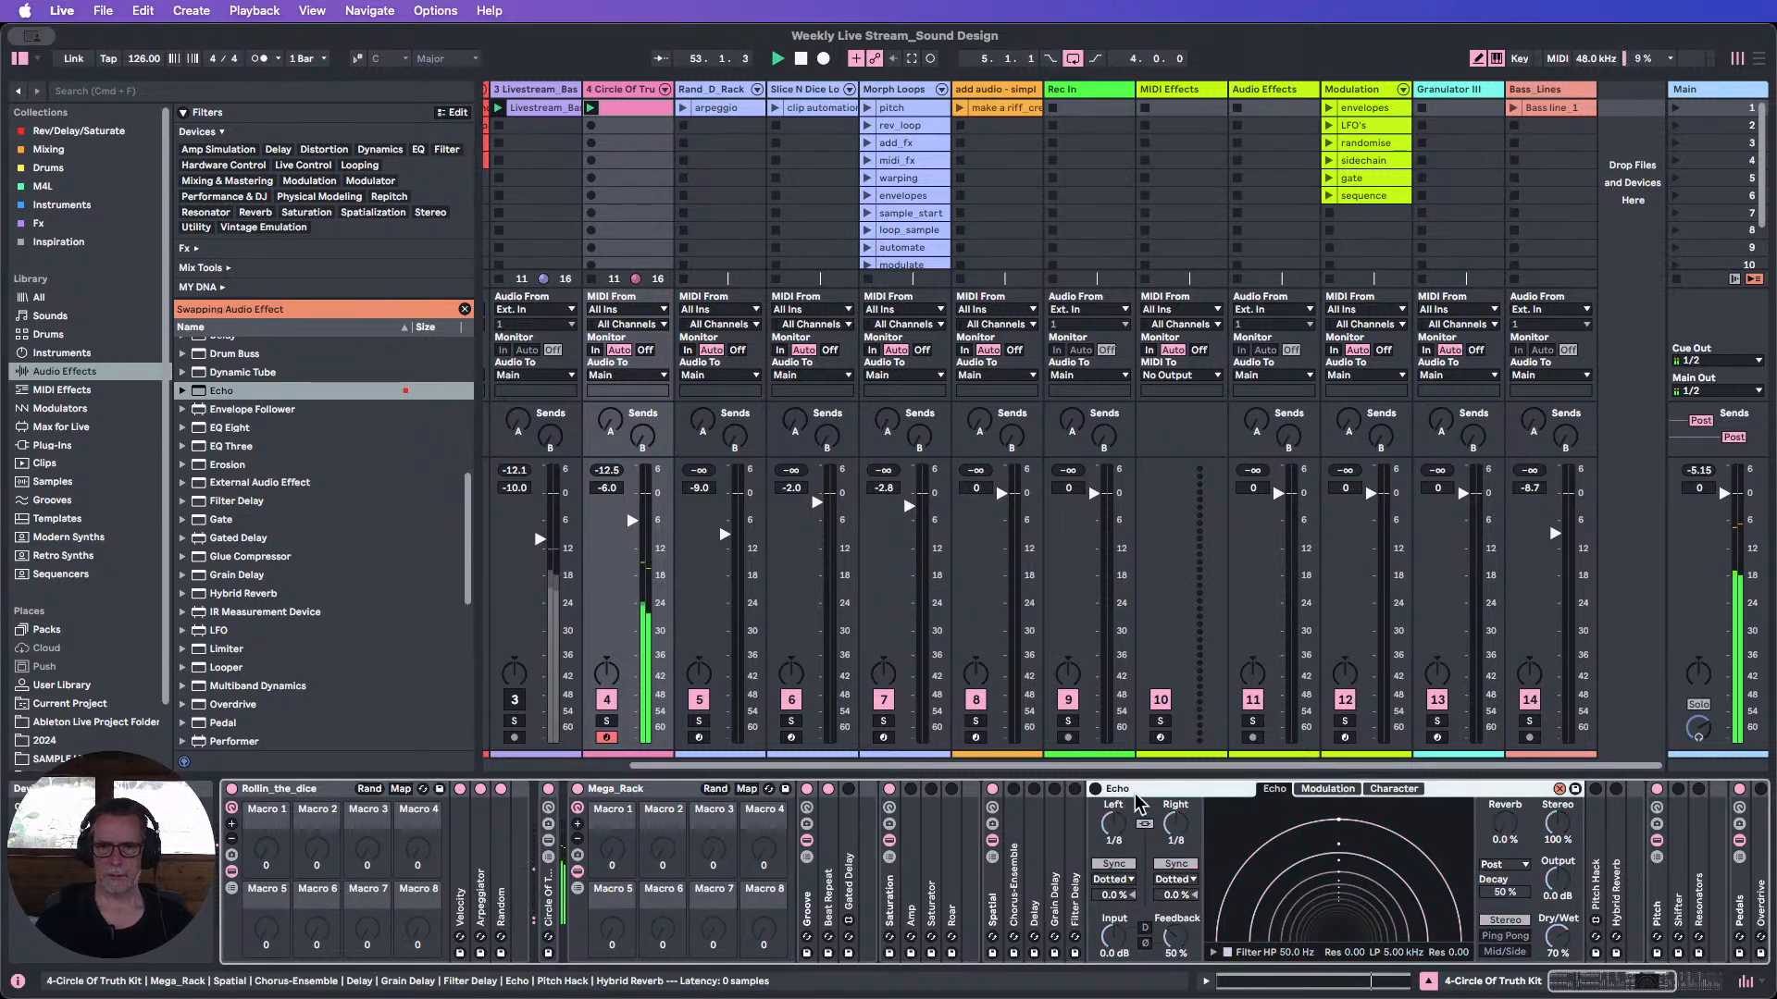
{"action": "double_click", "coordinate": [1136, 795]}
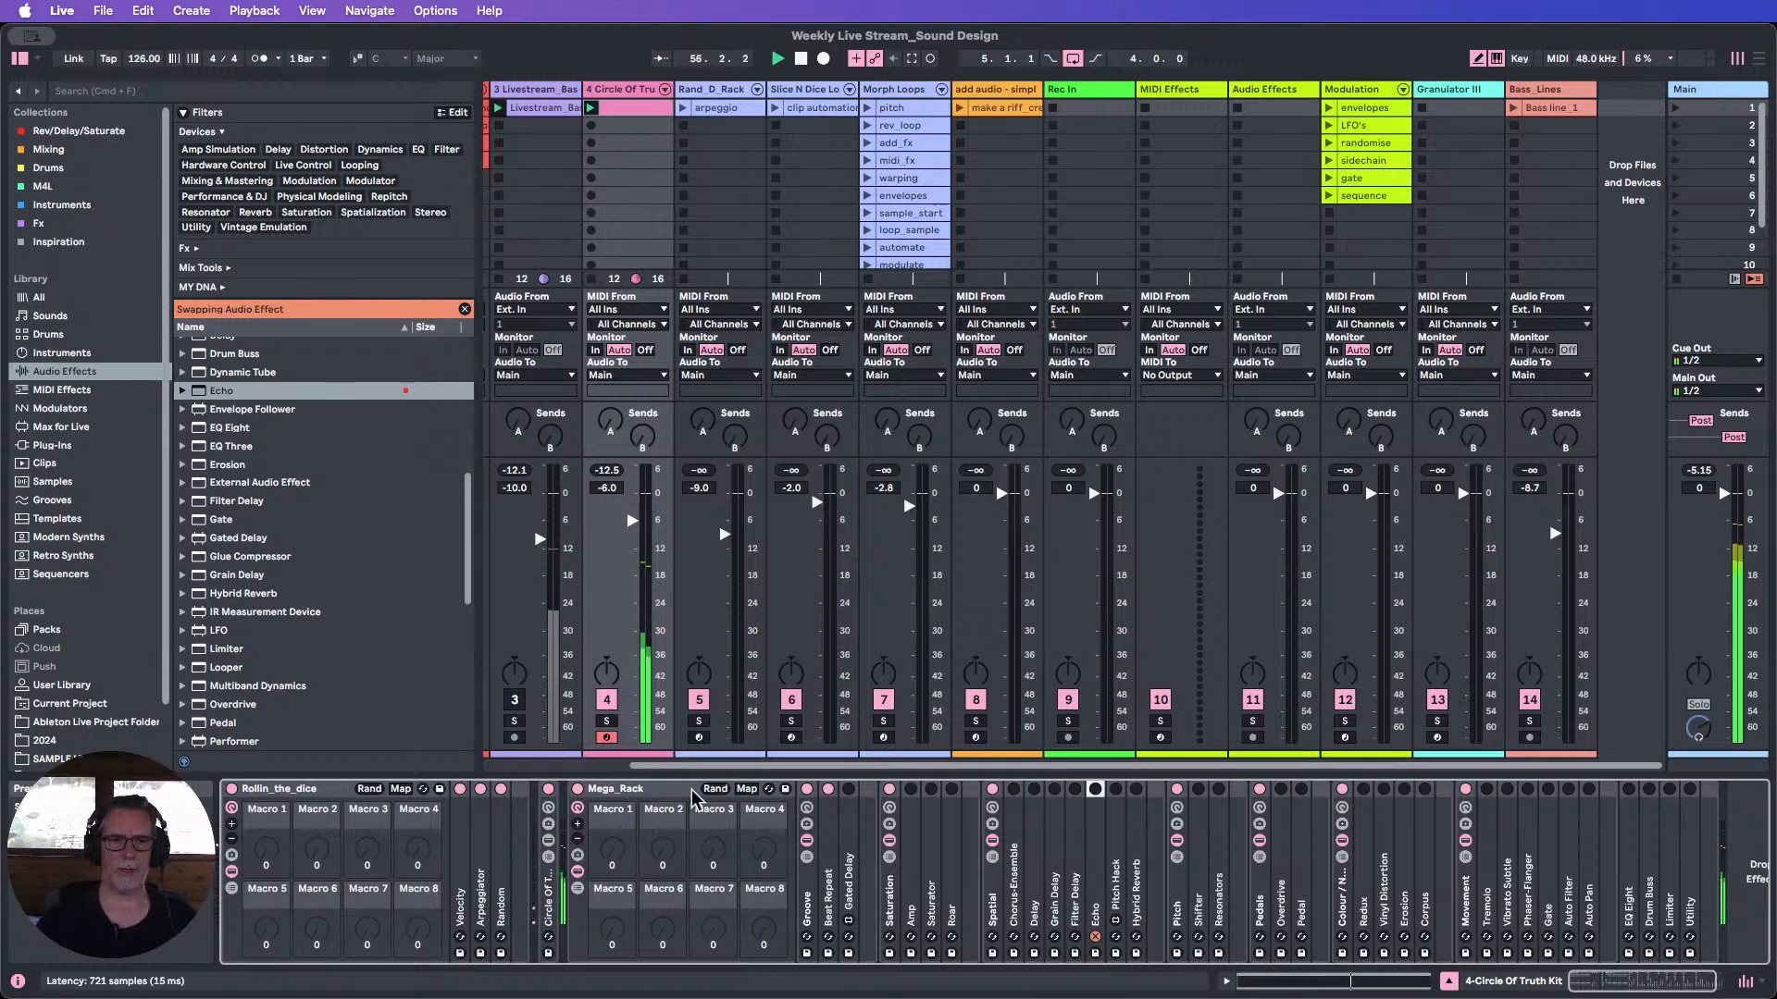
Turn off Beat Repeat in Mega_Rack's Groove rack, leave swap mode, and select the Groove rack.
{"action": "left_click", "coordinate": [831, 814]}
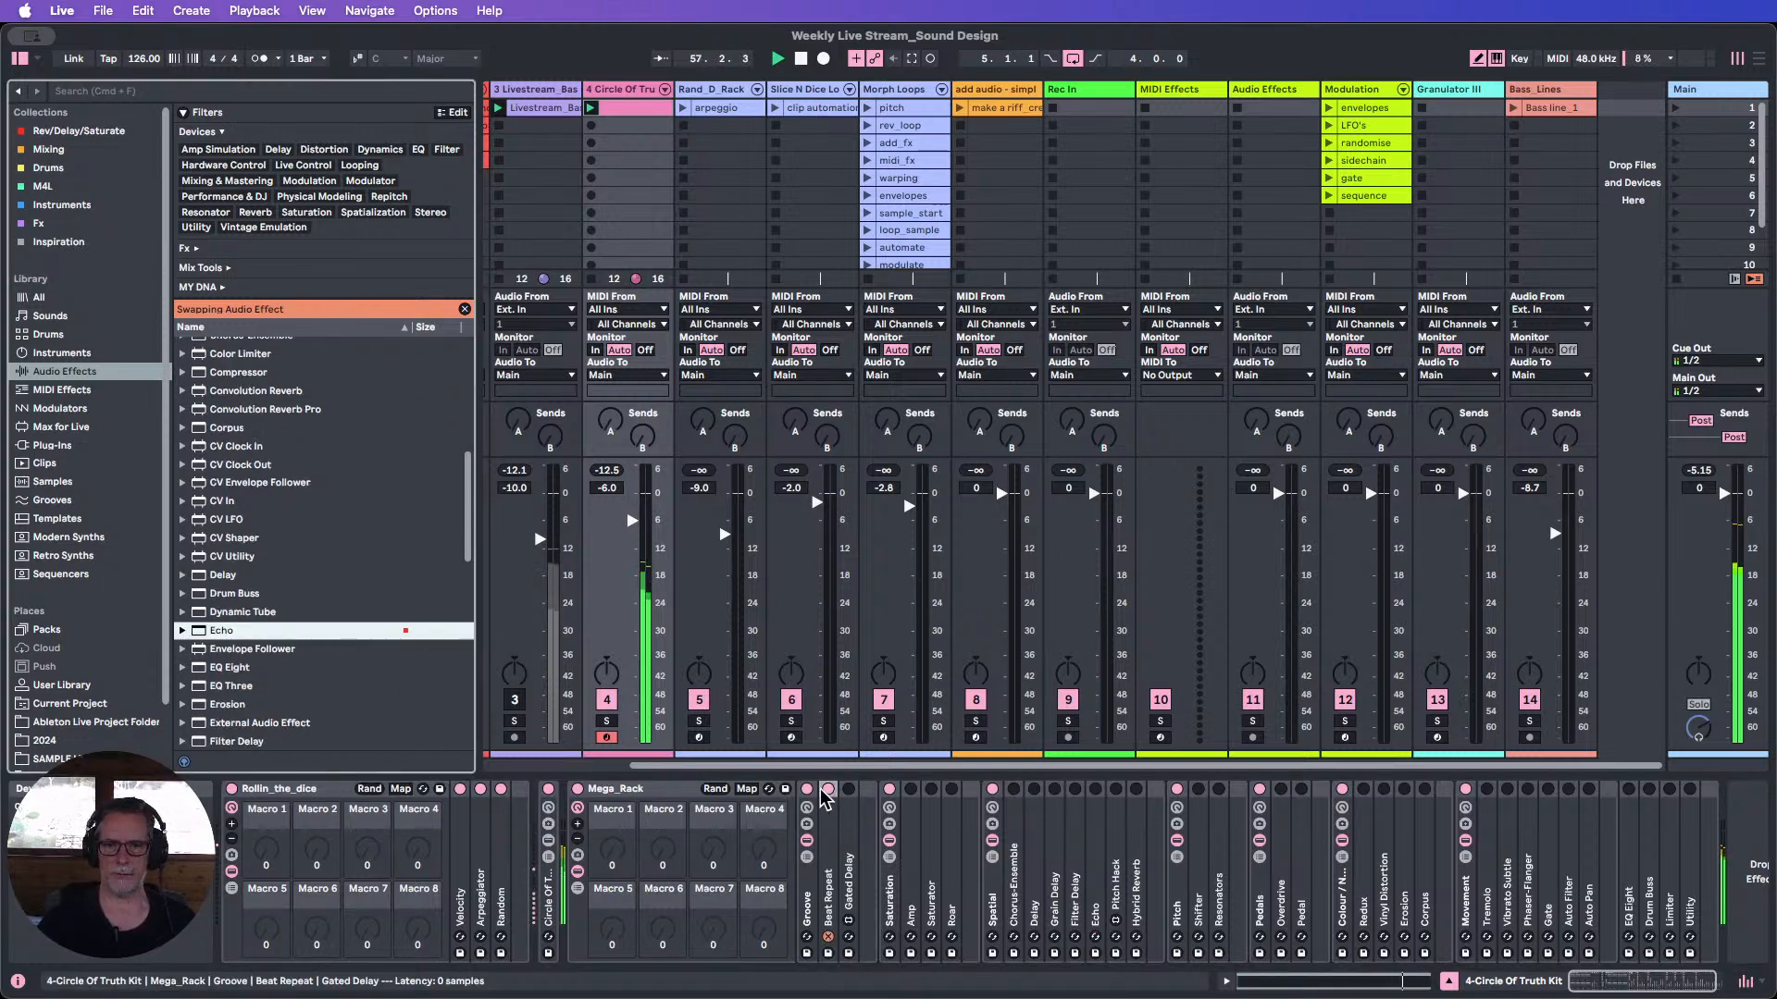
{"action": "left_click", "coordinate": [828, 953]}
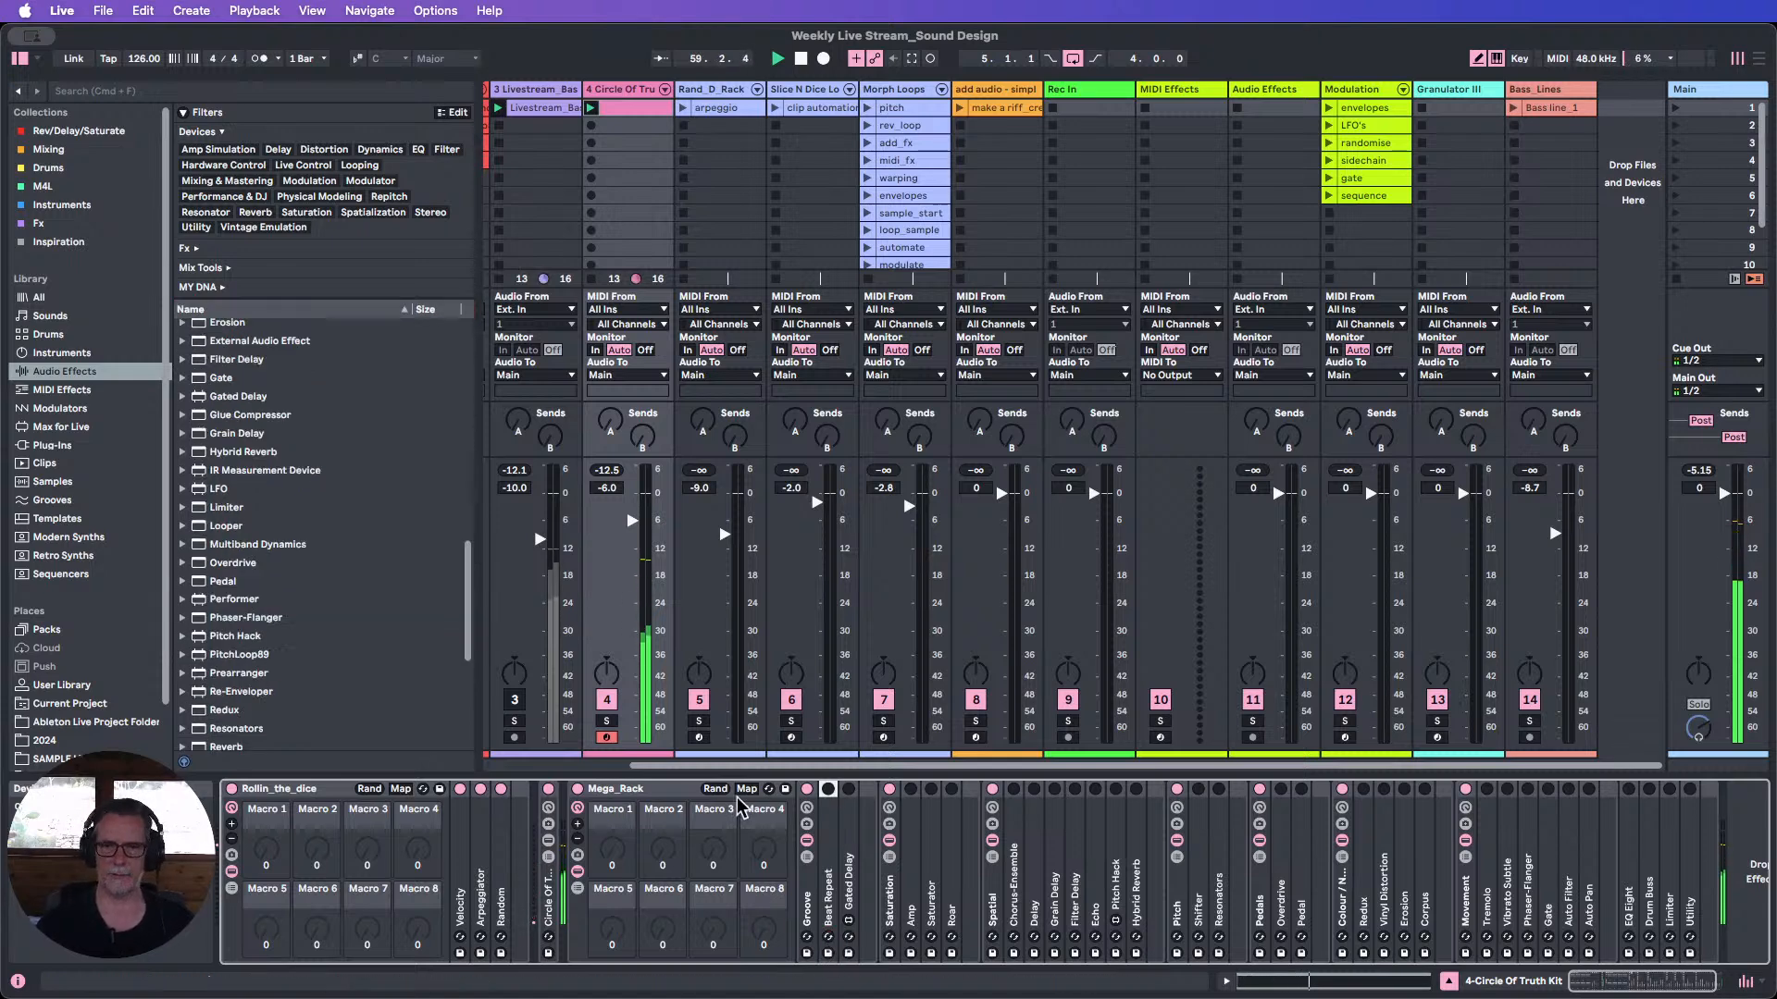
{"action": "left_click", "coordinate": [806, 911]}
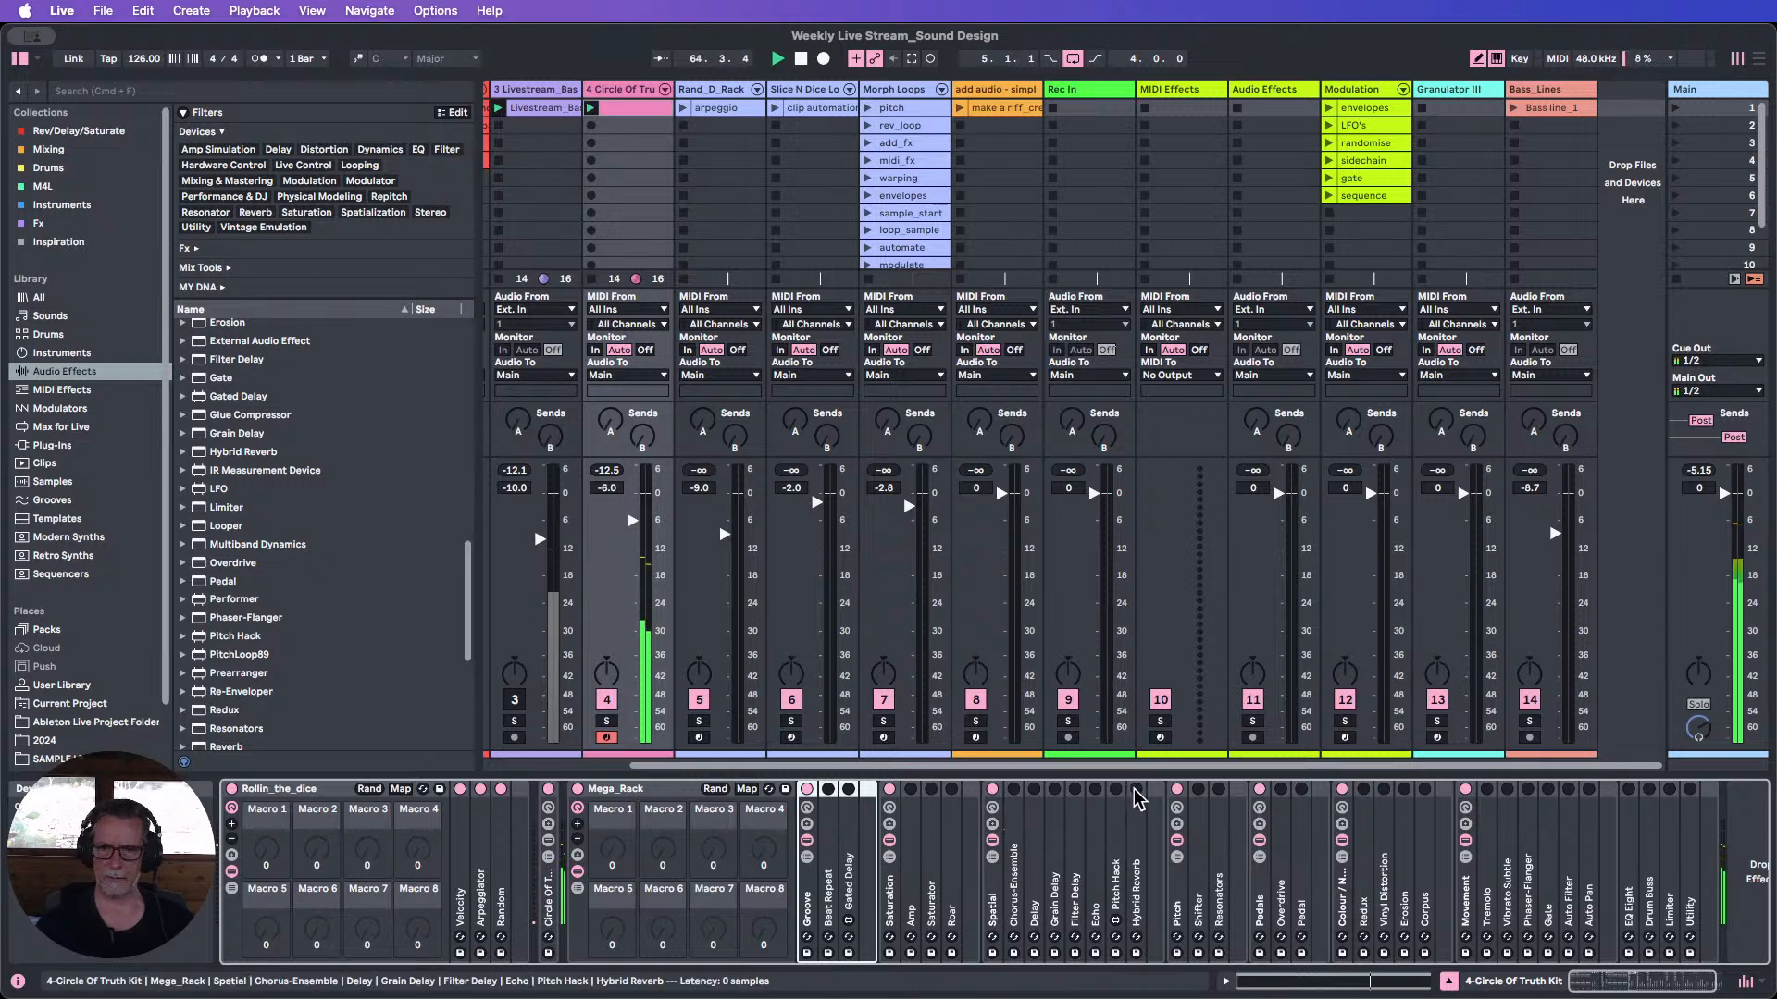
Switch on and unfold Hybrid Reverb in the Spatial rack, lower its dry/wet to 19 %, and try the Shimmer algorithm.
{"action": "double_click", "coordinate": [1135, 820]}
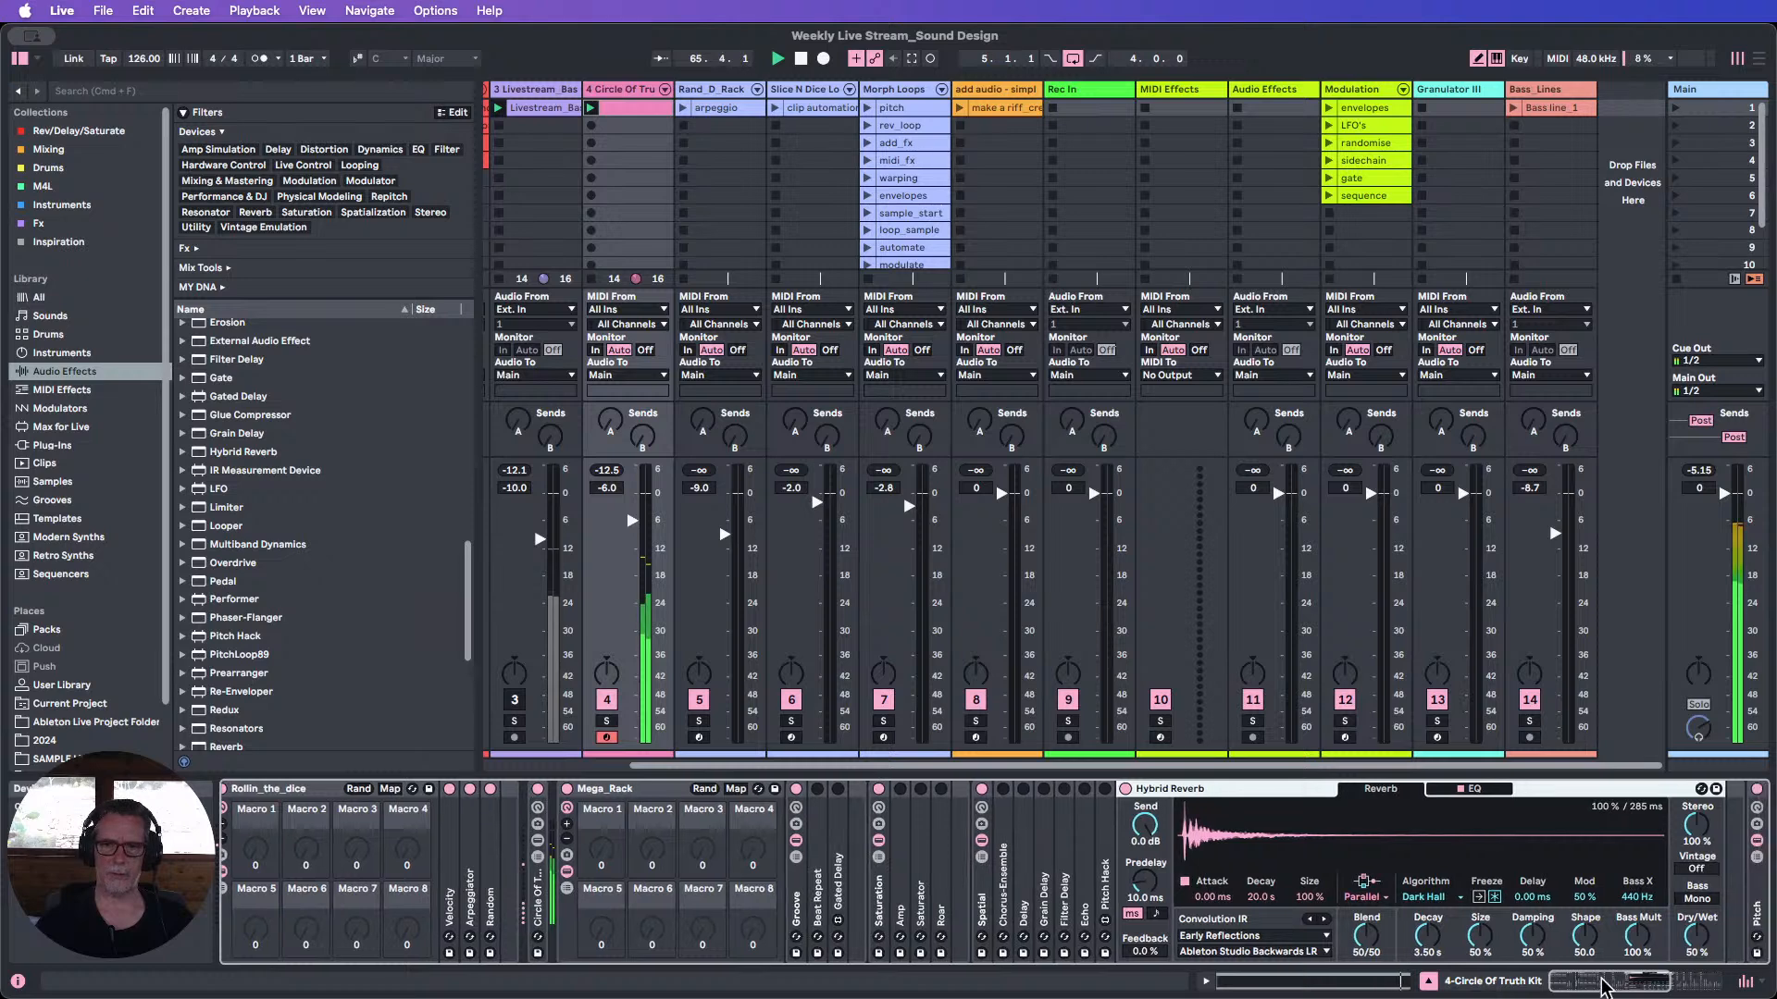
{"action": "left_click_drag", "start_coordinate": [1470, 937], "coordinate": [1470, 946]}
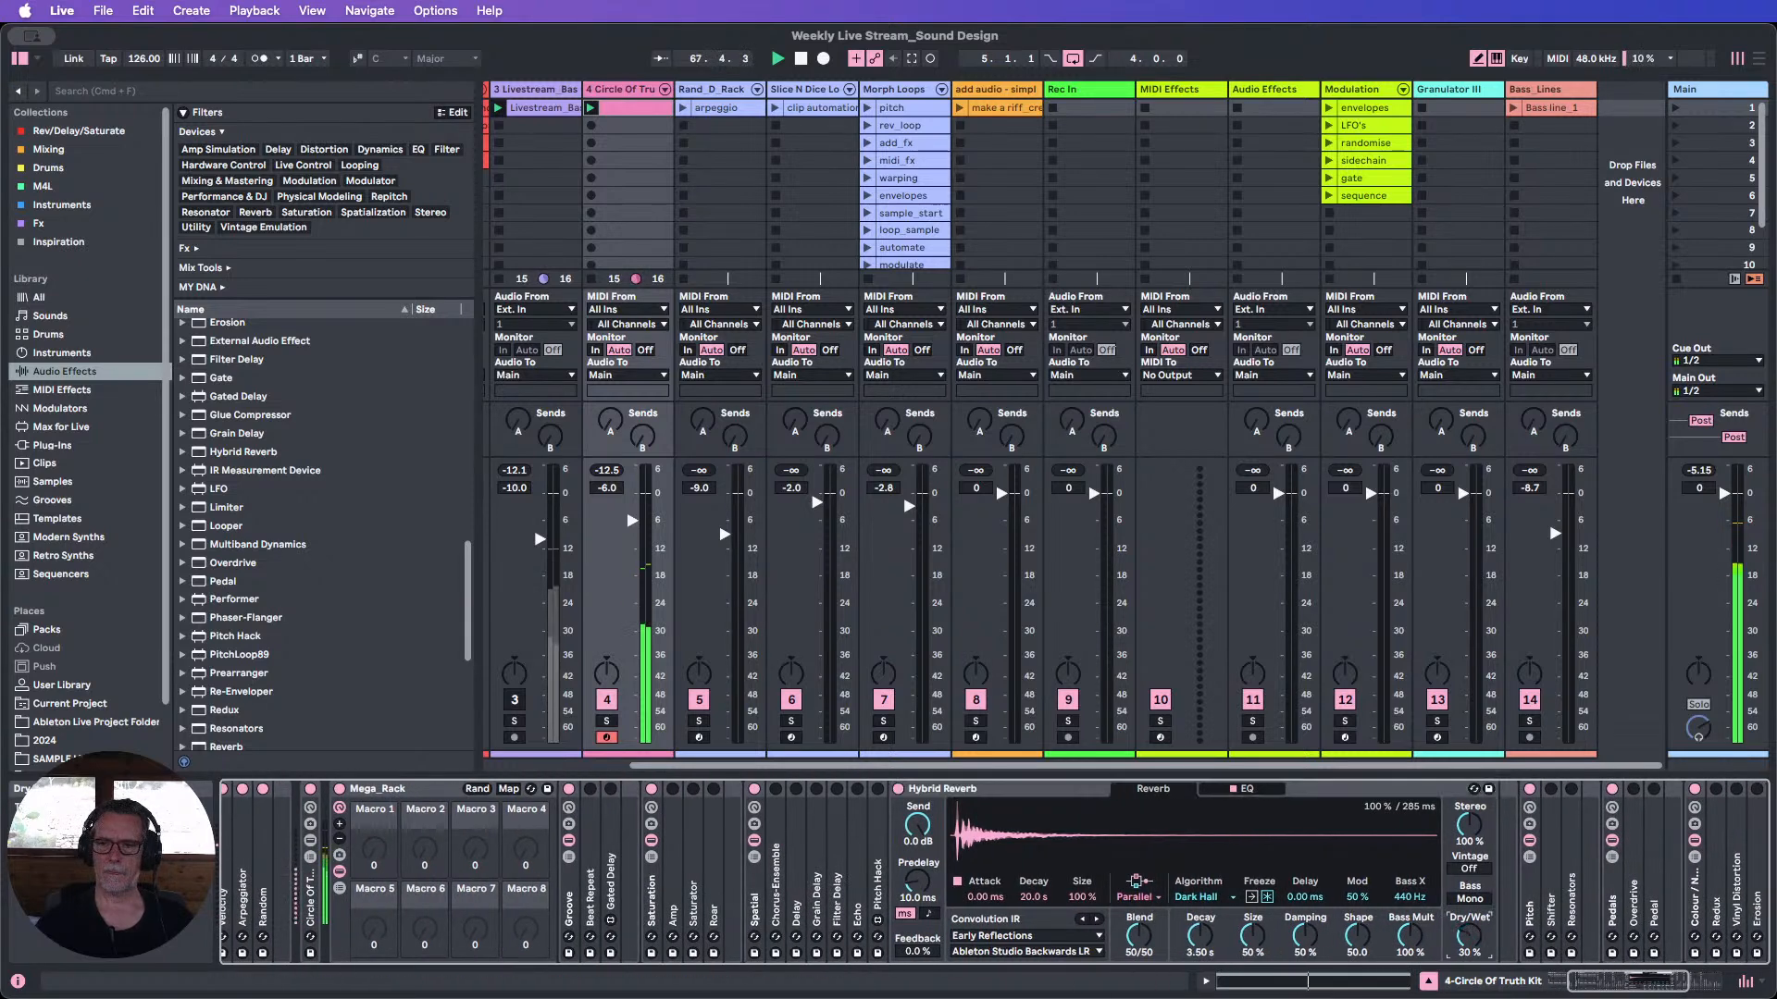
{"action": "left_click", "coordinate": [1202, 897]}
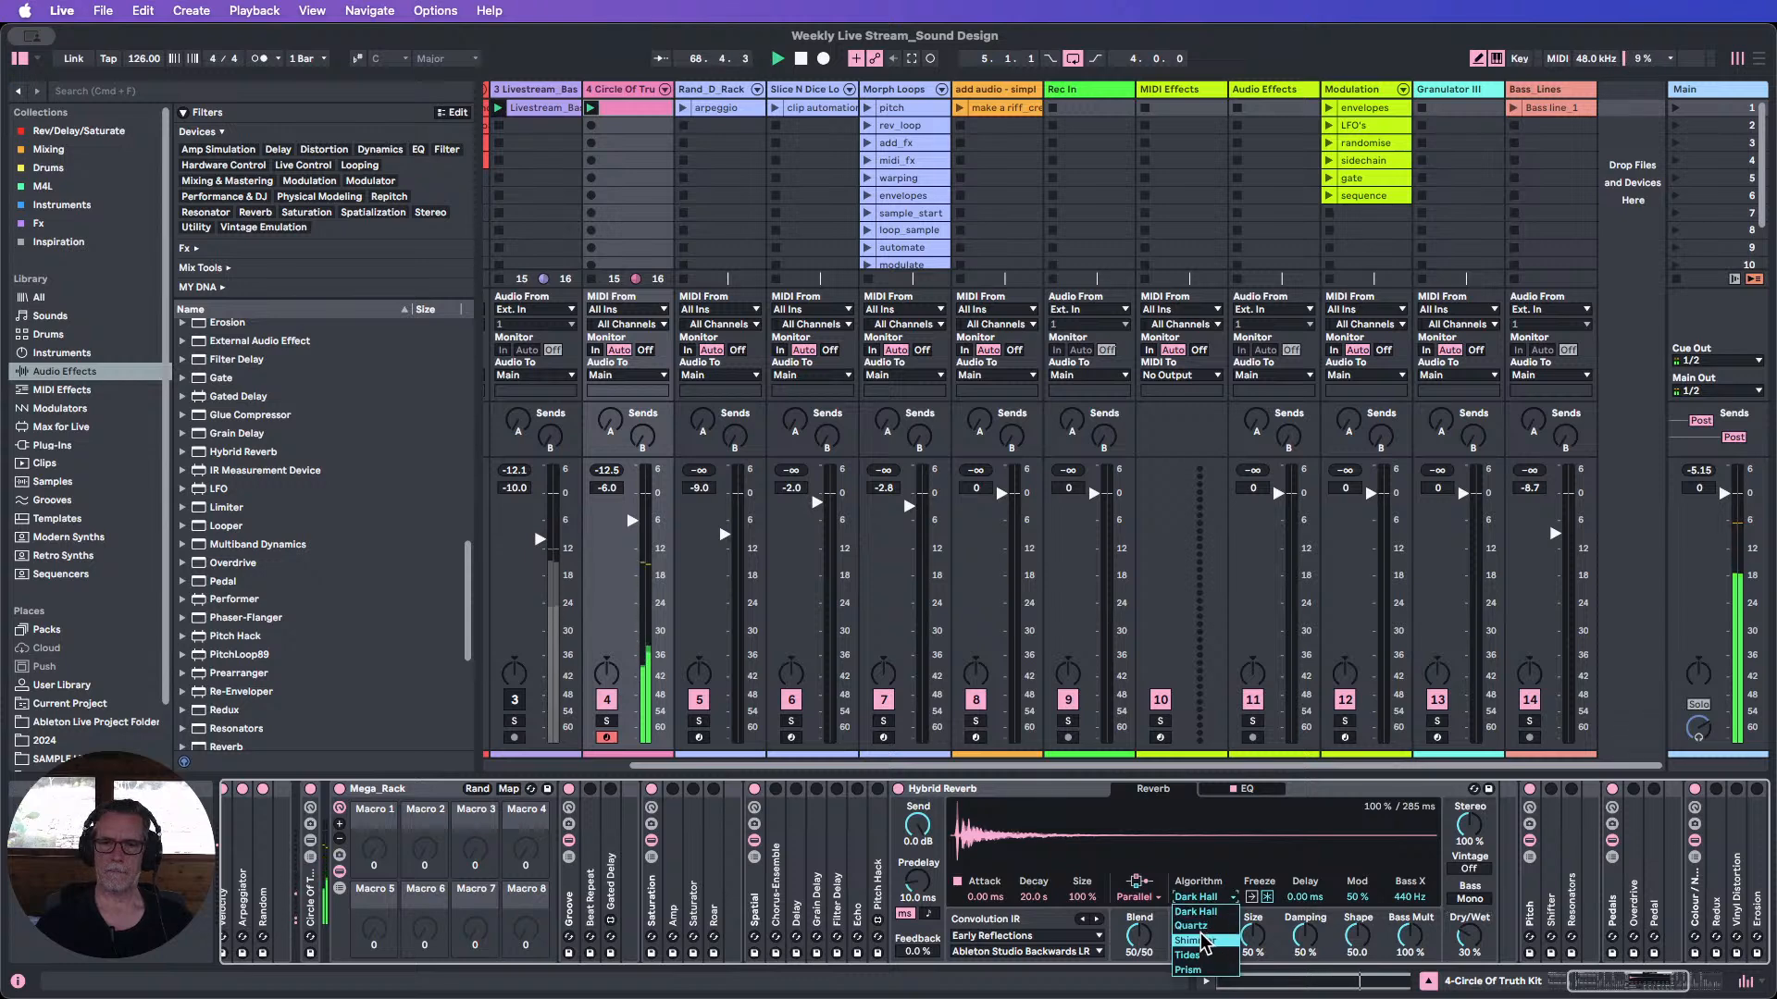
{"action": "left_click", "coordinate": [1203, 941]}
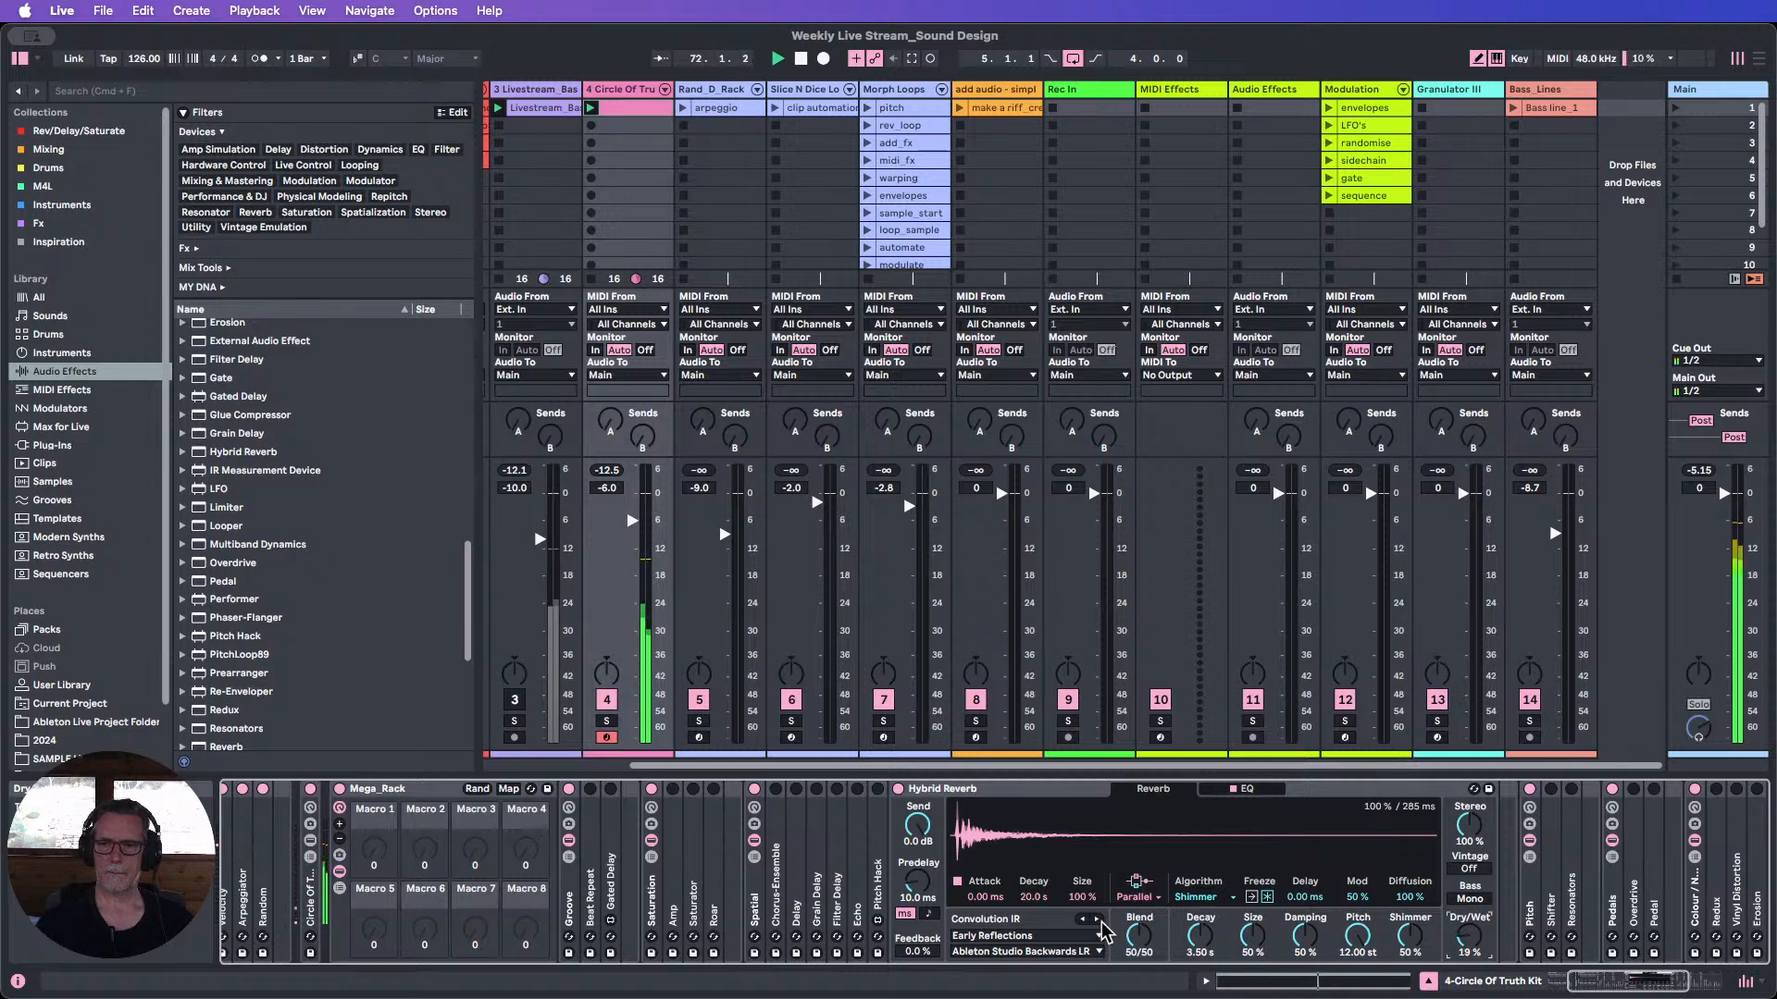
Return Hybrid Reverb to the Dark Hall algorithm, set its dry/wet to 17 %, and fold the device.
{"action": "left_click", "coordinate": [1202, 897]}
{"action": "left_click", "coordinate": [1199, 904]}
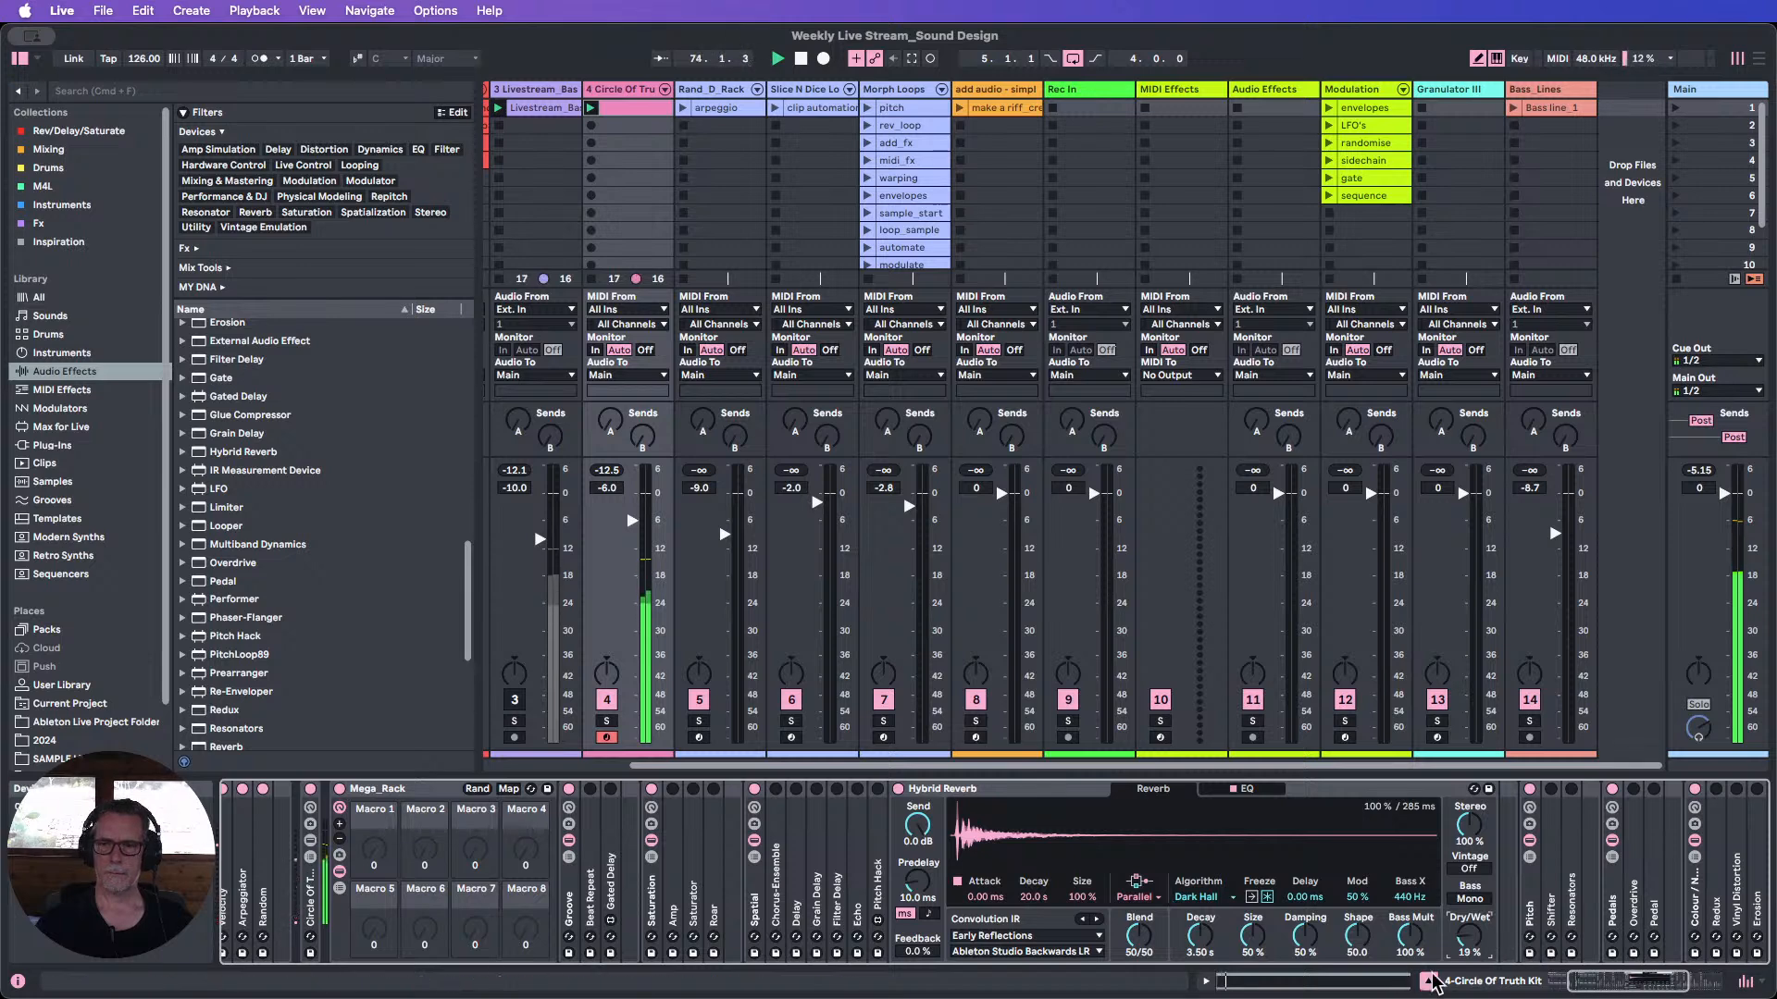
{"action": "left_click_drag", "start_coordinate": [1466, 946], "coordinate": [1466, 981]}
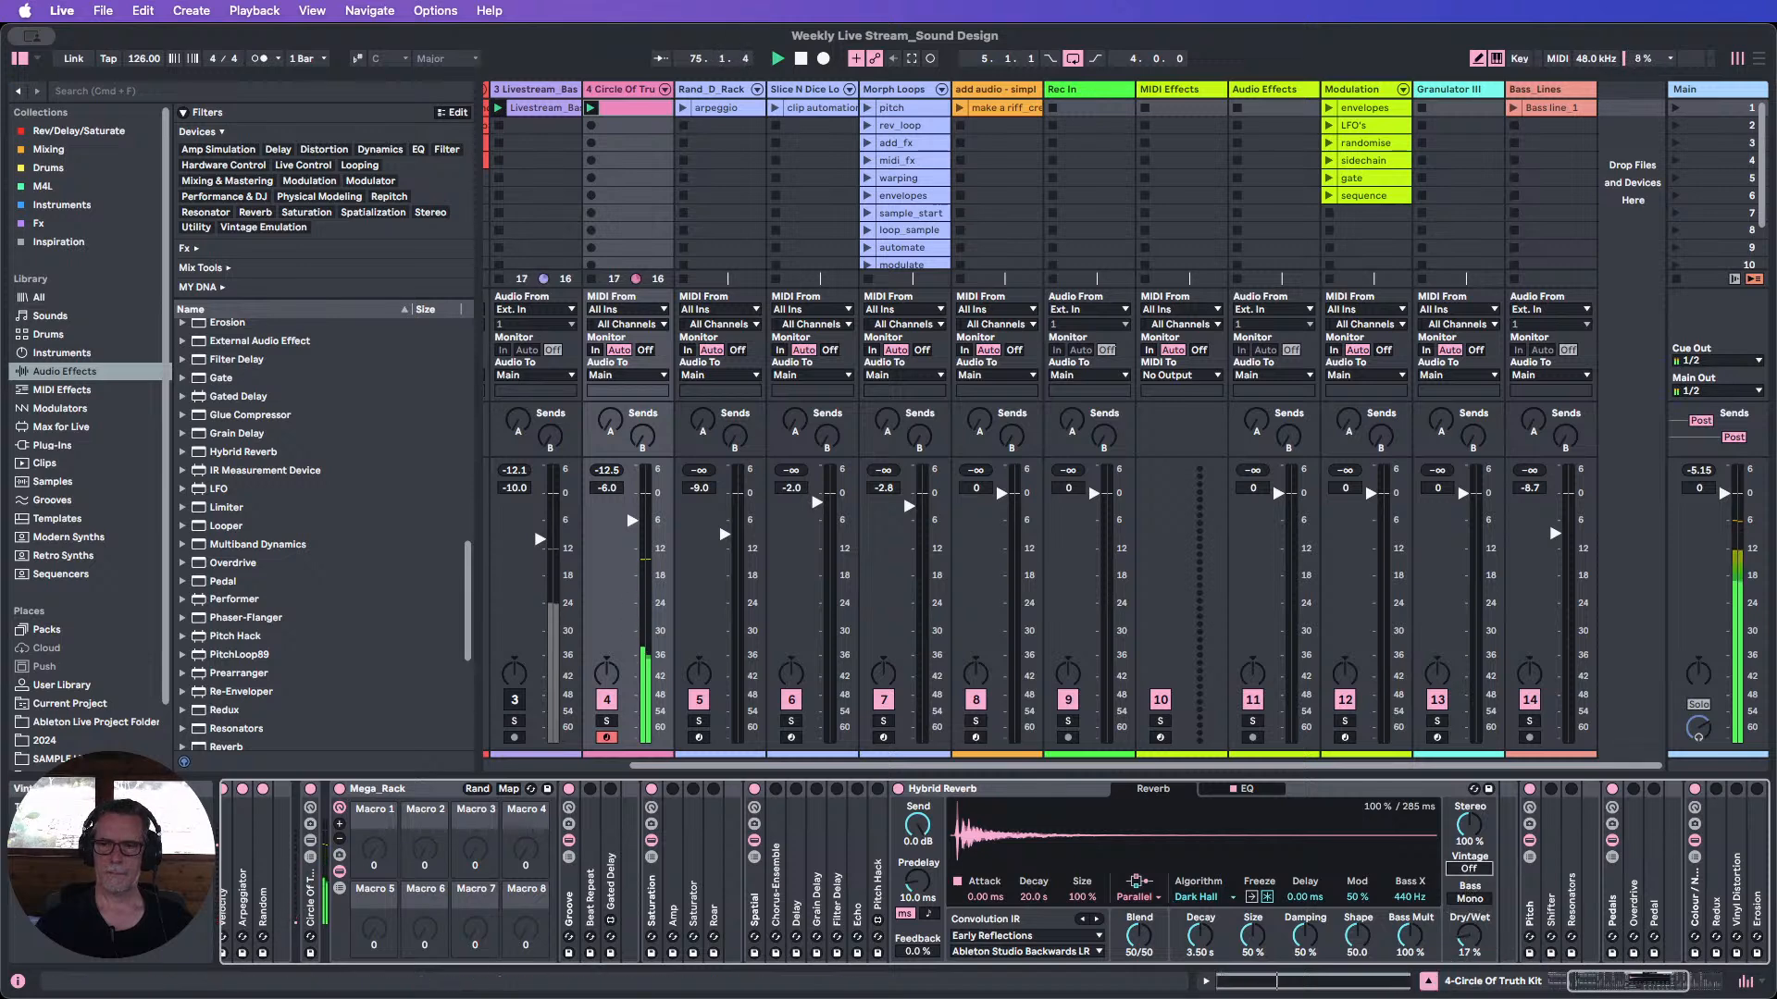
{"action": "left_click_drag", "start_coordinate": [1469, 869], "coordinate": [1468, 856]}
{"action": "double_click", "coordinate": [916, 789]}
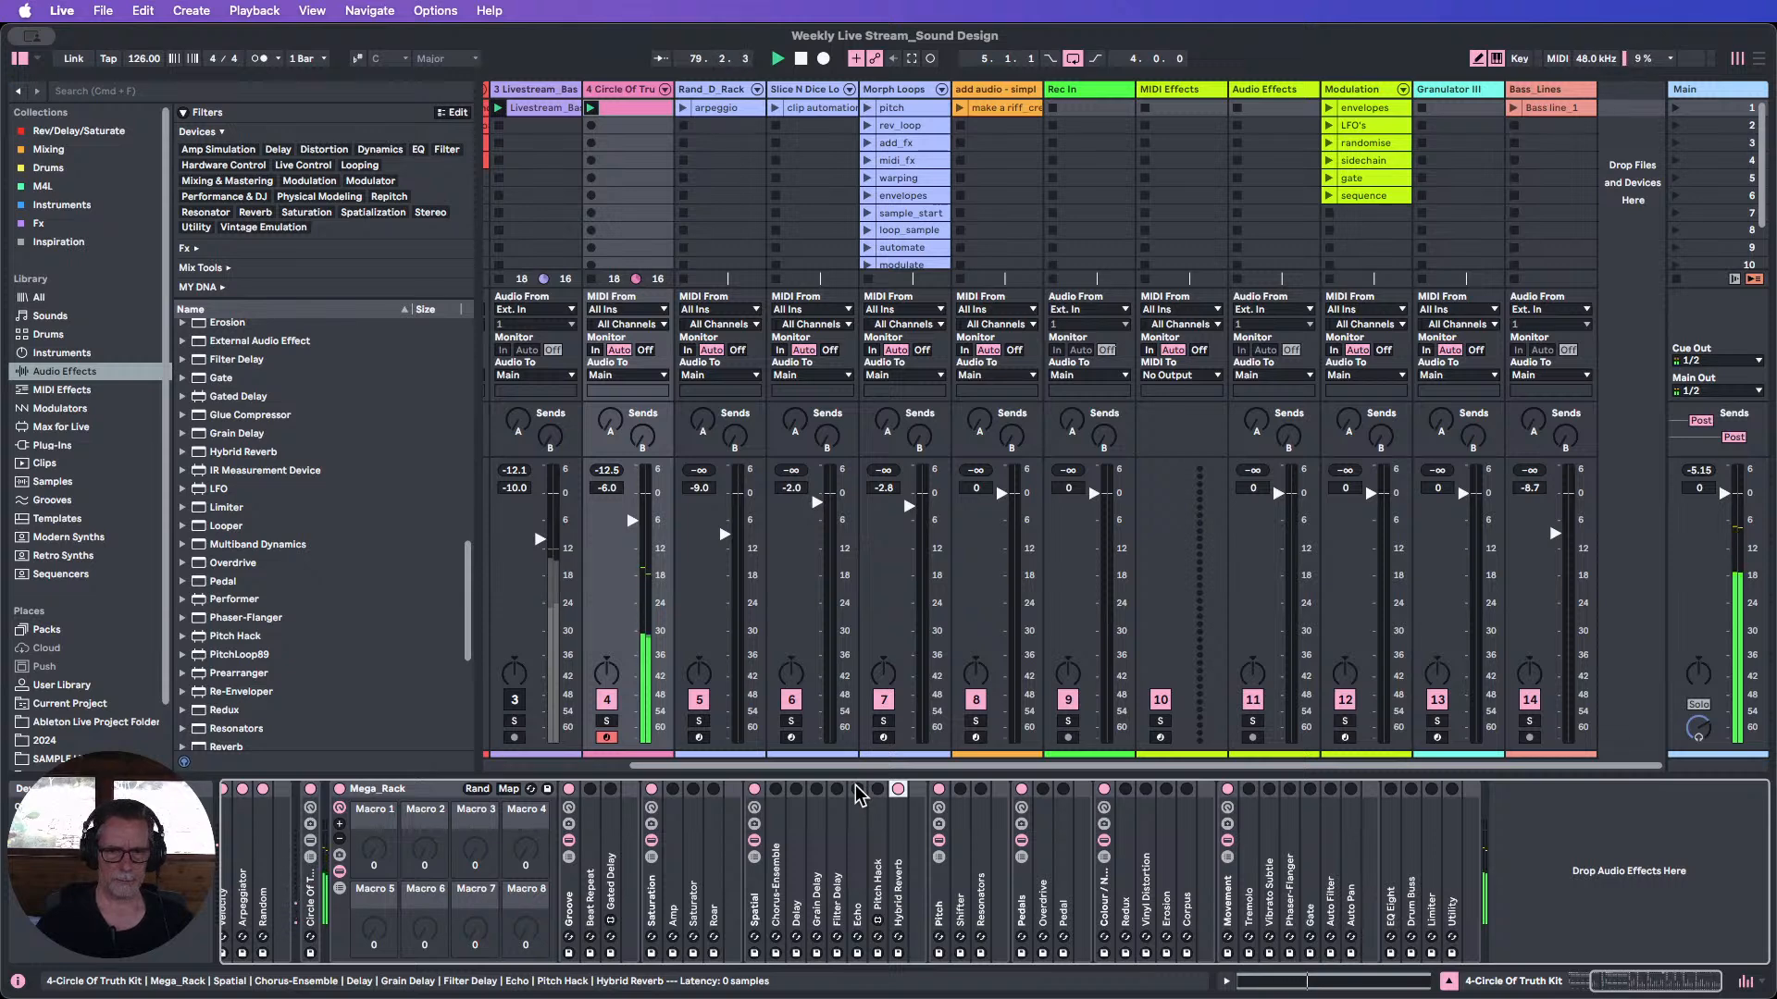
Switch on and unfold Echo in the Spatial rack, lower its dry/wet to 23 %, and set both delay times to 1/16.
{"action": "double_click", "coordinate": [858, 790]}
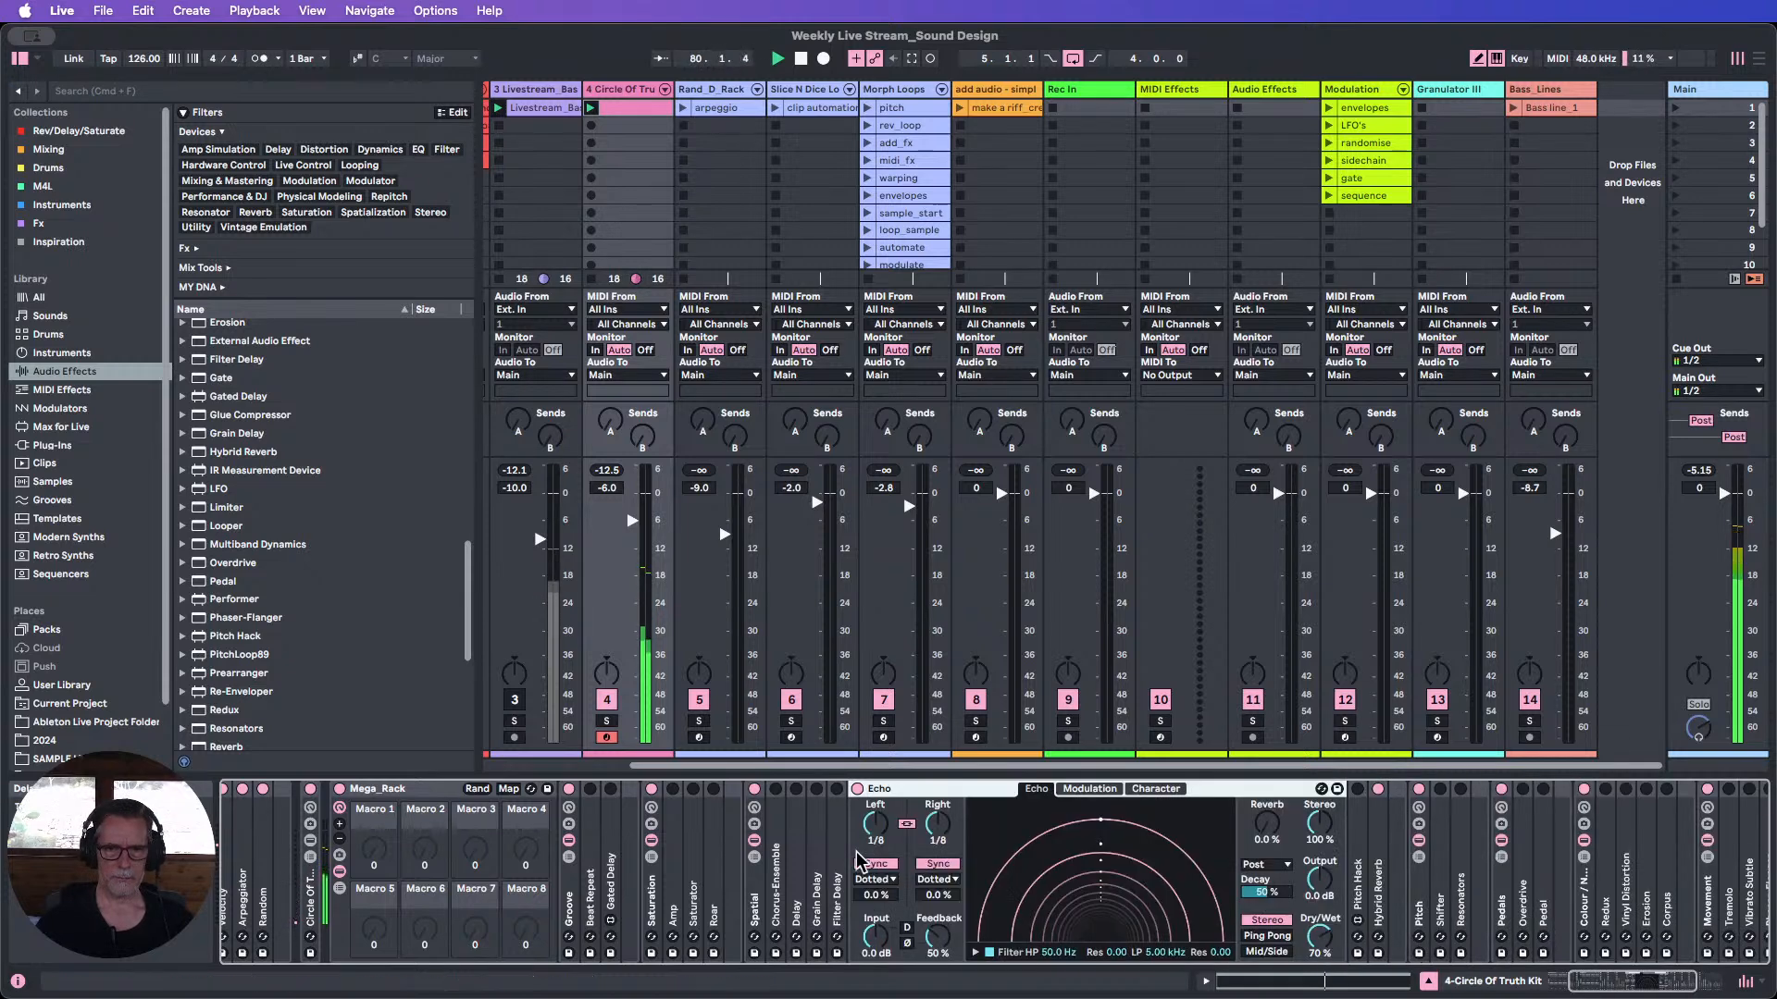
{"action": "left_click", "coordinate": [1318, 939]}
{"action": "left_click_drag", "start_coordinate": [1319, 939], "coordinate": [1319, 930]}
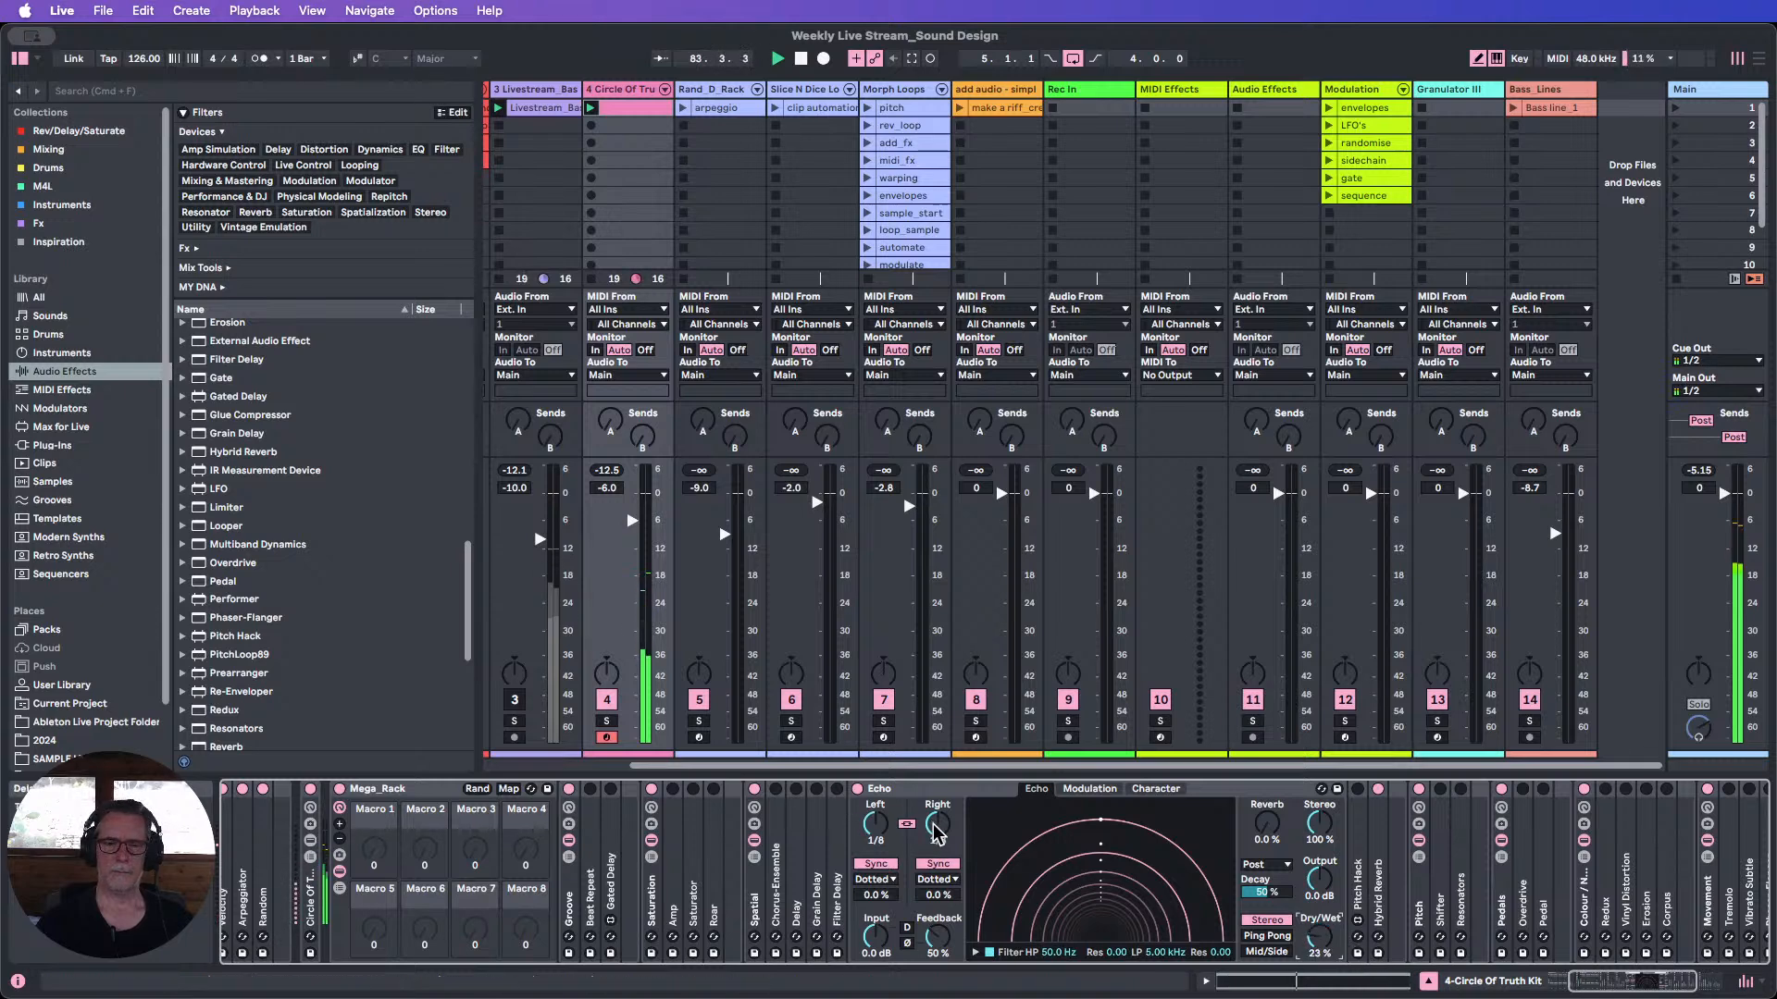
{"action": "left_click_drag", "start_coordinate": [938, 824], "coordinate": [938, 838]}
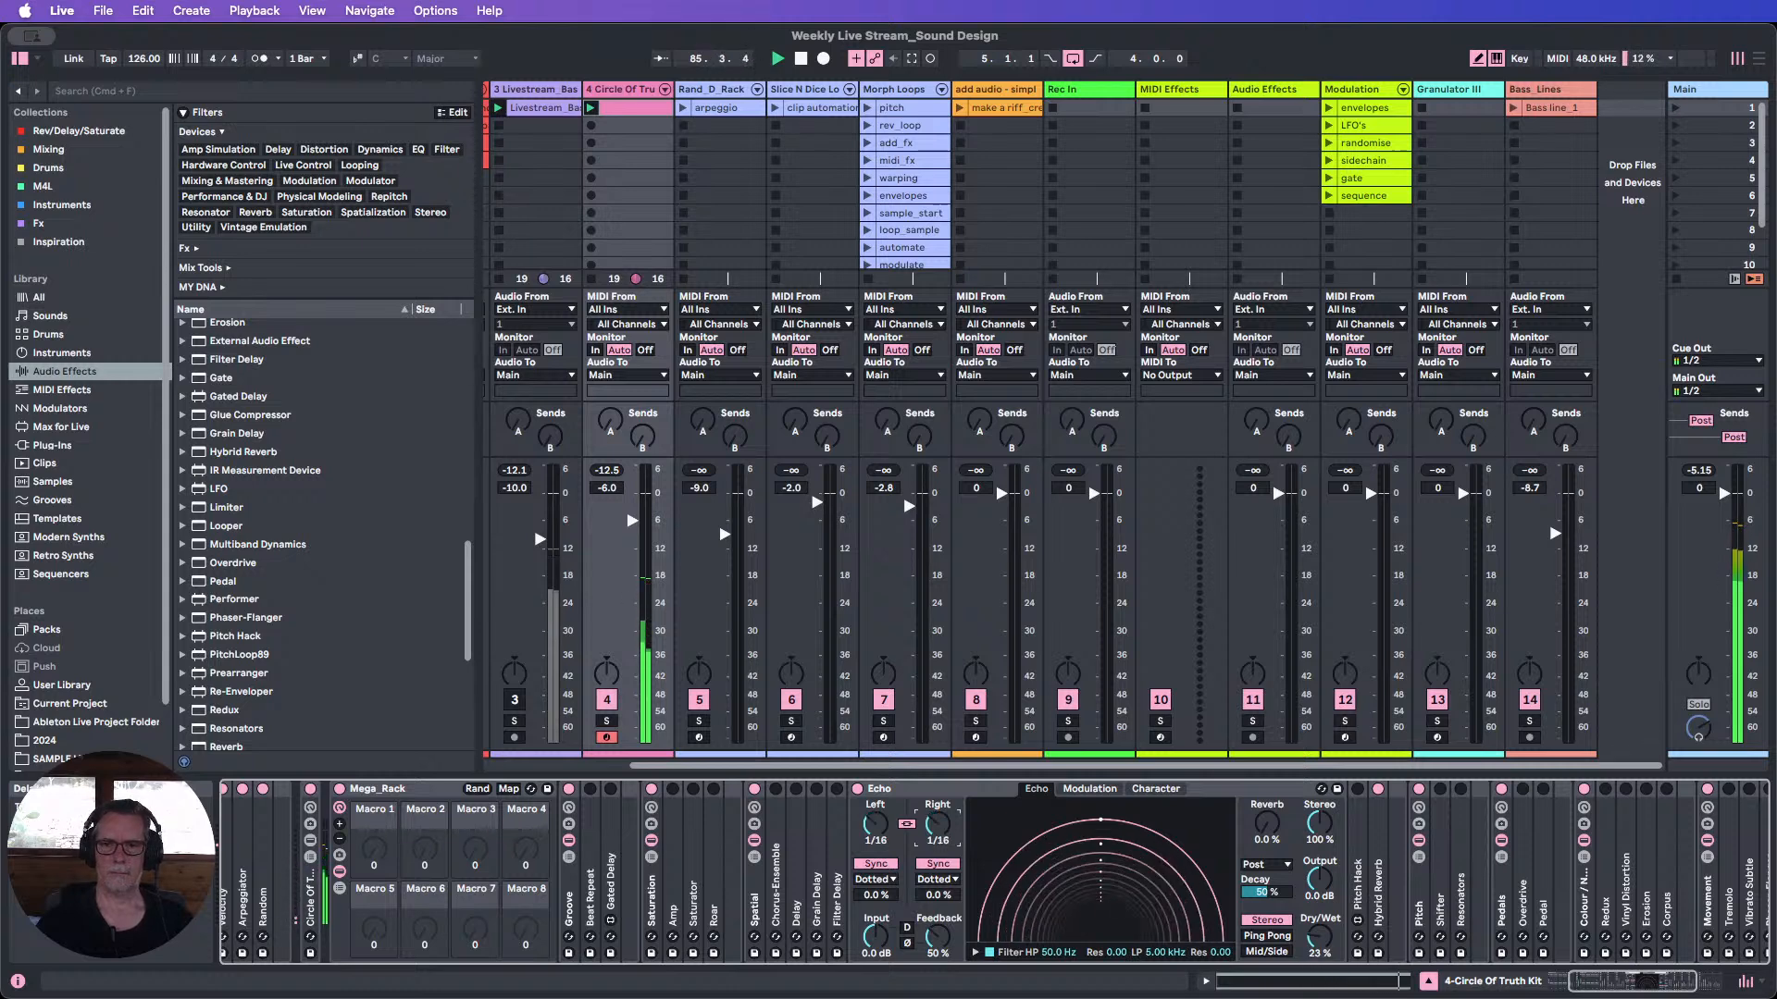
Change Echo's sync mode to 16th, set both delay times to 5, and fold the device.
{"action": "left_click", "coordinate": [937, 879]}
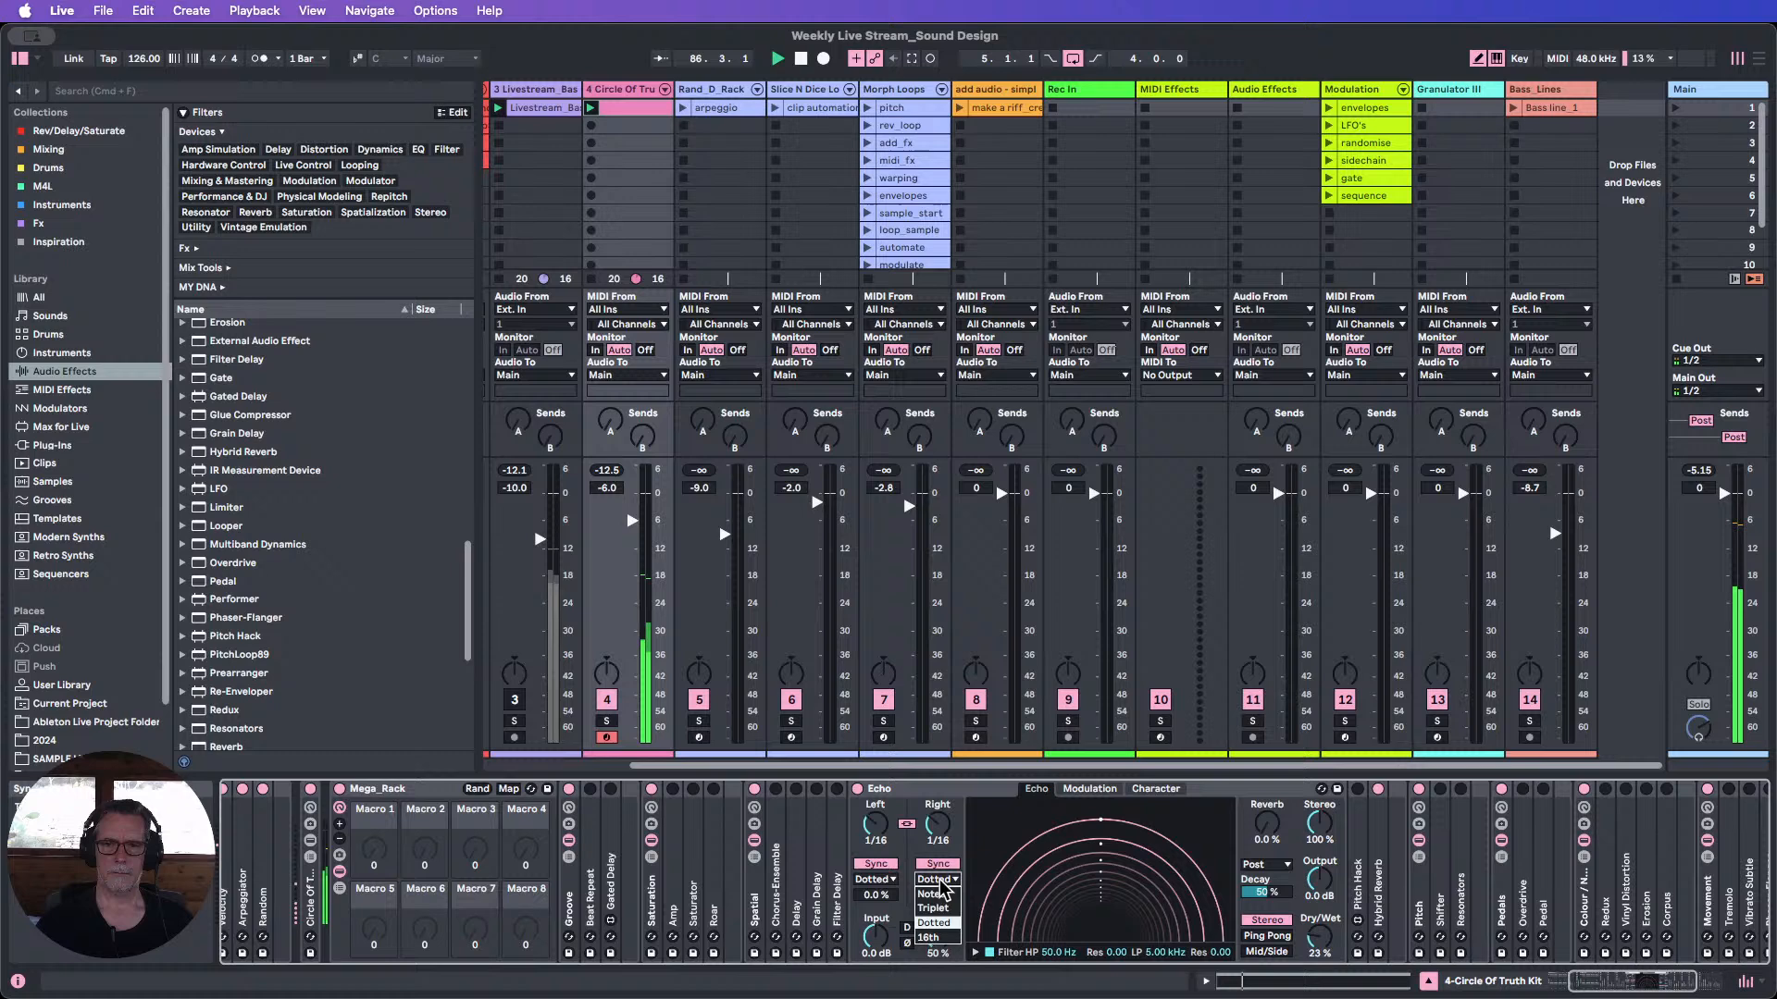
{"action": "left_click", "coordinate": [932, 938]}
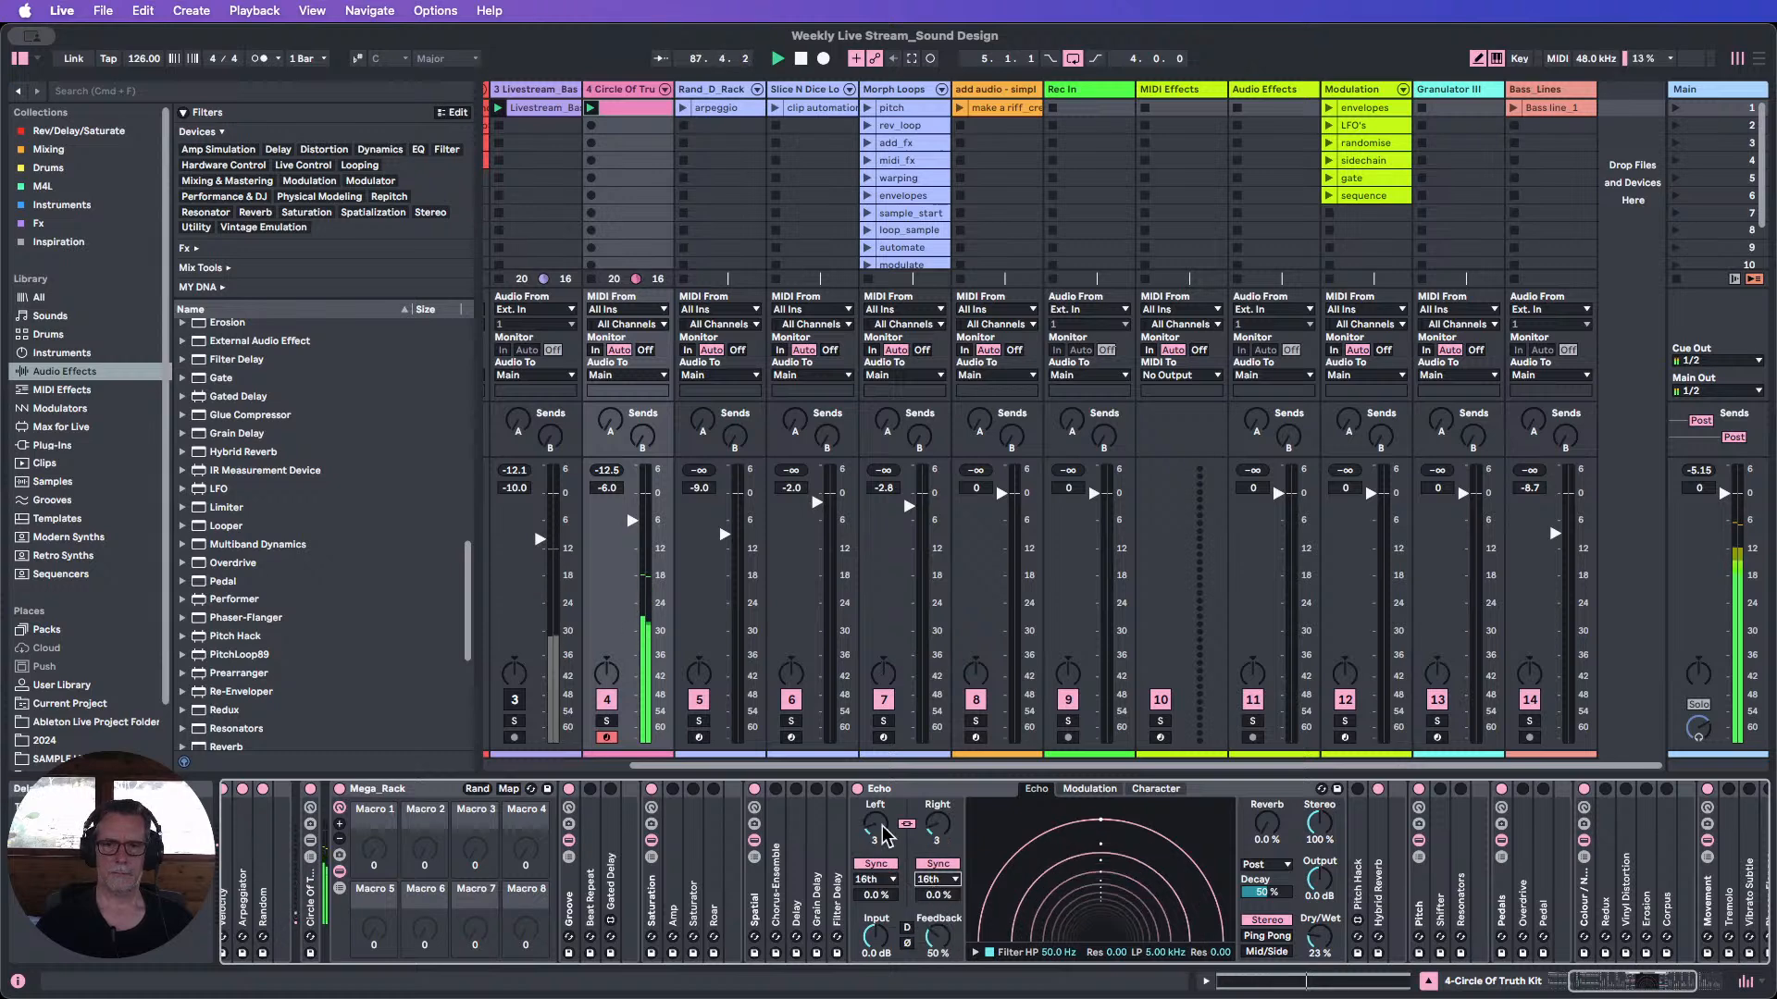
{"action": "left_click_drag", "start_coordinate": [883, 835], "coordinate": [875, 810]}
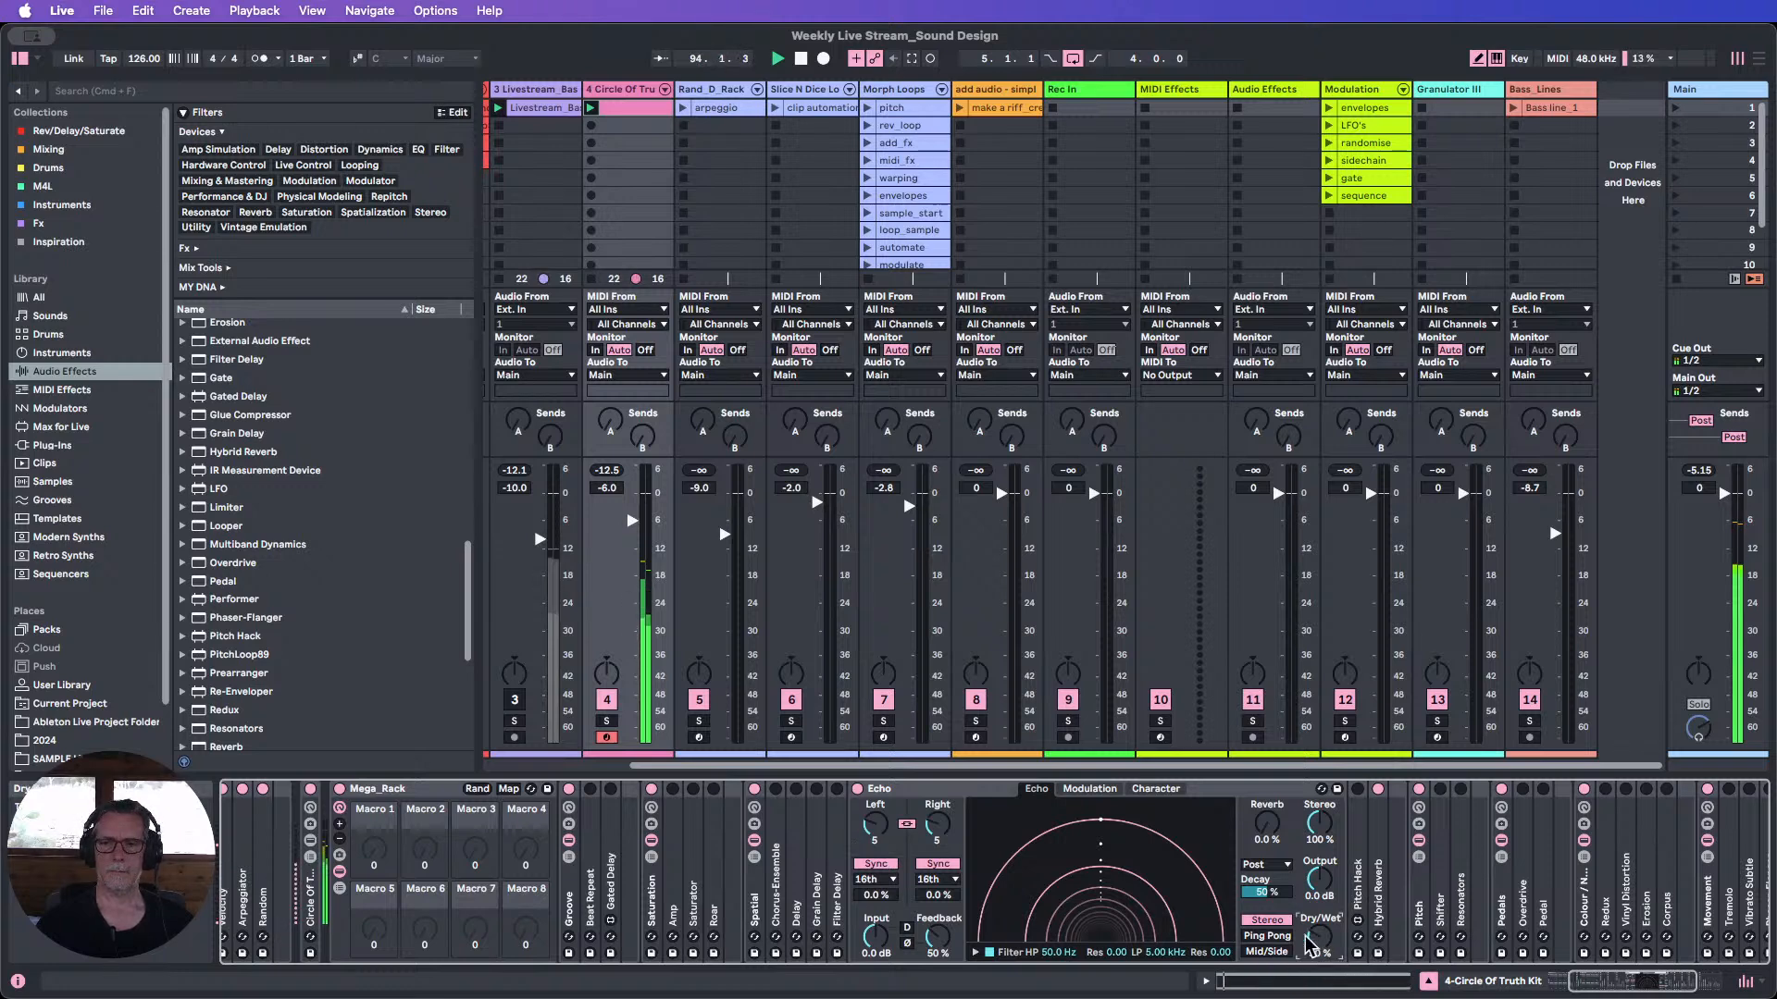
{"action": "double_click", "coordinate": [907, 792]}
{"action": "left_click", "coordinate": [1582, 808]}
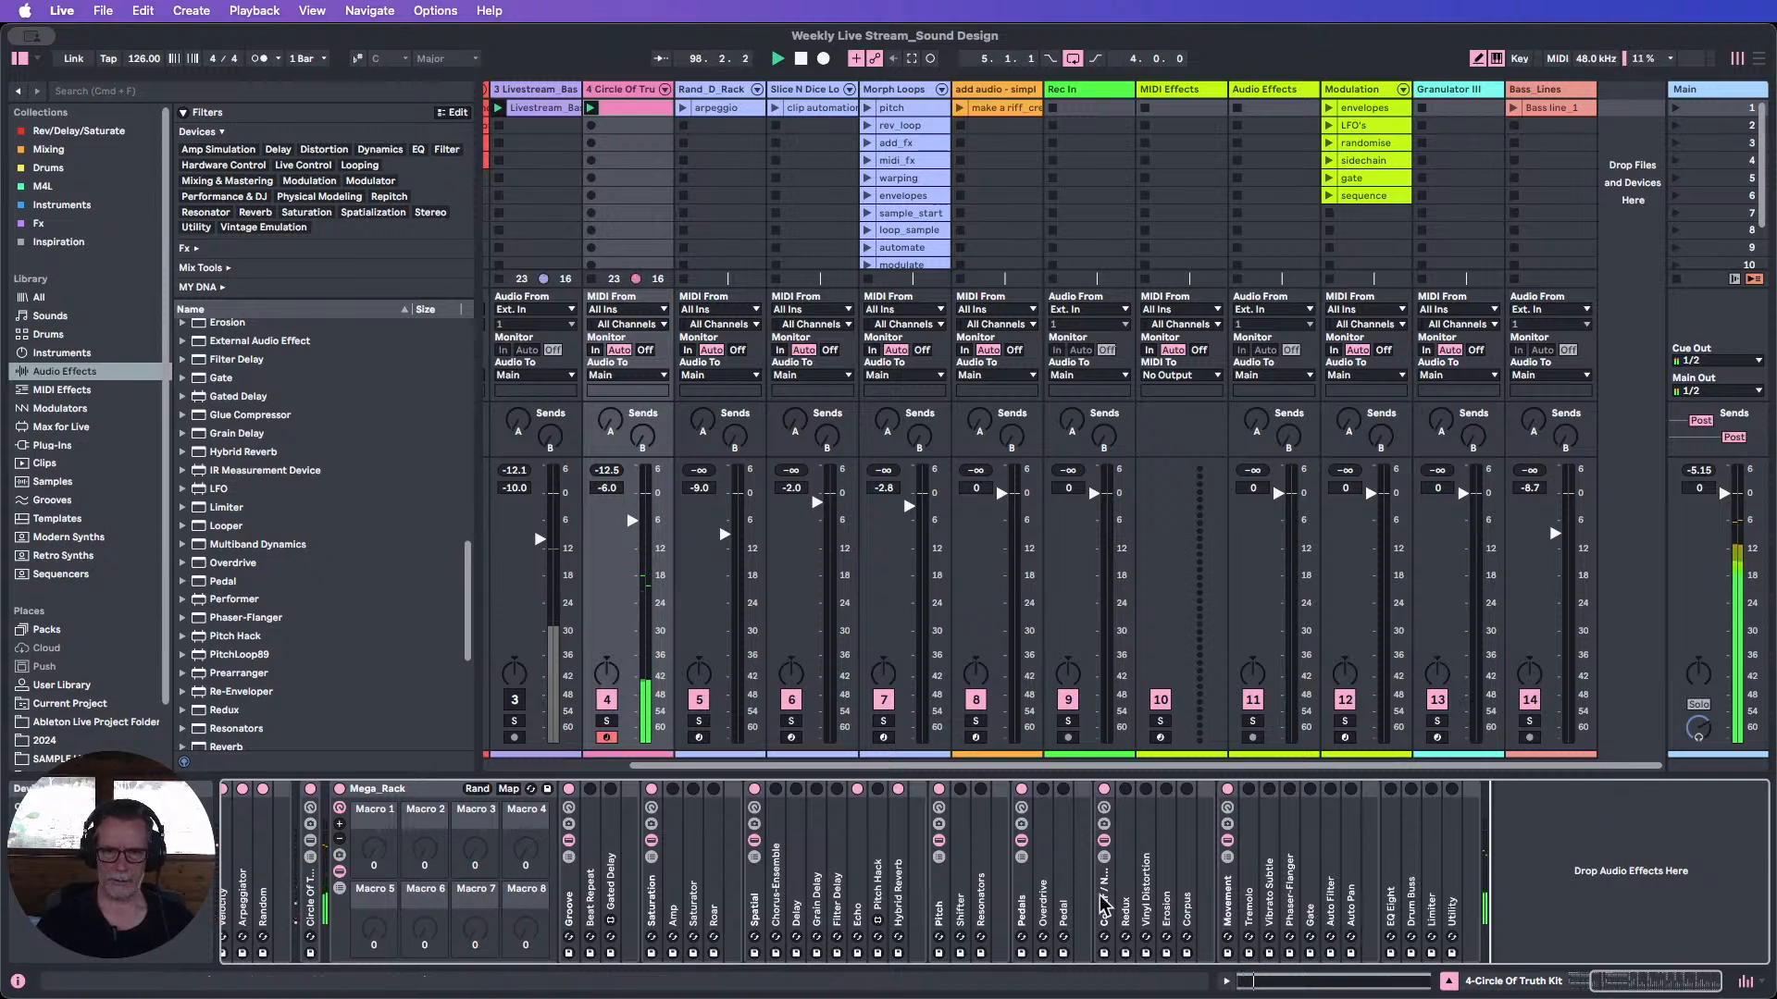
Look over Vibrato Subtle's settings in the Movement rack, and leave it switched off and folded.
{"action": "left_click", "coordinate": [1254, 879]}
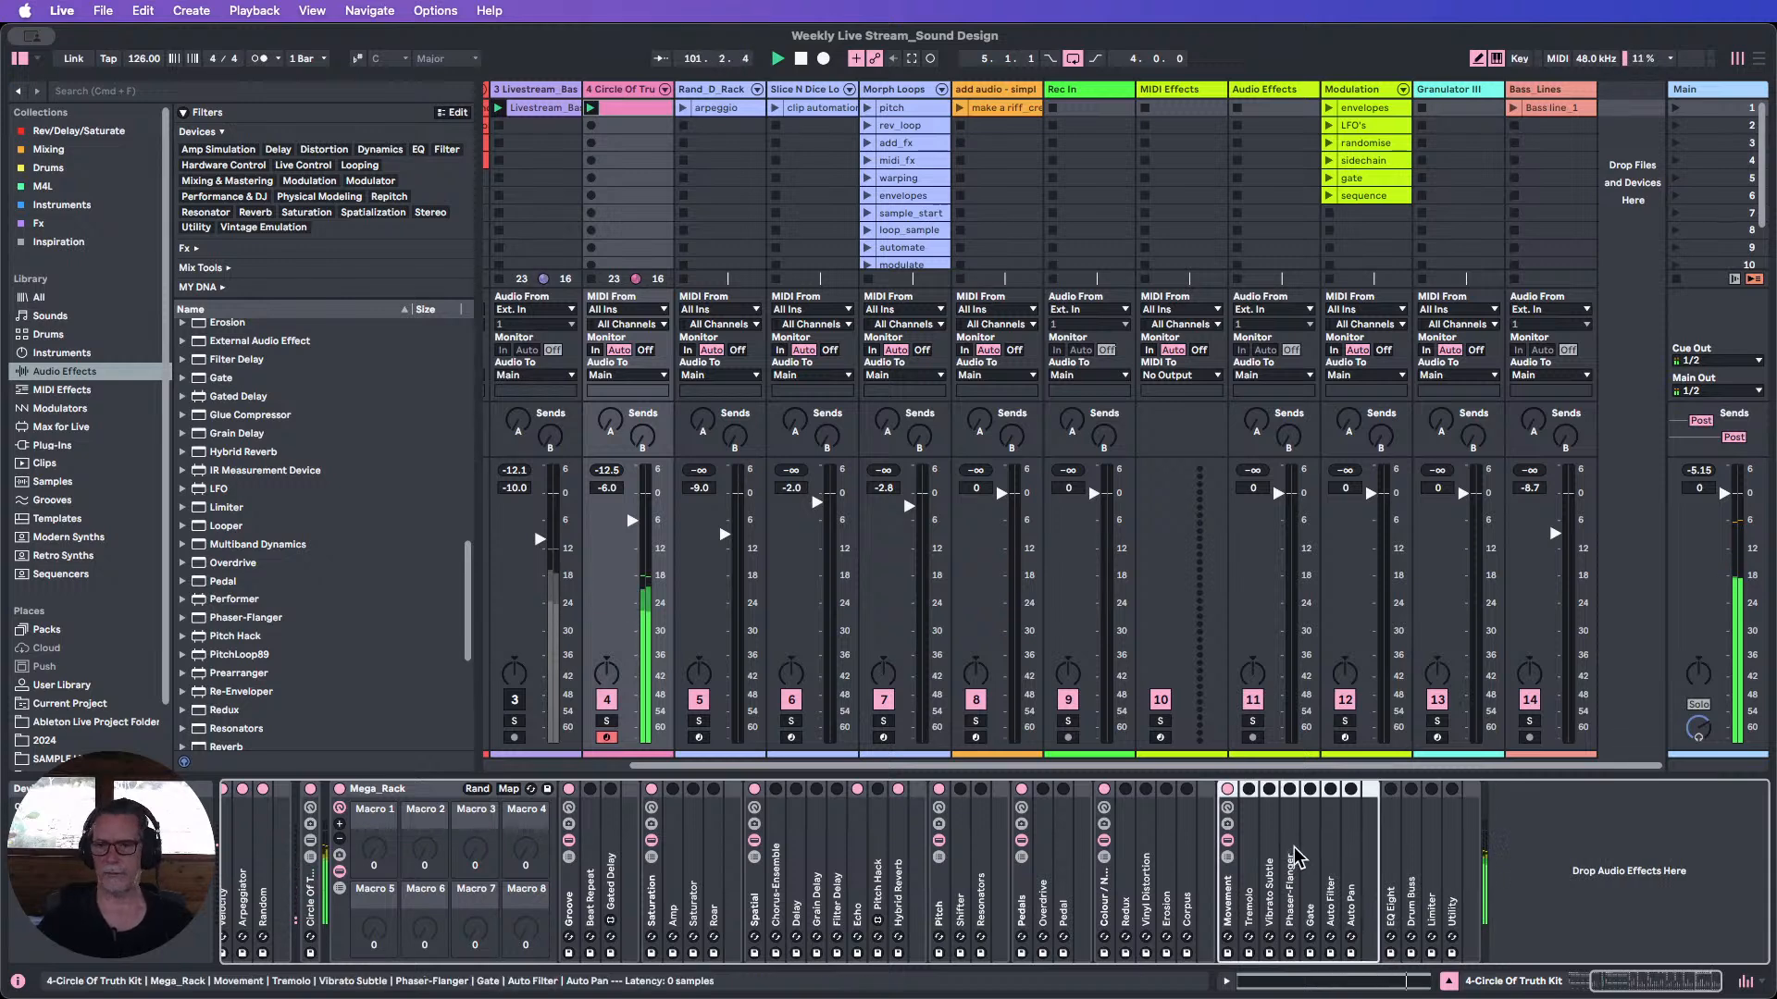
{"action": "double_click", "coordinate": [1270, 825]}
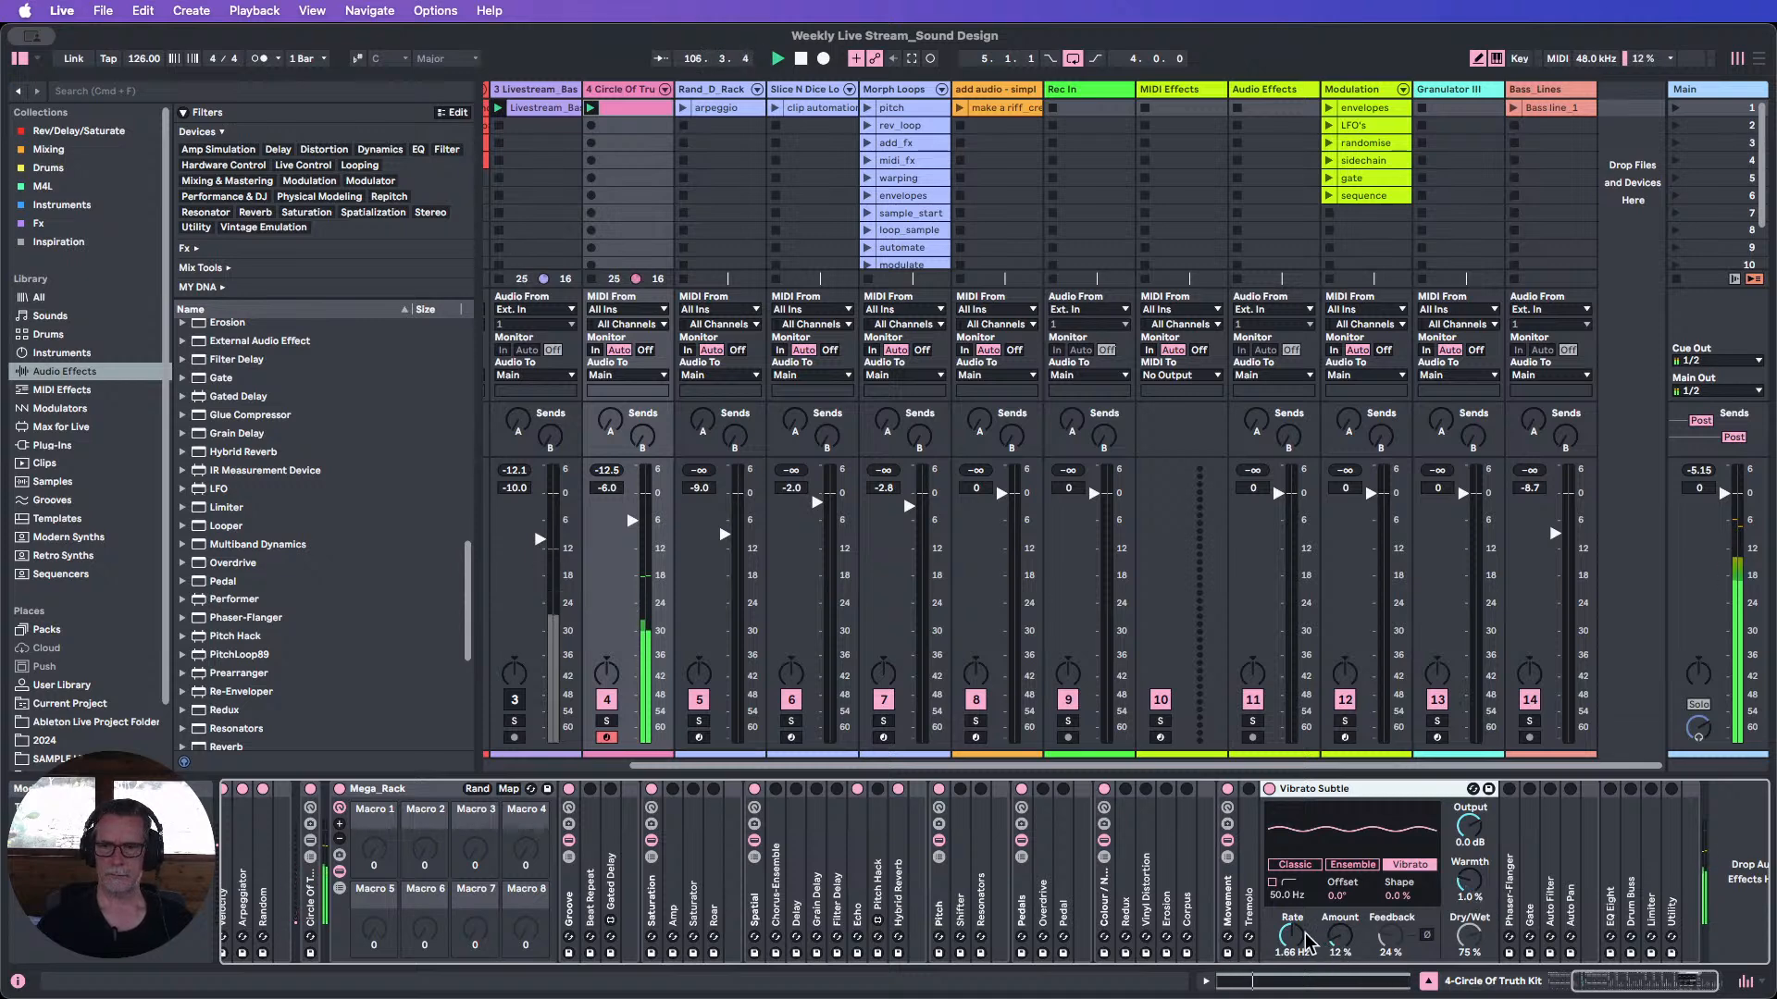
{"action": "double_click", "coordinate": [1307, 794]}
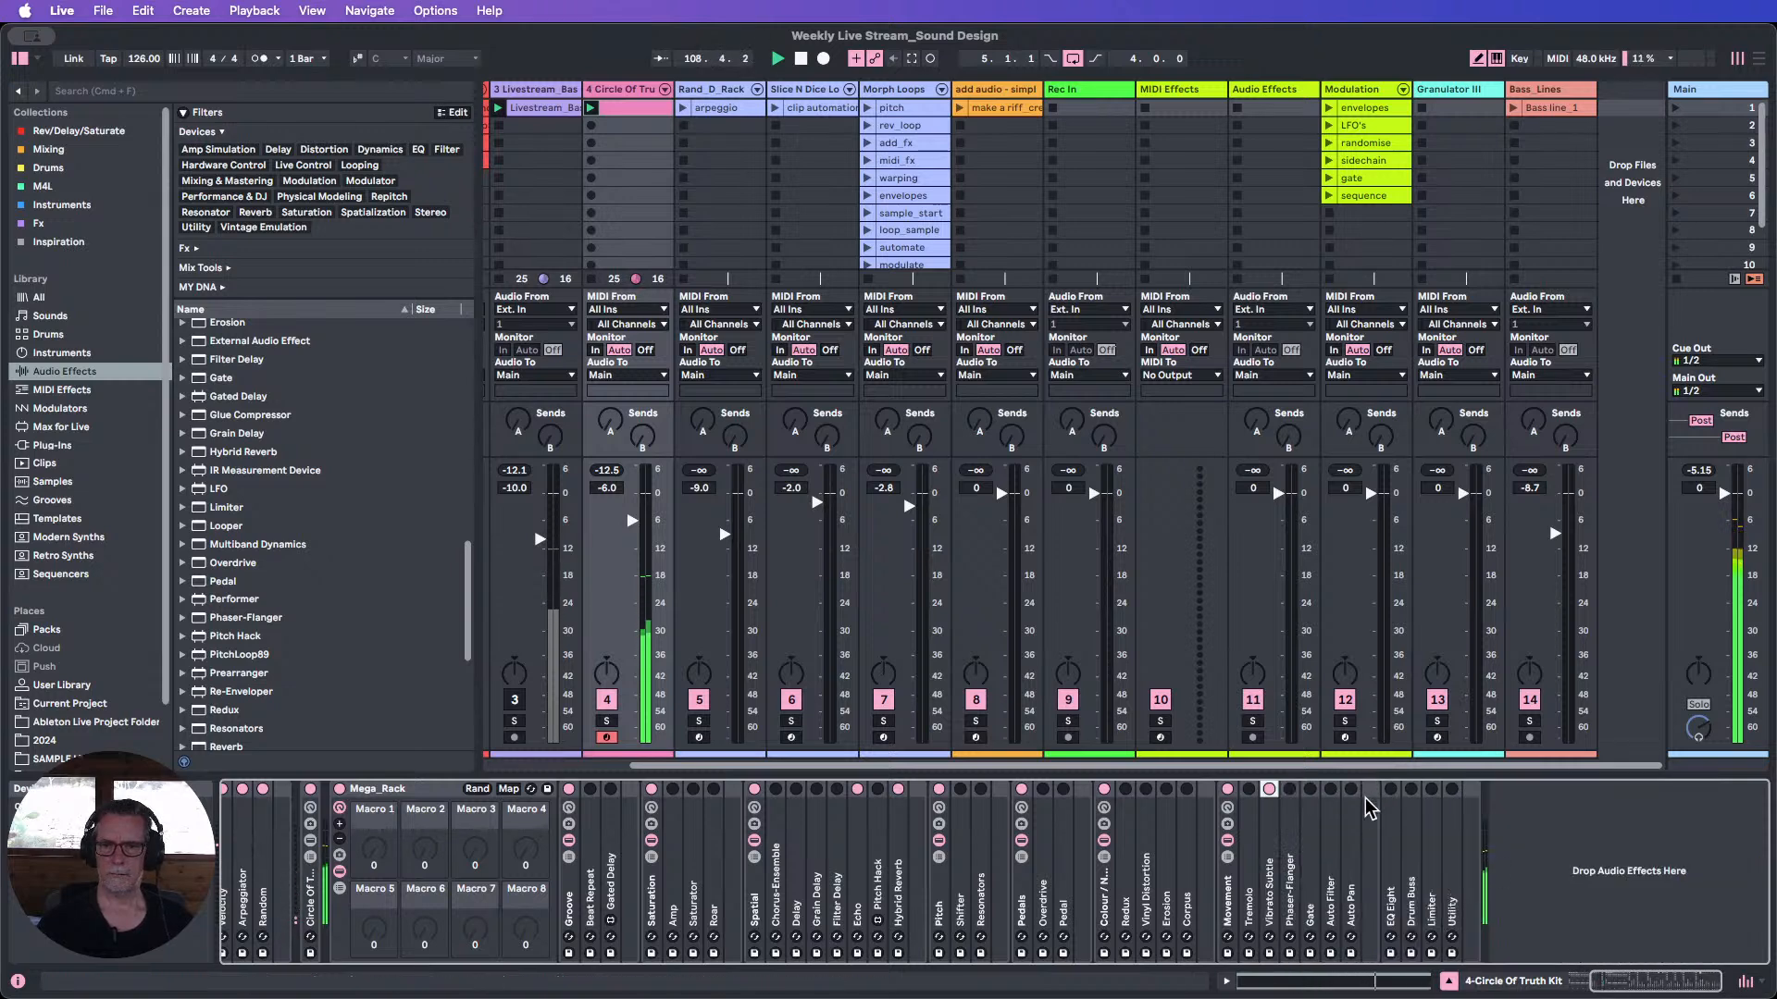
{"action": "double_click", "coordinate": [1266, 843]}
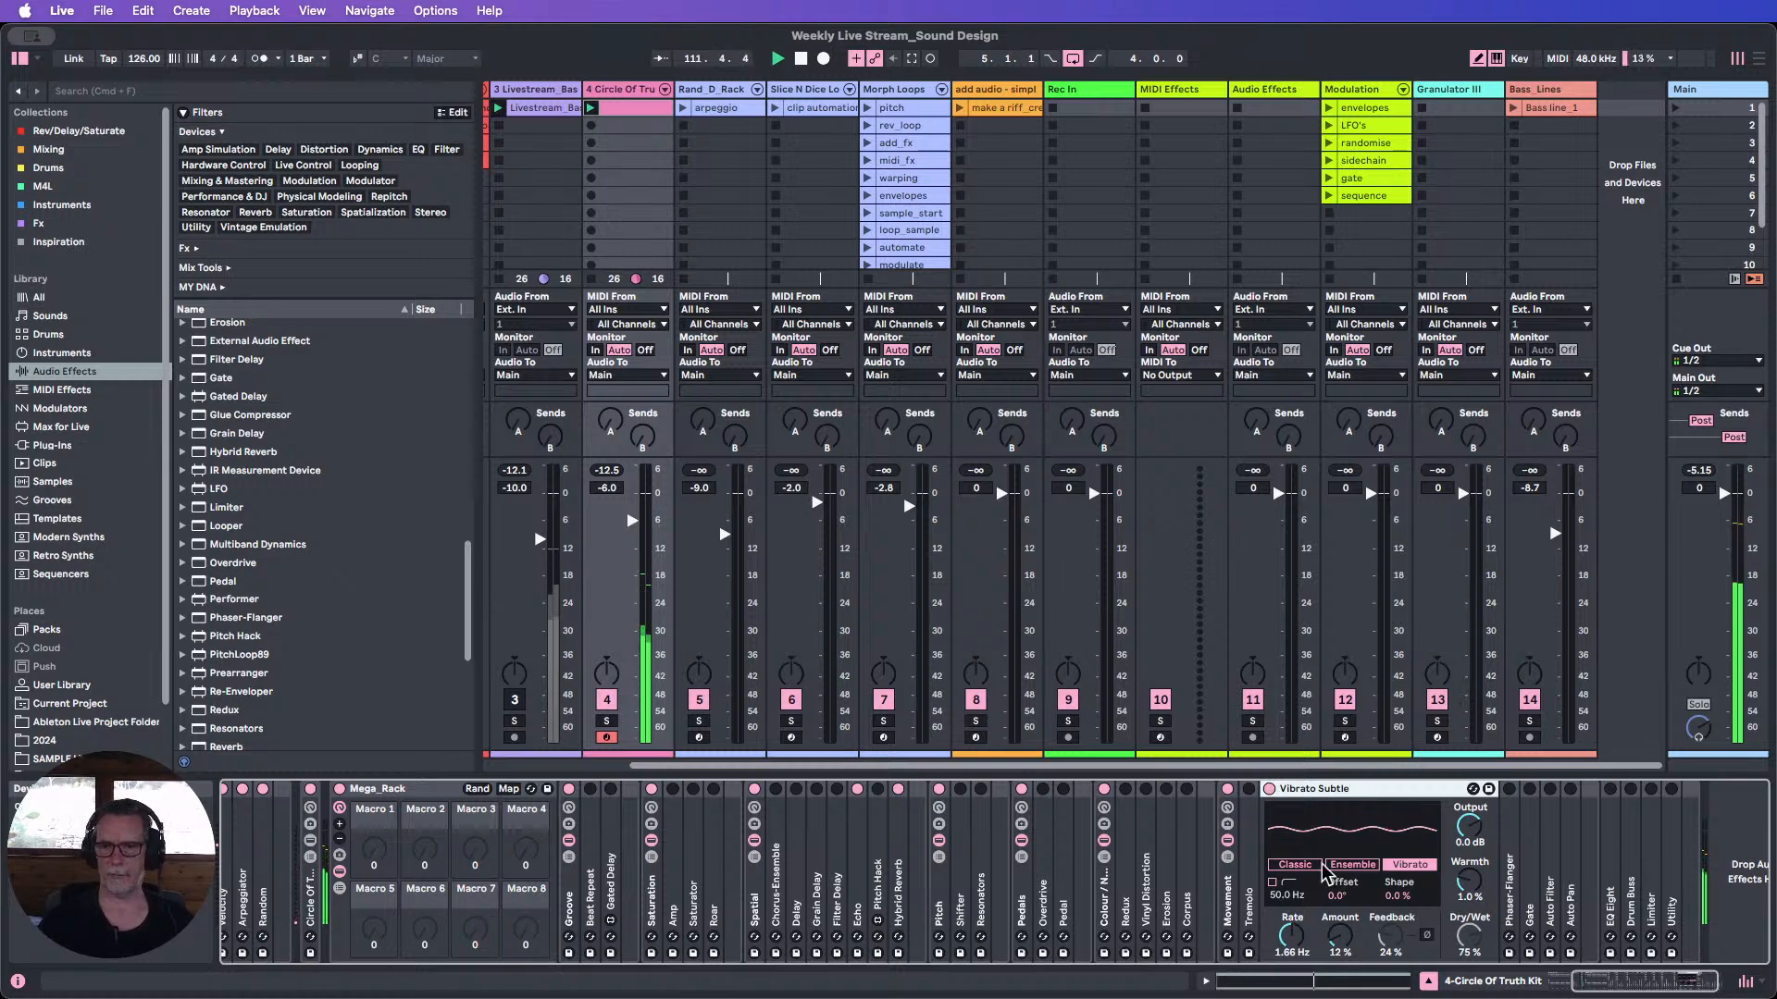
{"action": "double_click", "coordinate": [1323, 791]}
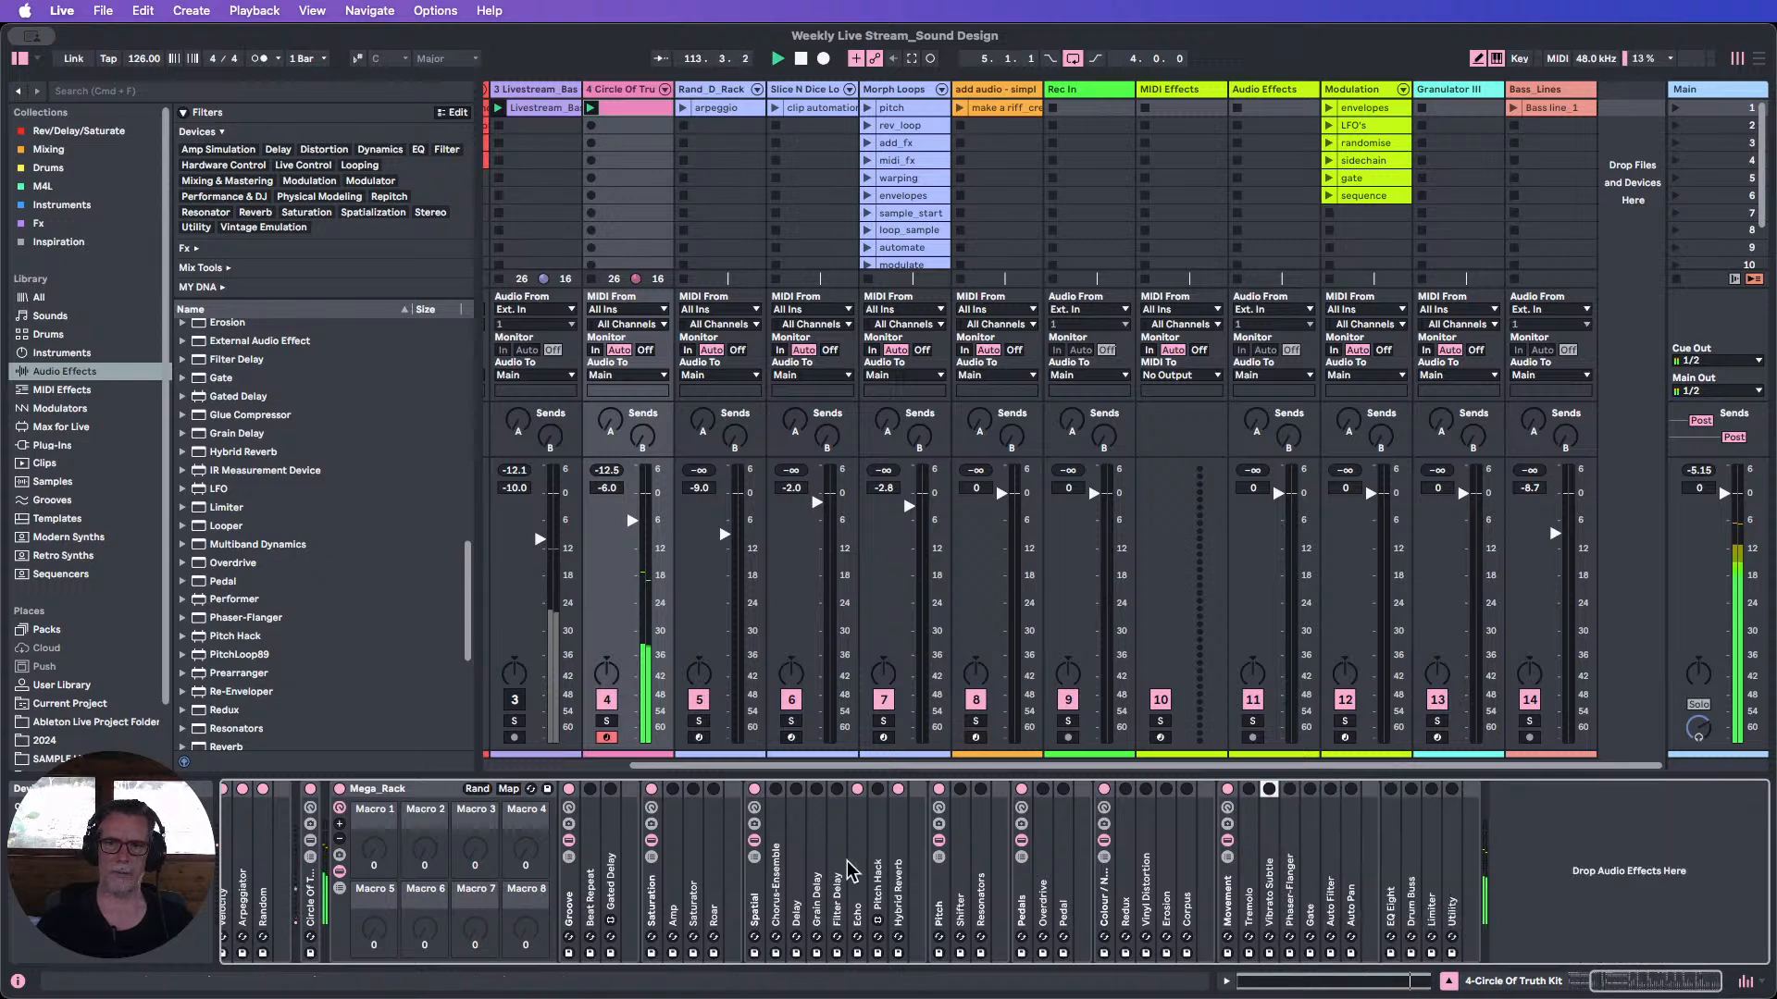
Switch on and unfold Chorus-Ensemble in the Spatial rack, set it to Vibrato mode, and solo the Circle Of Truth track.
{"action": "double_click", "coordinate": [776, 812]}
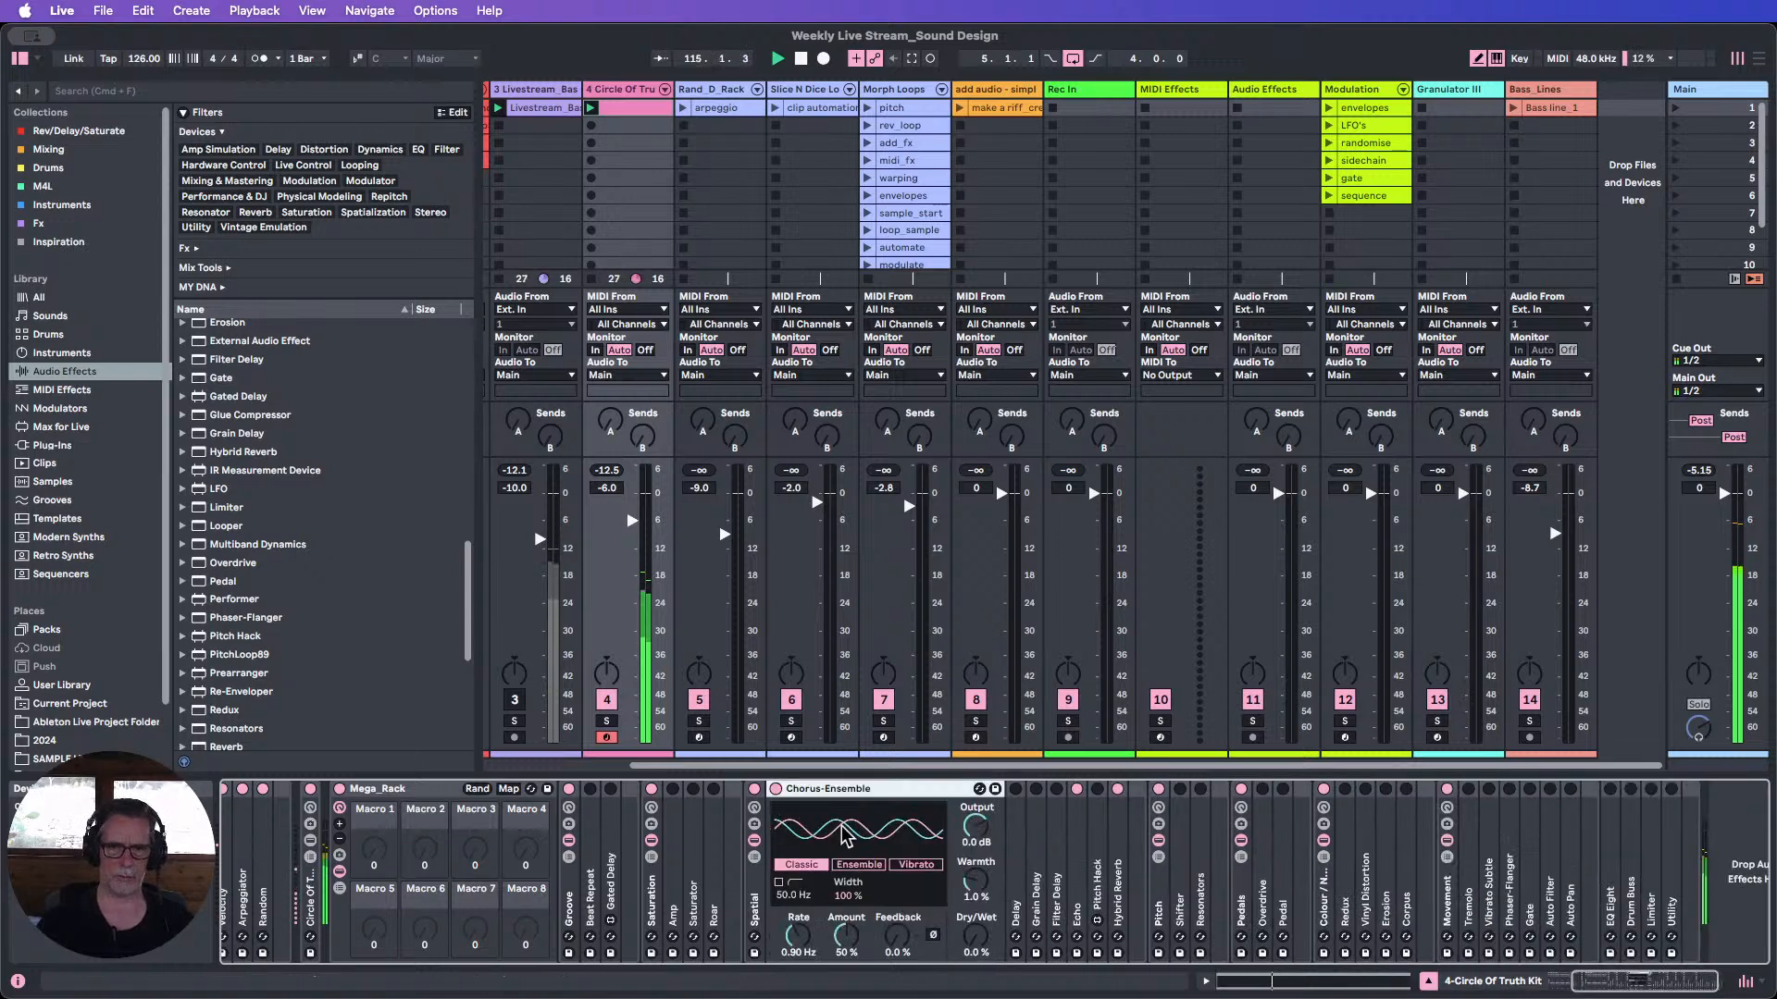
{"action": "left_click", "coordinate": [914, 870]}
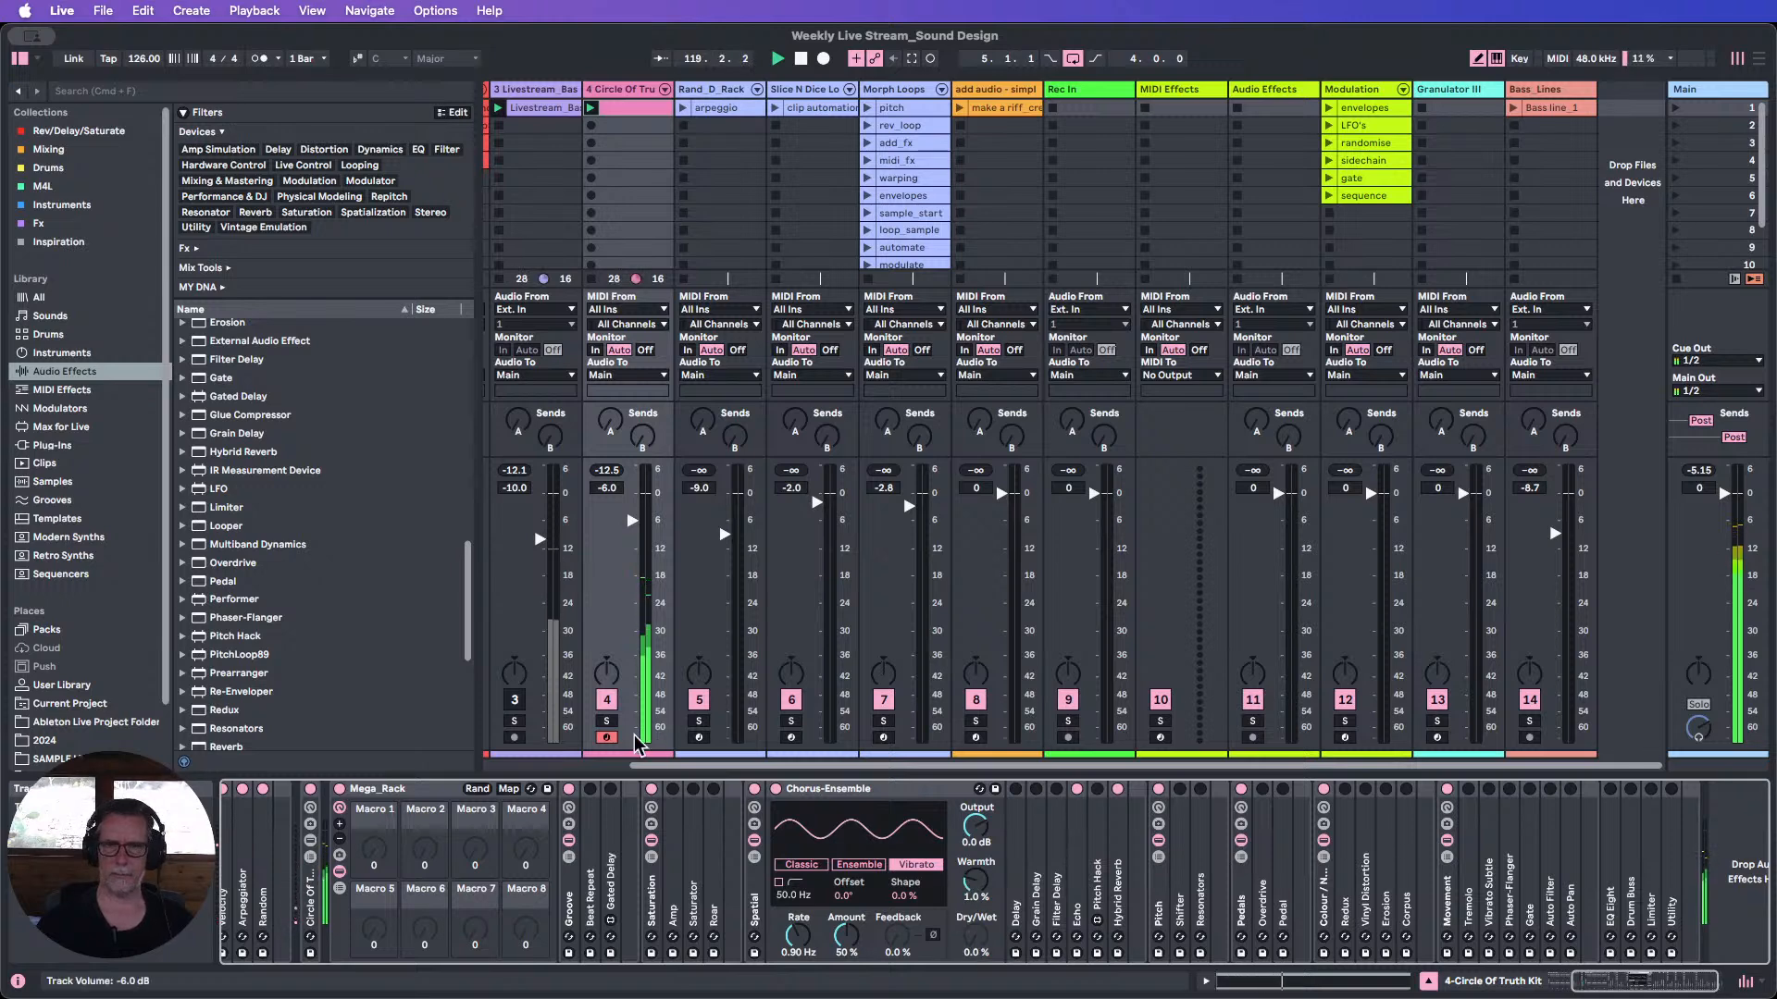
{"action": "left_click", "coordinate": [606, 721]}
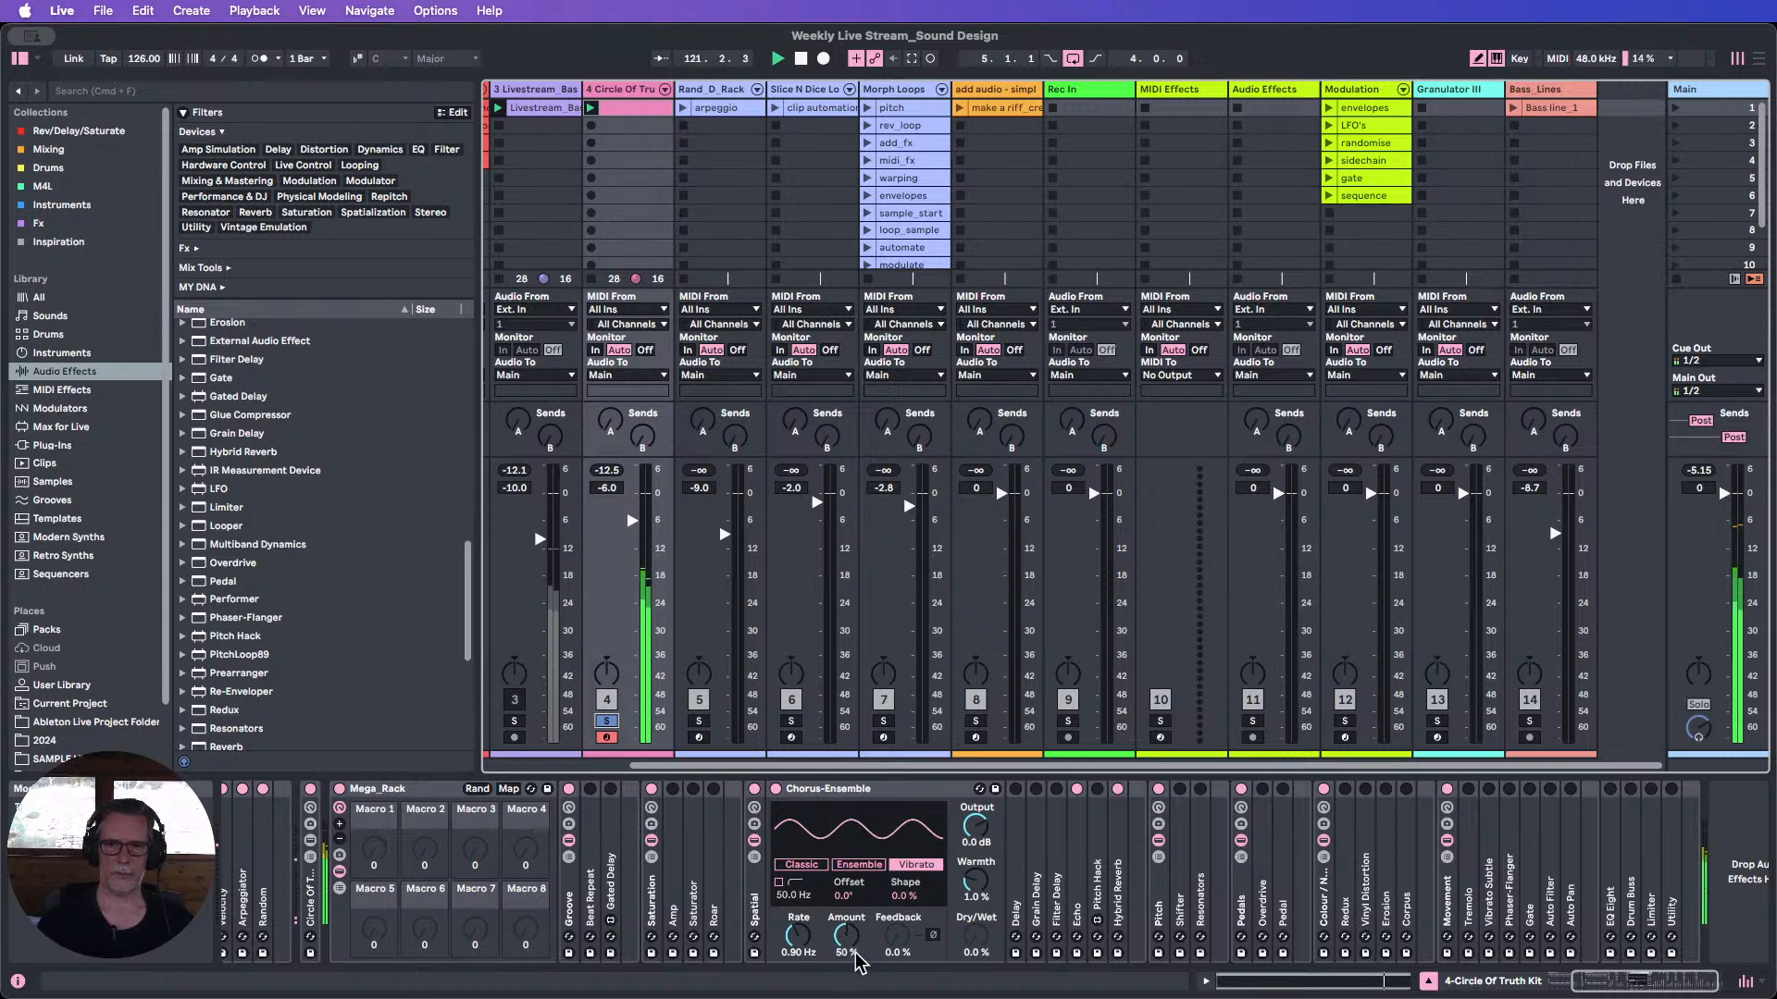
Try a Chorus-Ensemble rate of 0.20 Hz and bypass the effect briefly to compare the sound.
{"action": "left_click", "coordinate": [797, 937]}
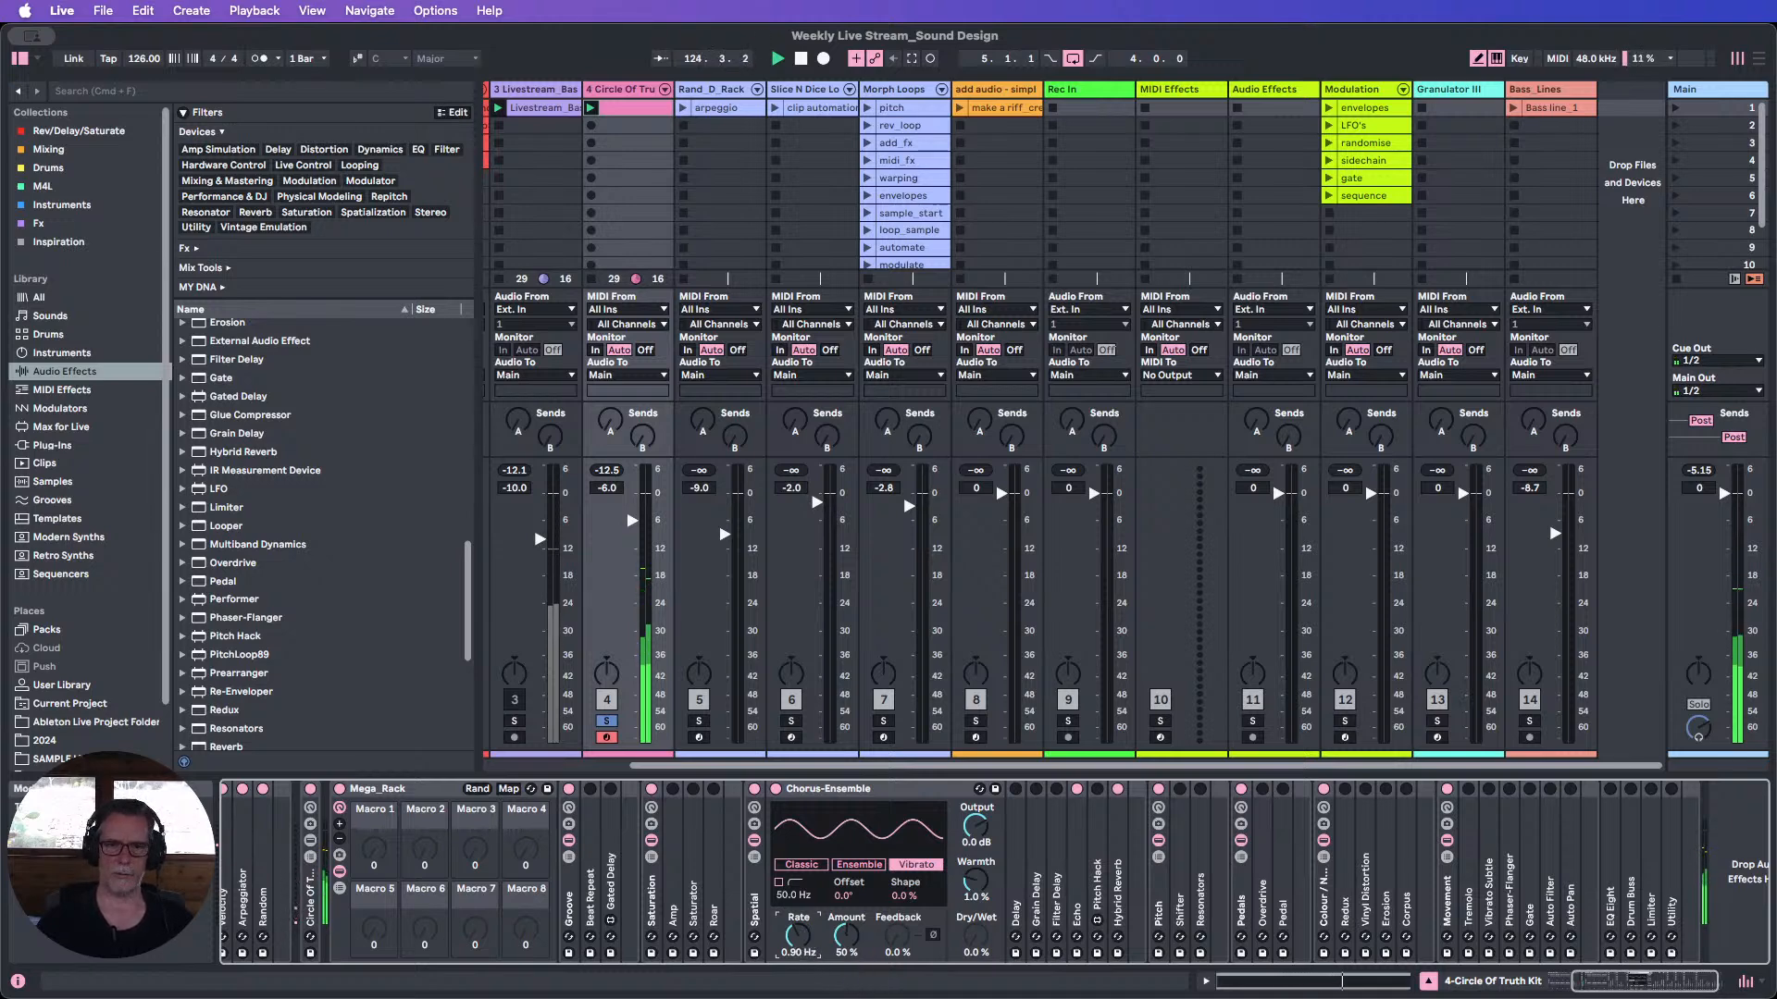
{"action": "left_click_drag", "start_coordinate": [796, 937], "coordinate": [797, 992]}
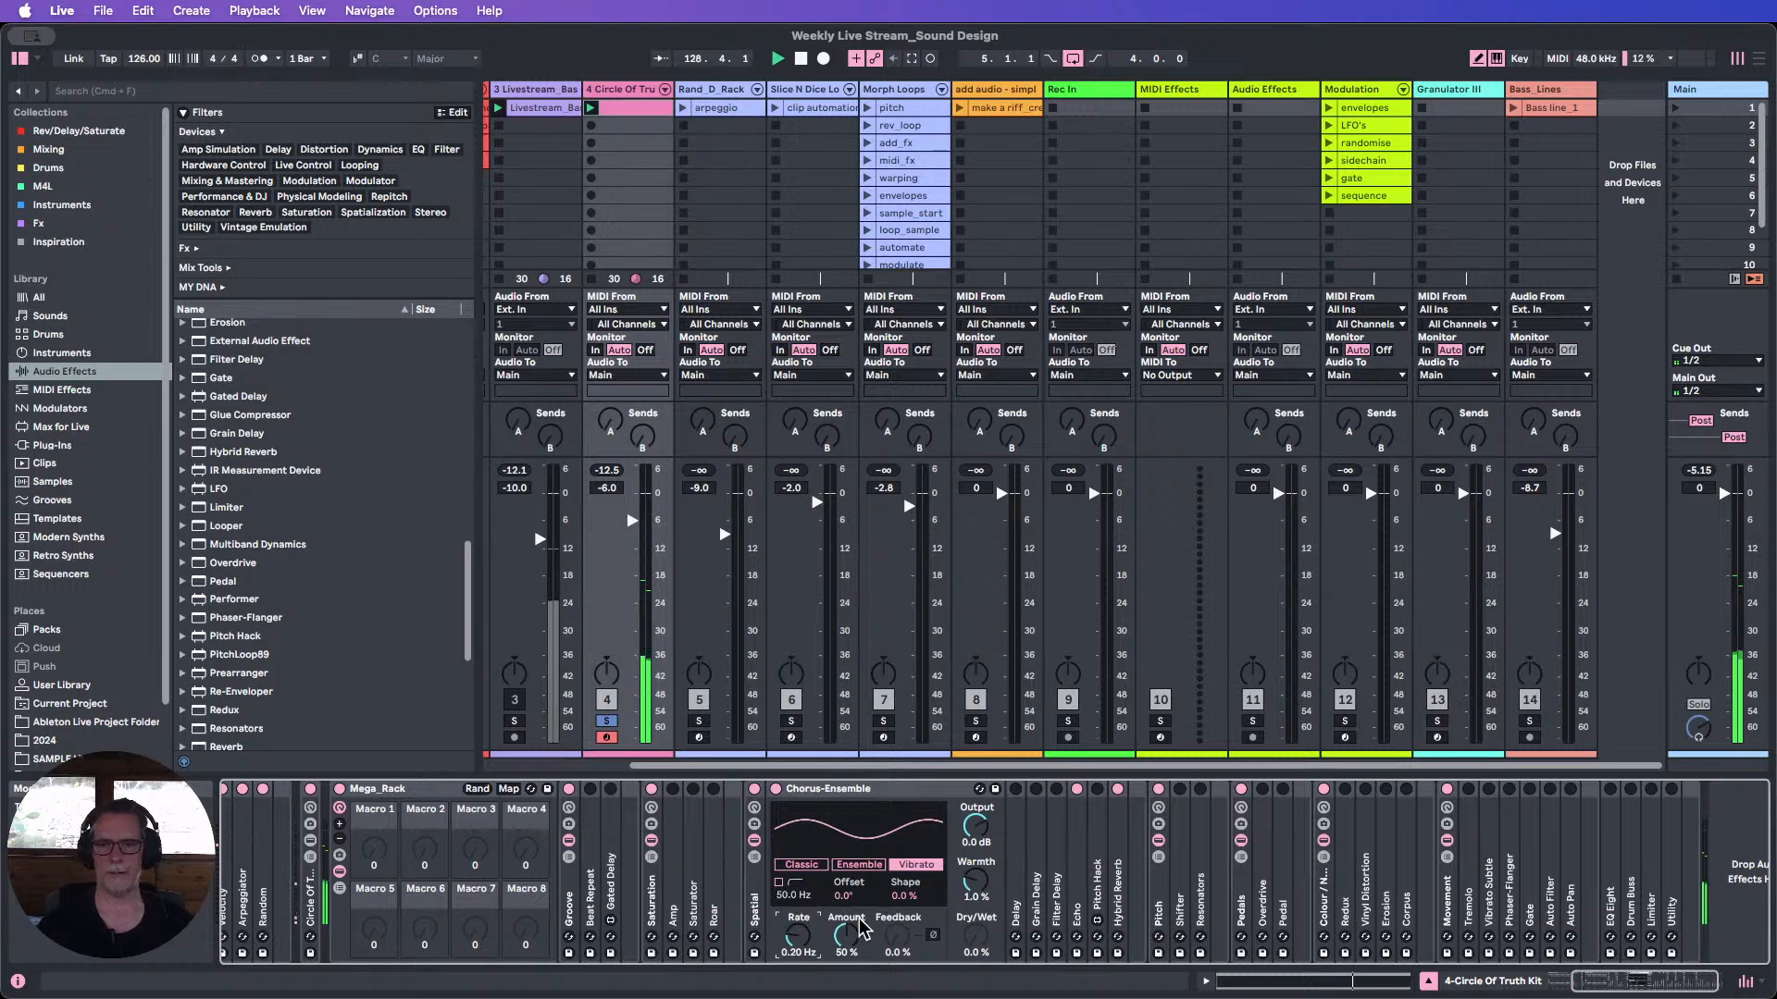
{"action": "left_click", "coordinate": [775, 789]}
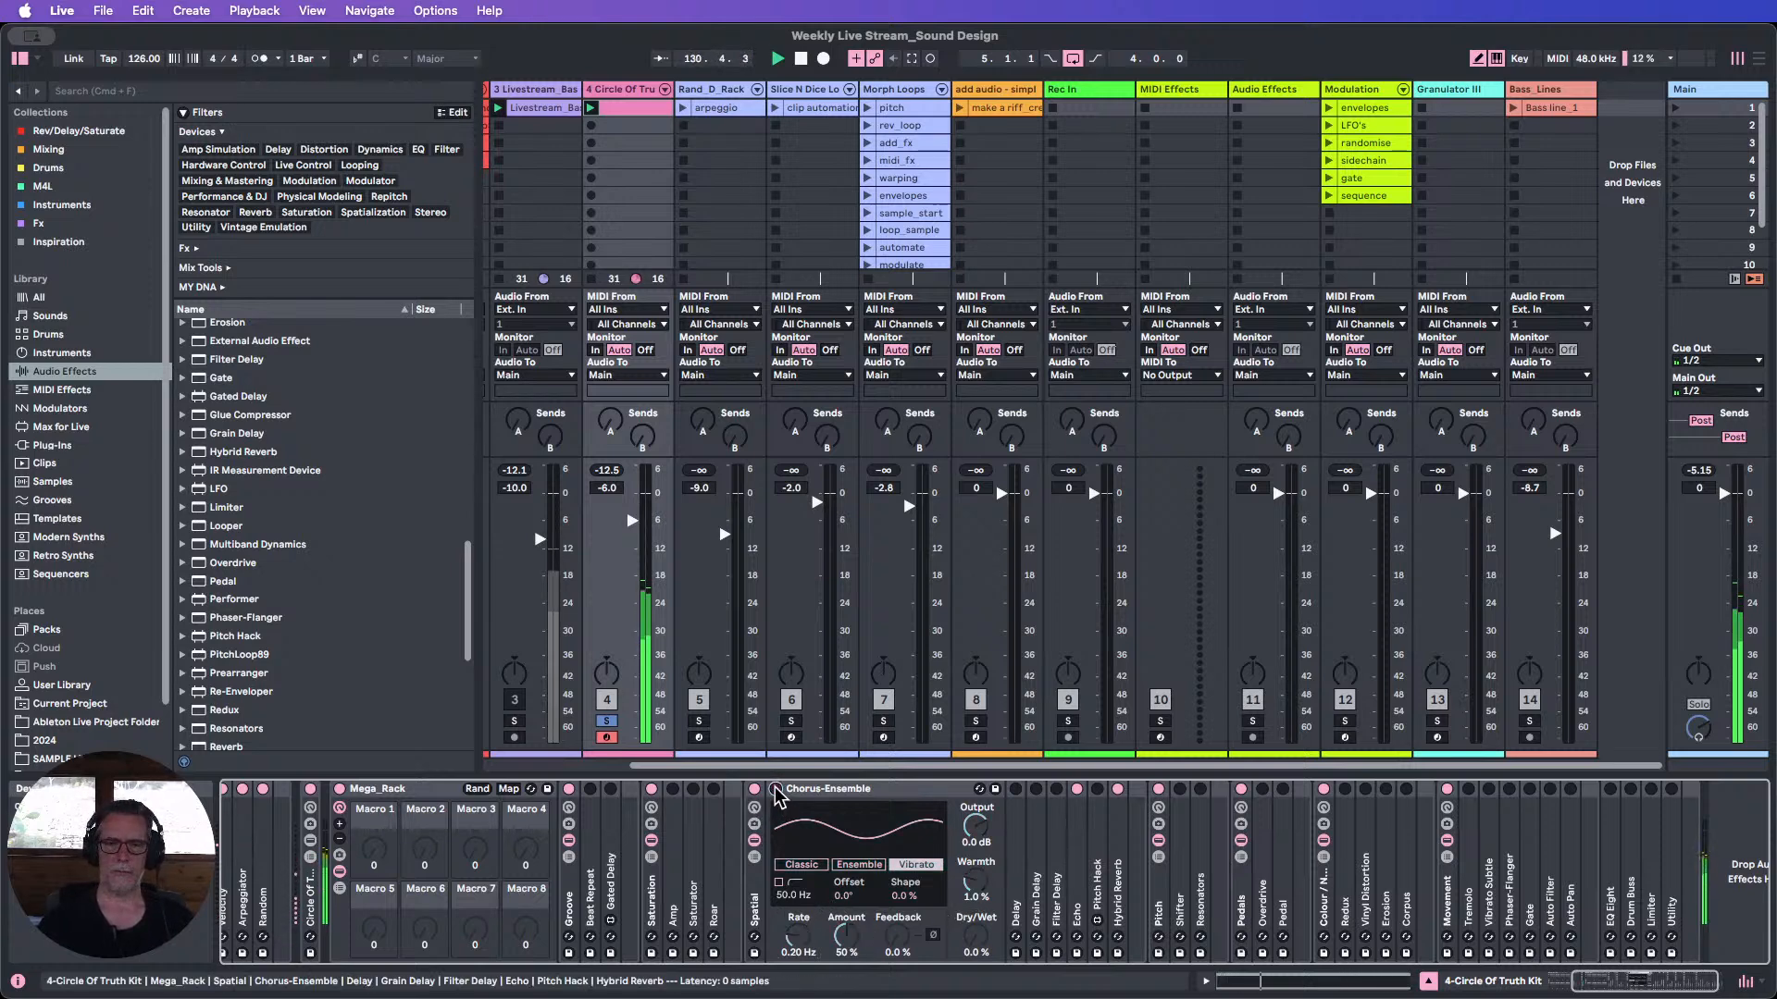
{"action": "left_click", "coordinate": [776, 789]}
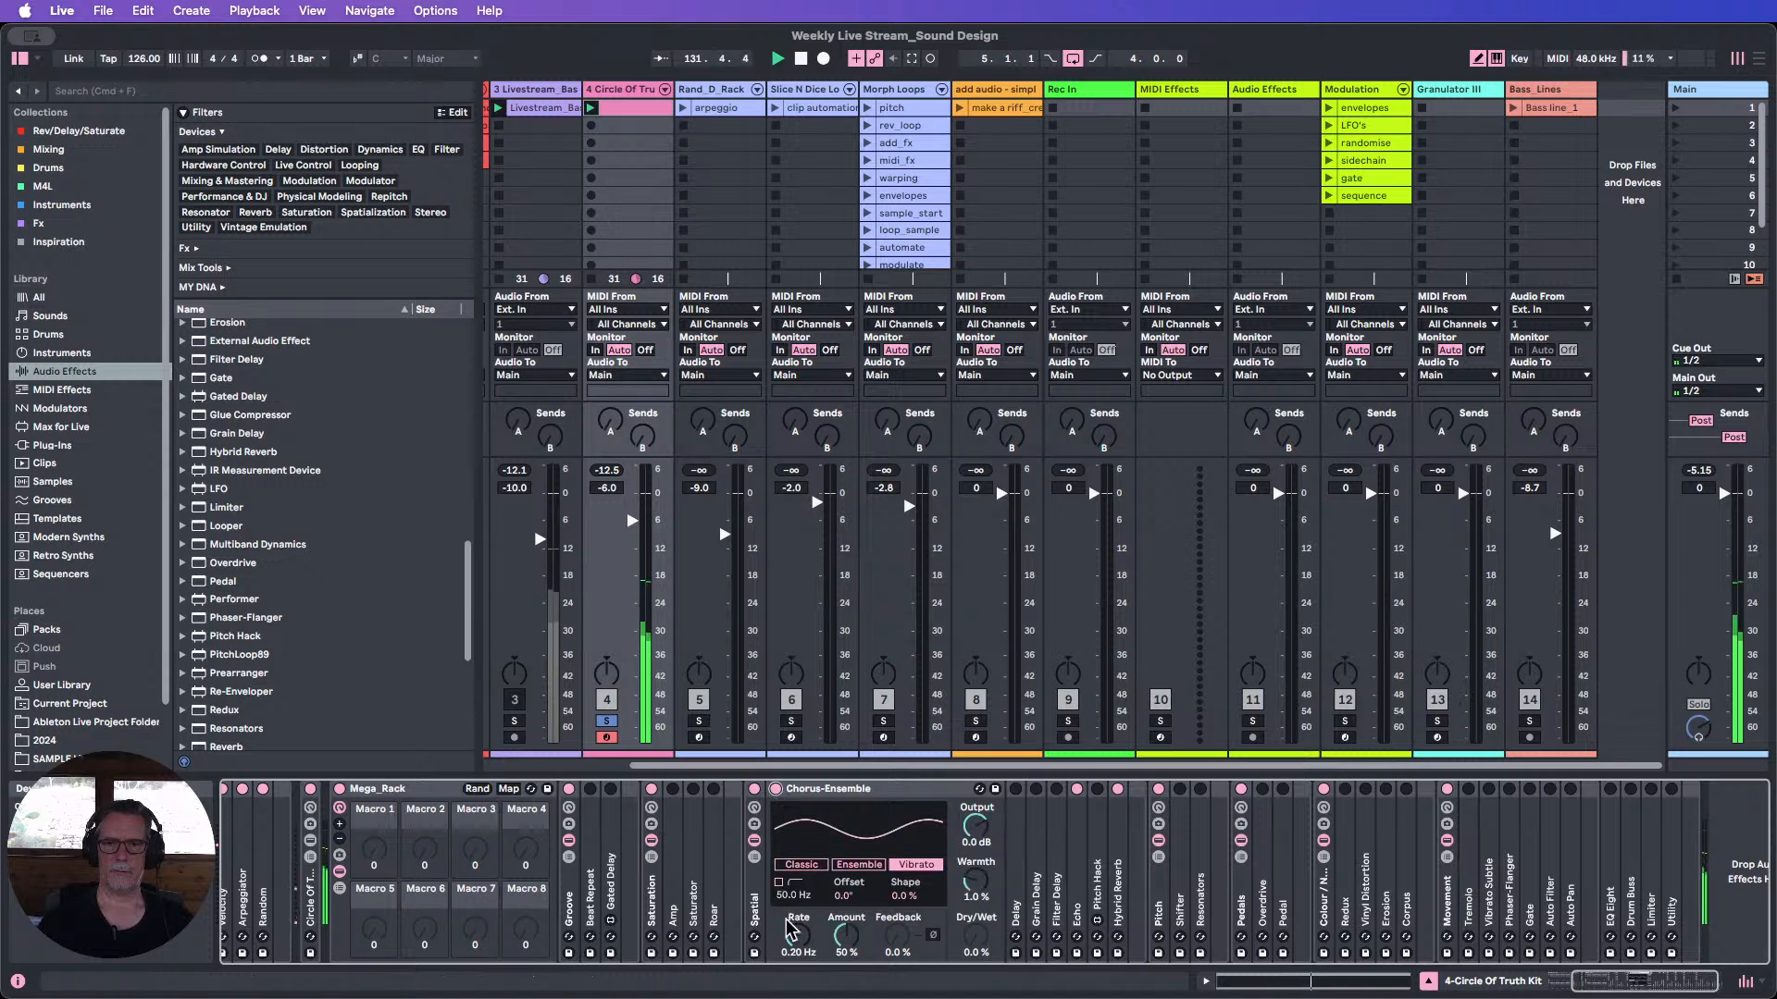
Set Chorus-Ensemble's rate to 0.45 Hz after trying 1.29 Hz, fold the device, and select Echo.
{"action": "left_click_drag", "start_coordinate": [797, 937], "coordinate": [798, 889]}
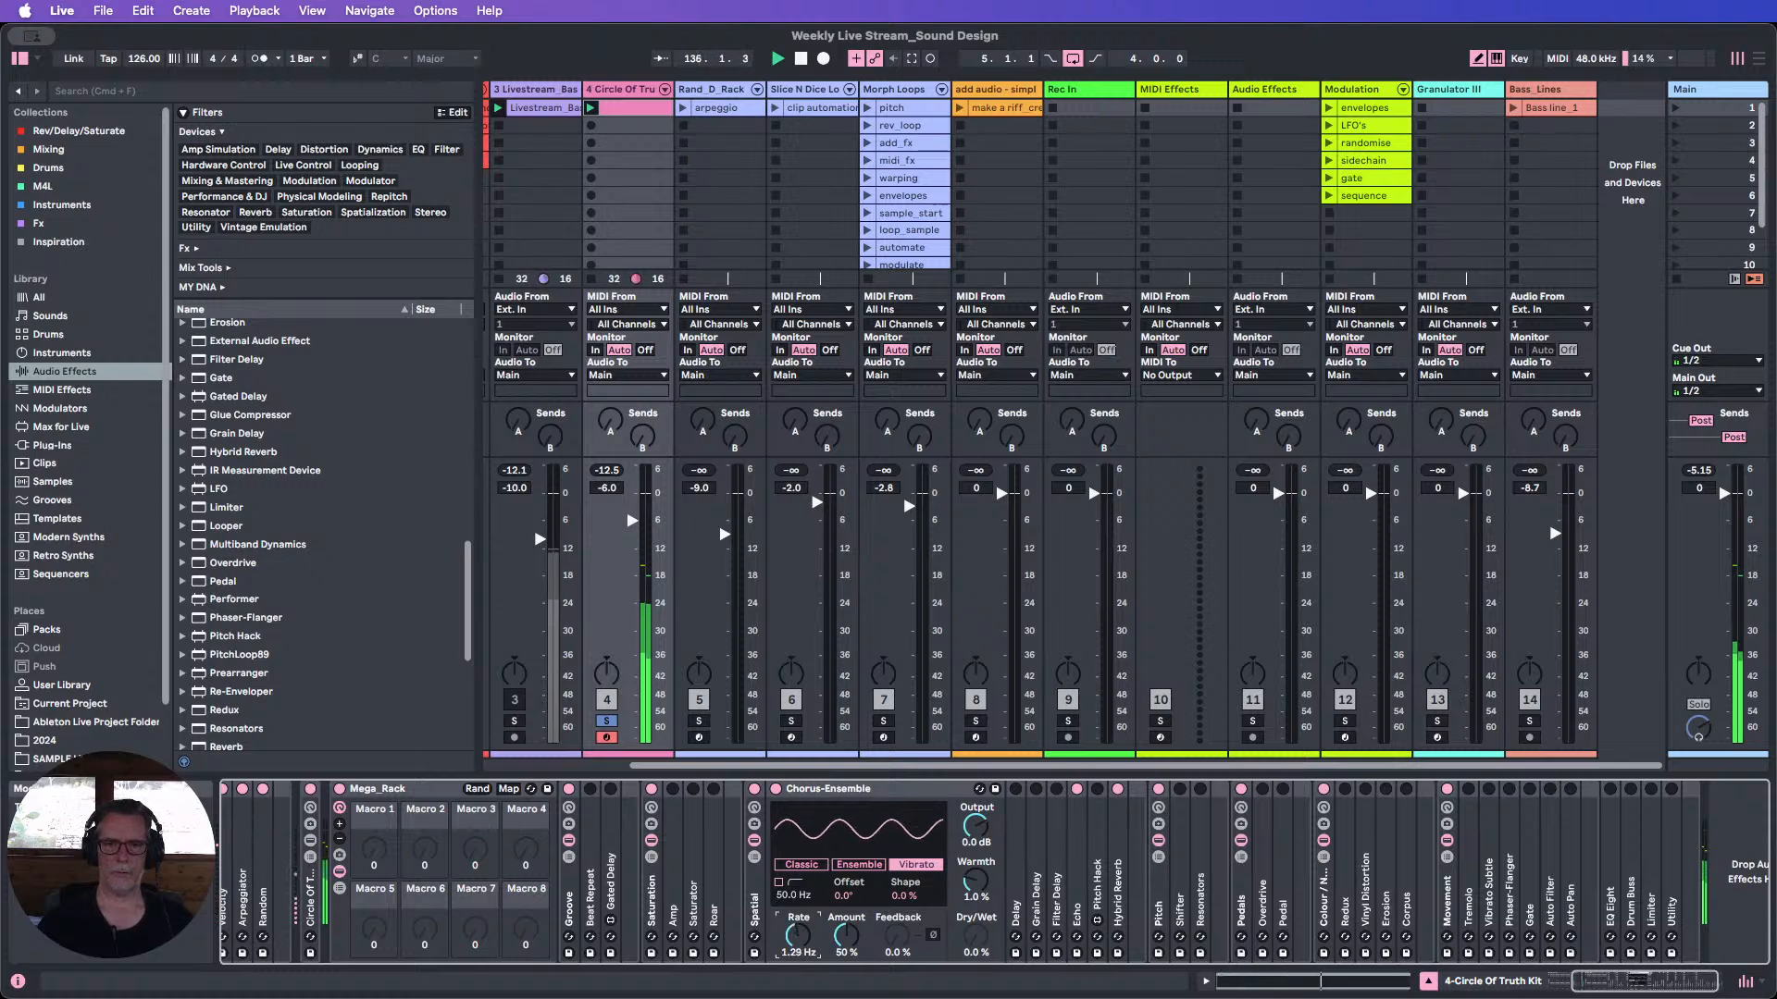
{"action": "left_click_drag", "start_coordinate": [798, 888], "coordinate": [797, 923]}
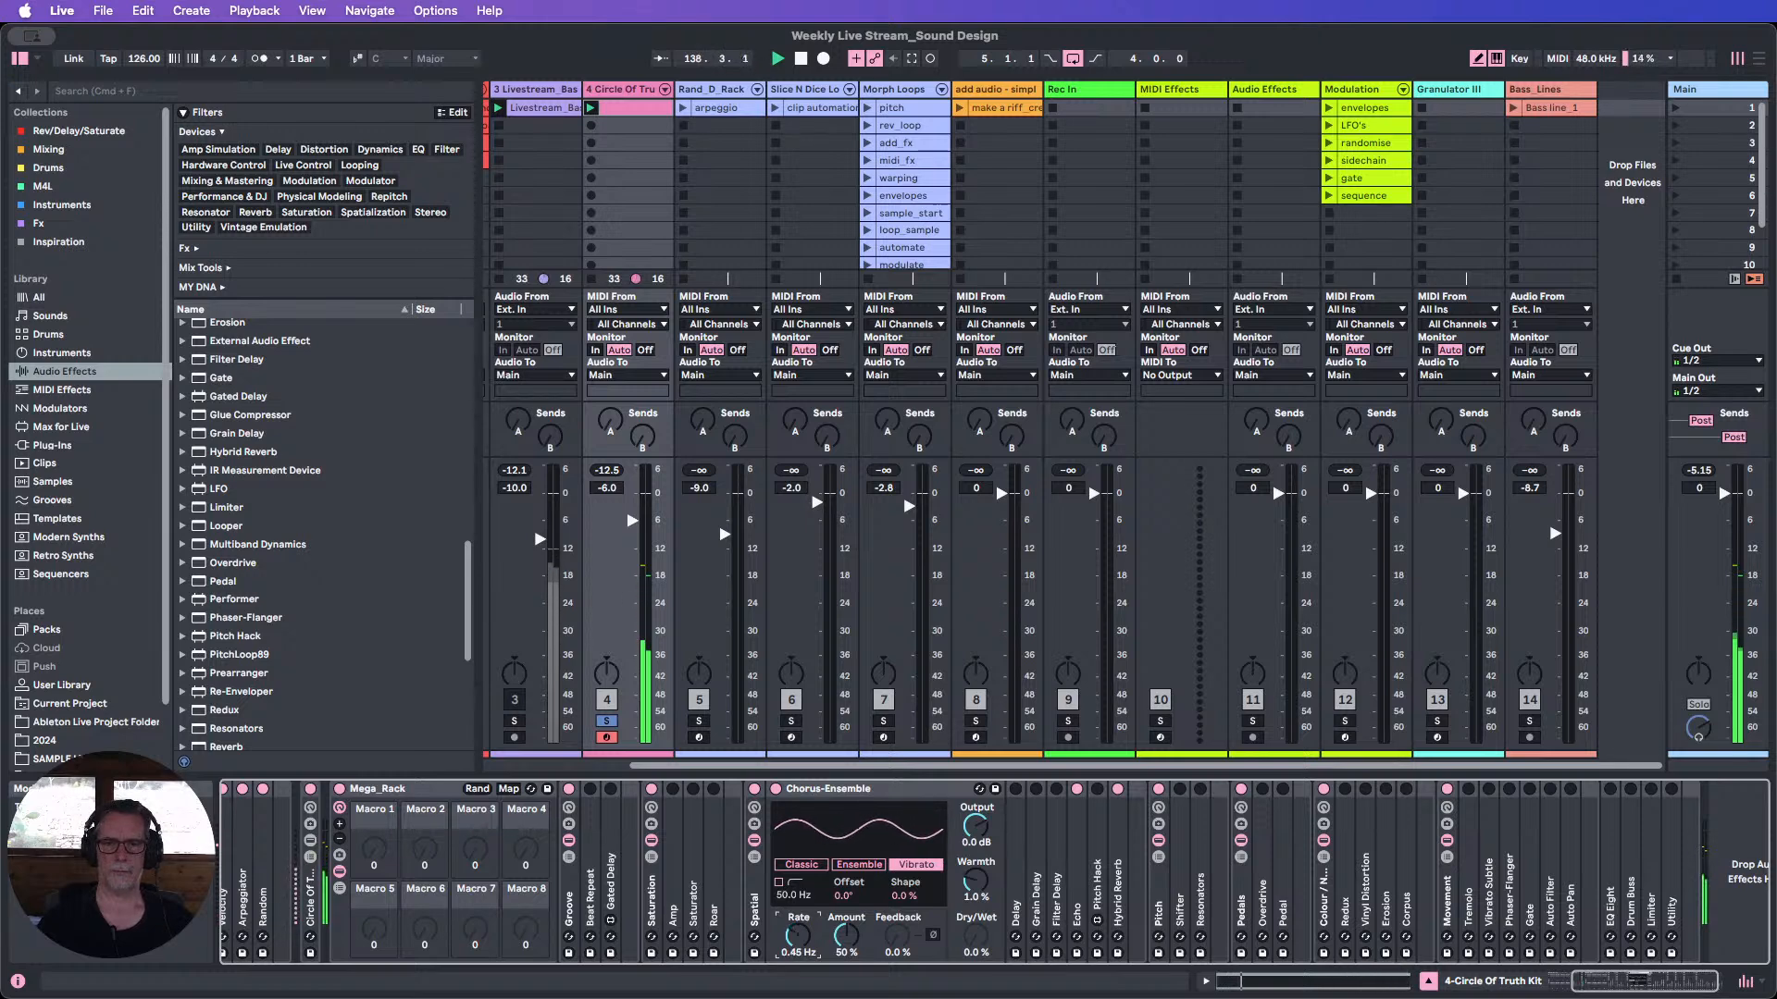
{"action": "double_click", "coordinate": [817, 790]}
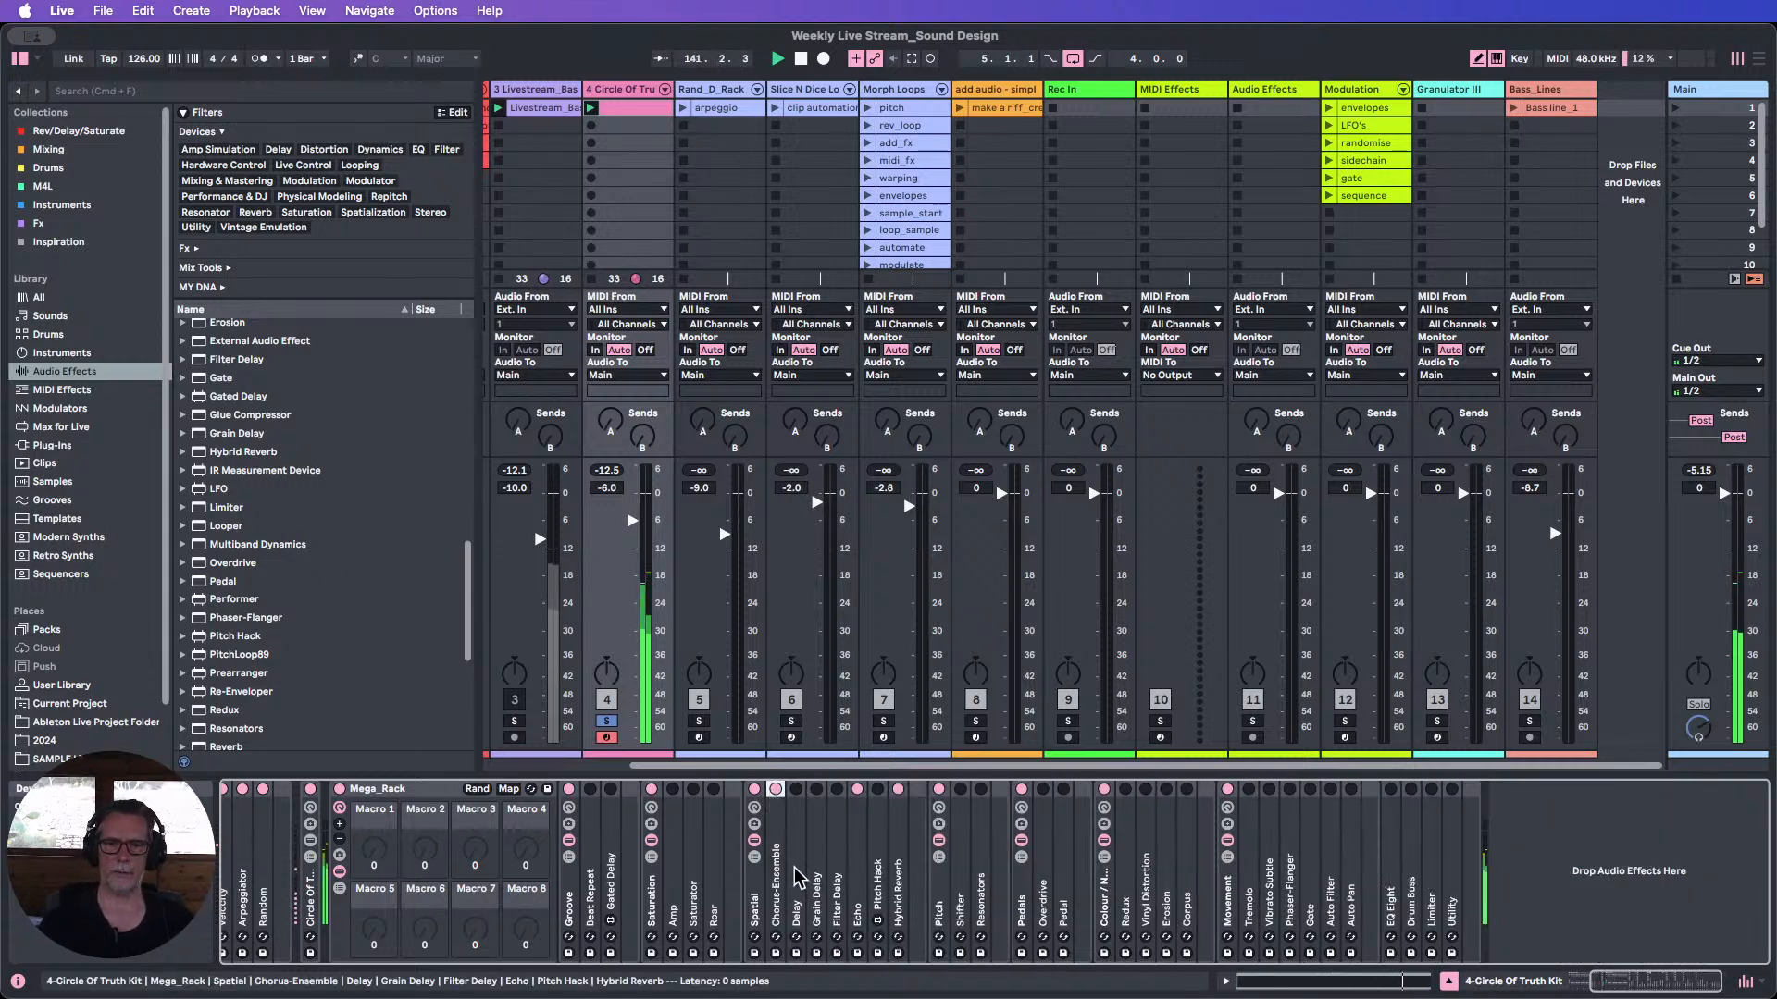
{"action": "left_click", "coordinate": [860, 814]}
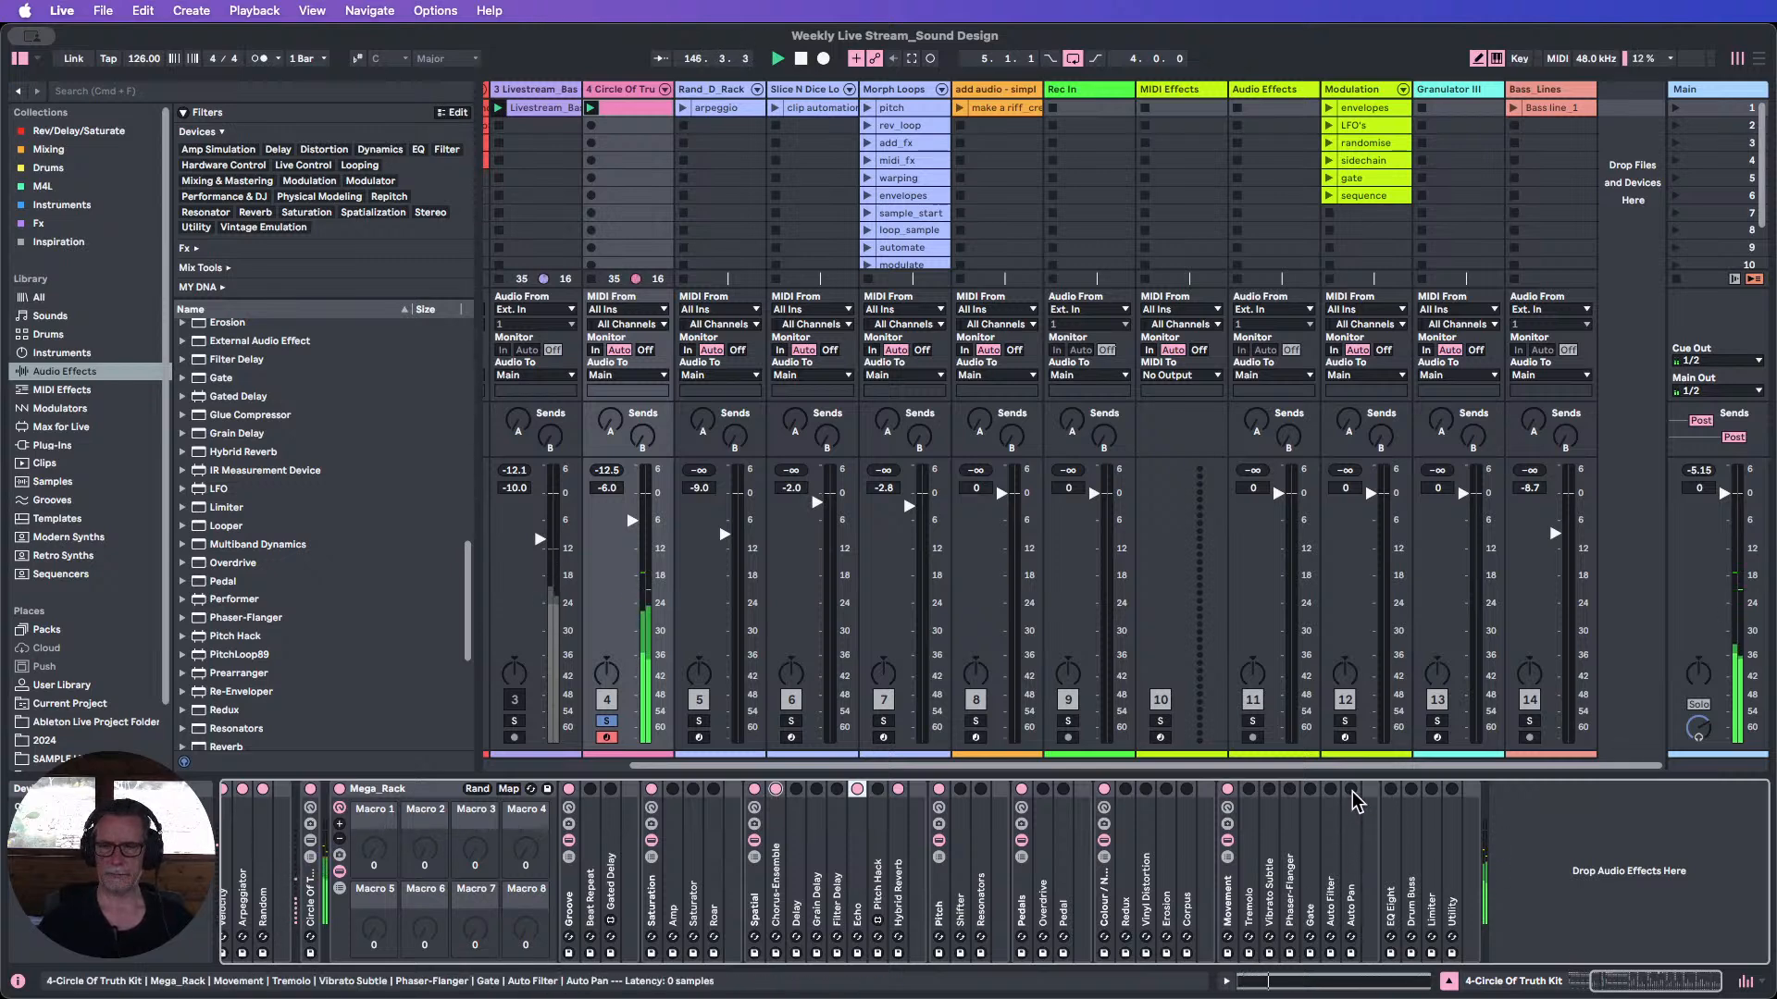
Switch on and unfold Auto Pan in the Movement rack, raise its amount to 42.9 %, and unsolo the Circle Of Truth track.
{"action": "double_click", "coordinate": [1354, 818]}
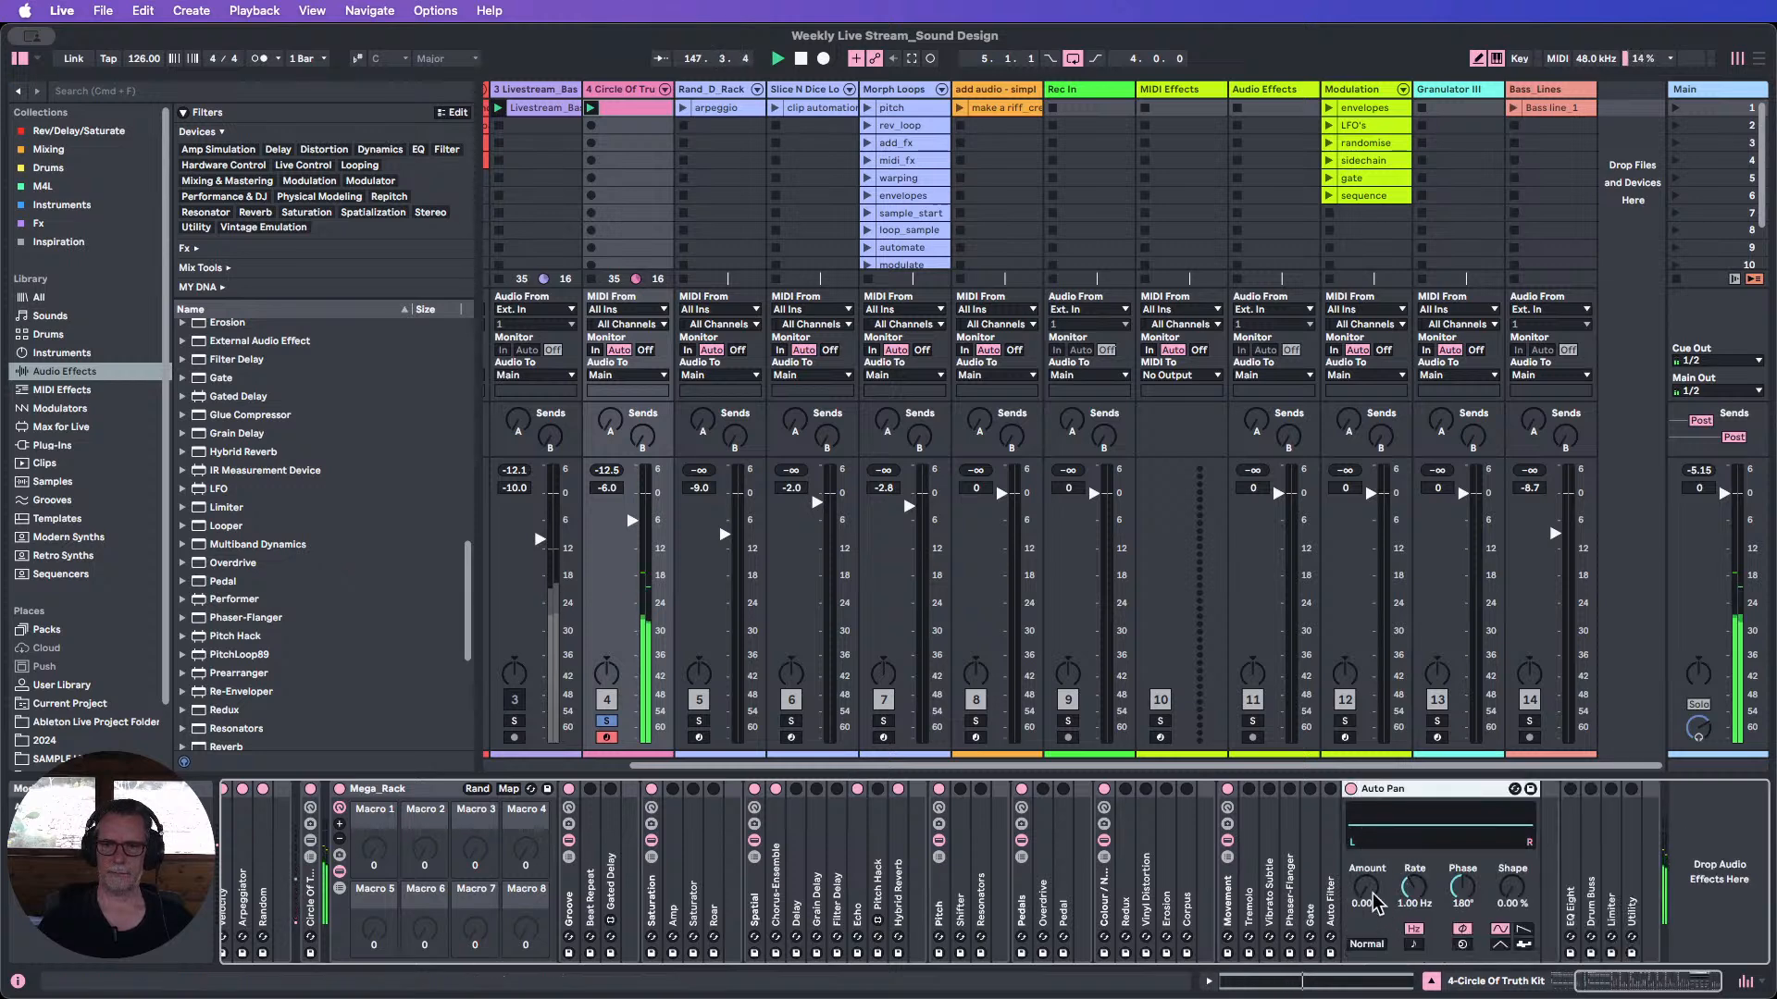
{"action": "left_click_drag", "start_coordinate": [1376, 904], "coordinate": [1376, 875]}
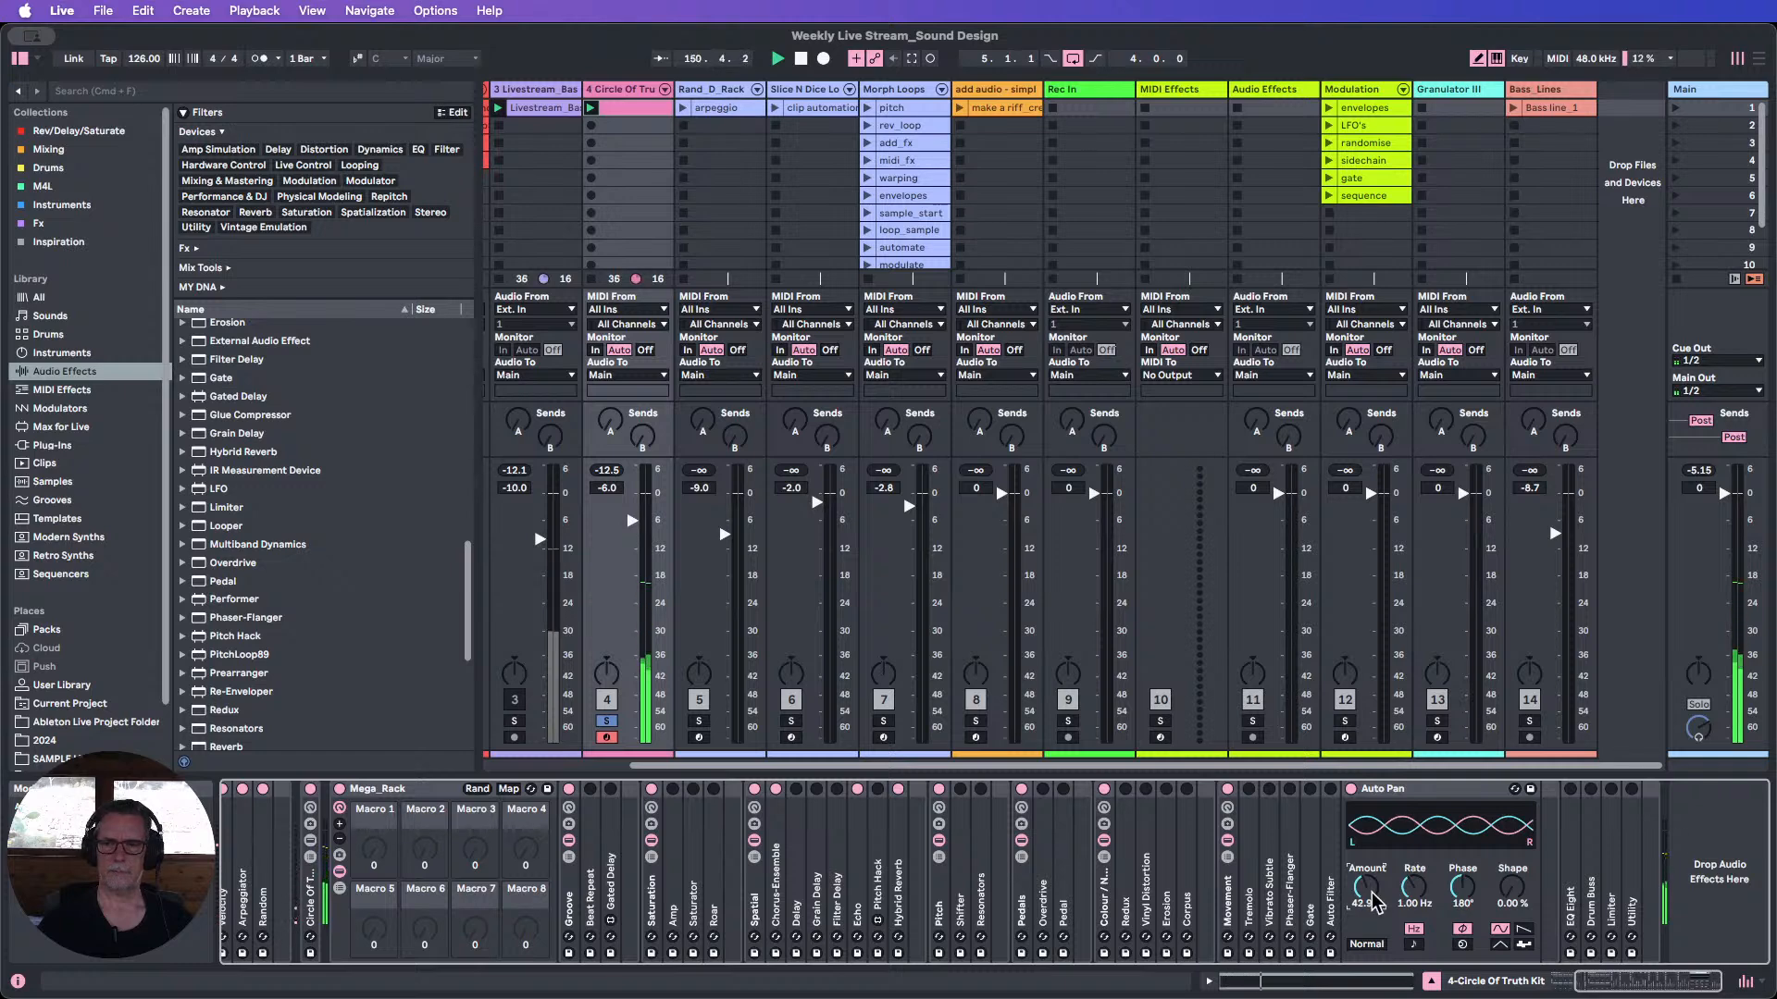
{"action": "left_click", "coordinate": [606, 721]}
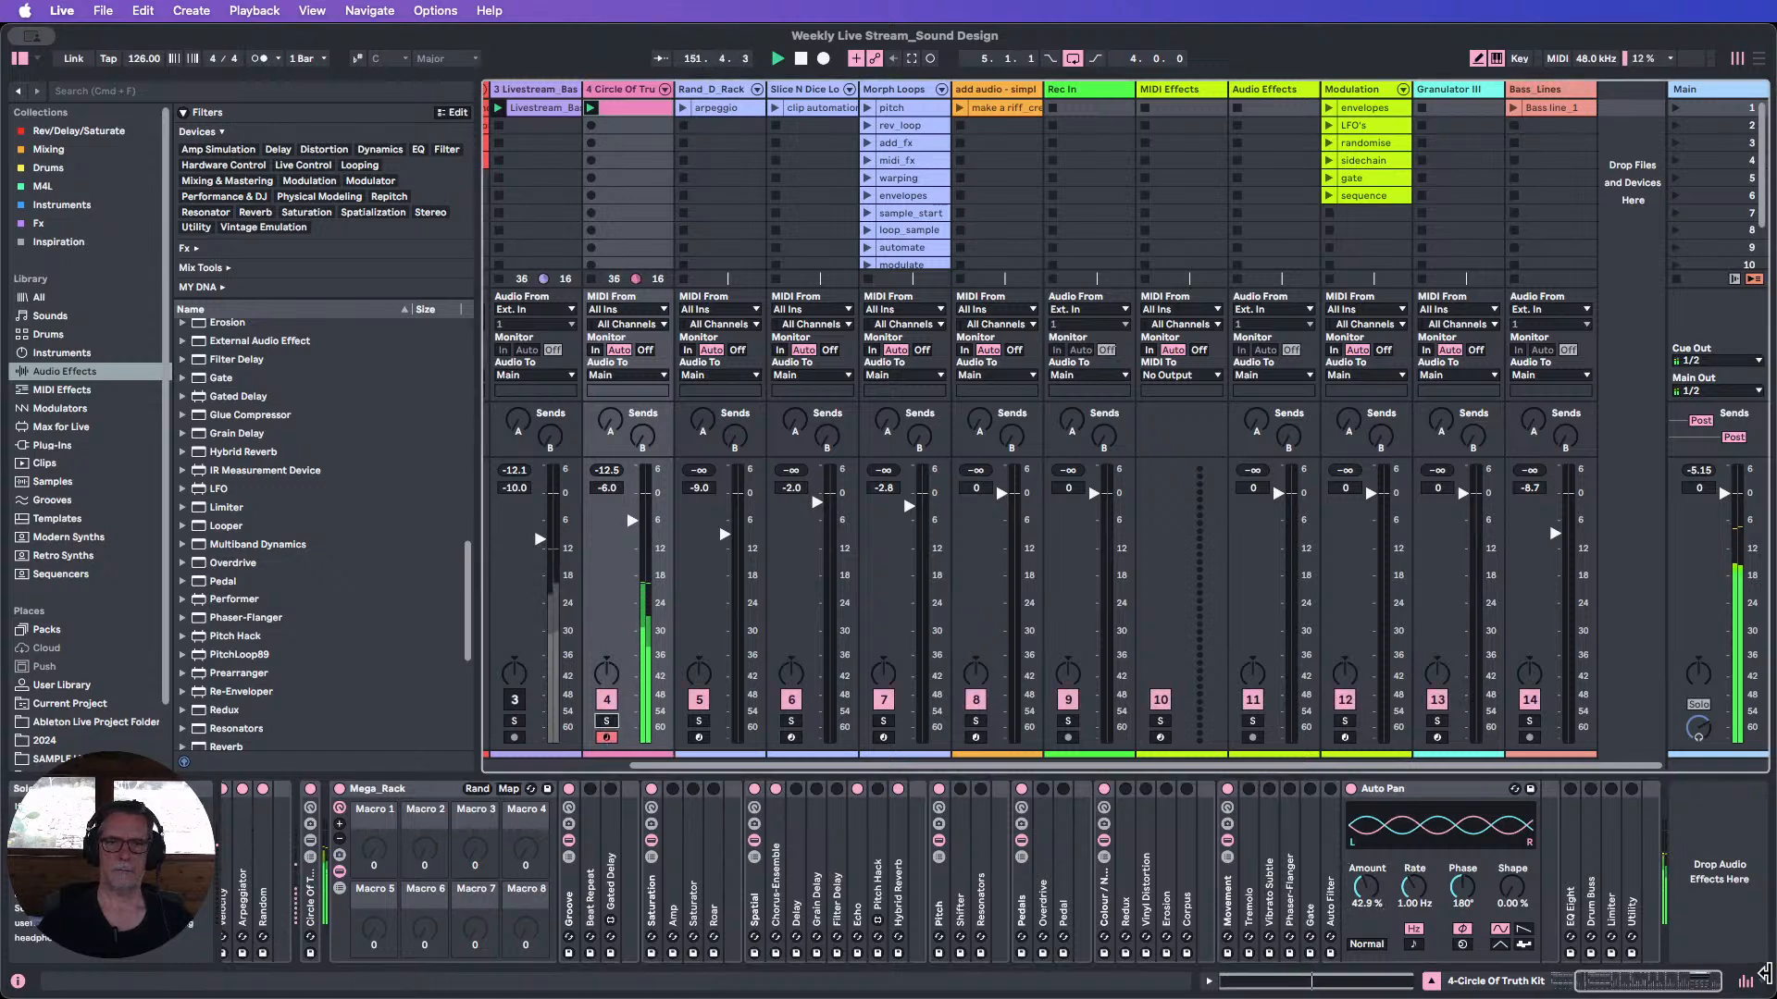
Unfold Chorus-Ensemble in the Spatial rack, set its rate to 0.20 Hz, and fold the device again.
{"action": "left_click_drag", "start_coordinate": [1693, 985], "coordinate": [1675, 985]}
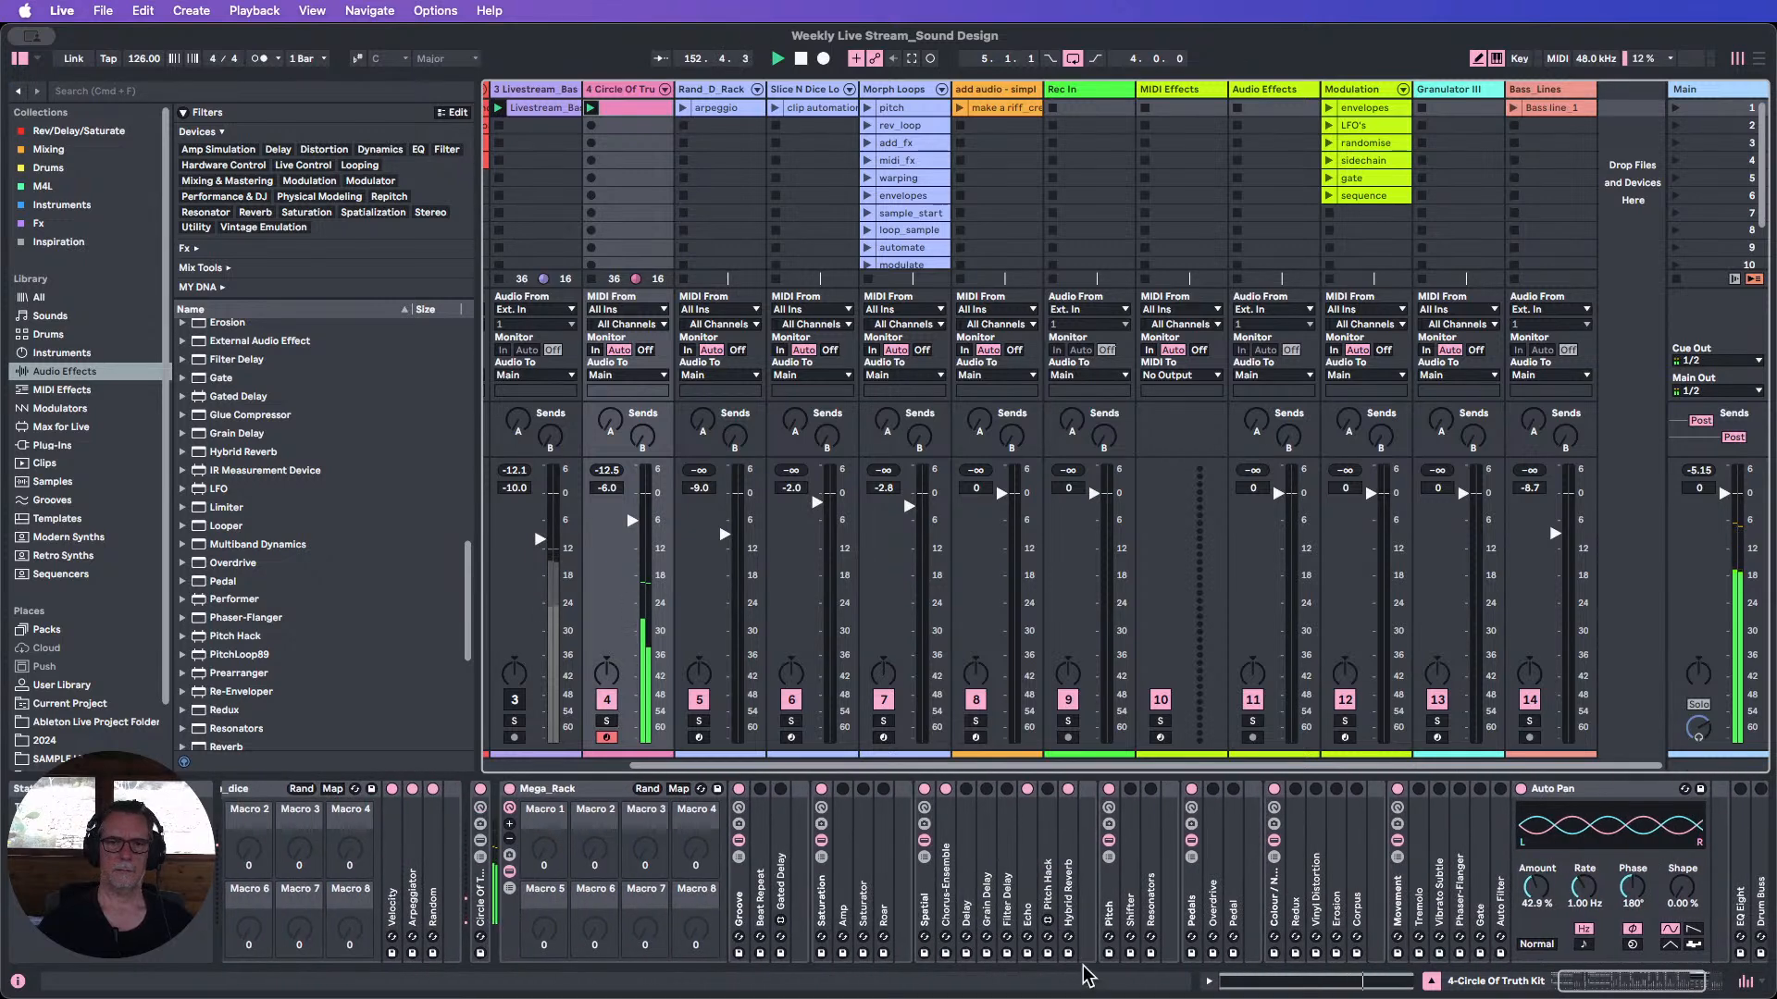
{"action": "double_click", "coordinate": [946, 841]}
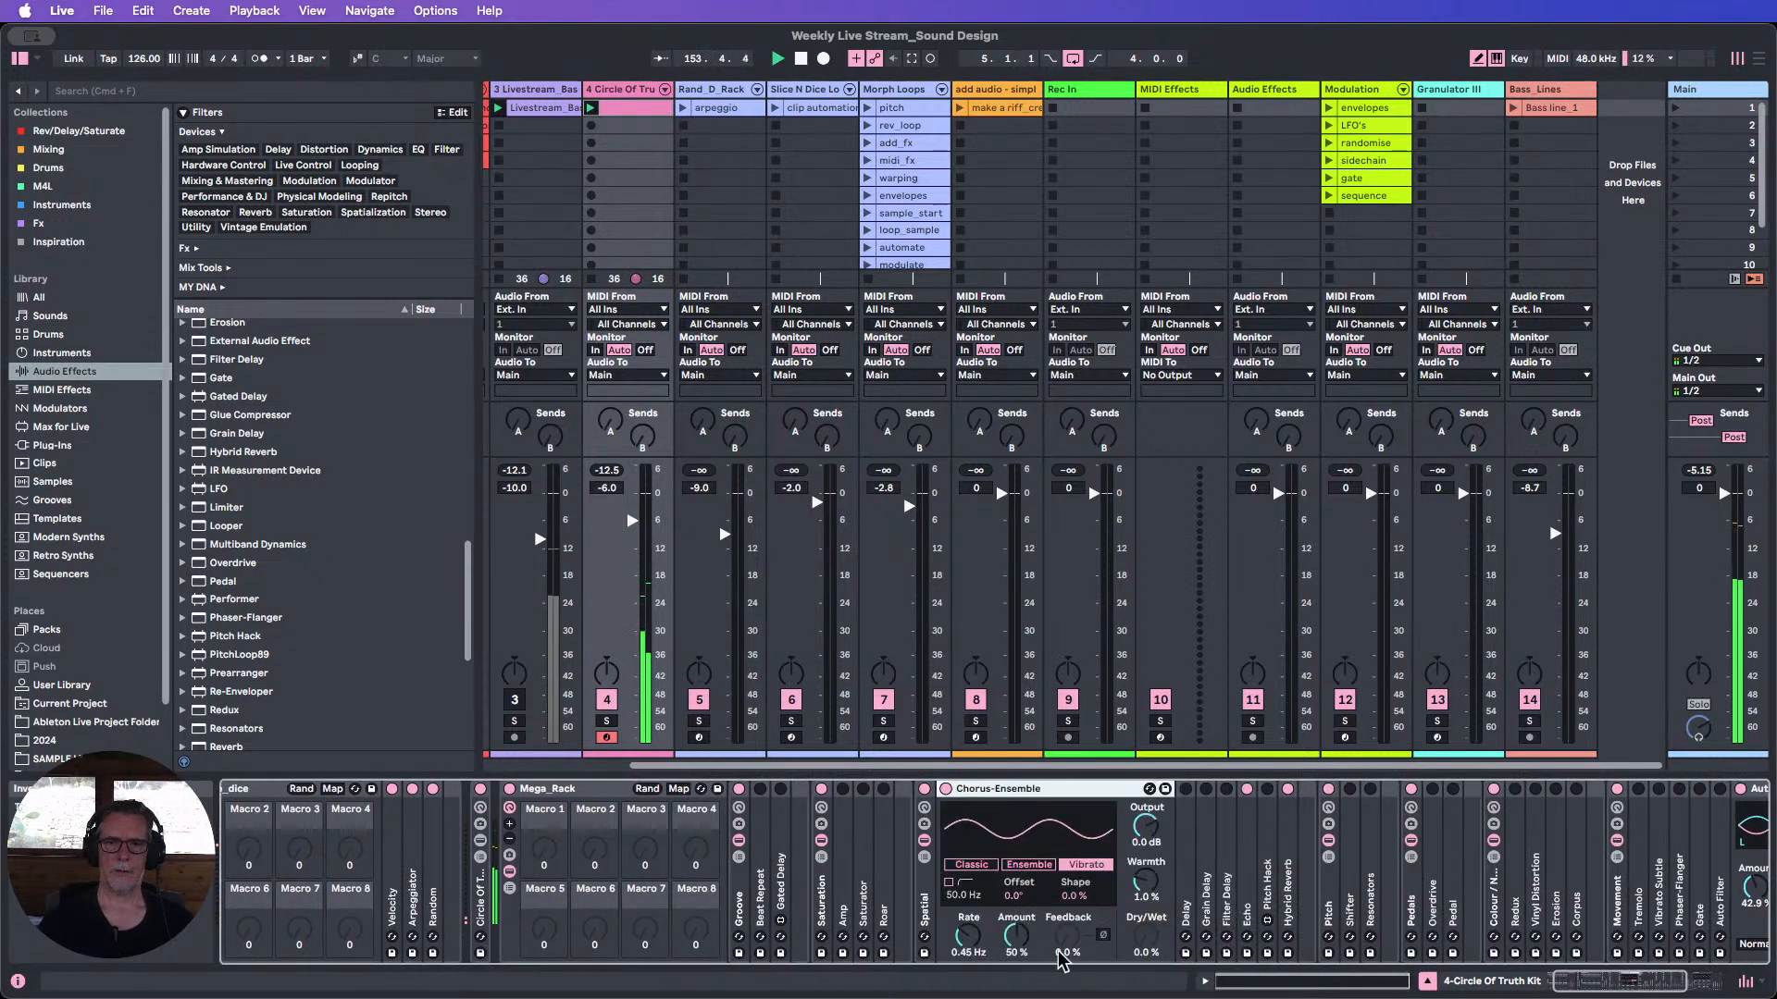
{"action": "left_click", "coordinate": [968, 937]}
{"action": "left_click_drag", "start_coordinate": [968, 936], "coordinate": [968, 940]}
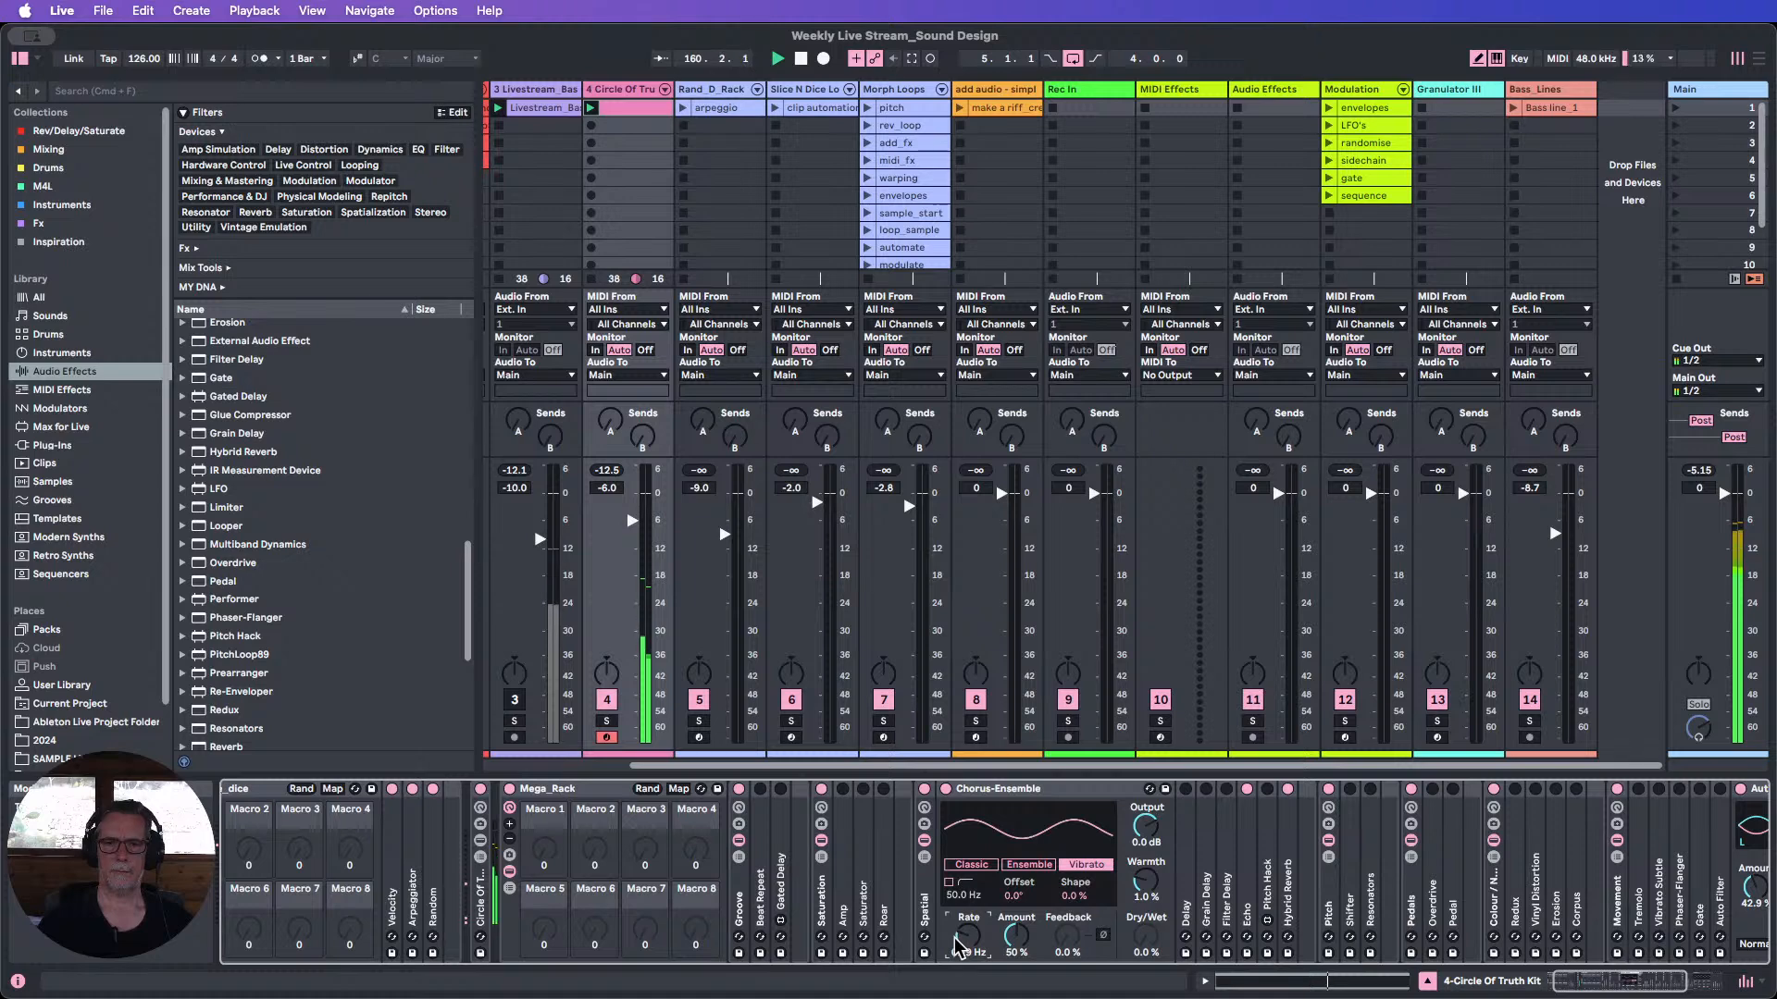
{"action": "left_click_drag", "start_coordinate": [967, 948], "coordinate": [967, 958]}
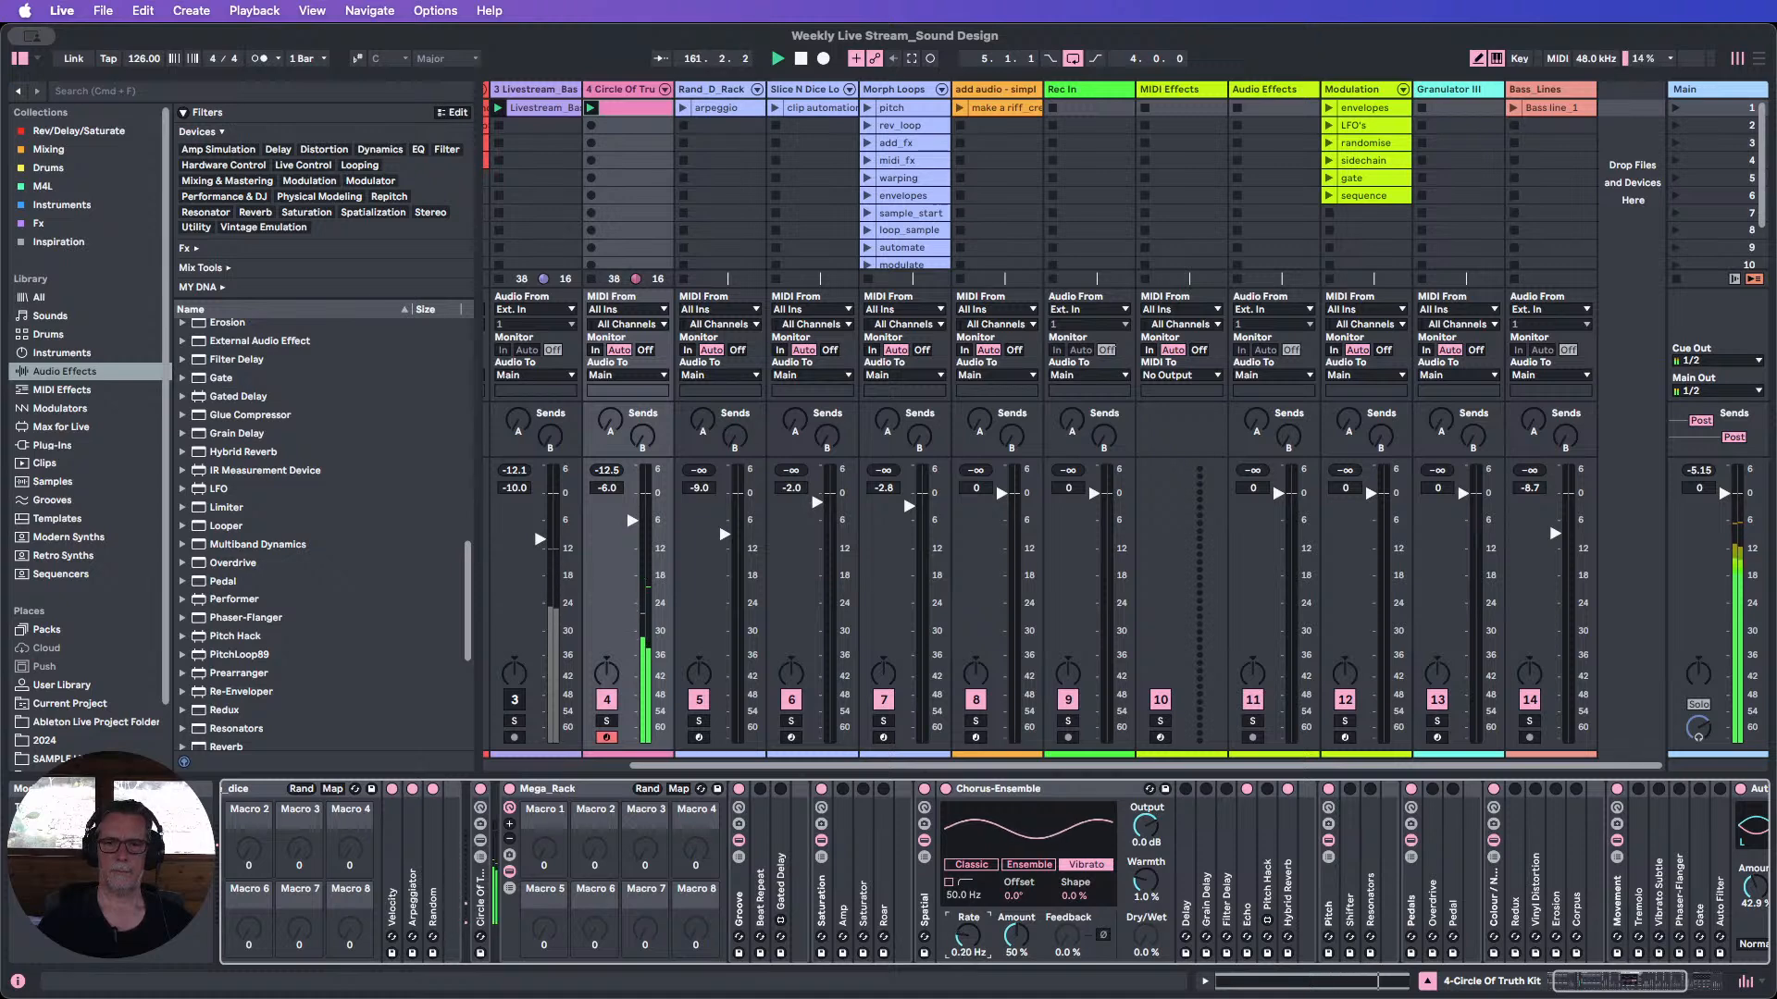
{"action": "double_click", "coordinate": [1018, 791]}
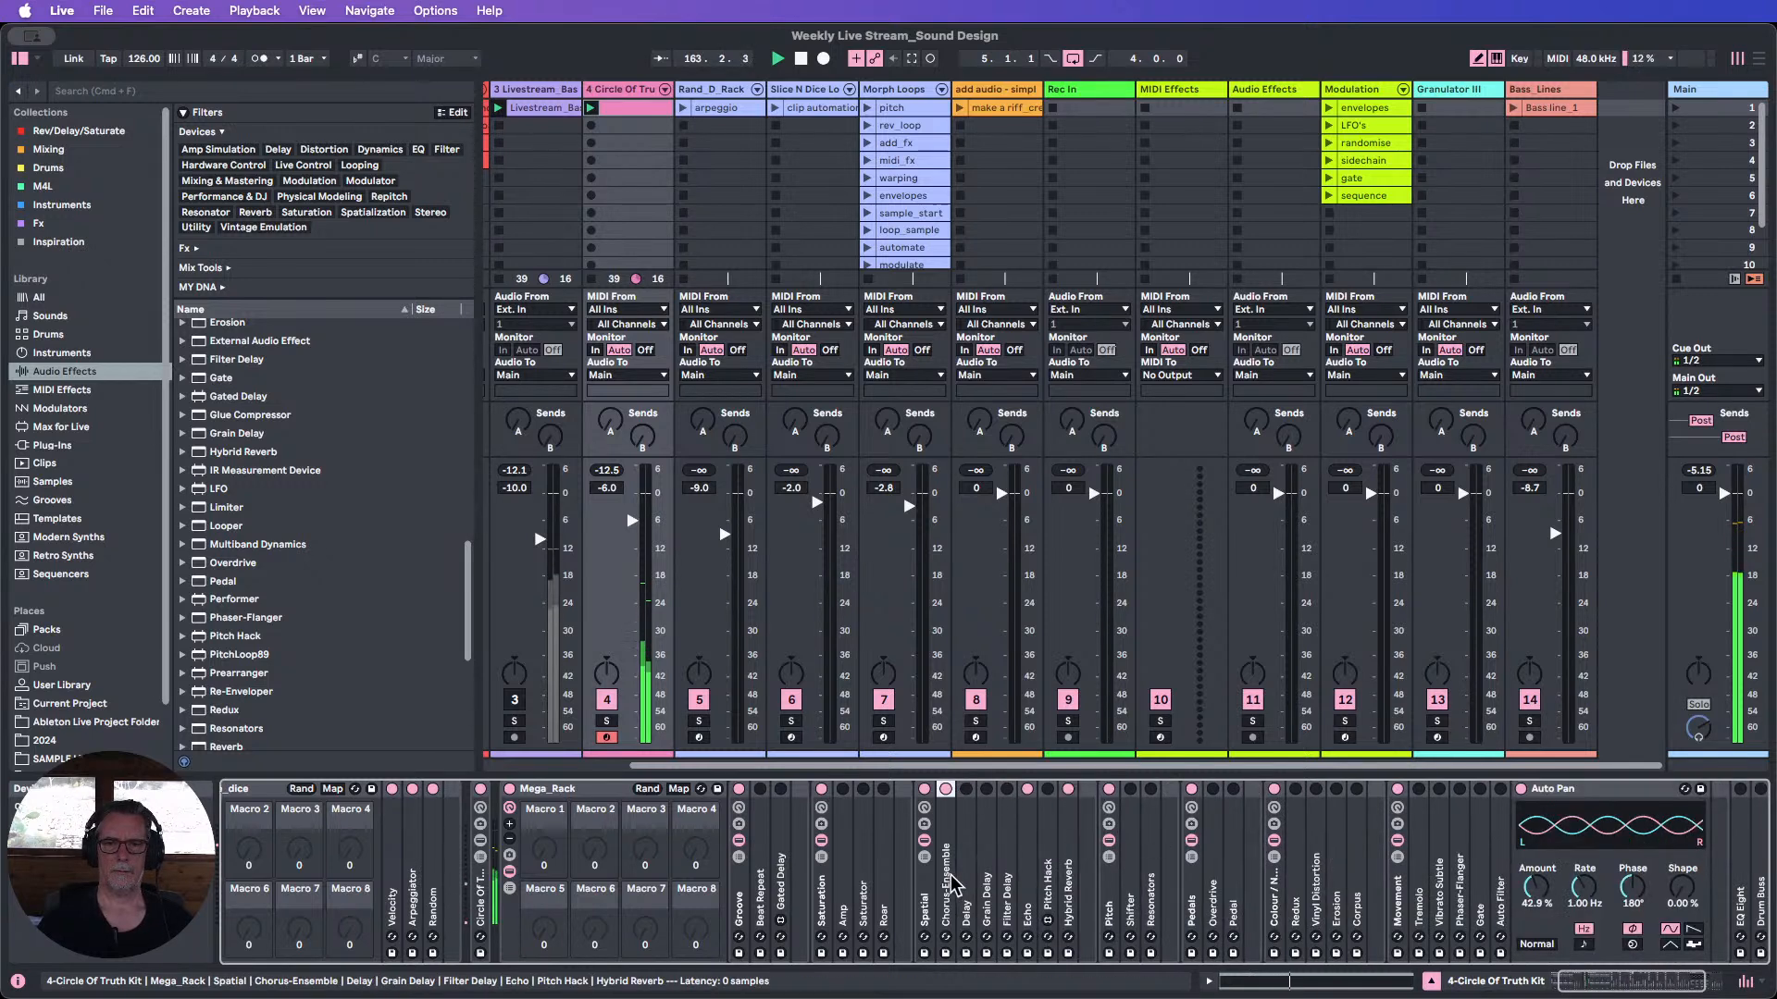
{"action": "double_click", "coordinate": [569, 792]}
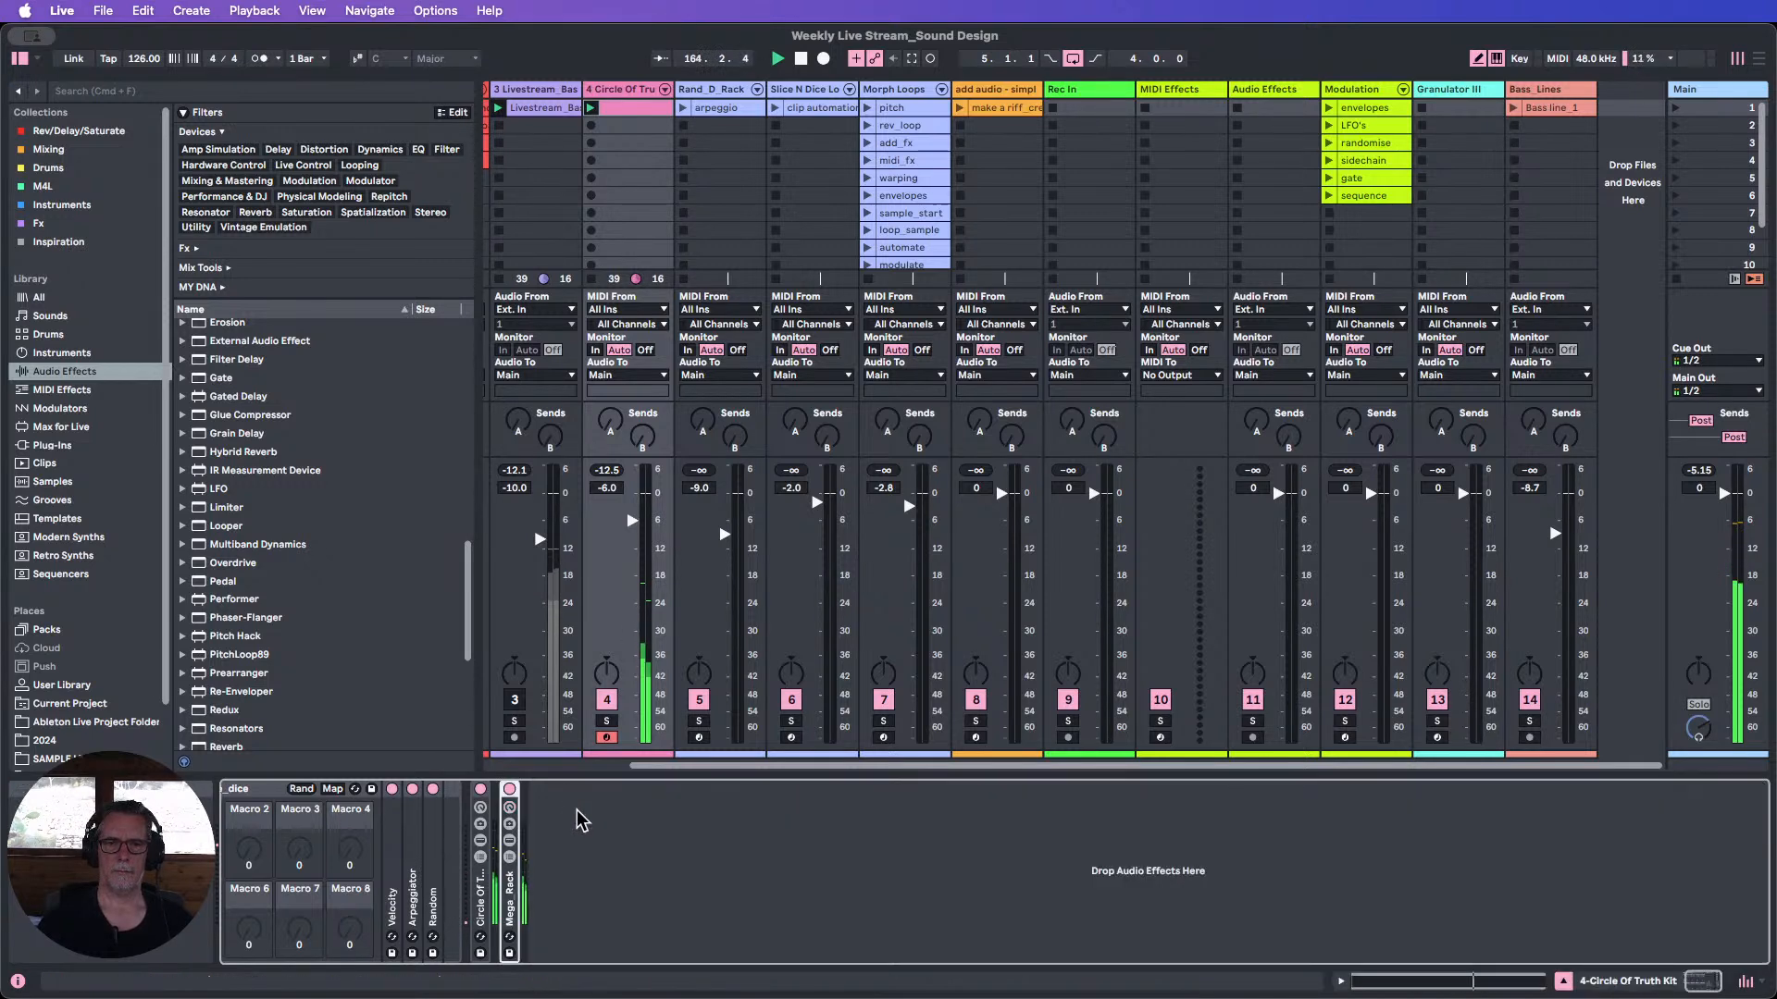
{"action": "left_click", "coordinate": [581, 820]}
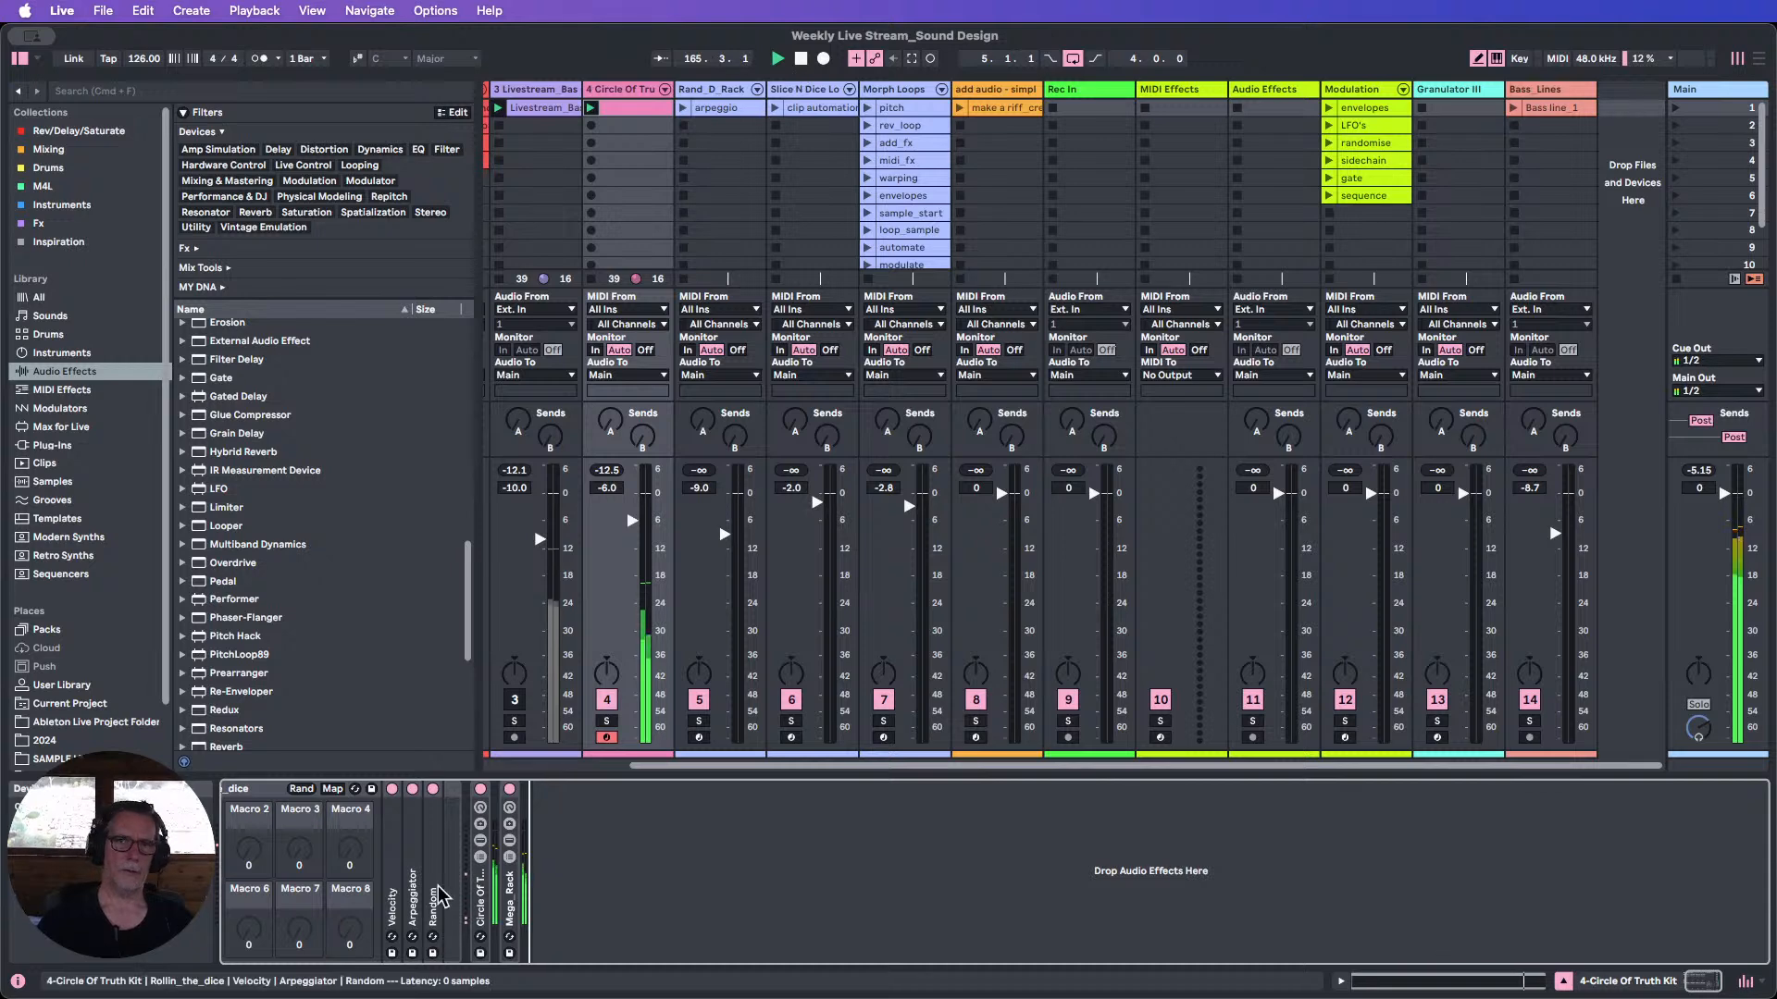
{"action": "double_click", "coordinate": [510, 898]}
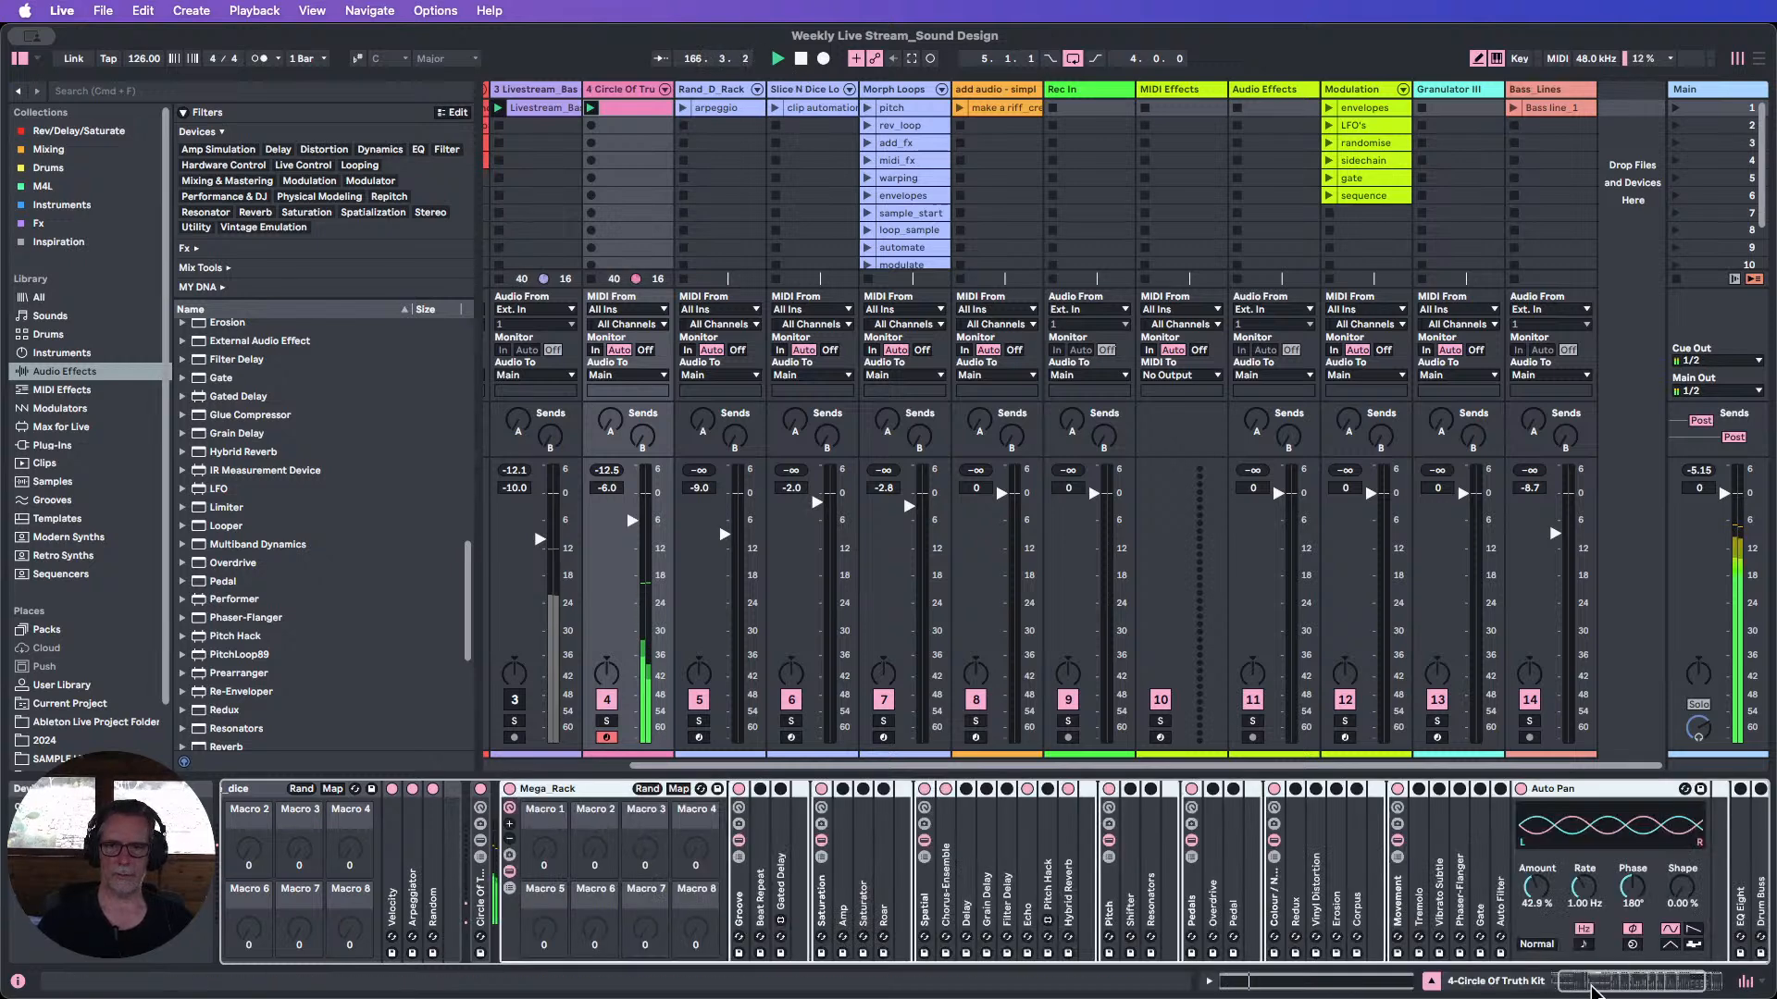
Fold Auto Pan in the Movement rack, and switch on and unfold Mega_Rack's EQ Eight.
{"action": "left_click_drag", "start_coordinate": [1602, 984], "coordinate": [1632, 982]}
{"action": "double_click", "coordinate": [1413, 790]}
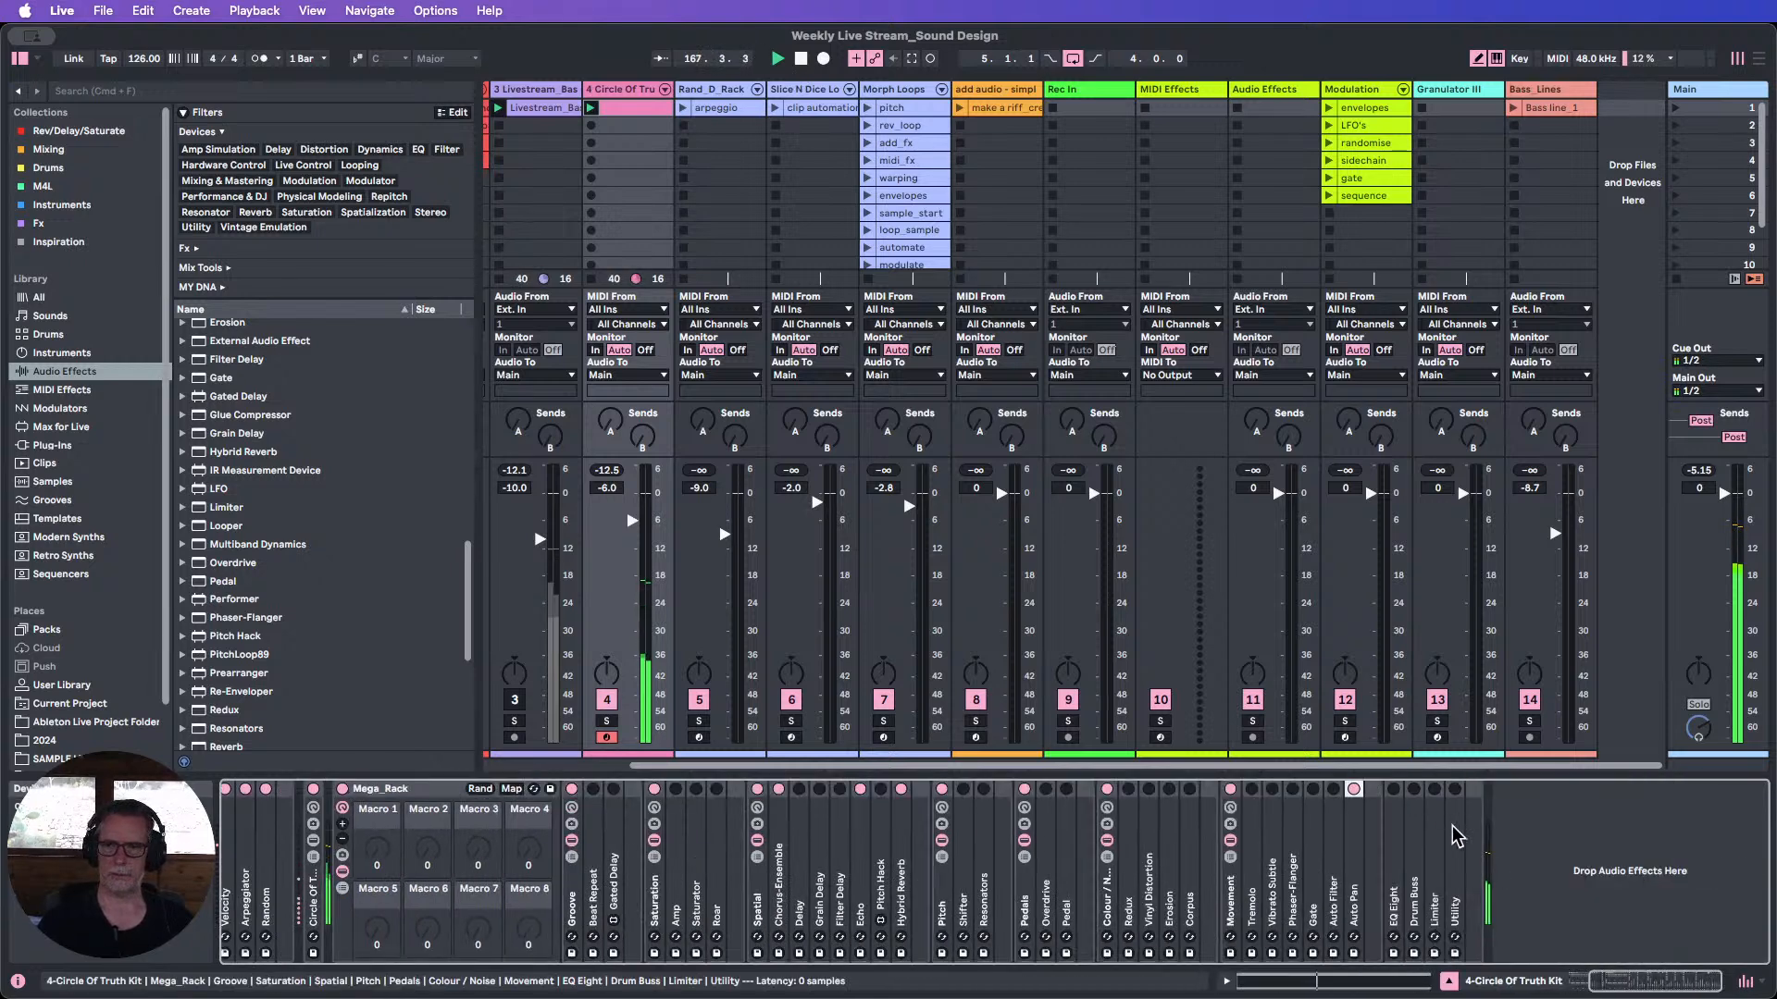
{"action": "double_click", "coordinate": [1395, 794]}
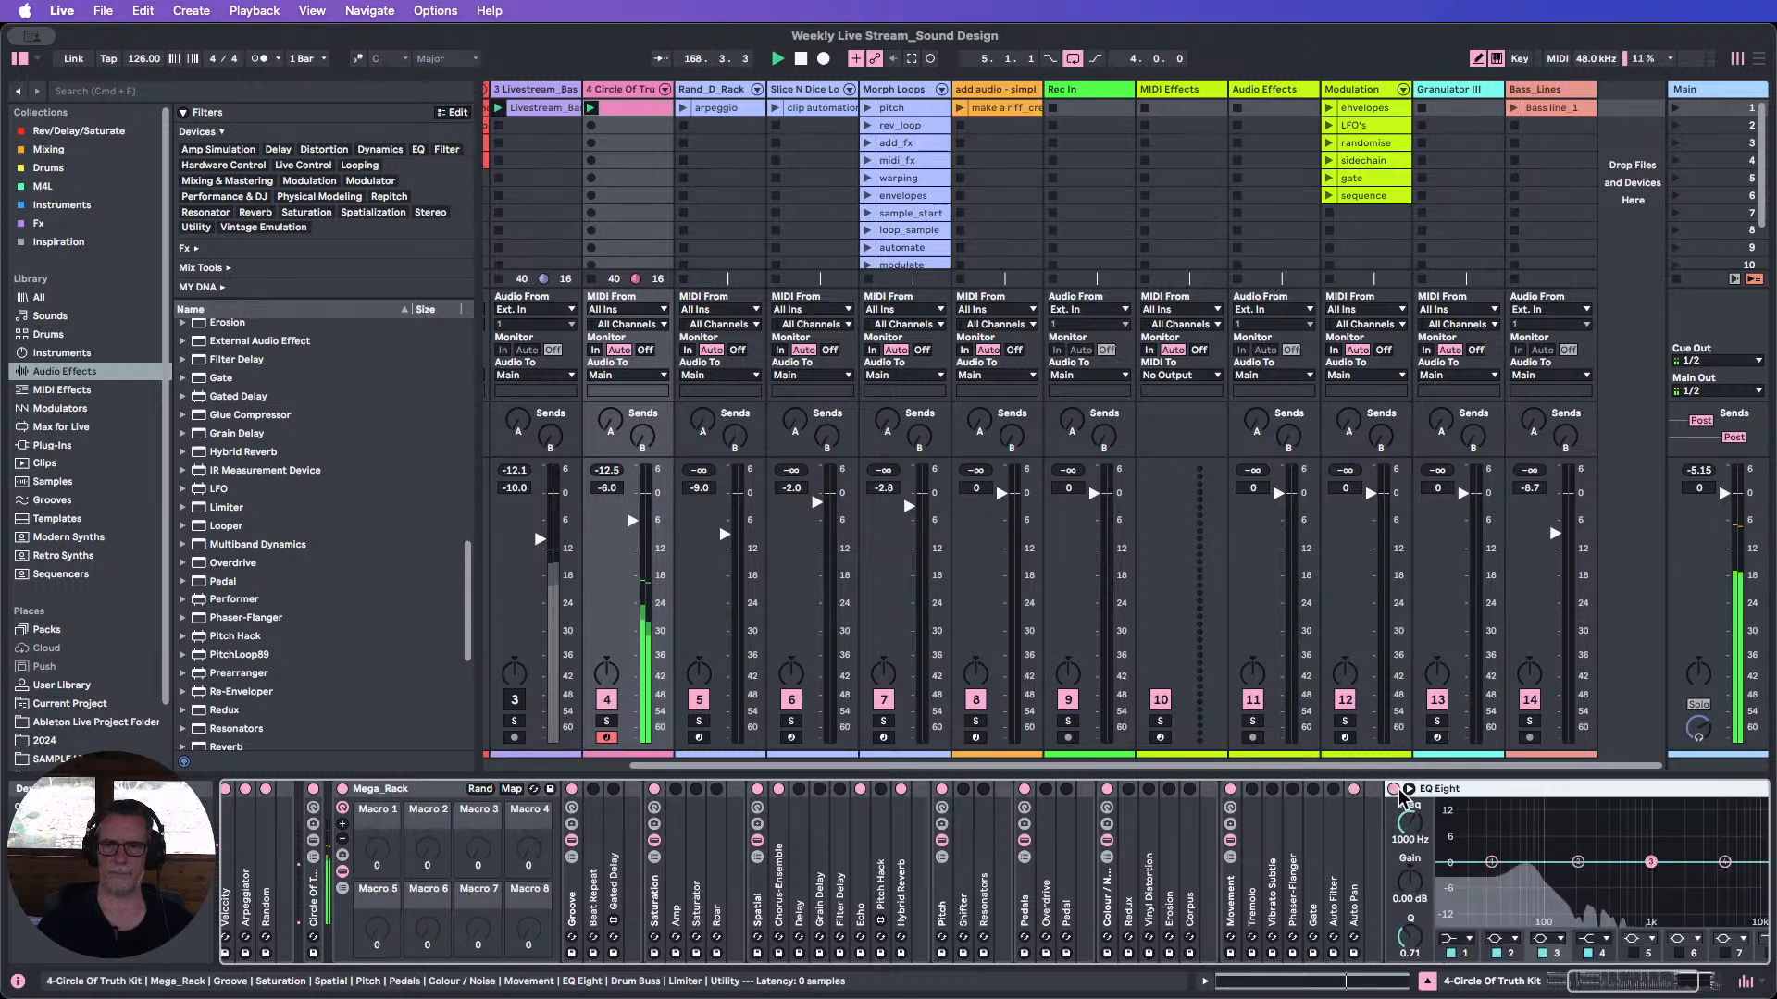
Change EQ Eight's band 1 to a low-cut filter and set its frequency to 75.1 Hz.
{"action": "left_click_drag", "start_coordinate": [1615, 983], "coordinate": [1647, 983]}
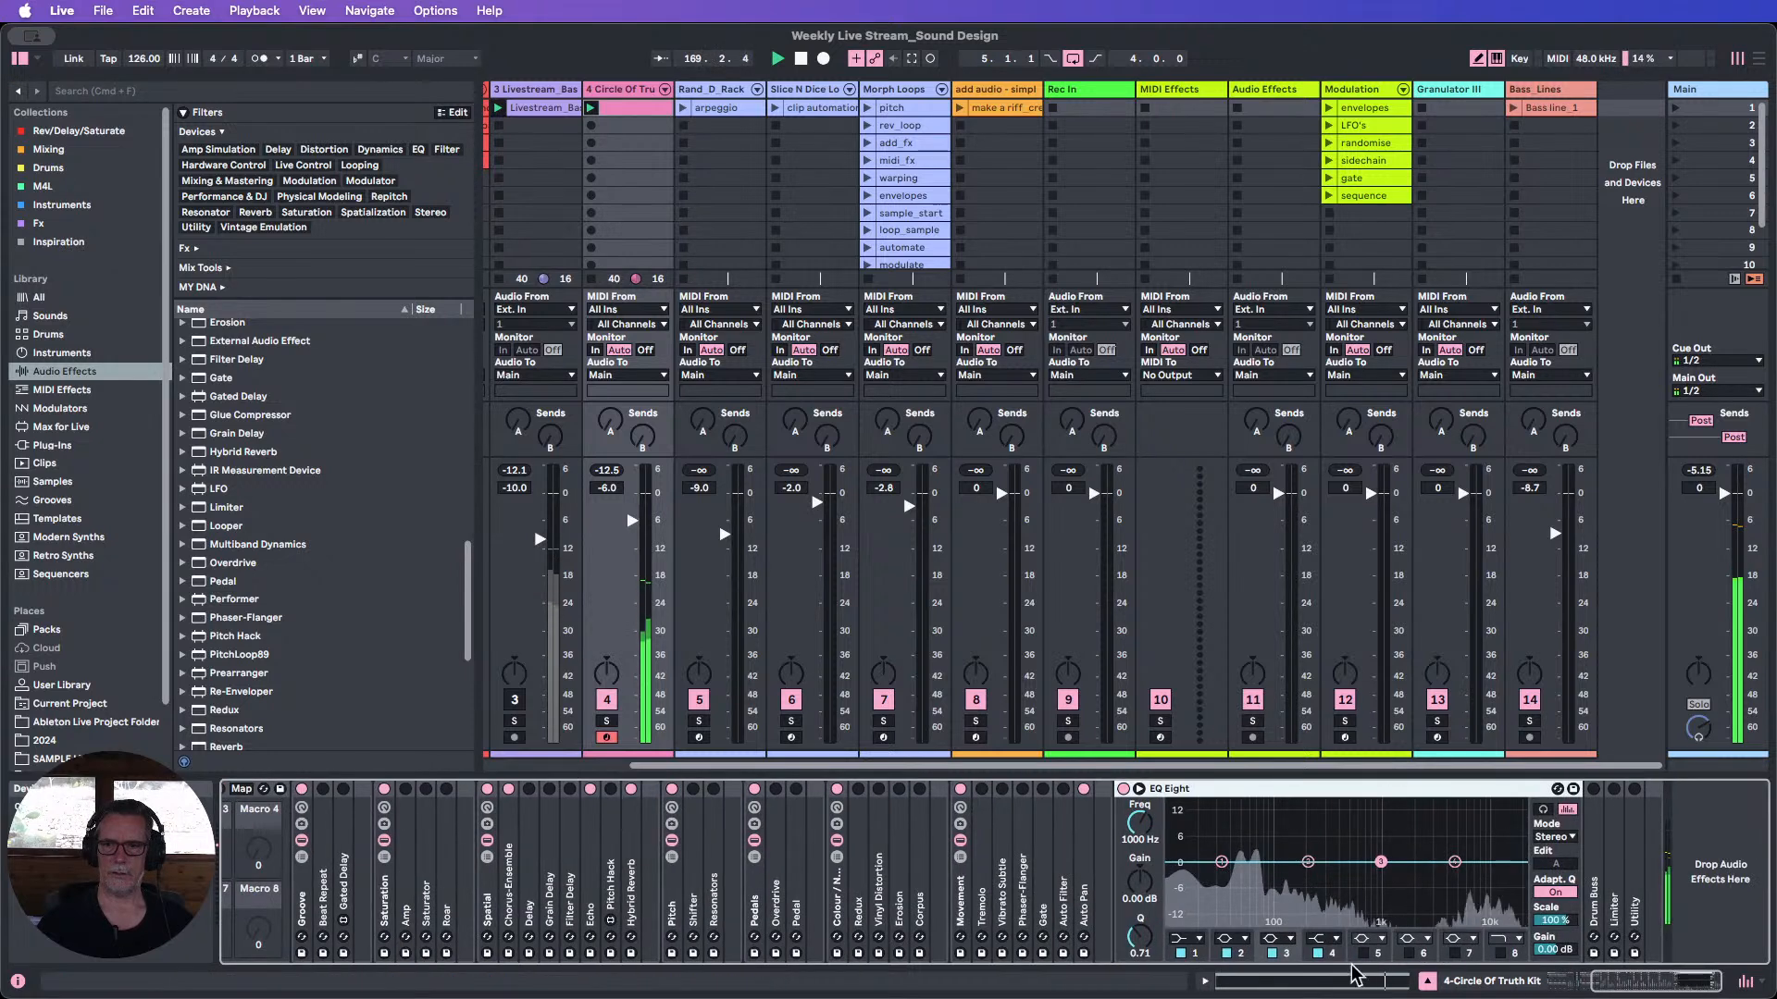
{"action": "left_click", "coordinate": [1198, 938]}
{"action": "left_click", "coordinate": [1184, 840]}
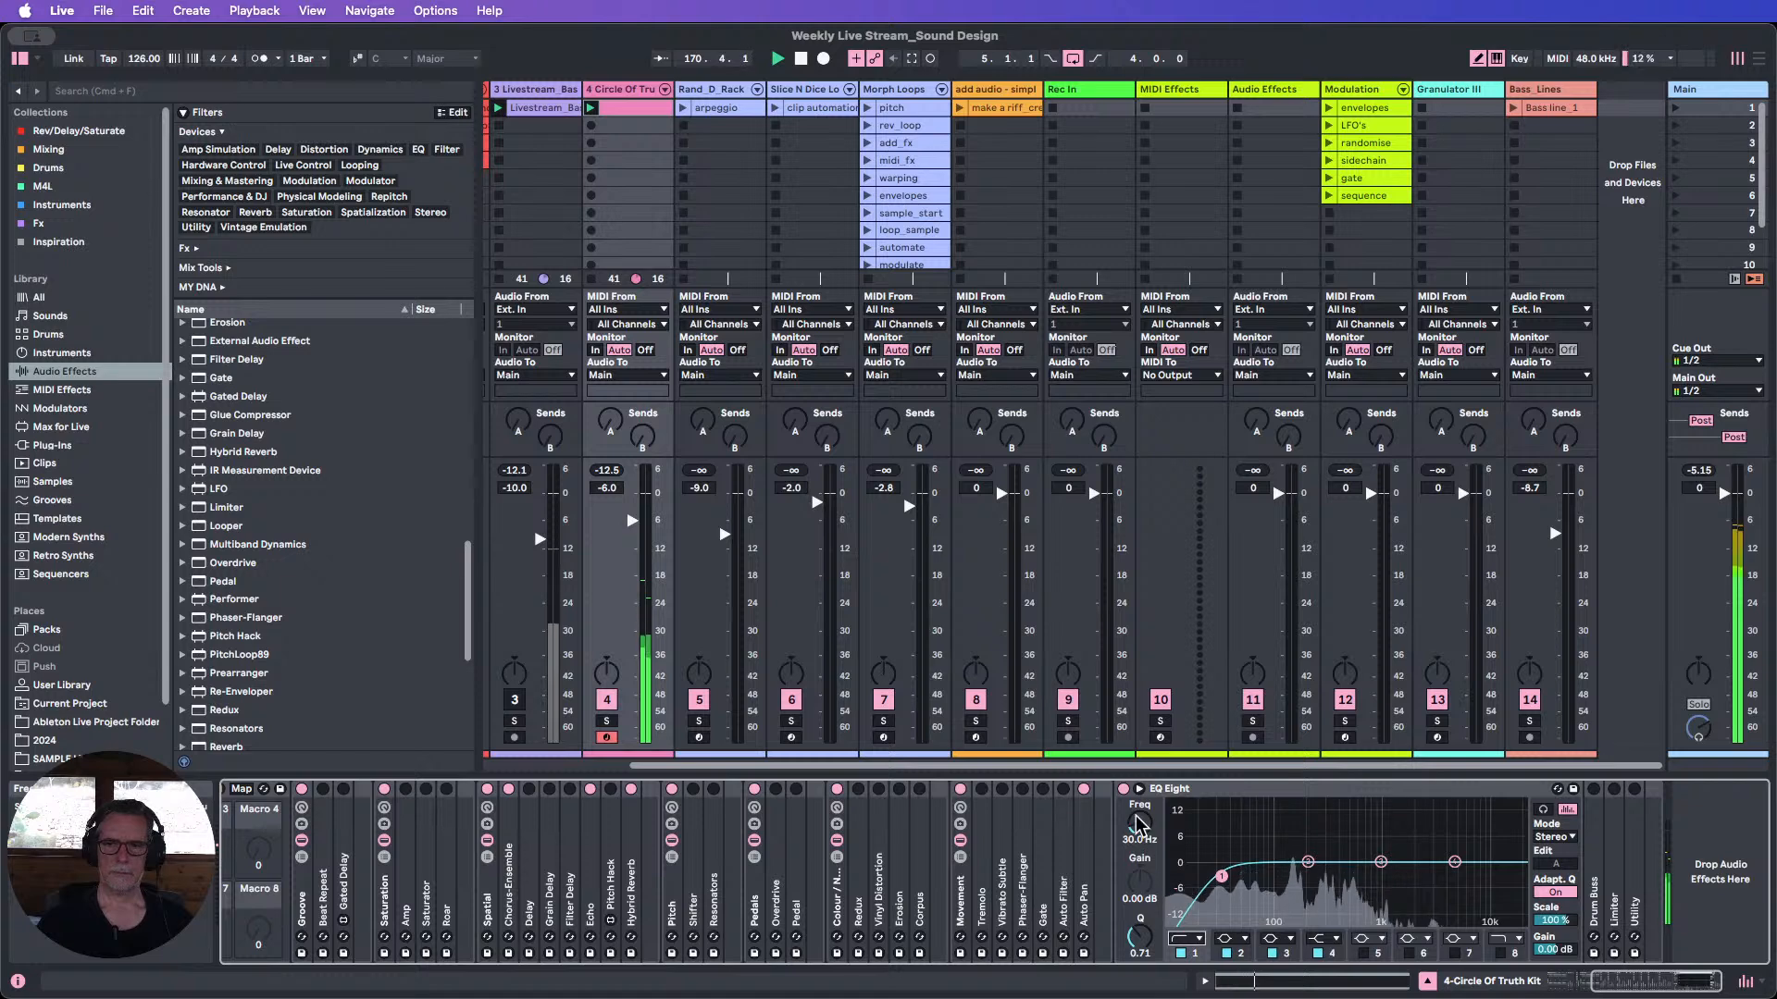
{"action": "left_click_drag", "start_coordinate": [1136, 816], "coordinate": [1136, 824]}
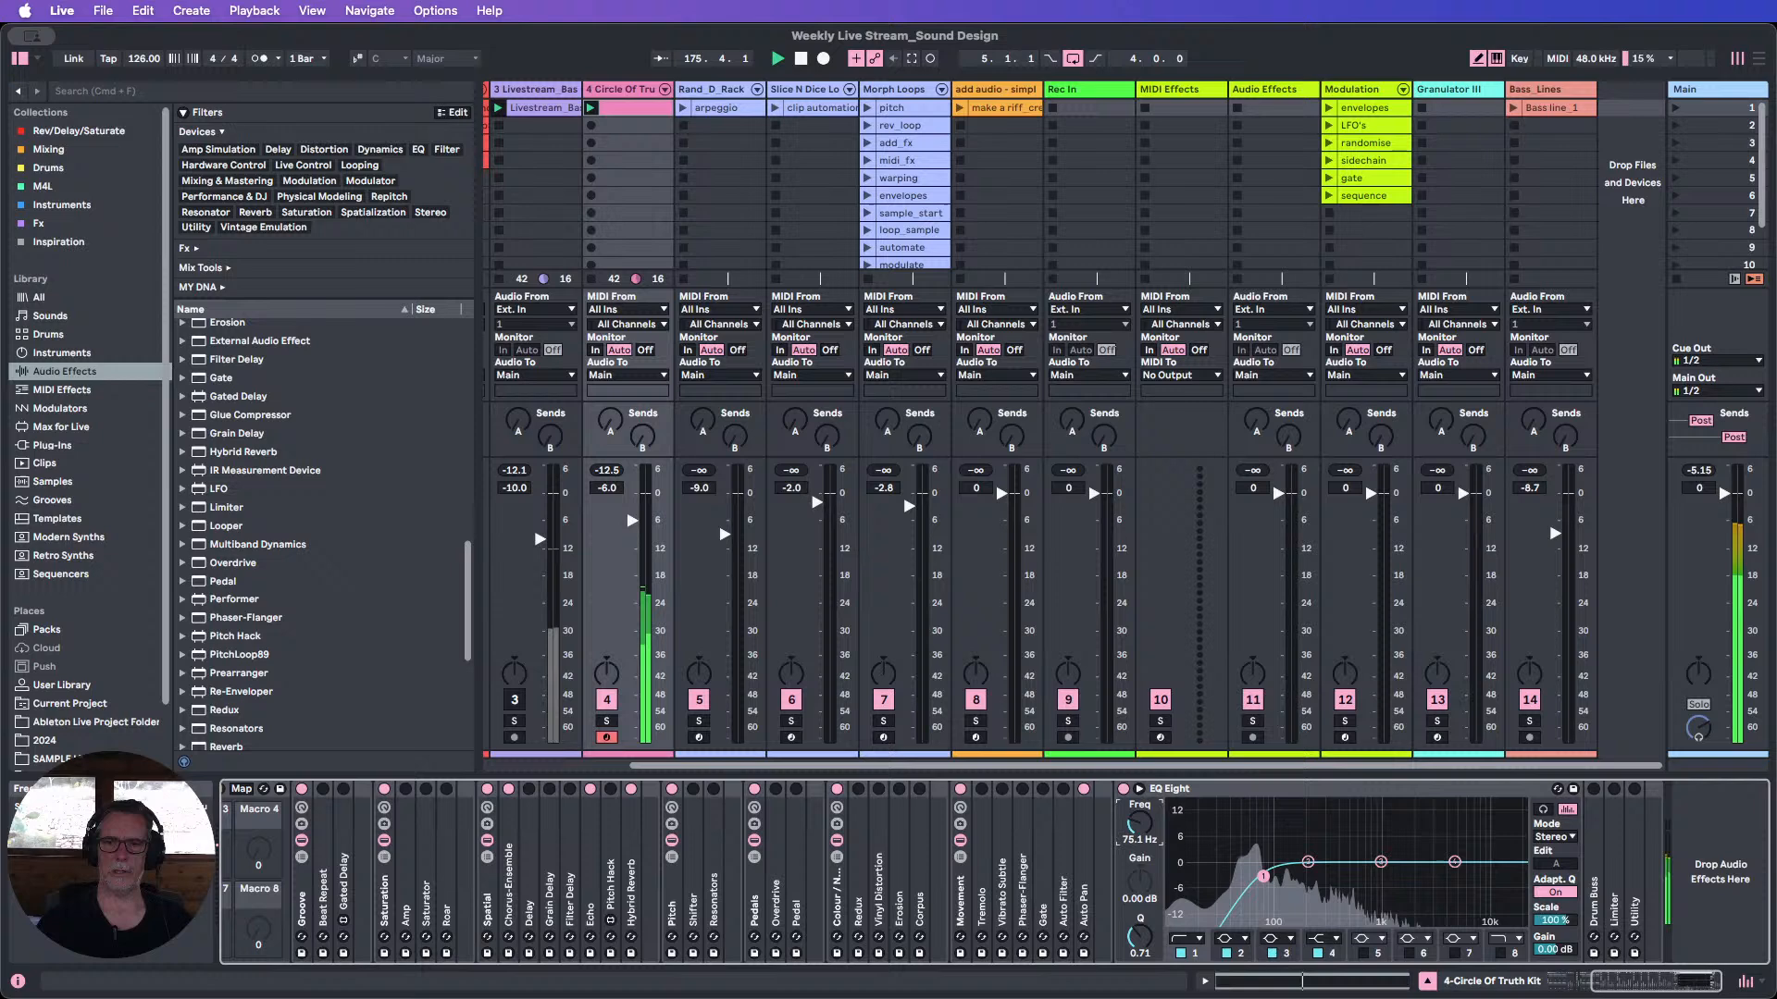
Bypass EQ Eight briefly to compare, set its low cut back to 75.1 Hz after trying 48.9 Hz, and fold the device.
{"action": "left_click", "coordinate": [1125, 789]}
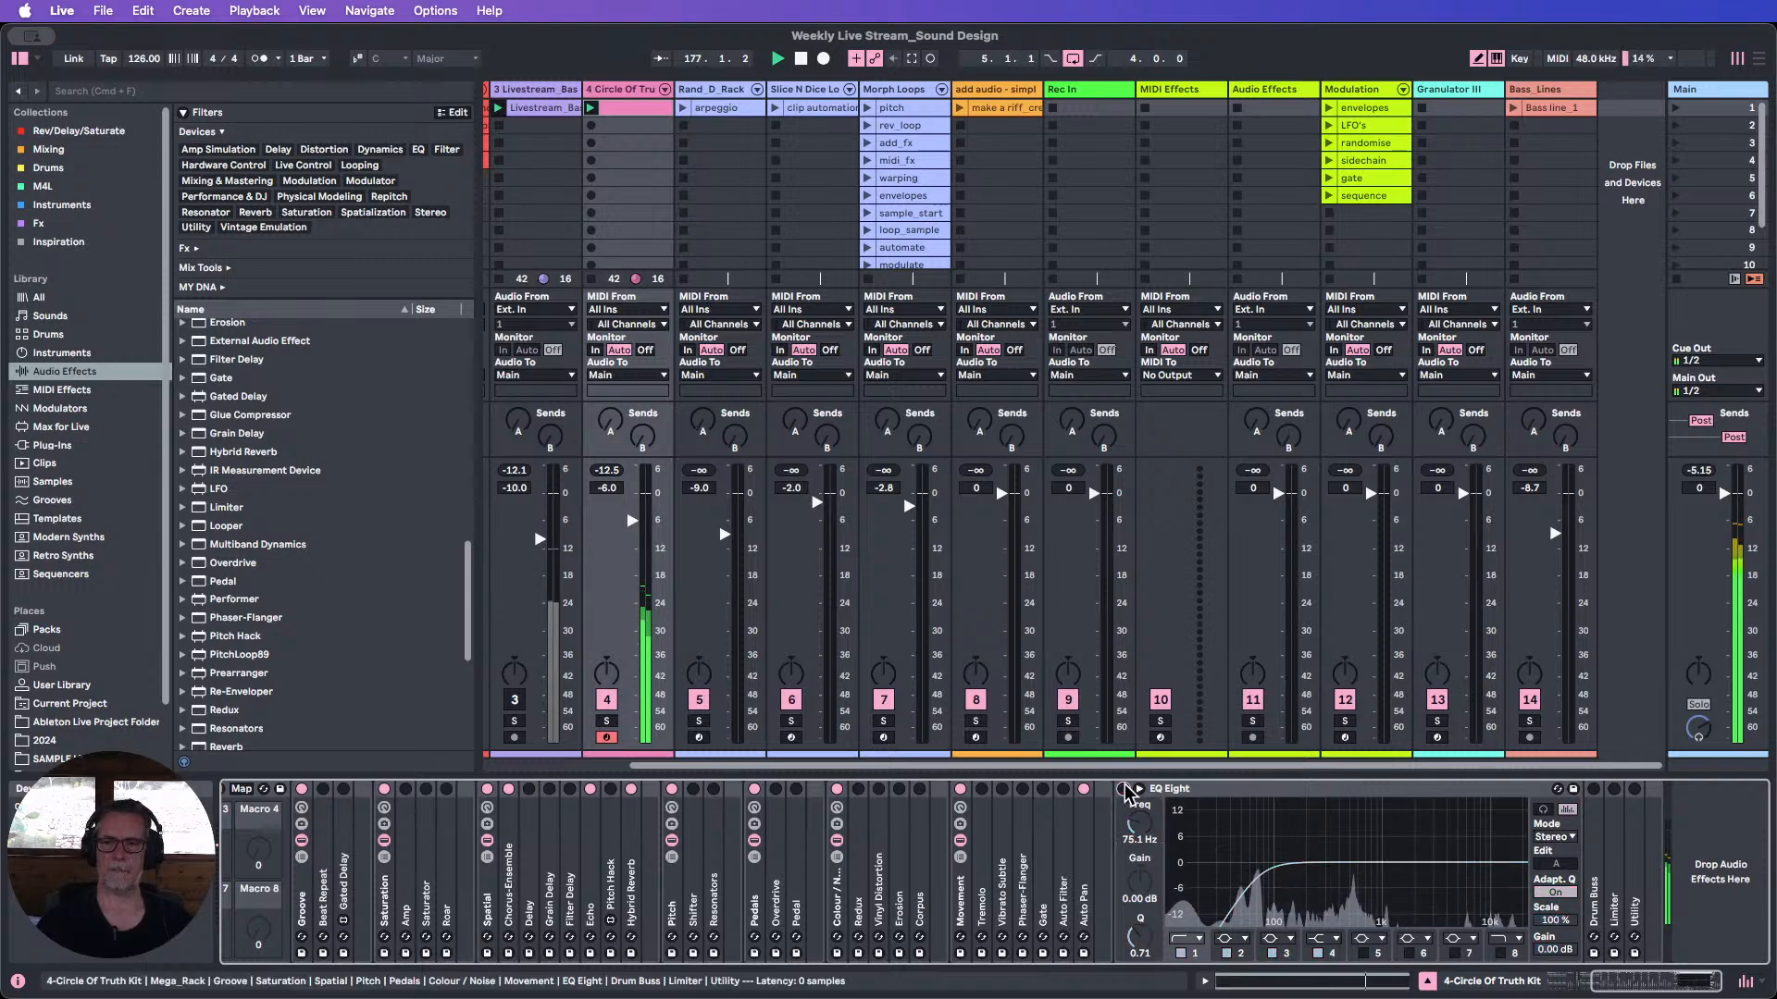
{"action": "left_click", "coordinate": [1124, 790]}
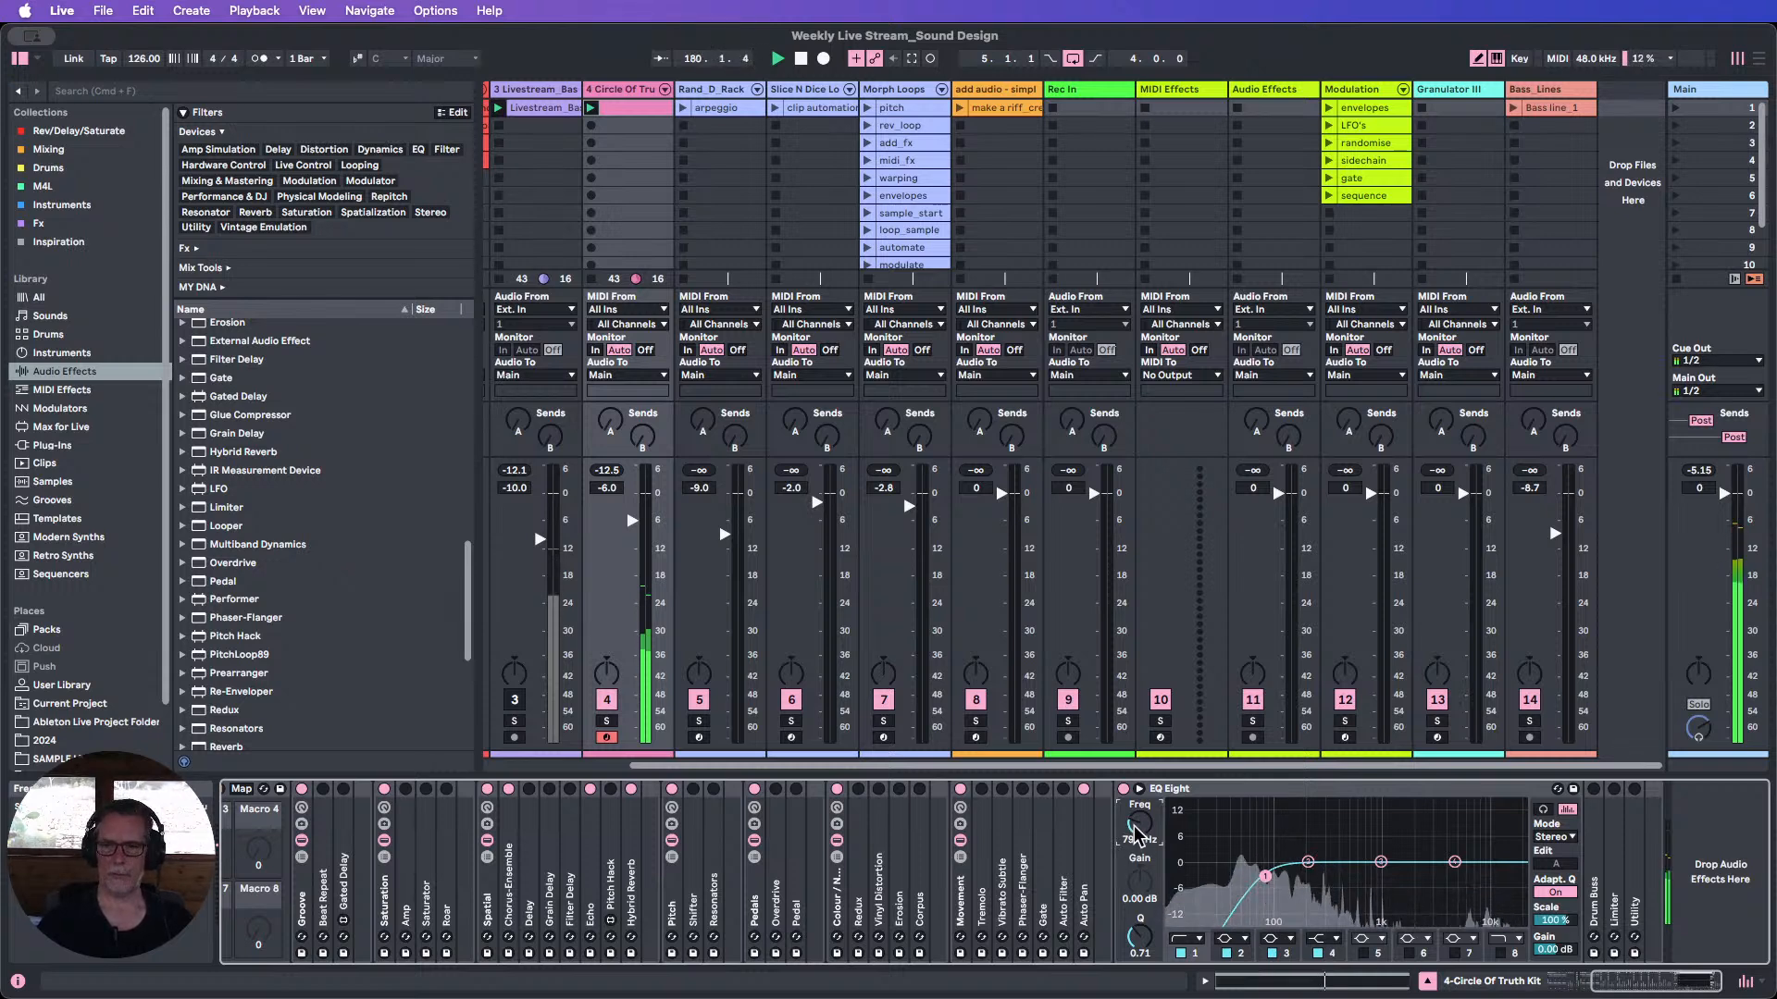
{"action": "left_click_drag", "start_coordinate": [1139, 823], "coordinate": [1139, 857]}
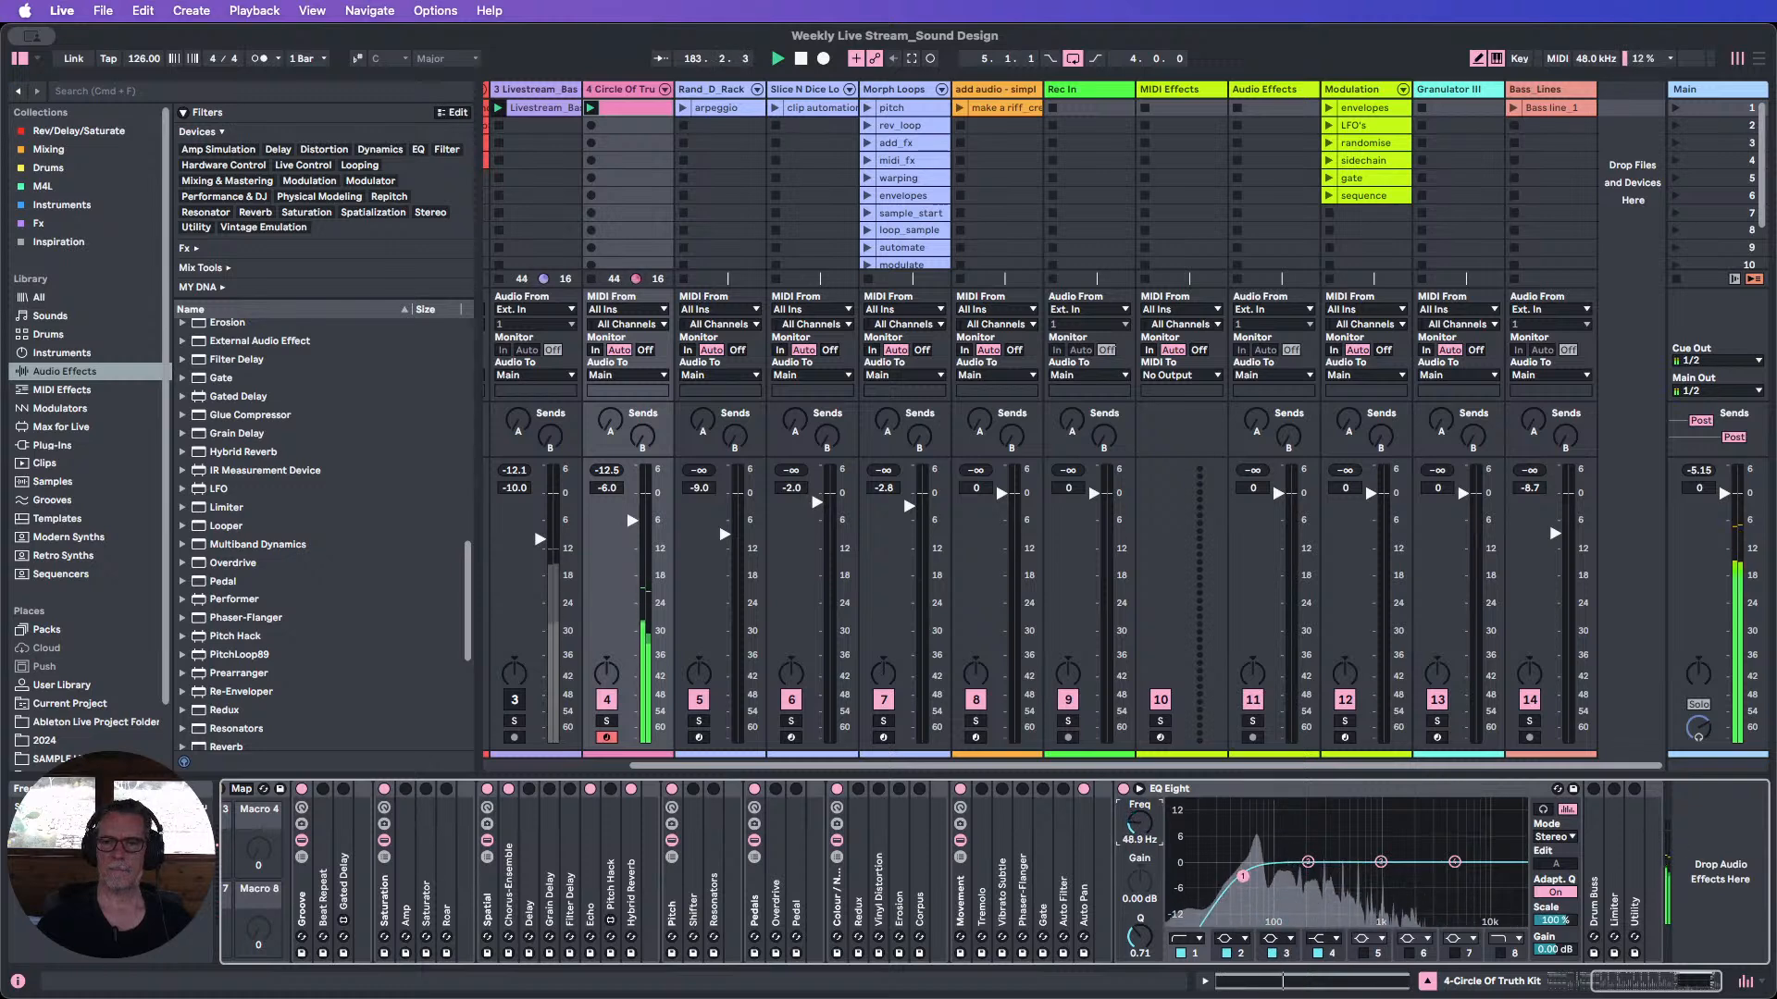
{"action": "left_click_drag", "start_coordinate": [1139, 861], "coordinate": [1140, 858]}
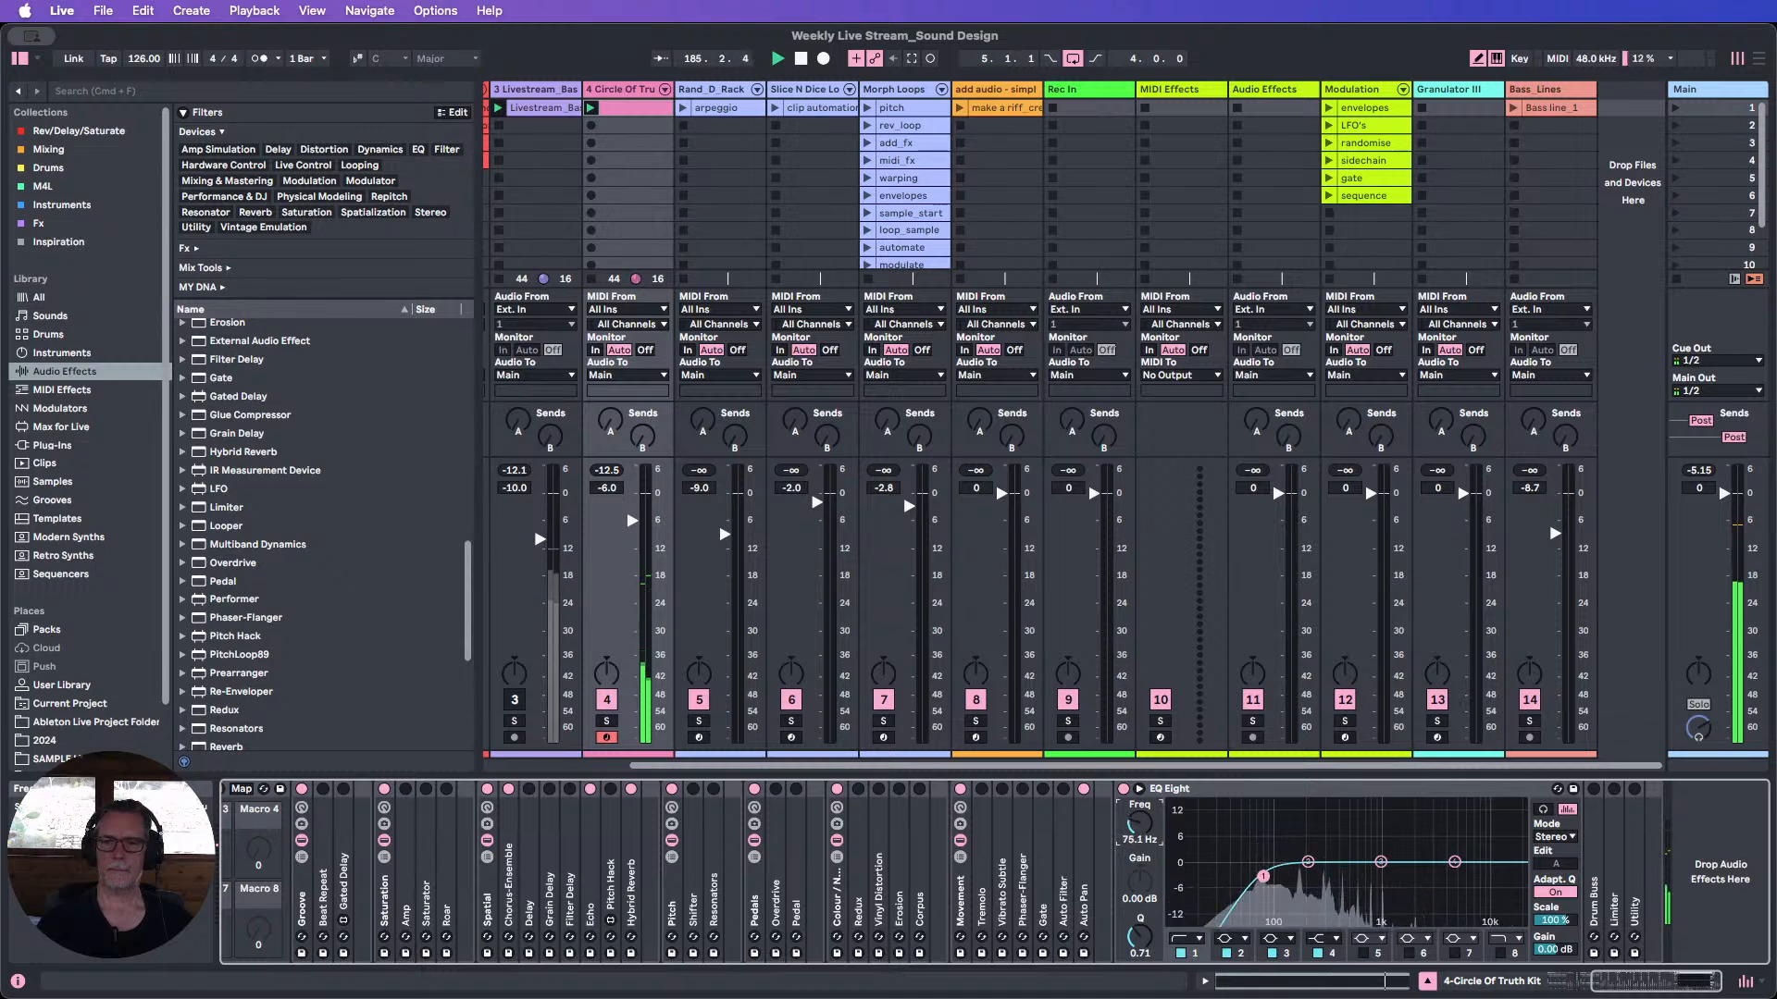
{"action": "double_click", "coordinate": [1162, 791]}
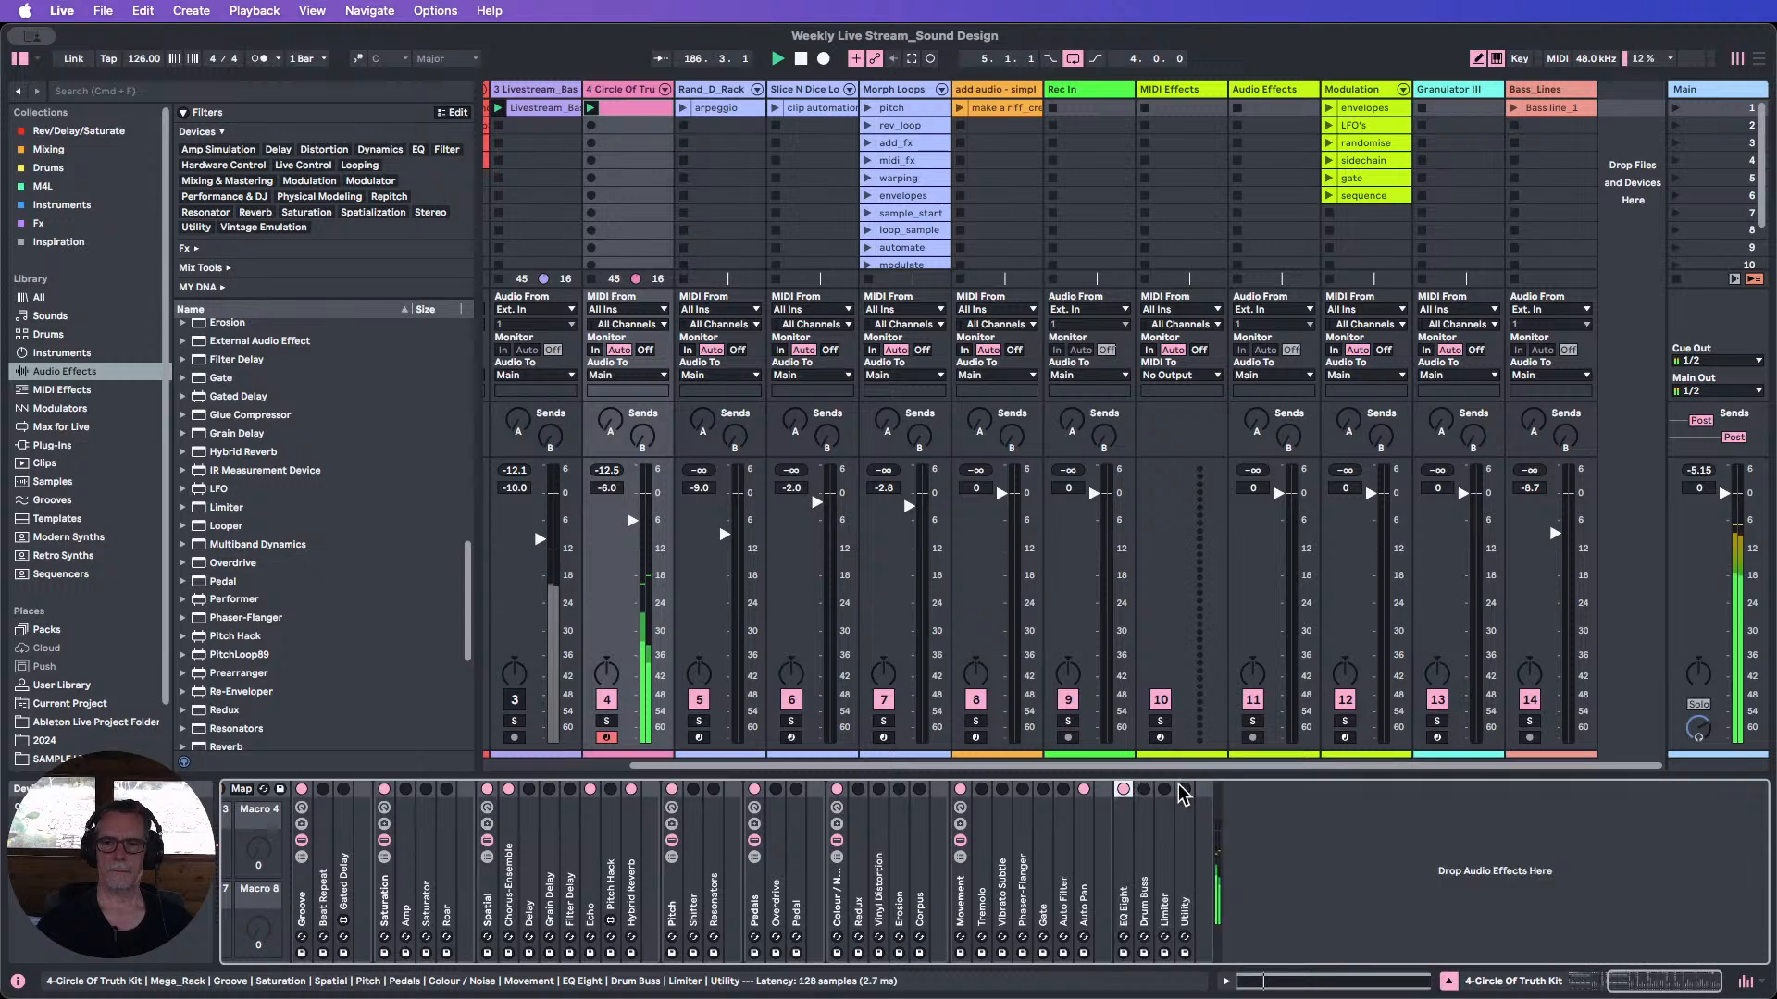
Stop playback and hide the browser and the device view to make room for the clip grid.
{"action": "left_click", "coordinate": [1503, 824]}
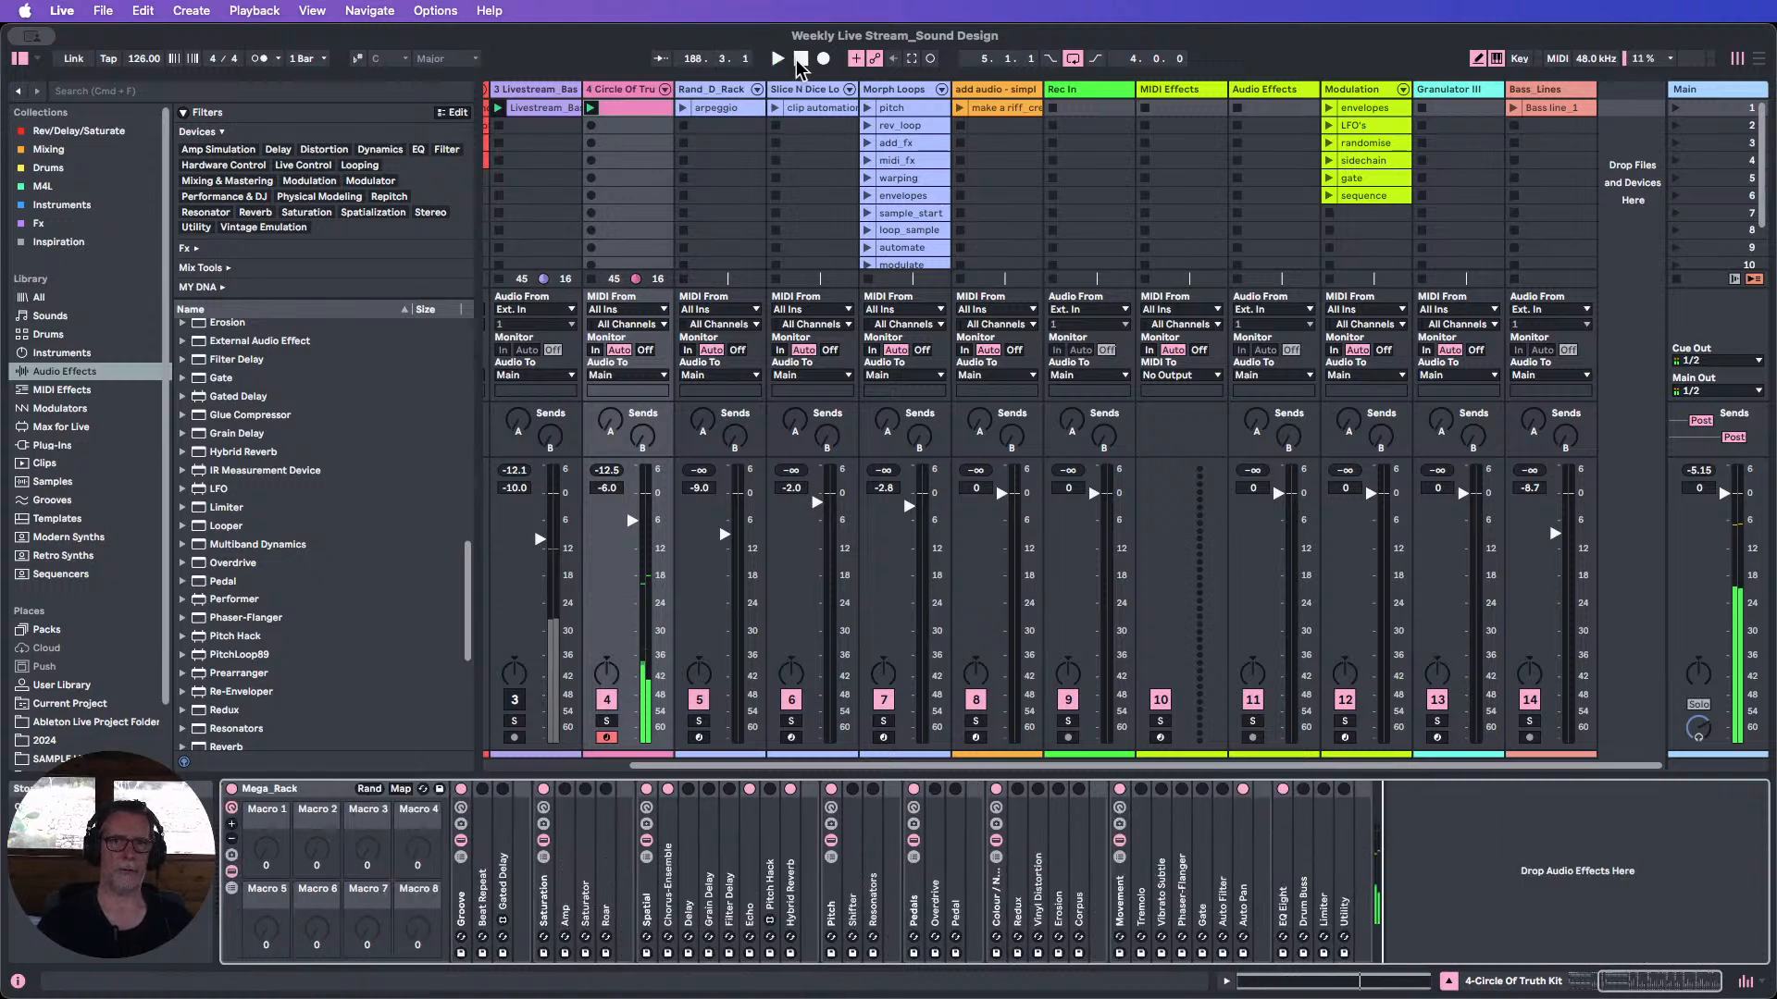
{"action": "left_click", "coordinate": [21, 58]}
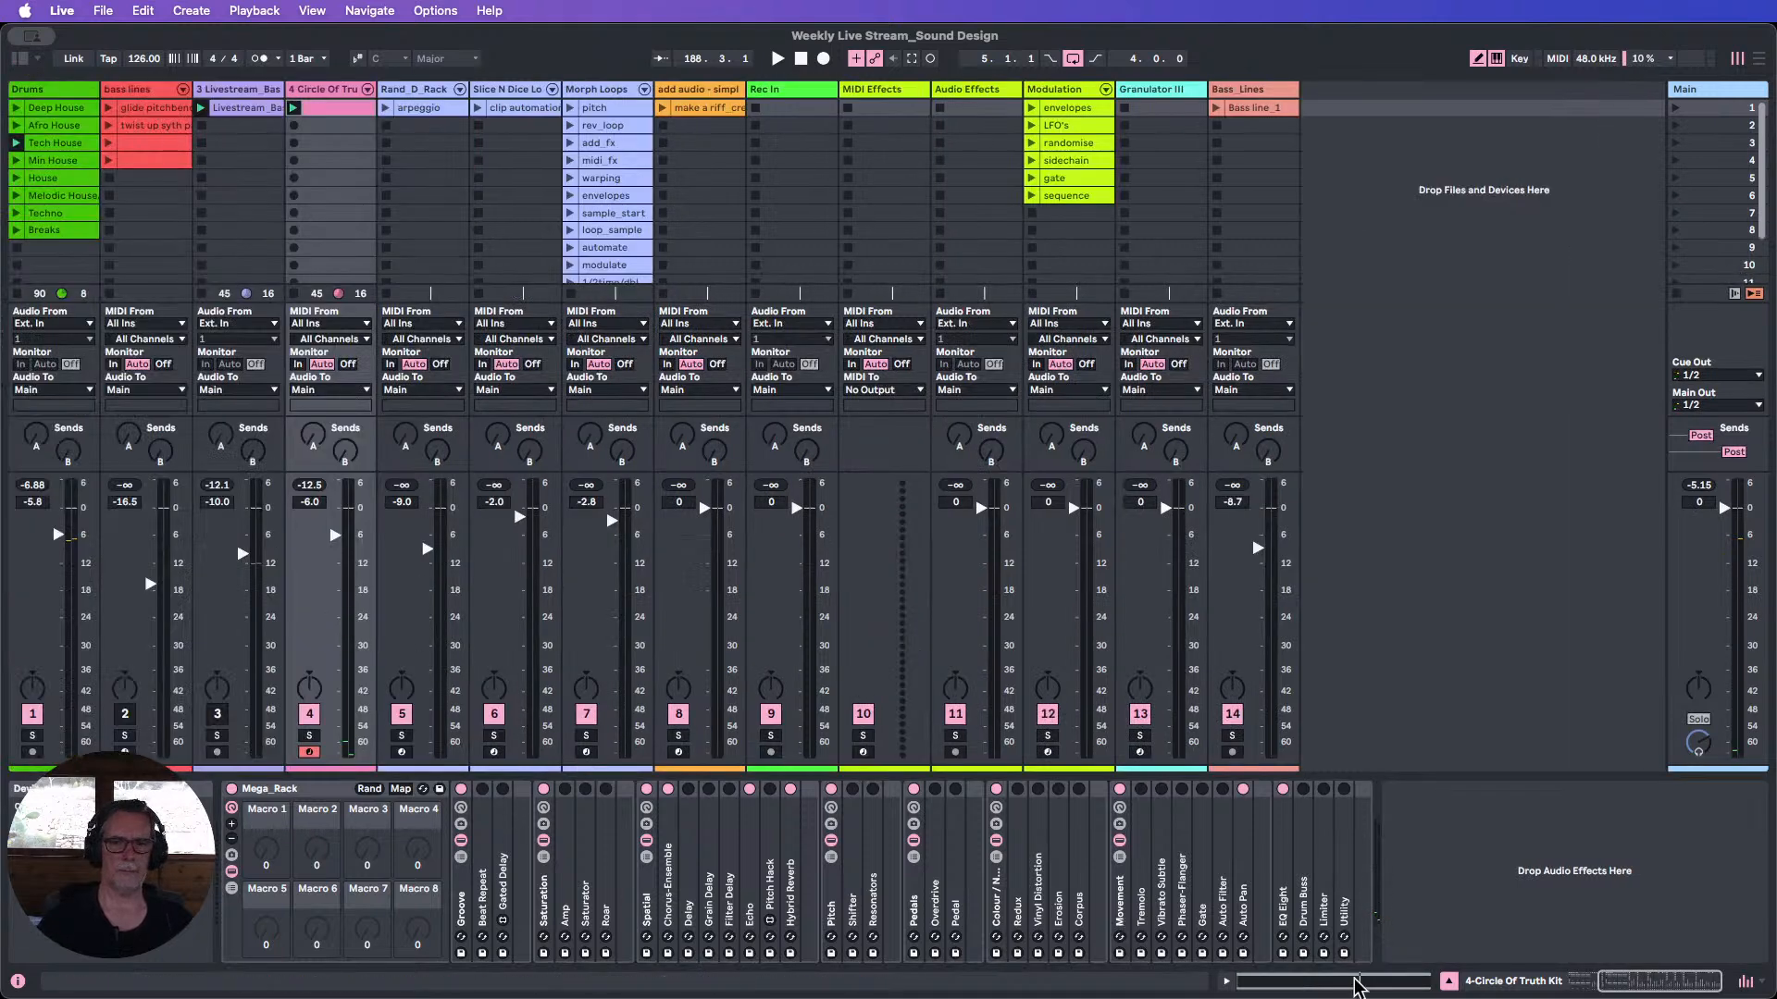
{"action": "left_click", "coordinate": [1448, 983]}
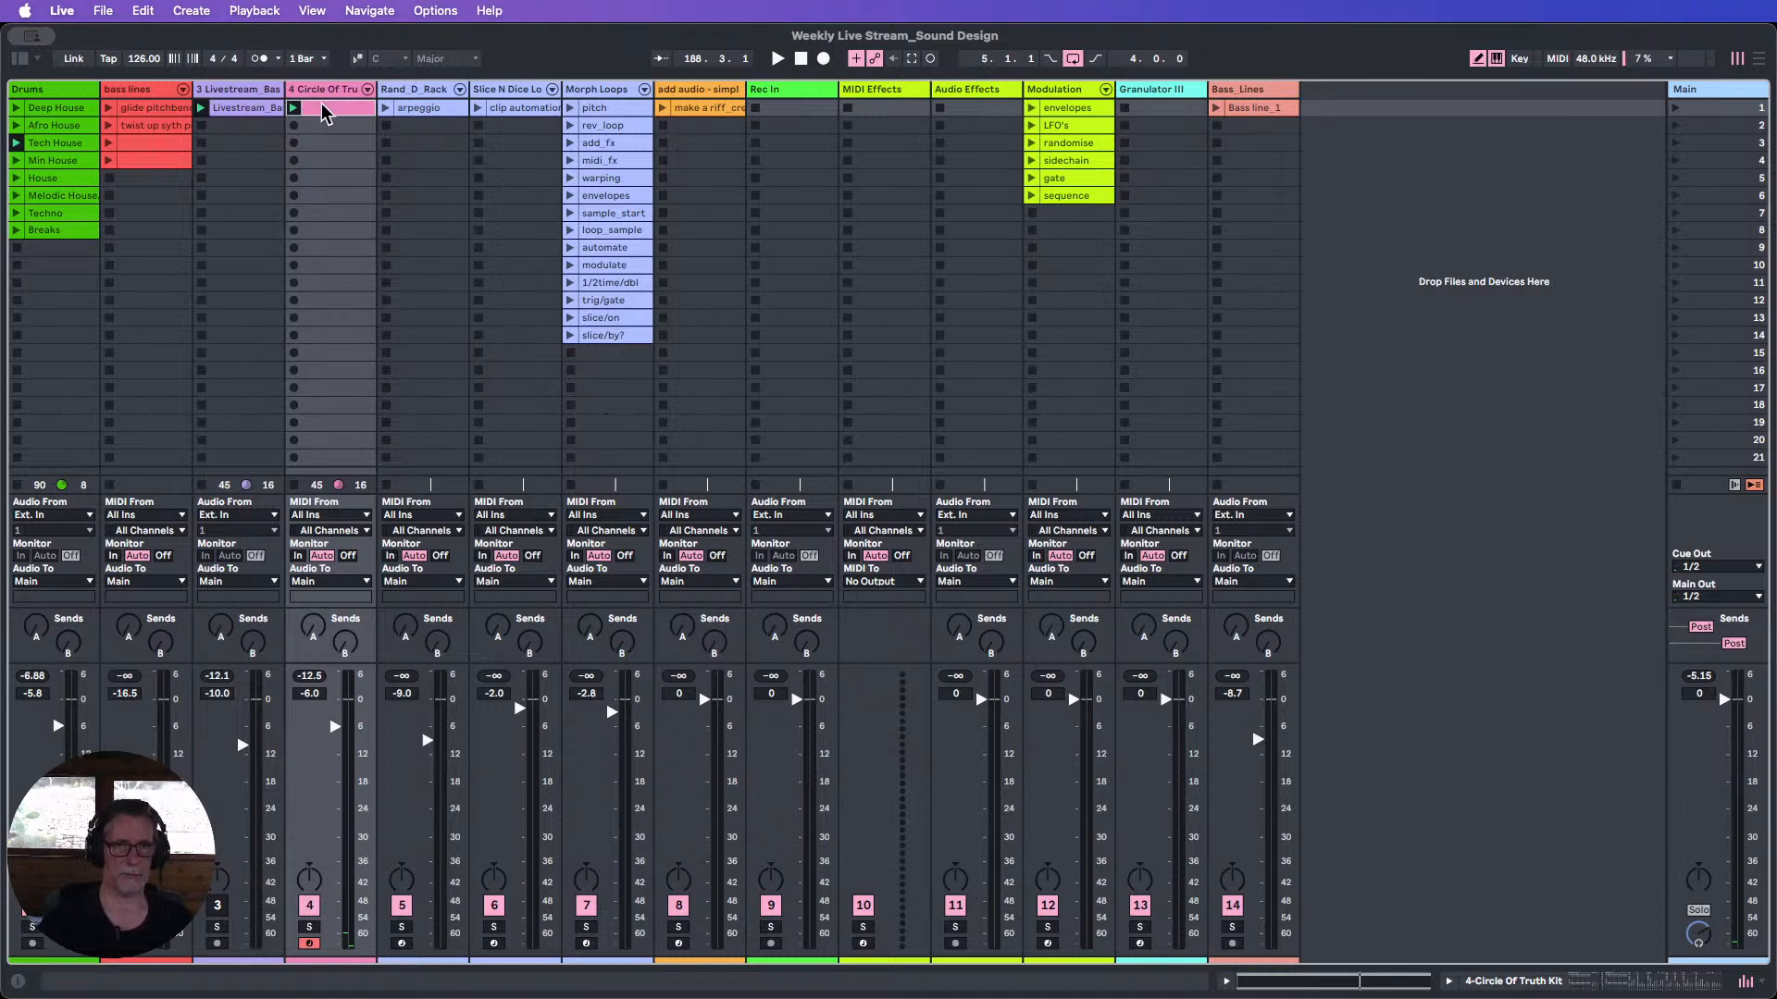
Bring the Circle Of Truth clip into the Arrangement from bar 5 to bar 9 and return the track to arrangement playback.
{"action": "left_click_drag", "start_coordinate": [1046, 129], "coordinate": [243, 192]}
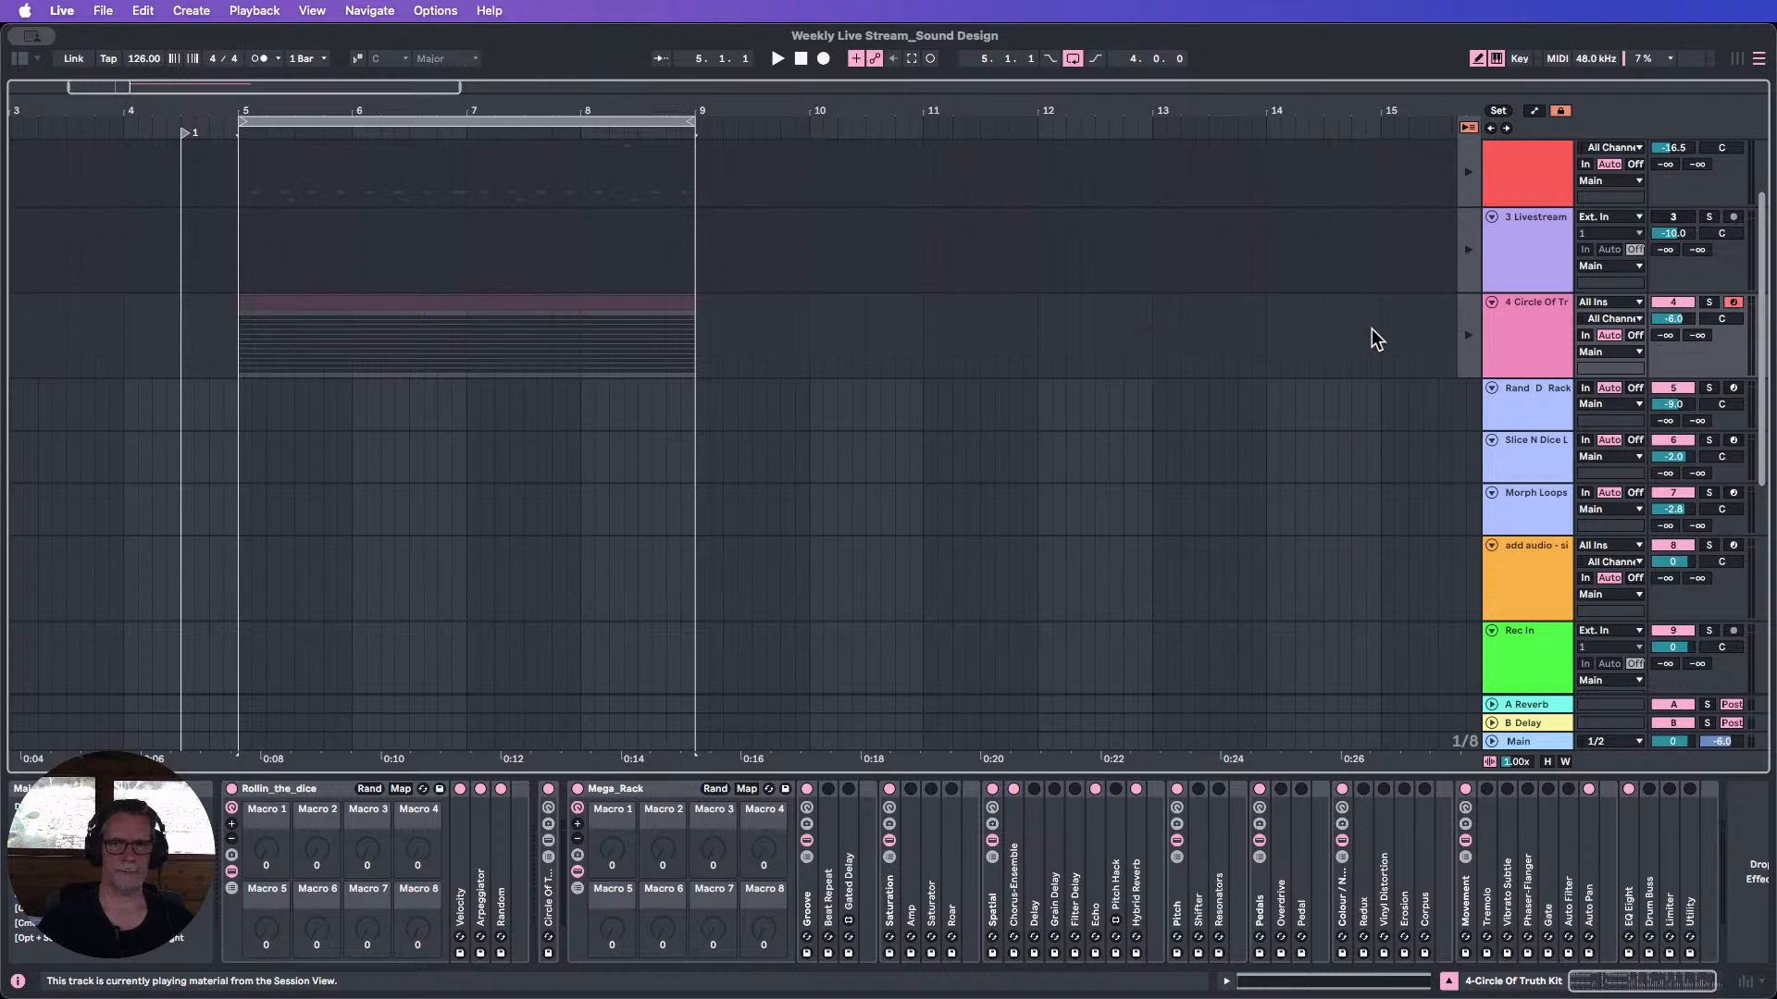
{"action": "left_click", "coordinate": [1338, 335]}
{"action": "left_click", "coordinate": [1476, 322]}
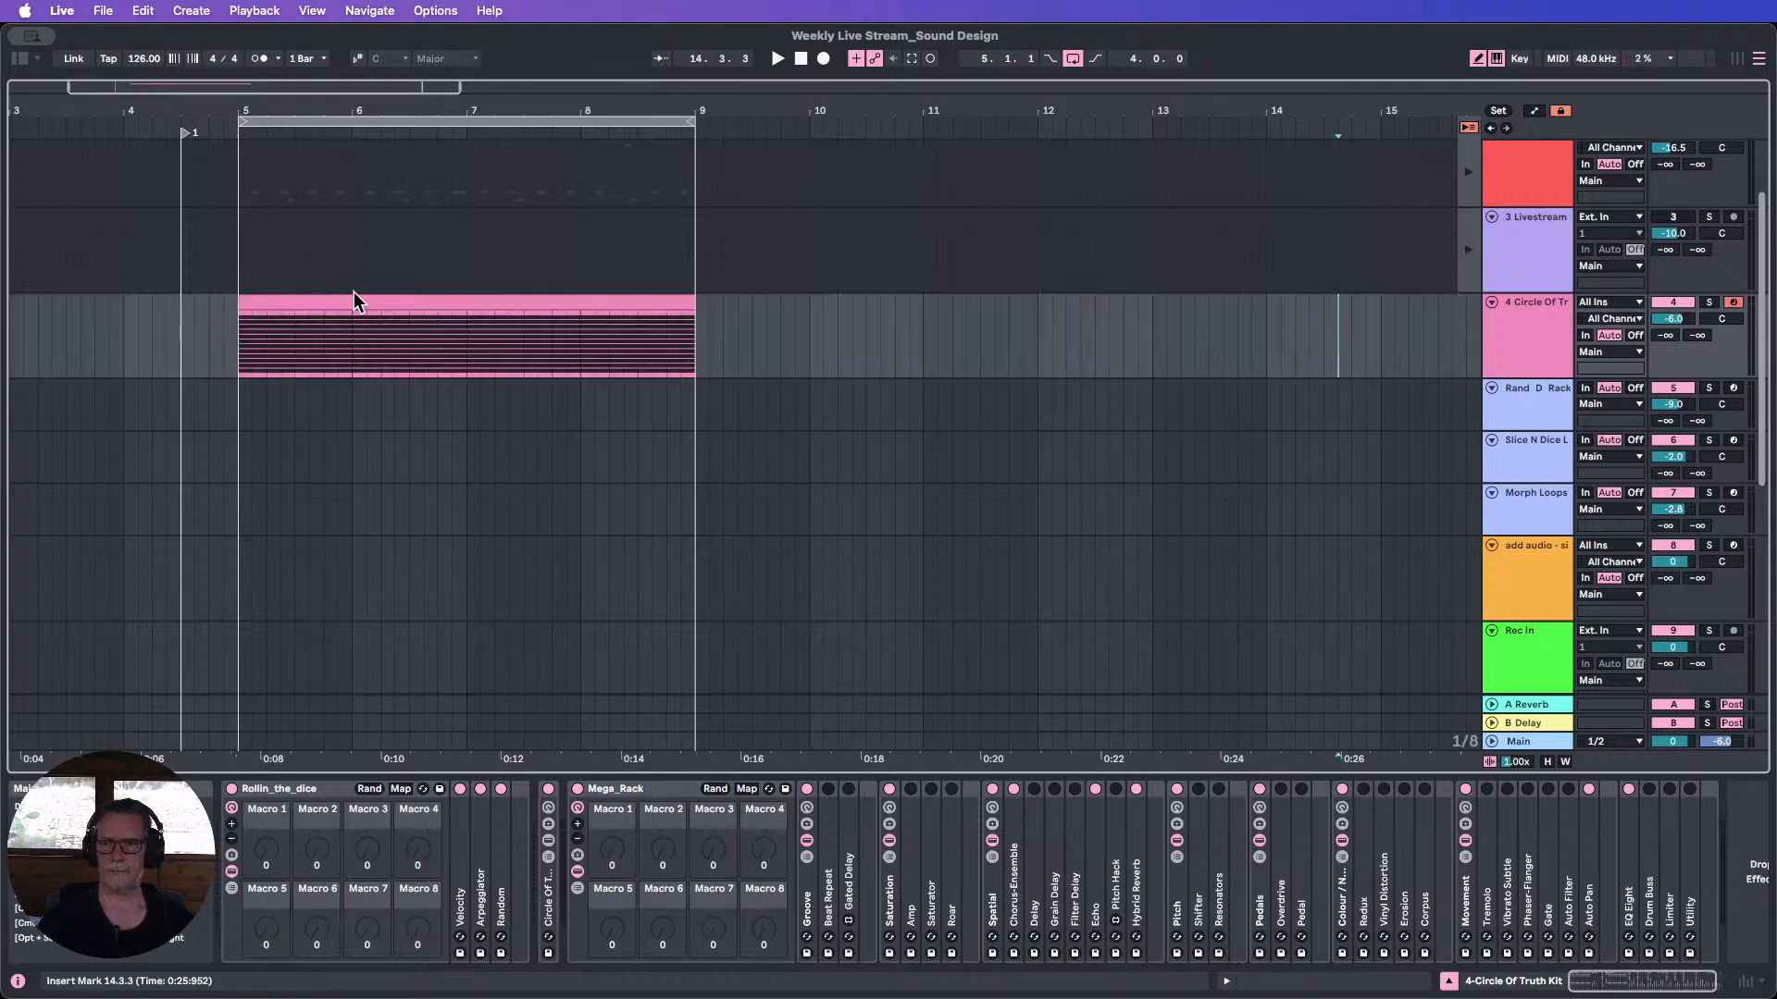
Duplicate the Circle Of Truth track together with its arrangement clip.
{"action": "left_click", "coordinate": [634, 301]}
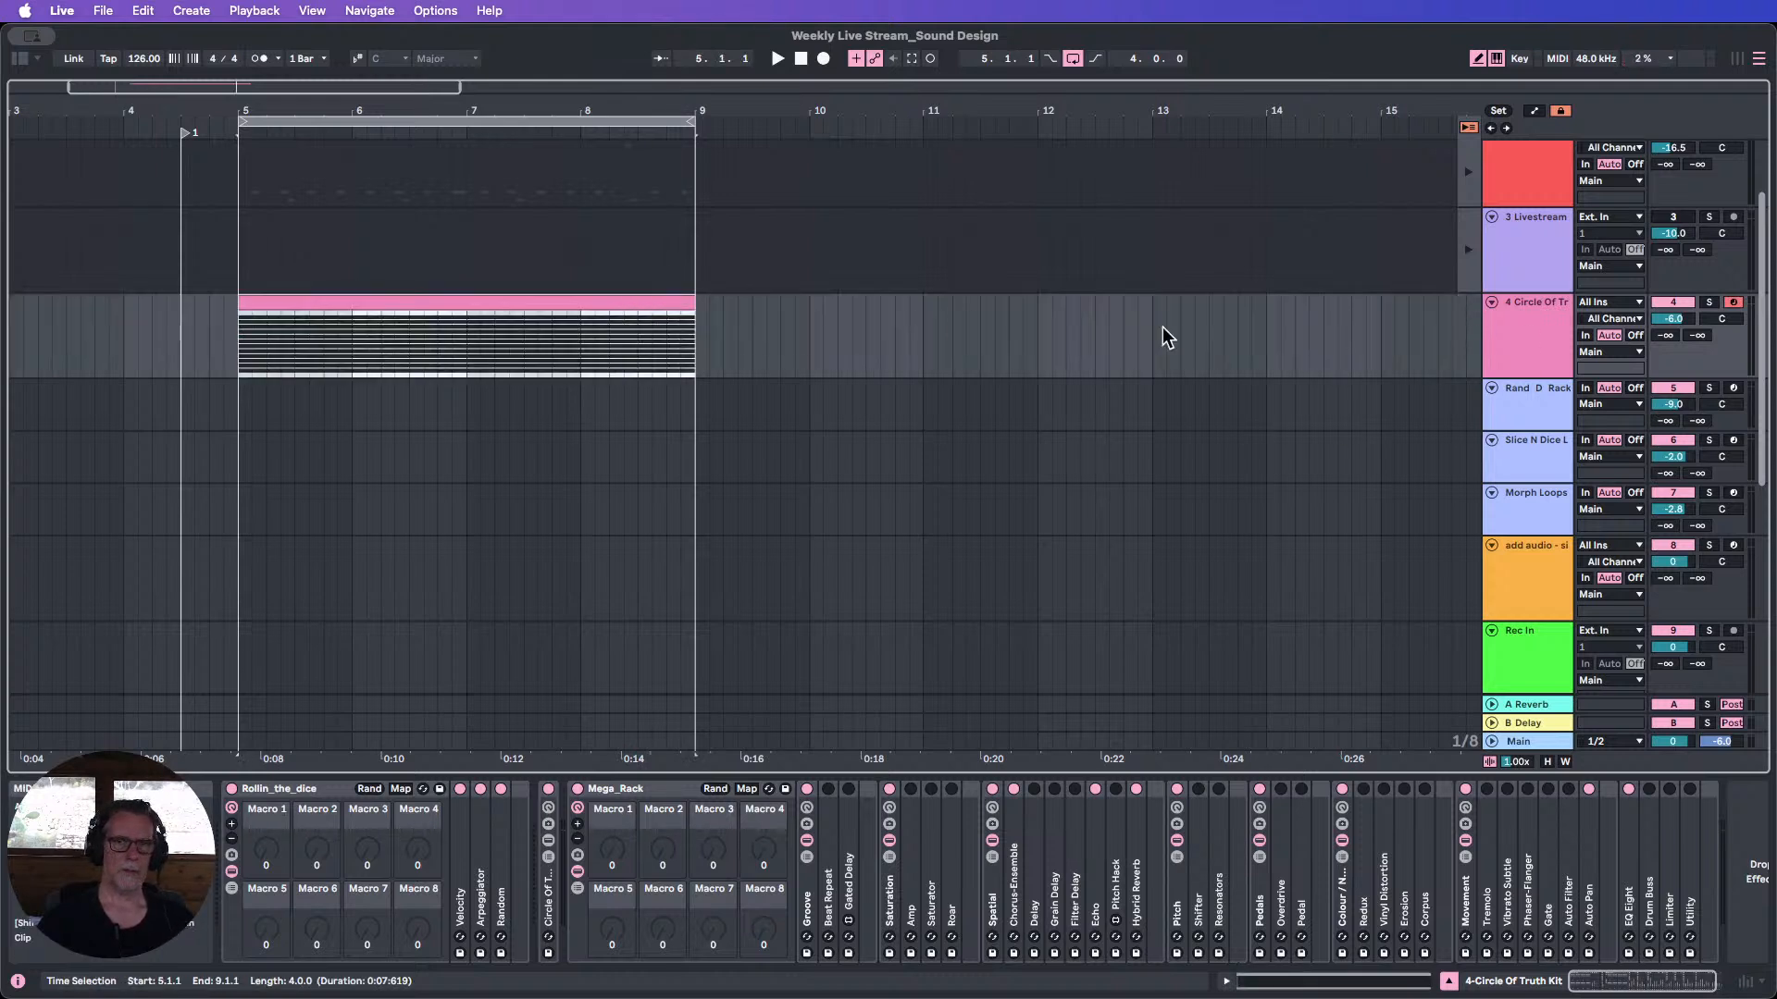
{"action": "left_click", "coordinate": [1533, 313]}
{"action": "key", "text": "super+d"}
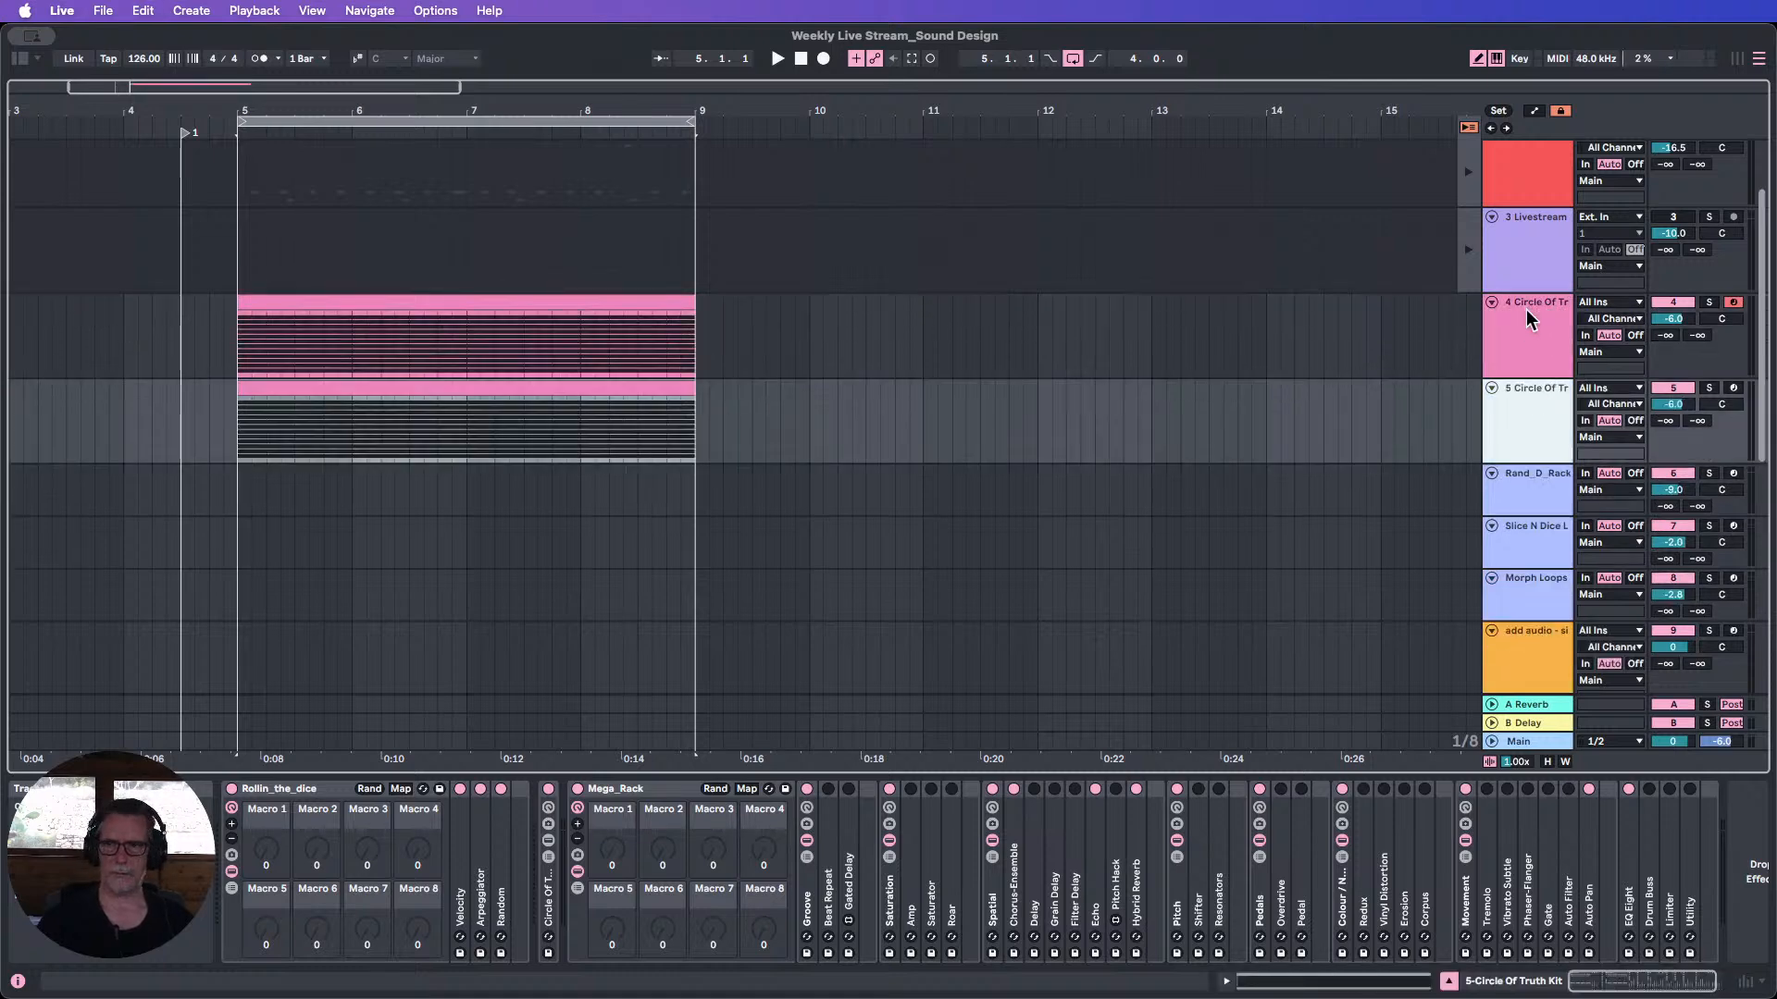
Freeze and flatten the original Circle Of Truth track 4 to audio.
{"action": "left_click", "coordinate": [1532, 313]}
{"action": "right_click", "coordinate": [1538, 308]}
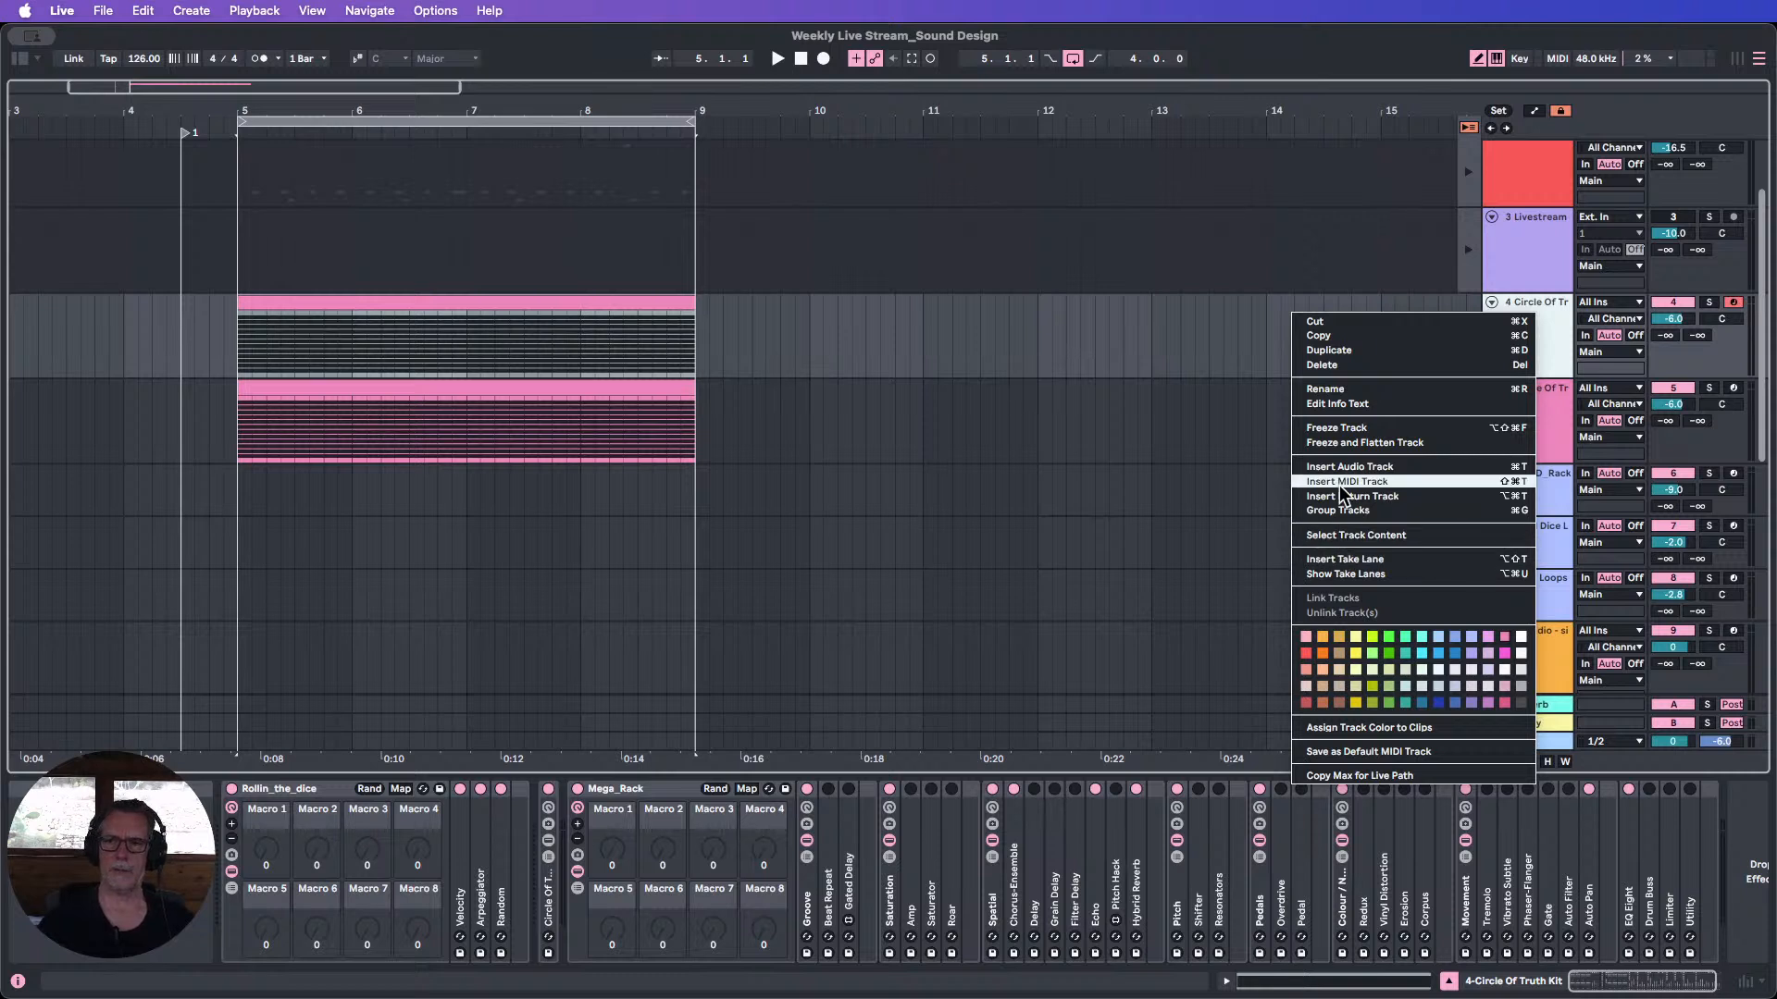
{"action": "left_click", "coordinate": [1347, 441]}
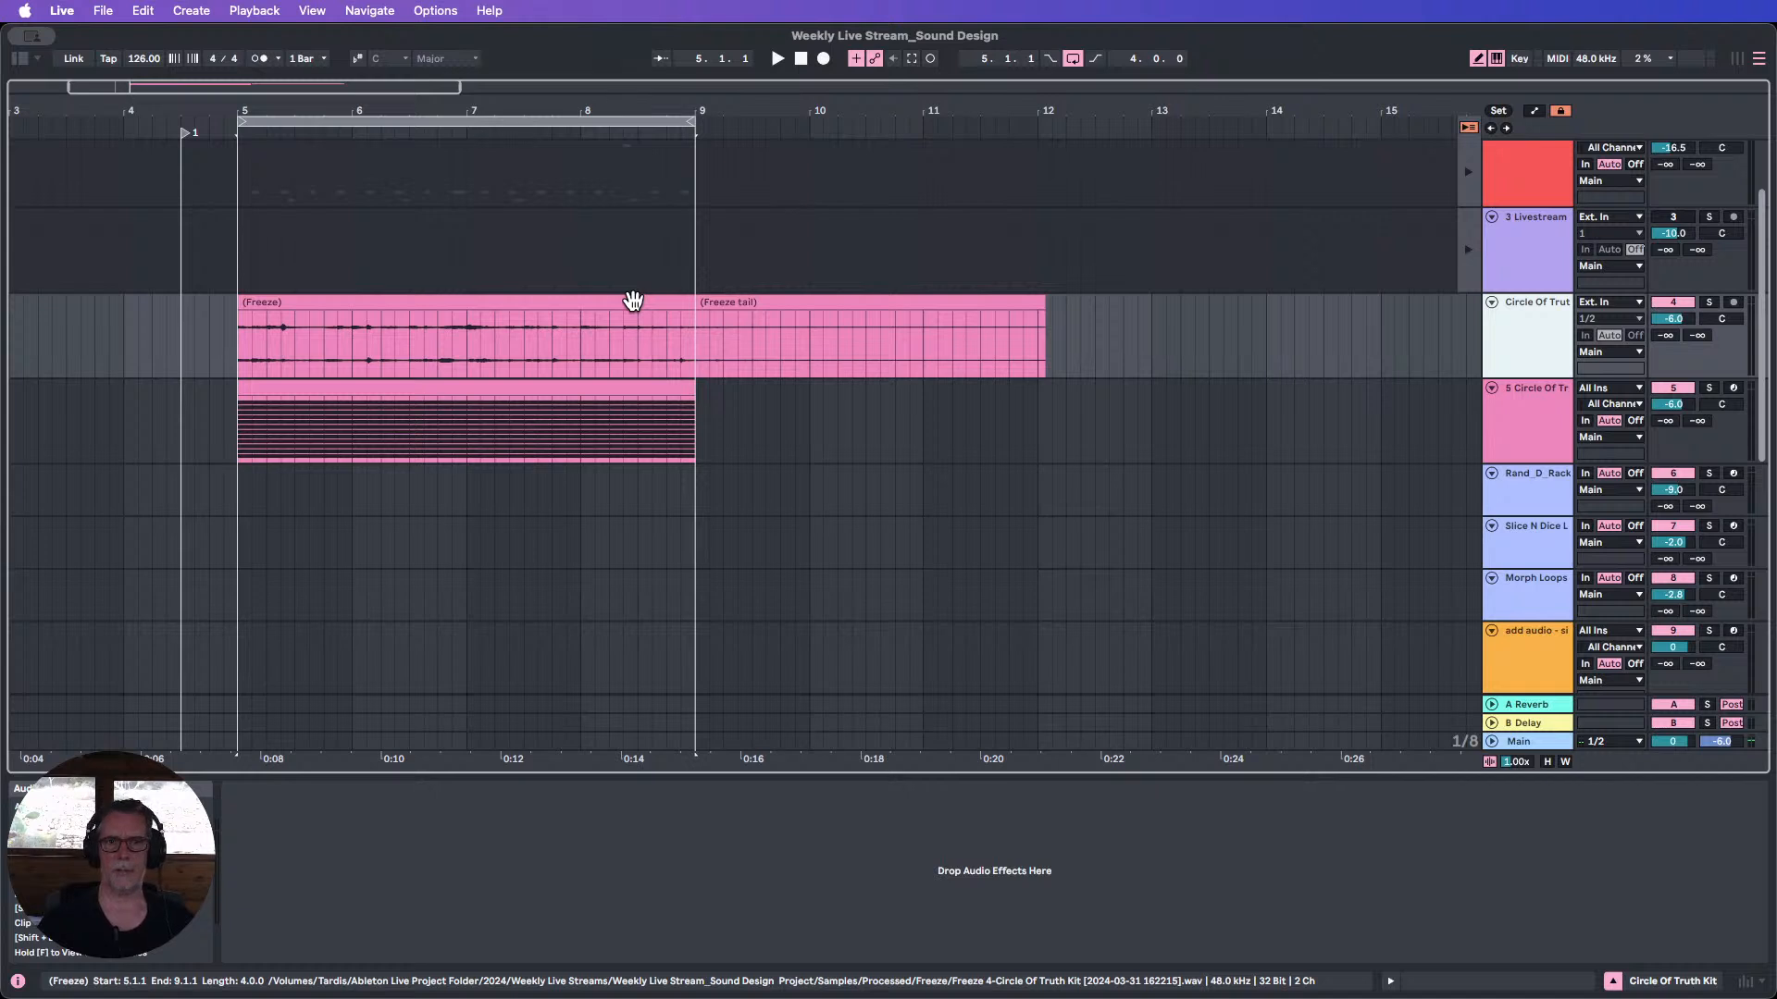
Deactivate the duplicated Circle Of Truth track 5 and play back the flattened audio from bar 5.
{"action": "left_click", "coordinate": [539, 308]}
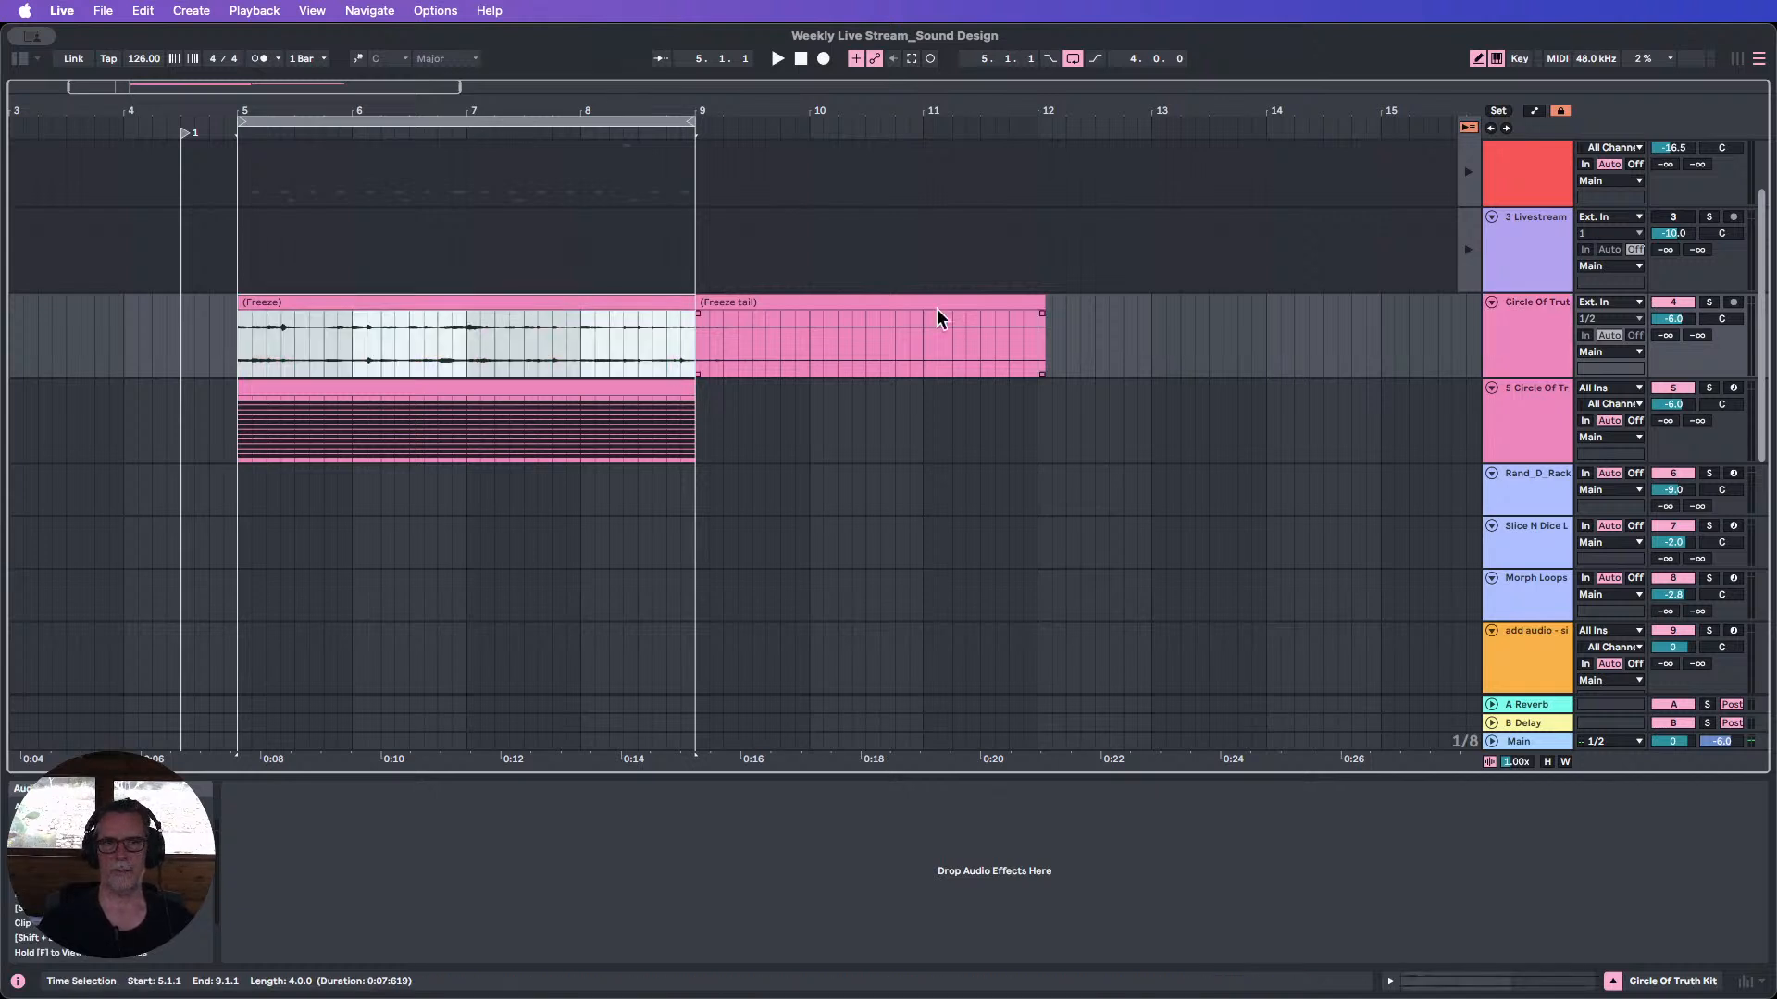
{"action": "left_click", "coordinate": [1109, 316], "text": "shift"}
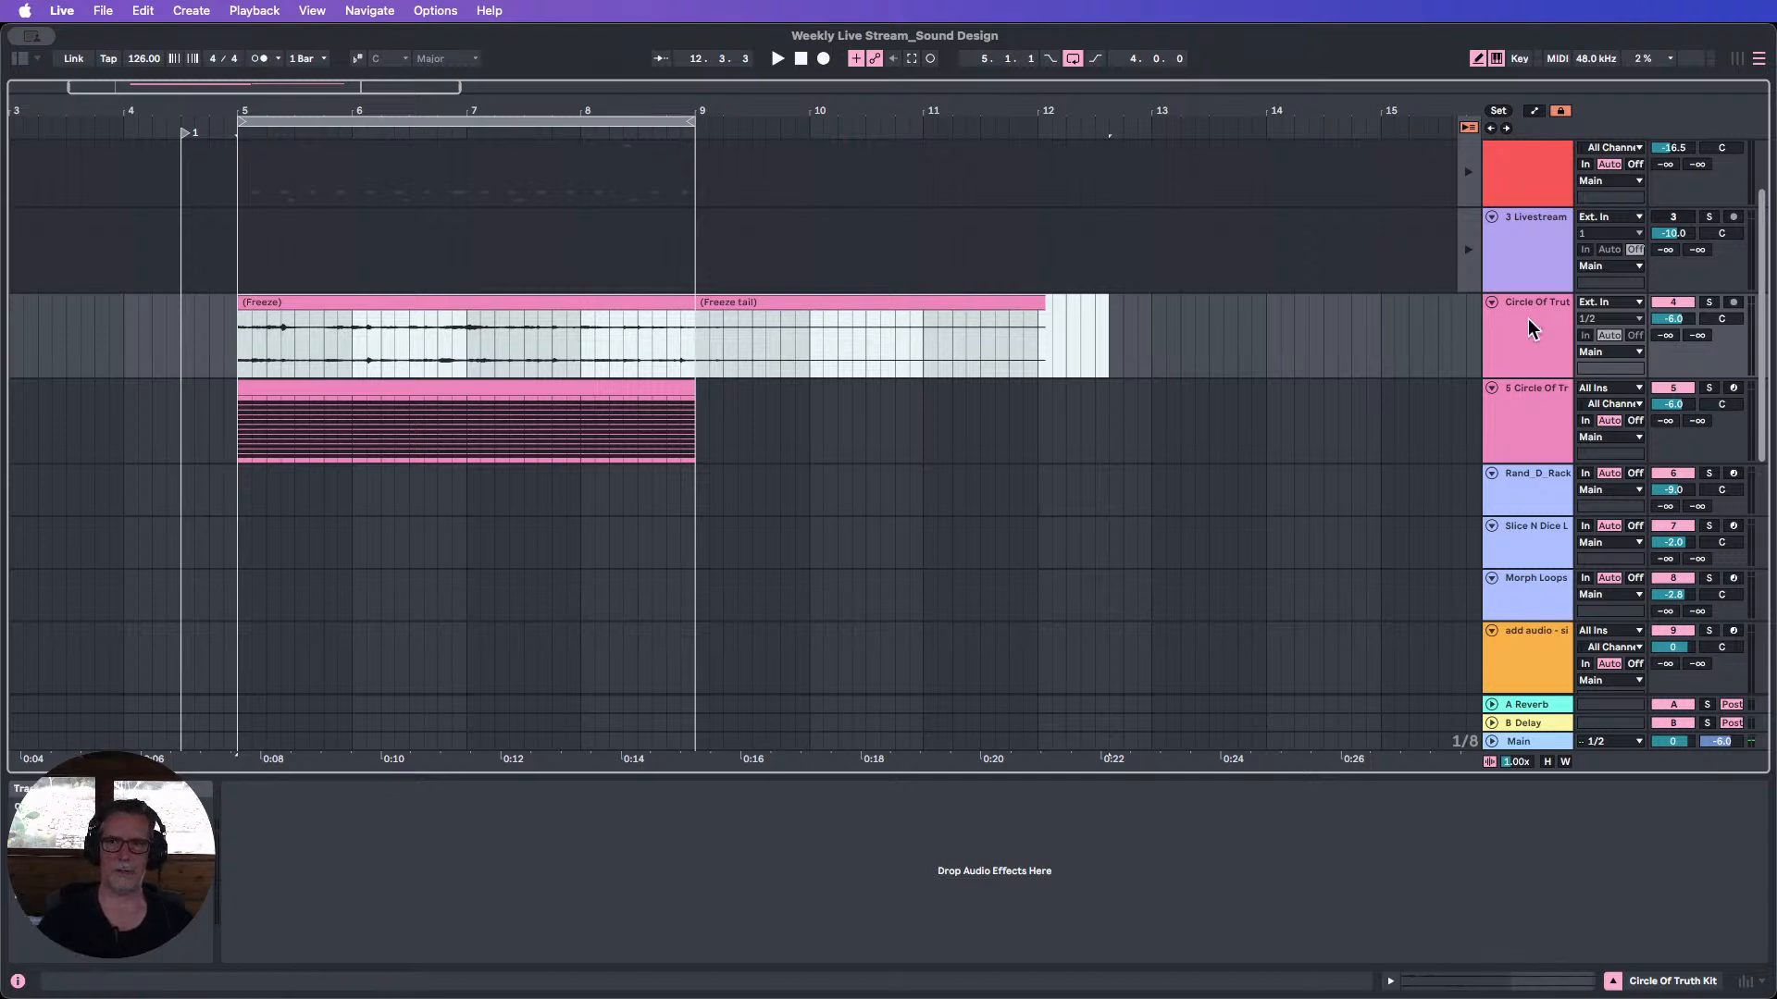
{"action": "left_click", "coordinate": [1660, 385]}
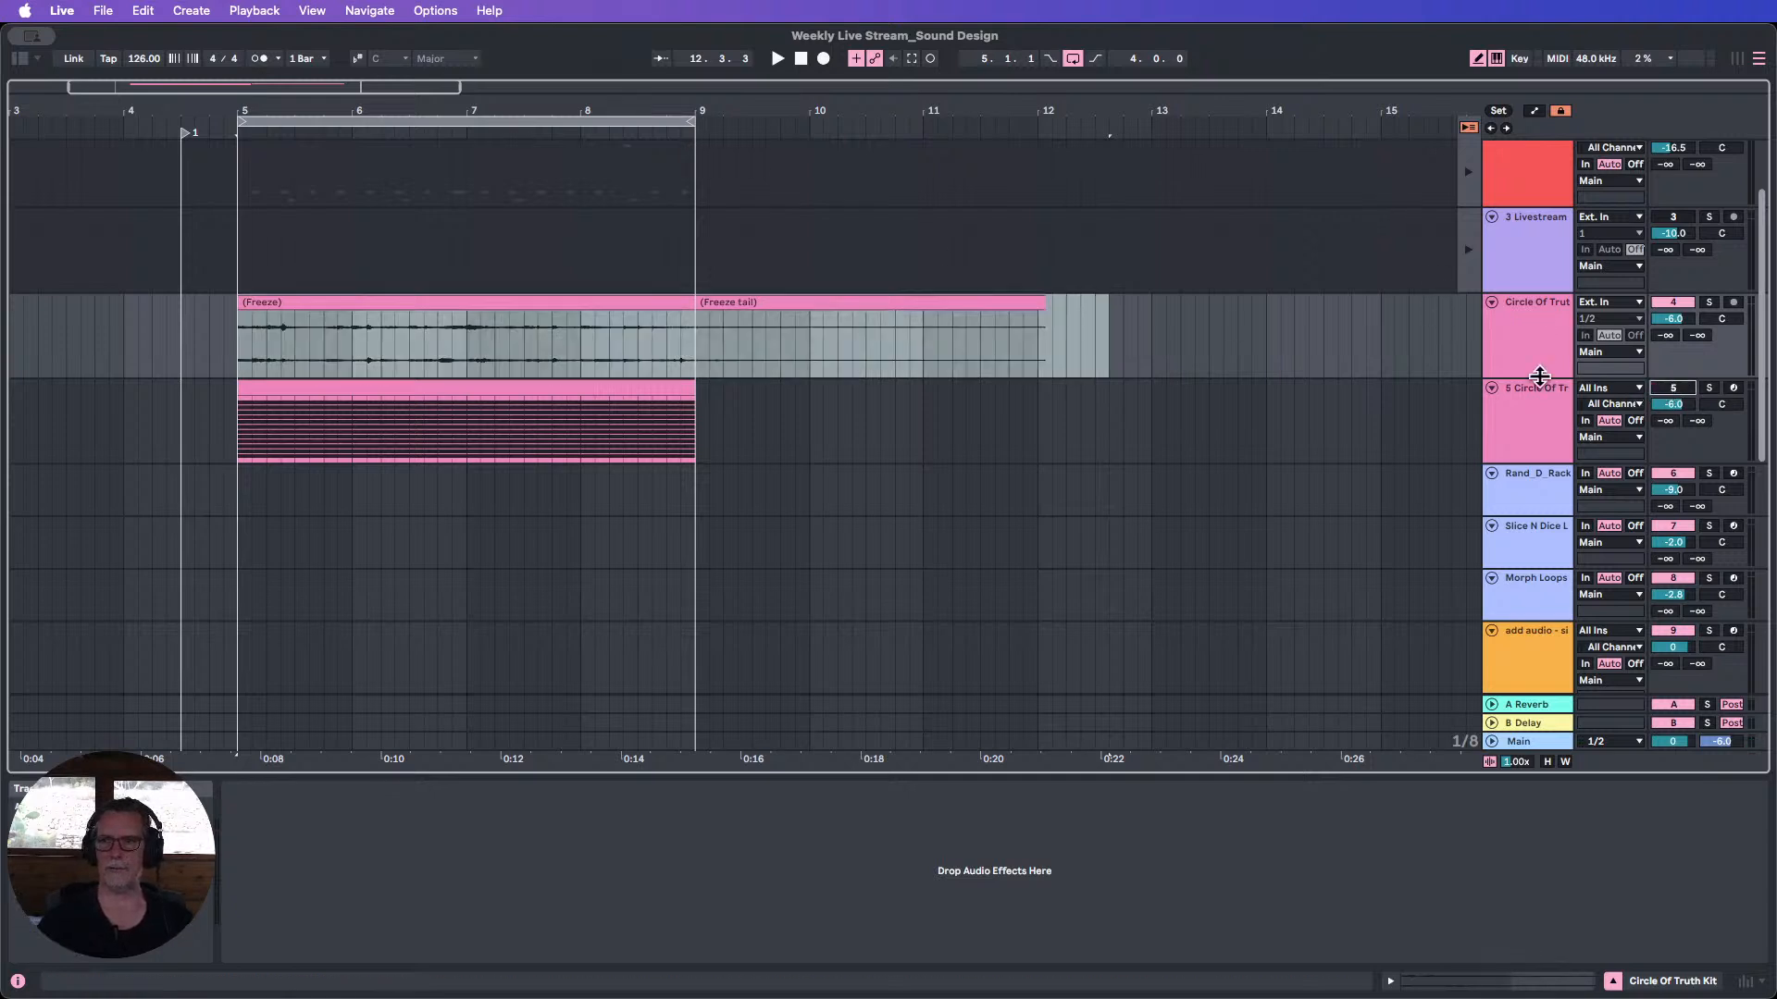
{"action": "left_click", "coordinate": [223, 124]}
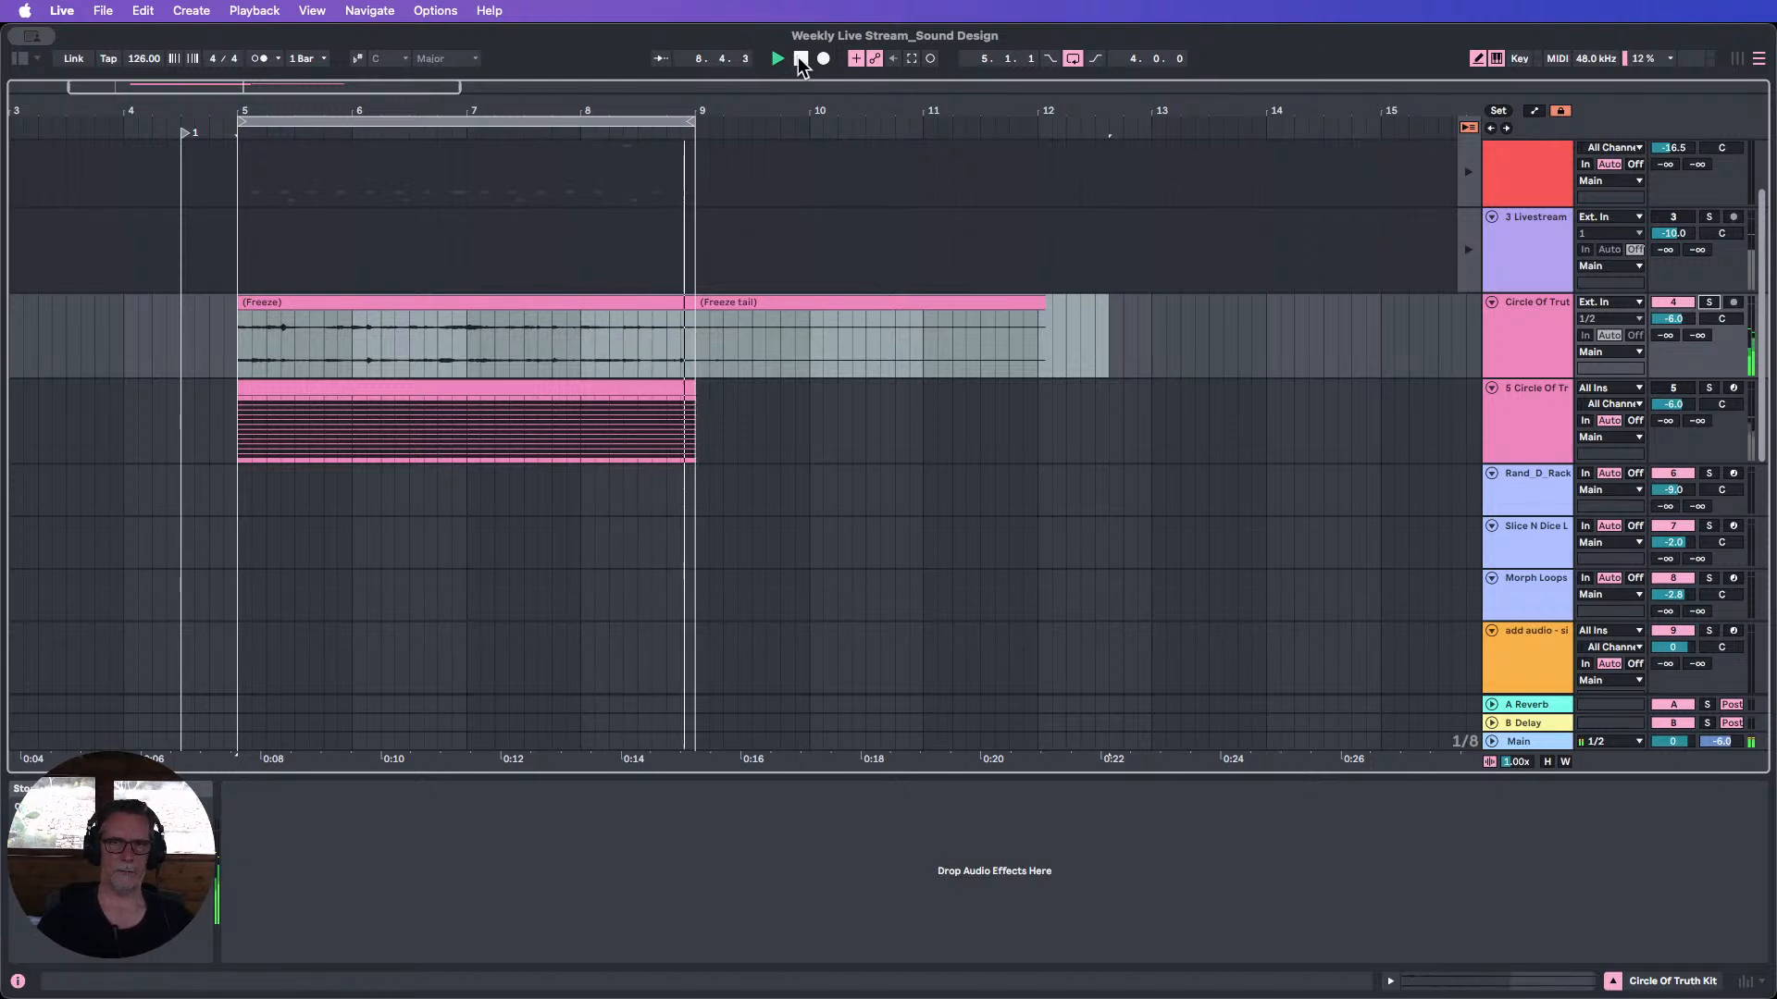
Extend the Freeze clip over its tail to bar 12, delete the leftover tail sliver, and open the clip's sample settings.
{"action": "left_click", "coordinate": [568, 302]}
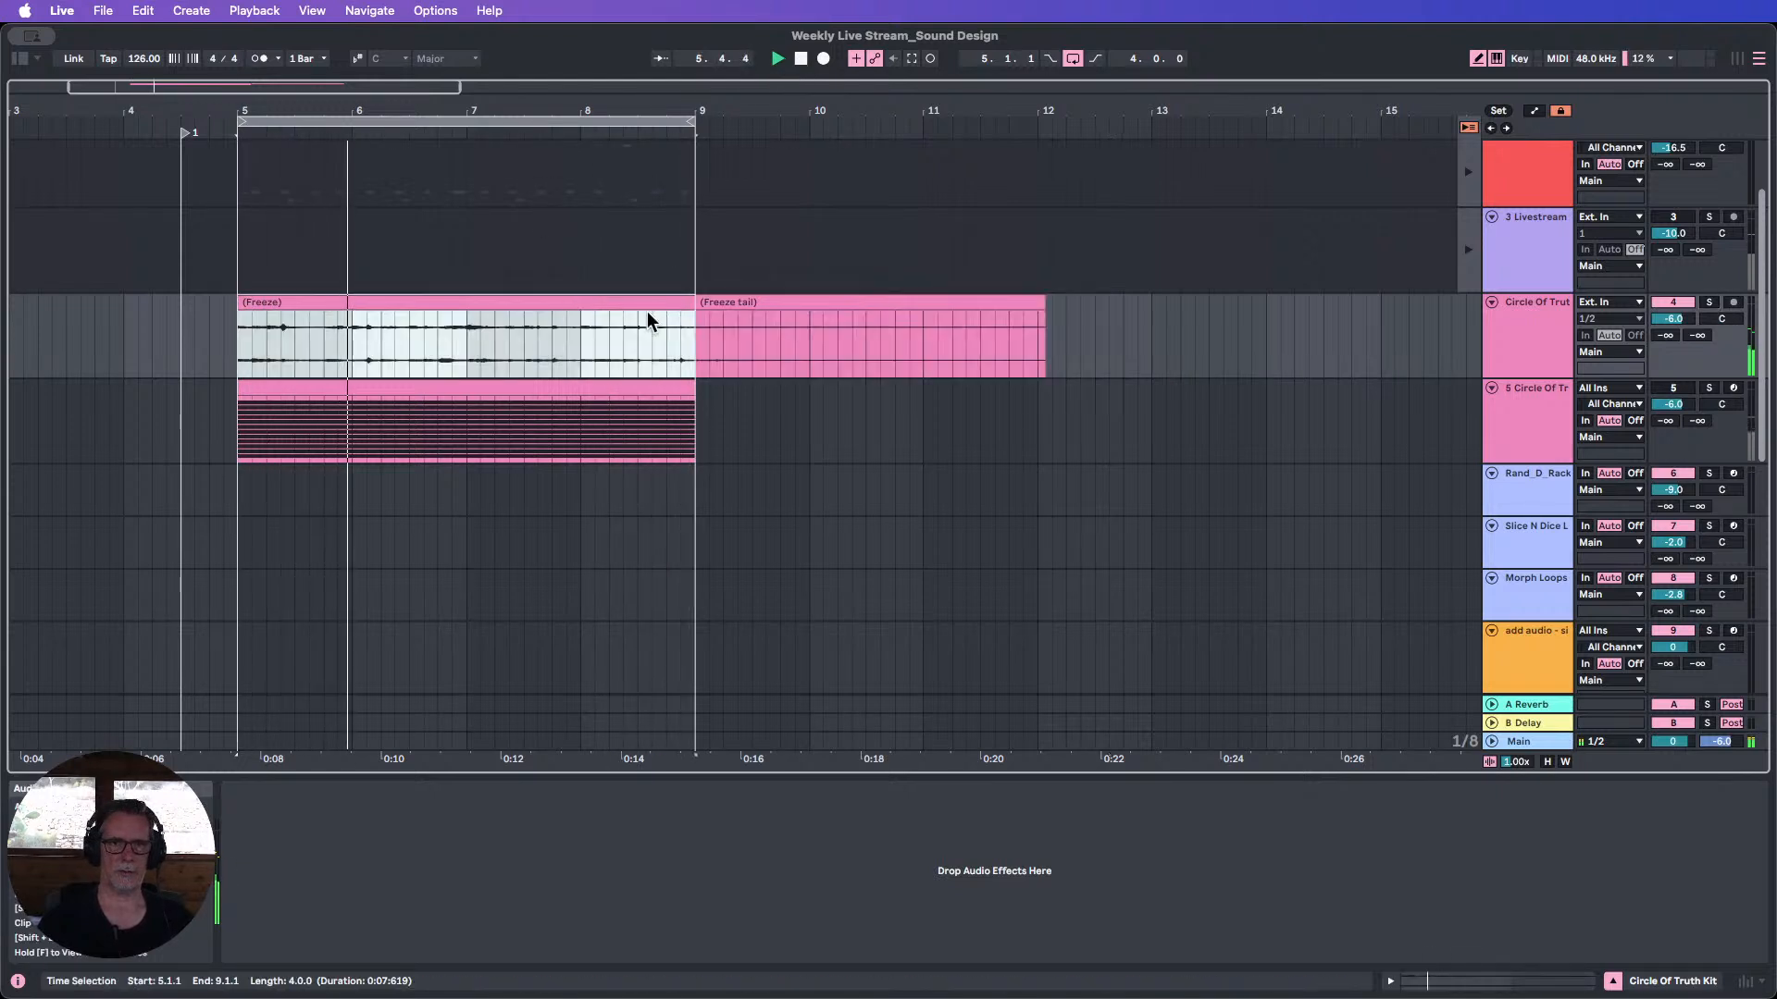
{"action": "left_click_drag", "start_coordinate": [695, 305], "coordinate": [1030, 303]}
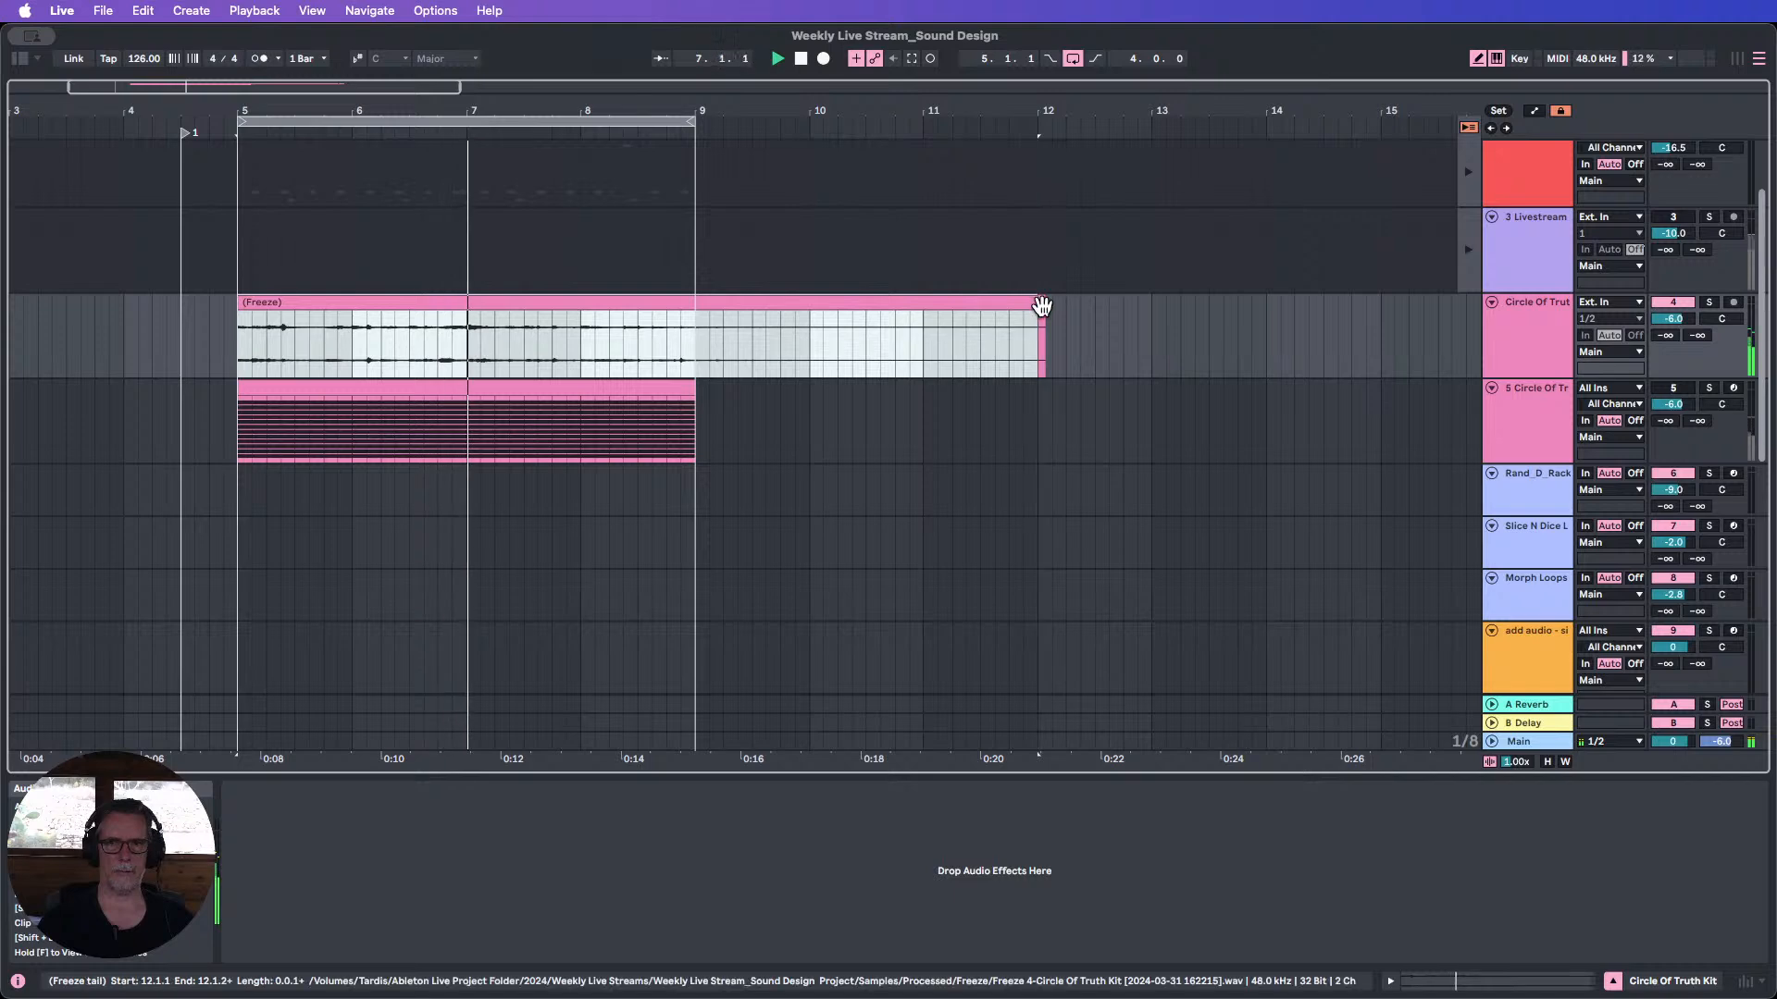
{"action": "left_click", "coordinate": [1043, 300]}
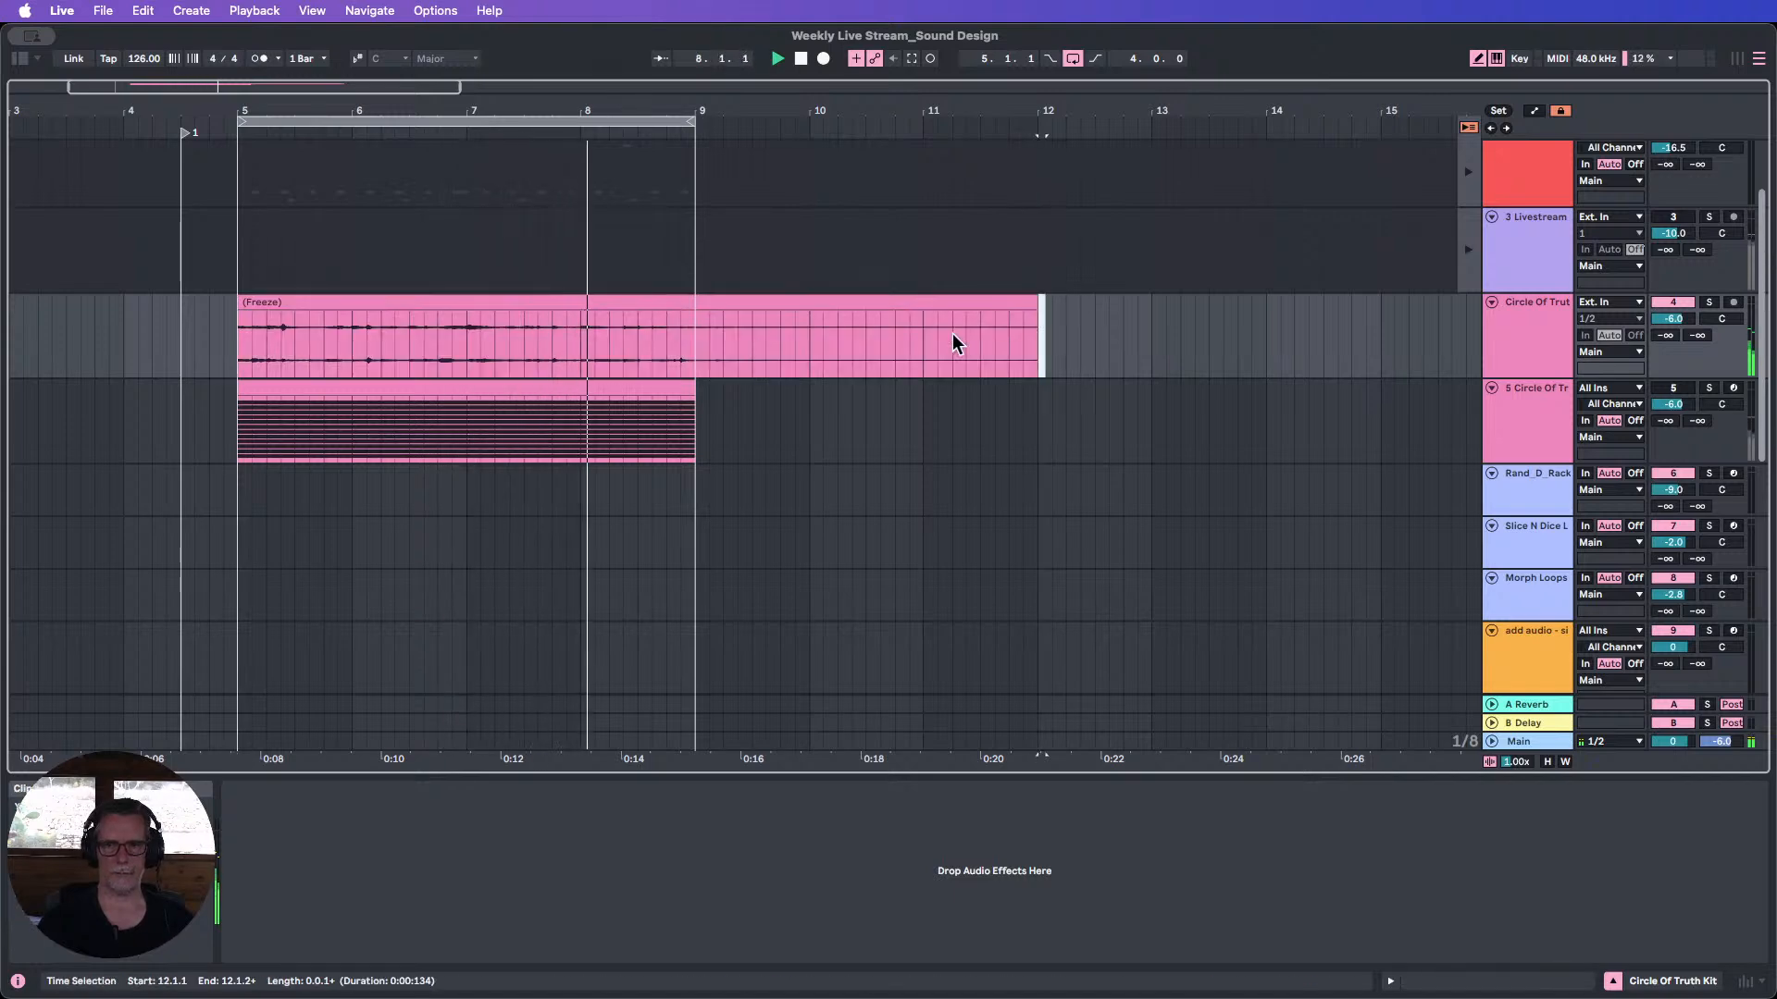
{"action": "double_click", "coordinate": [573, 312]}
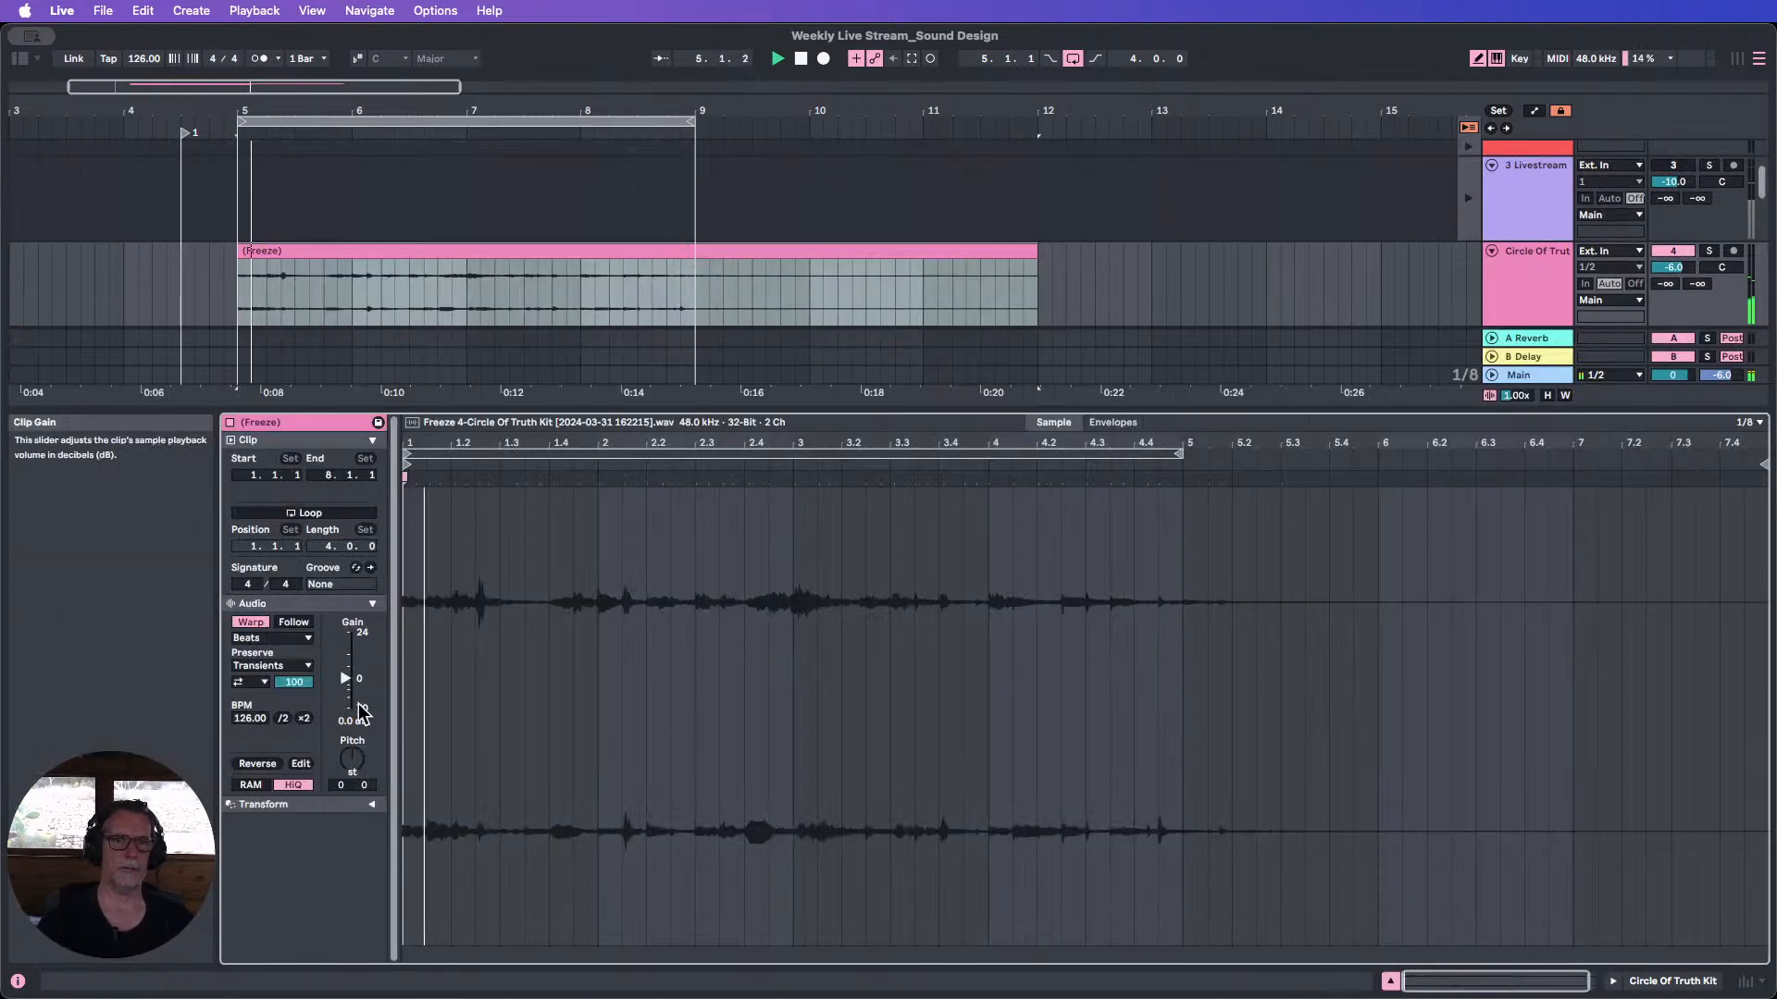
Raise the Freeze clip's gain to 12.1 dB, then close the clip editor and stop playback.
{"action": "left_click_drag", "start_coordinate": [346, 679], "coordinate": [345, 655]}
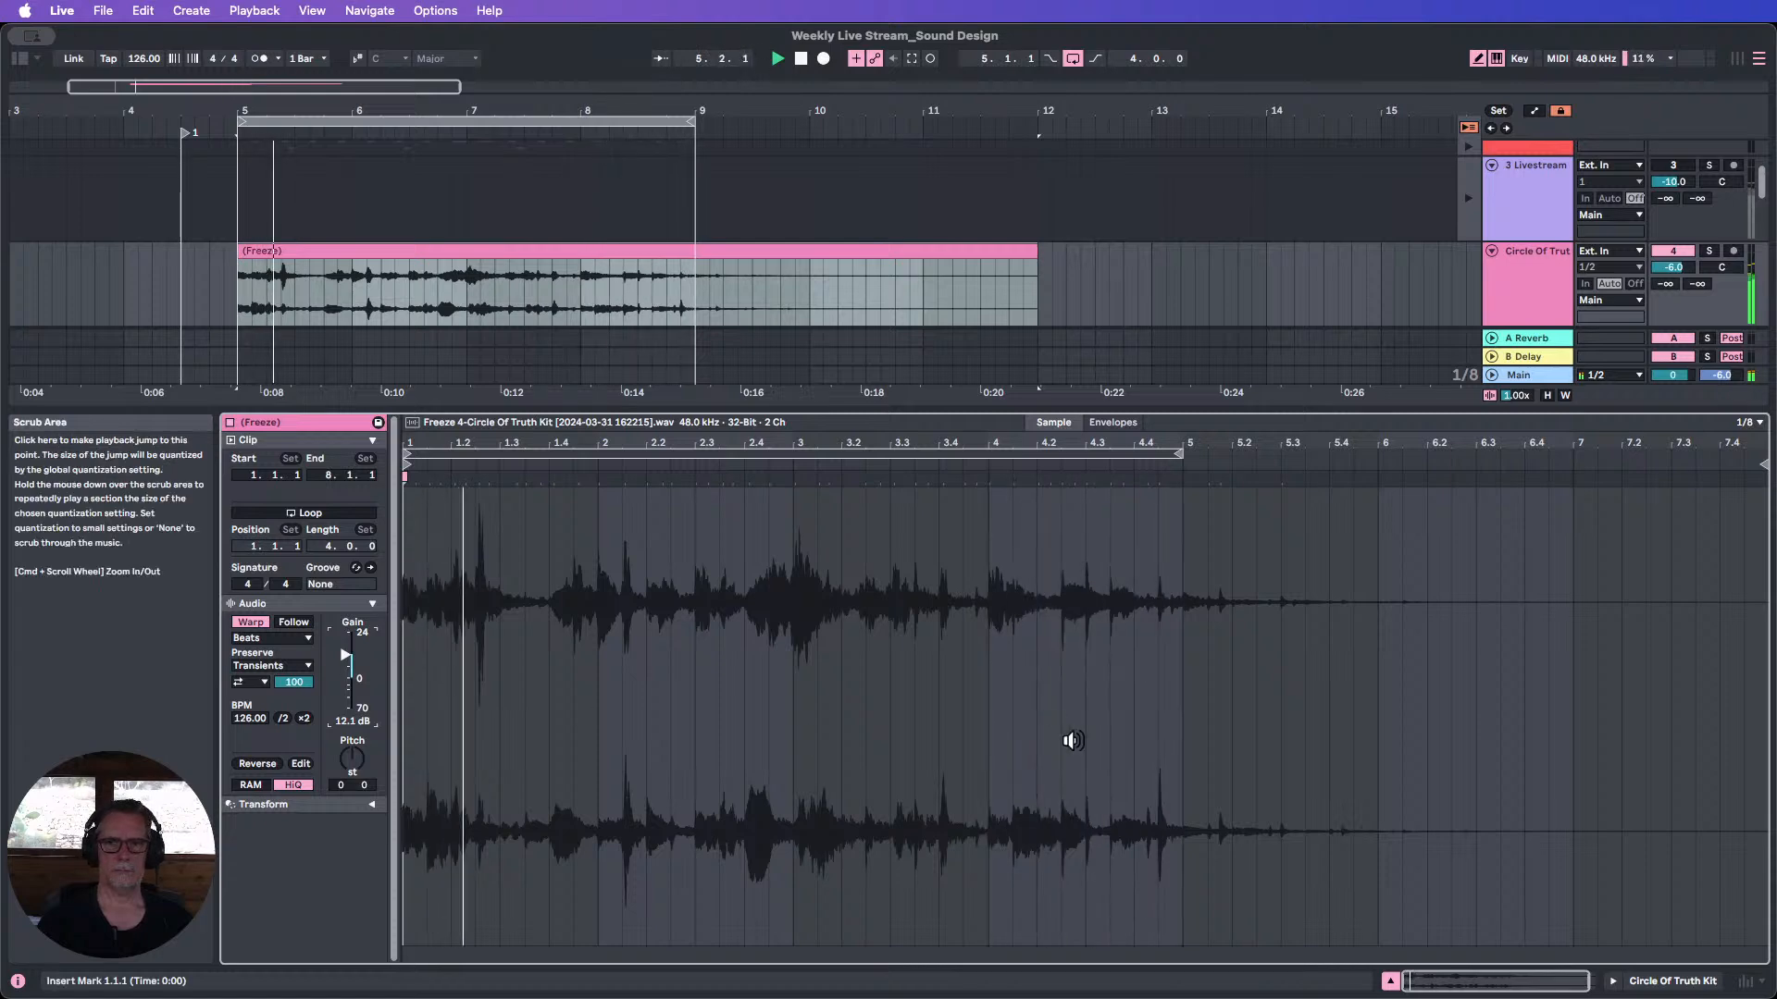
{"action": "left_click", "coordinate": [1390, 979]}
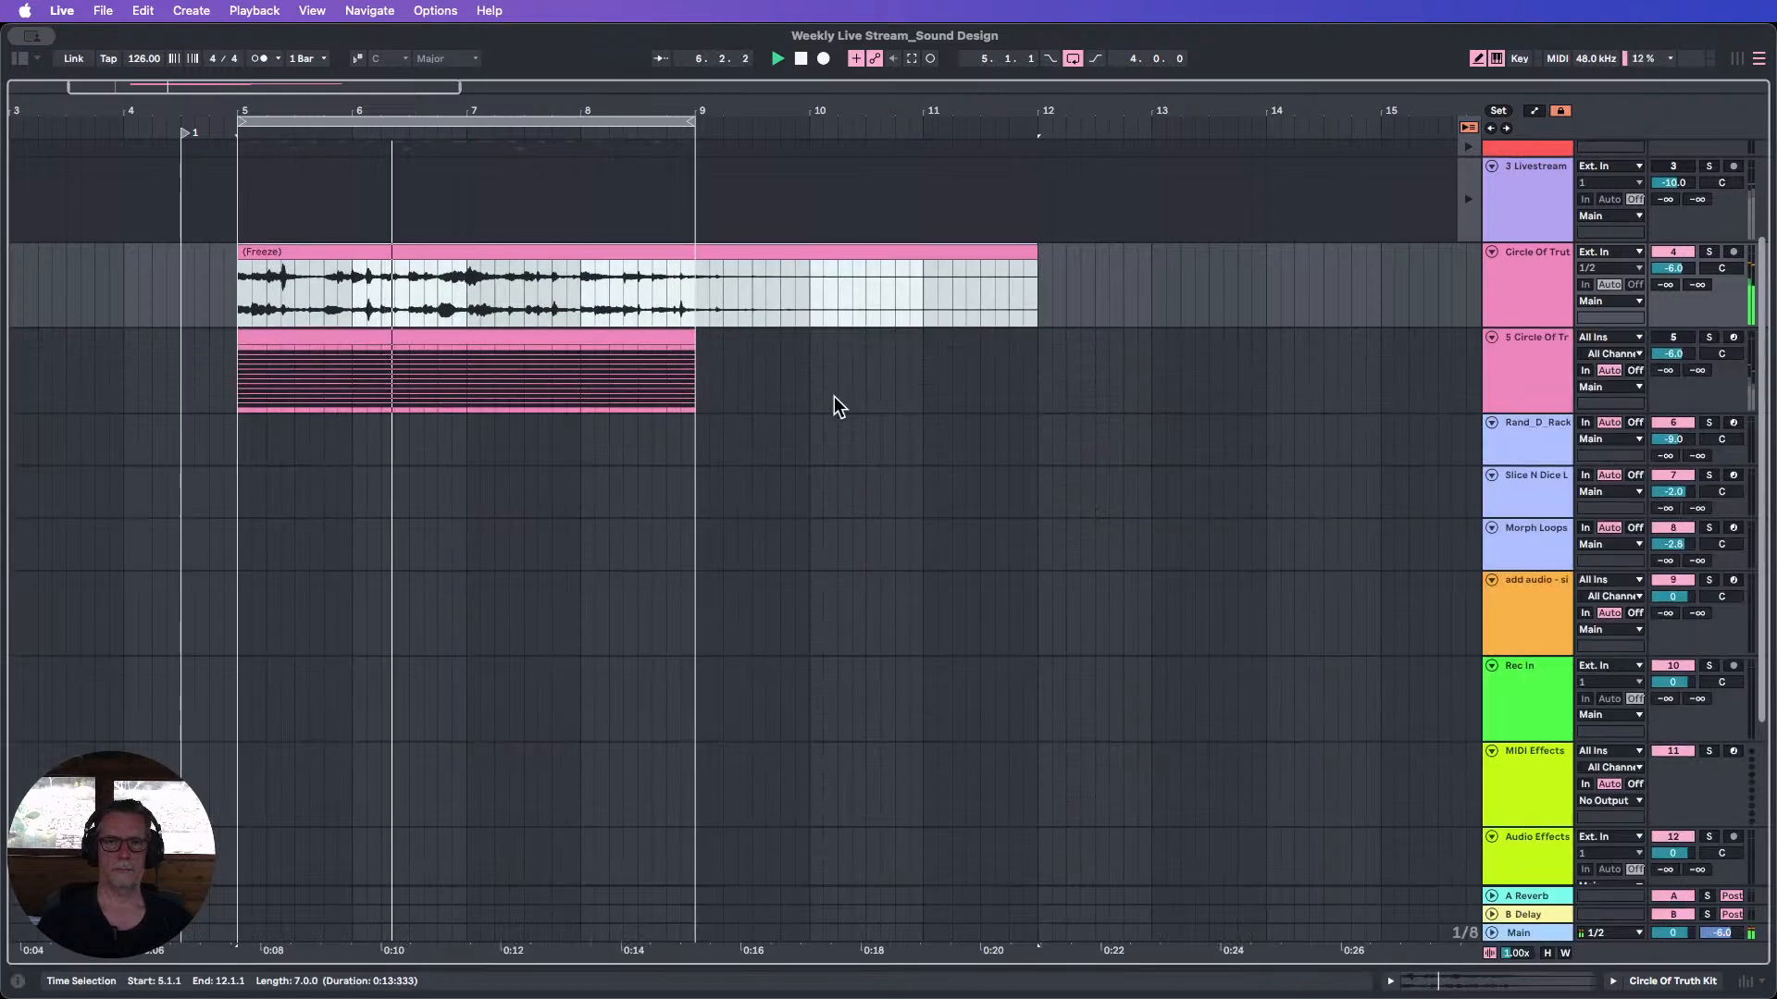
{"action": "scroll", "coordinate": [835, 397], "scroll_direction": "up", "scroll_amount": 2}
{"action": "left_click", "coordinate": [801, 59]}
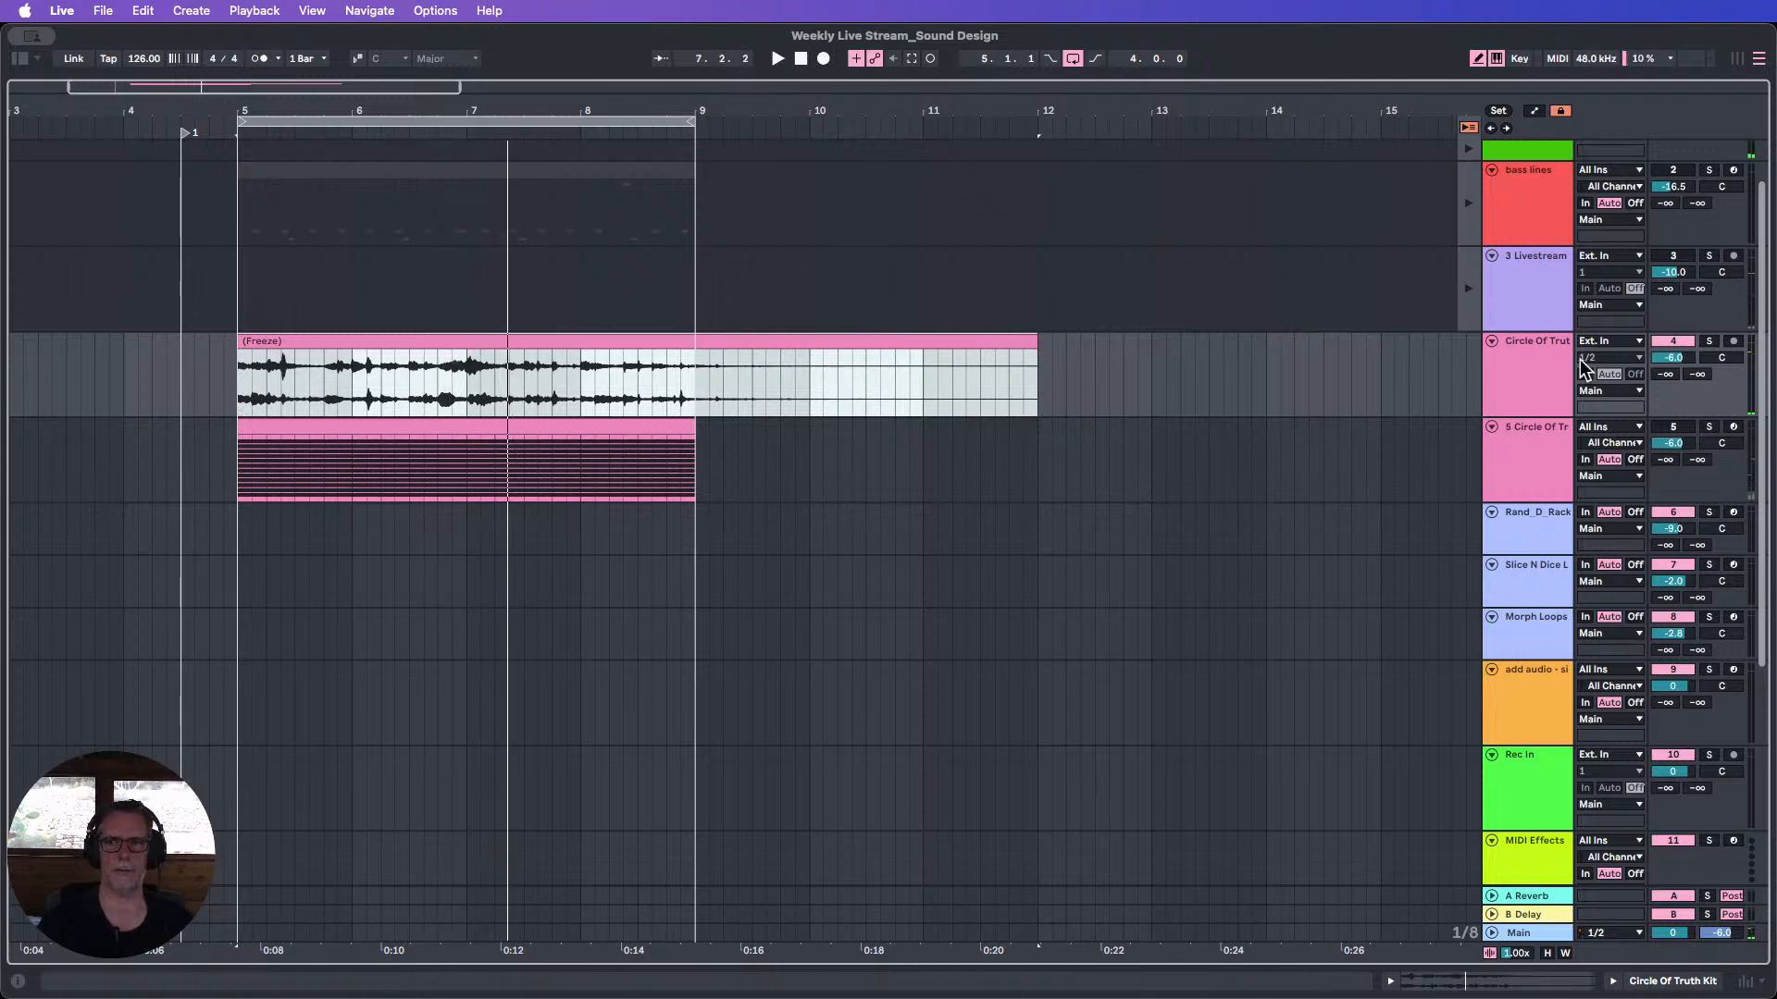
Delete the flattened Circle Of Truth audio track, and reactivate the remaining Circle Of Truth MIDI track with its volume at 0 dB.
{"action": "left_click", "coordinate": [1530, 373]}
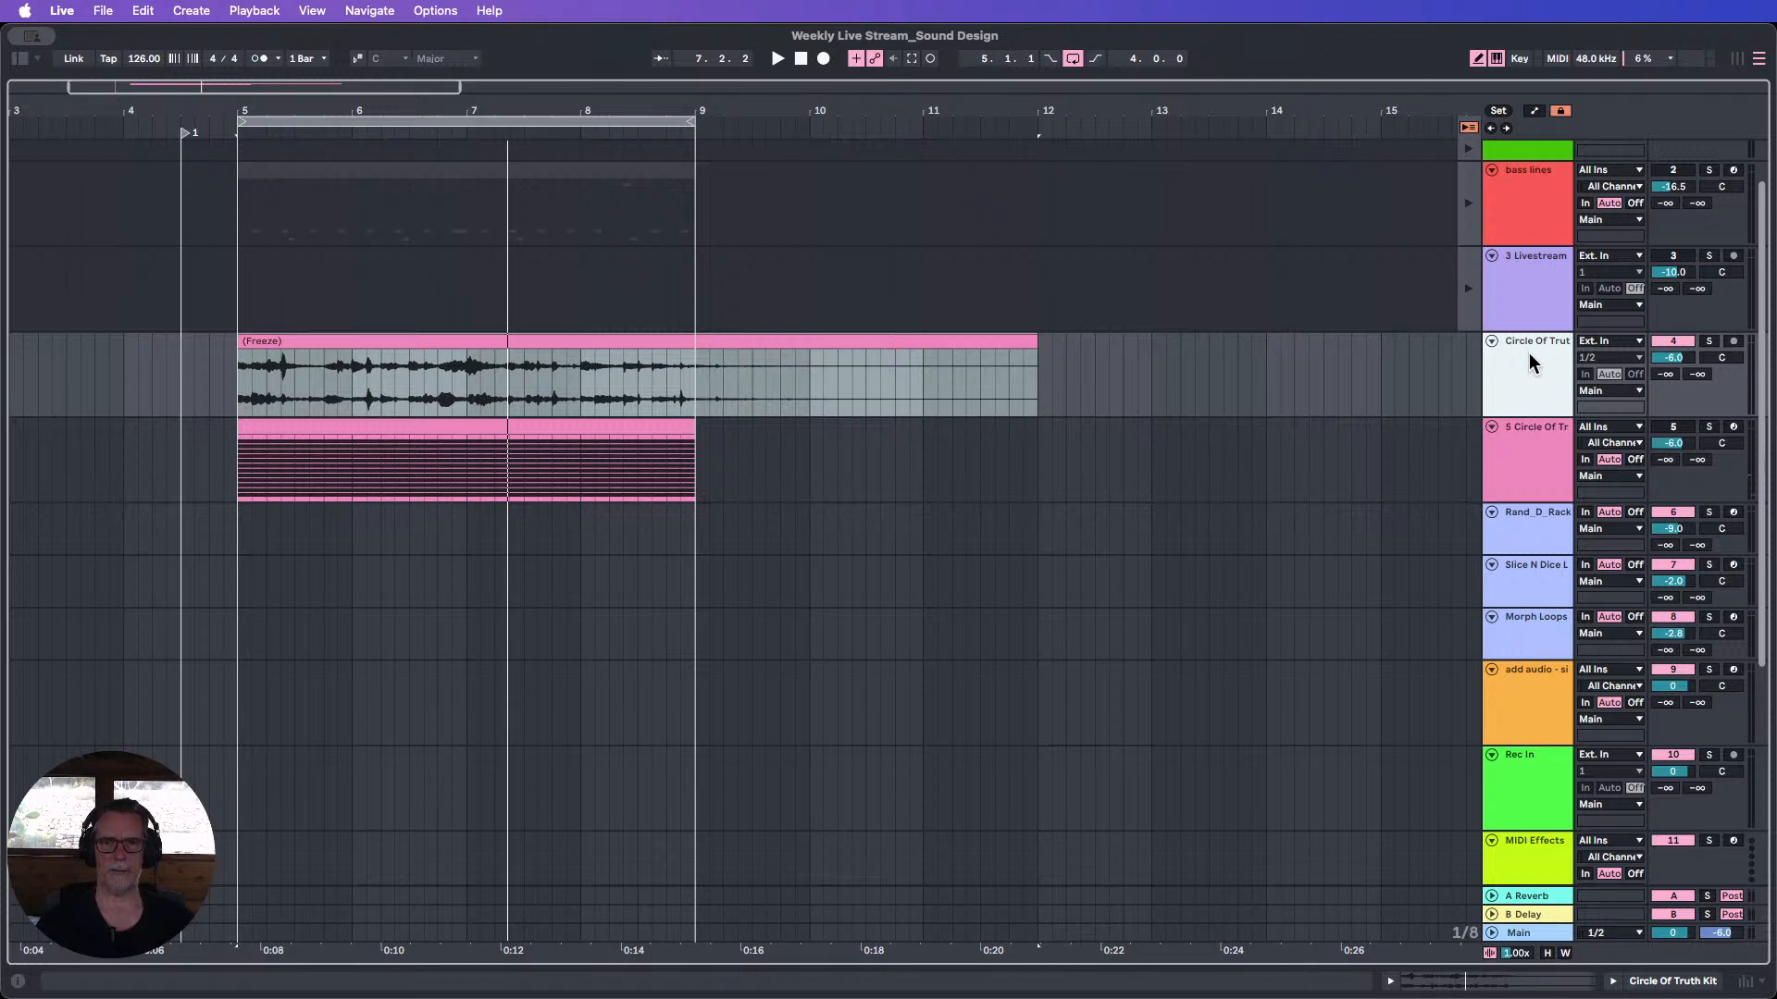
{"action": "key", "text": "Delete"}
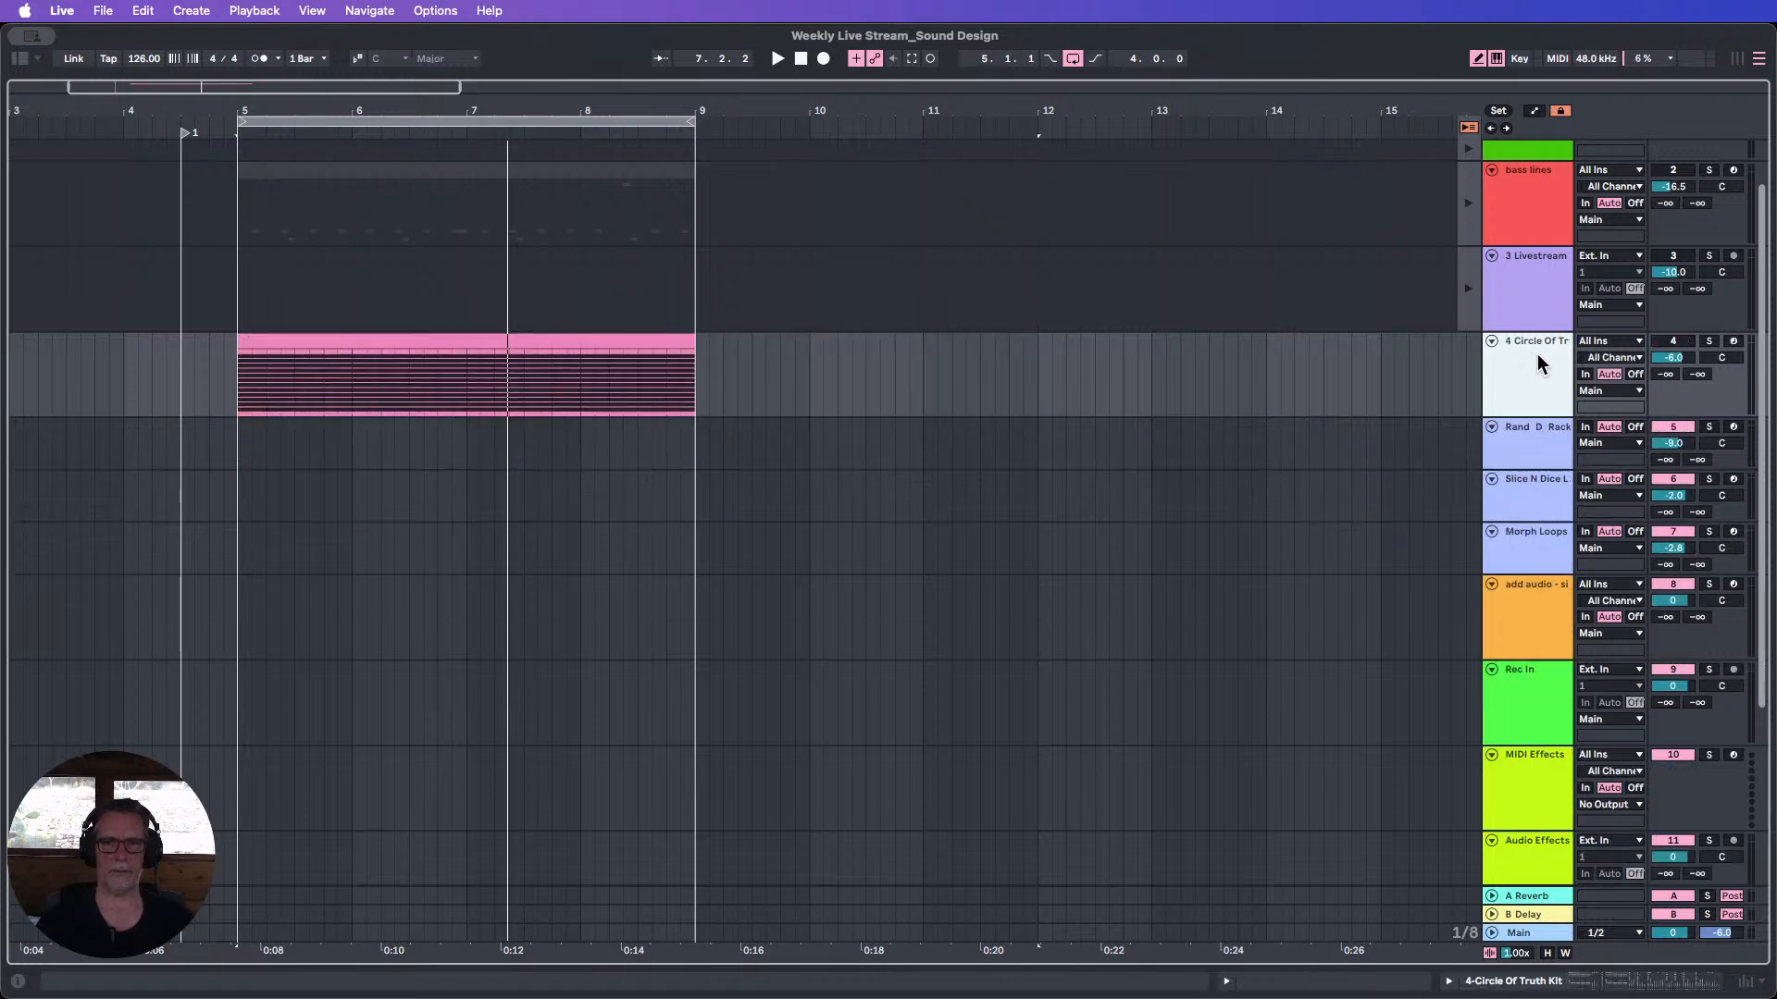
{"action": "left_click", "coordinate": [1673, 342]}
{"action": "double_click", "coordinate": [1672, 359]}
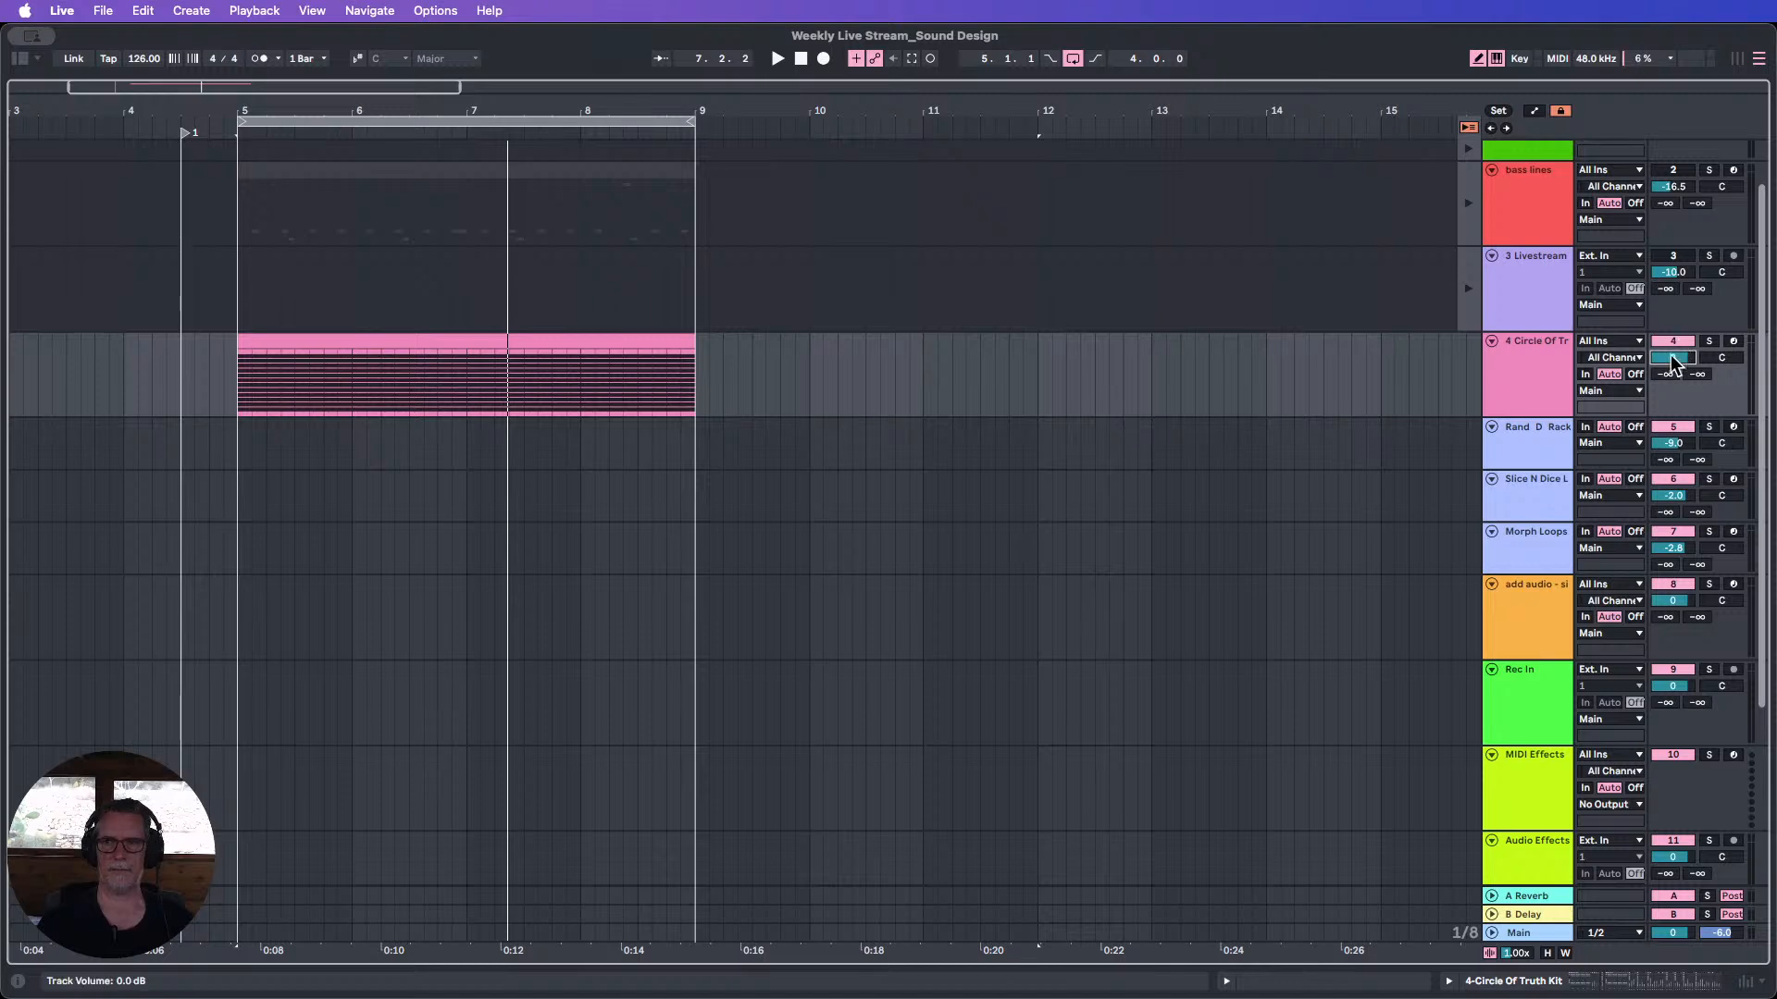
{"action": "left_click_drag", "start_coordinate": [1524, 416], "coordinate": [1523, 481]}
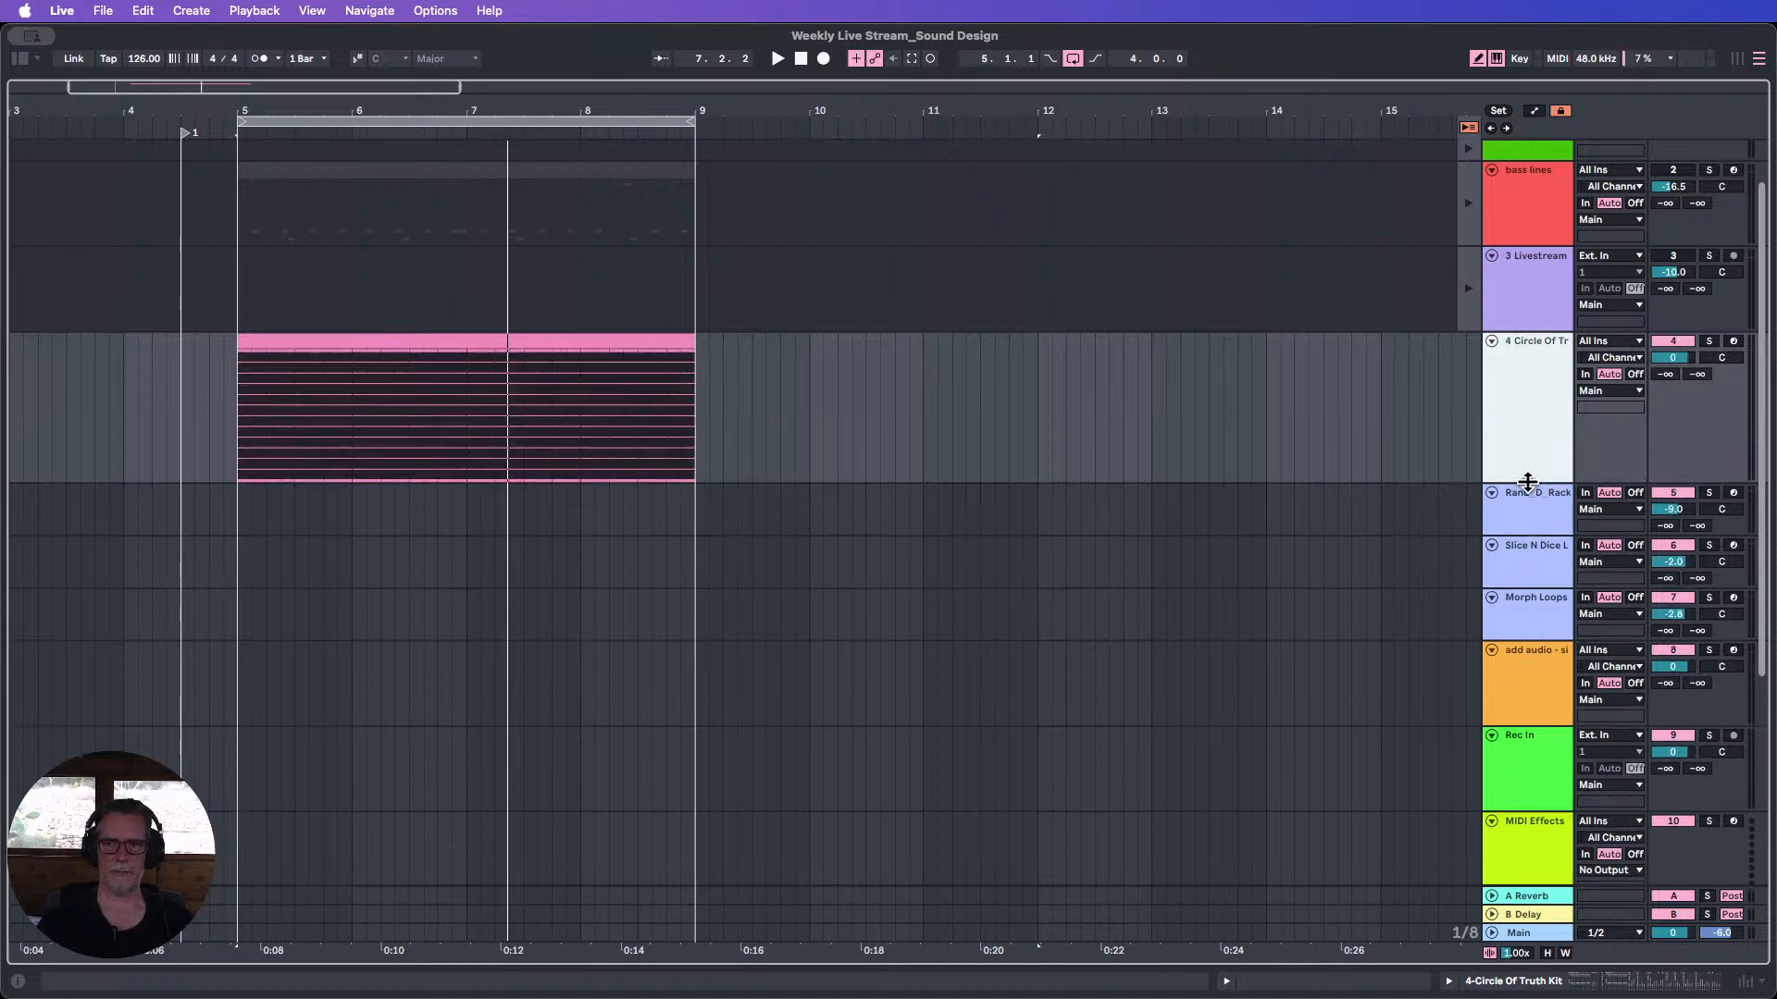
{"action": "left_click_drag", "start_coordinate": [460, 102], "coordinate": [456, 79]}
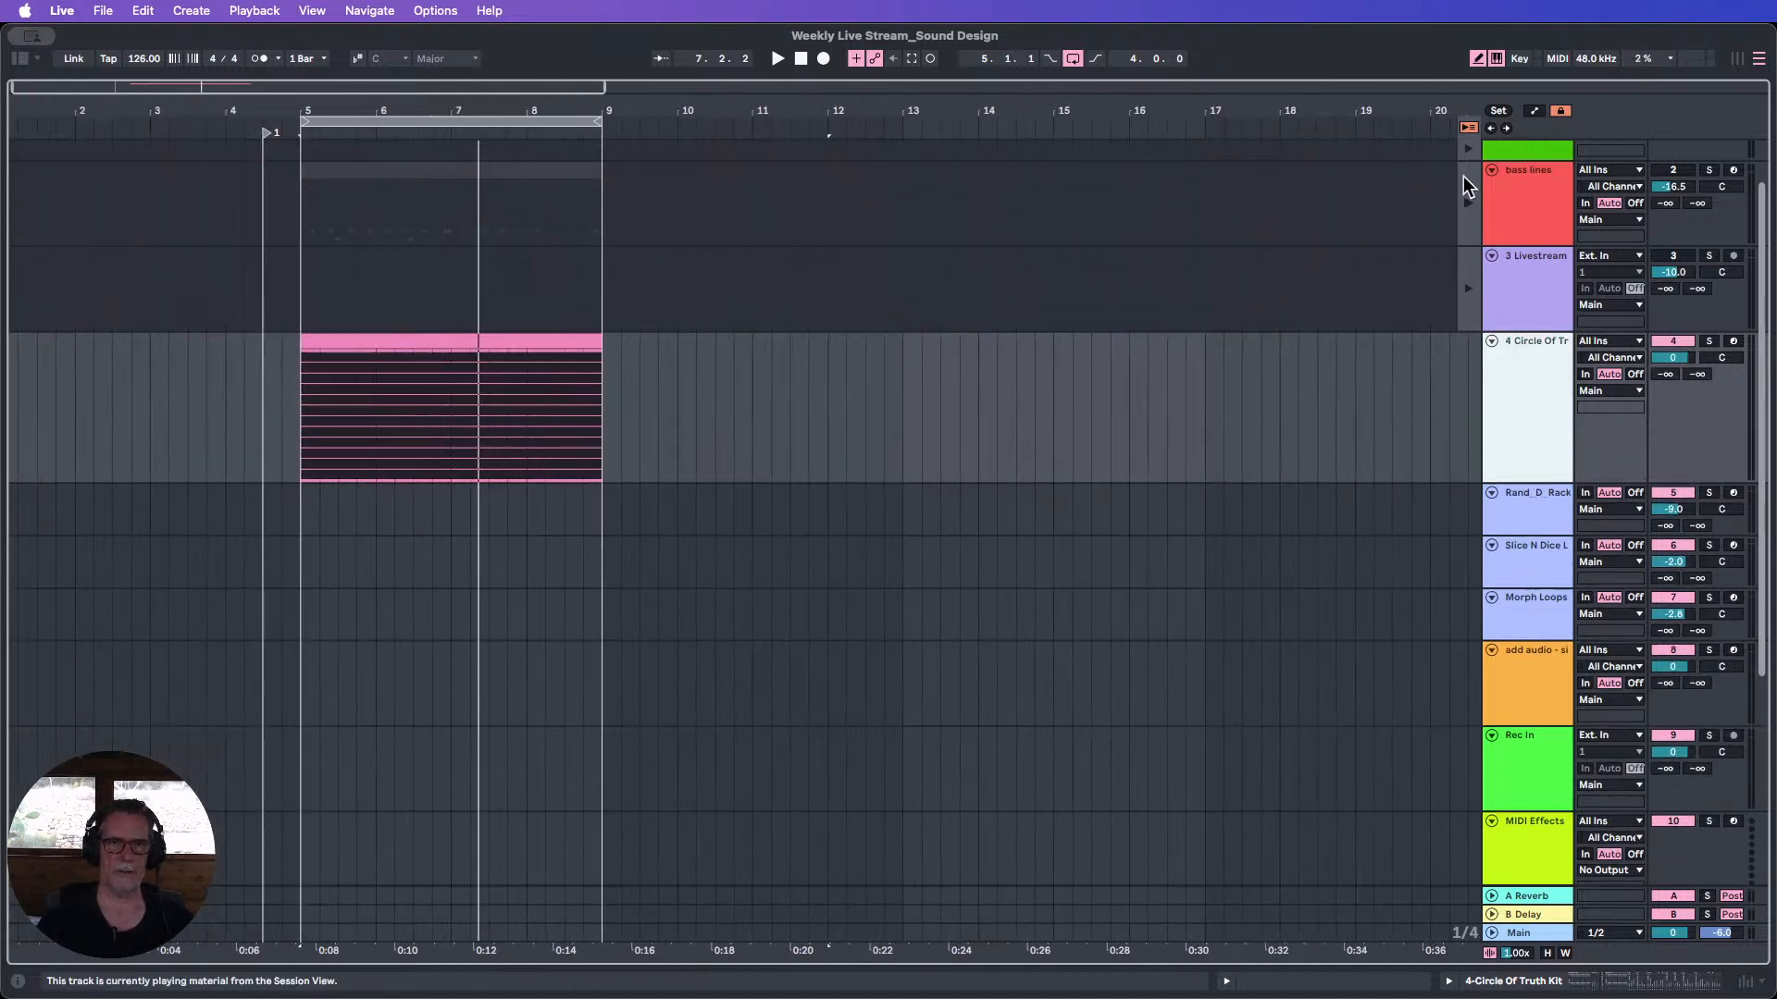
Play the Circle Of Truth clip in Session View to check its mixer level, and return the track to Arrangement playback.
{"action": "left_click", "coordinate": [1752, 58]}
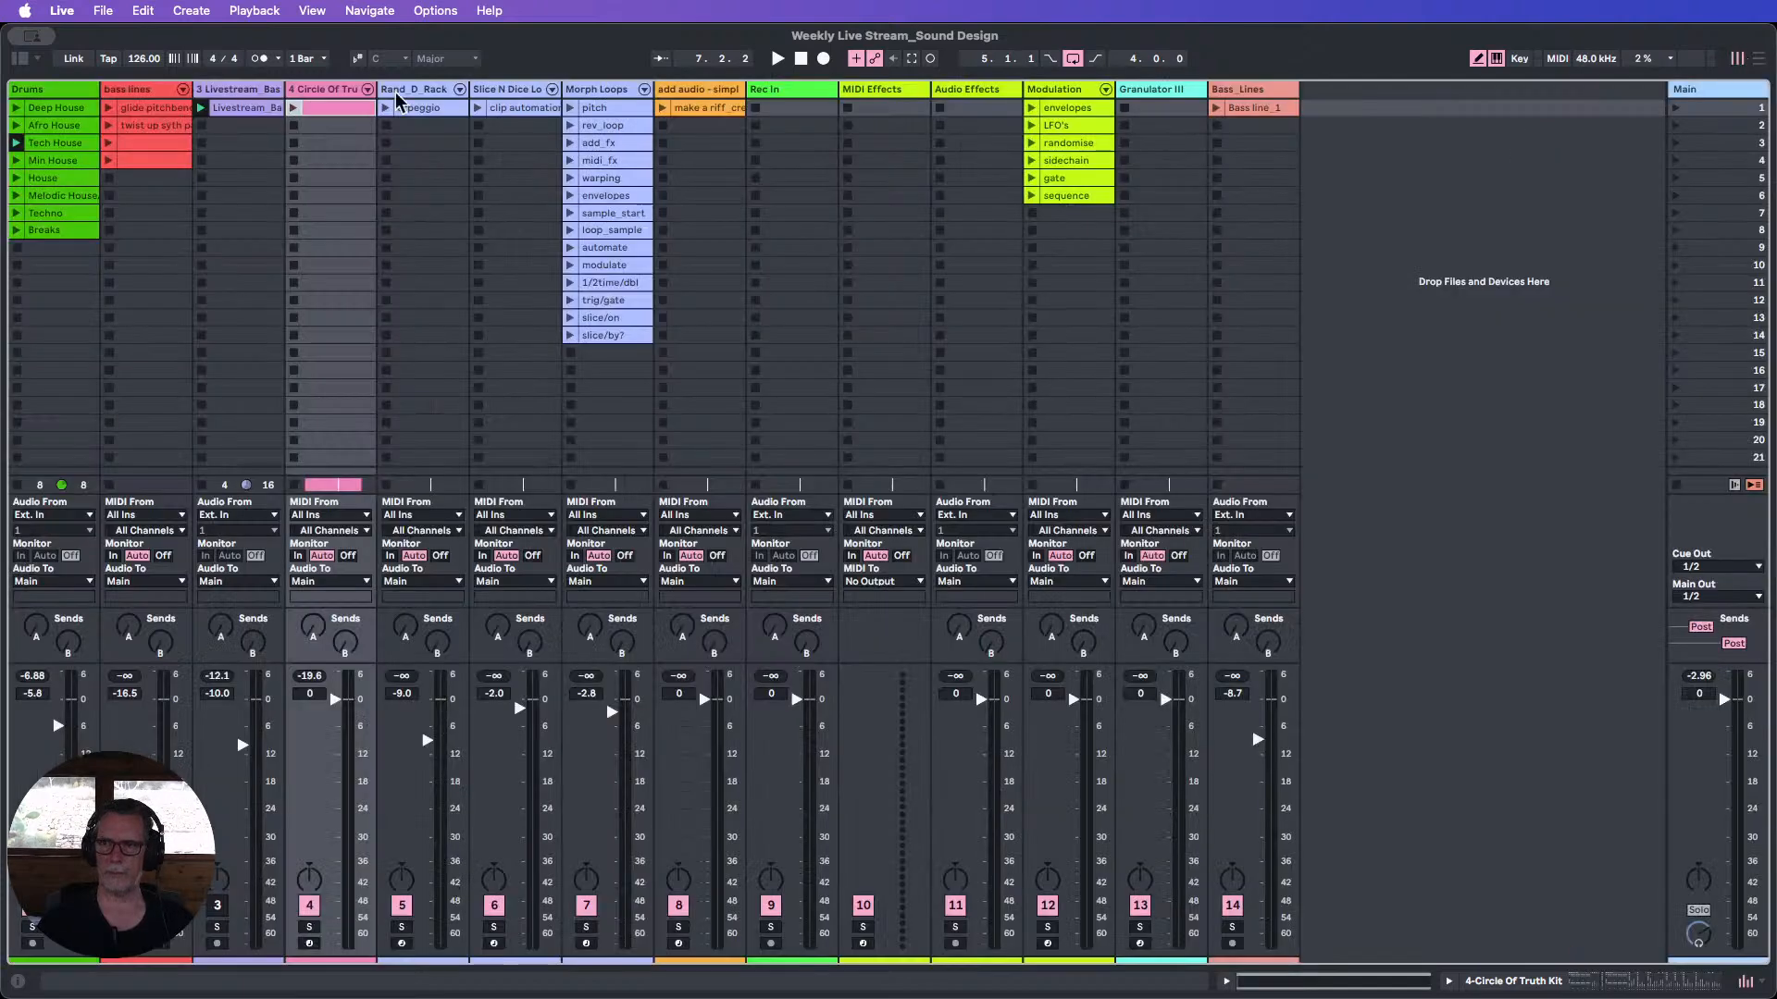
{"action": "left_click", "coordinate": [293, 107]}
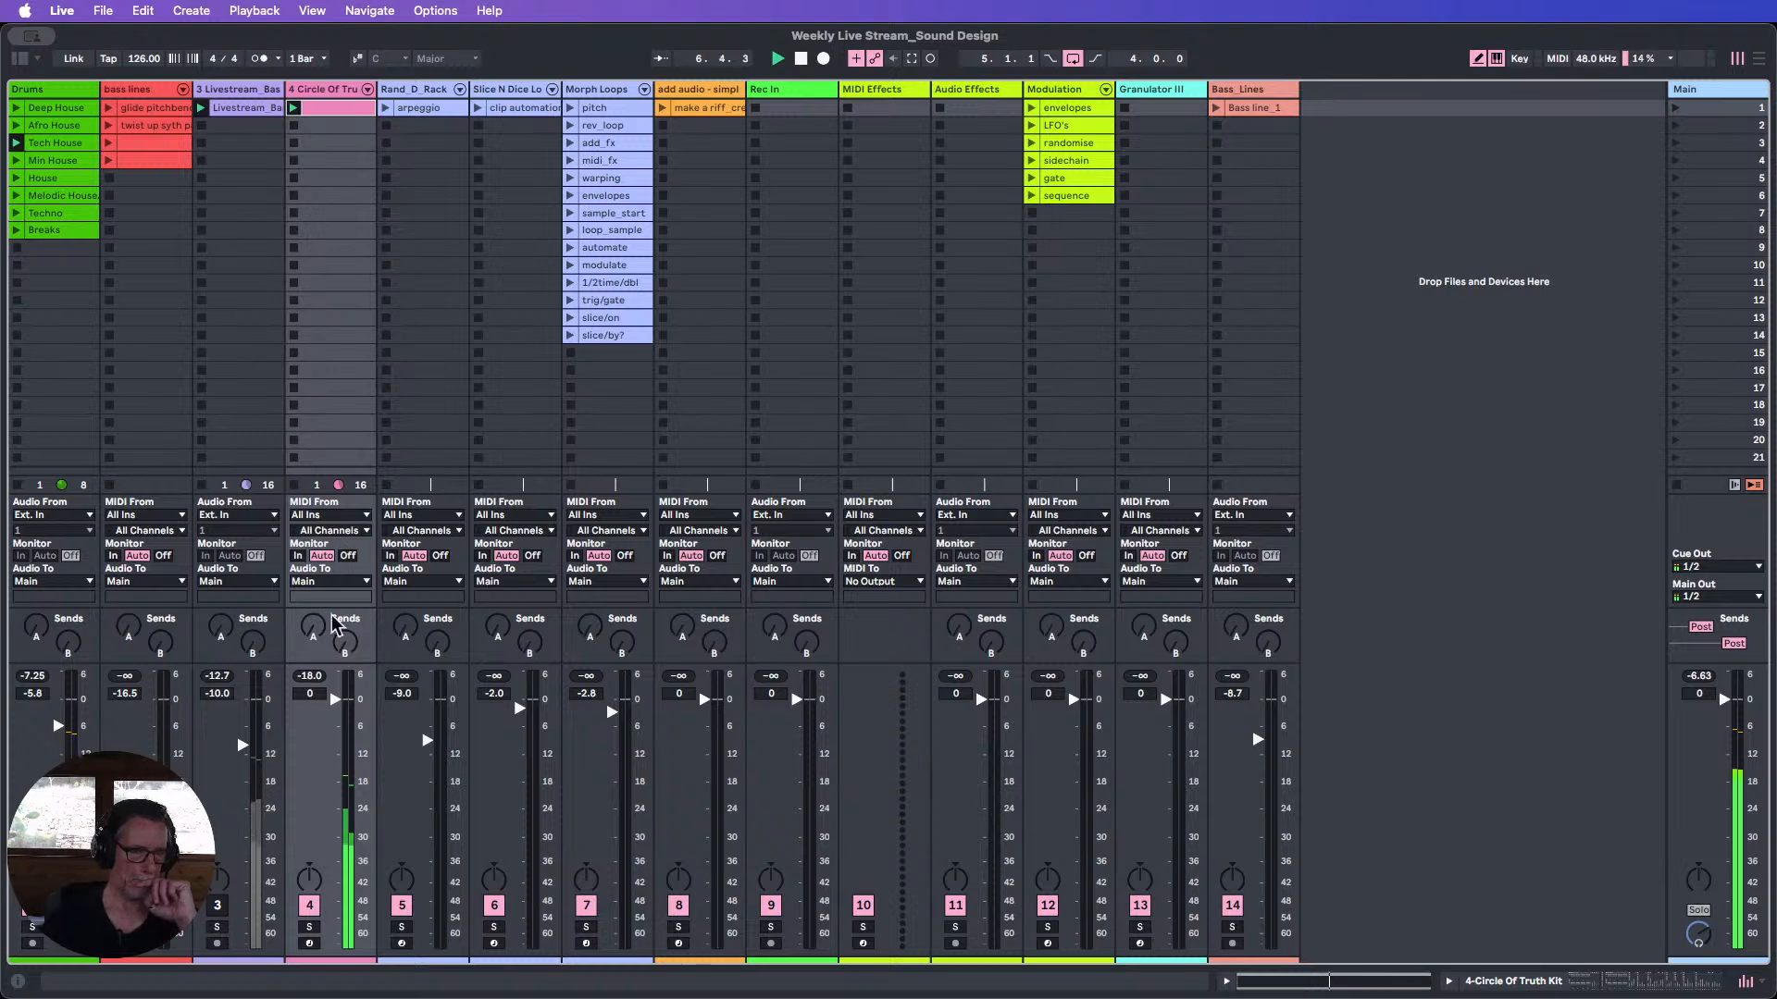
{"action": "left_click_drag", "start_coordinate": [319, 661], "coordinate": [318, 505]}
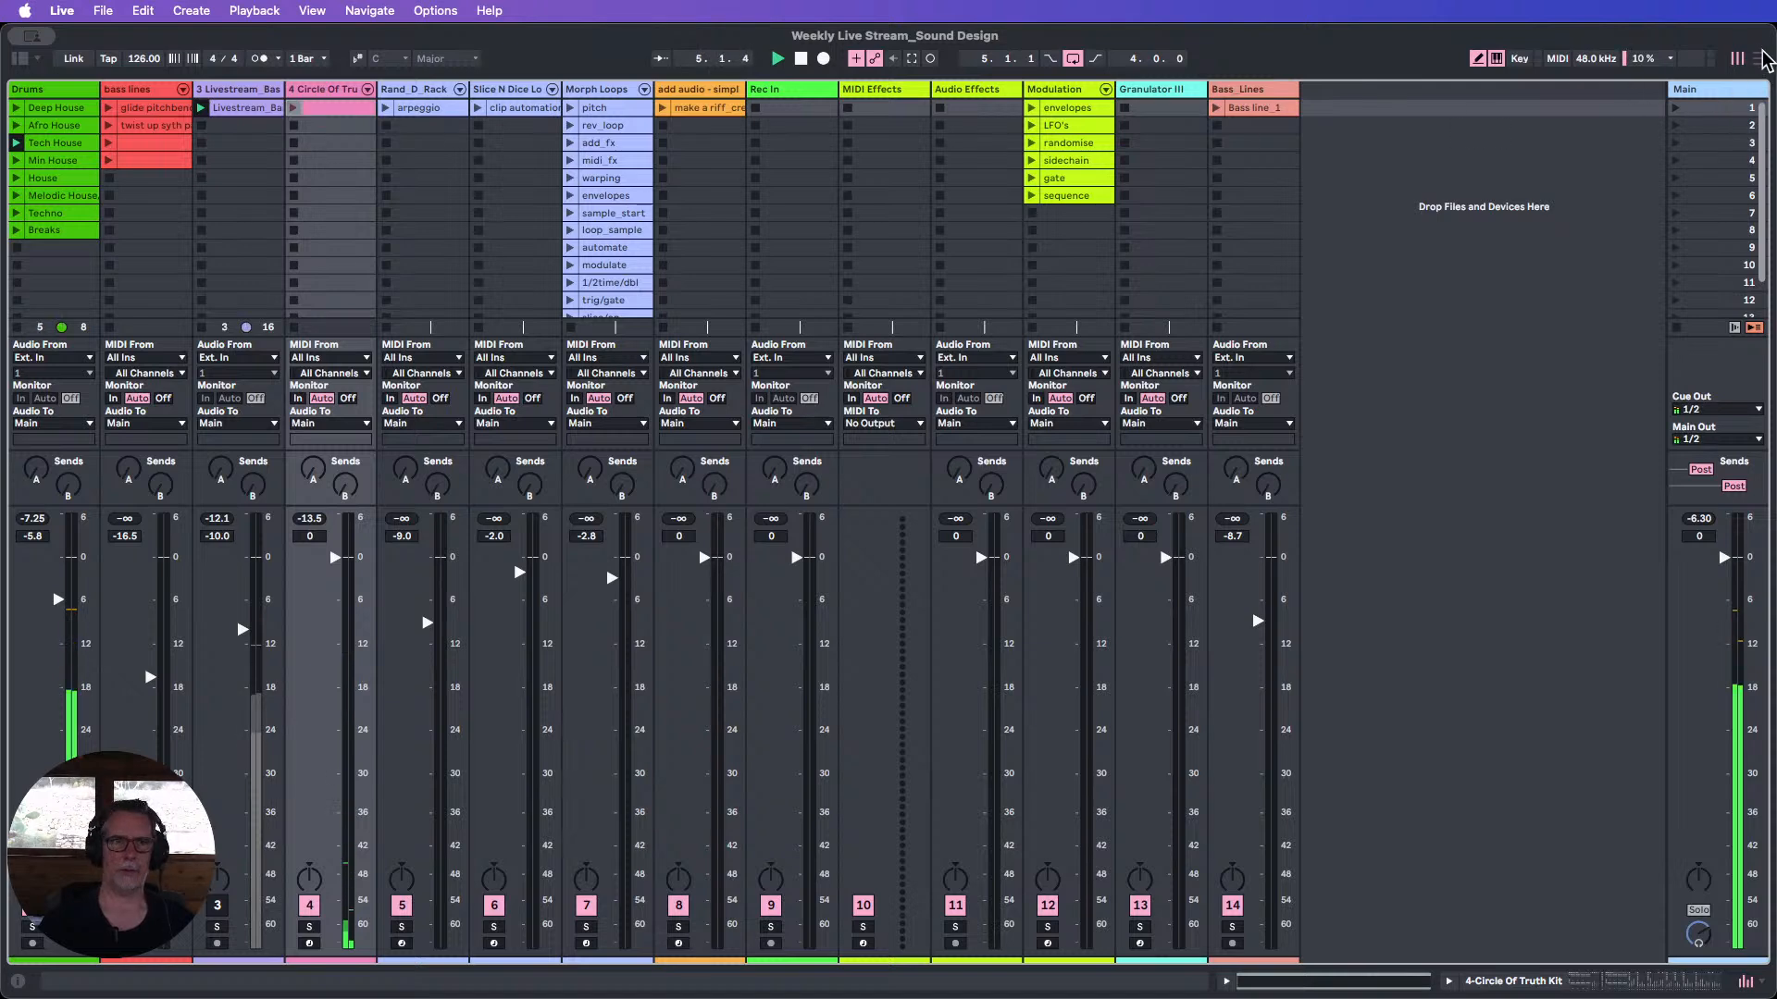
{"action": "left_click", "coordinate": [1758, 58]}
{"action": "left_click", "coordinate": [1544, 404]}
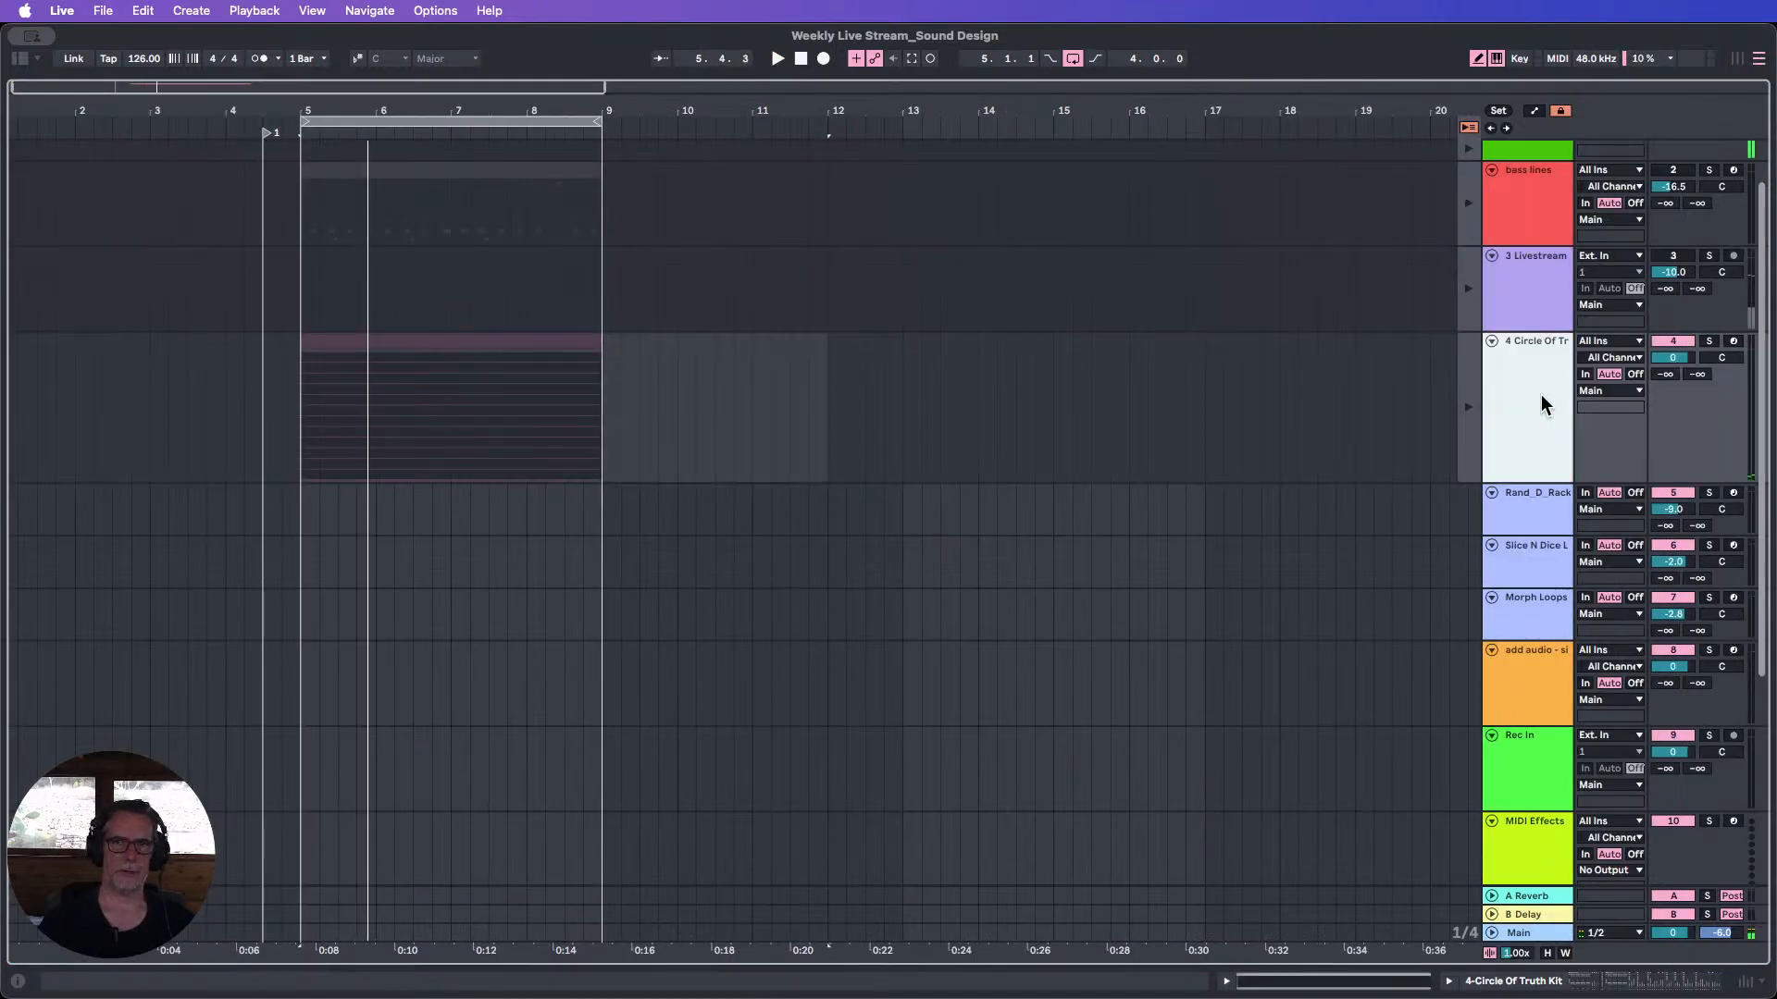
{"action": "left_click", "coordinate": [1466, 360]}
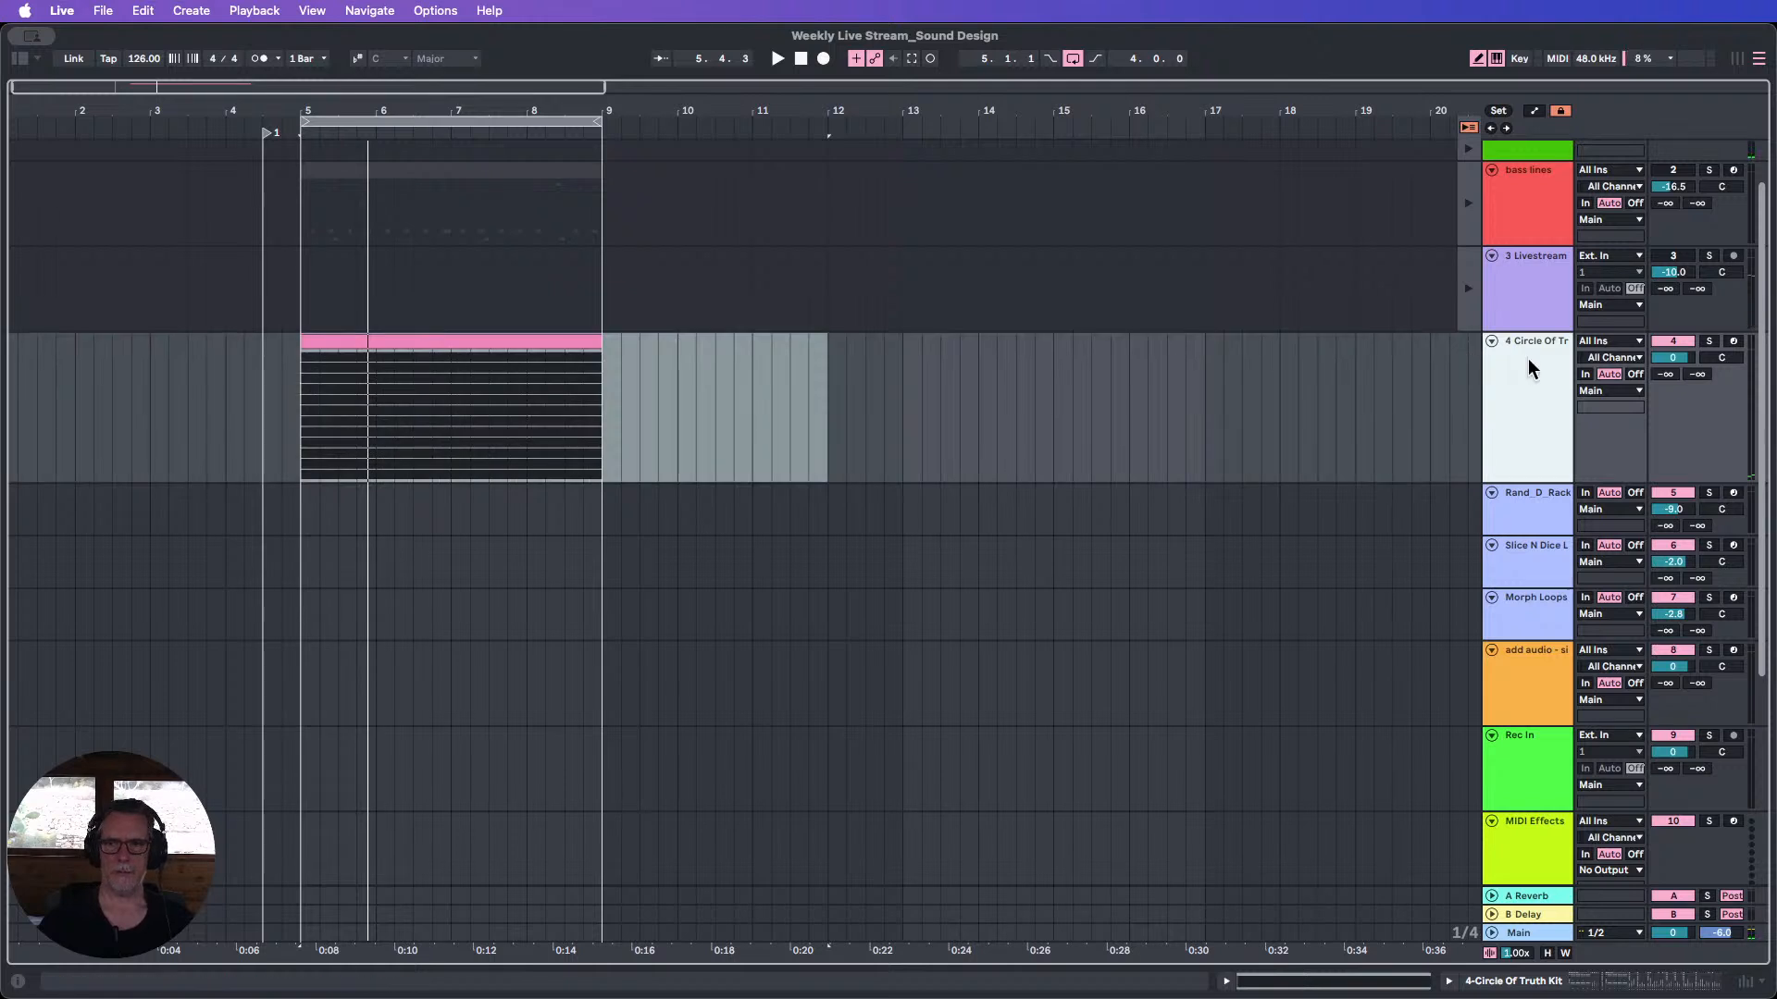
Insert an audio track below Circle Of Truth, set its input to 4-Circle Of Truth Kit, and arm it for recording.
{"action": "scroll", "coordinate": [1531, 347], "scroll_direction": "up", "scroll_amount": 1}
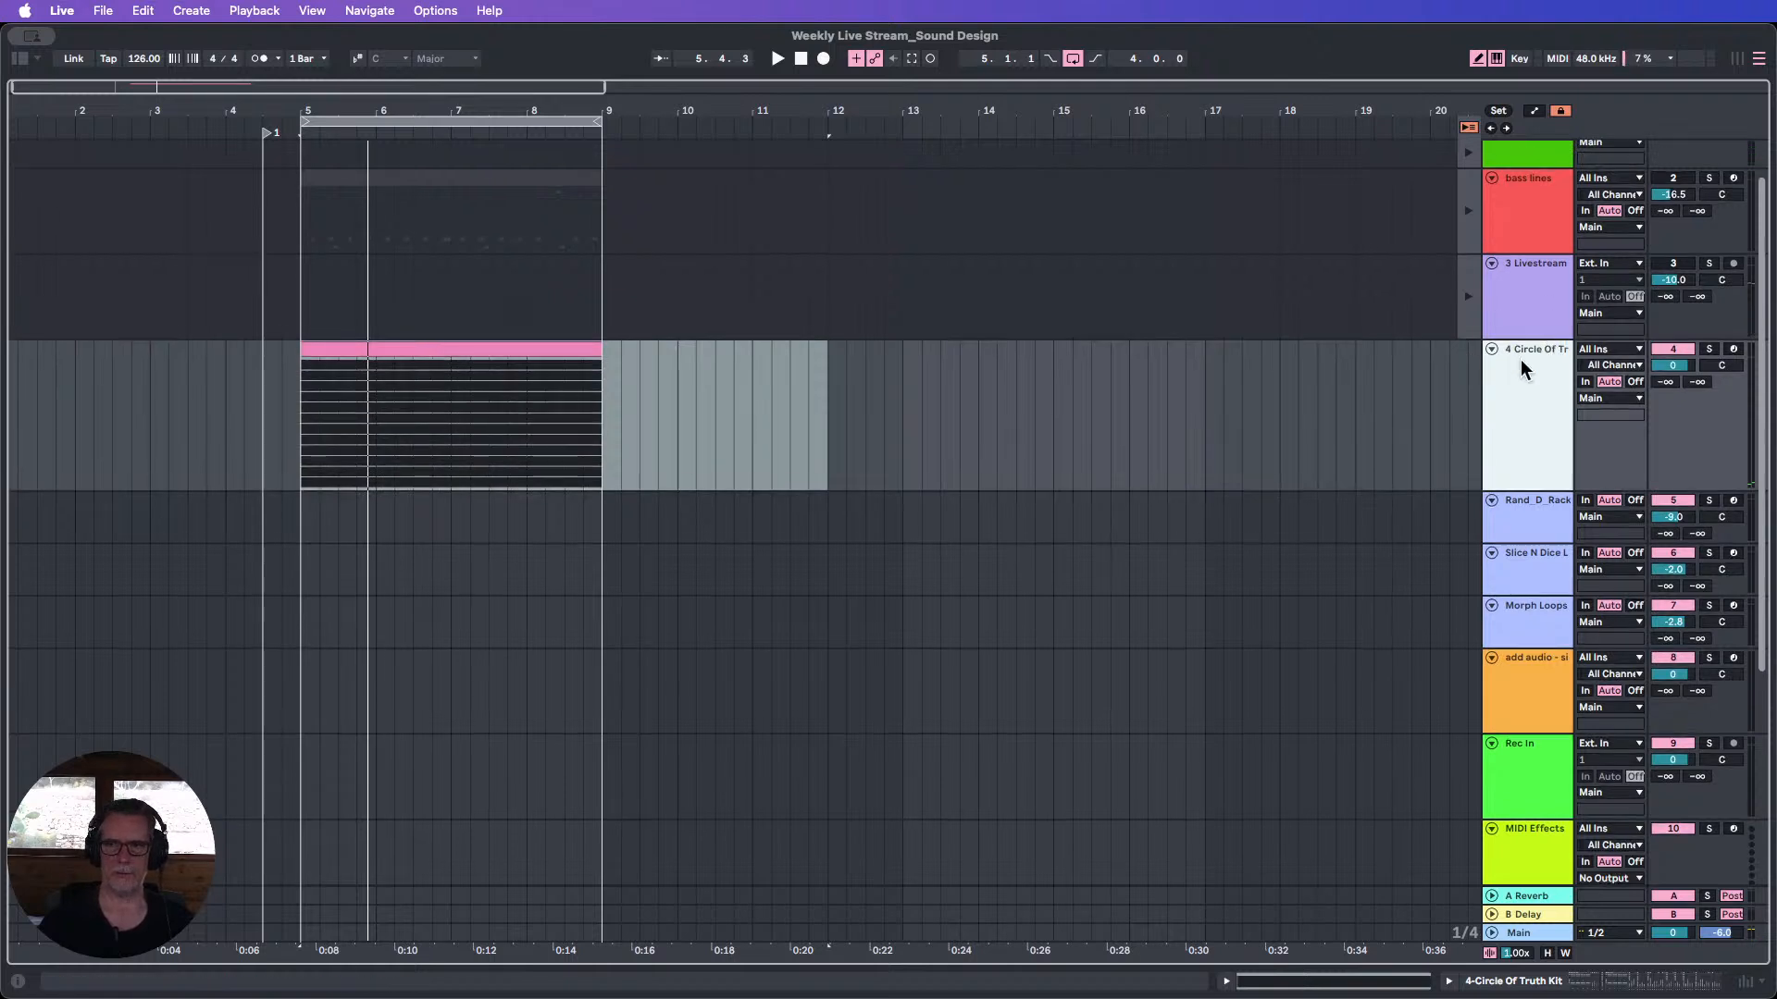
{"action": "key", "text": "super+t"}
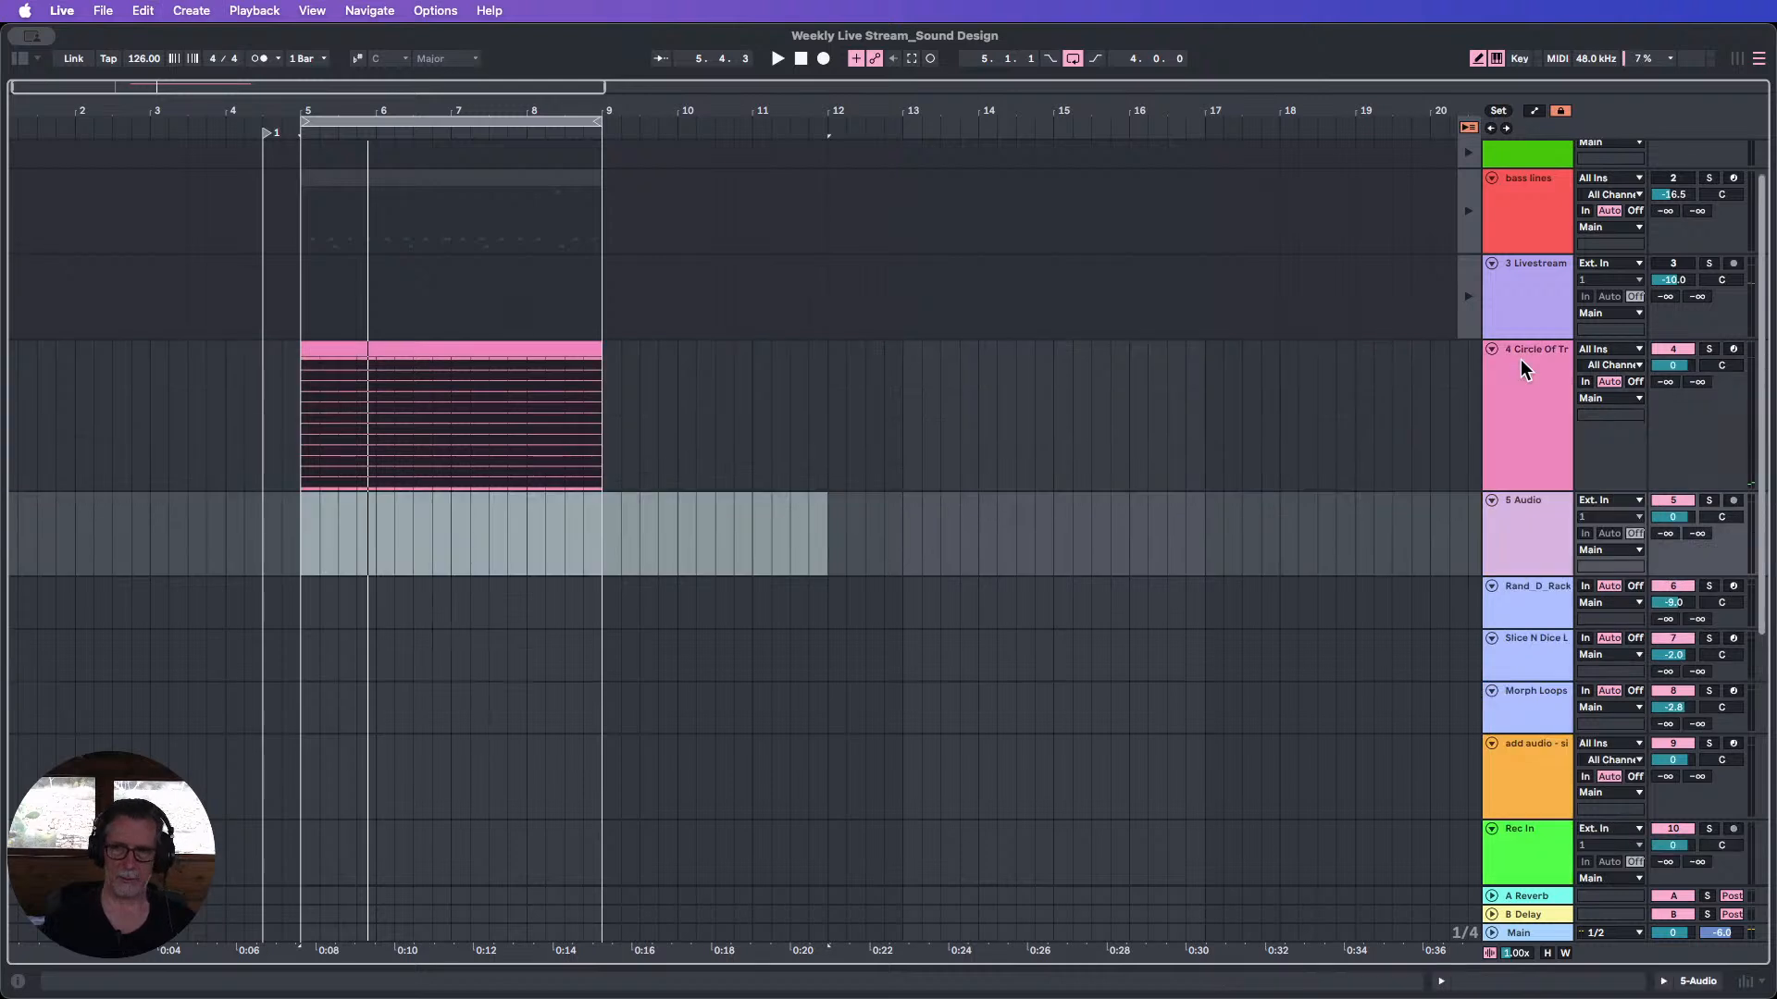
{"action": "left_click", "coordinate": [1605, 504]}
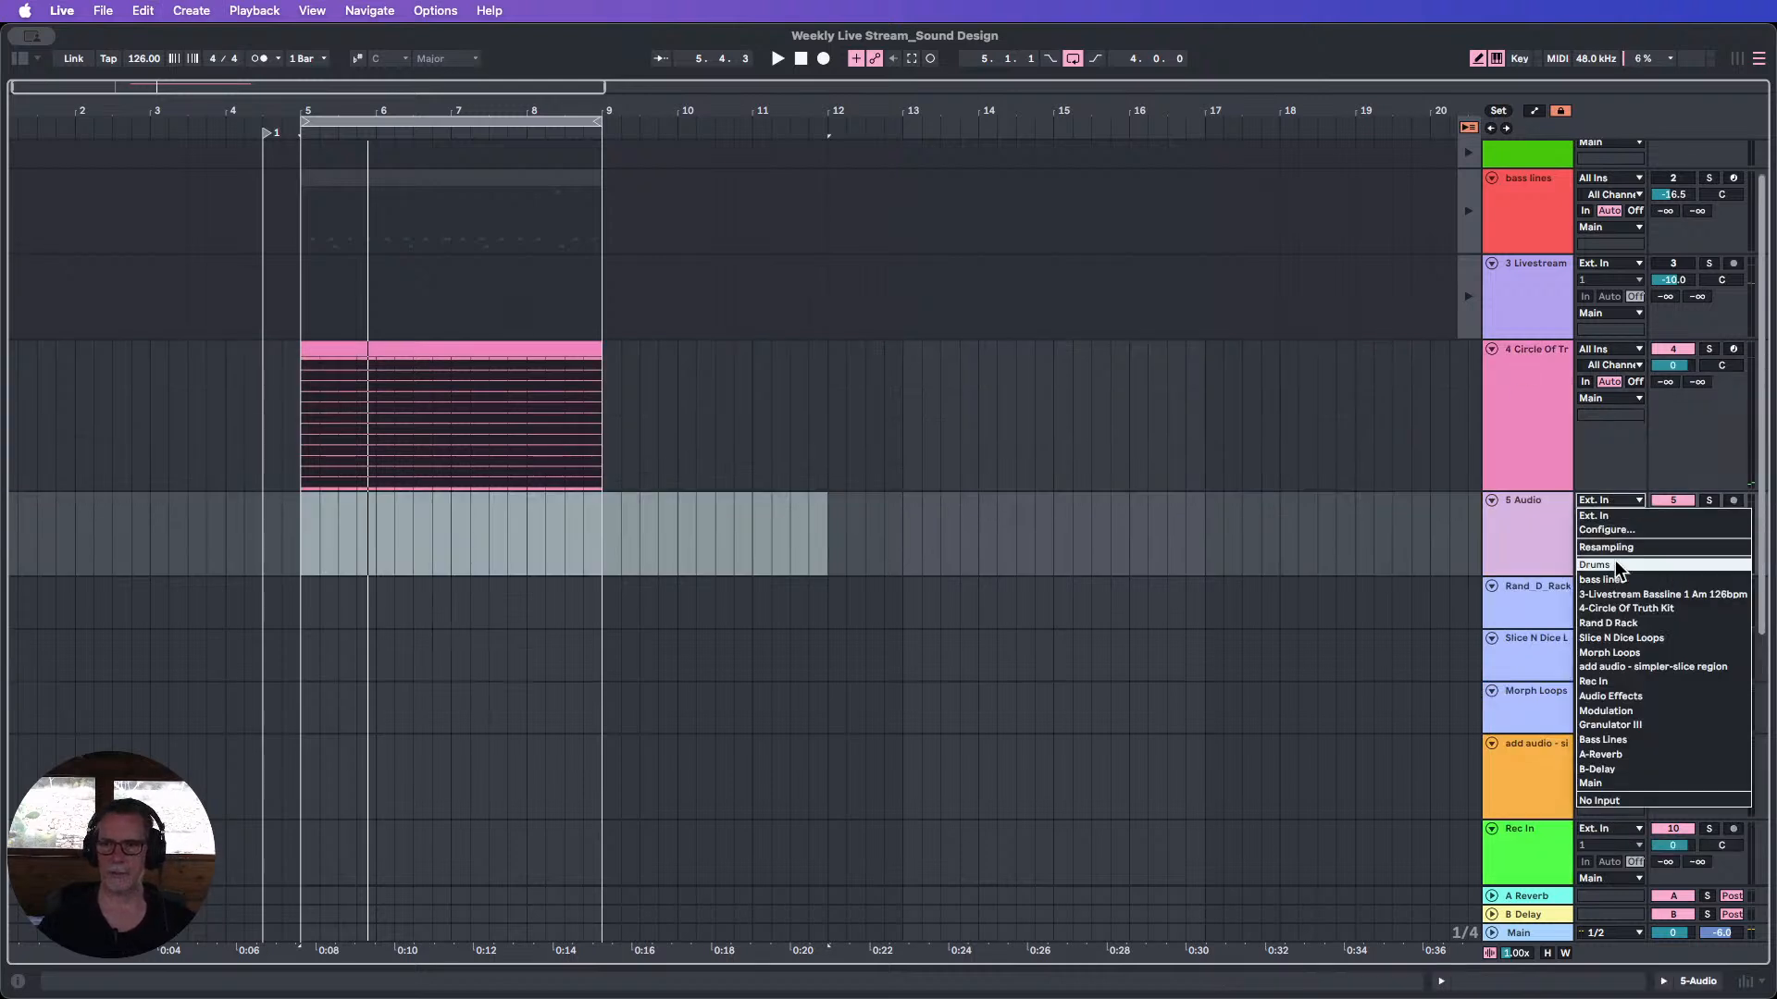
{"action": "left_click", "coordinate": [1615, 608]}
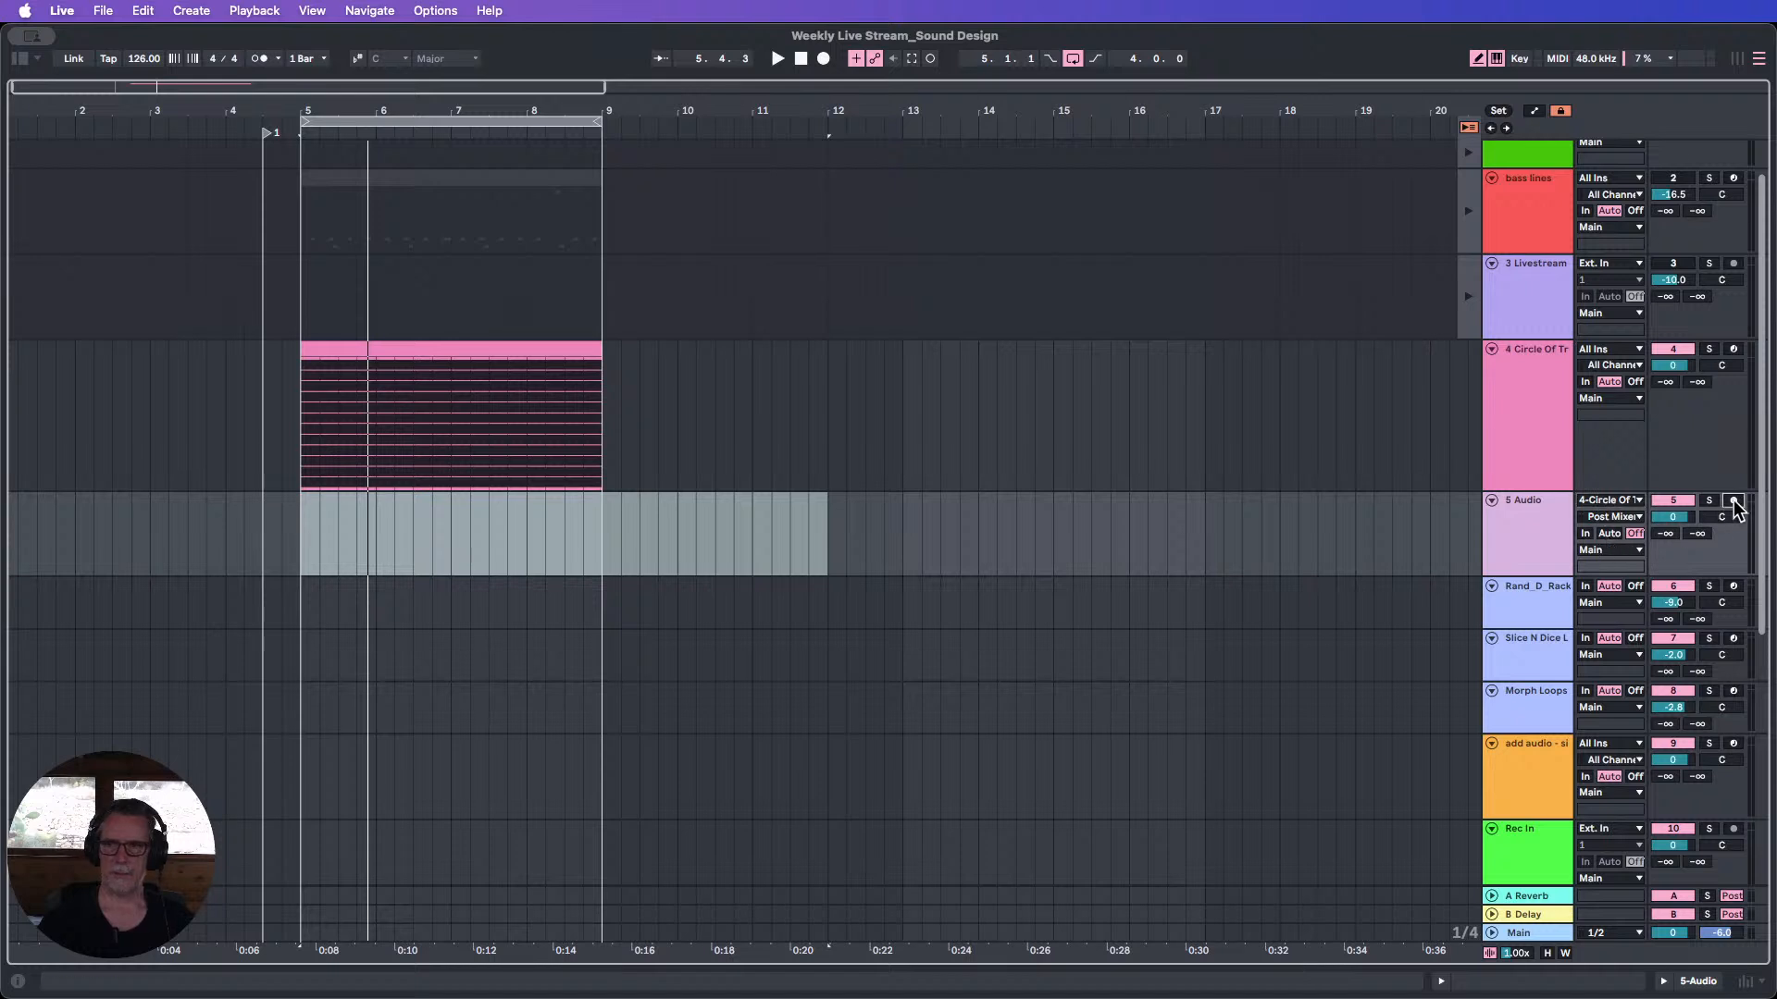
Extend the arrangement loop and the Circle Of Truth MIDI clip from bar 5 through to bar 33.
{"action": "left_click_drag", "start_coordinate": [404, 111], "coordinate": [1423, 131]}
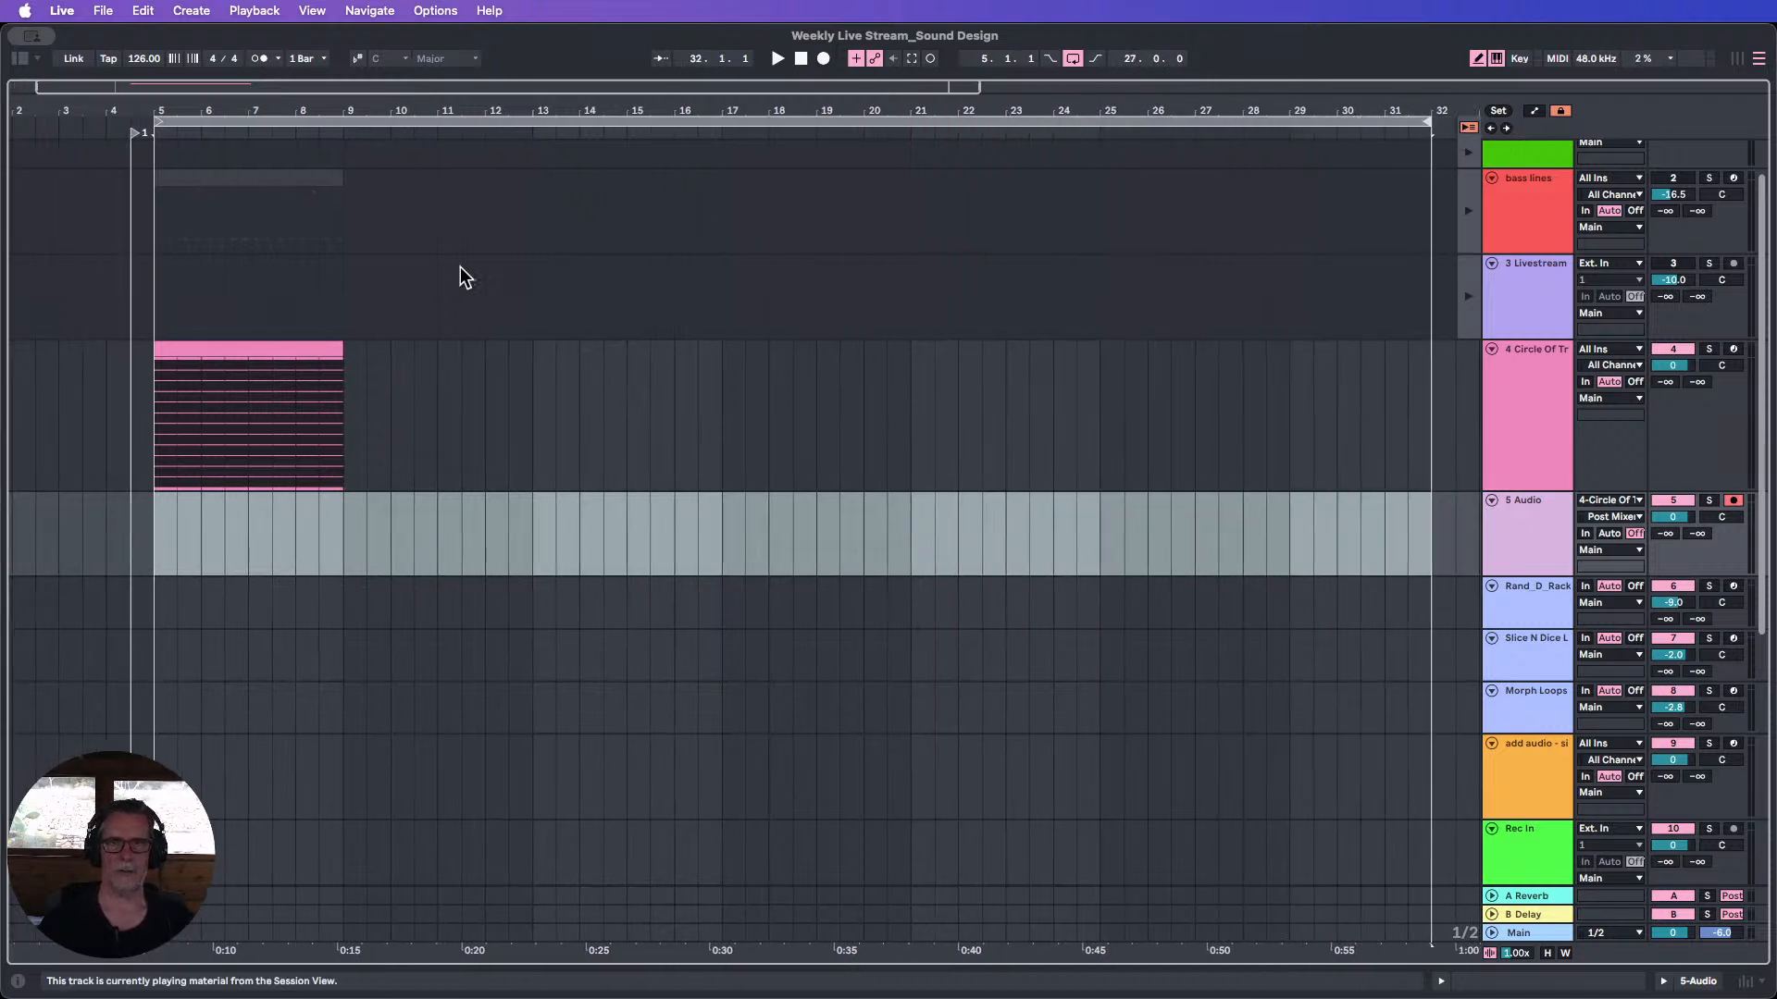
{"action": "left_click_drag", "start_coordinate": [334, 349], "coordinate": [1344, 388]}
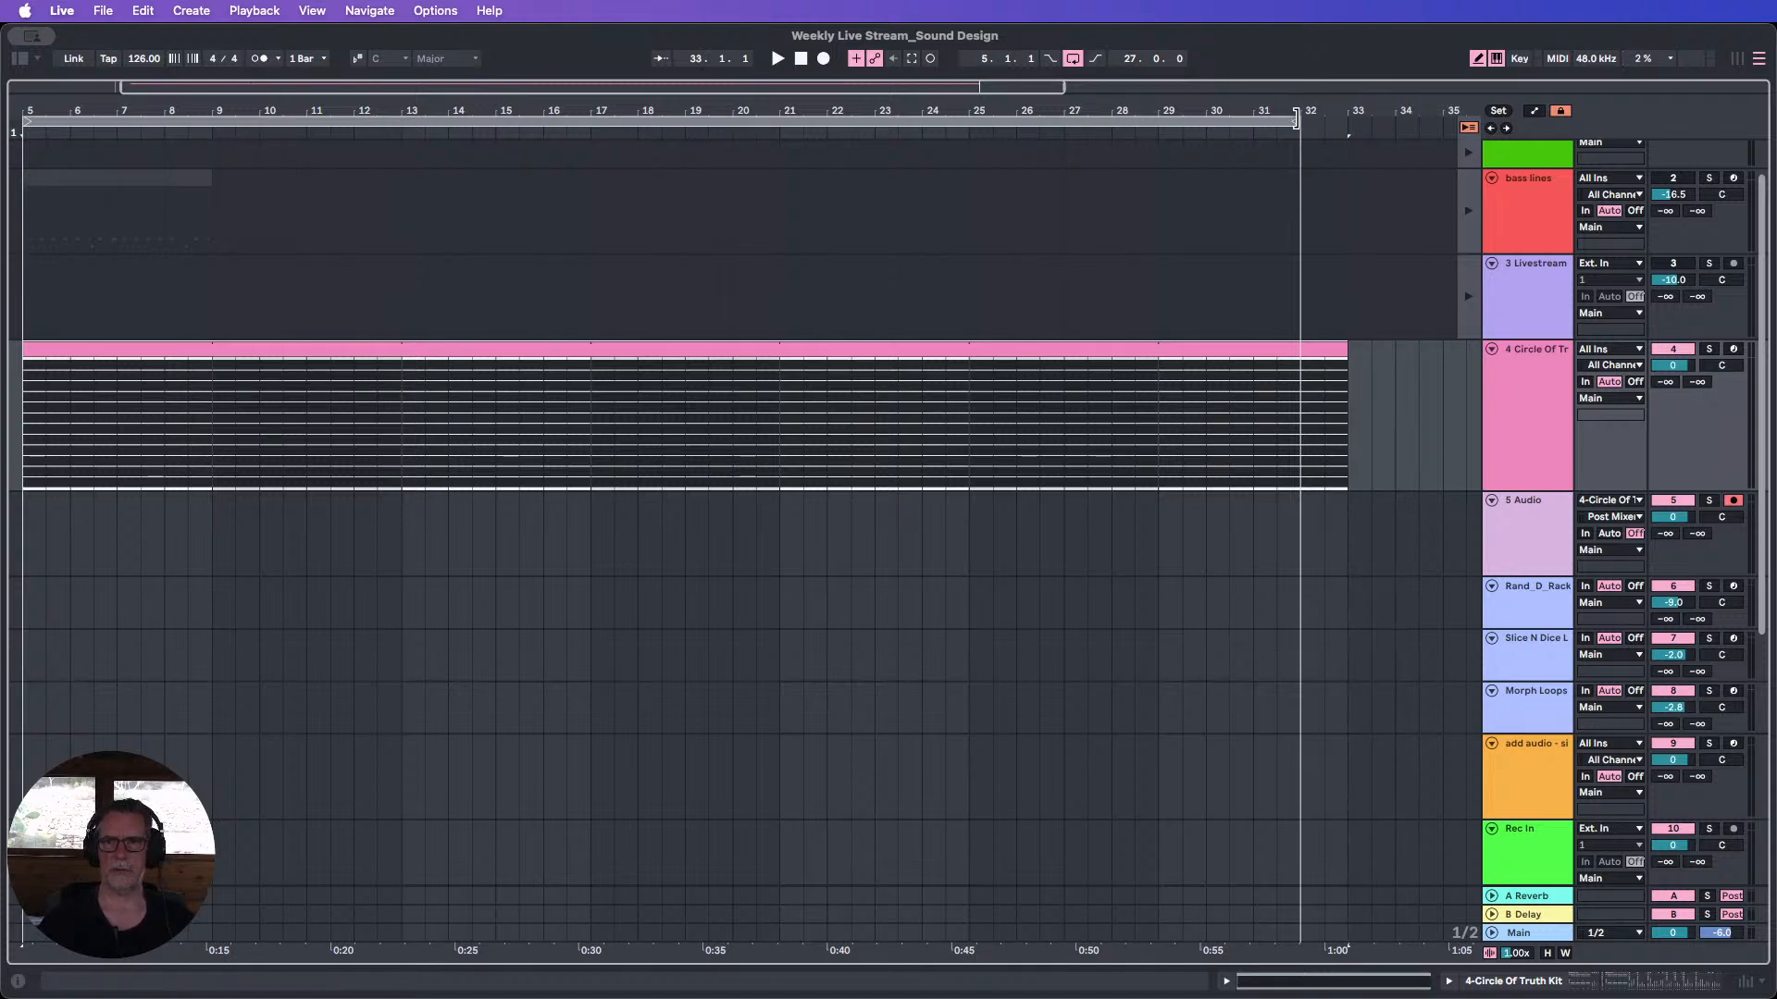
{"action": "left_click_drag", "start_coordinate": [1296, 119], "coordinate": [1271, 56]}
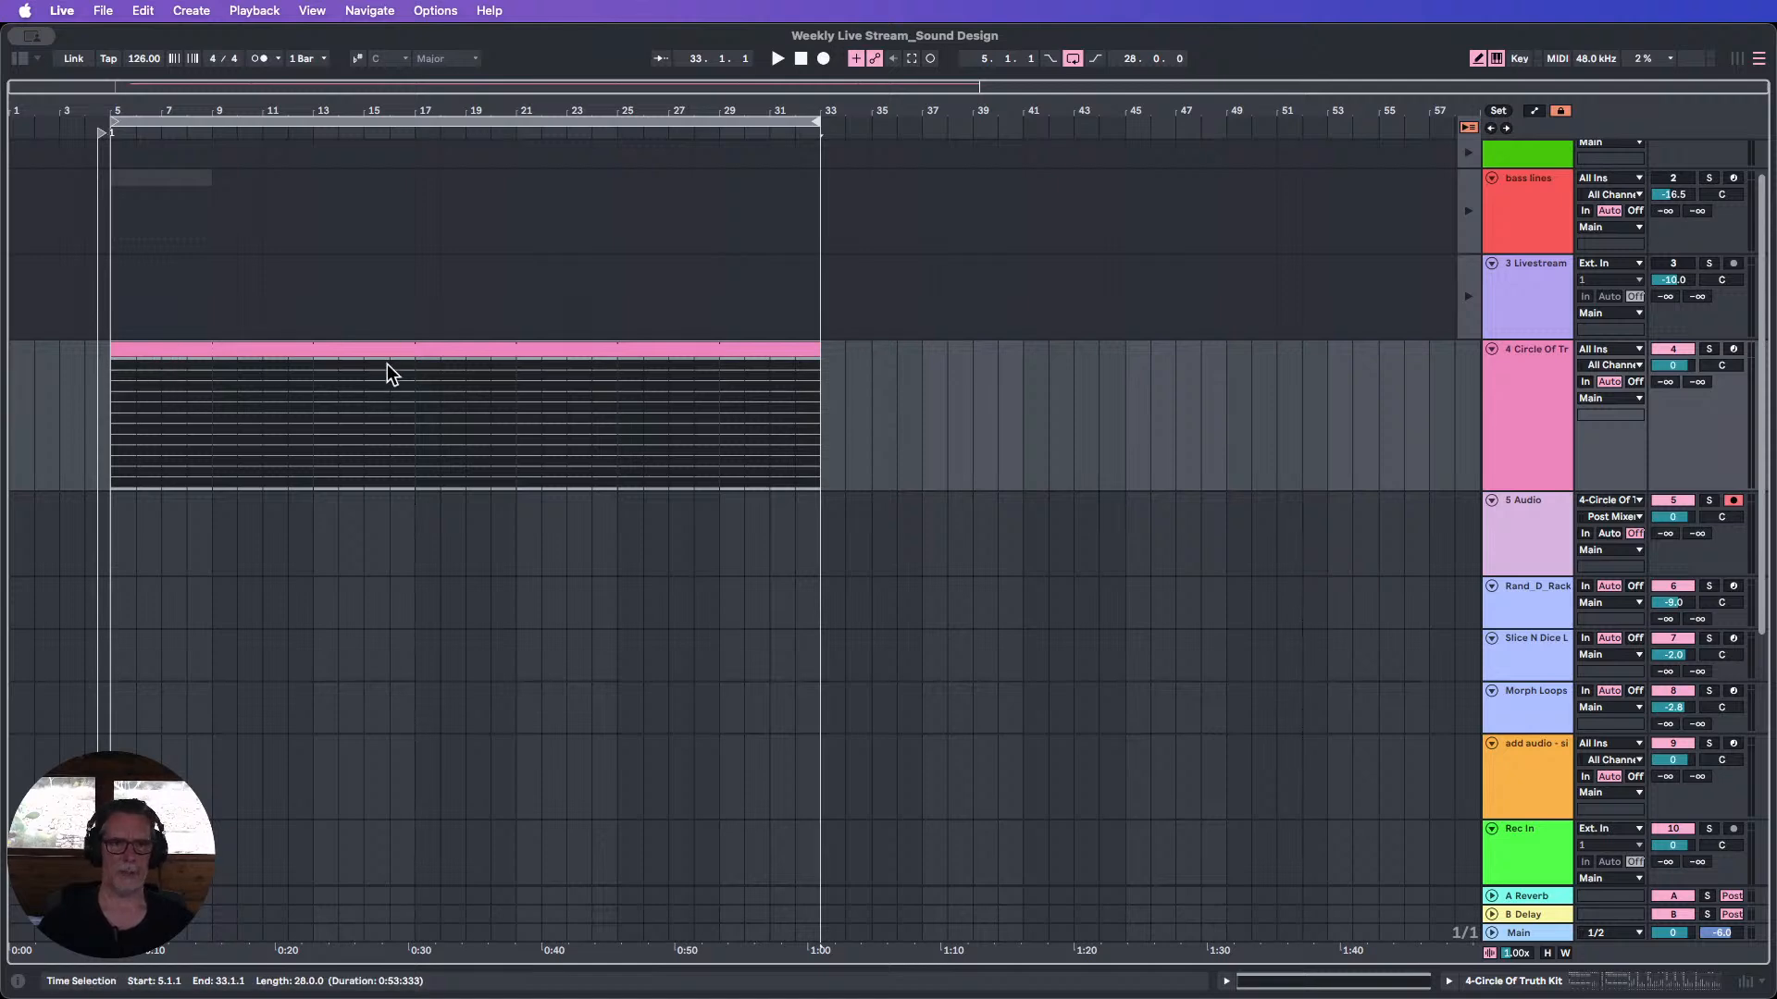
{"action": "left_click_drag", "start_coordinate": [172, 109], "coordinate": [218, 126]}
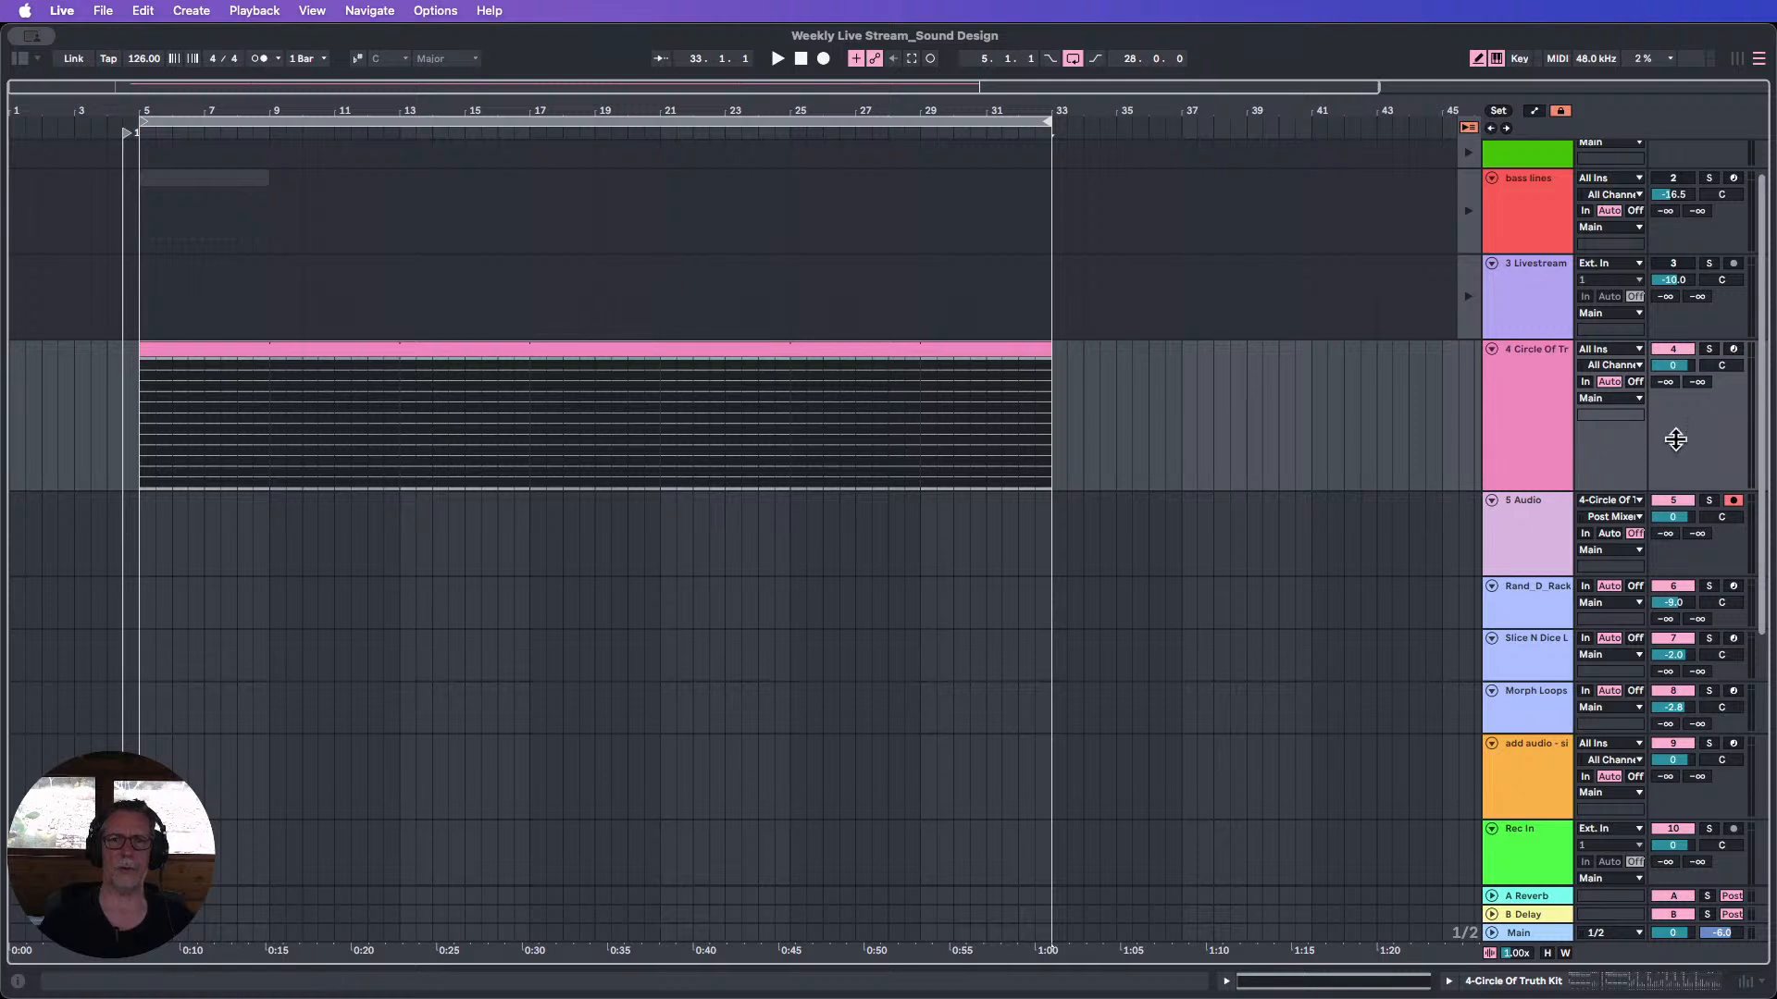
Record the Circle Of Truth output onto the 5 Audio track from 4.3.1 past bar 33, extending the loop to bar 37 meanwhile.
{"action": "left_click", "coordinate": [1512, 529]}
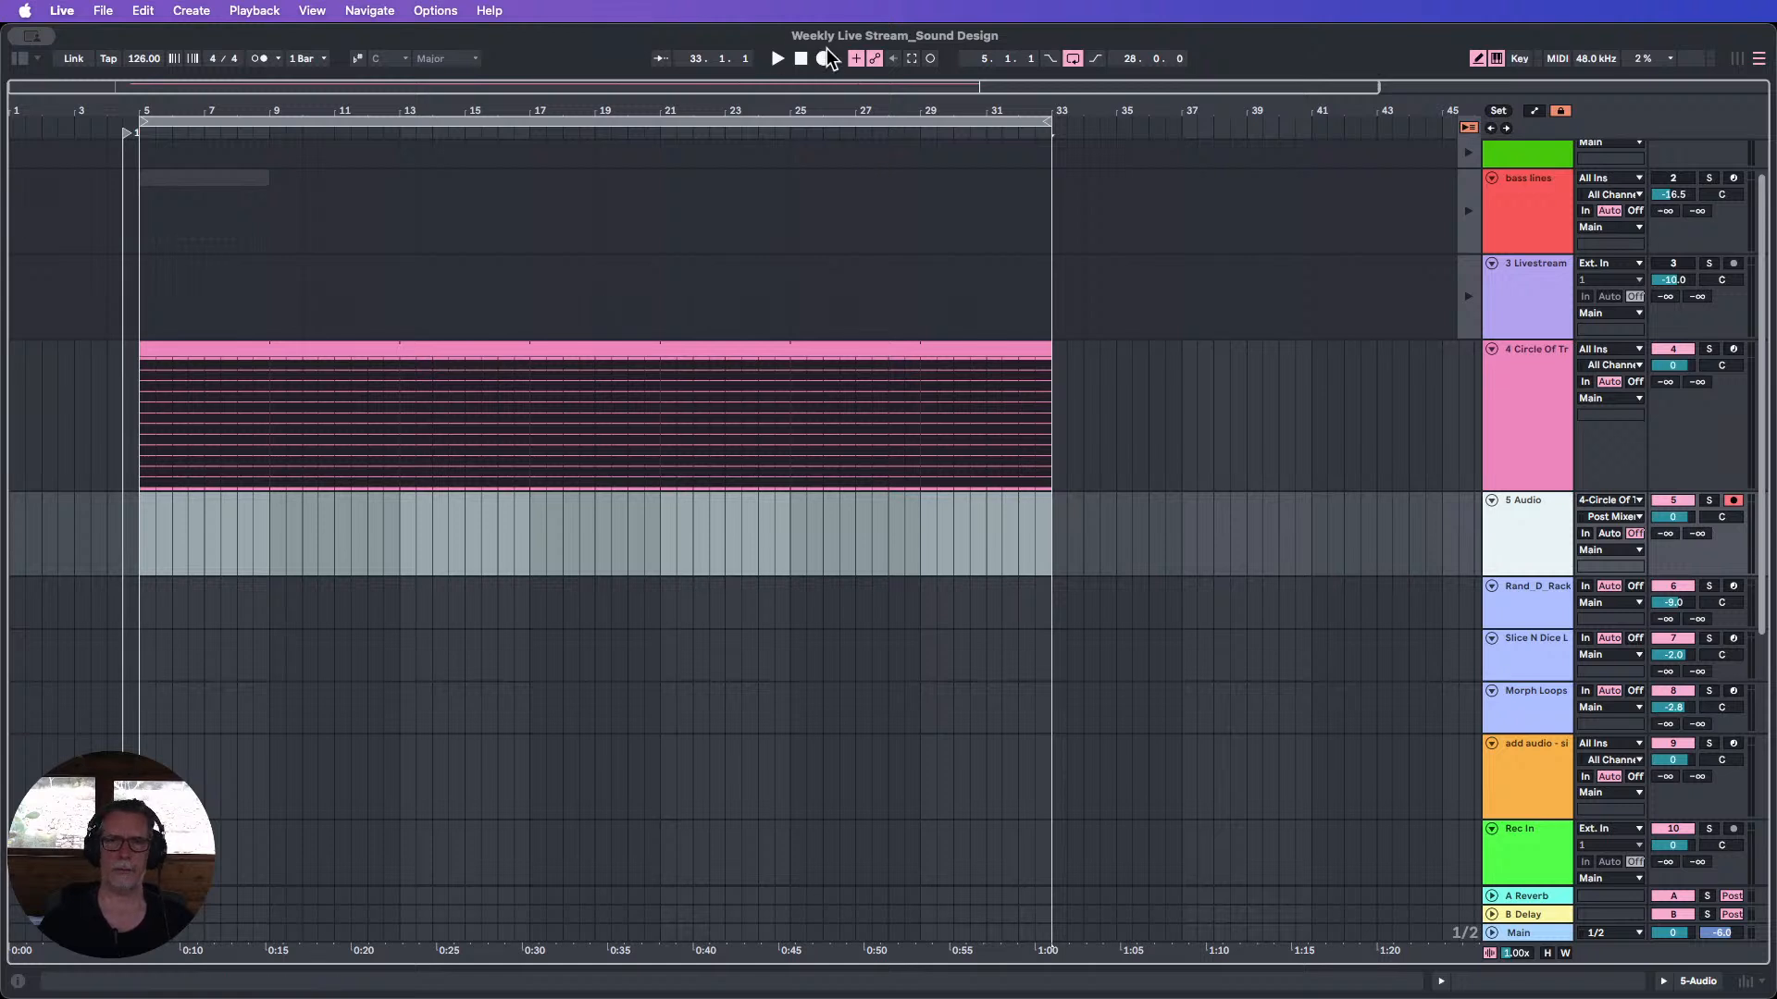
{"action": "left_click", "coordinate": [127, 135]}
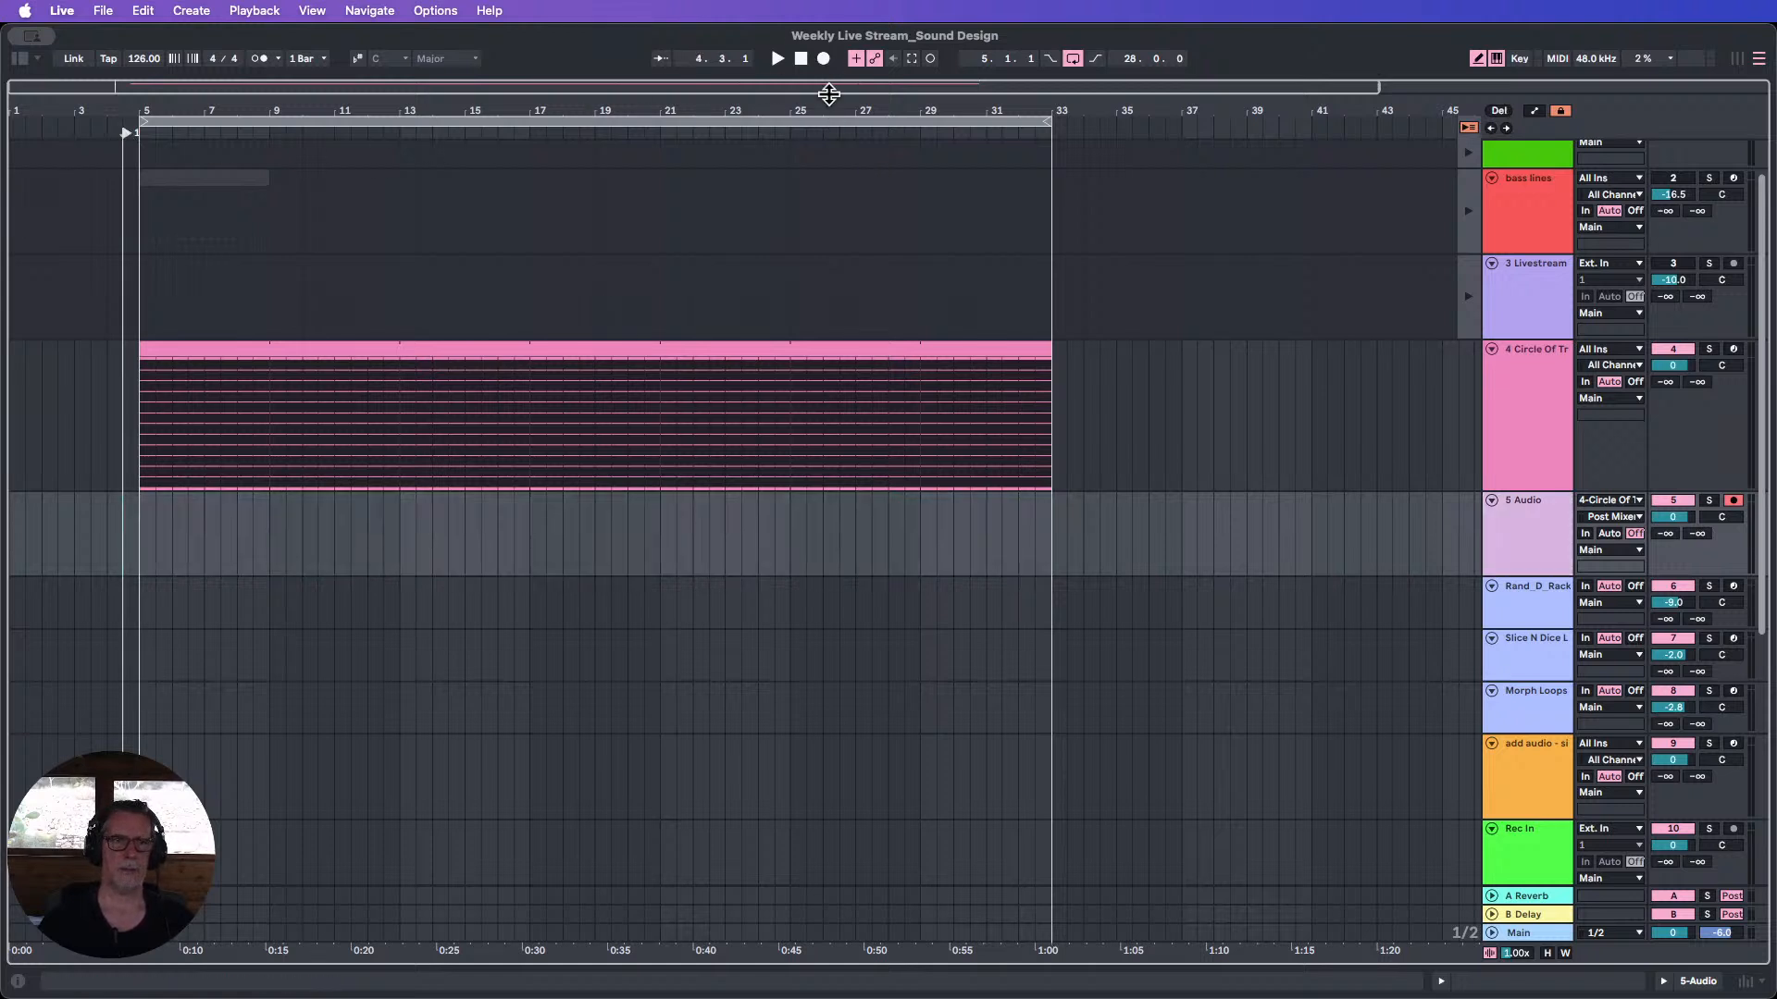
{"action": "scroll", "coordinate": [504, 347], "scroll_direction": "up", "scroll_amount": 2}
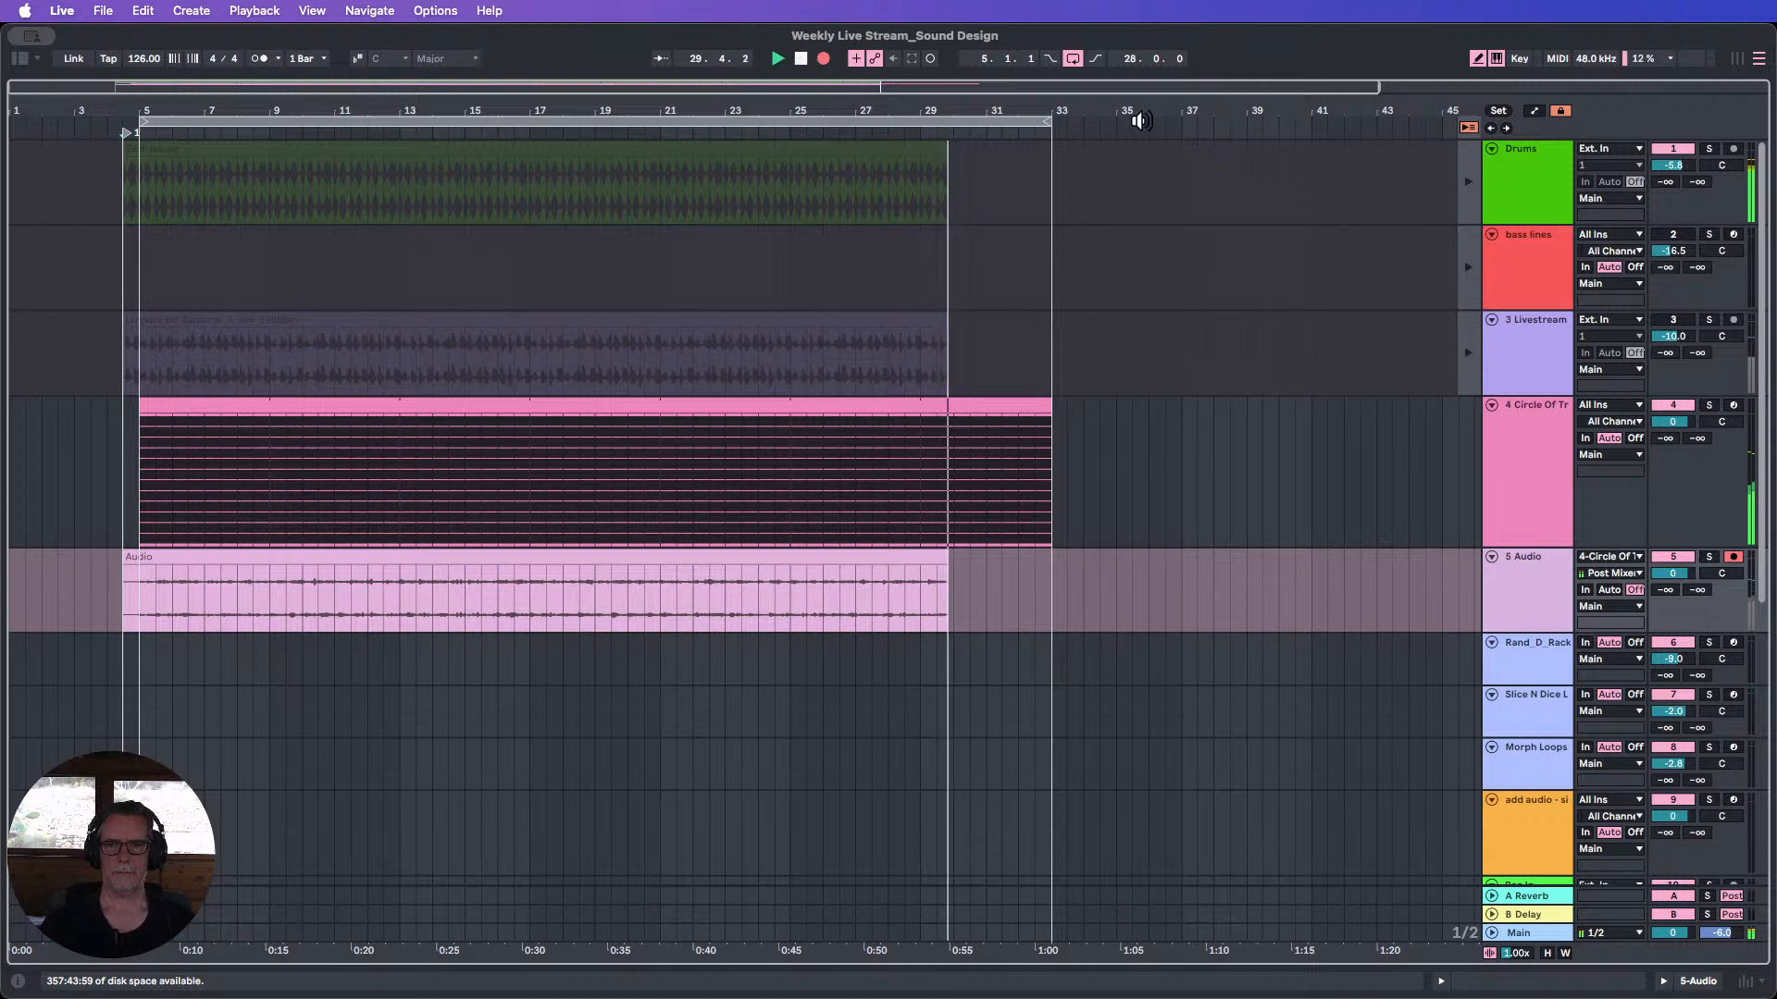
{"action": "left_click_drag", "start_coordinate": [1053, 121], "coordinate": [1179, 121]}
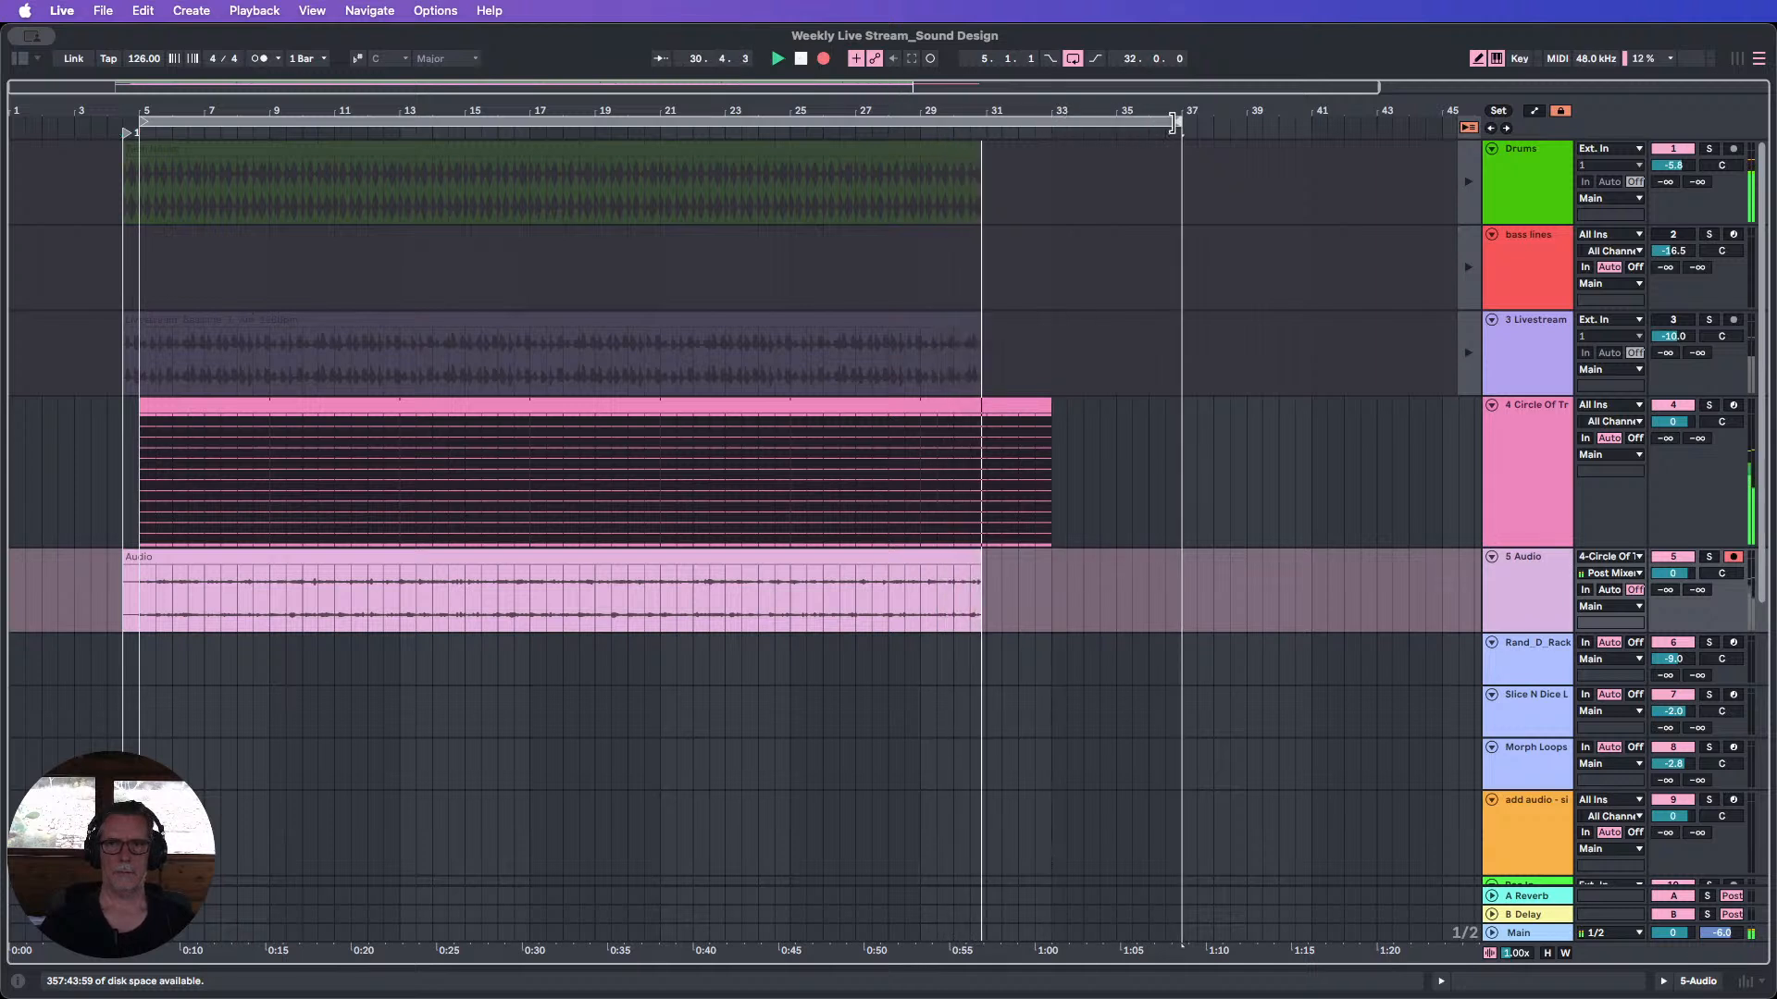
{"action": "left_click", "coordinate": [822, 58]}
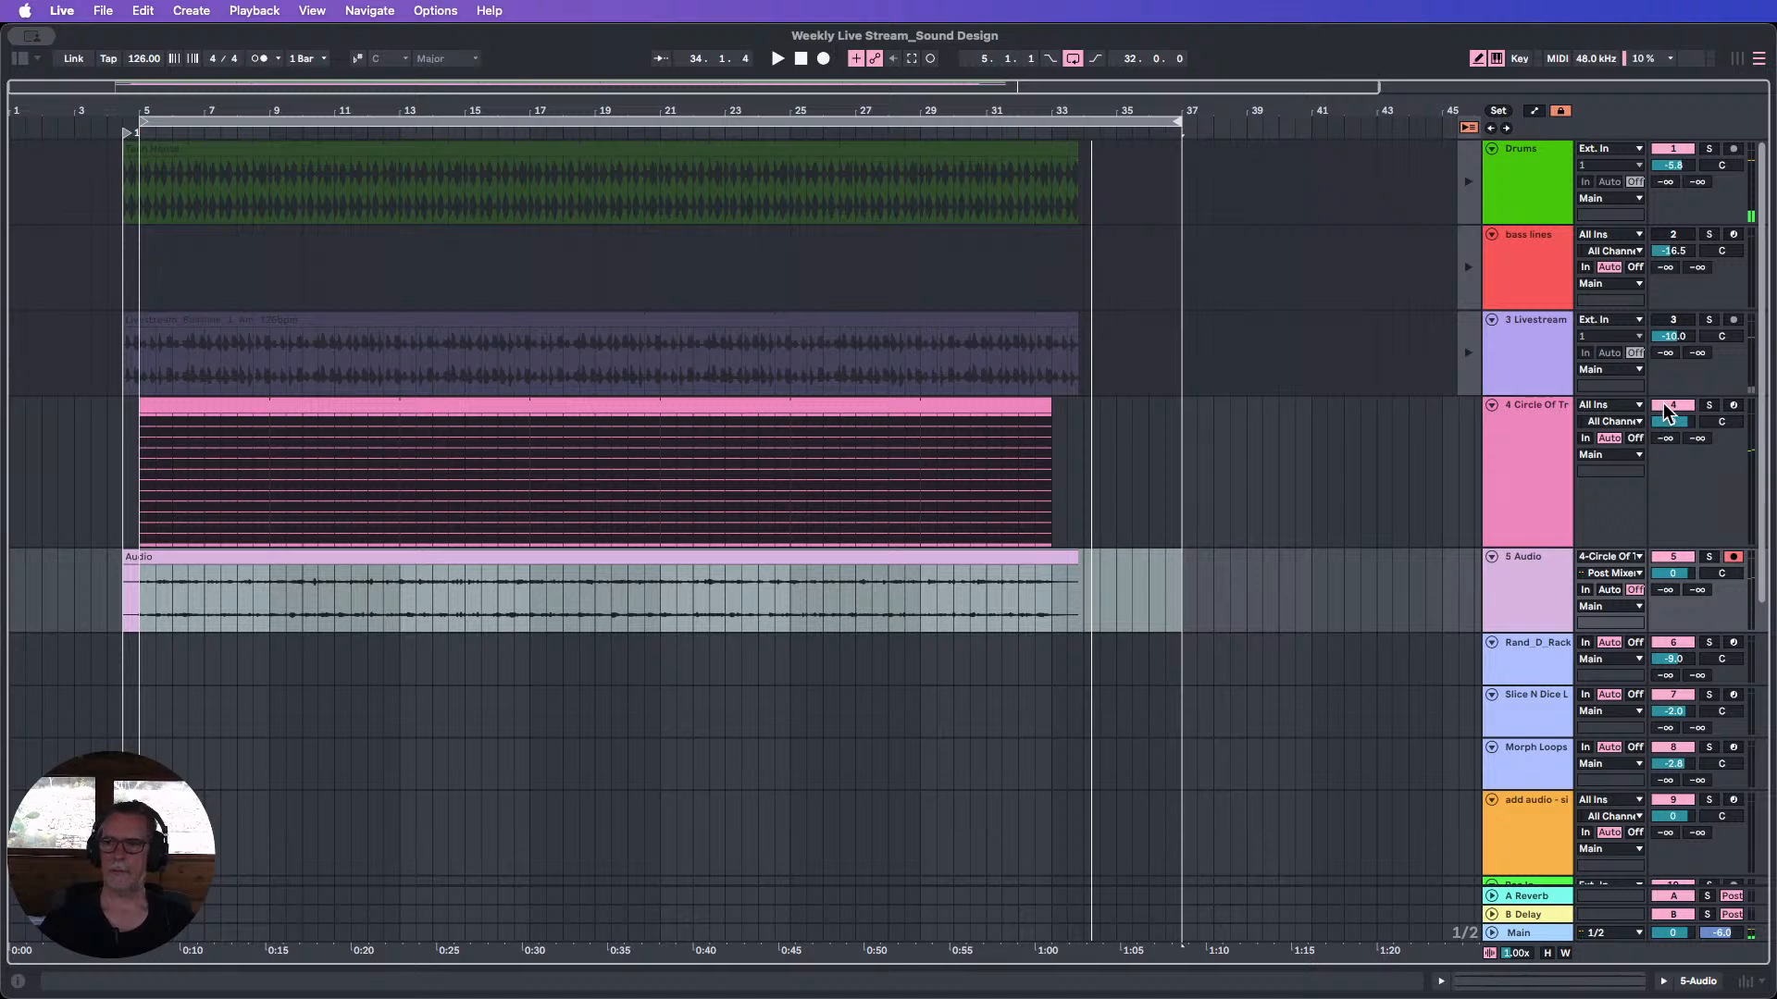
Deactivate the Circle Of Truth track and turn off its Rollin_the_dice, drum kit and Mega_Rack devices.
{"action": "double_click", "coordinate": [1536, 432]}
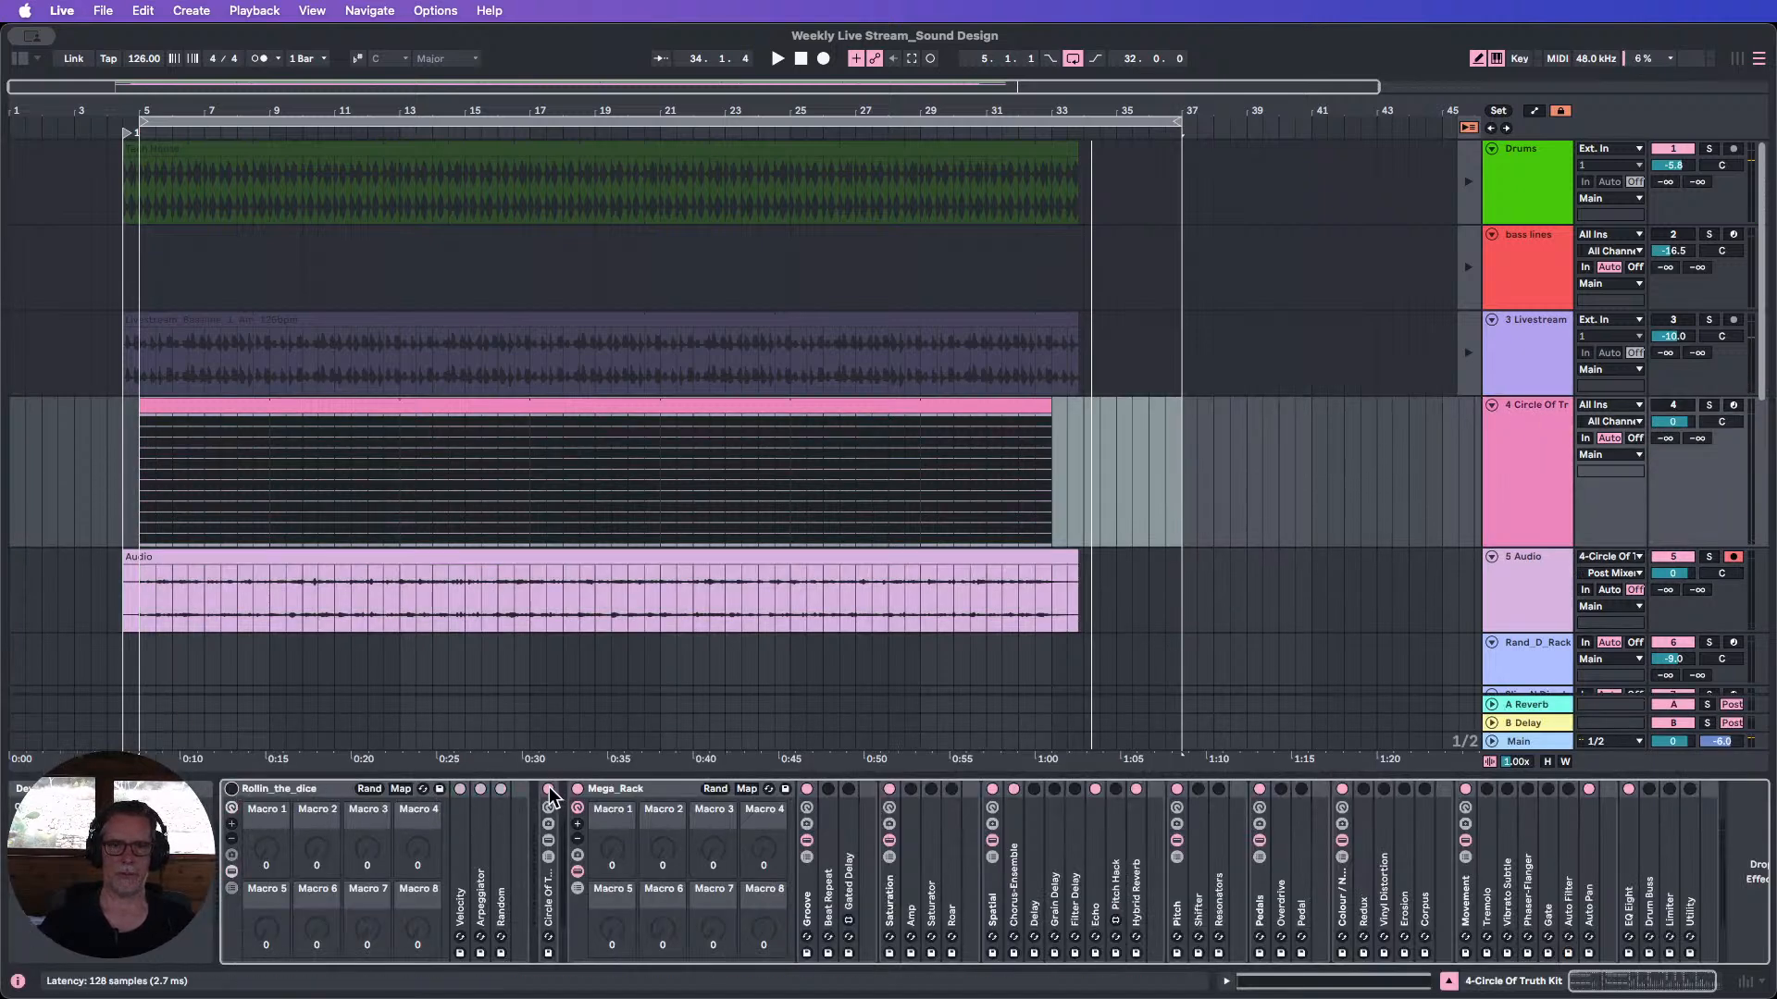
{"action": "left_click", "coordinate": [577, 790]}
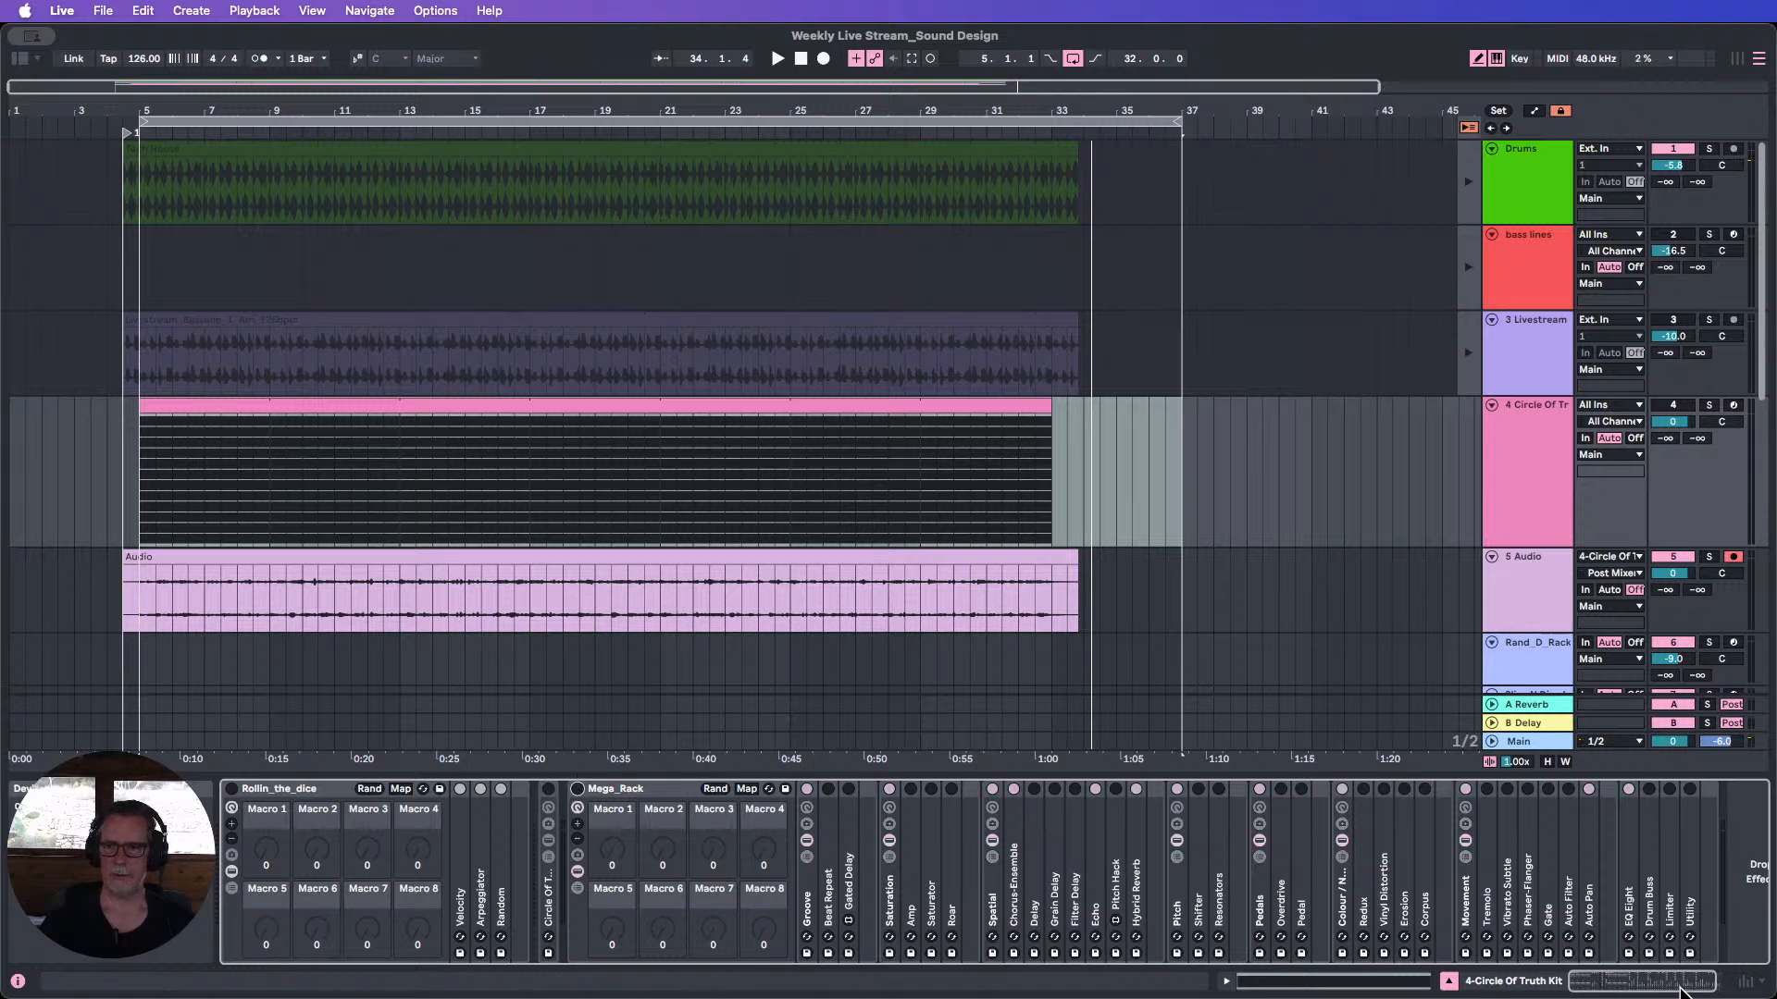
{"action": "left_click", "coordinate": [1449, 983]}
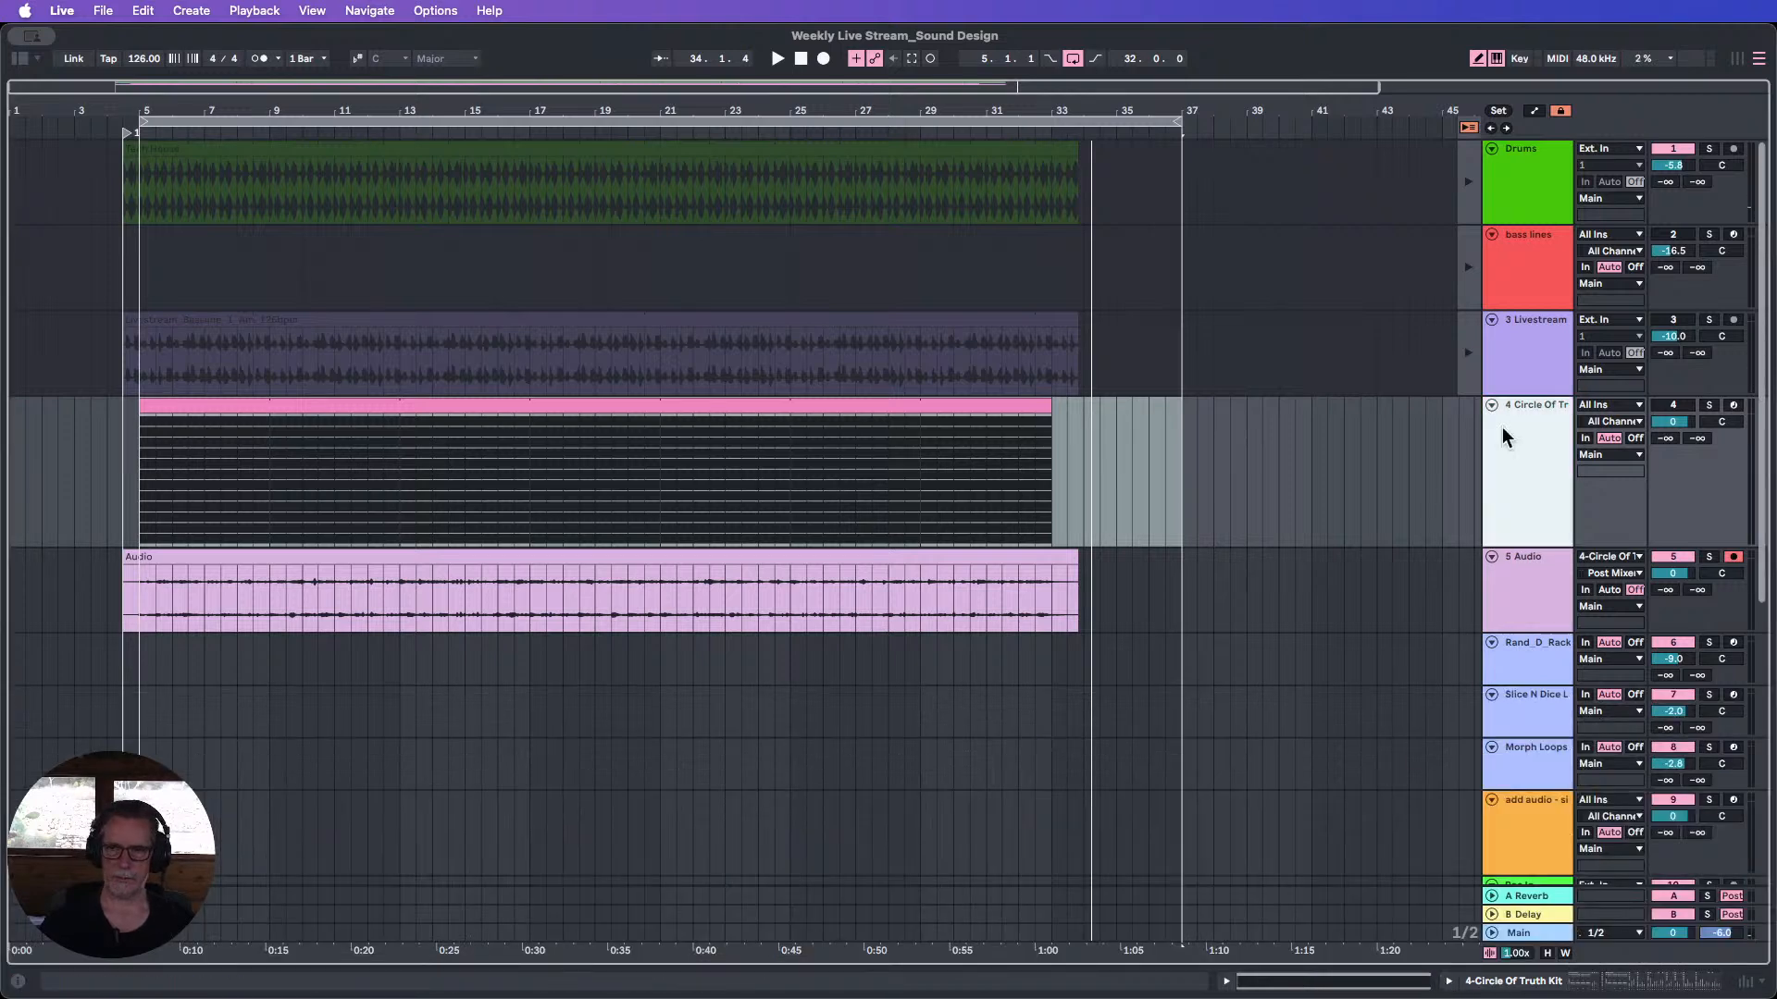
Trim the recorded Audio clip to span bars 5 to 33 and open its sample settings.
{"action": "left_click_drag", "start_coordinate": [1072, 559], "coordinate": [1050, 559]}
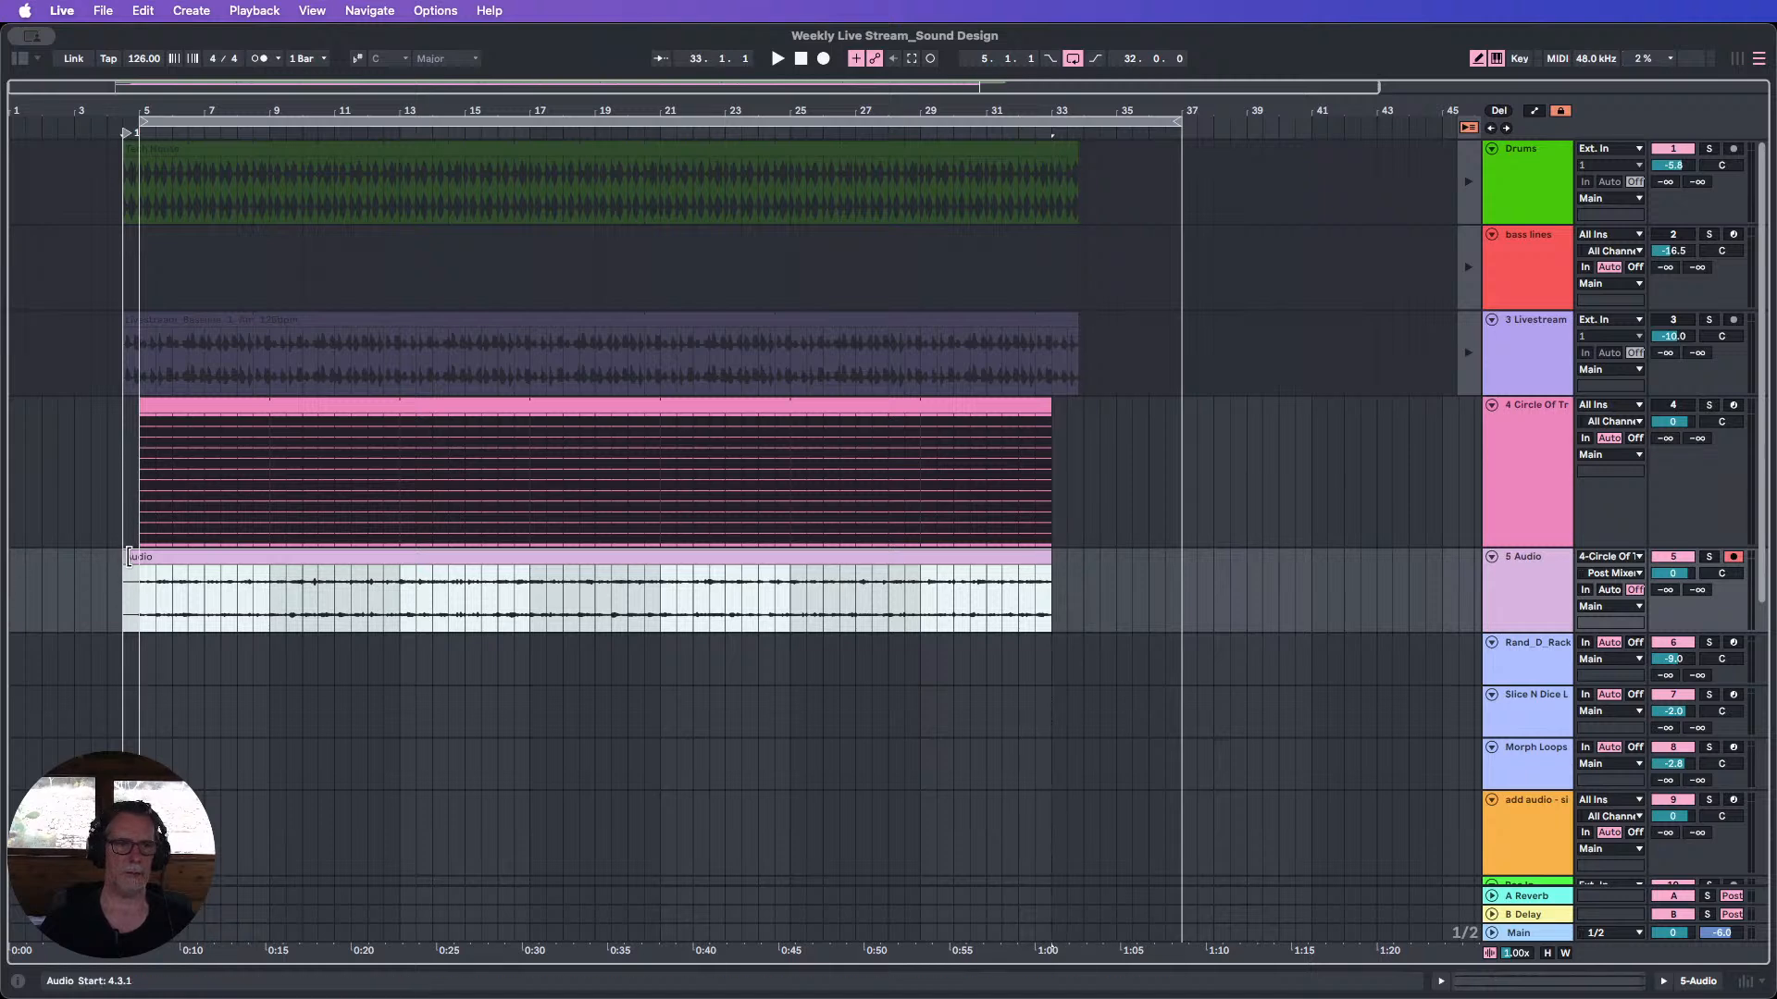
{"action": "left_click_drag", "start_coordinate": [128, 556], "coordinate": [139, 557]}
{"action": "double_click", "coordinate": [159, 557]}
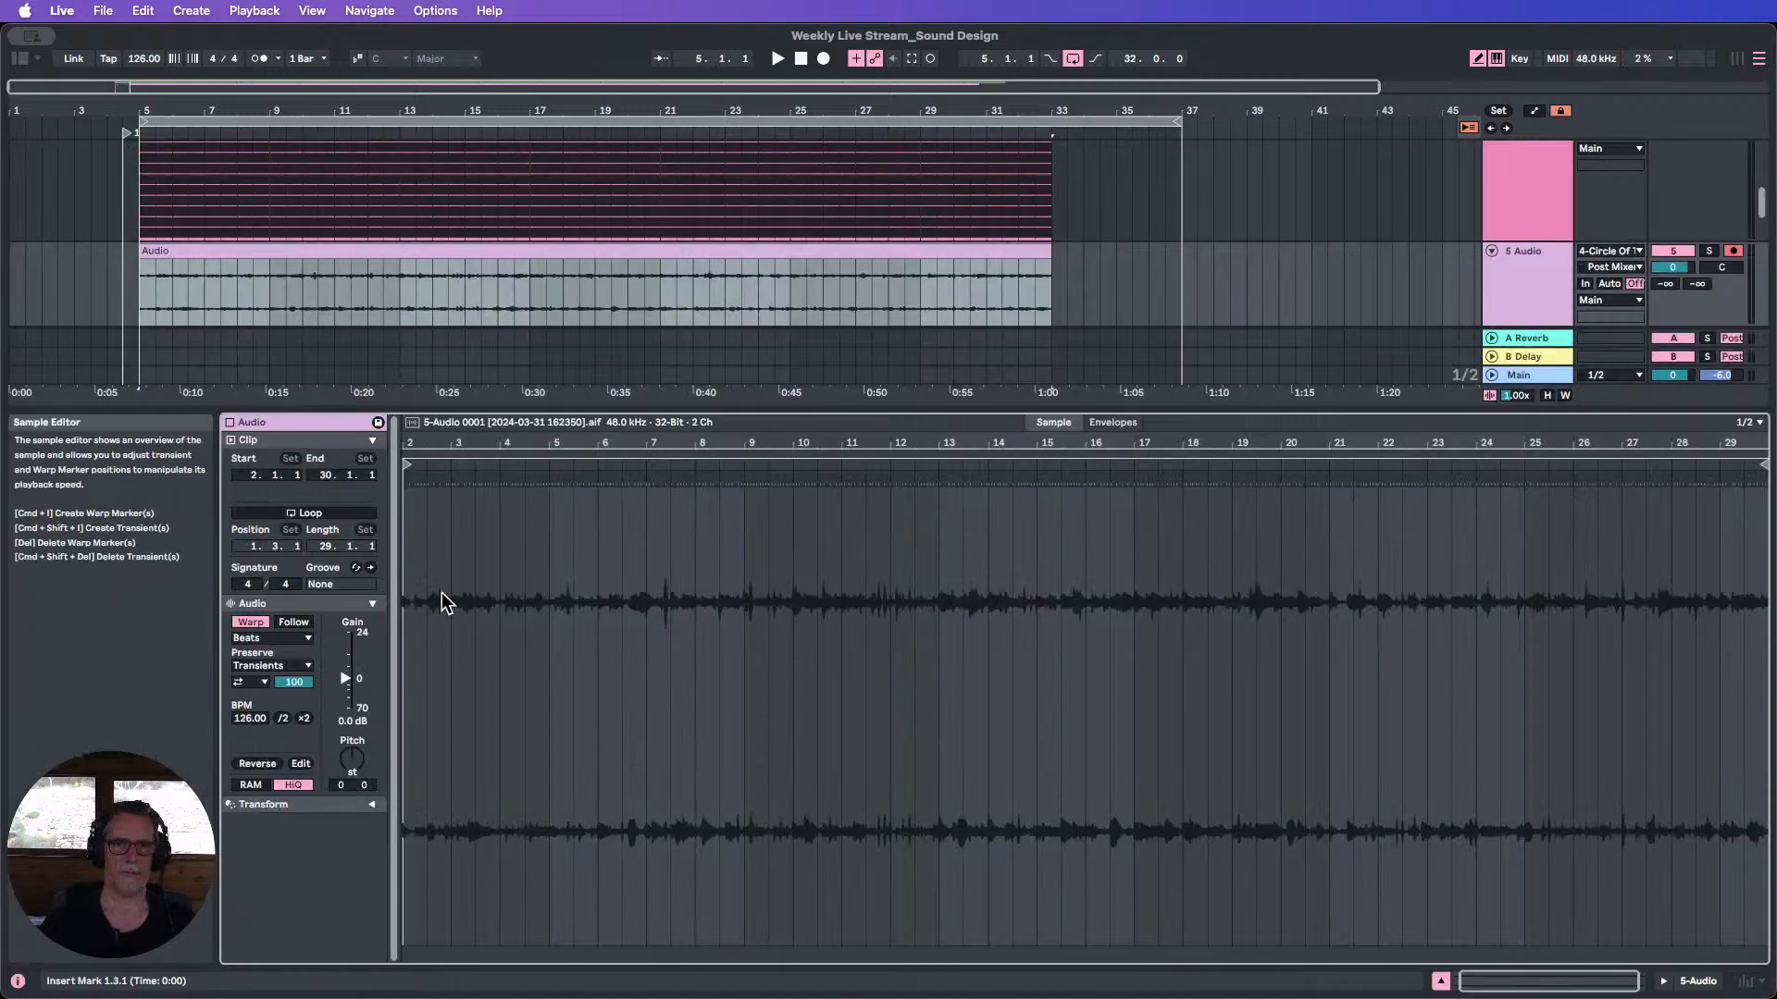
Turn on looping for the recorded Audio clip and set its gain to 13.0 dB.
{"action": "left_click", "coordinate": [305, 512]}
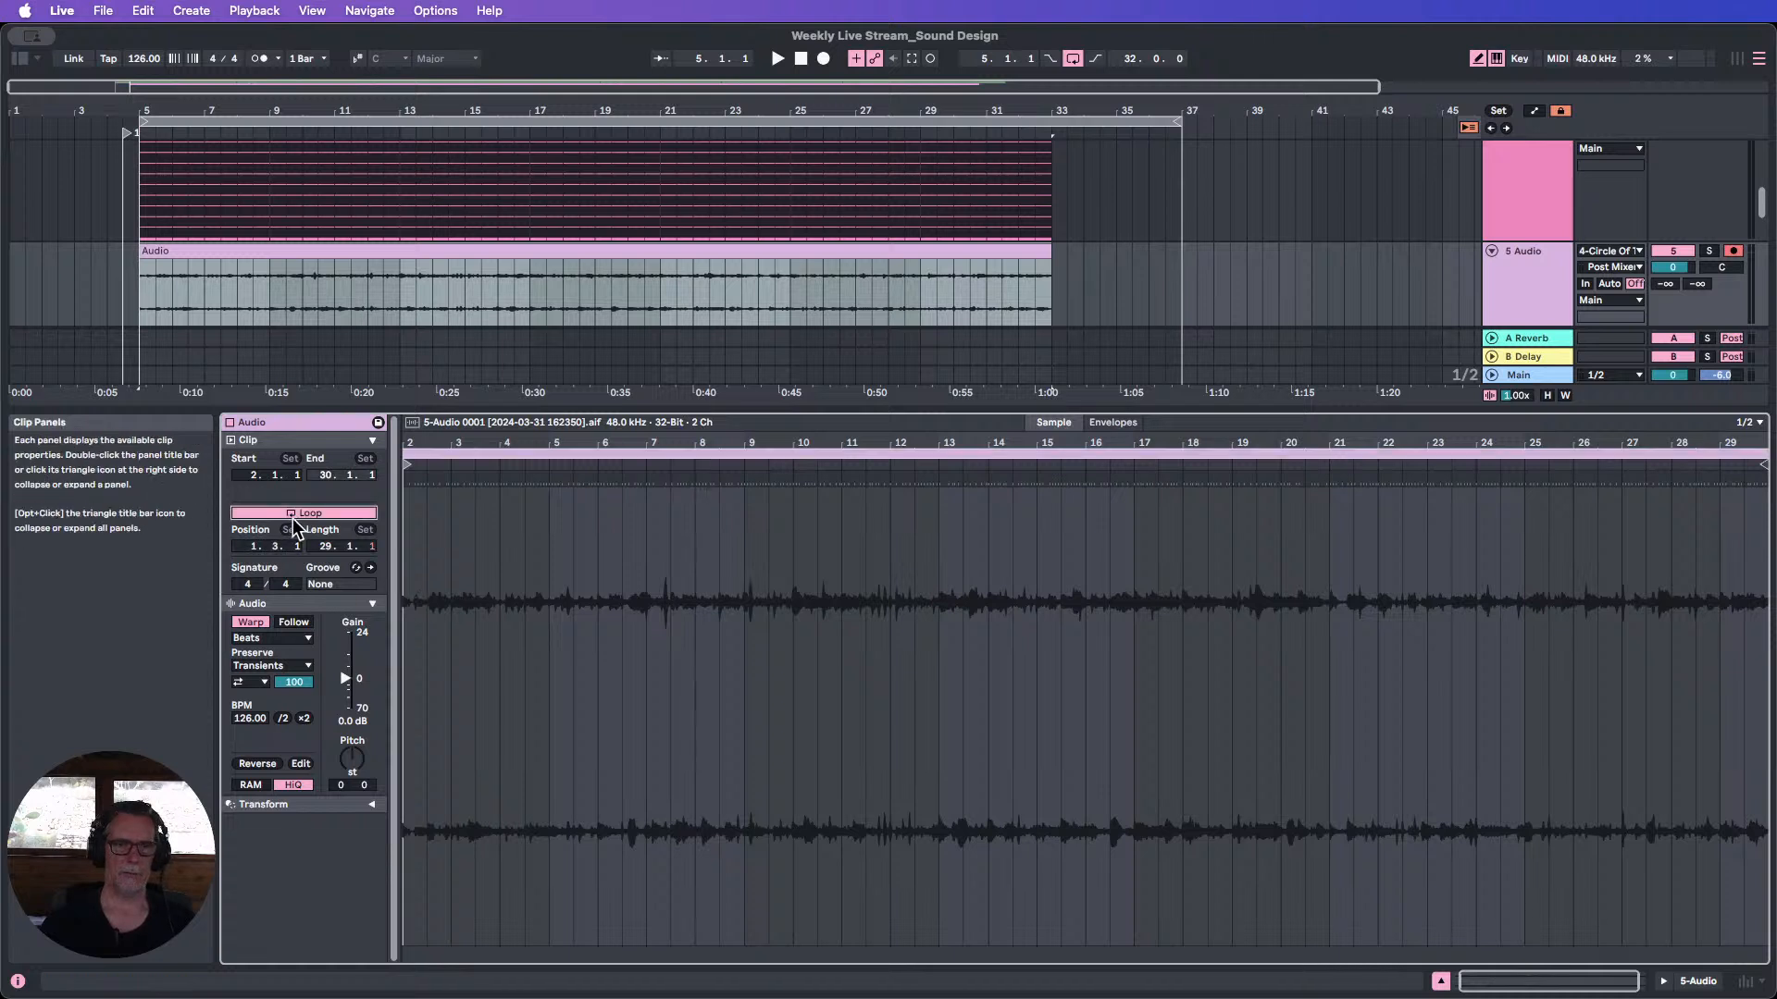
{"action": "left_click_drag", "start_coordinate": [345, 679], "coordinate": [345, 650]}
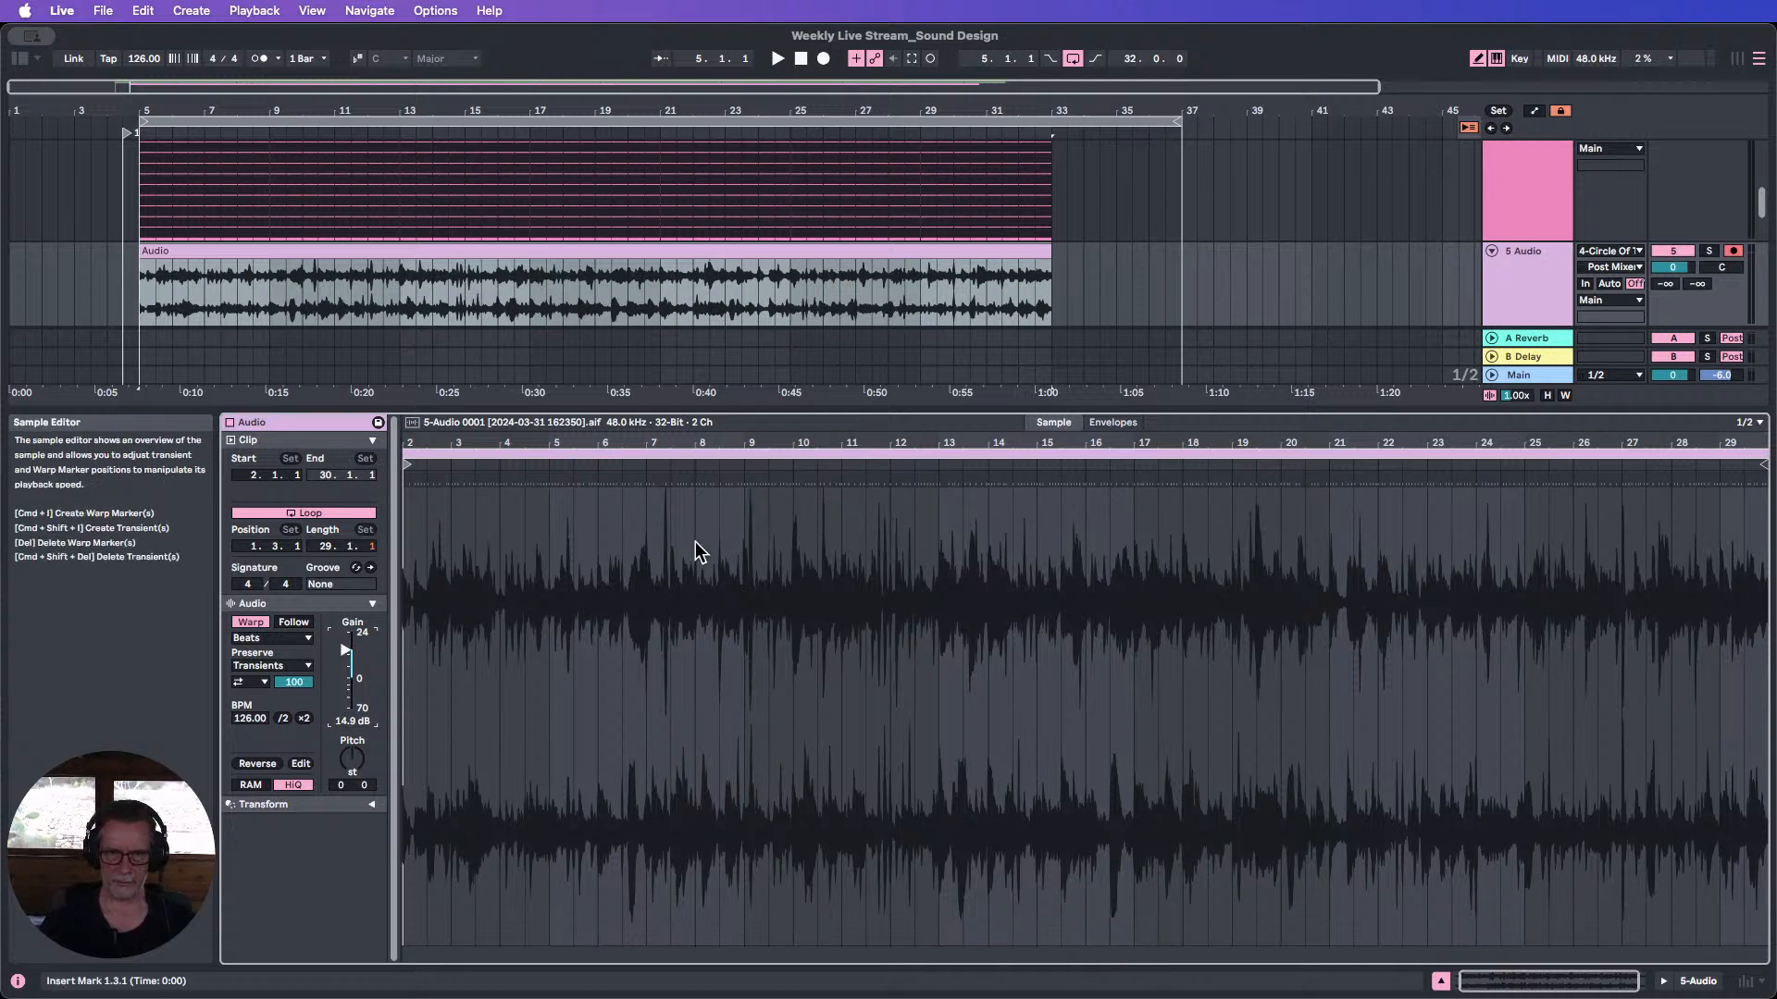
{"action": "mouse_move", "coordinate": [660, 442]}
{"action": "left_mouse_down"}
{"action": "mouse_move", "coordinate": [660, 573]}
{"action": "mouse_move", "coordinate": [660, 456]}
{"action": "left_mouse_up"}
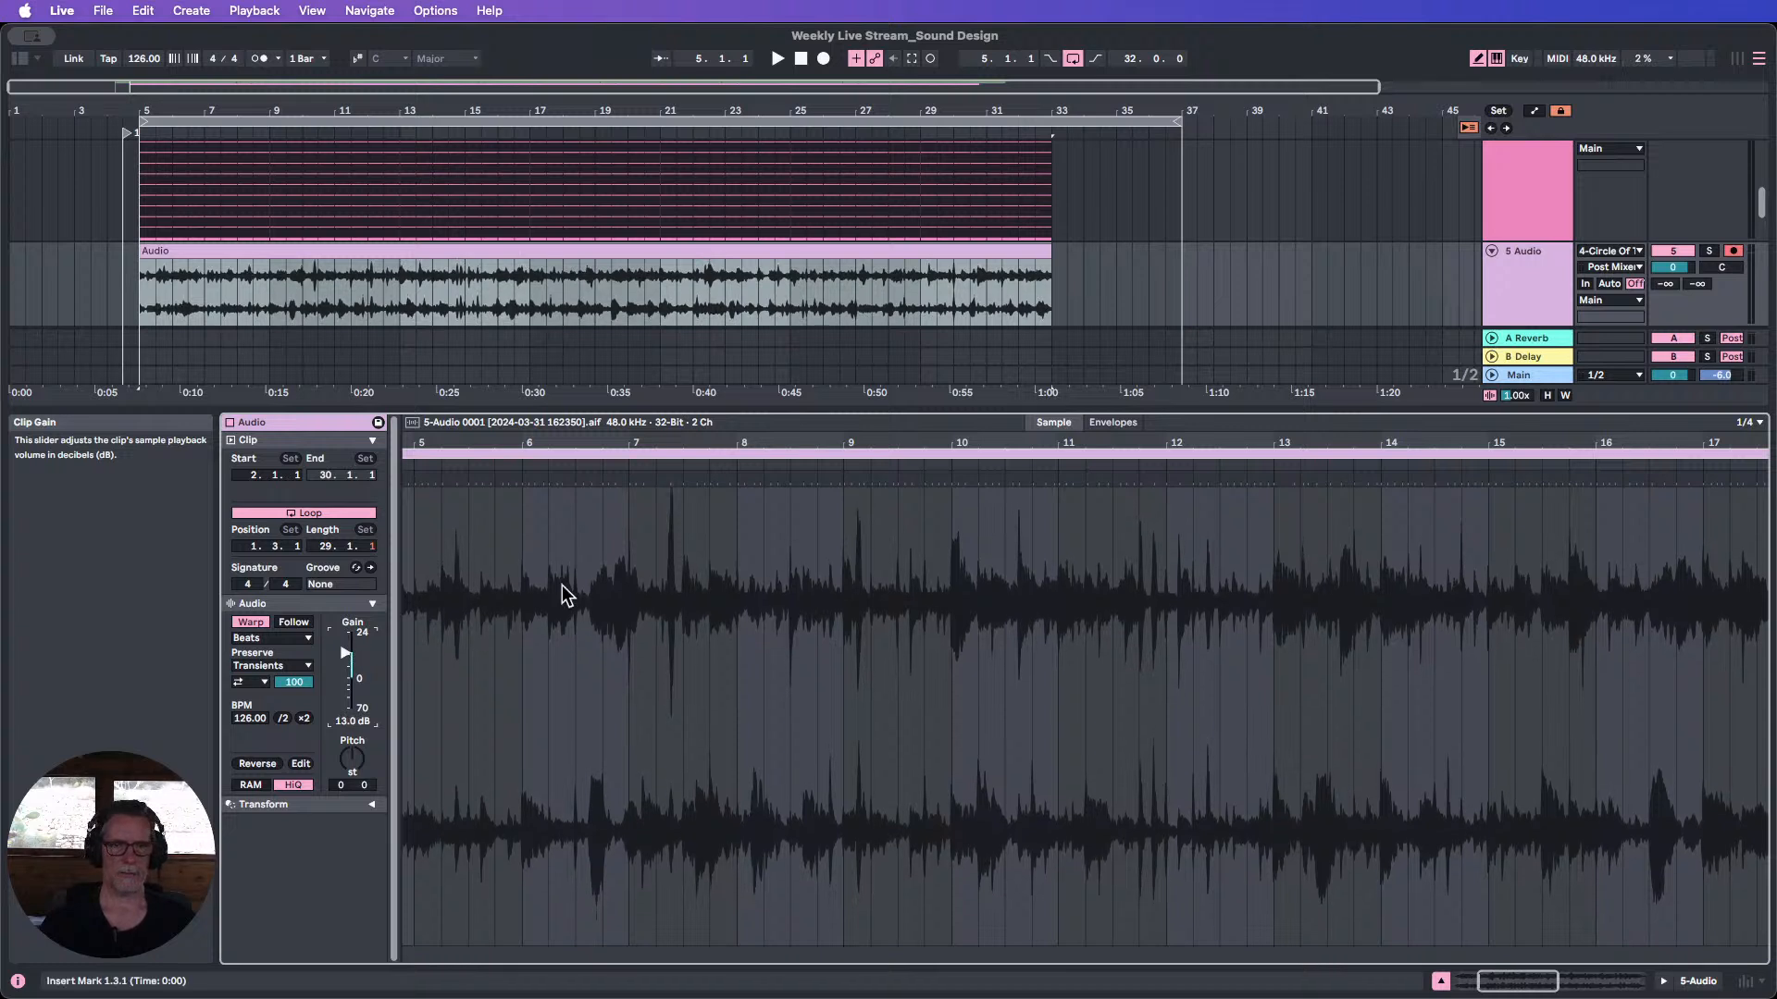
{"action": "key", "text": "w"}
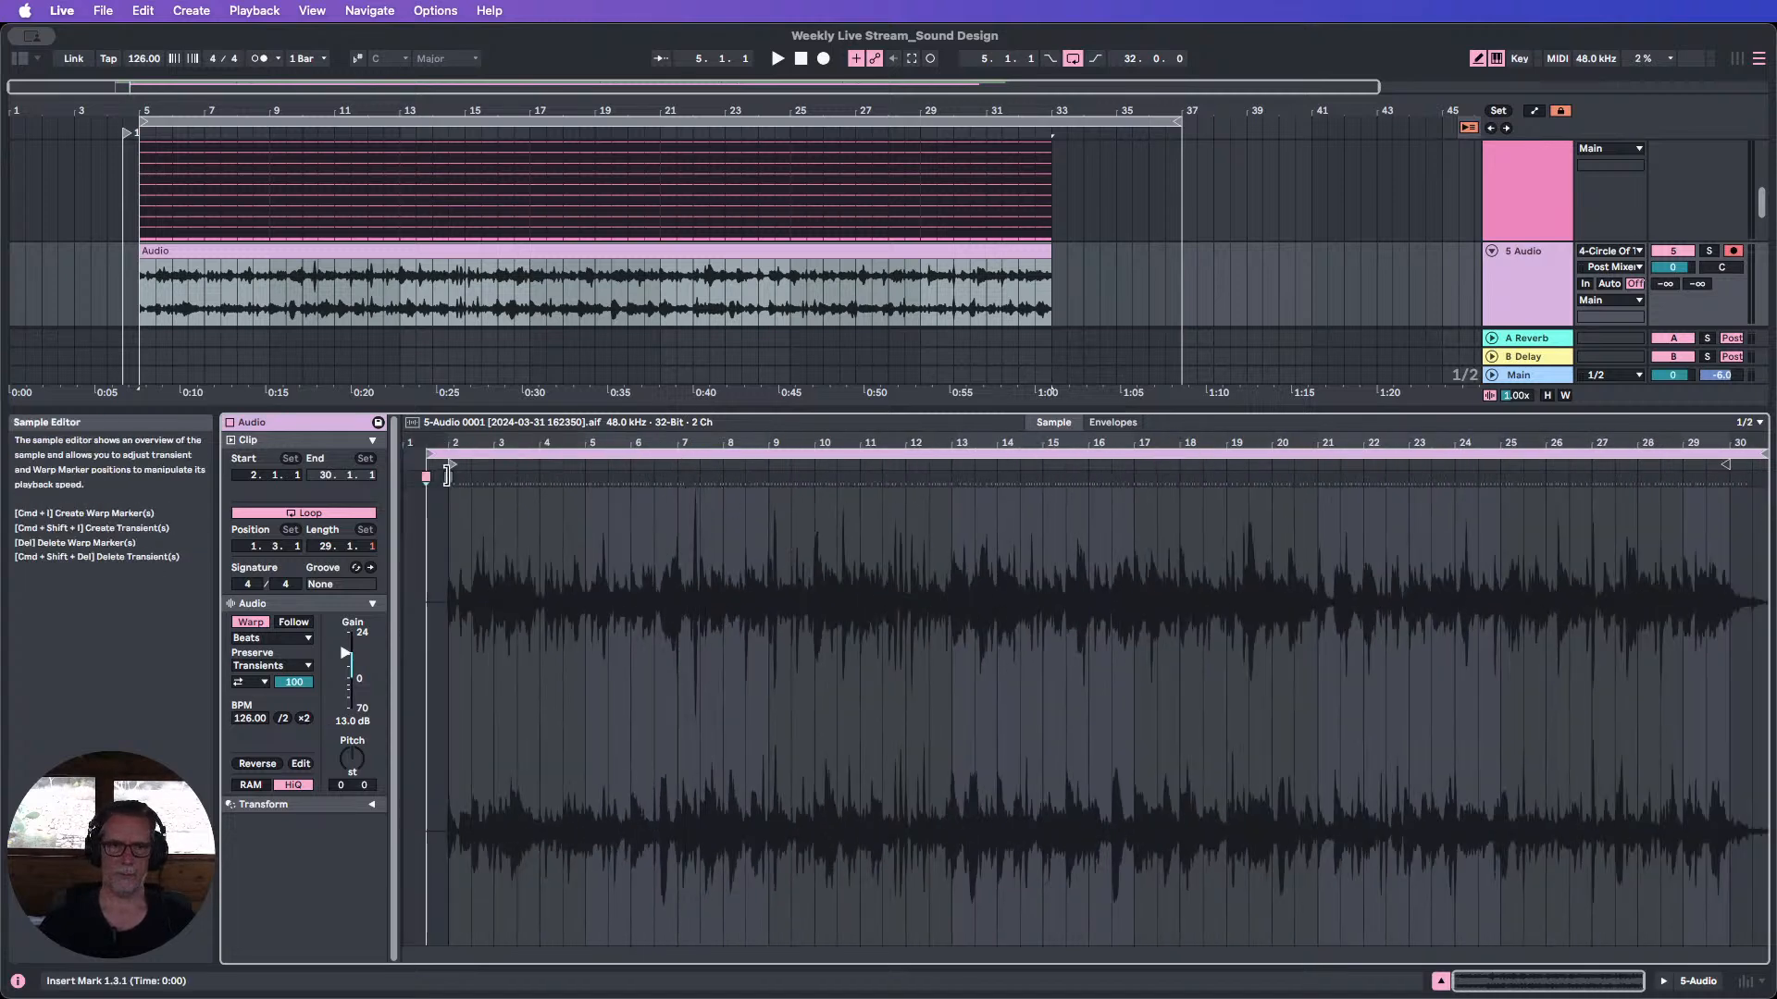
Try the Audio clip's loop and start positions at 2.1.1 and then at 1.1.1.
{"action": "left_click_drag", "start_coordinate": [429, 453], "coordinate": [452, 454]}
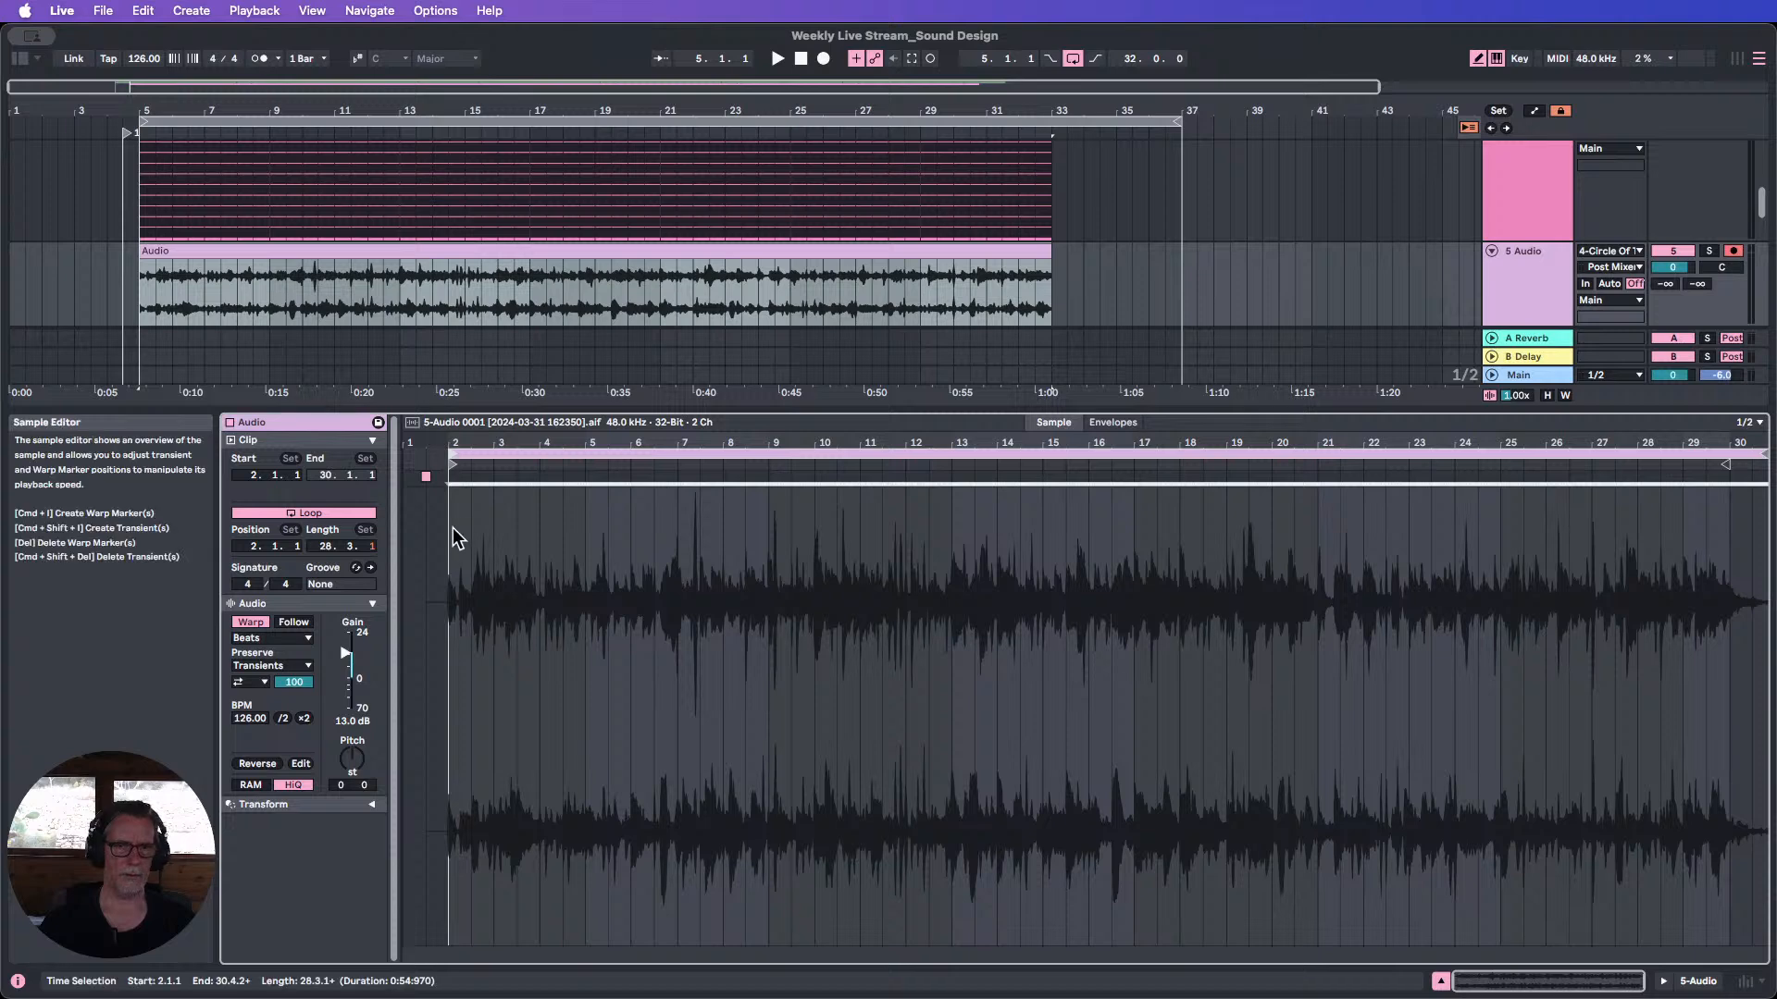
{"action": "mouse_move", "coordinate": [452, 535]}
{"action": "left_mouse_down"}
{"action": "mouse_move", "coordinate": [618, 539]}
{"action": "mouse_move", "coordinate": [445, 532]}
{"action": "left_mouse_up"}
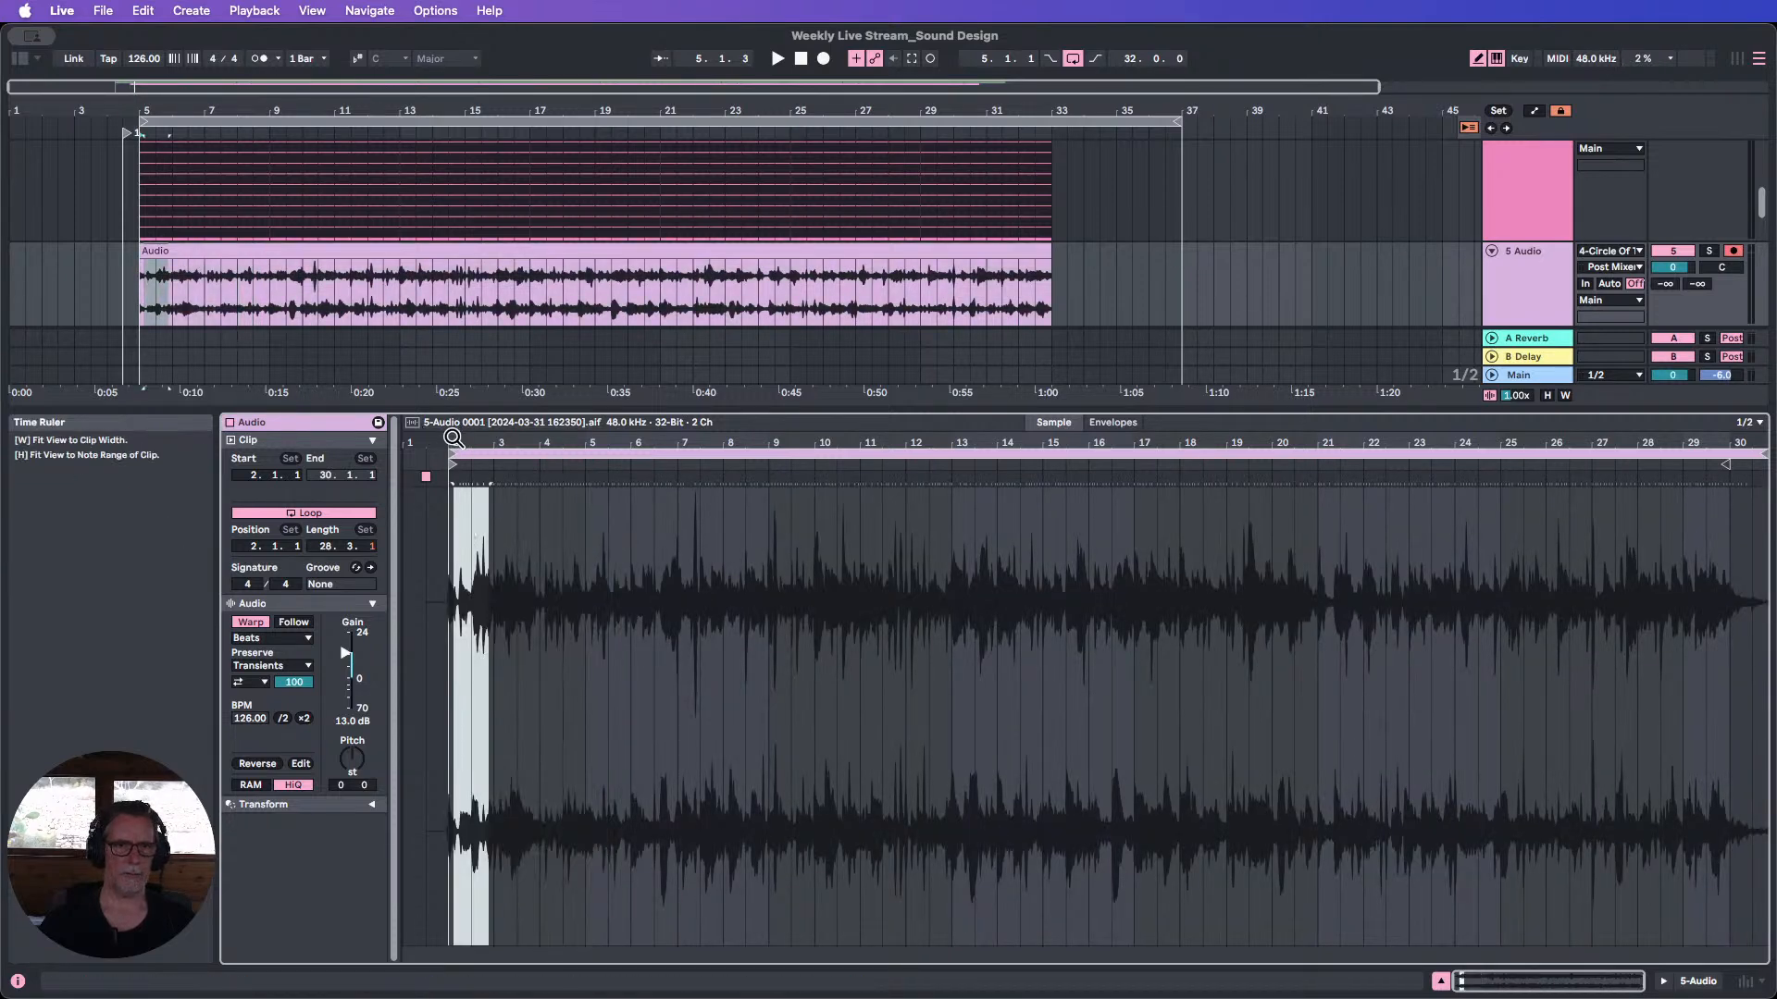
{"action": "mouse_move", "coordinate": [452, 463]}
{"action": "left_mouse_down"}
{"action": "mouse_move", "coordinate": [379, 459]}
{"action": "mouse_move", "coordinate": [428, 452]}
{"action": "mouse_move", "coordinate": [407, 452]}
{"action": "left_mouse_up"}
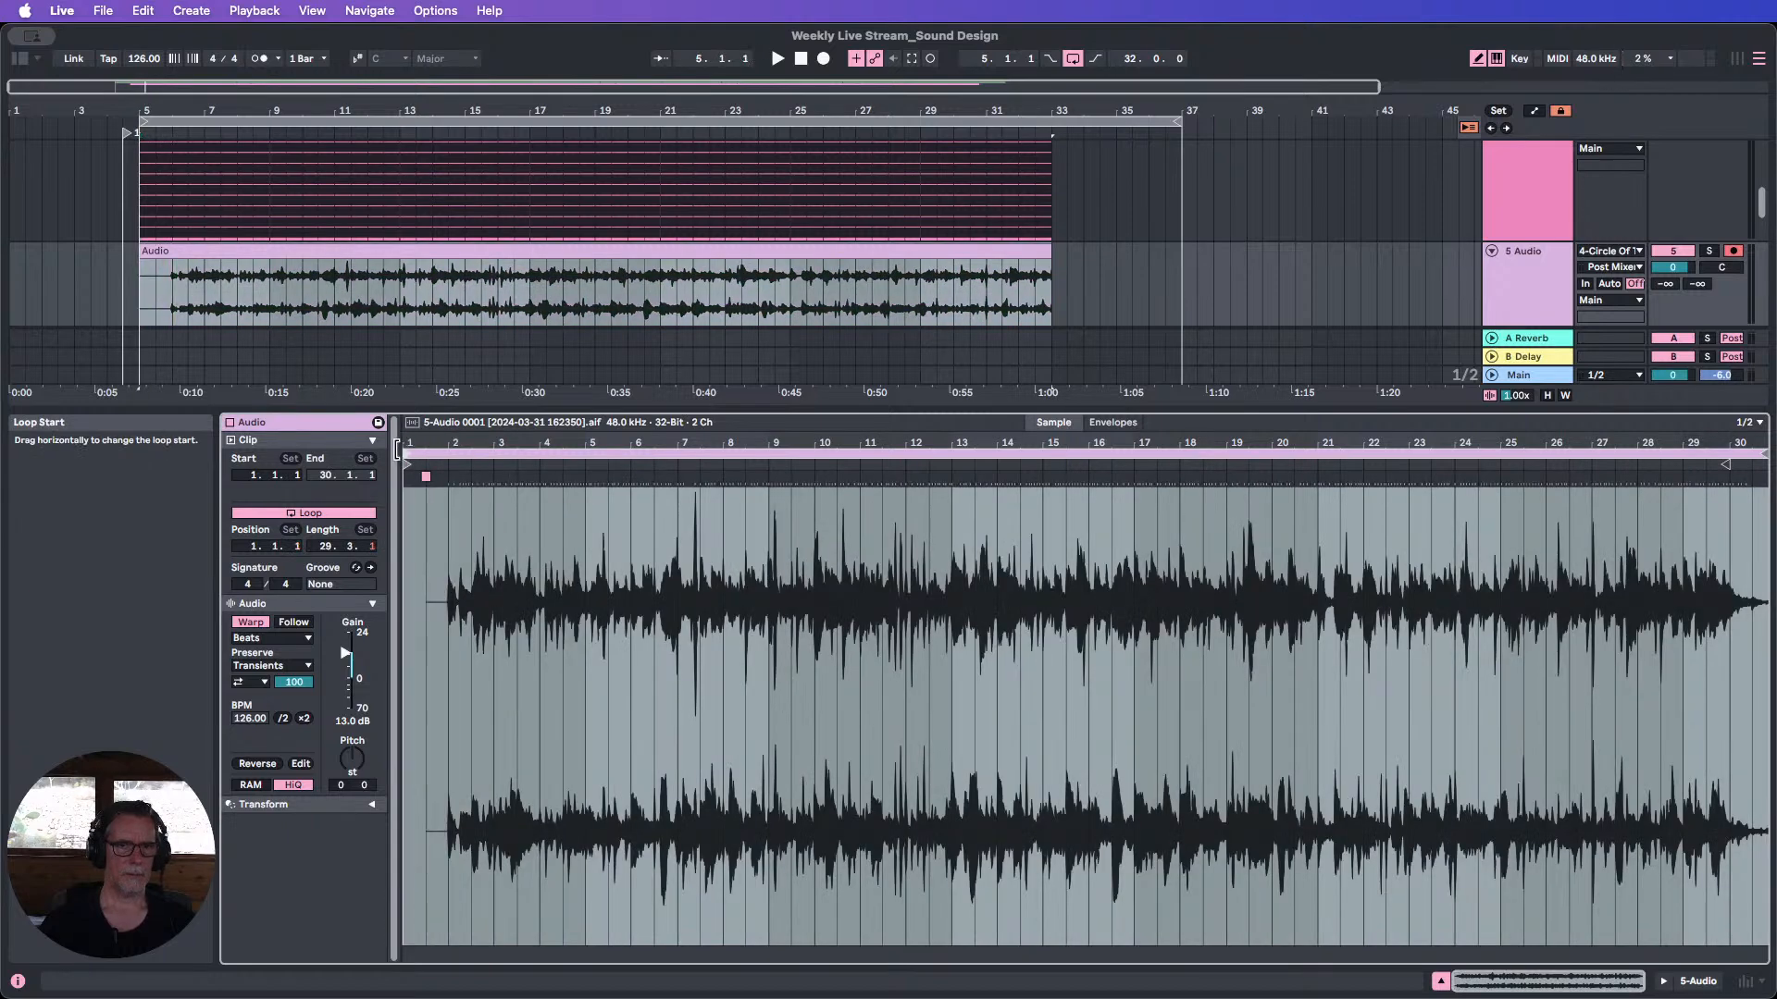
{"action": "left_click", "coordinate": [451, 559]}
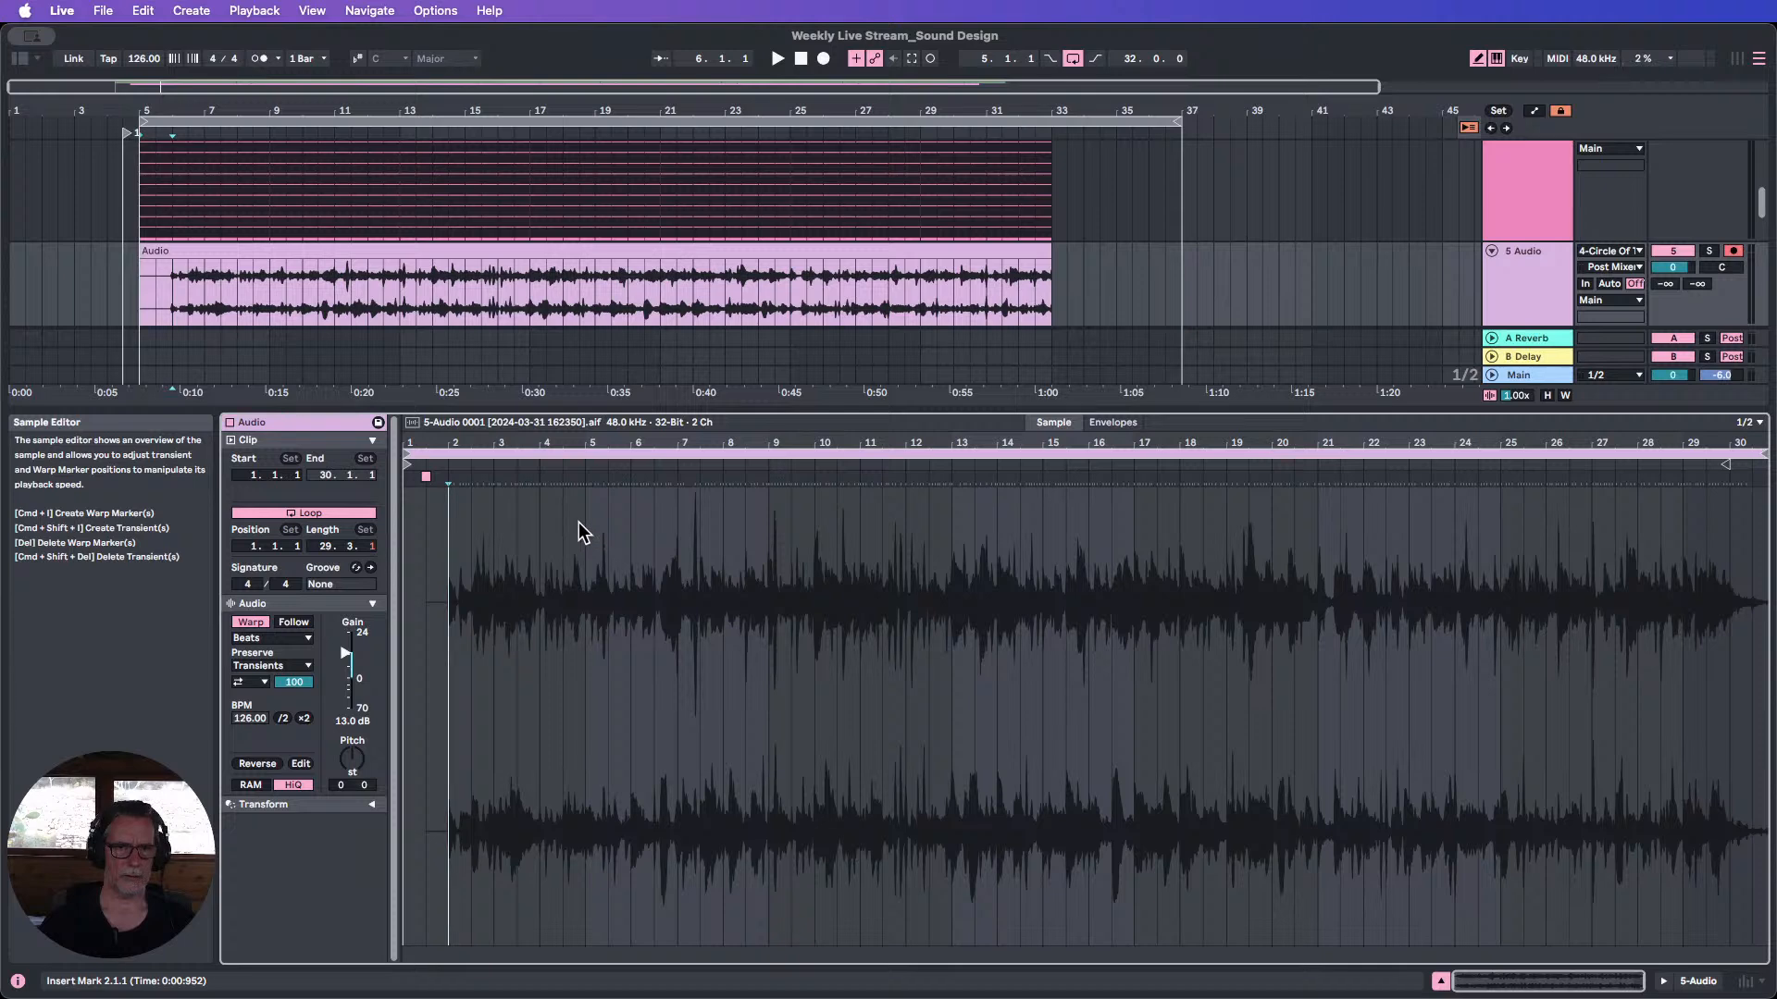
Loop bars 5 to 9 of the Audio clip's sample and shorten the arrangement loop to bars 5 to 9.
{"action": "mouse_move", "coordinate": [581, 528]}
{"action": "left_mouse_down"}
{"action": "mouse_move", "coordinate": [786, 532]}
{"action": "mouse_move", "coordinate": [586, 526]}
{"action": "left_mouse_up"}
{"action": "left_click", "coordinate": [764, 530]}
{"action": "key", "text": "super+l"}
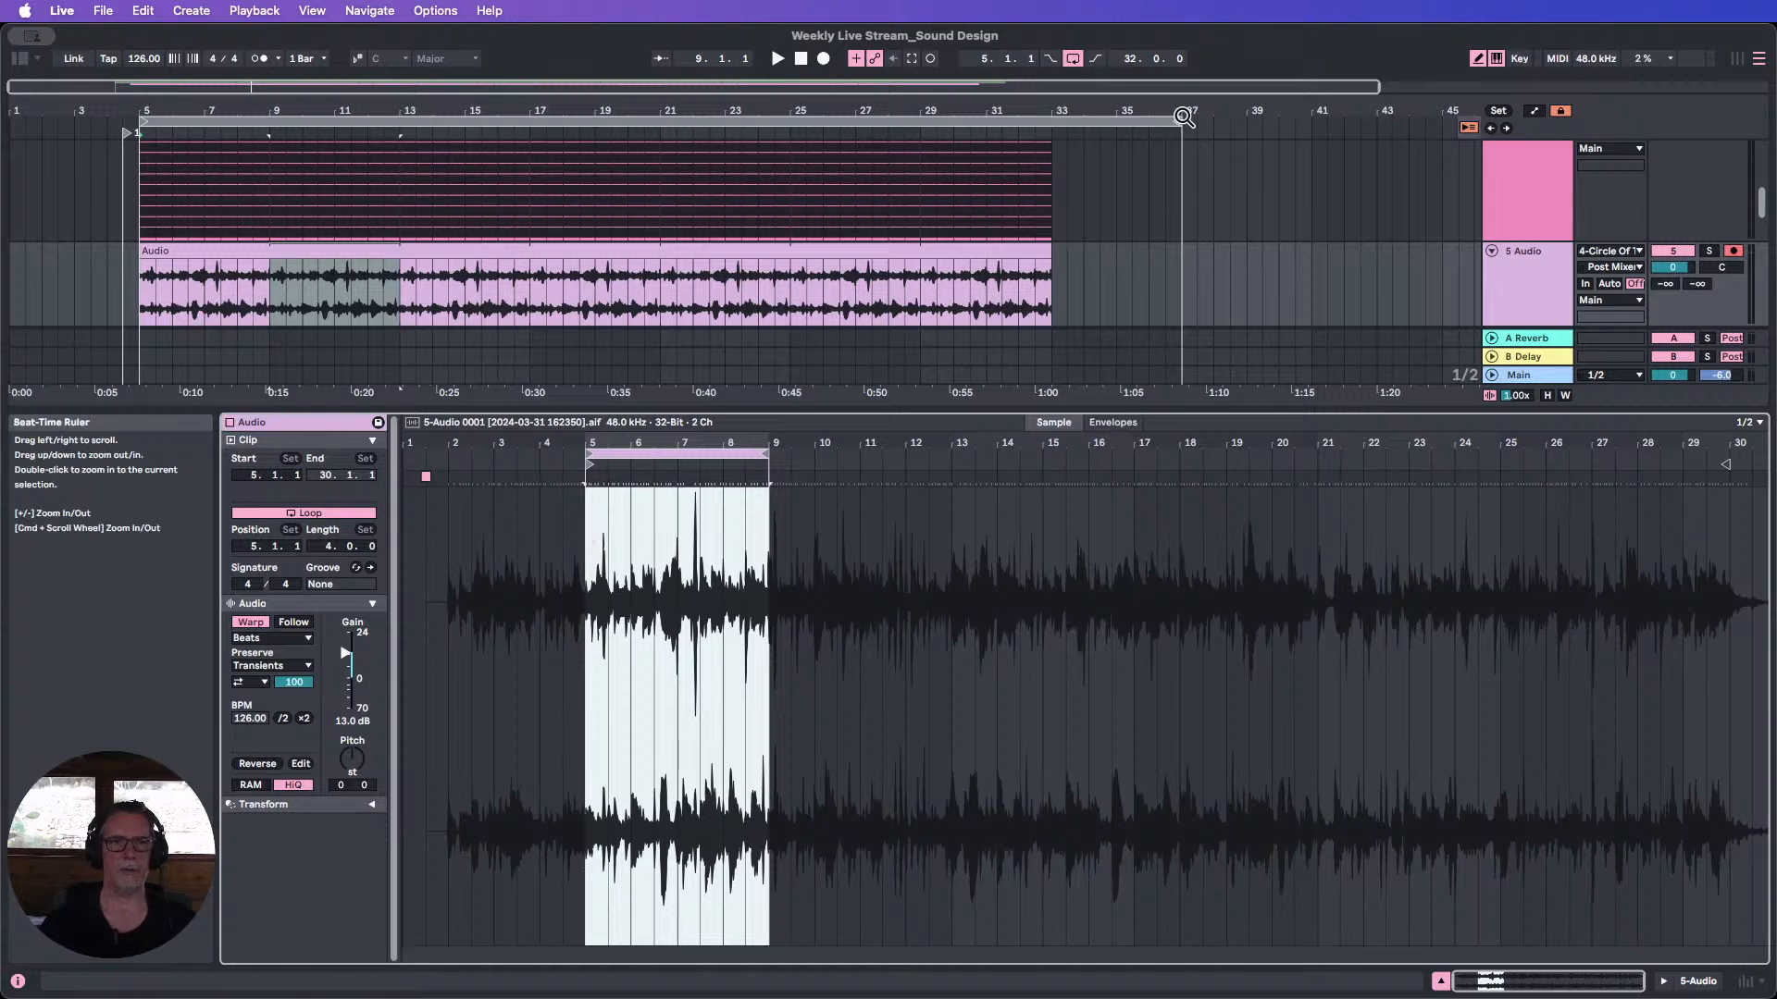
{"action": "left_click_drag", "start_coordinate": [1185, 125], "coordinate": [266, 132]}
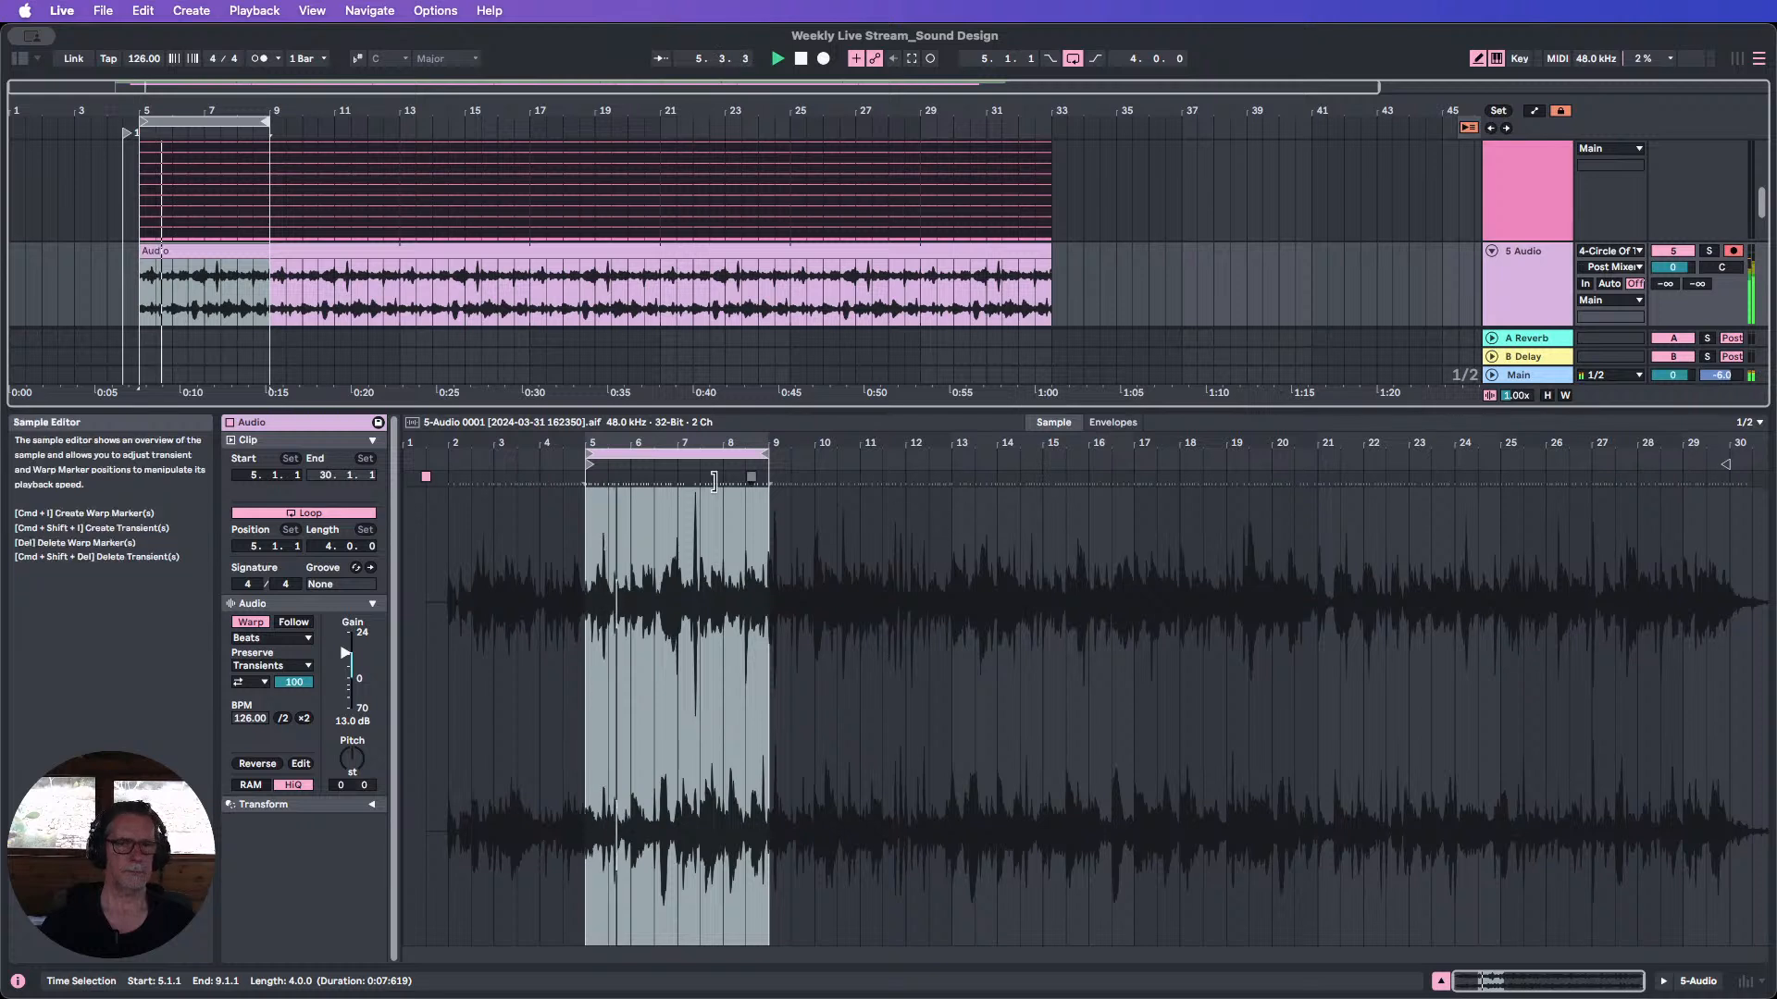
Stop playback and set the 5 Audio track's input to No Input.
{"action": "left_click", "coordinate": [695, 450]}
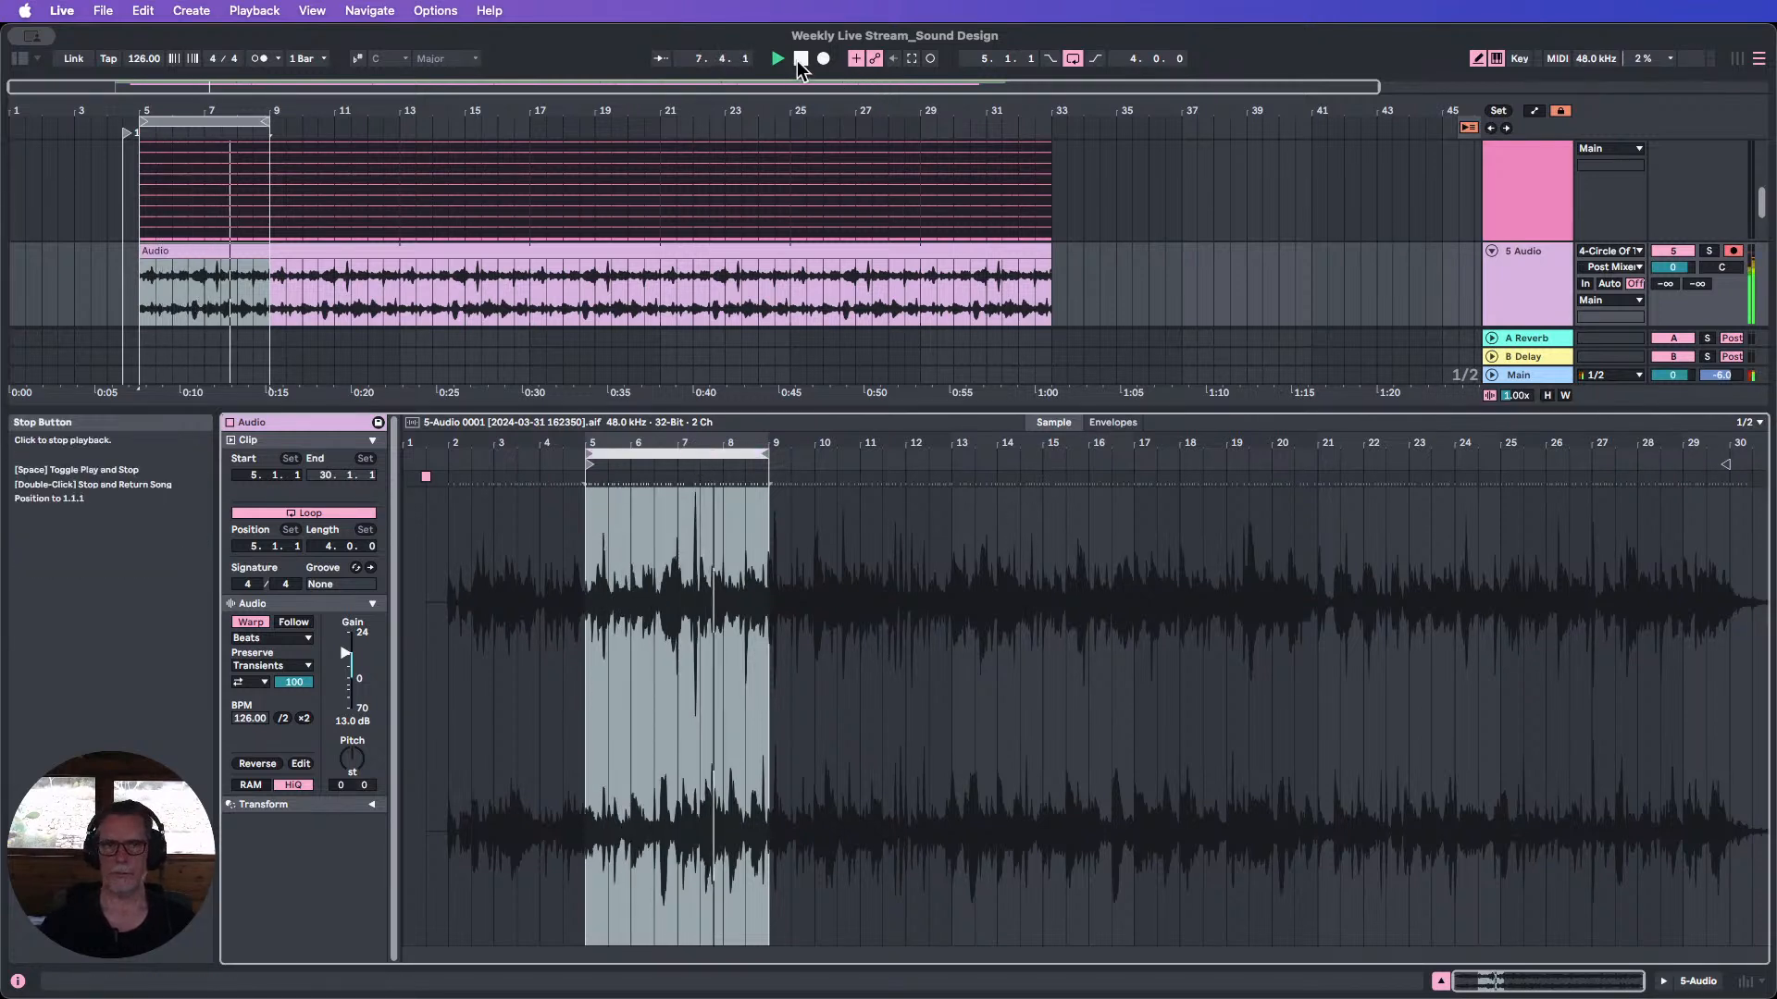
{"action": "left_click", "coordinate": [1610, 251]}
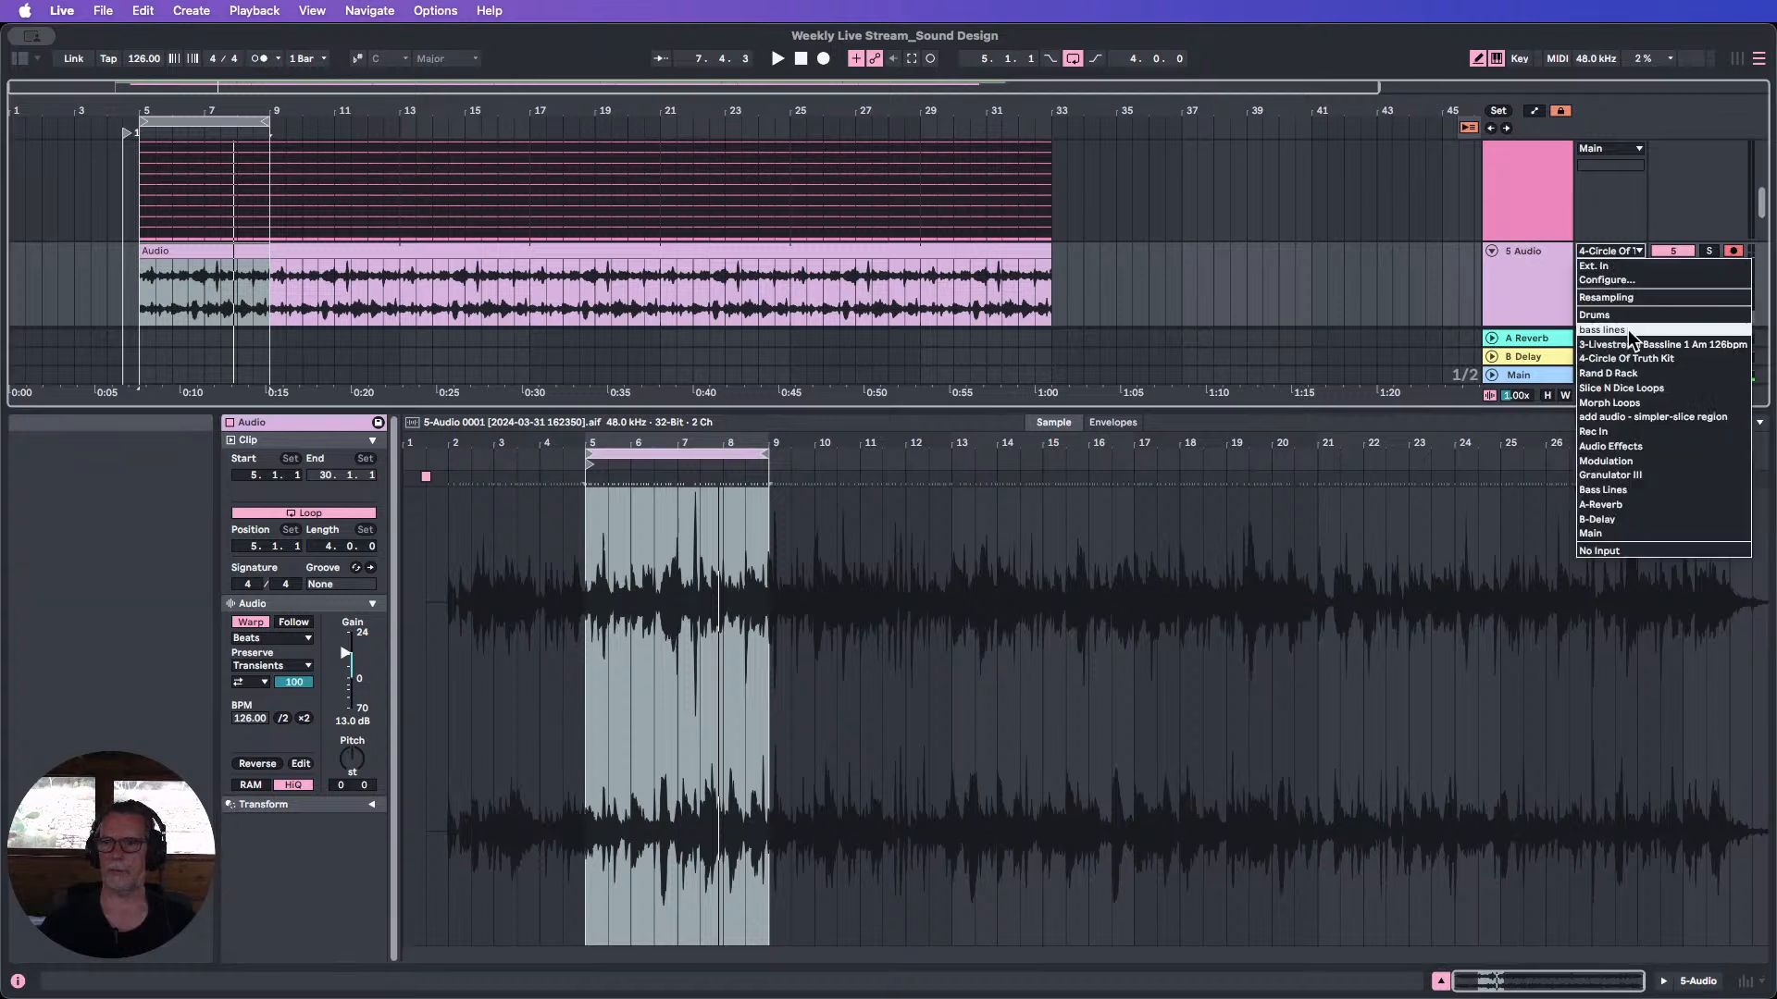
{"action": "key", "text": "Return"}
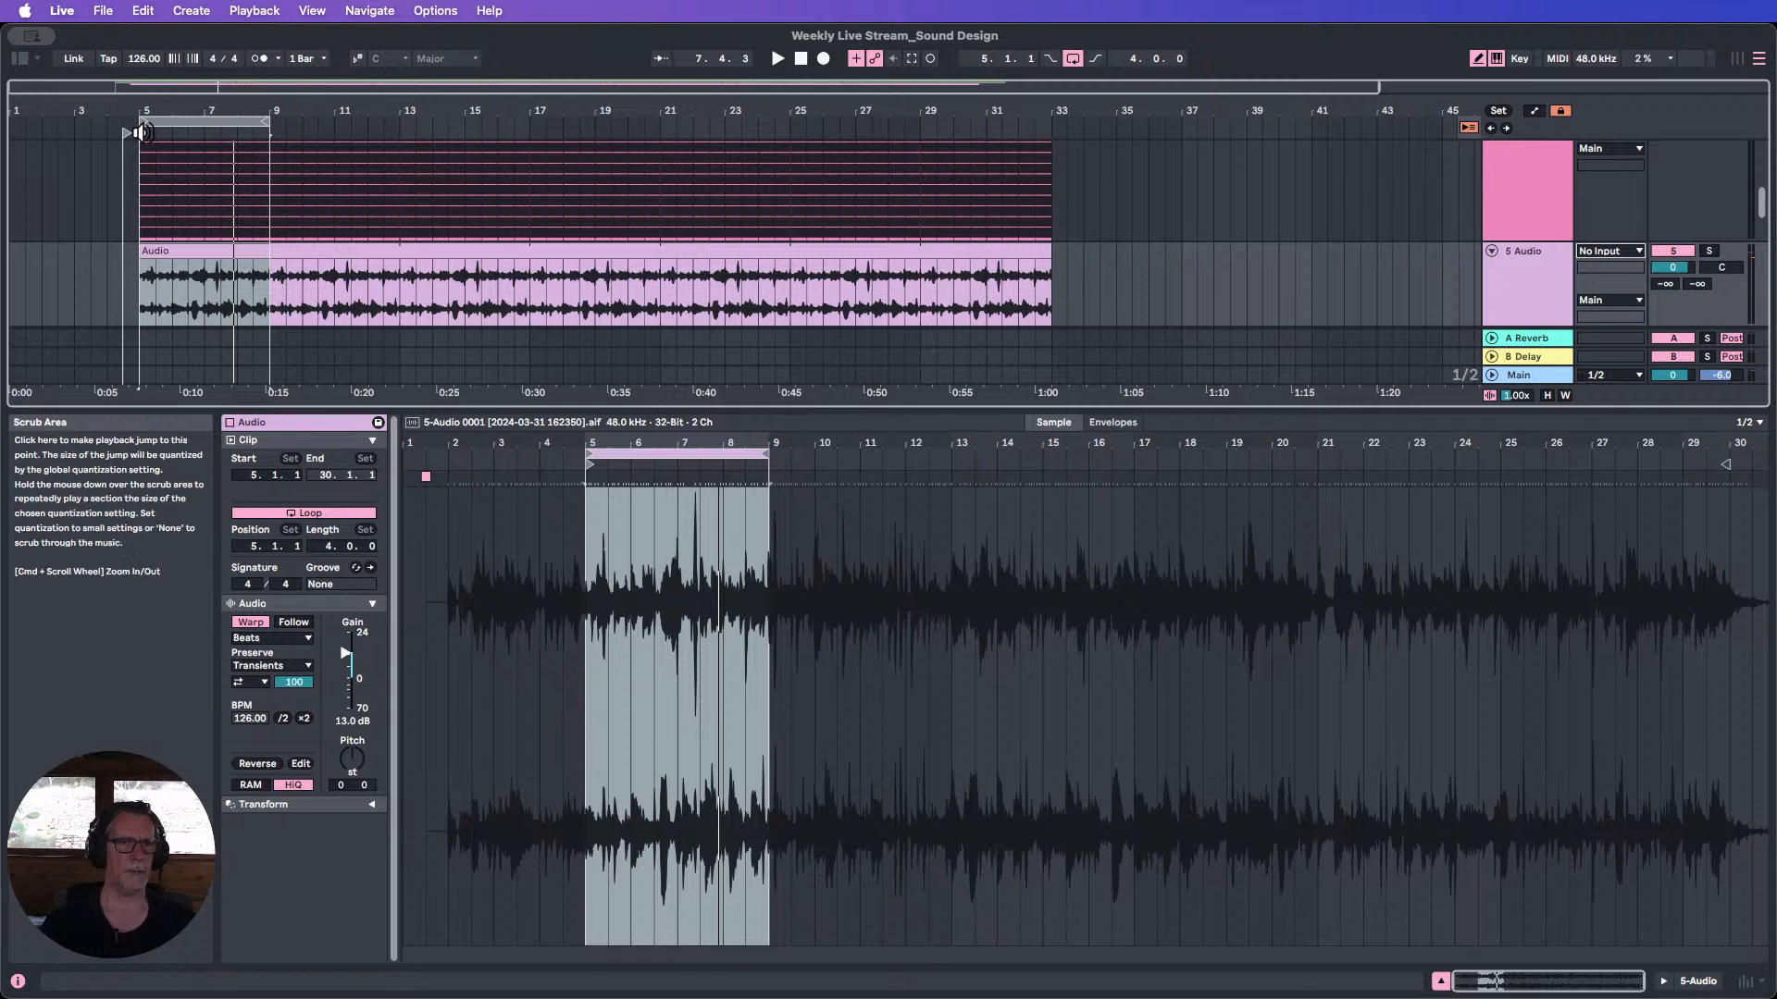
During playback, shift the Audio clip's four-bar loop to start at 9.1.1 and then at 17.1.1.
{"action": "key", "text": "space"}
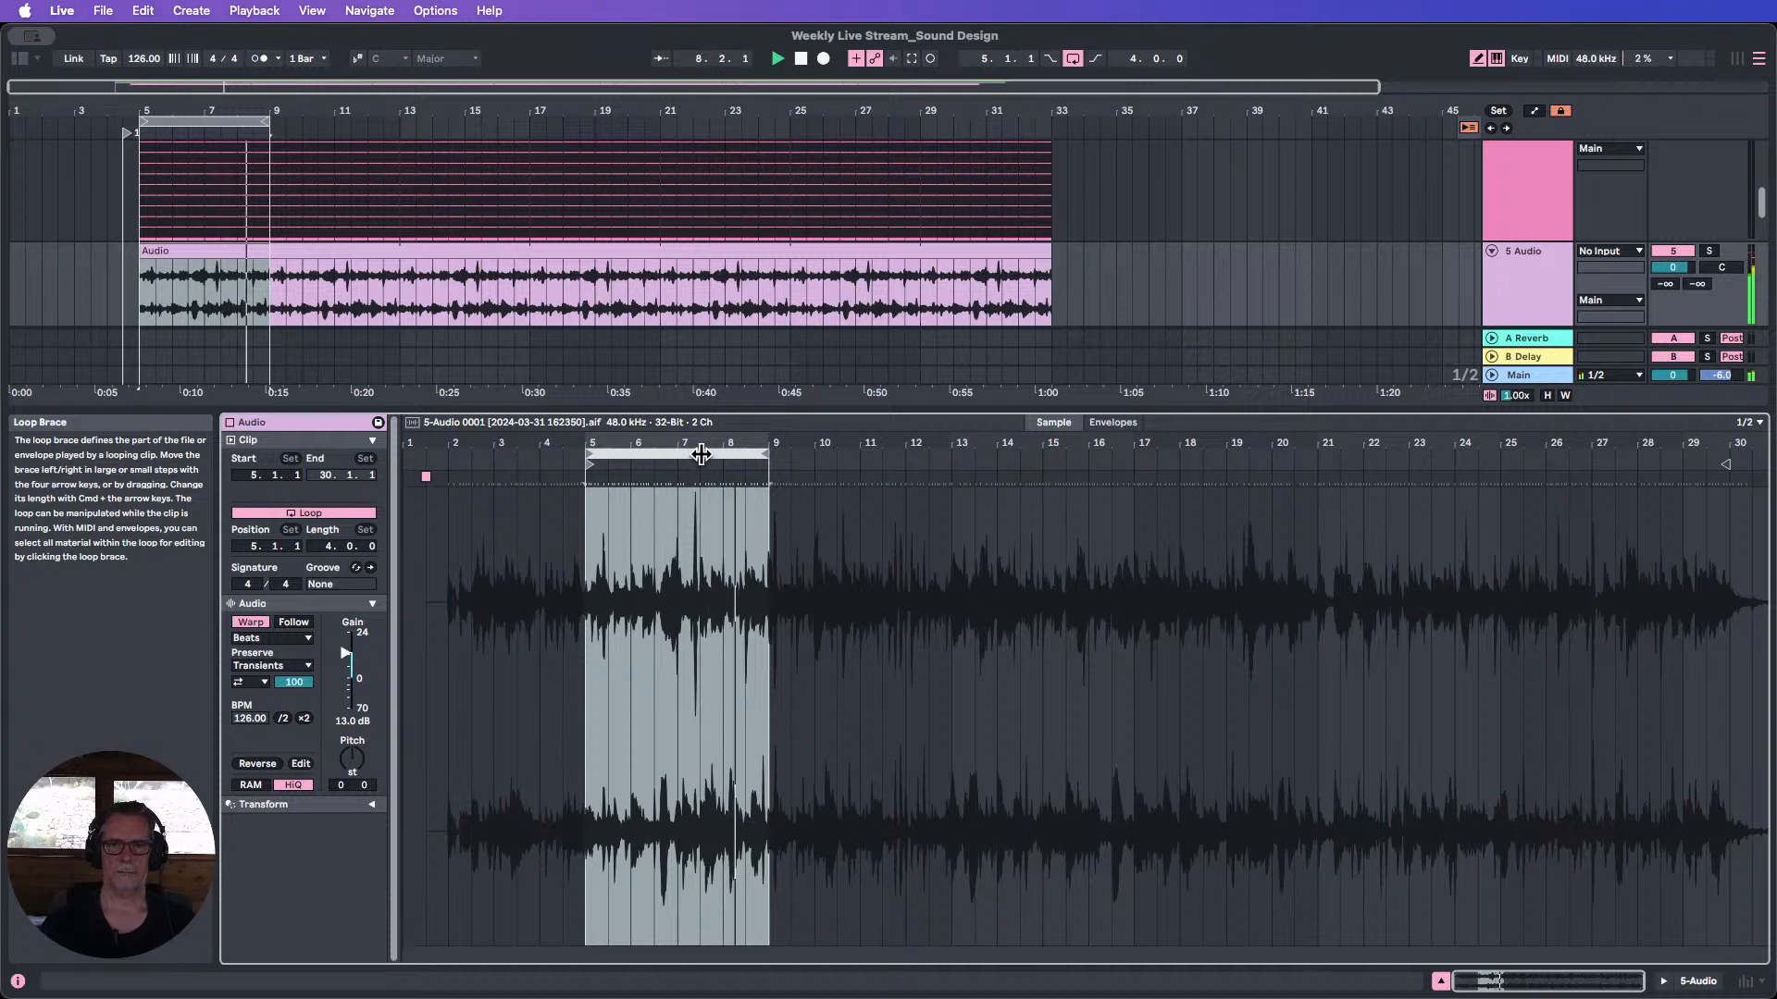
{"action": "left_click_drag", "start_coordinate": [706, 456], "coordinate": [881, 458]}
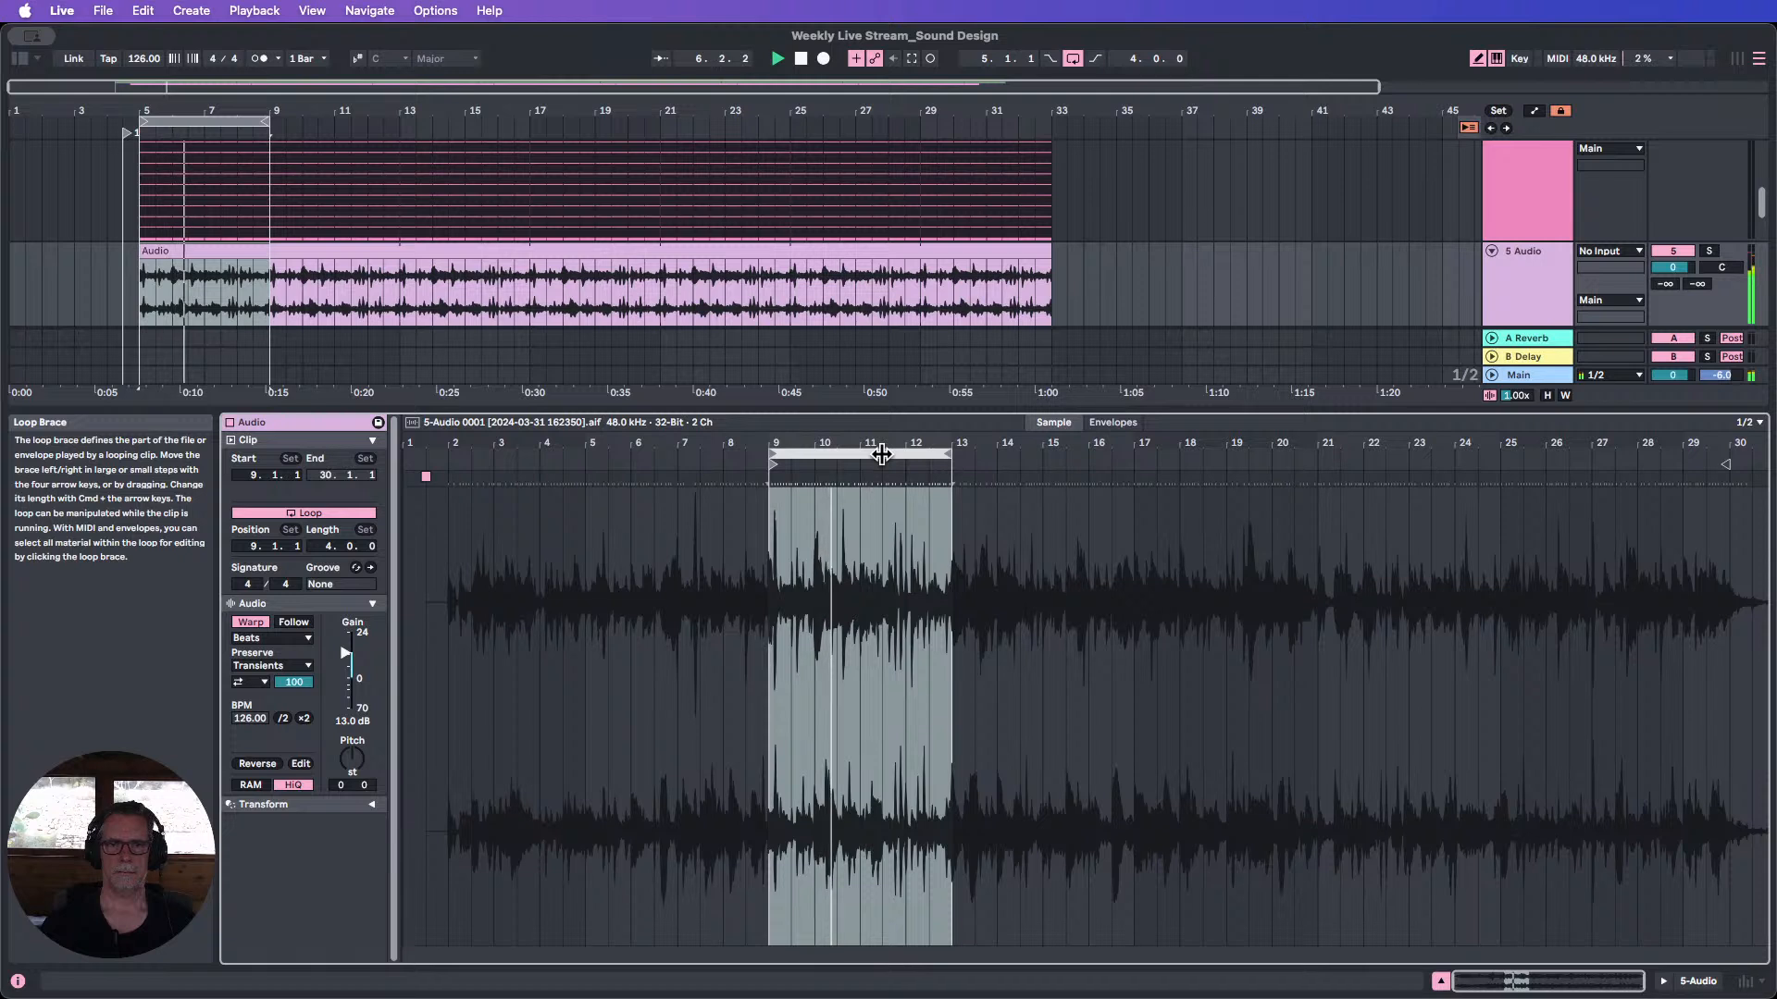
{"action": "left_click_drag", "start_coordinate": [882, 455], "coordinate": [1251, 445]}
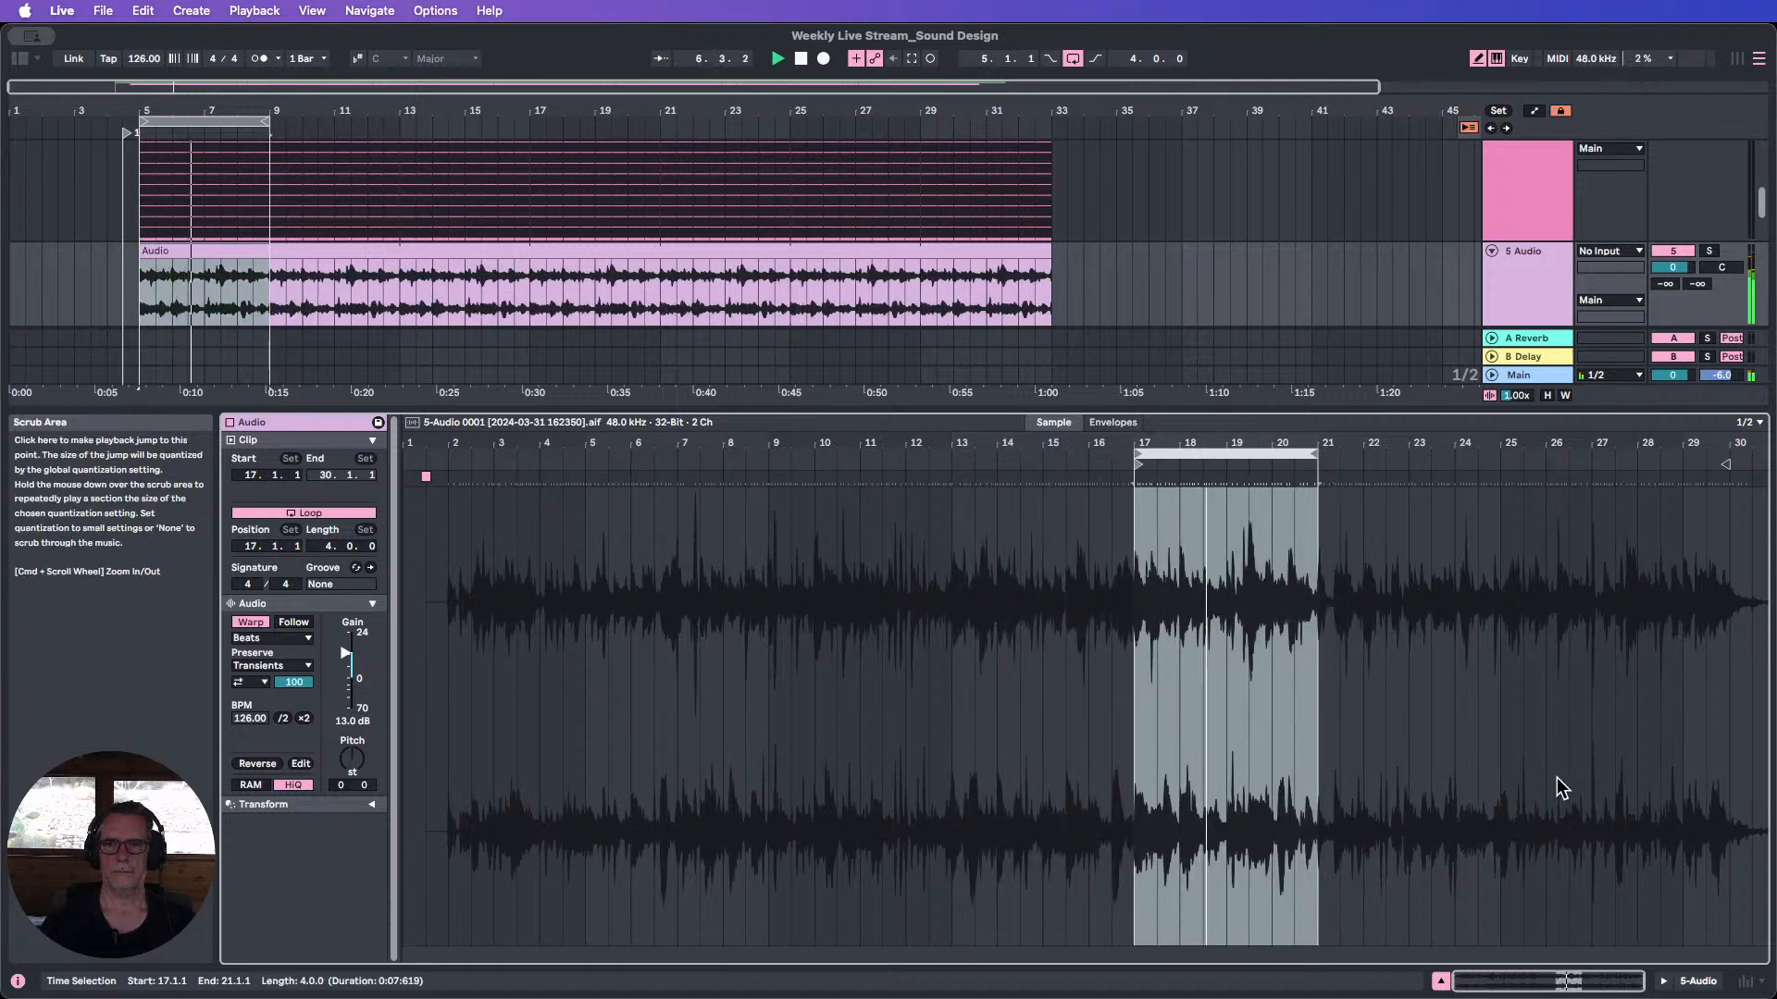
Reduce the height of the 4 Circle Of Truth track in the arrangement.
{"action": "scroll", "coordinate": [1407, 528], "scroll_direction": "up", "scroll_amount": 5}
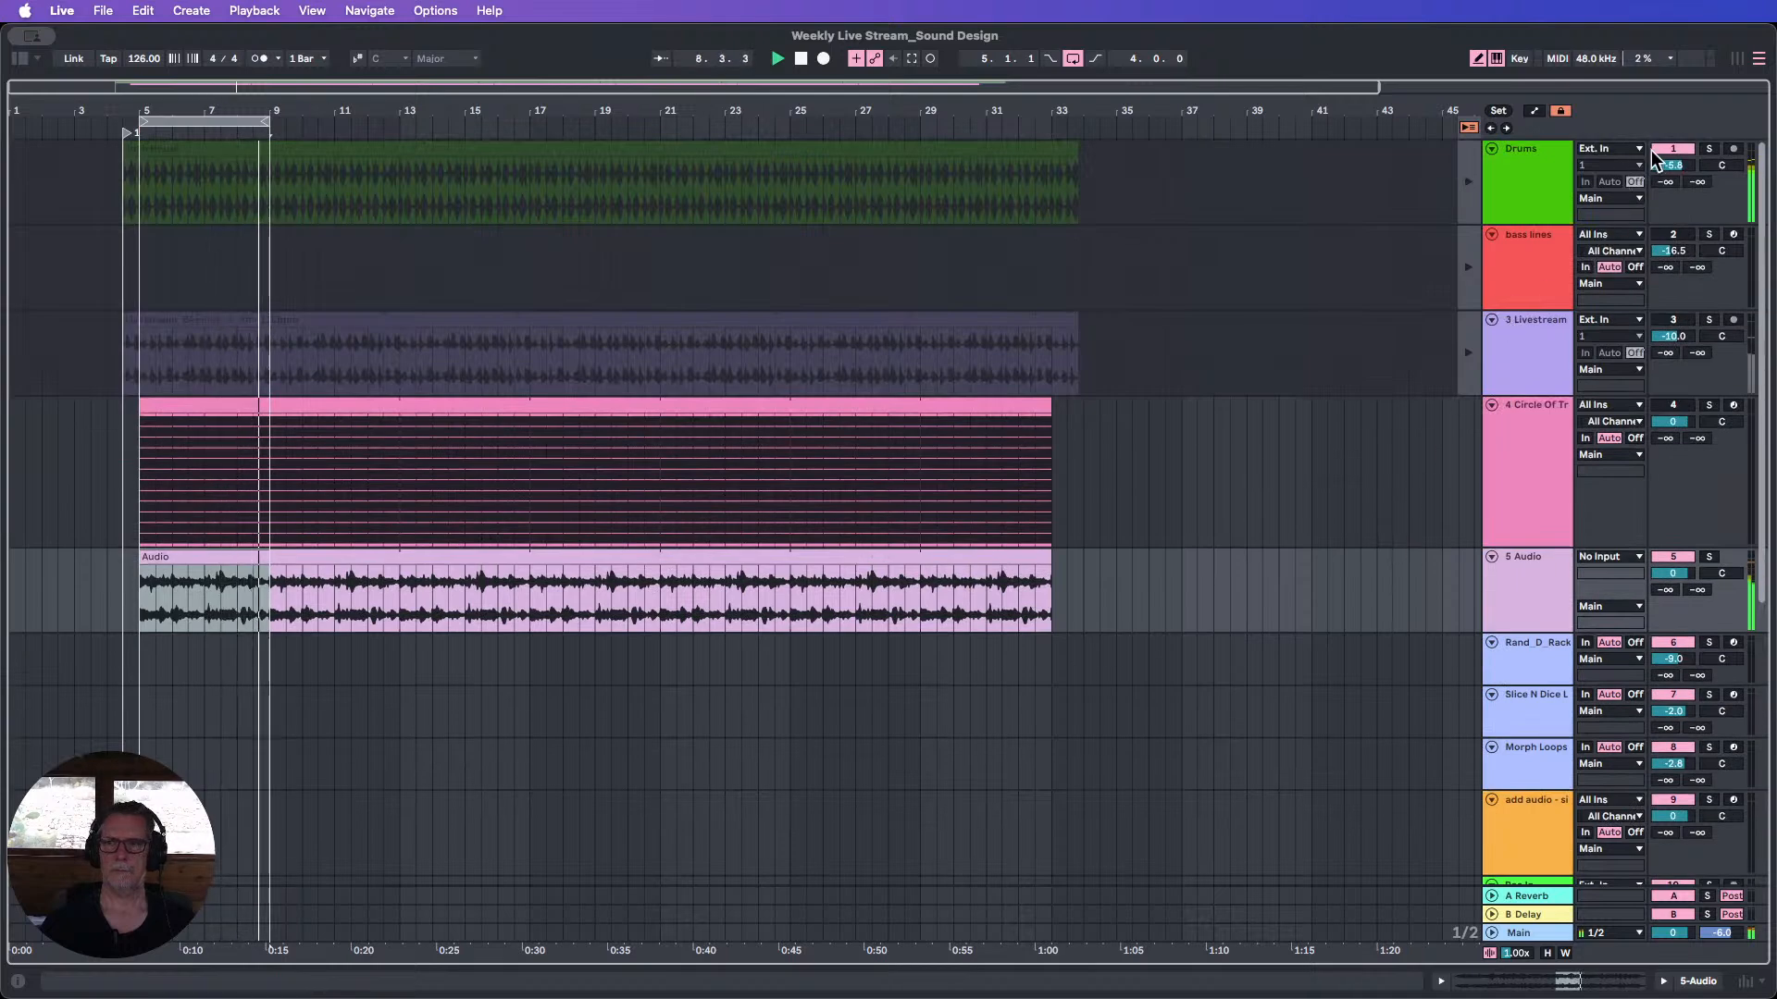
{"action": "scroll", "coordinate": [1536, 500], "scroll_direction": "down", "scroll_amount": 1}
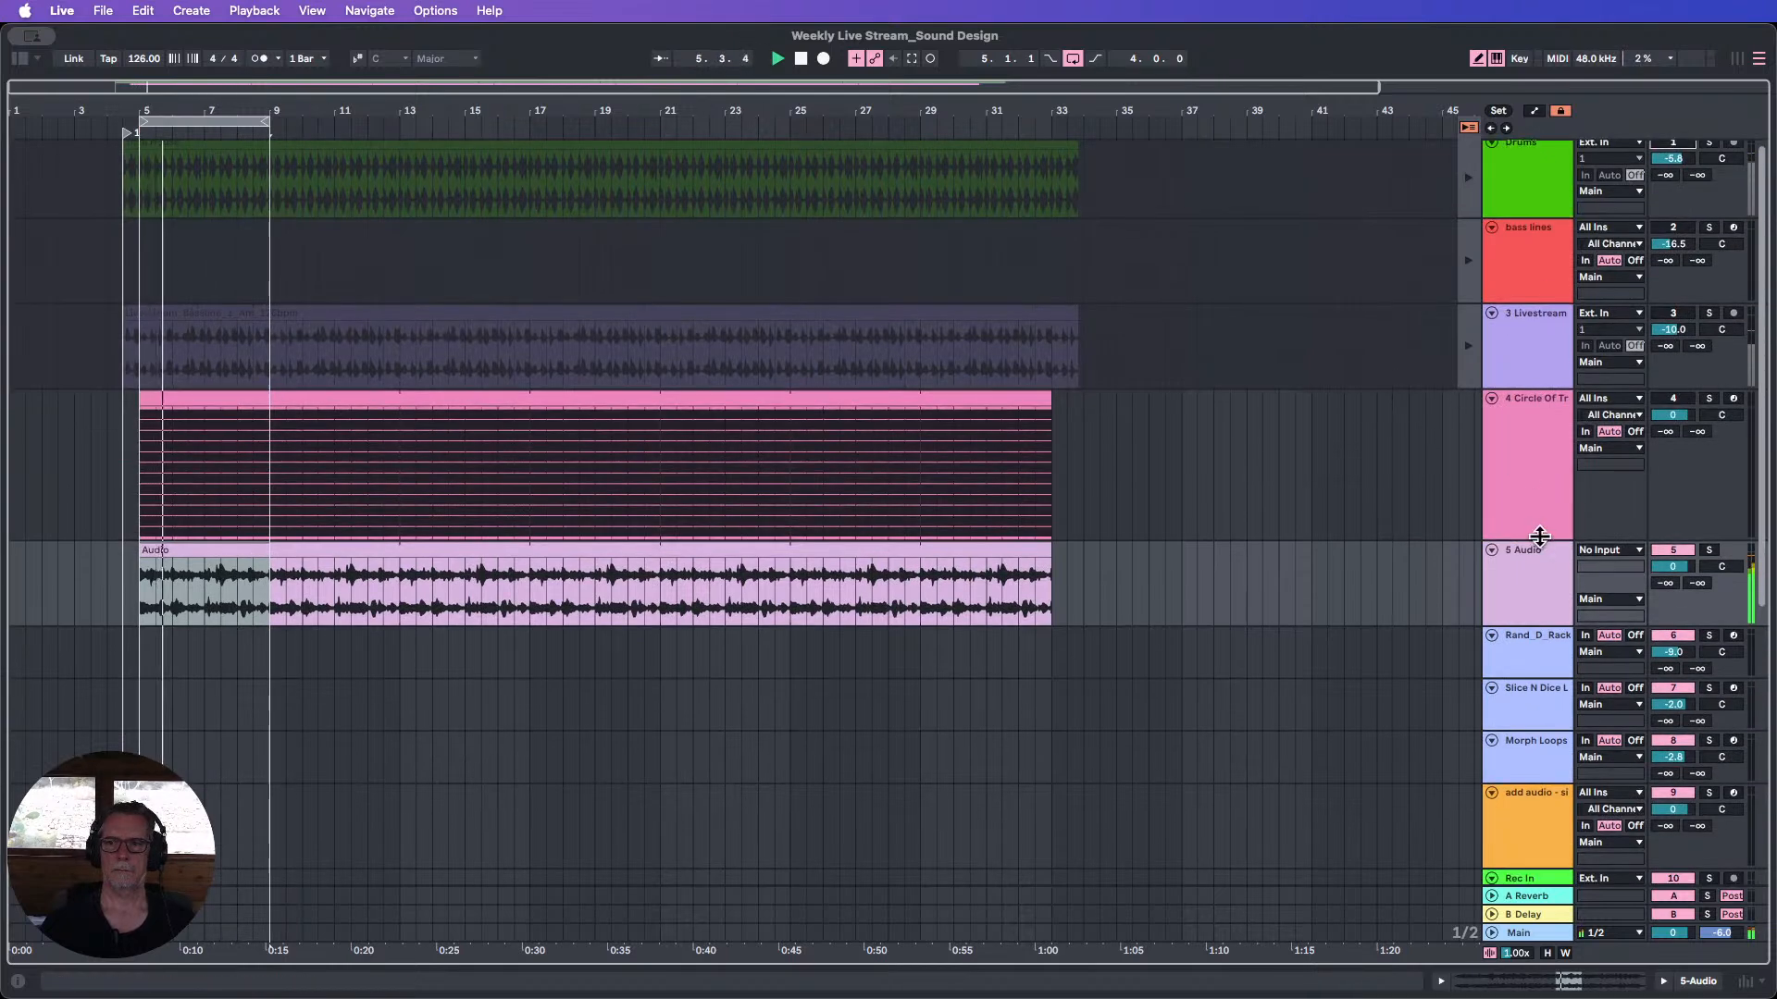
{"action": "left_click_drag", "start_coordinate": [1539, 540], "coordinate": [1537, 441]}
Reopen the Audio clip's sample and extend its loop to eight bars from 17.1.1.
{"action": "double_click", "coordinate": [573, 457]}
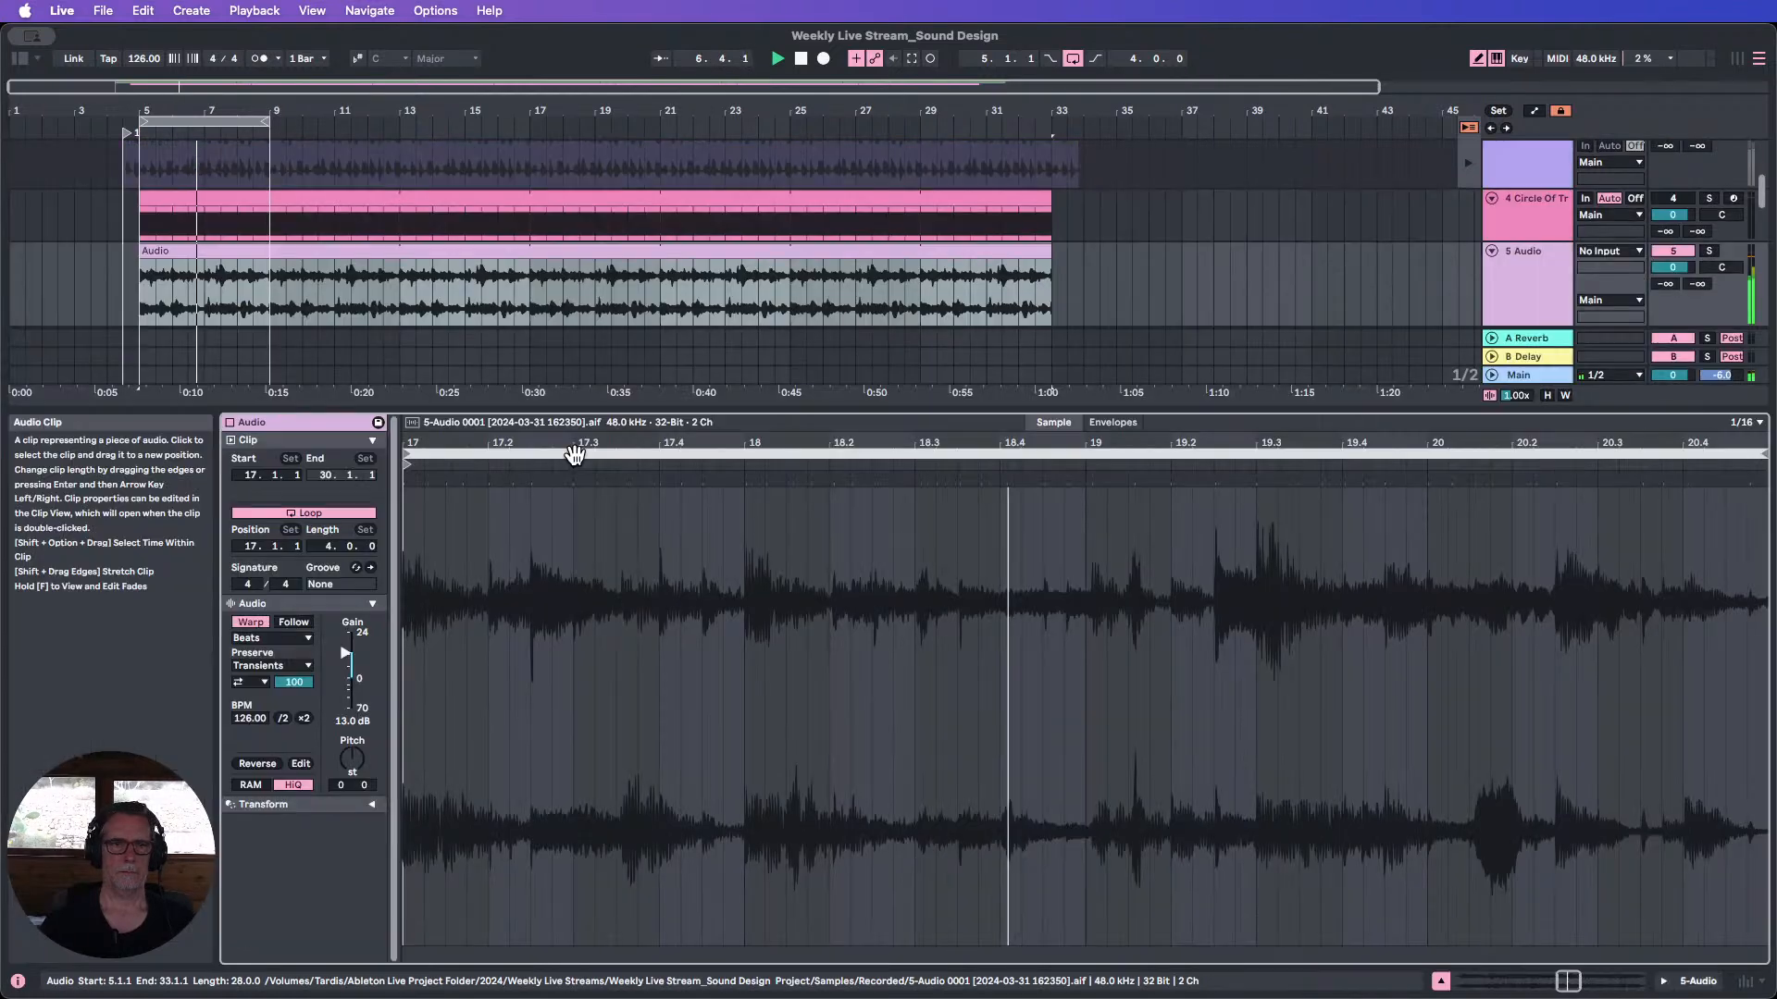
{"action": "left_click_drag", "start_coordinate": [1164, 443], "coordinate": [1164, 356]}
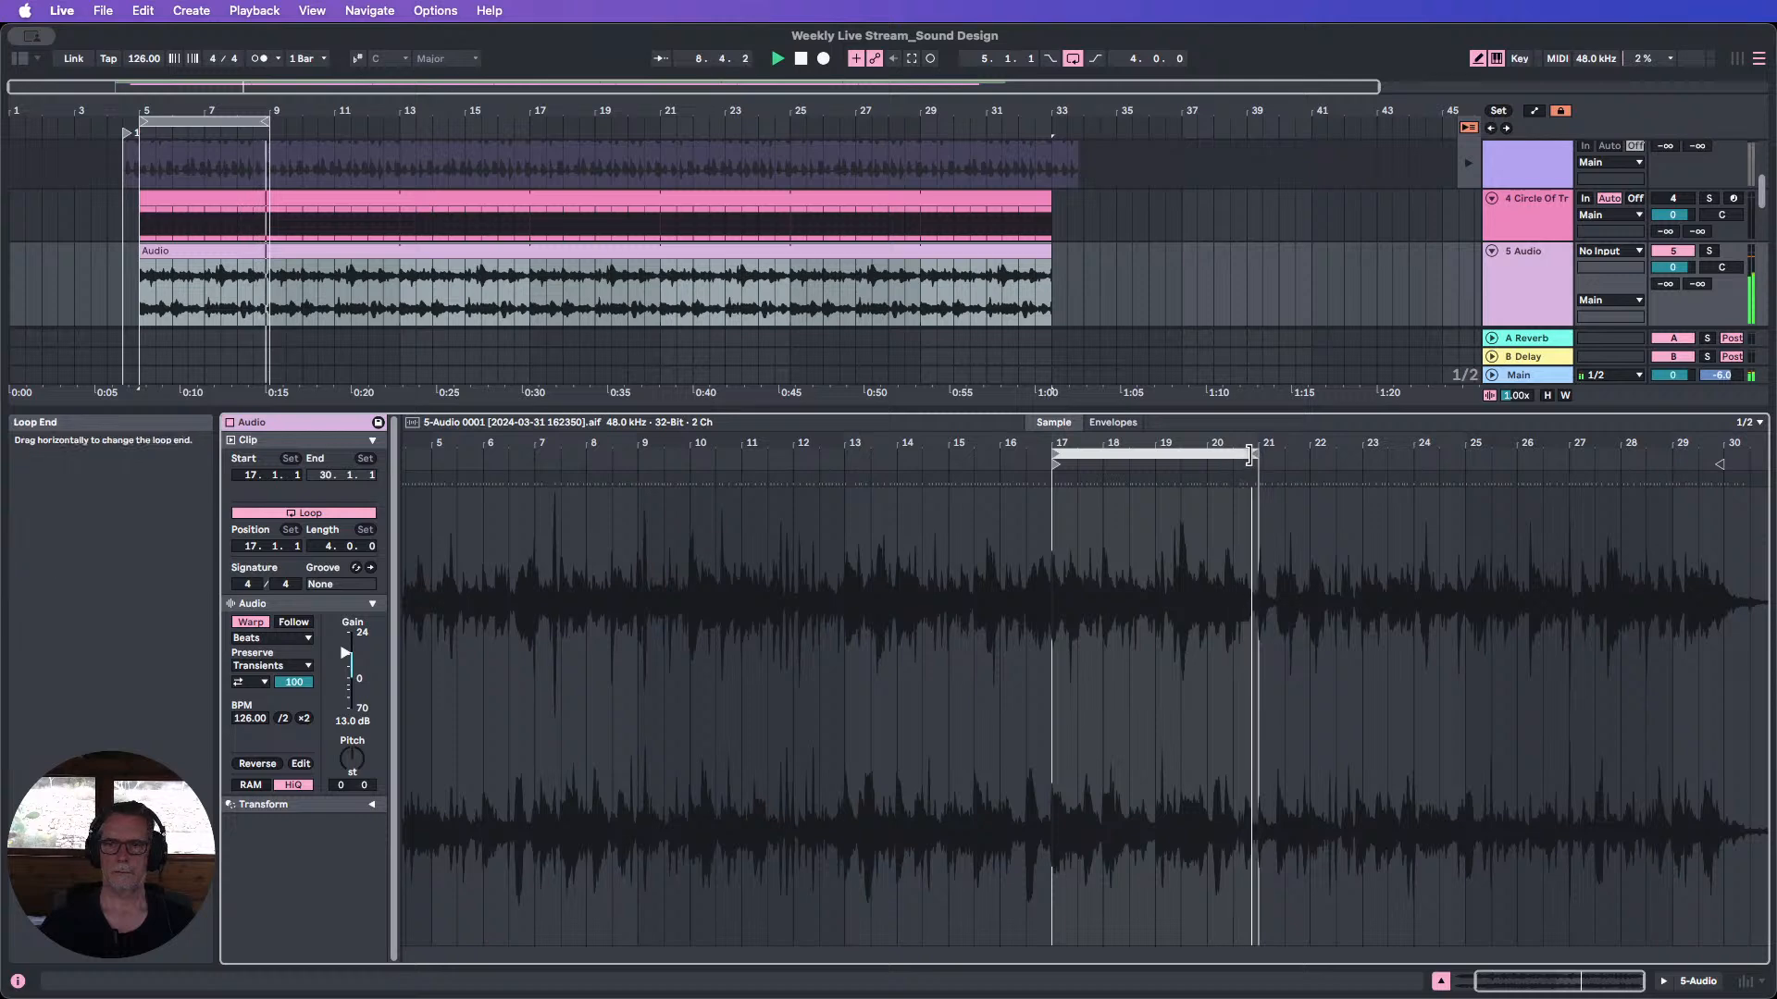
{"action": "left_click_drag", "start_coordinate": [1249, 463], "coordinate": [1465, 463]}
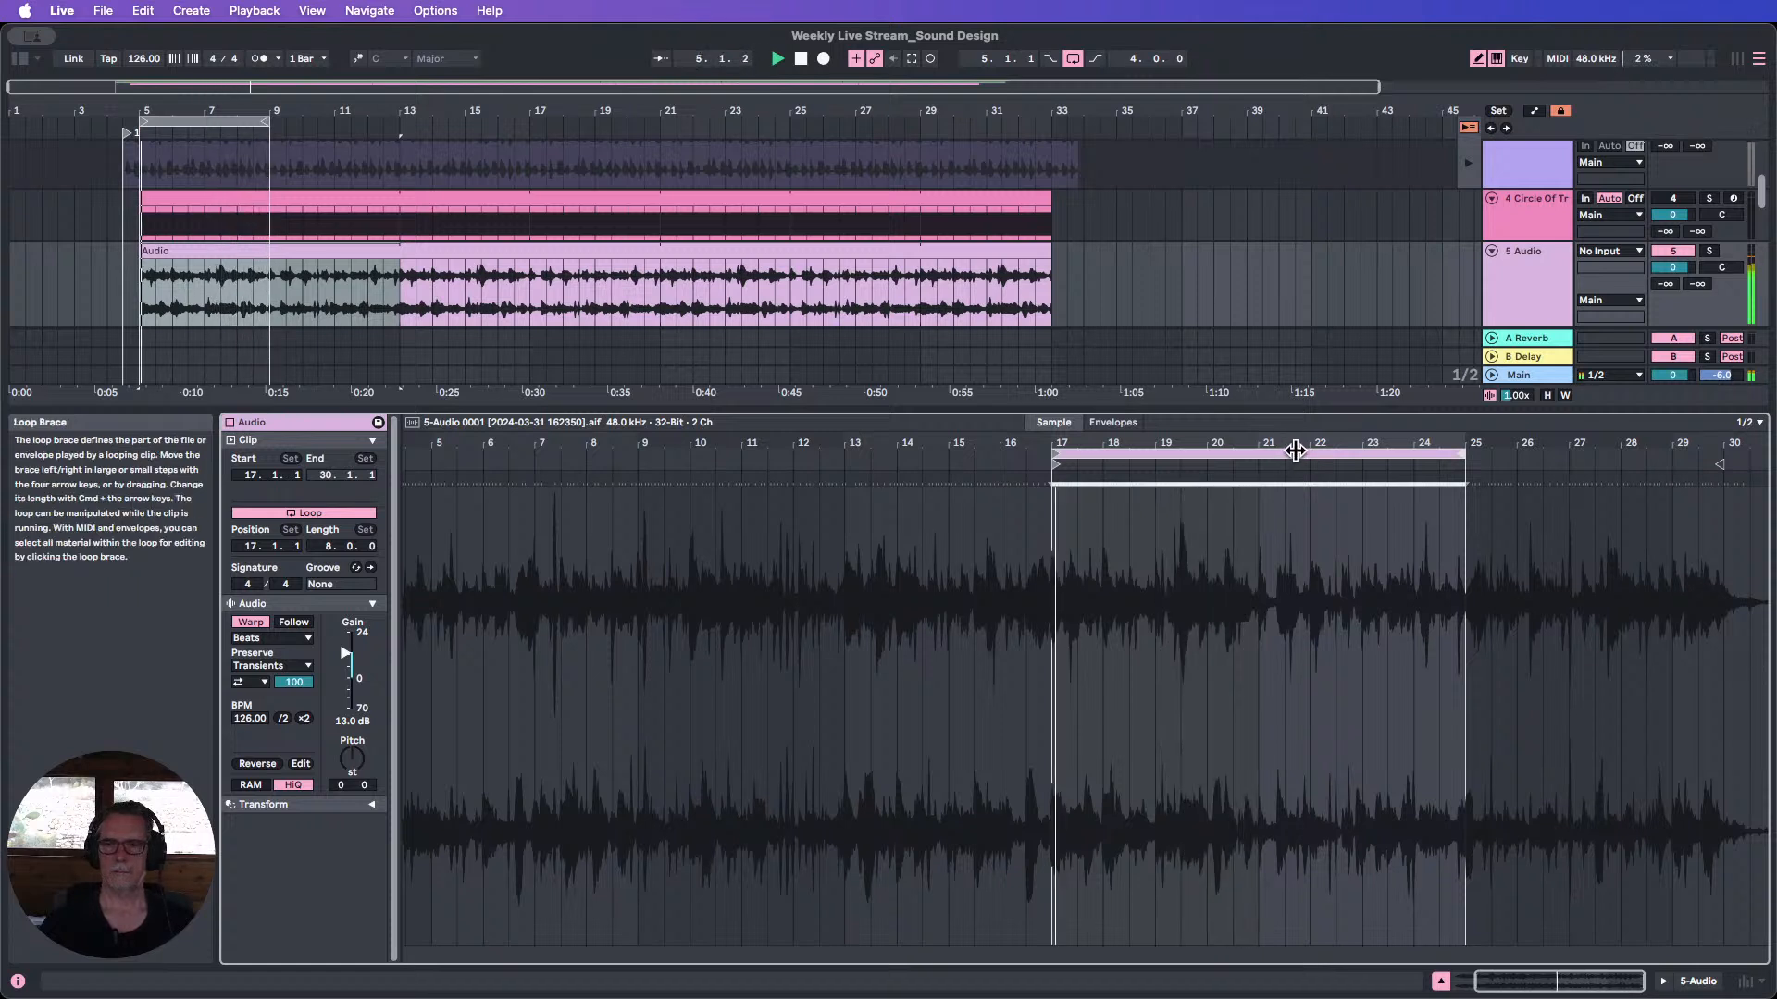
Try the clip loop at 13.1.1, extend the arrangement loop to bar 13, and set the clip loop to four bars from 17.1.1.
{"action": "left_click_drag", "start_coordinate": [1292, 451], "coordinate": [1081, 451]}
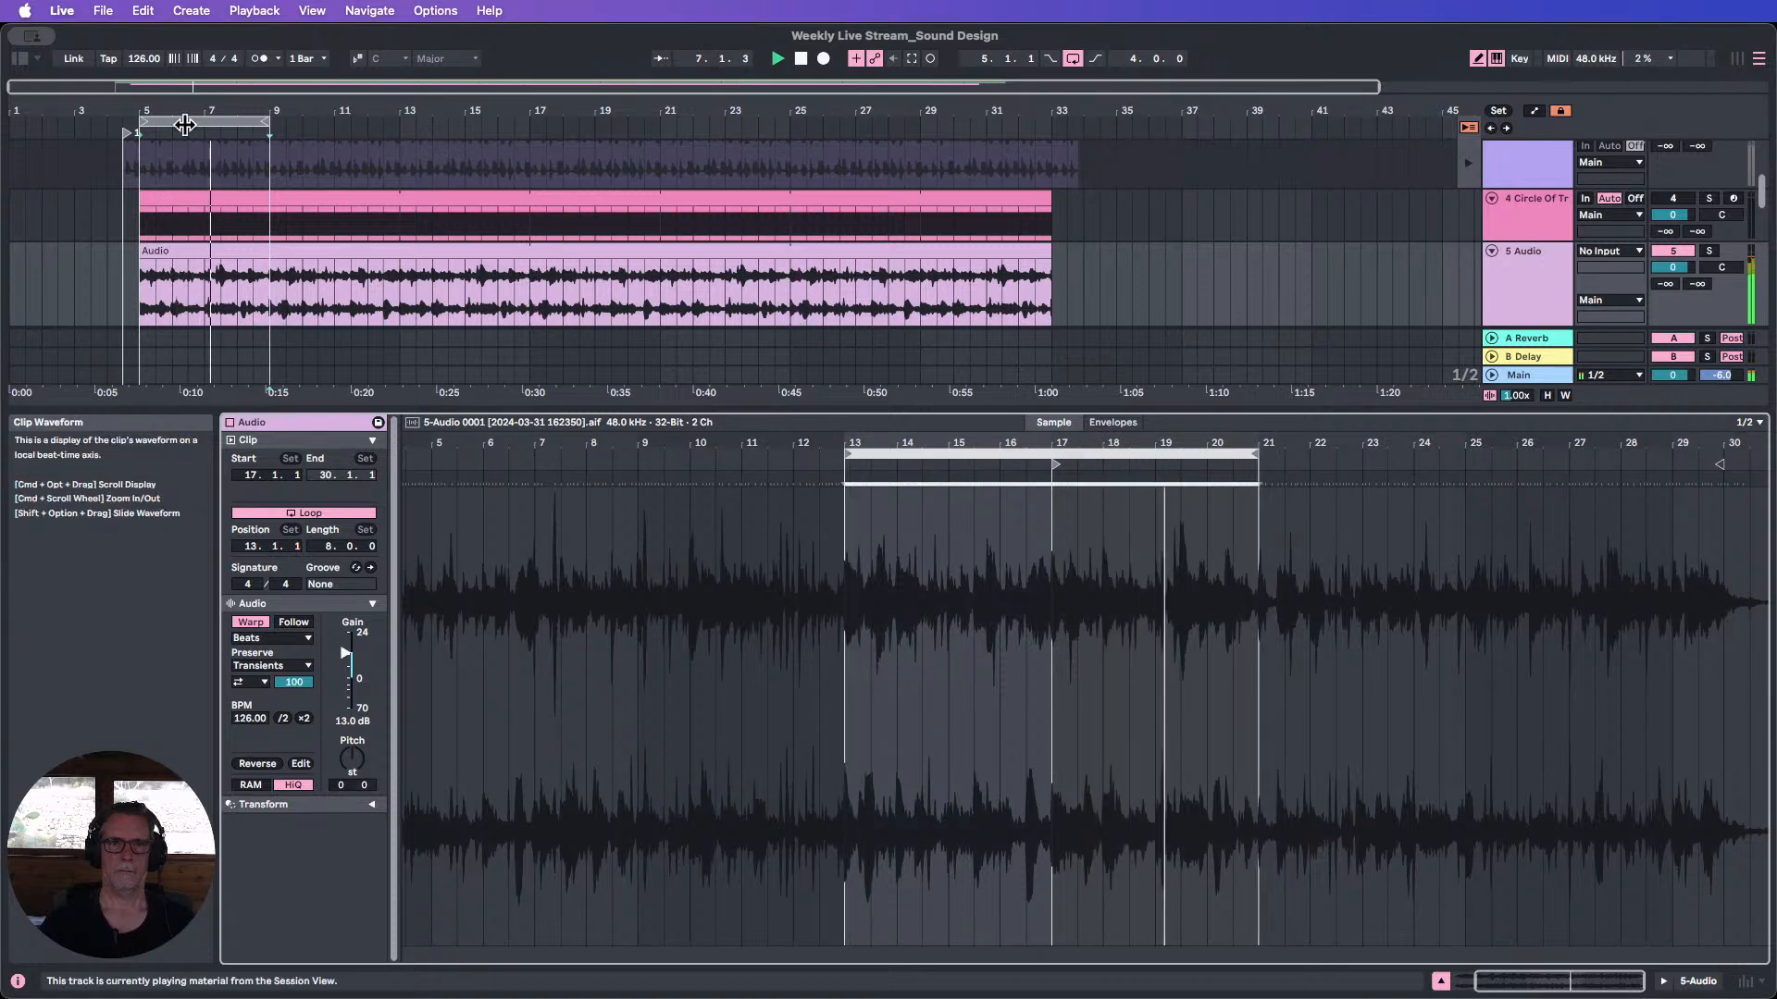
{"action": "left_click_drag", "start_coordinate": [268, 119], "coordinate": [399, 115]}
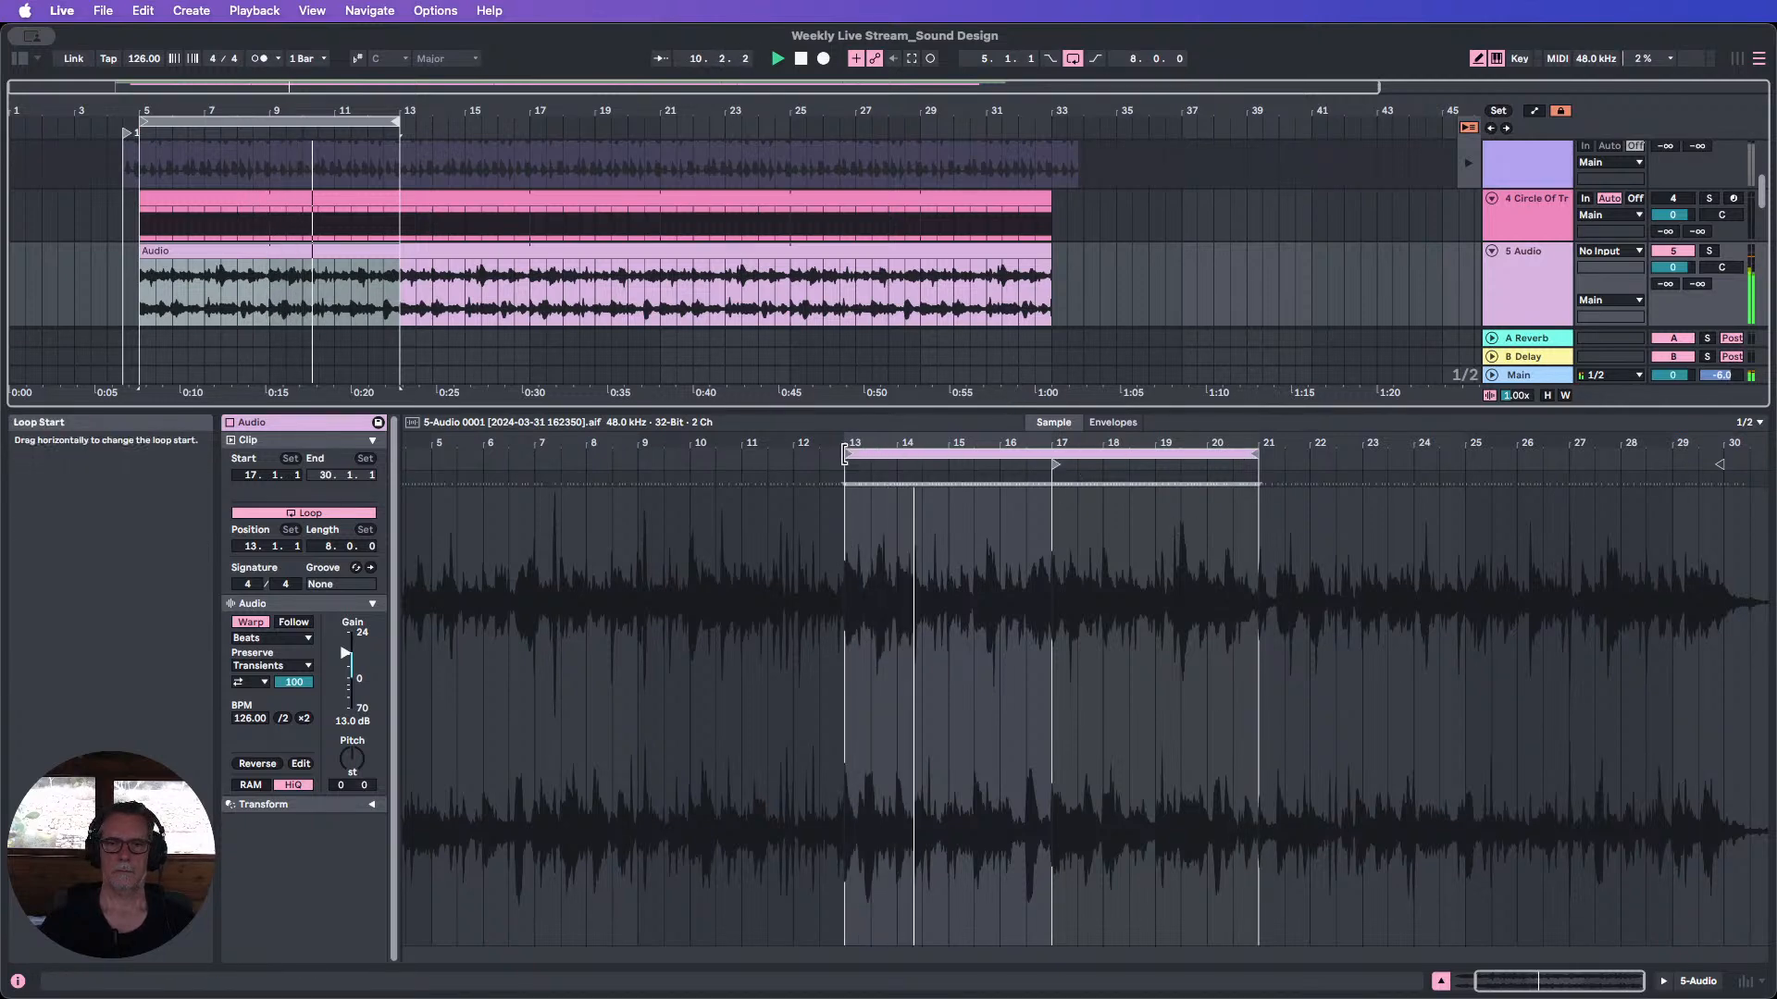
{"action": "left_click_drag", "start_coordinate": [860, 457], "coordinate": [1053, 454]}
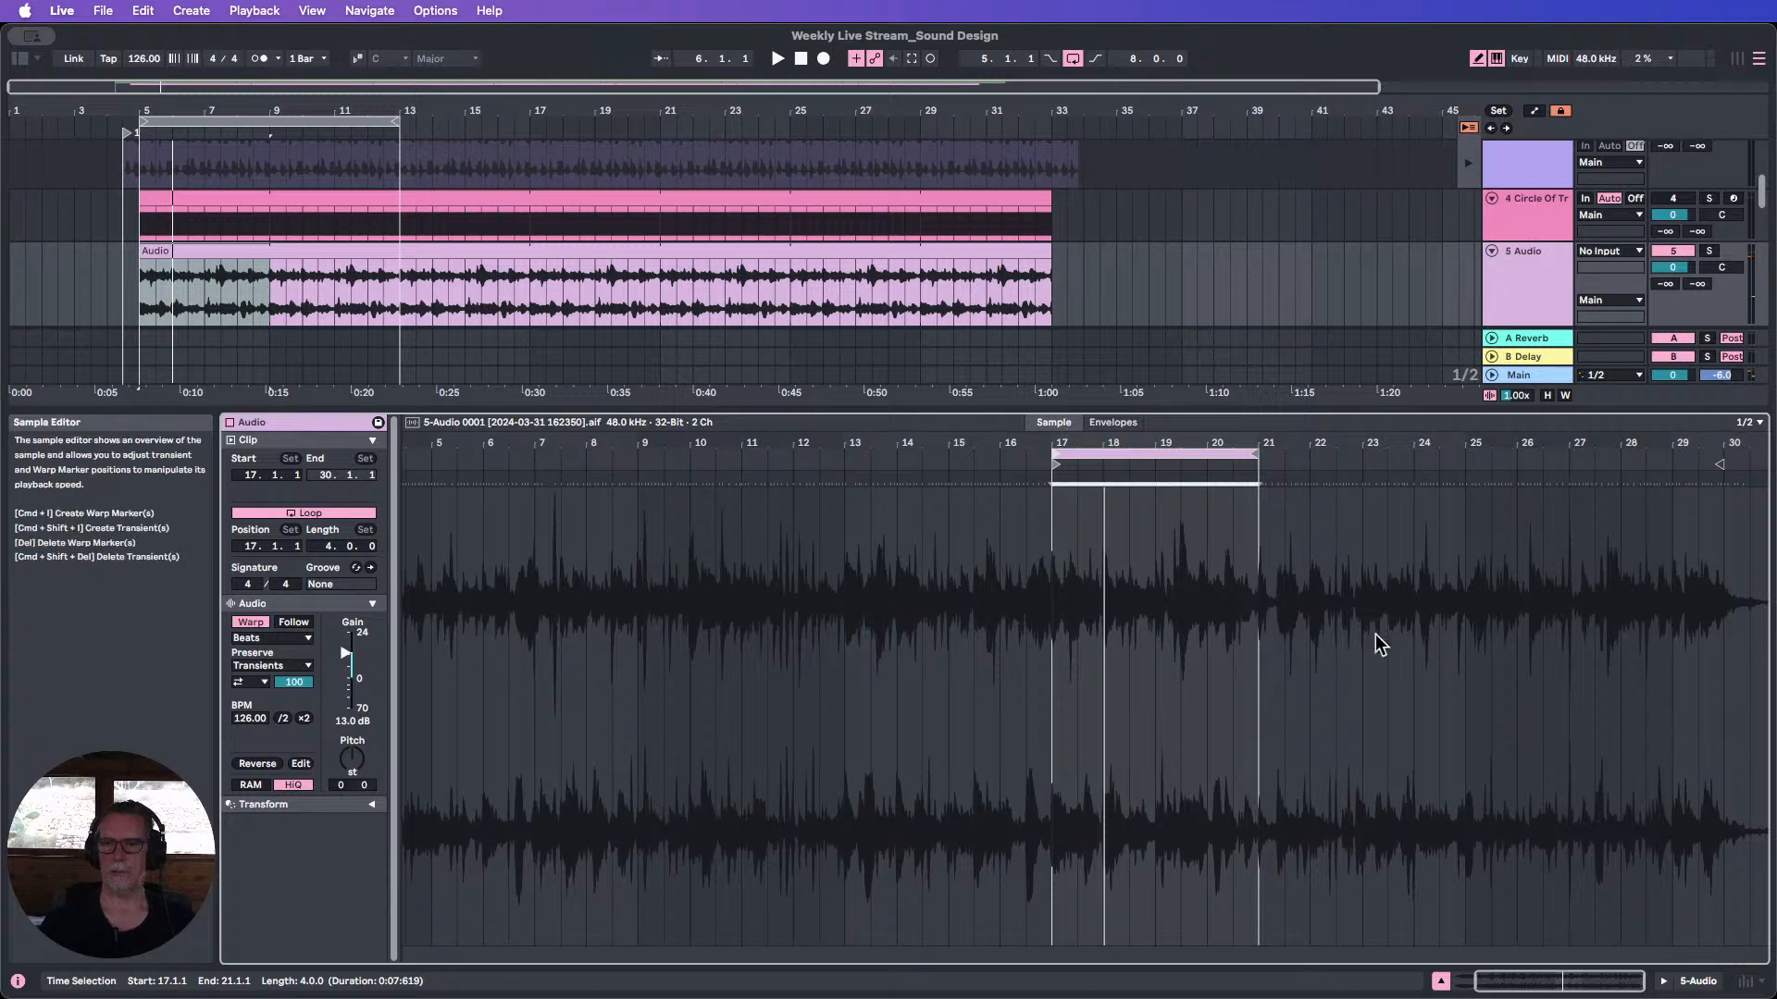
{"action": "left_click", "coordinate": [1440, 983]}
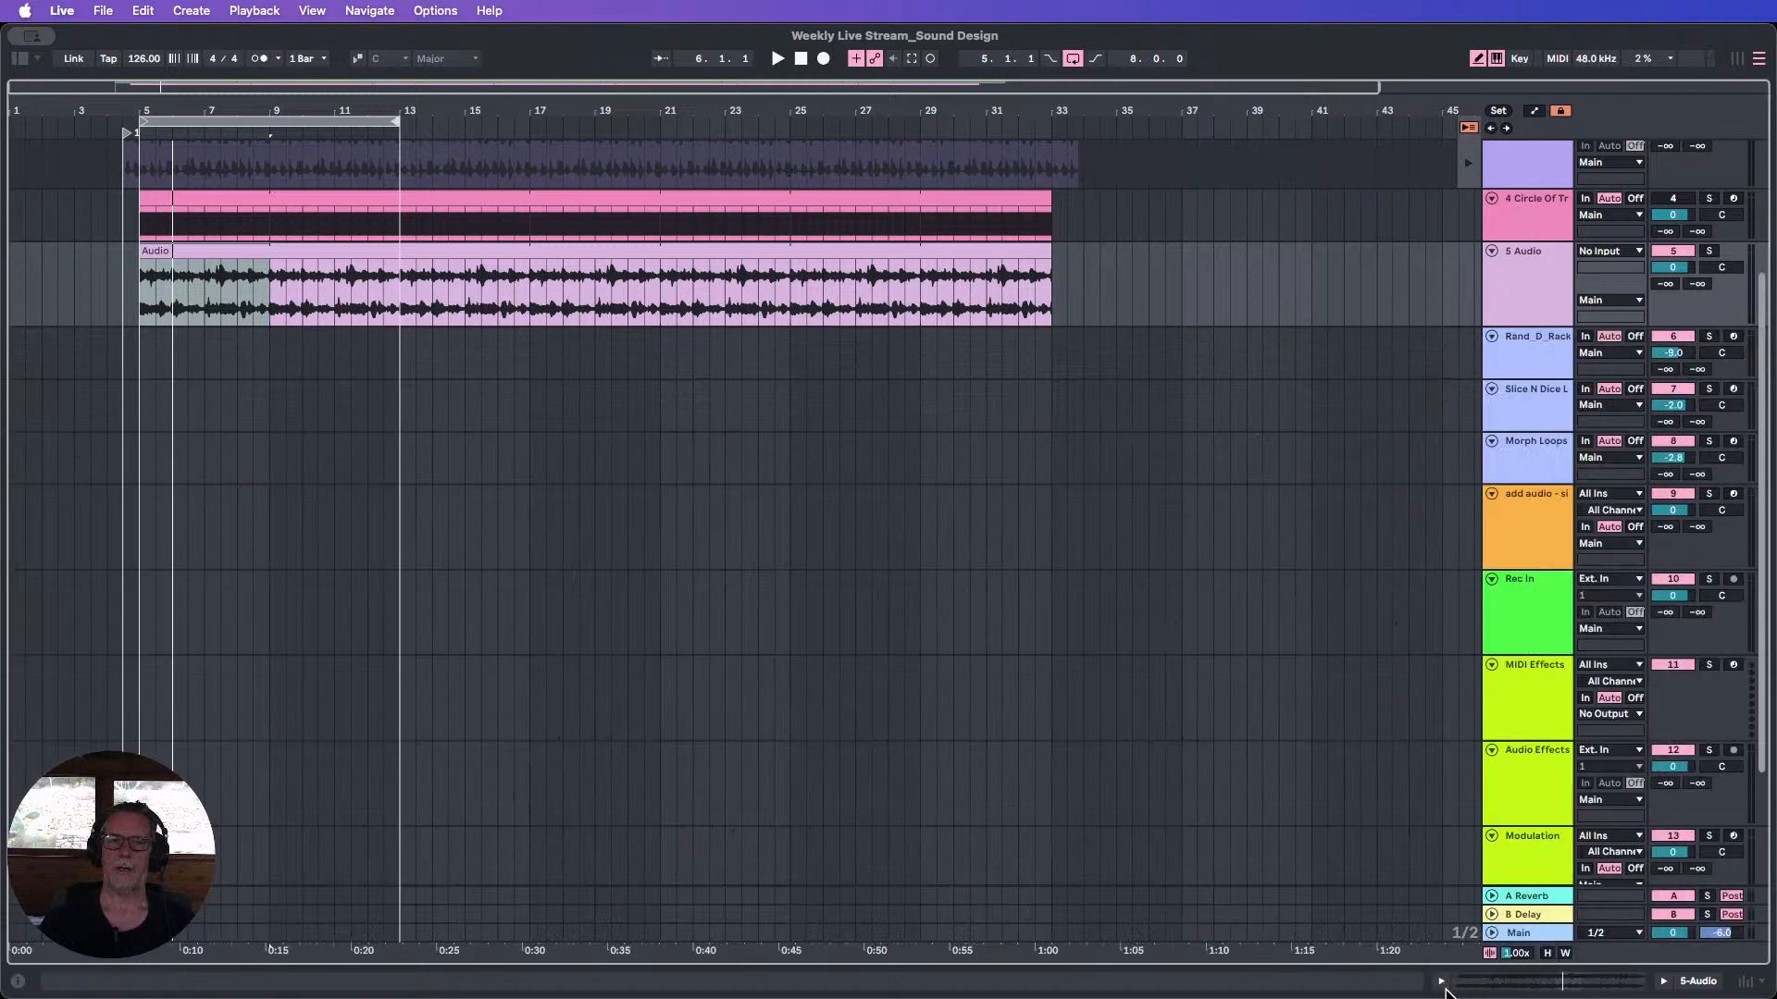
{"action": "scroll", "coordinate": [865, 470], "scroll_direction": "up", "scroll_amount": 5}
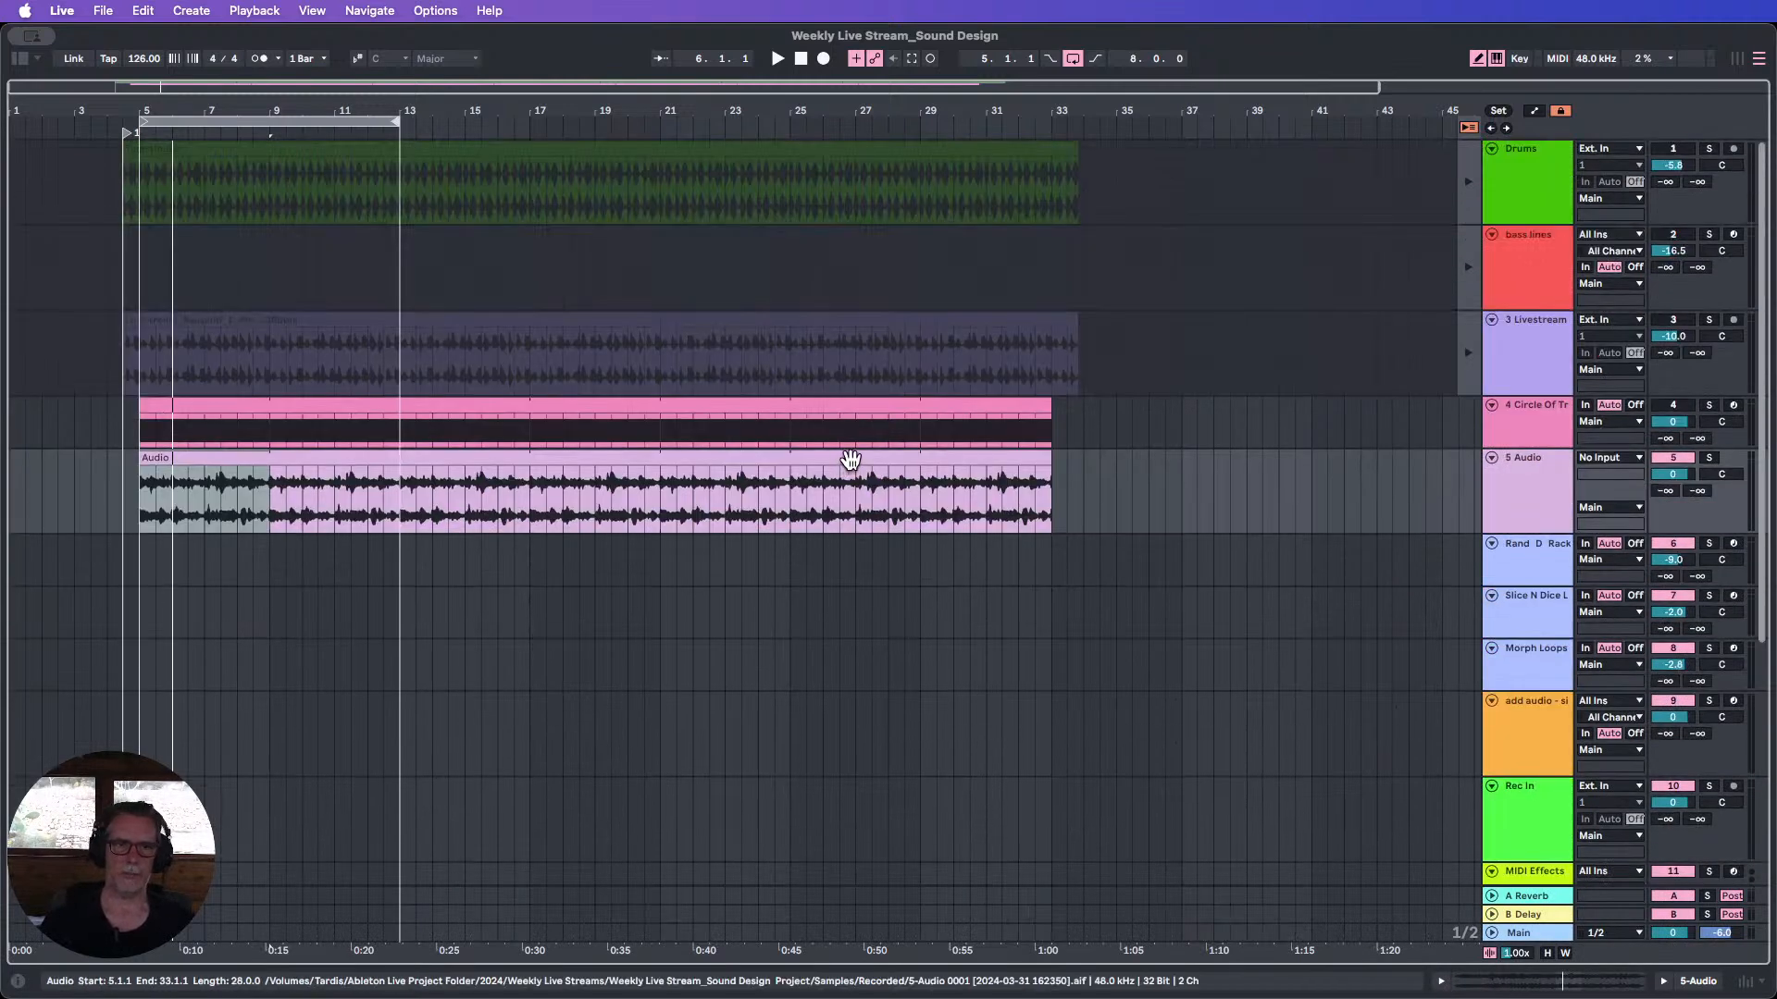
{"action": "left_click", "coordinate": [1083, 491]}
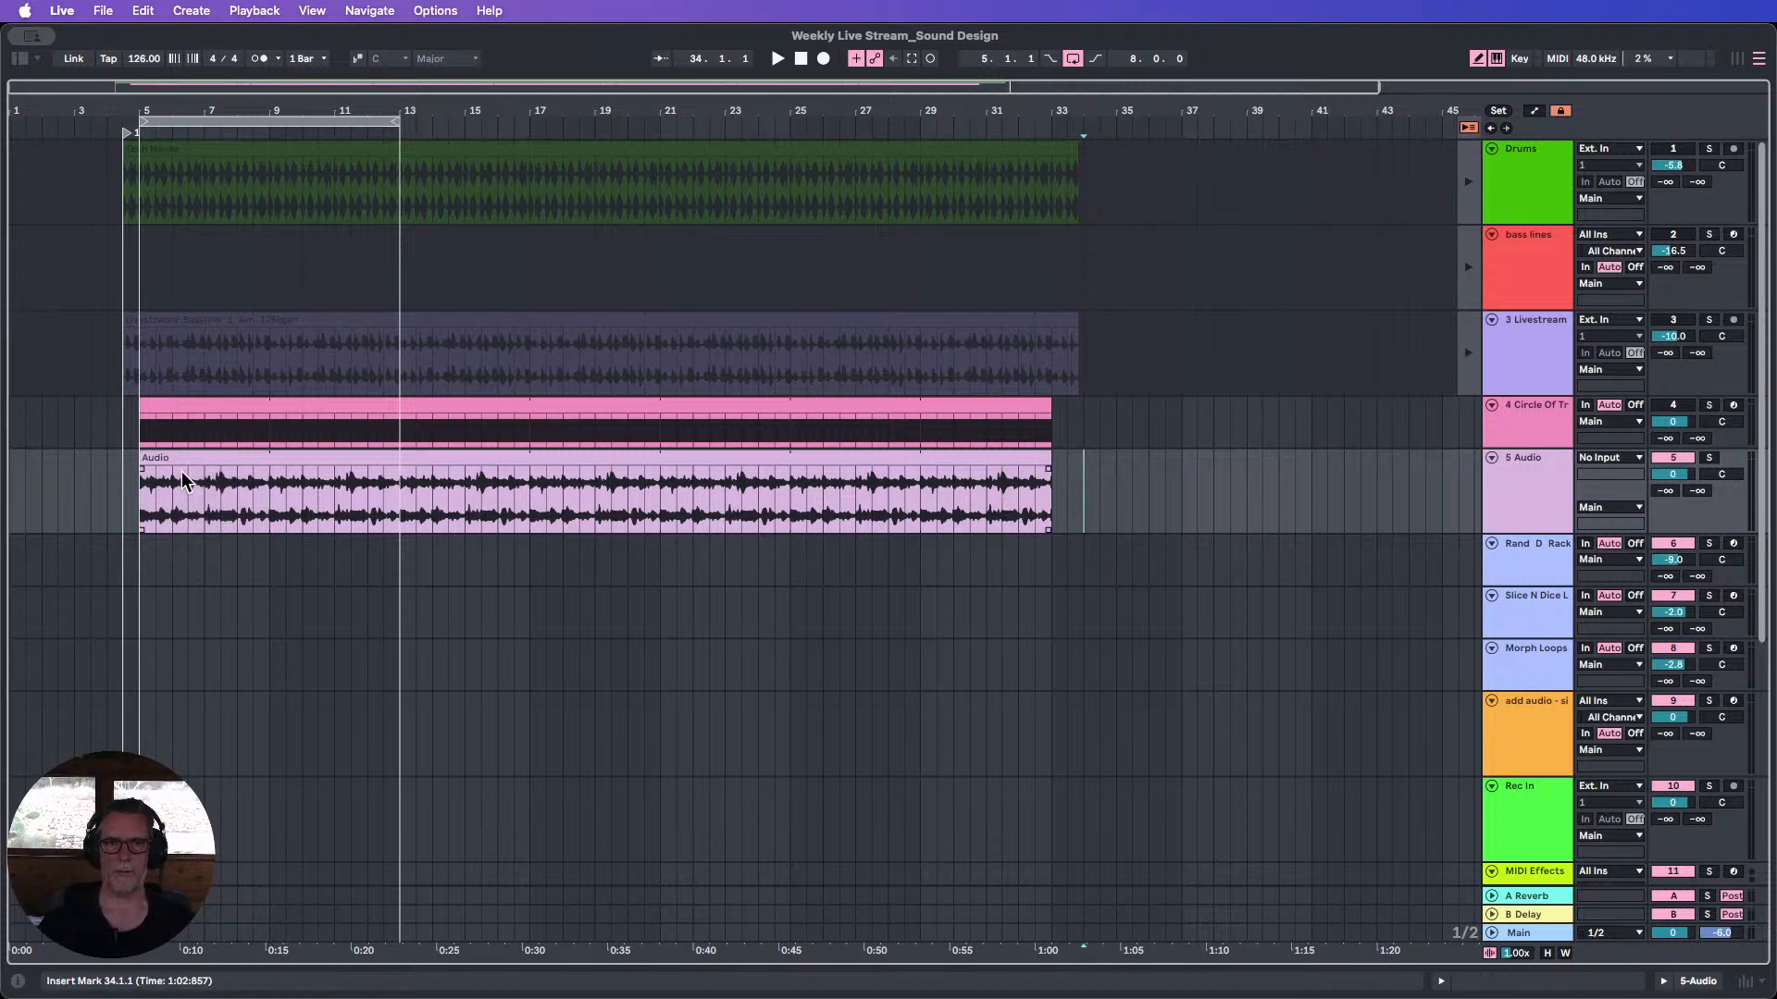
Play the Audio clip, try its loop at 21.1.1, and set the loop to eight bars from 17.1.1.
{"action": "left_click", "coordinate": [222, 459]}
{"action": "double_click", "coordinate": [281, 463]}
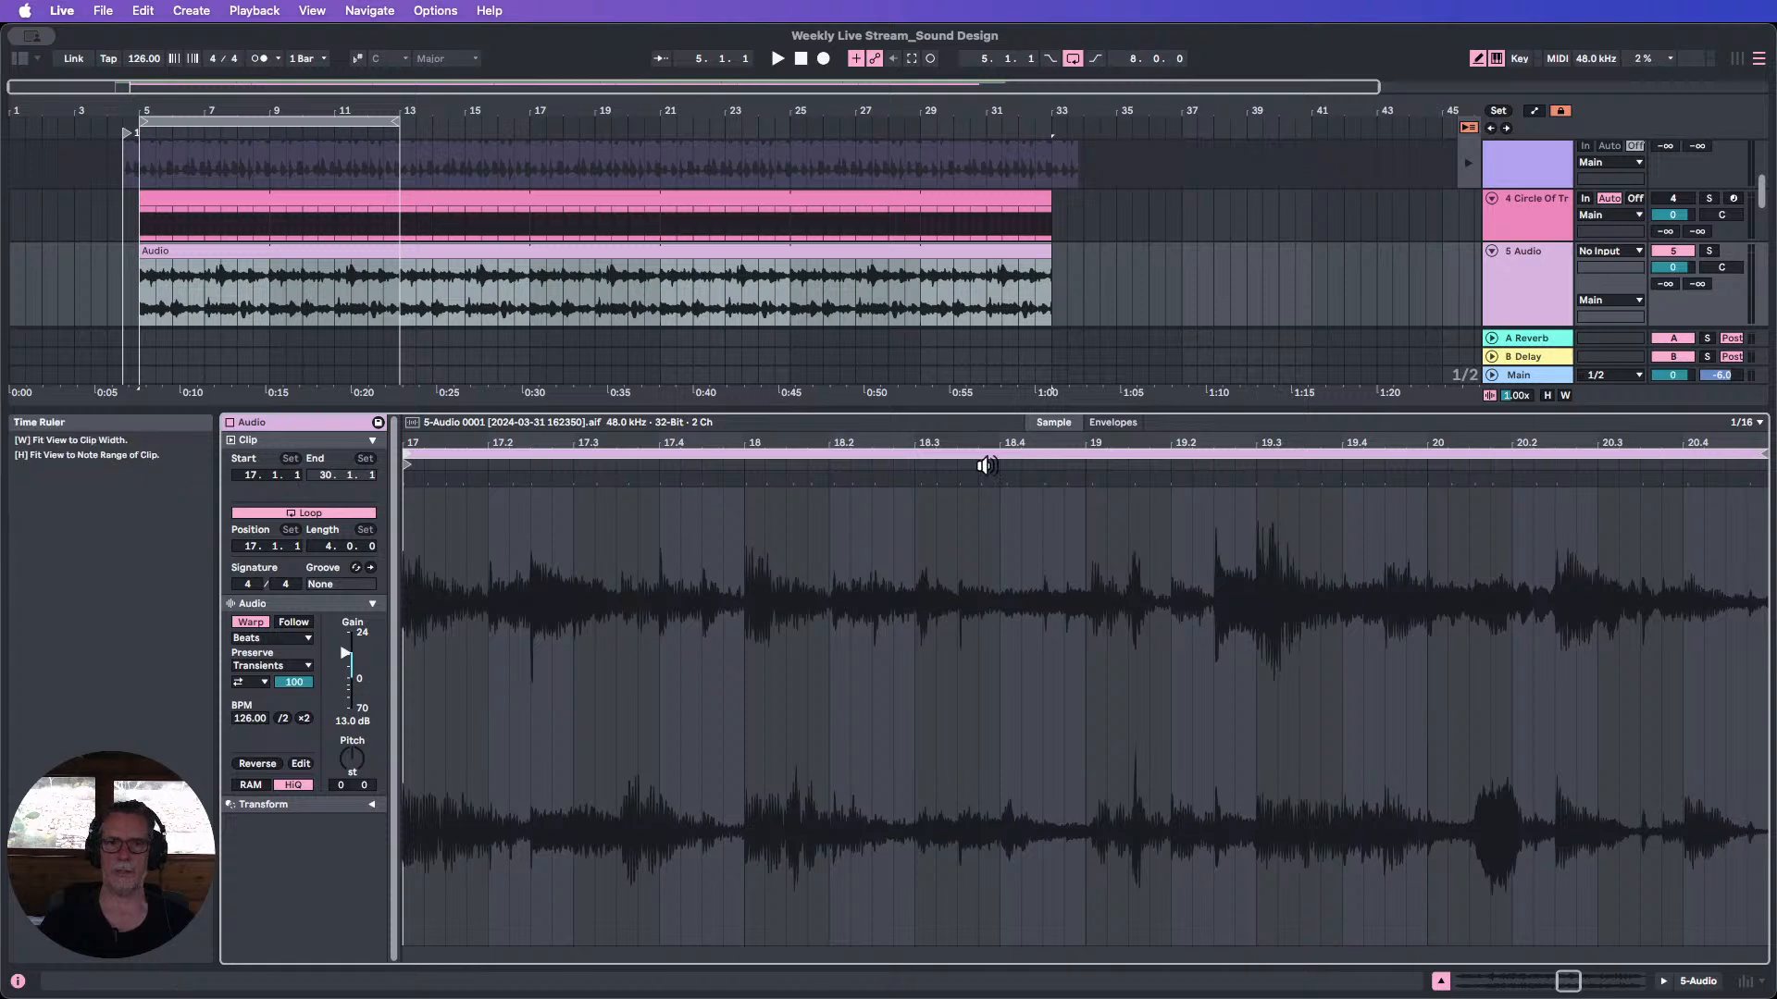
{"action": "key", "text": "w"}
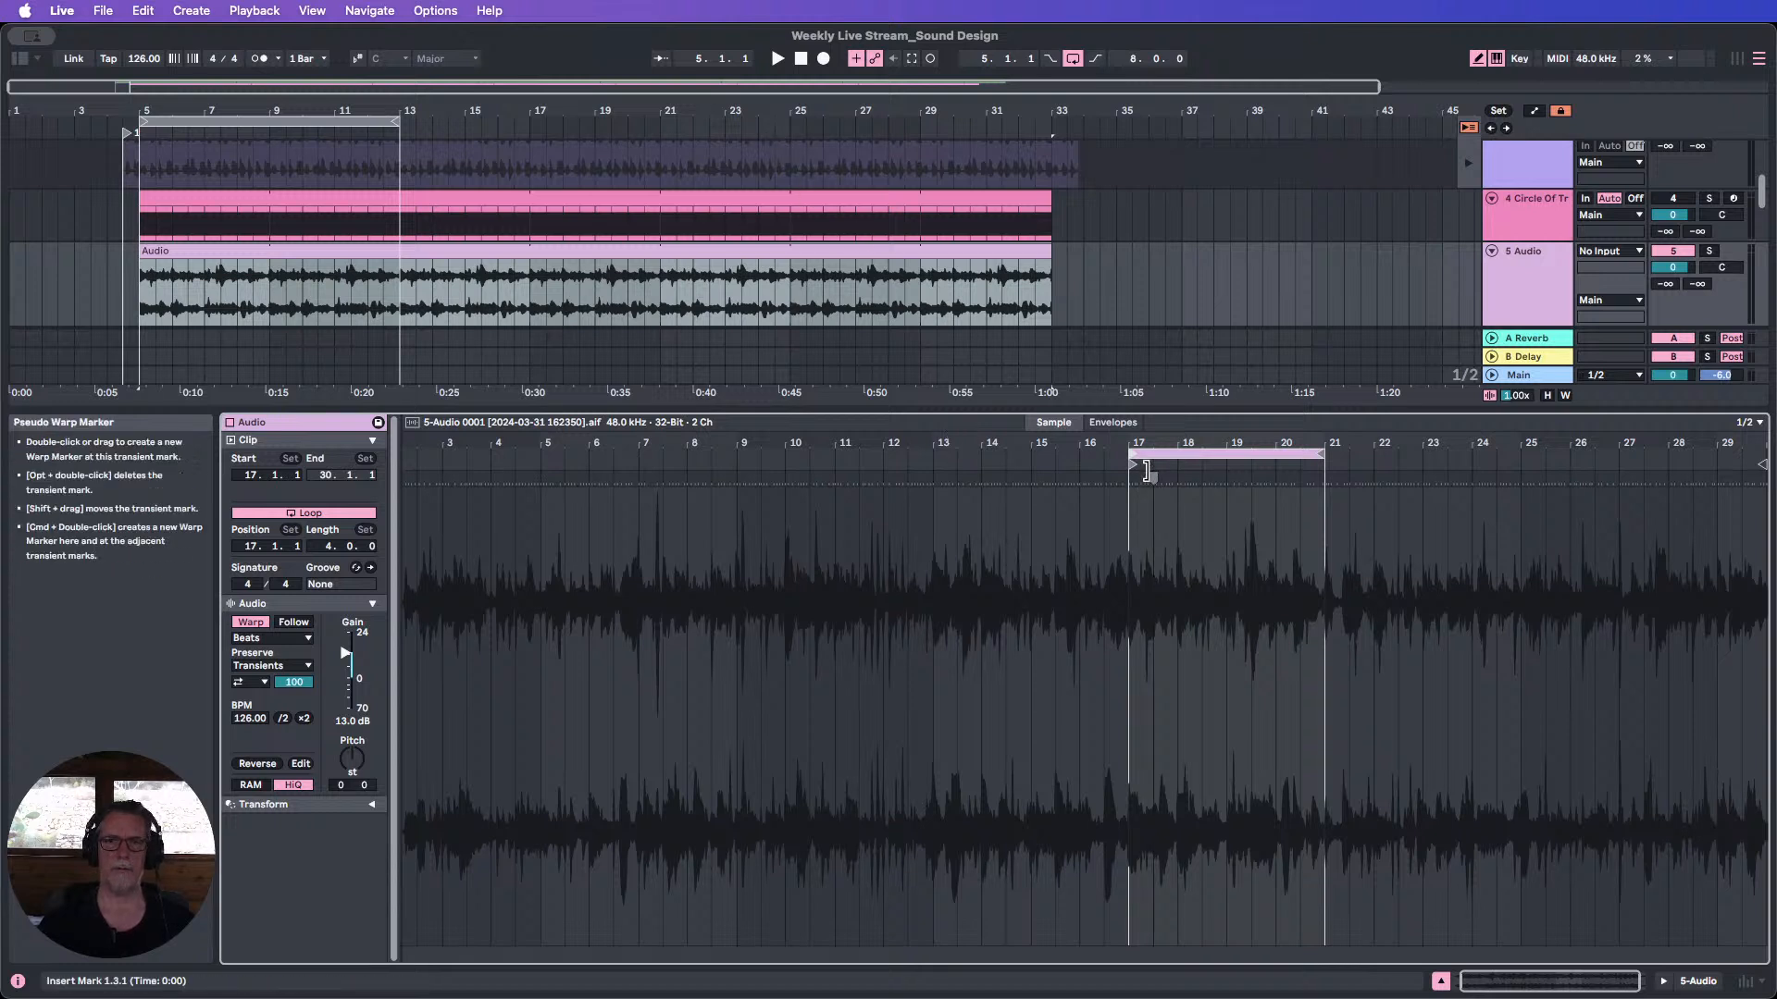
{"action": "left_click", "coordinate": [1151, 465]}
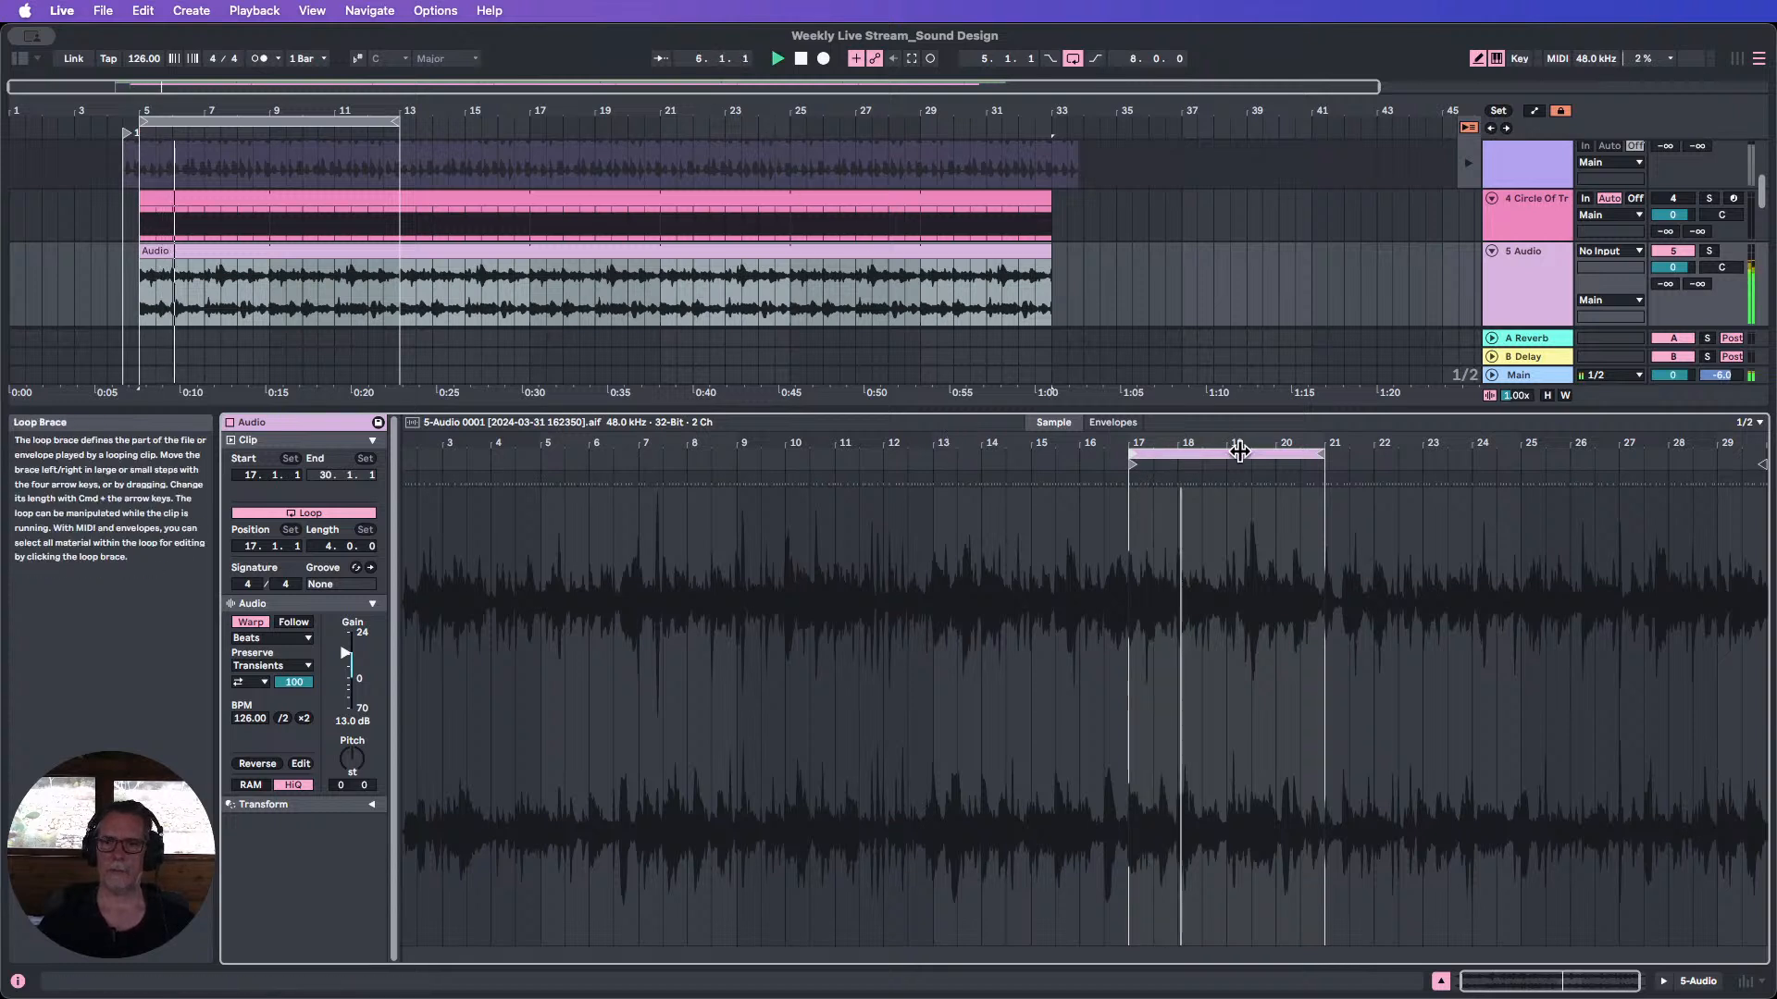
{"action": "left_click_drag", "start_coordinate": [1239, 451], "coordinate": [1440, 441]}
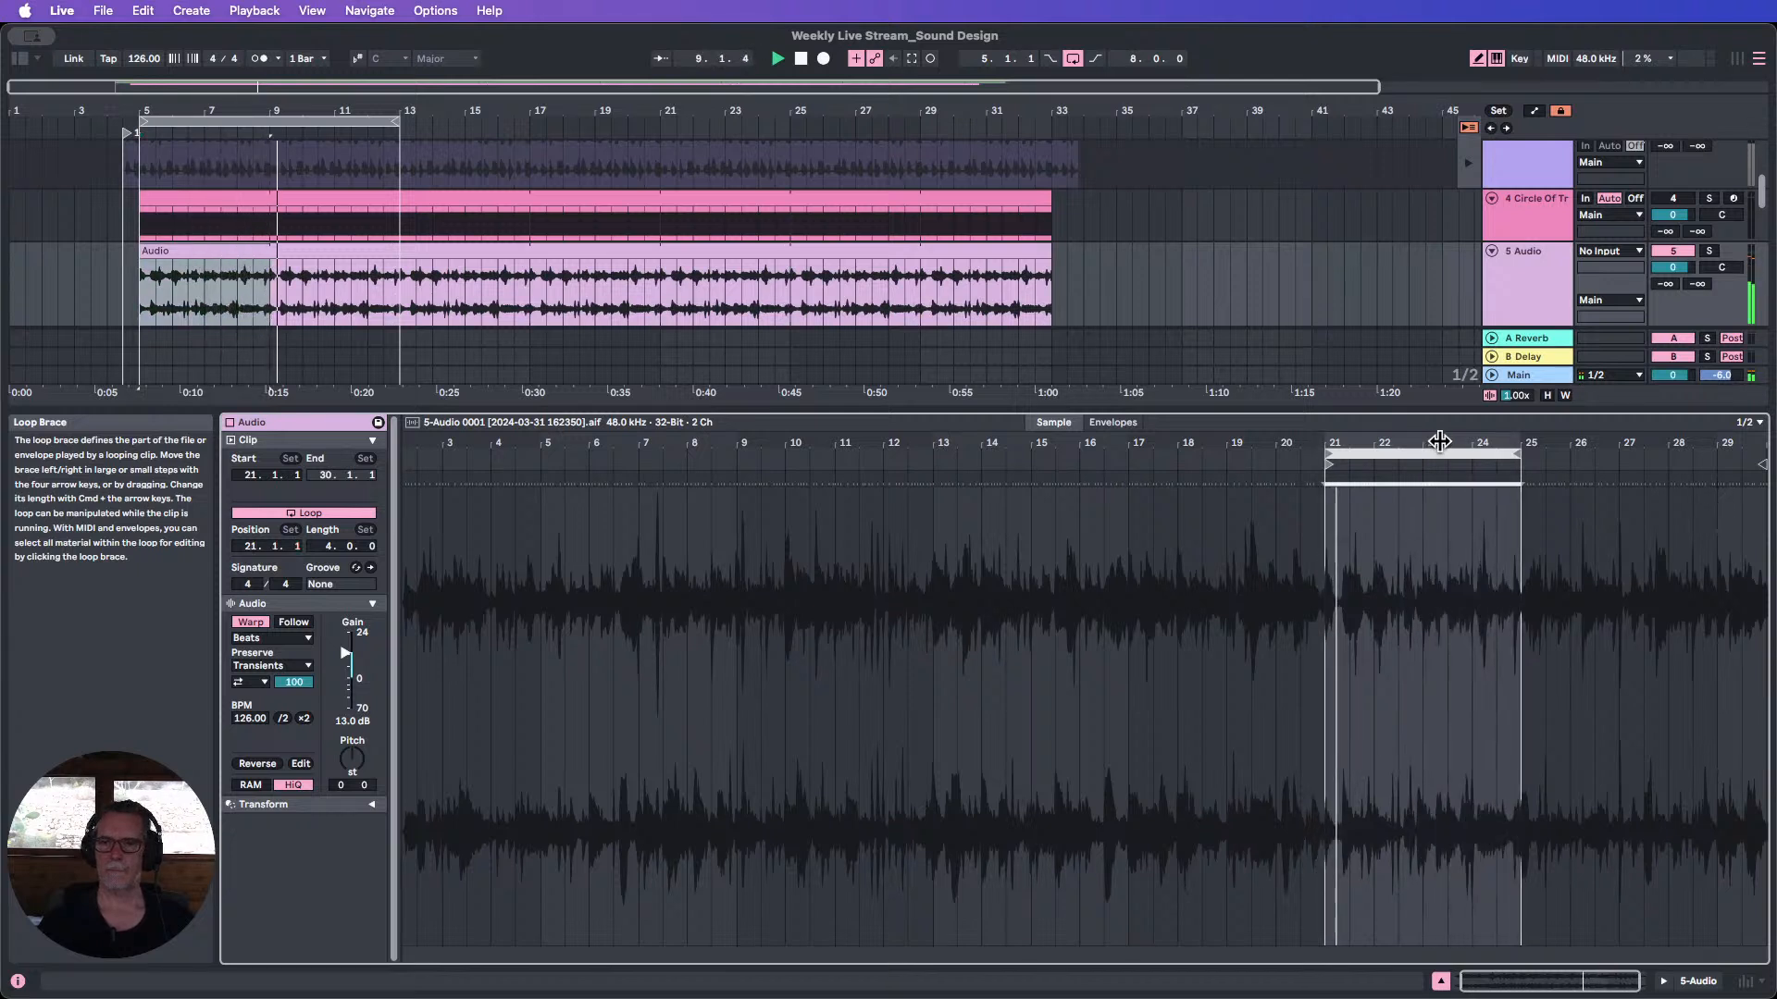
{"action": "left_click_drag", "start_coordinate": [1330, 465], "coordinate": [1130, 465]}
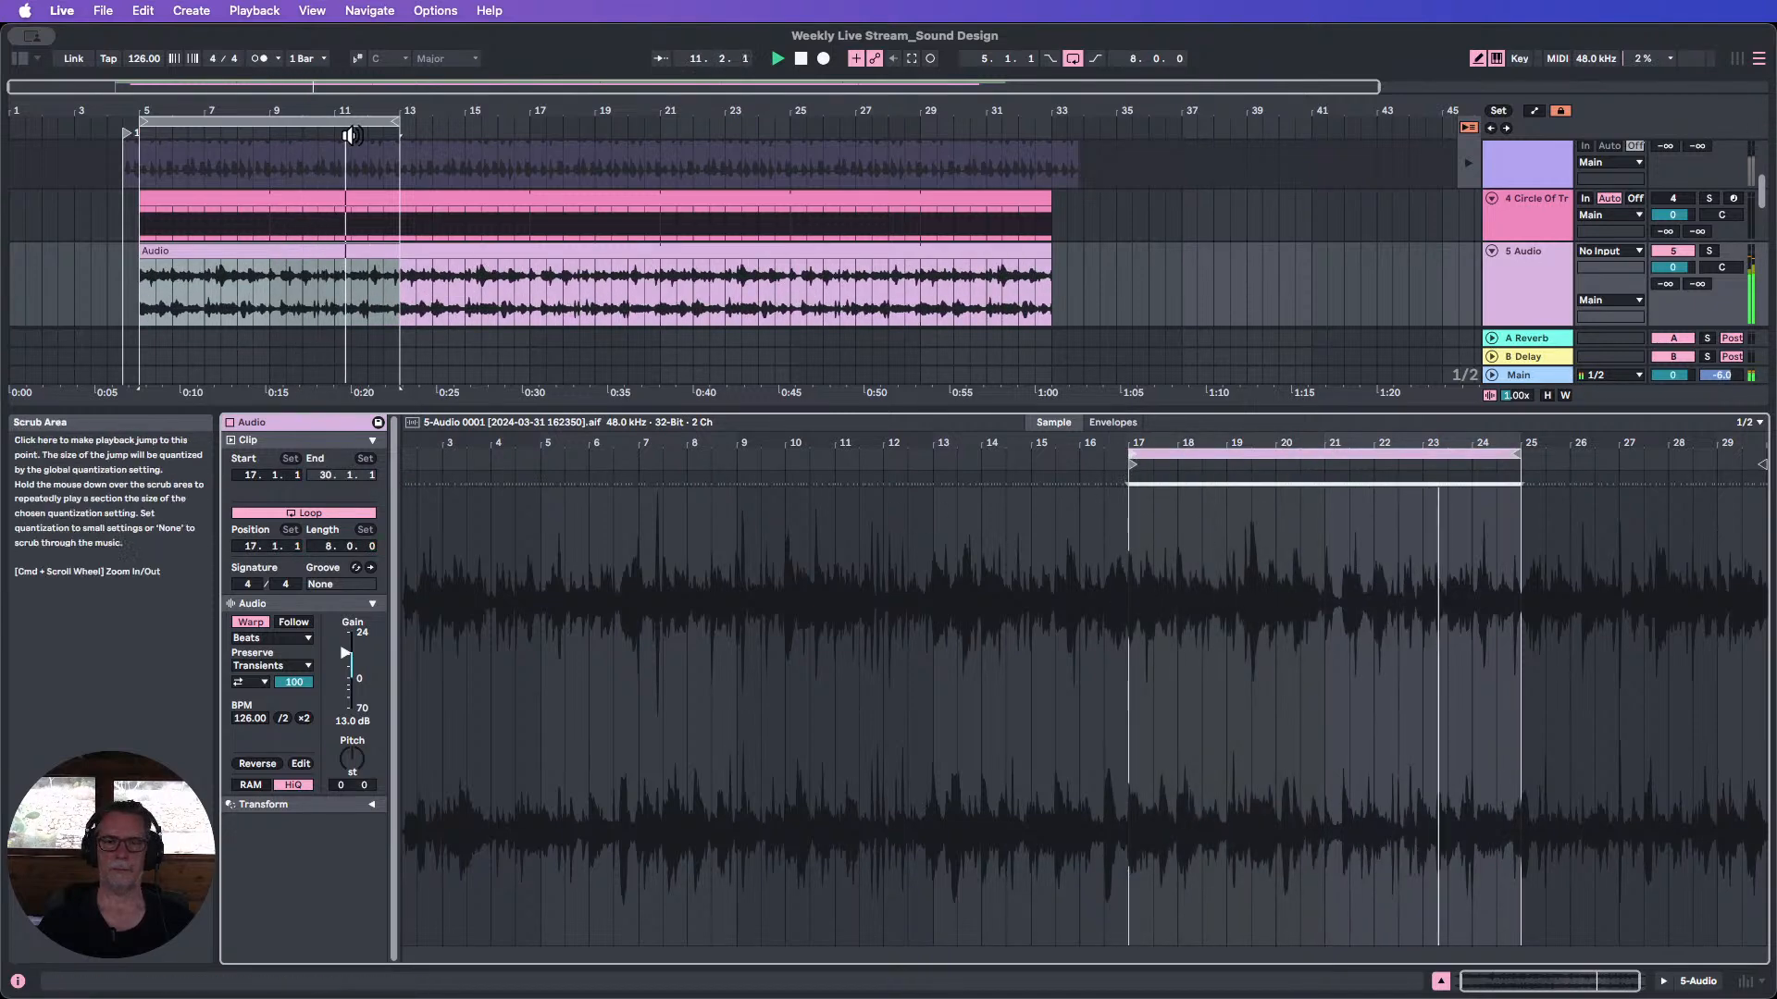
Trim the Audio clip to bars 5 to 13 and place it in the 5 Audio track's first Session View slot.
{"action": "left_click_drag", "start_coordinate": [1051, 248], "coordinate": [401, 250]}
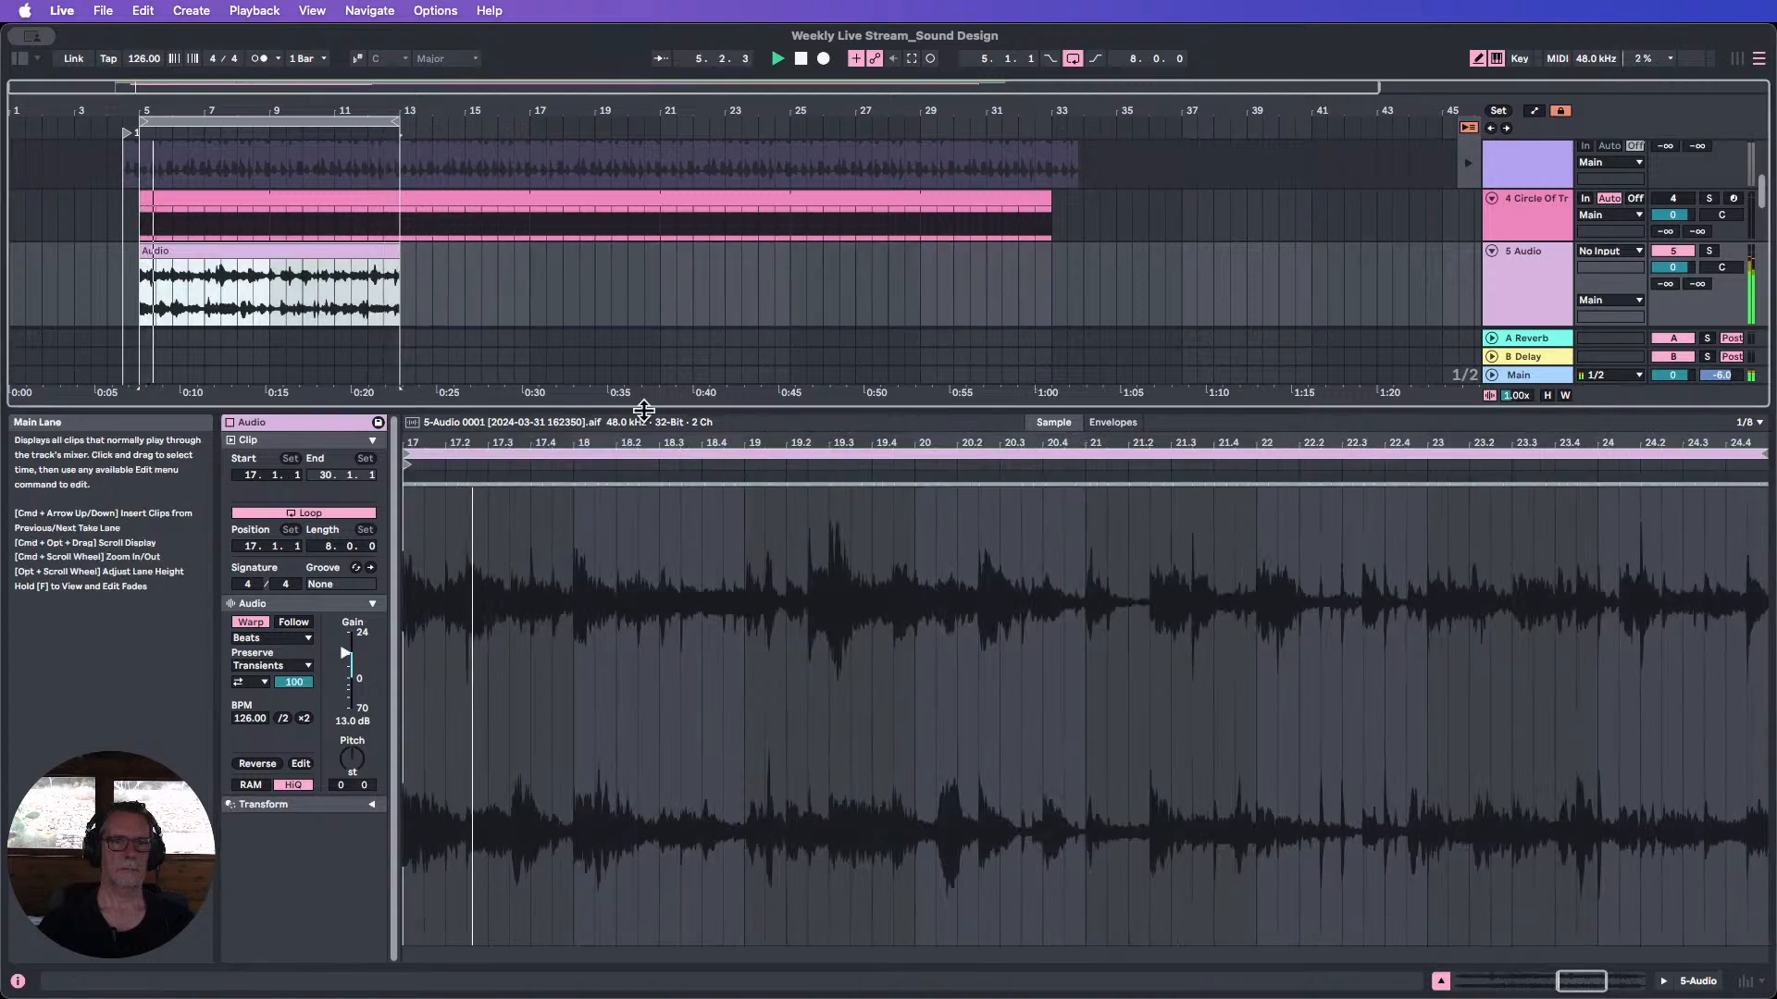
{"action": "left_click_drag", "start_coordinate": [714, 440], "coordinate": [708, 365]}
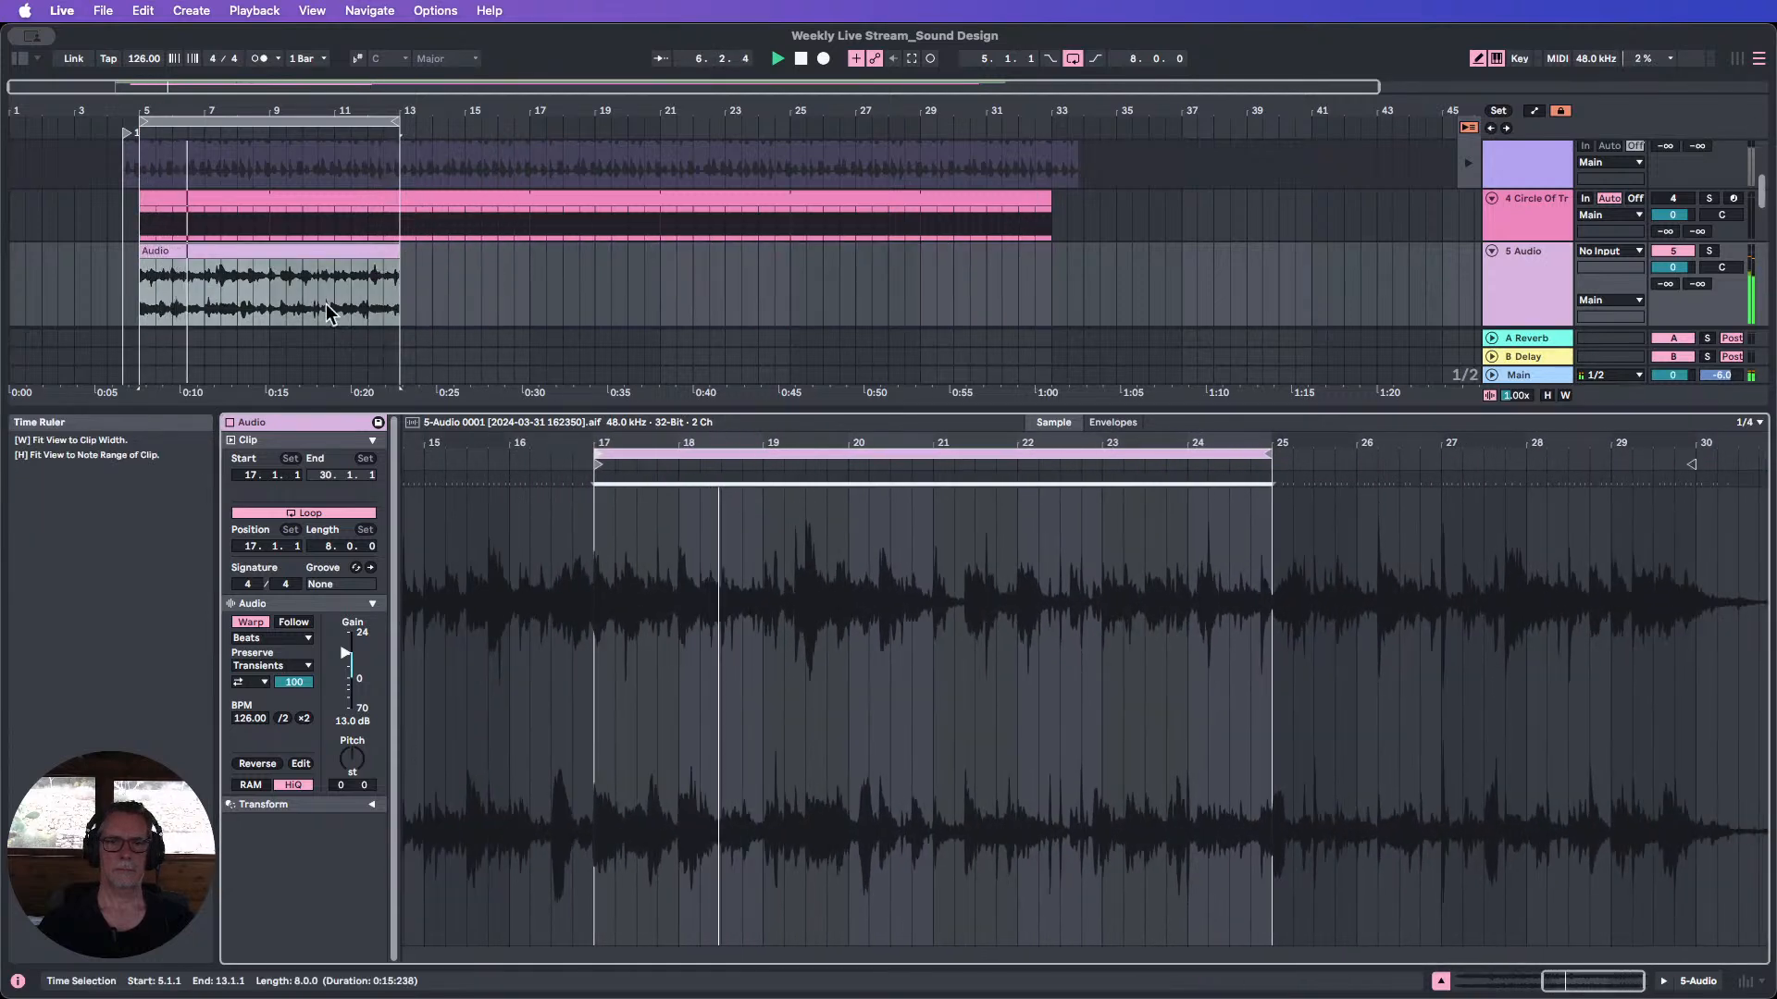
{"action": "left_click_drag", "start_coordinate": [249, 250], "coordinate": [419, 113]}
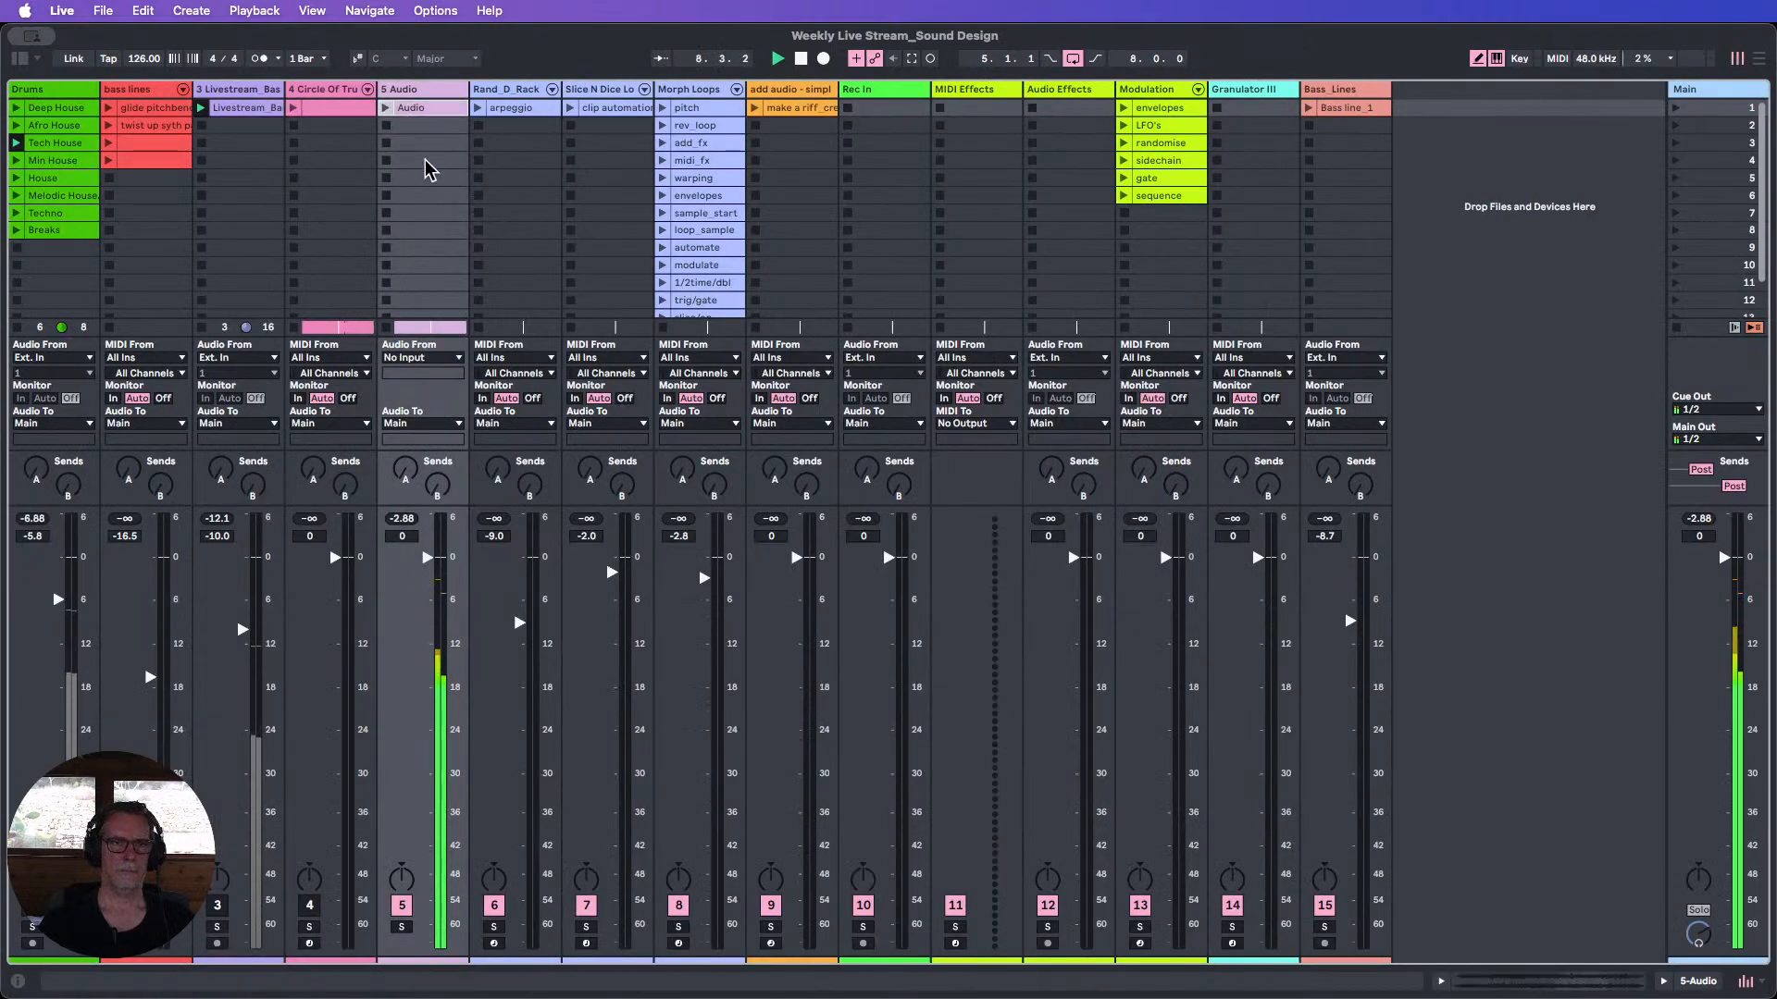
Play the Session Audio clip with the Afro House drum clip, setting 5 Audio to -6.2 dB and Drums to -3.0 dB.
{"action": "left_click", "coordinate": [386, 109]}
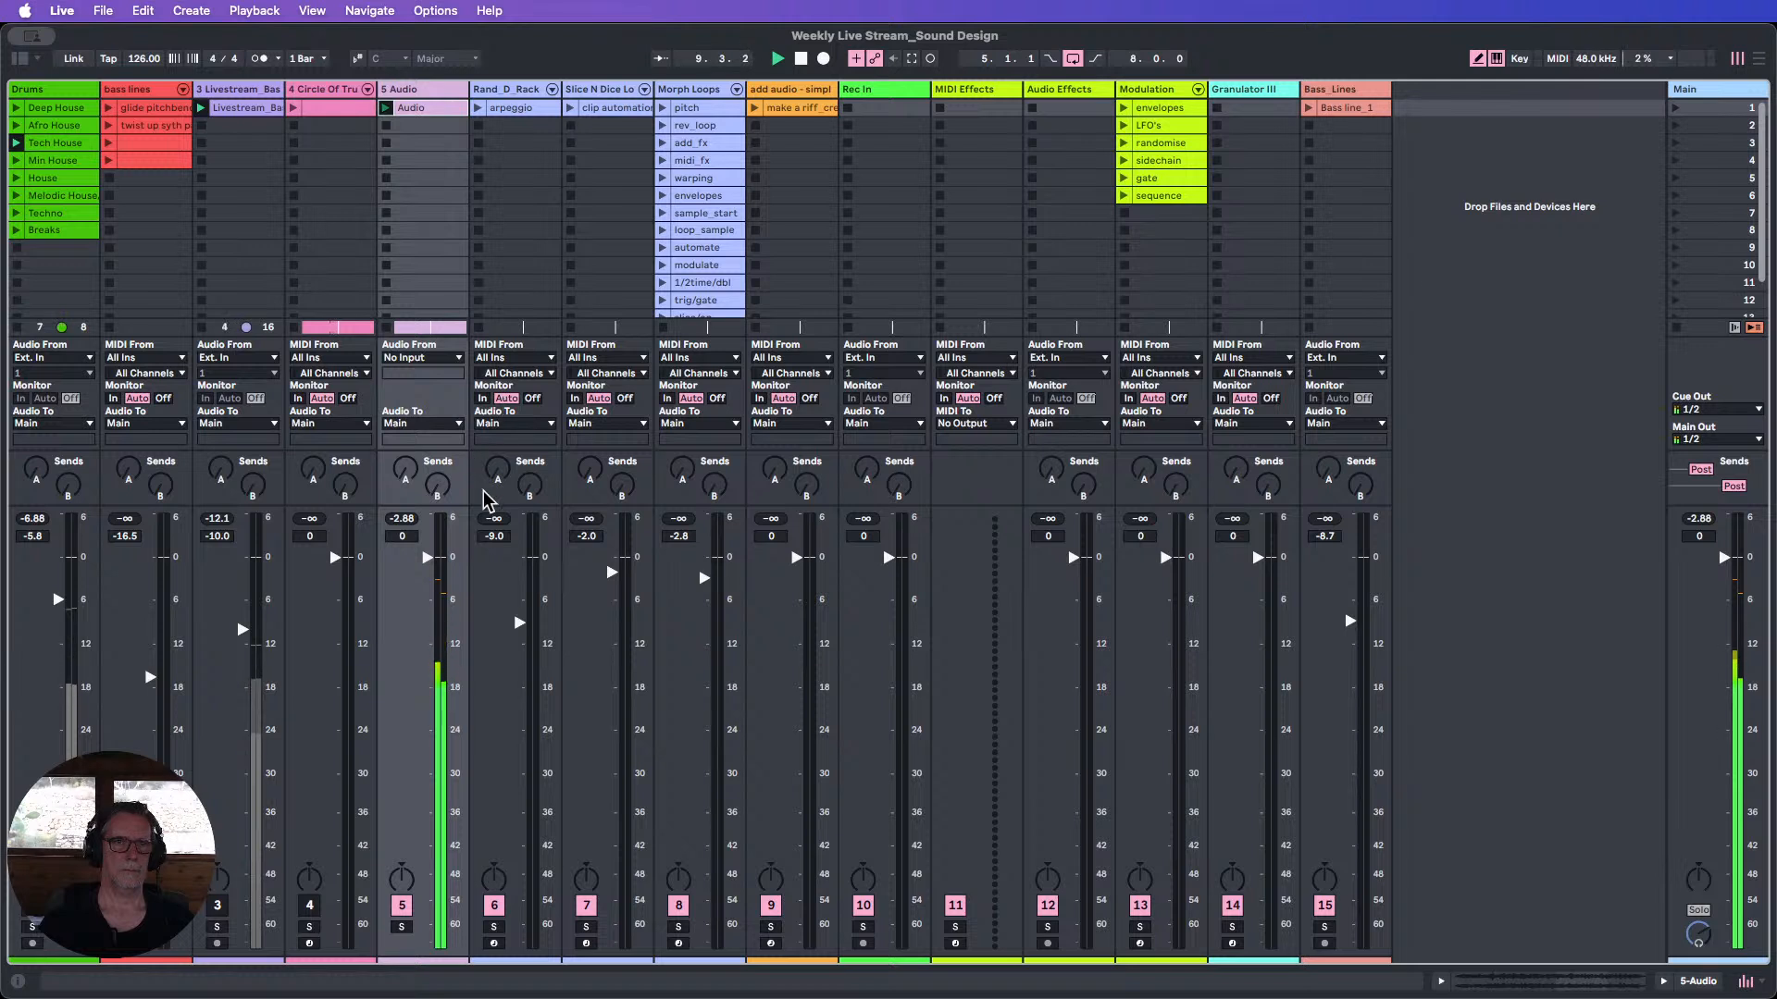
{"action": "mouse_move", "coordinate": [431, 595]}
{"action": "left_mouse_down"}
{"action": "mouse_move", "coordinate": [431, 629]}
{"action": "mouse_move", "coordinate": [432, 602]}
{"action": "left_mouse_up"}
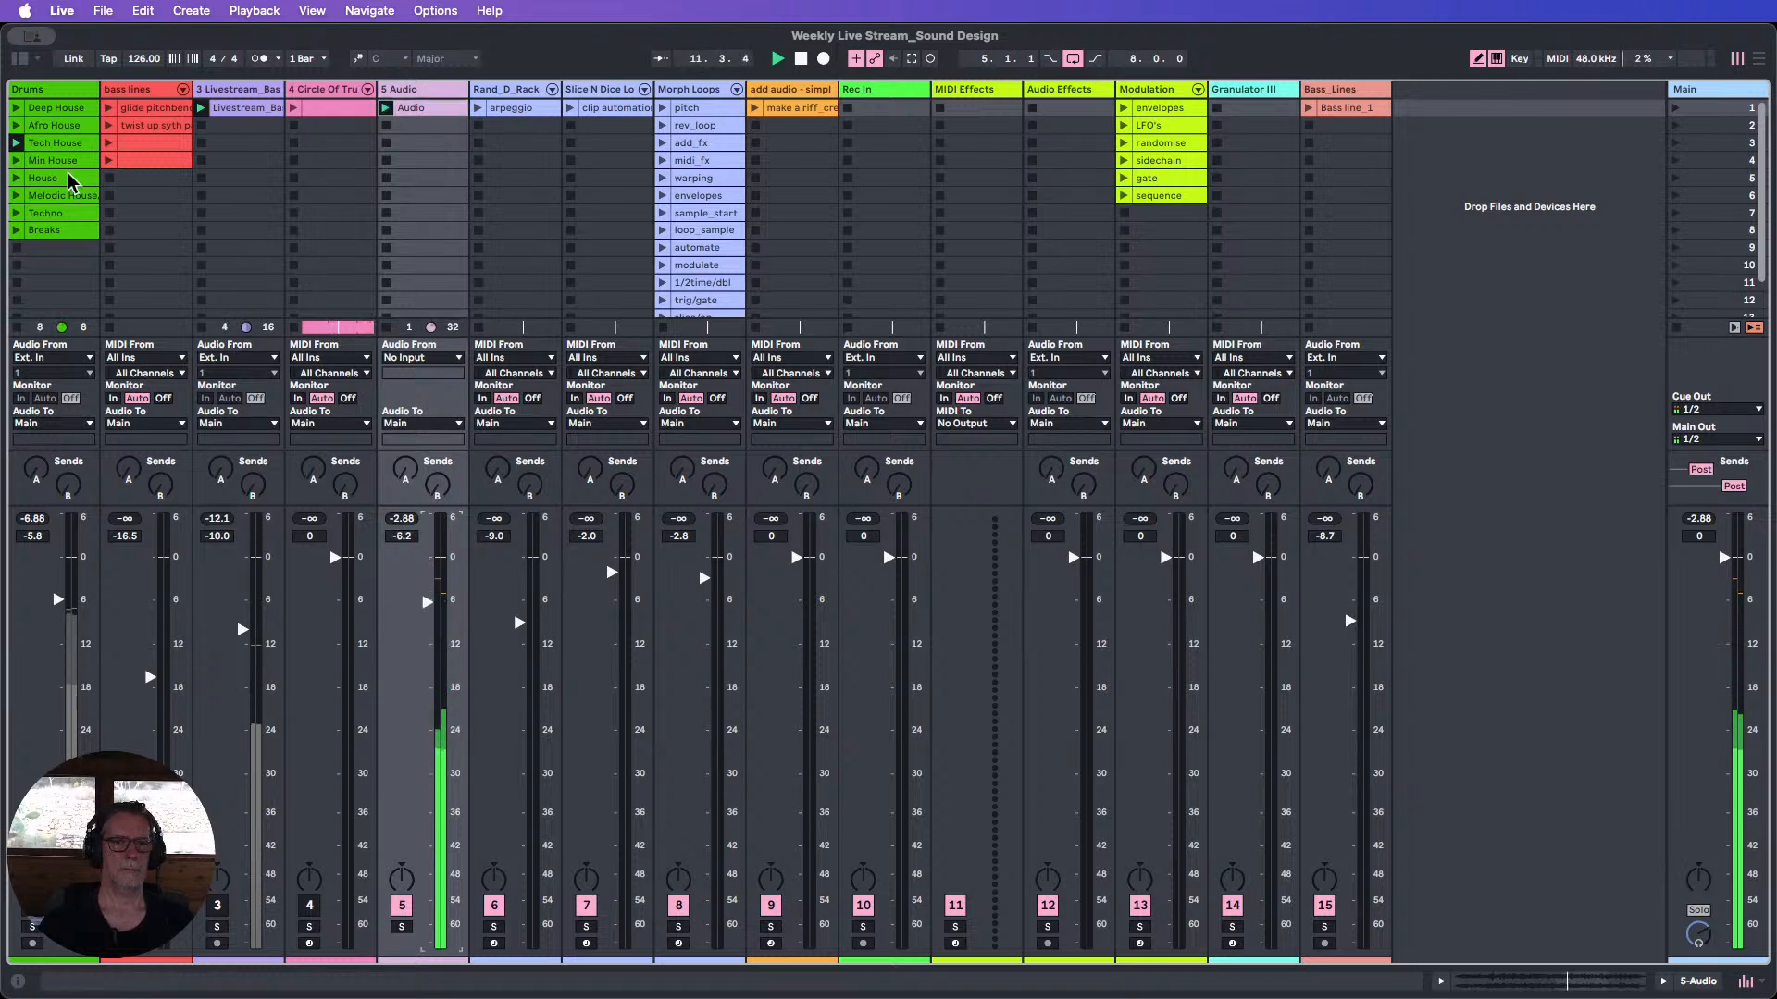
{"action": "left_click", "coordinate": [16, 125]}
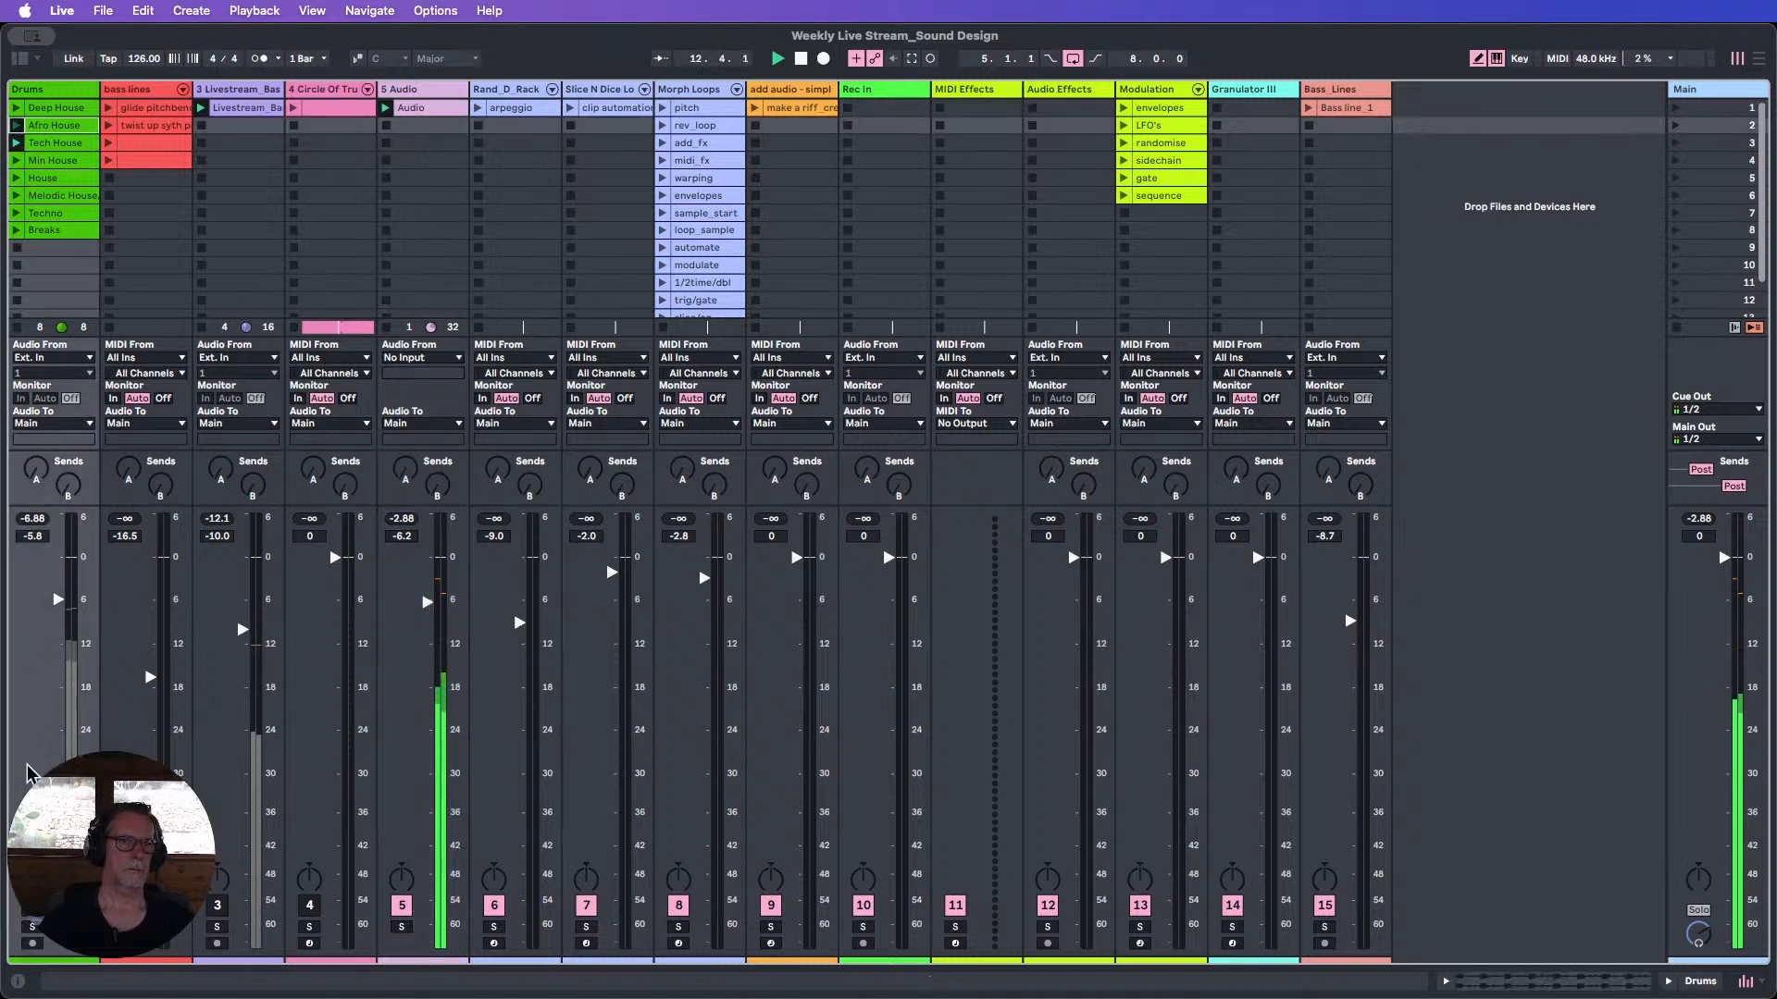
{"action": "left_click_drag", "start_coordinate": [57, 600], "coordinate": [57, 592]}
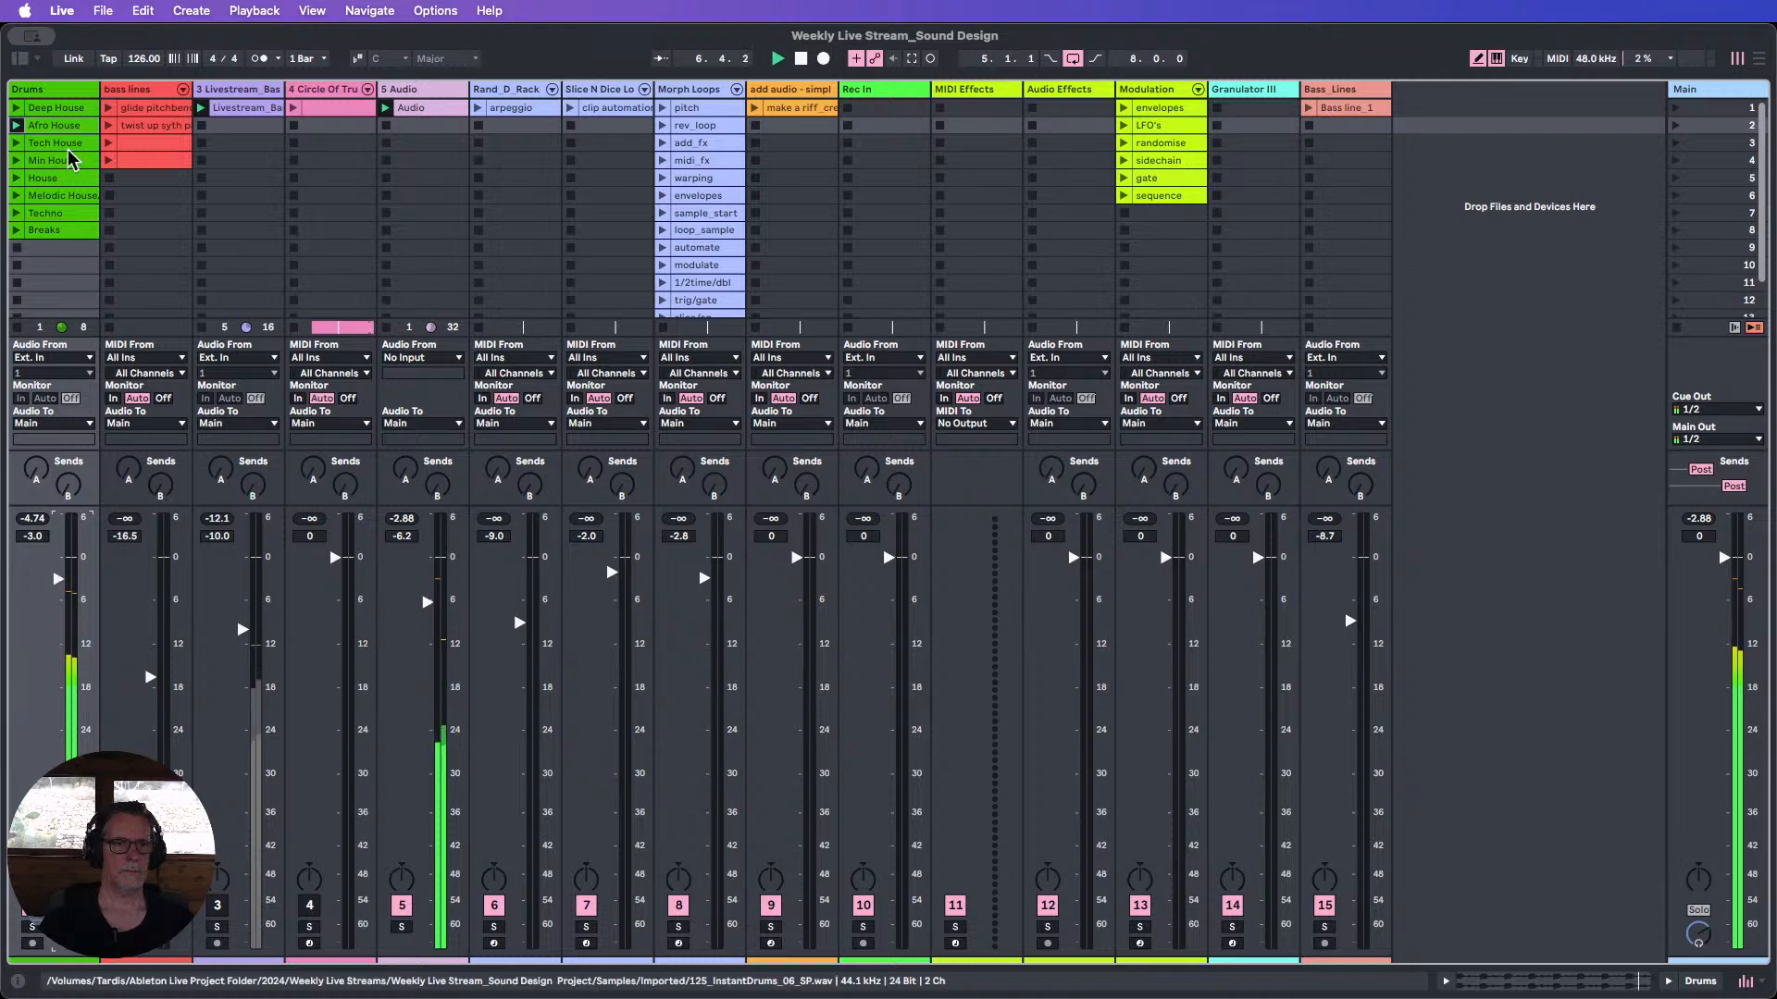
Audition the Tech House, Min House, House, Melodic House and Breaks drum clips with 5 Audio at -4.2 dB, ending on Afro House.
{"action": "left_click", "coordinate": [19, 143]}
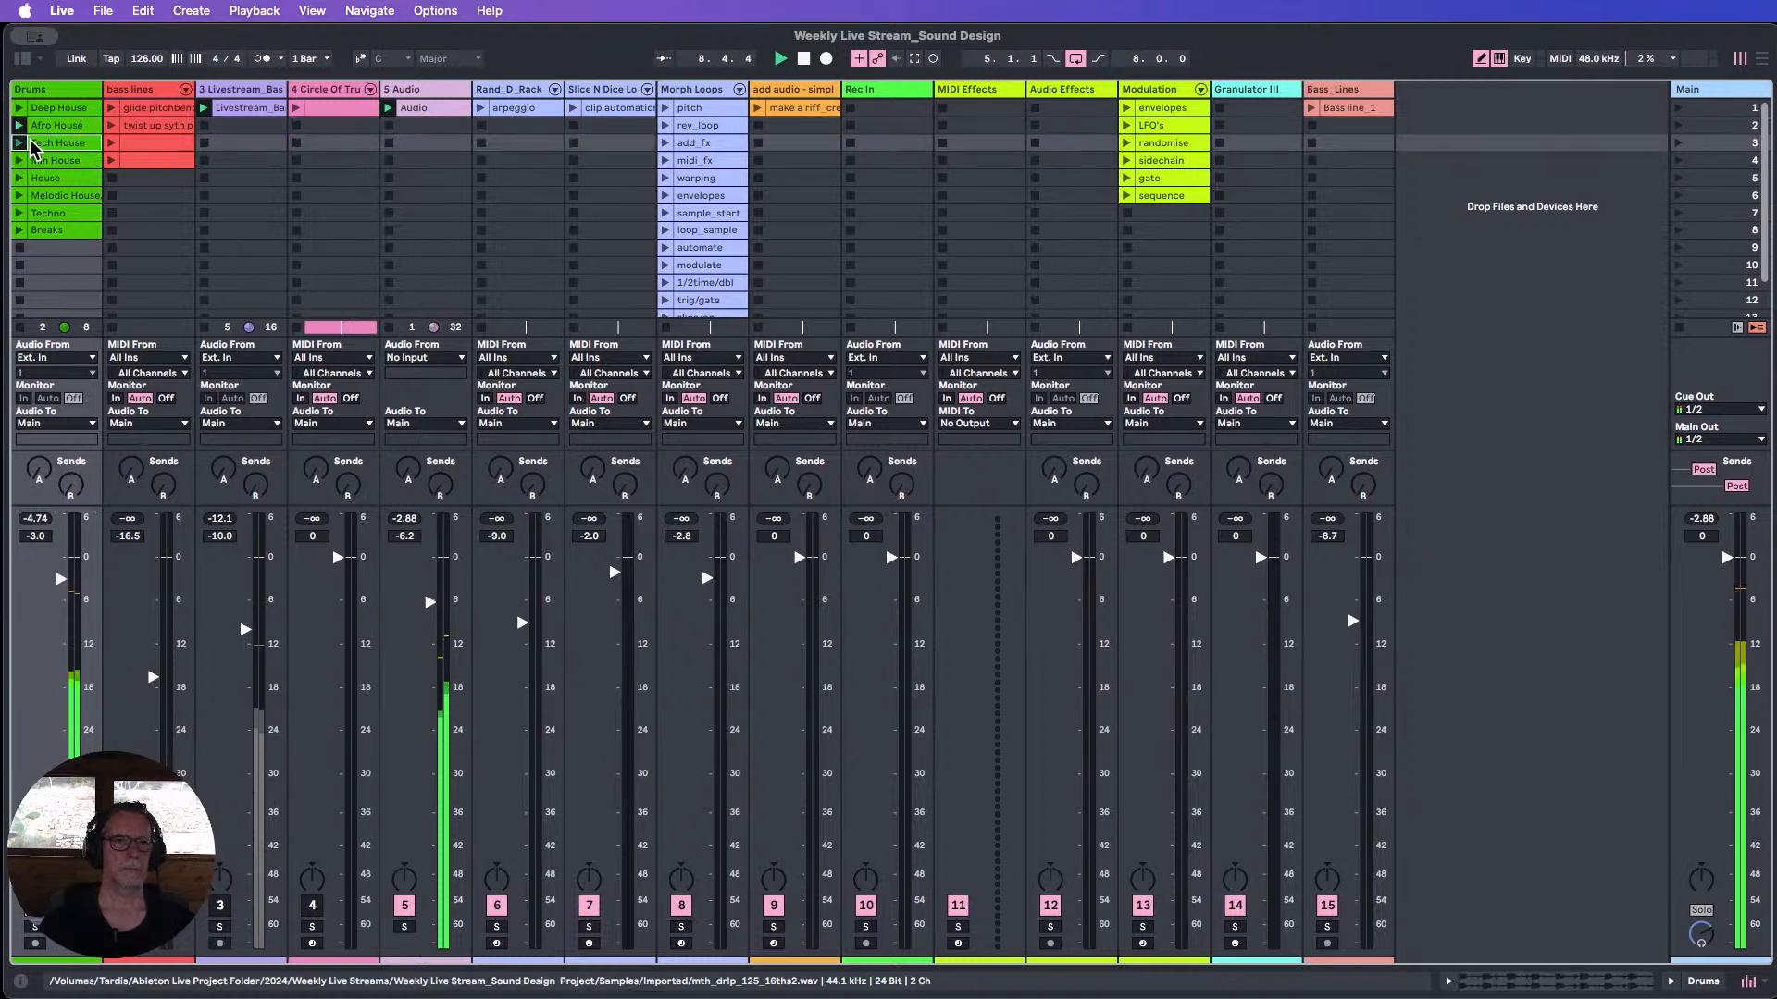
{"action": "left_click", "coordinate": [19, 161]}
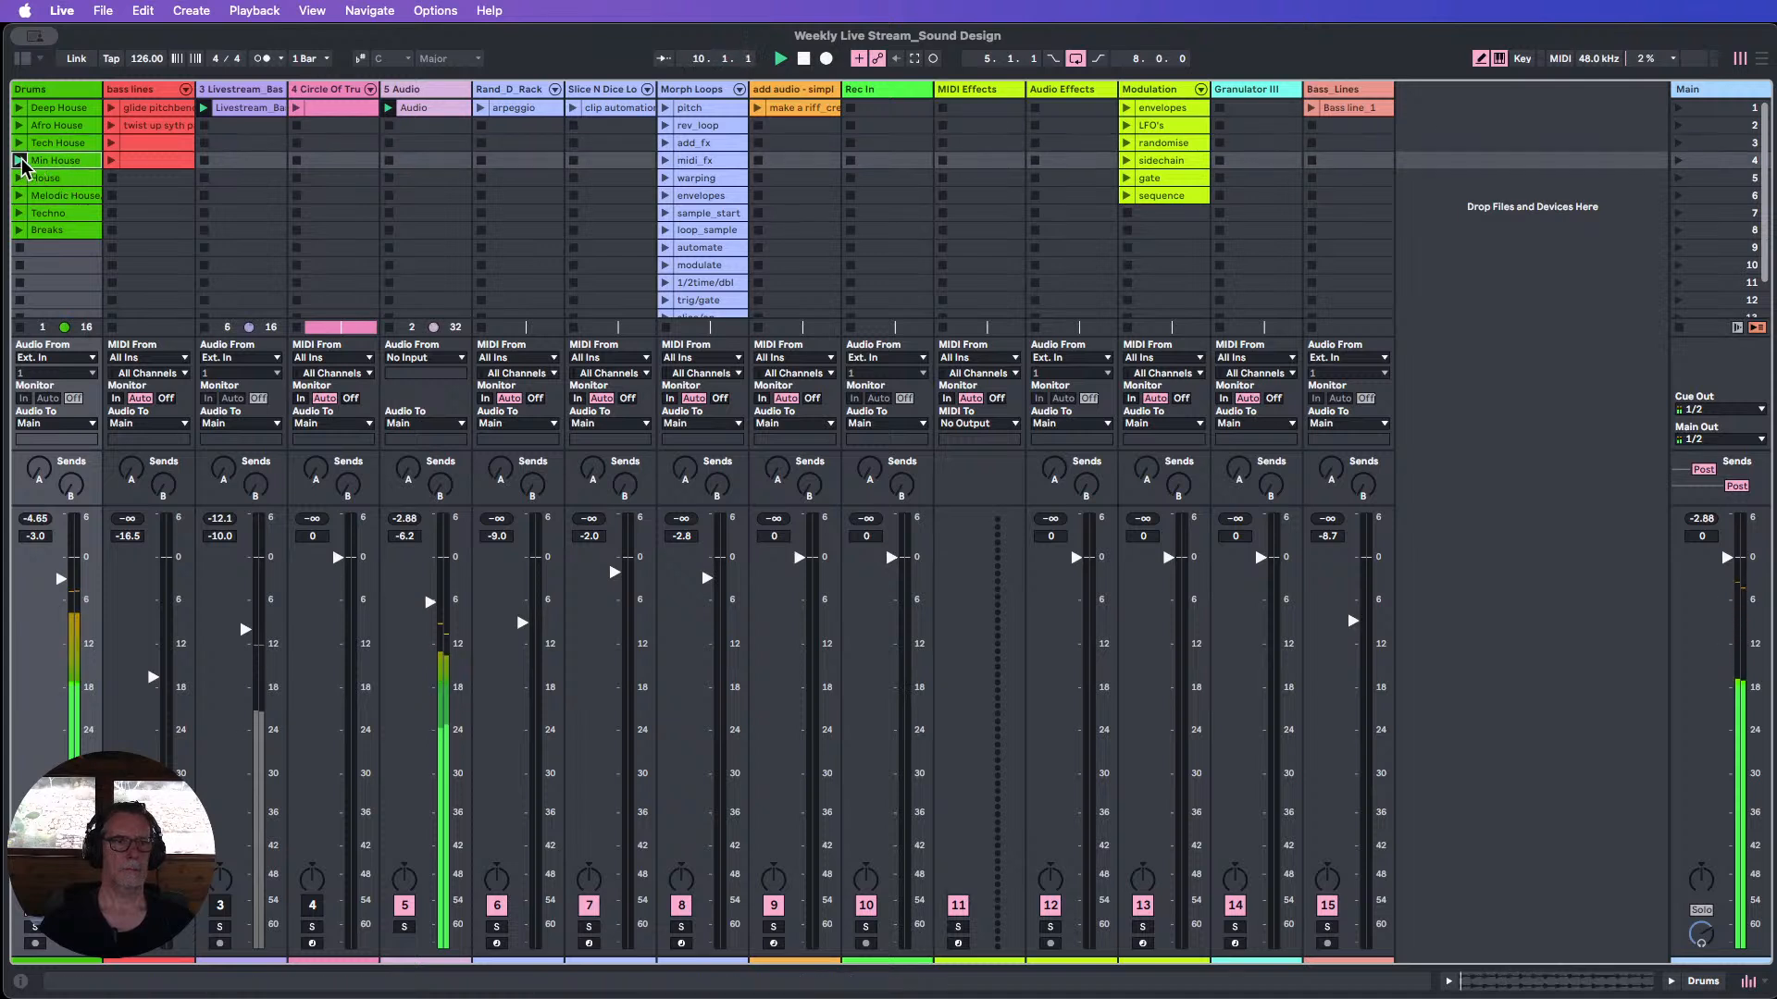
{"action": "left_click", "coordinate": [18, 179]}
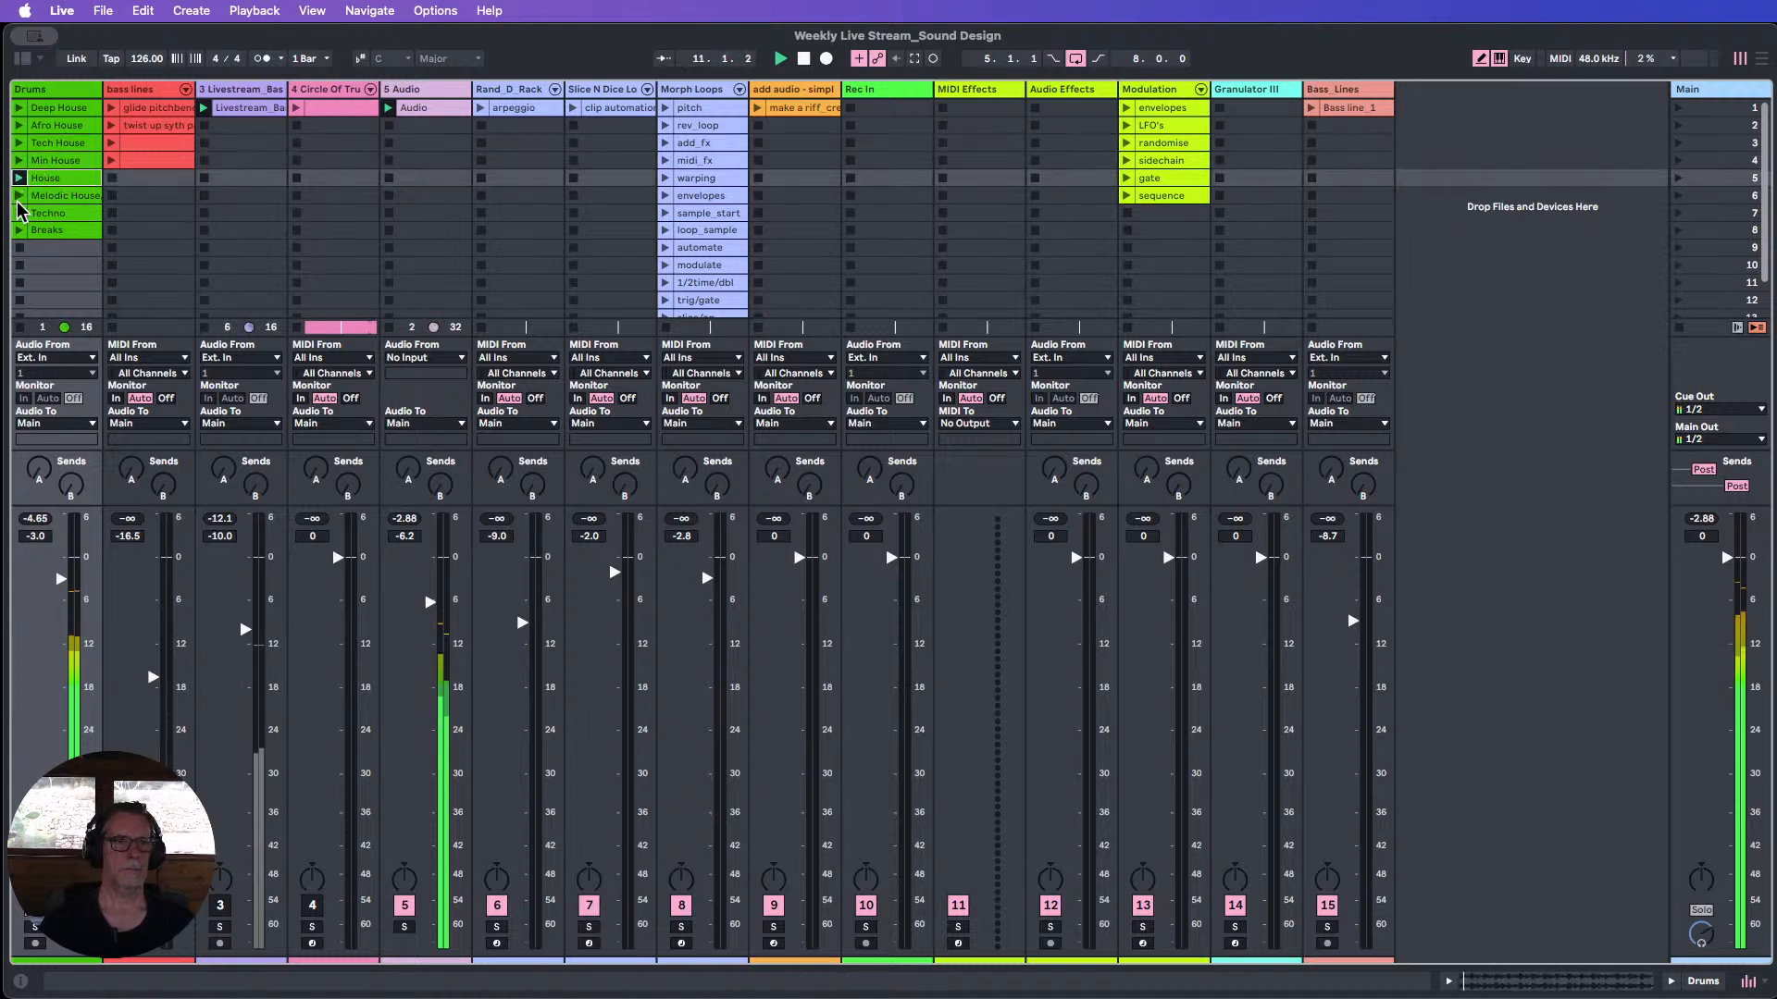
{"action": "left_click", "coordinate": [18, 195]}
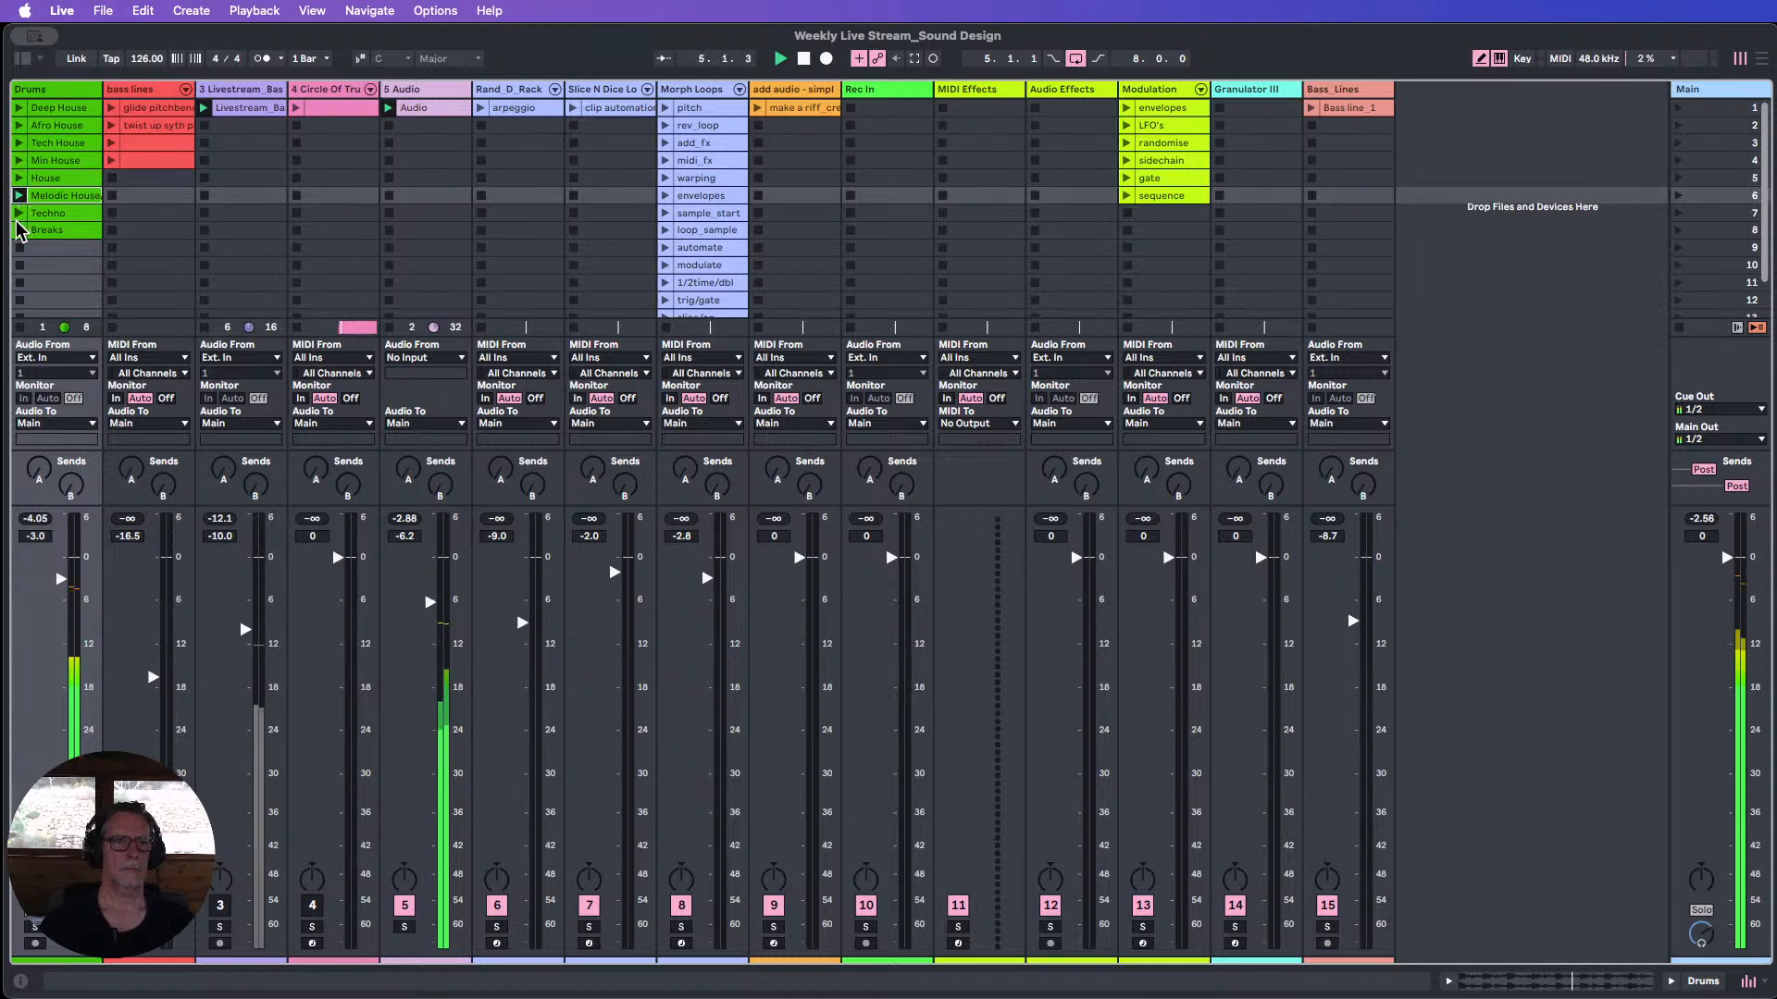
{"action": "left_click", "coordinate": [19, 230]}
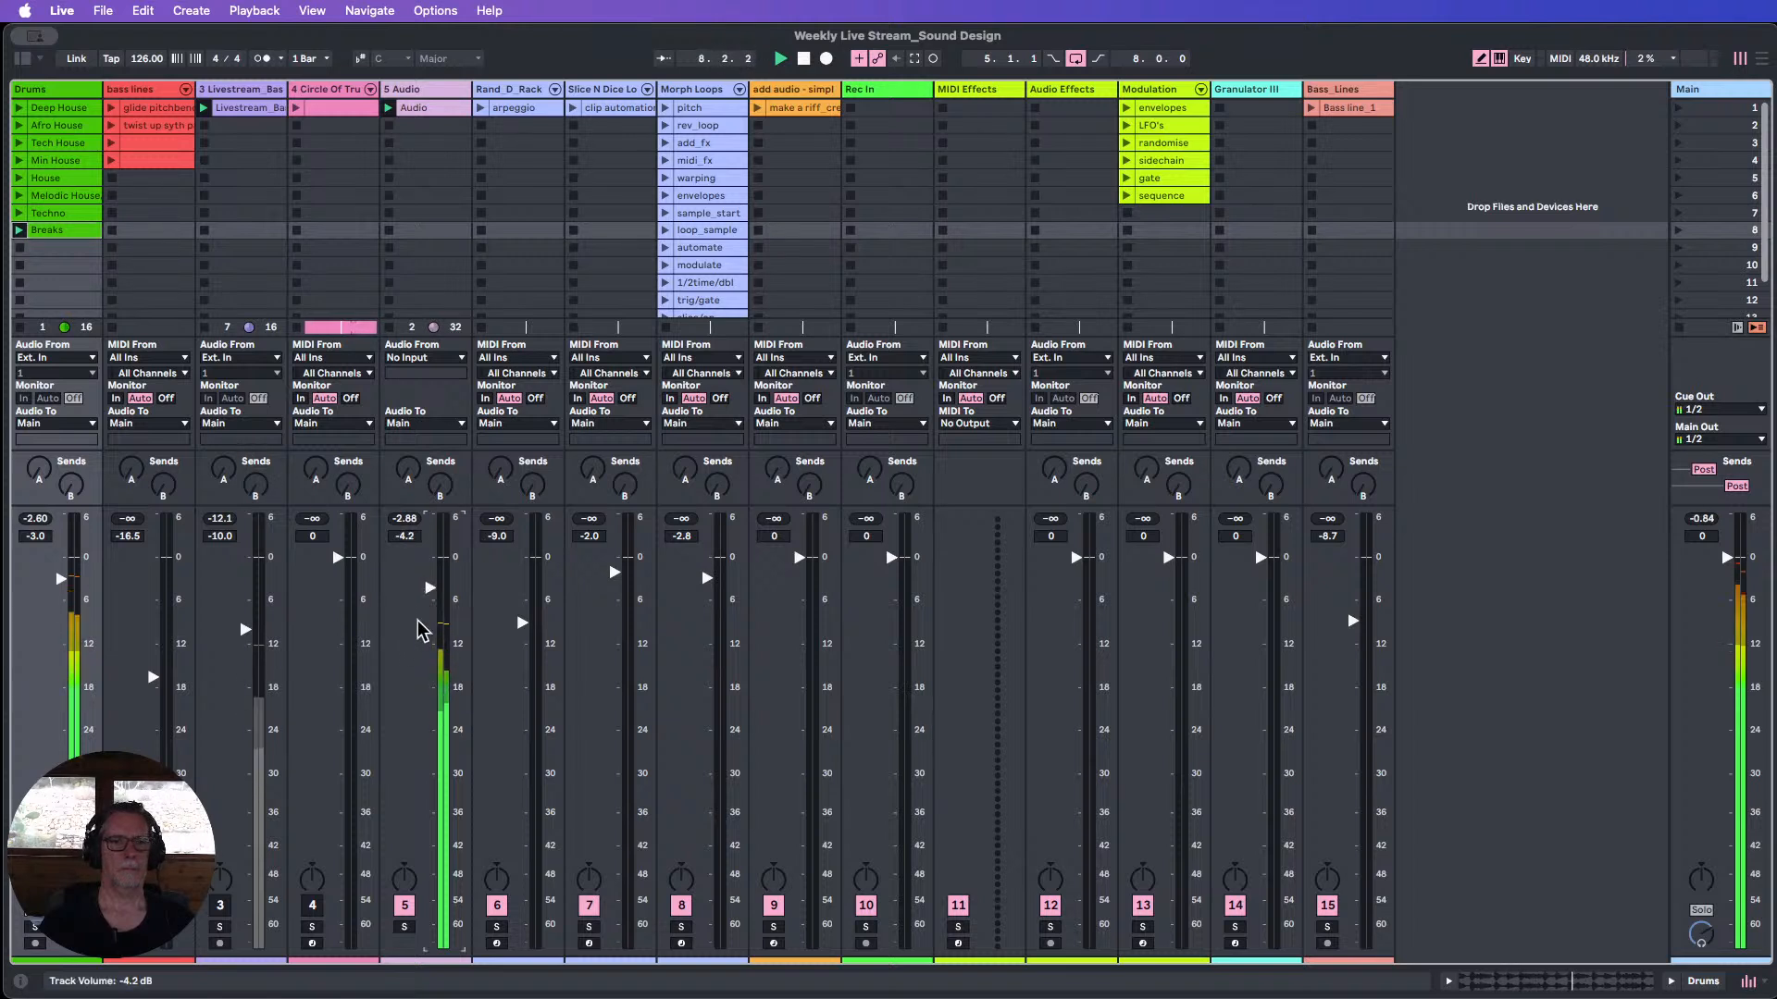
{"action": "left_click", "coordinate": [19, 143]}
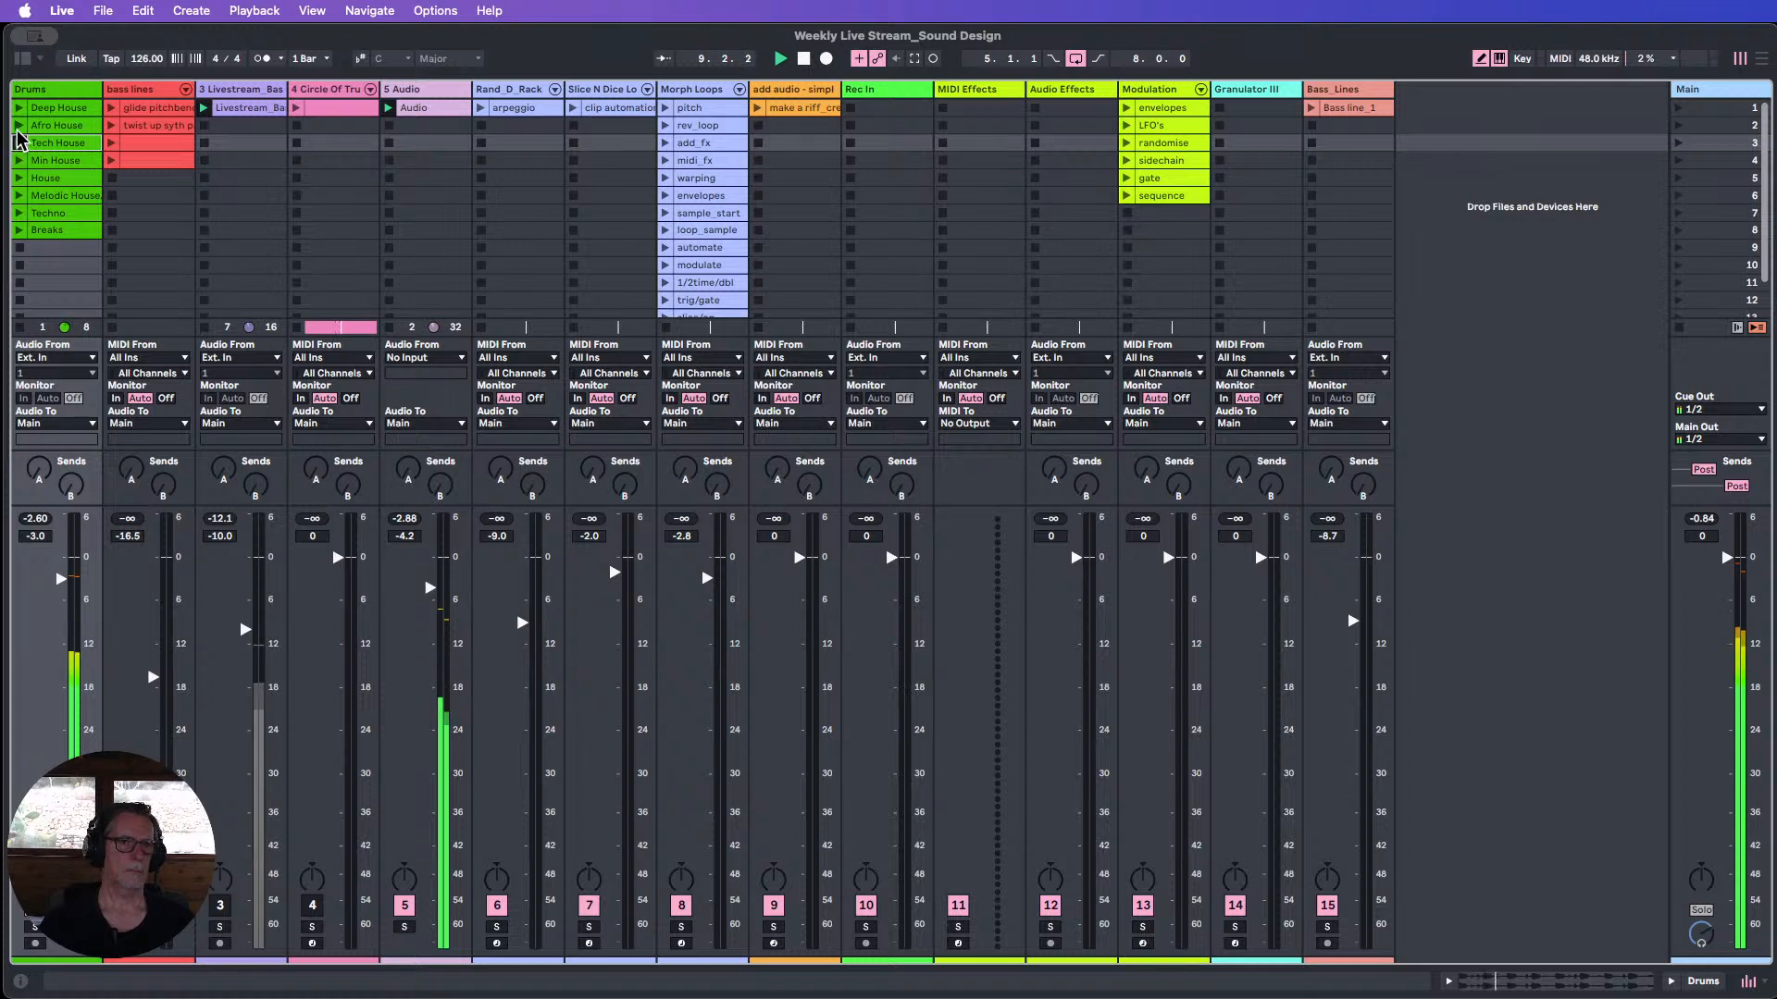
{"action": "left_click", "coordinate": [19, 126]}
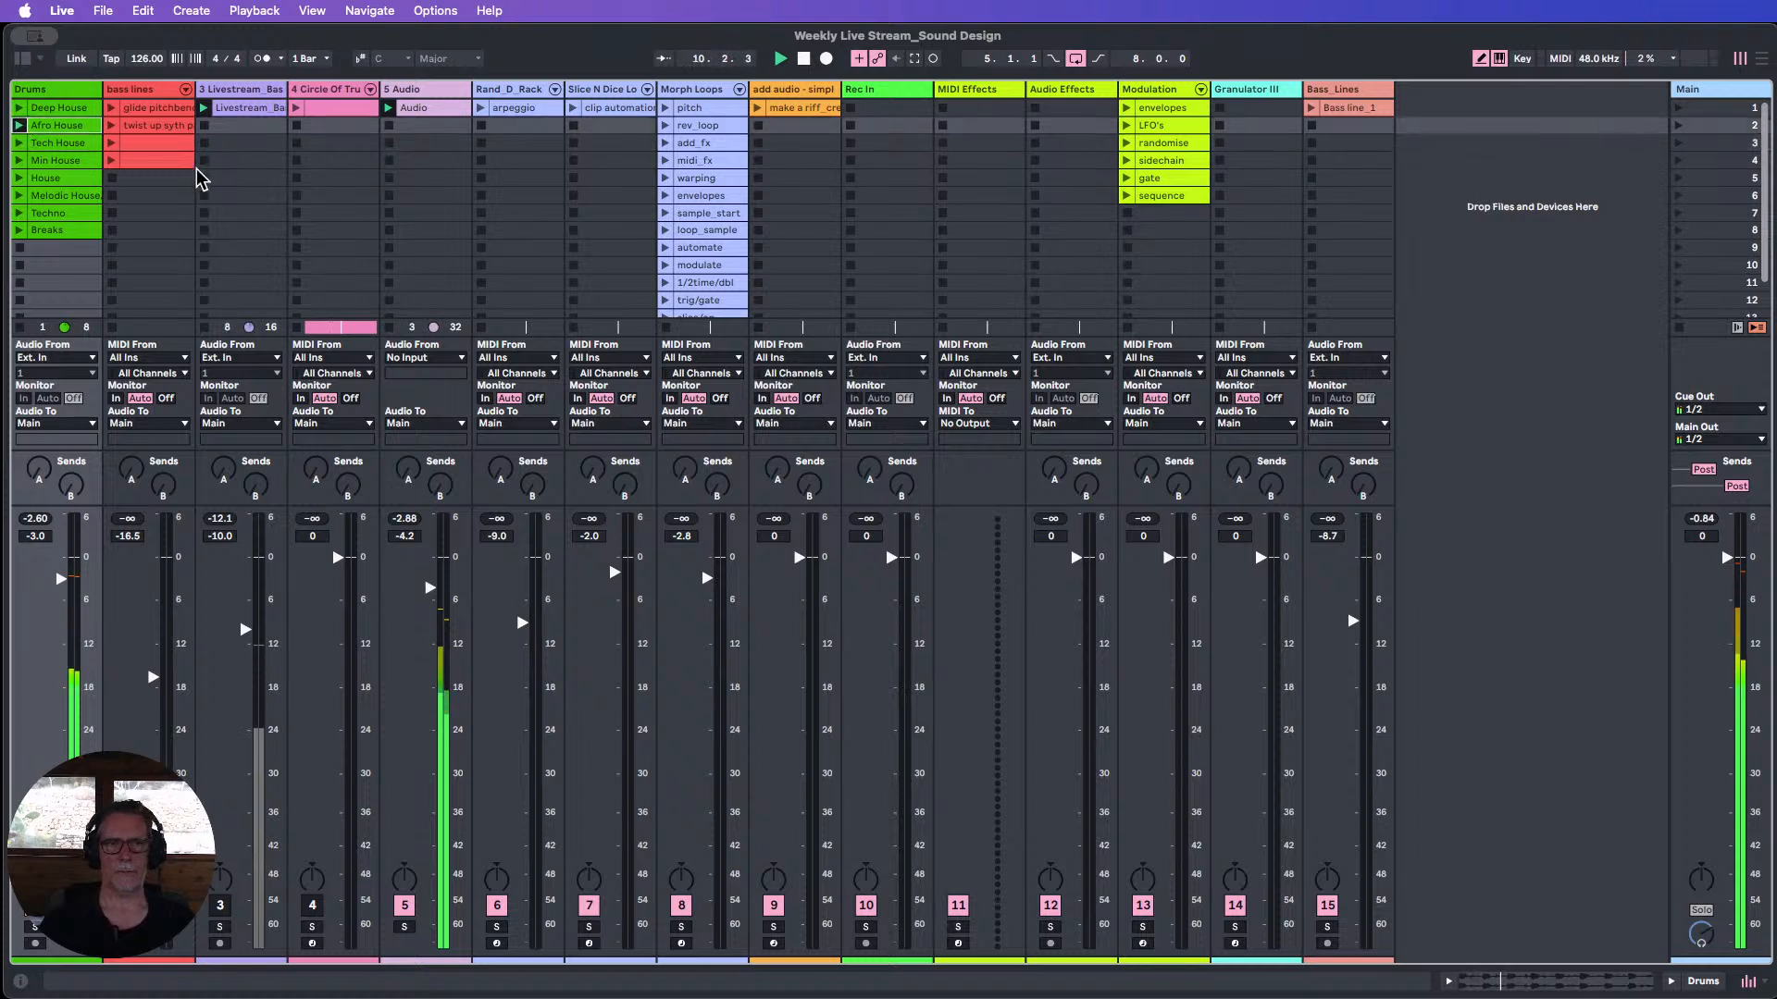
Move the 5 Audio track directly before the Circle Of Truth track and rename it Perc_Loop.
{"action": "left_click", "coordinate": [409, 125]}
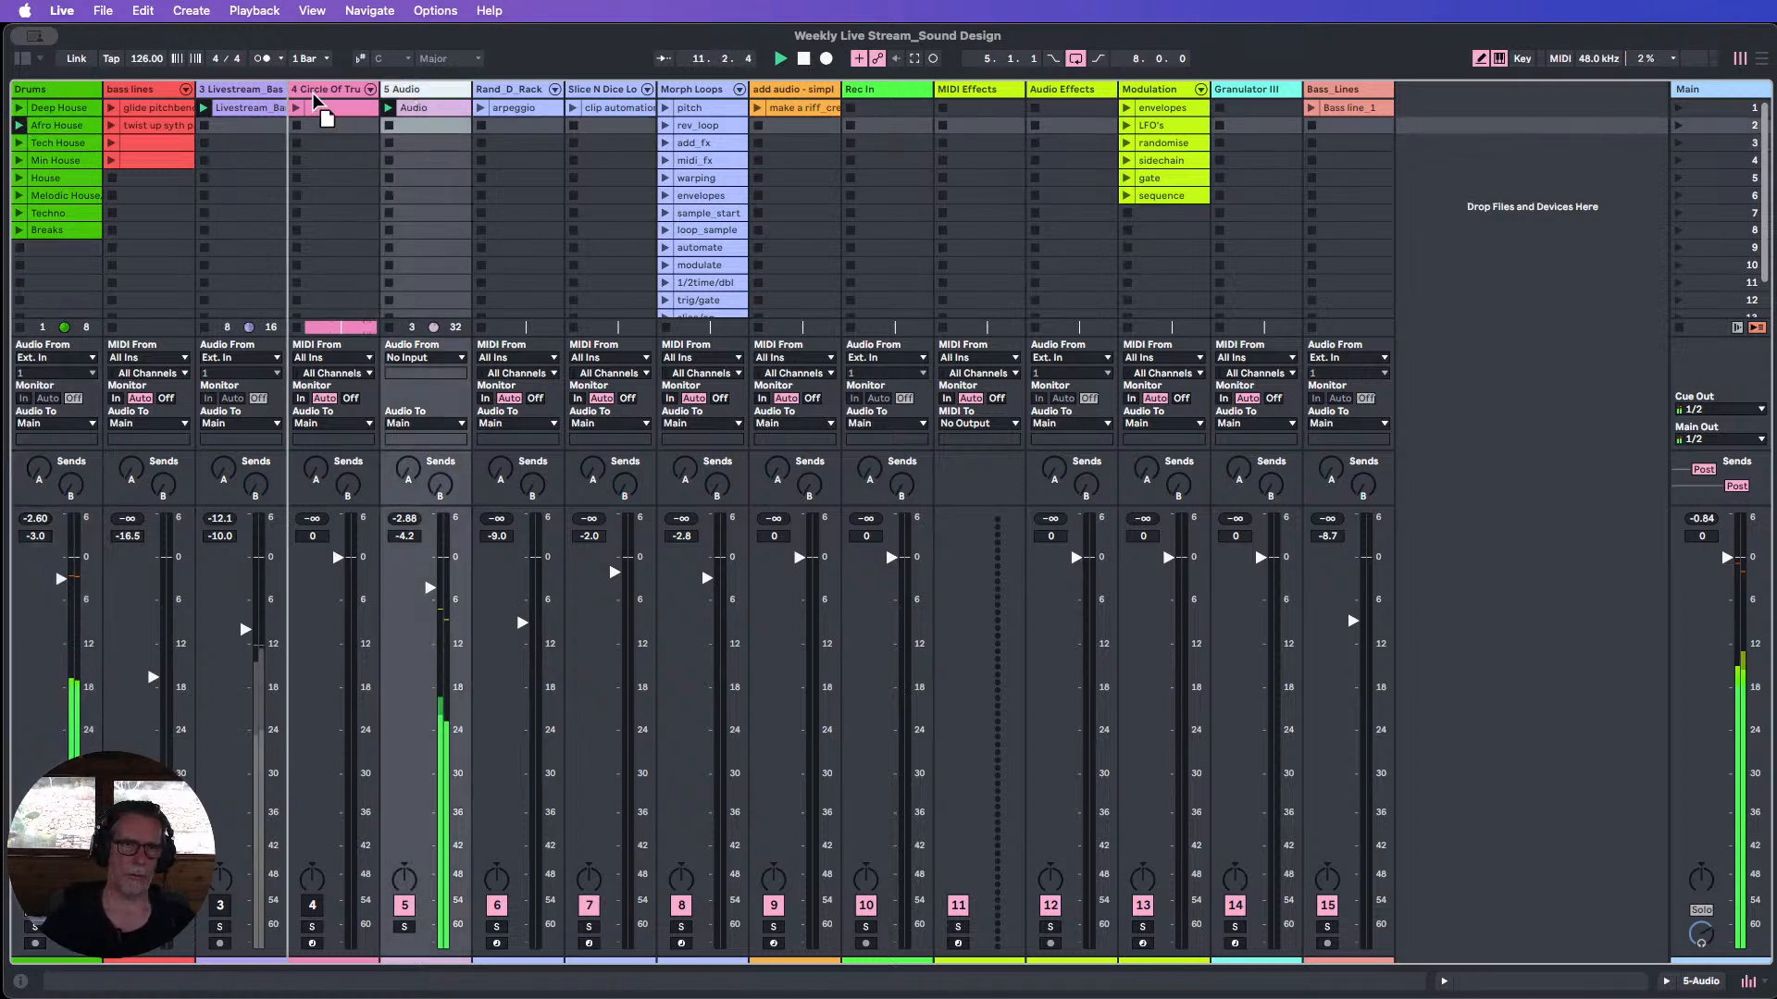
{"action": "left_click_drag", "start_coordinate": [315, 96], "coordinate": [319, 94]}
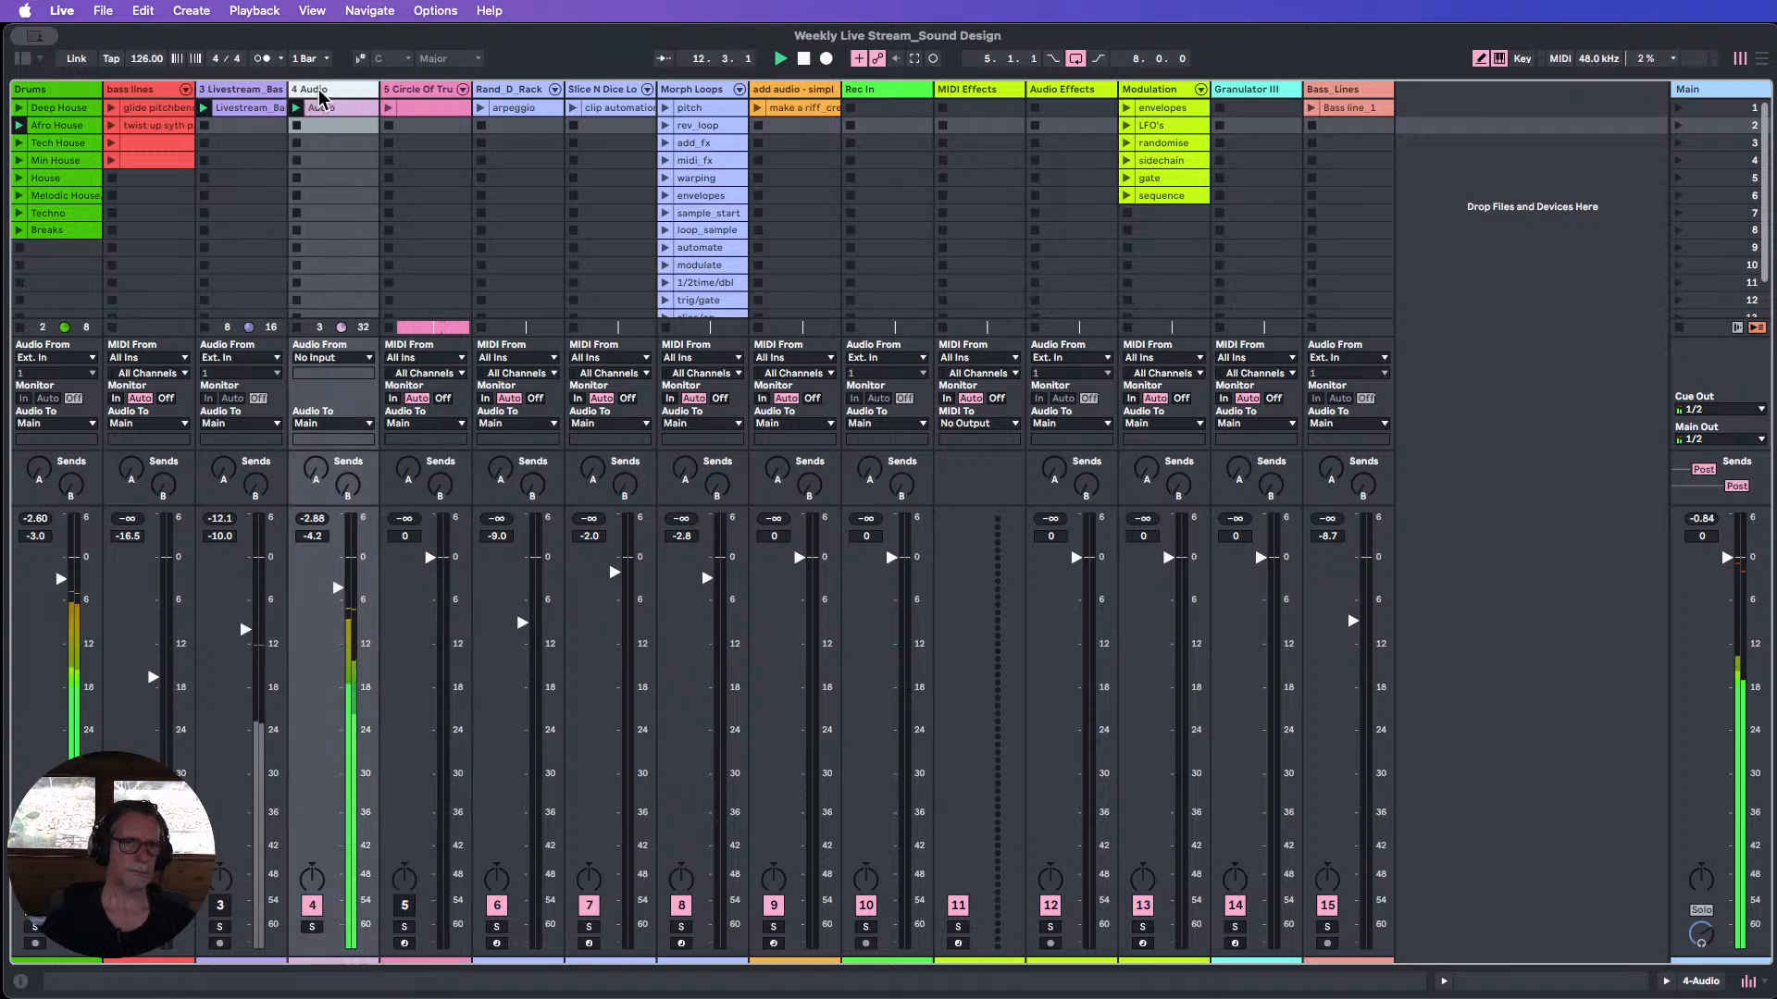
{"action": "key", "text": "super+r"}
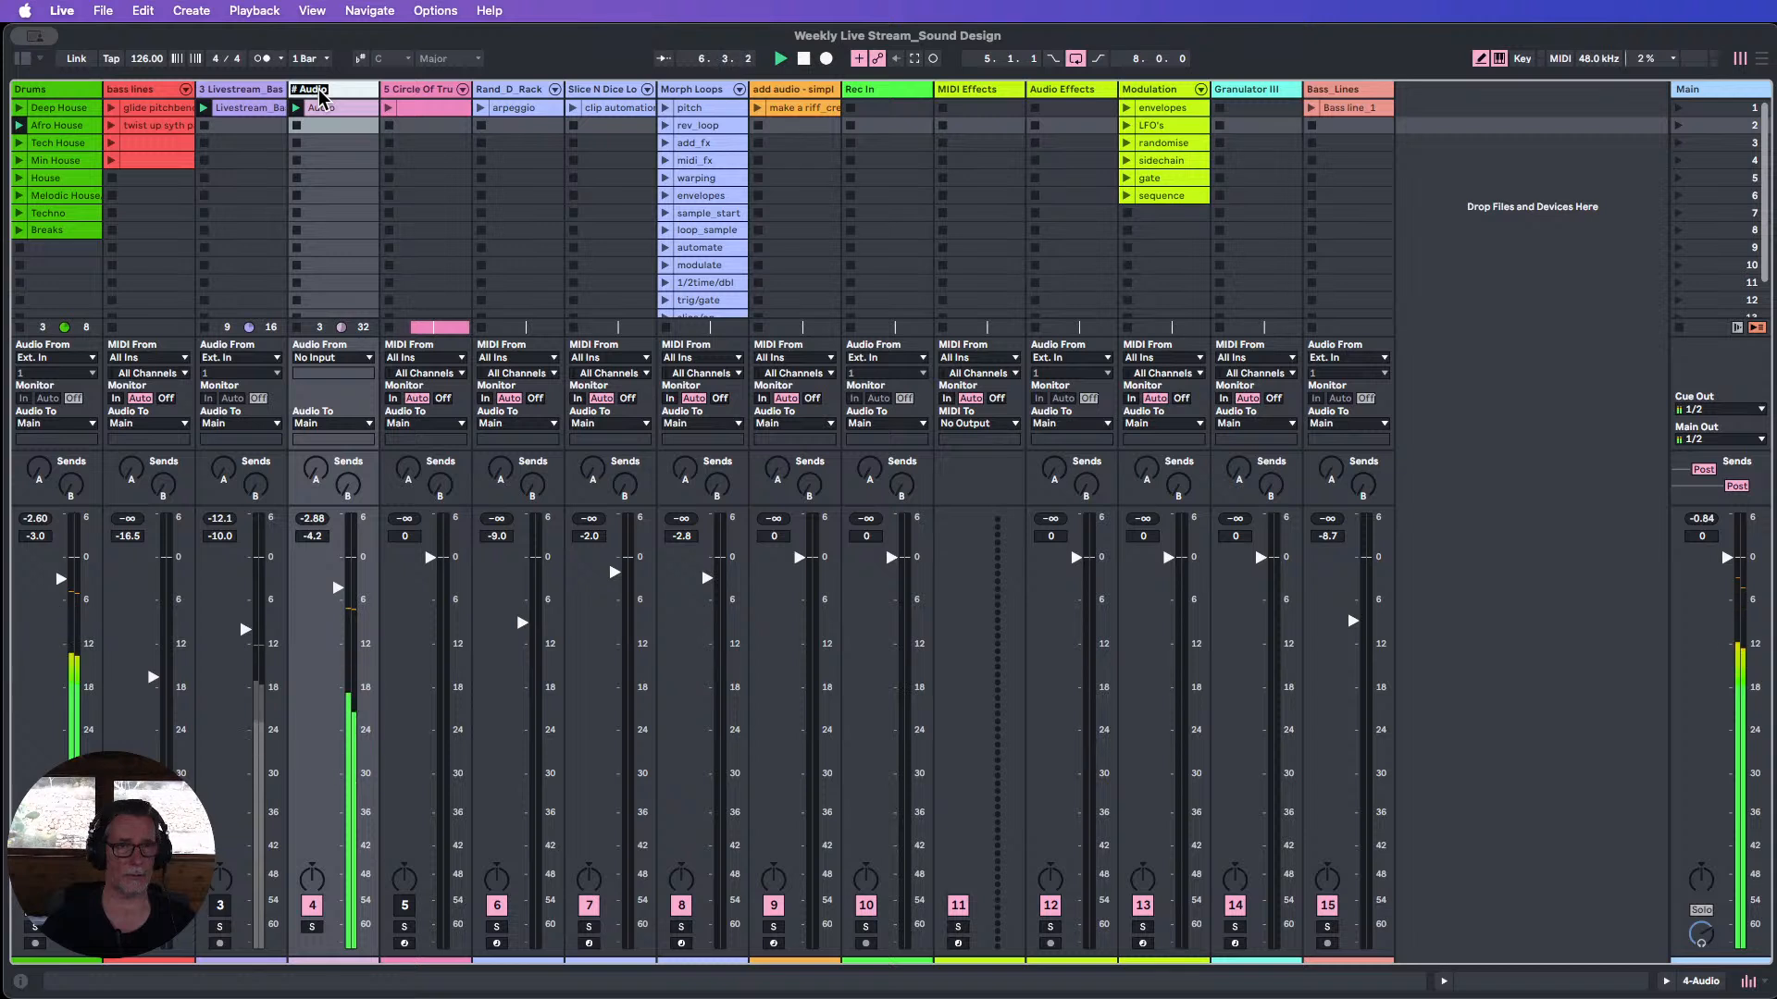
{"action": "type", "text": "Pe"}
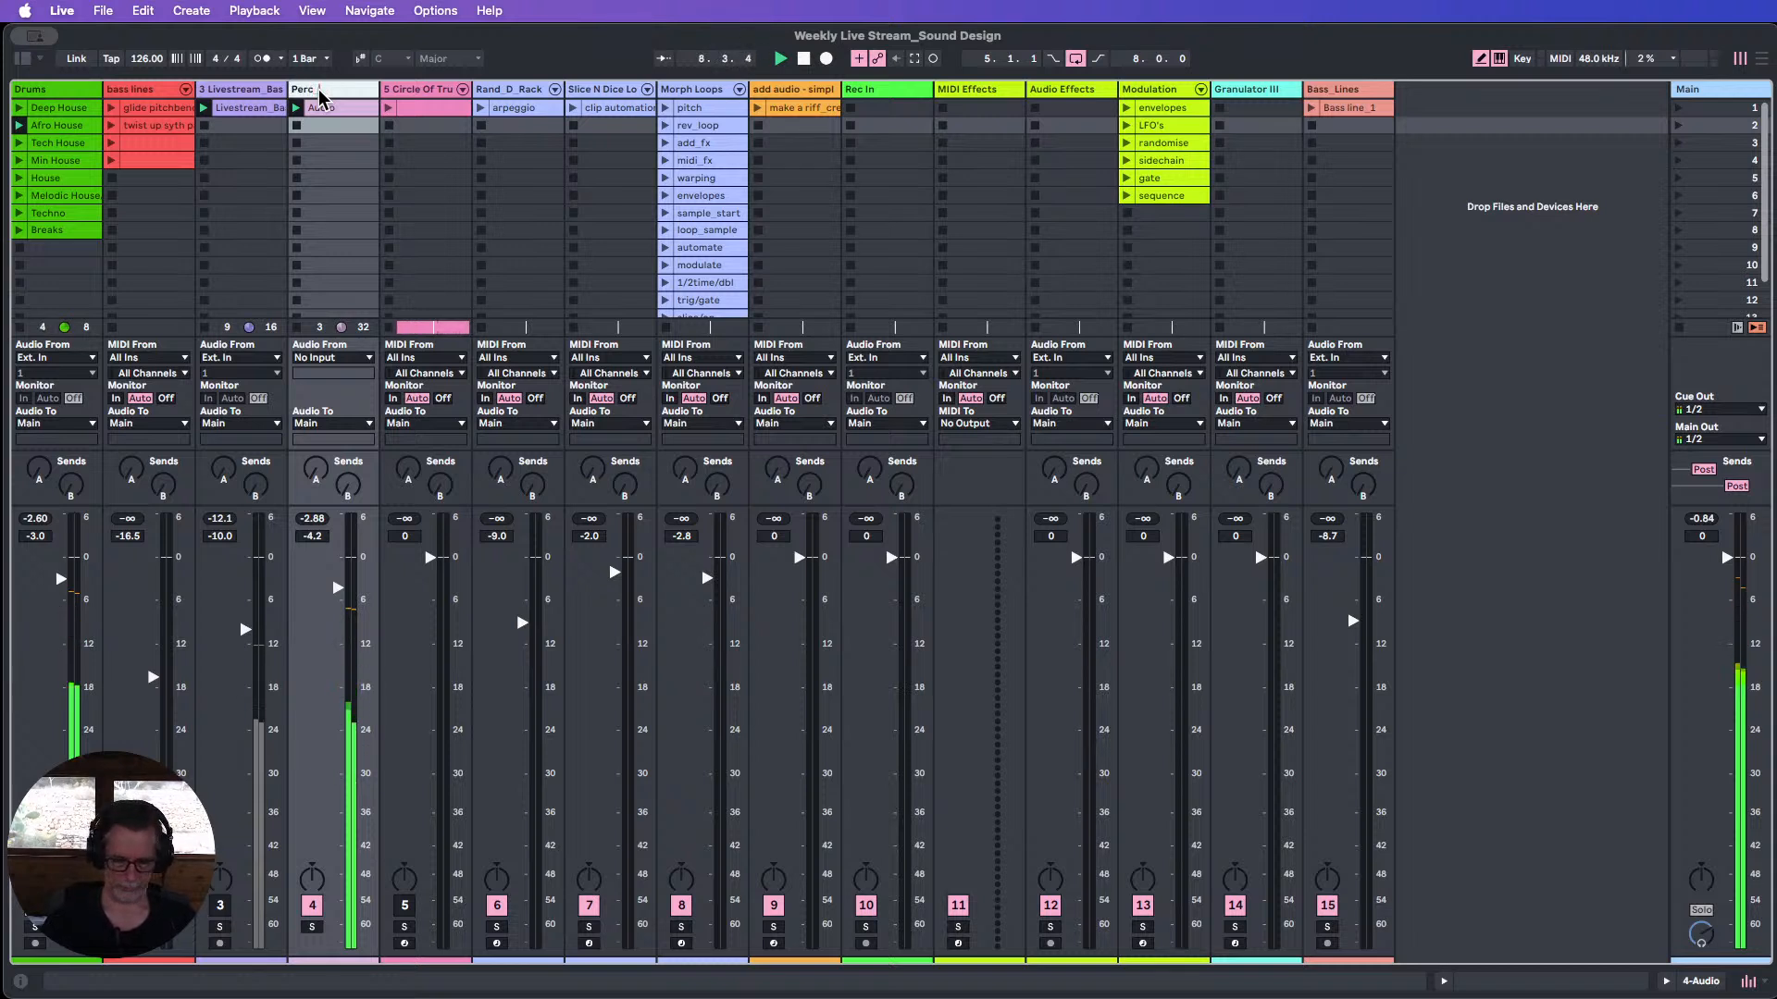
{"action": "type", "text": "rc_Loop"}
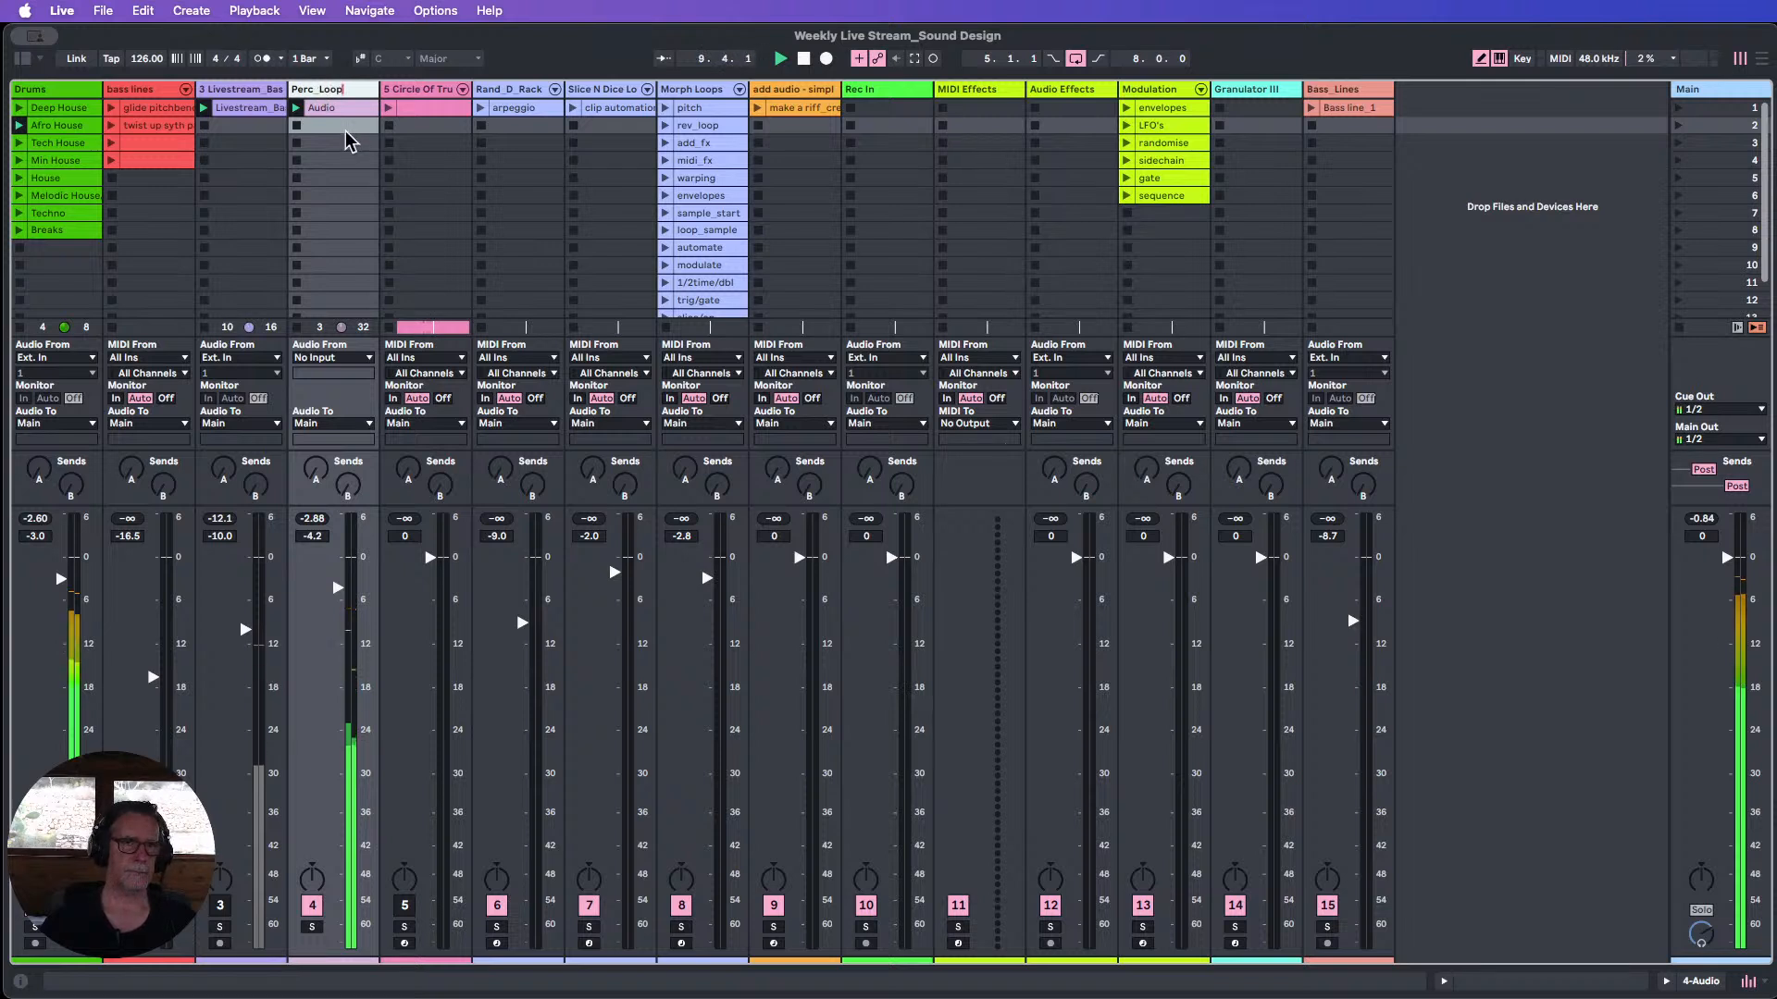
{"action": "key", "text": "Return"}
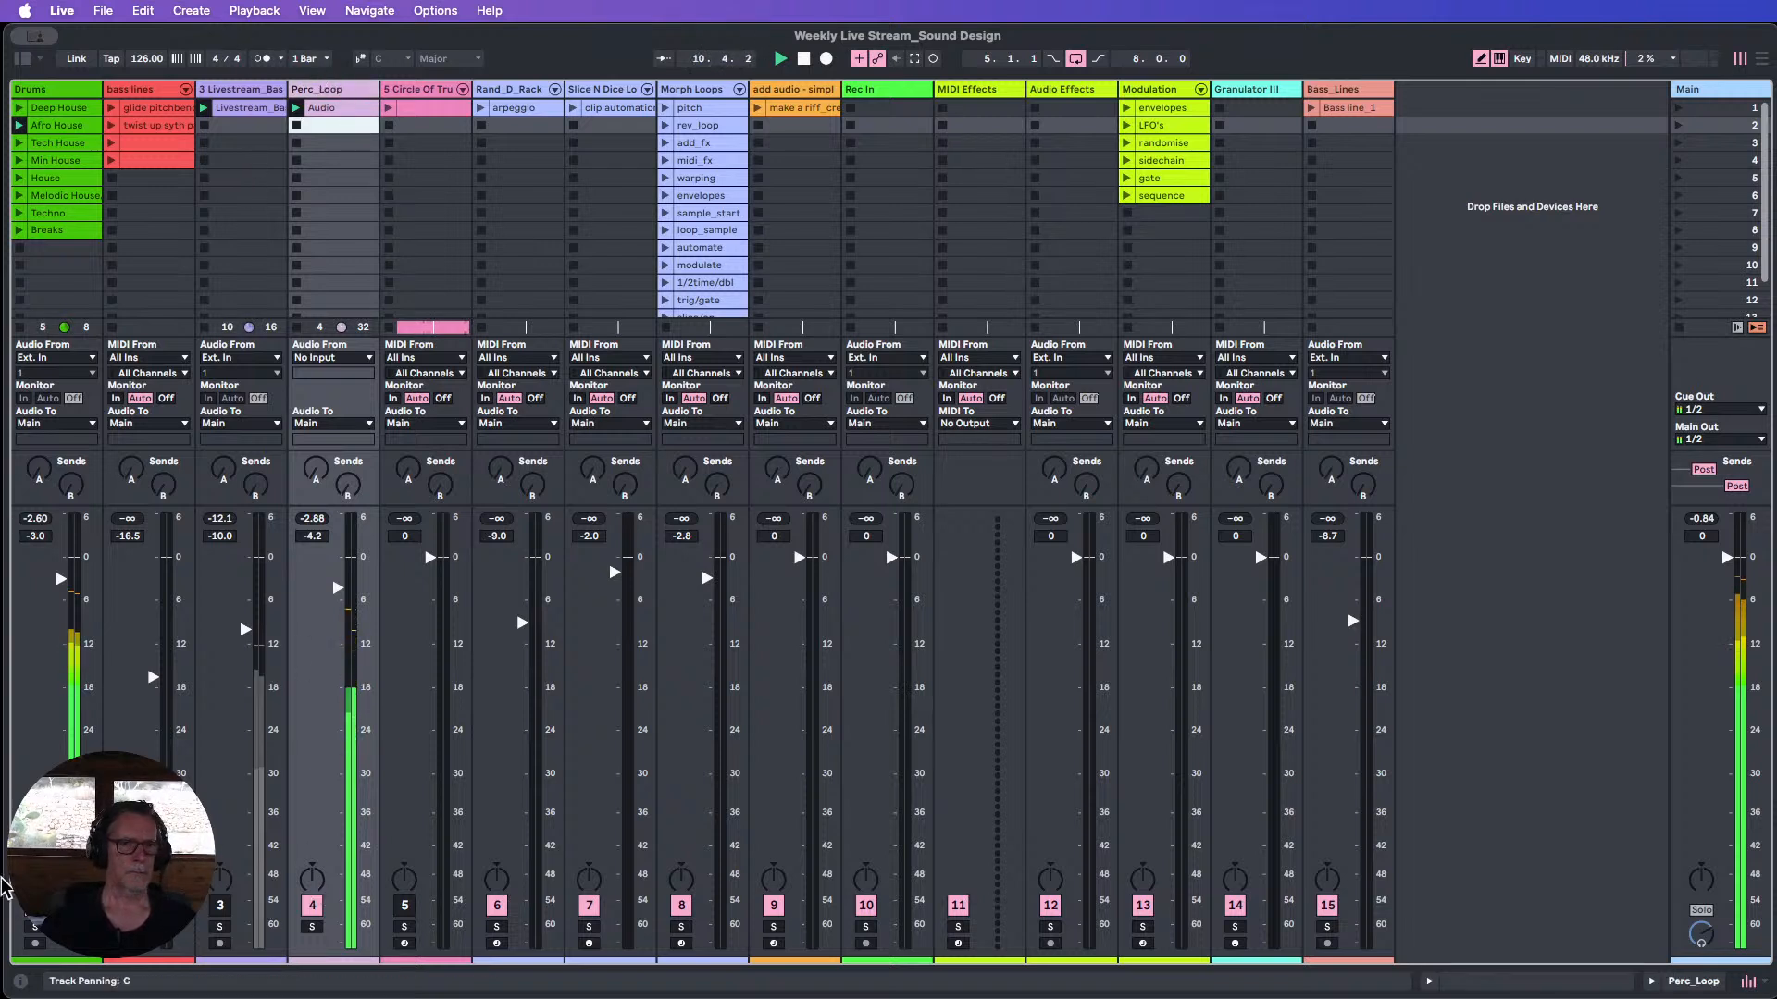
Reactivate the muted track 3, stop its playing bass clip, and stop playback.
{"action": "left_click", "coordinate": [218, 906]}
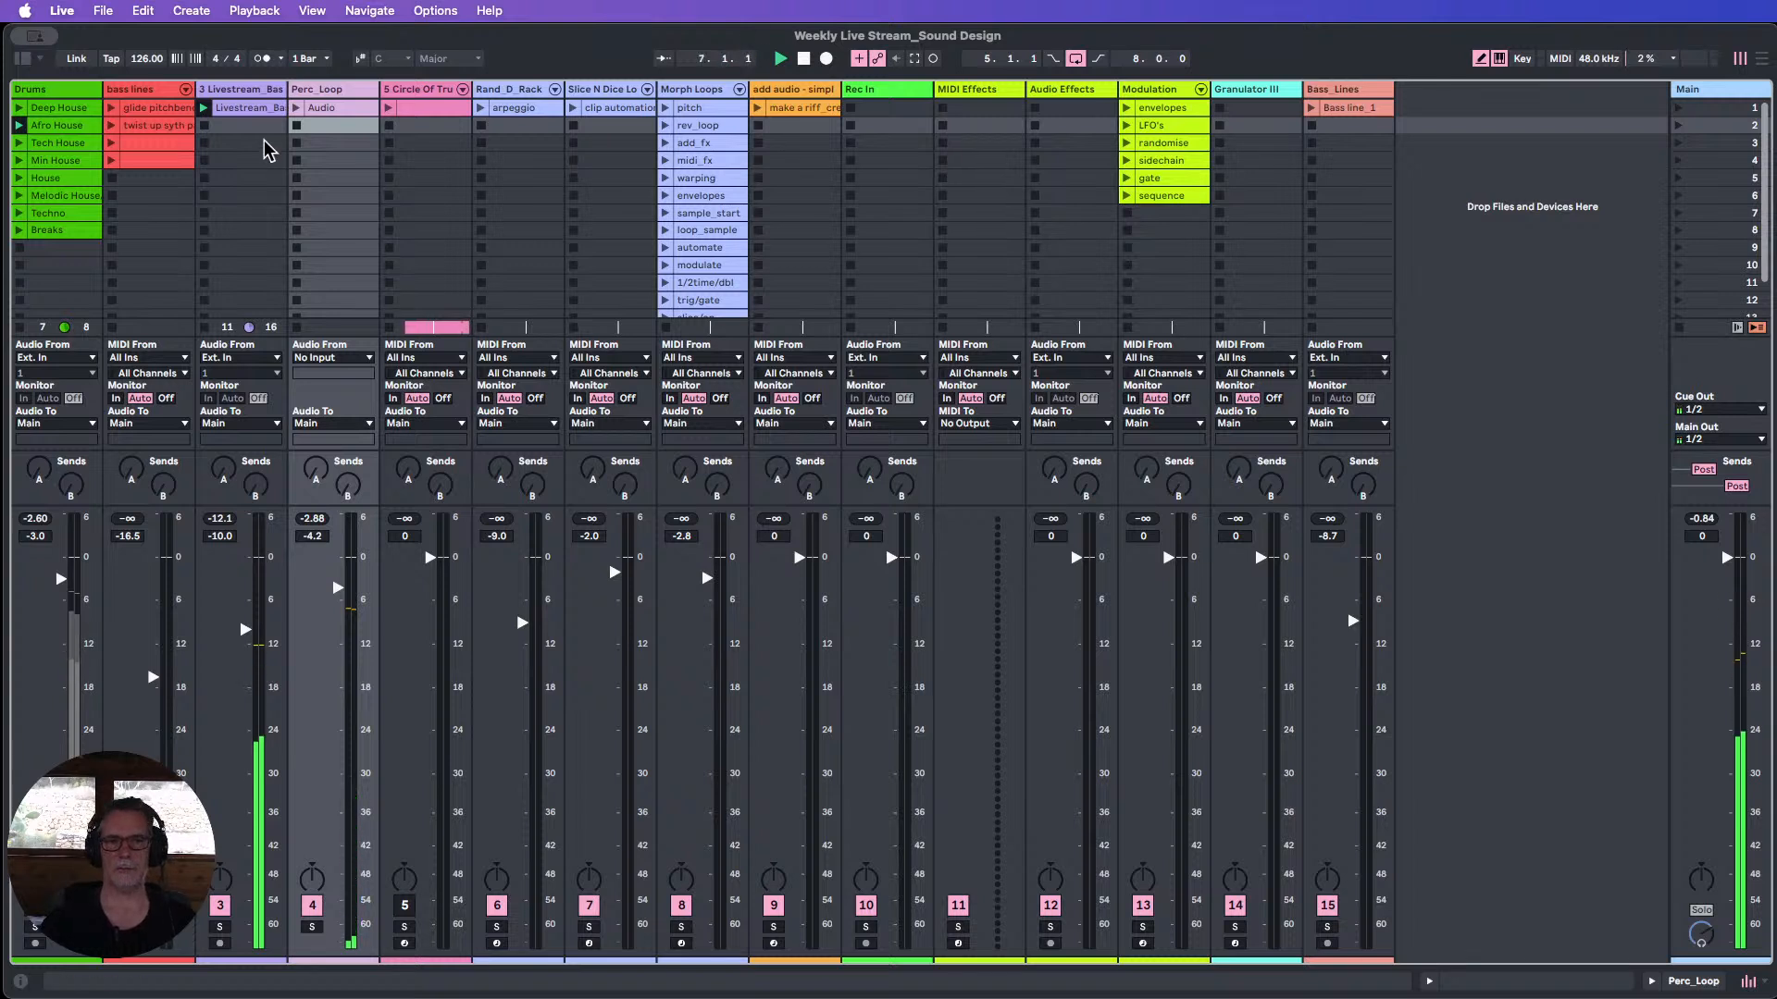
{"action": "left_click", "coordinate": [205, 126]}
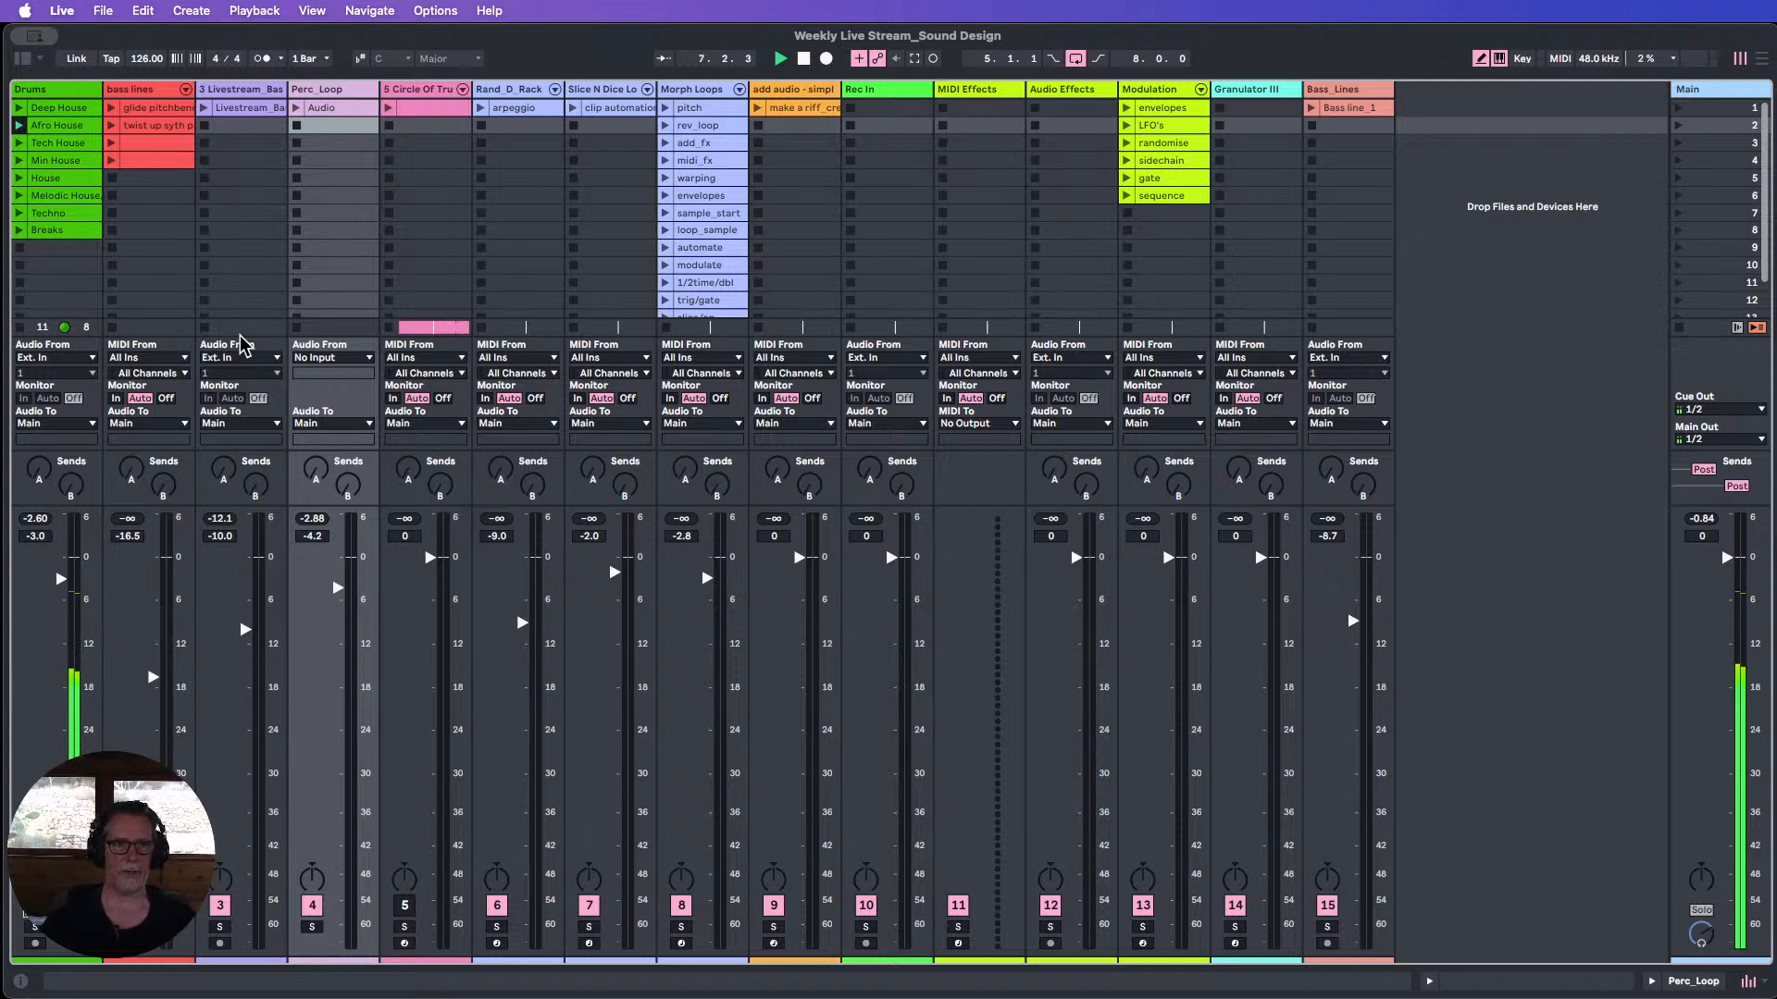
{"action": "left_click", "coordinate": [803, 58]}
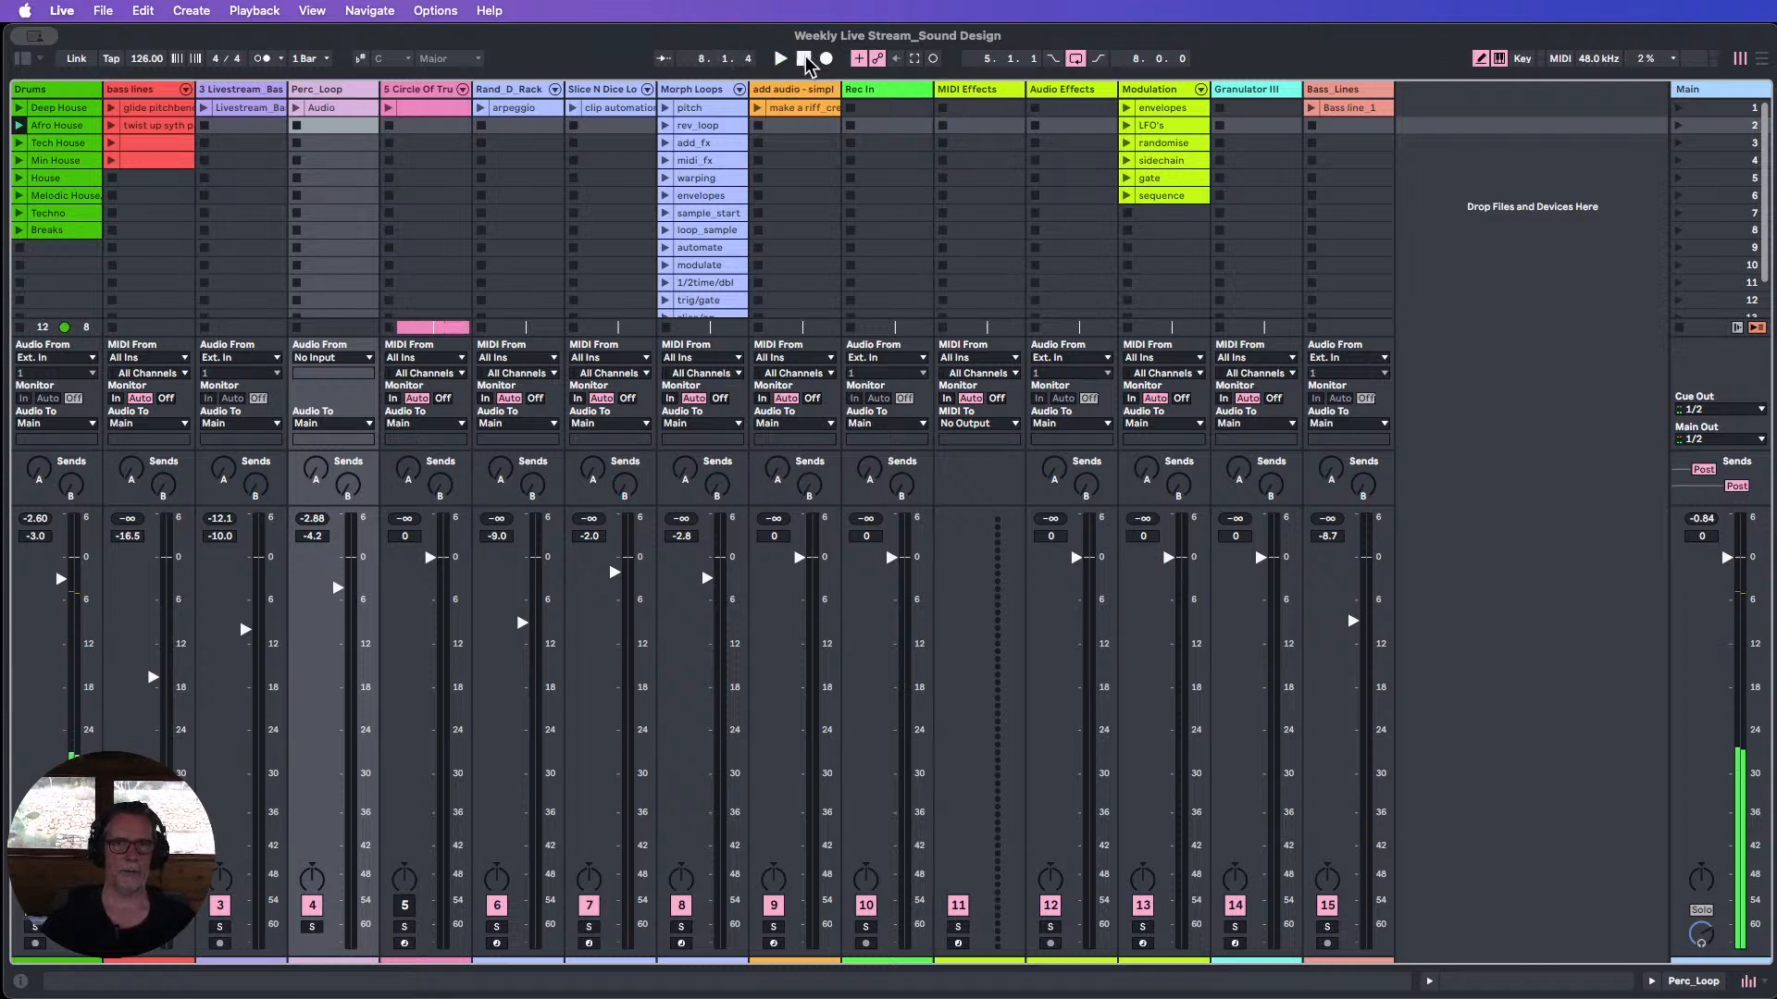
Look at the ML-185 Sequencer in the Rand_D_Rack track's device chain and hide the device view.
{"action": "double_click", "coordinate": [515, 93]}
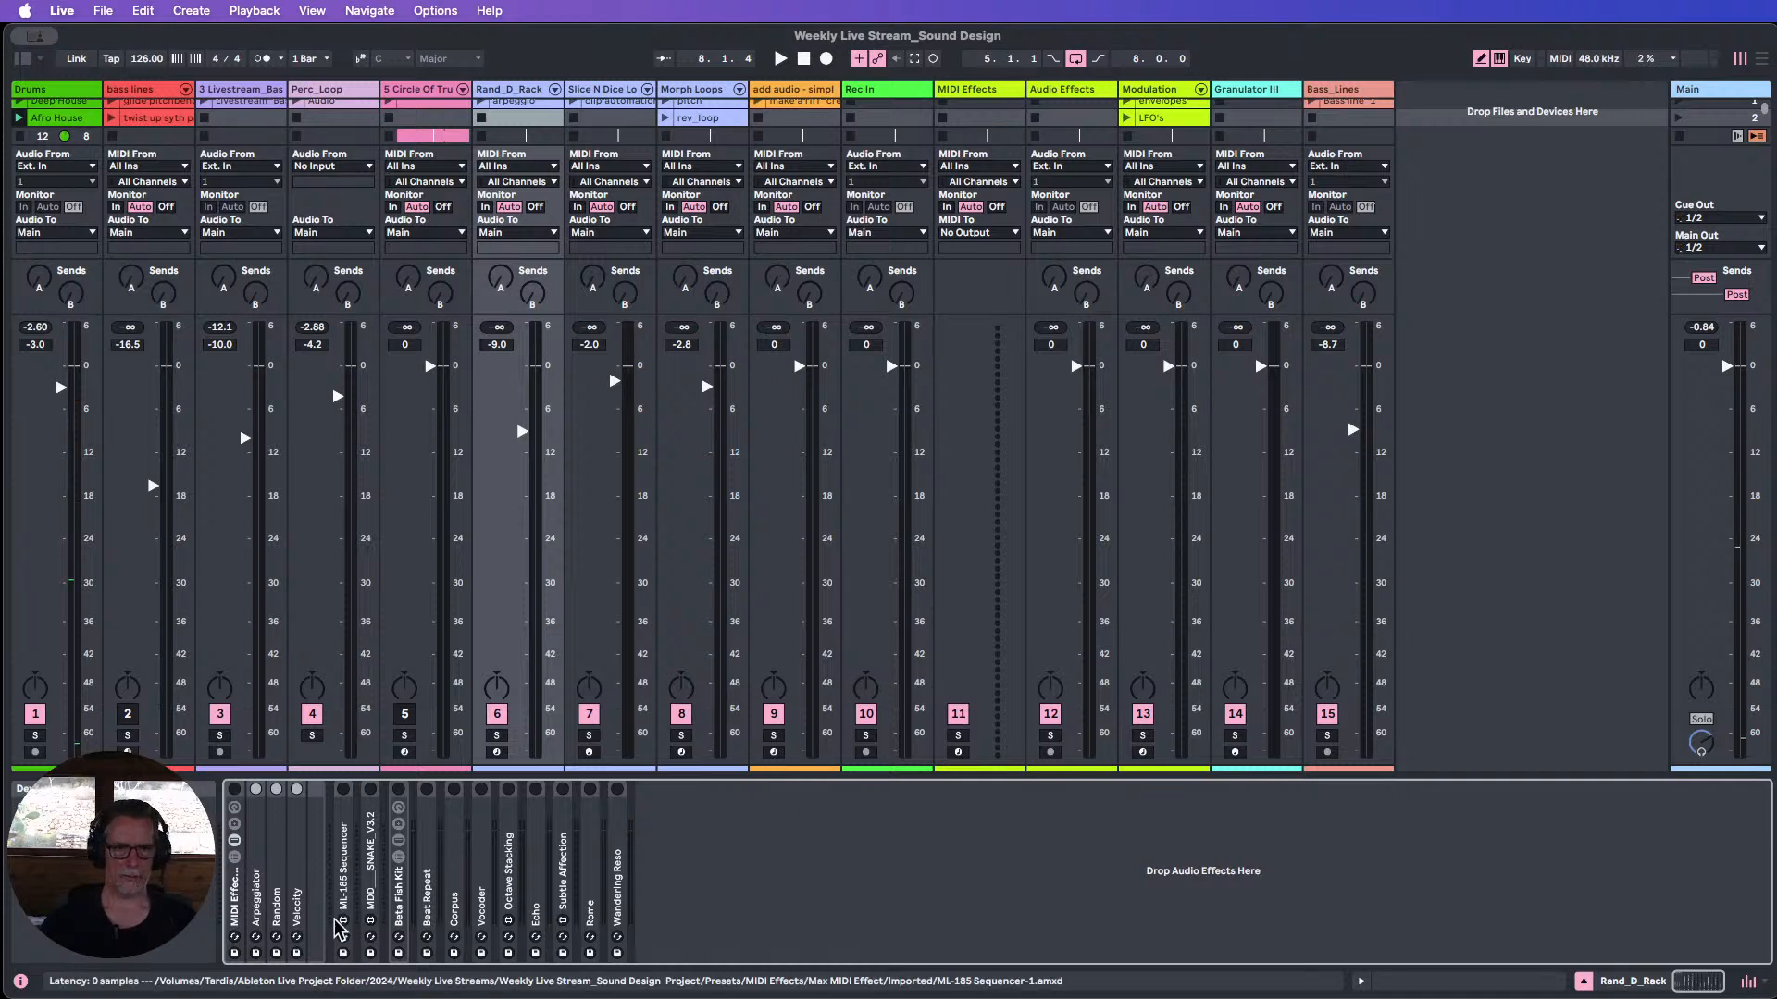
{"action": "left_click", "coordinate": [341, 886]}
{"action": "left_click", "coordinate": [1581, 981]}
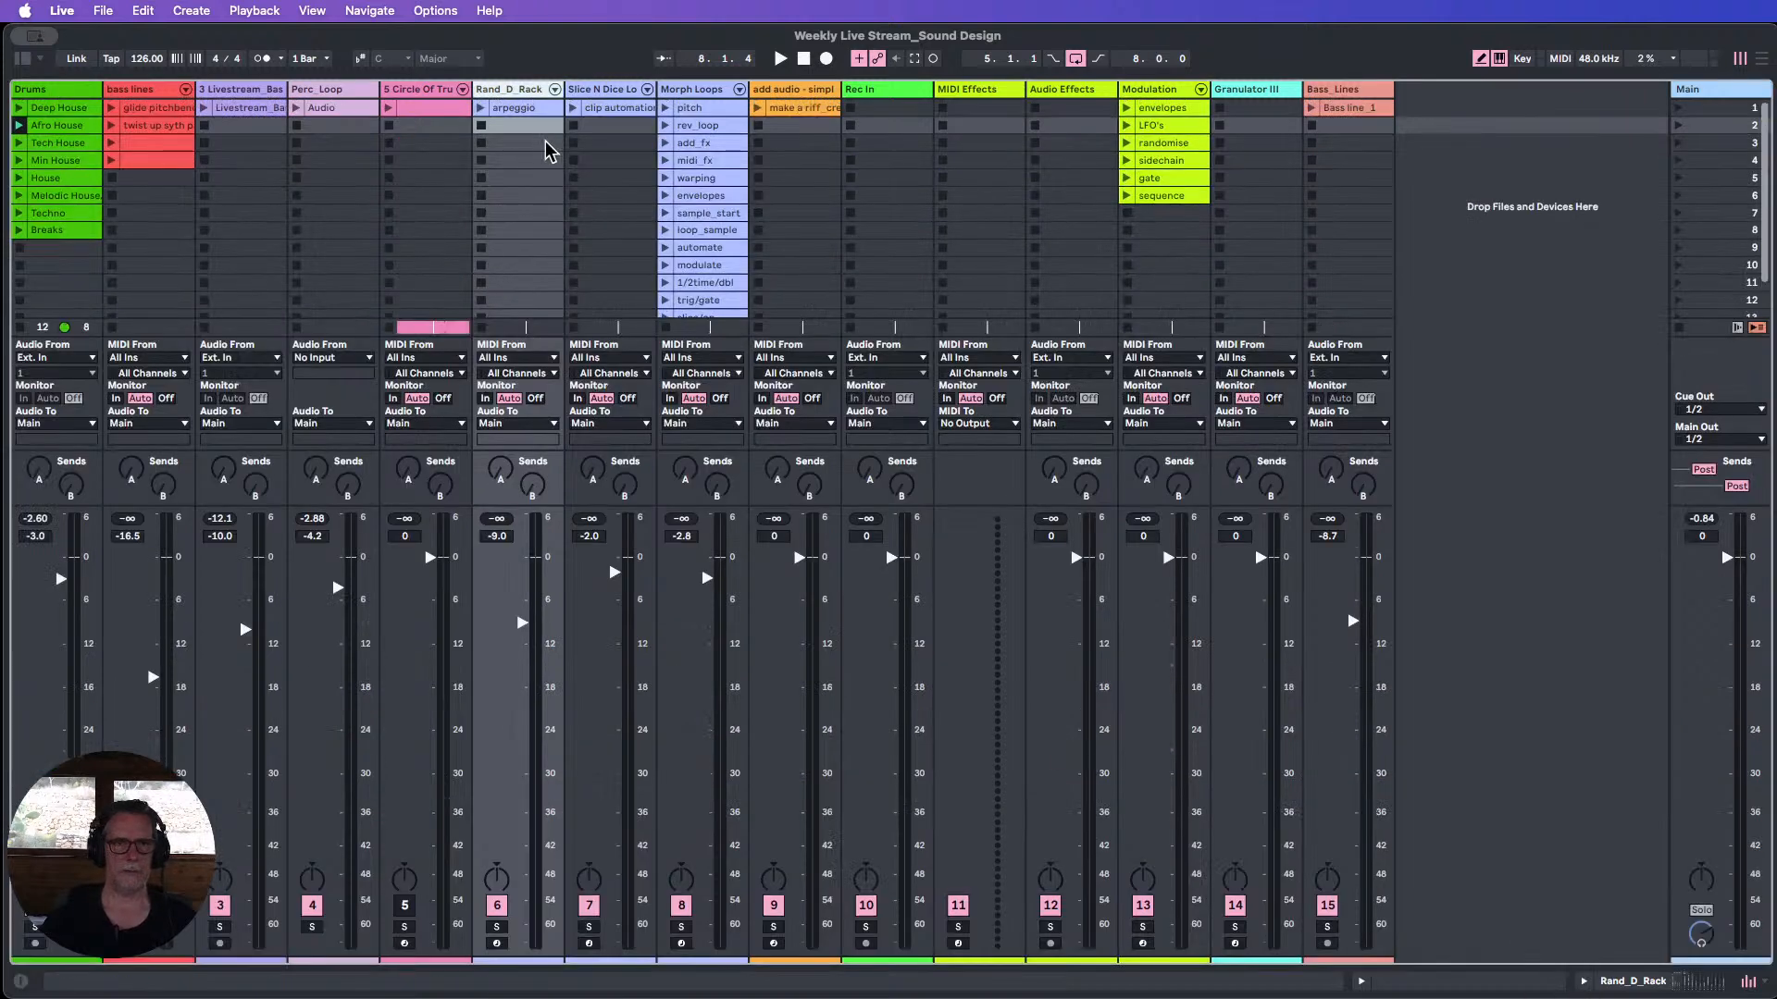
Show the Circle Of Truth track's device chain, fold the Mega_Rack, and select the Rollin_the_dice rack.
{"action": "double_click", "coordinate": [419, 90]}
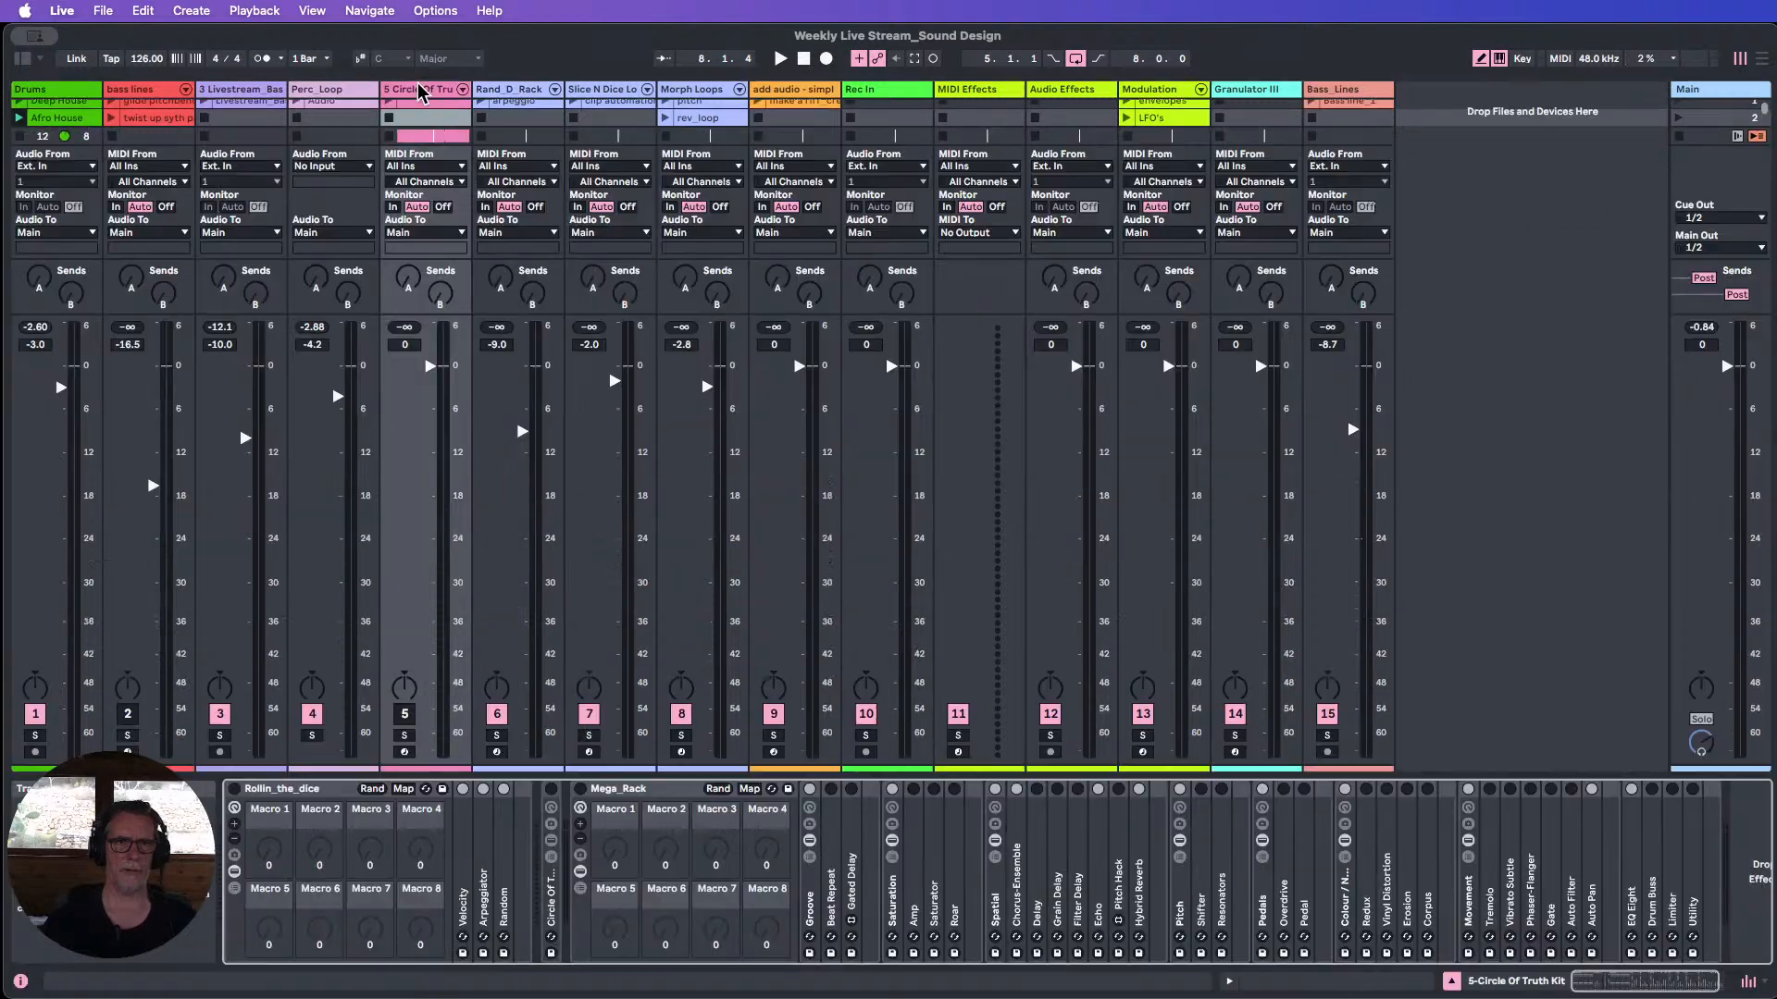
{"action": "double_click", "coordinate": [618, 789]}
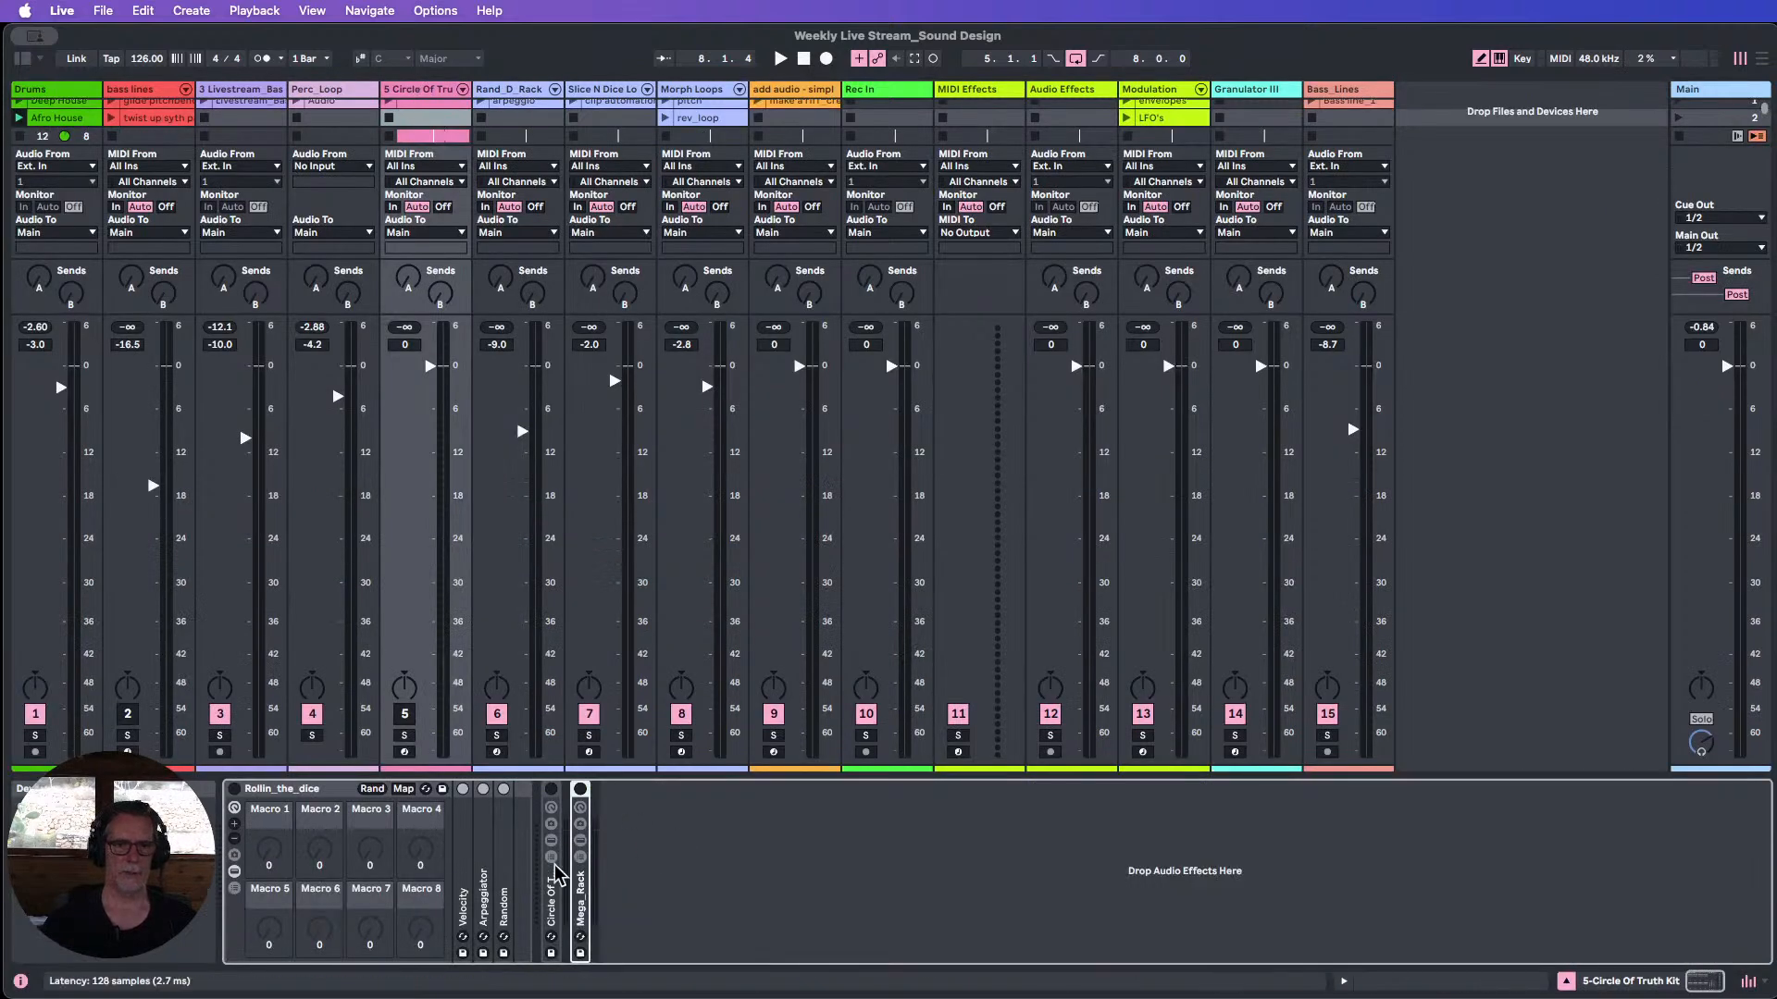
{"action": "left_click", "coordinate": [259, 791]}
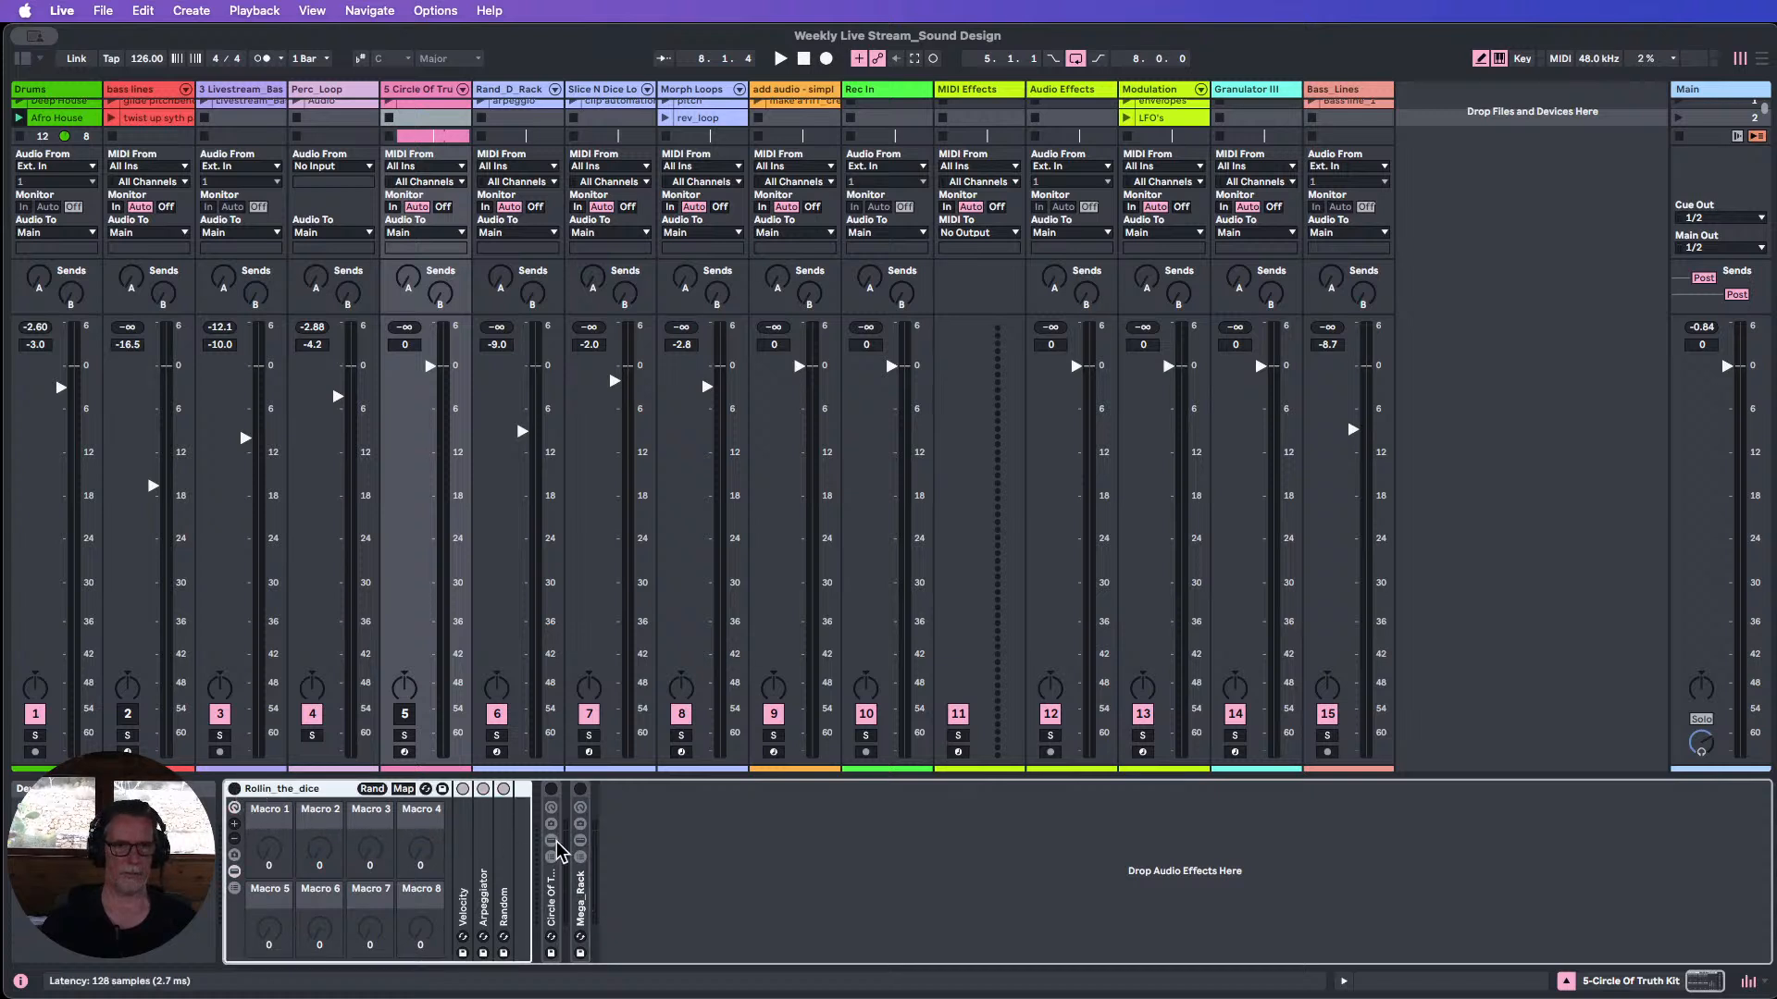
Show the browser and search the whole library for ml185.
{"action": "left_click", "coordinate": [24, 59]}
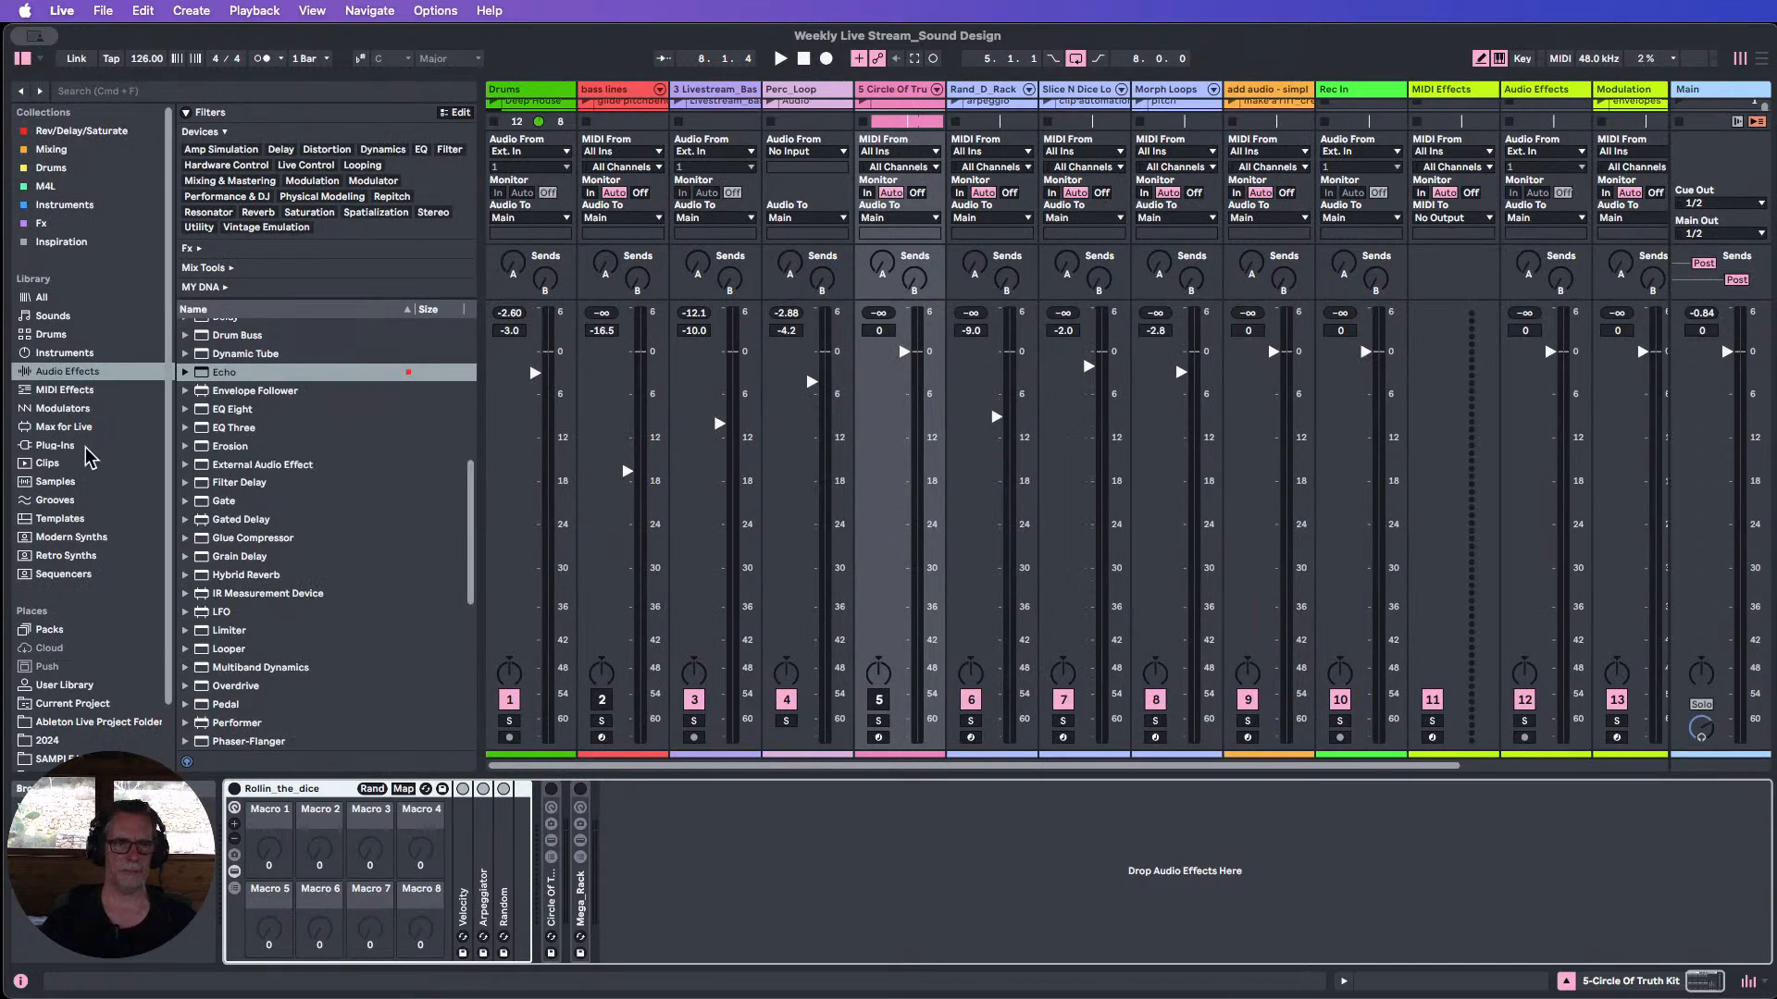
{"action": "scroll", "coordinate": [87, 455], "scroll_direction": "down", "scroll_amount": 3}
{"action": "scroll", "coordinate": [110, 700], "scroll_direction": "up", "scroll_amount": 3}
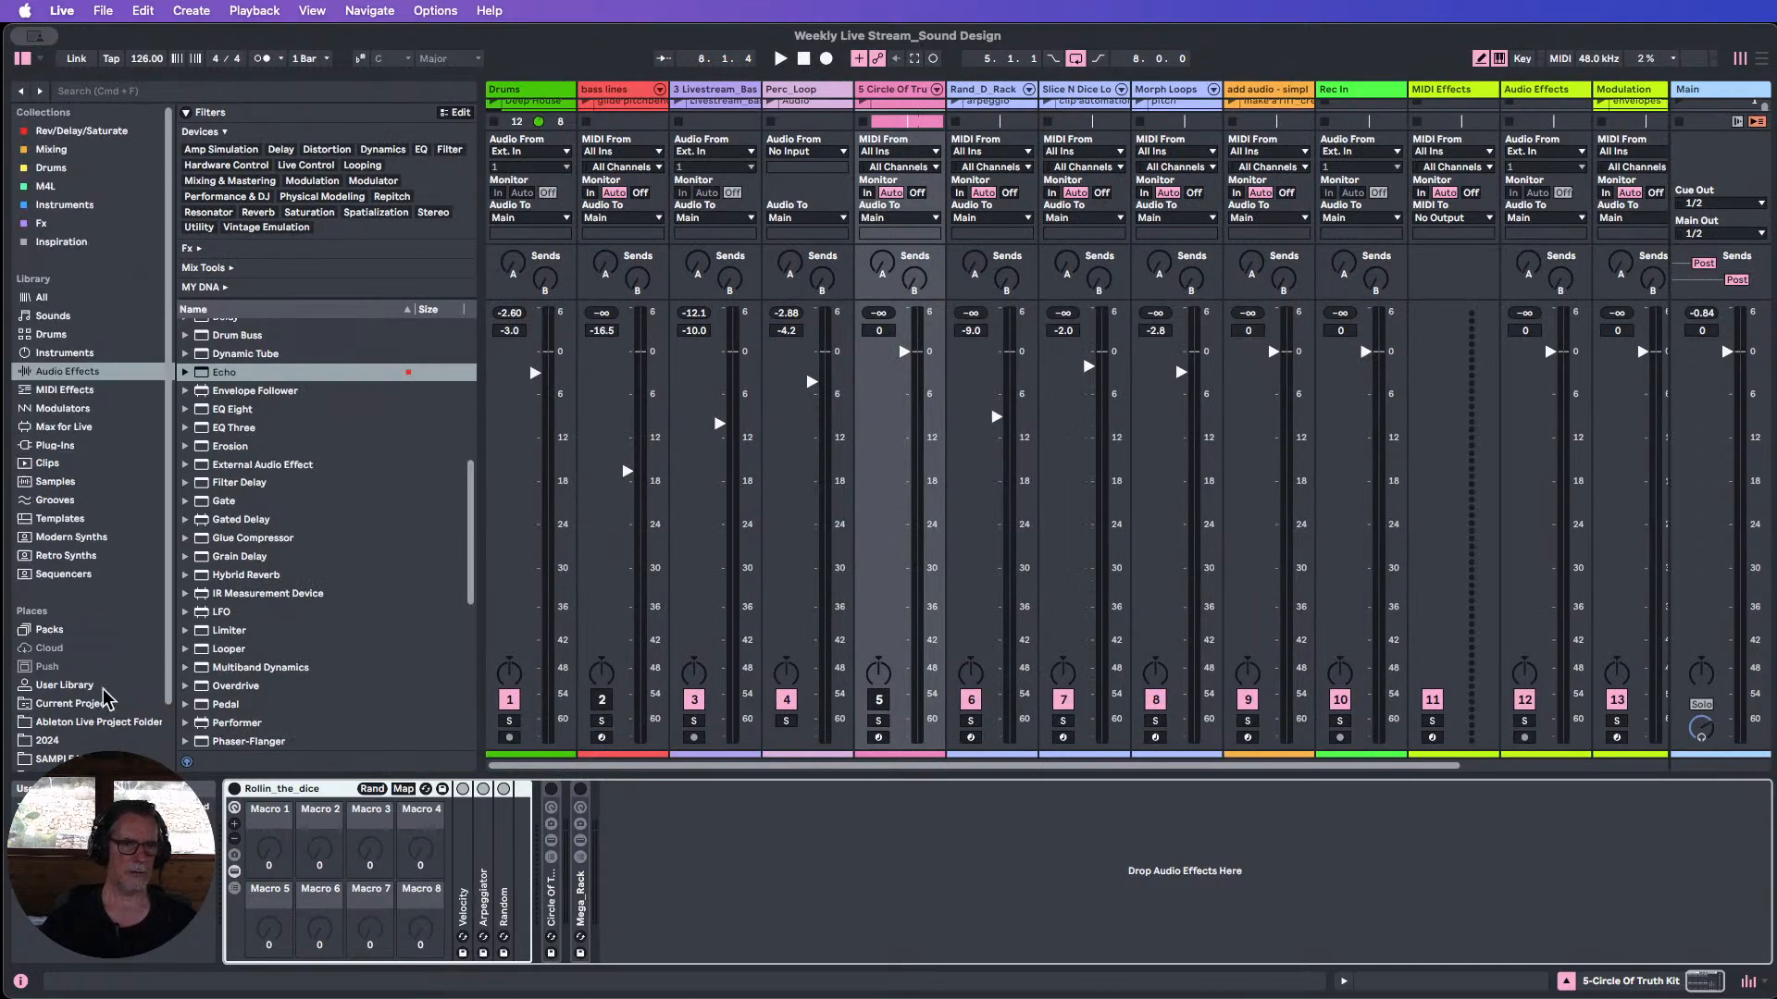
{"action": "left_click", "coordinate": [127, 92]}
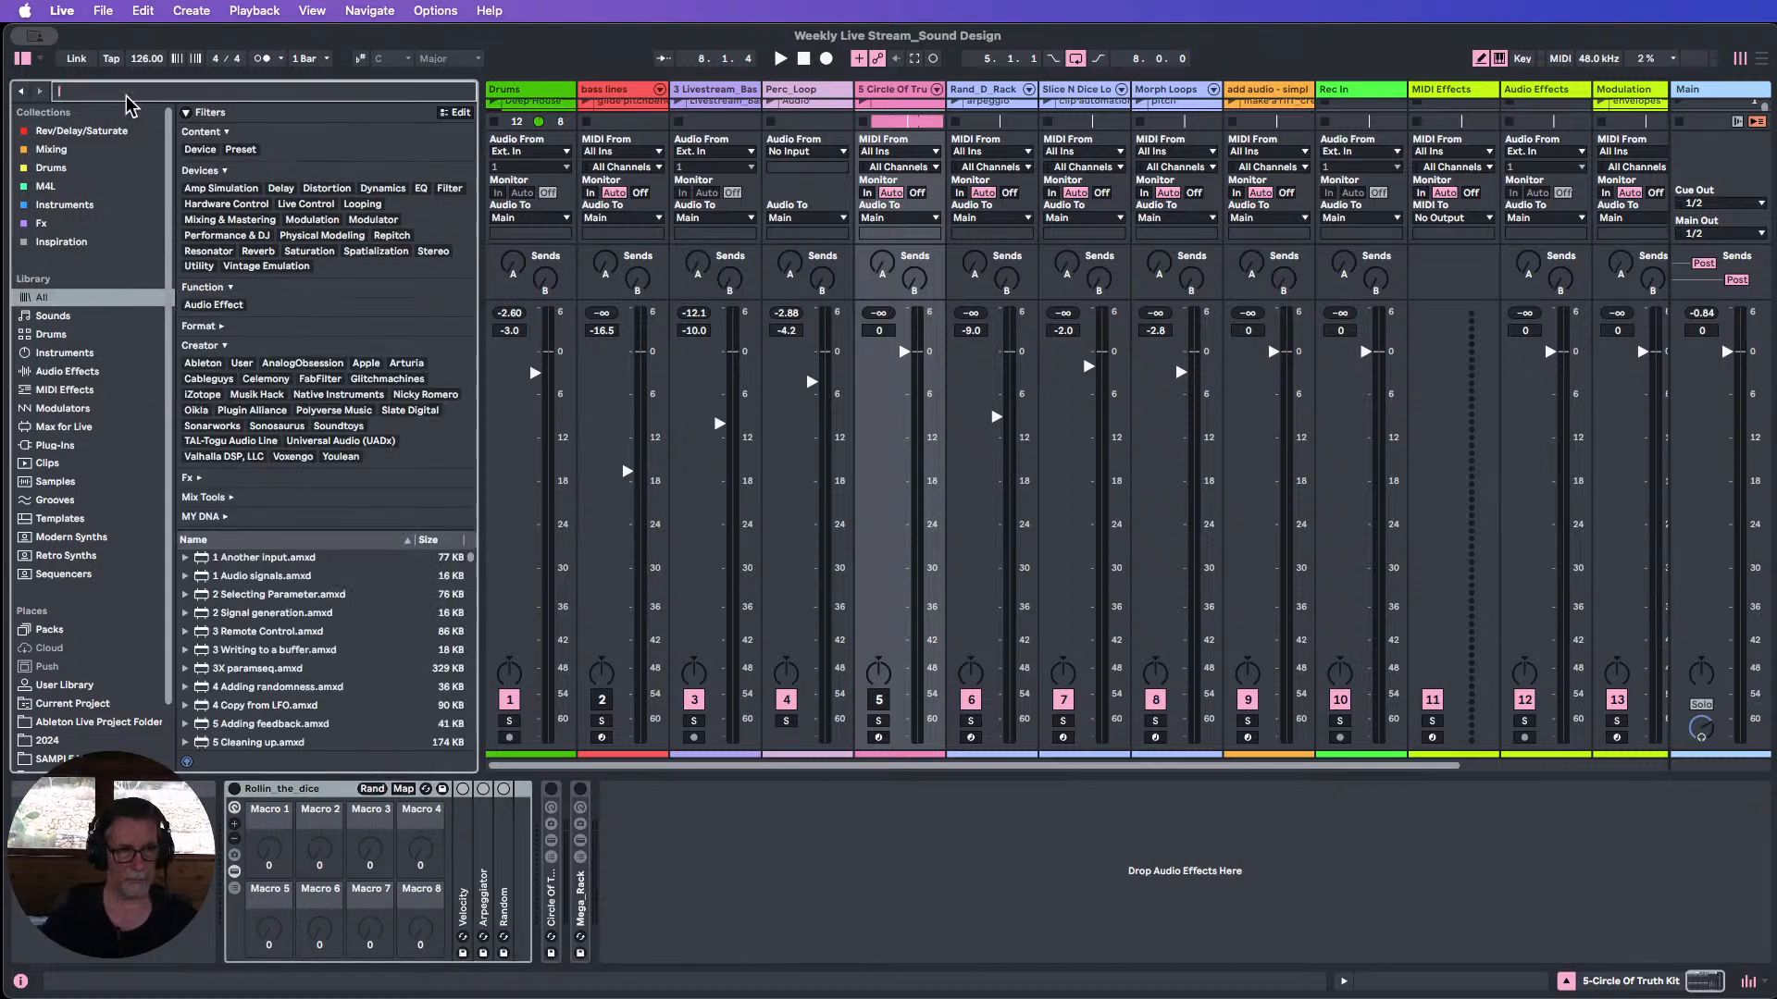
{"action": "type", "text": "ml185"}
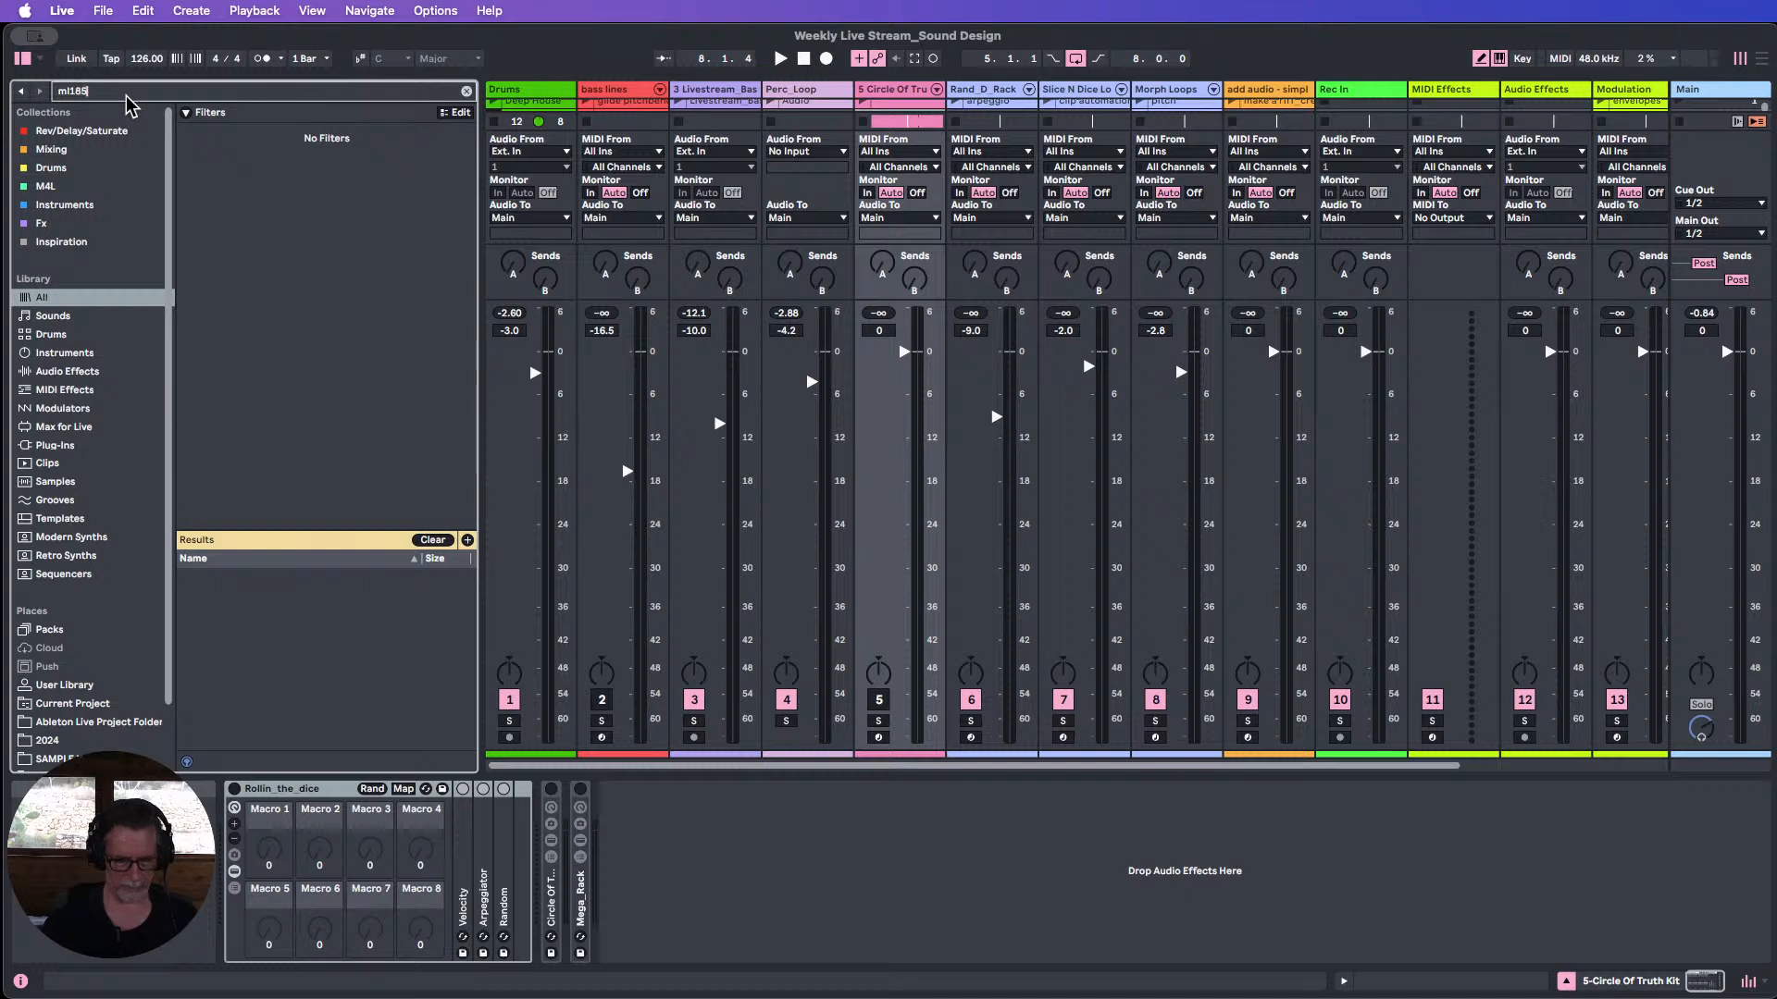
{"action": "scroll", "coordinate": [99, 555], "scroll_direction": "down", "scroll_amount": 2}
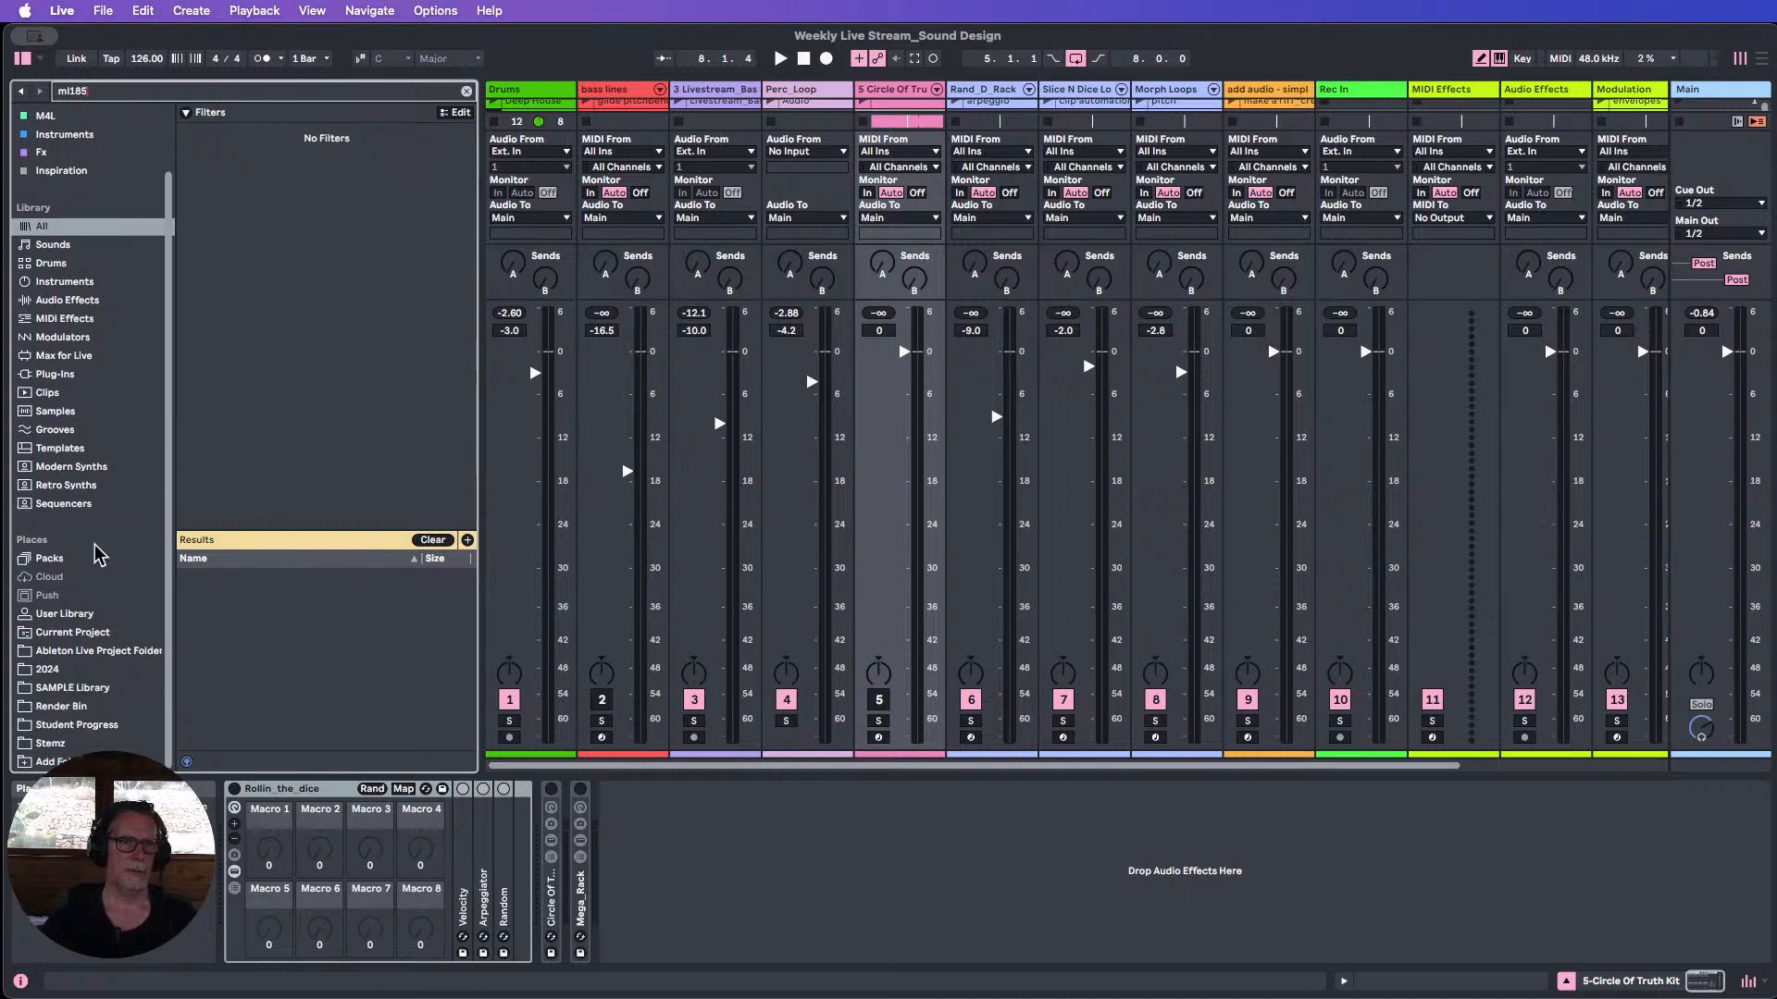
Check the 2024, SAMPLE Library, Ableton Live Project Folder and User Library places for ml185, and search the User Library for 185.
{"action": "left_click", "coordinate": [53, 676]}
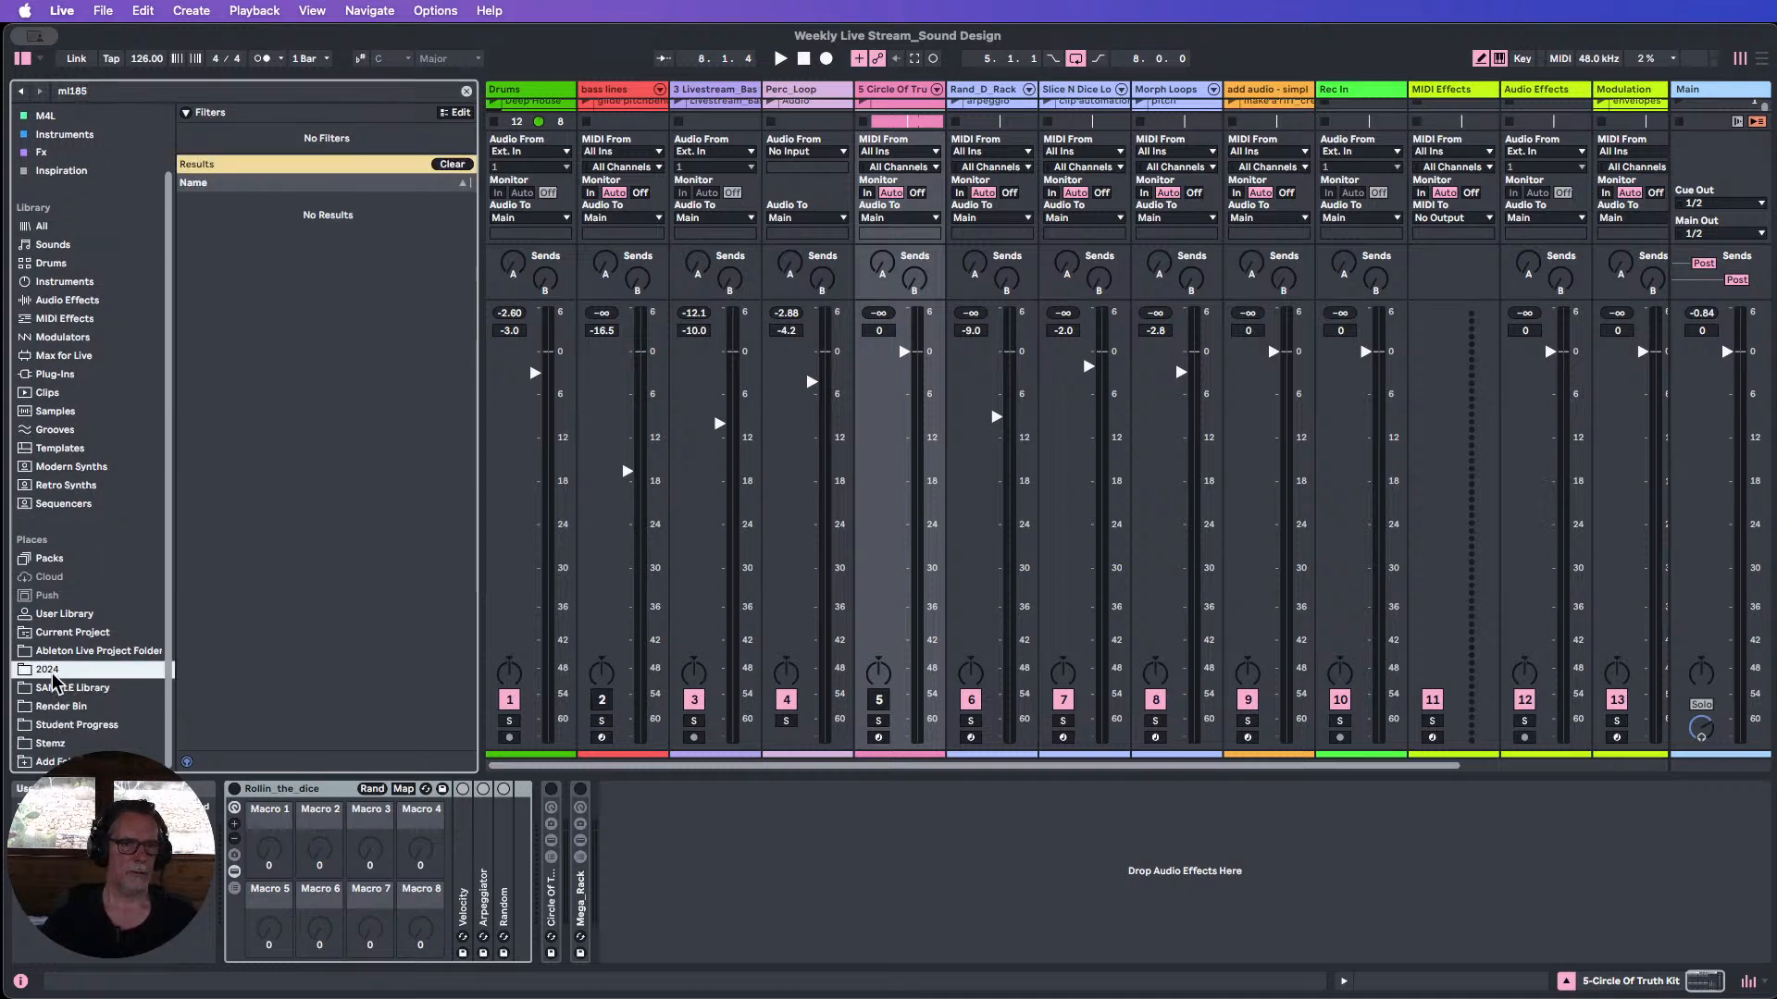
{"action": "left_click", "coordinate": [59, 687]}
{"action": "left_click", "coordinate": [62, 656]}
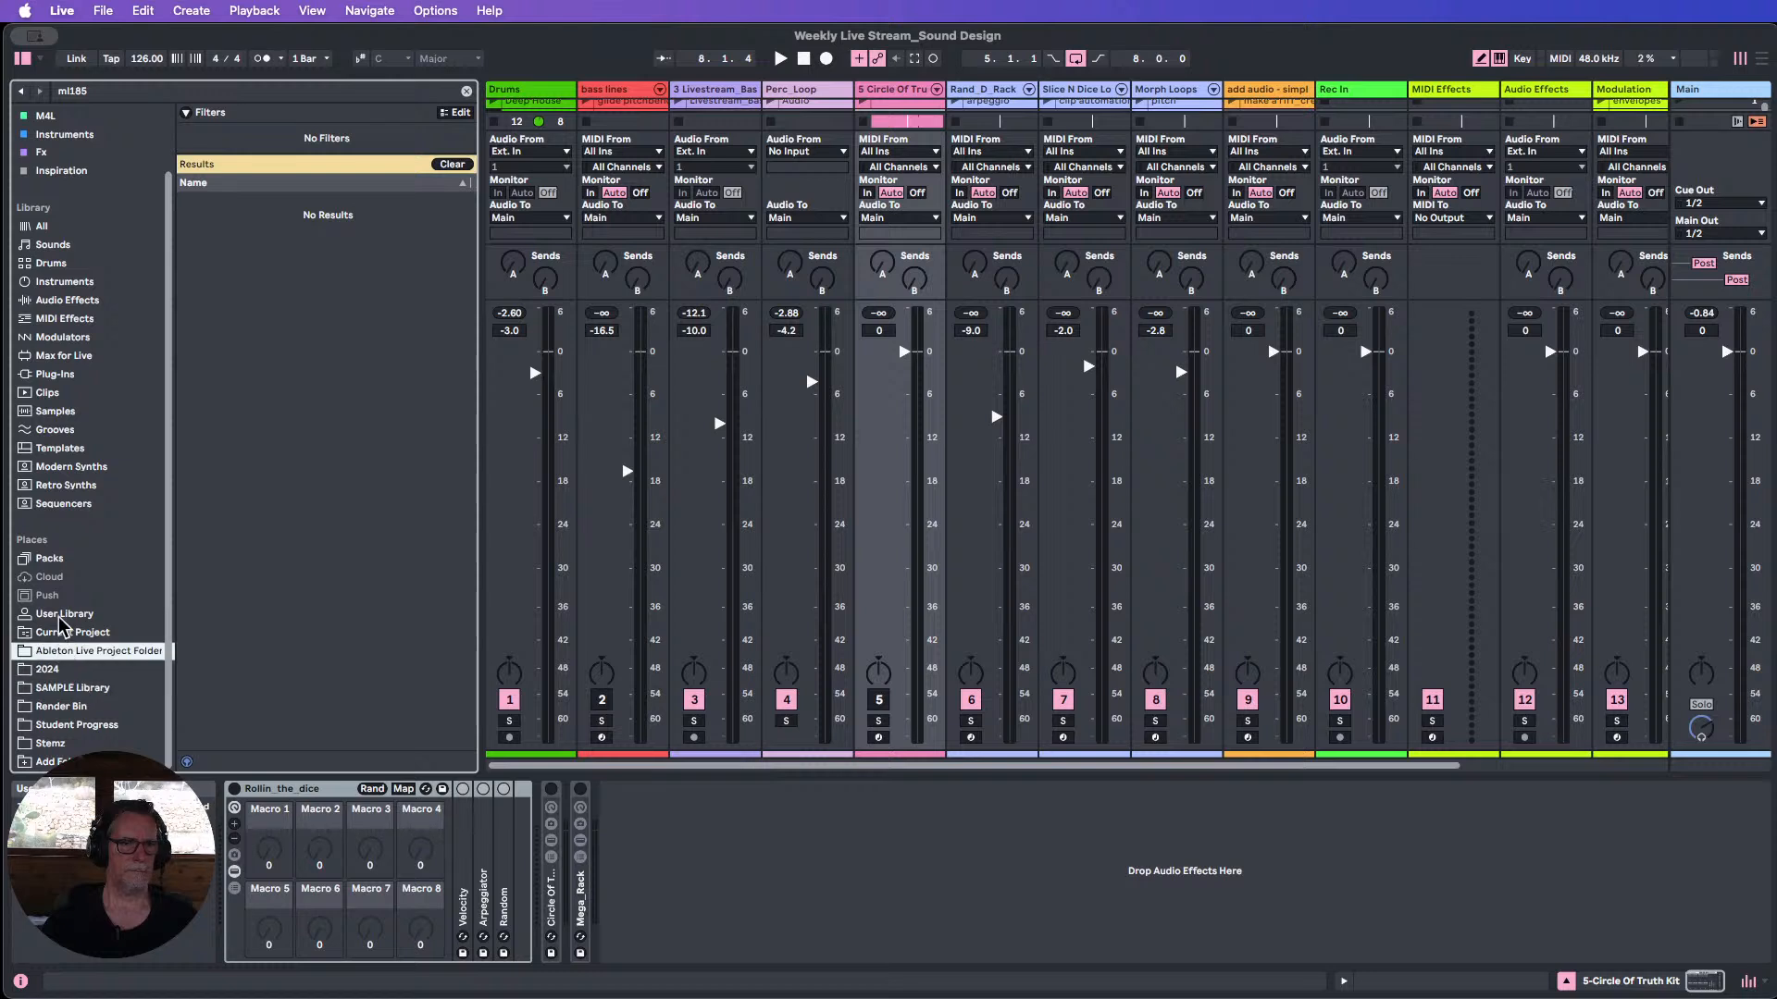
{"action": "left_click", "coordinate": [59, 615]}
{"action": "left_click", "coordinate": [83, 88]}
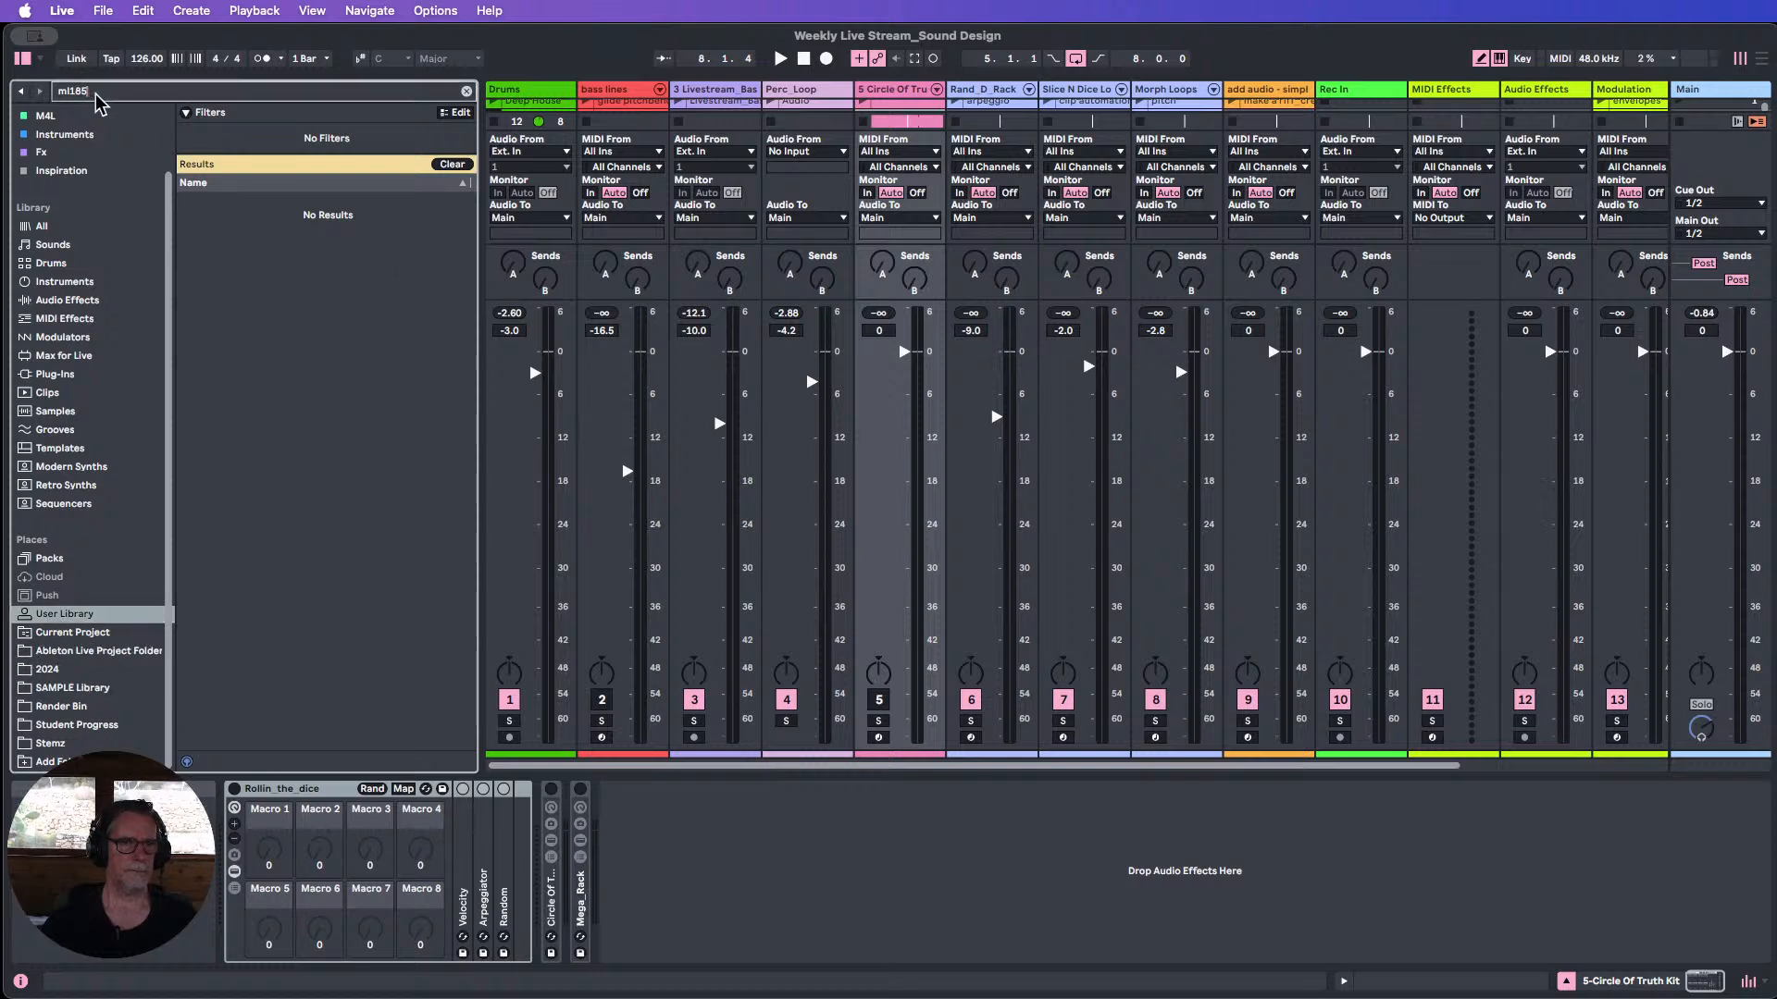
{"action": "type", "text": "a"}
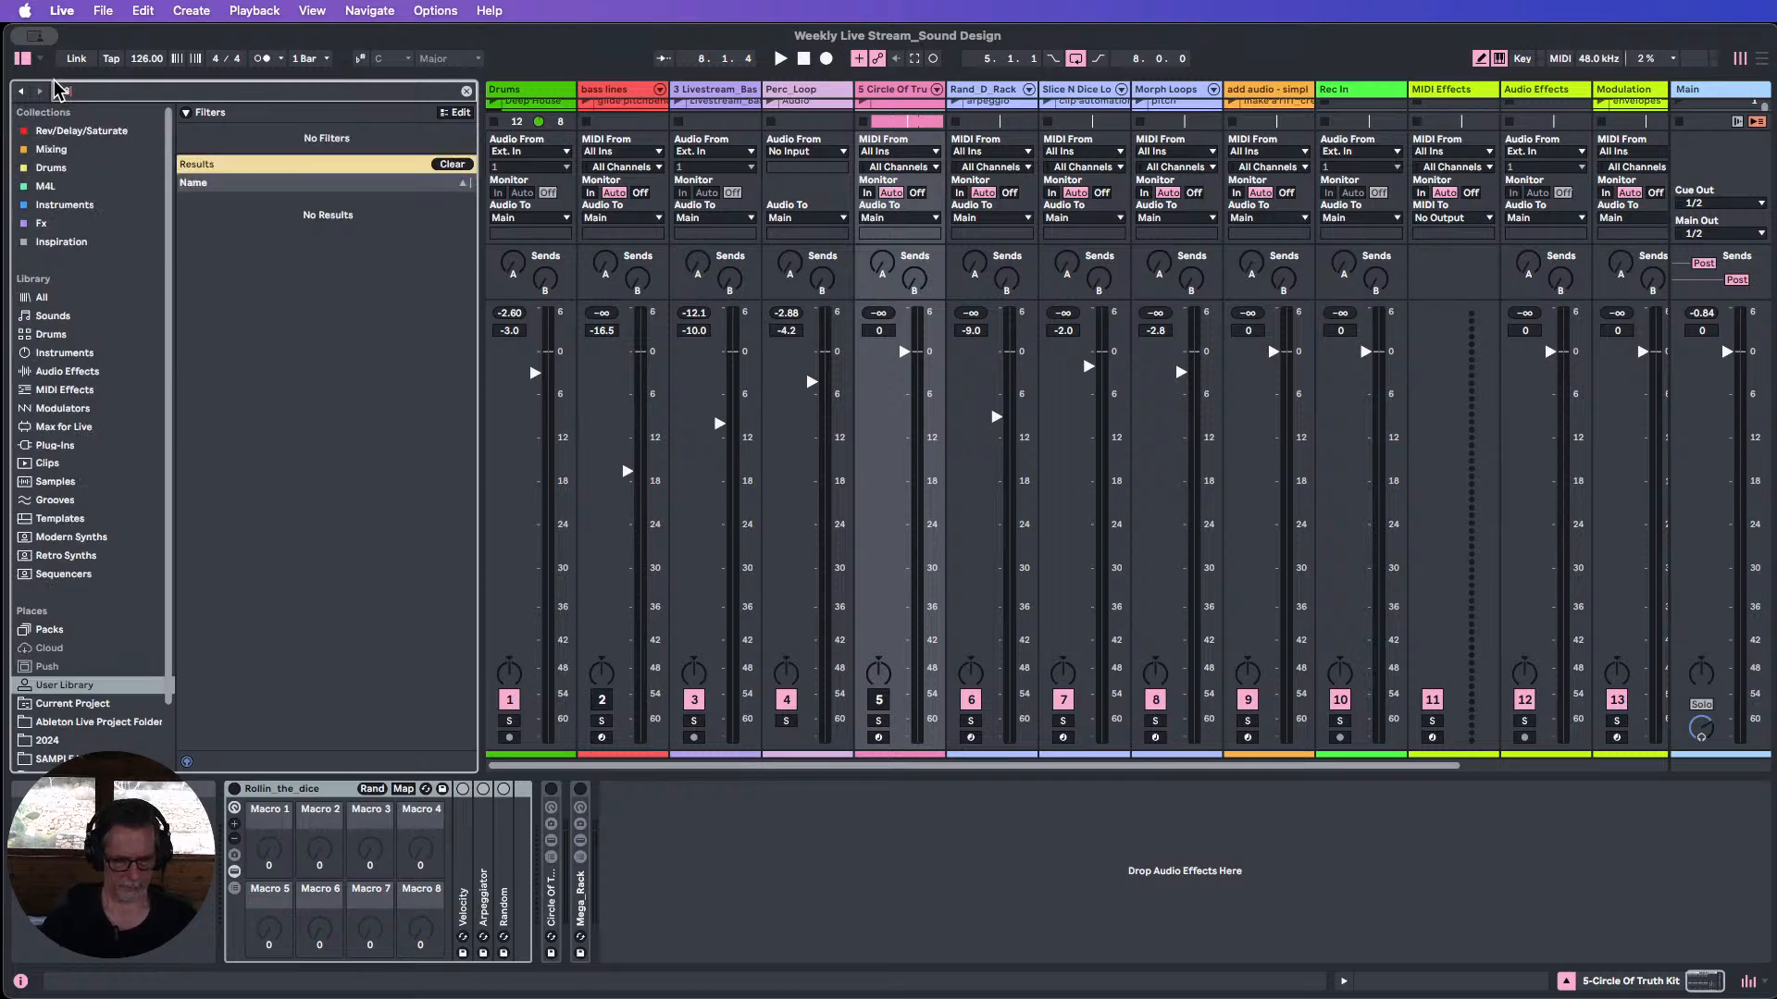
{"action": "scroll", "coordinate": [111, 444], "scroll_direction": "down", "scroll_amount": 2}
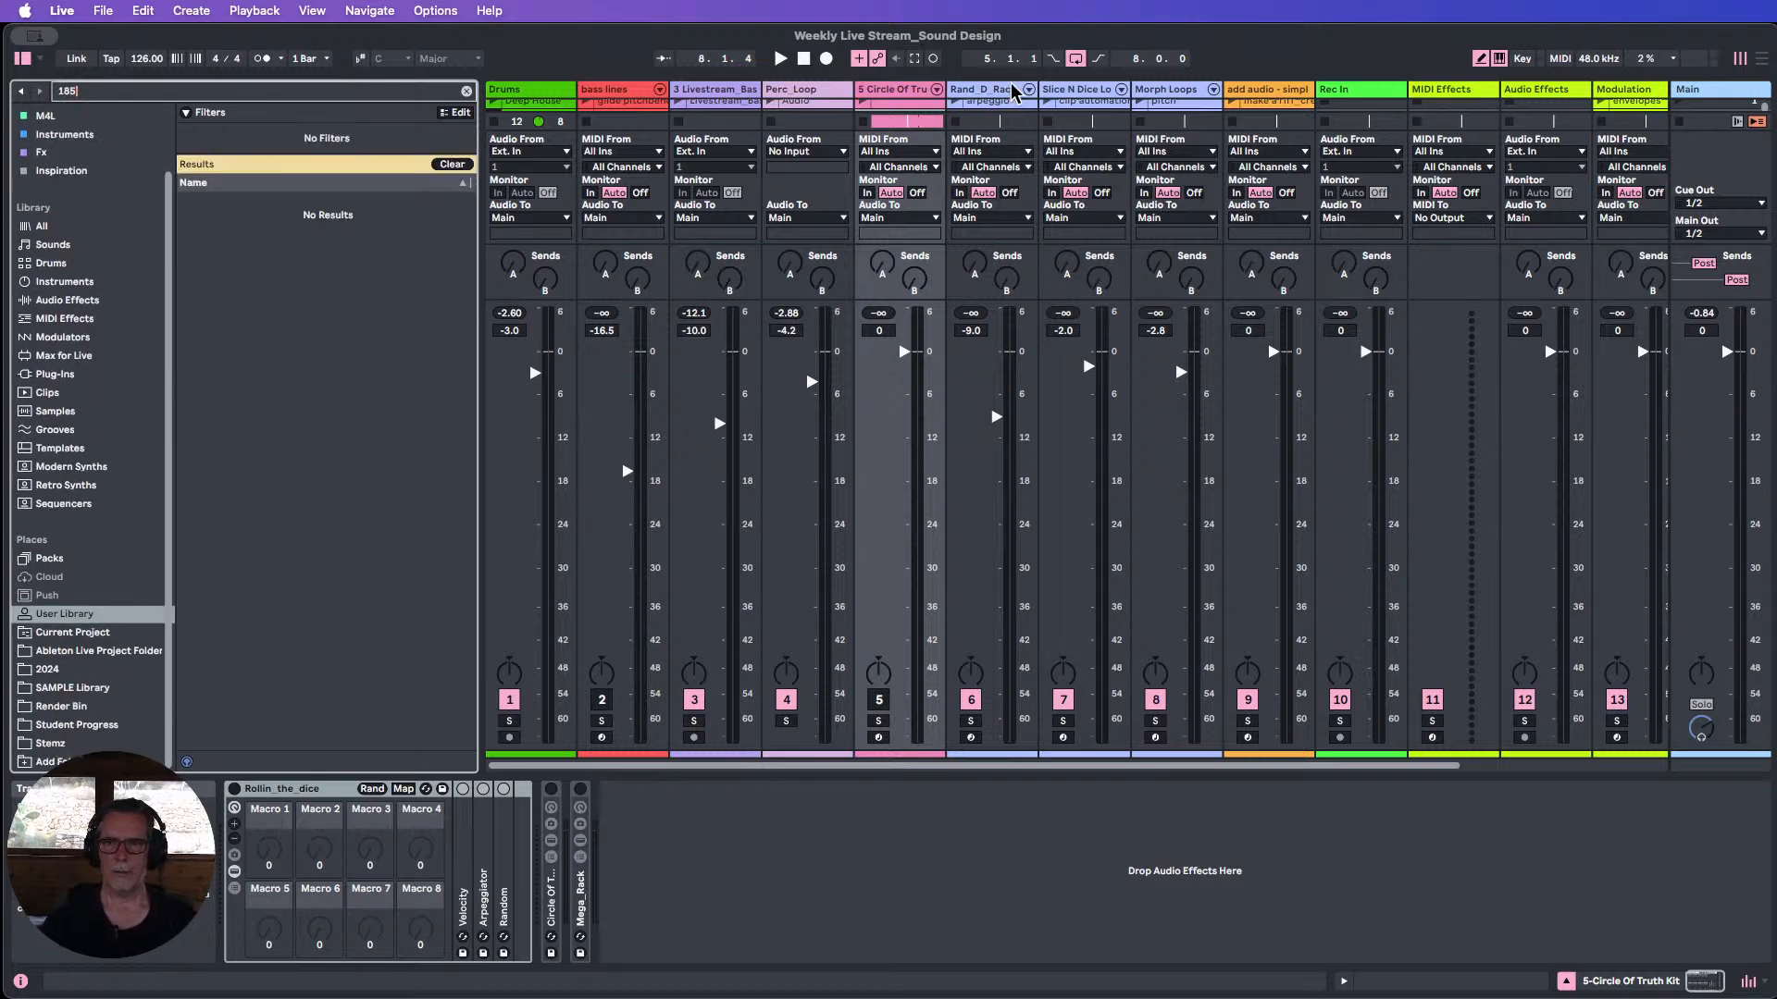
Transfer the ML-185 Sequencer from Rand_D_Rack to the Circle Of Truth track, fold Rollin_the_dice, and unfold the sequencer.
{"action": "left_click", "coordinate": [988, 91]}
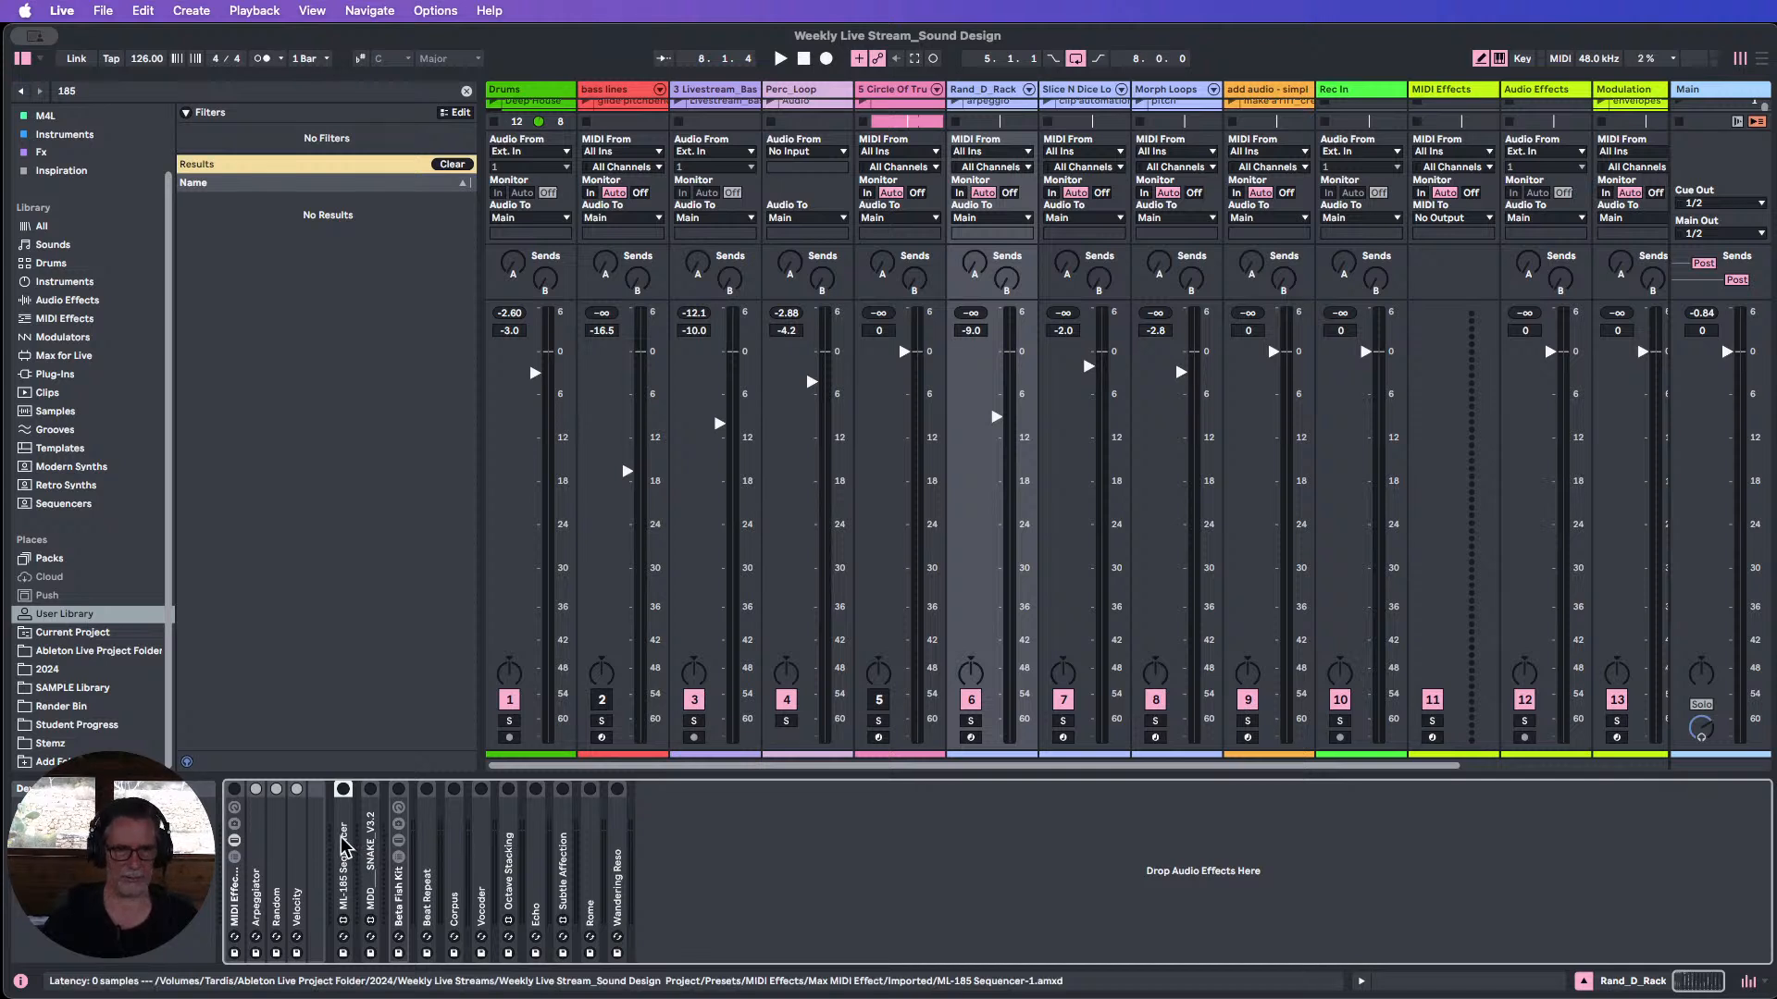
{"action": "left_click_drag", "start_coordinate": [344, 847], "coordinate": [904, 296]}
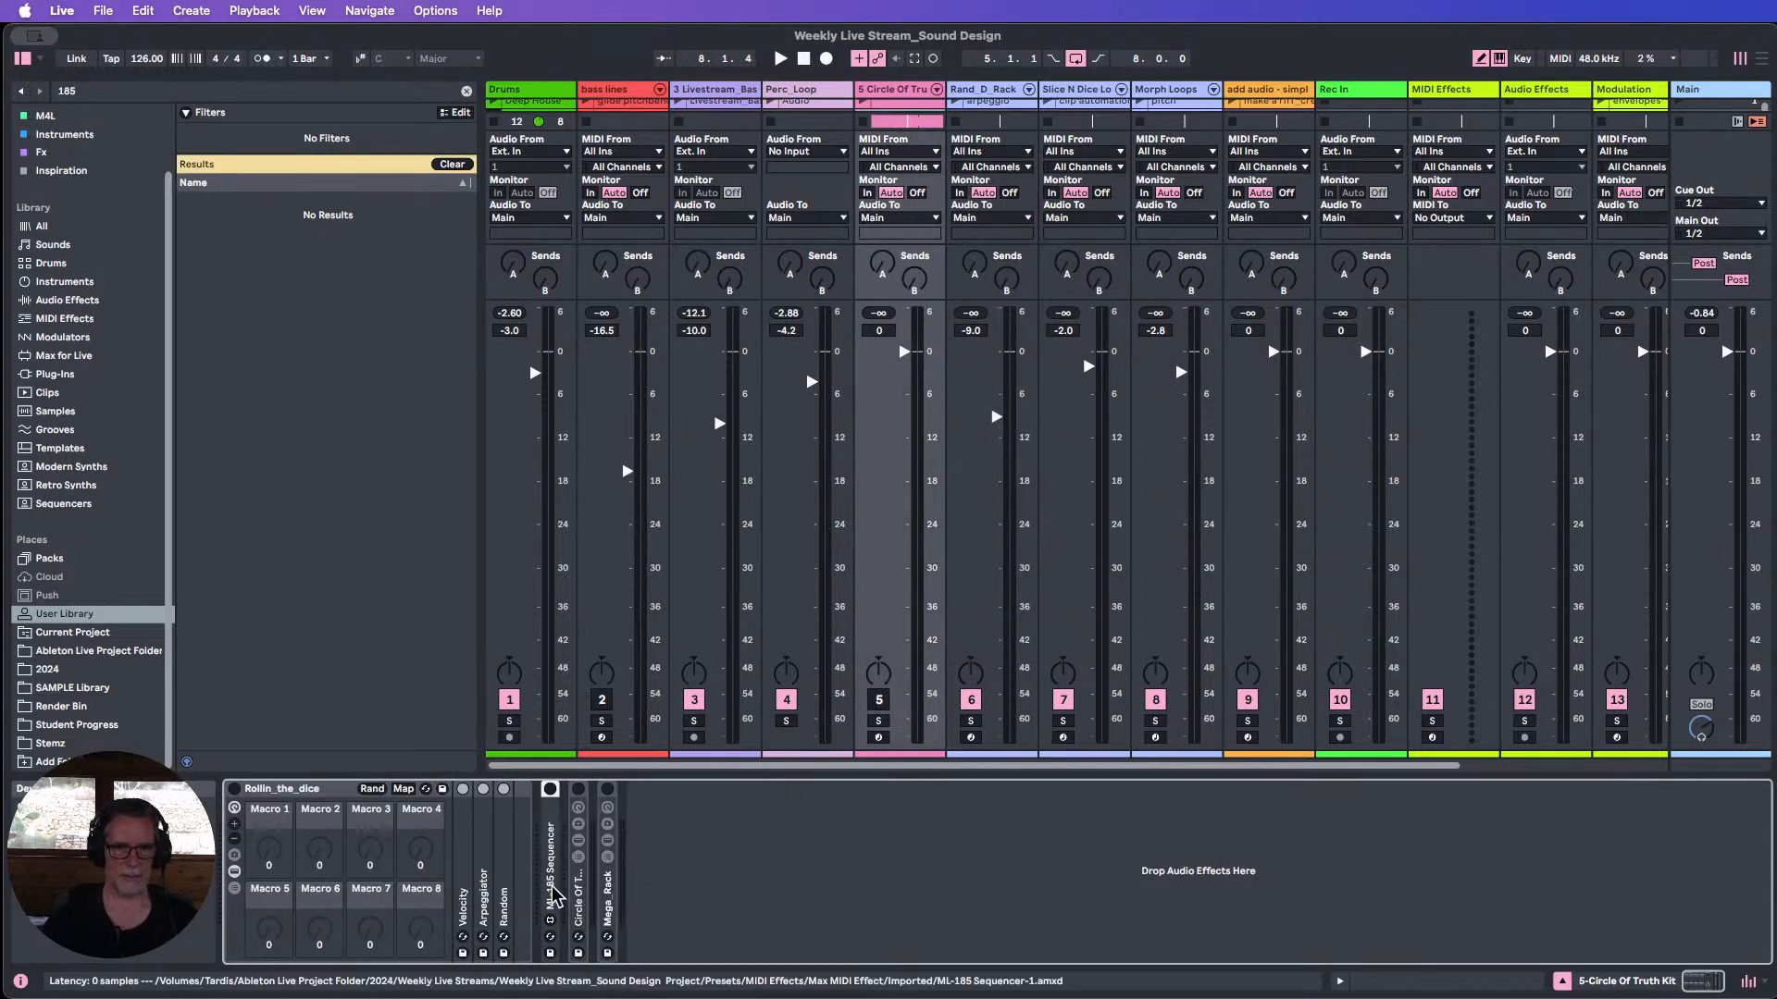
{"action": "double_click", "coordinate": [277, 789]}
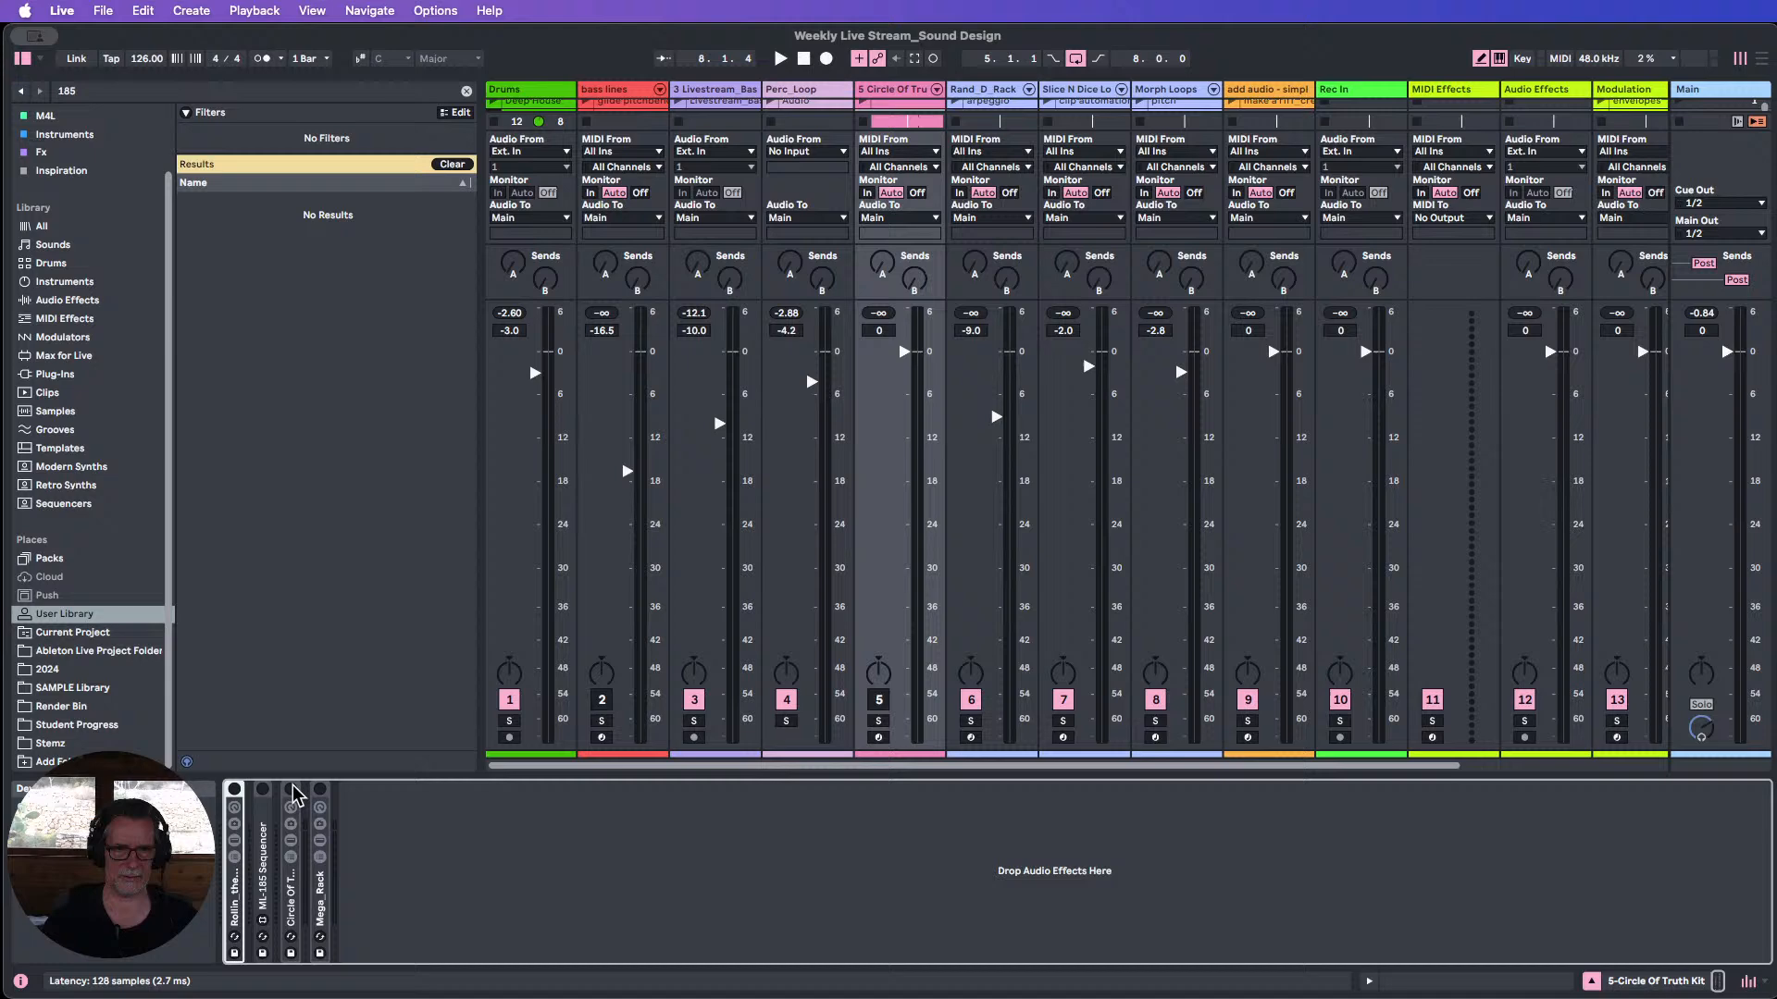
{"action": "double_click", "coordinate": [262, 837]}
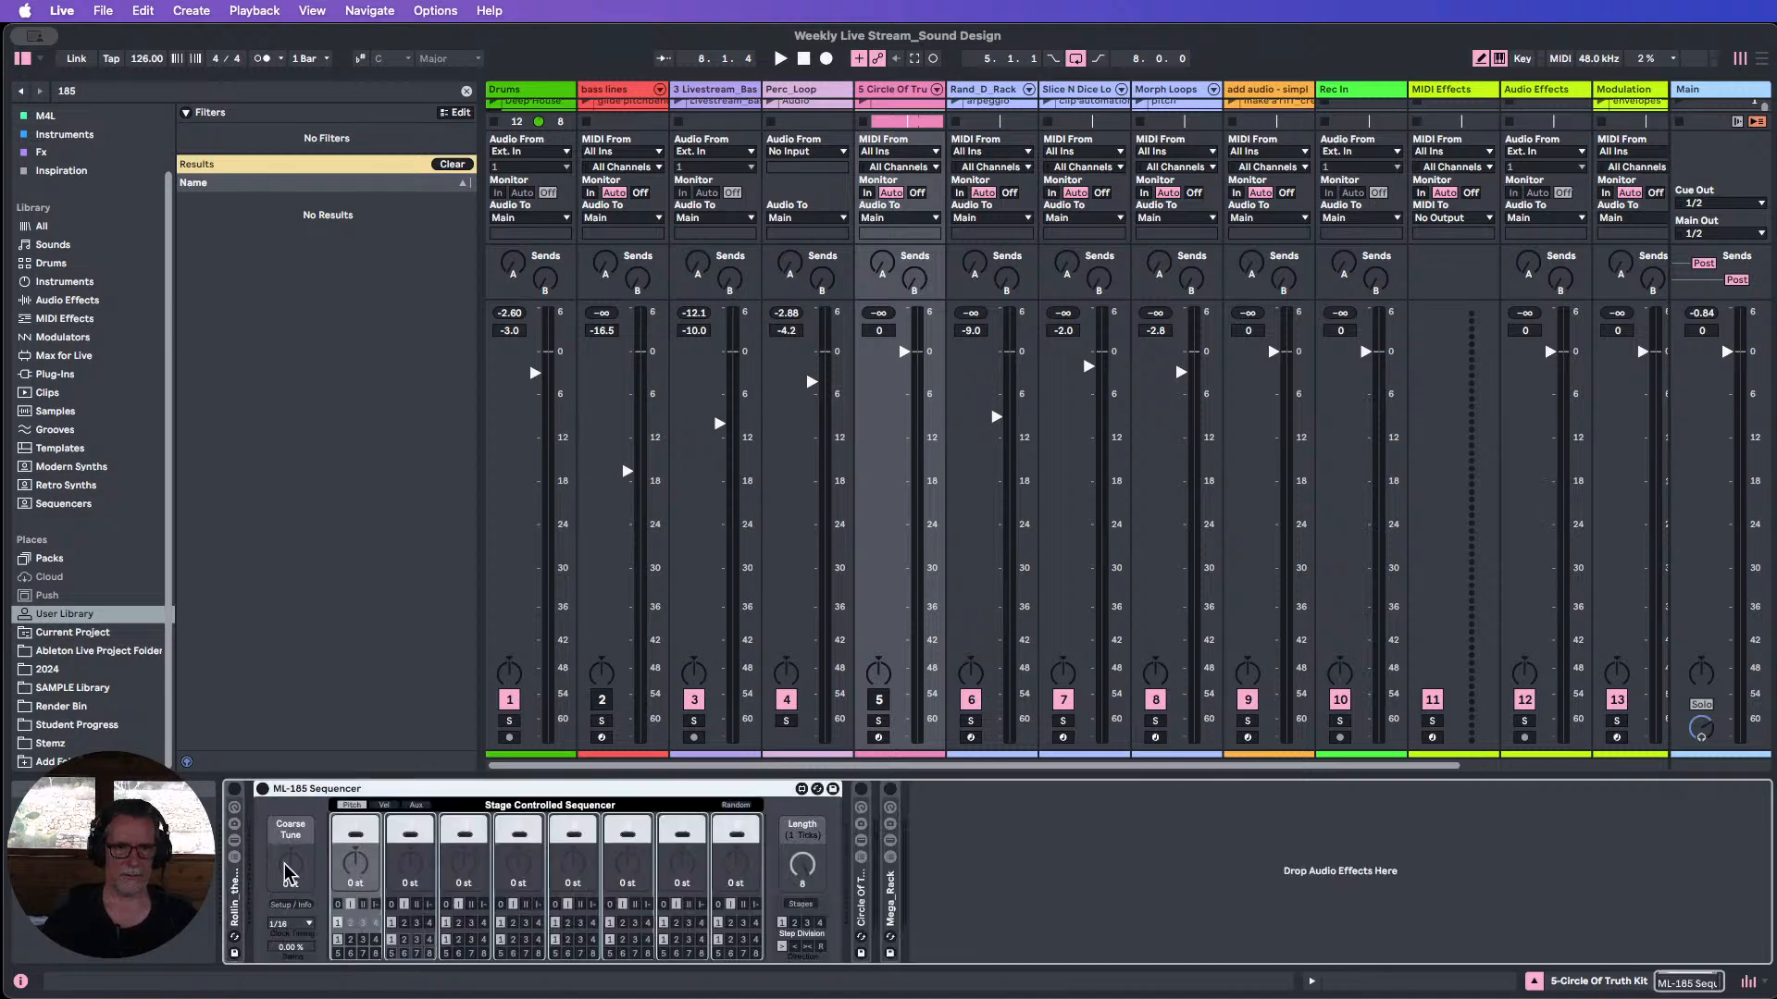
Unfold the Circle Of Truth Kit, keep the Mega_Rack folded, and switch on the ML-185 Sequencer.
{"action": "double_click", "coordinate": [864, 902]}
{"action": "double_click", "coordinate": [1472, 911]}
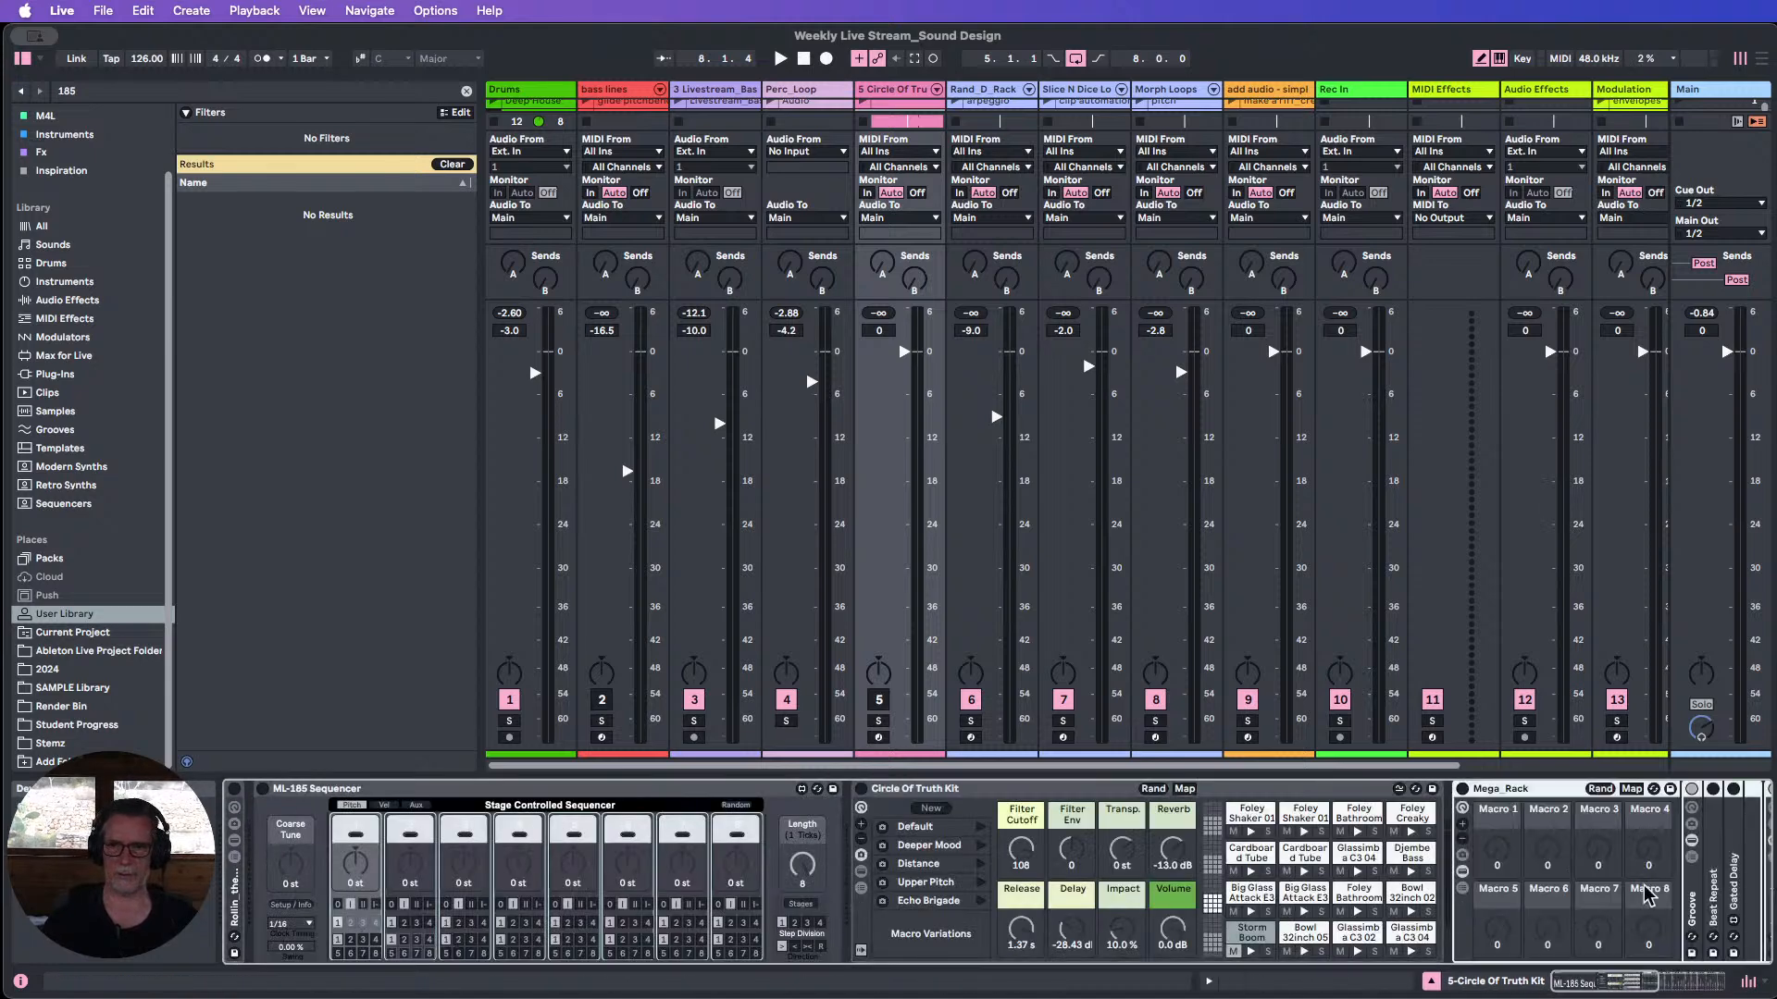
{"action": "double_click", "coordinate": [1504, 790]}
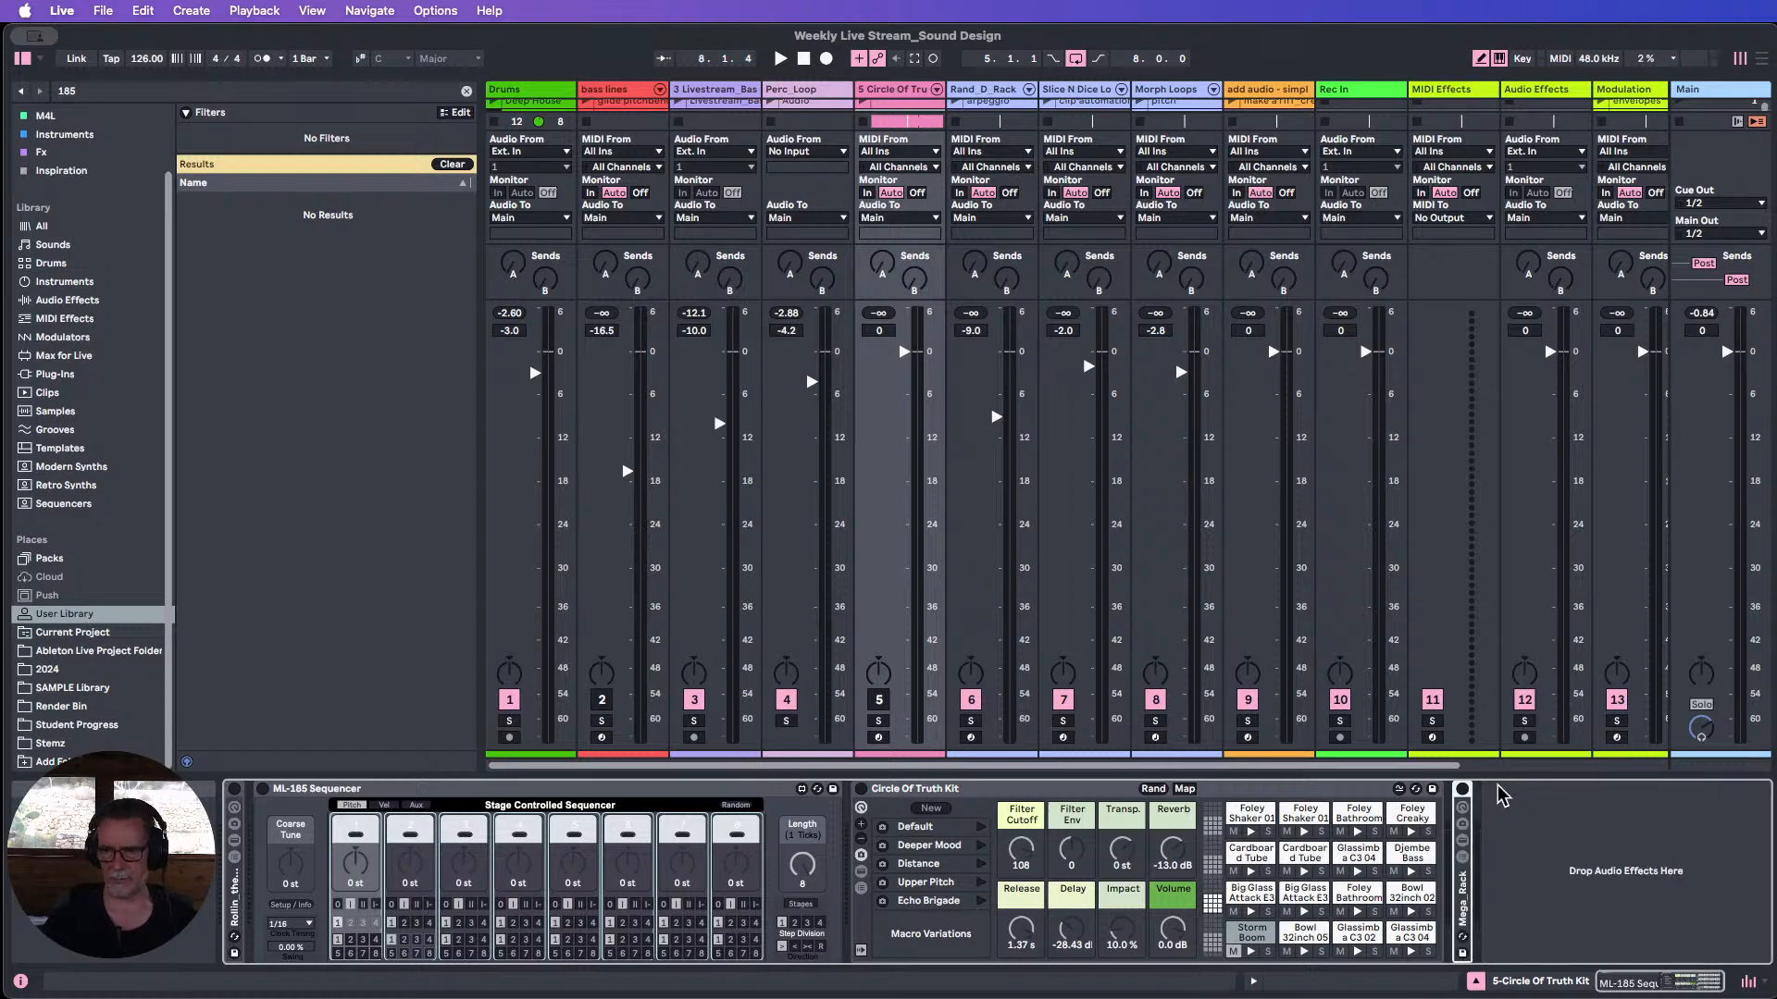
{"action": "left_click", "coordinate": [301, 792]}
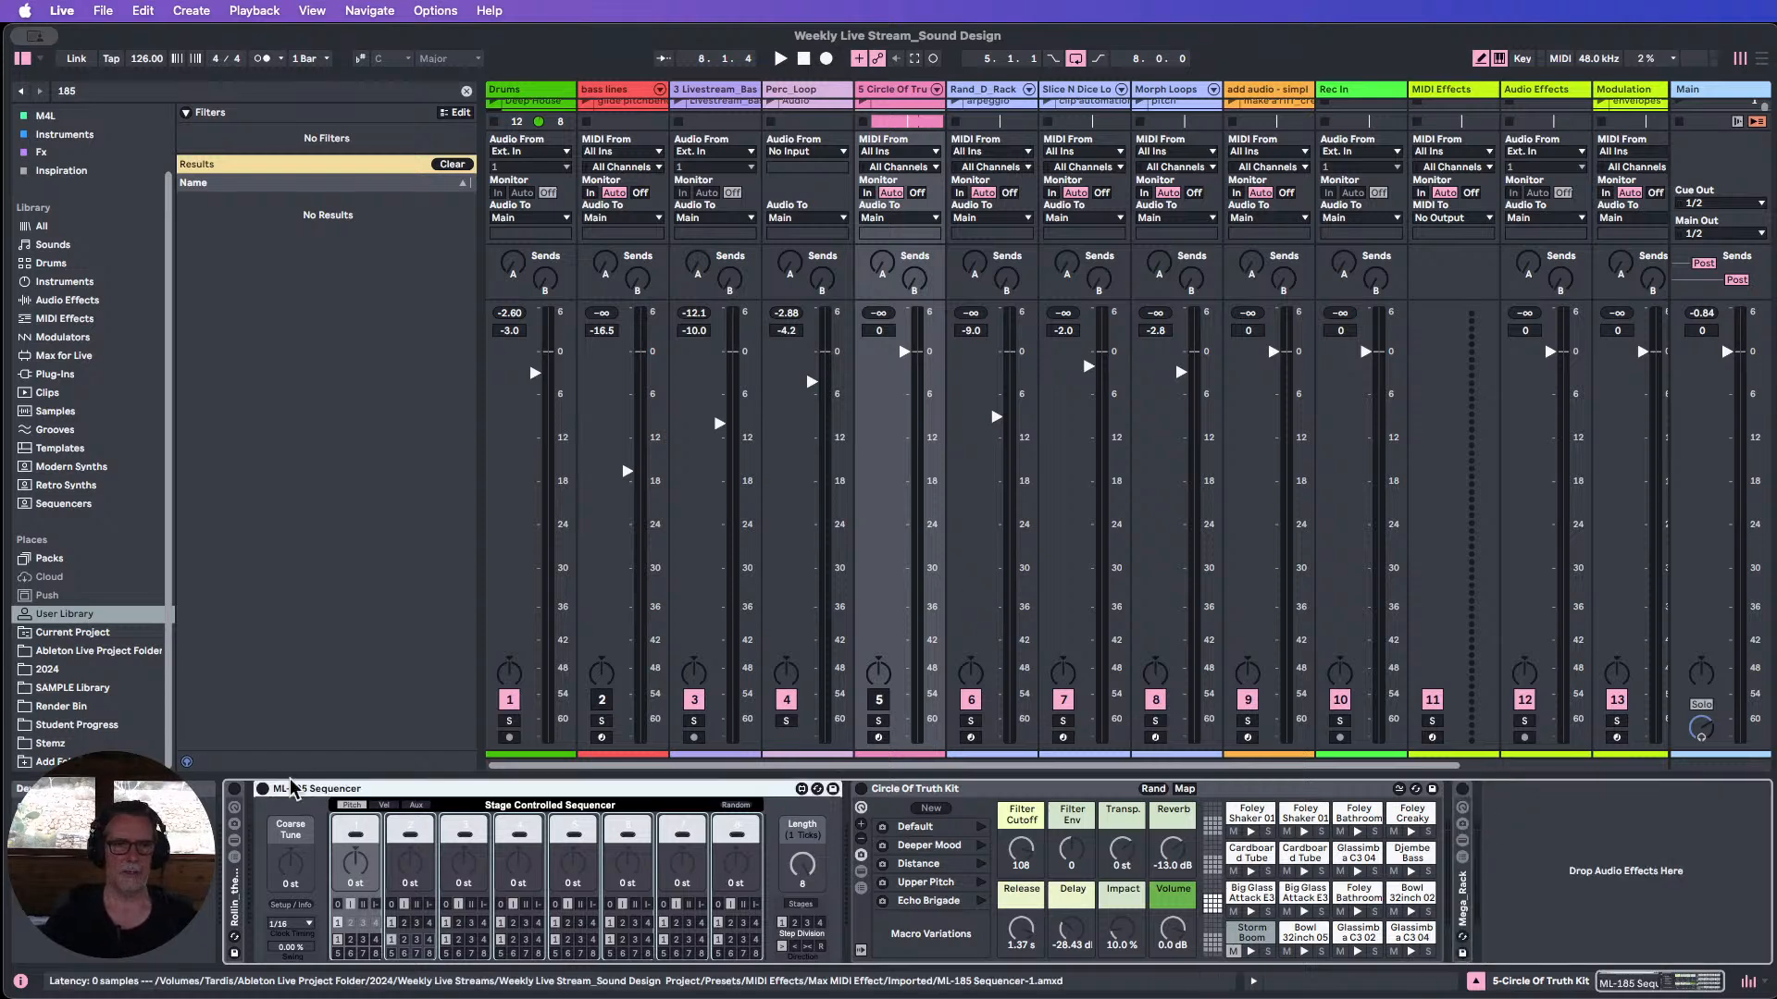
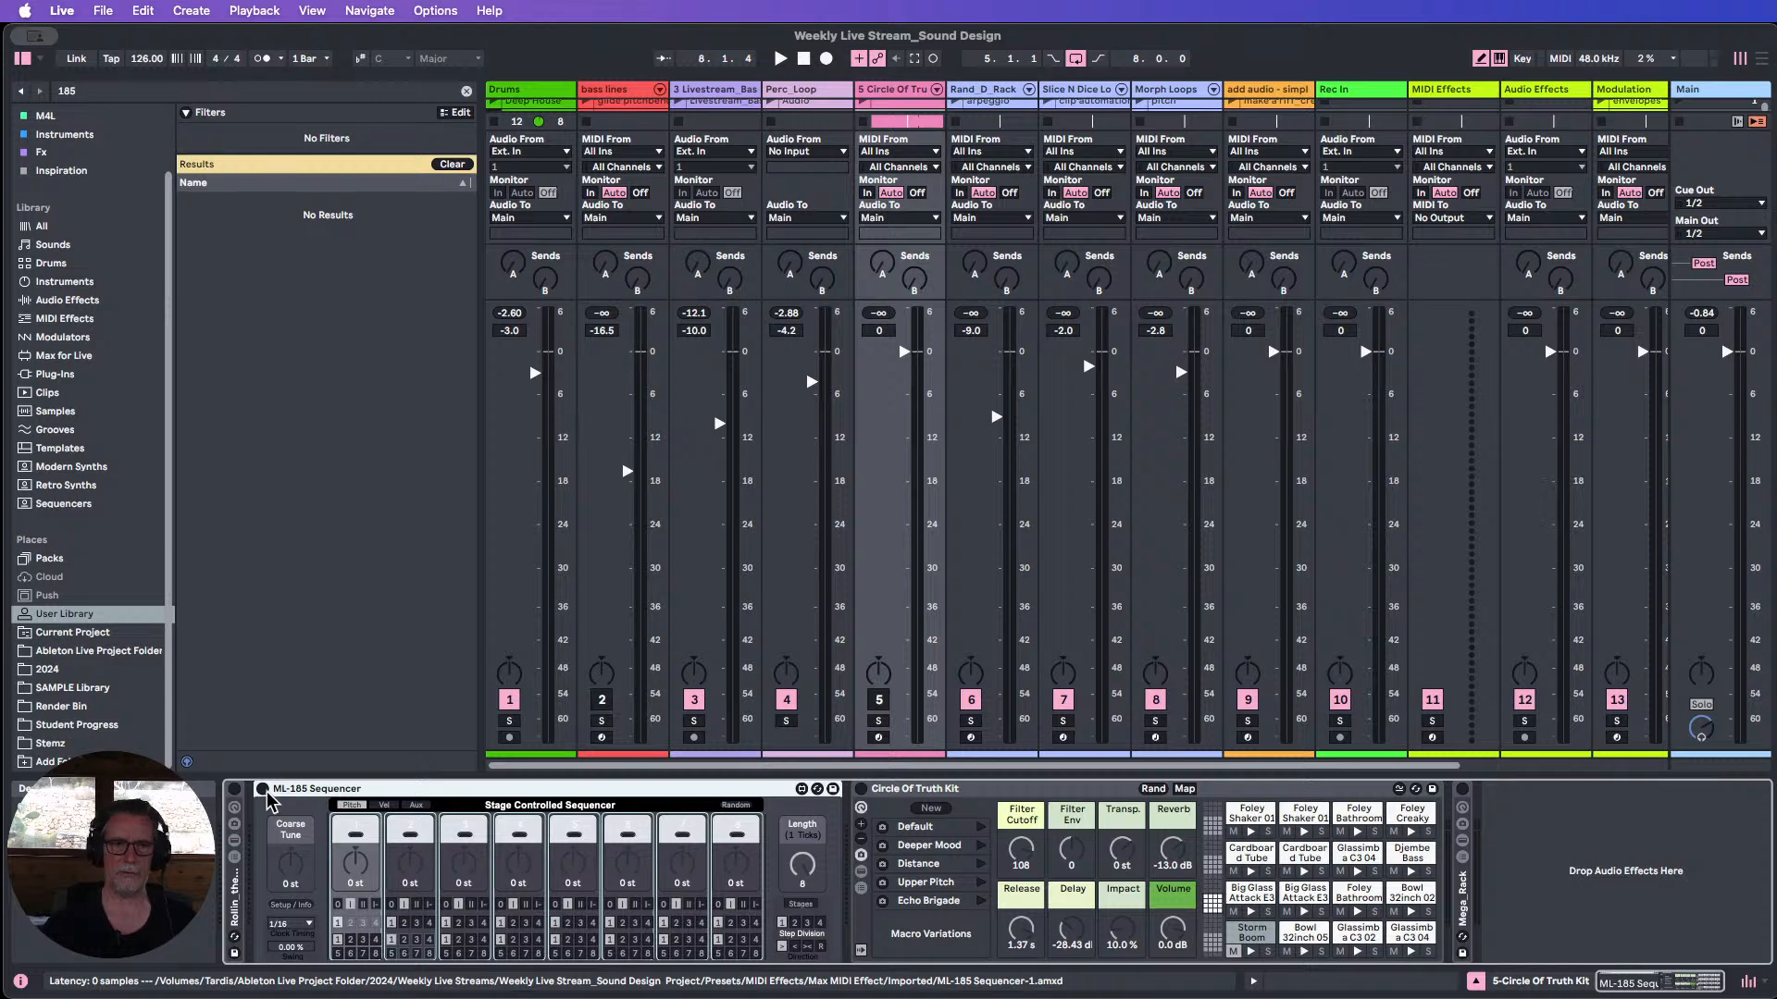
{"action": "left_click", "coordinate": [263, 789]}
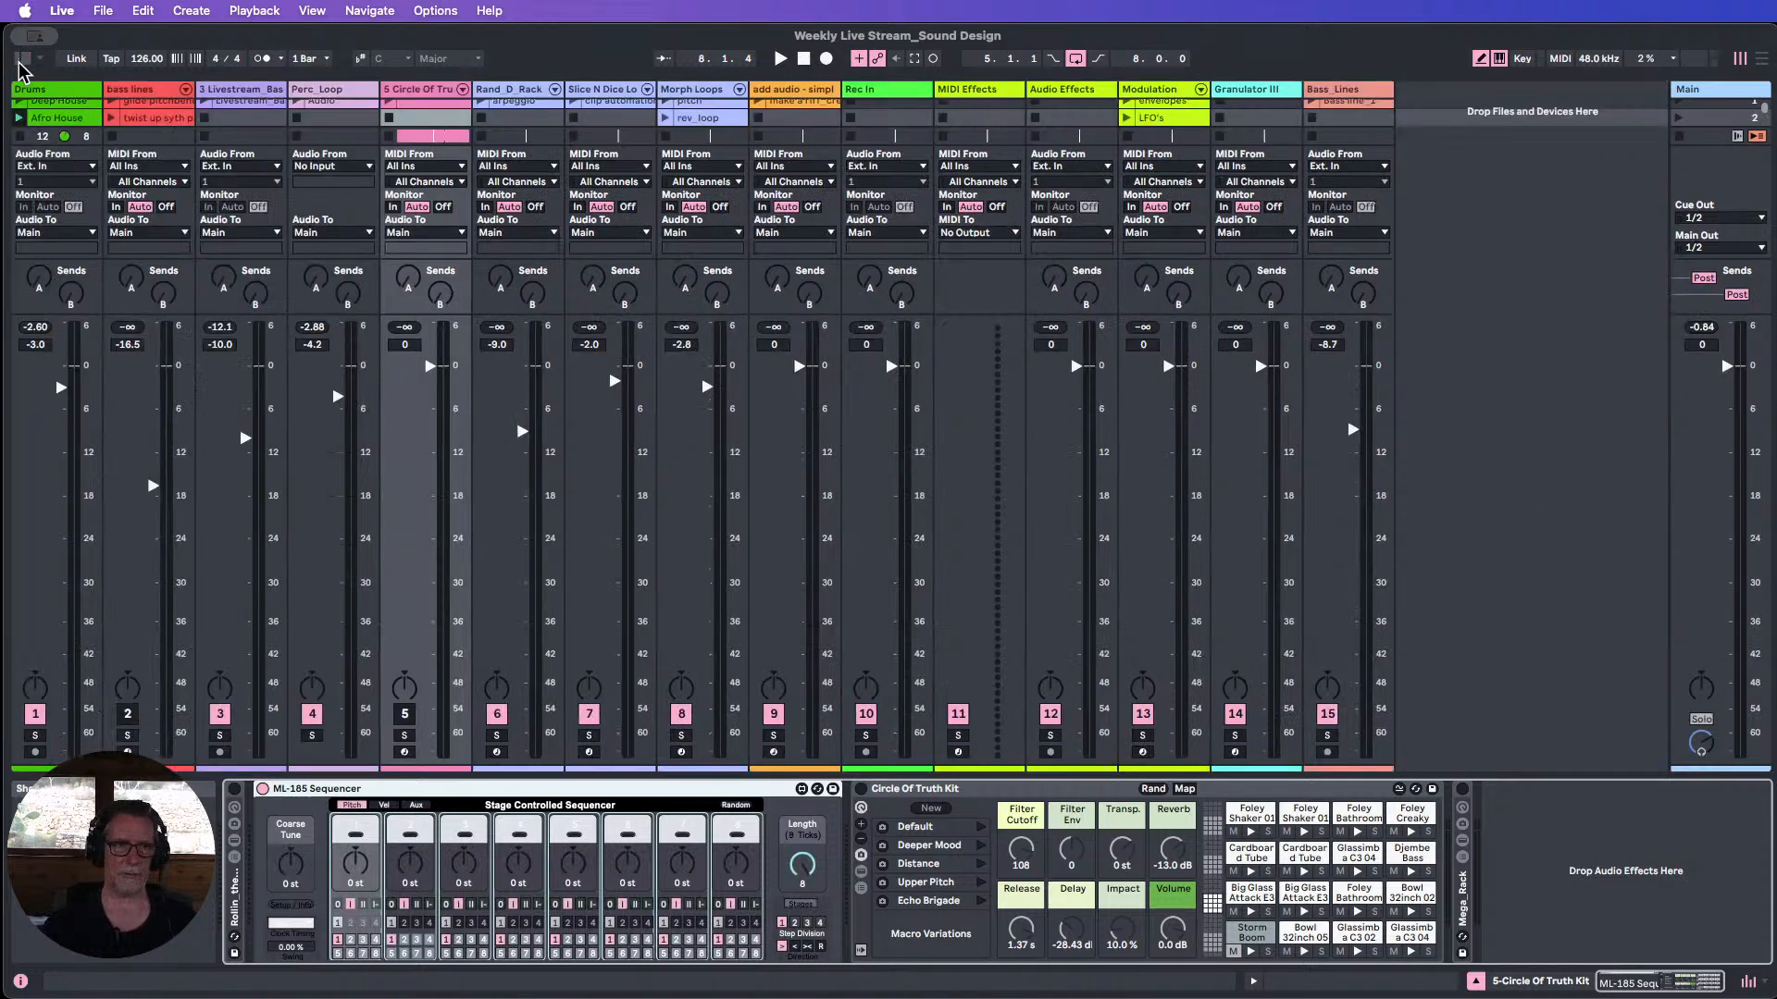
Hide the browser and shrink the mixer section to reveal the session's clip slots.
{"action": "left_click", "coordinate": [23, 59]}
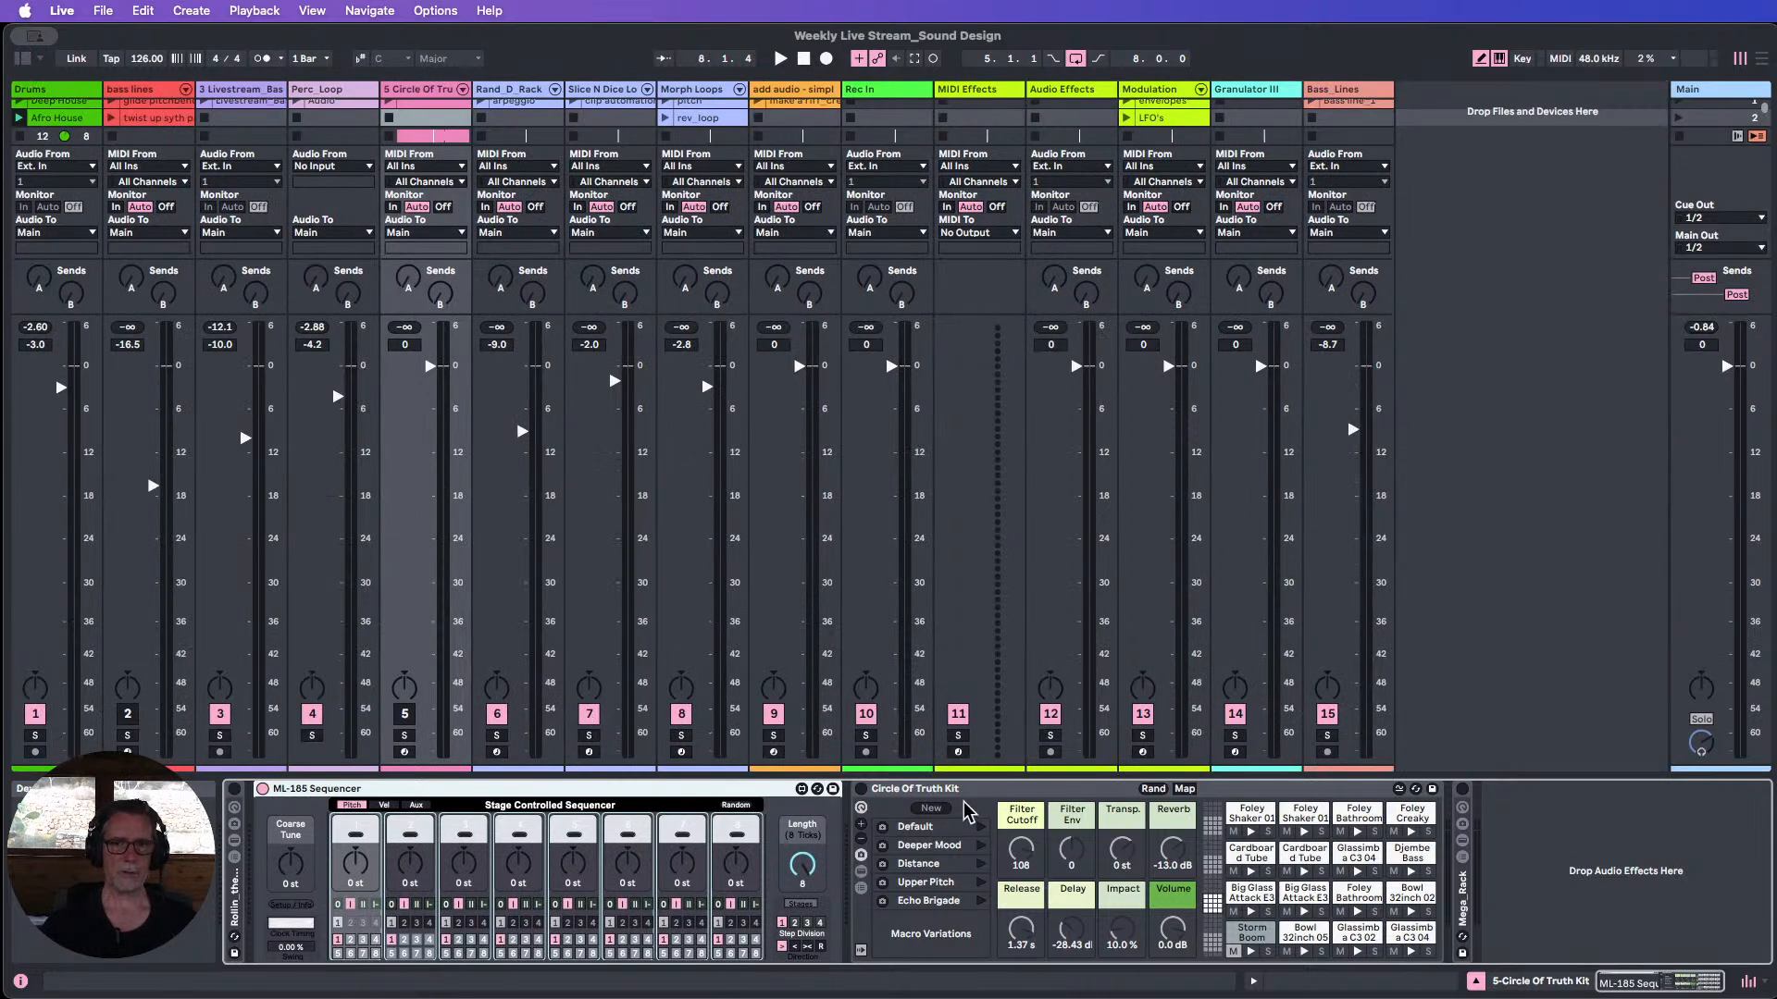
{"action": "scroll", "coordinate": [415, 141], "scroll_direction": "up", "scroll_amount": 1}
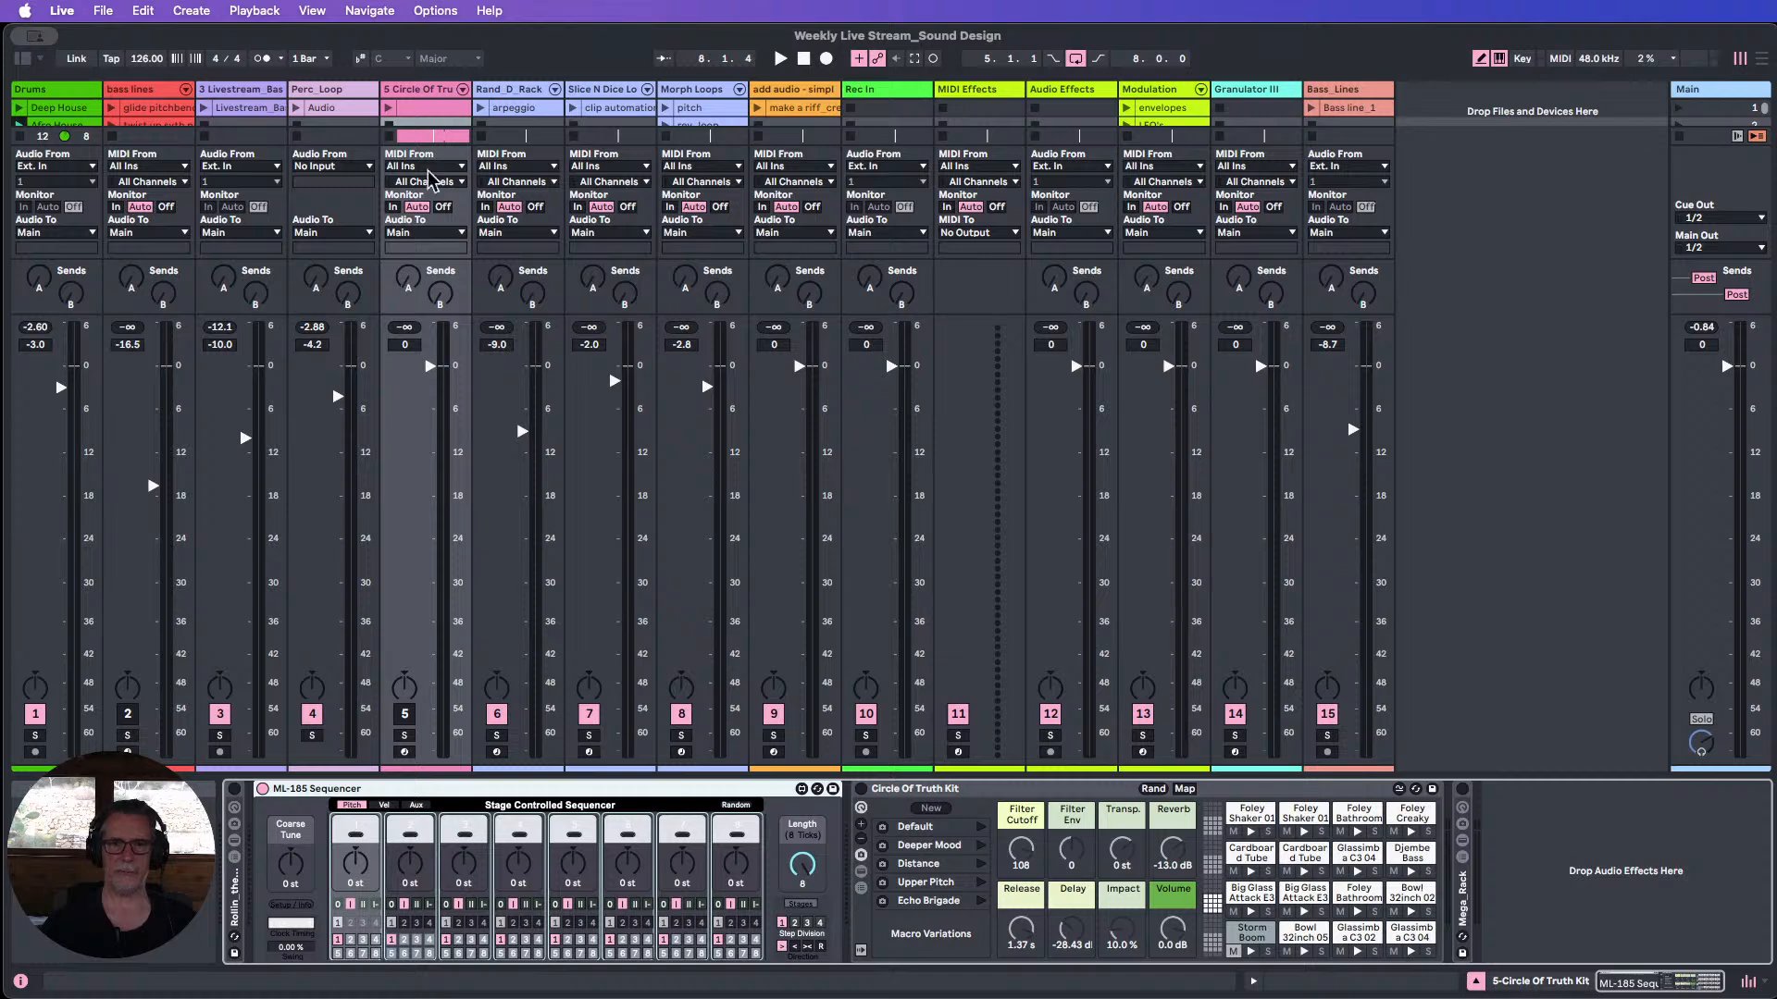
{"action": "left_click_drag", "start_coordinate": [427, 316], "coordinate": [437, 662]}
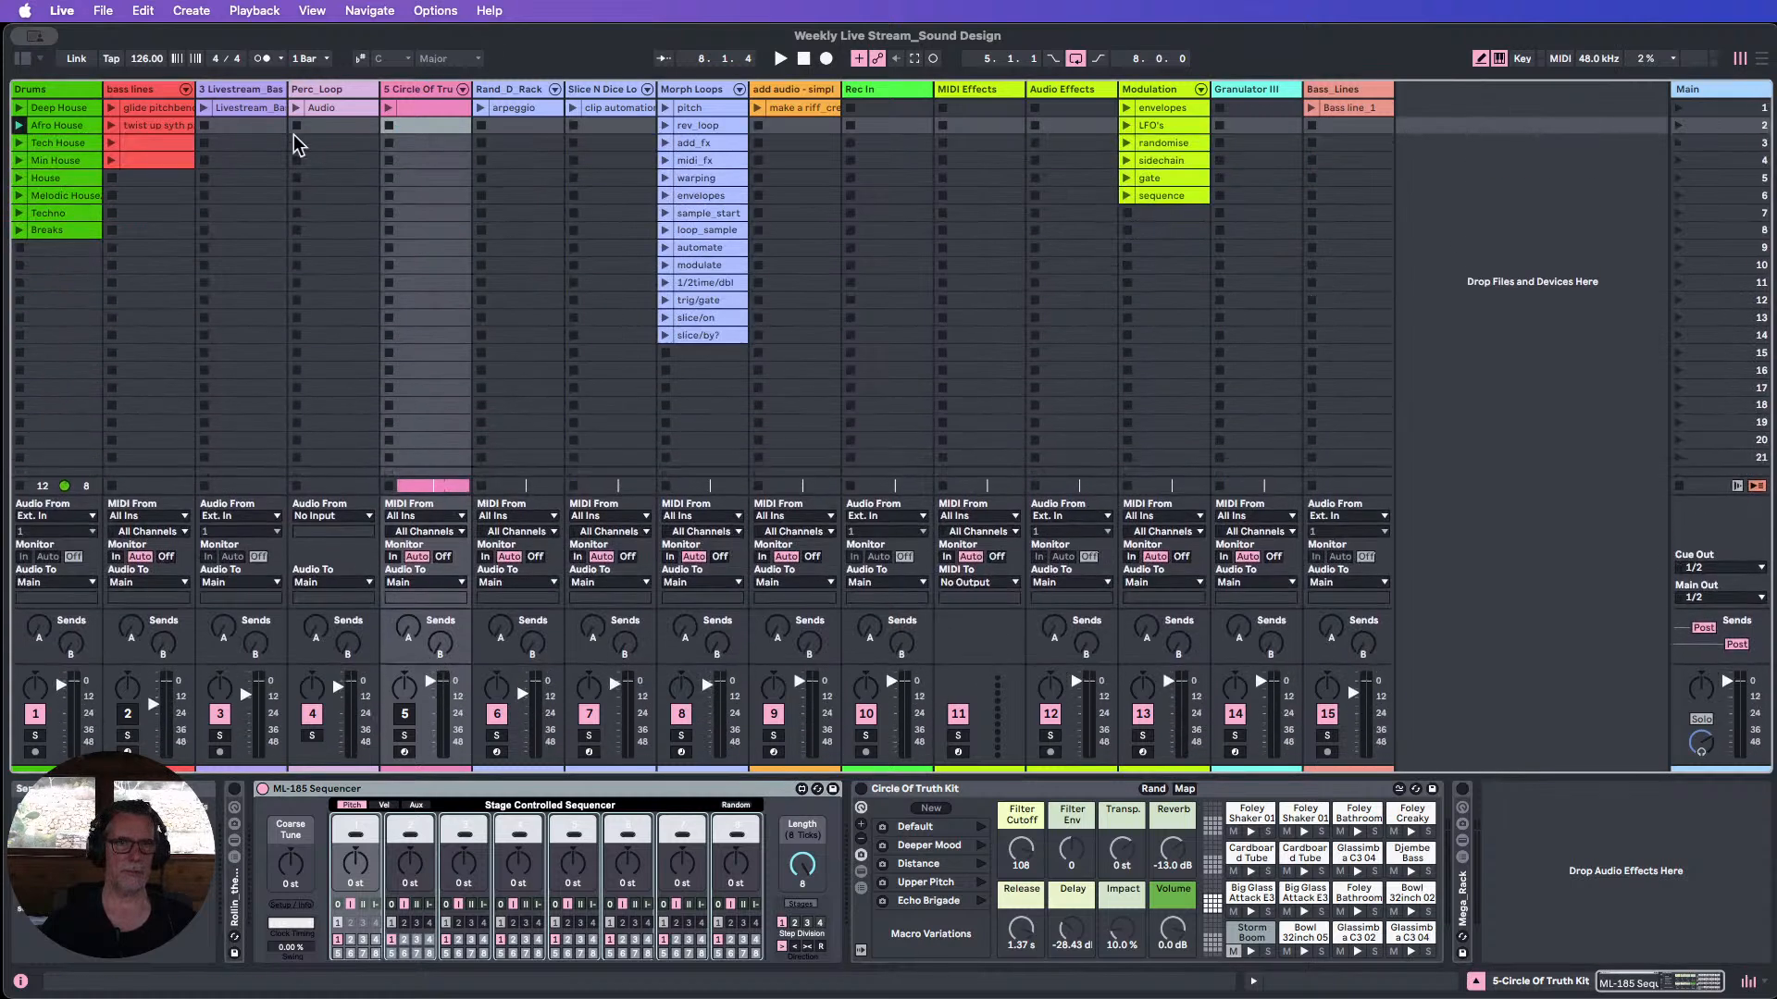
Start playback with the Tech House drum clip and randomise the ML-185 Sequencer's stage pitches on the Circle Of Truth track.
{"action": "left_click", "coordinate": [780, 59]}
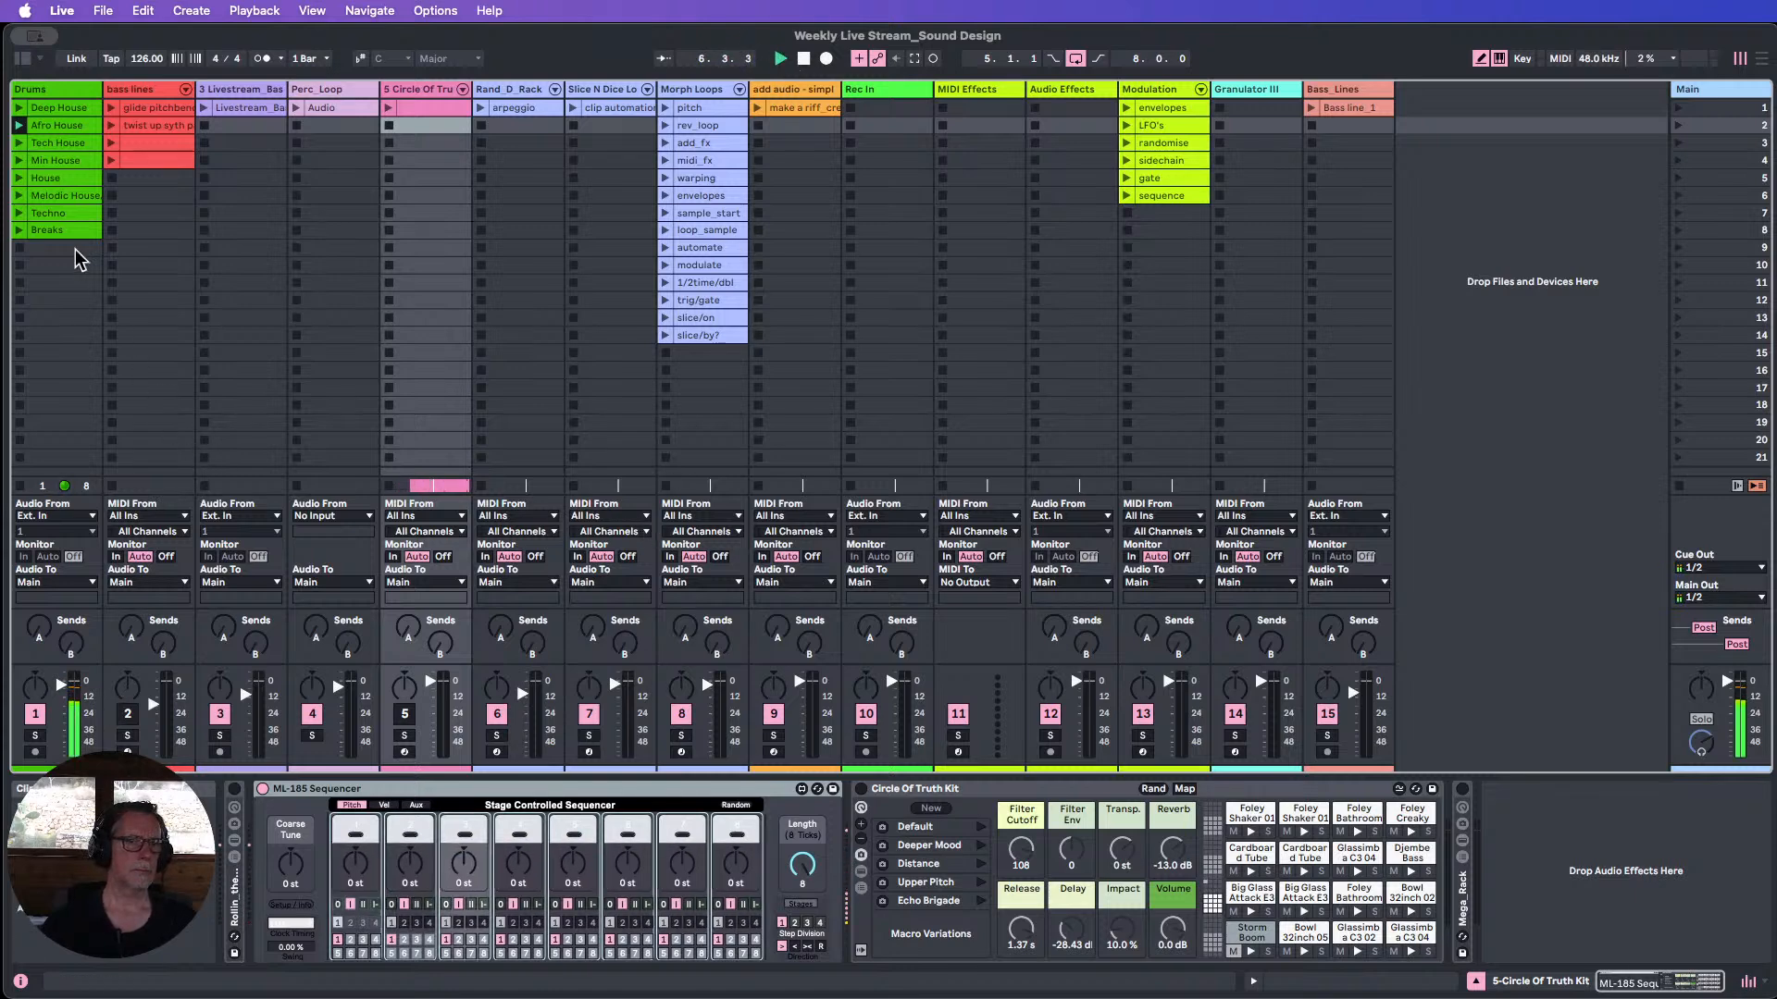
{"action": "left_click", "coordinate": [19, 143]}
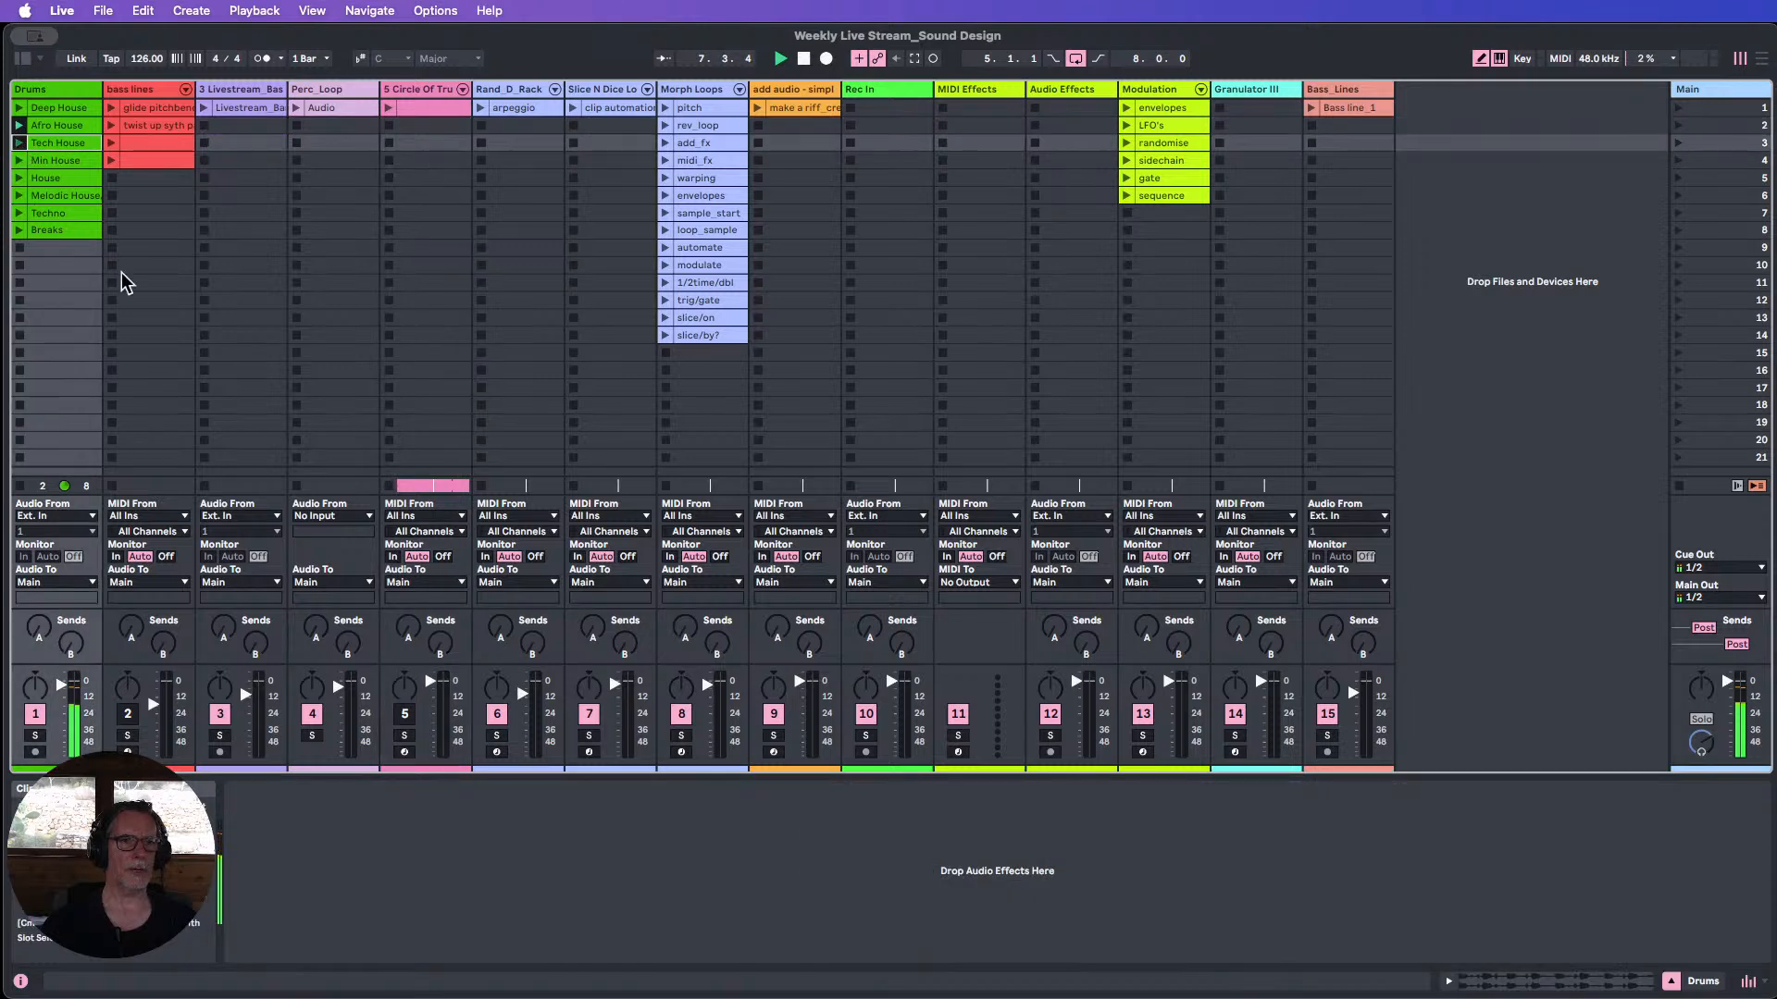
{"action": "left_click", "coordinate": [412, 89]}
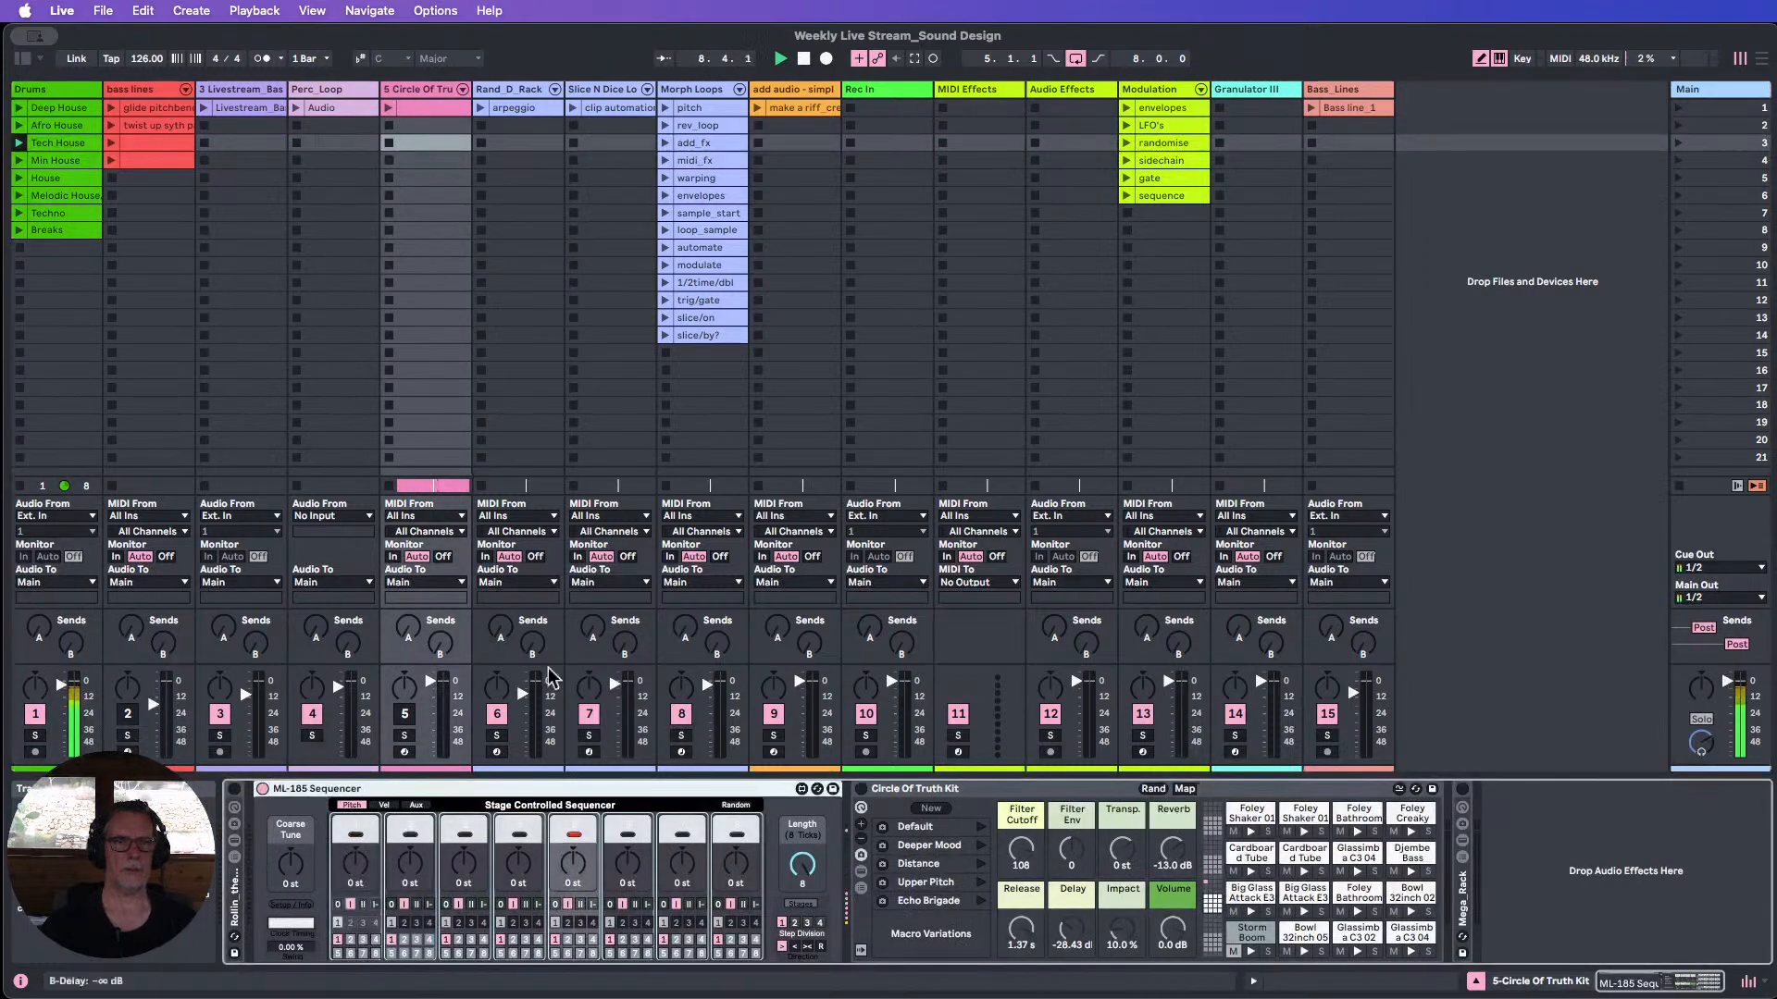
{"action": "left_click", "coordinate": [738, 807]}
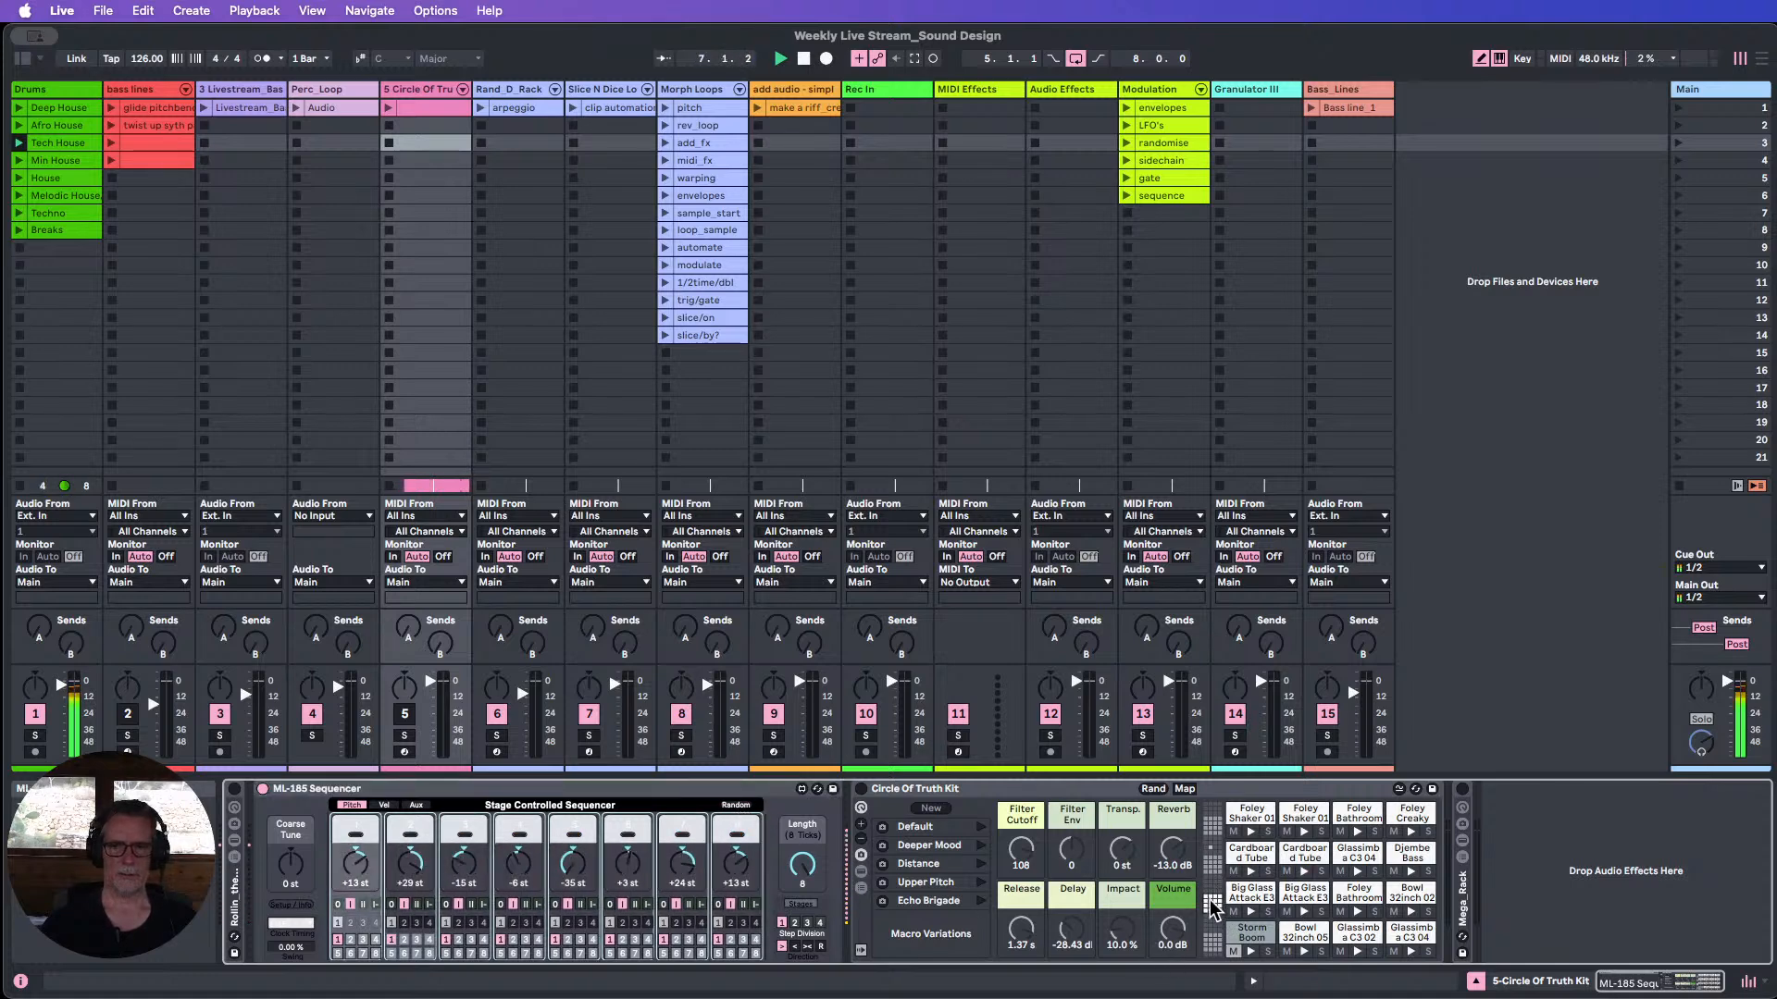
Switch on the Circle Of Truth Kit and its track, and enlarge the mixer section for taller level meters.
{"action": "left_click", "coordinate": [862, 789]}
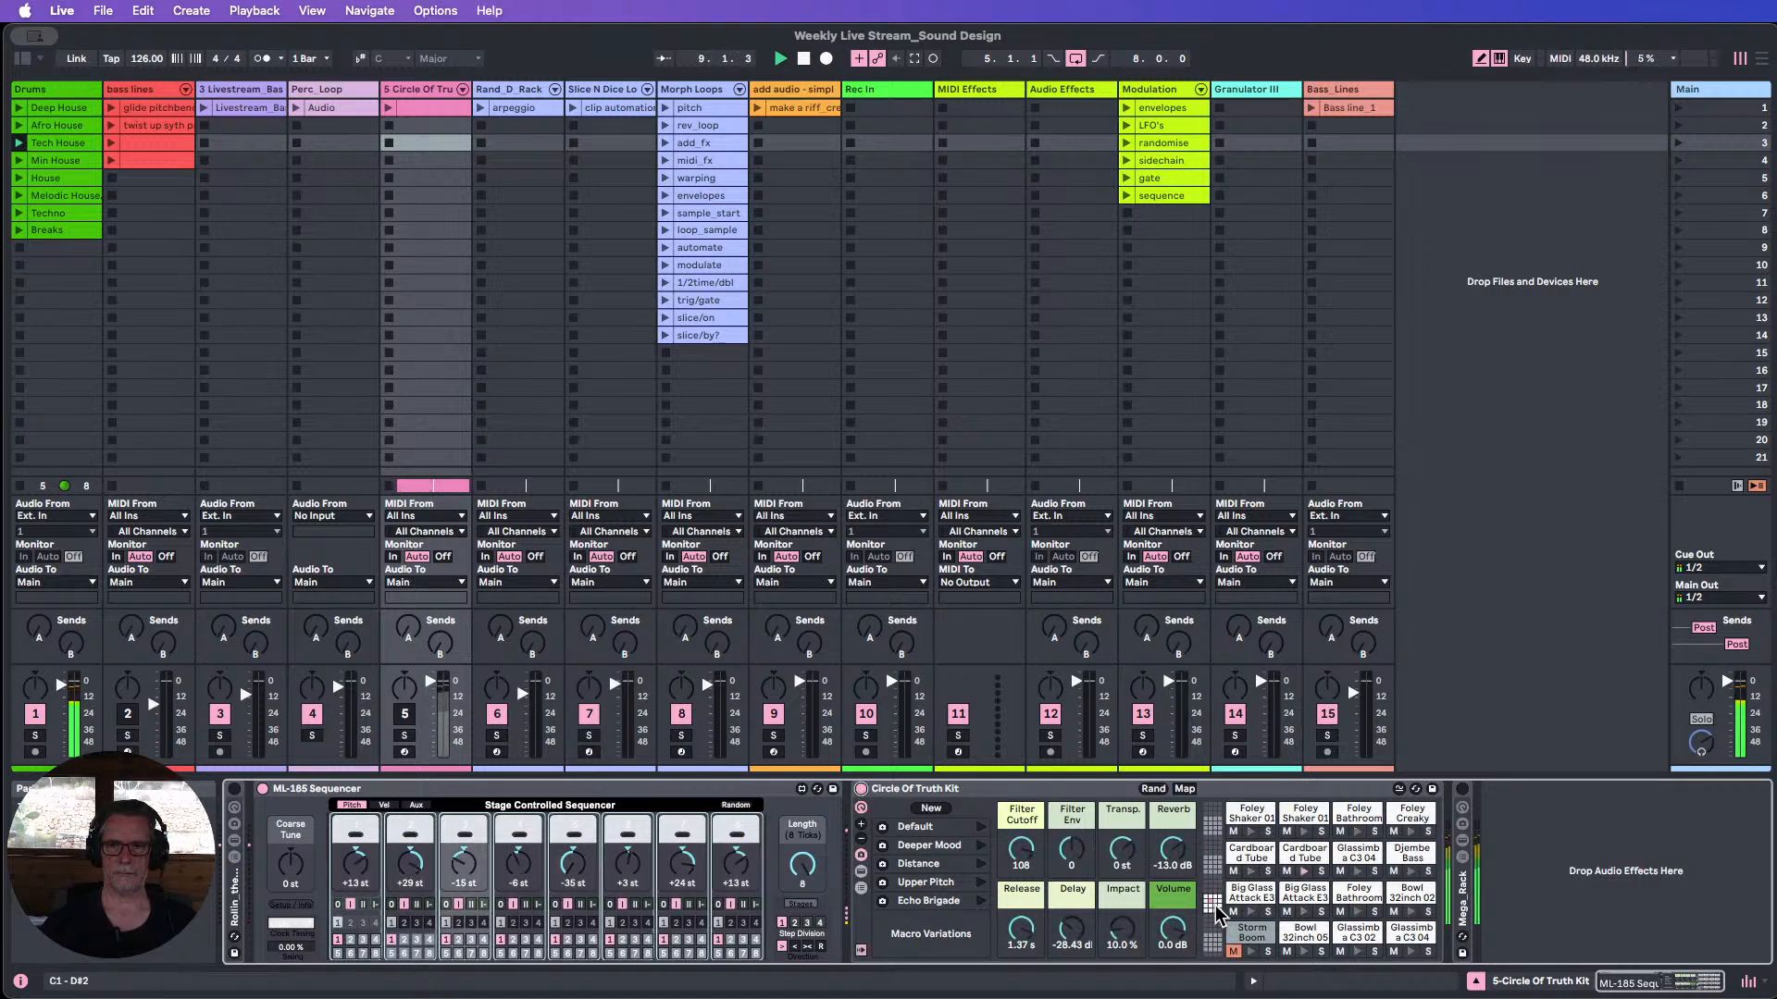
{"action": "left_click", "coordinate": [405, 714]}
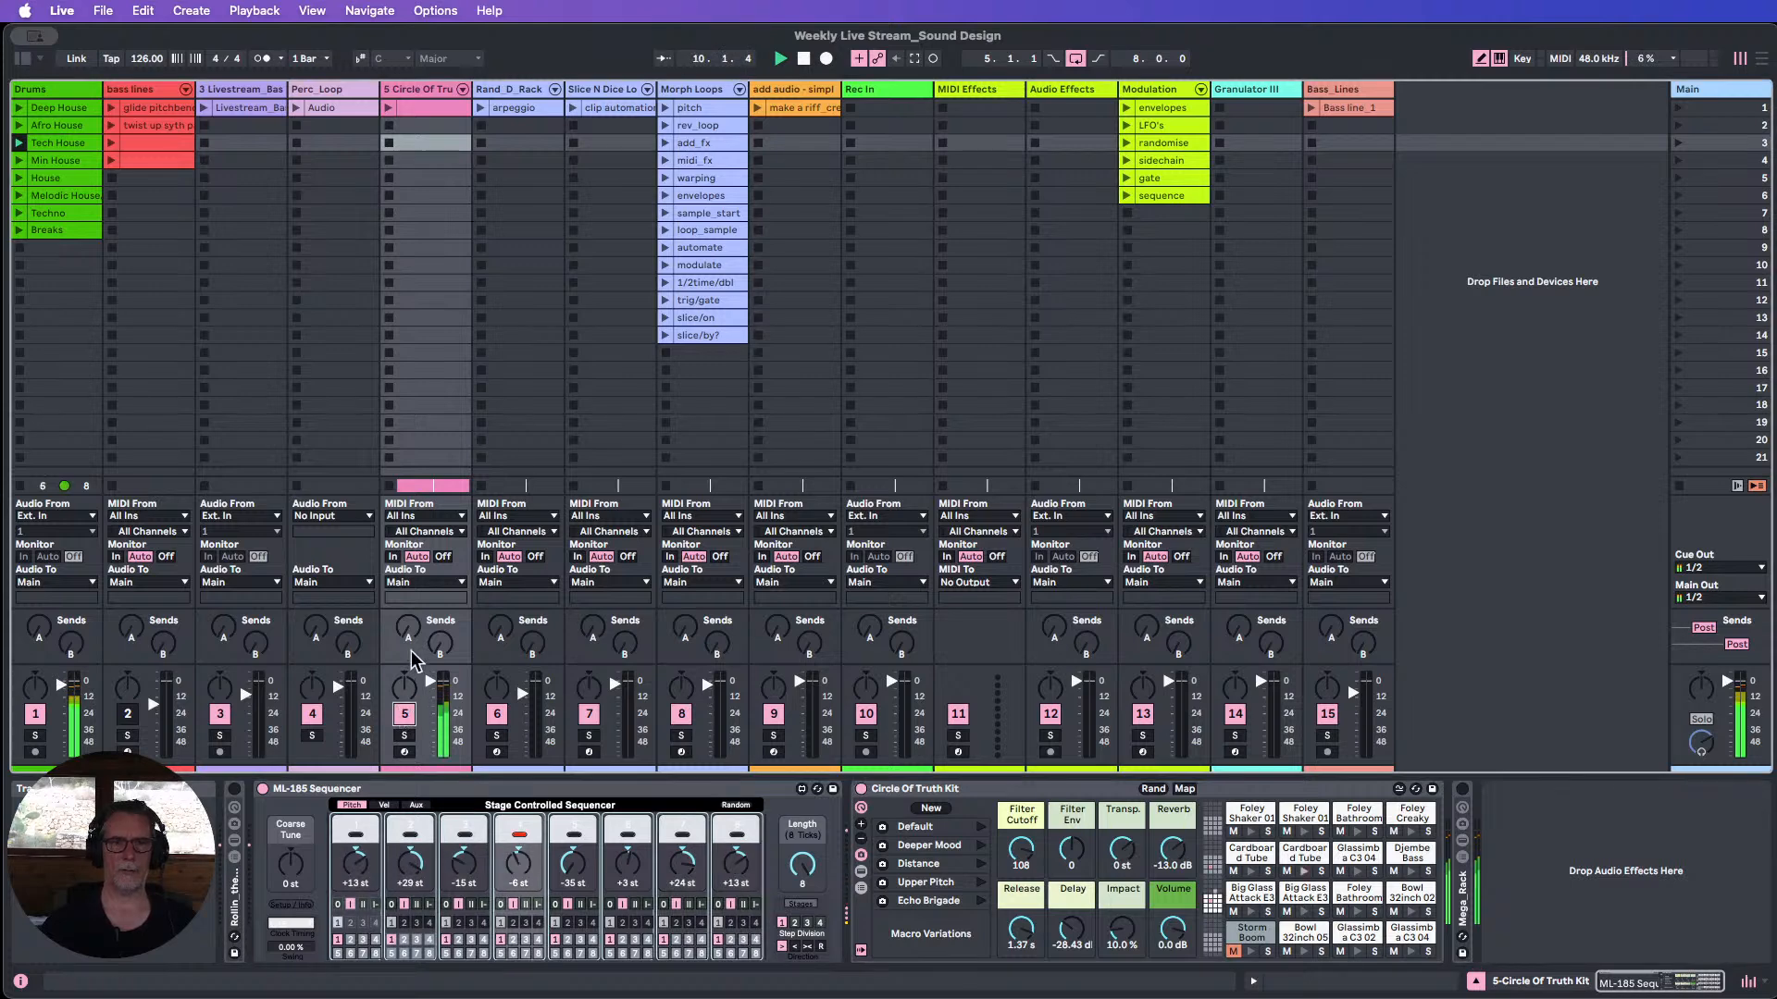
{"action": "left_click_drag", "start_coordinate": [412, 659], "coordinate": [392, 523]}
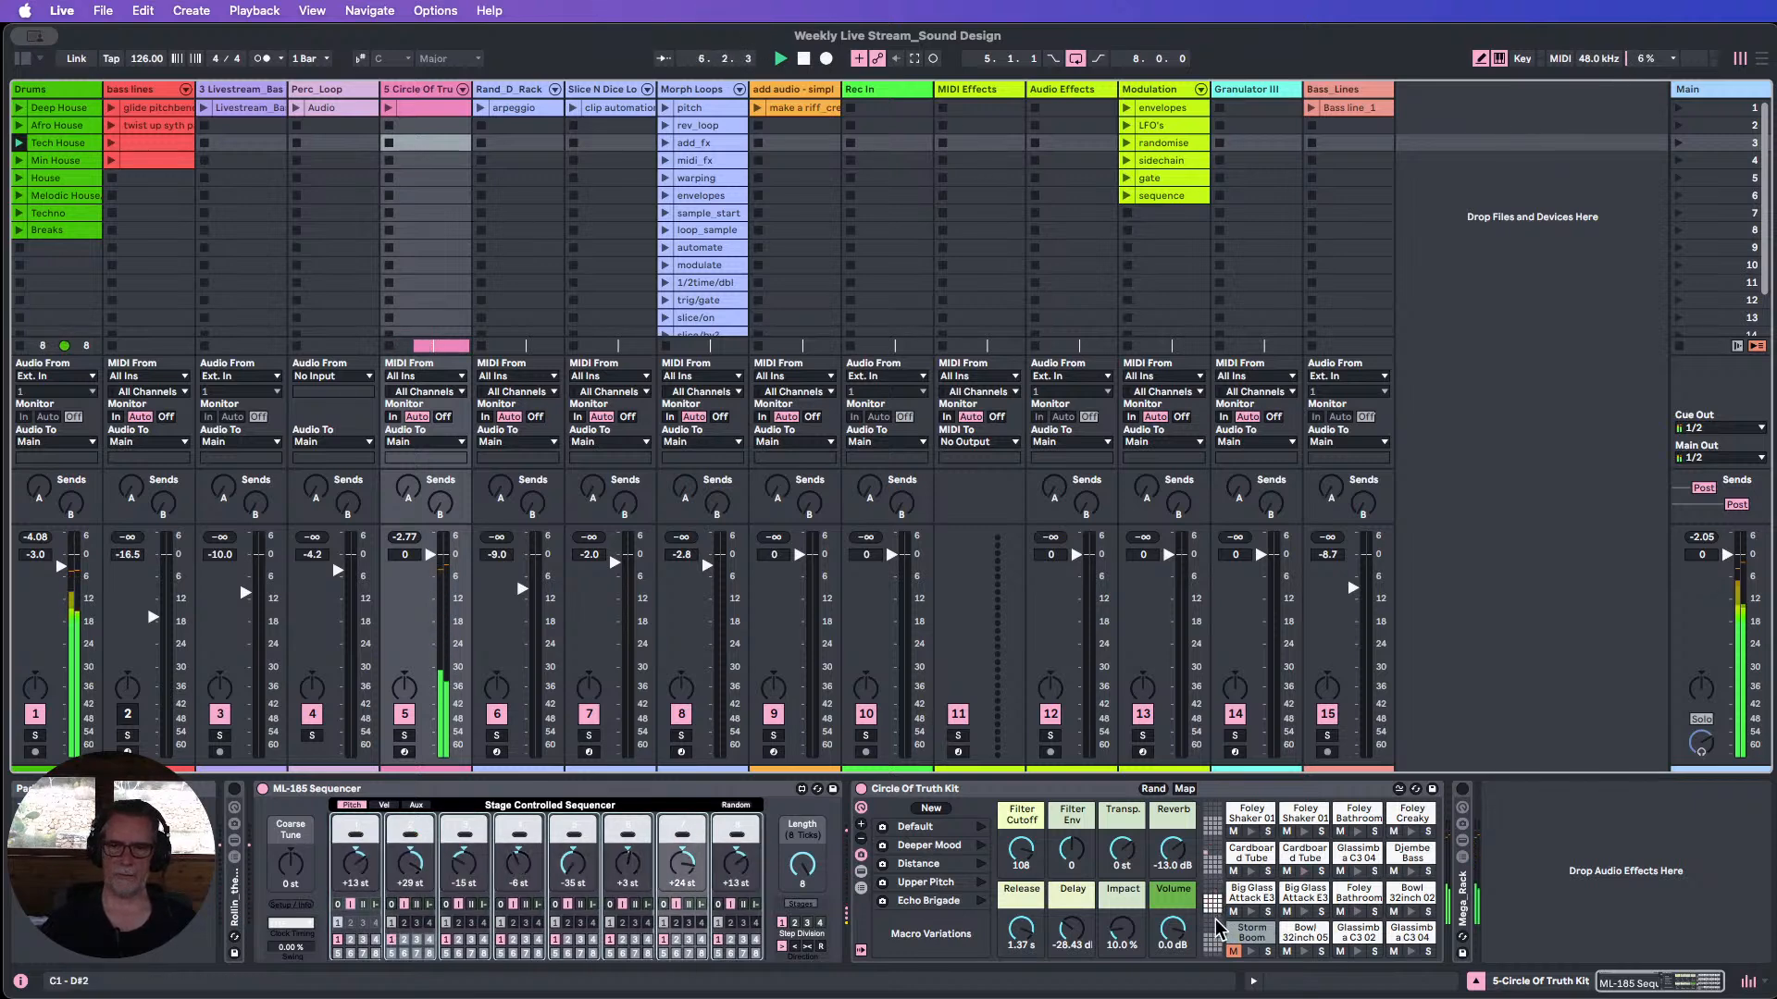
Check the notes of the Circle Of Truth track's first clip, and randomise the ML-185 Sequencer's pitches again from the device chain.
{"action": "double_click", "coordinate": [435, 108]}
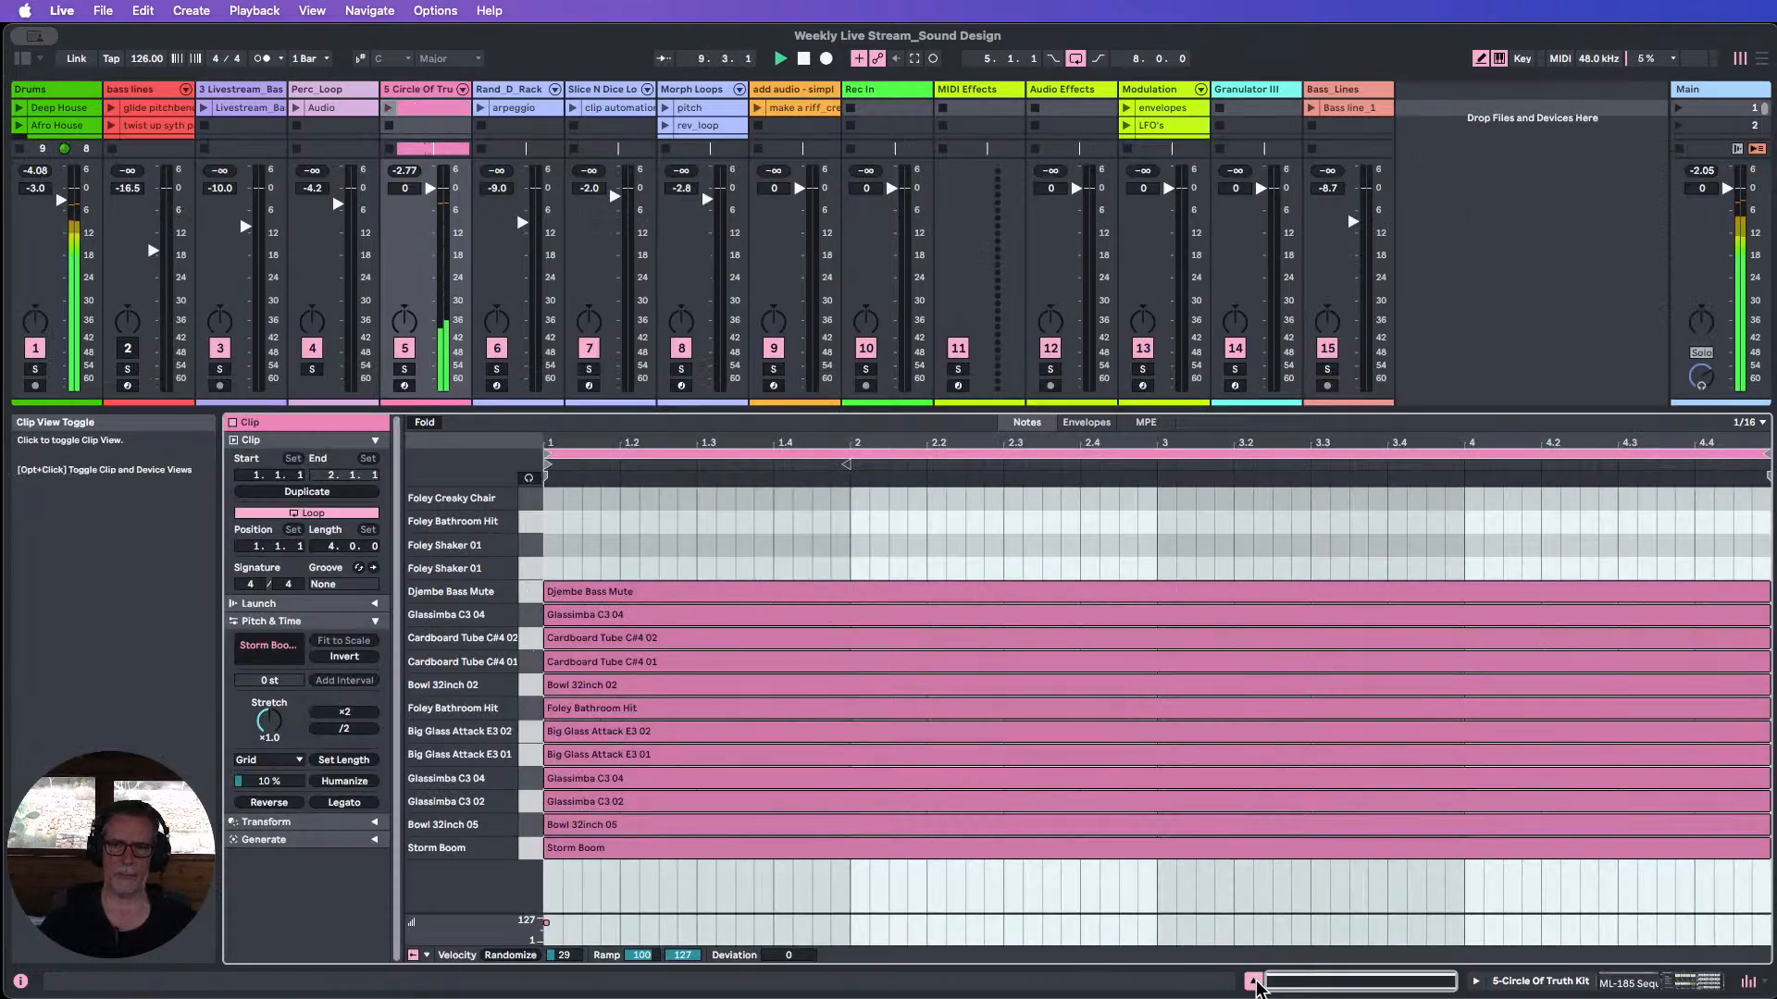
{"action": "left_click", "coordinate": [1253, 982]}
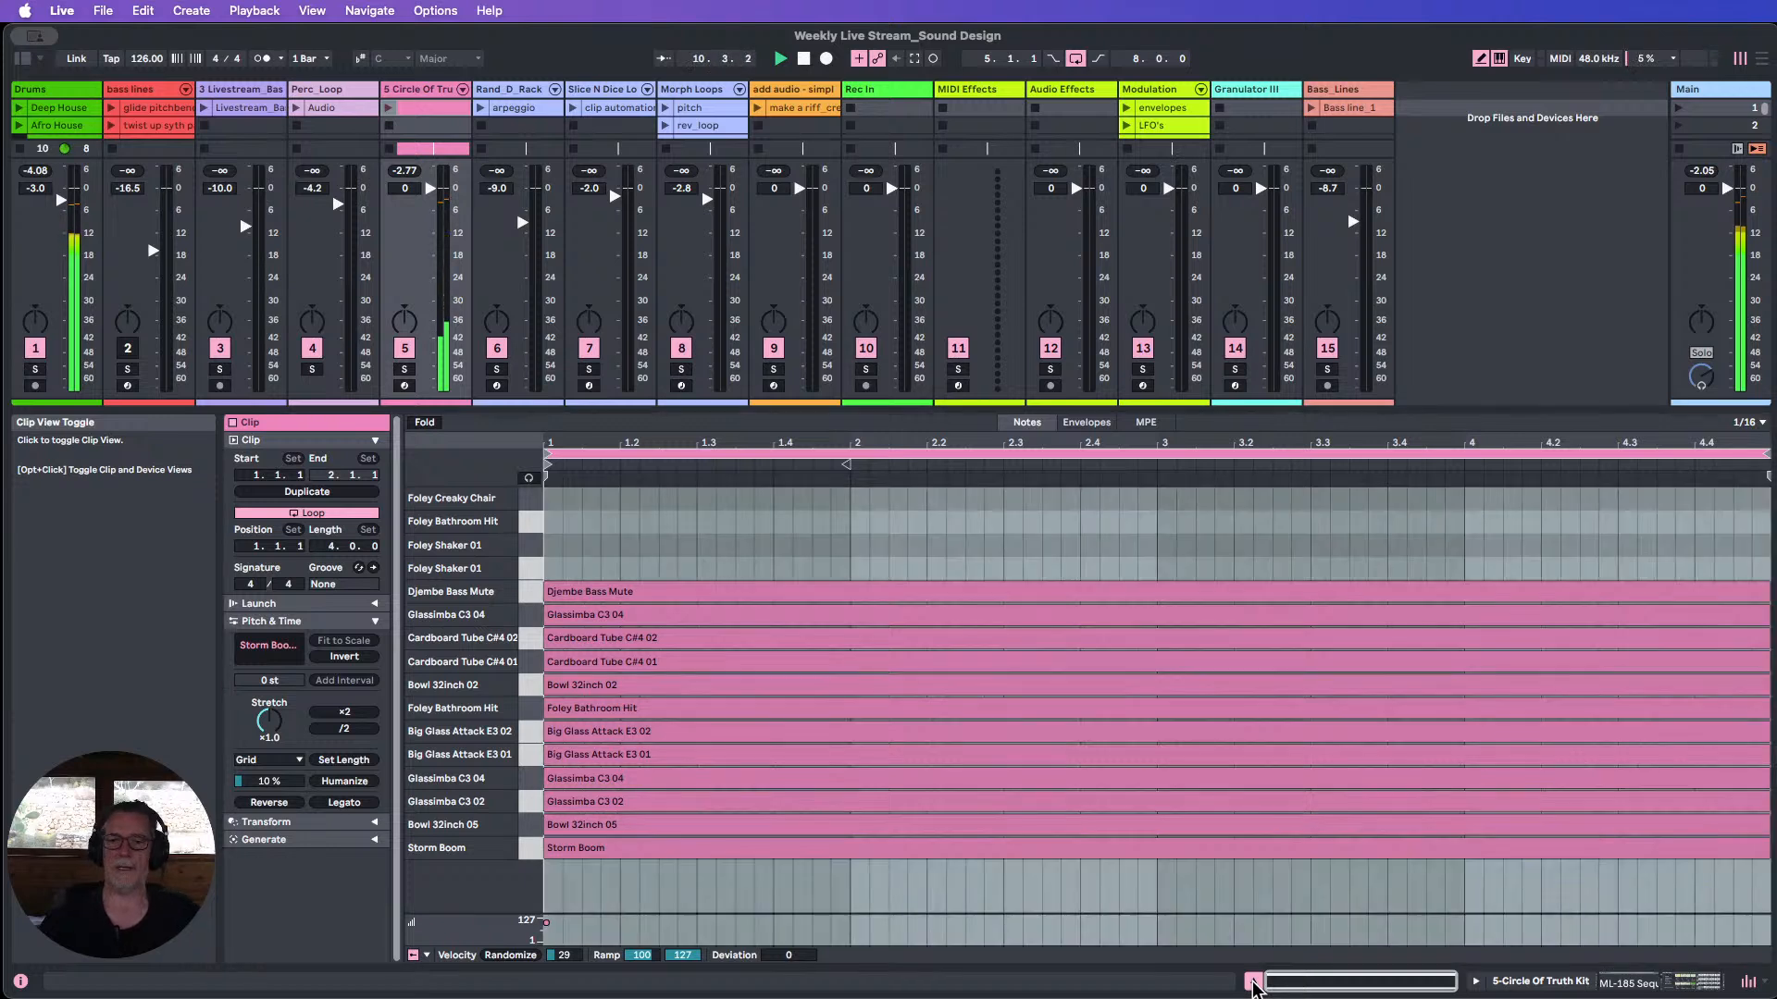
{"action": "double_click", "coordinate": [425, 92]}
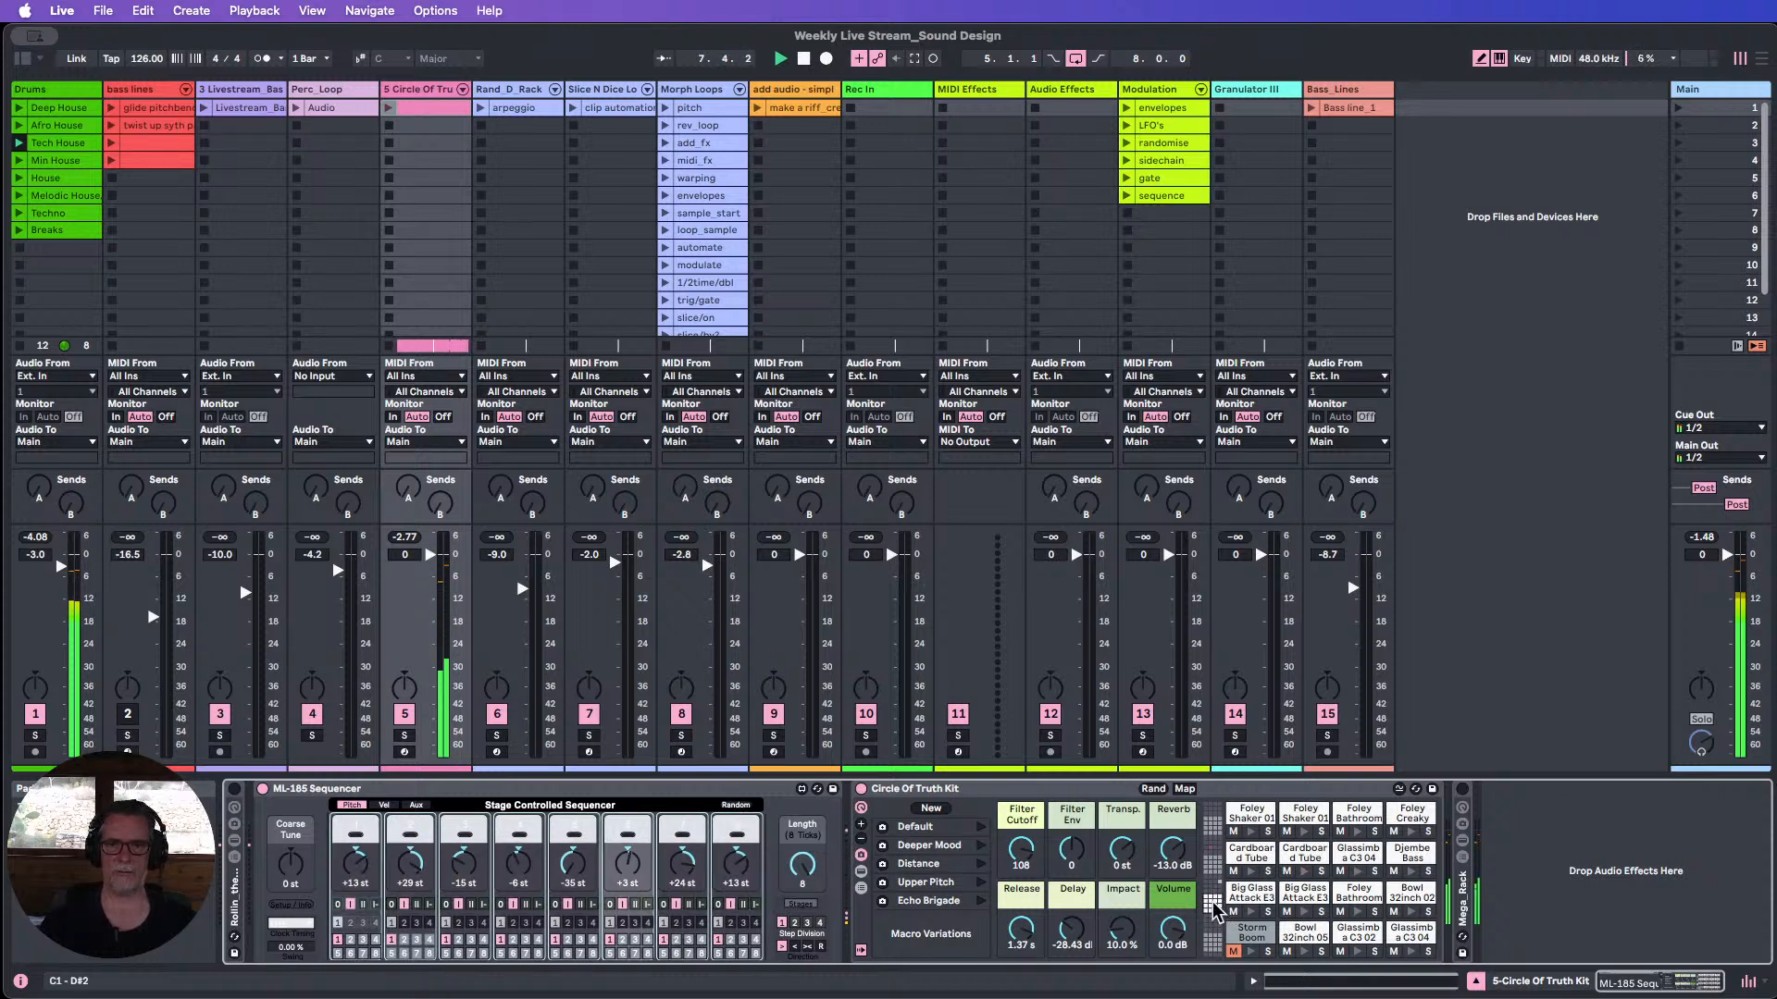
{"action": "left_click", "coordinate": [736, 805]}
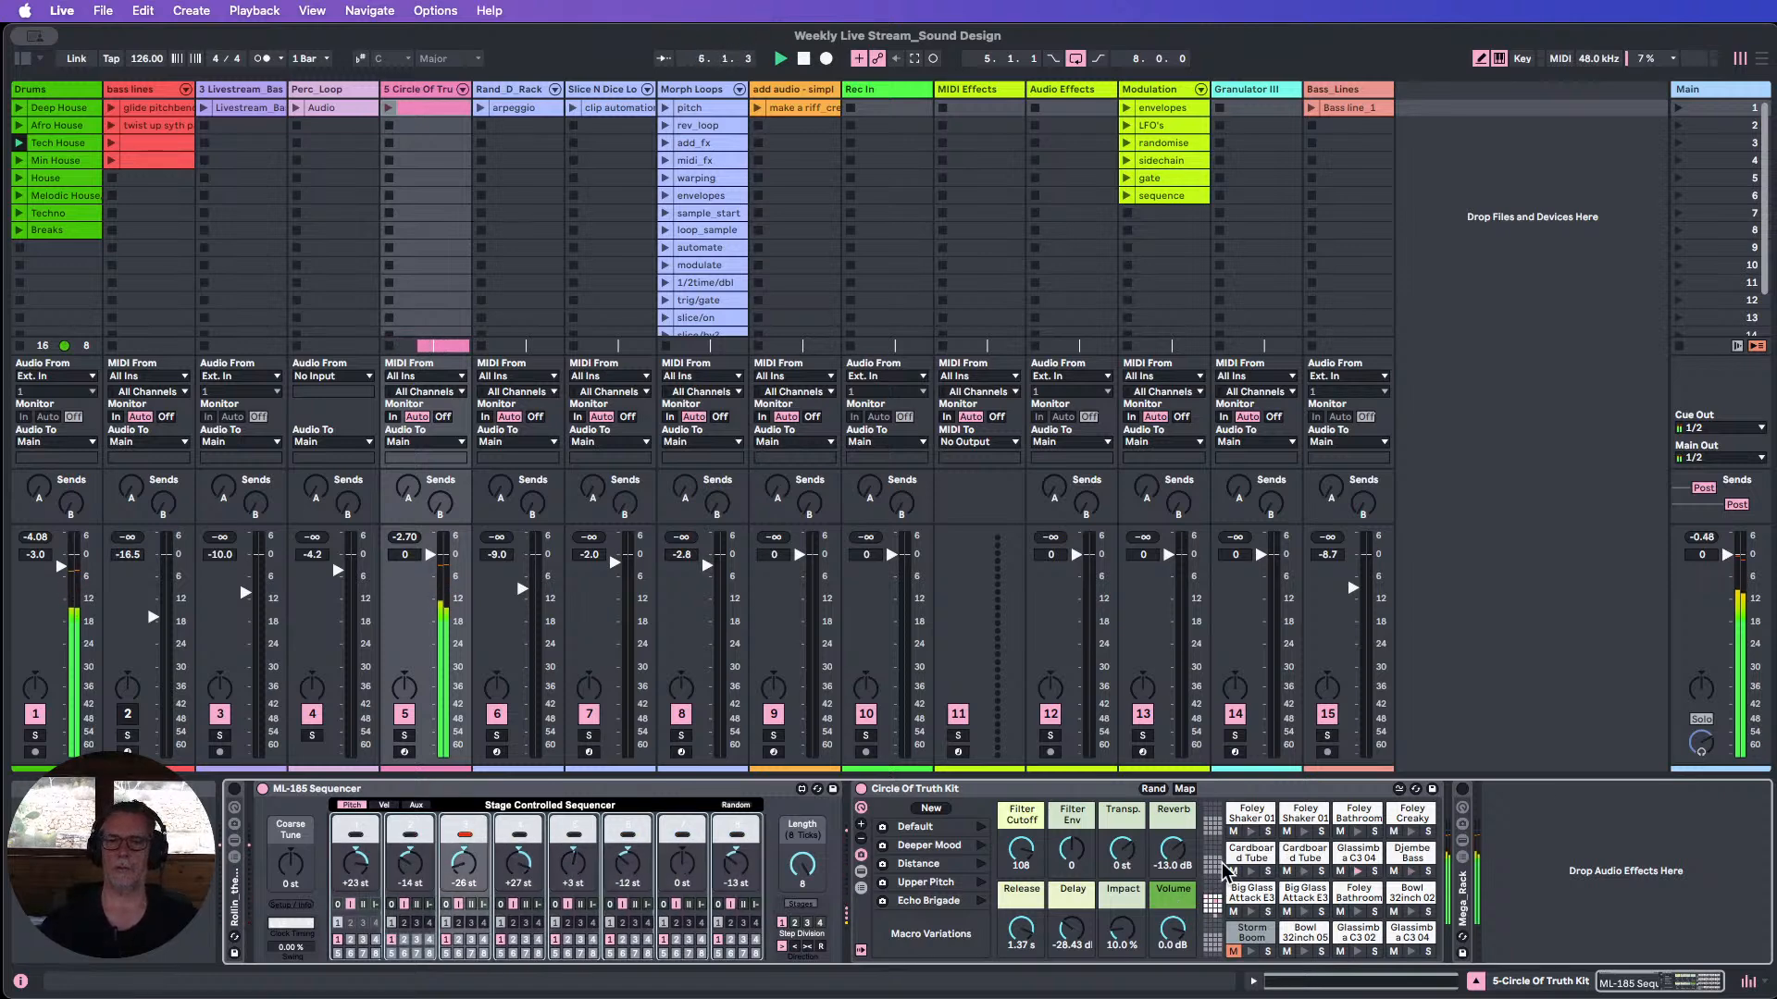
Launch the Techno drum clip at a tempo of 132 BPM and show the Circle Of Truth track's devices again.
{"action": "left_click", "coordinate": [21, 215]}
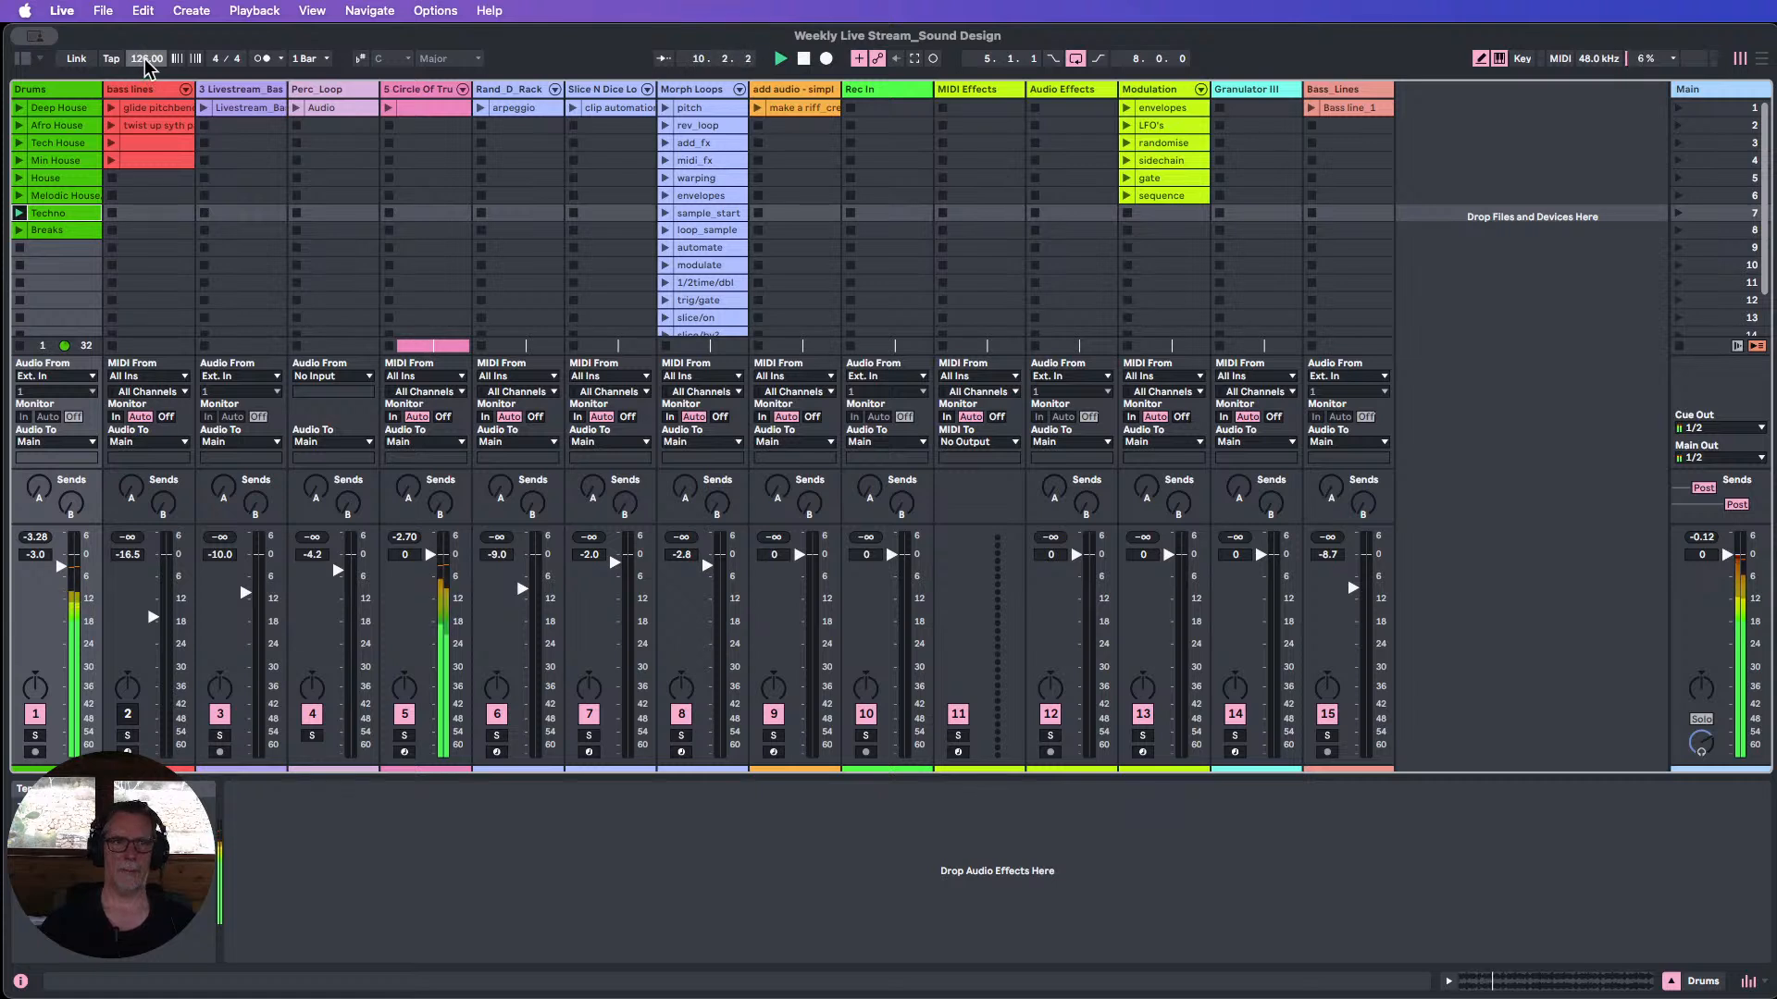
{"action": "left_click_drag", "start_coordinate": [146, 61], "coordinate": [145, 68]}
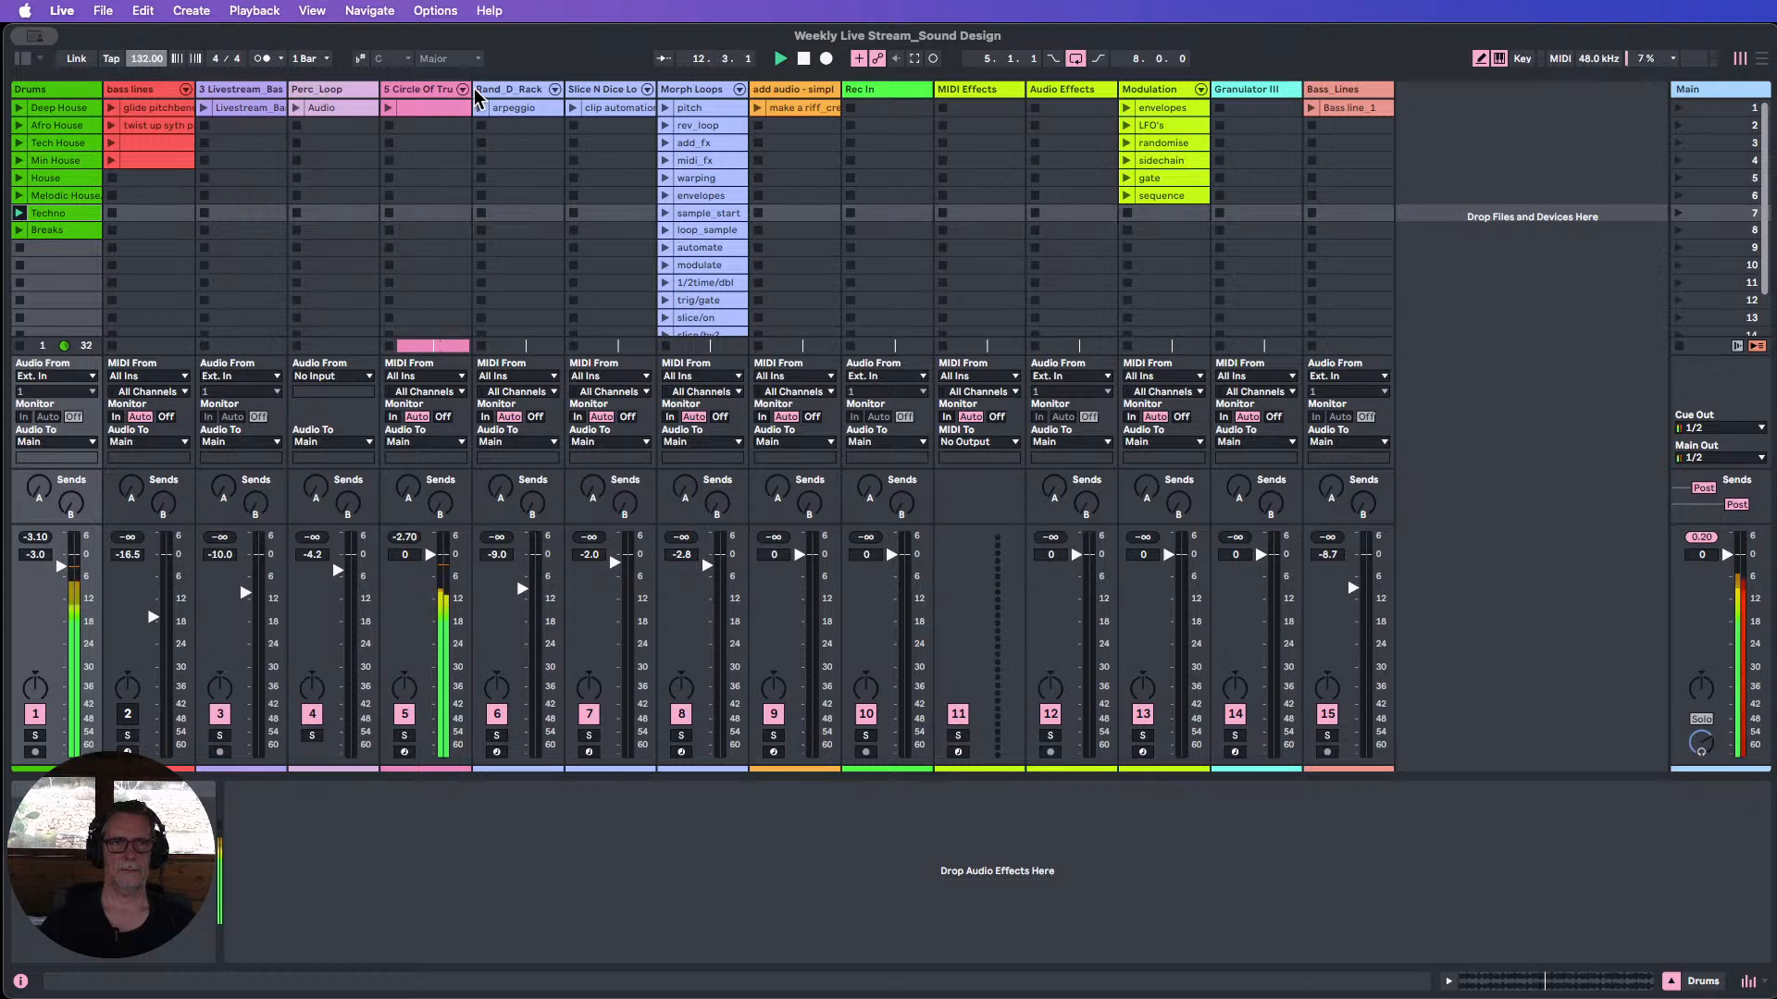
{"action": "left_click", "coordinate": [421, 89]}
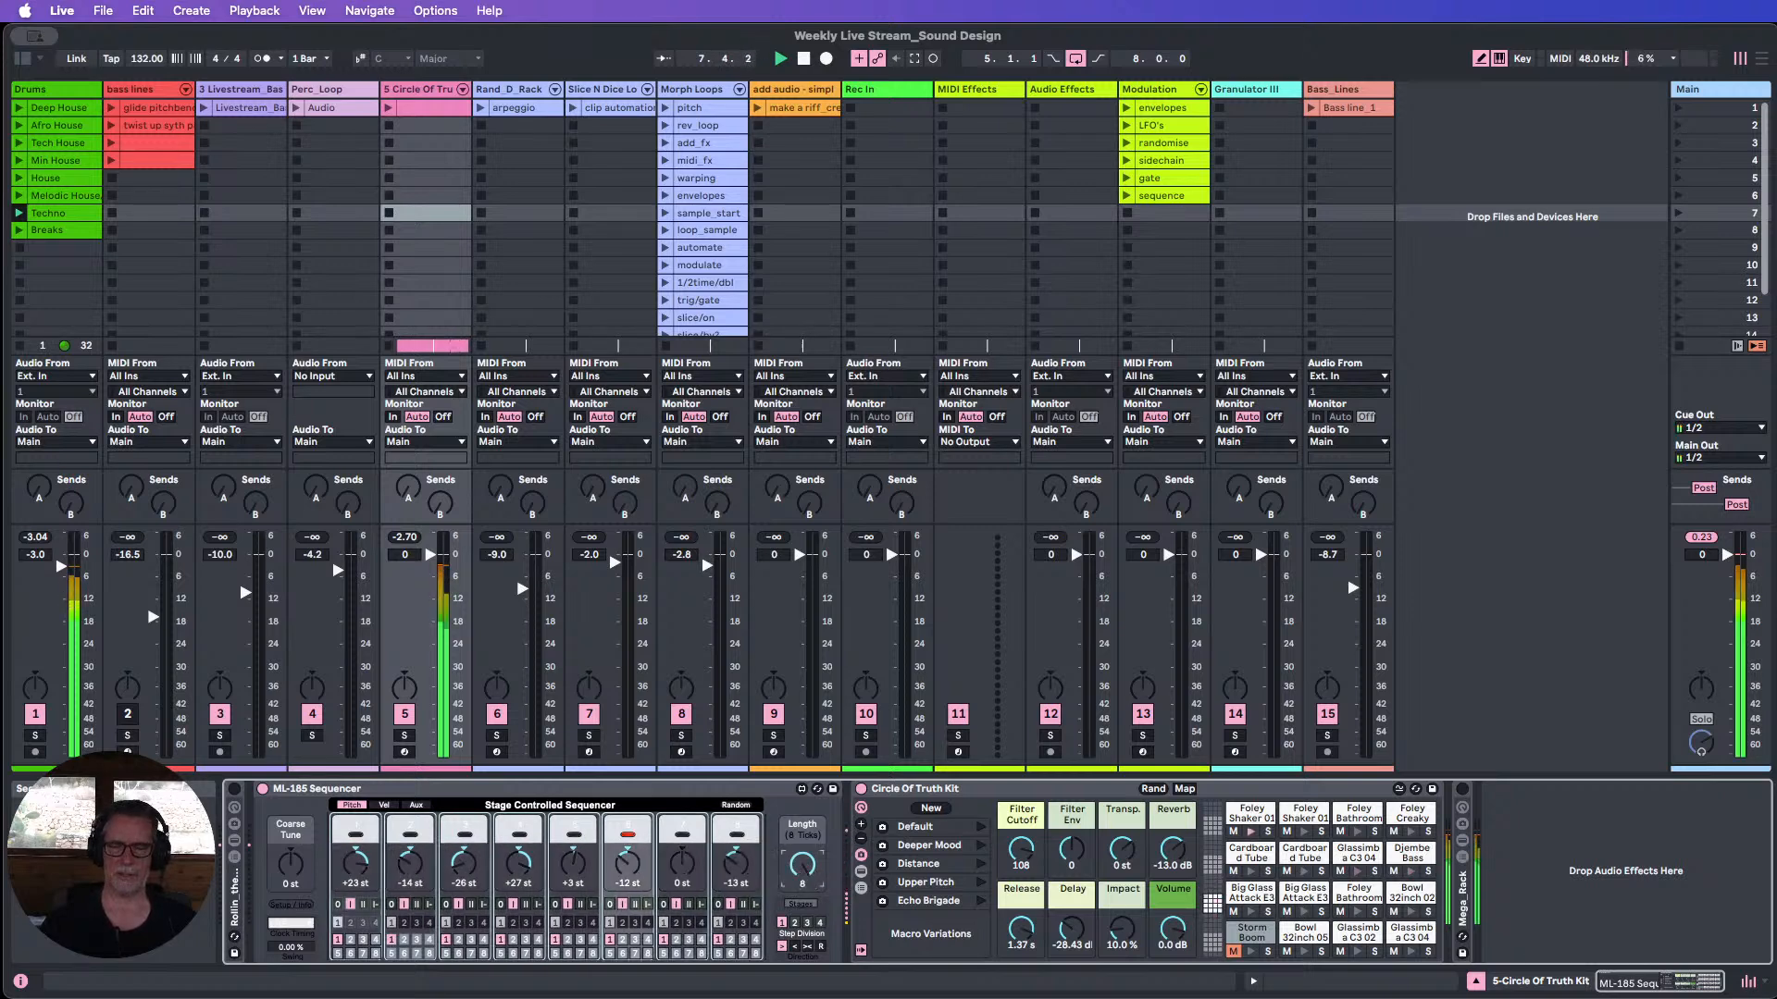
Shorten the ML-185 Sequencer's length to 5, re-randomise its stage pitches repeatedly, and set the length to 6.
{"action": "left_click_drag", "start_coordinate": [808, 875], "coordinate": [808, 905]}
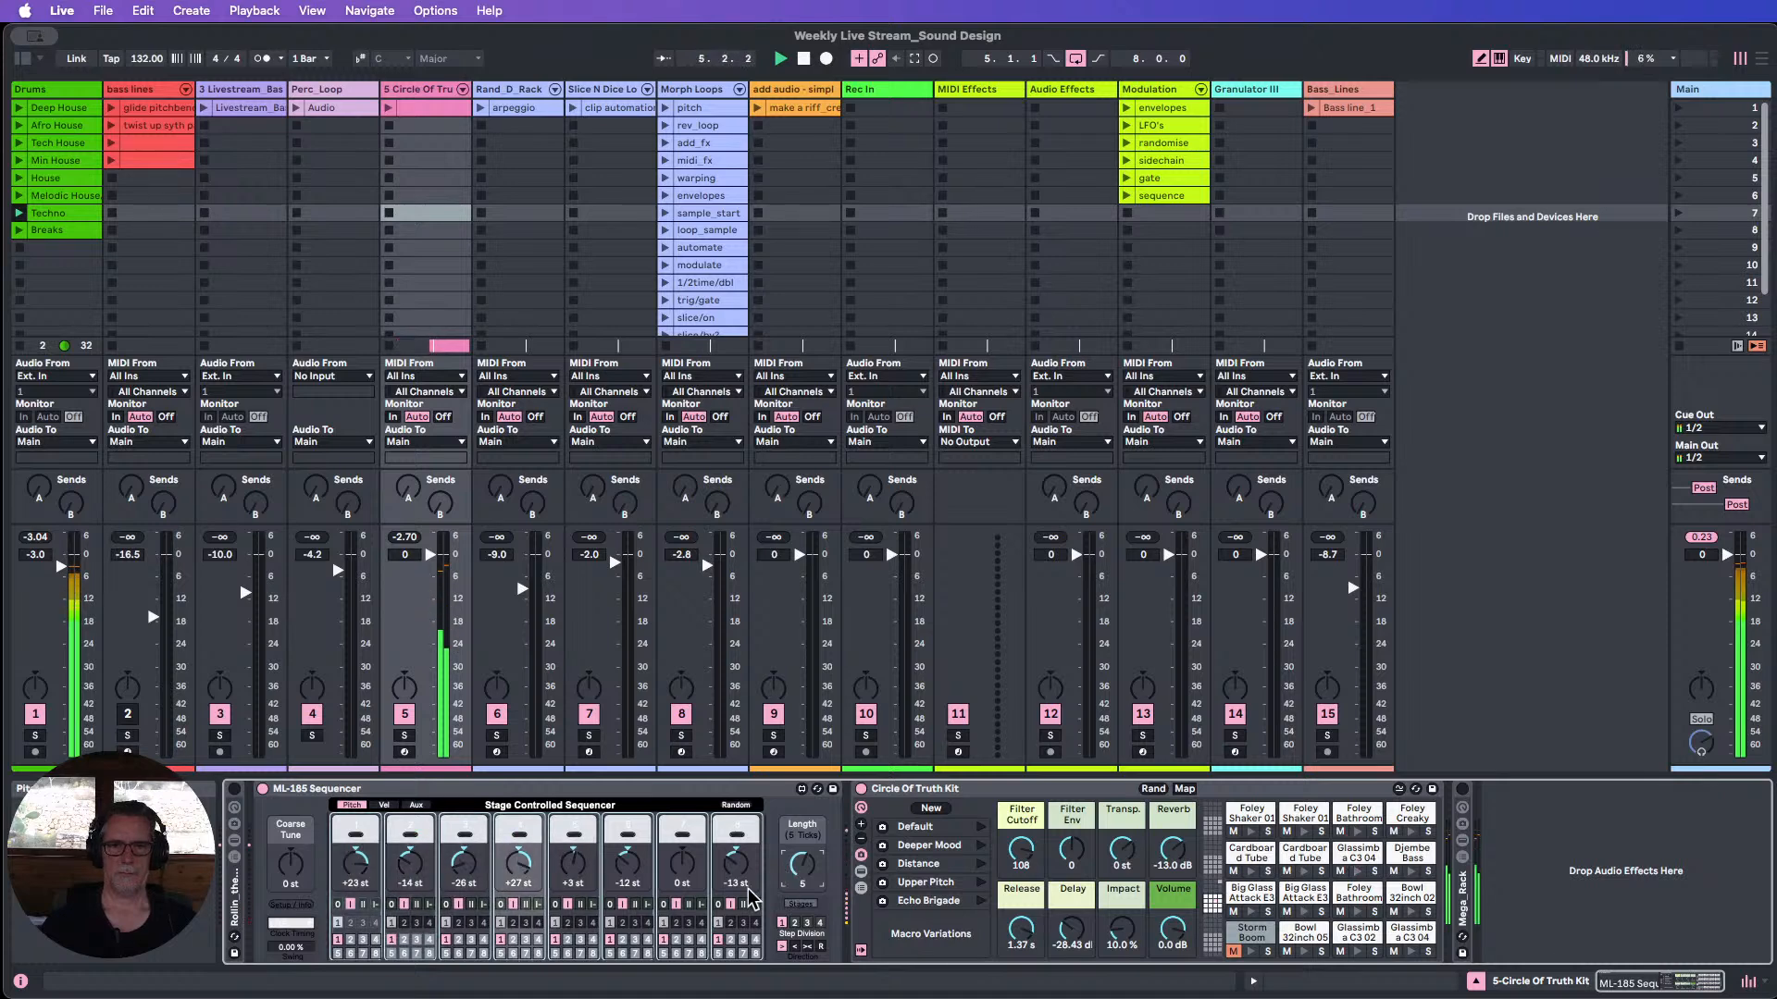
{"action": "left_click", "coordinate": [738, 807]}
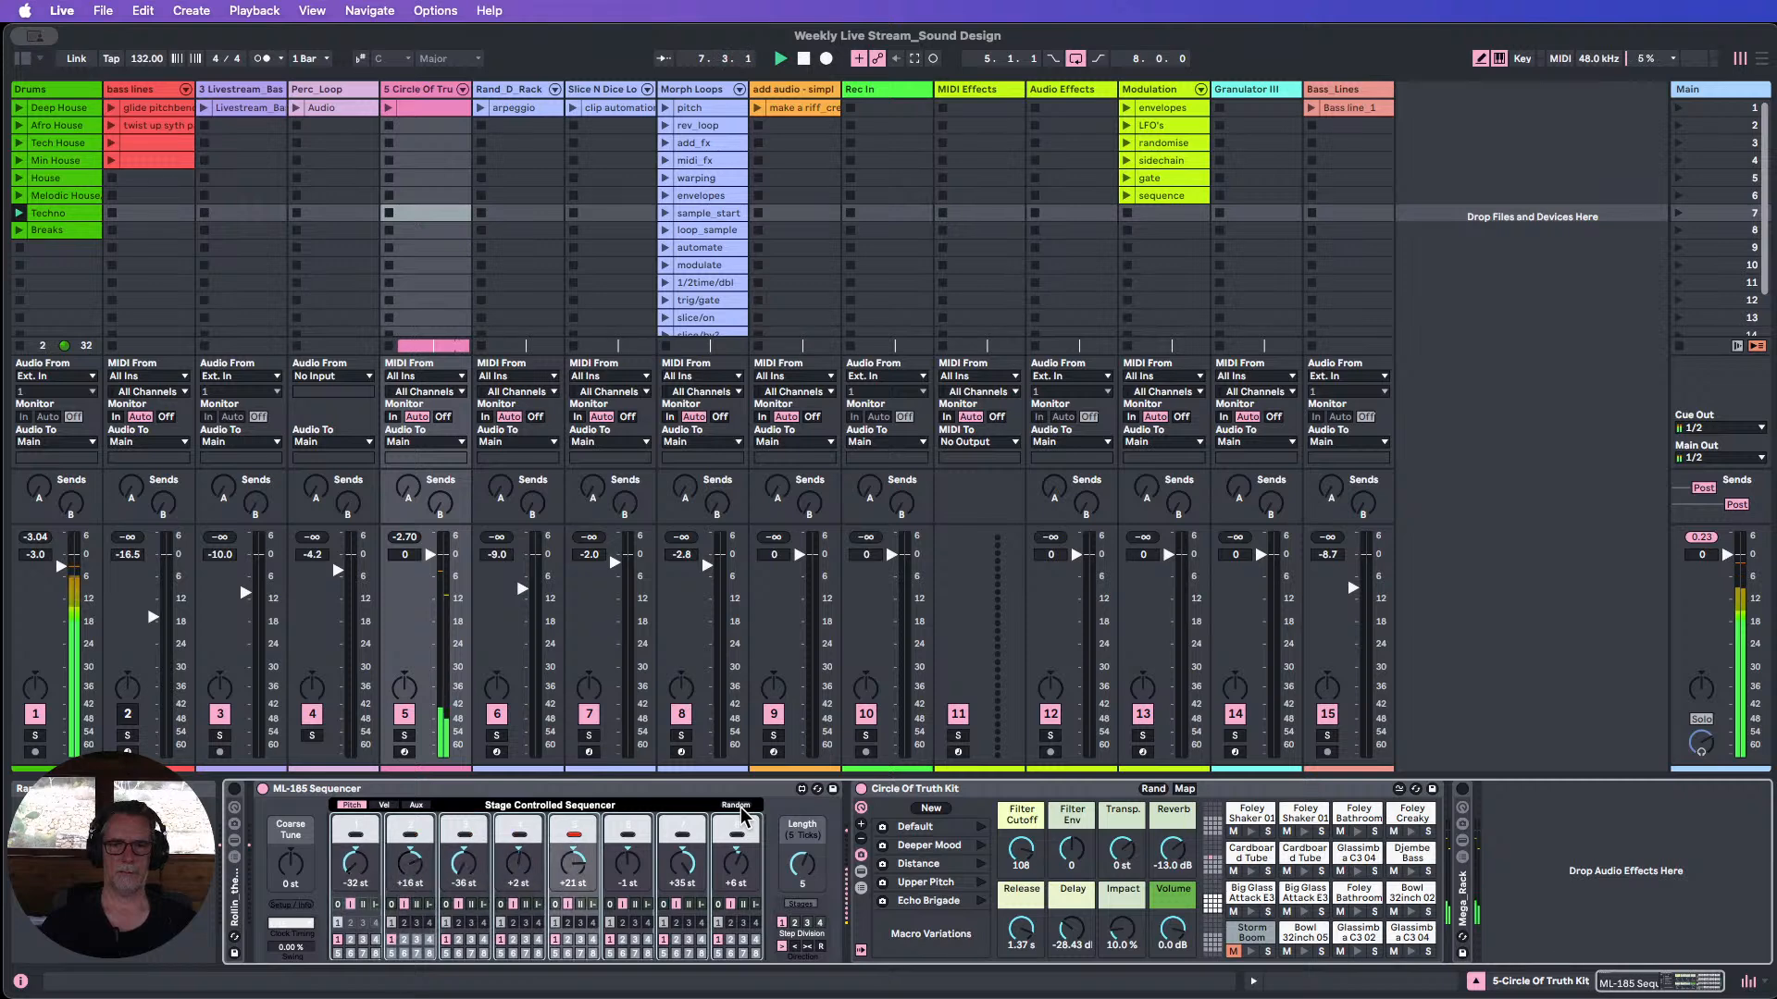
{"action": "left_click", "coordinate": [741, 811]}
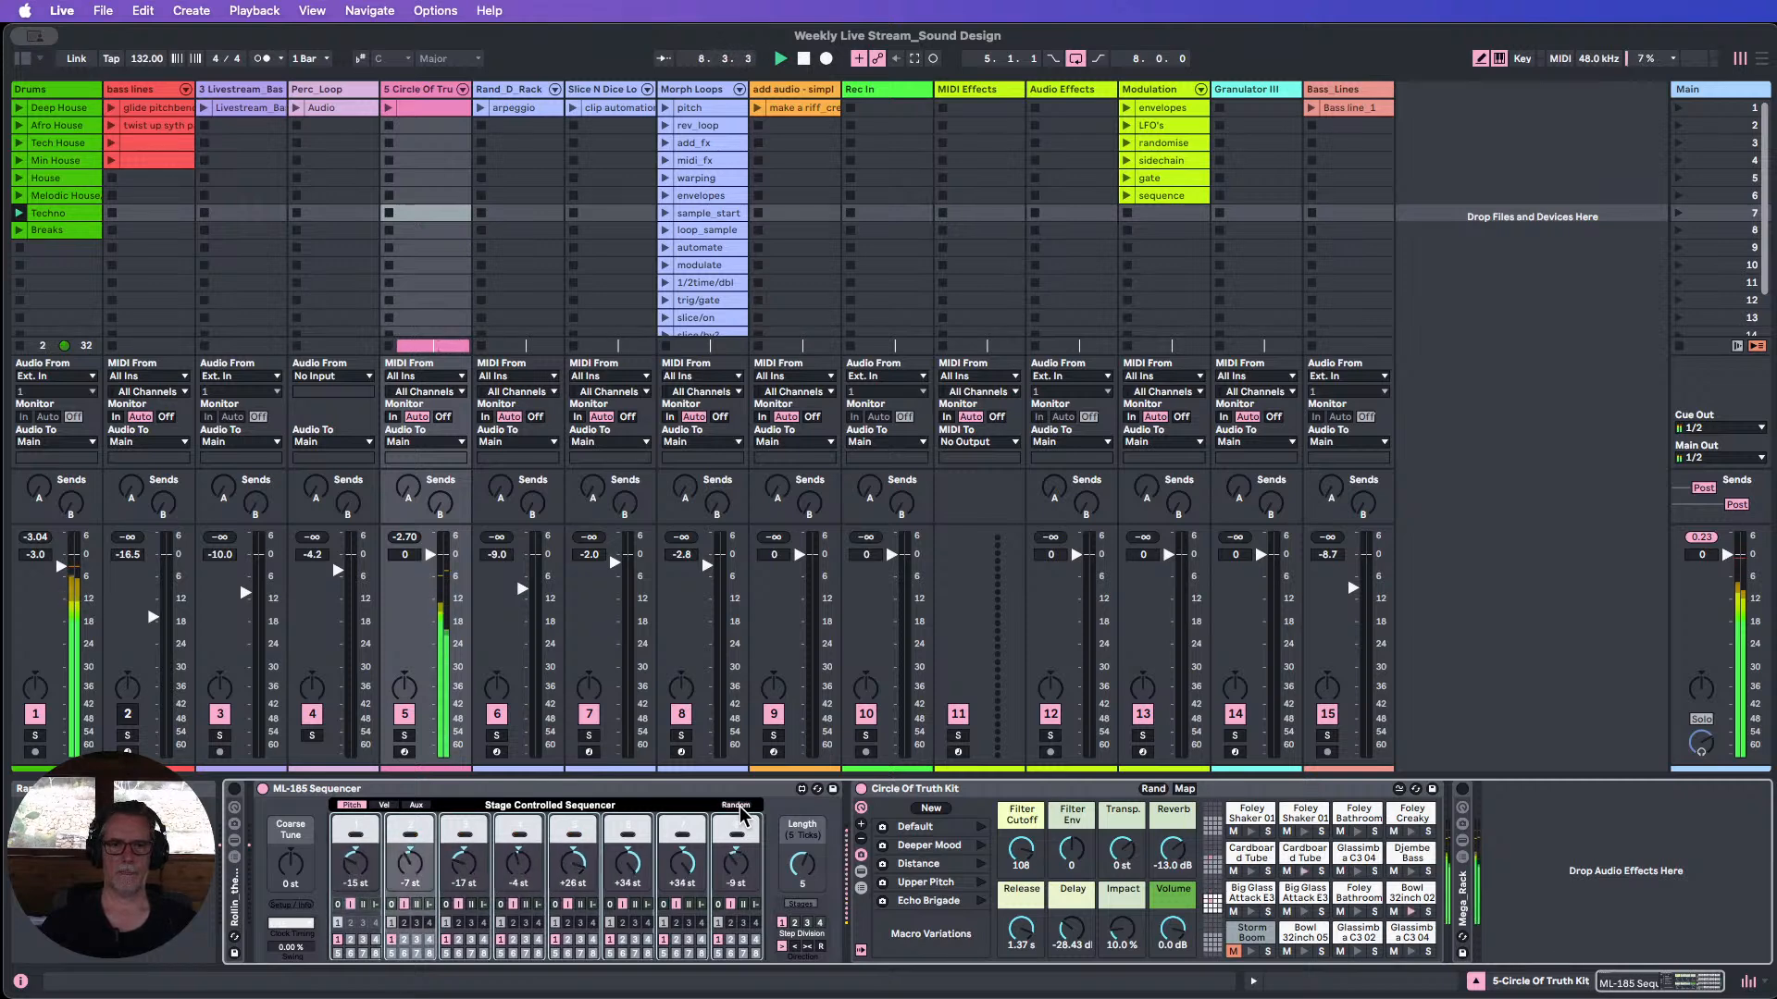
{"action": "left_click", "coordinate": [741, 810]}
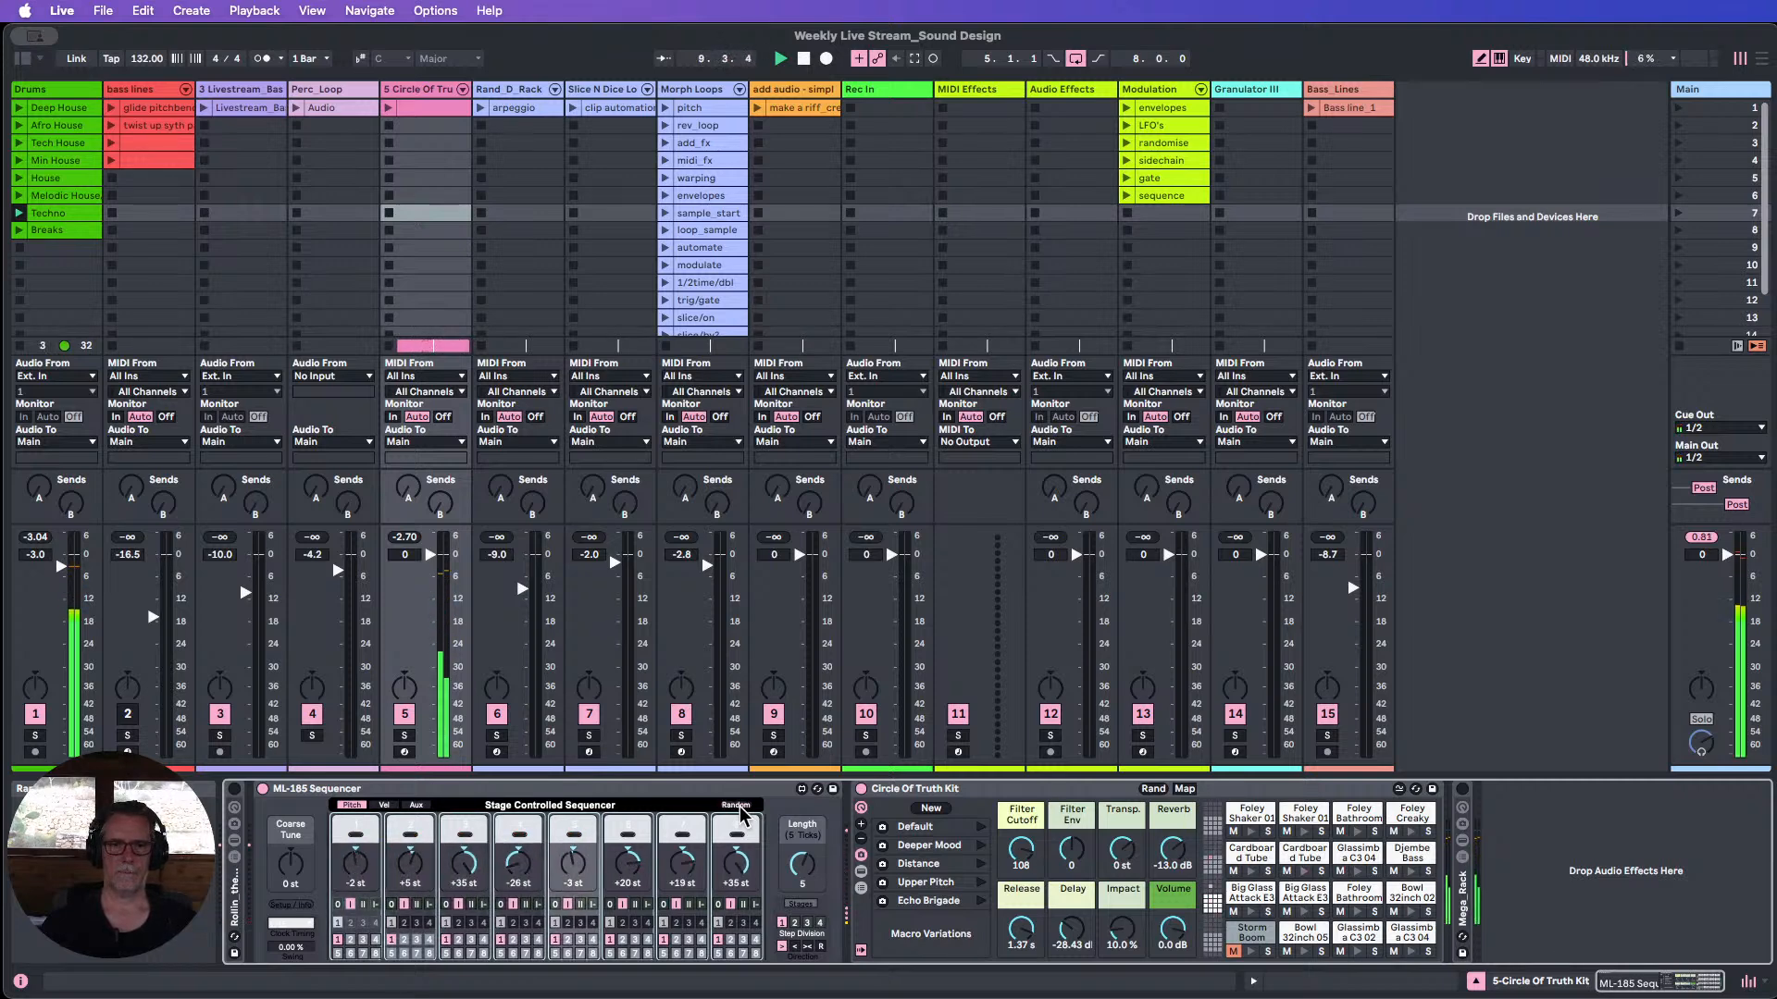
{"action": "left_click", "coordinate": [741, 810]}
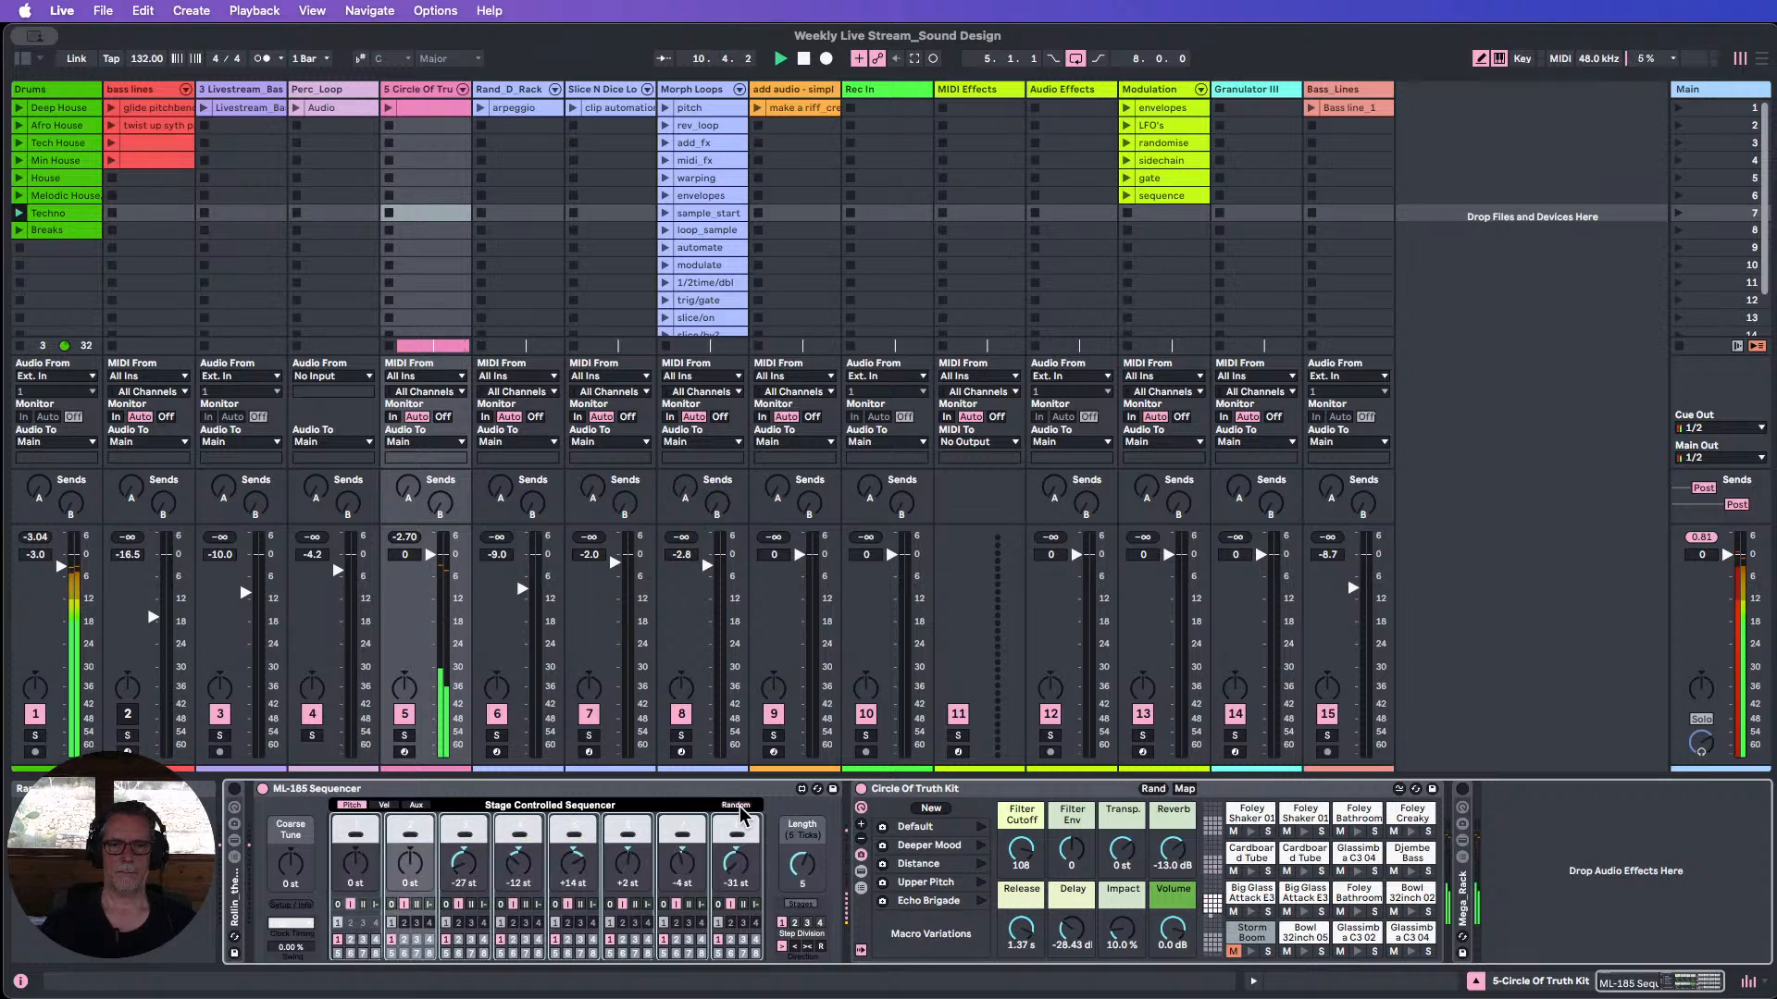
{"action": "left_click", "coordinate": [741, 810]}
{"action": "left_click", "coordinate": [741, 811]}
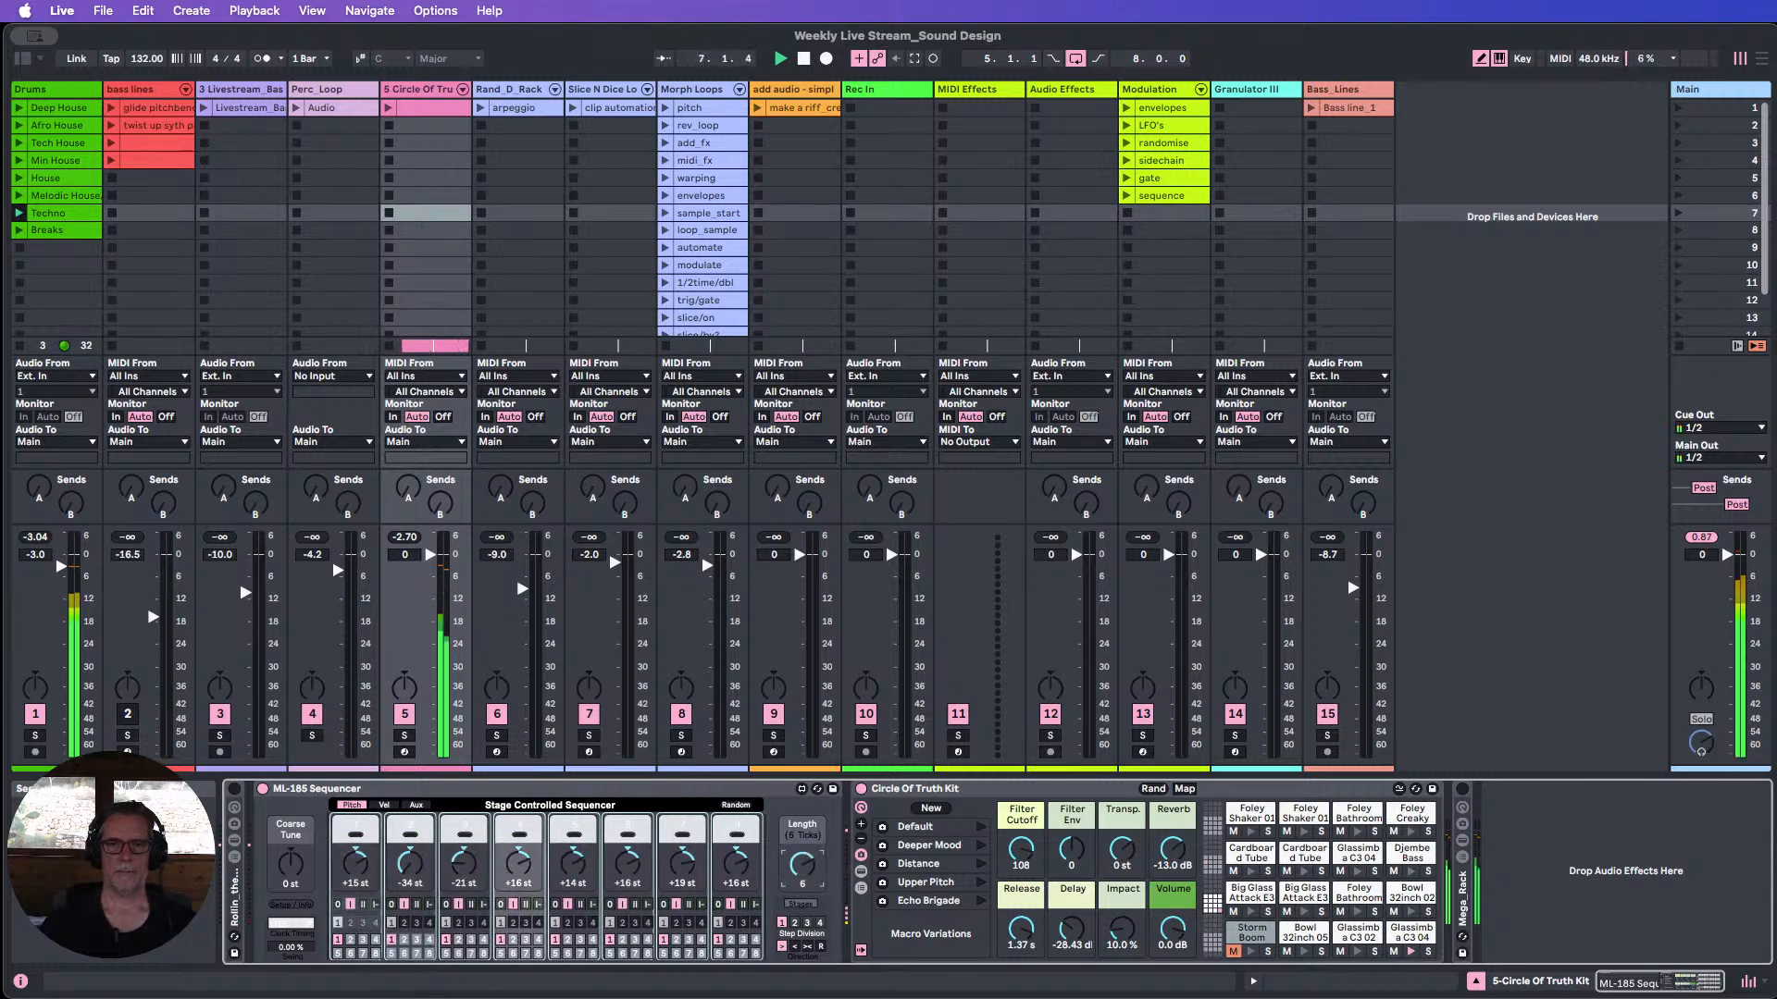
Switch the ML-185 Sequencer to its velocity lane and randomise the stage velocities repeatedly.
{"action": "left_click", "coordinate": [384, 805]}
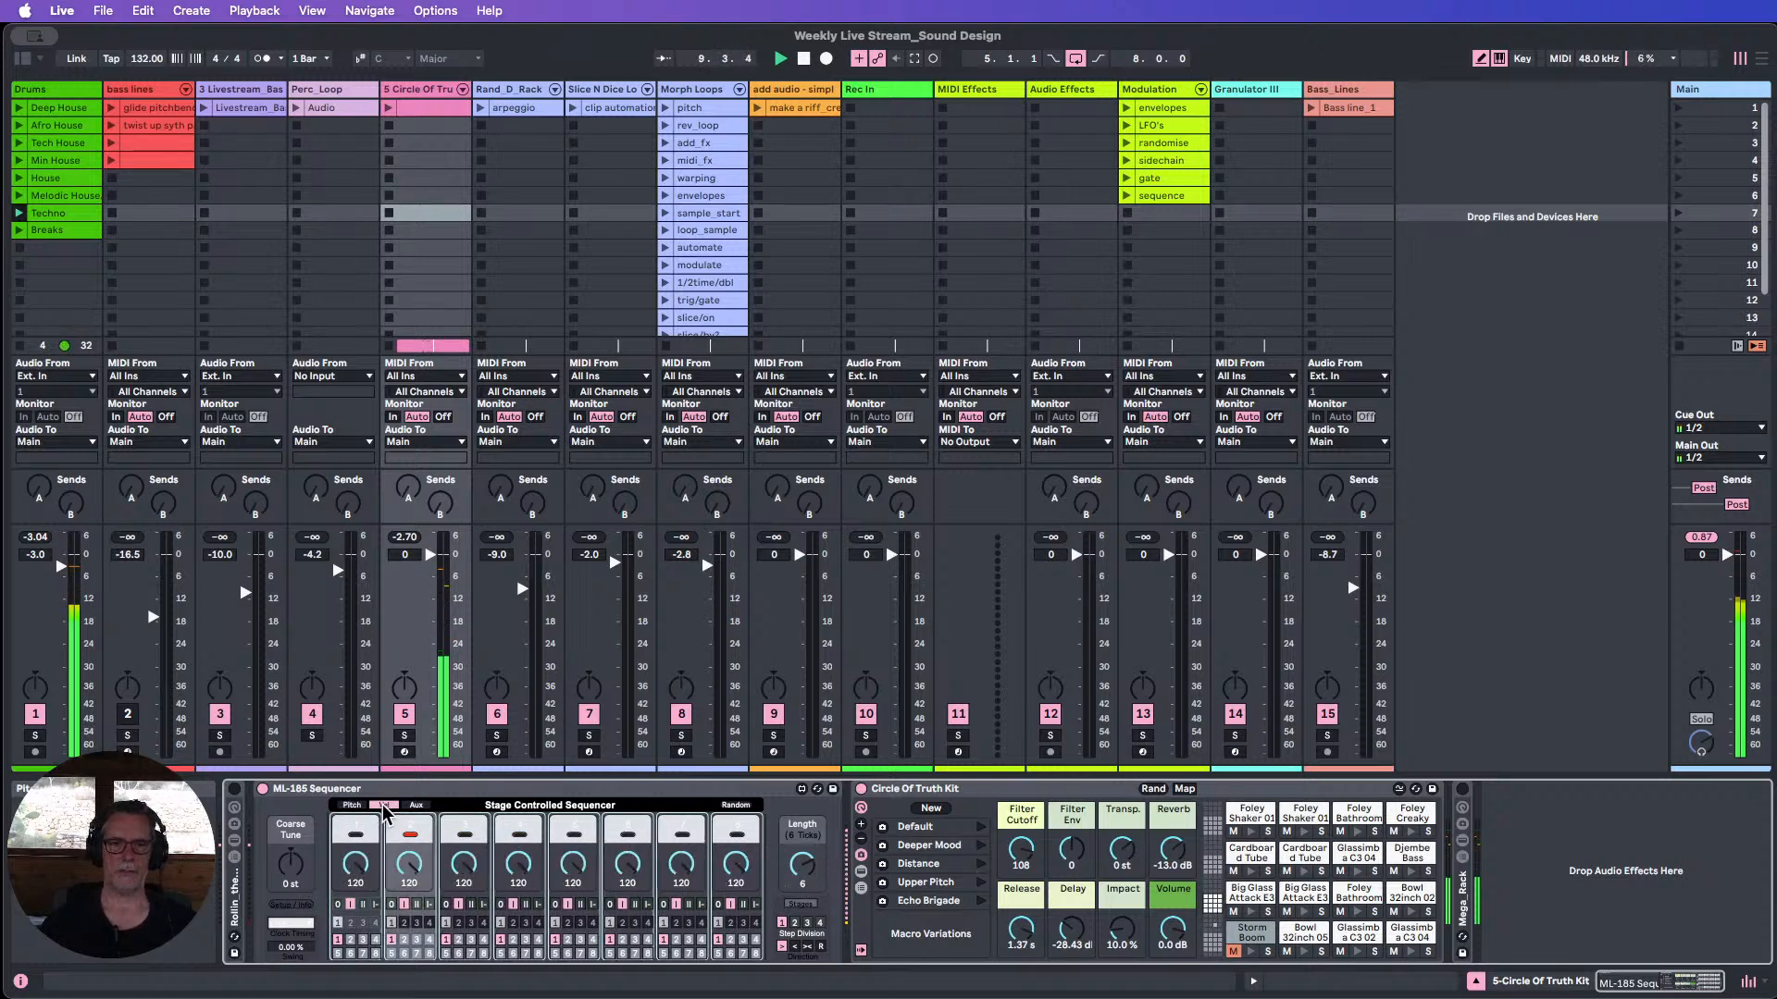
{"action": "left_click", "coordinate": [735, 805]}
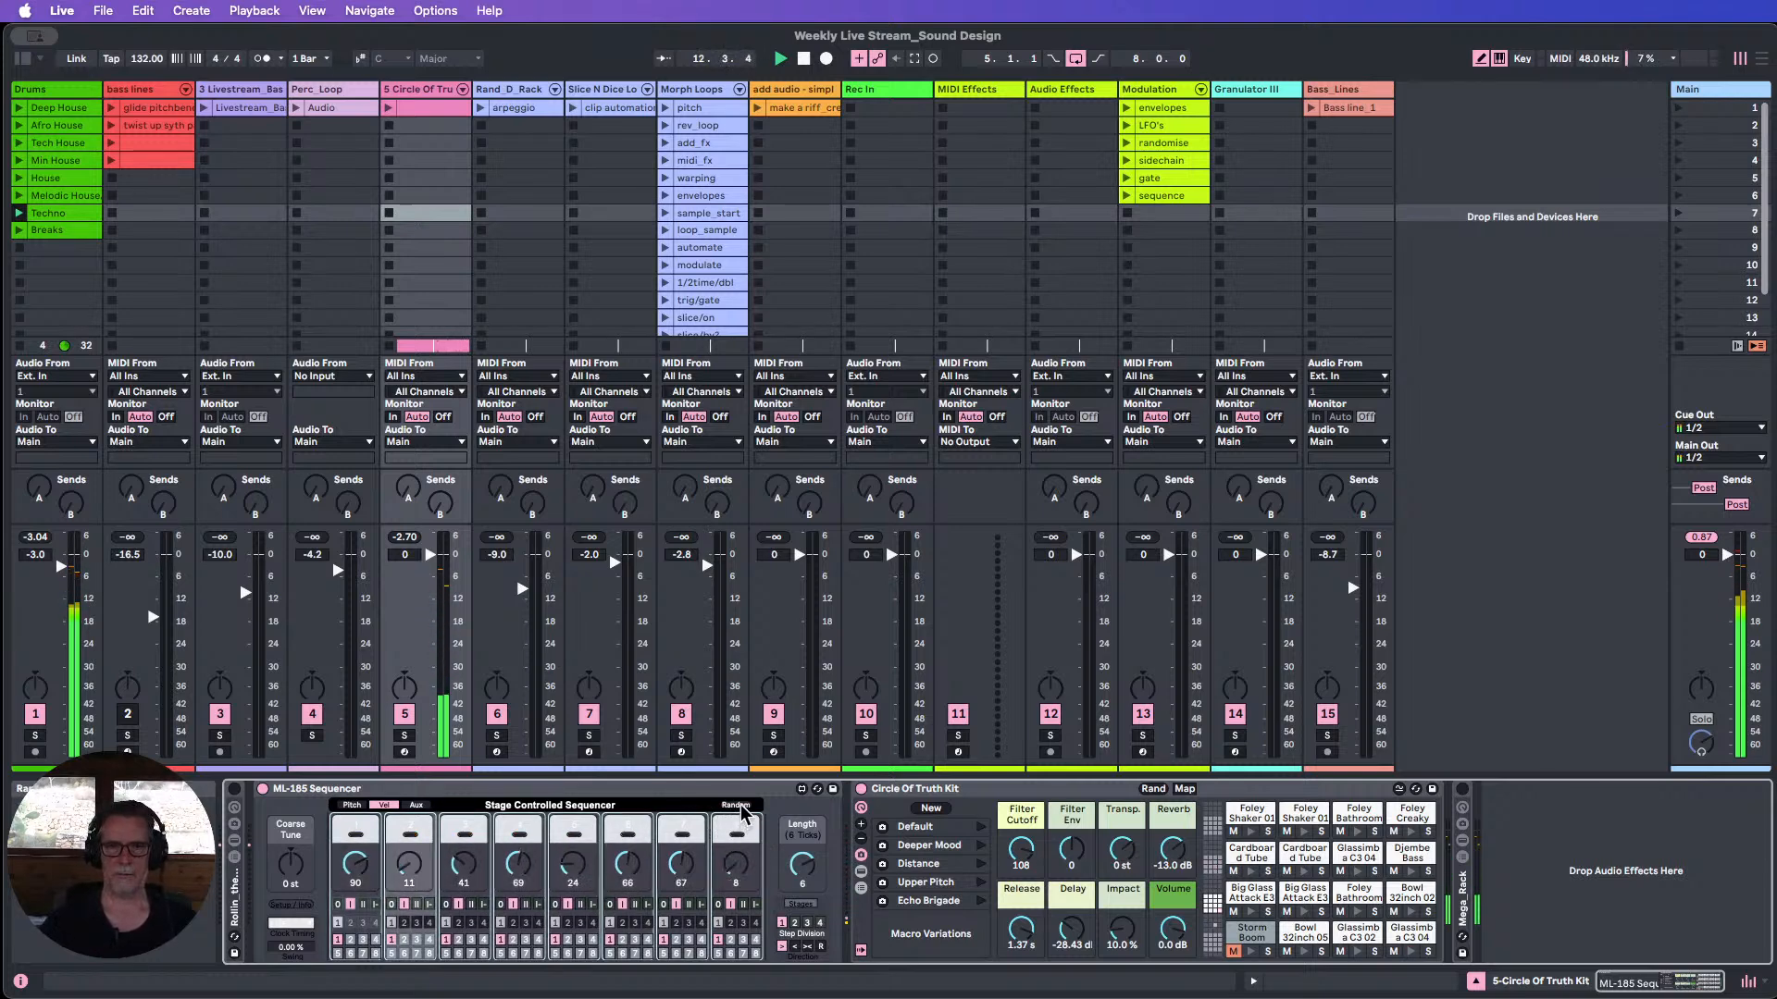
{"action": "left_click", "coordinate": [737, 805]}
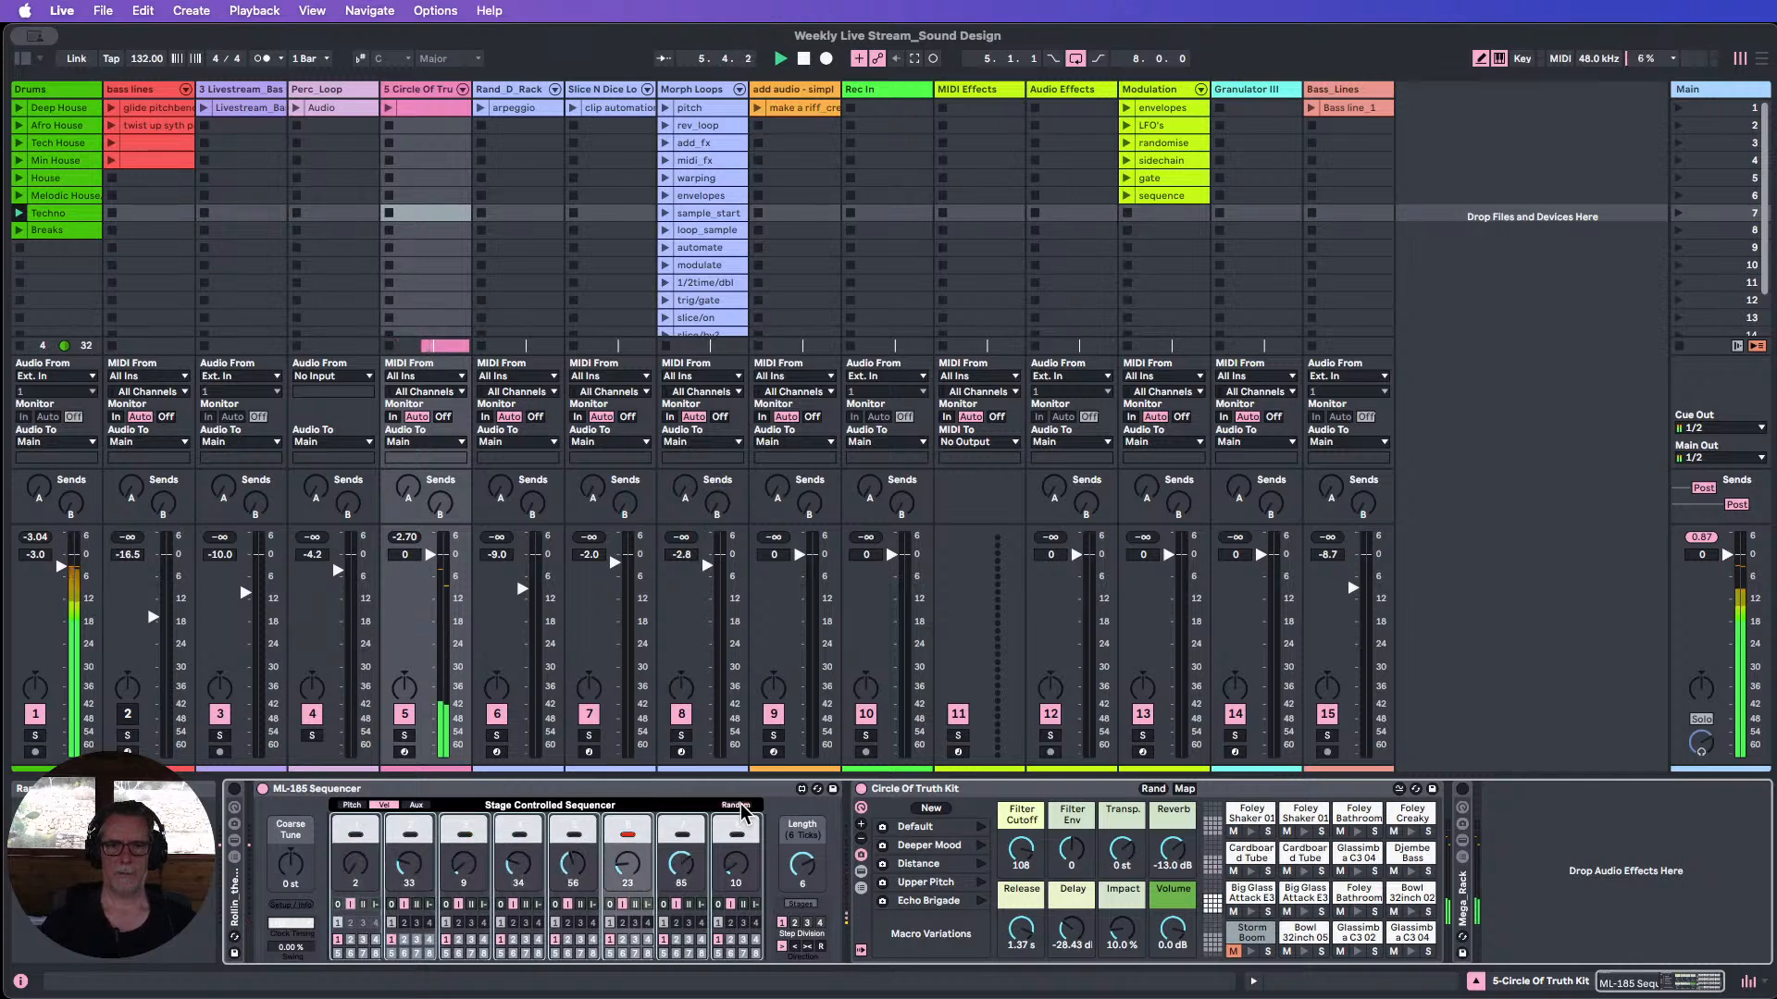
{"action": "left_click", "coordinate": [737, 805]}
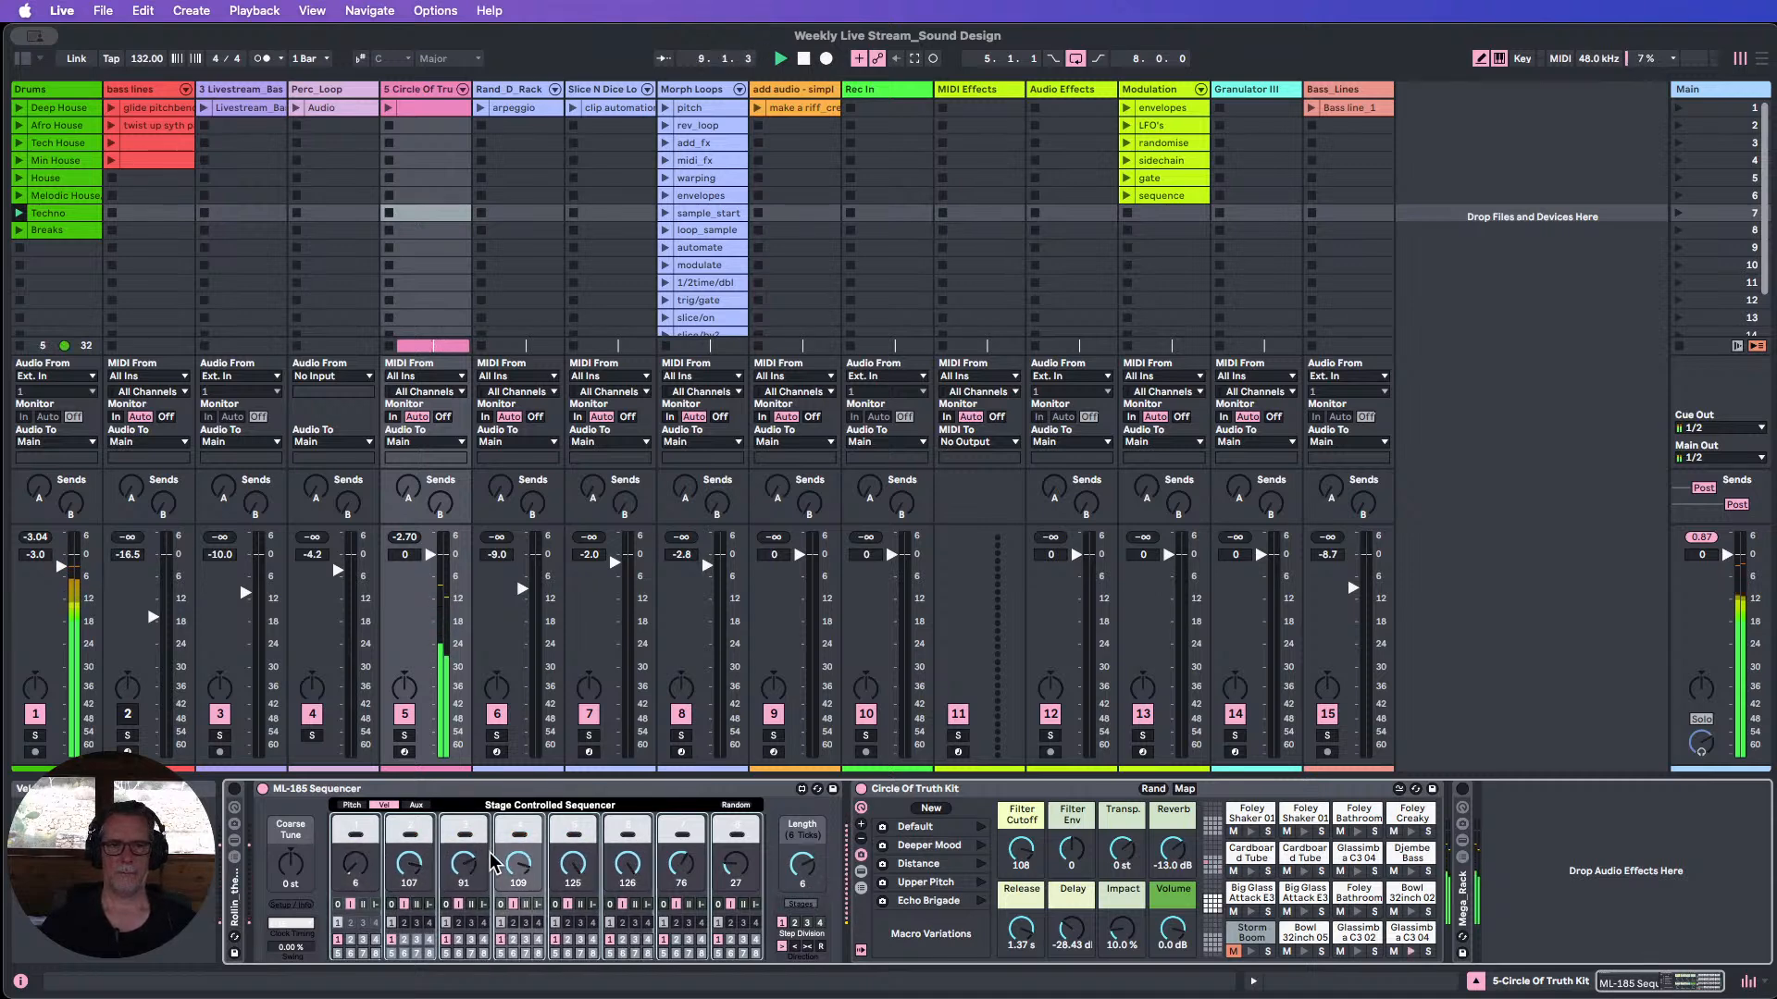
{"action": "left_click", "coordinate": [737, 805]}
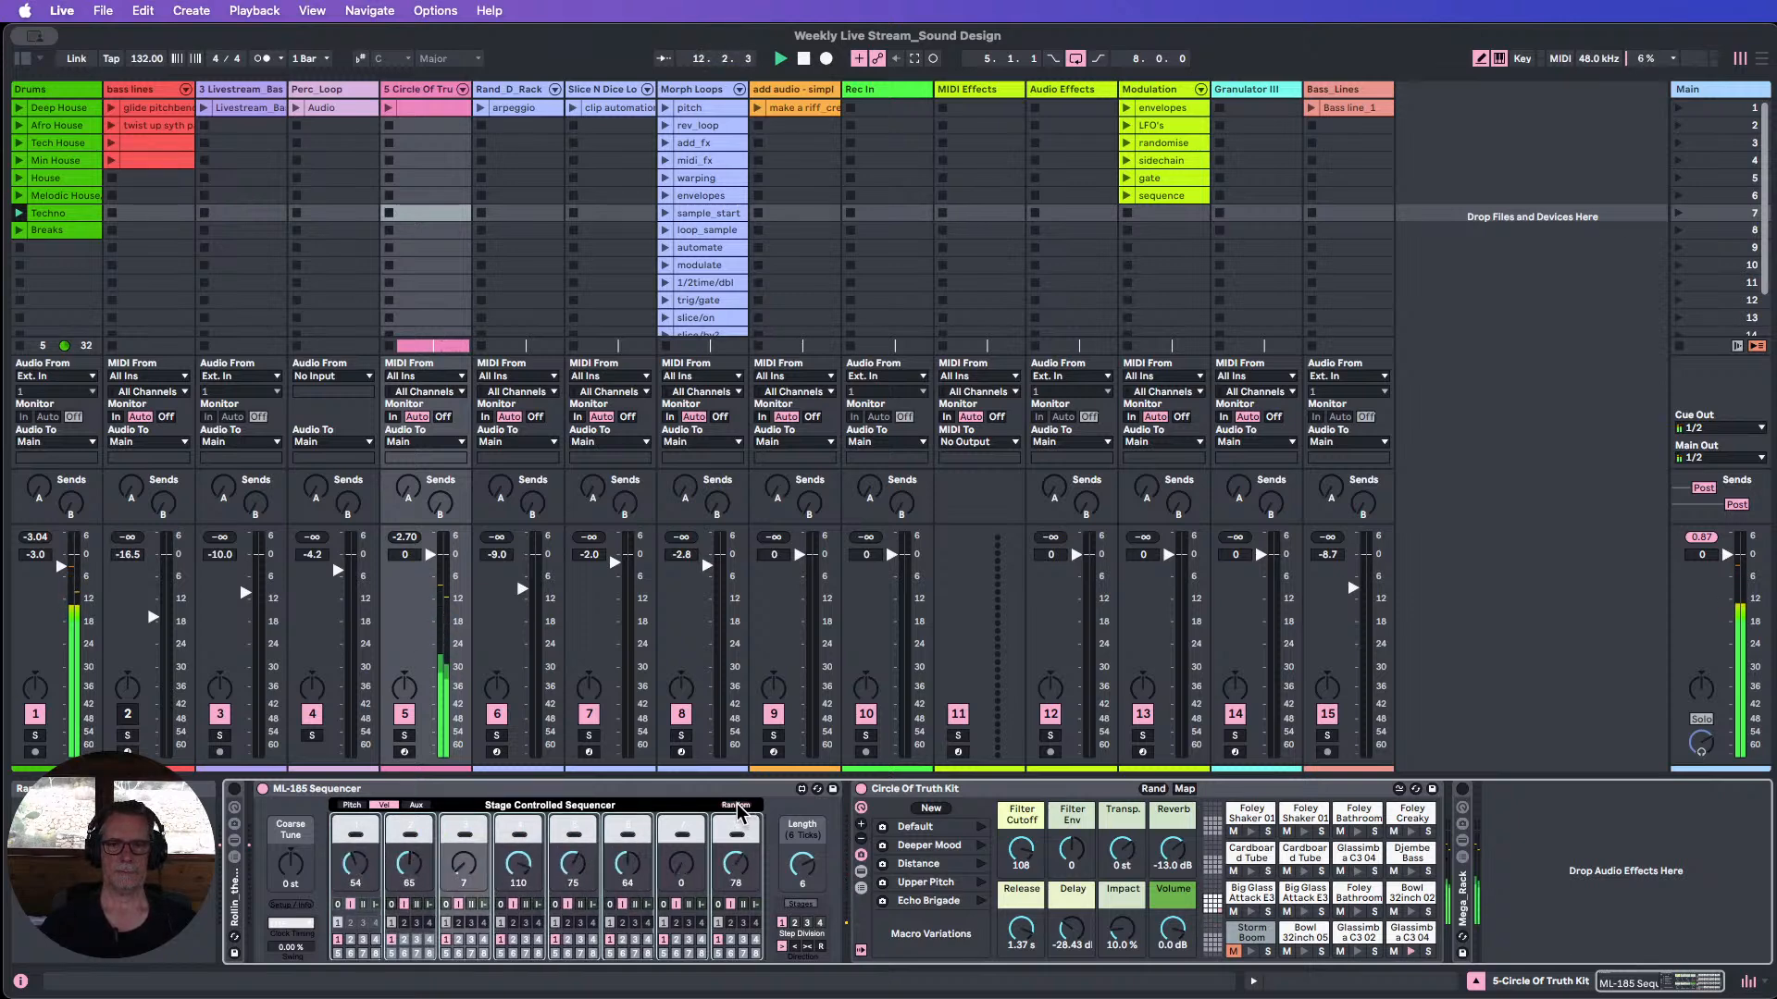
{"action": "left_click", "coordinate": [737, 807]}
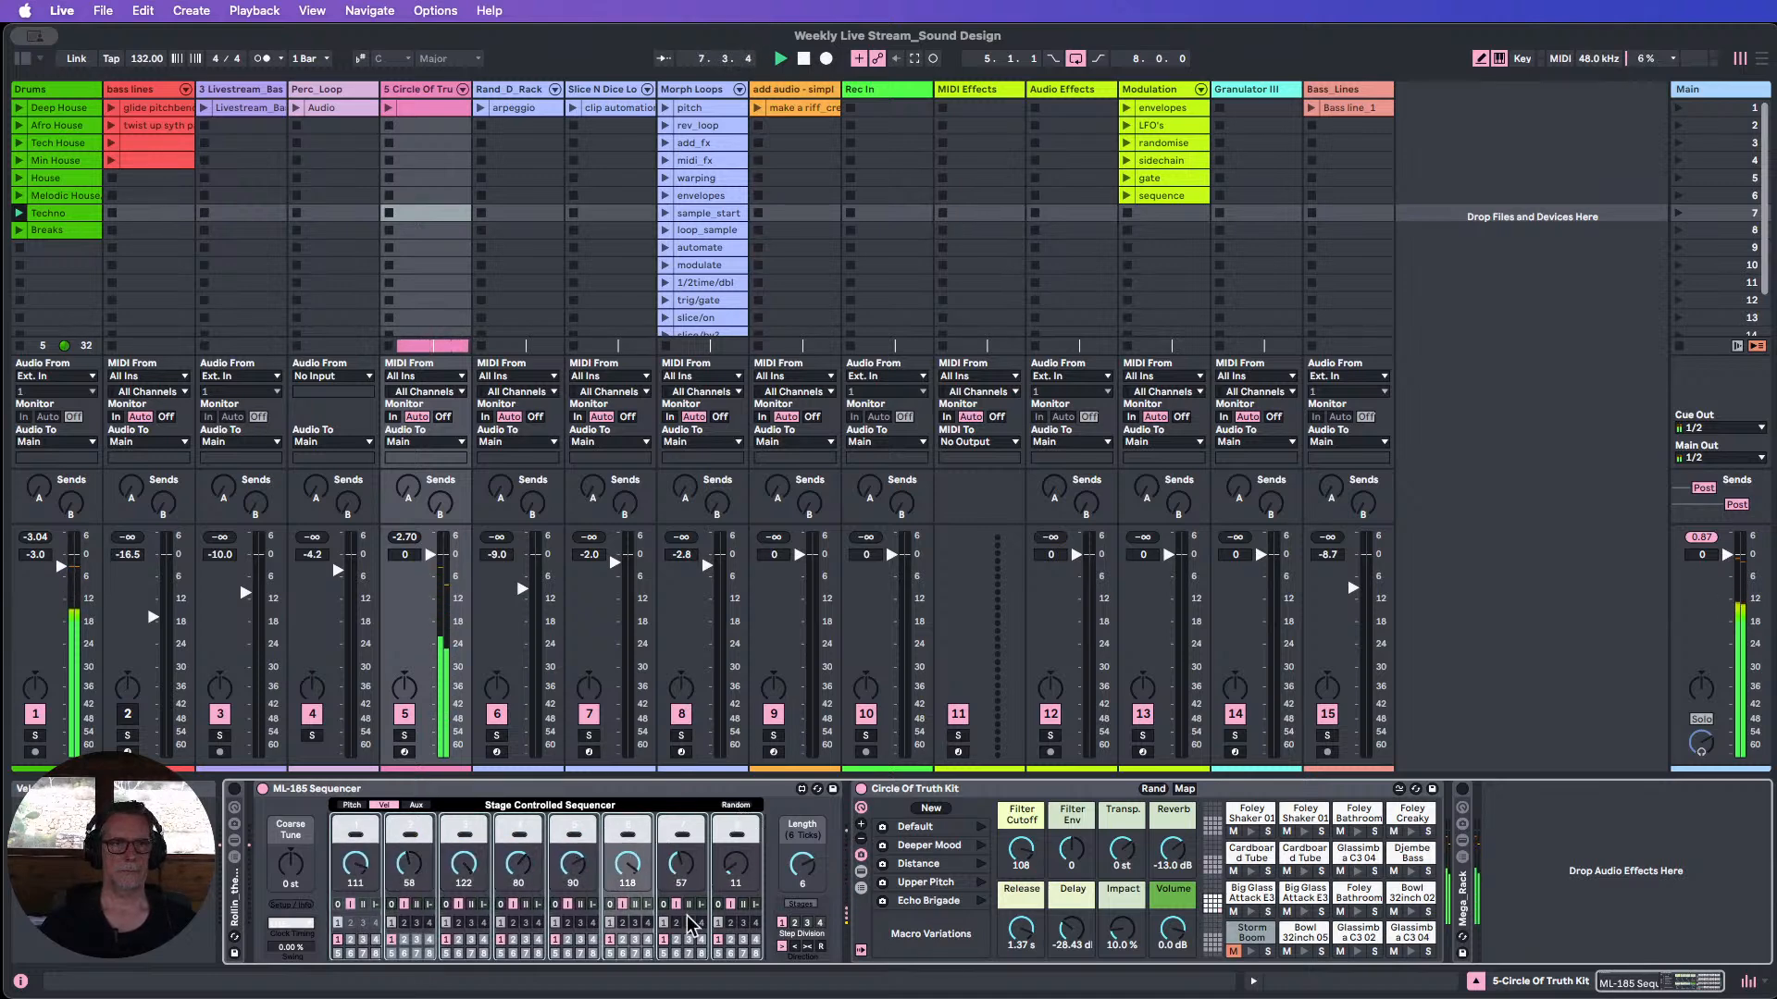
Launch the Livestream bass line clip on track 3.
{"action": "left_click", "coordinate": [285, 757]}
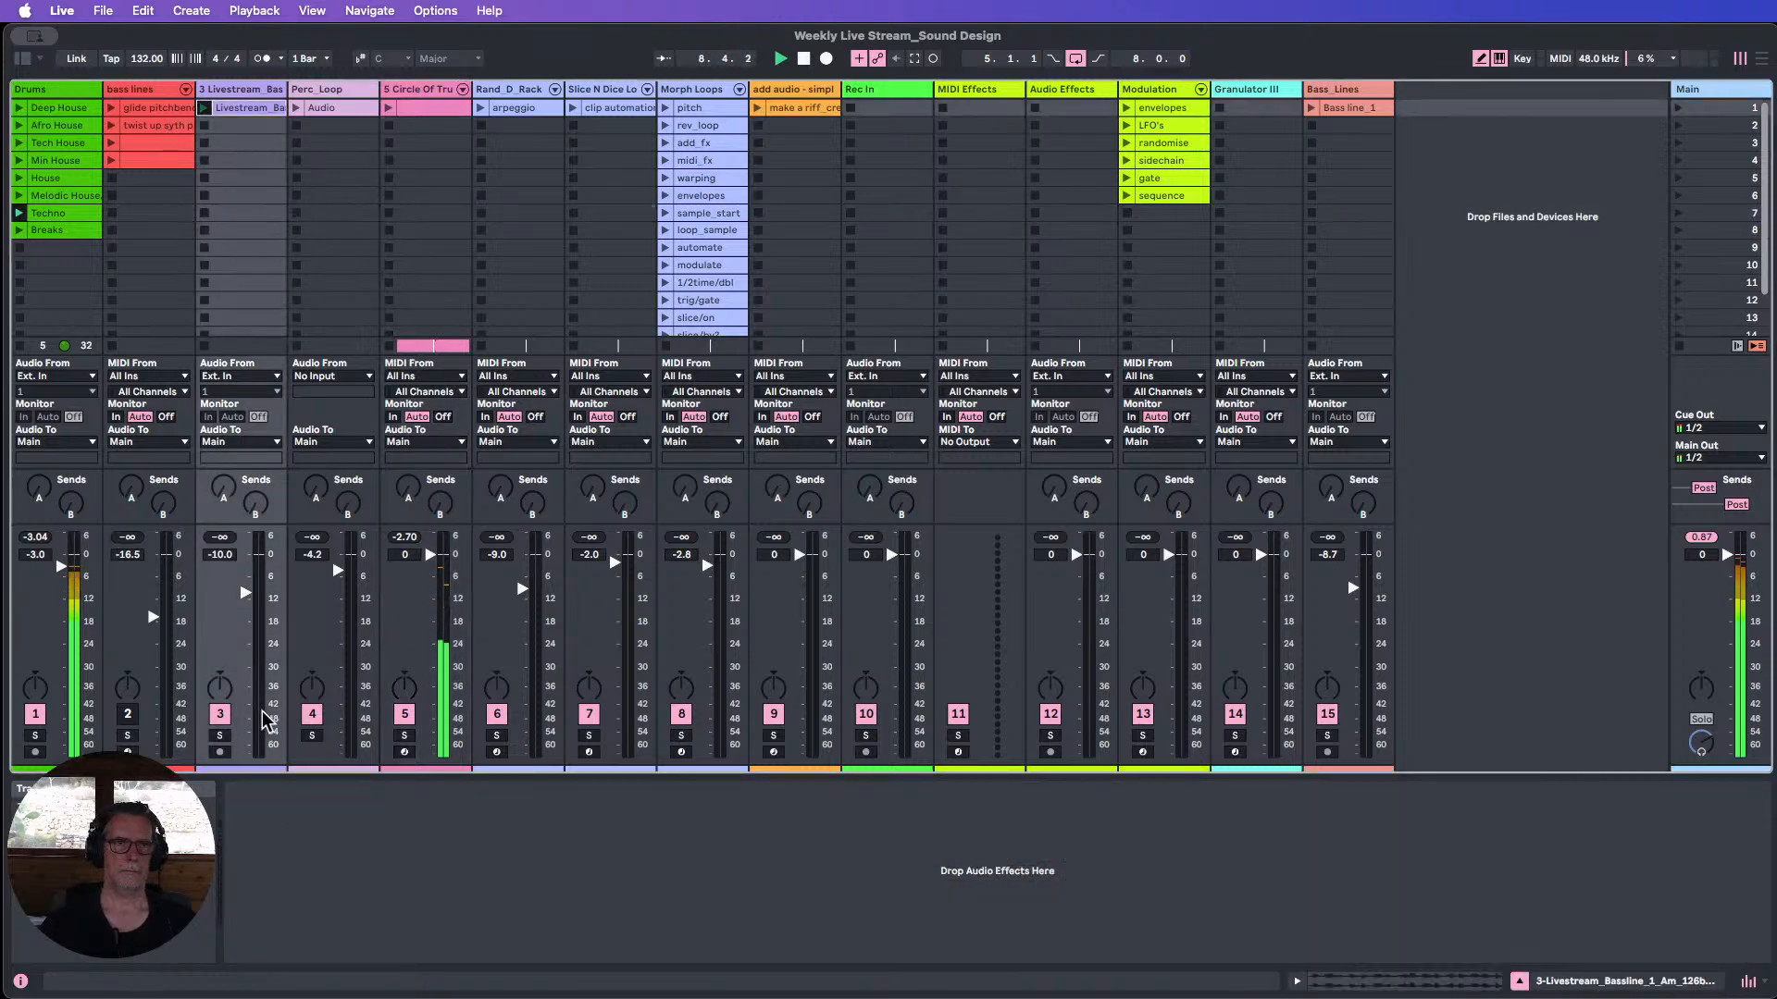
Lower the Livestream bass line track's volume to -10.6 dB and show the Circle Of Truth Kit track's devices.
{"action": "left_click_drag", "start_coordinate": [247, 591], "coordinate": [247, 603]}
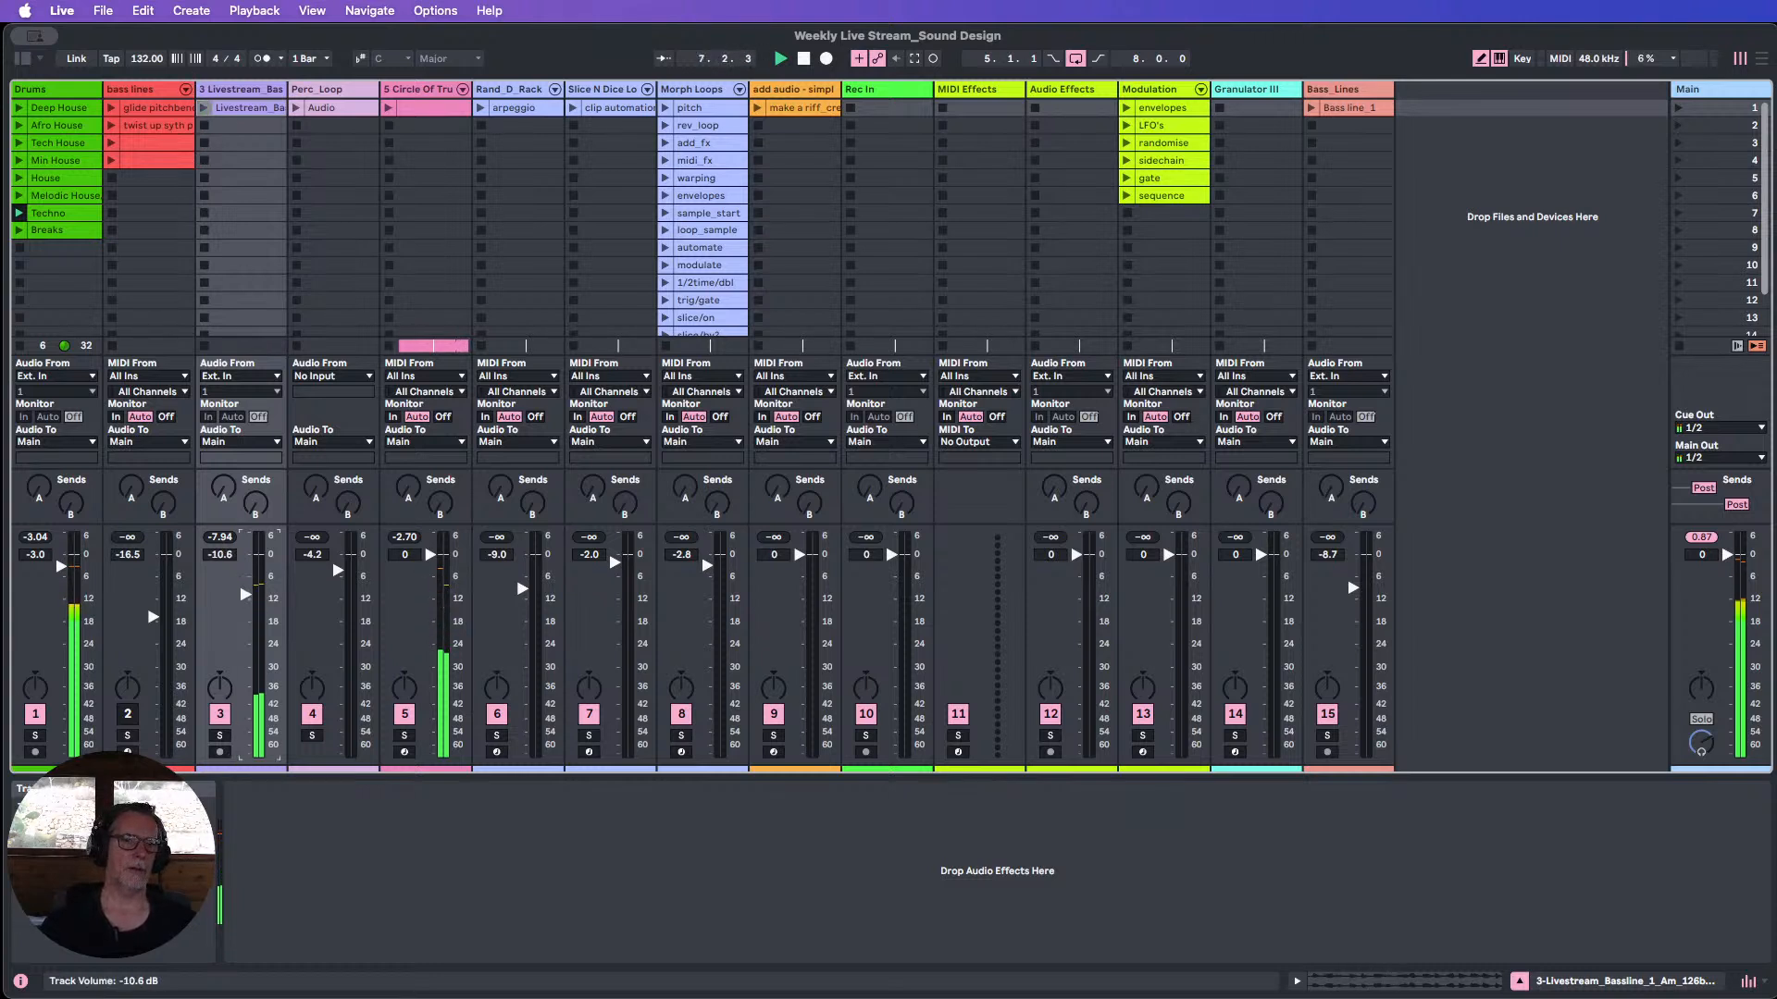
{"action": "left_click", "coordinate": [403, 92]}
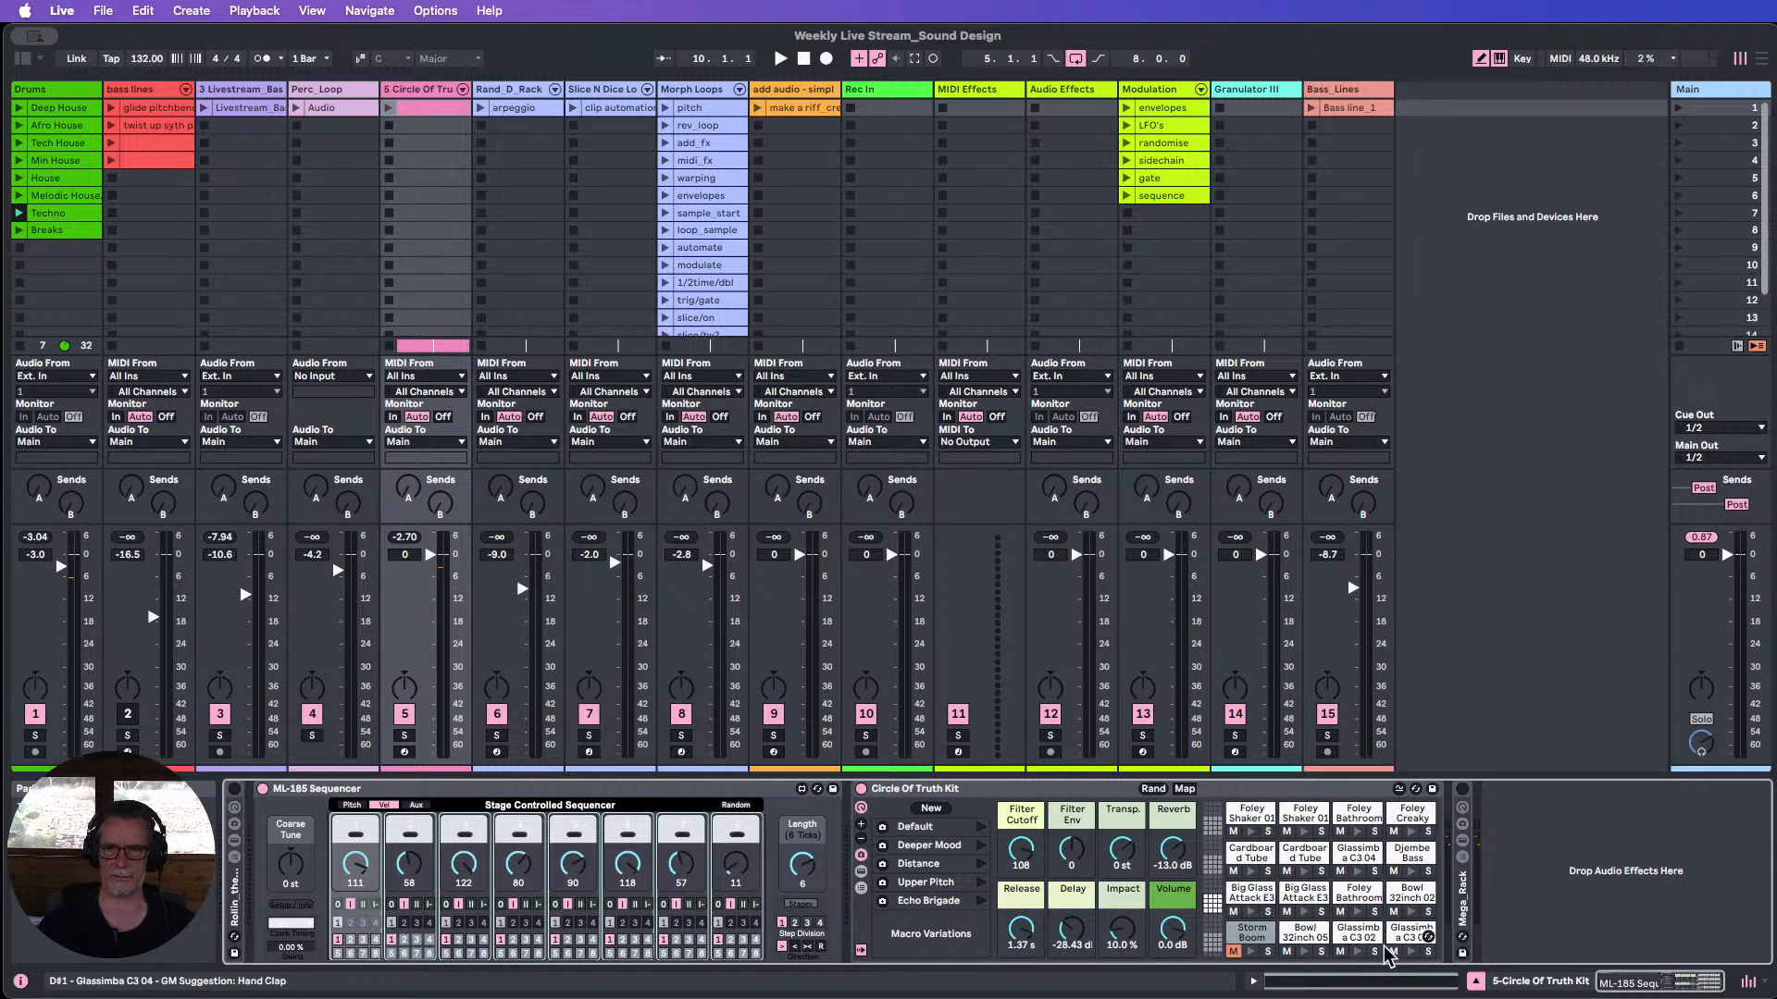
Hot-swap the Circle Of Truth Kit for Underwater Swords Kit from the Drums collection.
{"action": "left_click", "coordinate": [1416, 790]}
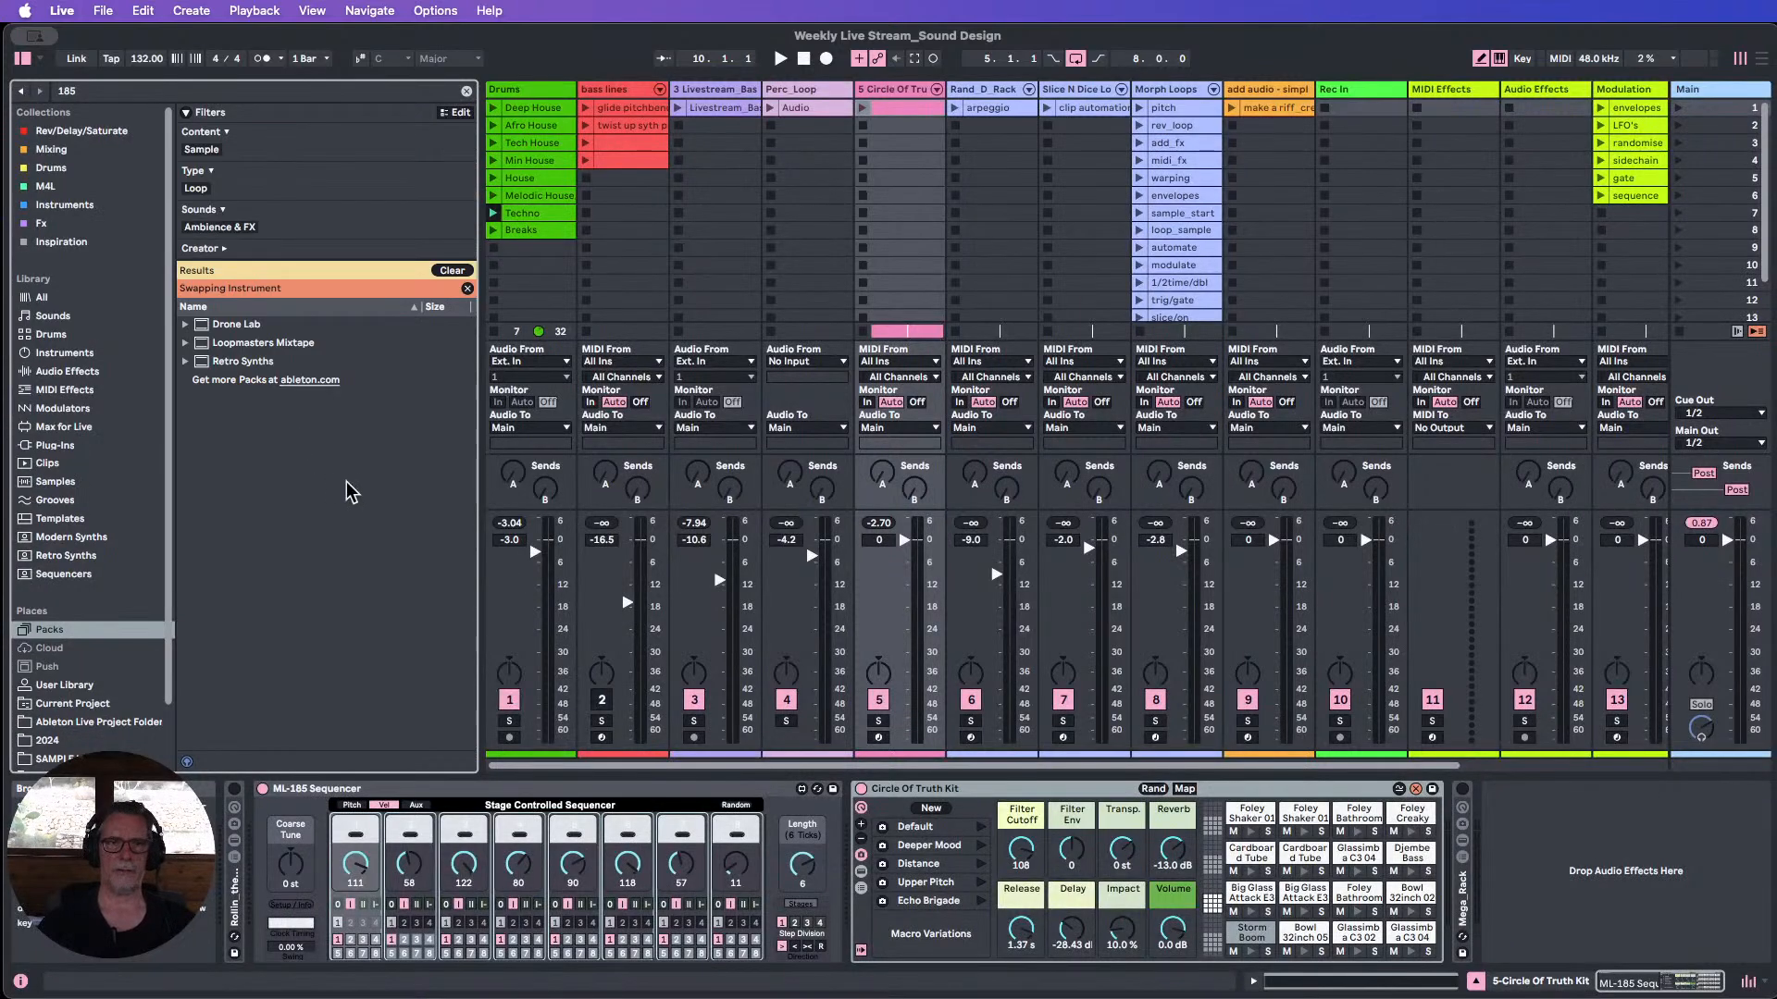
{"action": "left_click", "coordinate": [48, 169]}
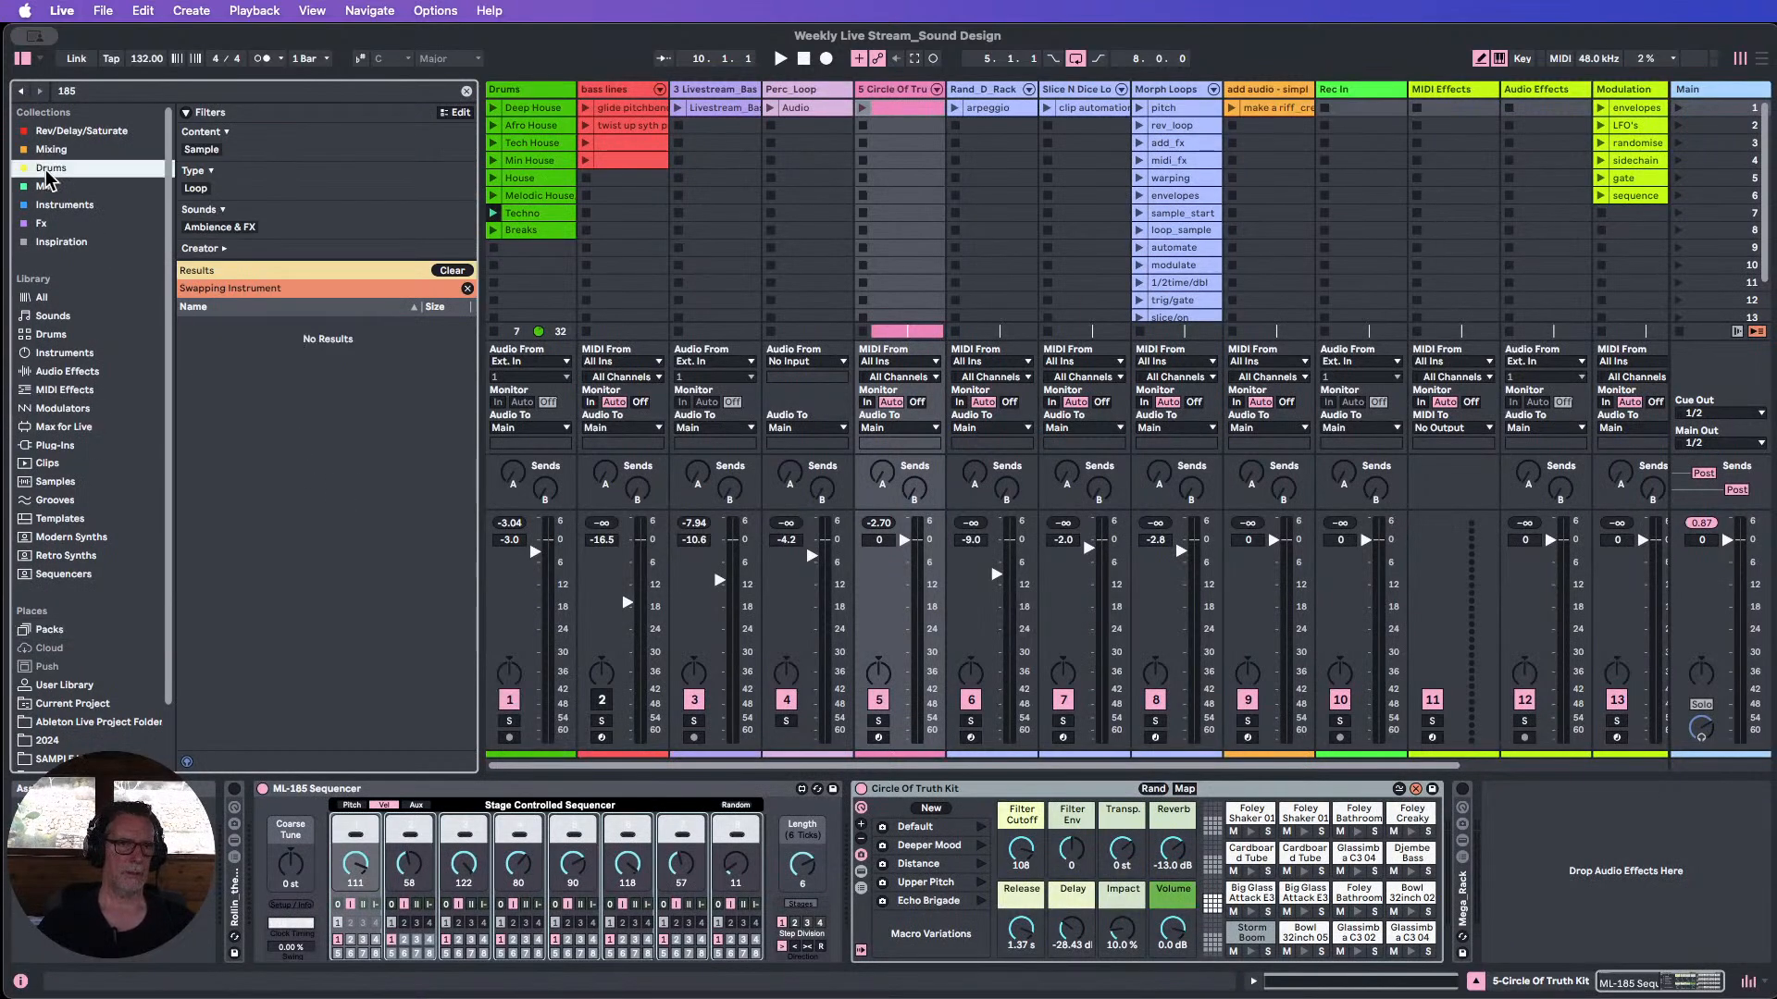
{"action": "left_click", "coordinate": [451, 165]}
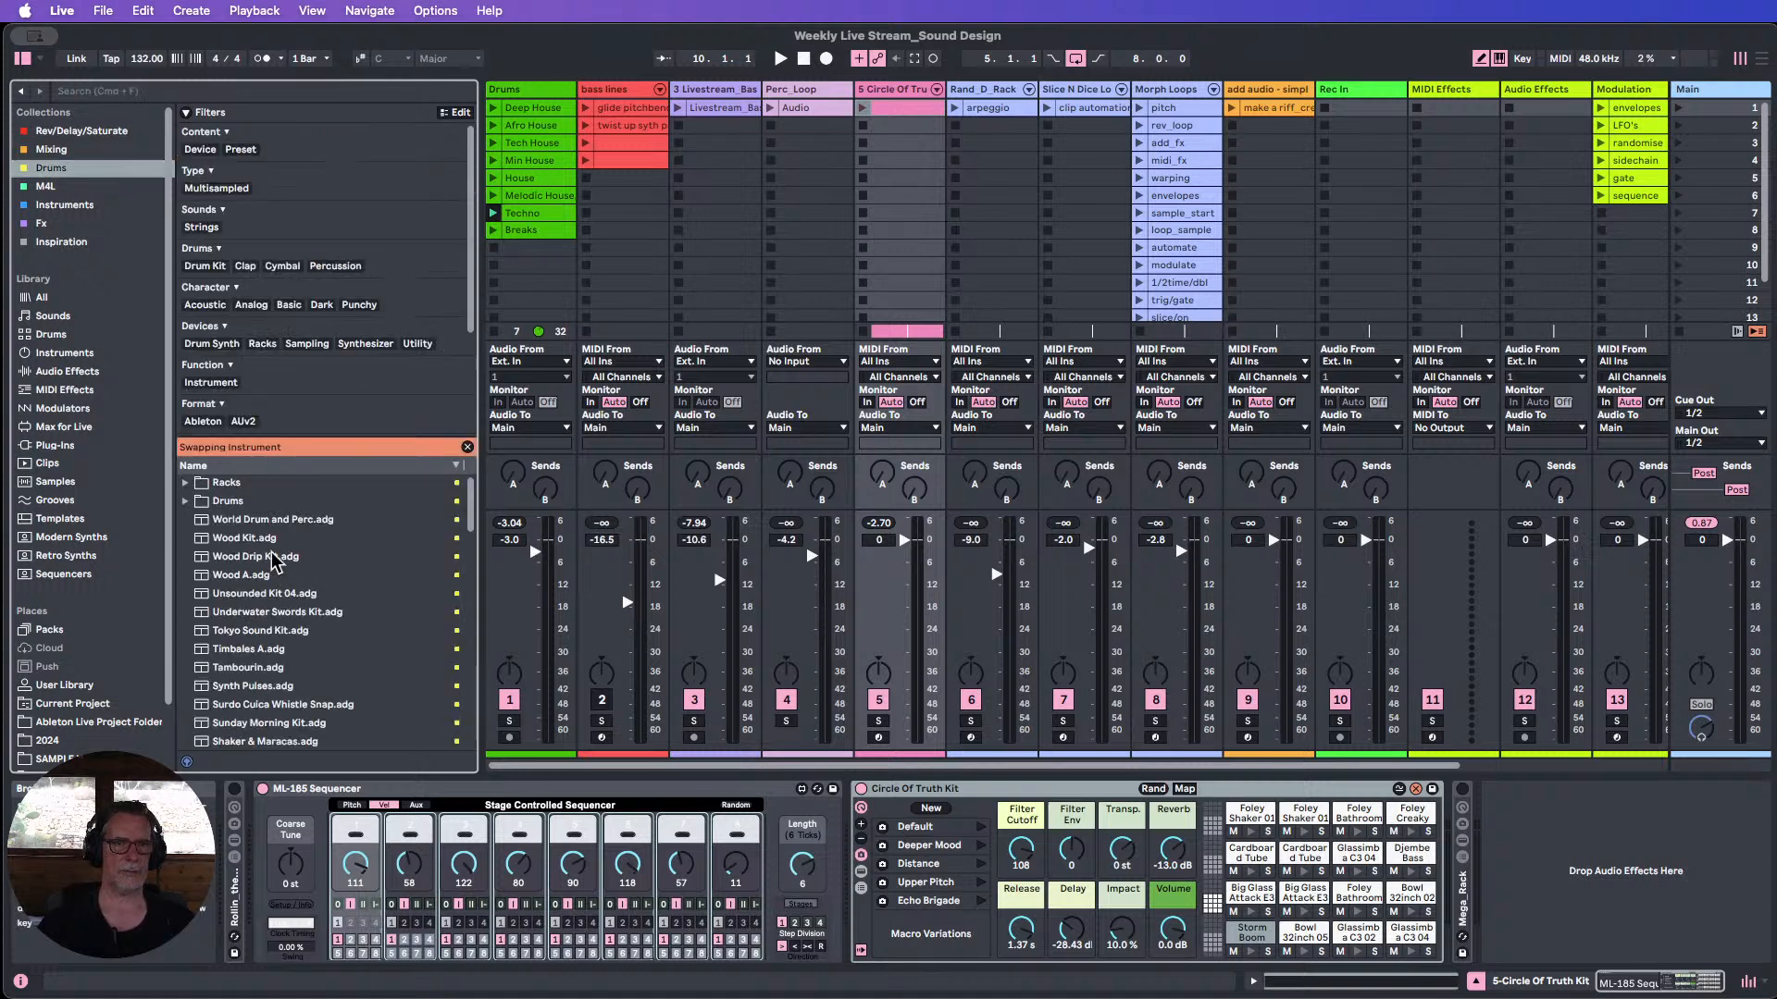
{"action": "scroll", "coordinate": [275, 557], "scroll_direction": "down", "scroll_amount": 3}
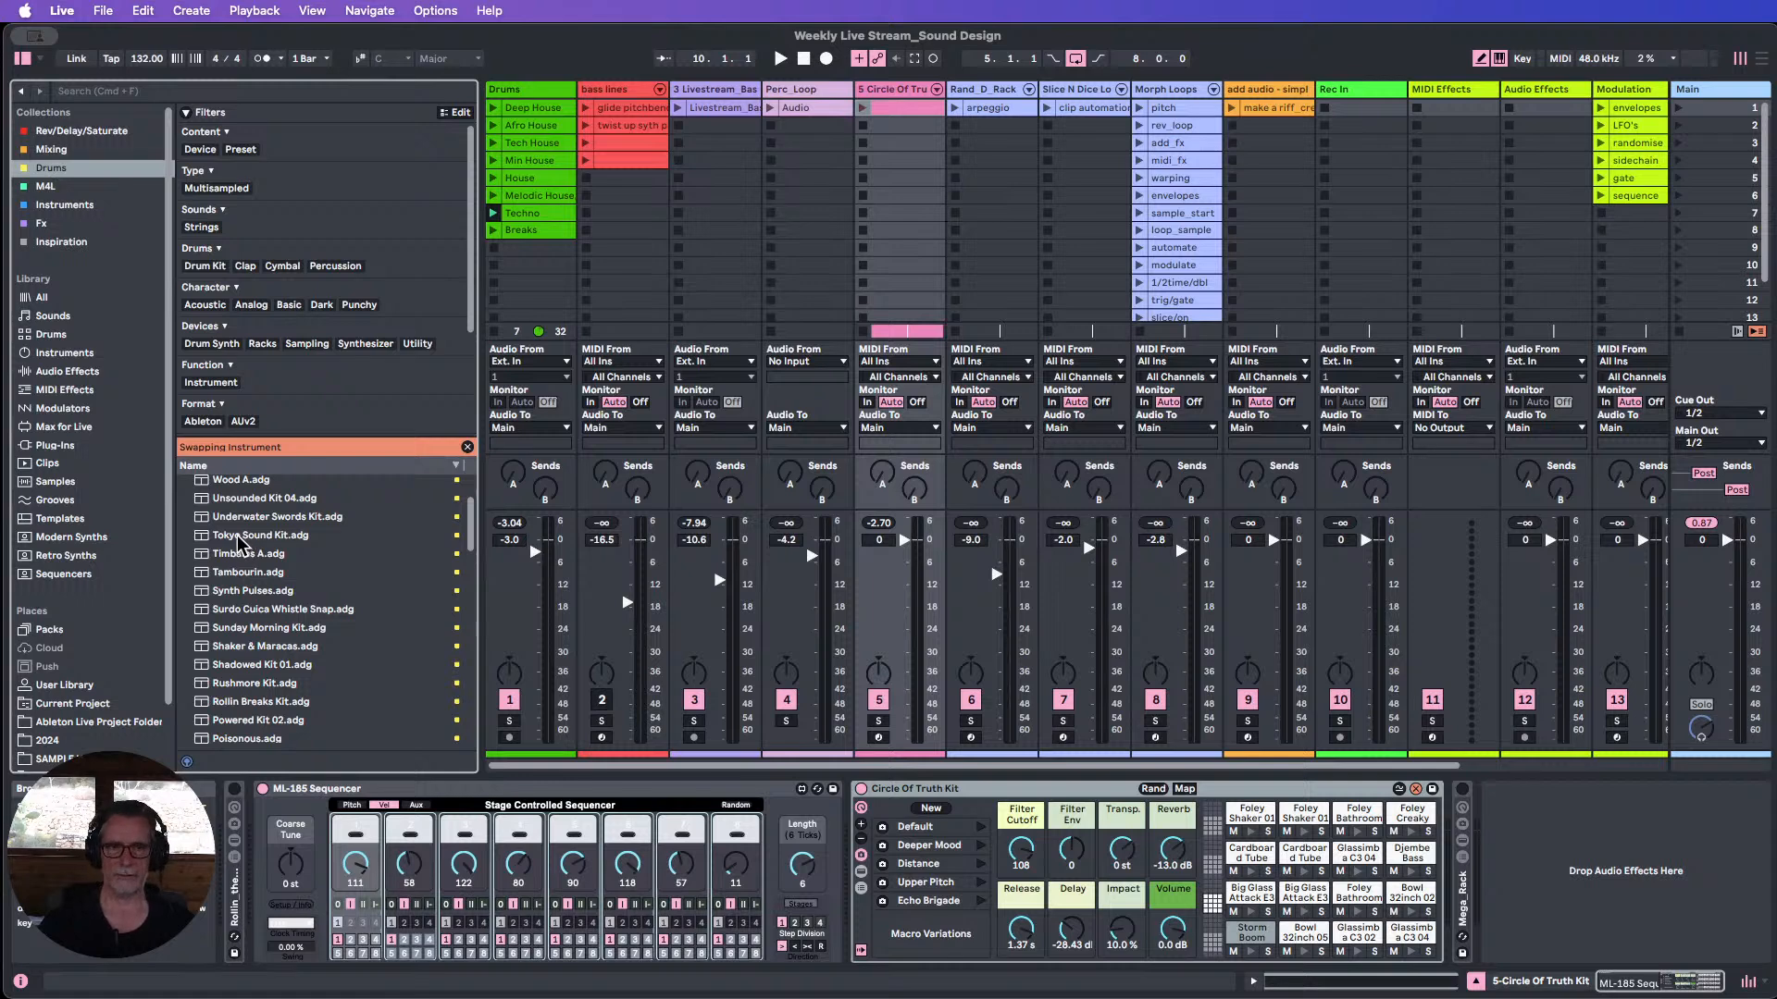
{"action": "scroll", "coordinate": [239, 545], "scroll_direction": "up", "scroll_amount": 1}
{"action": "double_click", "coordinate": [280, 526]}
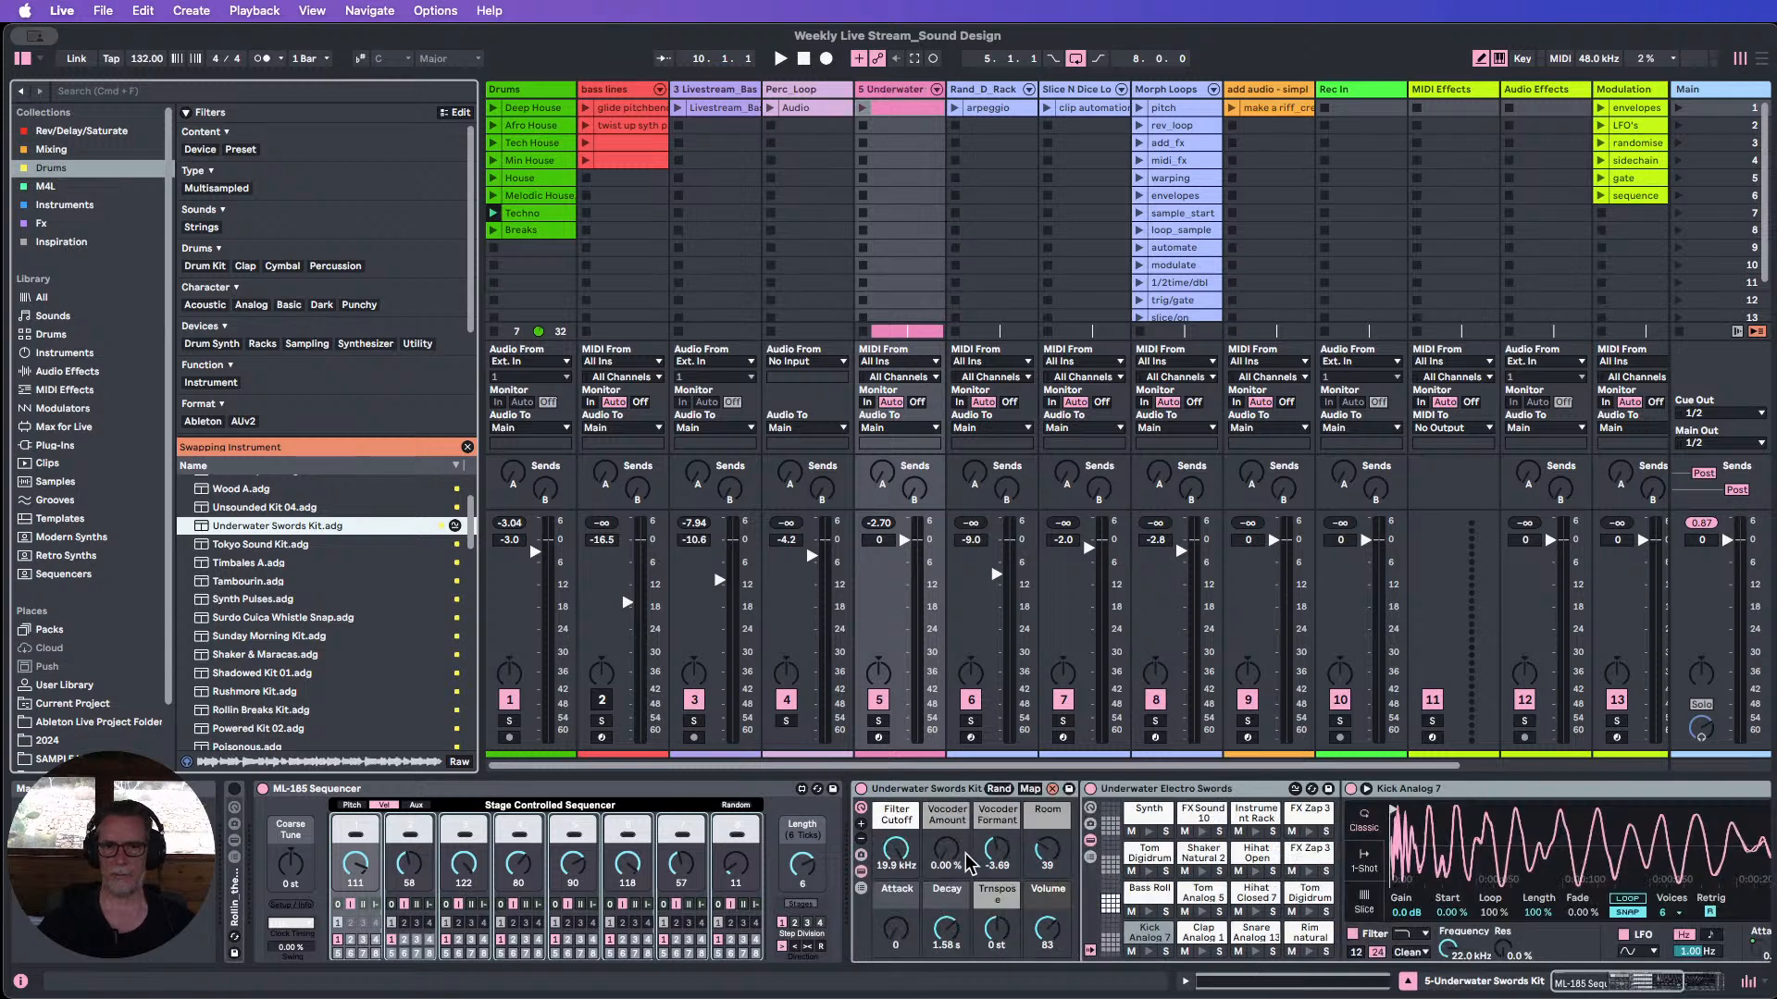
Launch the first clip on the Underwater Swords Kit track and lower the track's volume to -10 dB.
{"action": "left_click", "coordinate": [862, 107]}
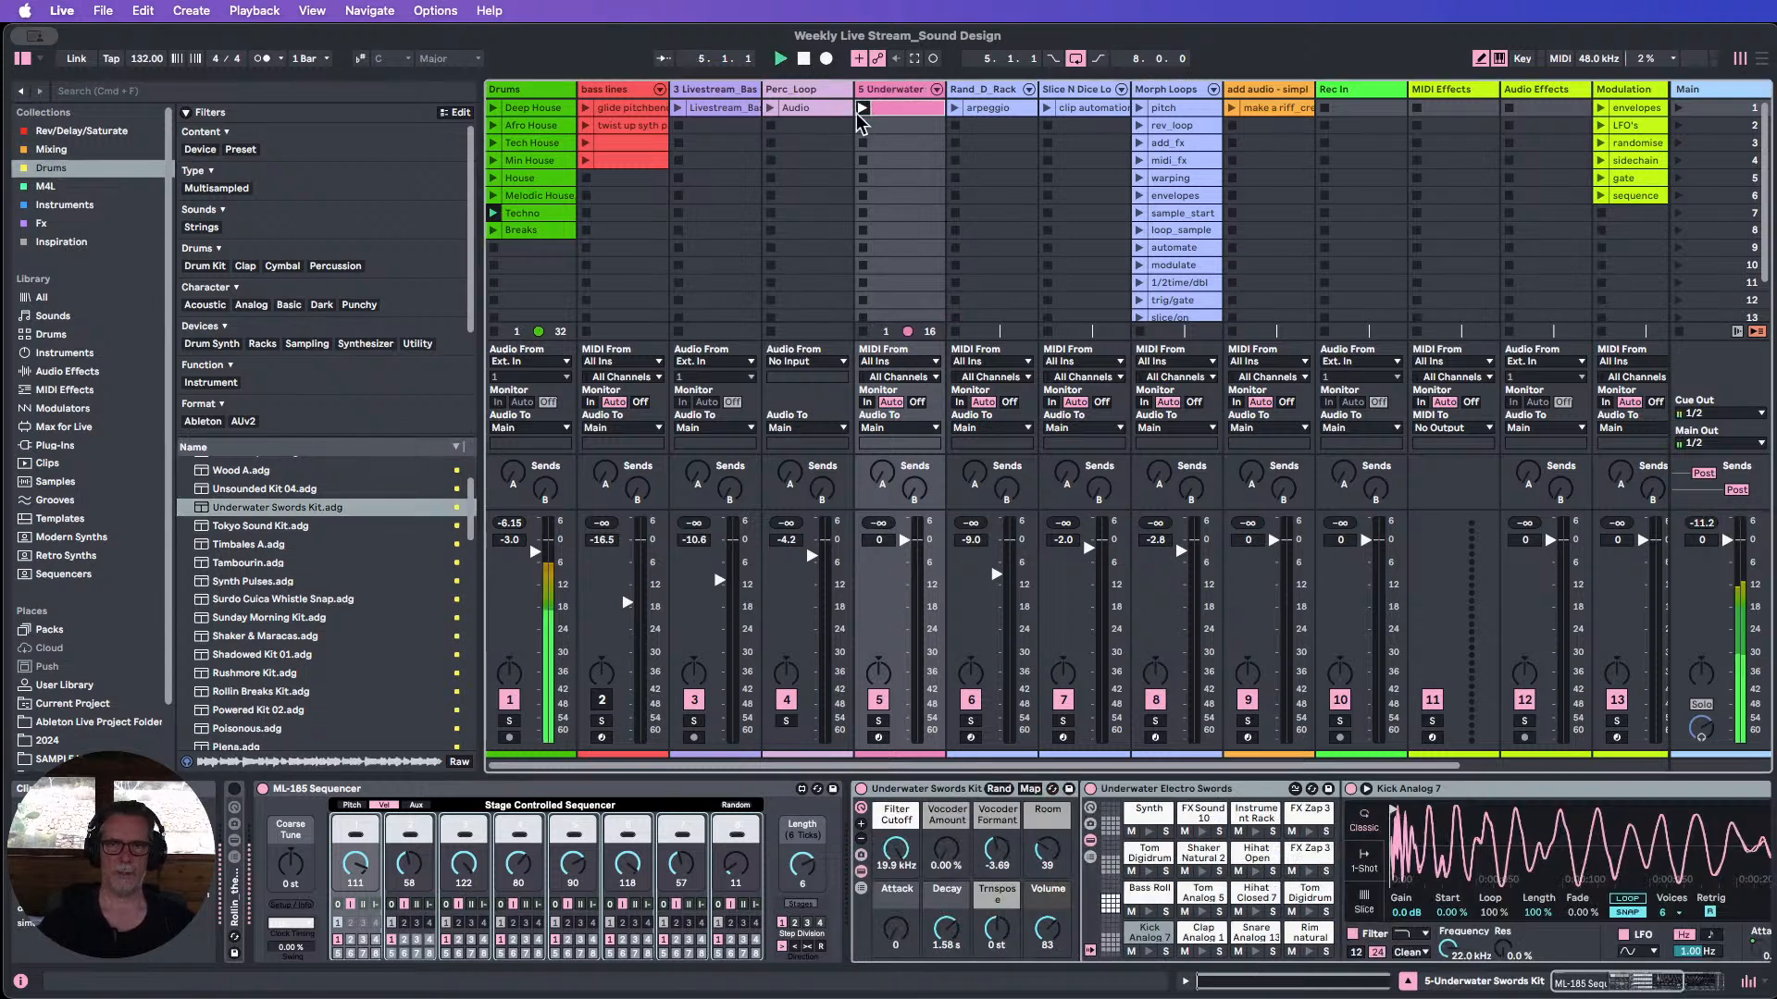
{"action": "left_click_drag", "start_coordinate": [904, 540], "coordinate": [905, 580]}
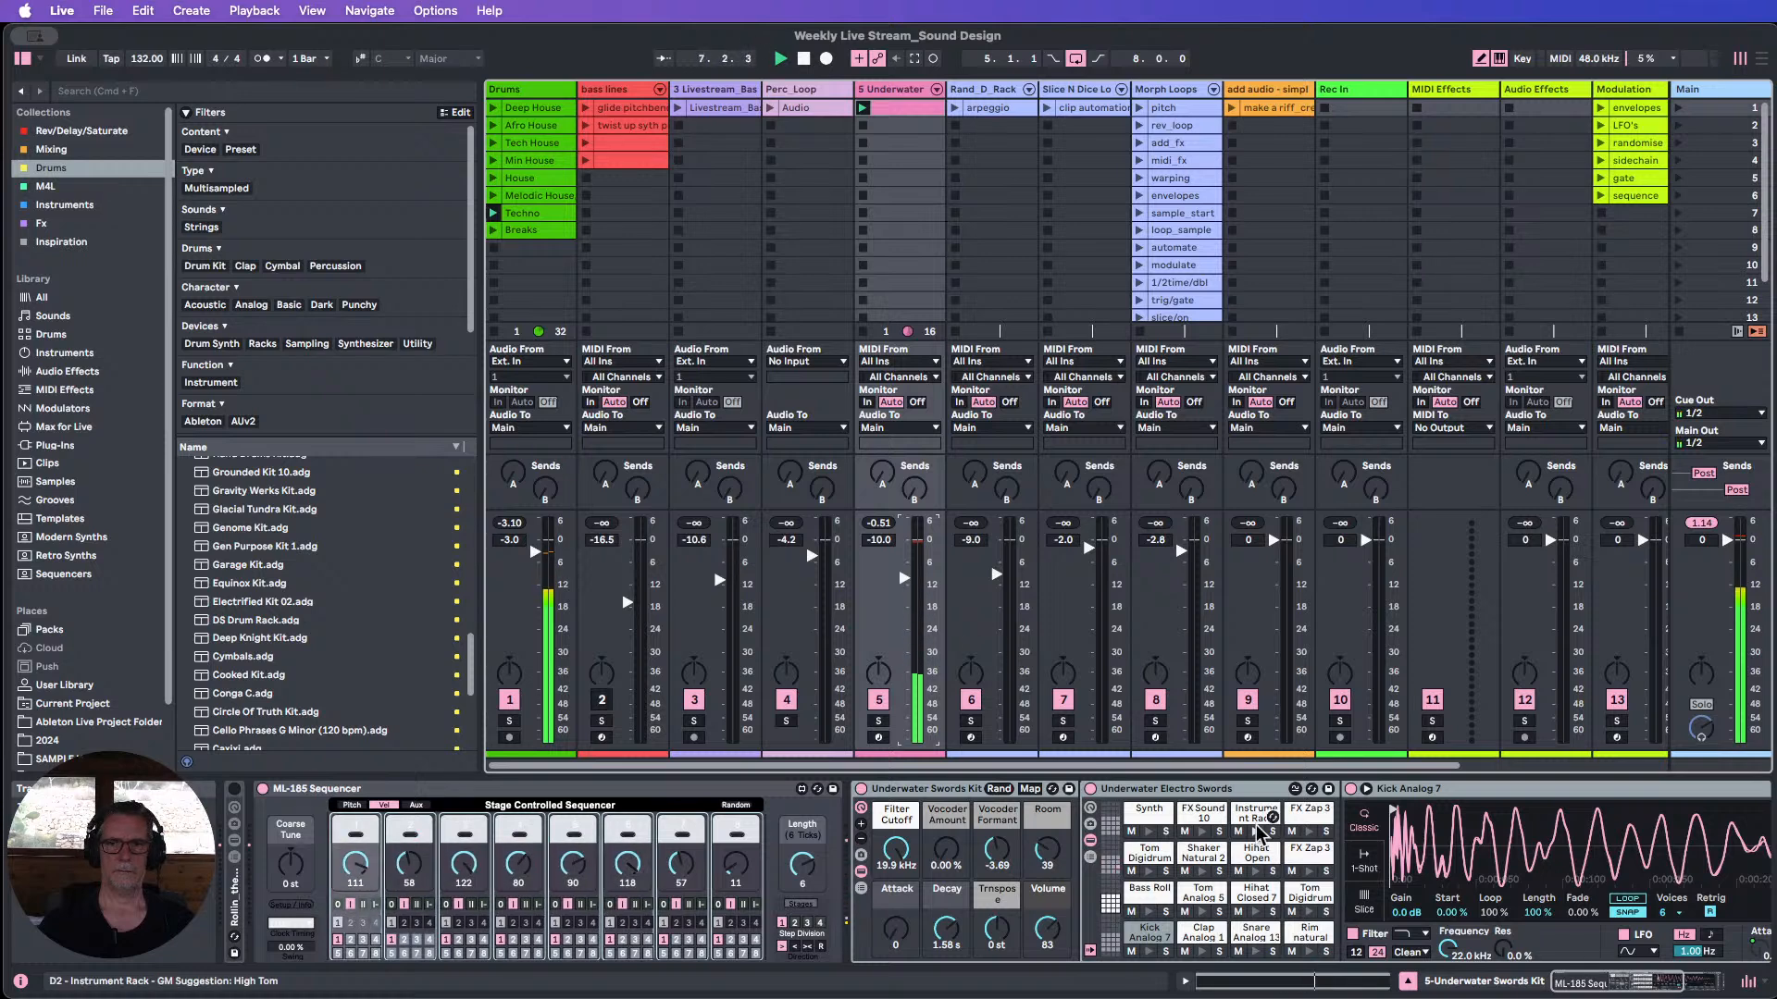
Hot-swap the nested Underwater Electro Swords drum rack, auditioning Tokyo Sound Kit and replacing it with Synth Pulses from the Drums collection.
{"action": "left_click", "coordinate": [1294, 790]}
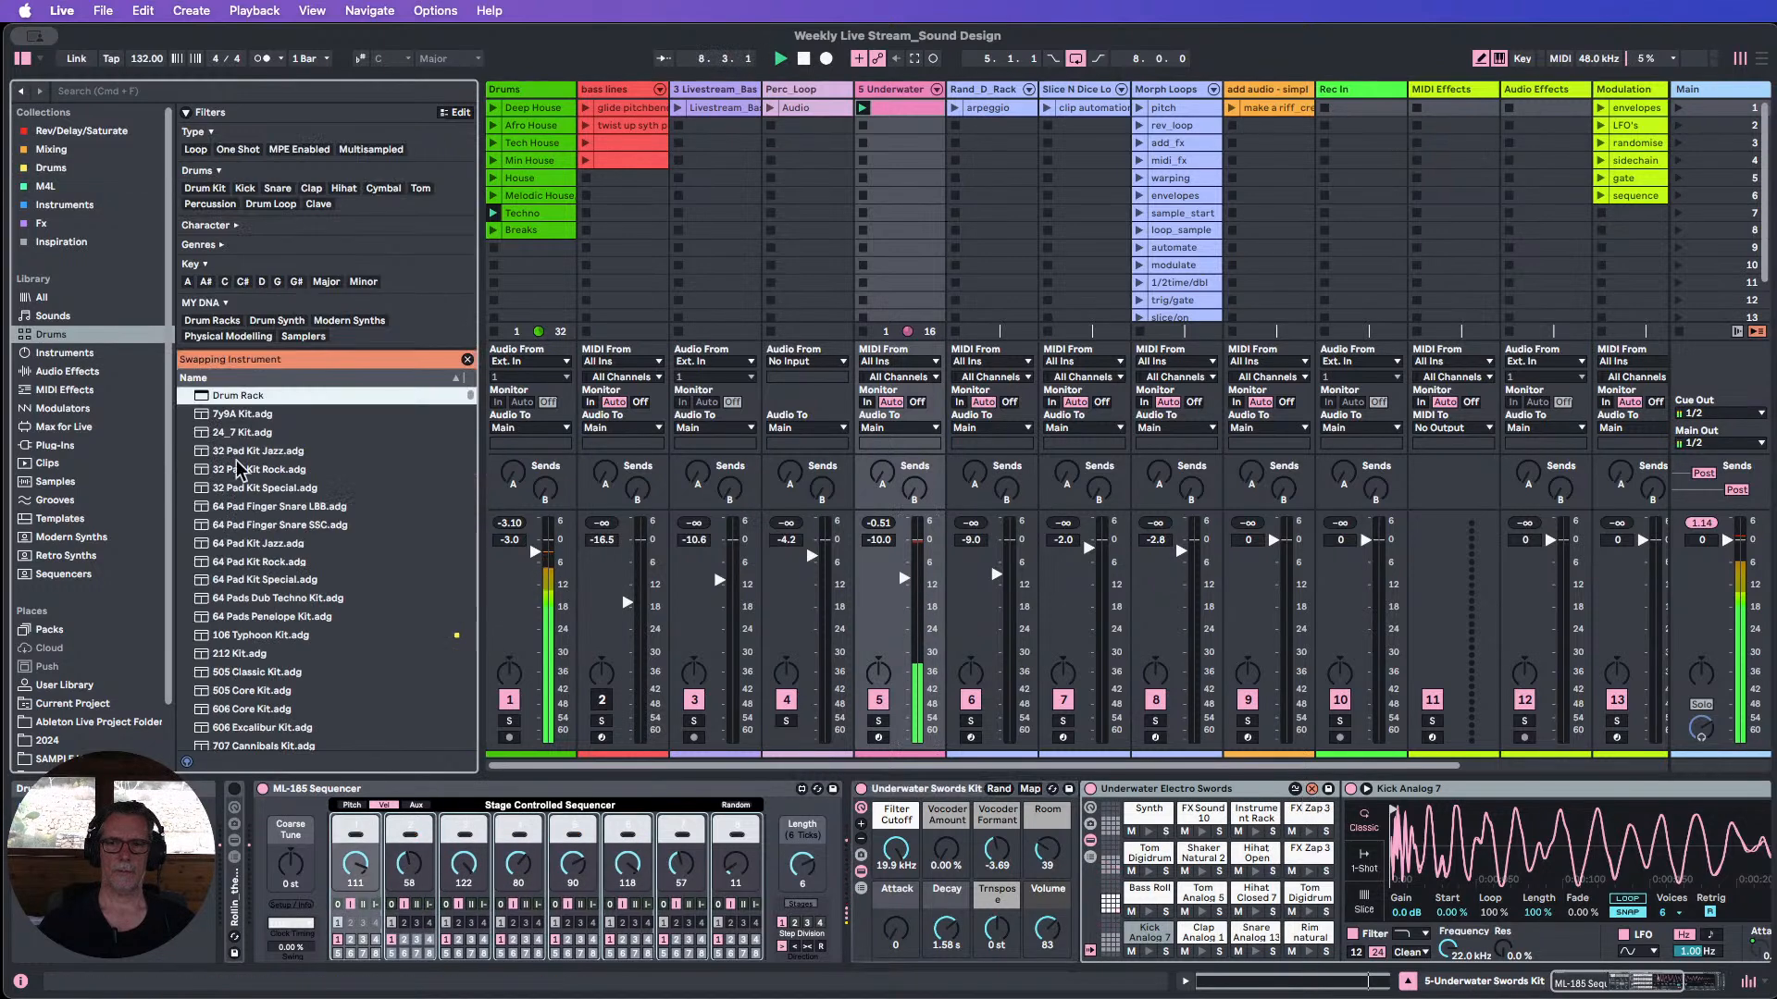
{"action": "left_click", "coordinate": [51, 167]}
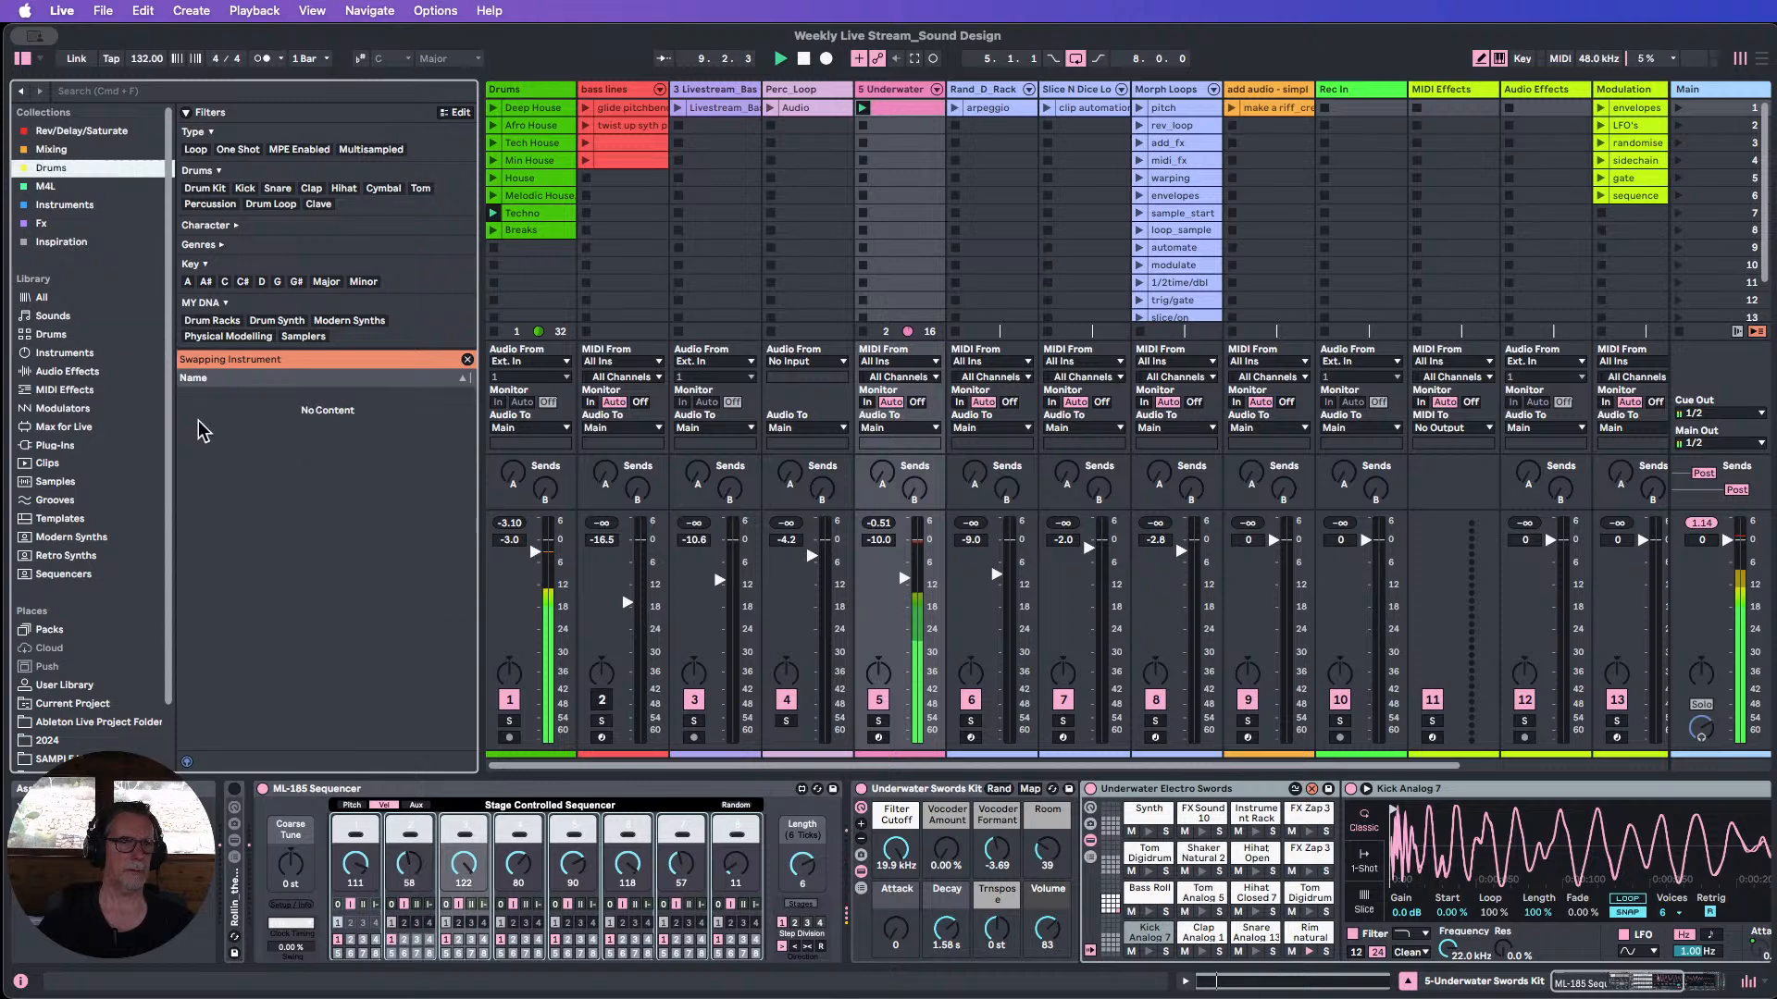
{"action": "left_click", "coordinate": [278, 630]}
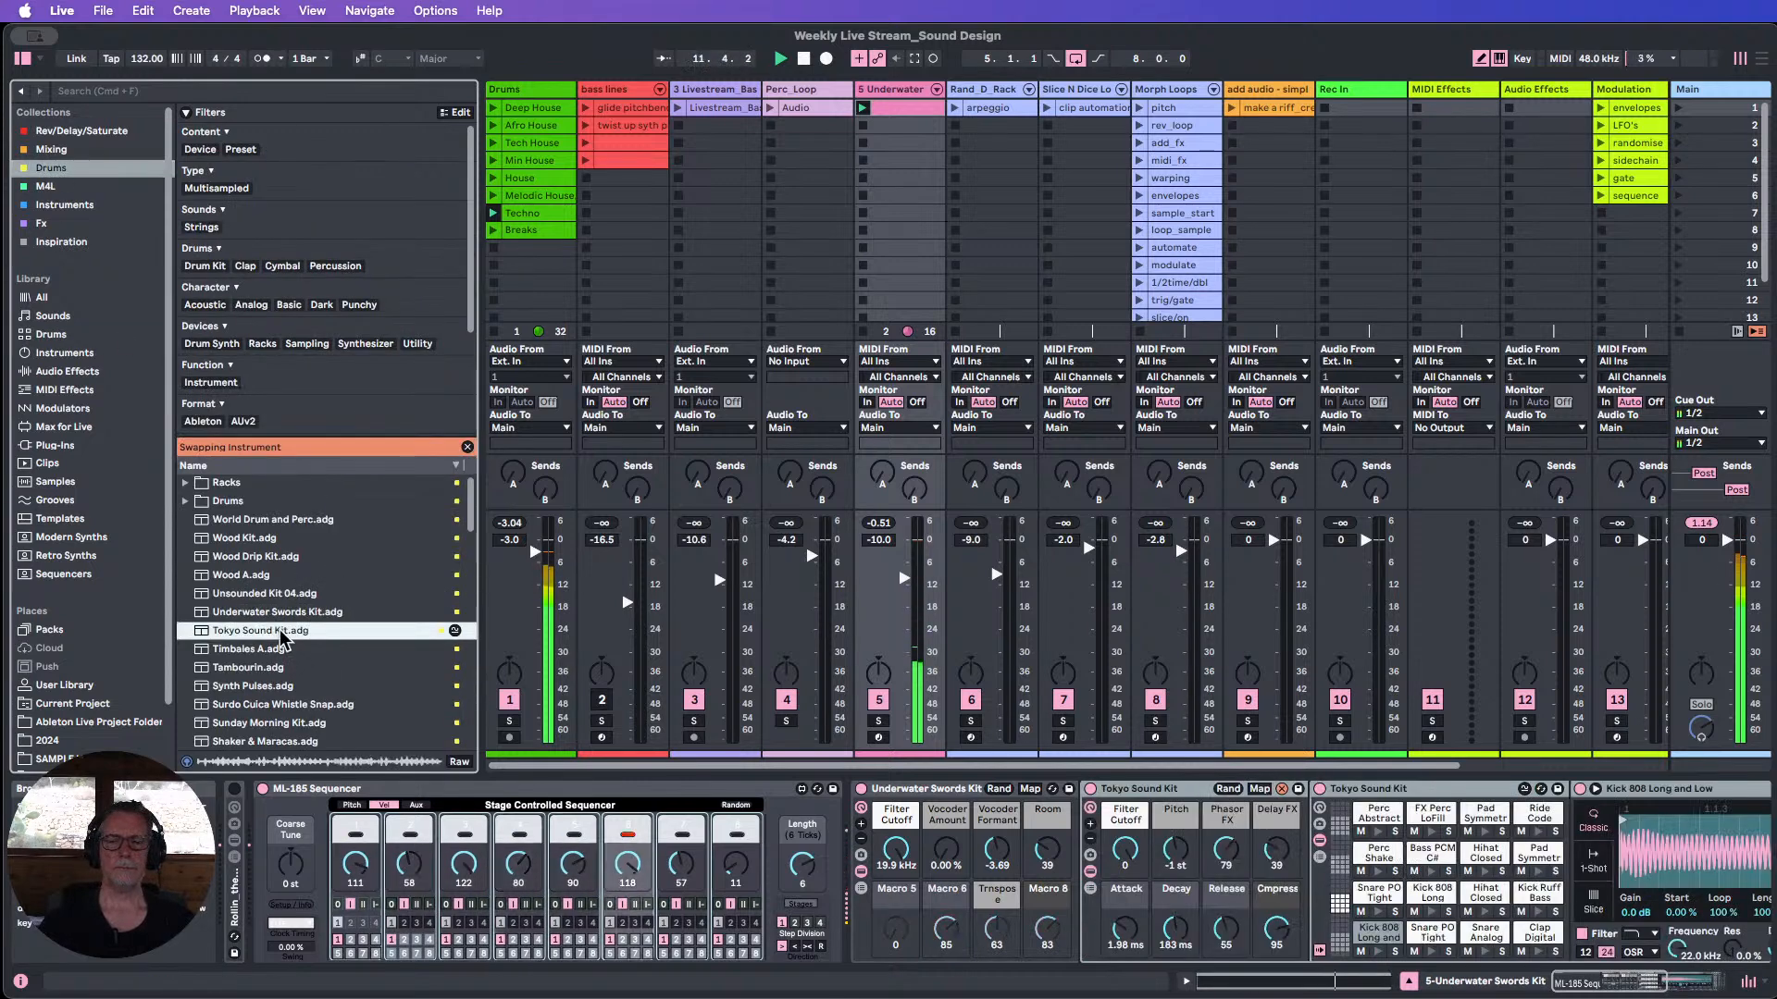
{"action": "scroll", "coordinate": [293, 646], "scroll_direction": "down", "scroll_amount": 4}
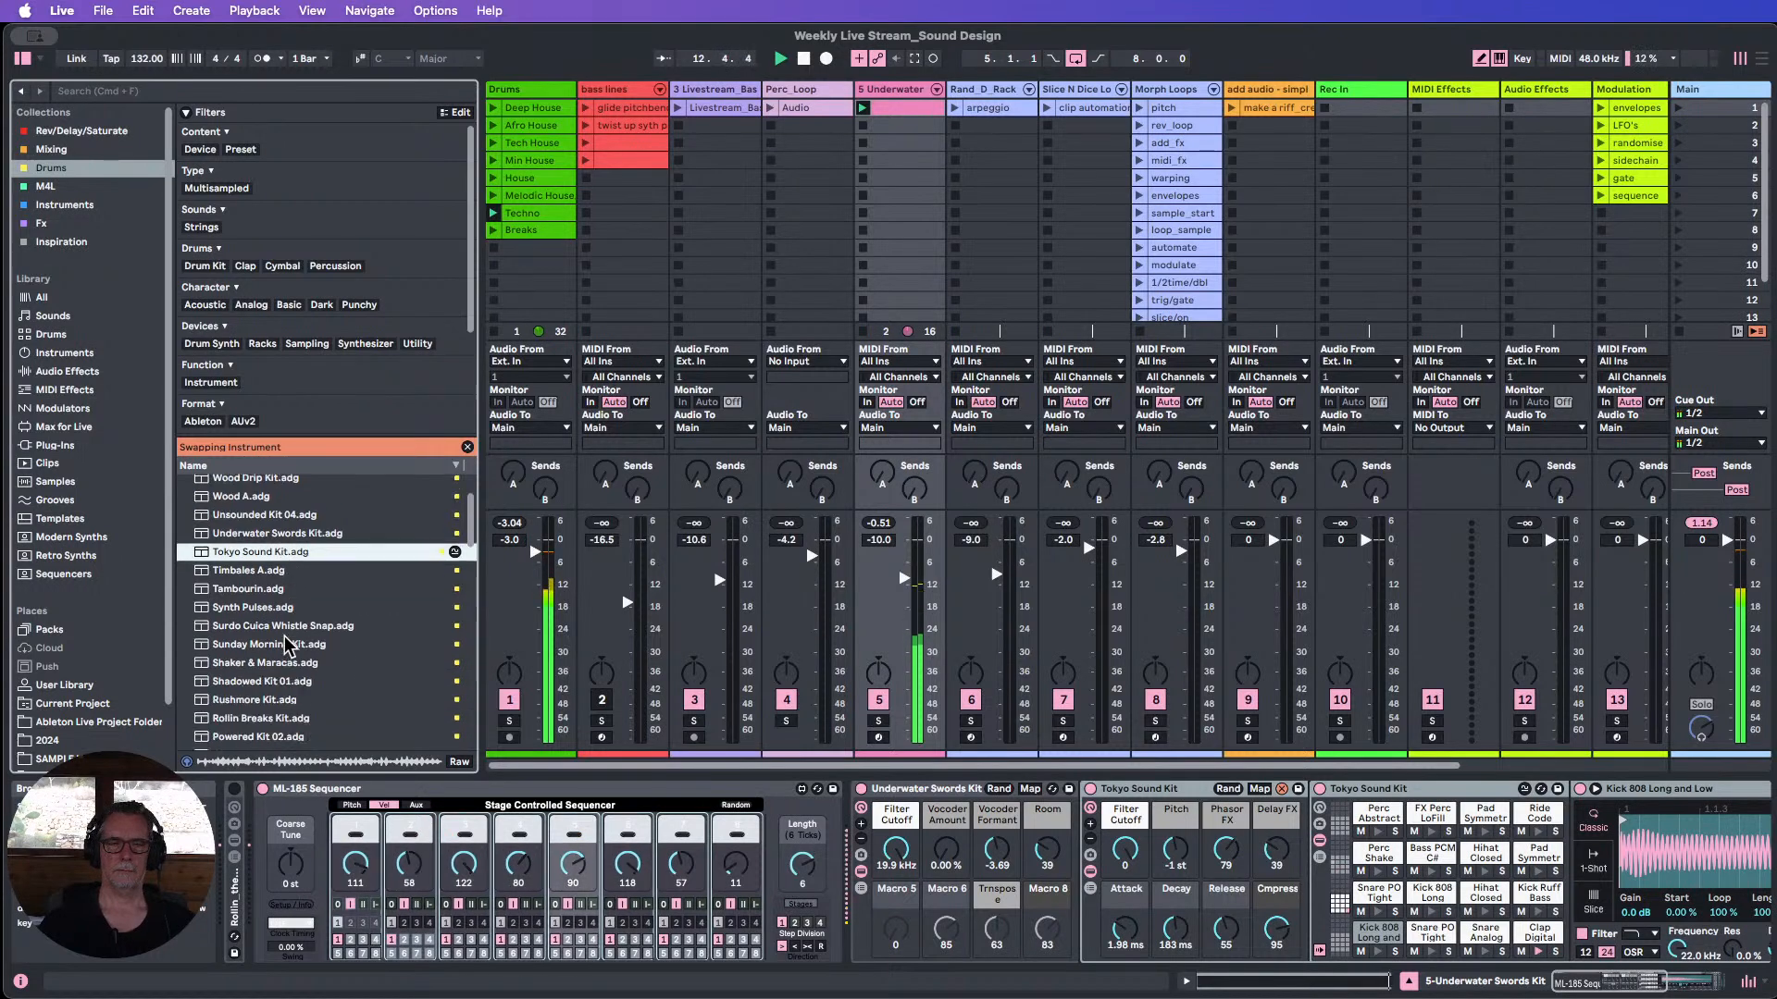
{"action": "scroll", "coordinate": [268, 615], "scroll_direction": "down", "scroll_amount": 1}
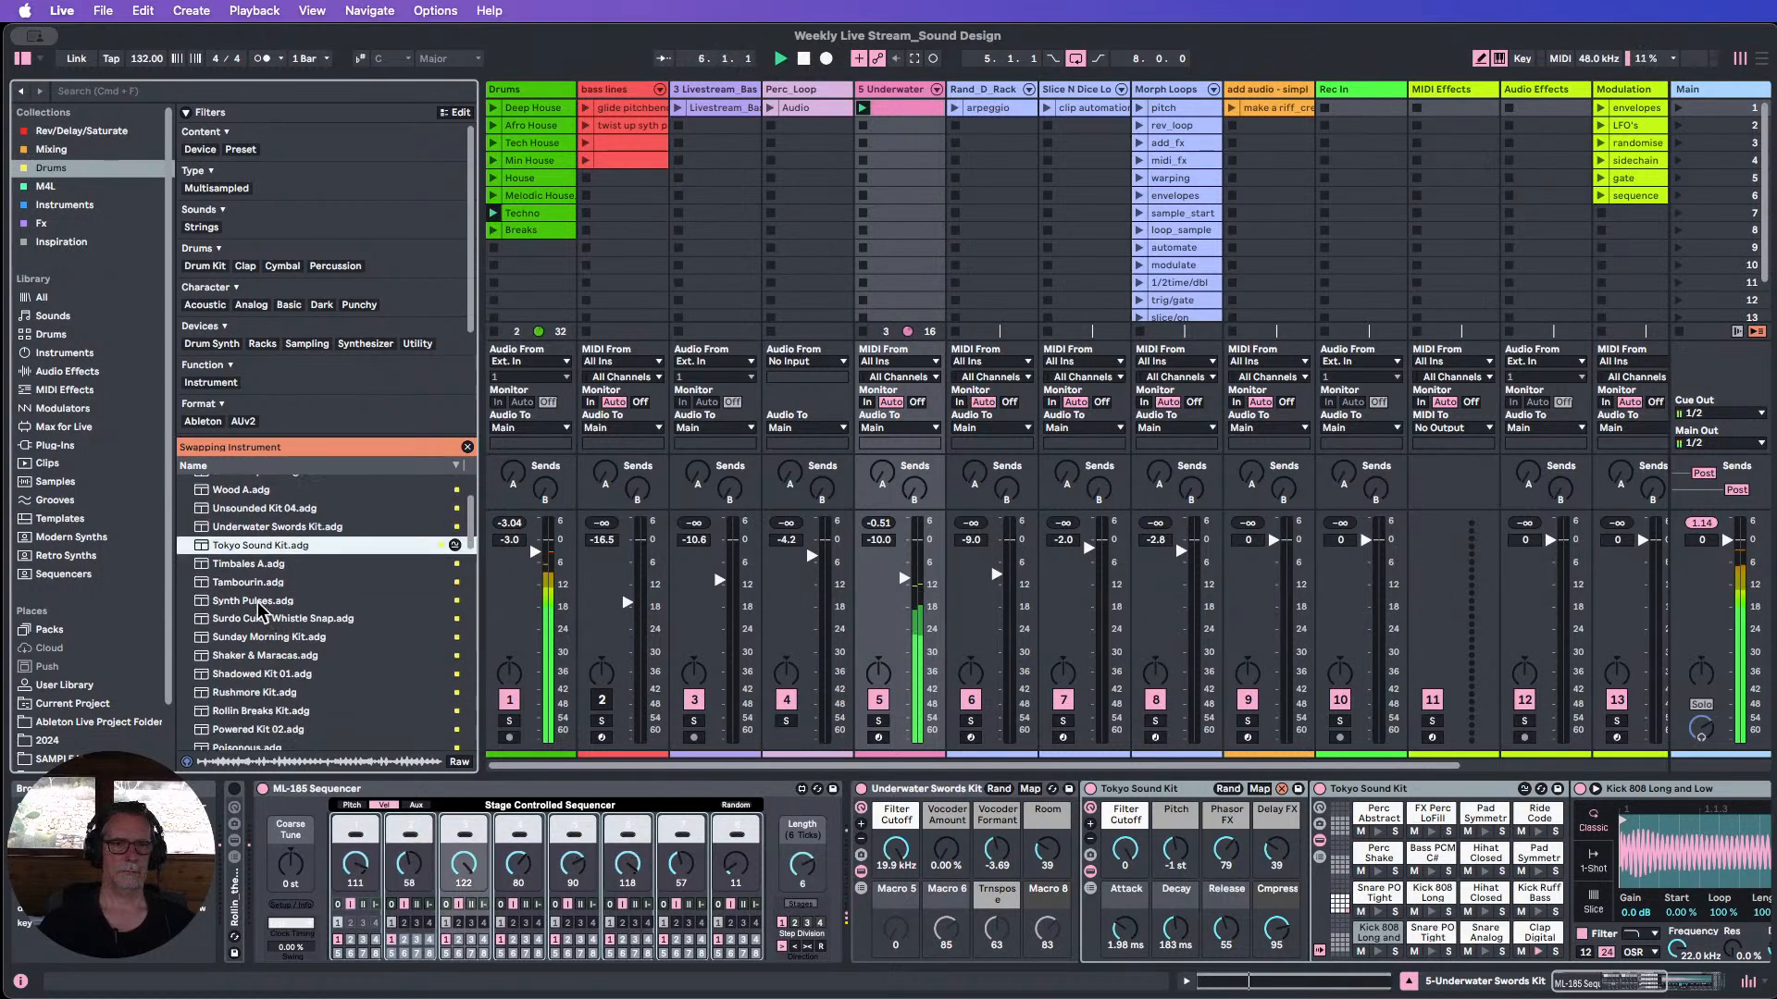
{"action": "left_click", "coordinate": [254, 601]}
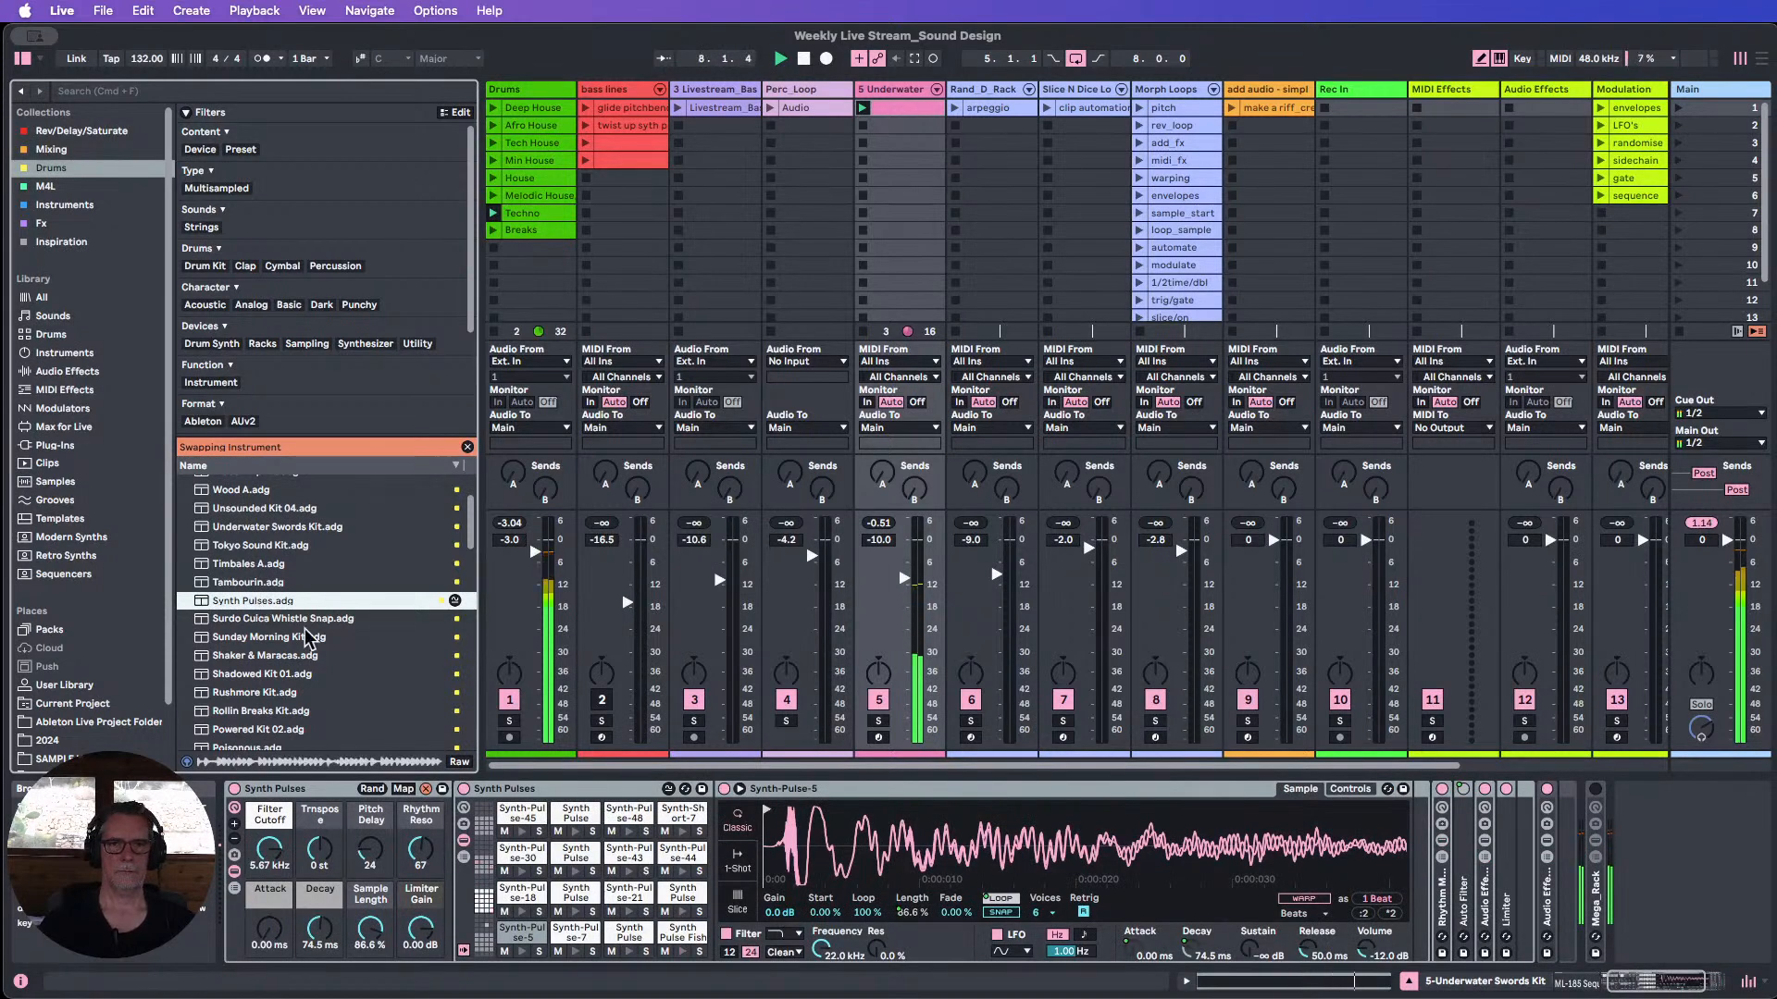
Raise the Underwater Swords Kit track's volume to -6.2 dB and stop playback.
{"action": "scroll", "coordinate": [319, 632], "scroll_direction": "down", "scroll_amount": 2}
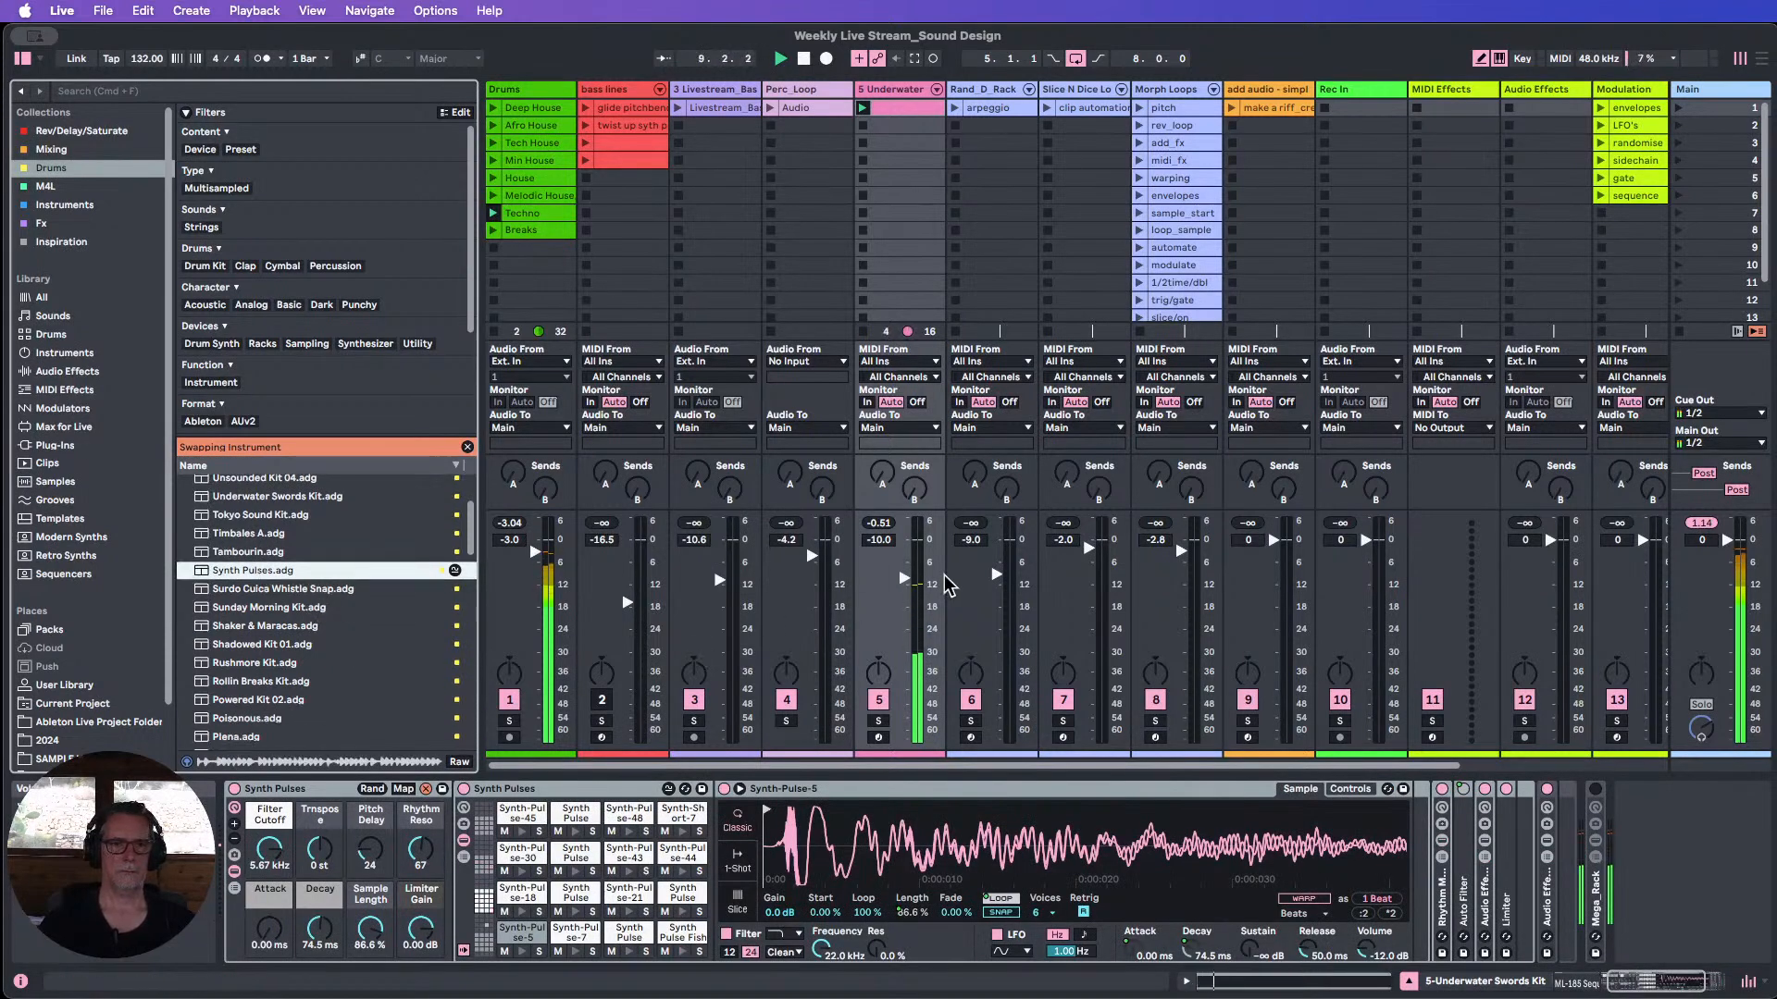
{"action": "left_click", "coordinate": [901, 587]}
{"action": "left_click_drag", "start_coordinate": [904, 578], "coordinate": [904, 563]}
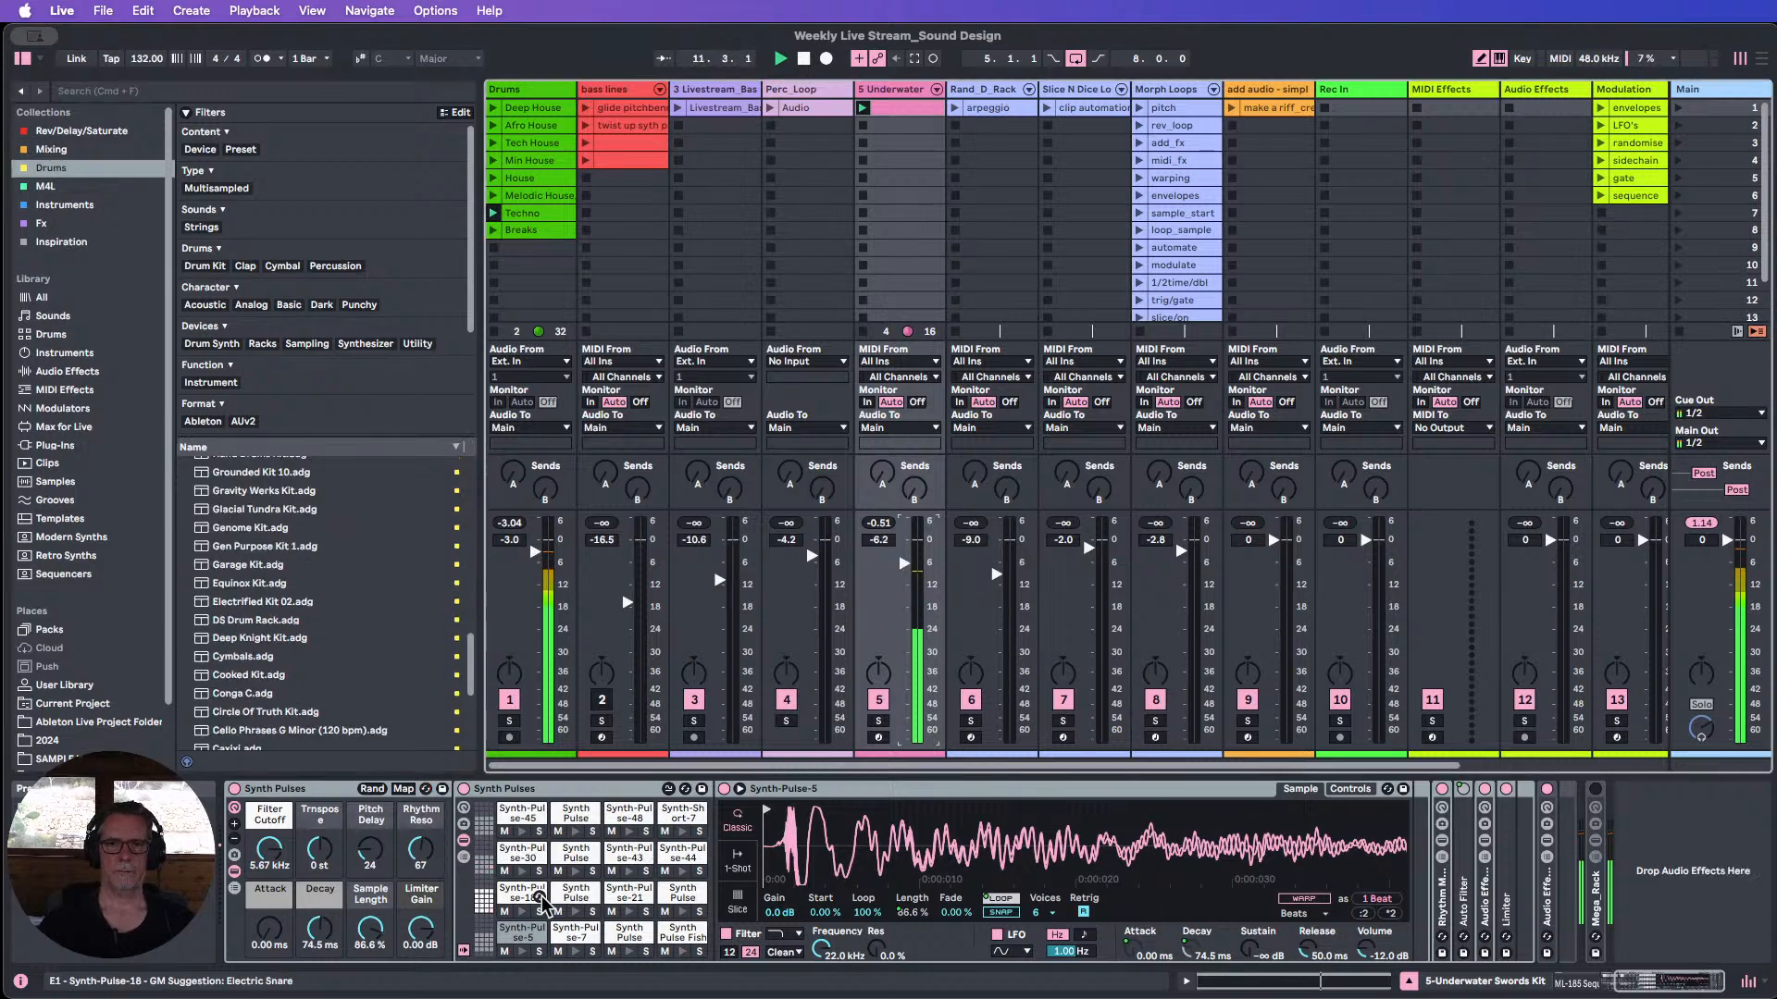
{"action": "left_click", "coordinate": [1561, 976]}
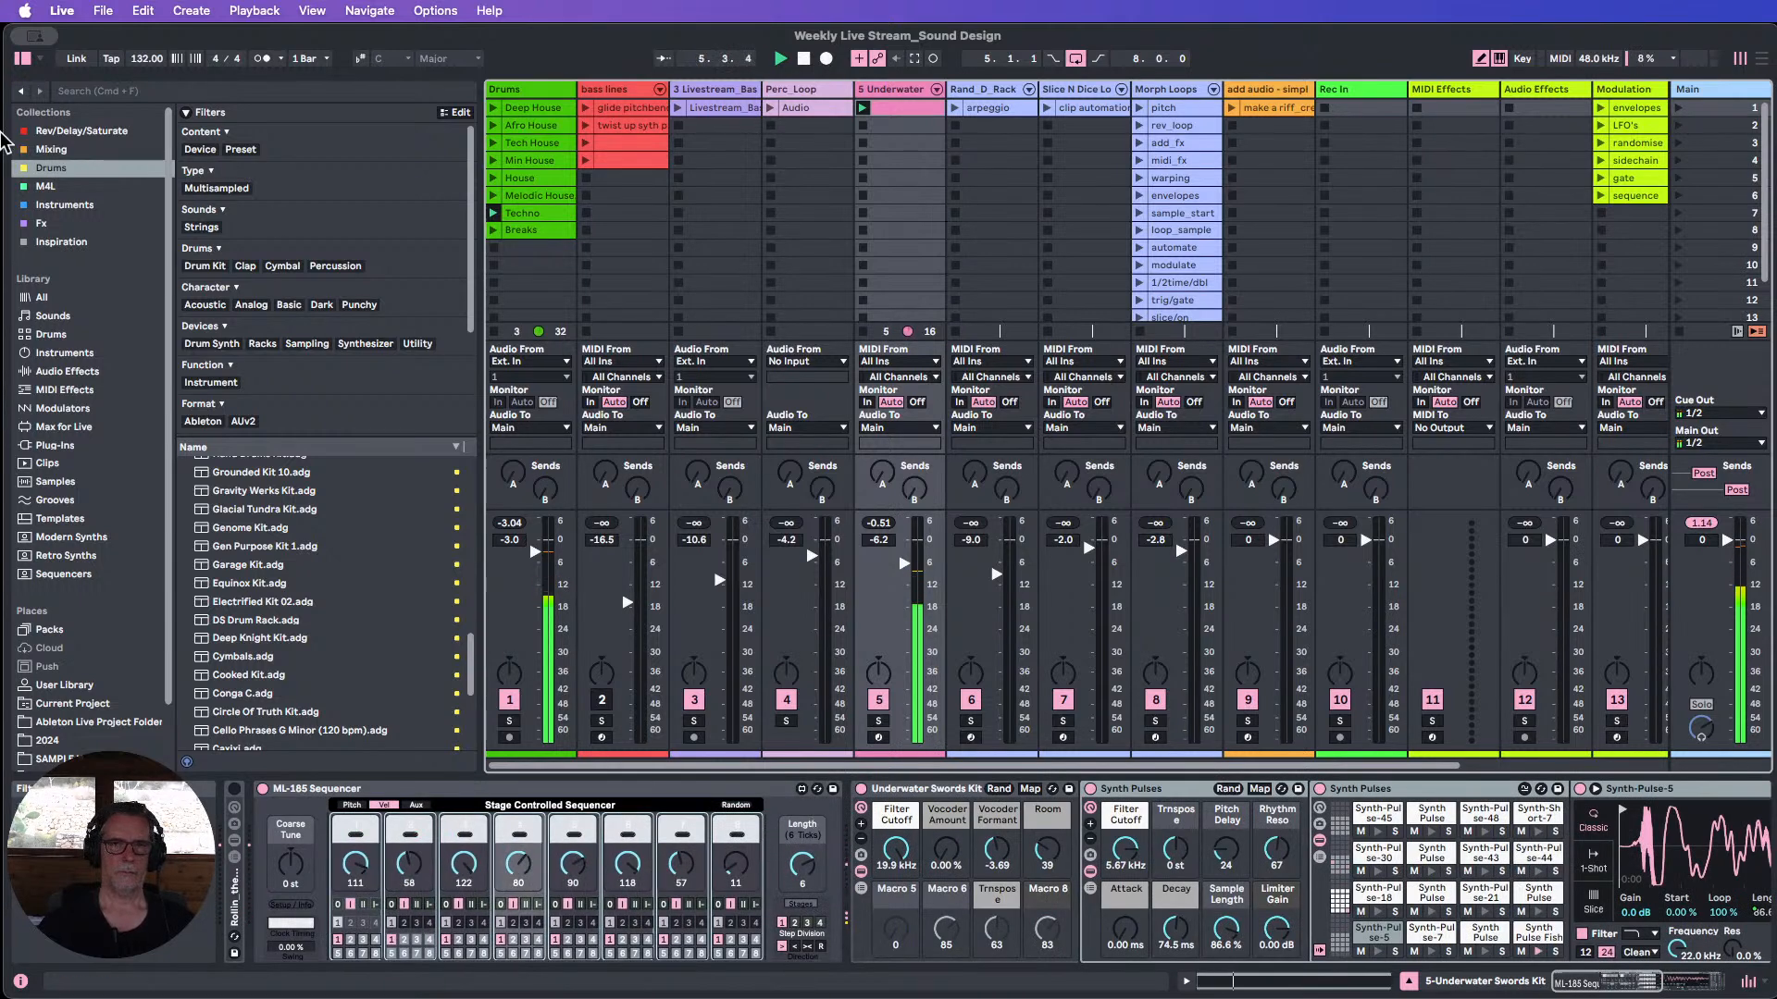
{"action": "left_click", "coordinate": [23, 95]}
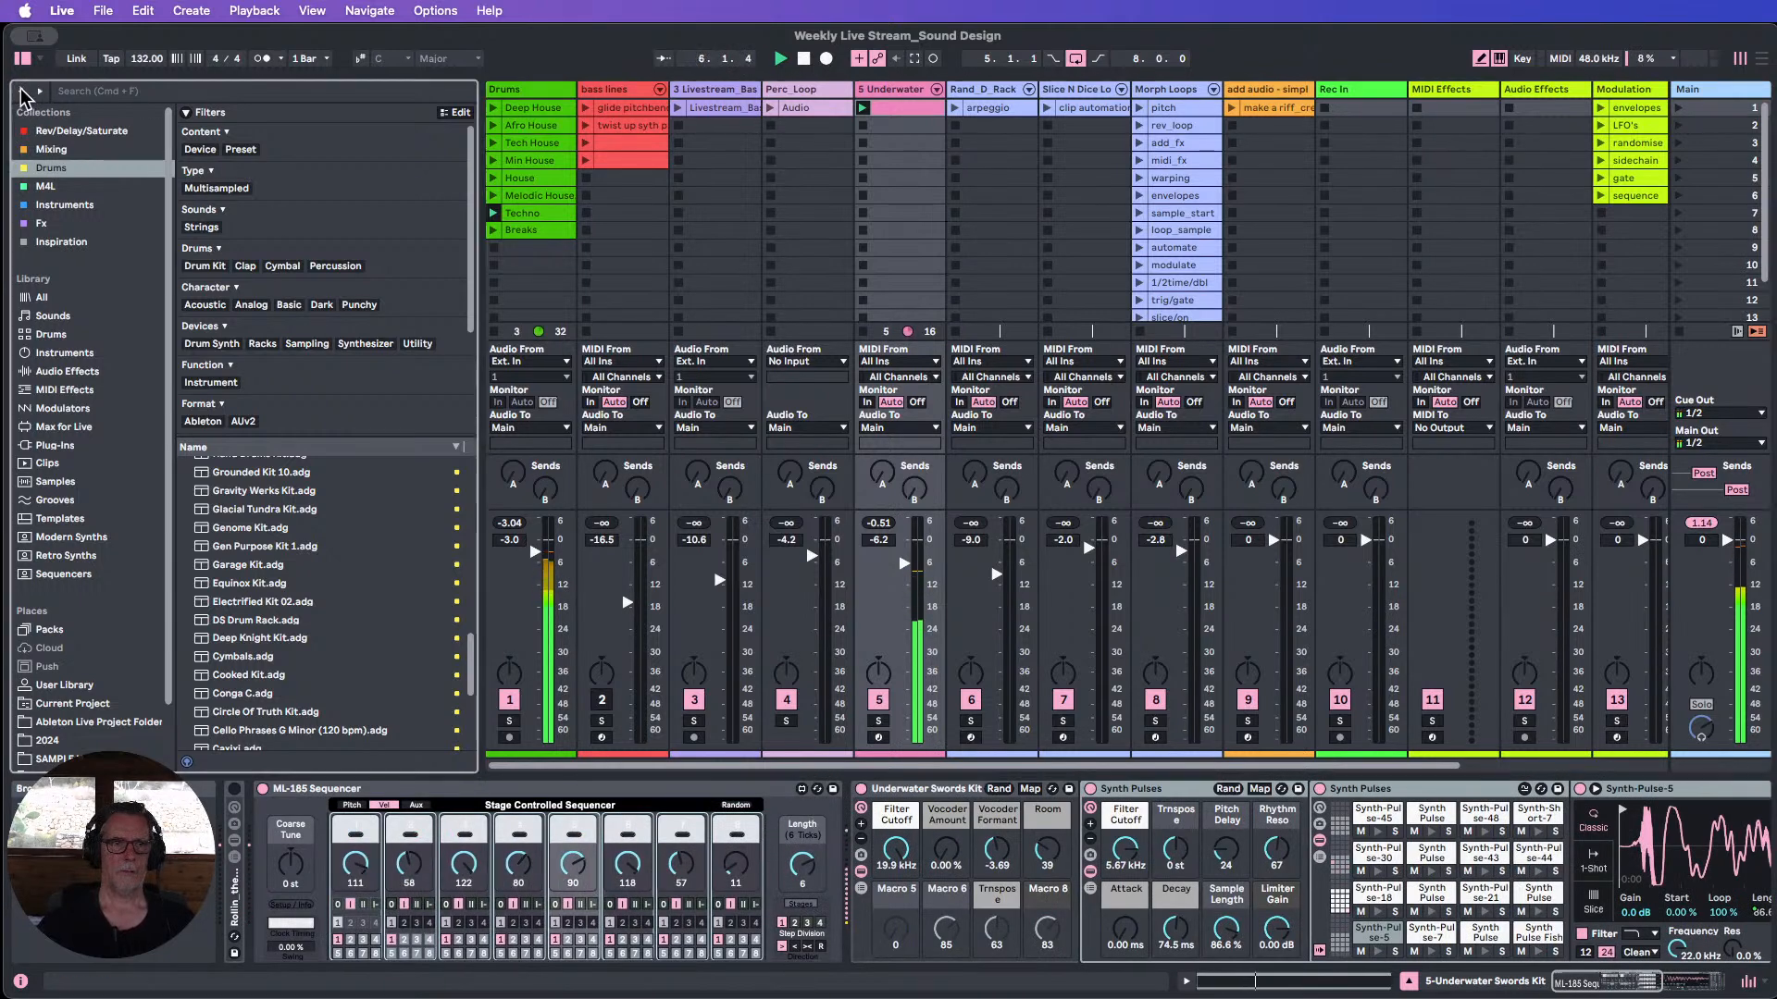
{"action": "left_click", "coordinate": [803, 59]}
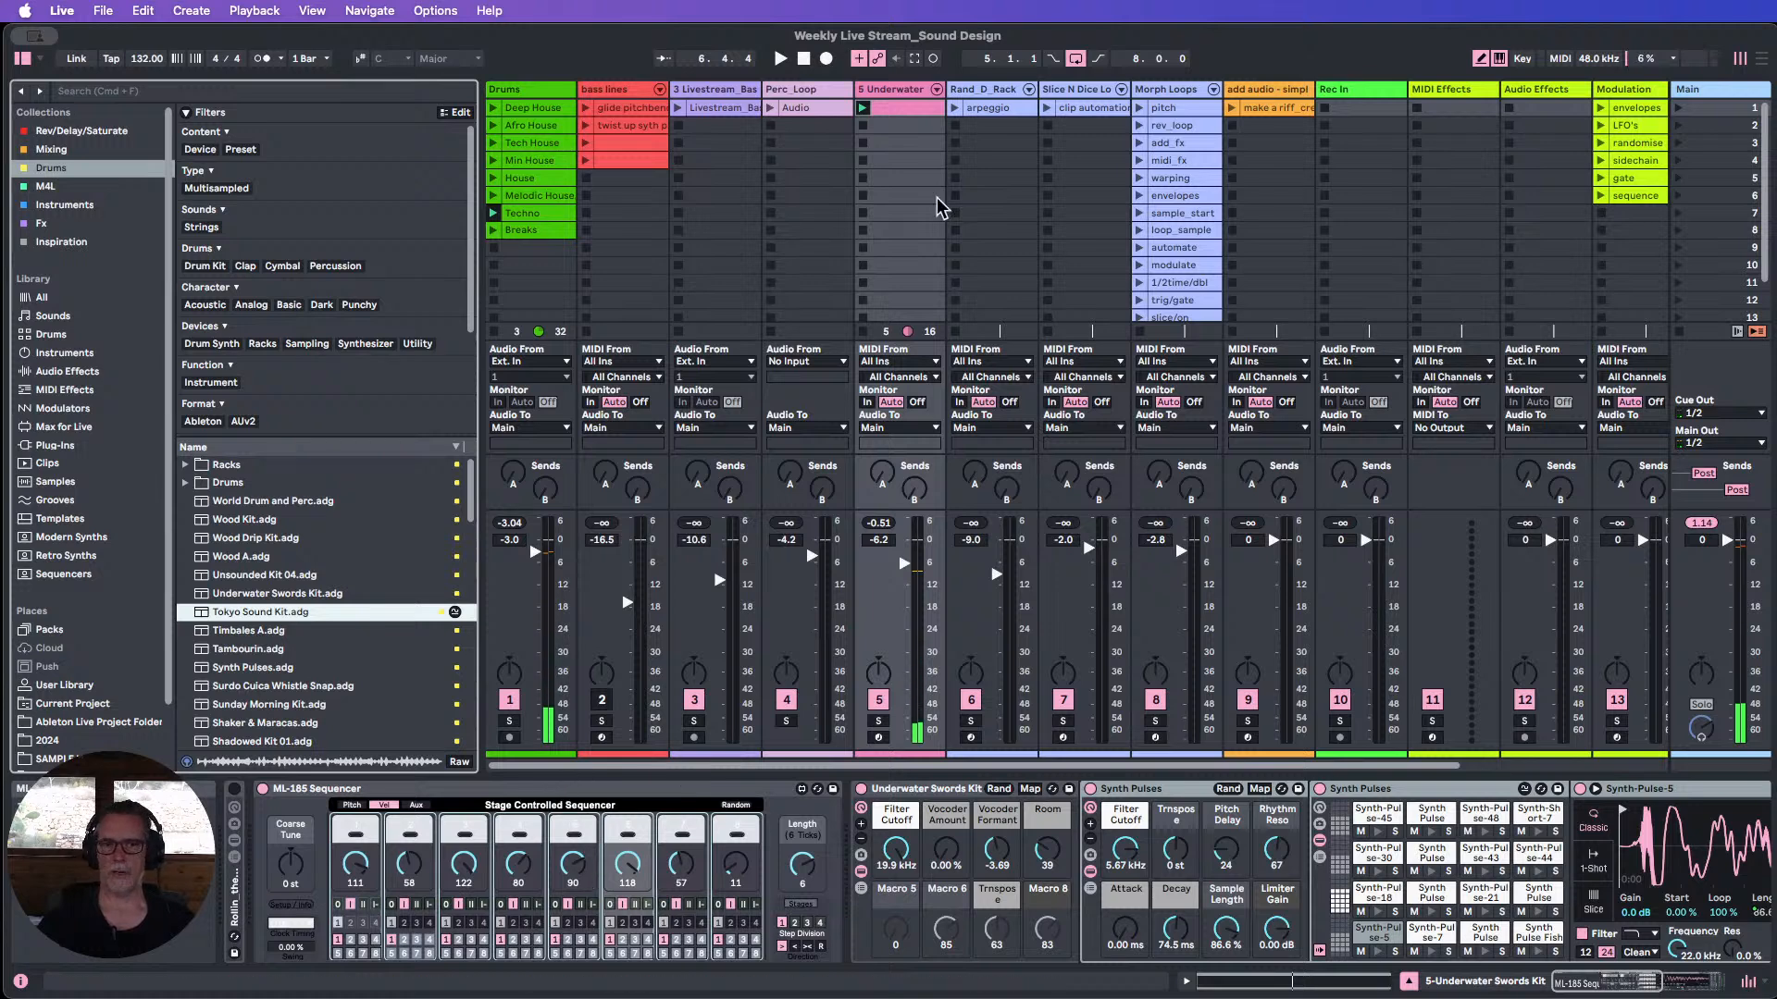
Insert a MIDI track after track 5 and set it to receive MIDI from 5-Underwater Swords Kit, Post FX, with monitoring In and recording armed.
{"action": "left_click", "coordinate": [886, 98]}
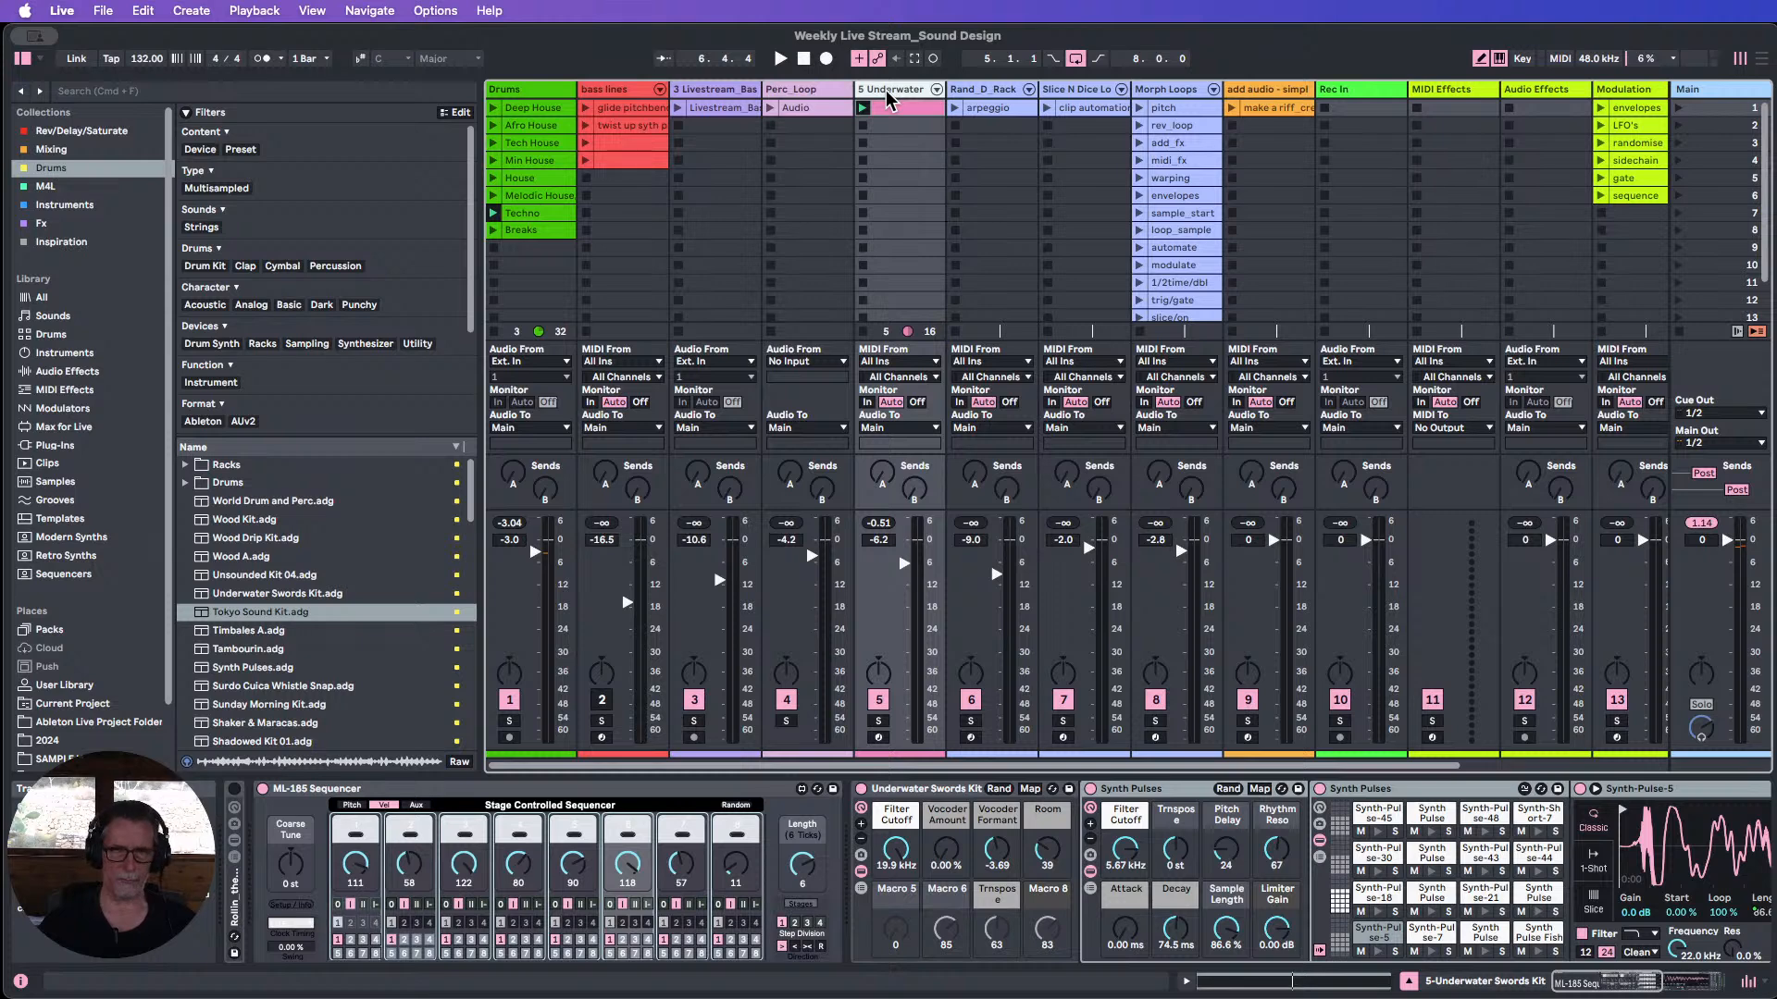
{"action": "key", "text": "super+shift+t"}
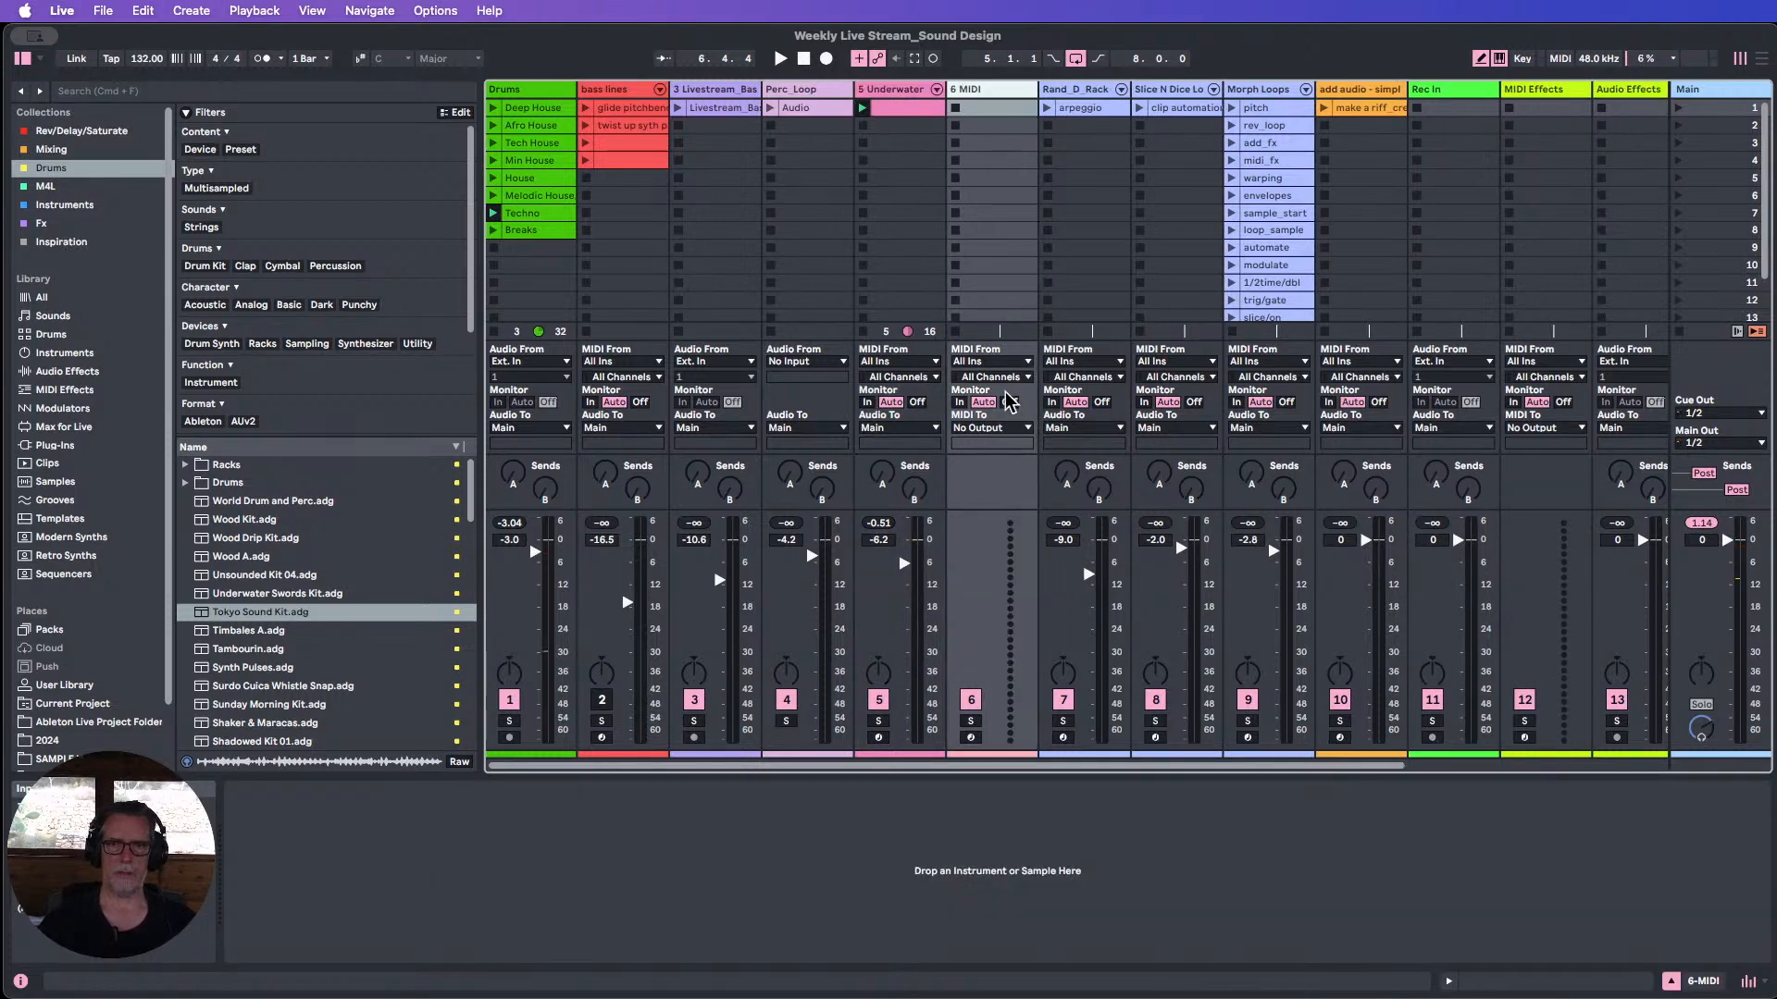
{"action": "left_click", "coordinate": [1007, 363]}
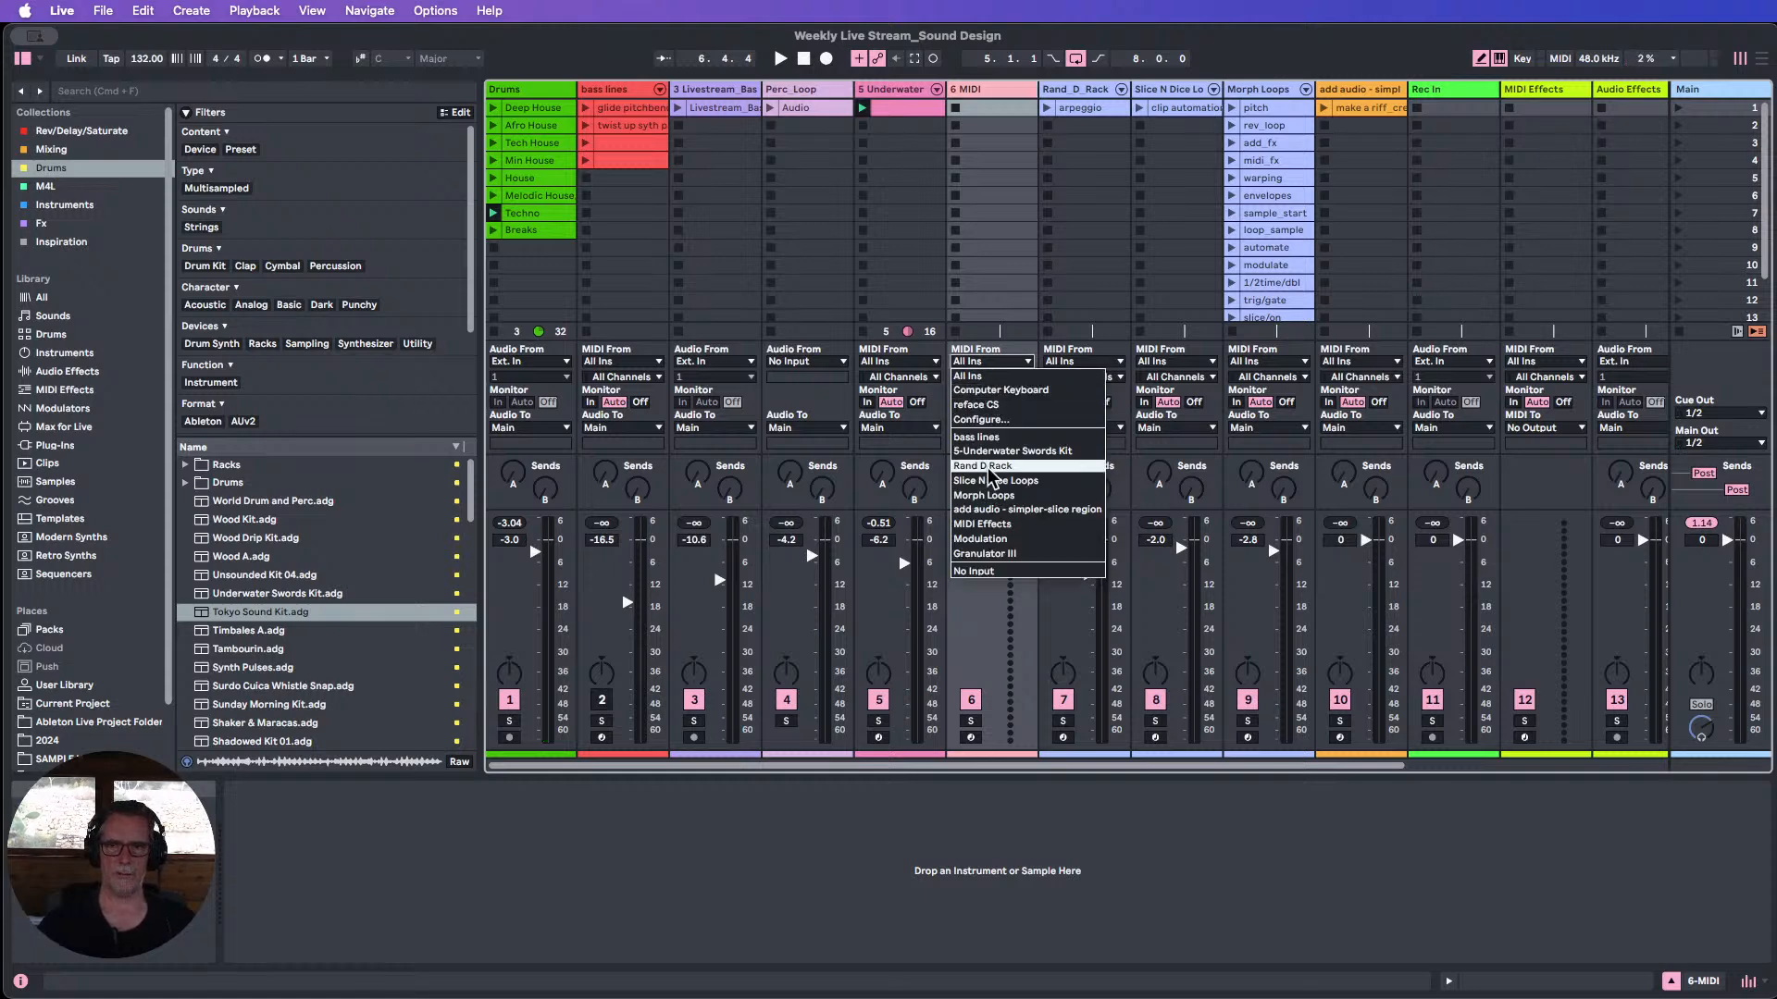
{"action": "key", "text": "Return"}
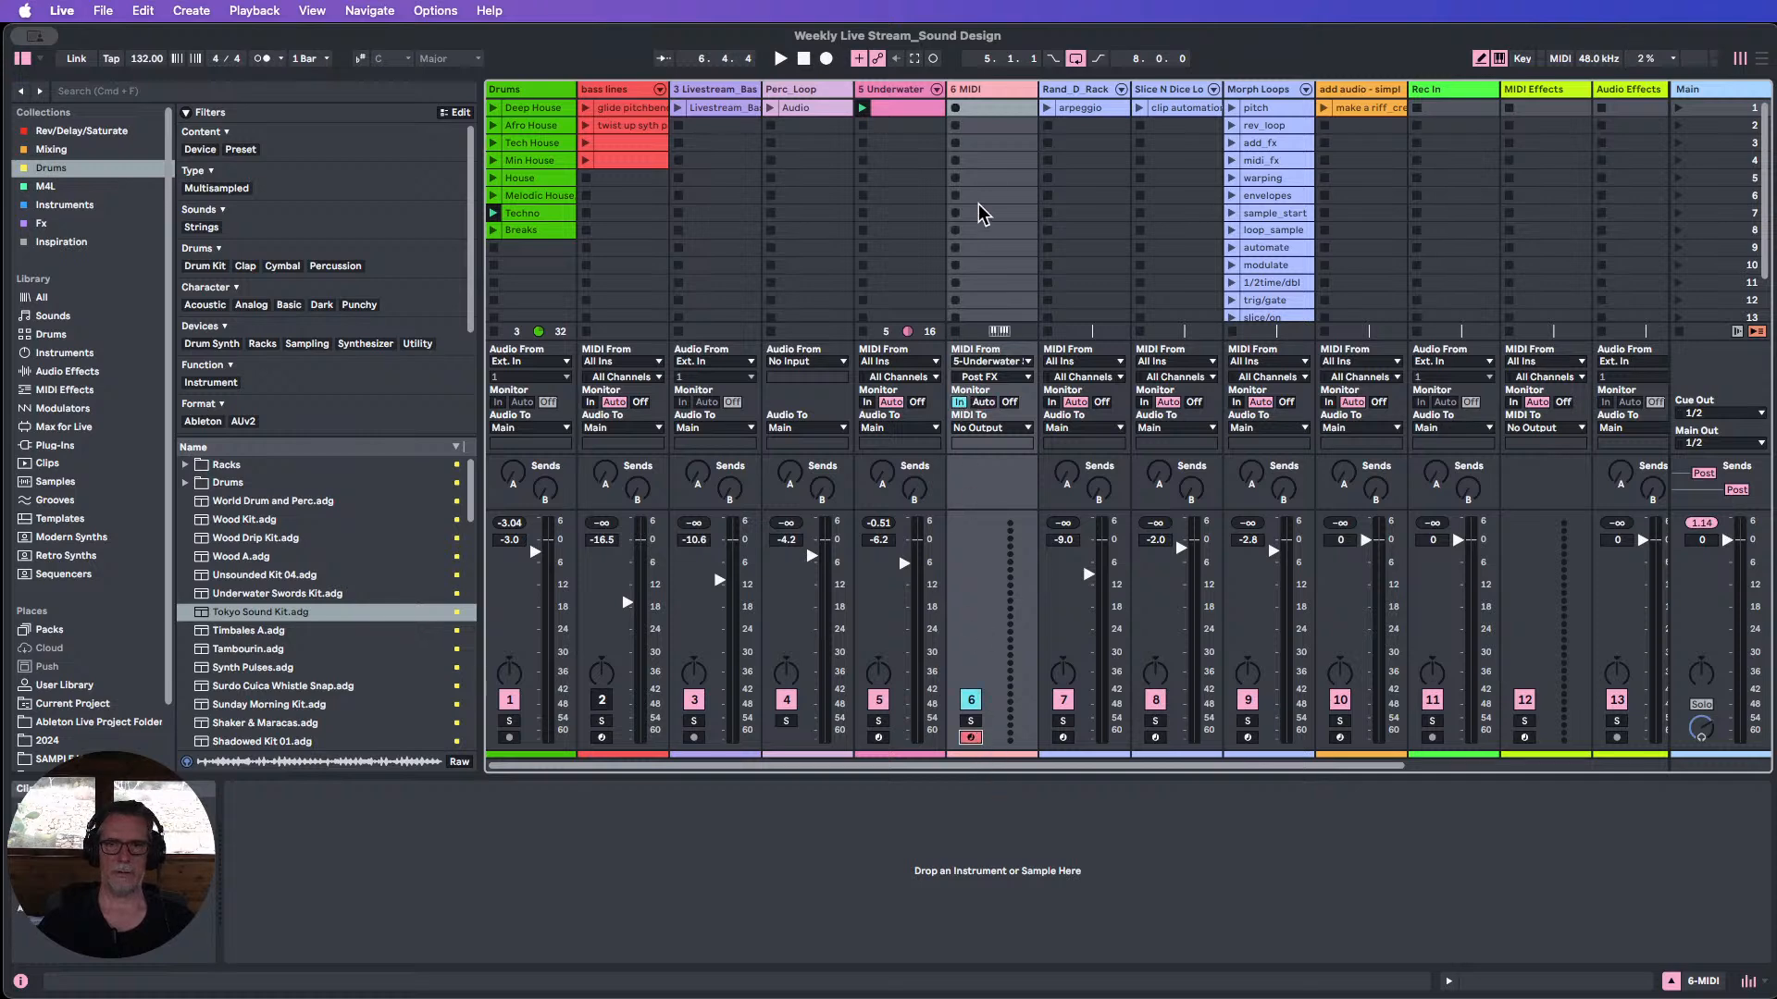
Record the sequencer's notes into an 8-bar clip in the new MIDI track's first slot.
{"action": "left_click", "coordinate": [953, 109]}
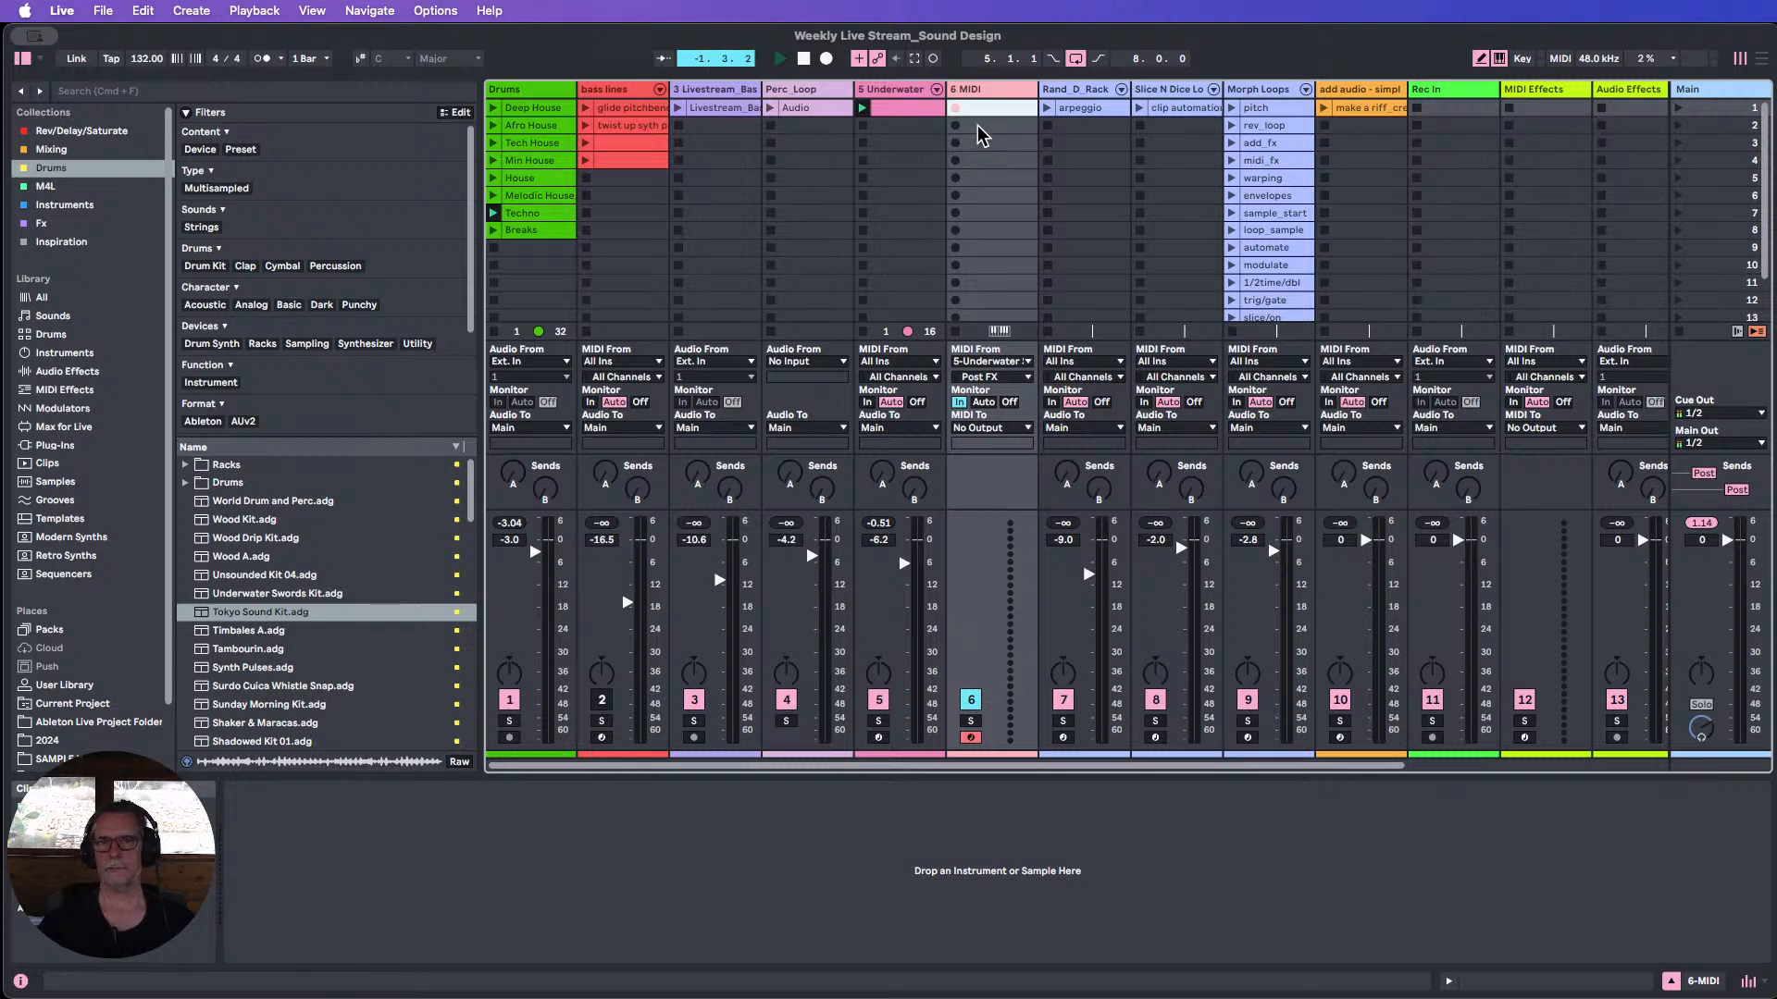
{"action": "double_click", "coordinate": [988, 110]}
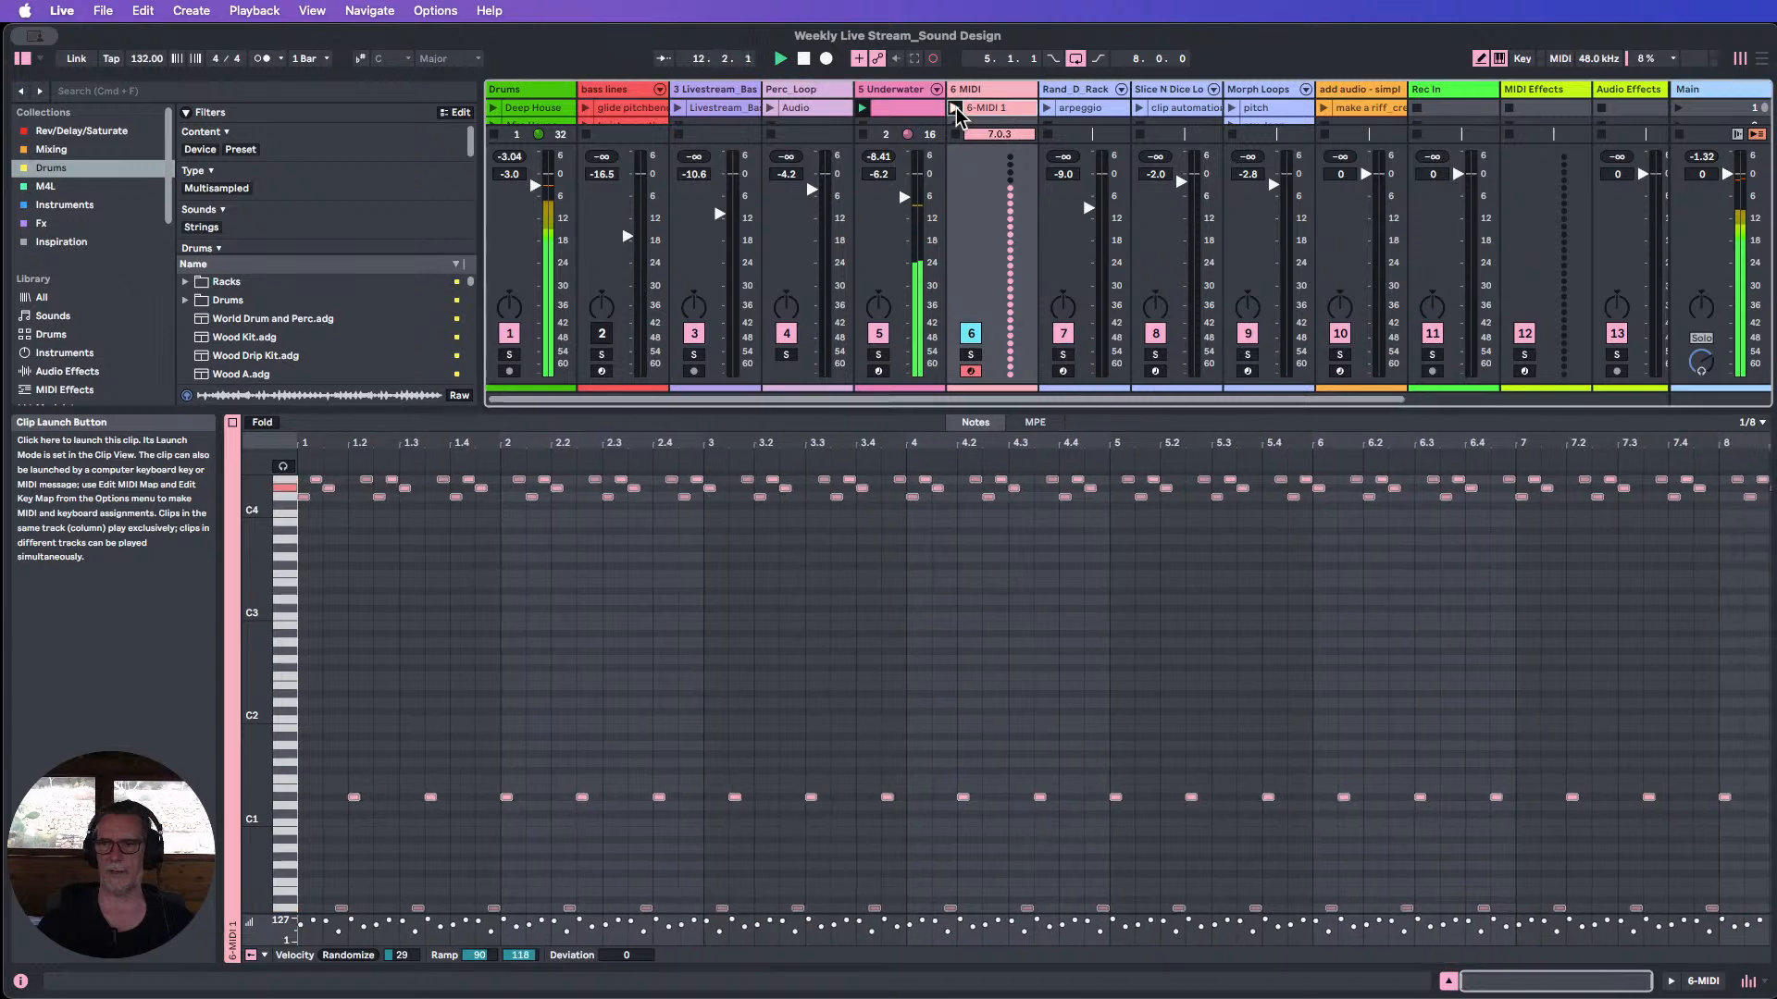
{"action": "left_click", "coordinate": [956, 110]}
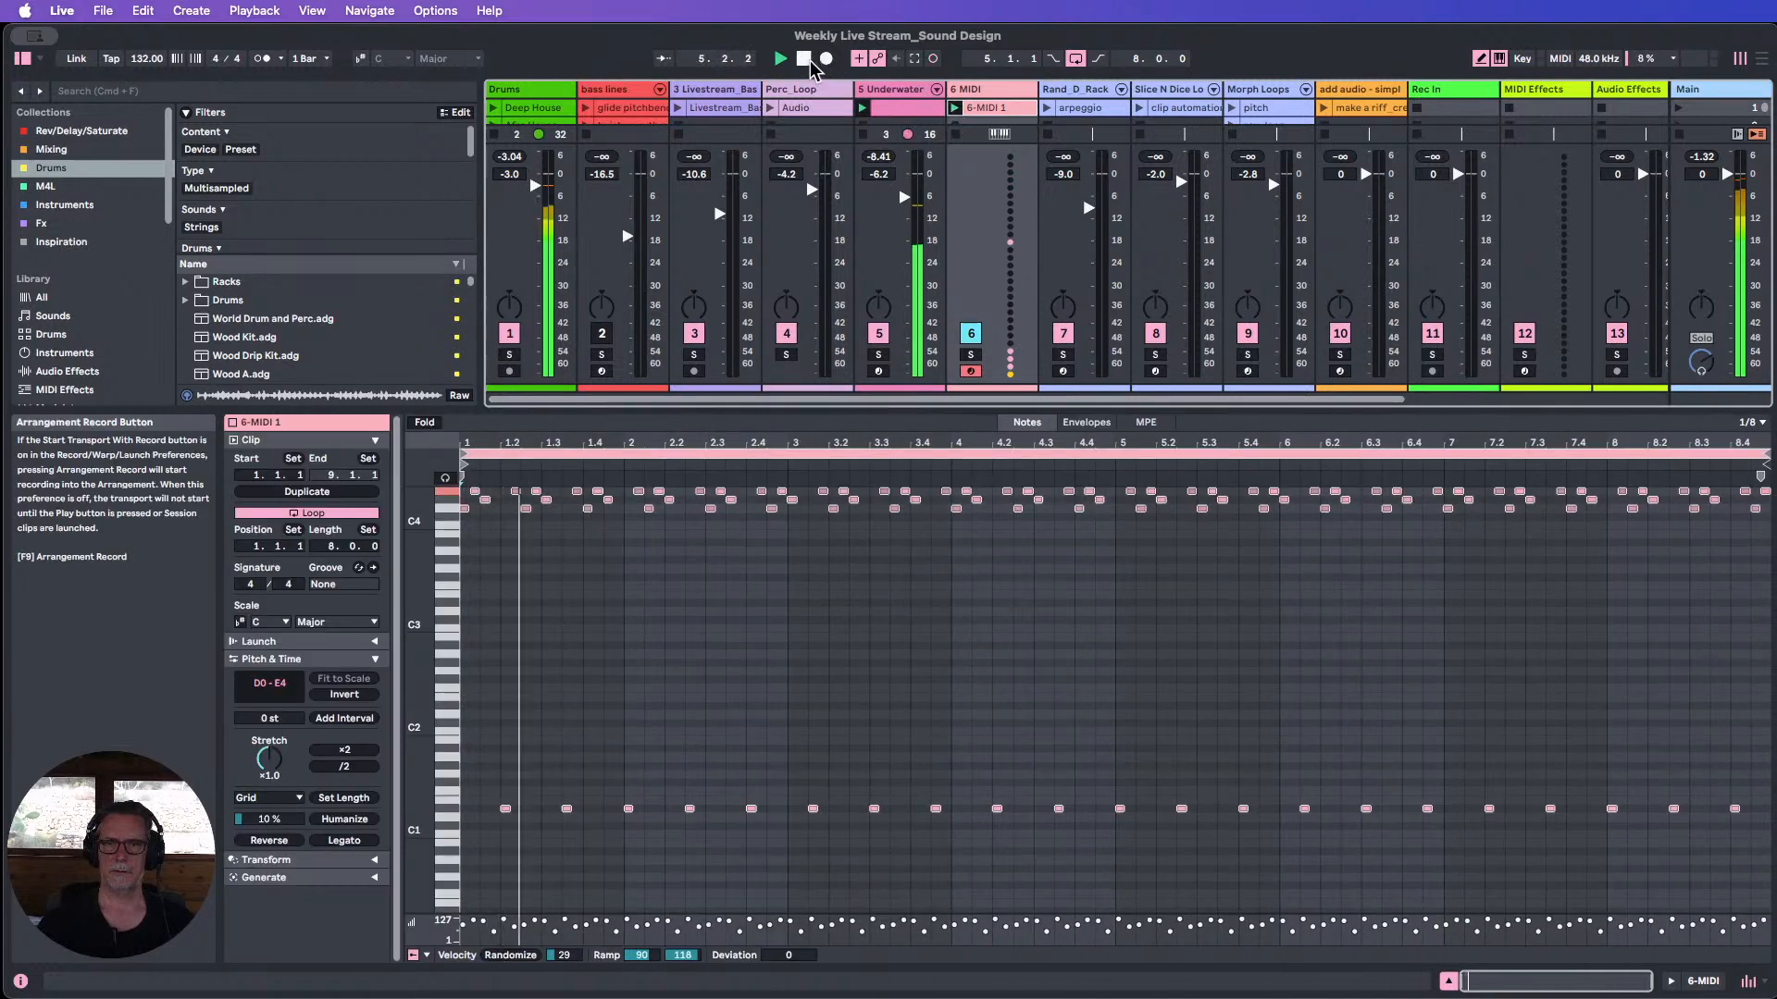
Stop playback and move the recorded 6-MIDI 1 clip to the Underwater Swords Kit track's slot in scene 21.
{"action": "left_click", "coordinate": [804, 59]}
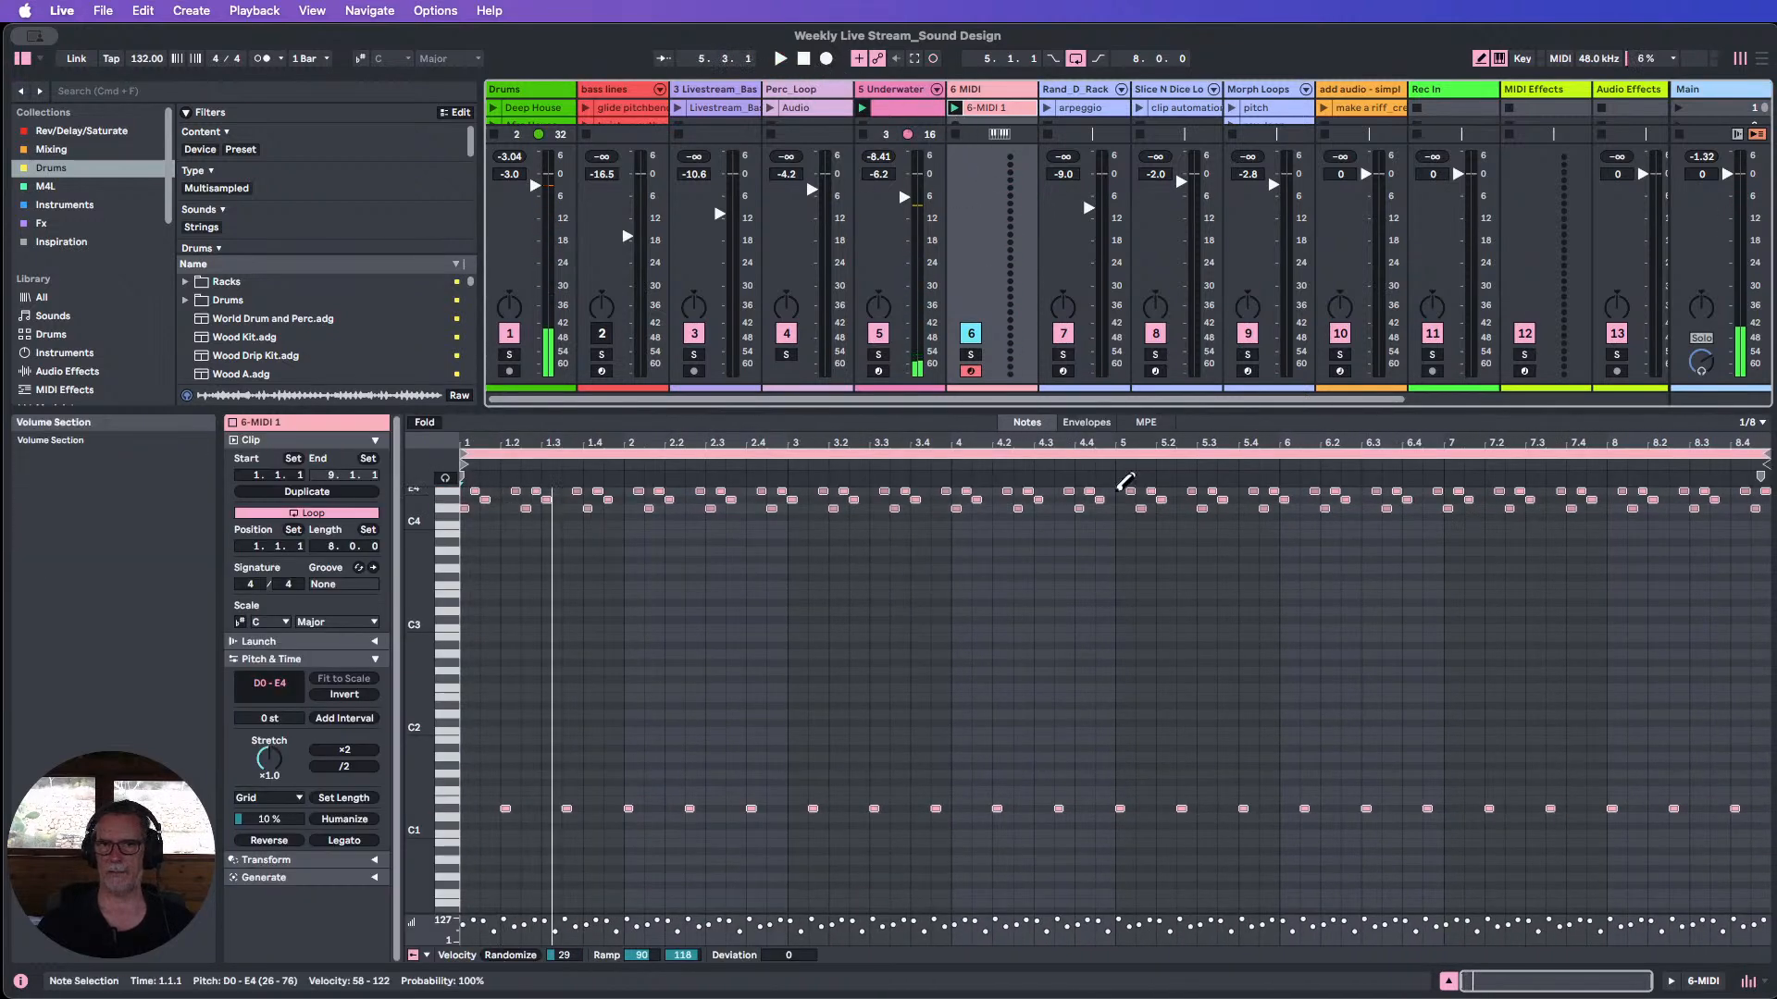
{"action": "left_click", "coordinate": [1448, 981]}
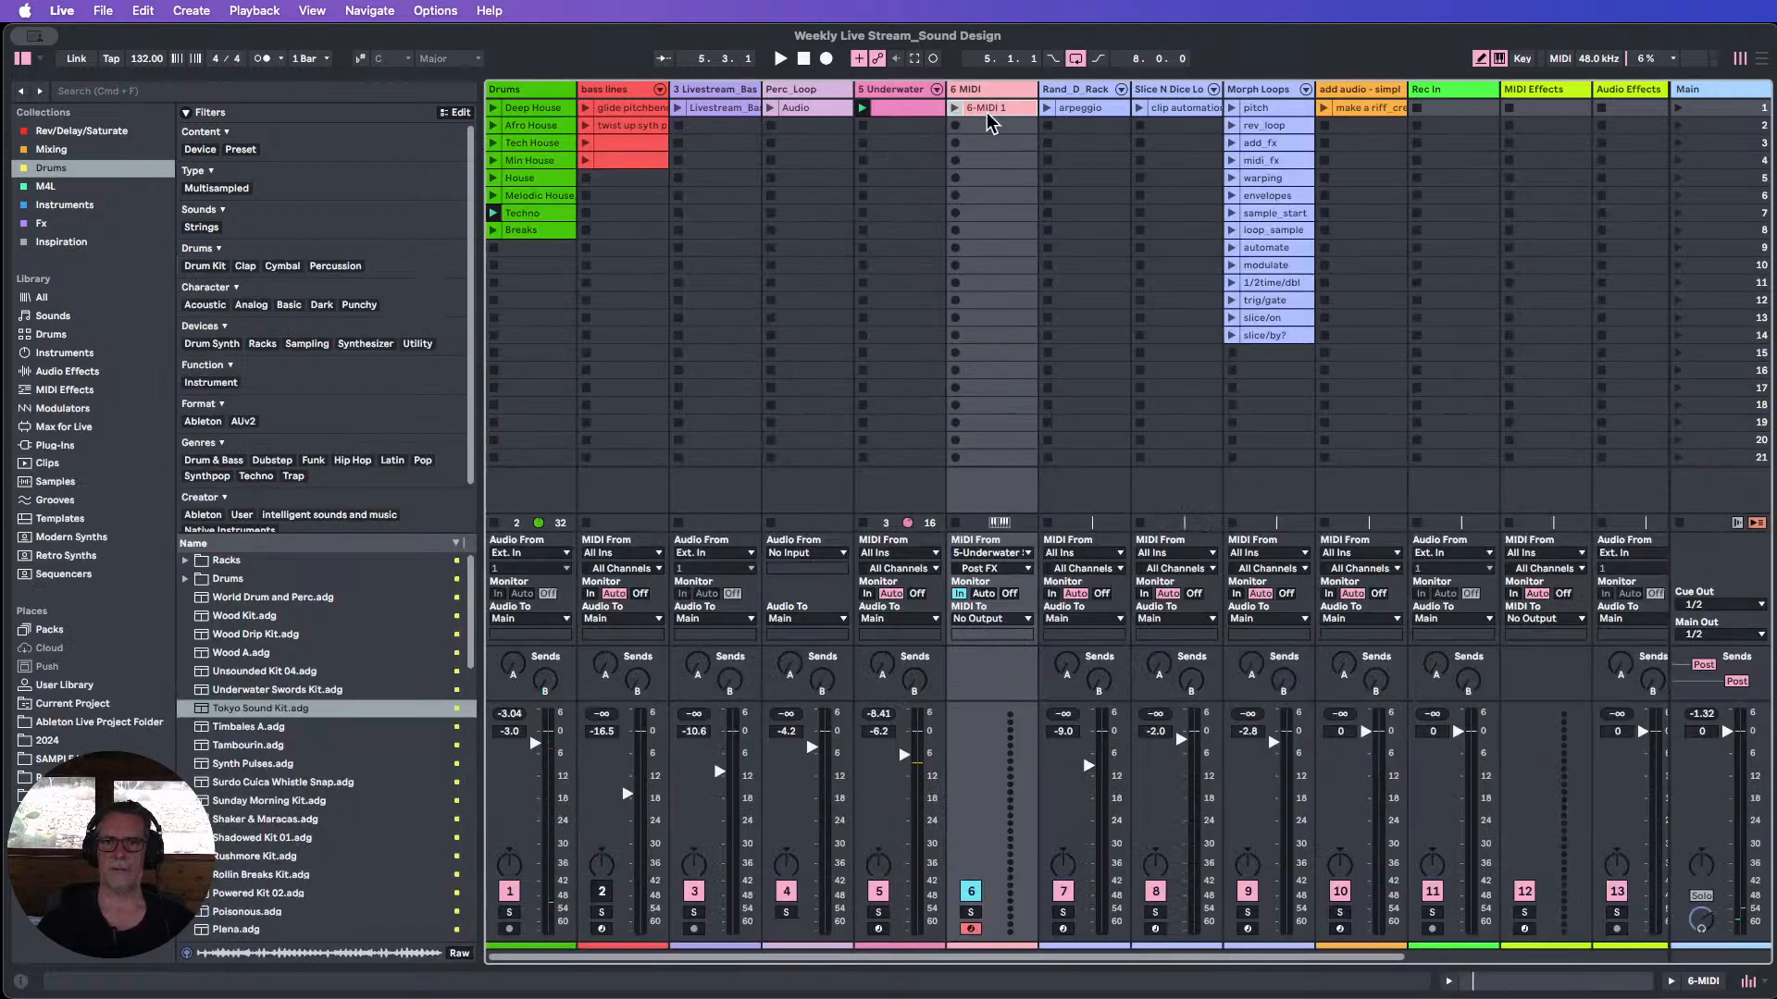
{"action": "left_click_drag", "start_coordinate": [988, 111], "coordinate": [925, 460]}
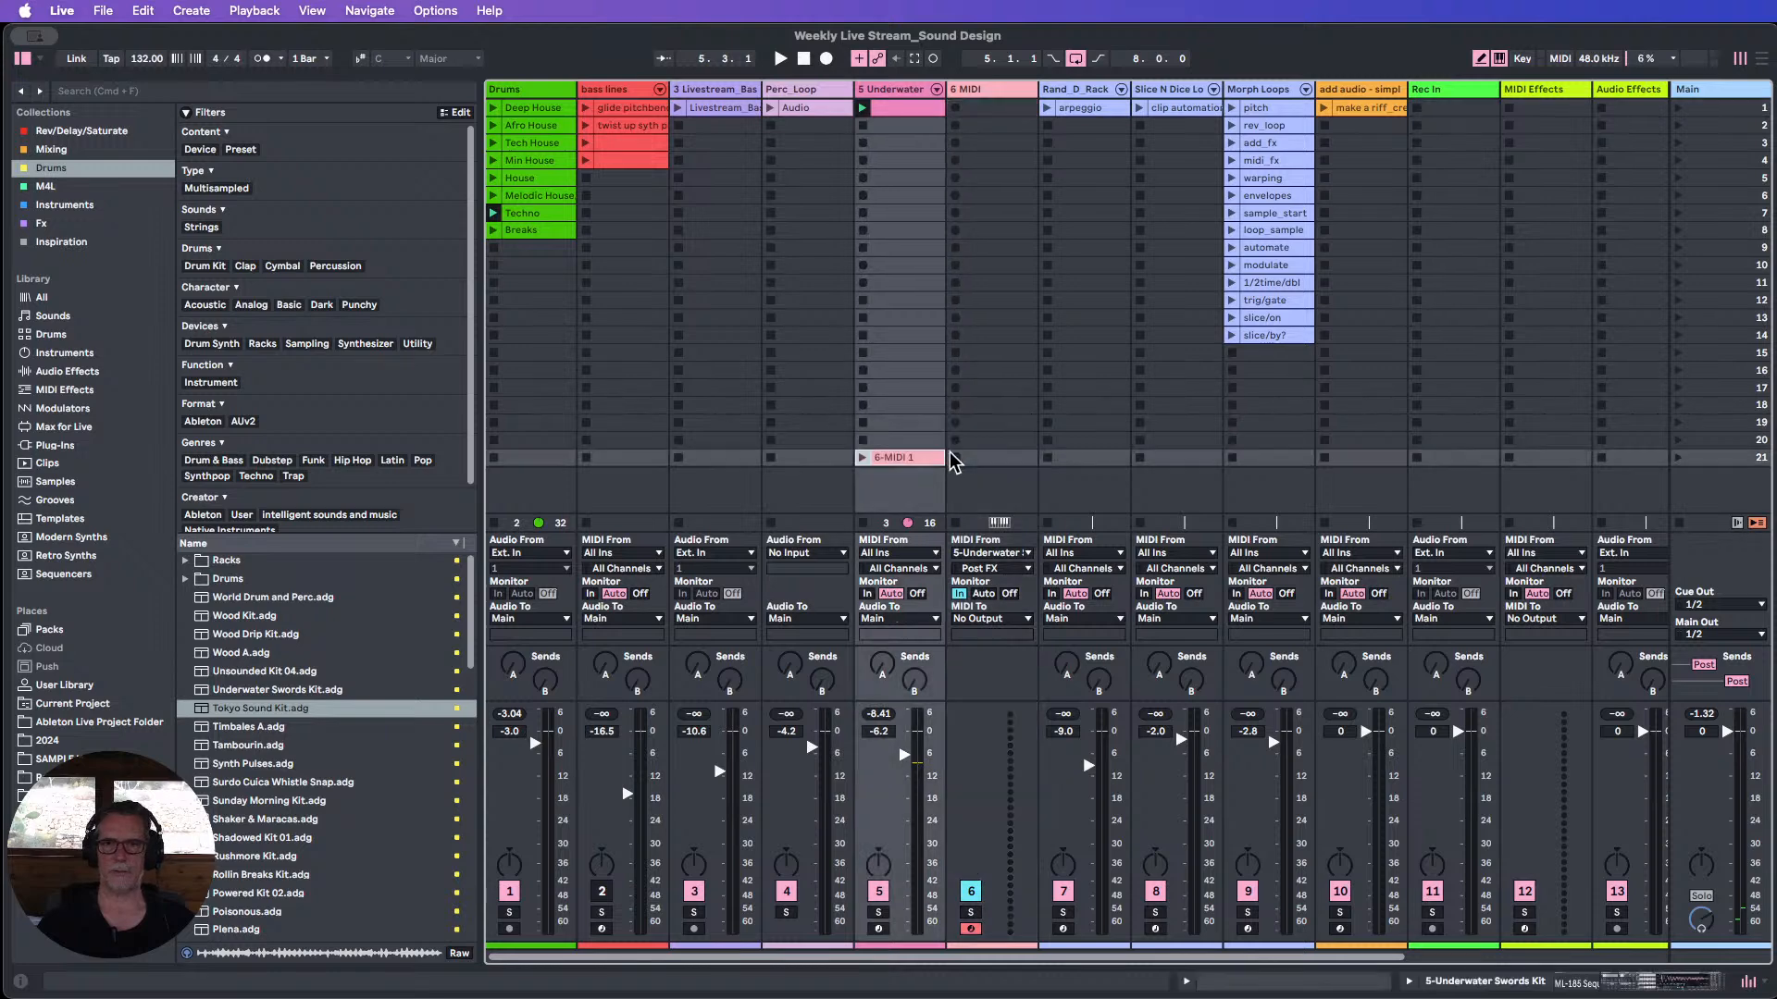
Relaunch the Underwater Swords Kit track's first clip and show the track's devices.
{"action": "left_click", "coordinate": [890, 104]}
{"action": "left_click", "coordinate": [863, 108]}
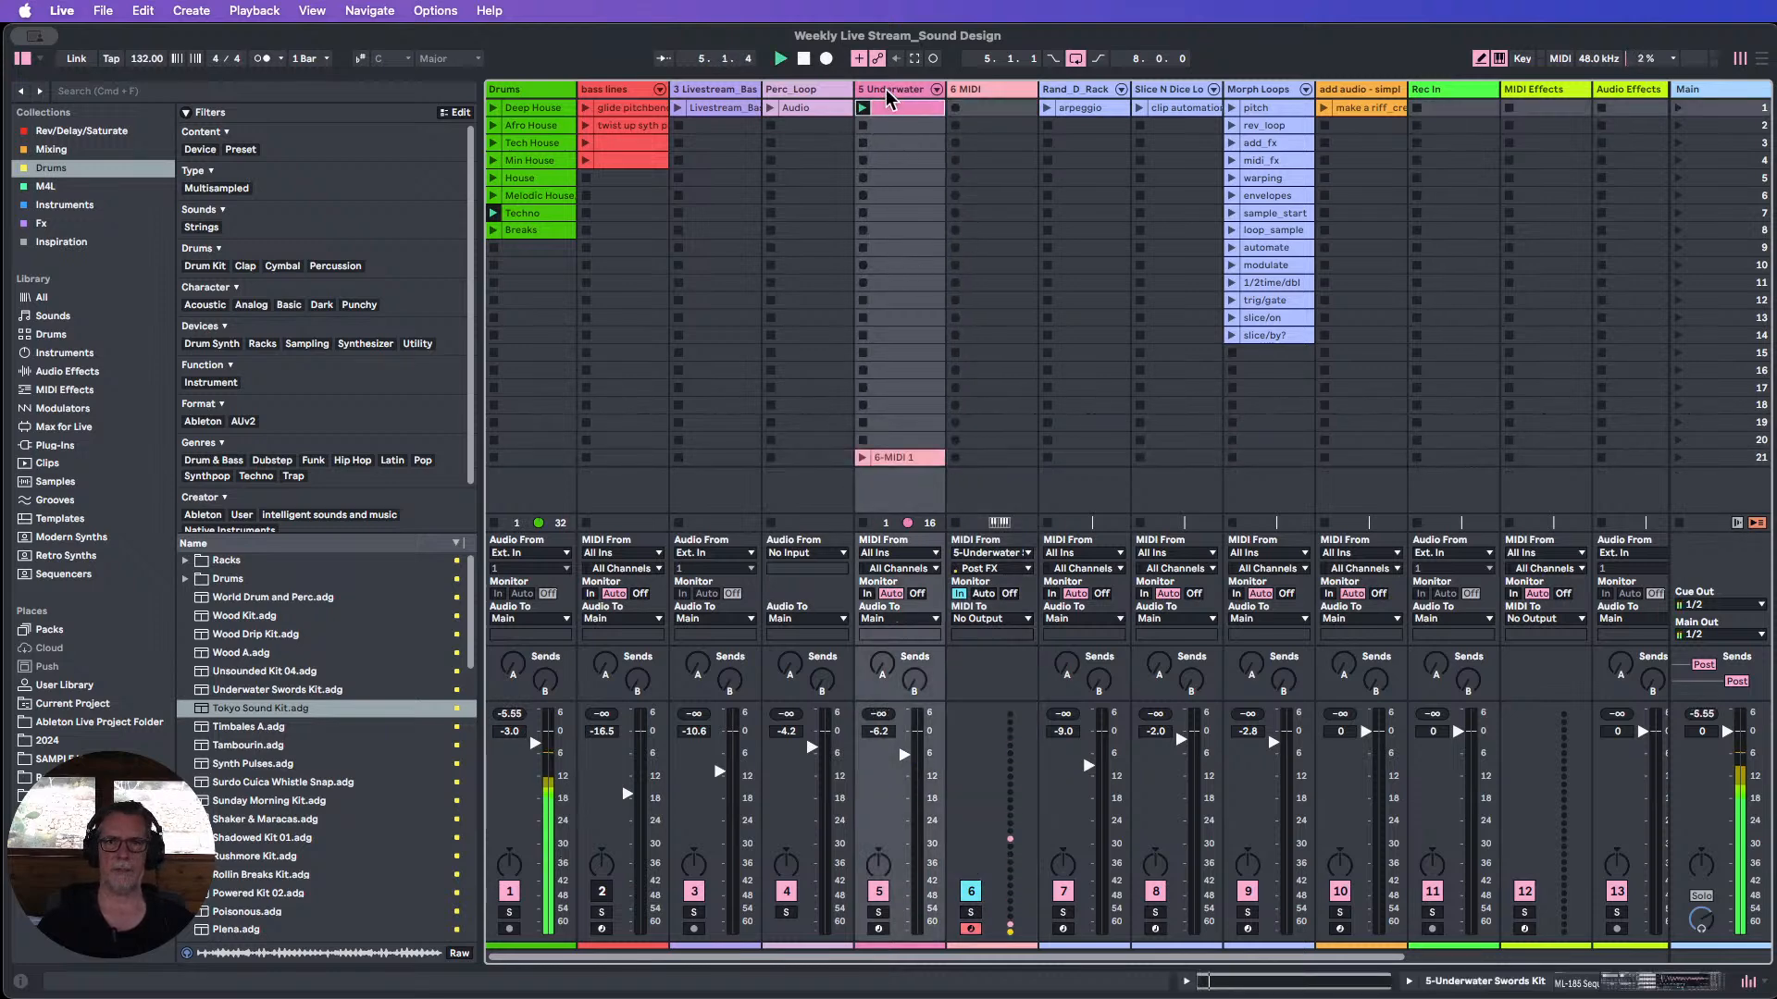
{"action": "double_click", "coordinate": [885, 91]}
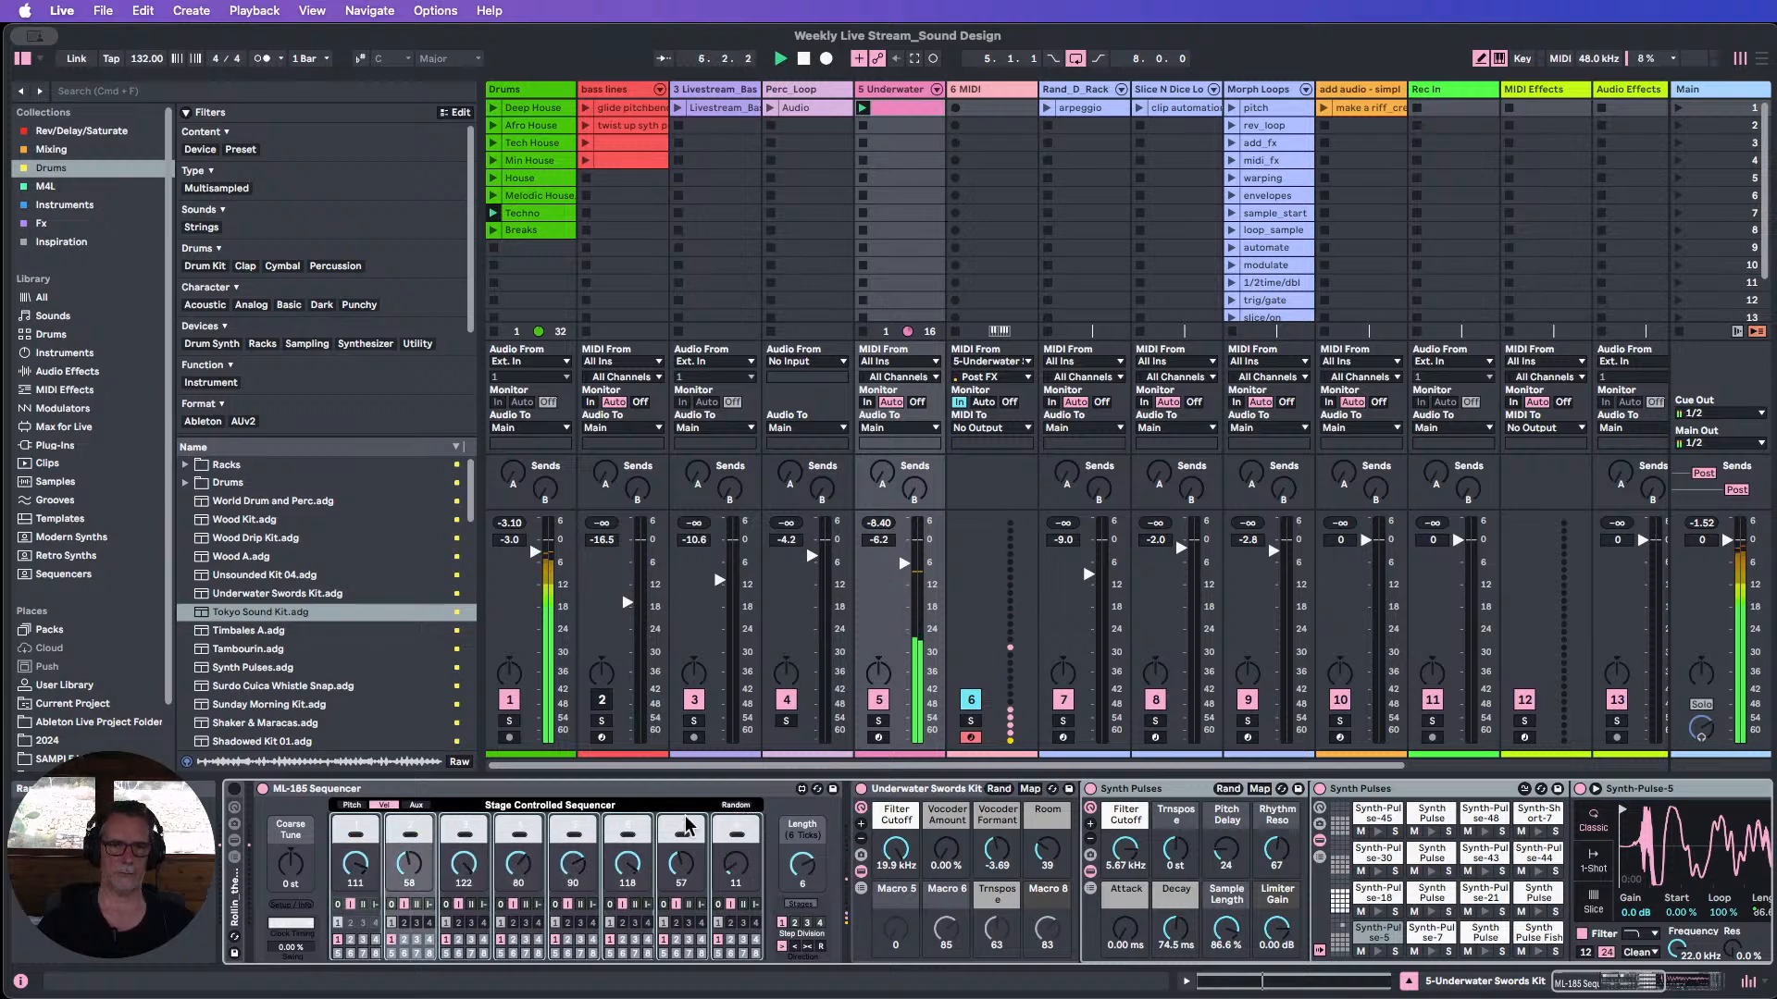
Switch the ML-185 Sequencer to its pitch lane and randomise the stage pitches three times.
{"action": "left_click", "coordinate": [352, 805]}
{"action": "left_click", "coordinate": [738, 807]}
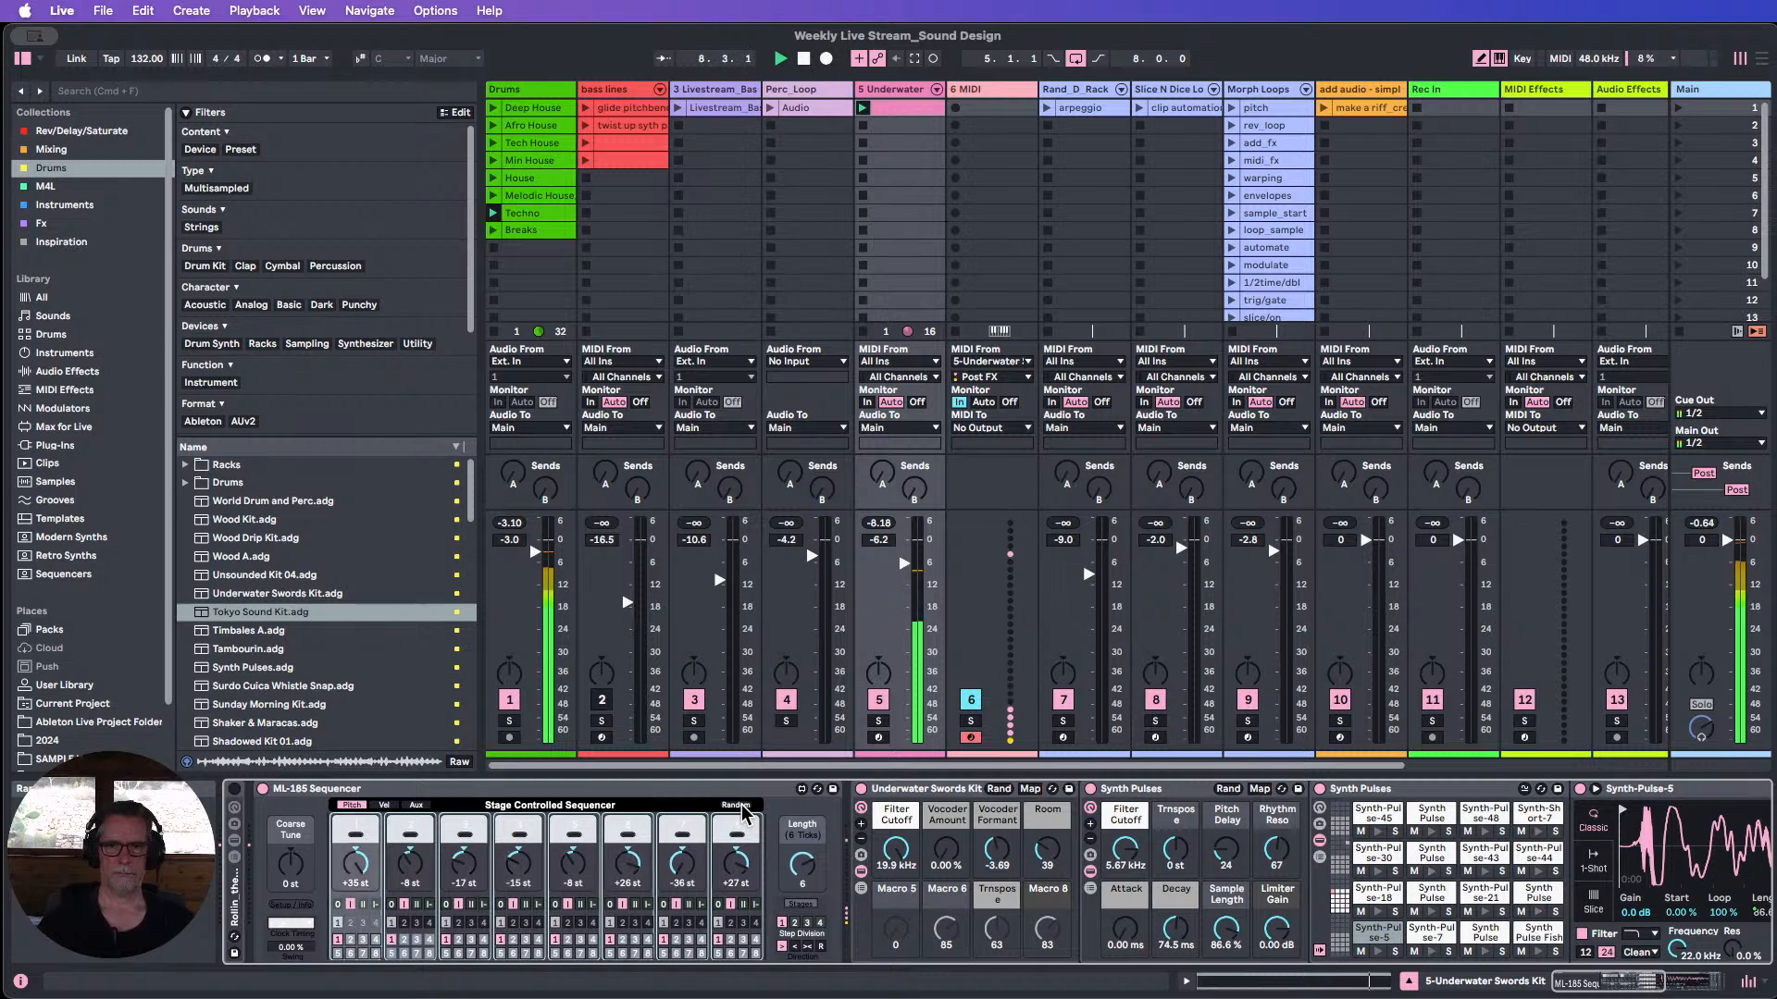
{"action": "left_click", "coordinate": [738, 807]}
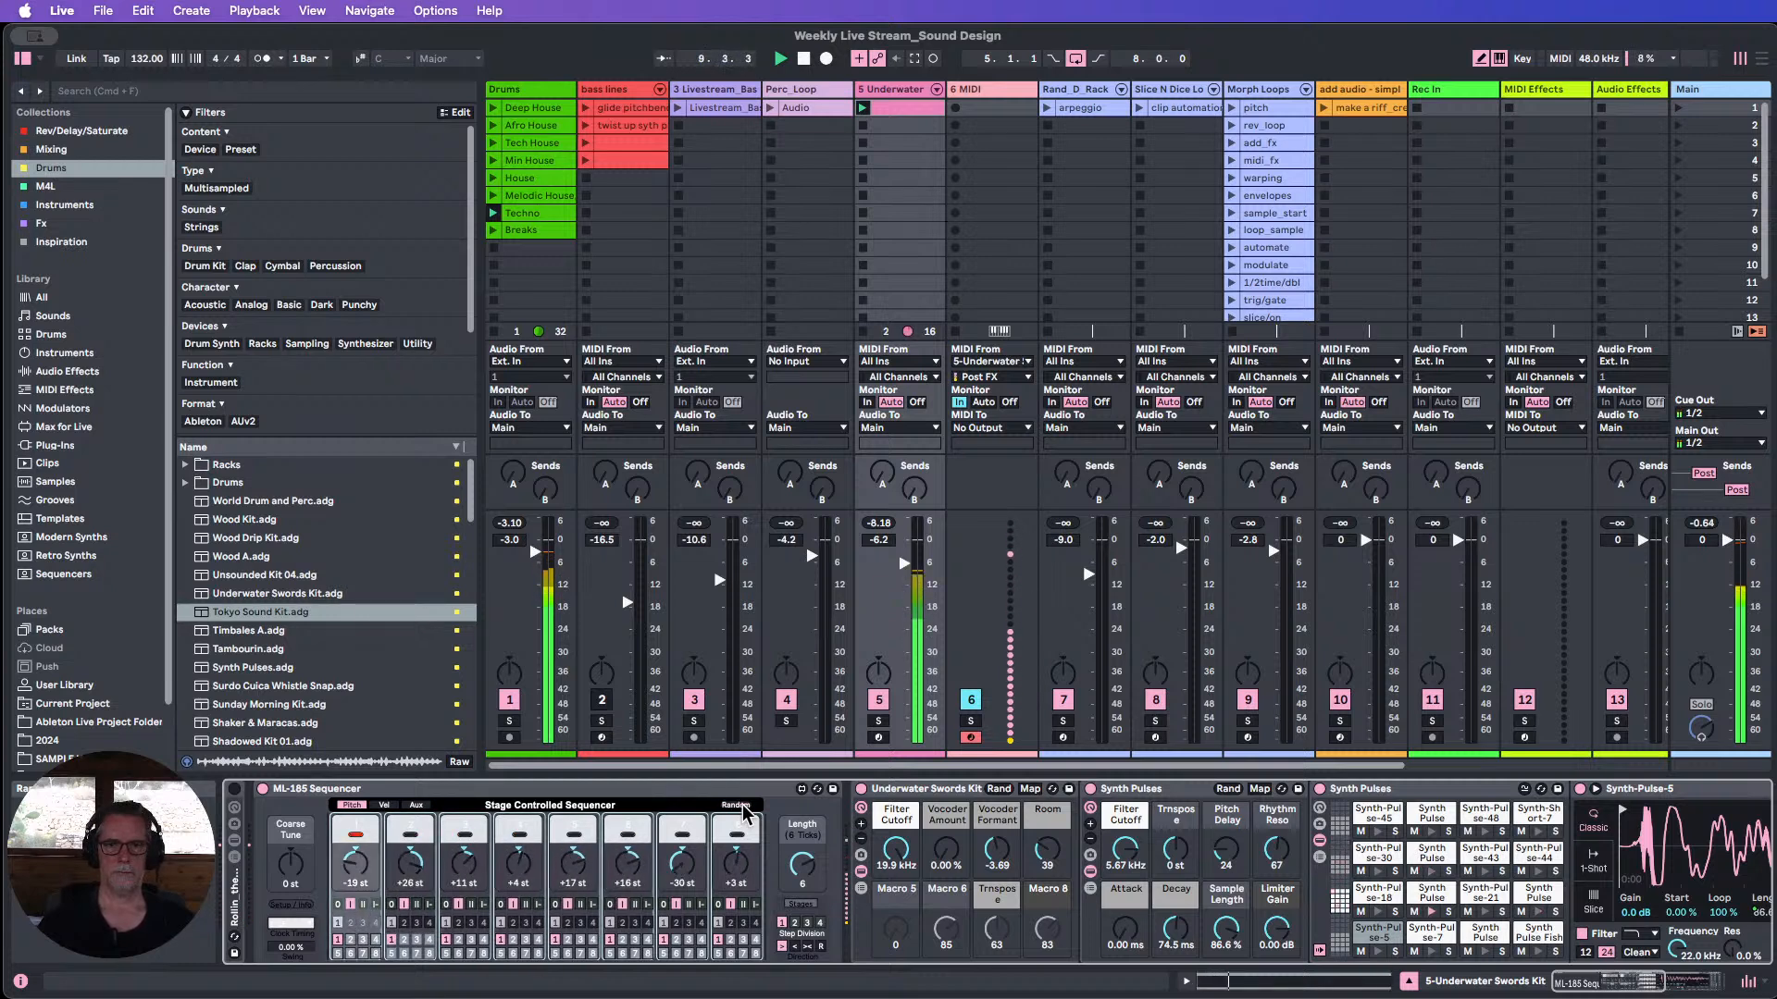
{"action": "left_click", "coordinate": [744, 812]}
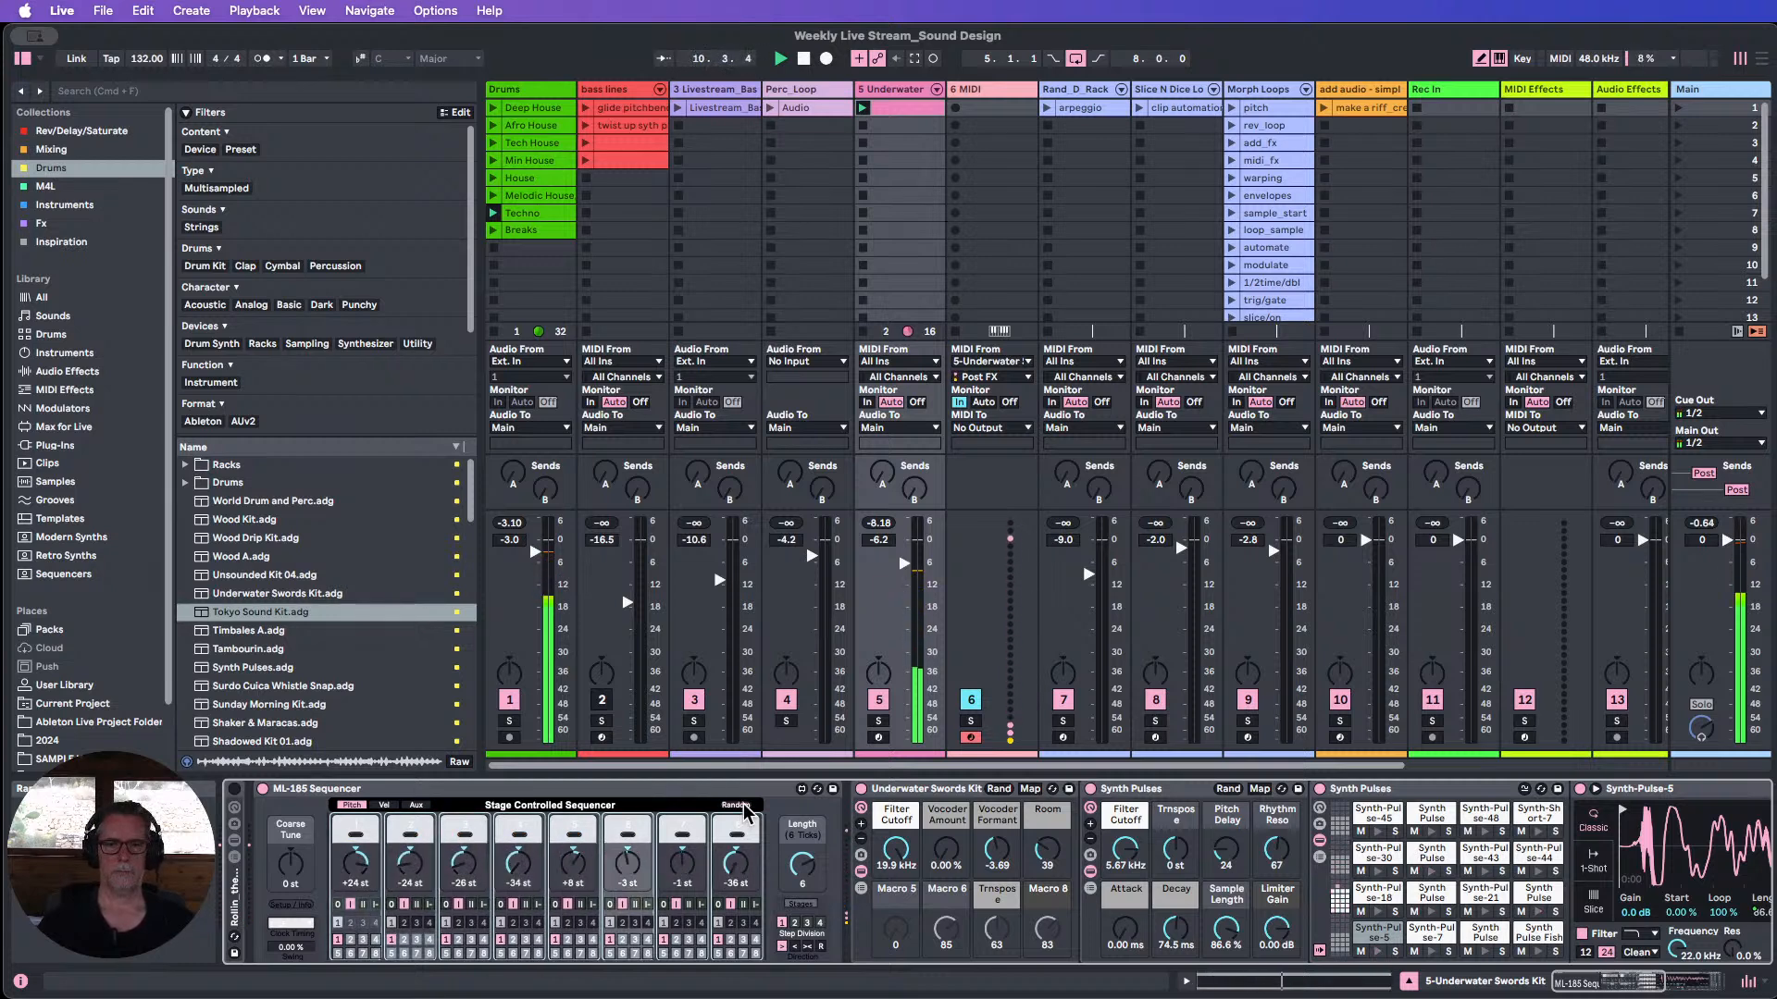
Randomise the ML-185 Sequencer's stage pitches two more times.
{"action": "left_click", "coordinate": [746, 809]}
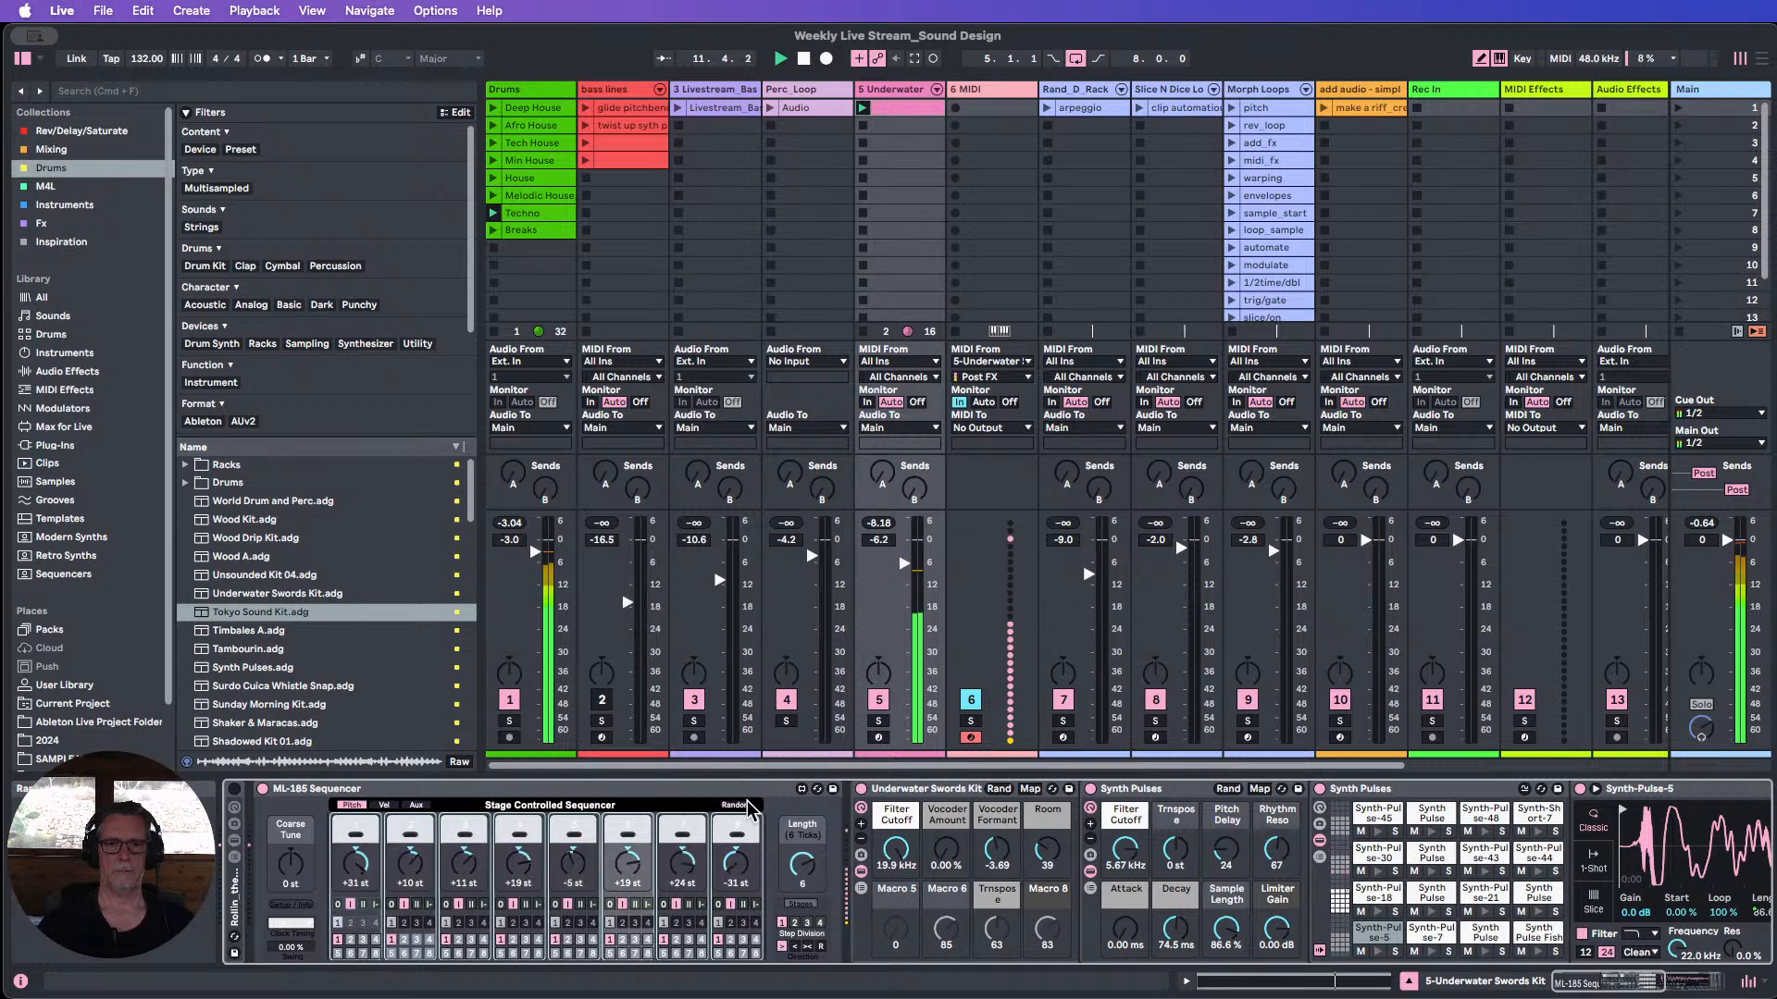
{"action": "left_click", "coordinate": [746, 809]}
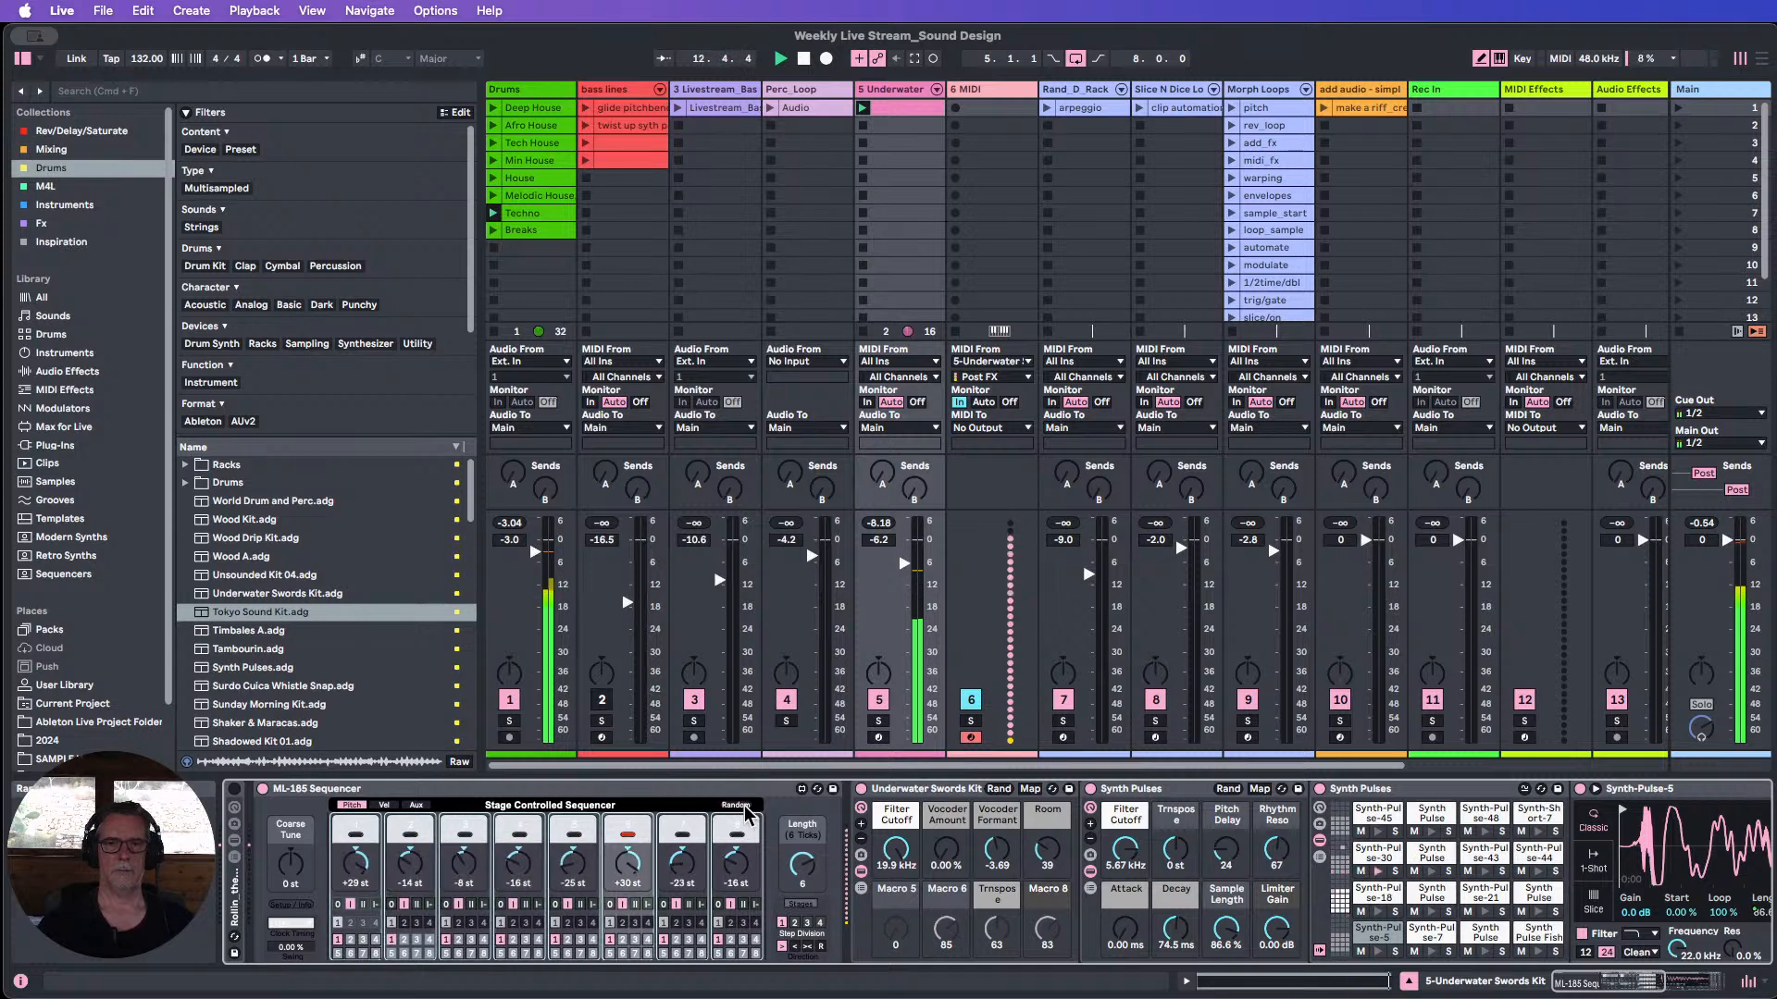
Bypass the ML-185 Sequencer and launch the recorded 6-MIDI 1 clip in scene 21.
{"action": "left_click", "coordinate": [262, 789]}
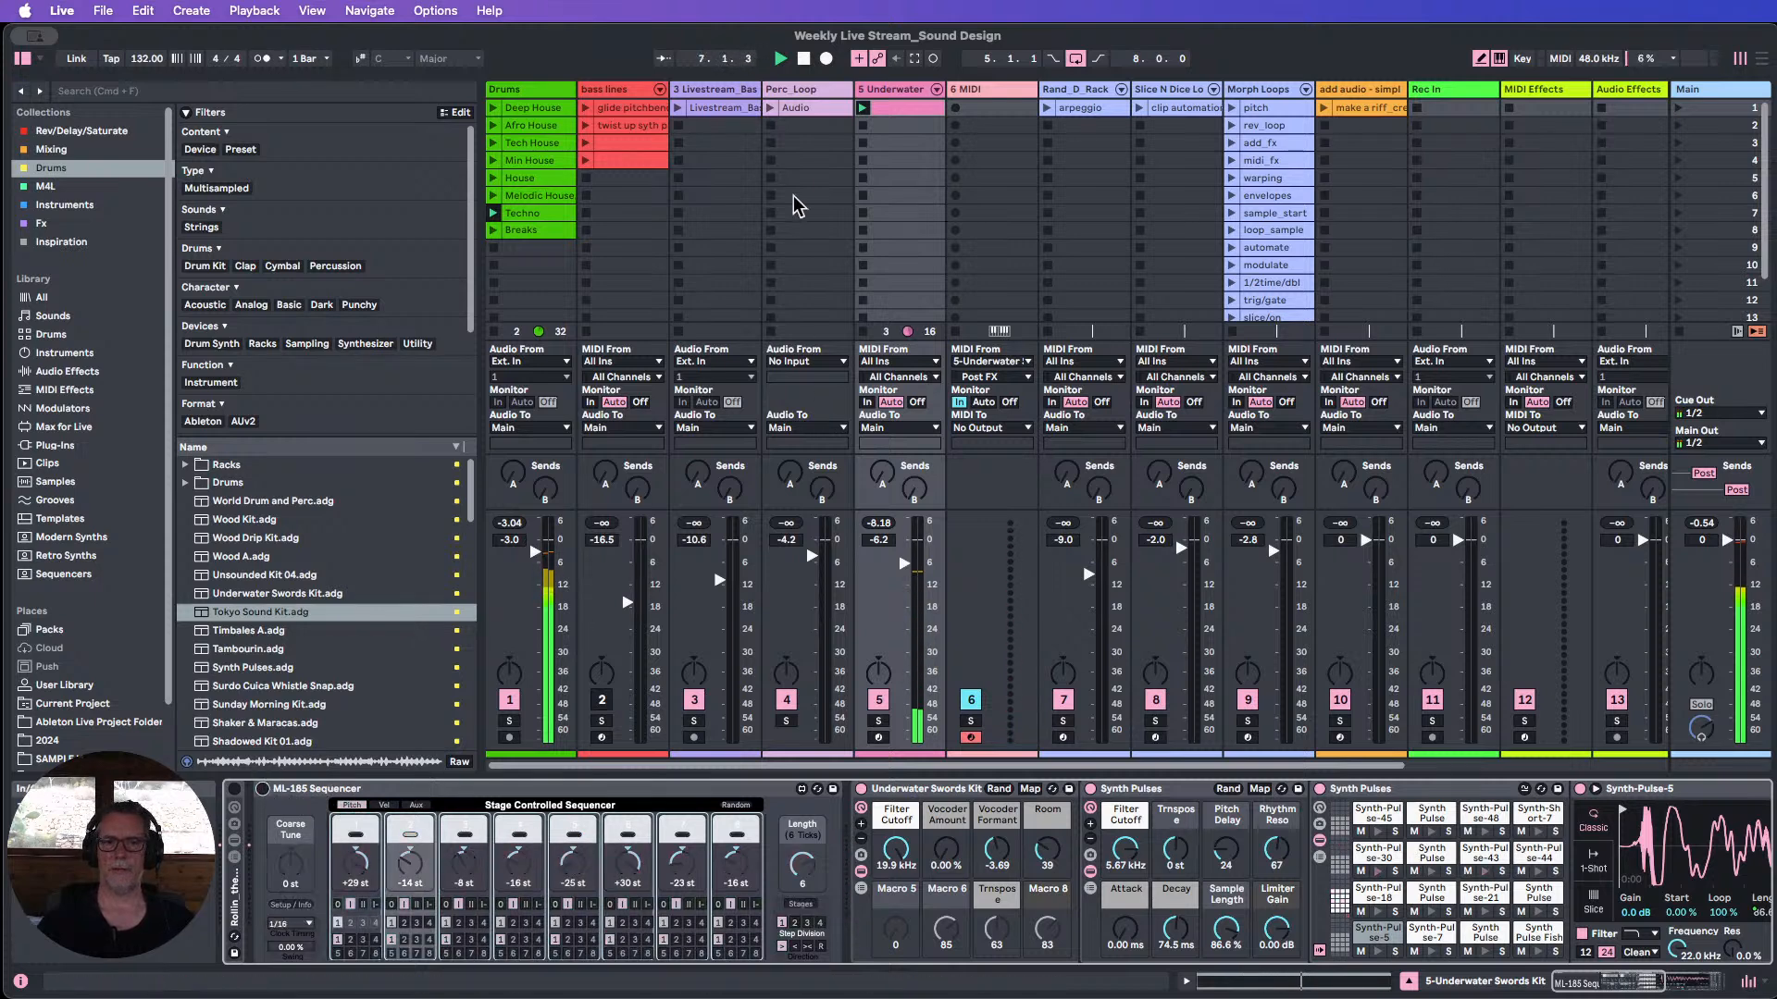
{"action": "scroll", "coordinate": [879, 224], "scroll_direction": "down", "scroll_amount": 4}
{"action": "left_click", "coordinate": [864, 314]}
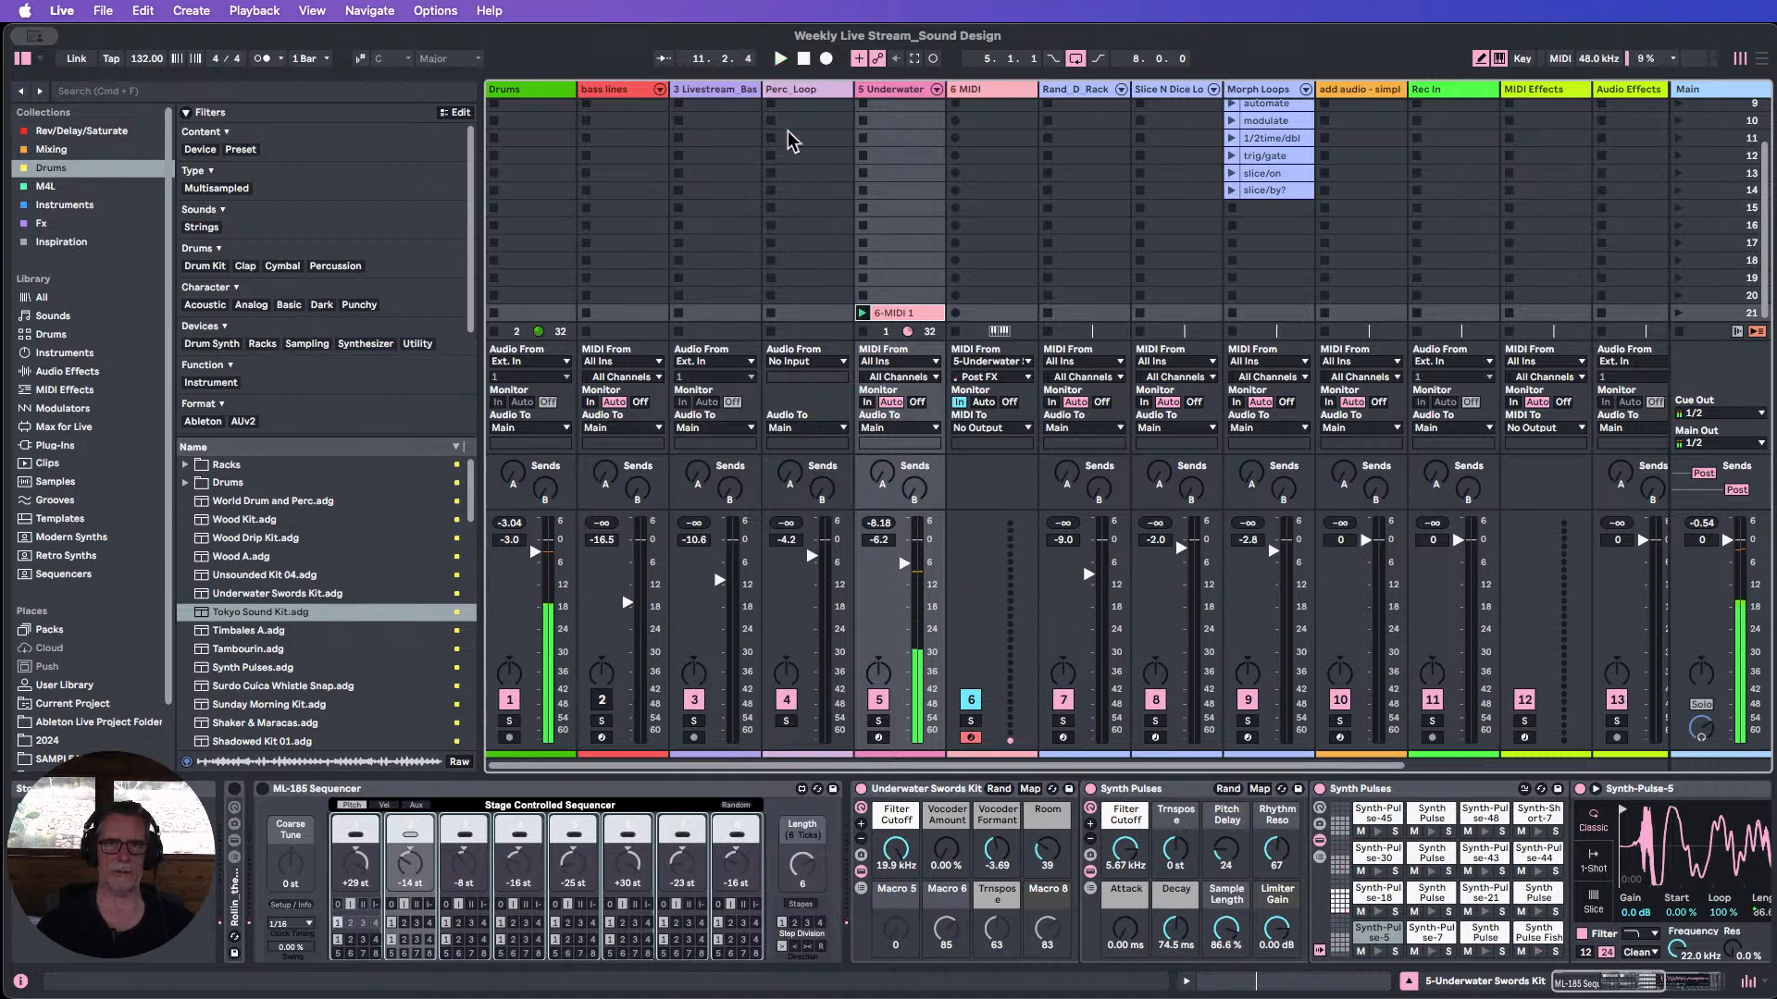
Switch the ML-185 Sequencer back on and restart playback.
{"action": "left_click", "coordinate": [263, 789]}
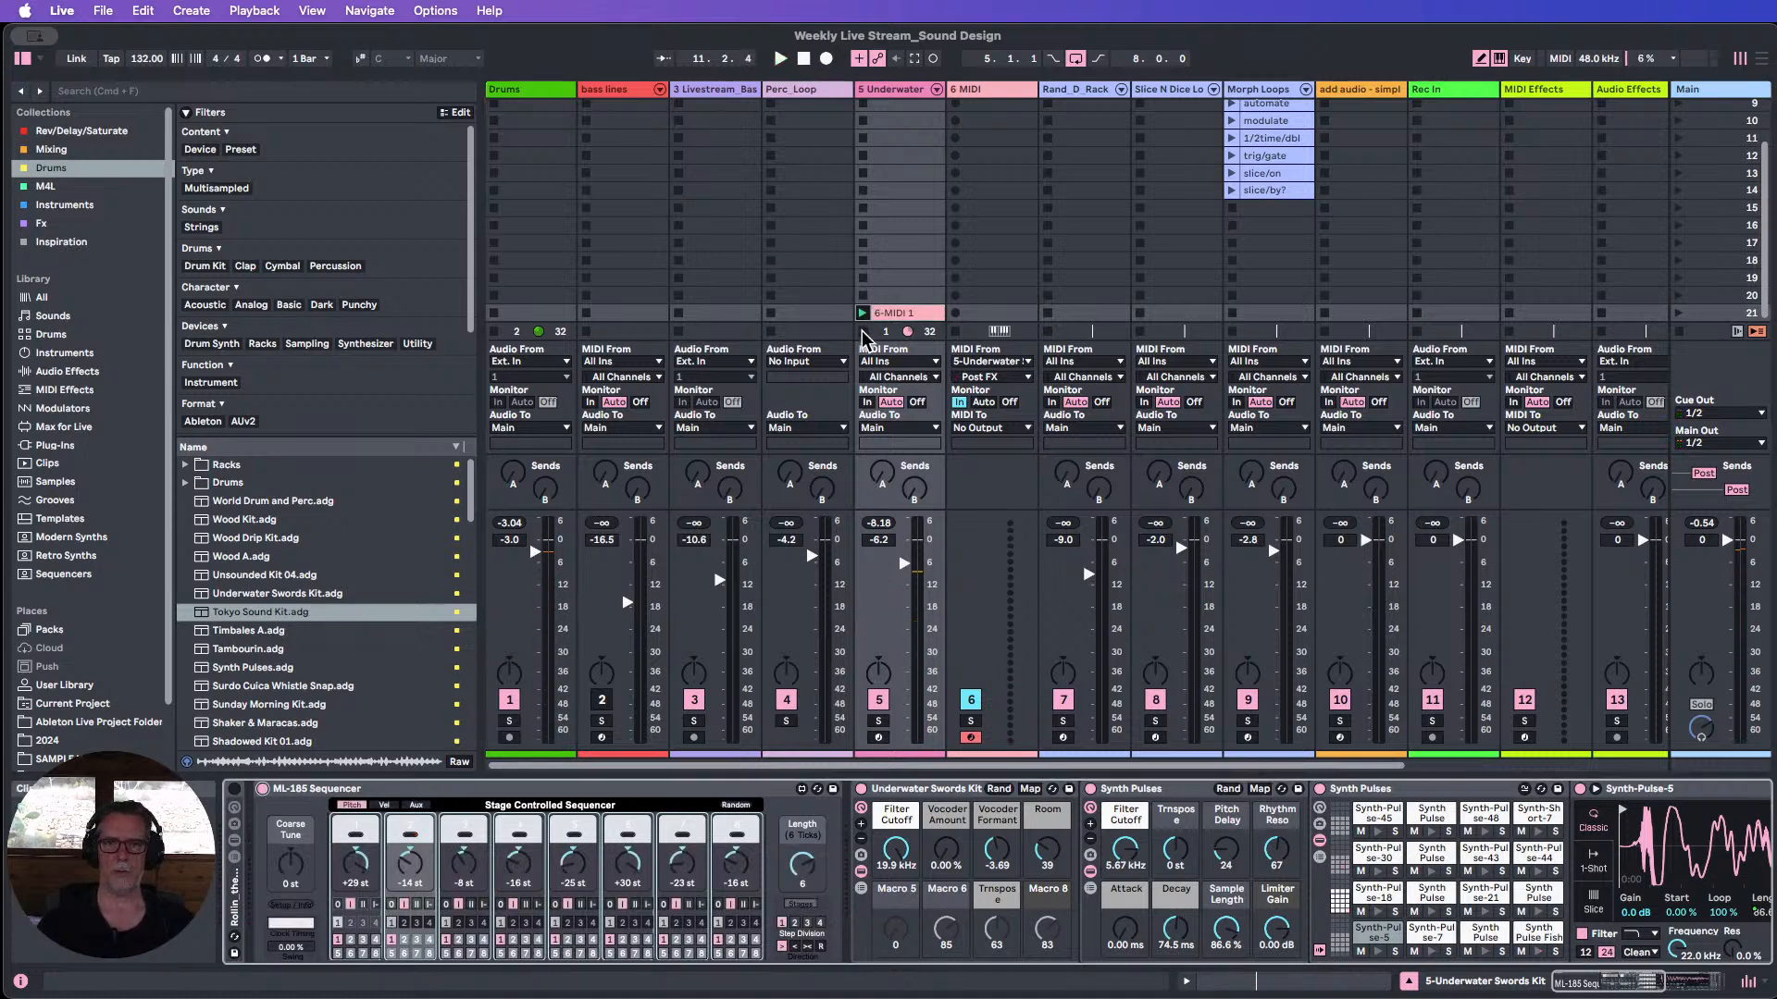
{"action": "scroll", "coordinate": [889, 240], "scroll_direction": "up", "scroll_amount": 5}
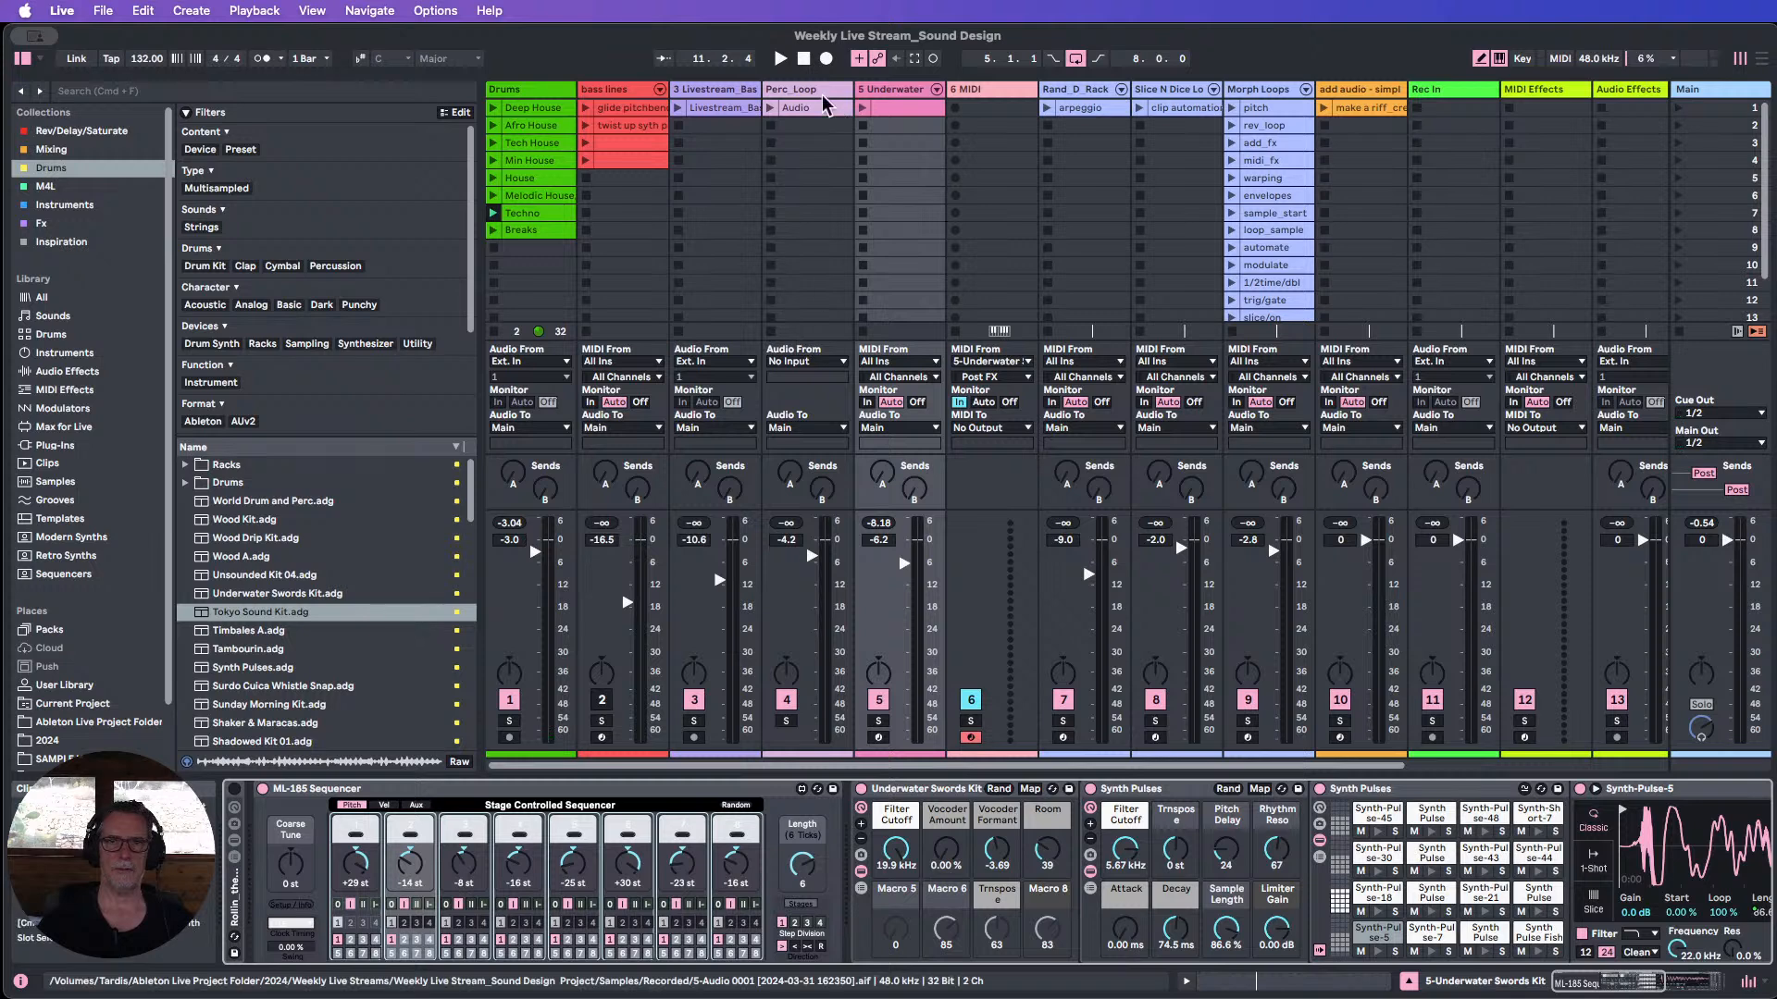
{"action": "left_click", "coordinate": [780, 58]}
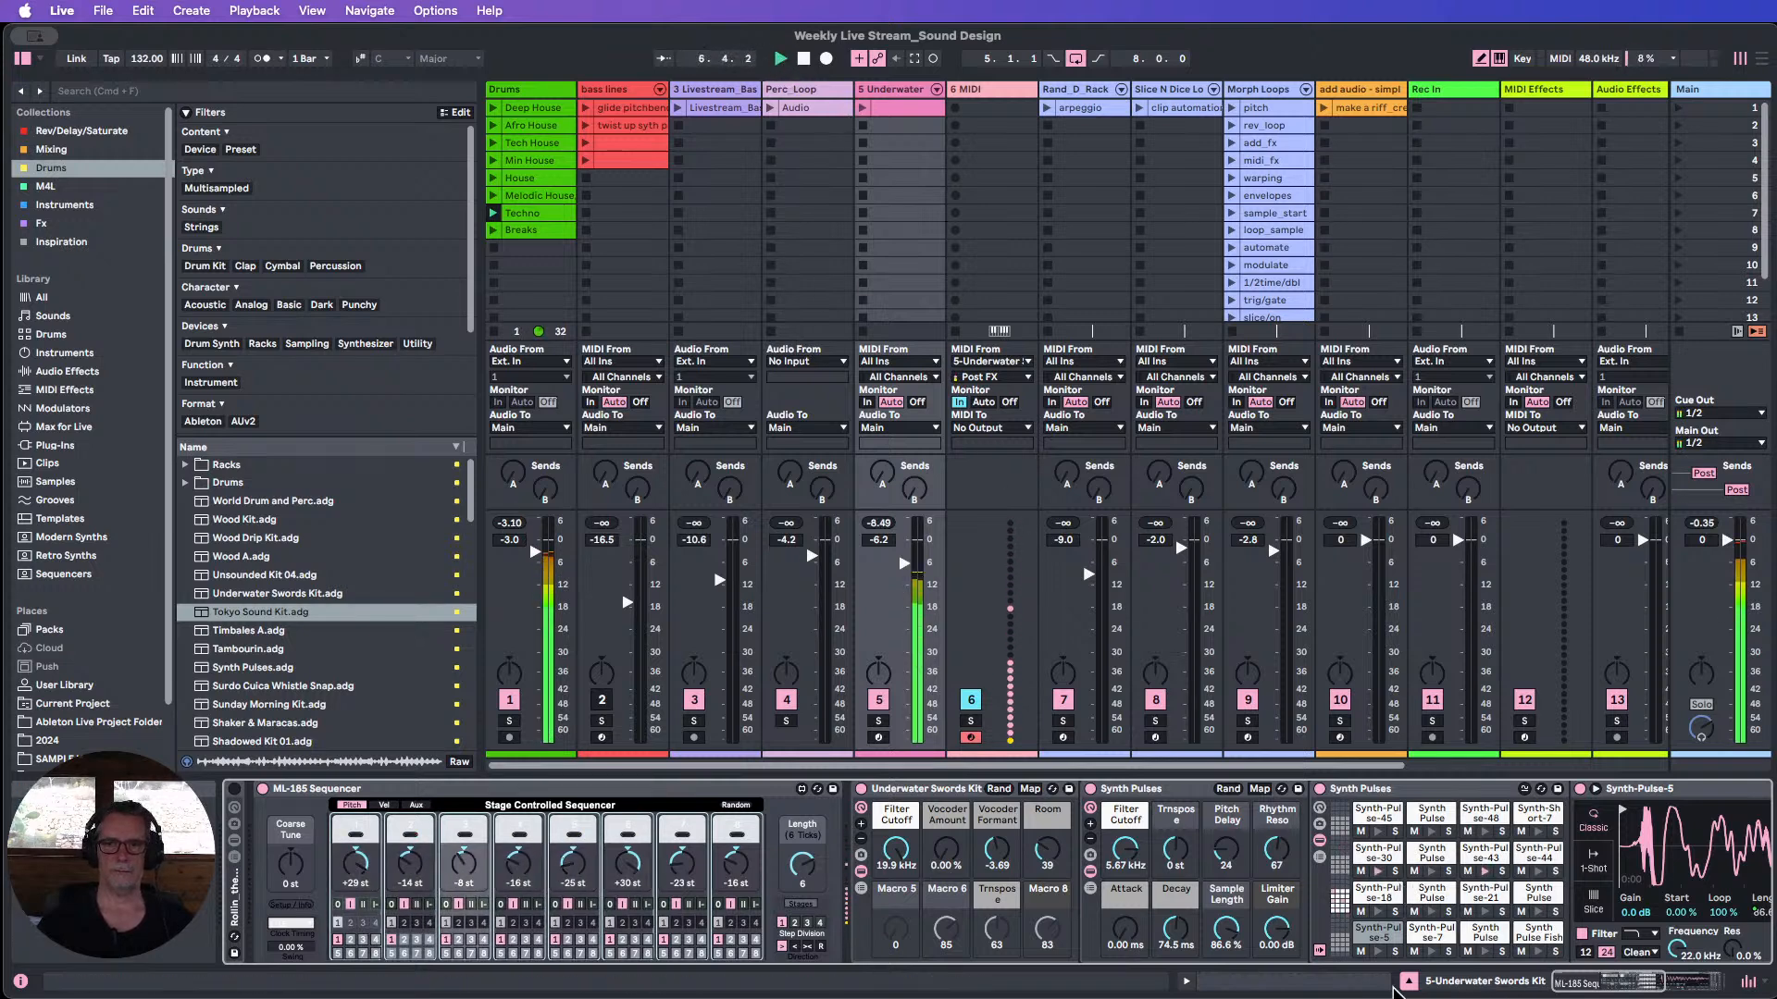
Set the Underwater Swords Kit track's volume to -7.8 dB and launch the Melodic House drum clip.
{"action": "left_click", "coordinate": [1408, 982]}
{"action": "left_click_drag", "start_coordinate": [907, 754], "coordinate": [905, 765]}
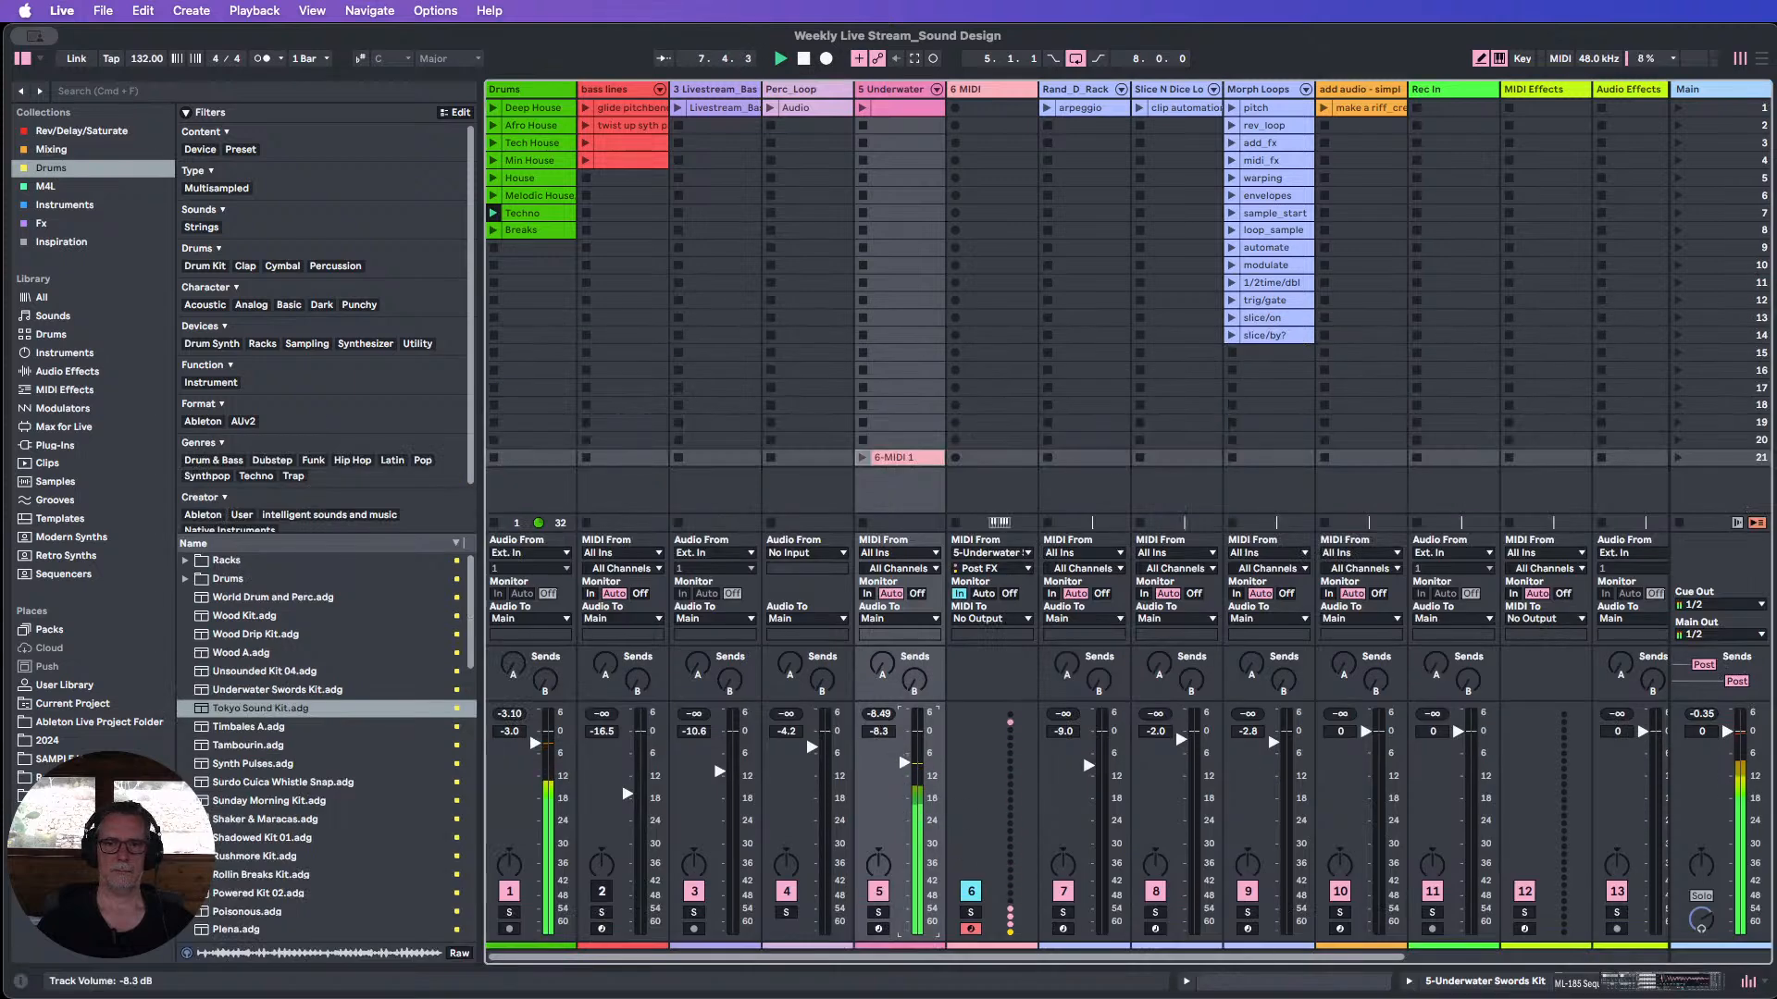
{"action": "left_click", "coordinate": [493, 196]}
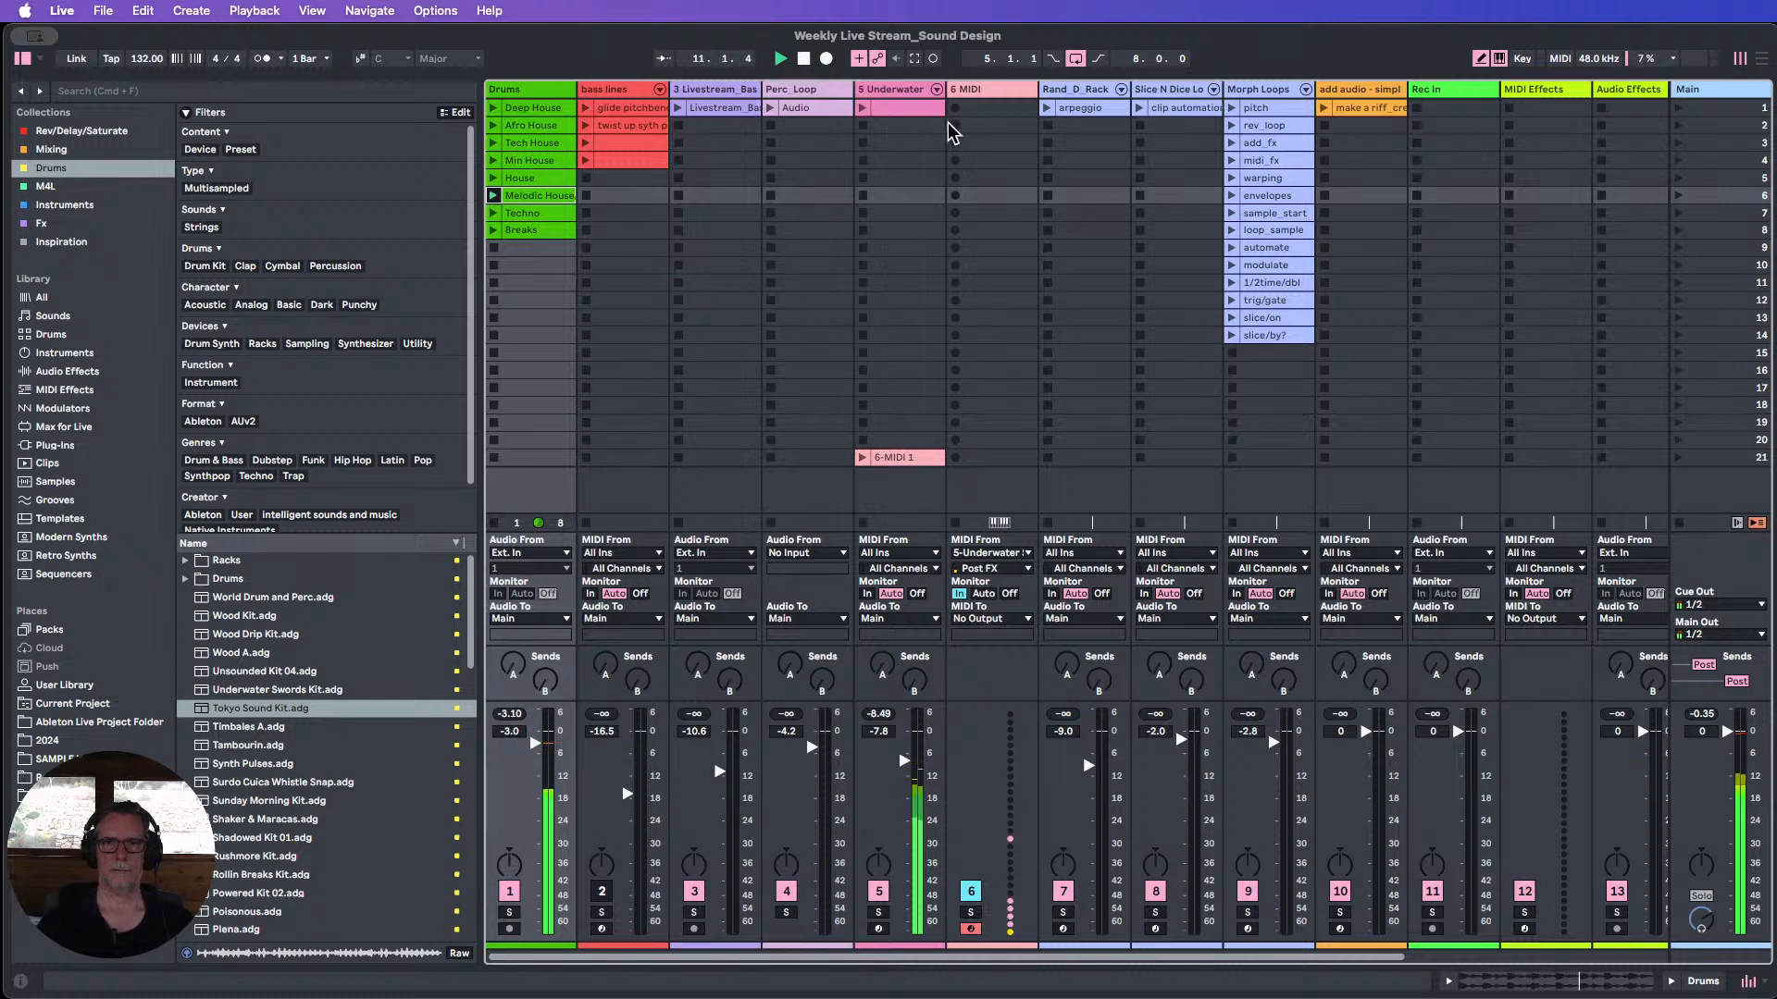
Show the Underwater Swords Kit track's devices and try the ML-185 Sequencer's rate at 1/8 before returning it to 1/16.
{"action": "double_click", "coordinate": [880, 90]}
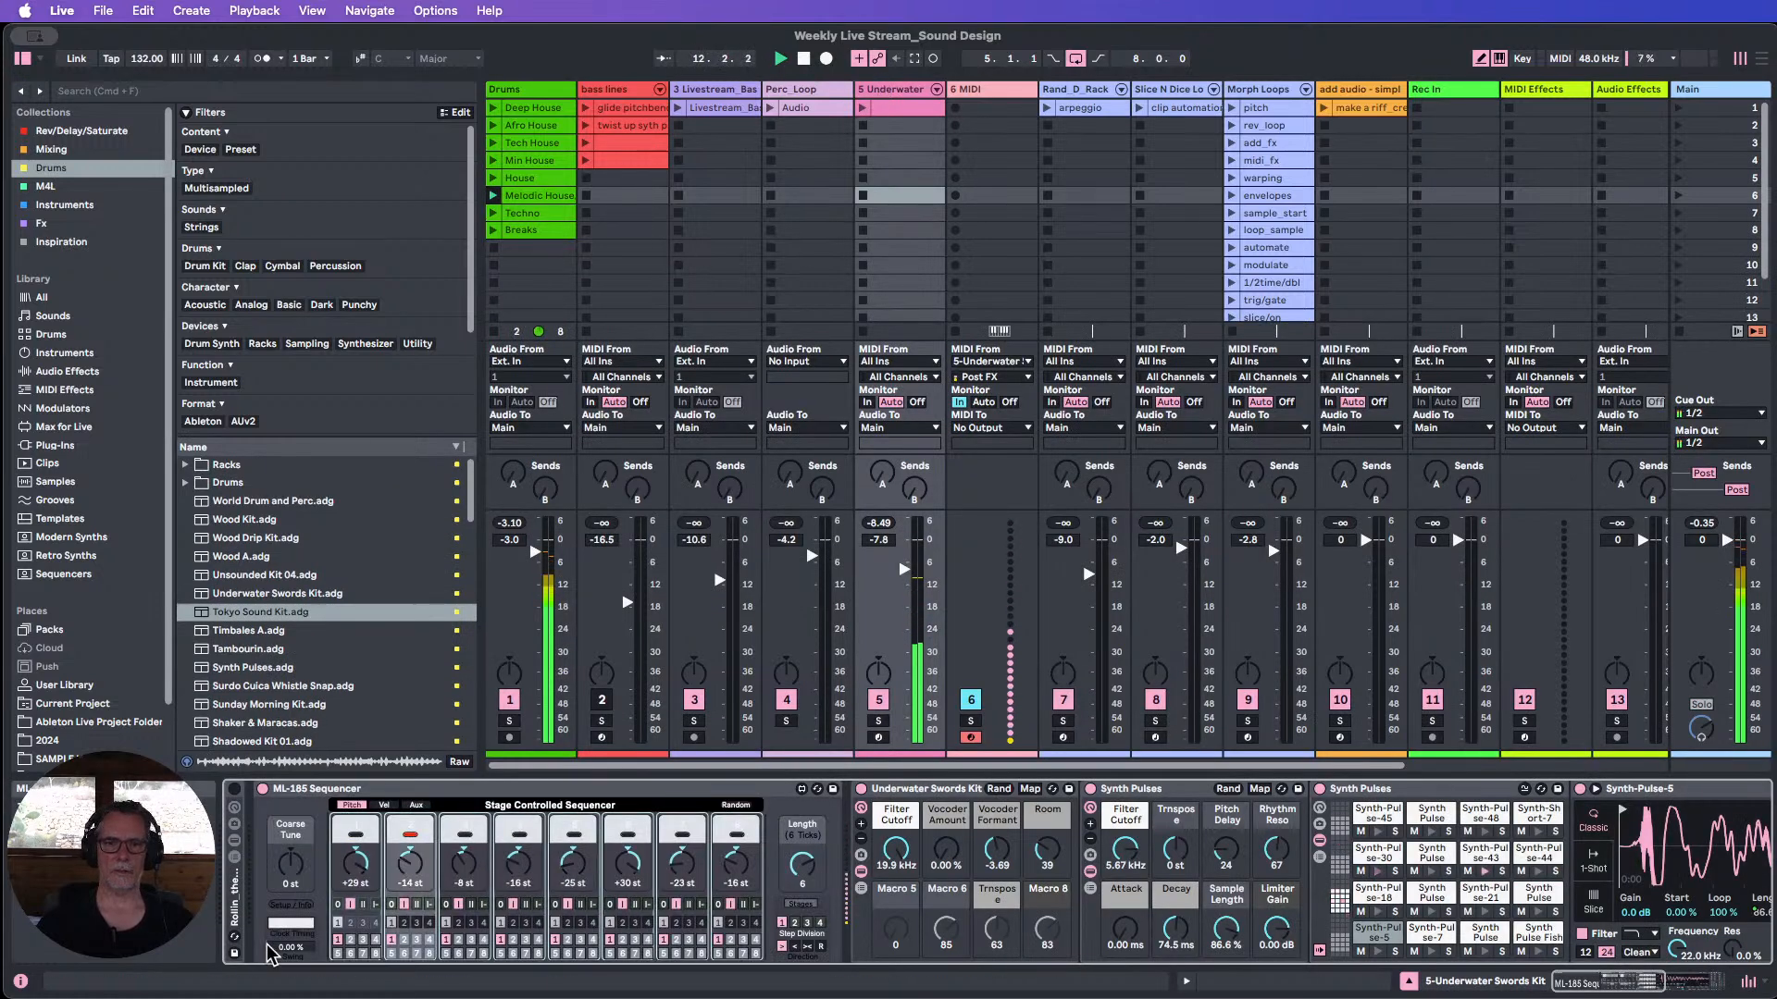
{"action": "left_click", "coordinate": [293, 923]}
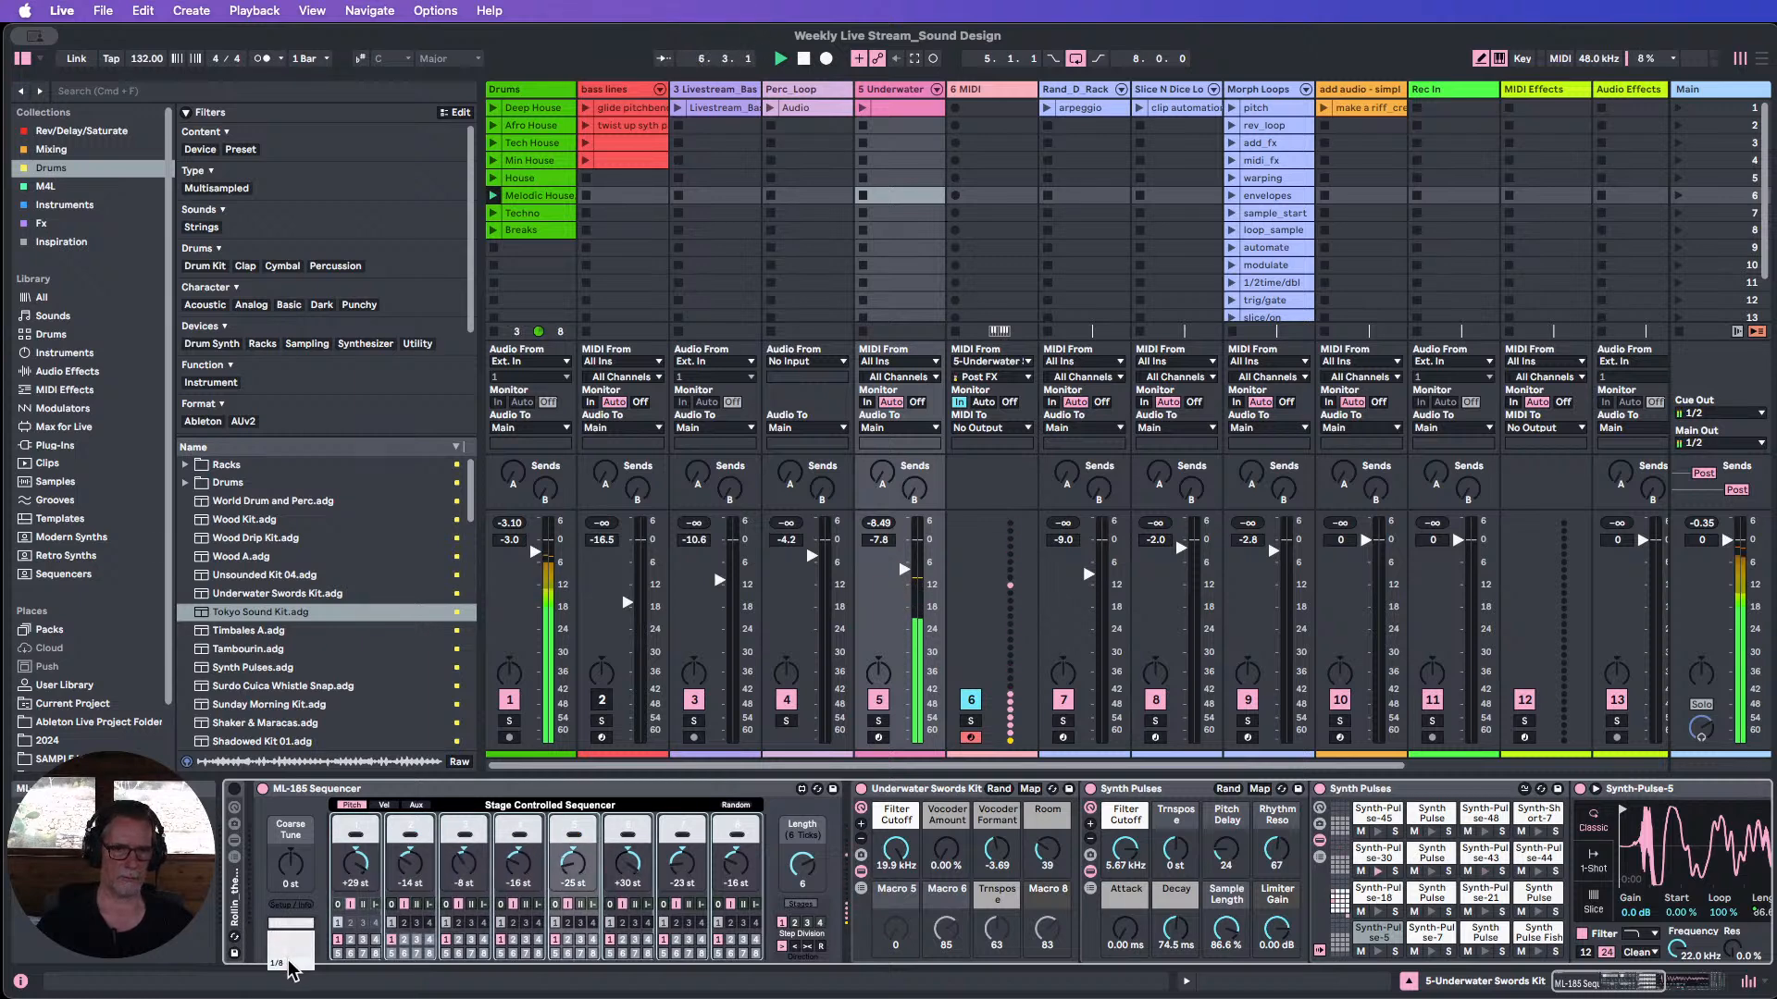
{"action": "left_click", "coordinate": [288, 967]}
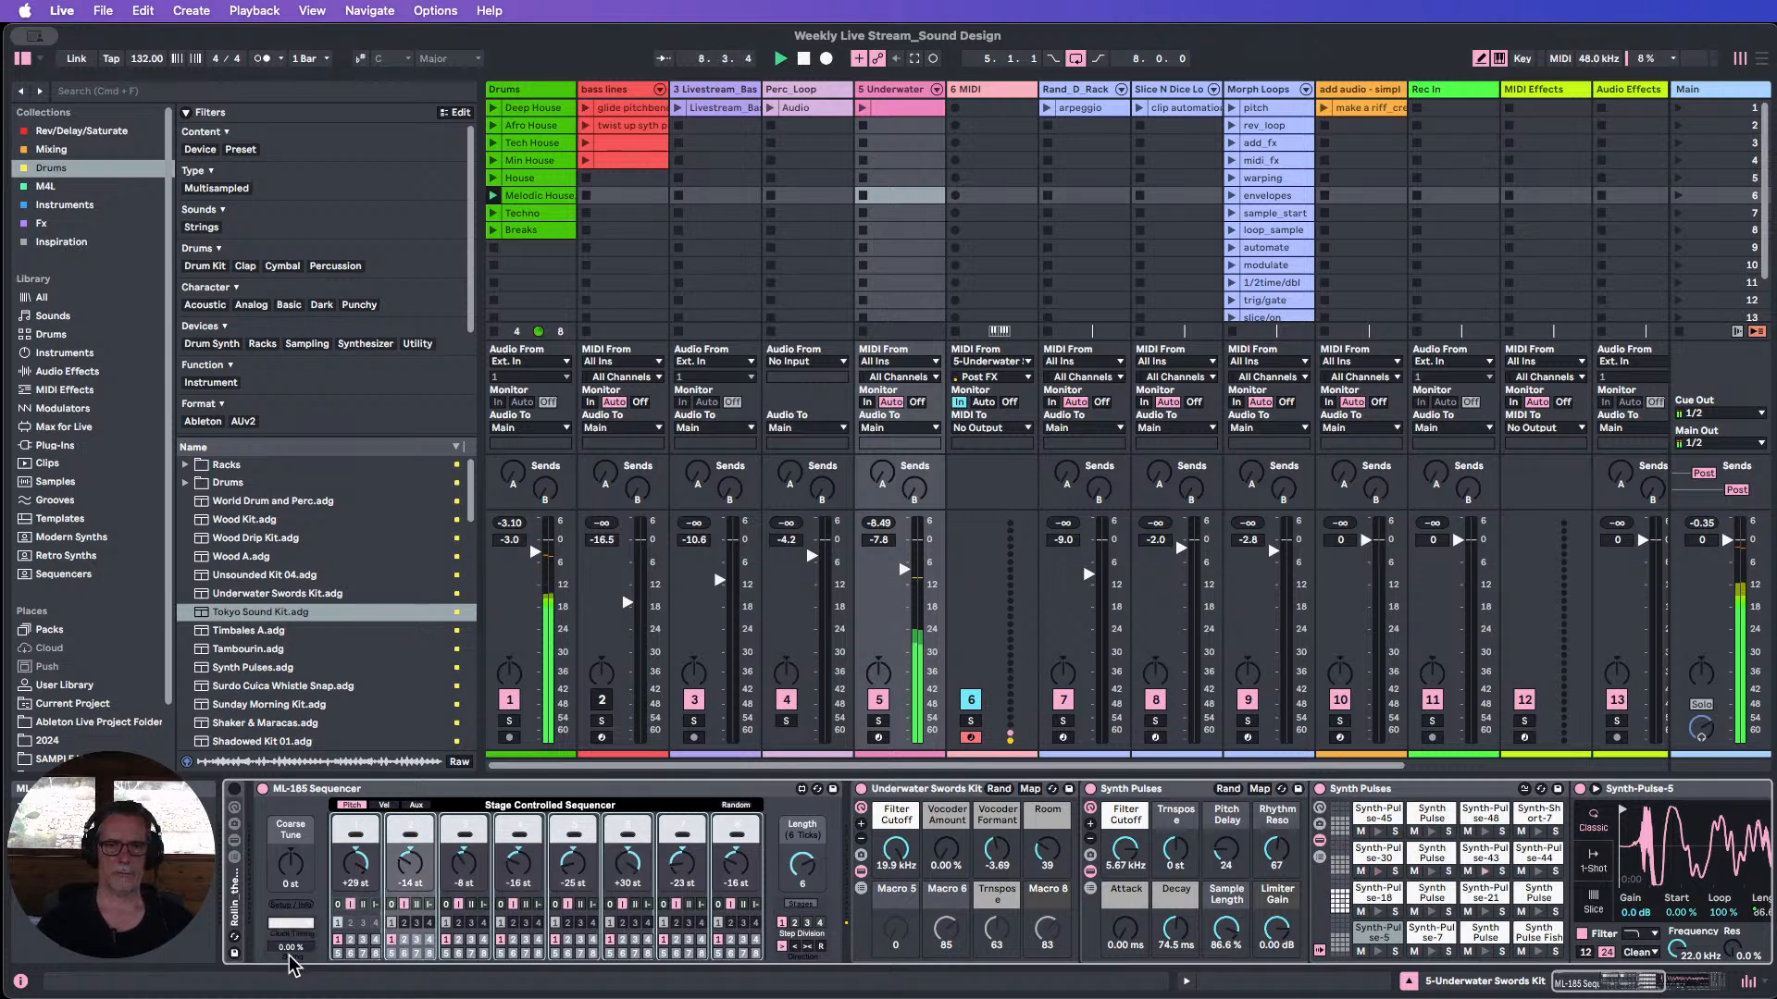
{"action": "left_click", "coordinate": [293, 924]}
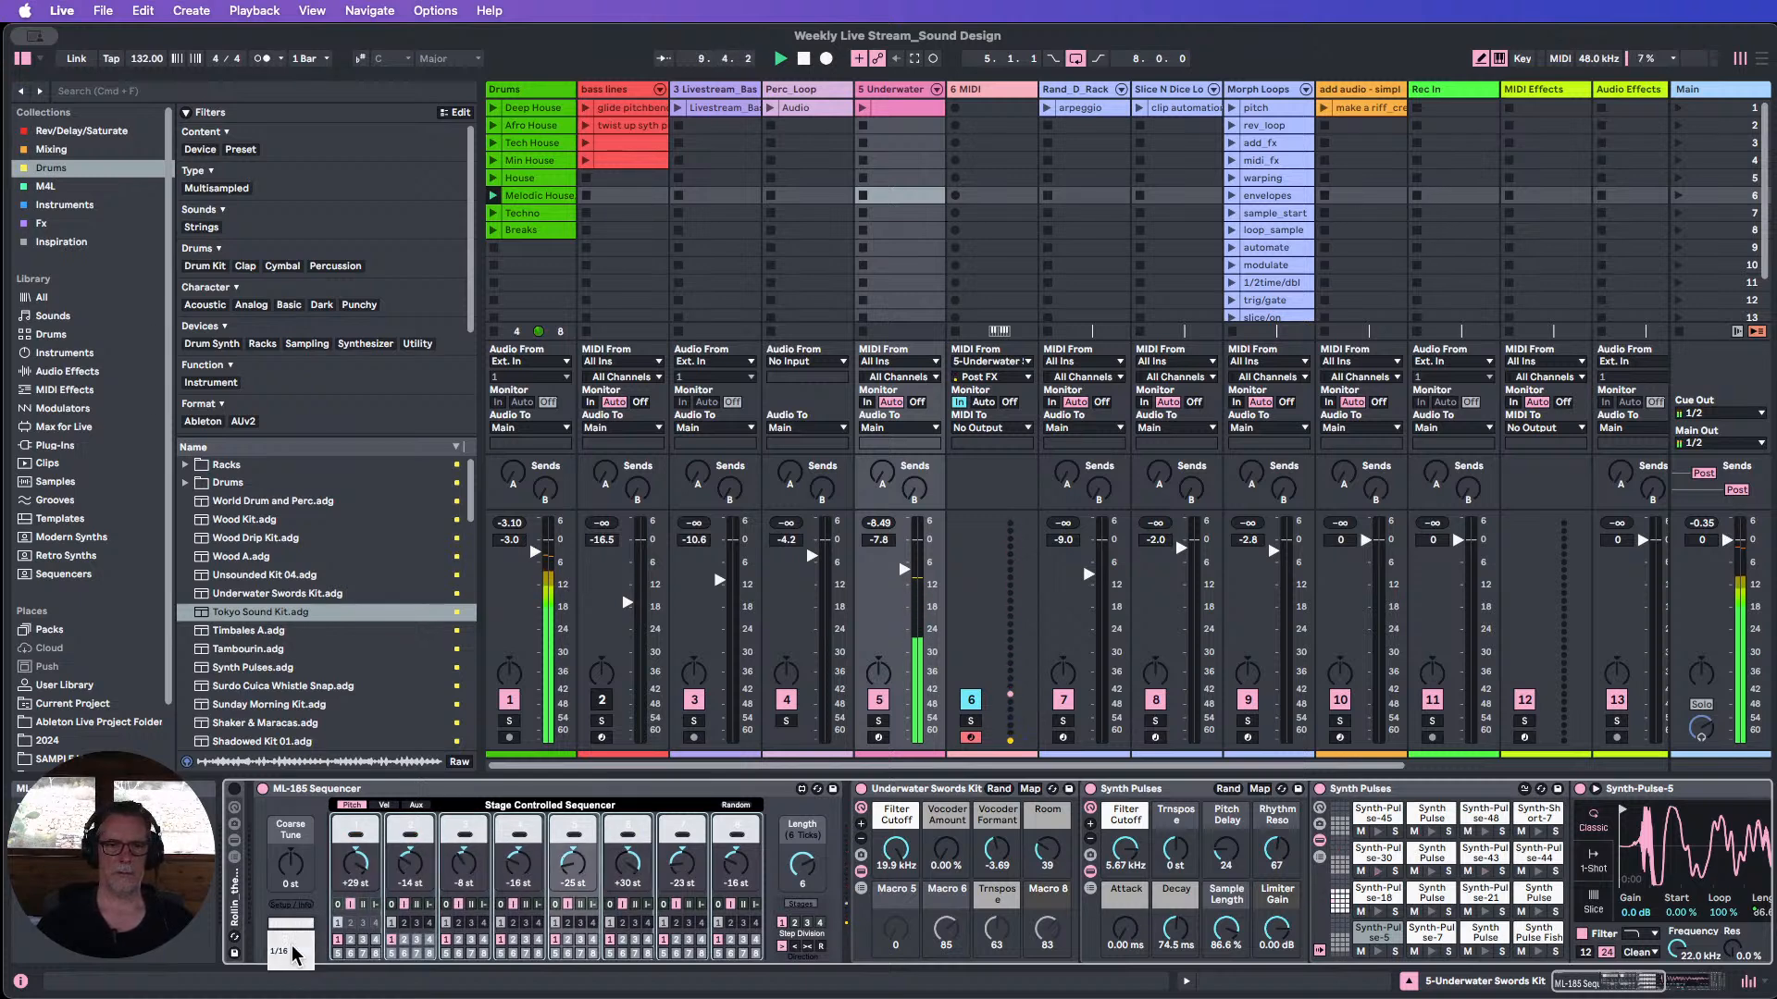
{"action": "left_click", "coordinate": [292, 940]}
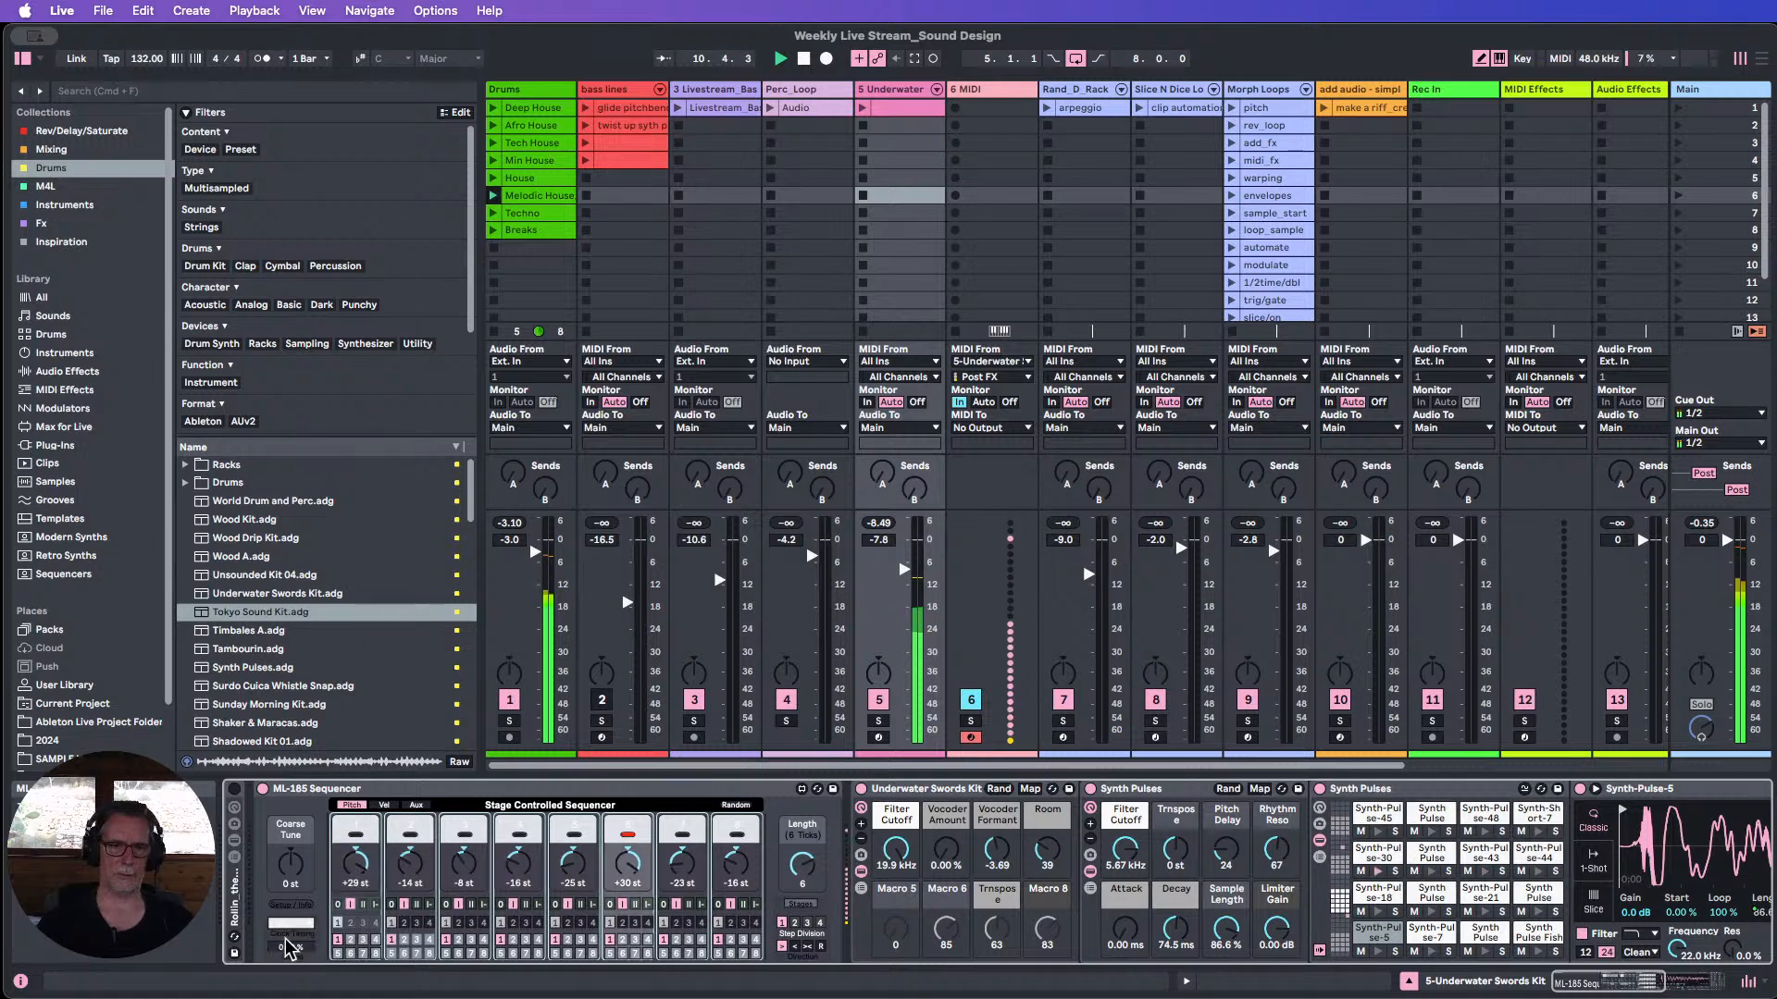
{"action": "left_click", "coordinate": [293, 923]}
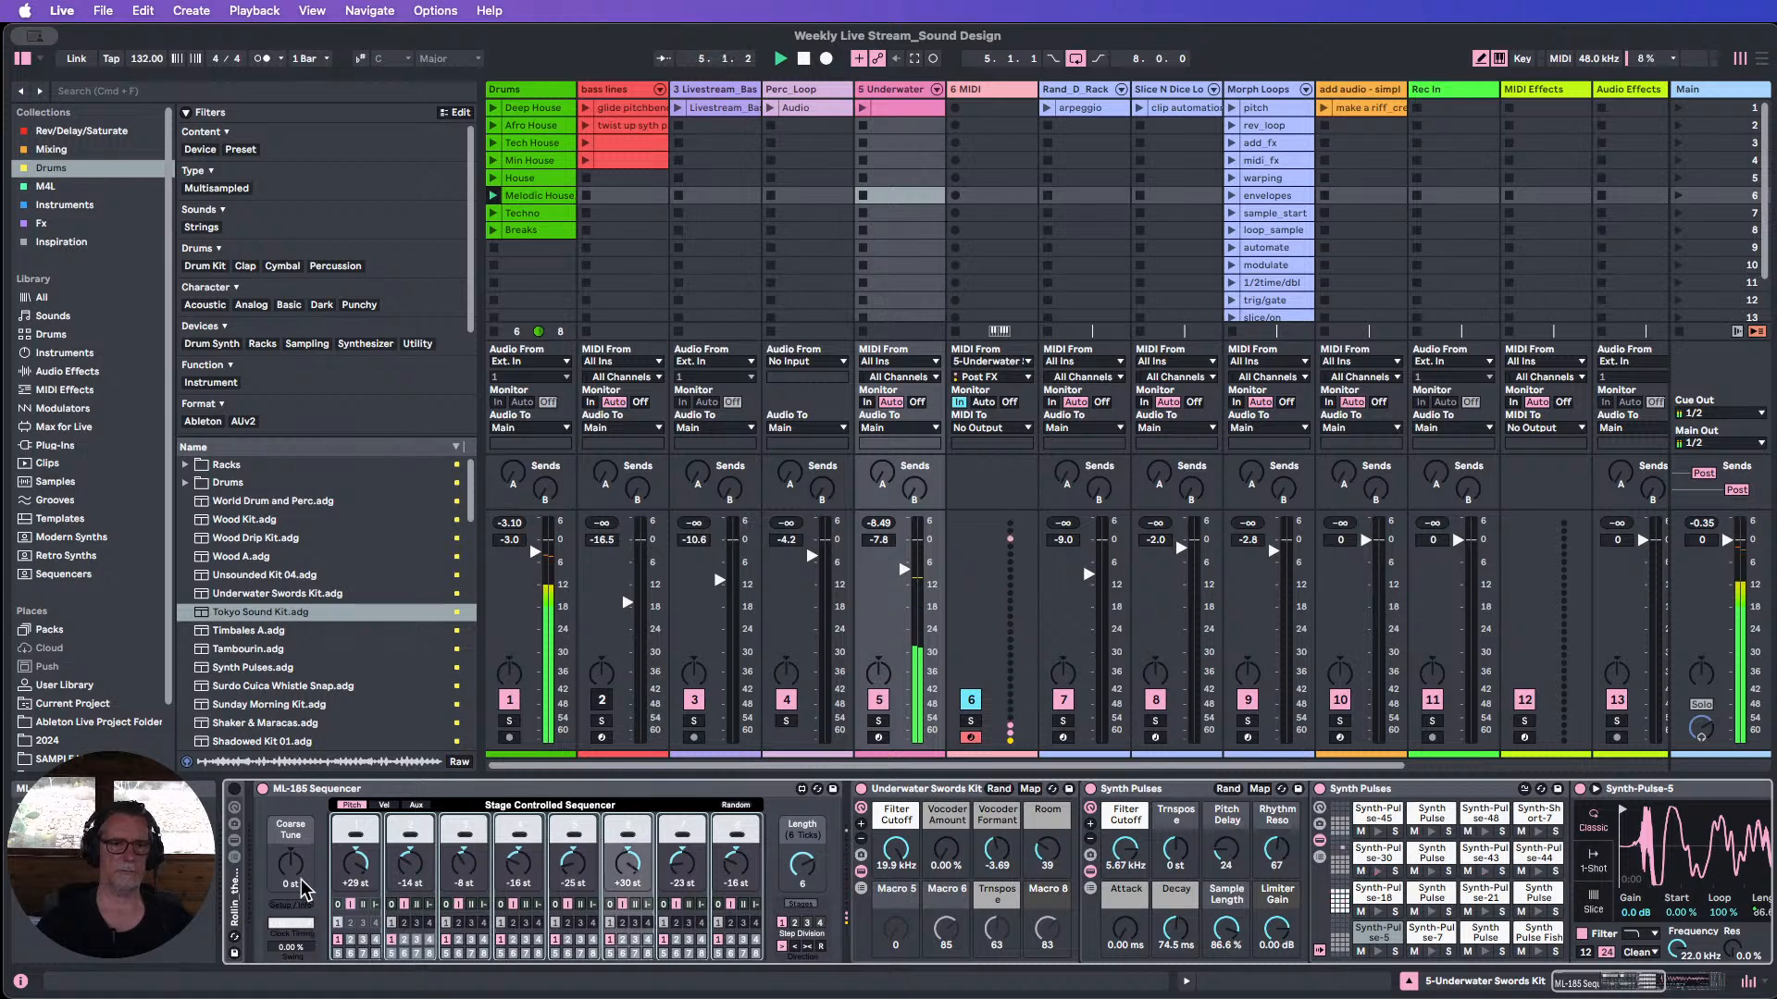
Lower the ML-185 Sequencer's coarse tune to -10 st, then reset it to 0 st.
{"action": "mouse_move", "coordinate": [290, 875]}
{"action": "left_mouse_down"}
{"action": "mouse_move", "coordinate": [290, 837]}
{"action": "mouse_move", "coordinate": [290, 896]}
{"action": "left_mouse_up"}
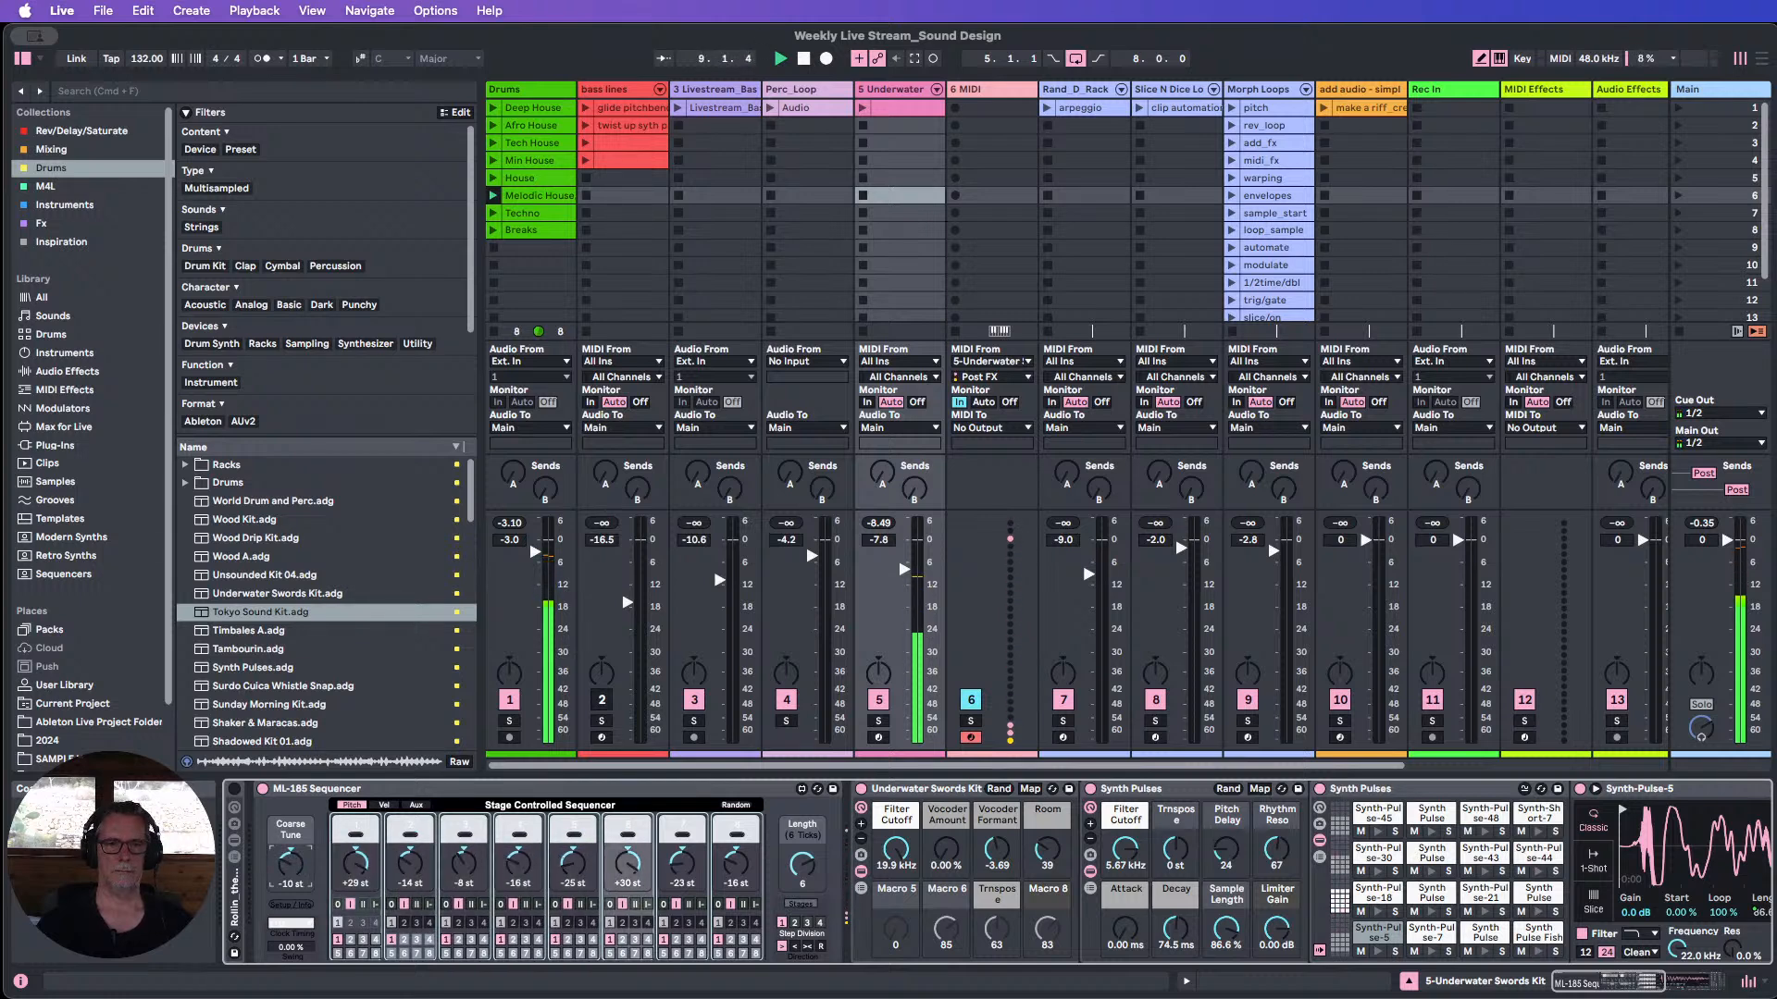
{"action": "double_click", "coordinate": [290, 865]}
Stop playback of the set.
{"action": "left_click_drag", "start_coordinate": [813, 52], "coordinate": [811, 57]}
{"action": "left_click", "coordinate": [803, 62]}
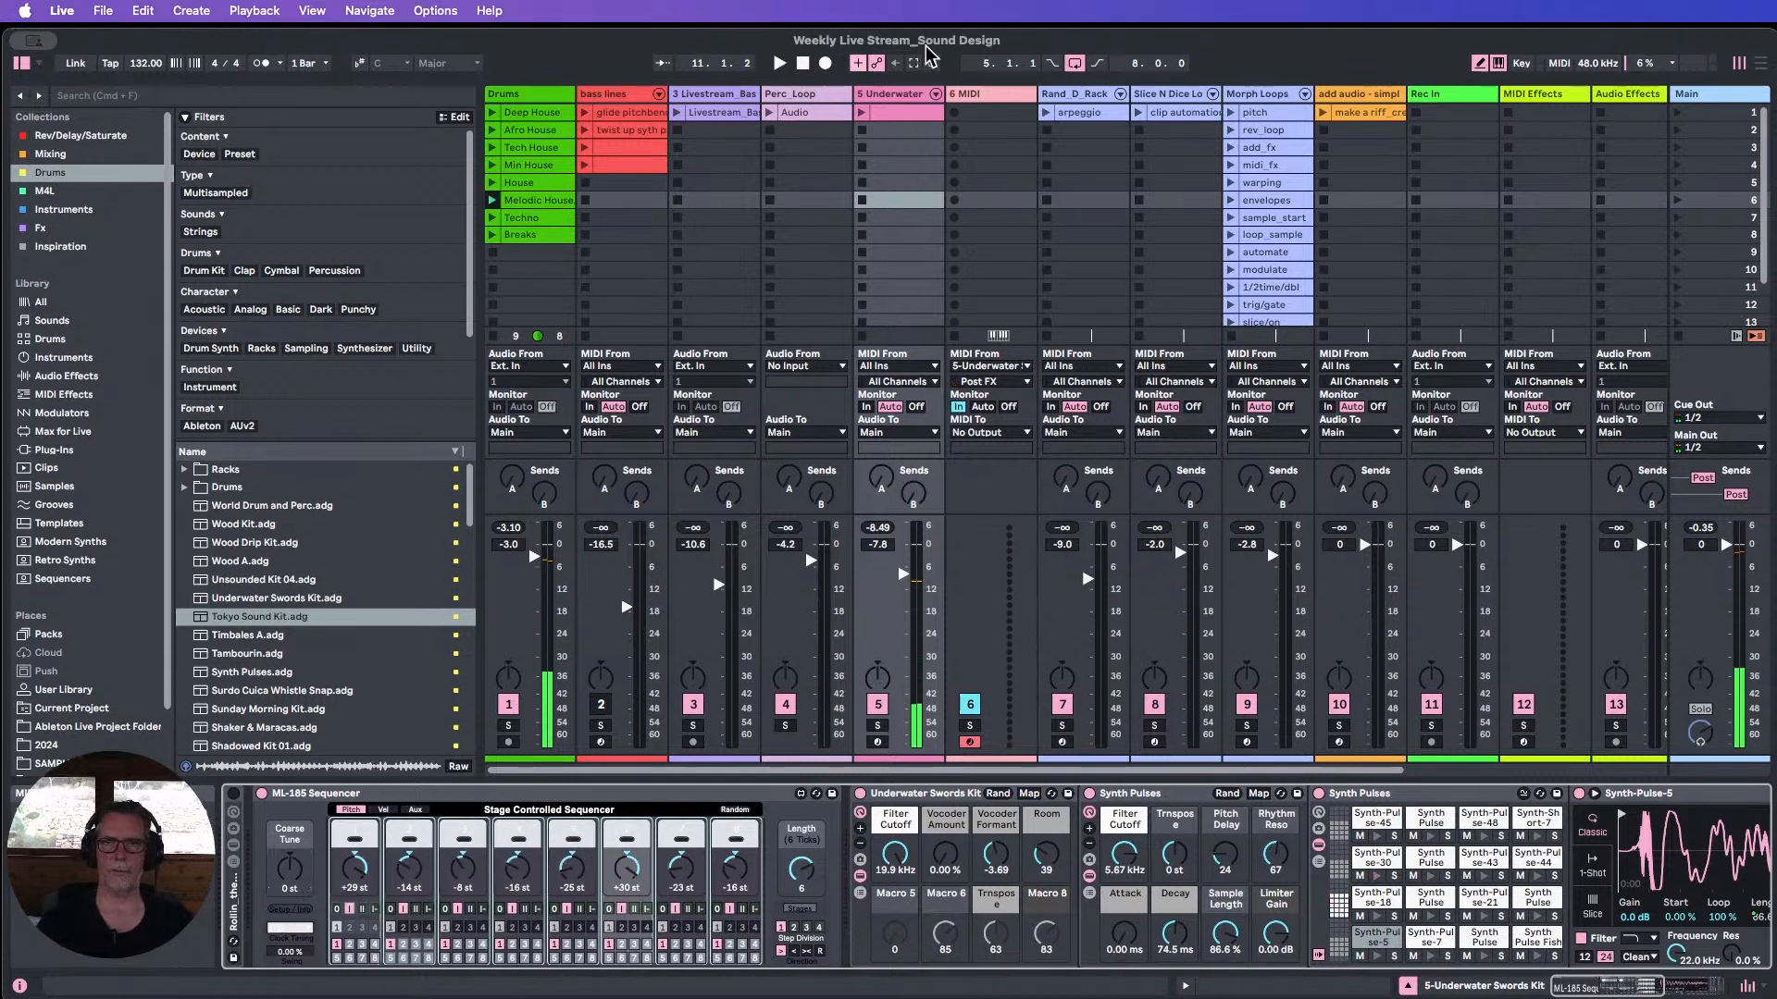
{"action": "left_click_drag", "start_coordinate": [981, 40], "coordinate": [956, 36]}
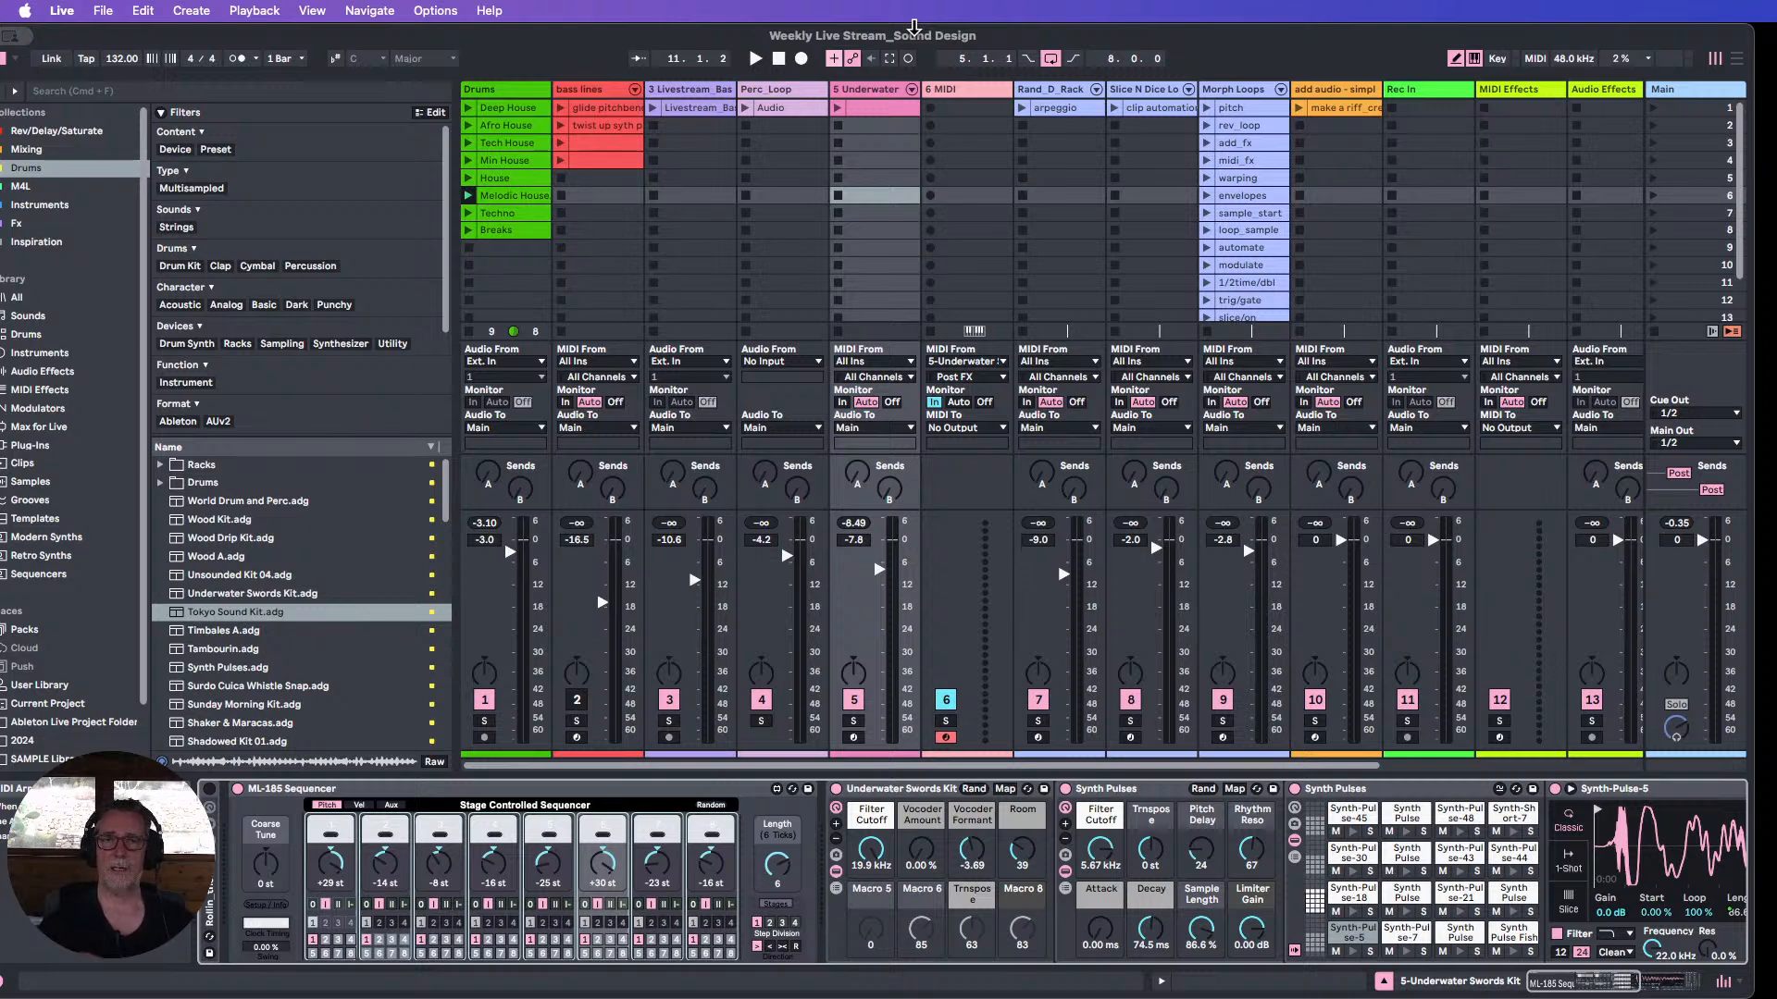
{"action": "left_click_drag", "start_coordinate": [791, 34], "coordinate": [810, 32]}
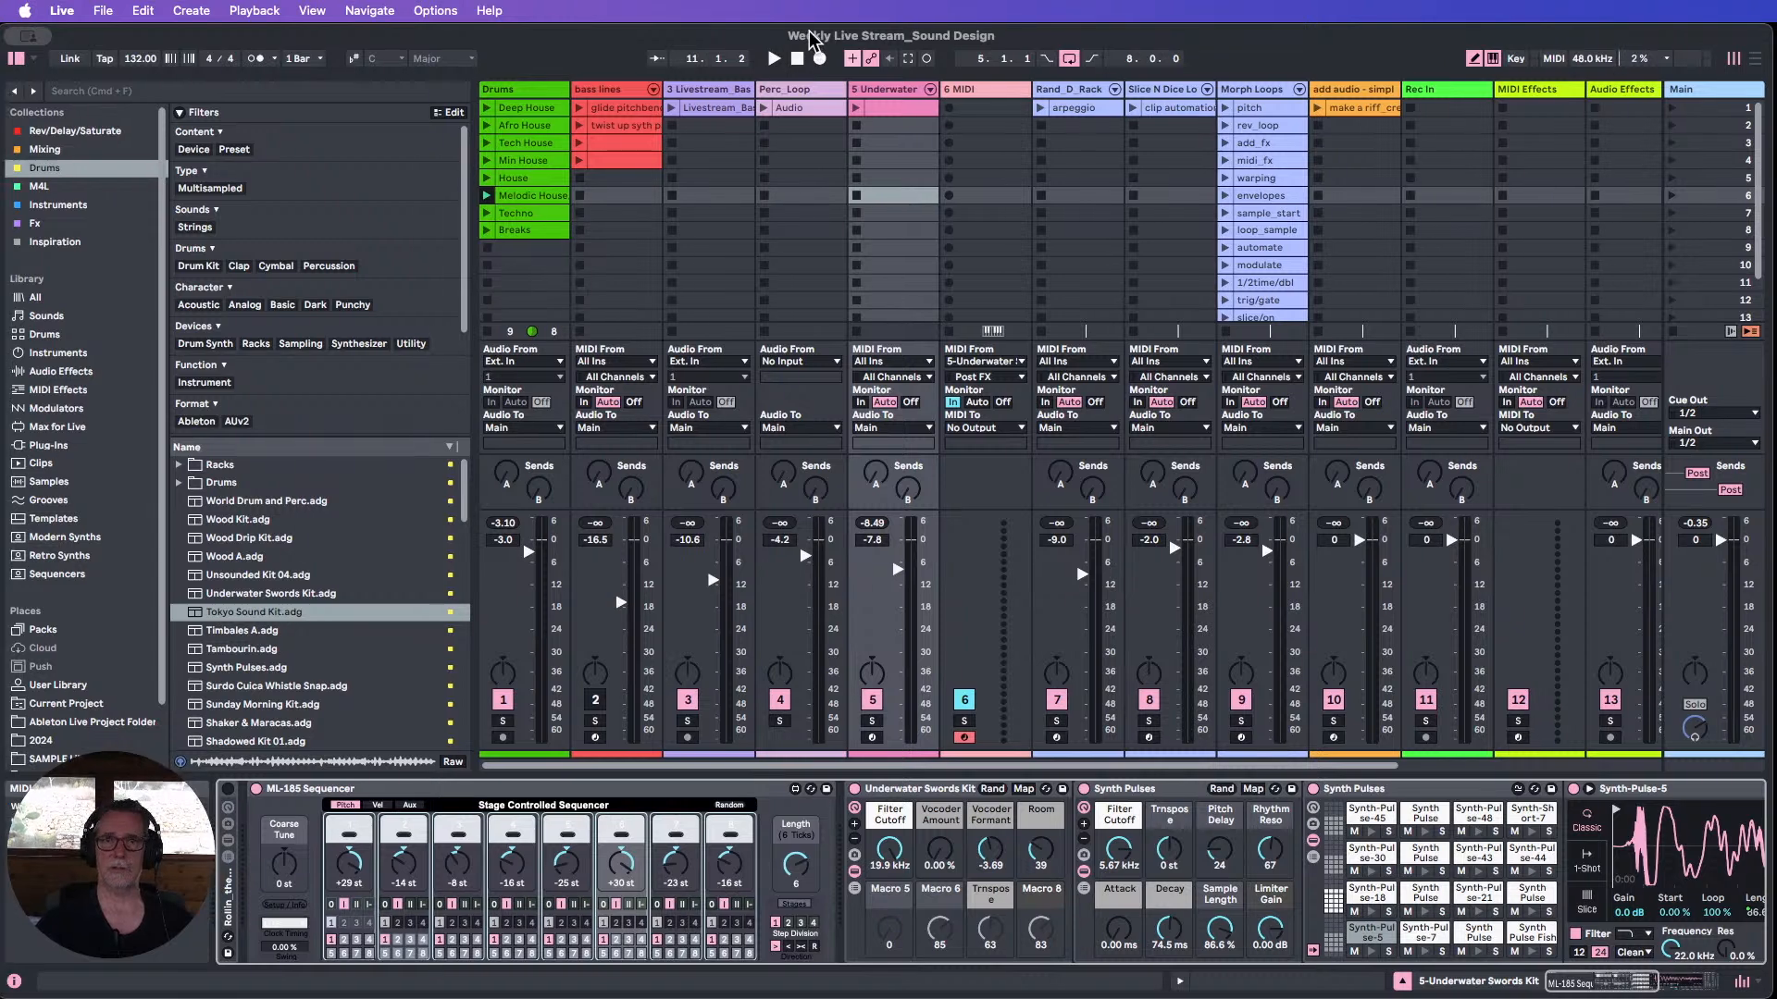